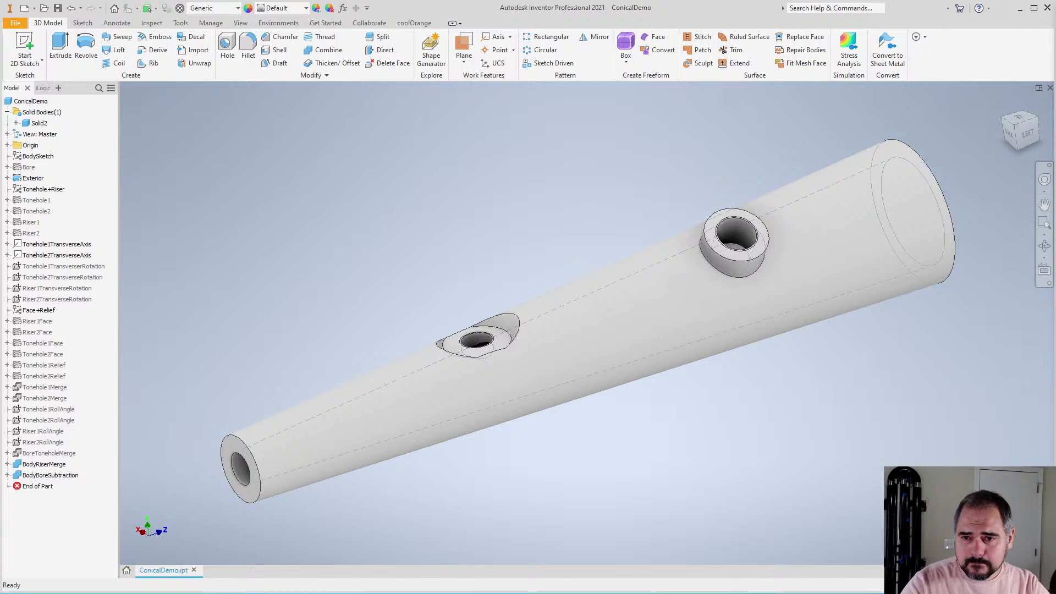
# Examine the finished conical body from several angles, including its bore, the recessed tonehole and the tonehole with the raised riser
pyautogui.press('F2')
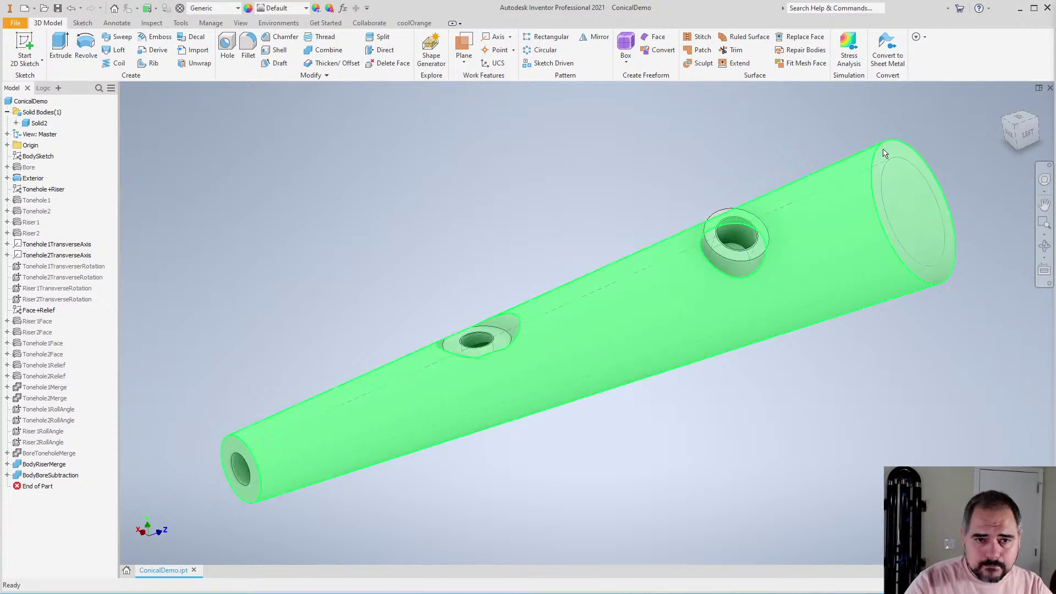
pyautogui.scroll(-2, 690, 266)
pyautogui.scroll(2, 688, 262)
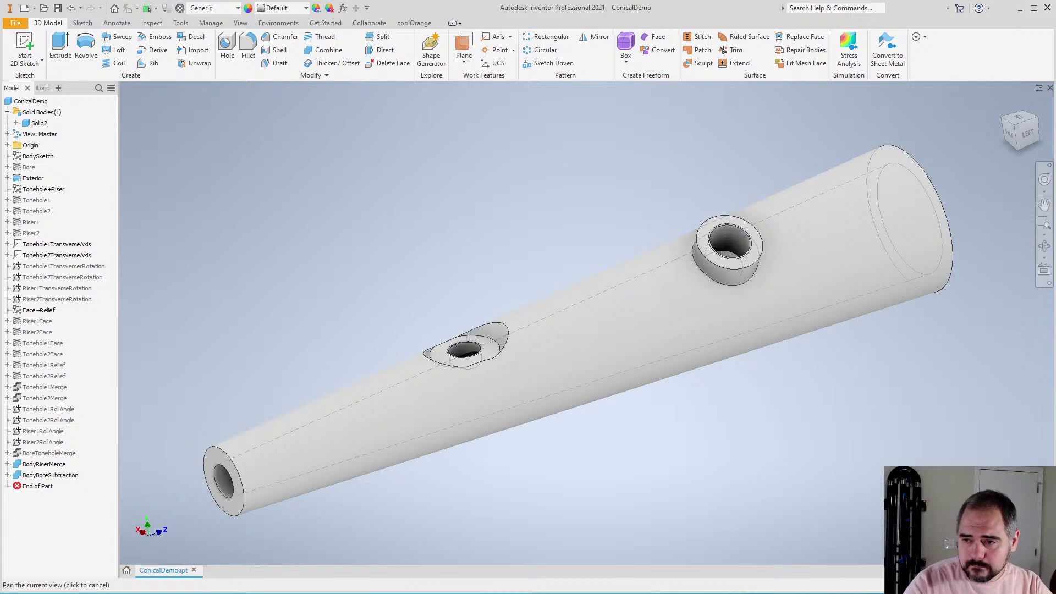
pyautogui.press('Escape')
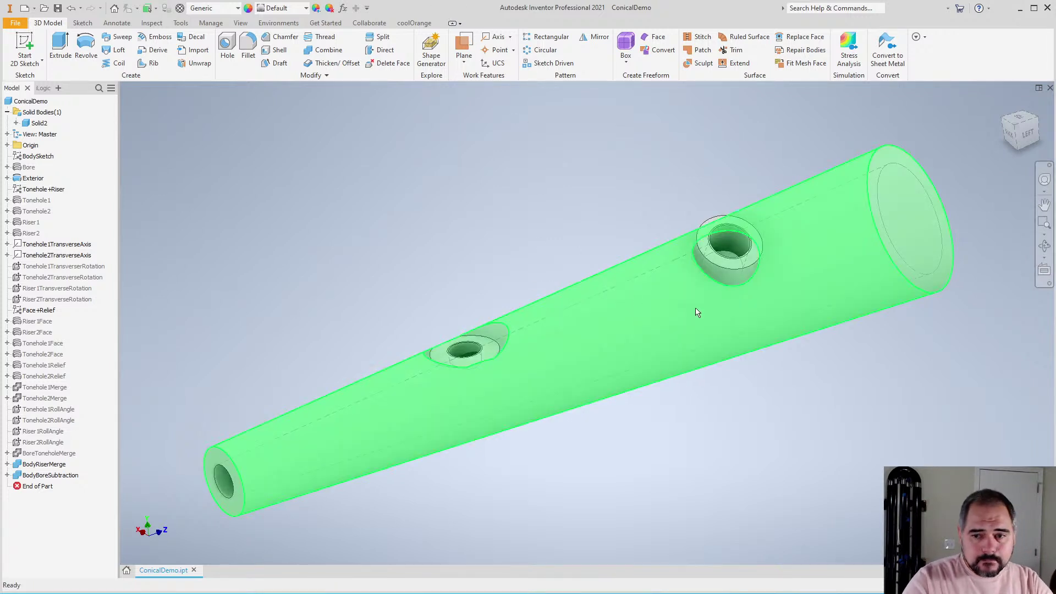
pyautogui.scroll(-3, 446, 298)
pyautogui.scroll(3, 446, 298)
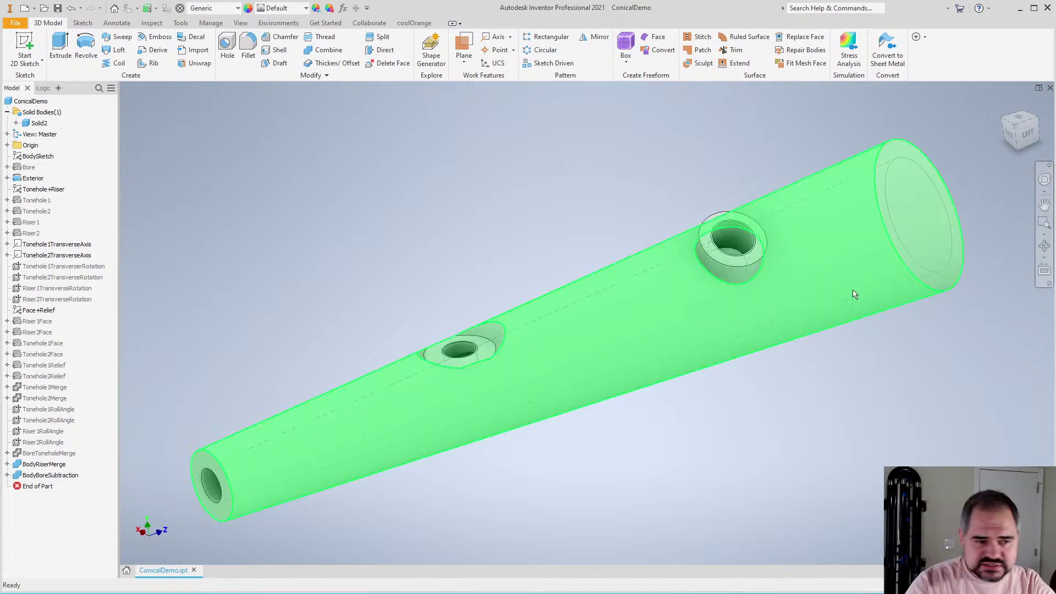
pyautogui.scroll(-3, 700, 282)
pyautogui.scroll(3, 854, 254)
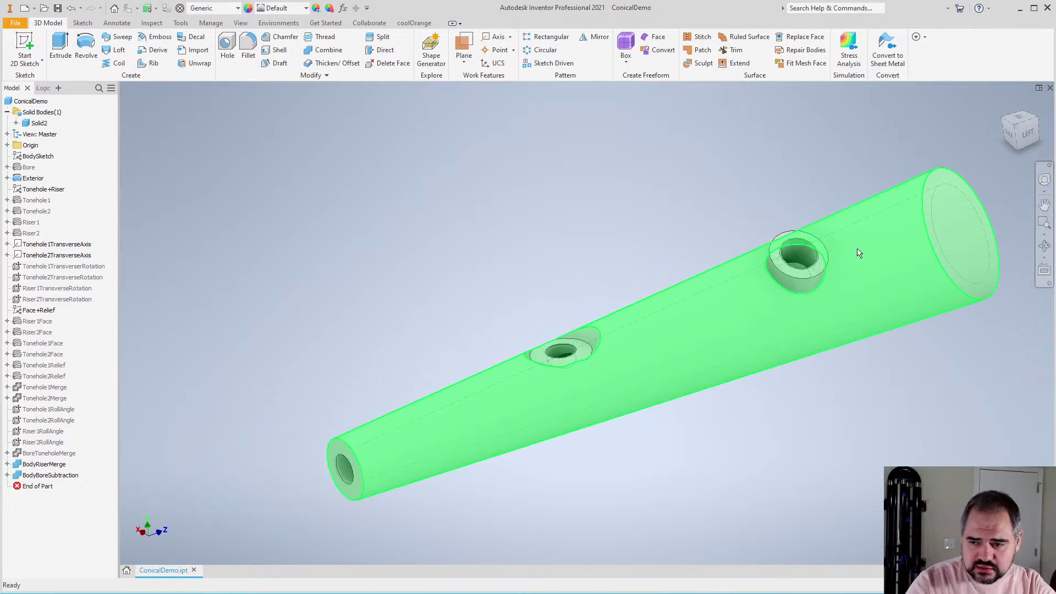
pyautogui.scroll(-2, 616, 278)
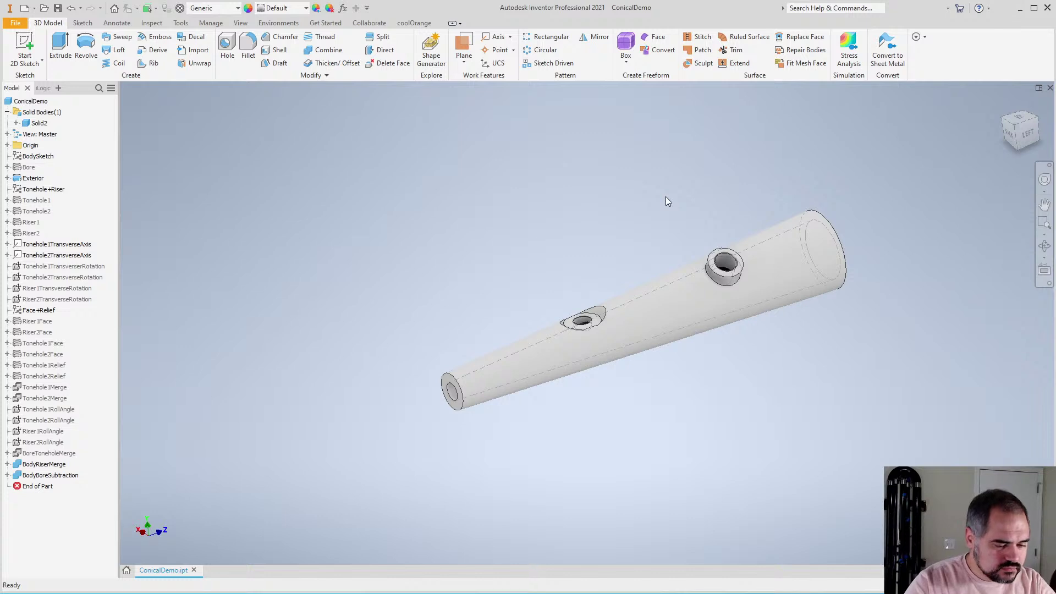
pyautogui.scroll(2, 665, 196)
pyautogui.scroll(-2, 670, 220)
pyautogui.scroll(3, 669, 219)
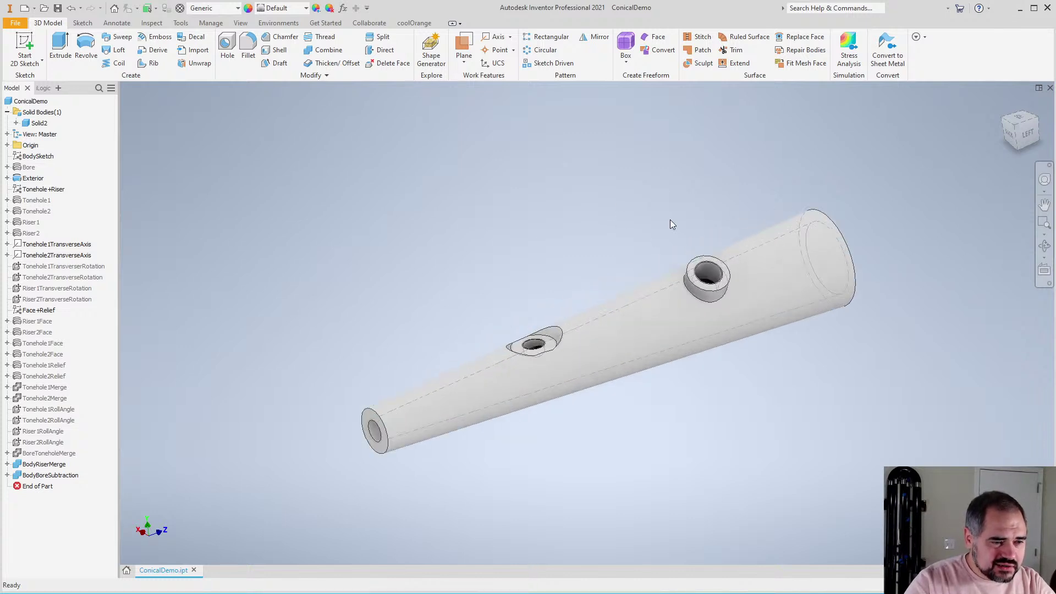
pyautogui.keyDown('shift'); pyautogui.moveTo(594, 346); pyautogui.dragTo(632, 450, button='middle'); pyautogui.keyUp('shift')
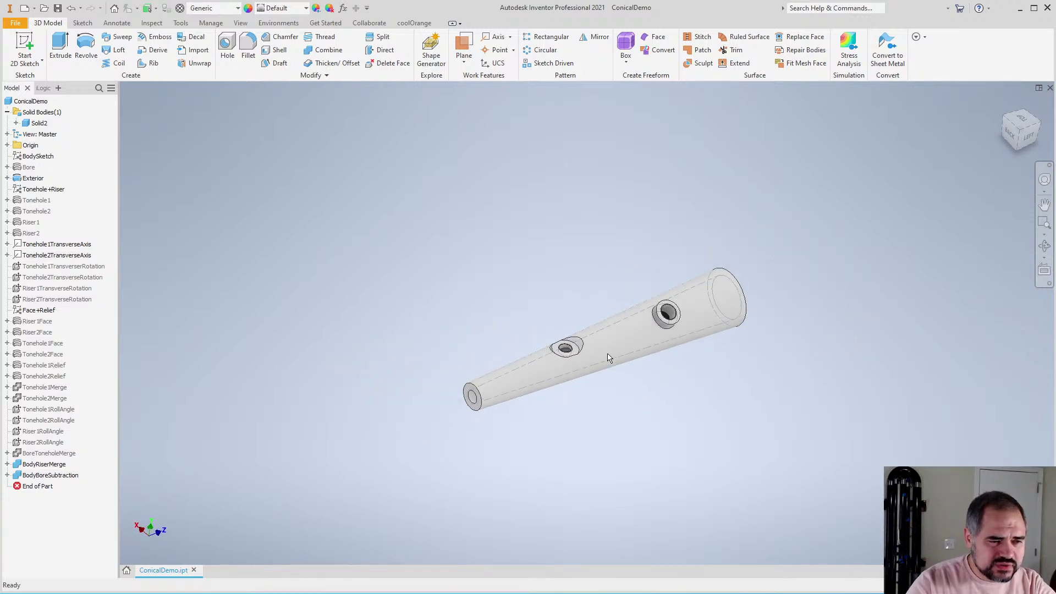
pyautogui.scroll(5, 607, 358)
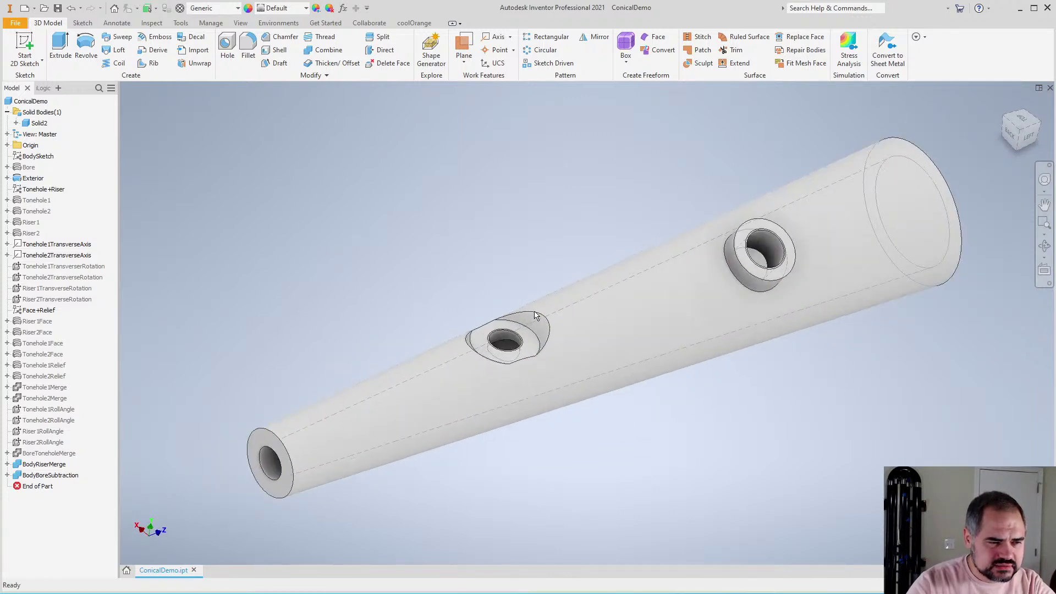
pyautogui.keyDown('shift'); pyautogui.moveTo(584, 302); pyautogui.dragTo(555, 299, button='middle'); pyautogui.keyUp('shift')
pyautogui.scroll(-3, 556, 301)
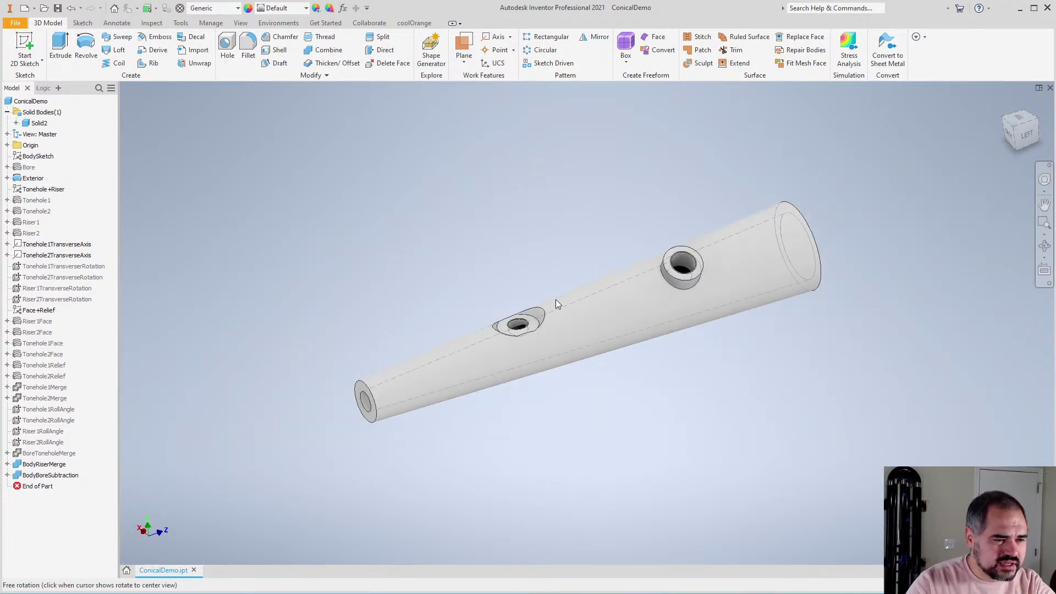
pyautogui.scroll(2, 556, 301)
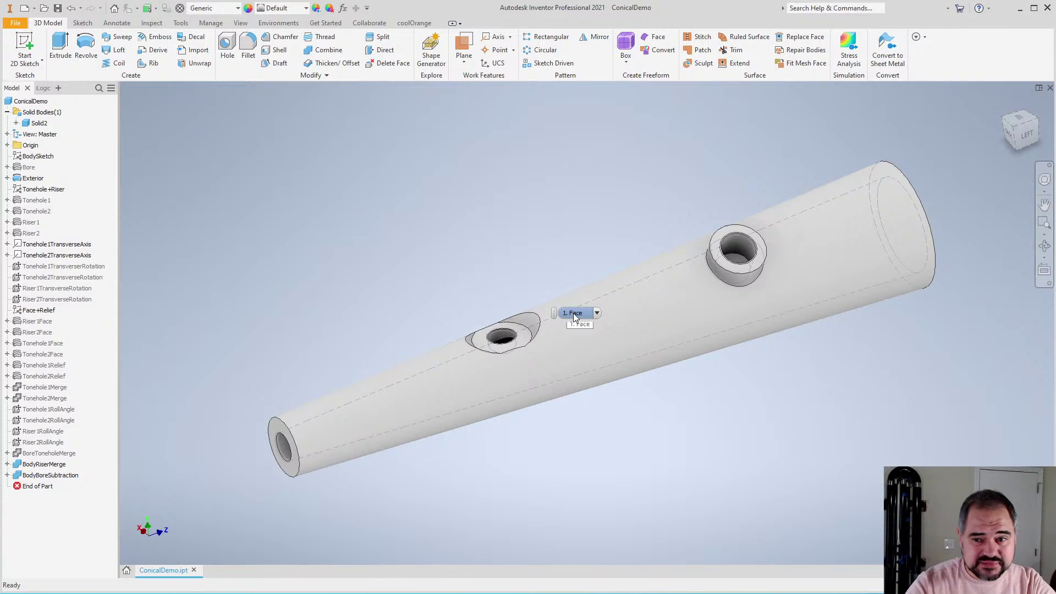
pyautogui.scroll(-3, 559, 257)
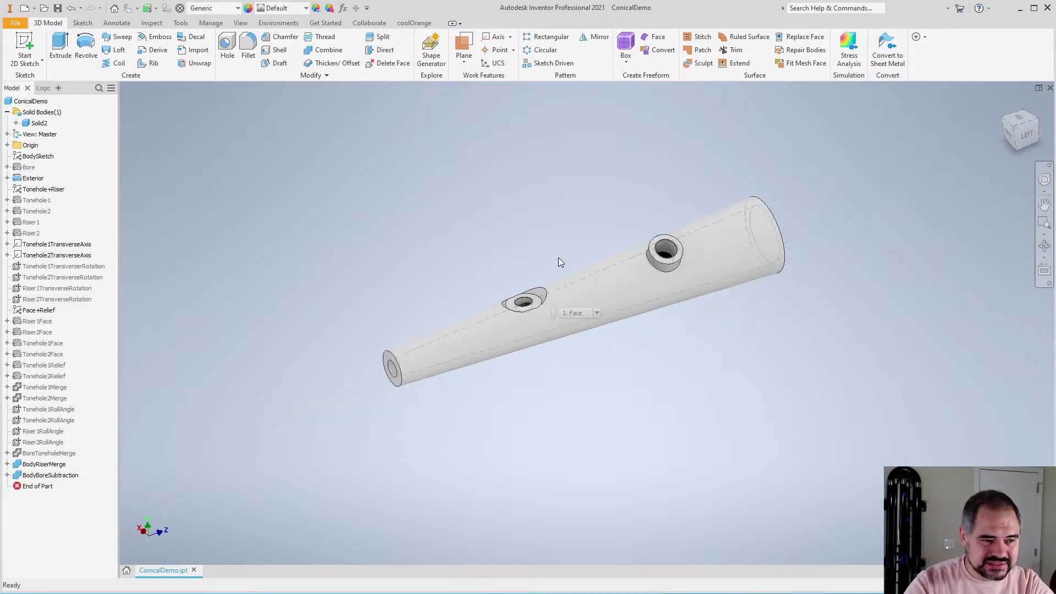
pyautogui.scroll(3, 559, 259)
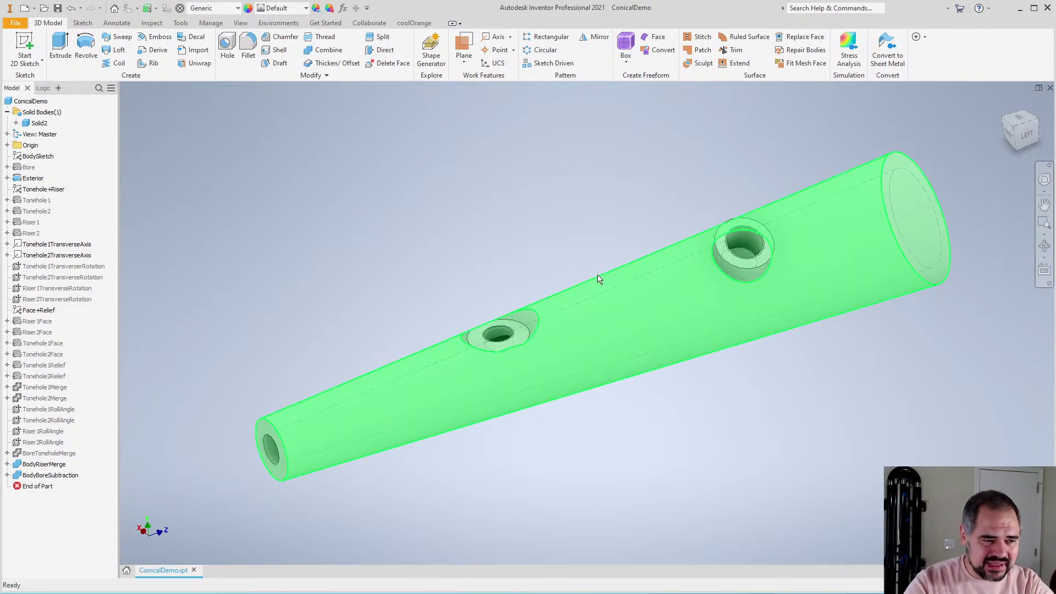
pyautogui.scroll(-2, 530, 298)
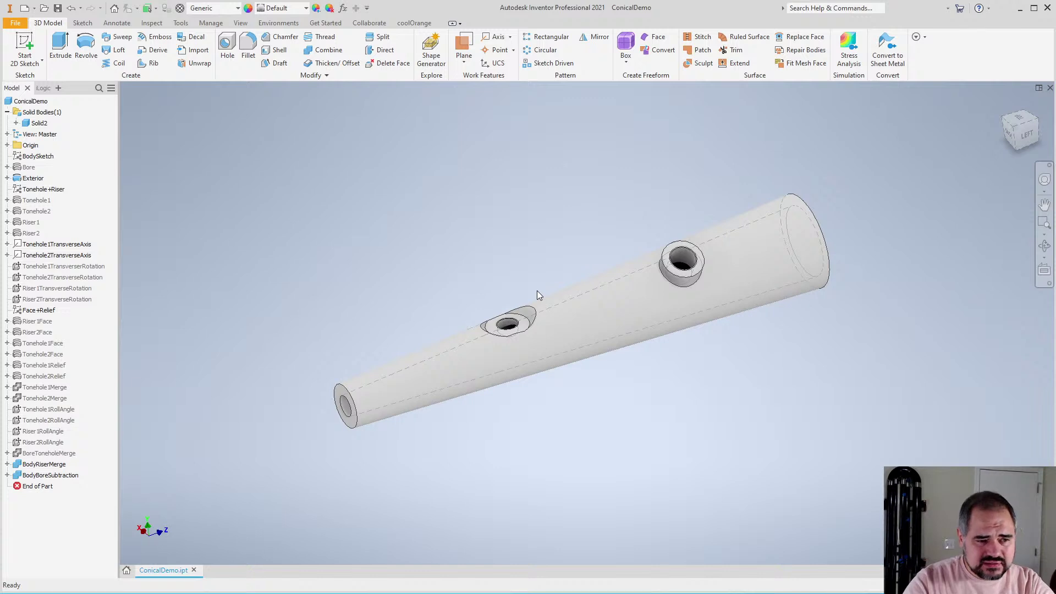
pyautogui.scroll(-2, 511, 300)
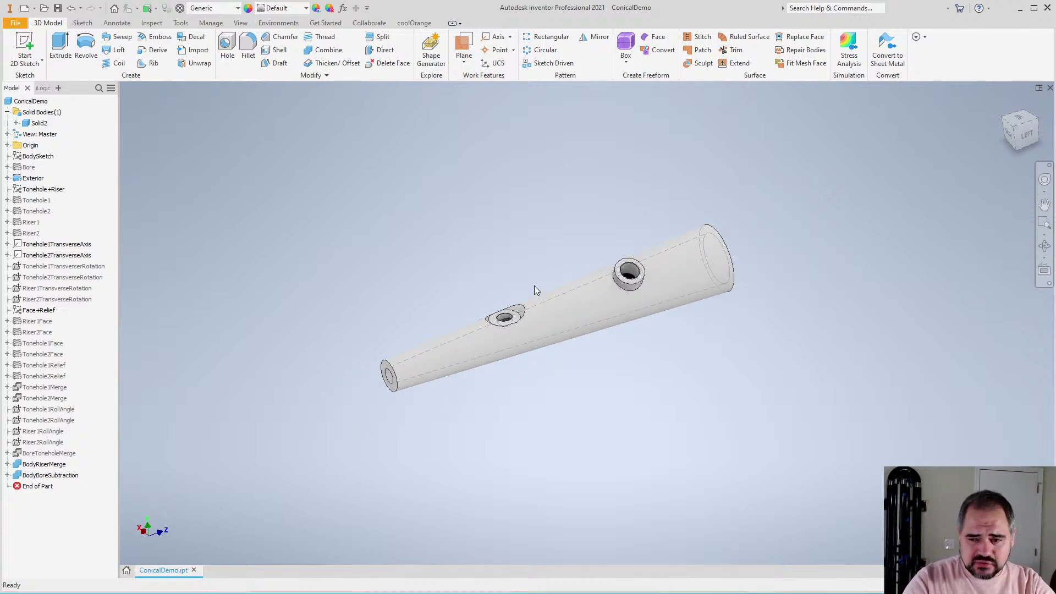
pyautogui.scroll(2, 555, 297)
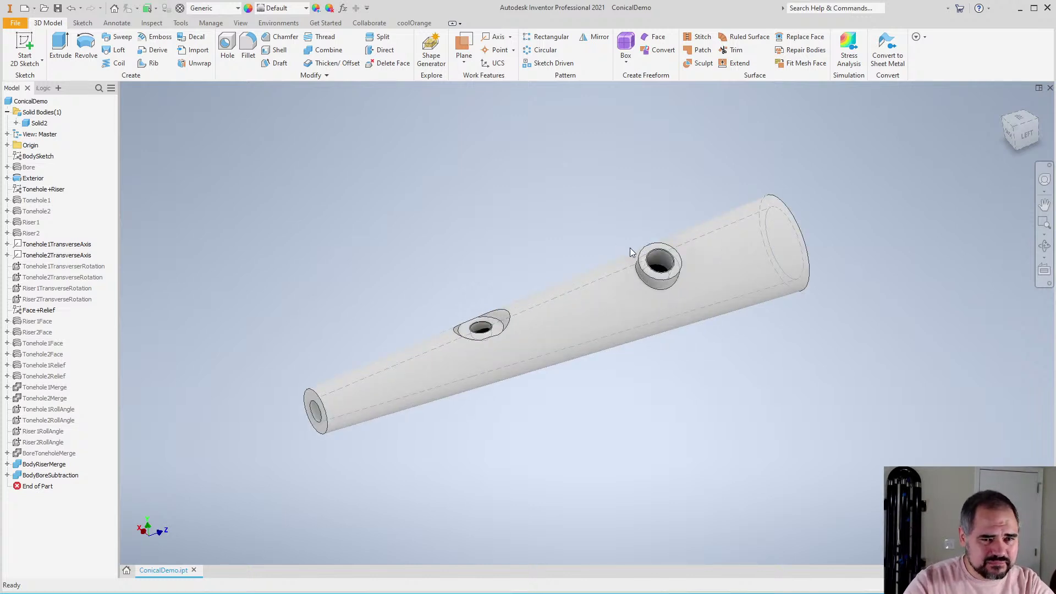
pyautogui.scroll(-2, 584, 267)
pyautogui.scroll(2, 584, 268)
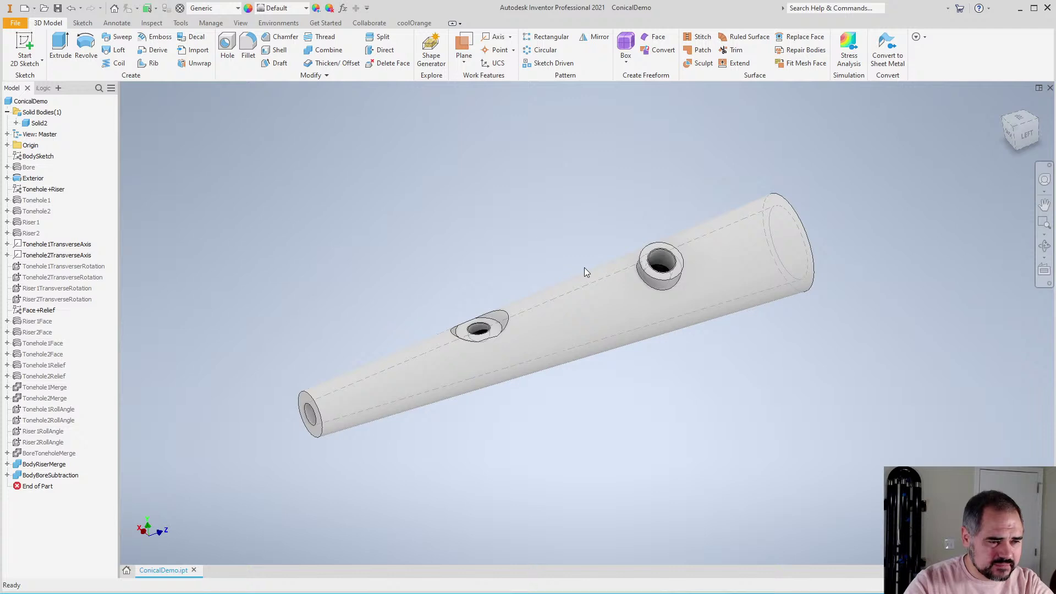
pyautogui.scroll(-1, 585, 272)
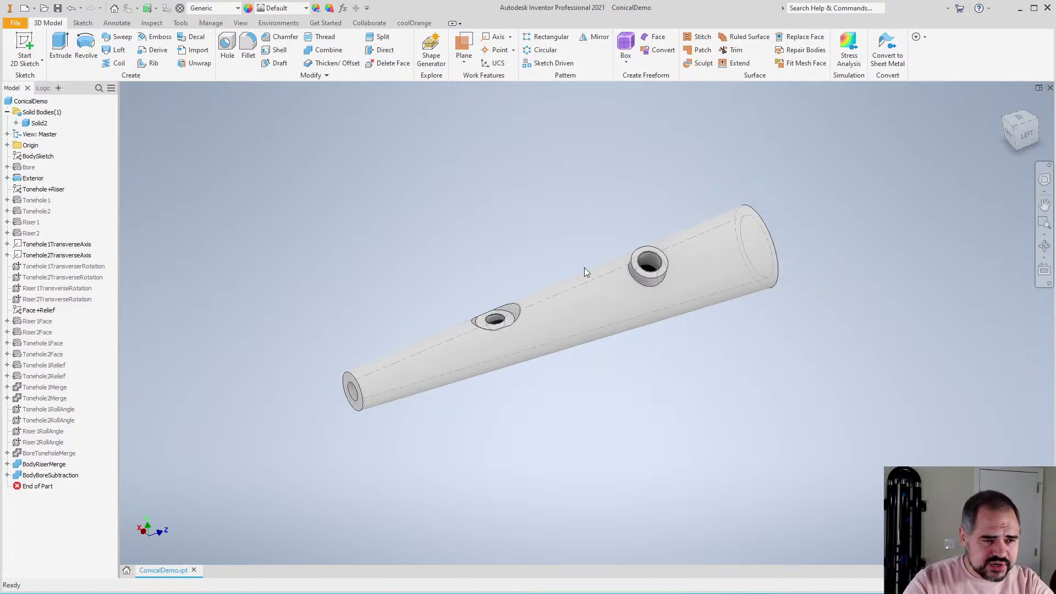
pyautogui.press('F4')
pyautogui.moveTo(550, 285); pyautogui.dragTo(632, 270)
pyautogui.scroll(-1, 571, 343)
pyautogui.scroll(3, 610, 324)
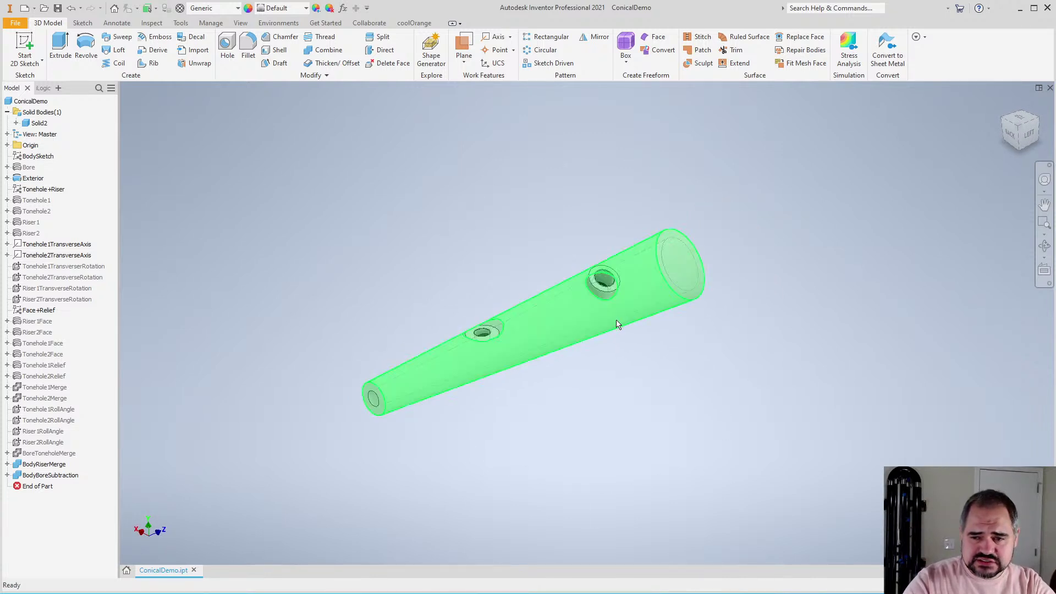
pyautogui.scroll(1, 303, 274)
pyautogui.scroll(-1, 305, 275)
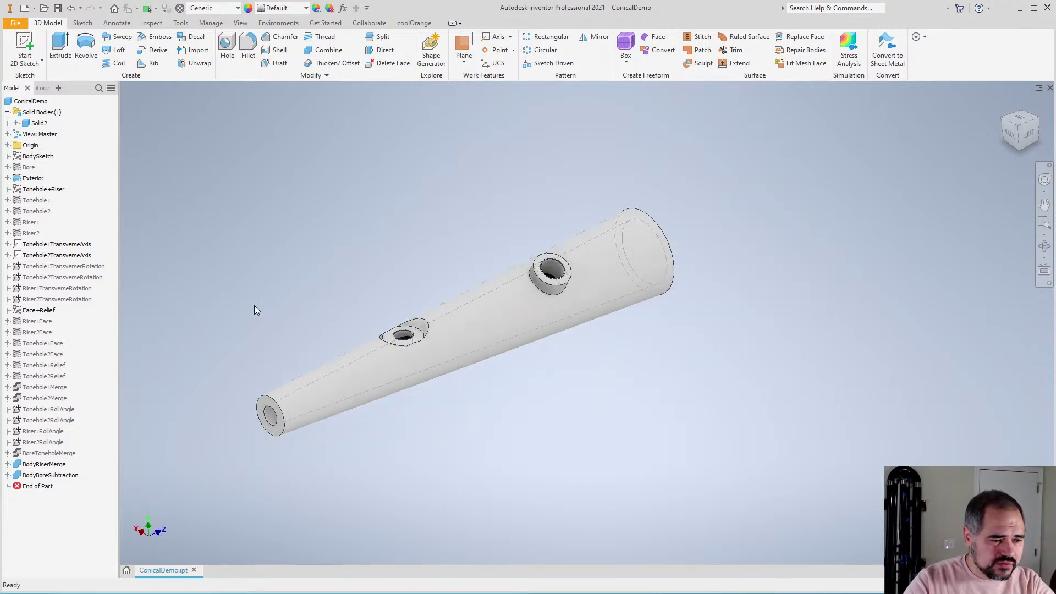
pyautogui.scroll(2, 254, 306)
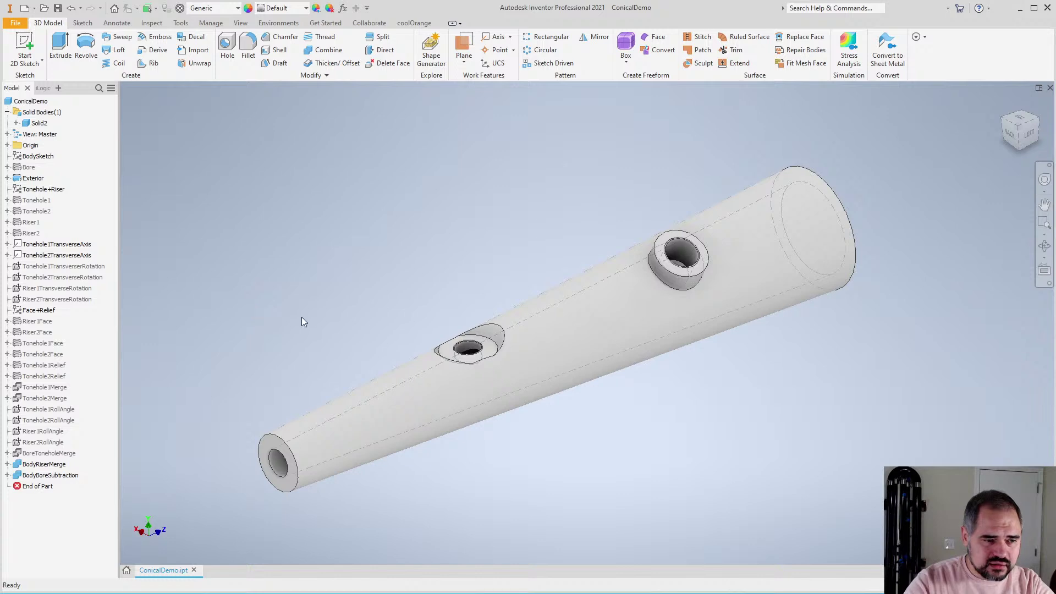
pyautogui.scroll(-2, 488, 297)
pyautogui.scroll(2, 421, 333)
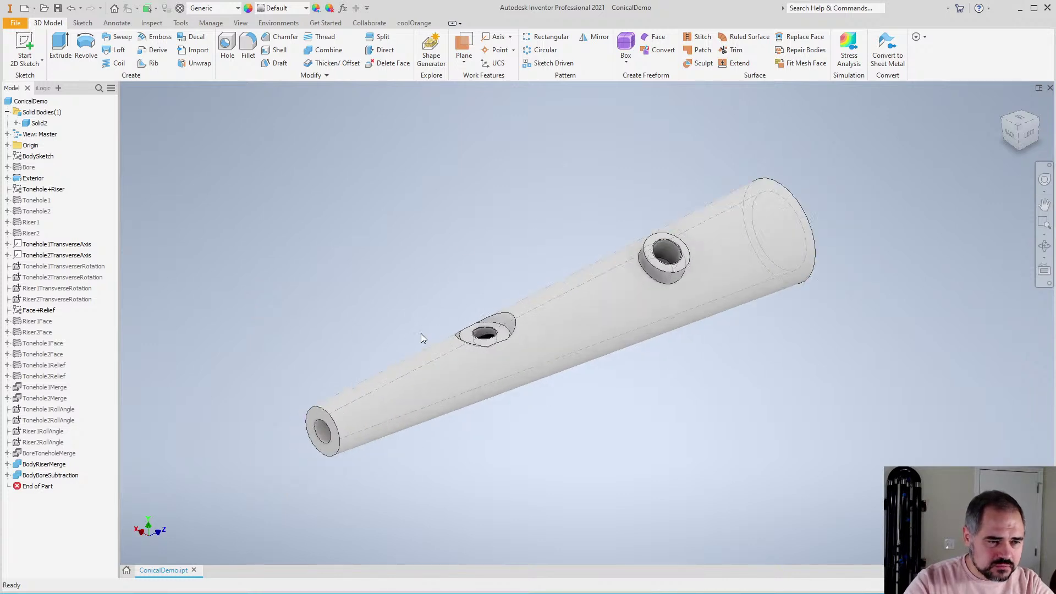
pyautogui.keyDown('shift'); pyautogui.moveTo(646, 437); pyautogui.dragTo(582, 404, button='middle'); pyautogui.keyUp('shift')
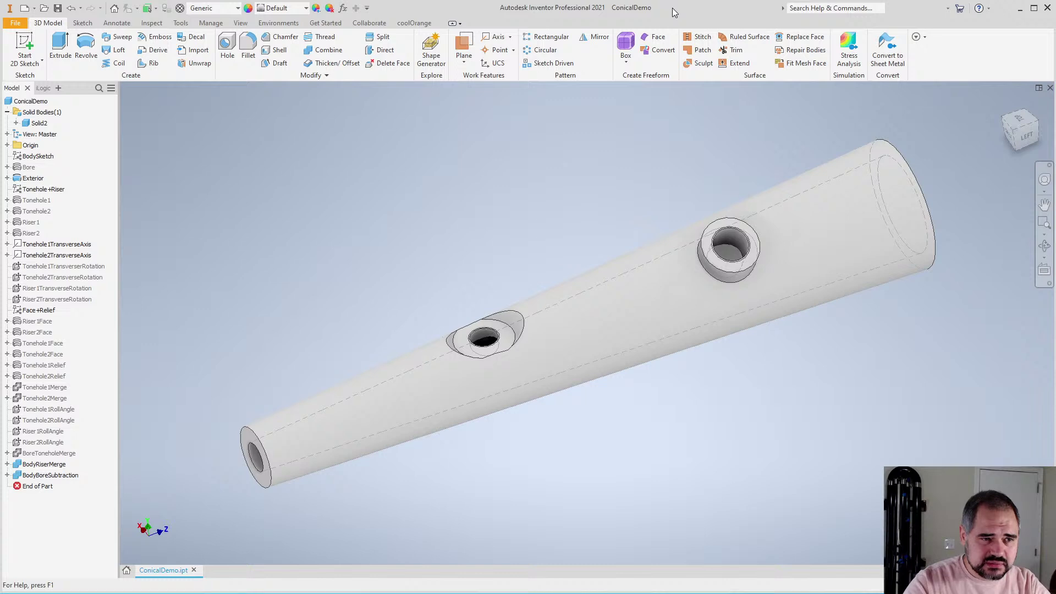
pyautogui.scroll(-2, 649, 258)
pyautogui.scroll(3, 599, 311)
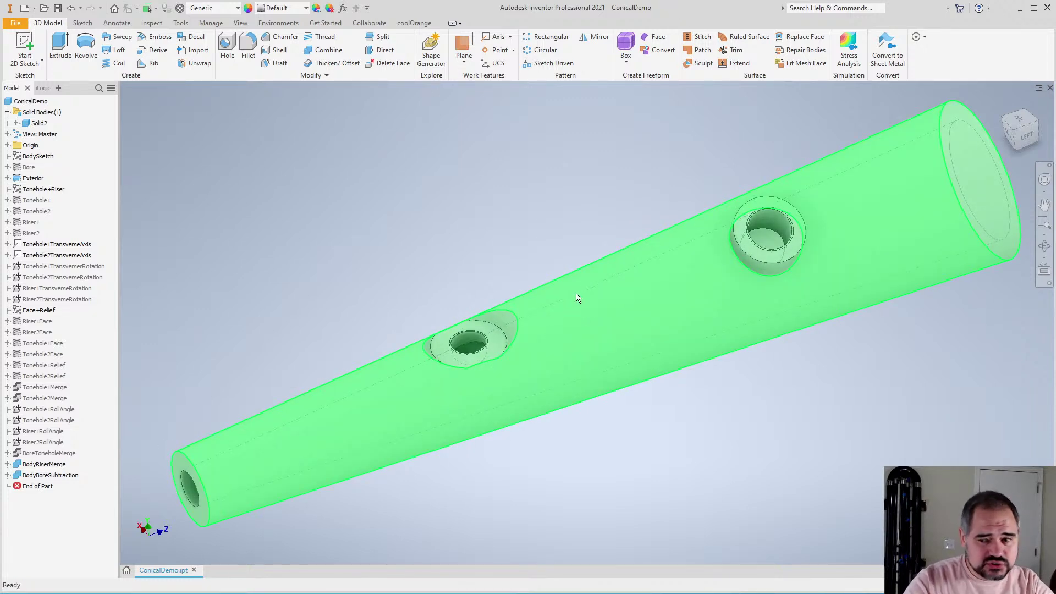
pyautogui.scroll(-2, 631, 266)
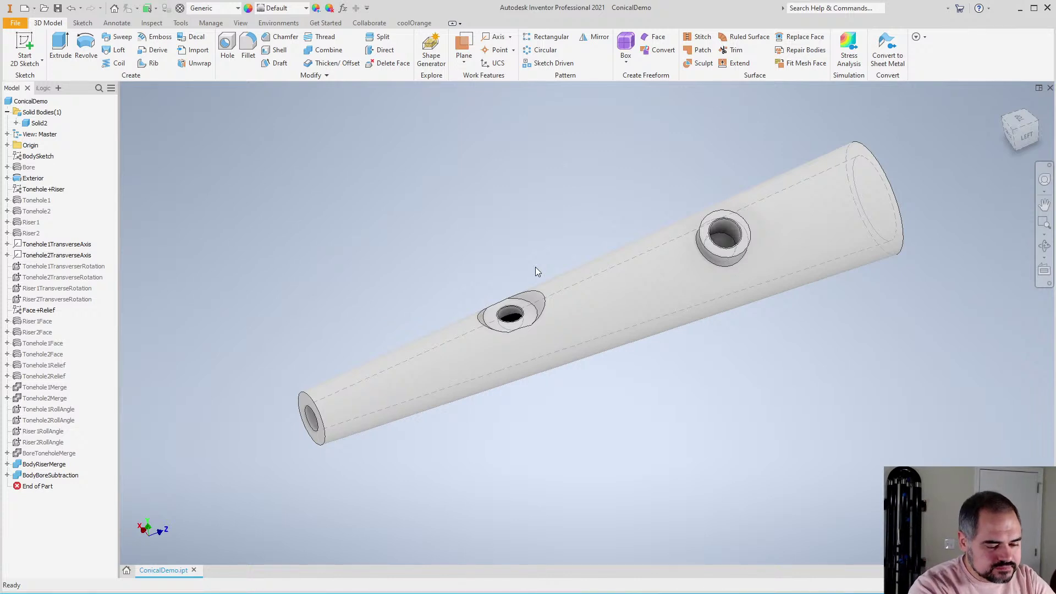
pyautogui.keyDown('shift'); pyautogui.moveTo(536, 270); pyautogui.dragTo(608, 335, button='middle'); pyautogui.keyUp('shift')
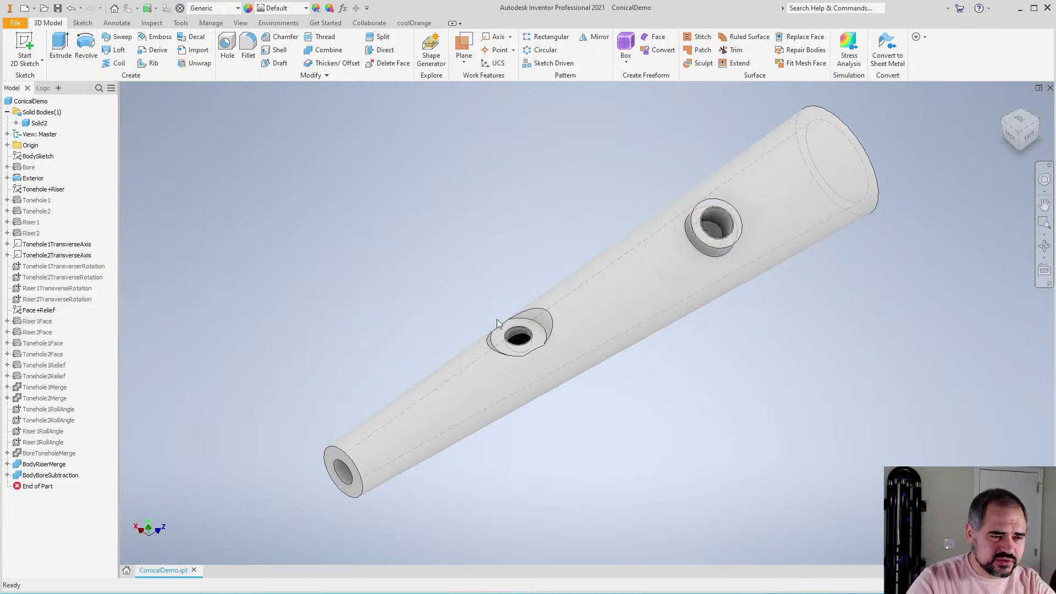
pyautogui.scroll(-2, 496, 319)
pyautogui.keyDown('shift'); pyautogui.moveTo(605, 279); pyautogui.dragTo(499, 262, button='middle'); pyautogui.keyUp('shift')
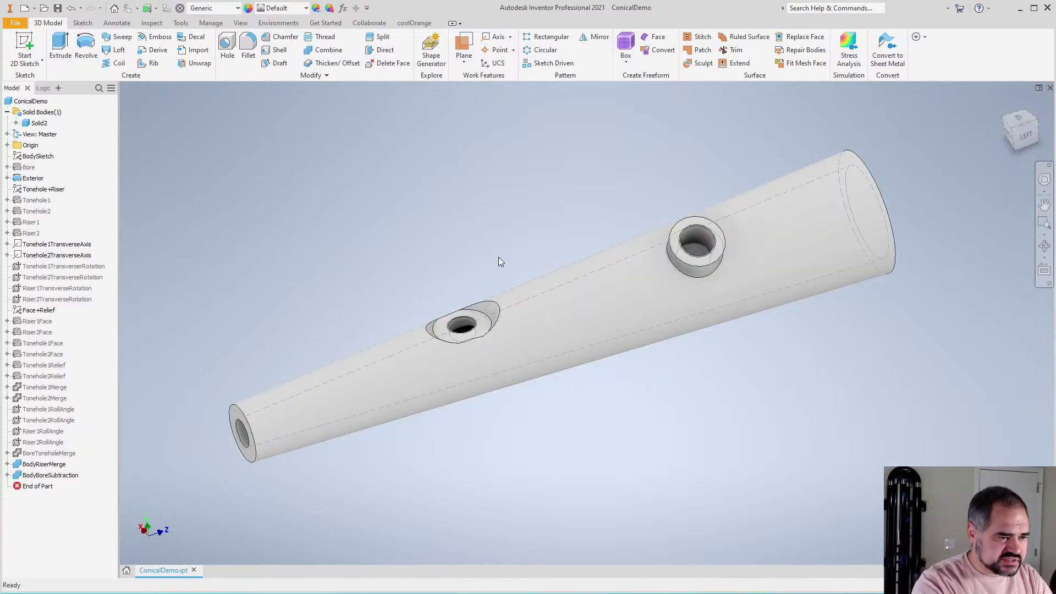
# Create a new part from the Standard (mm).ipt template and start a 2D sketch on the XZ plane
pyautogui.hotkey('ctrl', 'n')
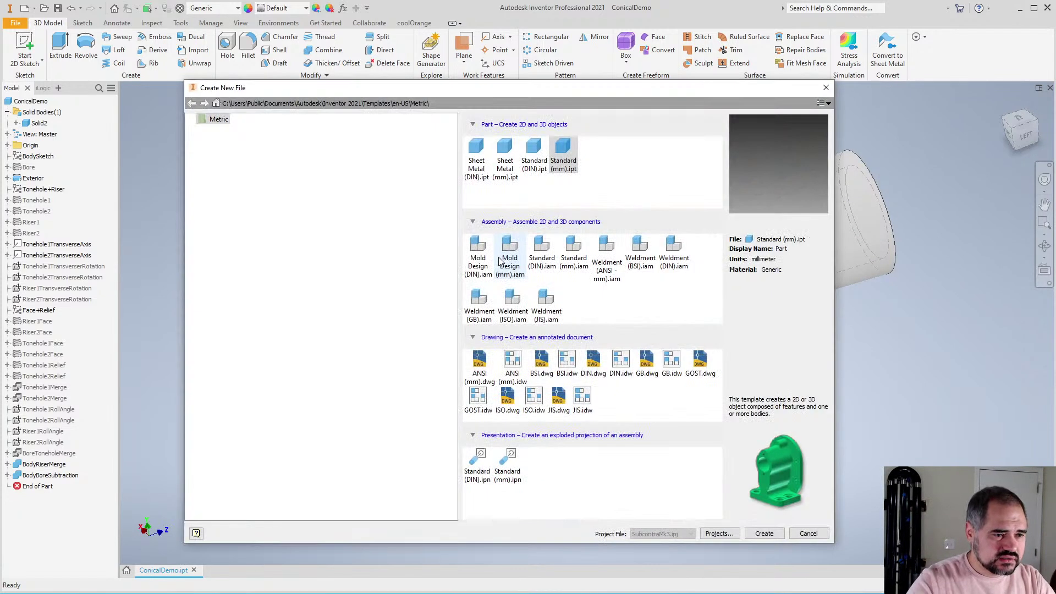
pyautogui.click(764, 536)
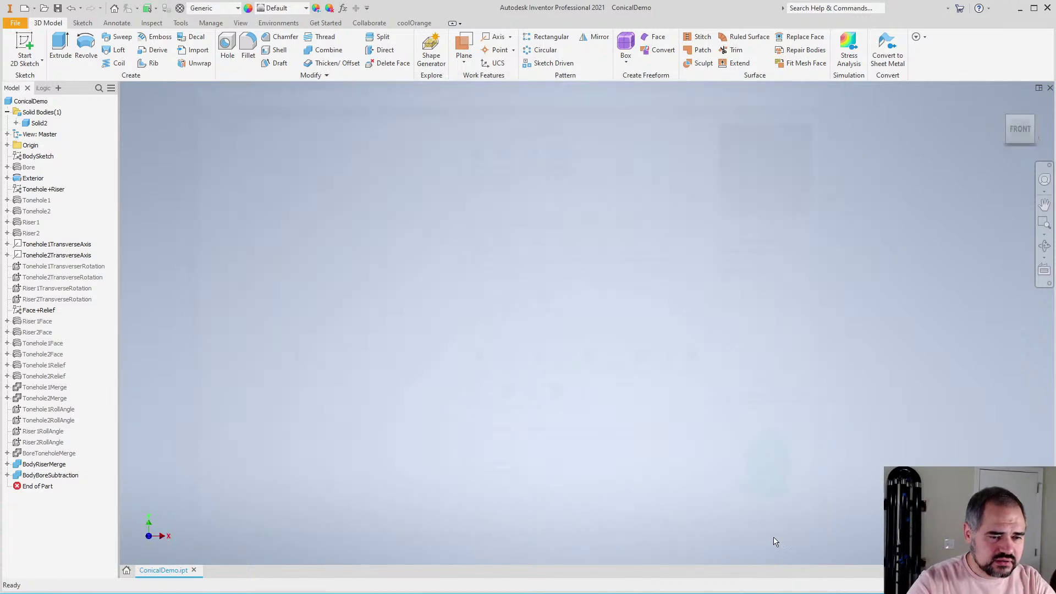
pyautogui.click(25, 44)
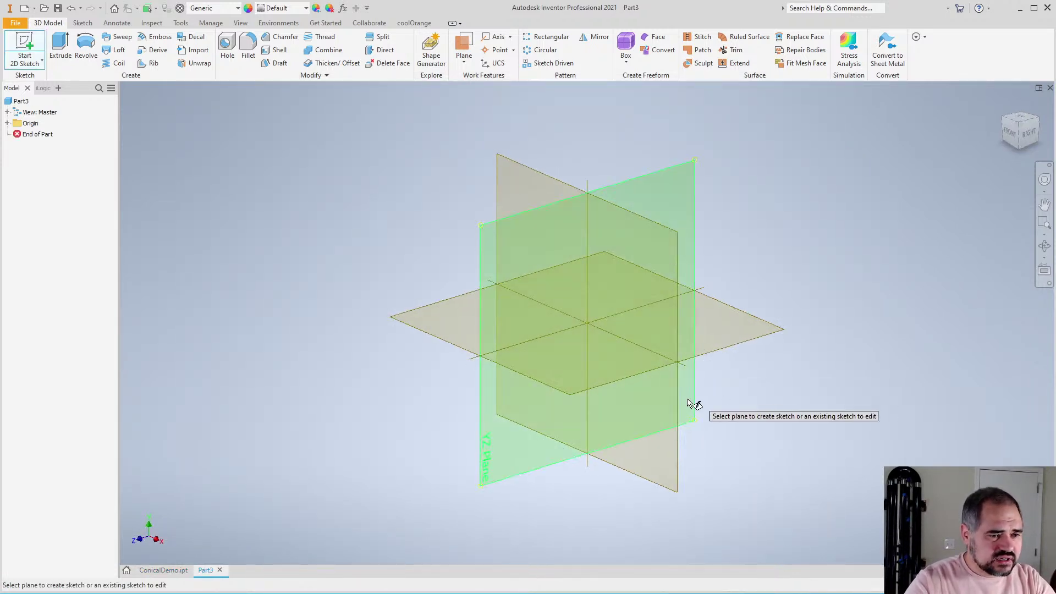
pyautogui.click(635, 378)
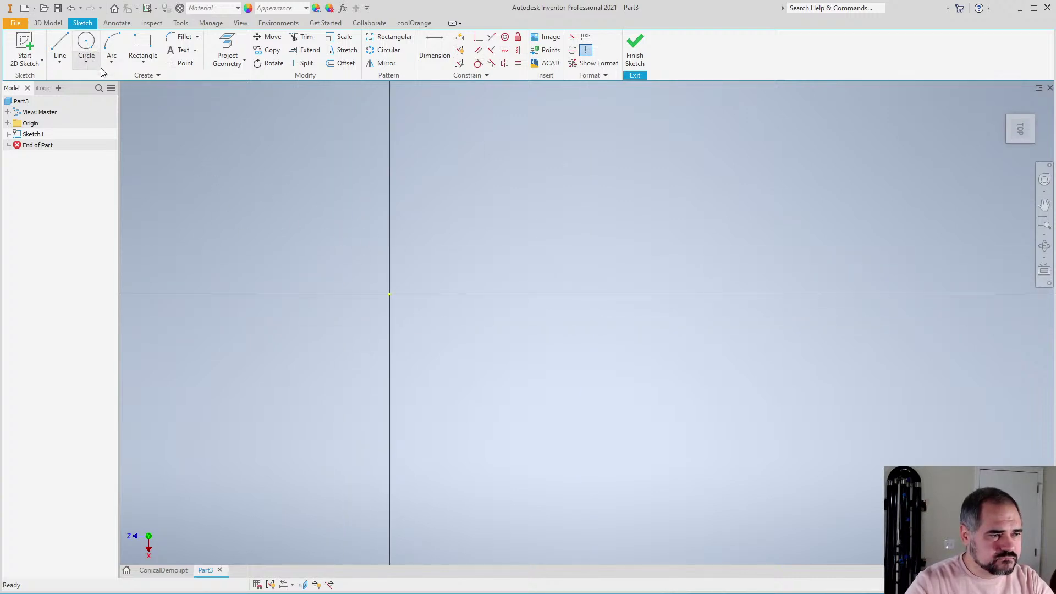
pyautogui.click(60, 49)
pyautogui.click(483, 294)
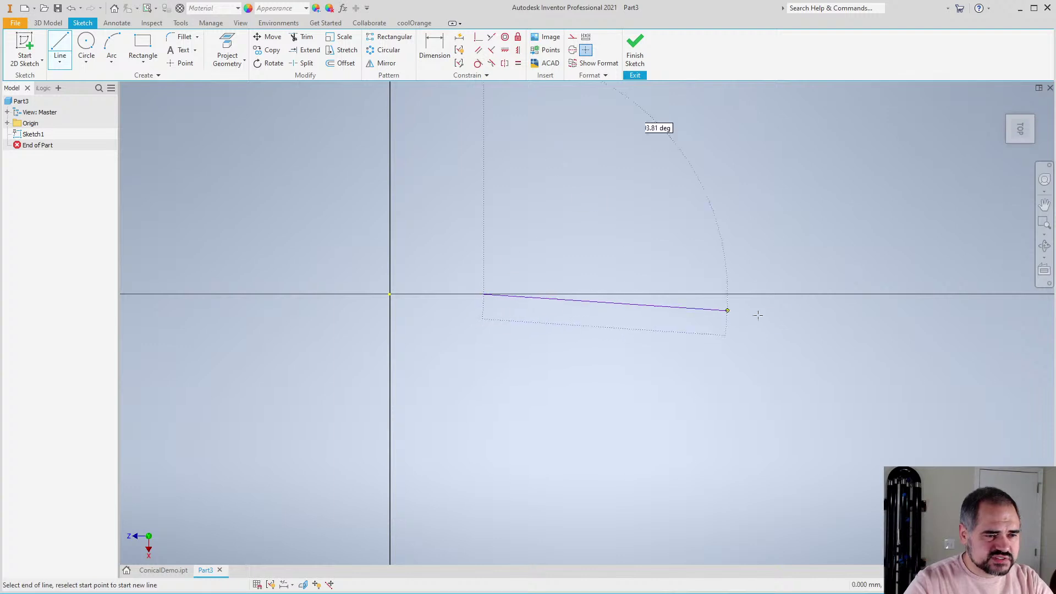
pyautogui.press('Escape')
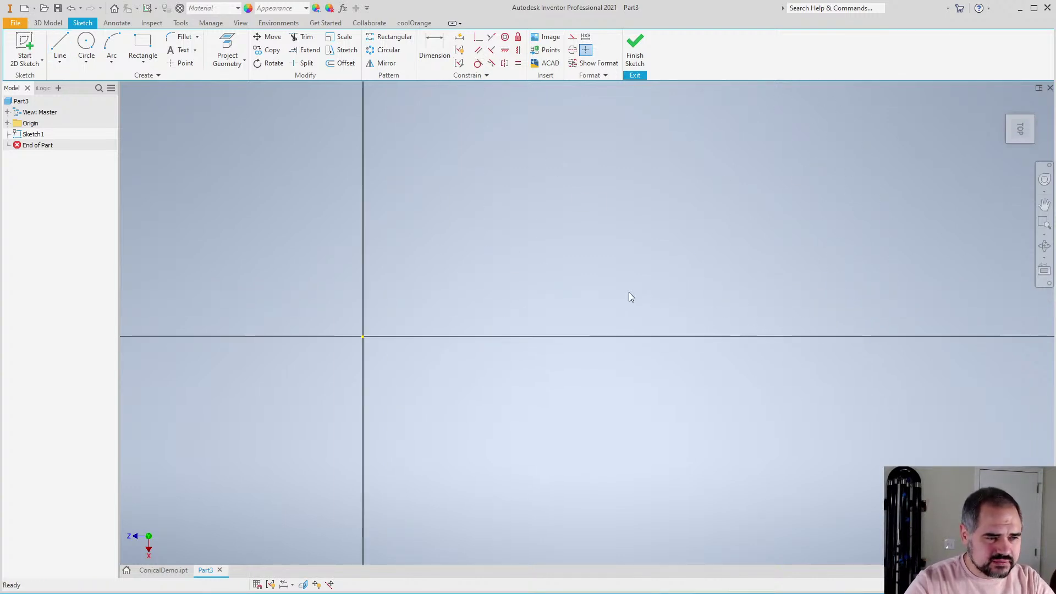
# Sketch a closed four-sided profile above the horizontal axis, with a sloping upper edge and a short edge about 15 mm long nearest the origin
pyautogui.click(60, 48)
pyautogui.click(521, 302)
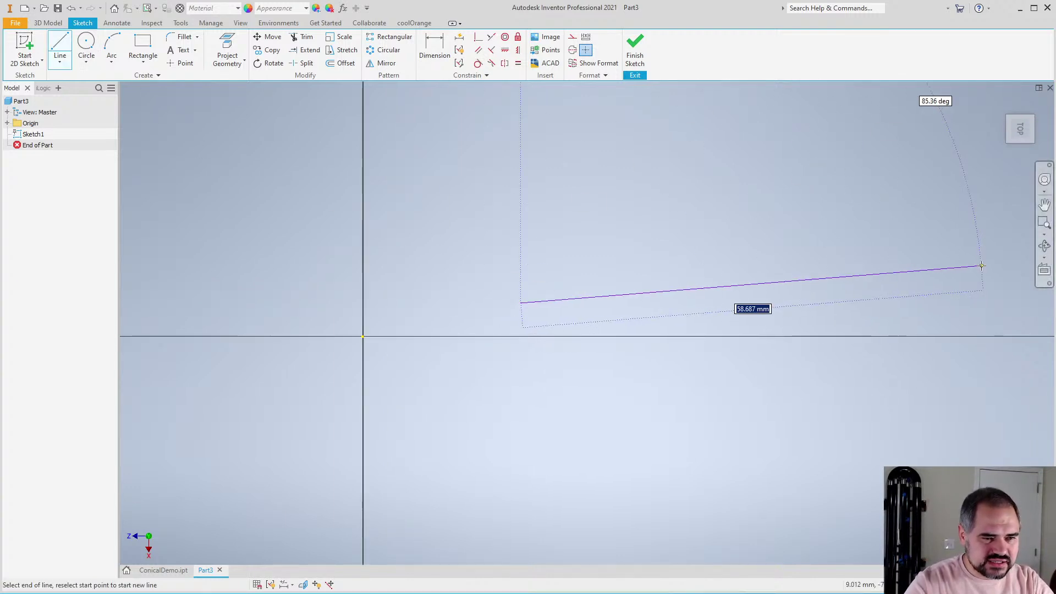
pyautogui.scroll(4, 860, 288)
pyautogui.scroll(-6, 955, 267)
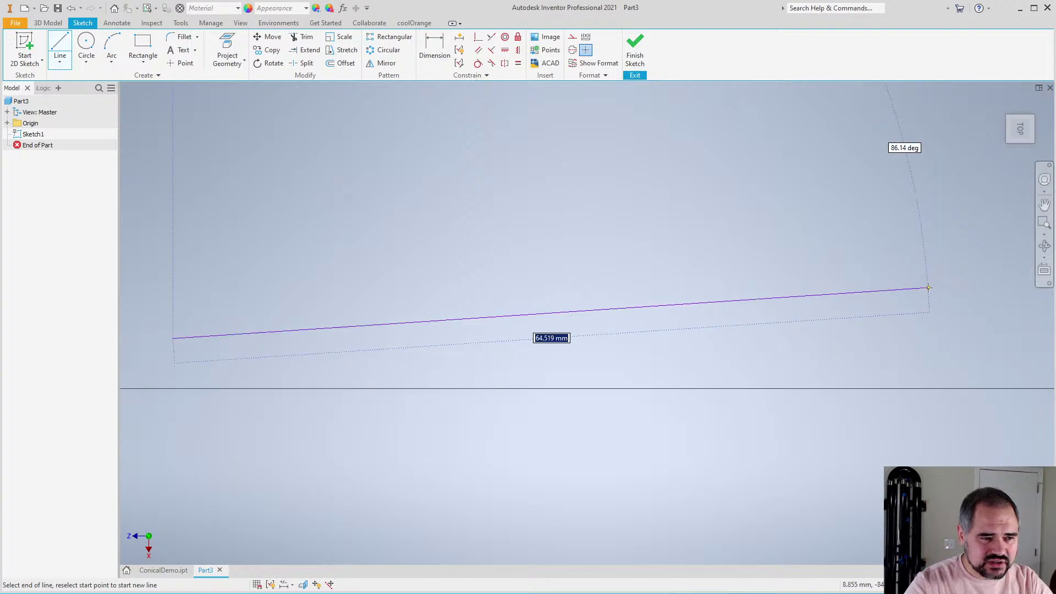
pyautogui.scroll(2, 879, 325)
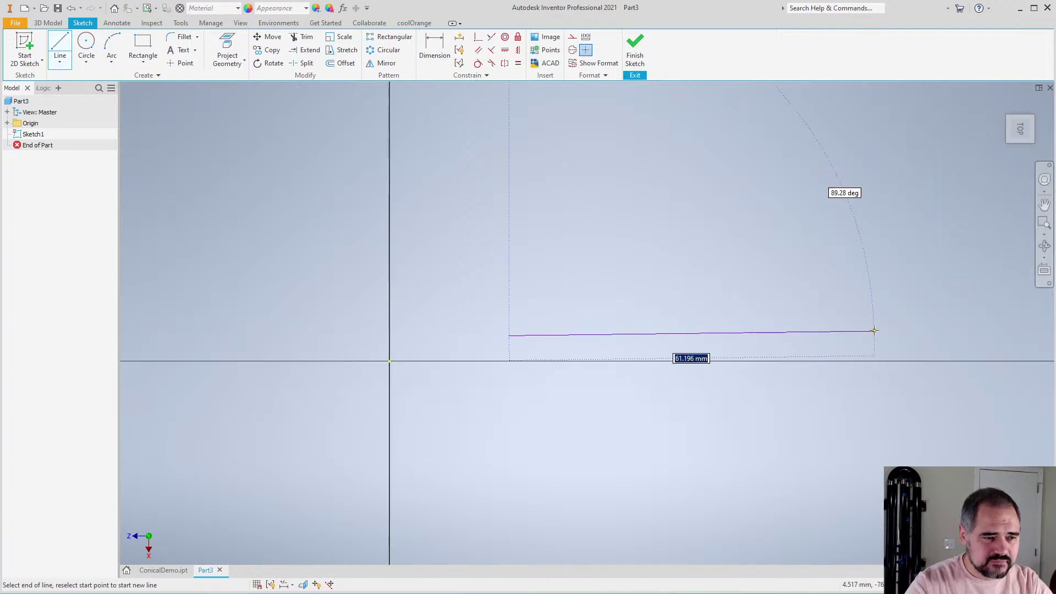
pyautogui.click(906, 320)
pyautogui.click(893, 150)
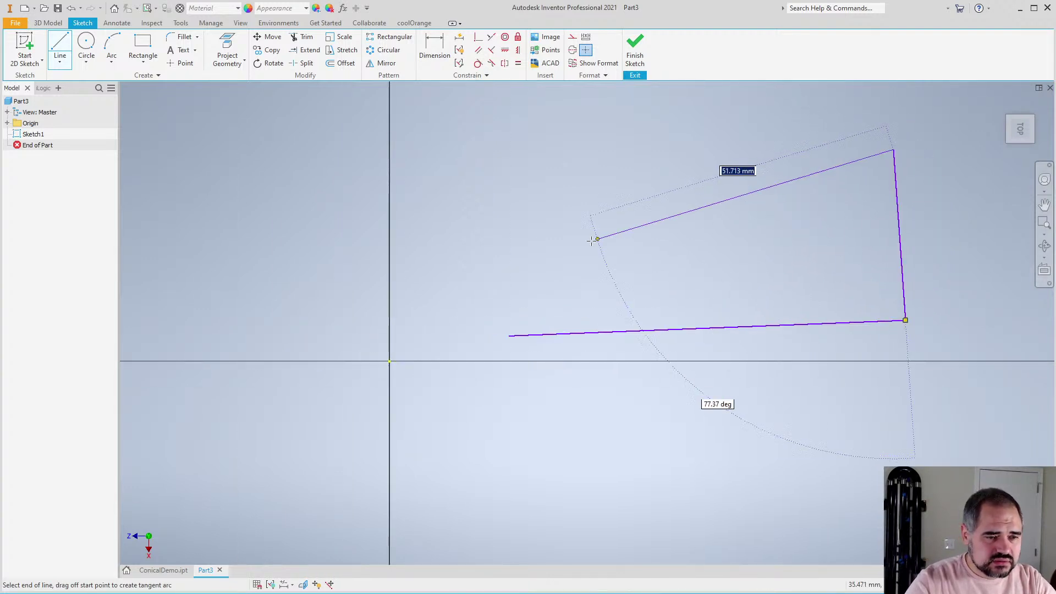
pyautogui.click(484, 249)
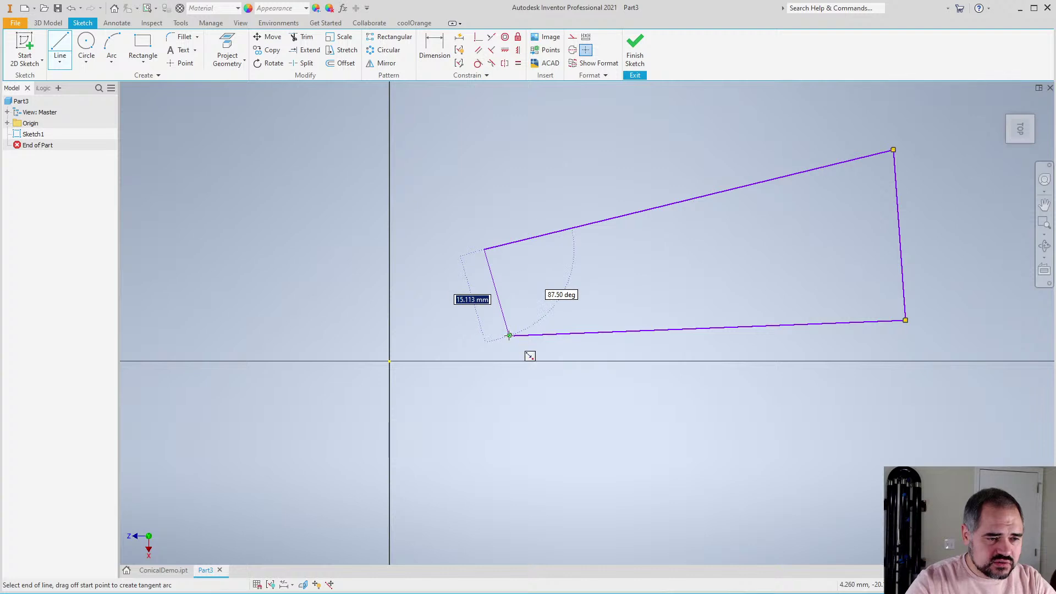
pyautogui.click(508, 335)
pyautogui.press('Escape')
pyautogui.scroll(1, 526, 313)
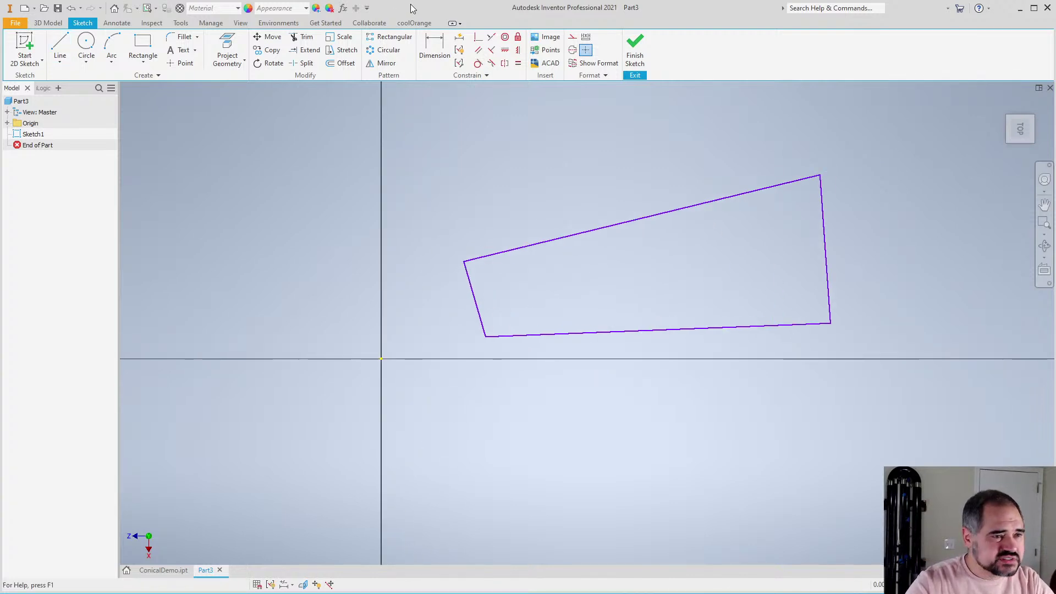
# Make the profile's lower edge and sloping upper edge coincident with the origin point
pyautogui.click(483, 38)
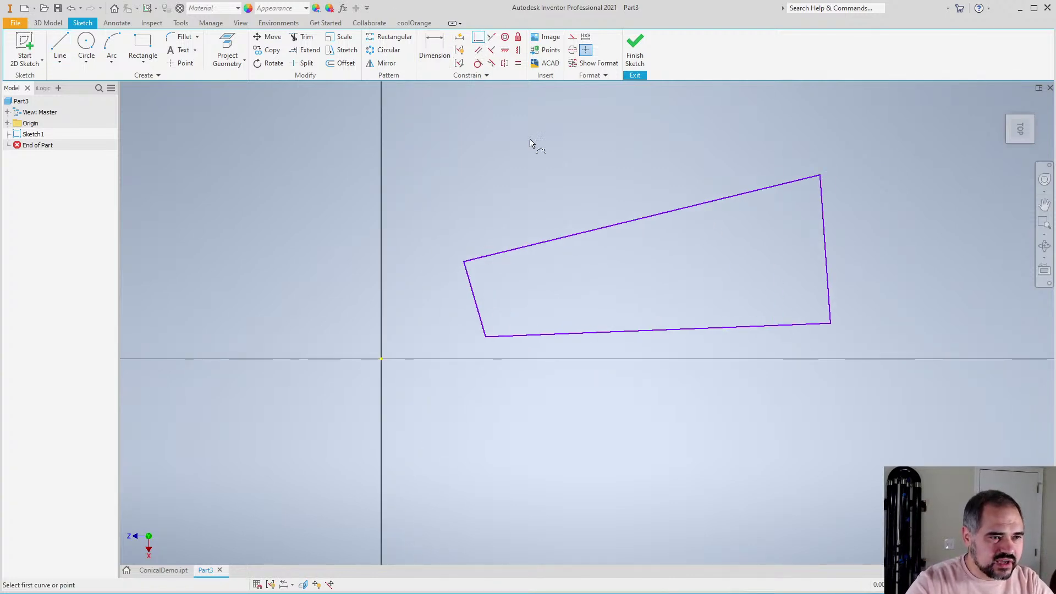
pyautogui.click(531, 337)
pyautogui.click(381, 359)
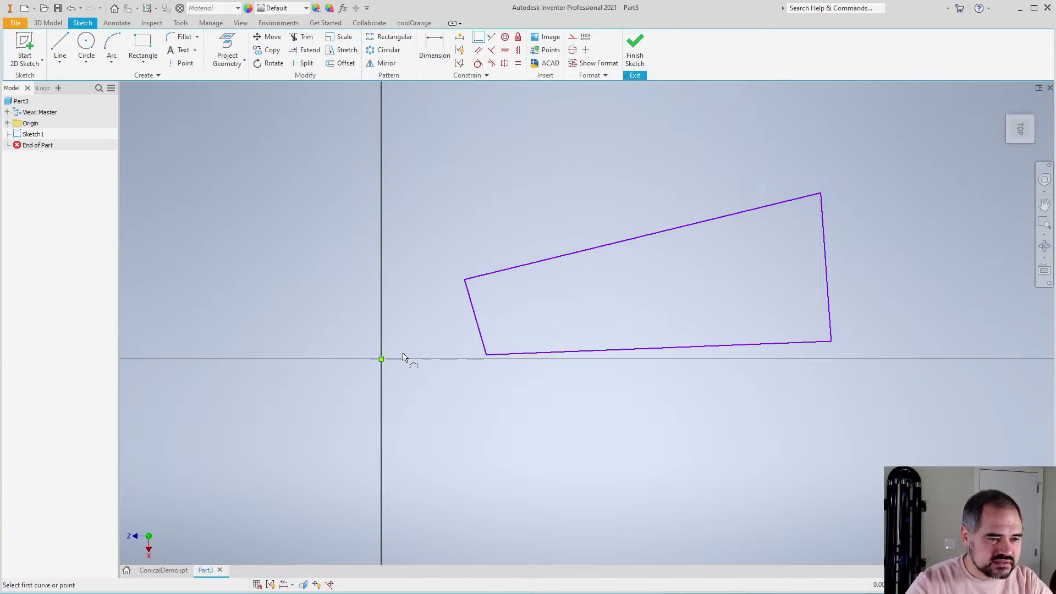
pyautogui.click(519, 268)
pyautogui.click(381, 359)
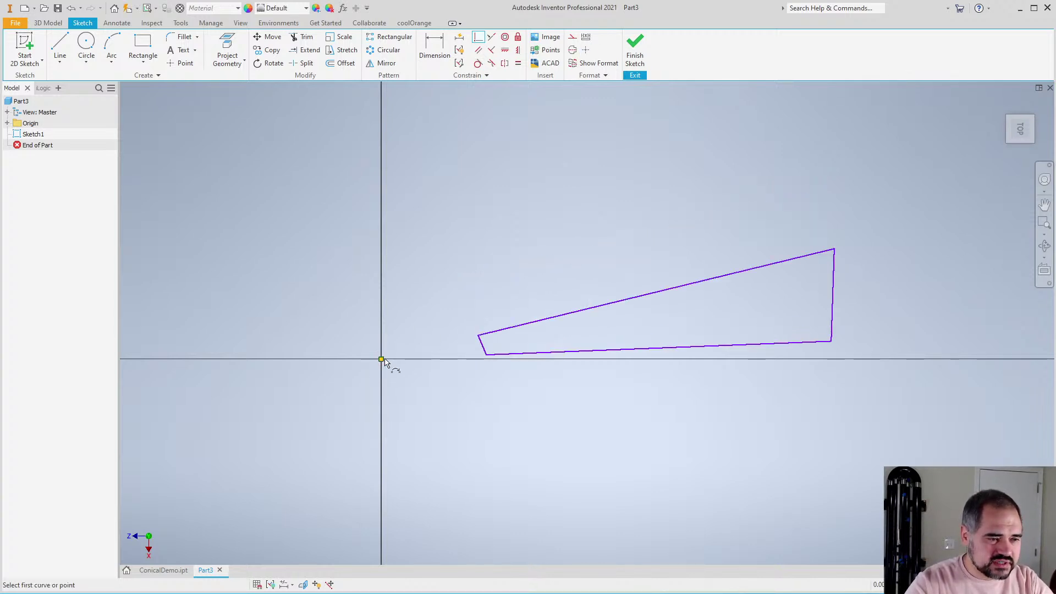
pyautogui.scroll(-2, 540, 308)
pyautogui.scroll(1, 539, 308)
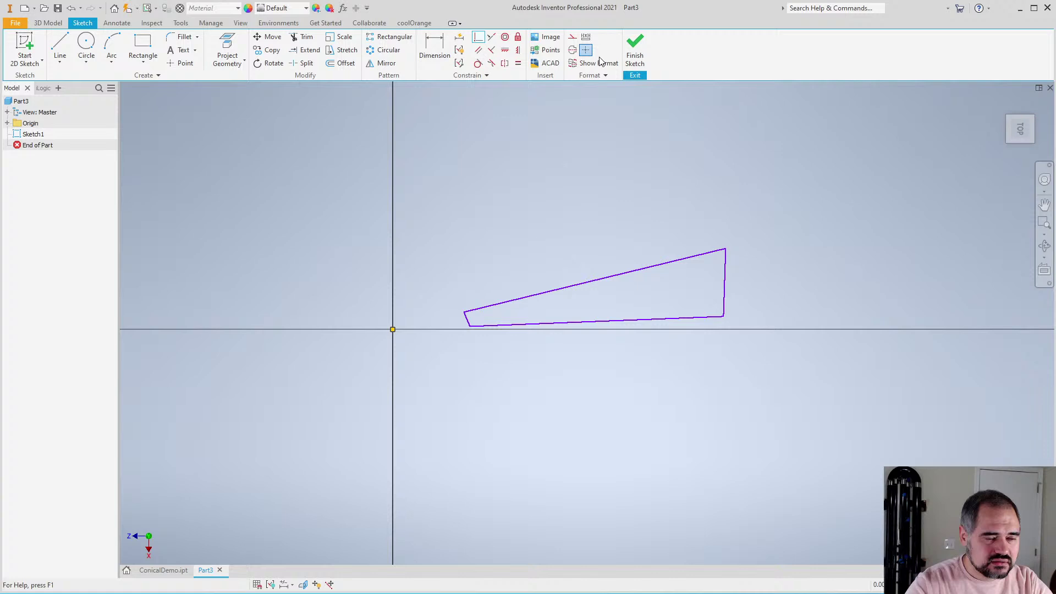
pyautogui.click(505, 50)
pyautogui.click(568, 325)
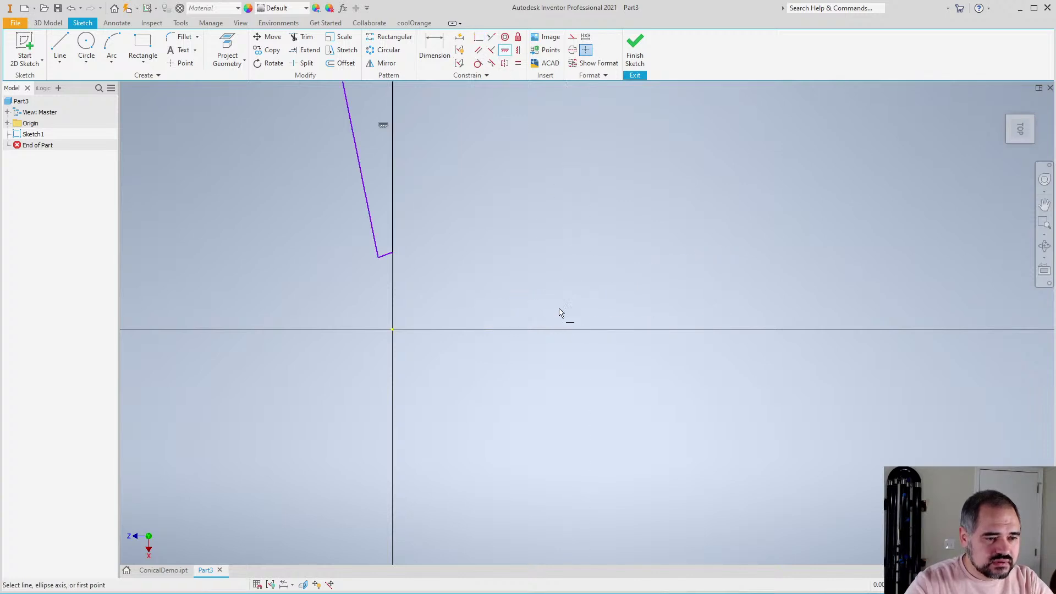
pyautogui.hotkey('ctrl', 'z')
# Apply a Vertical constraint to the profile's lower edge and make both end edges perpendicular to it
pyautogui.click(517, 50)
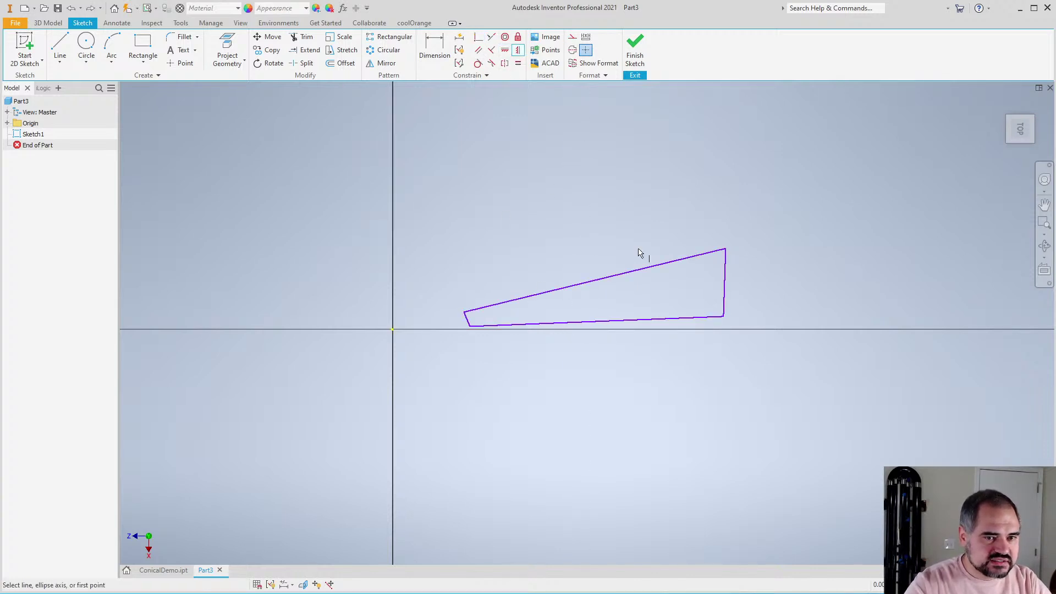
pyautogui.click(626, 323)
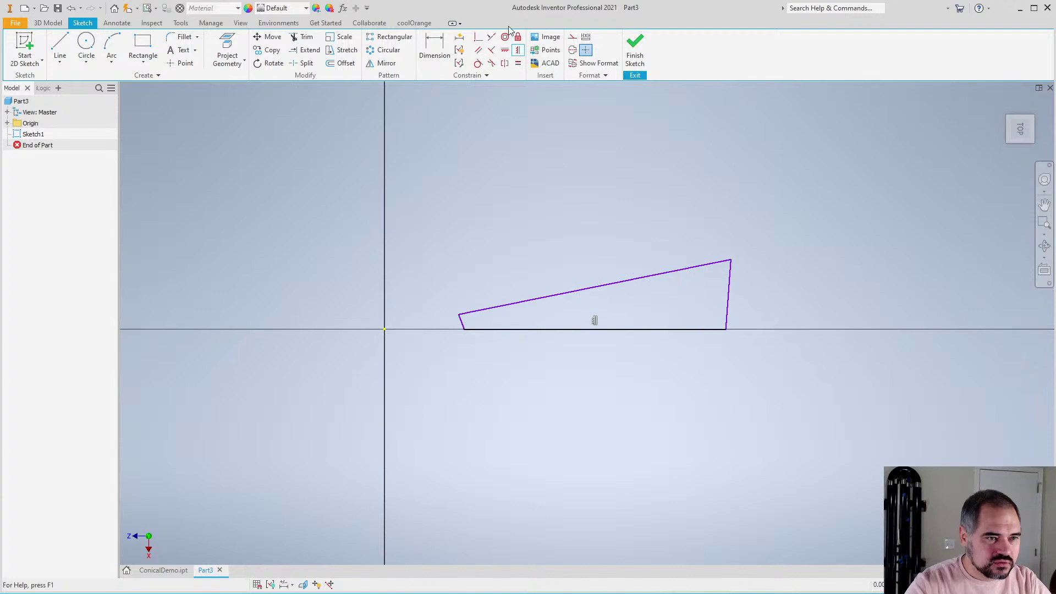
pyautogui.click(491, 50)
pyautogui.click(470, 329)
pyautogui.click(462, 322)
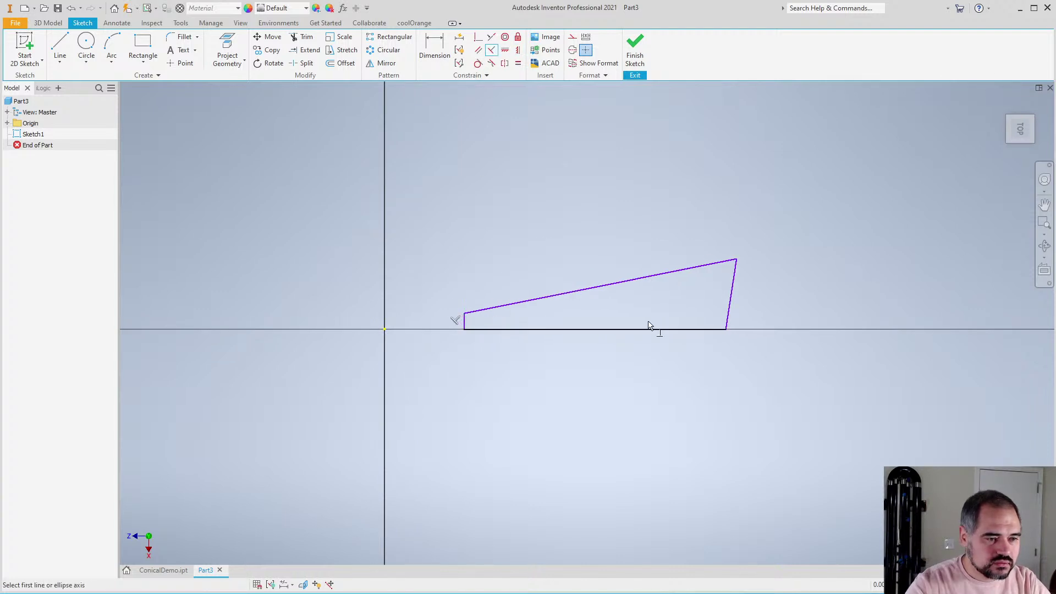
pyautogui.click(698, 331)
pyautogui.click(730, 300)
pyautogui.scroll(-3, 660, 280)
pyautogui.scroll(3, 654, 280)
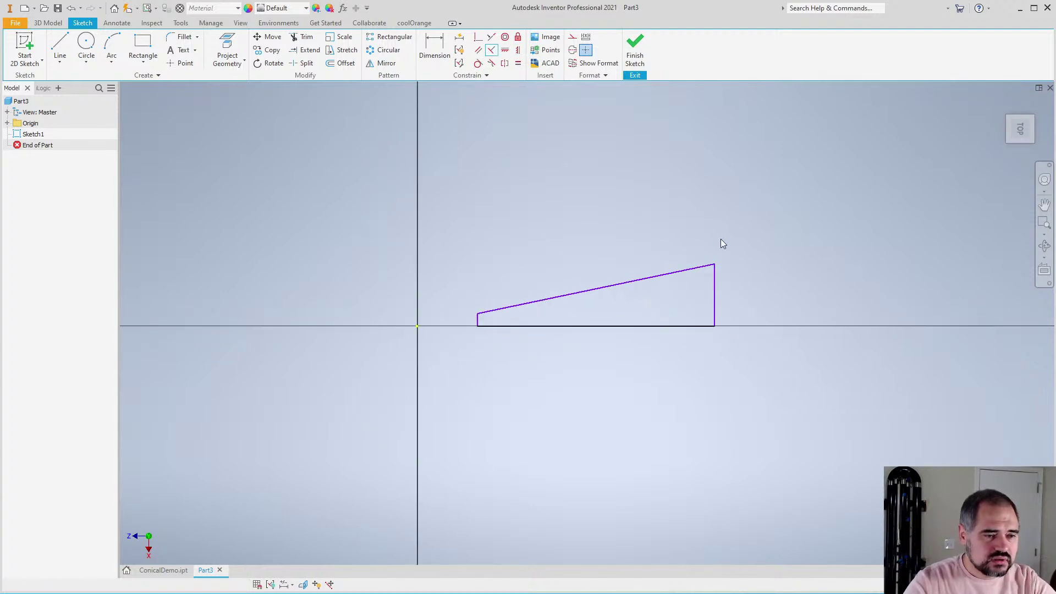
# Finish the sketch and try a full 360-degree Revolve of the profile about the Z axis
pyautogui.rightClick(721, 240)
pyautogui.click(741, 254)
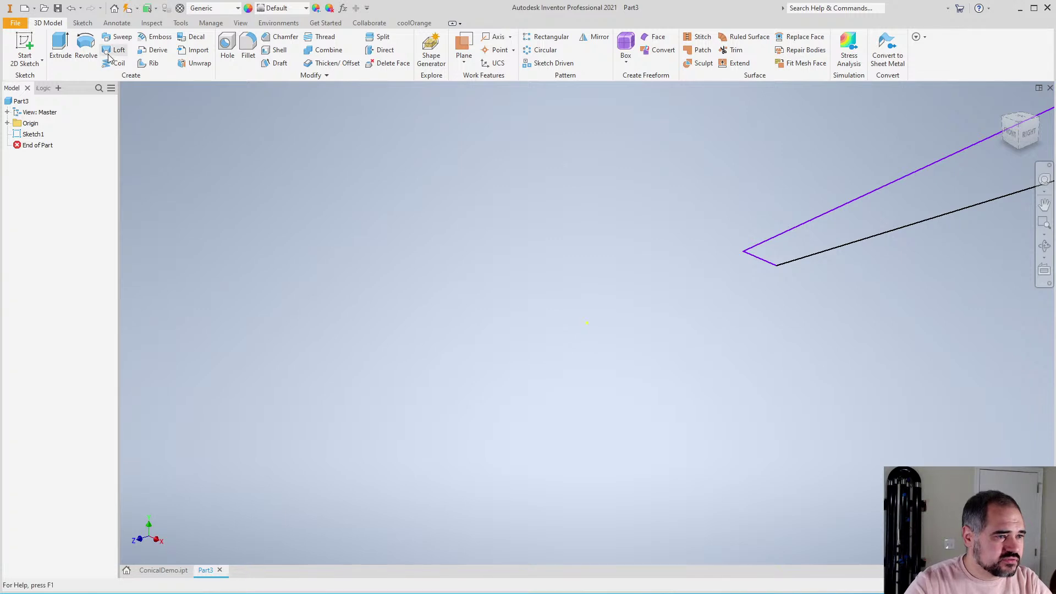
pyautogui.click(114, 50)
pyautogui.click(86, 48)
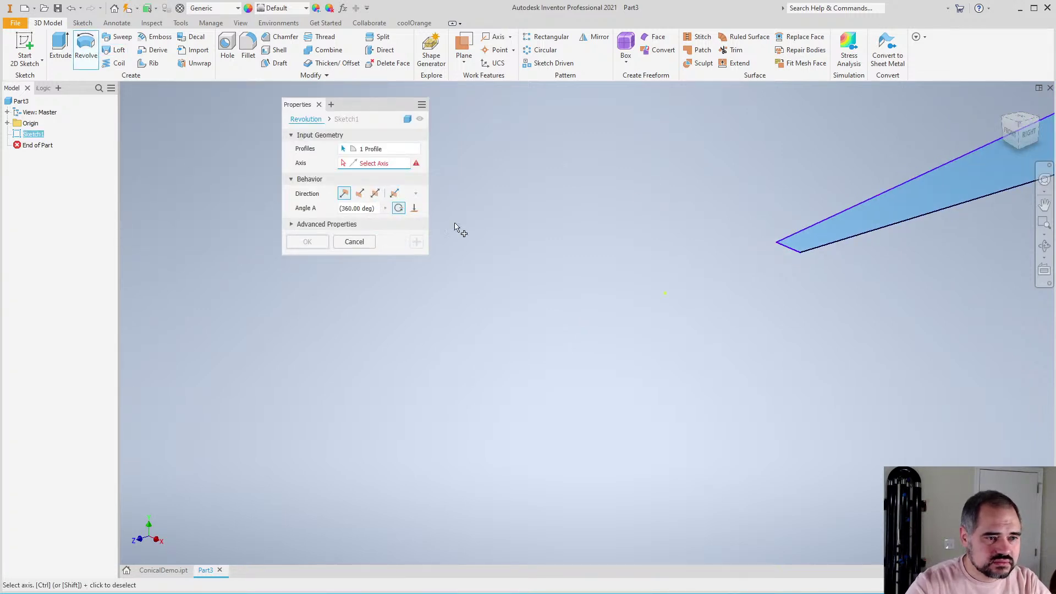
pyautogui.click(8, 123)
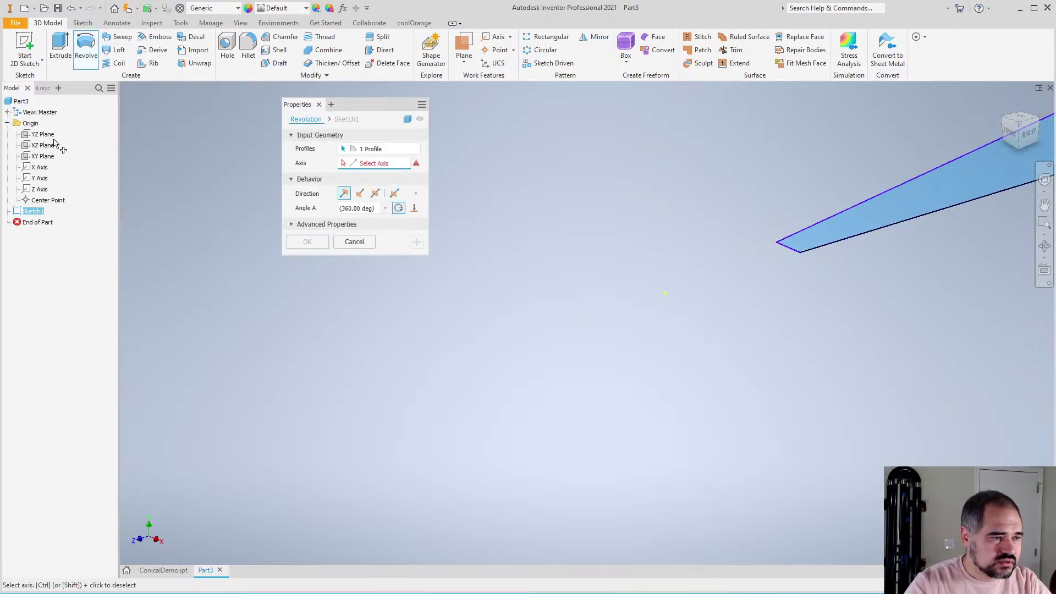
pyautogui.click(40, 189)
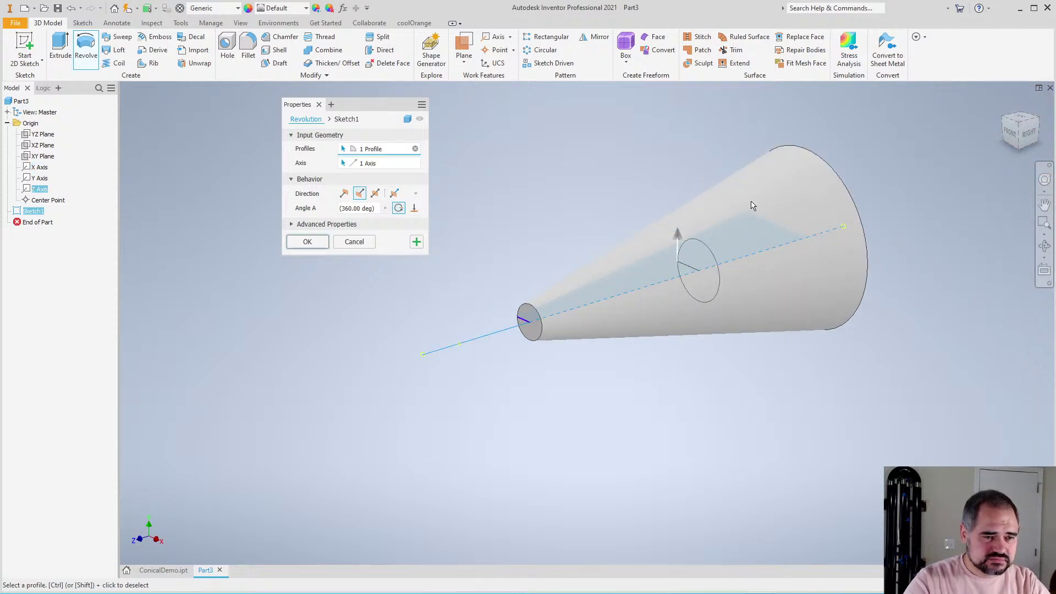
pyautogui.click(354, 242)
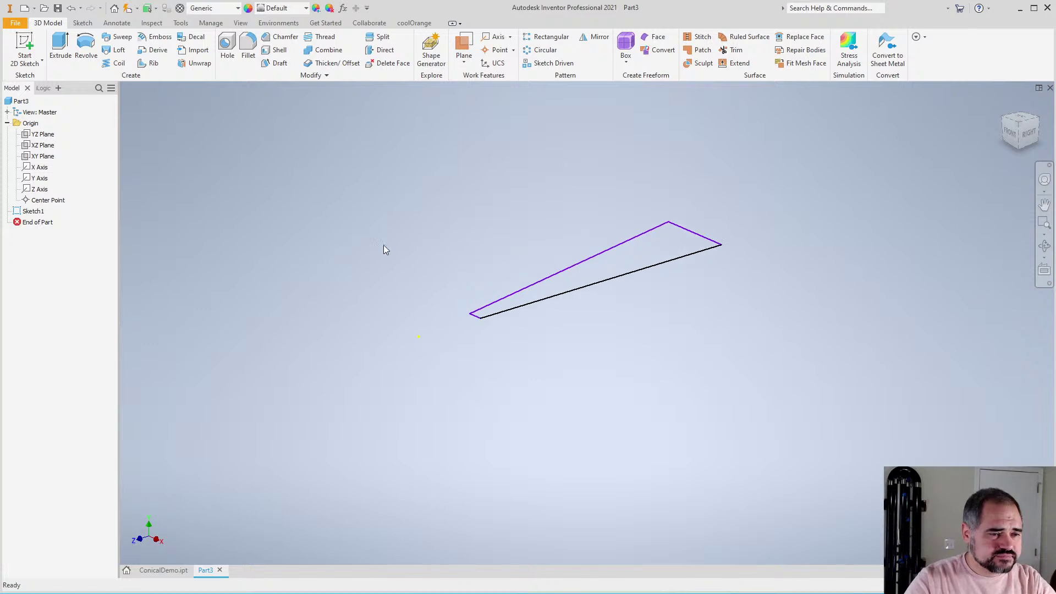
# Delete the sloped profile sketch and start a new 2D sketch on the XY plane
pyautogui.rightClick(33, 211)
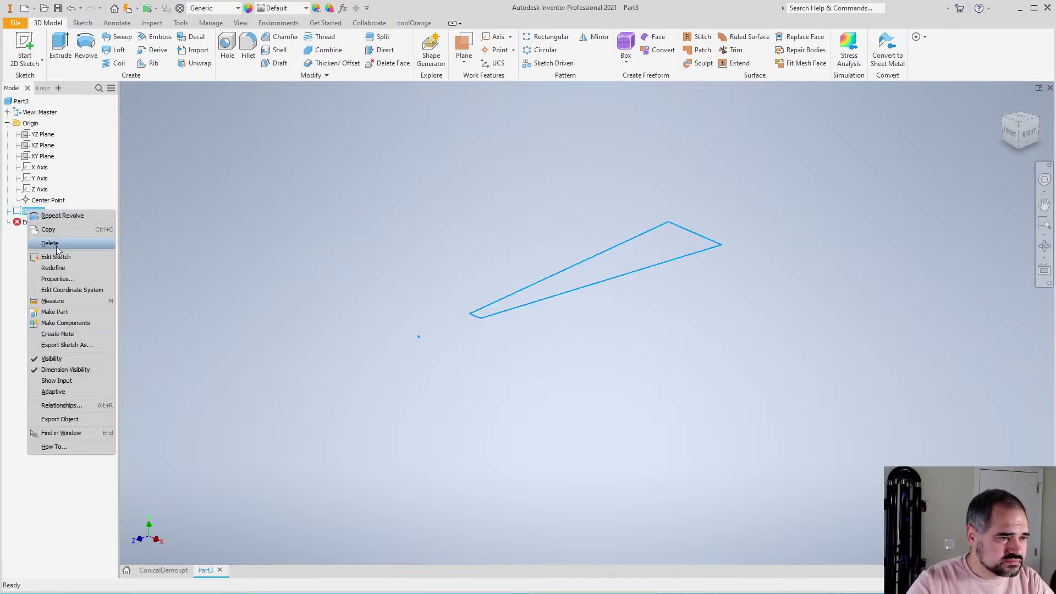
pyautogui.click(59, 244)
pyautogui.click(24, 45)
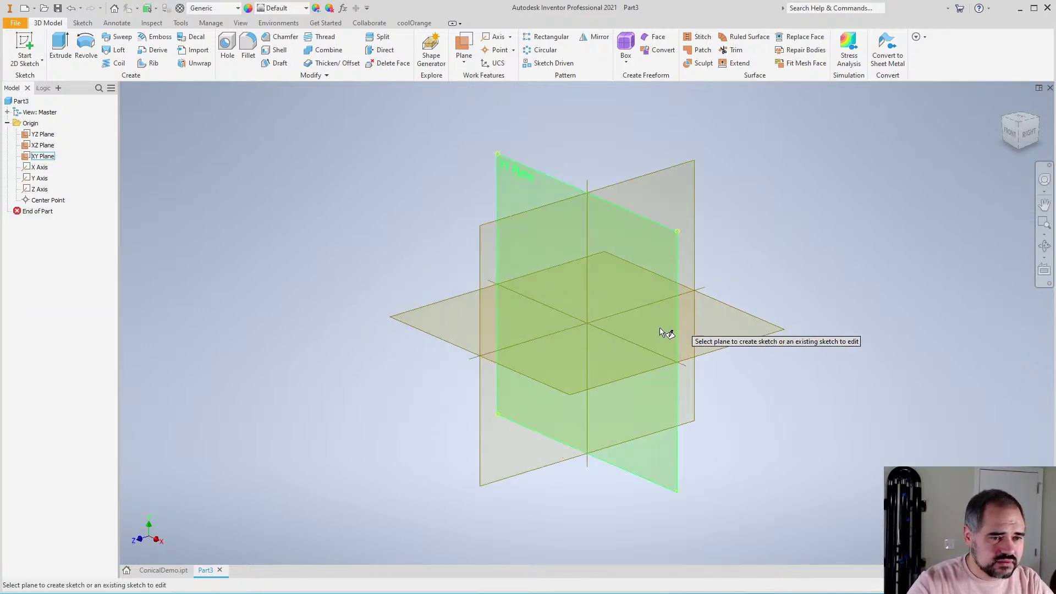
pyautogui.click(667, 335)
# Sketch a circle centred on the origin and finish the sketch
pyautogui.click(85, 50)
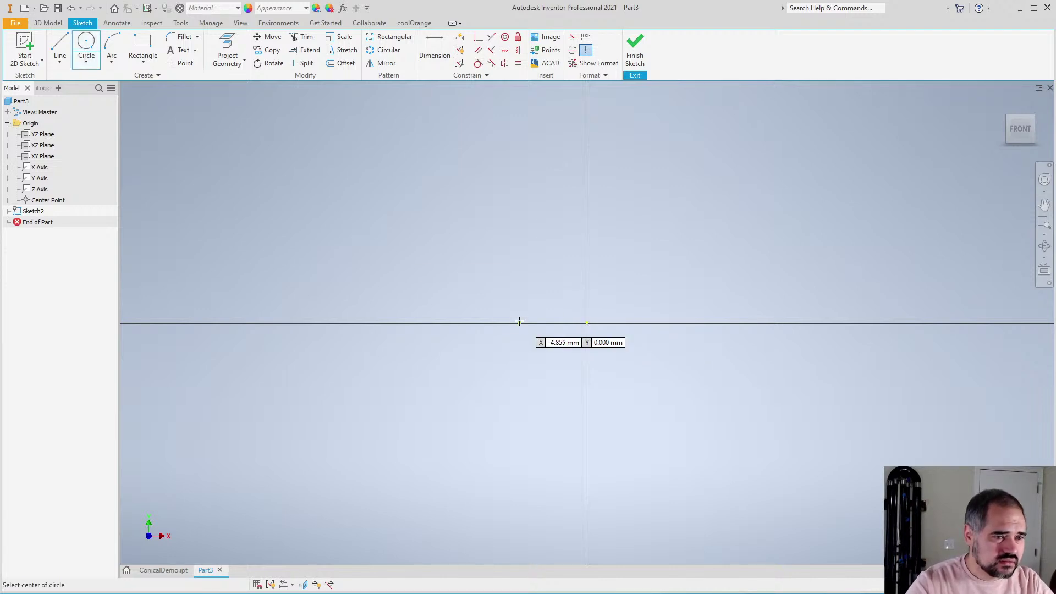
pyautogui.click(587, 323)
pyautogui.click(649, 420)
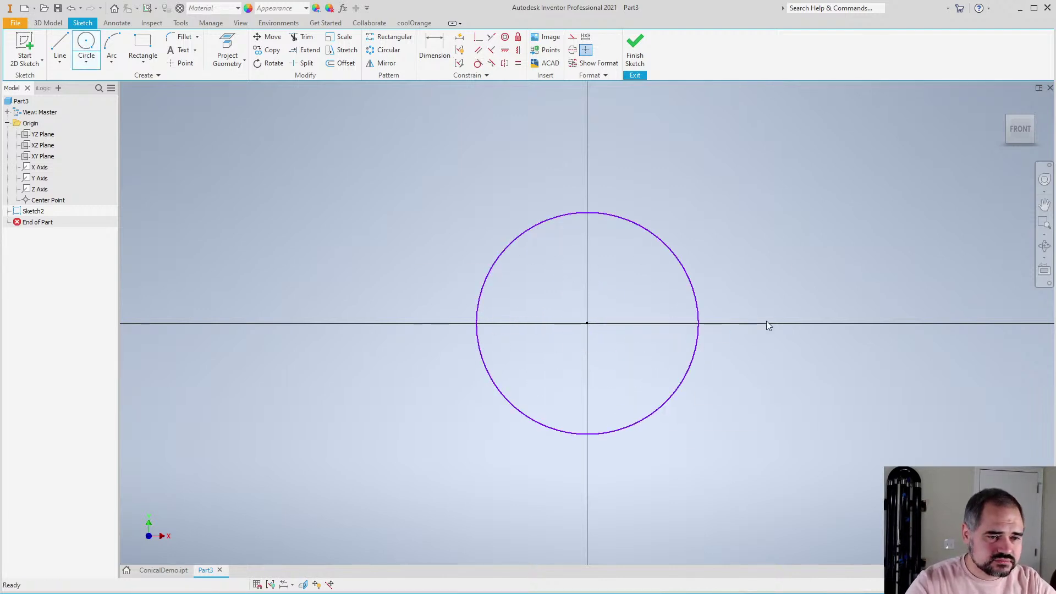
pyautogui.moveTo(766, 325); pyautogui.dragTo(700, 316, button='right')
# Try to extrude the circle 10 mm with a taper of -20 degrees
pyautogui.click(60, 46)
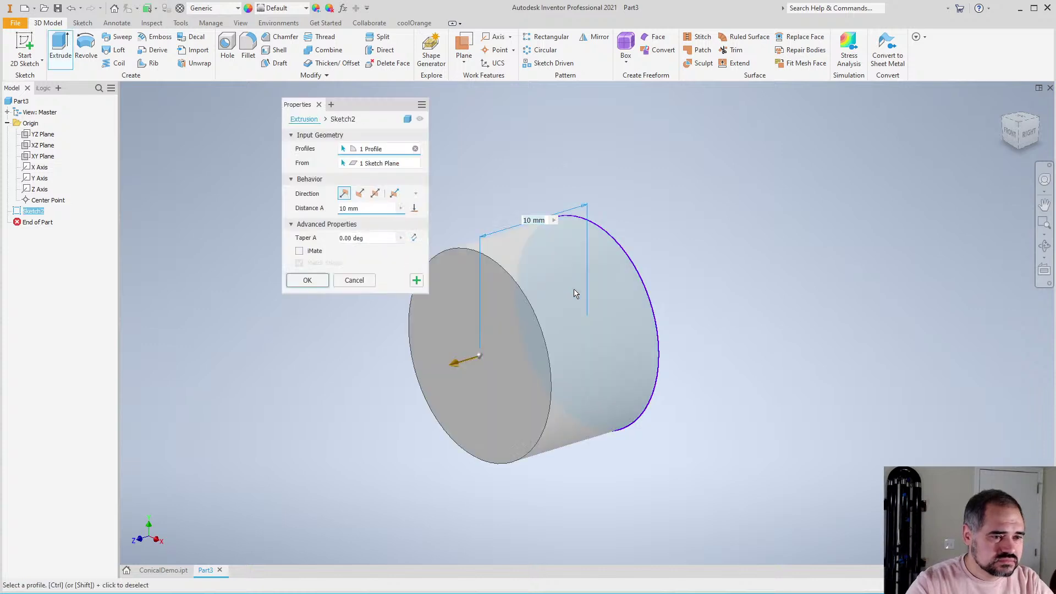
pyautogui.click(355, 239)
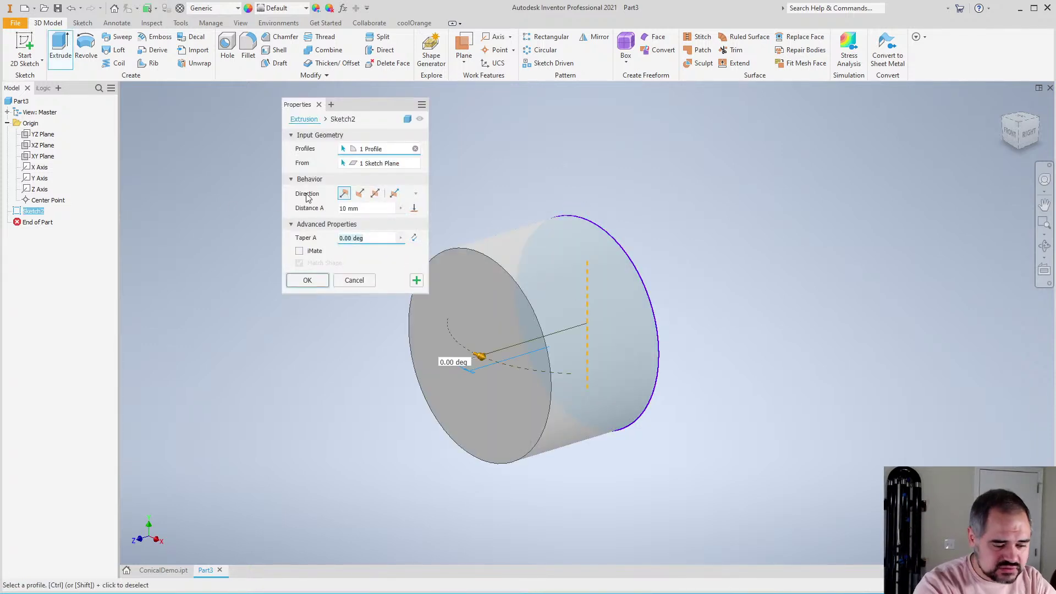
pyautogui.write('5')
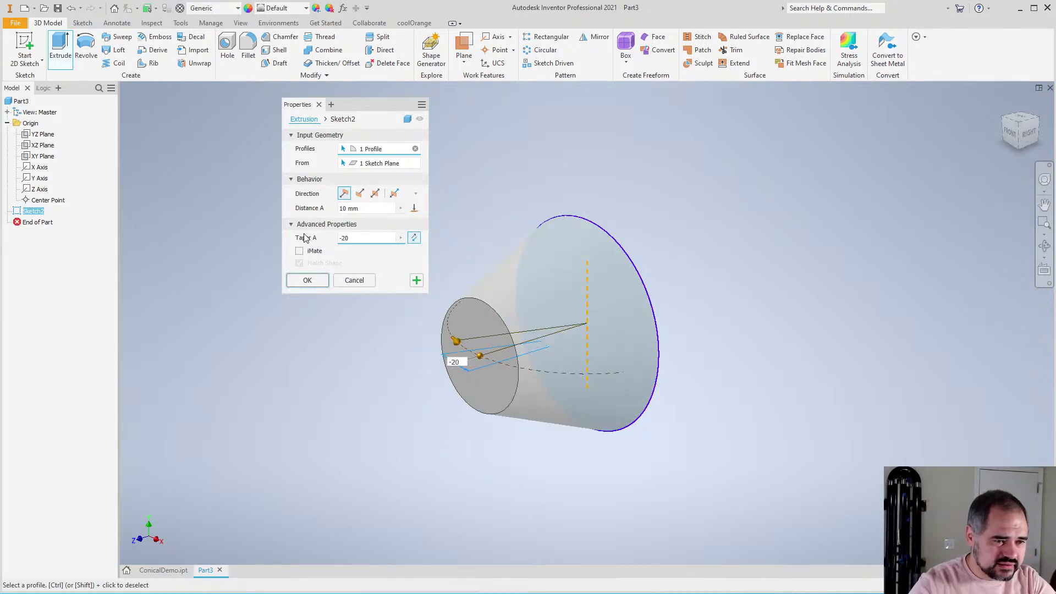
pyautogui.press('Escape')
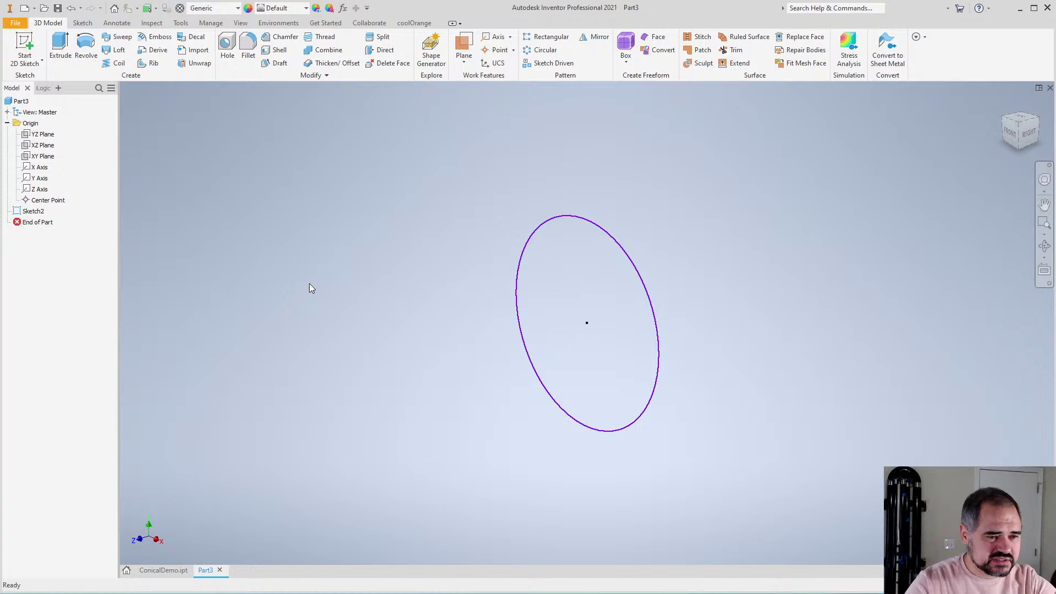
# Clear the circle from its sketch and close the new part without saving it
pyautogui.rightClick(36, 211)
pyautogui.click(69, 257)
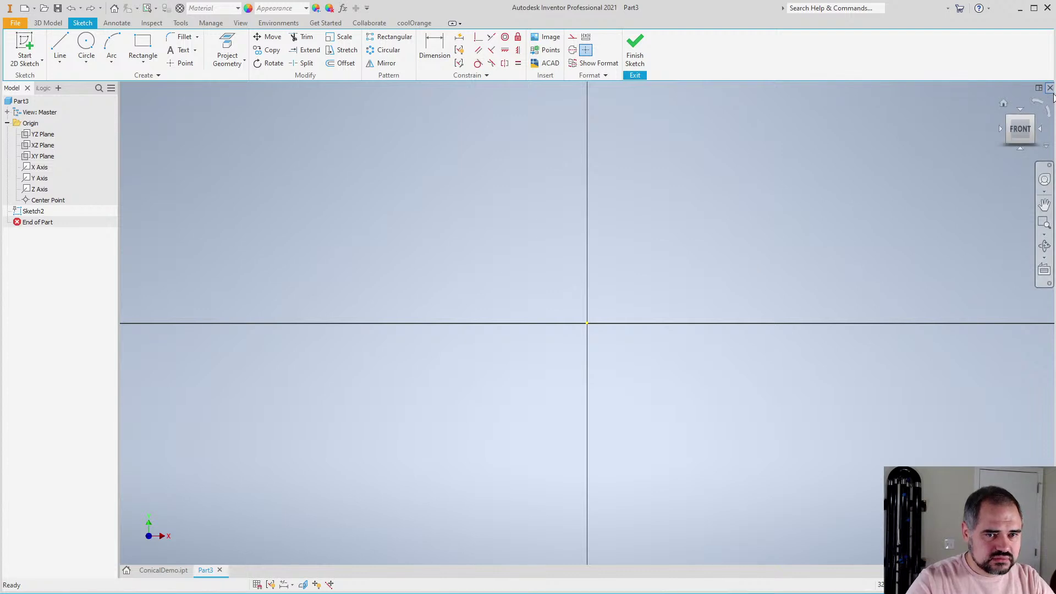
pyautogui.click(1049, 88)
pyautogui.click(527, 325)
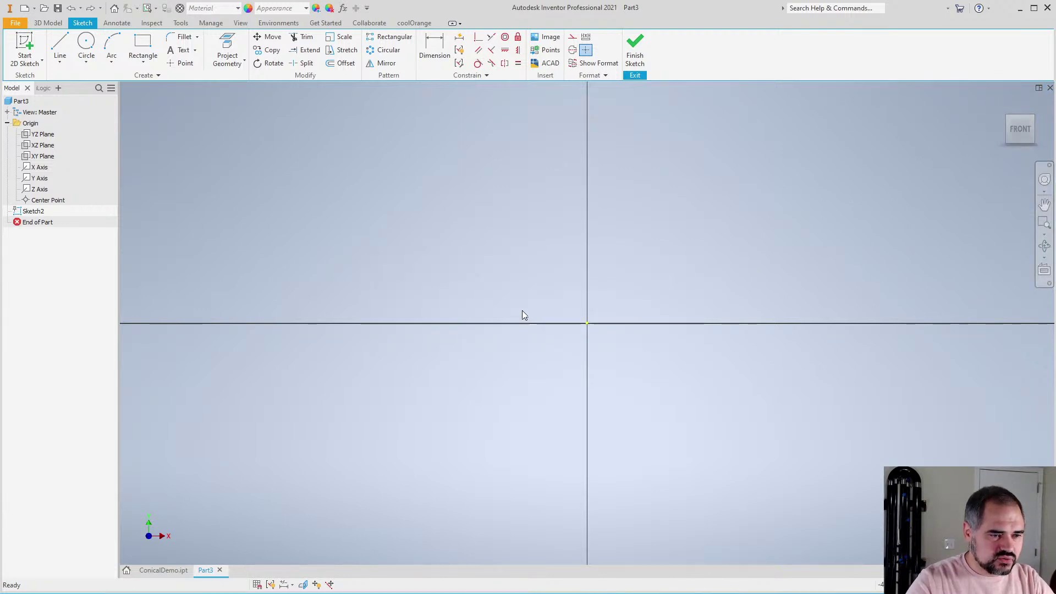
pyautogui.click(1049, 88)
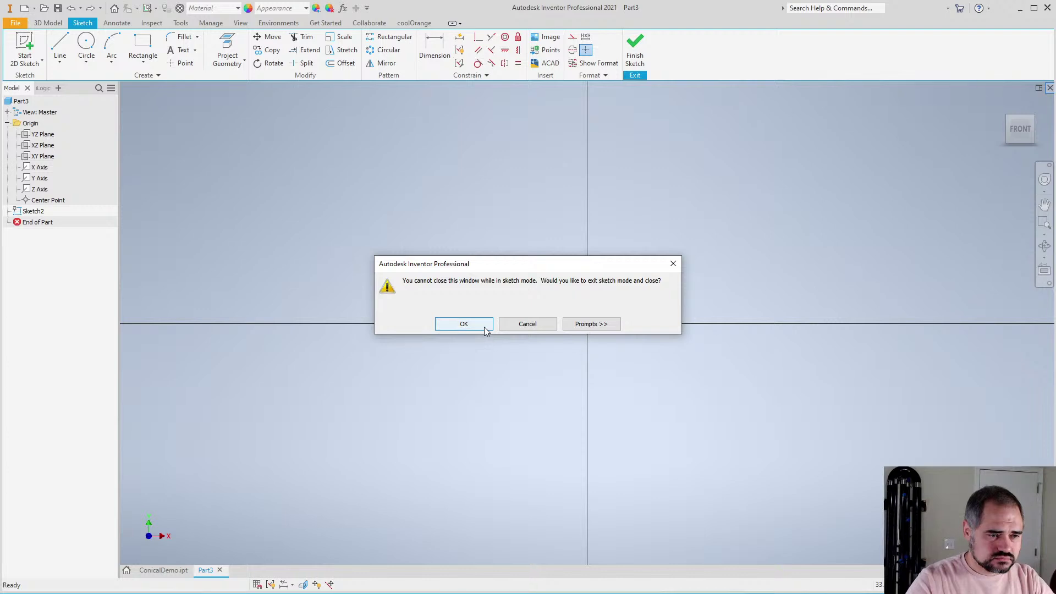
pyautogui.click(464, 324)
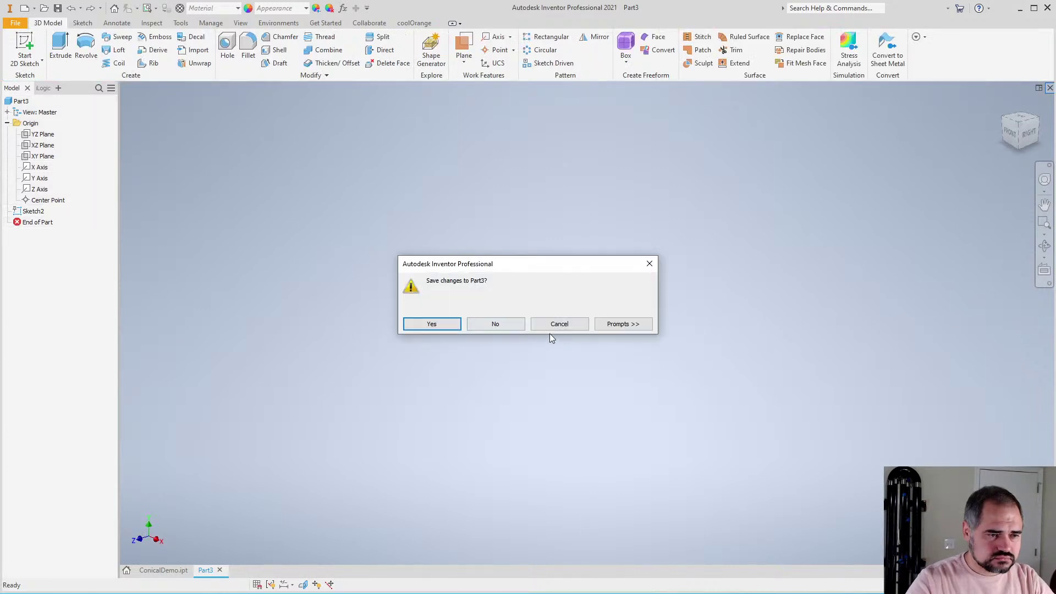
pyautogui.click(495, 325)
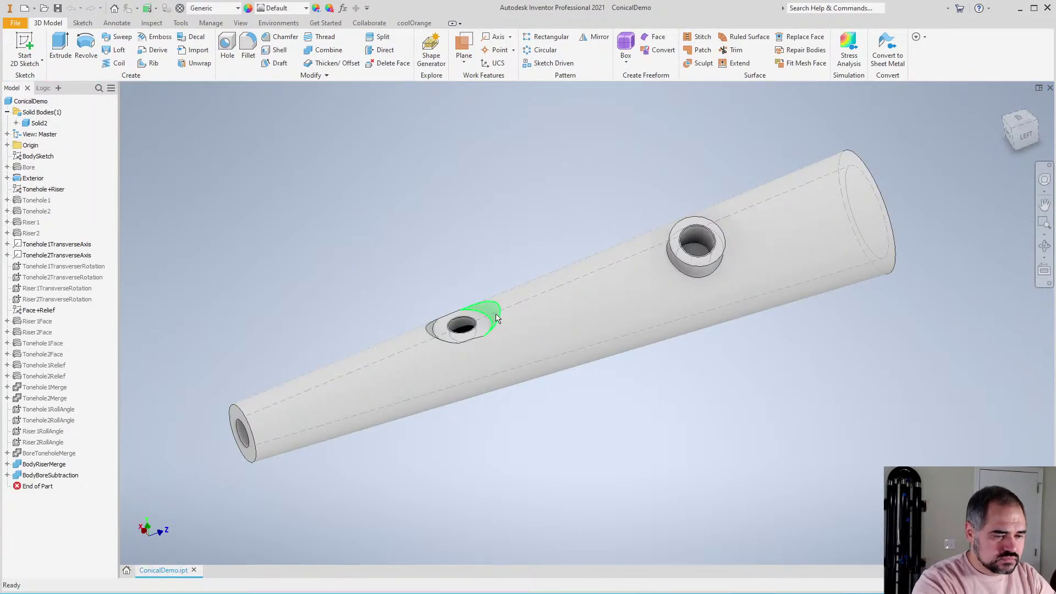
pyautogui.scroll(-3, 478, 316)
pyautogui.scroll(4, 483, 275)
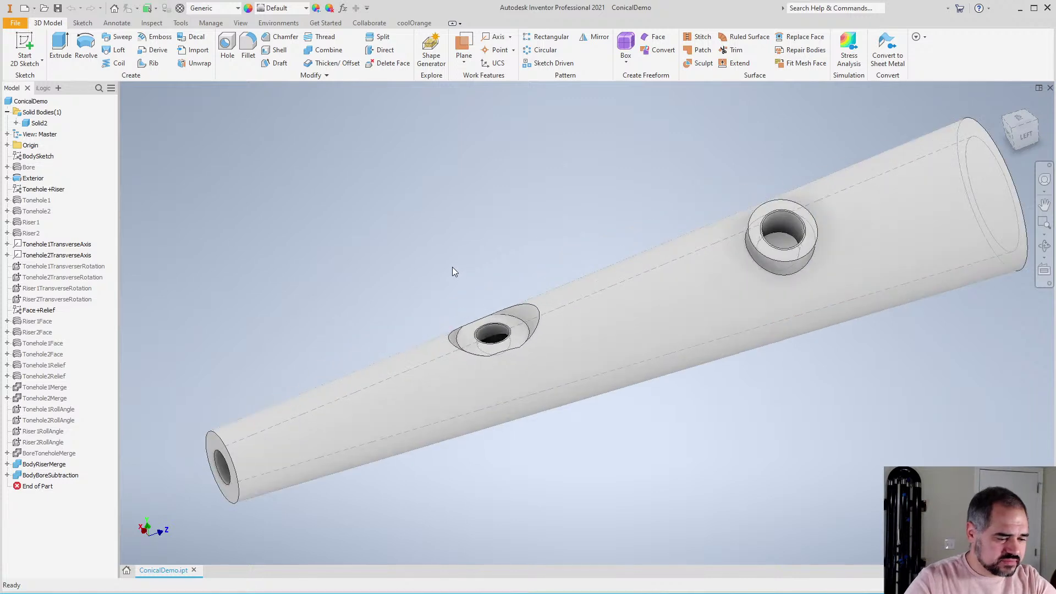
pyautogui.scroll(-3, 523, 257)
pyautogui.keyDown('shift'); pyautogui.moveTo(603, 398); pyautogui.dragTo(607, 419, button='middle'); pyautogui.keyUp('shift')
pyautogui.scroll(-2, 525, 413)
pyautogui.scroll(4, 533, 372)
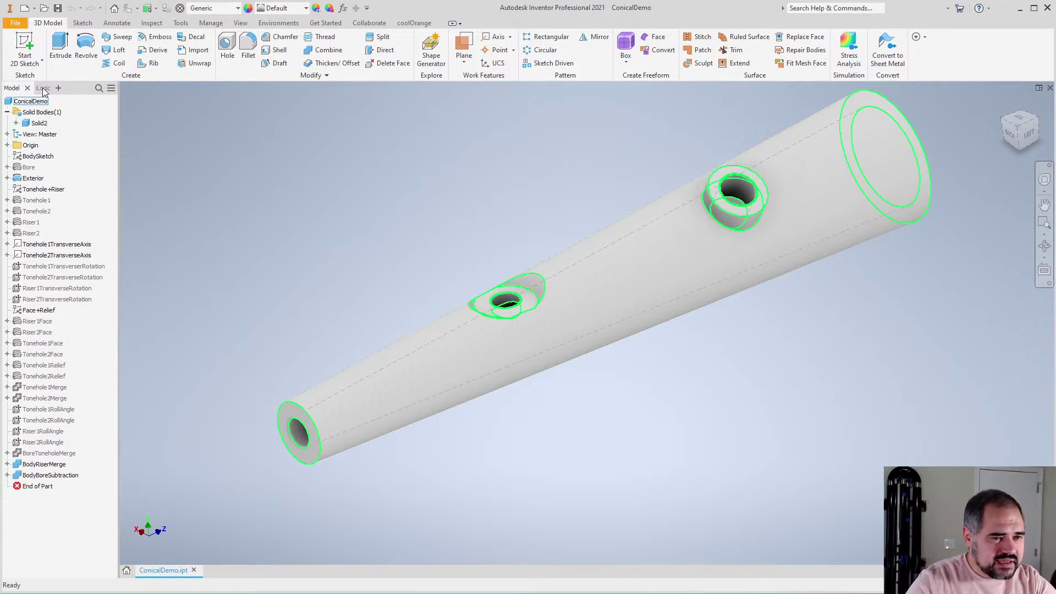
# Examine the conical body and its two toneholes up close and as a whole
pyautogui.scroll(-3, 329, 233)
pyautogui.scroll(3, 364, 219)
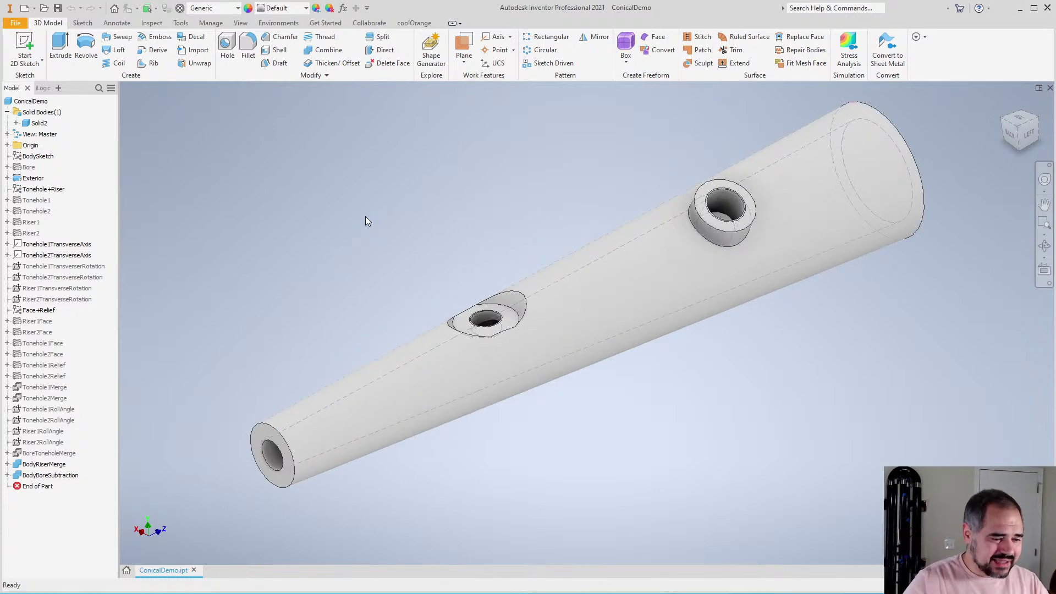
pyautogui.scroll(-1, 462, 263)
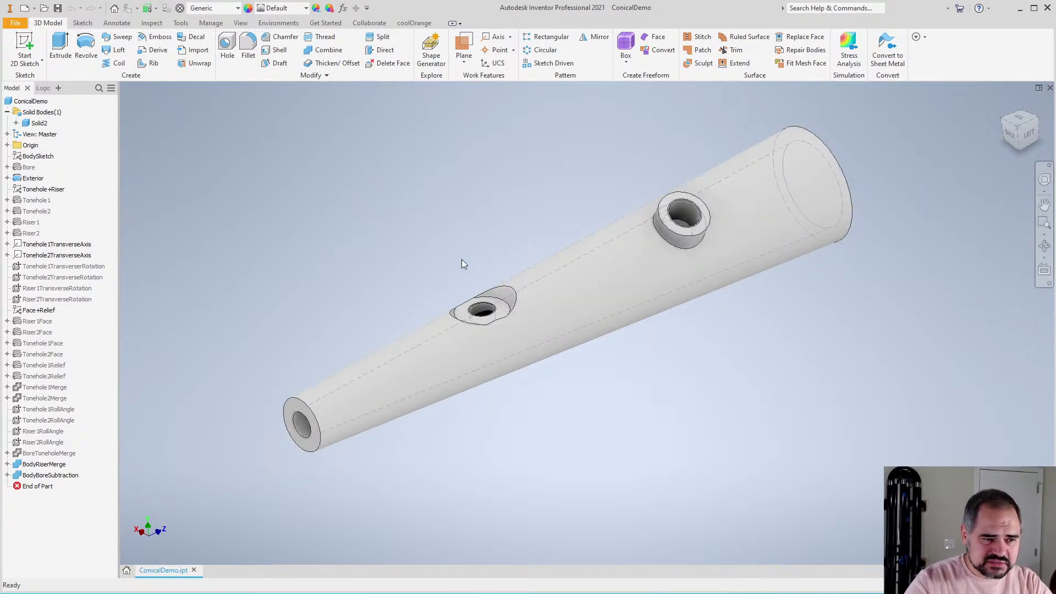
pyautogui.scroll(-2, 467, 260)
pyautogui.scroll(3, 468, 259)
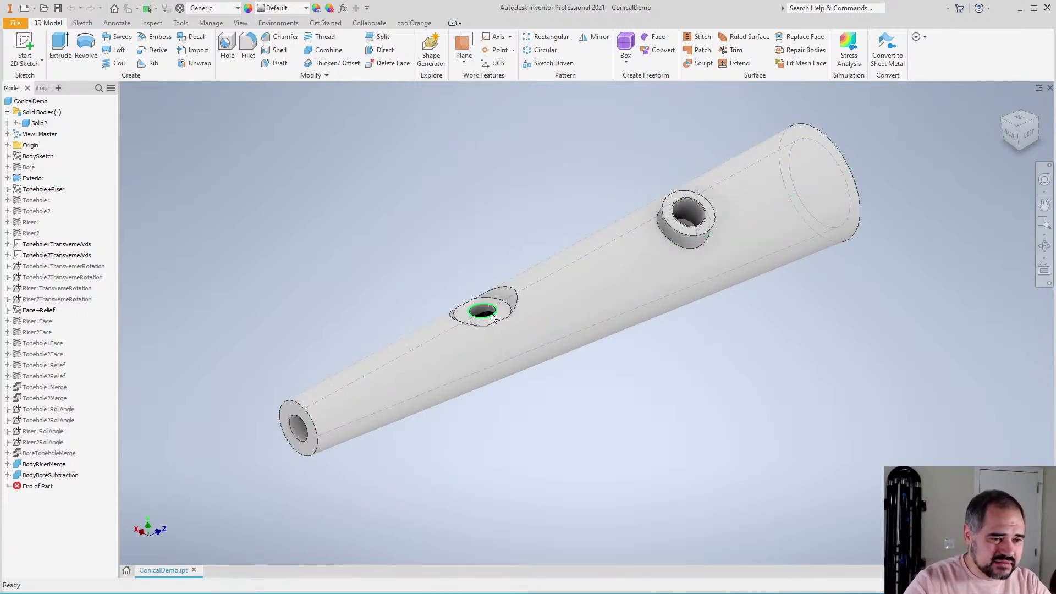
pyautogui.scroll(6, 484, 314)
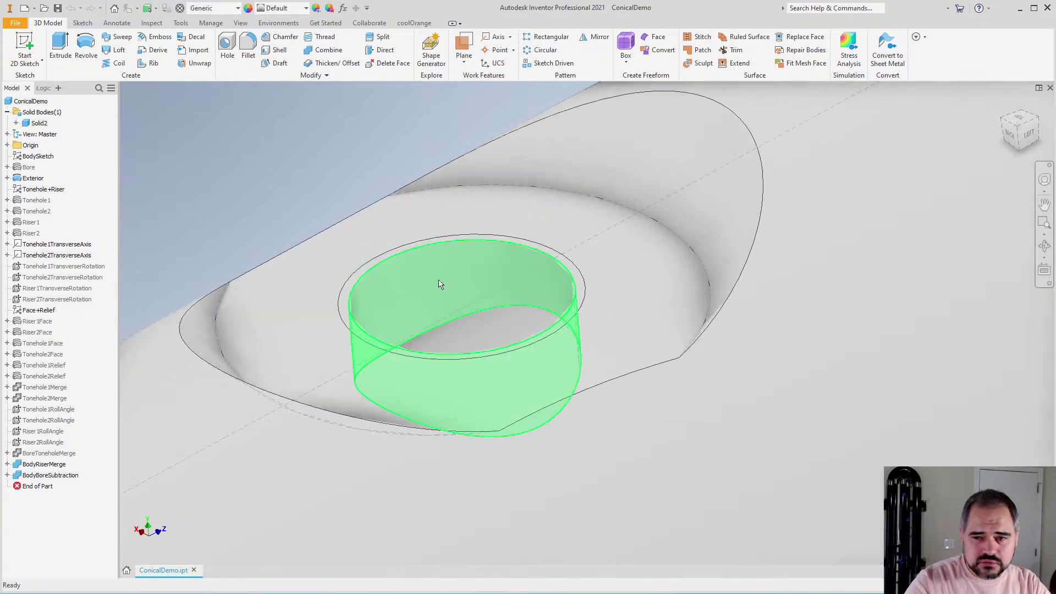
pyautogui.scroll(-8, 436, 289)
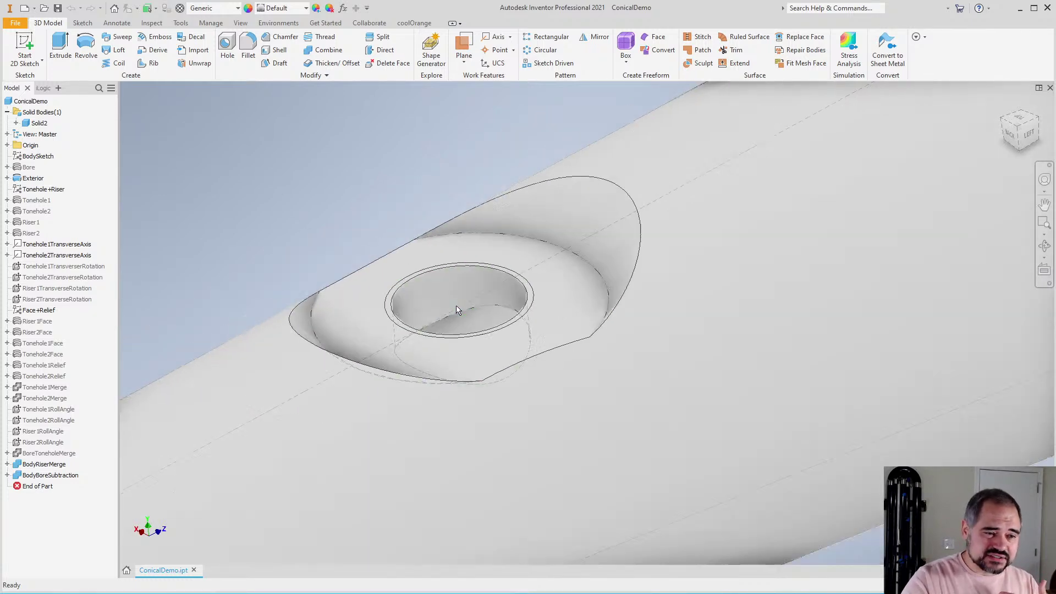
pyautogui.scroll(3, 639, 231)
pyautogui.scroll(5, 641, 234)
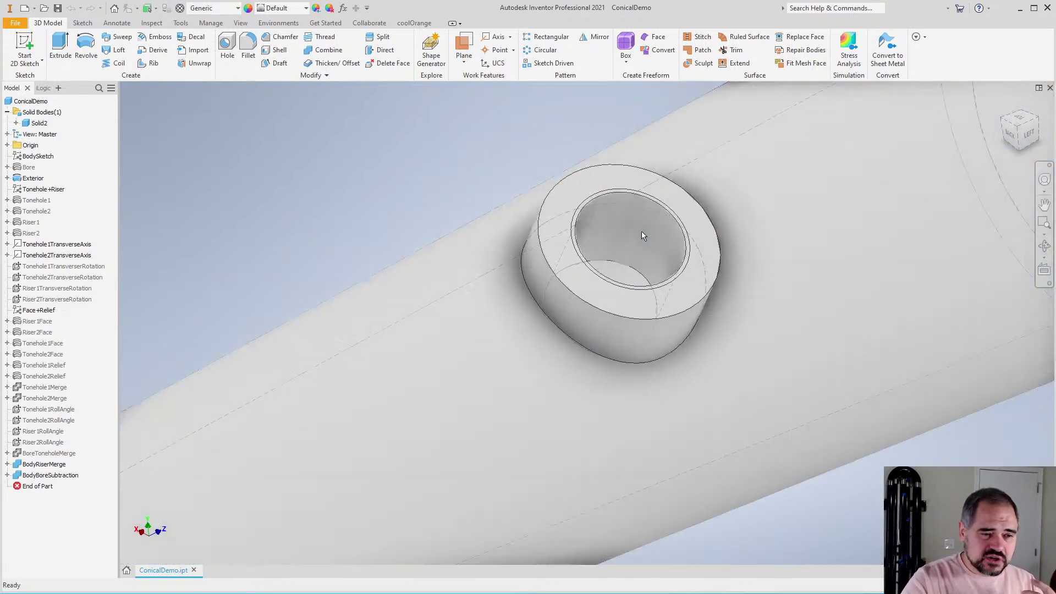
pyautogui.scroll(-5, 637, 286)
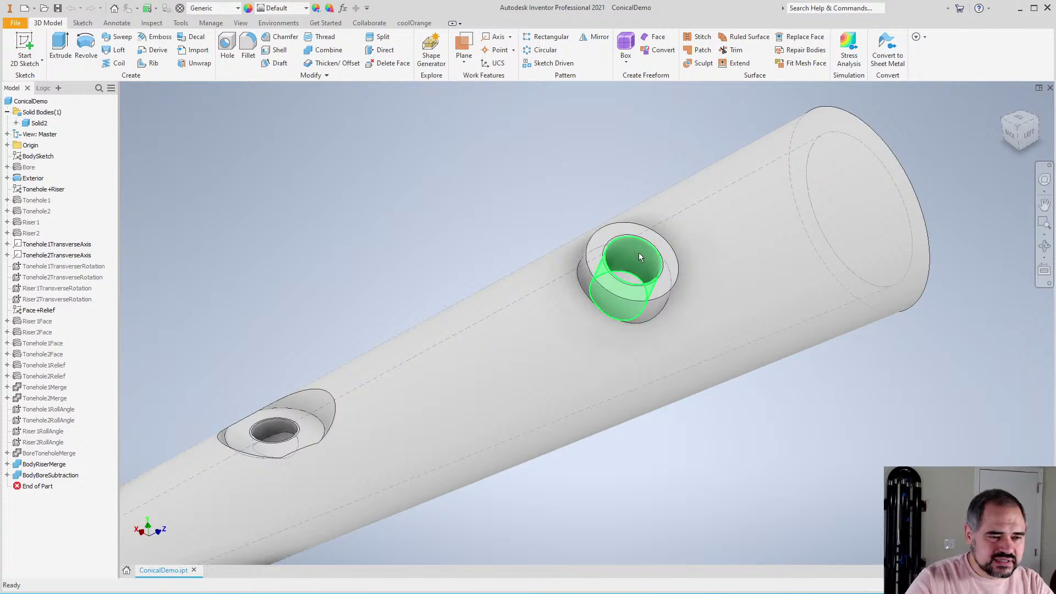
pyautogui.scroll(-5, 639, 252)
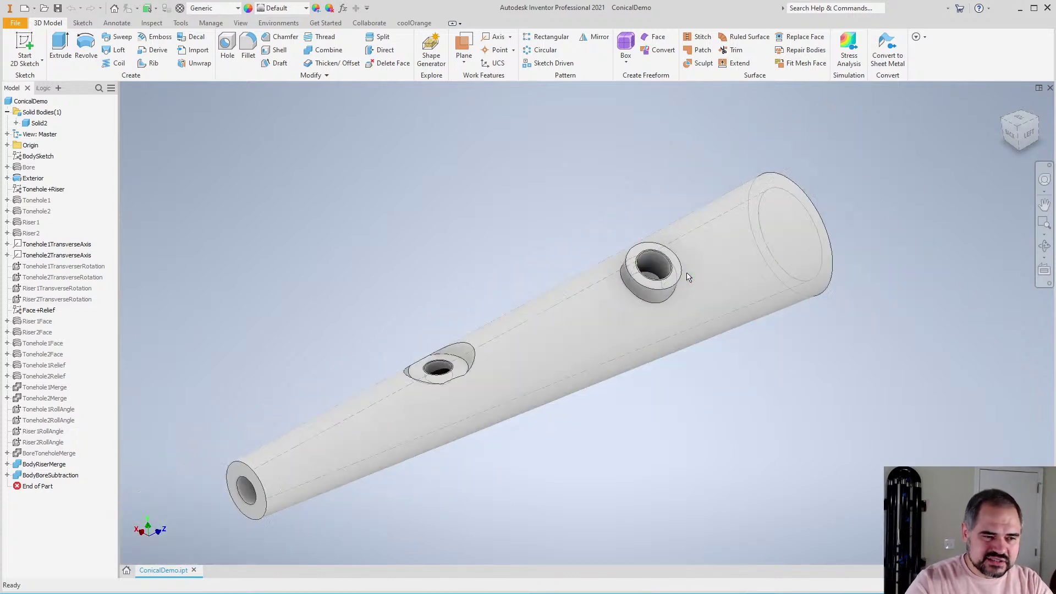
pyautogui.scroll(-3, 484, 316)
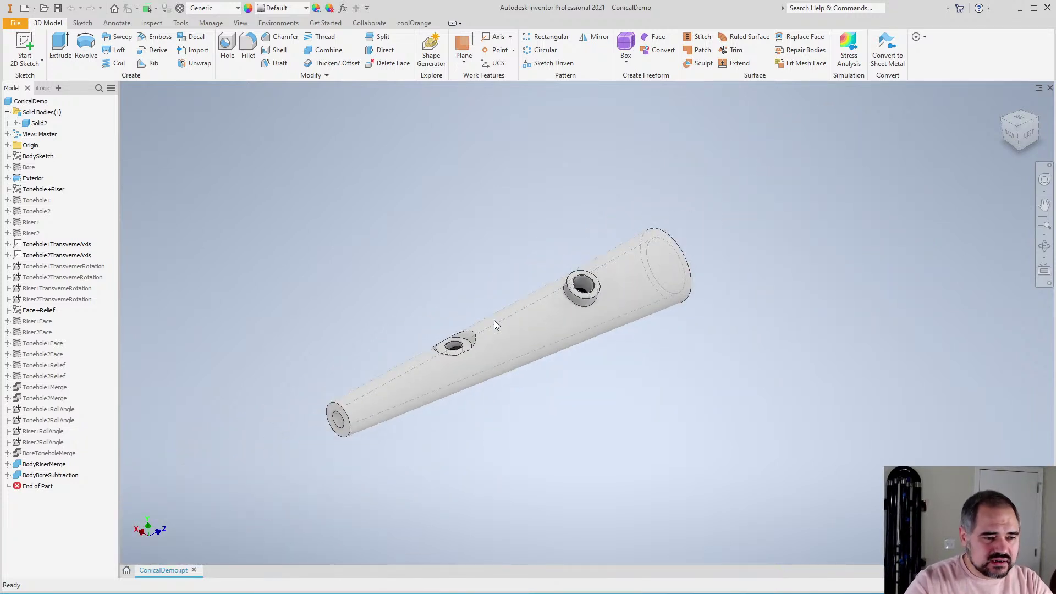
pyautogui.scroll(5, 491, 324)
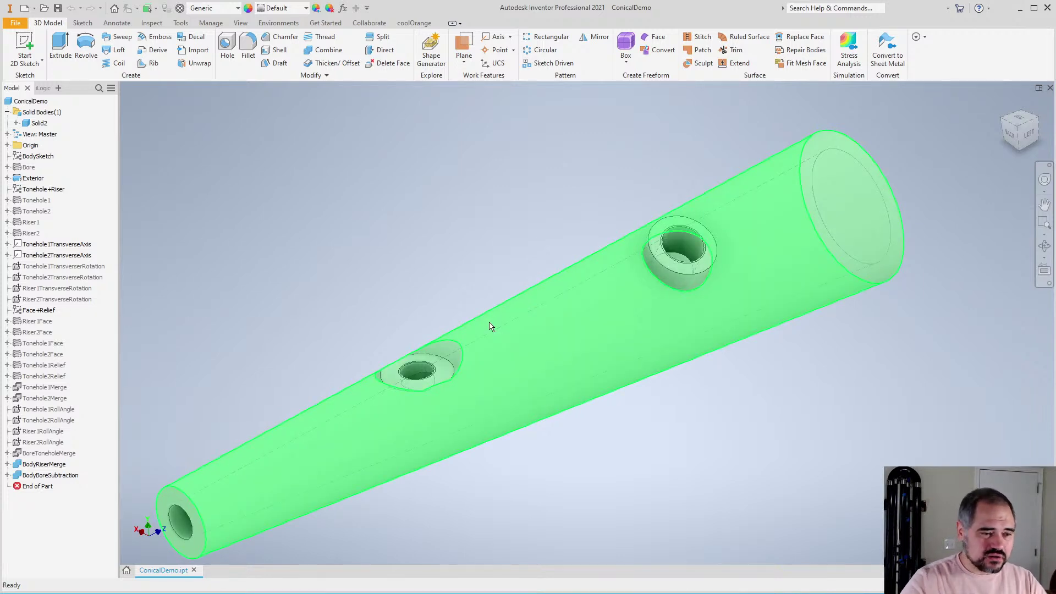
pyautogui.press('Home')
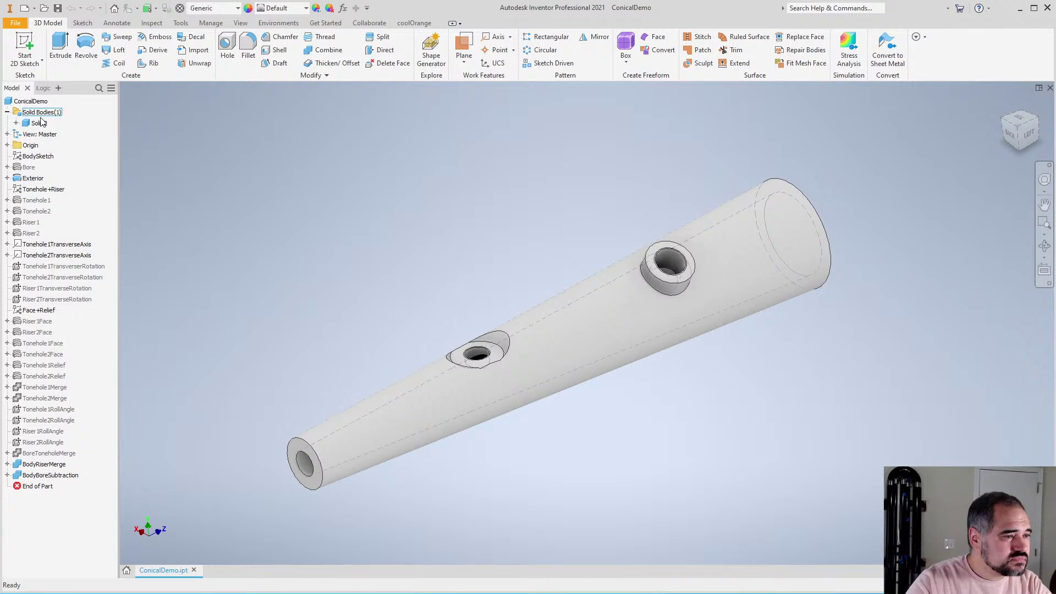
# Open the iLogic Modify form, move it clear of the model and show its Body parameters
pyautogui.click(44, 88)
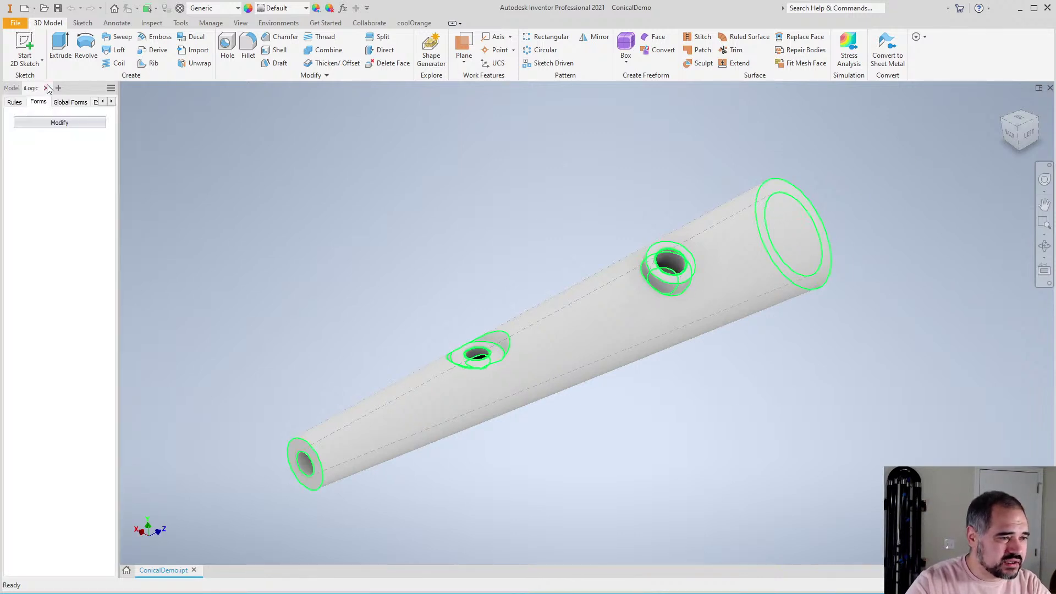
pyautogui.click(57, 121)
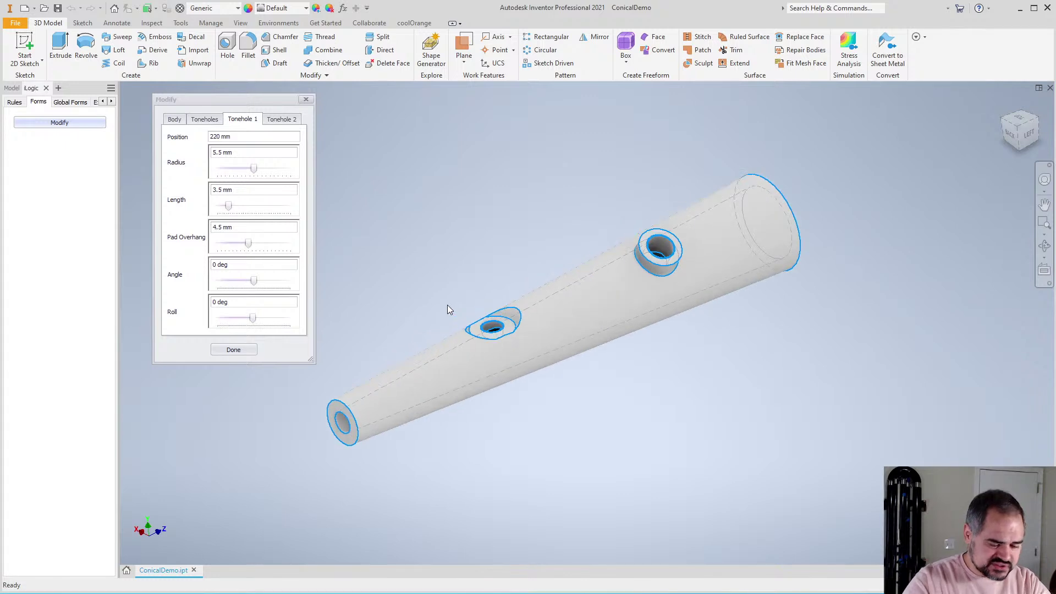
pyautogui.scroll(3, 437, 337)
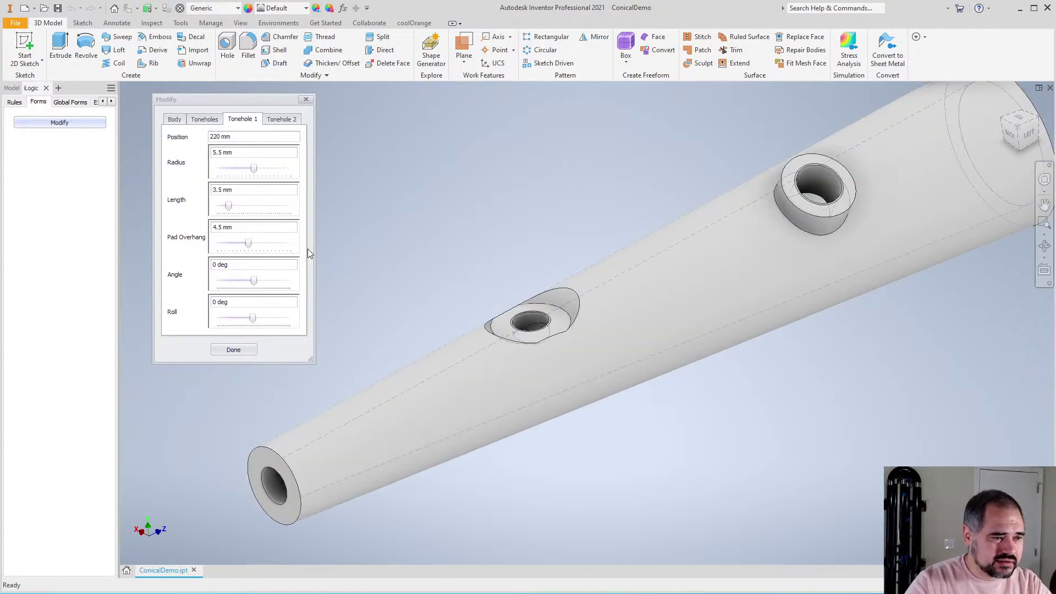
pyautogui.scroll(-2, 522, 265)
pyautogui.scroll(3, 530, 251)
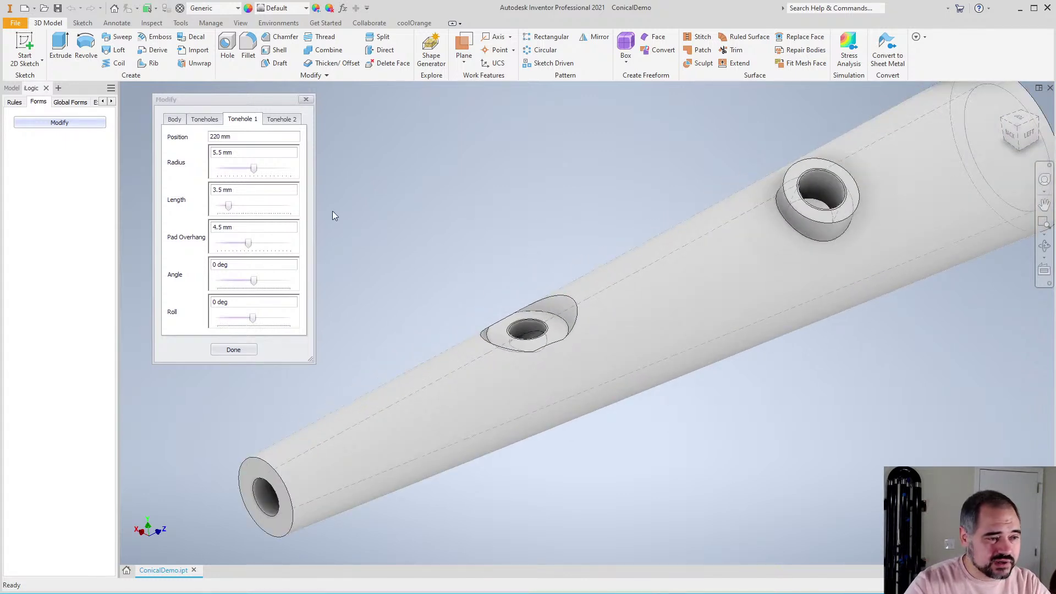
pyautogui.moveTo(235, 100); pyautogui.dragTo(207, 96)
pyautogui.click(147, 115)
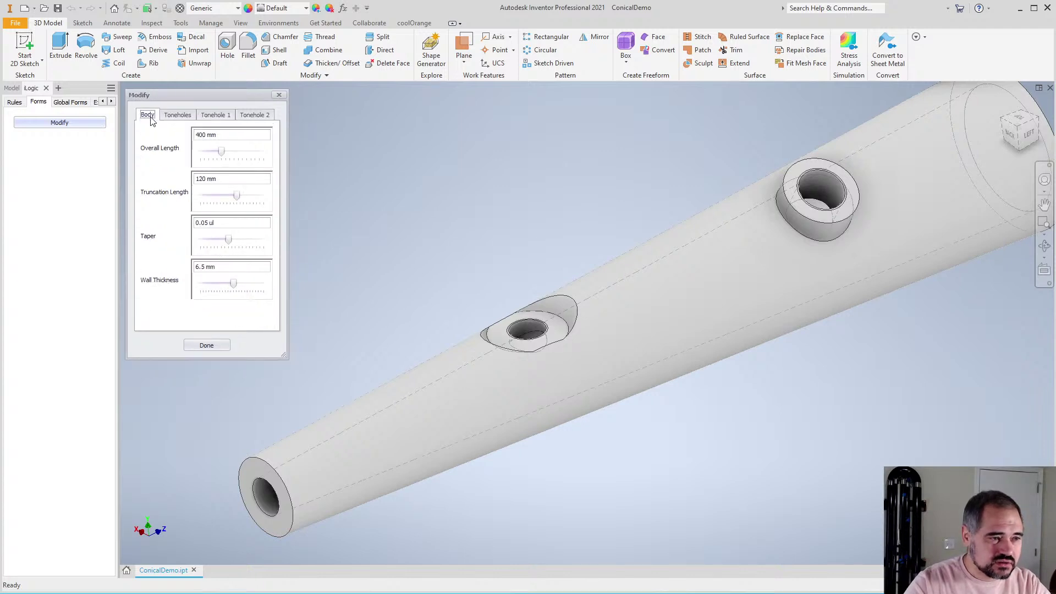
pyautogui.scroll(-3, 463, 280)
pyautogui.scroll(2, 468, 272)
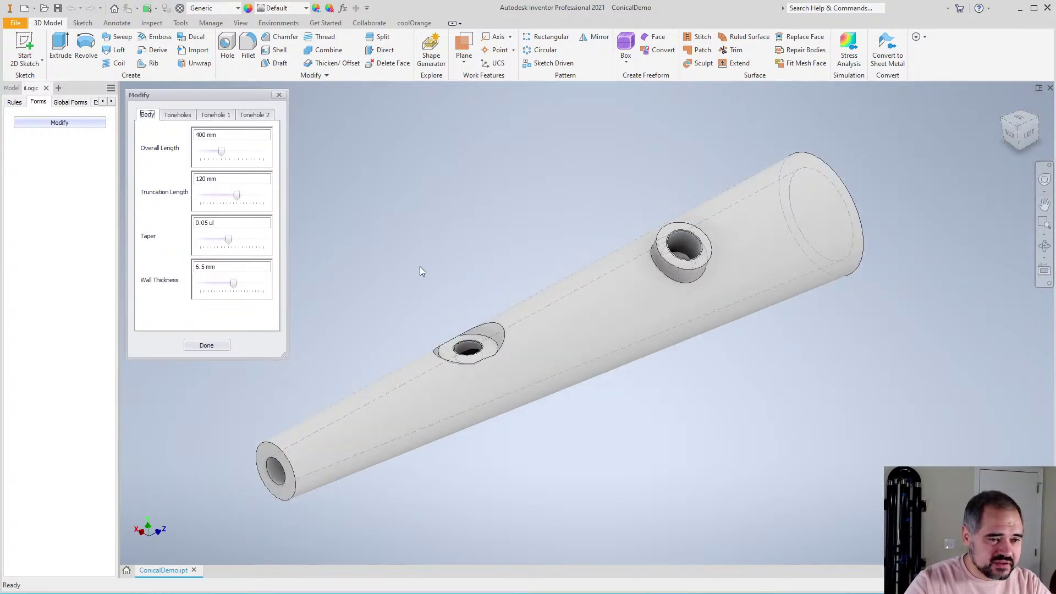
pyautogui.scroll(-2, 420, 266)
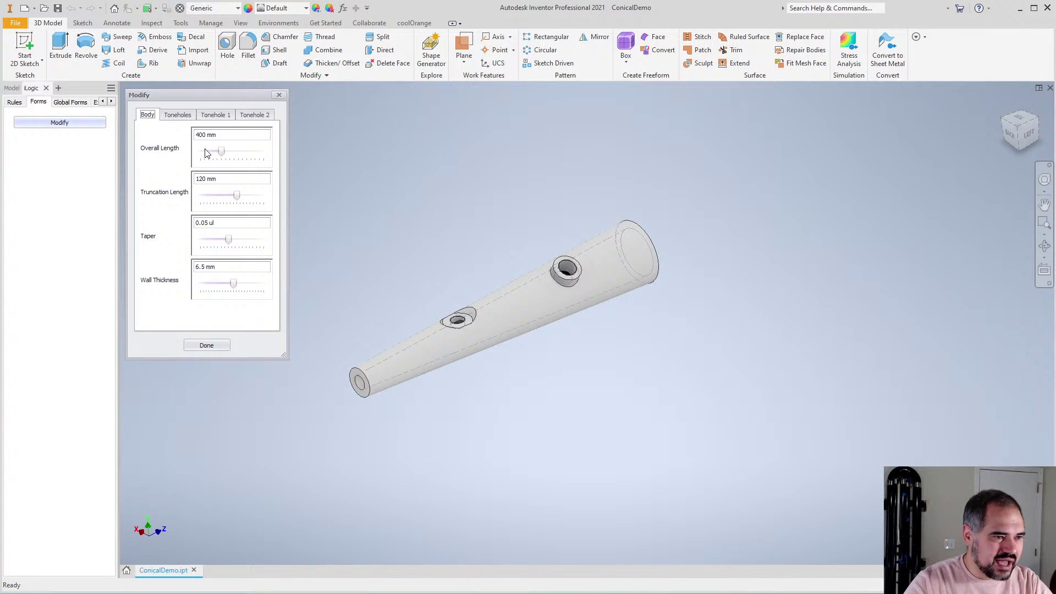
pyautogui.scroll(3, 428, 267)
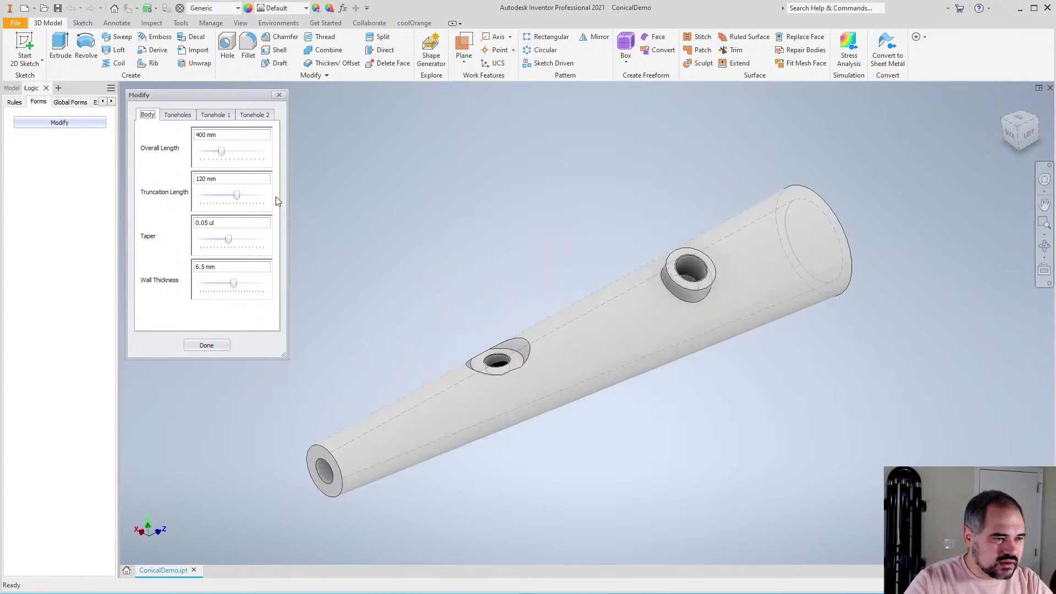
# Set the body's overall length to 460 mm, truncation length to 130 mm and taper to 0.055
pyautogui.click(222, 152)
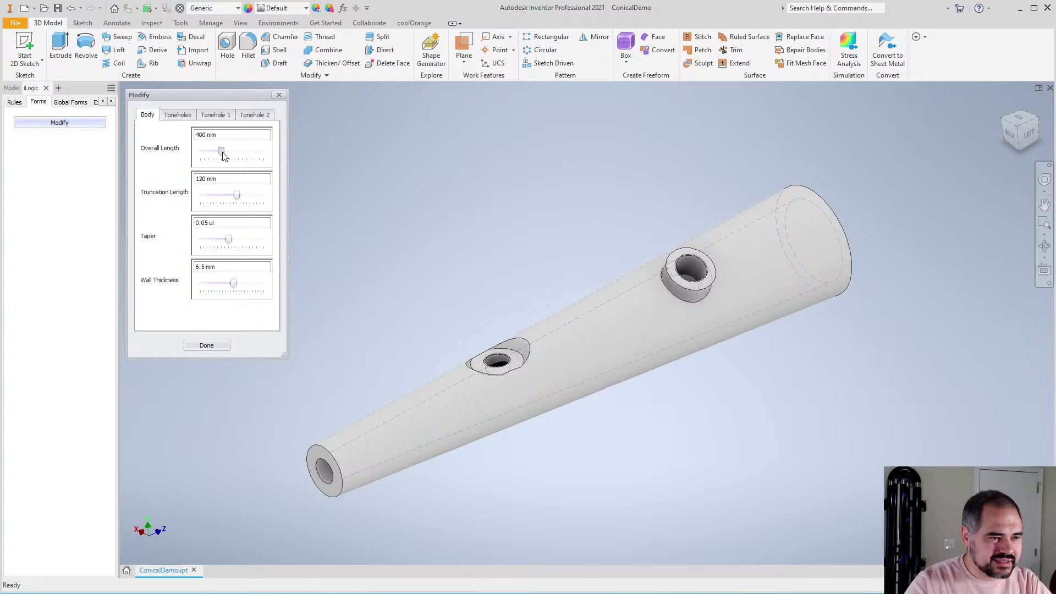
pyautogui.moveTo(224, 157); pyautogui.dragTo(237, 154)
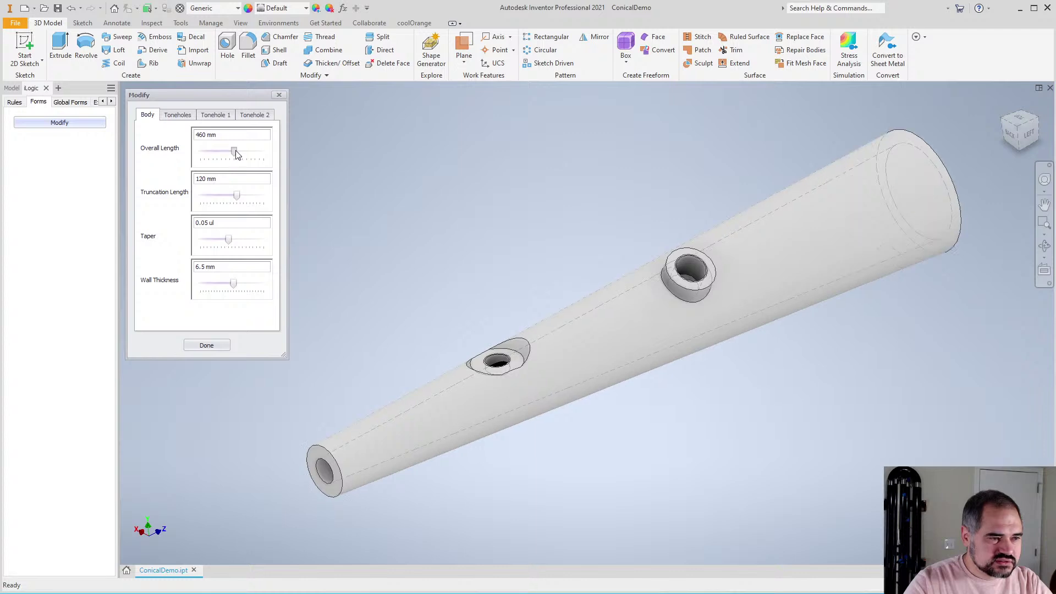
pyautogui.moveTo(237, 195)
pyautogui.mouseDown()
pyautogui.moveTo(221, 189)
pyautogui.moveTo(240, 196)
pyautogui.mouseUp()
pyautogui.moveTo(231, 244)
pyautogui.mouseDown()
pyautogui.moveTo(242, 241)
pyautogui.moveTo(232, 238)
pyautogui.mouseUp()
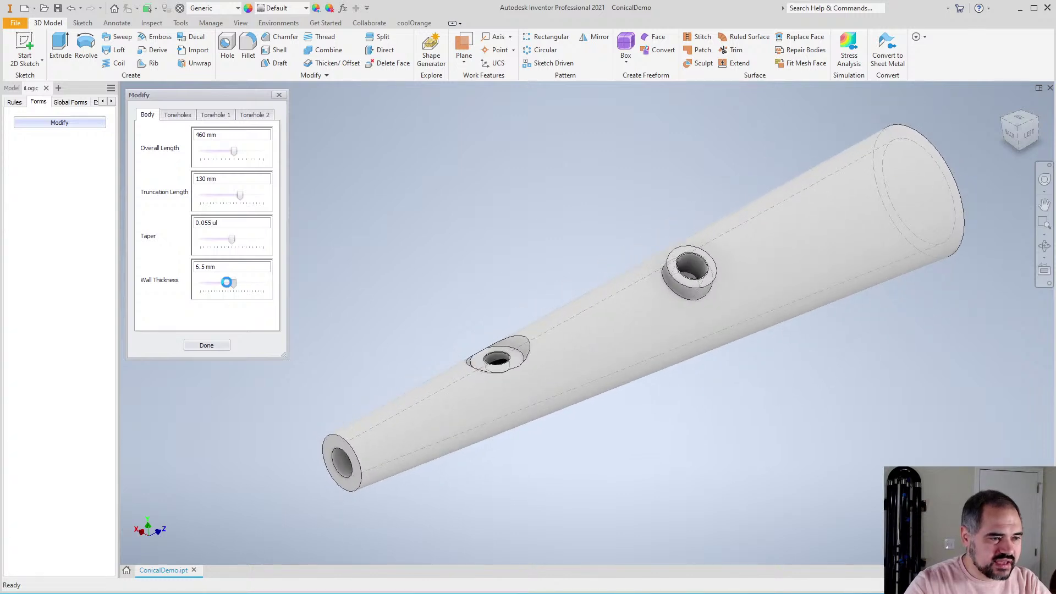
pyautogui.moveTo(233, 283)
pyautogui.mouseDown()
pyautogui.moveTo(224, 281)
pyautogui.moveTo(234, 284)
pyautogui.mouseUp()
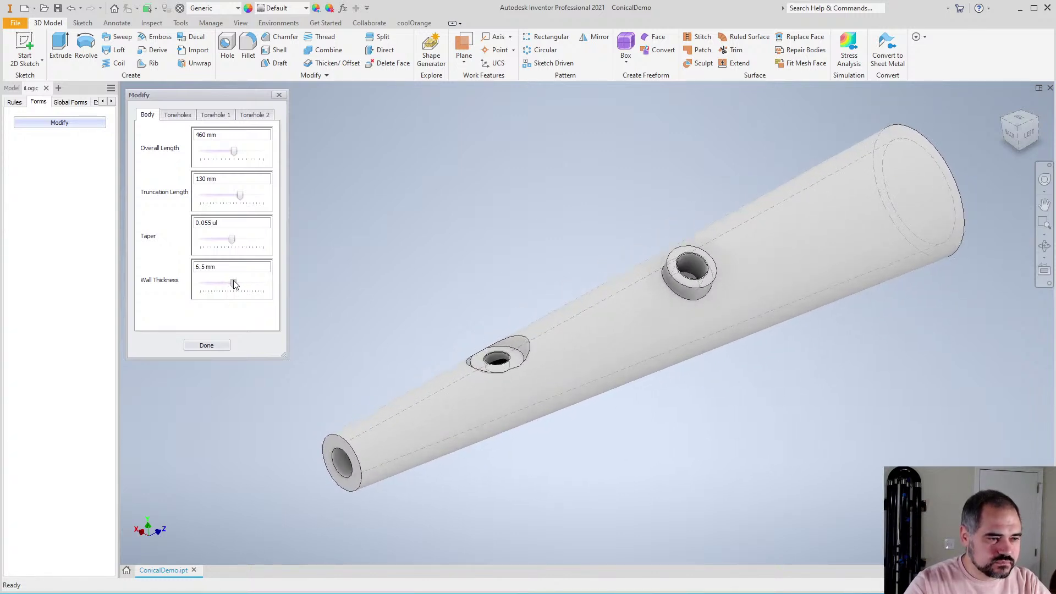
# Set the radius of Tonehole 1 to 5 mm
pyautogui.click(176, 117)
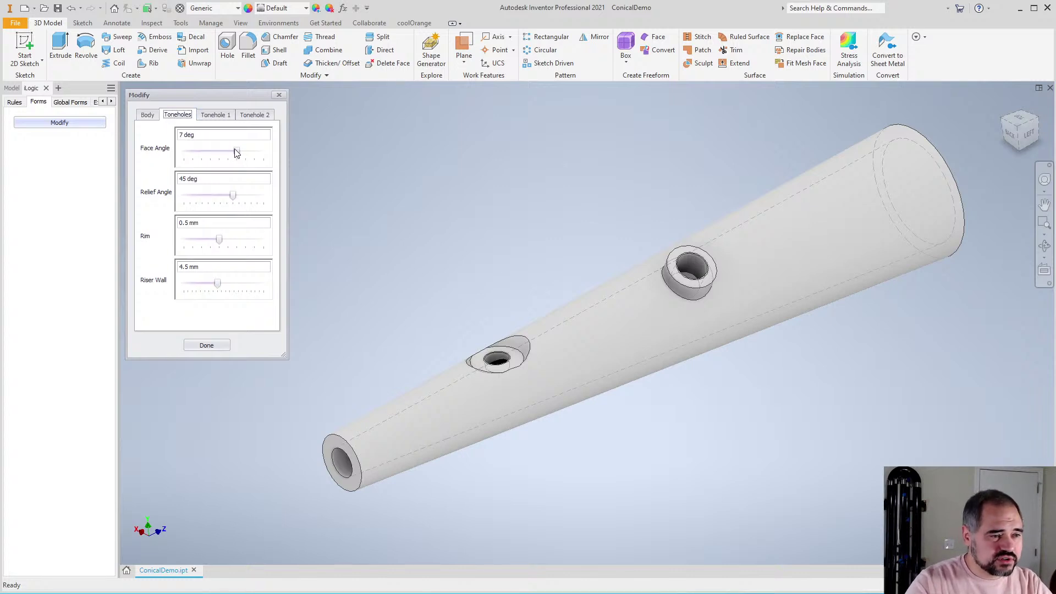
pyautogui.moveTo(236, 153)
pyautogui.mouseDown()
pyautogui.moveTo(210, 164)
pyautogui.moveTo(223, 163)
pyautogui.mouseUp()
pyautogui.click(211, 115)
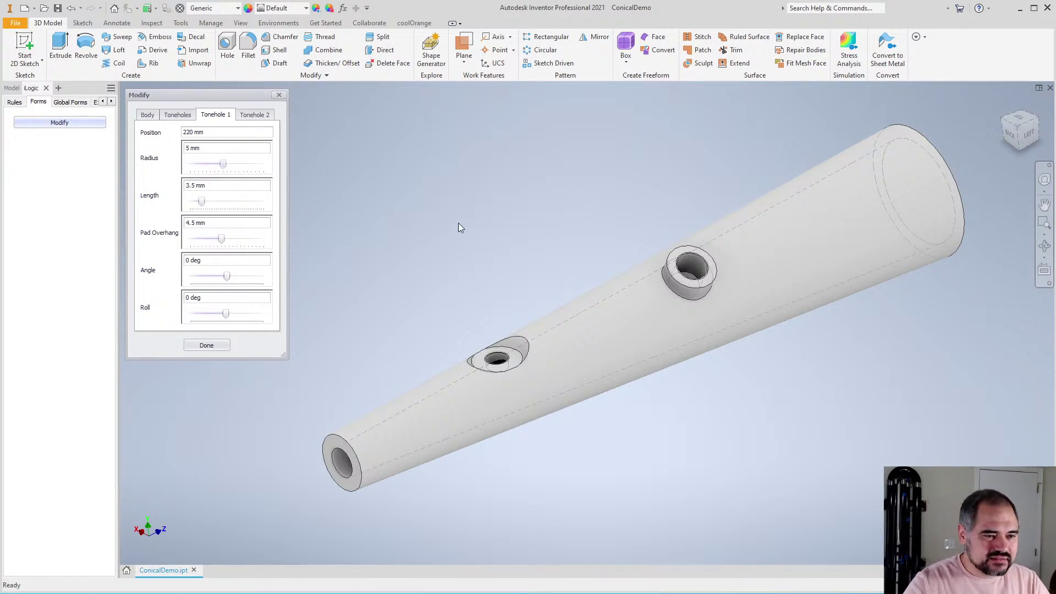
pyautogui.scroll(-2, 476, 276)
pyautogui.scroll(4, 472, 390)
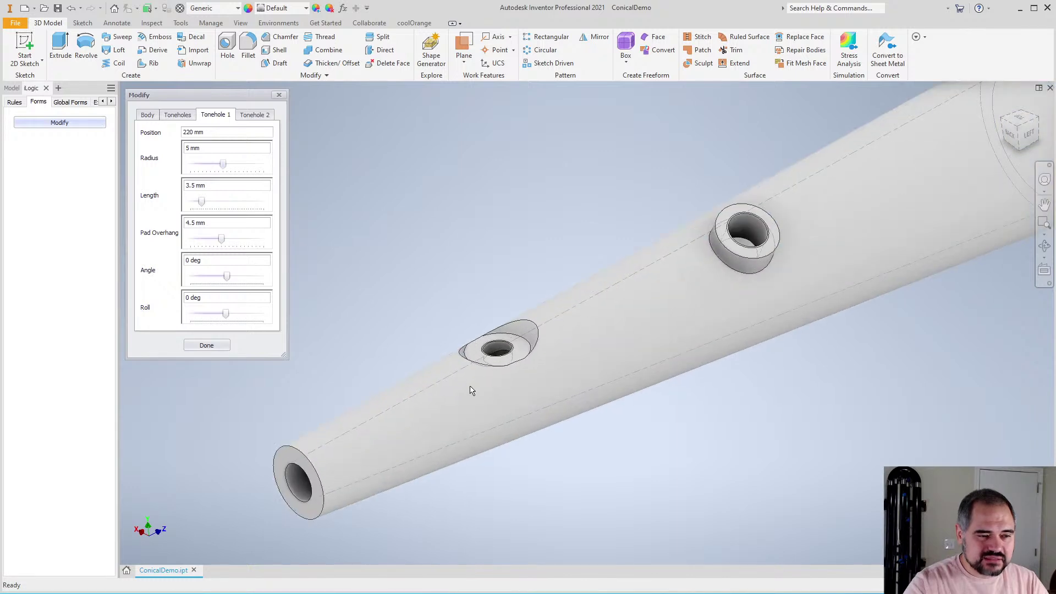
pyautogui.scroll(-2, 378, 352)
pyautogui.scroll(2, 338, 277)
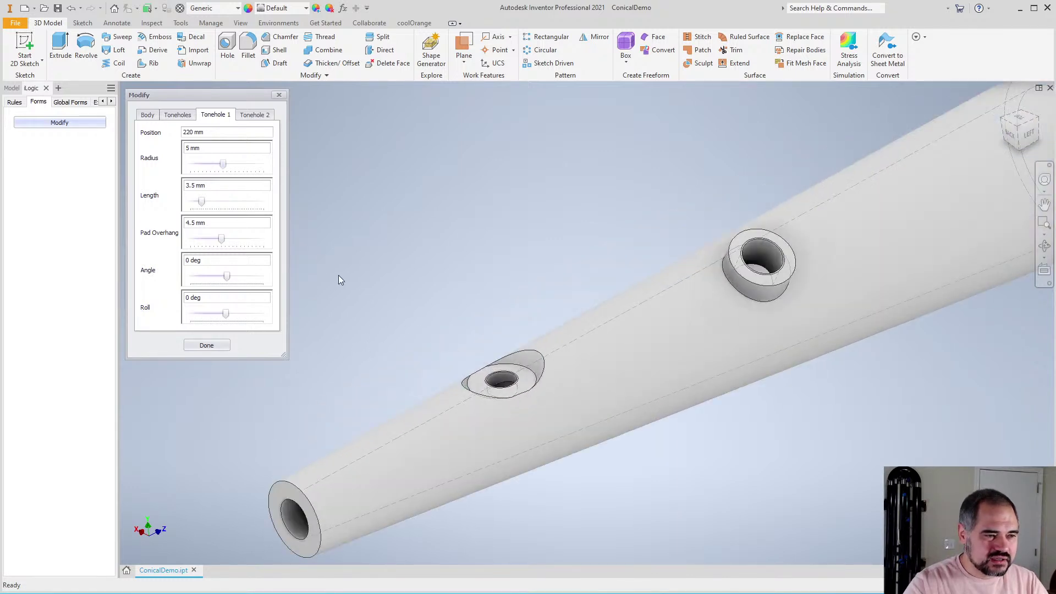
pyautogui.scroll(-3, 422, 292)
pyautogui.scroll(1, 529, 276)
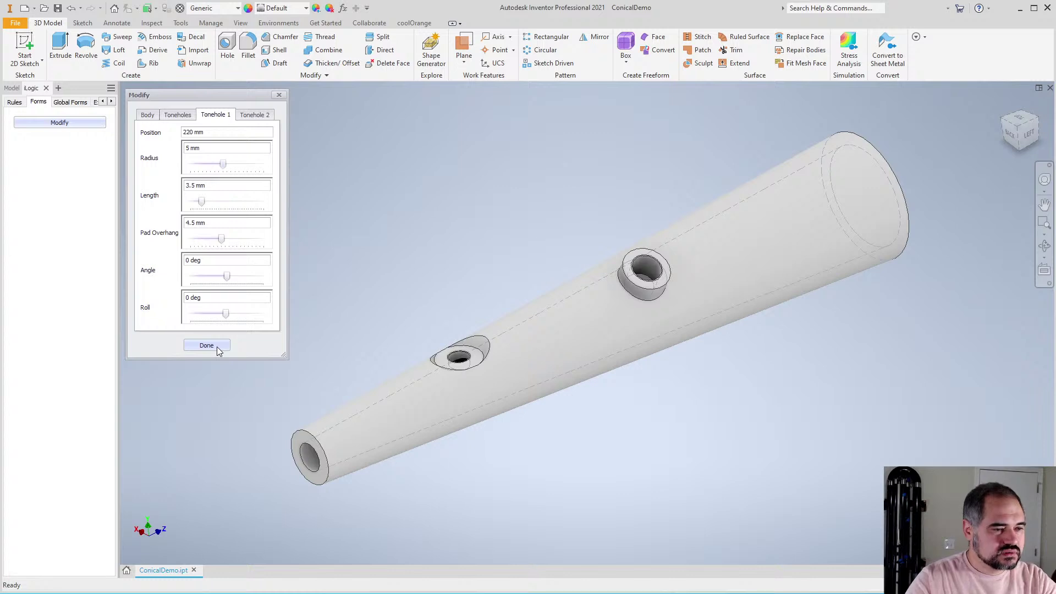
# Set the body's overall length to 520 mm and its truncation length to 130 mm
pyautogui.click(147, 114)
pyautogui.scroll(-3, 506, 266)
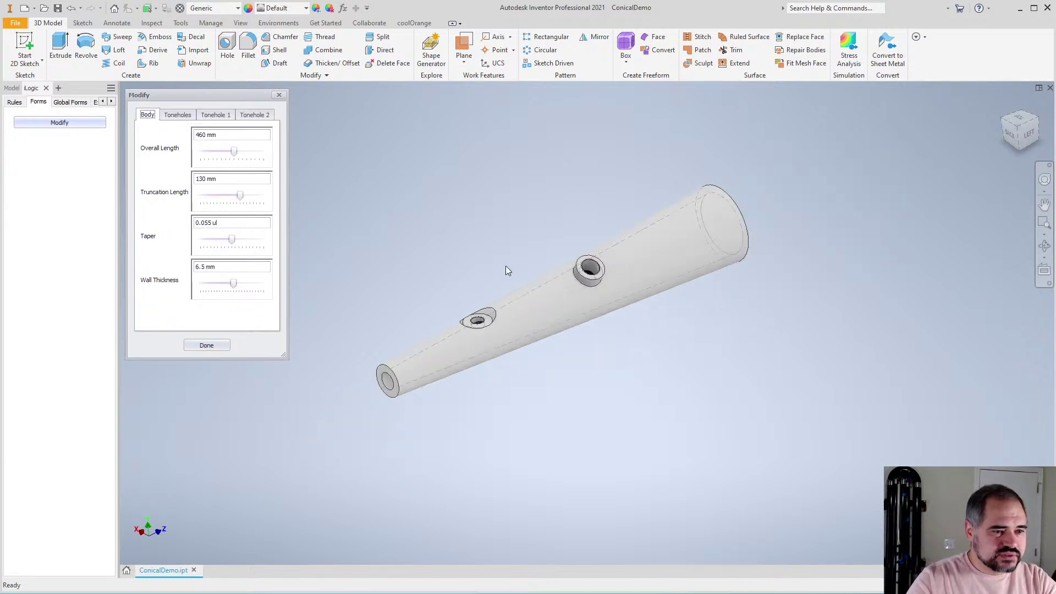
pyautogui.scroll(4, 506, 266)
pyautogui.scroll(-2, 494, 268)
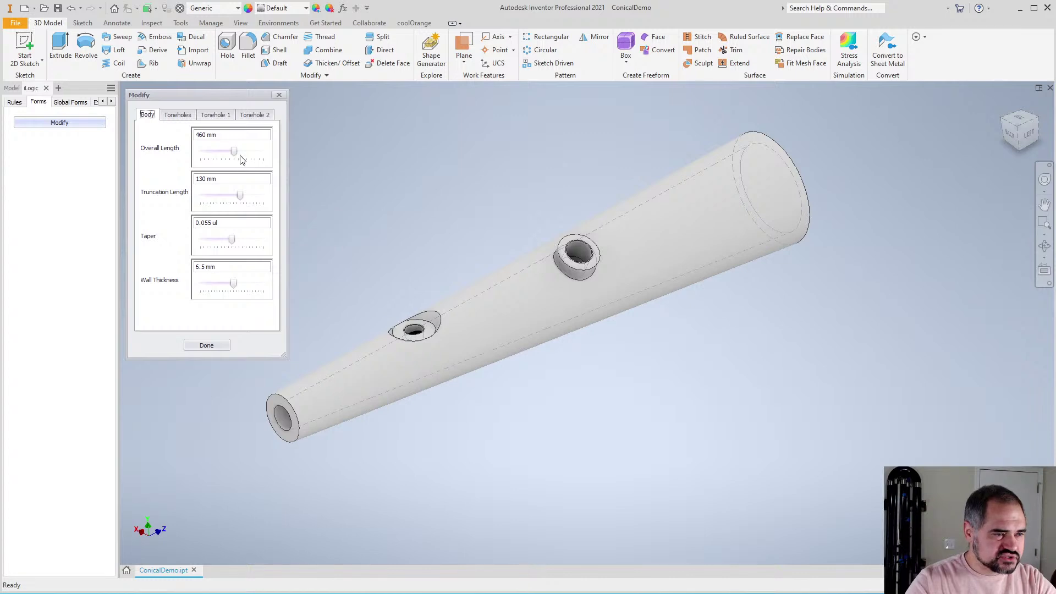
pyautogui.moveTo(233, 155)
pyautogui.mouseDown()
pyautogui.moveTo(218, 146)
pyautogui.moveTo(266, 143)
pyautogui.moveTo(246, 144)
pyautogui.mouseUp()
pyautogui.moveTo(238, 197)
pyautogui.mouseDown()
pyautogui.moveTo(222, 193)
pyautogui.moveTo(243, 192)
pyautogui.mouseUp()
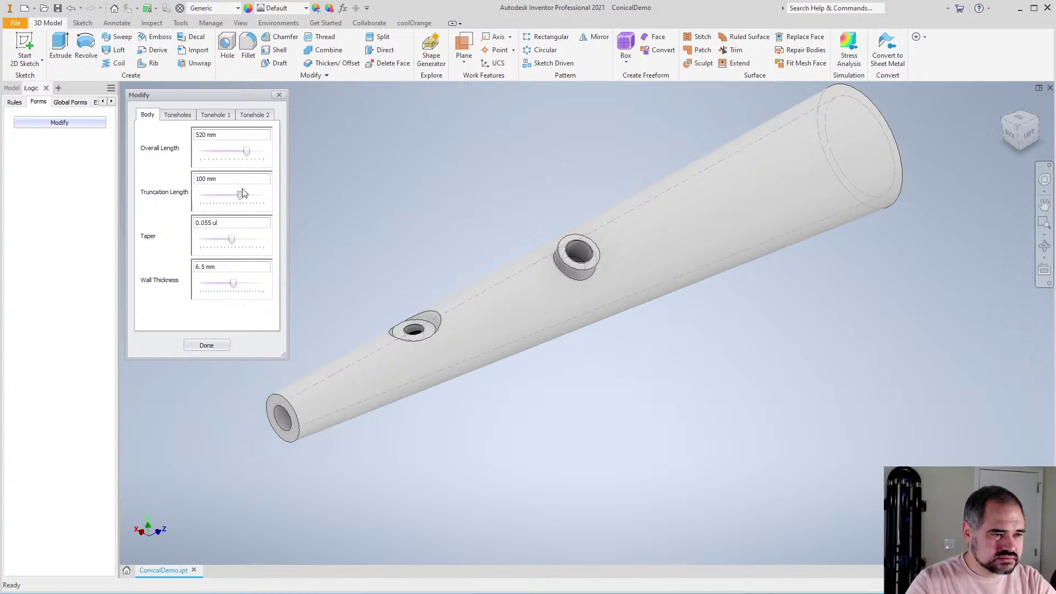
# Set the body's taper to 0.065 and wall thickness to 8 mm, and close the form
pyautogui.moveTo(233, 242)
pyautogui.mouseDown()
pyautogui.moveTo(272, 234)
pyautogui.moveTo(238, 237)
pyautogui.mouseUp()
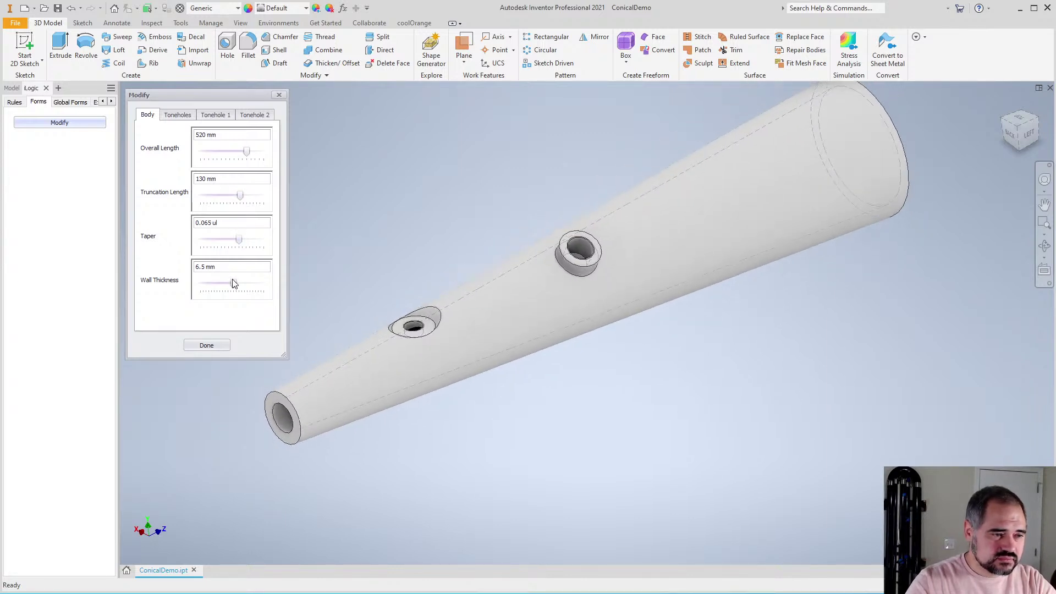
pyautogui.moveTo(233, 284)
pyautogui.mouseDown()
pyautogui.moveTo(214, 282)
pyautogui.moveTo(259, 277)
pyautogui.moveTo(242, 280)
pyautogui.mouseUp()
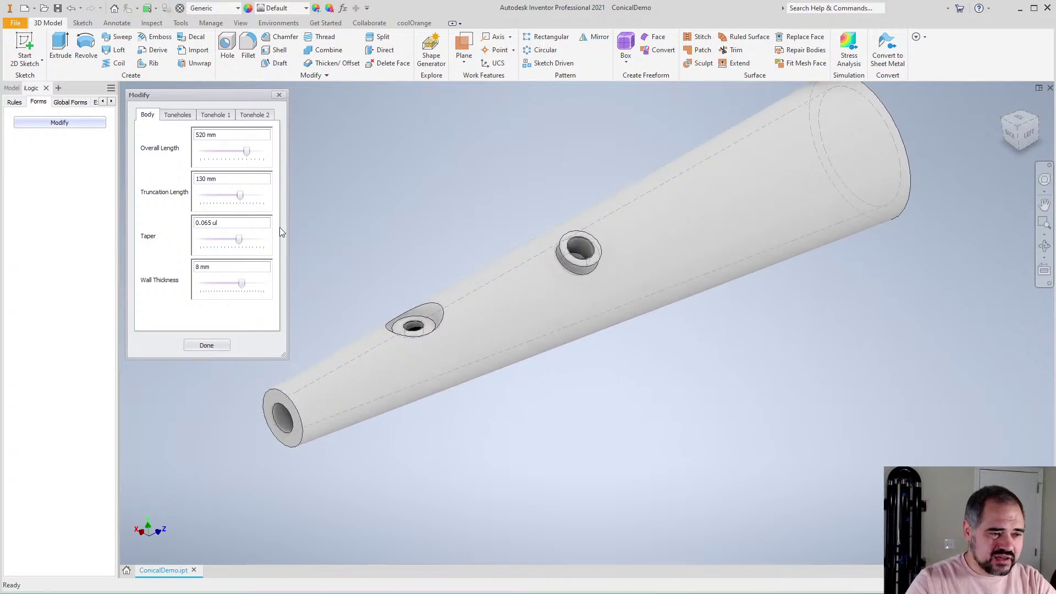
pyautogui.click(279, 95)
pyautogui.scroll(-5, 458, 261)
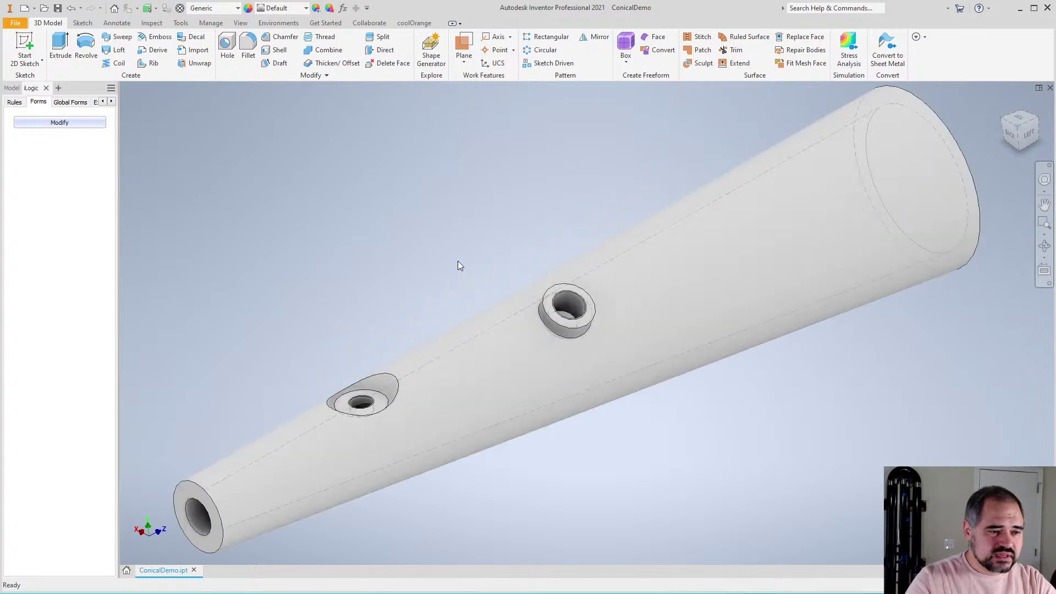
pyautogui.scroll(3, 392, 289)
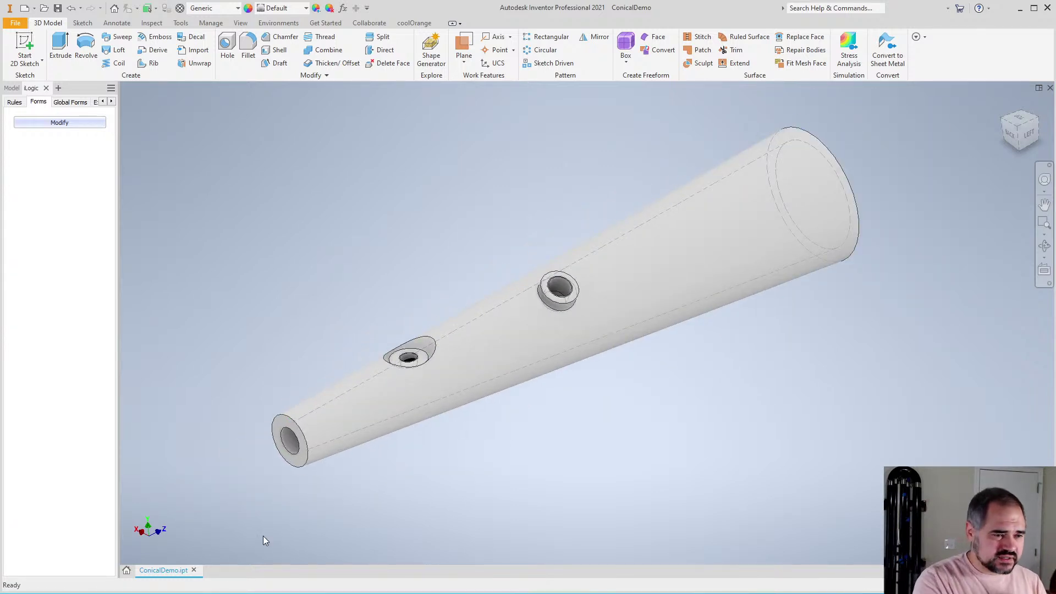
# Create a new part from the Standard (mm) template and start a 2D sketch on the XZ plane
pyautogui.scroll(1, 401, 329)
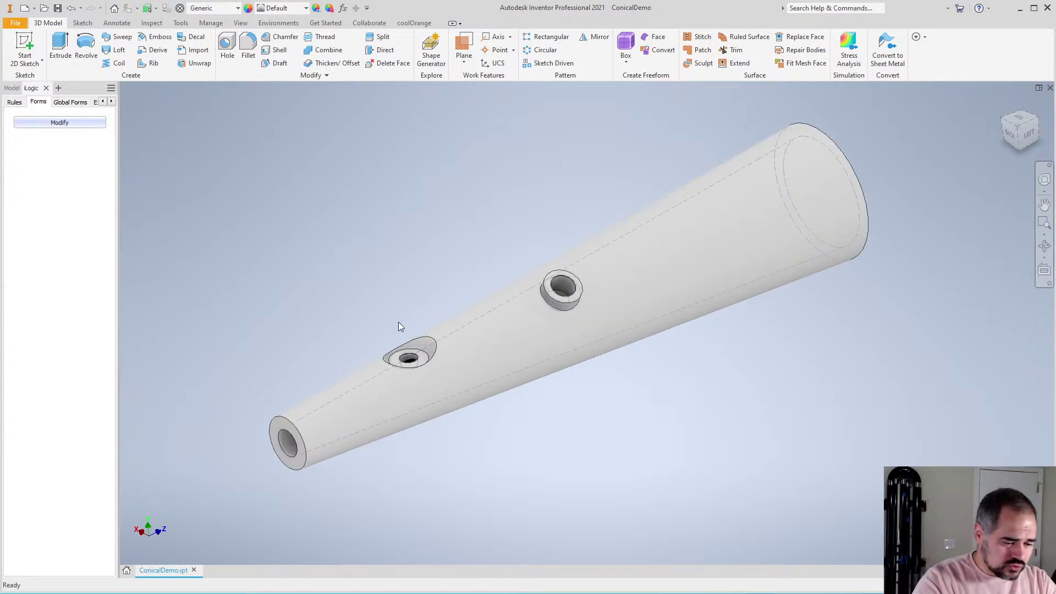
pyautogui.hotkey('ctrl', 'n')
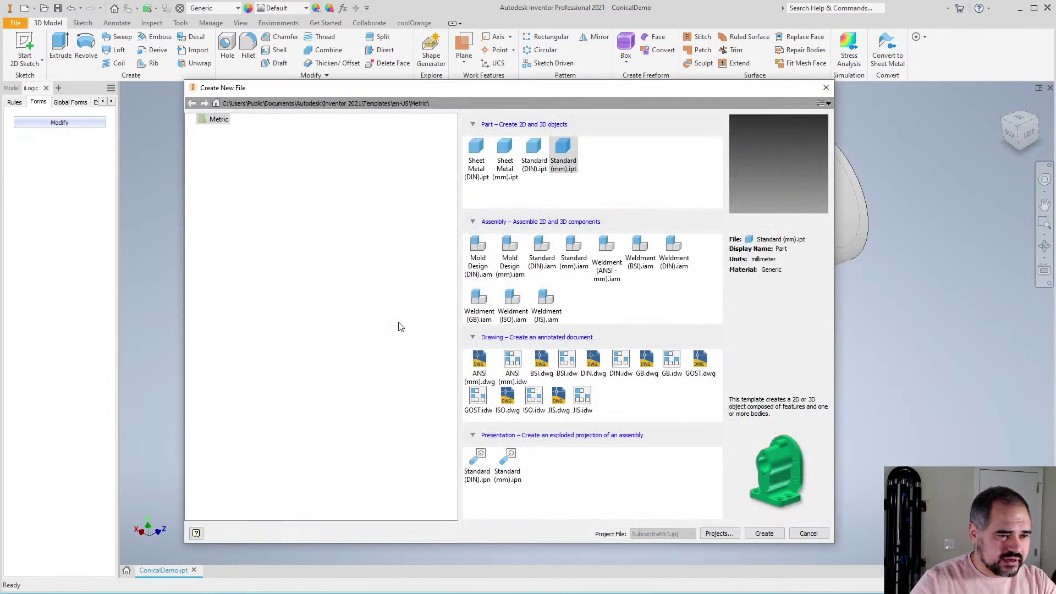
pyautogui.click(766, 533)
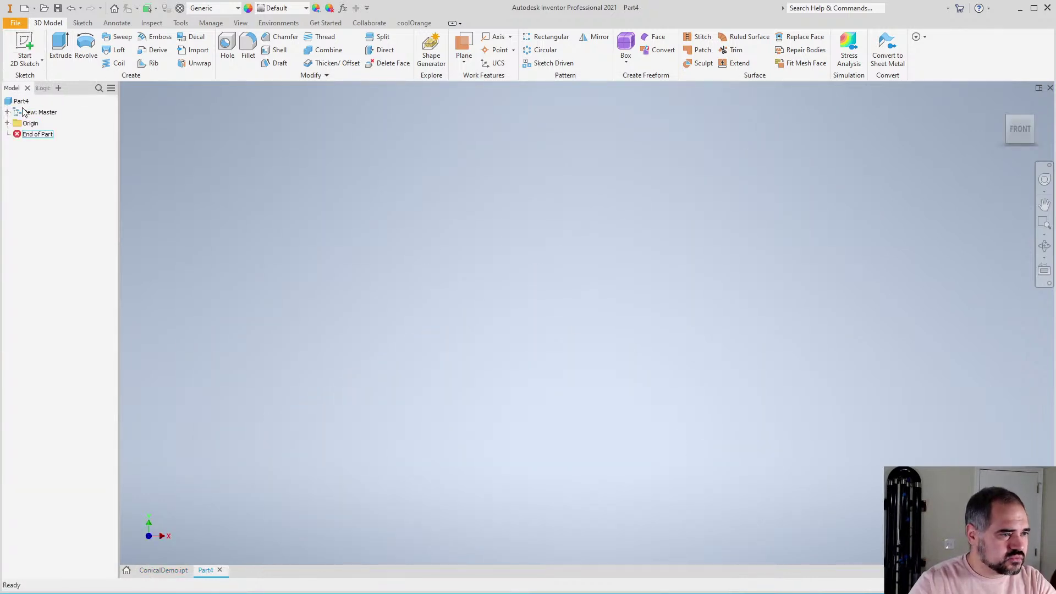
pyautogui.click(25, 44)
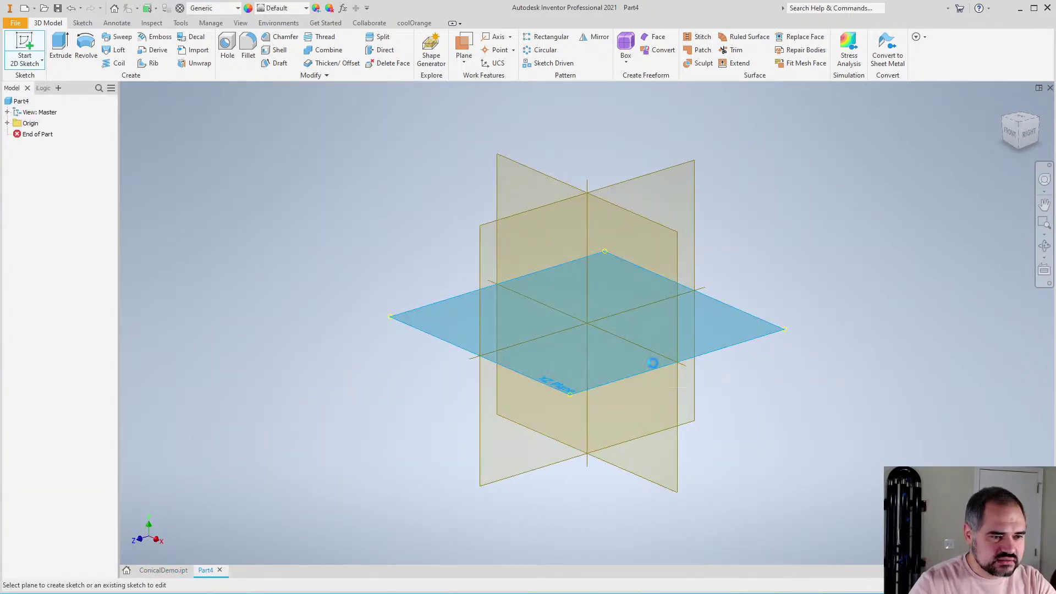
pyautogui.click(652, 363)
# Sketch a rectangle about 29 mm long with one corner on the origin, and finish the sketch
pyautogui.press('c')
pyautogui.press('r')
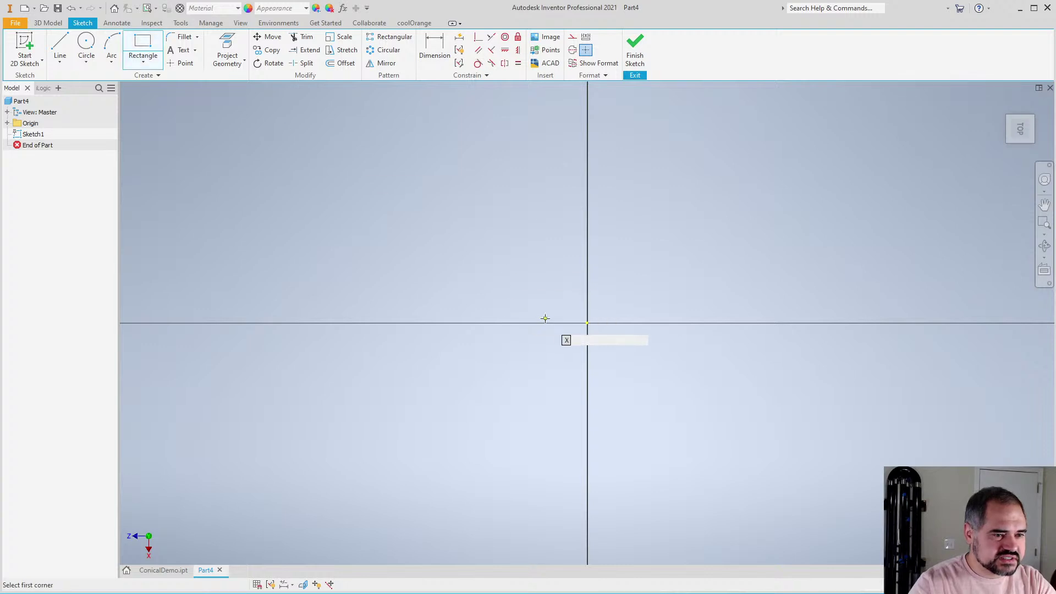
pyautogui.click(588, 322)
pyautogui.click(994, 523)
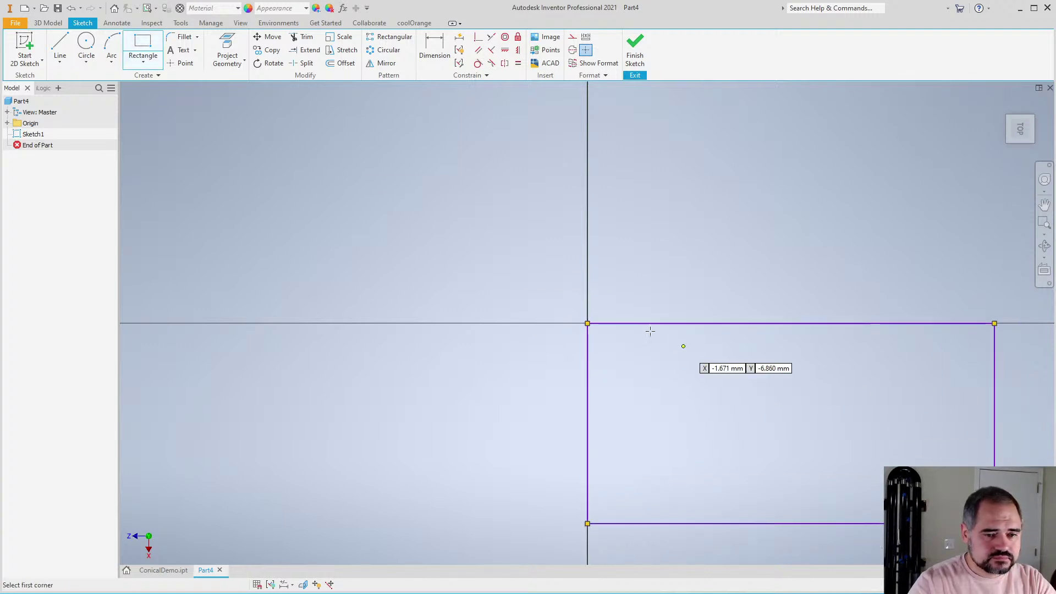
pyautogui.scroll(4, 594, 324)
pyautogui.scroll(-3, 749, 405)
pyautogui.press('Escape')
pyautogui.scroll(3, 514, 323)
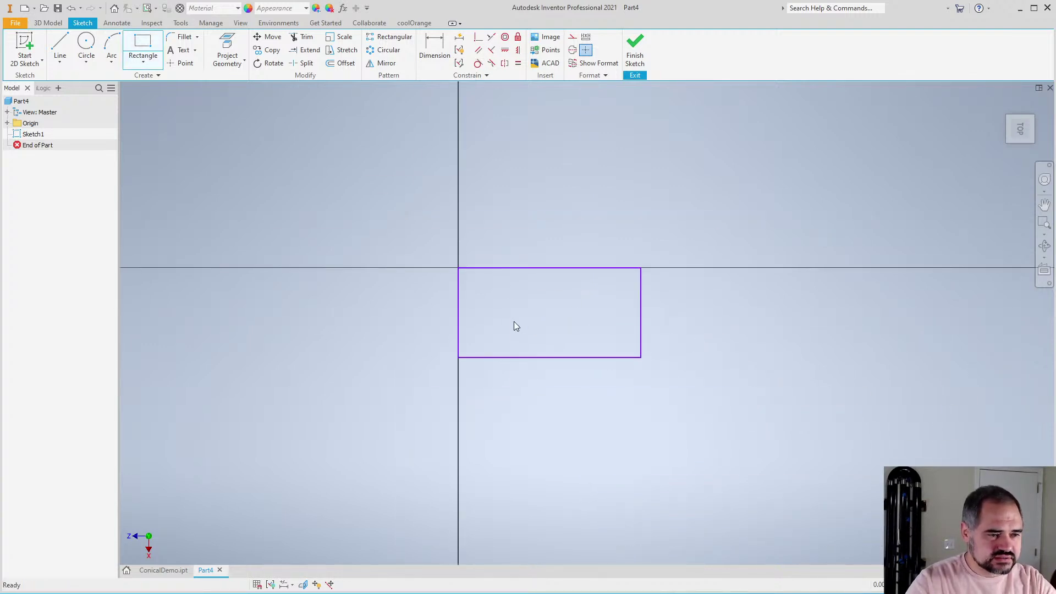
pyautogui.scroll(-2, 503, 352)
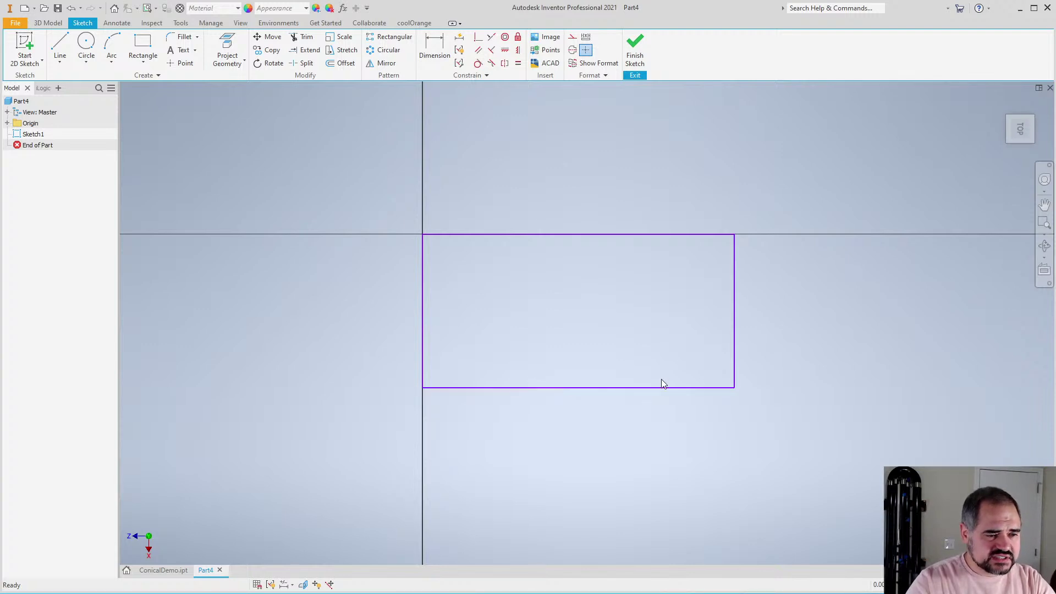
pyautogui.rightClick(780, 349)
pyautogui.click(784, 383)
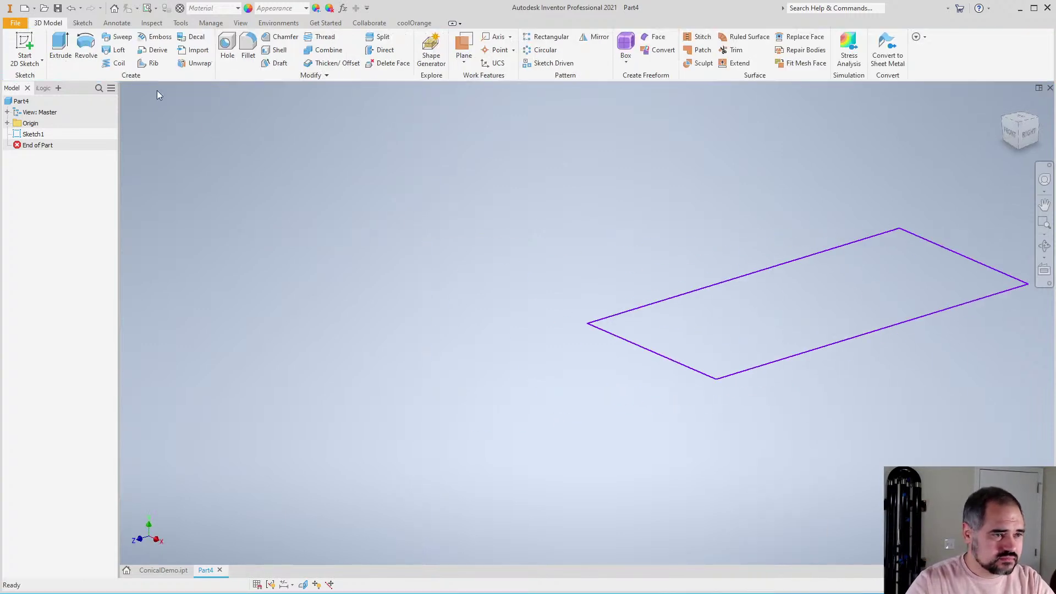
# Extrude the rectangle 5 mm into a solid box
pyautogui.click(60, 48)
pyautogui.scroll(5, 596, 284)
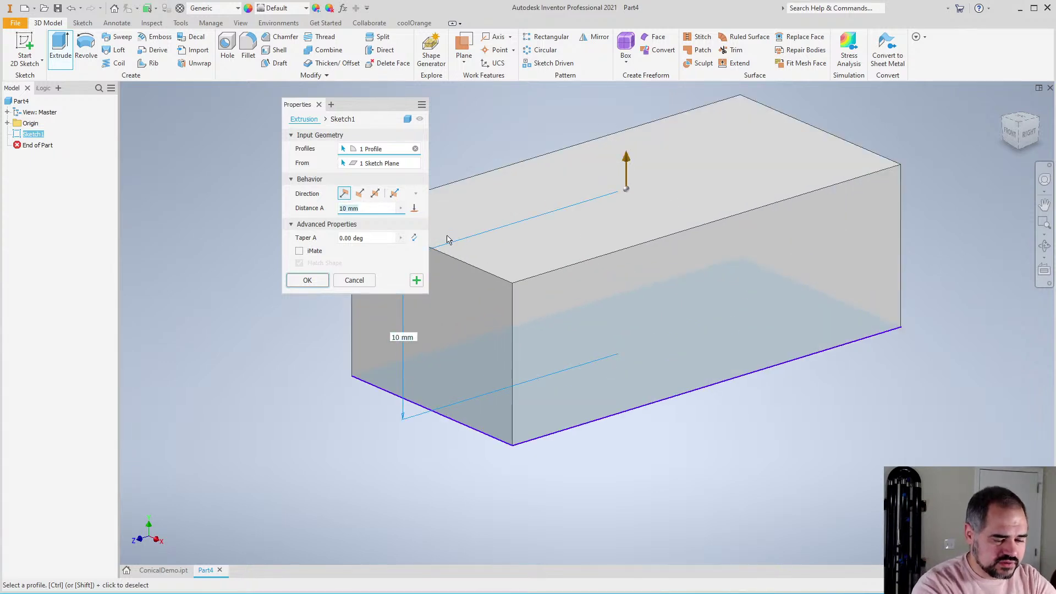
pyautogui.write('5')
pyautogui.click(316, 278)
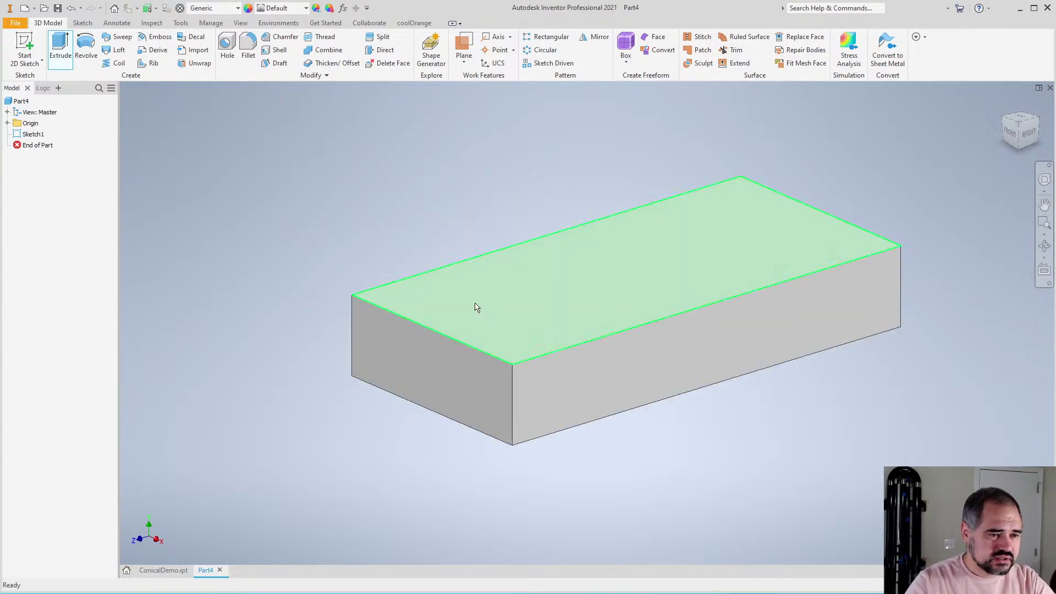
pyautogui.scroll(-3, 549, 323)
pyautogui.scroll(1, 550, 323)
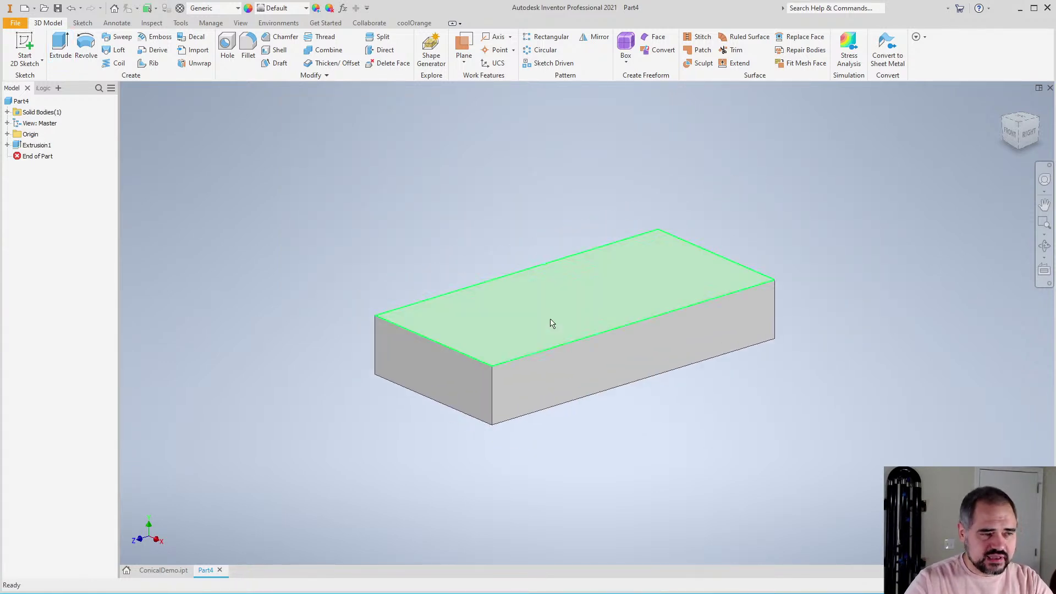
# Edit the extrusion's sketch and dimension the rectangle's long side to 30 mm
pyautogui.rightClick(37, 145)
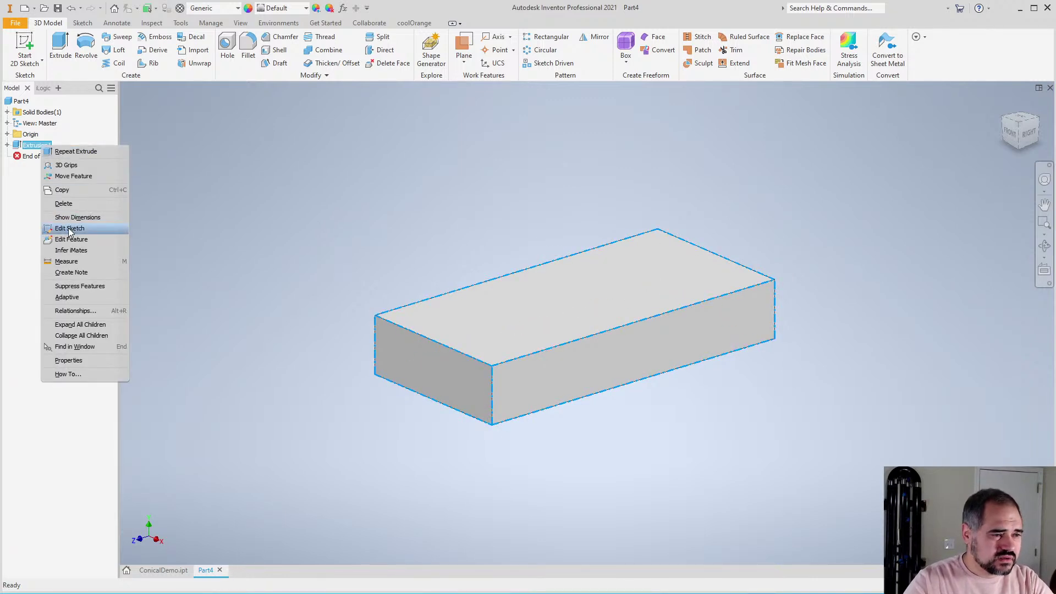
pyautogui.click(70, 228)
pyautogui.press('d')
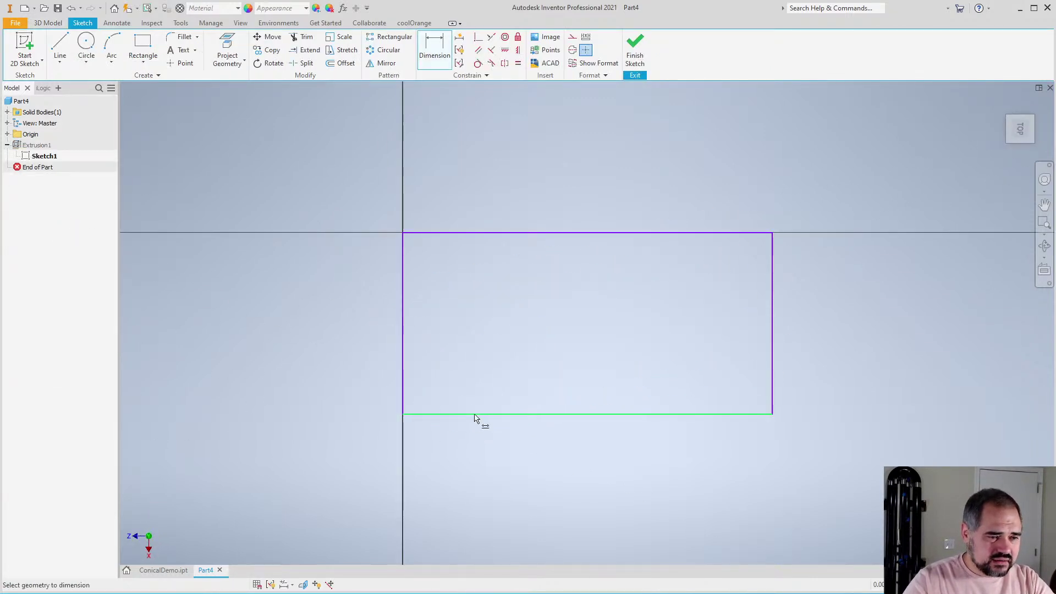
pyautogui.click(476, 414)
pyautogui.click(492, 438)
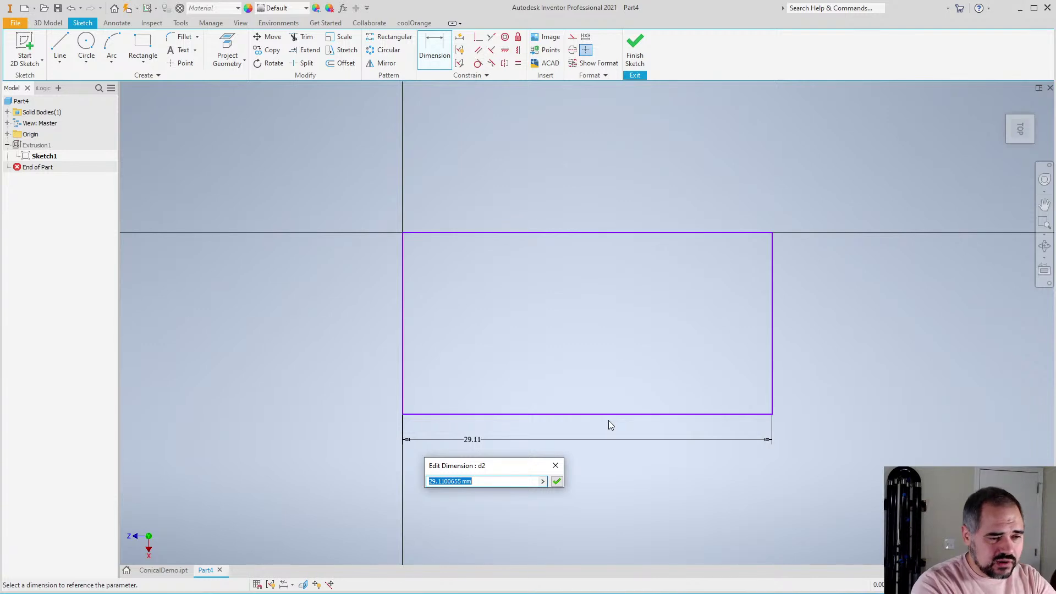
pyautogui.write('30')
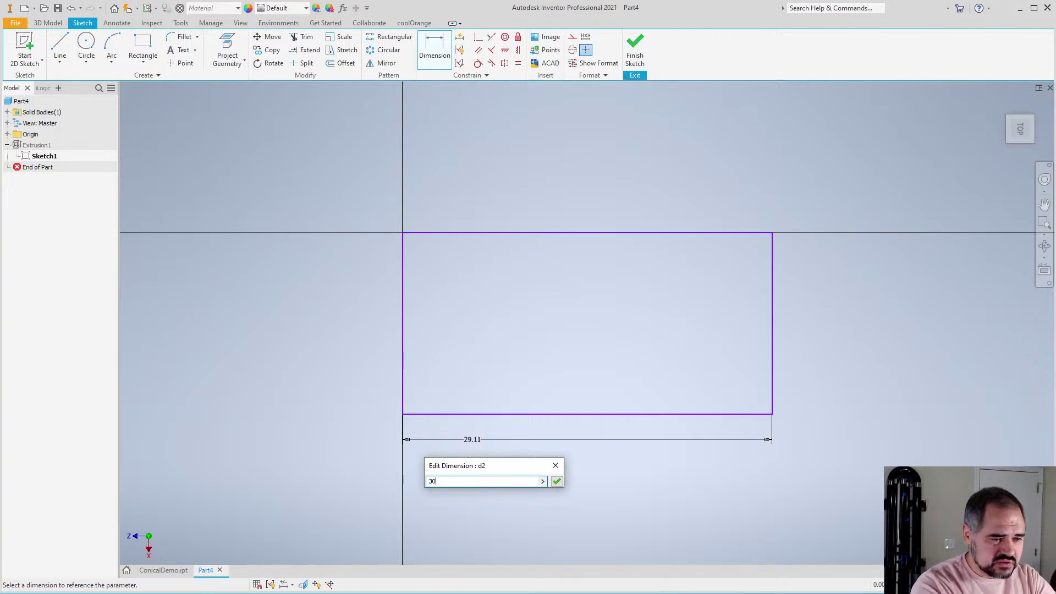
pyautogui.press('Return')
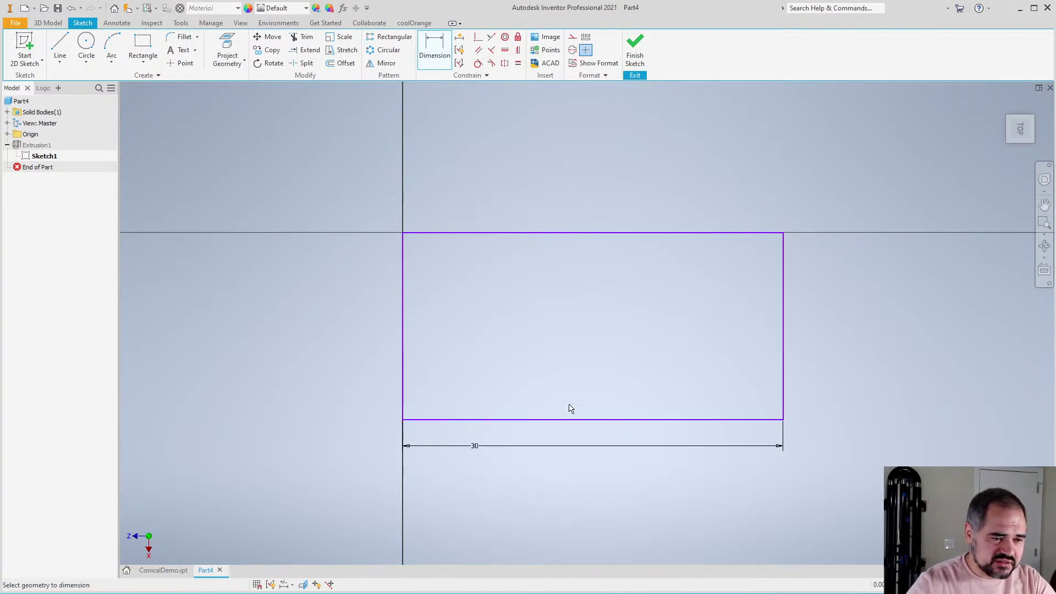
# Dimension the rectangle's short side to 20 mm and finish the sketch
pyautogui.click(403, 377)
pyautogui.click(354, 373)
pyautogui.write('20')
pyautogui.press('Return')
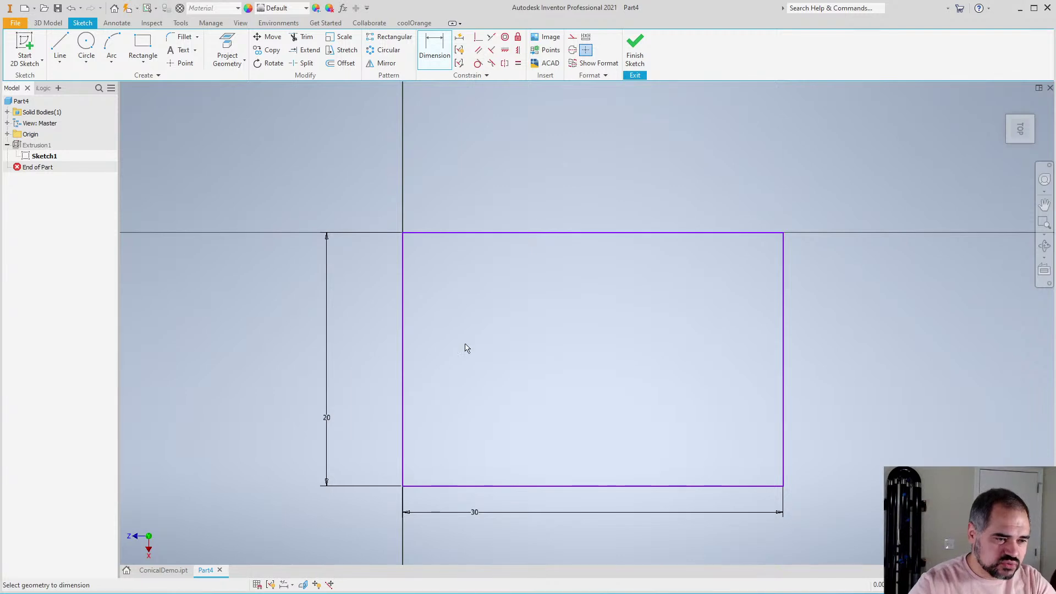
pyautogui.rightClick(501, 331)
pyautogui.click(506, 359)
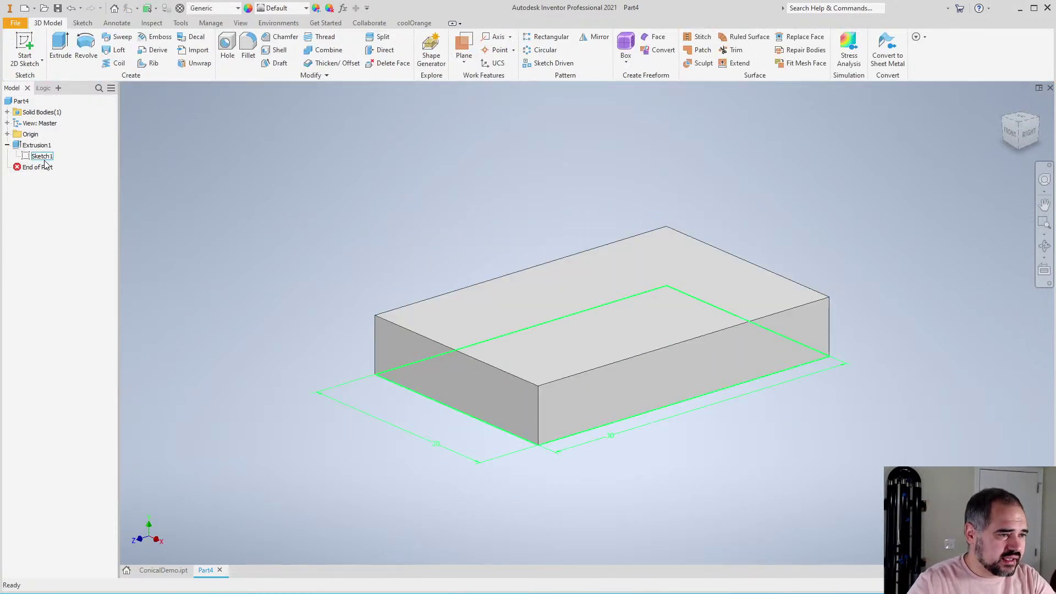
# Edit the box's extrusion and set its distance to 10 mm
pyautogui.click(37, 145)
pyautogui.rightClick(37, 146)
pyautogui.click(87, 238)
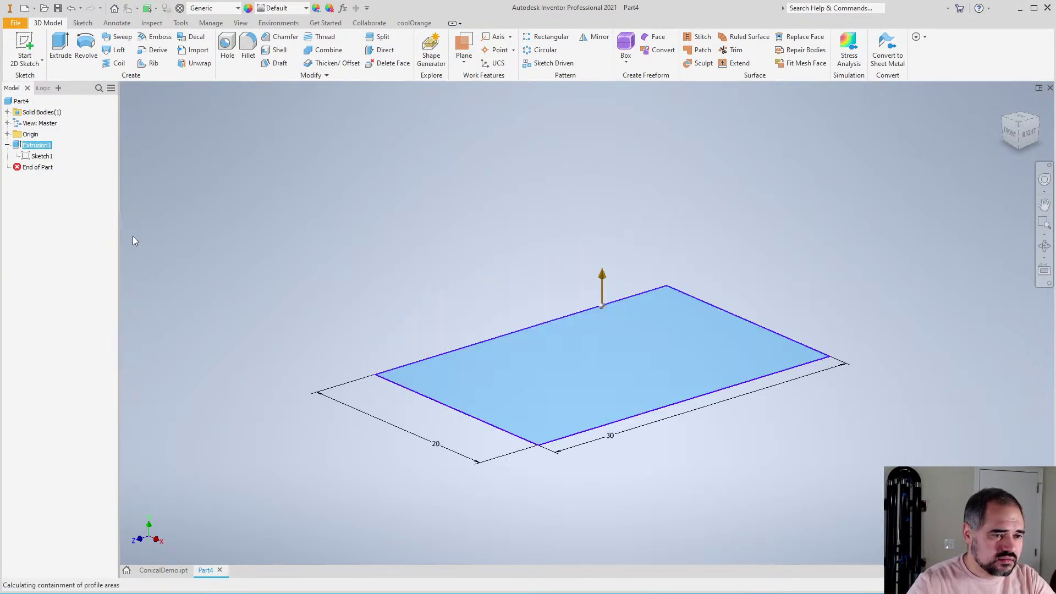
pyautogui.write('10m')
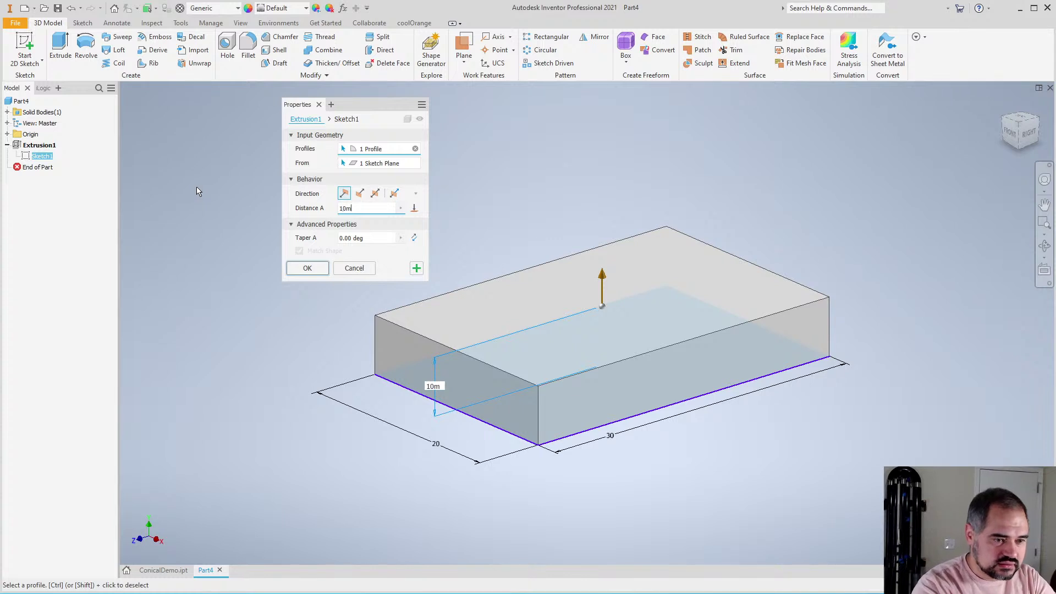
pyautogui.write('m')
pyautogui.click(306, 268)
pyautogui.scroll(-3, 506, 352)
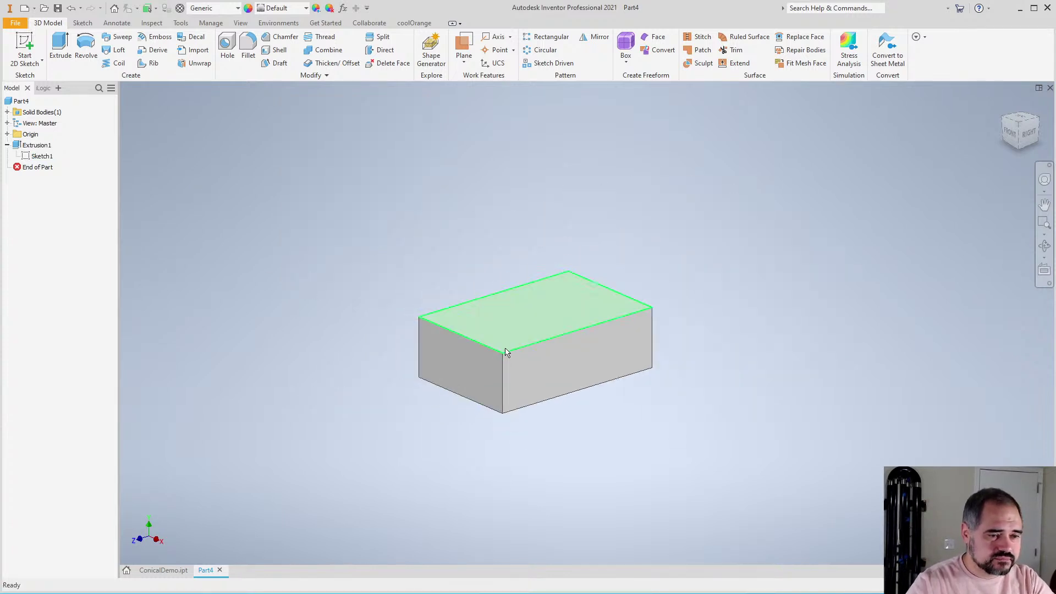
pyautogui.scroll(2, 505, 352)
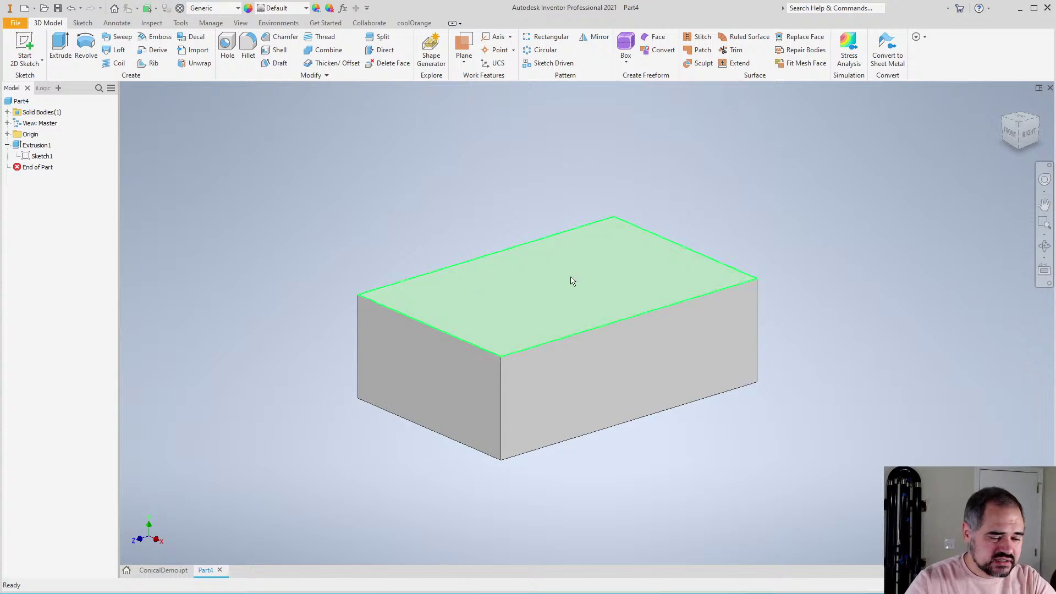
# Examine the box and the dimensions of the sketch it is built on
pyautogui.keyDown('shift'); pyautogui.moveTo(585, 367); pyautogui.dragTo(564, 285, button='middle'); pyautogui.keyUp('shift')
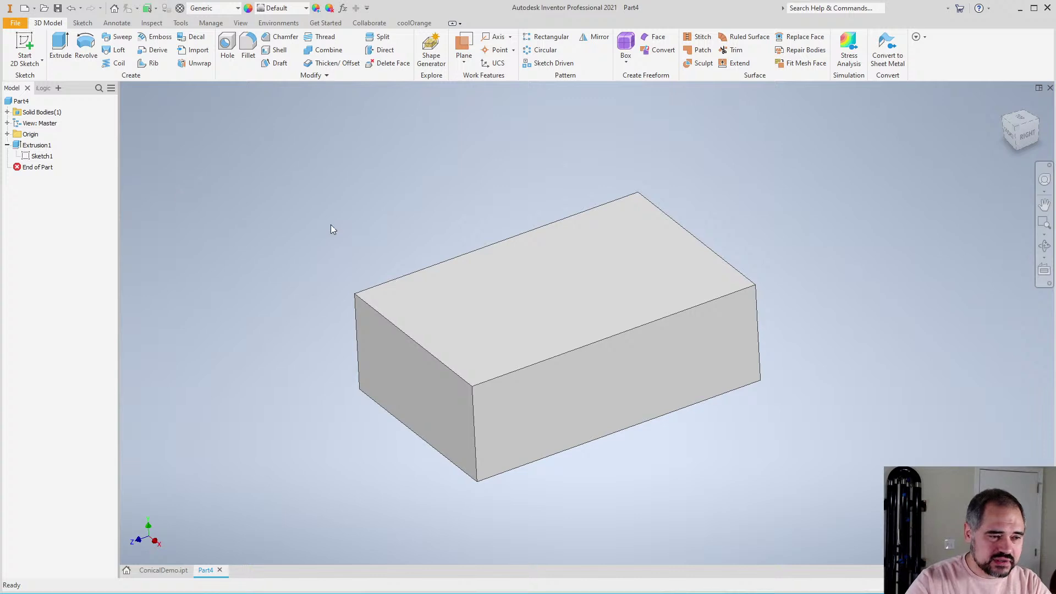
pyautogui.scroll(3, 352, 259)
pyautogui.scroll(-3, 390, 278)
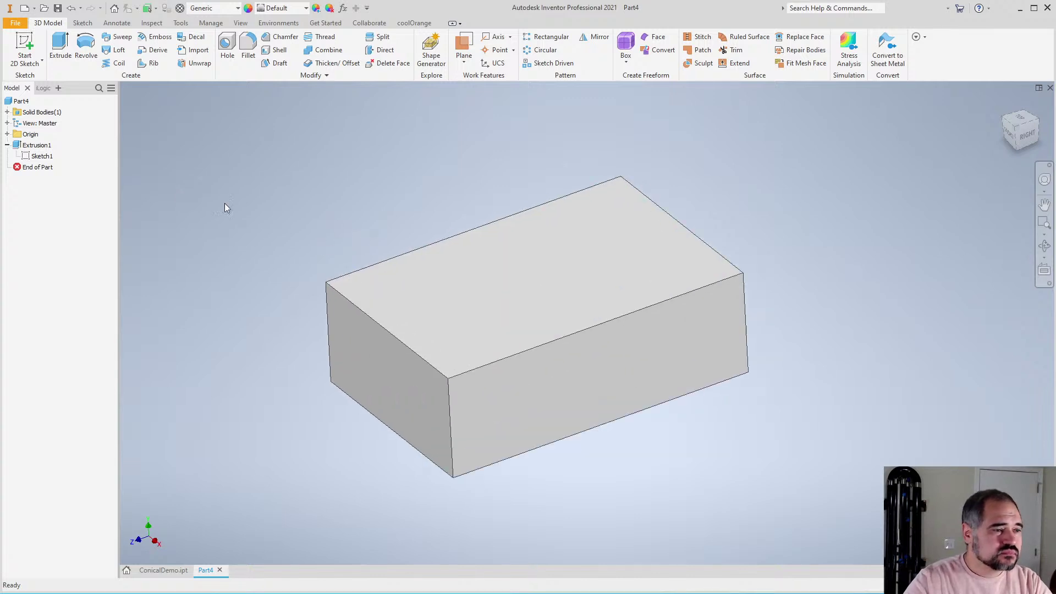
pyautogui.rightClick(43, 159)
pyautogui.click(64, 300)
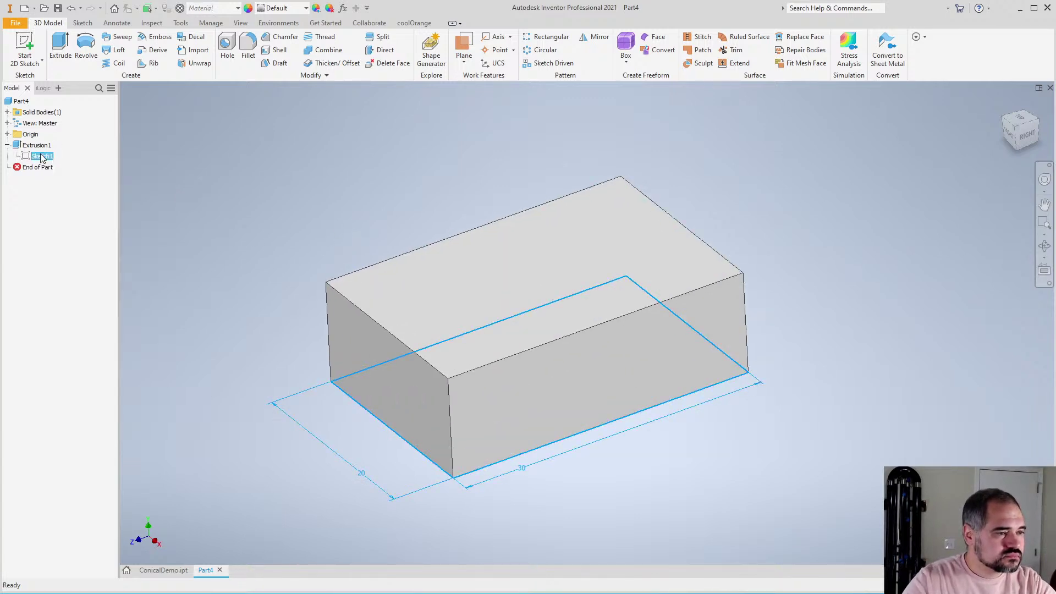
pyautogui.scroll(2, 351, 248)
pyautogui.scroll(-2, 351, 248)
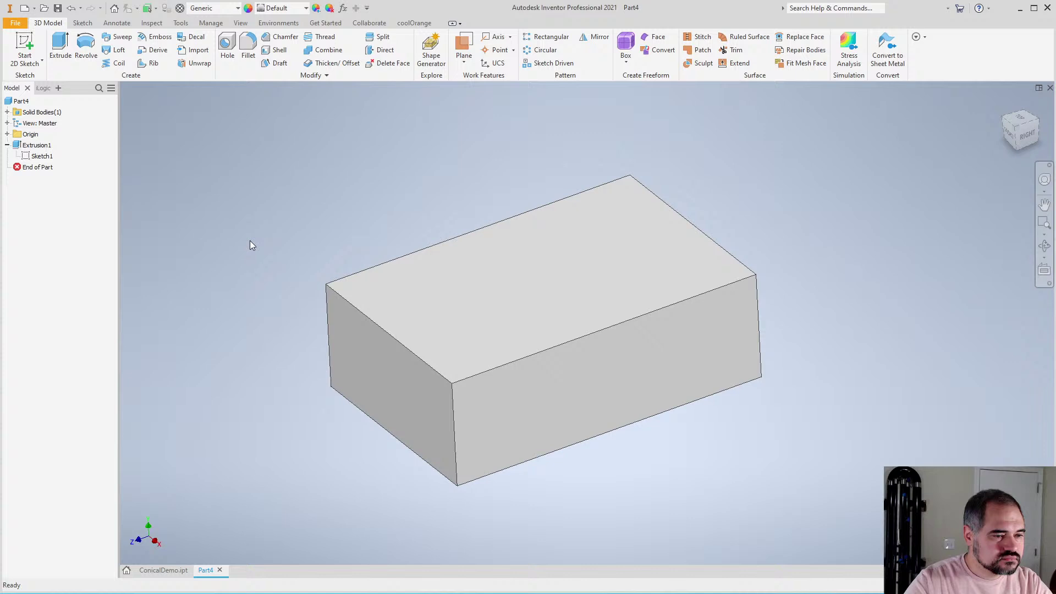
pyautogui.rightClick(43, 159)
pyautogui.click(165, 148)
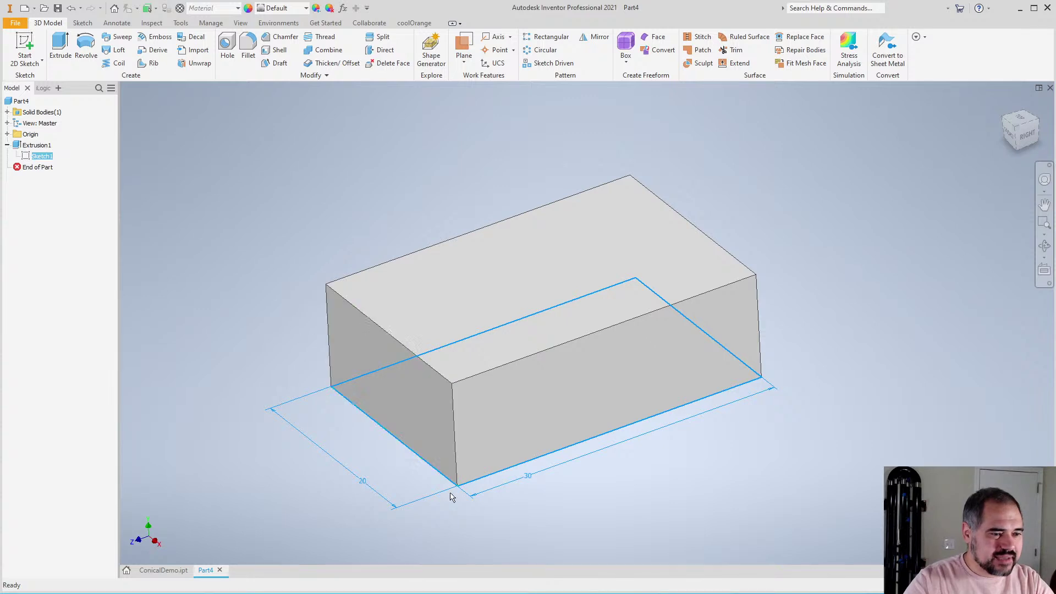
pyautogui.click(526, 492)
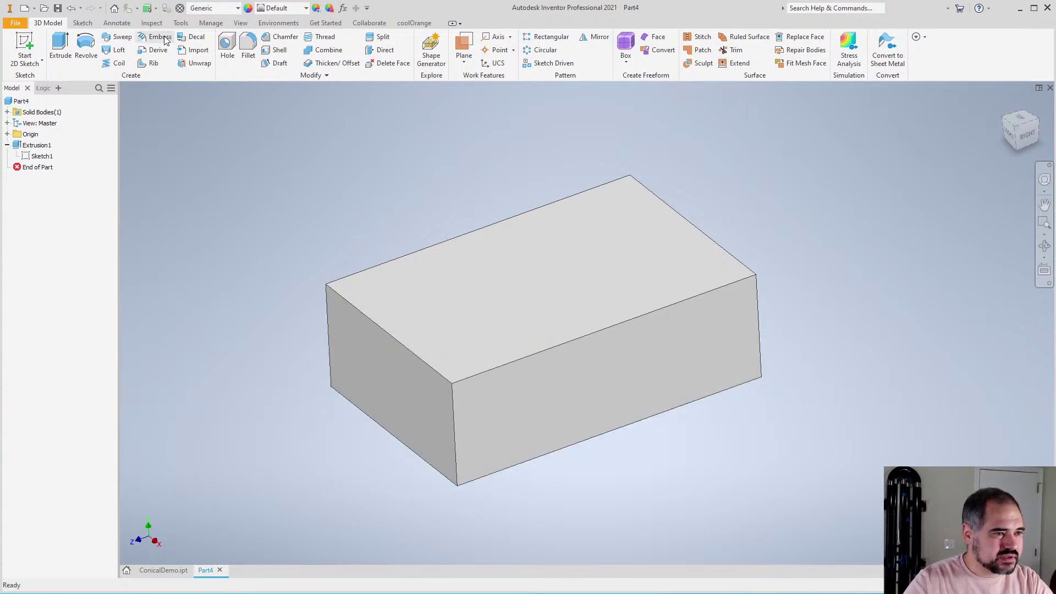
# Open the part's parameters and add a numeric user parameter named BoxHeight
pyautogui.click(213, 25)
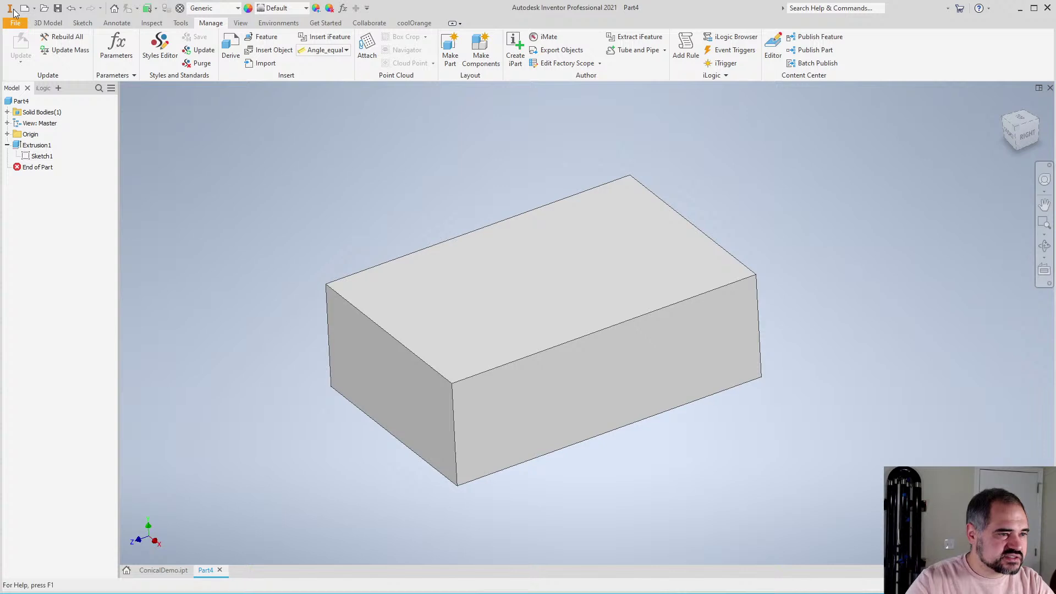
pyautogui.click(52, 24)
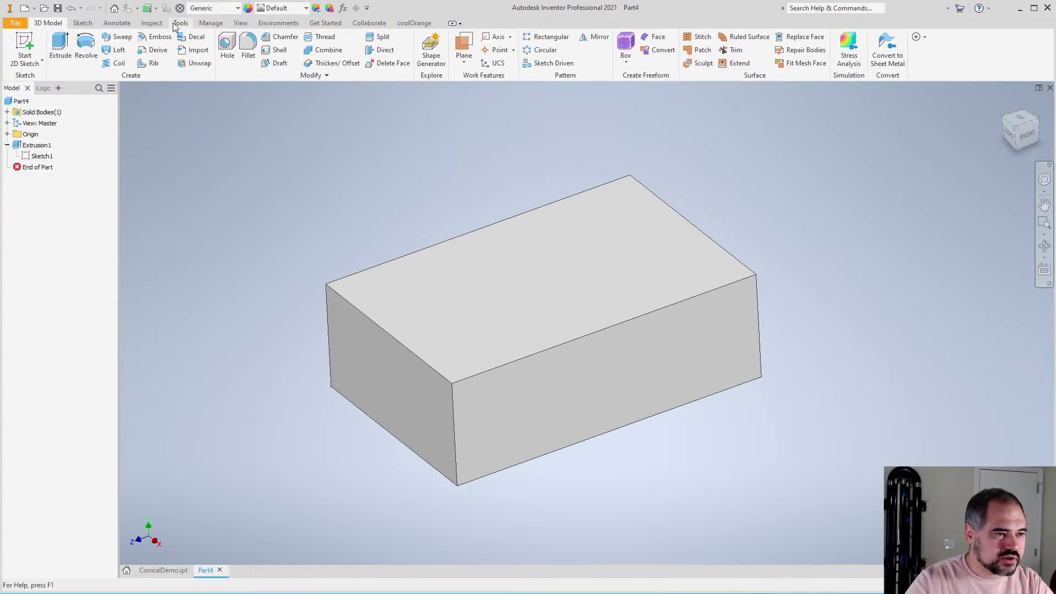
pyautogui.click(211, 24)
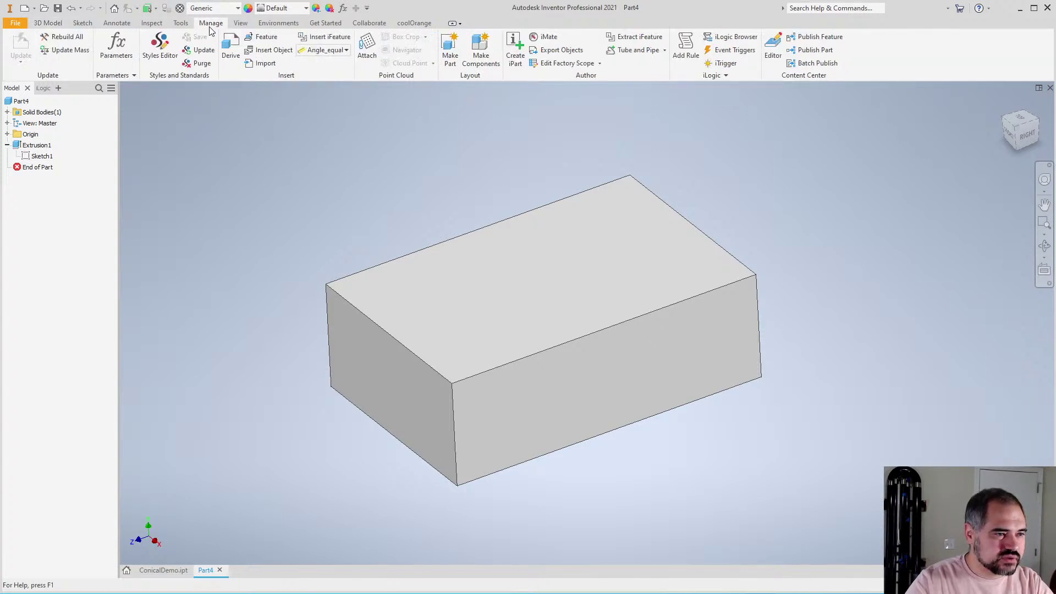
pyautogui.click(117, 48)
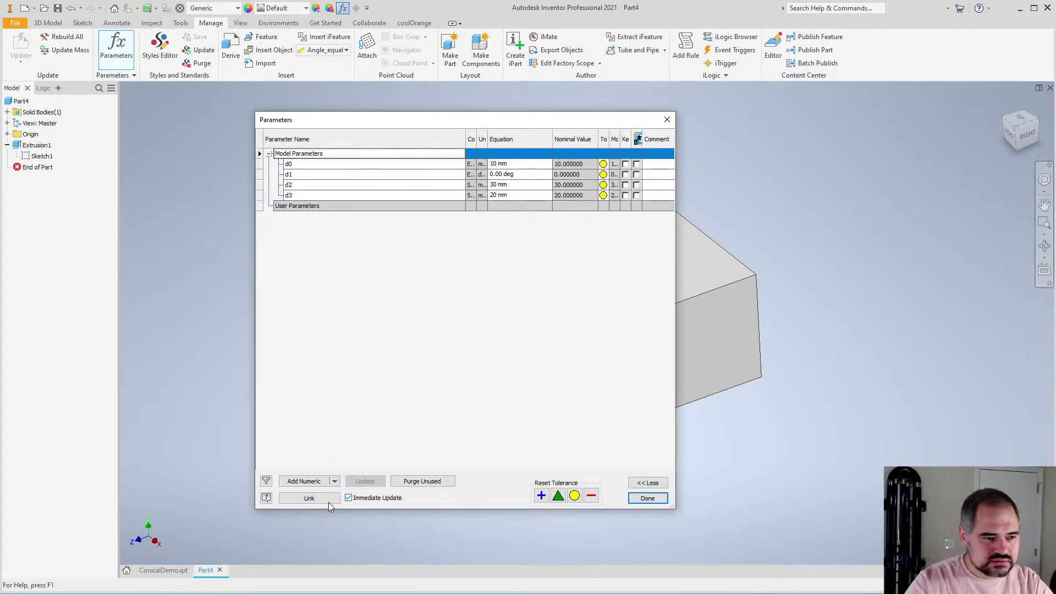
pyautogui.click(300, 483)
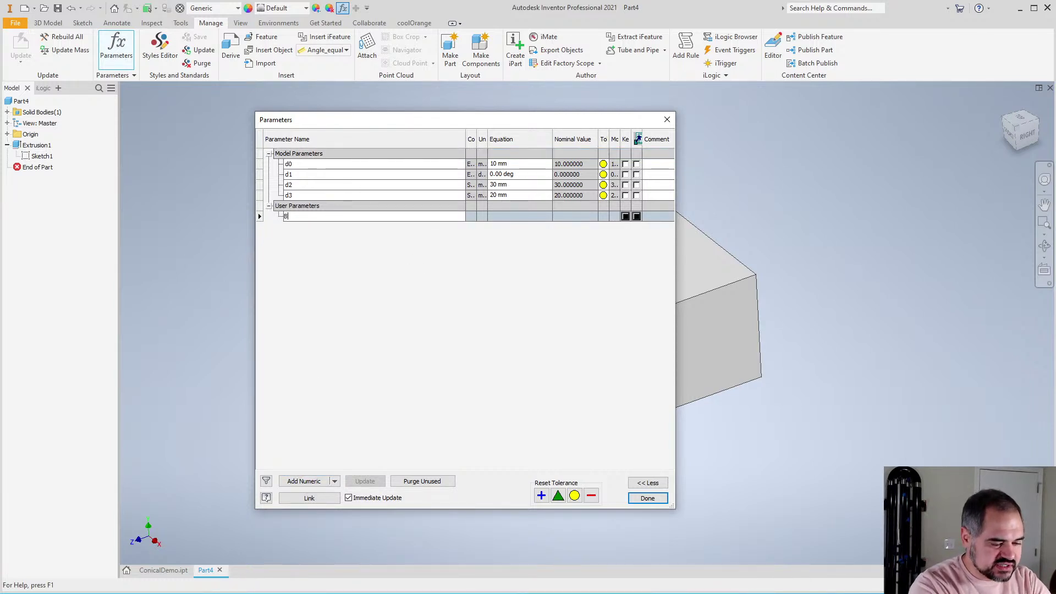
pyautogui.write('BoxHeight')
pyautogui.press('Return')
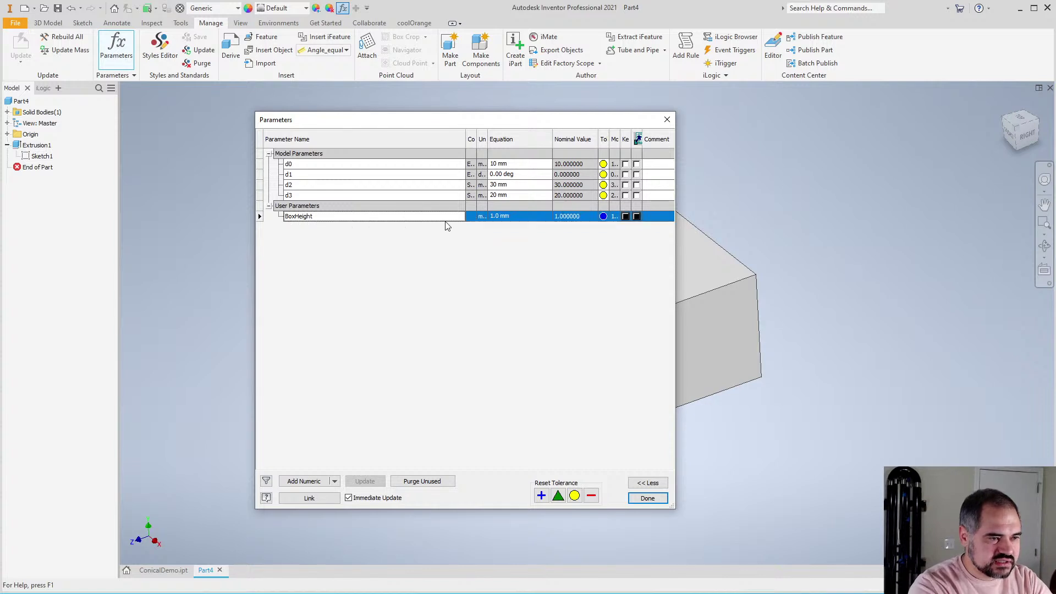
# Set the equation of the BoxHeight user parameter to 10 mm
pyautogui.click(498, 217)
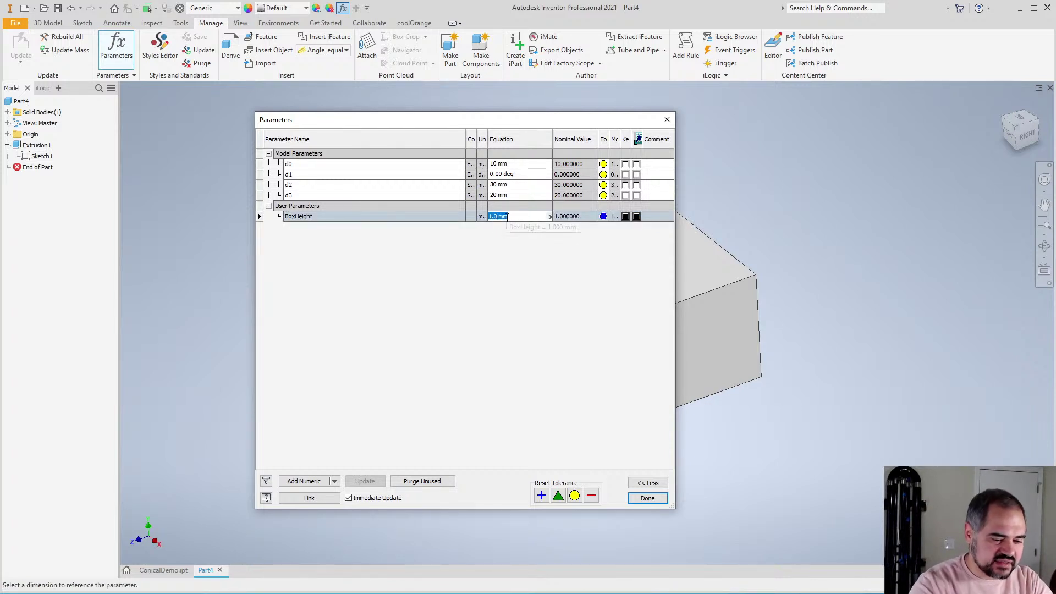
pyautogui.write('10 mm')
pyautogui.click(359, 219)
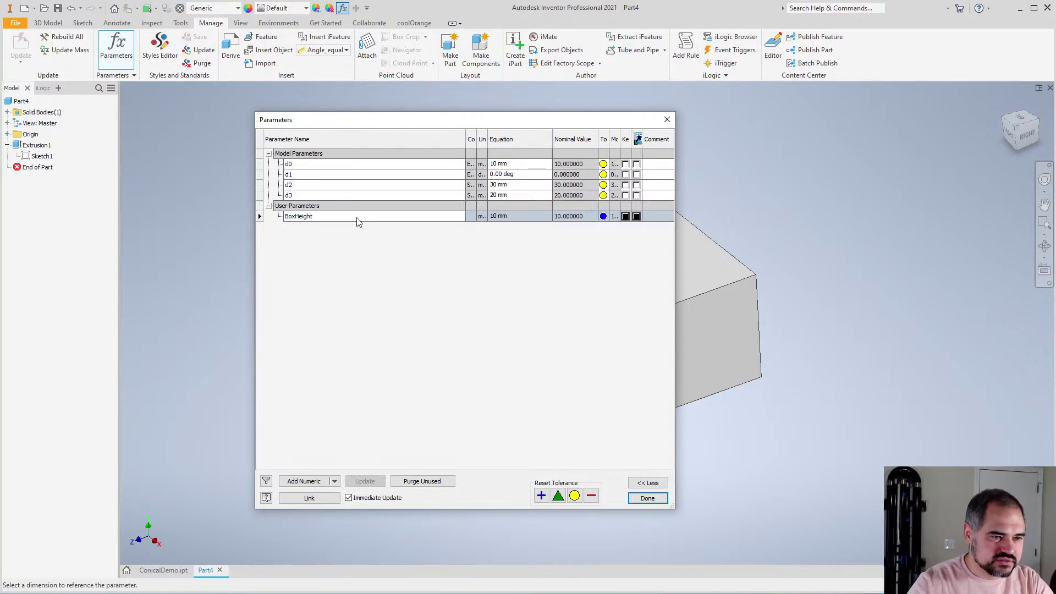
# Add a numeric user parameter named BoxWidth with a value of 20 mm
pyautogui.click(313, 483)
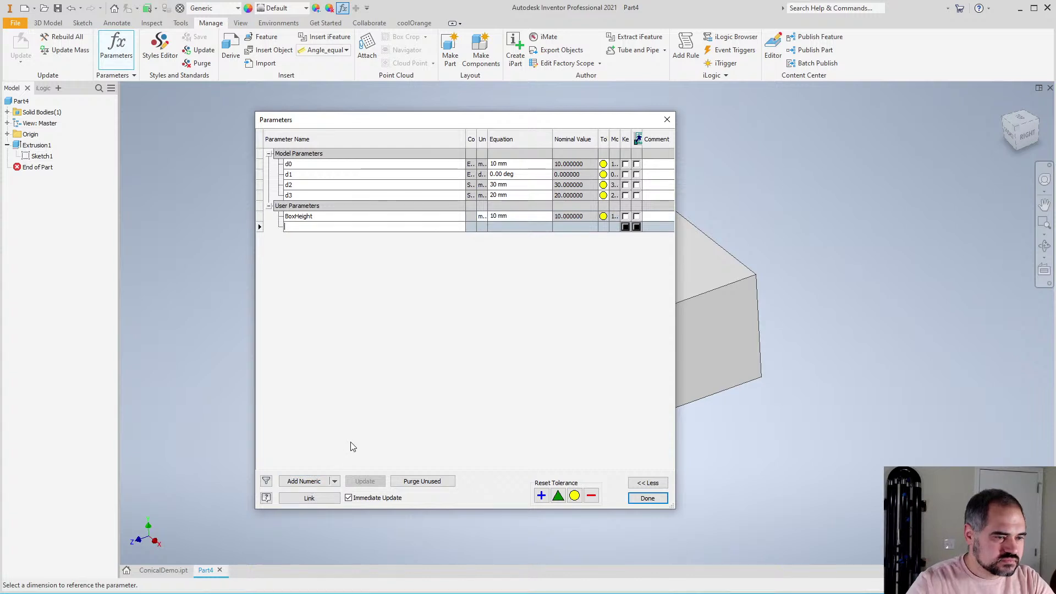
pyautogui.write('BoxWidth')
pyautogui.press('Return')
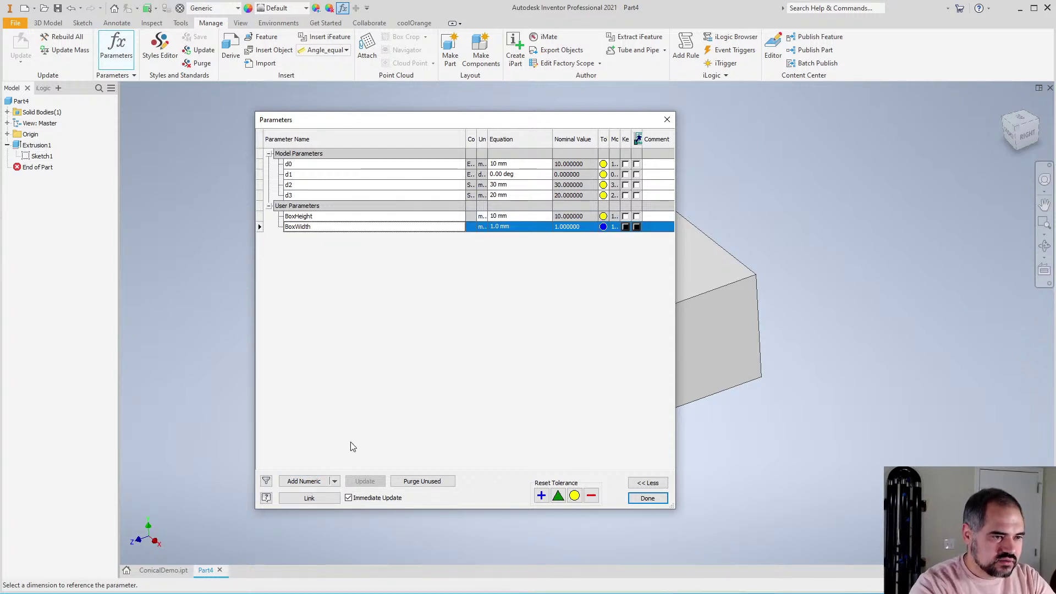
pyautogui.click(511, 227)
pyautogui.write('20mm')
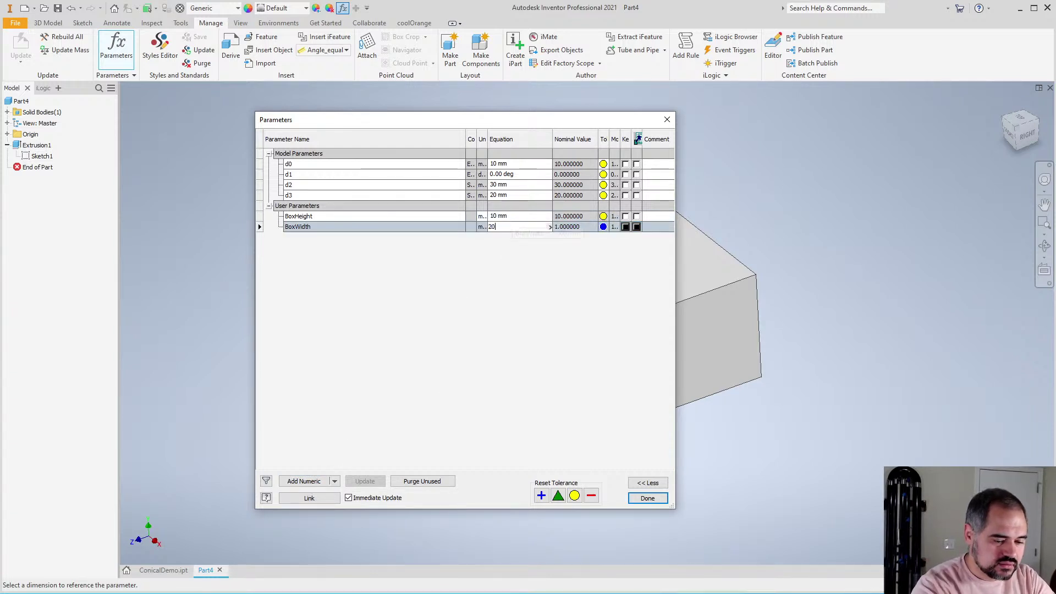
pyautogui.press('Return')
# Add a numeric user parameter named BoxLength with a value of 30 mm
pyautogui.click(304, 481)
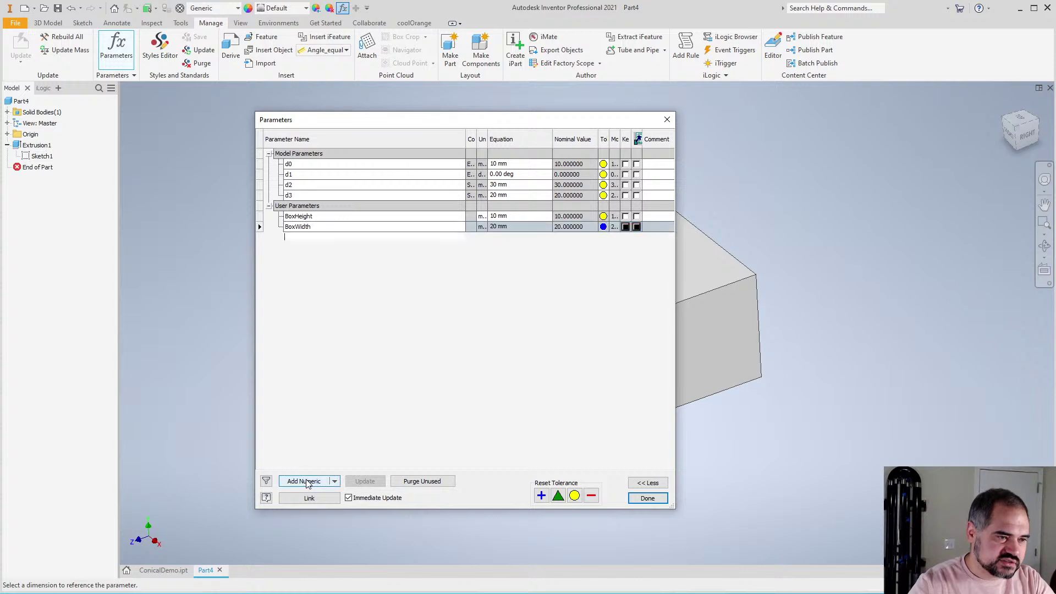
pyautogui.write('BoxLength')
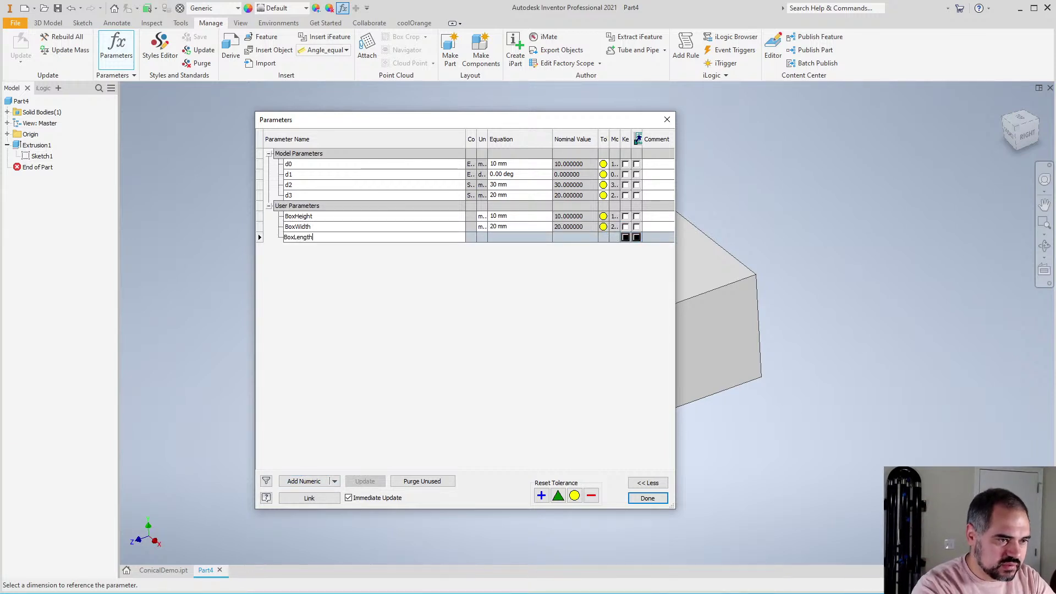
pyautogui.press('Tab')
pyautogui.write('3')
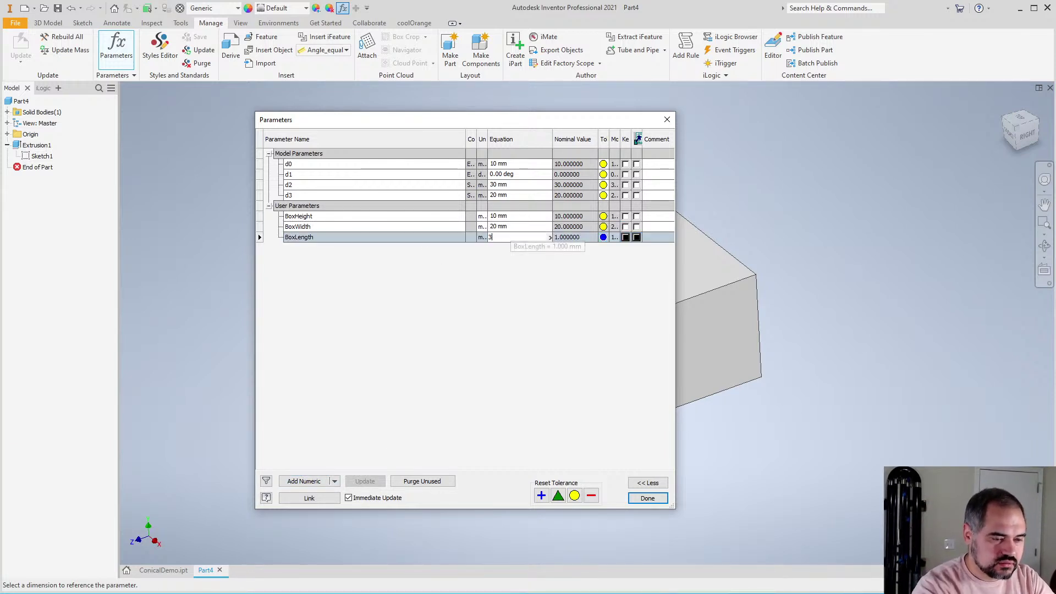
pyautogui.write('0')
pyautogui.press('Return')
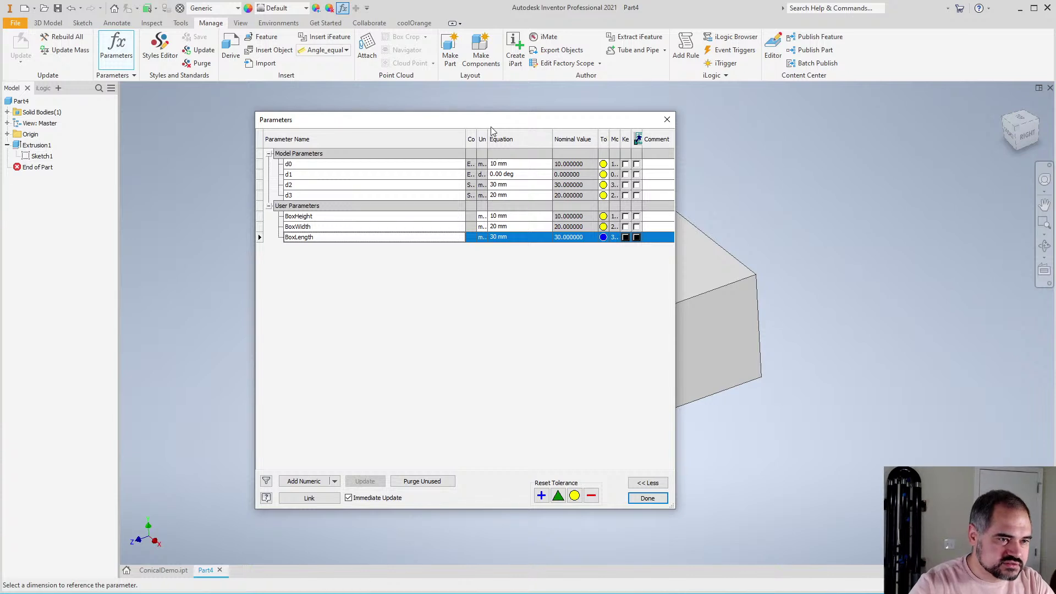
# Widen the parameters window to reveal its full columns and review the unit types available for BoxHeight
pyautogui.moveTo(478, 121); pyautogui.dragTo(445, 120)
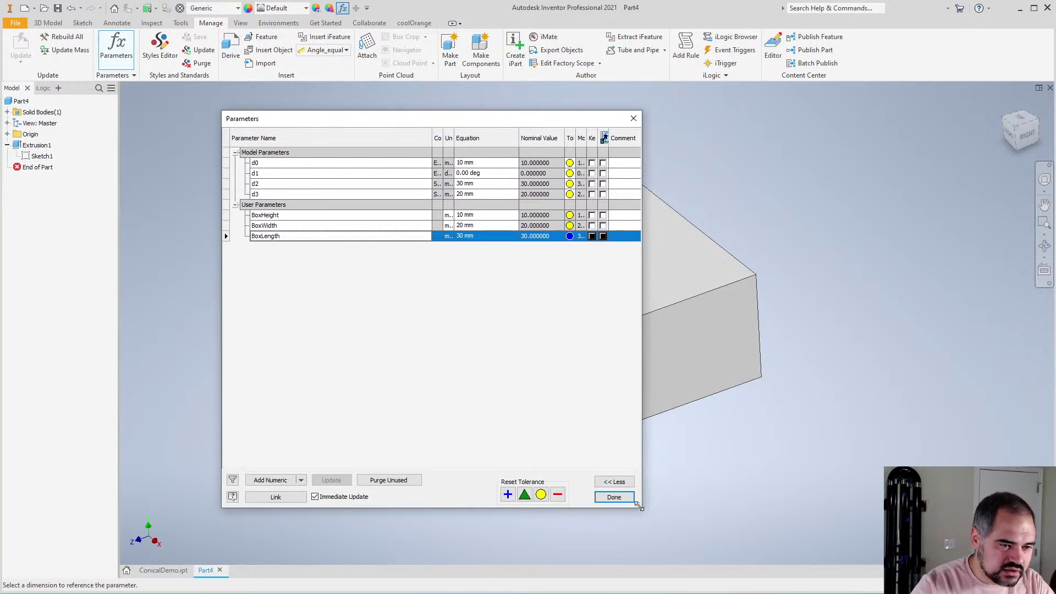
pyautogui.moveTo(638, 505); pyautogui.dragTo(853, 513)
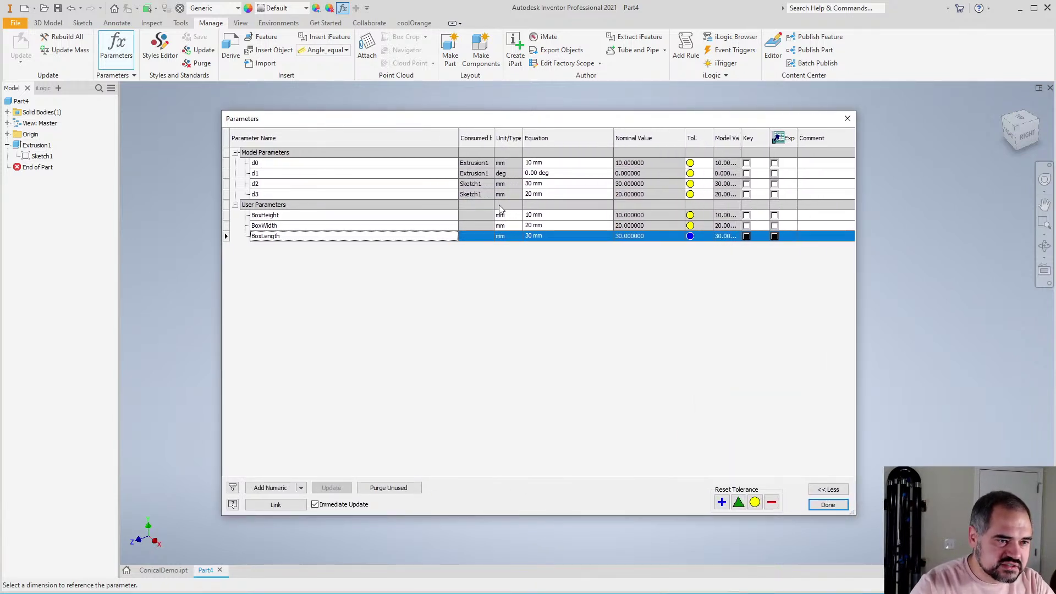
pyautogui.click(499, 215)
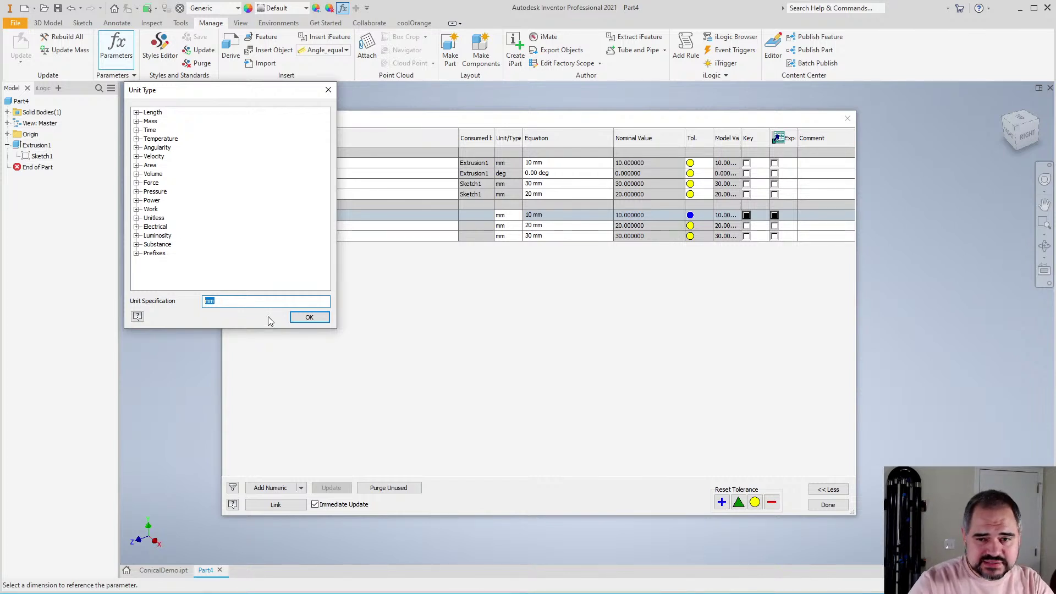
pyautogui.moveTo(236, 92); pyautogui.dragTo(386, 193)
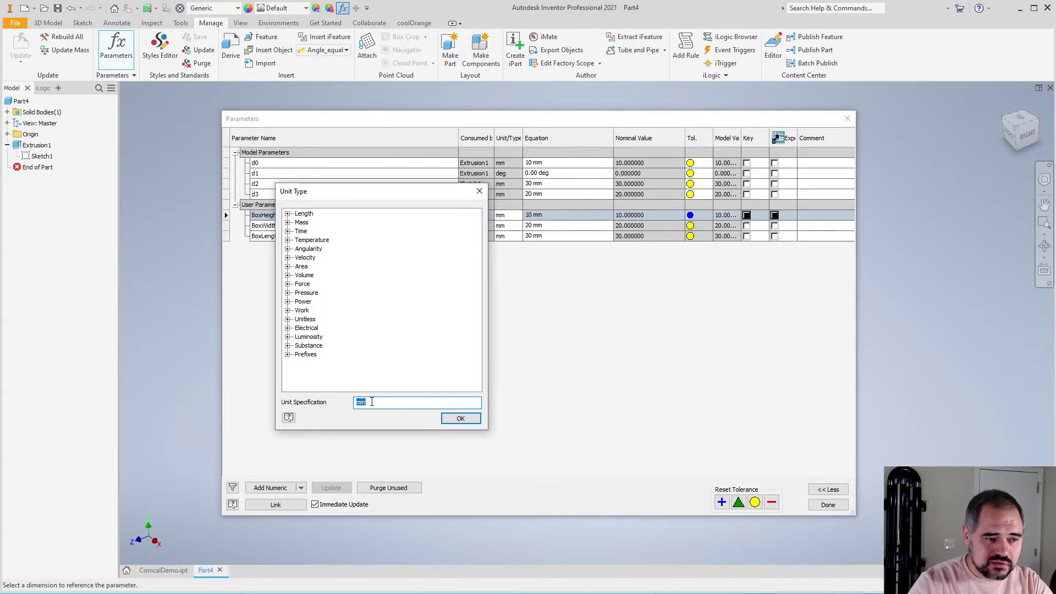
pyautogui.click(462, 419)
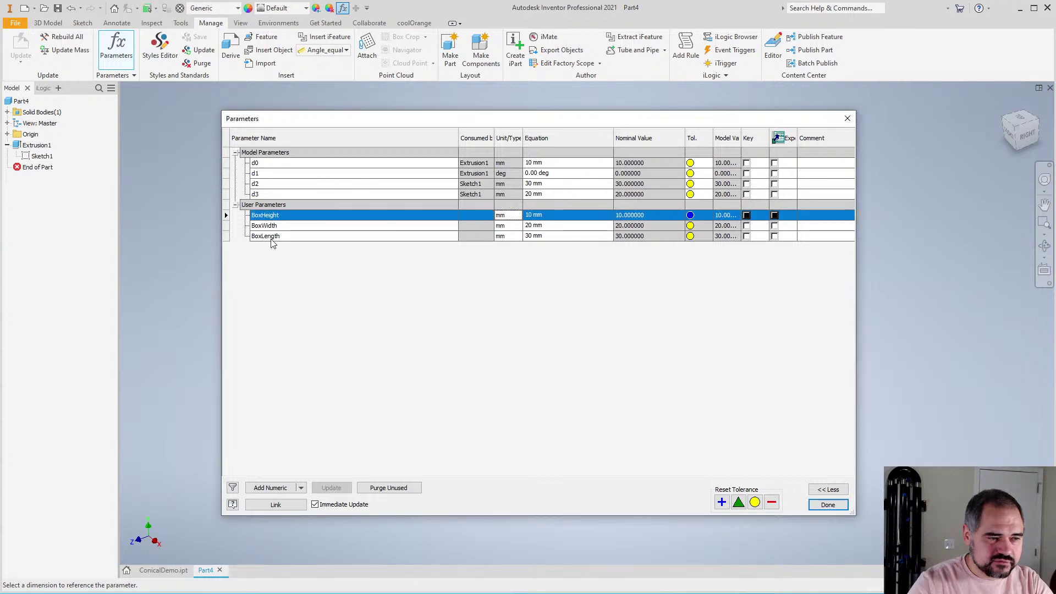
# Try deg and ul as the unit type of the BoxHeight parameter and return it to mm
pyautogui.click(504, 218)
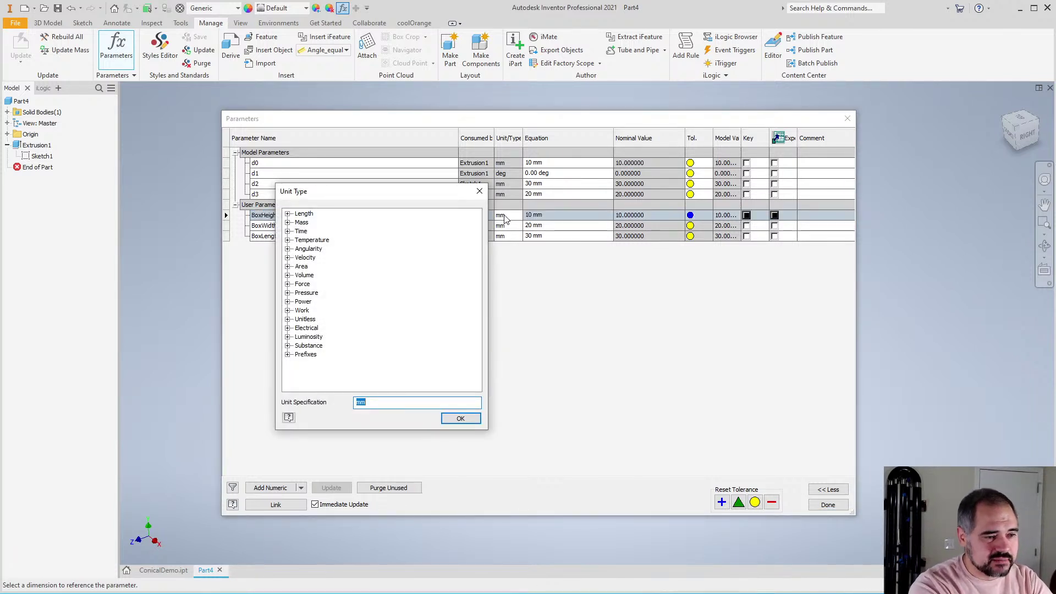
pyautogui.write('deg')
pyautogui.press('Return')
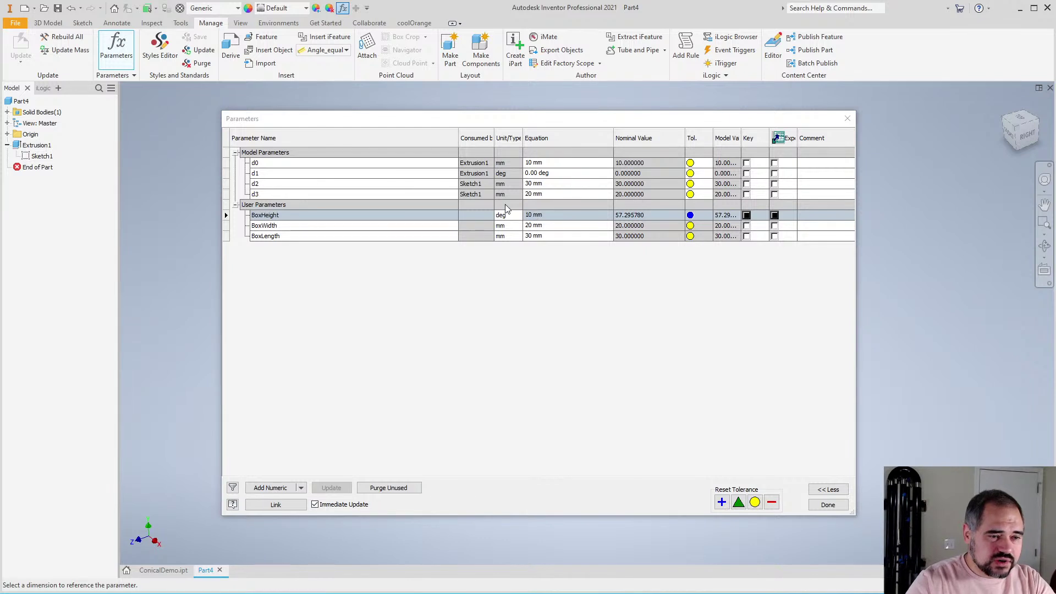
pyautogui.click(502, 218)
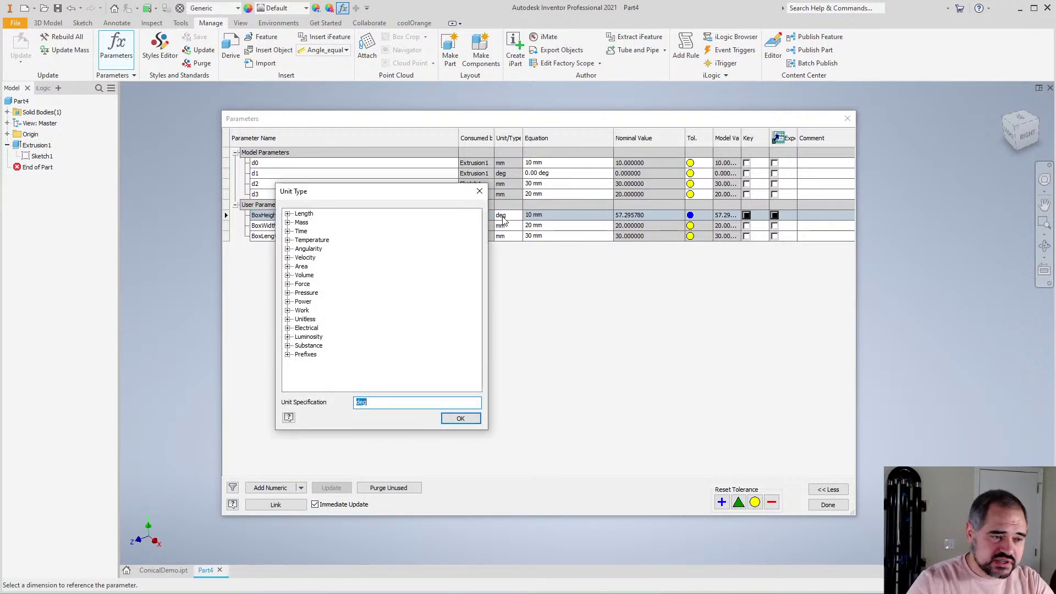
pyautogui.write('ul')
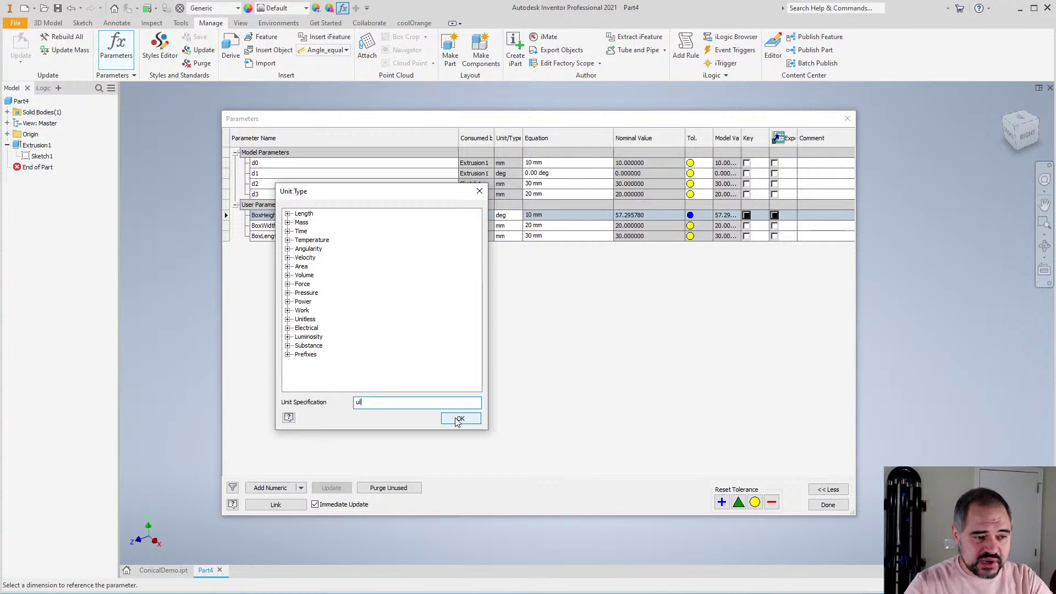
pyautogui.press('Escape')
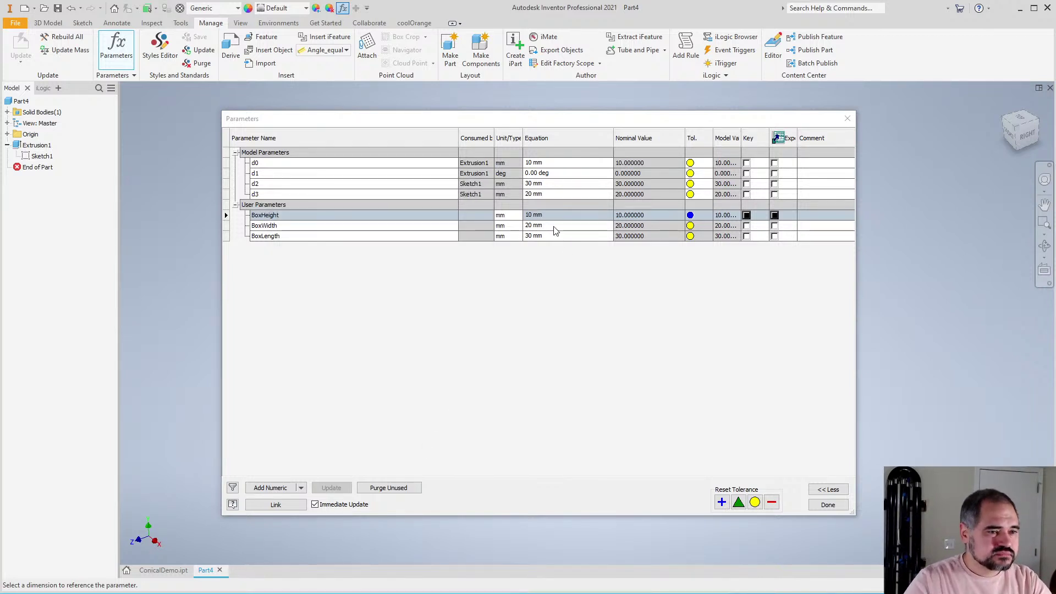
# Close the parameters, edit the box's sketch and set the rectangle's long-side dimension to BoxLength
pyautogui.click(825, 508)
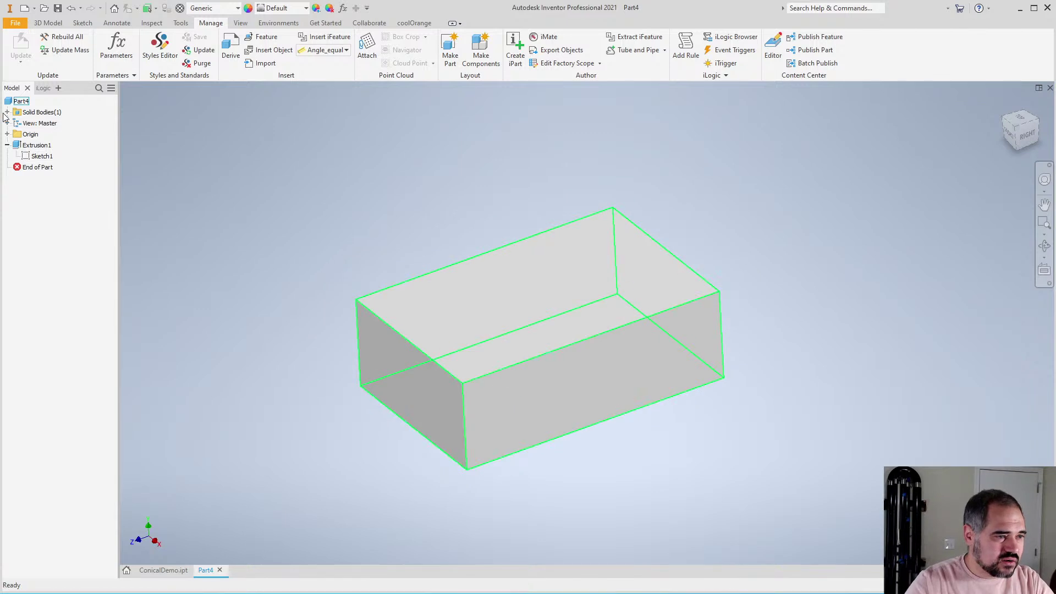
pyautogui.rightClick(43, 156)
pyautogui.click(60, 188)
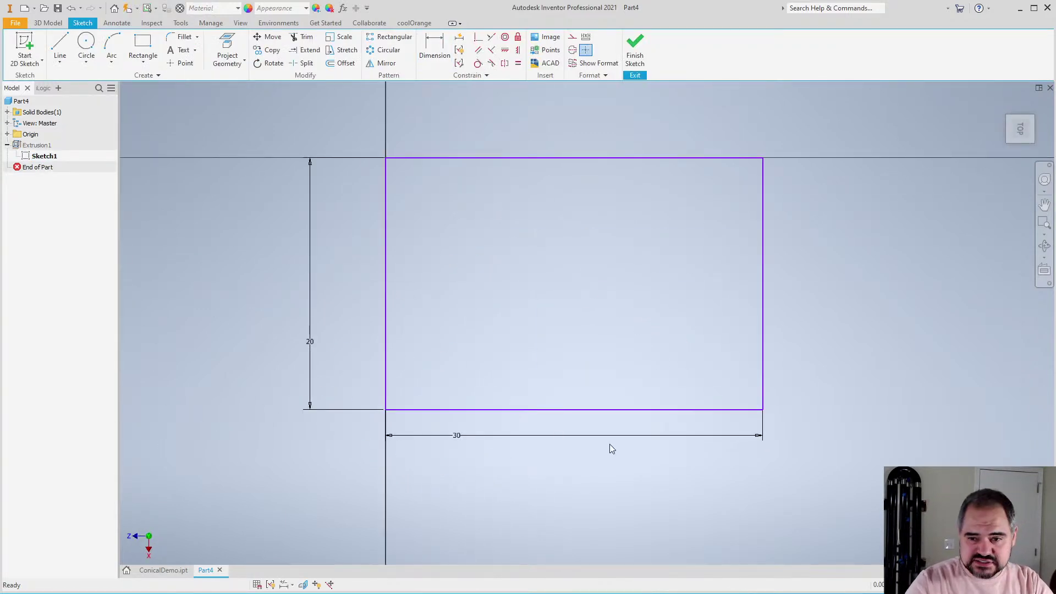
pyautogui.doubleClick(496, 435)
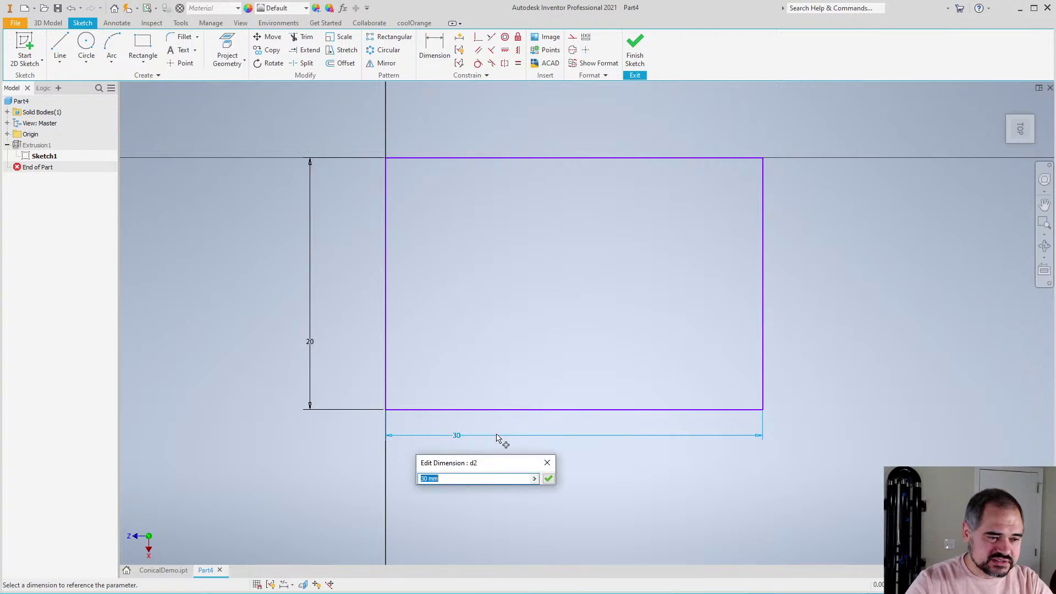
pyautogui.write('BoxLength')
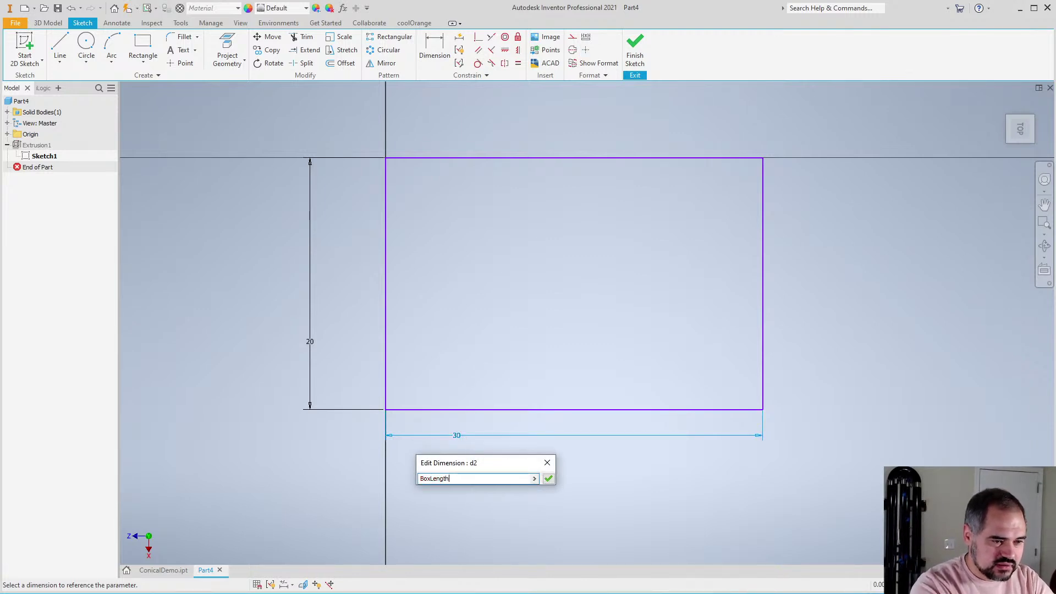
pyautogui.press('Return')
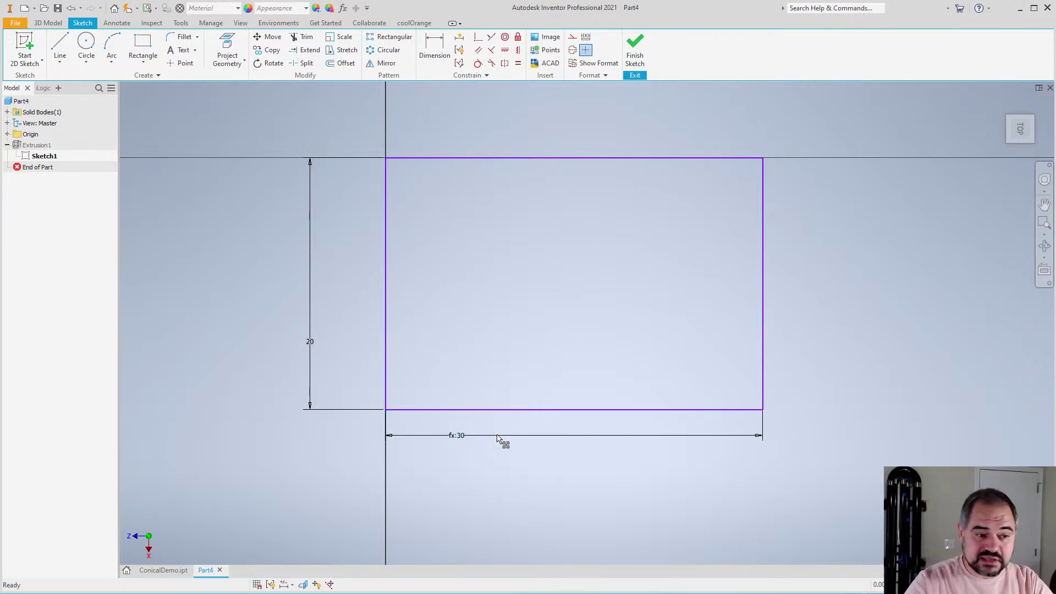
# Set the rectangle's short-side dimension to BoxWidth and finish the sketch
pyautogui.doubleClick(306, 344)
pyautogui.write('BoxWidth')
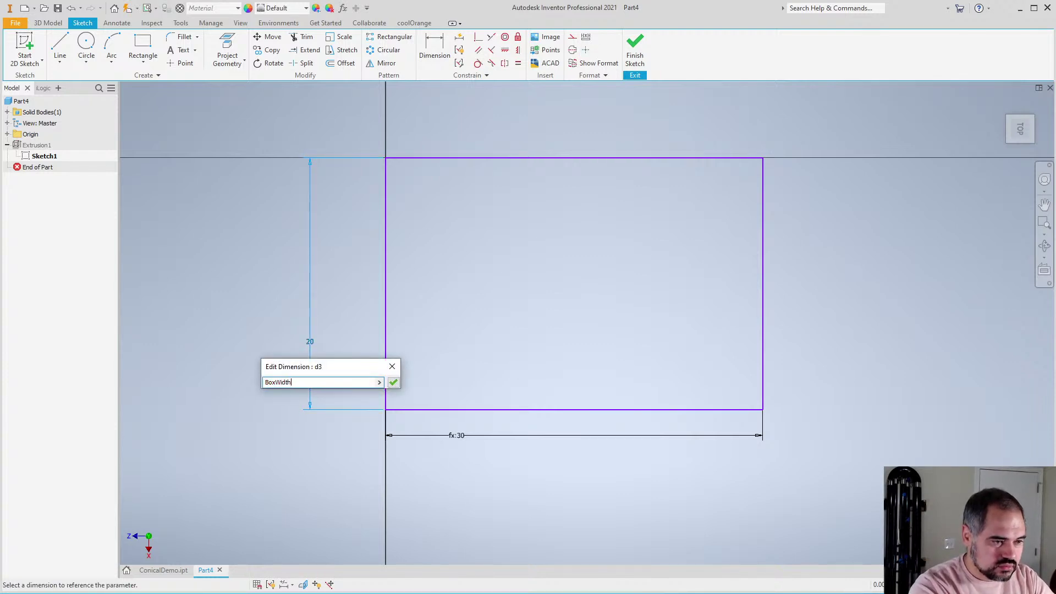
pyautogui.press('Return')
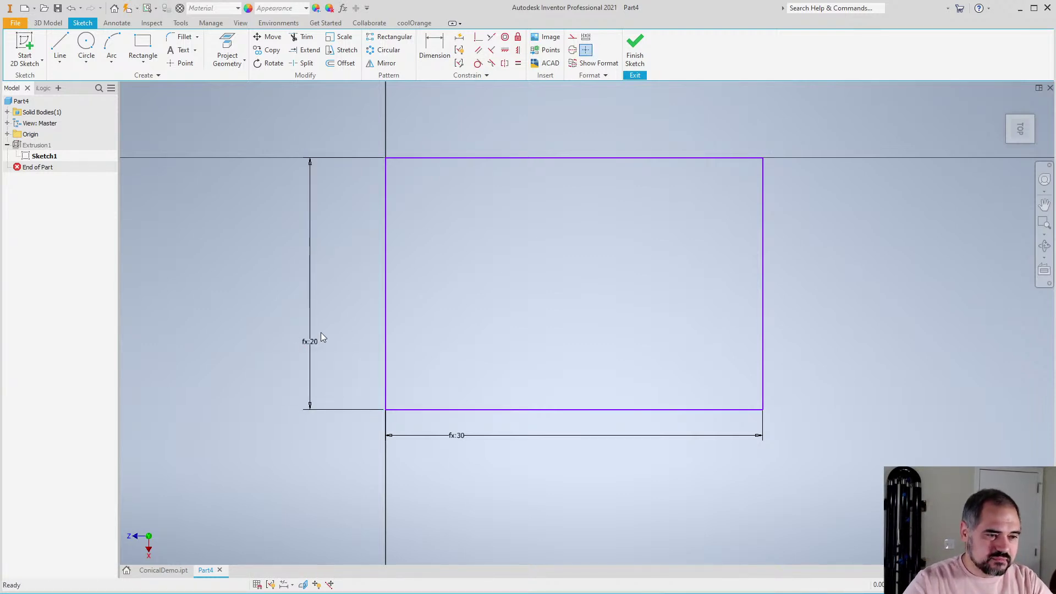
pyautogui.rightClick(490, 316)
pyautogui.click(480, 349)
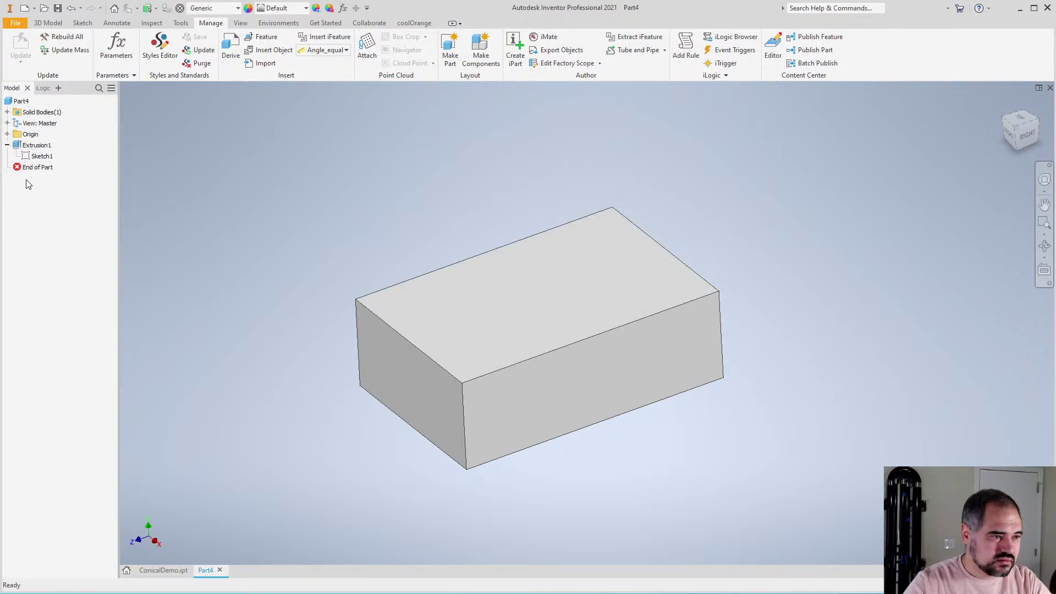
# Edit the box's extrusion and set its distance to the BoxHeight parameter
pyautogui.rightClick(42, 156)
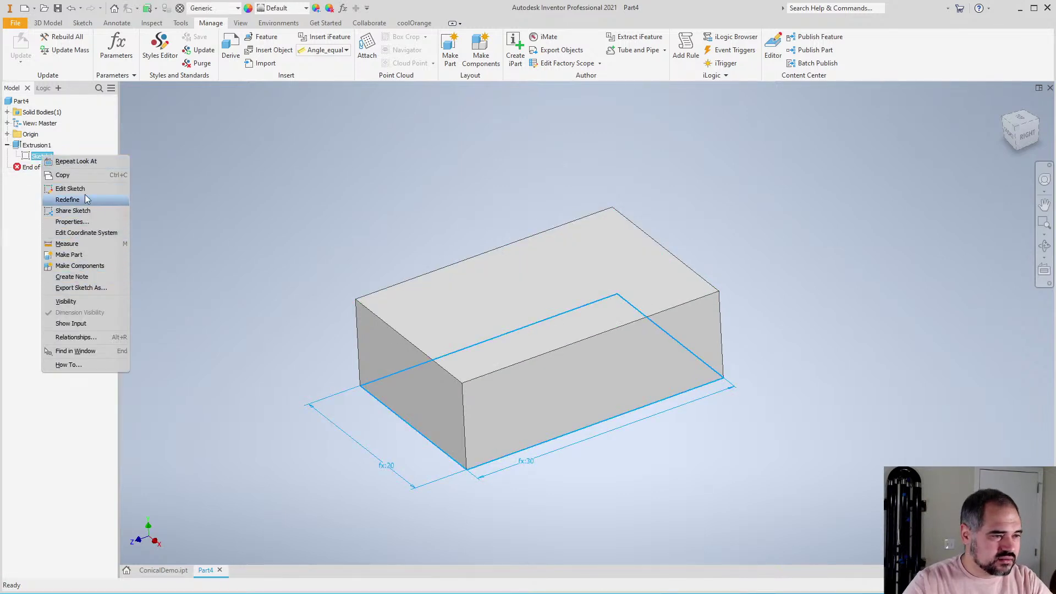
pyautogui.rightClick(35, 145)
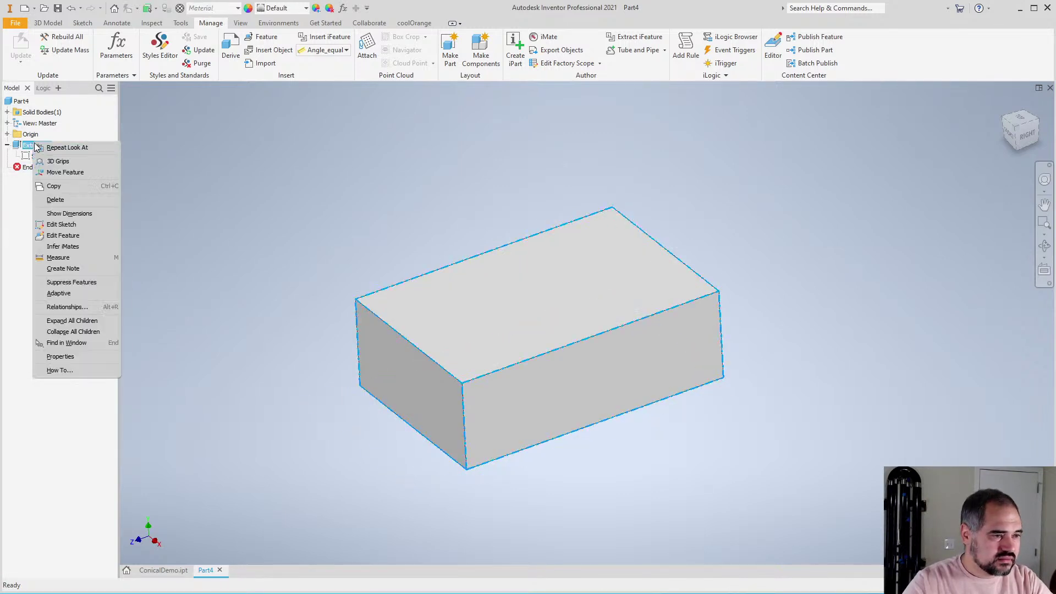
pyautogui.click(83, 237)
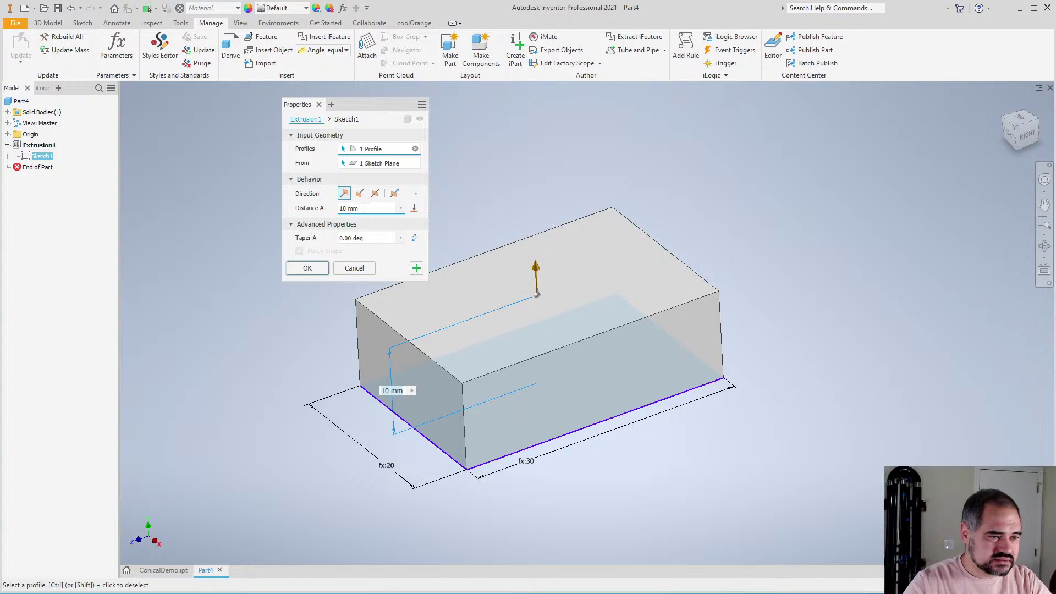
pyautogui.click(365, 209)
pyautogui.write('Be')
pyautogui.write('x')
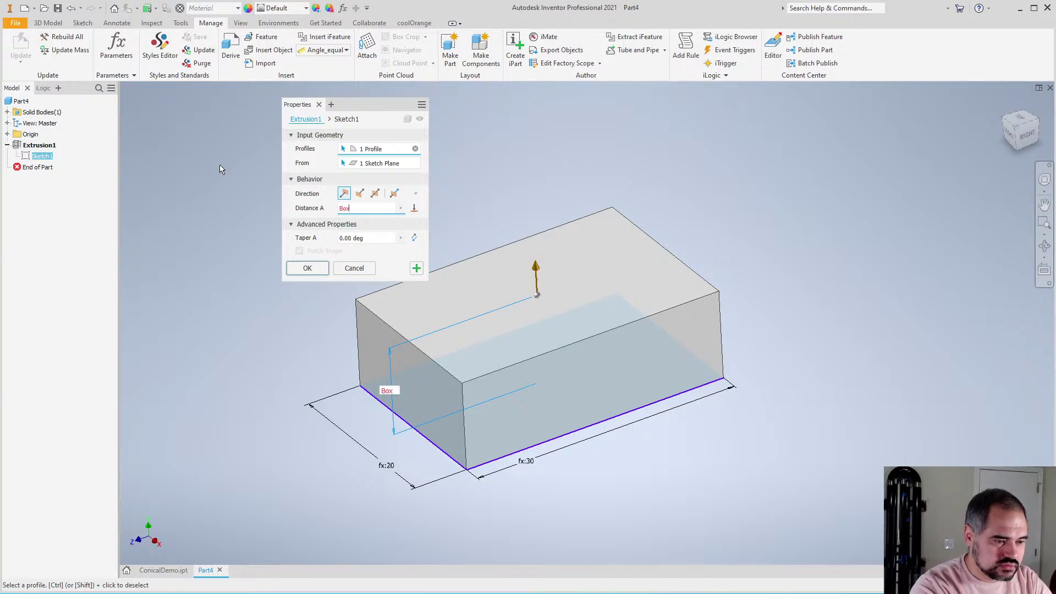
pyautogui.write('Height')
pyautogui.press('Return')
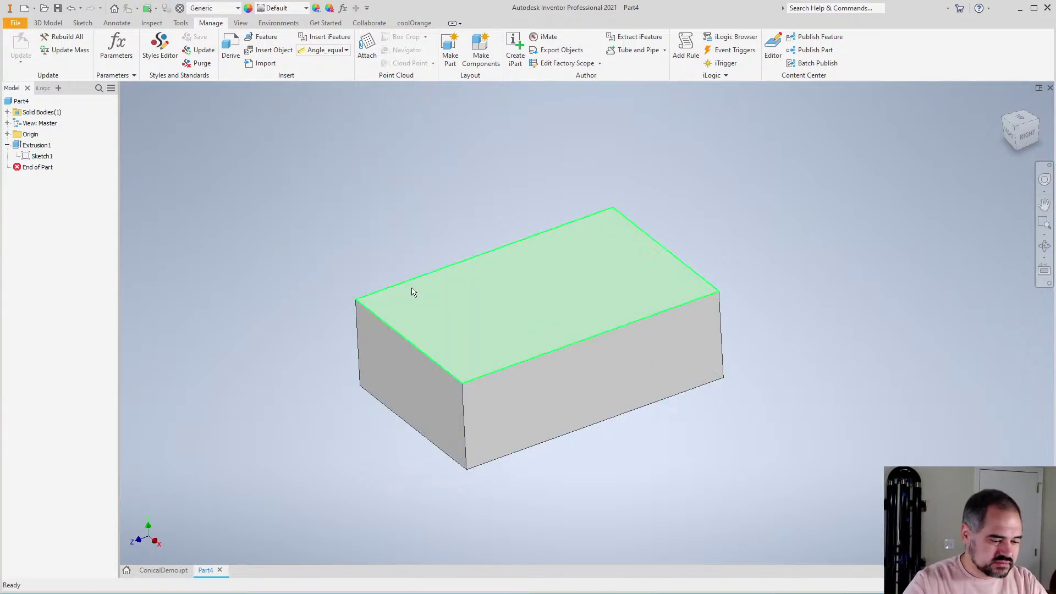
# Open the part's parameters and set the BoxWidth equation to BoxHeight*2
pyautogui.scroll(-2, 384, 302)
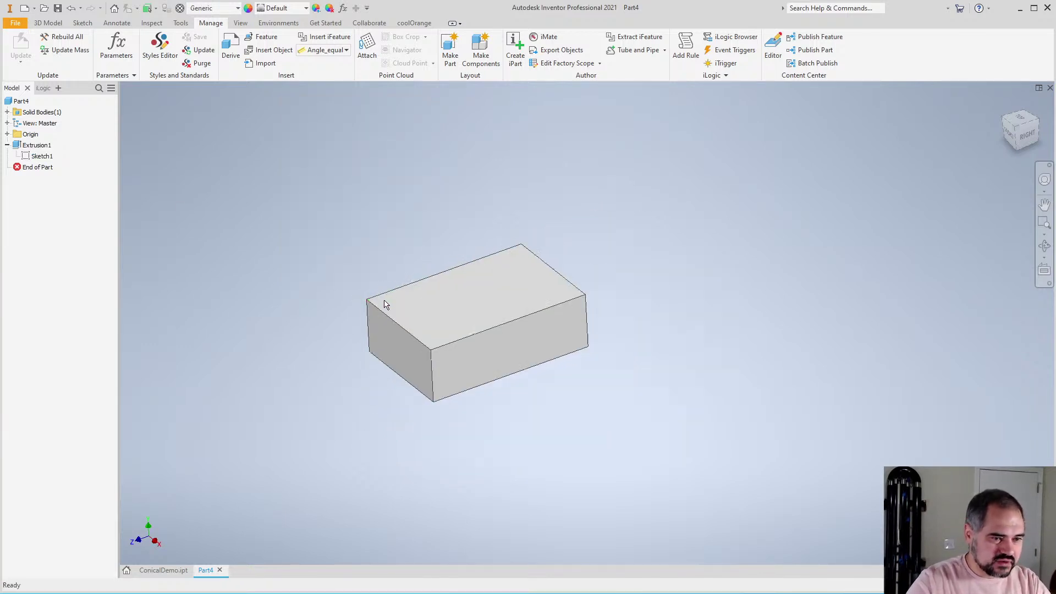
pyautogui.click(113, 48)
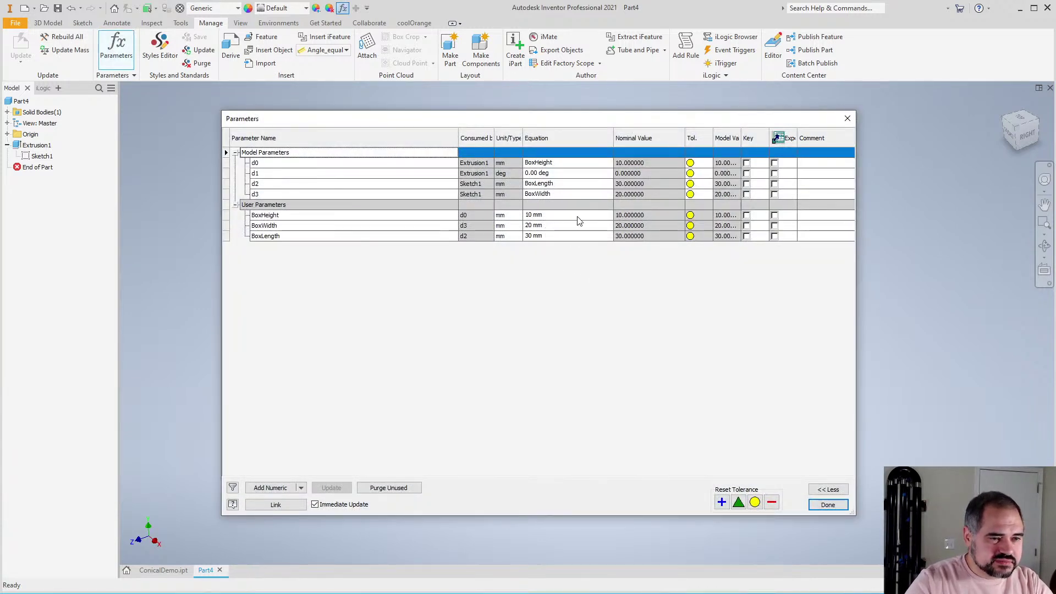
pyautogui.click(539, 225)
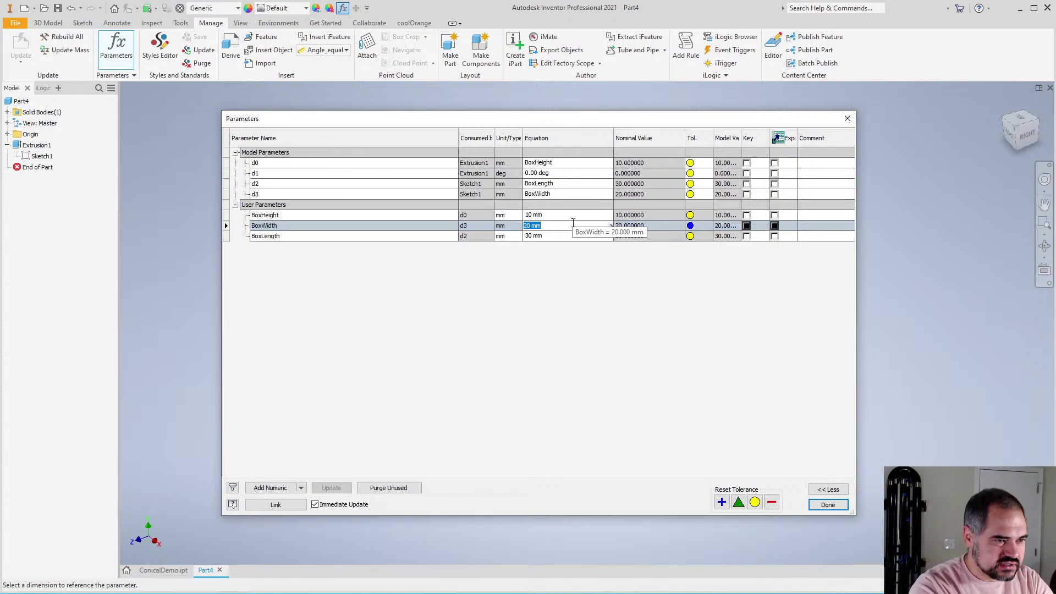
pyautogui.write('BoxHeight*2')
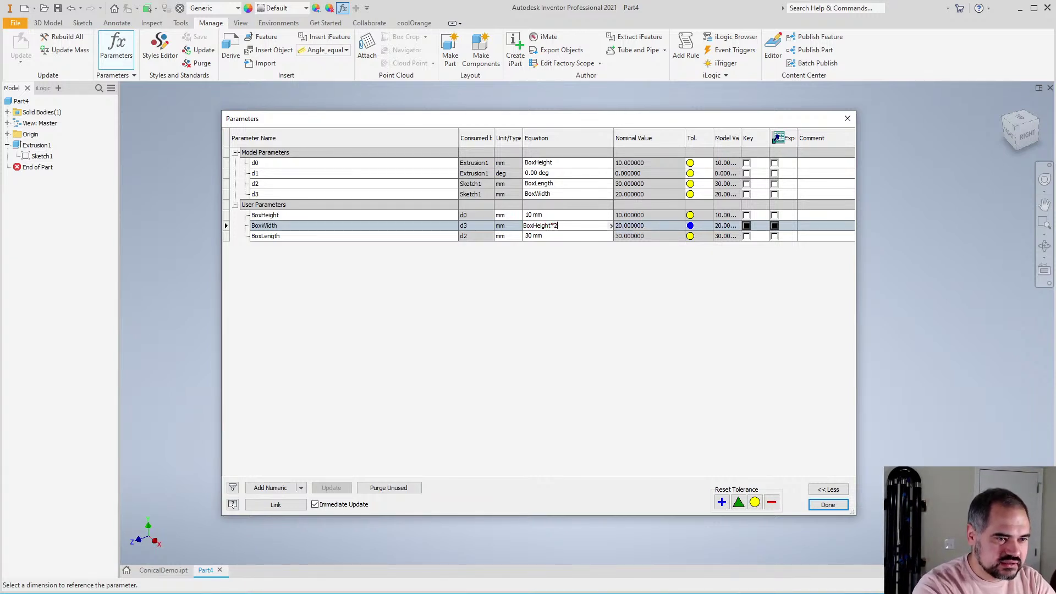
pyautogui.press('Return')
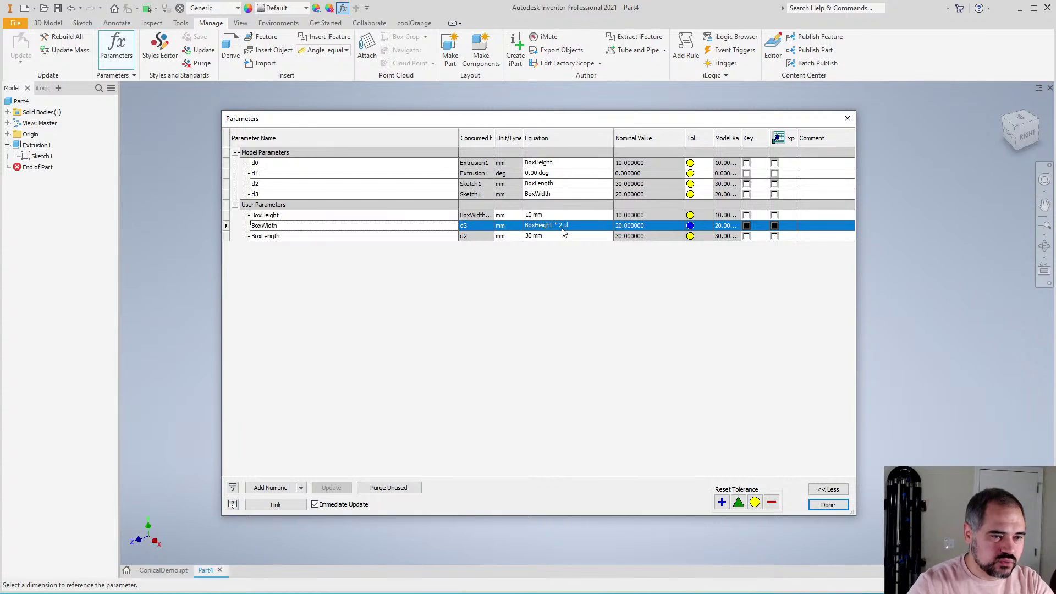
# Set the BoxLength equation to BoxHeight*3
pyautogui.click(562, 236)
pyautogui.write('B')
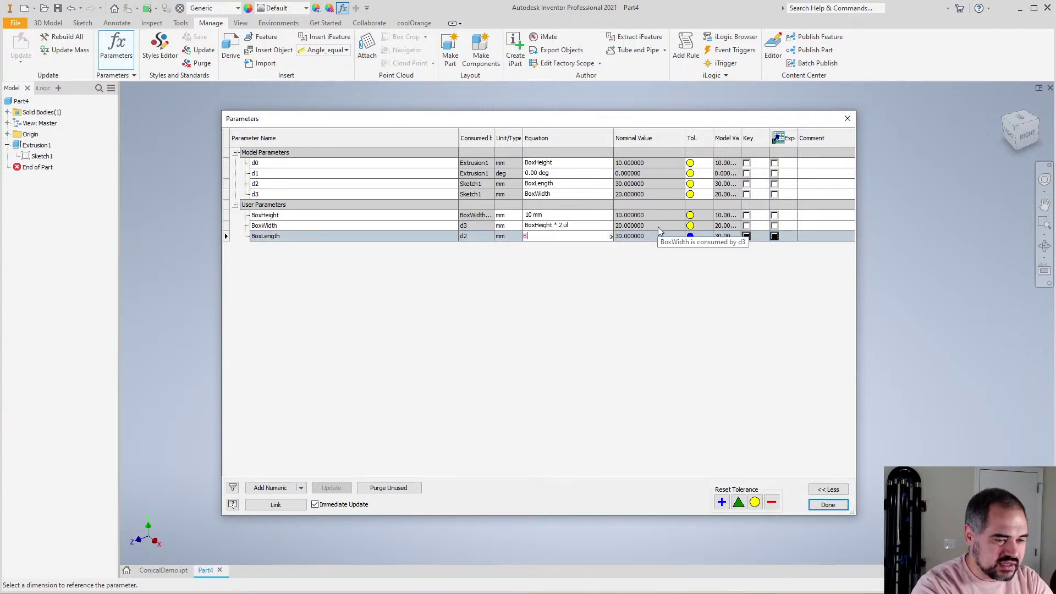
pyautogui.write('oxHeight*3')
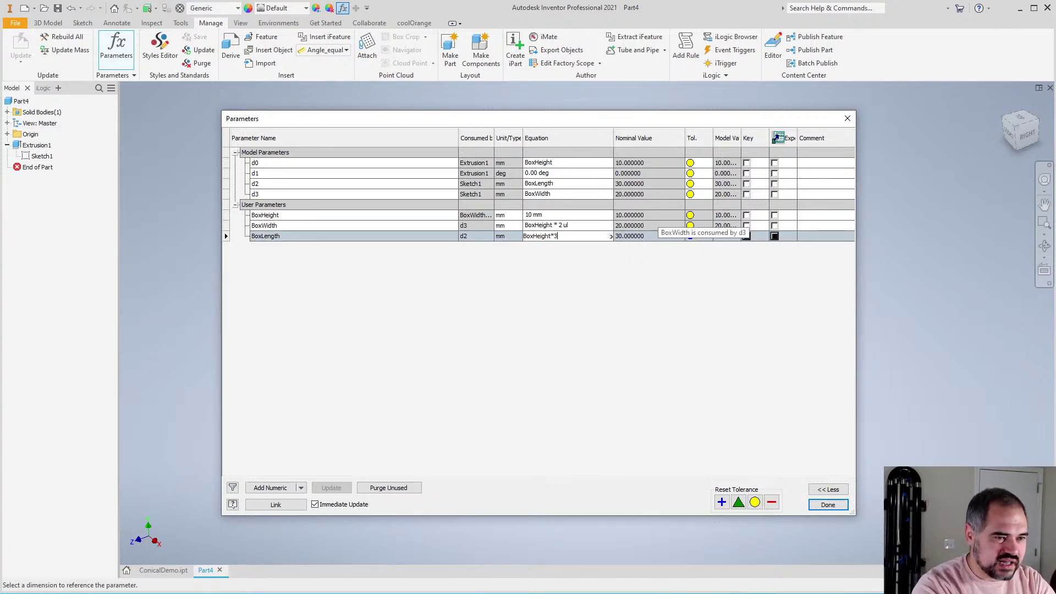
pyautogui.press('Return')
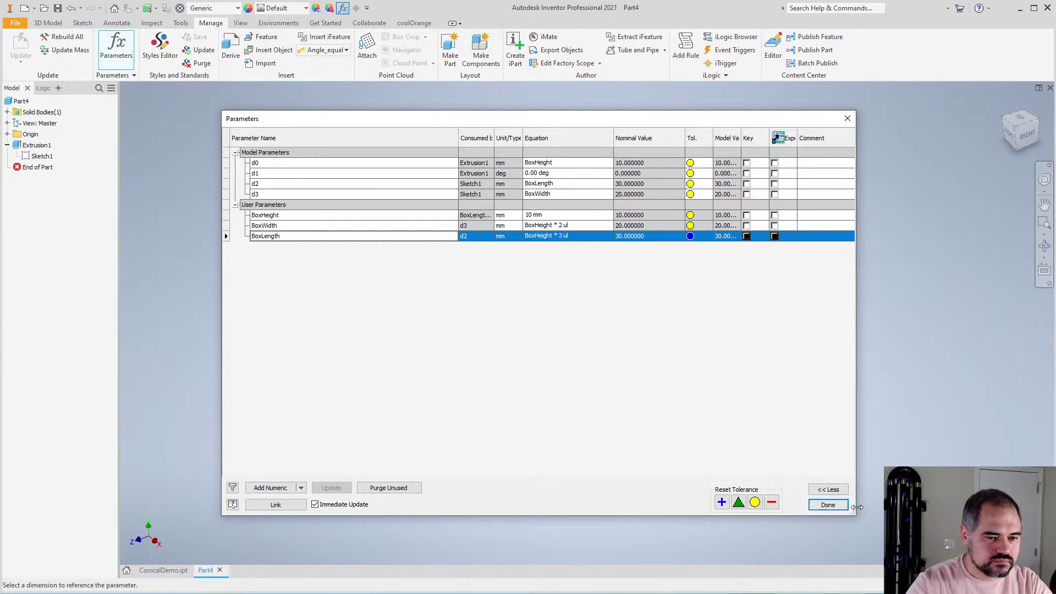
# Shrink the Parameters dialog and place it beside the box so the model is unobstructed
pyautogui.moveTo(851, 510); pyautogui.dragTo(642, 491)
pyautogui.moveTo(435, 122); pyautogui.dragTo(830, 137)
pyautogui.scroll(-3, 328, 226)
pyautogui.scroll(2, 528, 220)
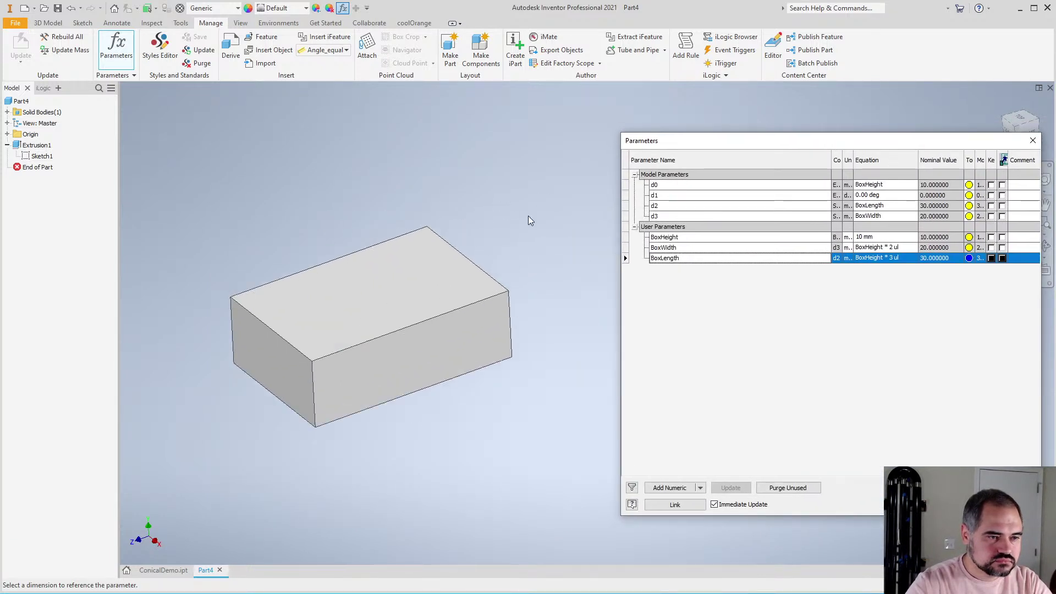
# Try the values 5 mm and 1 mm for the BoxHeight parameter
pyautogui.click(867, 238)
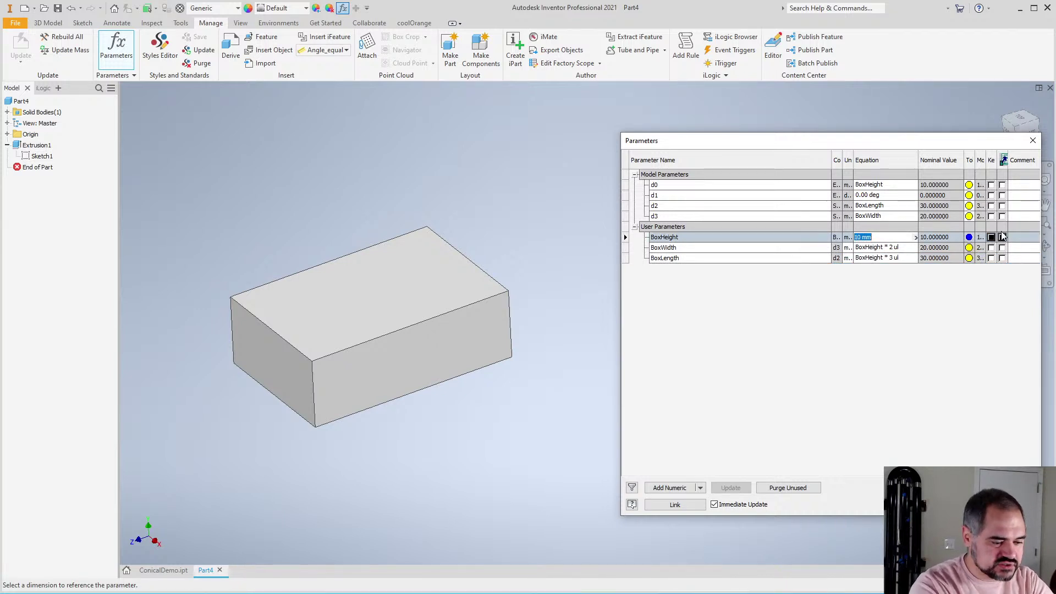
pyautogui.write('5')
pyautogui.press('Return')
pyautogui.click(873, 237)
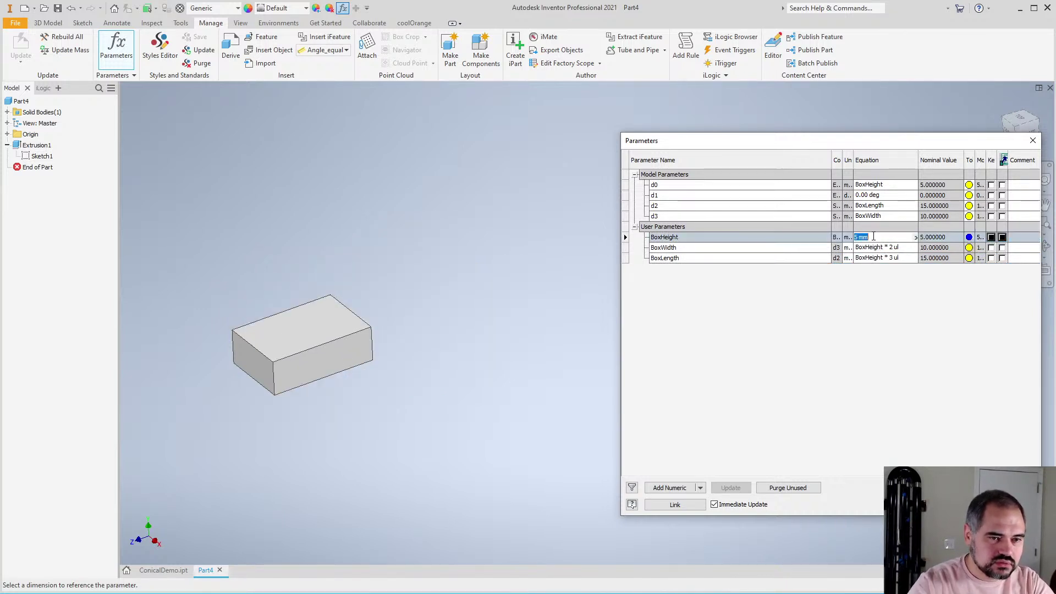
pyautogui.write('1')
pyautogui.press('Return')
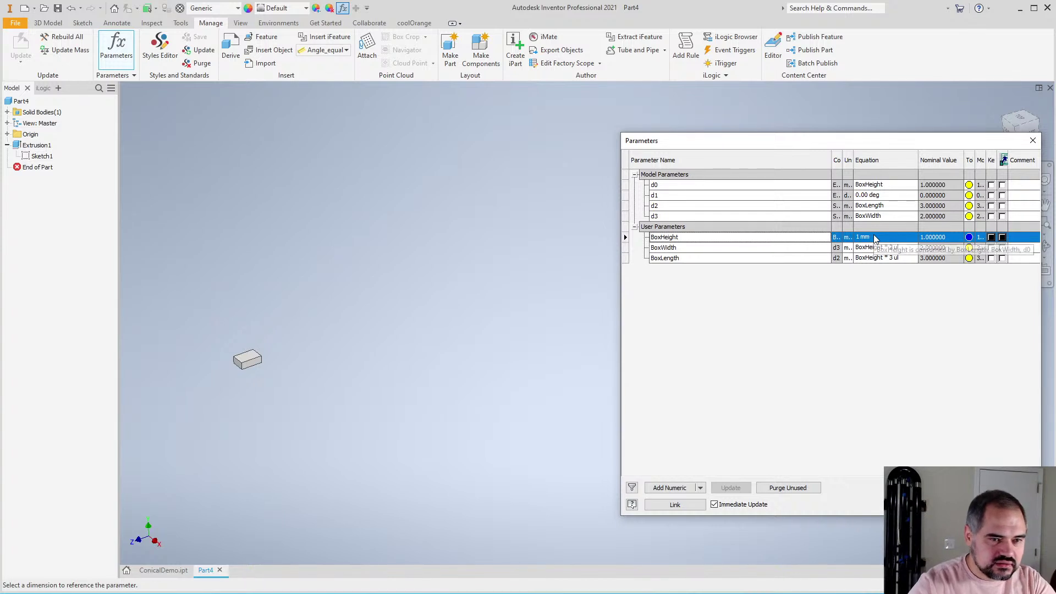
# Set the BoxHeight parameter to 50 mm and inspect the rescaled box
pyautogui.click(874, 237)
pyautogui.write('50')
pyautogui.press('Return')
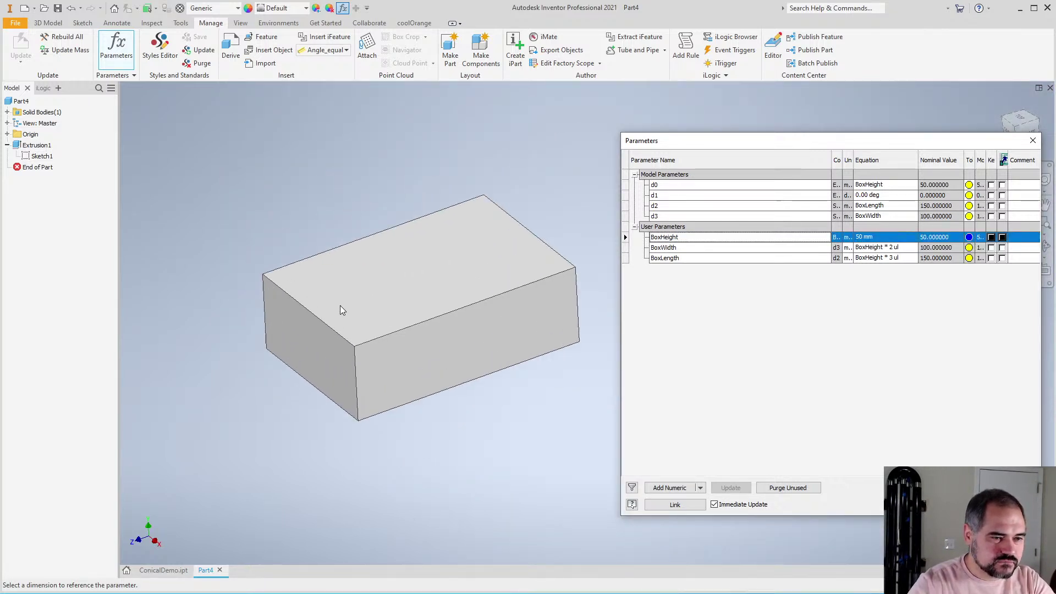
pyautogui.scroll(-2, 357, 287)
pyautogui.scroll(3, 360, 284)
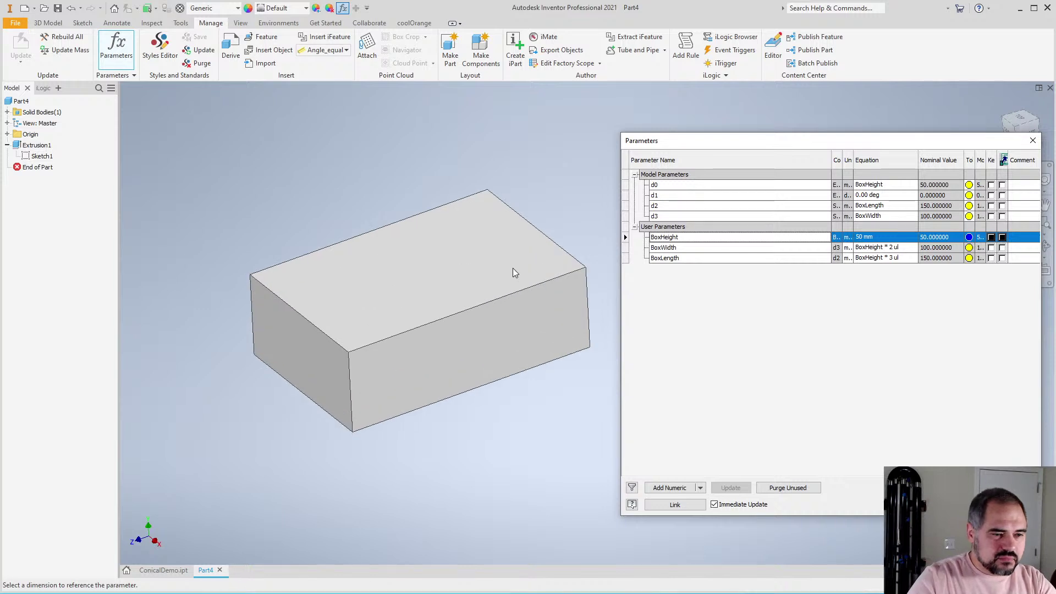
pyautogui.scroll(-2, 380, 295)
pyautogui.scroll(2, 414, 293)
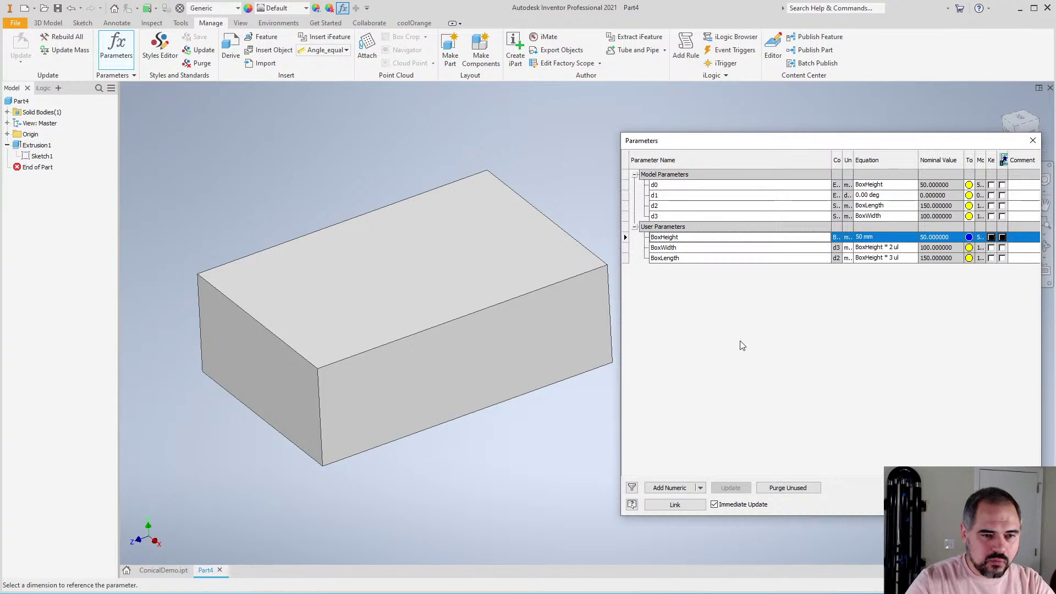
# Close the parameters and shell the box with a 5 mm wall thickness, removing one short end face
pyautogui.click(1032, 140)
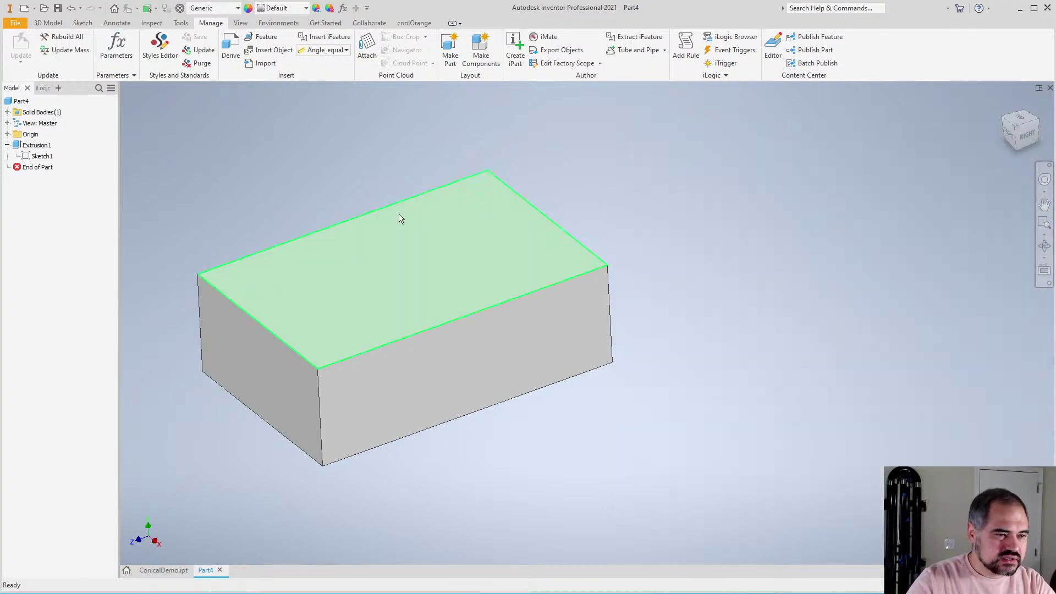
pyautogui.scroll(1, 403, 231)
pyautogui.scroll(-3, 460, 250)
pyautogui.scroll(3, 460, 249)
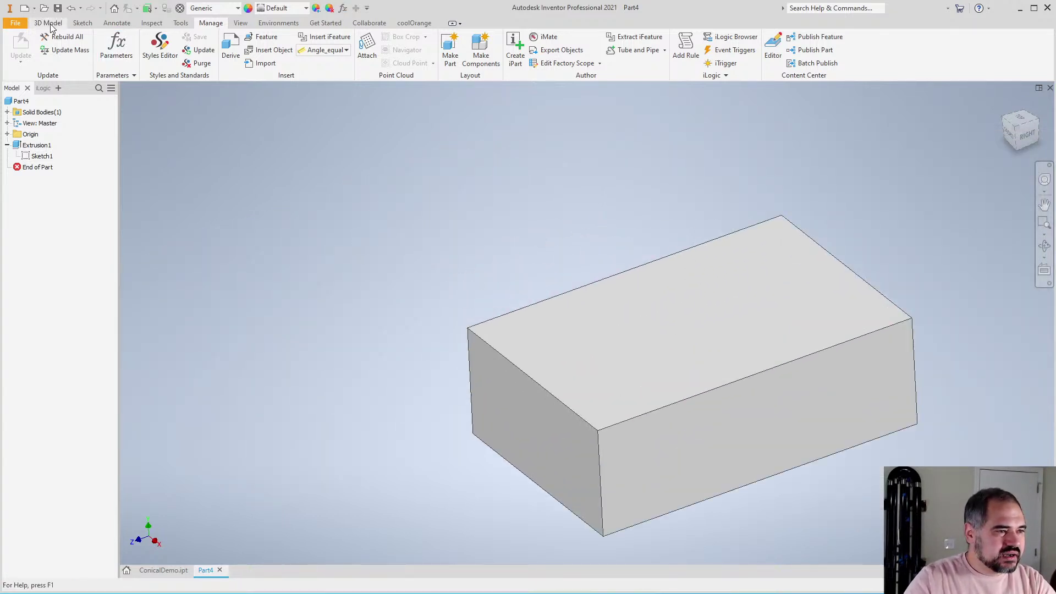
pyautogui.click(48, 22)
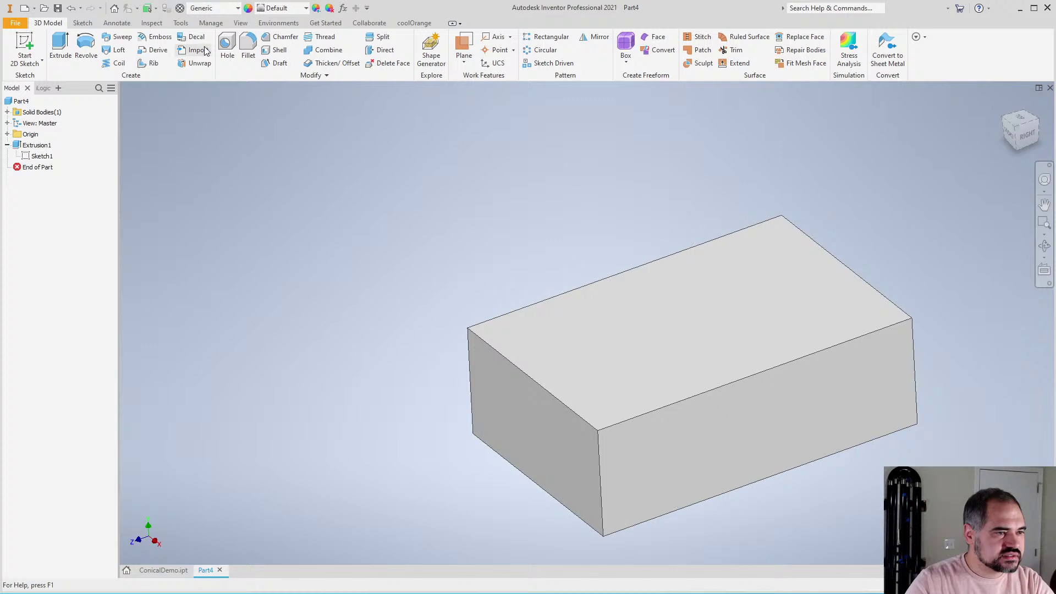
pyautogui.click(277, 50)
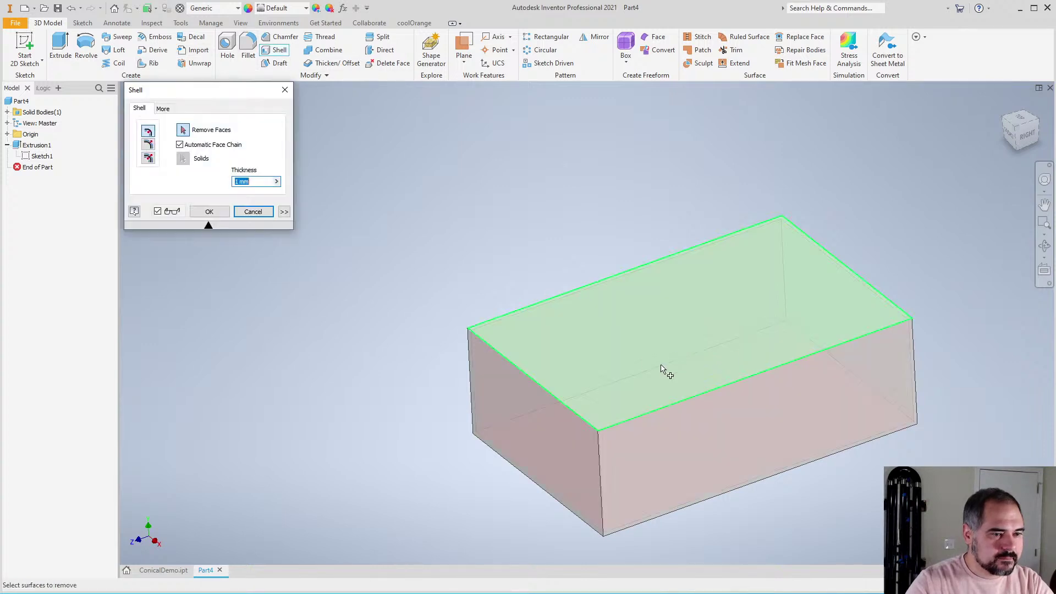
pyautogui.click(499, 424)
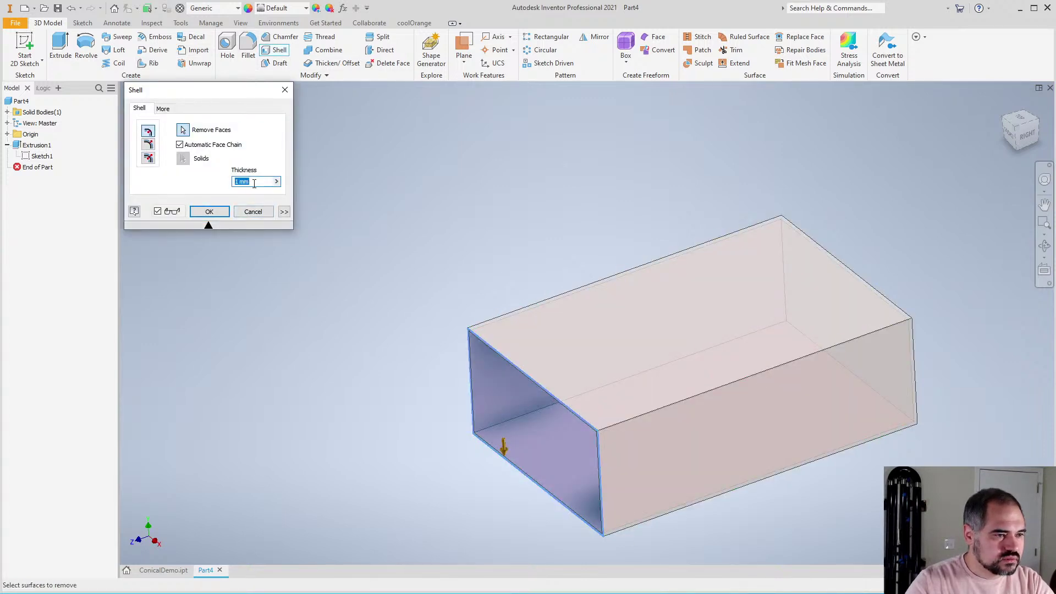
pyautogui.press('BackSpace')
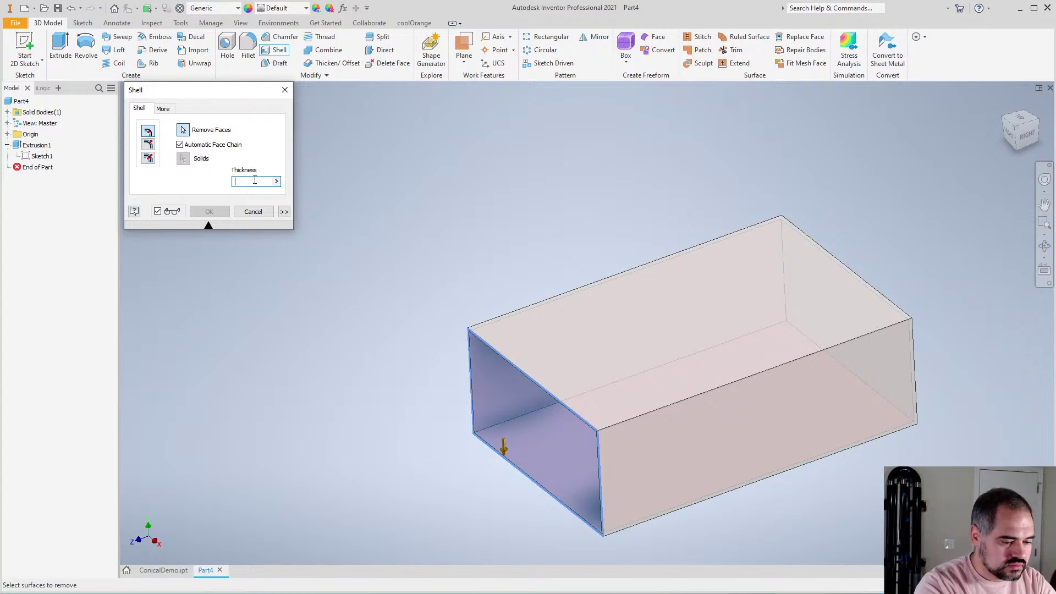
pyautogui.write('5')
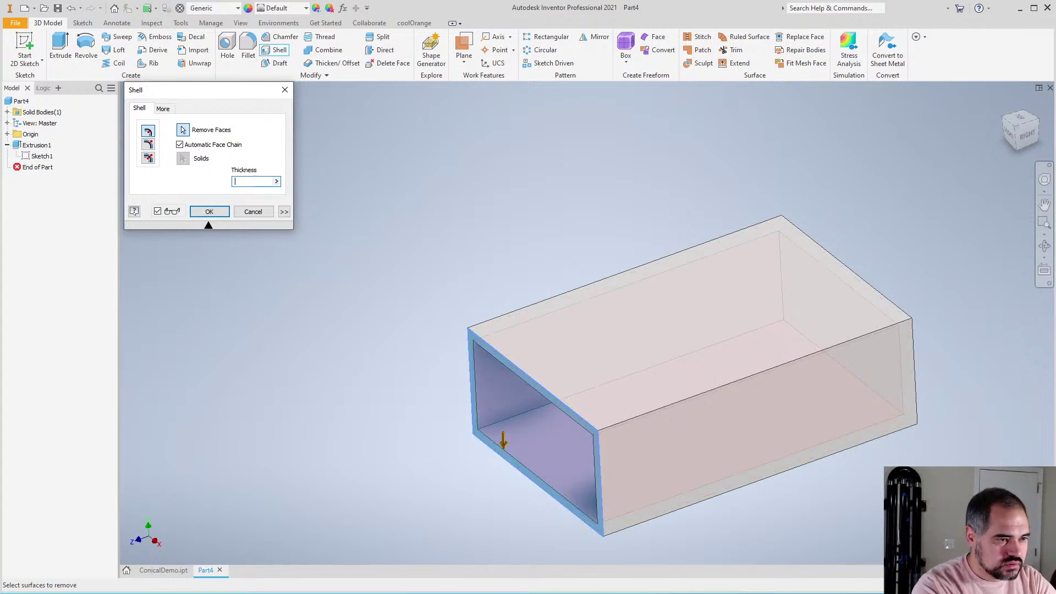
pyautogui.write('mm')
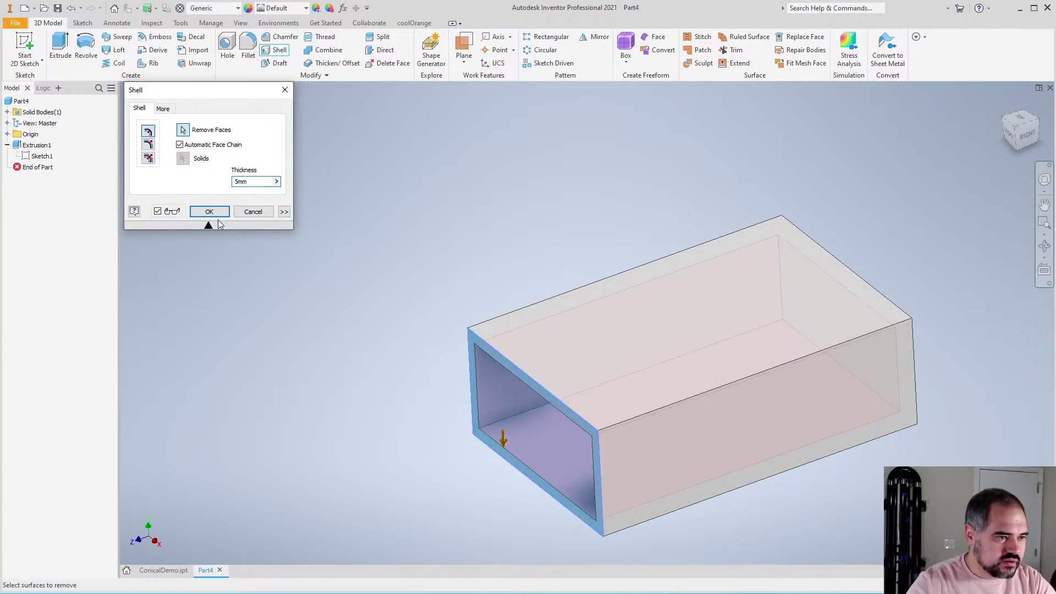
pyautogui.click(209, 212)
pyautogui.scroll(3, 565, 318)
pyautogui.scroll(-4, 509, 295)
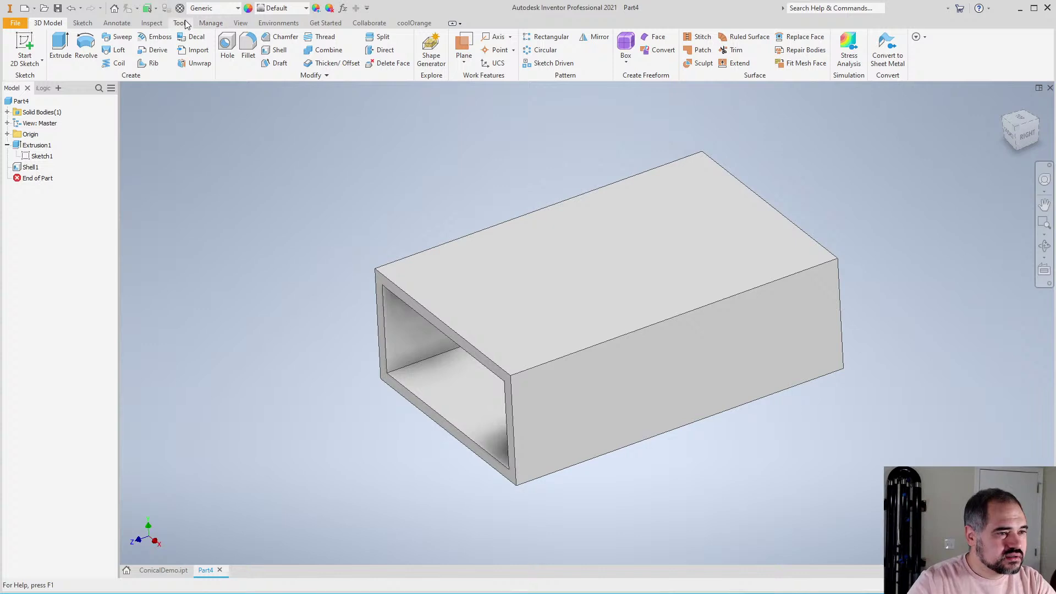
# Reopen the parameters, set BoxHeight to 15 mm and inspect the shelled box's open end
pyautogui.click(207, 24)
pyautogui.click(116, 46)
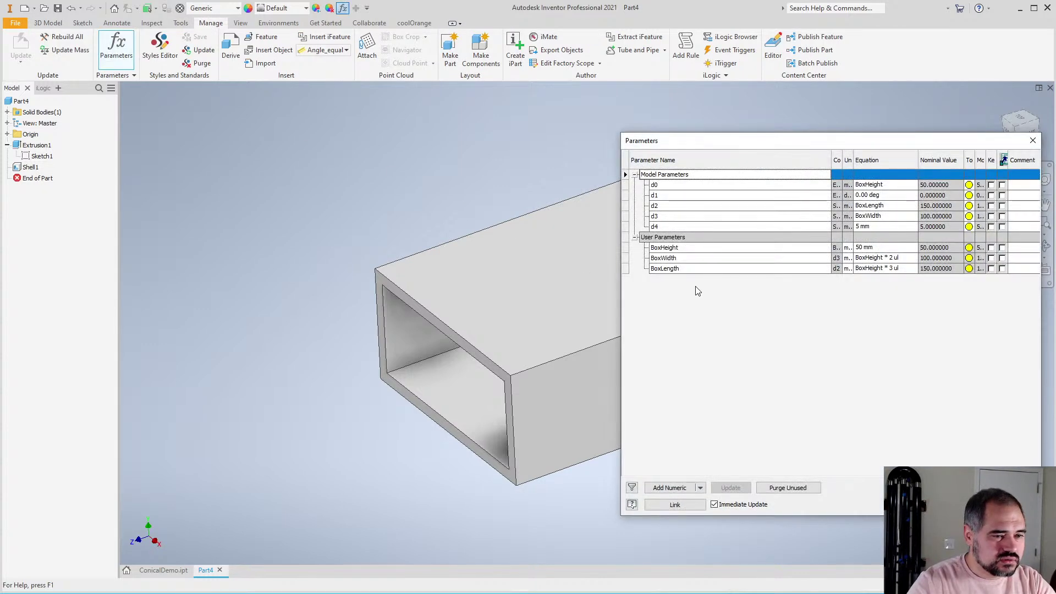
pyautogui.scroll(-3, 322, 262)
pyautogui.scroll(2, 499, 254)
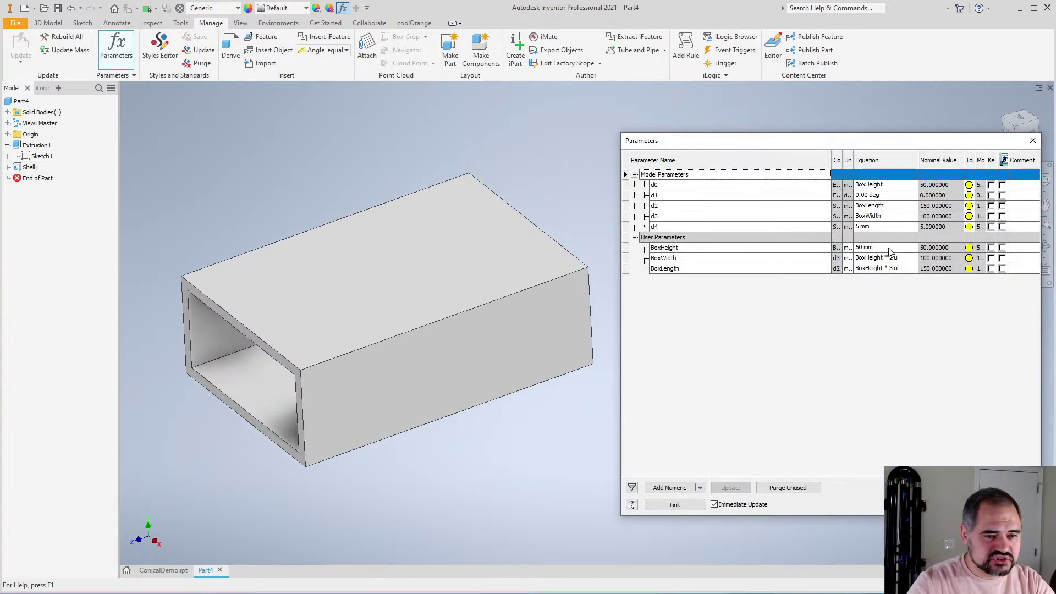
pyautogui.scroll(-3, 434, 325)
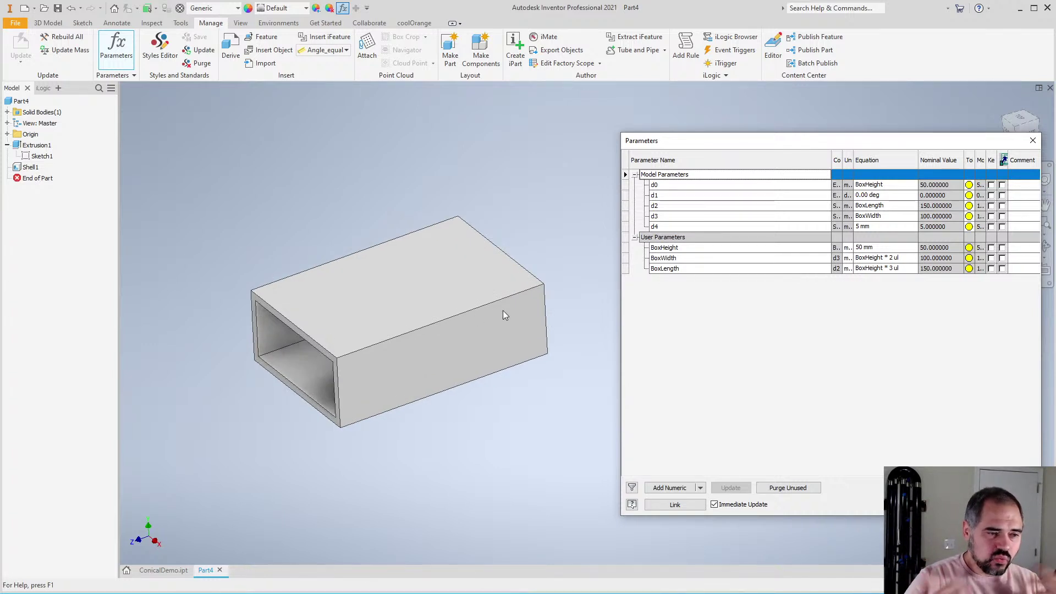
pyautogui.click(862, 248)
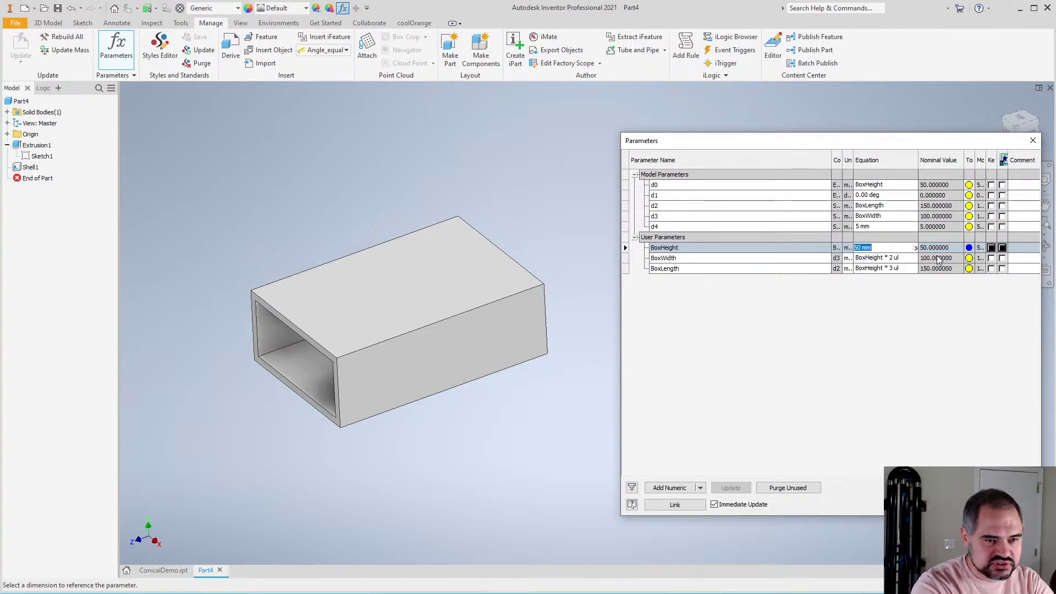
pyautogui.write('15m')
pyautogui.press('Return')
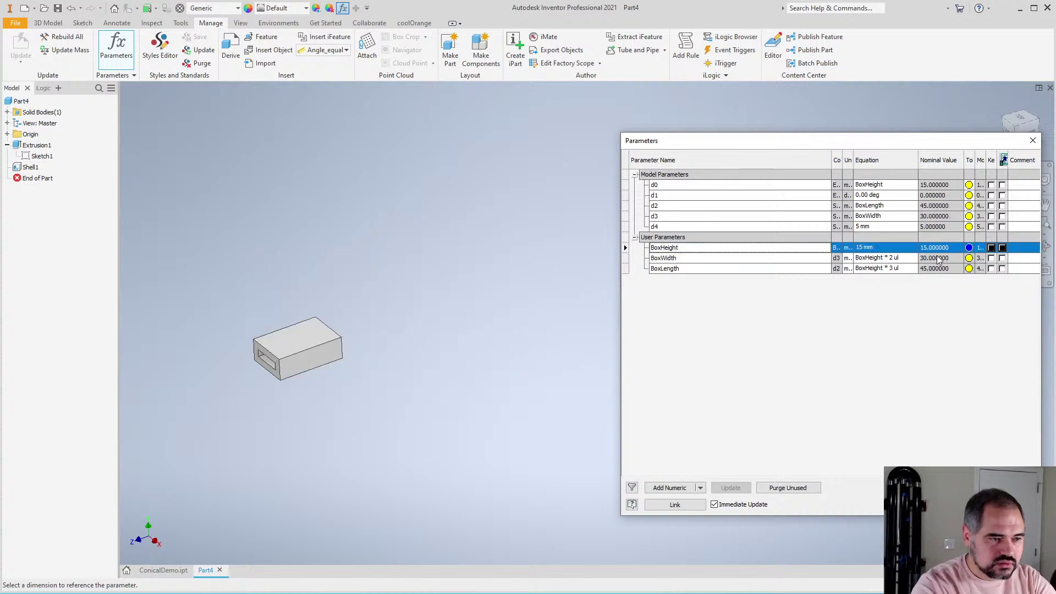
pyautogui.scroll(5, 329, 362)
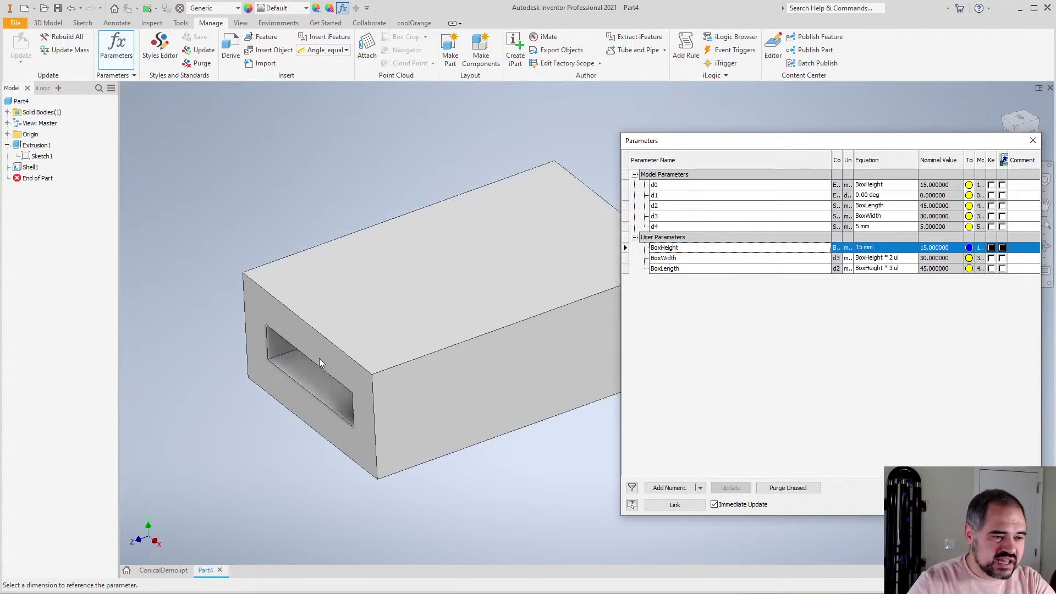
pyautogui.scroll(-2, 319, 358)
pyautogui.scroll(-3, 319, 357)
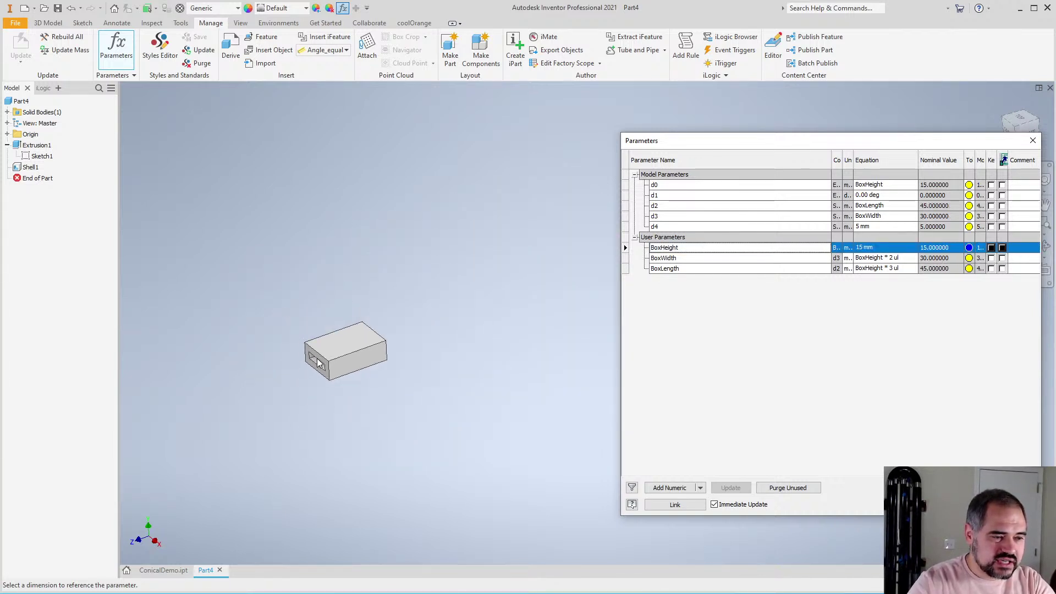
# Set the BoxHeight parameter to 100 mm and view the whole shelled box
pyautogui.click(870, 248)
pyautogui.write('100')
pyautogui.press('Return')
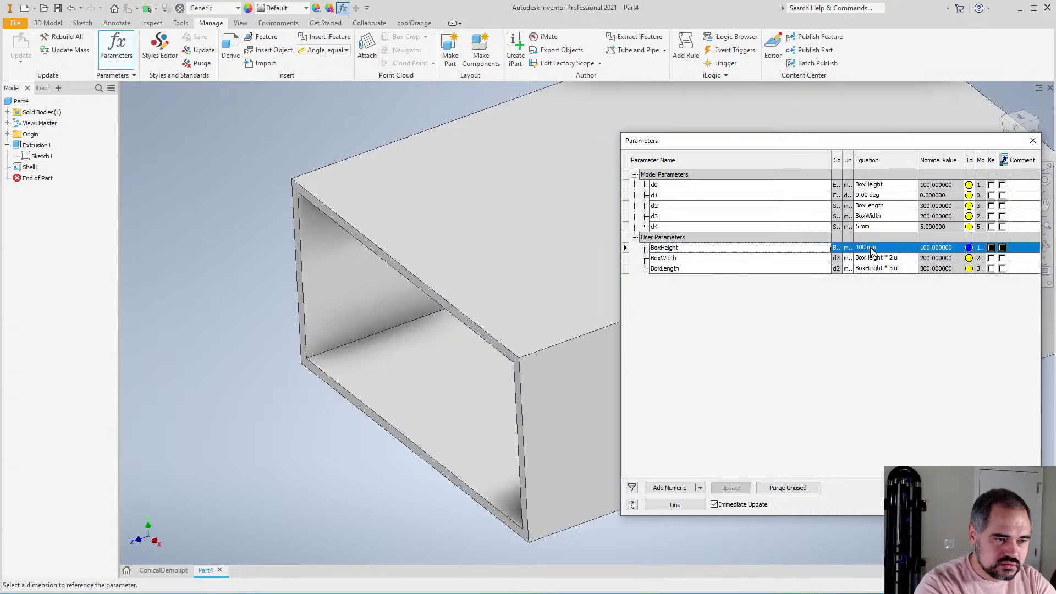
pyautogui.scroll(-4, 303, 309)
pyautogui.scroll(1, 550, 235)
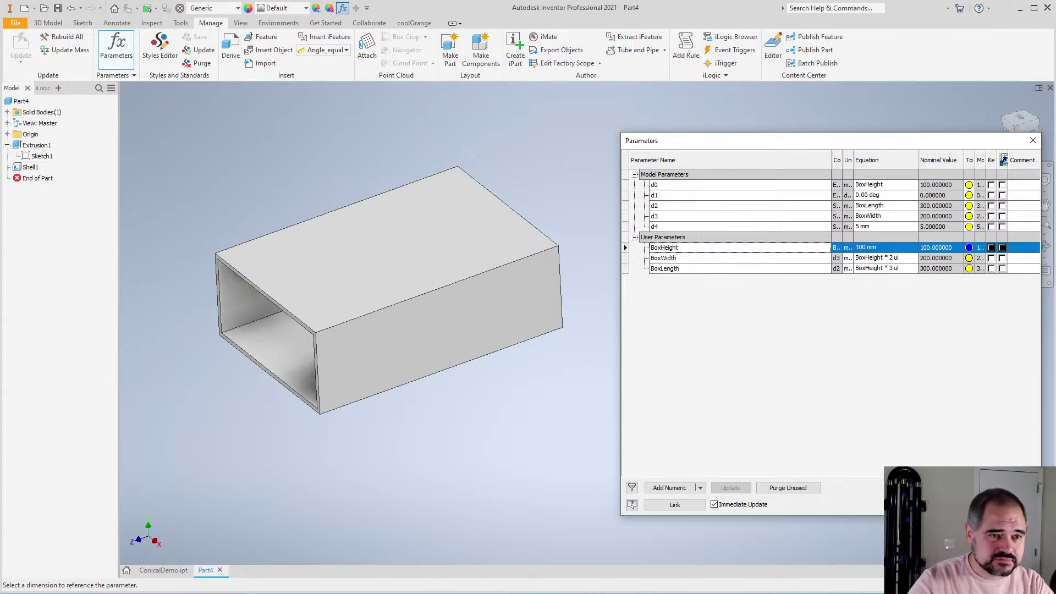
# Close the parameters and the box part without saving, and create a new part
pyautogui.click(1032, 140)
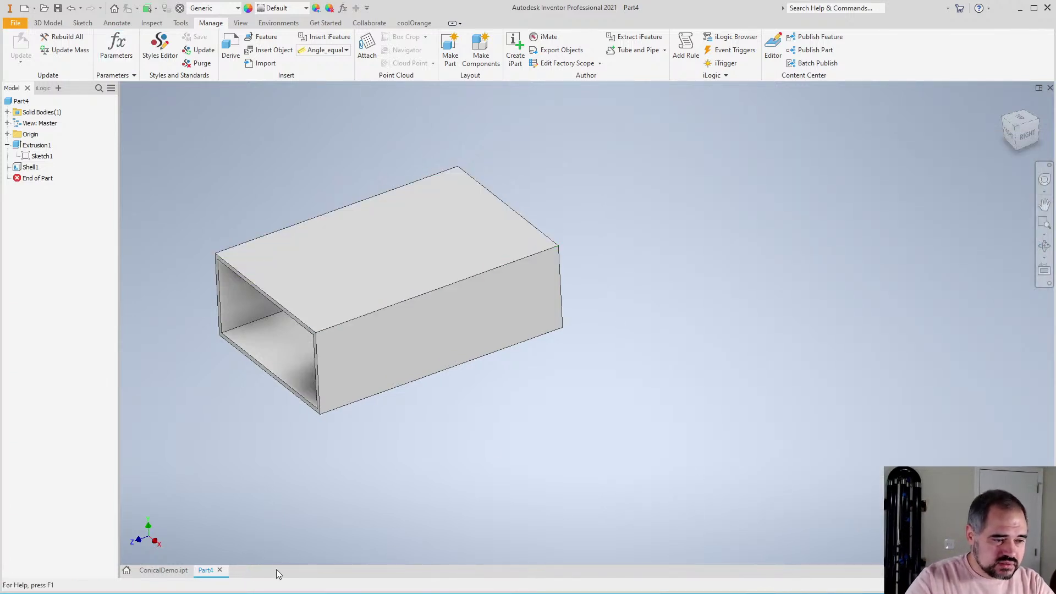
pyautogui.click(220, 570)
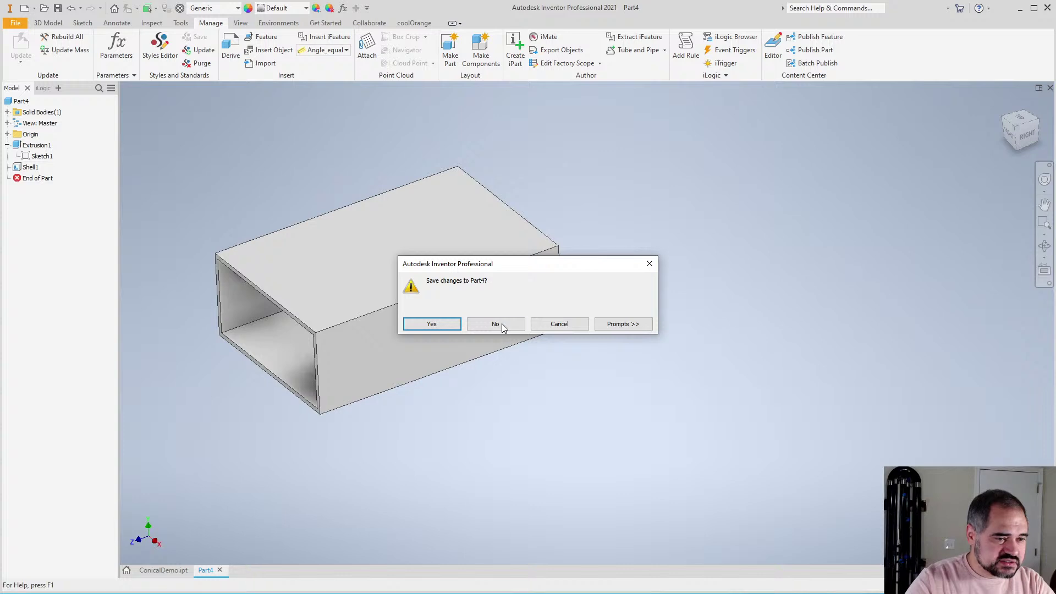
pyautogui.click(495, 324)
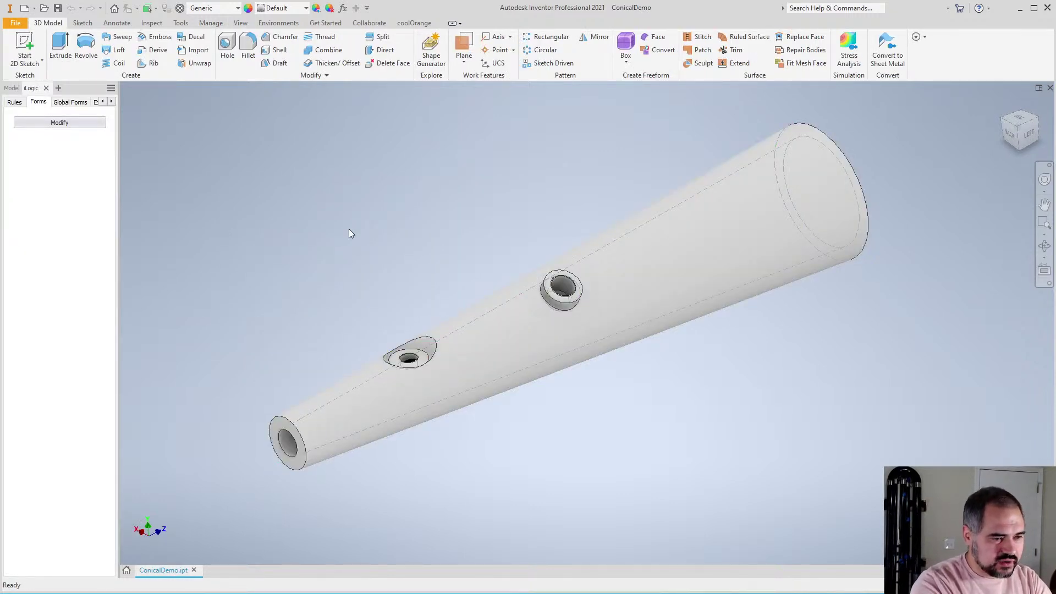
pyautogui.hotkey('ctrl', 'n')
pyautogui.click(763, 532)
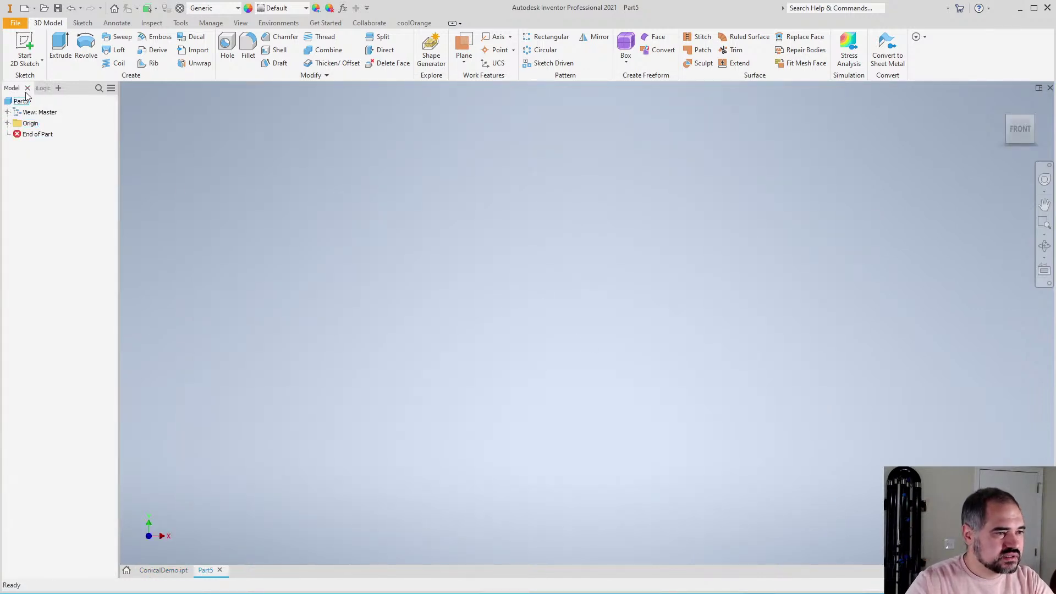
# Start a 2D sketch on the horizontal XZ origin plane
pyautogui.click(22, 42)
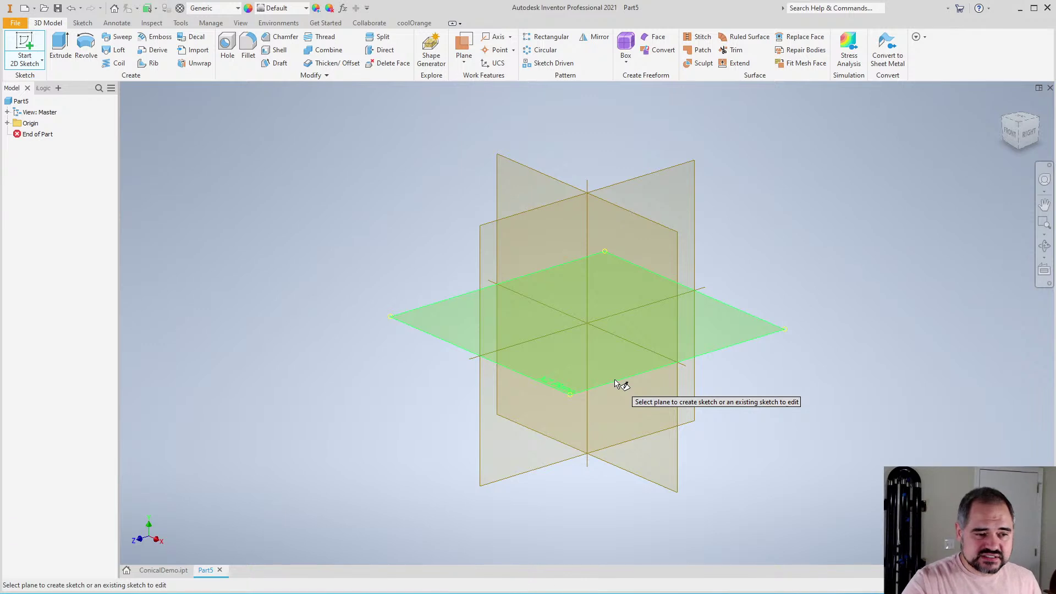
pyautogui.moveTo(634, 402)
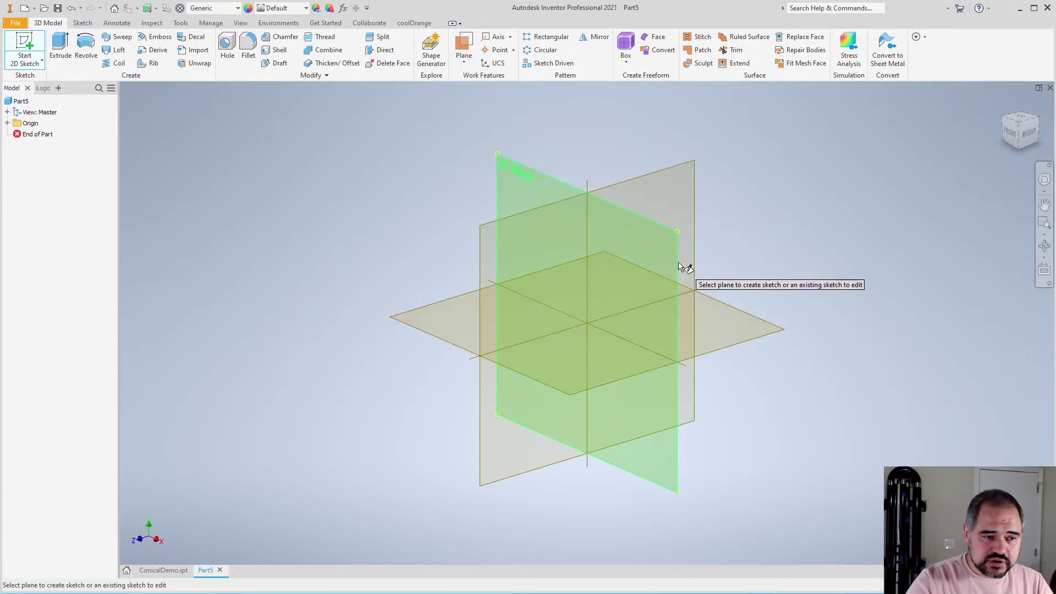
pyautogui.click(723, 345)
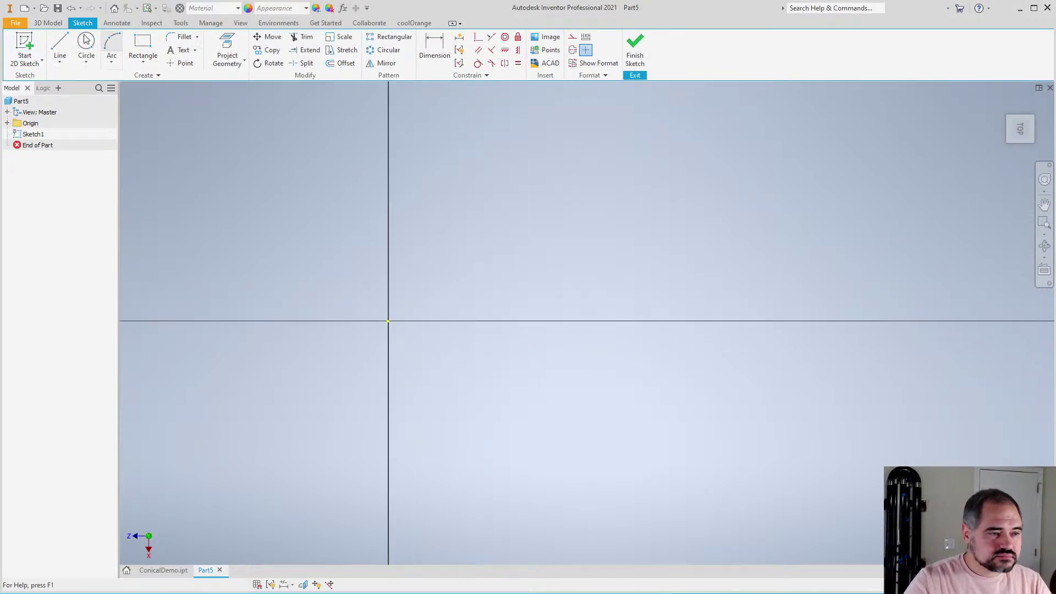
pyautogui.click(60, 44)
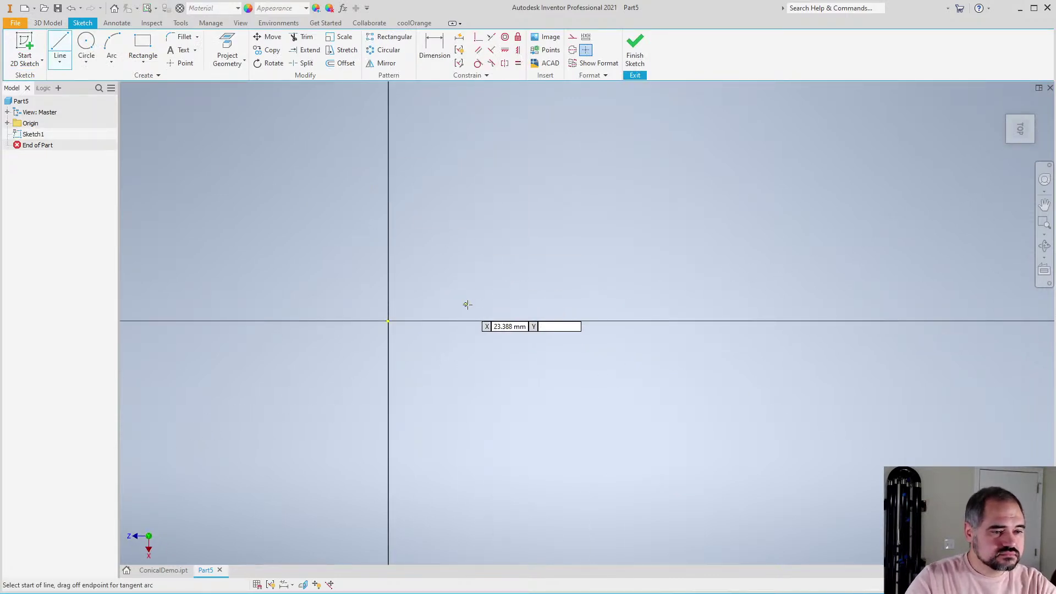
pyautogui.press('Escape')
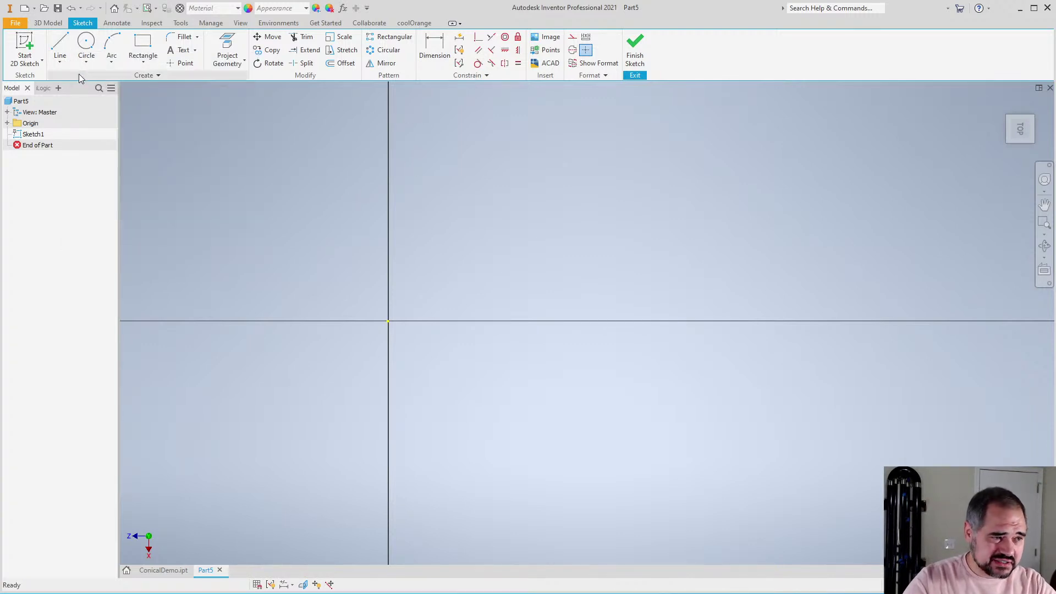
# Sketch a closed four-sided profile beside the origin, with a long nearly level base, two end lines and a sloping upper line
pyautogui.press('l')
pyautogui.click(459, 306)
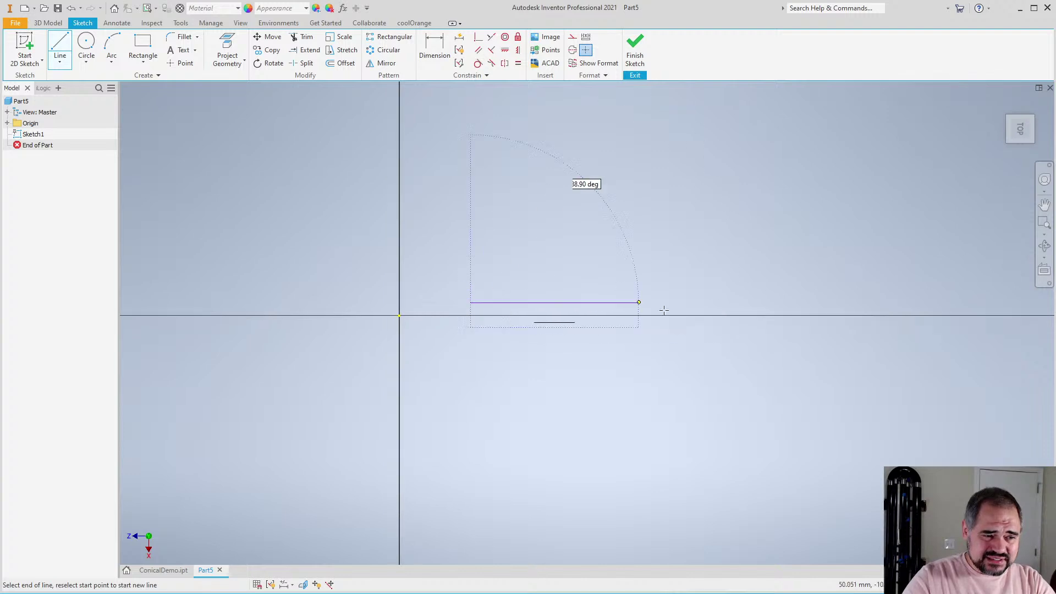
pyautogui.scroll(-4, 612, 283)
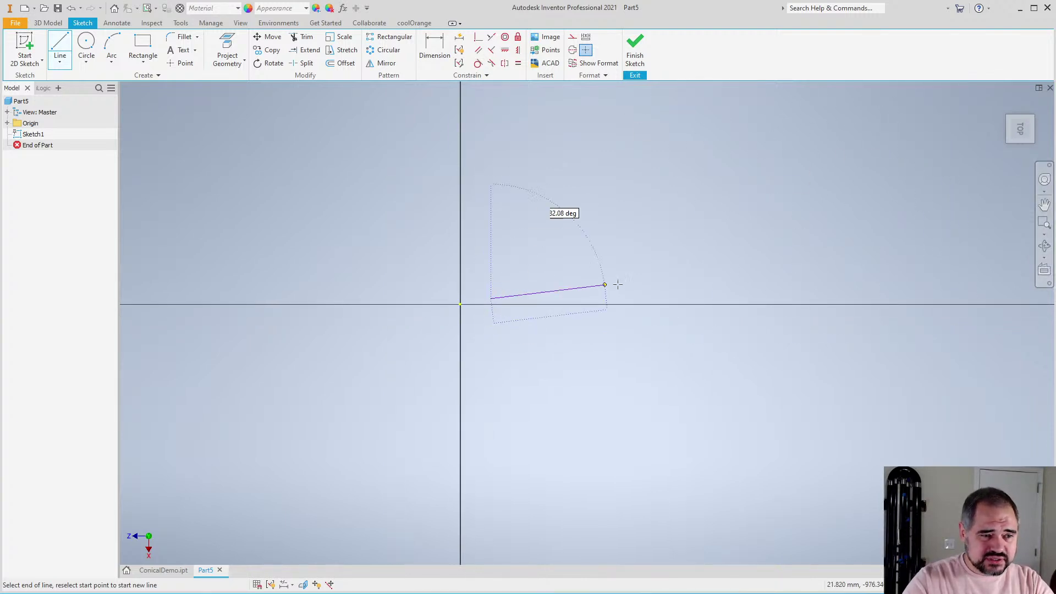
pyautogui.scroll(5, 607, 288)
pyautogui.click(629, 320)
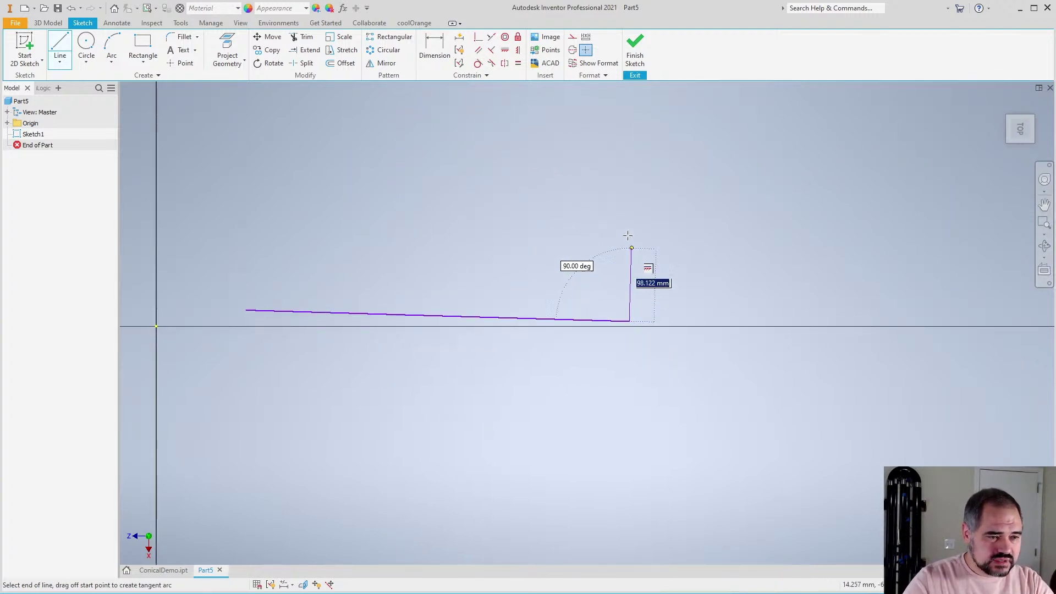
pyautogui.click(613, 141)
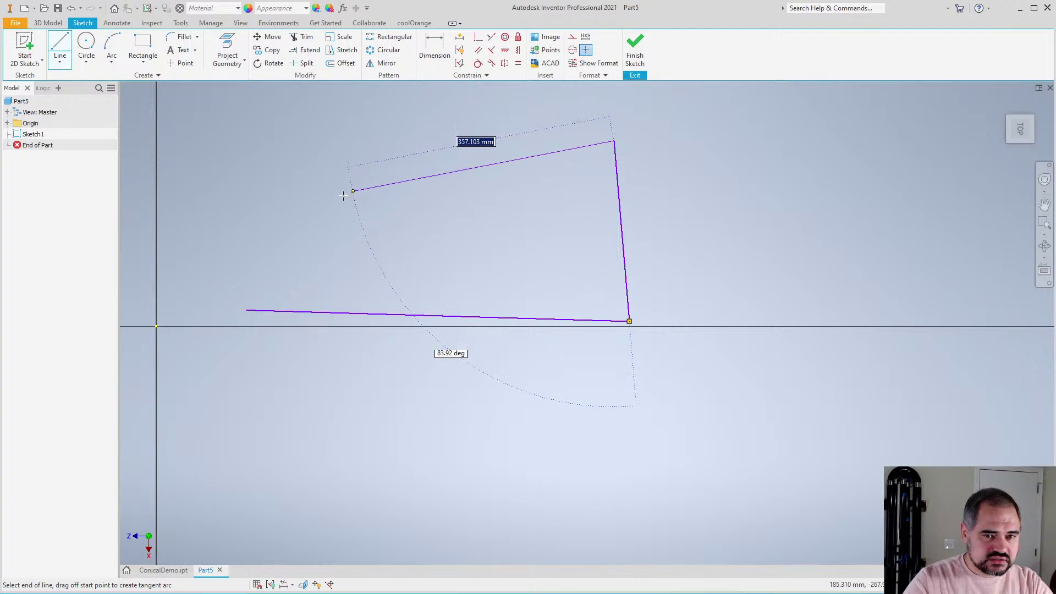
pyautogui.click(321, 202)
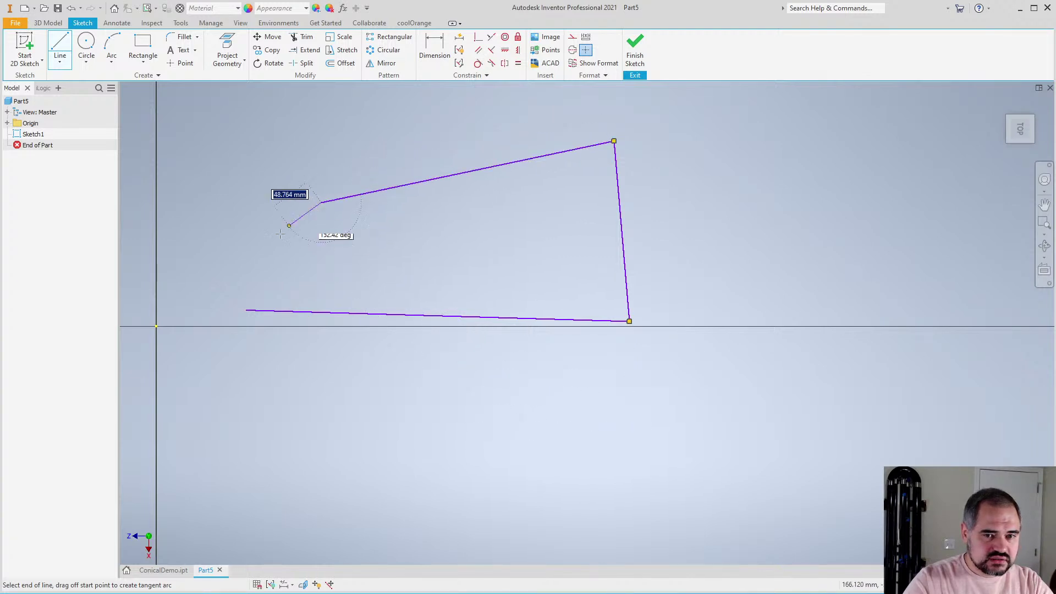
pyautogui.click(247, 309)
pyautogui.scroll(-2, 376, 298)
pyautogui.scroll(1, 422, 295)
pyautogui.press('Escape')
pyautogui.scroll(-3, 436, 307)
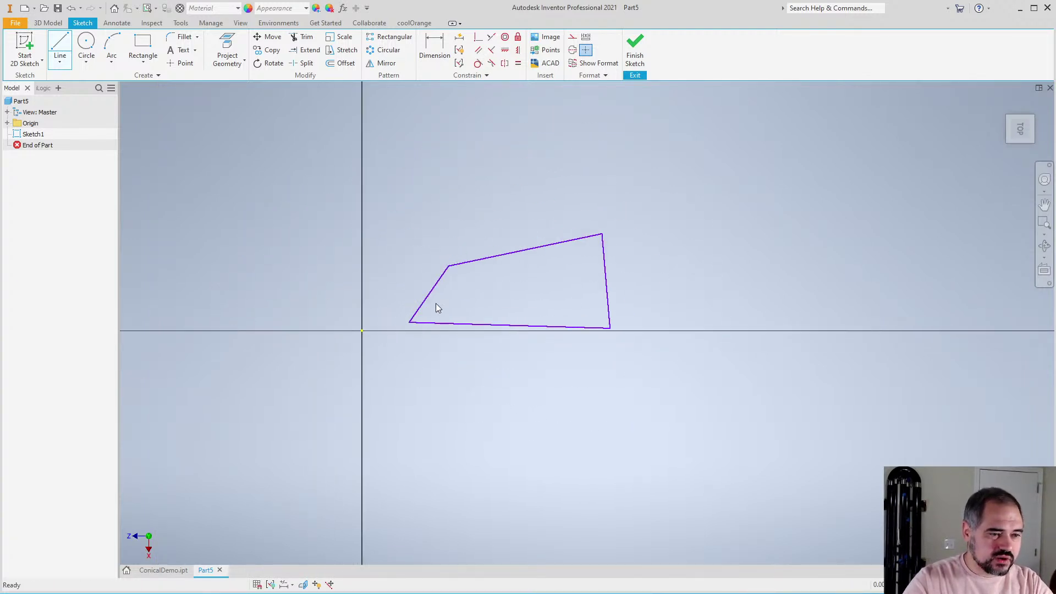
# Constrain the profile's base line and its sloping upper line coincident with the sketch origin
pyautogui.scroll(3, 436, 307)
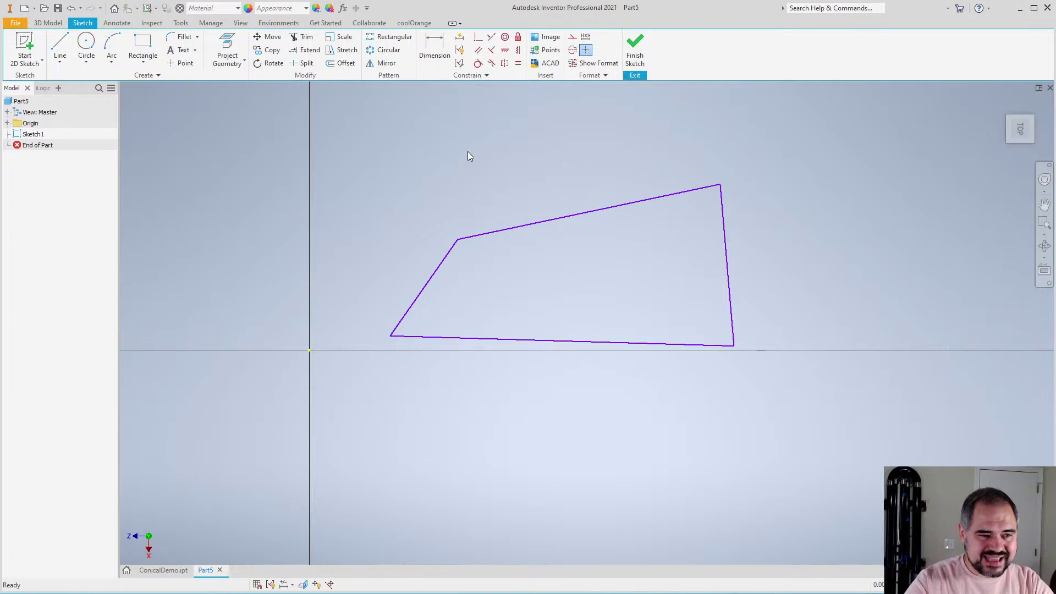
pyautogui.scroll(-3, 466, 245)
pyautogui.scroll(2, 469, 245)
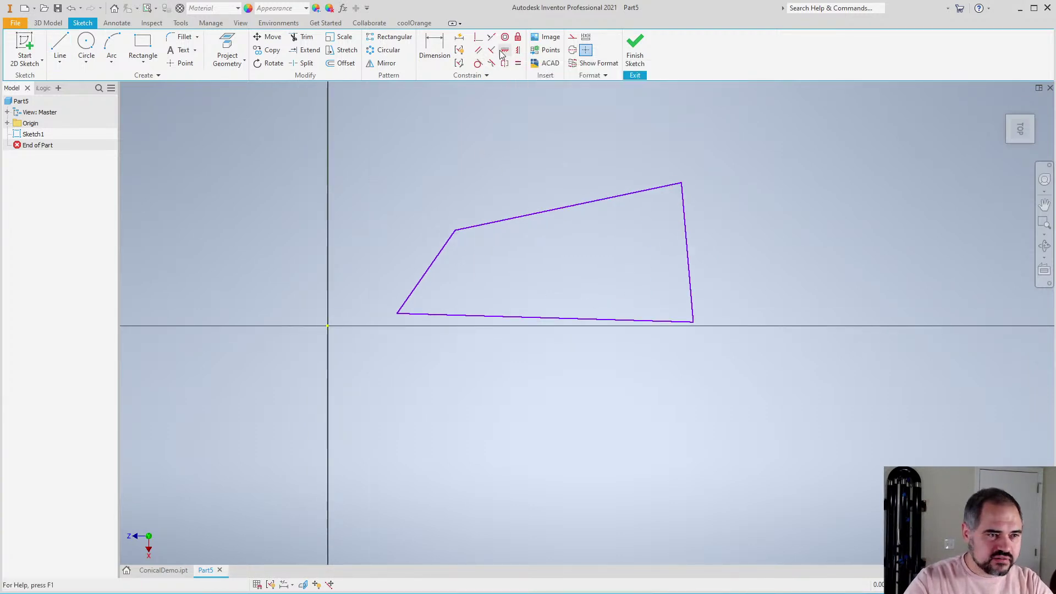
pyautogui.click(478, 37)
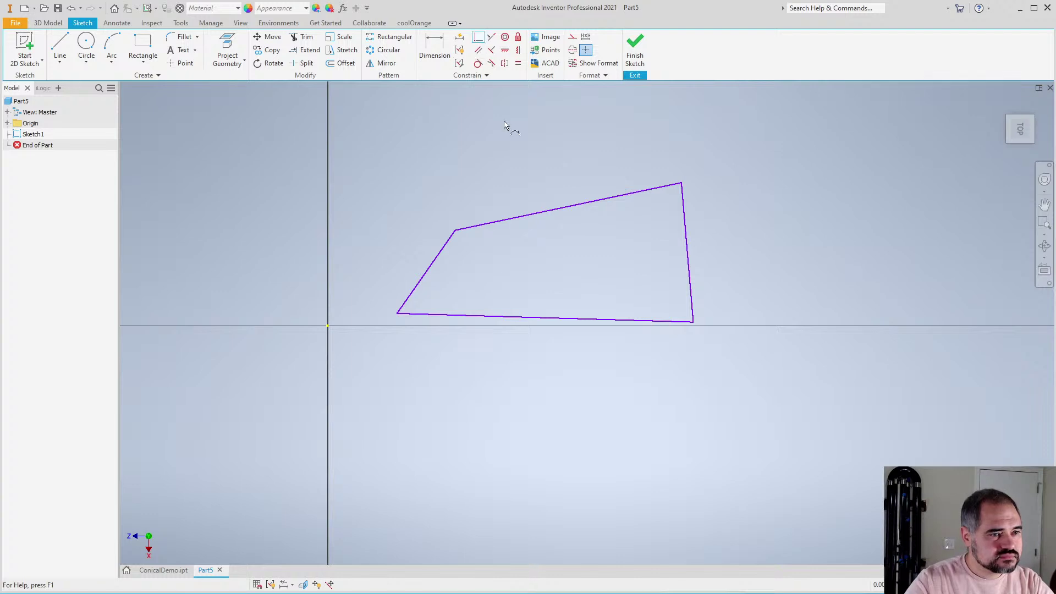
pyautogui.scroll(1, 439, 306)
pyautogui.click(438, 308)
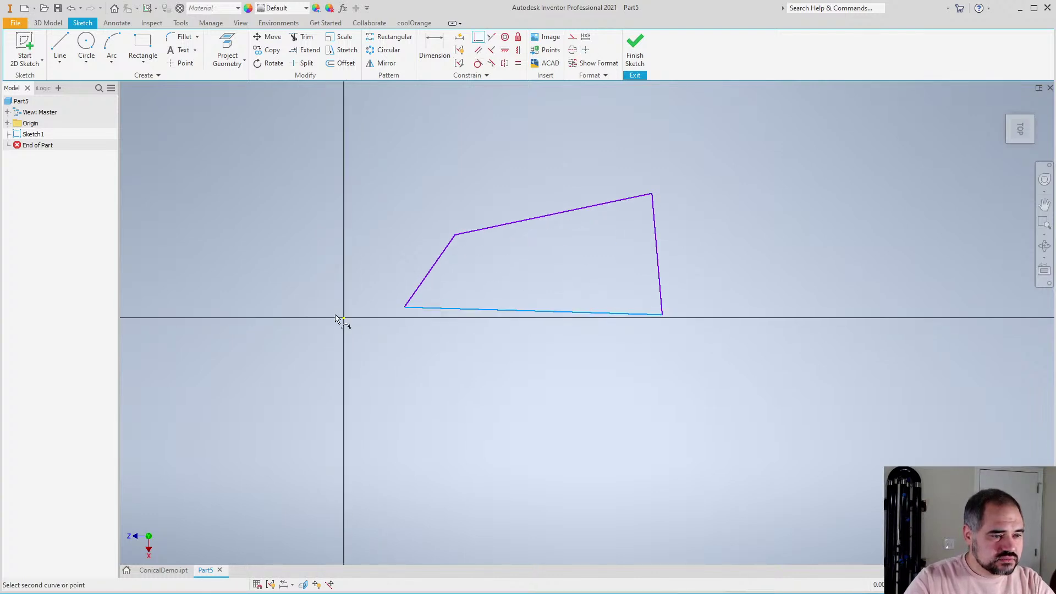
pyautogui.click(345, 319)
pyautogui.click(505, 237)
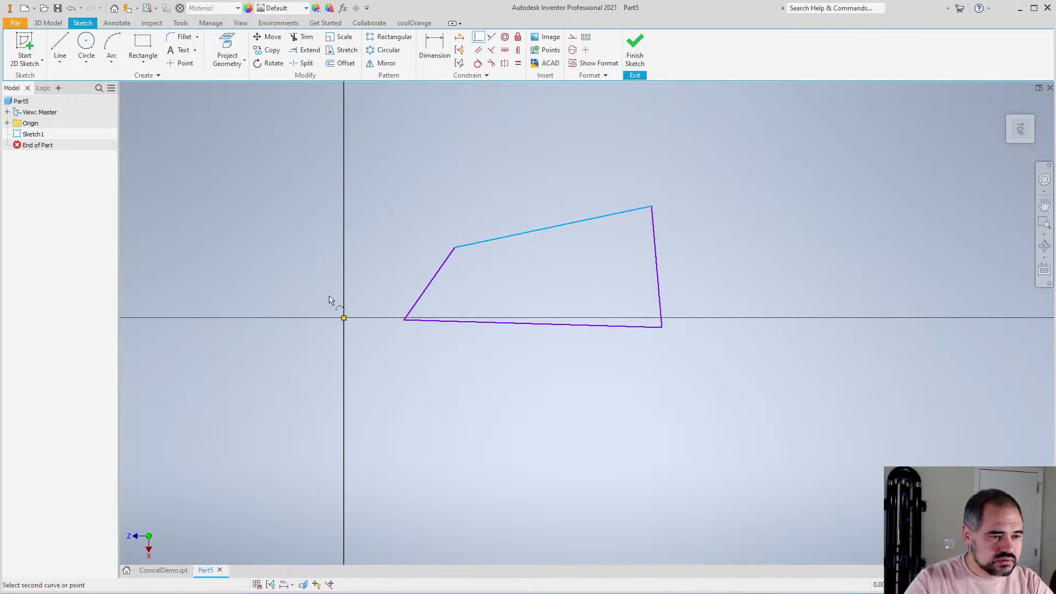
pyautogui.click(344, 319)
pyautogui.scroll(1, 418, 301)
pyautogui.scroll(-1, 425, 297)
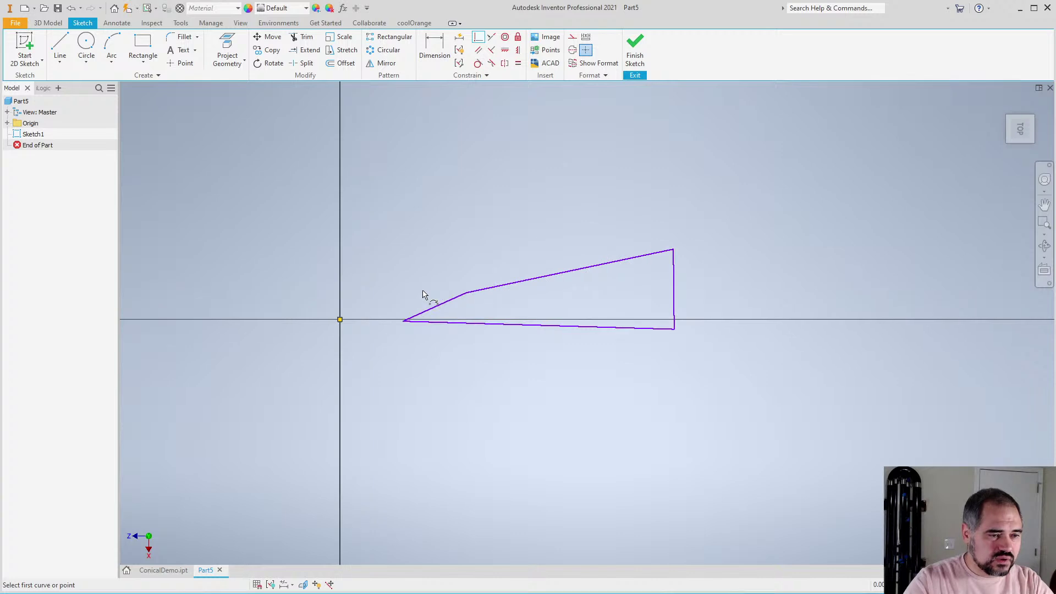
# Apply a vertical constraint to the profile's base line to align it with the sketch axis
pyautogui.click(505, 50)
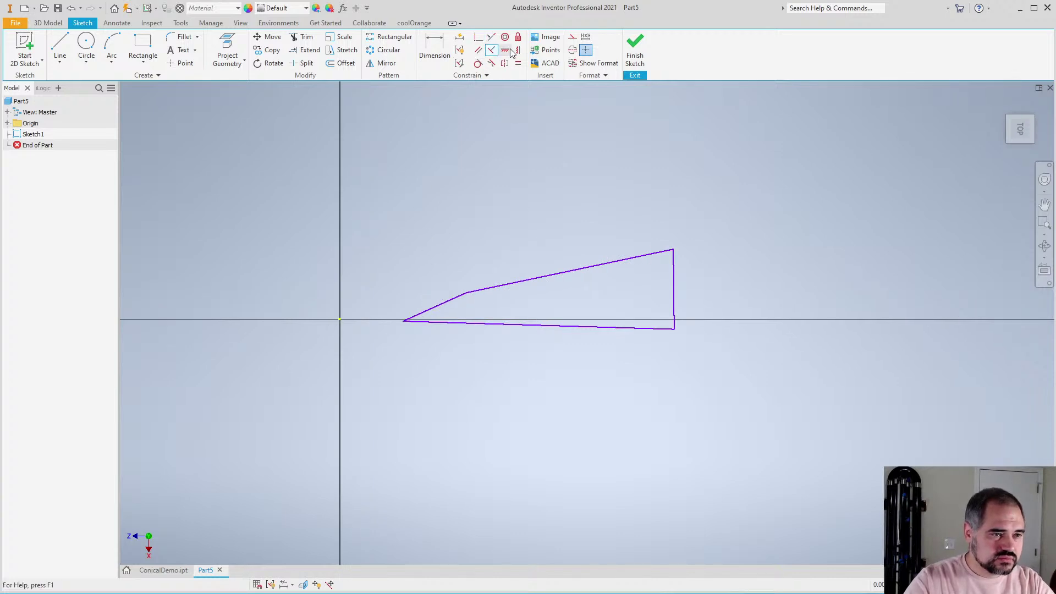
pyautogui.press('Escape')
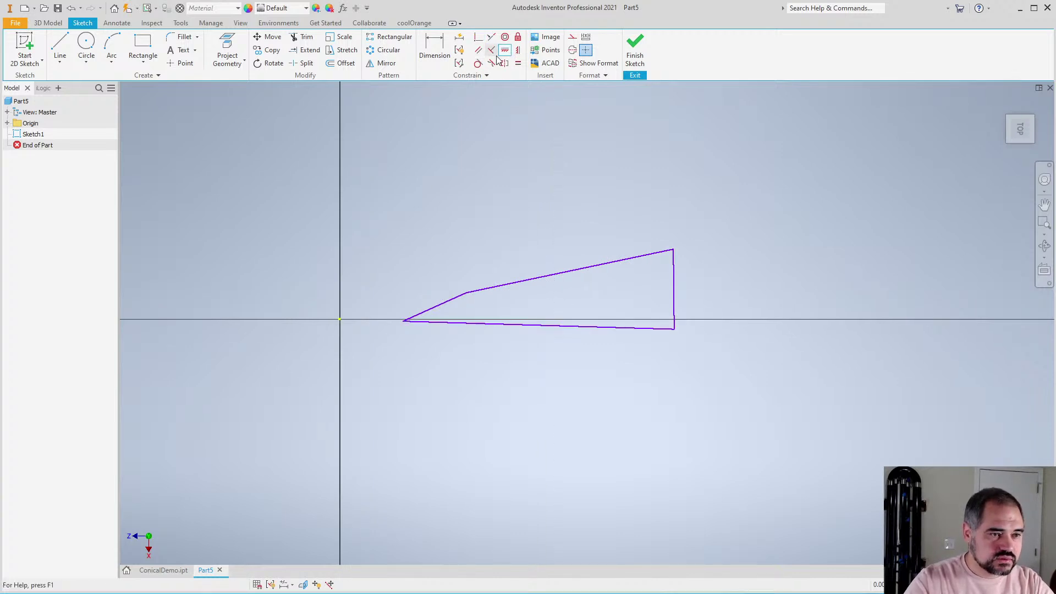
pyautogui.click(518, 50)
pyautogui.click(606, 328)
pyautogui.scroll(1, 604, 310)
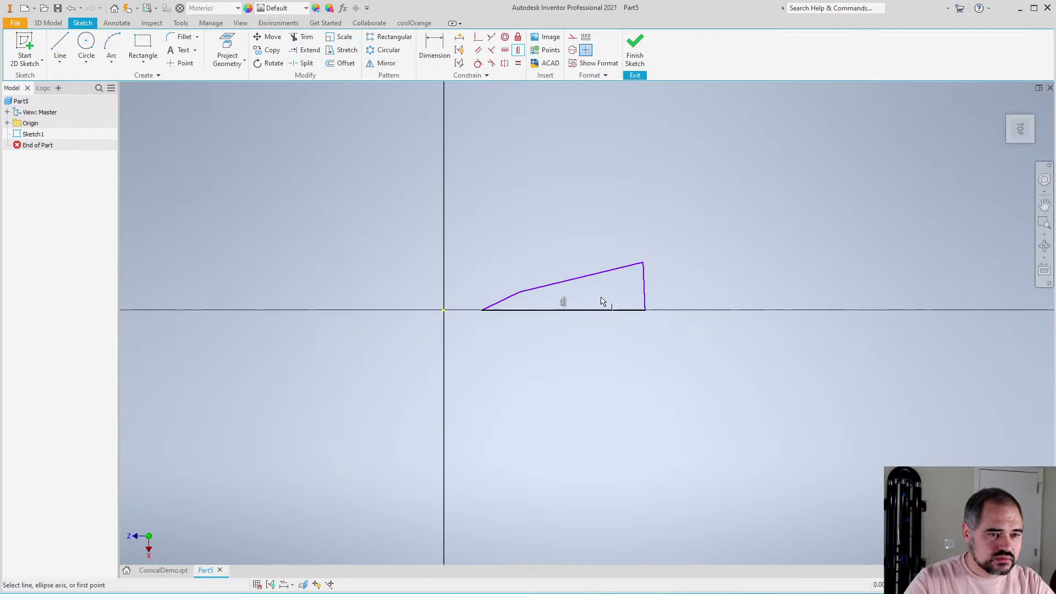
pyautogui.scroll(-1, 599, 301)
# Constrain both end lines of the profile perpendicular to its base line
pyautogui.click(491, 50)
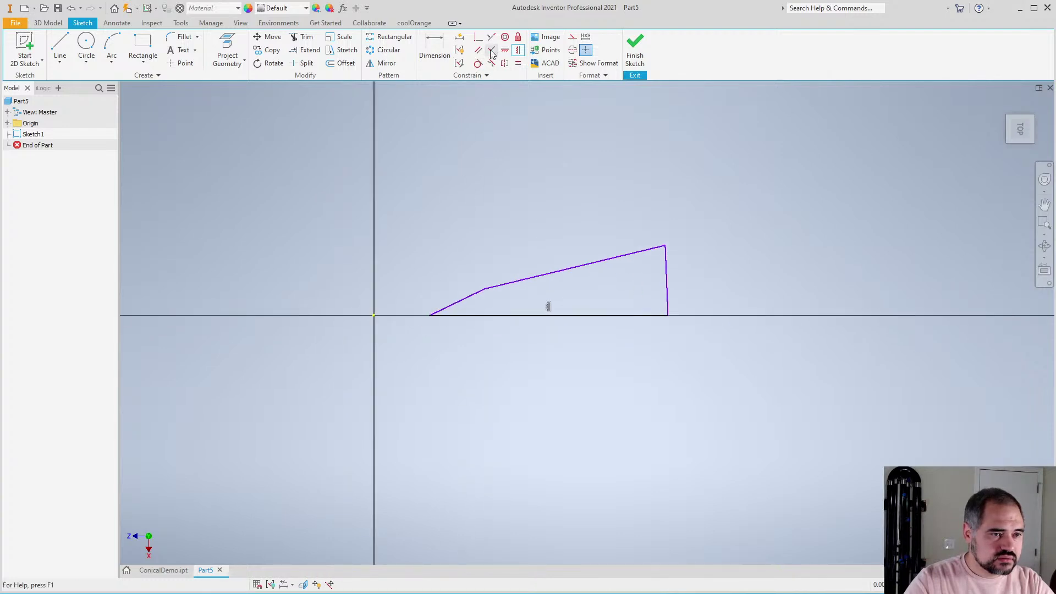
pyautogui.click(472, 316)
pyautogui.click(470, 295)
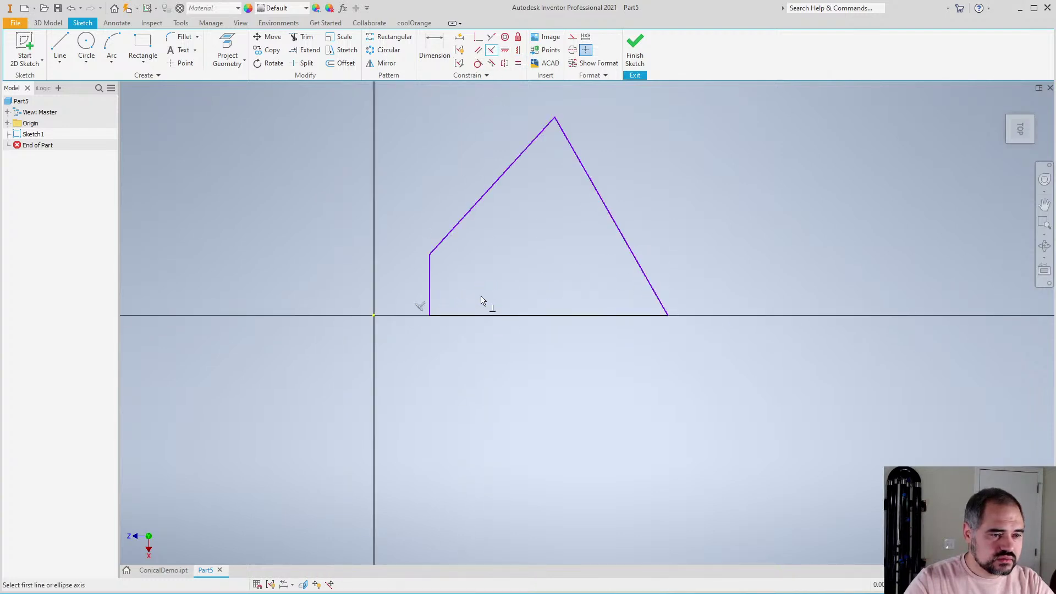
pyautogui.click(623, 316)
pyautogui.click(652, 287)
pyautogui.scroll(-2, 652, 287)
pyautogui.scroll(4, 553, 303)
pyautogui.scroll(-4, 485, 287)
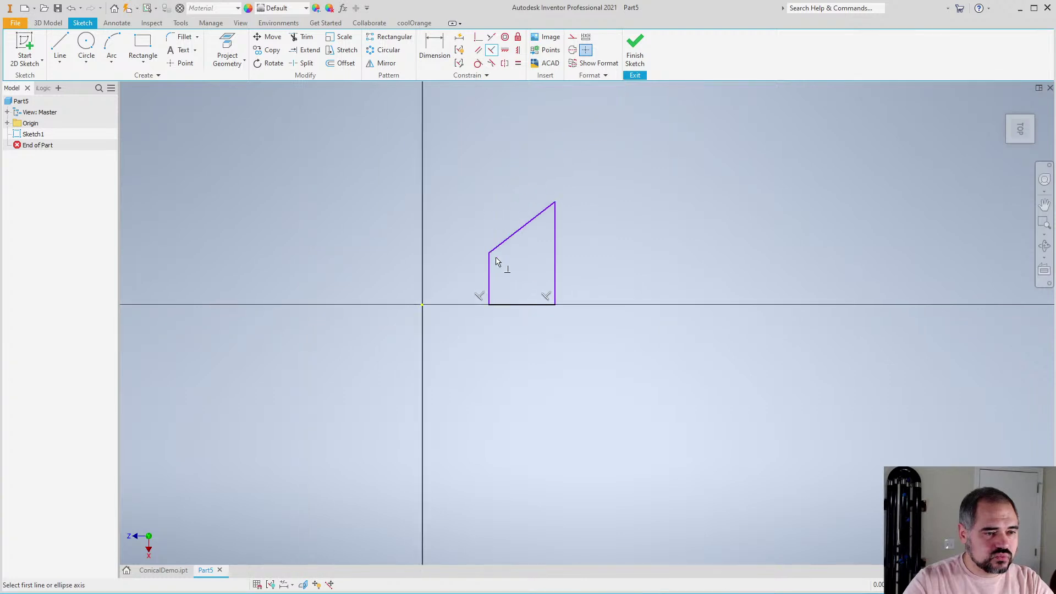
pyautogui.scroll(3, 495, 245)
# Try to add another coincident constraint between the profile's sloping line and the sketch origin
pyautogui.click(478, 37)
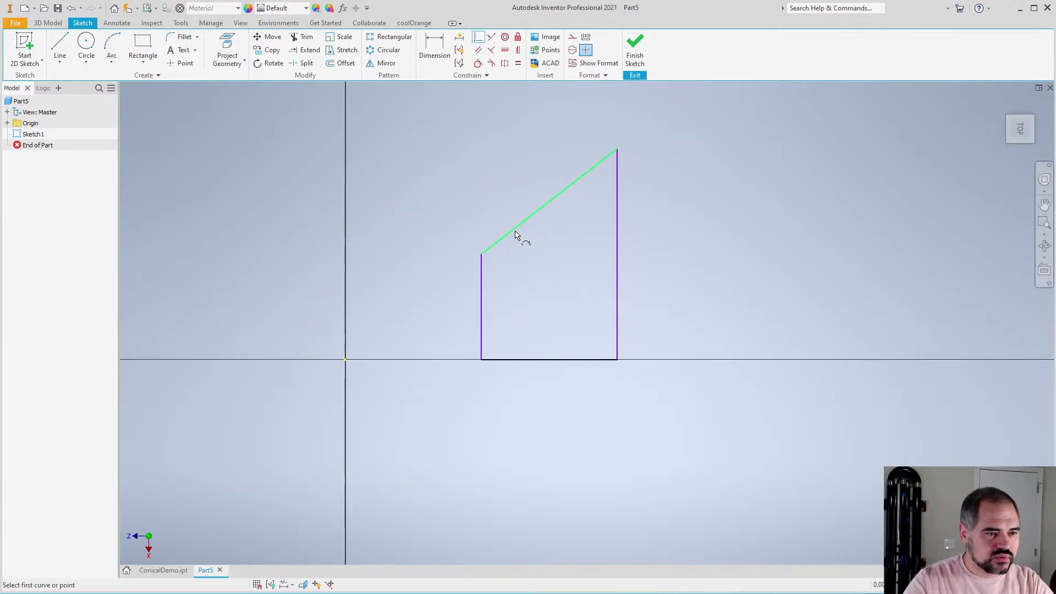
pyautogui.click(522, 225)
pyautogui.click(345, 360)
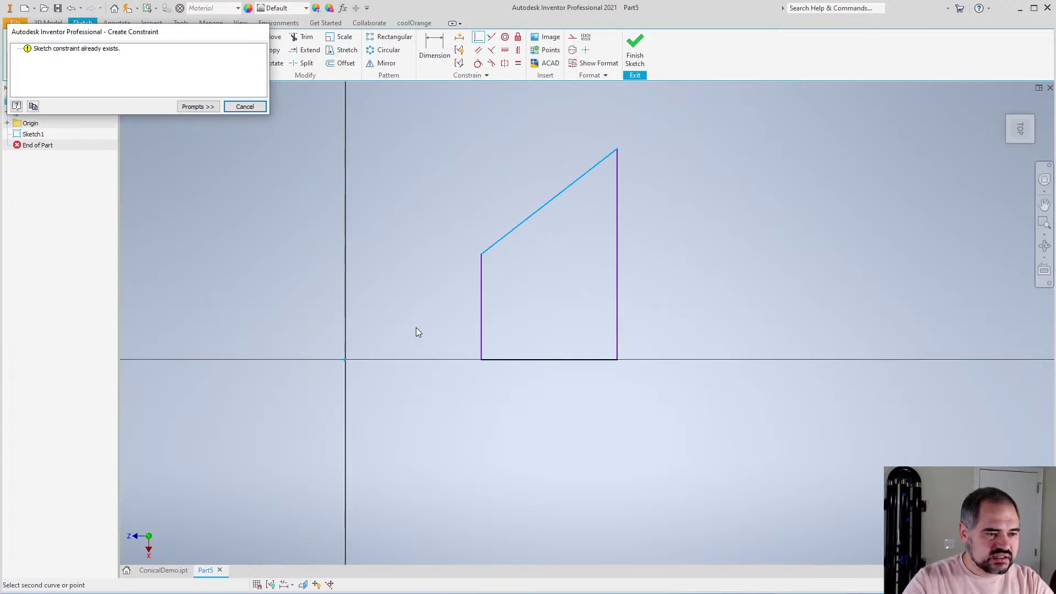
pyautogui.click(245, 106)
pyautogui.scroll(1, 388, 220)
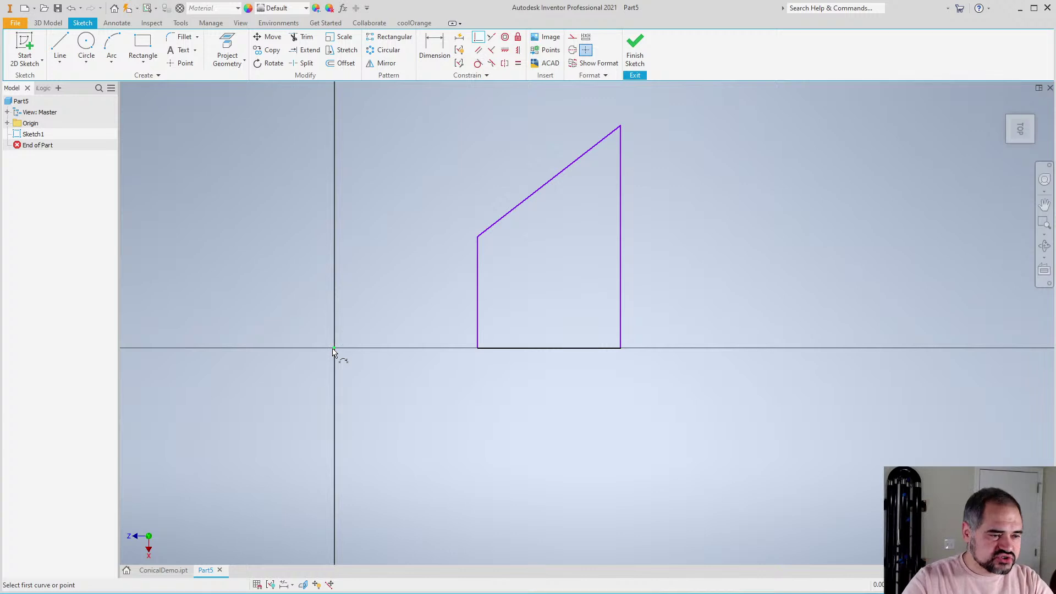
pyautogui.press('Escape')
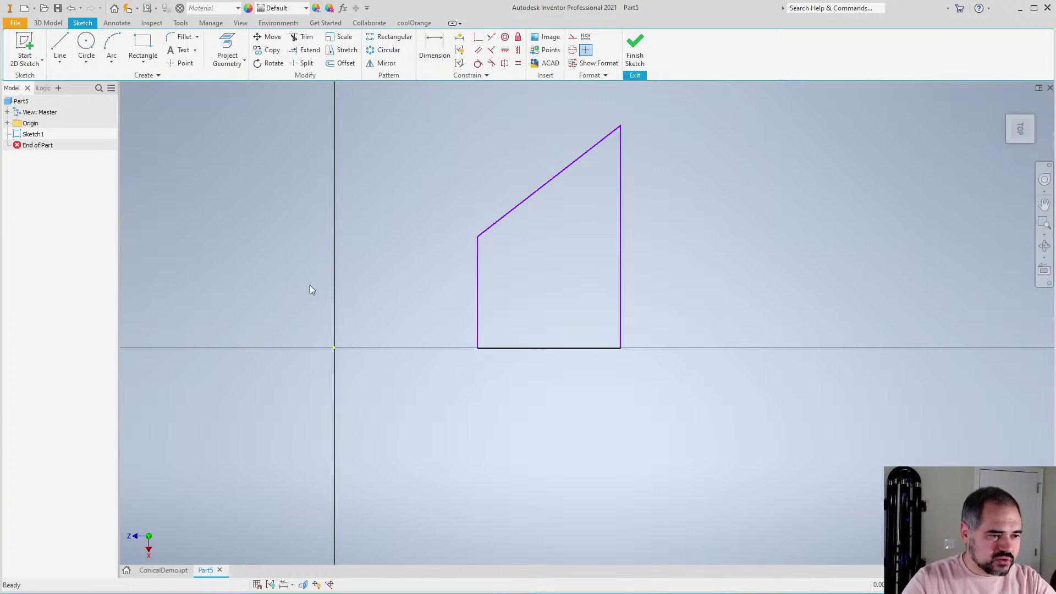
# Check the constraints on the sketch origin and stretch the profile's tallest corner away from it into a long, shallow taper
pyautogui.click(335, 348)
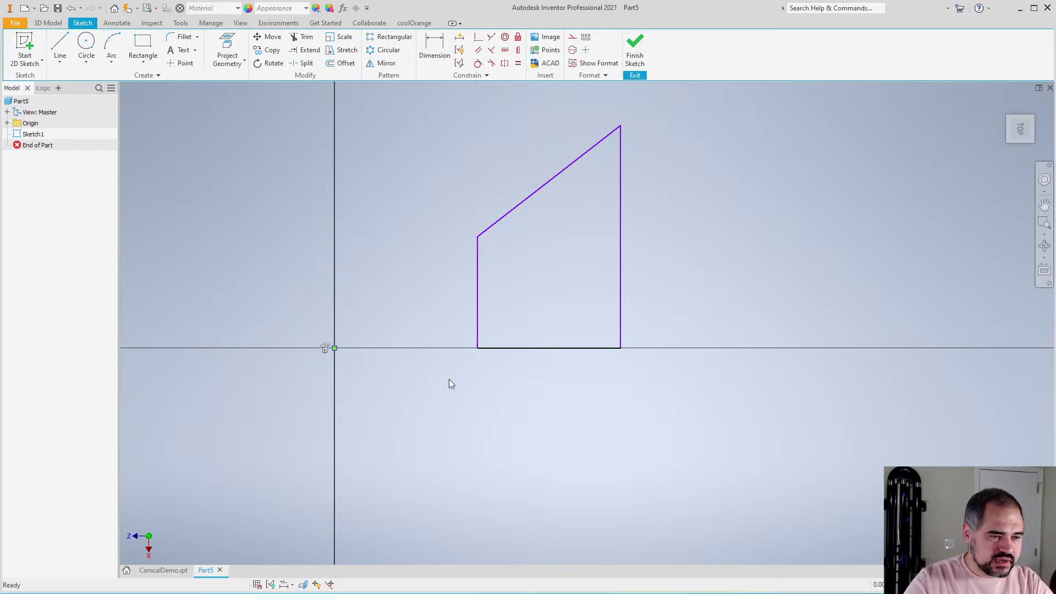
pyautogui.scroll(-4, 494, 370)
pyautogui.scroll(5, 491, 341)
pyautogui.scroll(-1, 489, 332)
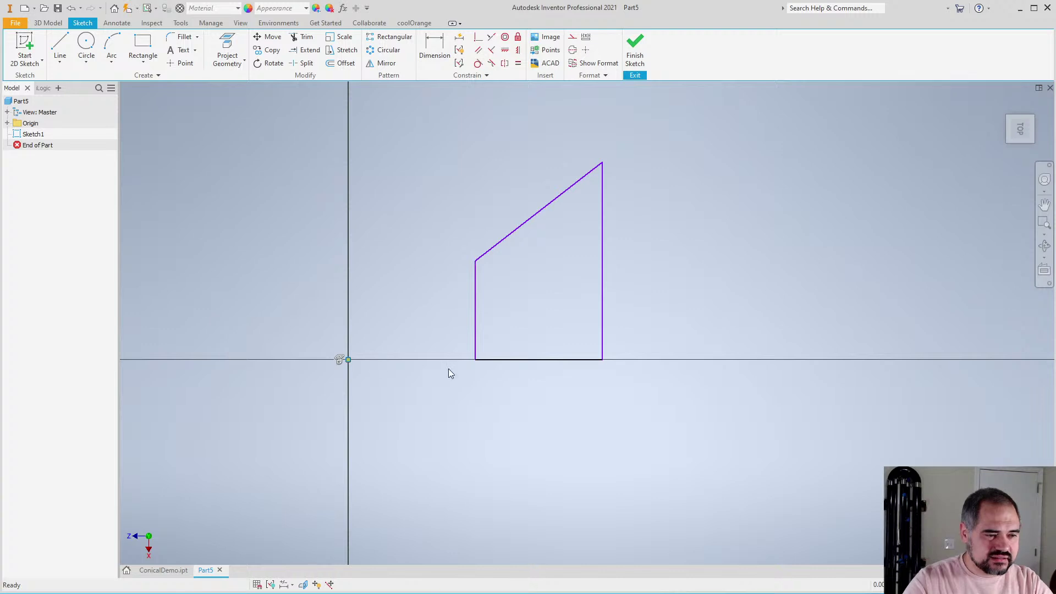
pyautogui.click(413, 322)
pyautogui.scroll(-3, 446, 347)
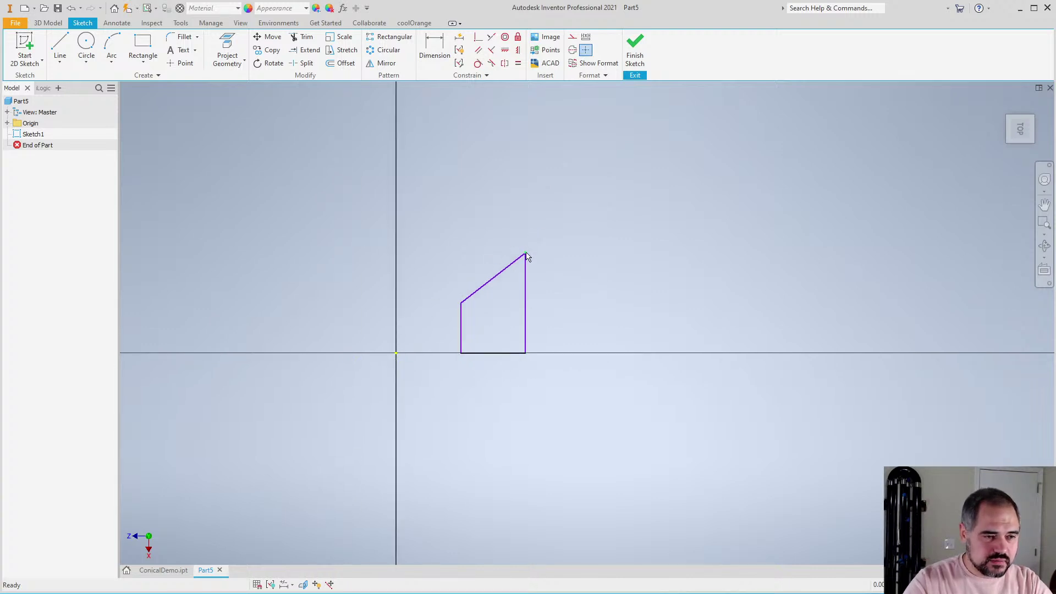
pyautogui.moveTo(526, 256)
pyautogui.mouseDown()
pyautogui.moveTo(617, 293)
pyautogui.moveTo(965, 293)
pyautogui.mouseUp()
pyautogui.click(478, 36)
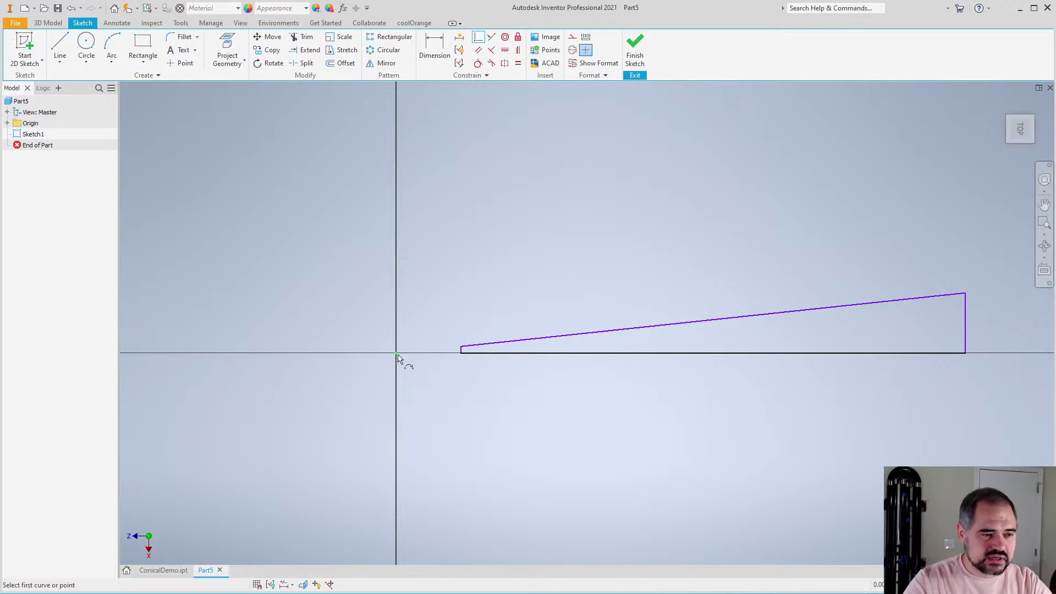
pyautogui.scroll(1, 399, 358)
pyautogui.scroll(-1, 401, 361)
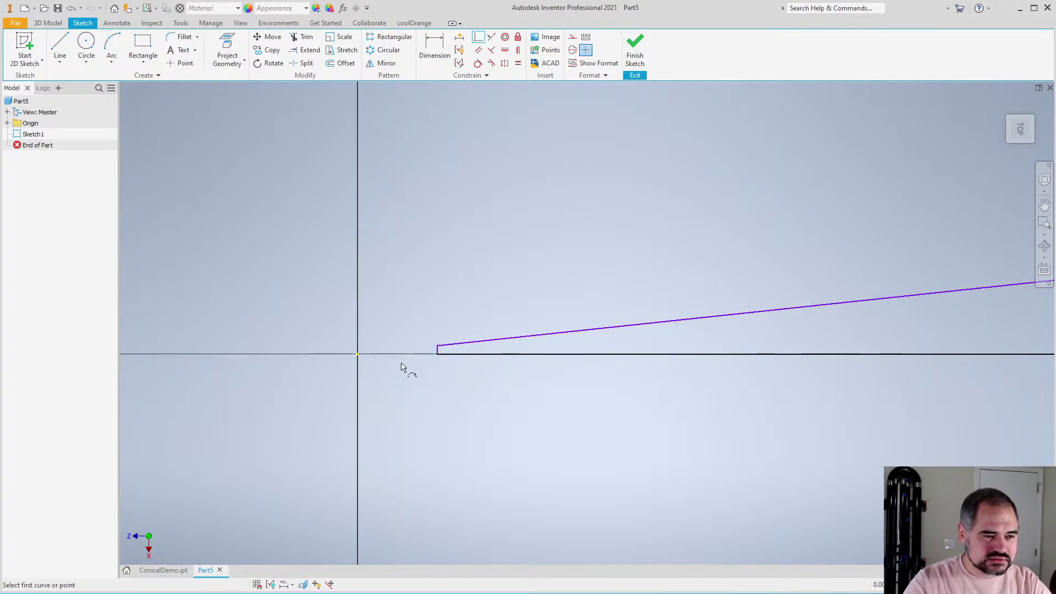
pyautogui.press('d')
pyautogui.scroll(3, 406, 367)
pyautogui.click(346, 358)
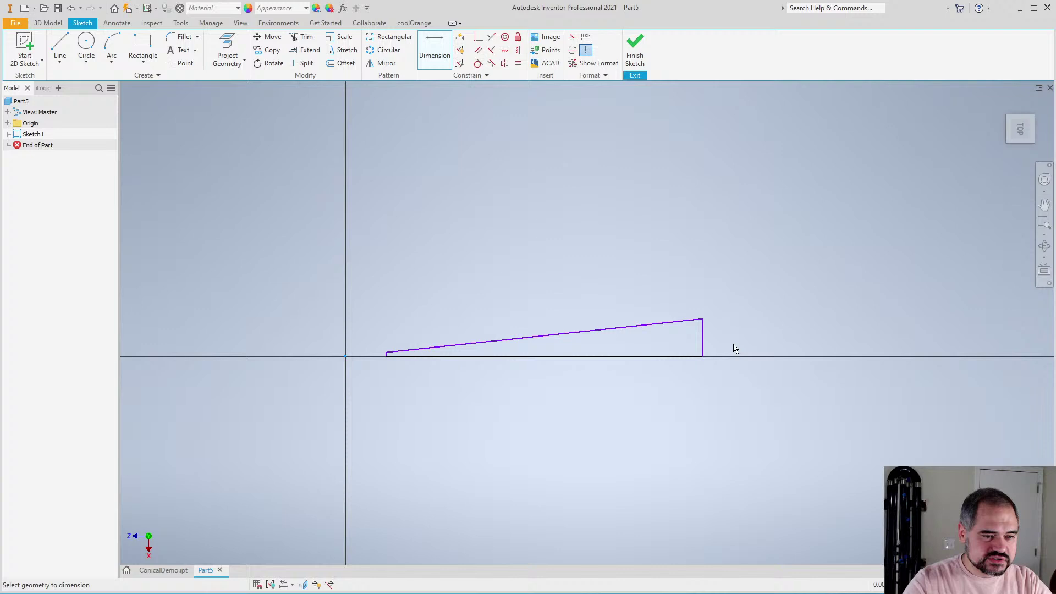
pyautogui.click(702, 349)
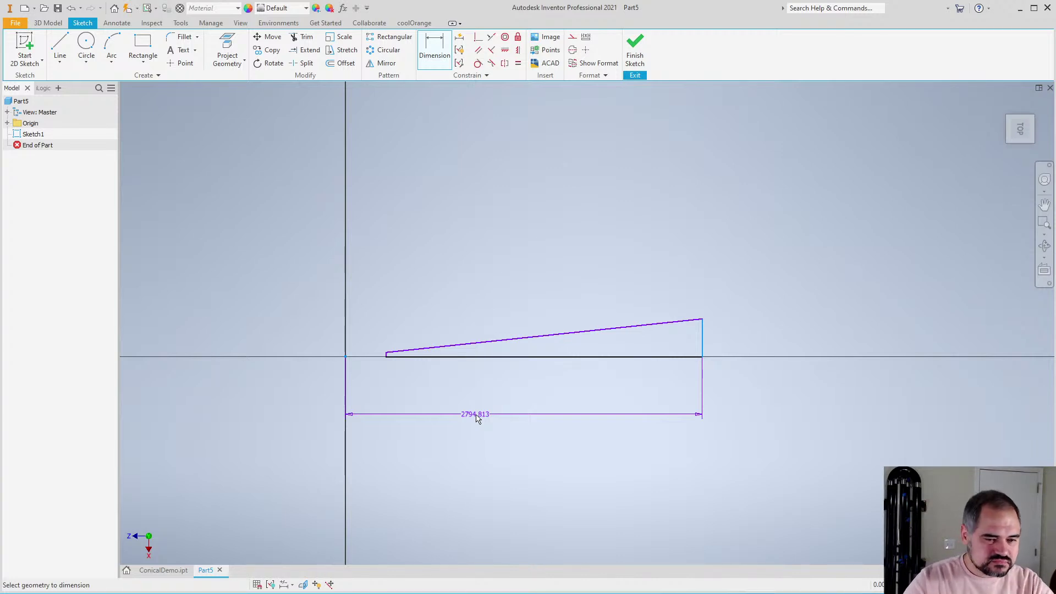
pyautogui.press('Escape')
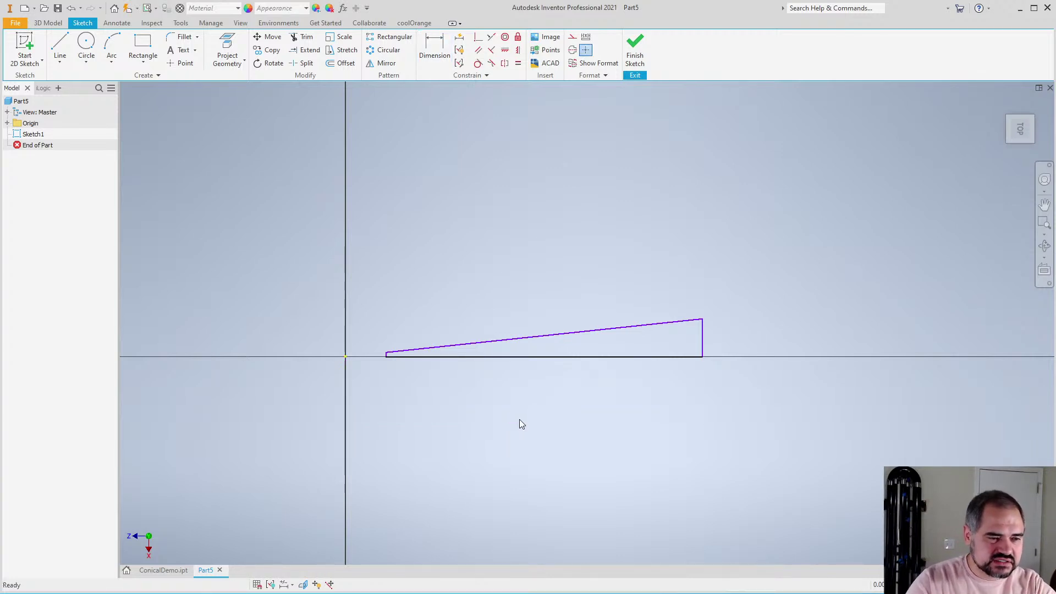
pyautogui.scroll(1, 453, 327)
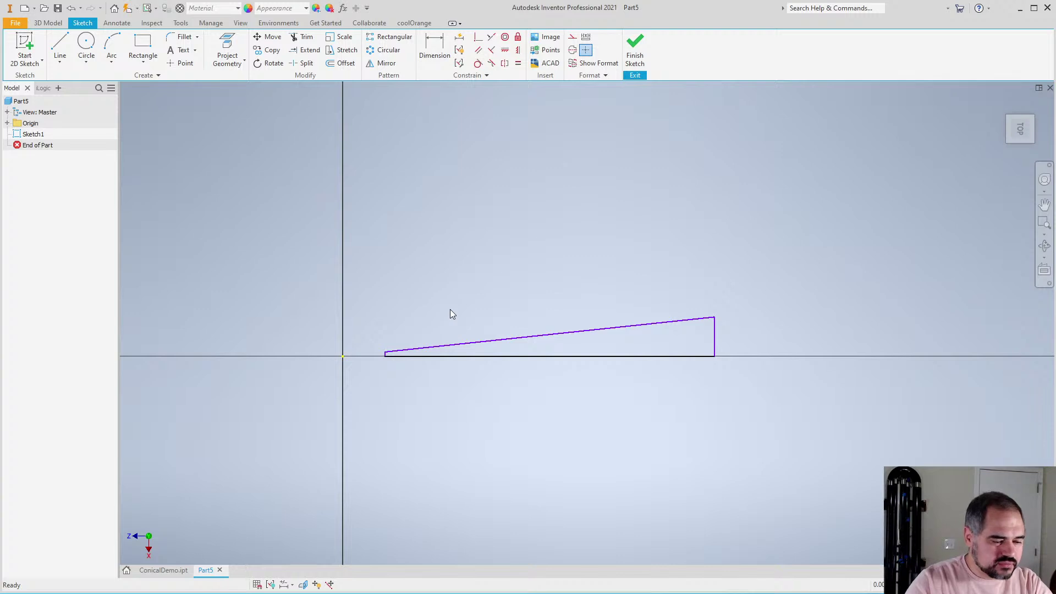
pyautogui.scroll(-3, 438, 330)
pyautogui.scroll(4, 432, 325)
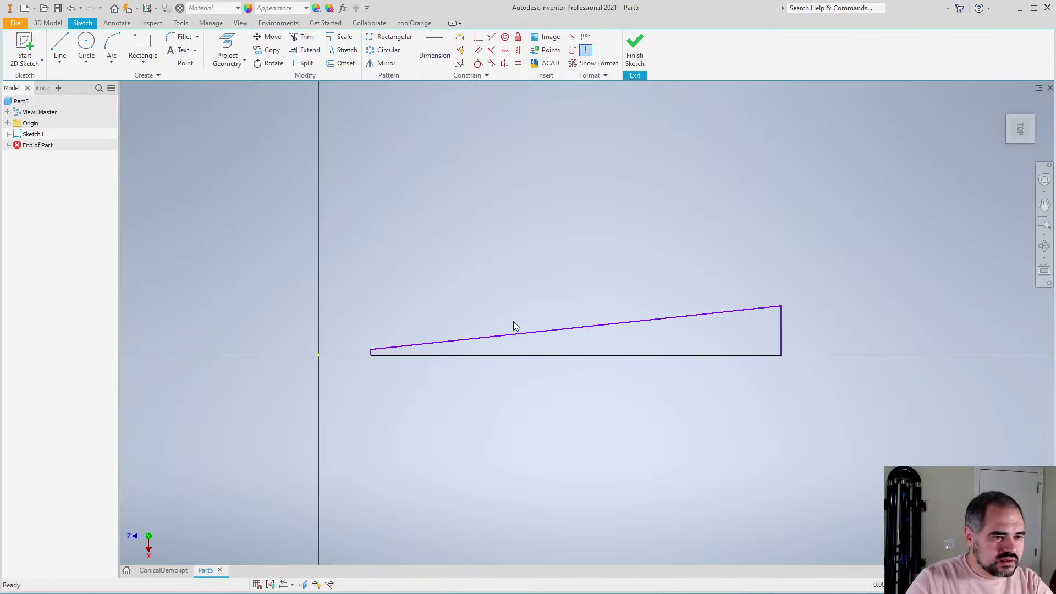
# Add a numeric user parameter to the part and name it AcousticLength
pyautogui.click(211, 22)
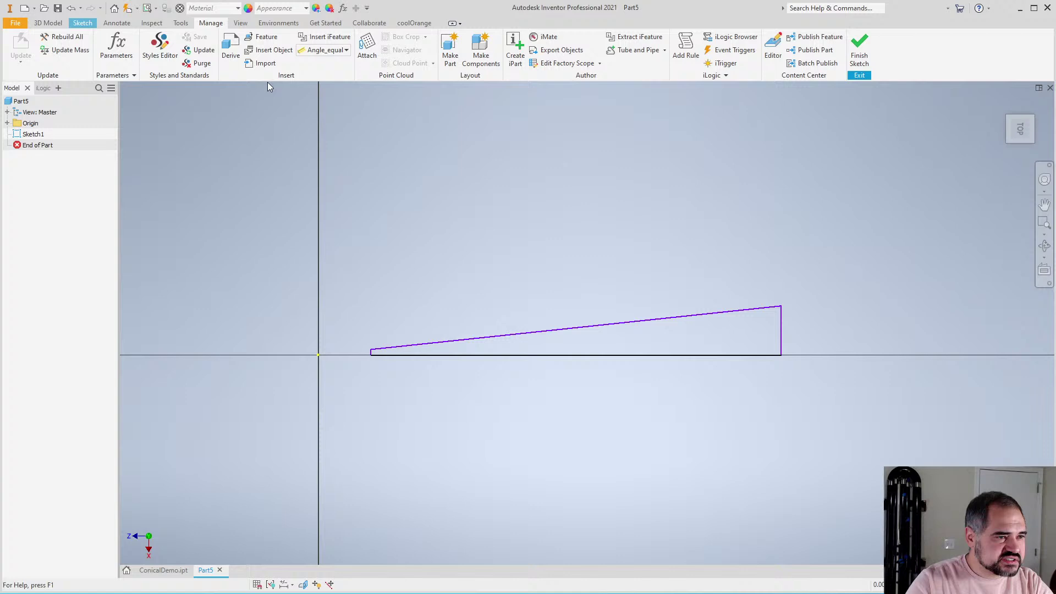
pyautogui.click(125, 51)
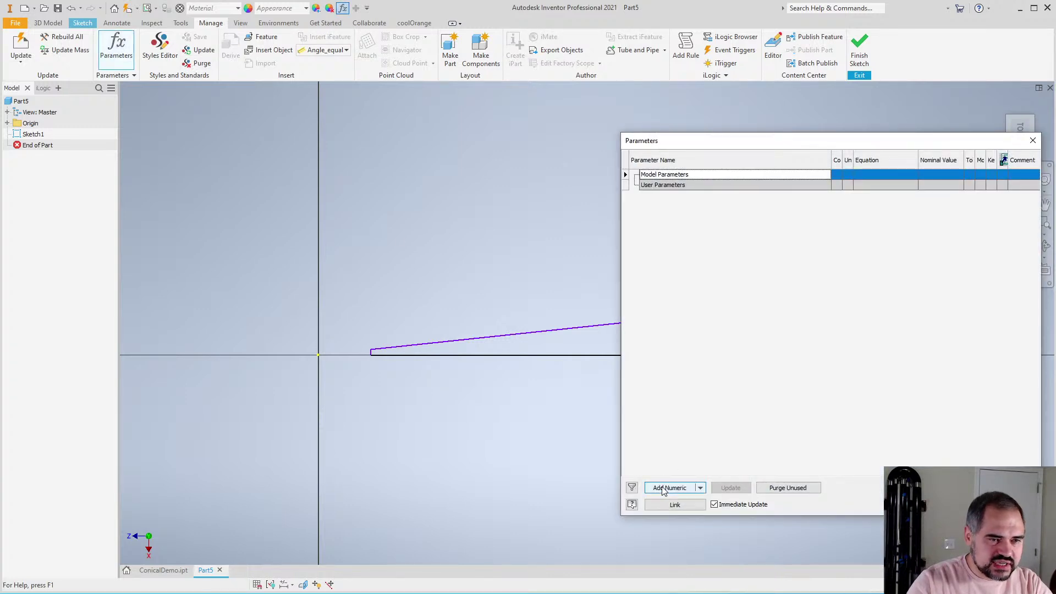
pyautogui.click(665, 488)
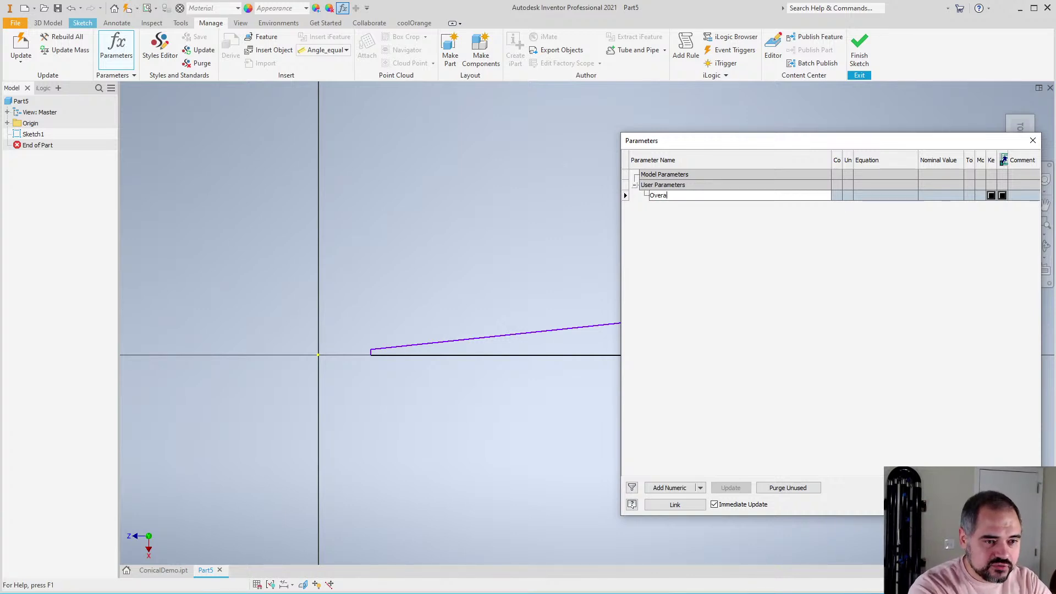
pyautogui.press('Return')
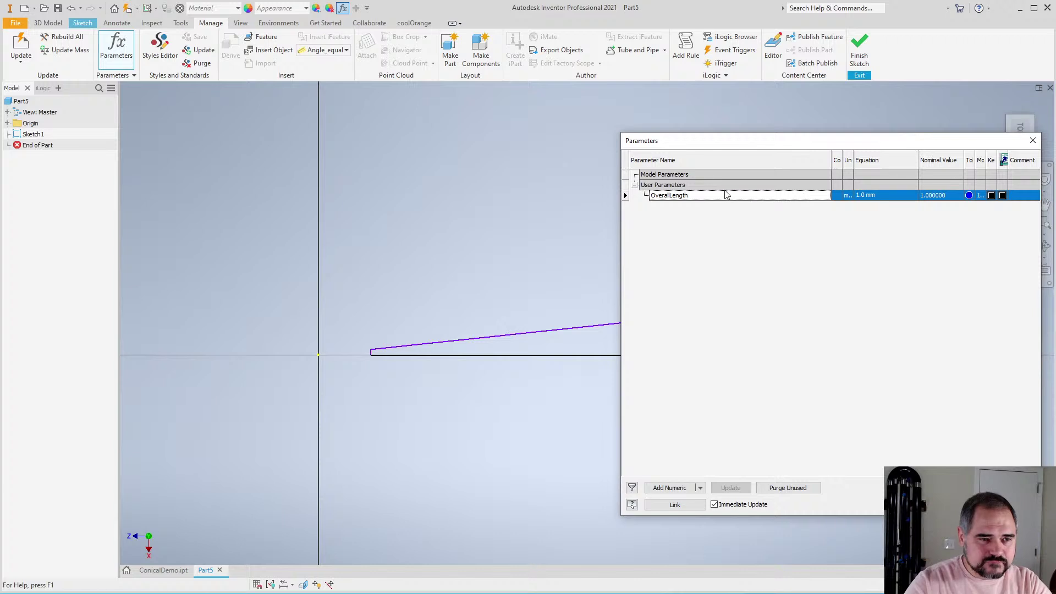
pyautogui.click(685, 199)
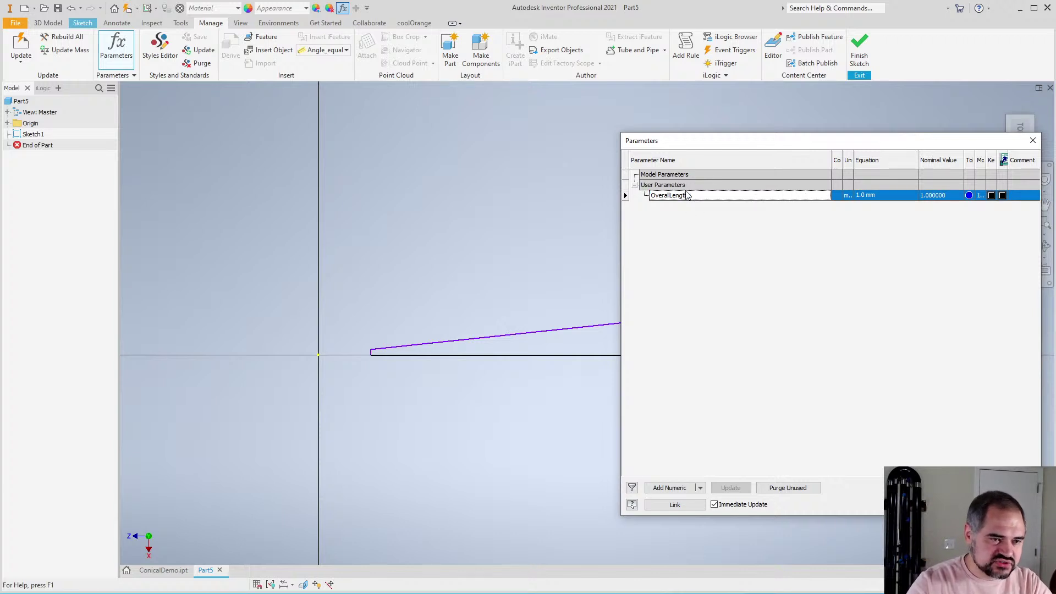
pyautogui.write('AcousticLe')
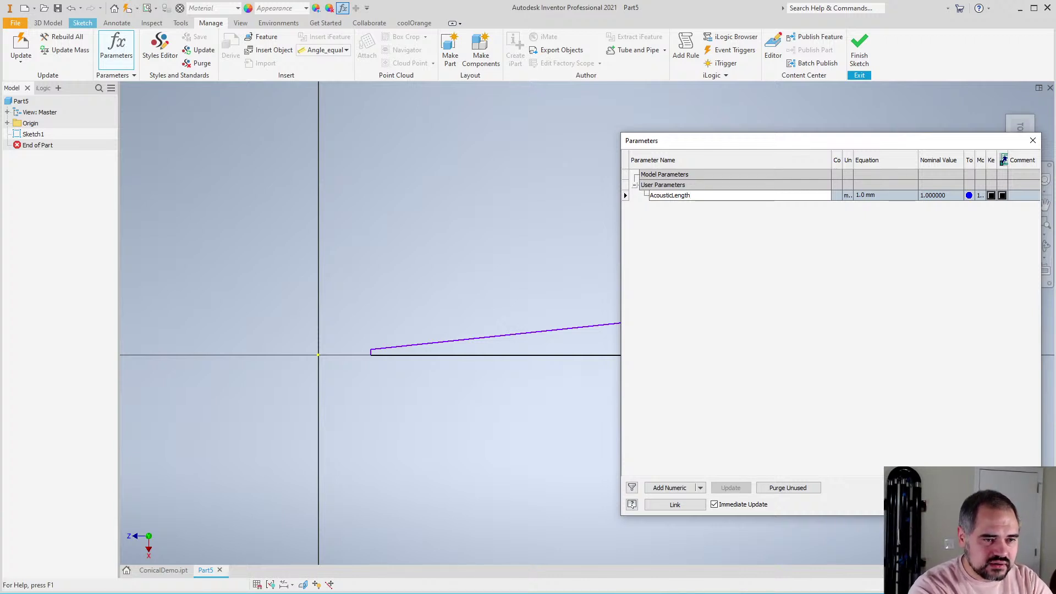
pyautogui.click(625, 195)
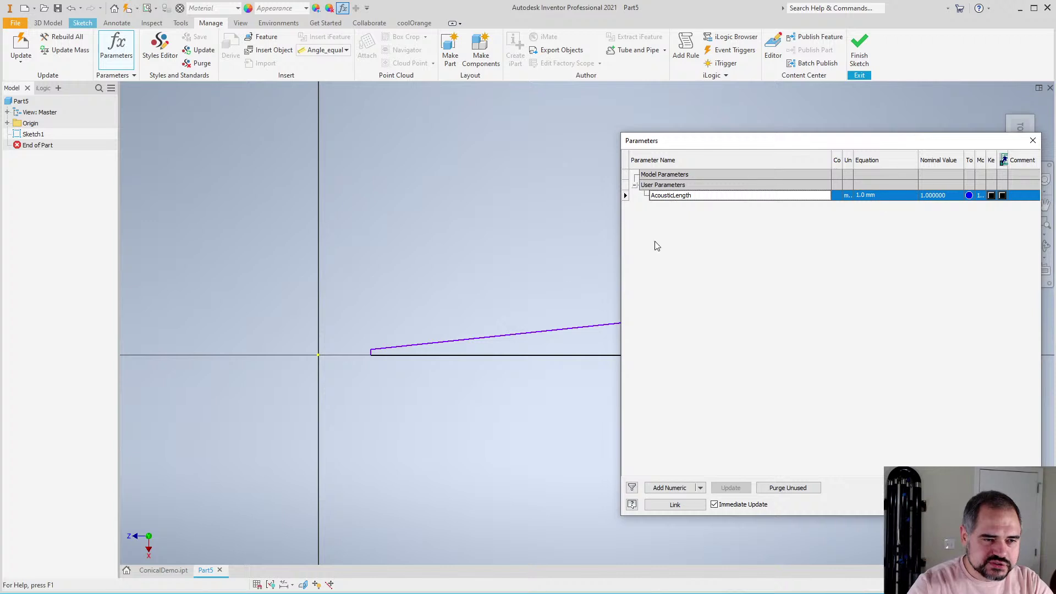
# Set the AcousticLength user parameter to 500 mm and leave the parameter table
pyautogui.scroll(-4, 371, 315)
pyautogui.scroll(2, 438, 322)
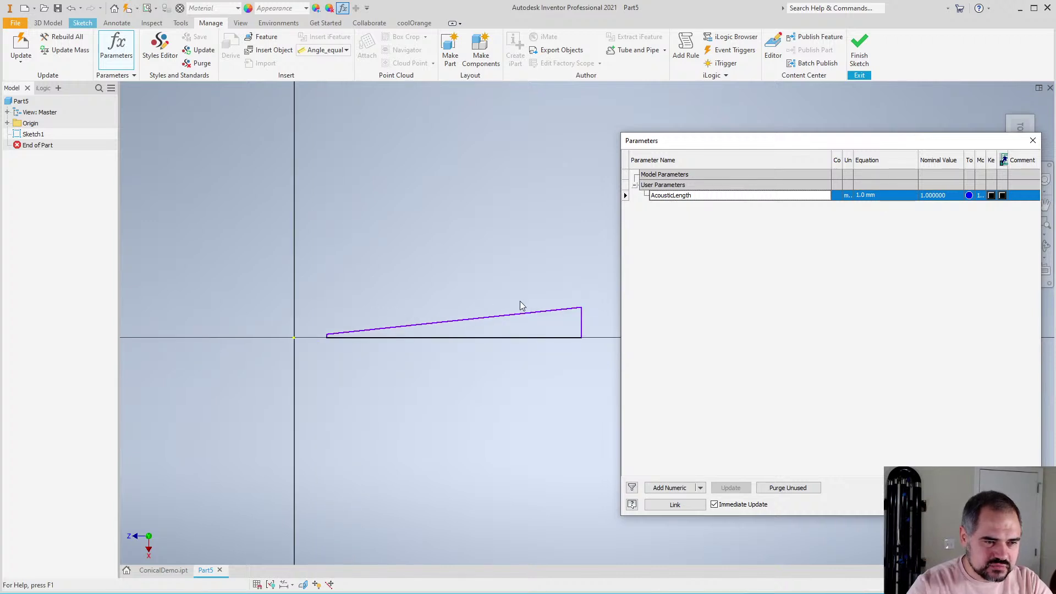
pyautogui.scroll(-2, 436, 319)
pyautogui.scroll(3, 505, 314)
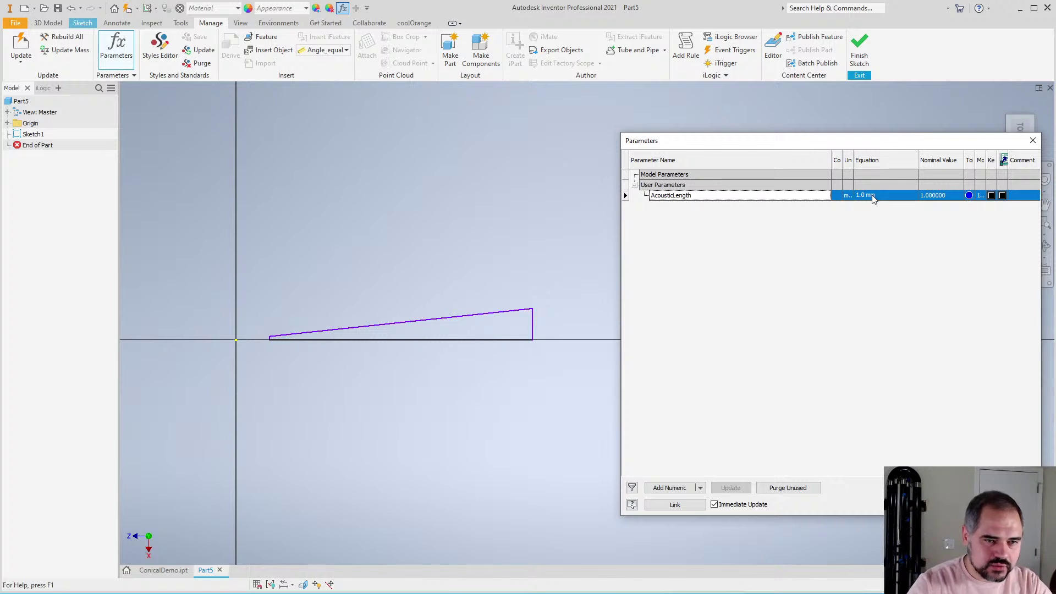
pyautogui.click(682, 490)
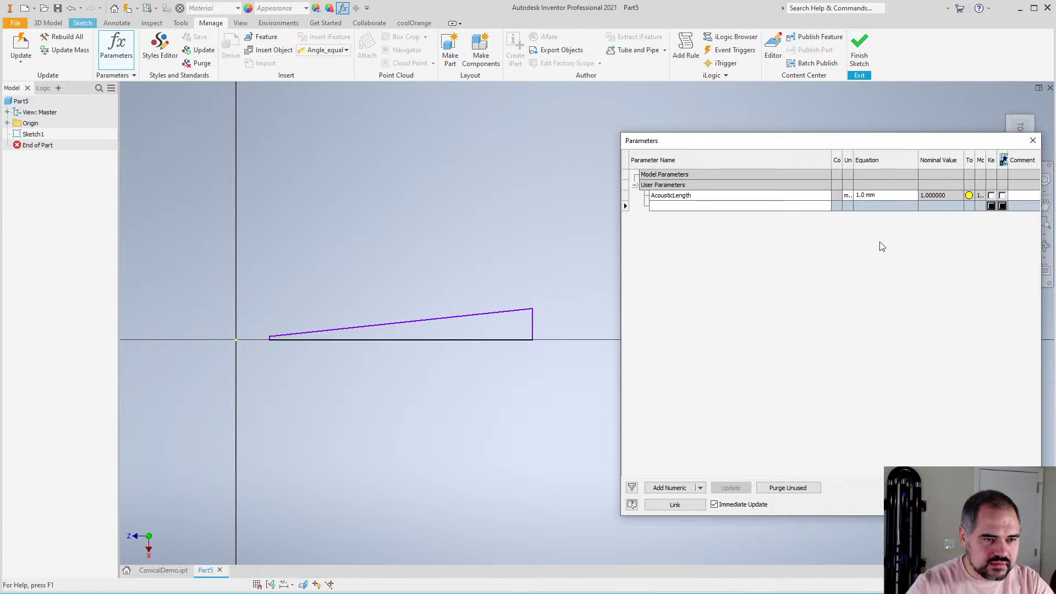
pyautogui.click(884, 200)
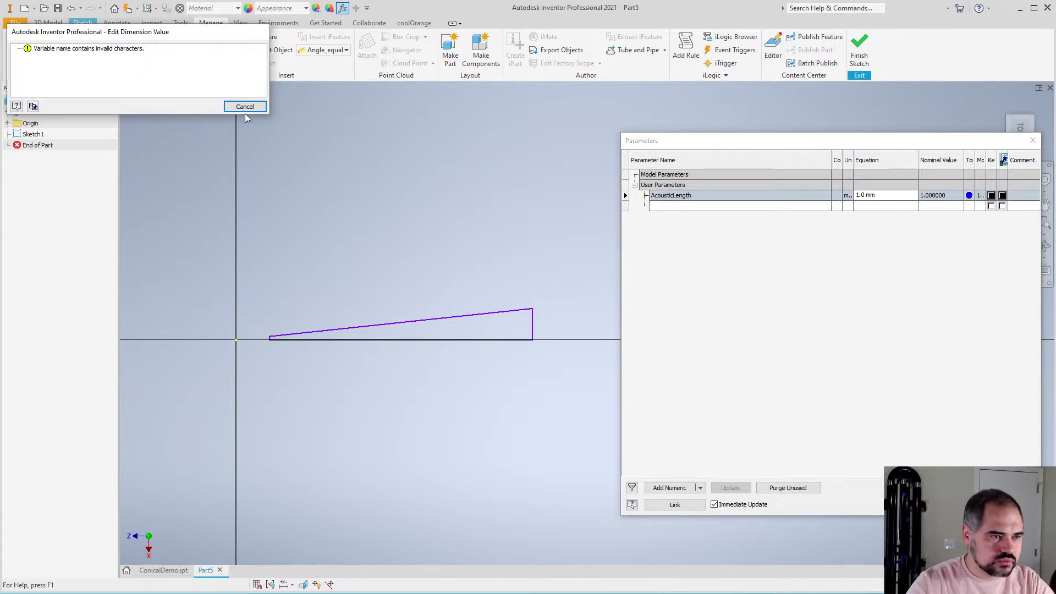
pyautogui.click(247, 108)
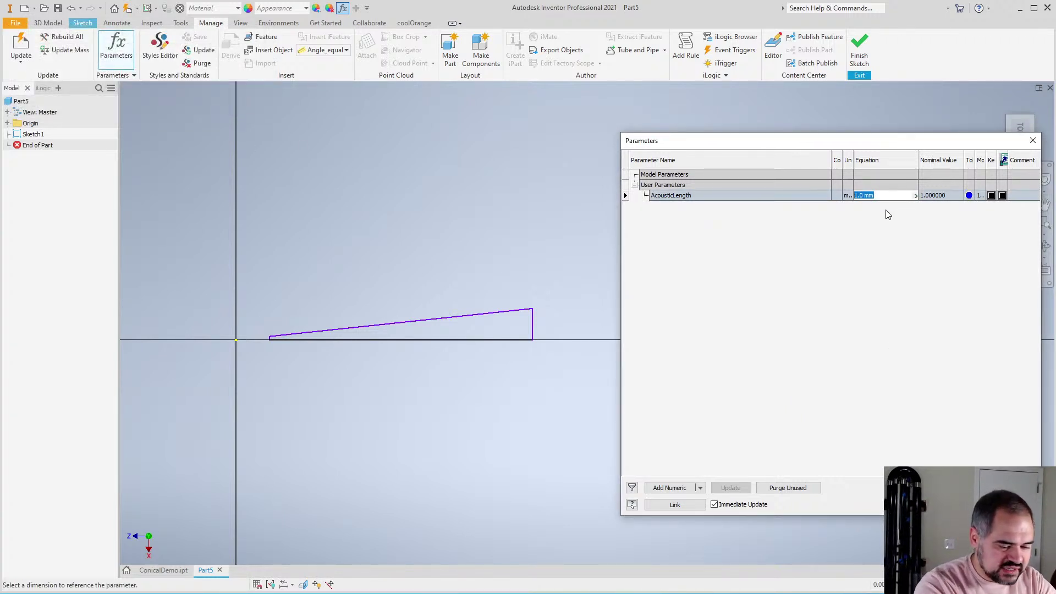
pyautogui.write('500')
pyautogui.press('Return')
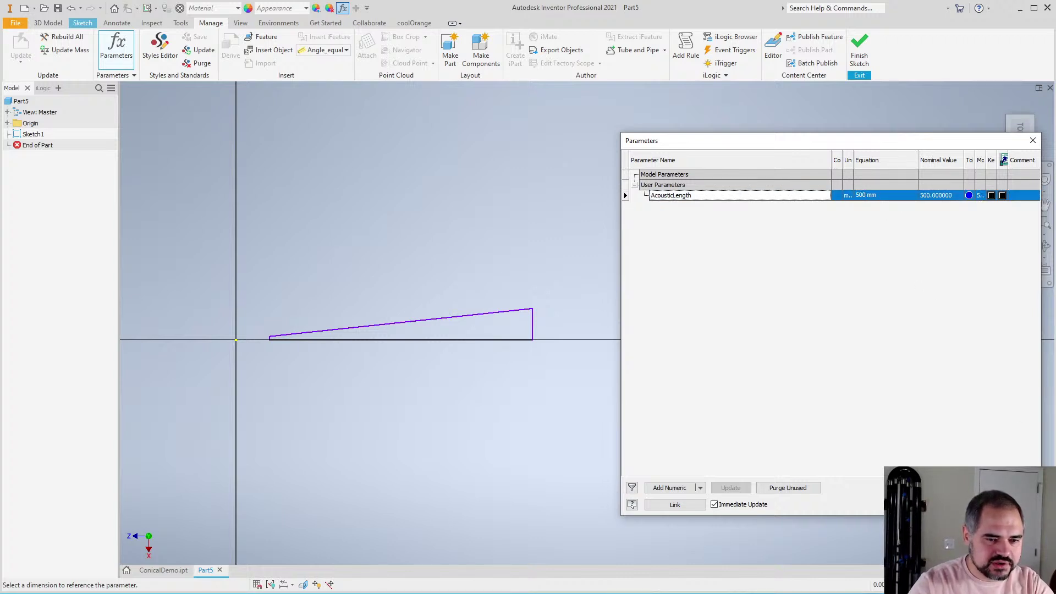
pyautogui.press('Escape')
# Dimension the distance from the sketch origin to the profile's tall end line and drive it with AcousticLength
pyautogui.press('d')
pyautogui.click(532, 328)
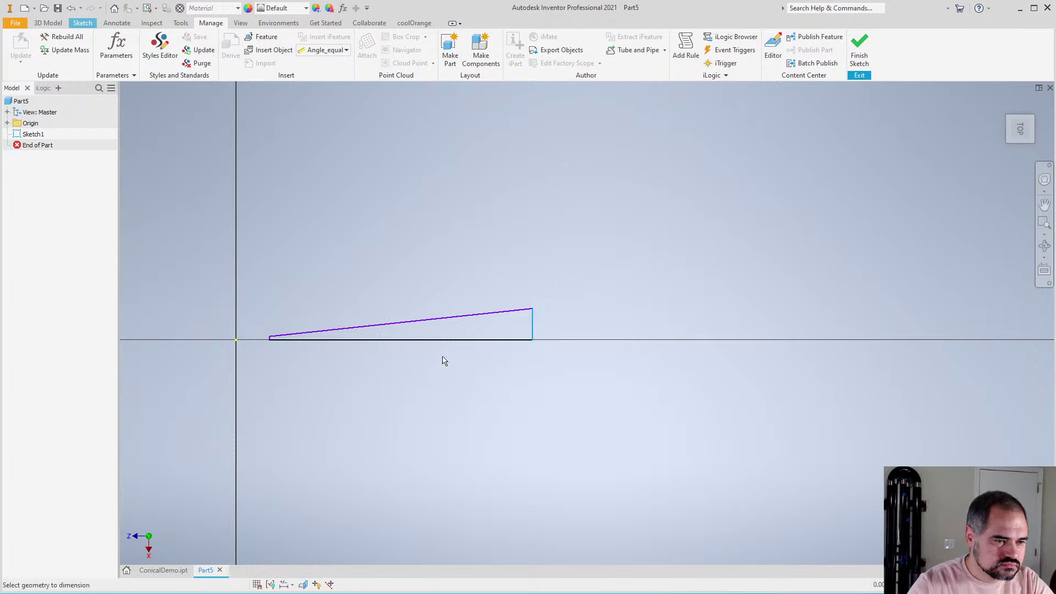
pyautogui.click(236, 341)
pyautogui.click(377, 390)
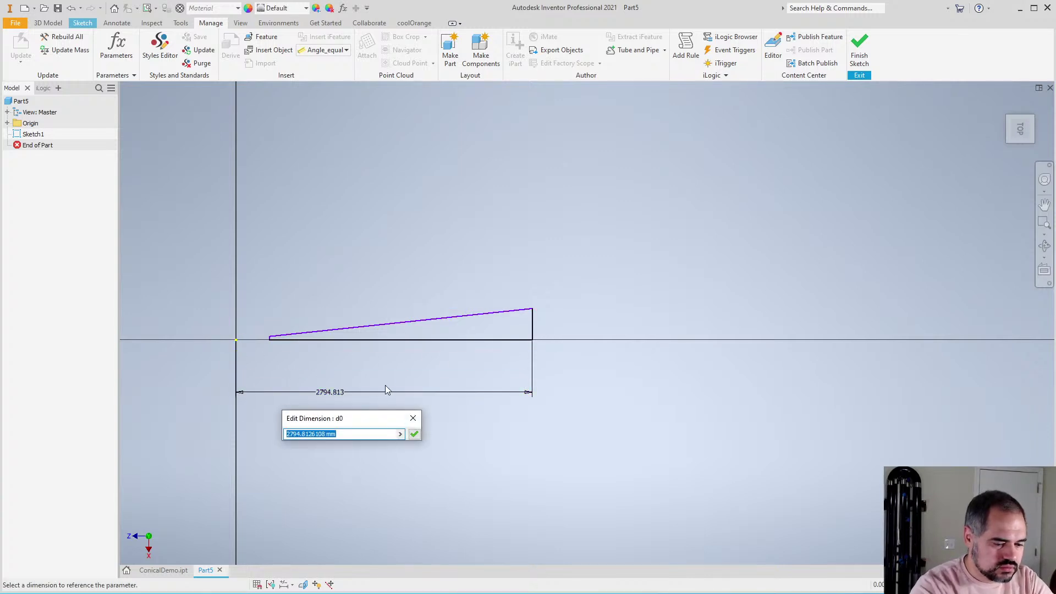
pyautogui.write('AcousticLeng')
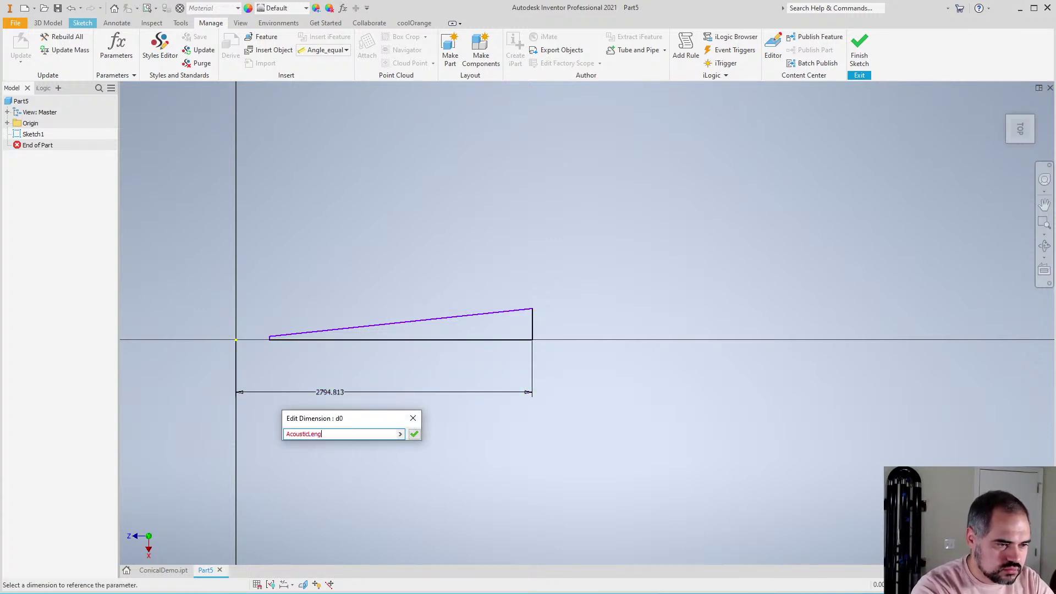
pyautogui.write('th')
pyautogui.press('Return')
pyautogui.scroll(4, 422, 304)
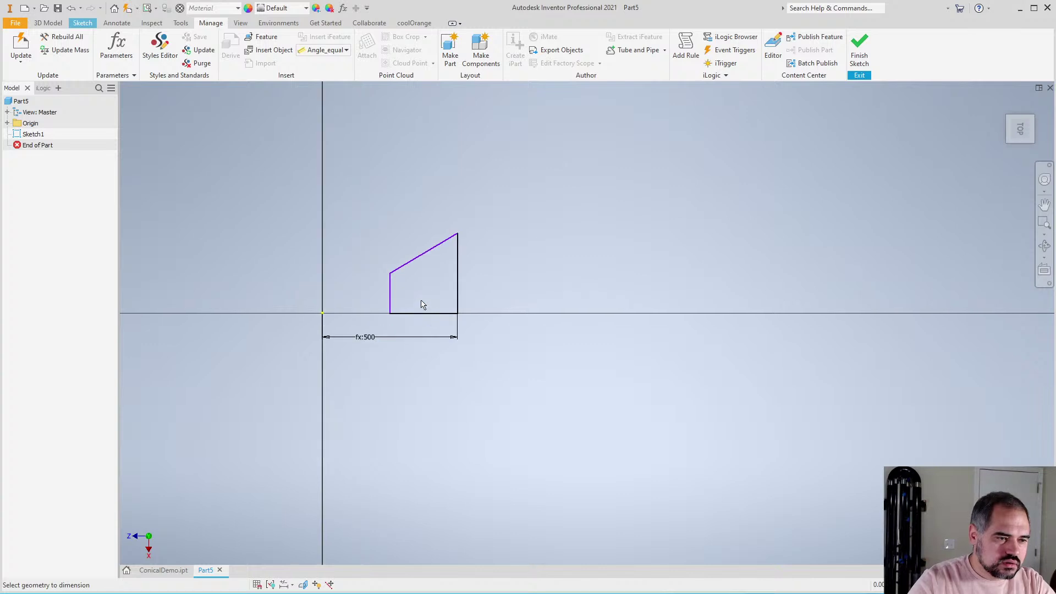
# Check the expression that drives the dimension between the sketch origin and the profile's tall end line
pyautogui.scroll(3, 379, 284)
pyautogui.doubleClick(351, 374)
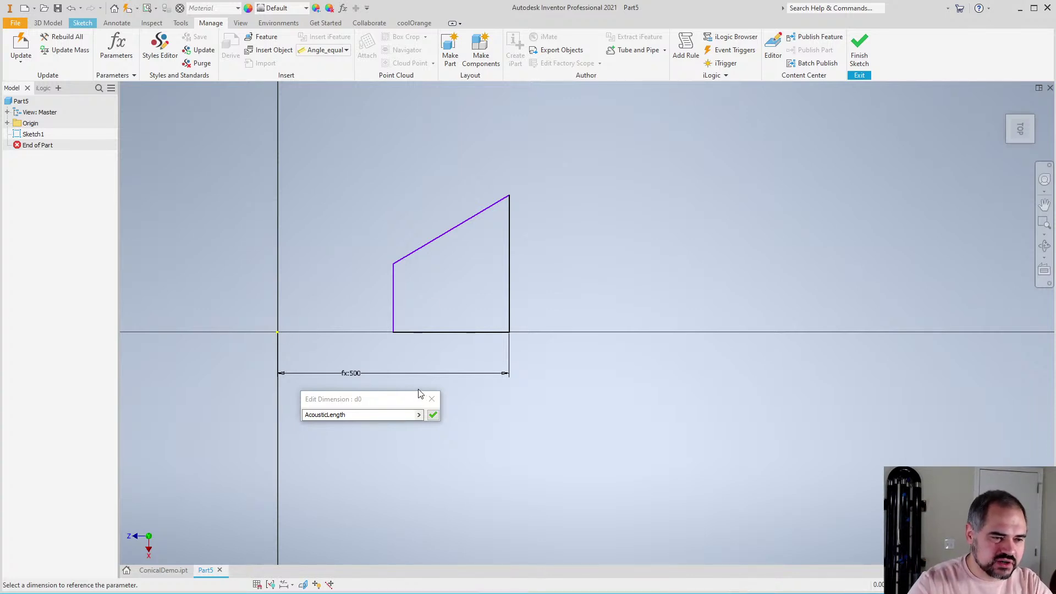
pyautogui.click(432, 399)
# Move the profile's short end line to about 274 mm from the sketch origin
pyautogui.scroll(-2, 391, 337)
pyautogui.scroll(4, 403, 313)
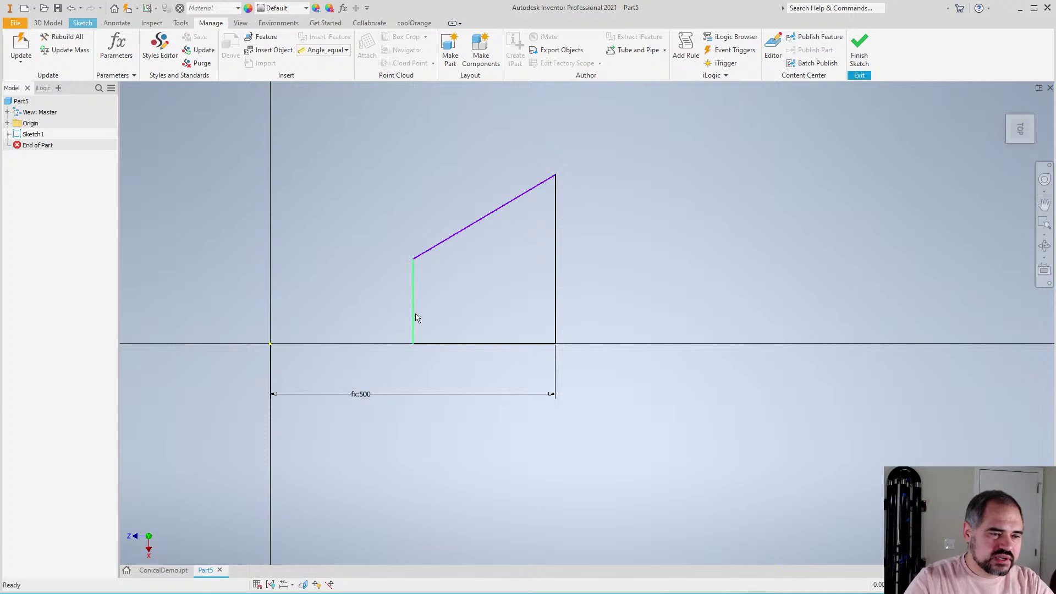
pyautogui.moveTo(414, 317)
pyautogui.mouseDown()
pyautogui.moveTo(287, 326)
pyautogui.moveTo(539, 303)
pyautogui.moveTo(300, 326)
pyautogui.moveTo(440, 309)
pyautogui.moveTo(428, 307)
pyautogui.mouseUp()
pyautogui.scroll(-2, 533, 325)
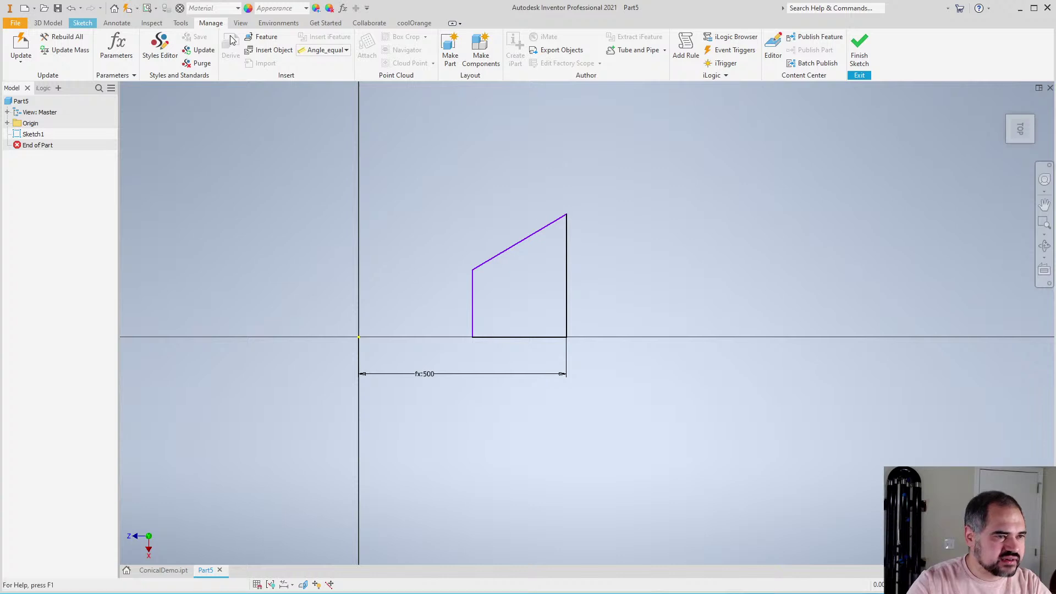
# Add a numeric user parameter named TruncationLength with a value of 100 mm
pyautogui.click(111, 50)
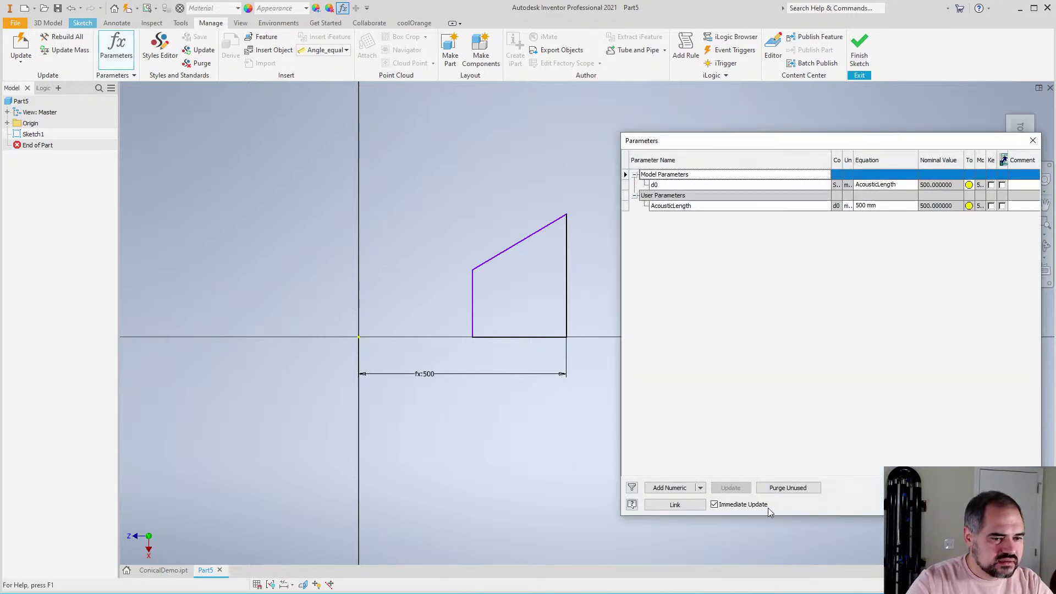
pyautogui.click(681, 488)
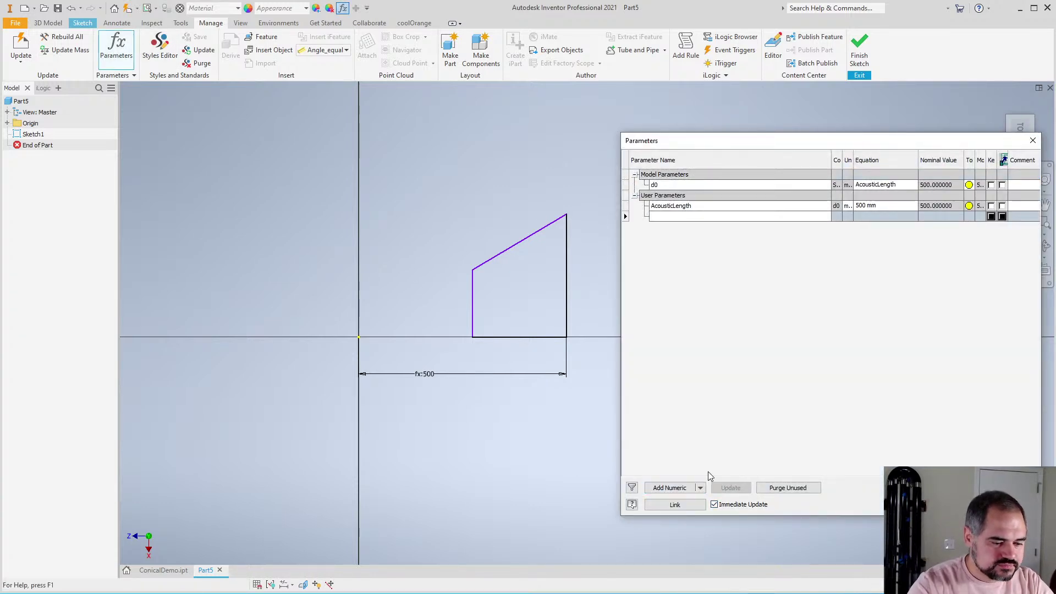
pyautogui.write('TruncationLe')
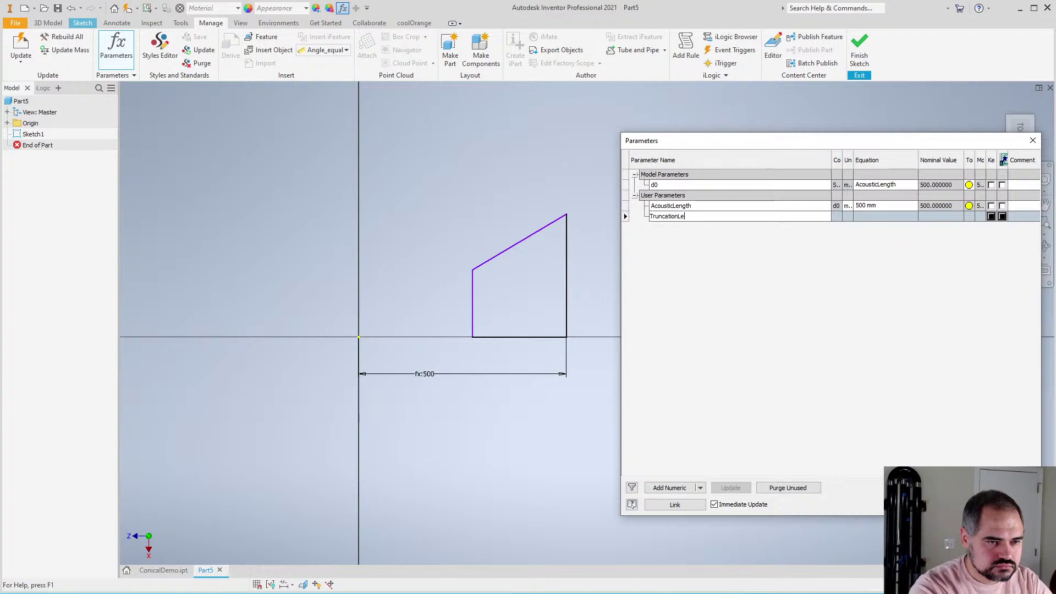
pyautogui.write('ngth')
pyautogui.press('Return')
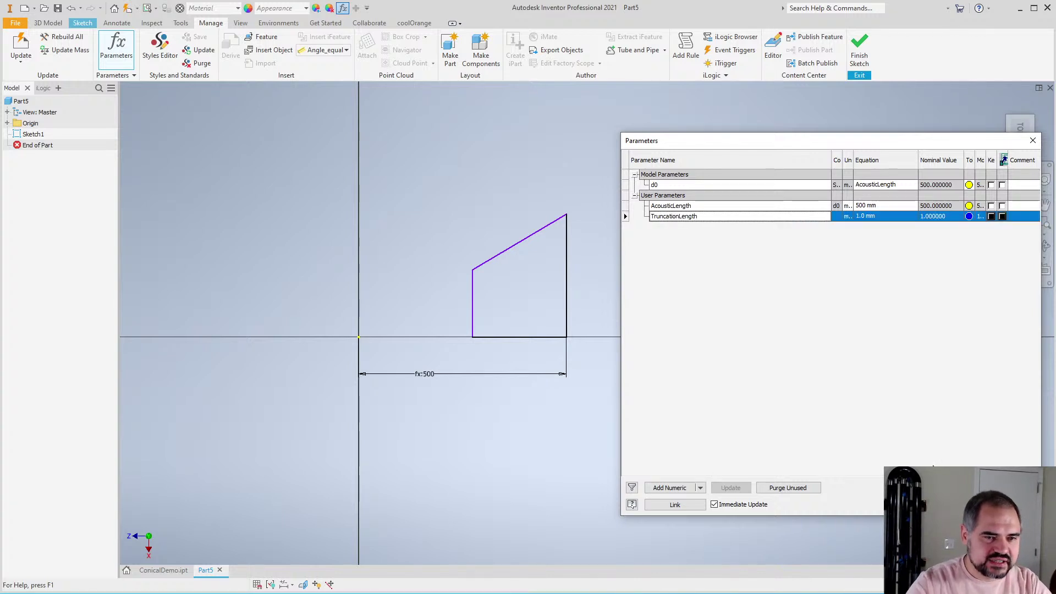
pyautogui.click(867, 216)
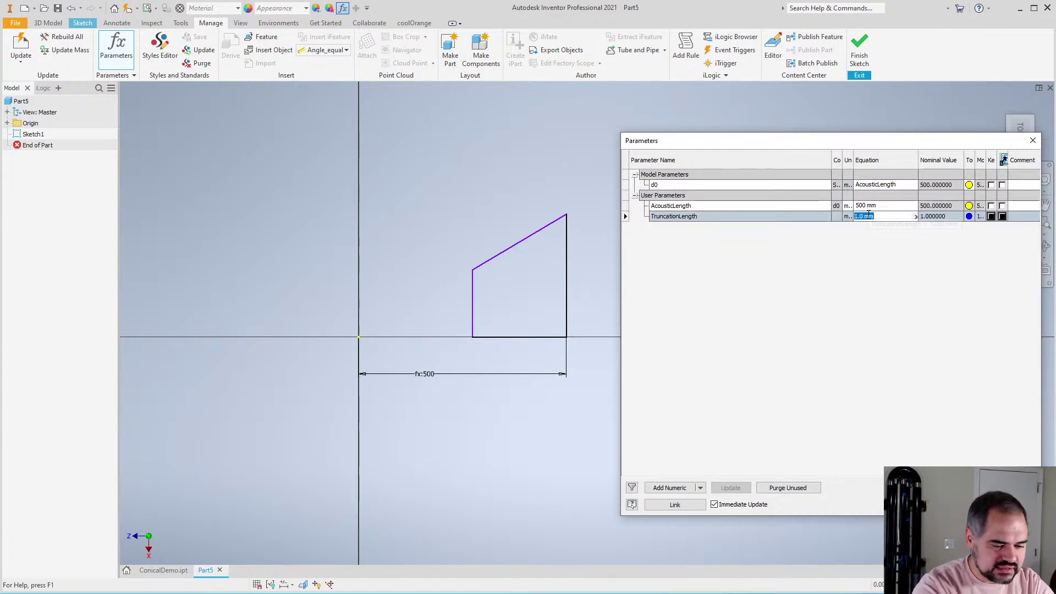
pyautogui.write('100')
pyautogui.press('Return')
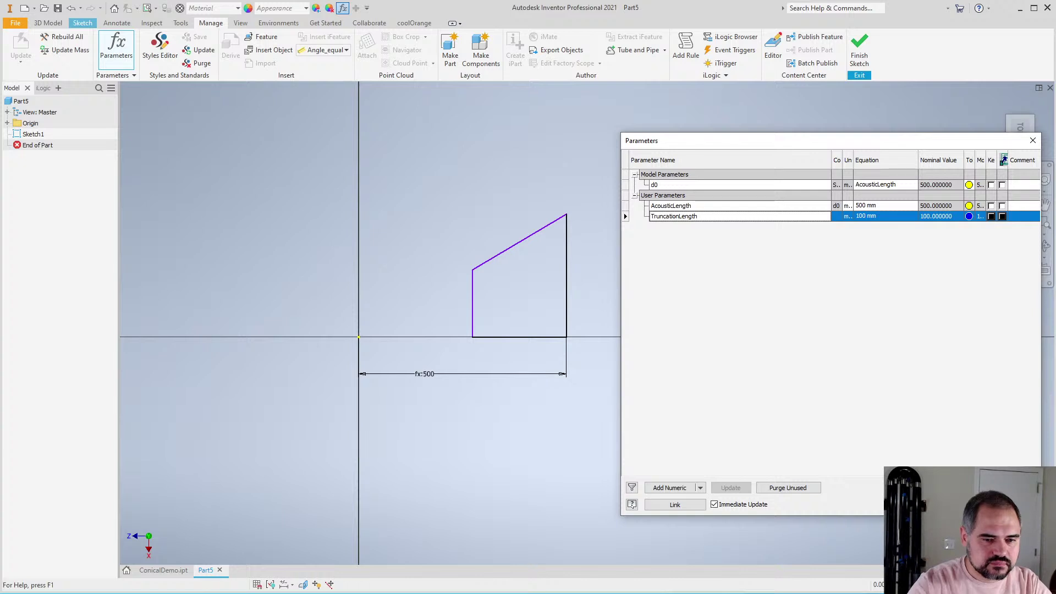
pyautogui.press('Escape')
# Dimension the distance from the sketch origin to the profile's short end line and set it to 100 mm
pyautogui.press('d')
pyautogui.click(472, 325)
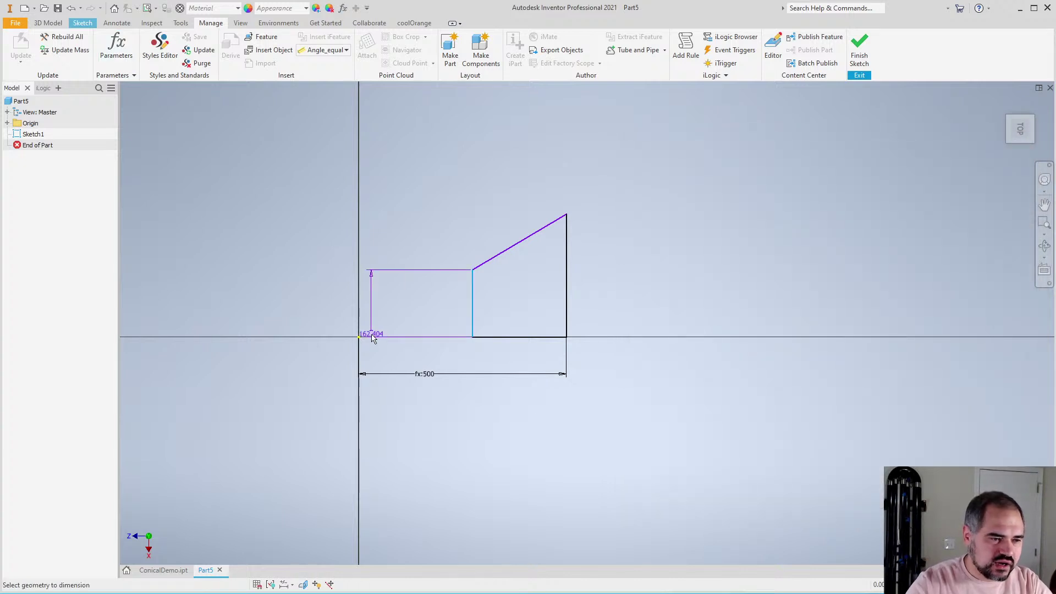
pyautogui.click(358, 337)
pyautogui.click(420, 356)
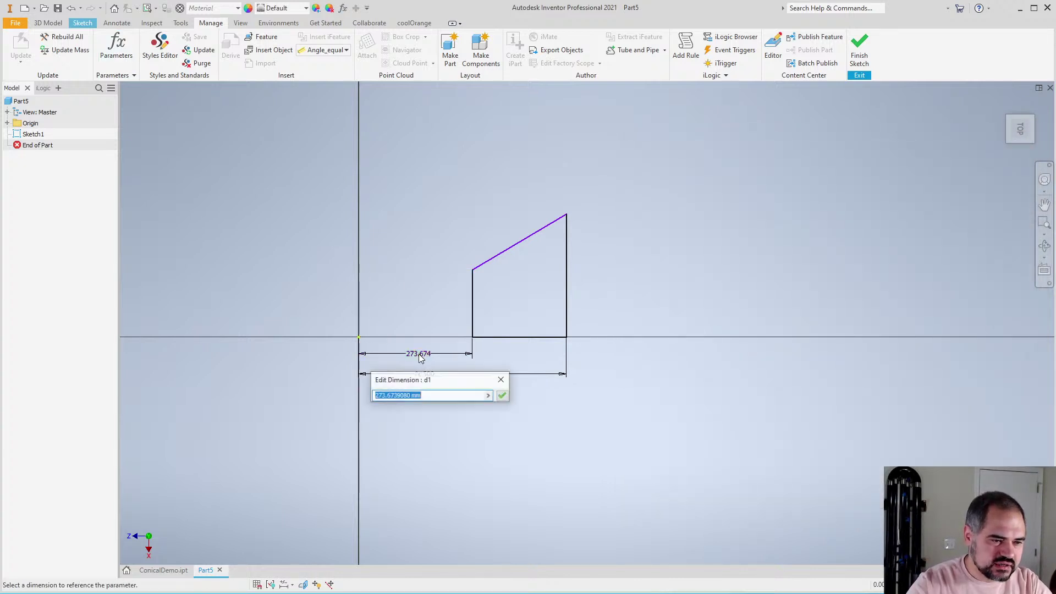
pyautogui.write('100')
pyautogui.press('Return')
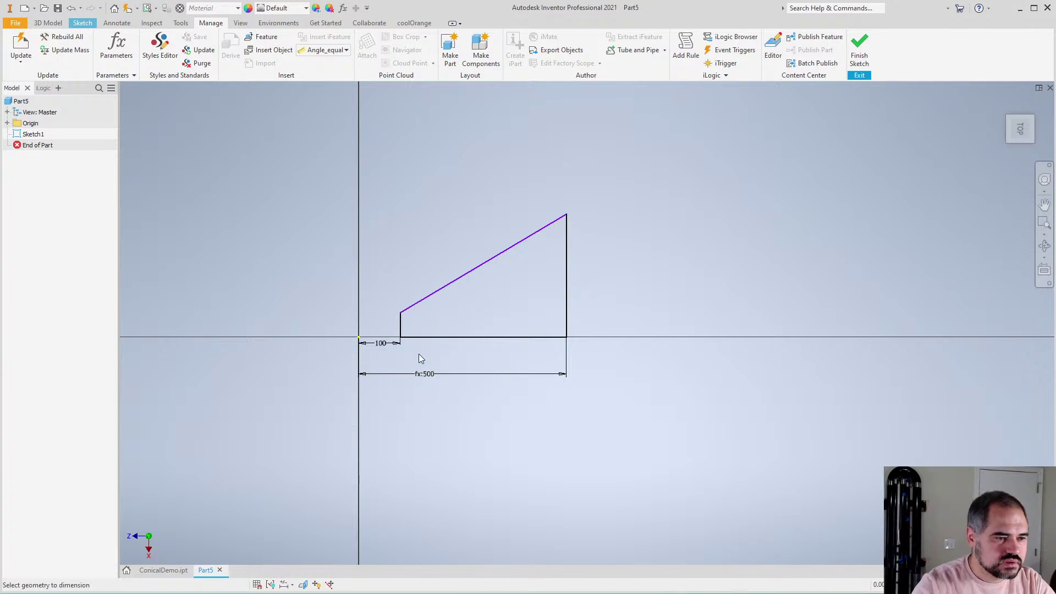
pyautogui.scroll(-4, 393, 339)
pyautogui.scroll(7, 393, 339)
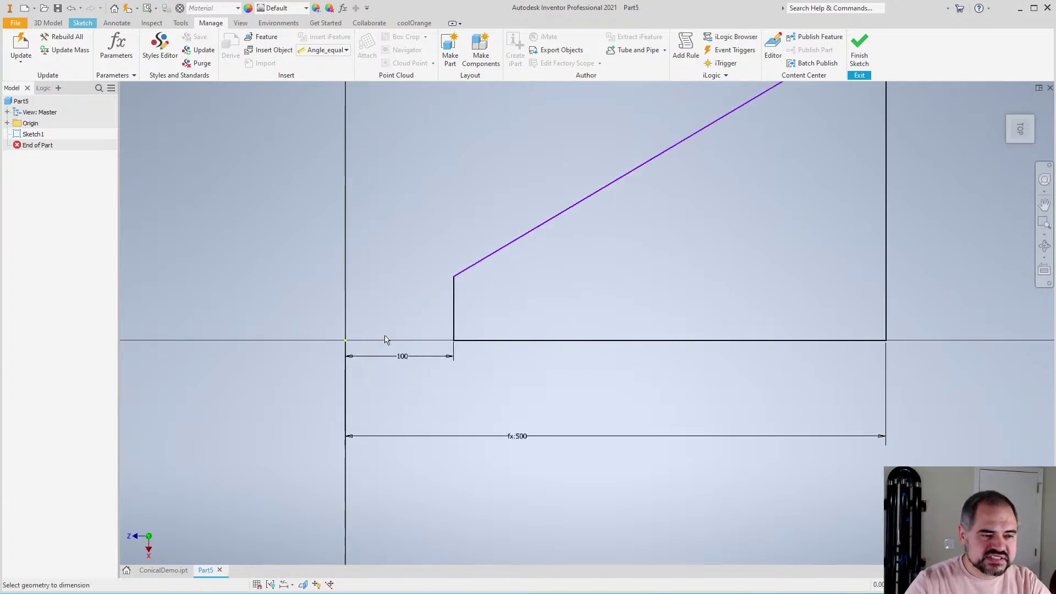
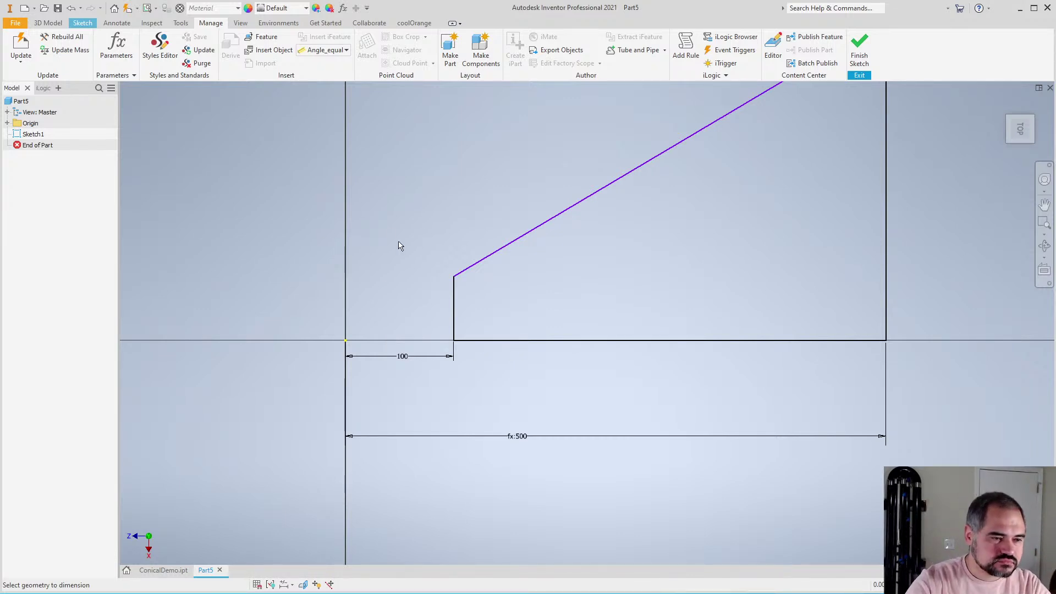
# Move the top corner of the profile's tall end line down to flatten the taper
pyautogui.scroll(-3, 428, 268)
pyautogui.scroll(3, 453, 278)
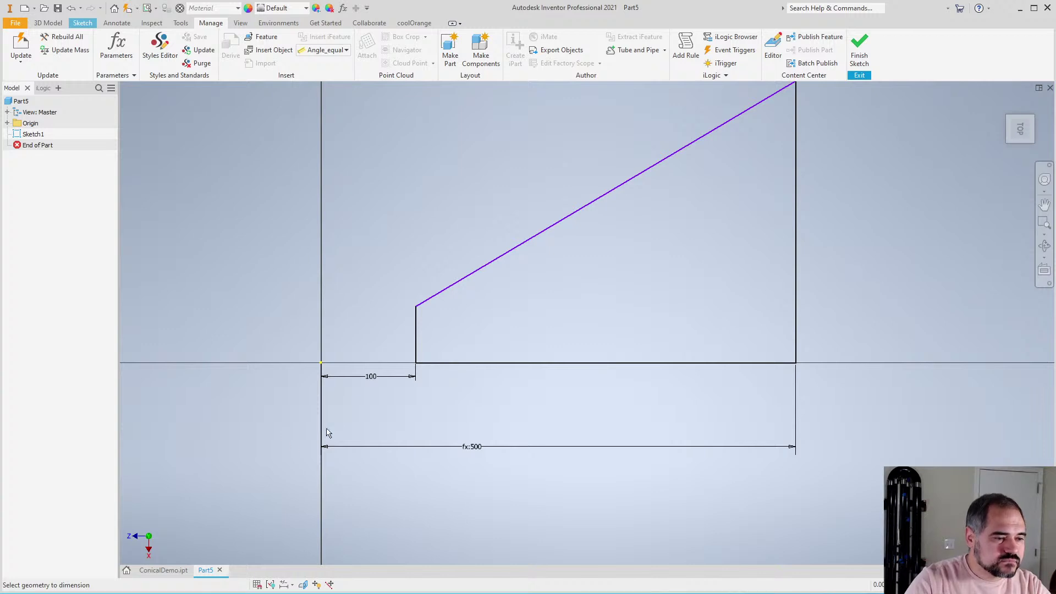
pyautogui.scroll(-2, 347, 302)
pyautogui.scroll(2, 362, 299)
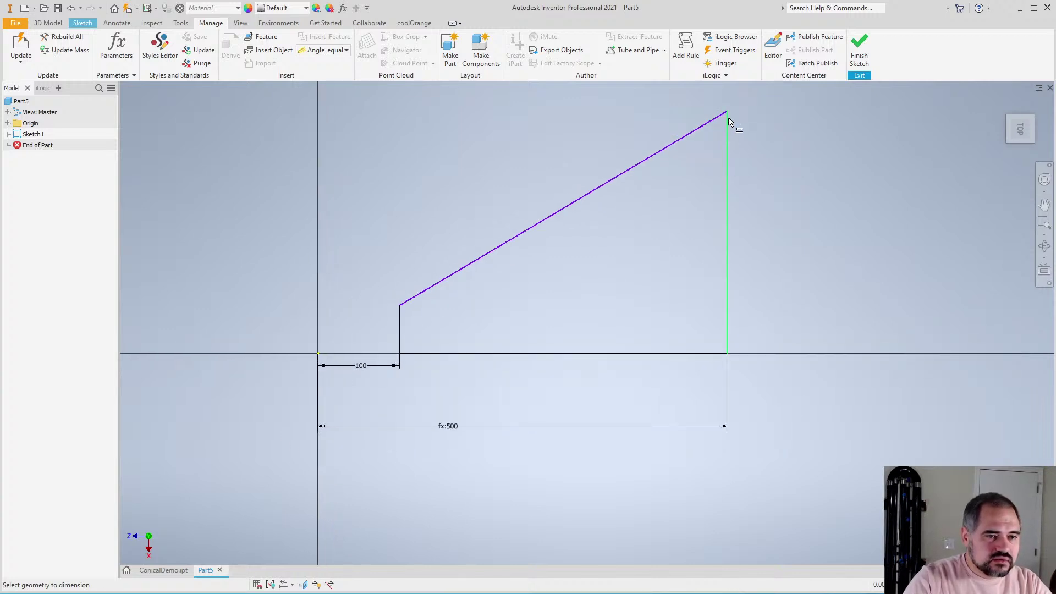
pyautogui.press('Escape')
pyautogui.moveTo(728, 116)
pyautogui.mouseDown()
pyautogui.moveTo(731, 336)
pyautogui.moveTo(728, 113)
pyautogui.moveTo(719, 197)
pyautogui.moveTo(719, 110)
pyautogui.moveTo(716, 290)
pyautogui.moveTo(711, 98)
pyautogui.moveTo(723, 323)
pyautogui.moveTo(723, 221)
pyautogui.mouseUp()
pyautogui.scroll(-2, 714, 275)
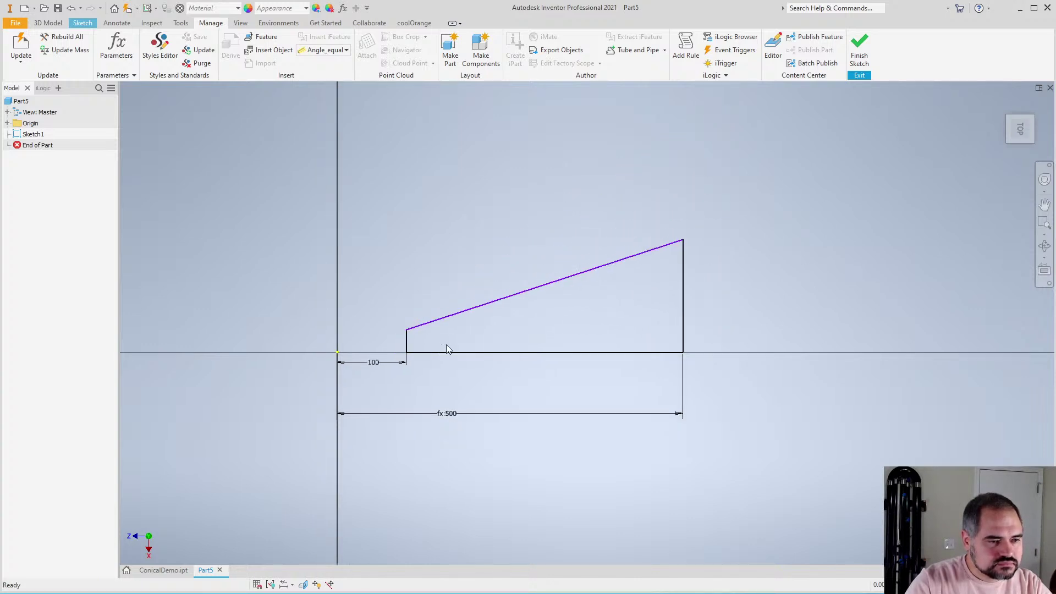
# Move the tall end line's top corner up until the slanted line stands about 27° from the base line
pyautogui.scroll(3, 612, 307)
pyautogui.scroll(-3, 612, 270)
pyautogui.scroll(2, 572, 273)
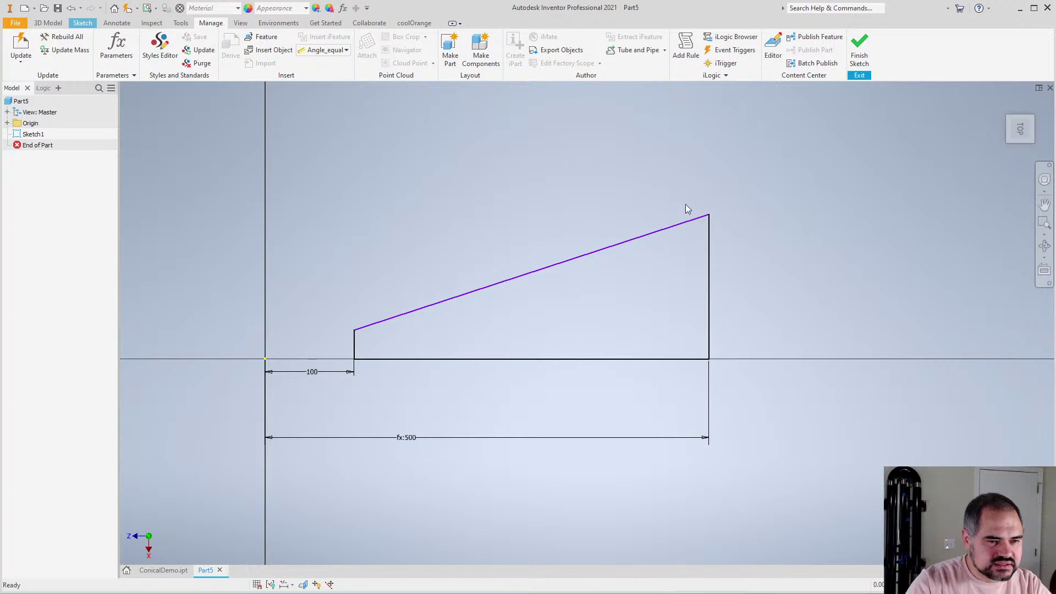
pyautogui.moveTo(710, 218)
pyautogui.mouseDown()
pyautogui.moveTo(704, 148)
pyautogui.moveTo(705, 217)
pyautogui.moveTo(690, 136)
pyautogui.mouseUp()
pyautogui.scroll(3, 696, 257)
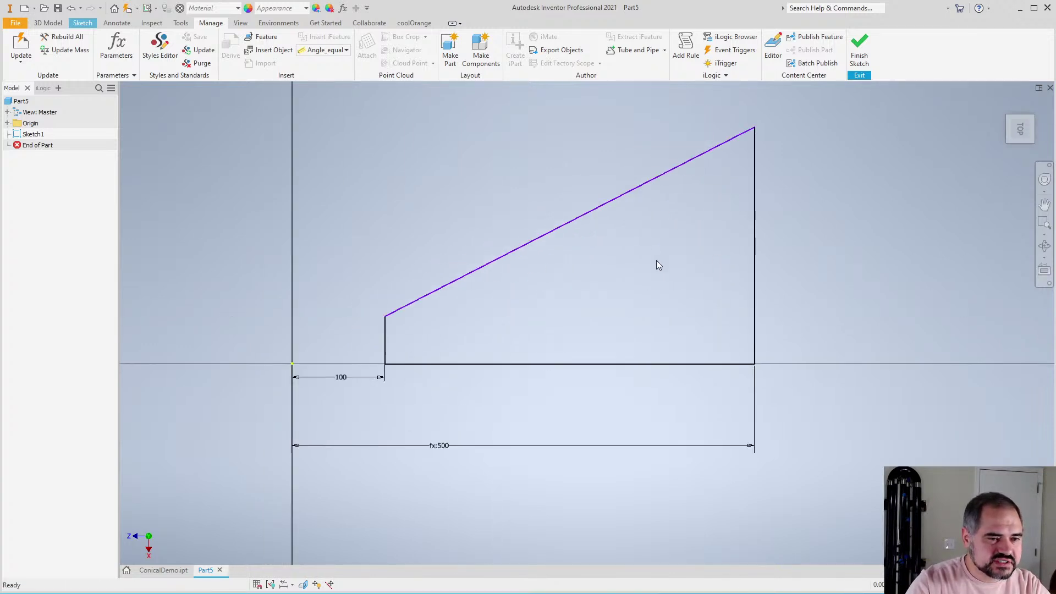
pyautogui.scroll(-4, 480, 319)
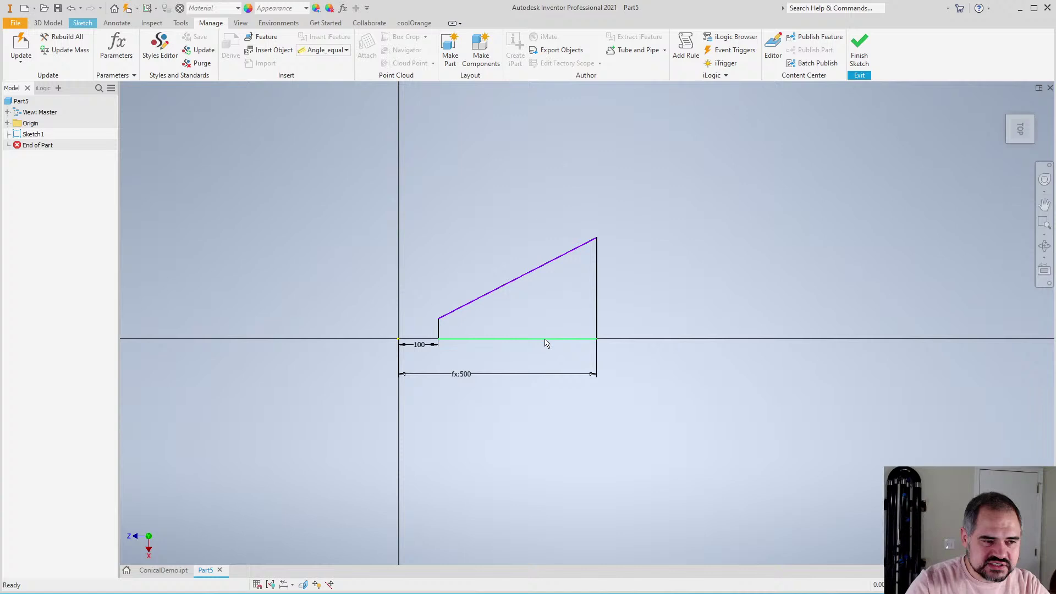
# Dimension the angle between the base line and the slanted line at 8°, and remove that angle dimension
pyautogui.press('d')
pyautogui.click(484, 339)
pyautogui.click(481, 298)
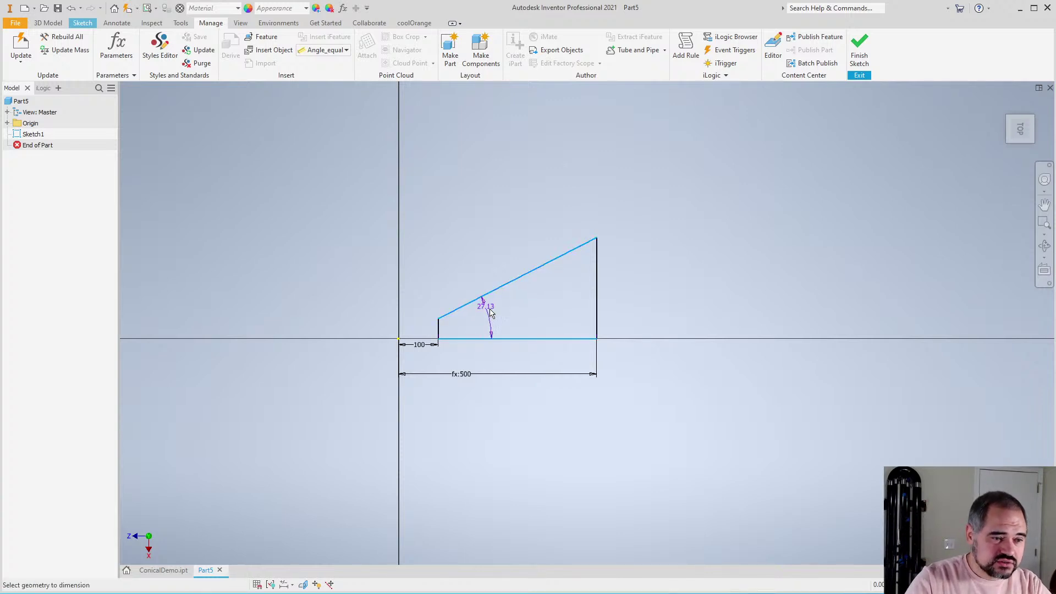
pyautogui.click(513, 319)
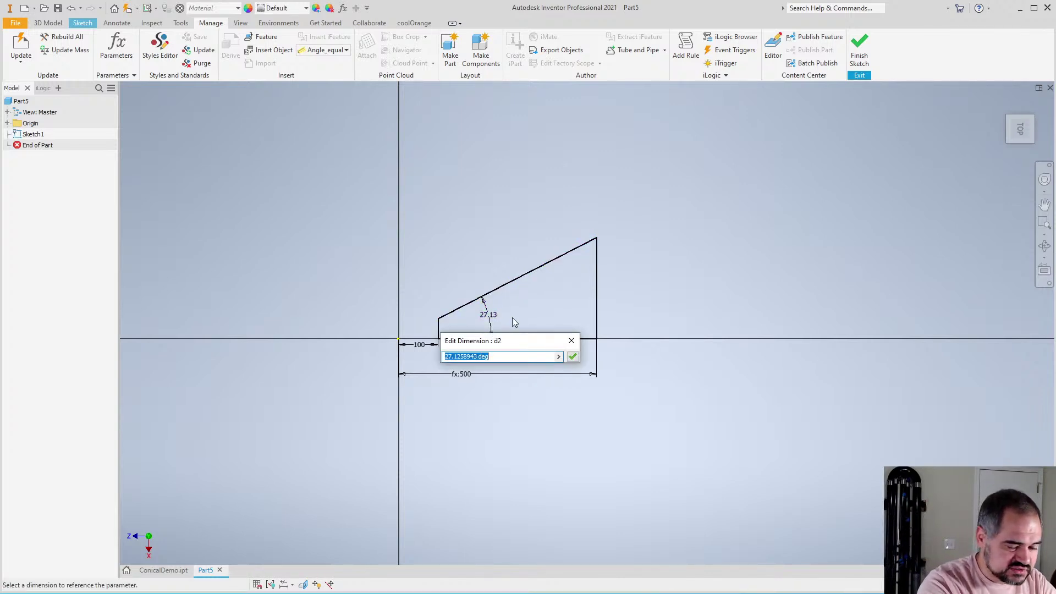
pyautogui.write('8')
pyautogui.press('Return')
pyautogui.scroll(3, 467, 373)
pyautogui.scroll(2, 501, 344)
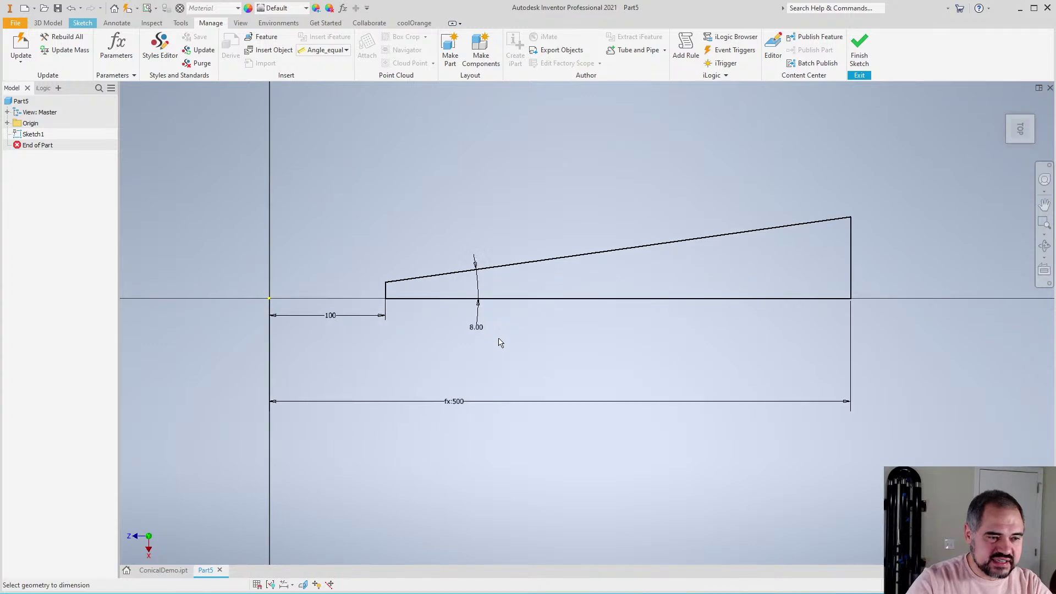
pyautogui.scroll(-4, 479, 333)
pyautogui.scroll(3, 498, 329)
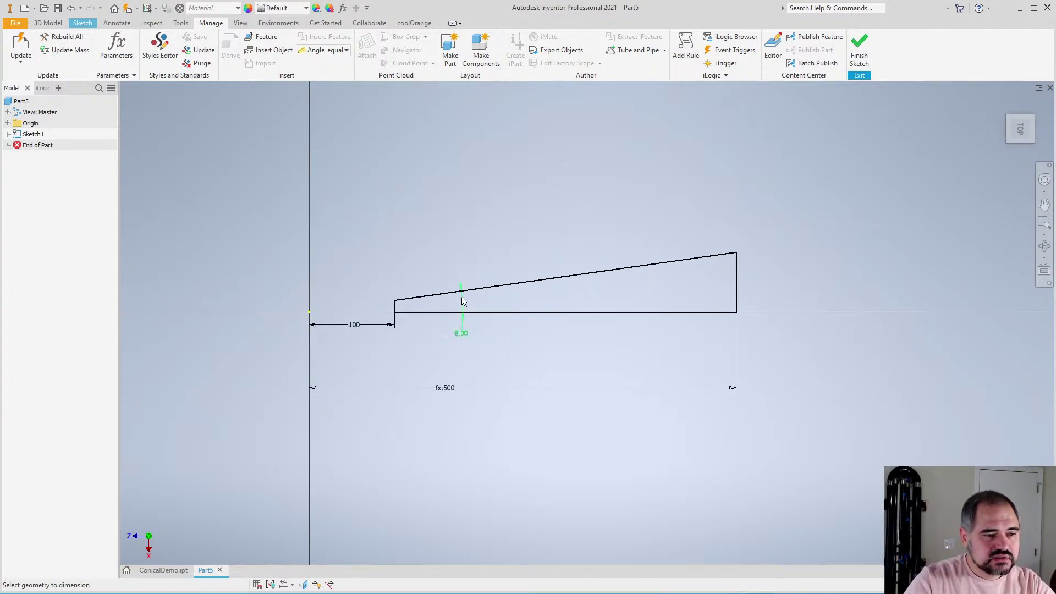
pyautogui.press('Escape')
# Dimension the height of the profile's tall end line at 50 mm, and remove that dimension
pyautogui.press('d')
pyautogui.click(736, 283)
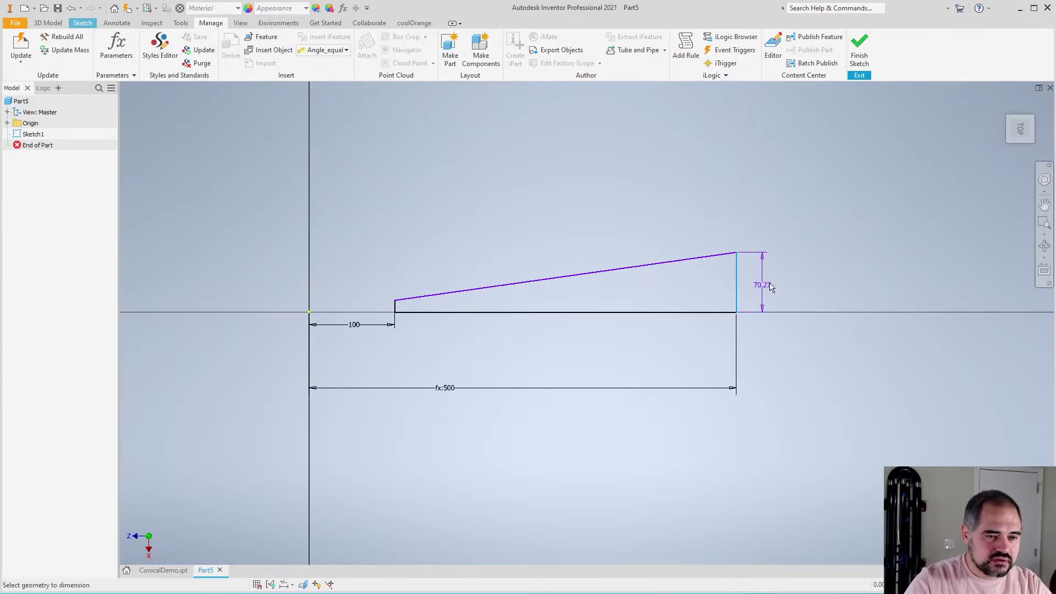
pyautogui.click(775, 280)
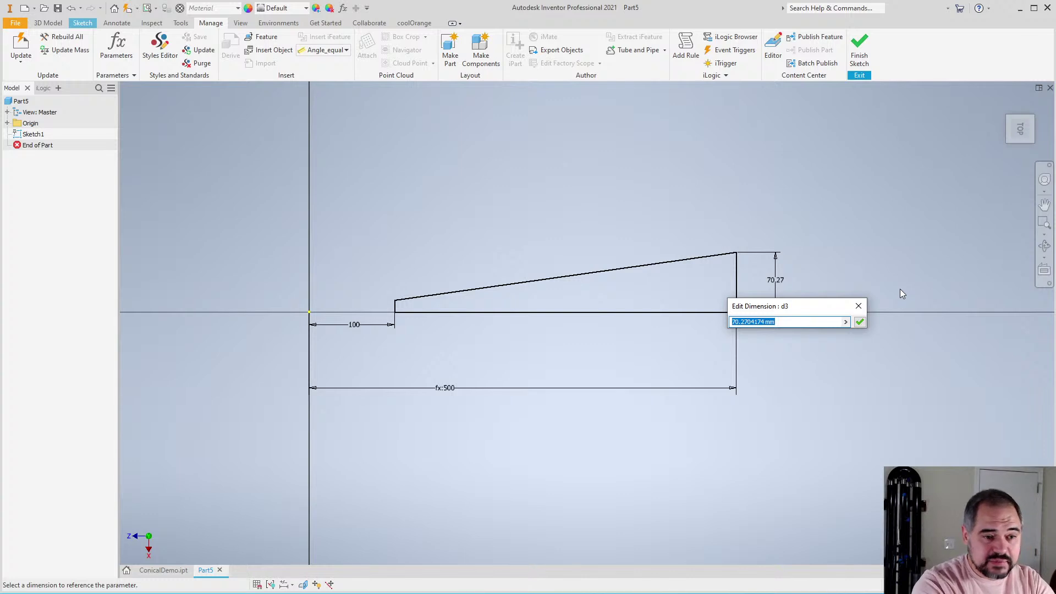
pyautogui.write('50')
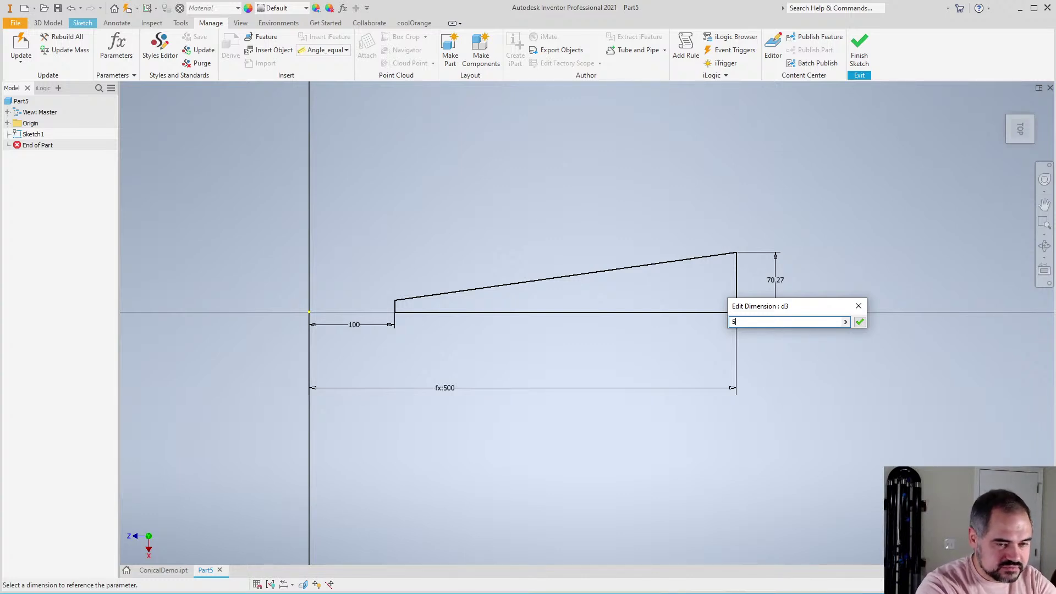
pyautogui.press('Return')
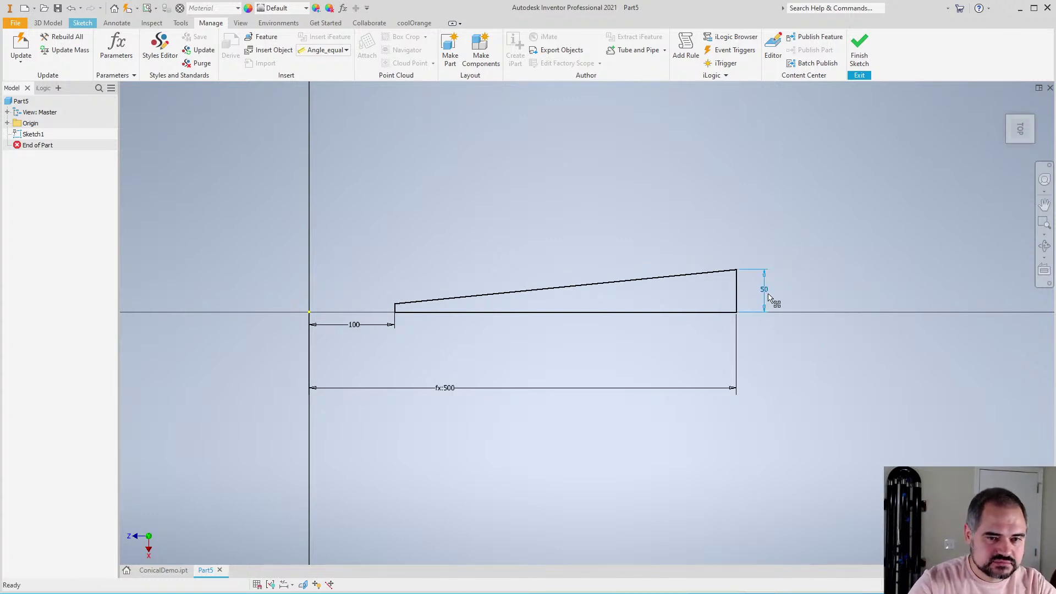
pyautogui.scroll(-6, 395, 302)
# Dimension the height of the profile's short end line at 4 mm, and remove that dimension
pyautogui.press('d')
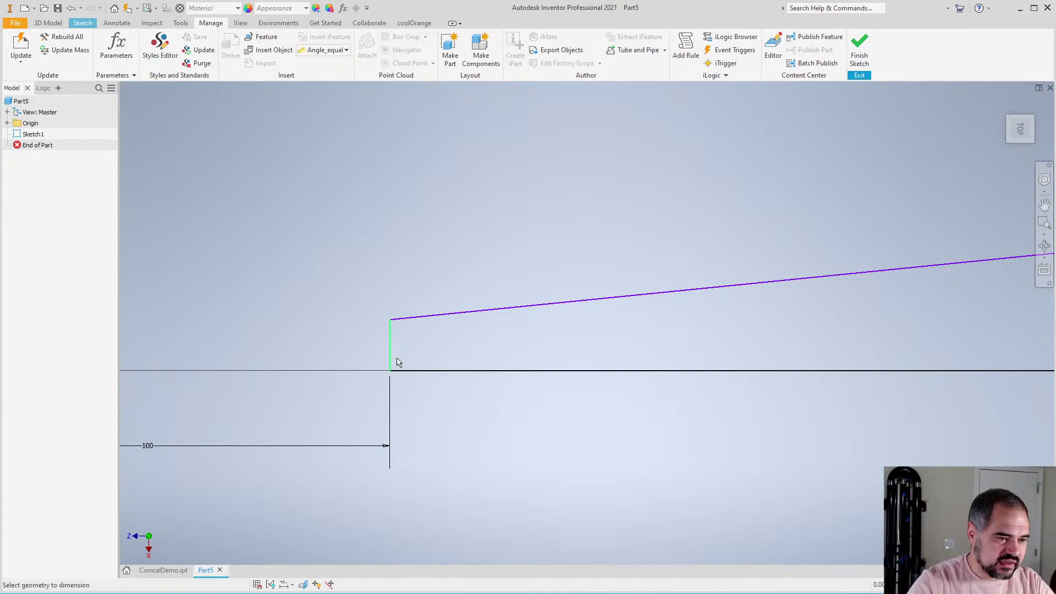
pyautogui.click(392, 354)
pyautogui.click(350, 343)
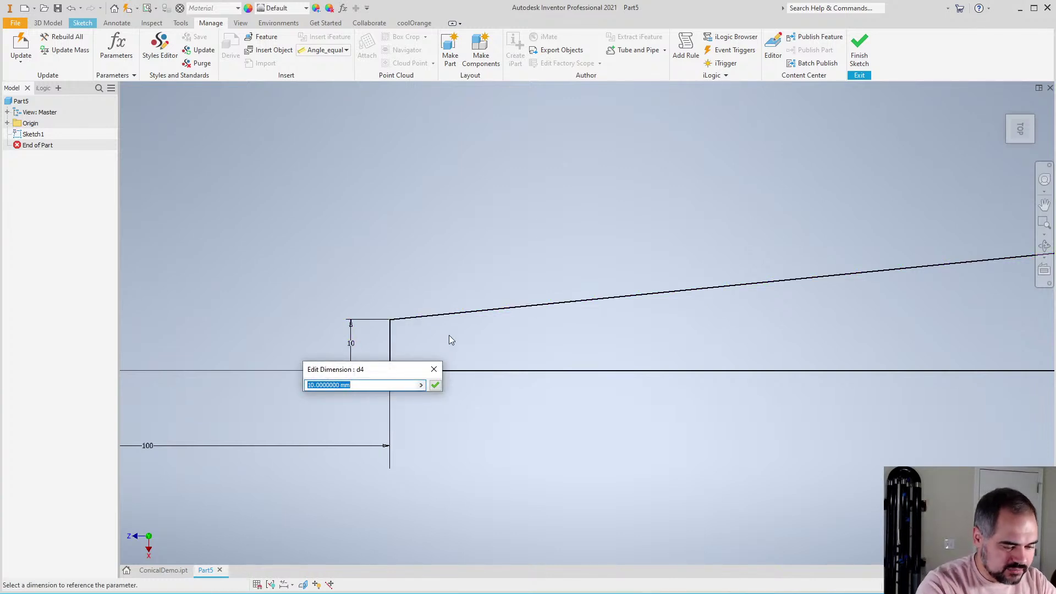
pyautogui.write('5')
pyautogui.press('Return')
pyautogui.scroll(8, 374, 385)
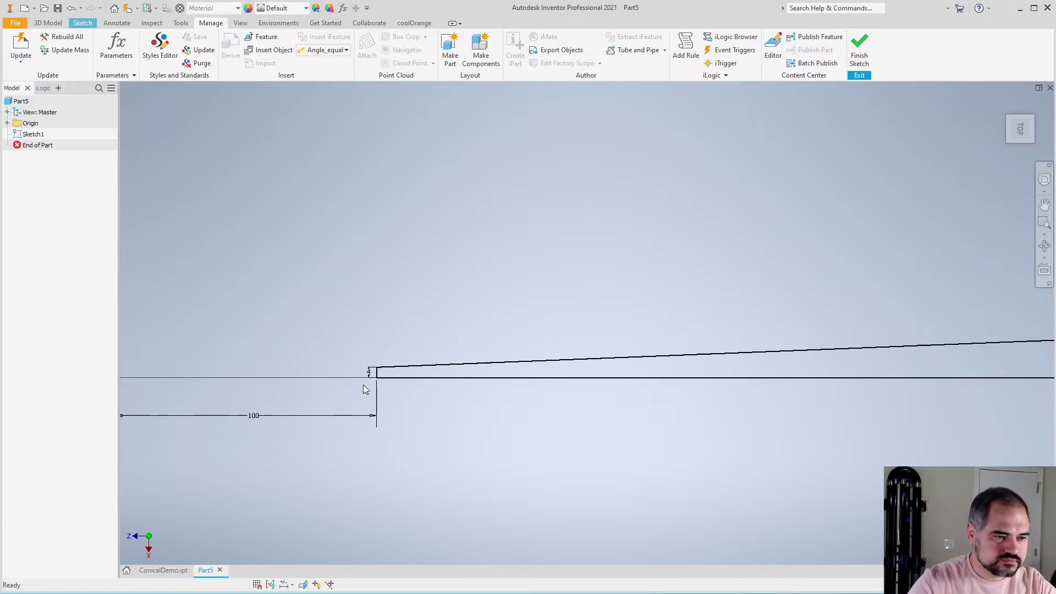
pyautogui.scroll(-4, 381, 389)
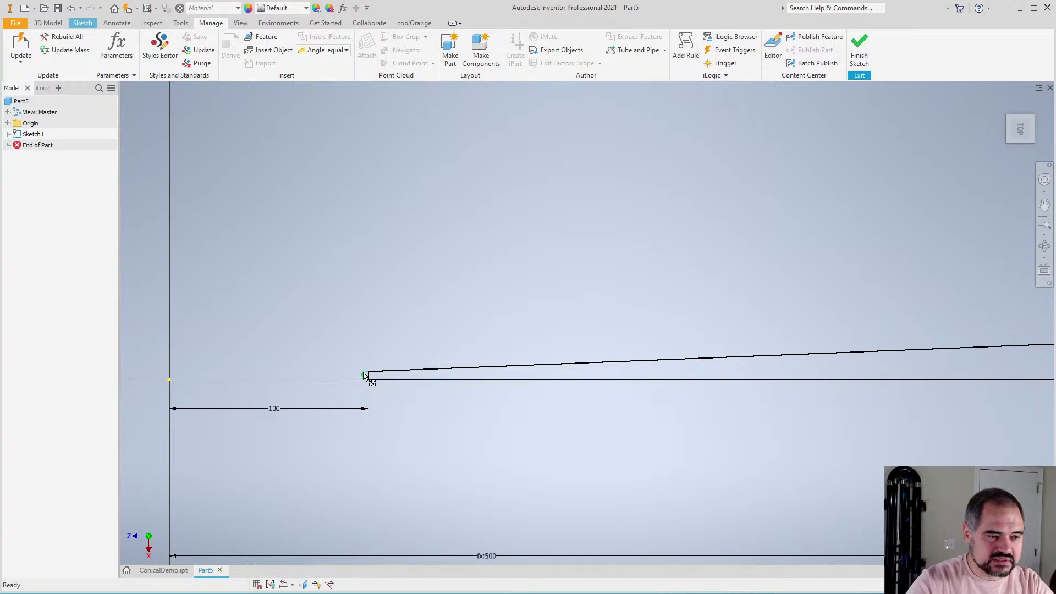
pyautogui.scroll(-2, 364, 380)
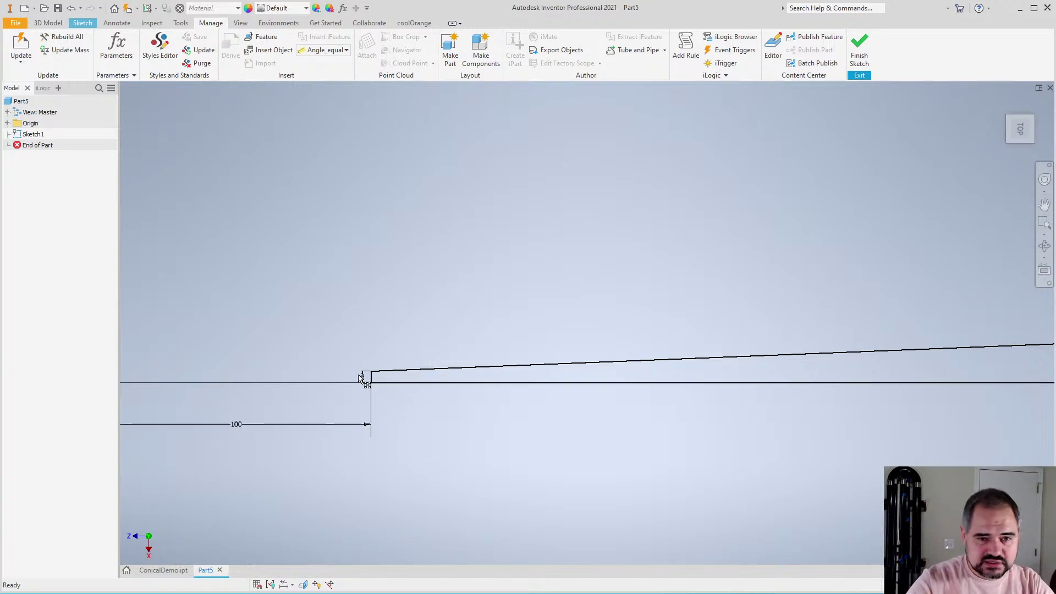
pyautogui.scroll(-2, 365, 379)
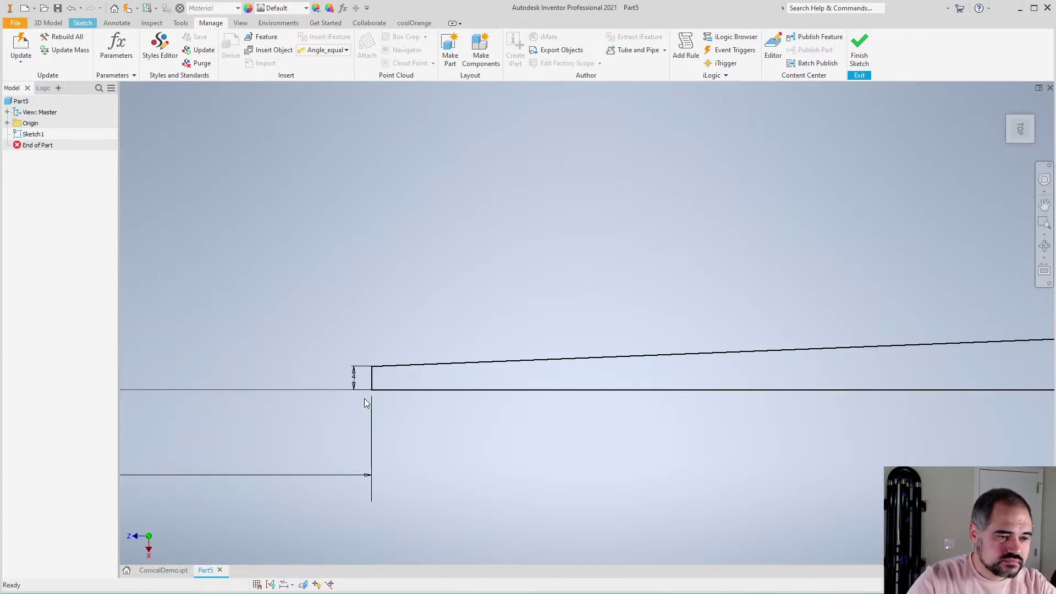
pyautogui.scroll(6, 392, 288)
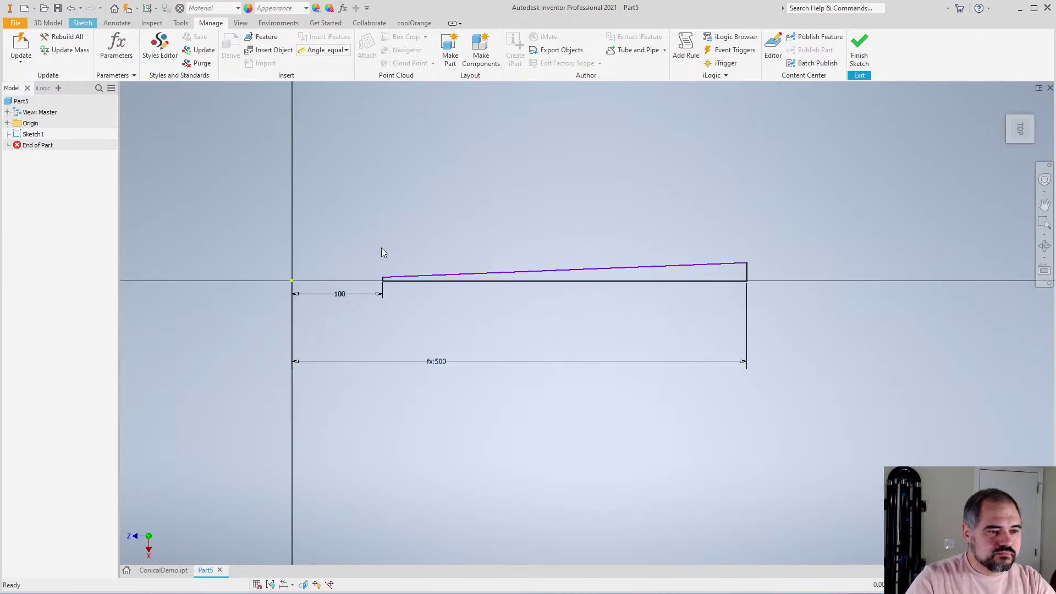
pyautogui.scroll(-3, 415, 250)
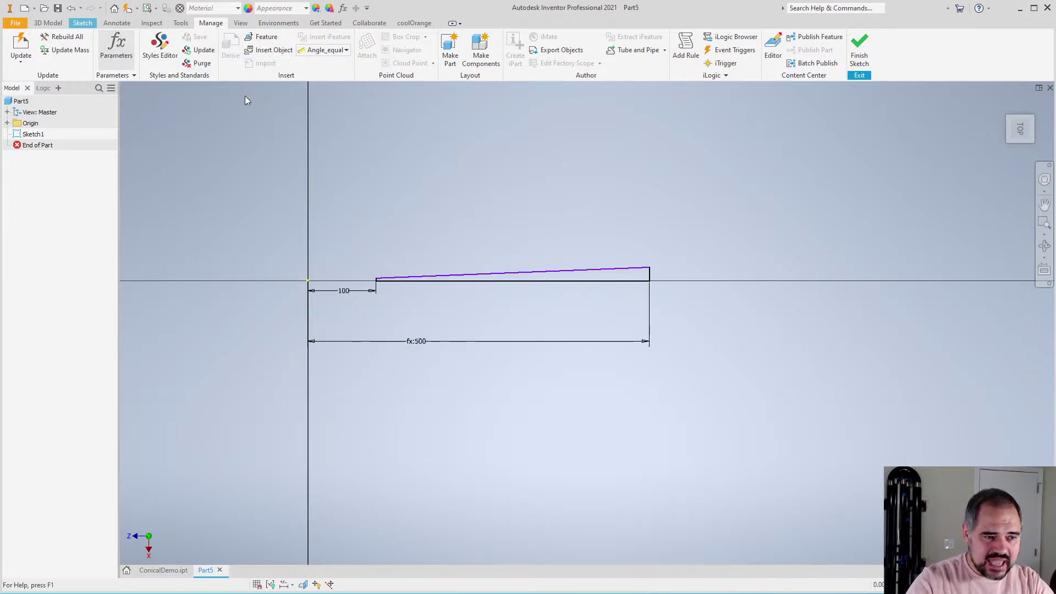
pyautogui.scroll(2, 603, 272)
pyautogui.scroll(-3, 580, 259)
pyautogui.scroll(2, 475, 263)
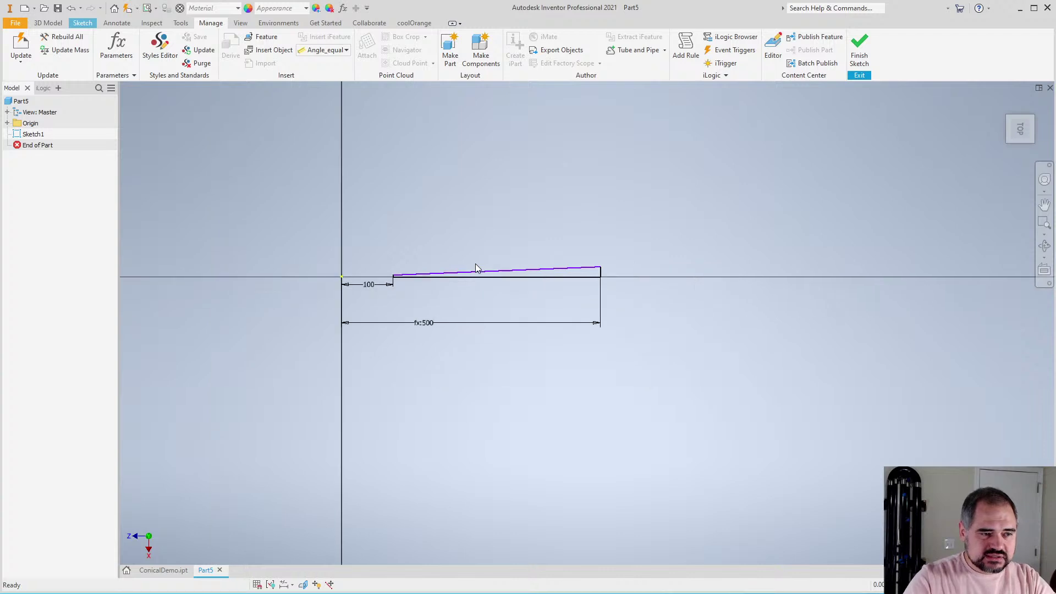
pyautogui.scroll(-2, 475, 263)
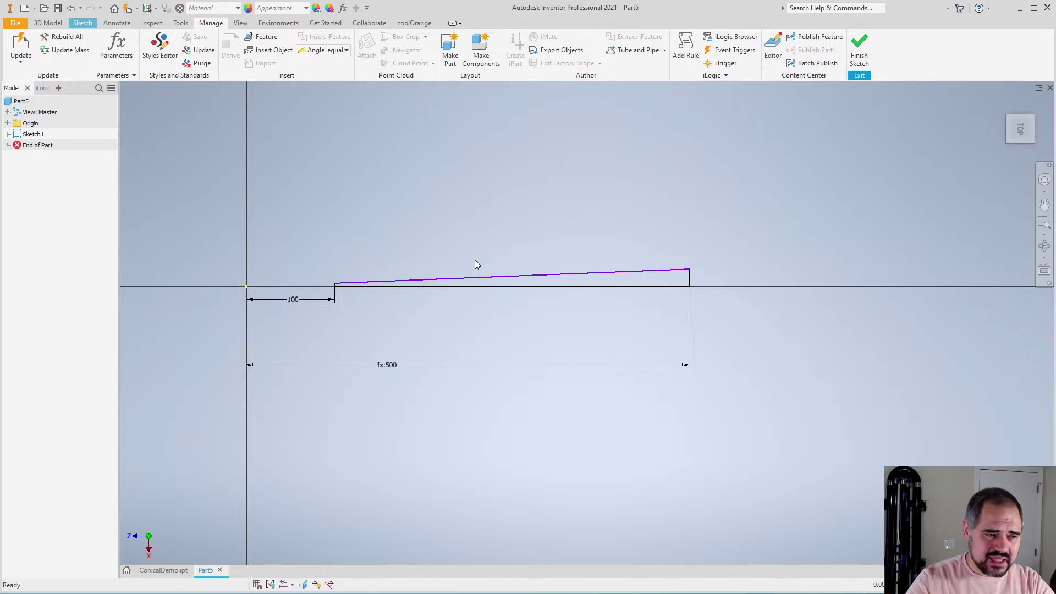
pyautogui.scroll(1, 379, 246)
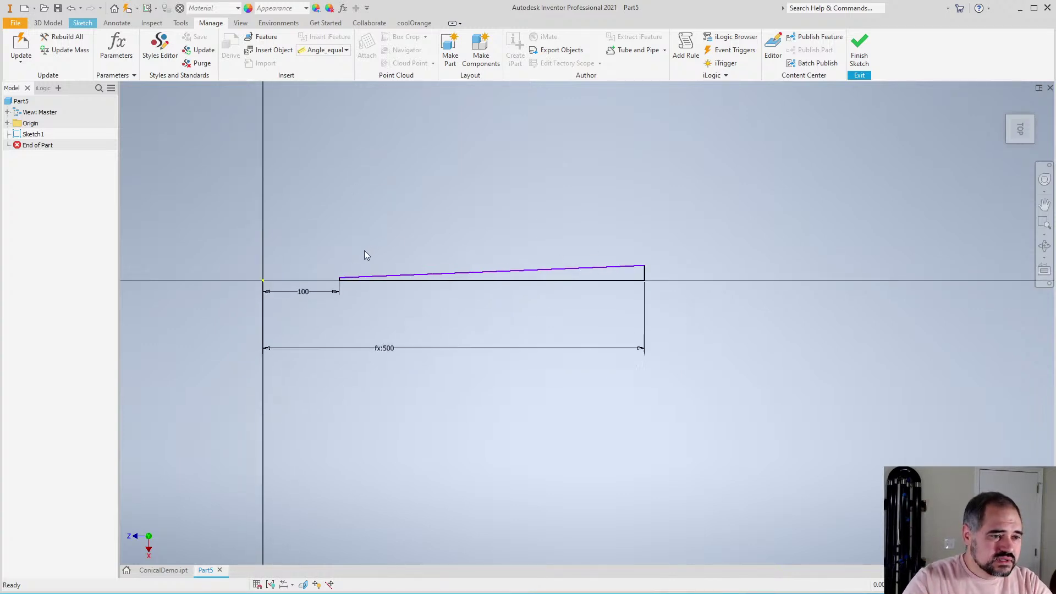
pyautogui.scroll(-2, 364, 250)
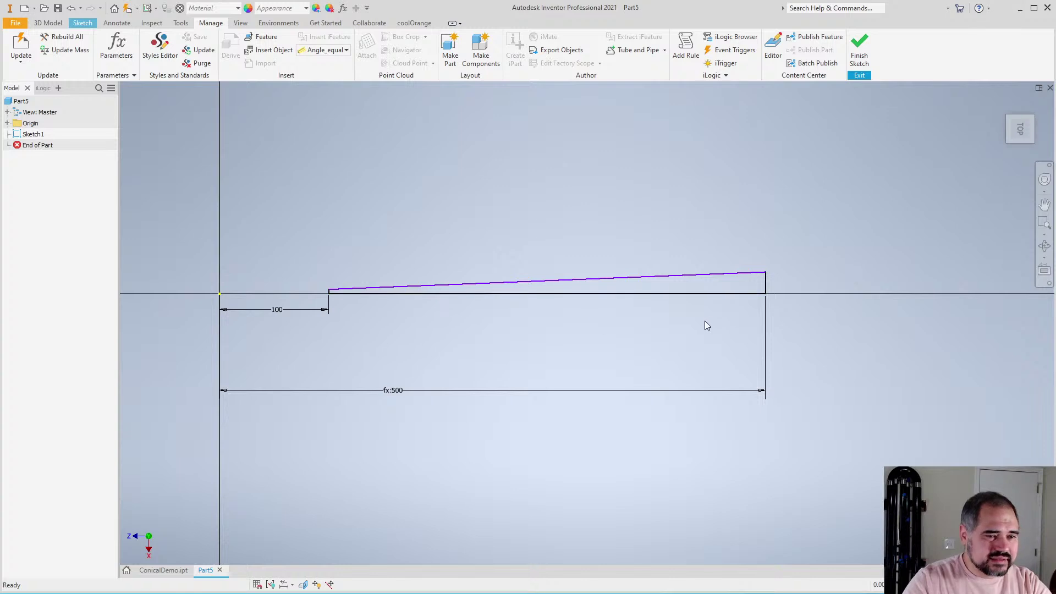
pyautogui.scroll(-2, 591, 305)
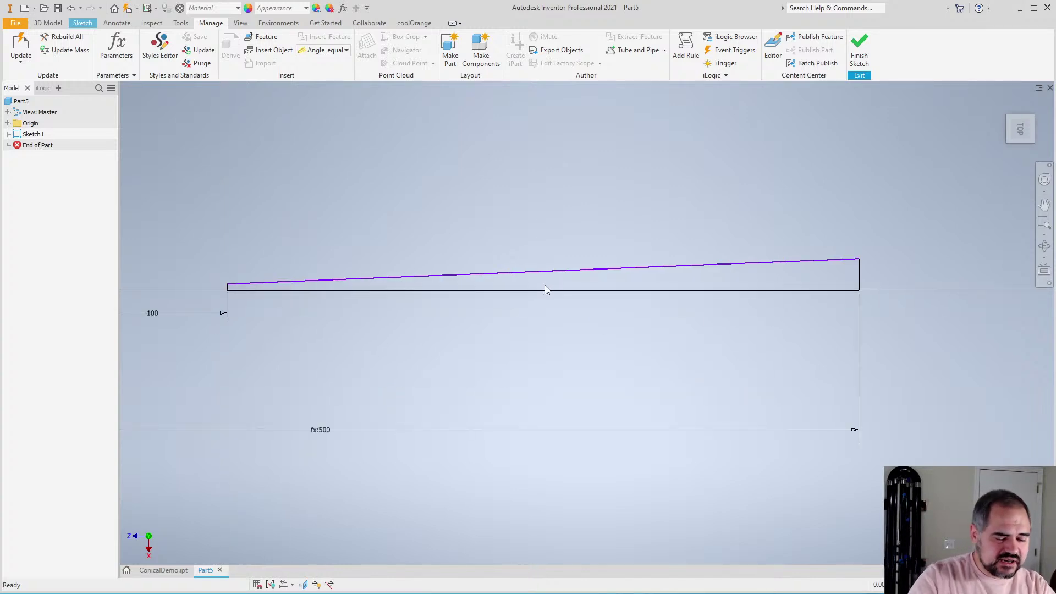
pyautogui.scroll(-2, 544, 285)
pyautogui.scroll(3, 621, 364)
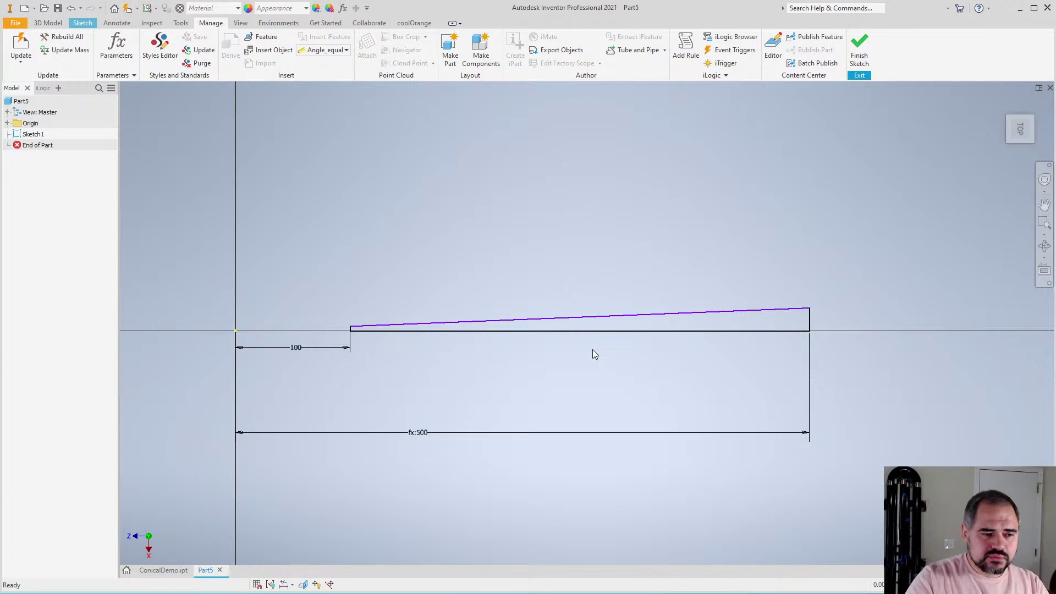
pyautogui.click(577, 320)
pyautogui.scroll(-4, 572, 333)
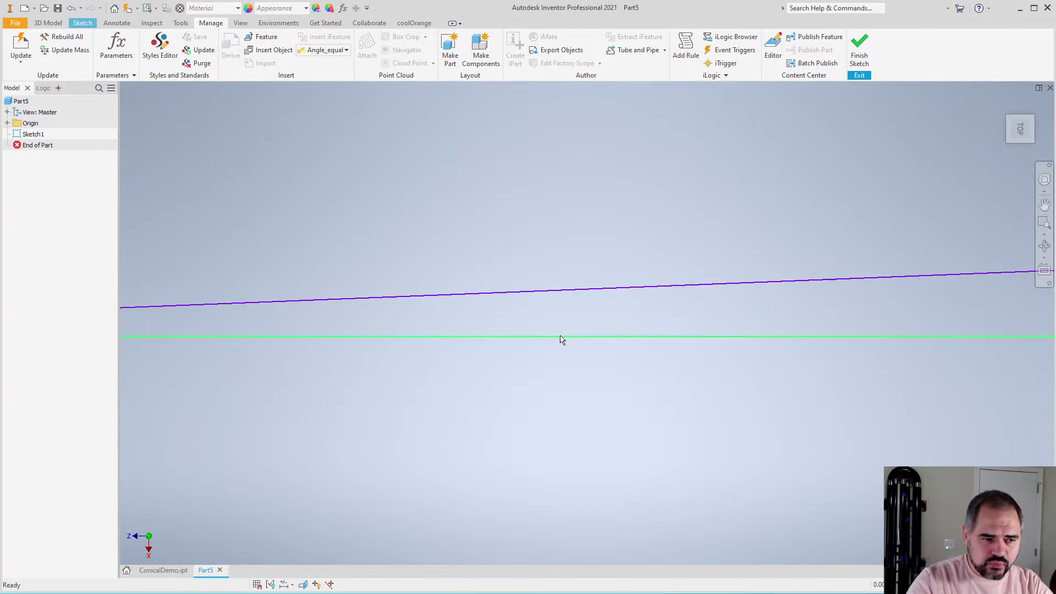
pyautogui.scroll(1, 562, 339)
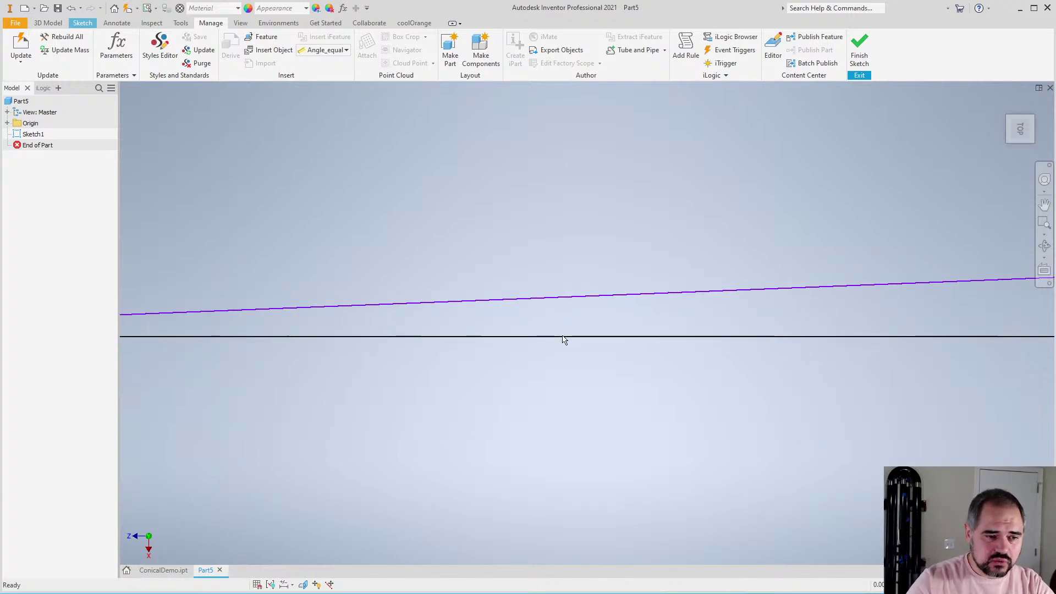
# Dimension the angle between the base line and the slanted line at 8°
pyautogui.scroll(4, 572, 343)
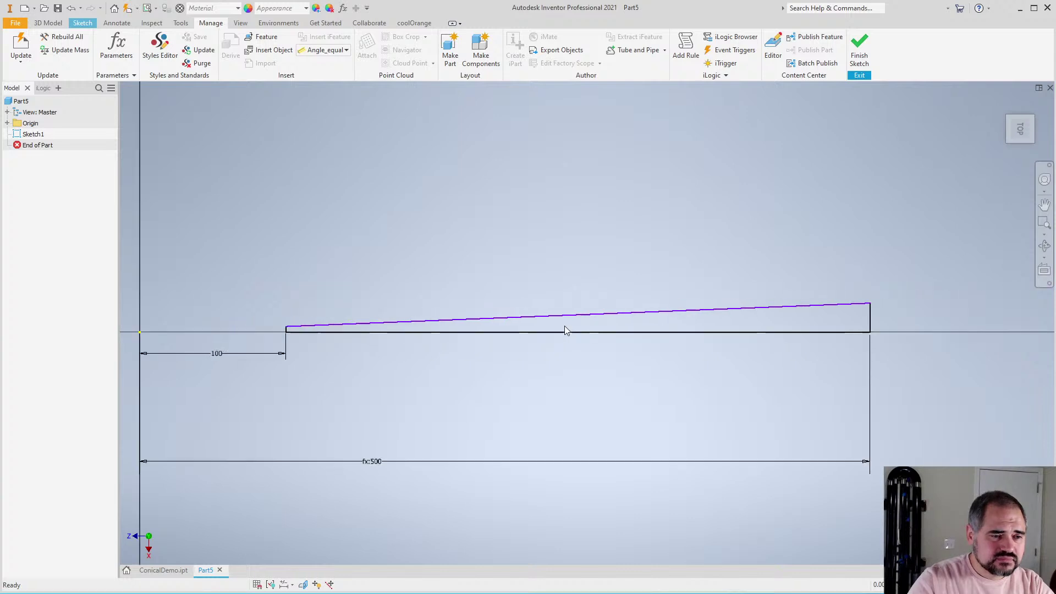
pyautogui.scroll(-2, 558, 328)
pyautogui.scroll(-3, 583, 324)
pyautogui.scroll(4, 584, 323)
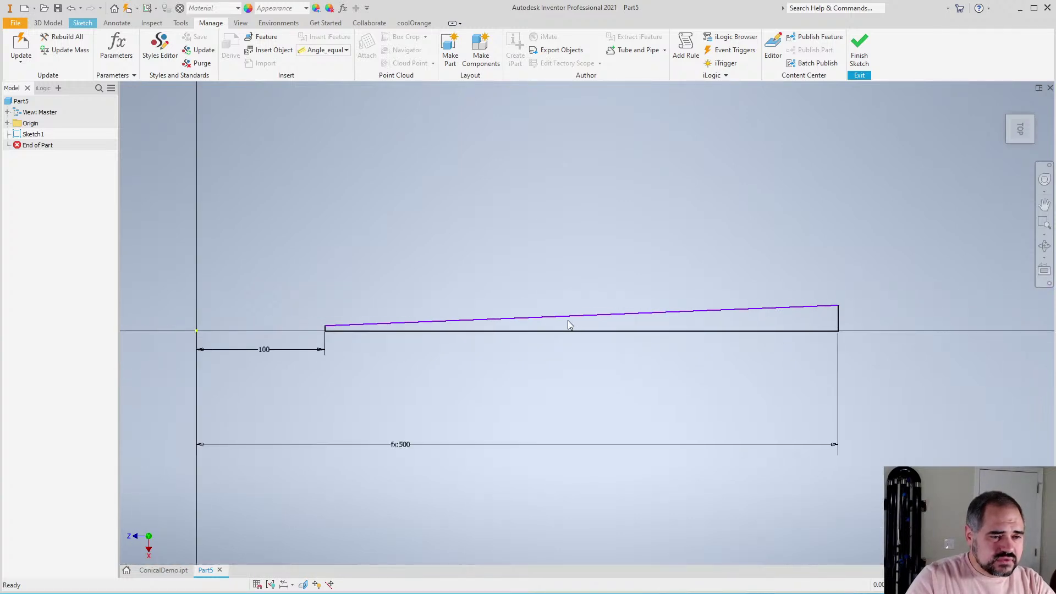
pyautogui.scroll(-2, 568, 325)
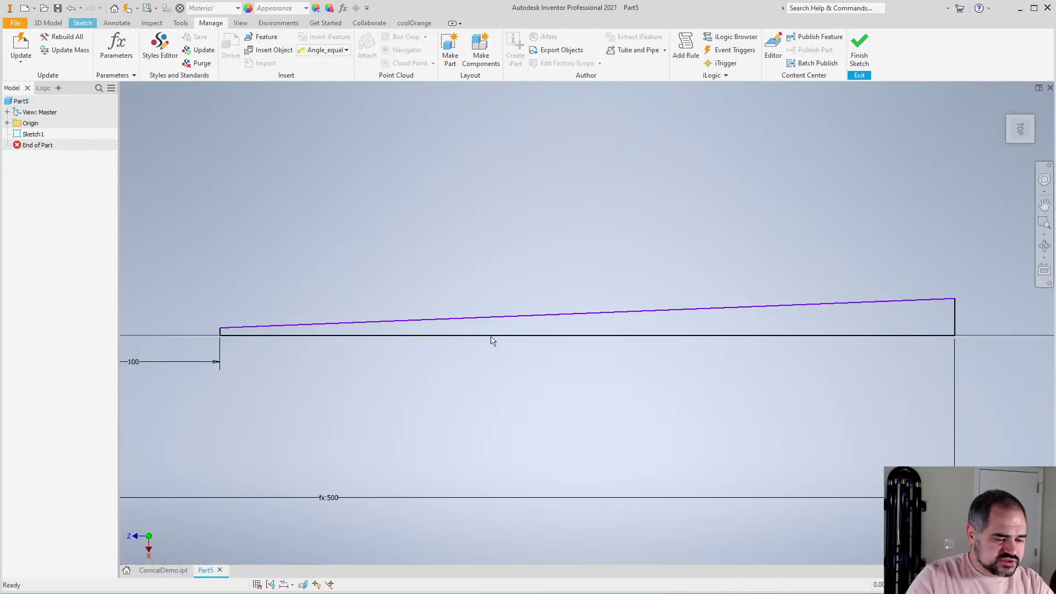
pyautogui.press('d')
pyautogui.click(522, 336)
pyautogui.click(520, 321)
pyautogui.click(526, 357)
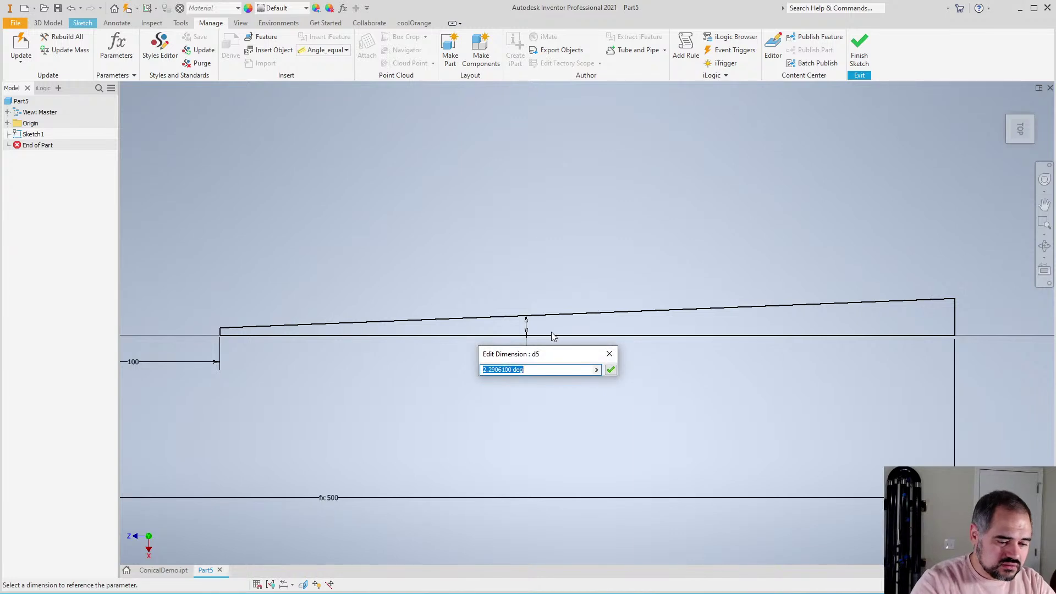
pyautogui.write('8')
pyautogui.press('Return')
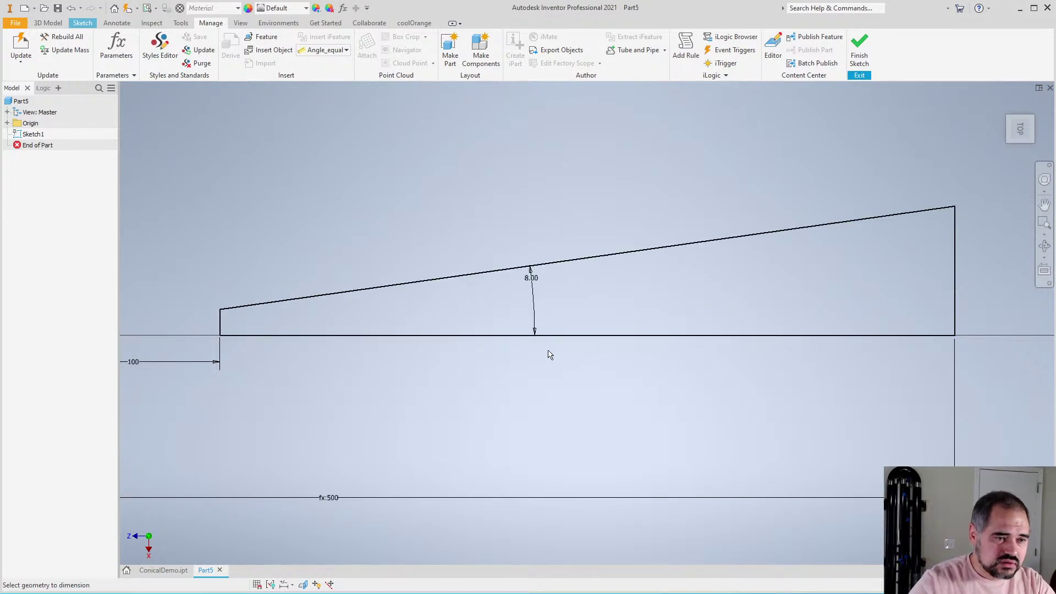
# Draw a vertical line inside the profile from the base line up to the slanted line, about 311 mm from the origin
pyautogui.scroll(3, 549, 354)
pyautogui.scroll(-2, 544, 351)
pyautogui.scroll(4, 558, 325)
pyautogui.press('l')
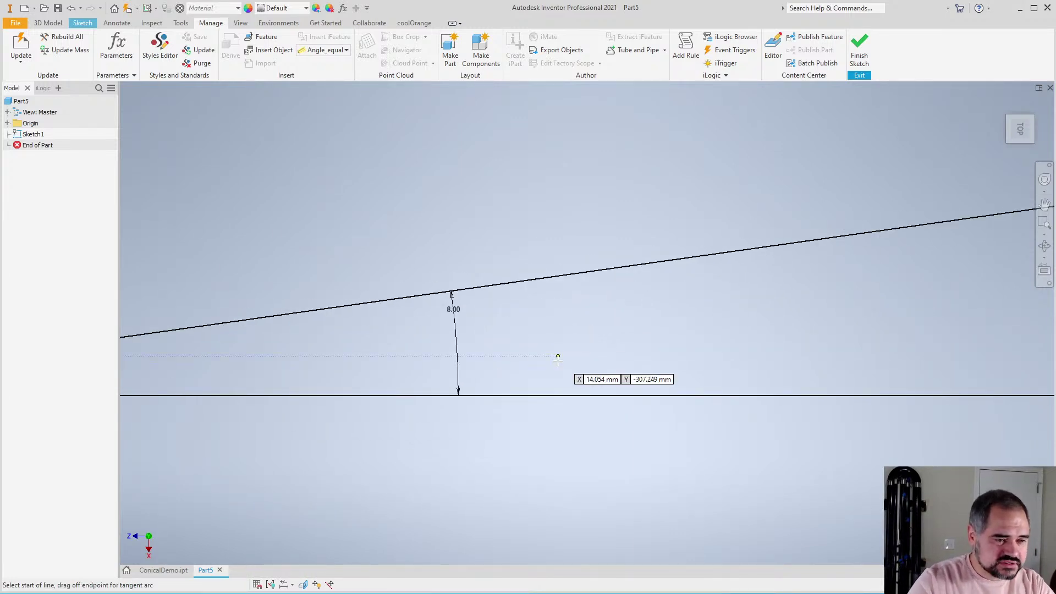
pyautogui.click(568, 395)
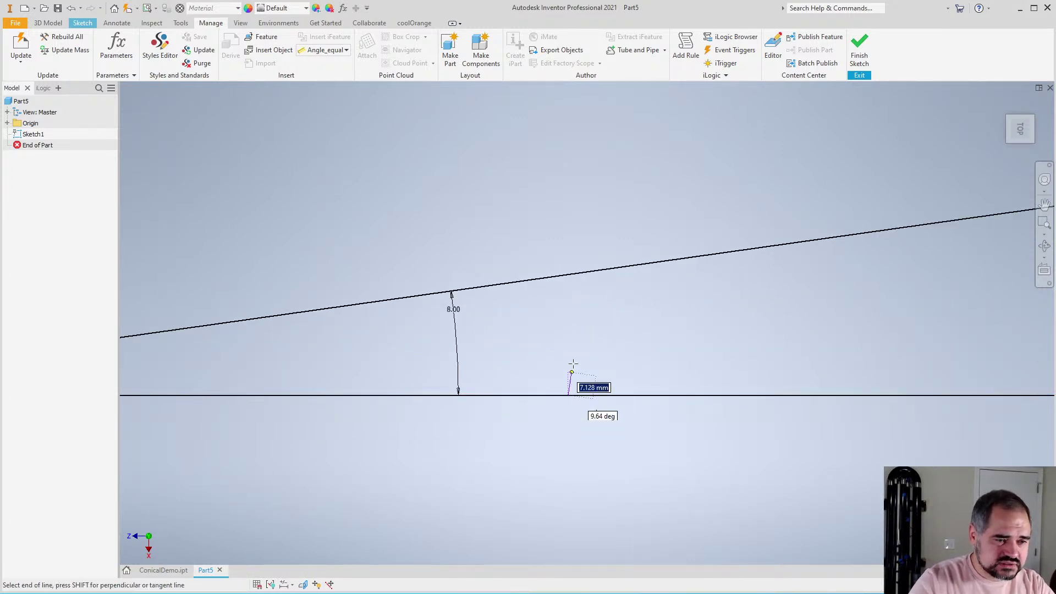
pyautogui.click(568, 273)
# Dimension the distance from the origin to the inner vertical line at 300 mm
pyautogui.scroll(-3, 662, 315)
pyautogui.press('d')
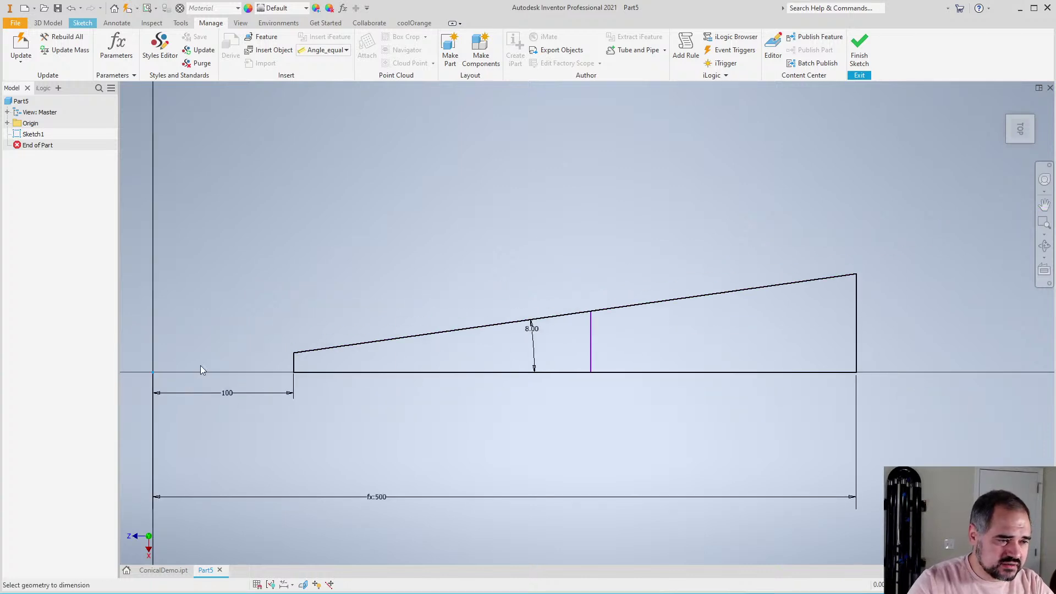
pyautogui.click(591, 360)
pyautogui.click(561, 415)
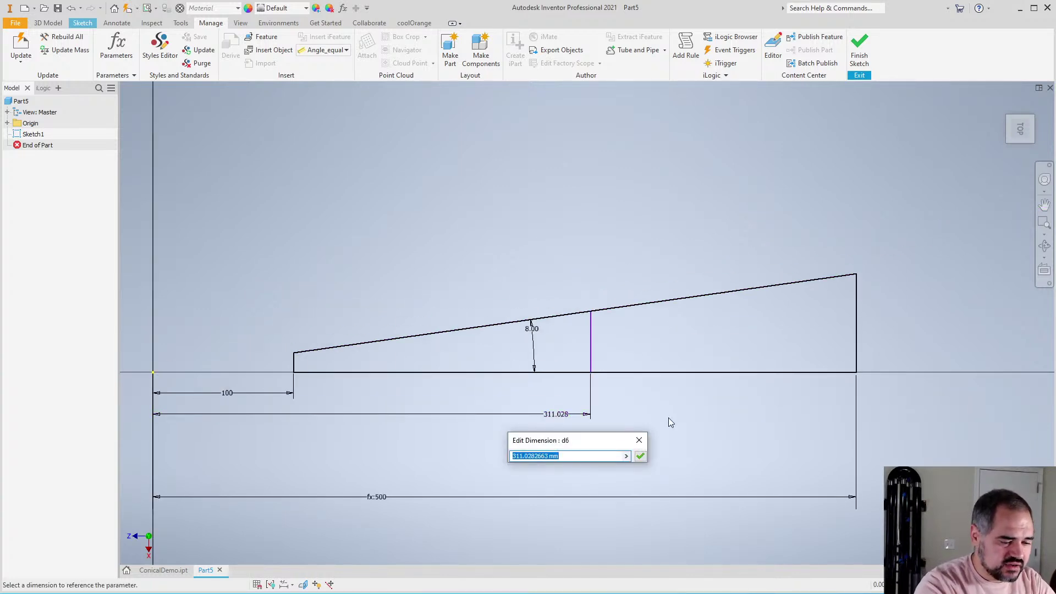
pyautogui.write('300')
pyautogui.press('Return')
# Dimension the height of the inner vertical line, accepting its current value
pyautogui.scroll(4, 571, 418)
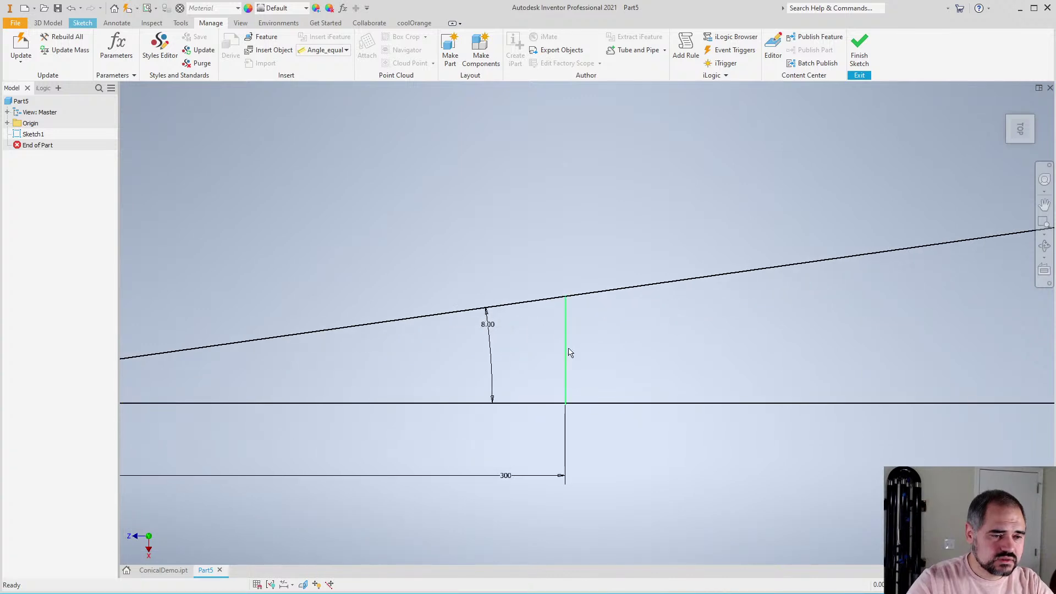
pyautogui.click(566, 352)
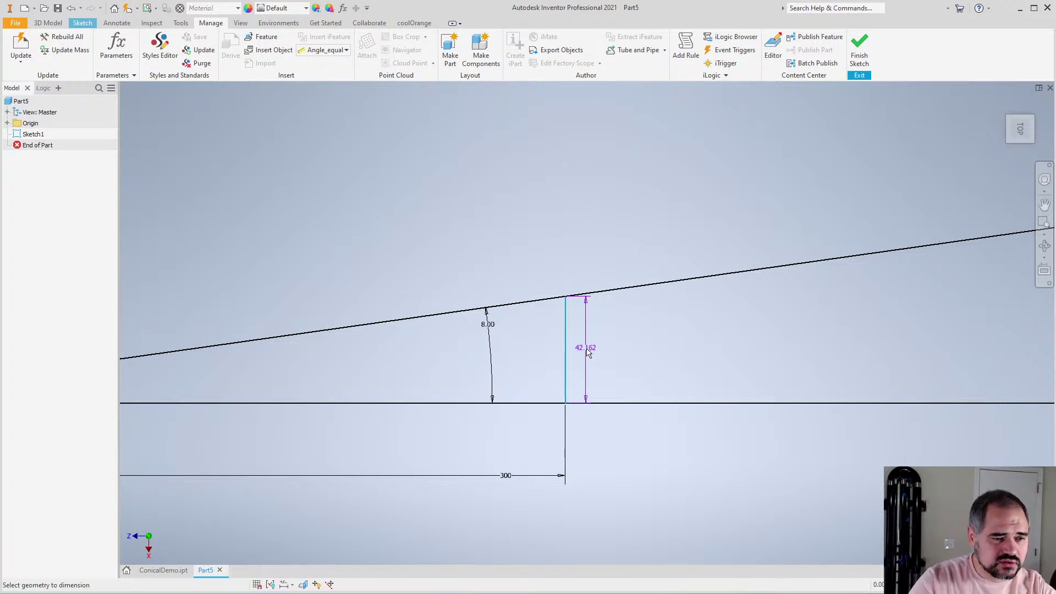
pyautogui.press('Escape')
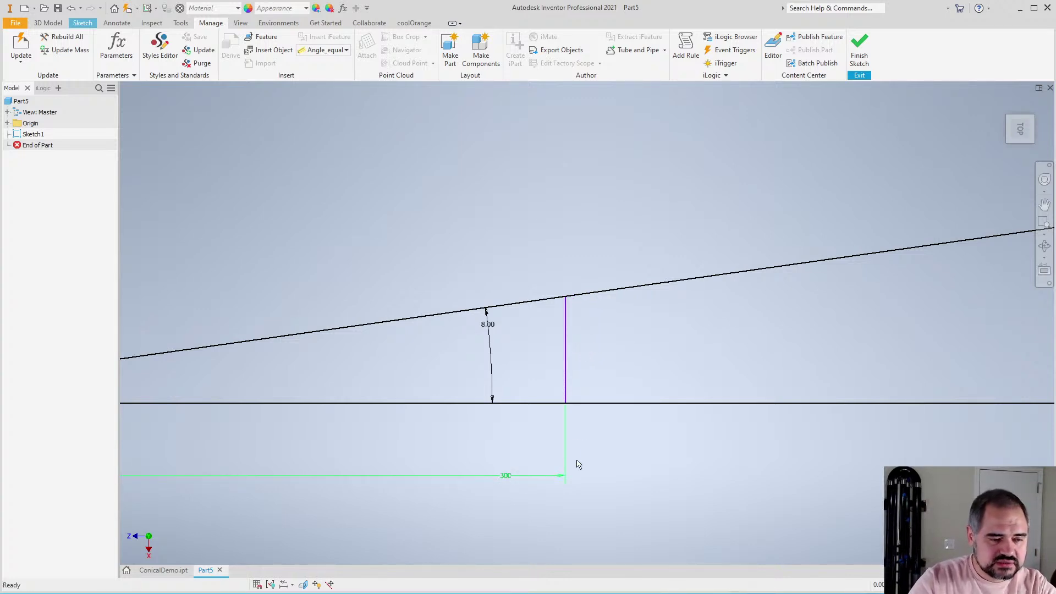
pyautogui.press('d')
pyautogui.click(570, 370)
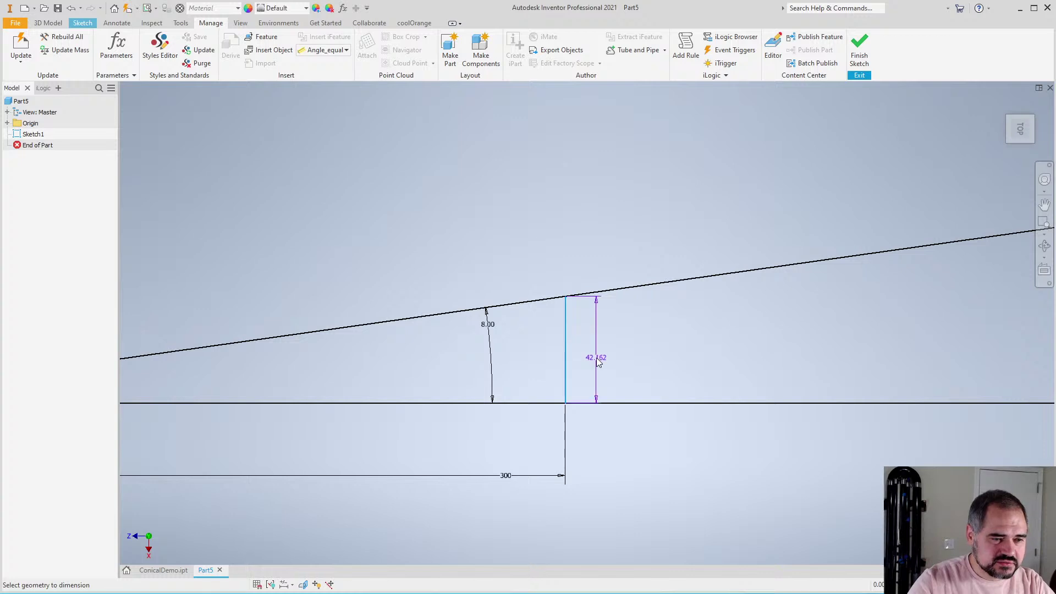
pyautogui.click(596, 356)
pyautogui.scroll(4, 484, 445)
pyautogui.scroll(3, 468, 440)
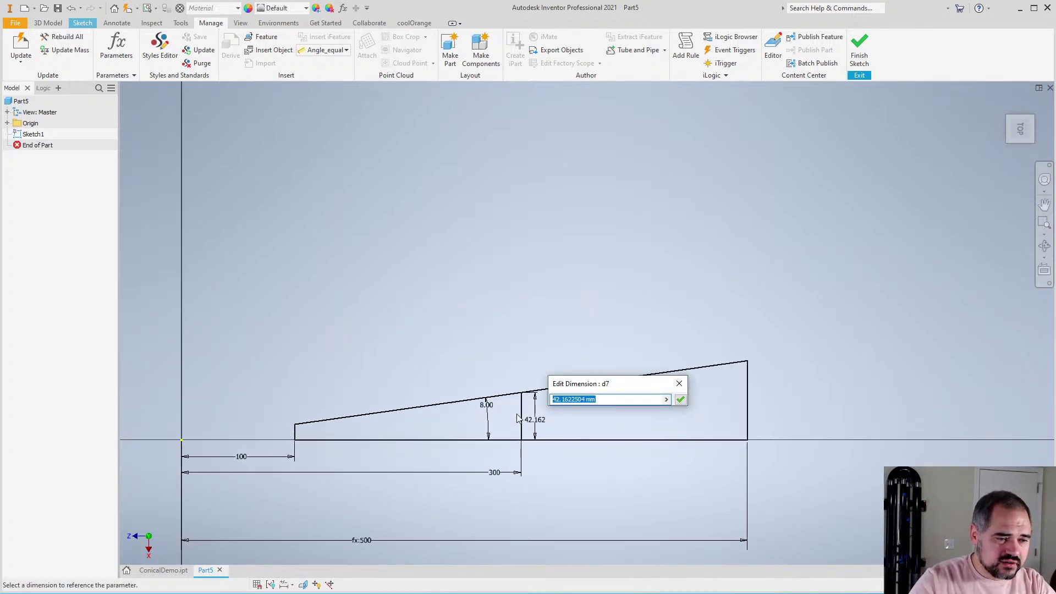
pyautogui.click(680, 399)
pyautogui.scroll(2, 496, 428)
pyautogui.press('Escape')
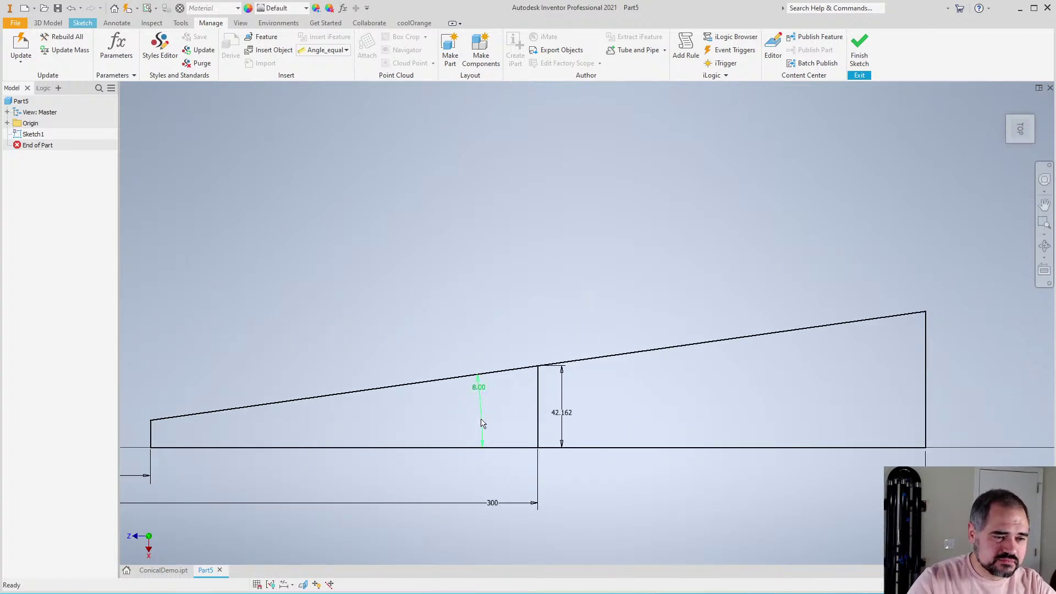
# Delete the 8° angle dimension and the height dimension of the inner vertical line
pyautogui.click(481, 423)
pyautogui.press('Delete')
pyautogui.click(561, 418)
pyautogui.press('Delete')
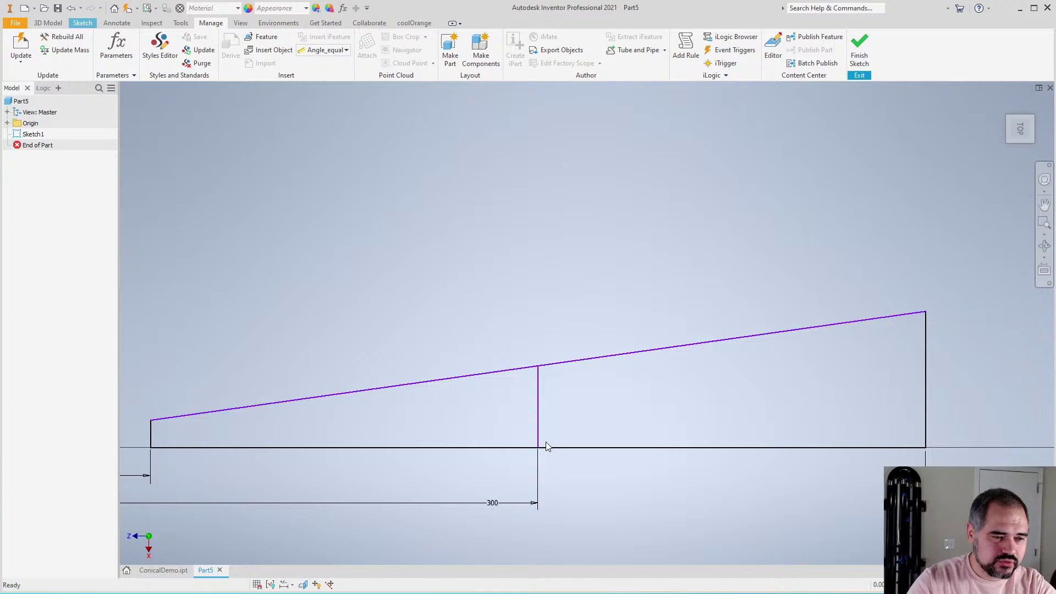
# Delete the 300 mm distance dimension and the inner vertical line itself
pyautogui.click(501, 508)
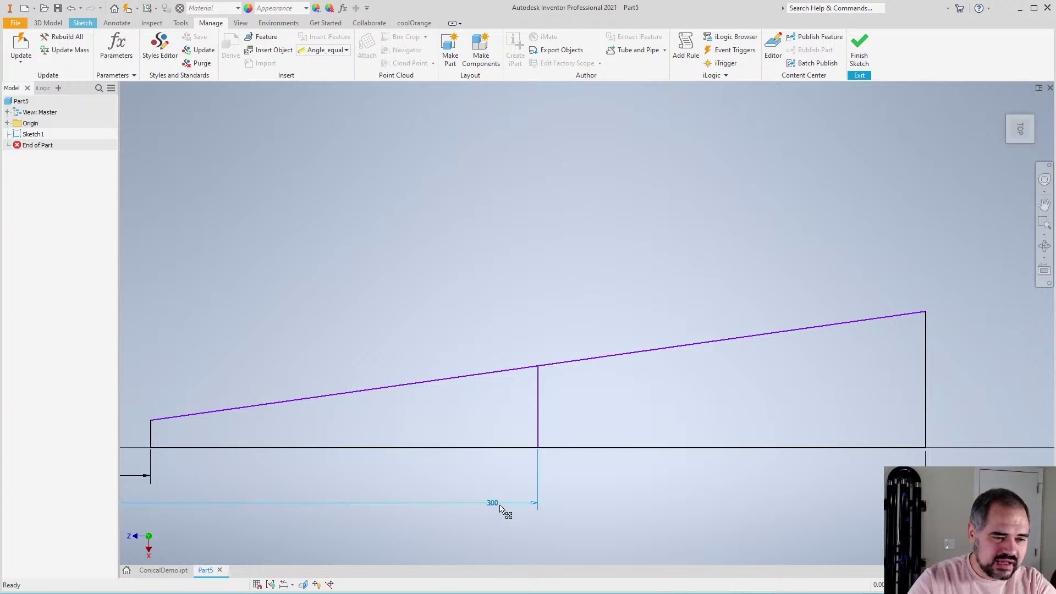
pyautogui.press('Delete')
pyautogui.click(539, 427)
pyautogui.press('Delete')
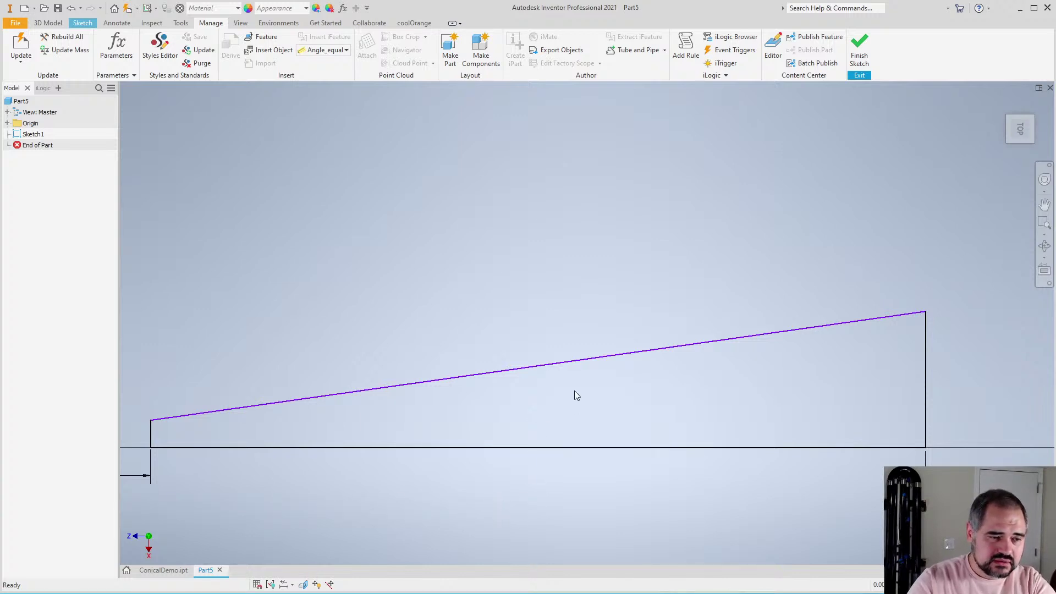
# Add a numeric user parameter named Taper to the part's parameters
pyautogui.scroll(-3, 574, 391)
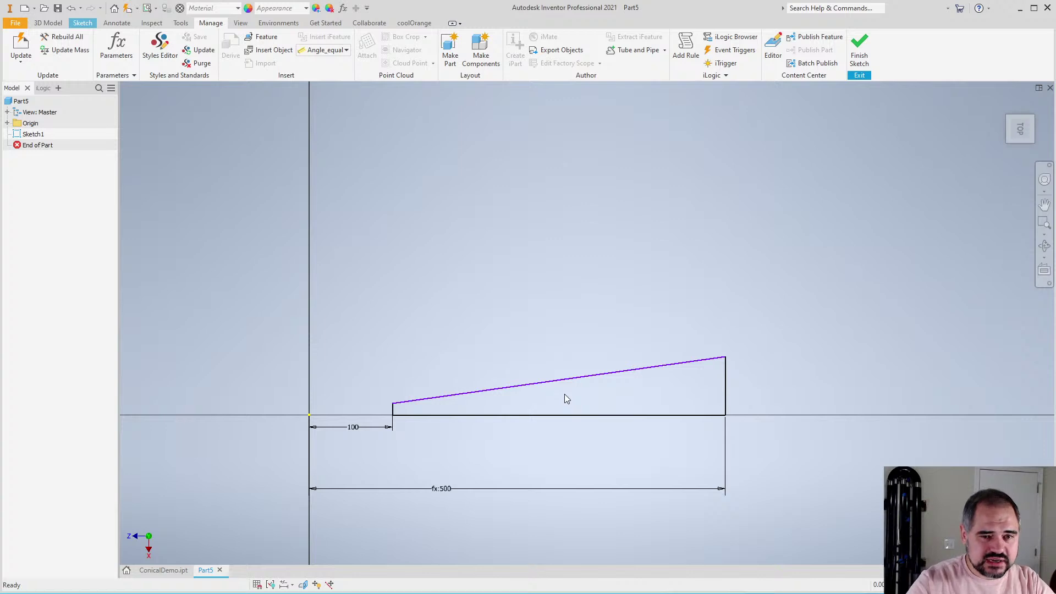
pyautogui.scroll(2, 506, 436)
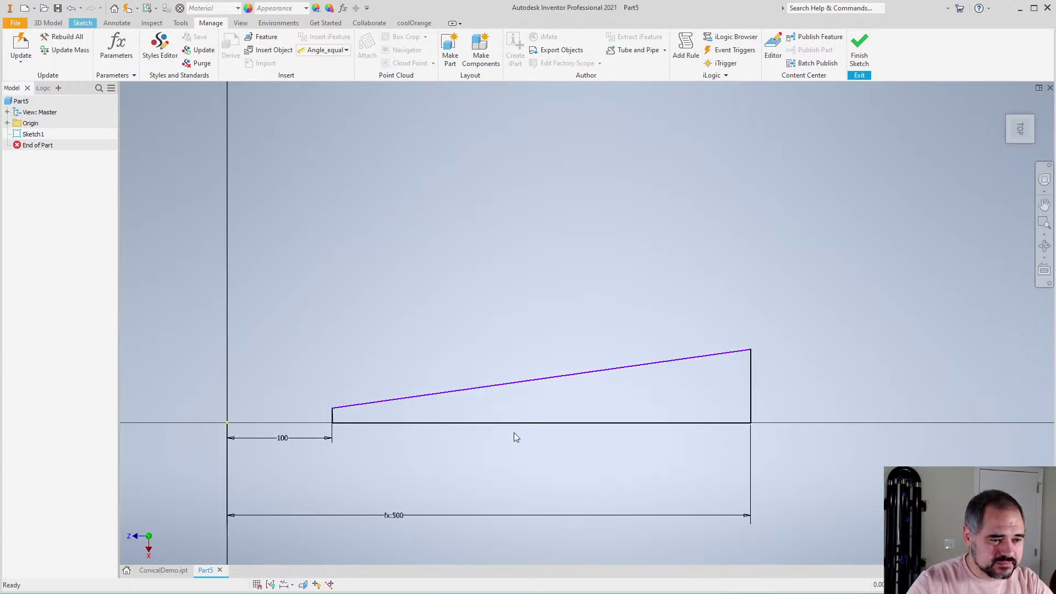
pyautogui.click(131, 44)
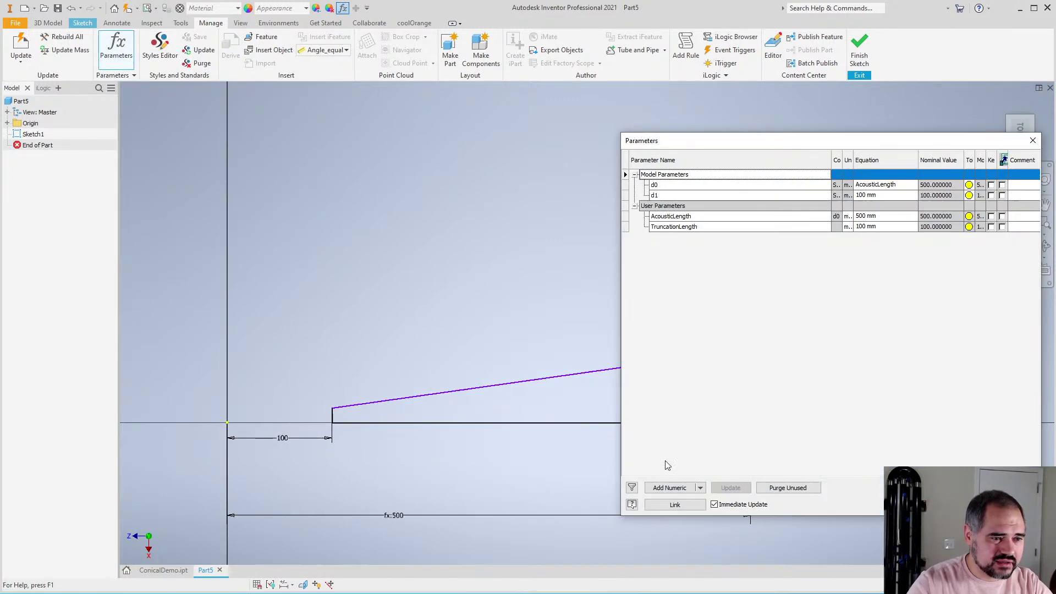
pyautogui.click(676, 489)
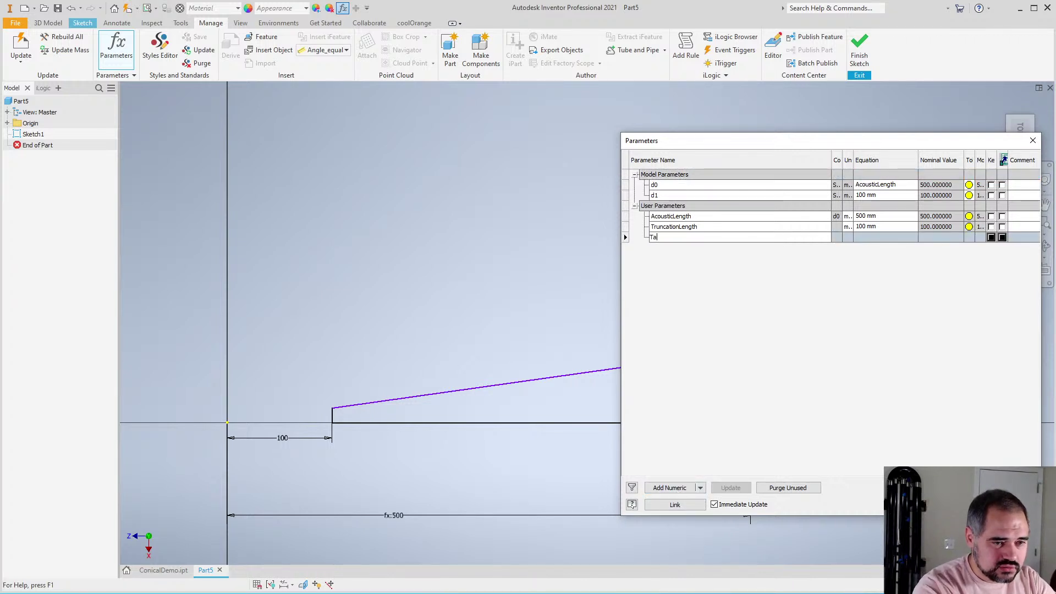
pyautogui.write('Taper')
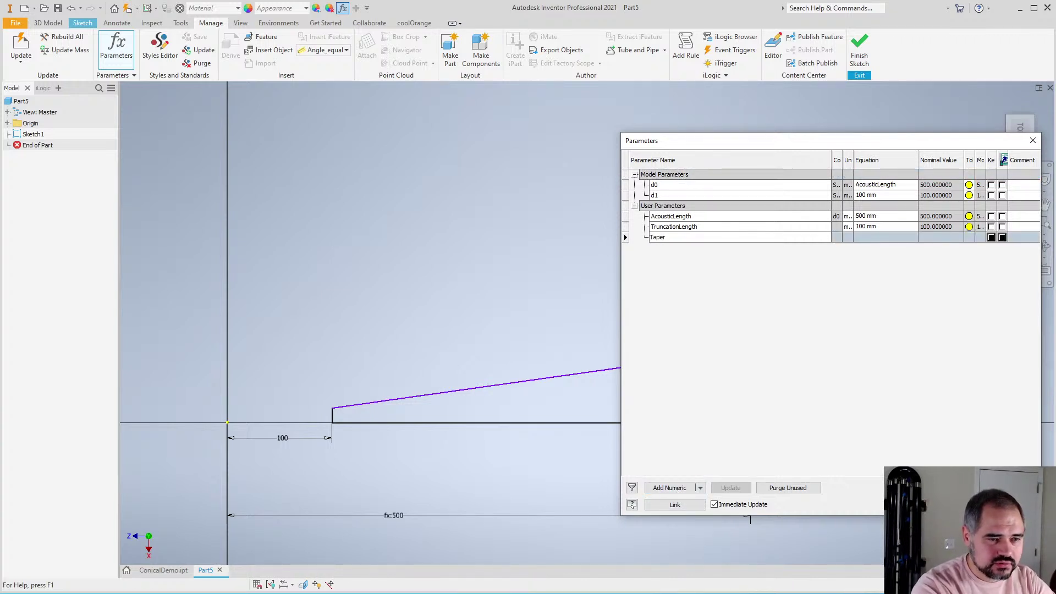
pyautogui.press('Return')
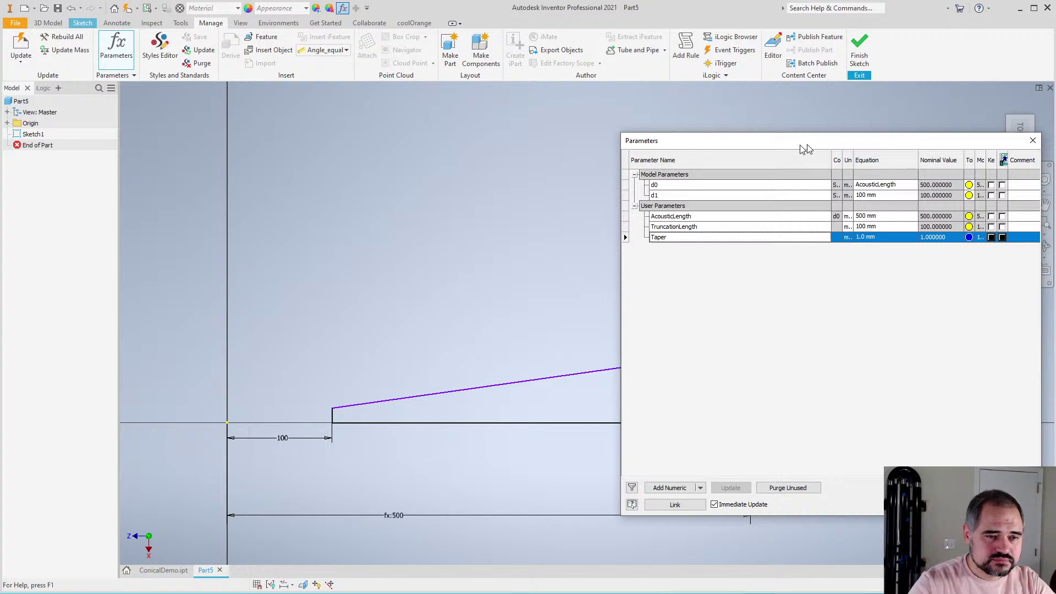
# Enlarge the parameter table and set the Taper parameter's unit type to ul (unitless)
pyautogui.moveTo(801, 145); pyautogui.dragTo(472, 125)
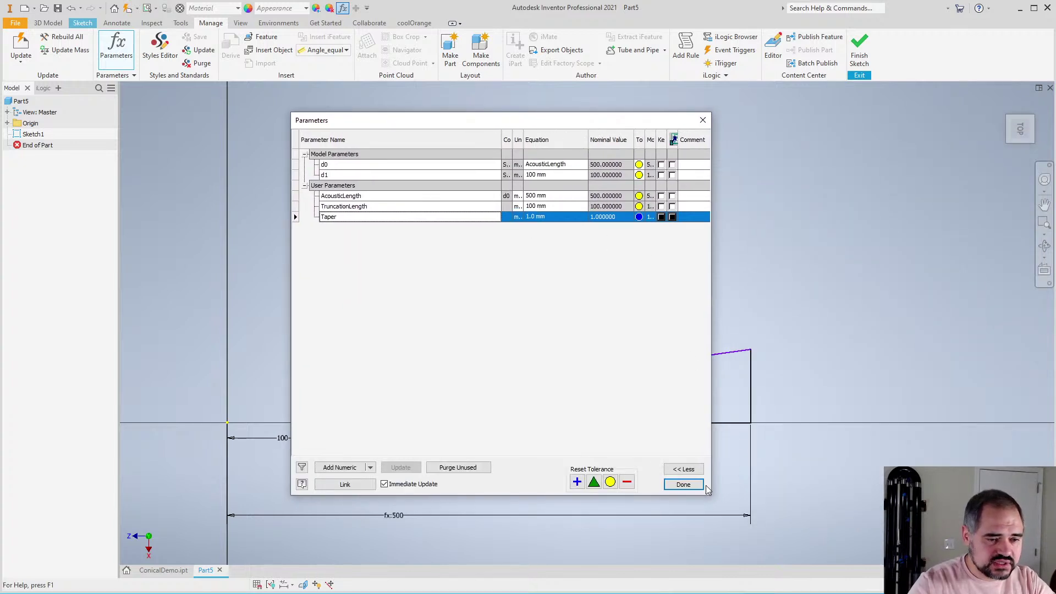
pyautogui.moveTo(710, 493); pyautogui.dragTo(927, 519)
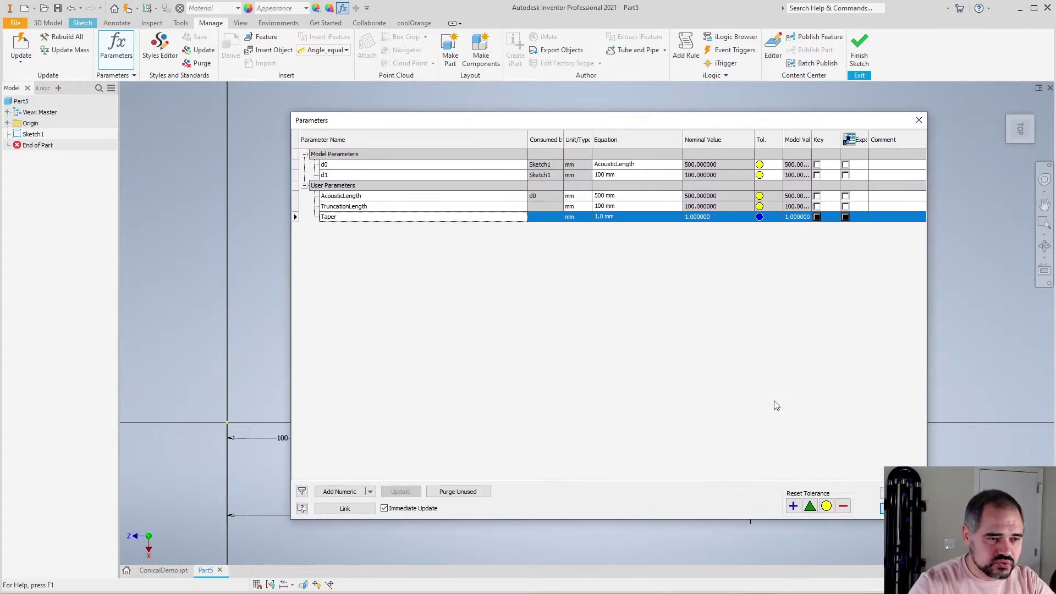
pyautogui.click(569, 217)
pyautogui.write('ul')
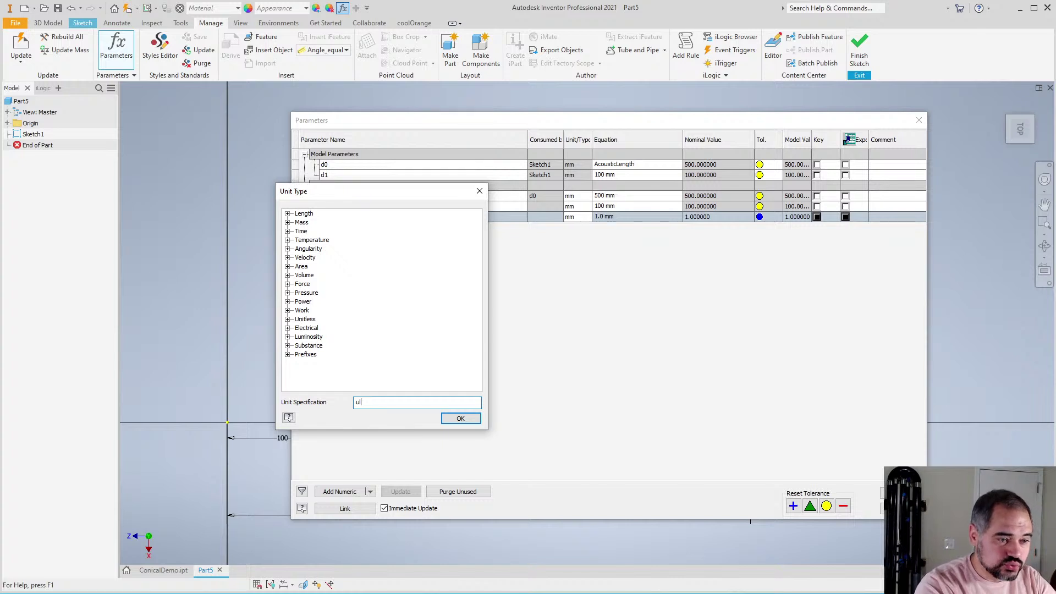
pyautogui.press('Return')
# Set the Taper parameter's equation to 0.05 ul and close the parameter table
pyautogui.click(614, 218)
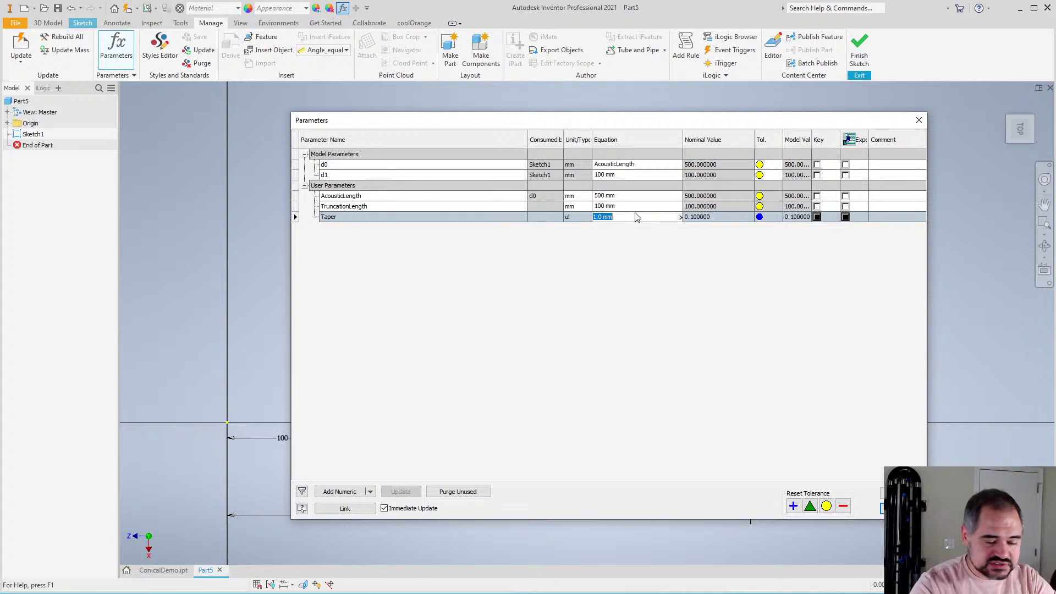
pyautogui.write('.05')
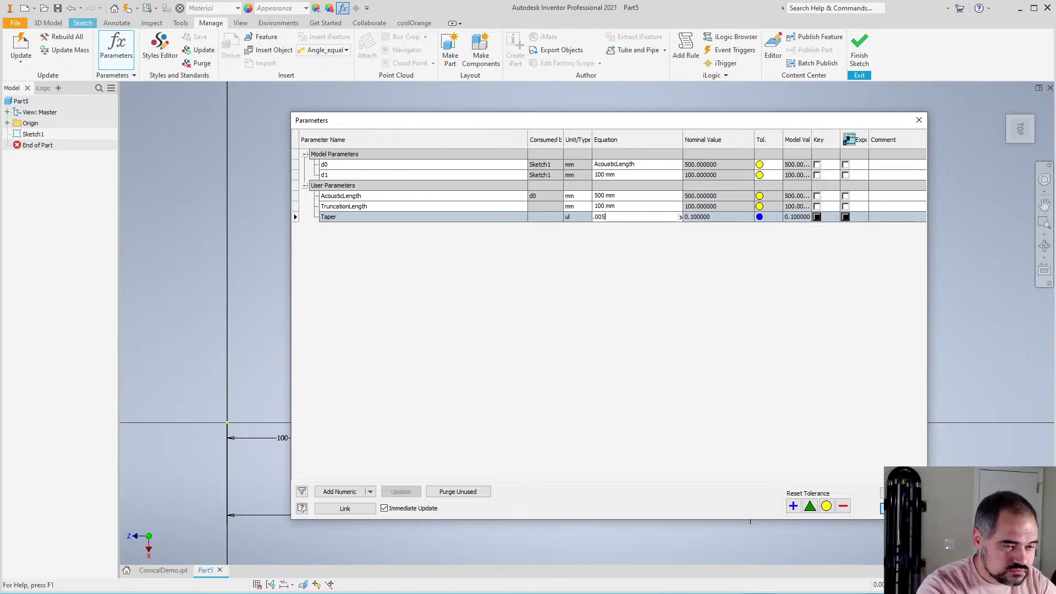
pyautogui.press('Return')
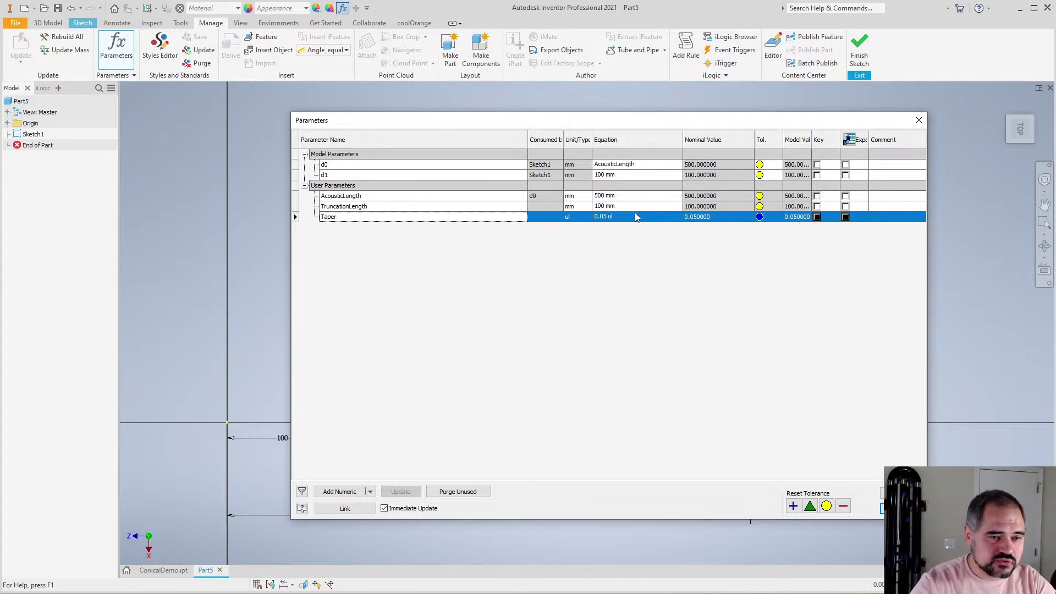
pyautogui.click(918, 120)
# Dimension the height of the profile's tall end line at 50 mm
pyautogui.scroll(-3, 617, 347)
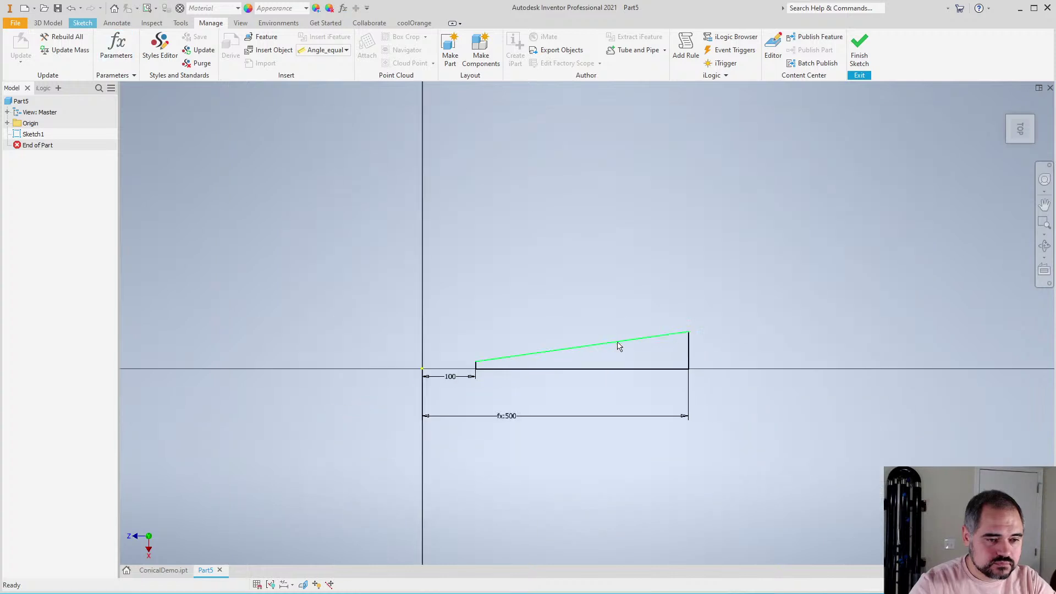
pyautogui.scroll(4, 617, 346)
pyautogui.scroll(-3, 438, 299)
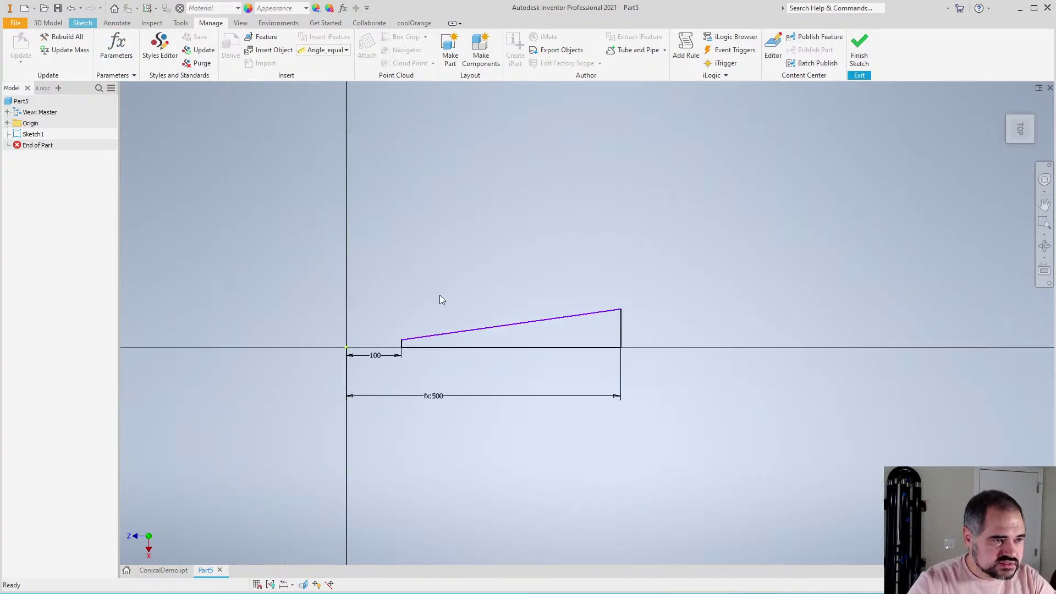
pyautogui.scroll(3, 608, 347)
pyautogui.press('d')
pyautogui.click(721, 353)
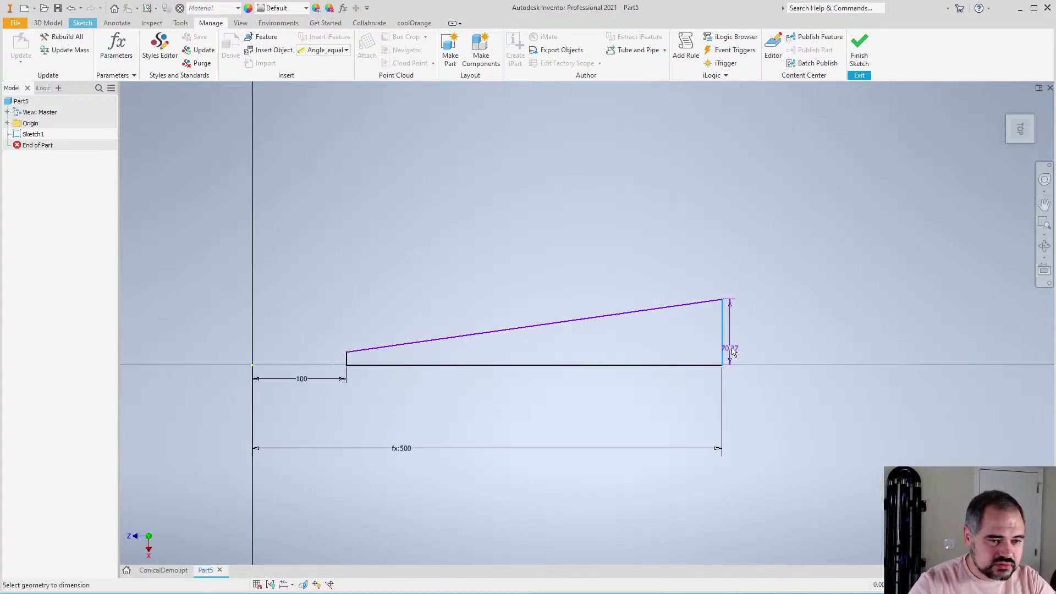
pyautogui.click(777, 352)
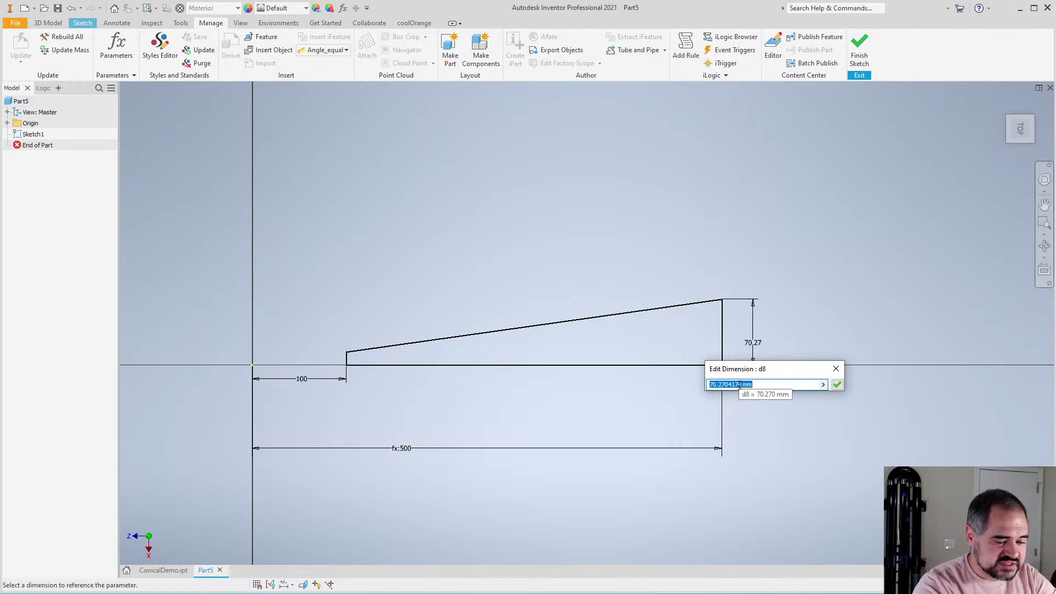
pyautogui.write('50')
pyautogui.press('Return')
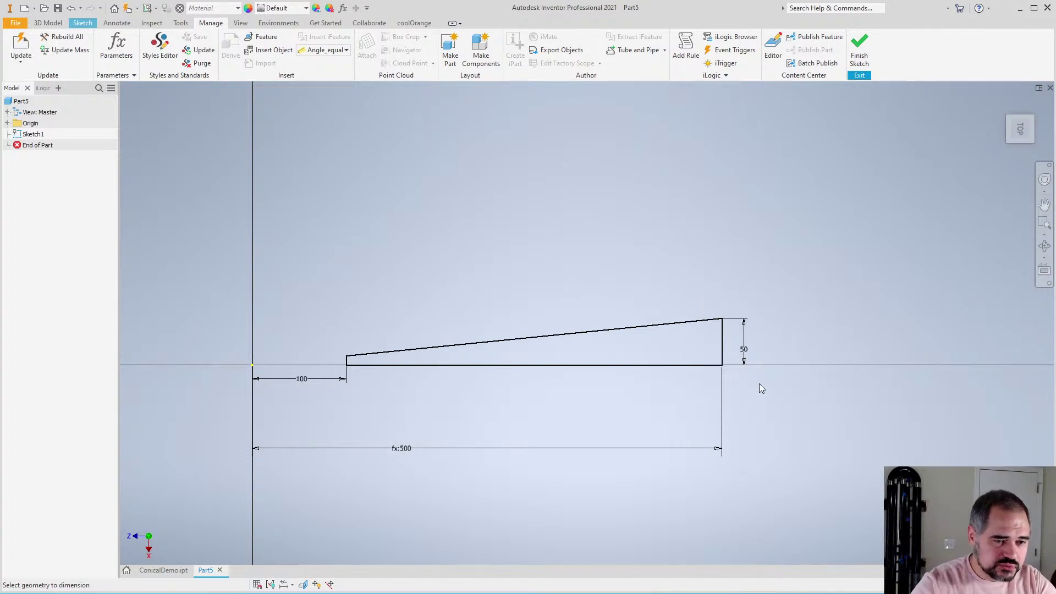
# Set the height dimension of the profile's tall end line to the equation AcousticLength*Taper
pyautogui.click(743, 350)
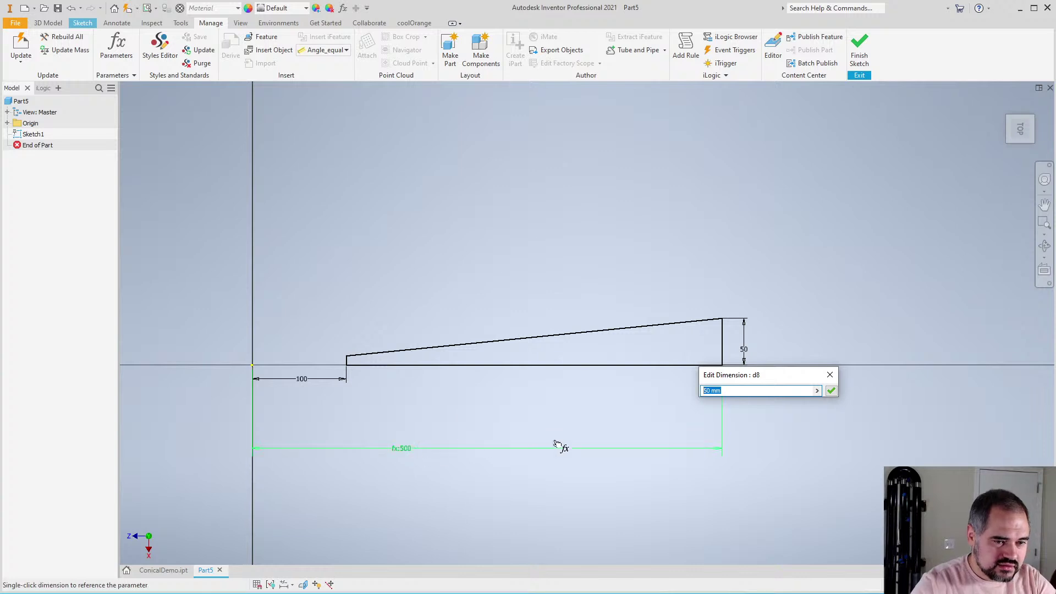
pyautogui.scroll(2, 746, 348)
pyautogui.scroll(-3, 746, 380)
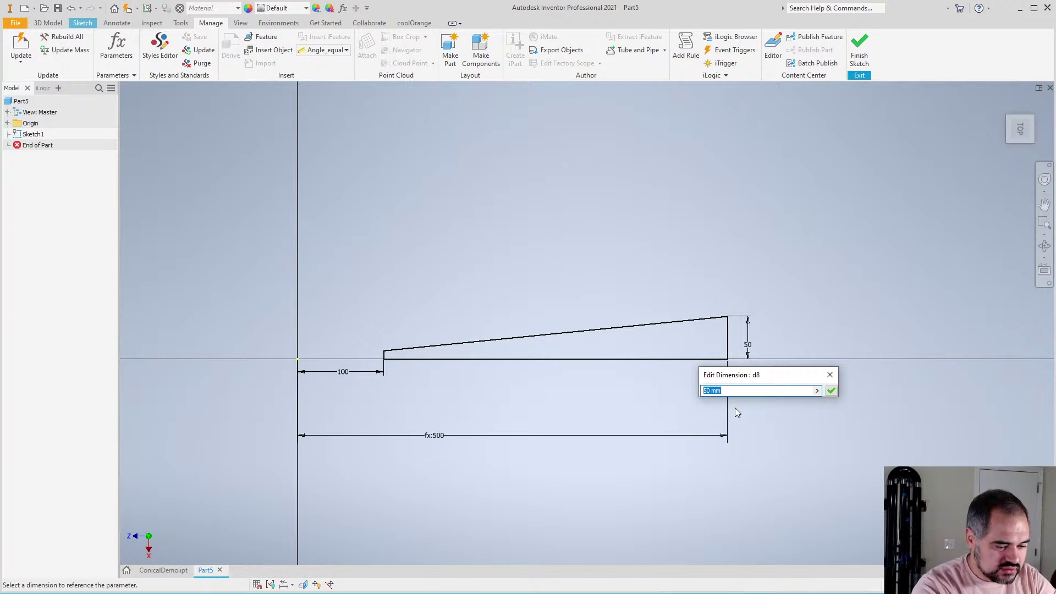
pyautogui.write('AcousticLength')
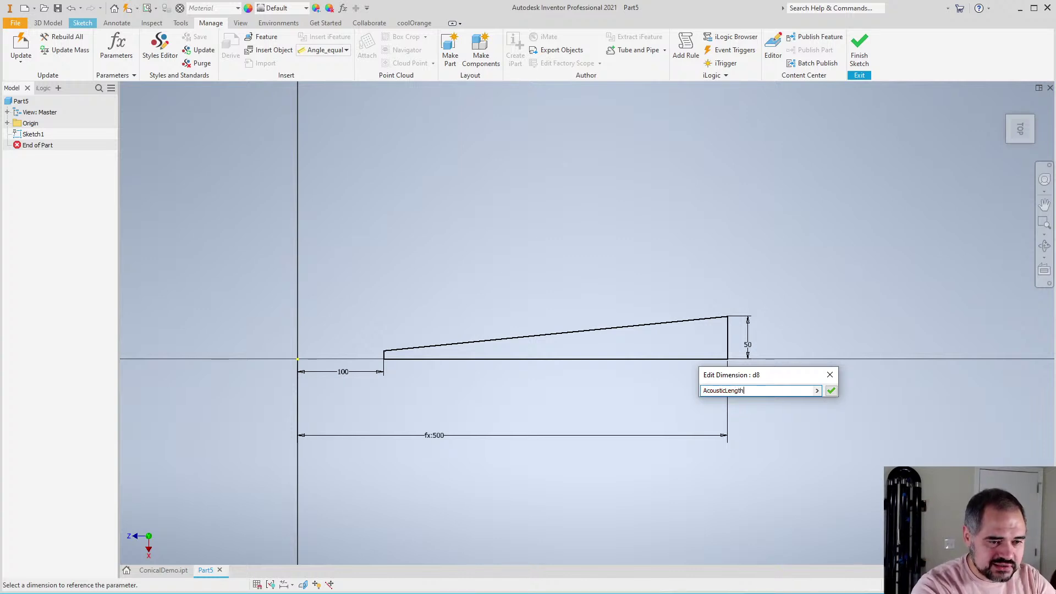
pyautogui.write('*Taper')
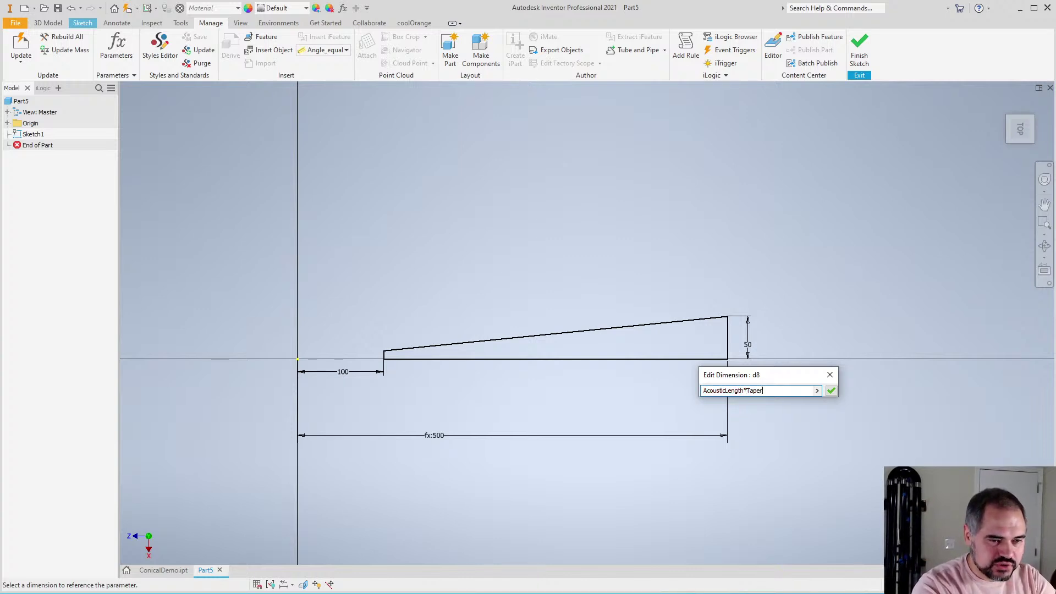
pyautogui.press('Return')
pyautogui.scroll(5, 742, 359)
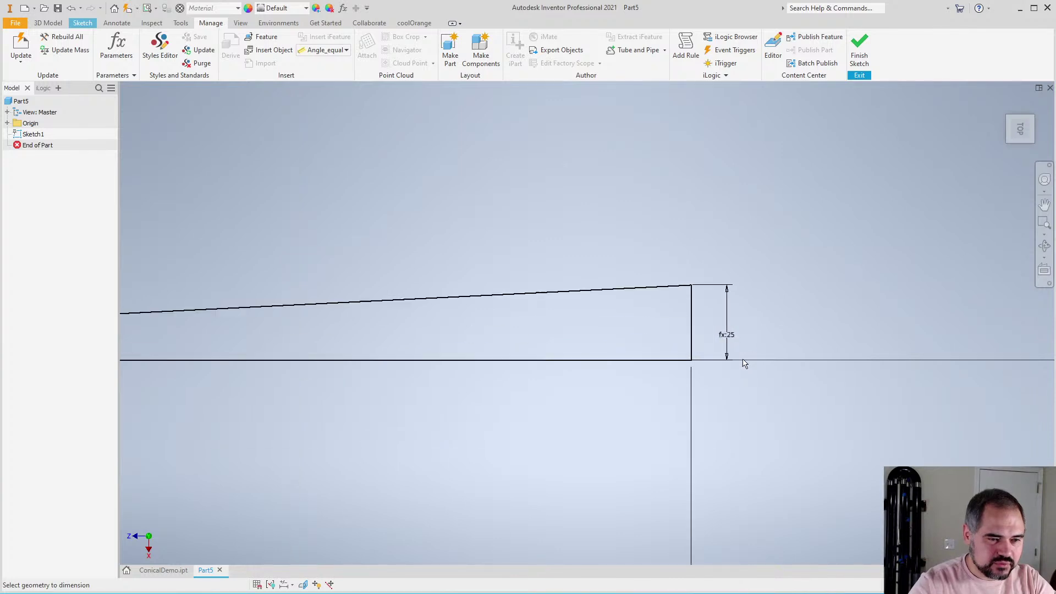
pyautogui.doubleClick(726, 335)
pyautogui.click(807, 361)
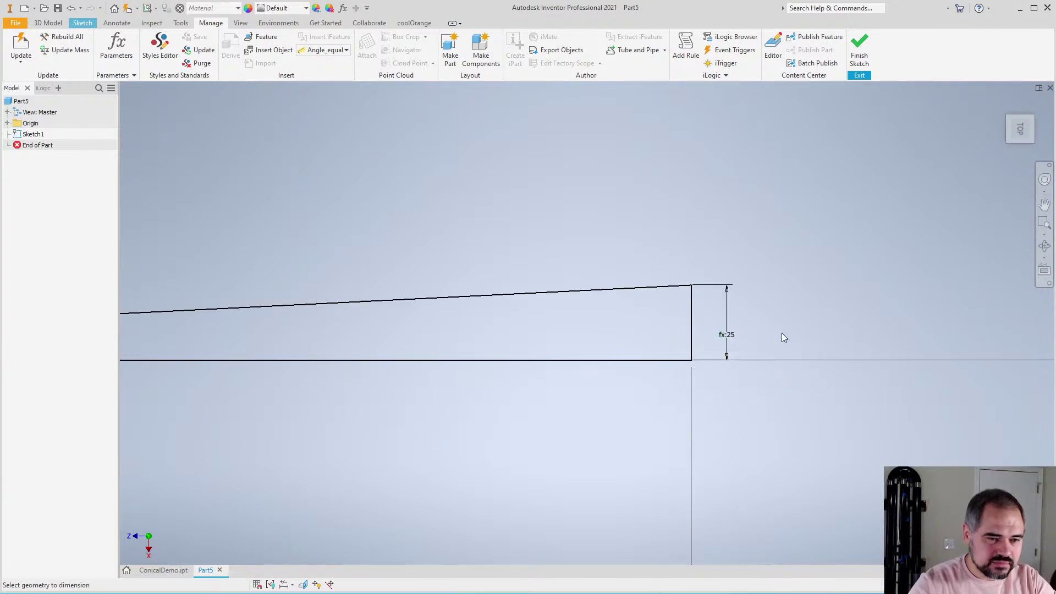
pyautogui.scroll(-5, 780, 332)
pyautogui.scroll(3, 594, 316)
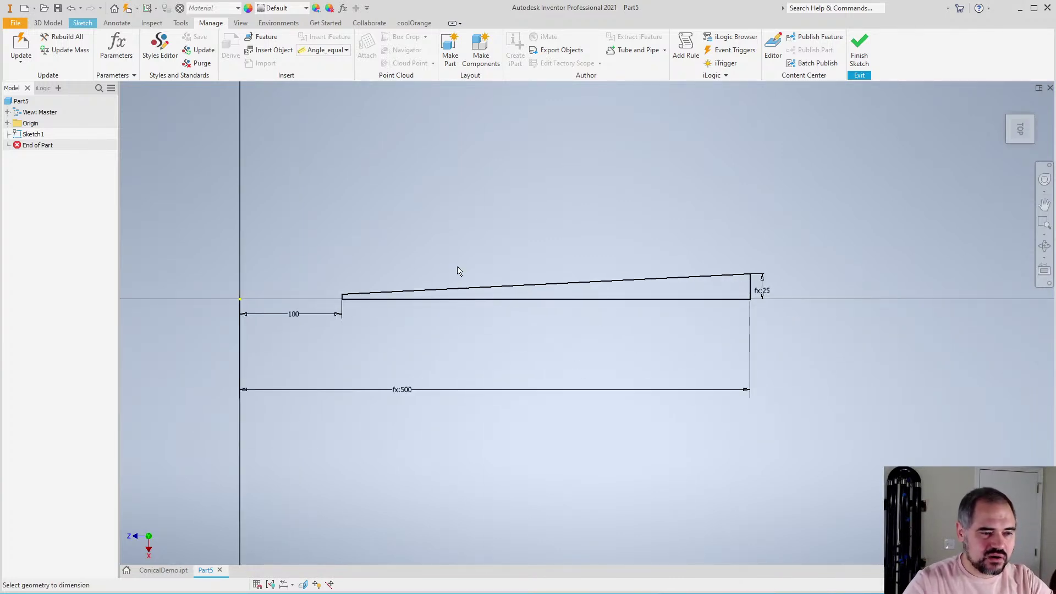
# Finish the sketch of the long tapered profile
pyautogui.scroll(-5, 674, 293)
pyautogui.scroll(5, 737, 286)
pyautogui.scroll(2, 220, 352)
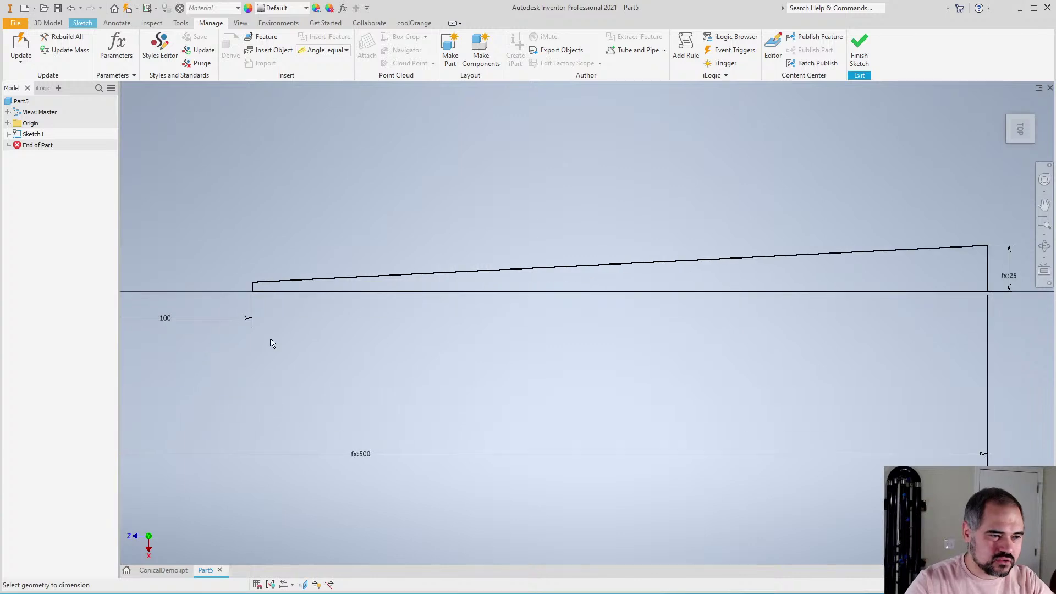
pyautogui.scroll(-4, 269, 344)
pyautogui.rightClick(315, 265)
pyautogui.click(291, 291)
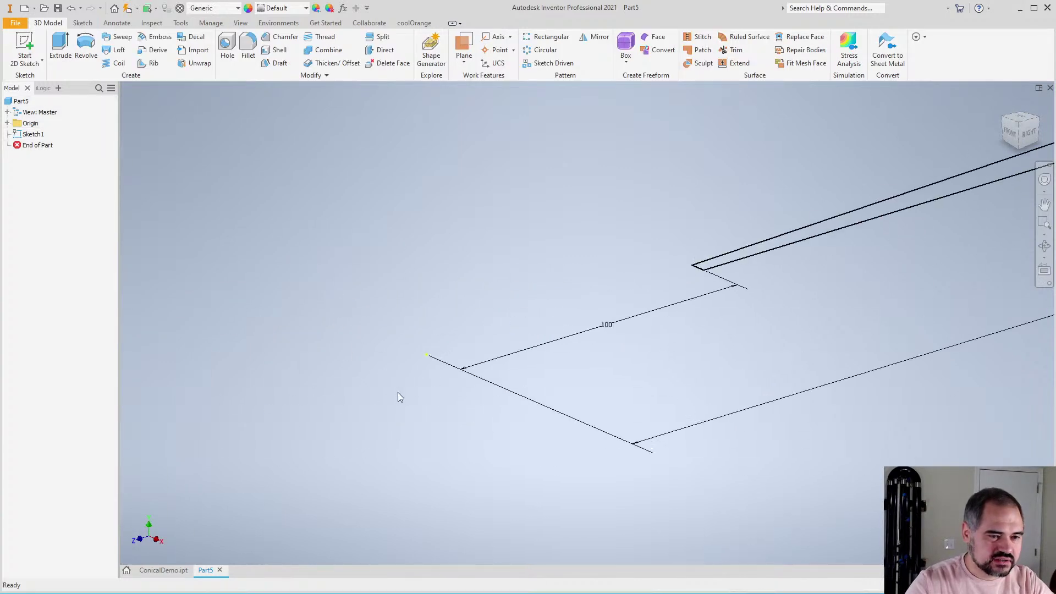
# Revolve the tapered profile a full 360 degrees about the origin's Z axis
pyautogui.click(86, 44)
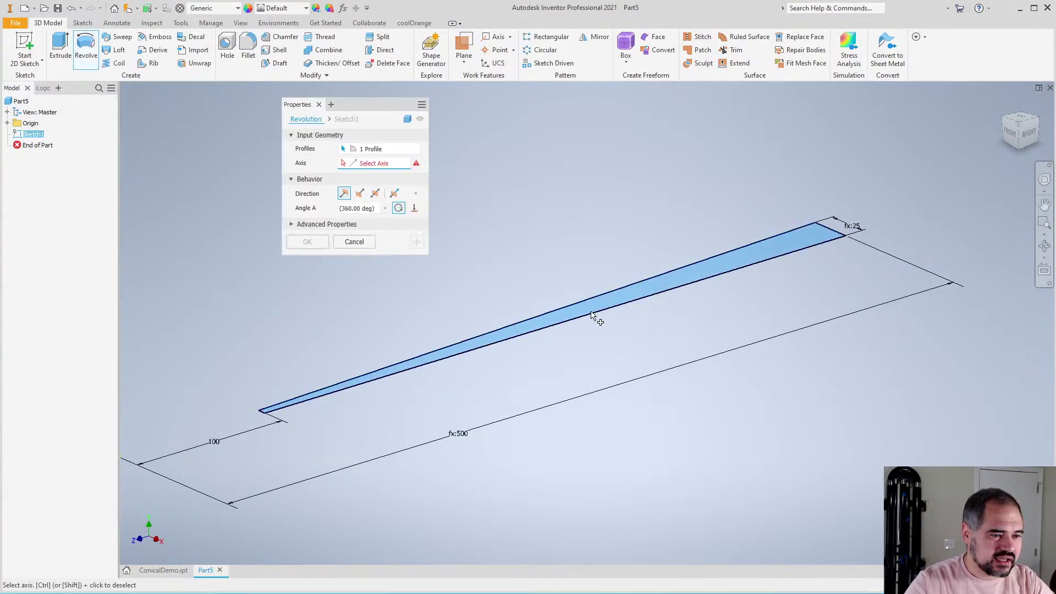
pyautogui.click(7, 124)
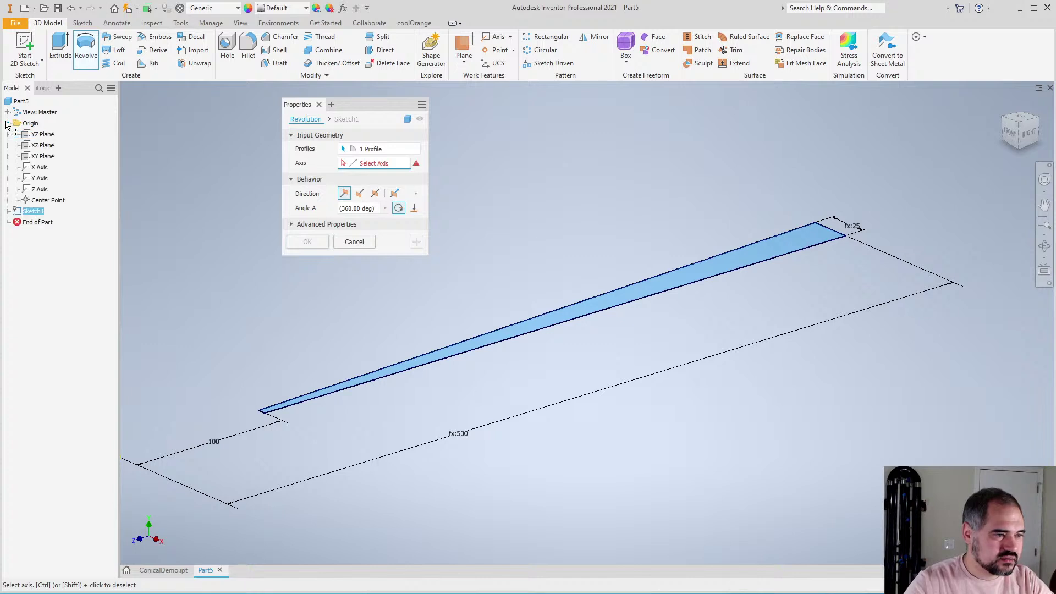
pyautogui.click(40, 190)
pyautogui.click(307, 241)
# Set the AcousticLength user parameter to 300 mm while viewing the cone from the top
pyautogui.scroll(5, 503, 330)
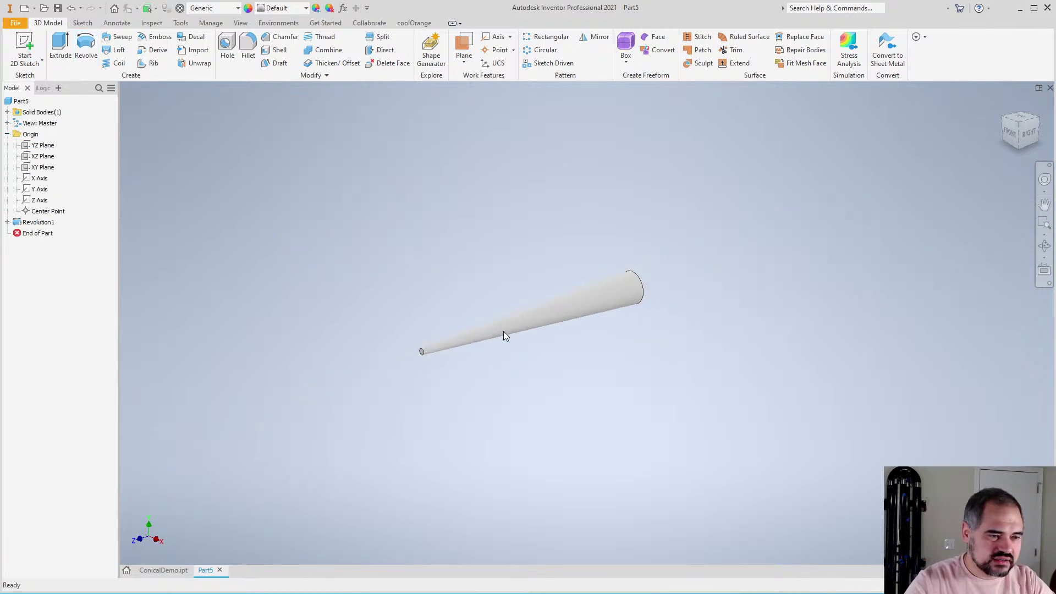
pyautogui.scroll(-3, 503, 330)
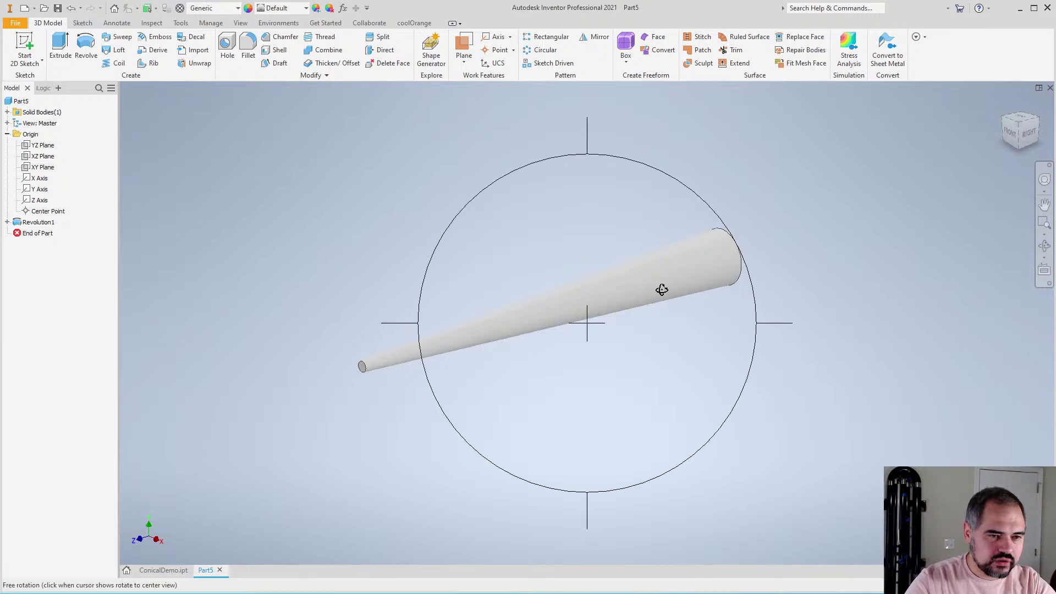
pyautogui.keyDown('shift'); pyautogui.moveTo(659, 290); pyautogui.dragTo(943, 157, button='middle'); pyautogui.keyUp('shift')
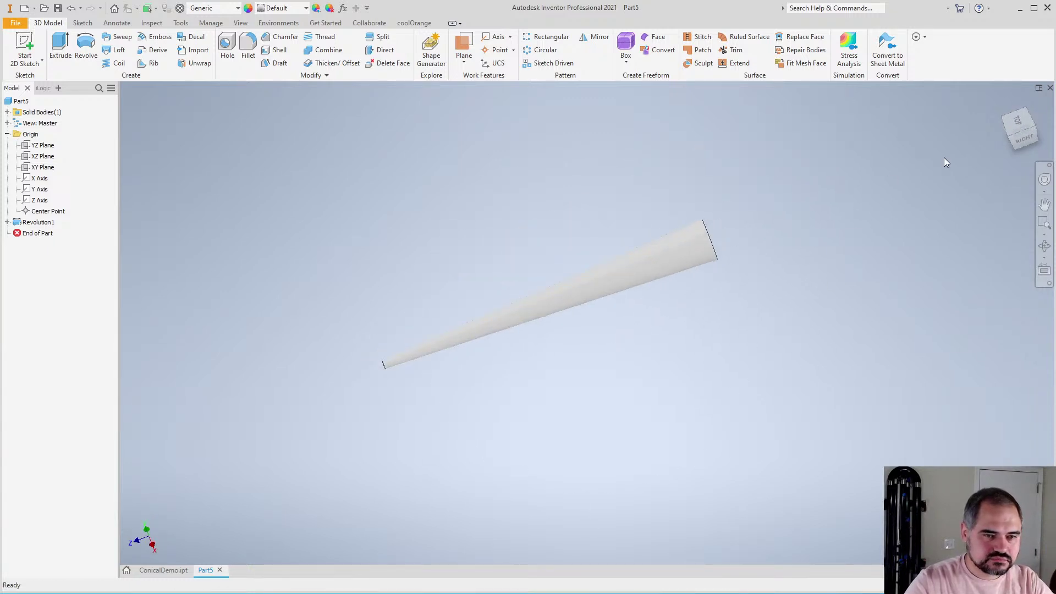
pyautogui.click(1018, 121)
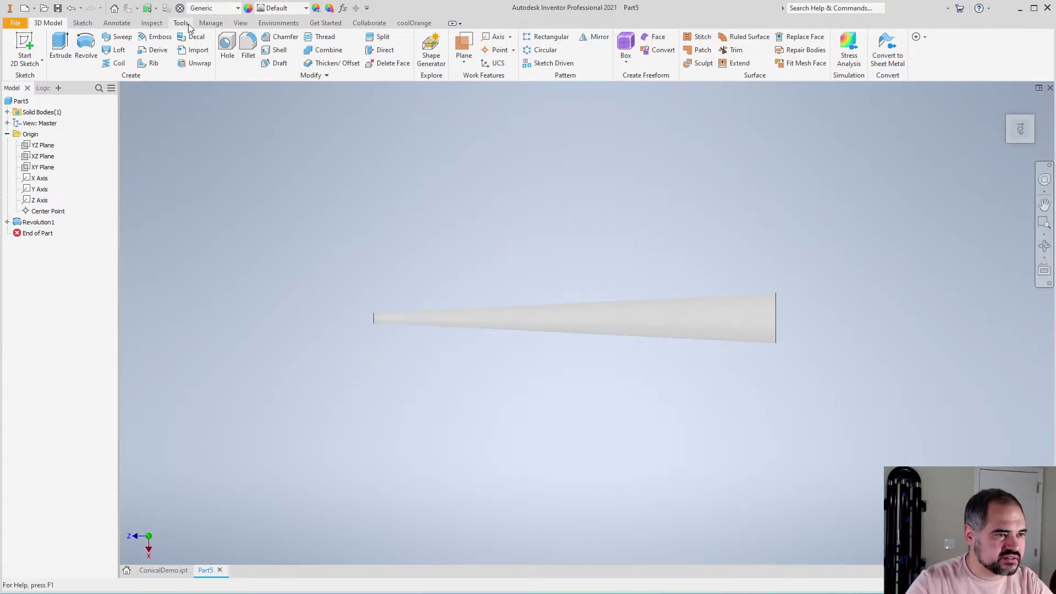
pyautogui.click(211, 23)
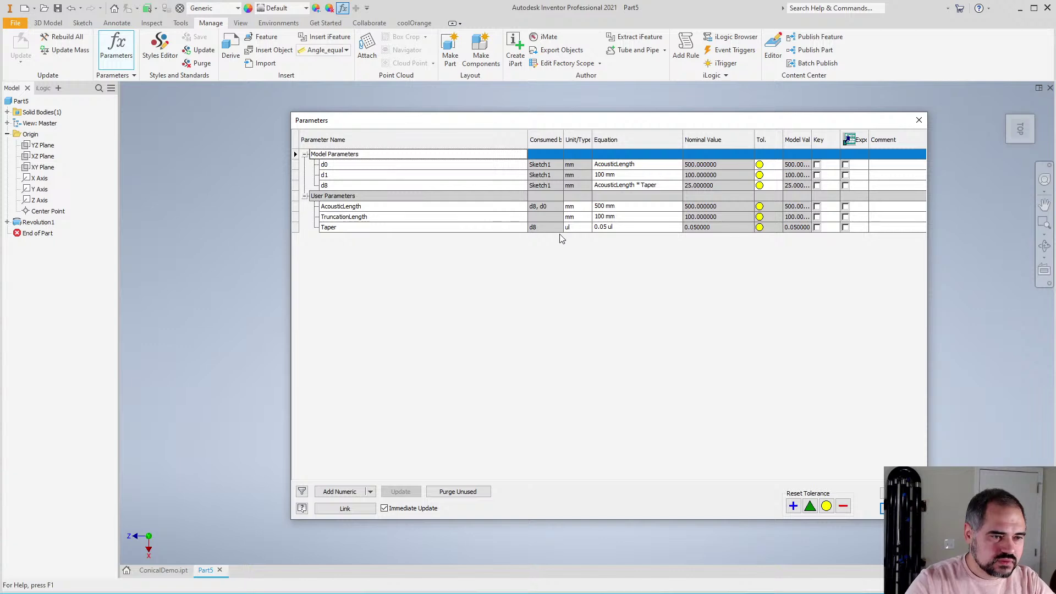
pyautogui.moveTo(615, 121); pyautogui.dragTo(714, 135)
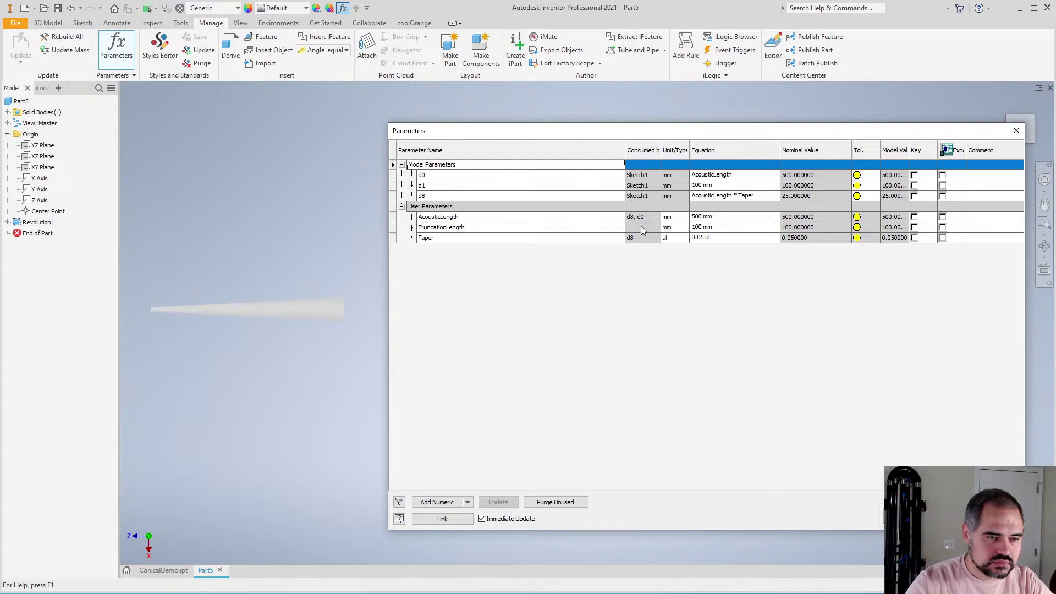
pyautogui.click(707, 217)
pyautogui.click(715, 216)
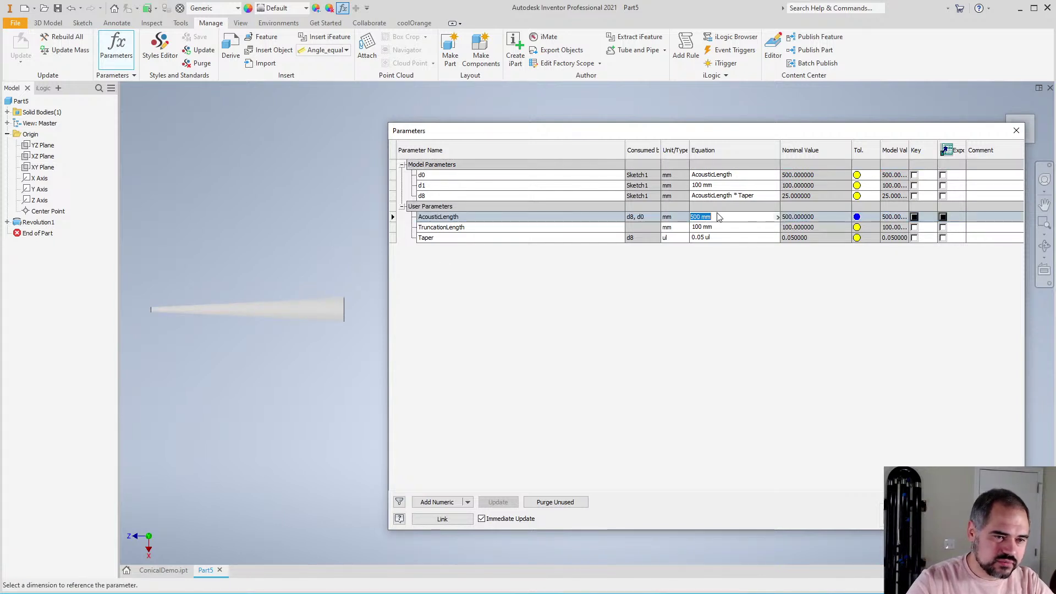
pyautogui.write('300')
pyautogui.press('Return')
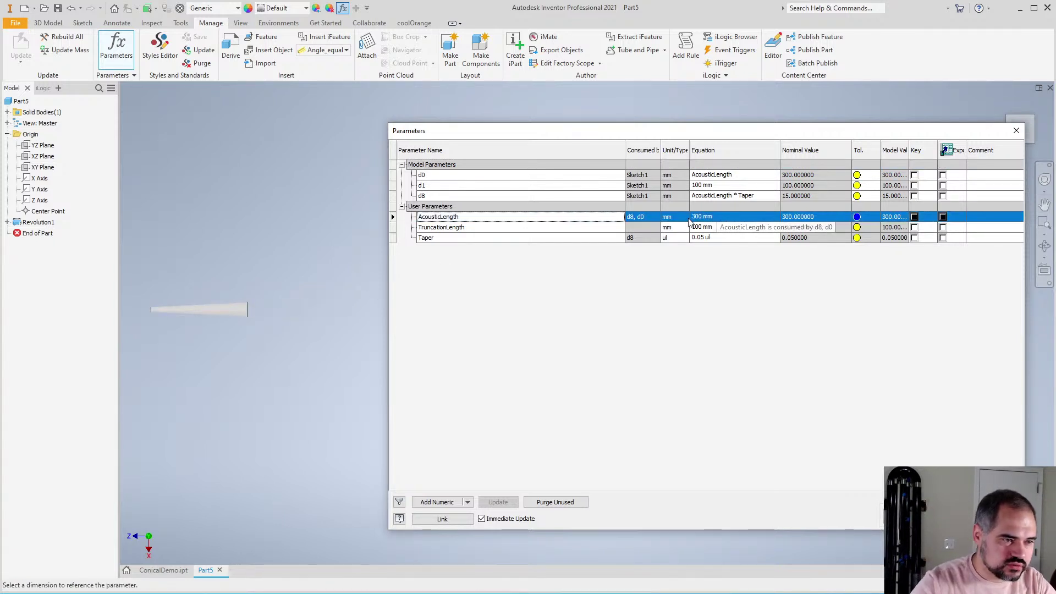
# Set the TruncationLength user parameter to 150 mm and the Taper parameter to 0.1
pyautogui.click(699, 229)
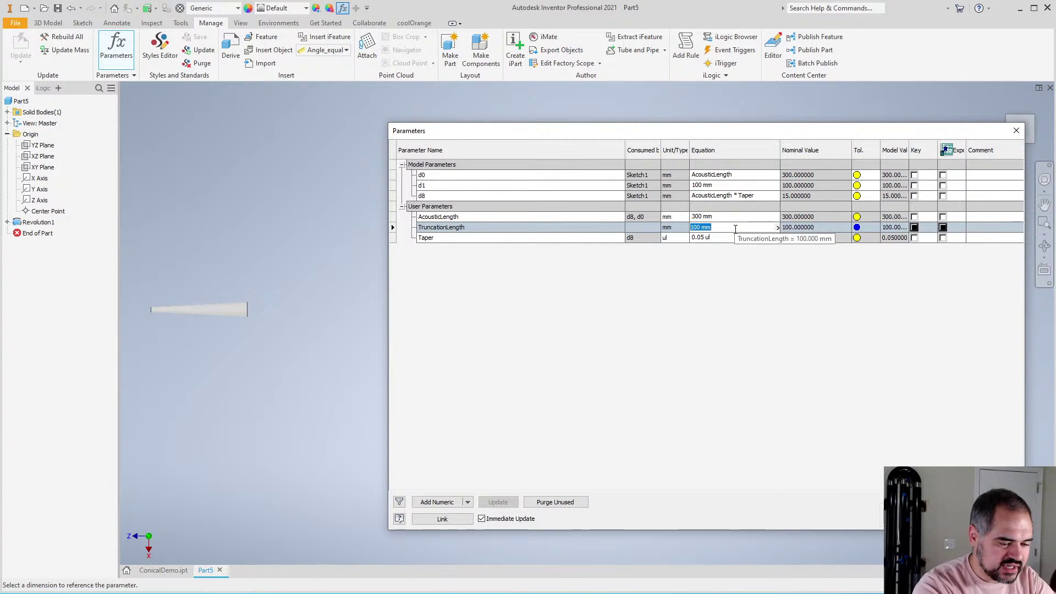
pyautogui.write('150')
pyautogui.press('Return')
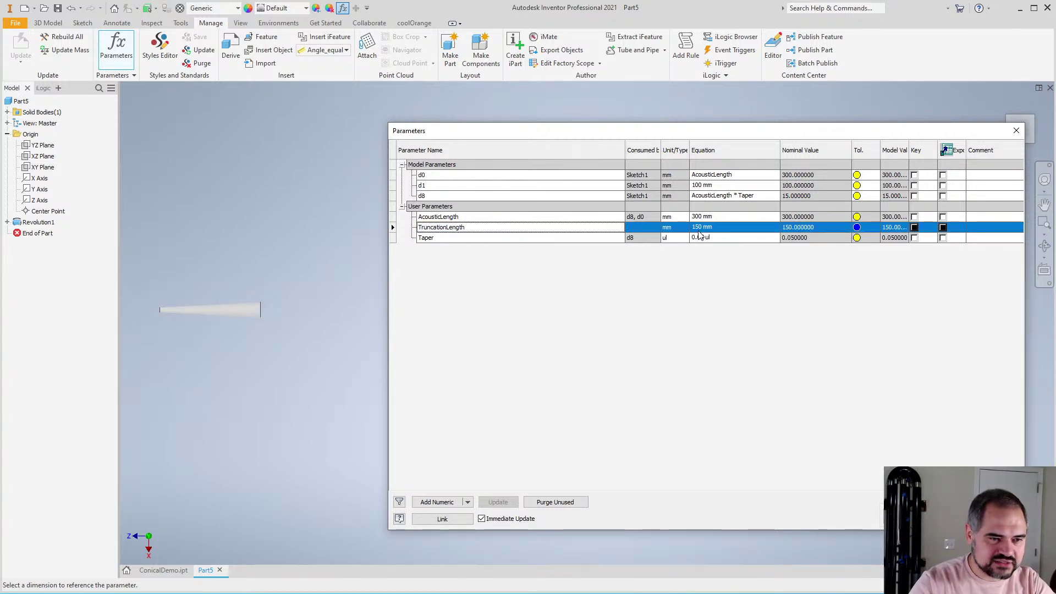
pyautogui.click(715, 238)
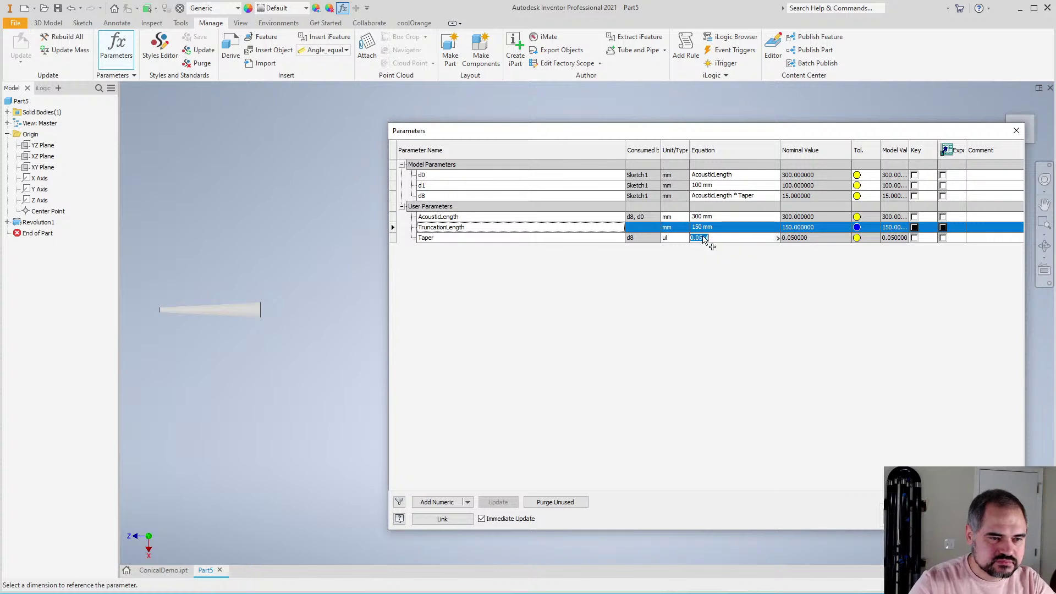
pyautogui.write('.1')
pyautogui.press('Return')
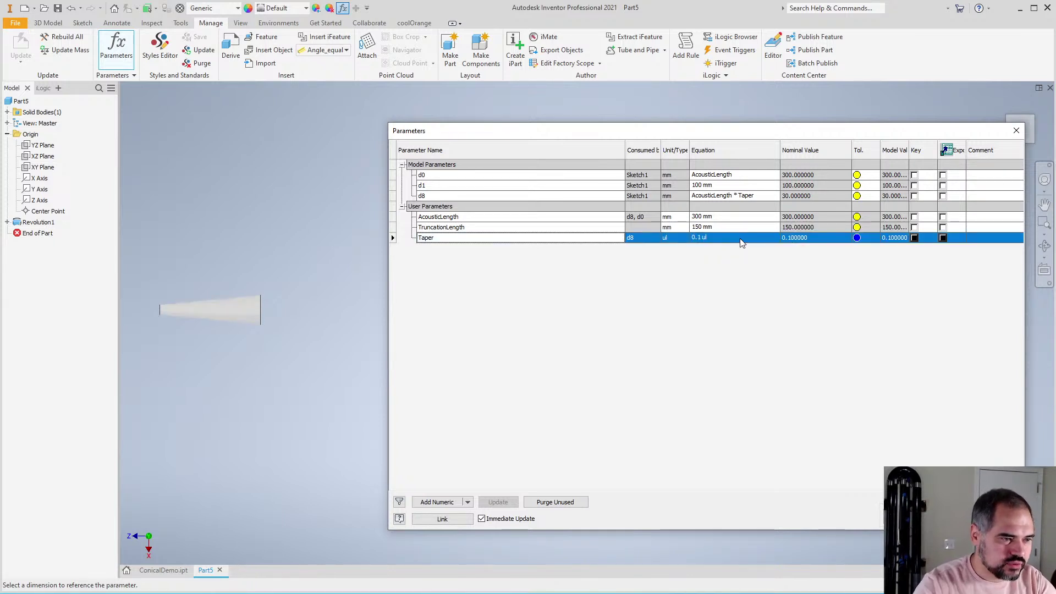
# Set the AcousticLength user parameter to 500 mm and TruncationLength to 100 mm
pyautogui.click(716, 217)
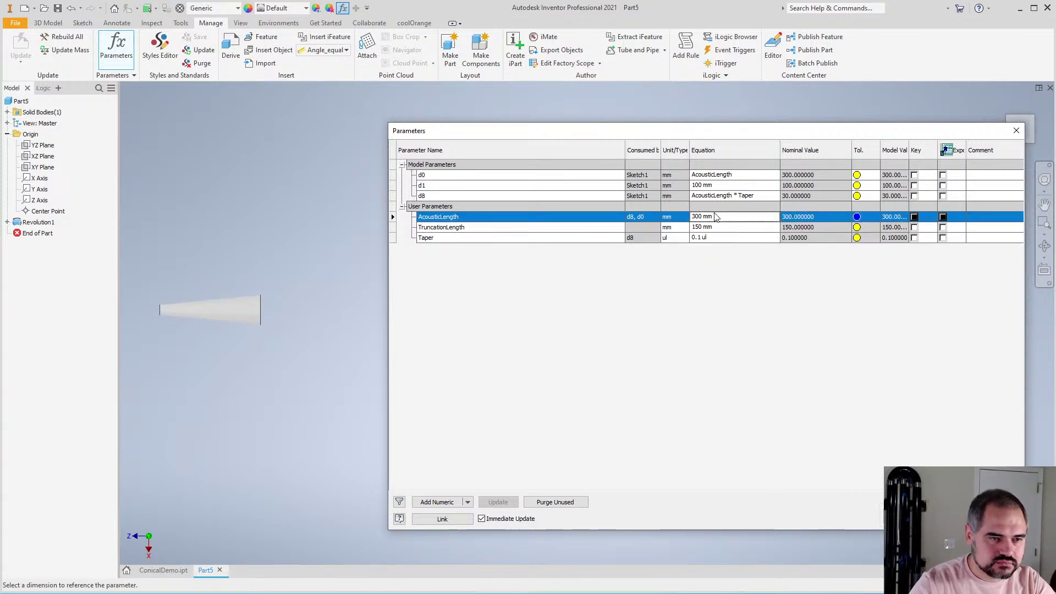
pyautogui.click(715, 218)
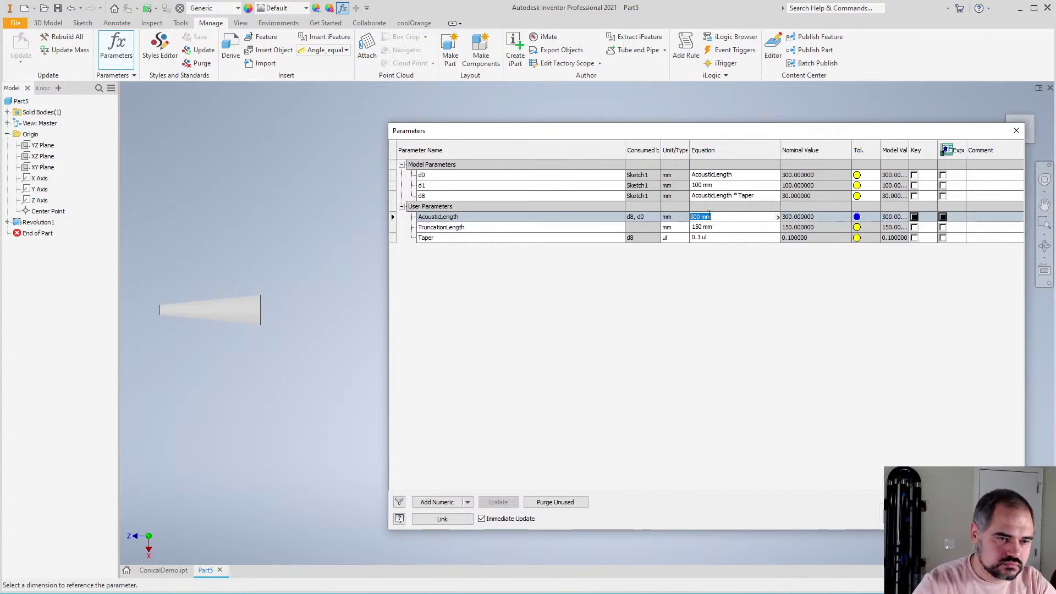
pyautogui.write('500')
pyautogui.press('Return')
pyautogui.click(701, 227)
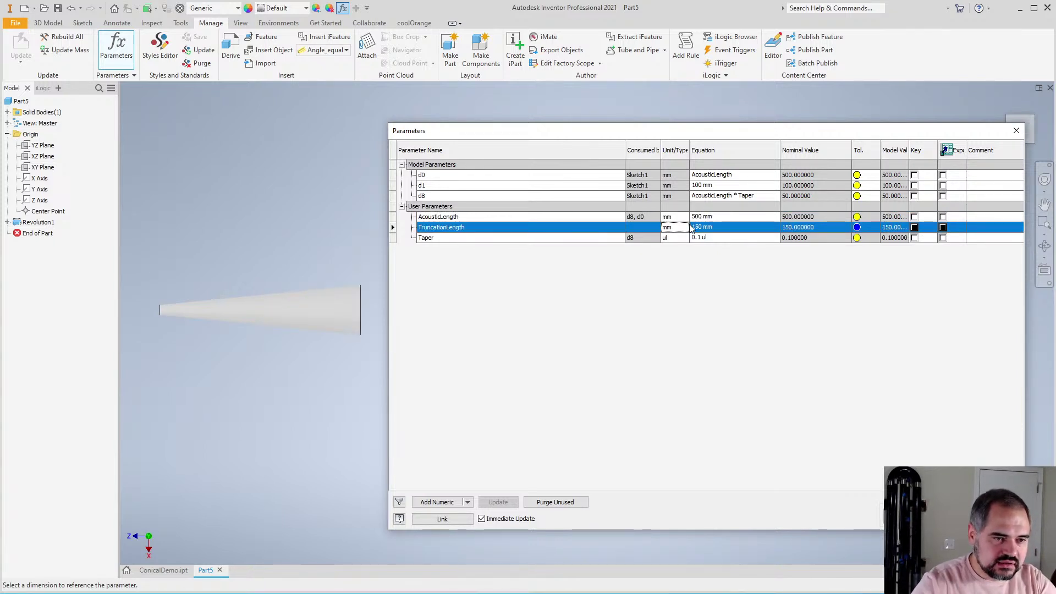
pyautogui.click(701, 228)
pyautogui.write('100')
pyautogui.press('Return')
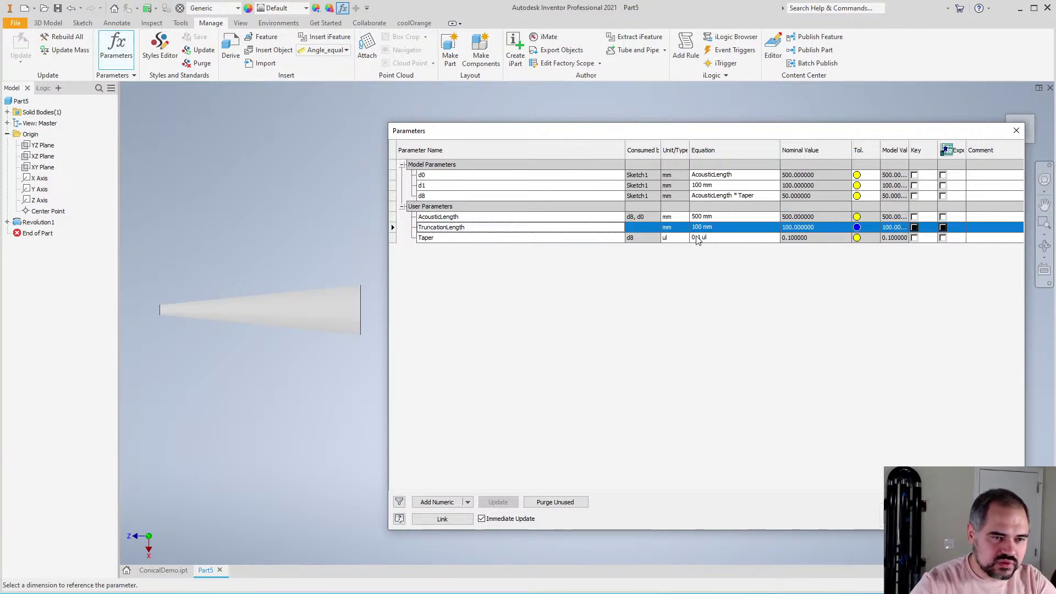
# Set the Taper user parameter to 0.05 and close the parameters table
pyautogui.doubleClick(697, 238)
pyautogui.write('0.05')
pyautogui.press('Return')
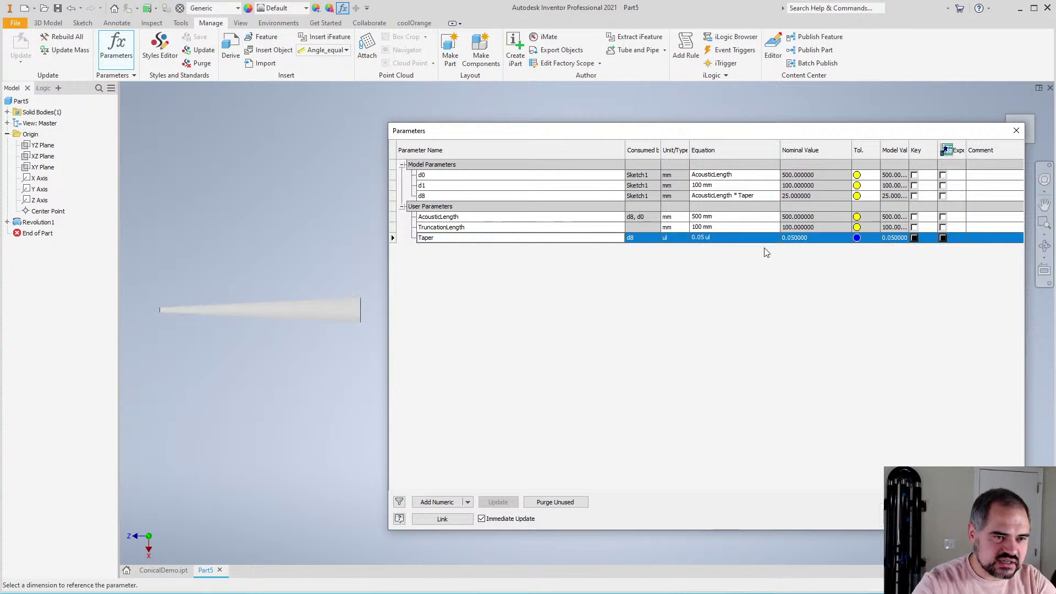
pyautogui.click(990, 519)
# Edit the revolution's sketch and set the dimension from the origin to the profile's narrow end to the TruncationLength parameter
pyautogui.scroll(4, 467, 364)
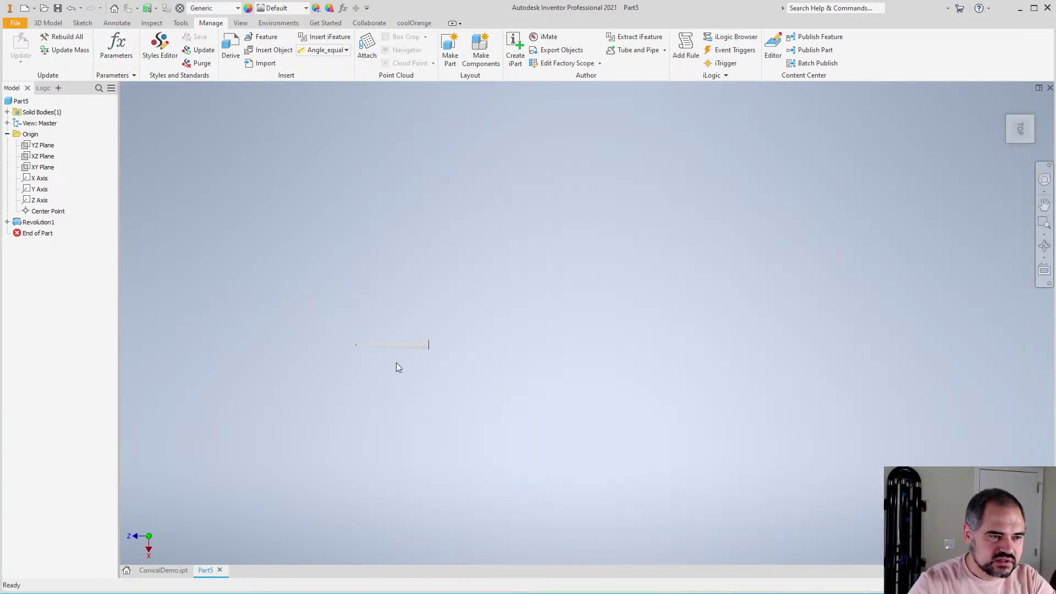
pyautogui.scroll(-4, 396, 362)
pyautogui.scroll(-2, 542, 341)
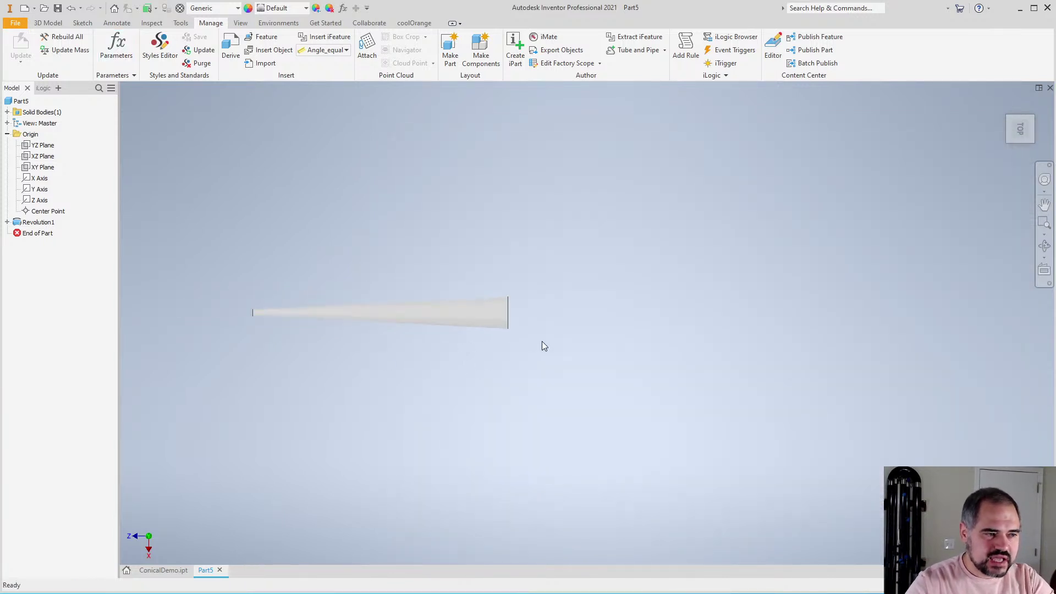
pyautogui.rightClick(34, 222)
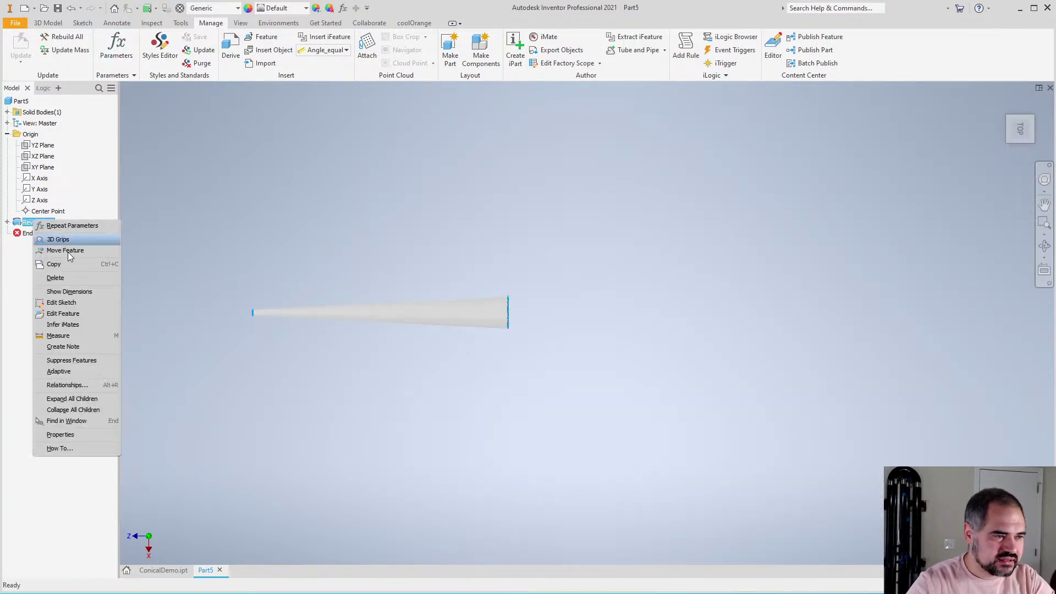
pyautogui.click(61, 302)
pyautogui.doubleClick(455, 309)
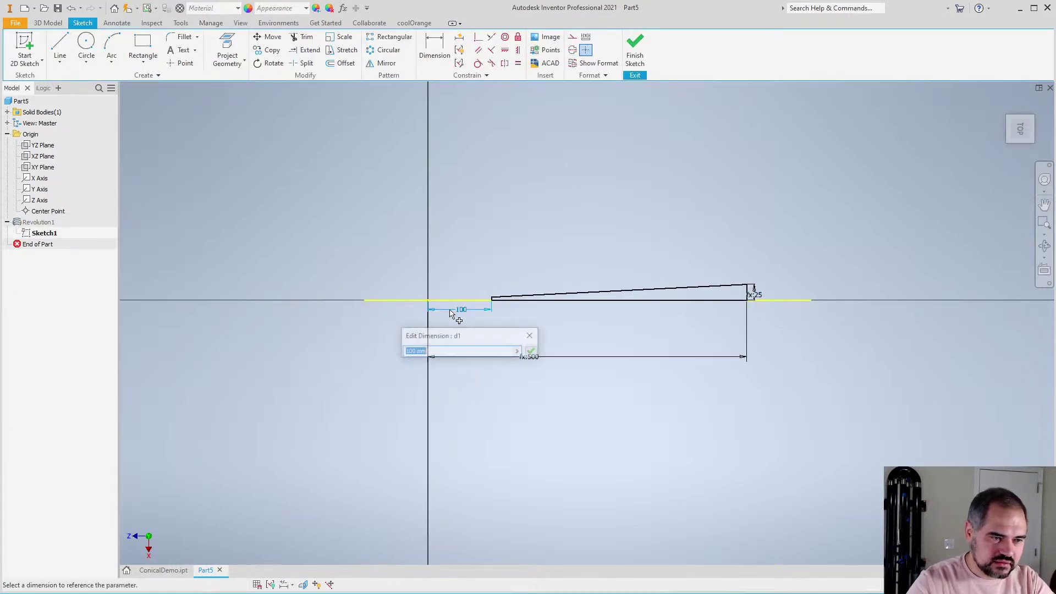
pyautogui.write('Truncation')
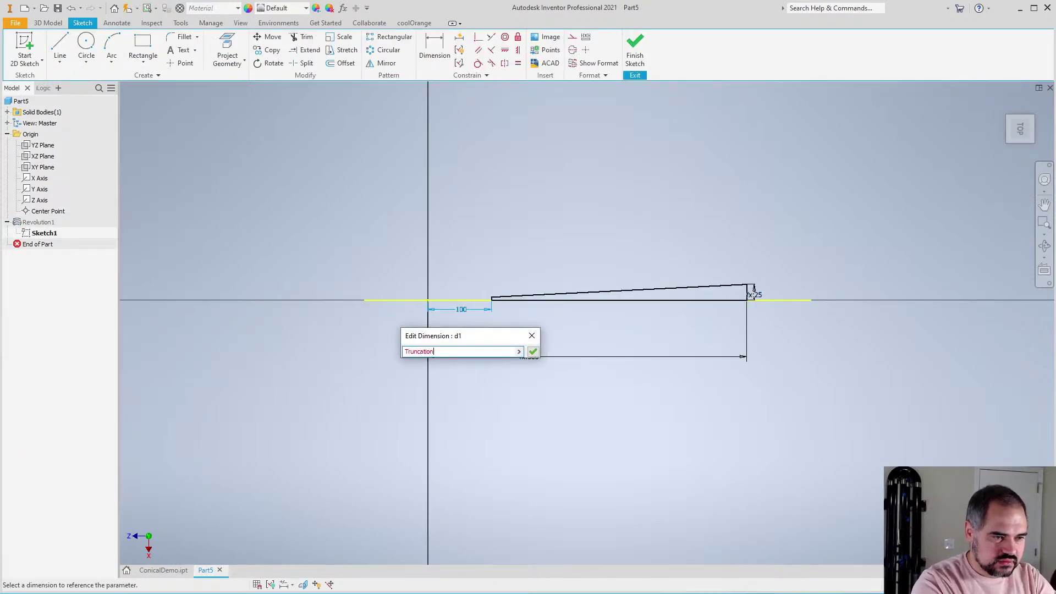
pyautogui.write('Length')
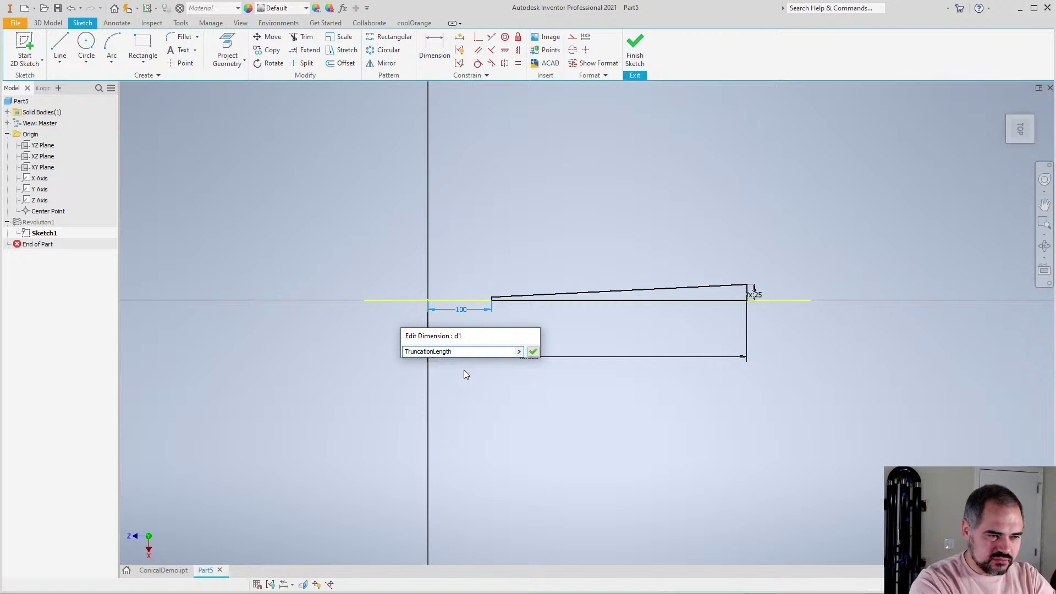
pyautogui.press('Return')
# Finish editing the revolution's sketch and return to the solid cone
pyautogui.scroll(-3, 464, 370)
pyautogui.scroll(3, 432, 320)
pyautogui.scroll(2, 377, 328)
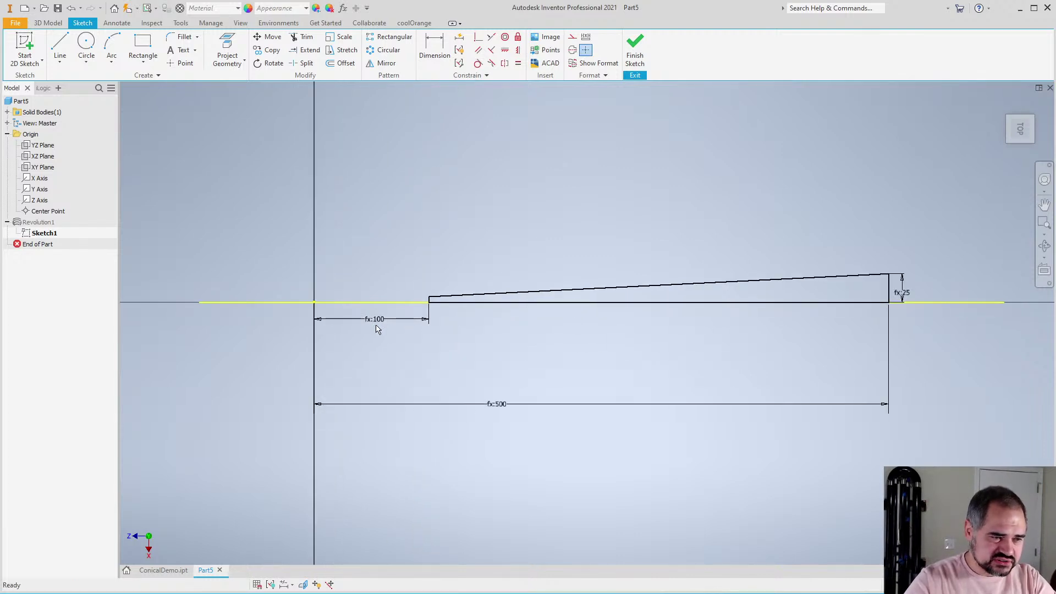
pyautogui.scroll(2, 385, 328)
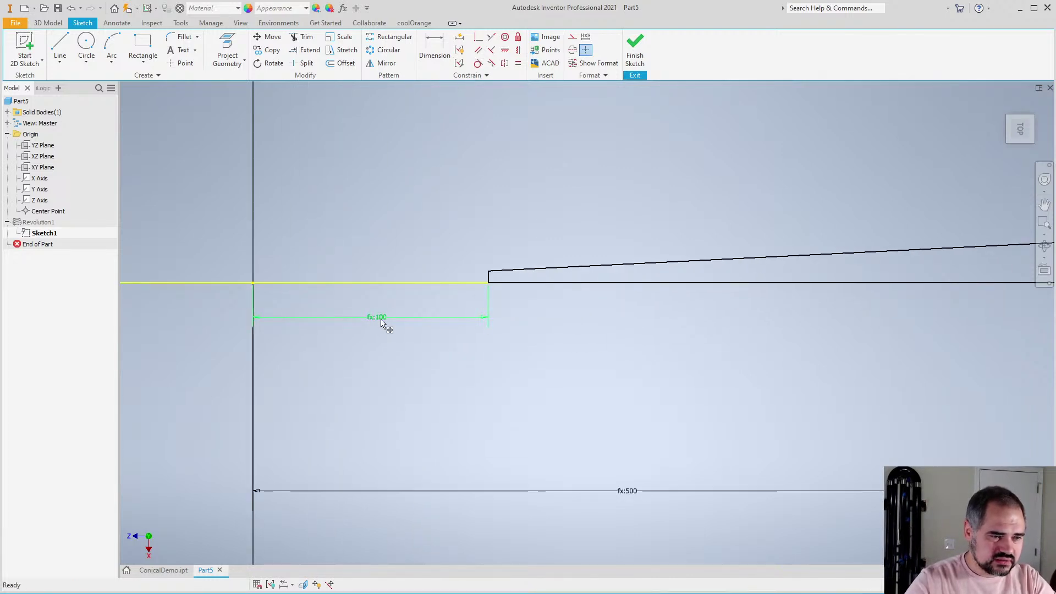
pyautogui.scroll(-4, 381, 323)
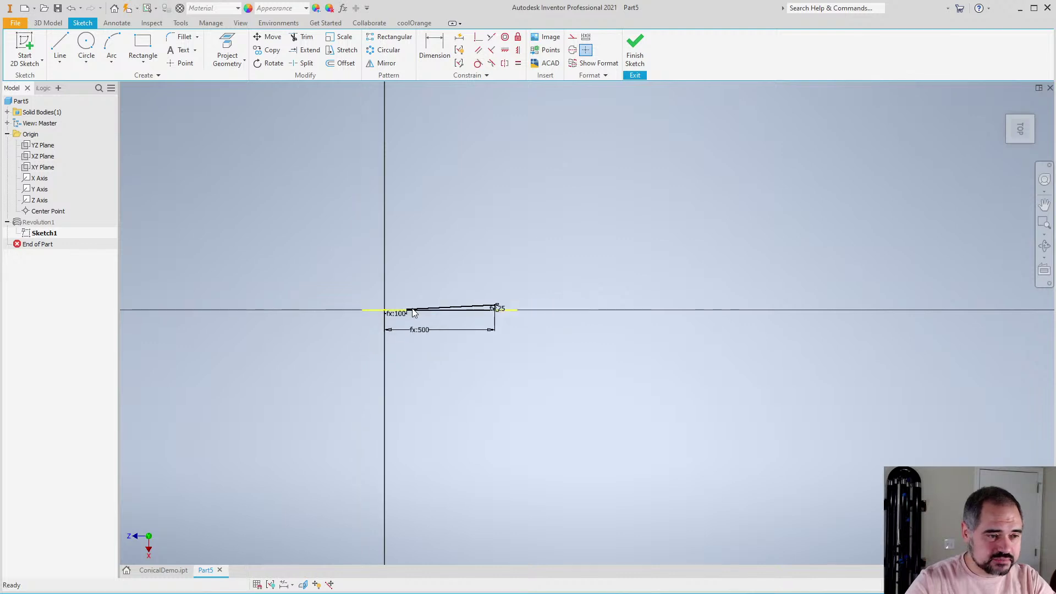
pyautogui.scroll(3, 413, 291)
pyautogui.rightClick(429, 266)
pyautogui.click(426, 300)
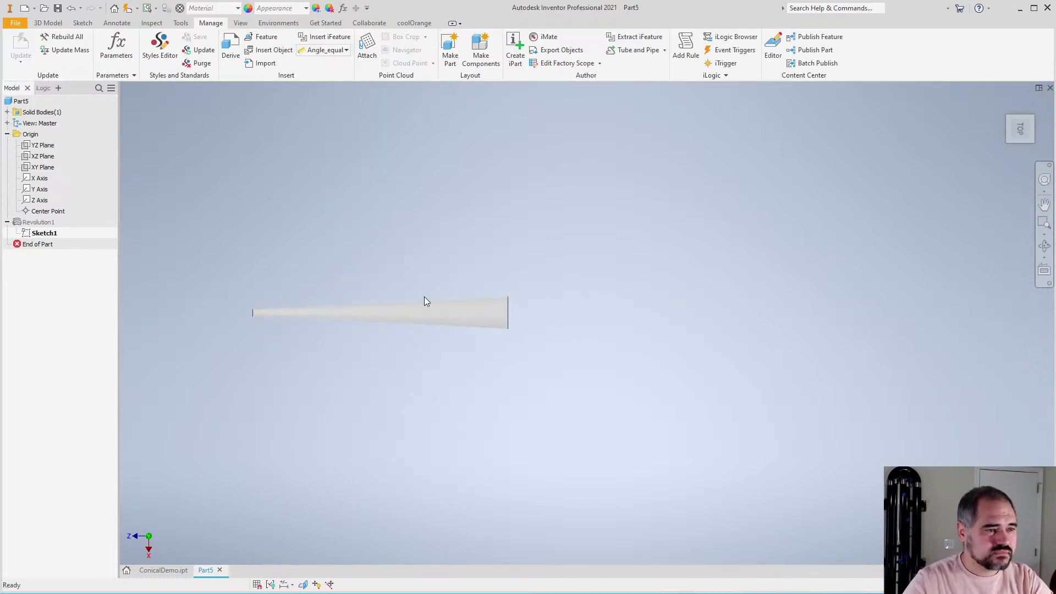
pyautogui.press('F4')
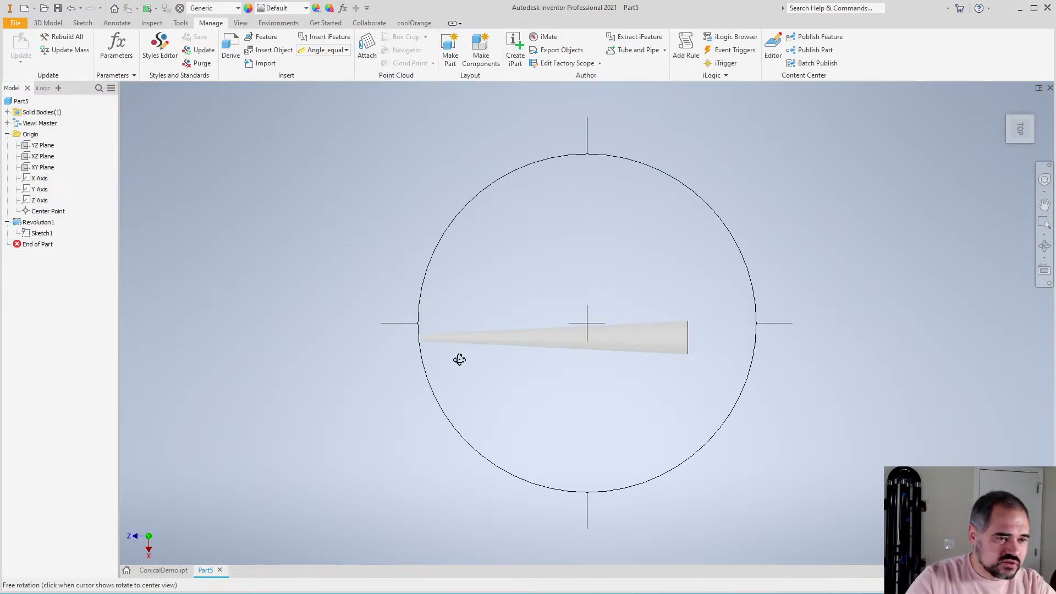
pyautogui.moveTo(459, 359); pyautogui.dragTo(528, 380)
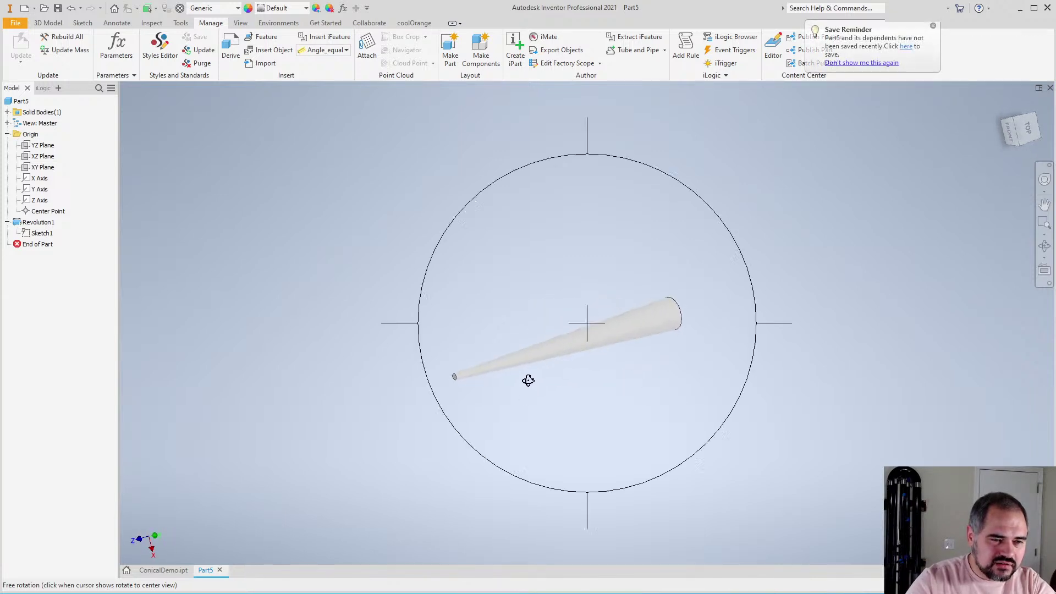
pyautogui.press('Escape')
pyautogui.press('F5')
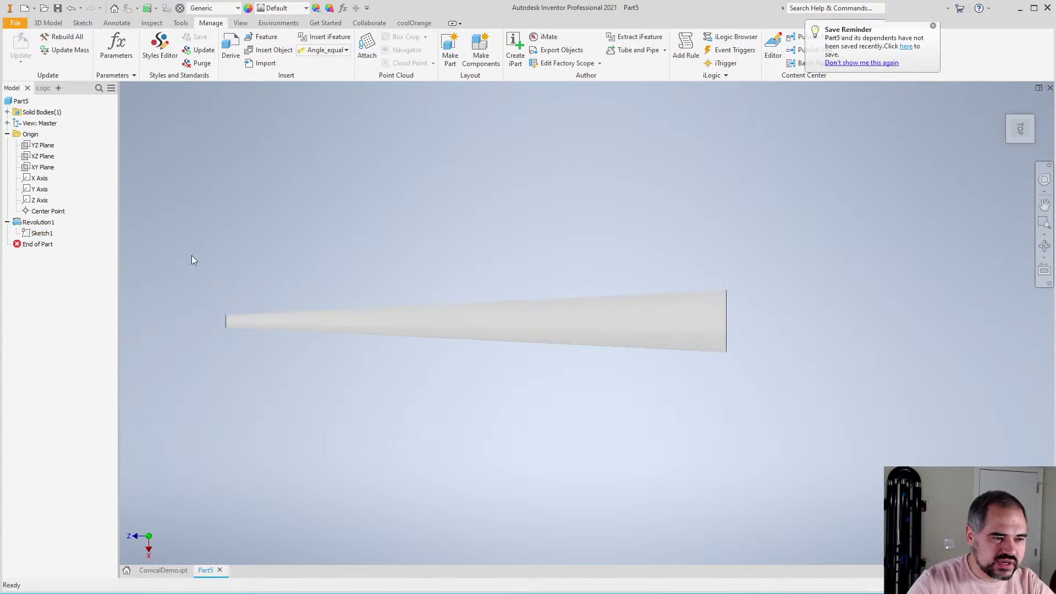
pyautogui.scroll(3, 580, 344)
pyautogui.scroll(-2, 577, 344)
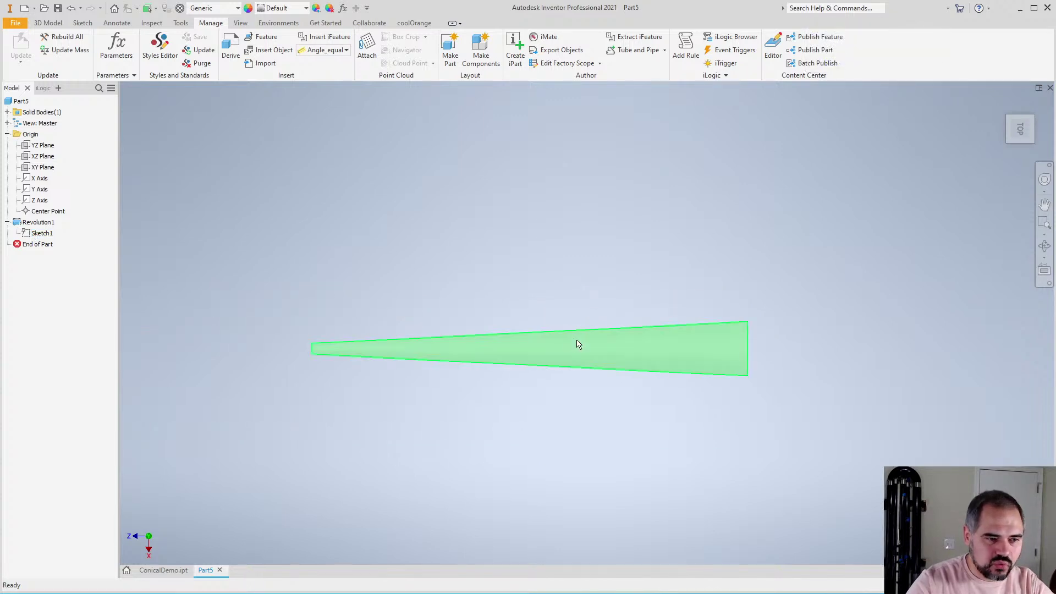
# Add a numeric user parameter named WallThickness, set it to 6.5 mm and close the parameters table
pyautogui.click(115, 47)
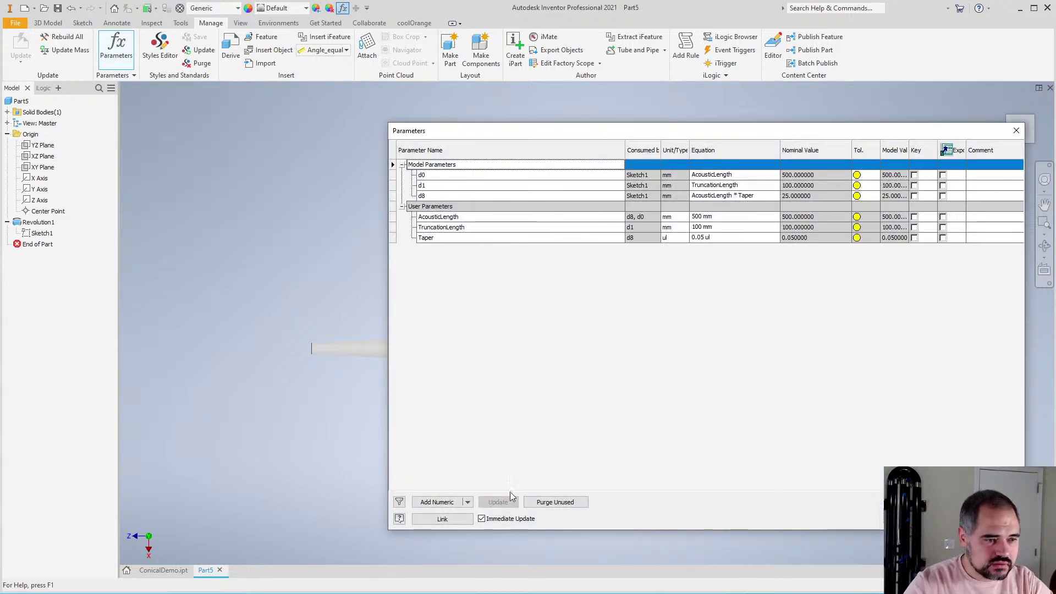
pyautogui.moveTo(452, 123); pyautogui.dragTo(451, 122)
pyautogui.click(437, 501)
pyautogui.write('W')
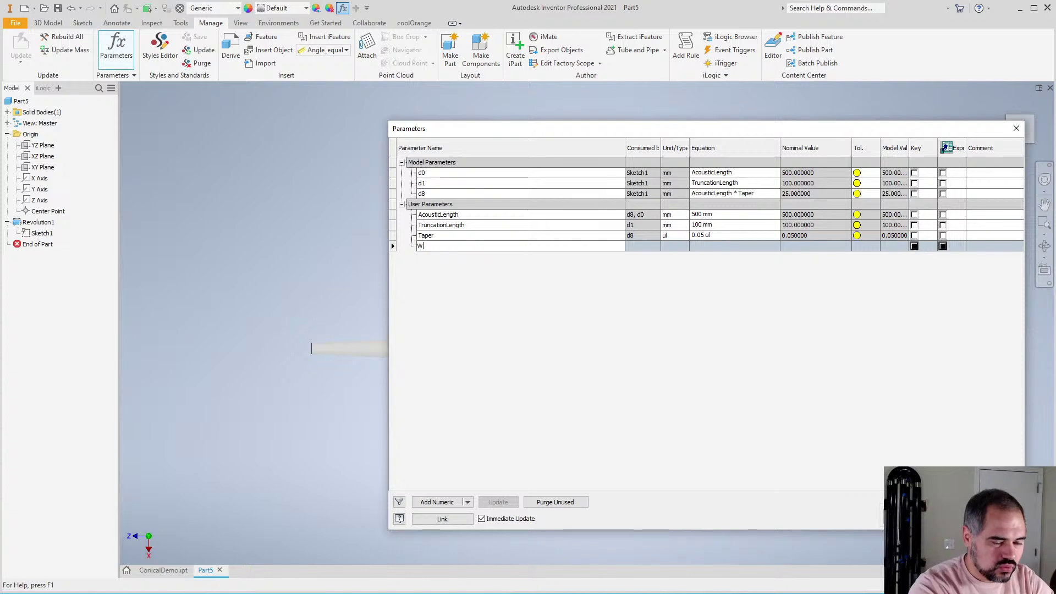
pyautogui.write('allThickness')
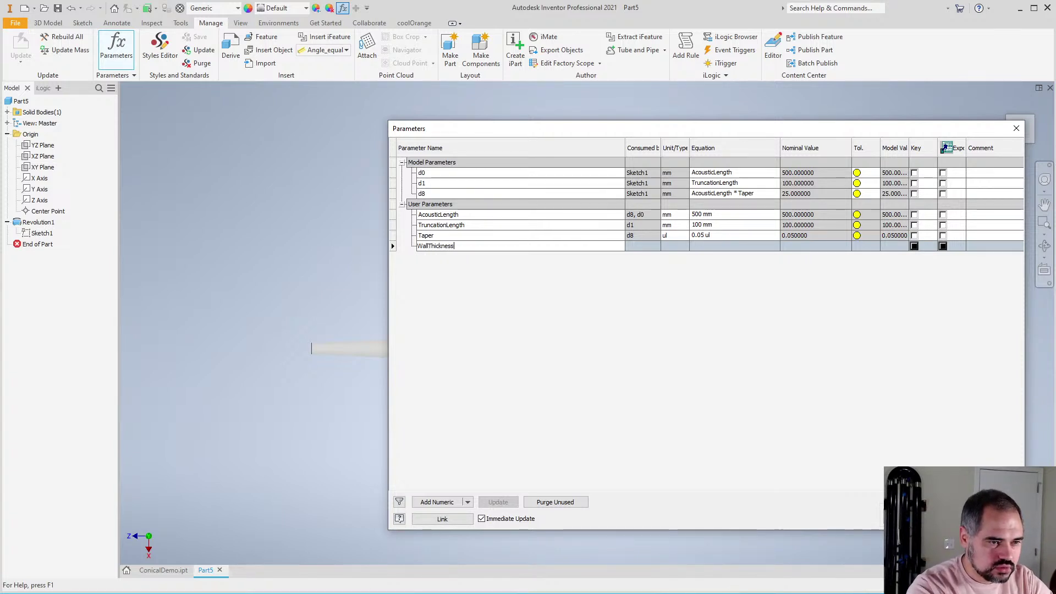
pyautogui.press('Return')
pyautogui.click(696, 248)
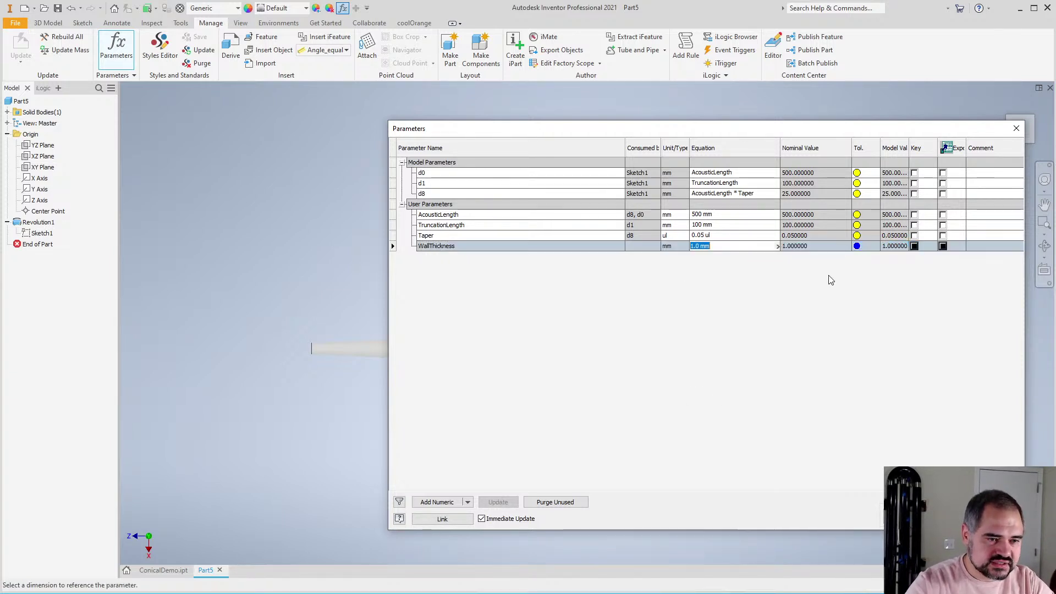
pyautogui.write('6.5')
pyautogui.press('Return')
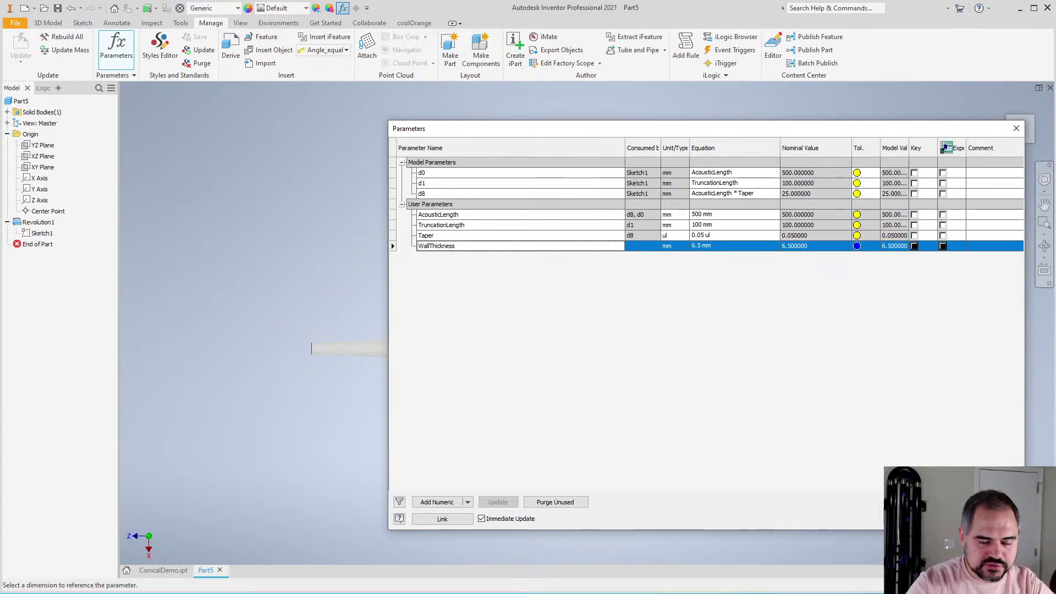
pyautogui.click(1015, 128)
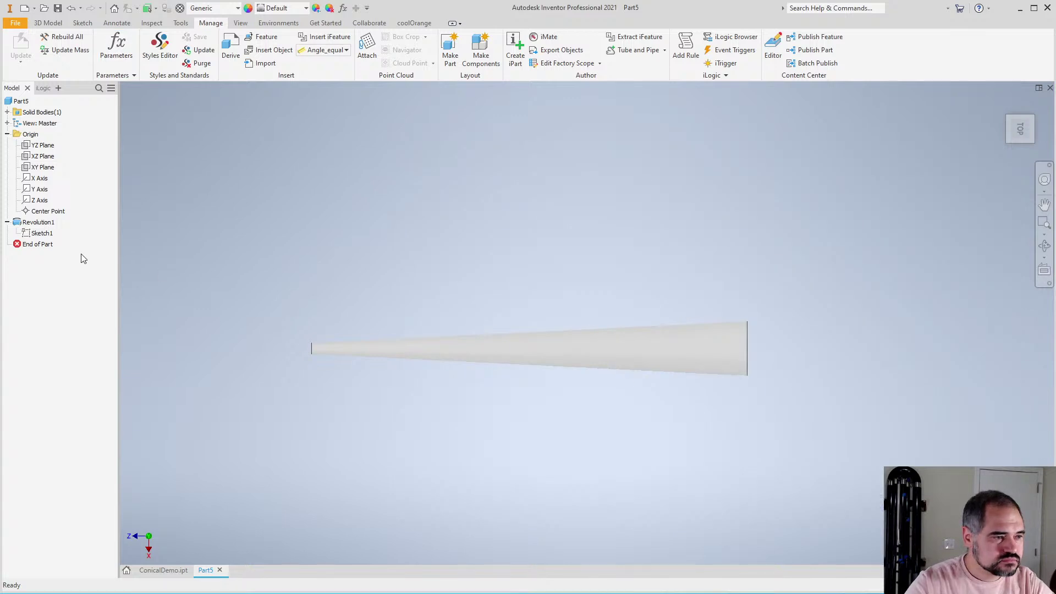
# Edit the revolution's sketch and draw three connected lines above the tapered line, starting at its narrow end and finishing at its wide end
pyautogui.rightClick(46, 236)
pyautogui.click(91, 265)
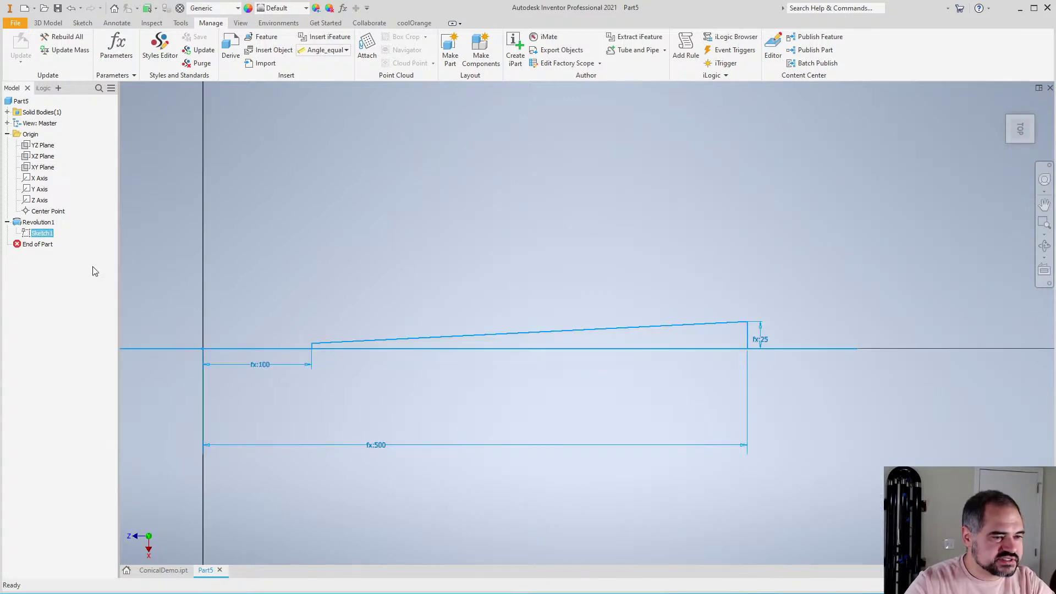
pyautogui.press('l')
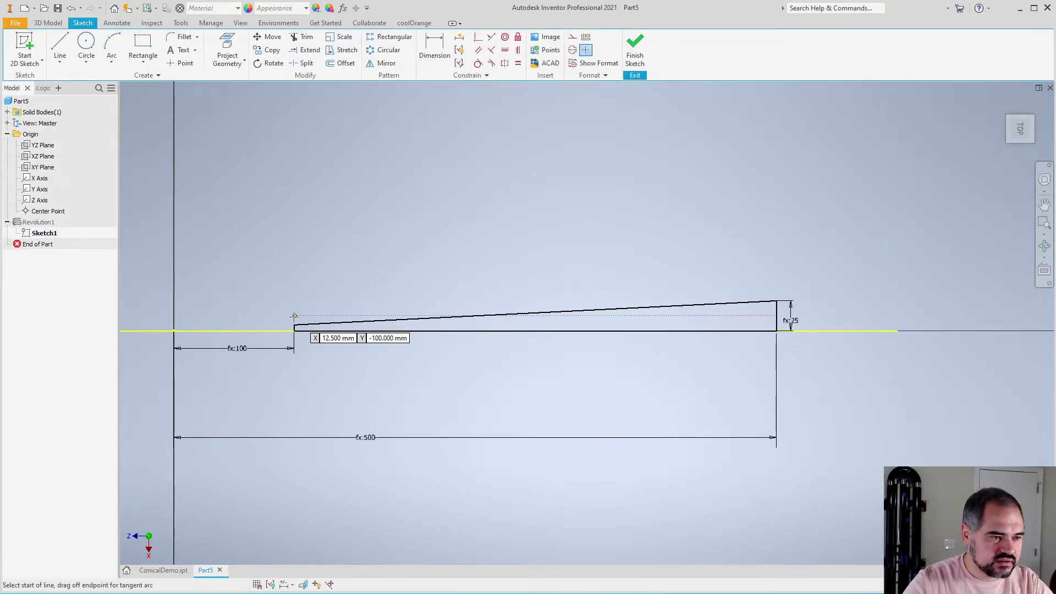
pyautogui.click(294, 326)
pyautogui.click(253, 241)
pyautogui.click(893, 190)
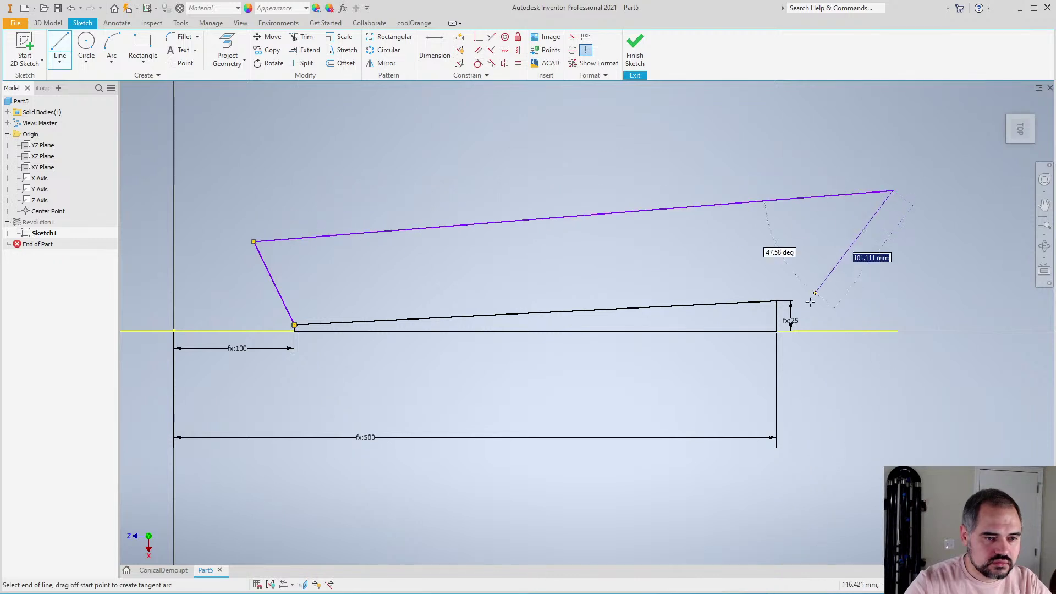
pyautogui.click(777, 300)
pyautogui.press('Escape')
pyautogui.scroll(-2, 502, 282)
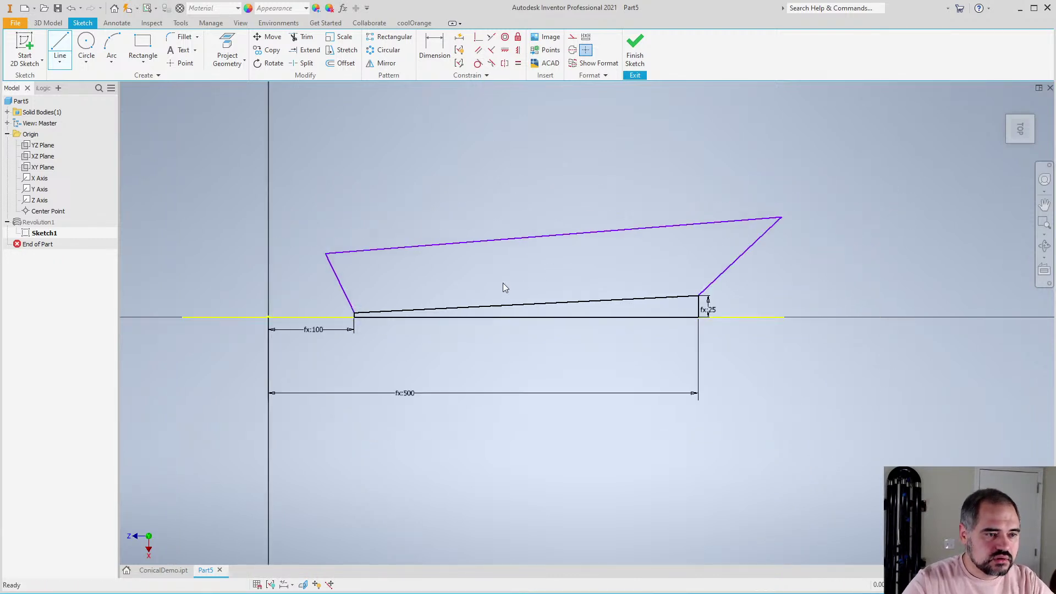
pyautogui.scroll(2, 466, 286)
pyautogui.scroll(2, 321, 331)
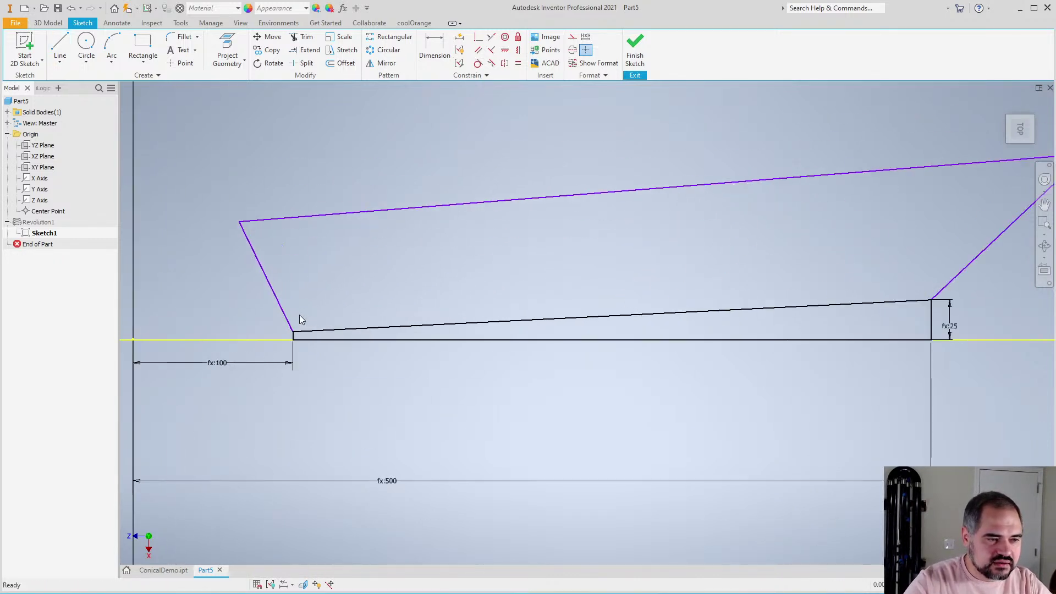
pyautogui.scroll(-2, 253, 330)
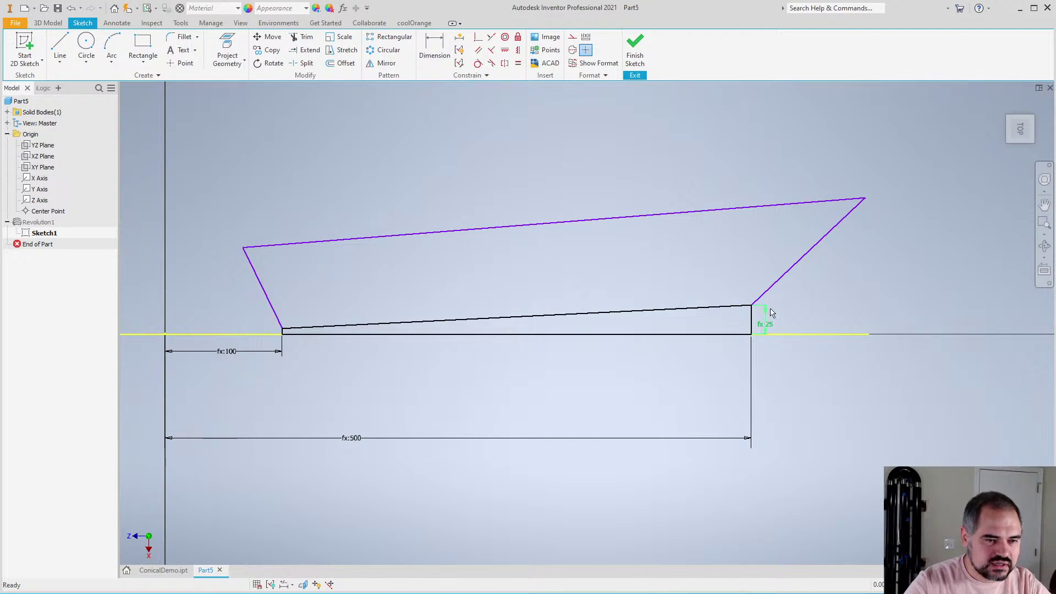
pyautogui.scroll(-2, 448, 306)
pyautogui.scroll(1, 385, 308)
pyautogui.scroll(2, 401, 308)
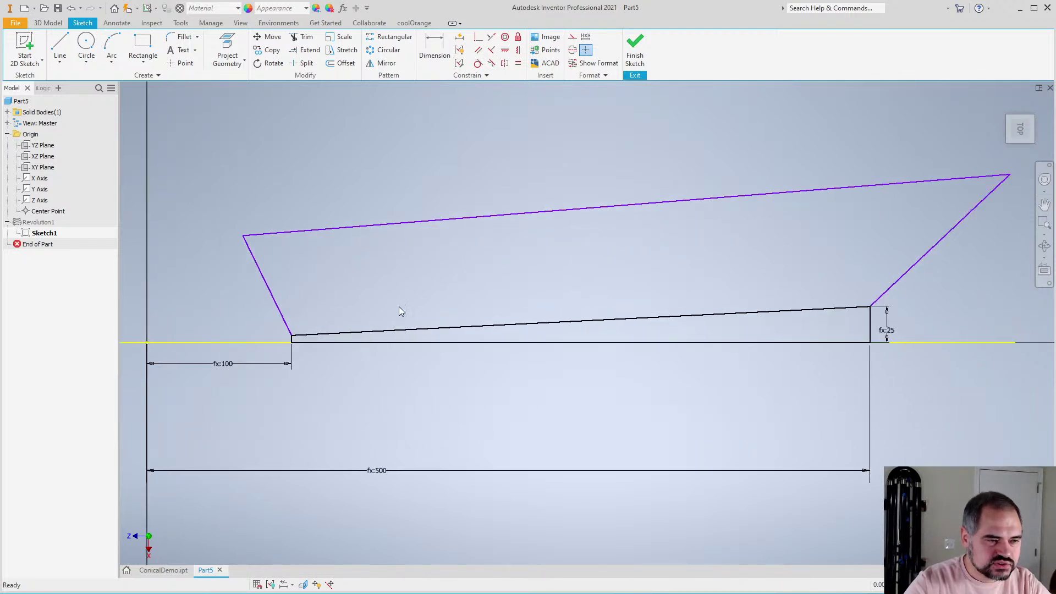
# Apply horizontal constraints to the two new end lines so they stand square to the cone's axis
pyautogui.click(504, 52)
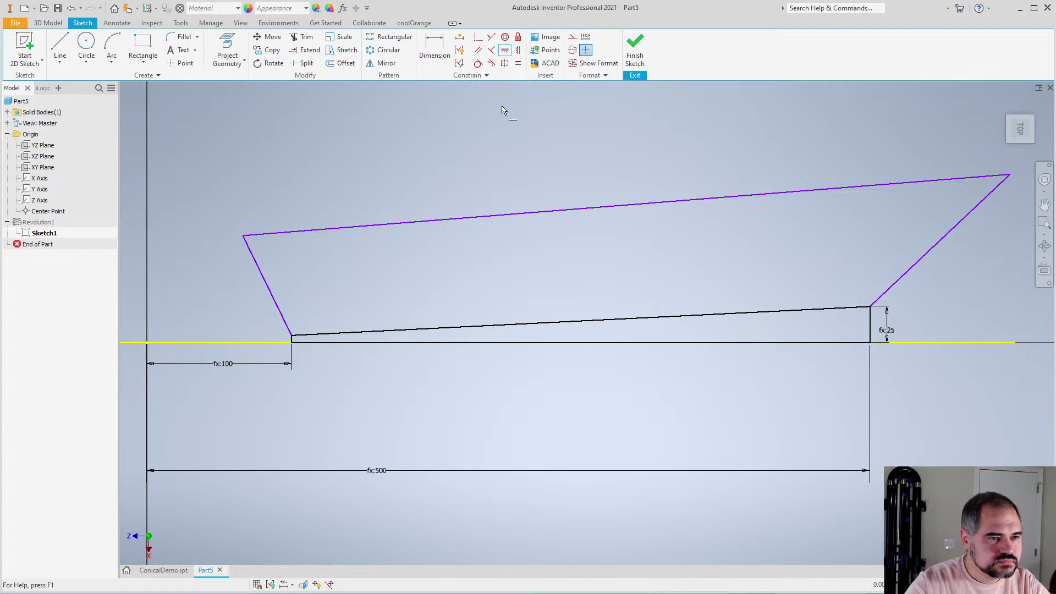
pyautogui.click(275, 301)
pyautogui.scroll(-2, 306, 295)
pyautogui.scroll(2, 369, 279)
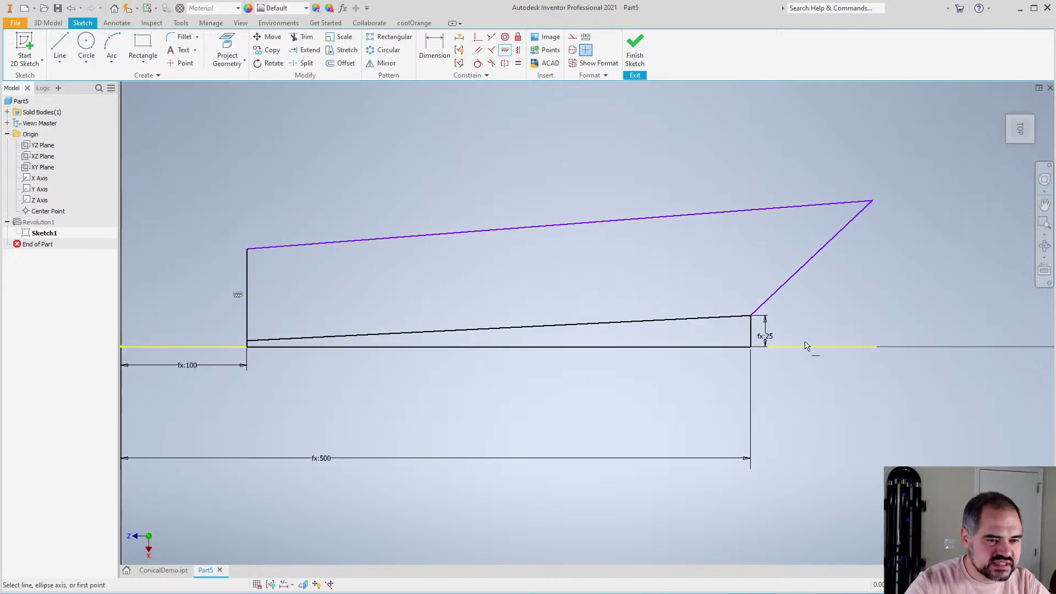
pyautogui.click(766, 306)
pyautogui.scroll(-2, 668, 292)
pyautogui.scroll(2, 560, 285)
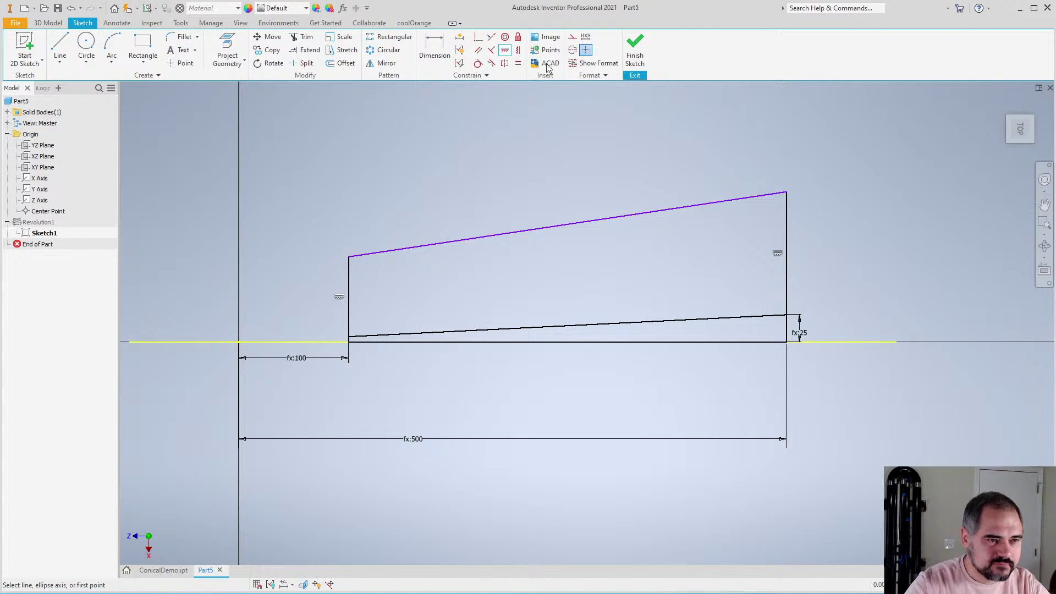
# Make the new outer line parallel to the inner tapered line and move it closer to that line
pyautogui.click(480, 51)
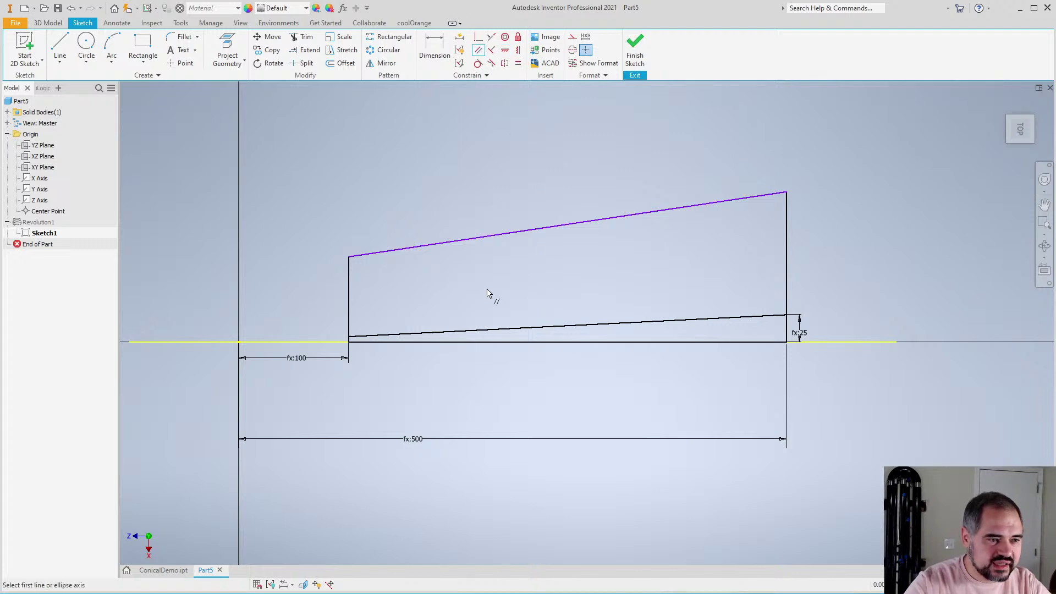
pyautogui.click(516, 329)
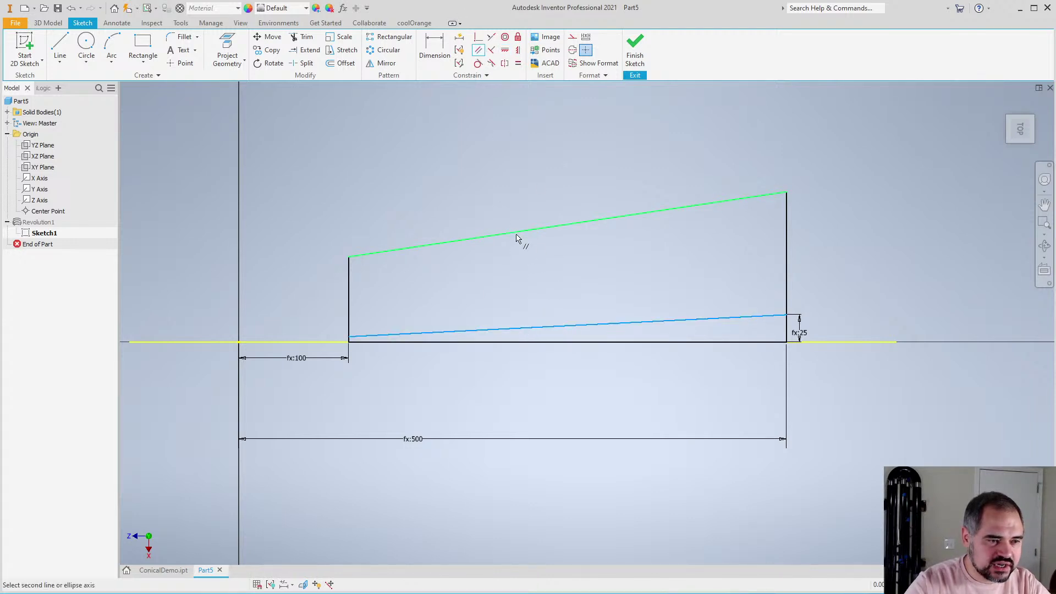
pyautogui.click(519, 237)
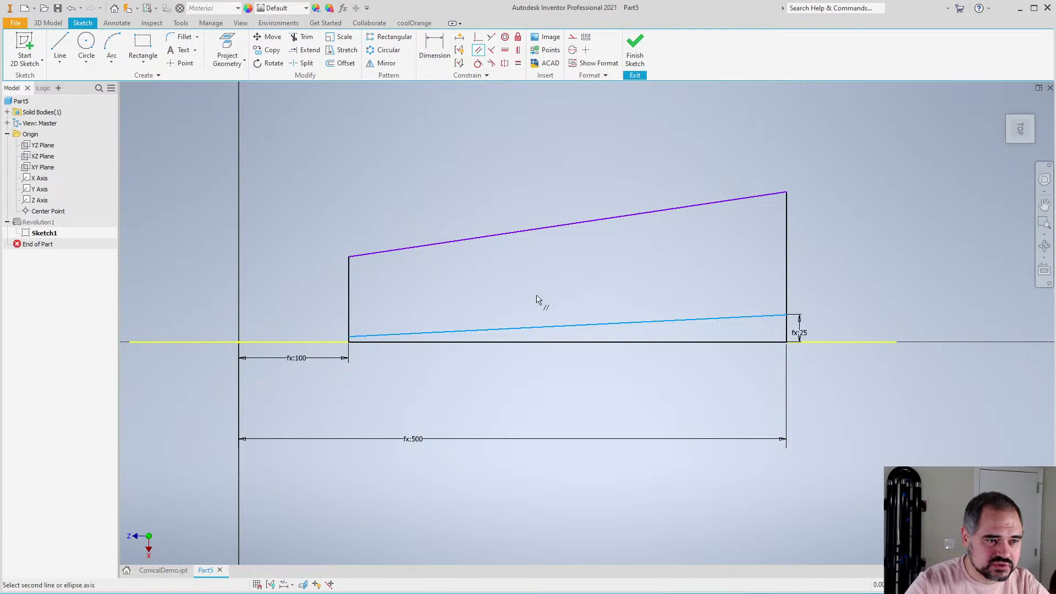
pyautogui.click(540, 236)
pyautogui.scroll(3, 540, 236)
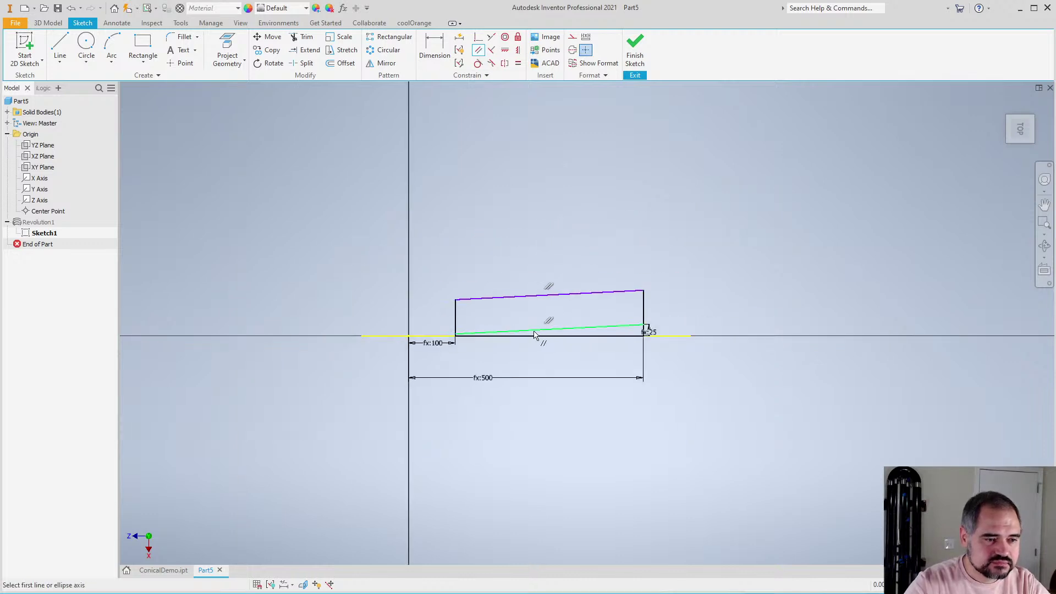
pyautogui.scroll(-3, 550, 325)
pyautogui.press('Escape')
pyautogui.moveTo(693, 242)
pyautogui.mouseDown()
pyautogui.moveTo(690, 326)
pyautogui.moveTo(702, 283)
pyautogui.moveTo(700, 296)
pyautogui.mouseUp()
pyautogui.scroll(3, 663, 297)
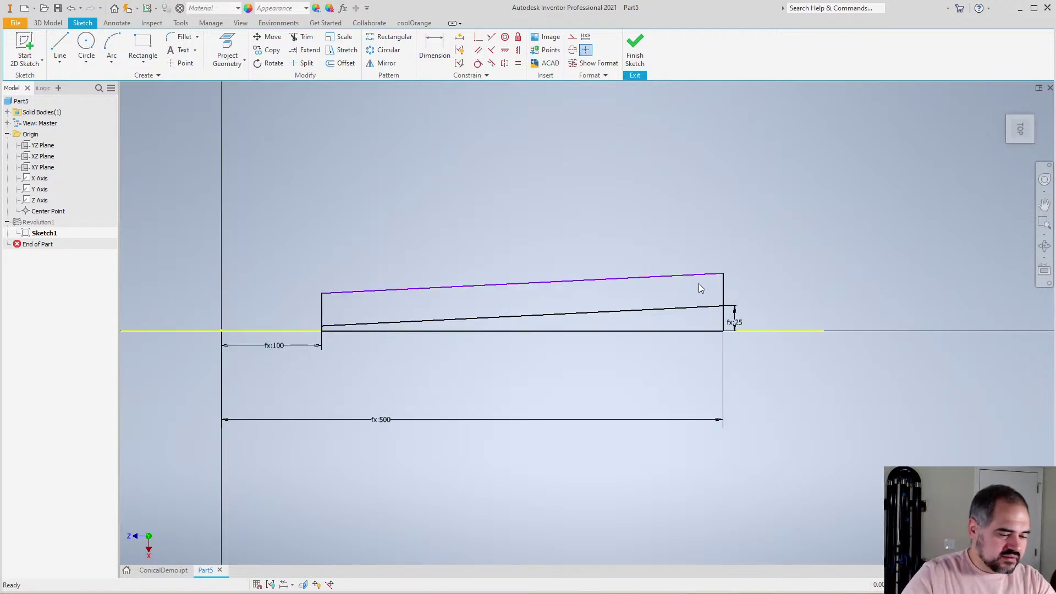
pyautogui.scroll(-4, 729, 291)
pyautogui.press('d')
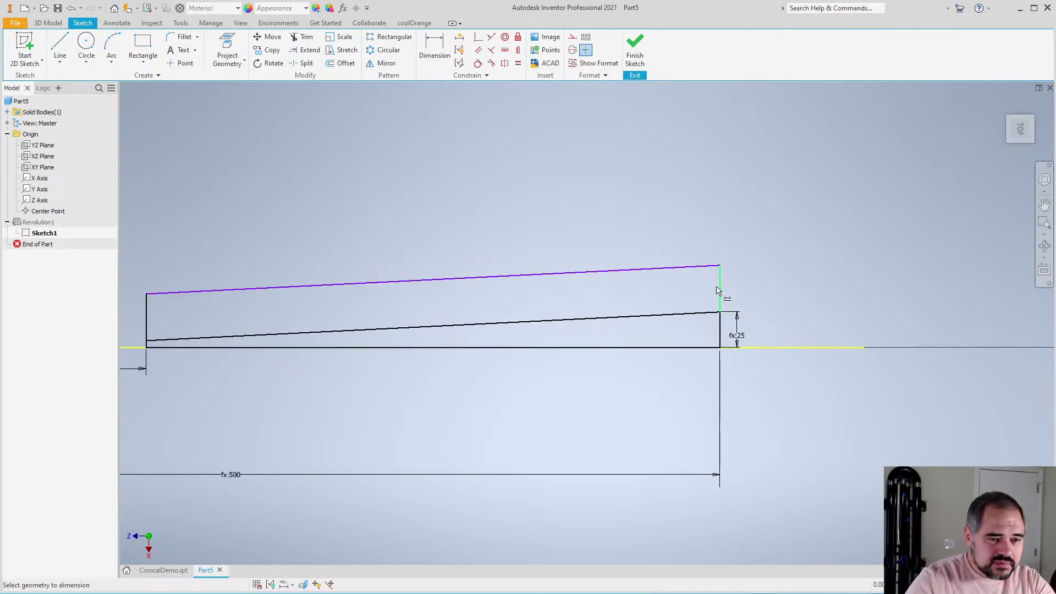
pyautogui.press('Escape')
pyautogui.scroll(2, 616, 321)
pyautogui.scroll(-2, 628, 314)
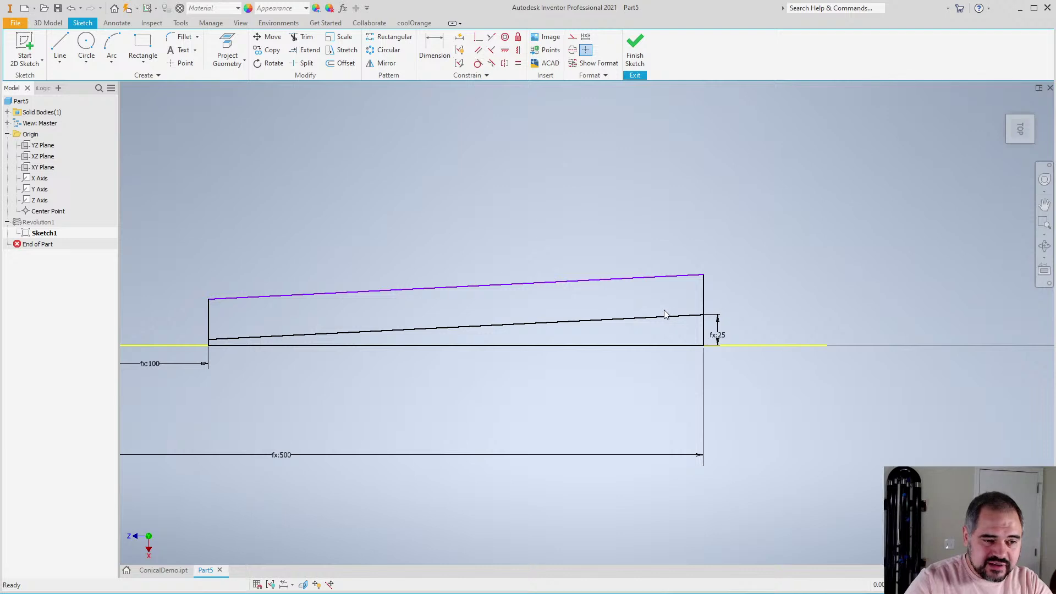
pyautogui.scroll(3, 676, 311)
pyautogui.scroll(-2, 687, 301)
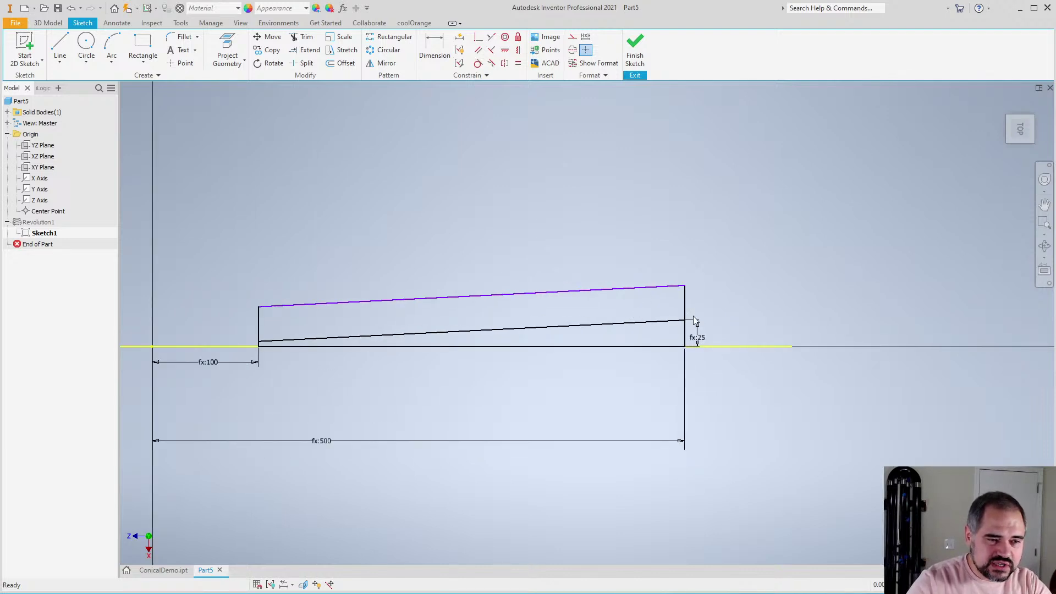
pyautogui.scroll(3, 648, 318)
pyautogui.scroll(-3, 670, 323)
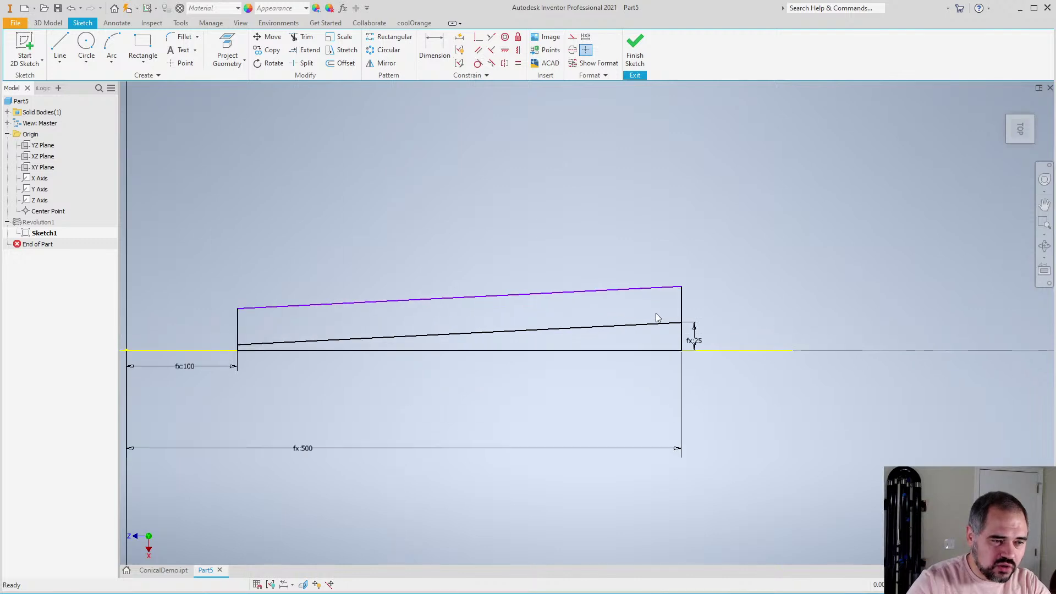
pyautogui.scroll(-3, 687, 309)
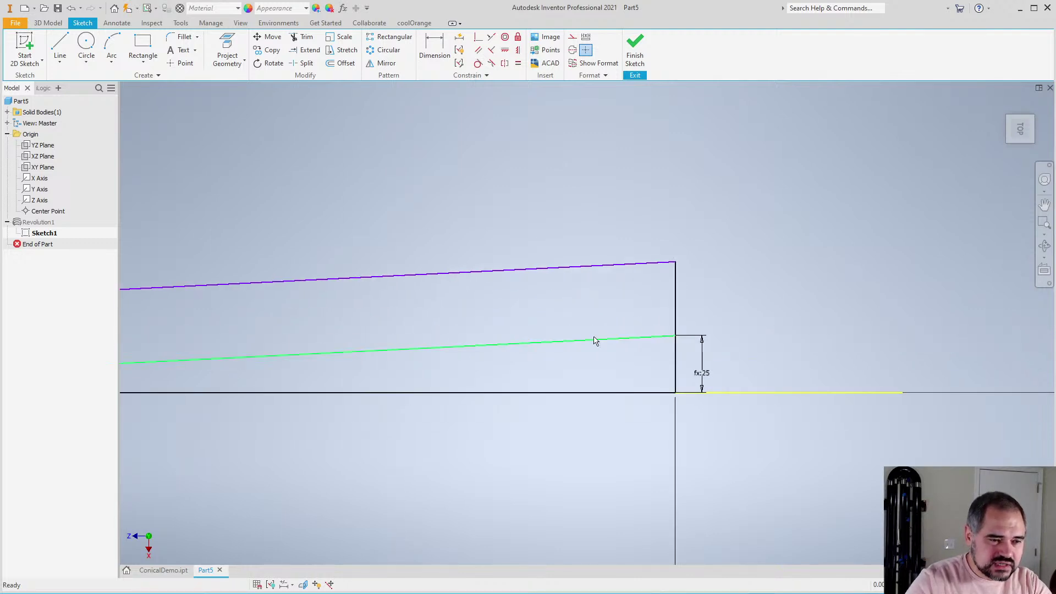
pyautogui.scroll(4, 593, 338)
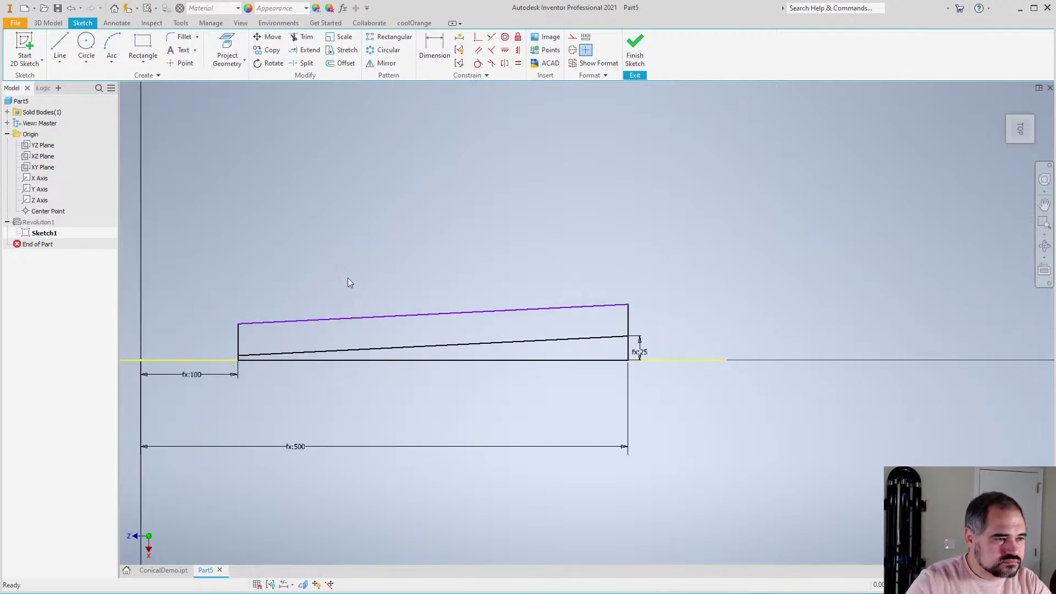
pyautogui.scroll(-2, 593, 341)
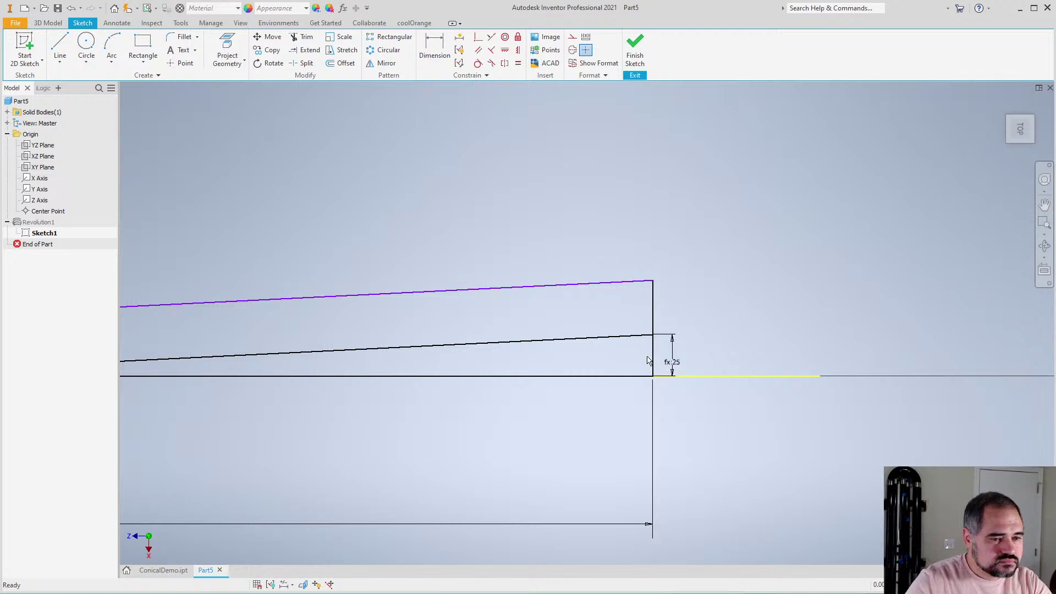
pyautogui.press('d')
pyautogui.click(574, 343)
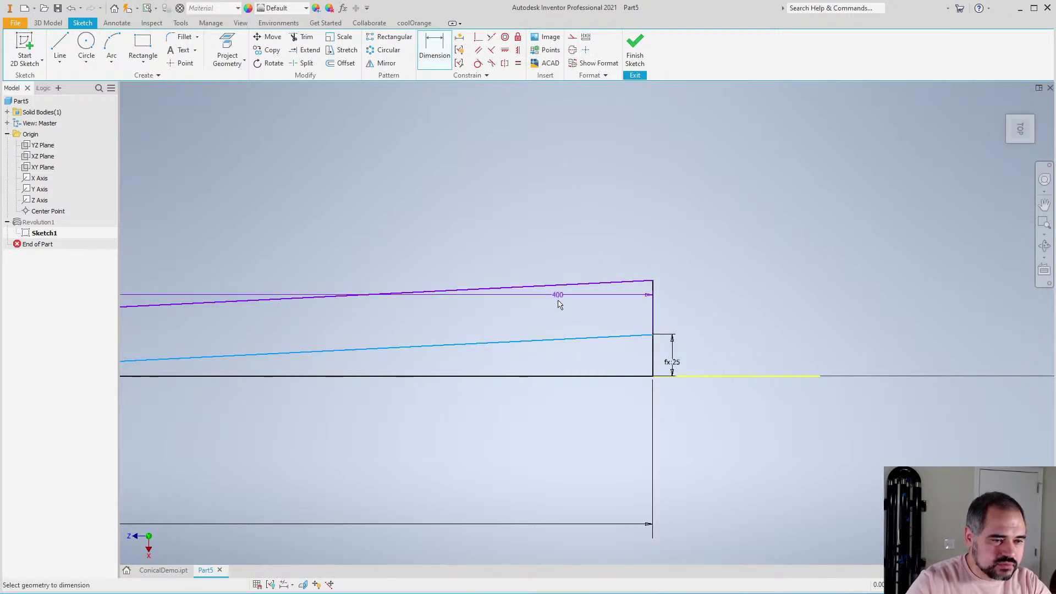
pyautogui.press('Escape')
# Dimension the perpendicular distance between the inner and outer tapered lines and set it to the WallThickness parameter
pyautogui.scroll(3, 546, 349)
pyautogui.scroll(-2, 454, 344)
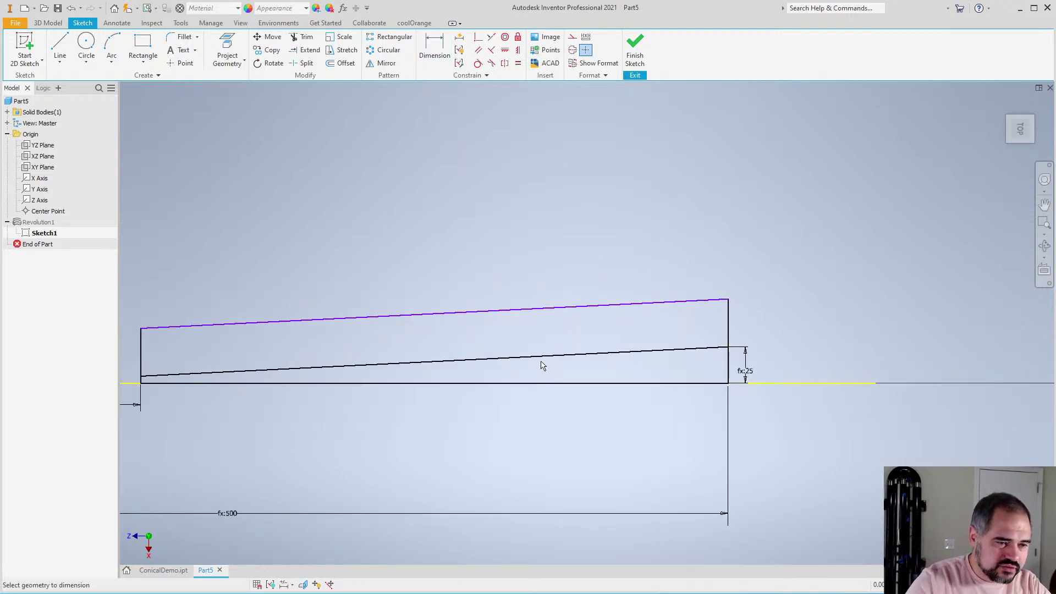
pyautogui.click(542, 358)
pyautogui.click(538, 309)
pyautogui.click(583, 346)
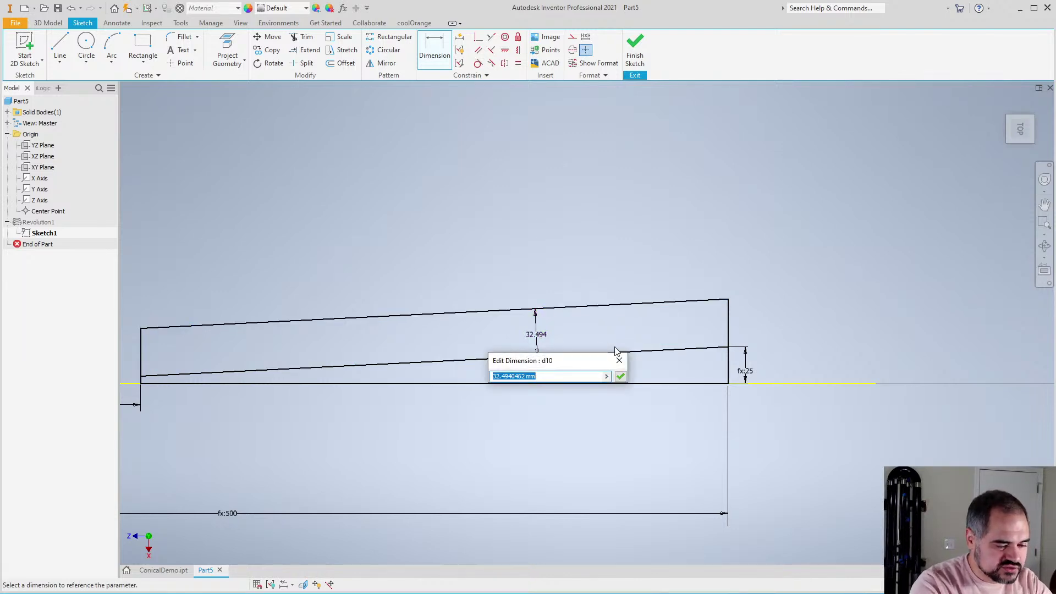
pyautogui.write('WallThick')
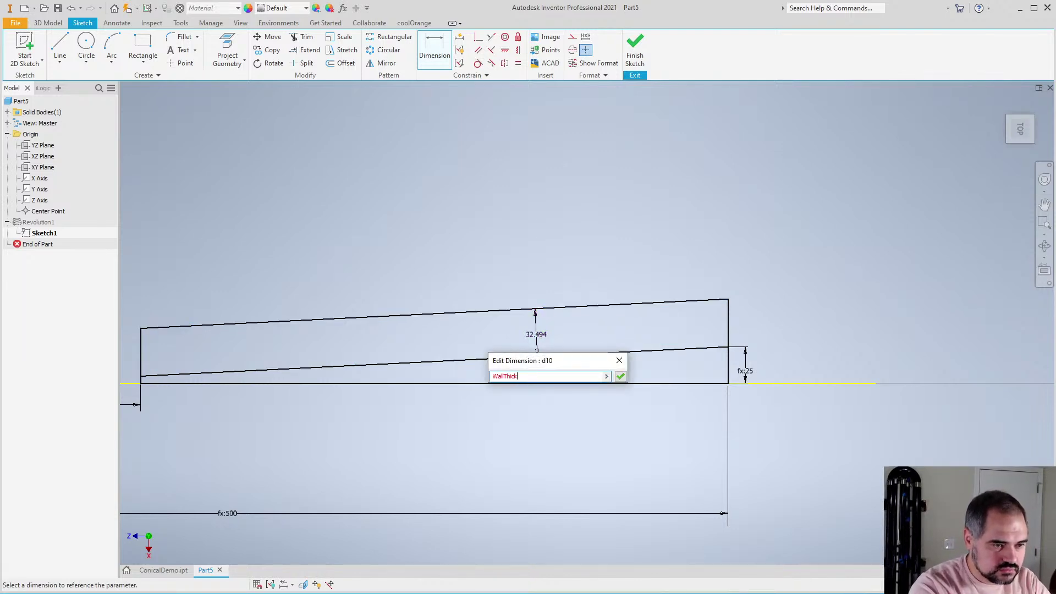
pyautogui.write('ness')
pyautogui.press('Return')
pyautogui.scroll(-5, 536, 352)
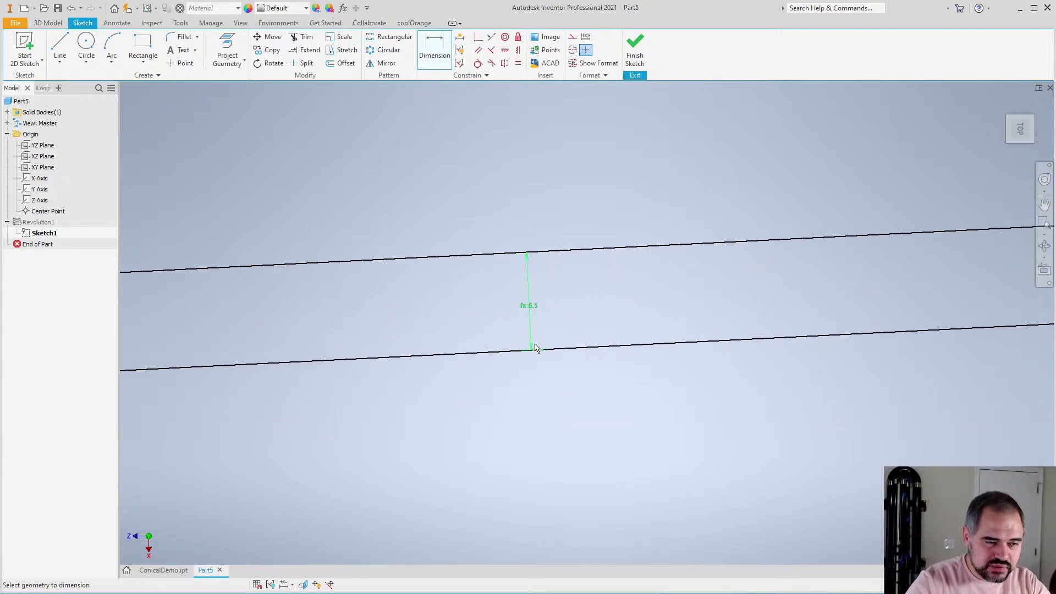
pyautogui.scroll(5, 532, 346)
pyautogui.scroll(3, 753, 335)
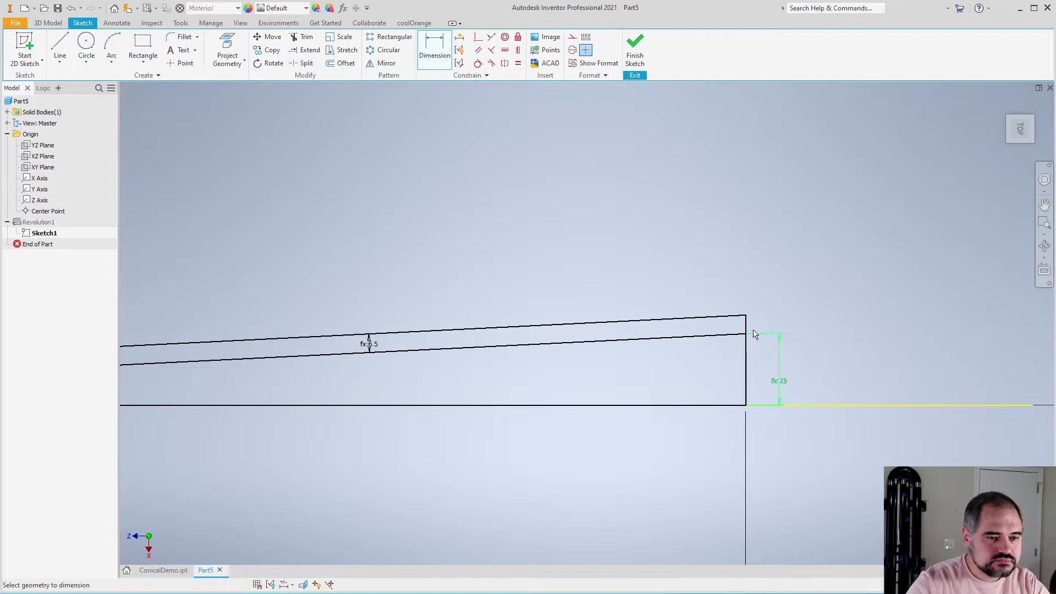
pyautogui.scroll(-6, 754, 334)
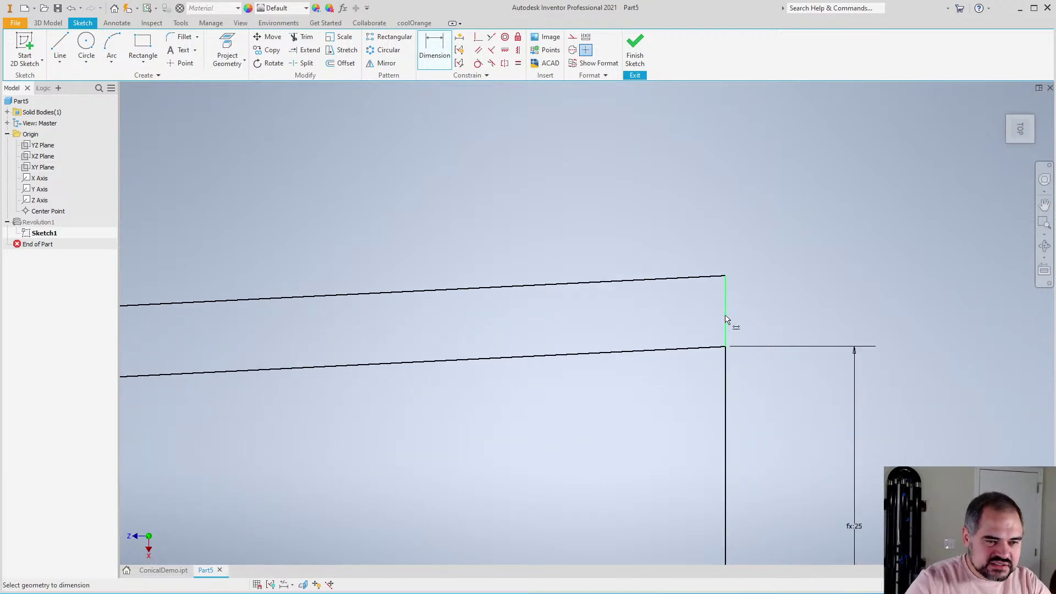
# Add a driven dimension to the short wall line at the cone's wide end and compare it with the perpendicular wall dimension
pyautogui.click(726, 320)
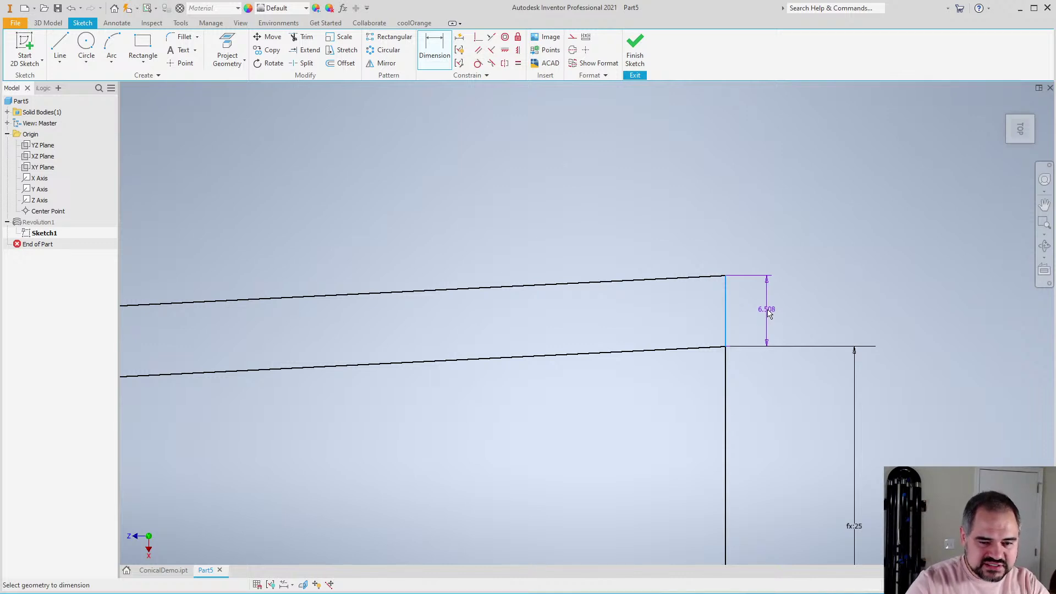
pyautogui.click(768, 314)
pyautogui.click(244, 107)
pyautogui.scroll(2, 766, 325)
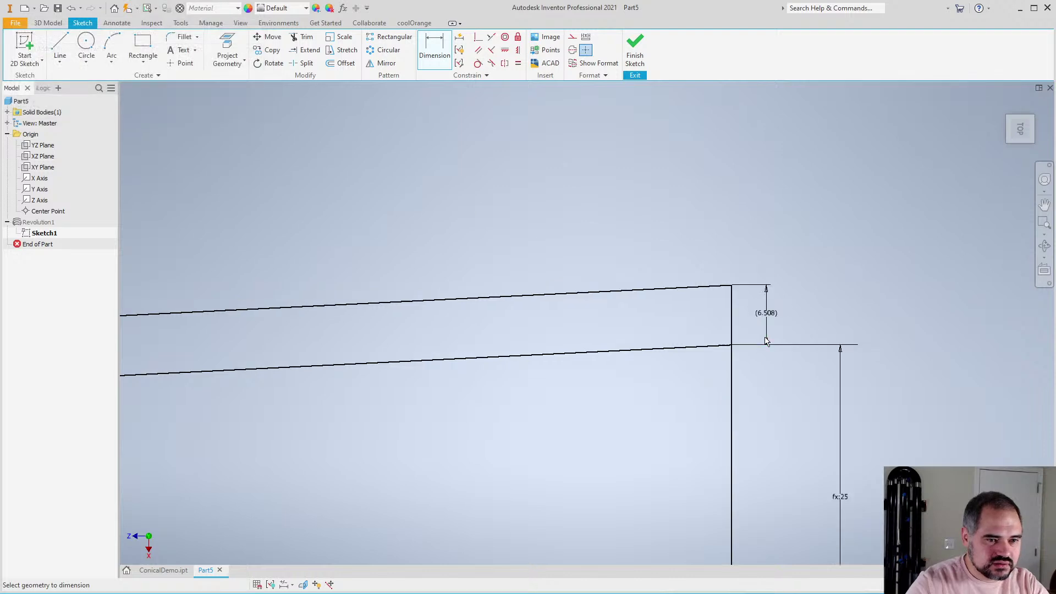
pyautogui.scroll(2, 769, 311)
pyautogui.scroll(-8, 777, 318)
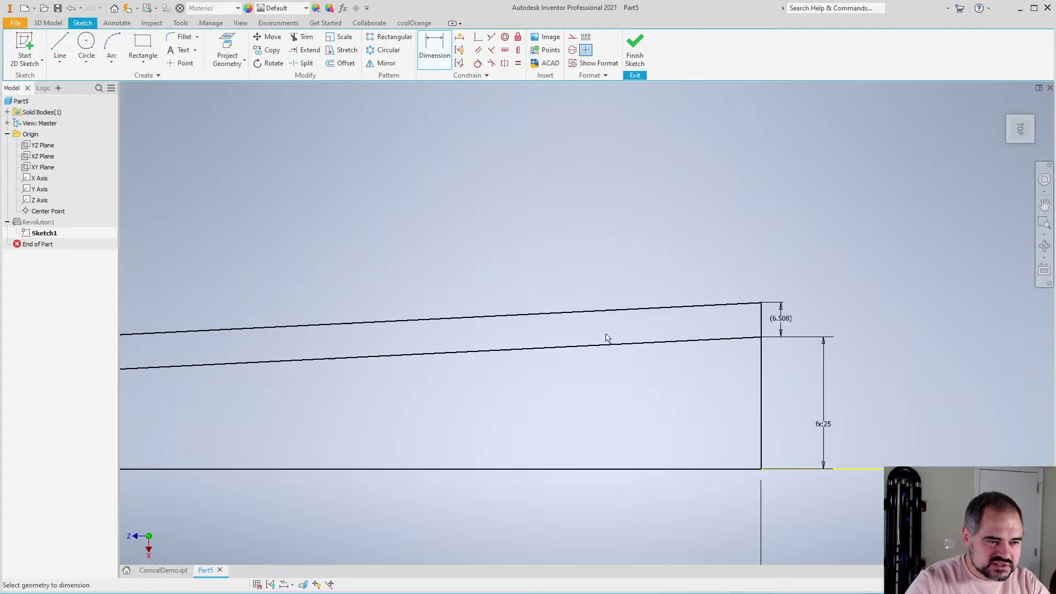
pyautogui.scroll(5, 426, 361)
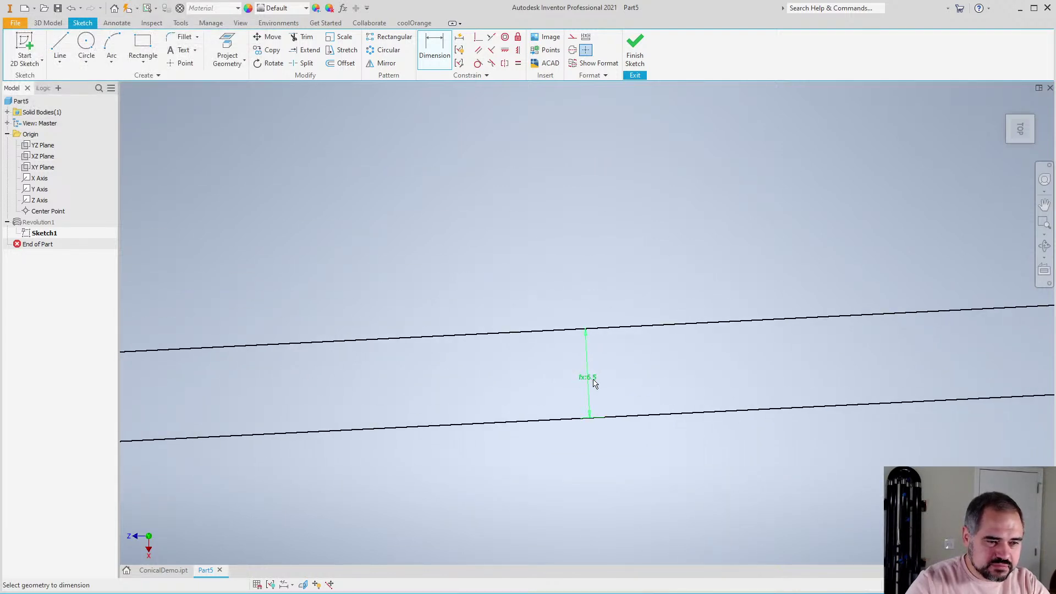
pyautogui.scroll(-5, 586, 381)
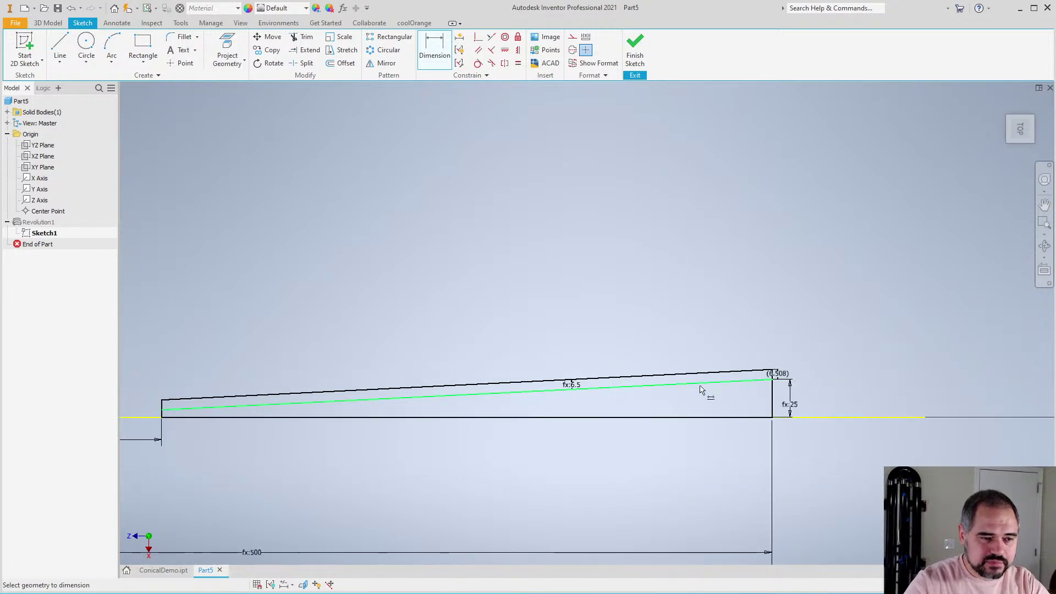
pyautogui.scroll(8, 779, 376)
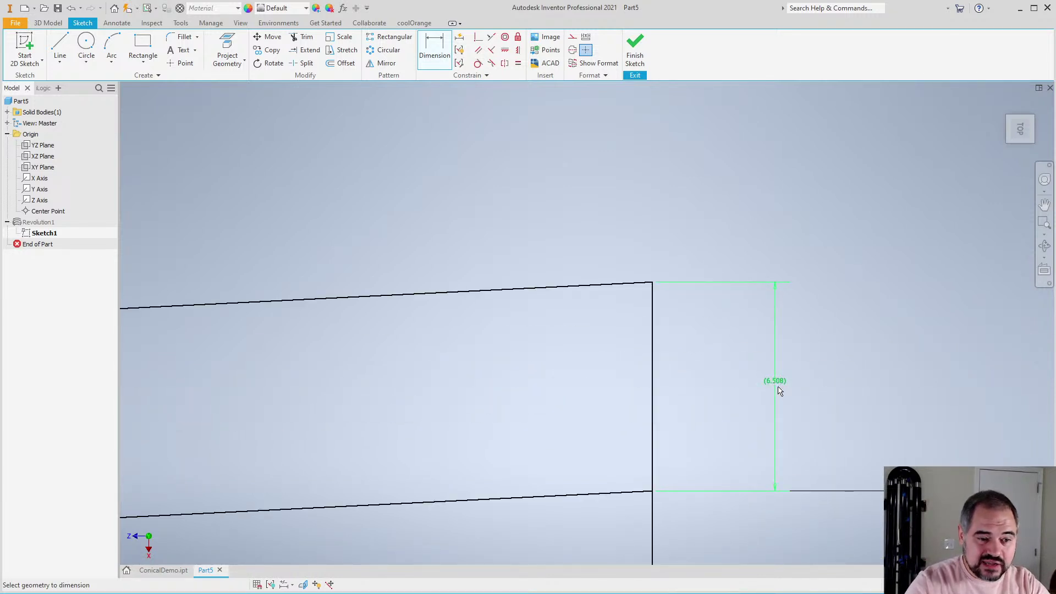
pyautogui.scroll(-7, 780, 390)
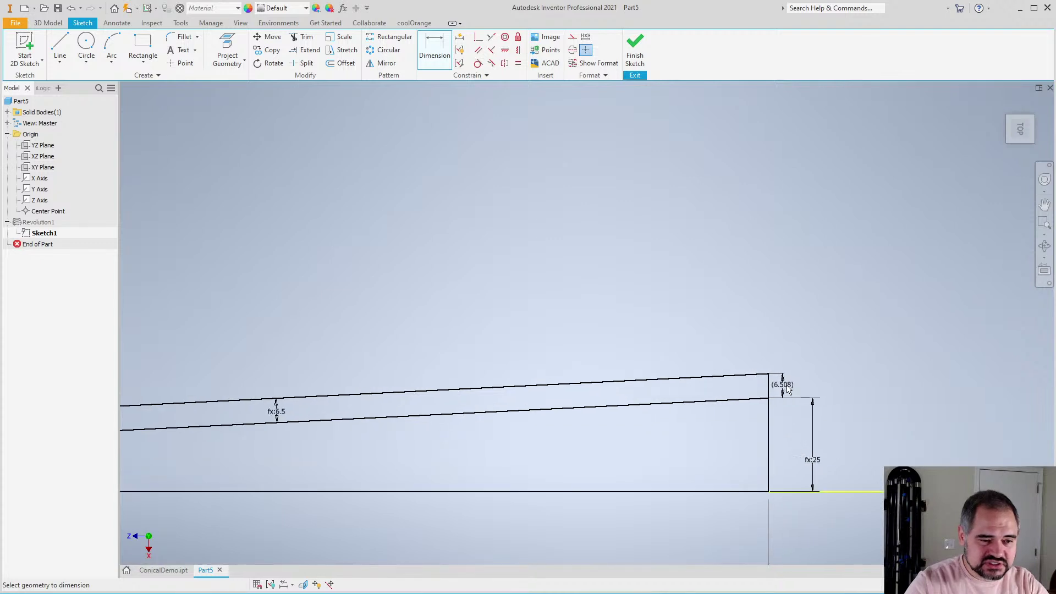
# Delete the driven wall dimension at the wide end and set the radius dimension there to AcousticLength * Taper * 5
pyautogui.click(786, 385)
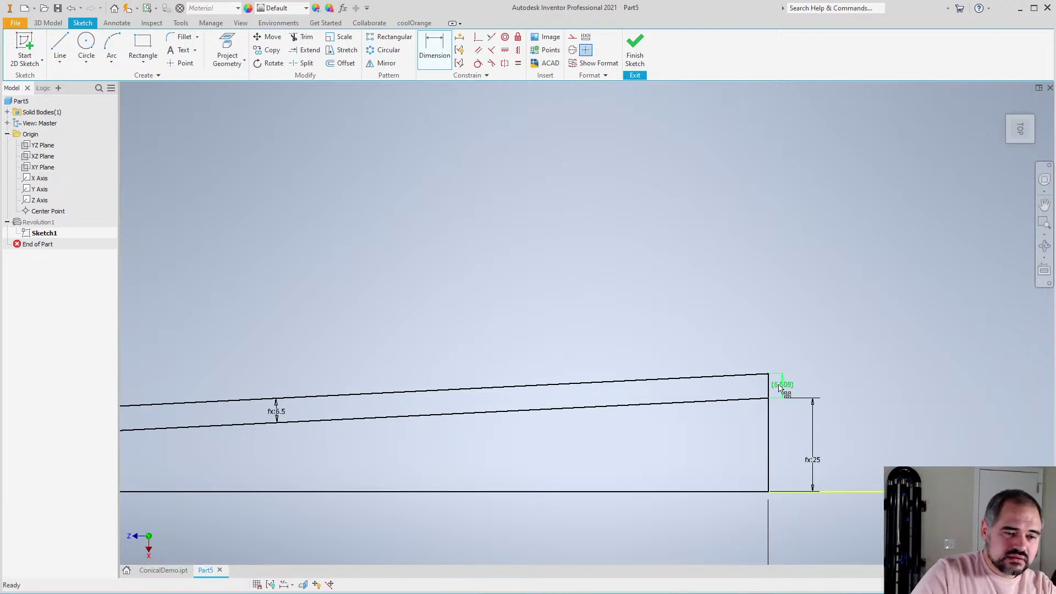
pyautogui.press('Delete')
pyautogui.click(812, 464)
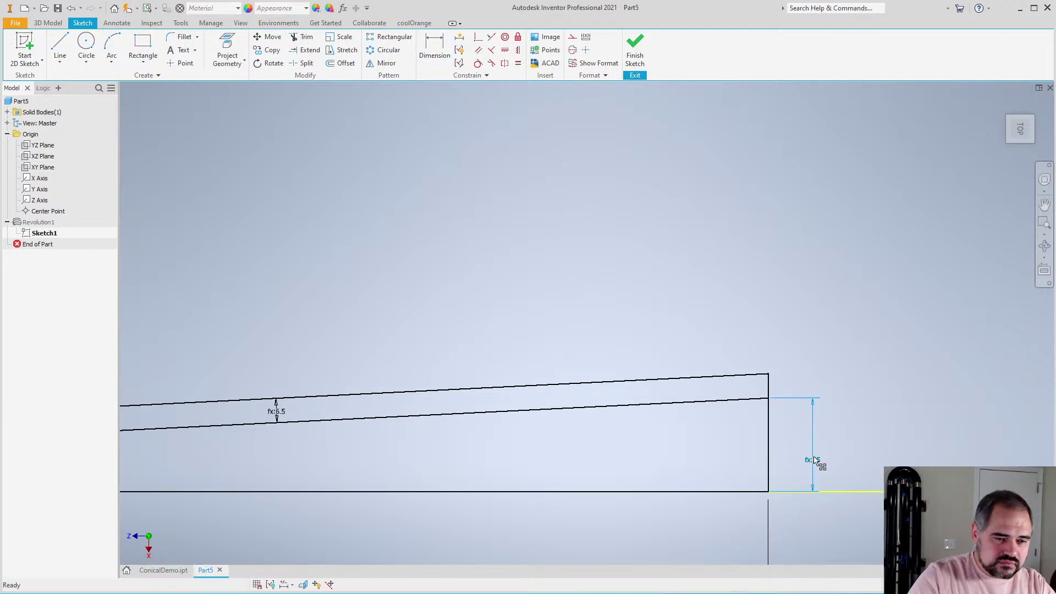
pyautogui.doubleClick(813, 460)
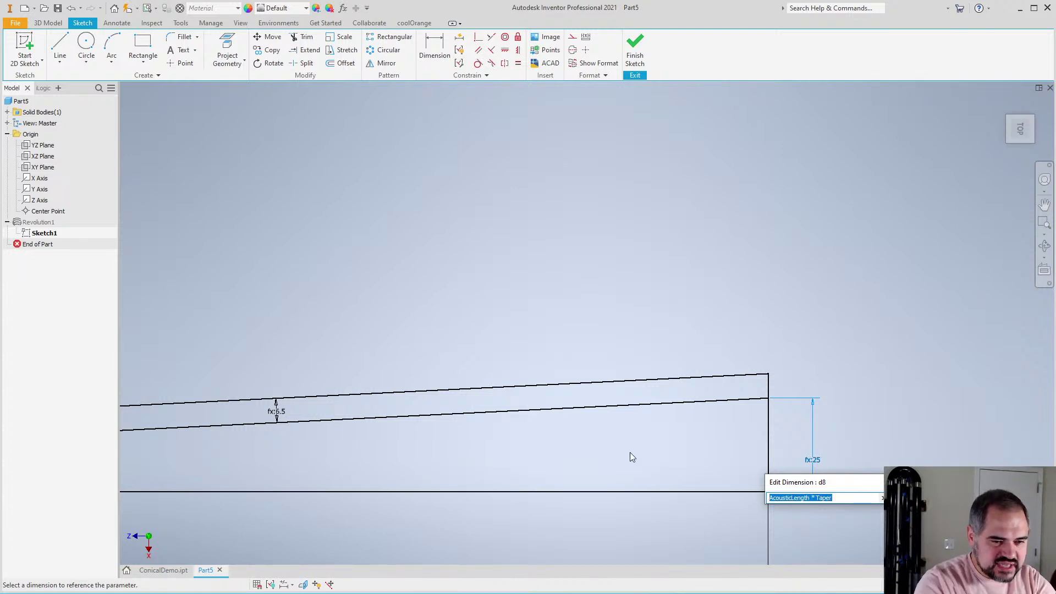
pyautogui.press('End')
pyautogui.write('*5')
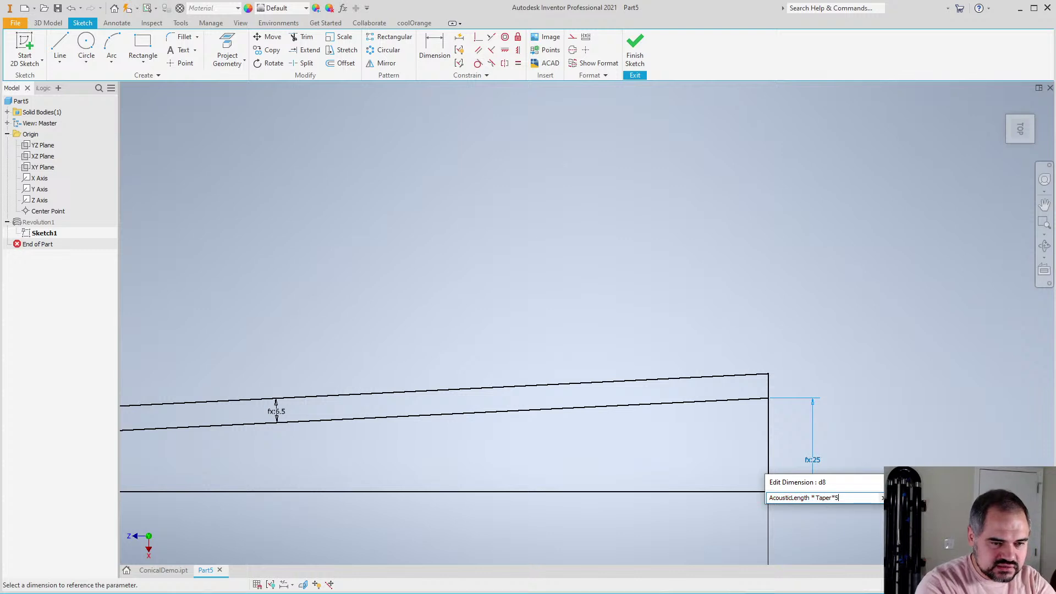
pyautogui.press('Return')
# Add a driven dimension to the short end line at the steeper cone's wide end and compare it with the perpendicular wall dimension
pyautogui.scroll(-5, 464, 408)
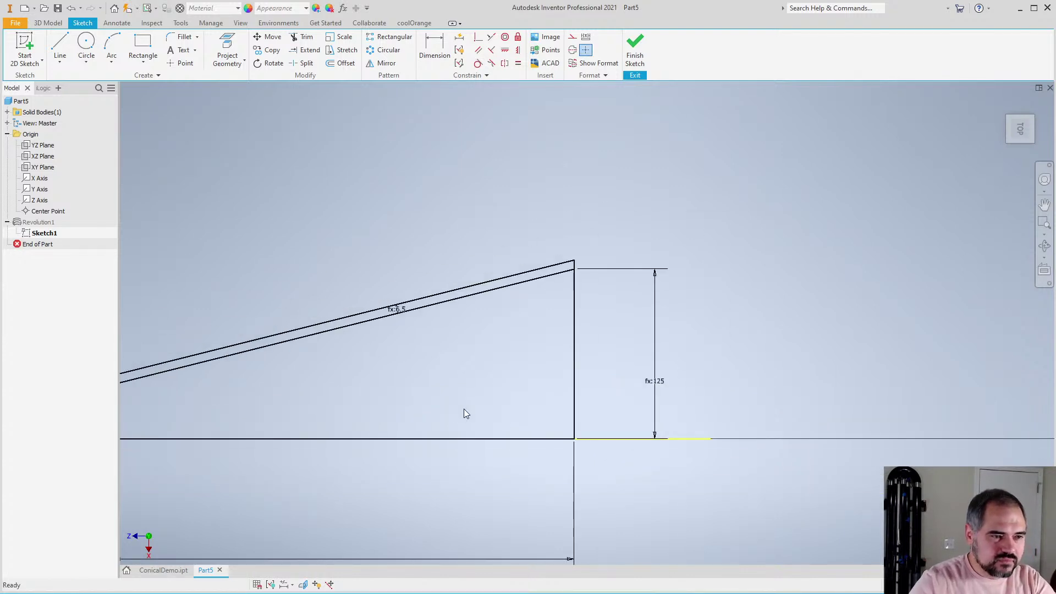
pyautogui.scroll(3, 665, 378)
pyautogui.scroll(-4, 665, 378)
pyautogui.scroll(4, 621, 340)
pyautogui.scroll(5, 557, 253)
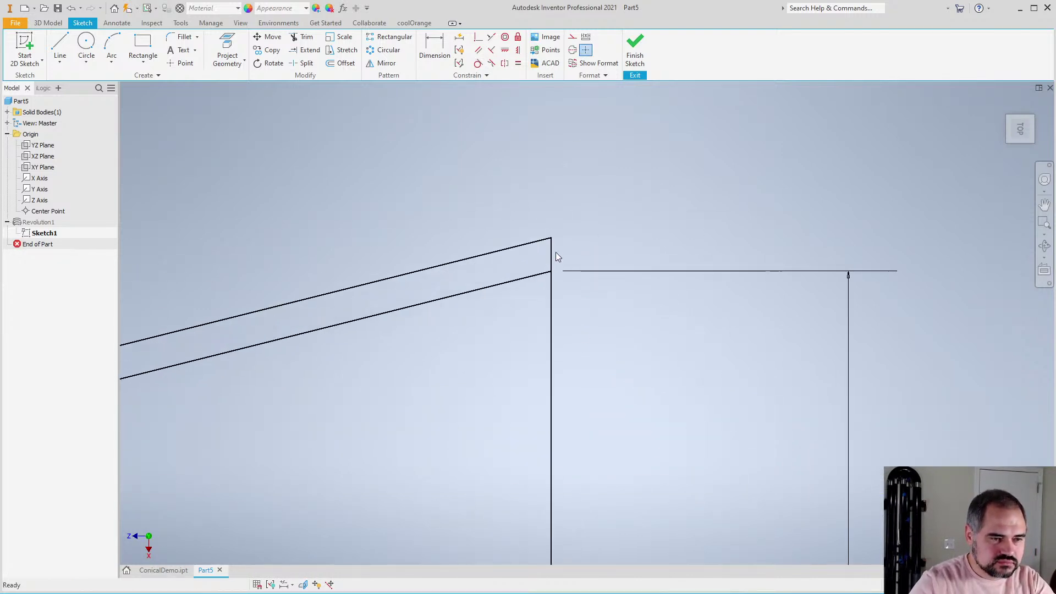
pyautogui.press('d')
pyautogui.click(546, 259)
pyautogui.click(572, 263)
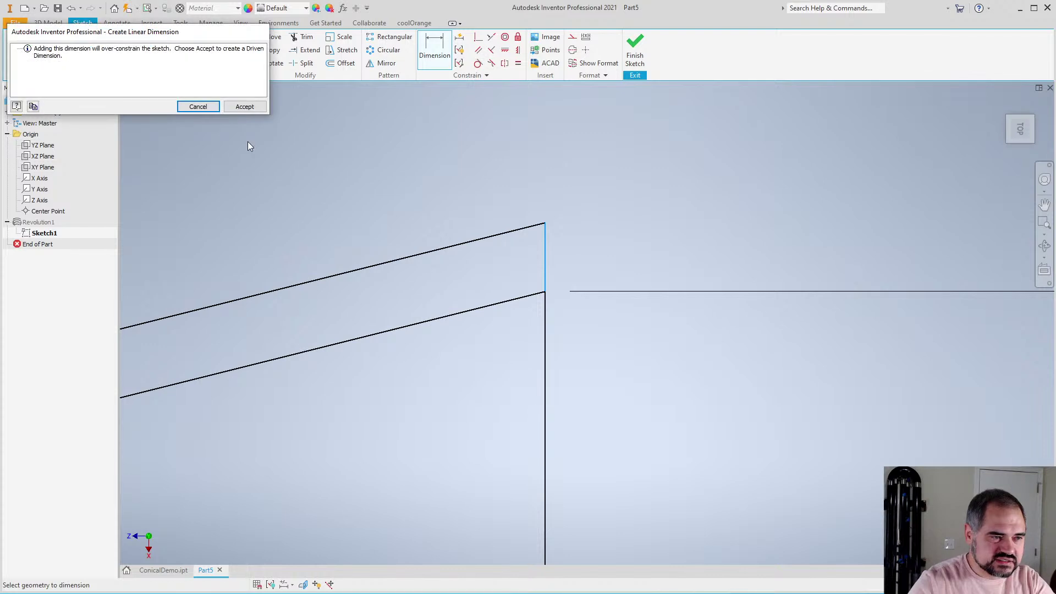
pyautogui.click(240, 105)
pyautogui.scroll(-3, 783, 309)
pyautogui.scroll(3, 298, 385)
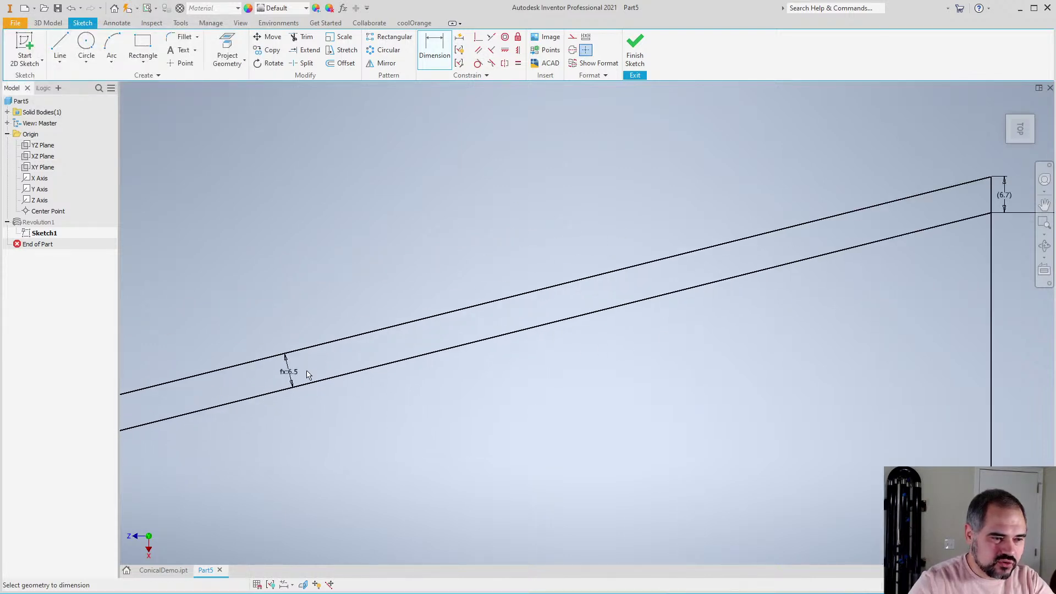
pyautogui.scroll(-5, 299, 376)
pyautogui.scroll(5, 551, 342)
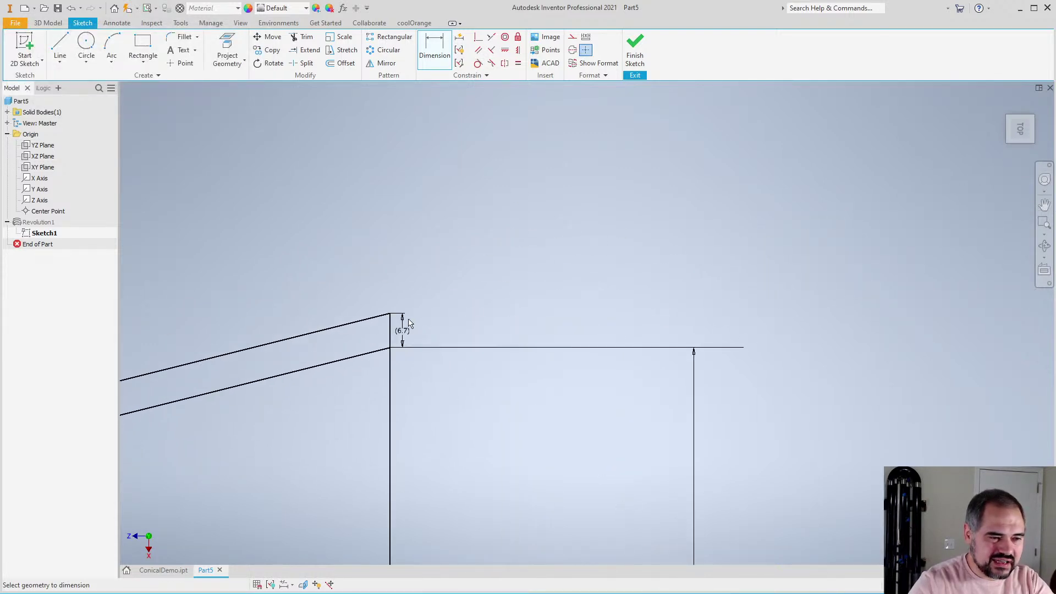
# Set the wide-end radius dimension to AcousticLength * Taper * 20
pyautogui.scroll(-5, 439, 337)
pyautogui.scroll(-2, 516, 450)
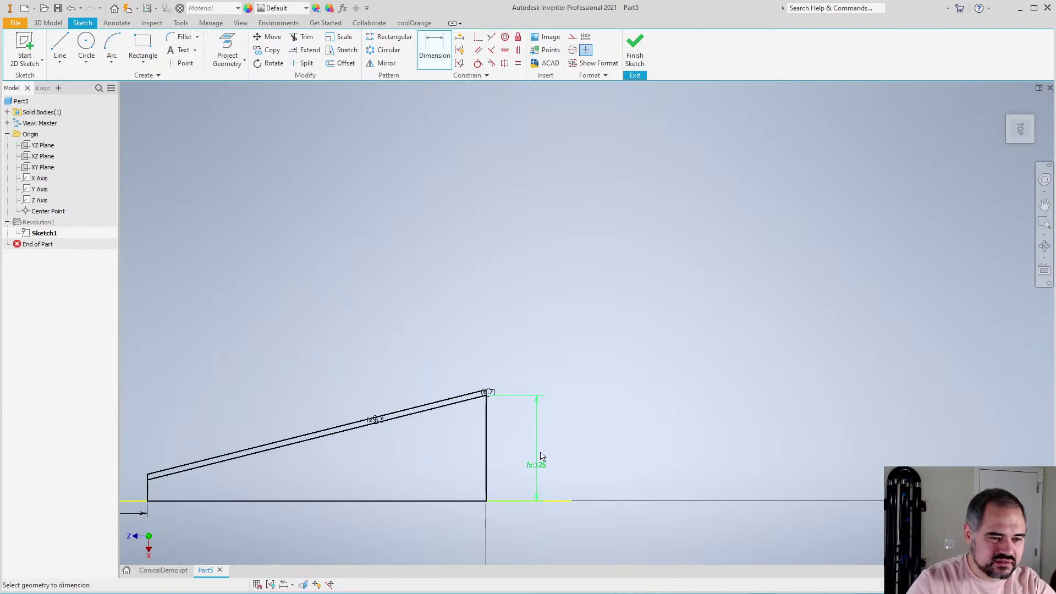
pyautogui.click(538, 457)
pyautogui.click(587, 495)
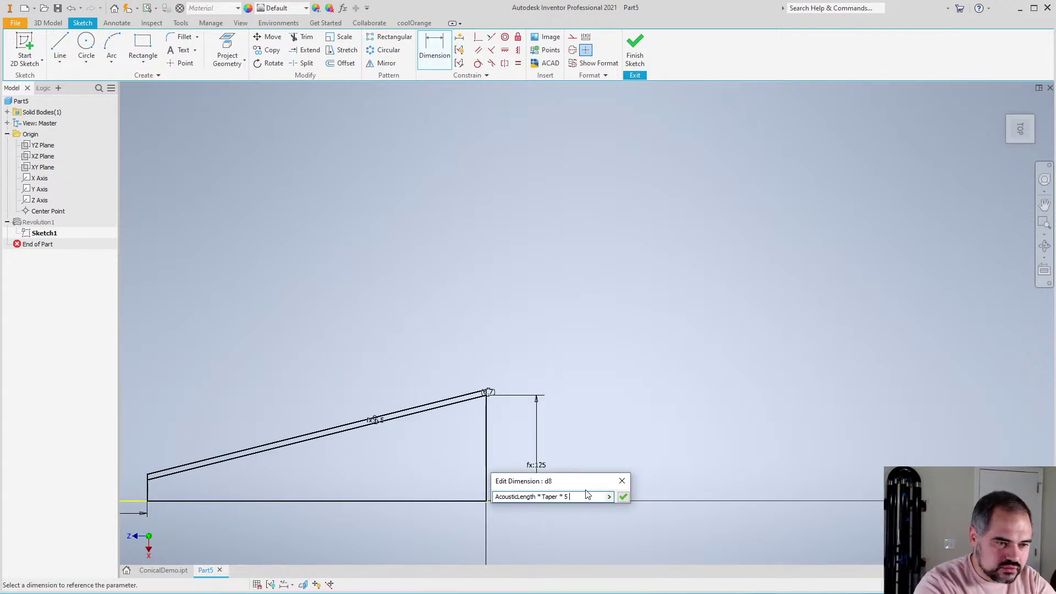
pyautogui.write('20')
pyautogui.press('Return')
pyautogui.scroll(-2, 495, 400)
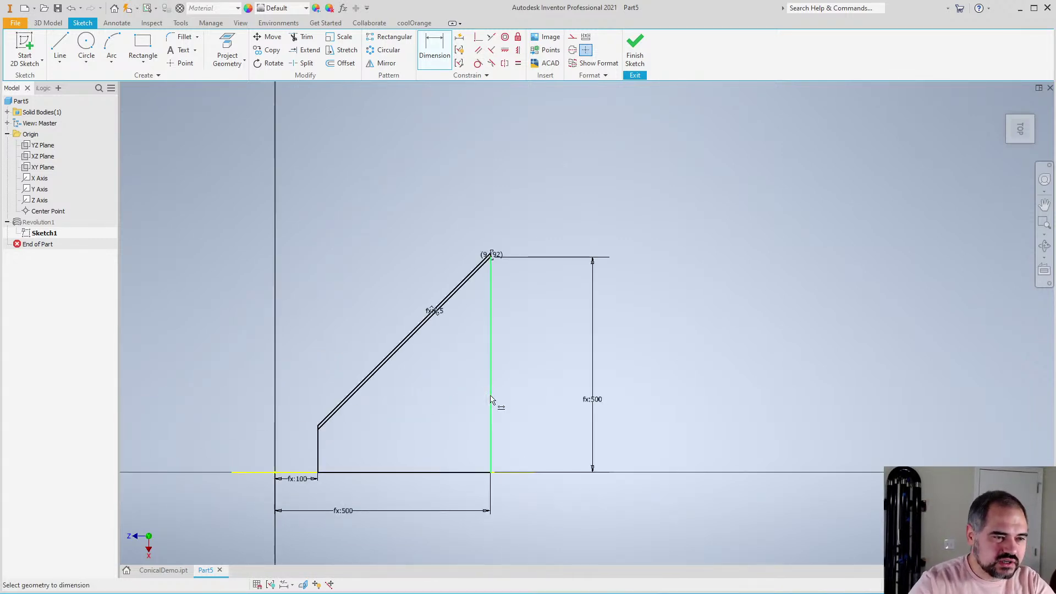
# Examine the driven end-line dimension against the perpendicular WallThickness dimension at the steeper taper
pyautogui.scroll(5, 501, 270)
pyautogui.scroll(3, 501, 265)
pyautogui.scroll(-5, 497, 265)
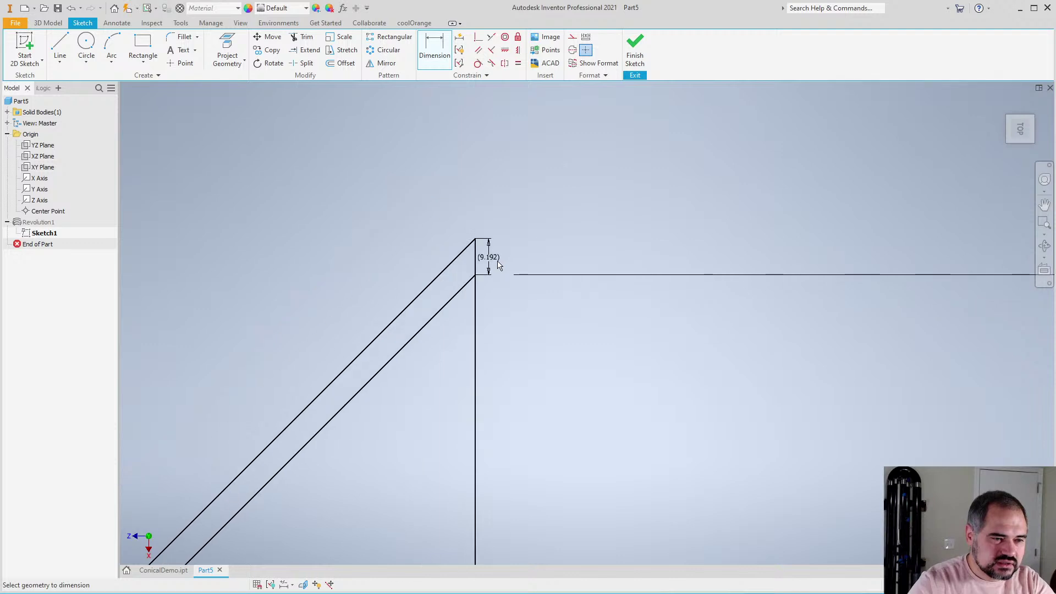
pyautogui.scroll(3, 492, 265)
pyautogui.scroll(-3, 492, 266)
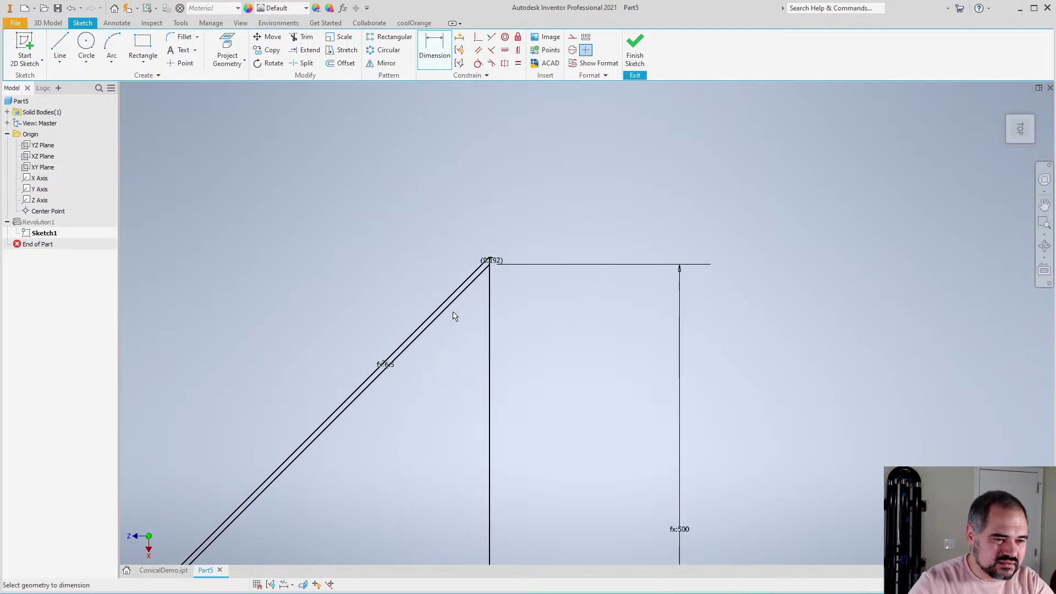
pyautogui.scroll(3, 506, 267)
pyautogui.scroll(-3, 353, 490)
pyautogui.scroll(4, 287, 464)
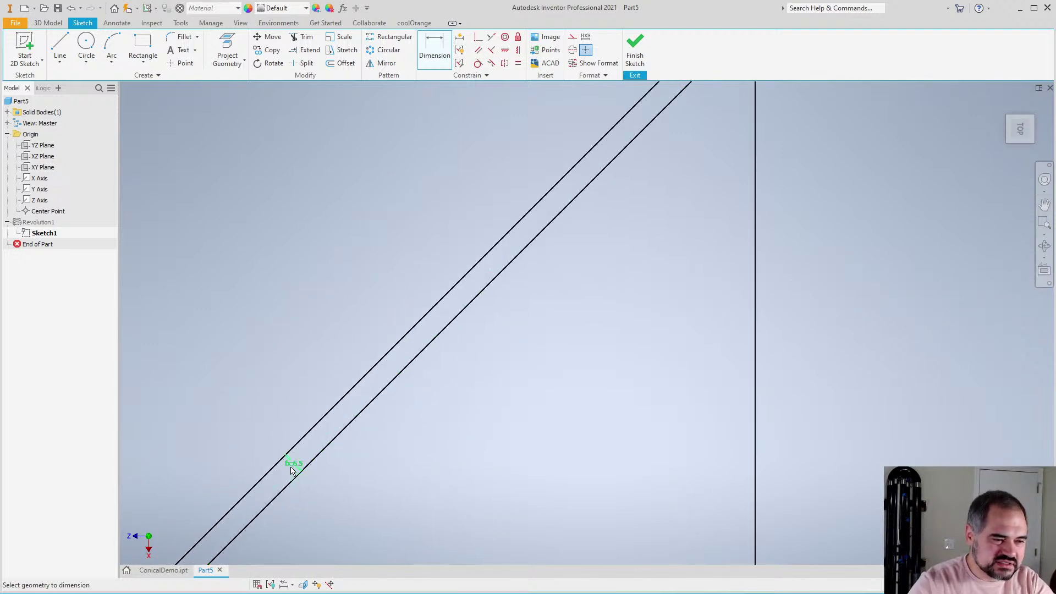
pyautogui.scroll(-3, 291, 469)
pyautogui.scroll(4, 443, 337)
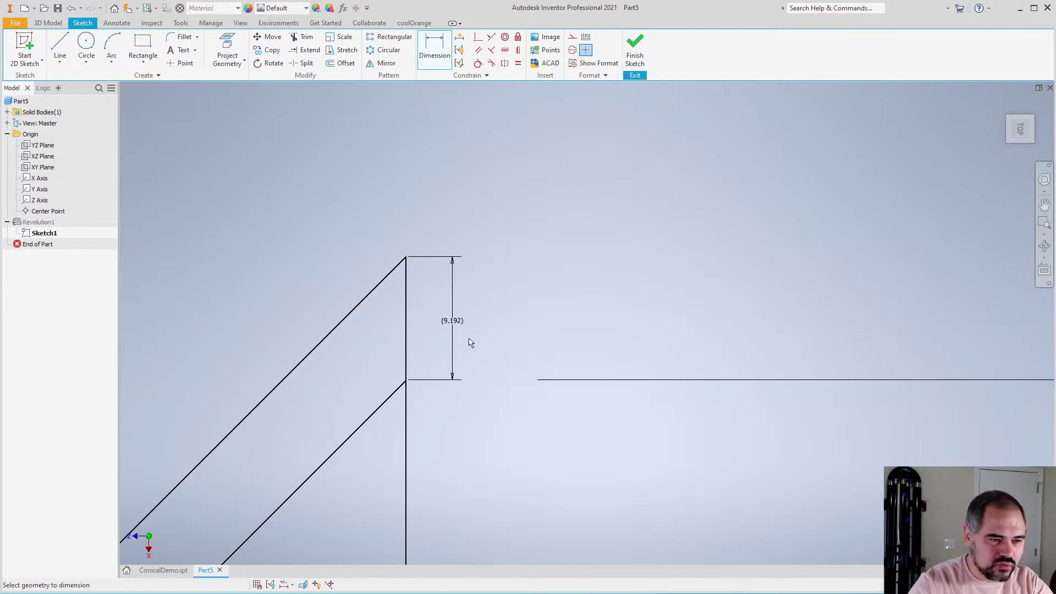
pyautogui.scroll(-5, 467, 329)
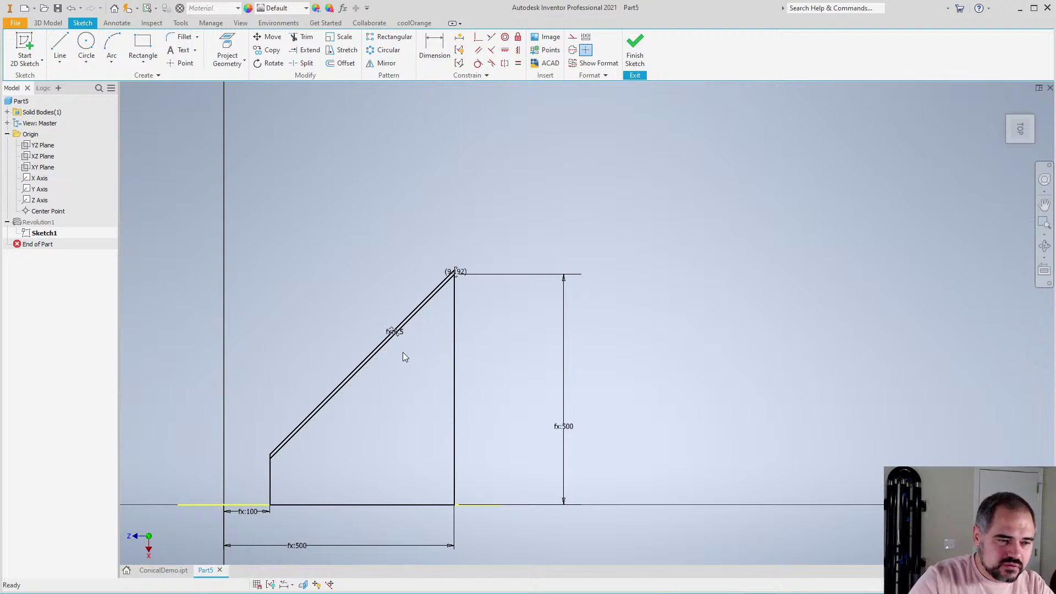
pyautogui.scroll(5, 474, 259)
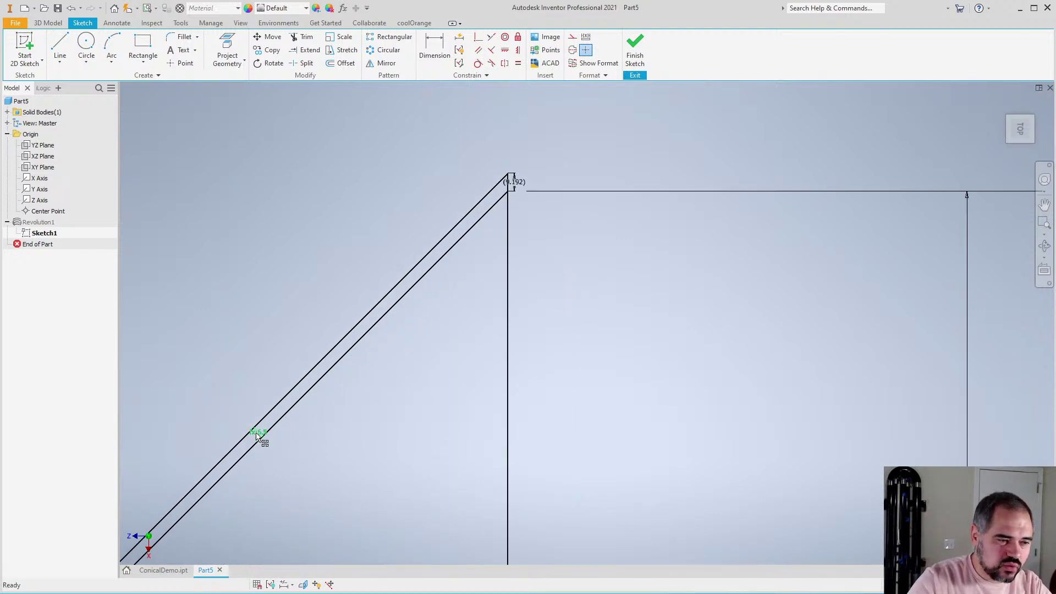
pyautogui.scroll(-4, 680, 298)
pyautogui.scroll(6, 567, 360)
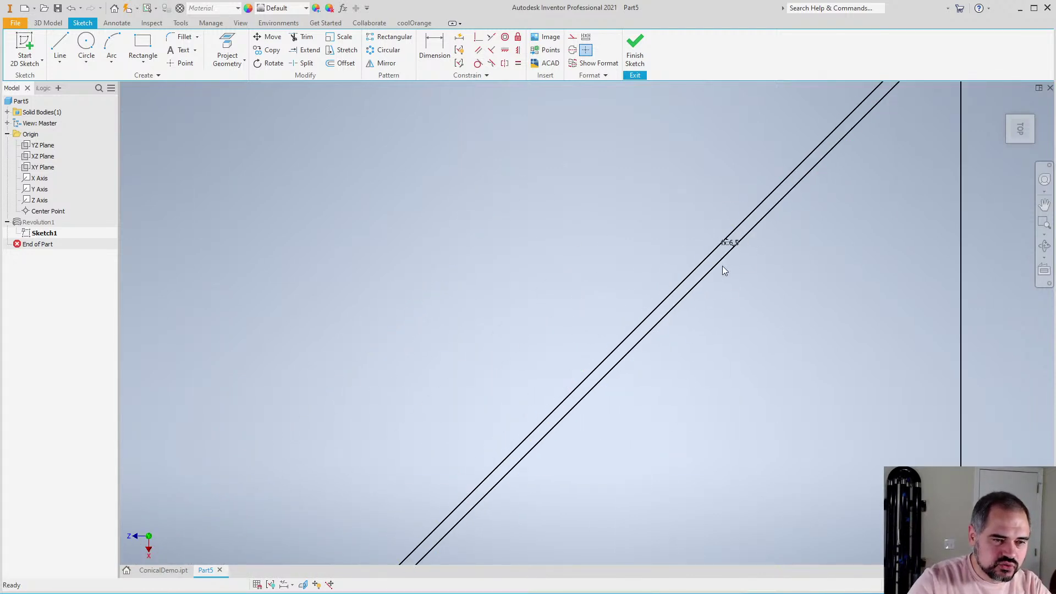
pyautogui.scroll(3, 609, 340)
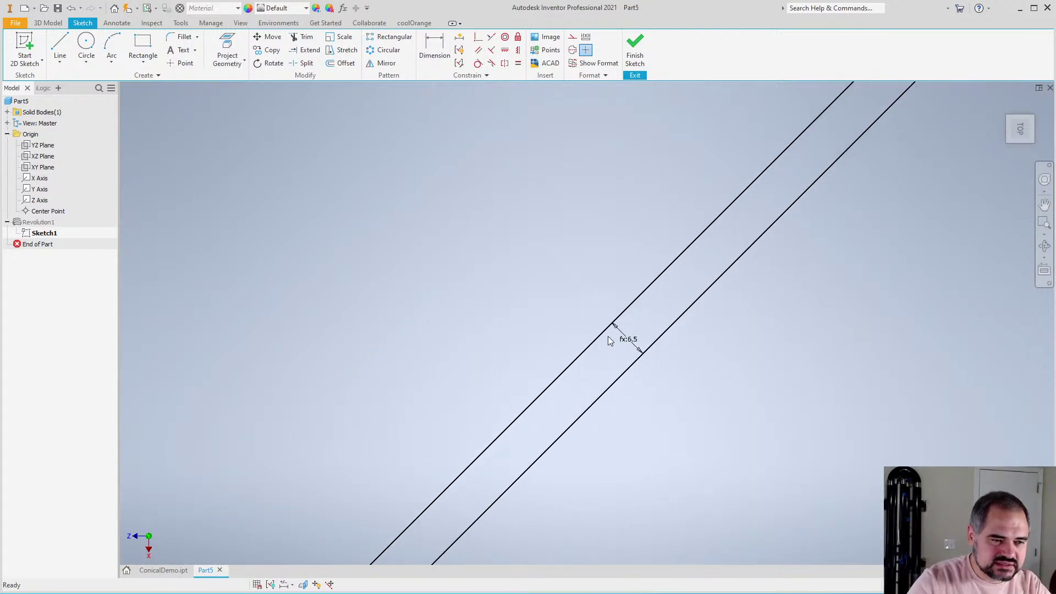
pyautogui.click(638, 347)
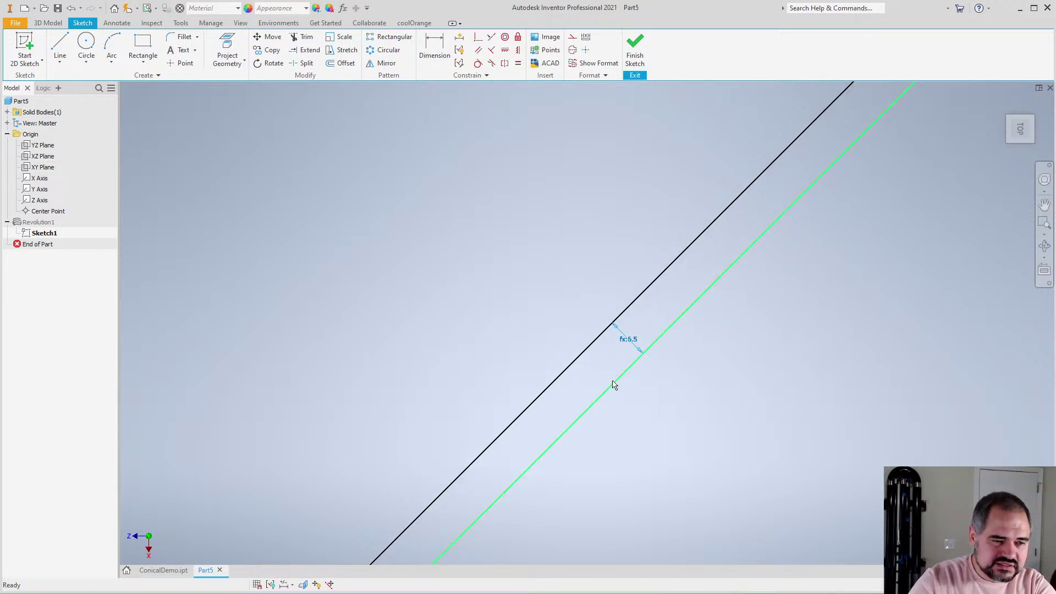
pyautogui.scroll(2, 566, 352)
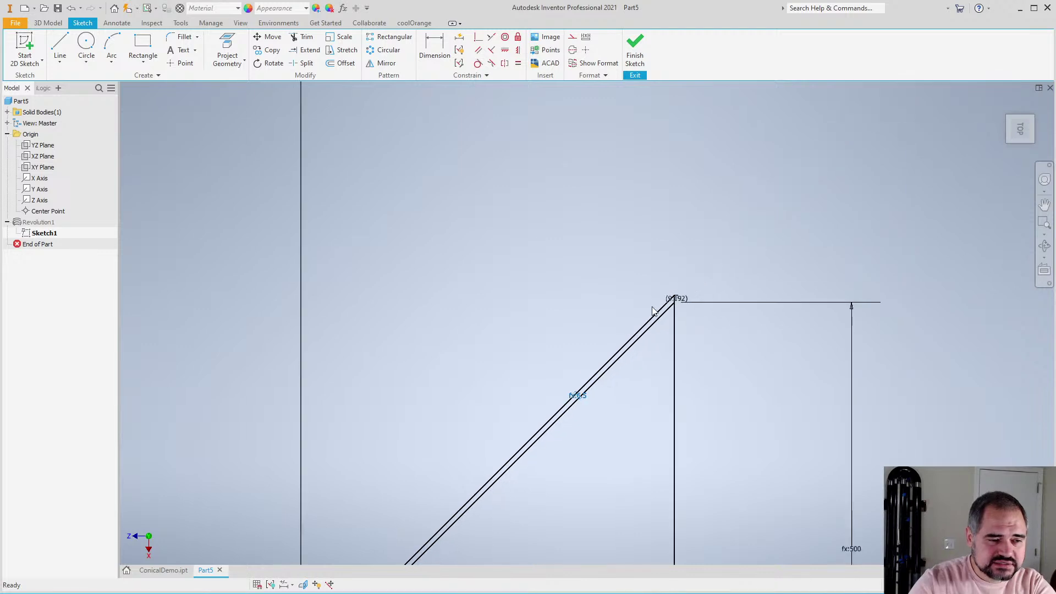
pyautogui.scroll(-5, 695, 341)
pyautogui.scroll(-1, 625, 282)
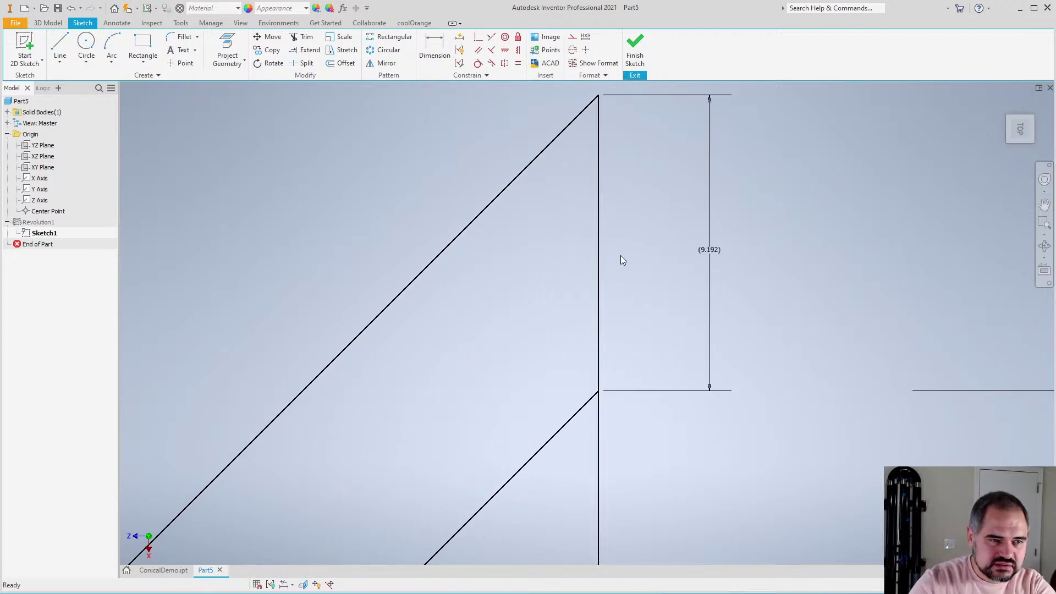
# Remove the multiplier from the wide-end radius dimension so its expression is AcousticLength * Taper
pyautogui.scroll(3, 665, 266)
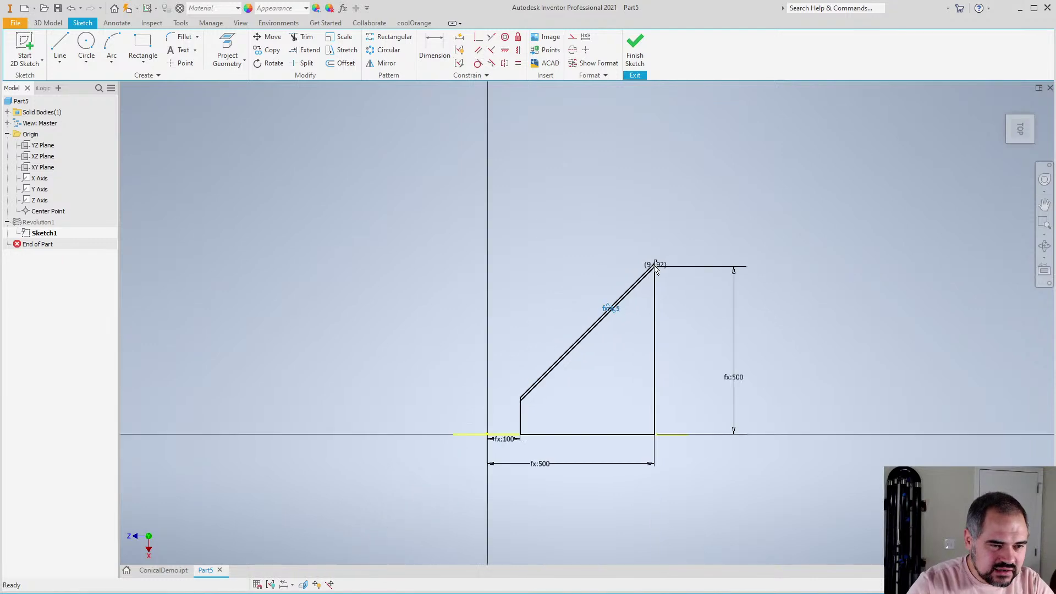
pyautogui.doubleClick(734, 388)
pyautogui.click(755, 432)
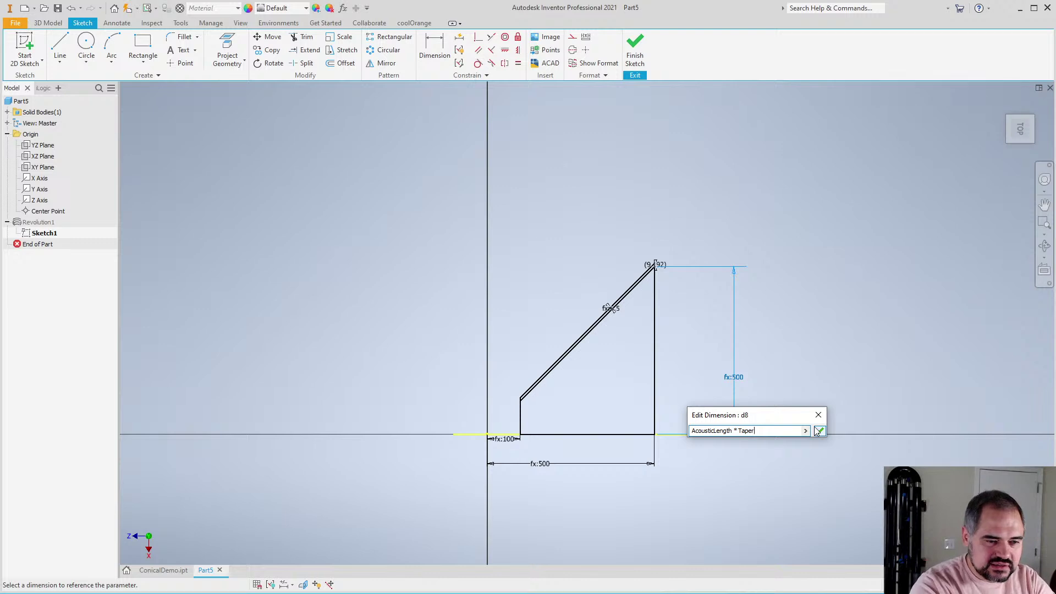
pyautogui.click(818, 431)
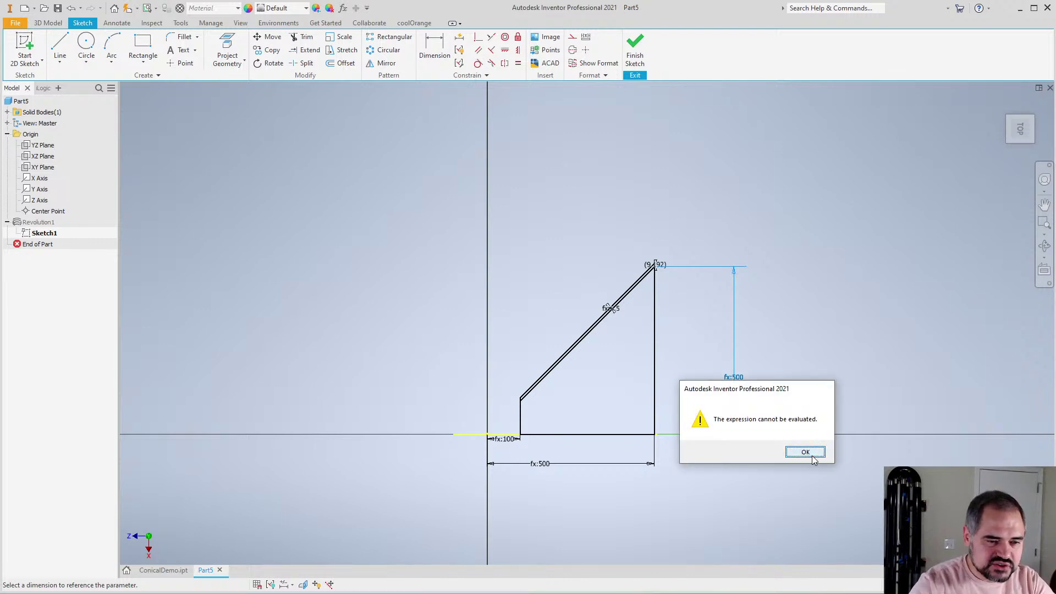
pyautogui.click(805, 452)
pyautogui.click(777, 431)
pyautogui.press('Return')
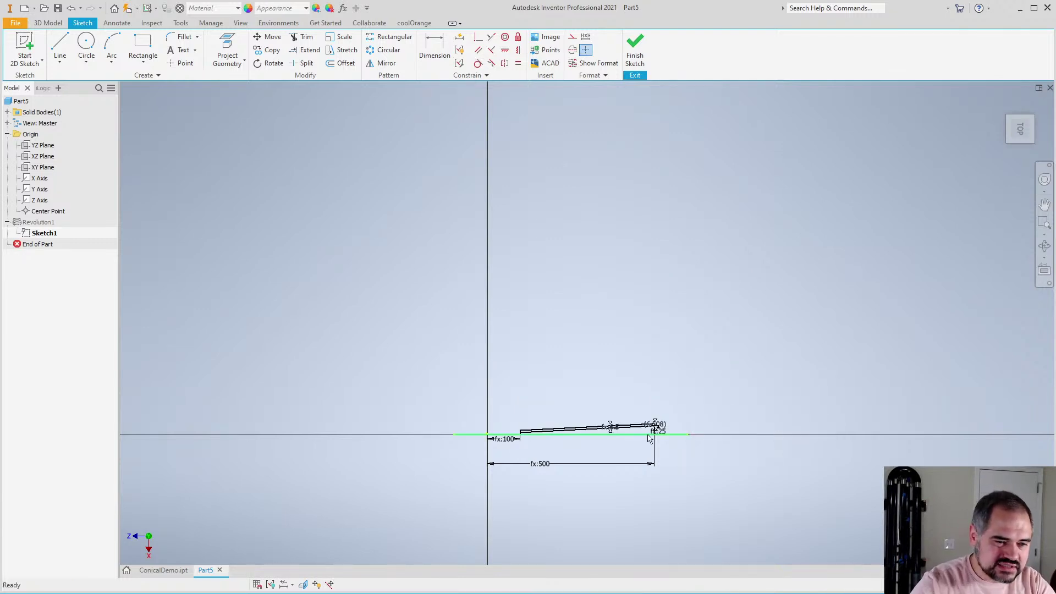
pyautogui.scroll(-5, 655, 435)
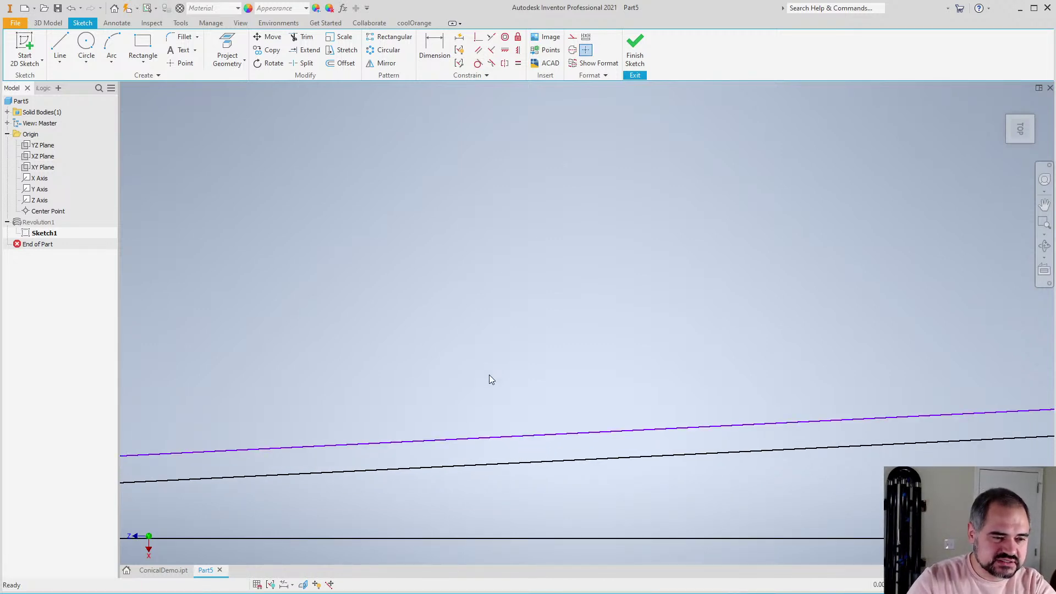
# Dimension the short end line at the profile's wide end and set it to WallThickness
pyautogui.scroll(-5, 682, 413)
pyautogui.scroll(5, 602, 322)
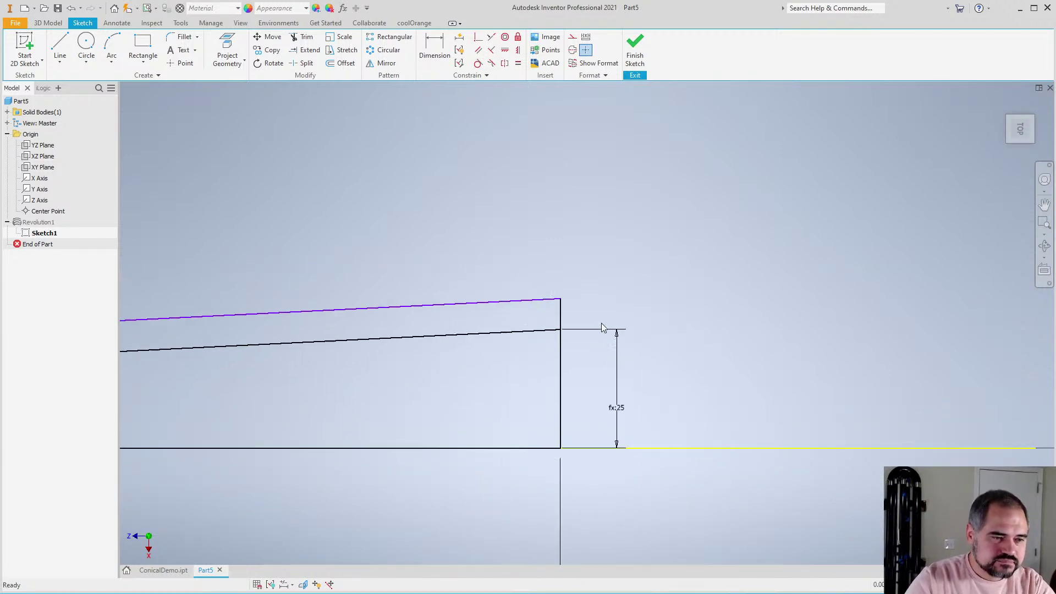
pyautogui.scroll(-2, 584, 331)
pyautogui.scroll(-2, 586, 329)
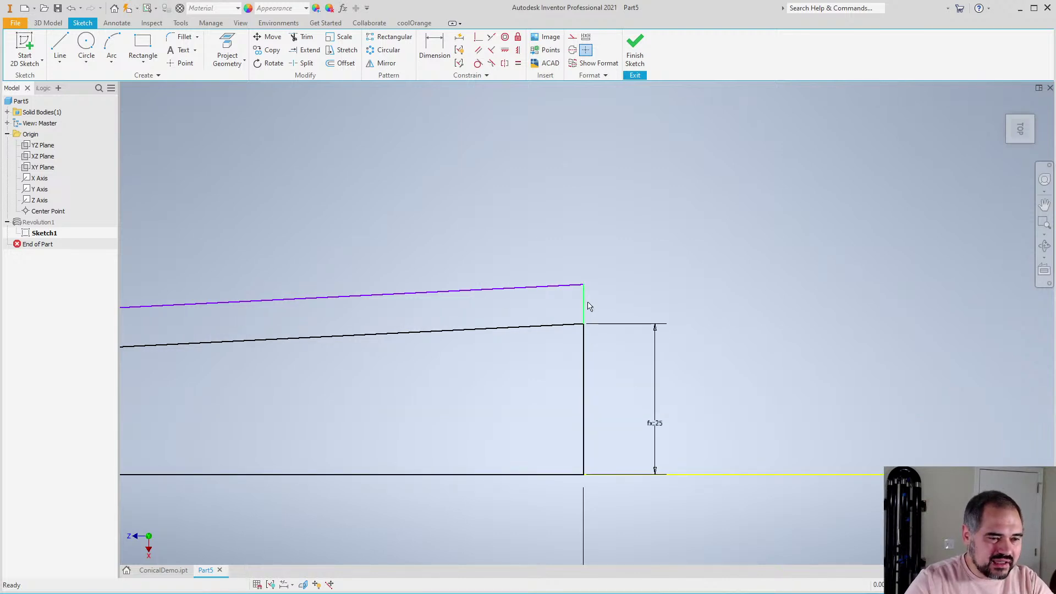
pyautogui.press('d')
pyautogui.click(583, 305)
pyautogui.click(602, 301)
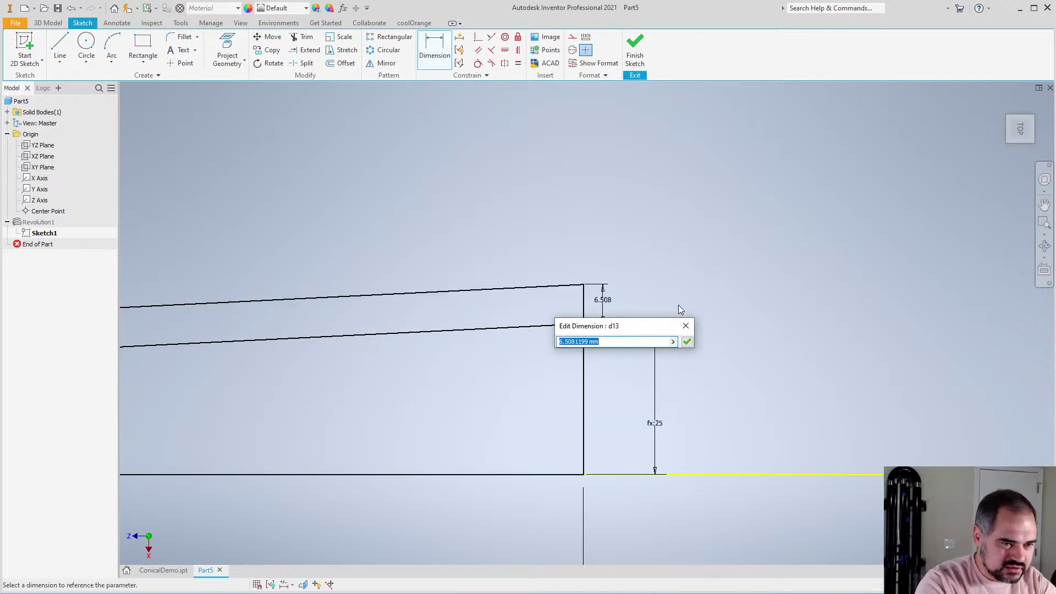
pyautogui.write('WallTh')
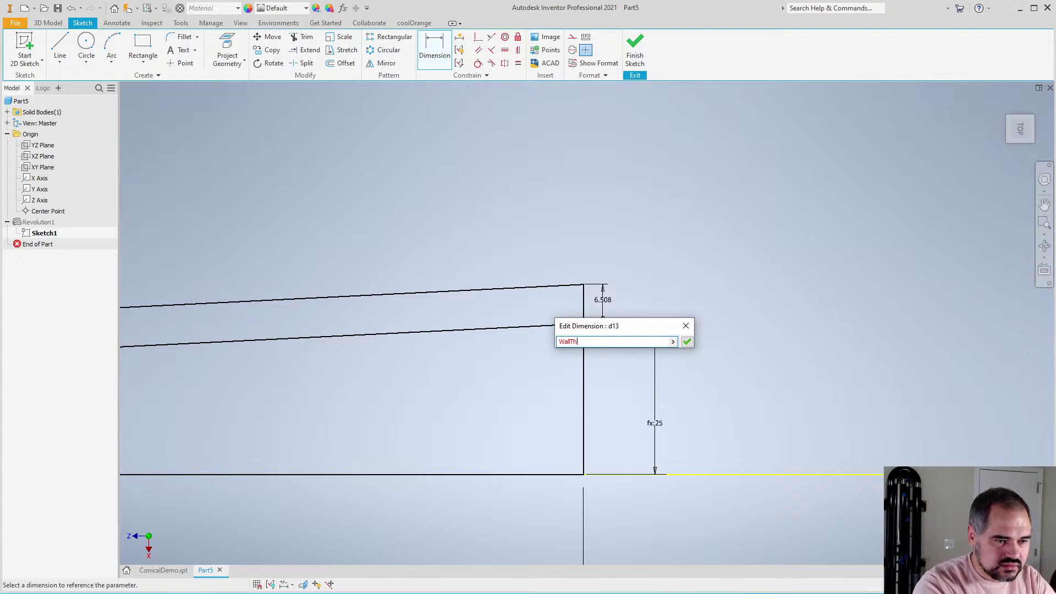
pyautogui.write('ickness')
pyautogui.press('Return')
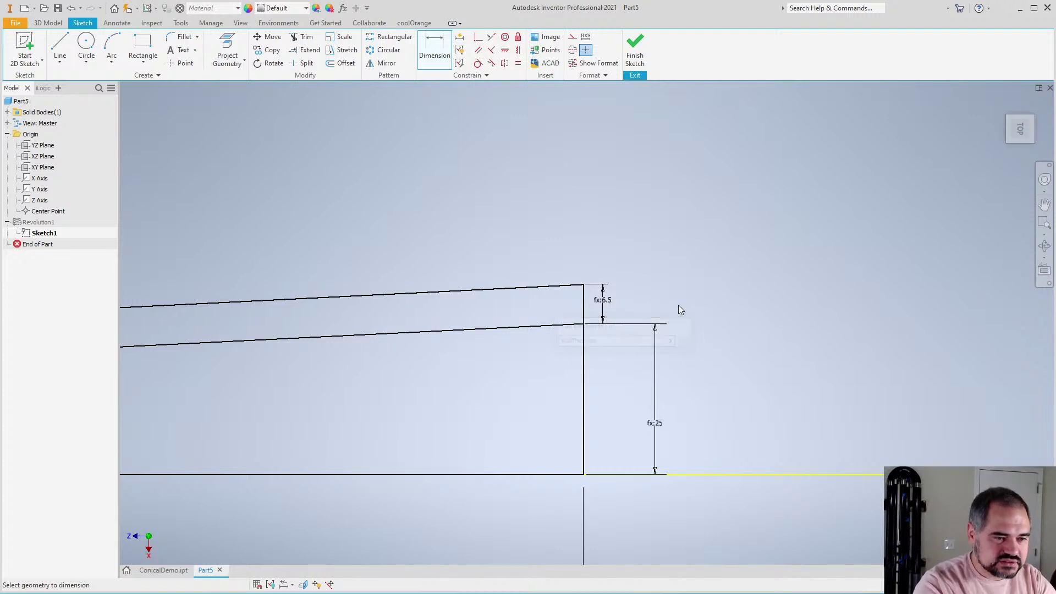
# Add a driven dimension for the perpendicular distance between the two sloped wall lines near the wide end
pyautogui.scroll(3, 567, 372)
pyautogui.scroll(-2, 592, 378)
pyautogui.scroll(-5, 588, 364)
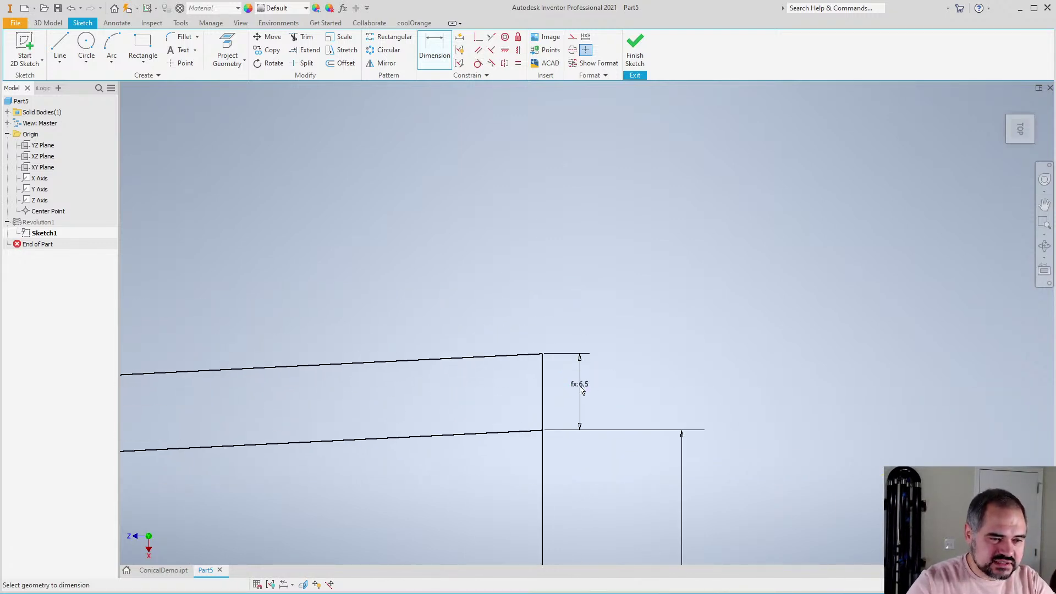
pyautogui.scroll(2, 550, 353)
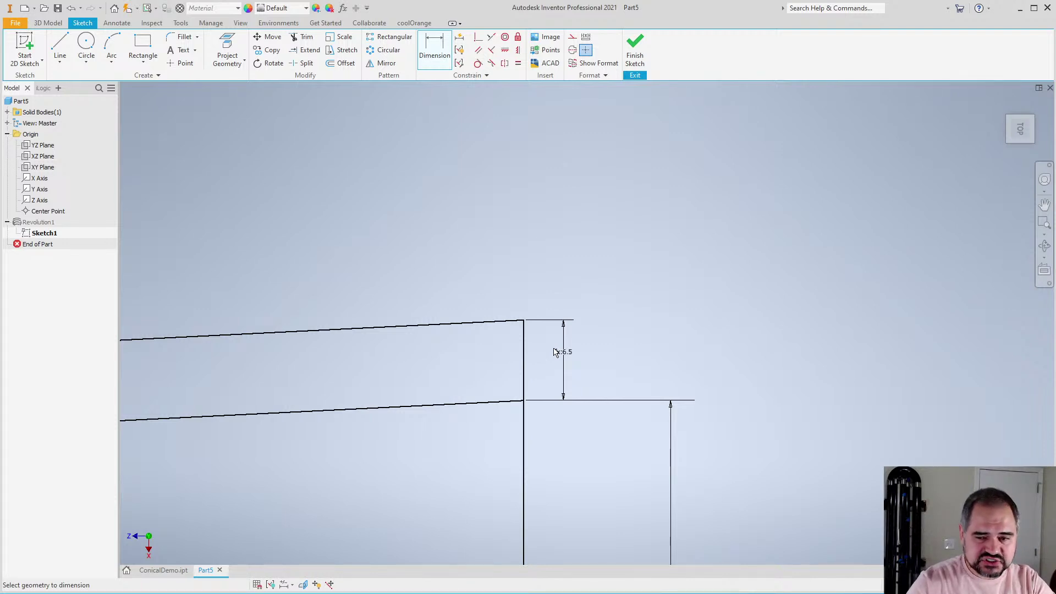
pyautogui.scroll(5, 556, 352)
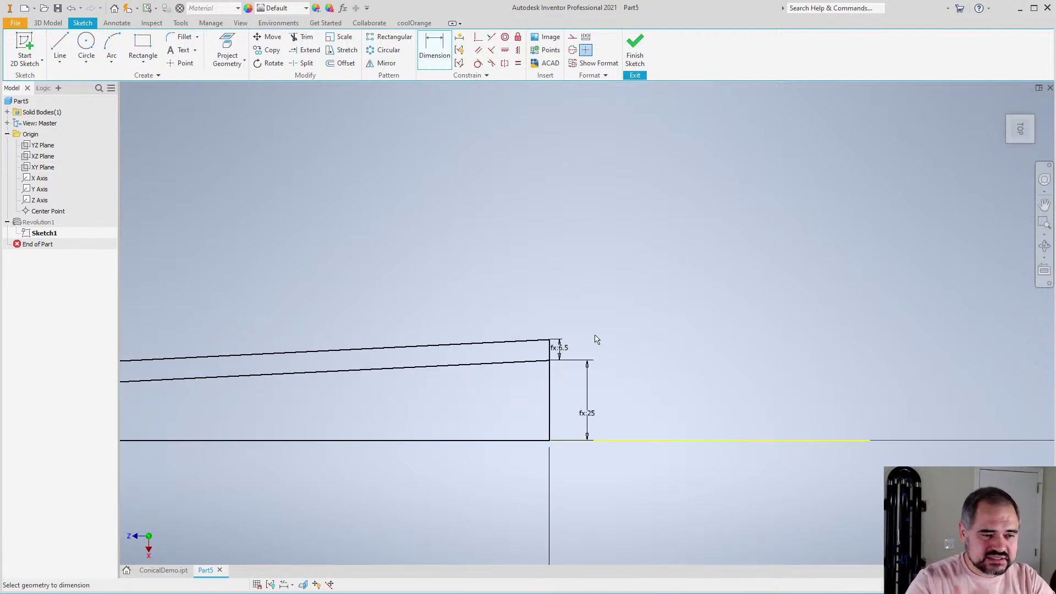
pyautogui.scroll(-4, 575, 356)
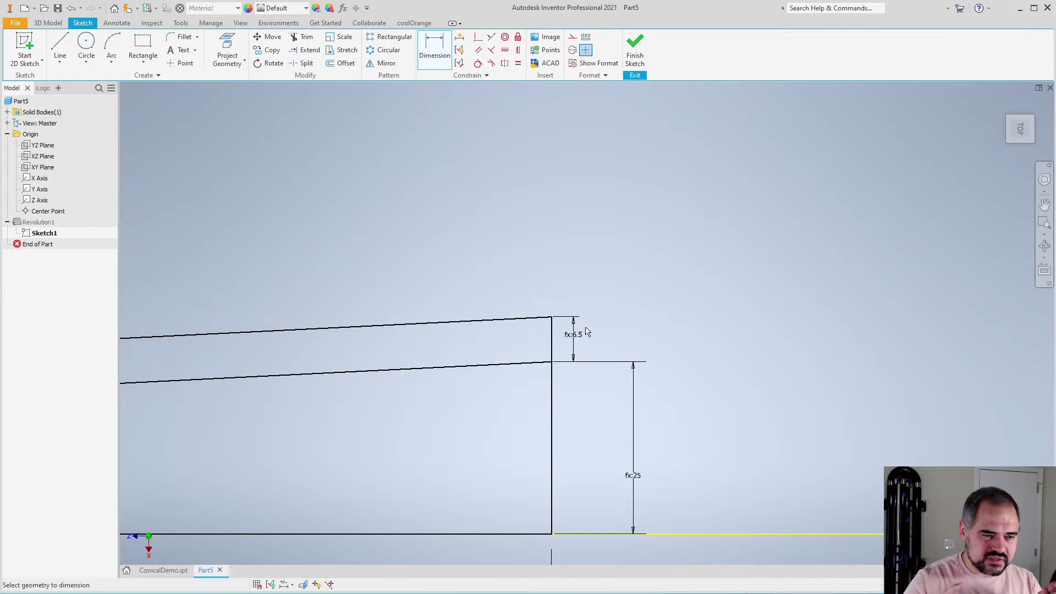
pyautogui.click(394, 369)
pyautogui.click(395, 325)
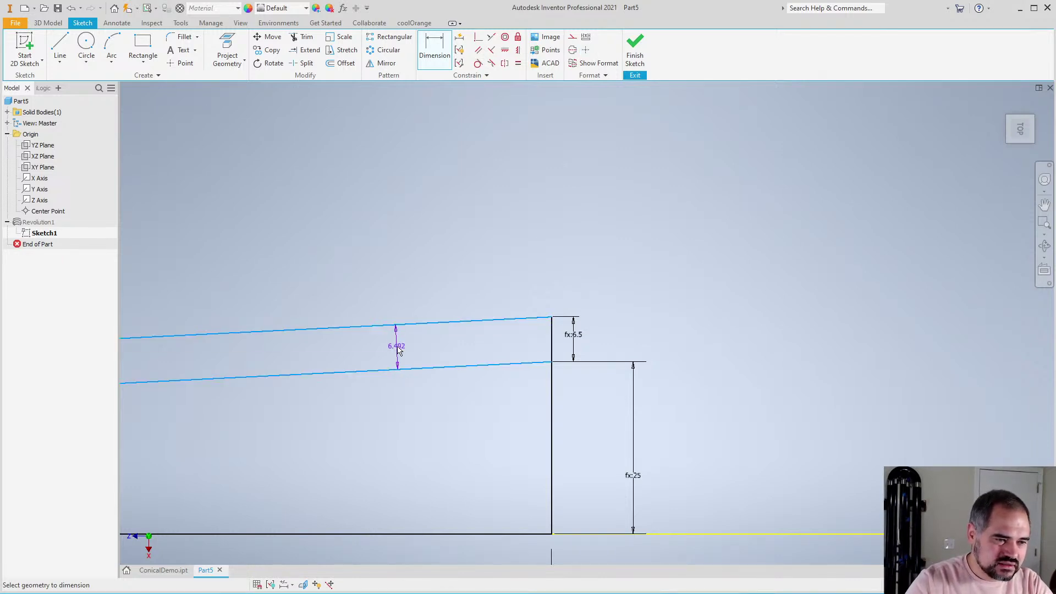
pyautogui.scroll(5, 399, 351)
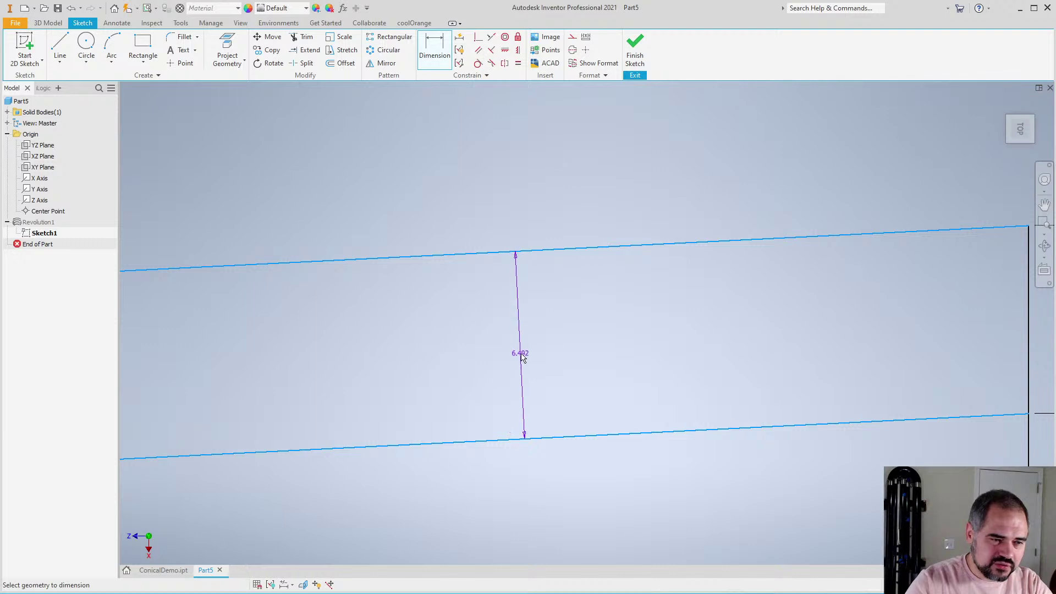
pyautogui.click(523, 359)
pyautogui.click(245, 107)
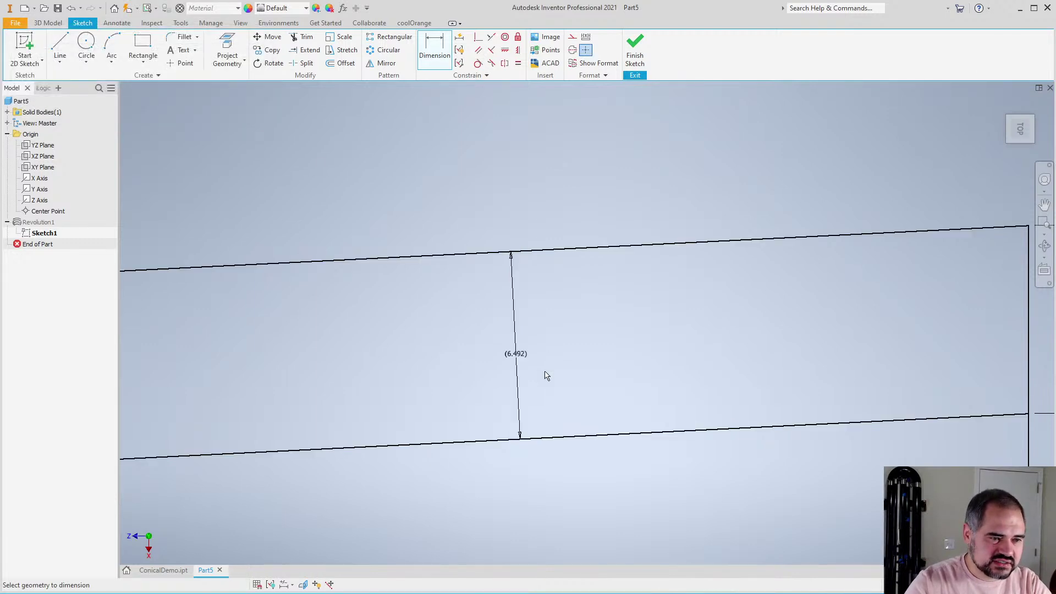
# Compare the WallThickness end-line dimension with the driven perpendicular wall dimension
pyautogui.scroll(-5, 511, 366)
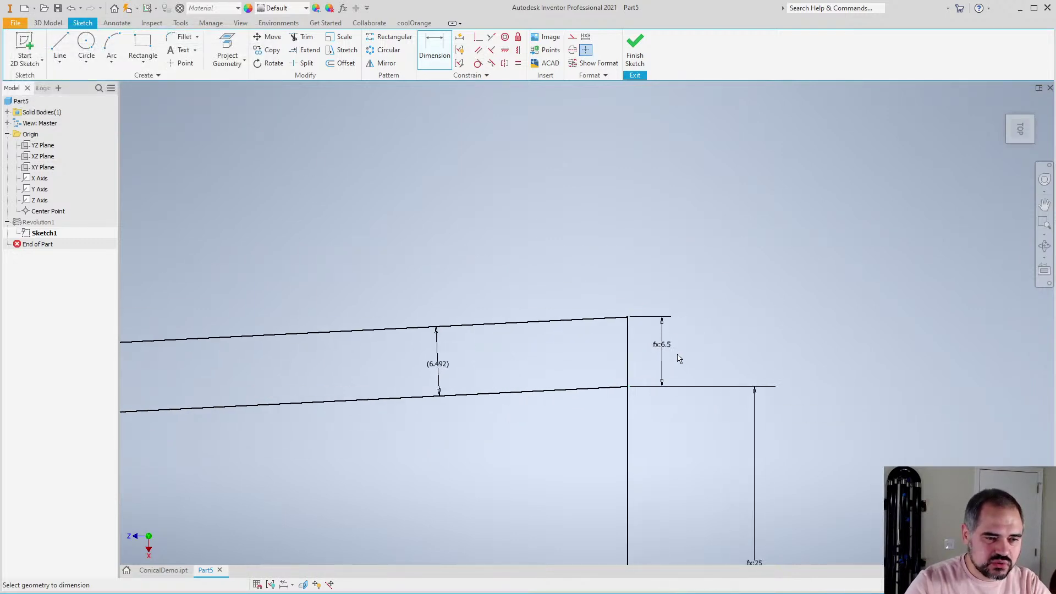
pyautogui.click(662, 346)
pyautogui.moveTo(659, 389); pyautogui.dragTo(567, 373)
pyautogui.click(745, 370)
pyautogui.scroll(-5, 698, 367)
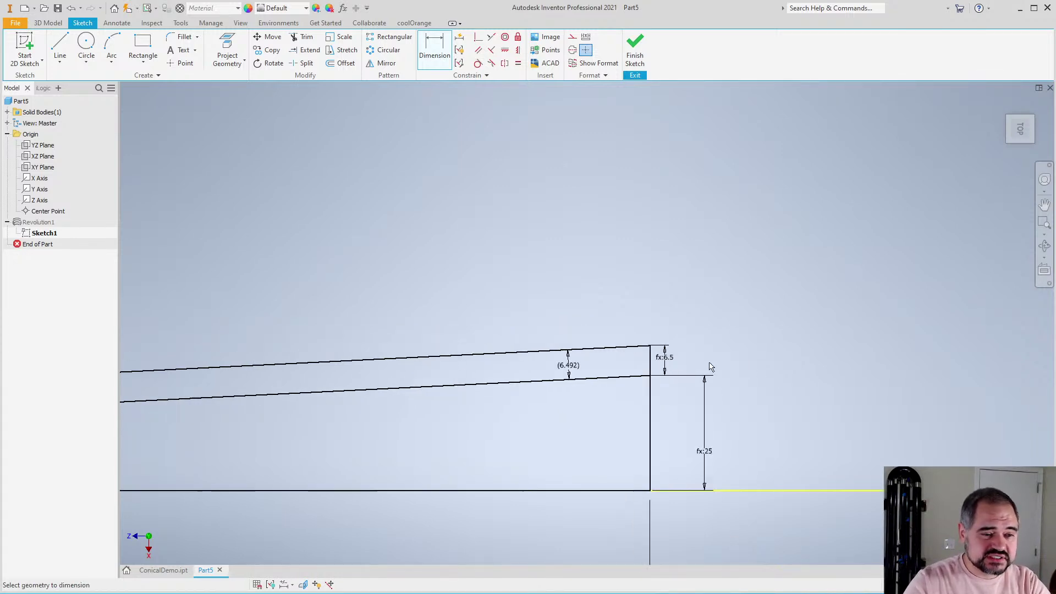
pyautogui.scroll(6, 699, 367)
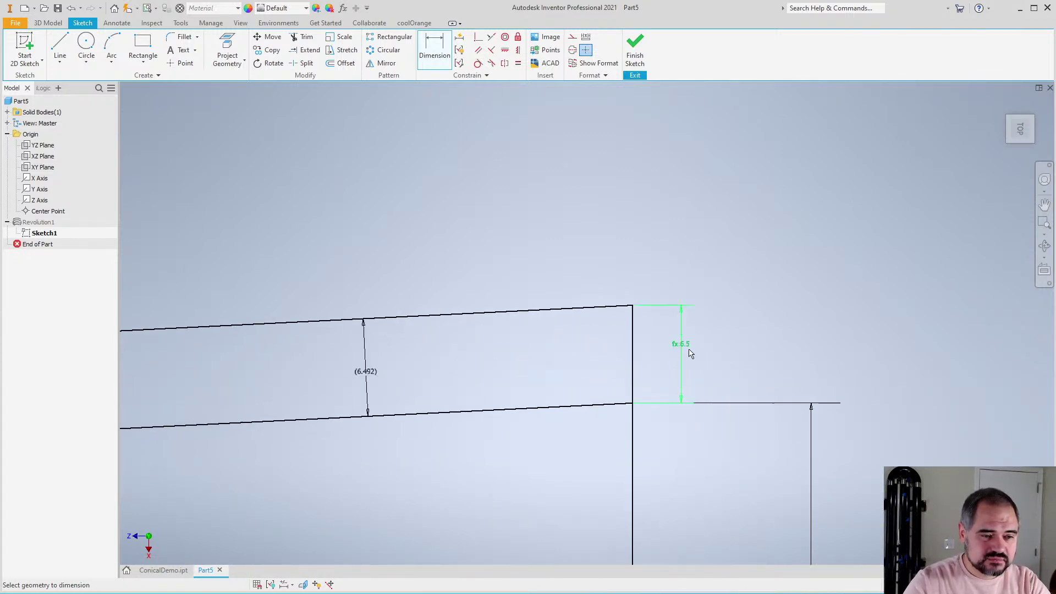
pyautogui.scroll(-5, 692, 352)
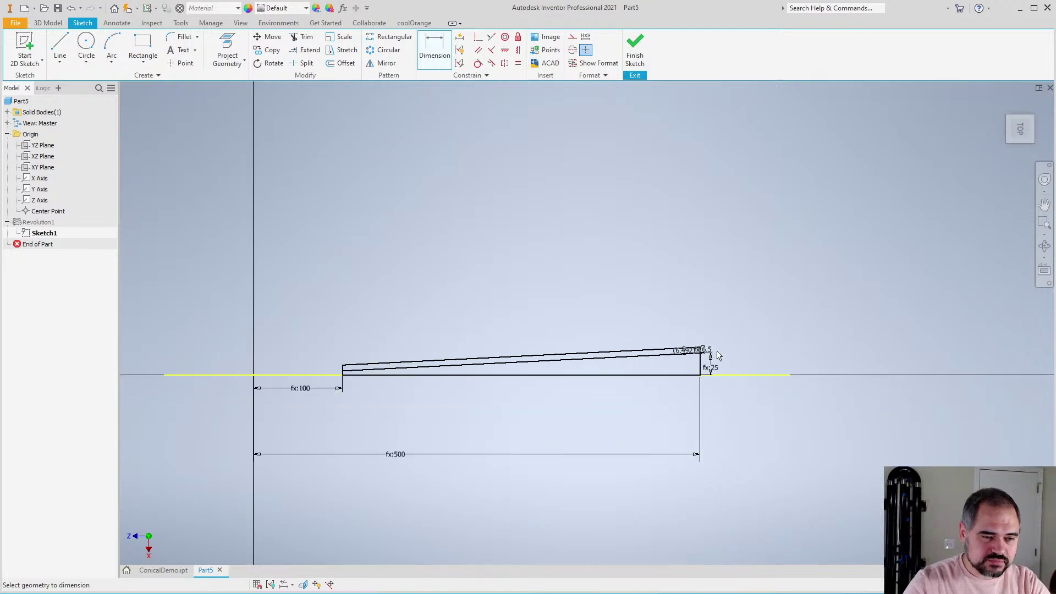
# Finish the sketch and toggle Sketch1's visibility on and back off
pyautogui.rightClick(745, 331)
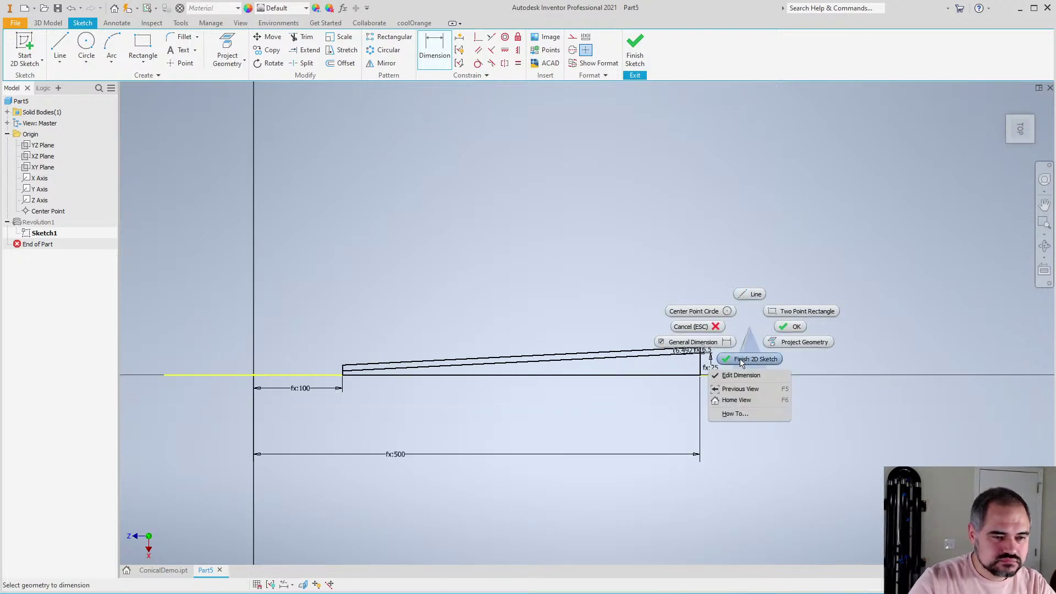
pyautogui.click(741, 360)
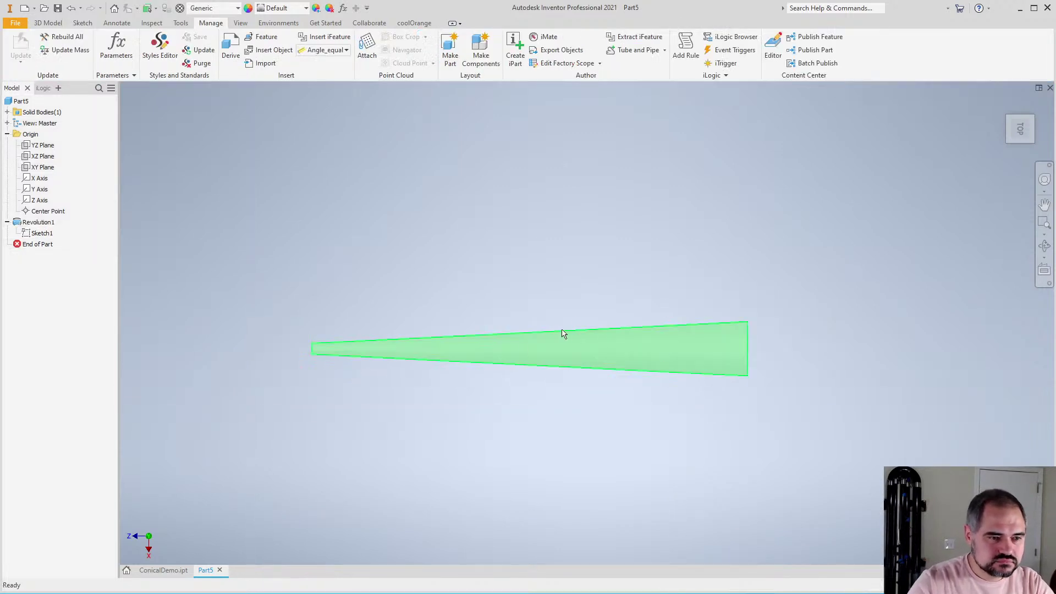
pyautogui.rightClick(39, 235)
pyautogui.click(49, 360)
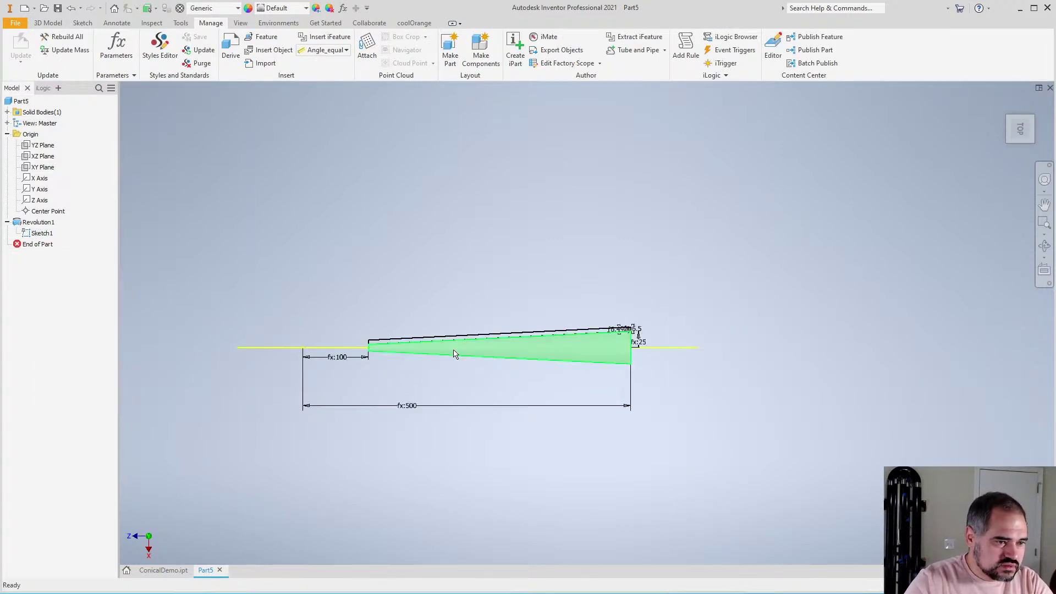
pyautogui.rightClick(47, 234)
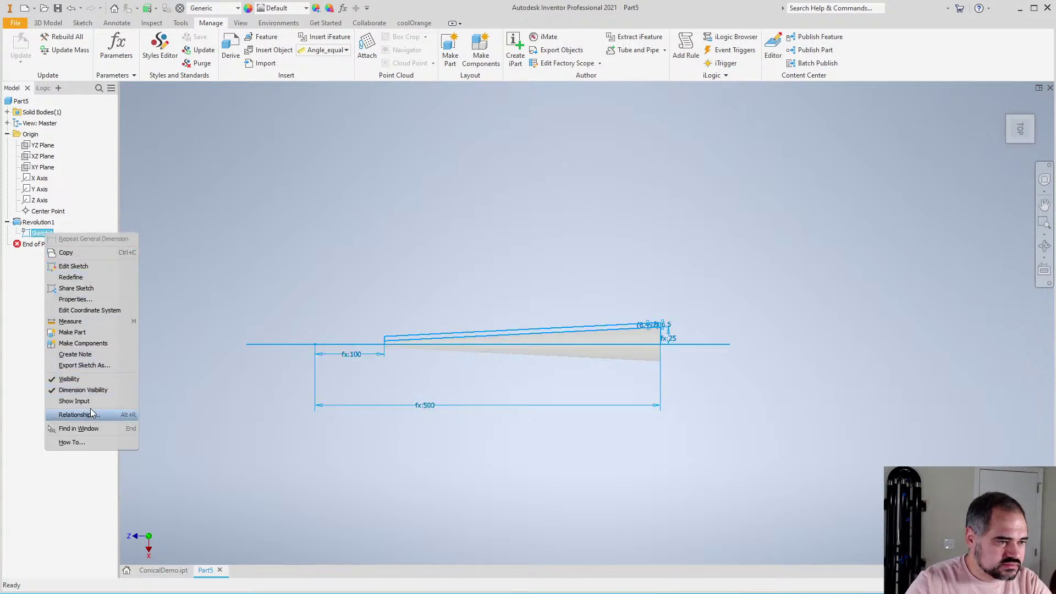
pyautogui.click(70, 379)
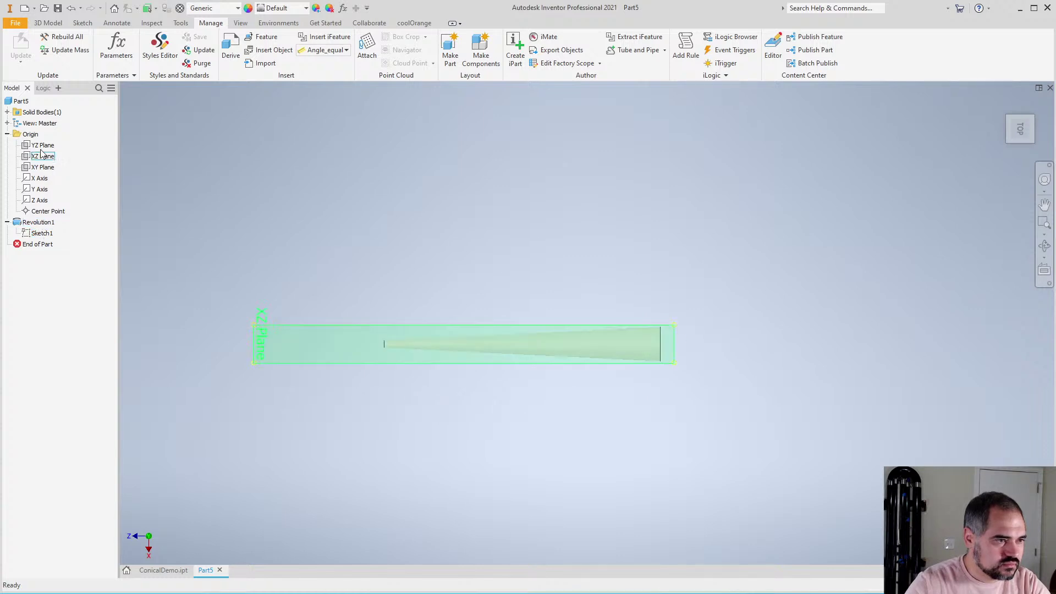
# Hide the solid body and show Sketch1 to expose its profile regions
pyautogui.rightClick(39, 113)
pyautogui.click(53, 121)
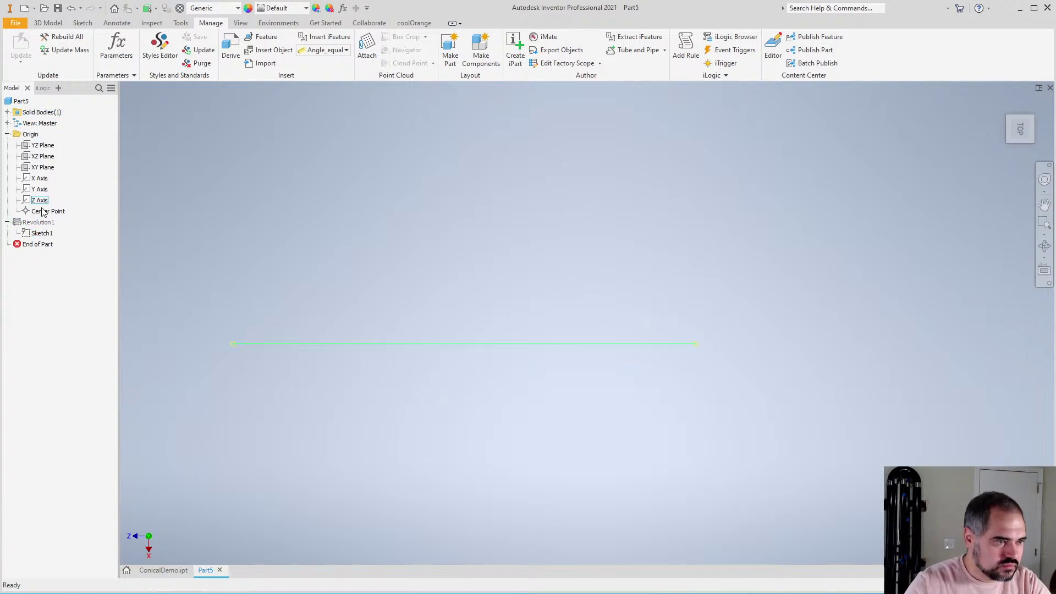
pyautogui.rightClick(42, 233)
pyautogui.click(55, 328)
pyautogui.scroll(3, 453, 379)
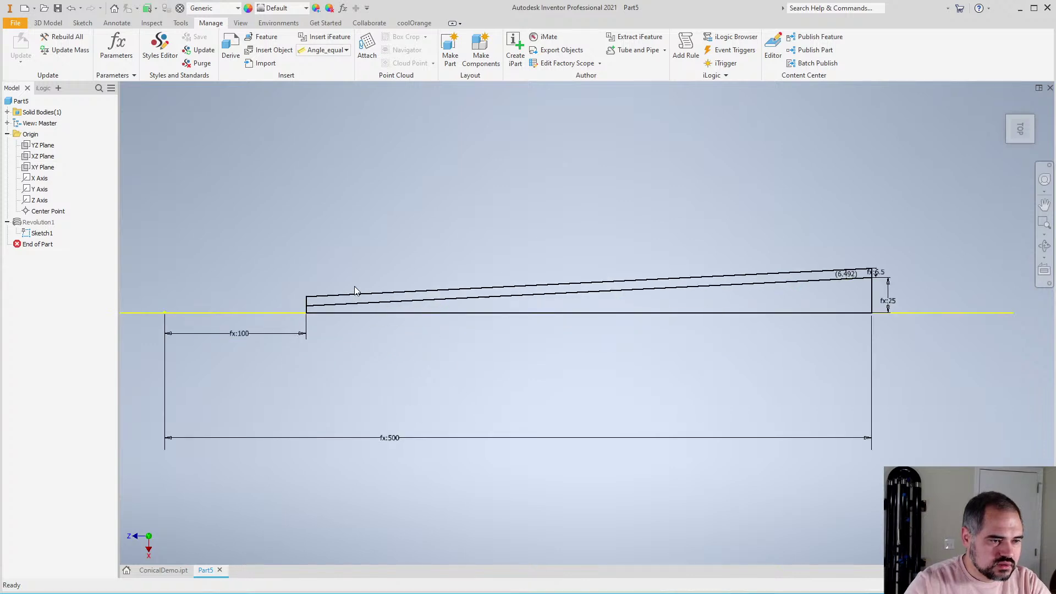
pyautogui.scroll(-4, 354, 286)
pyautogui.scroll(3, 385, 308)
# Revolve the thin tapered wall region of Sketch1 a full 360 degrees about the Z axis
pyautogui.click(47, 23)
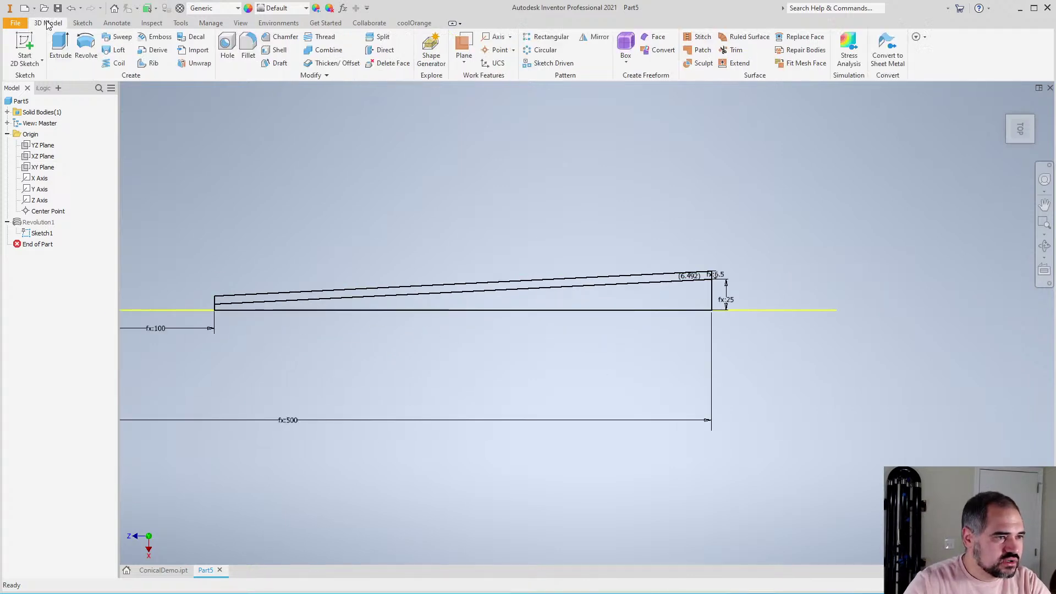
pyautogui.click(86, 48)
pyautogui.scroll(3, 231, 301)
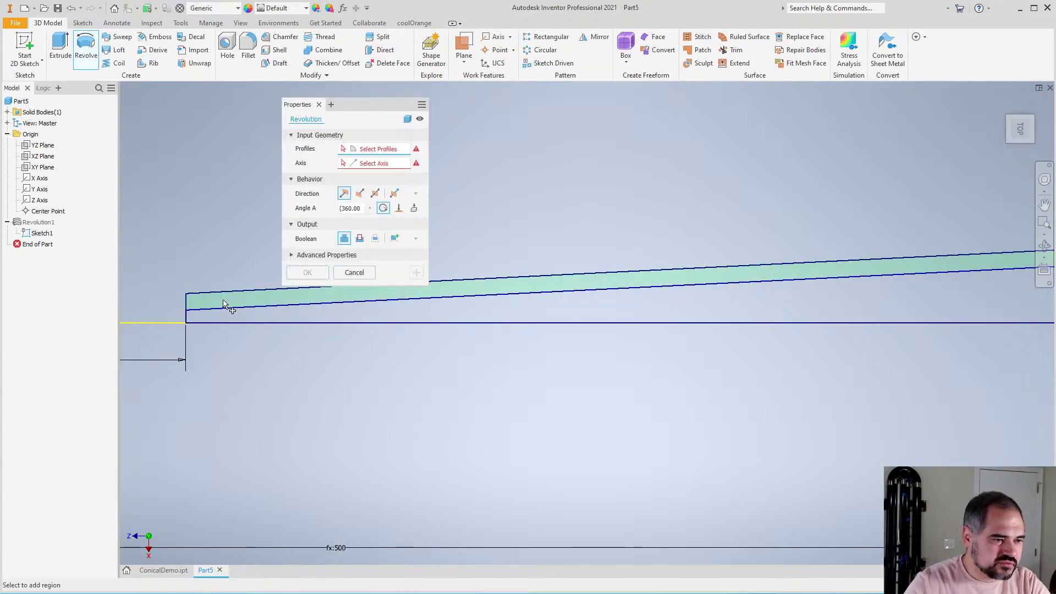
pyautogui.click(222, 304)
pyautogui.scroll(-3, 514, 370)
pyautogui.scroll(3, 414, 358)
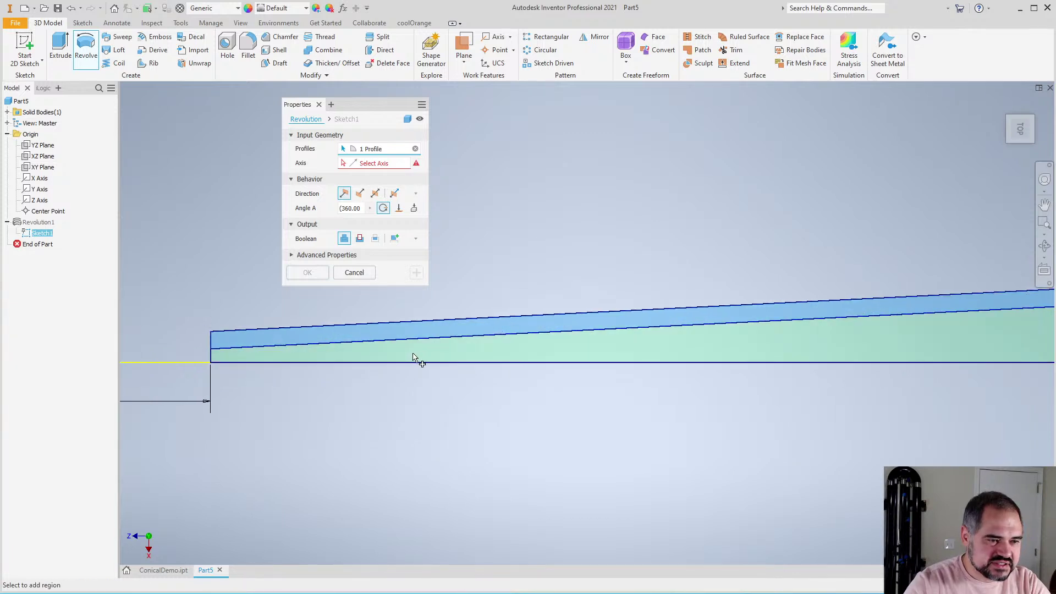
pyautogui.scroll(-2, 231, 342)
pyautogui.scroll(3, 288, 370)
pyautogui.scroll(-2, 252, 400)
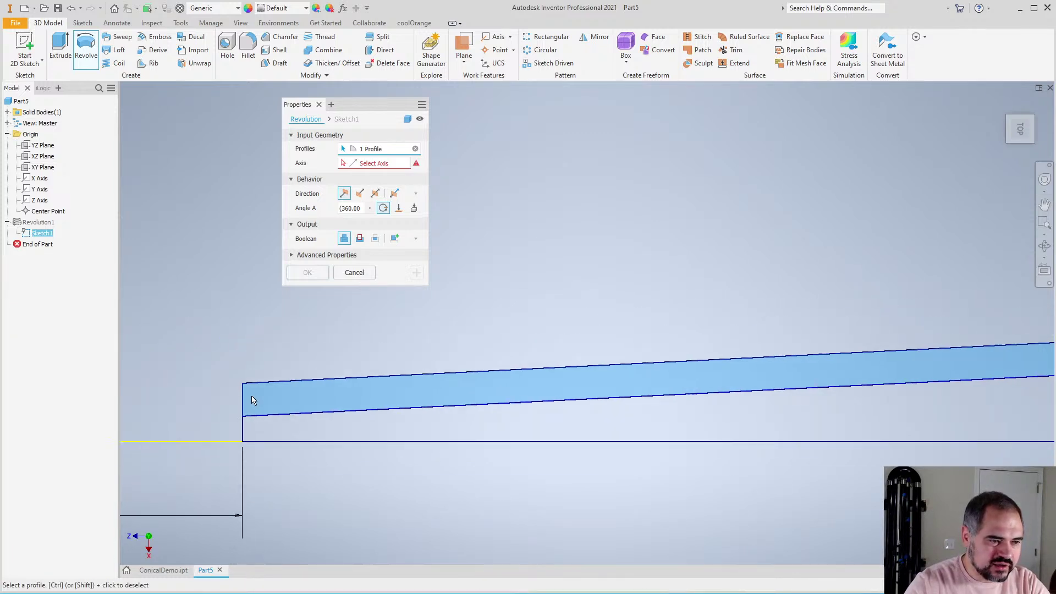
pyautogui.click(387, 165)
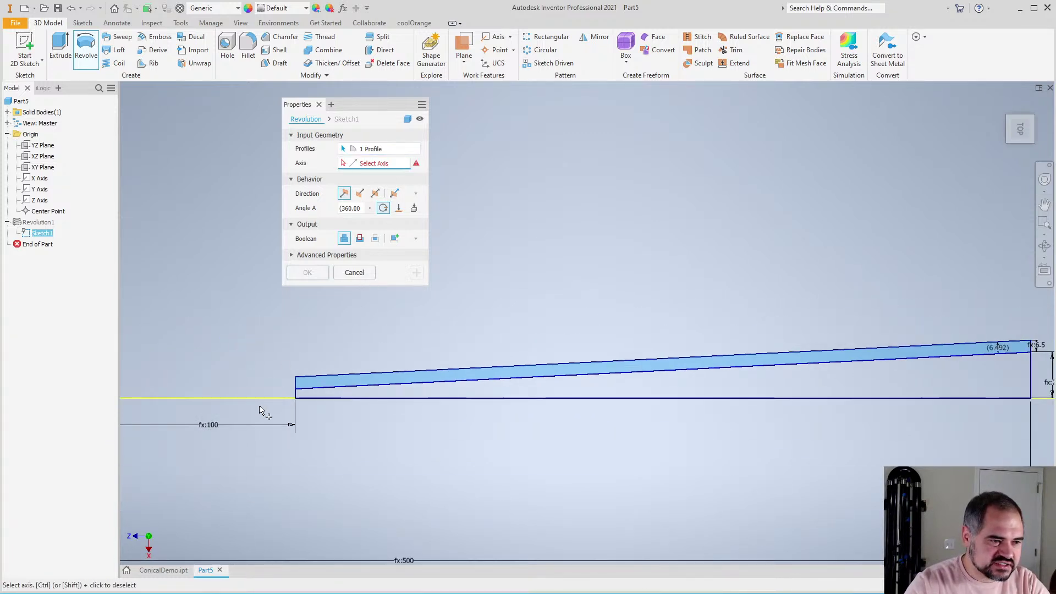
pyautogui.click(42, 200)
pyautogui.click(322, 278)
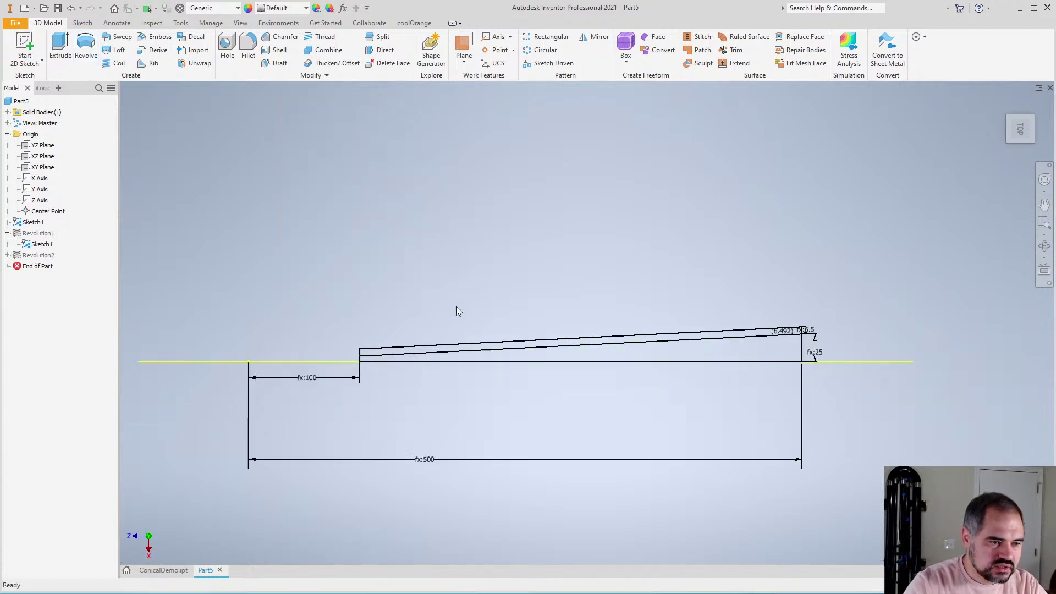
# Make the solid body visible again and view the cone's narrow end
pyautogui.rightClick(24, 116)
pyautogui.click(31, 116)
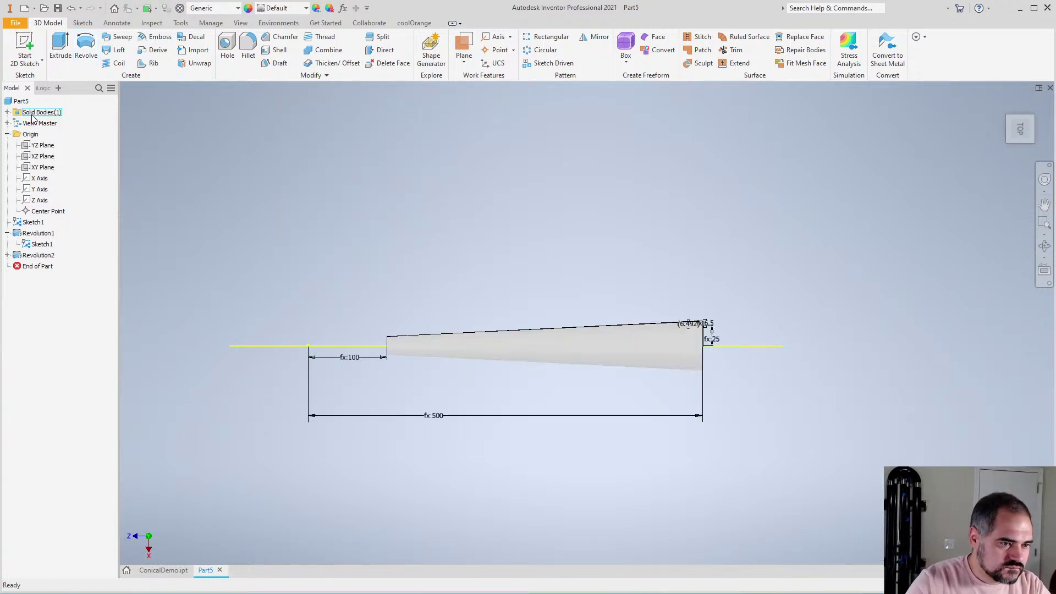
pyautogui.keyDown('shift'); pyautogui.moveTo(358, 341); pyautogui.dragTo(539, 377, button='middle'); pyautogui.keyUp('shift')
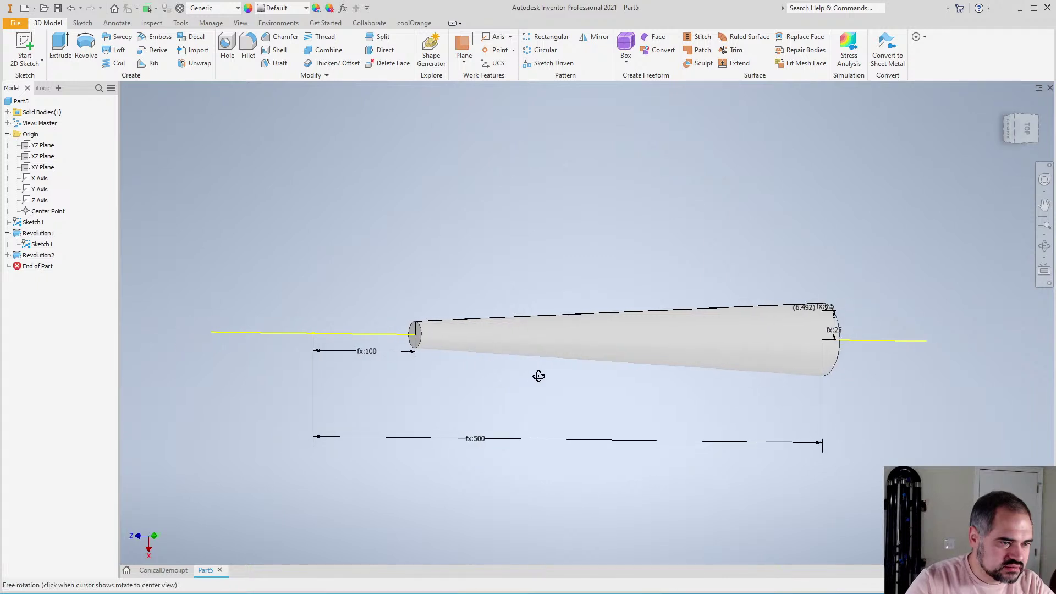
# Edit Revolution2 to output a new solid and expand the list of solid bodies
pyautogui.rightClick(34, 256)
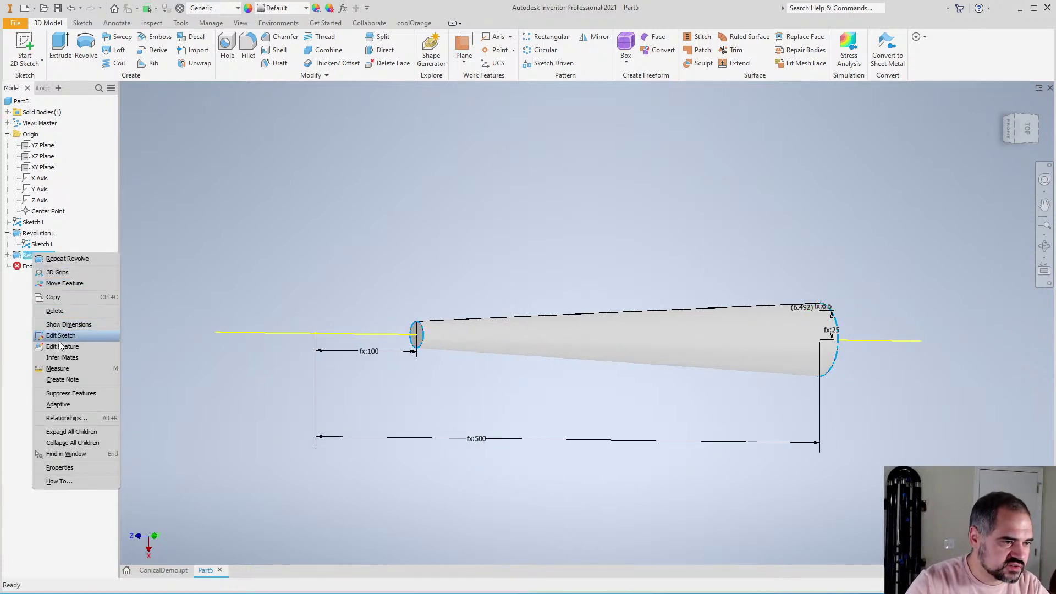
pyautogui.click(91, 344)
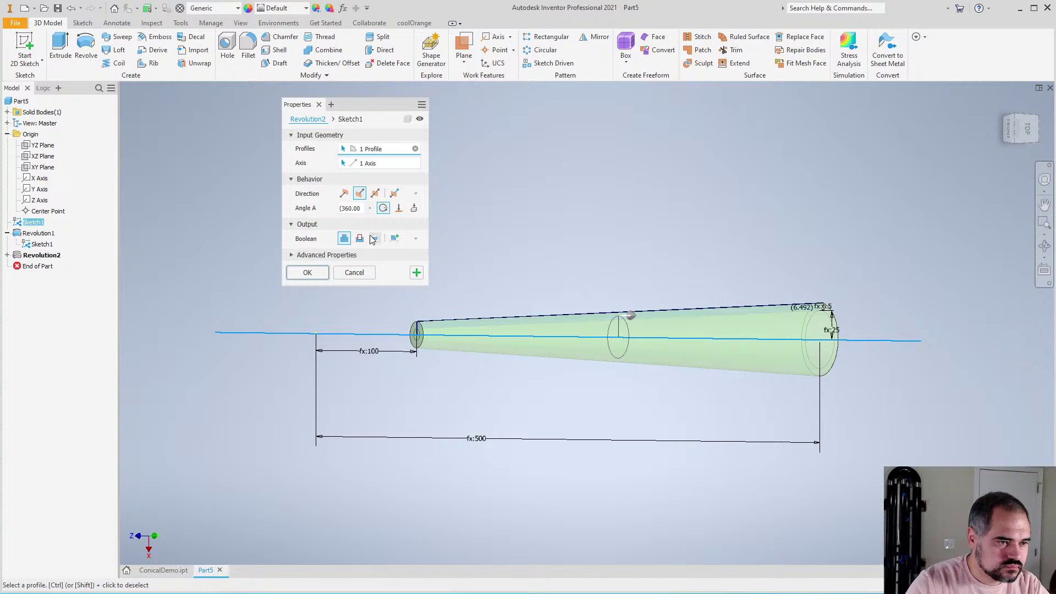
pyautogui.click(306, 273)
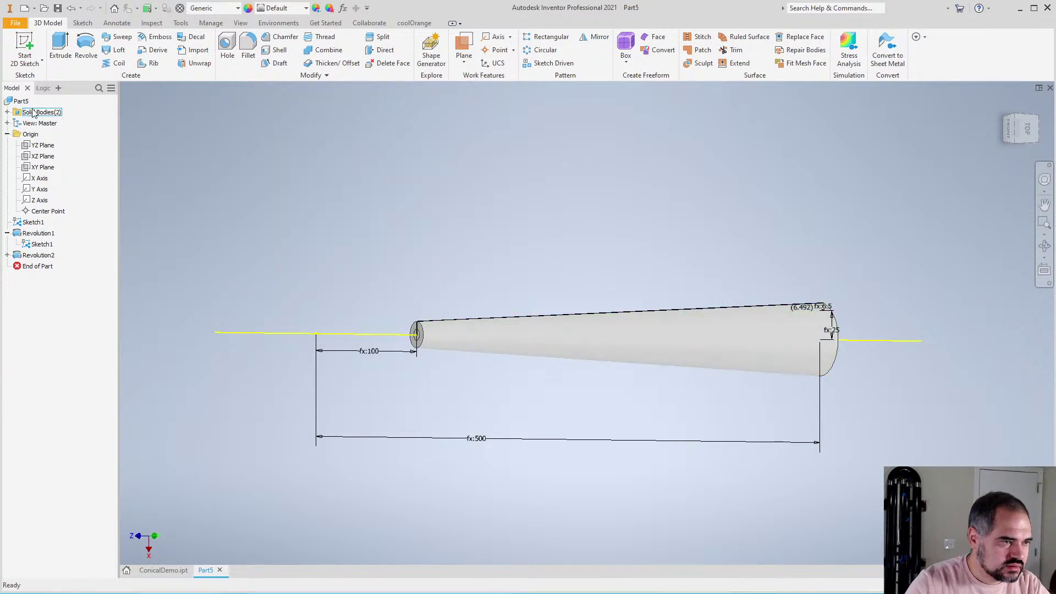
pyautogui.click(7, 112)
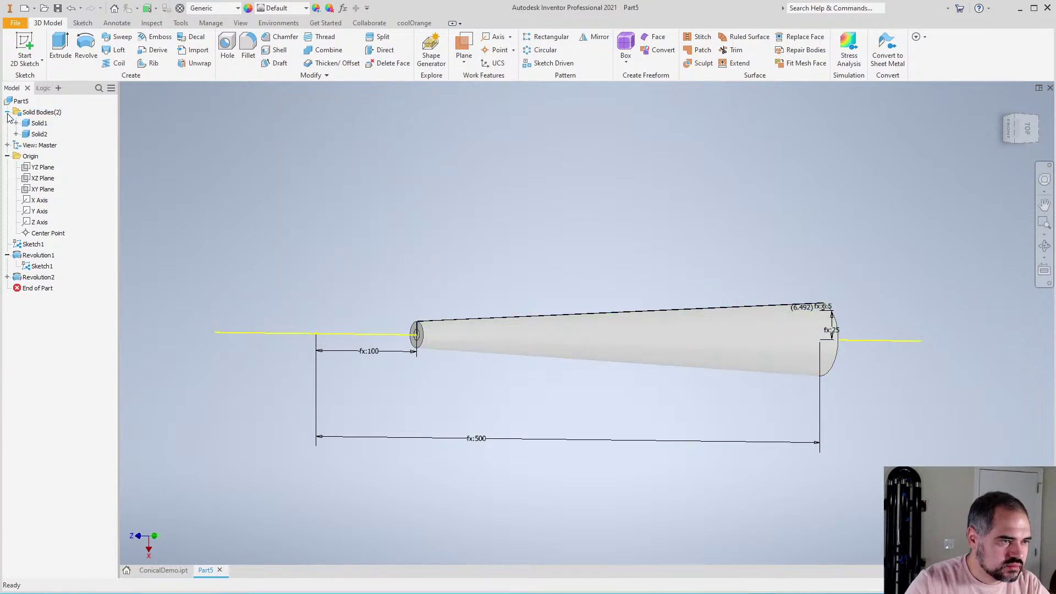
# Inspect the hollow wall body from its ends with Solid1 temporarily hidden, and make Solid1 visible again
pyautogui.rightClick(37, 126)
pyautogui.click(66, 258)
pyautogui.scroll(3, 414, 330)
pyautogui.press('F4')
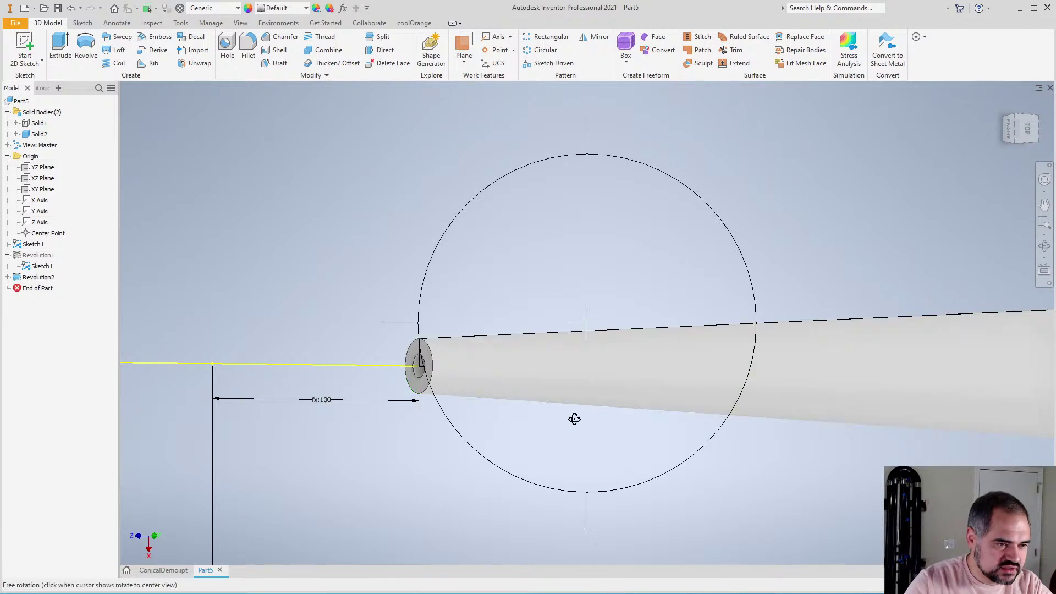
pyautogui.moveTo(574, 419); pyautogui.dragTo(934, 419)
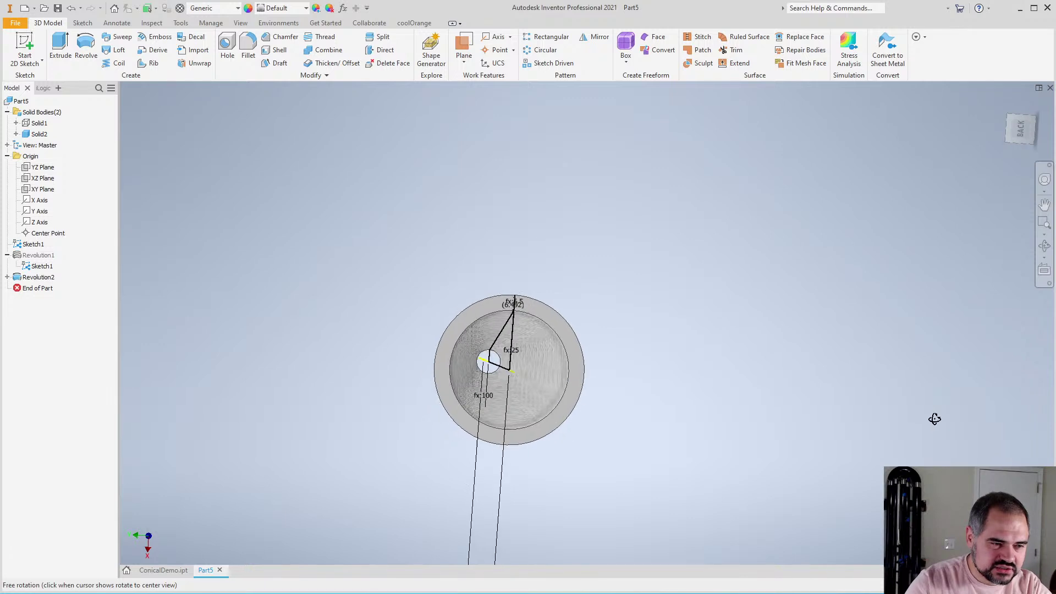
pyautogui.moveTo(601, 356); pyautogui.dragTo(754, 370)
pyautogui.scroll(-3, 754, 370)
pyautogui.scroll(2, 589, 380)
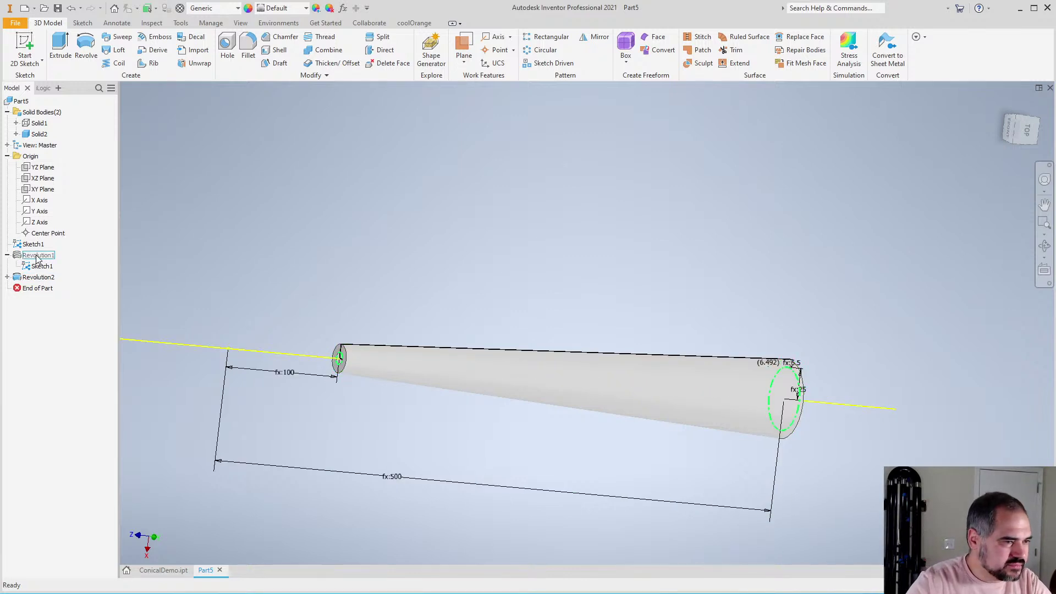
pyautogui.rightClick(38, 125)
pyautogui.press('v')
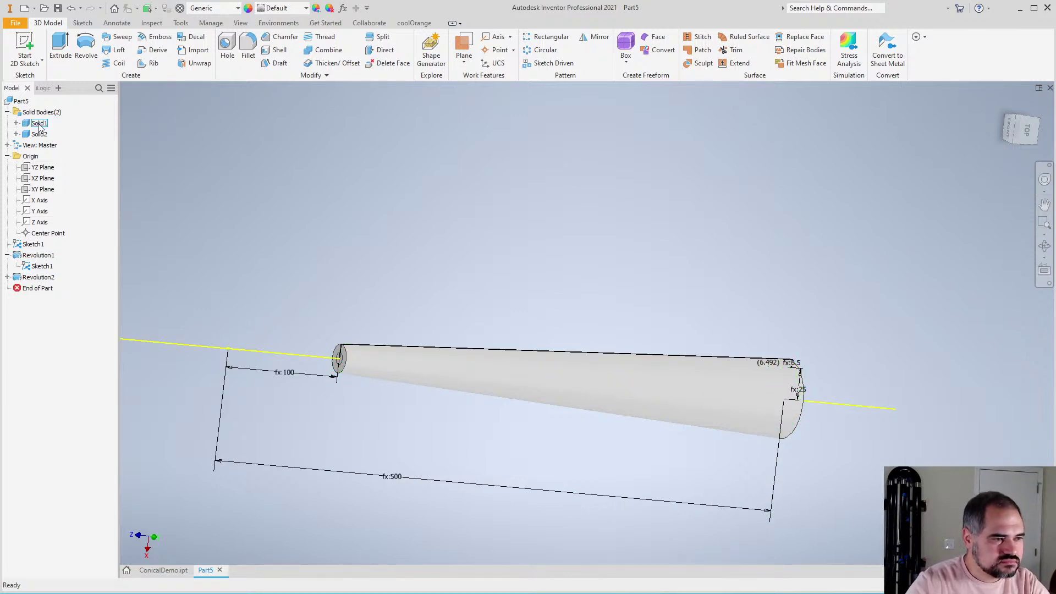
# Delete the Revolution2 feature and view the remaining core's narrow end
pyautogui.rightClick(31, 277)
pyautogui.press('Escape')
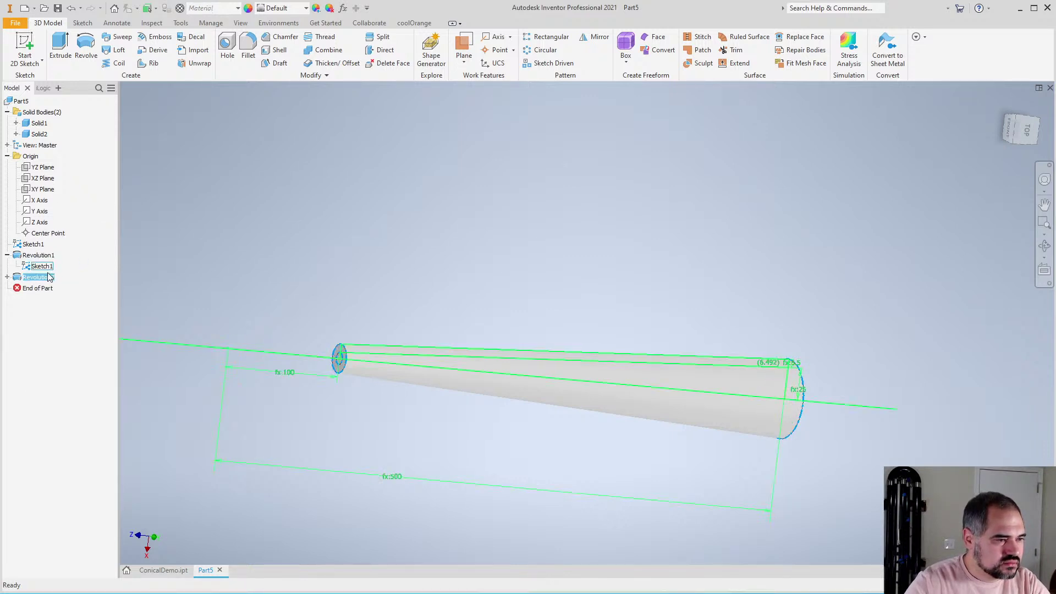
pyautogui.rightClick(38, 277)
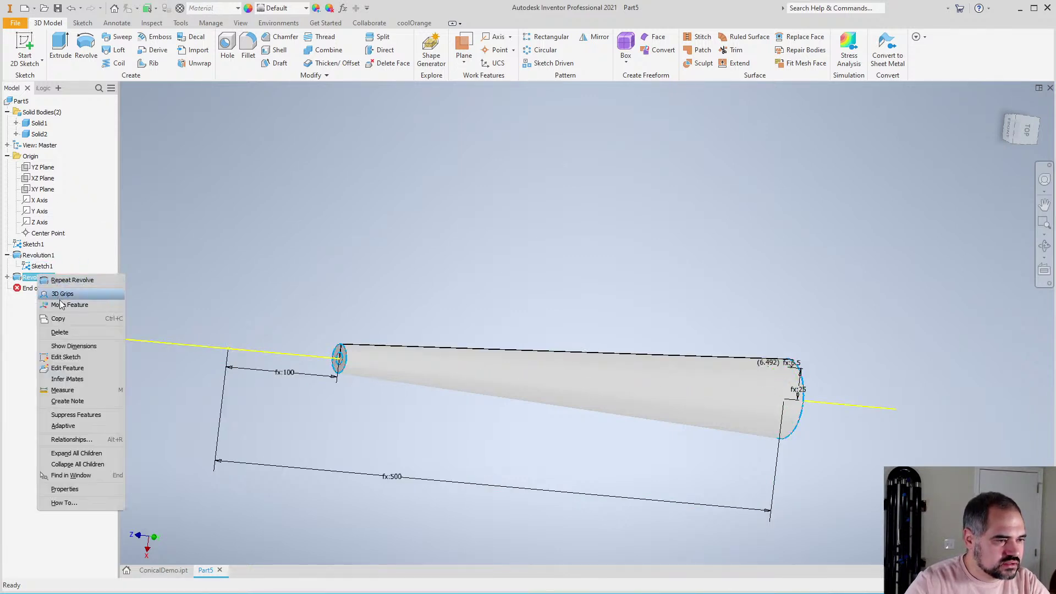
pyautogui.click(77, 333)
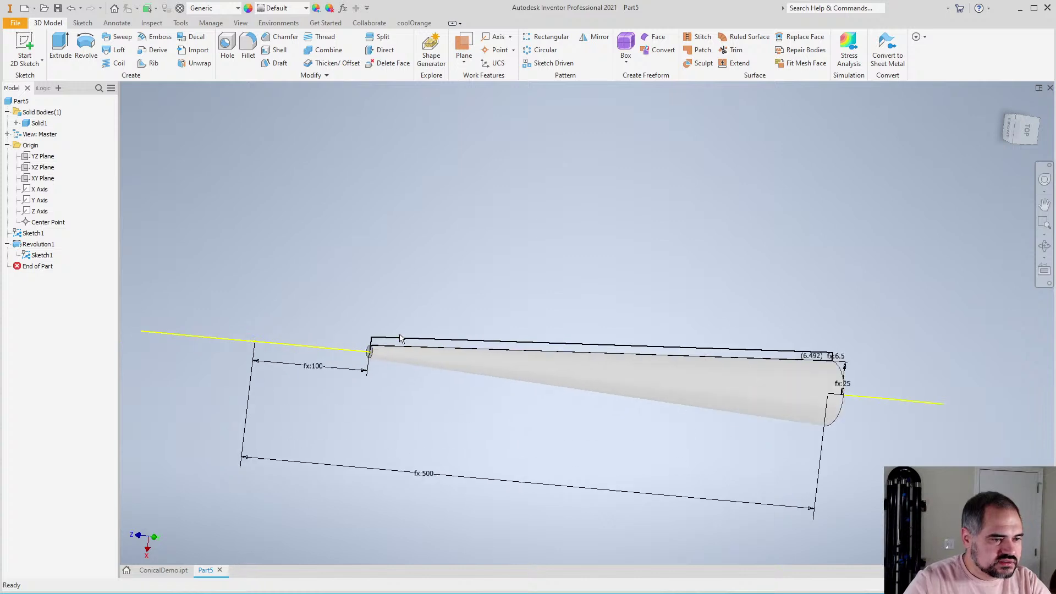
pyautogui.scroll(4, 364, 354)
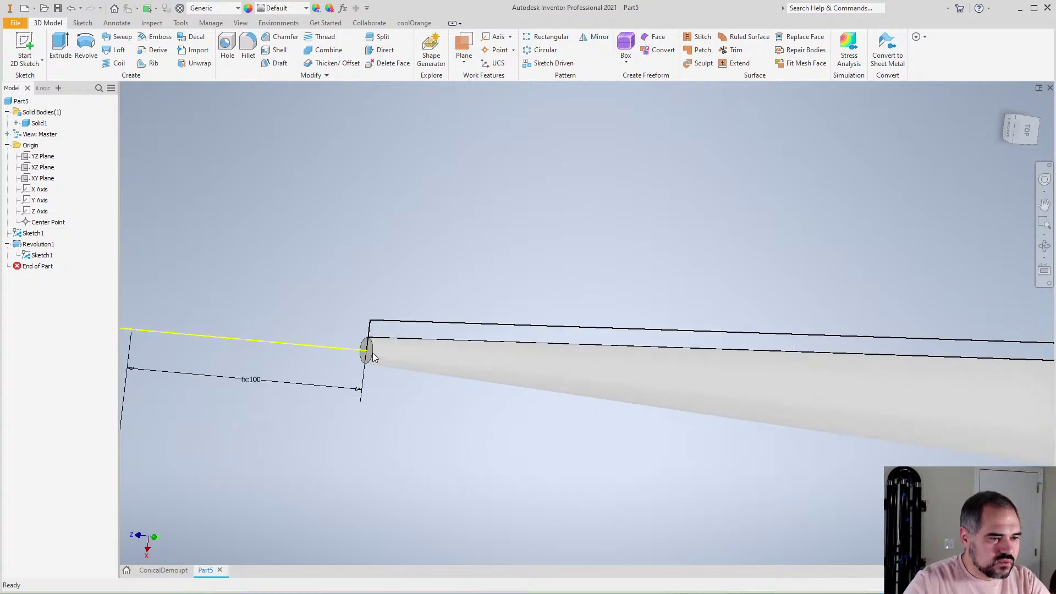
# Switch to the ConicalDemo part and roll the end-of-part marker back to just after BodyRiserMerge
pyautogui.click(162, 570)
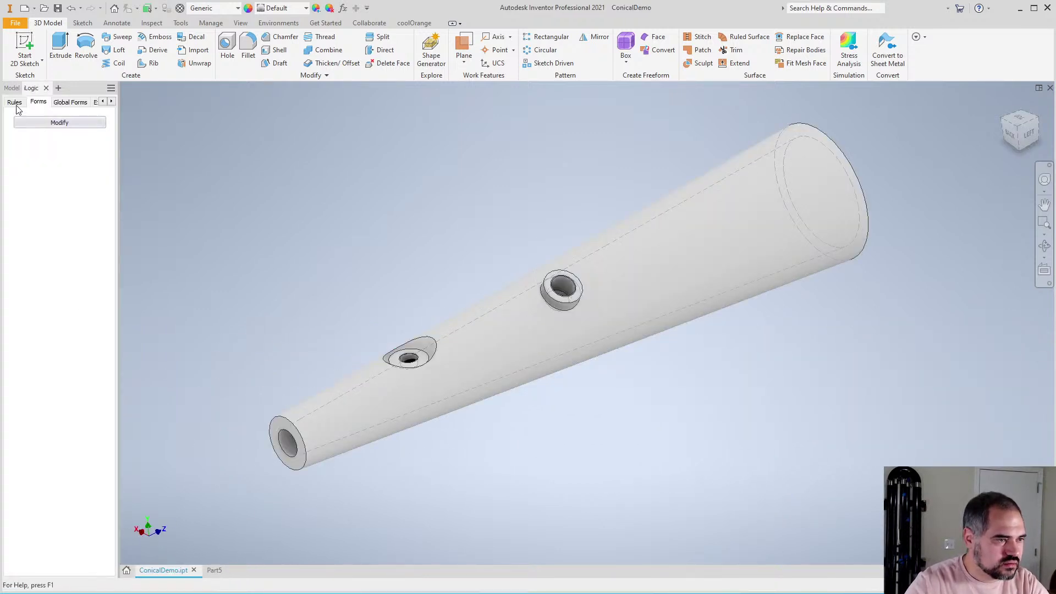
pyautogui.click(11, 88)
pyautogui.click(47, 466)
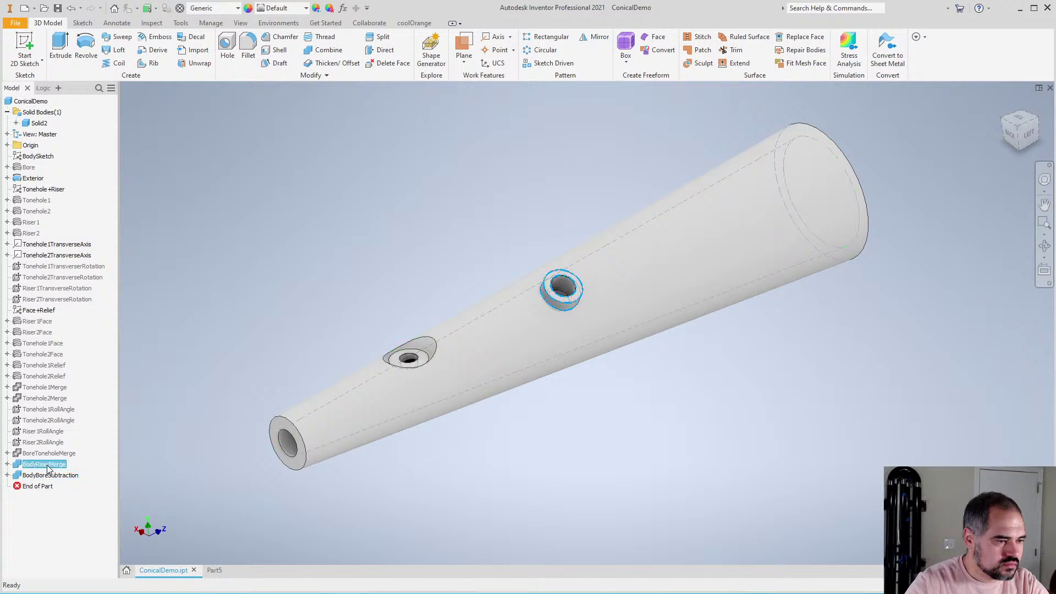
pyautogui.rightClick(47, 468)
pyautogui.click(104, 546)
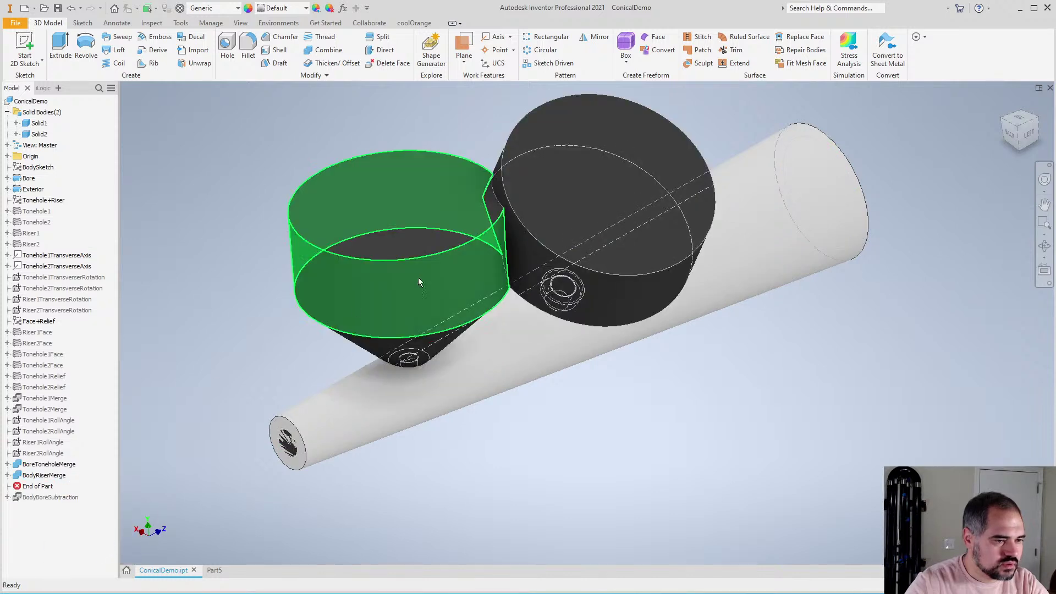
# Hide Solid2 in ConicalDemo and examine the merged bore and tonehole body from the side
pyautogui.rightClick(40, 134)
pyautogui.click(71, 182)
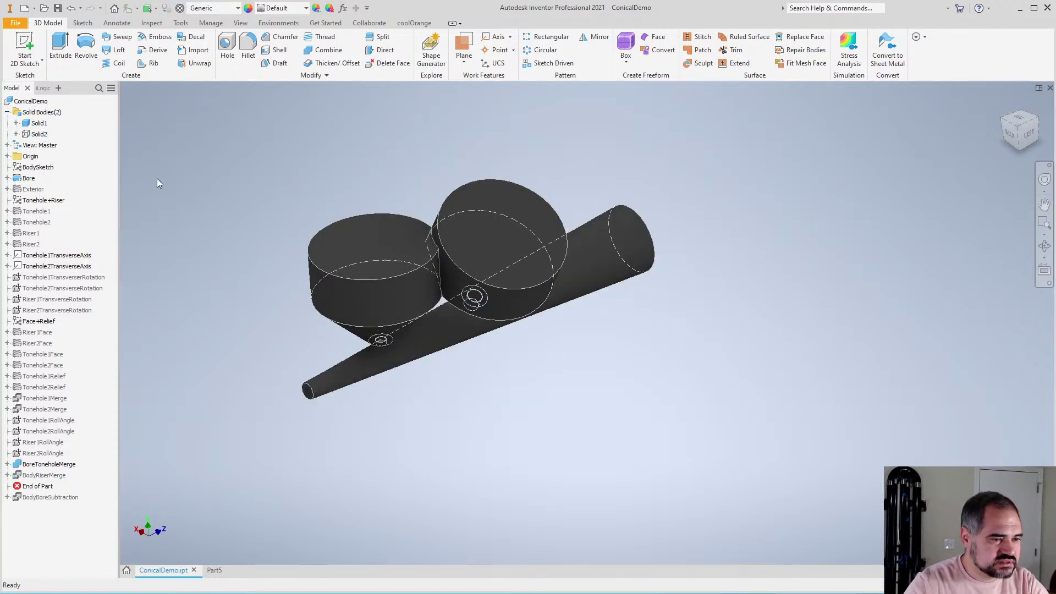
pyautogui.press('F4')
pyautogui.moveTo(612, 365); pyautogui.dragTo(505, 222)
pyautogui.press('Escape')
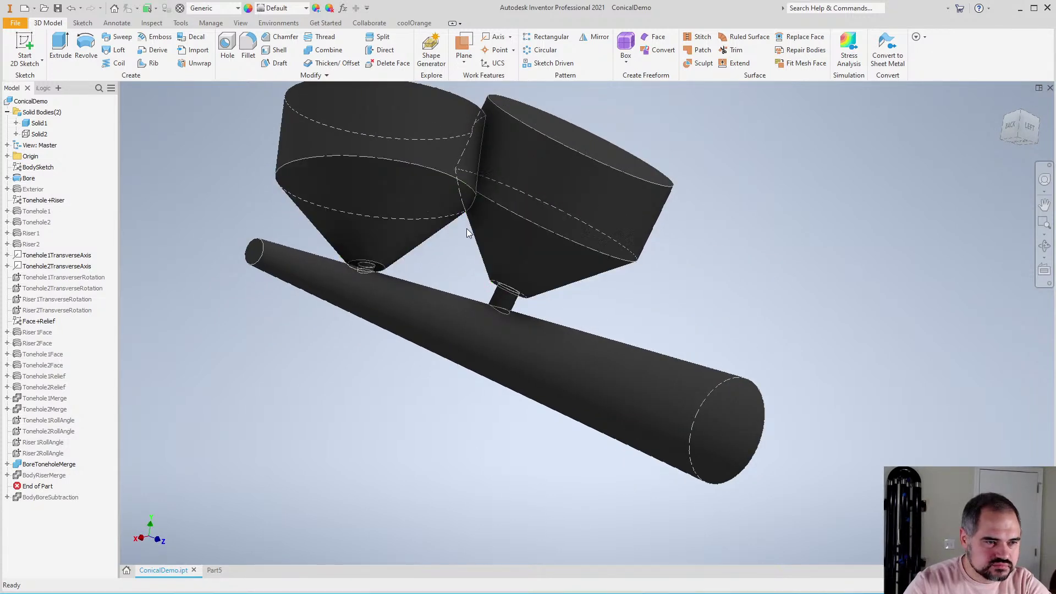
pyautogui.keyDown('shift'); pyautogui.moveTo(498, 268); pyautogui.dragTo(431, 288, button='middle'); pyautogui.keyUp('shift')
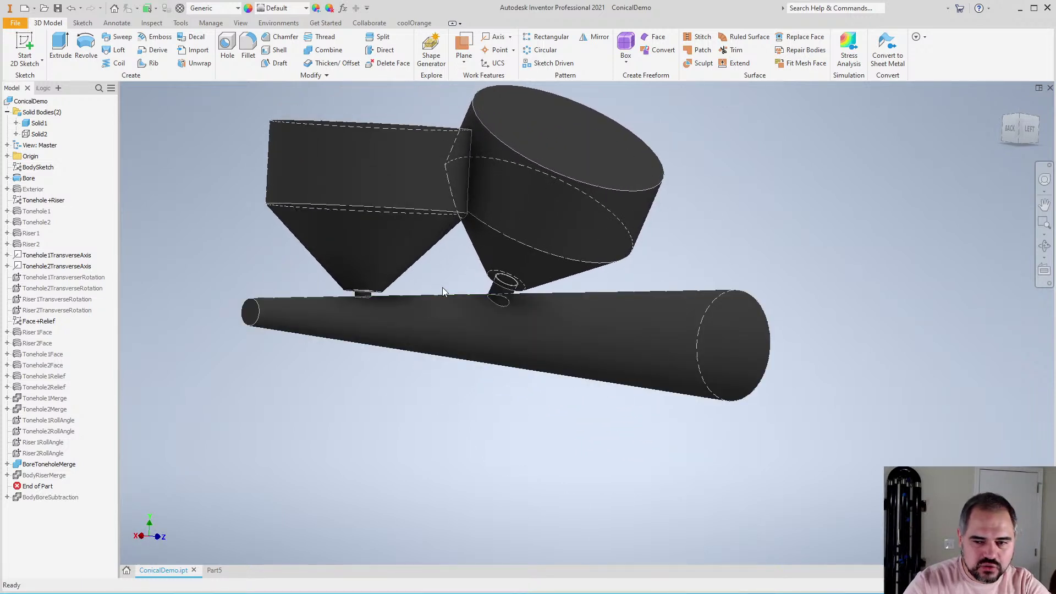
# Hide Solid1, show Solid2, and examine the solid exterior body with its riser
pyautogui.rightClick(44, 127)
pyautogui.click(65, 274)
pyautogui.rightClick(40, 134)
pyautogui.click(65, 282)
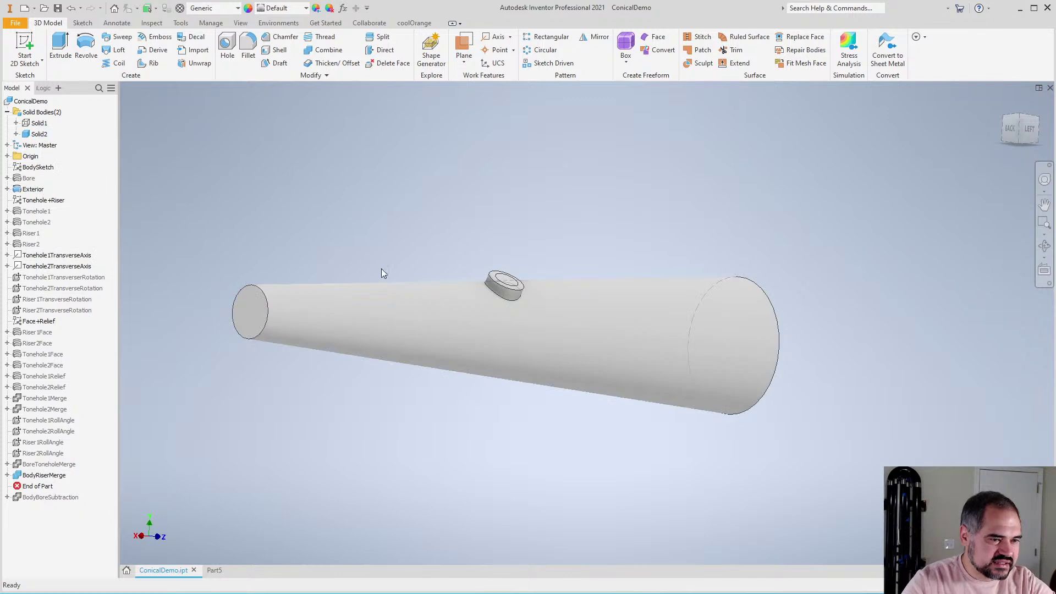
pyautogui.keyDown('shift'); pyautogui.moveTo(383, 273); pyautogui.dragTo(615, 382, button='middle'); pyautogui.keyUp('shift')
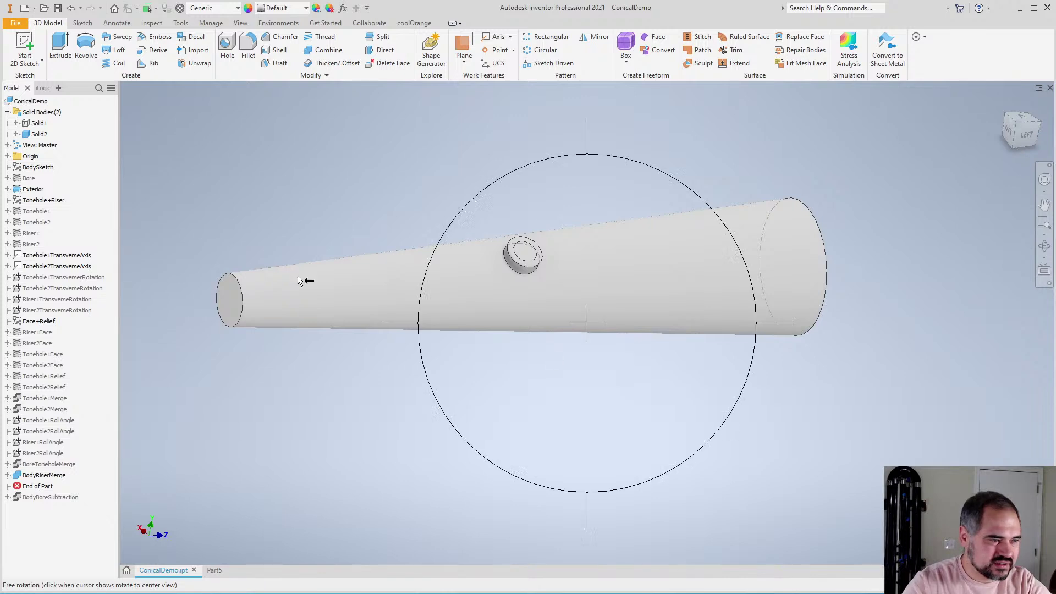
# Show Solid1 again, move the end-of-part marker past BodyBoreSubtraction, and inspect the bored-out instrument body
pyautogui.rightClick(43, 124)
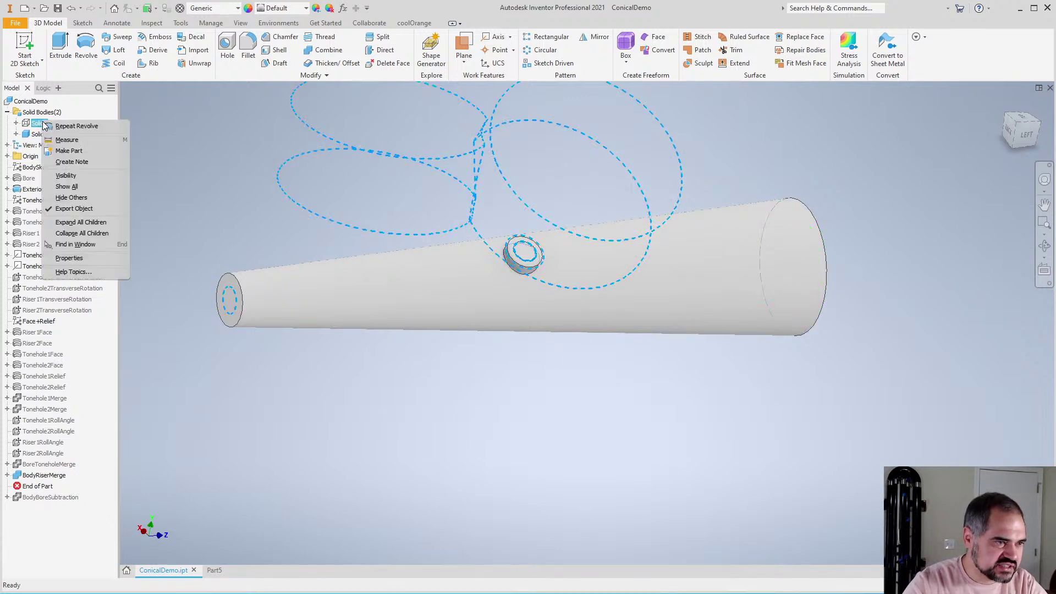
pyautogui.click(60, 200)
pyautogui.rightClick(44, 502)
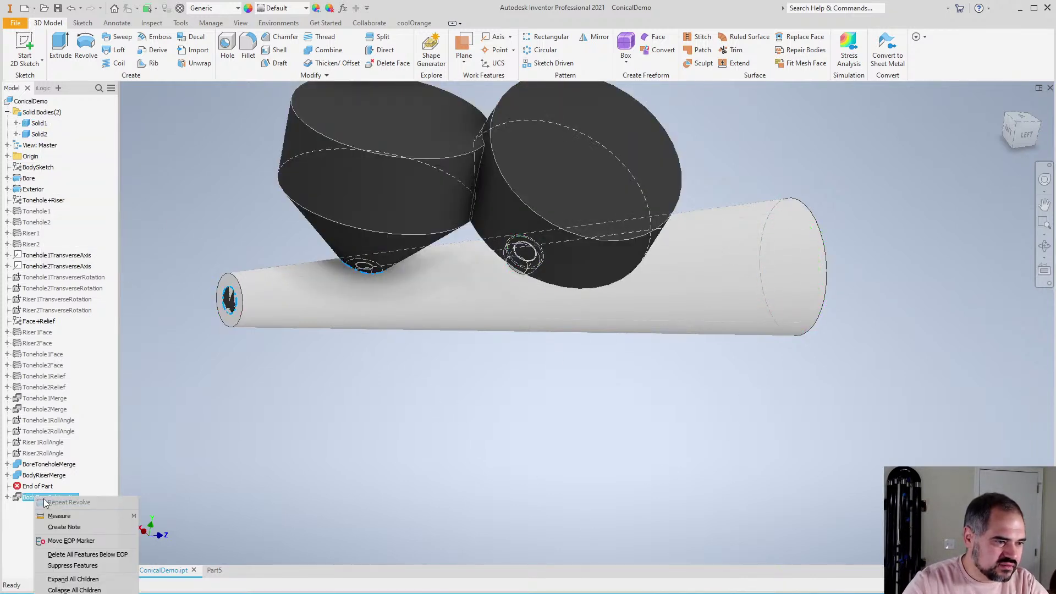
pyautogui.click(70, 541)
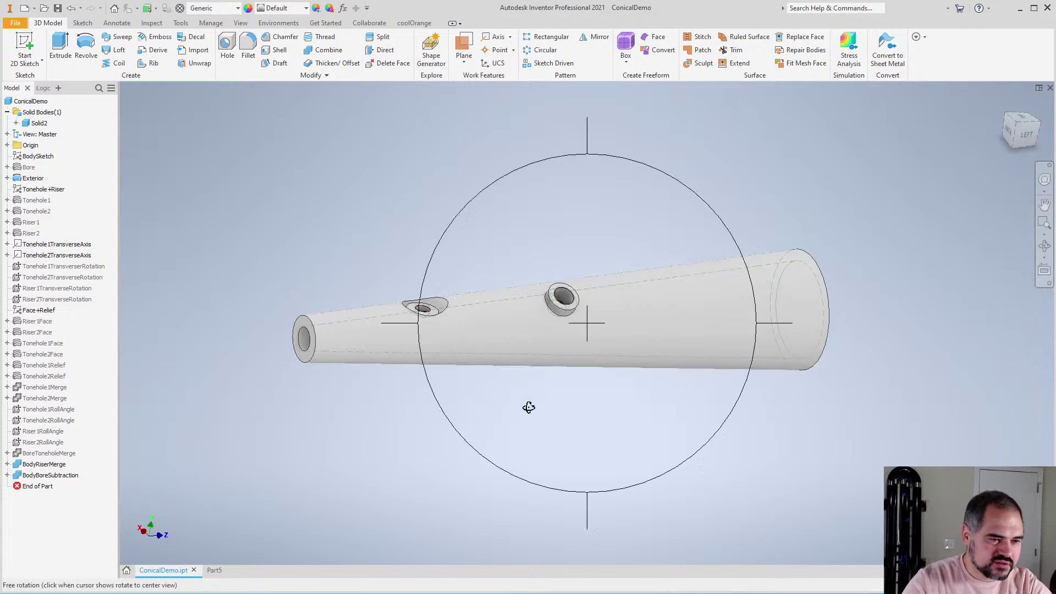
pyautogui.keyDown('shift'); pyautogui.moveTo(528, 406); pyautogui.dragTo(517, 440, button='middle'); pyautogui.keyUp('shift')
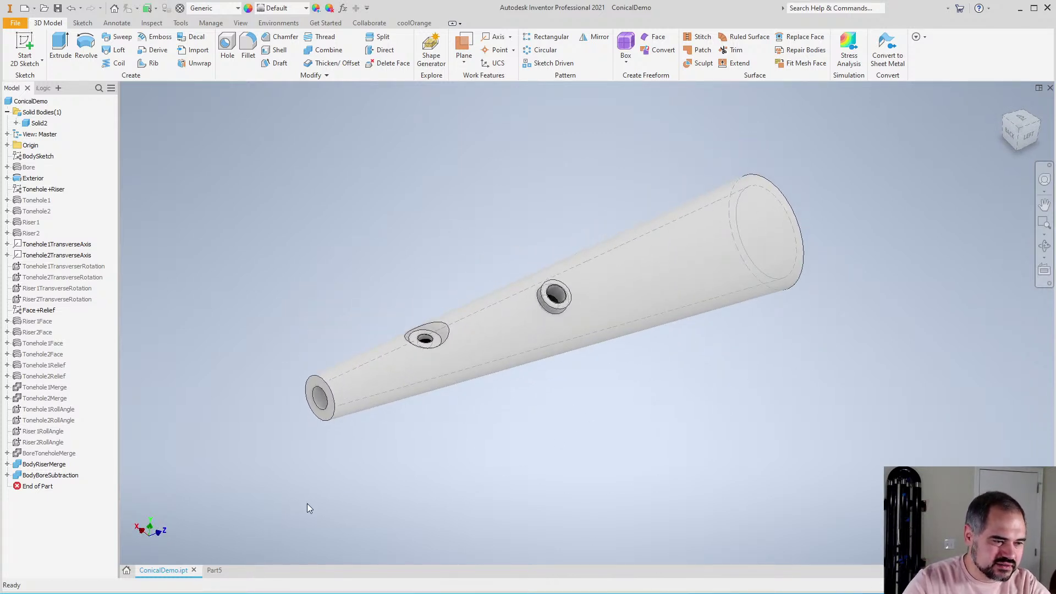
# Return to the Part5 document and look over the offset wall region of Sketch1 along the cone
pyautogui.click(214, 570)
pyautogui.scroll(-5, 415, 371)
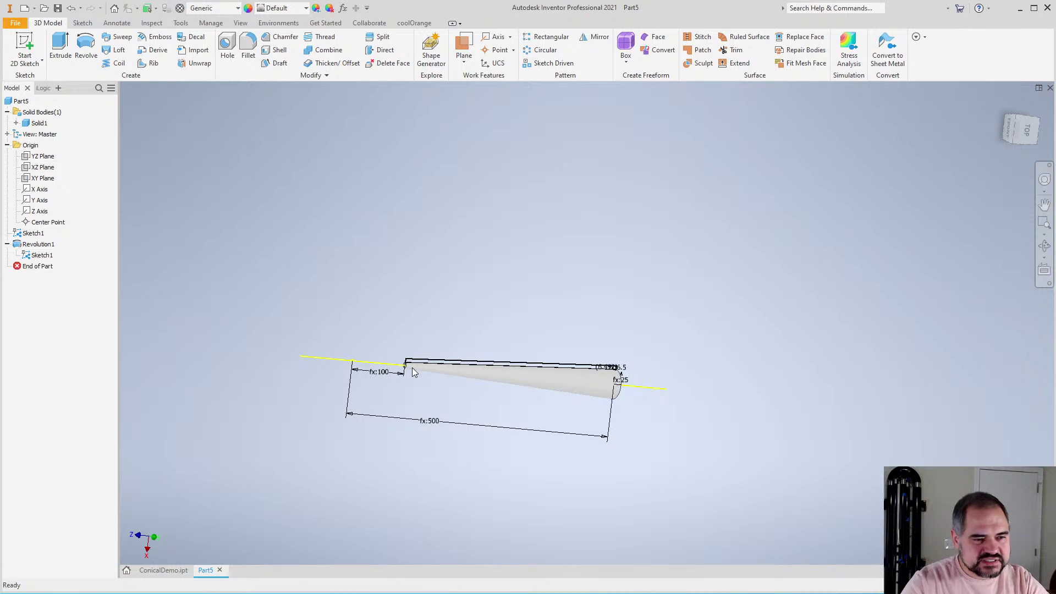
pyautogui.scroll(3, 460, 387)
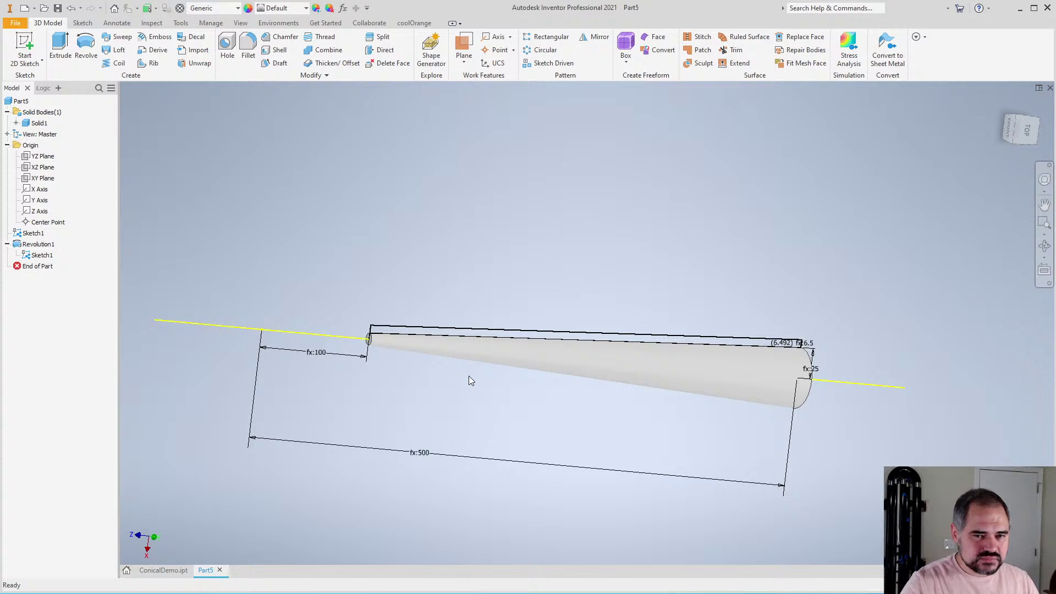
pyautogui.scroll(-4, 530, 347)
pyautogui.scroll(2, 561, 363)
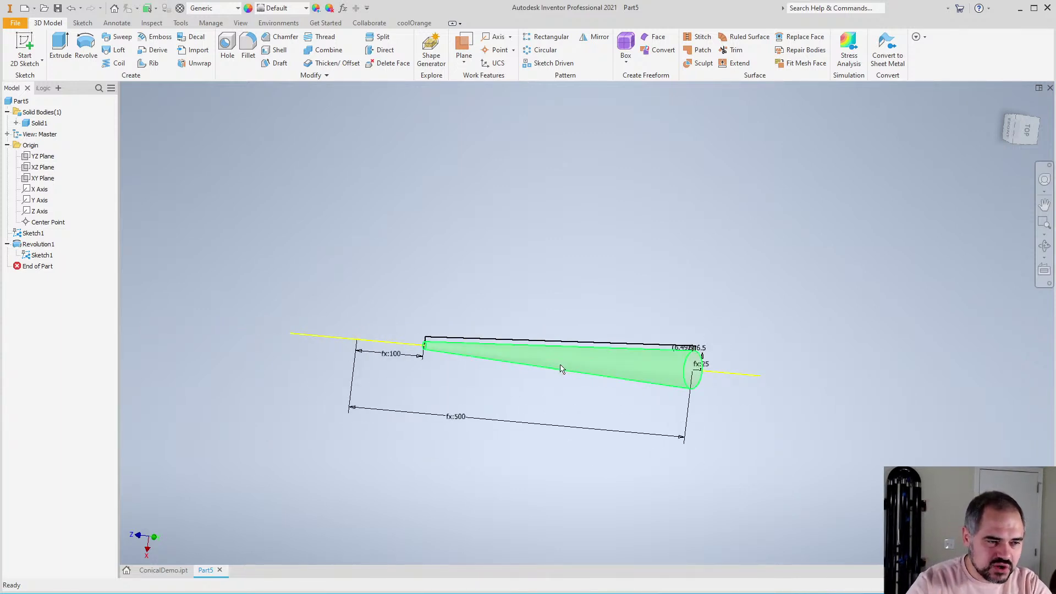
pyautogui.scroll(4, 385, 307)
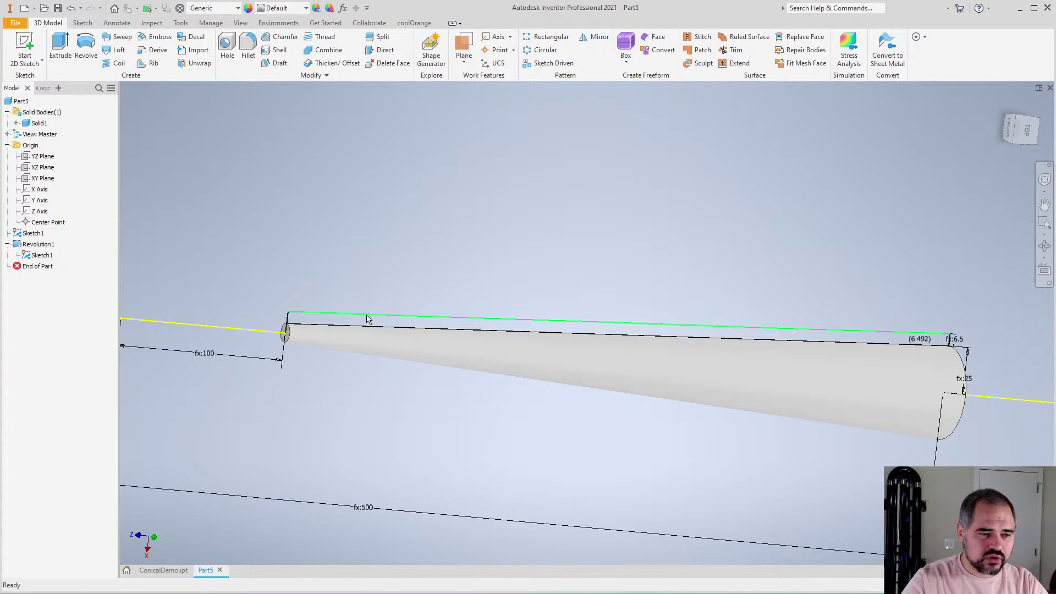
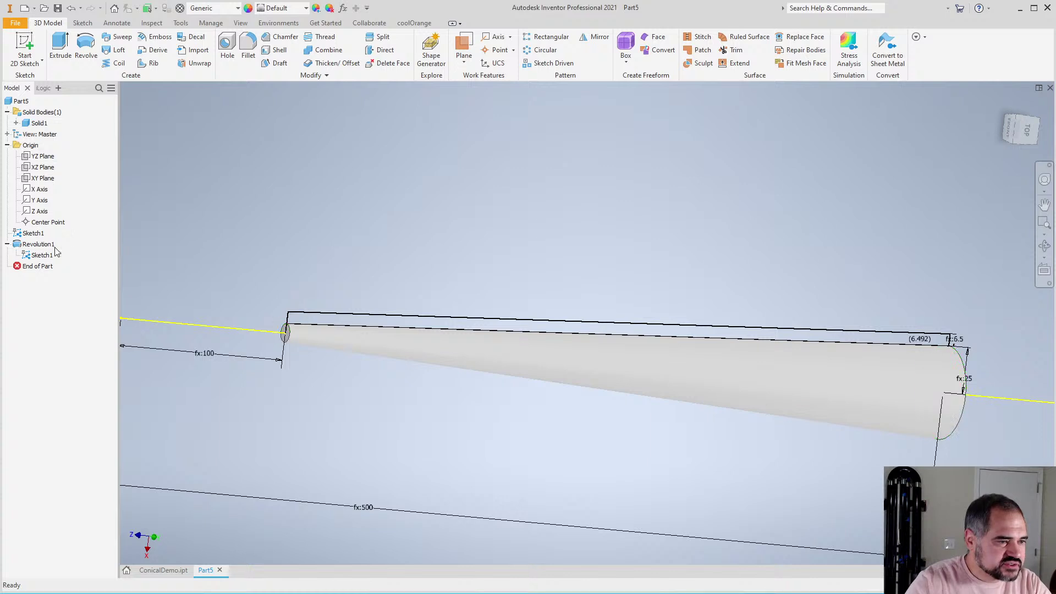
# Set up a full 360-degree Revolve of both the core and wall regions of Sketch1 about the Z axis
pyautogui.click(86, 50)
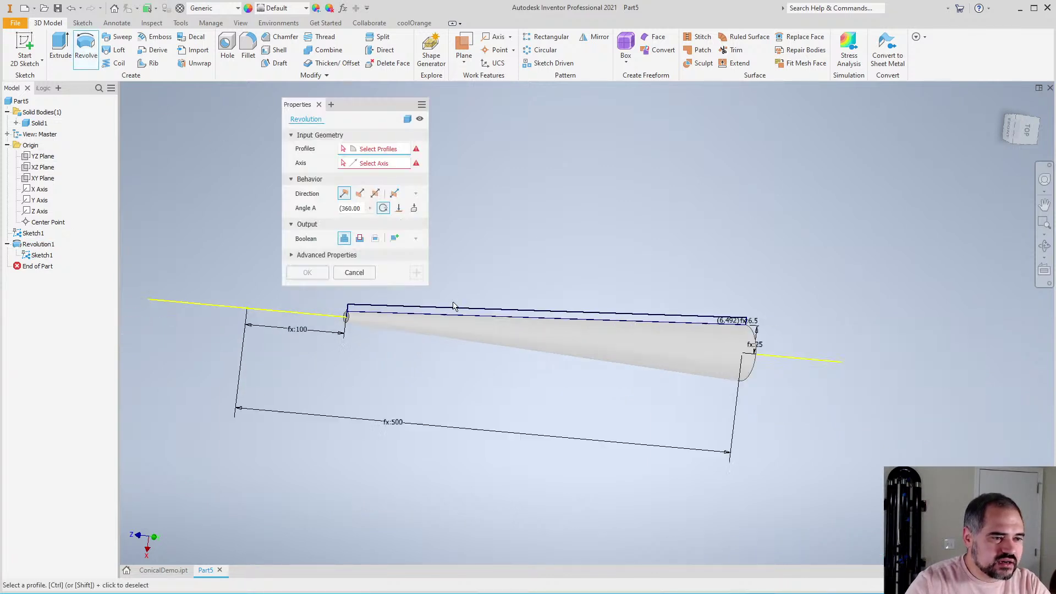
pyautogui.scroll(-3, 225, 300)
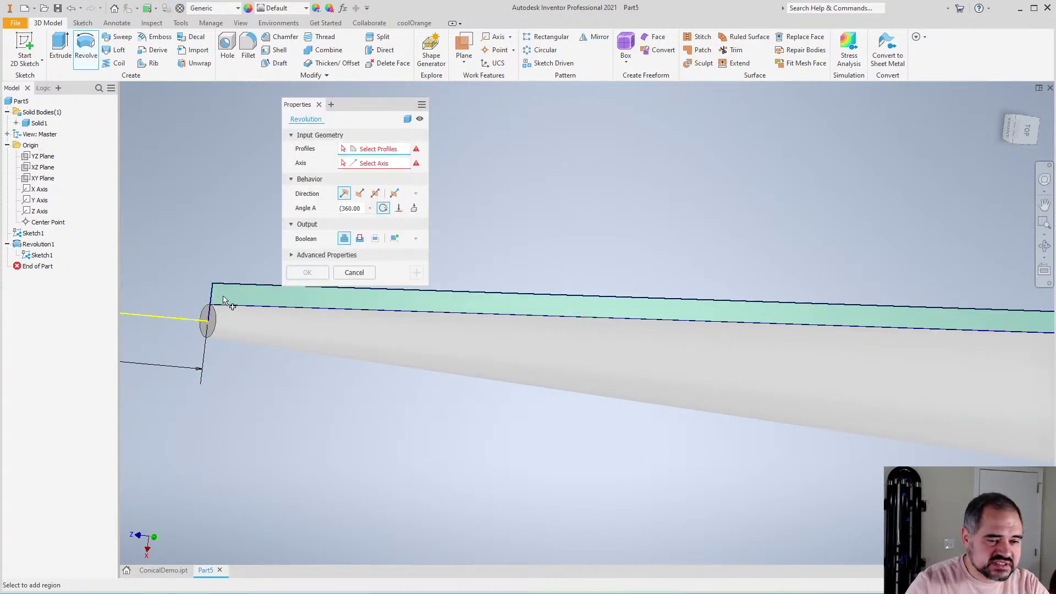
pyautogui.scroll(3, 307, 365)
pyautogui.scroll(-3, 292, 349)
pyautogui.click(292, 348)
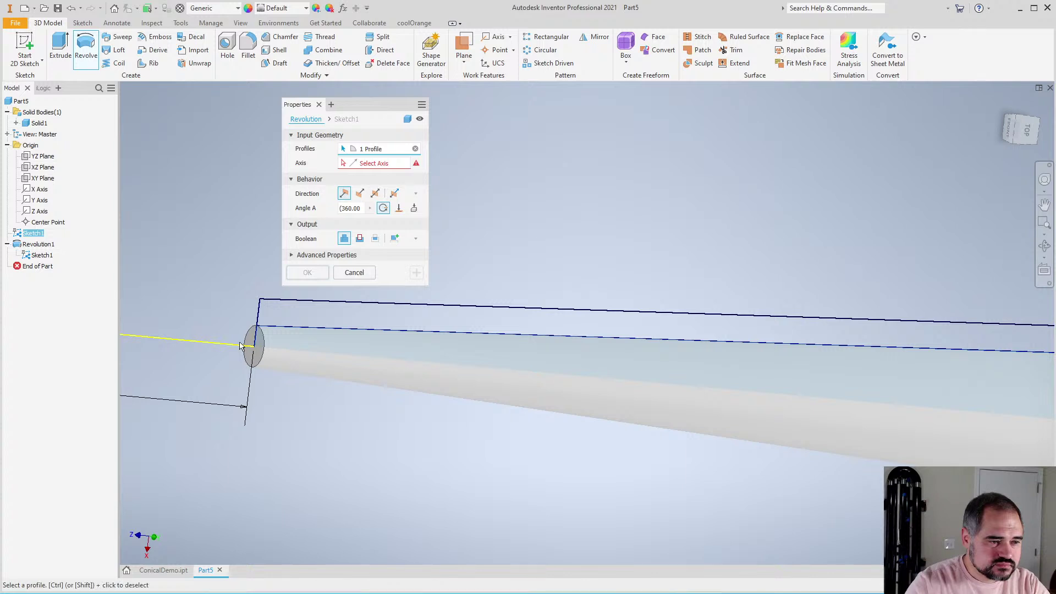
pyautogui.scroll(3, 240, 346)
pyautogui.scroll(-2, 497, 358)
pyautogui.scroll(-3, 632, 363)
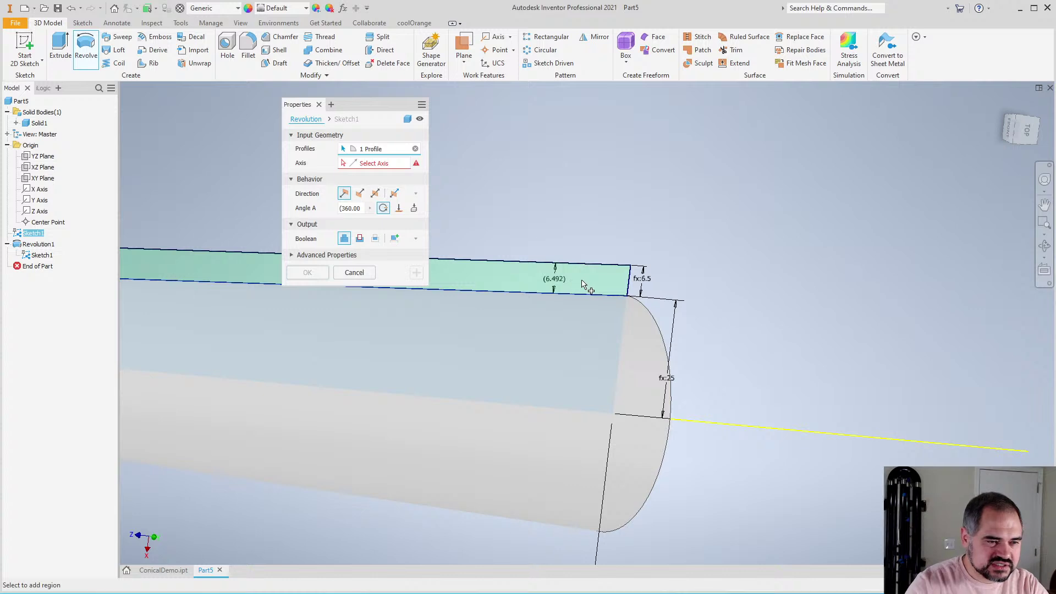
pyautogui.scroll(3, 584, 284)
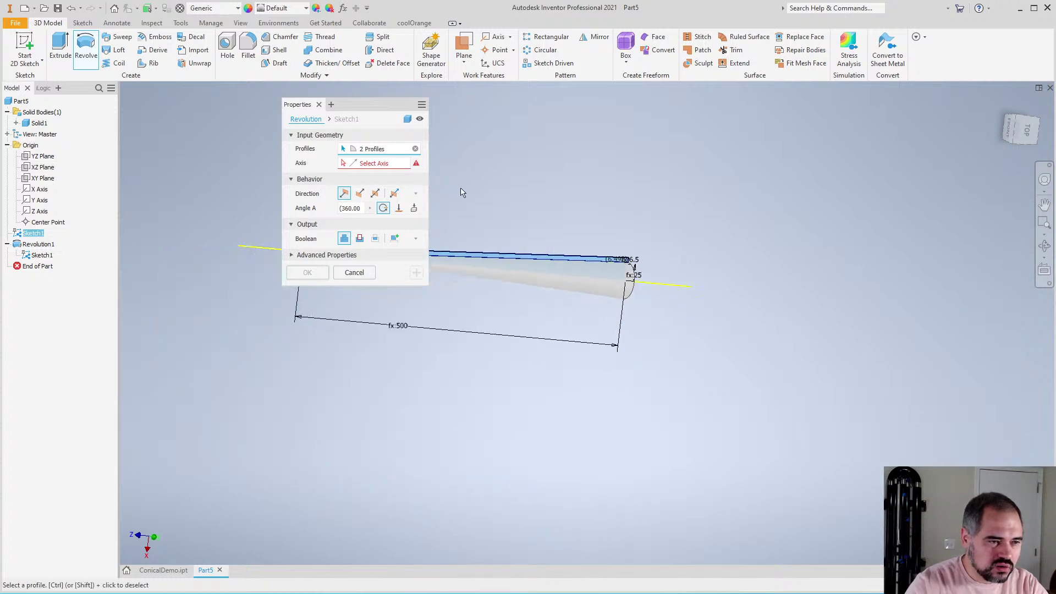
pyautogui.click(40, 211)
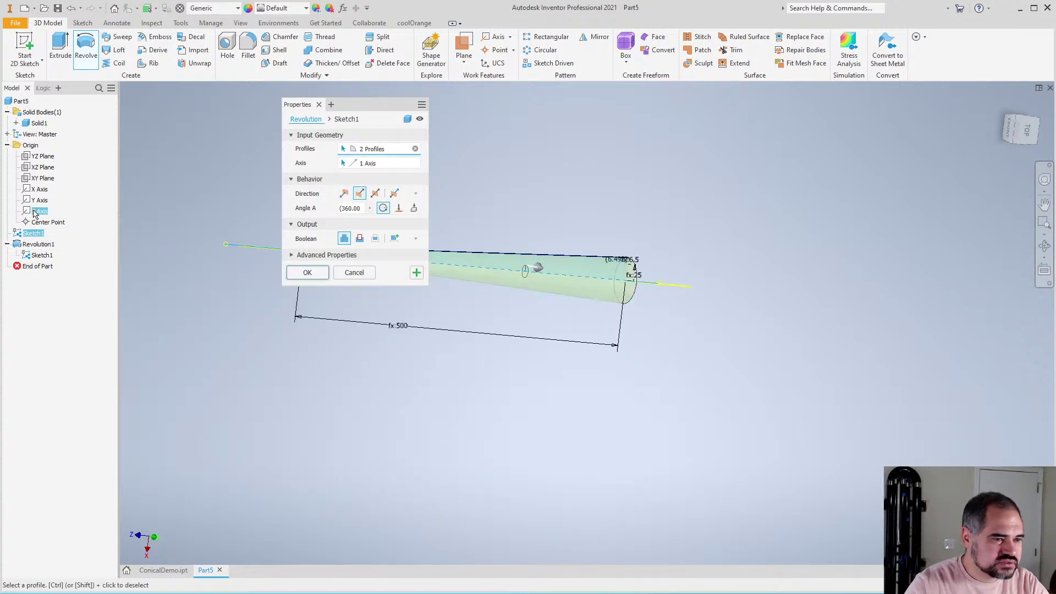
# Preview the Cut and Intersect booleans for the revolve, and complete it as a New Solid
pyautogui.scroll(3, 605, 299)
pyautogui.scroll(-4, 562, 301)
pyautogui.scroll(-5, 560, 291)
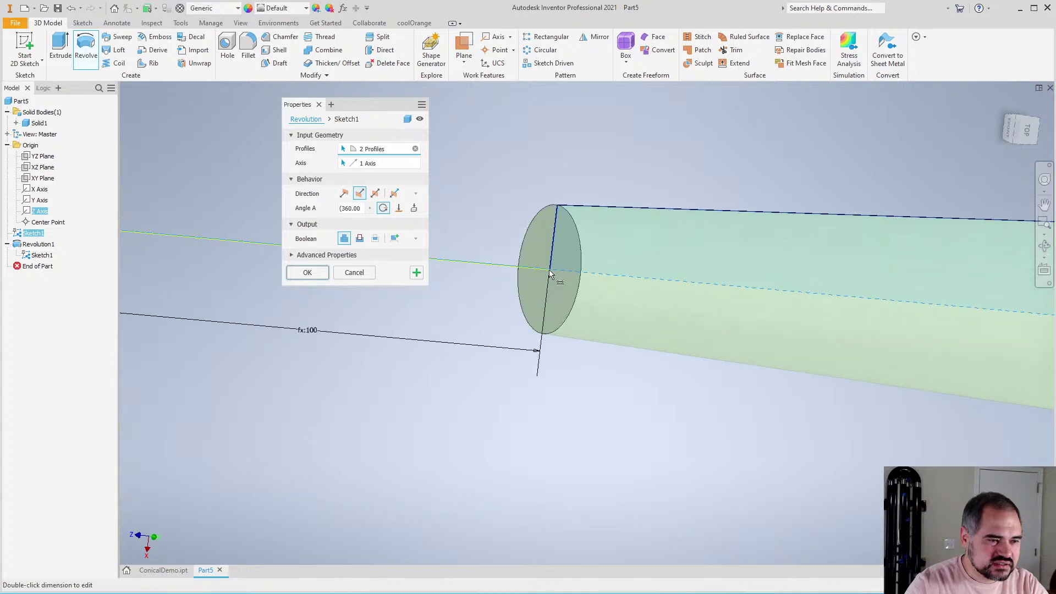
pyautogui.keyDown('shift'); pyautogui.moveTo(550, 328); pyautogui.dragTo(523, 401, button='middle'); pyautogui.keyUp('shift')
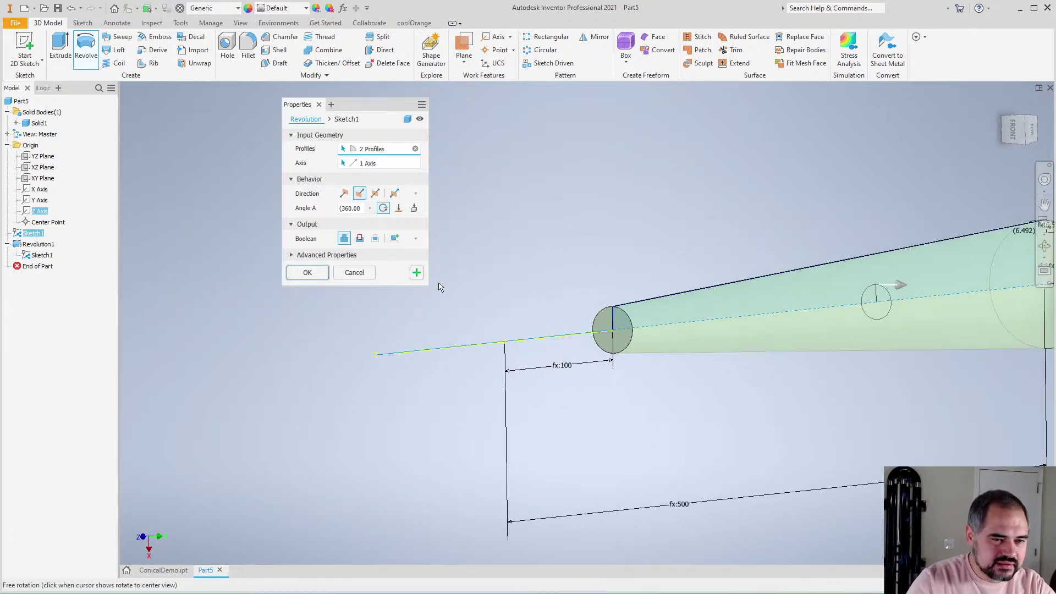
pyautogui.scroll(2, 661, 334)
pyautogui.scroll(-3, 661, 333)
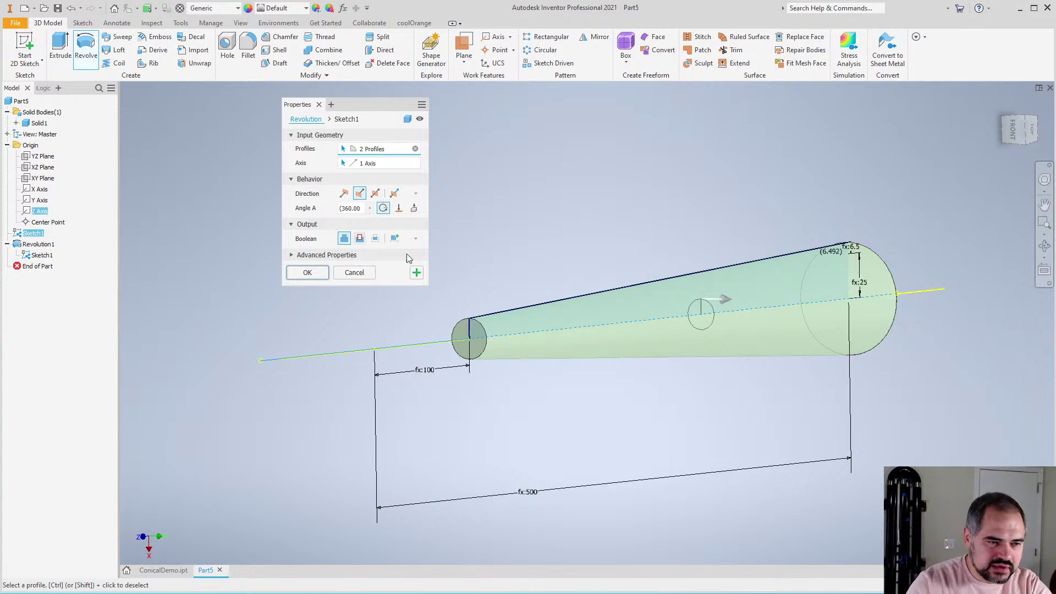
pyautogui.scroll(-3, 553, 332)
pyautogui.scroll(3, 552, 331)
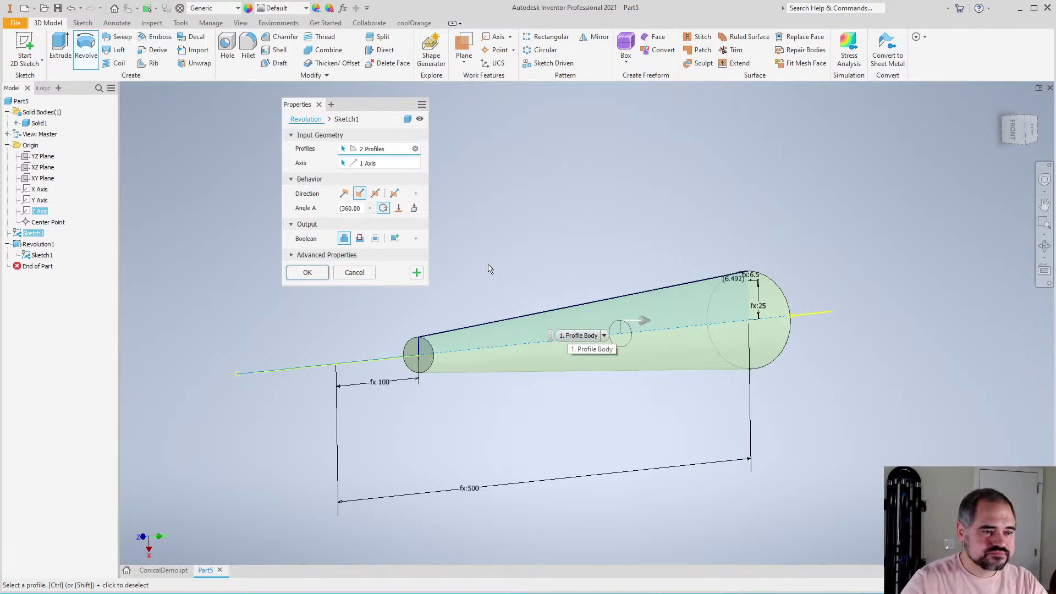
pyautogui.click(361, 238)
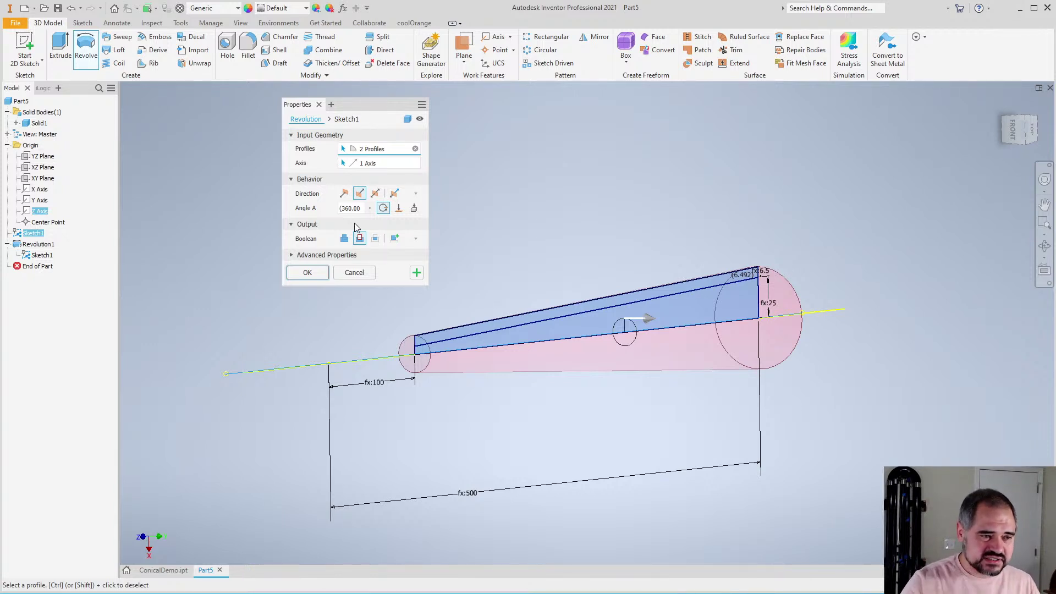
pyautogui.click(372, 240)
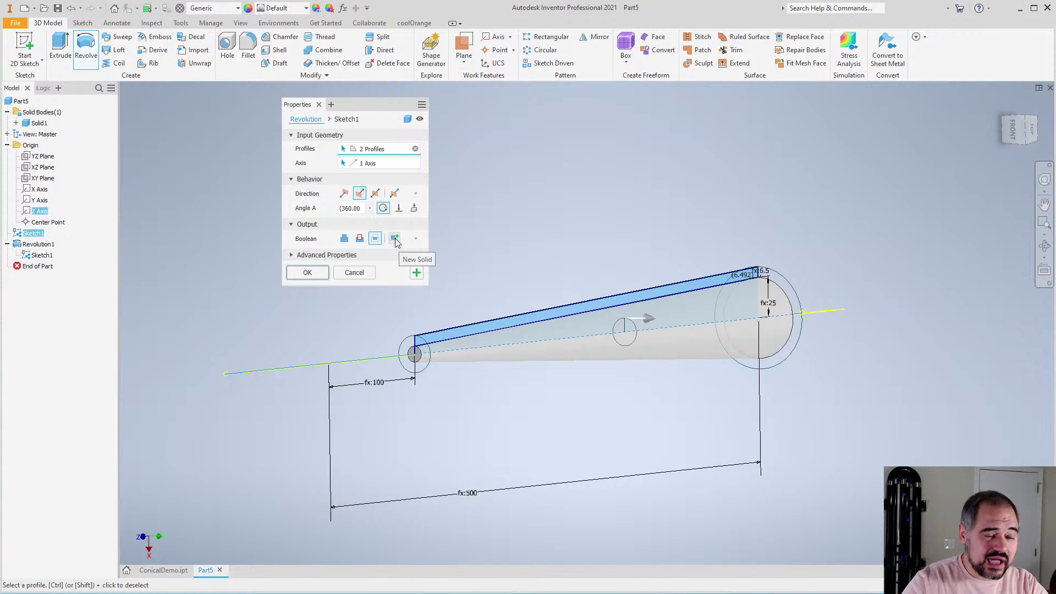
pyautogui.click(394, 238)
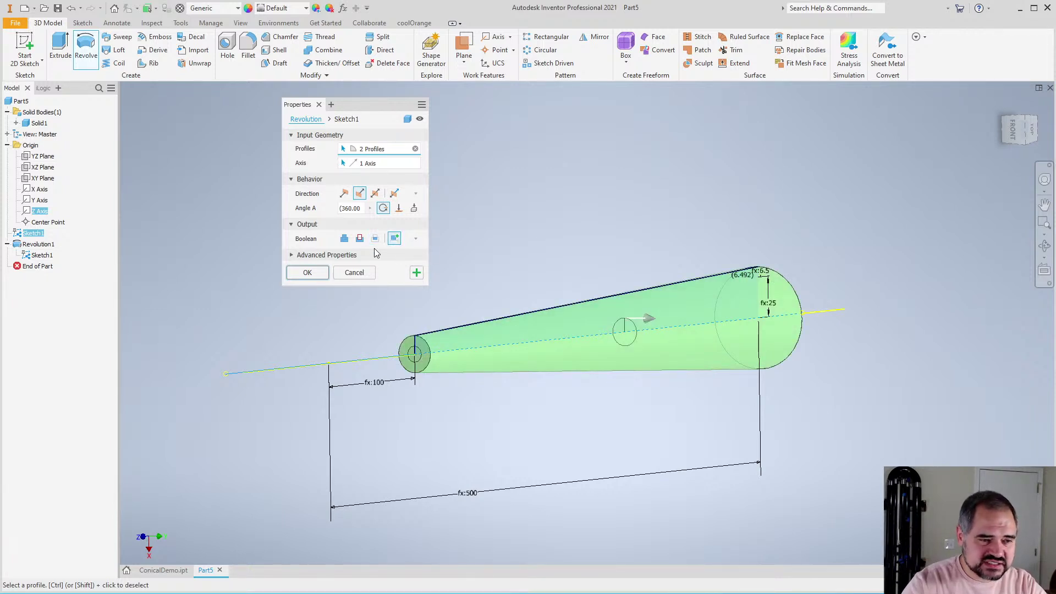
pyautogui.click(307, 273)
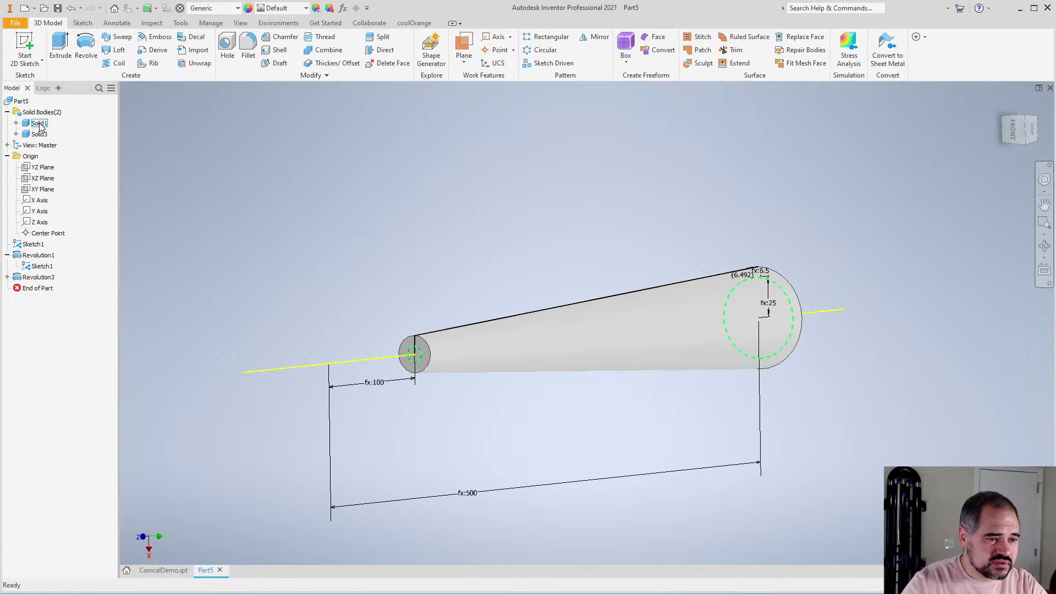
# Hide Sketch1 and the outer cone body Solid3, and examine the inner core body on its own
pyautogui.rightClick(30, 244)
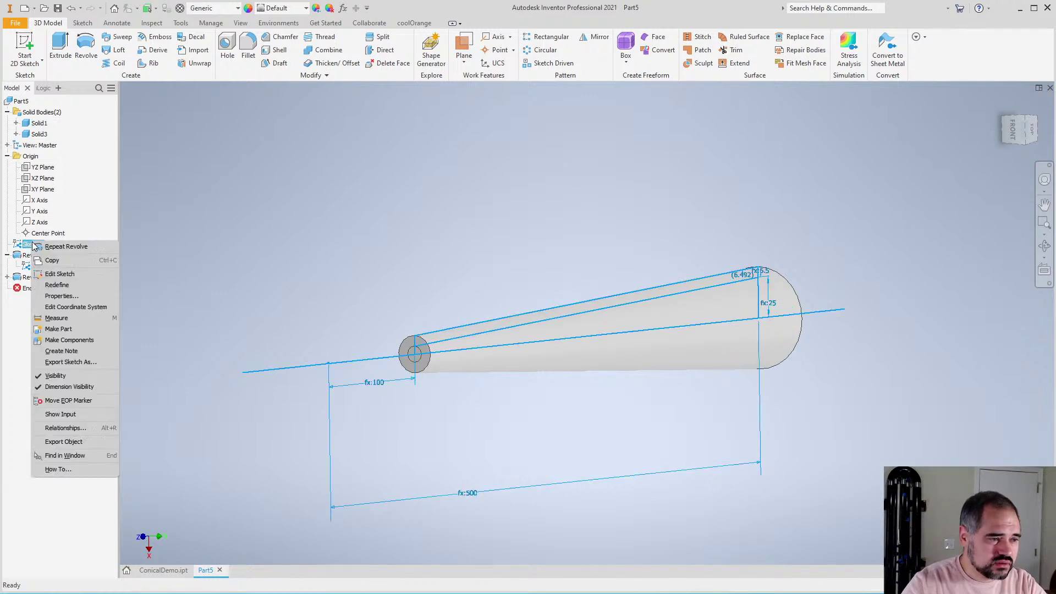
pyautogui.click(61, 393)
pyautogui.rightClick(39, 133)
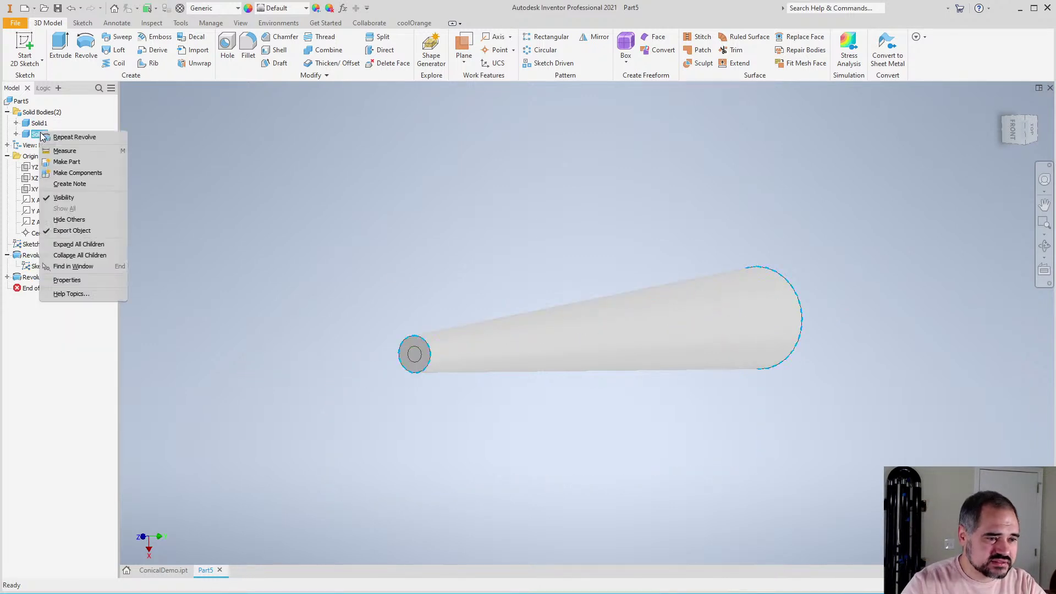
pyautogui.click(61, 278)
pyautogui.scroll(-3, 539, 390)
pyautogui.scroll(4, 541, 396)
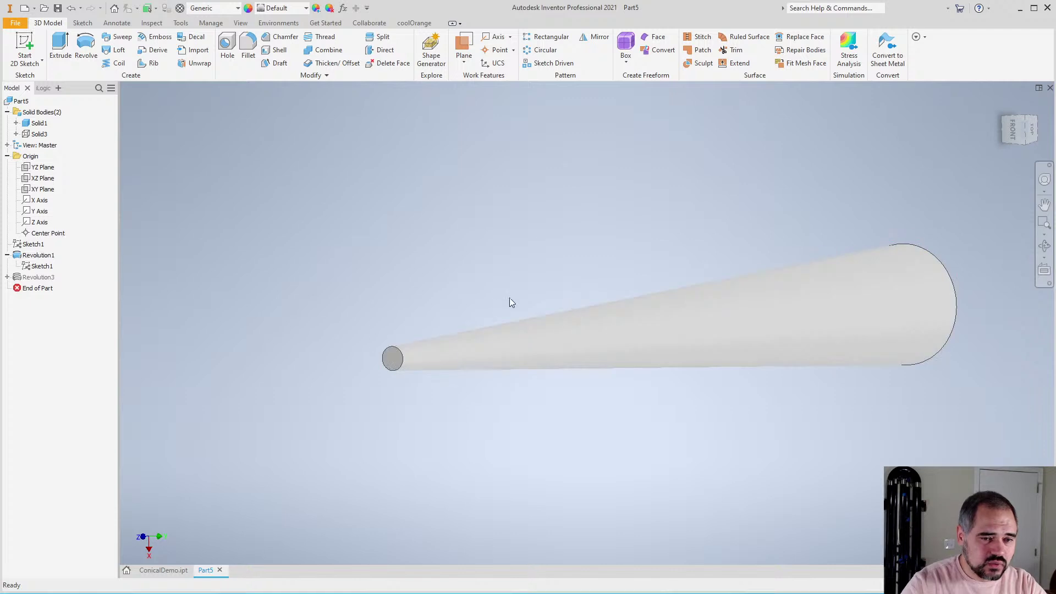
# Show Solid3 with Solid1 hidden to examine the outer cone alone, and make both bodies visible again
pyautogui.click(39, 132)
pyautogui.hotkey('alt', 'v')
pyautogui.click(38, 124)
pyautogui.hotkey('alt', 'v')
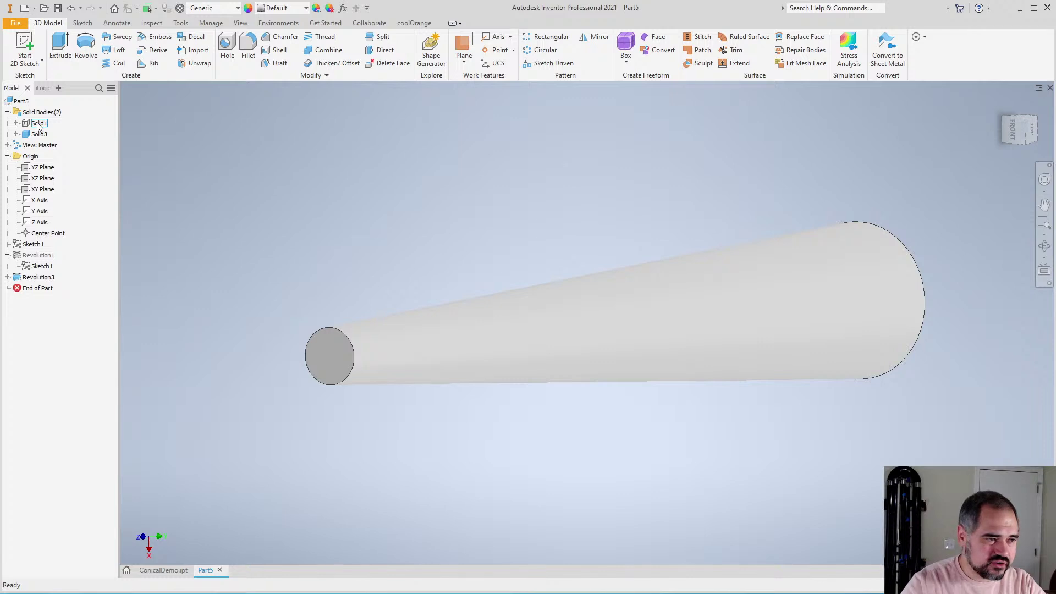
pyautogui.hotkey('alt', 'v')
pyautogui.scroll(-4, 427, 315)
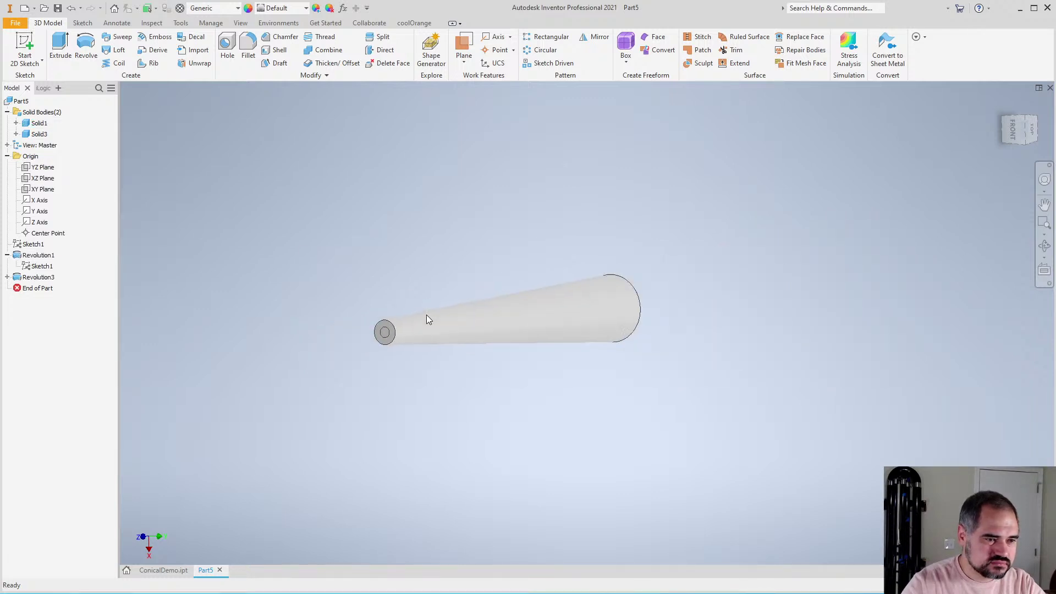
pyautogui.scroll(2, 385, 292)
pyautogui.click(7, 255)
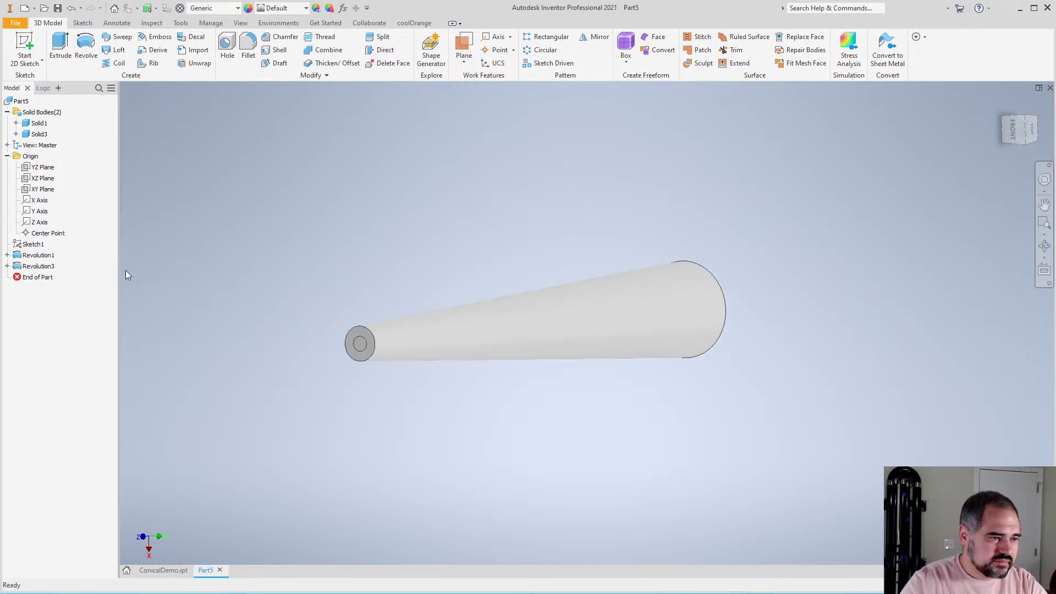
# Set the WallThickness user parameter to 20 mm
pyautogui.click(210, 24)
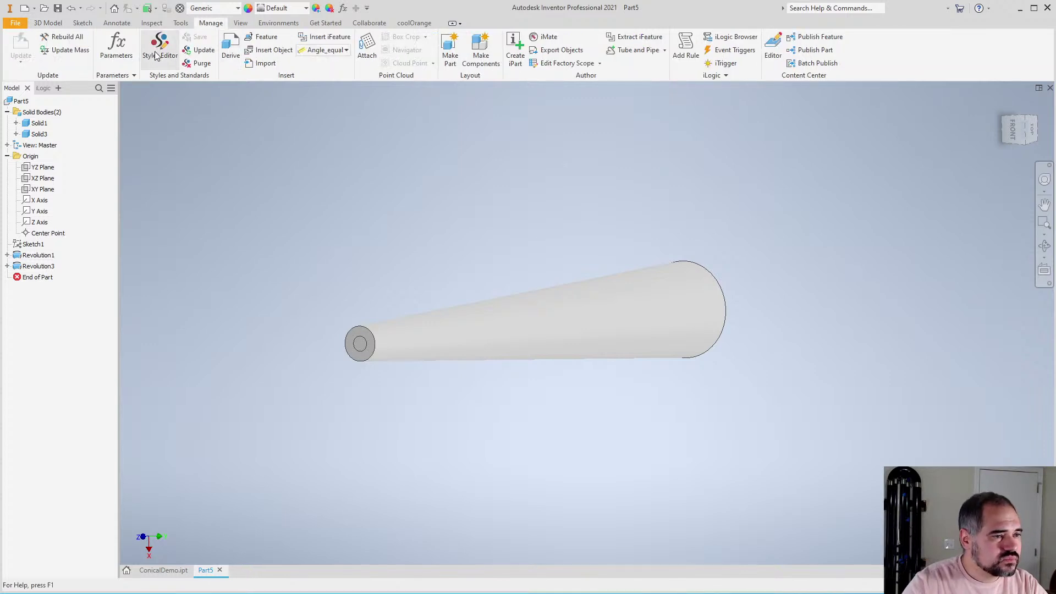
pyautogui.click(116, 47)
pyautogui.scroll(-2, 297, 311)
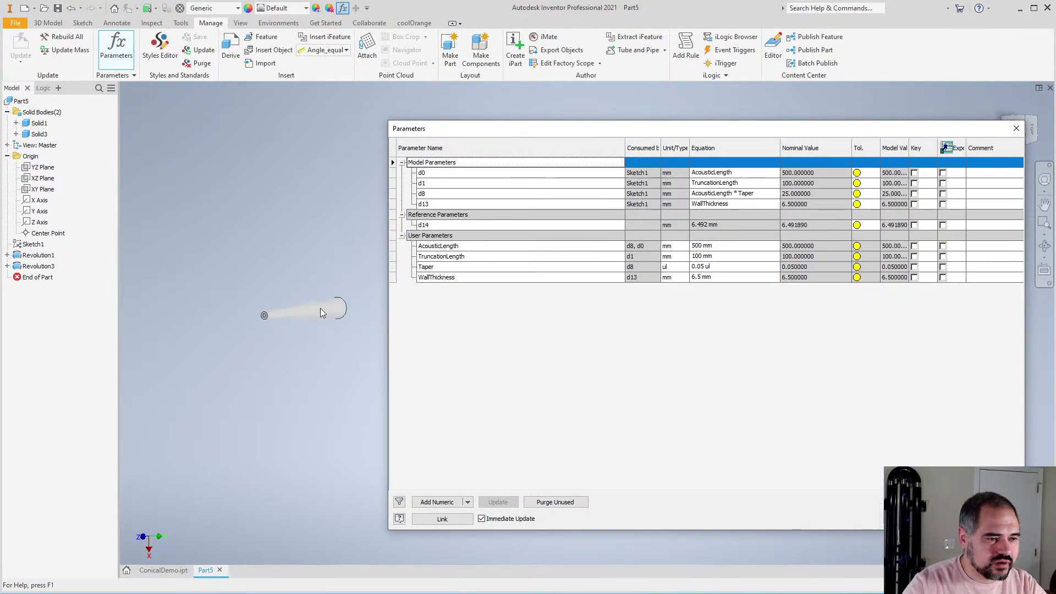
pyautogui.scroll(1, 331, 302)
pyautogui.click(706, 276)
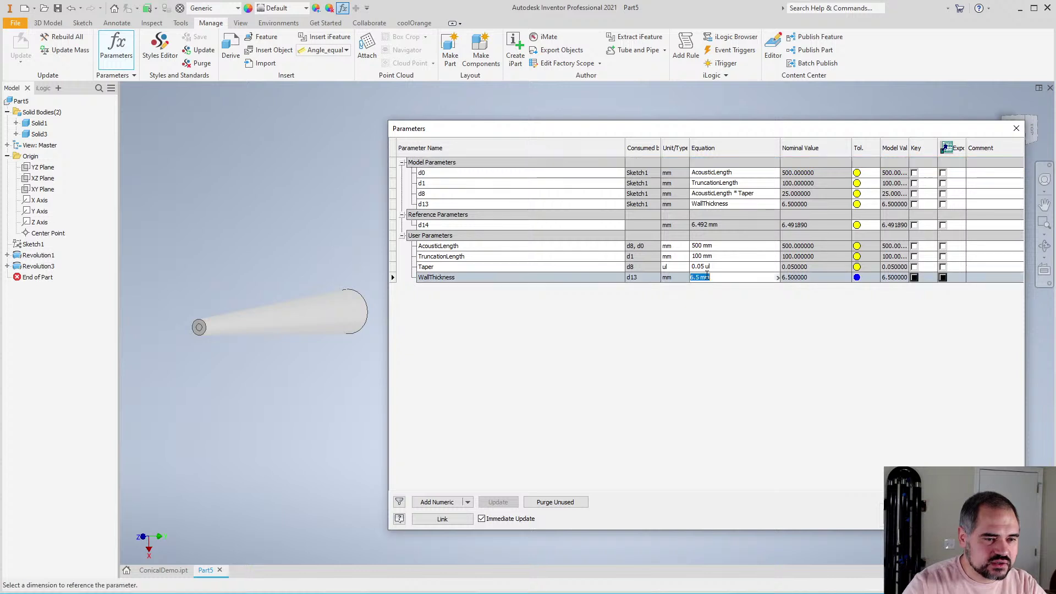
pyautogui.write('20')
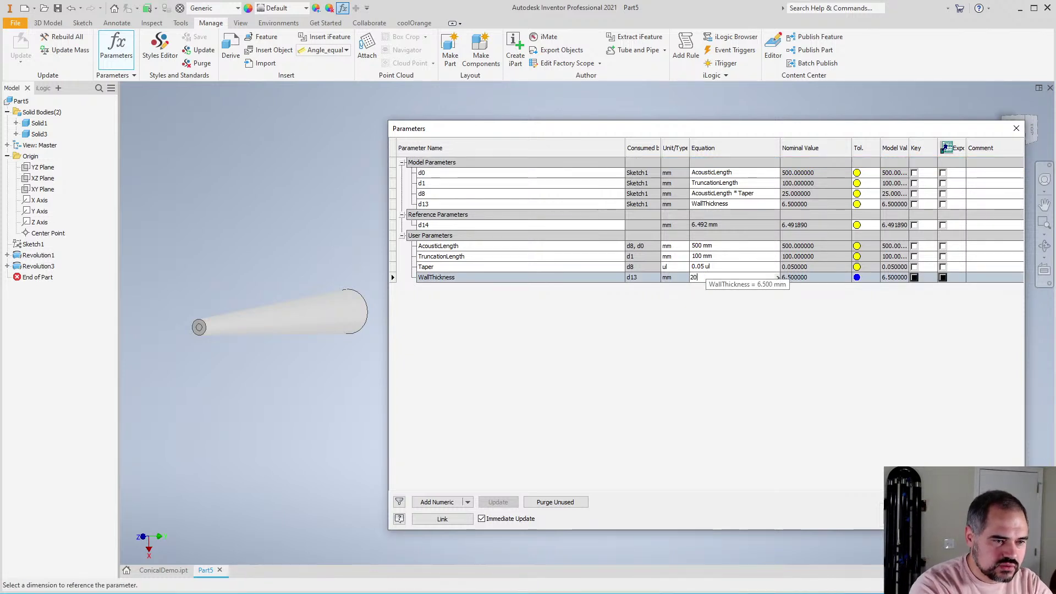
pyautogui.press('Return')
# Set the Taper user parameter to 0.01 and check the shape of the cone
pyautogui.click(715, 266)
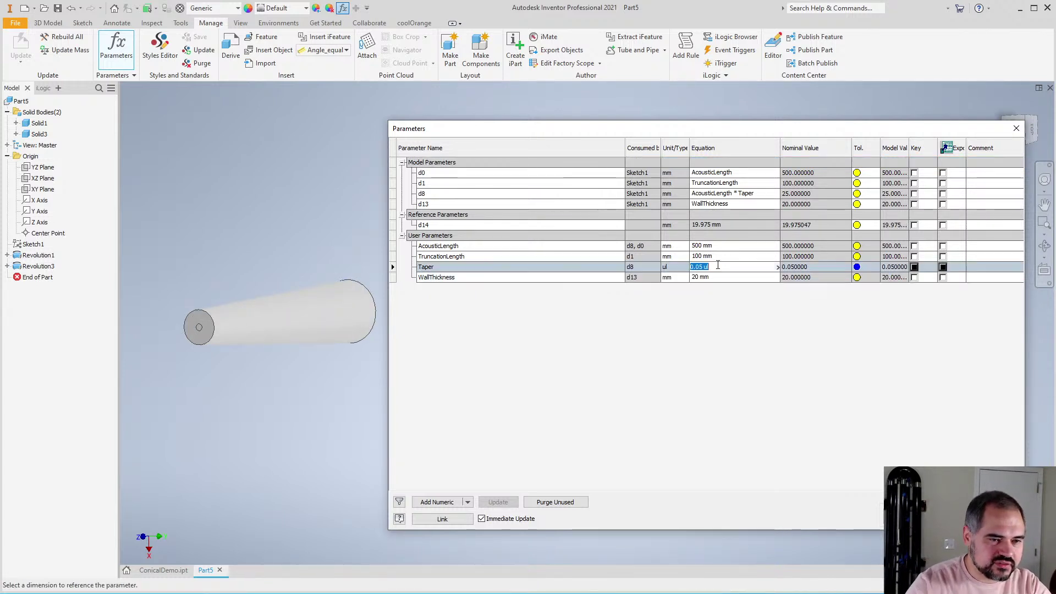
pyautogui.write('.01')
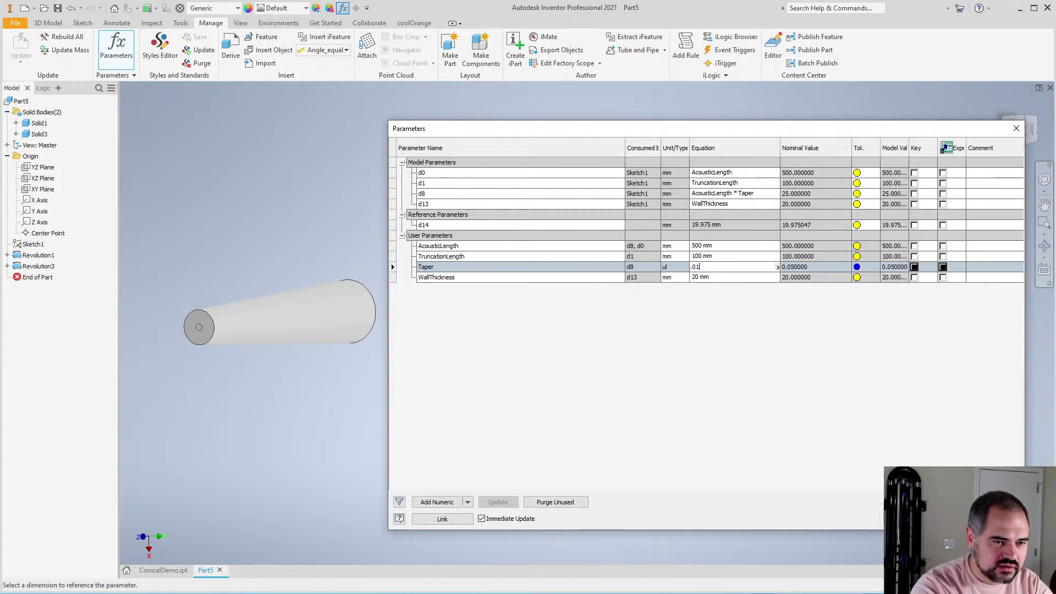
pyautogui.press('Return')
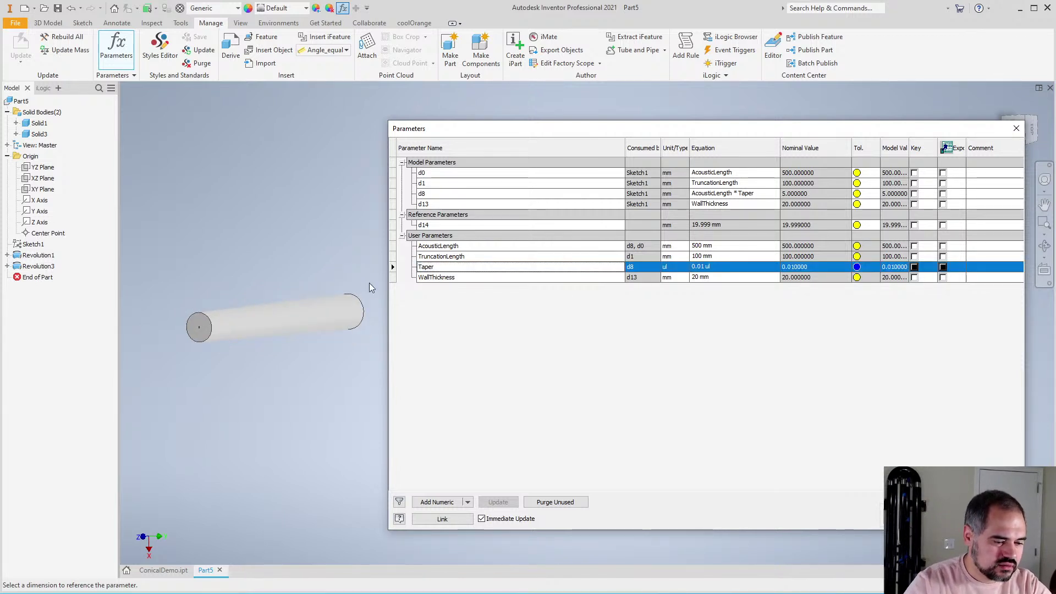
pyautogui.keyDown('shift'); pyautogui.moveTo(369, 283); pyautogui.dragTo(247, 283, button='middle'); pyautogui.keyUp('shift')
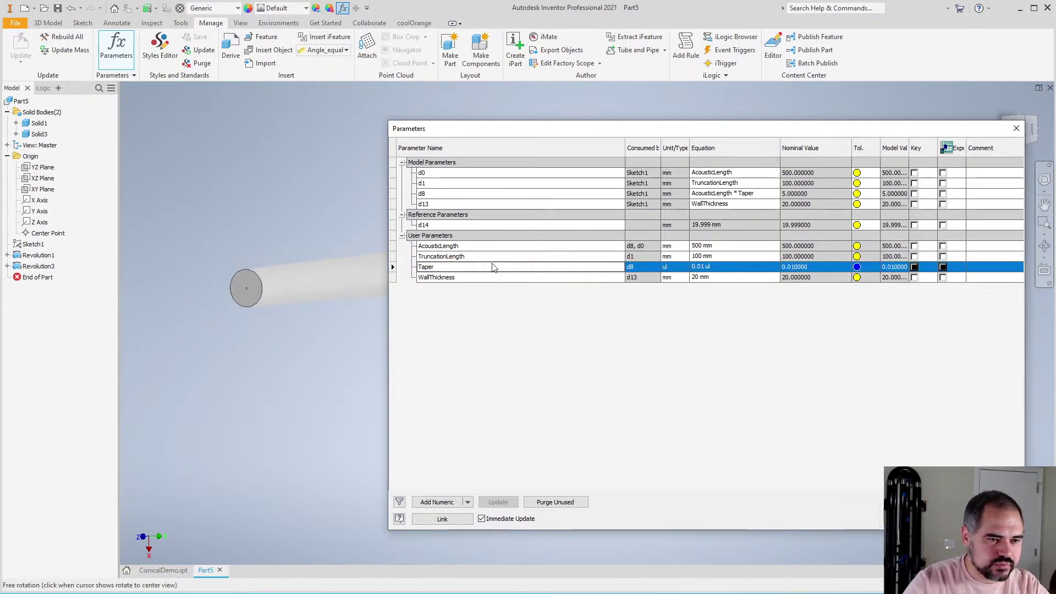
# Restore the Taper parameter to 0.05 and WallThickness to 6.5 mm, and close the parameter list
pyautogui.click(704, 268)
pyautogui.write('.05')
pyautogui.press('Return')
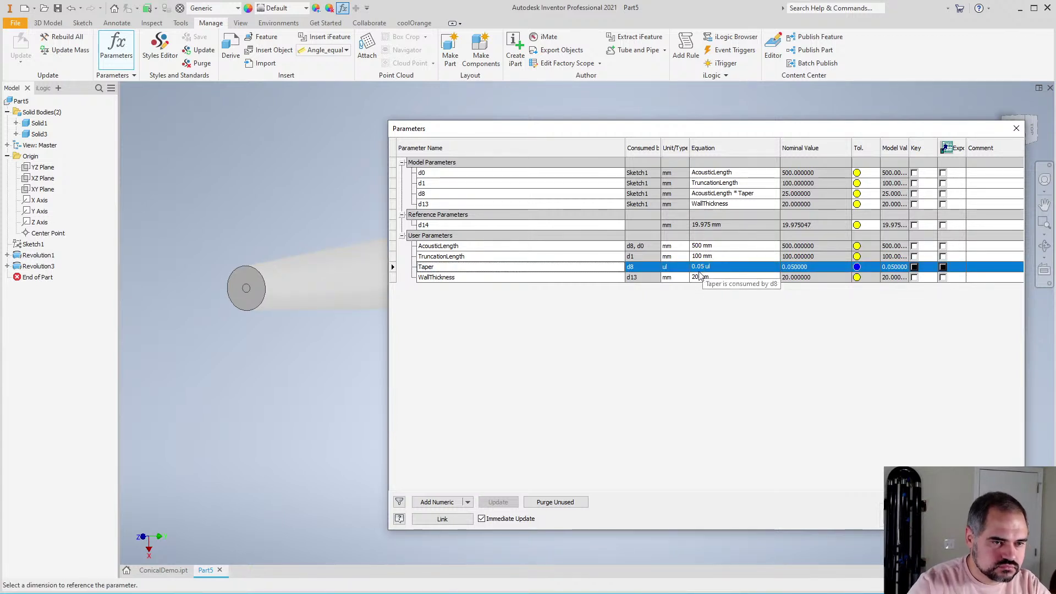
pyautogui.click(703, 277)
pyautogui.write('6.5')
pyautogui.press('Return')
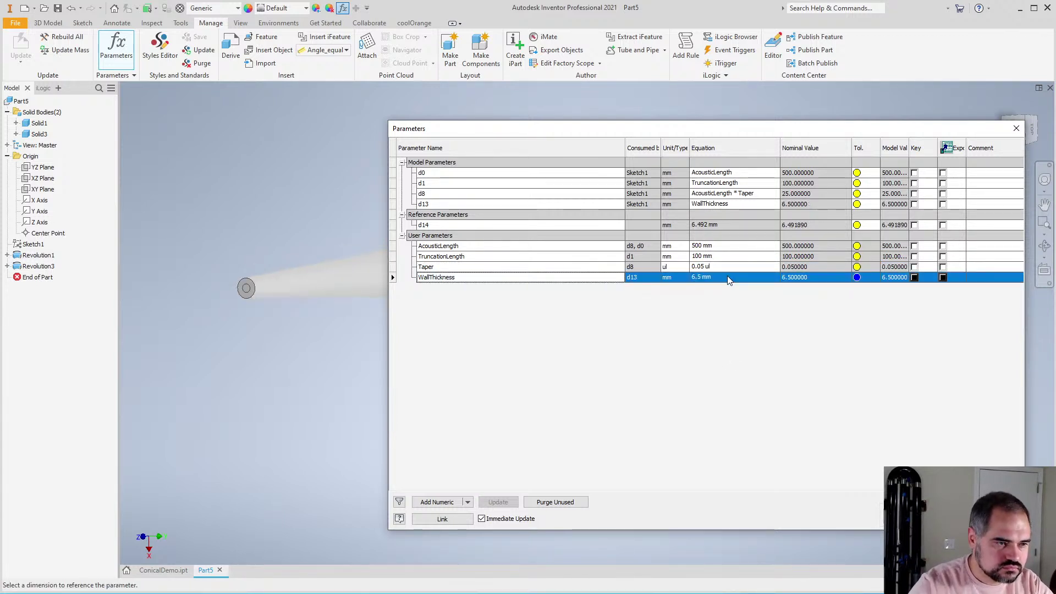
pyautogui.click(992, 518)
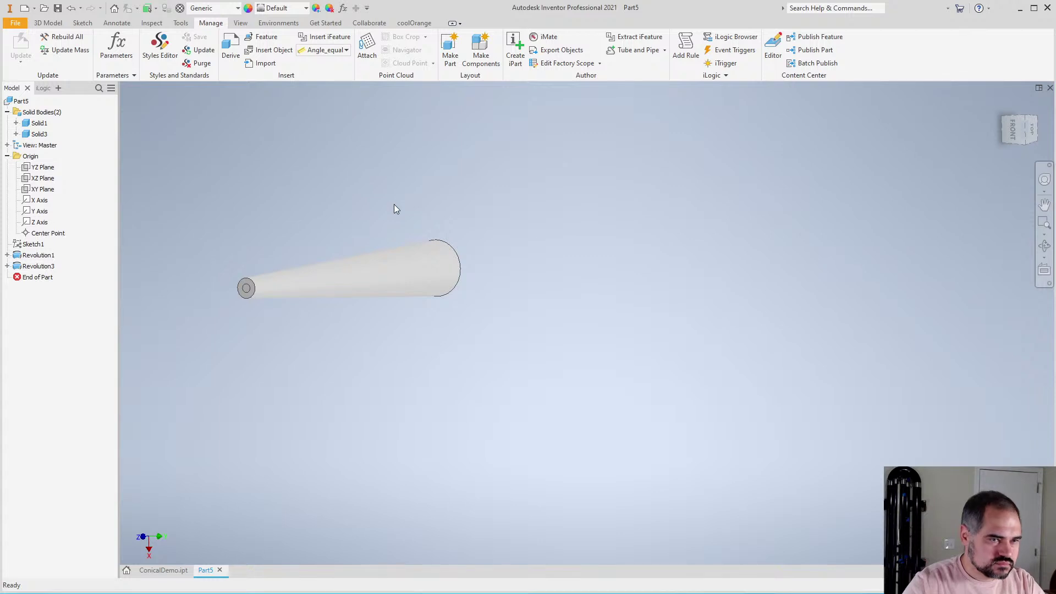
# Save the part under the name Test in the SubcontraMk3 folder
pyautogui.hotkey('ctrl', 's')
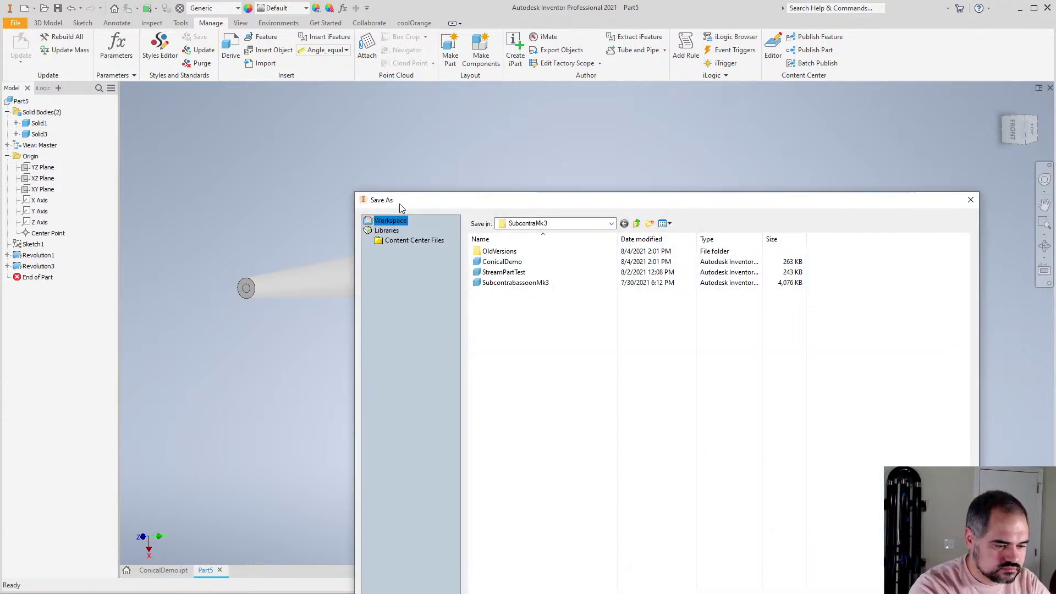
pyautogui.write('Test')
pyautogui.press('Return')
pyautogui.keyDown('shift'); pyautogui.moveTo(368, 184); pyautogui.dragTo(601, 319, button='middle'); pyautogui.keyUp('shift')
# Switch to the ConicalDemo document and examine the bored cone with its toneholes from several angles
pyautogui.click(163, 570)
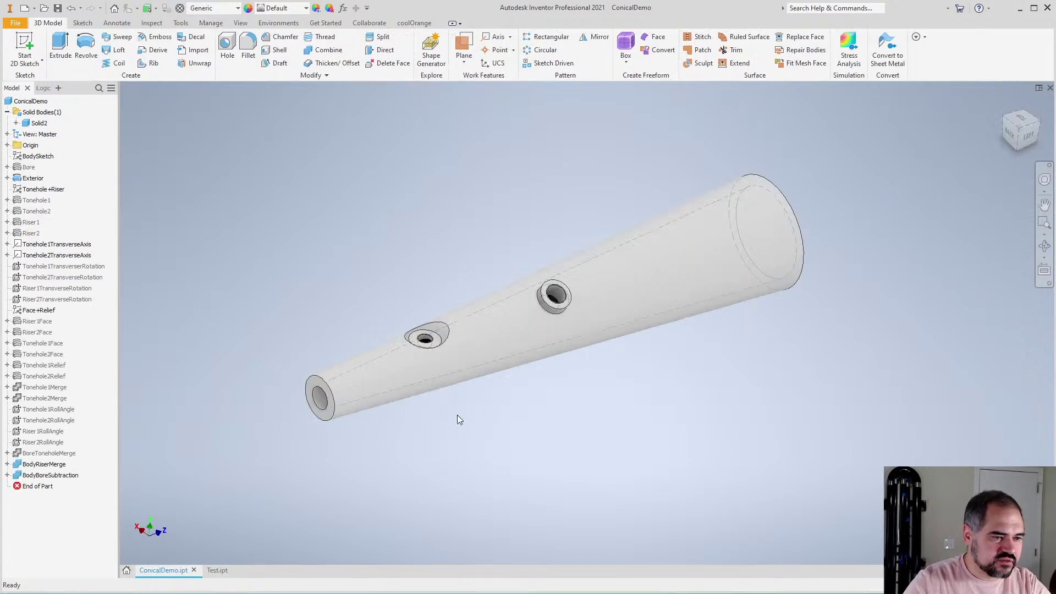
pyautogui.press('F2')
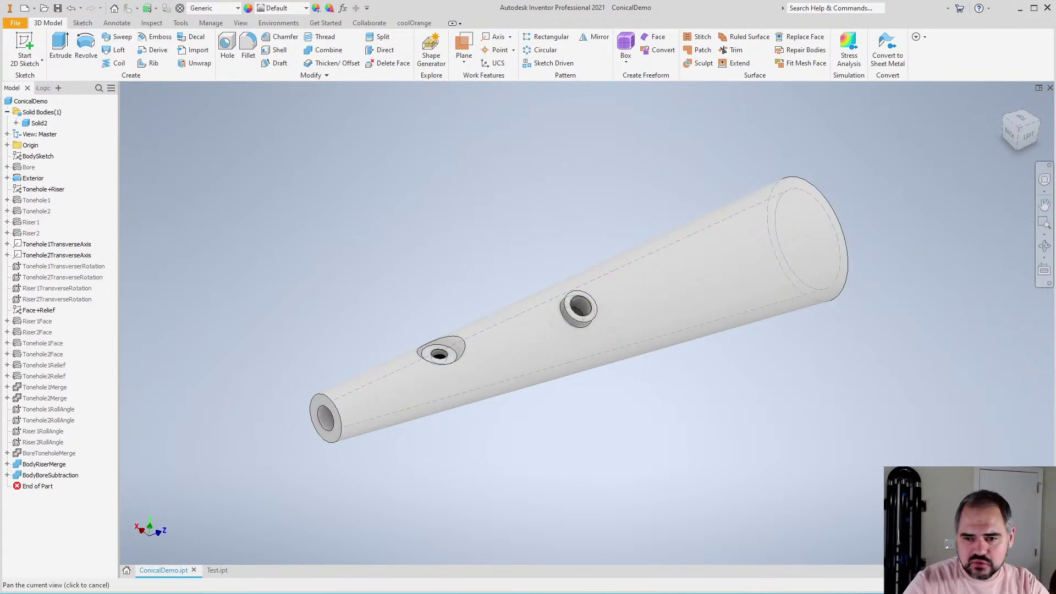
pyautogui.scroll(-2, 860, 279)
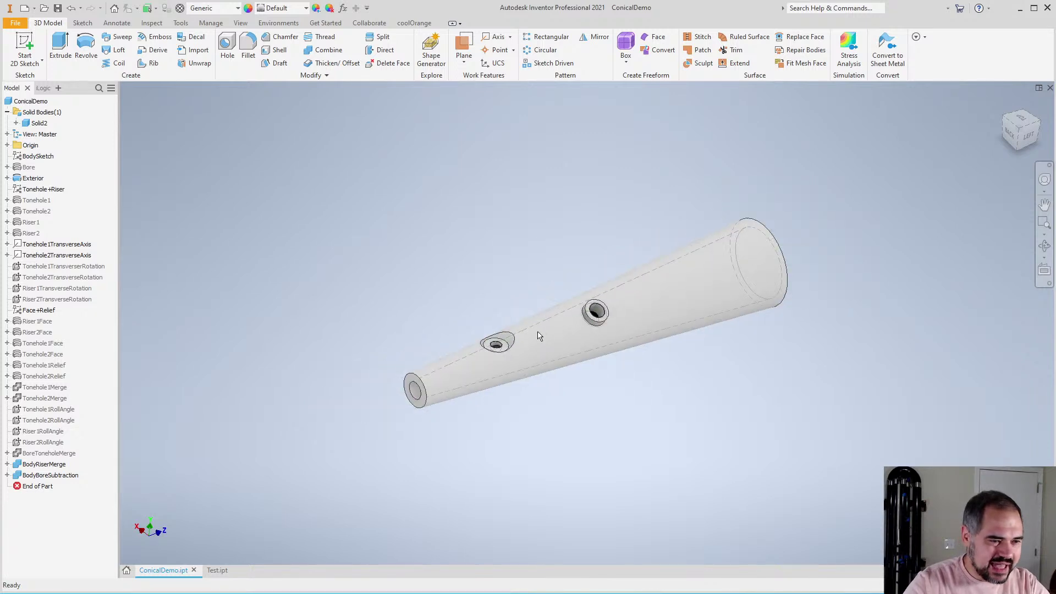
pyautogui.scroll(2, 262, 389)
pyautogui.press('F4')
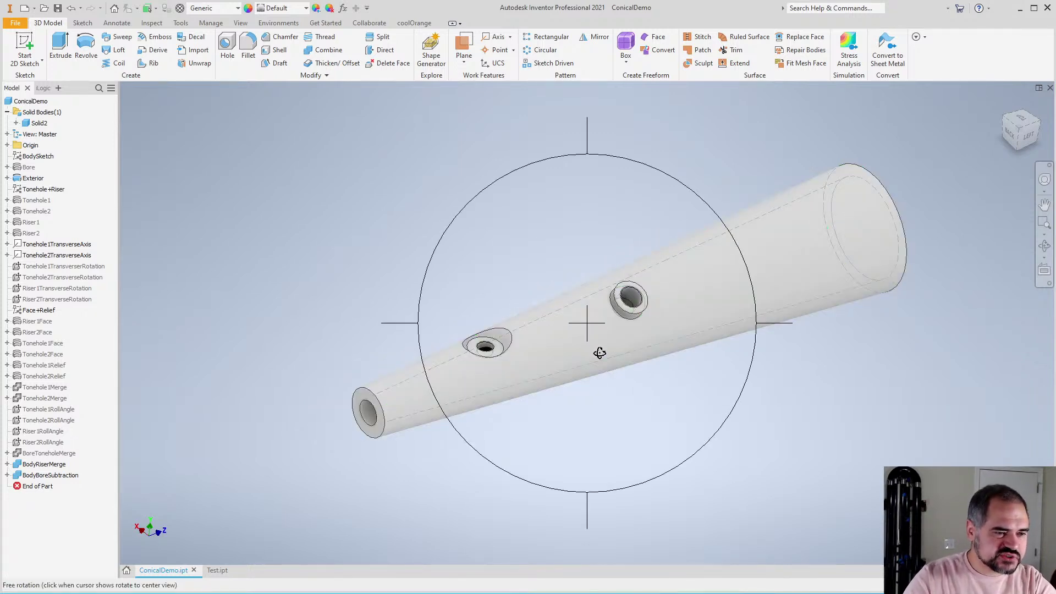
pyautogui.moveTo(599, 352); pyautogui.dragTo(558, 352)
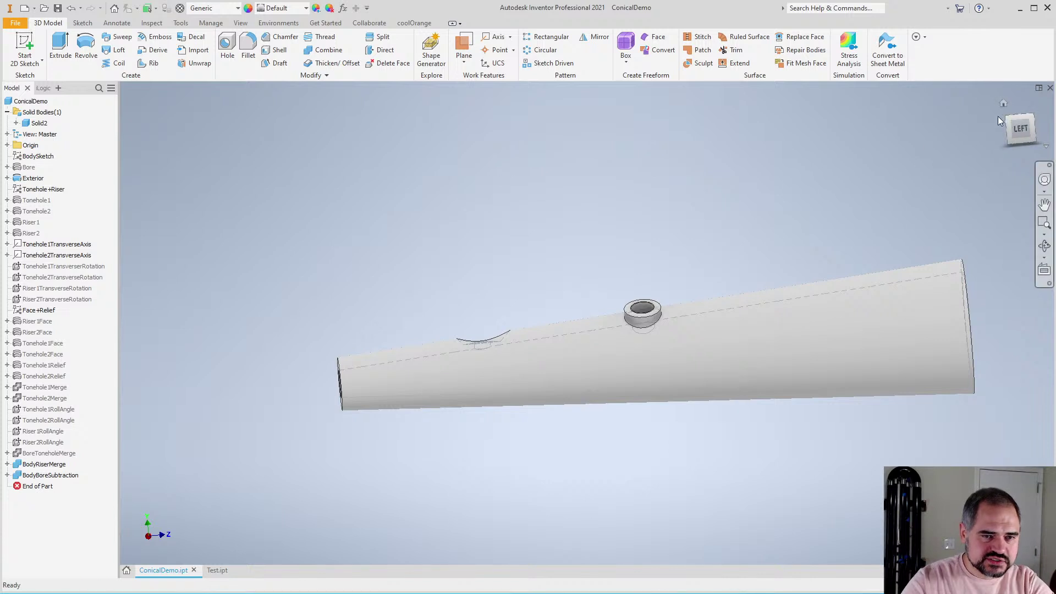
# Examine the recessed tonehole and the raised riser along the ConicalDemo body in the Left view
pyautogui.click(1020, 128)
pyautogui.scroll(3, 557, 309)
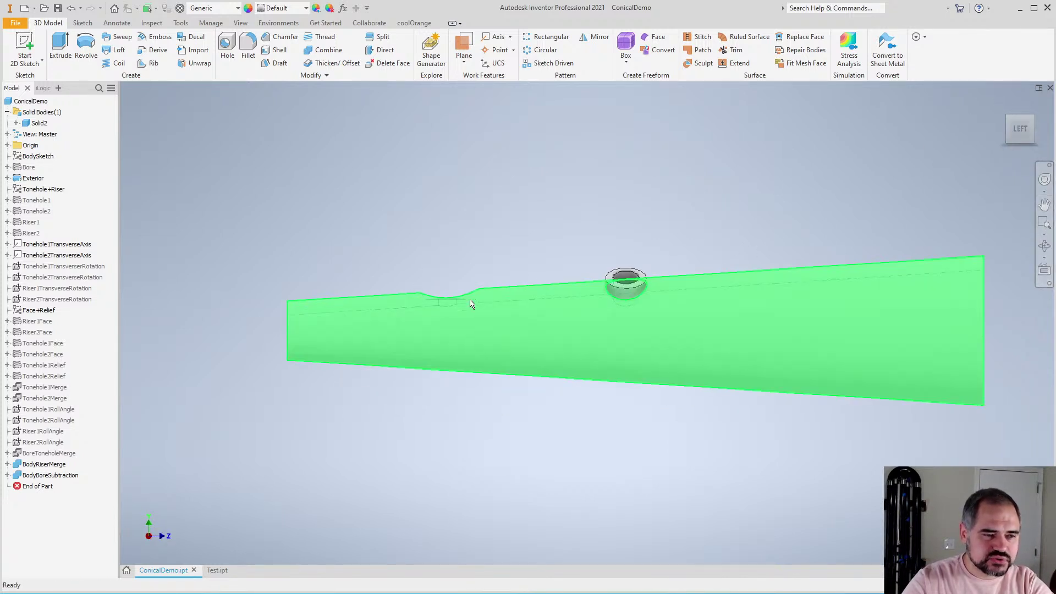
pyautogui.press('F4')
pyautogui.scroll(2, 434, 300)
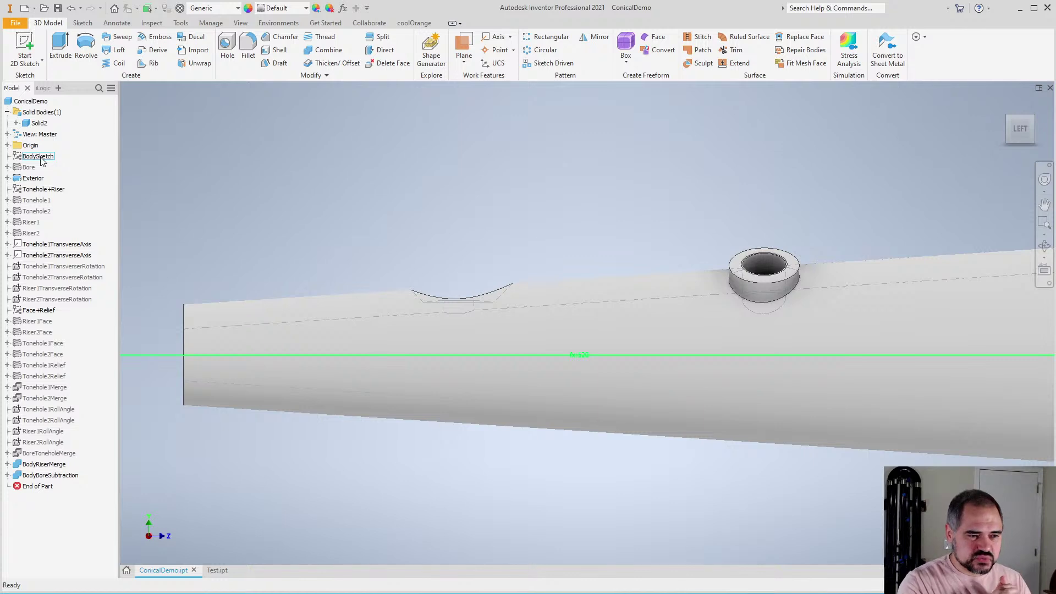
pyautogui.scroll(-3, 407, 228)
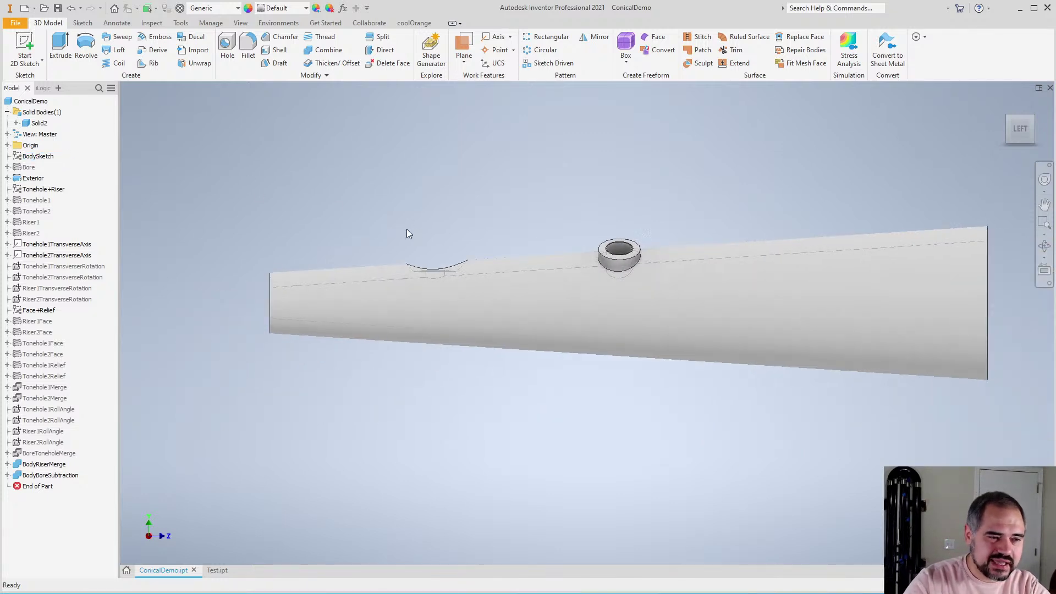
pyautogui.scroll(2, 407, 229)
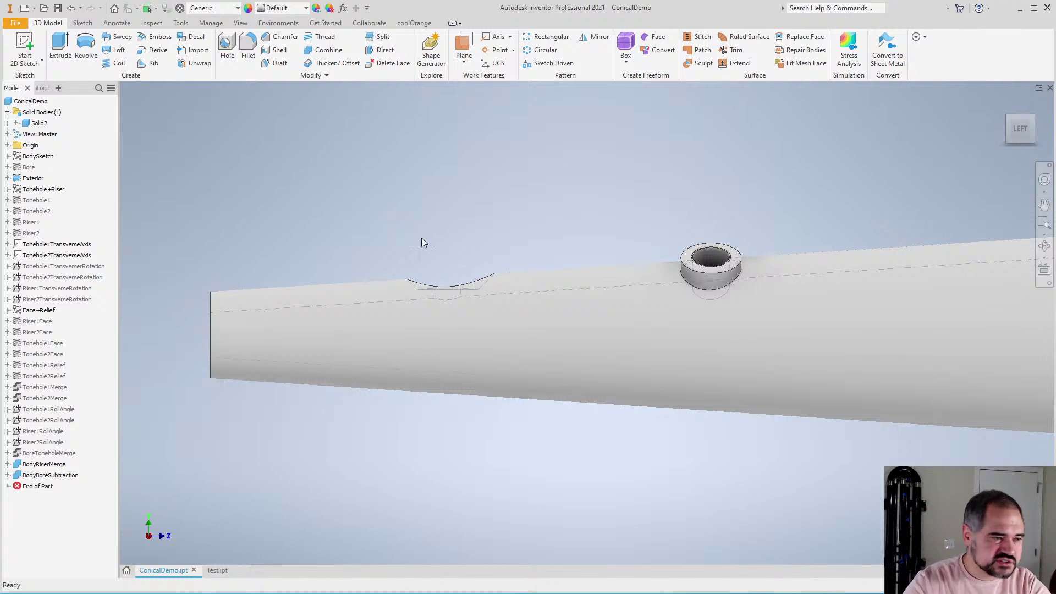
# Examine the recessed tonehole's seat, hole edge and bore wall on the ConicalDemo body from an angled view
pyautogui.keyDown('shift'); pyautogui.moveTo(422, 238); pyautogui.dragTo(521, 309, button='middle'); pyautogui.keyUp('shift')
pyautogui.scroll(5, 461, 294)
pyautogui.scroll(-5, 454, 289)
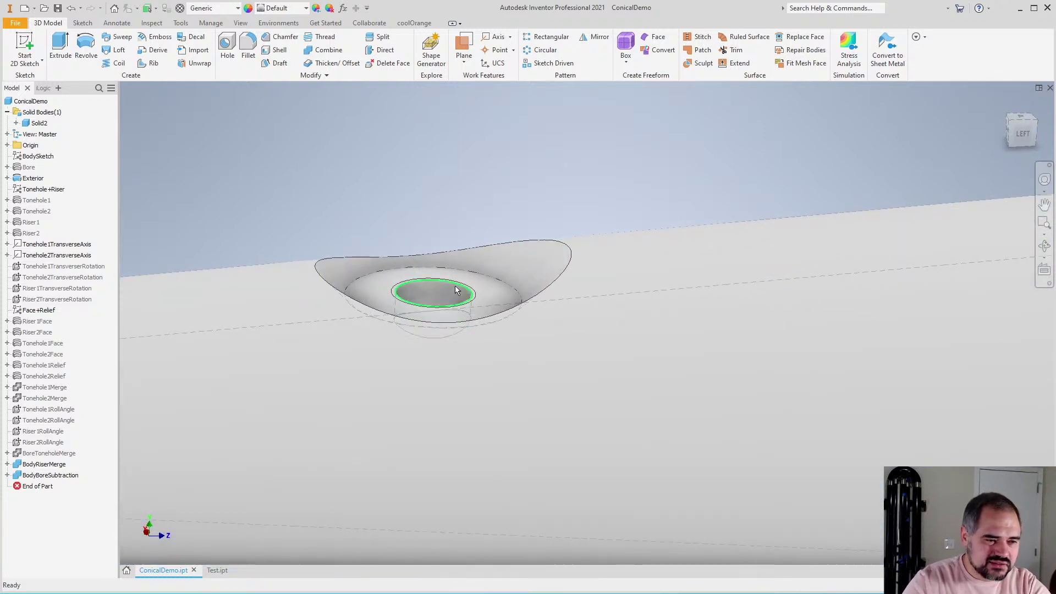
pyautogui.scroll(6, 454, 287)
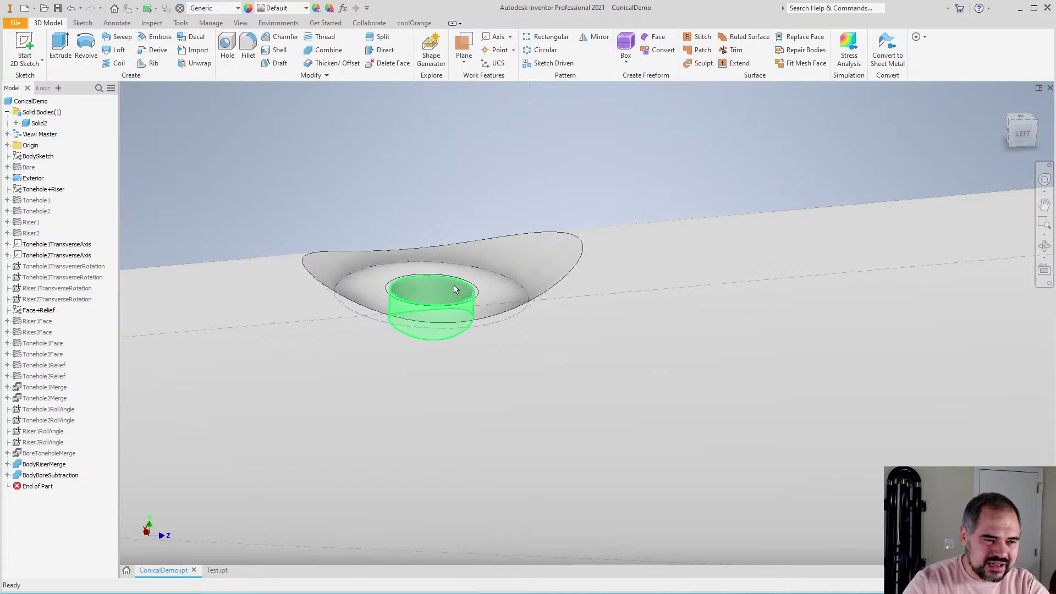
pyautogui.scroll(-5, 454, 285)
pyautogui.scroll(3, 674, 238)
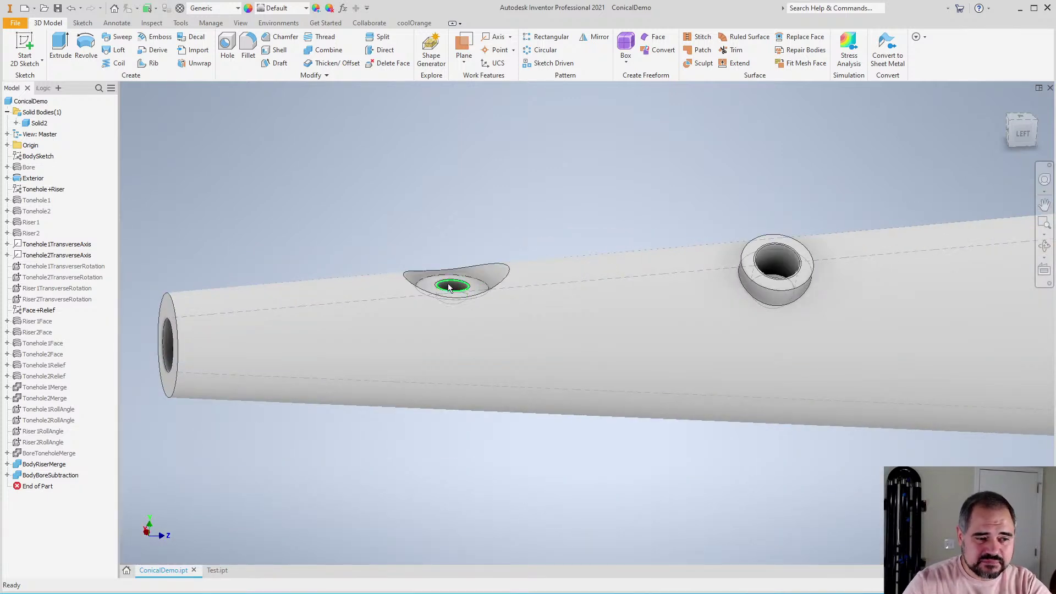
pyautogui.moveTo(448, 287)
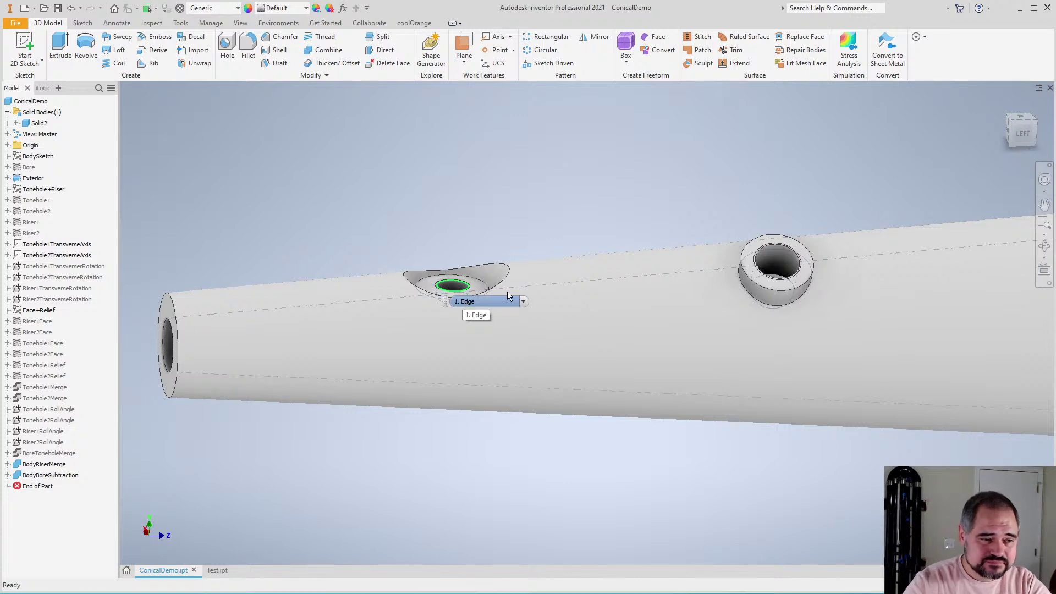
pyautogui.scroll(2, 434, 259)
pyautogui.scroll(-2, 434, 258)
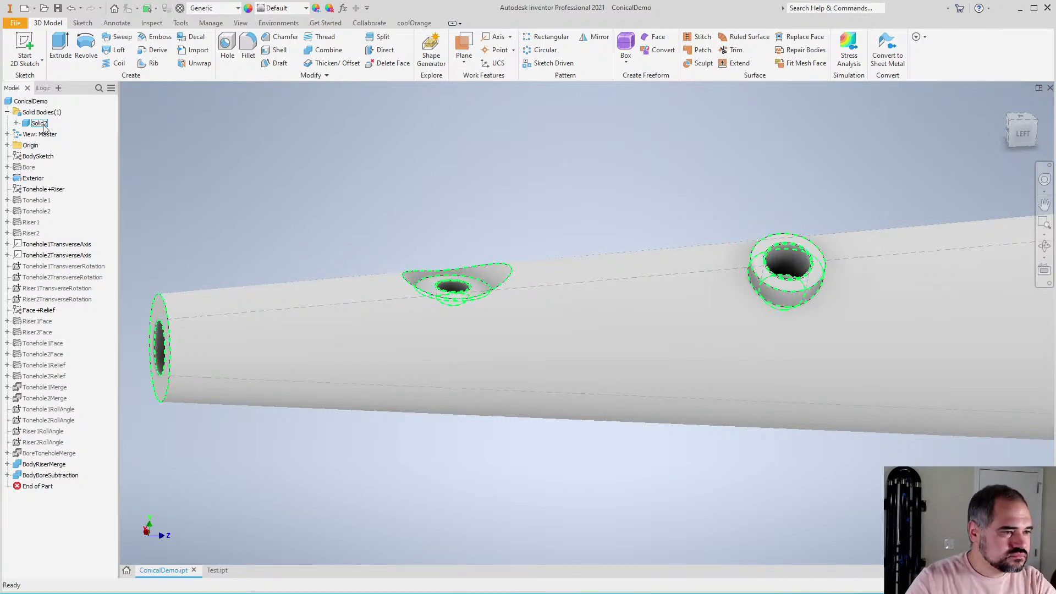
# Open the Modify iLogic form, review its Body, Tonehole 1 and Toneholes settings against the model, and close it
pyautogui.click(43, 89)
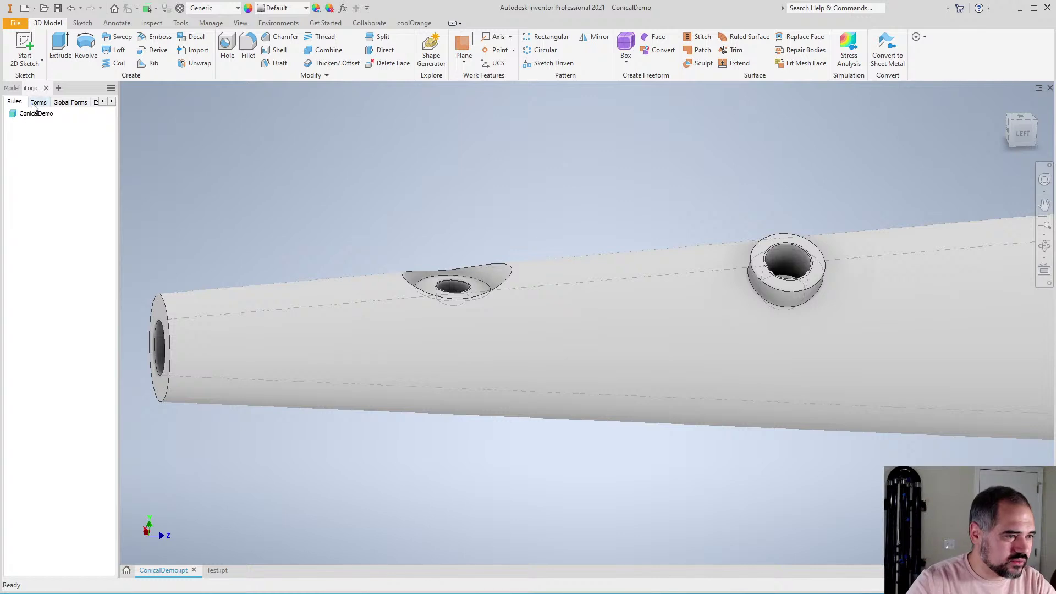
pyautogui.click(36, 103)
pyautogui.click(53, 123)
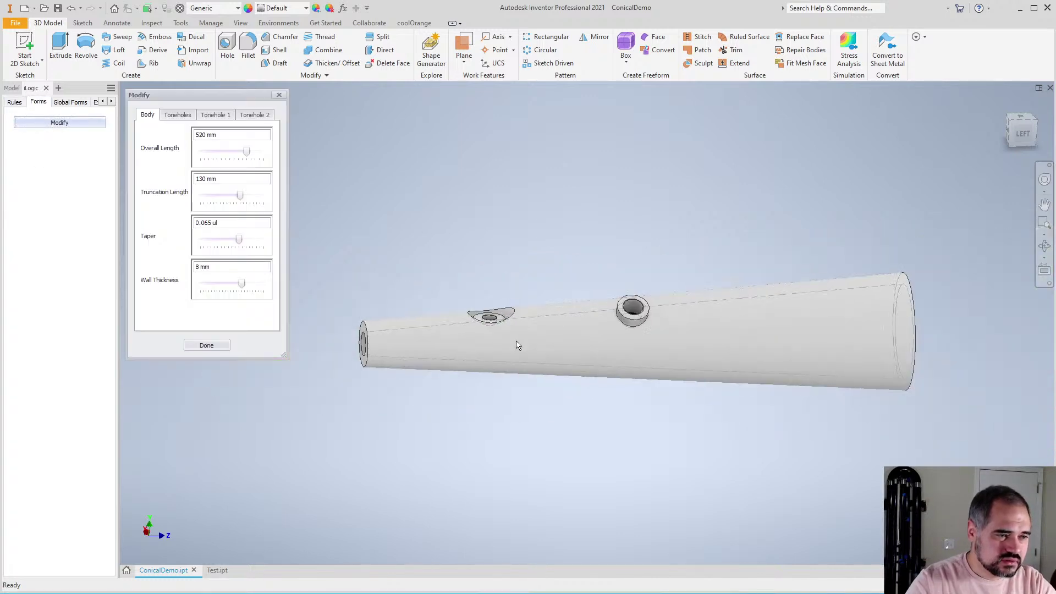
pyautogui.scroll(3, 509, 325)
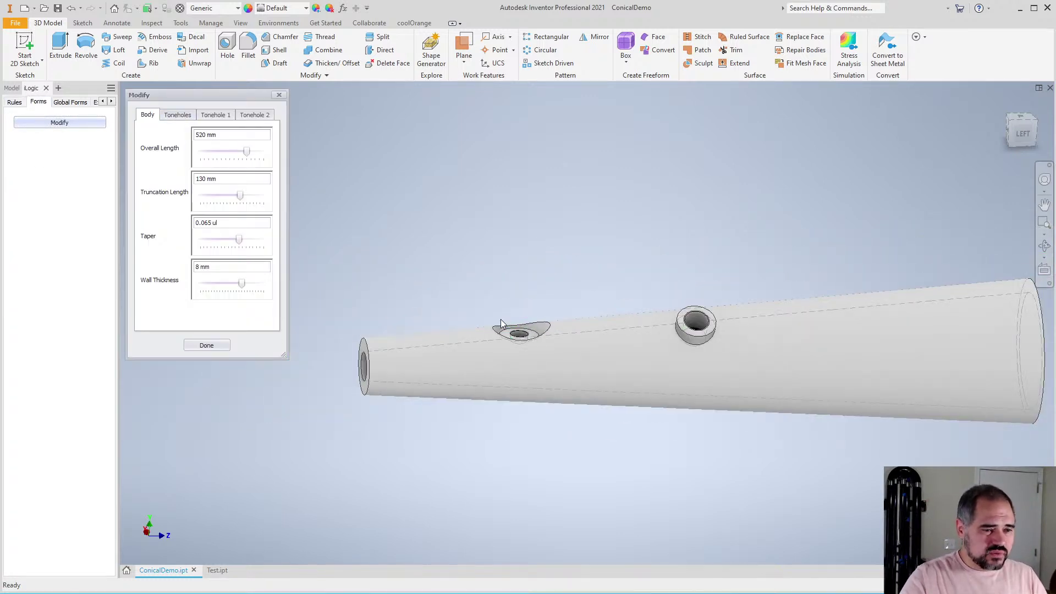
pyautogui.scroll(-6, 537, 384)
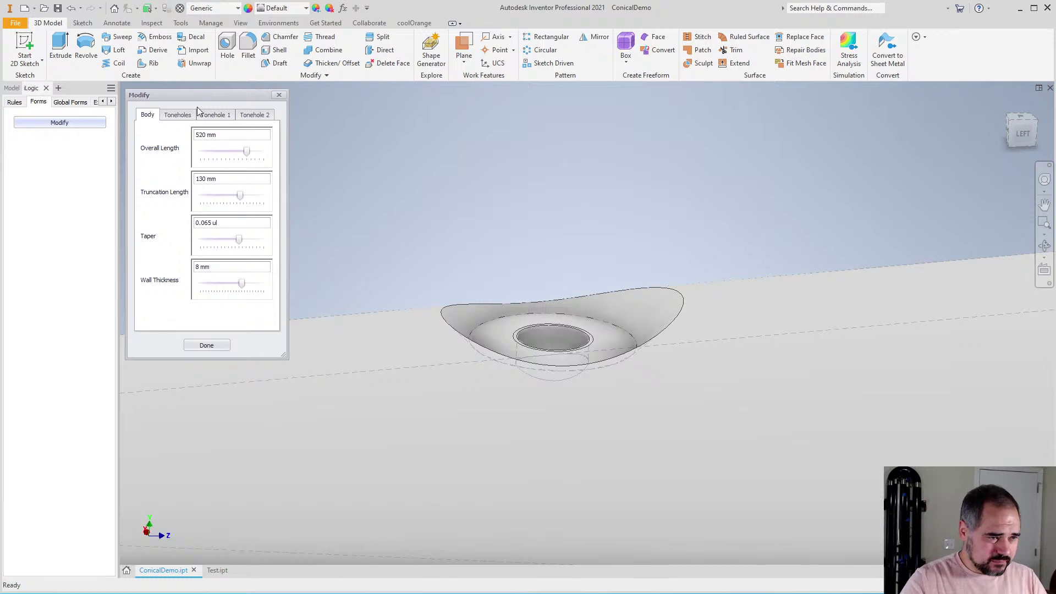
pyautogui.click(217, 116)
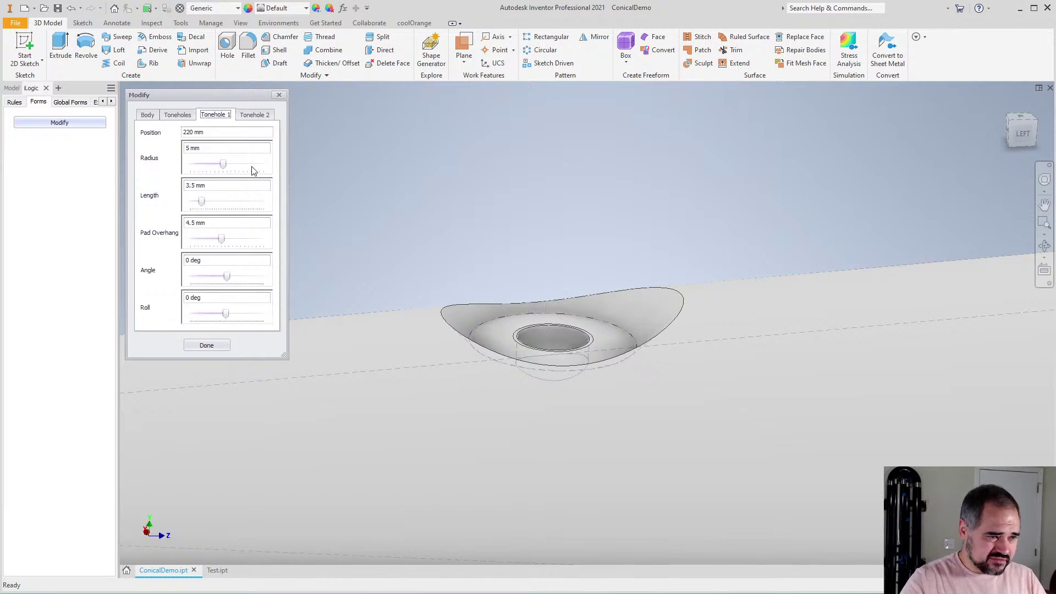
pyautogui.click(177, 115)
pyautogui.scroll(1, 482, 319)
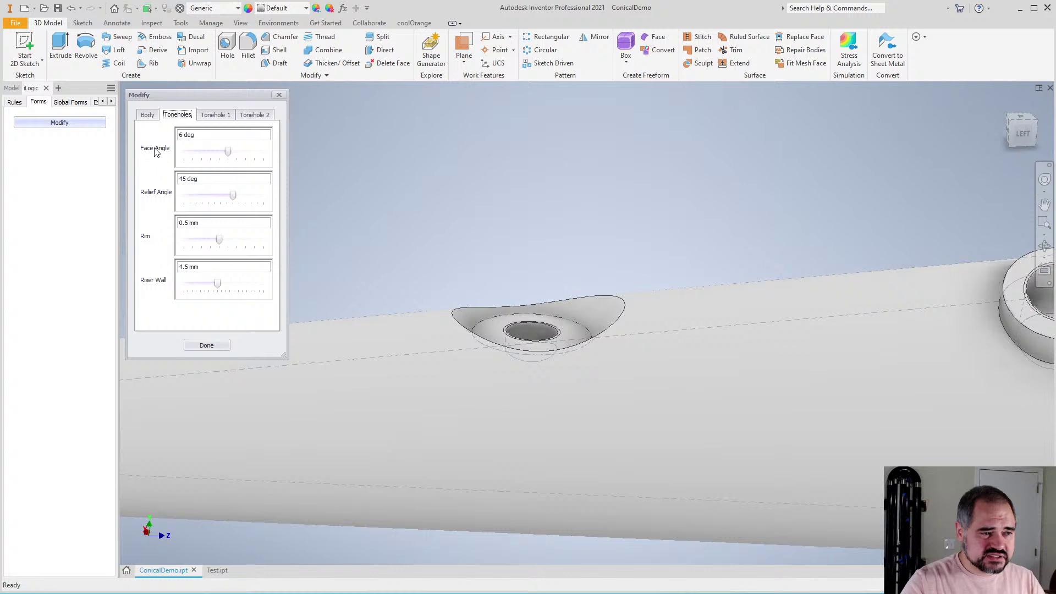
pyautogui.scroll(-1, 507, 337)
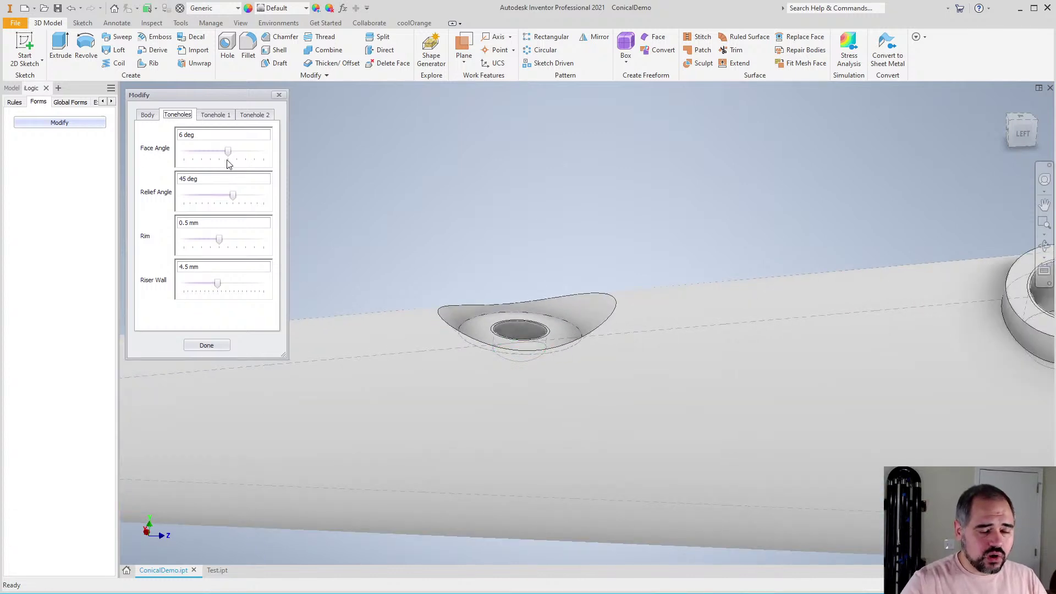
pyautogui.click(1023, 141)
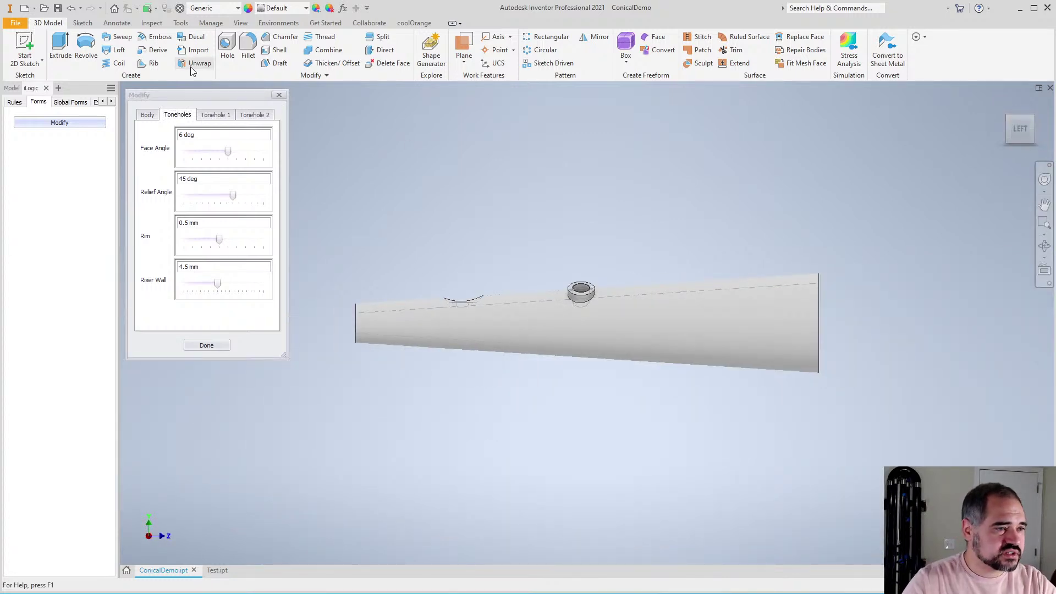
pyautogui.click(280, 95)
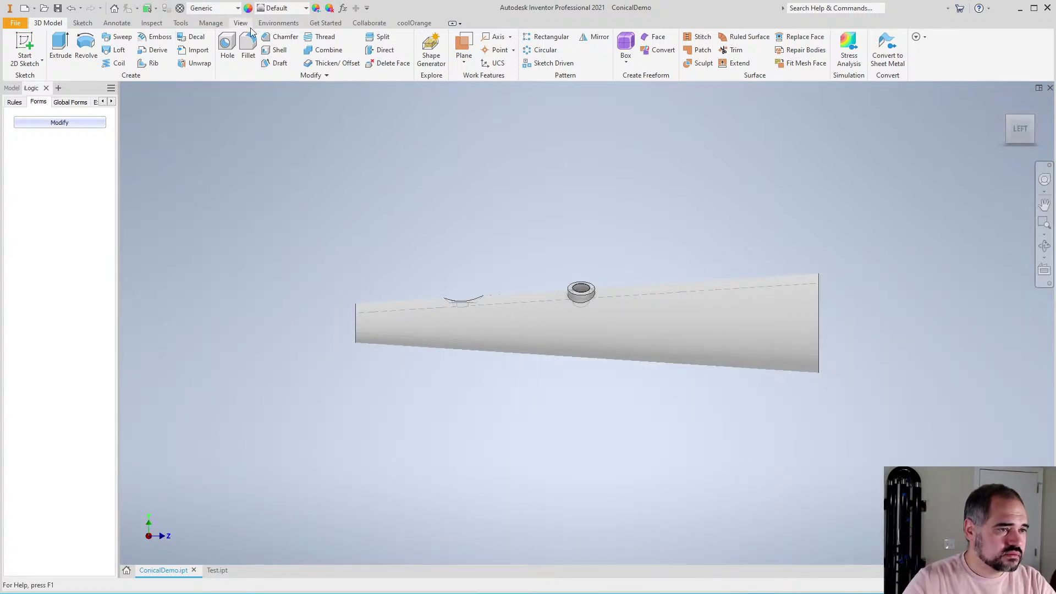
# Cut the ConicalDemo body with a half section view along the YZ plane
pyautogui.click(241, 23)
pyautogui.click(175, 50)
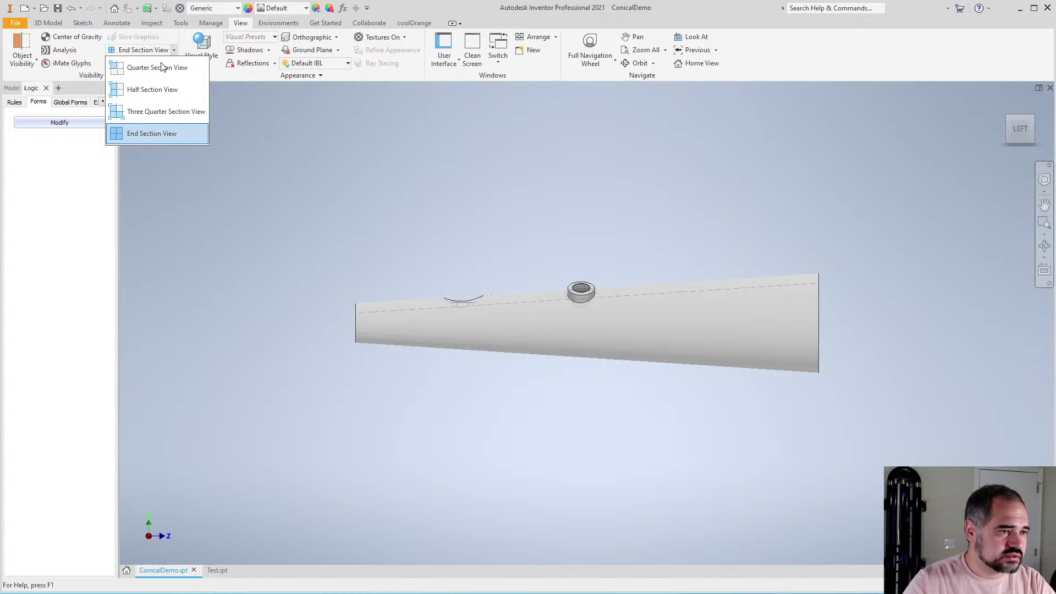
pyautogui.click(133, 90)
pyautogui.click(15, 89)
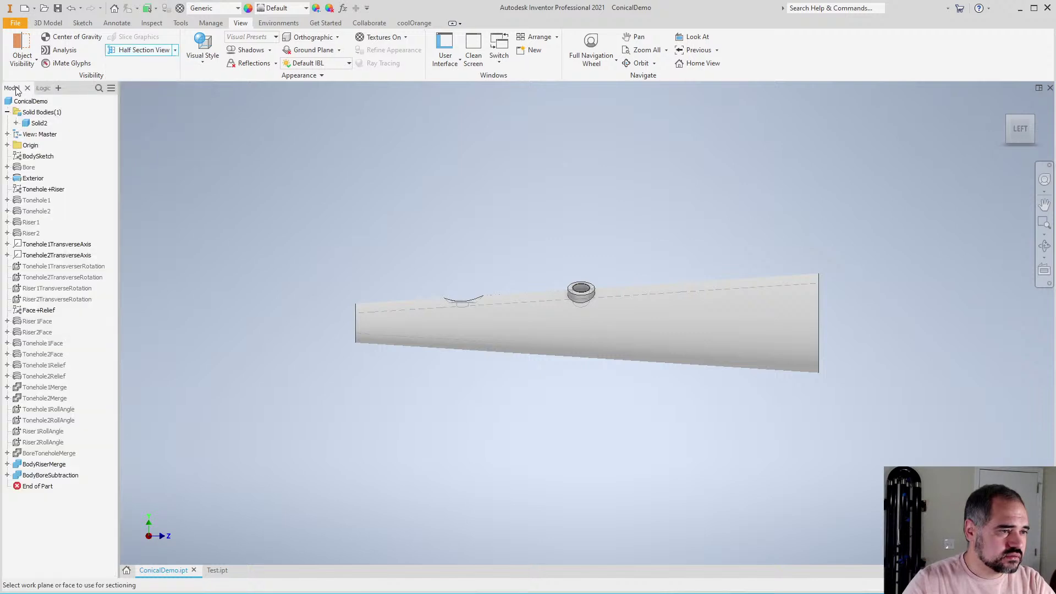
pyautogui.click(7, 145)
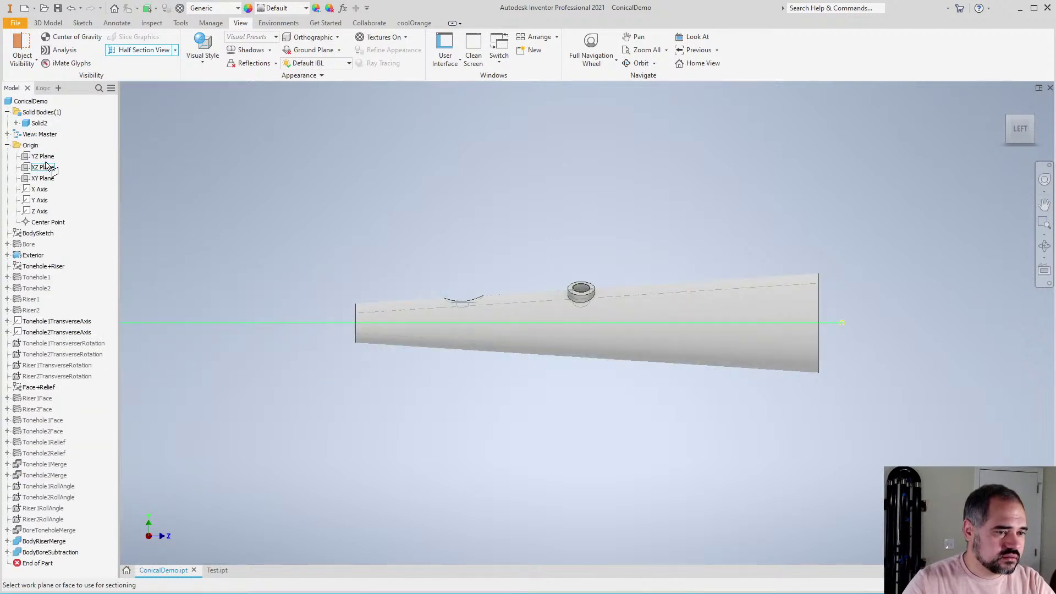
pyautogui.click(47, 159)
pyautogui.click(487, 346)
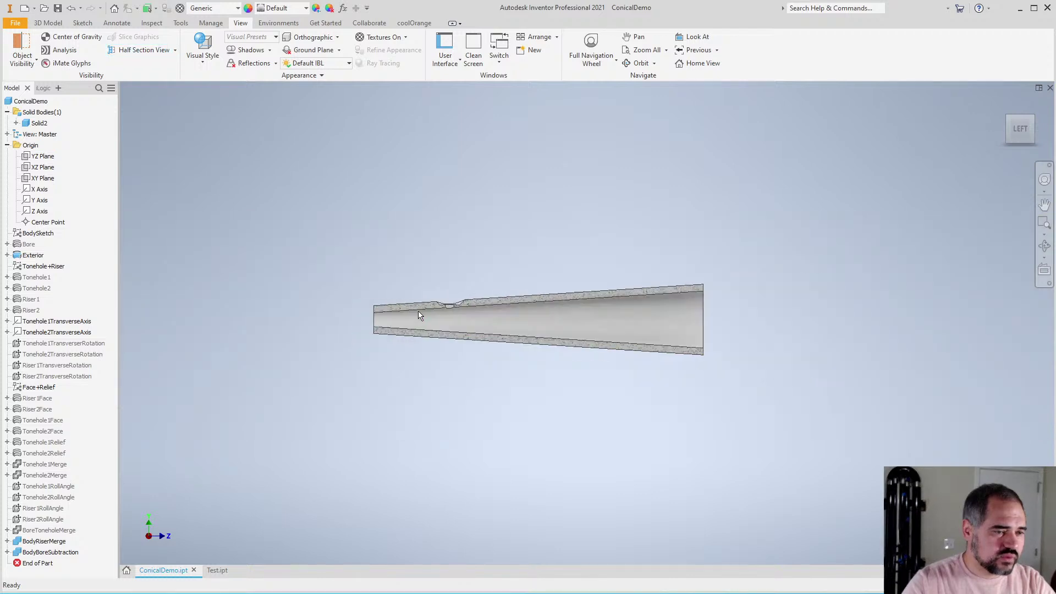
# Reopen the Modify form's Toneholes settings and examine the relief, sloped face and rim of the sectioned tonehole
pyautogui.scroll(5, 389, 296)
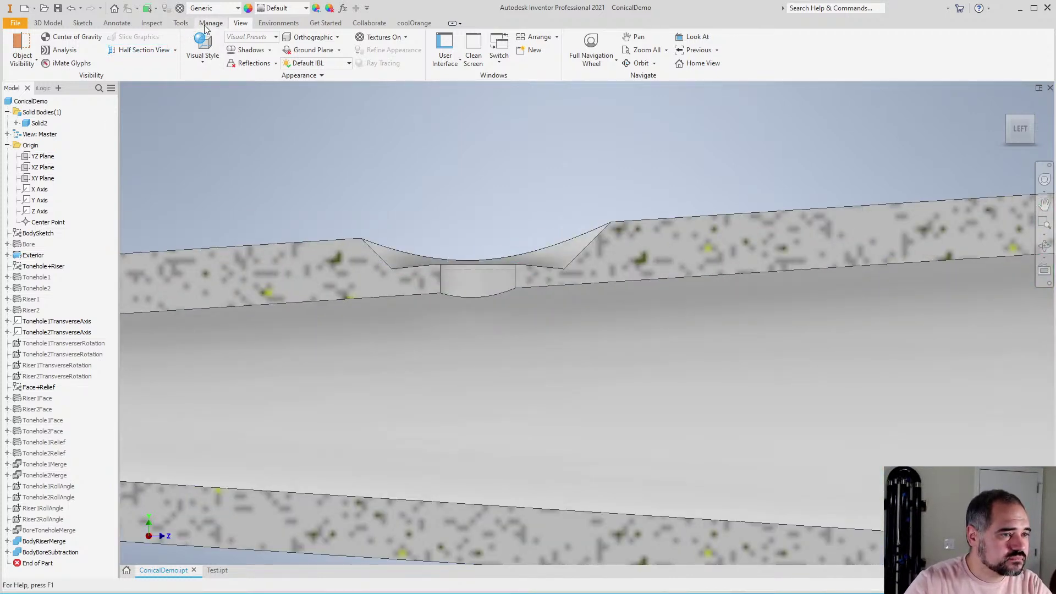
pyautogui.click(44, 87)
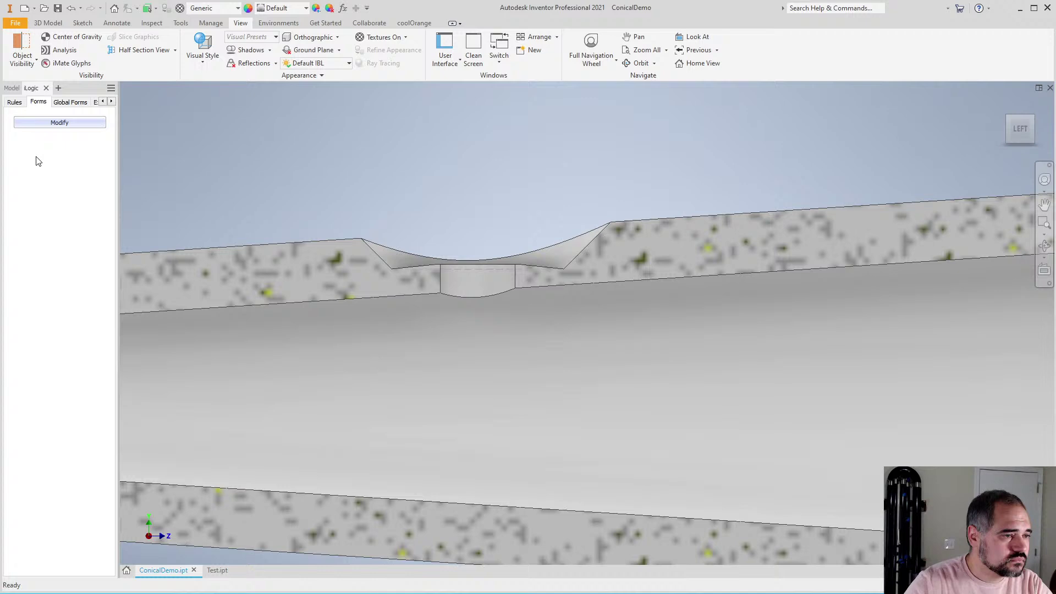
pyautogui.click(45, 123)
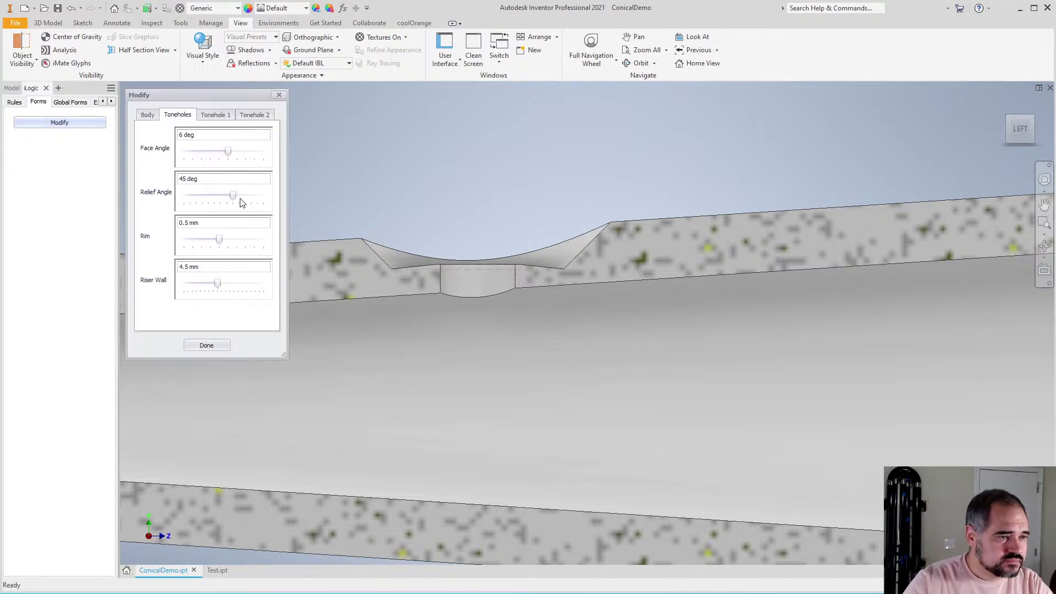
pyautogui.scroll(5, 471, 265)
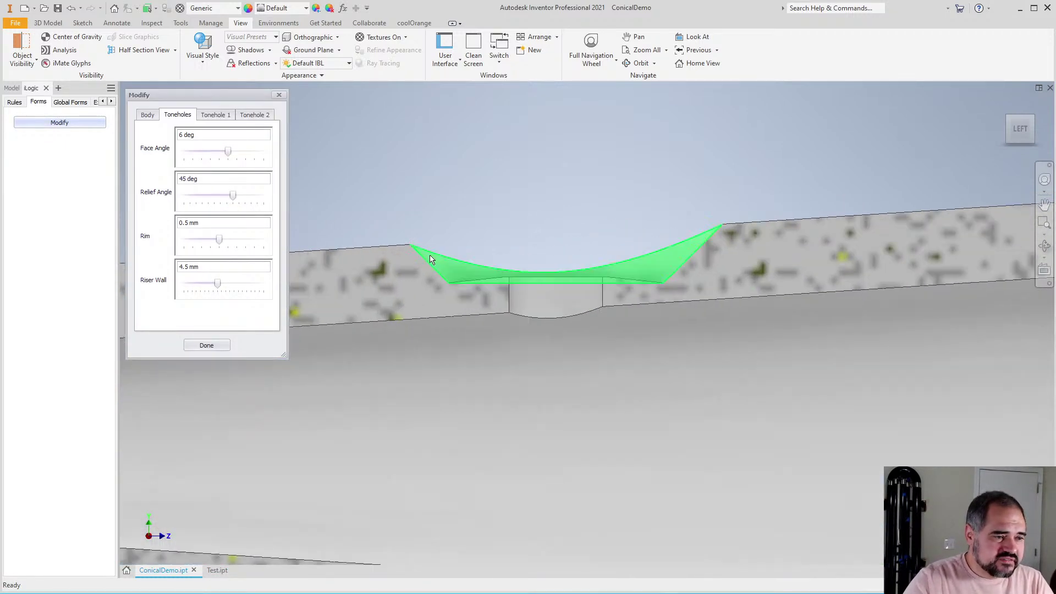
pyautogui.scroll(3, 492, 259)
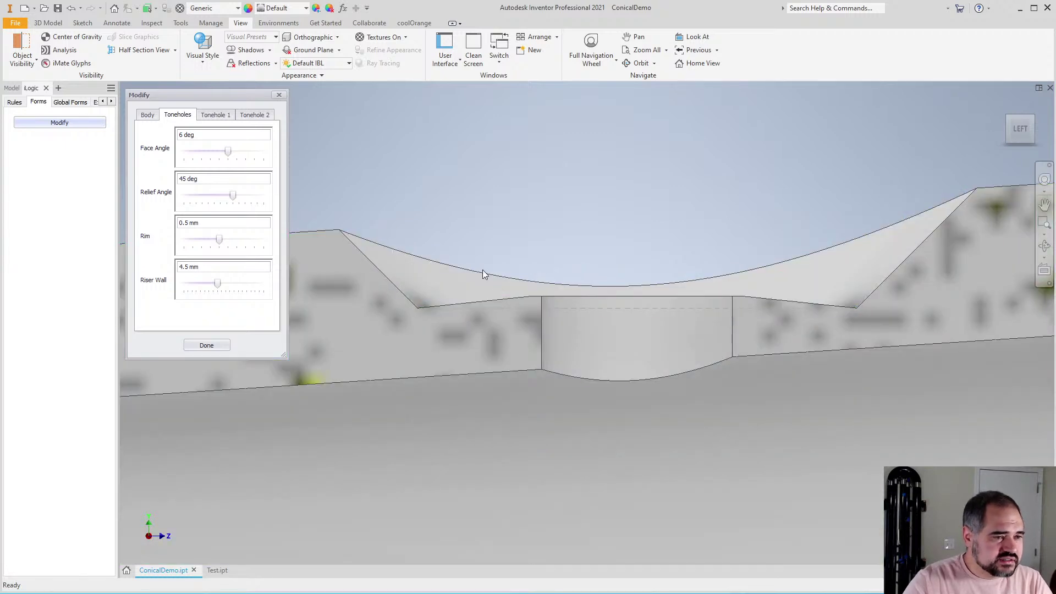
pyautogui.scroll(2, 526, 308)
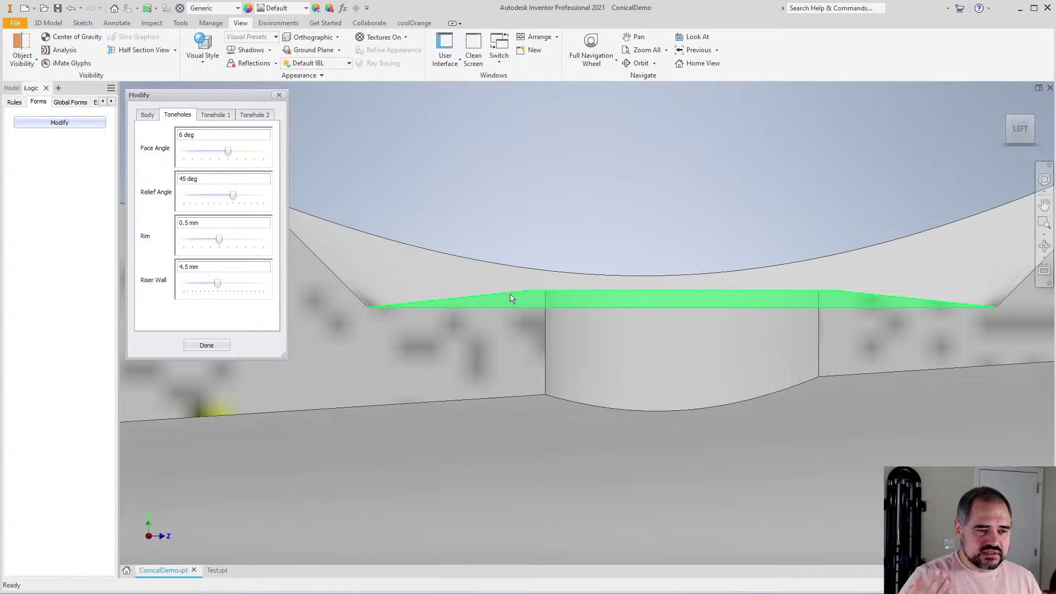
pyautogui.moveTo(526, 314)
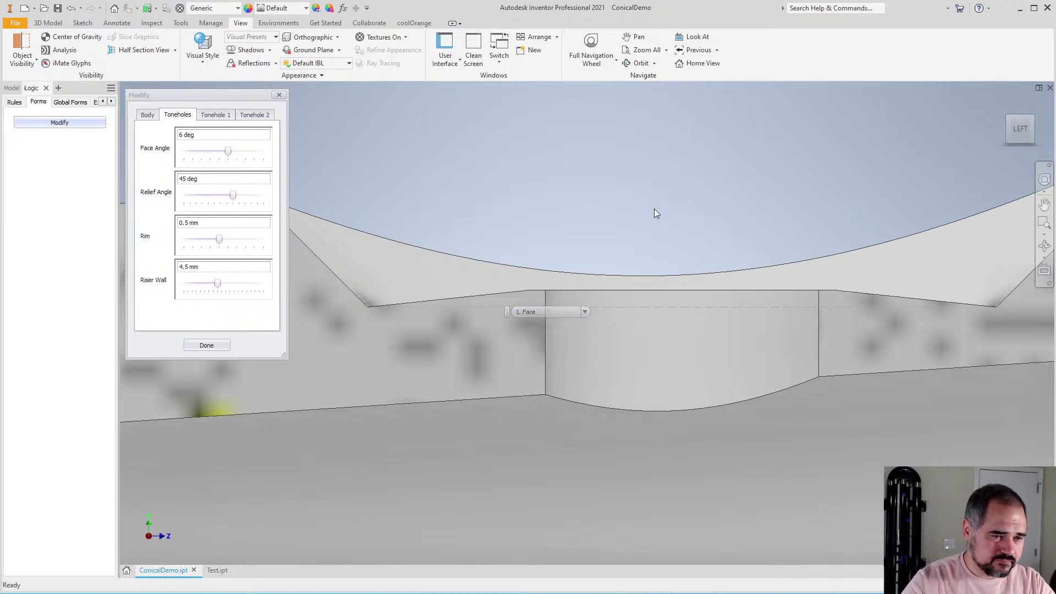
pyautogui.keyDown('shift'); pyautogui.moveTo(655, 215); pyautogui.dragTo(665, 325, button='middle'); pyautogui.keyUp('shift')
pyautogui.scroll(-5, 631, 278)
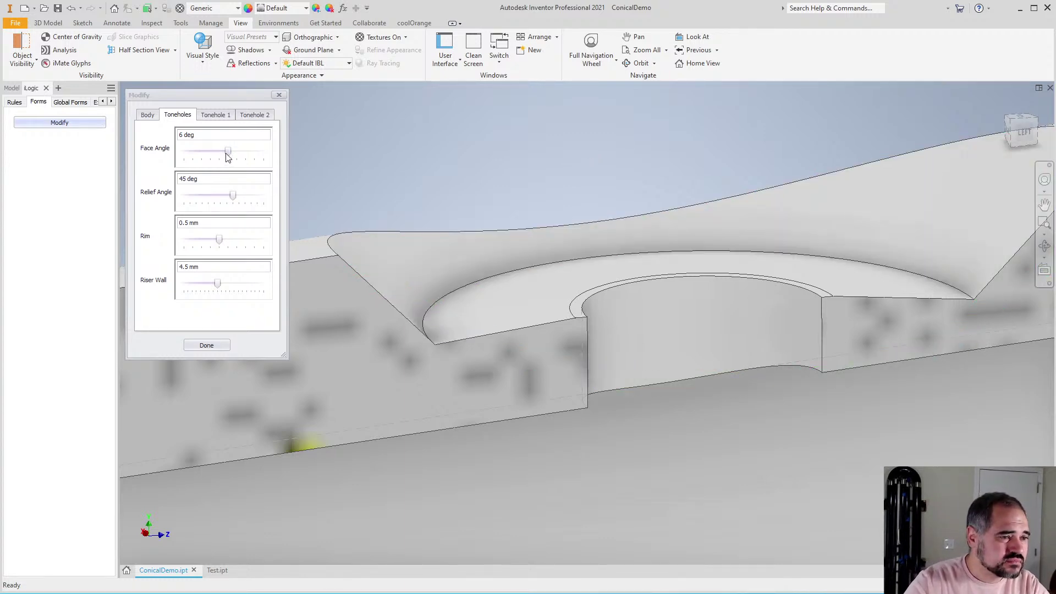
# Set the toneholes' Face Angle to 10 deg and inspect the sloped face in the section
pyautogui.moveTo(227, 156); pyautogui.dragTo(292, 159)
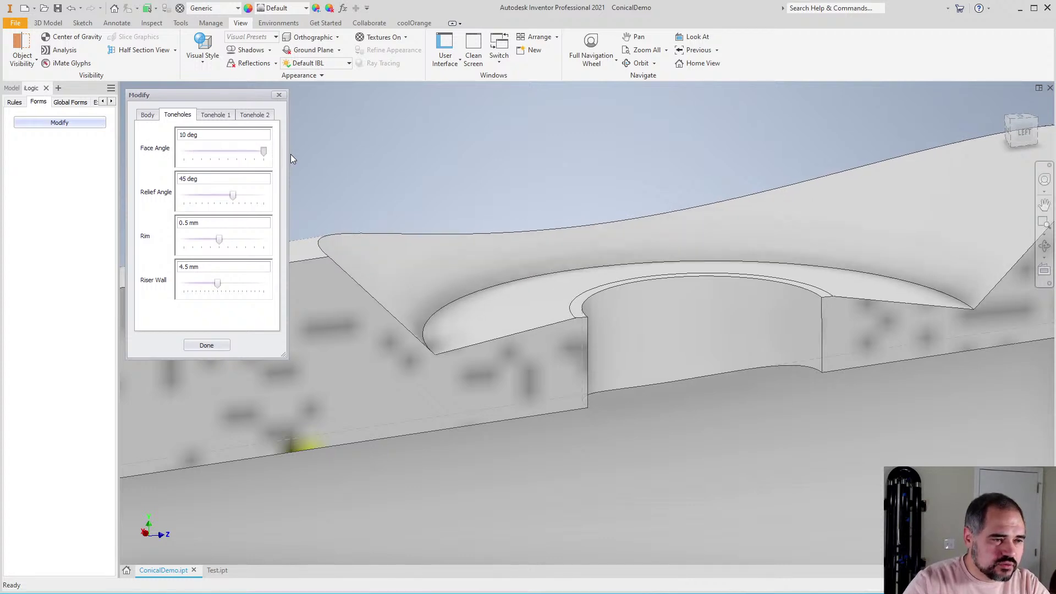
pyautogui.scroll(-3, 476, 385)
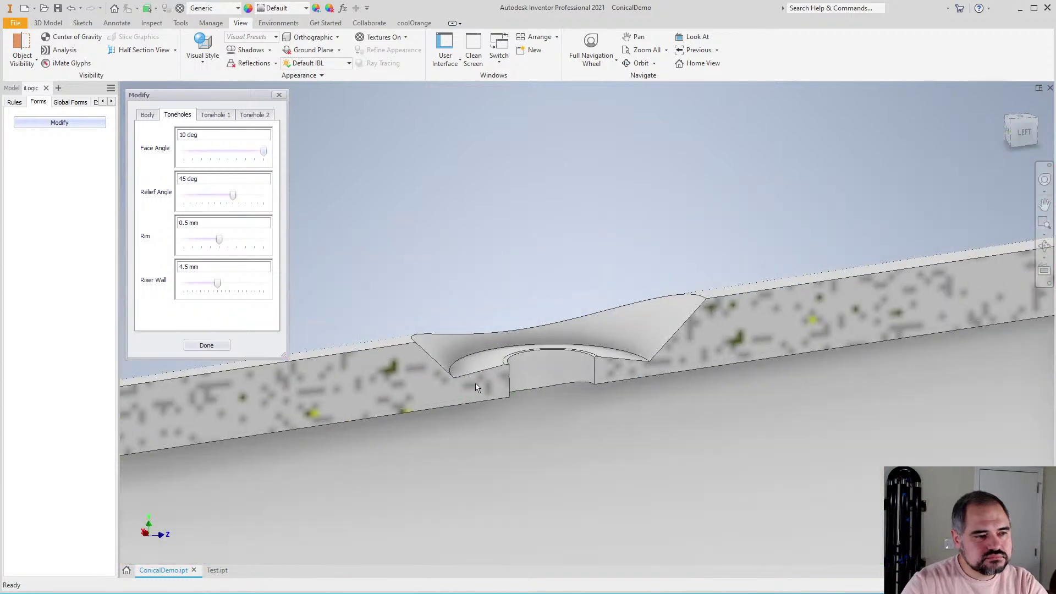
pyautogui.scroll(4, 477, 364)
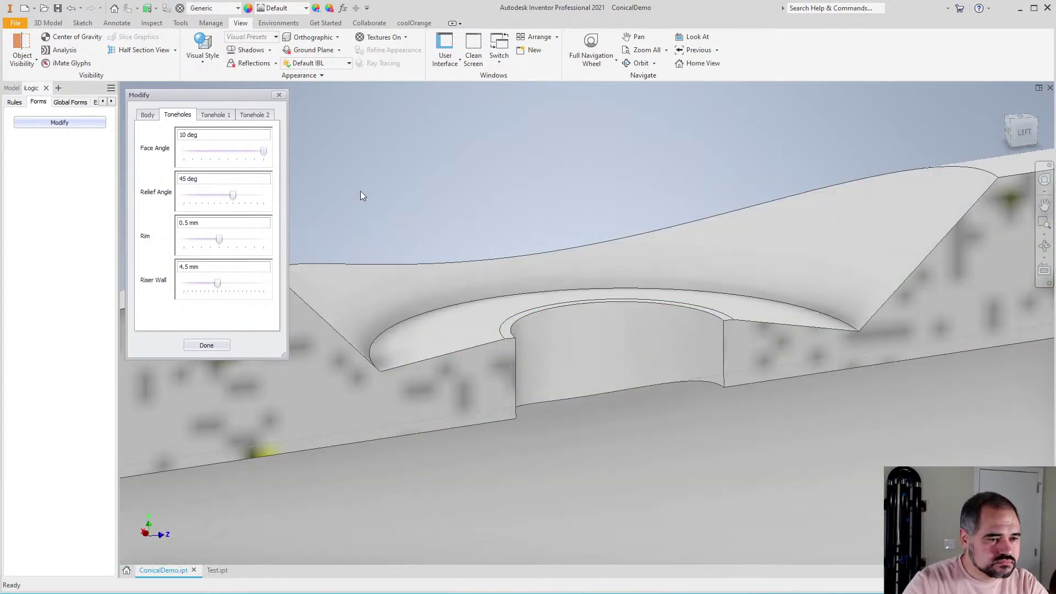
pyautogui.scroll(-3, 313, 384)
pyautogui.scroll(2, 574, 281)
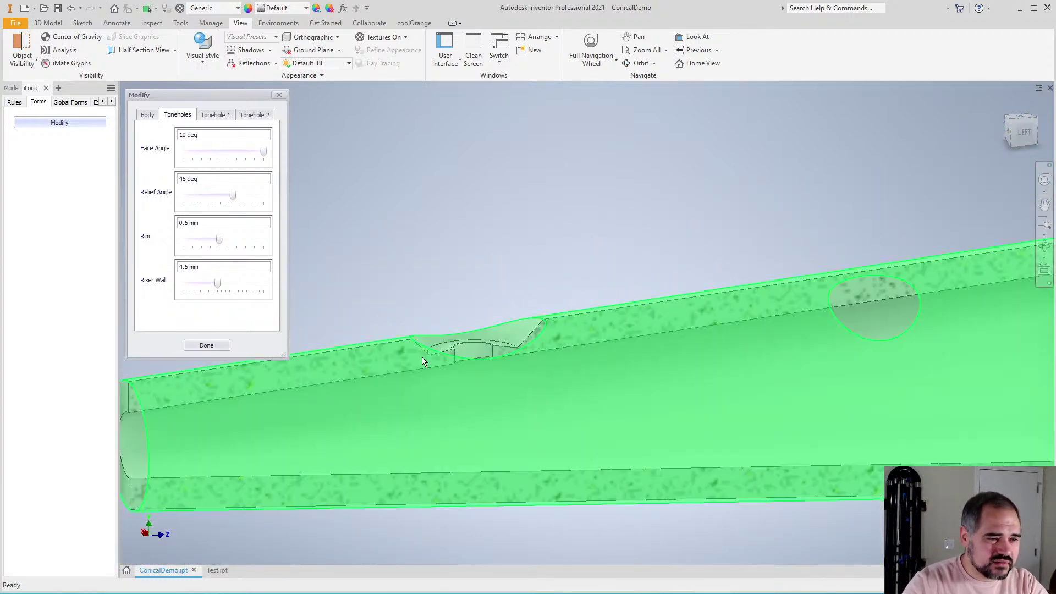
# Set the toneholes' Relief Angle to 5 deg and inspect the recess walls in the Left section view
pyautogui.scroll(-2, 574, 282)
pyautogui.click(1022, 135)
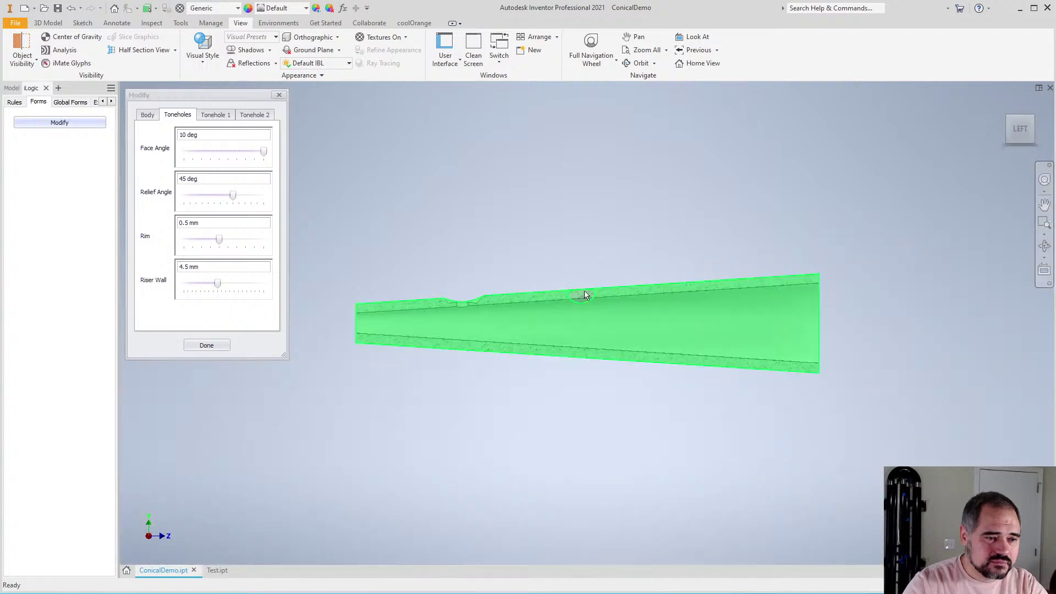
pyautogui.scroll(5, 584, 295)
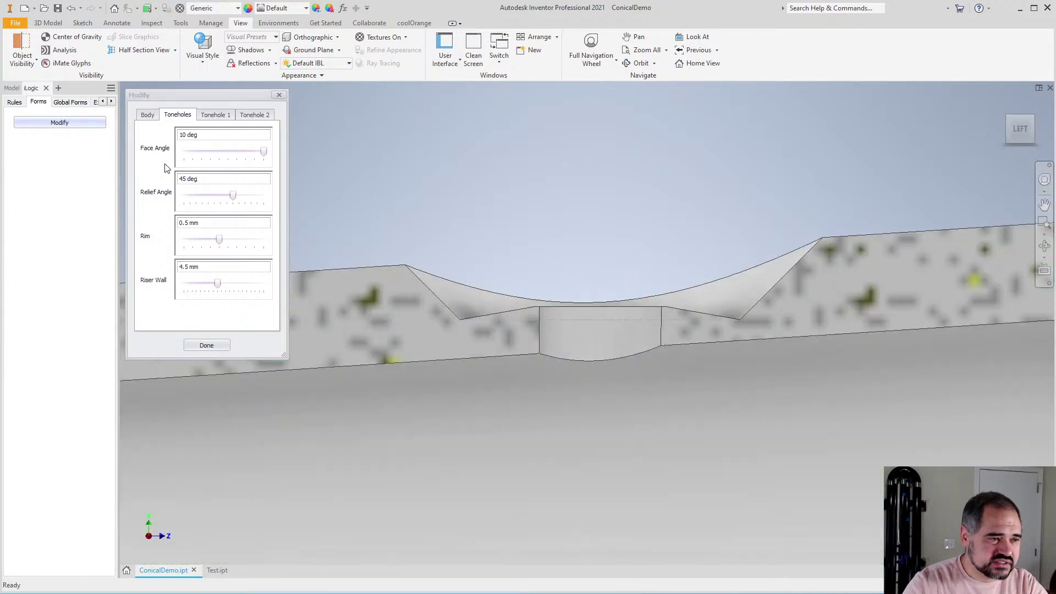
pyautogui.moveTo(231, 193); pyautogui.dragTo(182, 191)
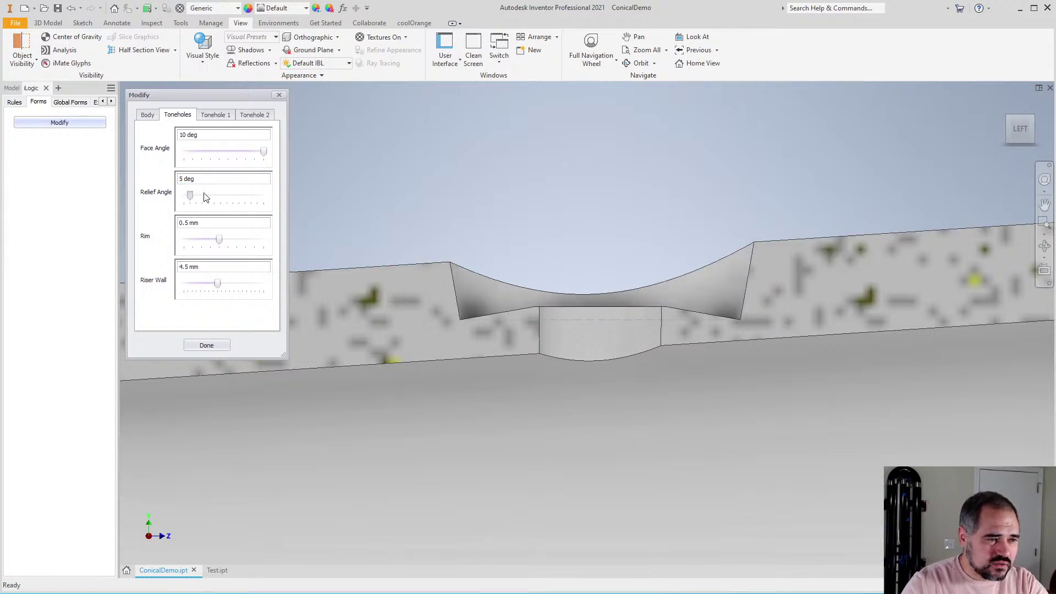
pyautogui.scroll(1, 522, 309)
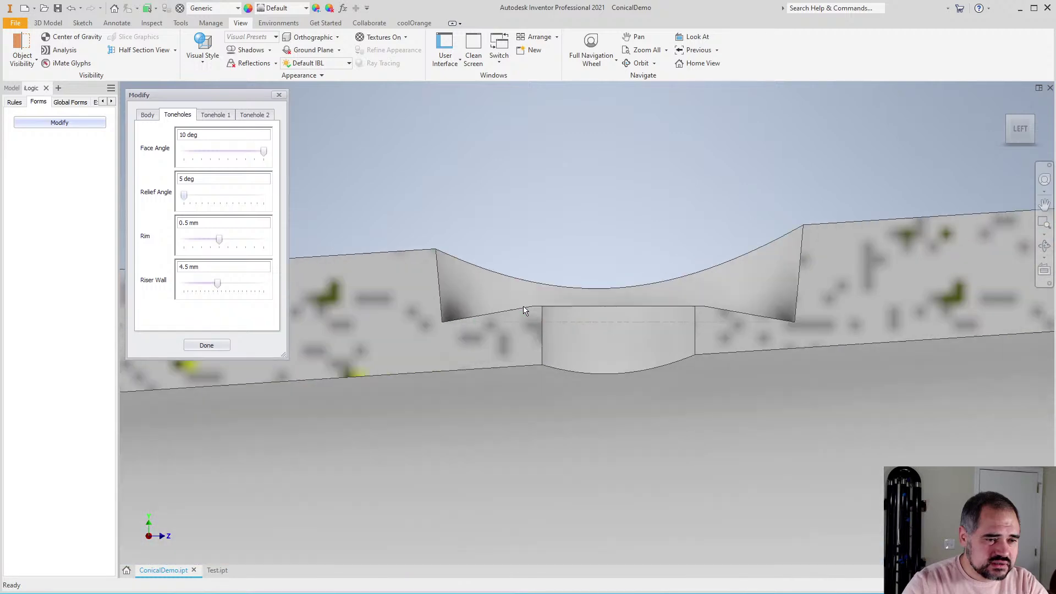
pyautogui.scroll(3, 553, 304)
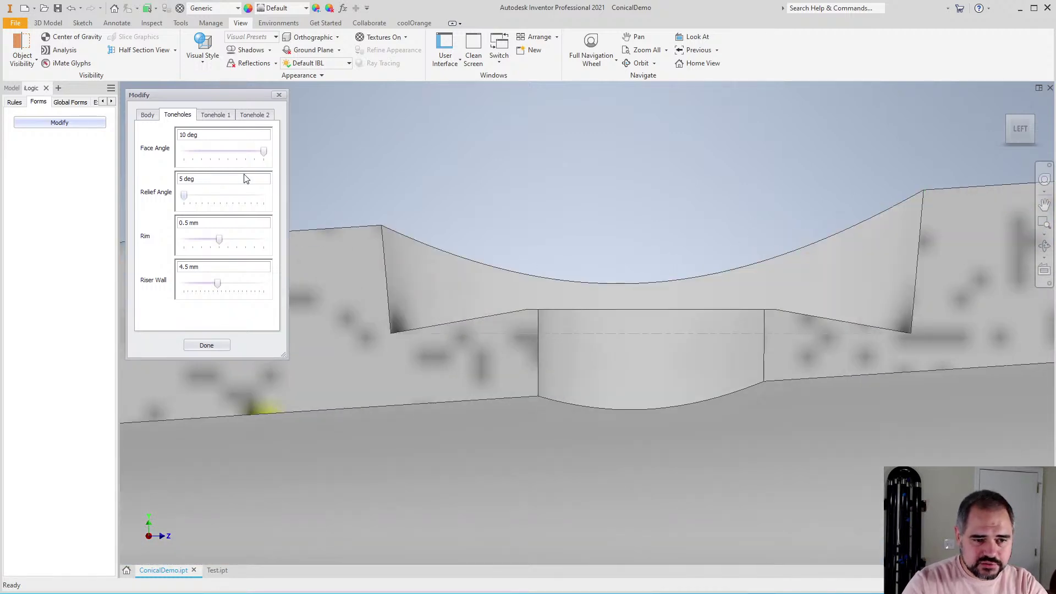
# Set the toneholes' Relief Angle to 45 deg and inspect the widened recess in the section
pyautogui.scroll(-3, 550, 288)
pyautogui.scroll(3, 495, 278)
pyautogui.scroll(-2, 611, 305)
pyautogui.scroll(2, 348, 263)
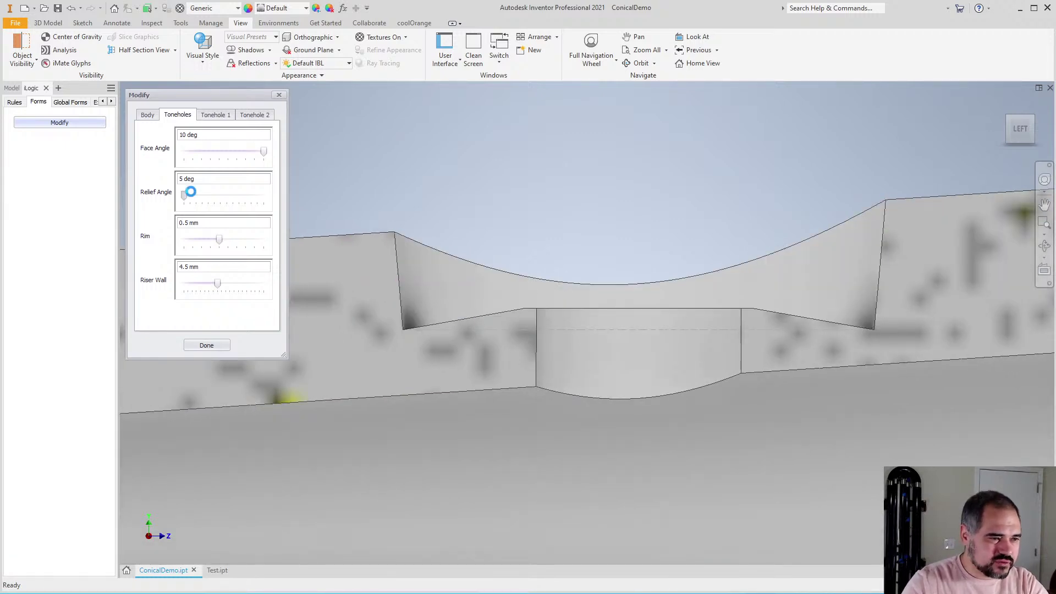
pyautogui.moveTo(190, 192); pyautogui.dragTo(229, 198)
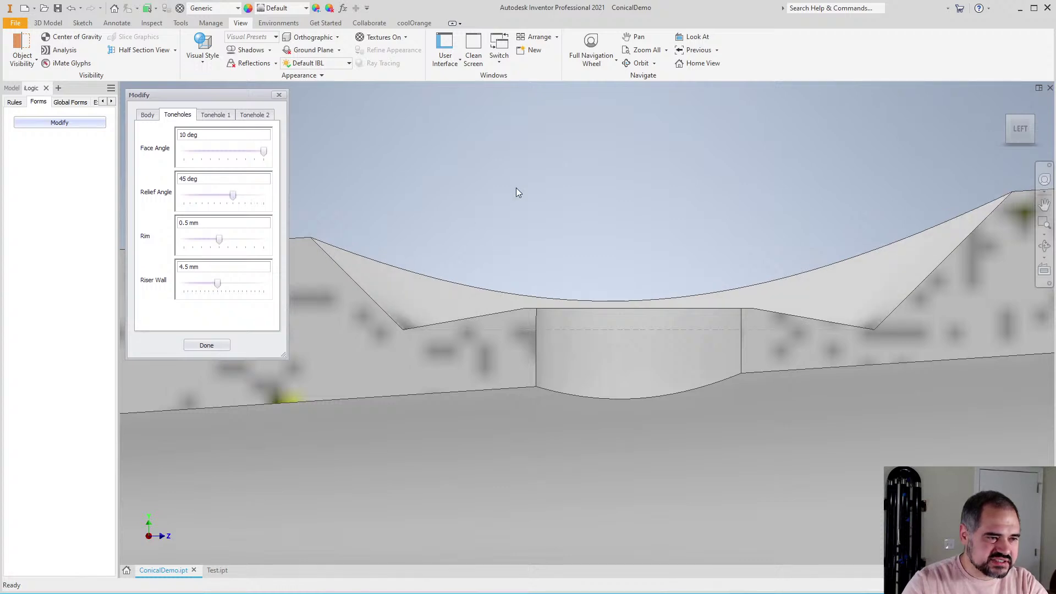
pyautogui.scroll(-2, 563, 225)
pyautogui.scroll(-3, 417, 228)
pyautogui.scroll(4, 450, 207)
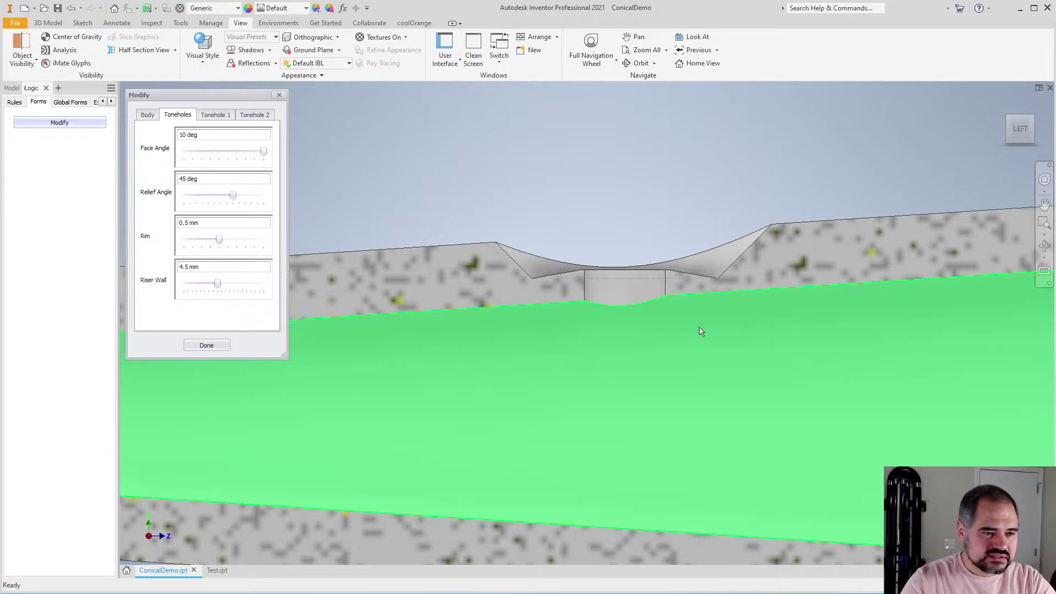
# Examine the sectioned tonehole's relief walls and sloped face from tilted angles and the Left view
pyautogui.keyDown('shift'); pyautogui.moveTo(700, 330); pyautogui.dragTo(638, 243, button='middle'); pyautogui.keyUp('shift')
pyautogui.click(647, 273)
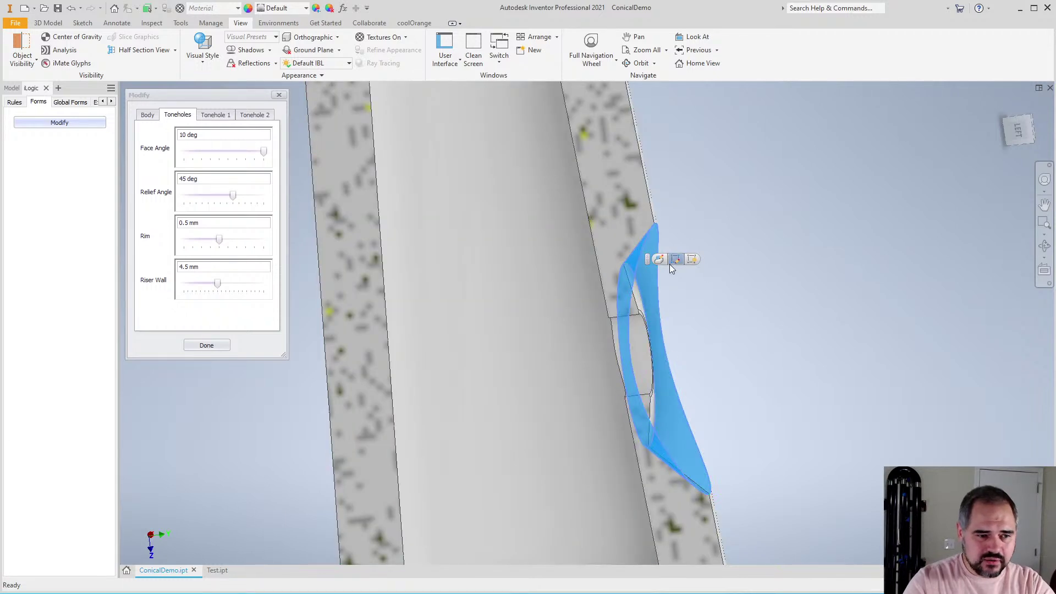
pyautogui.click(770, 348)
pyautogui.press('F4')
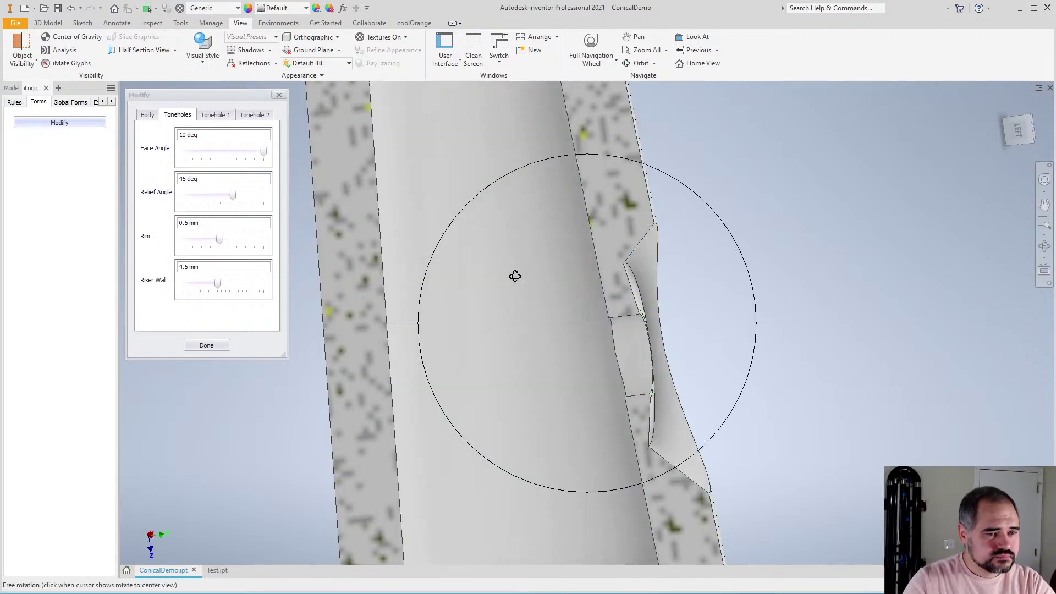
pyautogui.moveTo(759, 196); pyautogui.dragTo(947, 98)
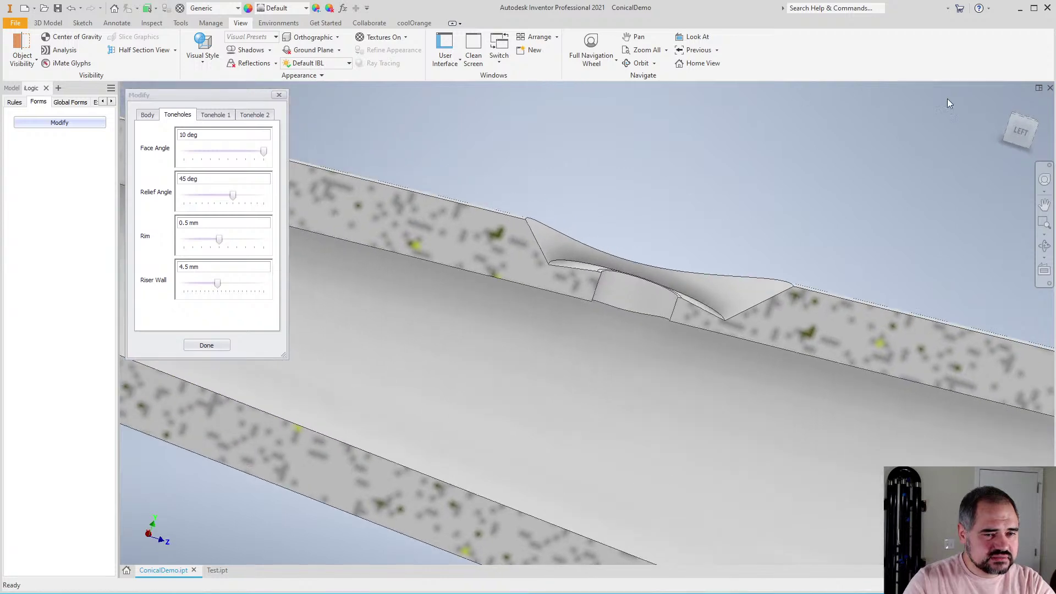
pyautogui.click(1019, 131)
pyautogui.scroll(-3, 697, 264)
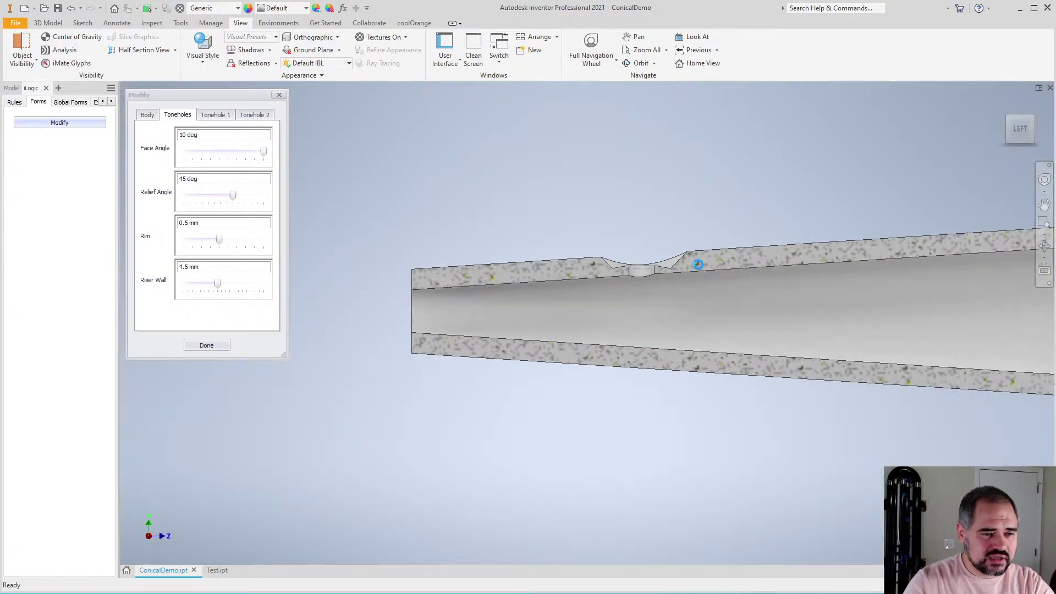
pyautogui.scroll(-5, 673, 230)
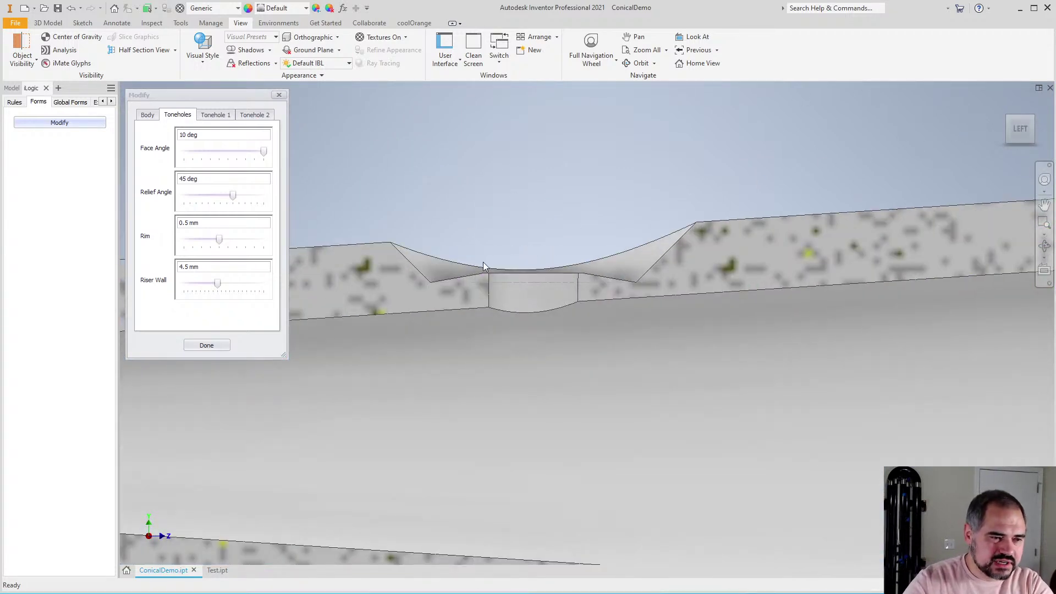
pyautogui.scroll(-1, 363, 240)
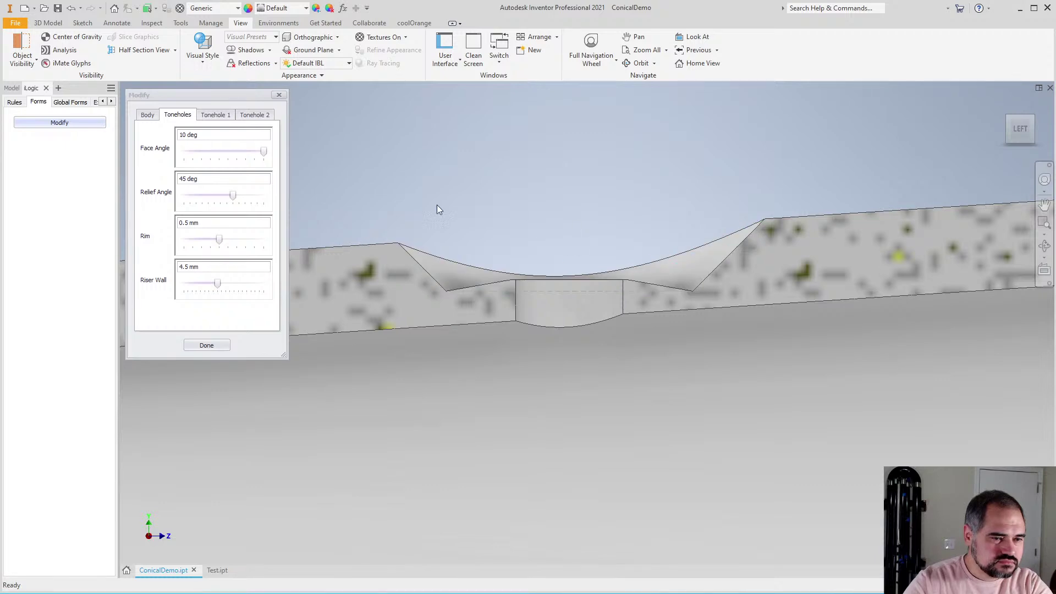
pyautogui.keyDown('shift'); pyautogui.moveTo(516, 243); pyautogui.dragTo(483, 243, button='middle'); pyautogui.keyUp('shift')
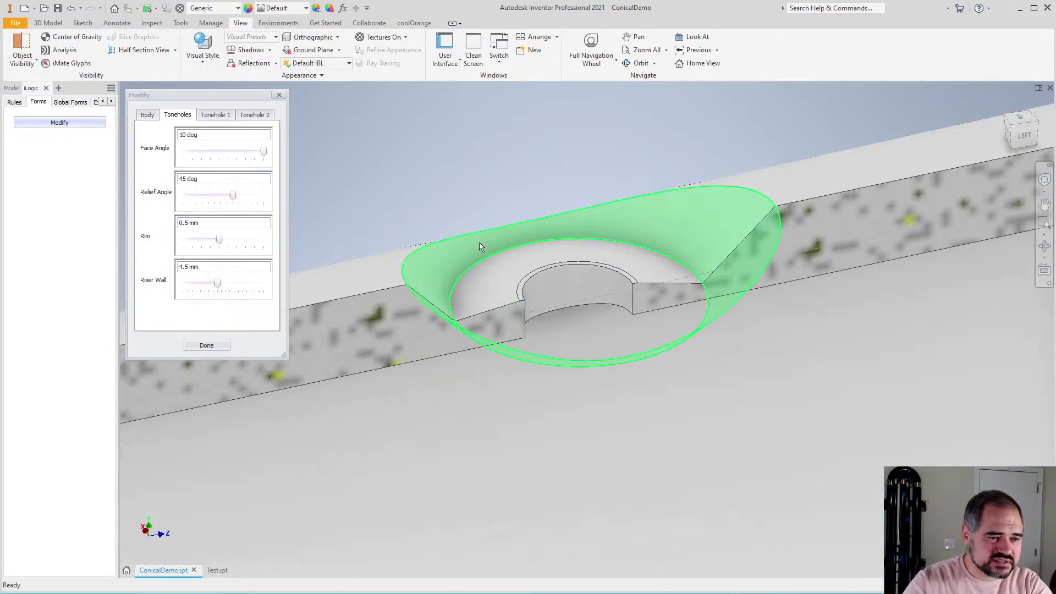
# Set the toneholes' Relief Angle to 30 deg and turn the section to compare the relief walls
pyautogui.moveTo(233, 195); pyautogui.dragTo(219, 200)
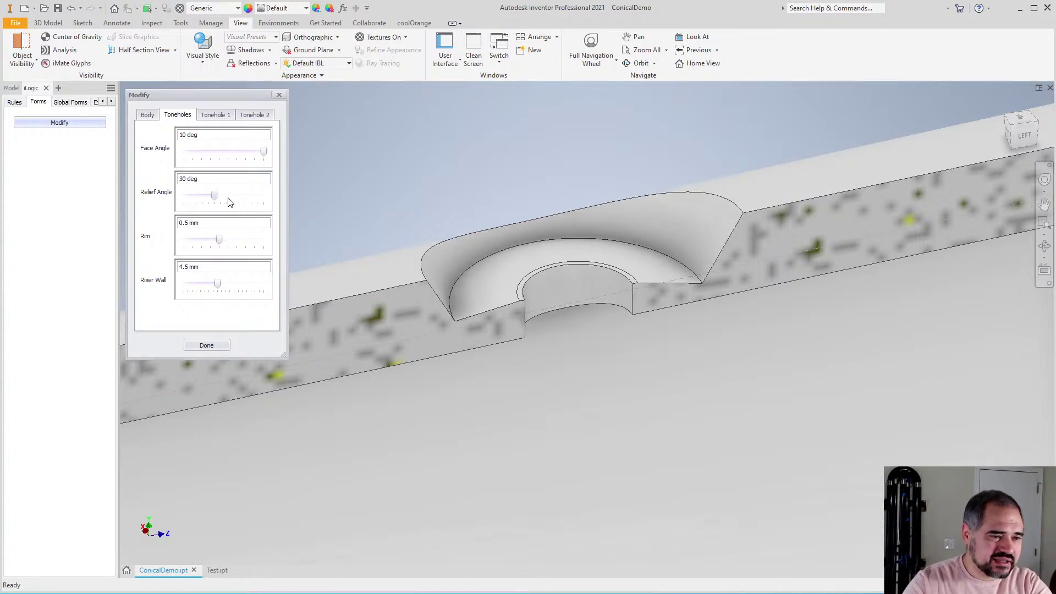
pyautogui.press('F4')
pyautogui.moveTo(660, 382); pyautogui.dragTo(572, 339)
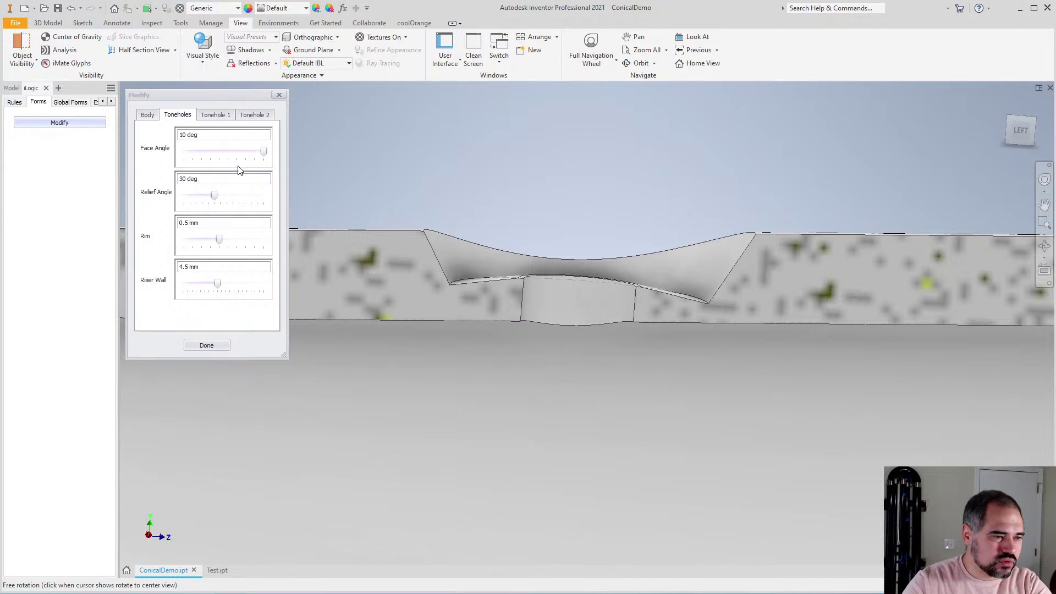
# Lower the toneholes' Relief Angle to 25 deg and on to 5 deg
pyautogui.moveTo(216, 203); pyautogui.dragTo(210, 200)
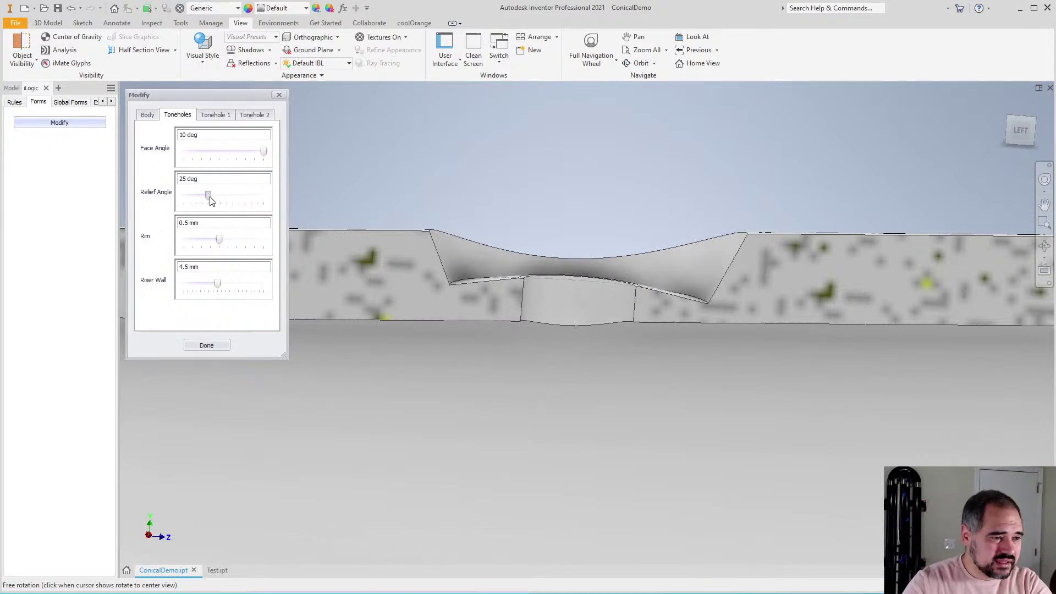
pyautogui.moveTo(211, 199); pyautogui.dragTo(174, 201)
pyautogui.scroll(3, 621, 254)
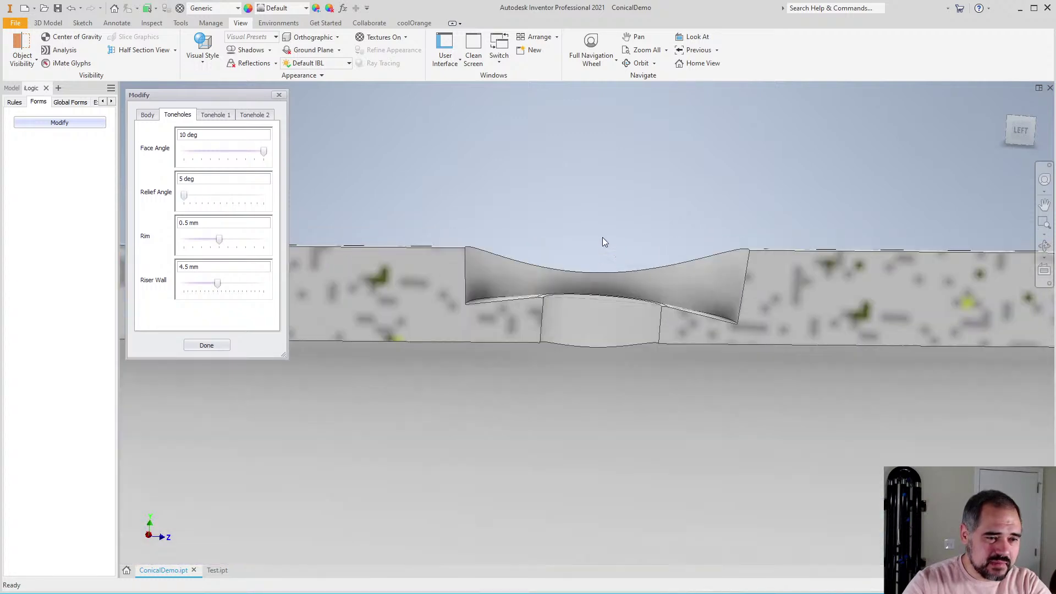
# Set the toneholes' Rim to 1 mm and inspect the flat ring around the hole from above
pyautogui.press('F4')
pyautogui.moveTo(605, 348); pyautogui.dragTo(596, 440)
pyautogui.click(219, 240)
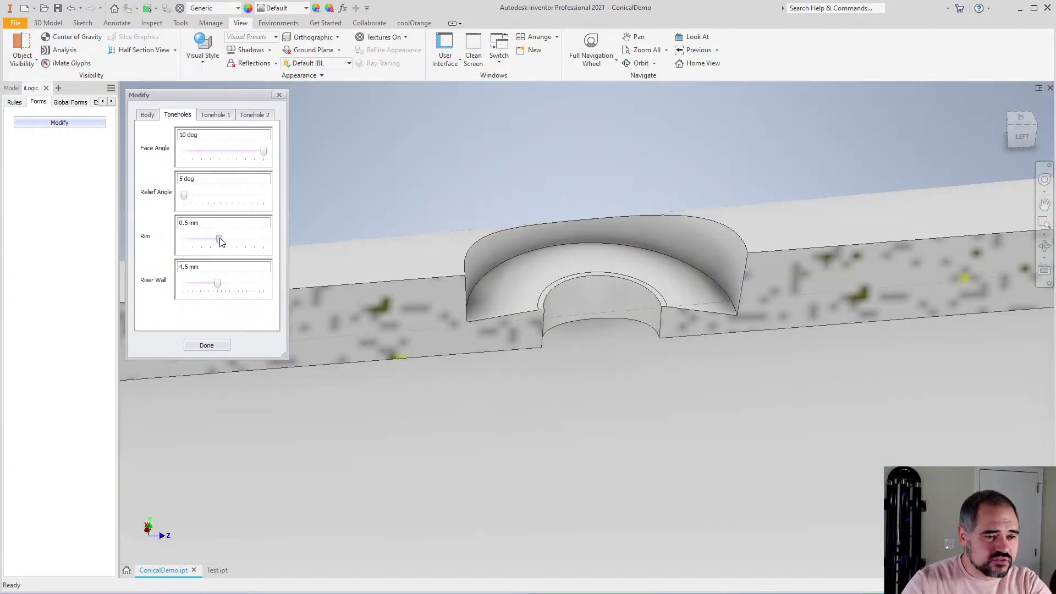
pyautogui.moveTo(230, 238); pyautogui.dragTo(293, 246)
pyautogui.scroll(3, 608, 306)
pyautogui.click(608, 365)
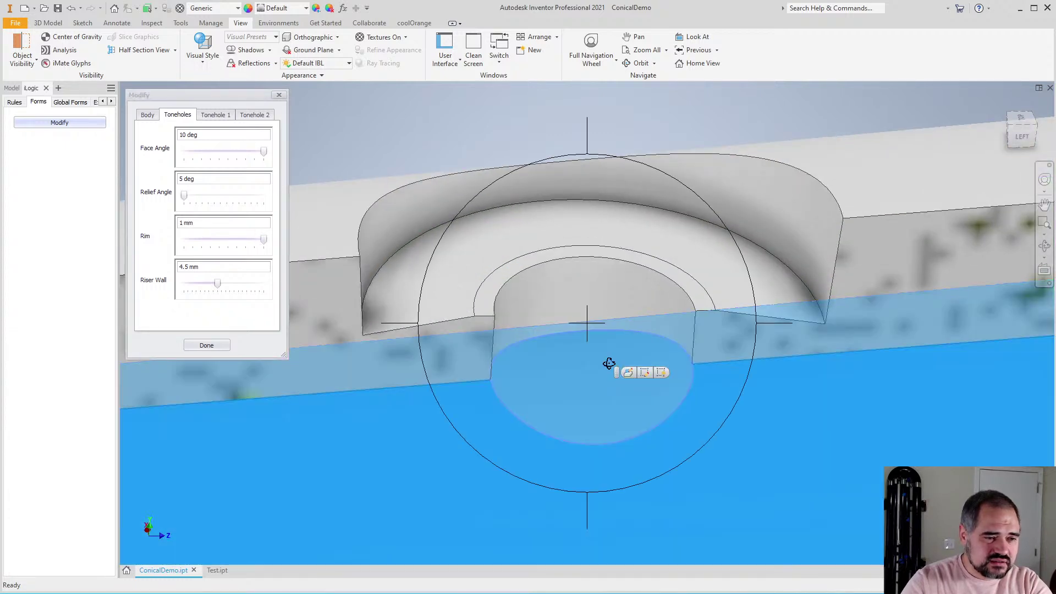
pyautogui.press('Escape')
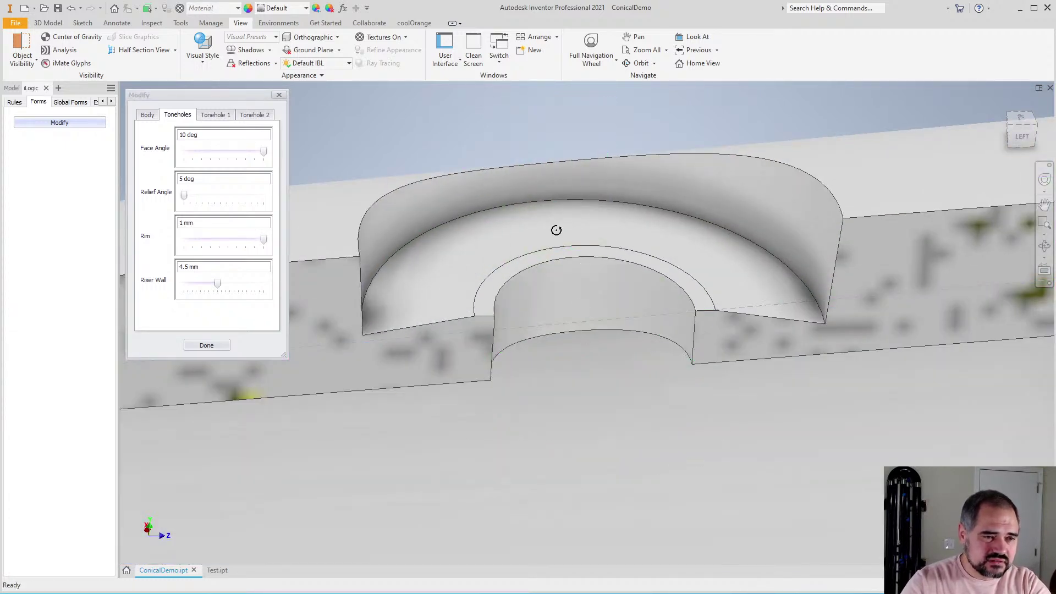
pyautogui.keyDown('shift'); pyautogui.moveTo(556, 229); pyautogui.dragTo(535, 299, button='middle'); pyautogui.keyUp('shift')
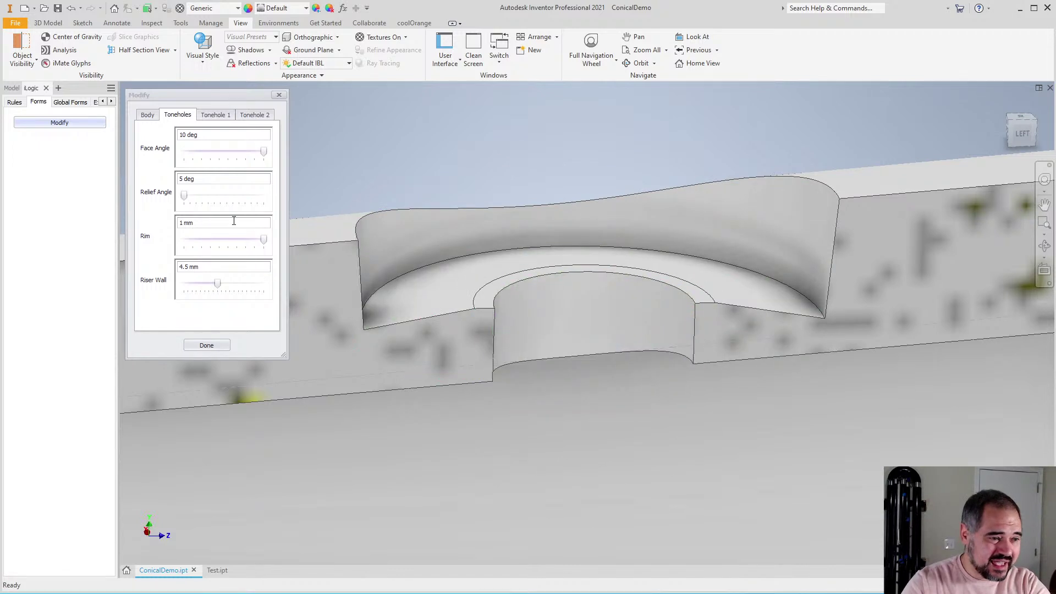
# Set the toneholes' Rim to 0.5 mm and inspect the narrow ring around the sectioned hole up close
pyautogui.moveTo(262, 244); pyautogui.dragTo(223, 246)
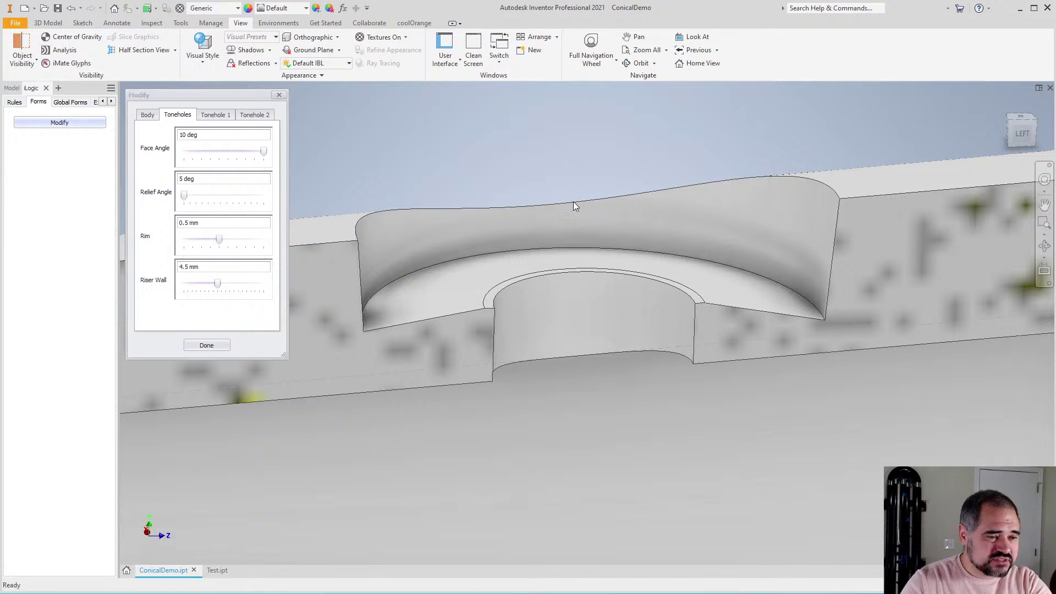
pyautogui.scroll(2, 573, 201)
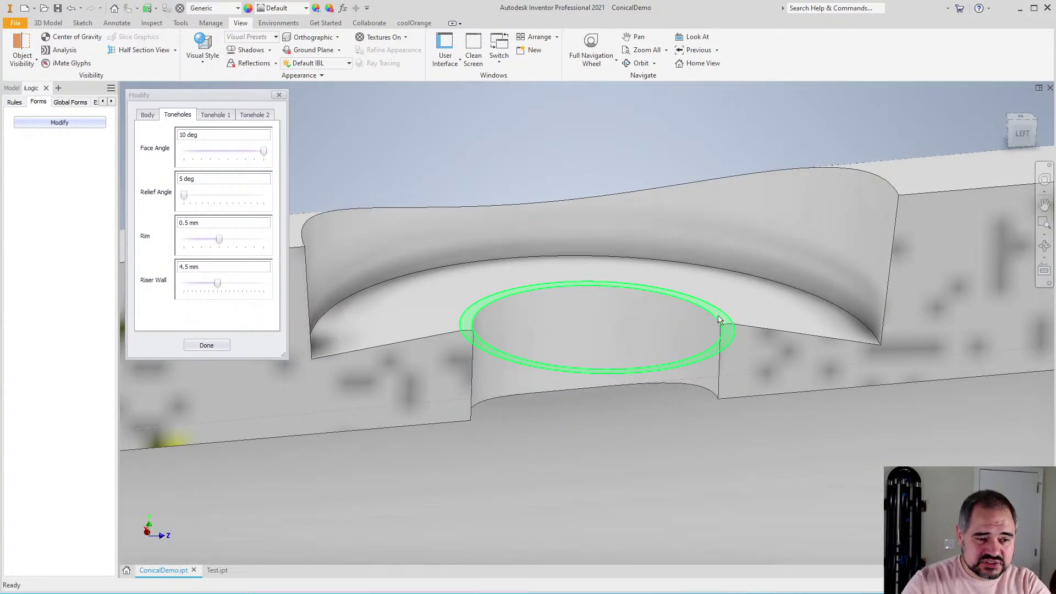
pyautogui.scroll(-2, 660, 324)
pyautogui.scroll(2, 584, 327)
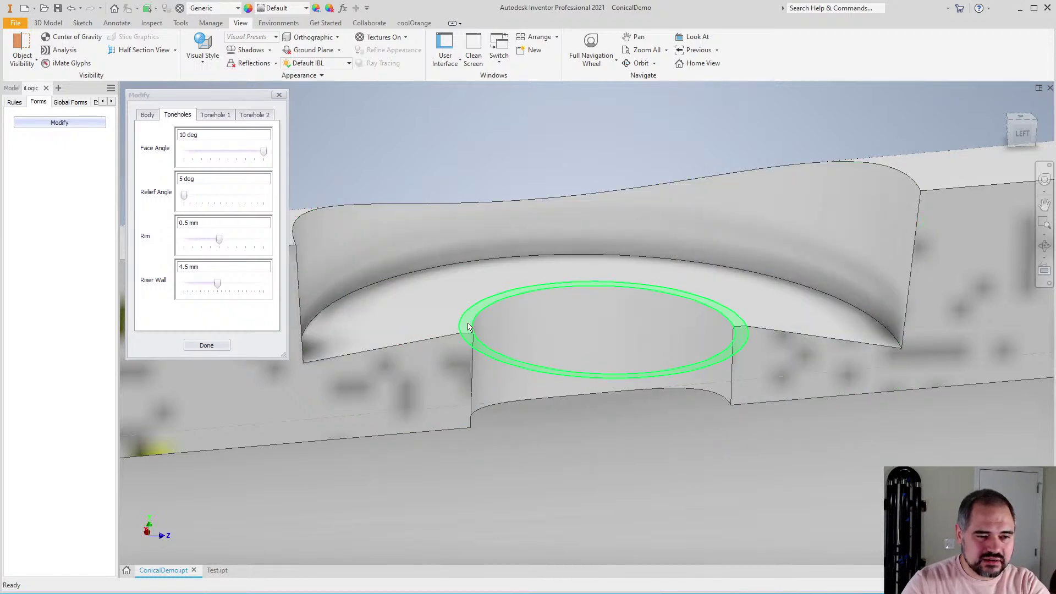
pyautogui.scroll(1, 471, 158)
pyautogui.scroll(-2, 470, 157)
pyautogui.scroll(2, 470, 157)
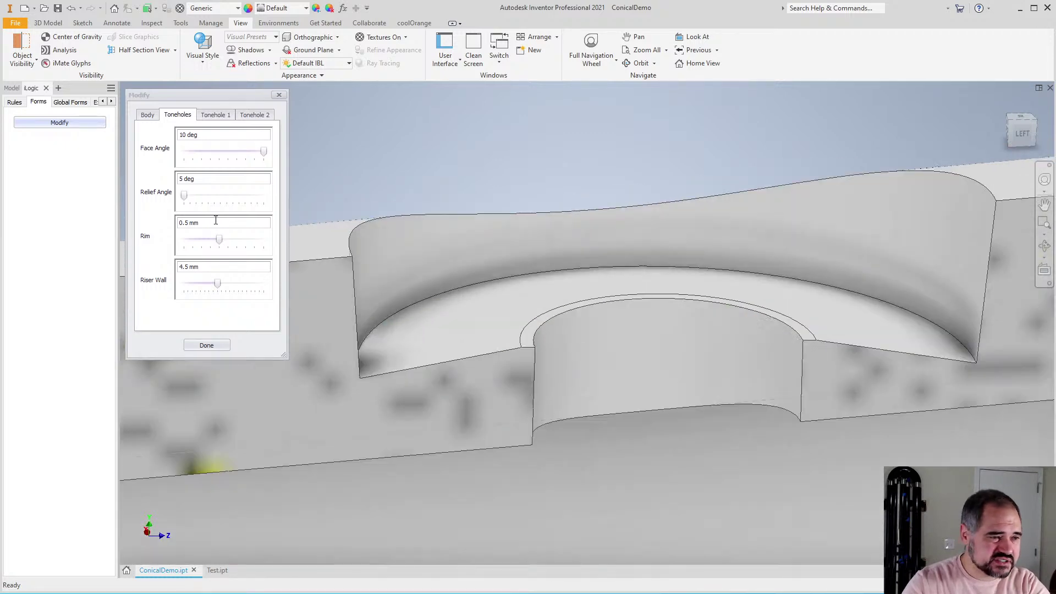
# Set Tonehole 1's Length to 19.5 mm and inspect the riser on the sectioned body
pyautogui.scroll(-5, 439, 177)
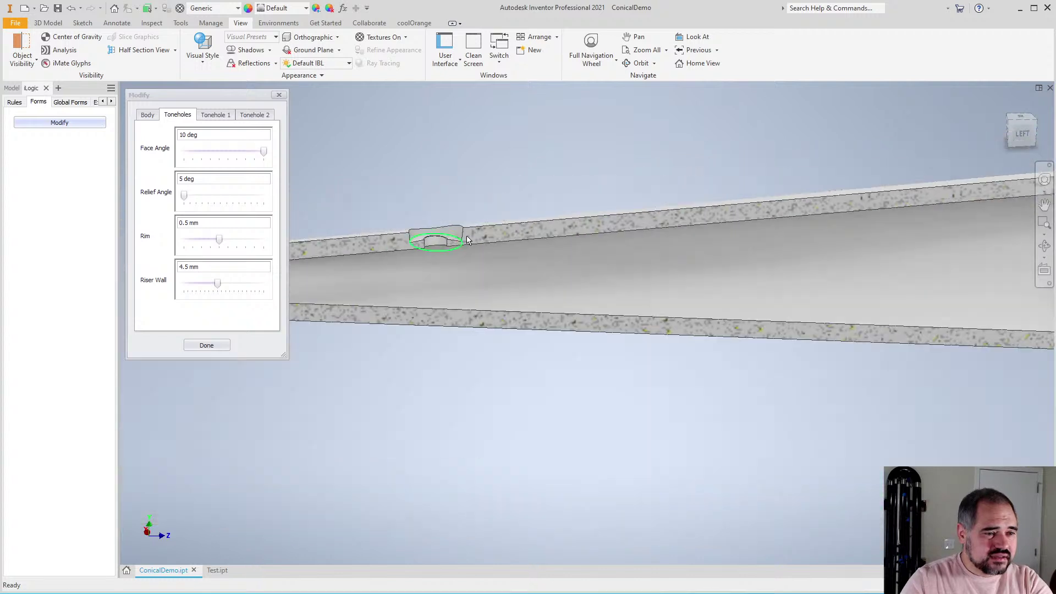
pyautogui.scroll(2, 523, 233)
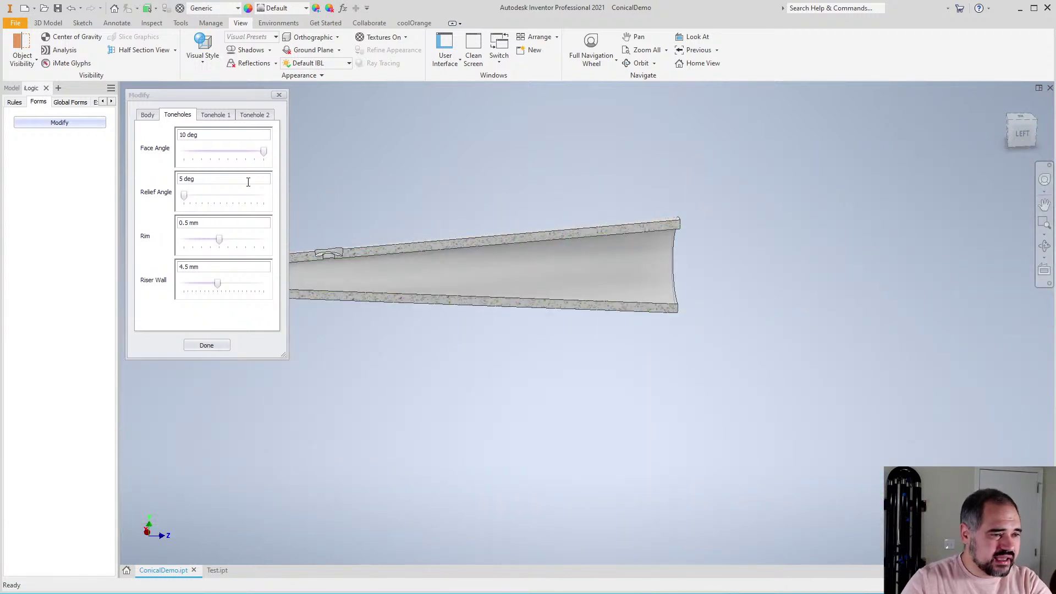
pyautogui.scroll(2, 418, 264)
pyautogui.scroll(-5, 429, 308)
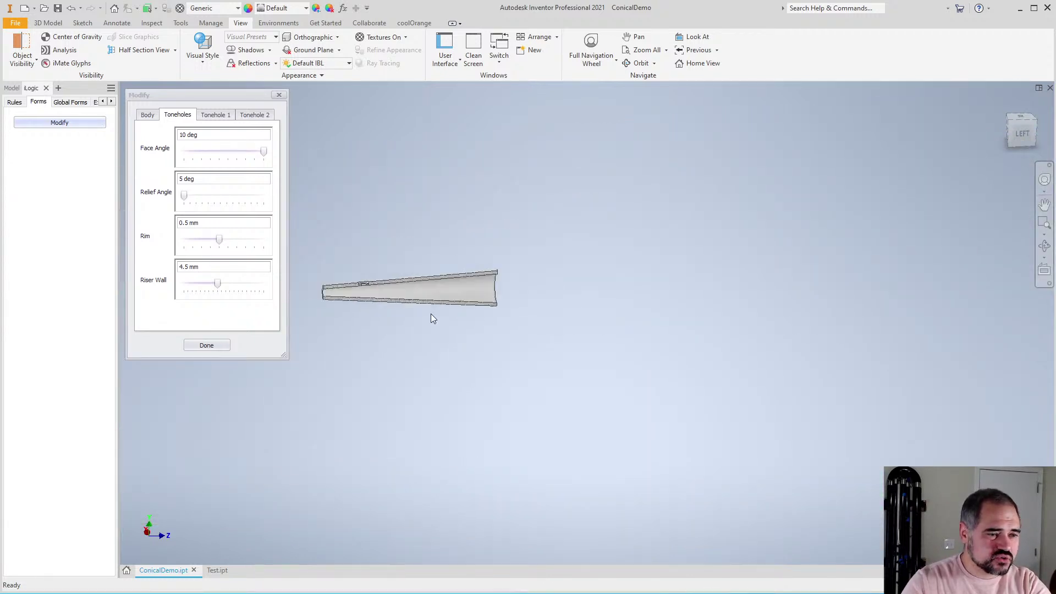
pyautogui.scroll(6, 432, 318)
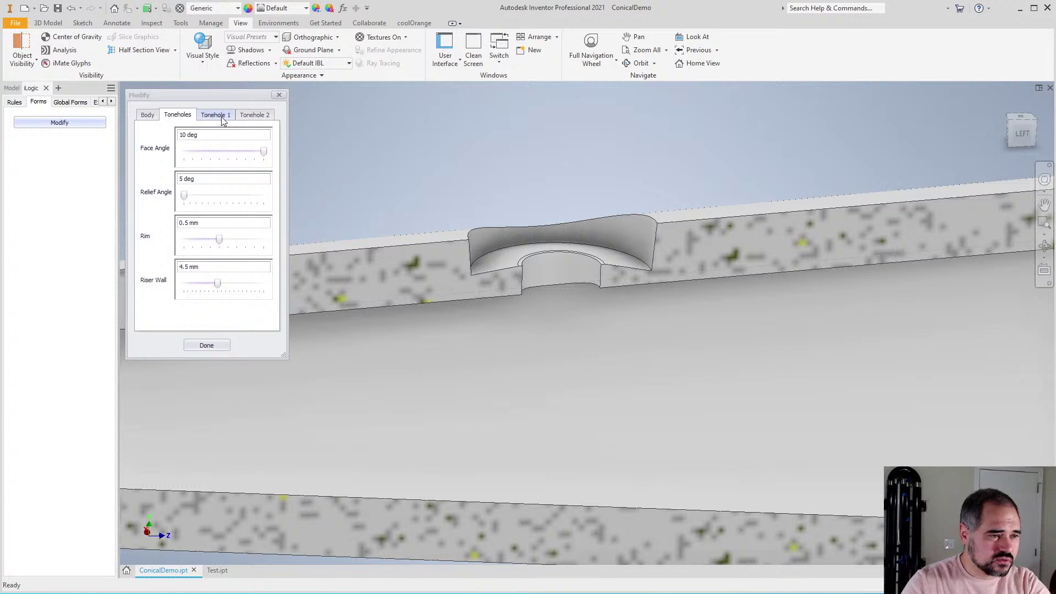
pyautogui.click(222, 117)
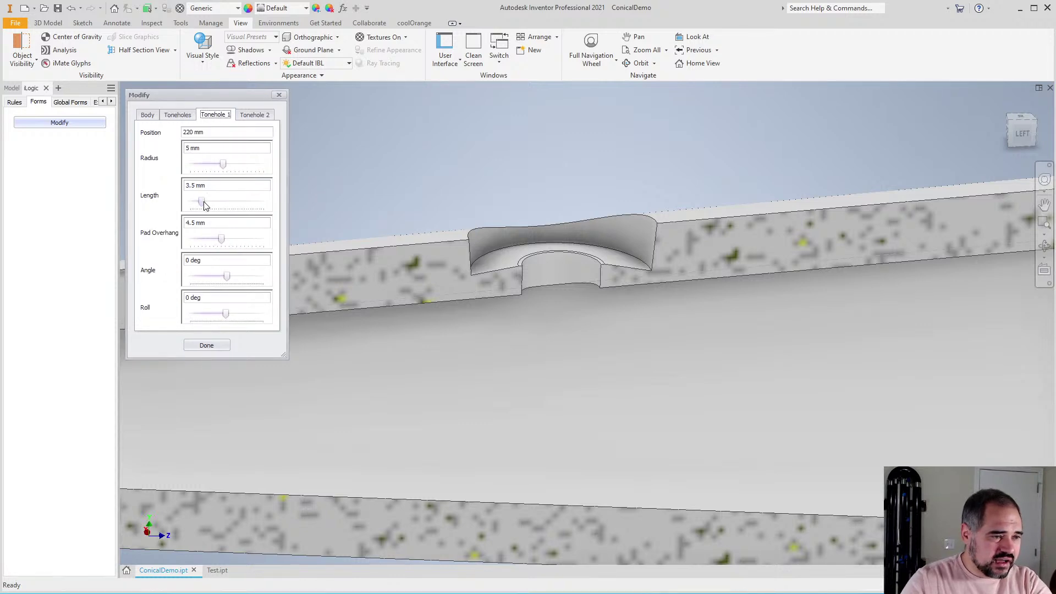
pyautogui.moveTo(202, 202); pyautogui.dragTo(262, 201)
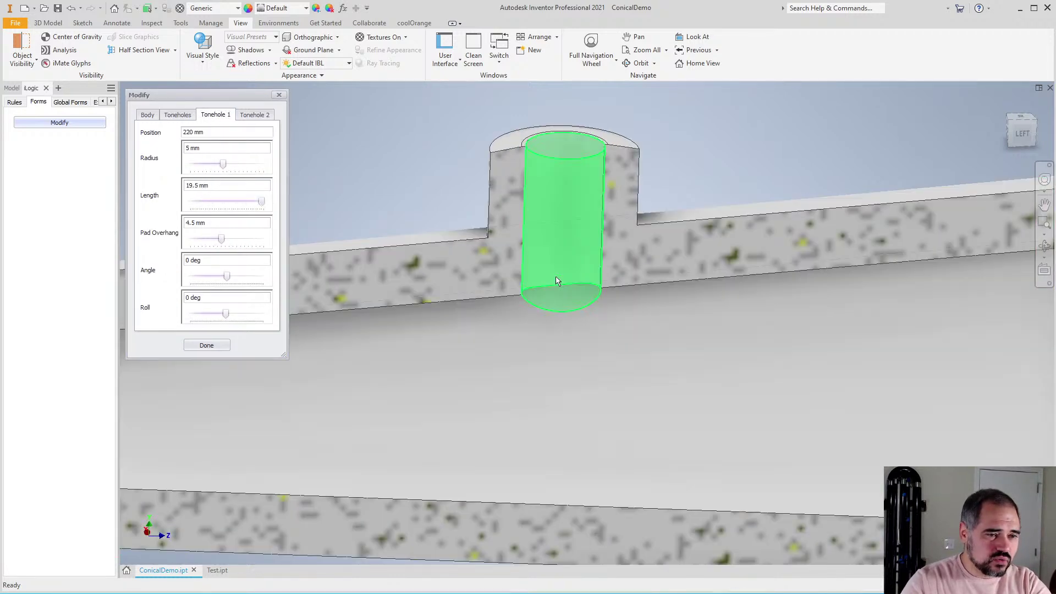
pyautogui.keyDown('shift'); pyautogui.moveTo(659, 160); pyautogui.dragTo(695, 295, button='middle'); pyautogui.keyUp('shift')
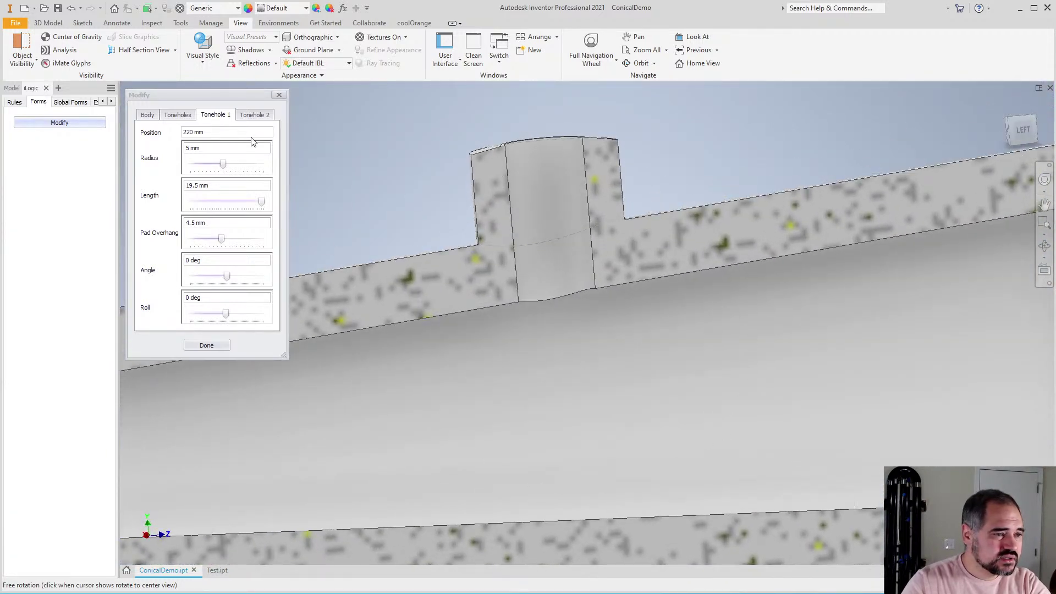
# Set the toneholes' Riser Wall to 1.5 mm and inspect the riser's thickness in the section
pyautogui.click(177, 114)
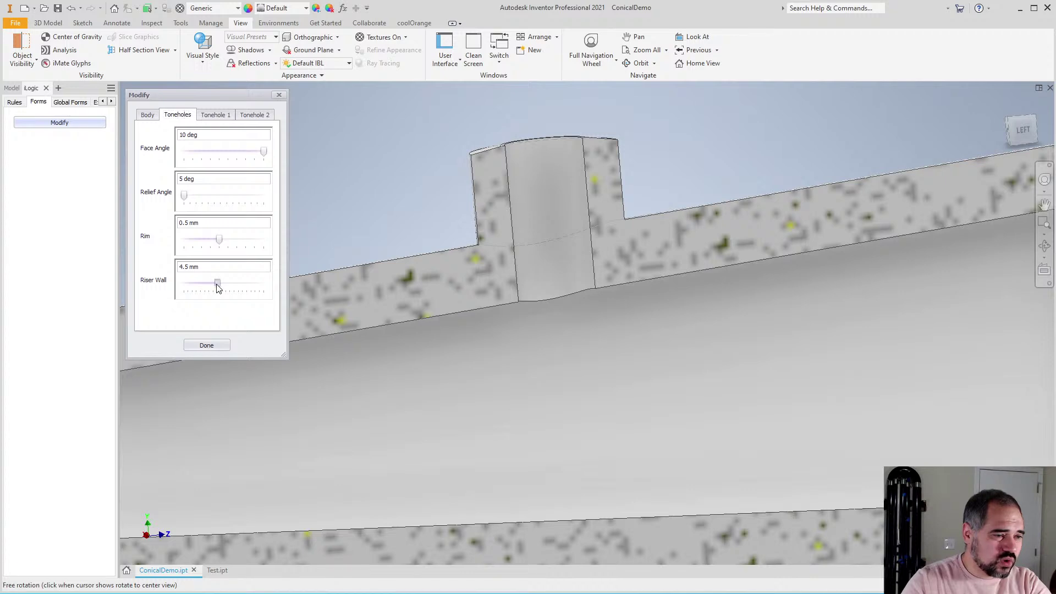
pyautogui.moveTo(217, 283); pyautogui.dragTo(192, 283)
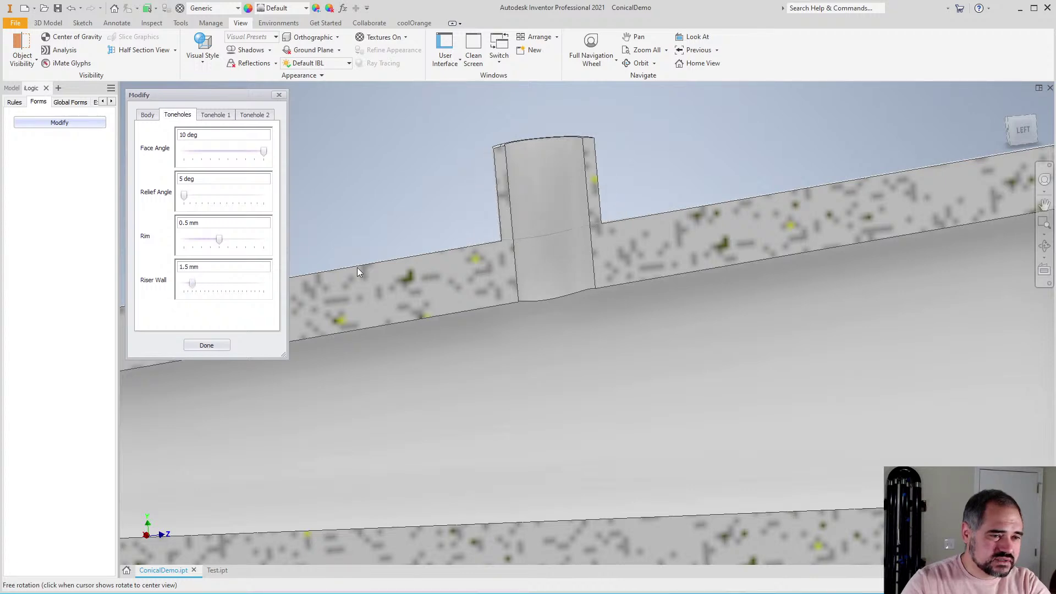
pyautogui.moveTo(664, 334)
pyautogui.keyDown('shift'); pyautogui.mouseDown(button='middle')
pyautogui.moveTo(665, 313)
pyautogui.moveTo(702, 370)
pyautogui.moveTo(685, 331)
pyautogui.mouseUp(button='middle'); pyautogui.keyUp('shift')
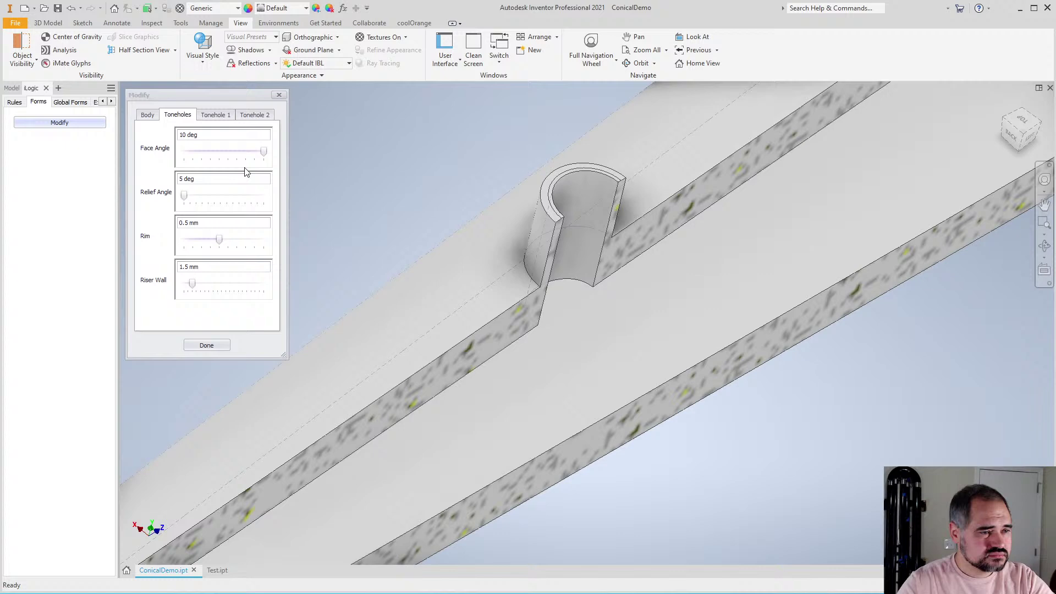
# Close the Modify form, switch to Test.ipt and open its parameter list
pyautogui.click(206, 345)
pyautogui.click(216, 570)
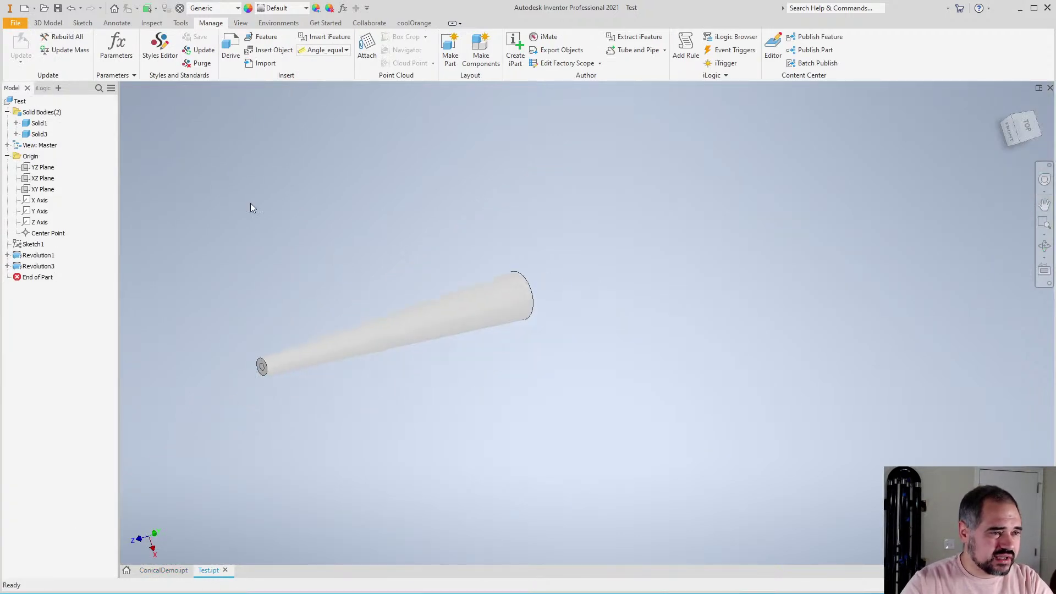
pyautogui.click(117, 50)
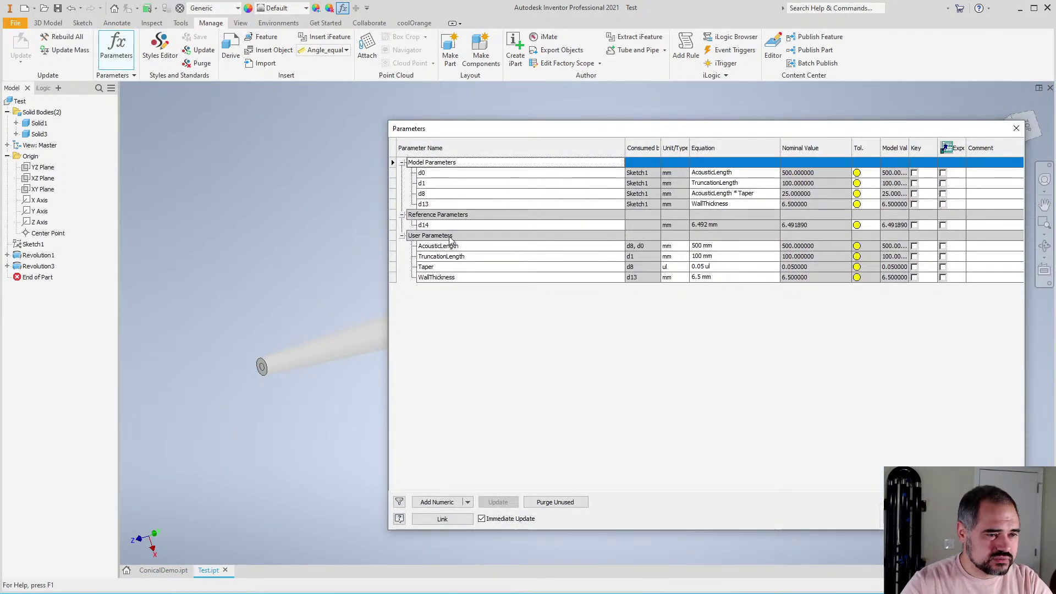
pyautogui.scroll(1, 216, 370)
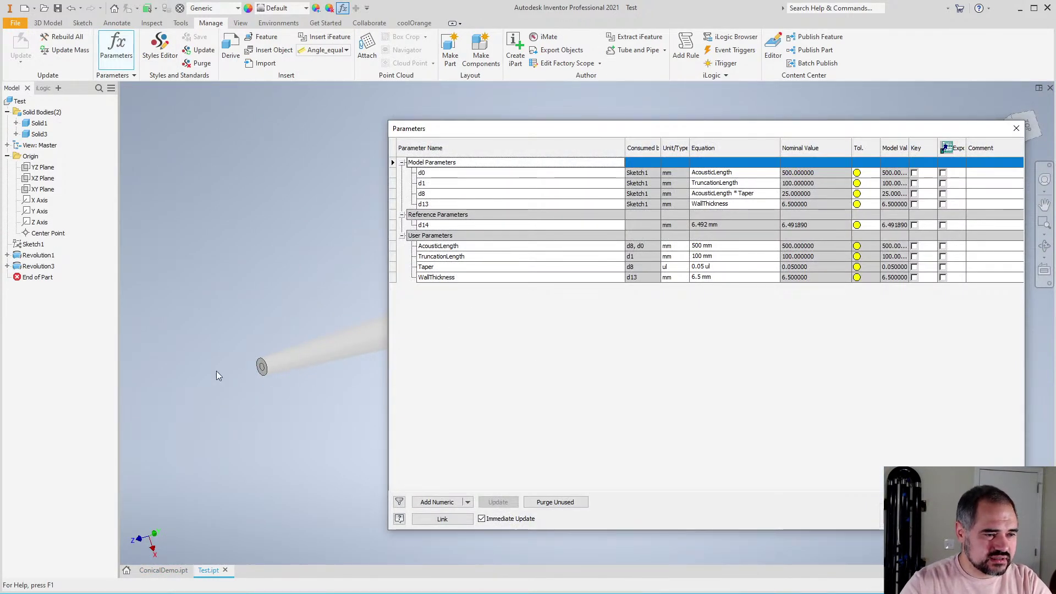
# Add a numeric user parameter named ToneholeFaceAngle to the part
pyautogui.click(445, 503)
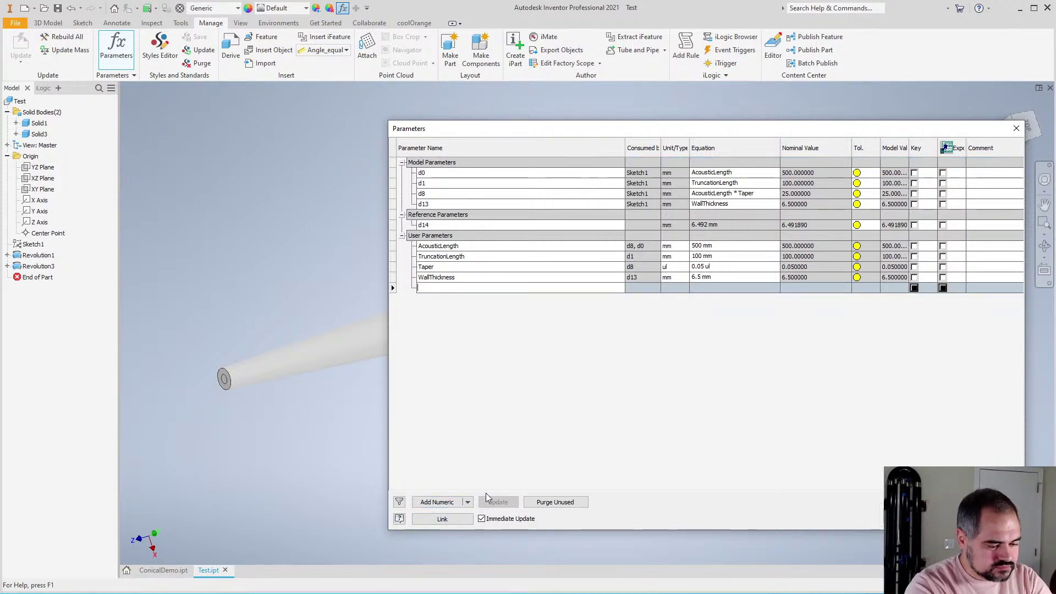
pyautogui.write('Tonehole')
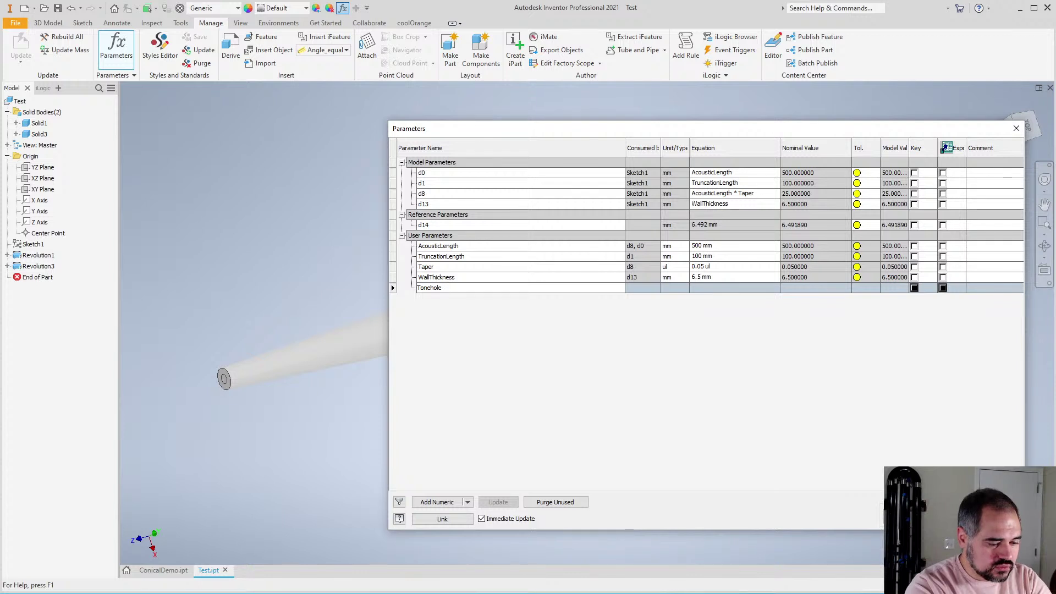
pyautogui.write('FaceAngle')
pyautogui.press('Return')
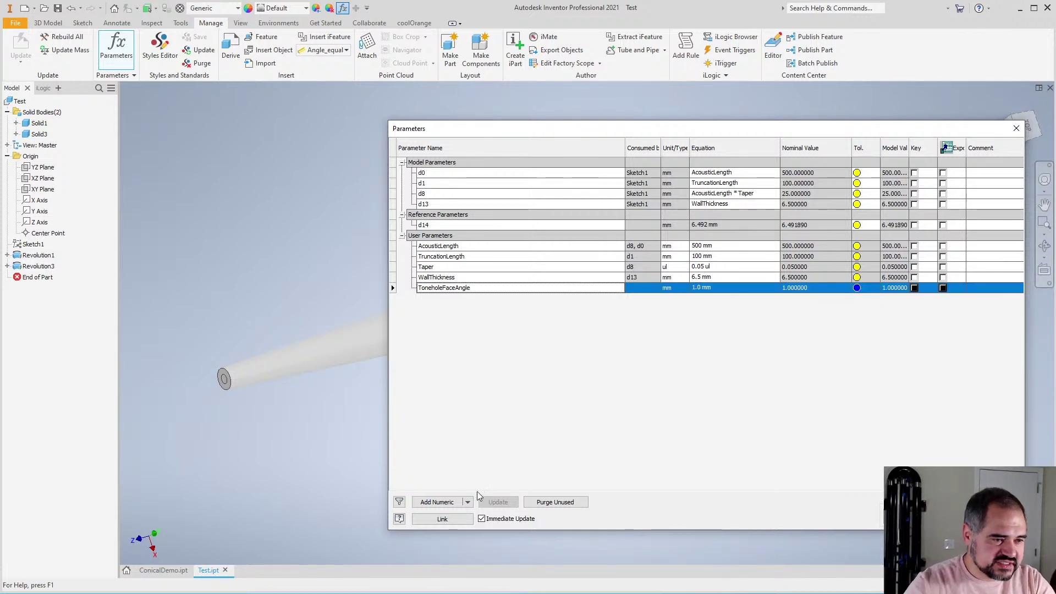
# Add a numeric user parameter named ToneholeReliefAngle
pyautogui.click(438, 501)
pyautogui.write('ToneholeReliegf')
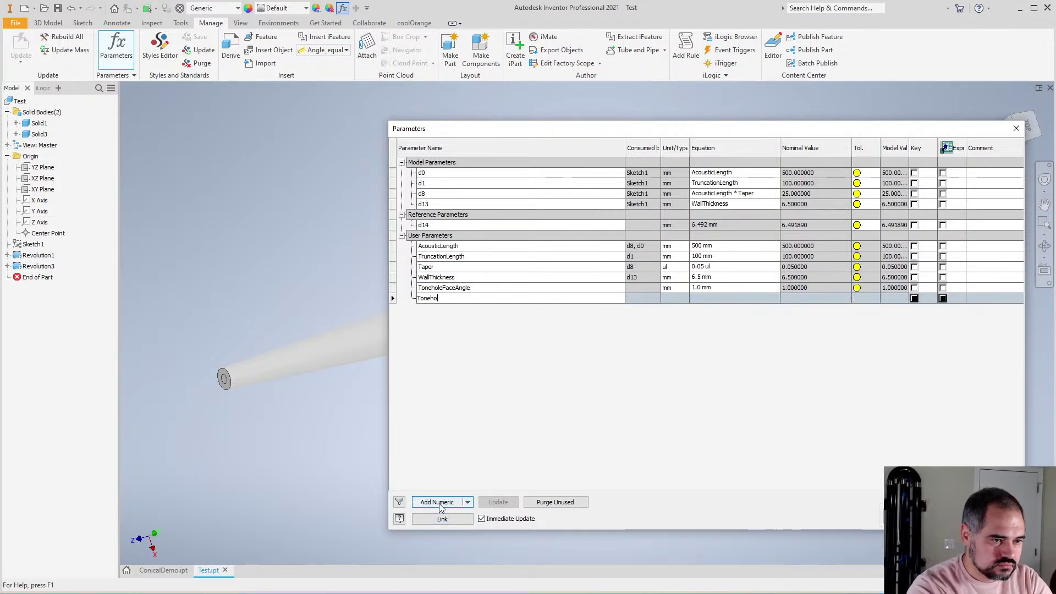
pyautogui.press('BackSpace')
pyautogui.press('BackSpace')
pyautogui.press('BackSpace')
pyautogui.write('eReli')
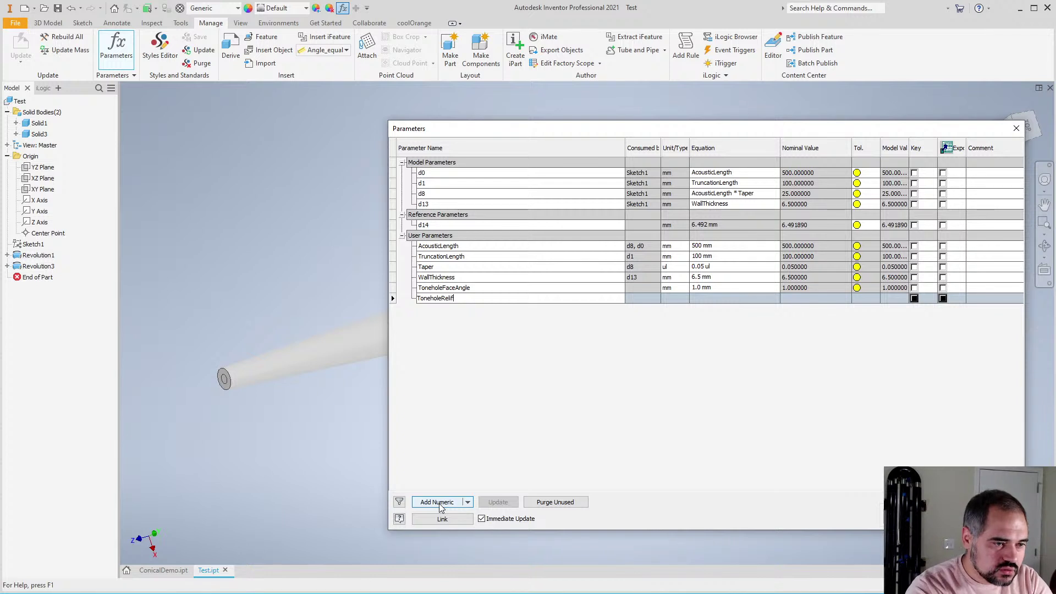
pyautogui.write('f')
pyautogui.write('Ra')
pyautogui.press('BackSpace')
pyautogui.press('BackSpace')
pyautogui.write('A')
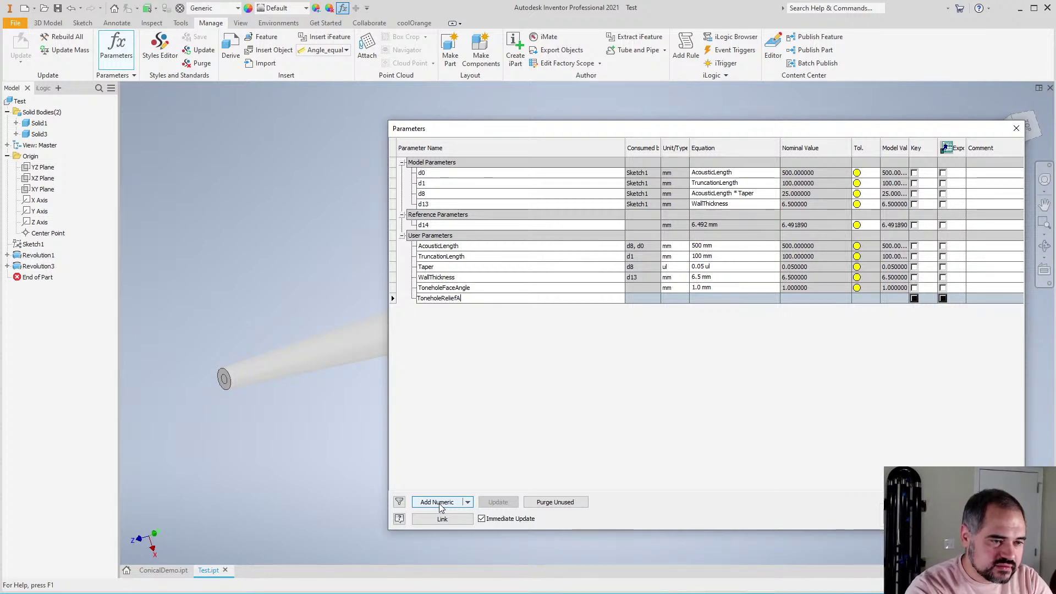
pyautogui.write('ngle')
pyautogui.press('Return')
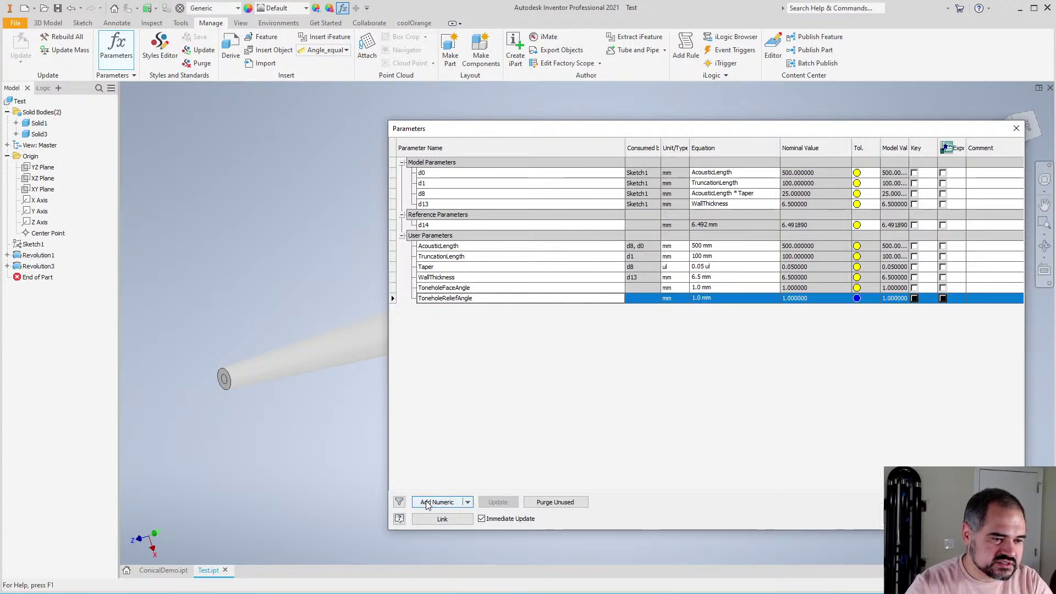
# Add two numeric user parameters named ToneholeRim and ToneholeRiserWallThickness
pyautogui.click(436, 502)
pyautogui.write('ToneholeRim')
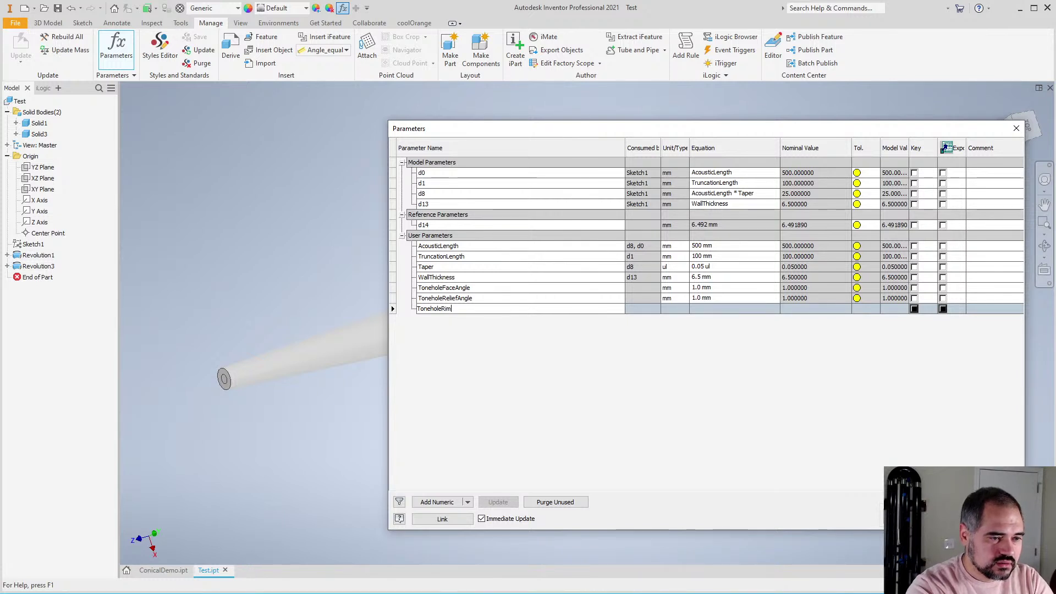
pyautogui.press('Return')
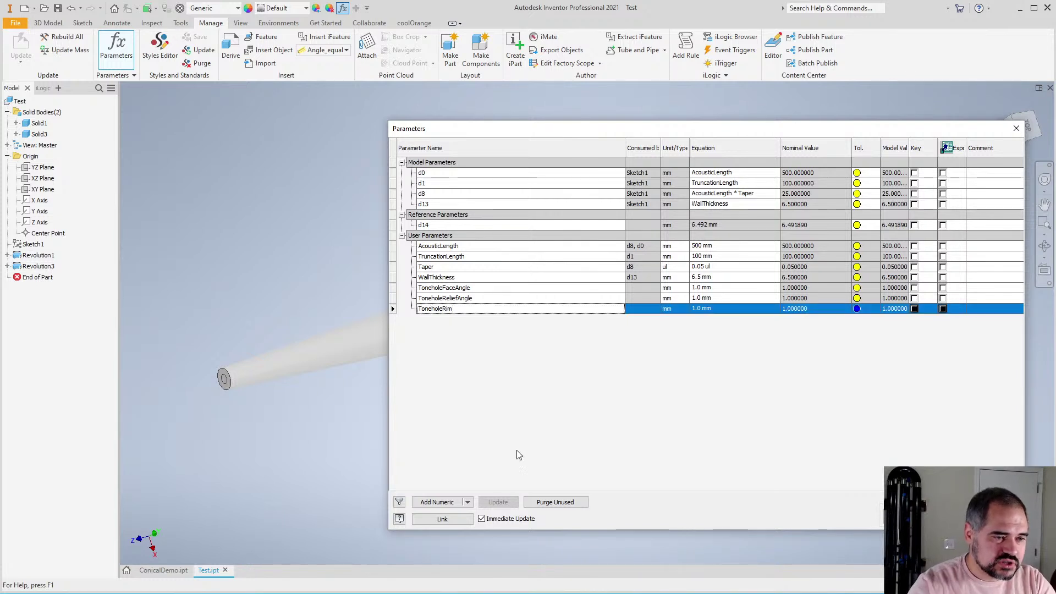
pyautogui.click(436, 501)
pyautogui.write('ToneholeW')
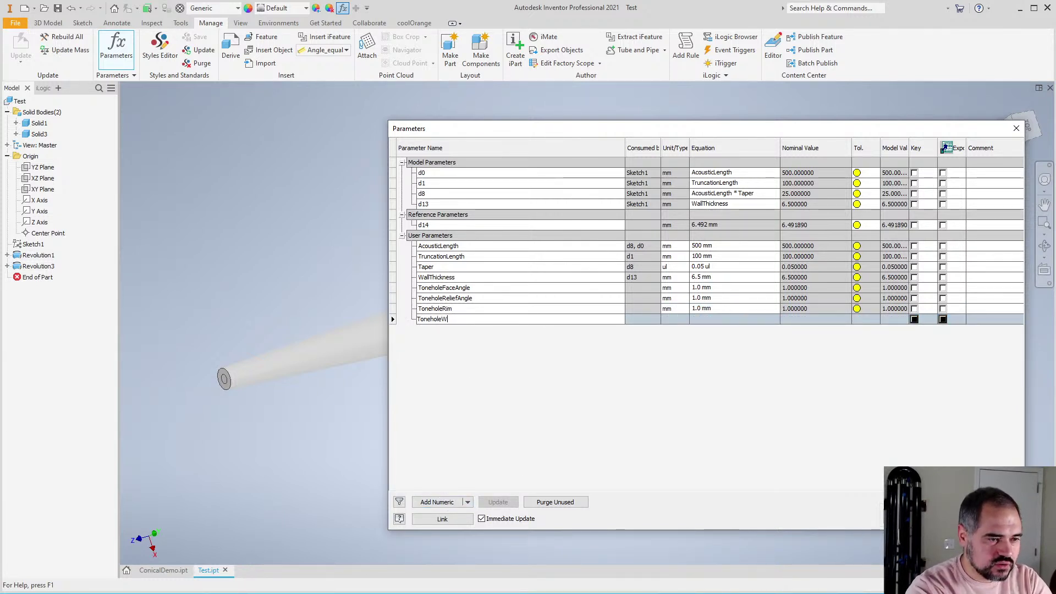
pyautogui.press('BackSpace')
pyautogui.write('Riser')
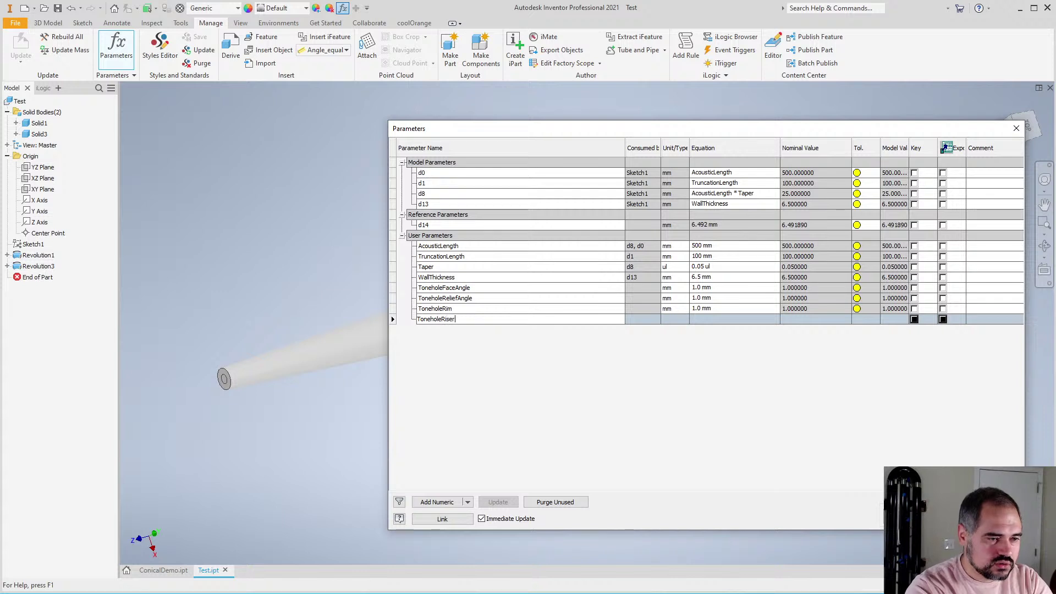
pyautogui.write('WallThickness')
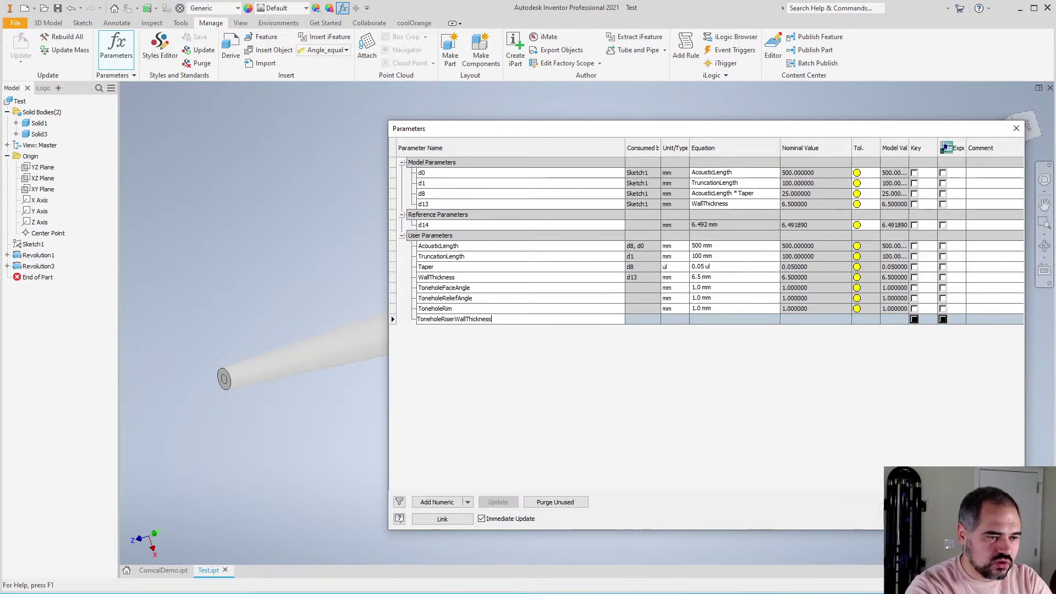
pyautogui.press('Return')
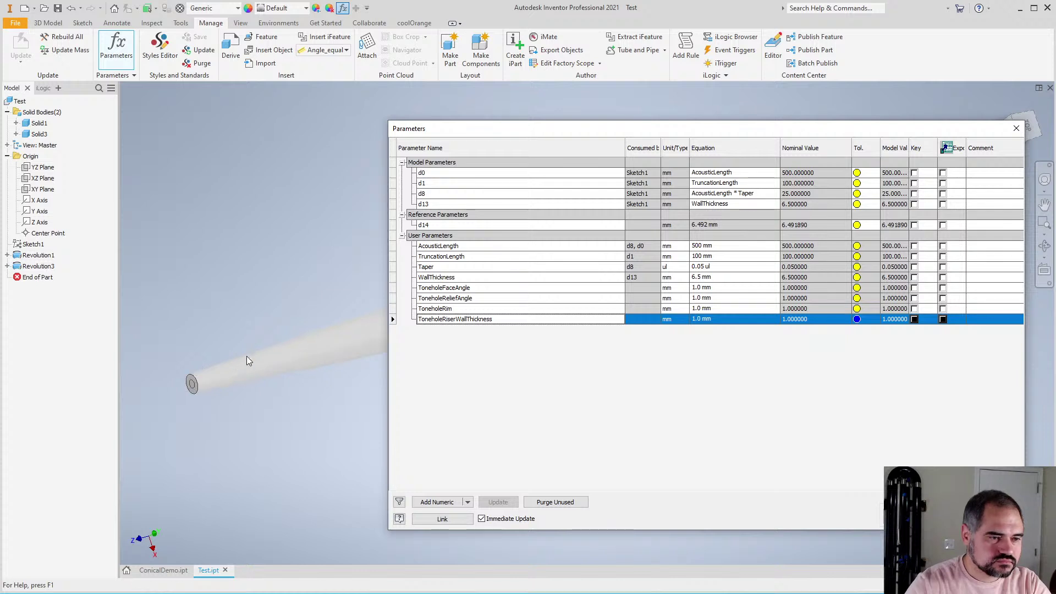
# Change the unit of ToneholeFaceAngle and ToneholeReliefAngle to deg
pyautogui.click(677, 291)
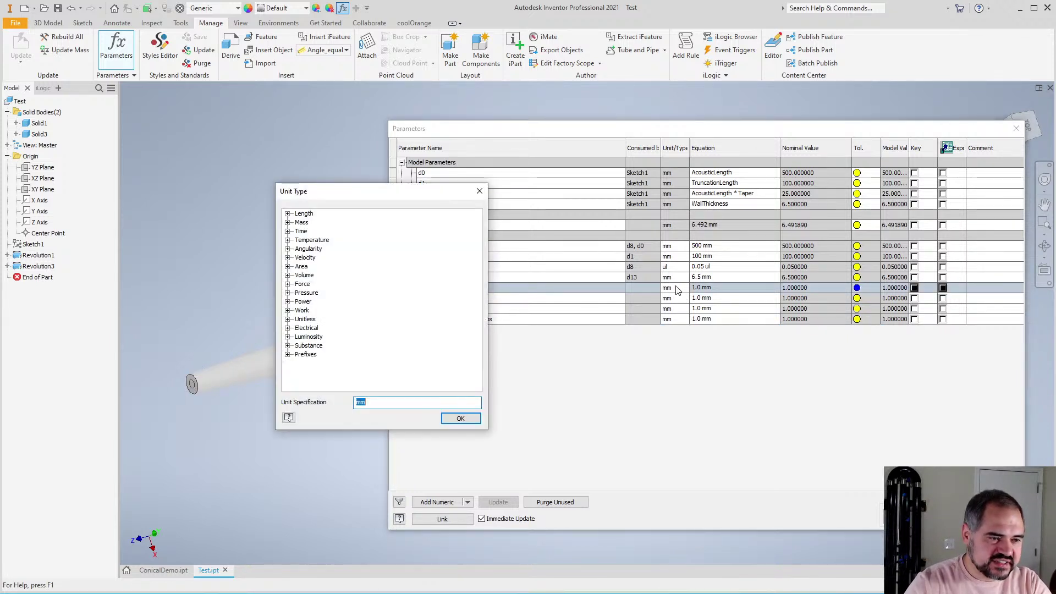
pyautogui.write('deg')
pyautogui.press('Return')
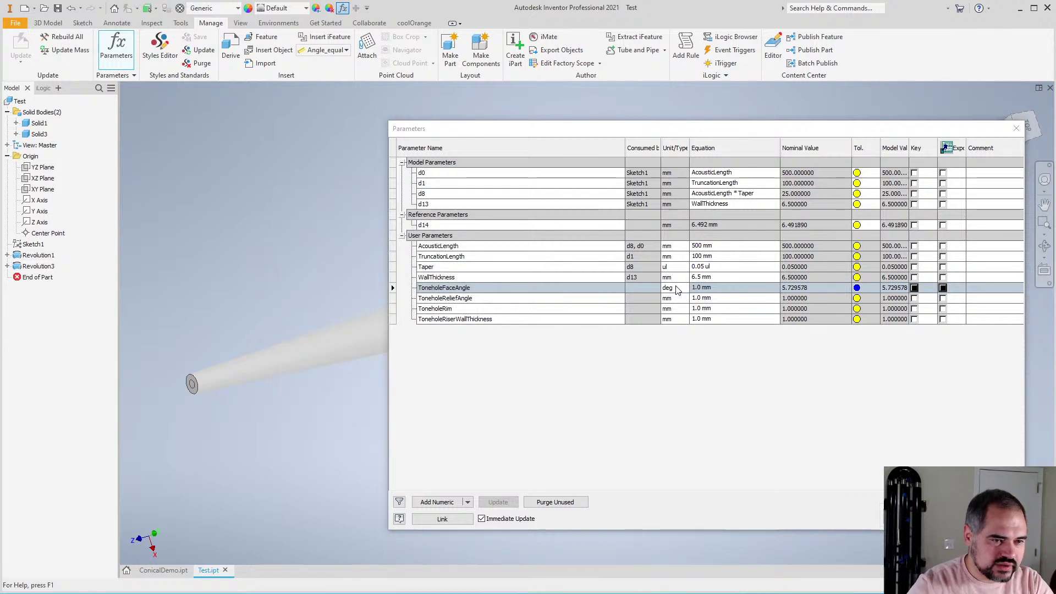
pyautogui.click(672, 299)
pyautogui.write('deg')
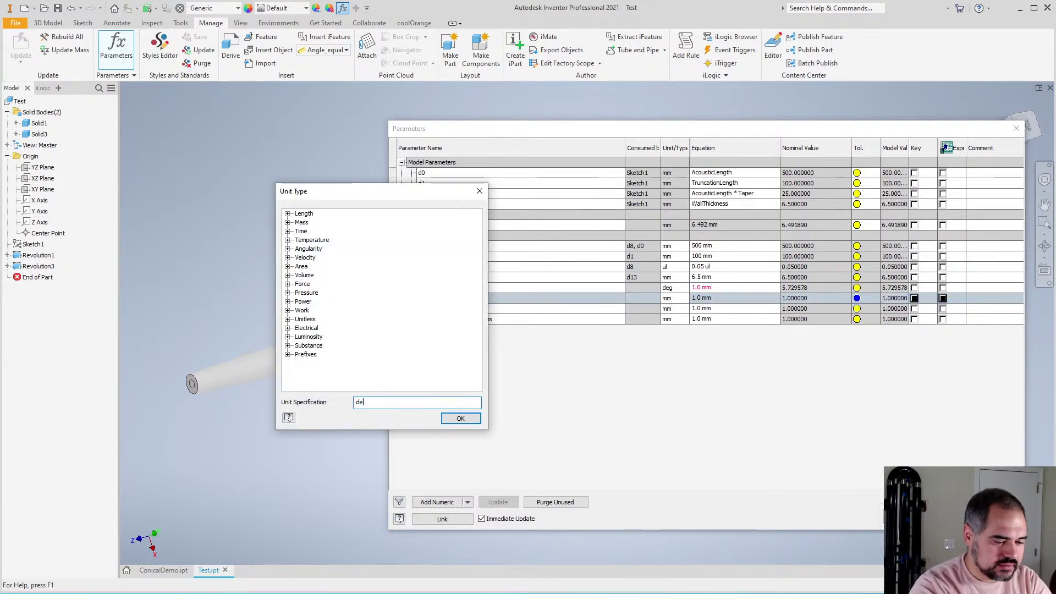
pyautogui.press('Return')
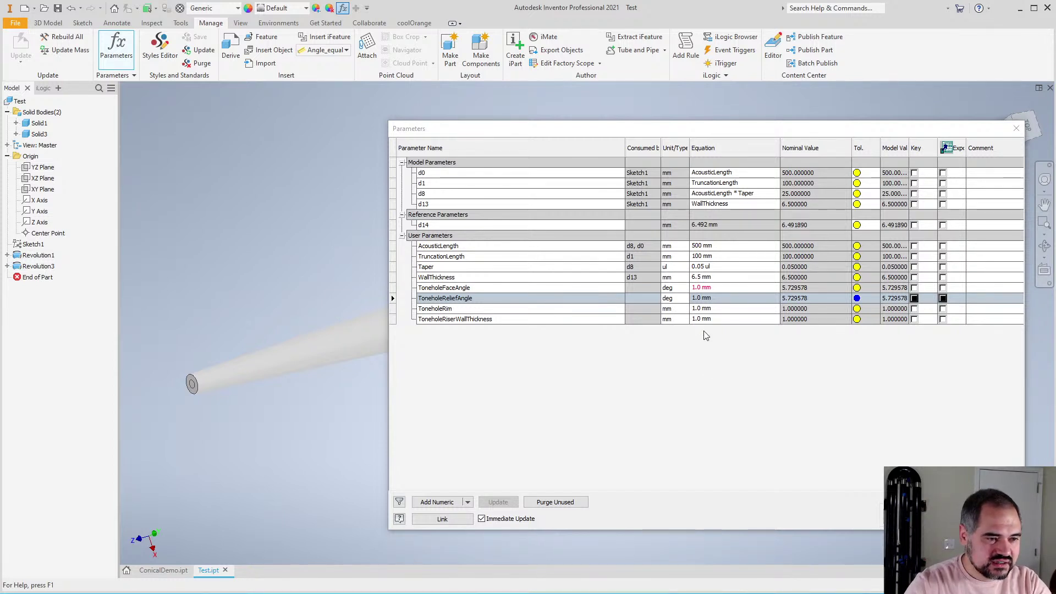
# Set ToneholeFaceAngle to 8 deg and ToneholeReliefAngle to 45 deg
pyautogui.click(712, 287)
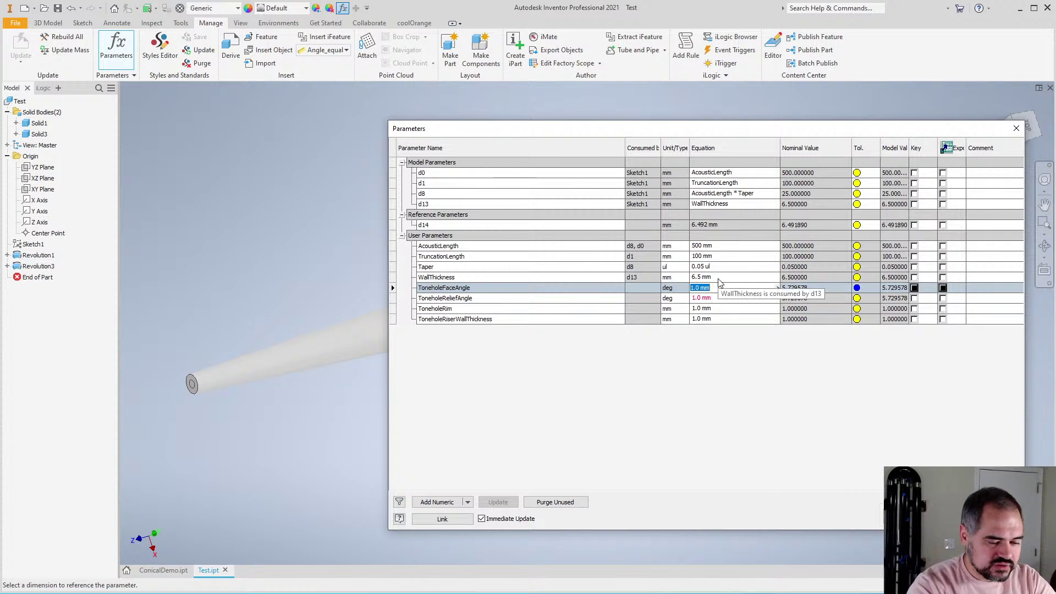
pyautogui.write('8')
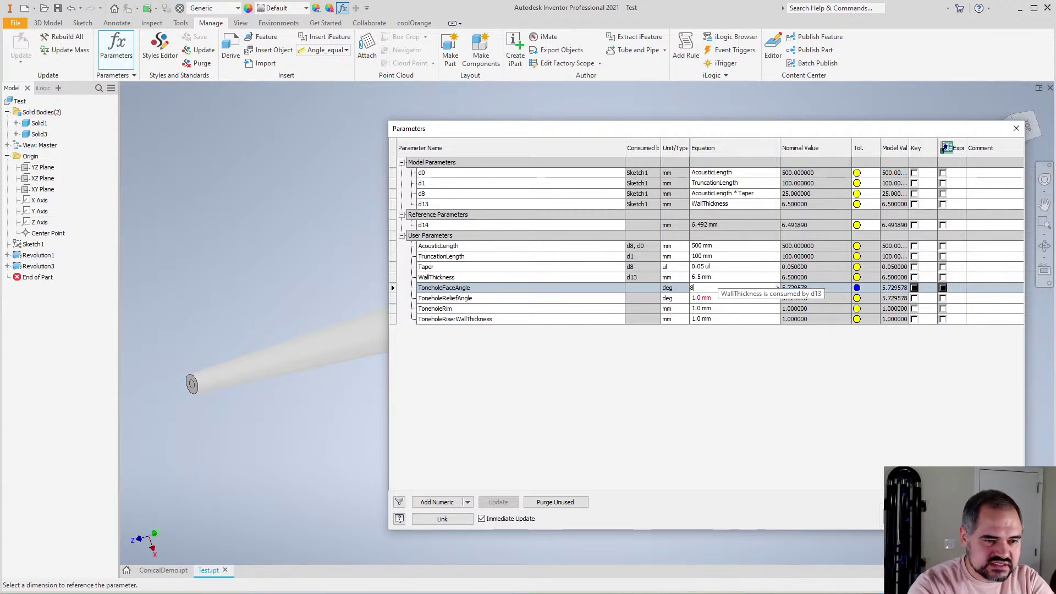
pyautogui.press('Return')
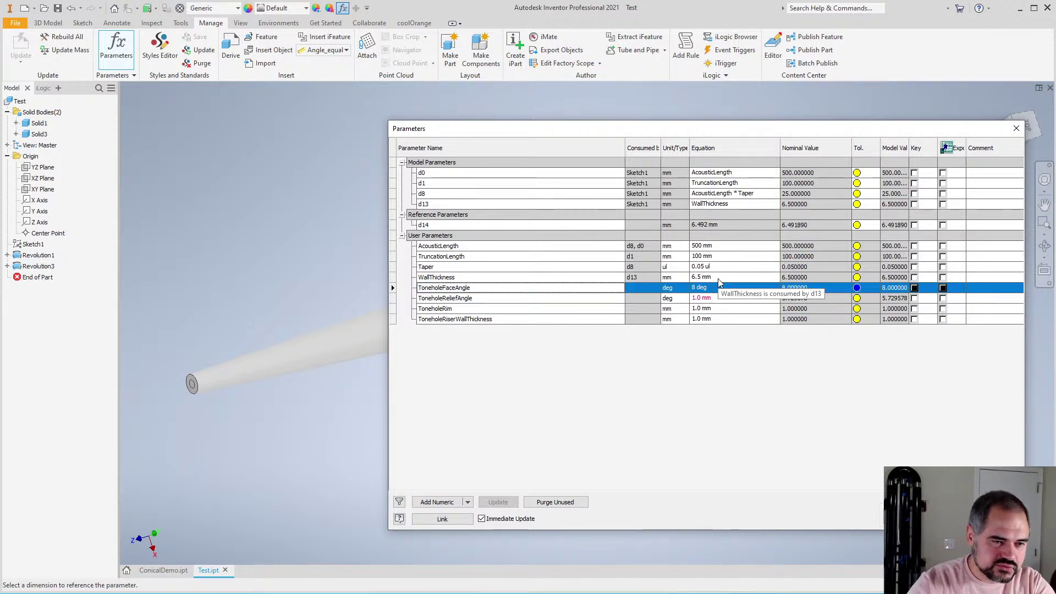
pyautogui.click(706, 298)
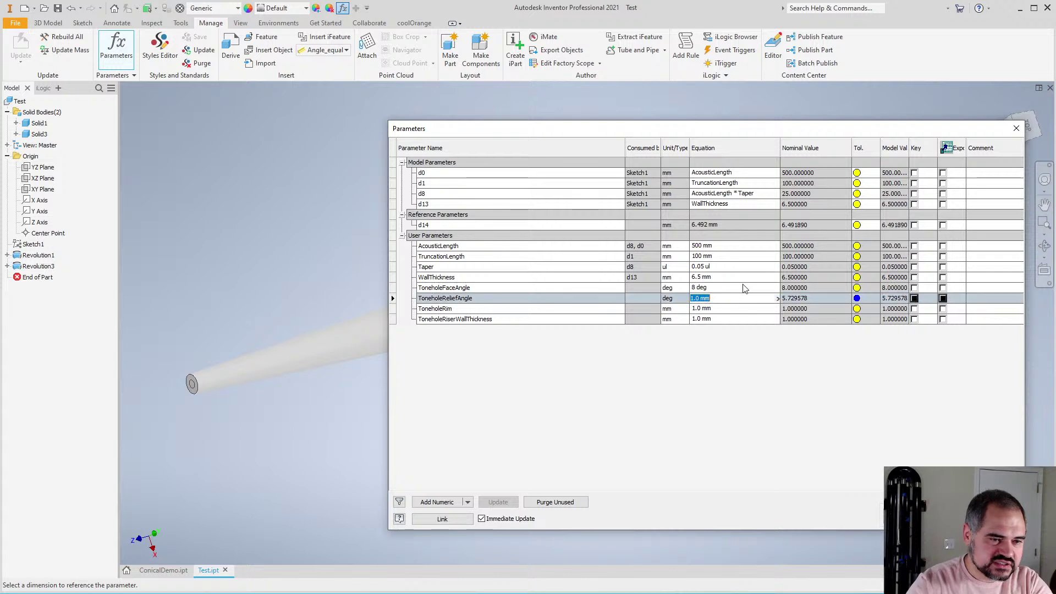
pyautogui.write('45')
pyautogui.press('Return')
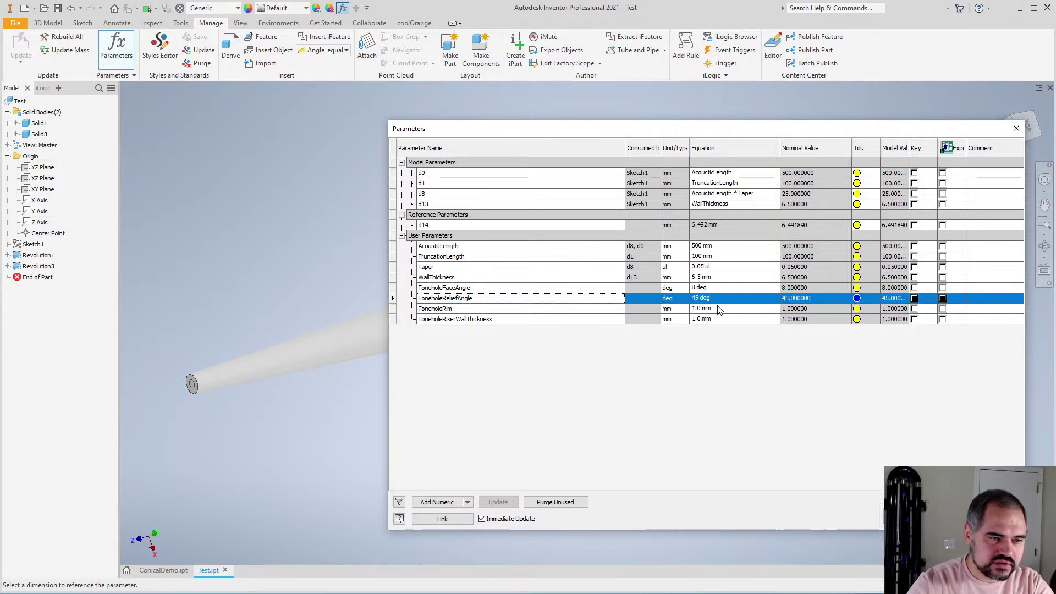
# Set ToneholeRim to 0.5 mm and ToneholeRiserWallThickness to 4.5 mm, finishing the parameter edits
pyautogui.press('Down')
pyautogui.write('0.5')
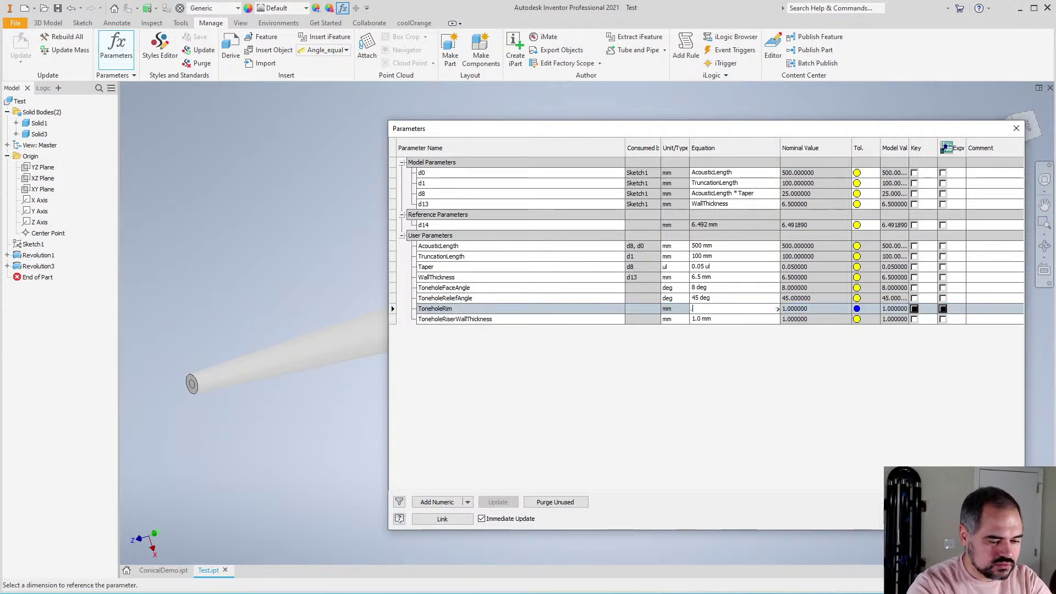
pyautogui.press('Return')
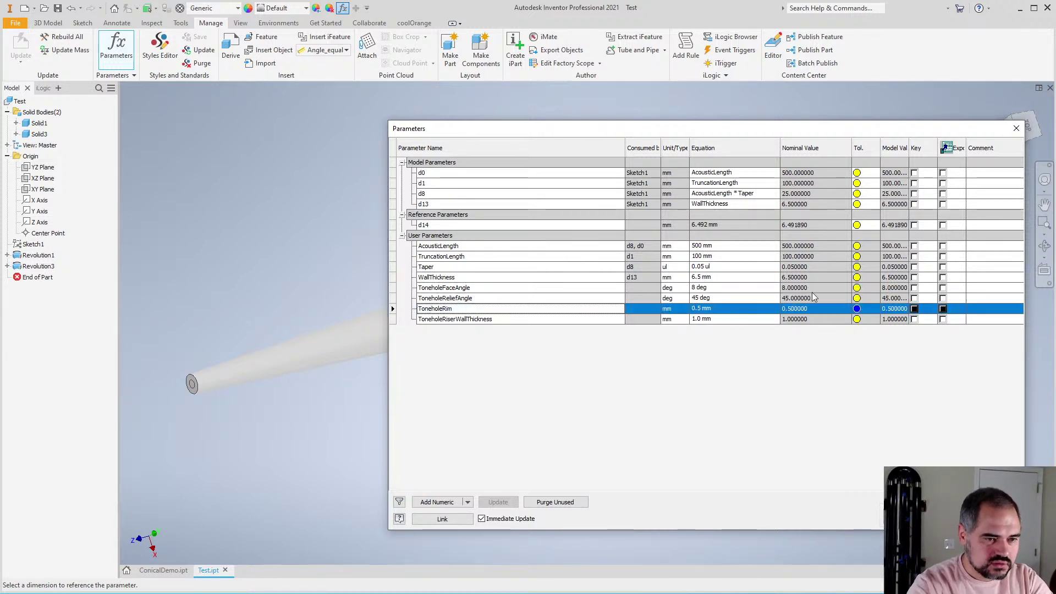
pyautogui.click(707, 320)
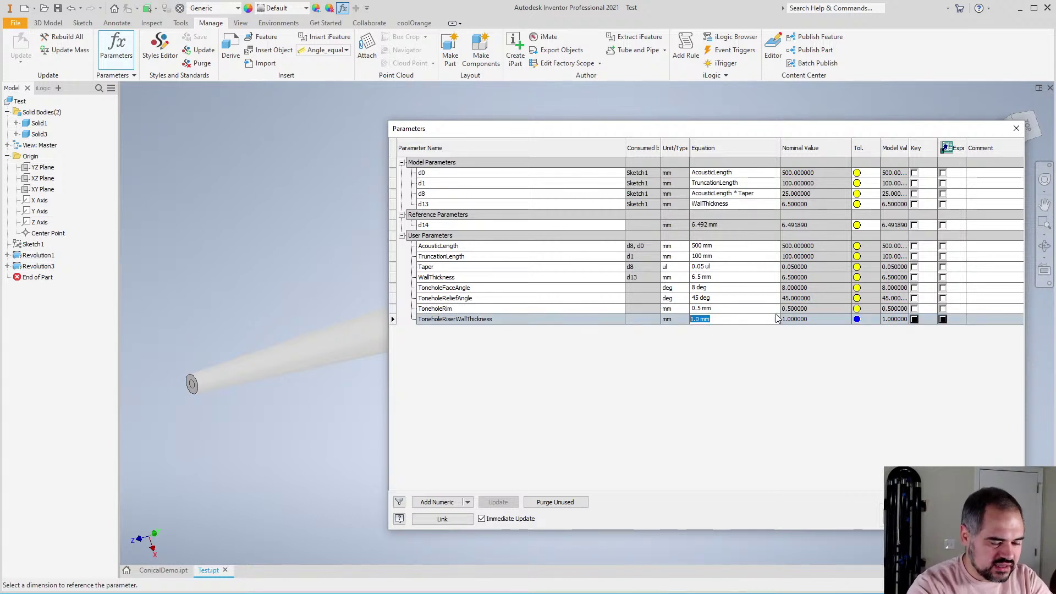
pyautogui.write('4.5')
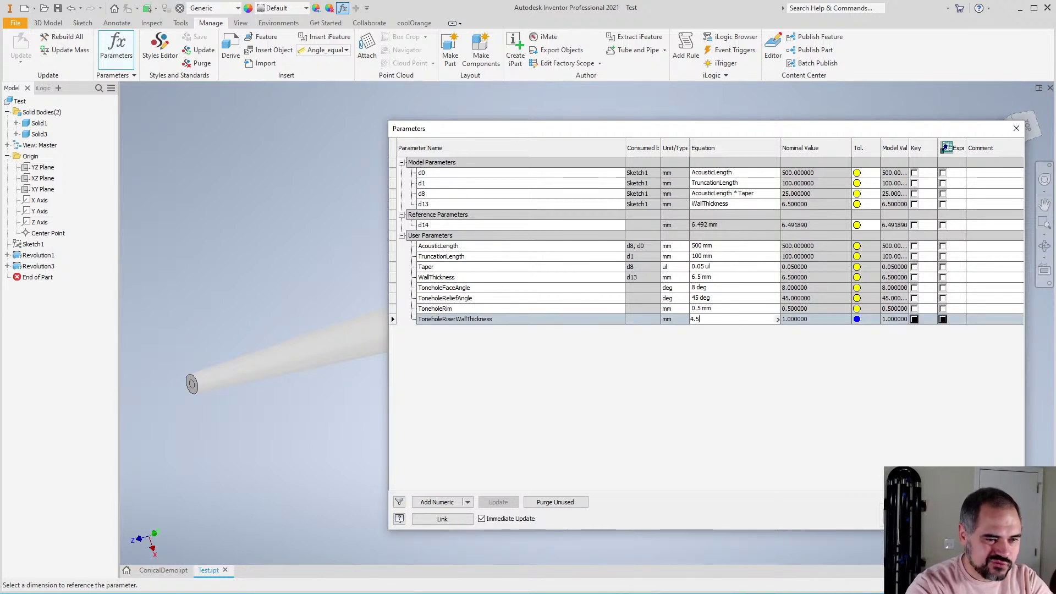
pyautogui.press('Return')
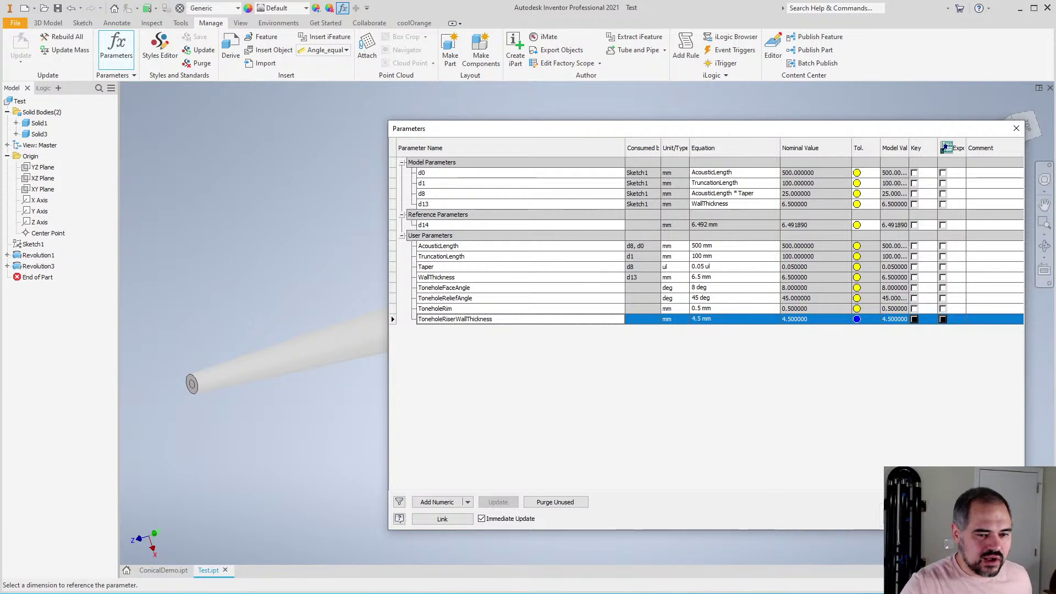
pyautogui.click(1016, 128)
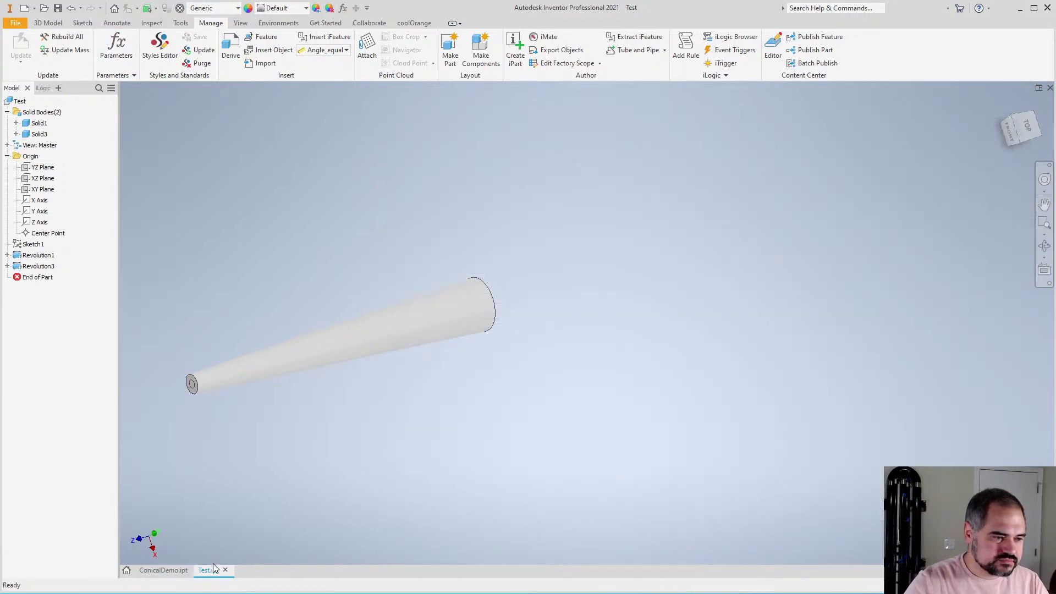
# Switch to ConicalDemo.ipt and set the toneholes' Riser Wall to 4.5 mm in the Modify form
pyautogui.click(163, 570)
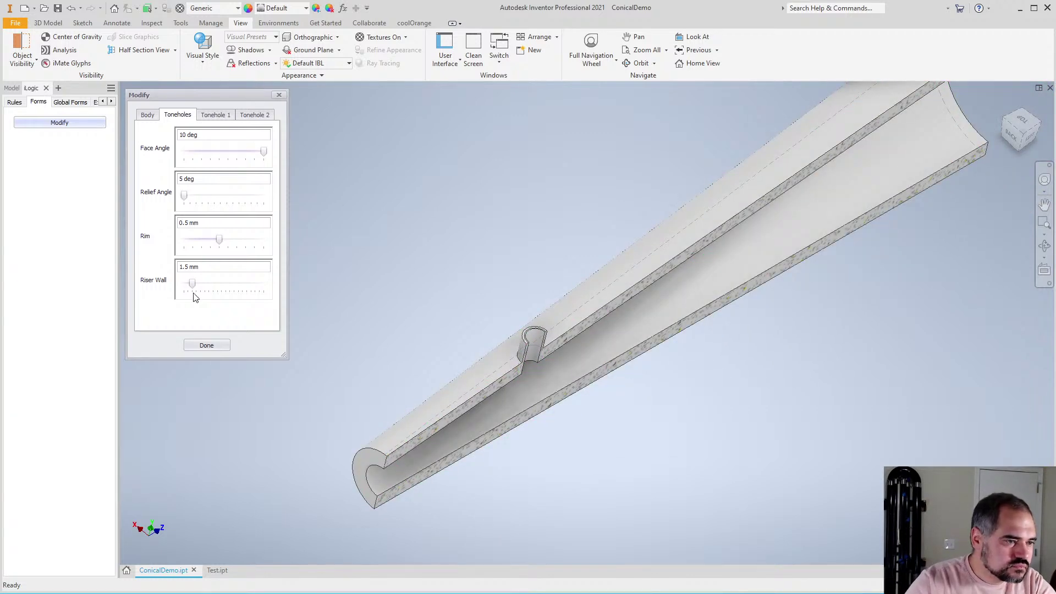
pyautogui.moveTo(208, 267); pyautogui.dragTo(146, 260)
pyautogui.write('4.5')
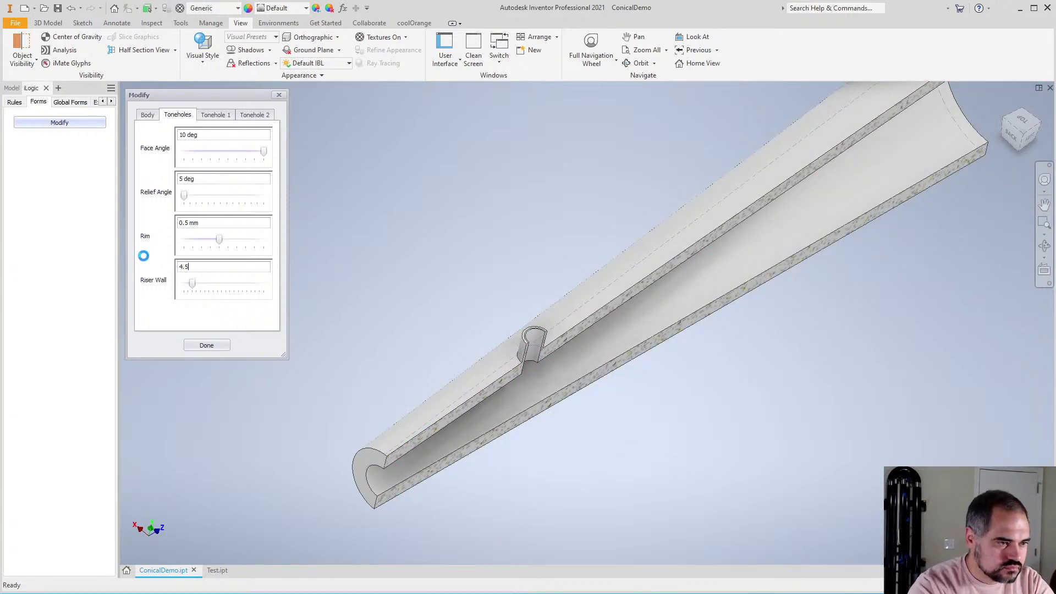
pyautogui.press('Return')
# Set the toneholes' Relief Angle to 45 deg and Face Angle to 8 deg in the Modify form
pyautogui.moveTo(213, 188); pyautogui.dragTo(165, 182)
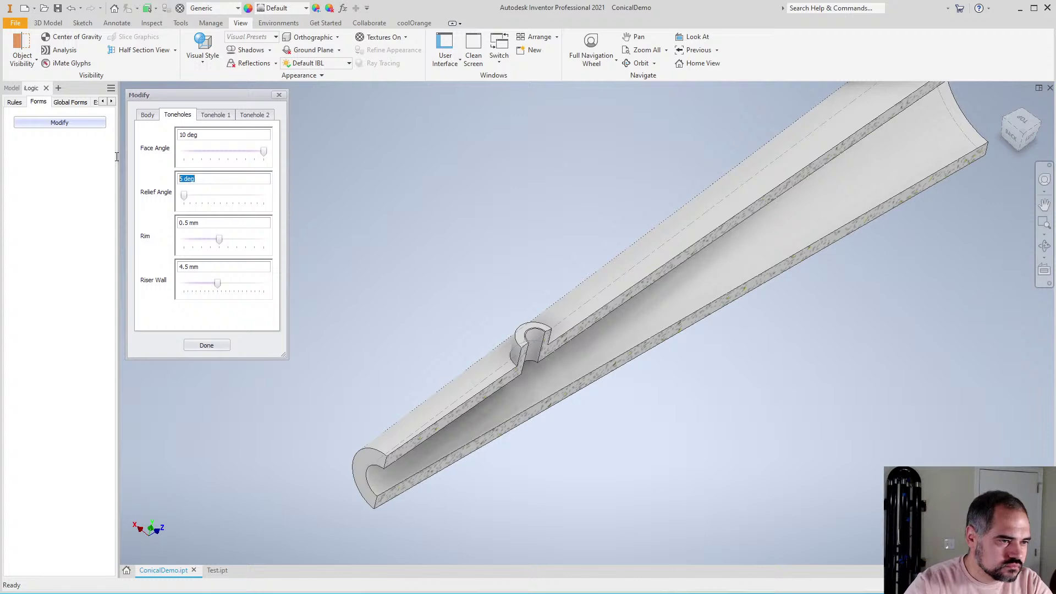
pyautogui.write('45')
pyautogui.click(207, 134)
pyautogui.moveTo(206, 134); pyautogui.dragTo(135, 120)
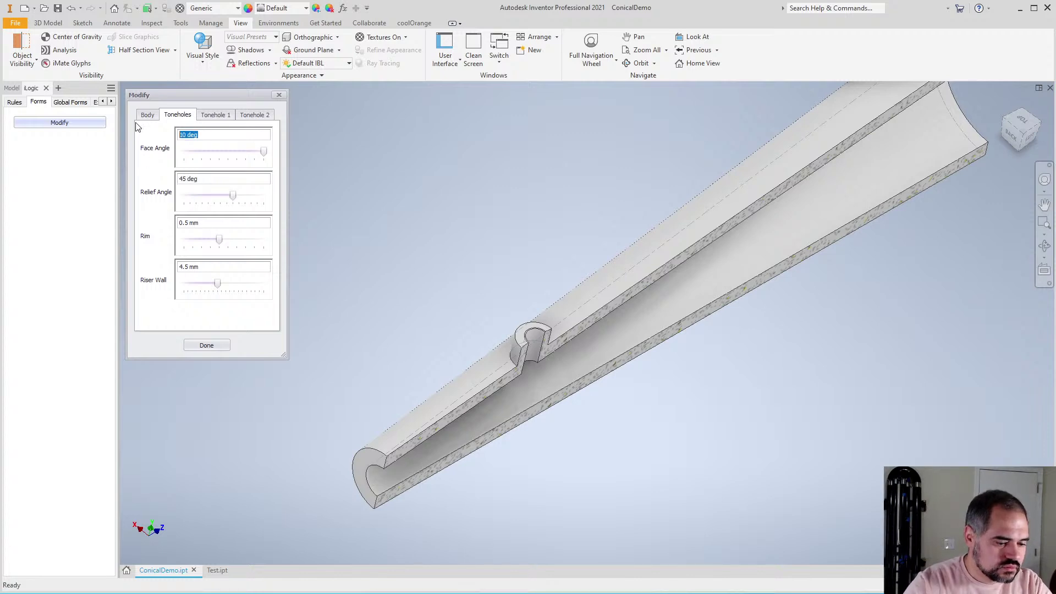
pyautogui.write('8')
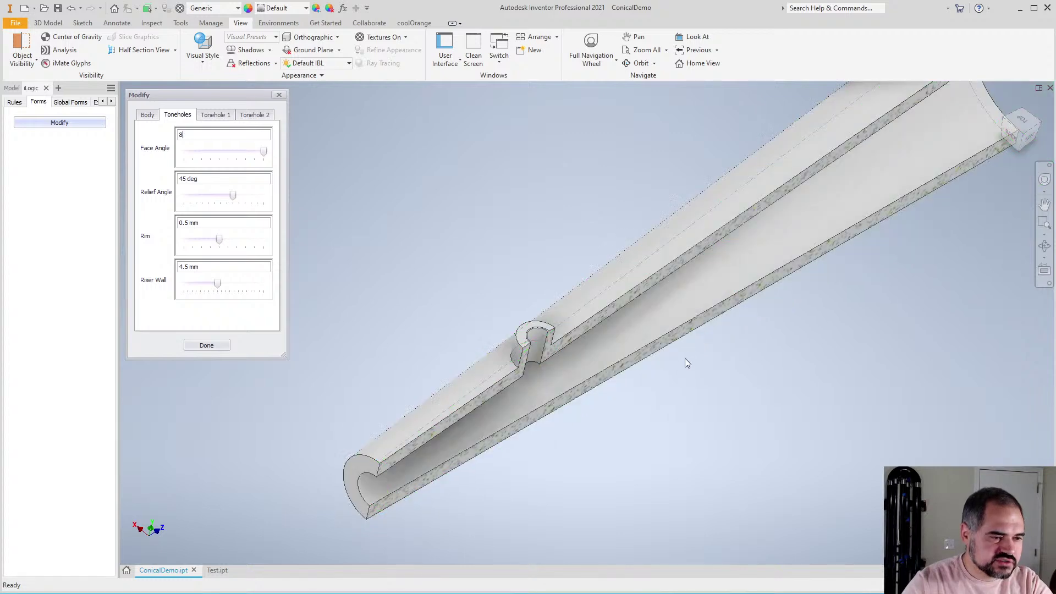
# Set Tonehole 1's Position to 0 mm in the Modify form
pyautogui.press('F4')
pyautogui.moveTo(667, 393); pyautogui.dragTo(641, 414)
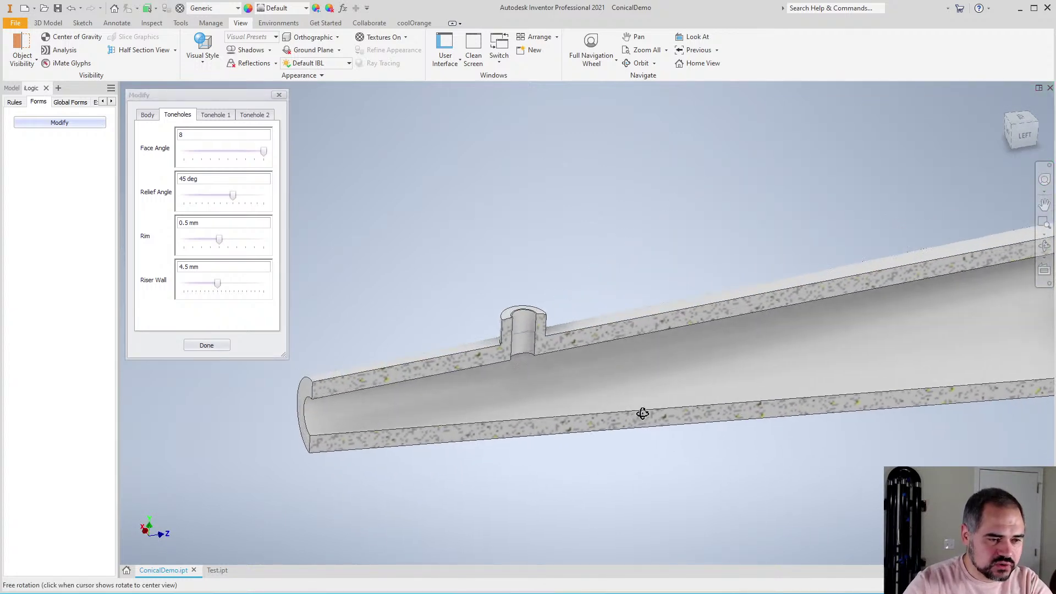
pyautogui.click(221, 114)
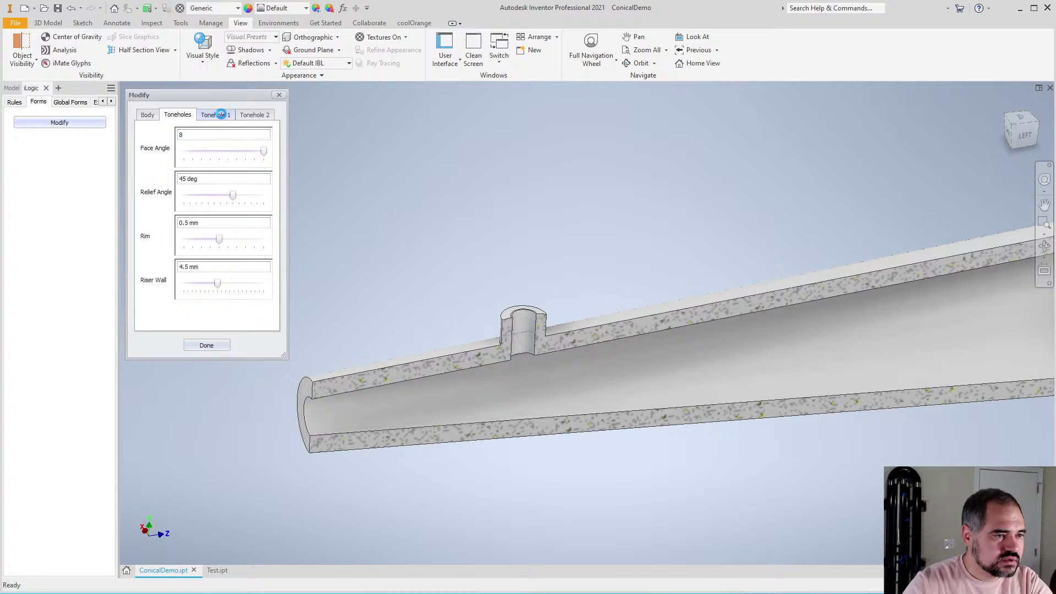
pyautogui.scroll(-3, 447, 276)
pyautogui.scroll(3, 451, 275)
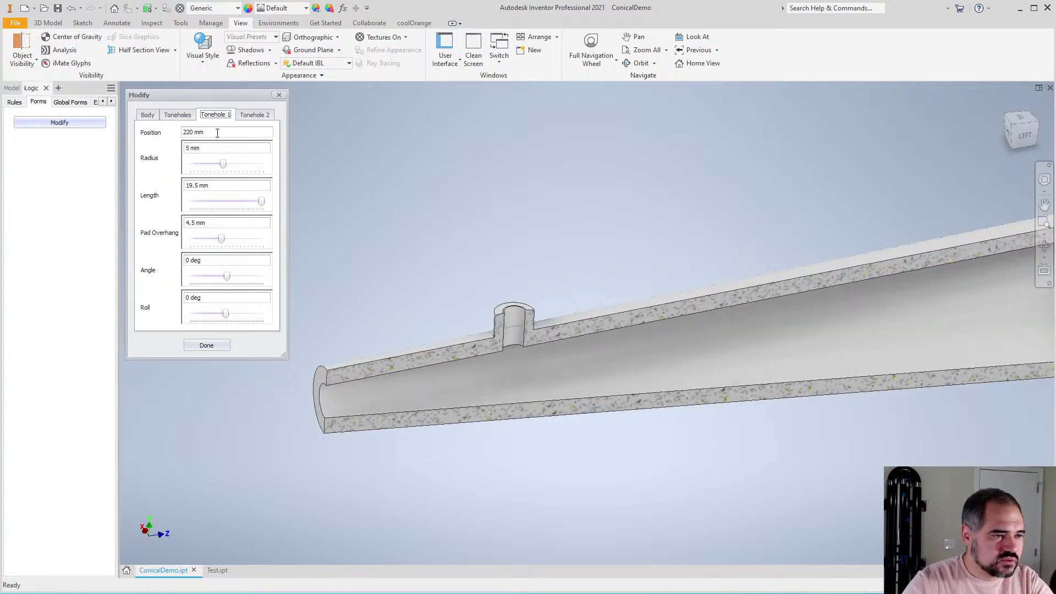
pyautogui.click(198, 132)
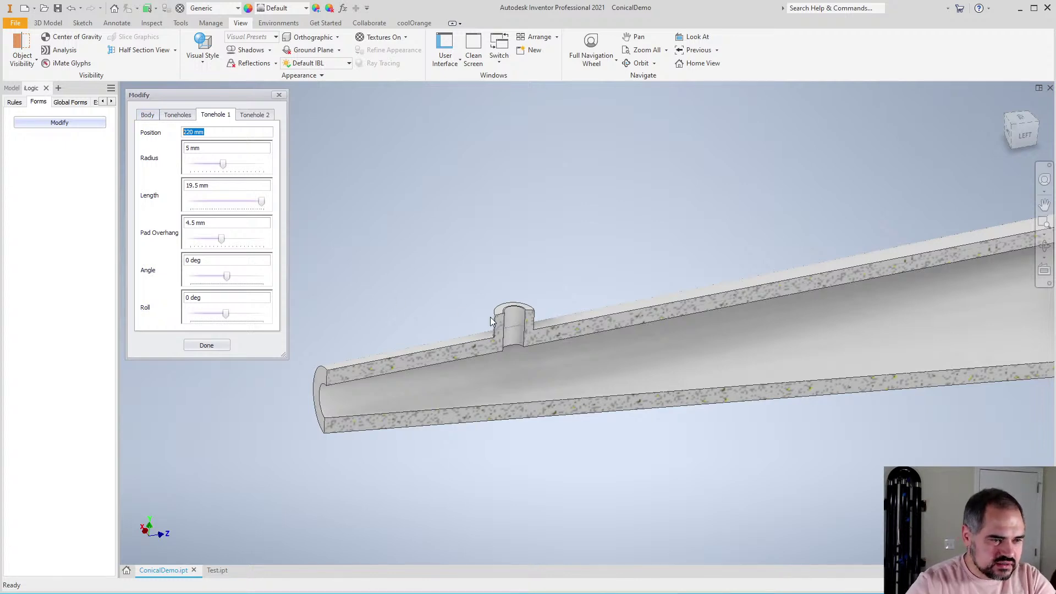
pyautogui.scroll(5, 620, 378)
pyautogui.scroll(-4, 583, 373)
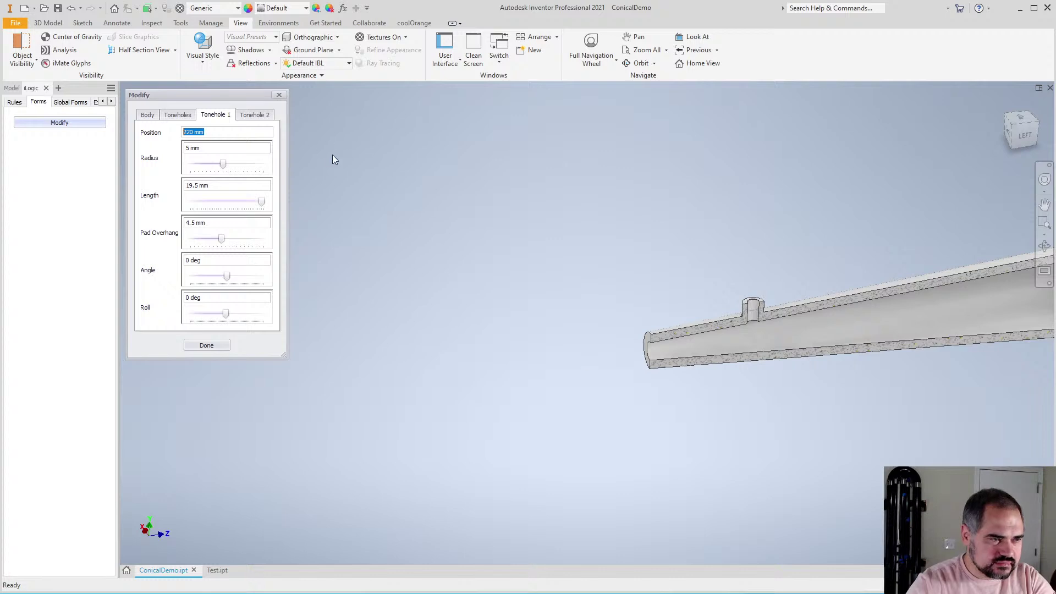
pyautogui.write('0')
pyautogui.press('Return')
# Examine where tonehole 1 sits relative to the cone's small end, from the left side view and at an angle
pyautogui.scroll(2, 707, 303)
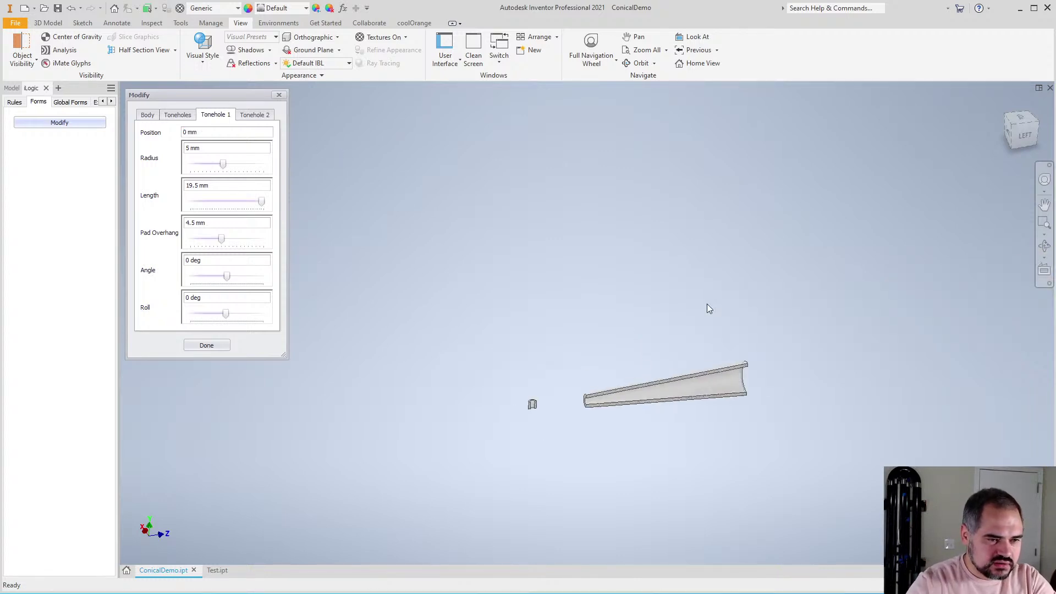
pyautogui.scroll(-3, 551, 444)
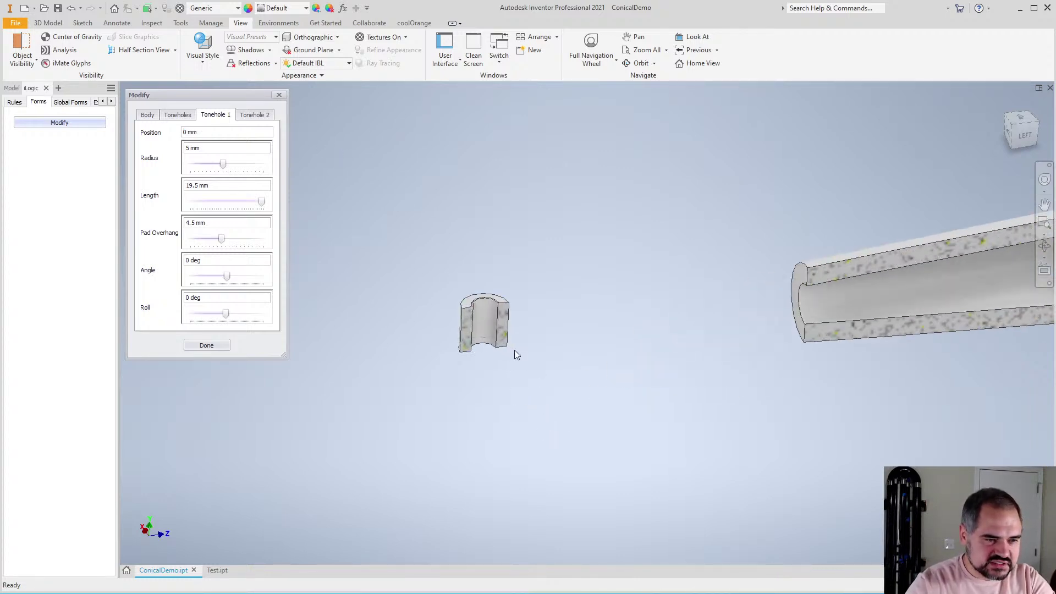
pyautogui.click(1021, 131)
pyautogui.scroll(-2, 374, 330)
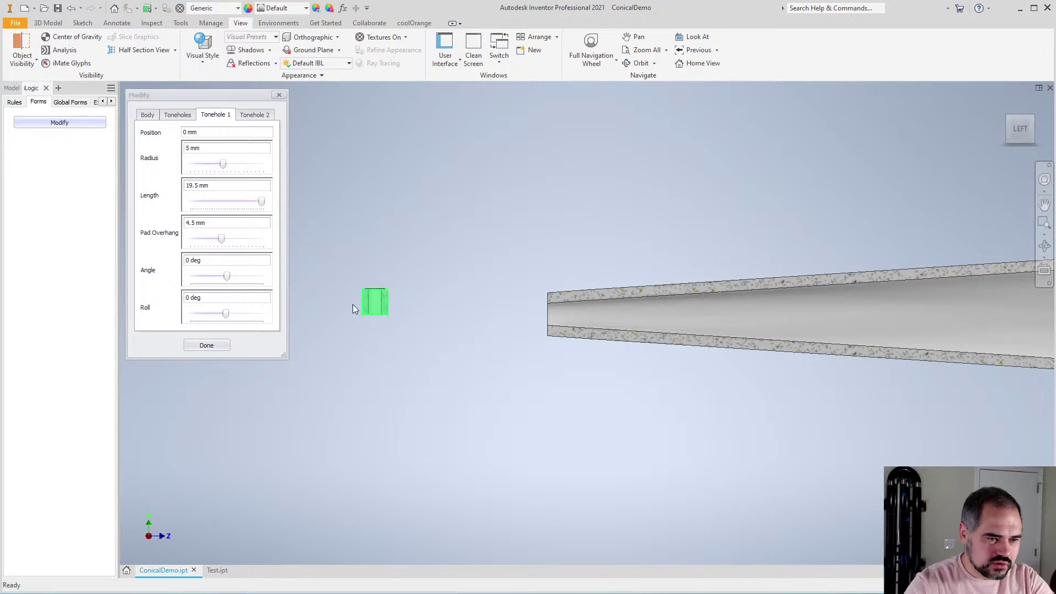
pyautogui.scroll(-2, 353, 308)
pyautogui.scroll(4, 429, 330)
pyautogui.keyDown('shift'); pyautogui.moveTo(530, 318); pyautogui.dragTo(568, 358, button='middle'); pyautogui.keyUp('shift')
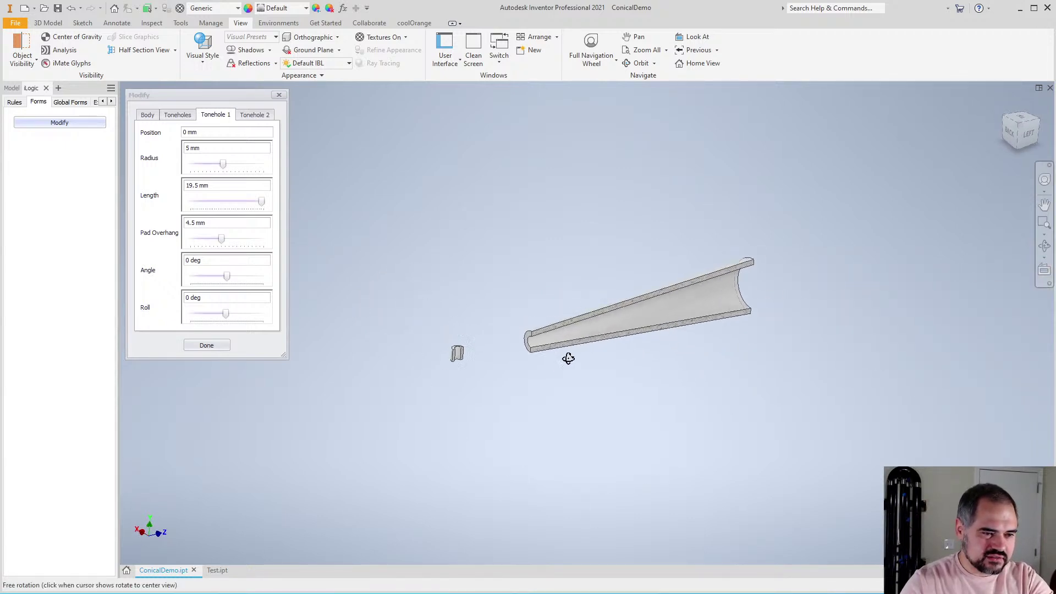
pyautogui.scroll(-3, 538, 336)
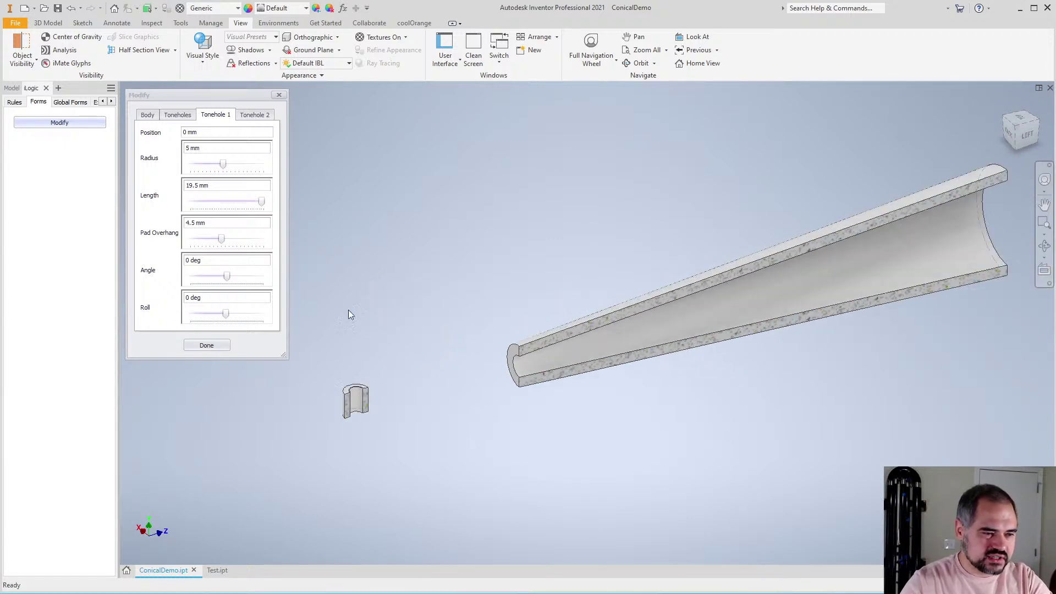
# Return Tonehole 1's Position to 220 mm and inspect it on the sectioned cone
pyautogui.click(223, 134)
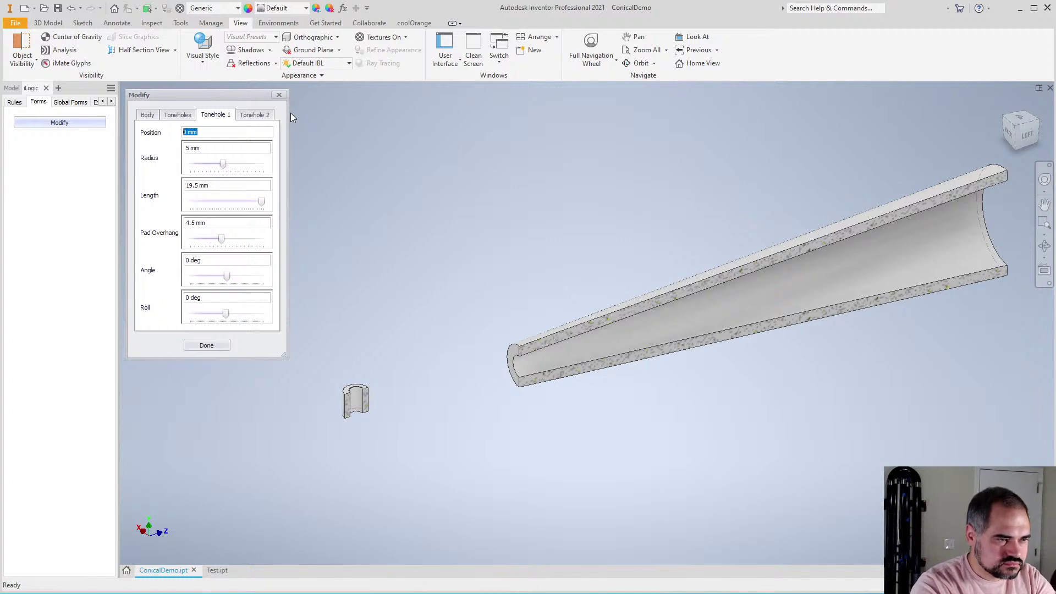
pyautogui.write('220')
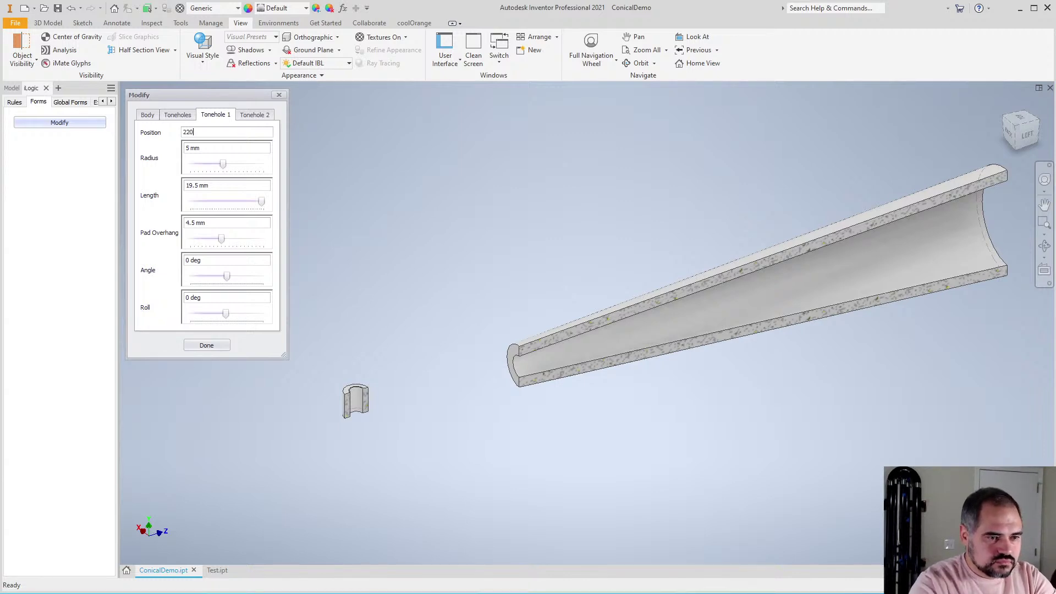
pyautogui.press('Return')
pyautogui.scroll(2, 429, 302)
pyautogui.scroll(-4, 539, 314)
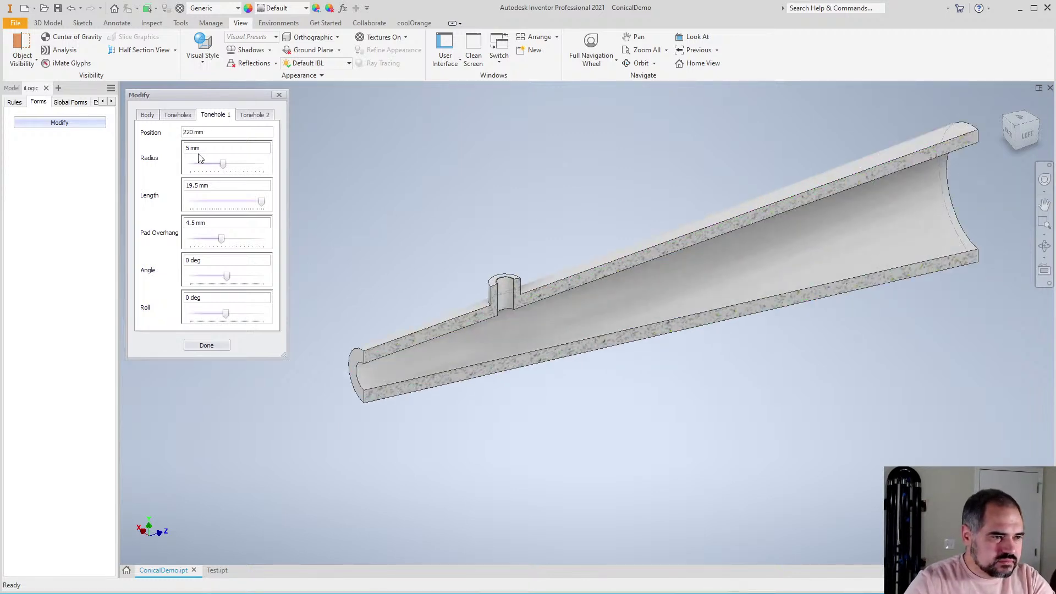
# Try Tonehole 1 Position values of 235 mm and 227.5 mm
pyautogui.click(207, 131)
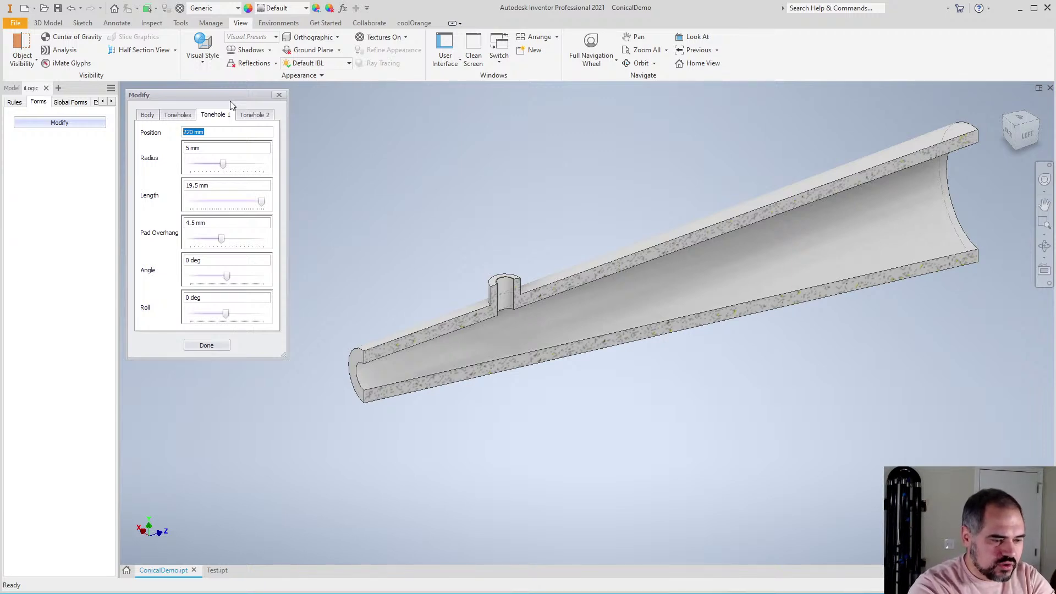
pyautogui.write('235')
pyautogui.press('Return')
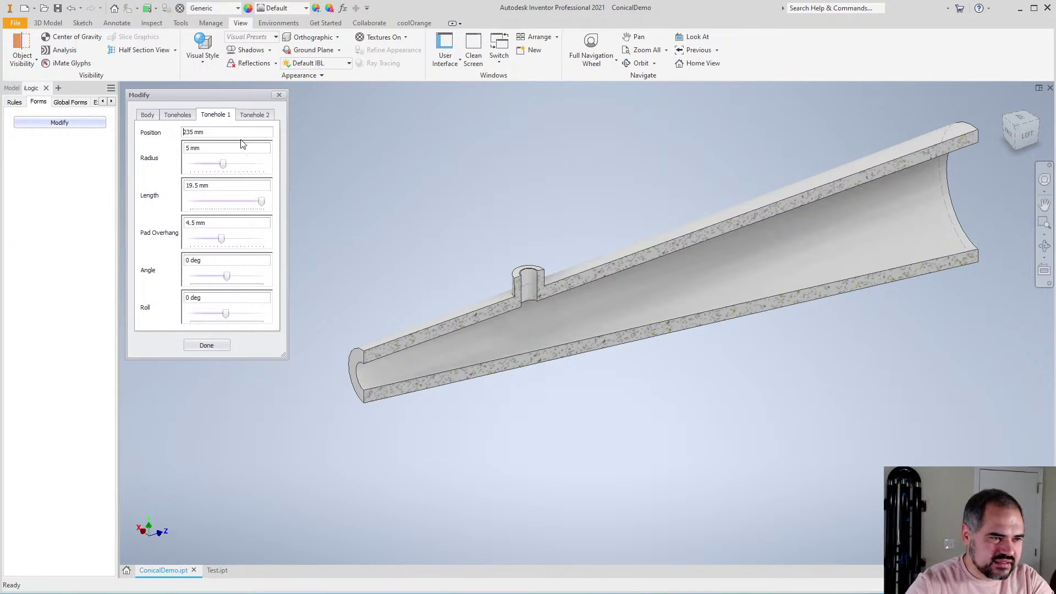
pyautogui.click(205, 132)
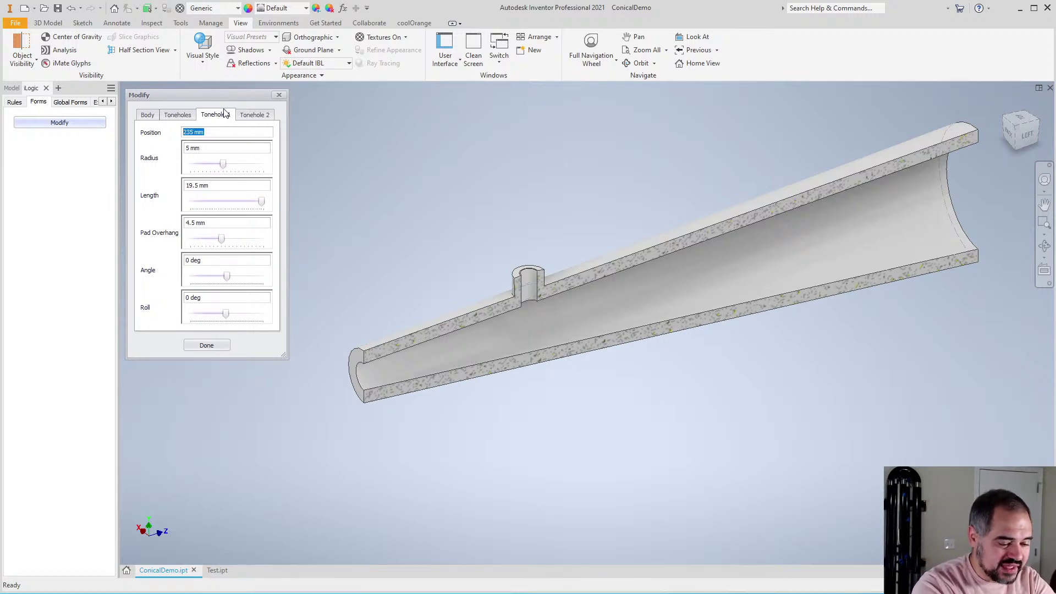
pyautogui.write('227.5')
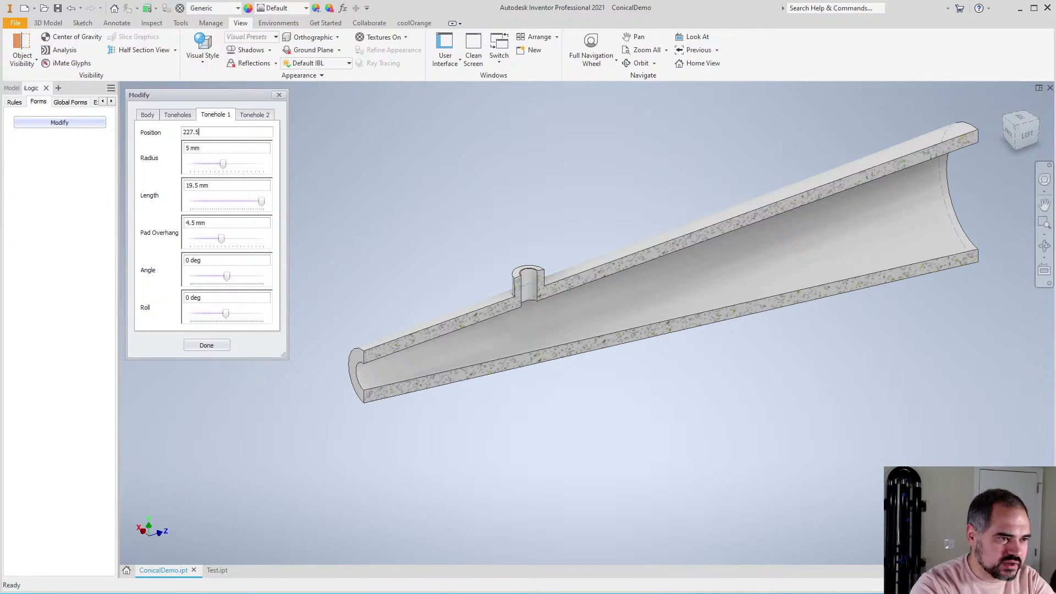
pyautogui.press('Return')
# Set Tonehole 1's Position to 220 mm
pyautogui.click(215, 131)
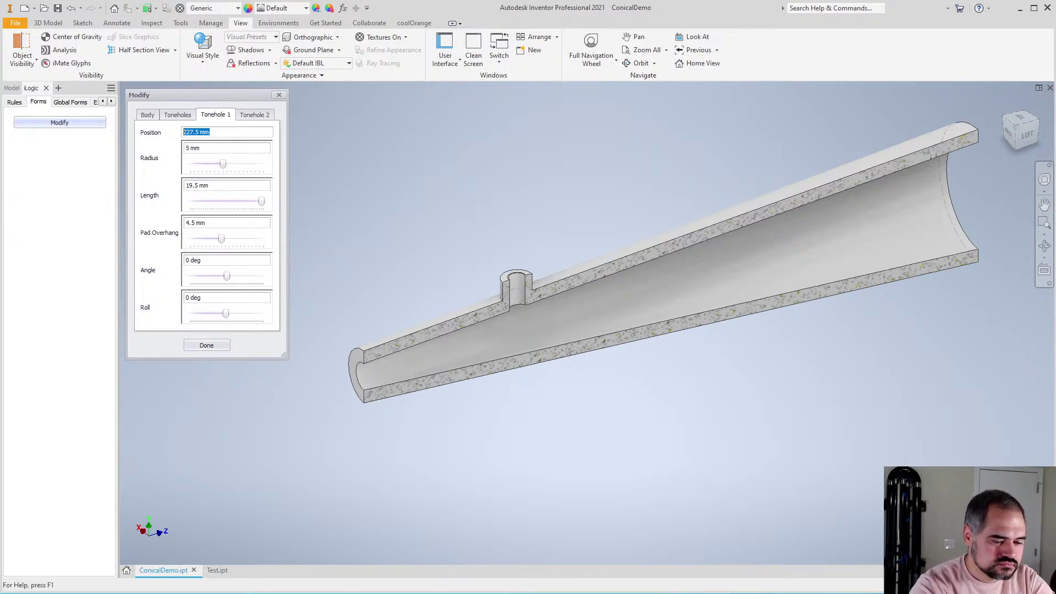
pyautogui.write('220')
pyautogui.press('Return')
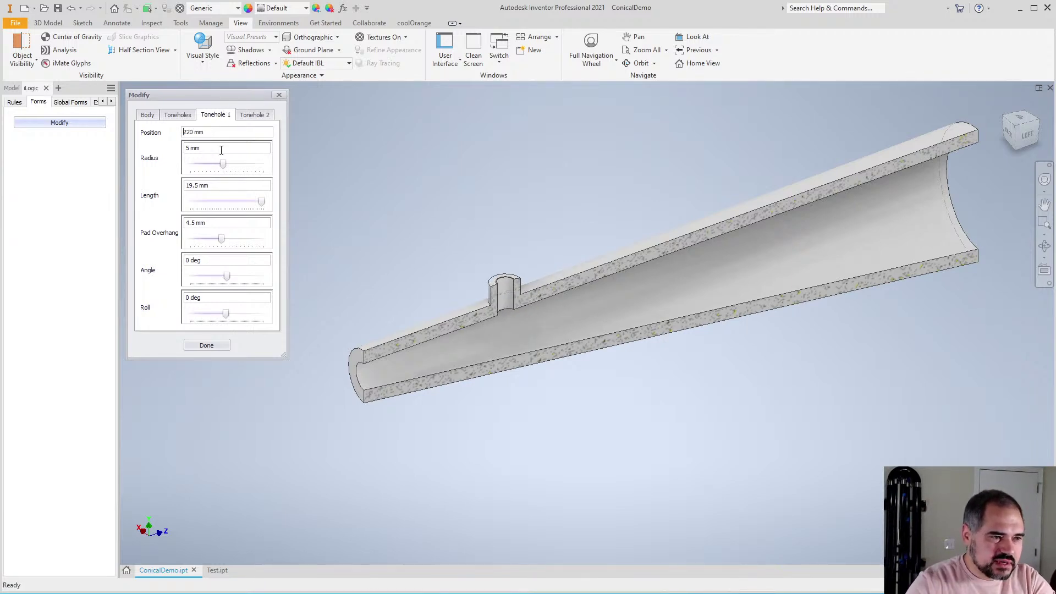
# Increase Tonehole 1's Radius to 10 mm and reduce it to 4.5 mm while viewing the hole up close
pyautogui.scroll(8, 438, 277)
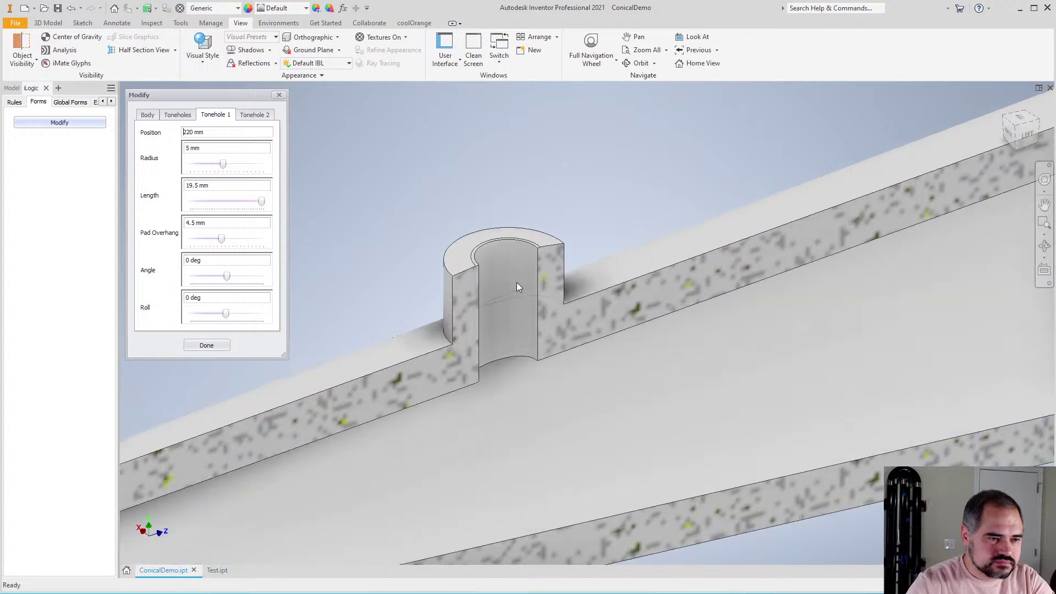
pyautogui.moveTo(223, 164); pyautogui.dragTo(309, 172)
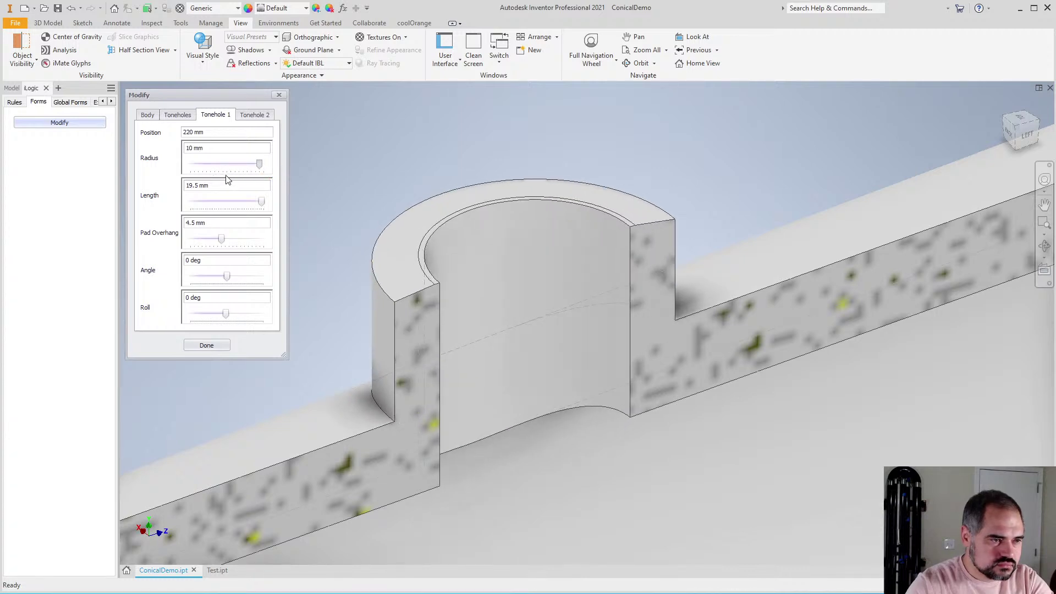
pyautogui.moveTo(227, 180); pyautogui.dragTo(222, 180)
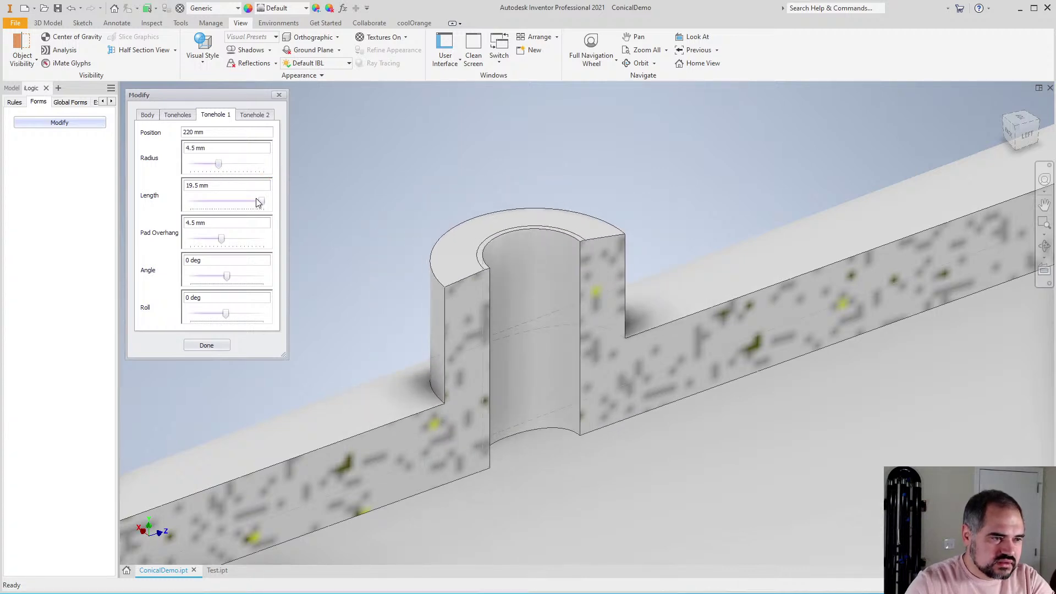
# Shorten Tonehole 1's Length to 2.5 mm and inspect the relief cut from the left side
pyautogui.moveTo(260, 205); pyautogui.dragTo(198, 201)
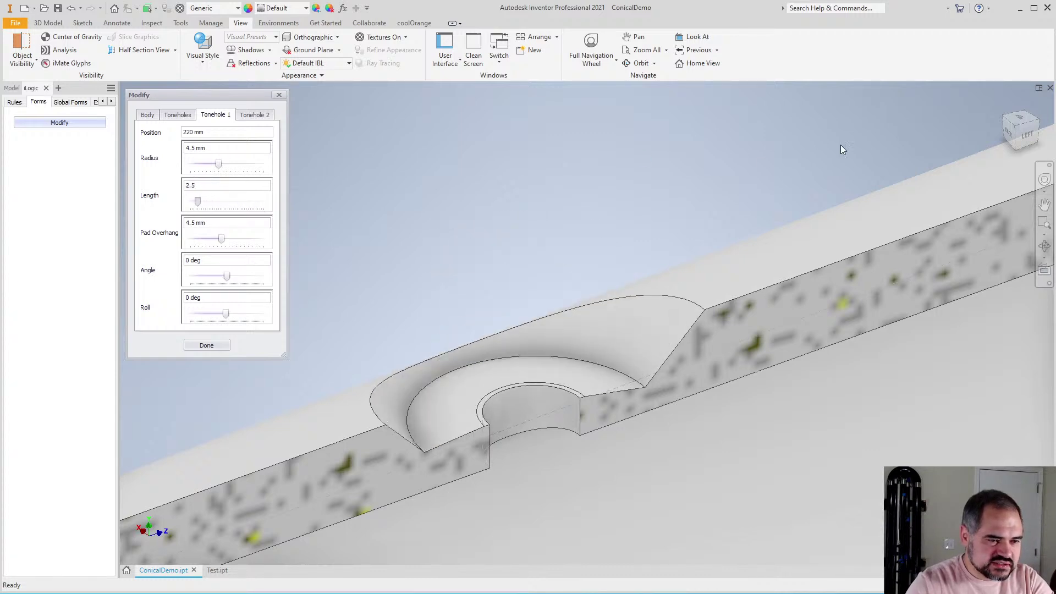
pyautogui.click(1025, 134)
pyautogui.scroll(8, 345, 362)
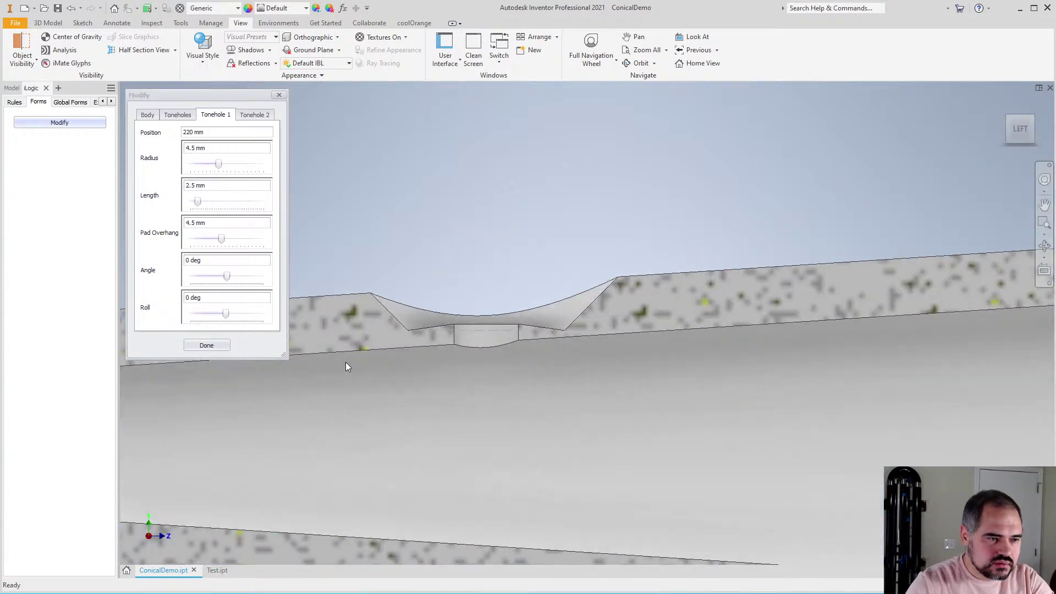
pyautogui.scroll(3, 572, 319)
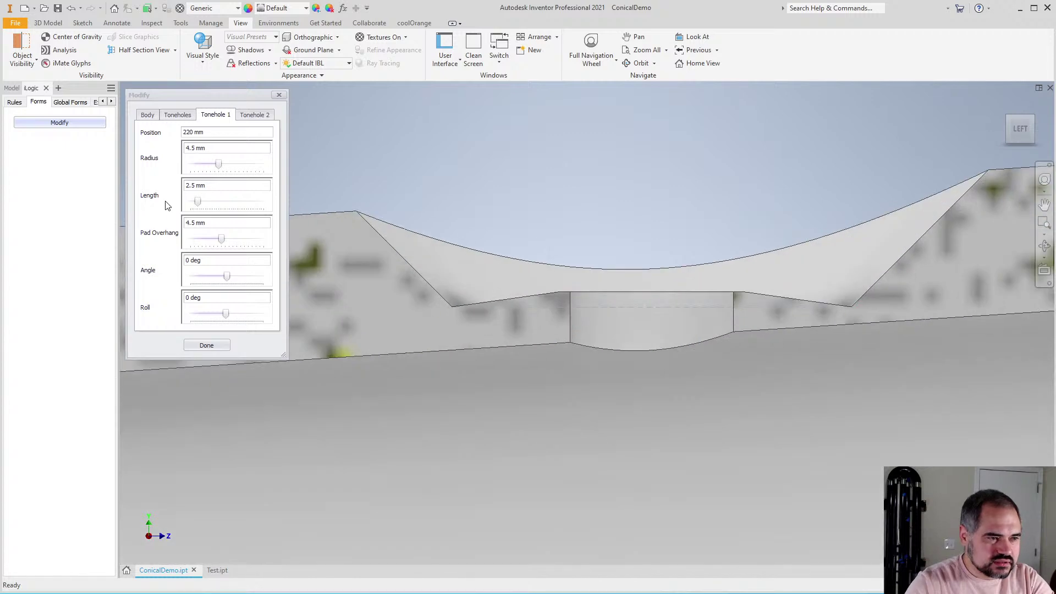
# Raise Tonehole 1's Length to 11 mm and to 20 mm, inspecting the riser in section
pyautogui.moveTo(199, 203); pyautogui.dragTo(231, 201)
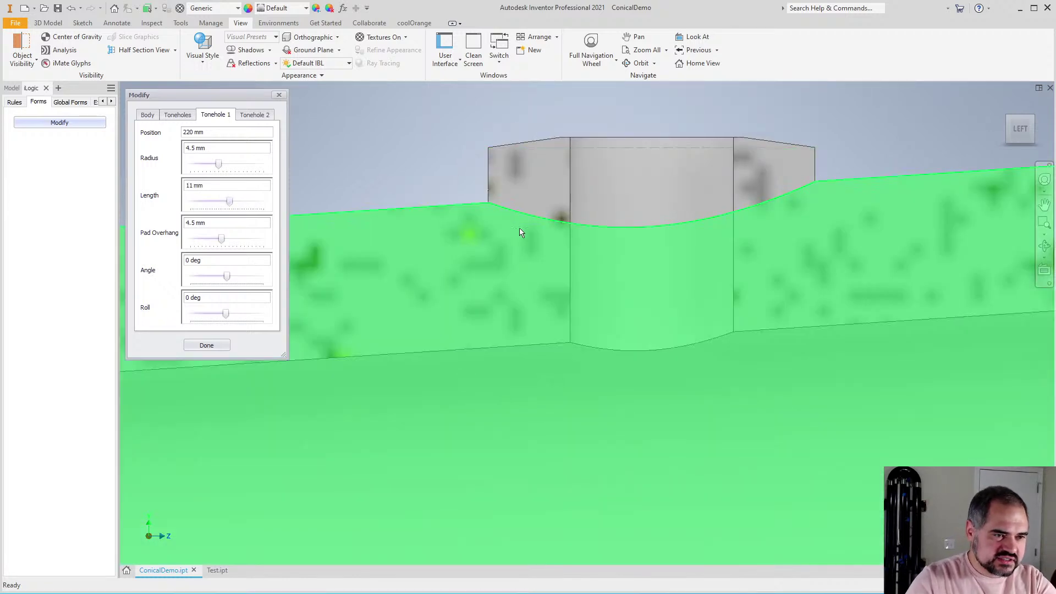
pyautogui.keyDown('shift'); pyautogui.moveTo(572, 252); pyautogui.dragTo(641, 351, button='middle'); pyautogui.keyUp('shift')
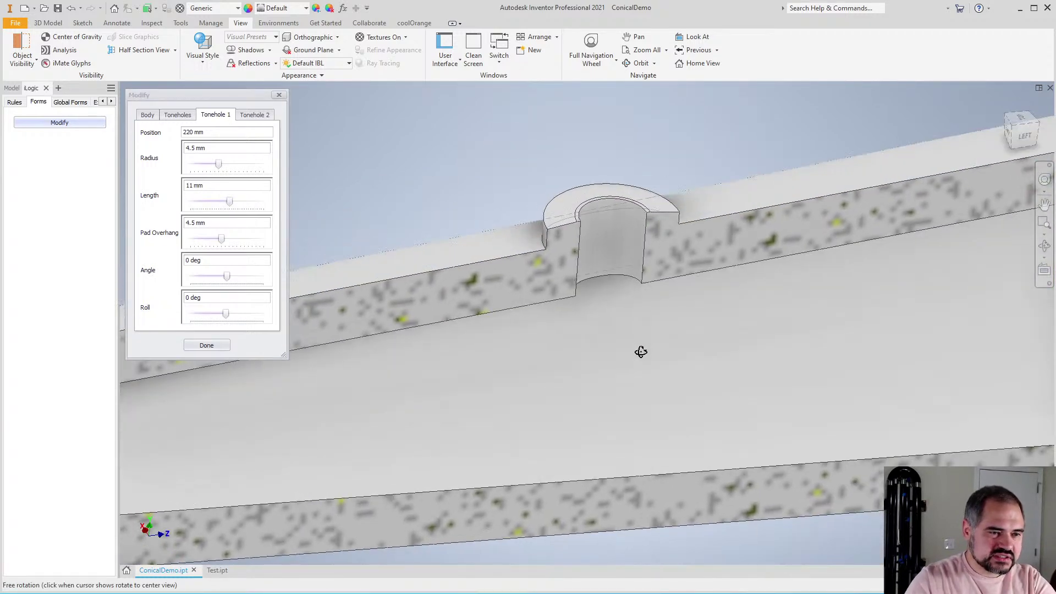
pyautogui.moveTo(231, 202); pyautogui.dragTo(286, 206)
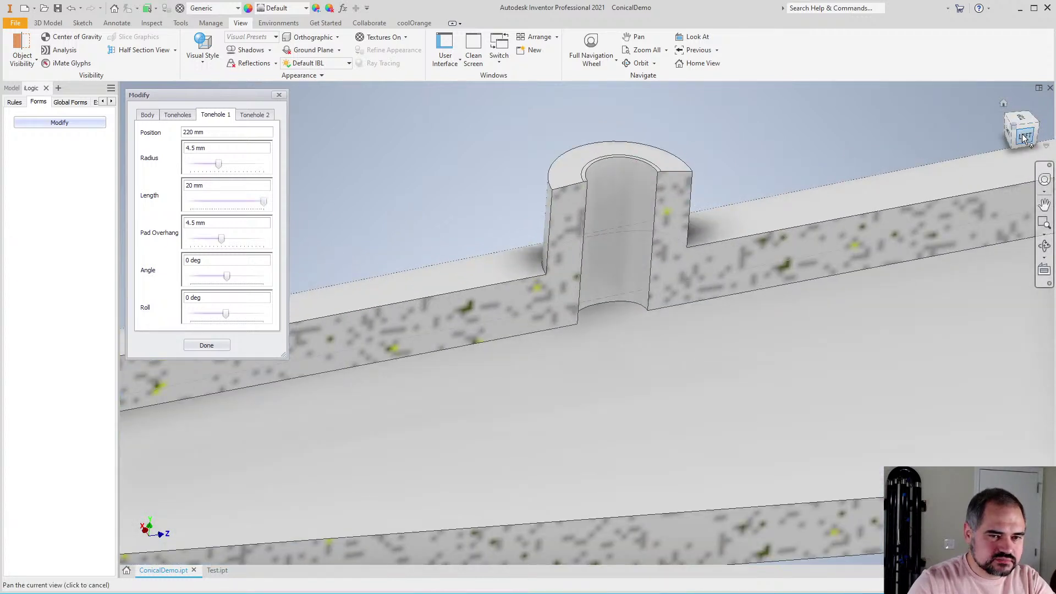
pyautogui.click(1023, 131)
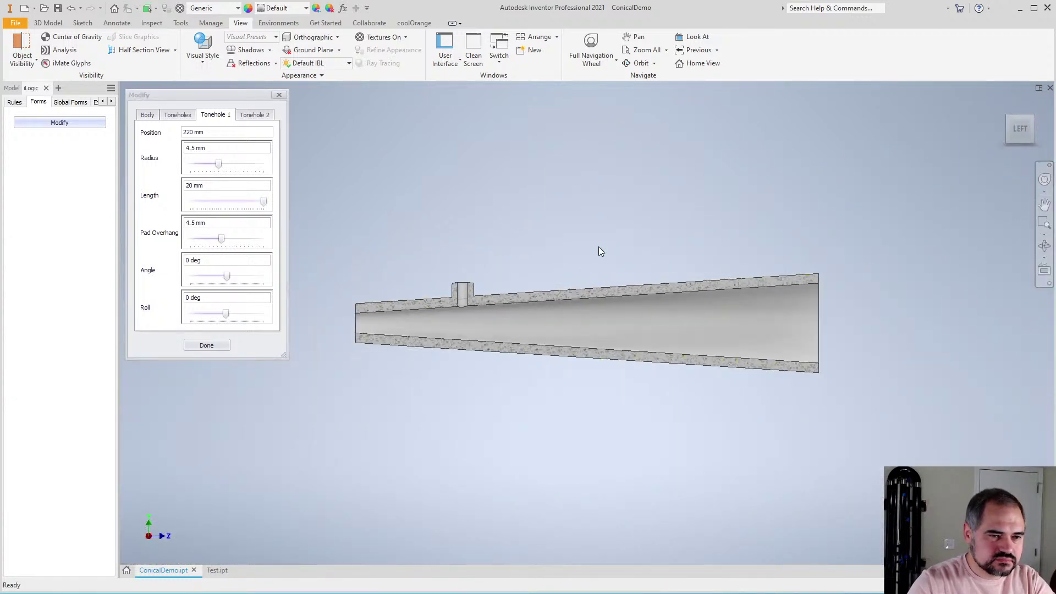
pyautogui.scroll(5, 474, 296)
# Reduce Tonehole 1's Length to 5 mm and inspect the recessed face at an angle
pyautogui.moveTo(259, 201); pyautogui.dragTo(209, 202)
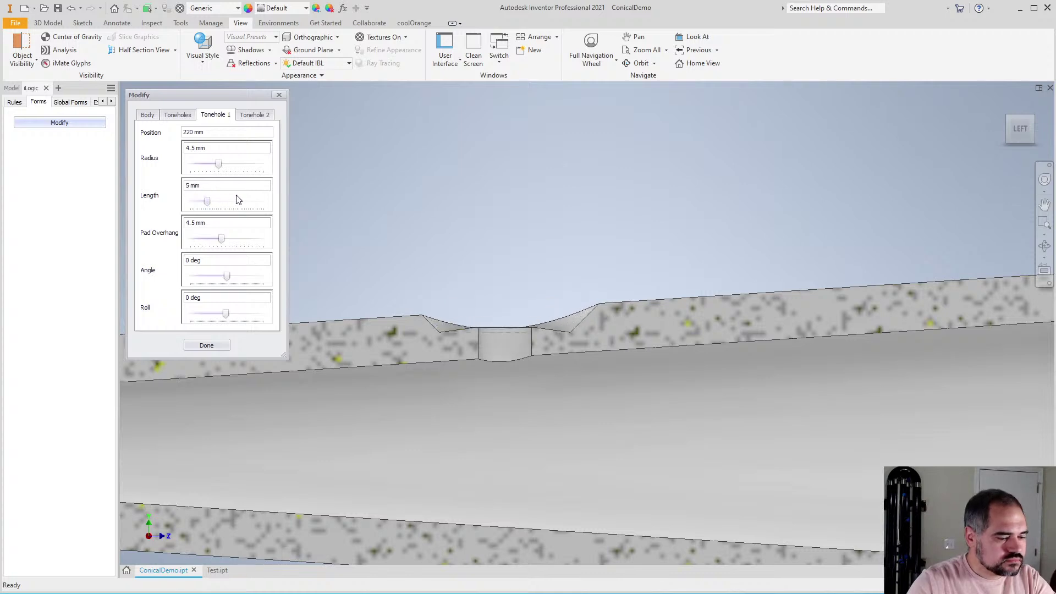
pyautogui.keyDown('shift'); pyautogui.moveTo(568, 299); pyautogui.dragTo(599, 346, button='middle'); pyautogui.keyUp('shift')
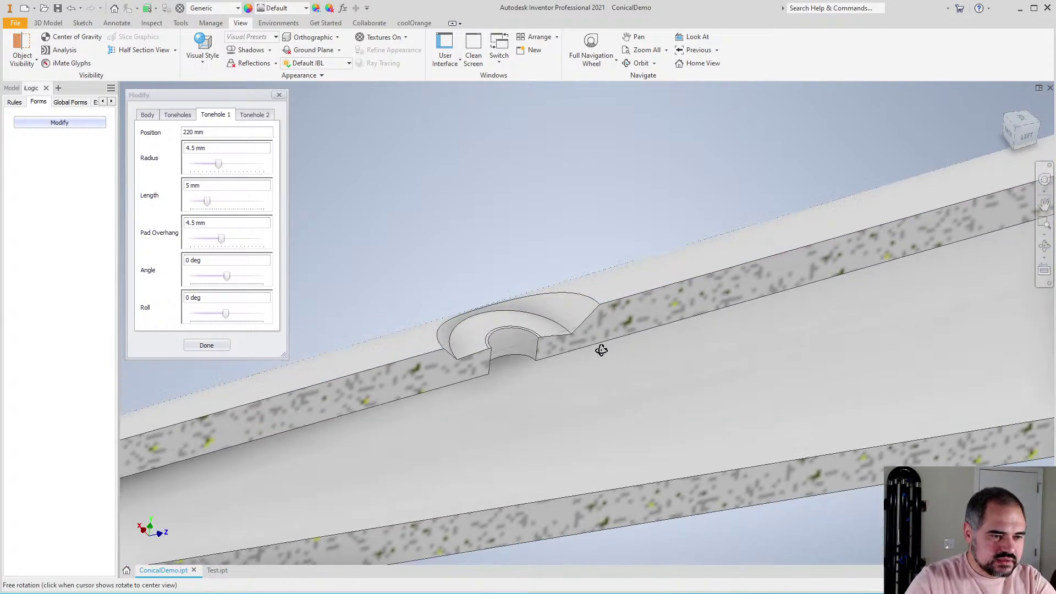
pyautogui.scroll(5, 506, 335)
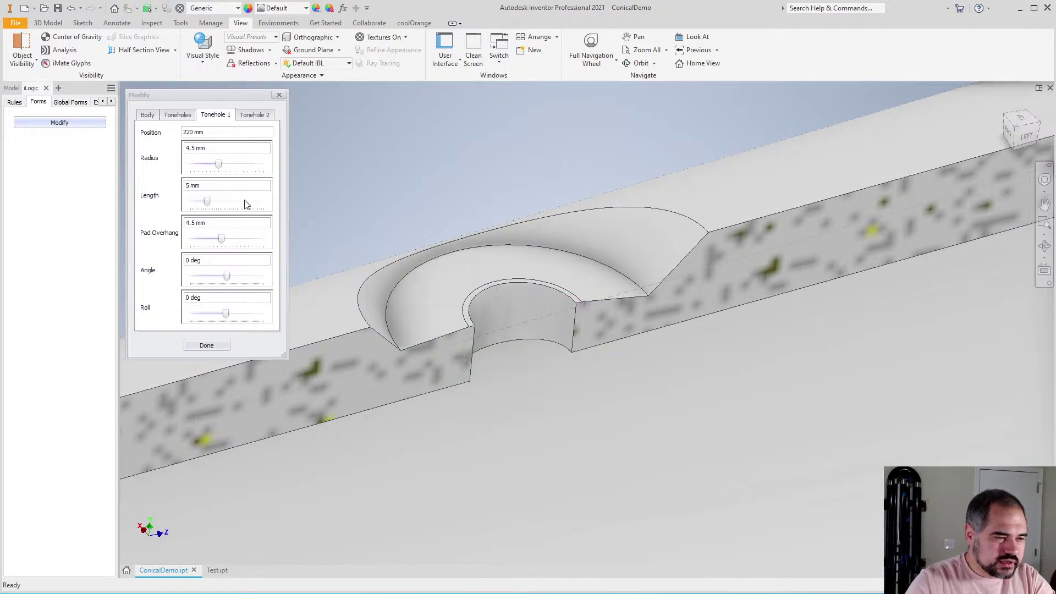
# Try the minimum Tonehole 1 Length of 0.5 mm and inspect where the relief meets the bore
pyautogui.moveTo(207, 202); pyautogui.dragTo(185, 202)
pyautogui.scroll(-3, 550, 275)
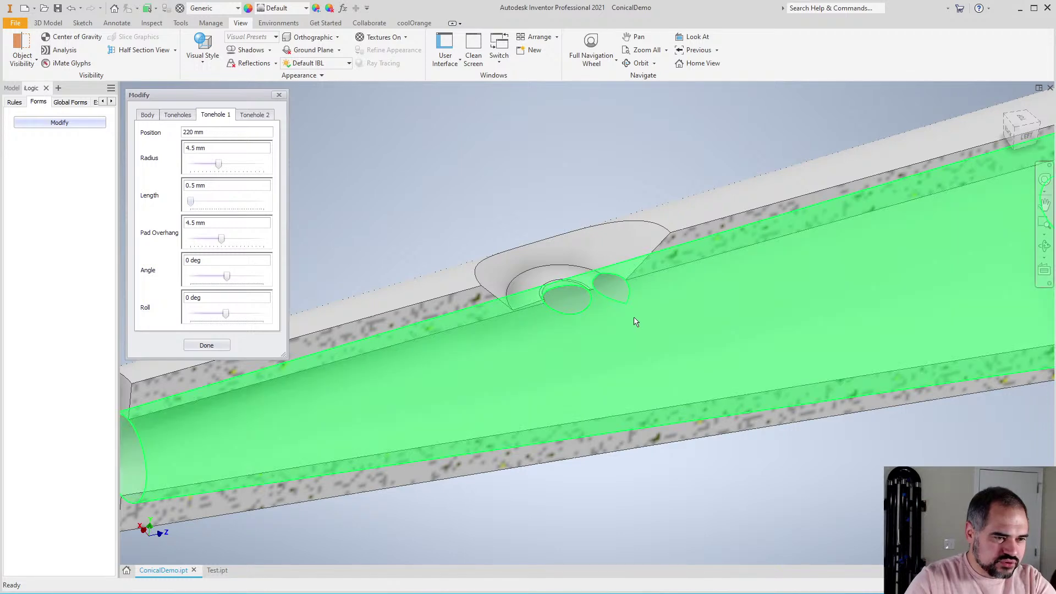
pyautogui.press('F4')
pyautogui.moveTo(608, 238); pyautogui.dragTo(636, 330)
pyautogui.scroll(5, 596, 266)
pyautogui.press('F4')
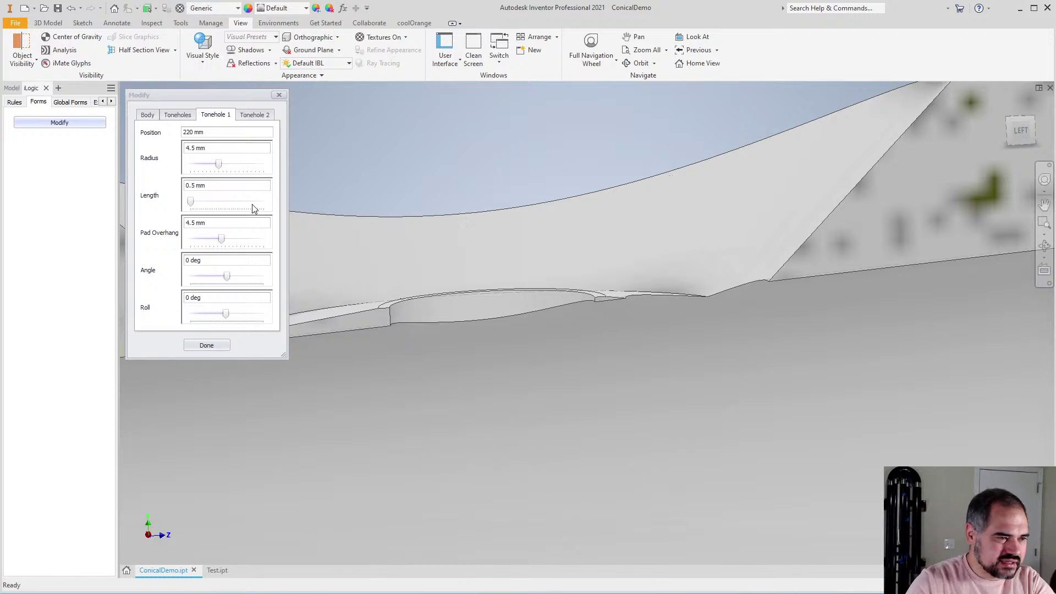
# Set Tonehole 1's Length to 4.5 mm and inspect the resulting recess in section
pyautogui.moveTo(193, 204)
pyautogui.mouseDown()
pyautogui.moveTo(222, 205)
pyautogui.moveTo(207, 204)
pyautogui.mouseUp()
pyautogui.scroll(-3, 575, 260)
pyautogui.scroll(3, 516, 246)
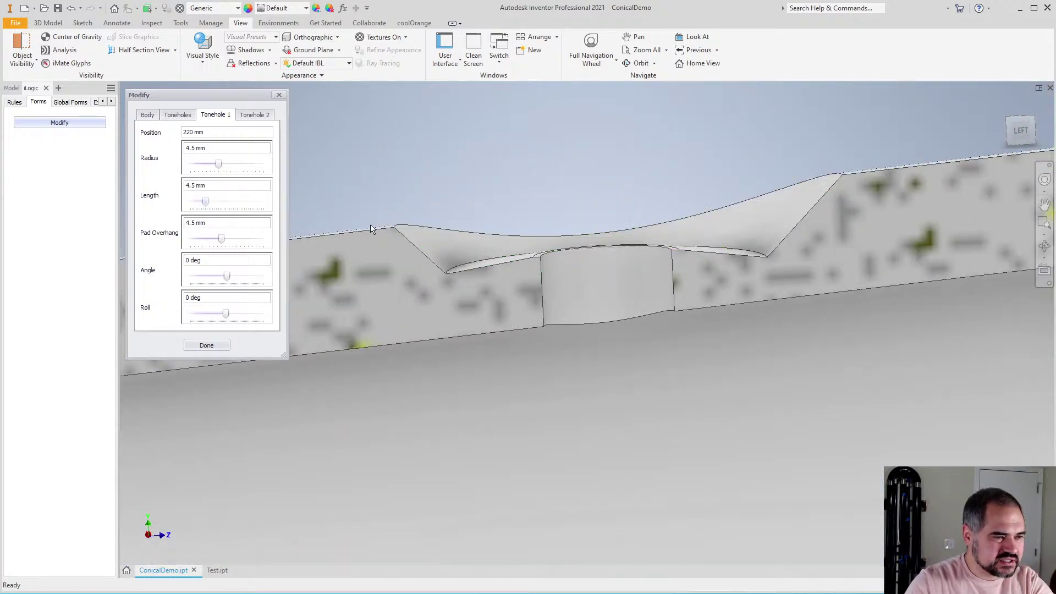
pyautogui.click(459, 247)
pyautogui.press('F4')
pyautogui.moveTo(554, 291); pyautogui.dragTo(591, 340)
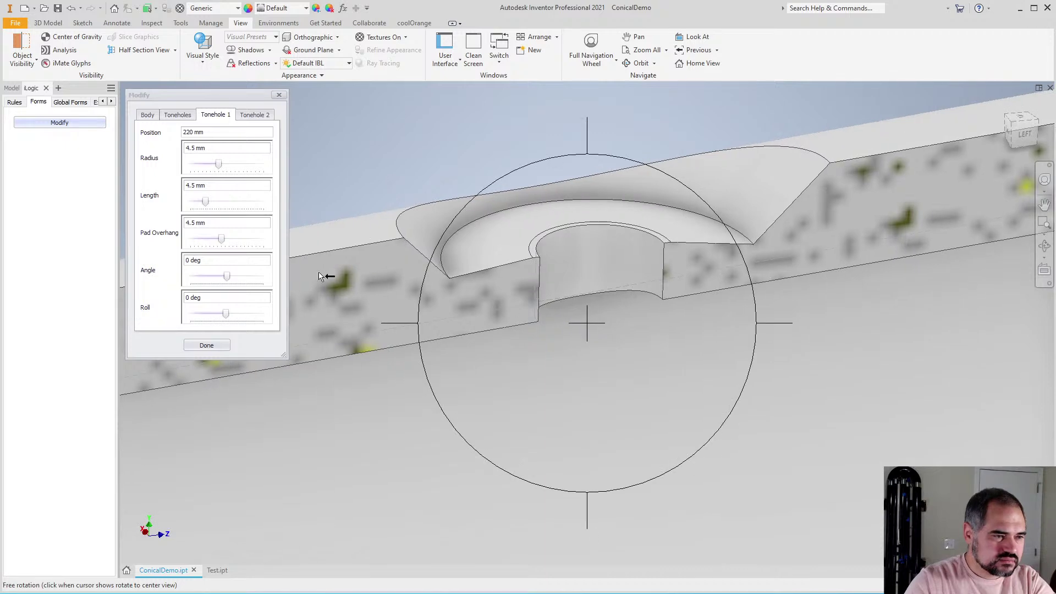
# Widen Tonehole 1's Pad Overhang to 8 mm and reduce it to 0.5 mm
pyautogui.moveTo(221, 239); pyautogui.dragTo(248, 236)
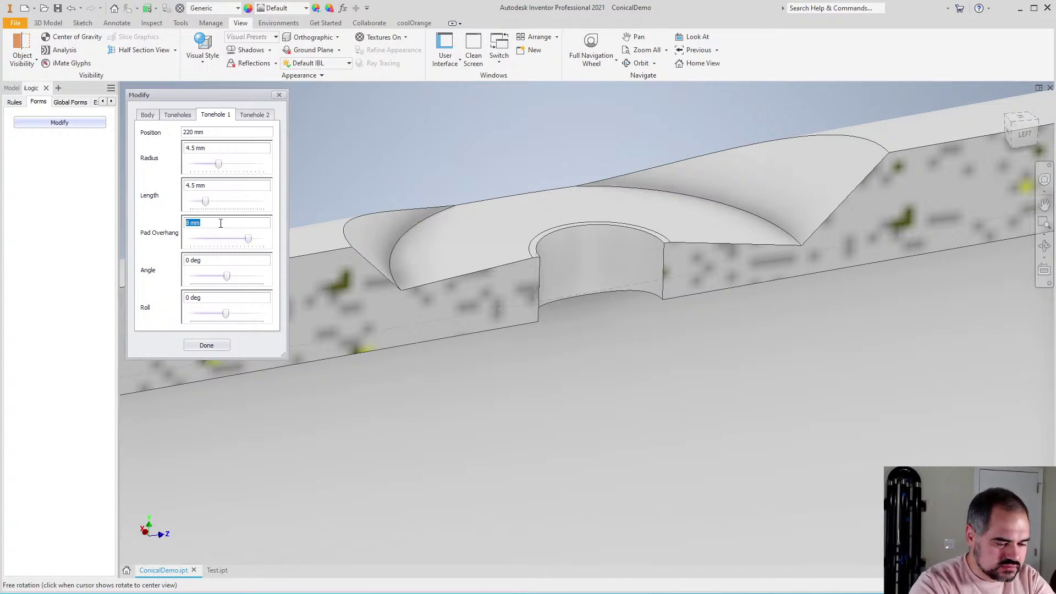
pyautogui.write('.5')
pyautogui.press('Return')
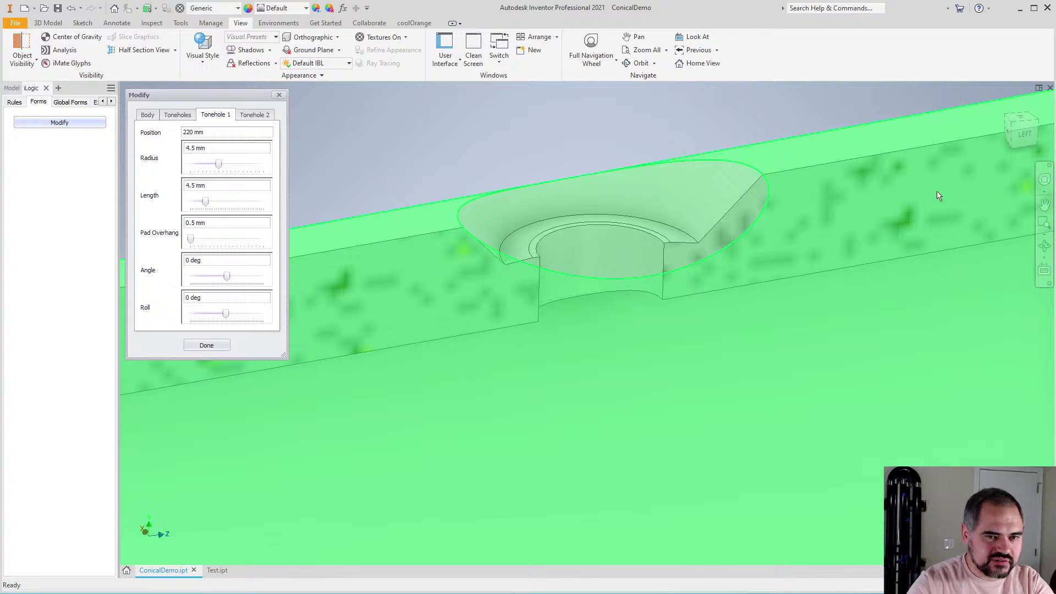
# Raise Tonehole 1's length to 9.5 mm and reduce it to 5 mm
pyautogui.scroll(-5, 551, 173)
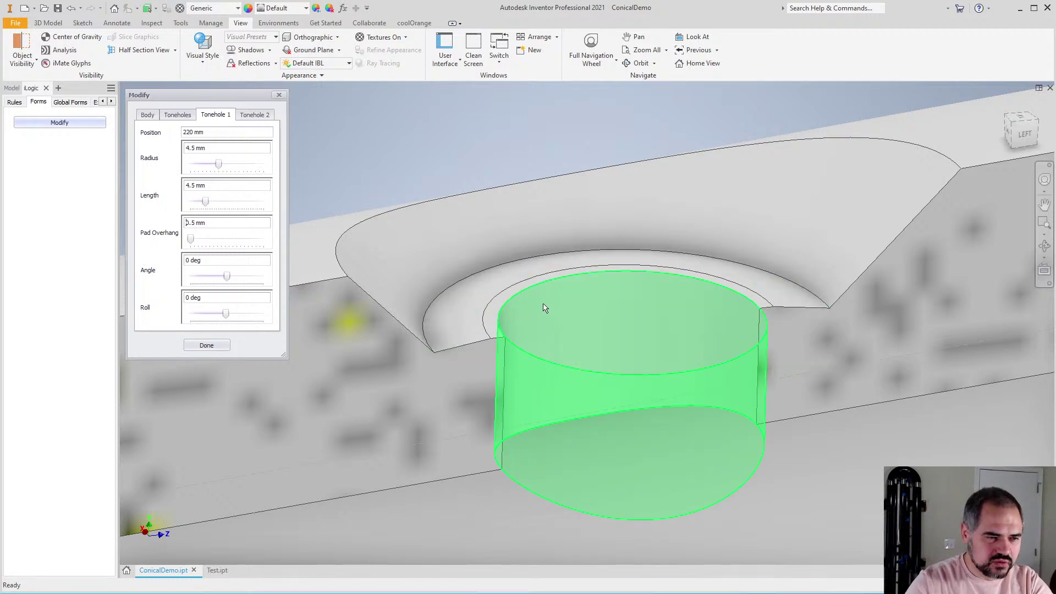
pyautogui.click(223, 202)
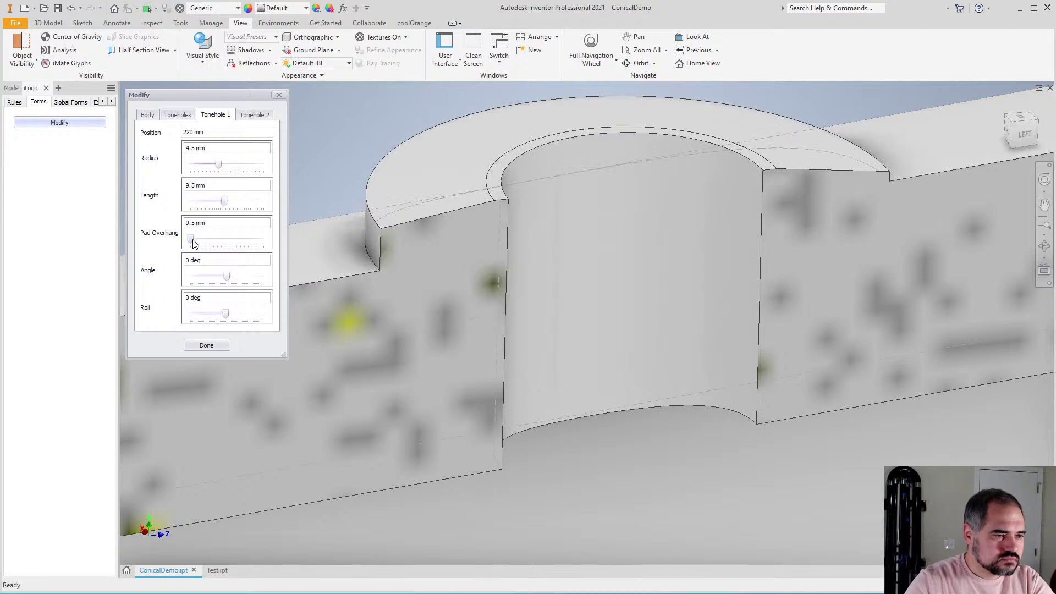
pyautogui.click(208, 203)
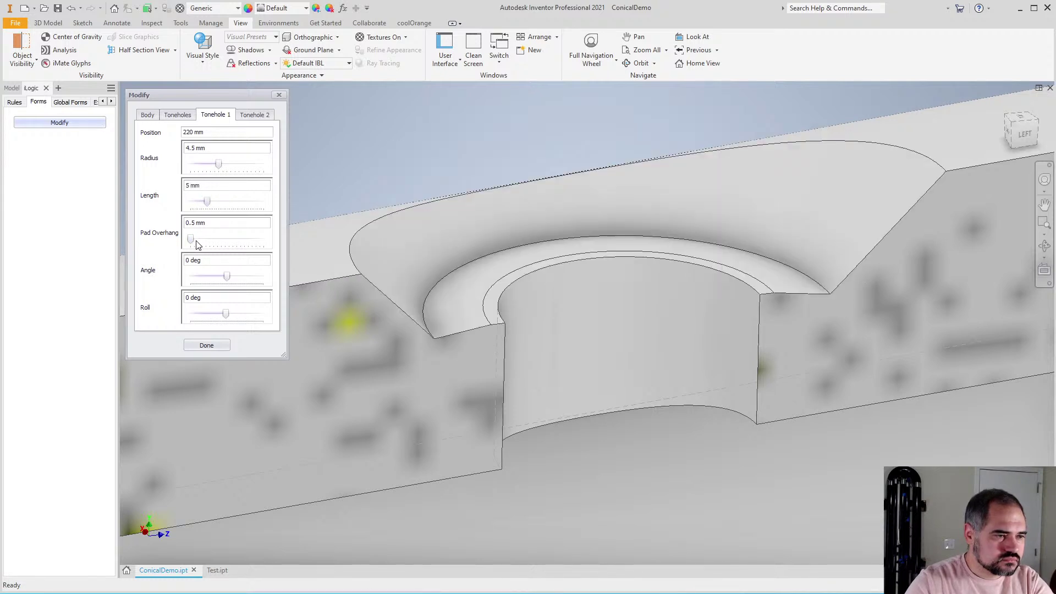
# Try a 7.5 mm pad overhang on Tonehole 1 and reduce it to 6 mm
pyautogui.moveTo(195, 239); pyautogui.dragTo(245, 238)
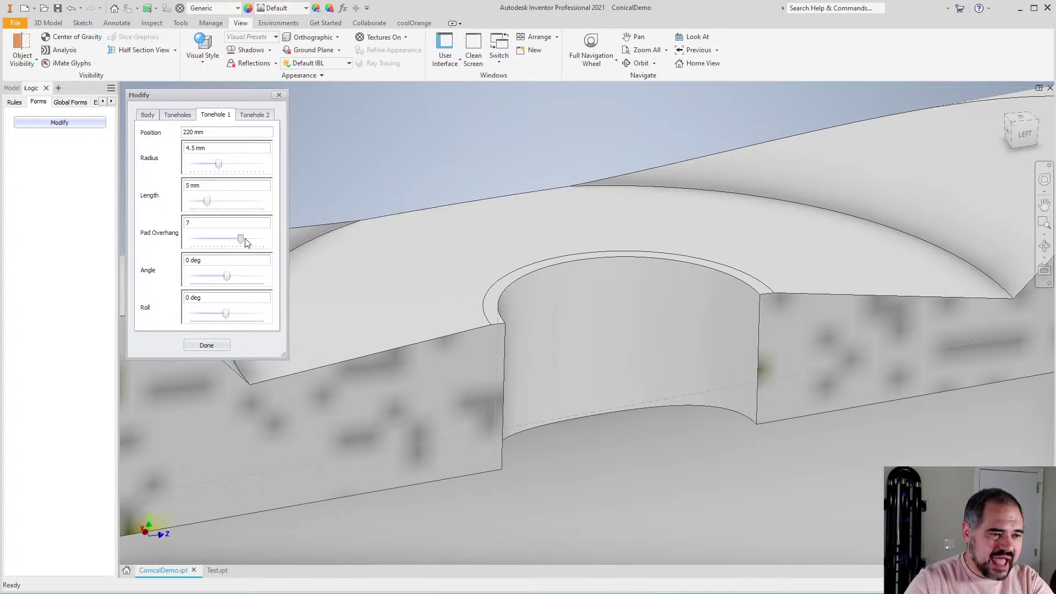
pyautogui.scroll(-3, 537, 266)
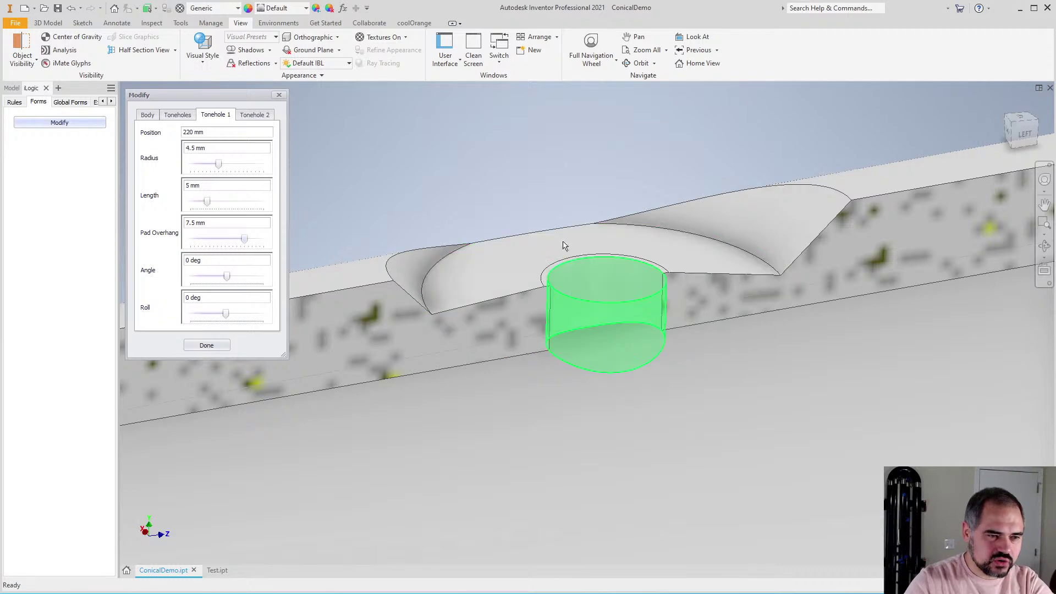
pyautogui.press('F4')
pyautogui.moveTo(575, 290); pyautogui.dragTo(538, 318)
pyautogui.scroll(1, 512, 277)
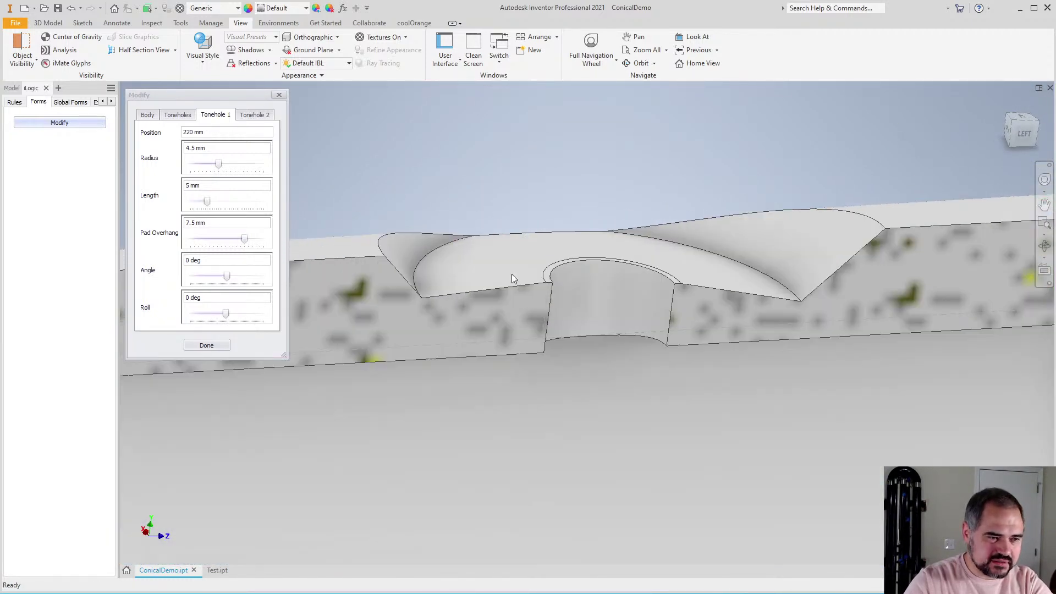
pyautogui.scroll(1, 512, 270)
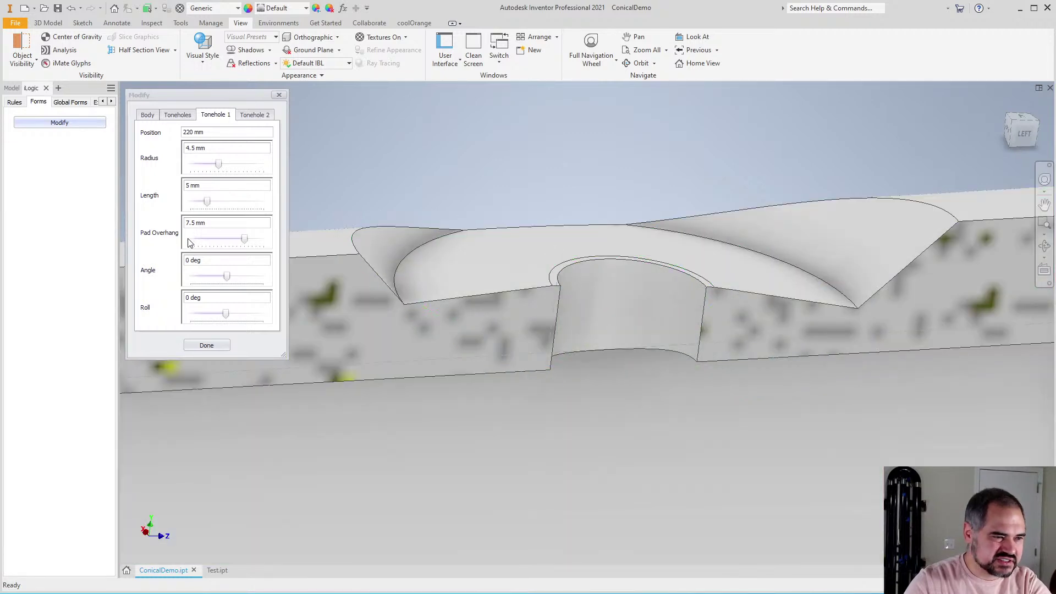
pyautogui.moveTo(243, 240); pyautogui.dragTo(233, 238)
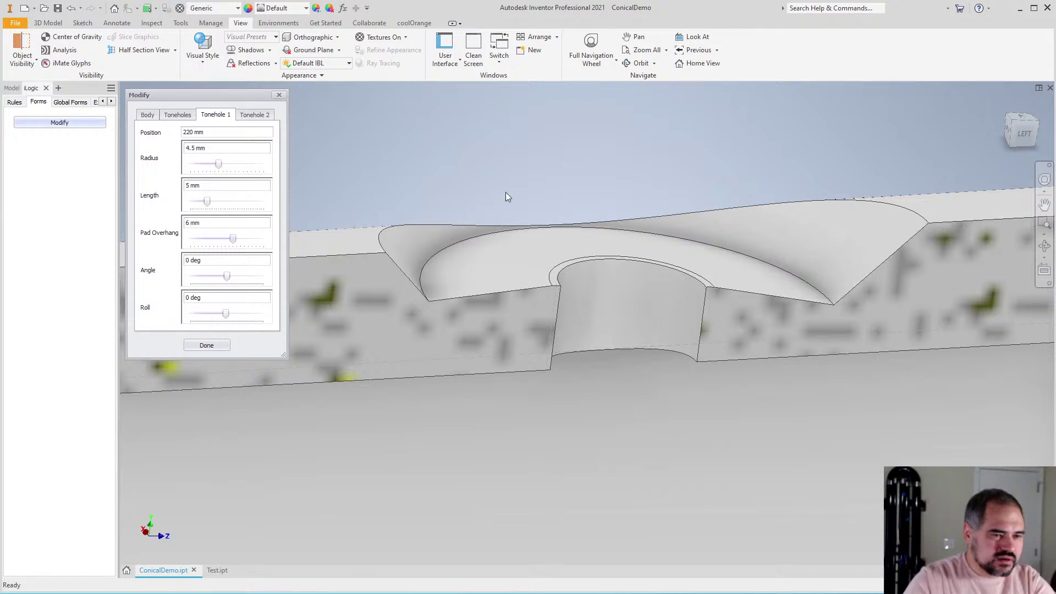
# Examine the recessed pad seat around Tonehole 1 in the half section from the left and at a slight tilt
pyautogui.scroll(-3, 544, 181)
pyautogui.scroll(2, 544, 180)
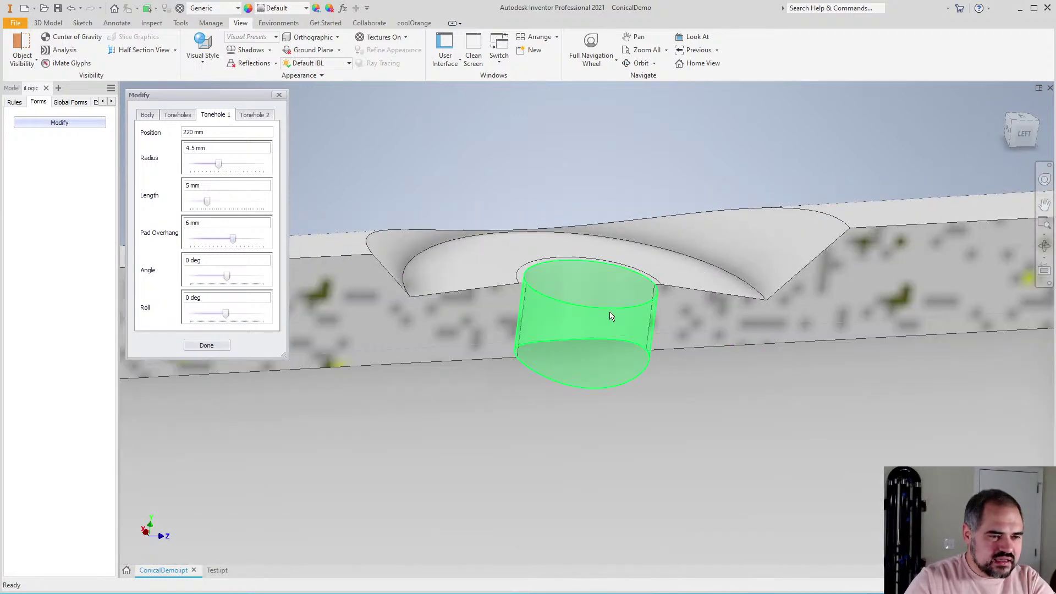
pyautogui.click(1044, 204)
pyautogui.scroll(-3, 1000, 137)
pyautogui.click(1022, 132)
pyautogui.scroll(5, 550, 300)
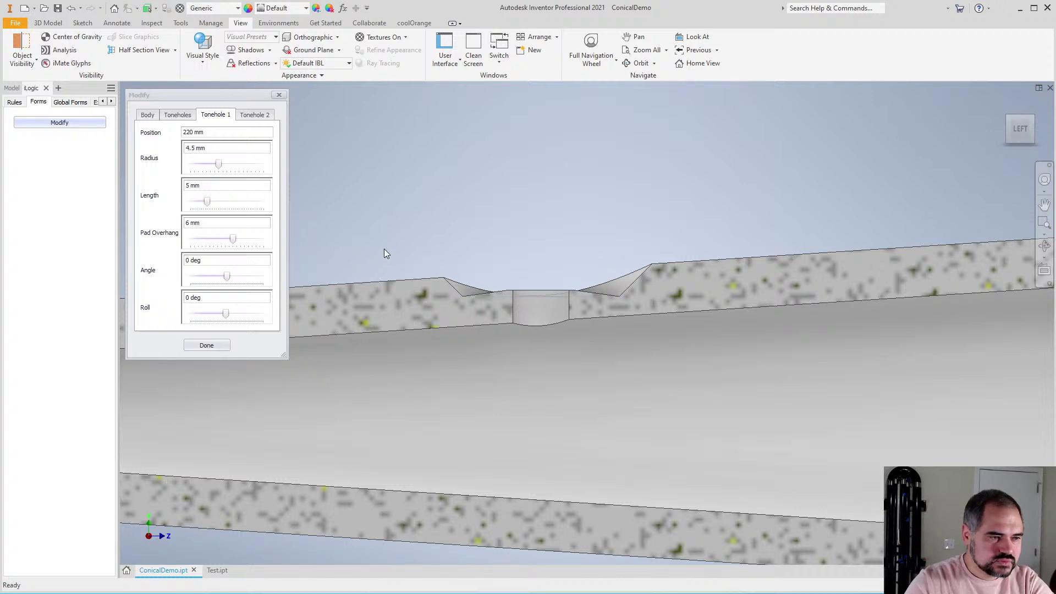
pyautogui.scroll(3, 476, 308)
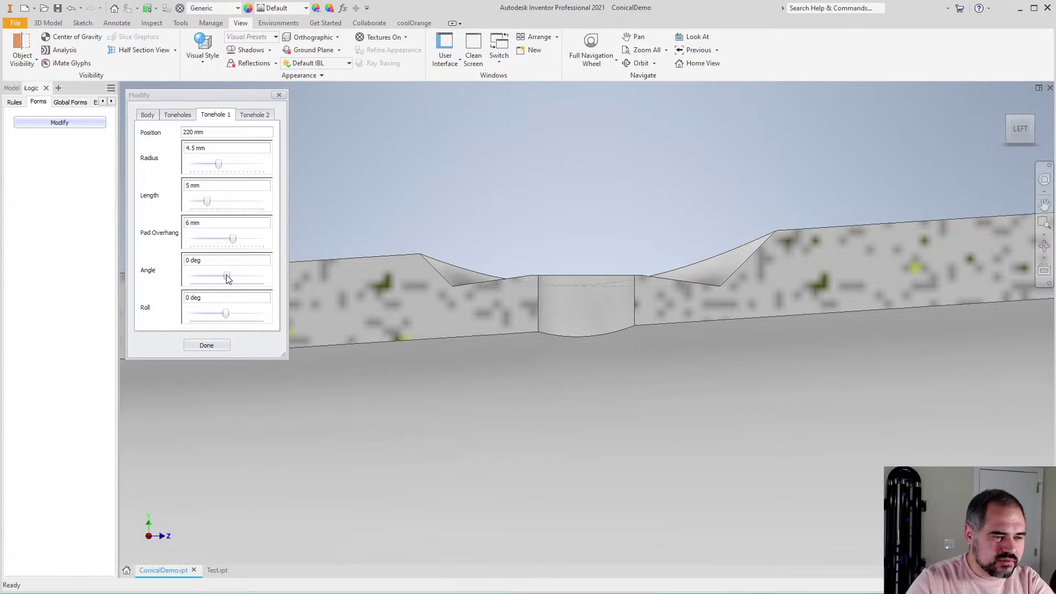
pyautogui.press('F4')
pyautogui.moveTo(538, 252); pyautogui.dragTo(567, 289)
pyautogui.press('F2')
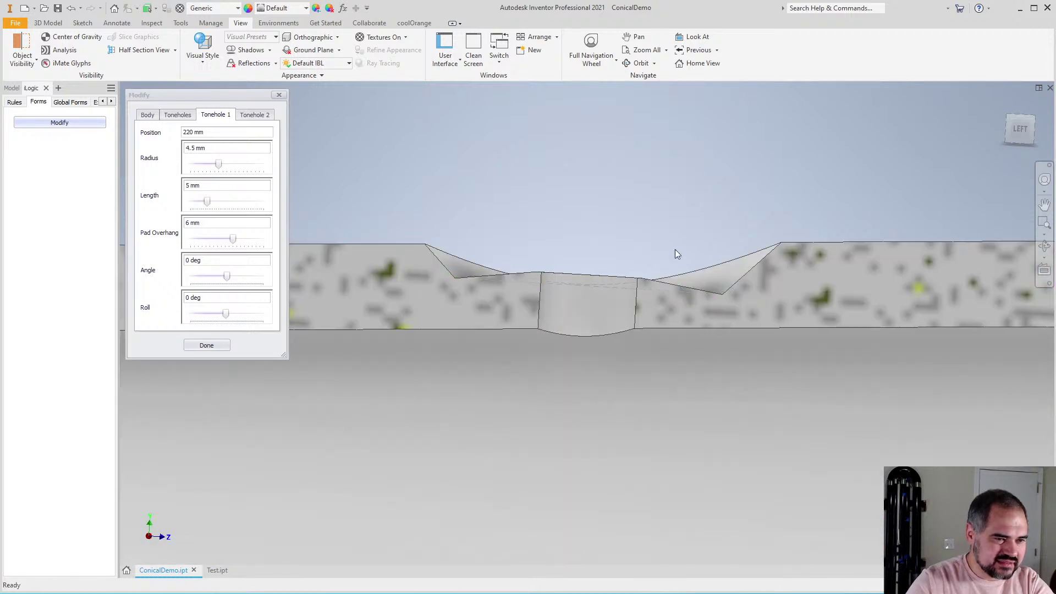
pyautogui.scroll(-5, 473, 305)
pyautogui.scroll(5, 437, 292)
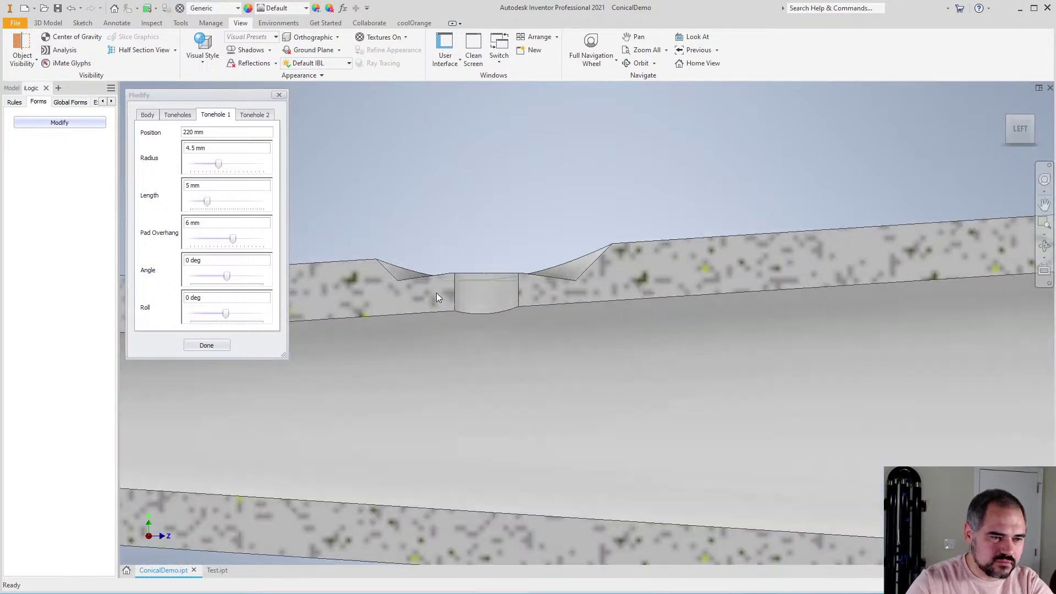
# Tilt Tonehole 1 to an angle of -35 deg and extend its length to 15.5 mm
pyautogui.moveTo(227, 277); pyautogui.dragTo(198, 274)
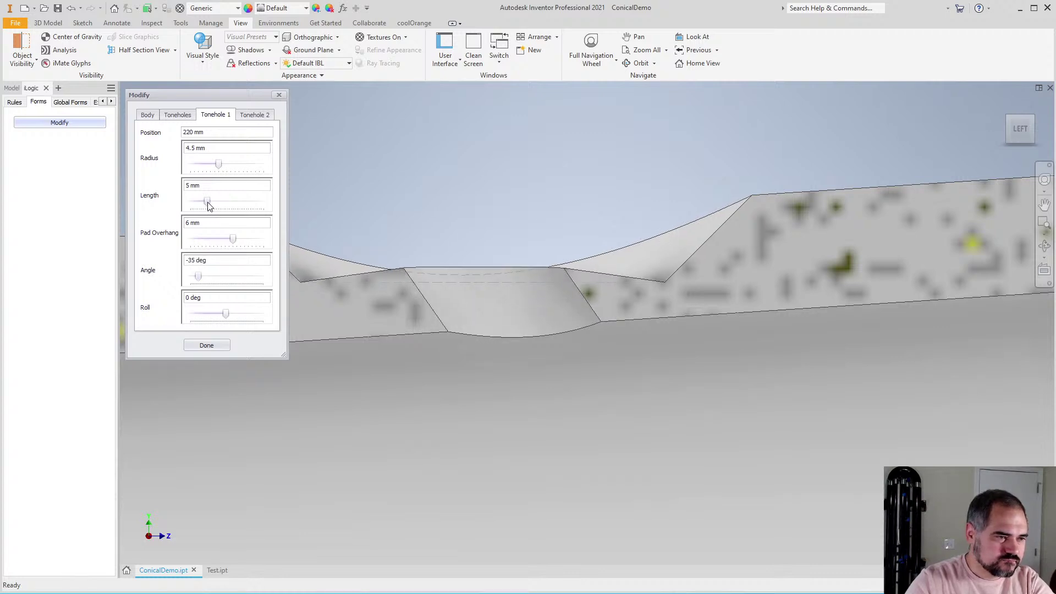
pyautogui.moveTo(223, 202); pyautogui.dragTo(247, 200)
pyautogui.scroll(-3, 550, 158)
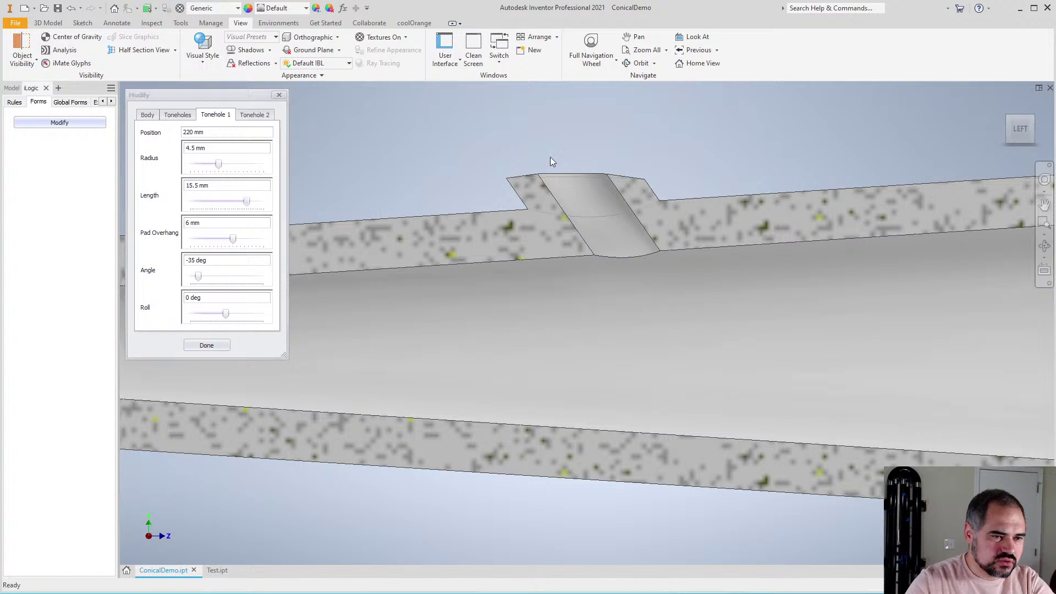
# Try an angle of -37 deg on Tonehole 1 and return the angle to 0 deg
pyautogui.moveTo(201, 275)
pyautogui.mouseDown()
pyautogui.moveTo(273, 275)
pyautogui.moveTo(199, 267)
pyautogui.mouseUp()
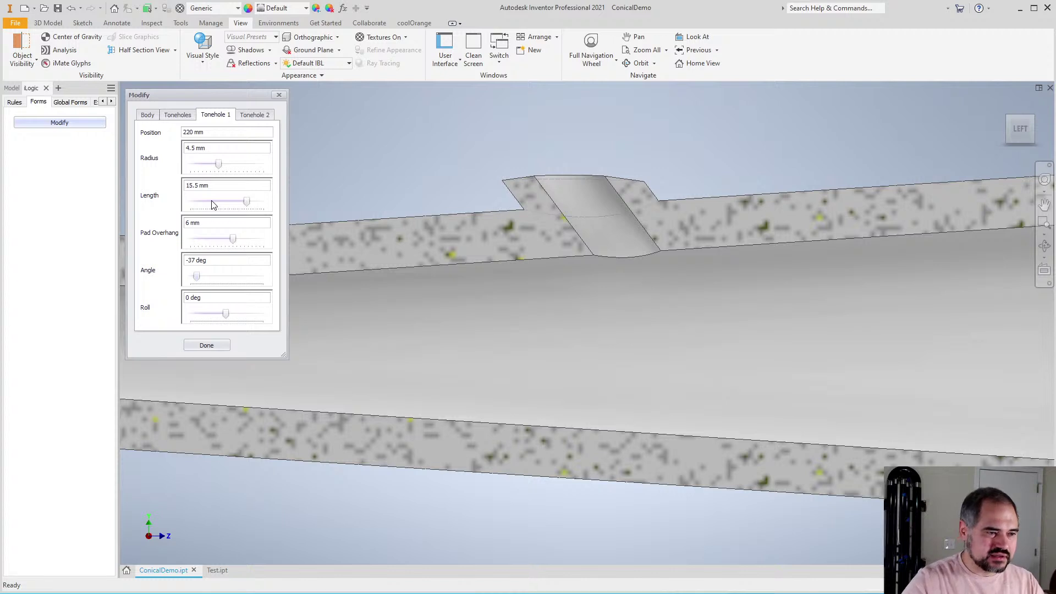
pyautogui.moveTo(199, 280); pyautogui.dragTo(226, 276)
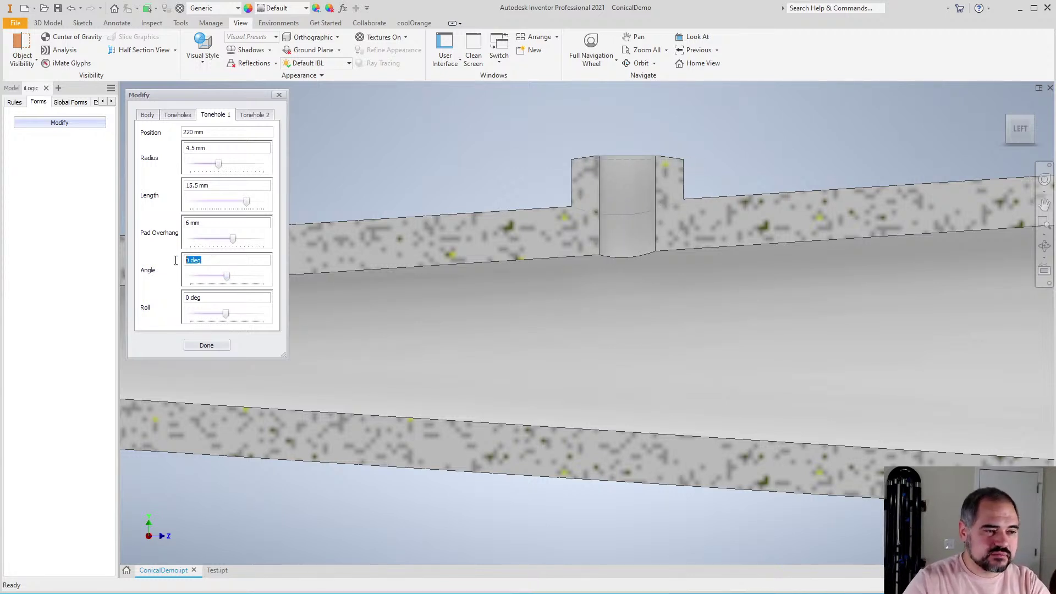
pyautogui.scroll(-4, 490, 301)
pyautogui.scroll(4, 511, 273)
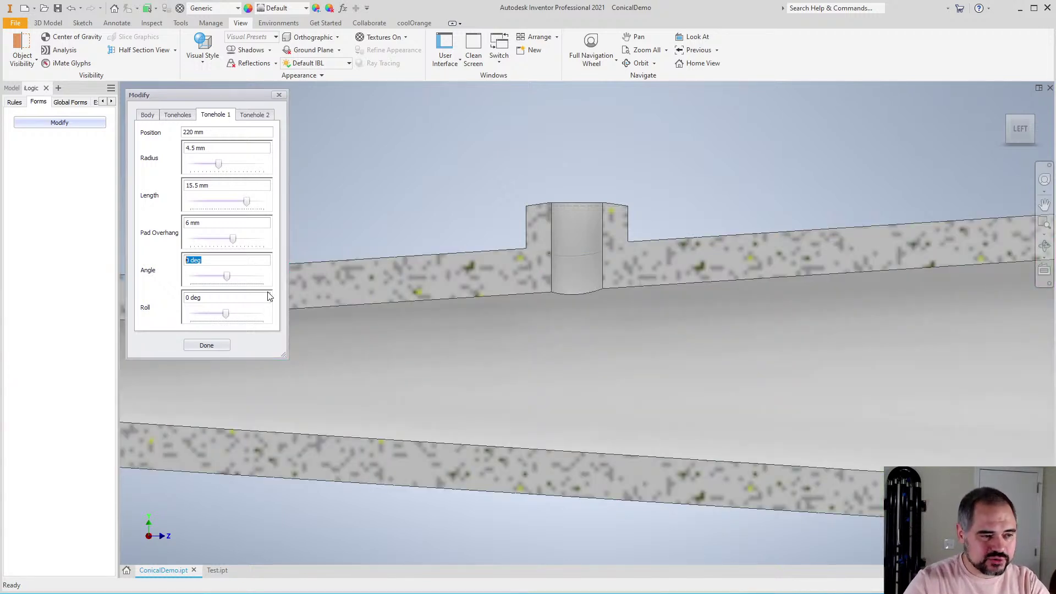
# Examine the raised Tonehole 1 chimney and how it meets the conical body's wall and bore in section
pyautogui.click(613, 183)
pyautogui.scroll(-3, 610, 179)
pyautogui.scroll(2, 609, 269)
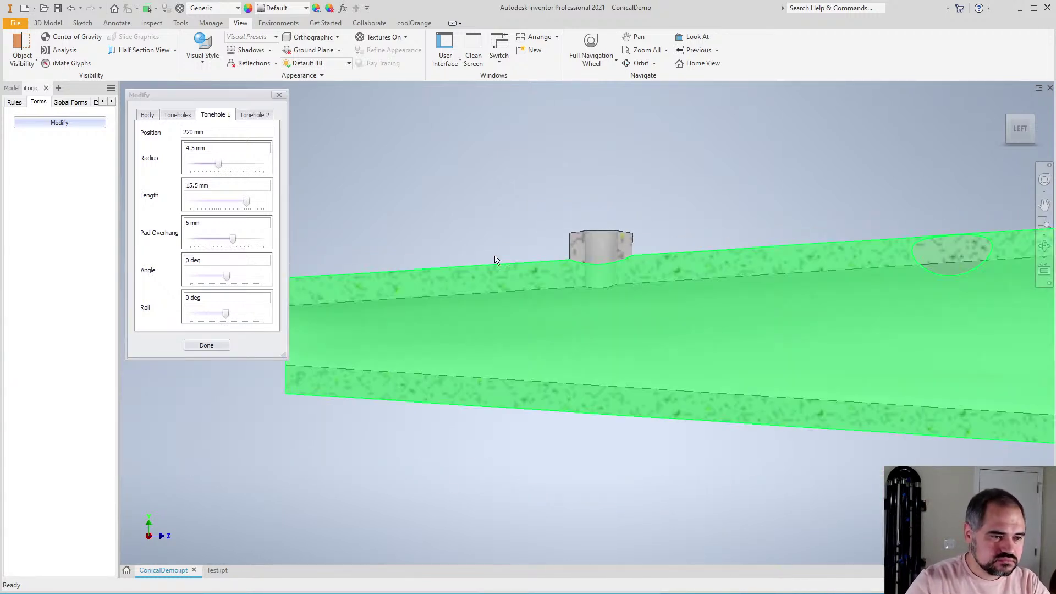
pyautogui.click(235, 151)
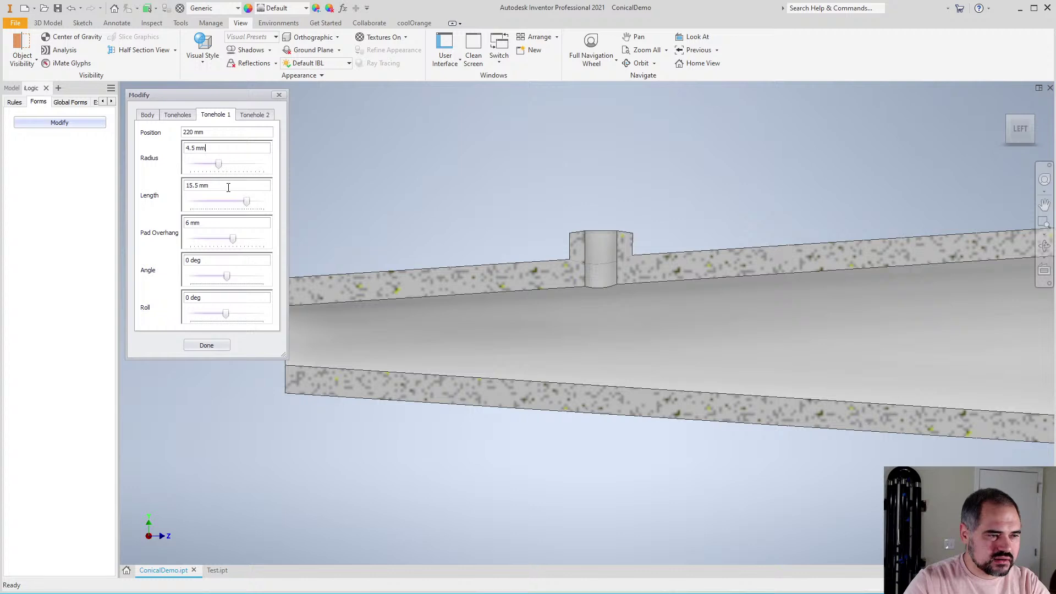
pyautogui.scroll(3, 545, 241)
pyautogui.scroll(-5, 604, 239)
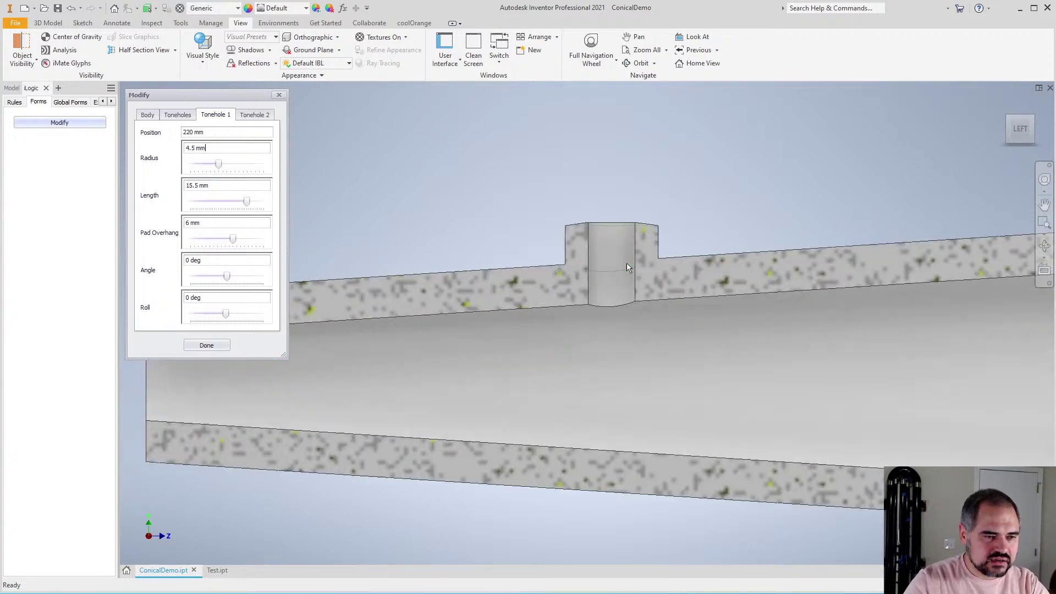
pyautogui.scroll(-2, 626, 263)
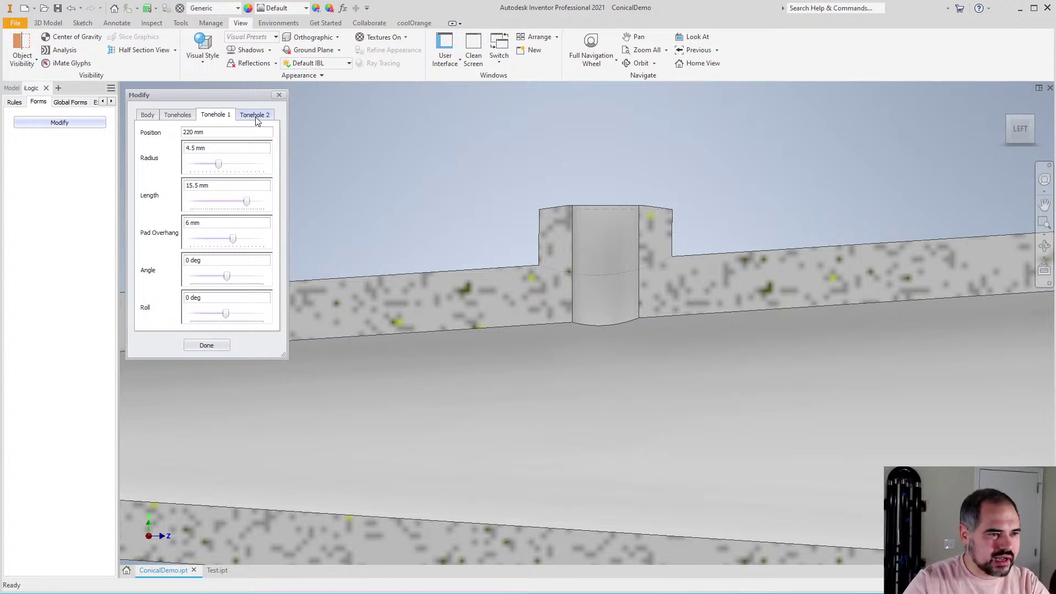
pyautogui.scroll(-2, 556, 212)
pyautogui.scroll(1, 556, 212)
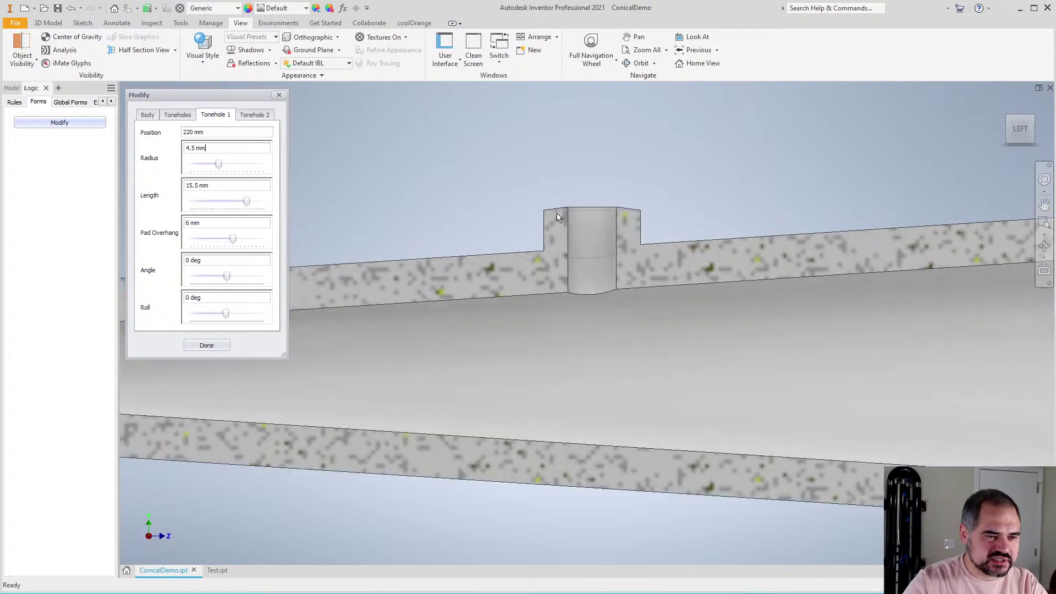
pyautogui.scroll(1, 590, 335)
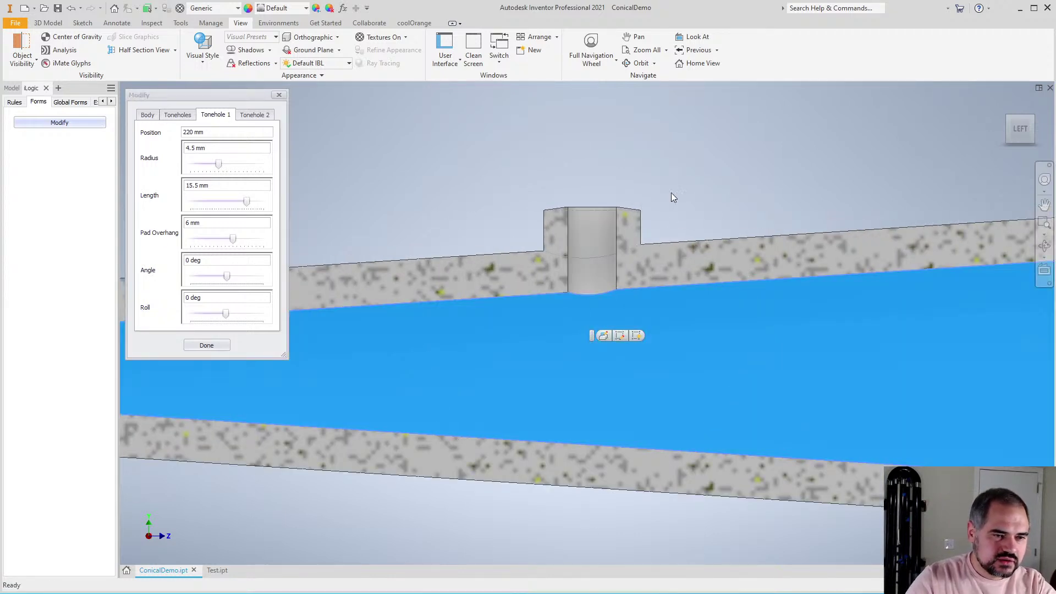
pyautogui.keyDown('shift'); pyautogui.moveTo(662, 200); pyautogui.dragTo(737, 238, button='middle'); pyautogui.keyUp('shift')
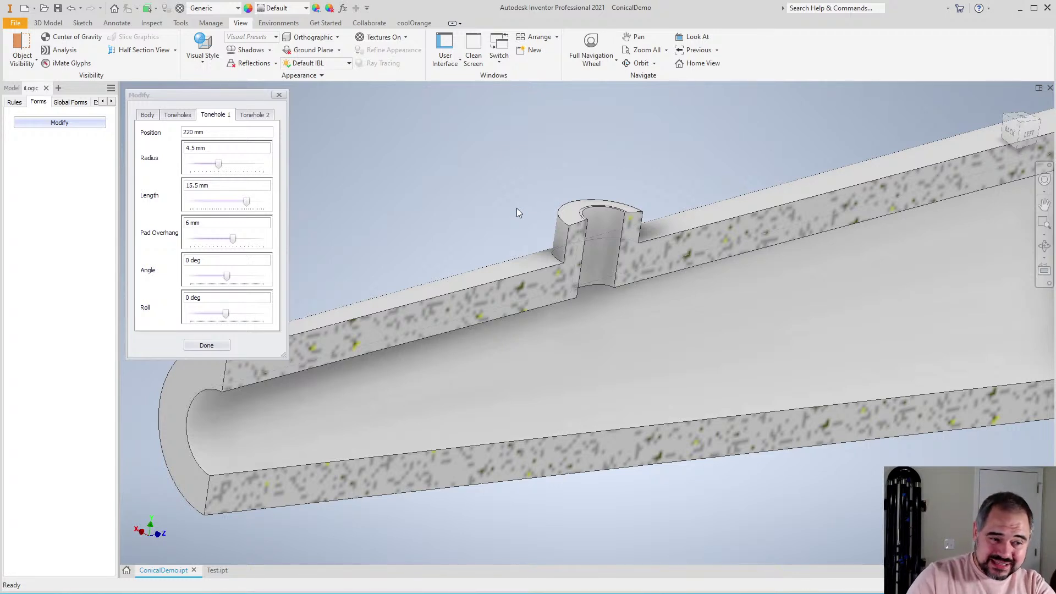
pyautogui.press('F2')
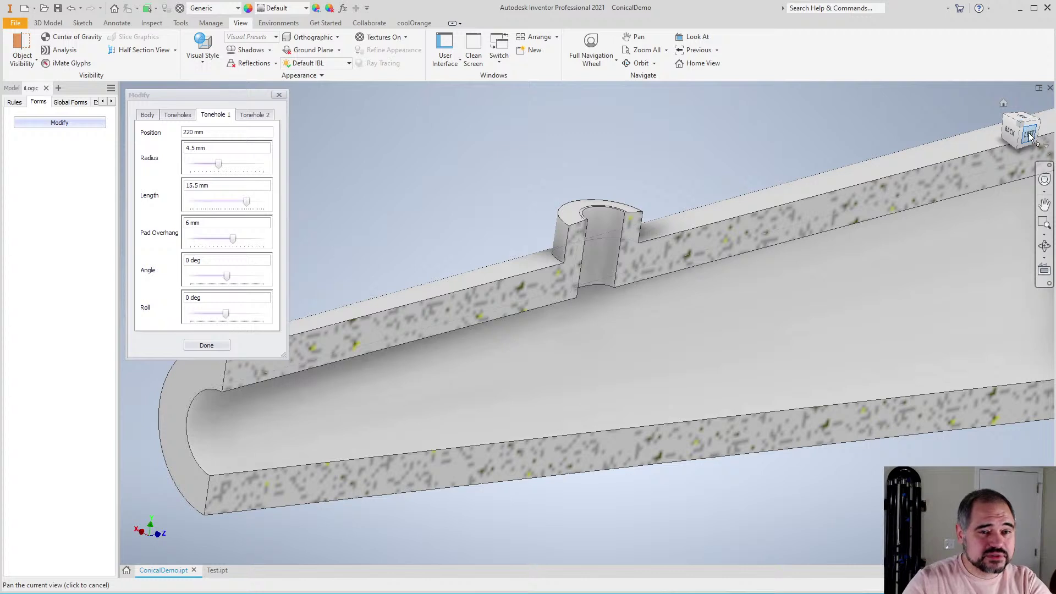
# Set Tonehole 1's angle to -16 deg in the left view and inspect the slanted bore in section
pyautogui.click(1030, 137)
pyautogui.scroll(8, 394, 310)
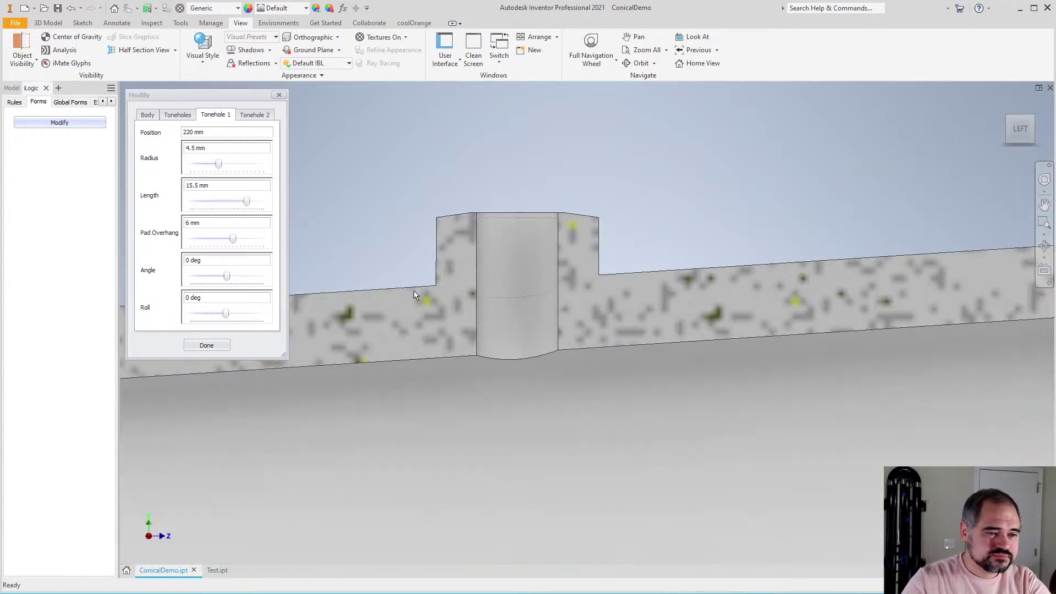
pyautogui.moveTo(220, 262); pyautogui.dragTo(183, 253)
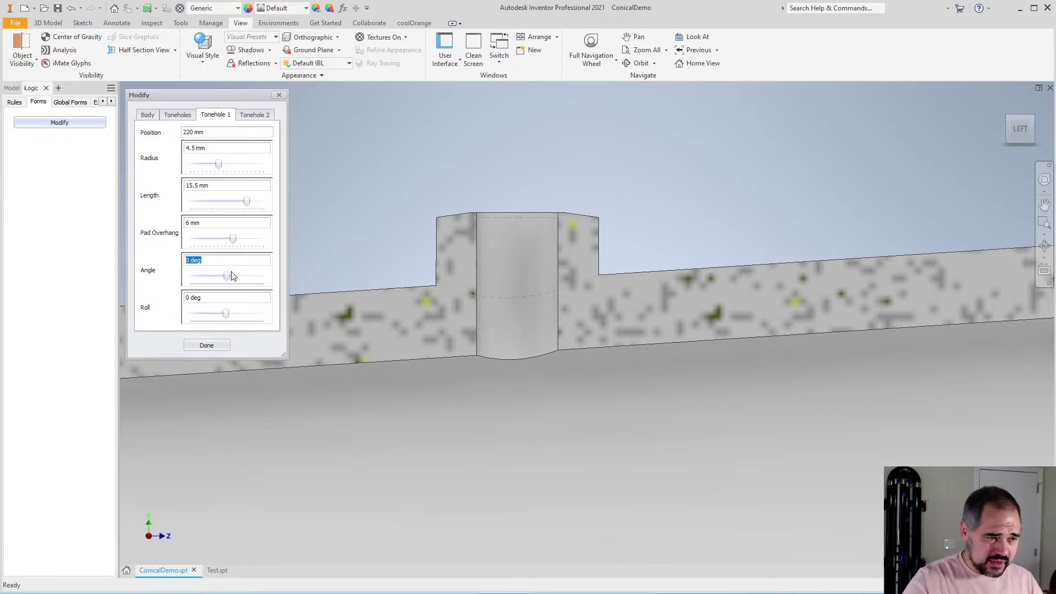
pyautogui.moveTo(231, 280); pyautogui.dragTo(218, 279)
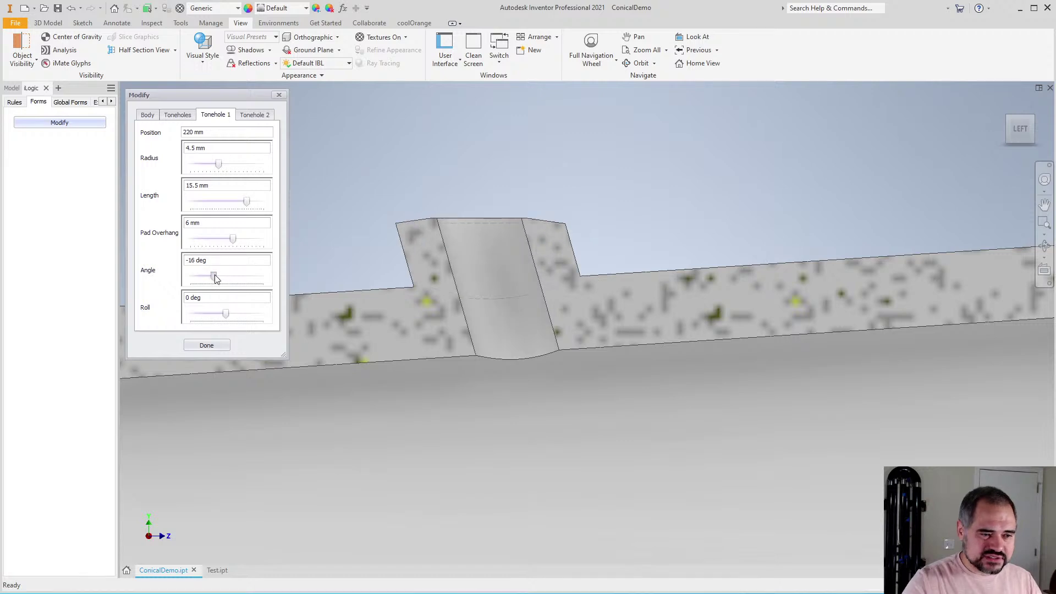
pyautogui.scroll(-5, 582, 233)
pyautogui.scroll(5, 550, 253)
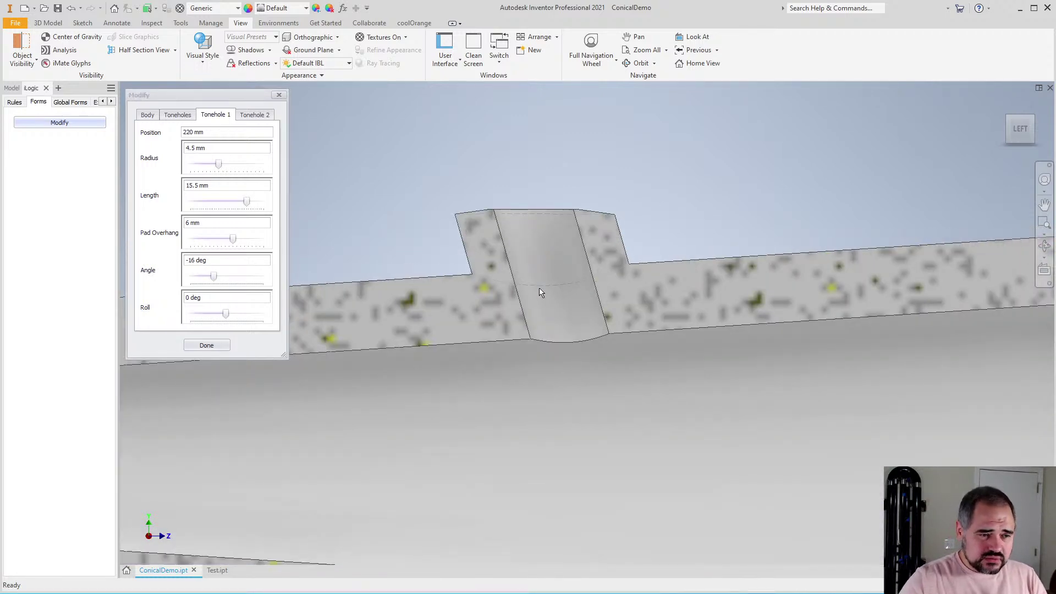
pyautogui.moveTo(556, 305)
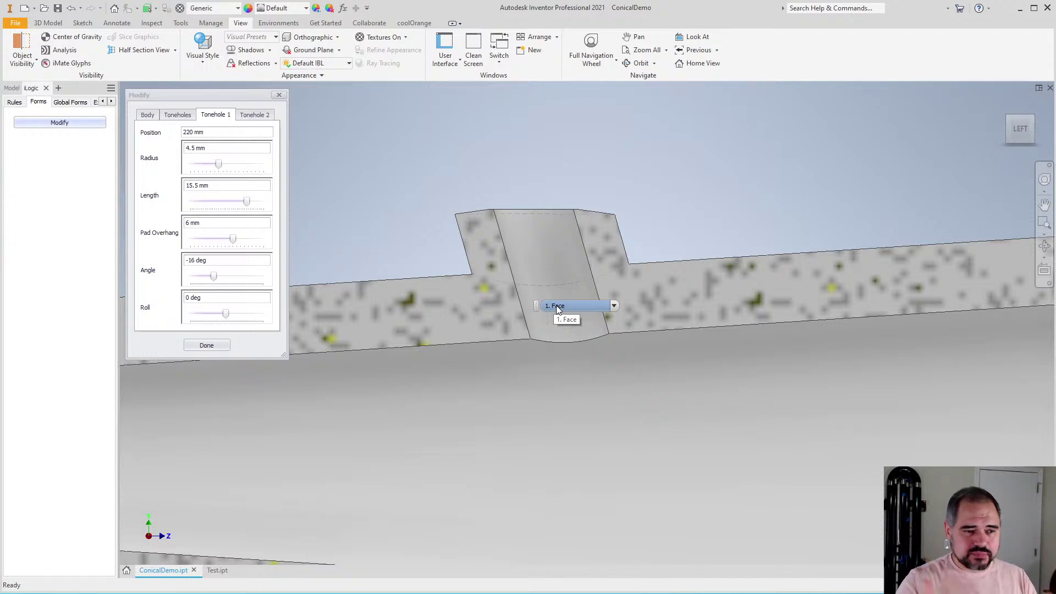
pyautogui.scroll(4, 562, 245)
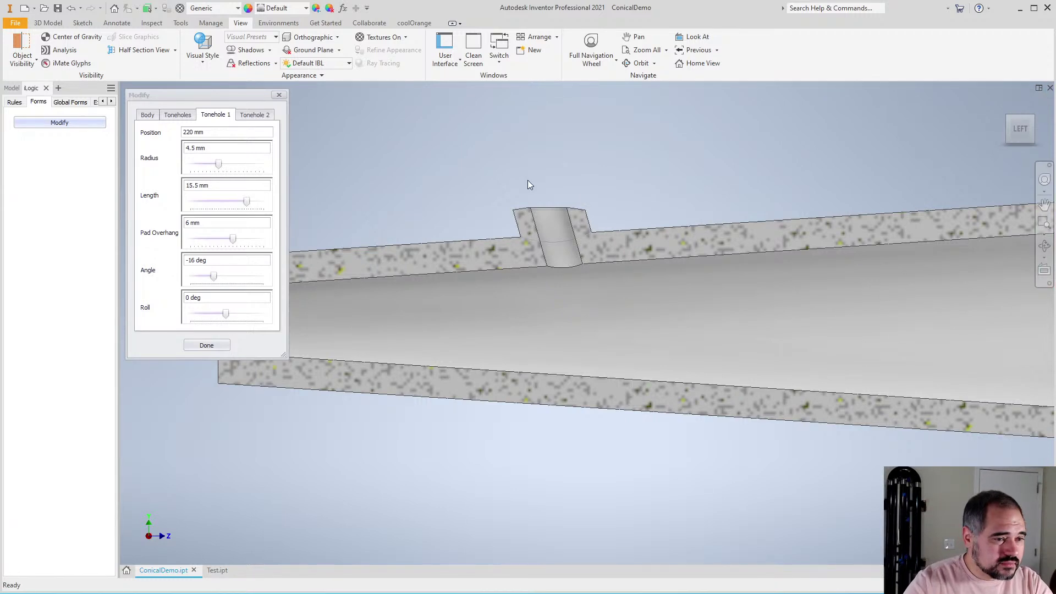
# Reset Tonehole 1's angle to 0 deg and view the whole sectioned body obliquely
pyautogui.moveTo(212, 277); pyautogui.dragTo(177, 250)
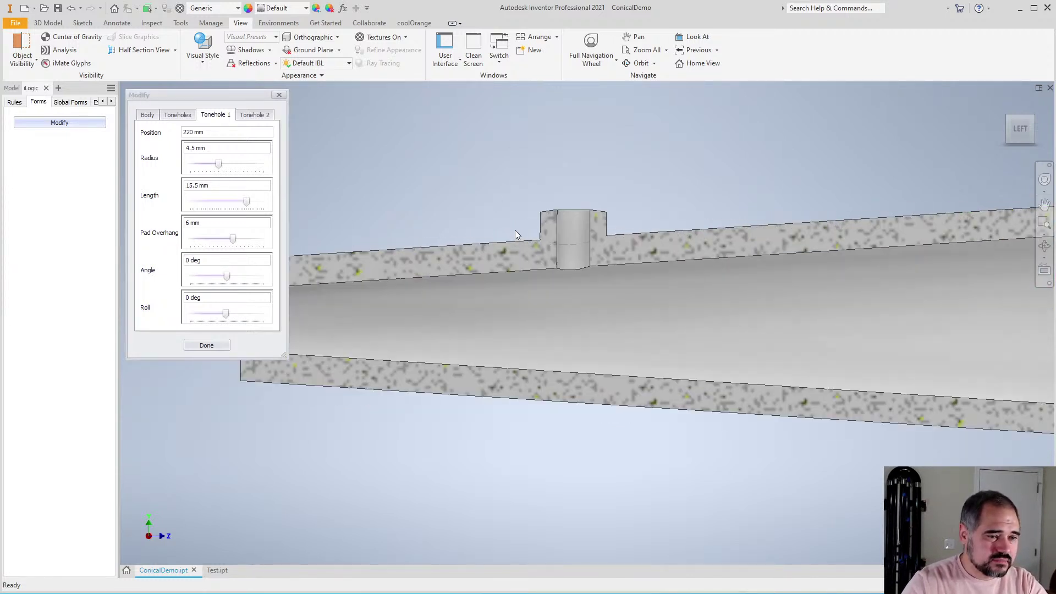
pyautogui.keyDown('shift'); pyautogui.moveTo(659, 292); pyautogui.dragTo(596, 403, button='middle'); pyautogui.keyUp('shift')
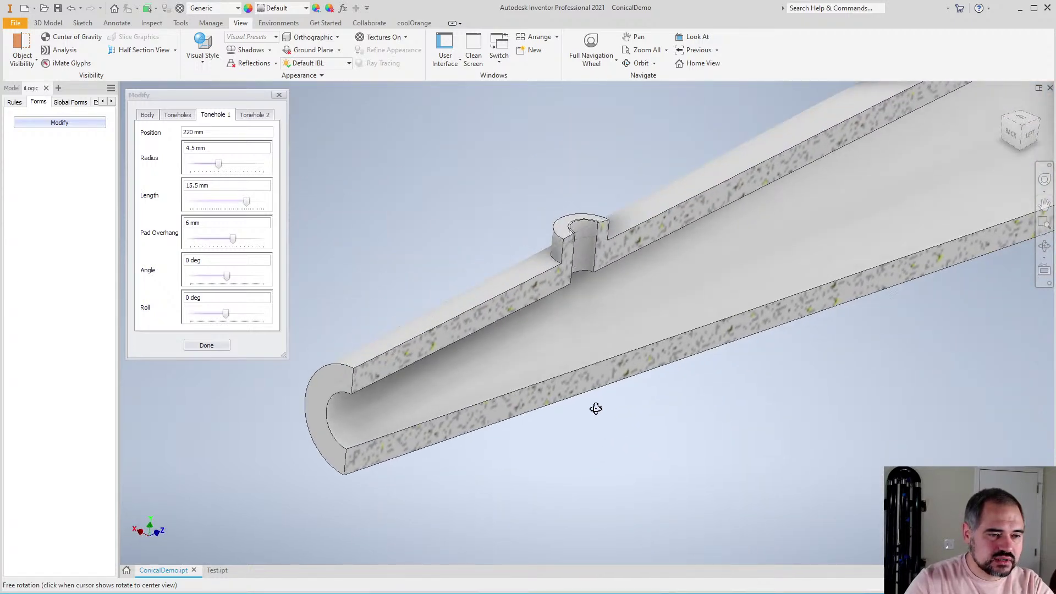
pyautogui.scroll(-3, 476, 352)
pyautogui.scroll(3, 472, 349)
pyautogui.scroll(-3, 495, 275)
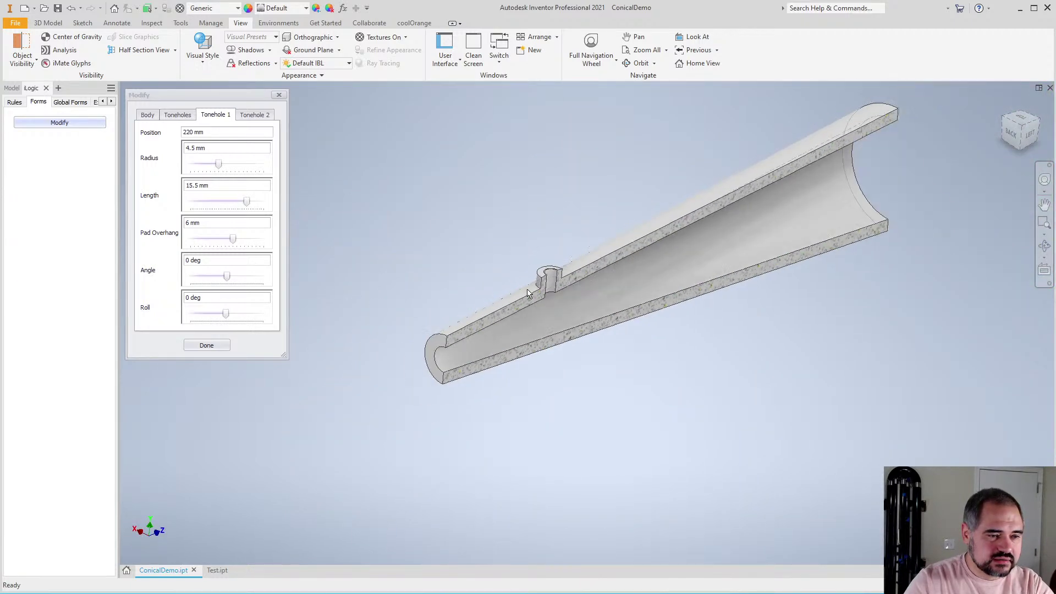
# Set Tonehole 1's roll to -70 deg and inspect its rotated position around the sectioned body
pyautogui.scroll(3, 507, 222)
pyautogui.scroll(1, 507, 226)
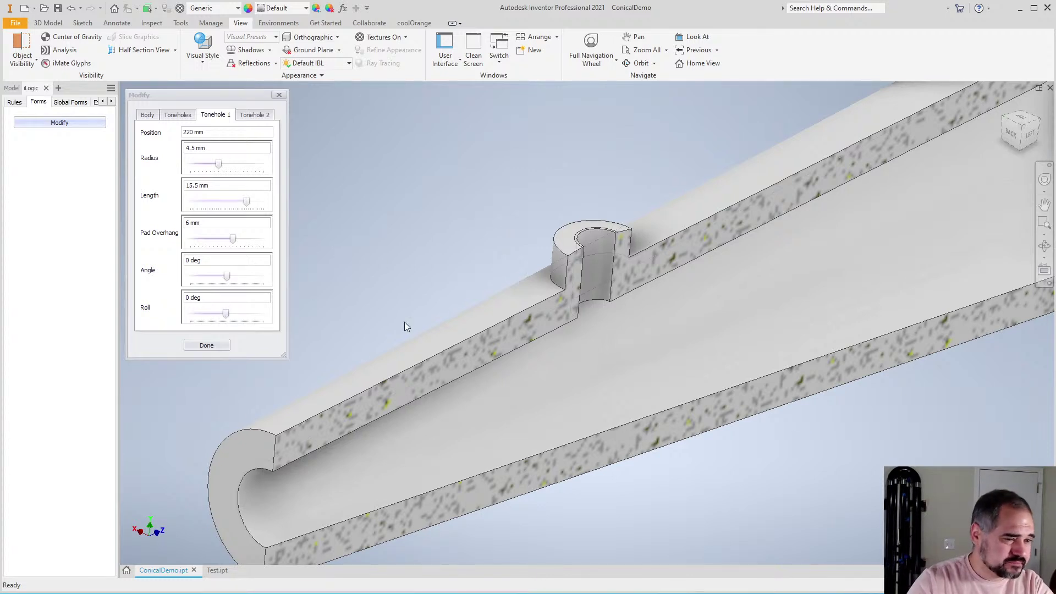
pyautogui.scroll(-3, 436, 271)
pyautogui.keyDown('shift'); pyautogui.moveTo(478, 328); pyautogui.dragTo(516, 369, button='middle'); pyautogui.keyUp('shift')
pyautogui.keyDown('shift'); pyautogui.moveTo(373, 330); pyautogui.dragTo(570, 358, button='middle'); pyautogui.keyUp('shift')
pyautogui.moveTo(228, 315); pyautogui.dragTo(212, 313)
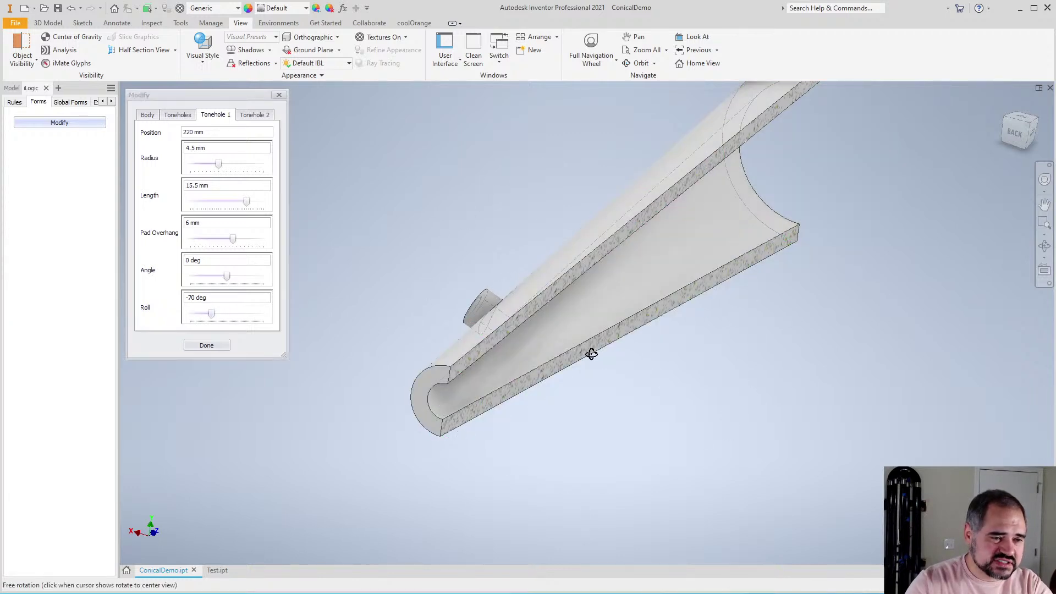
pyautogui.keyDown('shift'); pyautogui.moveTo(592, 353); pyautogui.dragTo(472, 226, button='middle'); pyautogui.keyUp('shift')
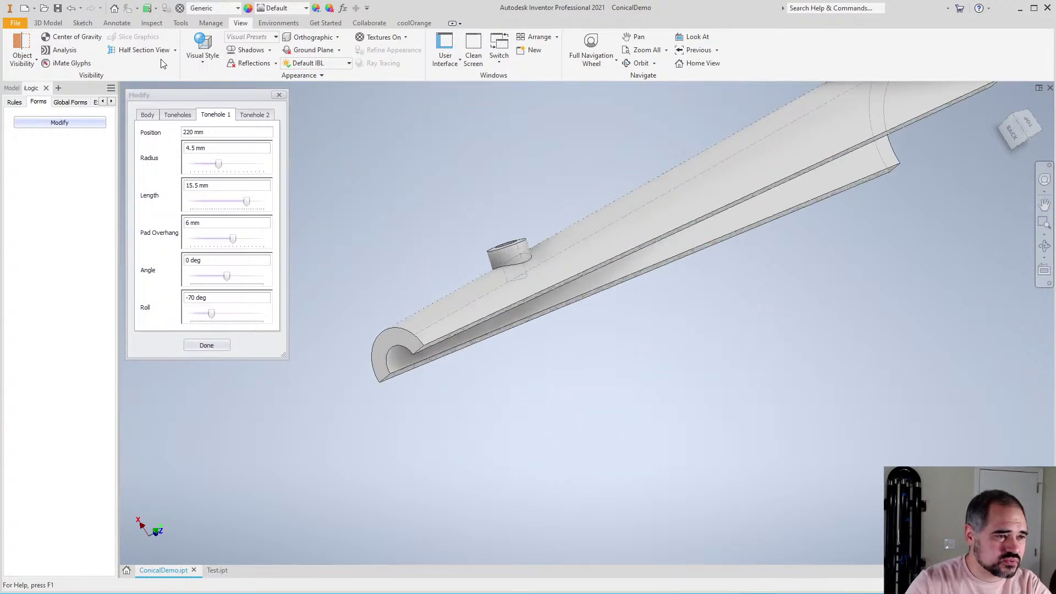
# End the half section view, look over the complete conical body and close the Modify form
pyautogui.click(174, 50)
pyautogui.click(143, 137)
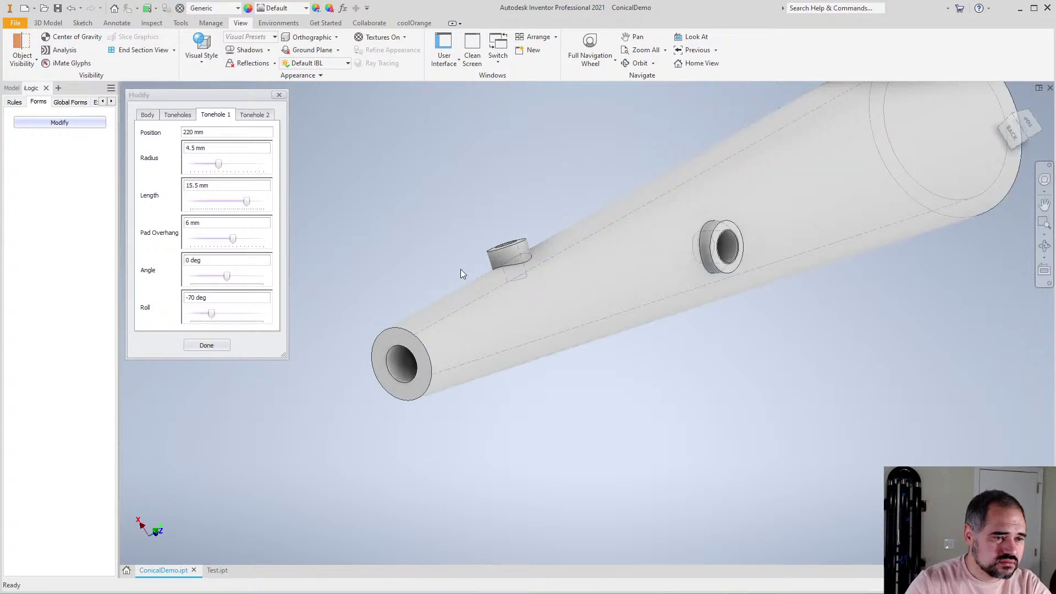
pyautogui.keyDown('shift'); pyautogui.moveTo(596, 327); pyautogui.dragTo(554, 320, button='middle'); pyautogui.keyUp('shift')
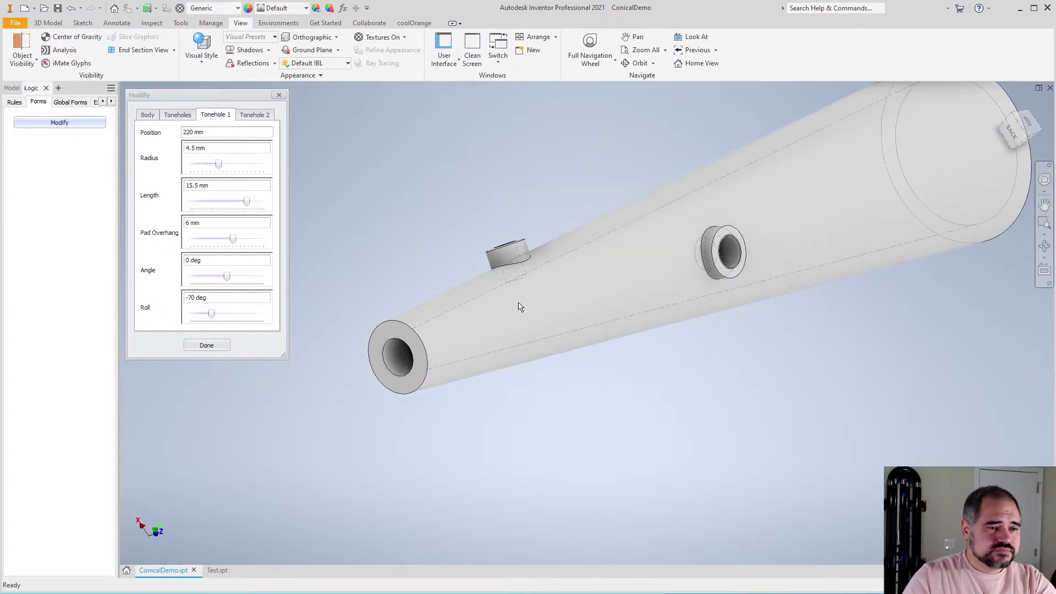
pyautogui.scroll(-4, 380, 290)
pyautogui.click(206, 344)
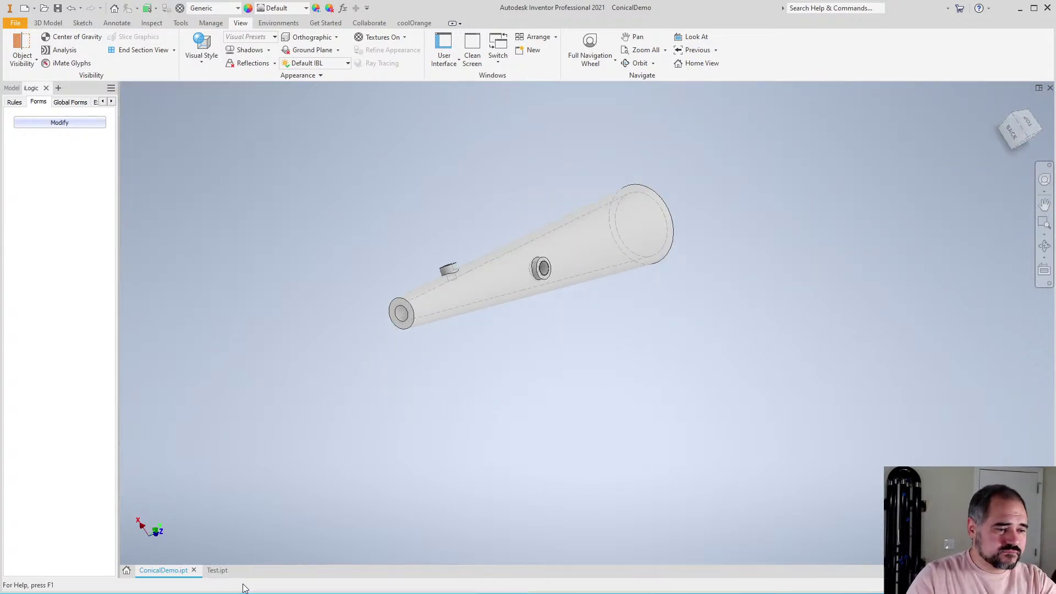
# Switch to Test.ipt and add a numeric user parameter named Tonehole1Position
pyautogui.click(216, 570)
pyautogui.scroll(-4, 444, 368)
pyautogui.scroll(4, 352, 368)
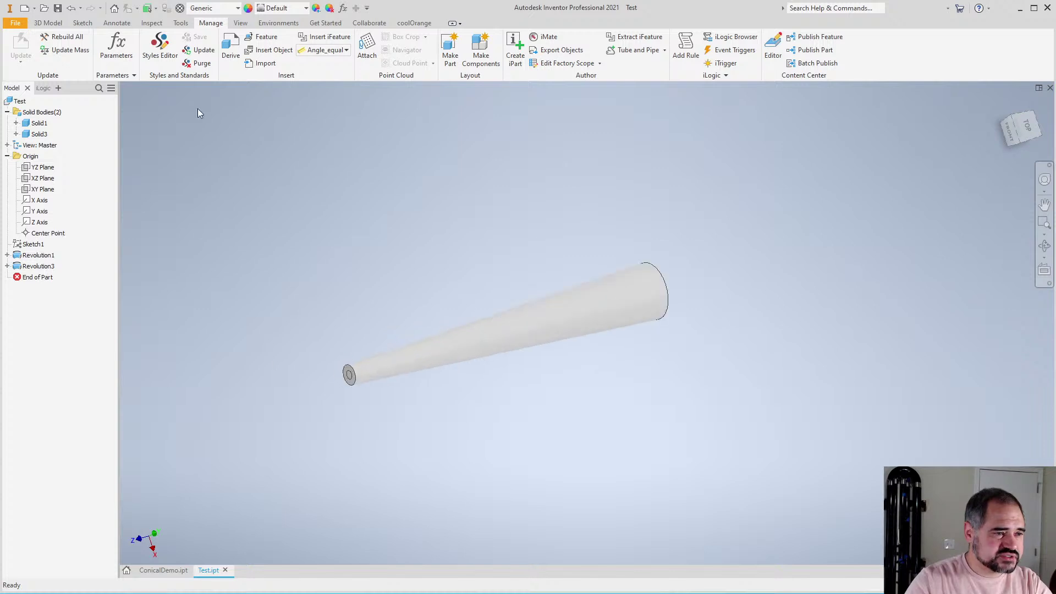
pyautogui.scroll(-4, 353, 424)
pyautogui.scroll(5, 353, 425)
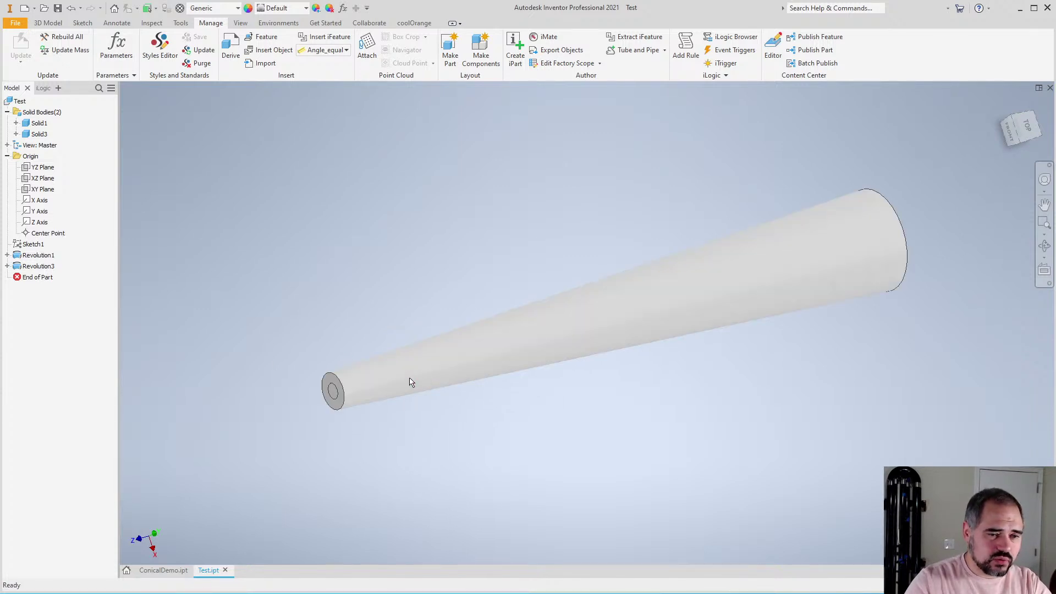
pyautogui.click(116, 47)
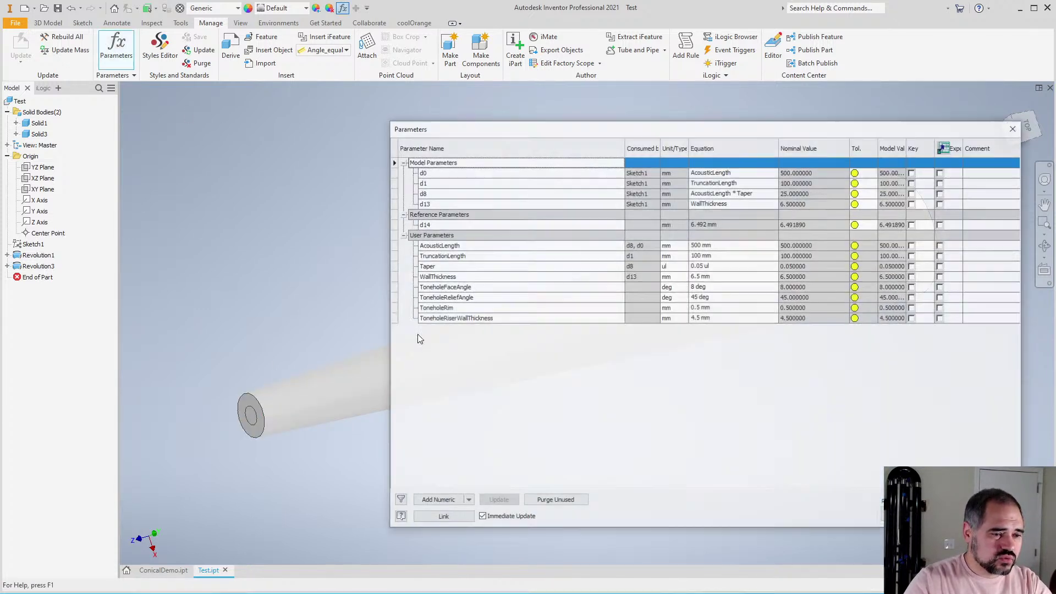
pyautogui.click(437, 501)
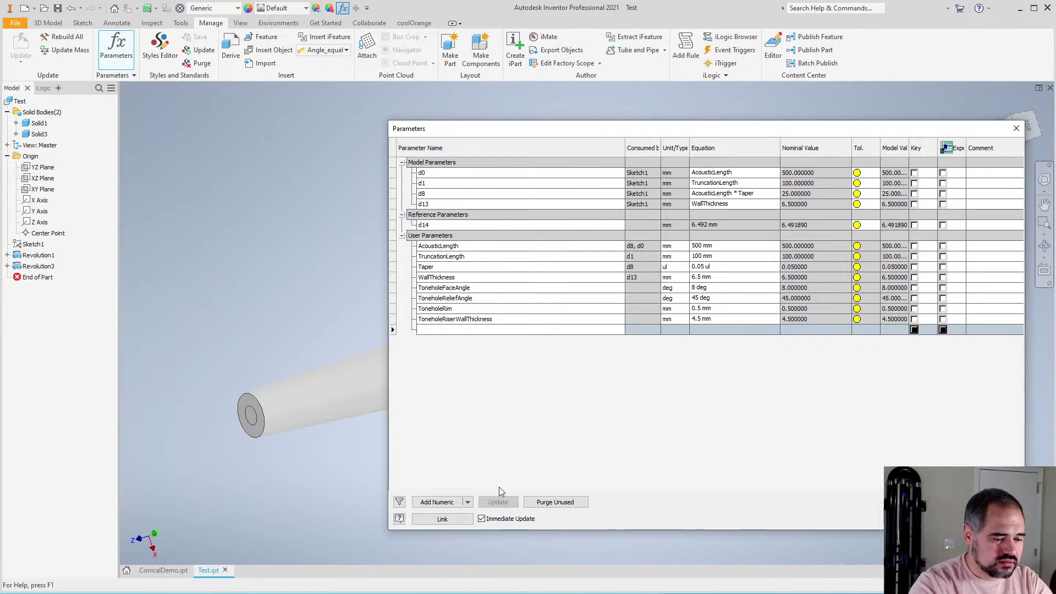
pyautogui.write('Tonehole1')
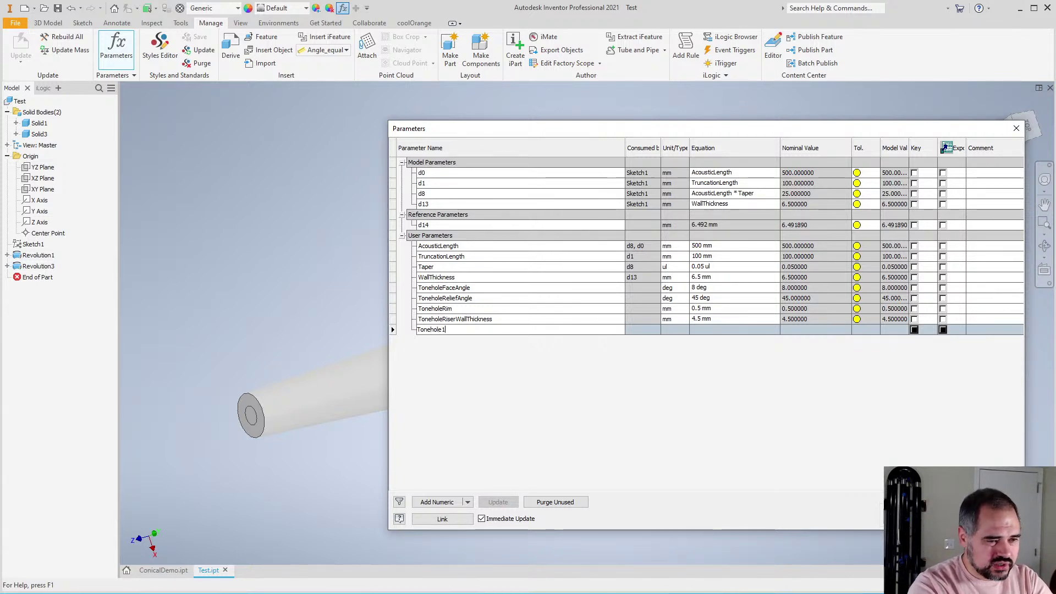
pyautogui.write('Position')
pyautogui.press('Return')
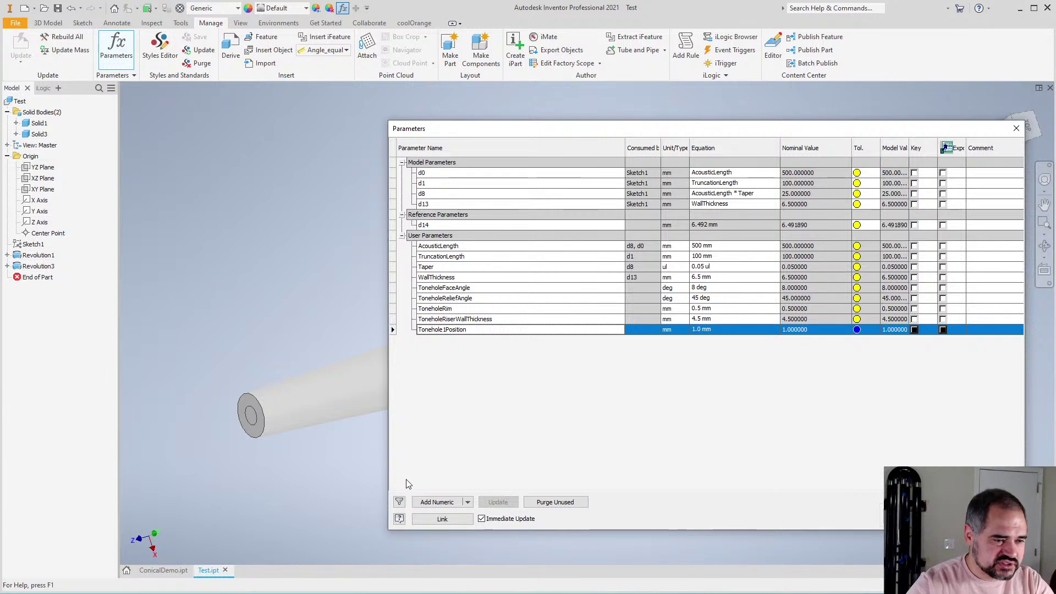
# Add a numeric user parameter named Tonehole1Radius
pyautogui.click(434, 503)
pyautogui.write('To')
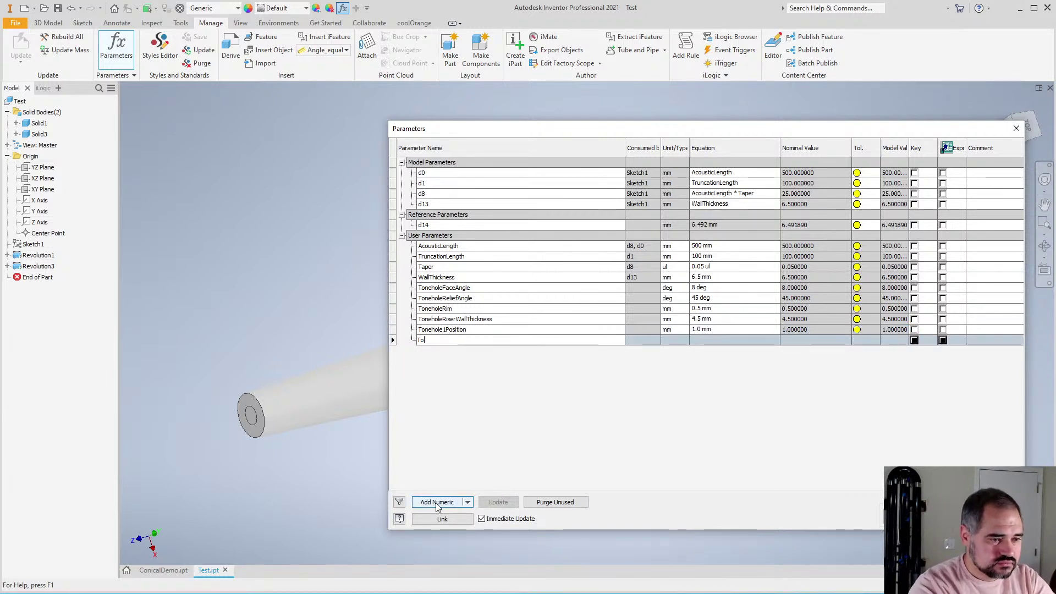
pyautogui.write('nehole1')
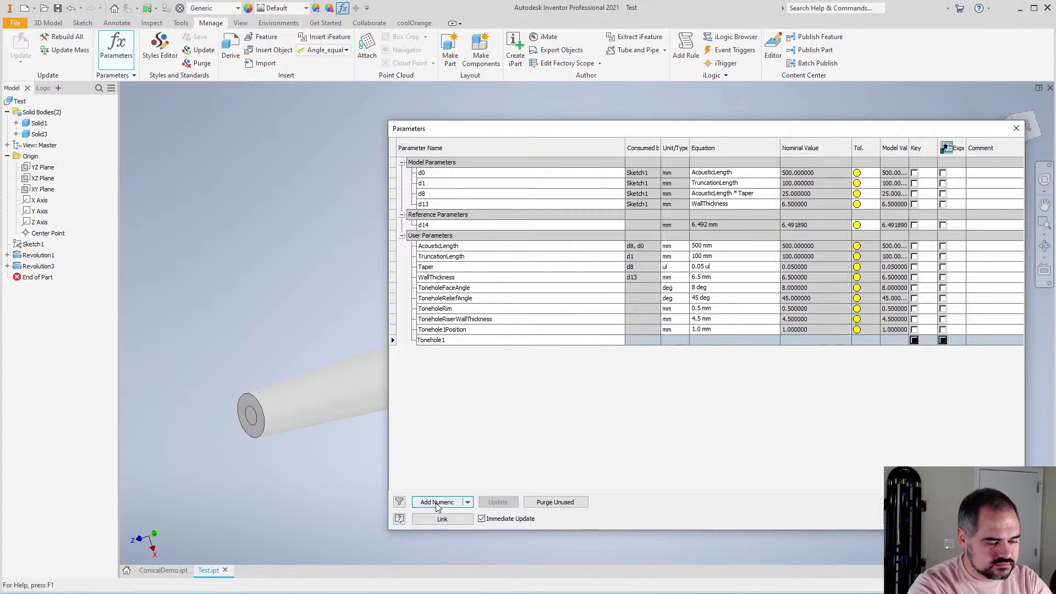
pyautogui.write('Radius')
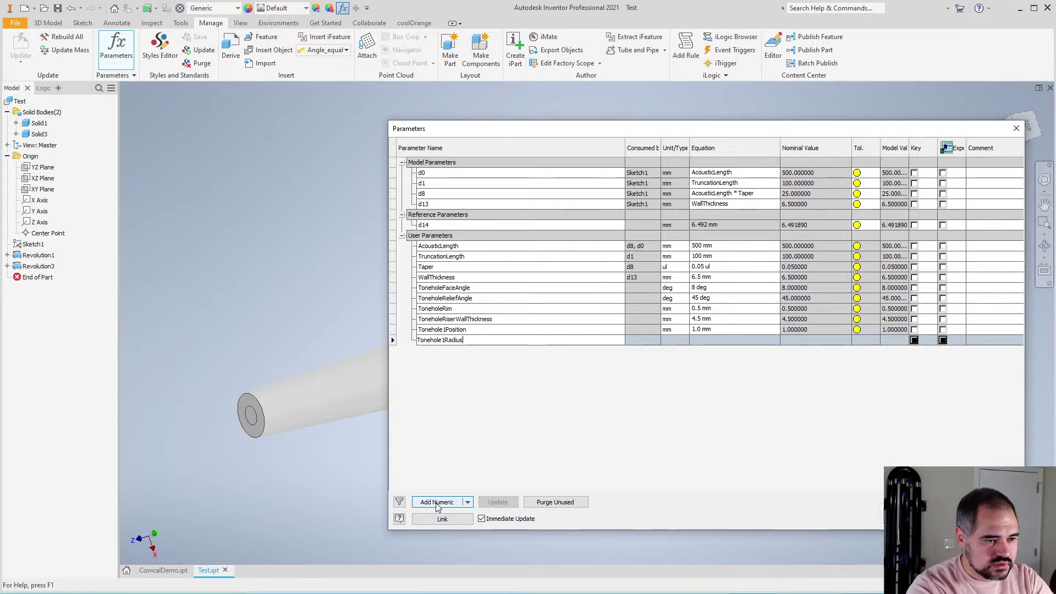
pyautogui.press('Return')
# Add a numeric user parameter named Tonehole1Length
pyautogui.click(437, 502)
pyautogui.write('Tone')
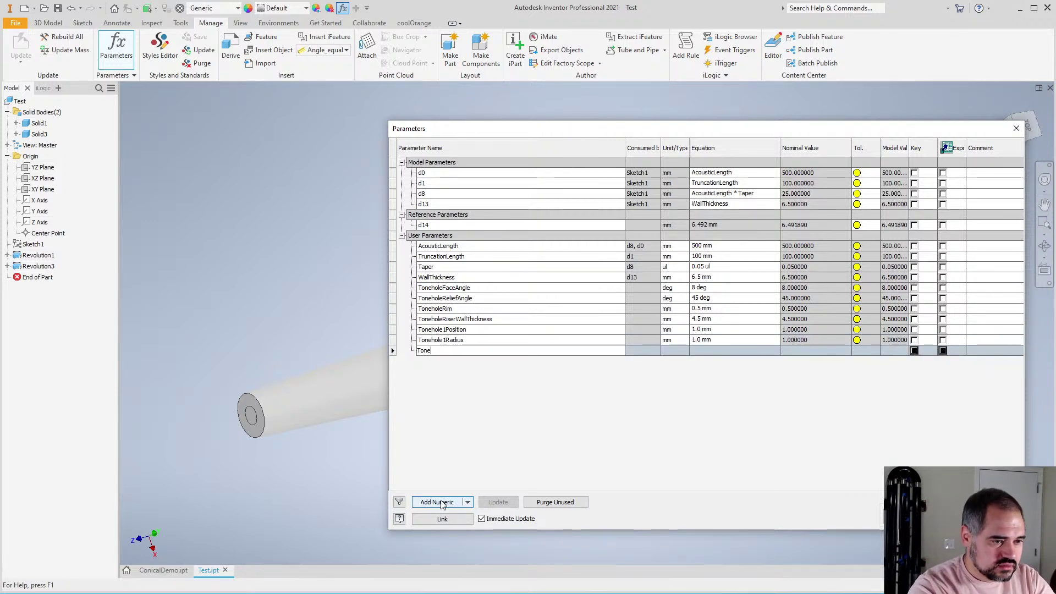
pyautogui.write('hole1')
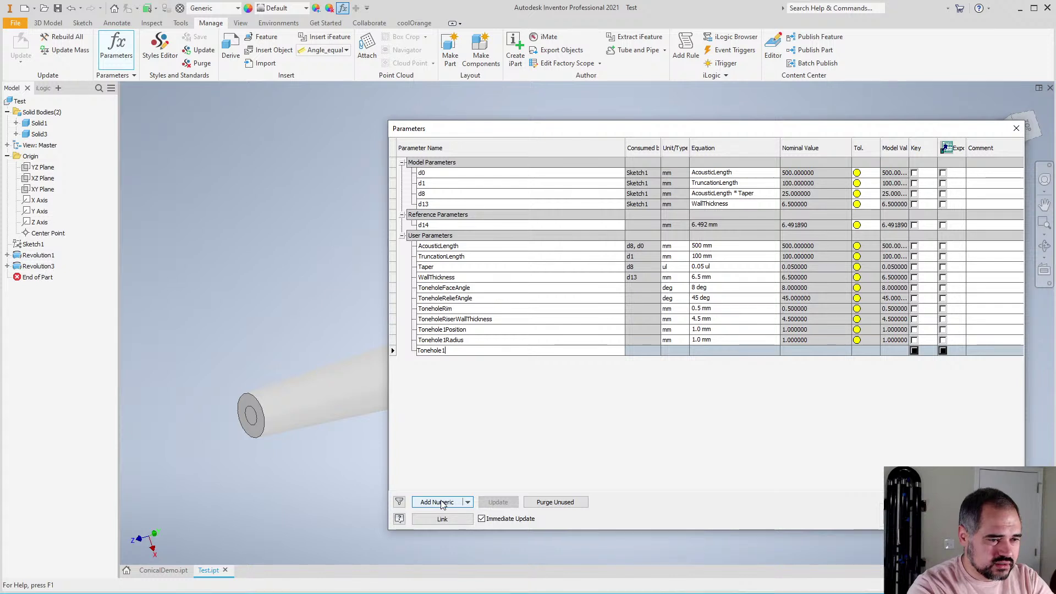
pyautogui.write('Pad')
pyautogui.press('BackSpace')
pyautogui.press('BackSpace')
pyautogui.press('BackSpace')
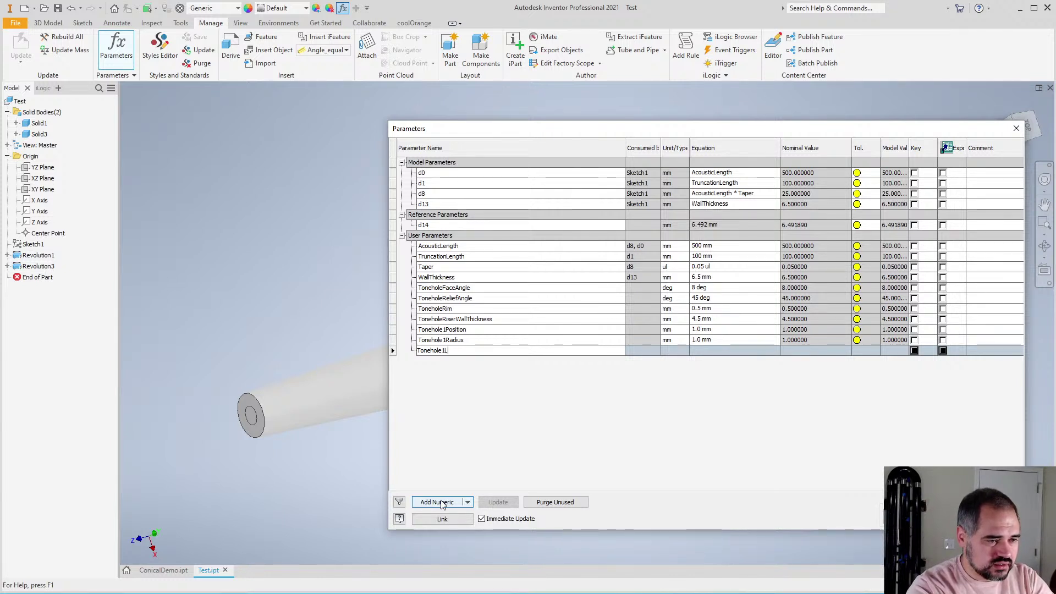
pyautogui.write('Length')
pyautogui.press('Return')
# Add a numeric user parameter named Tonehole1PadRadius
pyautogui.click(437, 502)
pyautogui.write('T')
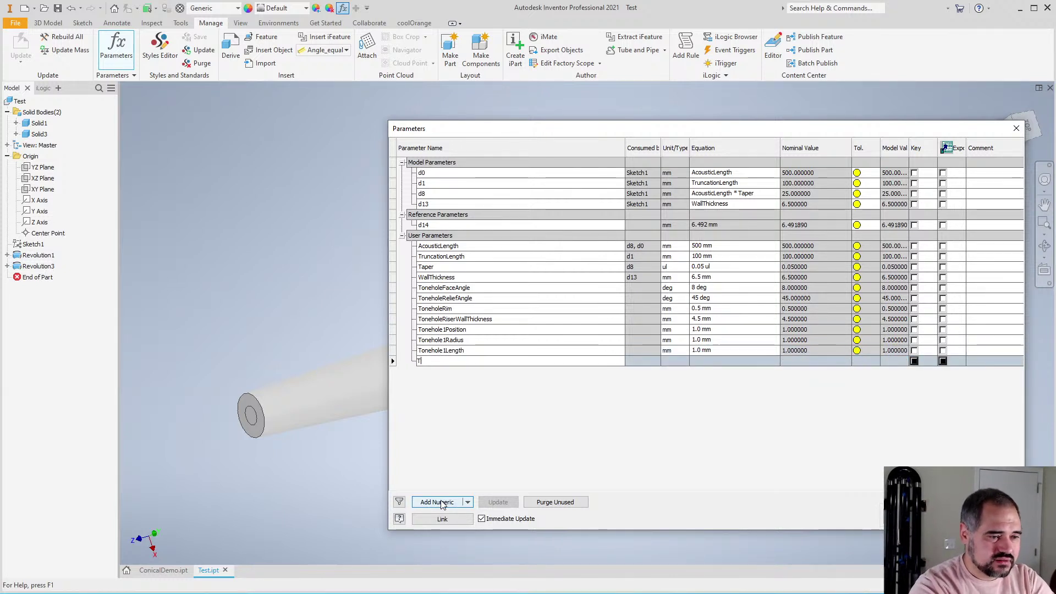
pyautogui.write('onehole1PadRadius')
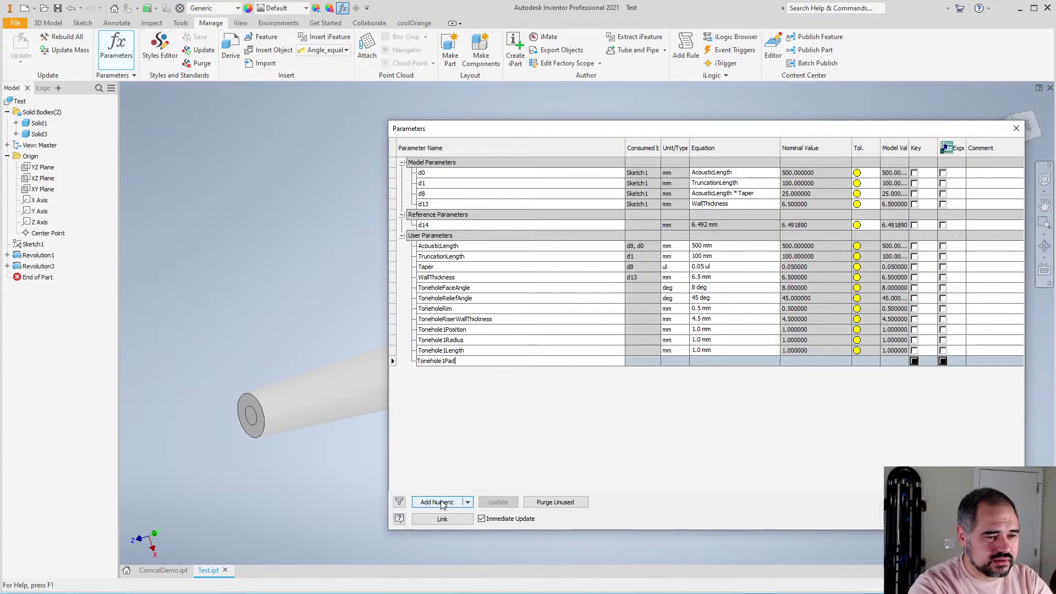
pyautogui.press('Return')
# Discard the empty new parameter row and rename Tonehole1PadRadius as Tonehole1PadOverhang
pyautogui.click(437, 502)
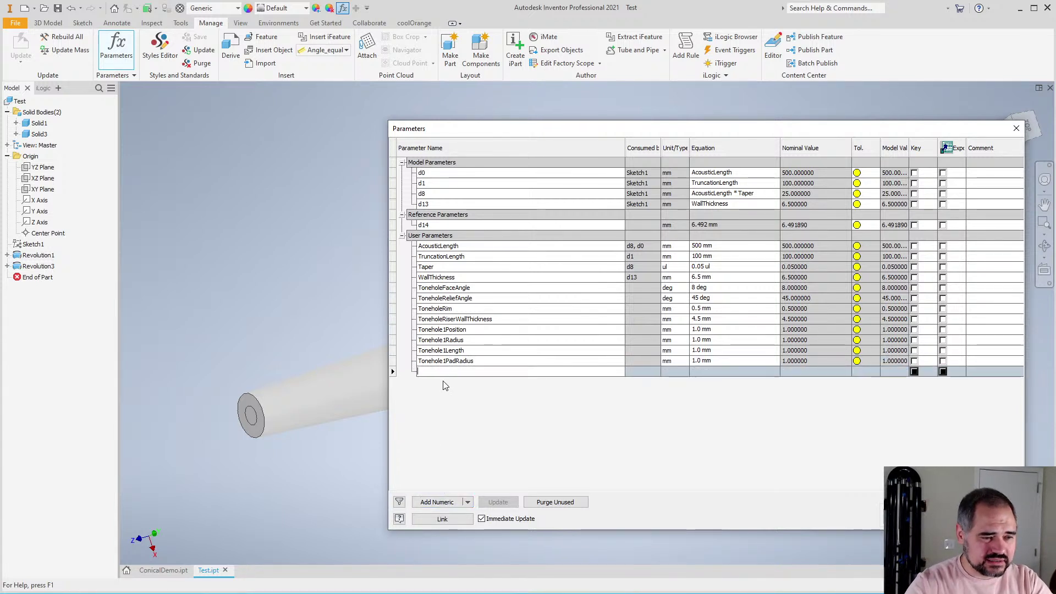
pyautogui.click(253, 224)
pyautogui.press('Escape')
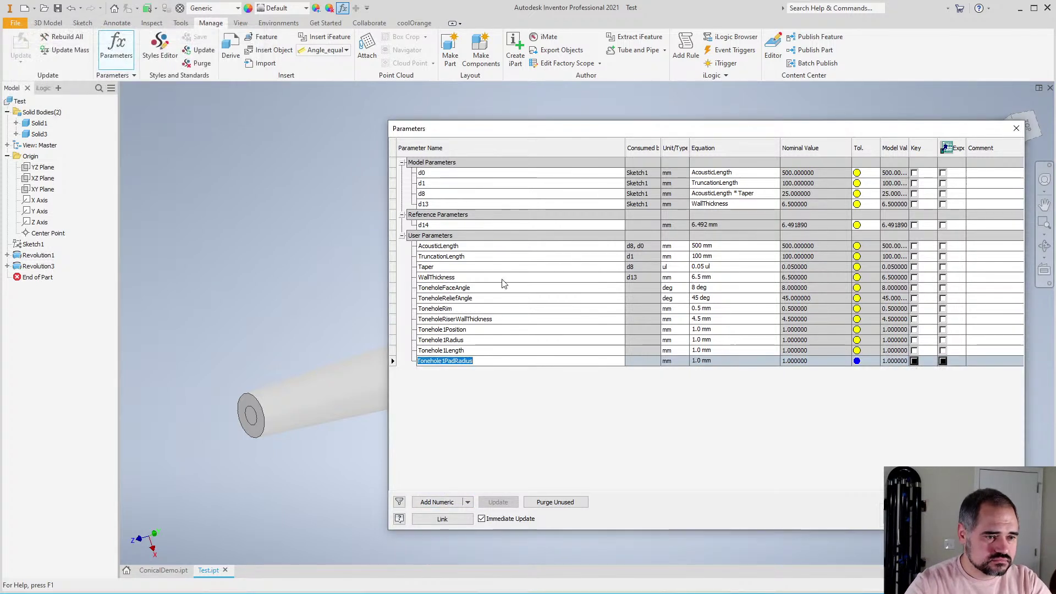
pyautogui.click(460, 361)
pyautogui.click(491, 362)
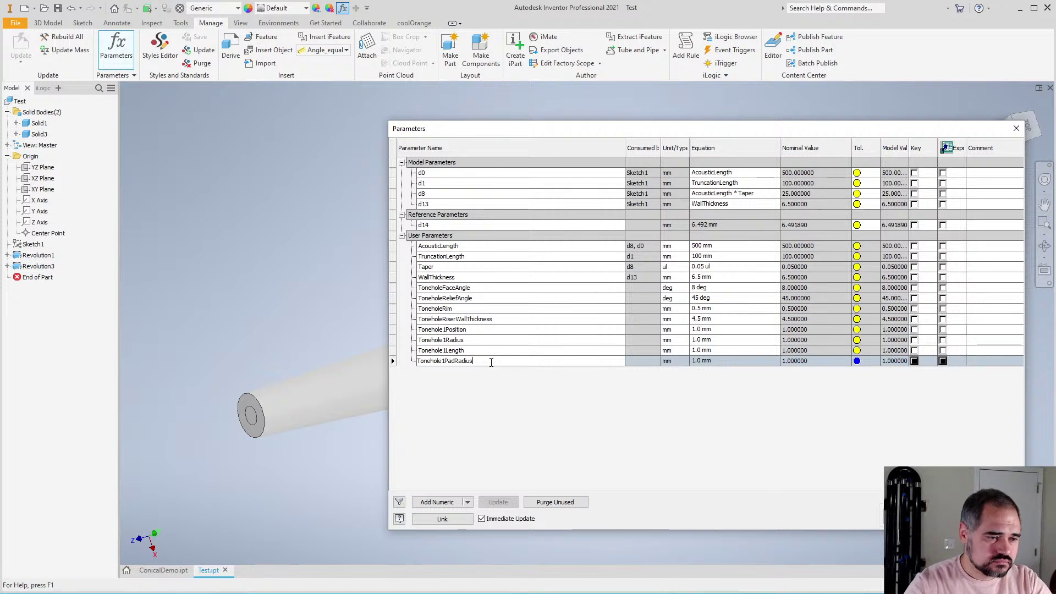
pyautogui.press('BackSpace')
pyautogui.press('BackSpace')
pyautogui.press('BackSpace')
pyautogui.write('Overhang')
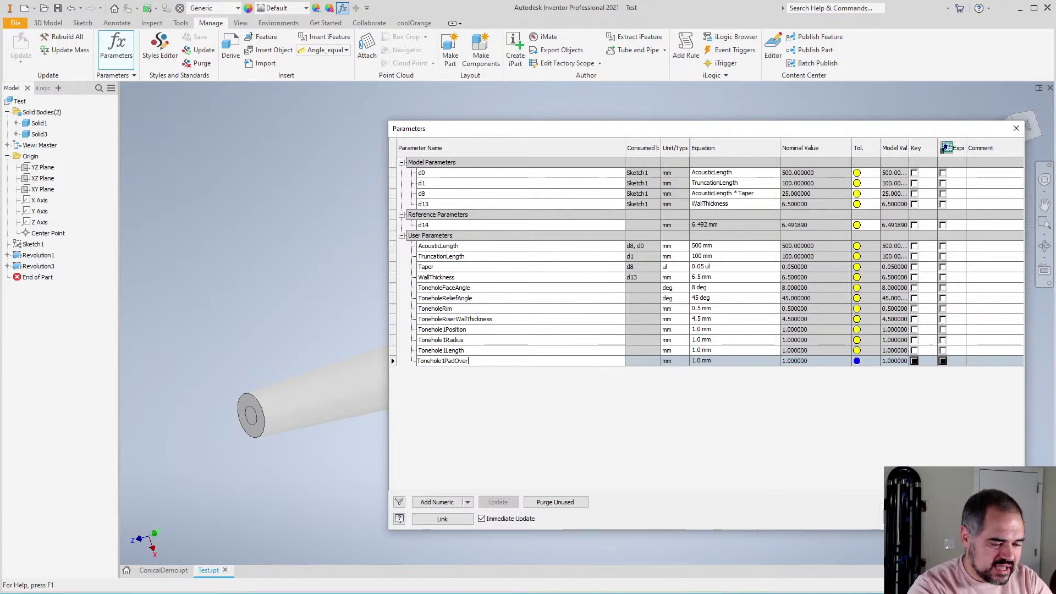
pyautogui.press('Return')
pyautogui.scroll(3, 257, 335)
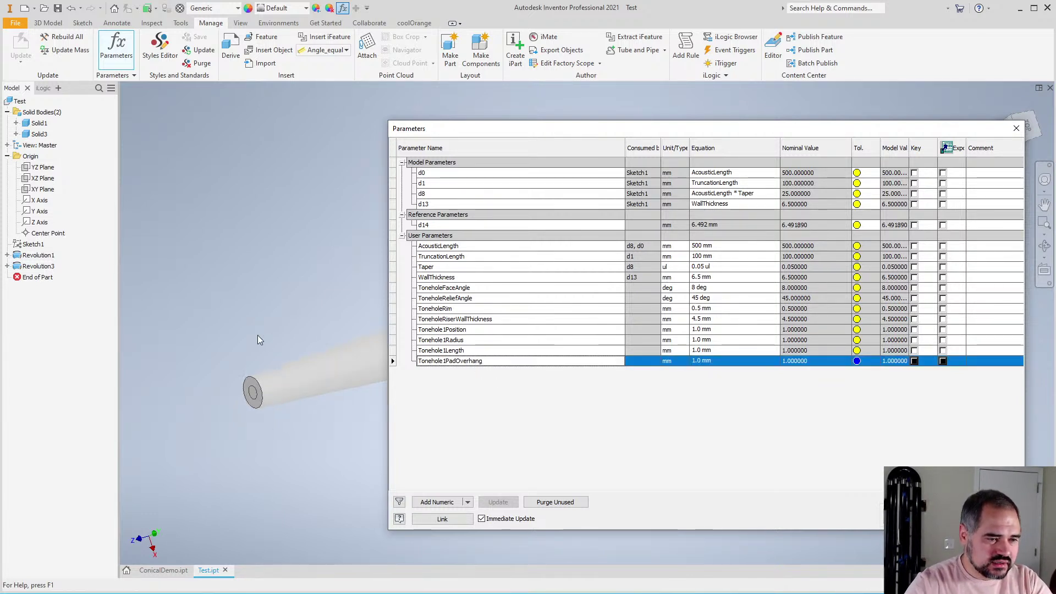
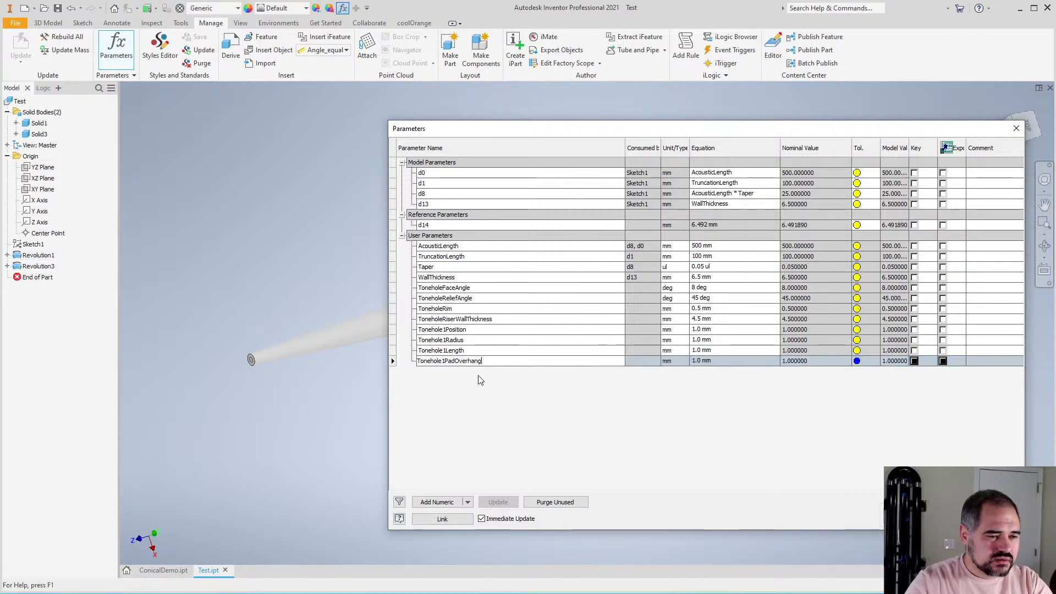
# Add two numeric user parameters named Tonehole1Angle and Tonehole1Roll
pyautogui.click(437, 502)
pyautogui.write('Tonehole1')
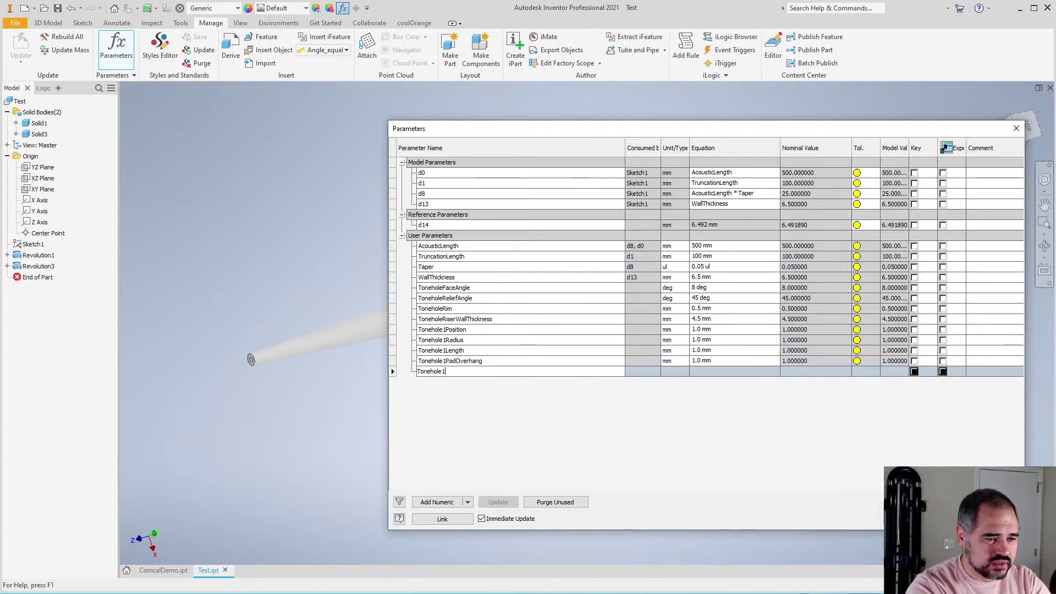
pyautogui.write('Angle')
pyautogui.press('Return')
pyautogui.click(450, 502)
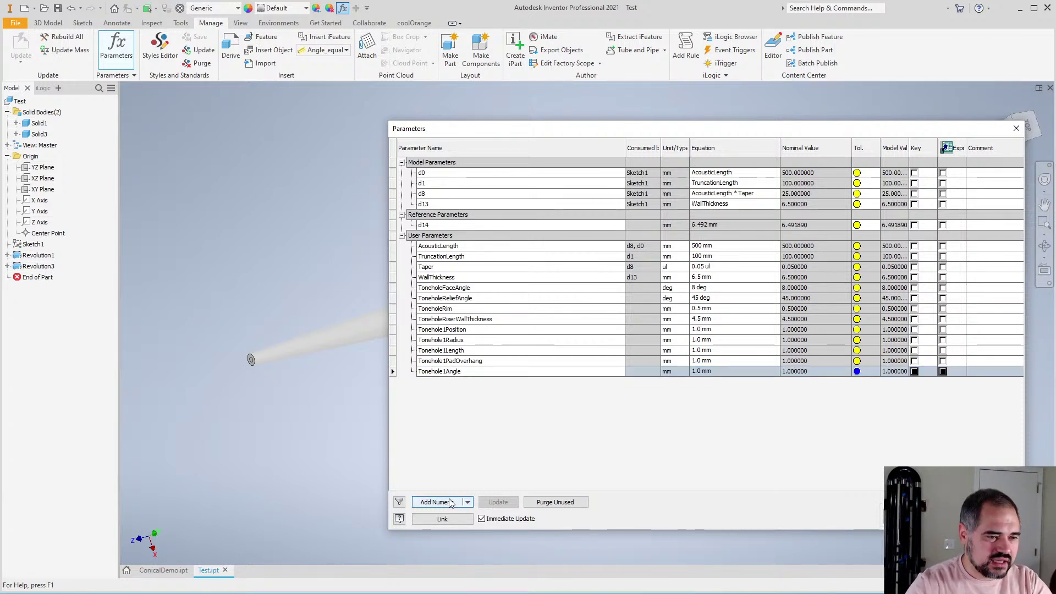
pyautogui.write('Tonehole')
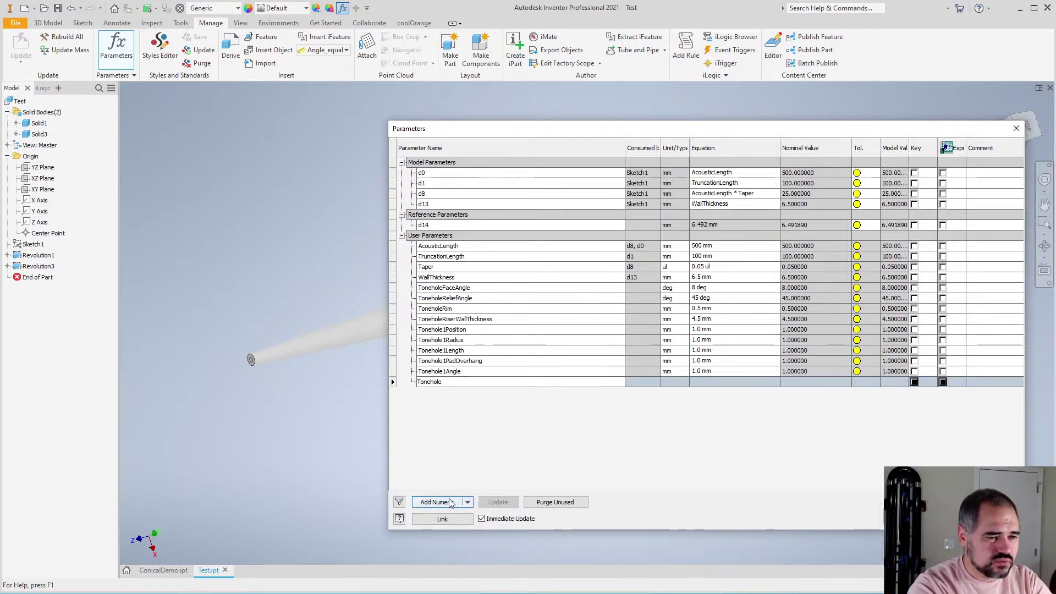
pyautogui.write('1Roll')
pyautogui.press('Return')
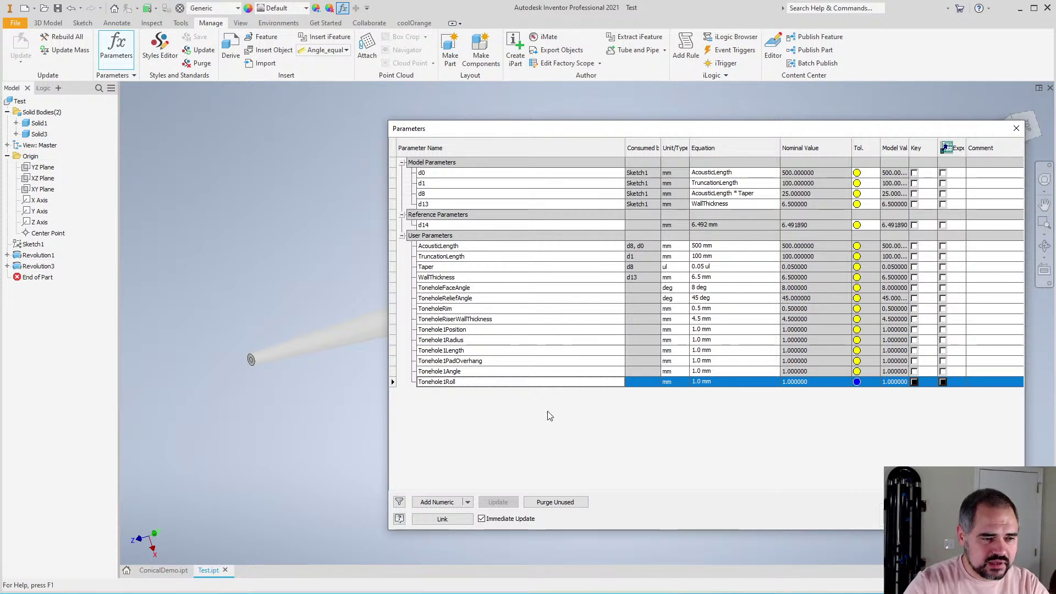
# Add the numeric user parameters Tonehole2Position and Tonehole2Radius for the second tonehole
pyautogui.click(440, 502)
pyautogui.write('Tonehole')
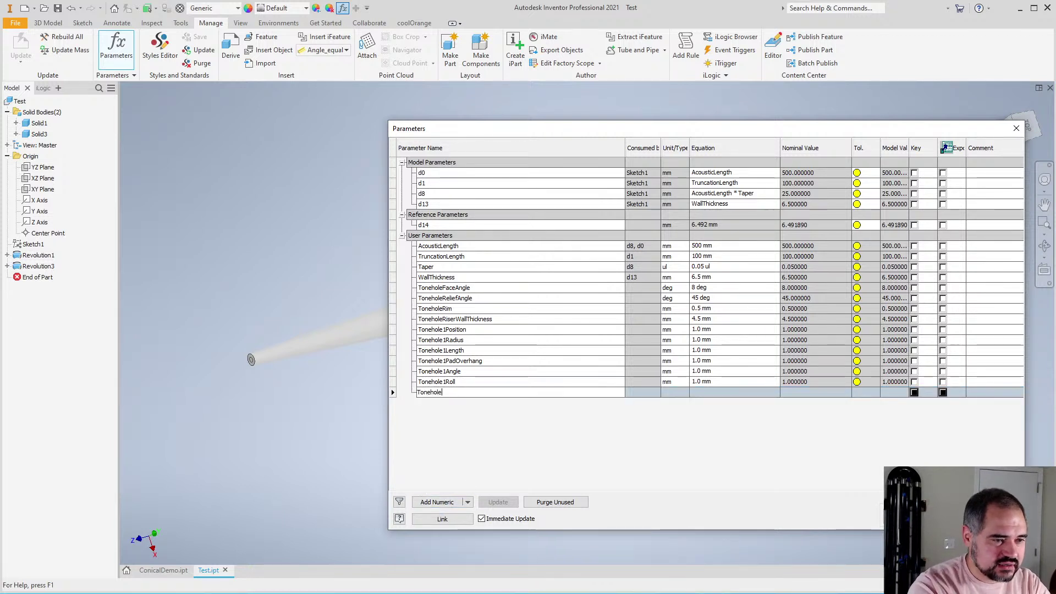
pyautogui.write('2Position')
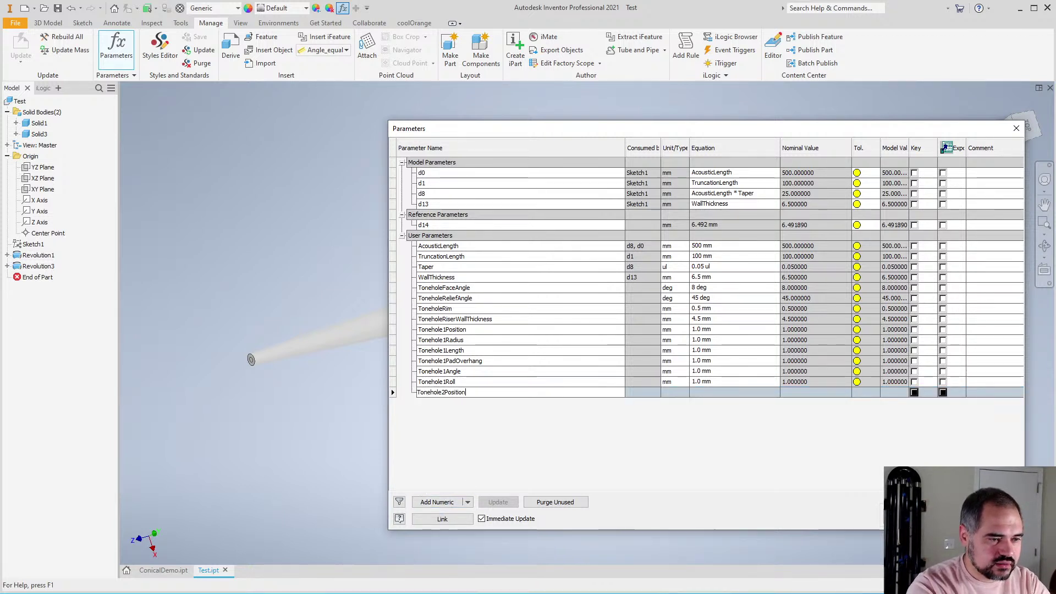
pyautogui.press('Return')
pyautogui.click(437, 502)
pyautogui.write('Toneho')
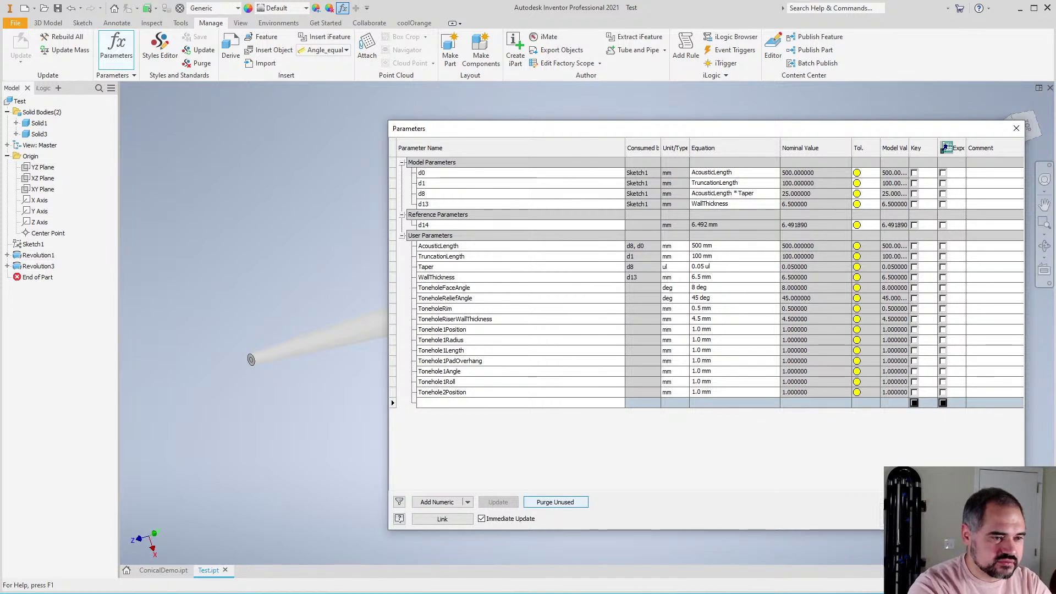
pyautogui.write('le2Radius')
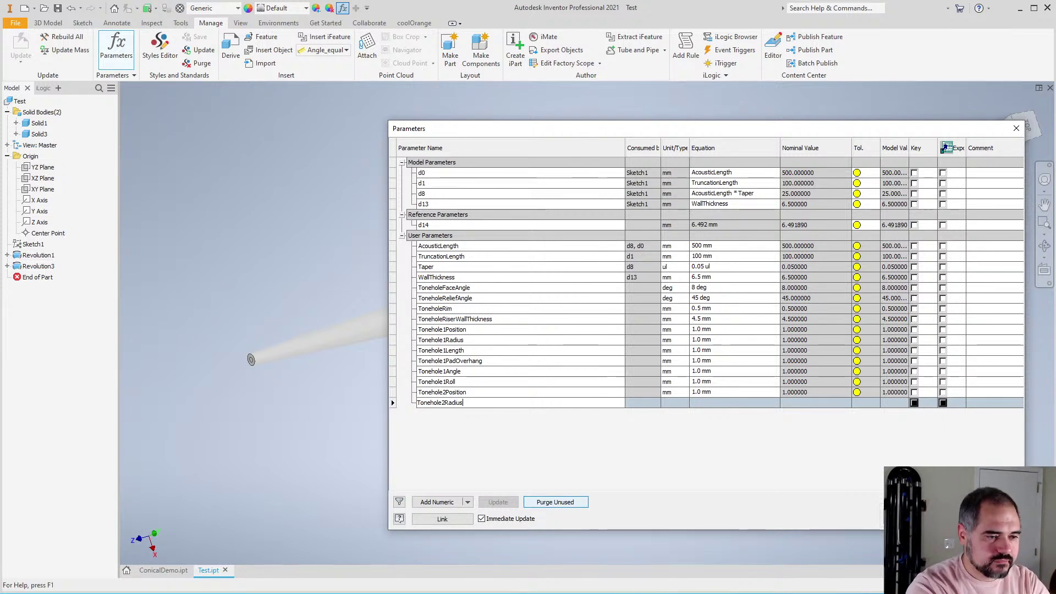
pyautogui.press('Return')
# Add two numeric user parameters named Tonehole2Length and Tonehole2PadOverhang
pyautogui.click(453, 503)
pyautogui.write('T')
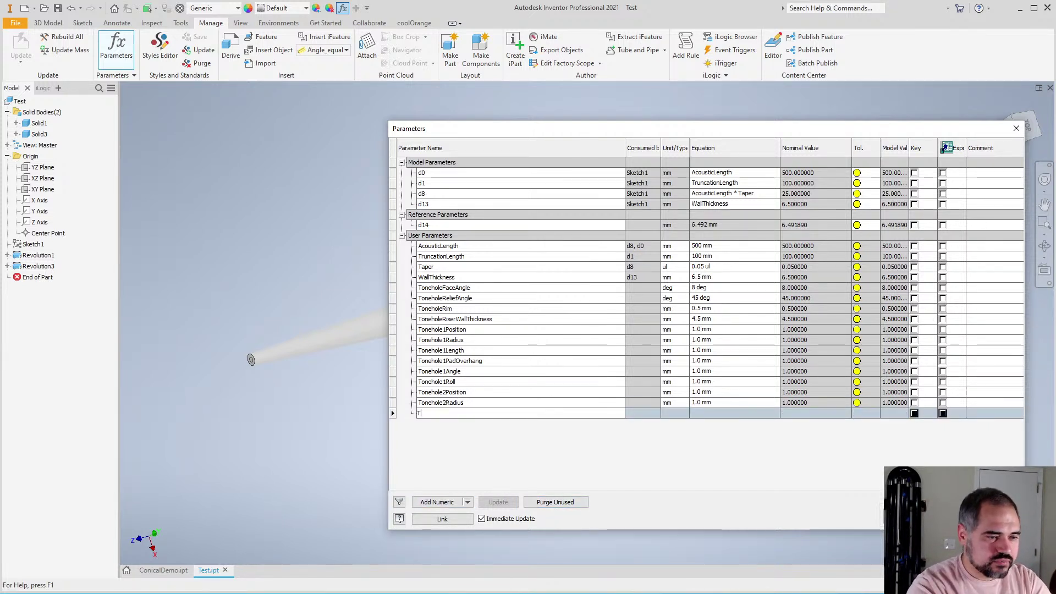
pyautogui.write('onehole2')
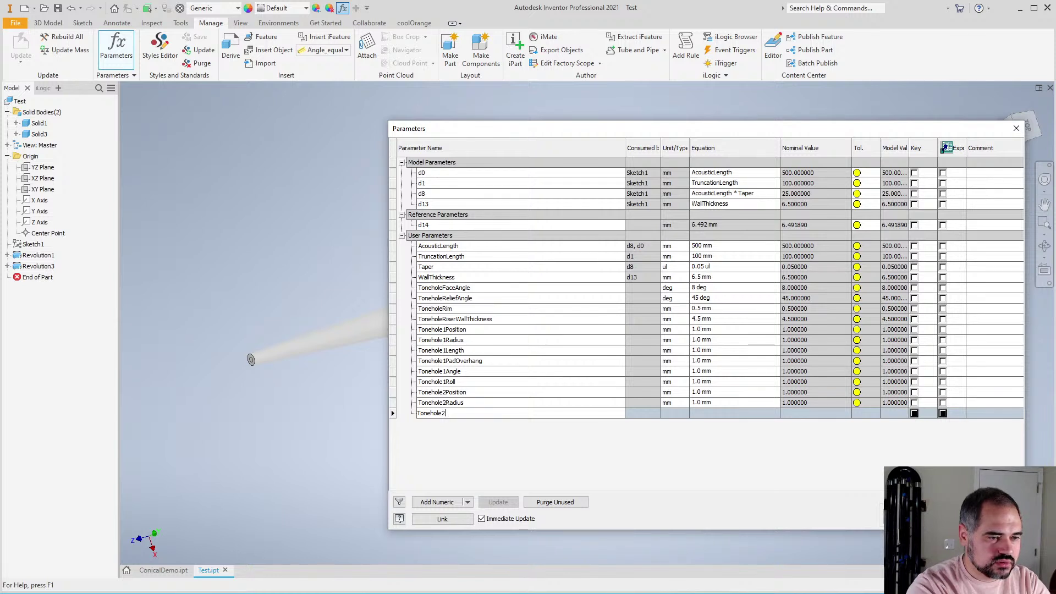
pyautogui.write('Length')
pyautogui.press('Return')
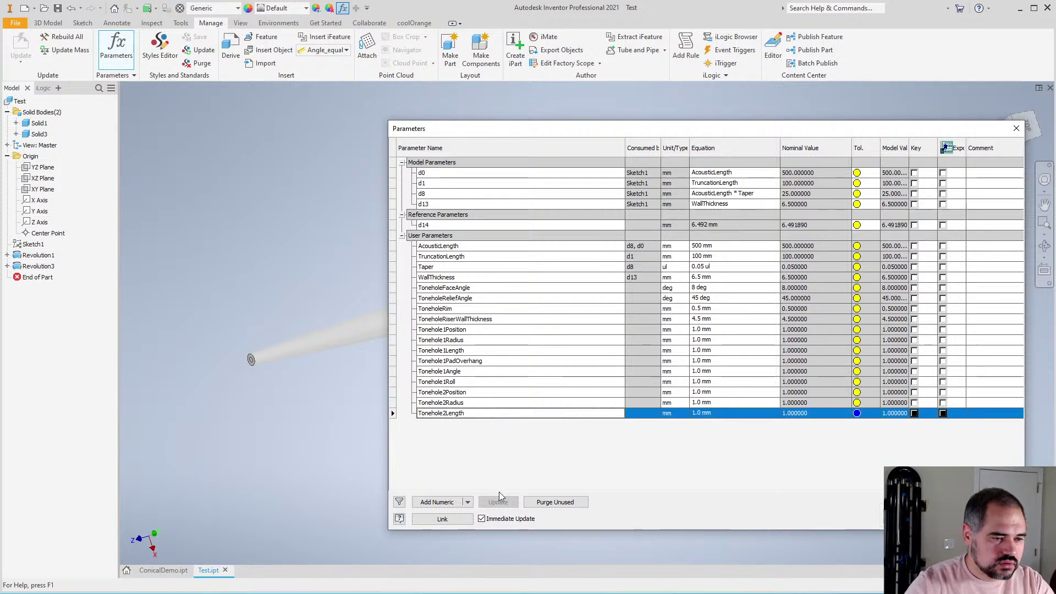
pyautogui.click(426, 502)
pyautogui.write('Tonehole2Pad')
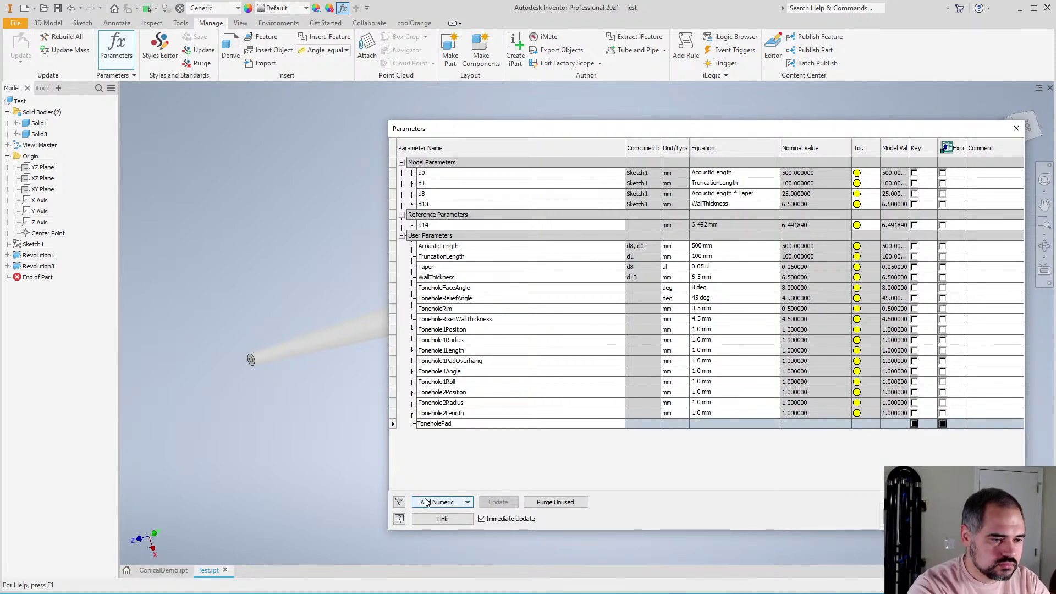
pyautogui.write('Overhang')
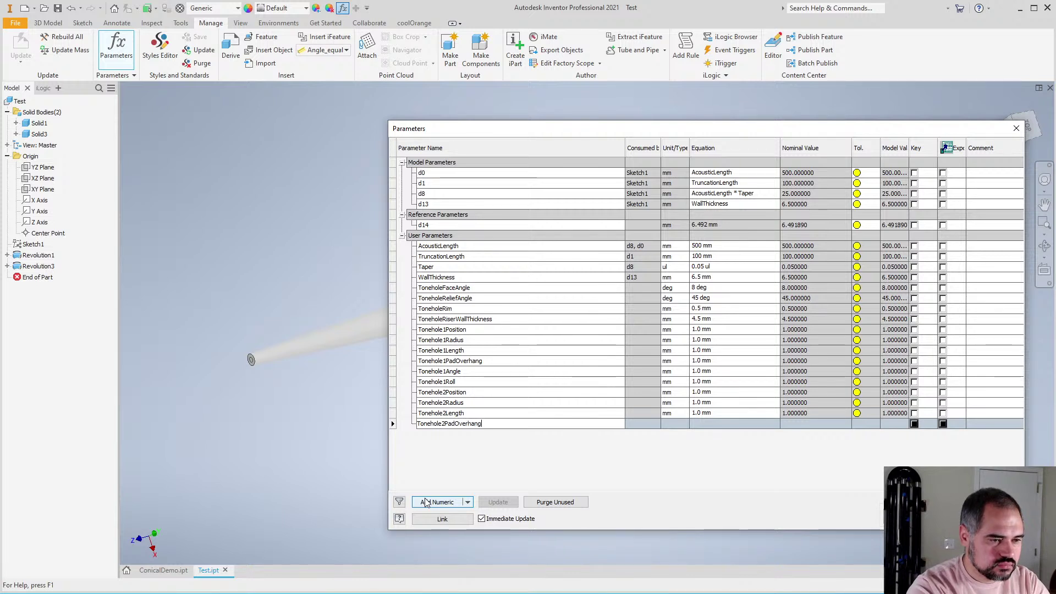
pyautogui.press('Return')
# Add two numeric user parameters named Tonehole2Angle and Tonehole2Roll
pyautogui.click(426, 502)
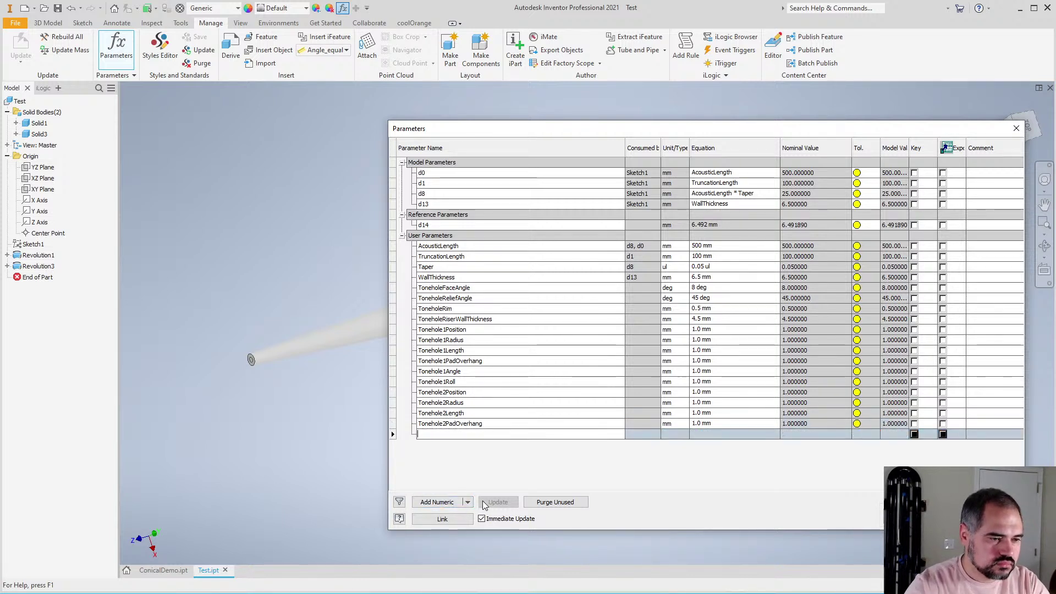
pyautogui.write('Tonehole2')
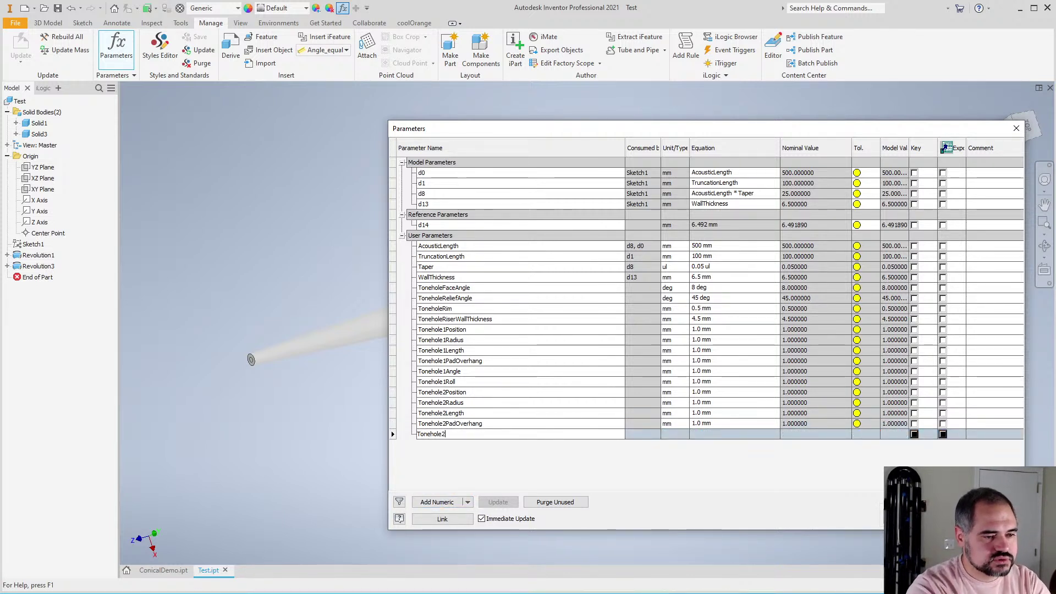
pyautogui.write('Angle')
pyautogui.press('Return')
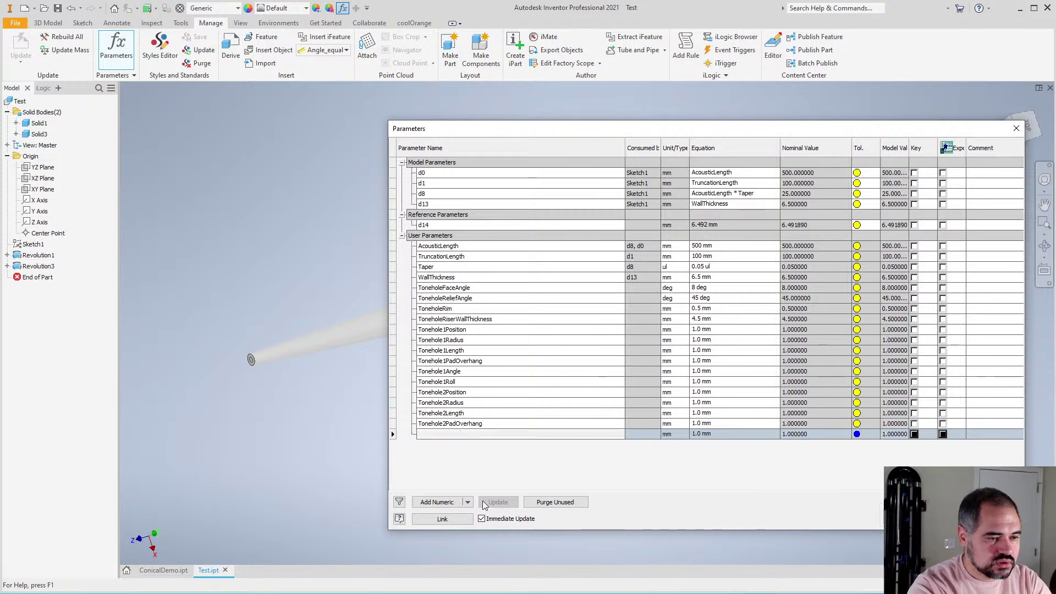
pyautogui.click(453, 502)
pyautogui.write('Toneoh')
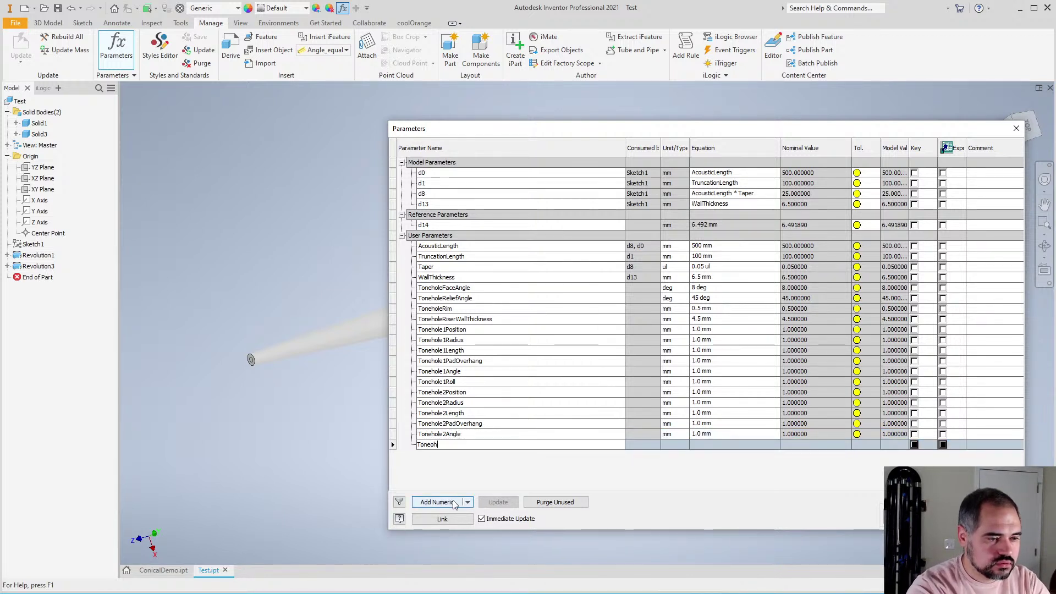
pyautogui.press('BackSpace')
pyautogui.press('BackSpace')
pyautogui.write('hole')
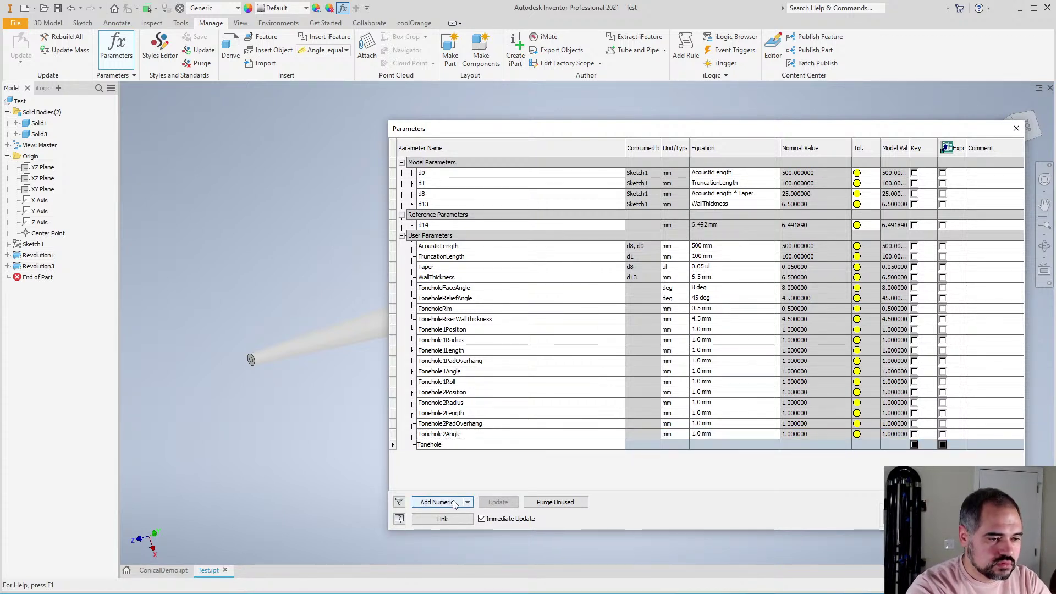
pyautogui.write('2Roll')
pyautogui.press('Return')
# Add a numeric user parameter named ToneholePadClearance with a value of 2 mm
pyautogui.click(453, 503)
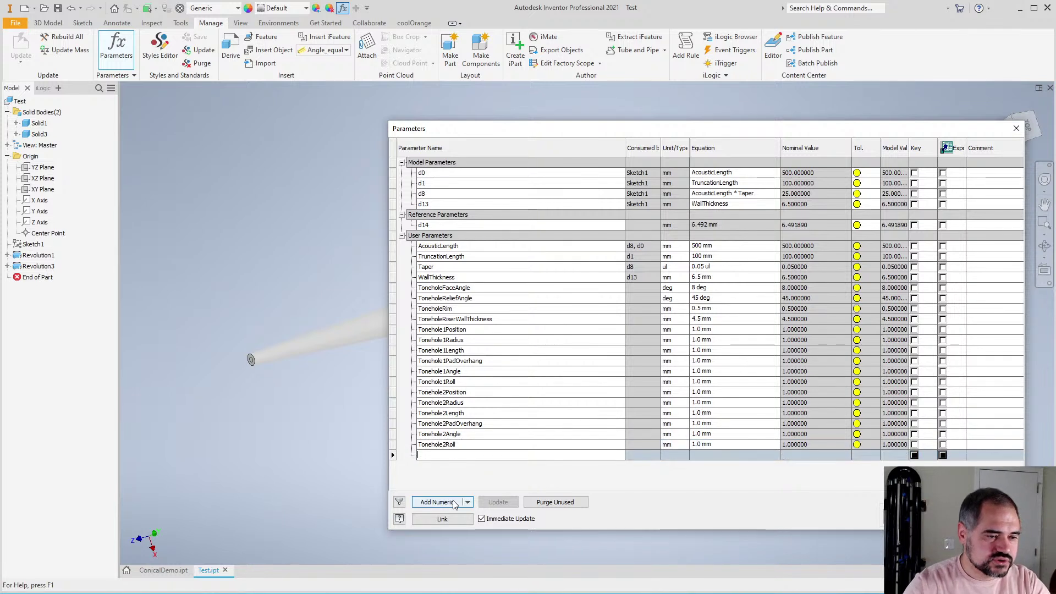
pyautogui.write('Tonehol;e')
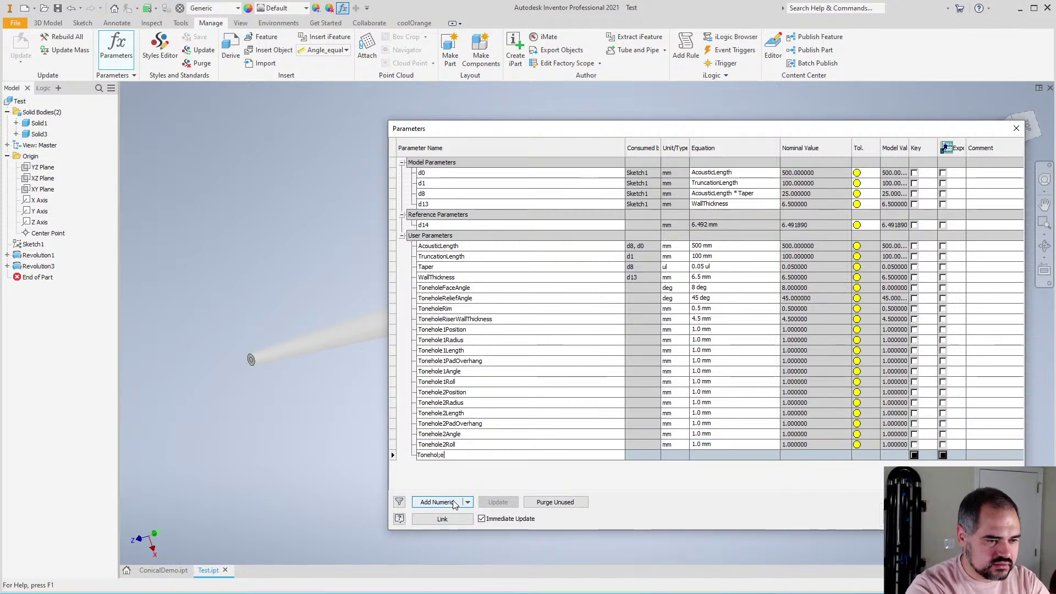
pyautogui.press('BackSpace')
pyautogui.press('BackSpace')
pyautogui.write('ePadClea')
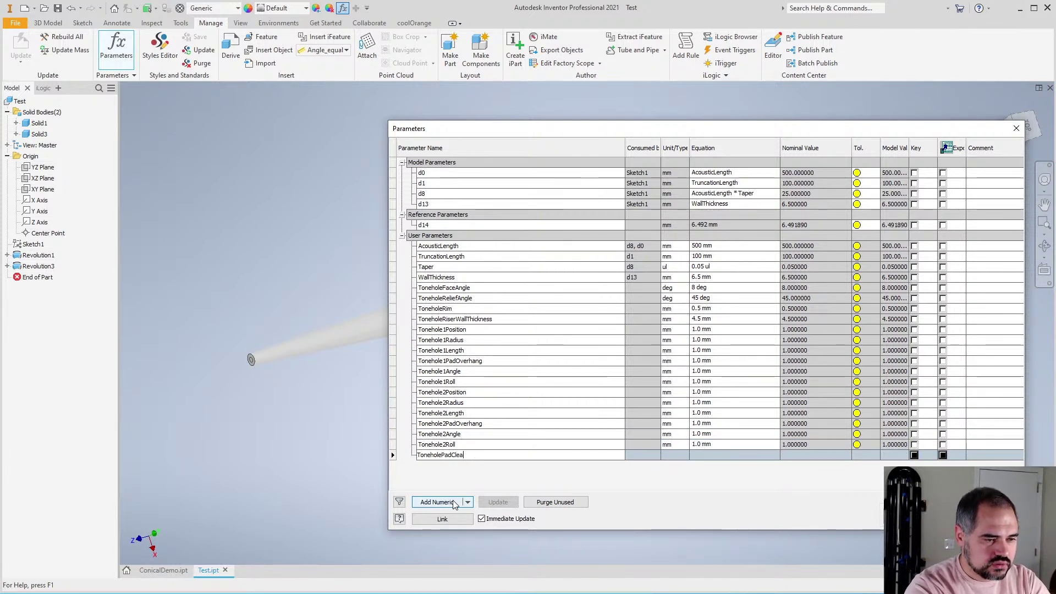
pyautogui.write('rance')
pyautogui.press('Return')
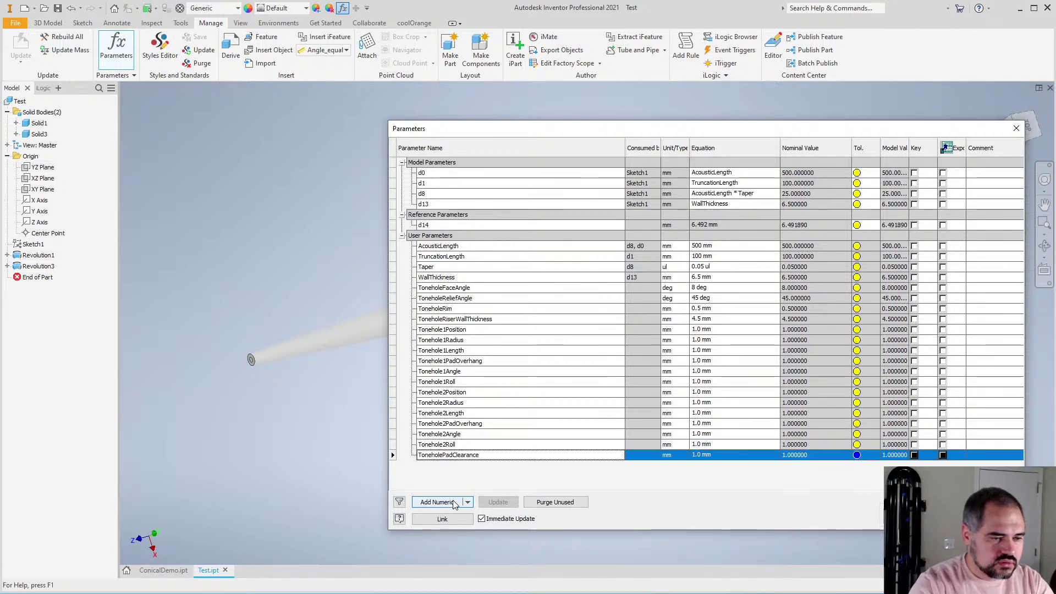
pyautogui.click(712, 455)
pyautogui.write('2')
pyautogui.press('Return')
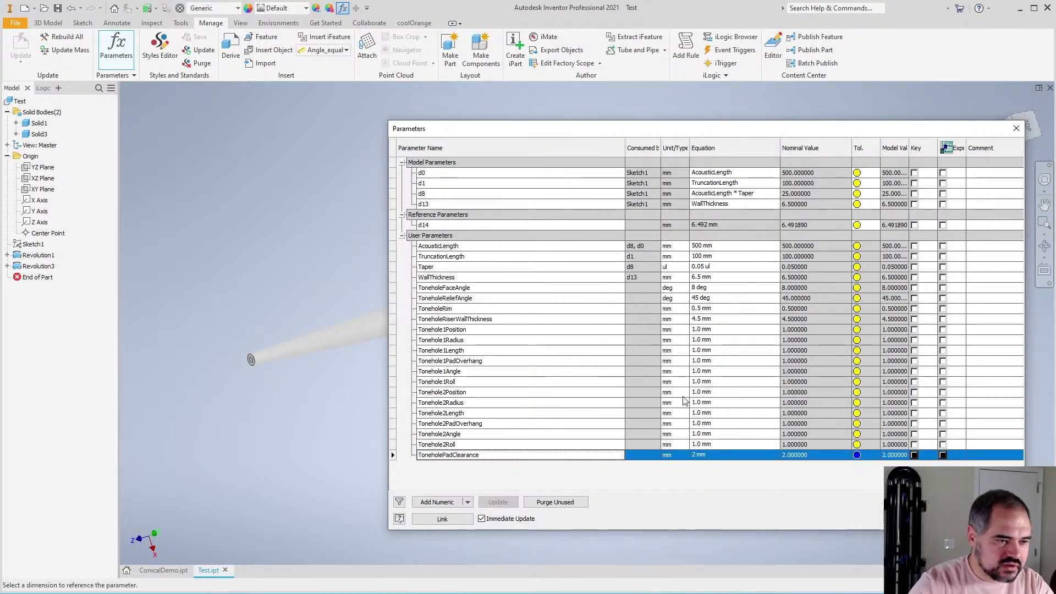
# Set Tonehole1Position to 220 mm and Tonehole2Position to 350 mm
pyautogui.click(706, 330)
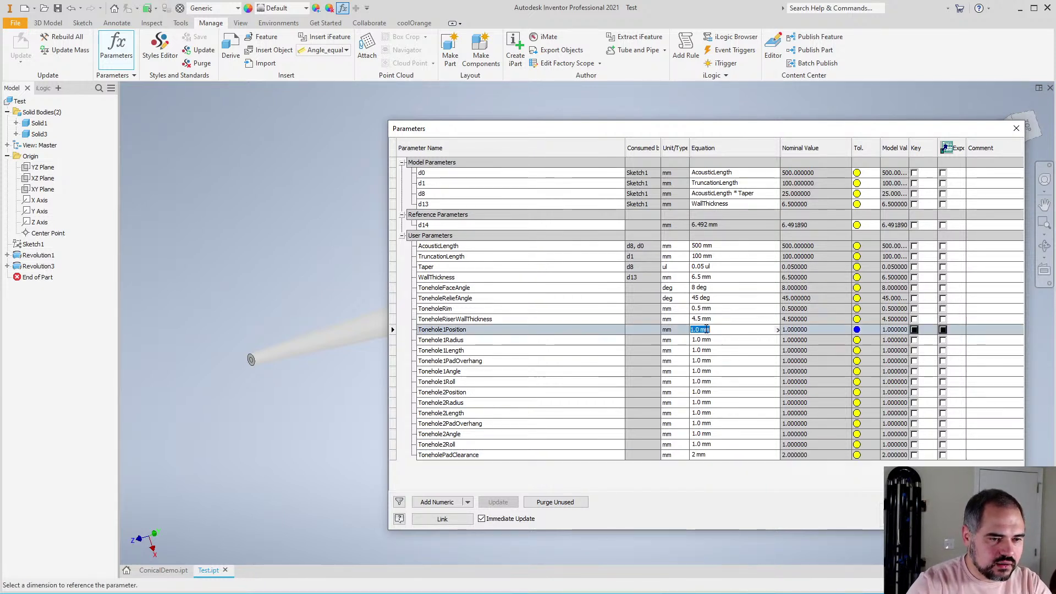
pyautogui.write('220')
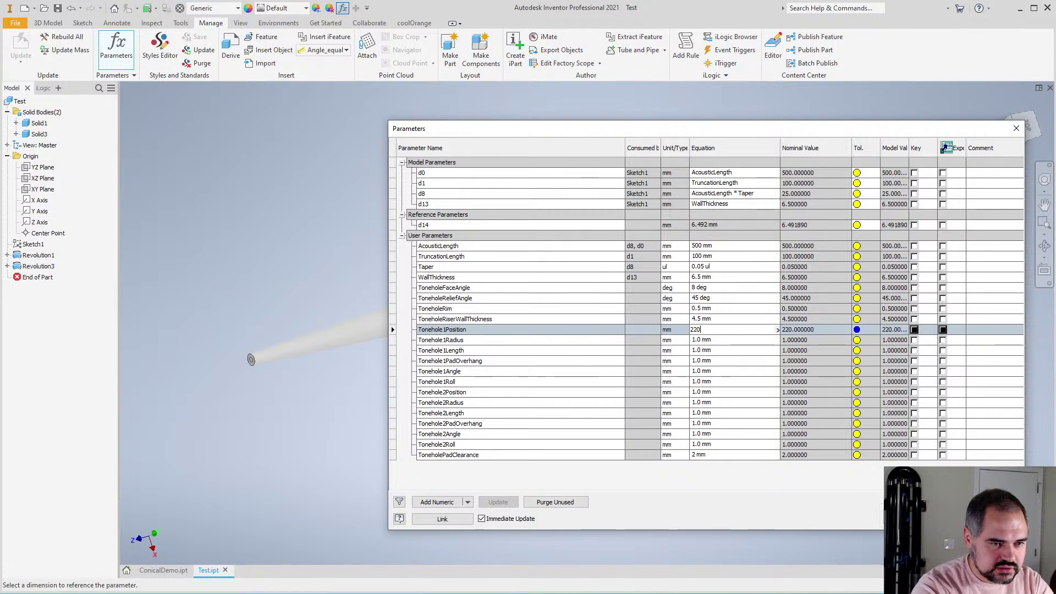
pyautogui.press('Return')
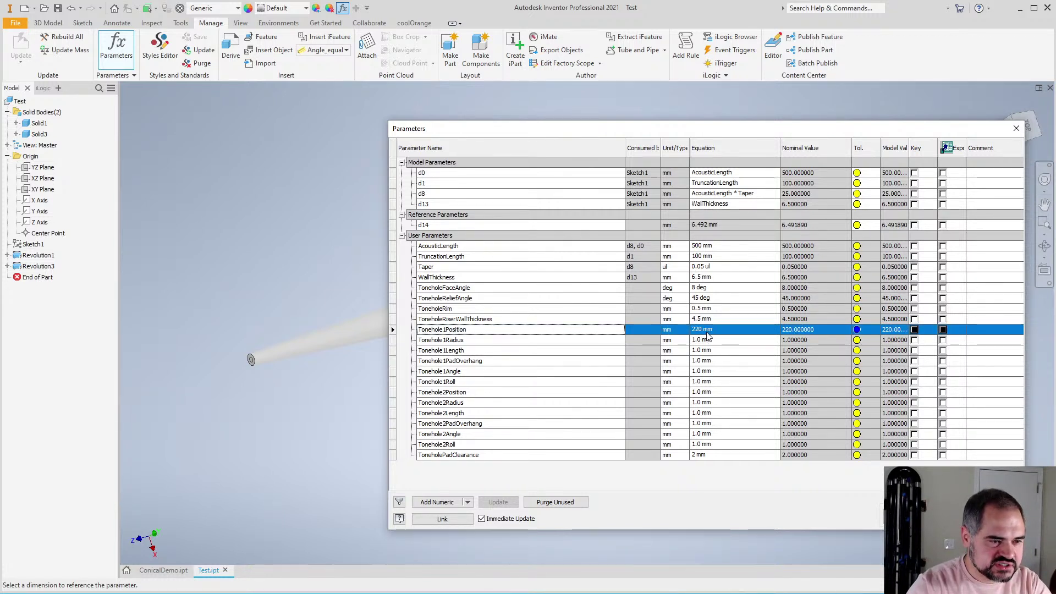
pyautogui.click(700, 394)
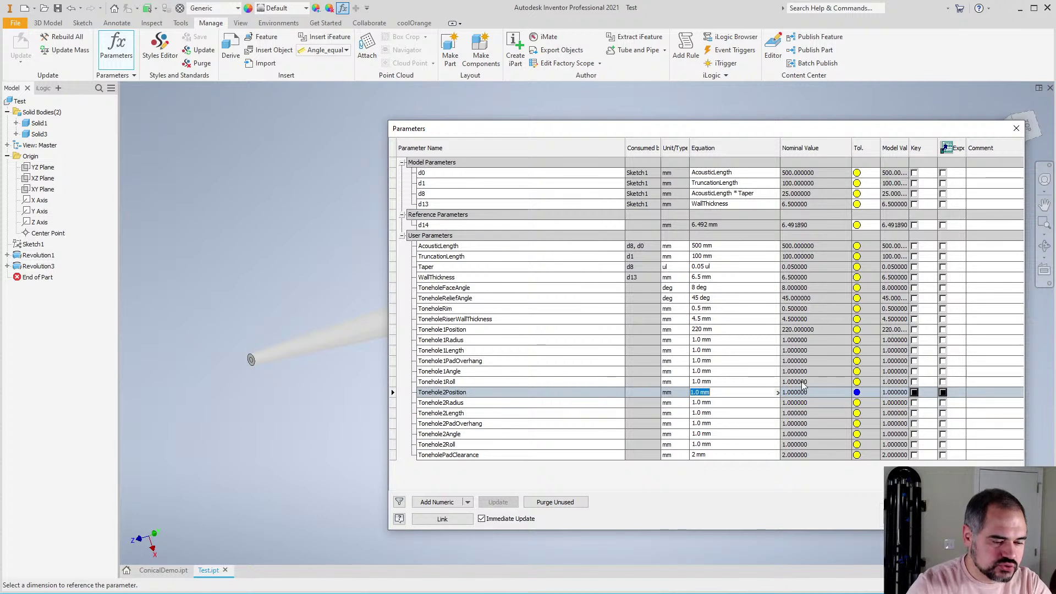
pyautogui.write('350')
pyautogui.press('Return')
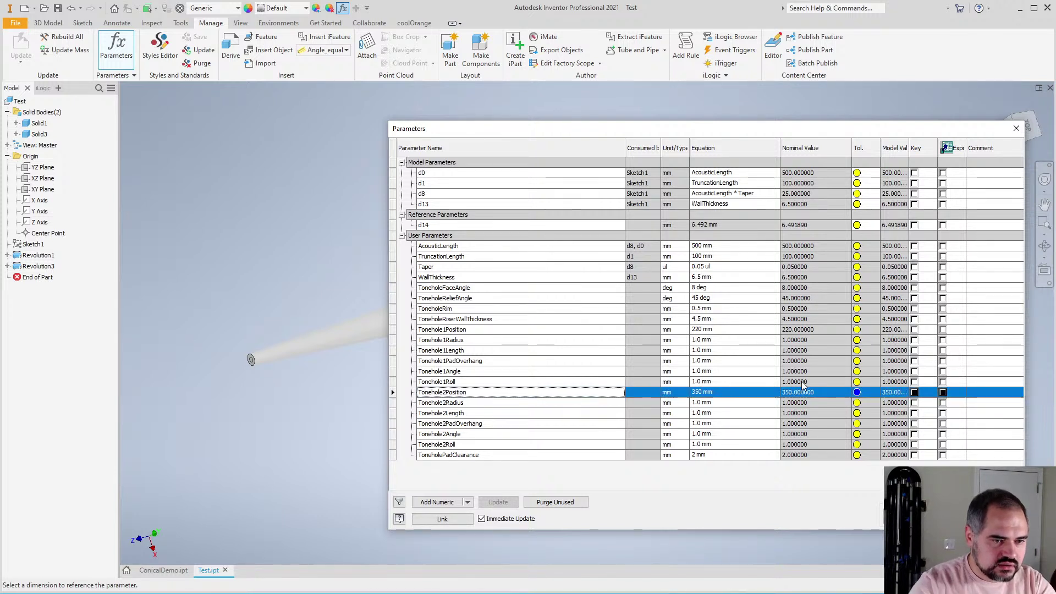
# Set Tonehole1Radius to 3 mm and Tonehole2Radius to 6 mm
pyautogui.click(705, 340)
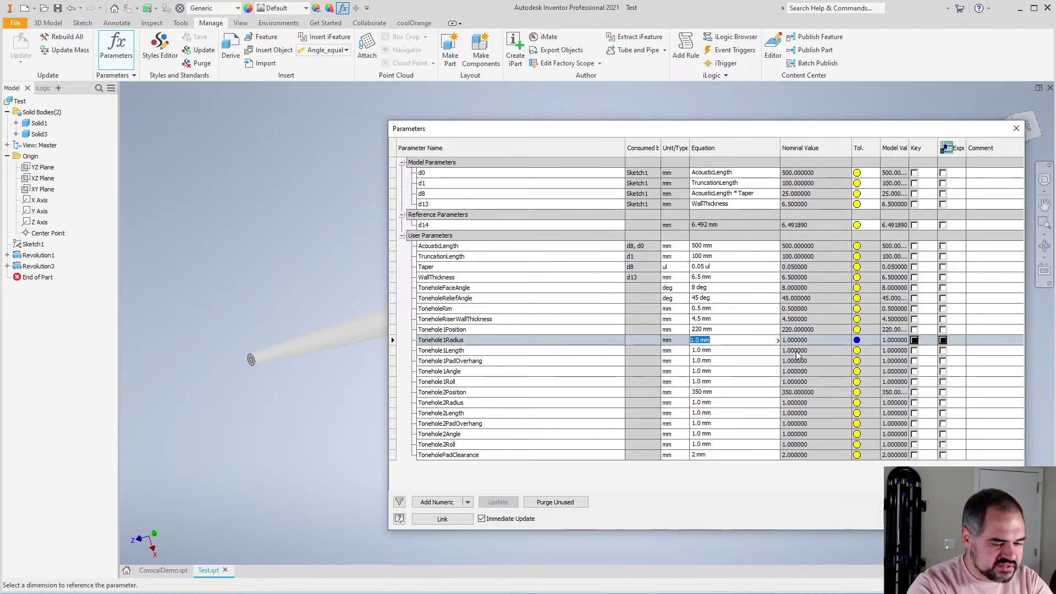
pyautogui.write('3')
pyautogui.press('Return')
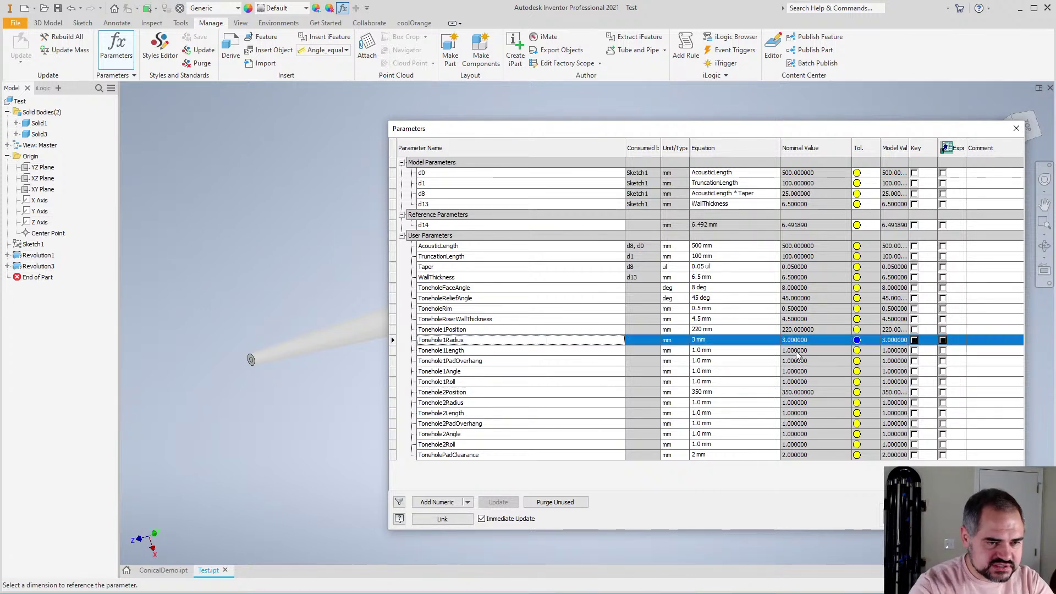
pyautogui.click(708, 403)
pyautogui.write('6')
pyautogui.press('Return')
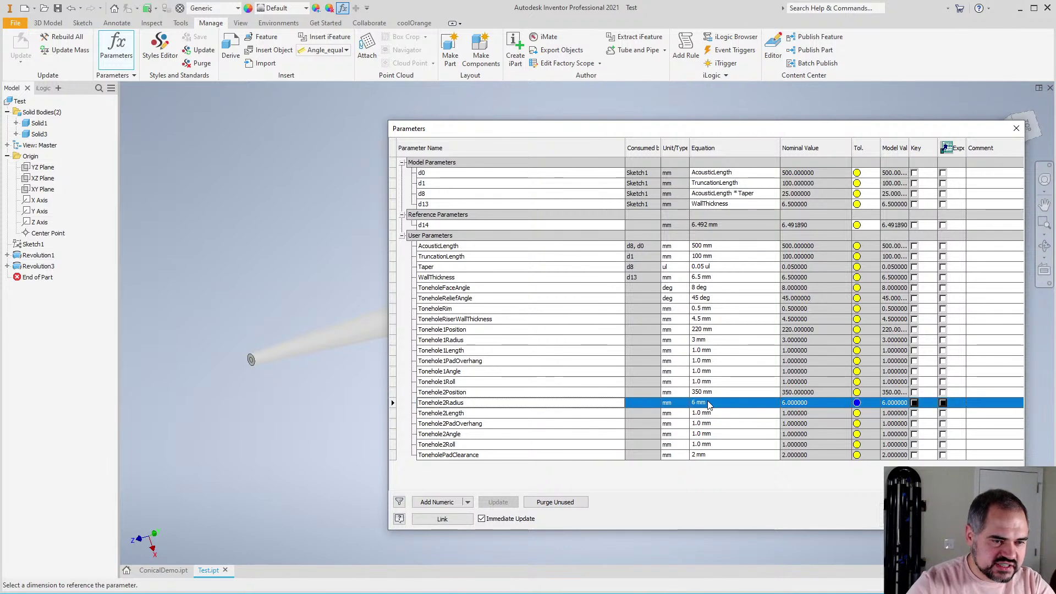
# Set Tonehole1Length to 4.5 mm and Tonehole2Length to 8 mm
pyautogui.click(701, 351)
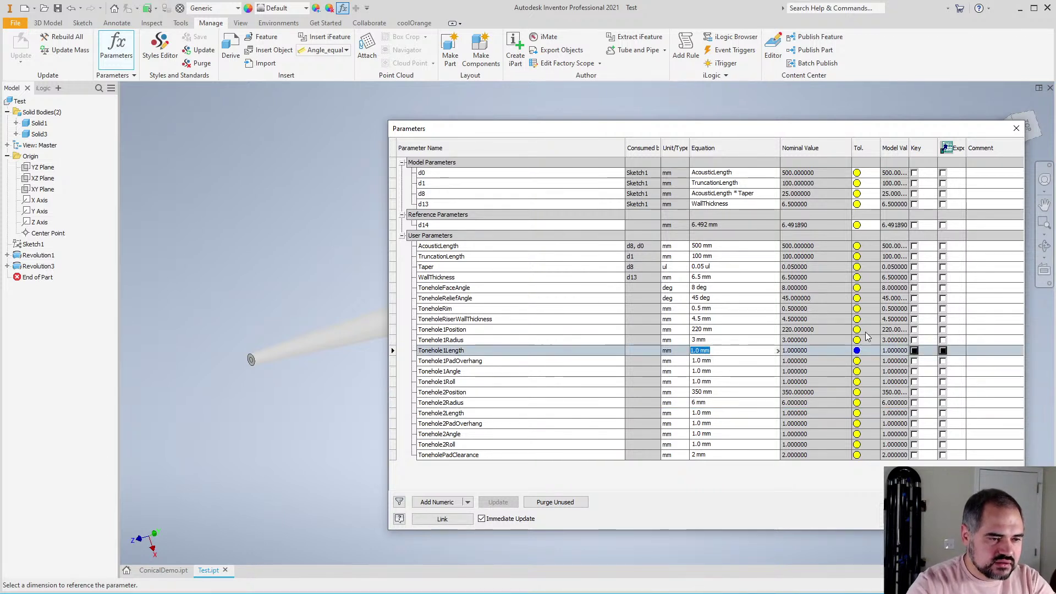
pyautogui.write('4.5')
pyautogui.press('Return')
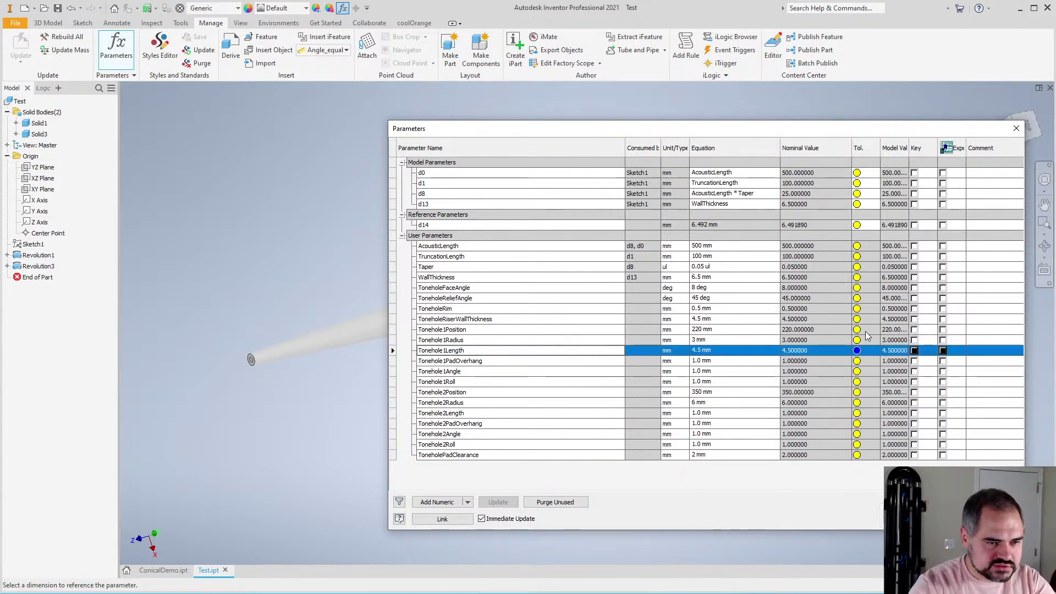
pyautogui.click(704, 413)
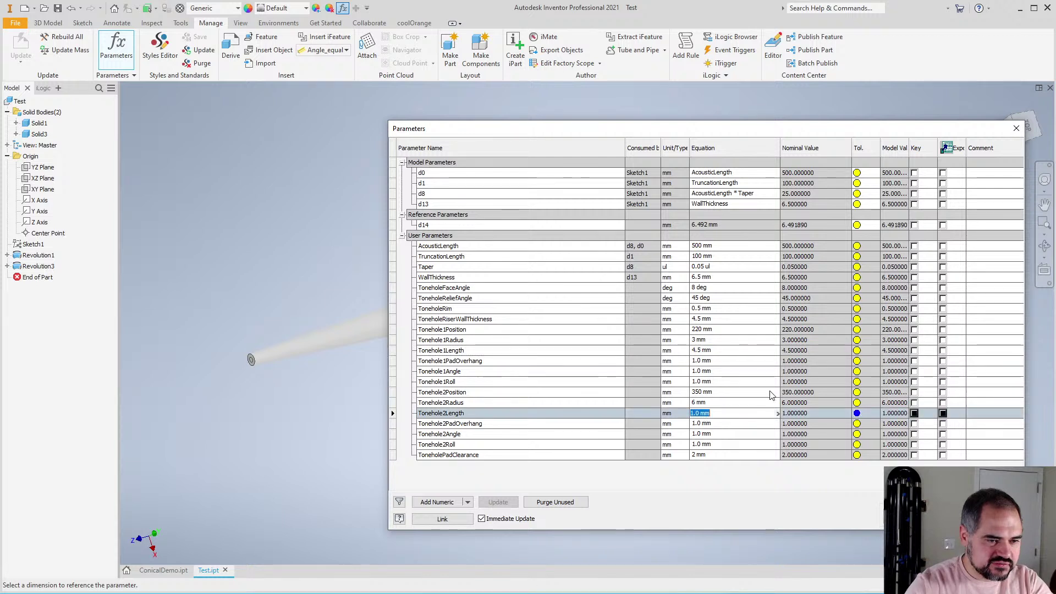
pyautogui.write('8')
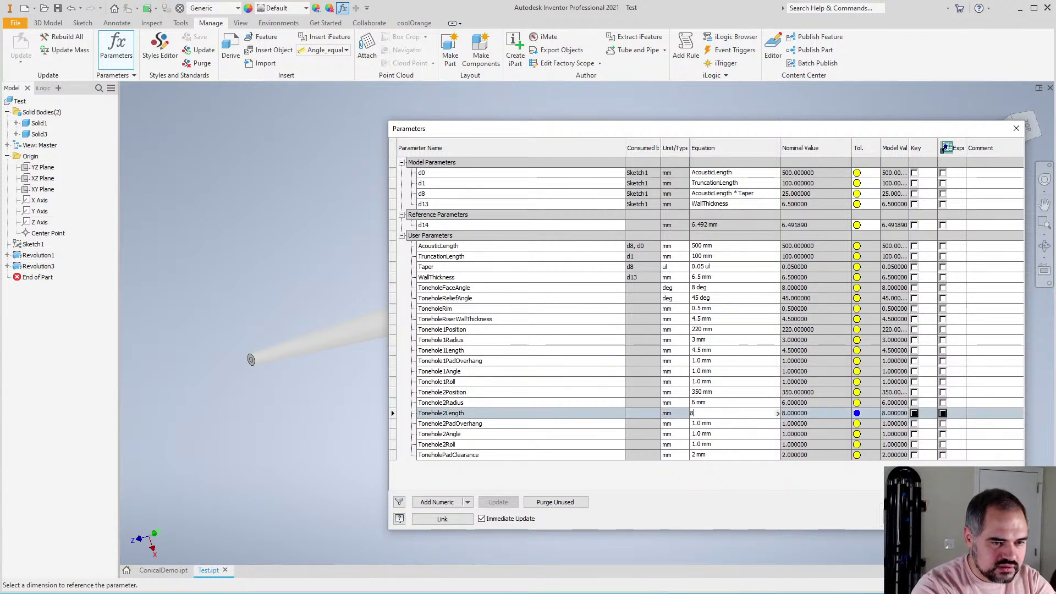
pyautogui.press('Return')
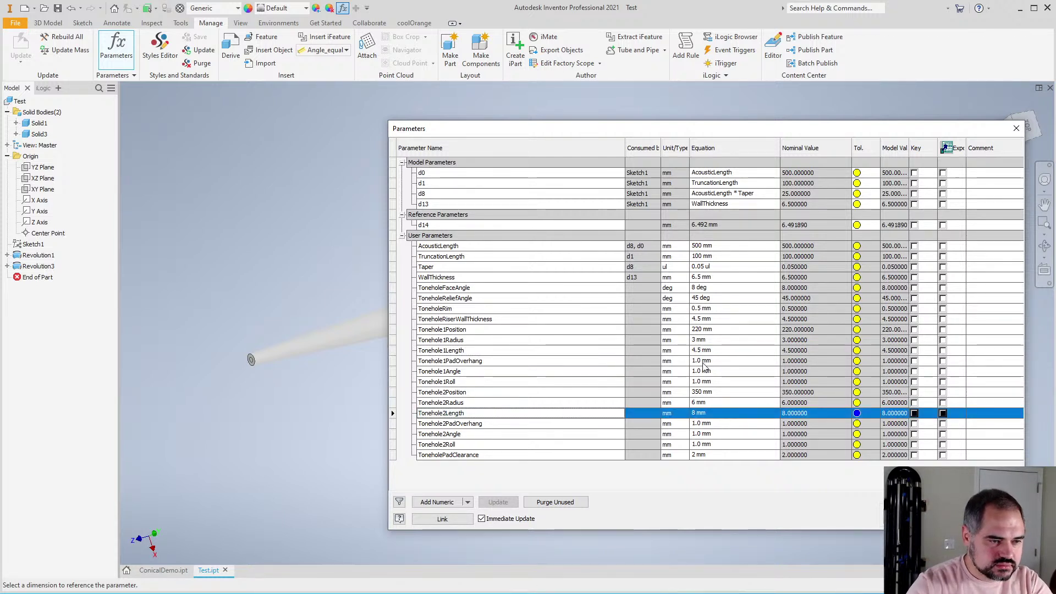
# Set both Tonehole1PadOverhang and Tonehole2PadOverhang to 4 mm
pyautogui.click(770, 361)
pyautogui.write('4')
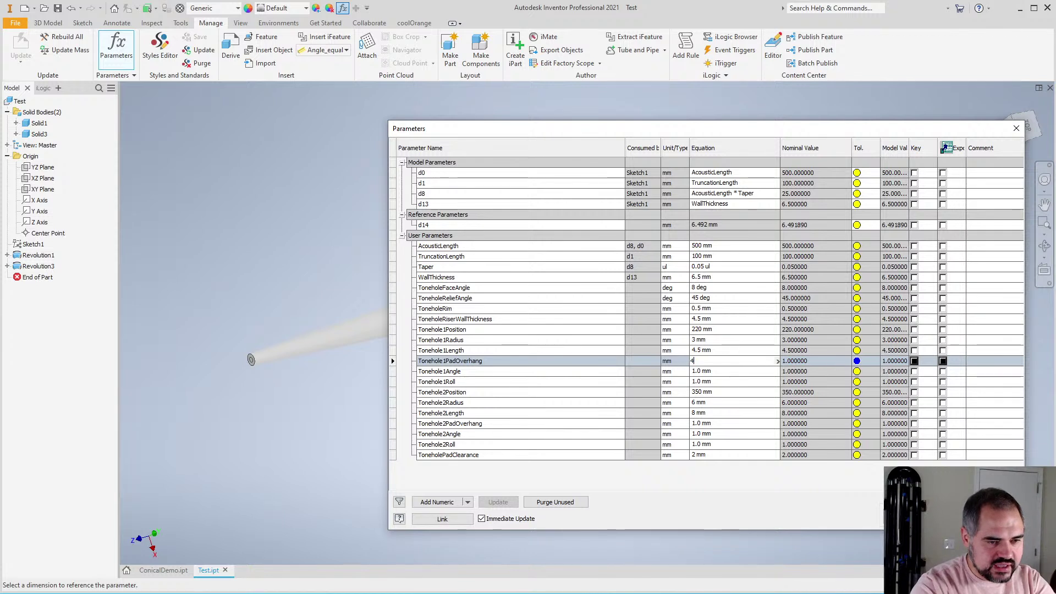
pyautogui.press('Return')
pyautogui.click(698, 424)
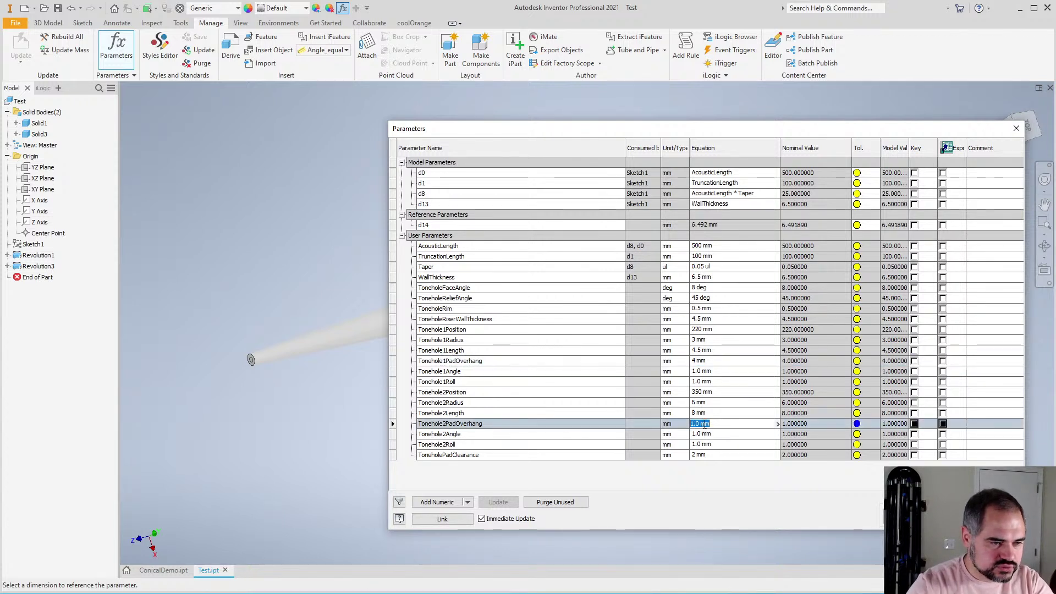
pyautogui.write('4')
pyautogui.press('Return')
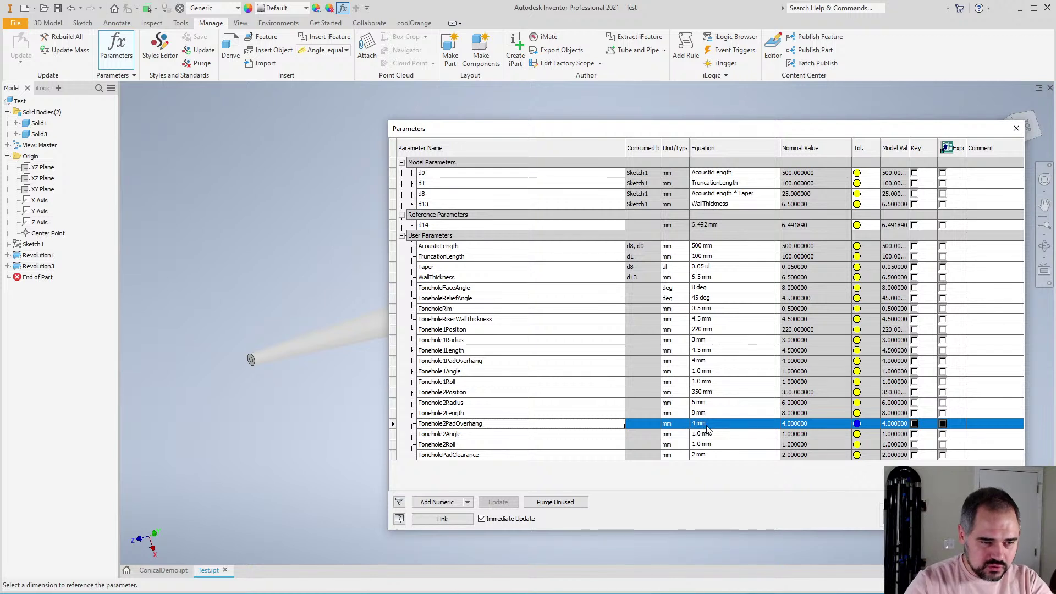
pyautogui.click(706, 404)
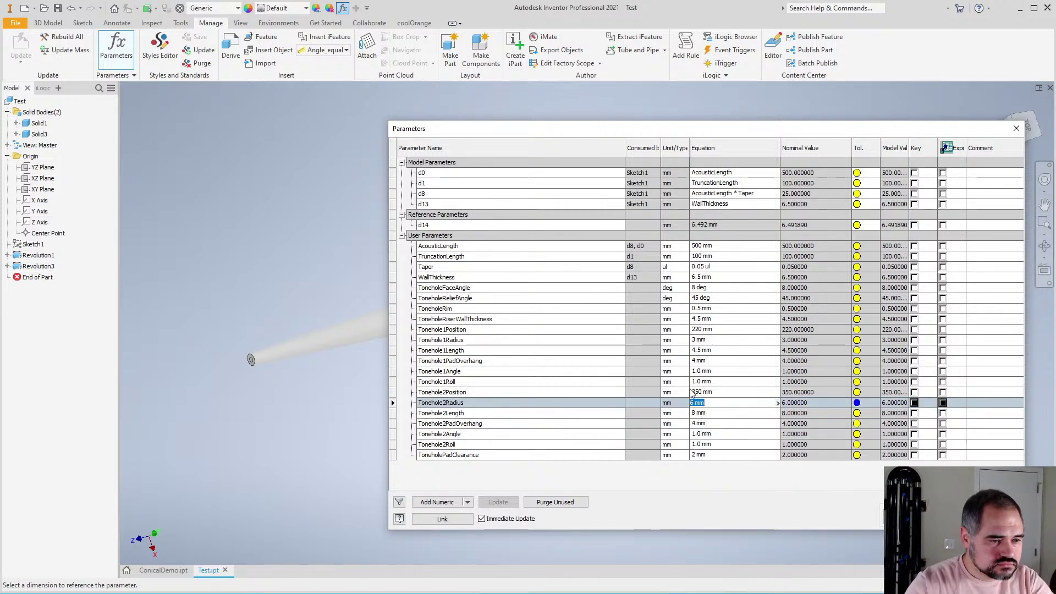
# Change the unit type of Tonehole1Angle and Tonehole1Roll to degrees (deg)
pyautogui.click(677, 373)
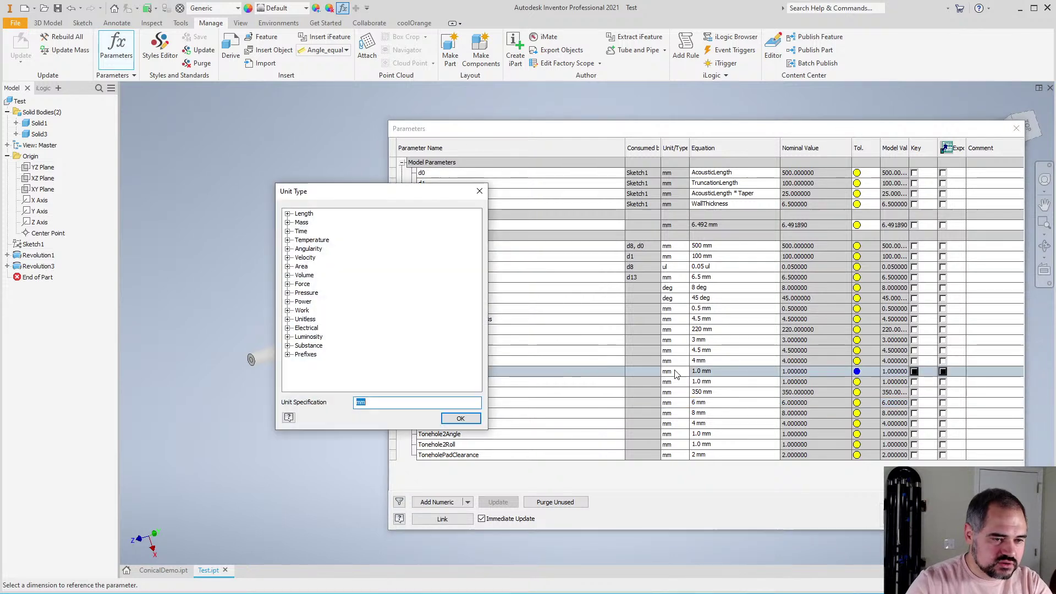
pyautogui.write('deg')
pyautogui.press('Return')
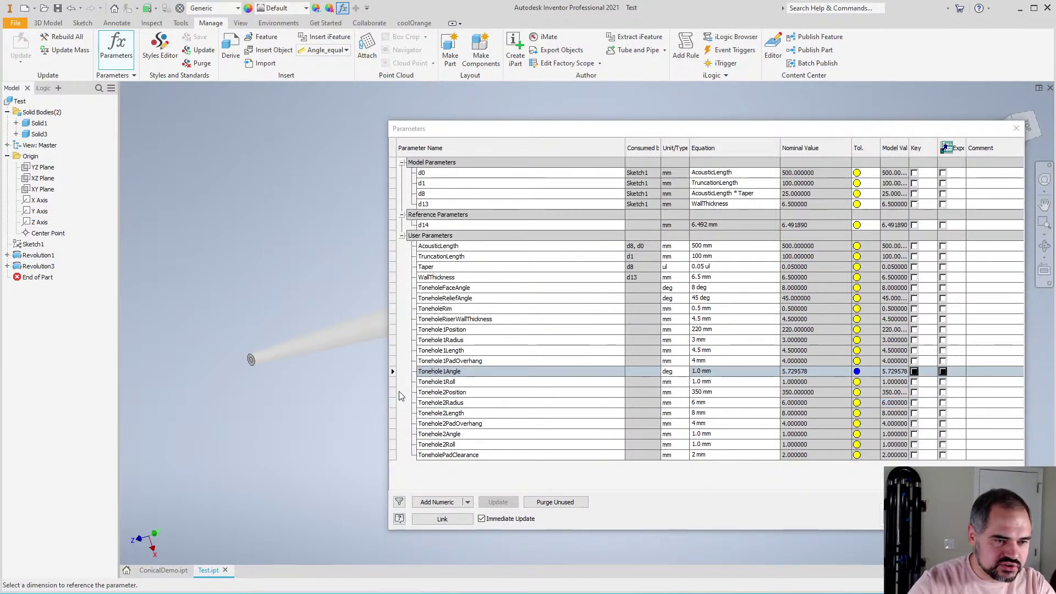
pyautogui.click(670, 383)
pyautogui.write('deg')
pyautogui.press('Return')
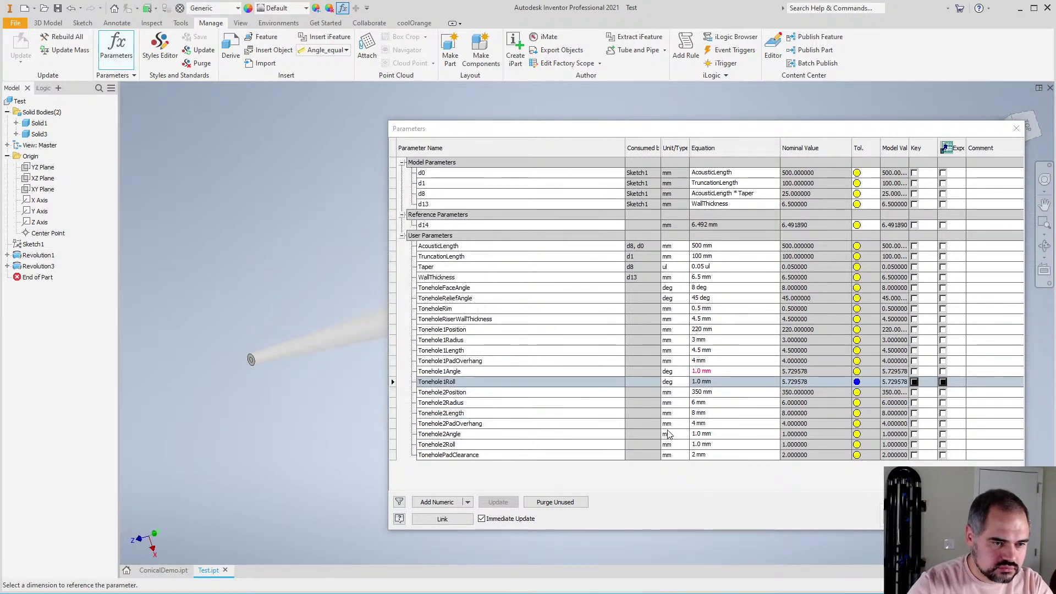
# Change the unit type of Tonehole2Angle and Tonehole2Roll to degrees (deg)
pyautogui.click(676, 436)
pyautogui.write('deg')
pyautogui.press('Return')
pyautogui.click(675, 445)
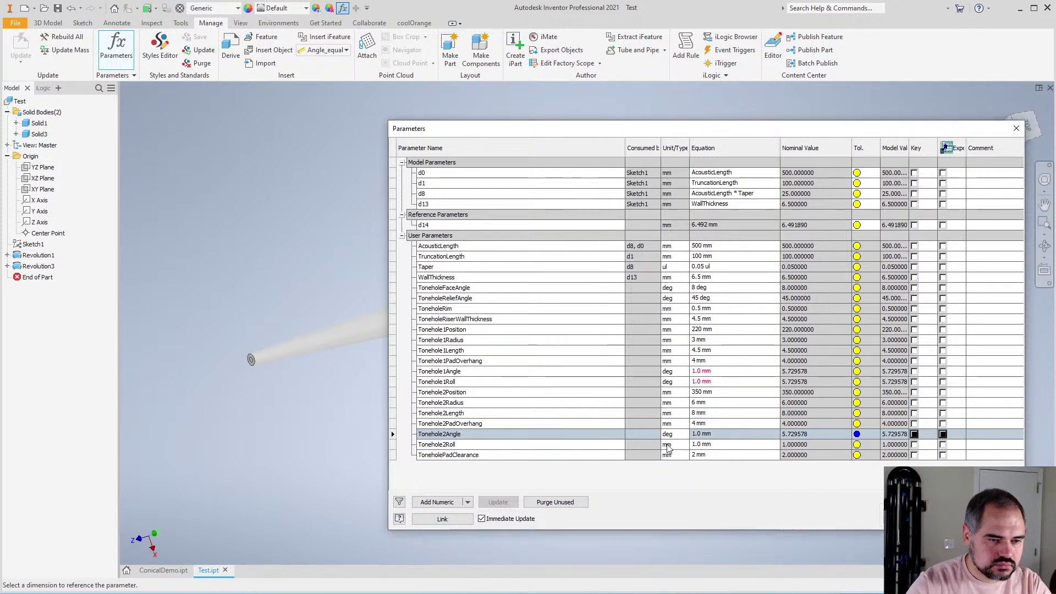
pyautogui.write('deg')
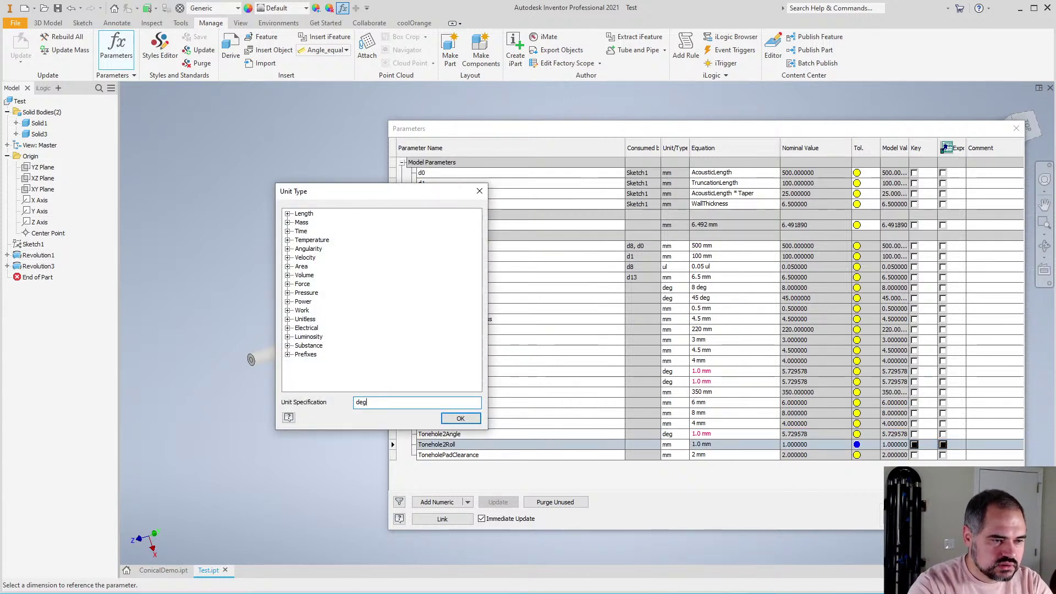
pyautogui.click(287, 241)
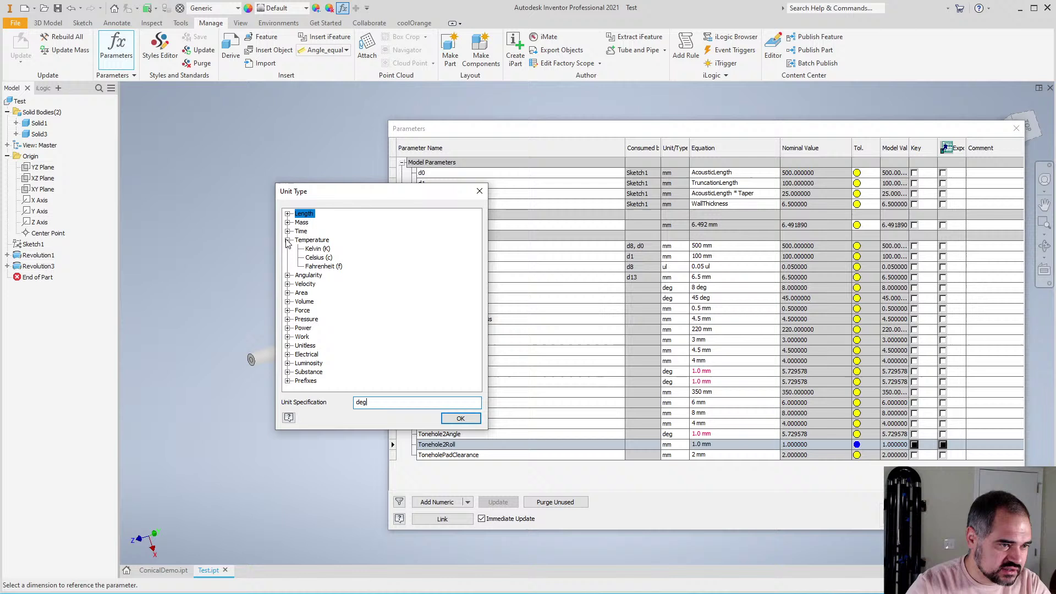
pyautogui.click(287, 284)
pyautogui.click(287, 275)
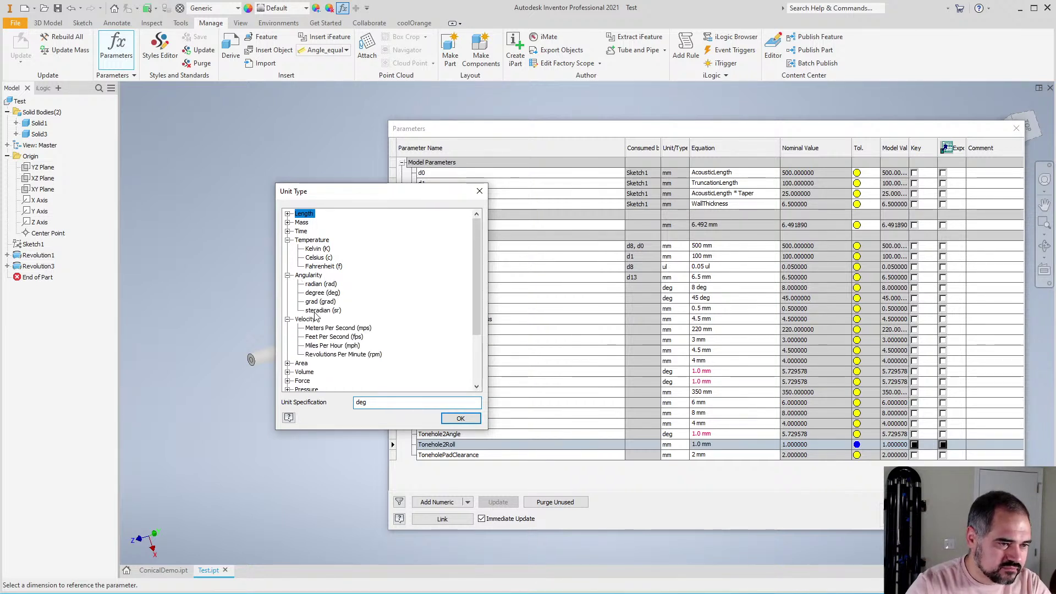
pyautogui.click(324, 292)
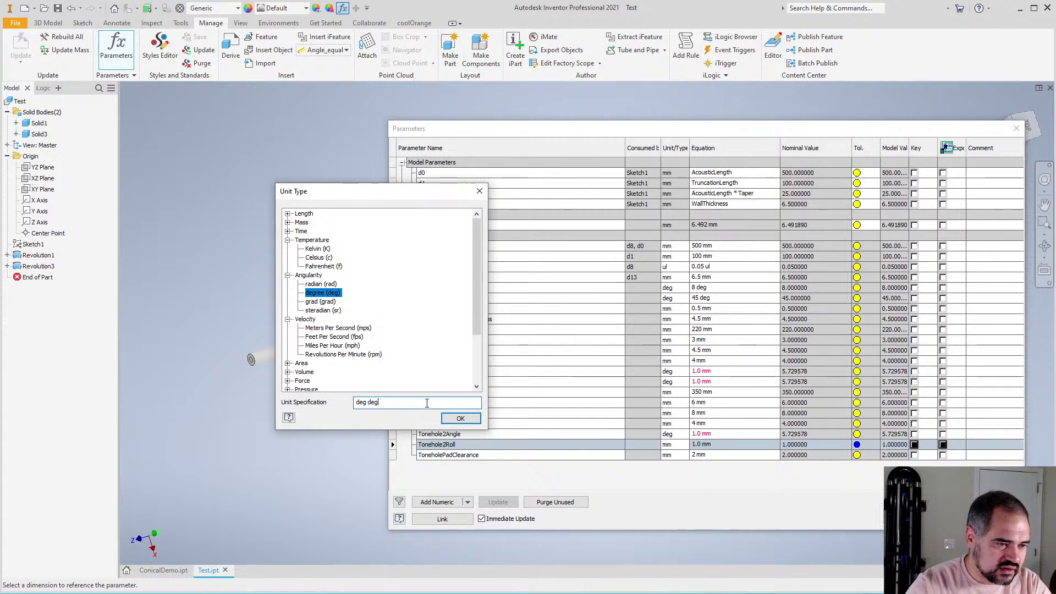
pyautogui.write('deg')
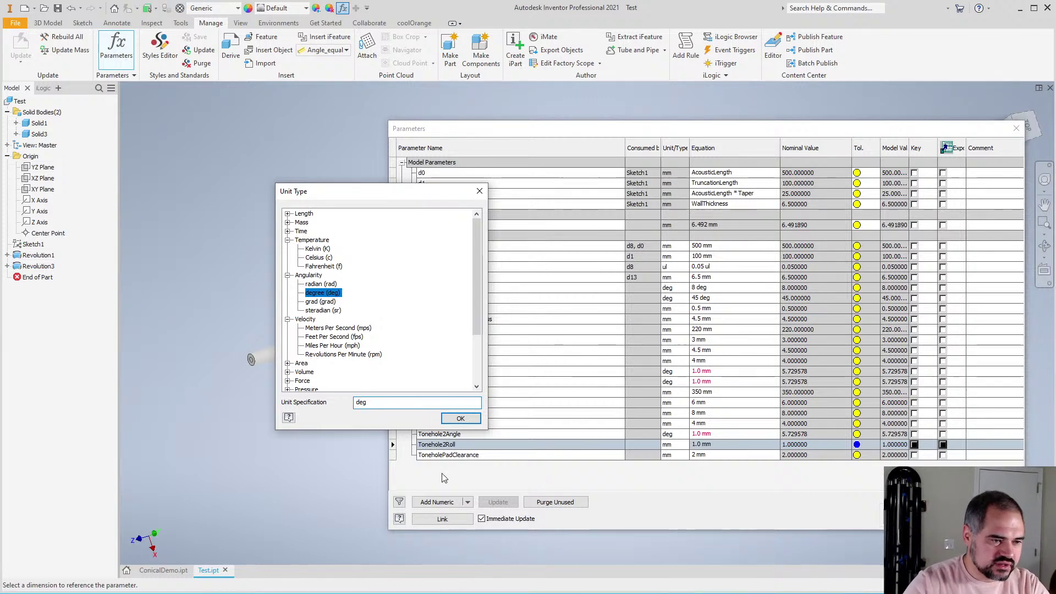
pyautogui.click(461, 419)
# Set Tonehole1Angle to -10 deg and Tonehole2Angle to 10 deg
pyautogui.click(724, 374)
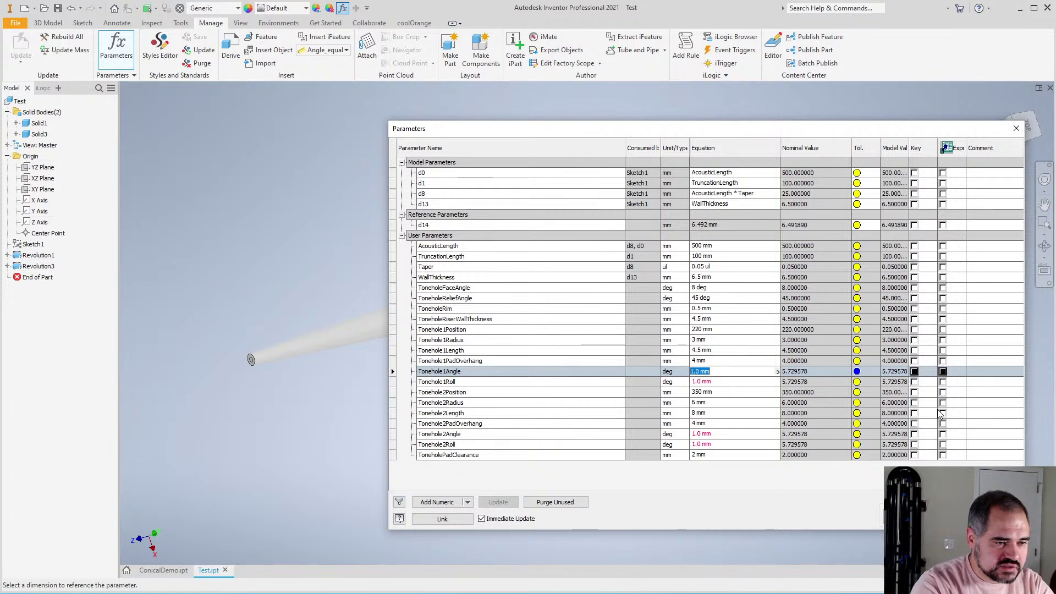
pyautogui.write('-10 deg')
pyautogui.press('Return')
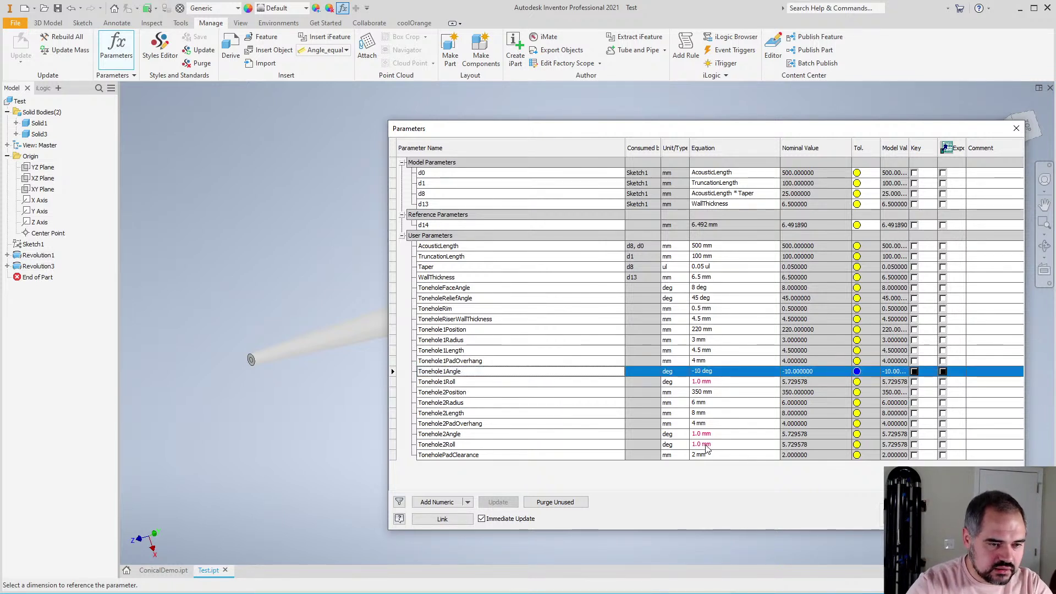
pyautogui.click(711, 434)
pyautogui.write('10 deg')
pyautogui.press('Return')
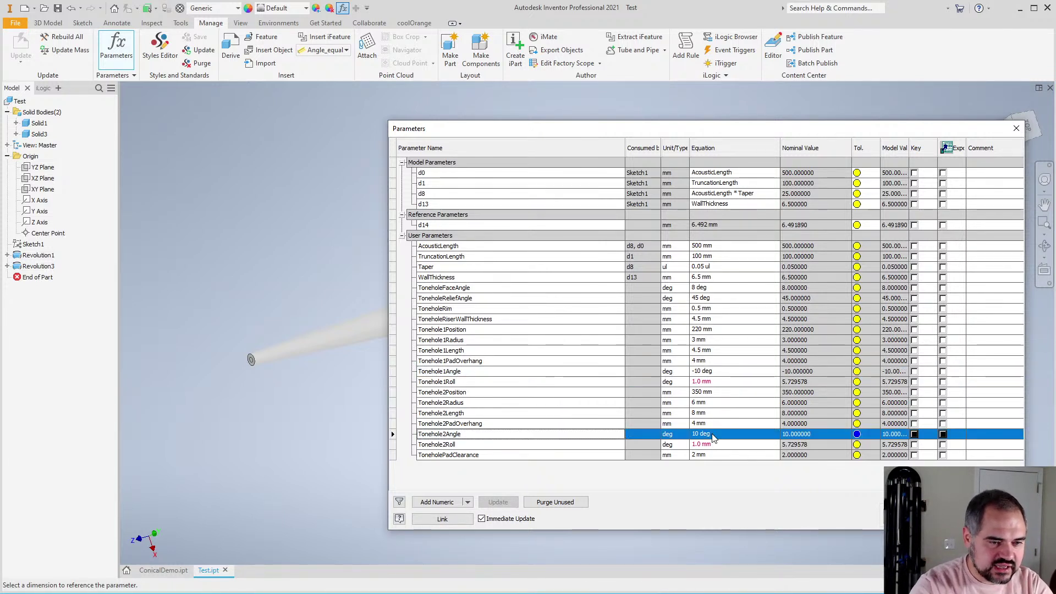
# Set Tonehole1Roll to 20 deg and Tonehole2Roll to -20 deg, and close the parameter table
pyautogui.click(749, 381)
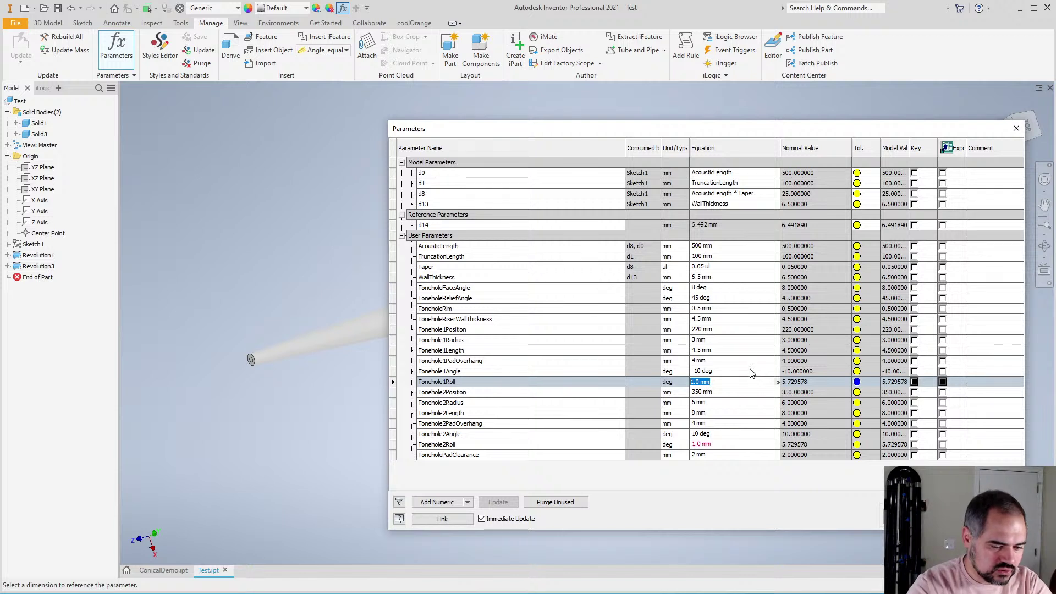
pyautogui.write('2')
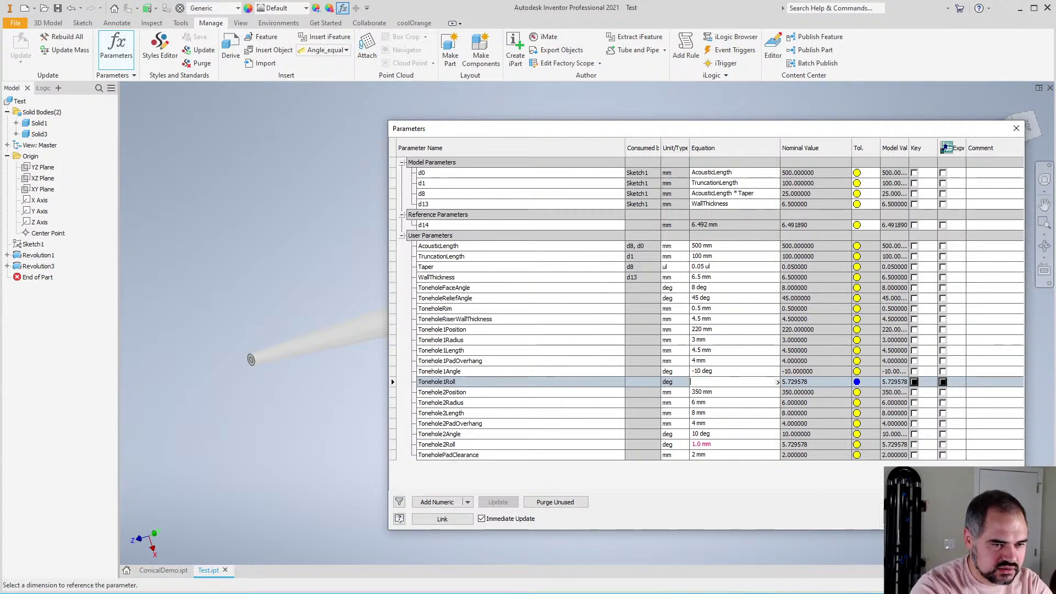
pyautogui.write('0')
pyautogui.press('Return')
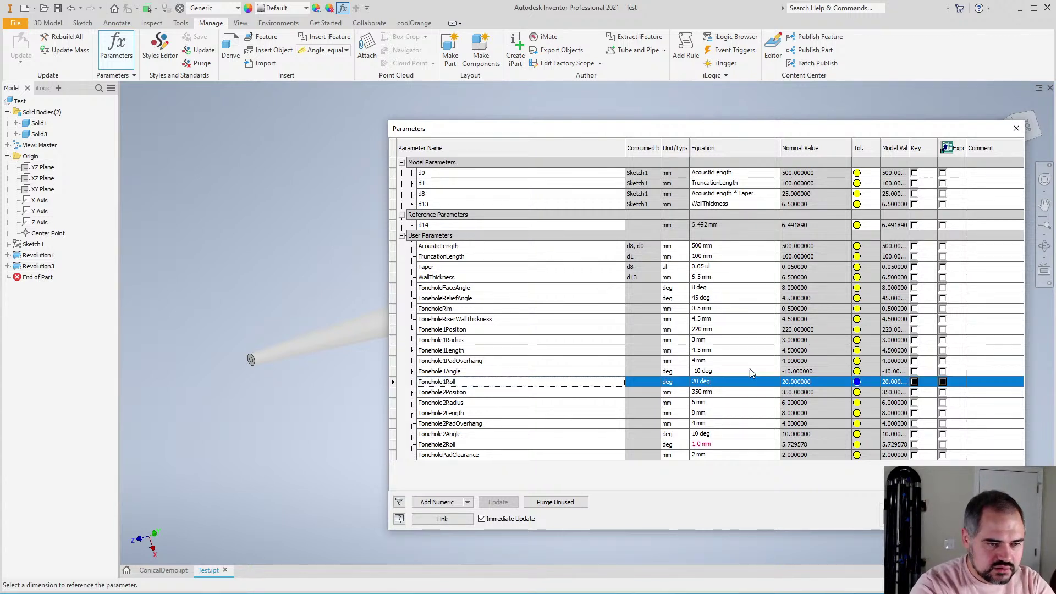
pyautogui.click(704, 446)
pyautogui.write('-20')
pyautogui.press('Return')
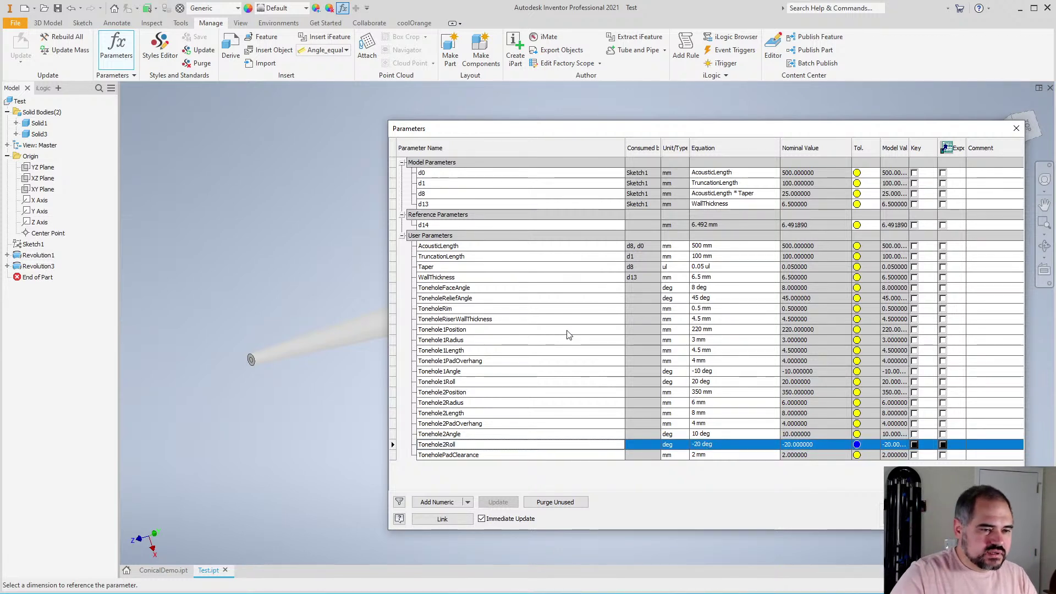
pyautogui.moveTo(712, 128); pyautogui.dragTo(632, 119)
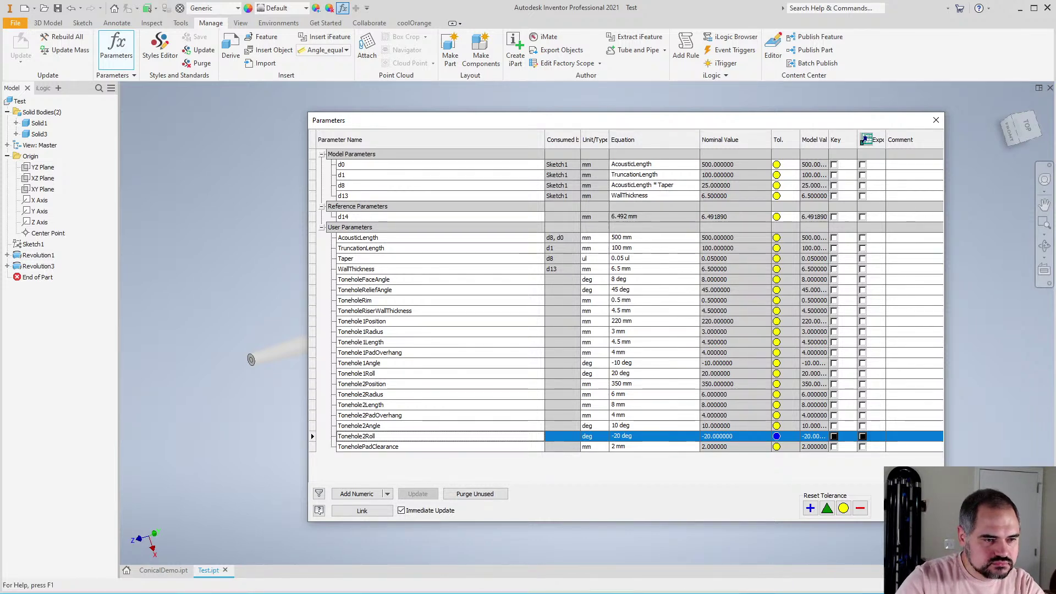
pyautogui.press('Escape')
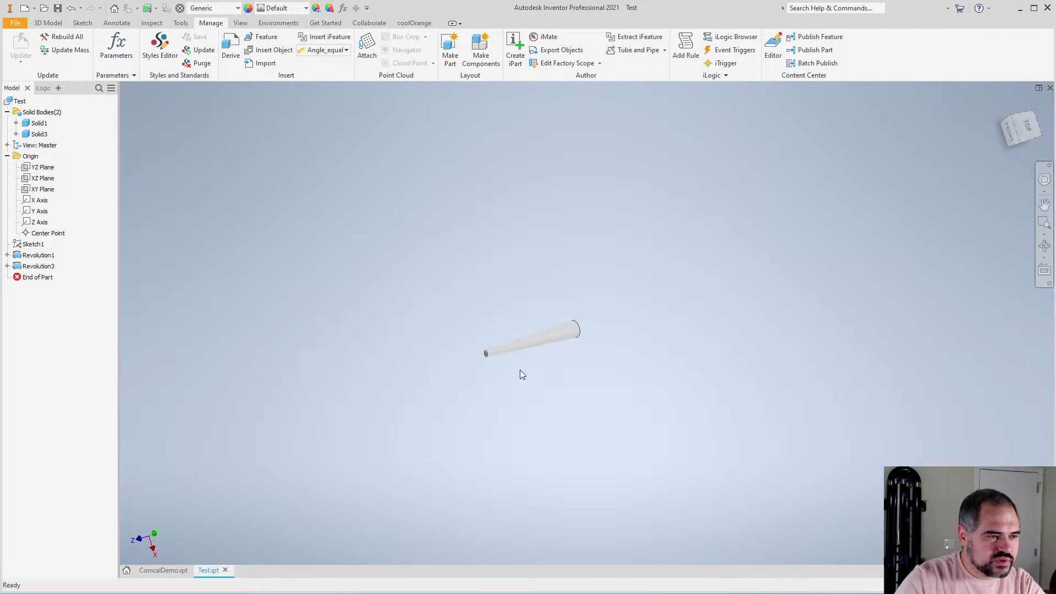
# Start a 2D sketch on the YZ Plane, facing the Right view, with the solids sliced at the sketch plane
pyautogui.click(1037, 137)
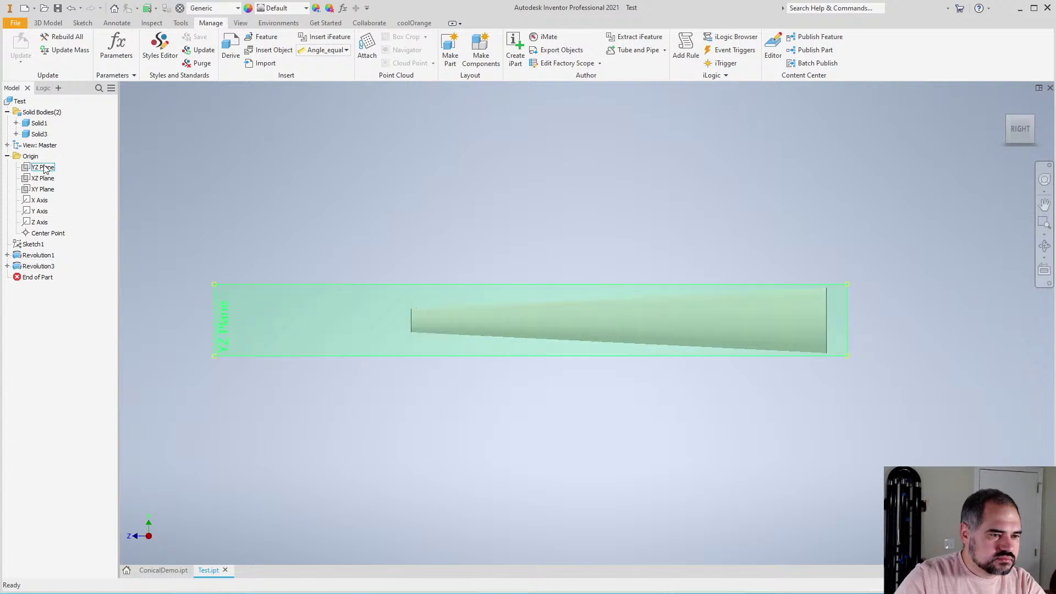
pyautogui.click(44, 167)
pyautogui.click(342, 254)
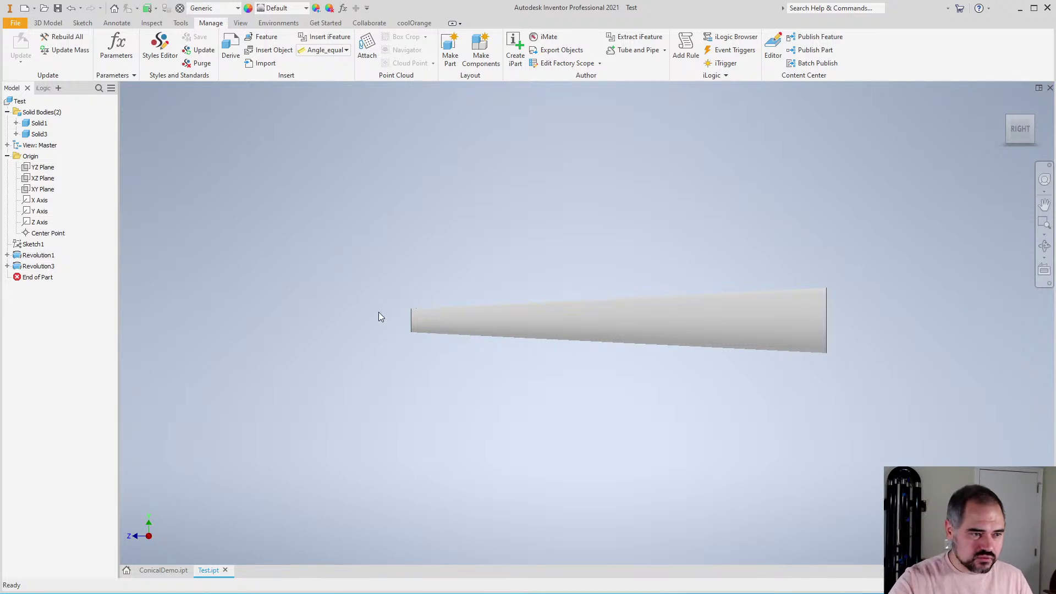
pyautogui.click(44, 168)
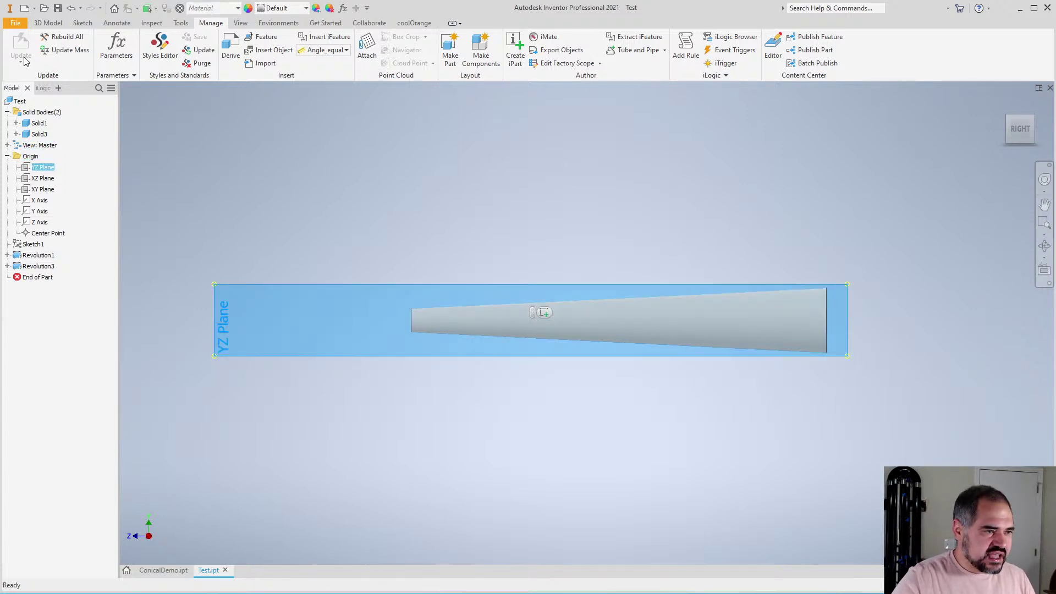
pyautogui.click(47, 22)
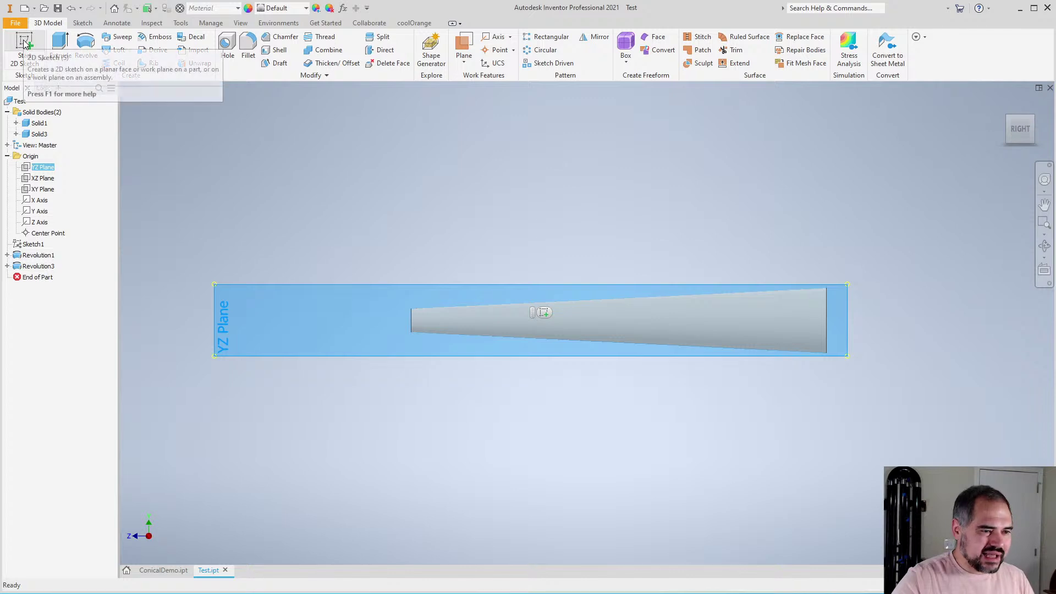
pyautogui.click(24, 44)
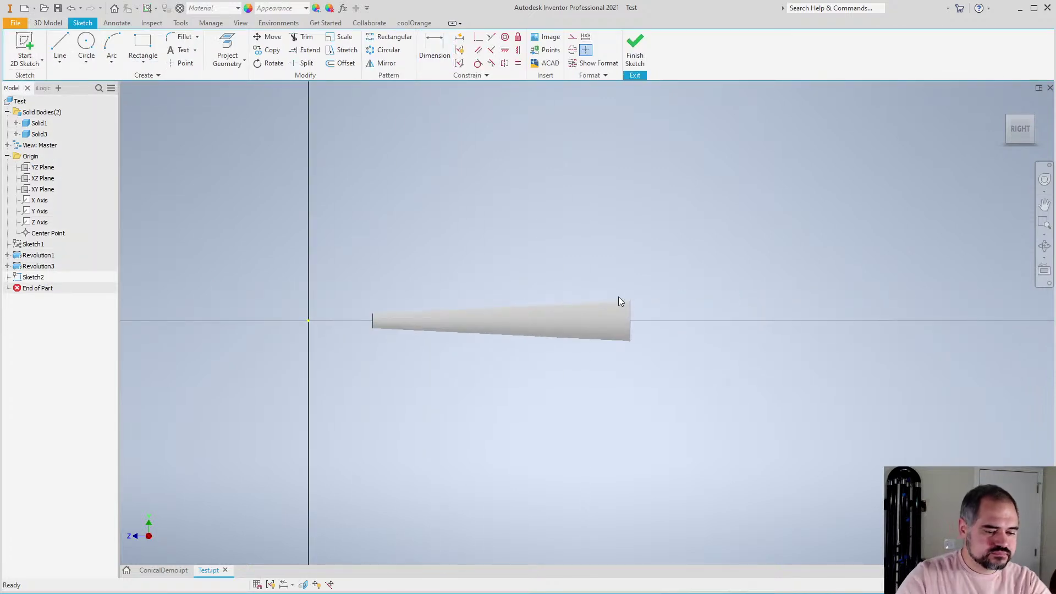
pyautogui.press('F7')
pyautogui.scroll(-2, 457, 328)
pyautogui.scroll(5, 440, 313)
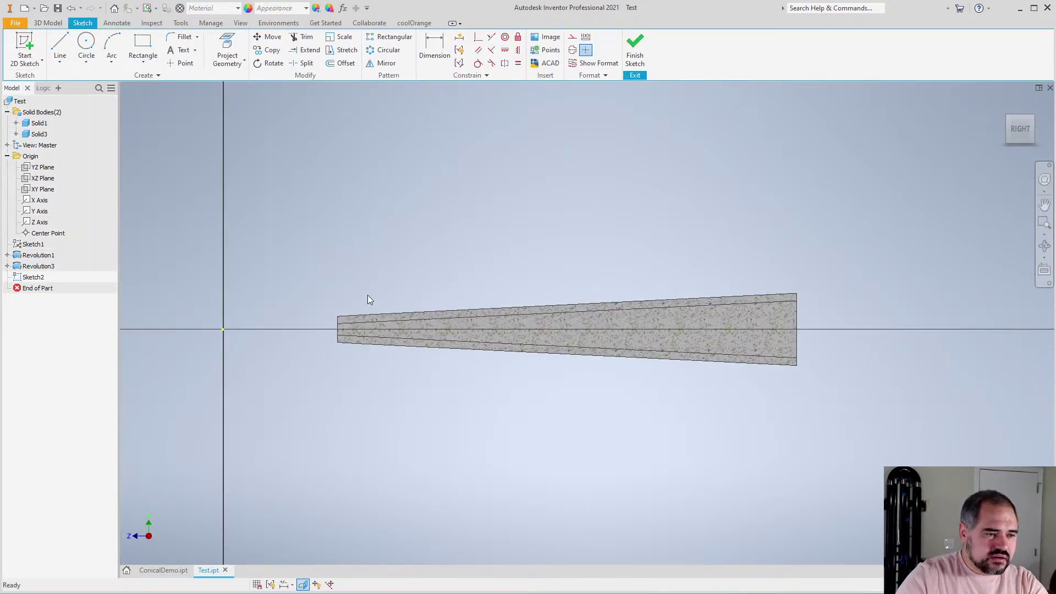
pyautogui.scroll(-2, 366, 303)
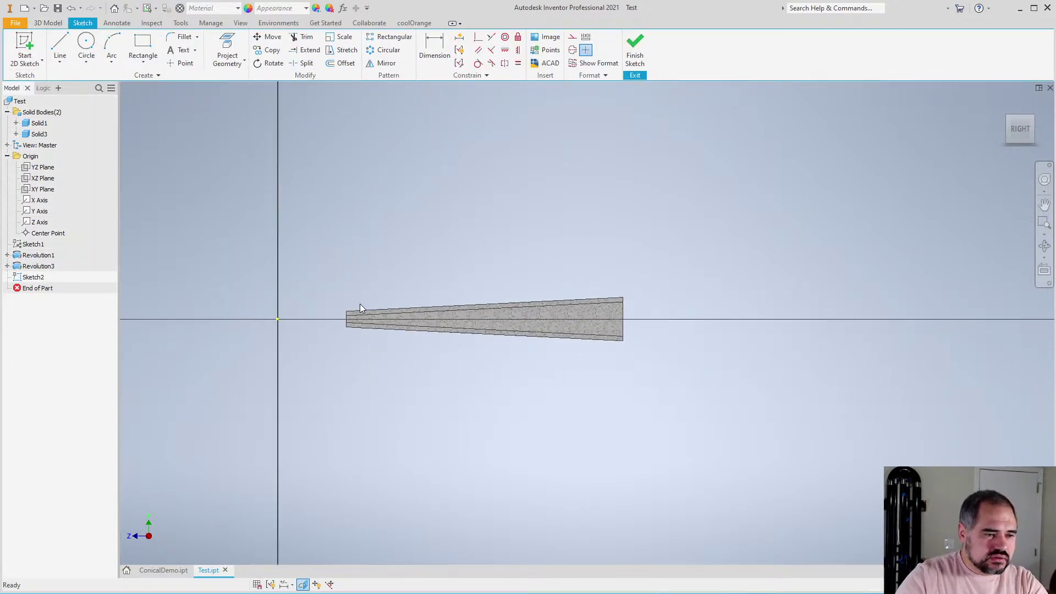
# Project the upper and lower inner and outer wall edges of the sliced cone into the sketch
pyautogui.click(228, 44)
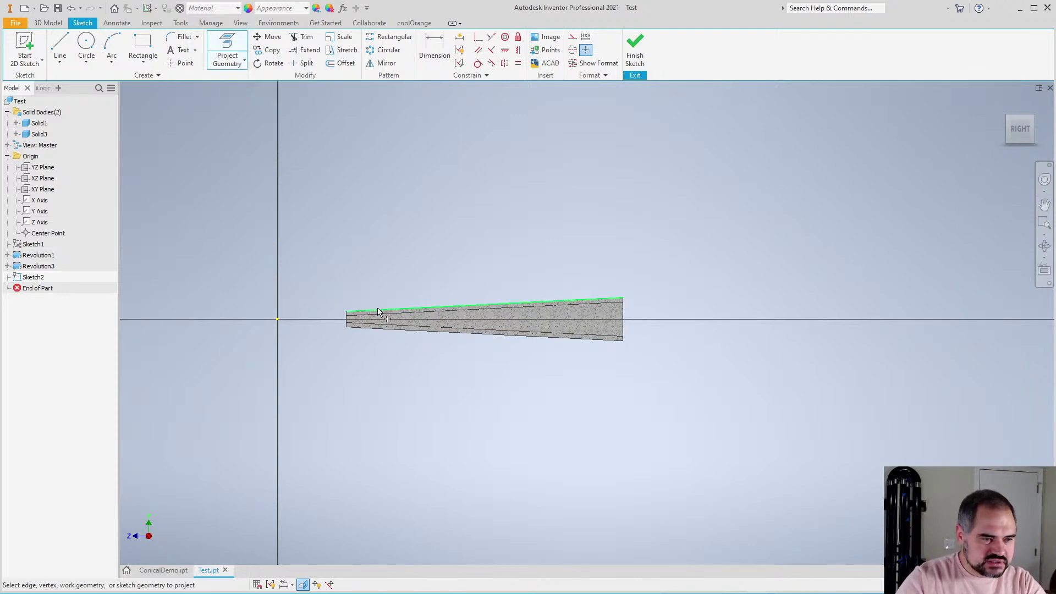
pyautogui.click(378, 312)
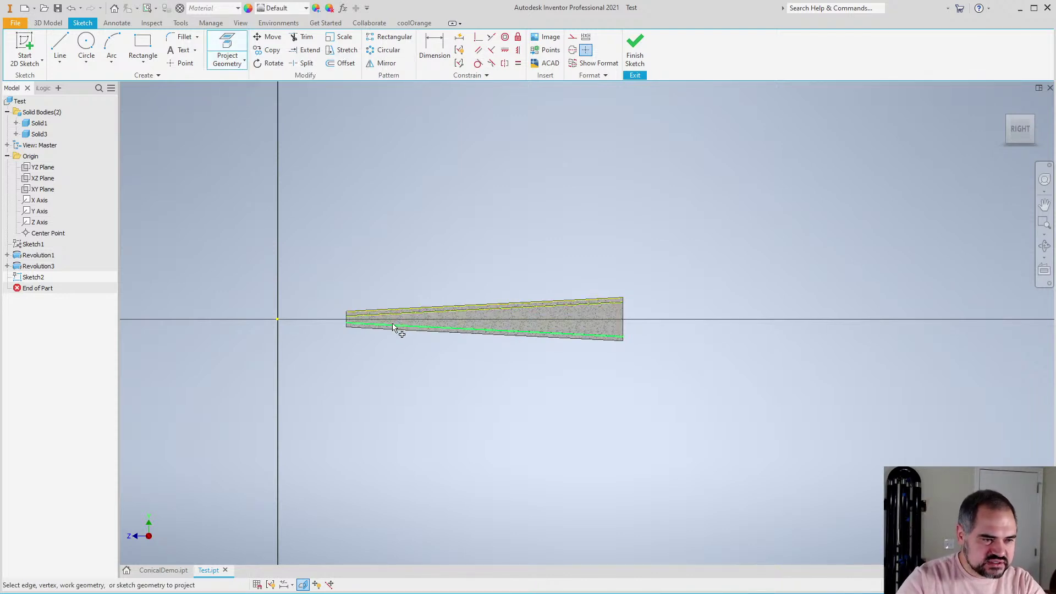
pyautogui.click(388, 330)
pyautogui.scroll(-1, 417, 335)
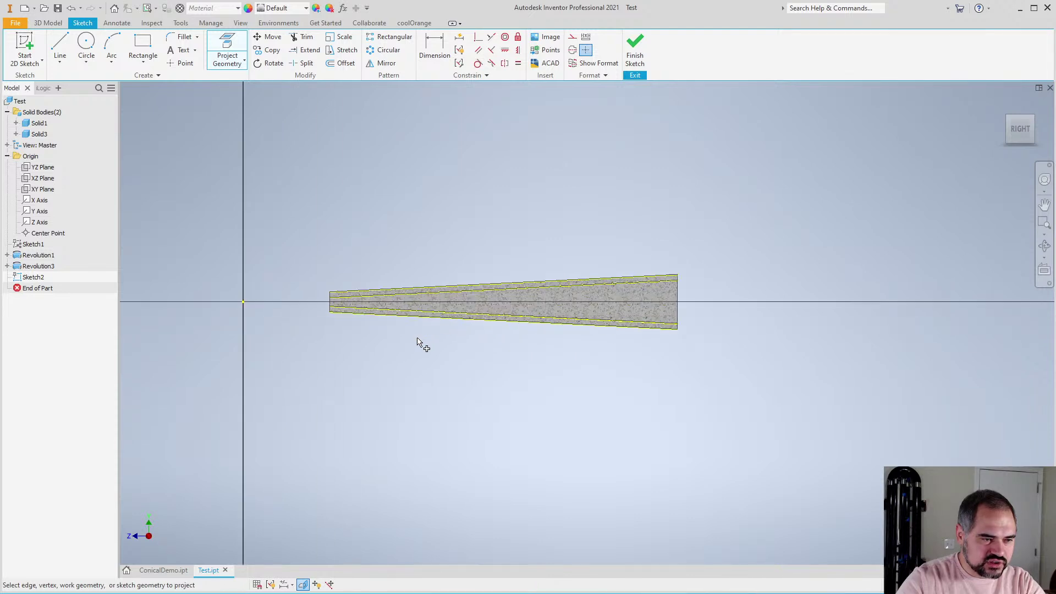
pyautogui.press('Escape')
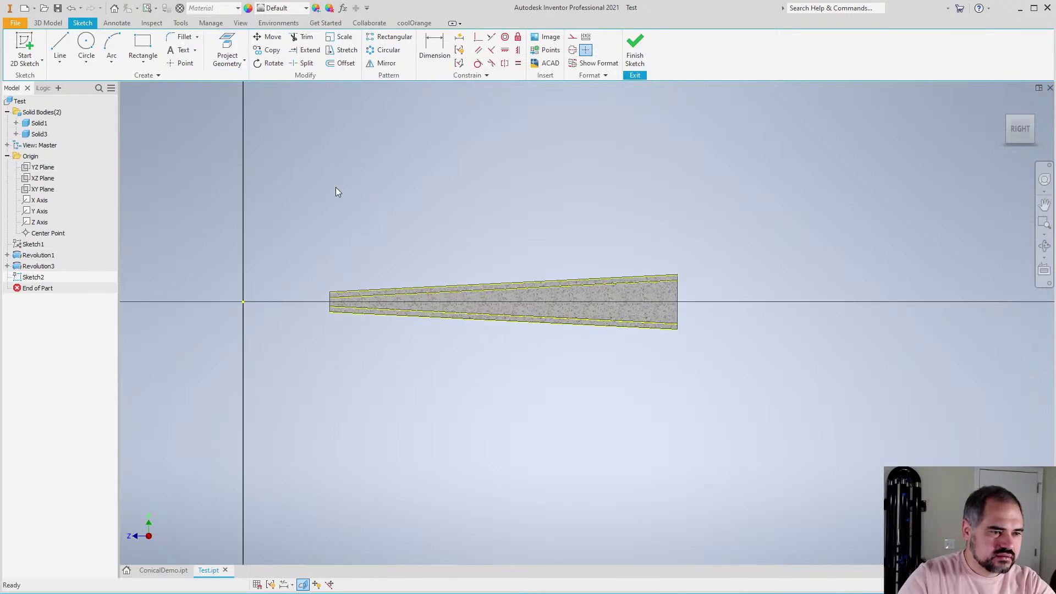
# Hide both solid bodies, Solid3 and Solid1, so only the sketch geometry is shown
pyautogui.rightClick(43, 125)
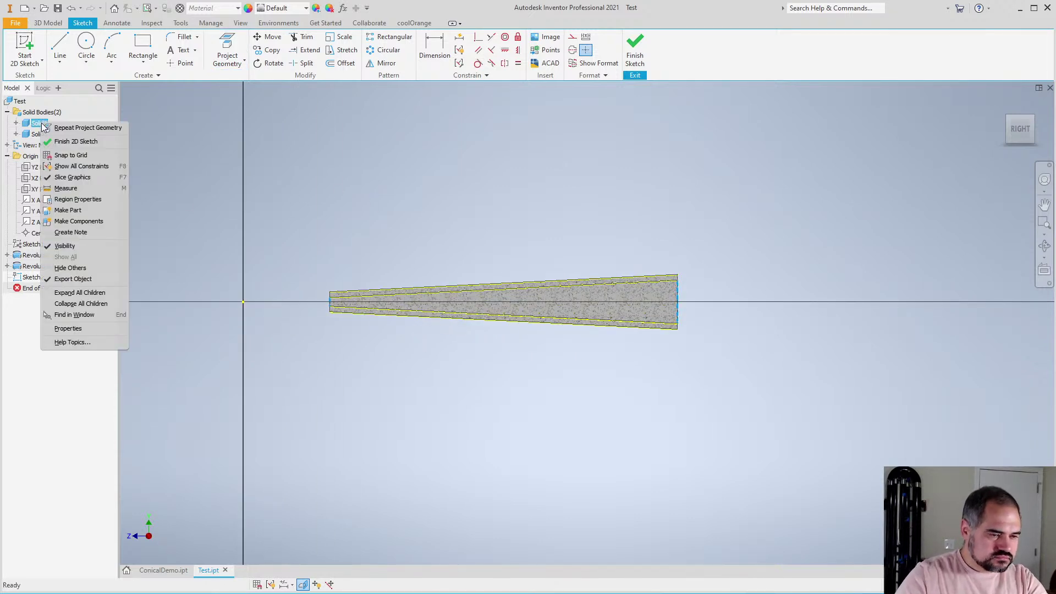
pyautogui.press('Escape')
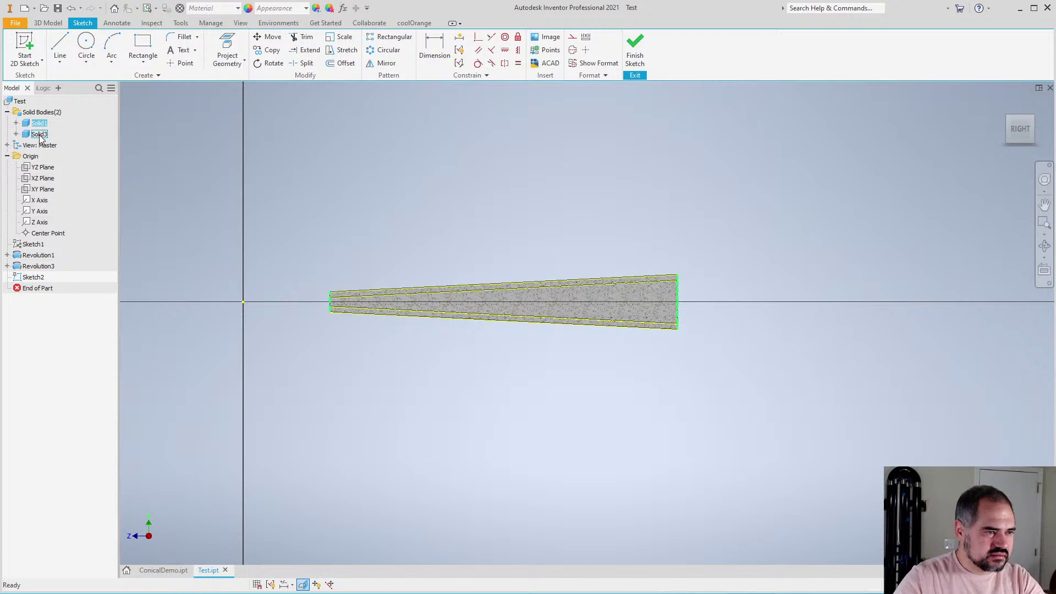
pyautogui.hotkey('alt', 'v')
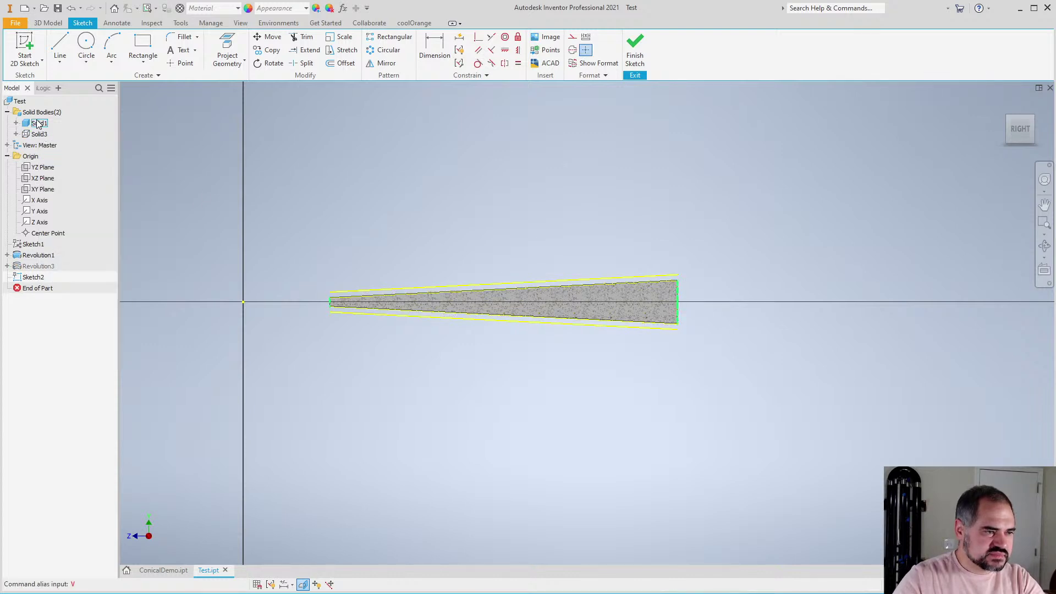
pyautogui.rightClick(37, 123)
pyautogui.click(66, 134)
pyautogui.scroll(3, 363, 299)
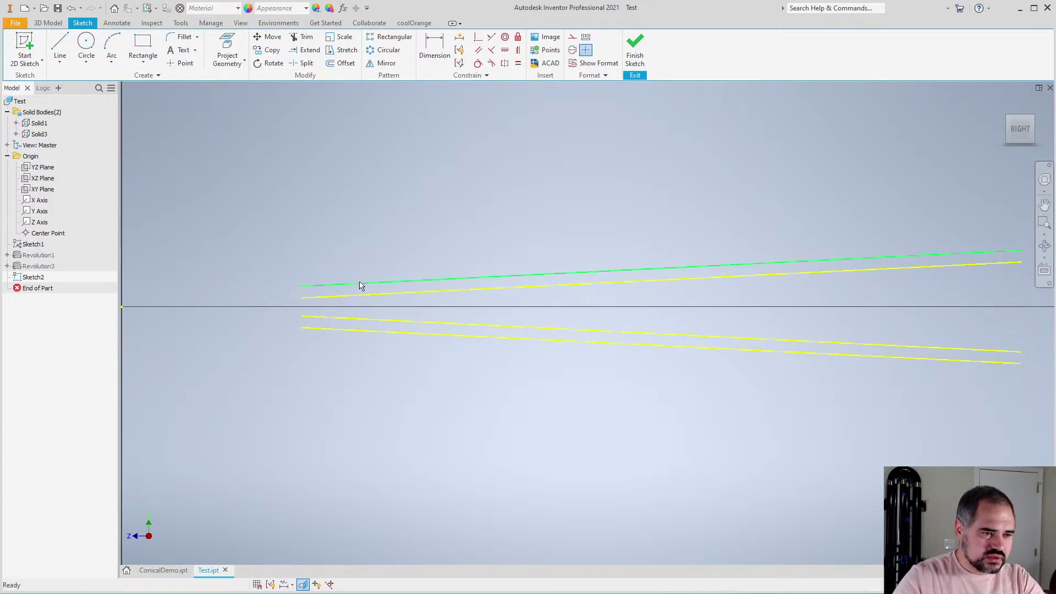
pyautogui.scroll(-3, 356, 286)
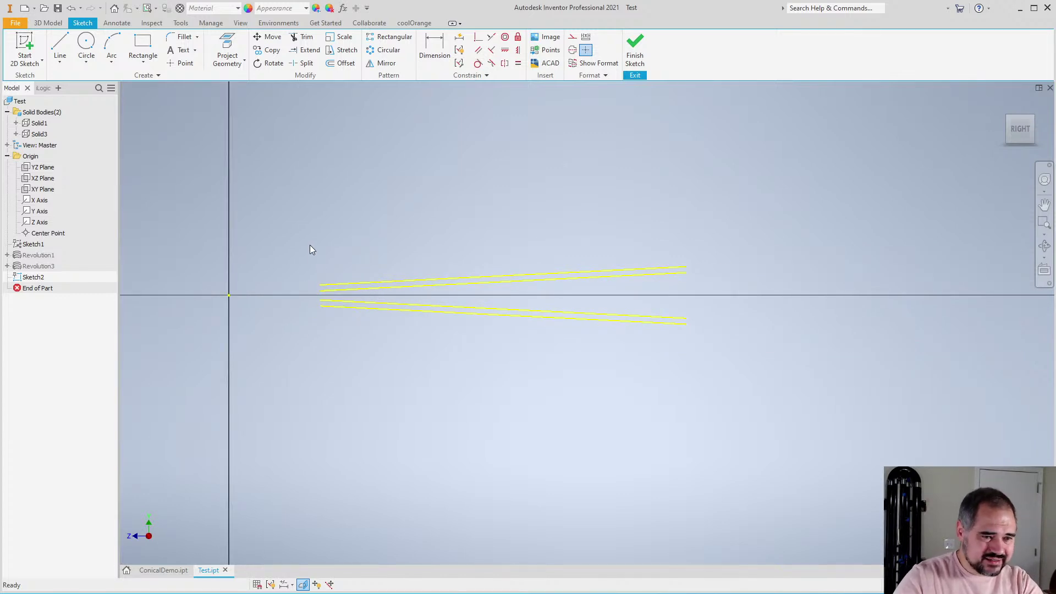
# Delete all four projected wall lines from the sketch
pyautogui.moveTo(296, 191)
pyautogui.mouseDown()
pyautogui.moveTo(433, 275)
pyautogui.moveTo(797, 393)
pyautogui.mouseUp()
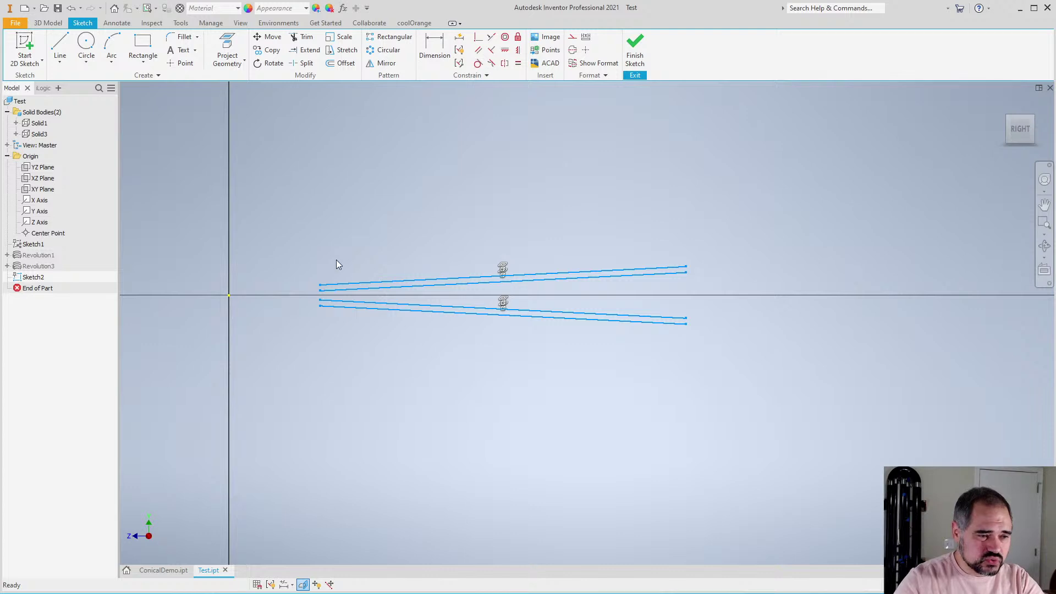
pyautogui.moveTo(308, 228)
pyautogui.mouseDown()
pyautogui.moveTo(724, 428)
pyautogui.moveTo(747, 422)
pyautogui.mouseUp()
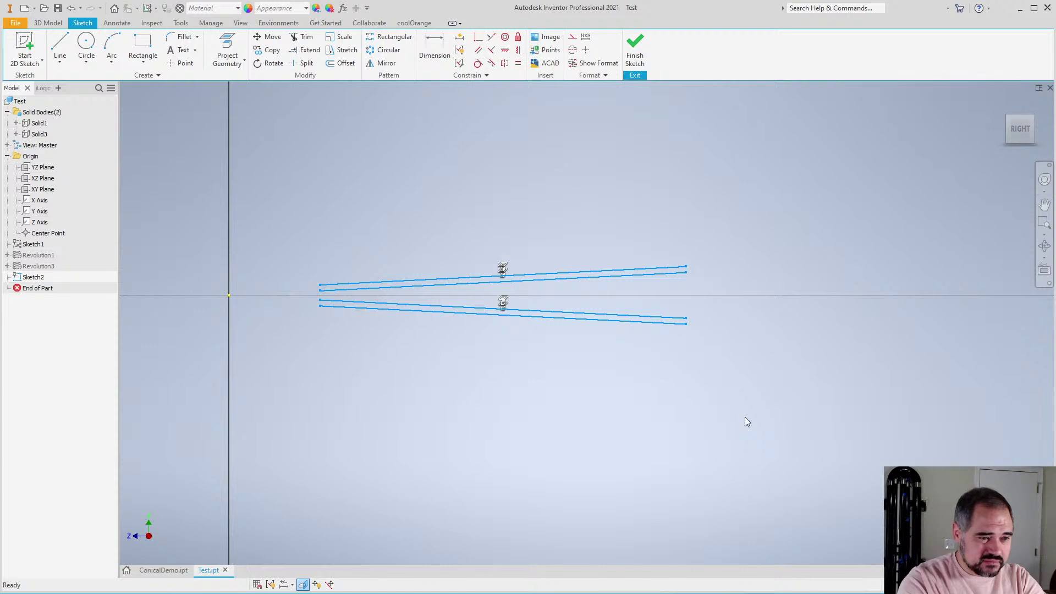
pyautogui.press('Delete')
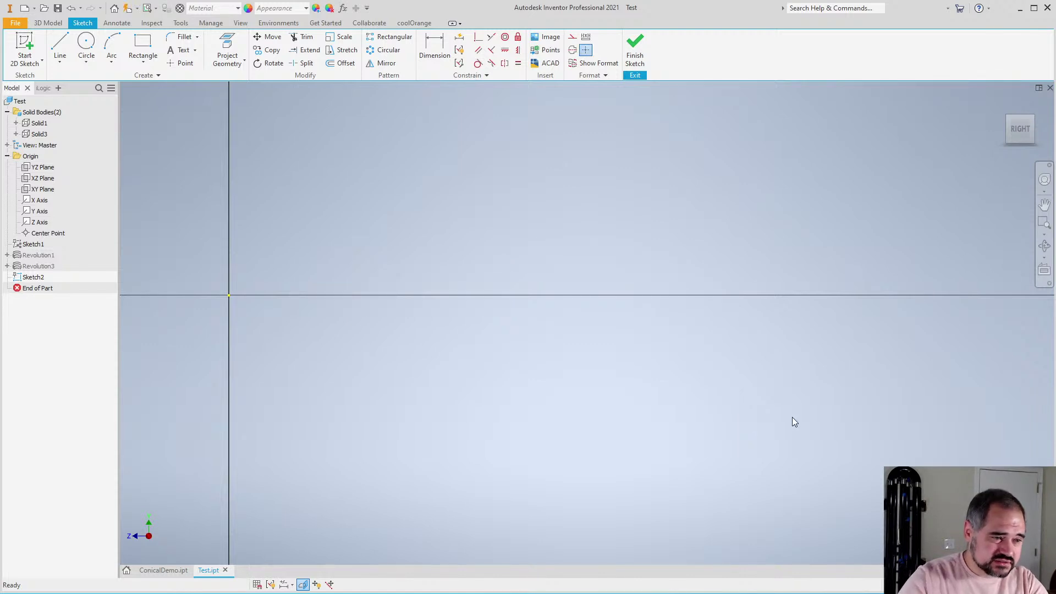
# Project the XZ Plane into the YZ Plane sketch as a horizontal reference line
pyautogui.click(237, 61)
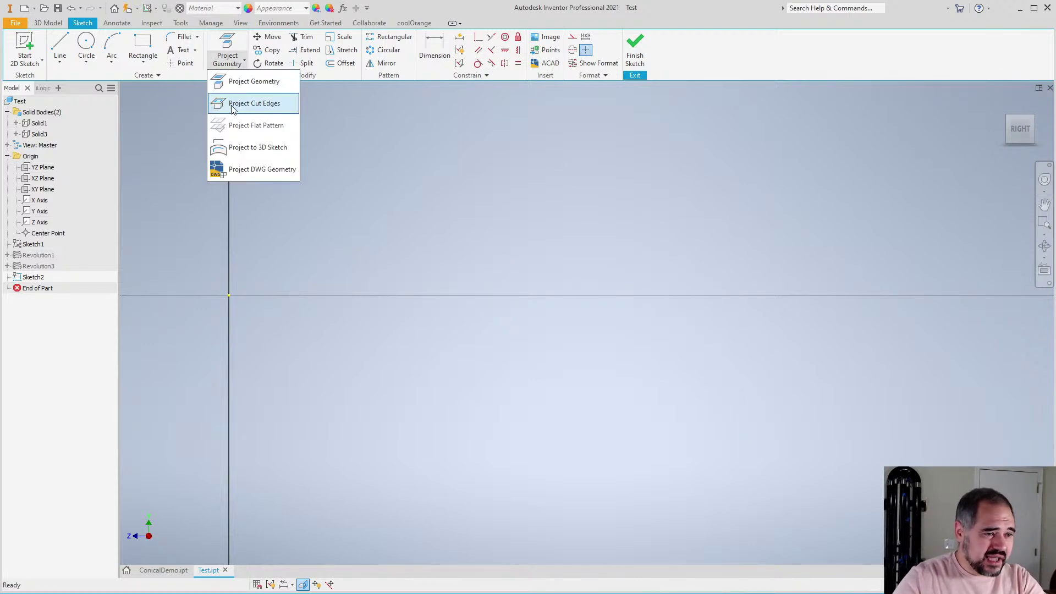
pyautogui.click(239, 83)
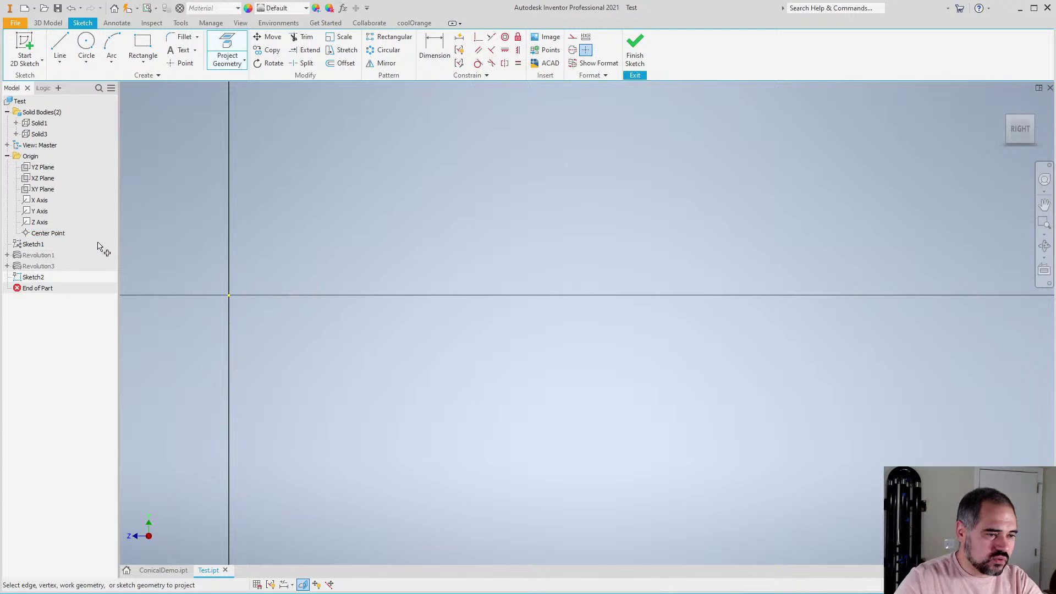
pyautogui.click(46, 181)
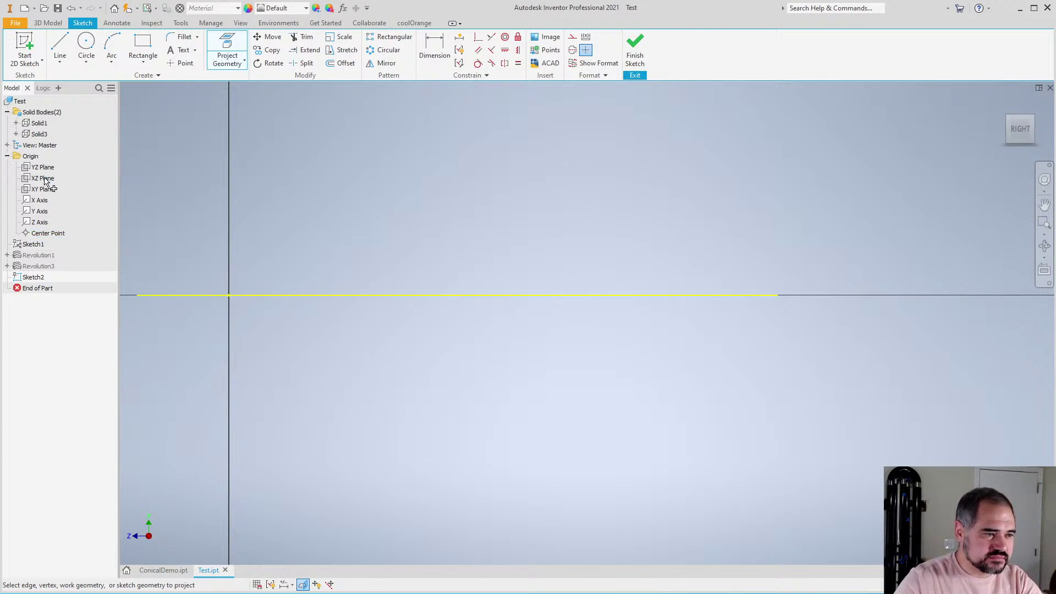
pyautogui.scroll(3, 362, 322)
pyautogui.scroll(-3, 374, 304)
pyautogui.scroll(2, 400, 297)
pyautogui.press('Escape')
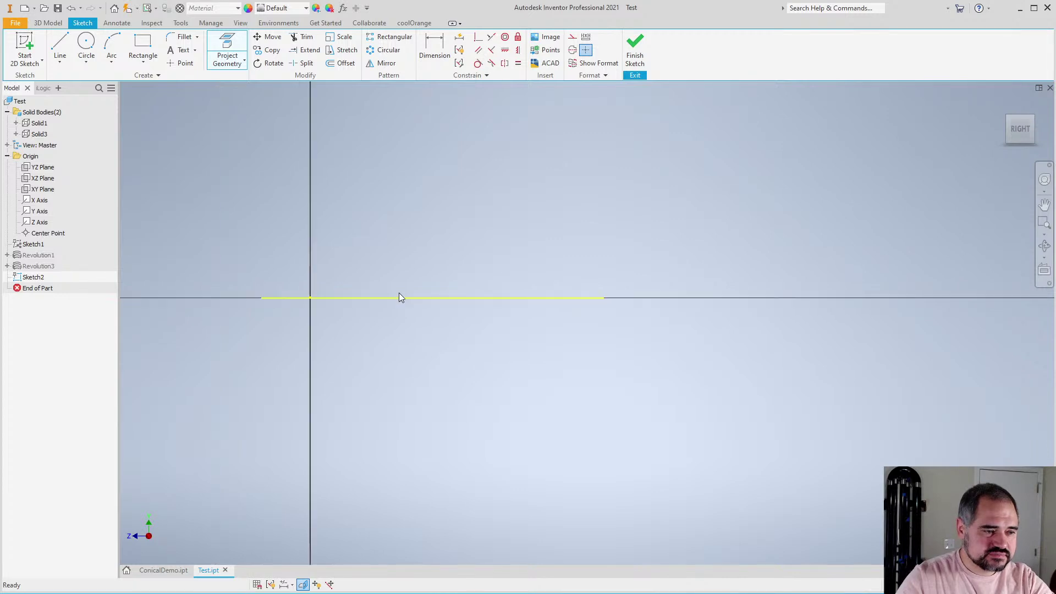
# Convert the projected XZ Plane line to construction geometry
pyautogui.click(373, 298)
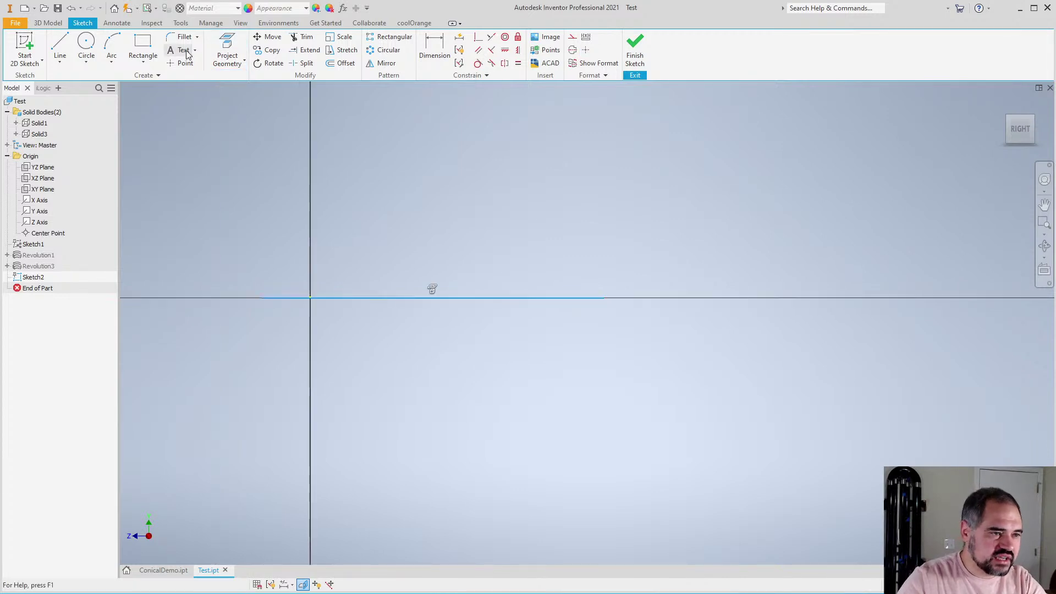
pyautogui.click(226, 47)
pyautogui.scroll(-1, 405, 285)
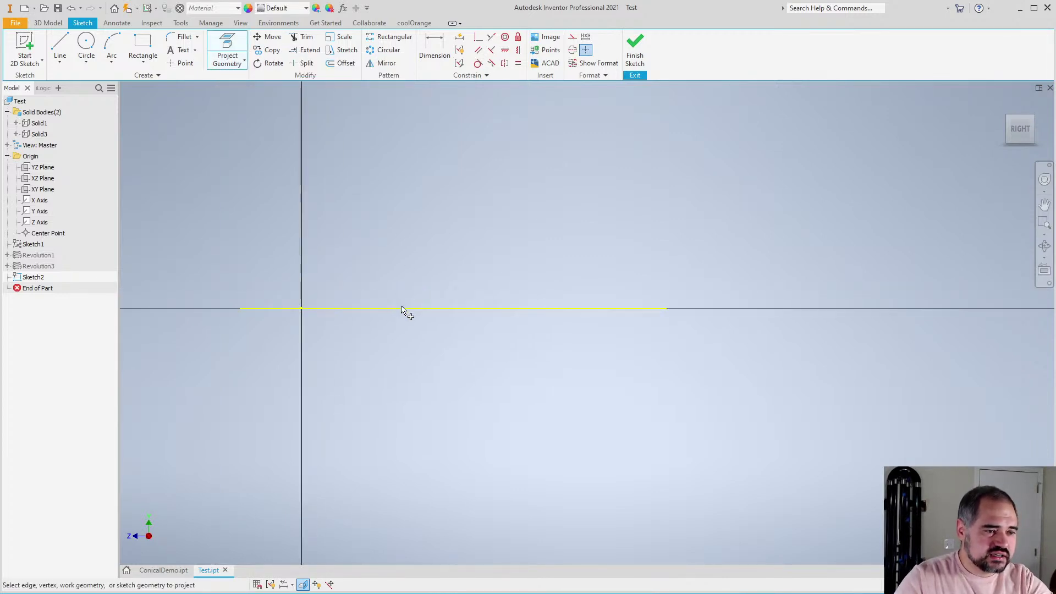
pyautogui.scroll(3, 443, 285)
pyautogui.scroll(-3, 440, 286)
pyautogui.press('Escape')
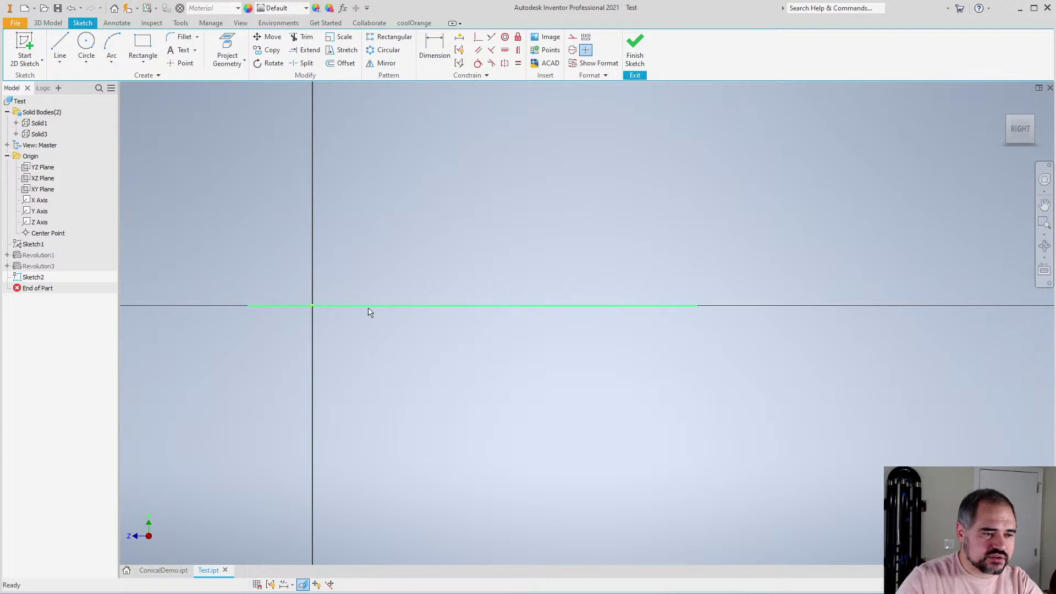
pyautogui.scroll(2, 435, 290)
pyautogui.scroll(-3, 387, 292)
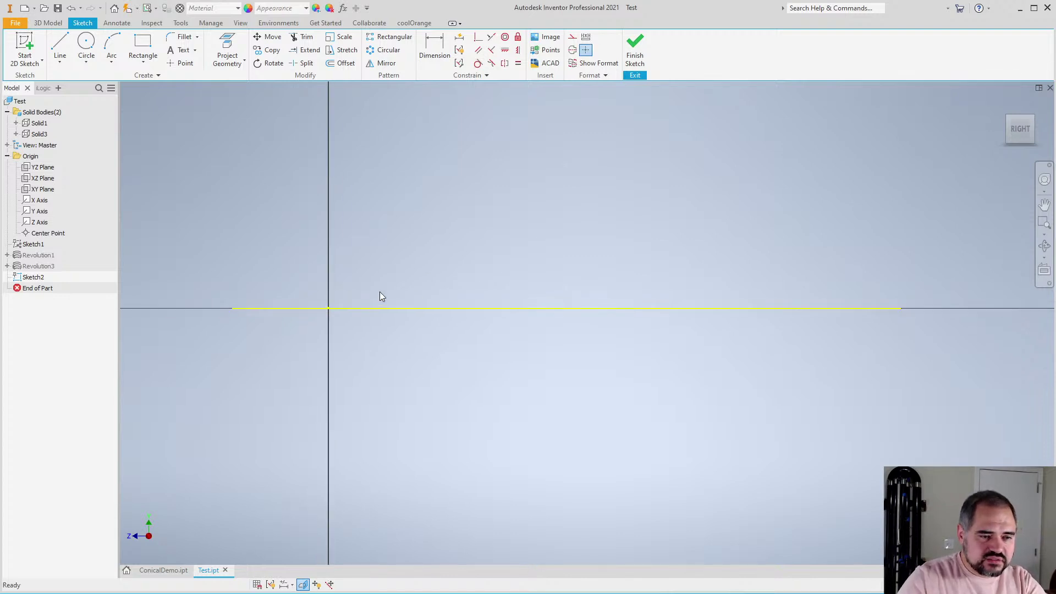
pyautogui.click(506, 309)
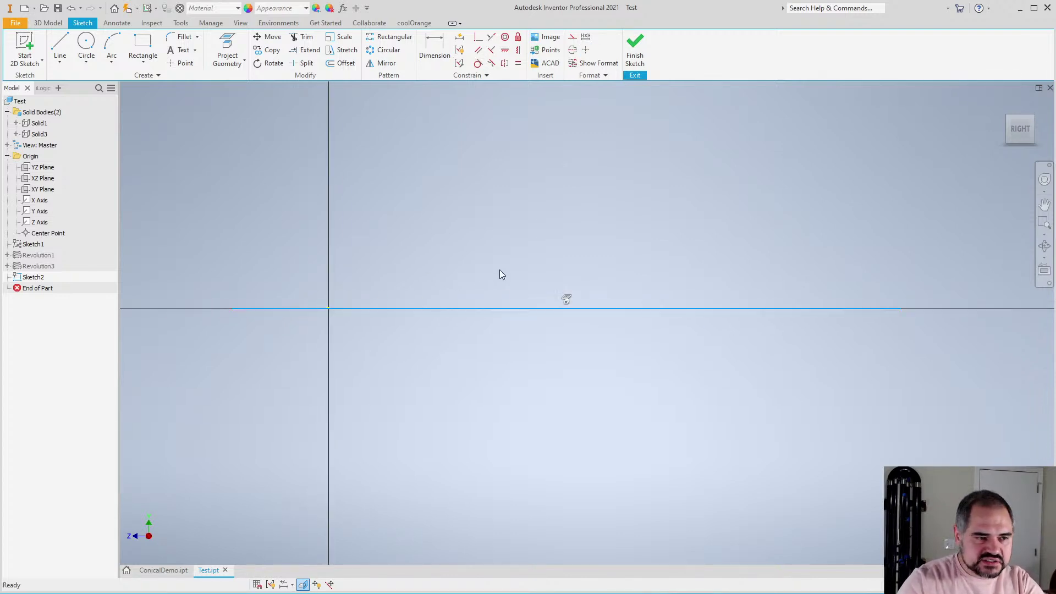
pyautogui.click(574, 39)
# Draw a two-point rectangle above the projected construction line
pyautogui.press('c')
pyautogui.press('r')
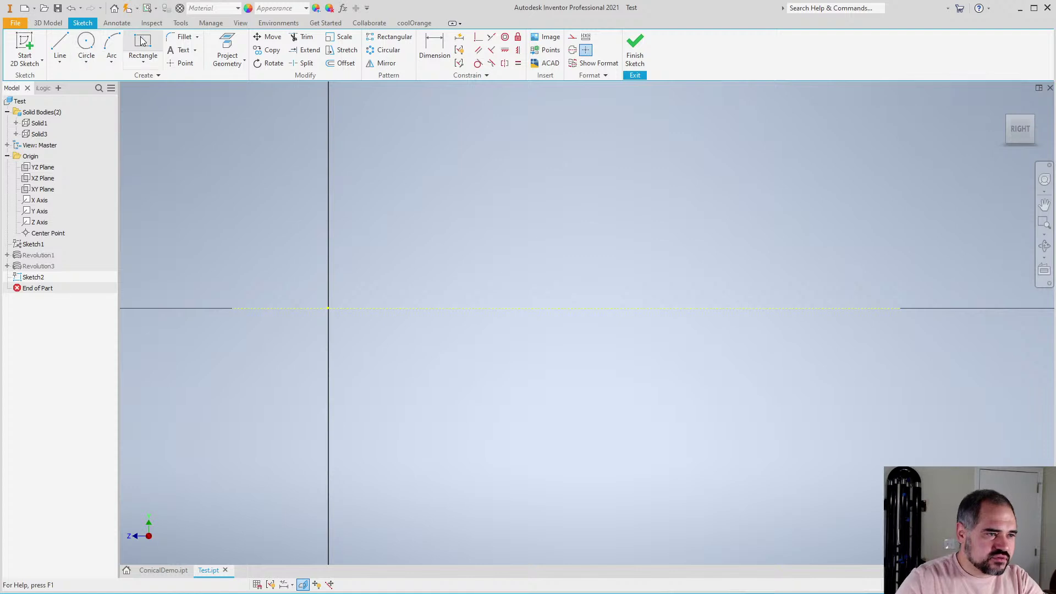
pyautogui.click(473, 187)
pyautogui.click(622, 259)
pyautogui.scroll(3, 512, 281)
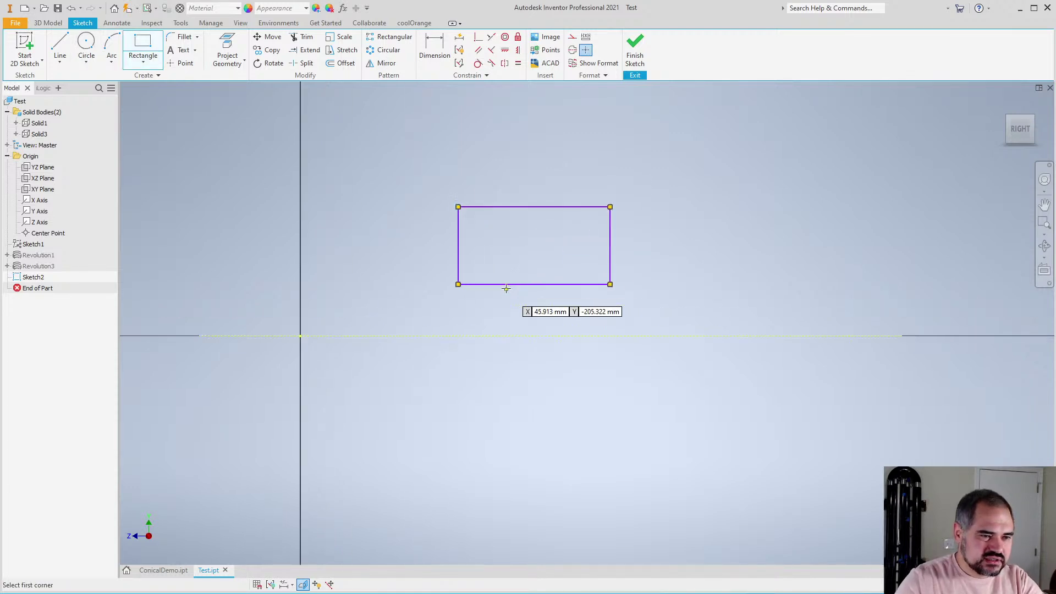
pyautogui.press('Escape')
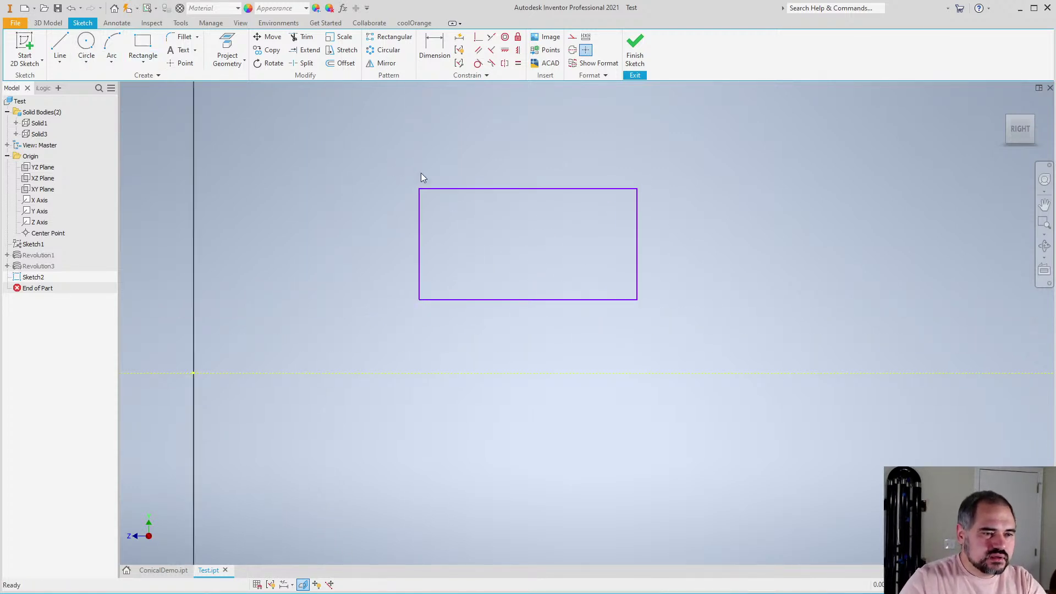
# Try window selections around all and part of the rectangle, and shift it slightly along the construction line
pyautogui.moveTo(390, 153); pyautogui.dragTo(687, 324)
pyautogui.press('Escape')
pyautogui.moveTo(335, 125); pyautogui.dragTo(423, 290)
pyautogui.press('Escape')
pyautogui.moveTo(607, 191); pyautogui.dragTo(615, 192)
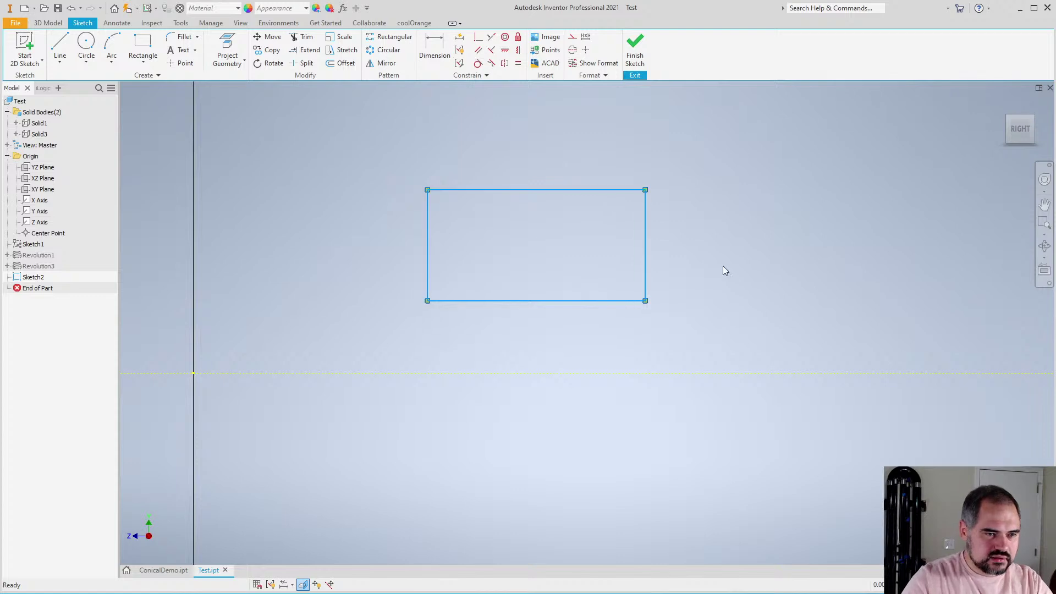
# Delete the entire rectangle from the sketch, keeping the projected construction line
pyautogui.press('Escape')
pyautogui.moveTo(687, 343); pyautogui.dragTo(315, 141)
pyautogui.press('Delete')
pyautogui.press('r')
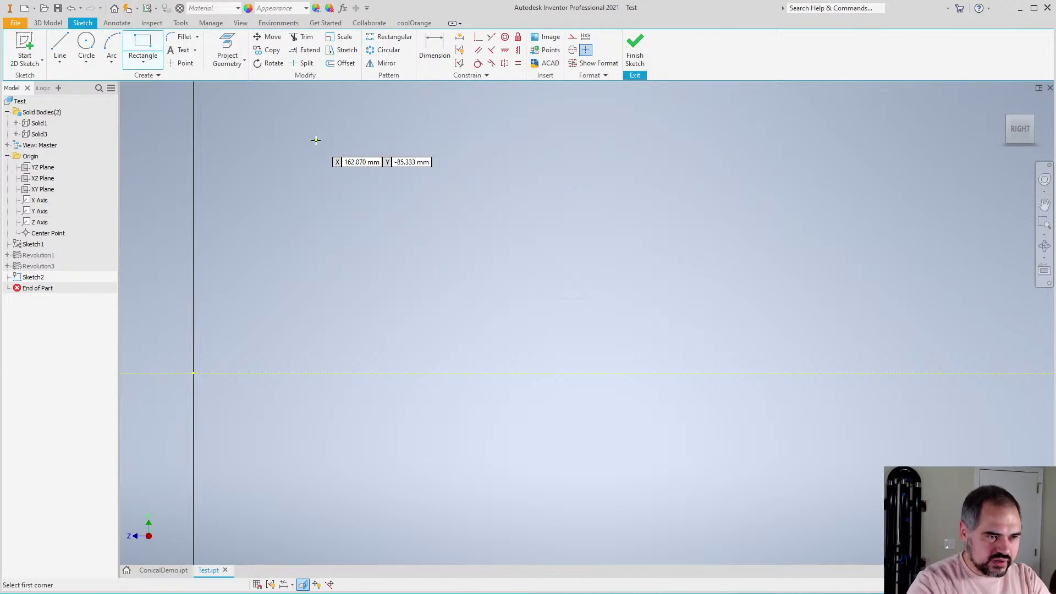
pyautogui.press('Escape')
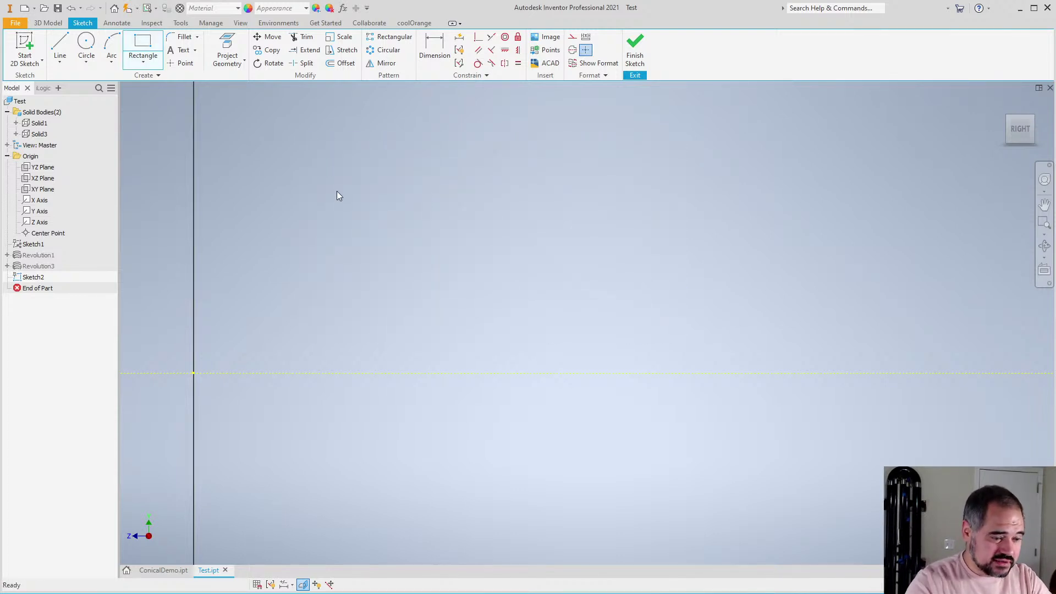
# Create a new part from the Standard (mm).ipt template and start a 2D sketch on the XZ Plane
pyautogui.hotkey('ctrl', 'n')
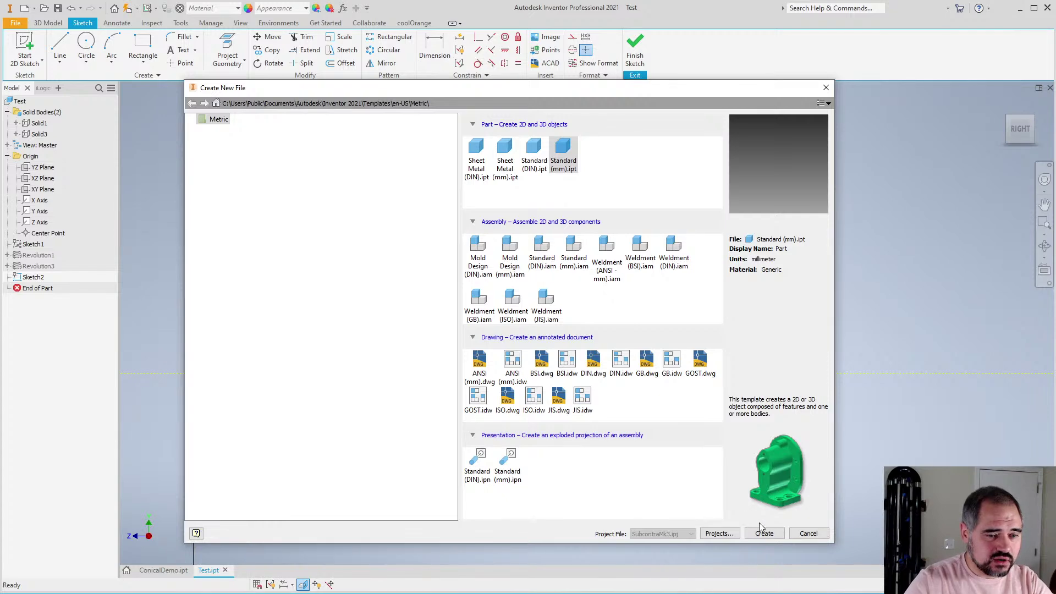
pyautogui.click(761, 531)
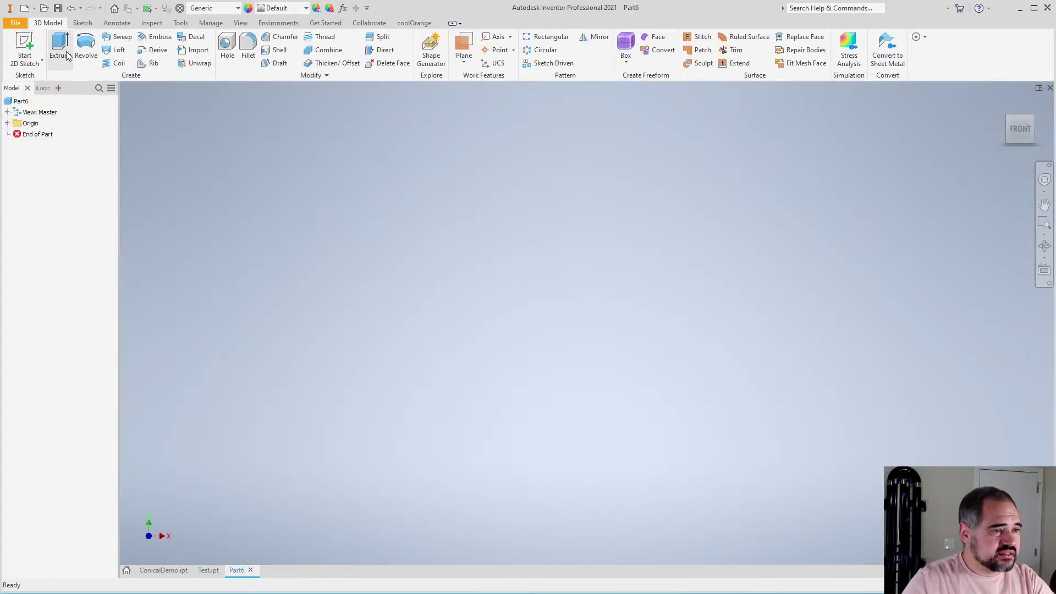
pyautogui.click(26, 44)
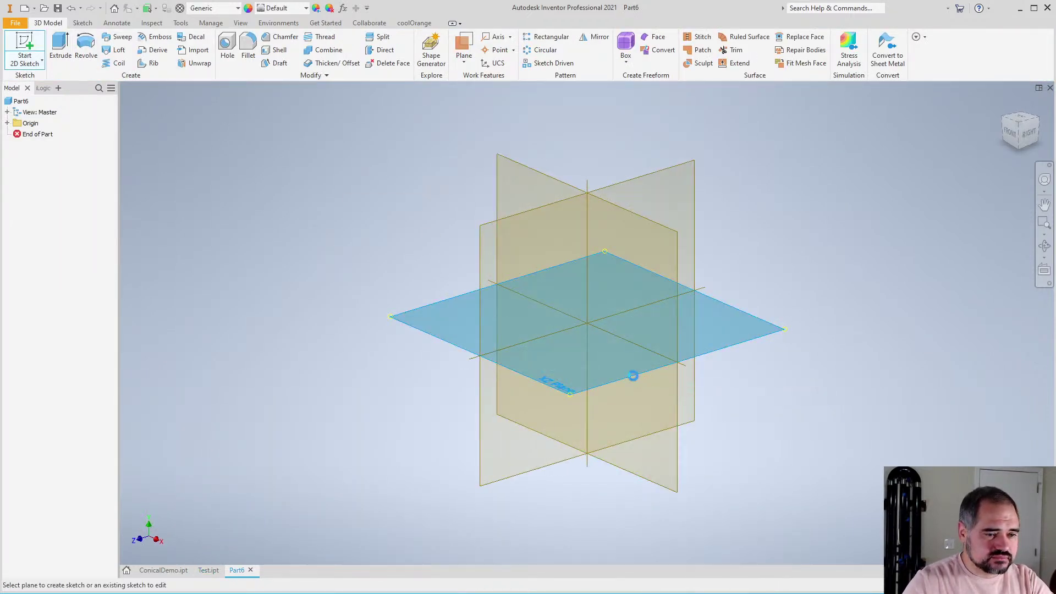
pyautogui.click(633, 376)
# Draw a circle beside the origin and dimension its diameter to 30 mm
pyautogui.press('c')
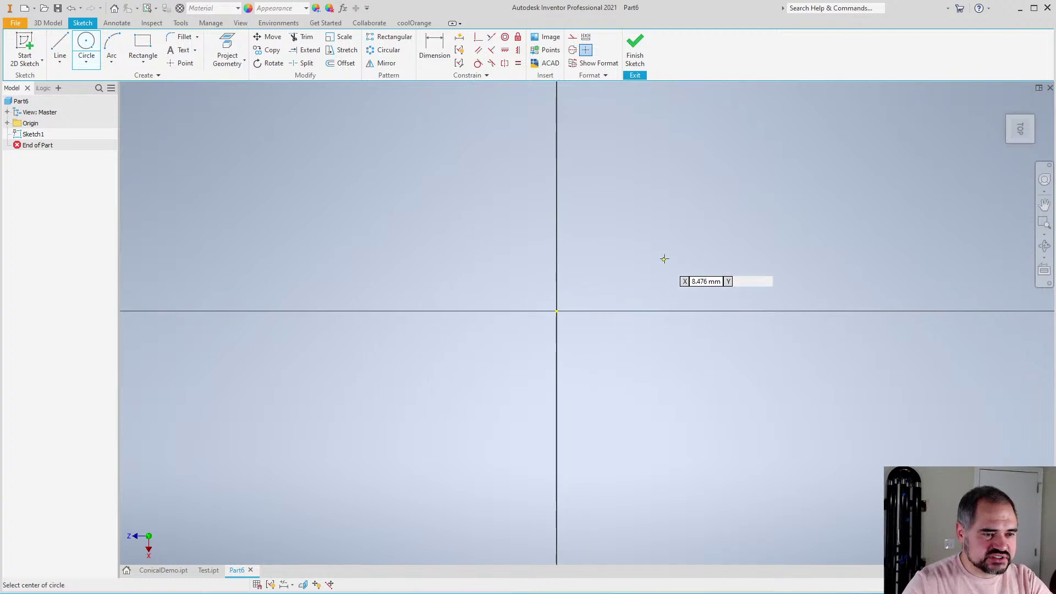
pyautogui.click(662, 235)
pyautogui.click(687, 325)
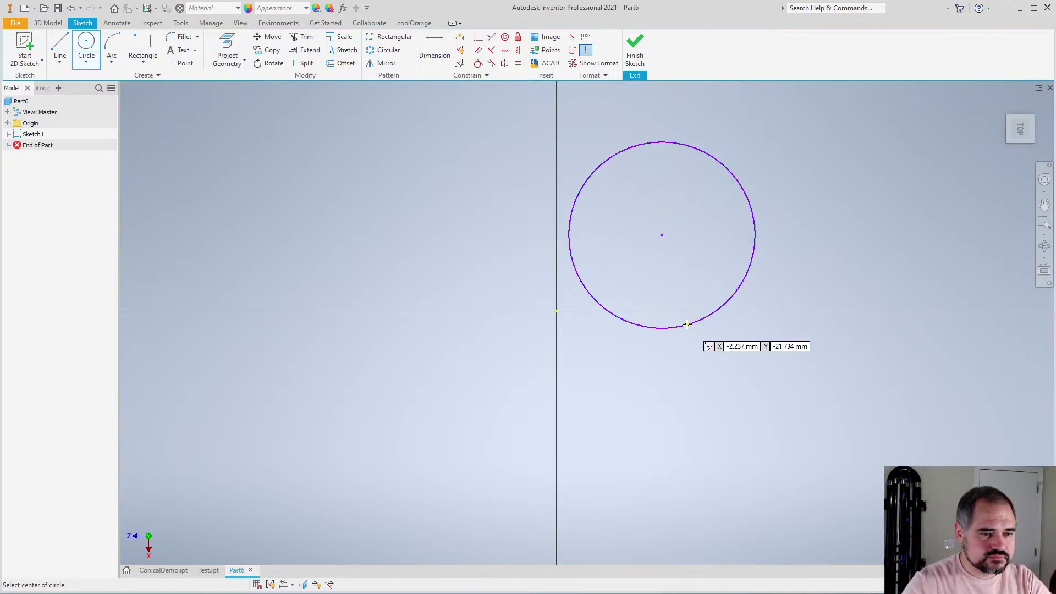
pyautogui.press('d')
pyautogui.click(674, 328)
pyautogui.click(697, 378)
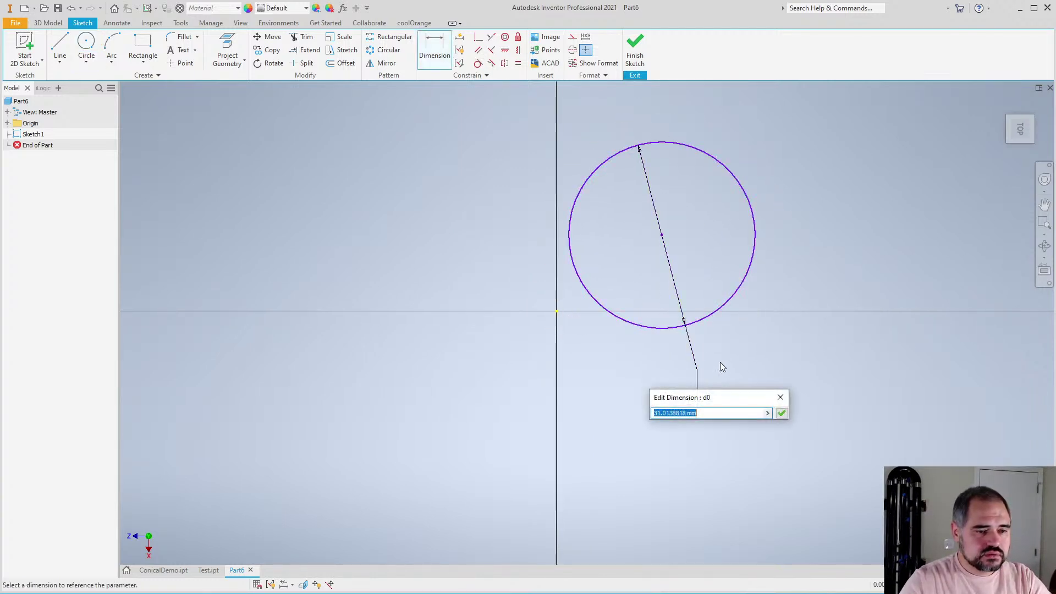
pyautogui.write('30')
pyautogui.press('Return')
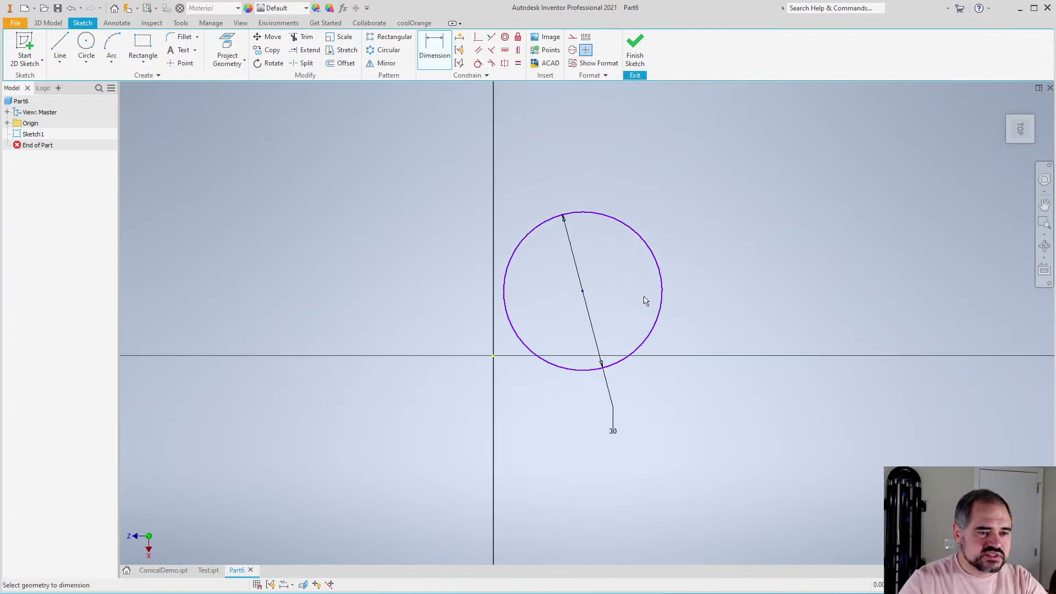
# Draw a diagonal line from the origin through the circle, ending beyond its far edge
pyautogui.click(60, 44)
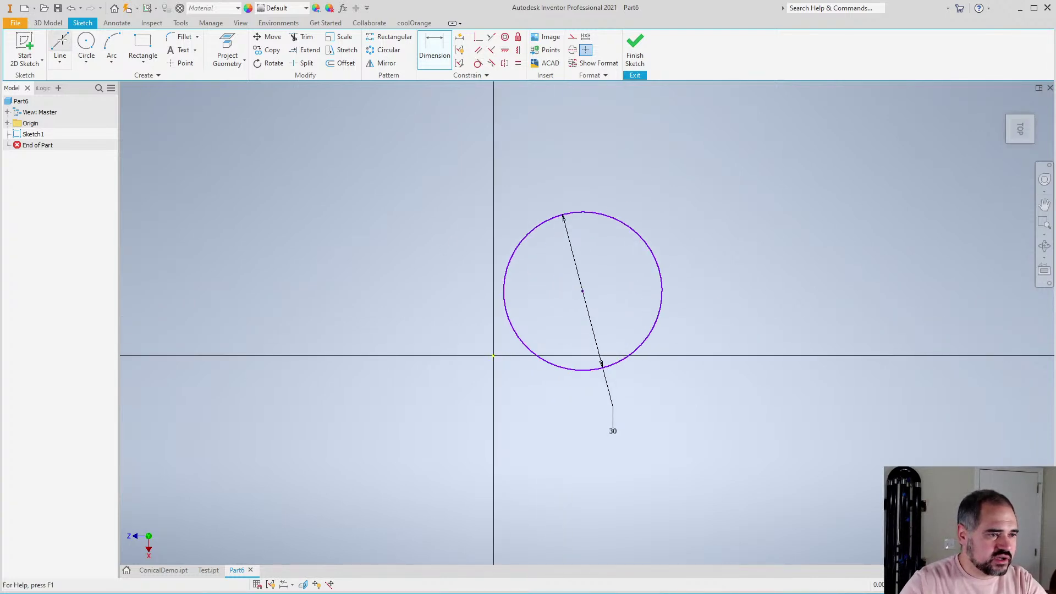
pyautogui.click(492, 356)
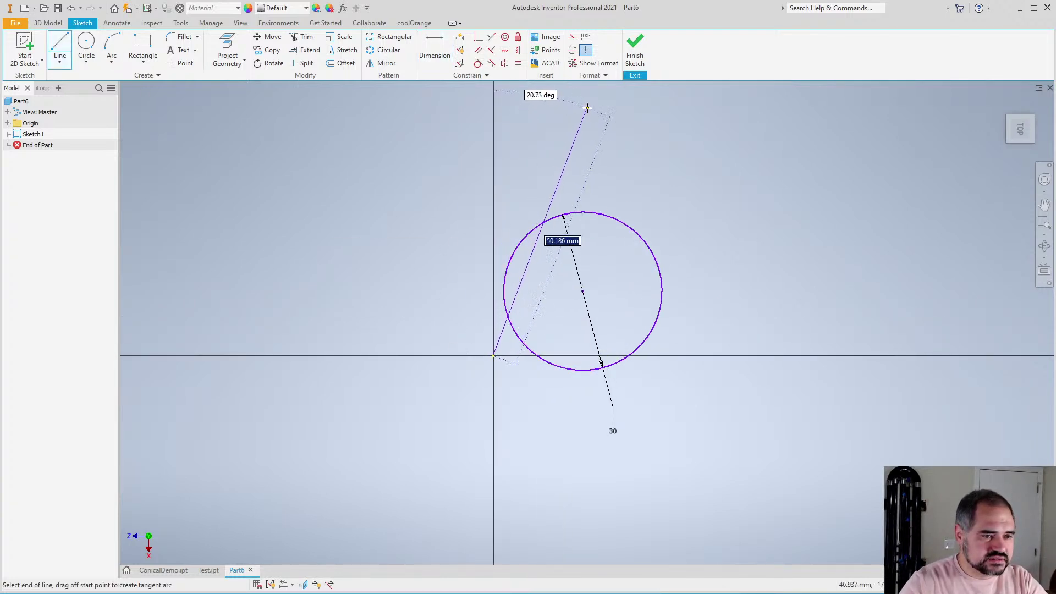
pyautogui.click(656, 113)
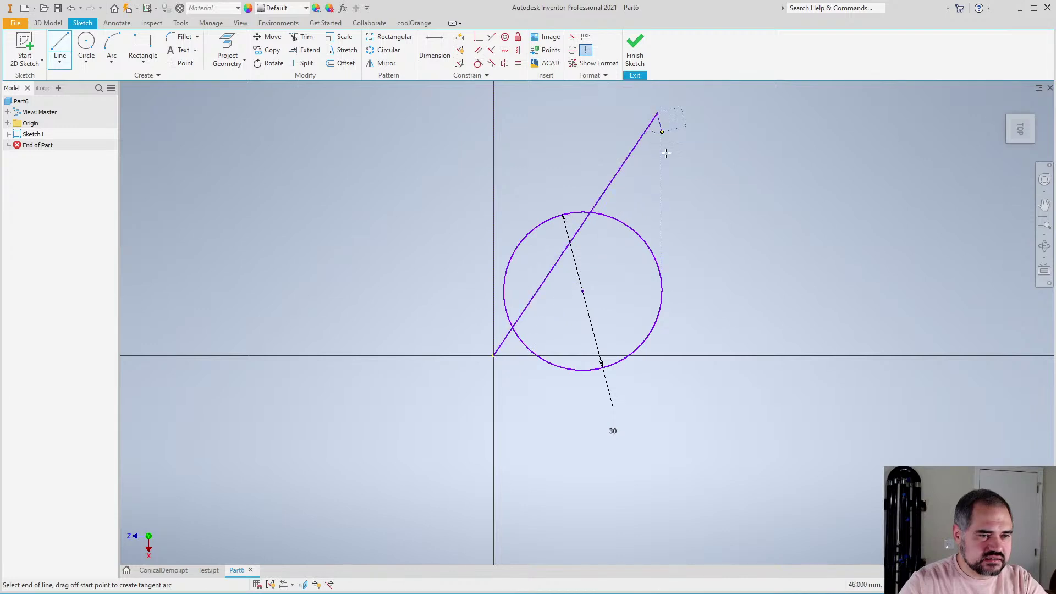
pyautogui.scroll(-1, 594, 140)
pyautogui.press('Escape')
# Dimension the distance from the circle's center to the diagonal line as 5 mm and finish the sketch
pyautogui.press('d')
pyautogui.click(556, 299)
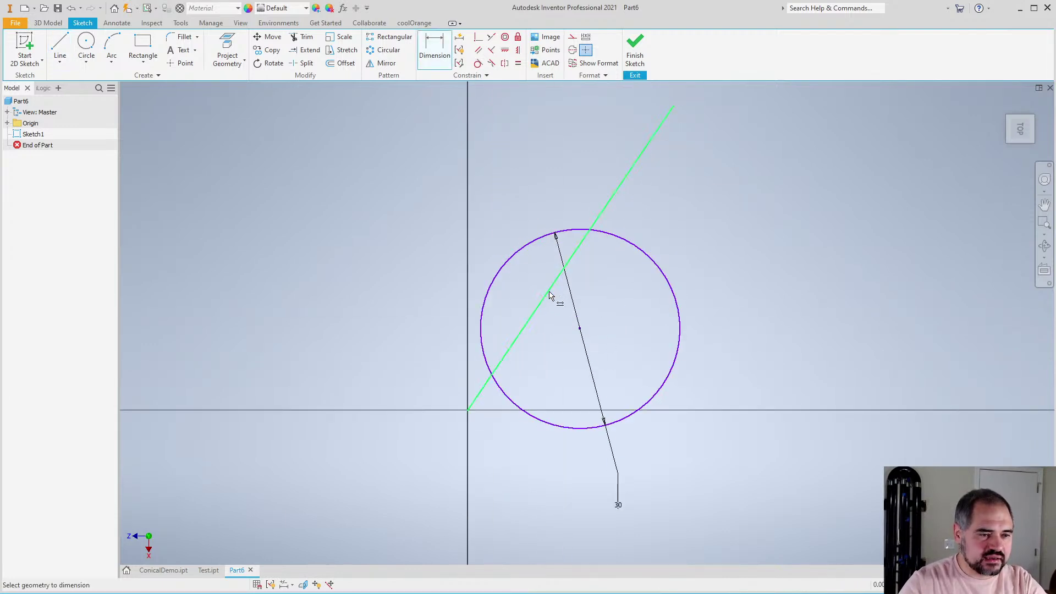
pyautogui.click(583, 333)
pyautogui.click(563, 314)
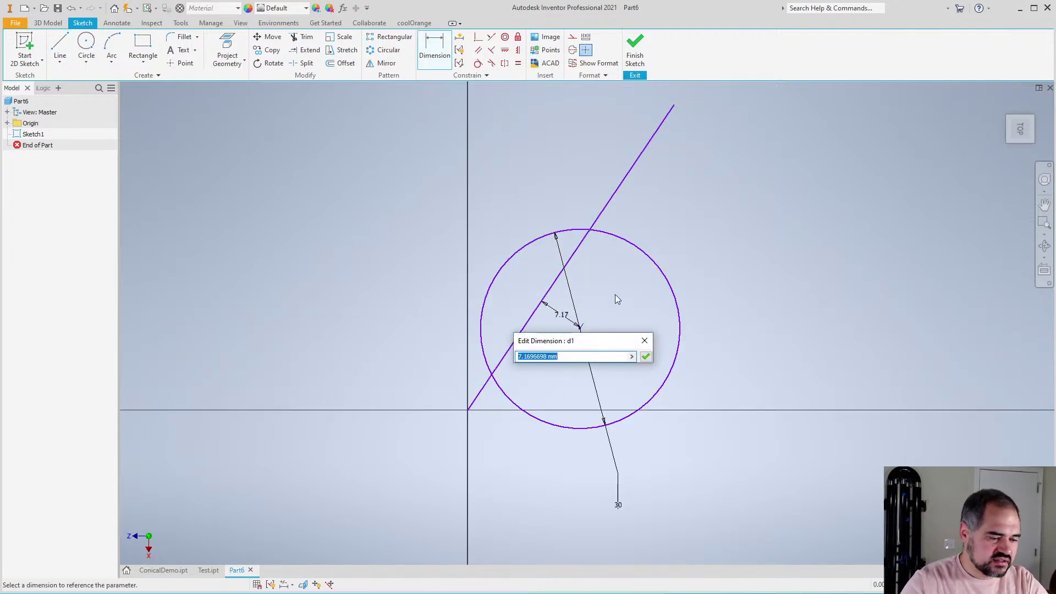
pyautogui.write('5')
pyautogui.press('Return')
pyautogui.press('Escape')
pyautogui.scroll(3, 615, 295)
pyautogui.scroll(-1, 638, 299)
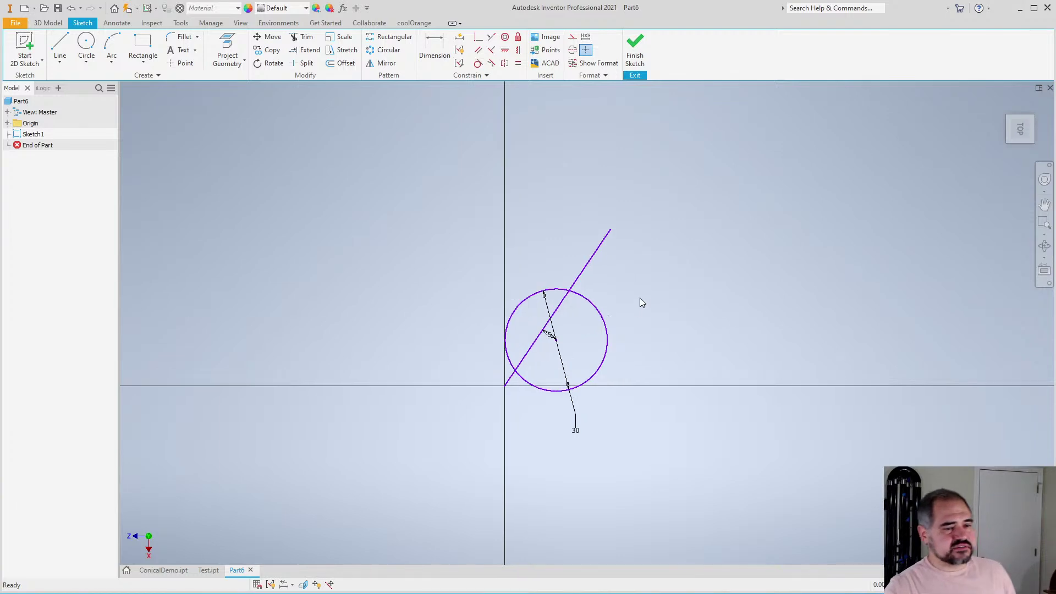
pyautogui.scroll(-2, 607, 297)
pyautogui.rightClick(634, 286)
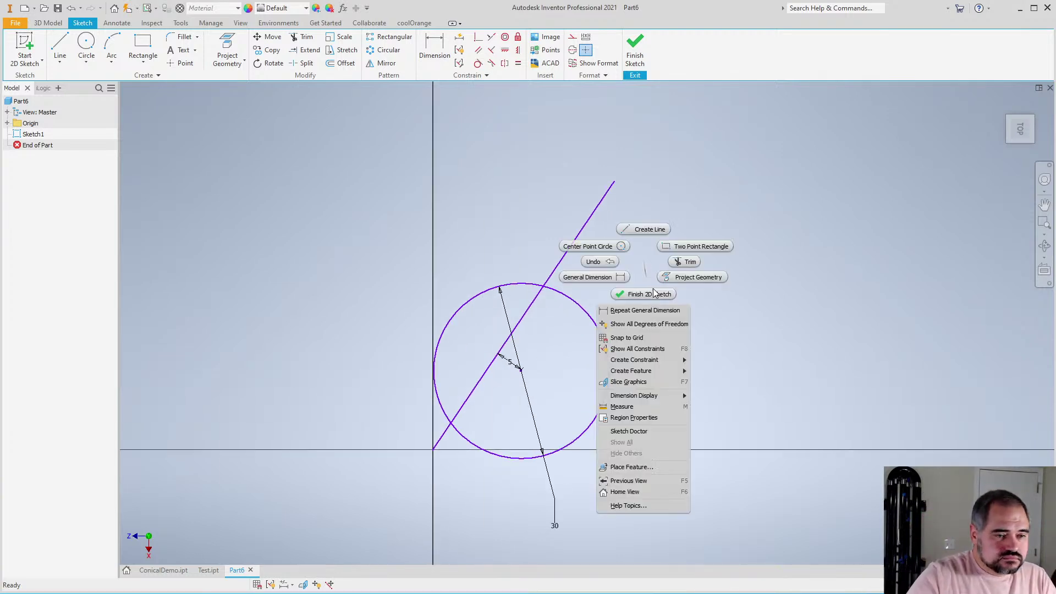
pyautogui.click(655, 292)
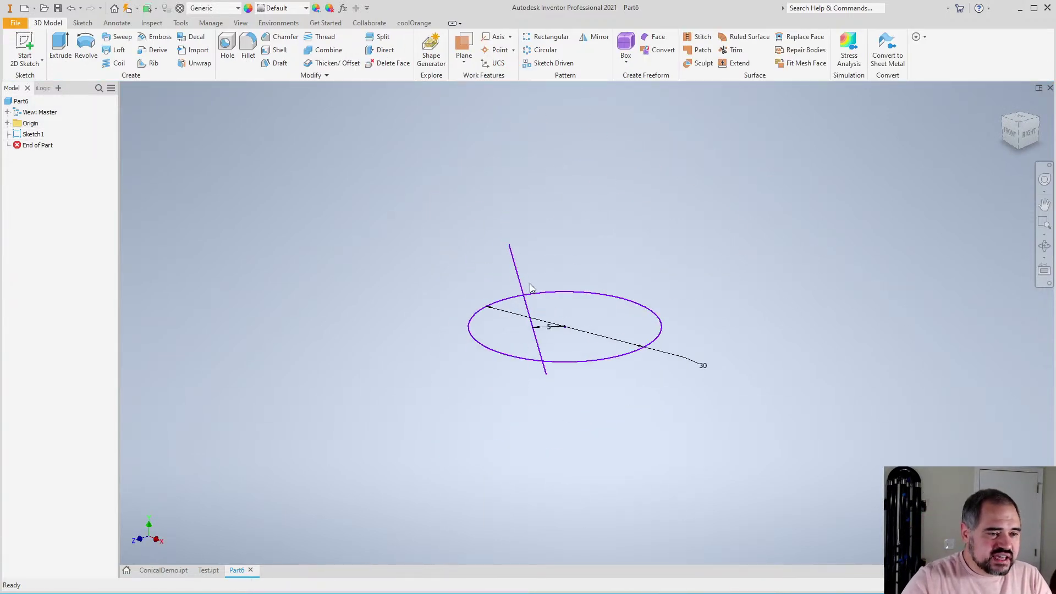
# Try a 10 mm extrusion of both circle regions divided by the diagonal line, adding each region and clearing the selection again
pyautogui.scroll(-2, 566, 281)
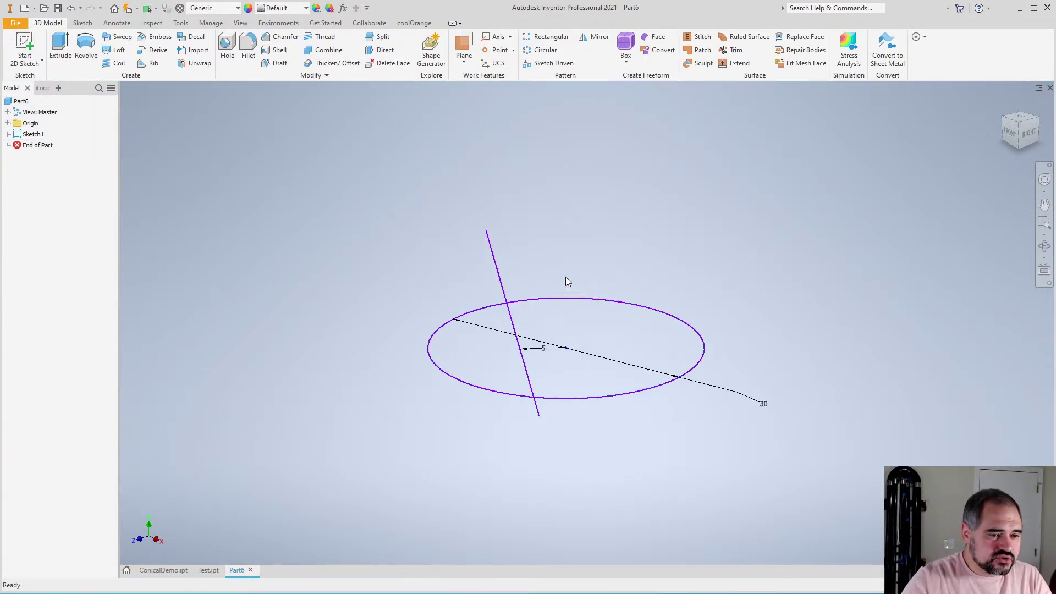
pyautogui.click(61, 45)
pyautogui.scroll(4, 767, 322)
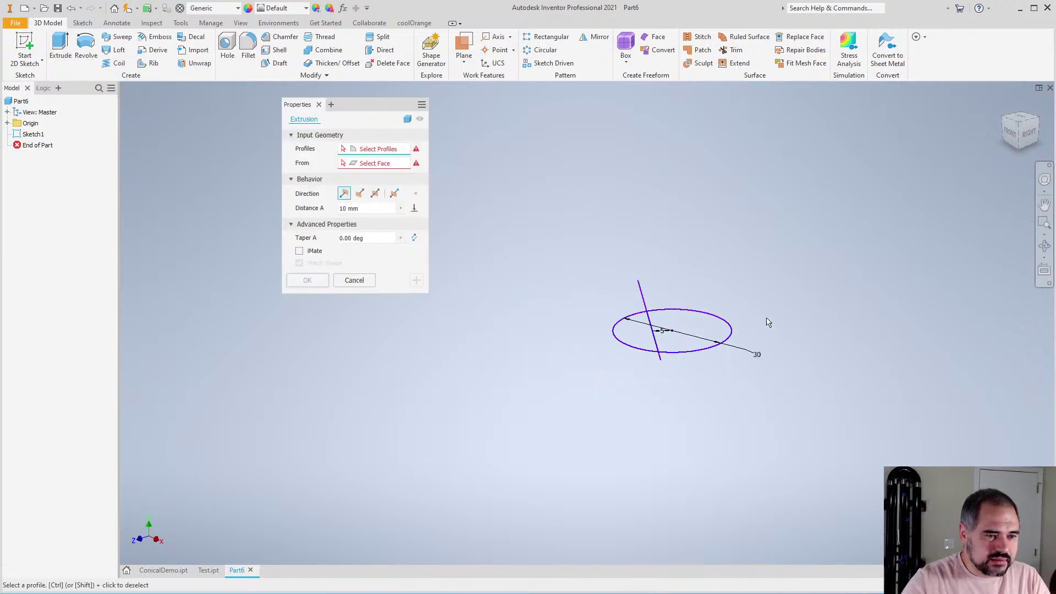
pyautogui.scroll(-5, 706, 323)
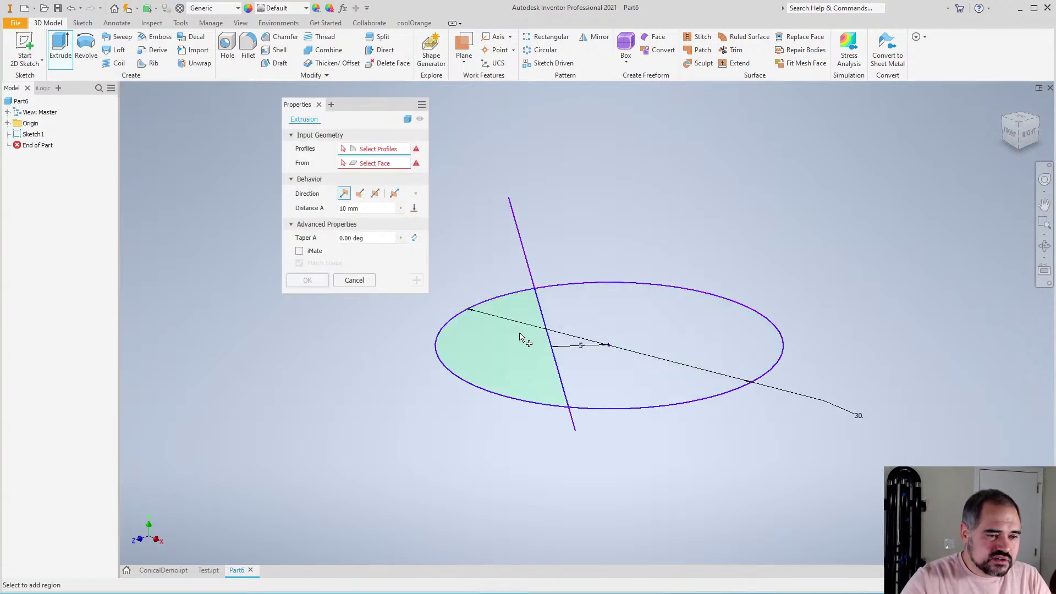
pyautogui.click(631, 313)
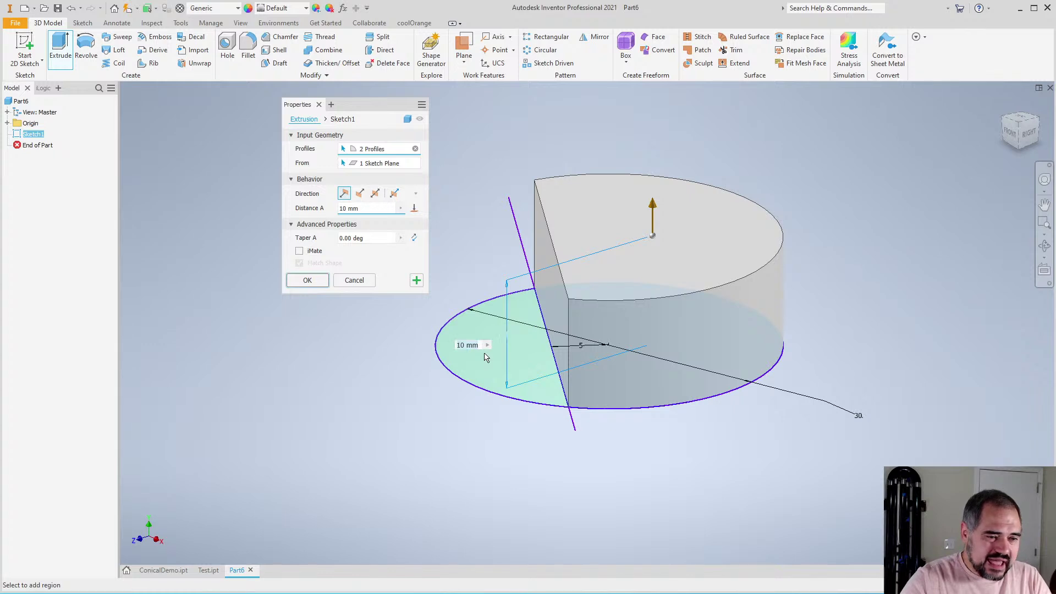
pyautogui.click(538, 349)
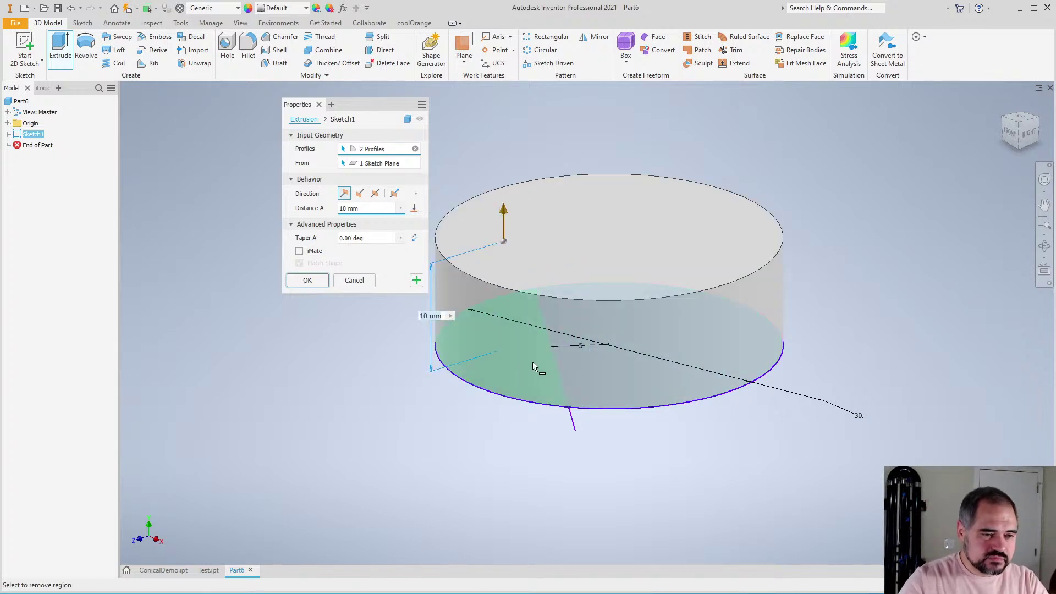
pyautogui.keyDown('ctrl'); pyautogui.click(533, 362); pyautogui.keyUp('ctrl')
pyautogui.keyDown('ctrl'); pyautogui.click(615, 385); pyautogui.keyUp('ctrl')
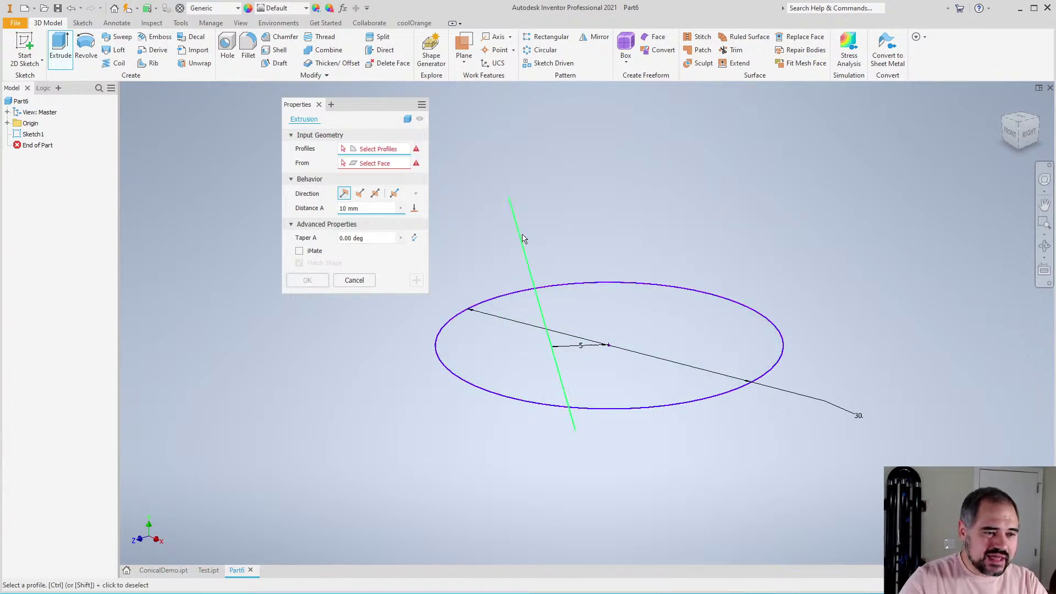
# Preview the 10 mm extrusion with both circle regions, remove the larger region to isolate the smaller one, and deselect that too
pyautogui.click(590, 311)
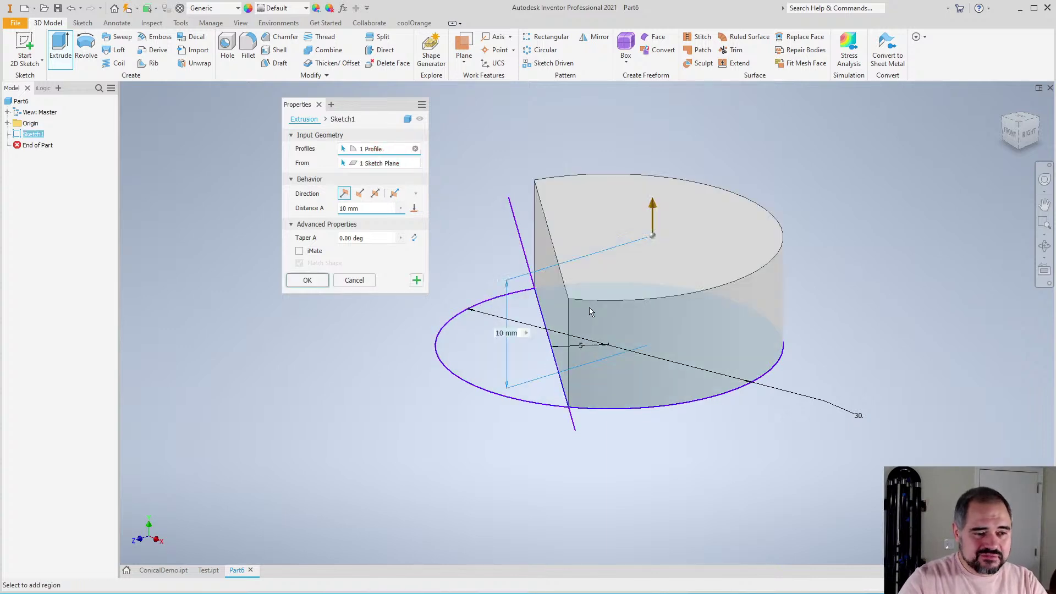
pyautogui.click(477, 356)
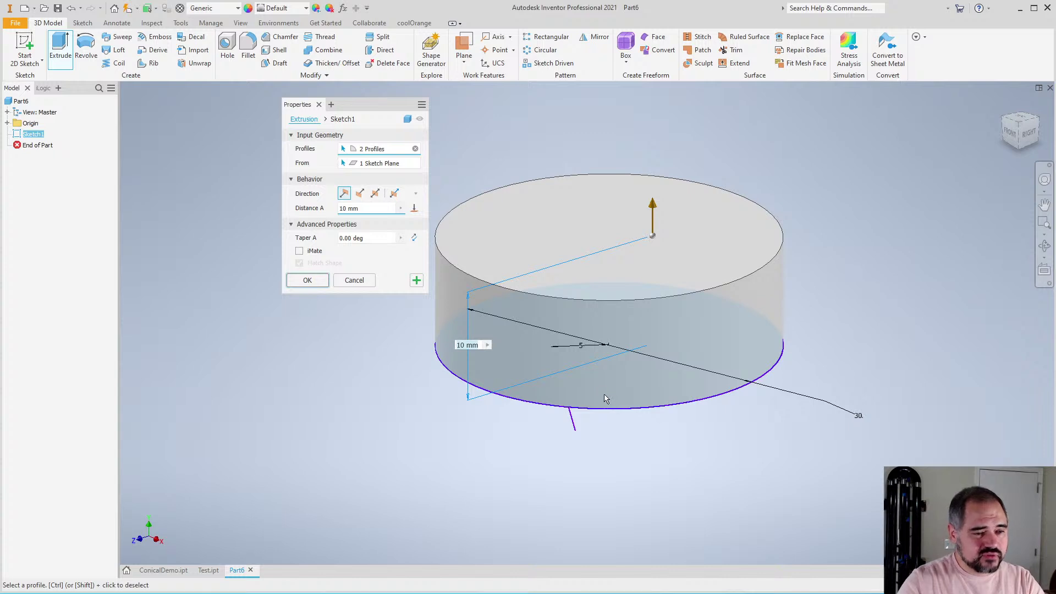
pyautogui.keyDown('ctrl'); pyautogui.click(600, 330); pyautogui.keyUp('ctrl')
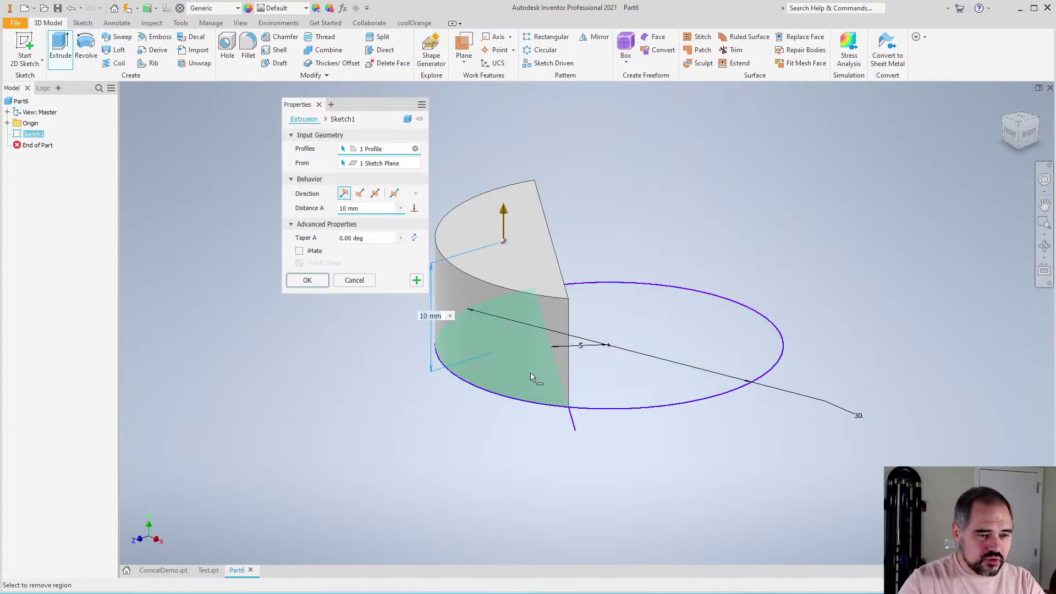
pyautogui.keyDown('ctrl'); pyautogui.click(530, 372); pyautogui.keyUp('ctrl')
pyautogui.scroll(-3, 603, 364)
pyautogui.scroll(3, 602, 362)
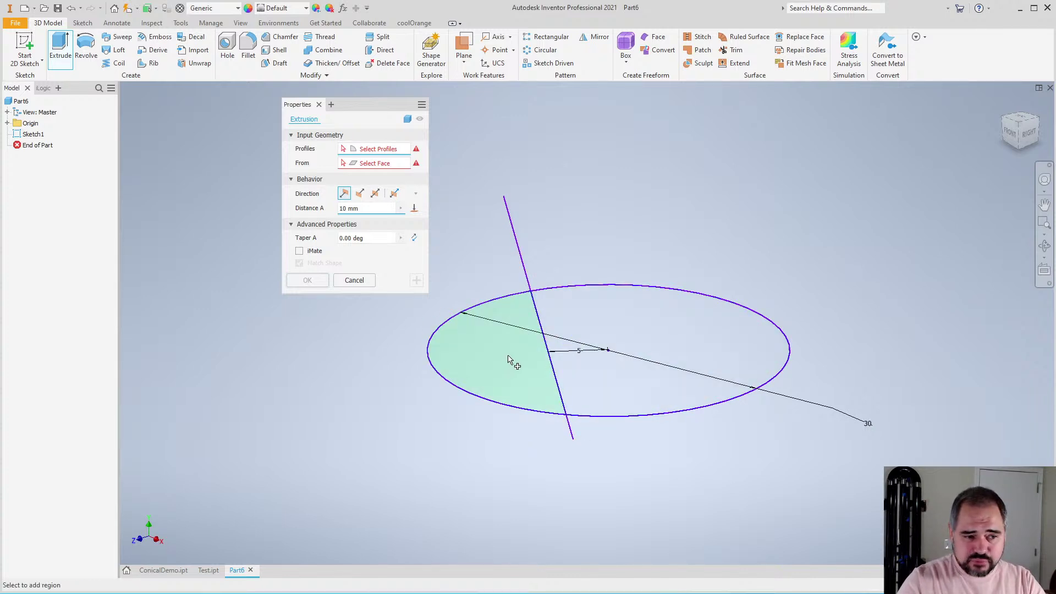
# Preview extruding the whole circle 10 mm from both regions, reduce the selection to the larger region, and cancel the extrusion
pyautogui.click(589, 370)
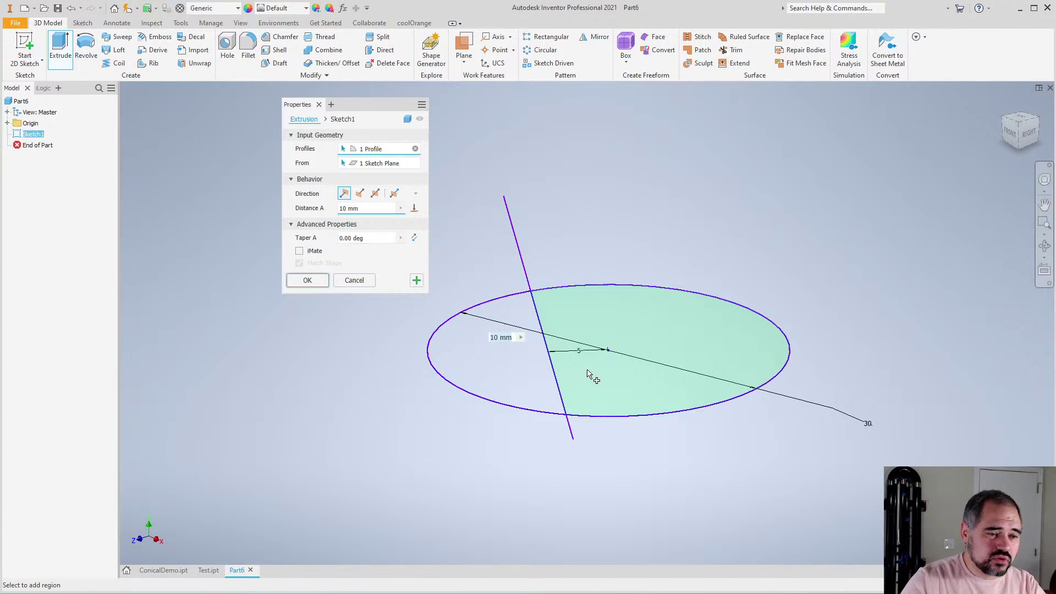
pyautogui.click(495, 367)
pyautogui.scroll(-1, 507, 335)
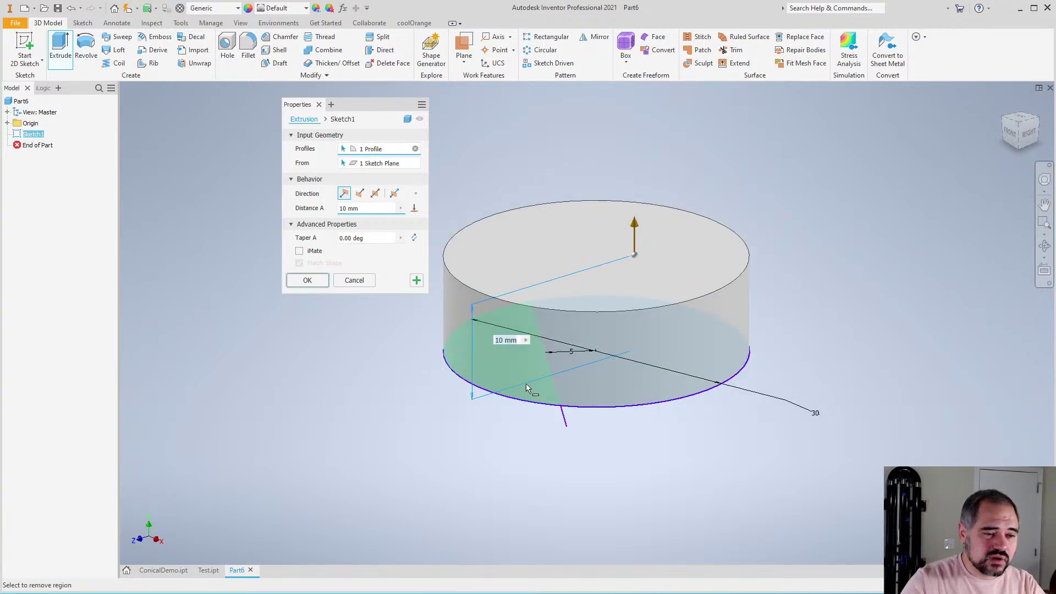
pyautogui.click(524, 370)
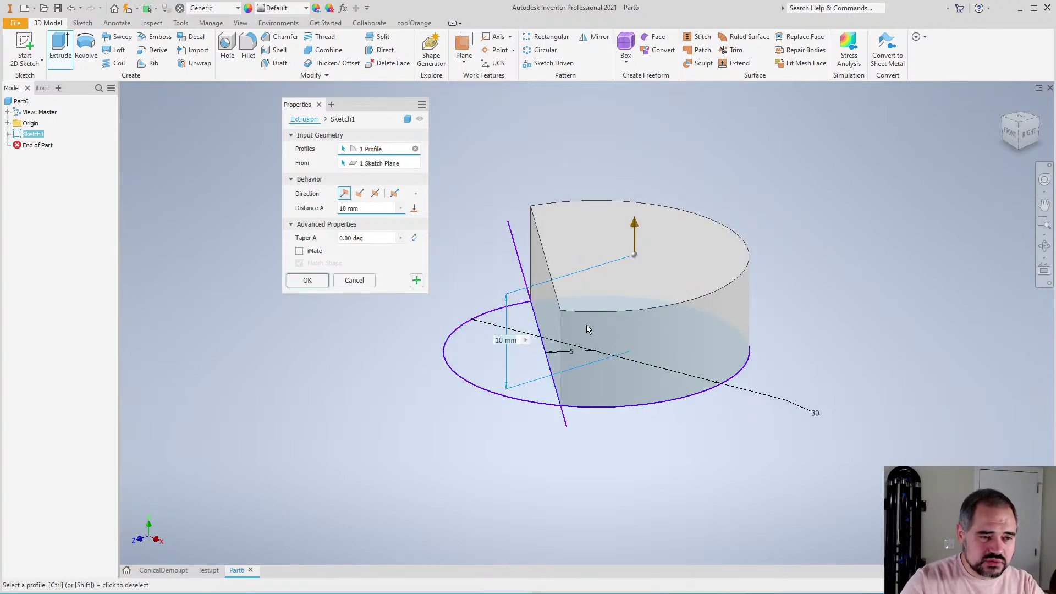
pyautogui.click(354, 280)
# Edit the circle sketch to convert the diagonal line into construction geometry, and finish the sketch
pyautogui.rightClick(34, 134)
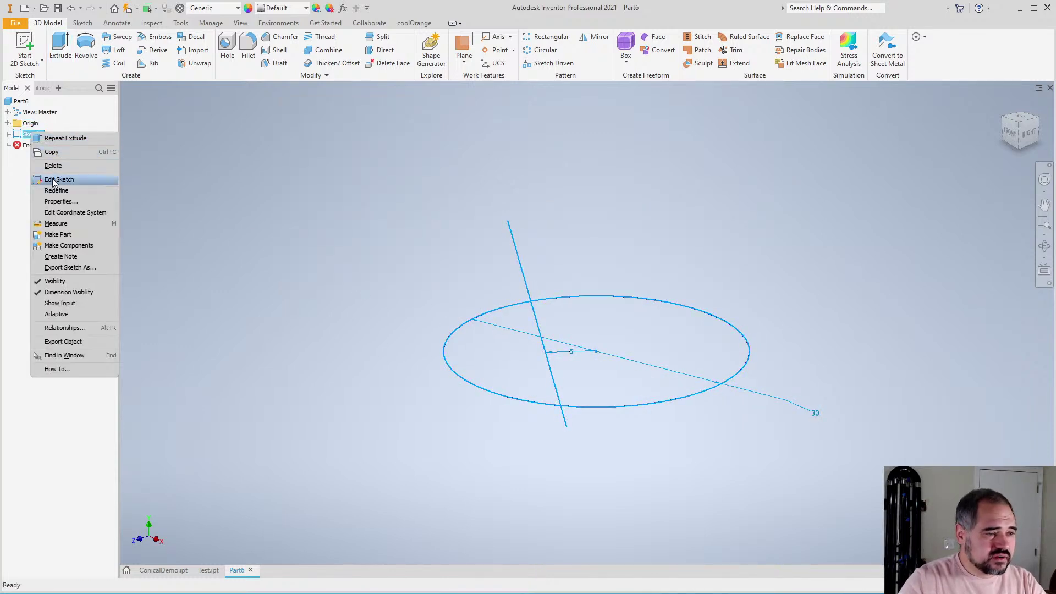
pyautogui.click(55, 181)
pyautogui.click(567, 203)
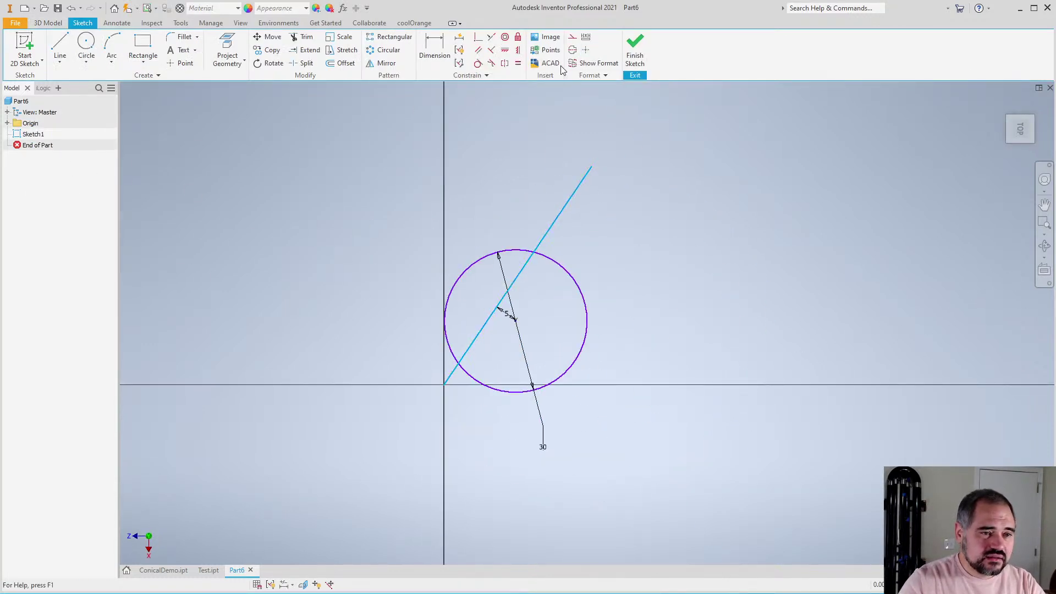
pyautogui.scroll(3, 565, 208)
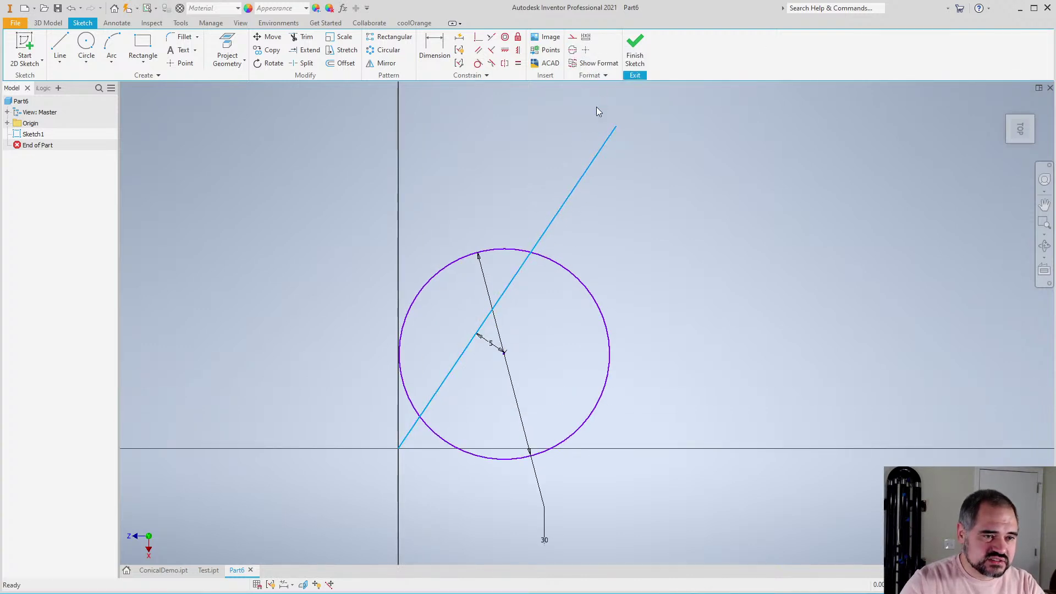
pyautogui.click(573, 38)
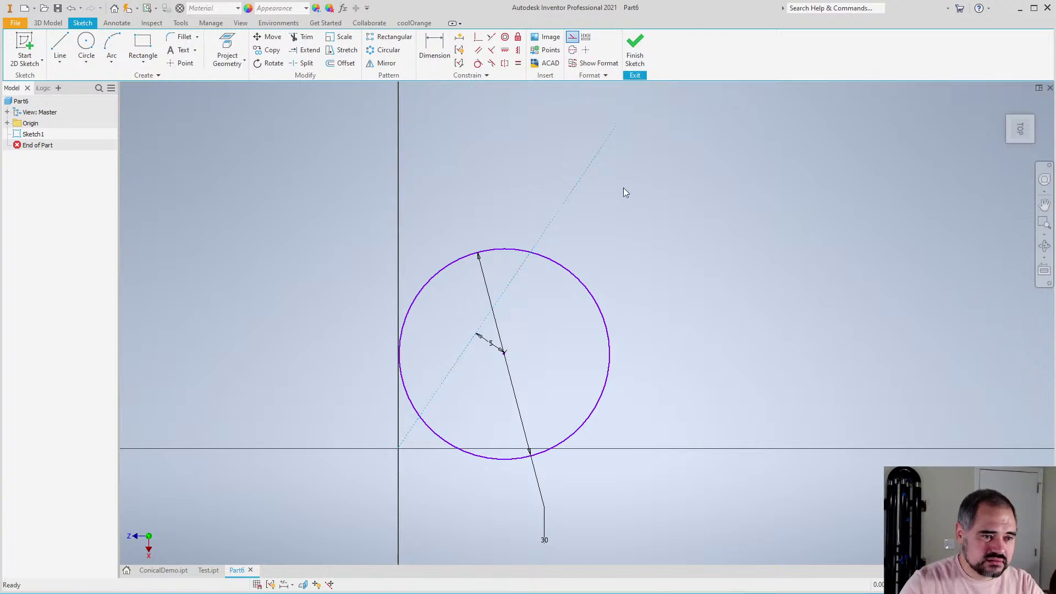
pyautogui.scroll(-1, 544, 241)
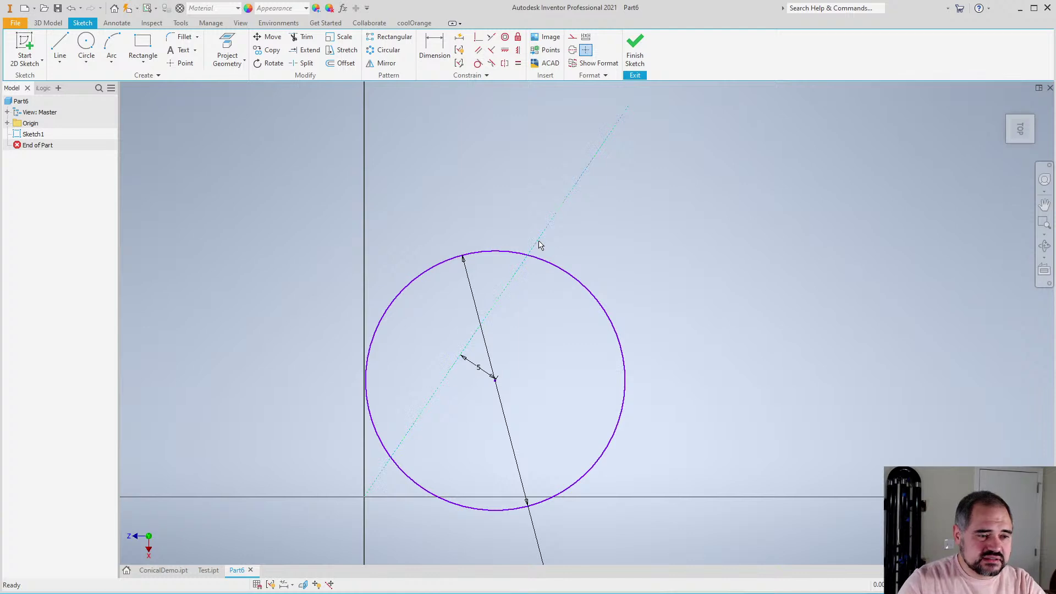
pyautogui.click(553, 225)
pyautogui.scroll(-3, 576, 236)
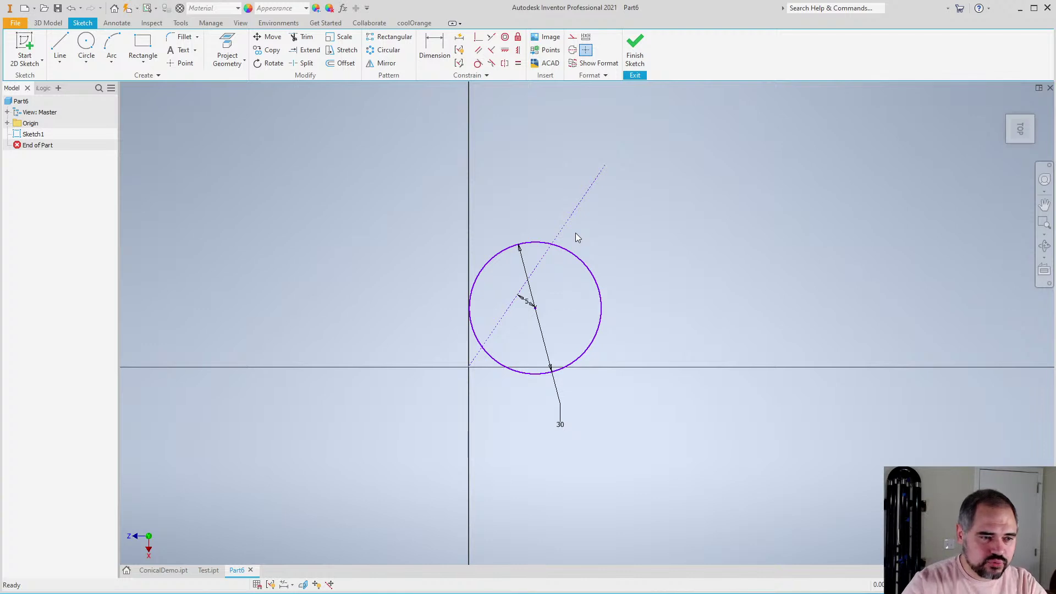
pyautogui.rightClick(575, 233)
pyautogui.click(577, 203)
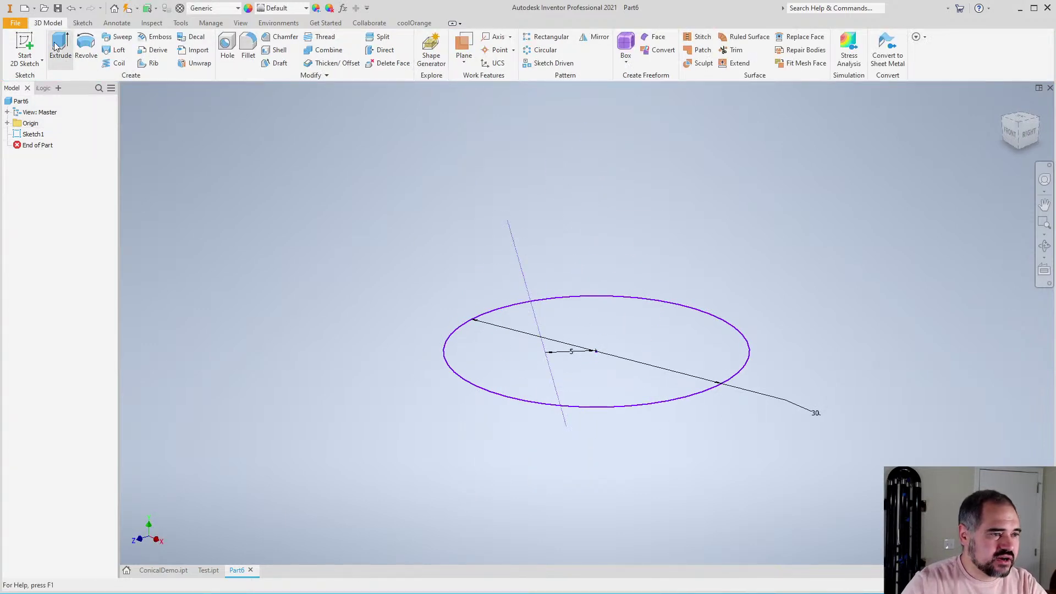
# Extrude the full 30 mm circle 10 mm as a single profile and view the resulting disc from another angle
pyautogui.click(55, 45)
pyautogui.click(594, 384)
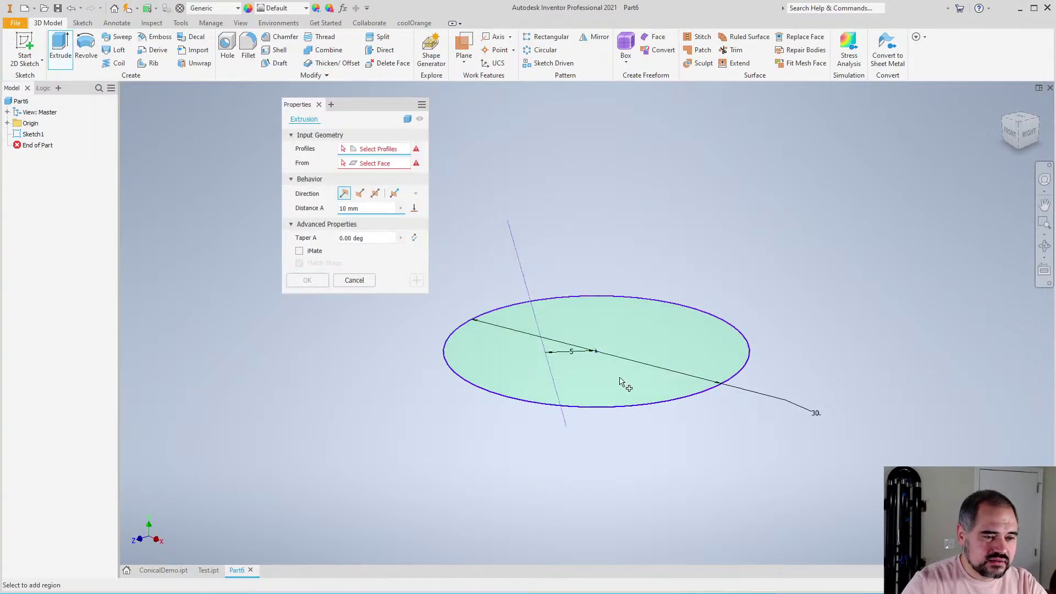
pyautogui.click(676, 354)
pyautogui.click(667, 360)
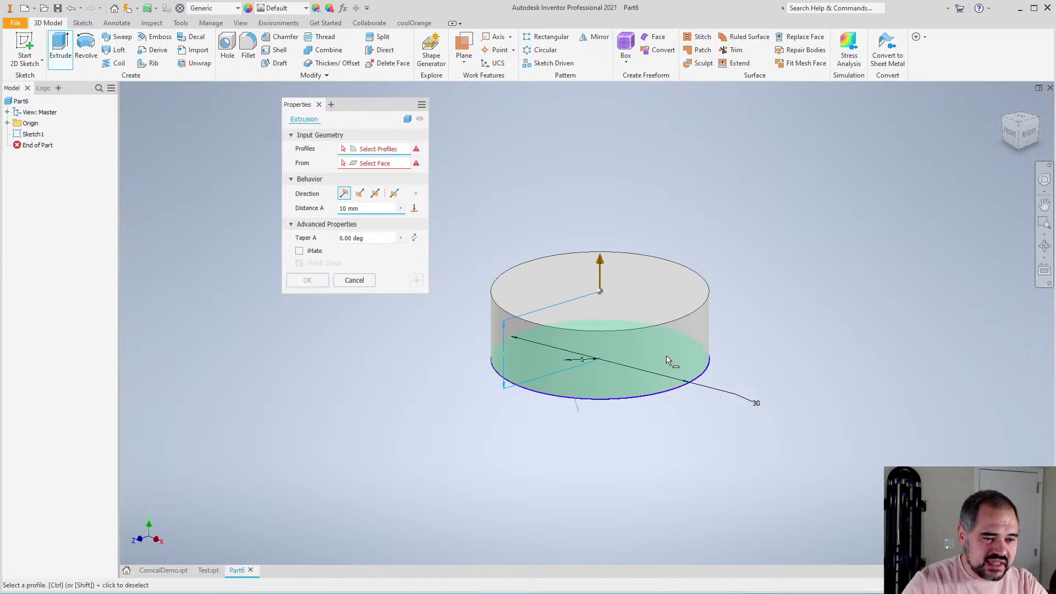
pyautogui.scroll(-2, 569, 352)
pyautogui.click(597, 352)
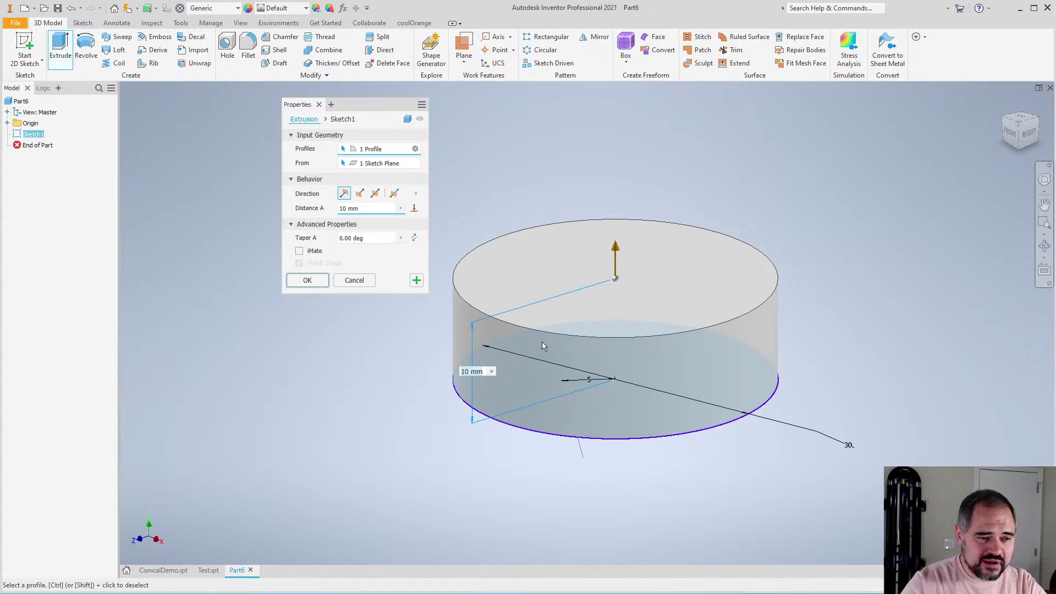
pyautogui.click(321, 282)
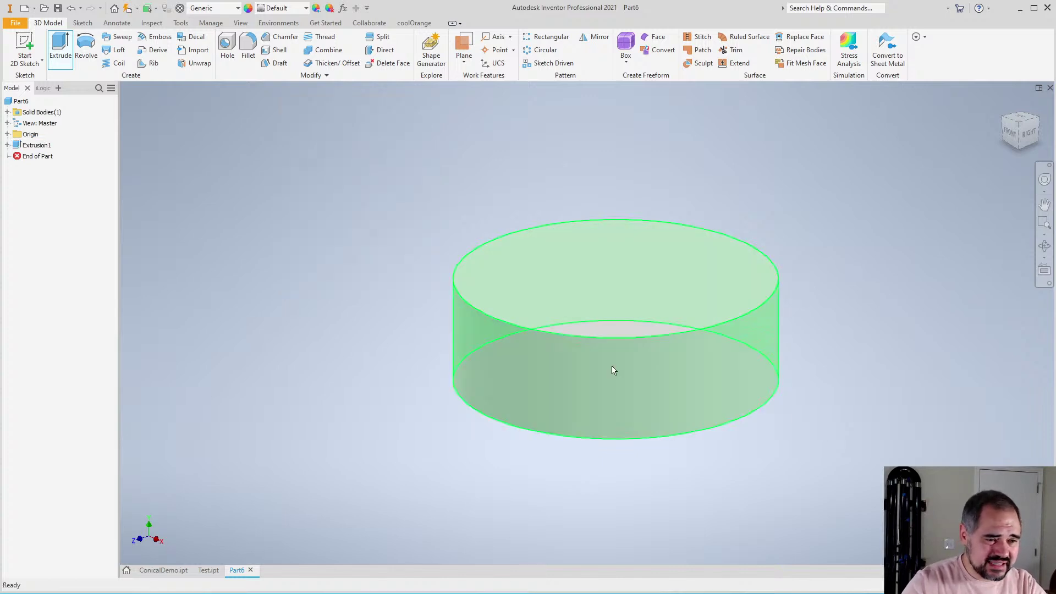
pyautogui.press('F4')
pyautogui.moveTo(686, 370); pyautogui.dragTo(602, 390)
pyautogui.scroll(2, 633, 387)
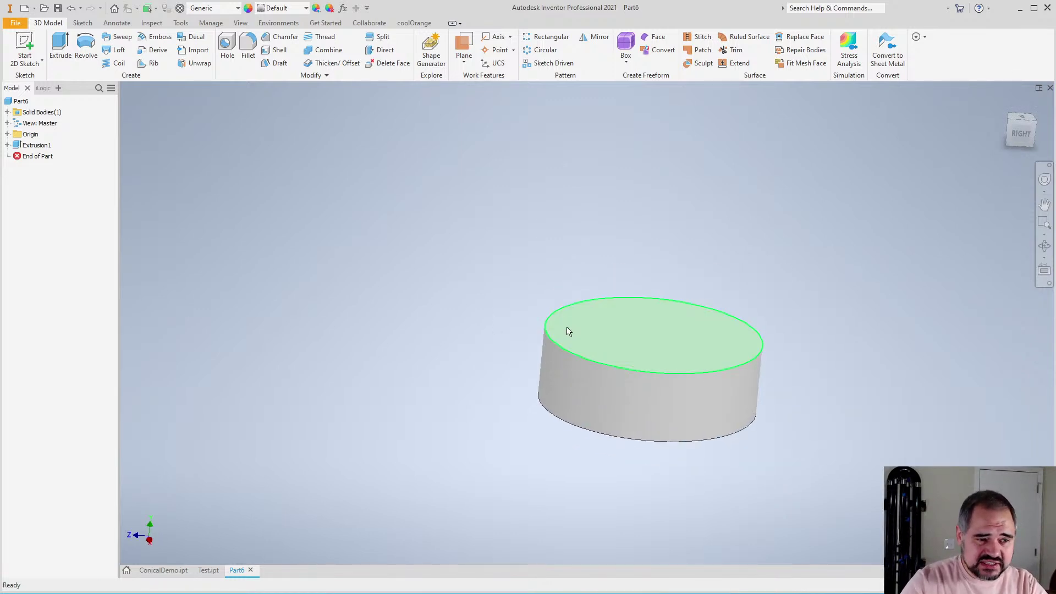
pyautogui.scroll(-3, 545, 363)
# Switch to Test.ipt and draw a tall, narrow rectangle with its base on the projected horizontal reference line, away from the origin
pyautogui.click(209, 570)
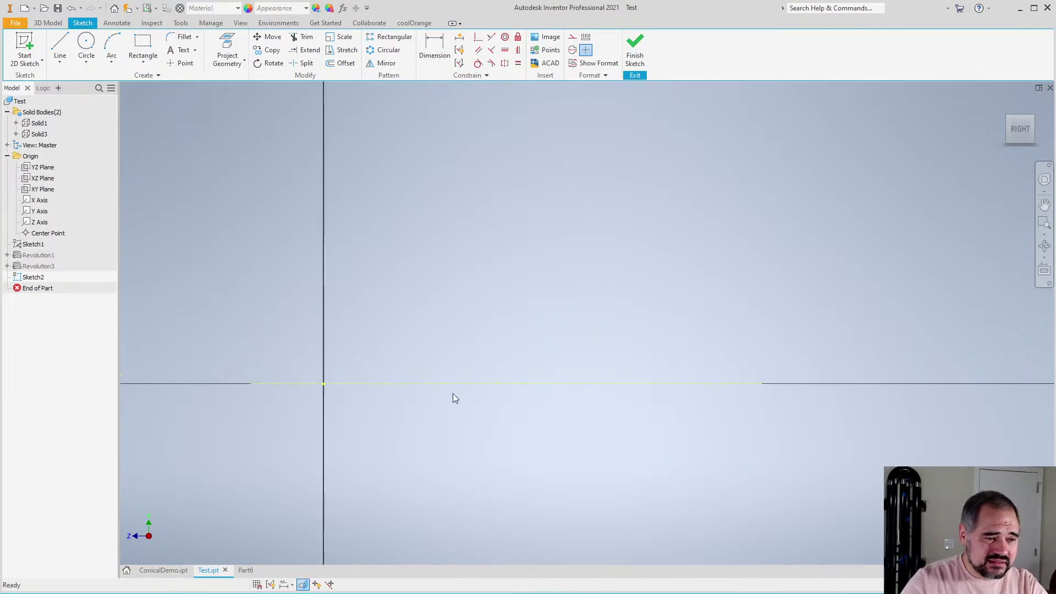
pyautogui.scroll(1, 389, 378)
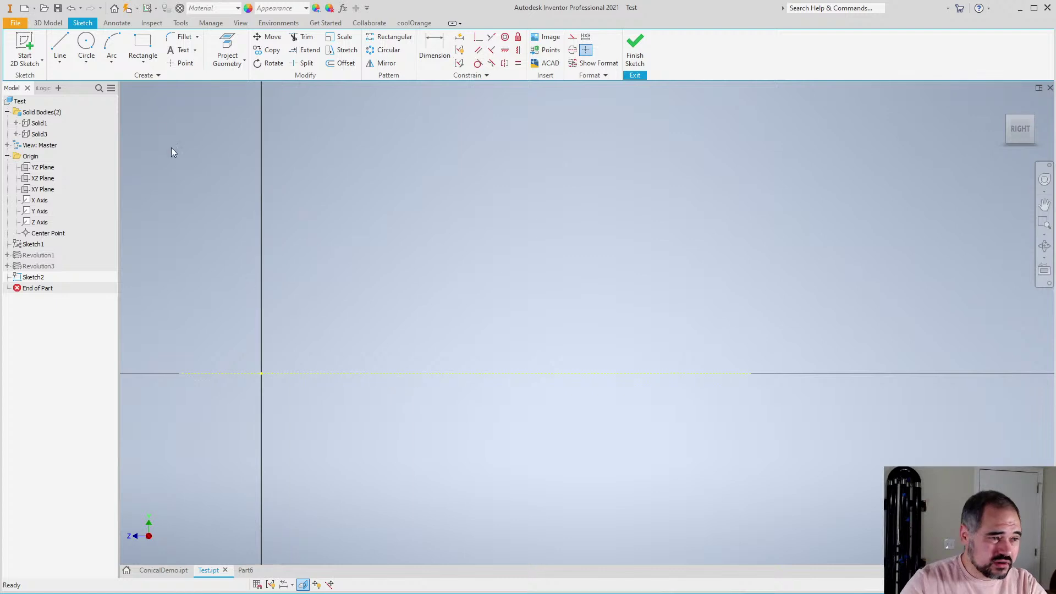
pyautogui.click(143, 45)
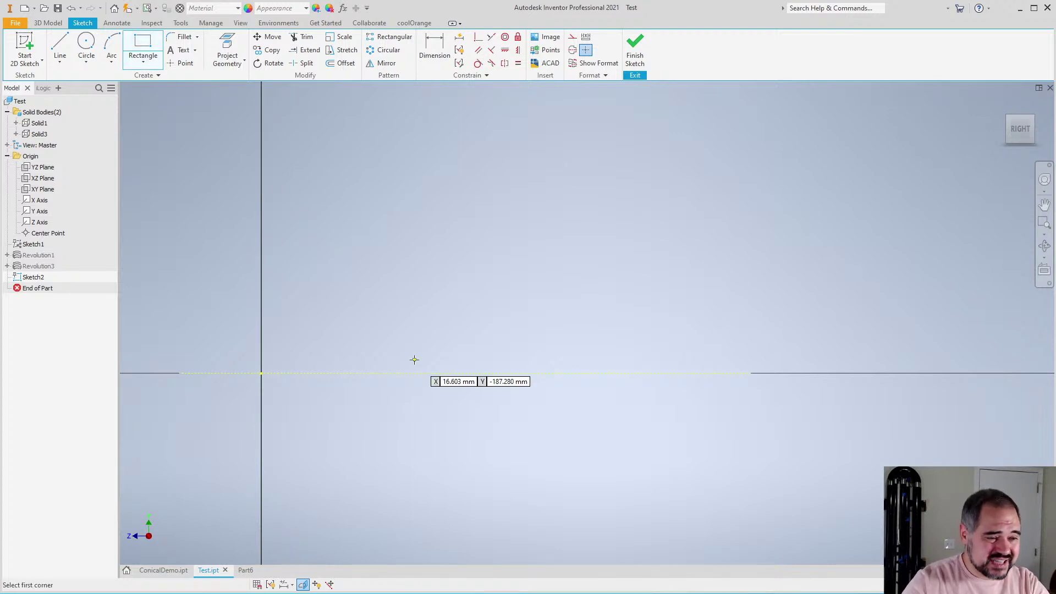
pyautogui.click(396, 312)
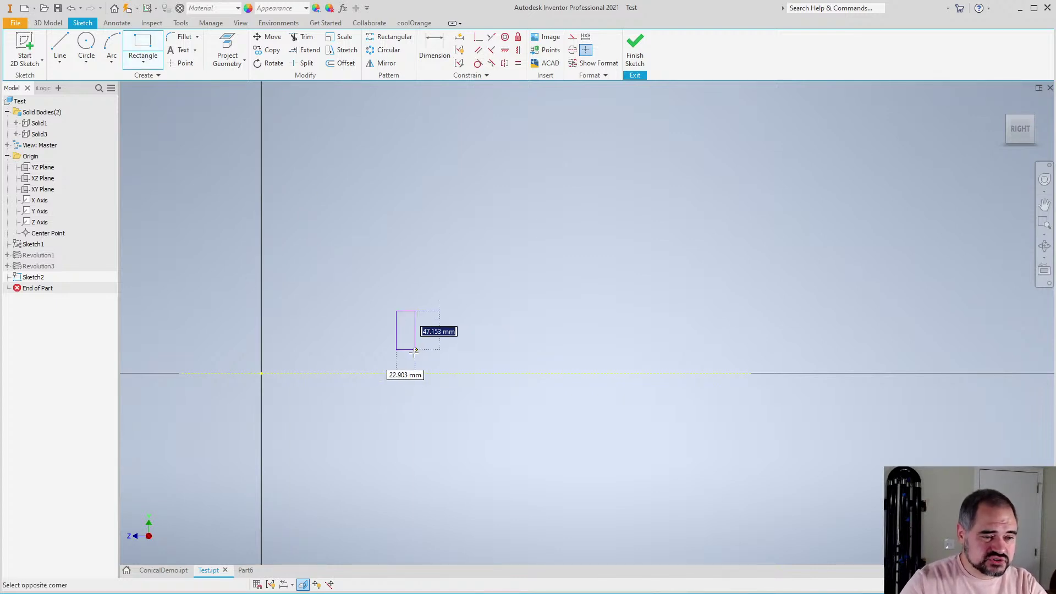
pyautogui.click(408, 376)
pyautogui.scroll(4, 407, 372)
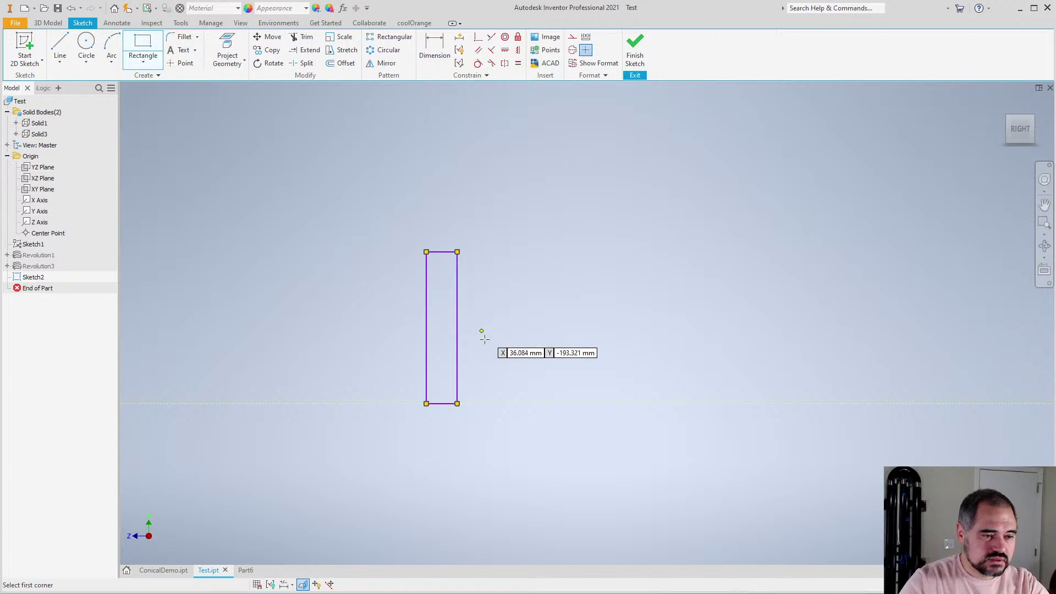
pyautogui.press('Escape')
pyautogui.scroll(-5, 484, 339)
pyautogui.scroll(4, 462, 371)
pyautogui.scroll(-3, 443, 389)
pyautogui.scroll(4, 414, 387)
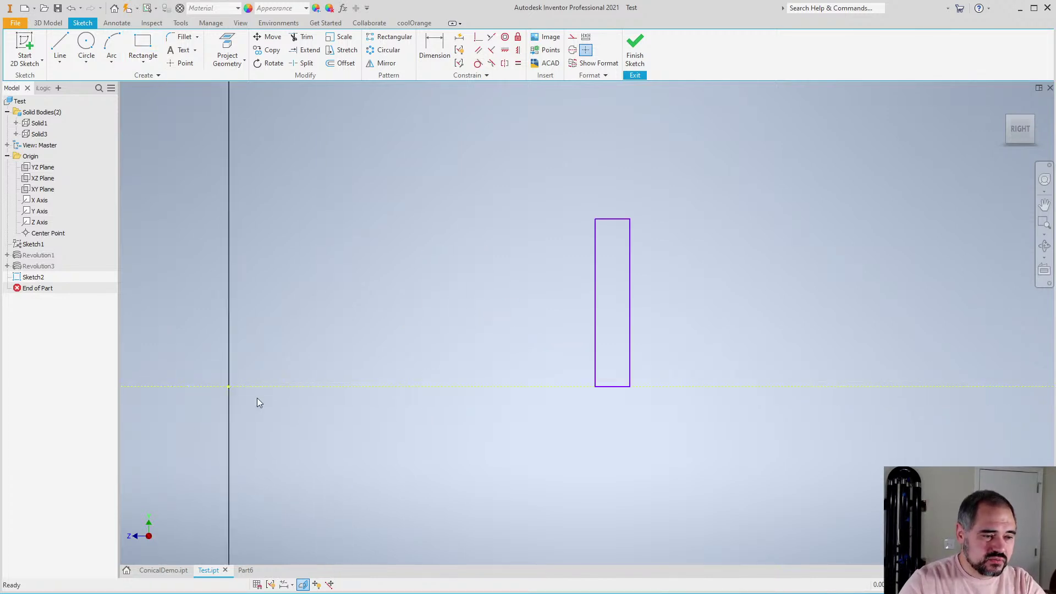
pyautogui.press('d')
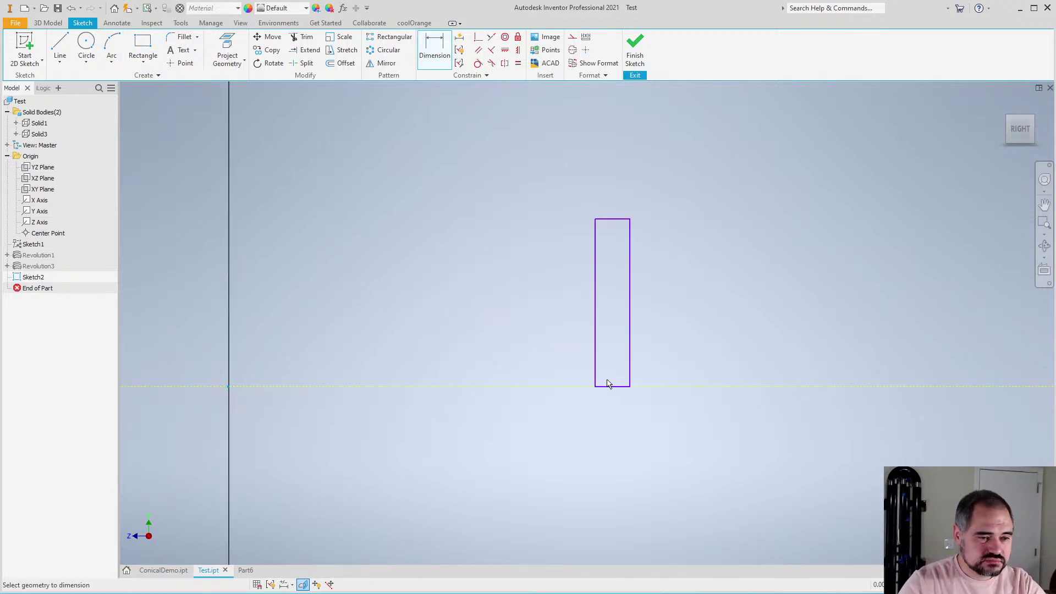
pyautogui.press('Escape')
pyautogui.scroll(-2, 425, 380)
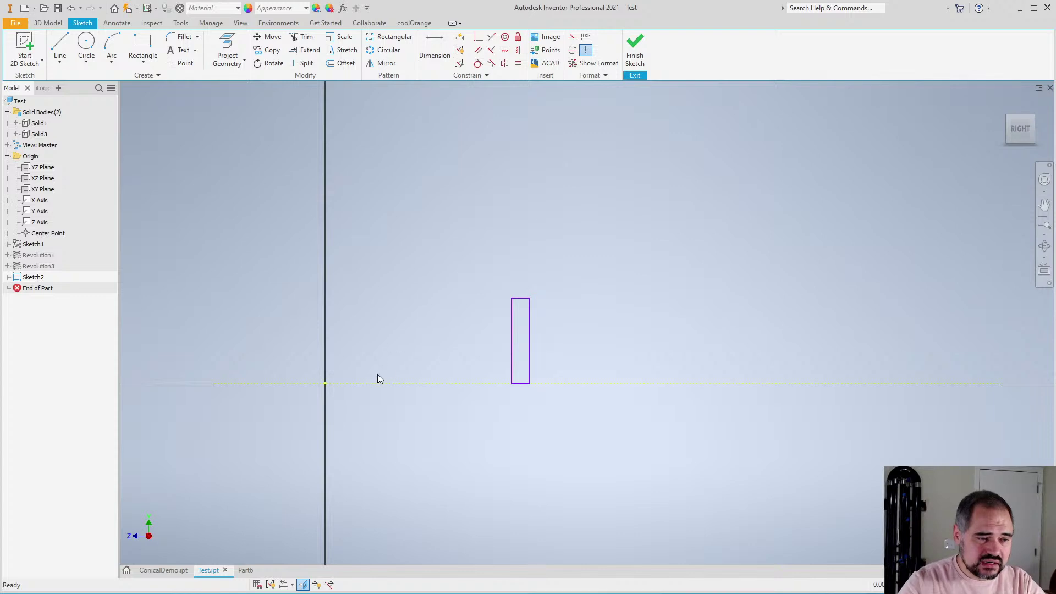
pyautogui.scroll(3, 479, 359)
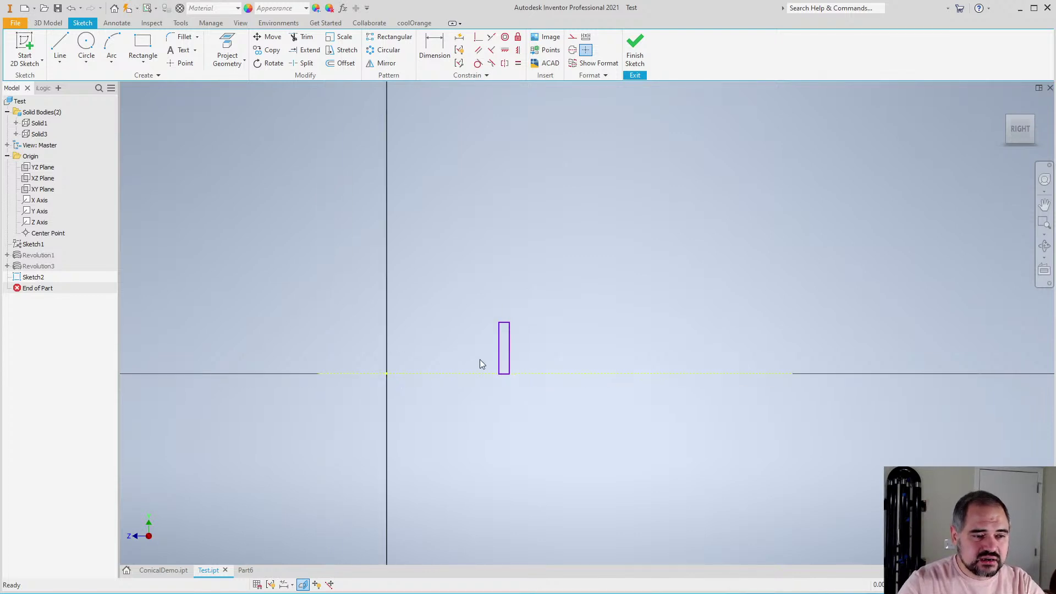
pyautogui.scroll(-3, 484, 362)
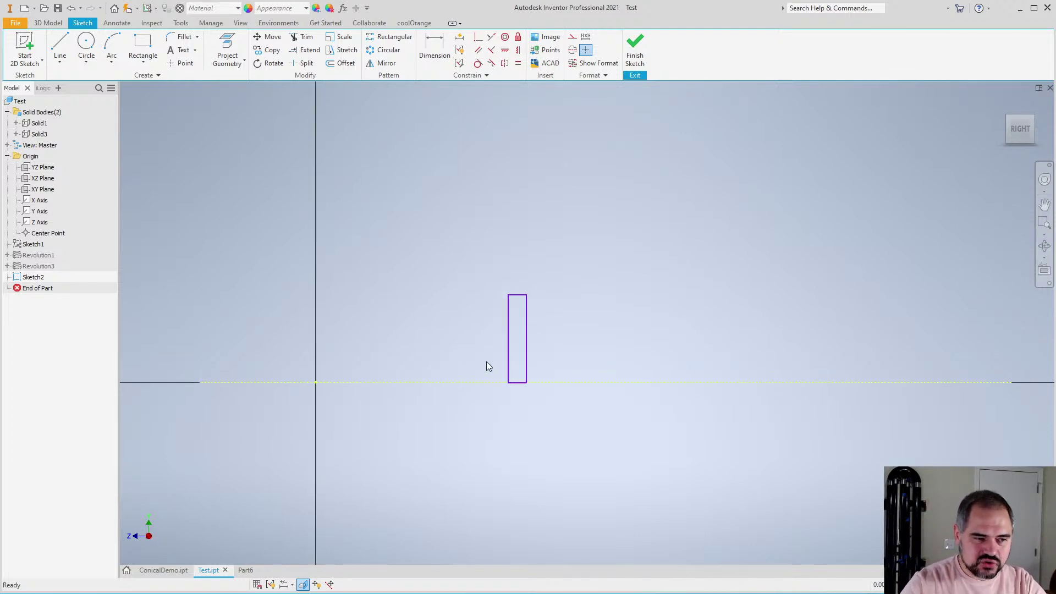
pyautogui.scroll(-3, 486, 365)
pyautogui.scroll(1, 488, 318)
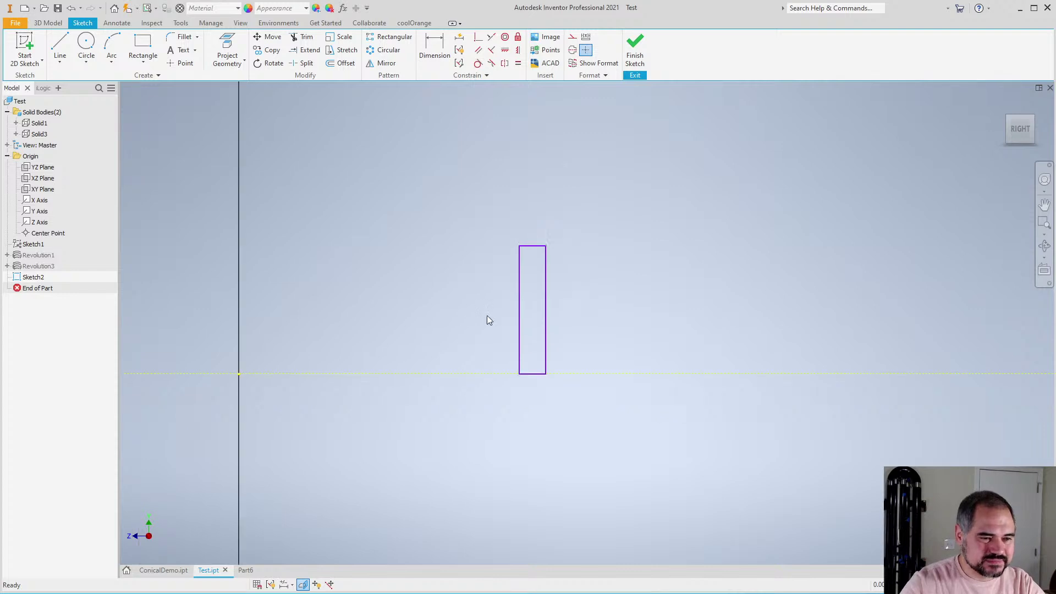
pyautogui.scroll(-1, 547, 307)
pyautogui.click(144, 43)
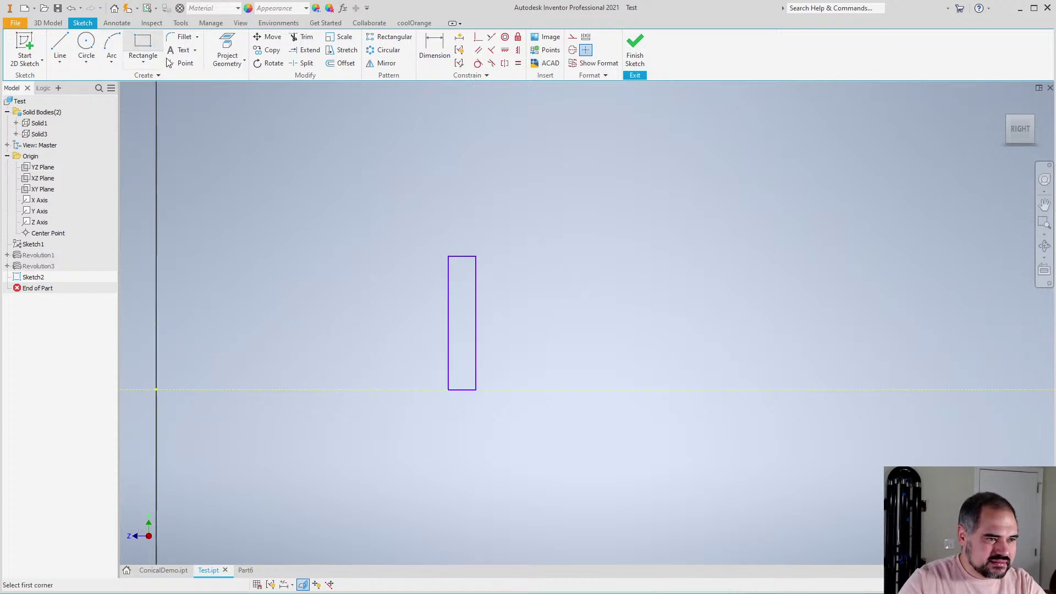
pyautogui.click(418, 288)
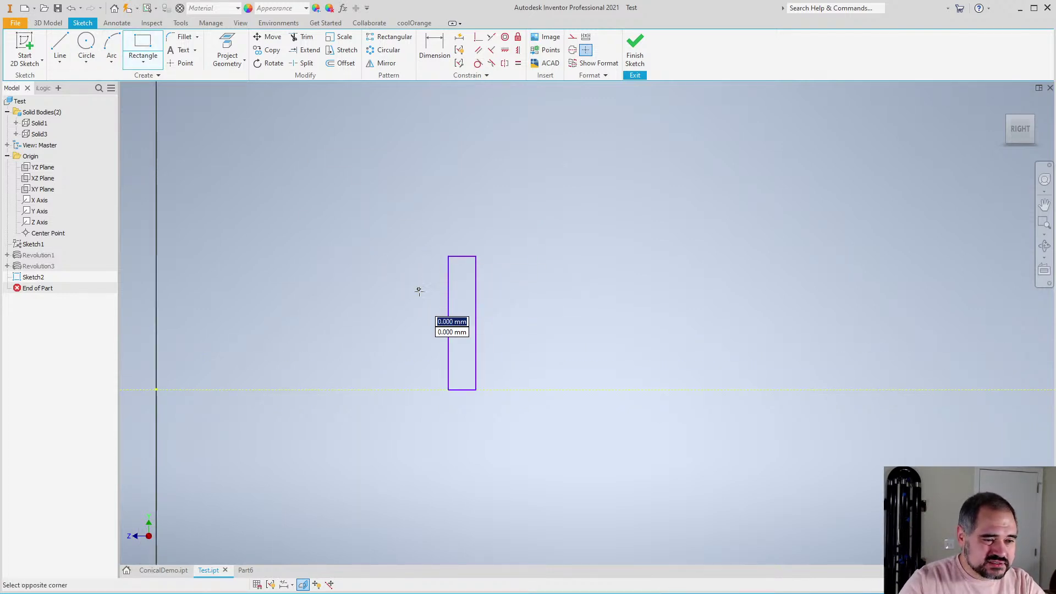
pyautogui.press('Escape')
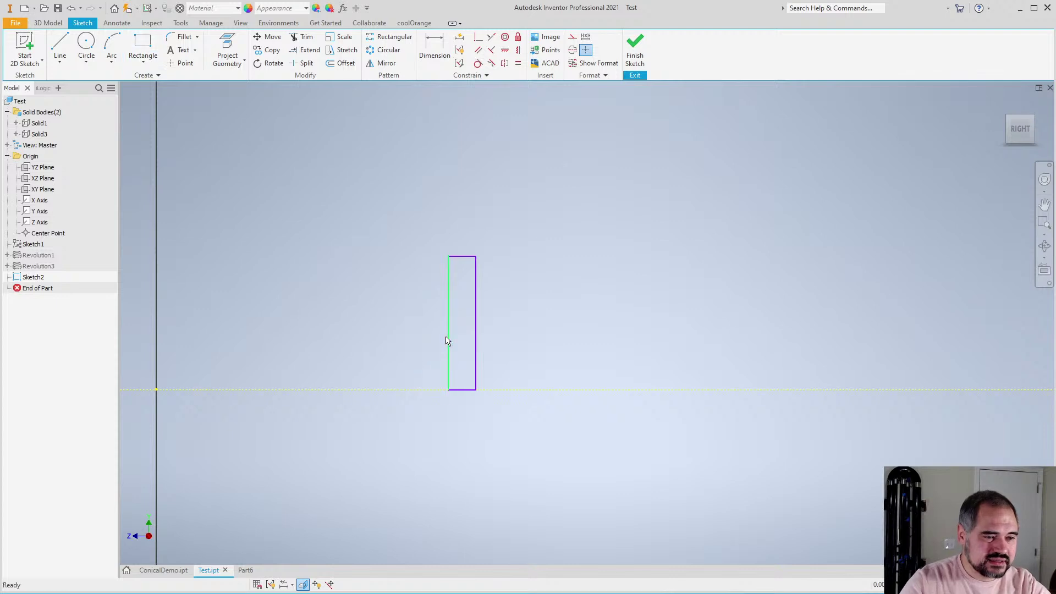
# Dimension the rectangle's far vertical edge from the origin without changing its value, and undo that dimension
pyautogui.scroll(3, 447, 342)
pyautogui.press('d')
pyautogui.click(455, 352)
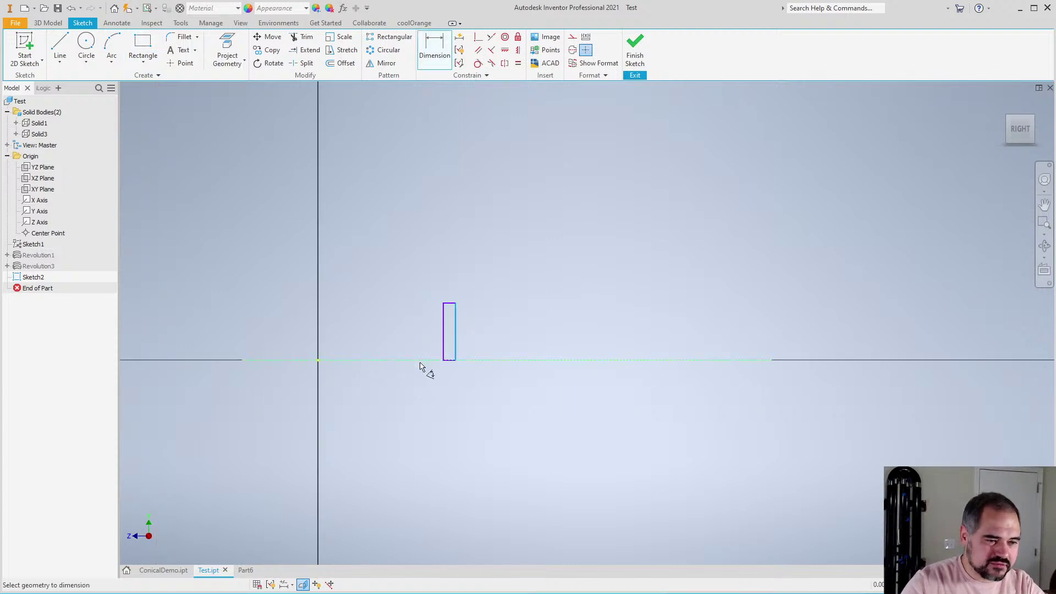
pyautogui.click(321, 364)
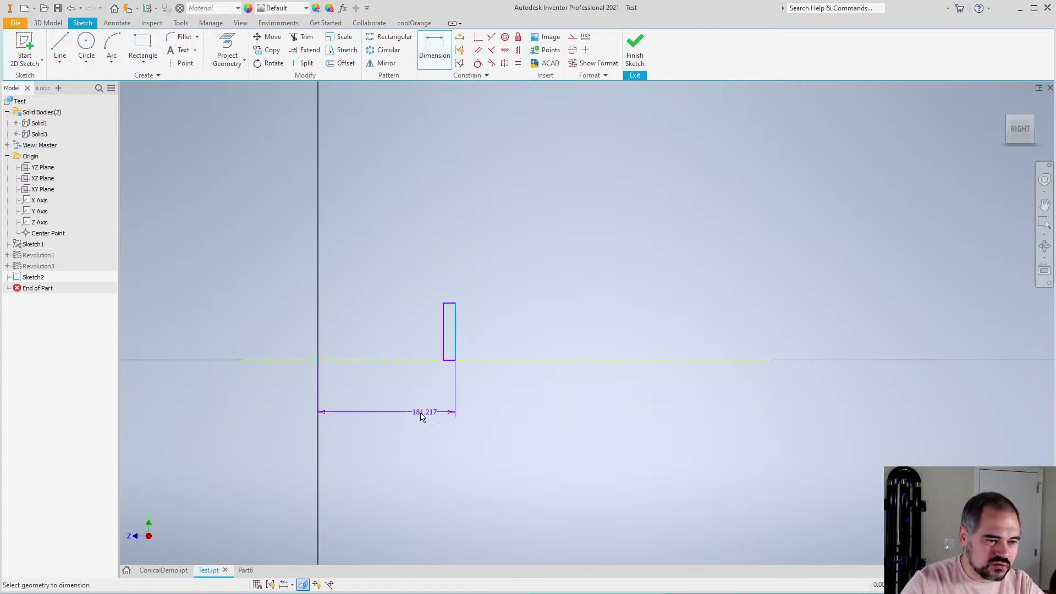
pyautogui.click(419, 412)
pyautogui.press('Return')
pyautogui.scroll(1, 486, 427)
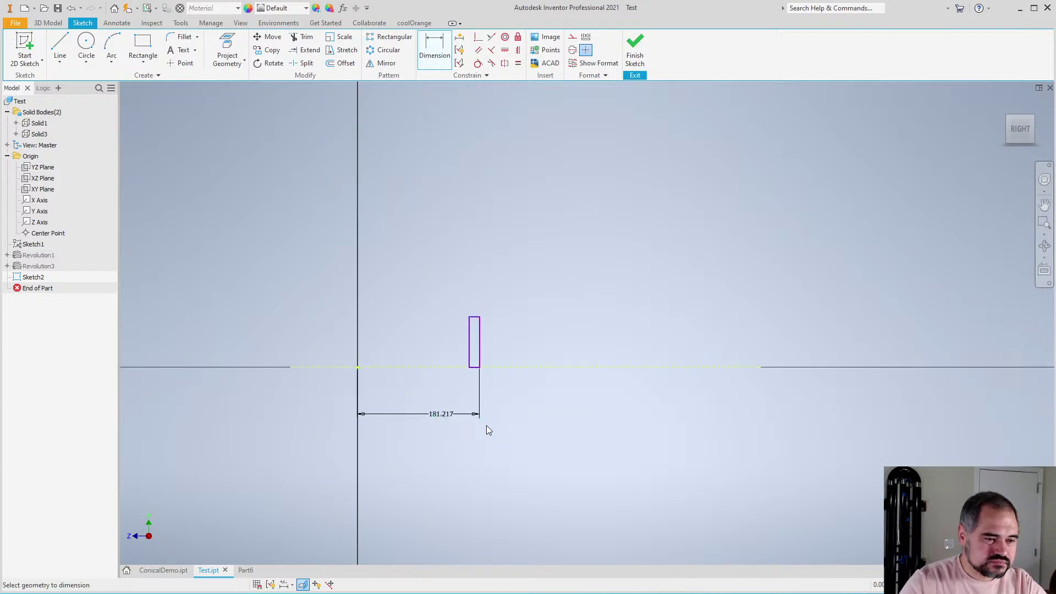
pyautogui.hotkey('ctrl', 'z')
pyautogui.scroll(-3, 431, 370)
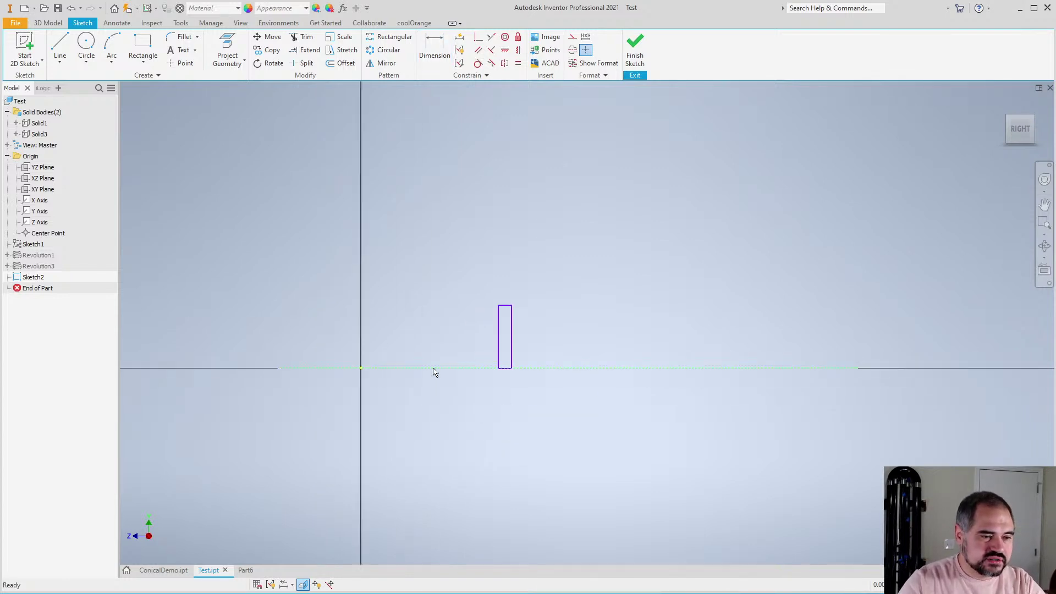
pyautogui.click(312, 369)
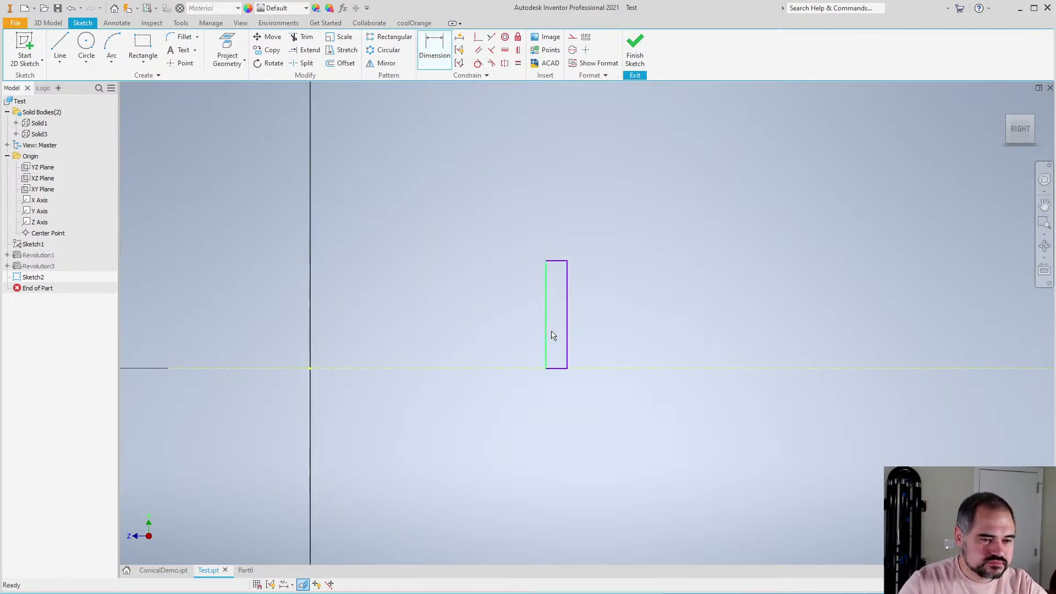
pyautogui.press('Escape')
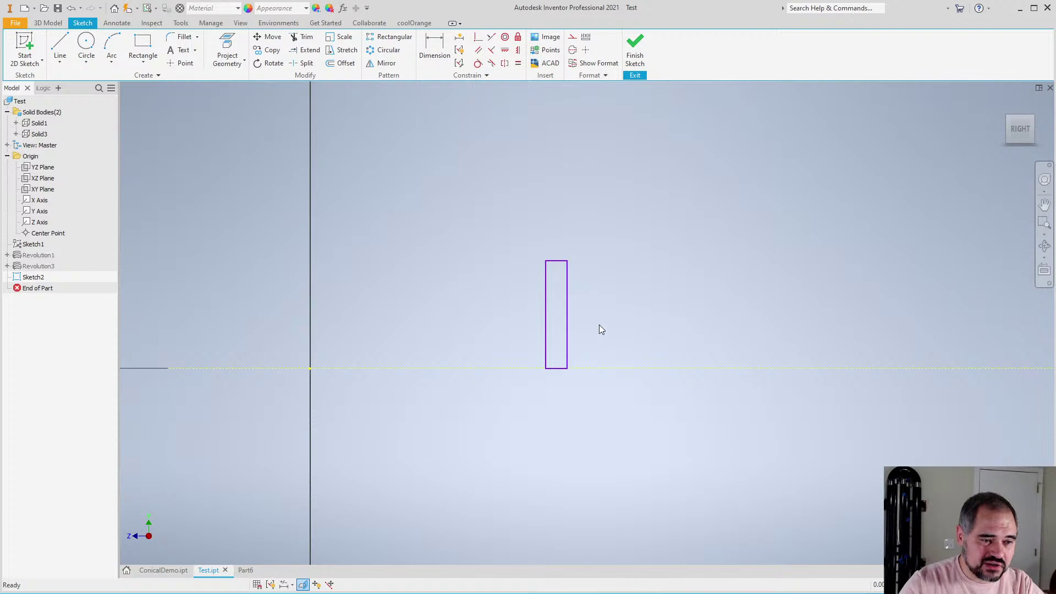
# Dimension the rectangle's far vertical edge from the origin and set the distance to the parameter Tonehole1Position
pyautogui.press('d')
pyautogui.click(566, 337)
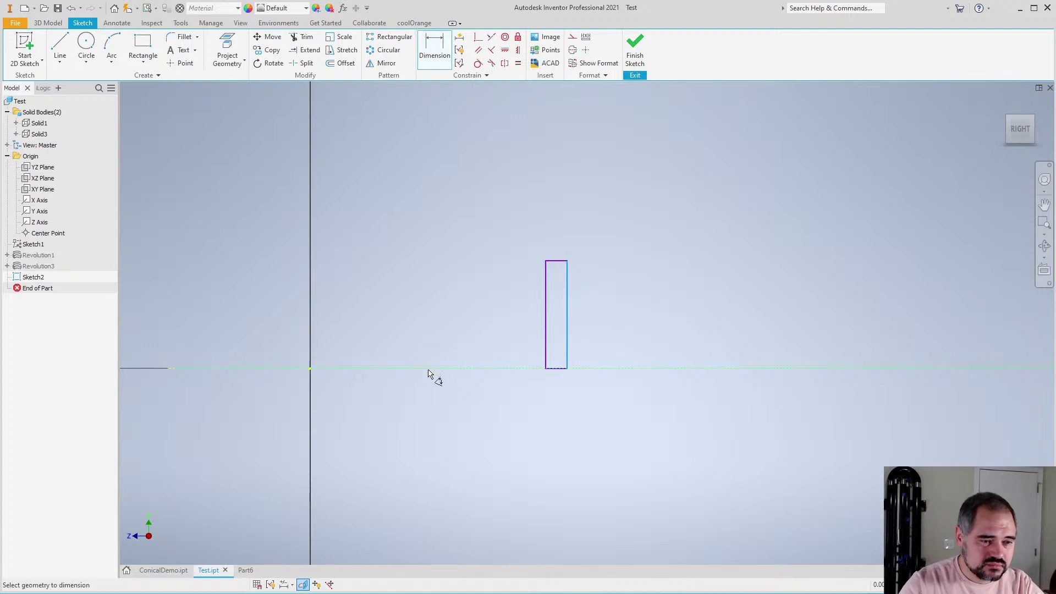
pyautogui.click(312, 369)
pyautogui.click(452, 462)
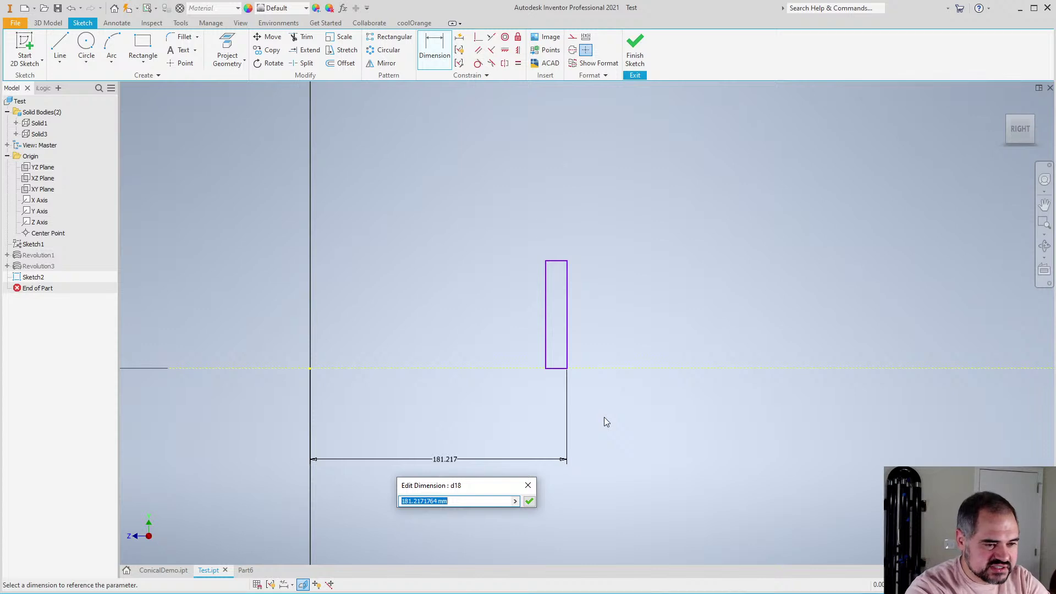
pyautogui.write('Tone')
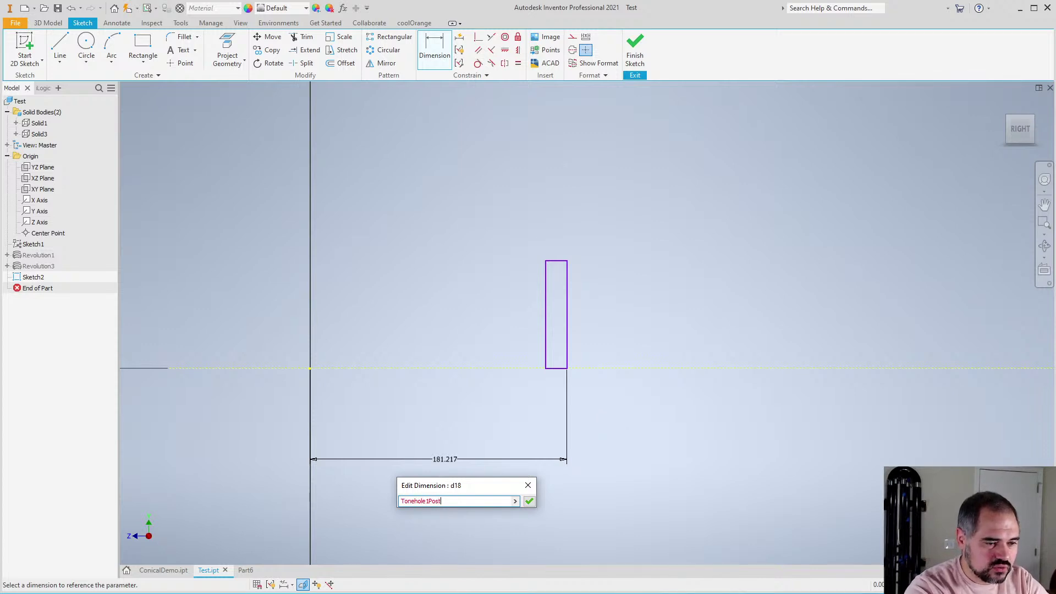
pyautogui.write('hole1Position')
pyautogui.press('Return')
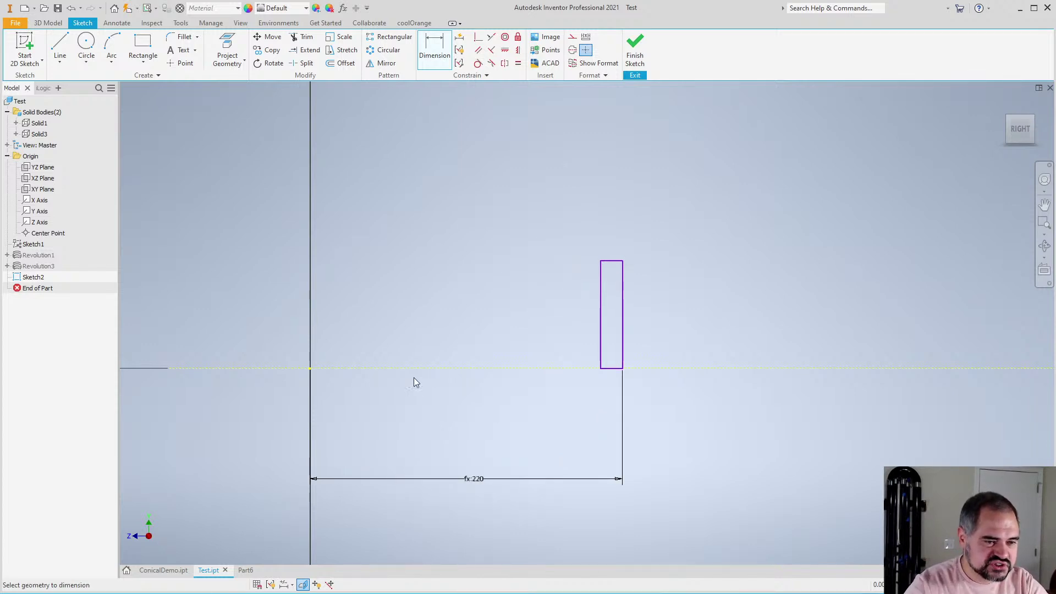
# Draw a second rectangle about 42 mm wide, its base on the projected horizontal line and its far edge about 450 mm from the origin
pyautogui.scroll(-4, 414, 377)
pyautogui.scroll(2, 563, 403)
pyautogui.click(142, 46)
pyautogui.scroll(2, 550, 322)
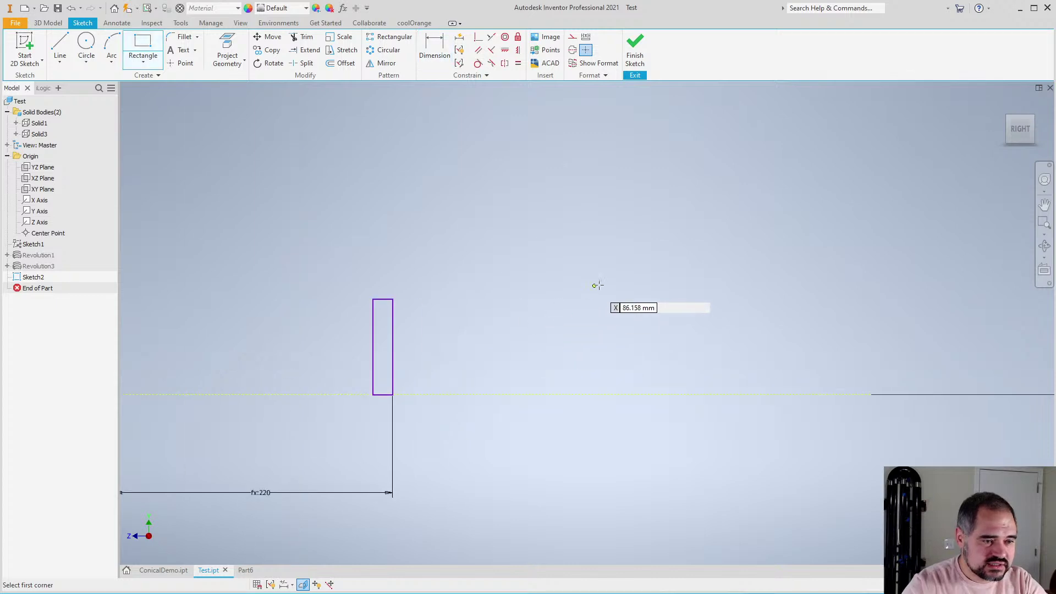
pyautogui.click(630, 282)
pyautogui.click(682, 395)
pyautogui.scroll(-2, 555, 405)
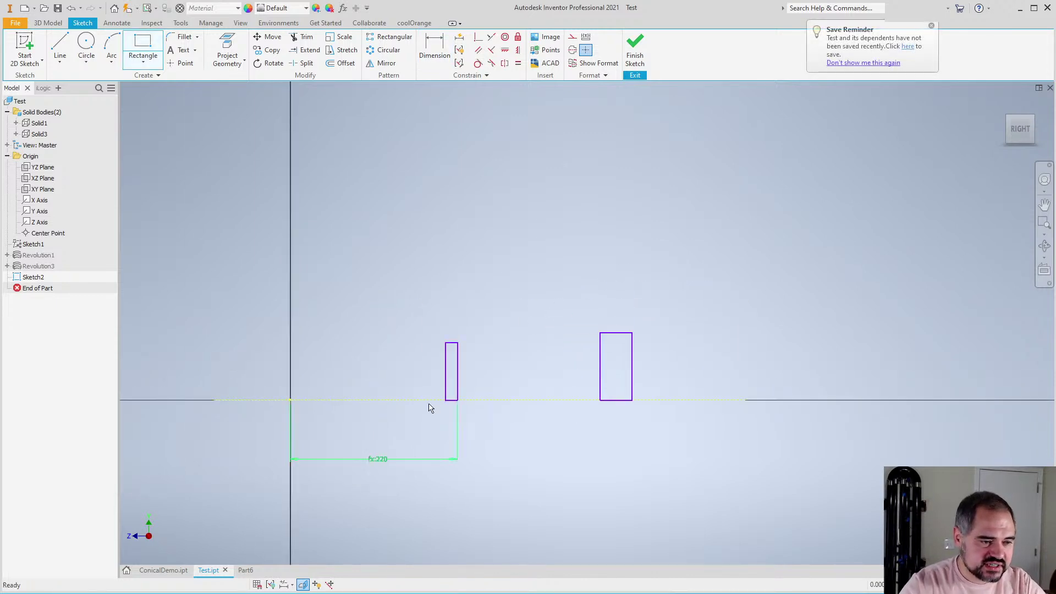
# Dimension the second rectangle's far edge from the origin as Tonehole2Position, and place the dimension clear of the first position dimension
pyautogui.press('d')
pyautogui.click(291, 404)
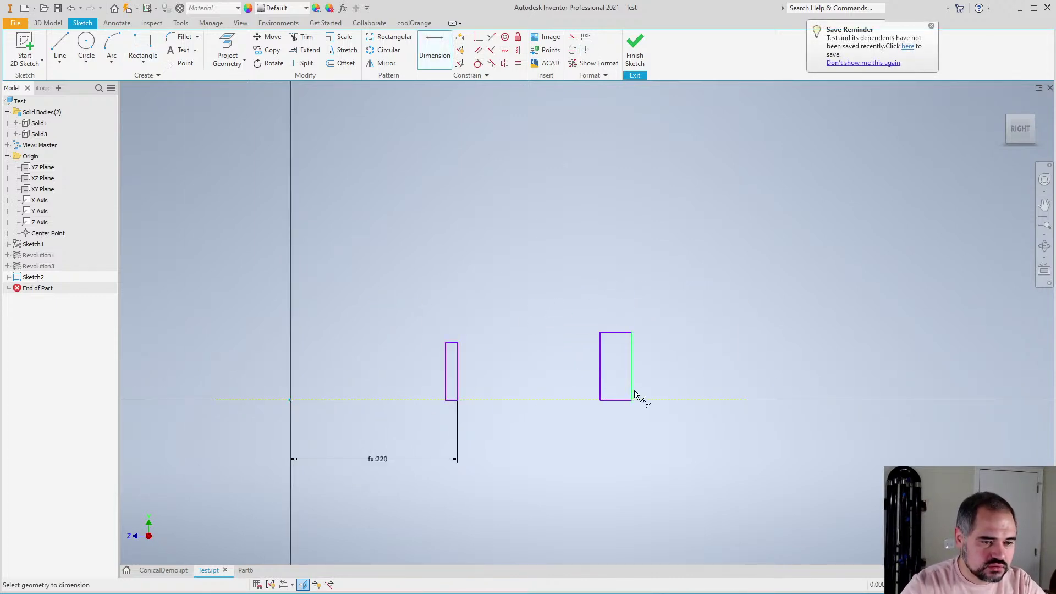
pyautogui.click(632, 397)
pyautogui.click(531, 477)
pyautogui.write('Tonehole')
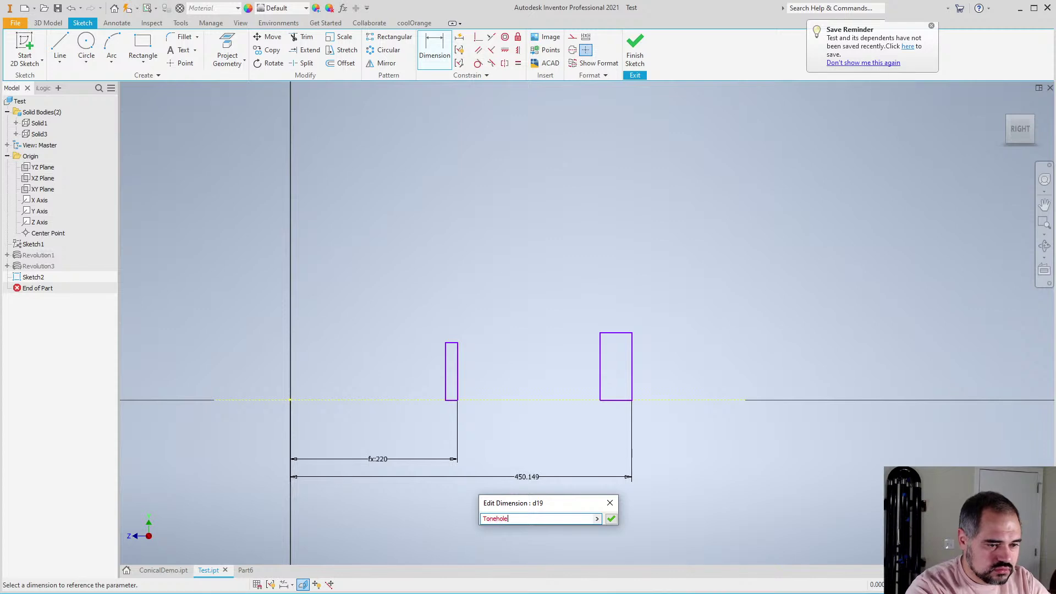
pyautogui.write('2POs')
pyautogui.press('BackSpace')
pyautogui.press('BackSpace')
pyautogui.write('o')
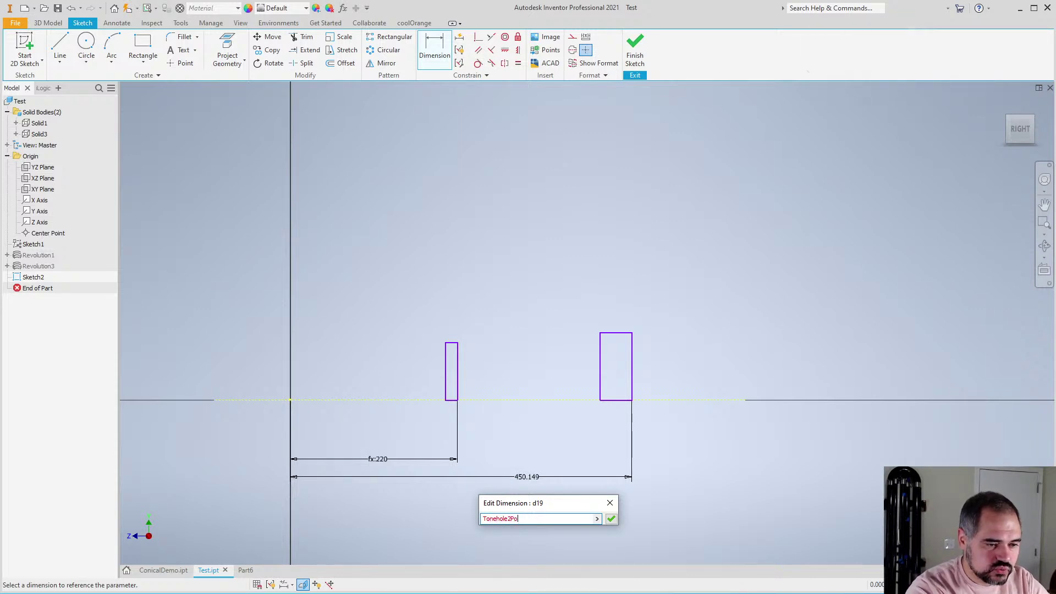
pyautogui.write('sition')
pyautogui.press('Return')
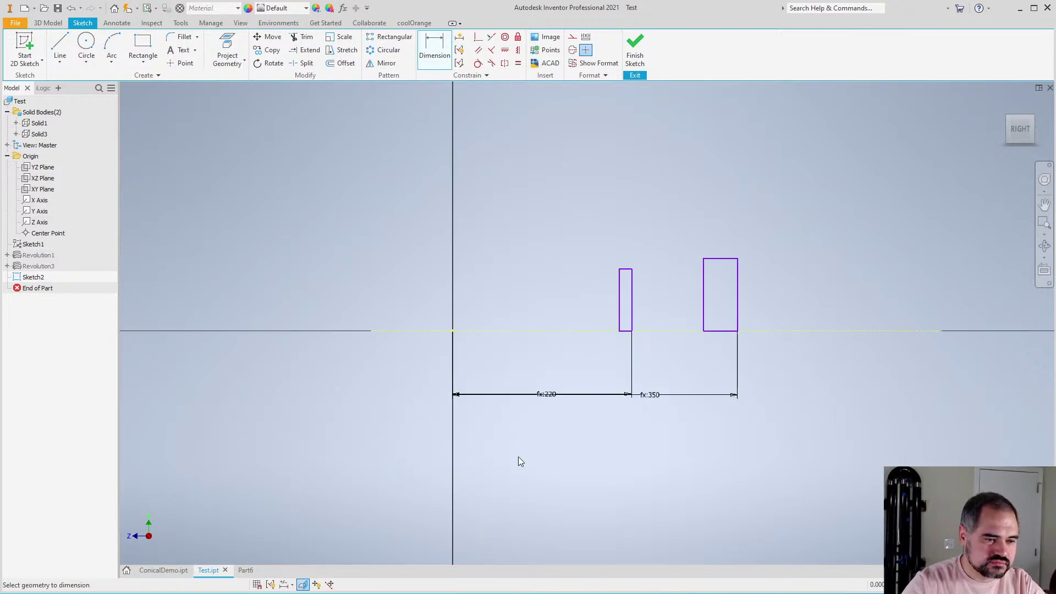
pyautogui.press('Escape')
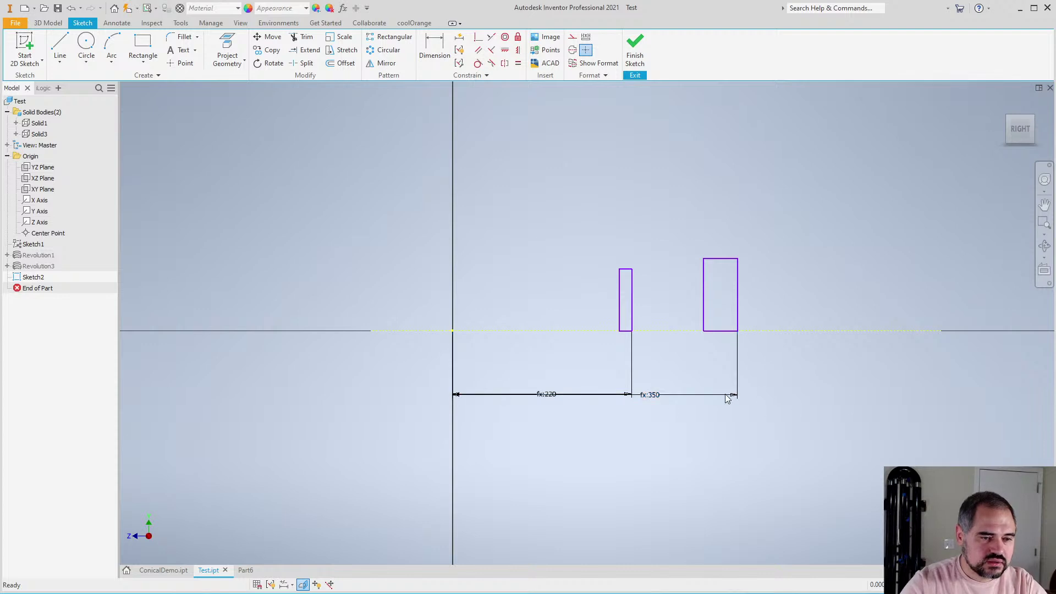
pyautogui.scroll(2, 725, 393)
pyautogui.scroll(-1, 596, 410)
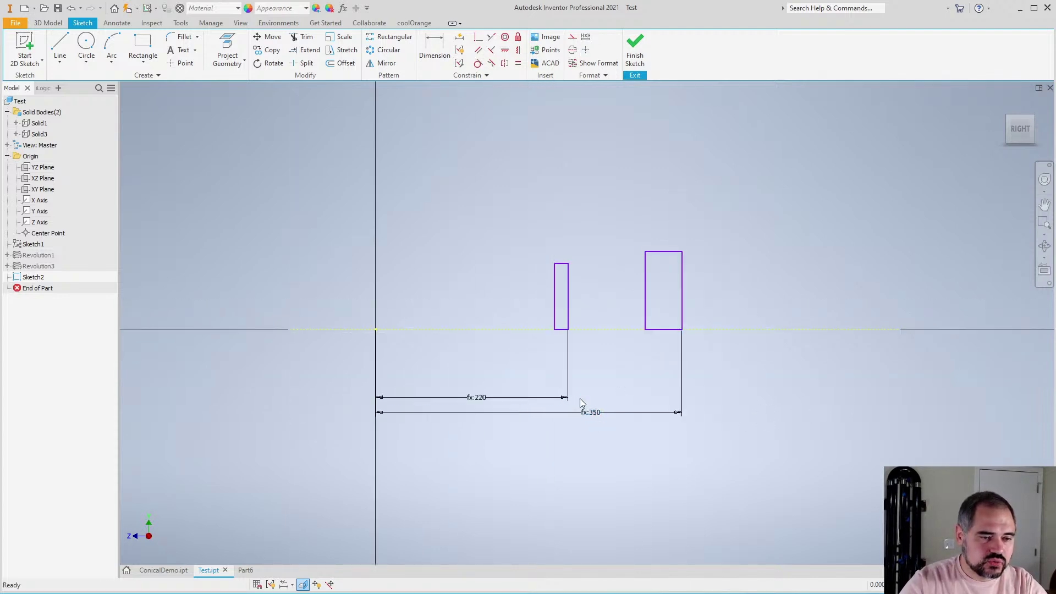
# Dimension the first rectangle's width between its vertical edges and set it to the parameter Tonehole1Radius
pyautogui.scroll(3, 552, 339)
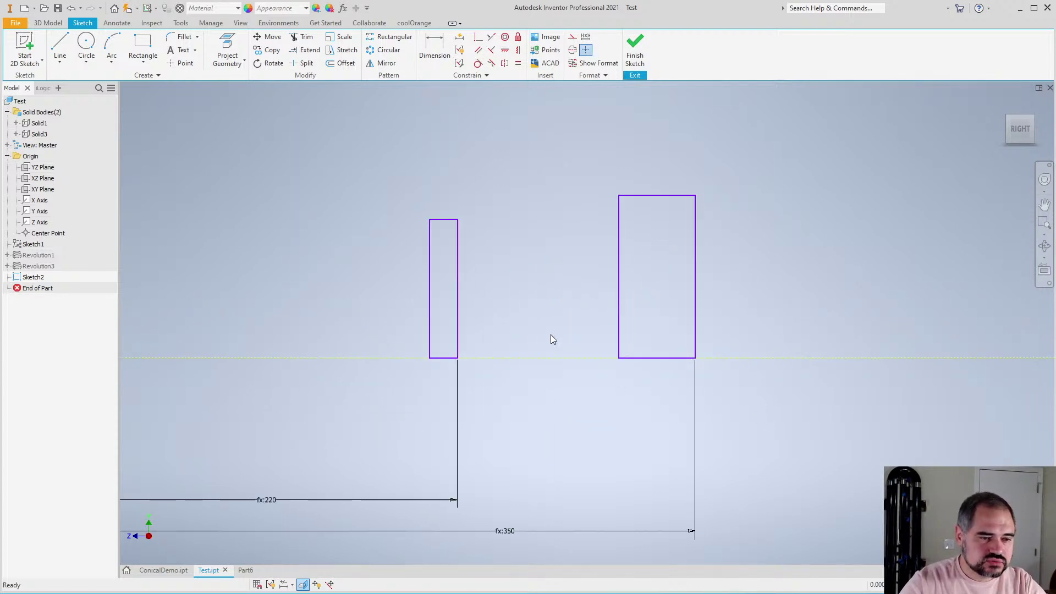
pyautogui.press('d')
pyautogui.click(458, 326)
pyautogui.click(431, 297)
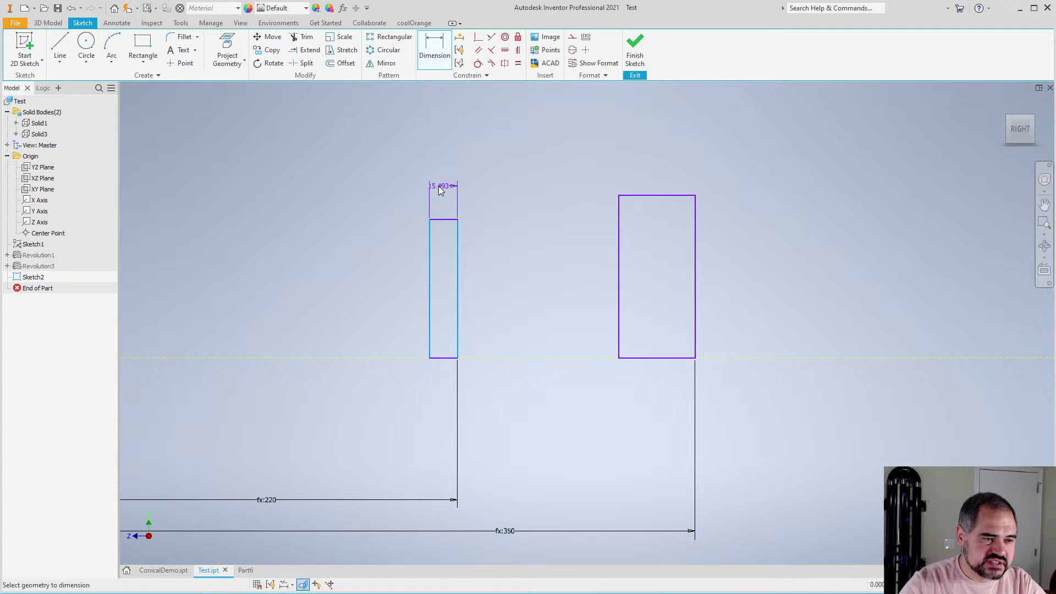
pyautogui.click(443, 185)
pyautogui.write('Tonehole')
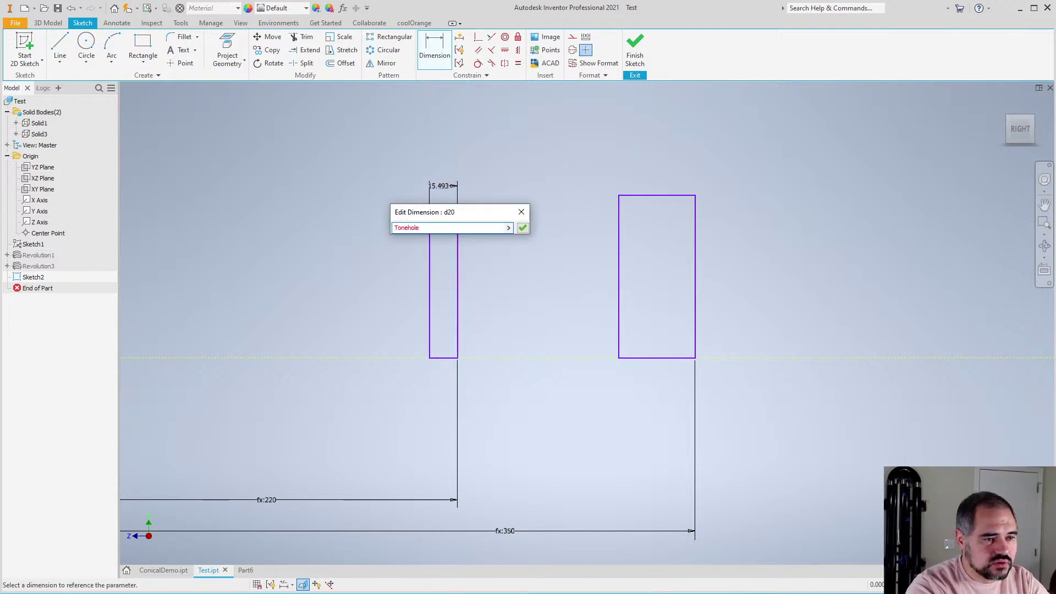
pyautogui.write('1Radius')
pyautogui.press('Return')
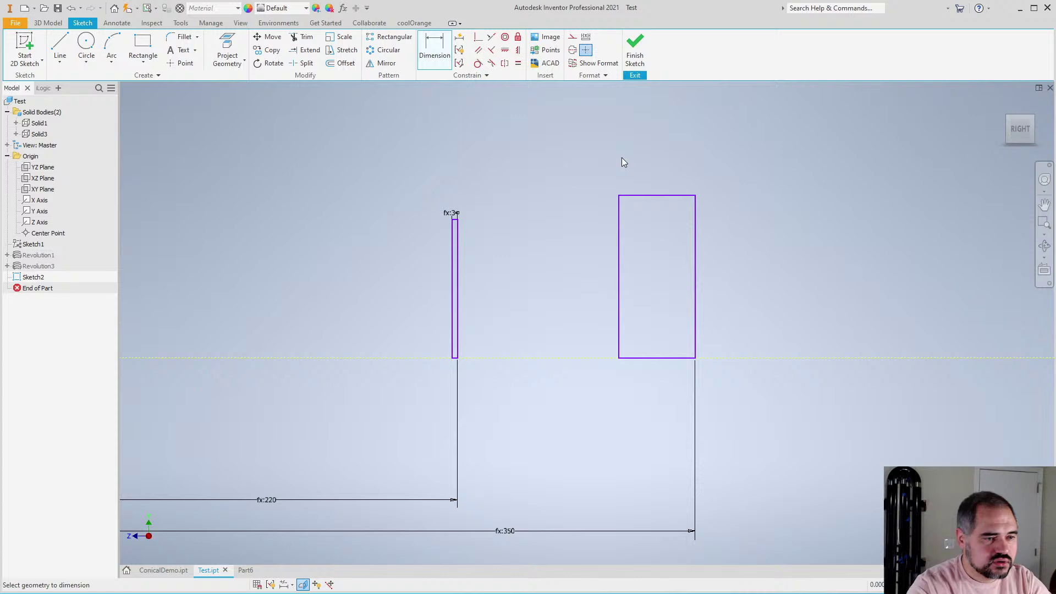
# Dimension the second rectangle's width along its upper edge and set it to the parameter Tonehole2Radius
pyautogui.click(684, 195)
pyautogui.click(663, 138)
pyautogui.write('Tp')
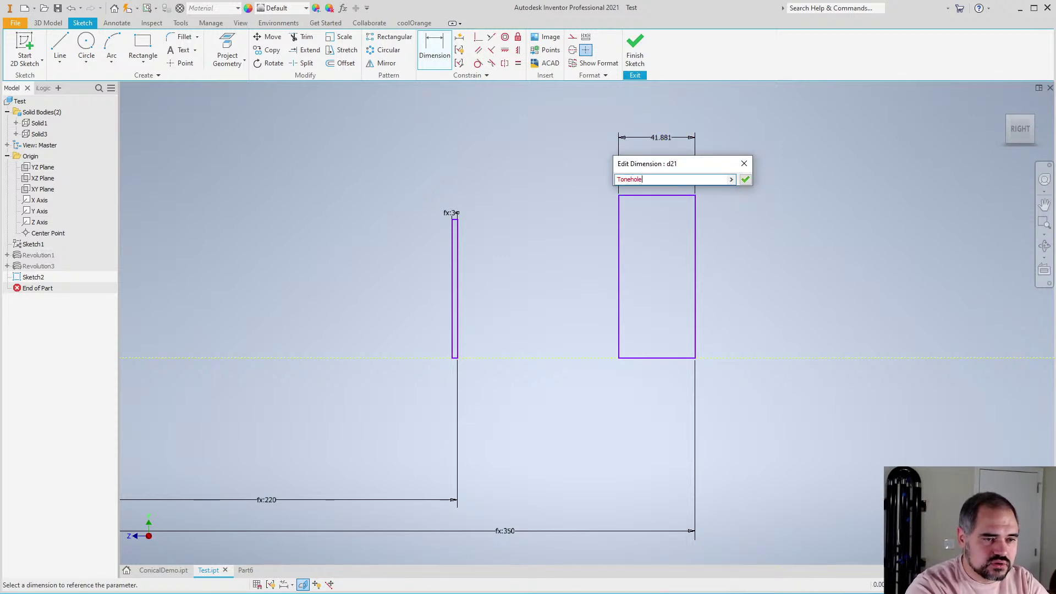
pyautogui.write('nehole2Radiu')
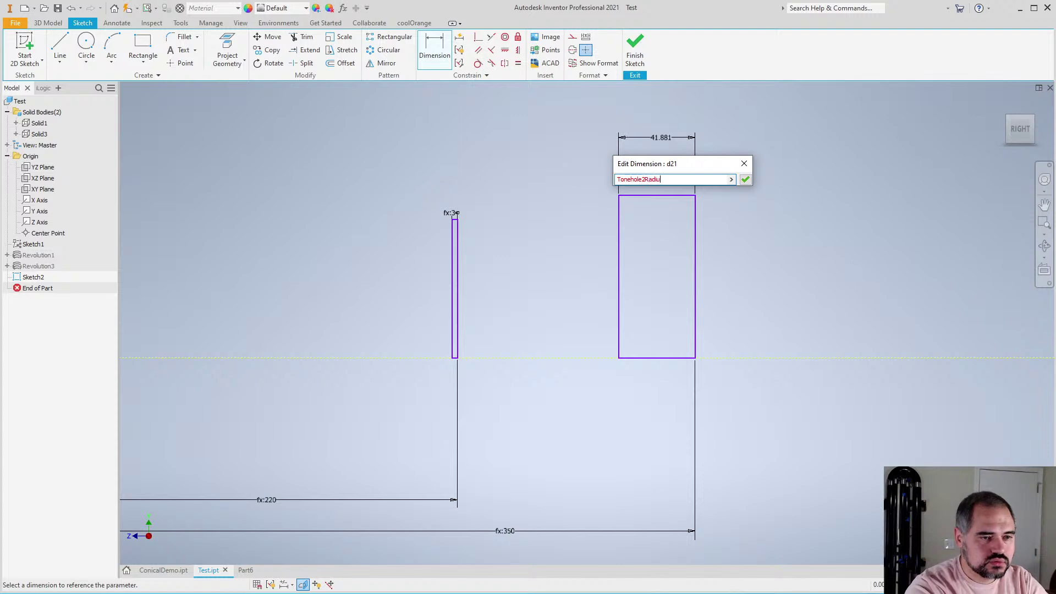
pyautogui.write('s')
pyautogui.press('Return')
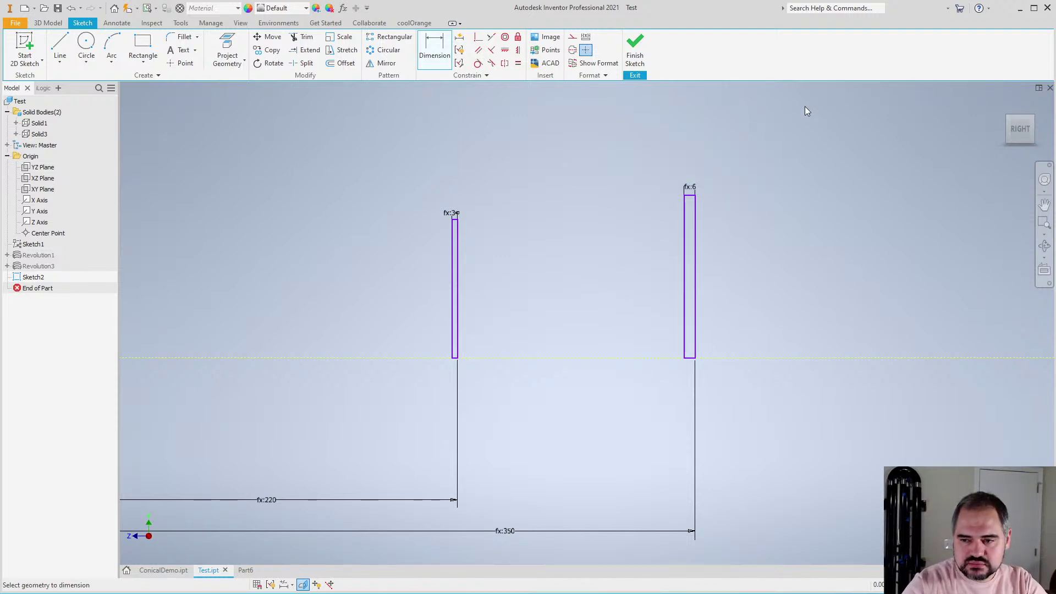
# Examine how the first rectangle's base sits on the projected horizontal line, and compare the two narrow rectangles
pyautogui.scroll(-3, 454, 381)
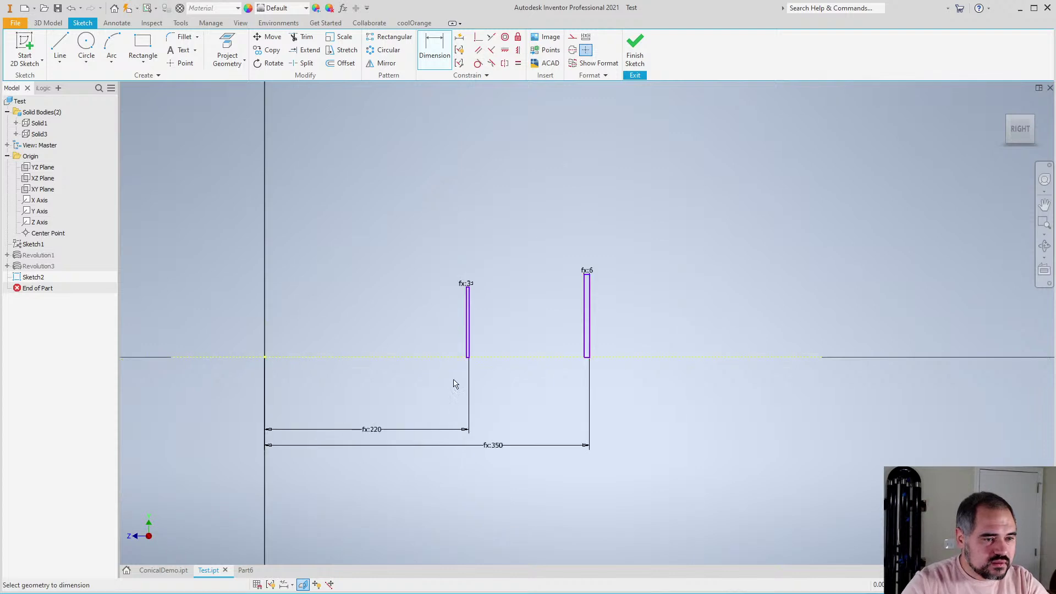
pyautogui.scroll(5, 440, 362)
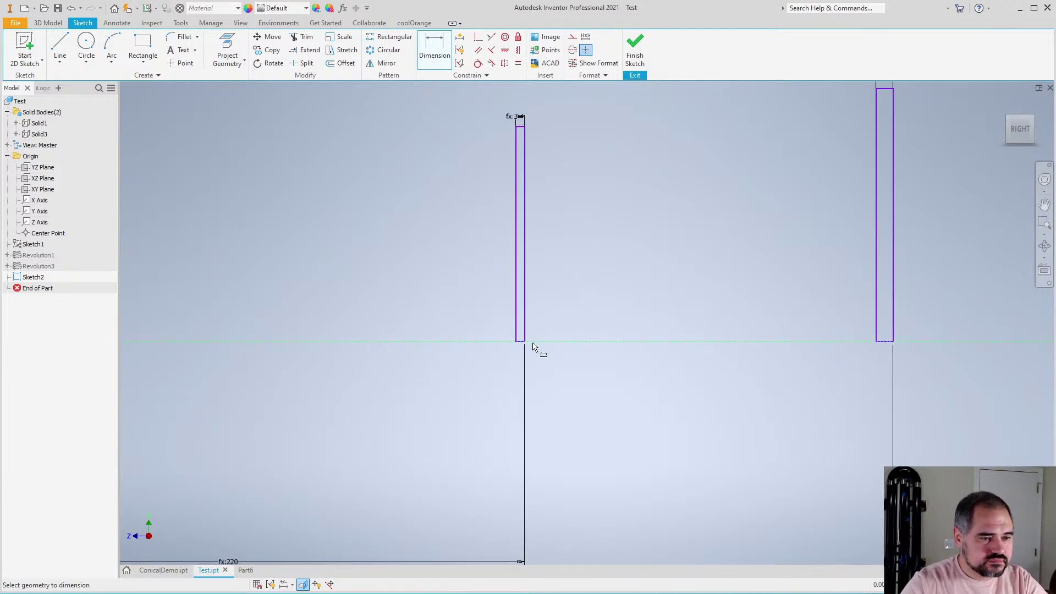
pyautogui.scroll(3, 513, 346)
pyautogui.scroll(2, 511, 344)
pyautogui.press('Escape')
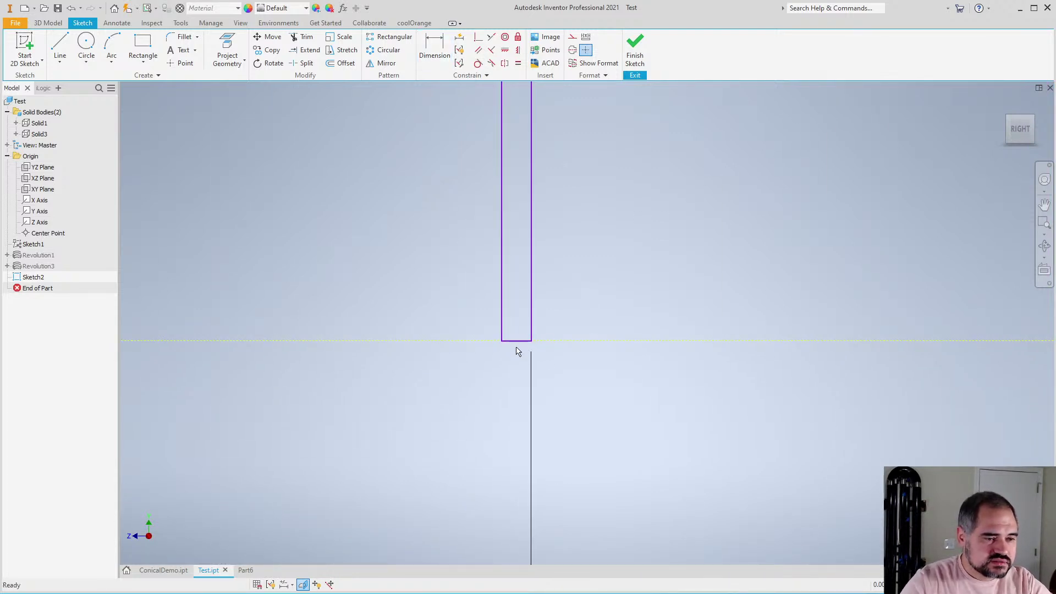
pyautogui.click(517, 341)
pyautogui.scroll(-6, 499, 411)
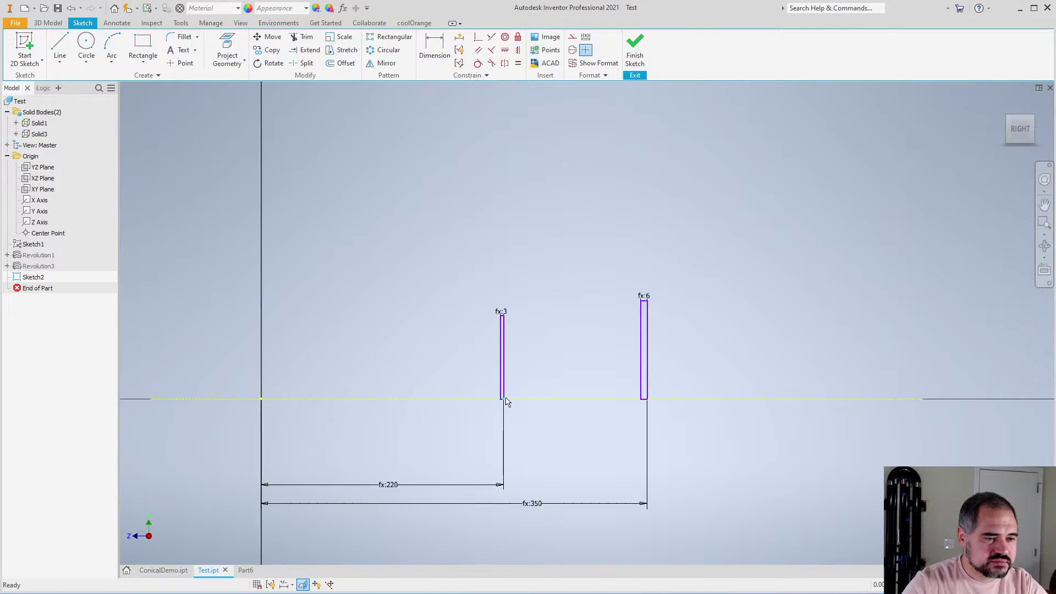
pyautogui.scroll(3, 509, 352)
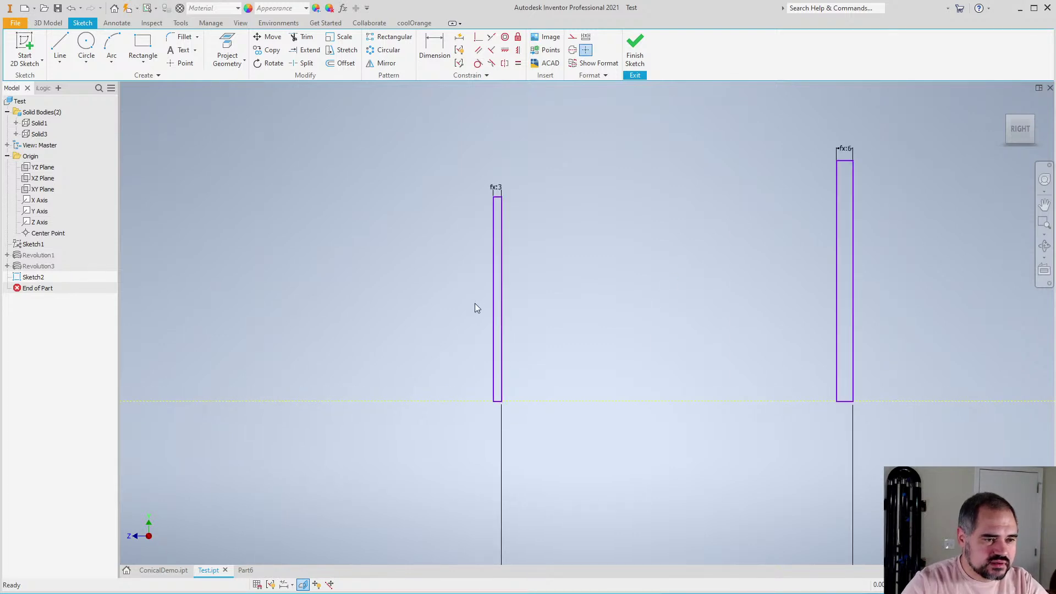
pyautogui.scroll(-1, 470, 318)
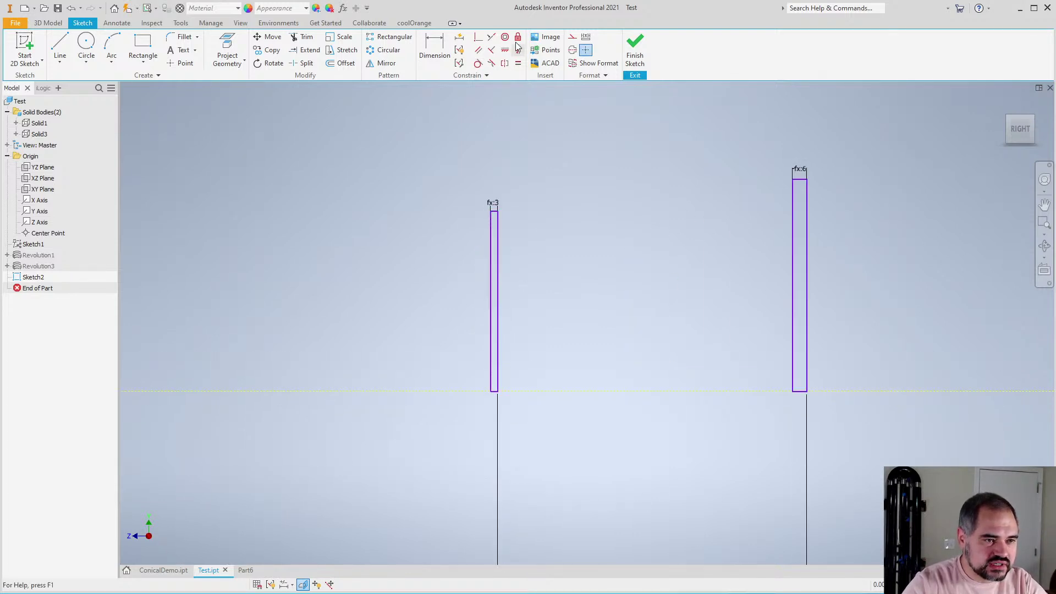
pyautogui.click(489, 53)
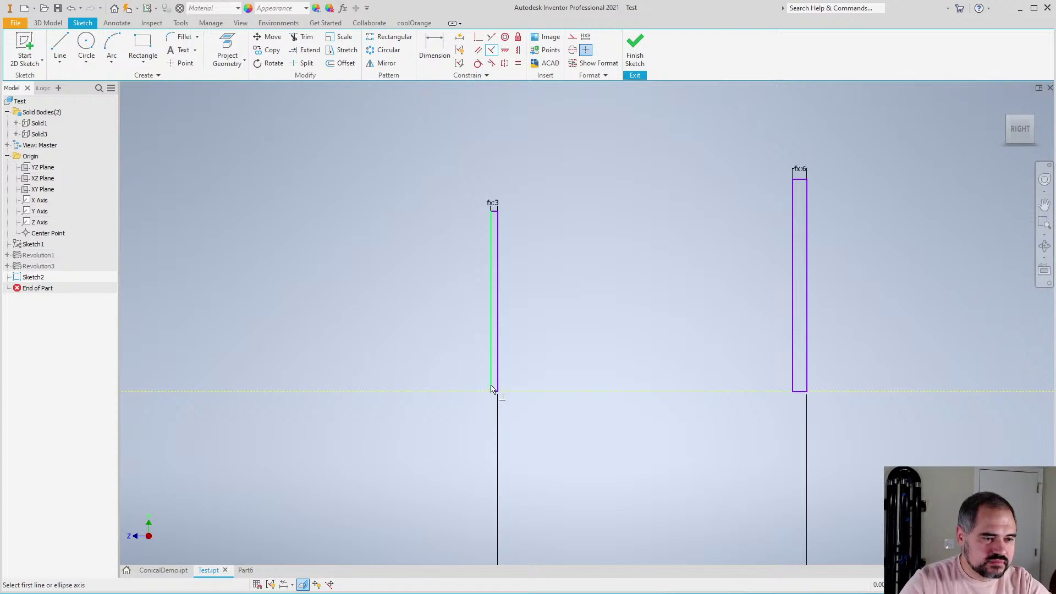
pyautogui.scroll(-1, 499, 262)
pyautogui.scroll(2, 498, 259)
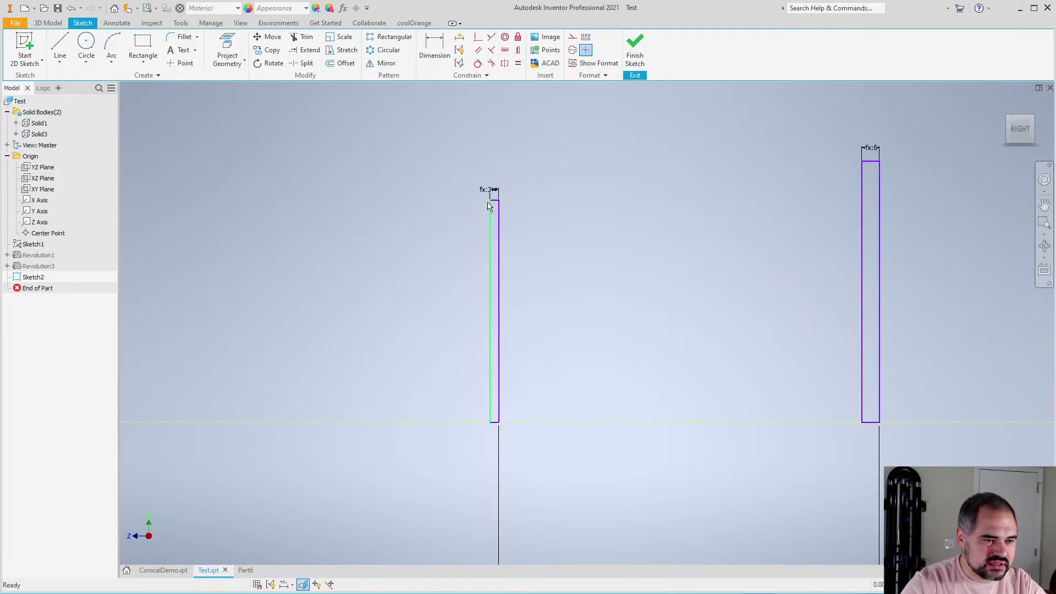
pyautogui.scroll(2, 491, 206)
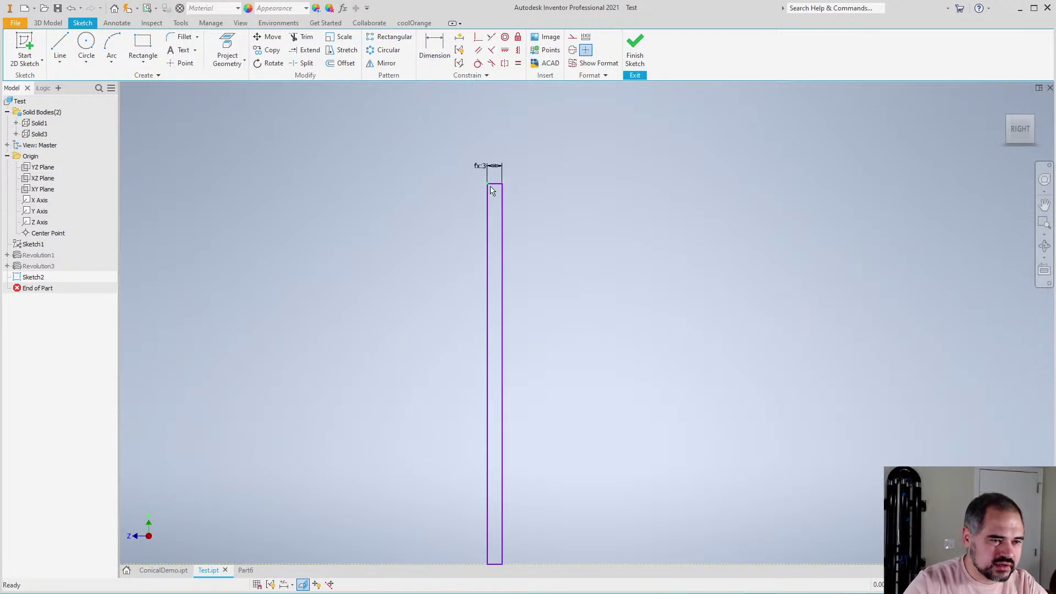
pyautogui.scroll(-2, 491, 212)
pyautogui.scroll(-2, 617, 292)
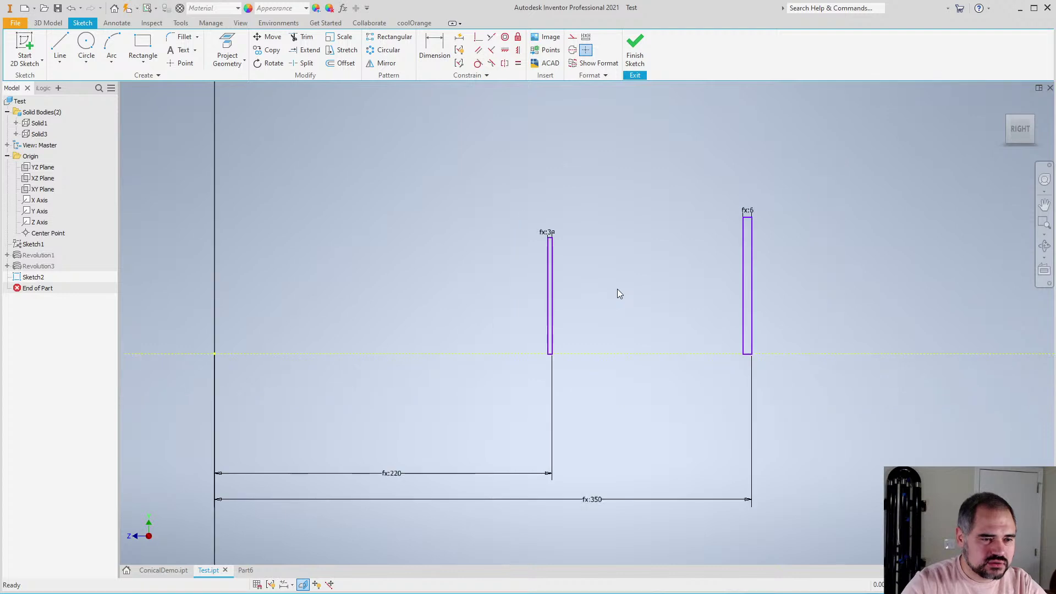
pyautogui.scroll(3, 539, 327)
pyautogui.scroll(2, 568, 381)
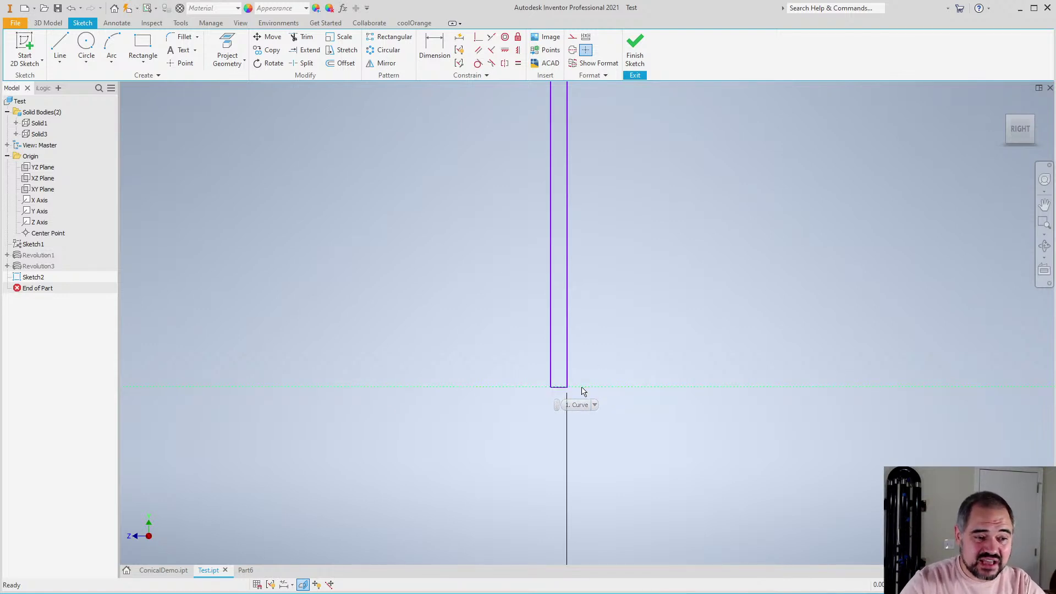
# Pull the first rectangle's lower corner along the projected line to test how freely the shape can tilt
pyautogui.moveTo(568, 387); pyautogui.dragTo(603, 345)
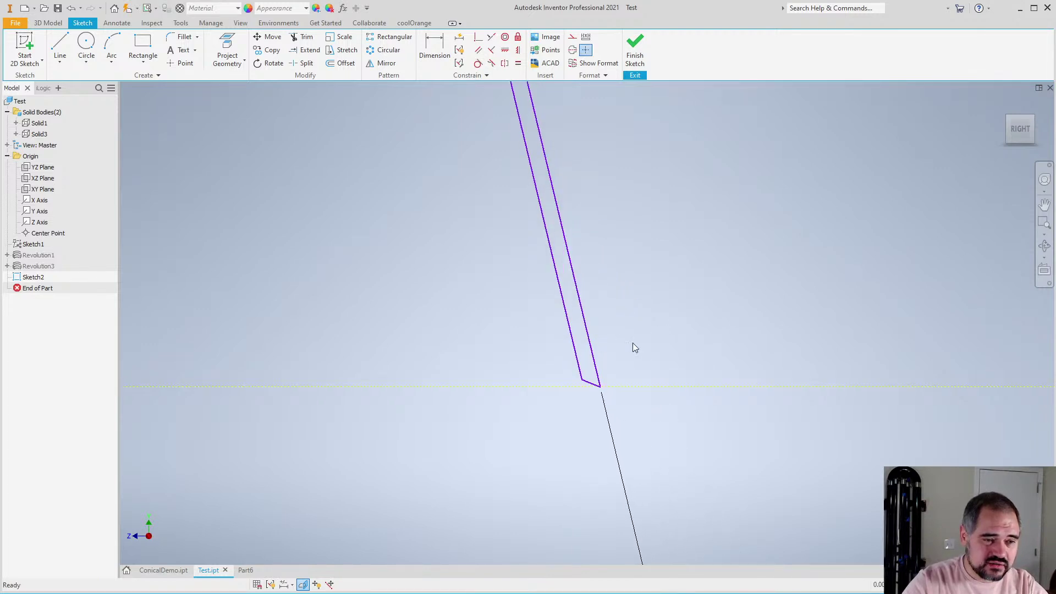
pyautogui.scroll(3, 595, 435)
pyautogui.scroll(4, 599, 429)
pyautogui.scroll(-3, 583, 457)
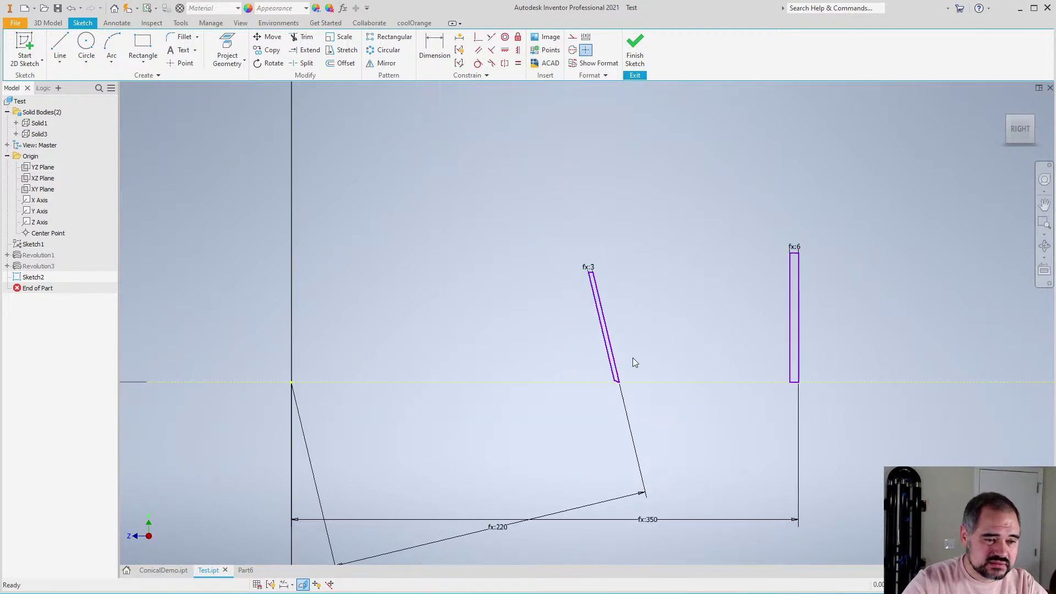
pyautogui.scroll(-2, 622, 380)
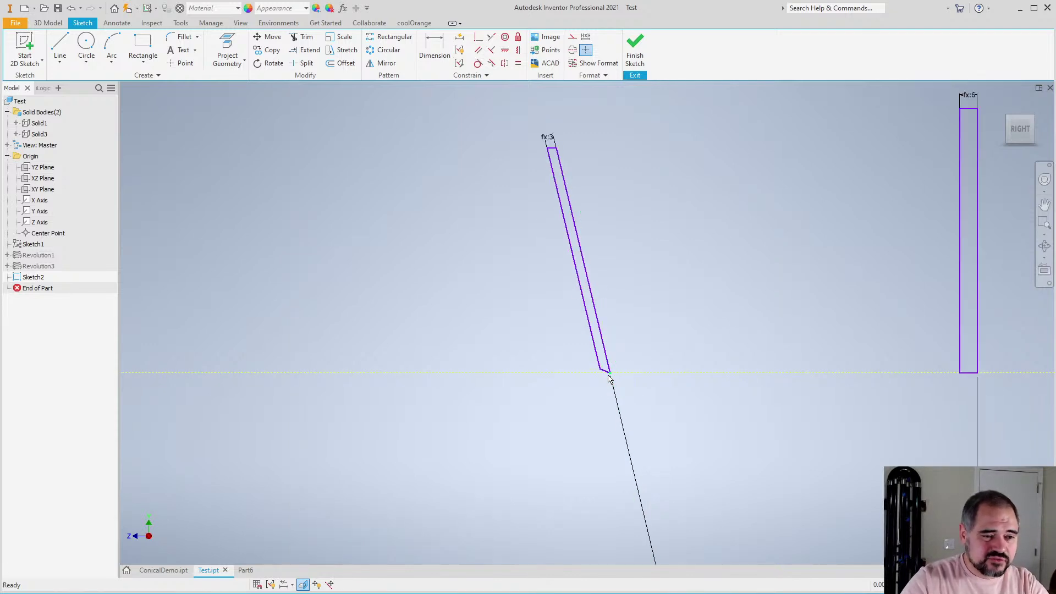
# Constrain the far long edge of each rectangle perpendicular to the projected horizontal line
pyautogui.click(491, 50)
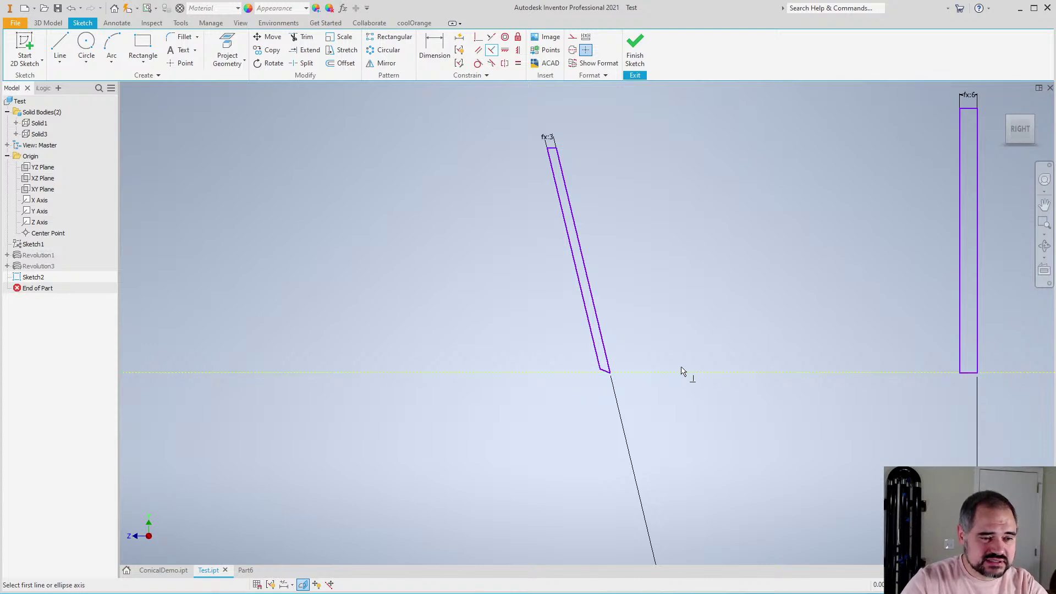
pyautogui.scroll(2, 583, 359)
pyautogui.press('Escape')
pyautogui.scroll(3, 536, 341)
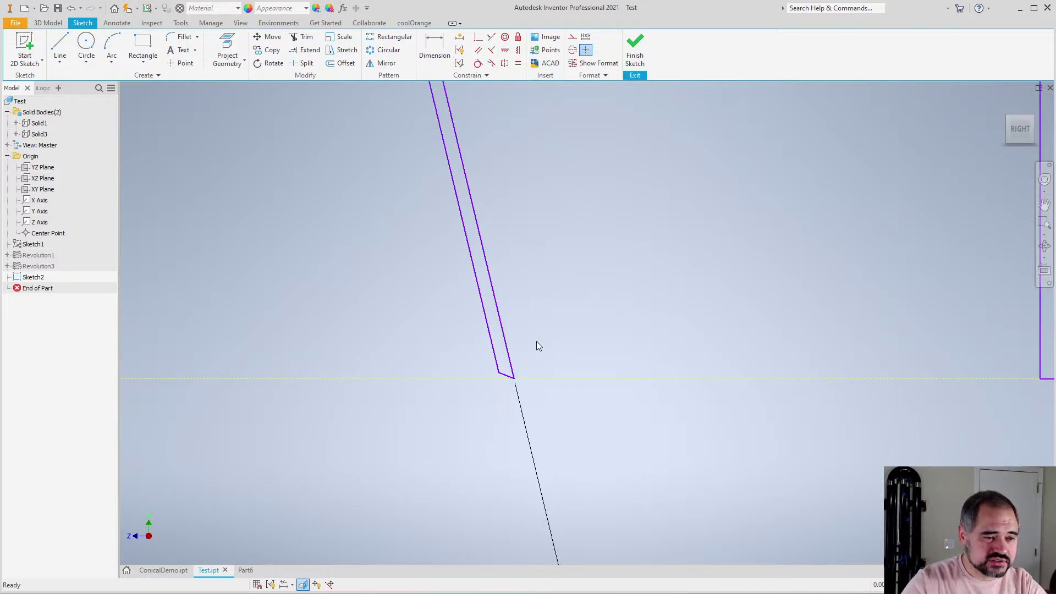
pyautogui.click(491, 50)
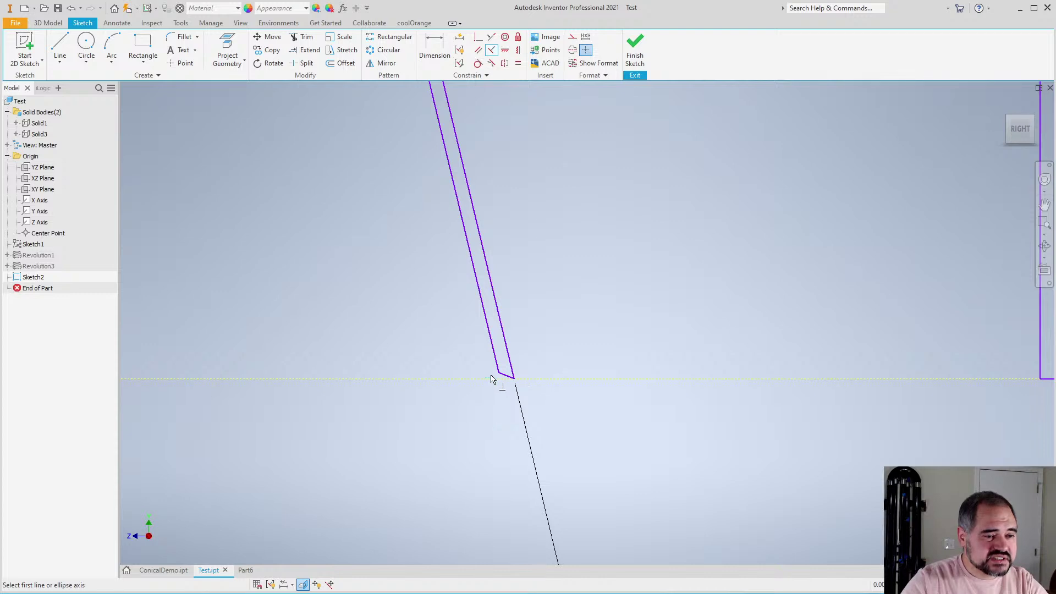
pyautogui.click(511, 366)
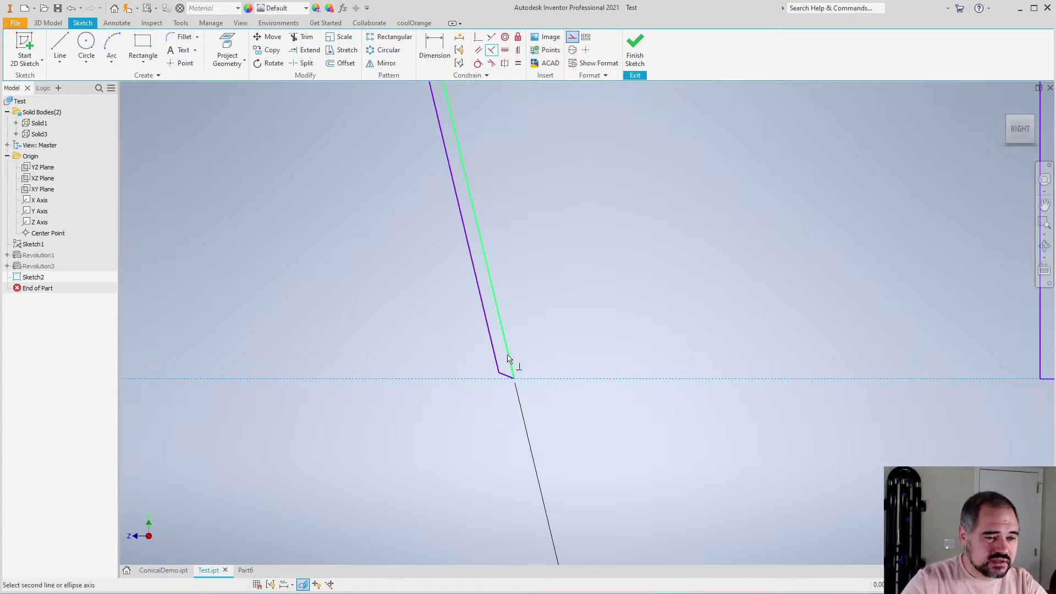
pyautogui.click(515, 381)
pyautogui.scroll(2, 531, 297)
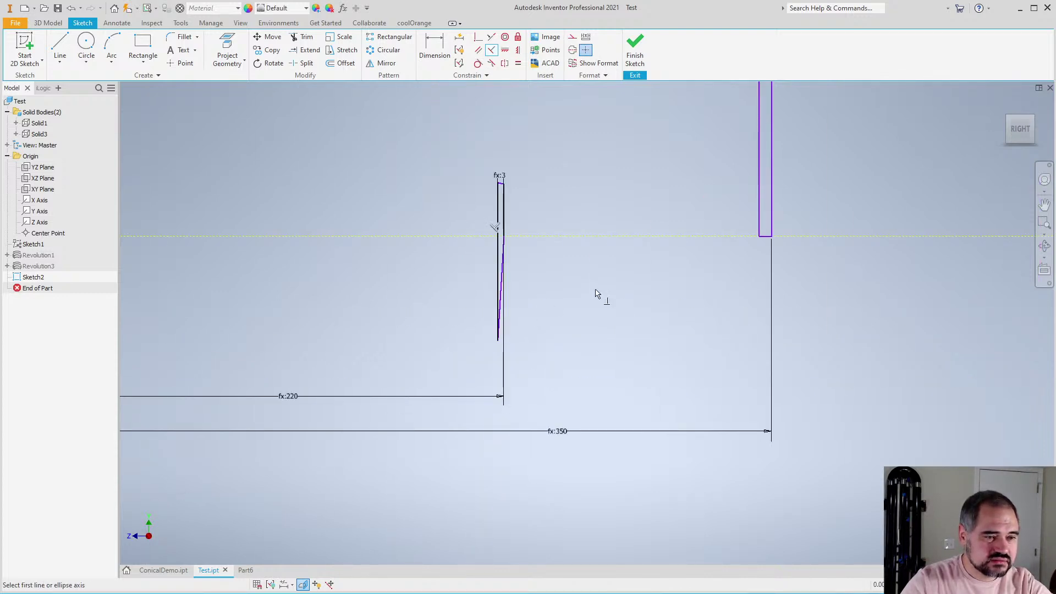
pyautogui.click(771, 220)
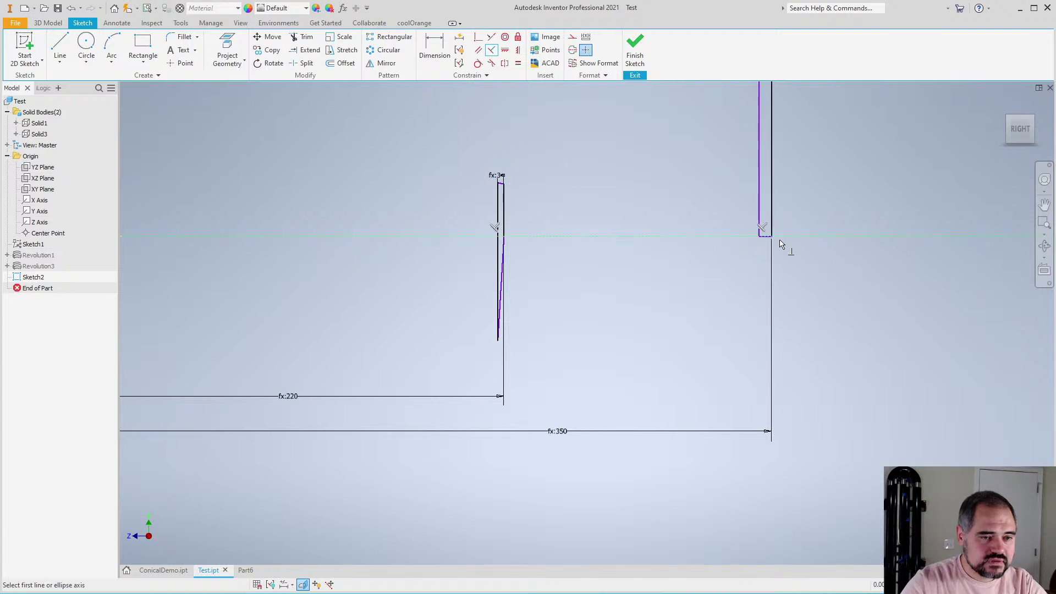
pyautogui.press('Escape')
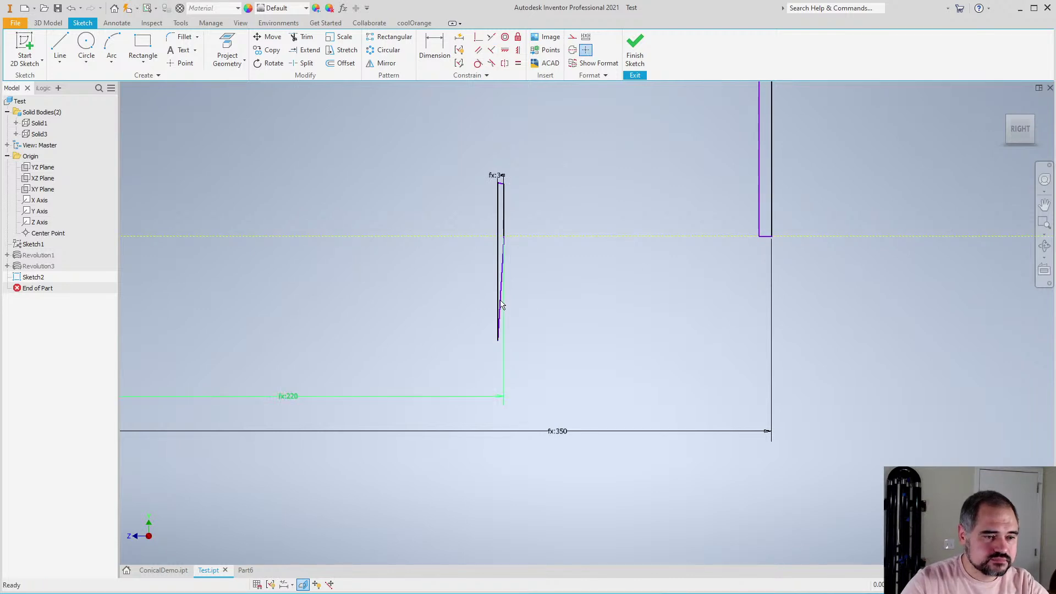
# Square up the first rectangle by making its base and its upper edge perpendicular to its long edges
pyautogui.scroll(2, 489, 275)
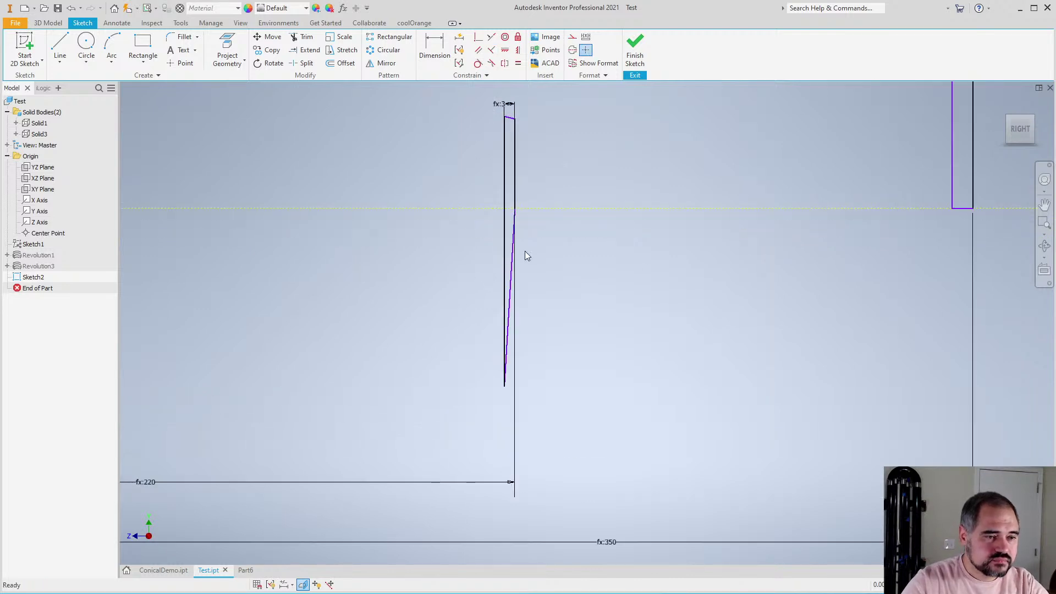
pyautogui.click(491, 37)
pyautogui.scroll(-3, 513, 277)
pyautogui.scroll(3, 514, 231)
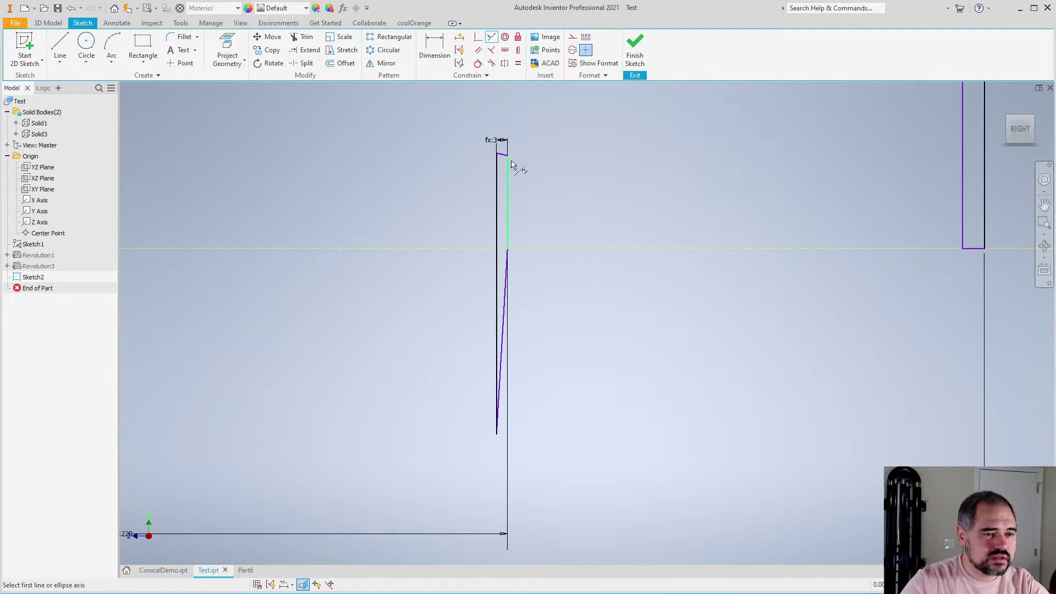
pyautogui.click(492, 51)
pyautogui.click(506, 289)
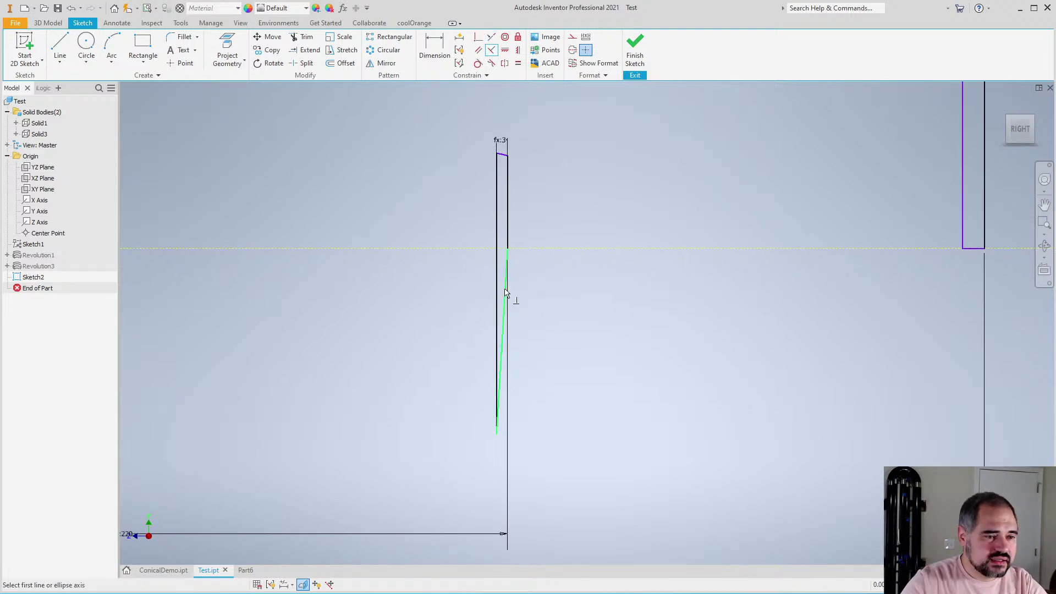
pyautogui.scroll(2, 512, 239)
pyautogui.click(511, 236)
pyautogui.scroll(-1, 523, 424)
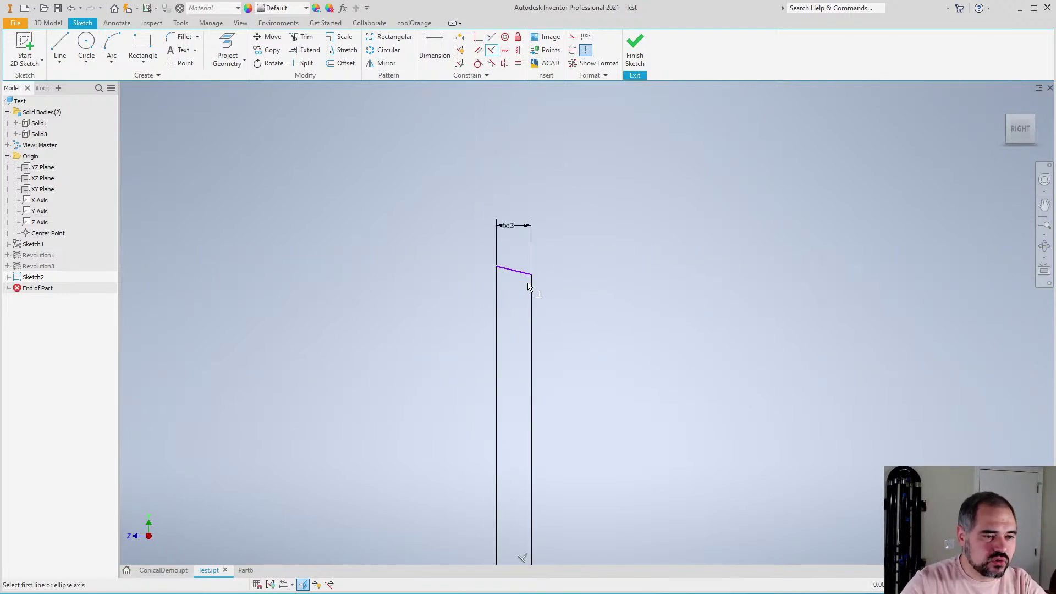
pyautogui.click(526, 275)
# Make the second rectangle's base perpendicular to its far long edge, picking the base line rather than the overlapping projected line
pyautogui.scroll(-4, 404, 271)
pyautogui.scroll(2, 706, 339)
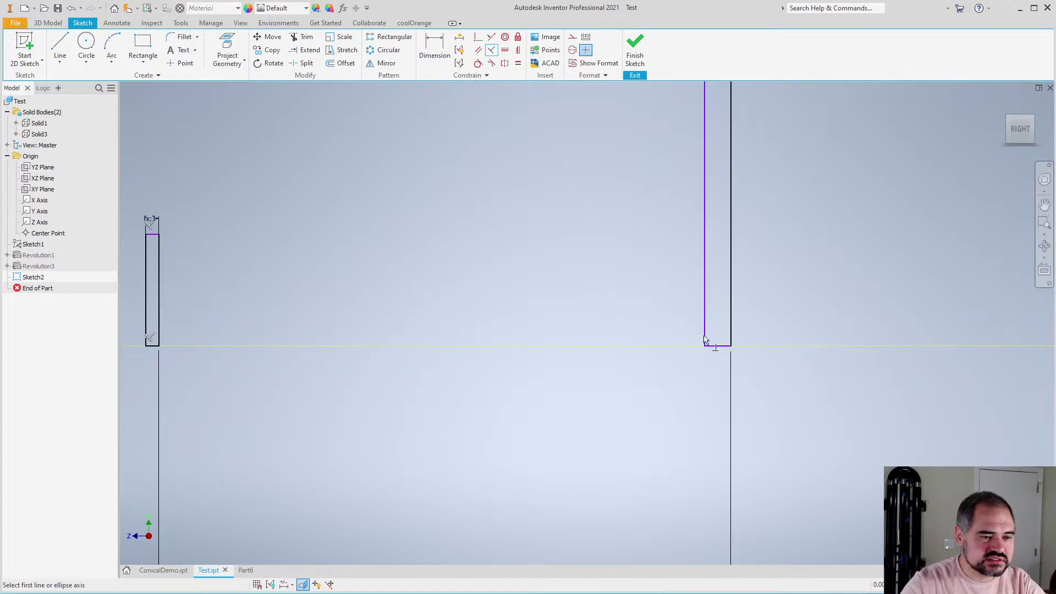
pyautogui.click(732, 345)
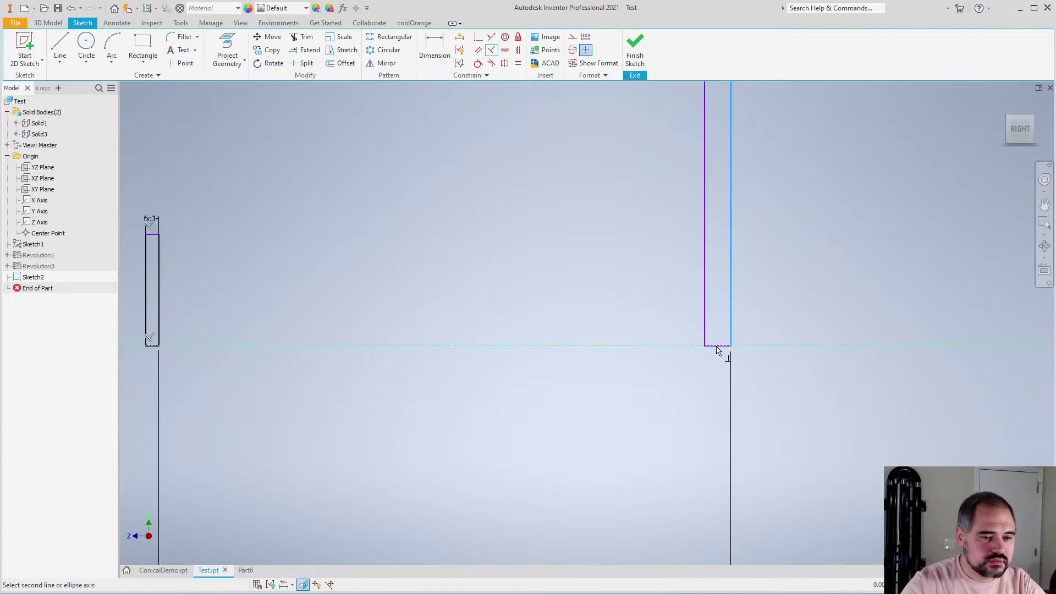
pyautogui.click(733, 357)
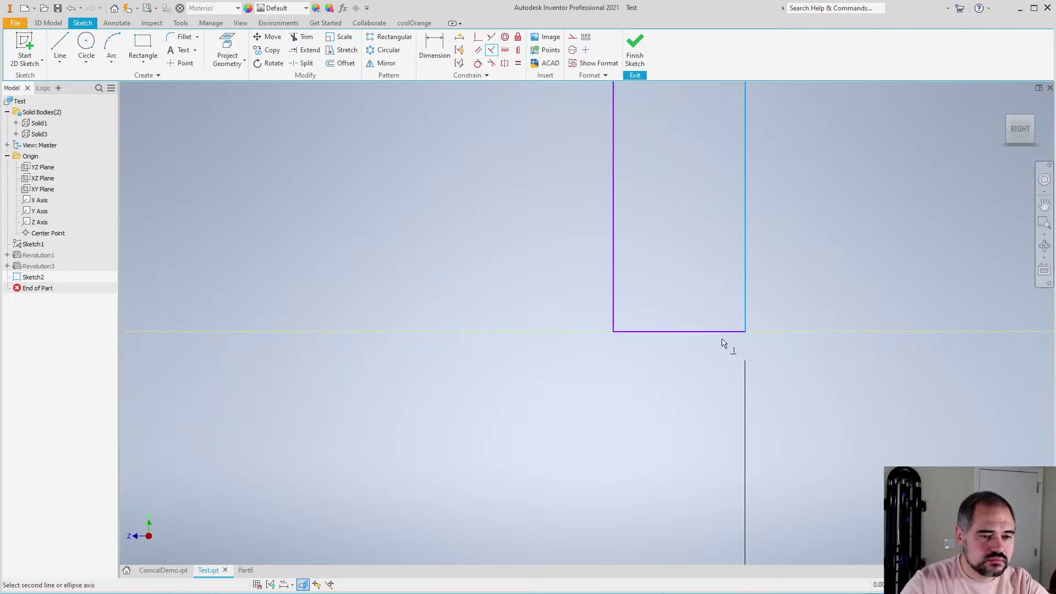
pyautogui.click(489, 52)
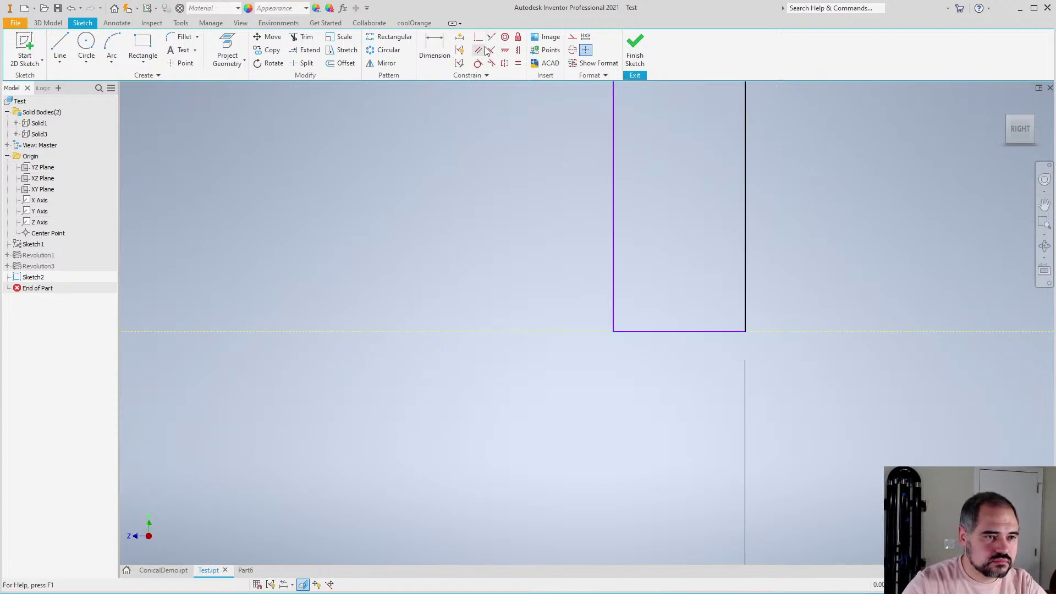
pyautogui.rightClick(635, 337)
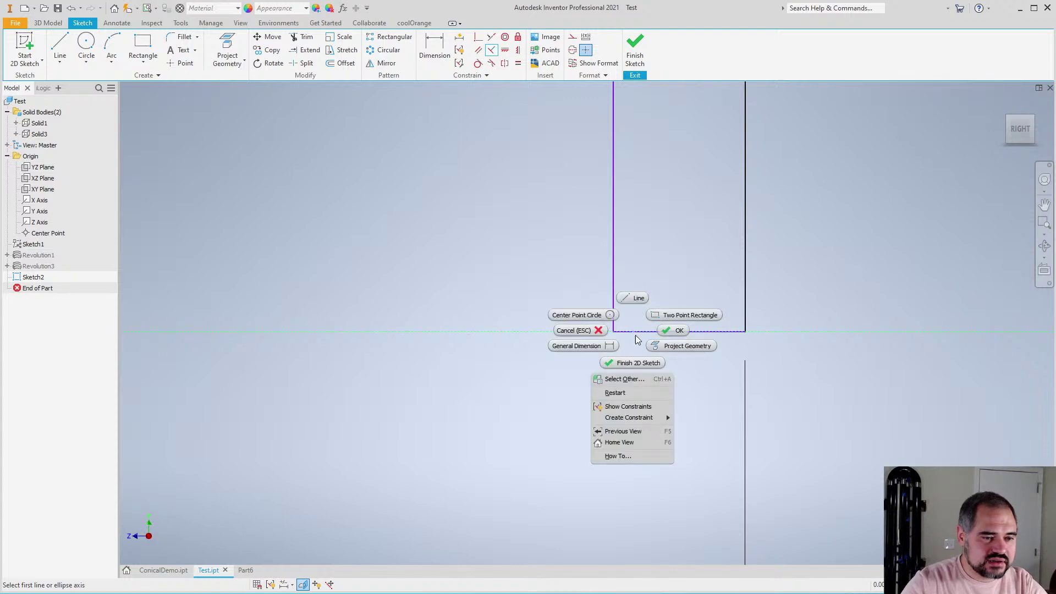
pyautogui.click(624, 379)
pyautogui.click(632, 379)
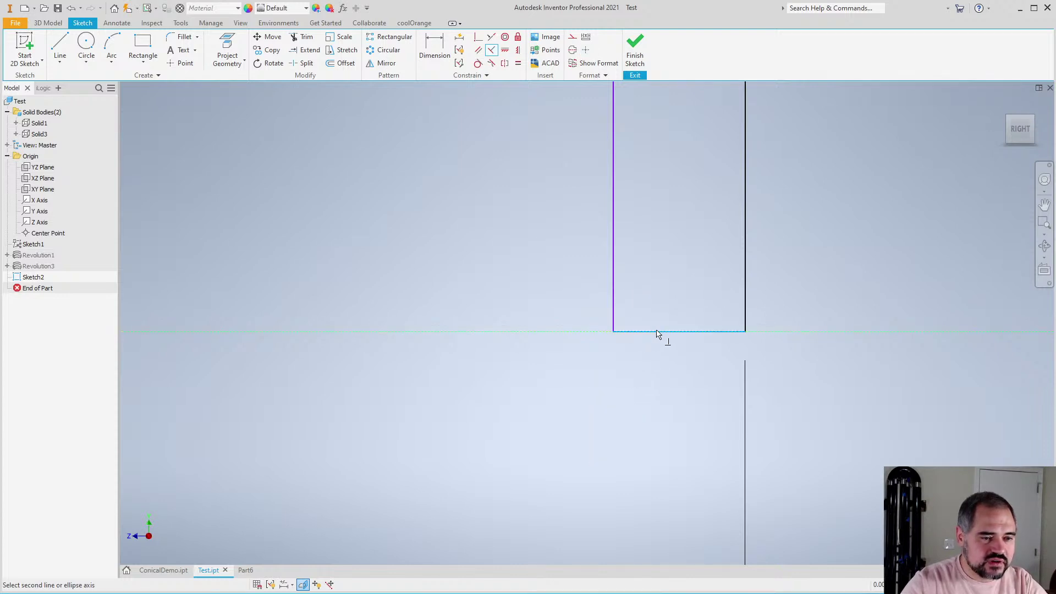
pyautogui.click(745, 302)
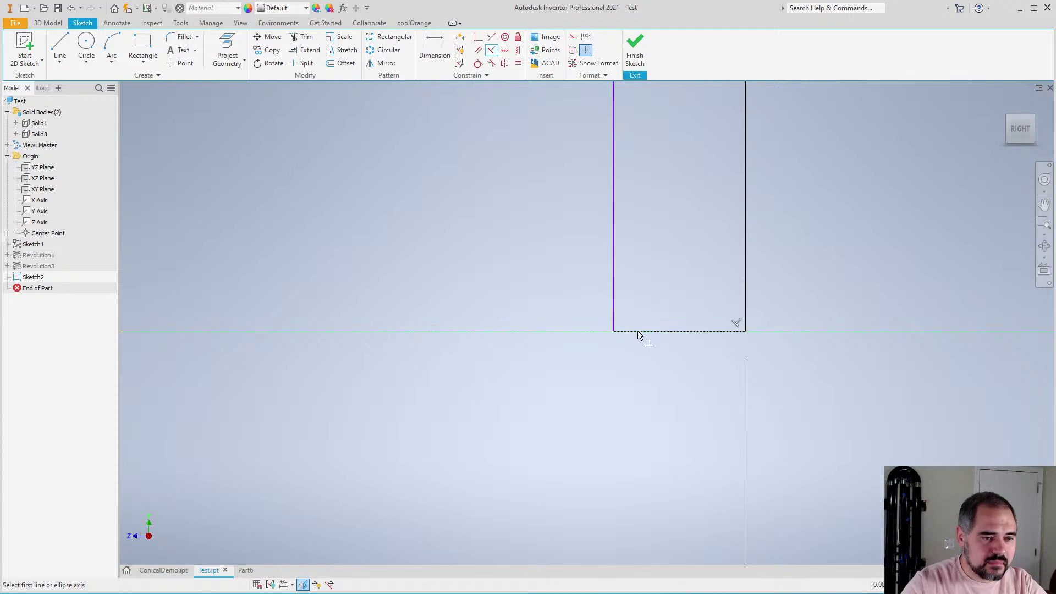
# Make the second rectangle's upper edge perpendicular to both of its long edges
pyautogui.scroll(-5, 723, 283)
pyautogui.scroll(3, 695, 139)
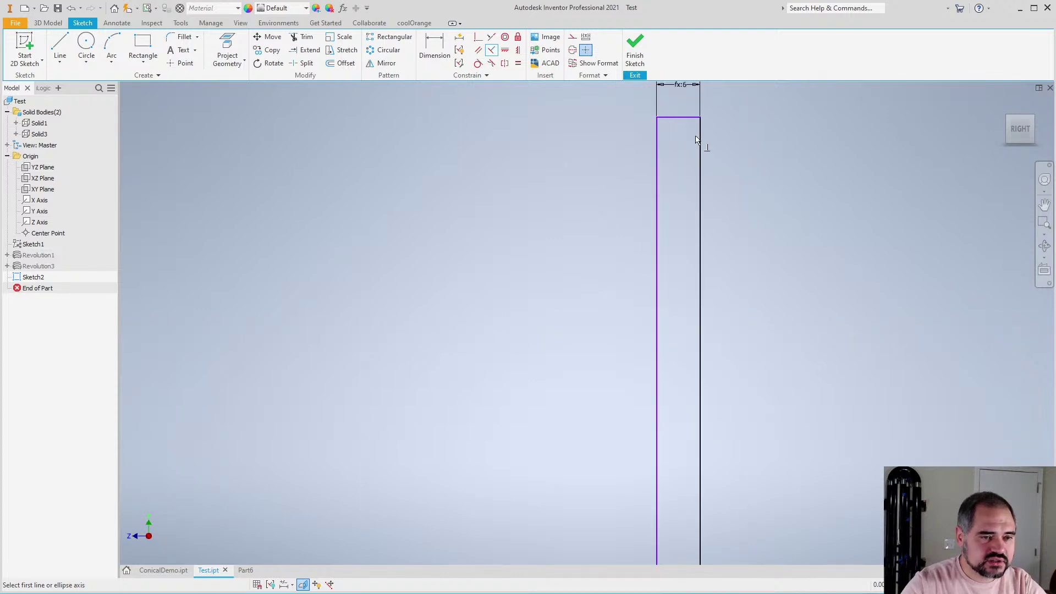
pyautogui.scroll(-3, 737, 151)
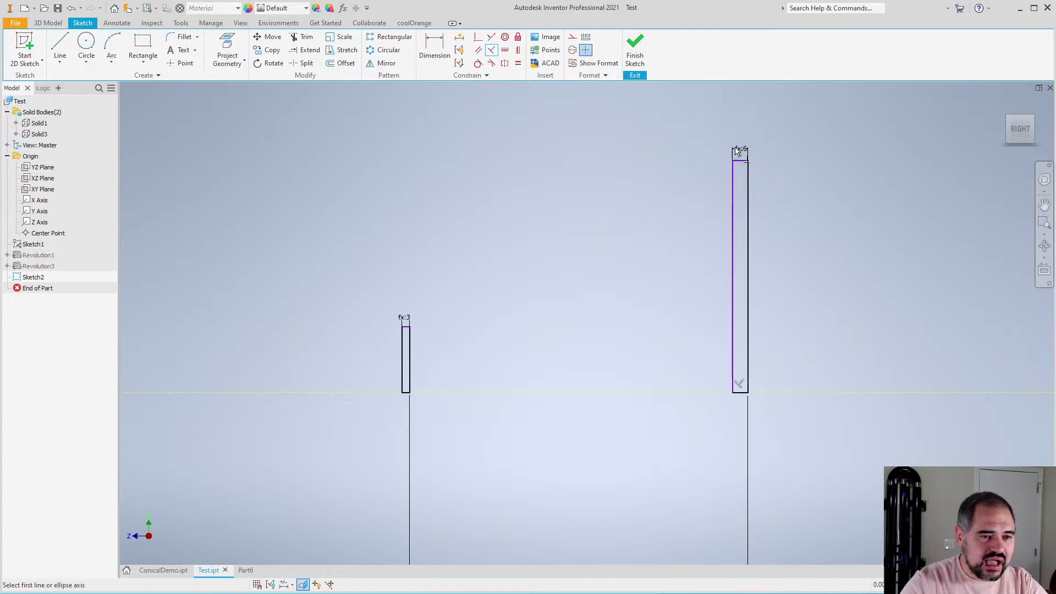
pyautogui.scroll(3, 736, 151)
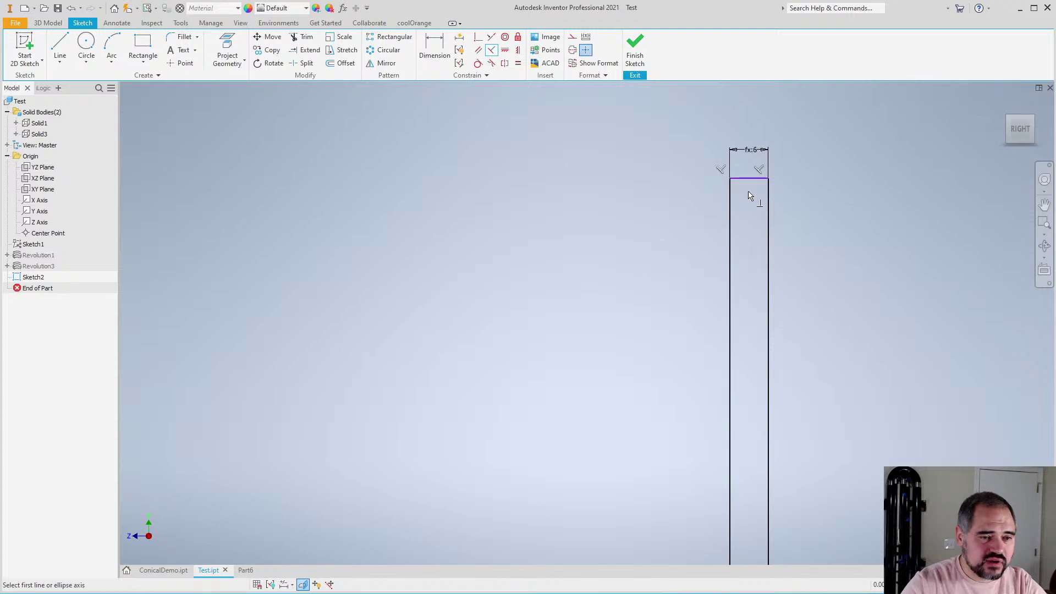
pyautogui.scroll(-4, 748, 195)
pyautogui.scroll(3, 737, 205)
pyautogui.press('Escape')
pyautogui.scroll(-2, 504, 277)
pyautogui.scroll(1, 440, 365)
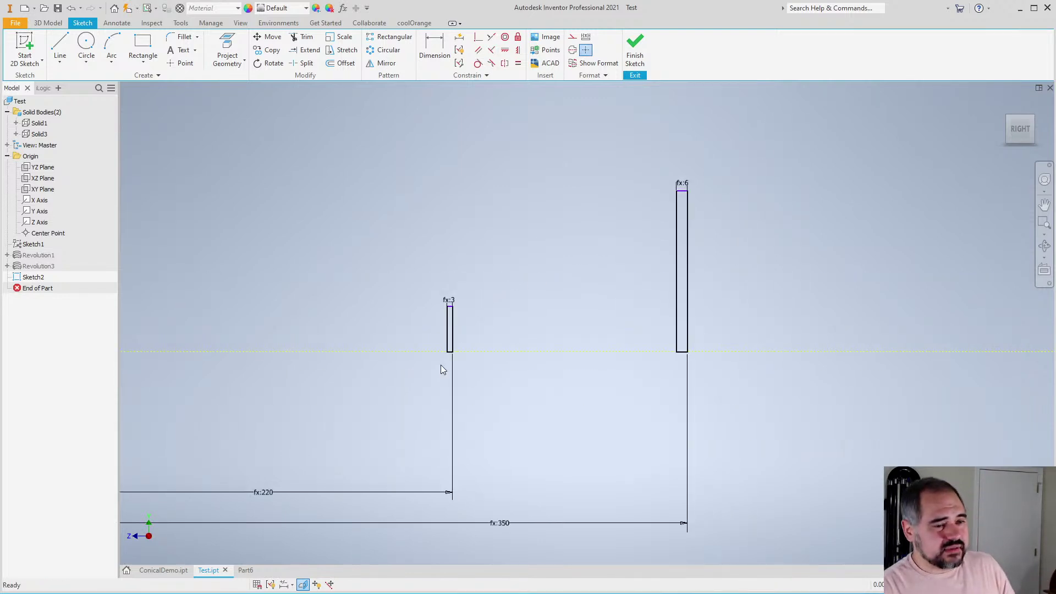
# Sketch a freehand zigzag chain of connected lines between the two rectangles, closing its end into a four-sided loop
pyautogui.scroll(2, 456, 321)
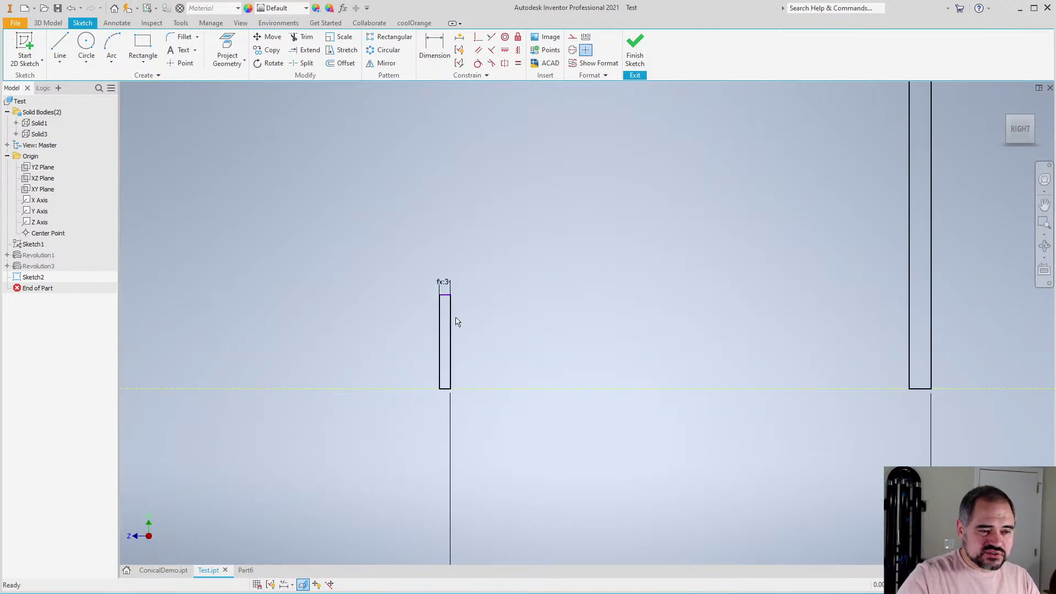
pyautogui.scroll(-2, 457, 316)
pyautogui.scroll(2, 457, 317)
pyautogui.click(60, 44)
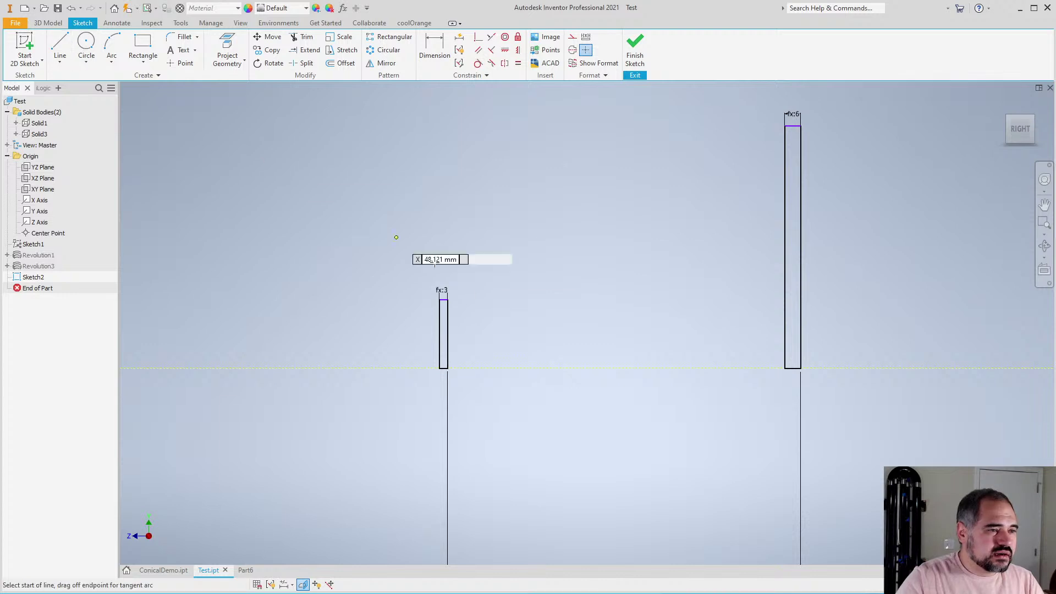
pyautogui.click(391, 212)
pyautogui.click(557, 152)
pyautogui.click(629, 217)
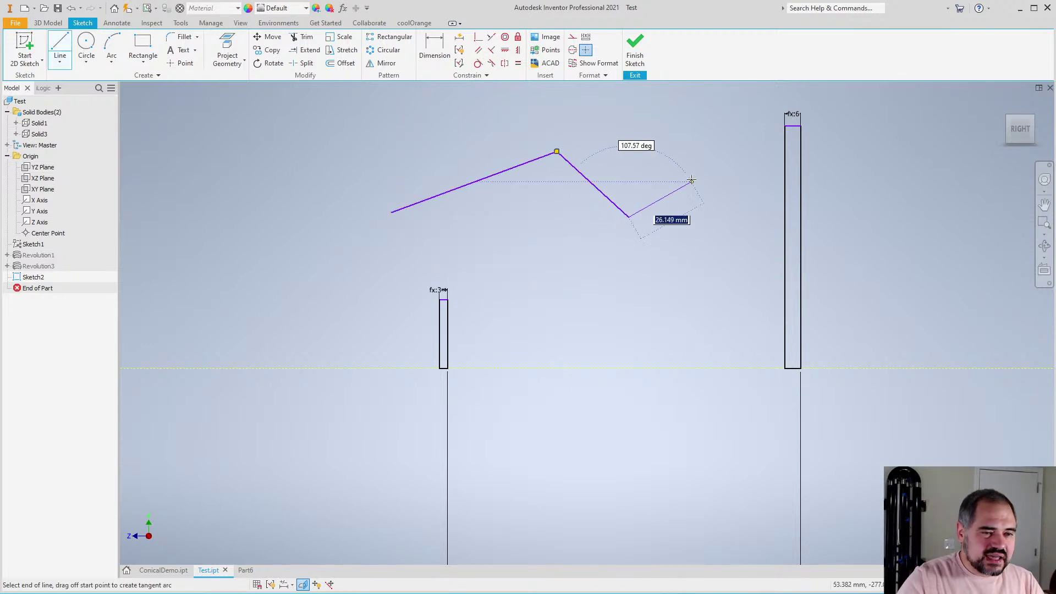
pyautogui.click(691, 182)
pyautogui.click(724, 233)
pyautogui.click(746, 265)
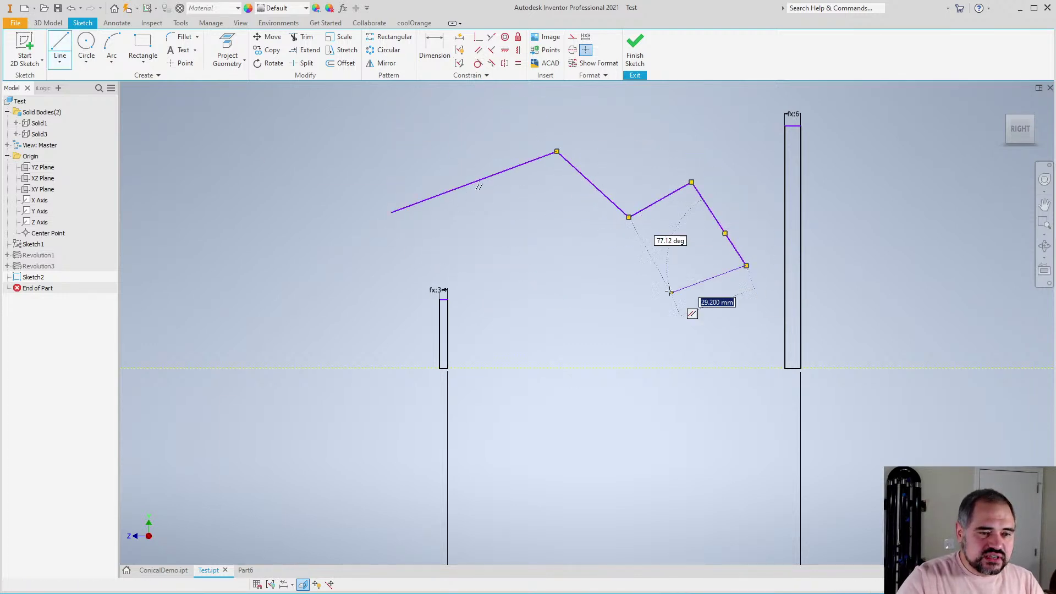
pyautogui.click(629, 217)
pyautogui.press('Escape')
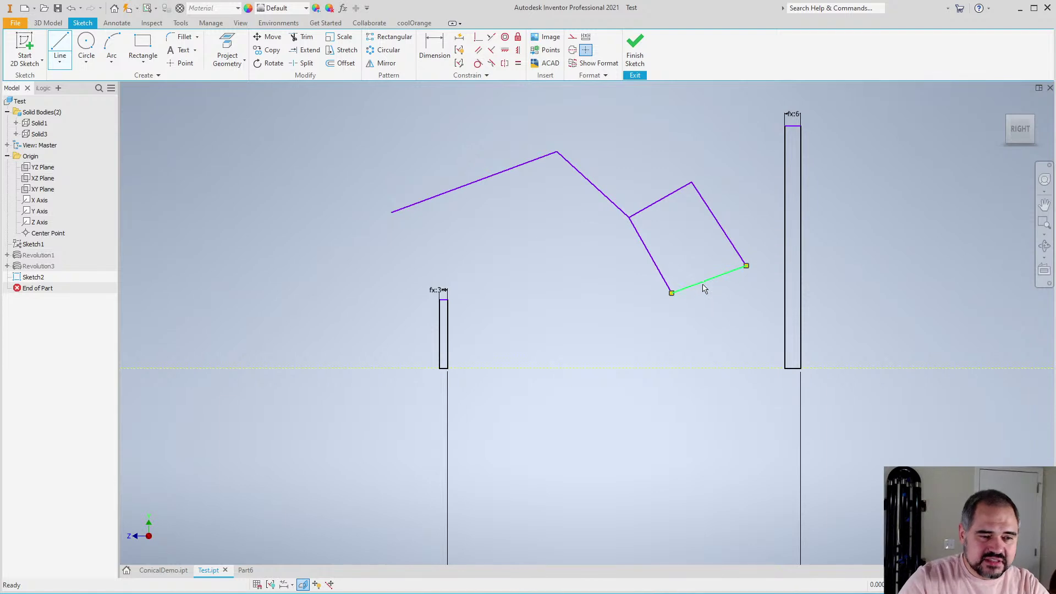
# Compare the zigzag's first line with the loop's lower closing line by selecting each alternately to inspect their endpoints
pyautogui.click(705, 289)
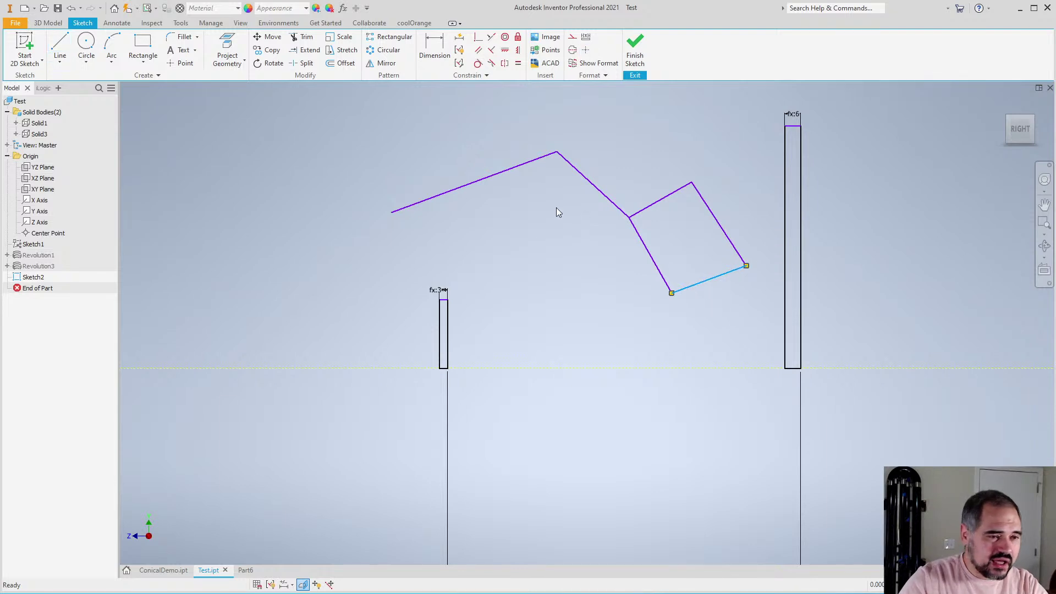
pyautogui.click(497, 177)
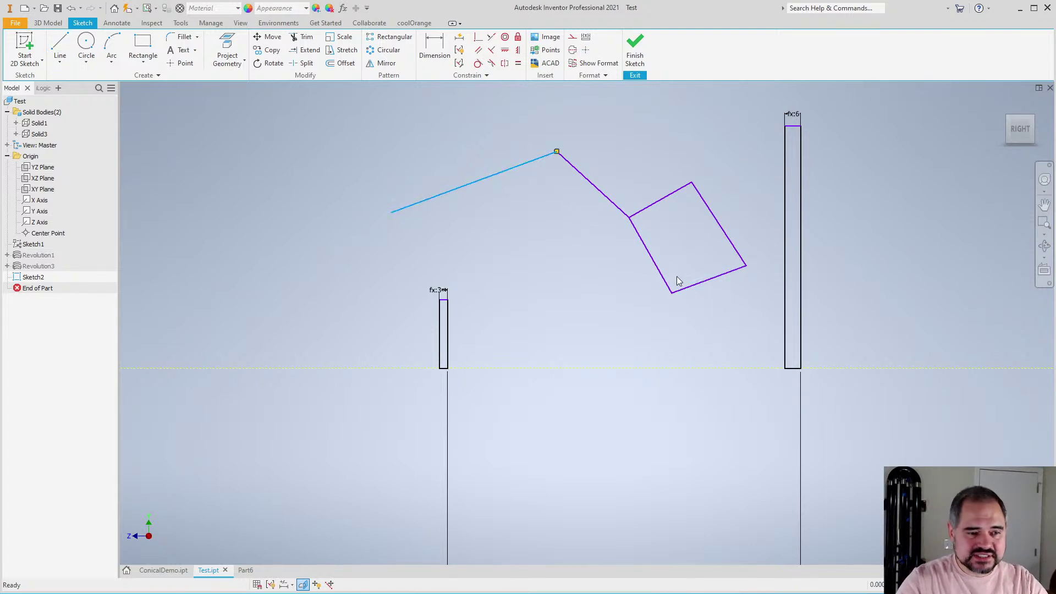
pyautogui.click(686, 287)
pyautogui.click(500, 175)
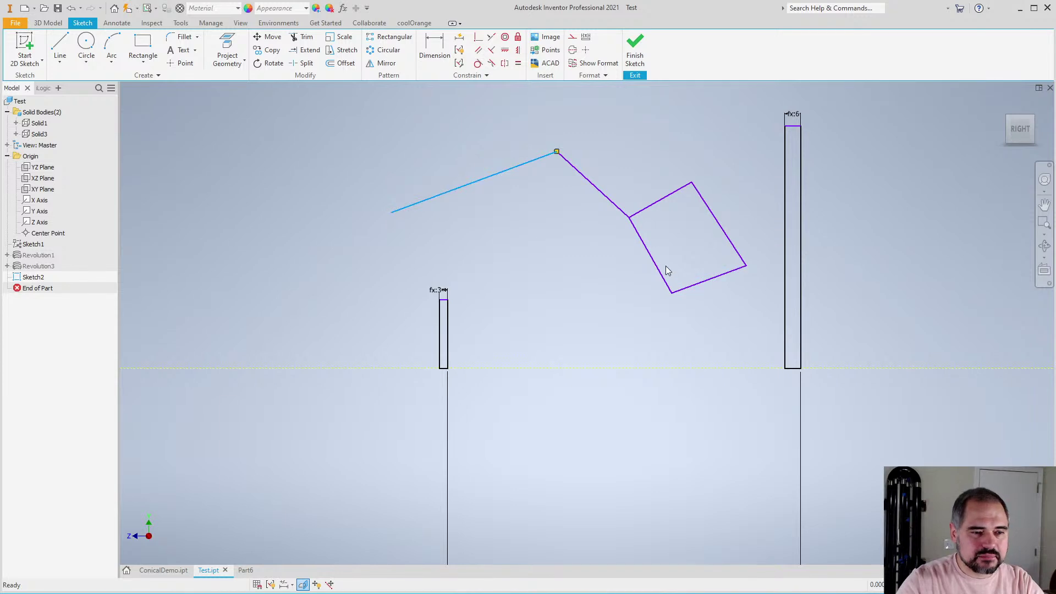
pyautogui.click(693, 287)
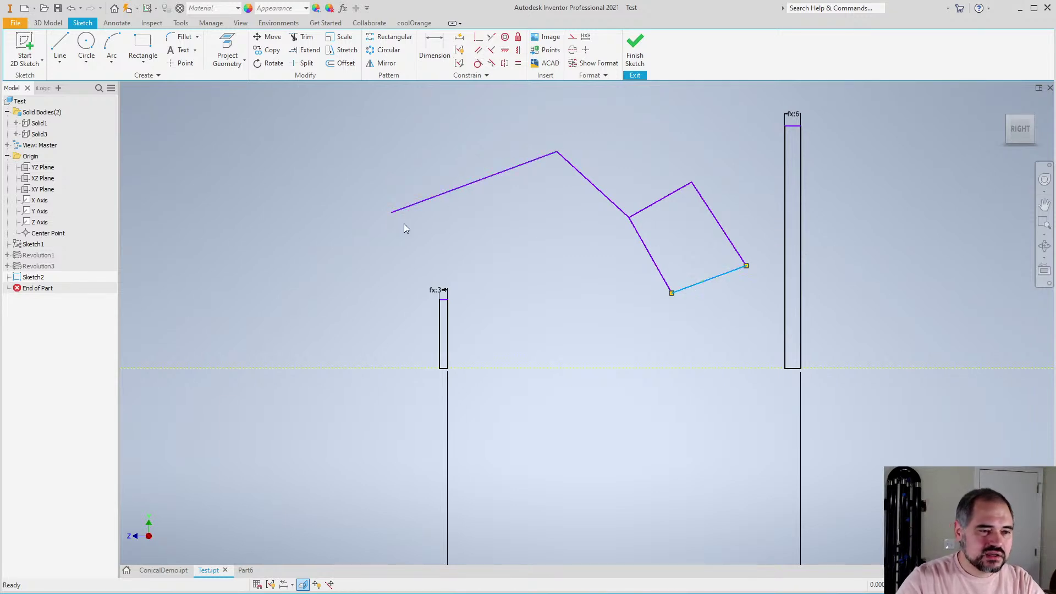
# Delete all the freehand zigzag and loop lines between the two rectangles
pyautogui.rightClick(652, 263)
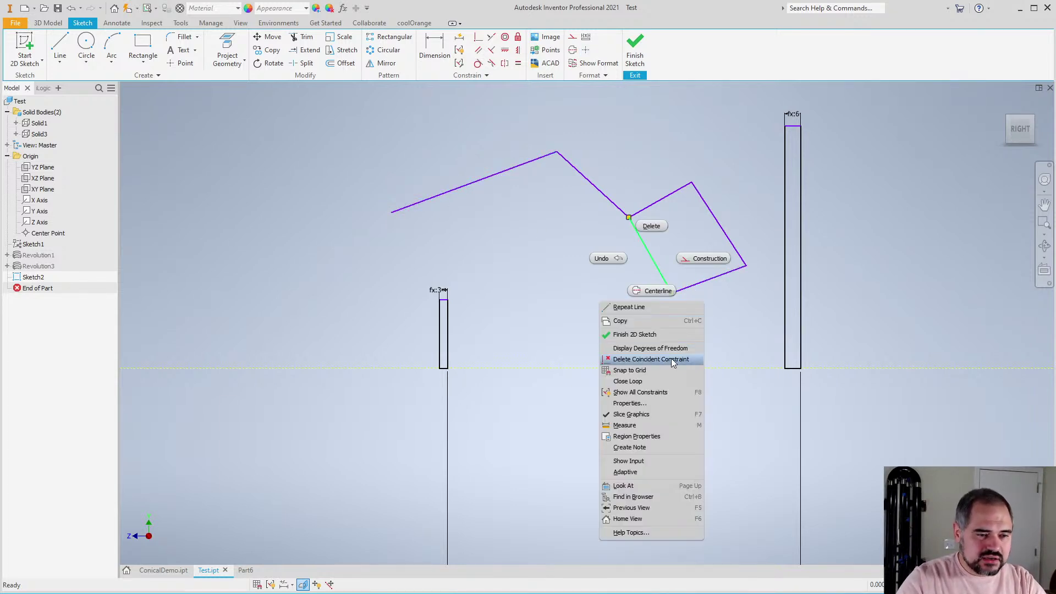
pyautogui.click(630, 370)
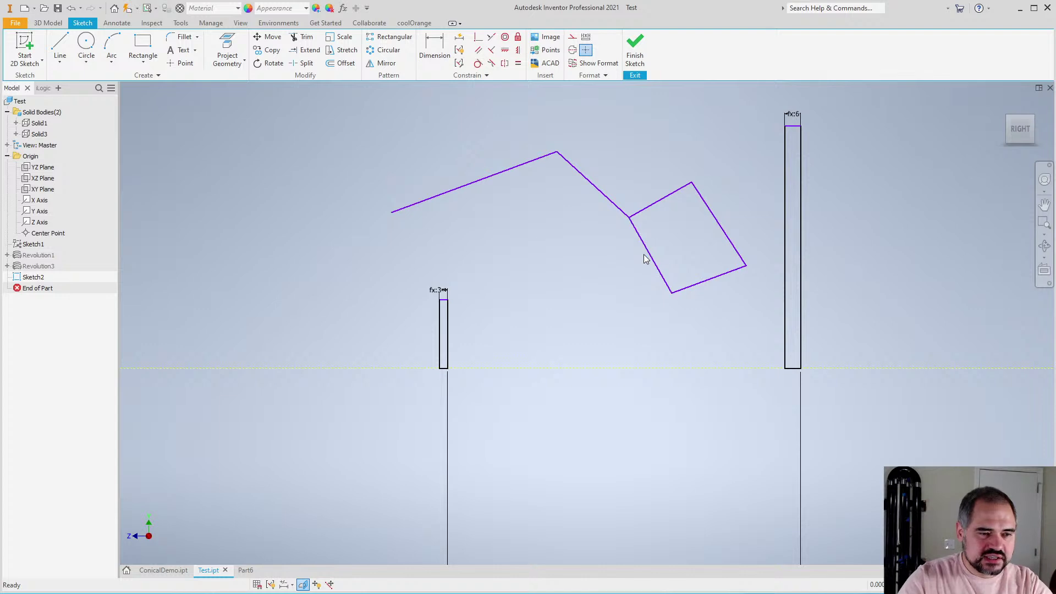
pyautogui.press('Delete')
pyautogui.click(719, 231)
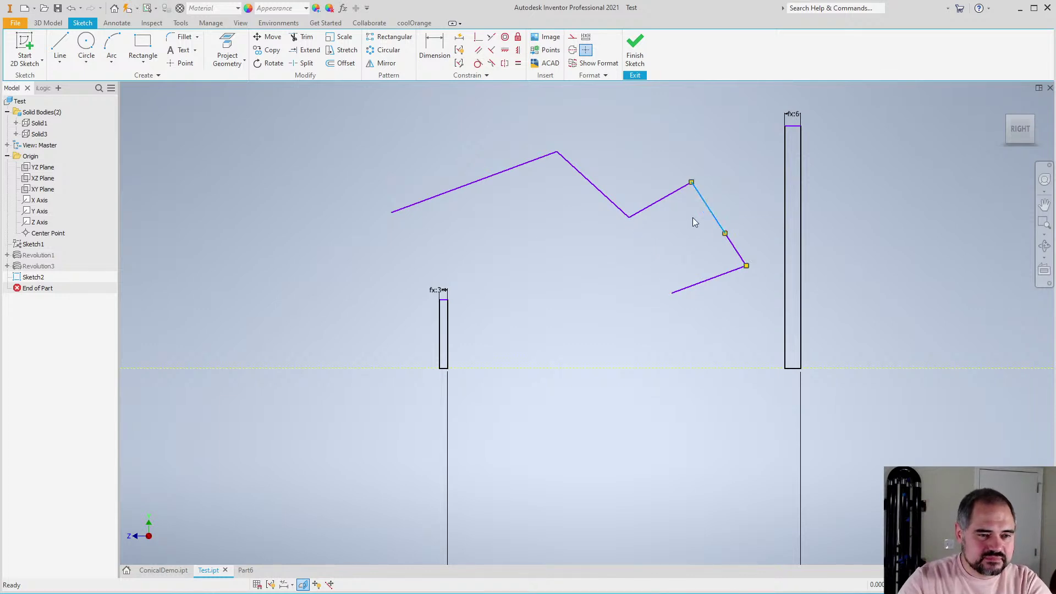
pyautogui.moveTo(630, 201)
pyautogui.mouseDown()
pyautogui.moveTo(711, 313)
pyautogui.moveTo(757, 336)
pyautogui.mouseUp()
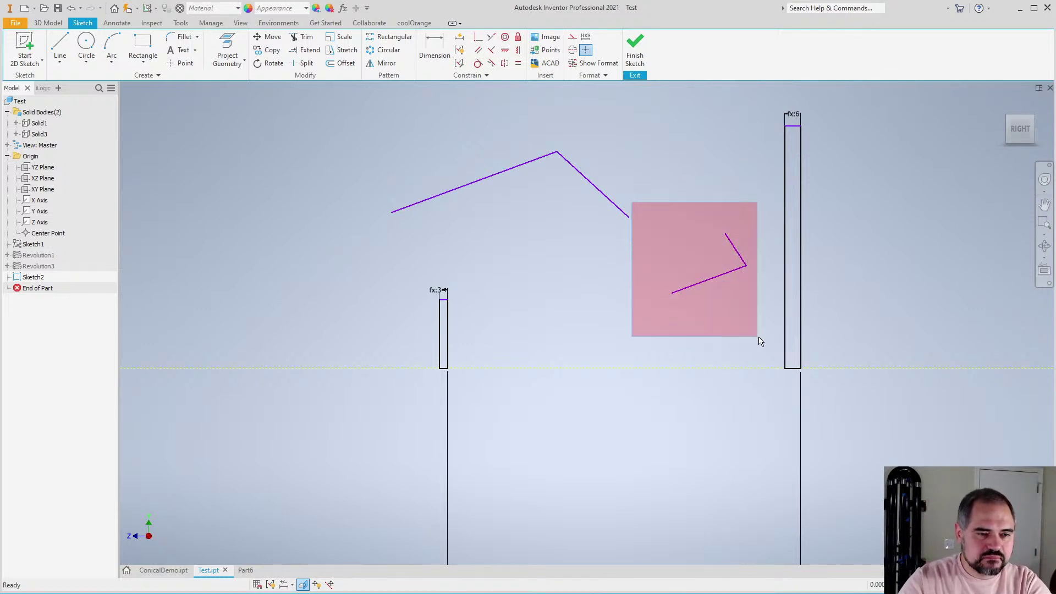
pyautogui.press('Delete')
pyautogui.click(606, 199)
pyautogui.press('Delete')
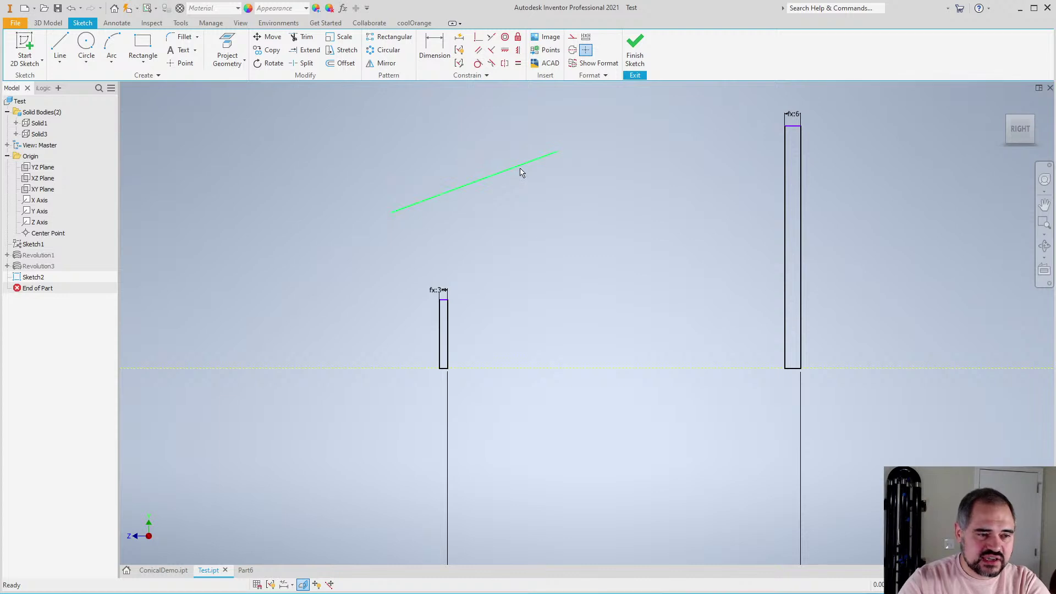
pyautogui.click(521, 170)
pyautogui.press('Delete')
pyautogui.scroll(-3, 532, 228)
pyautogui.scroll(3, 534, 228)
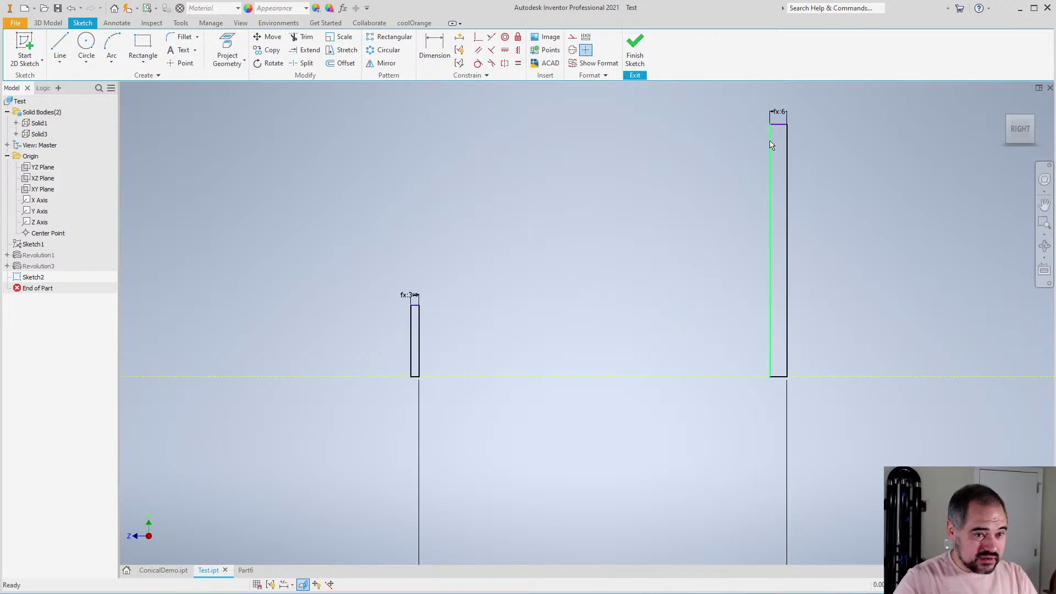
pyautogui.scroll(-2, 543, 302)
pyautogui.scroll(3, 578, 282)
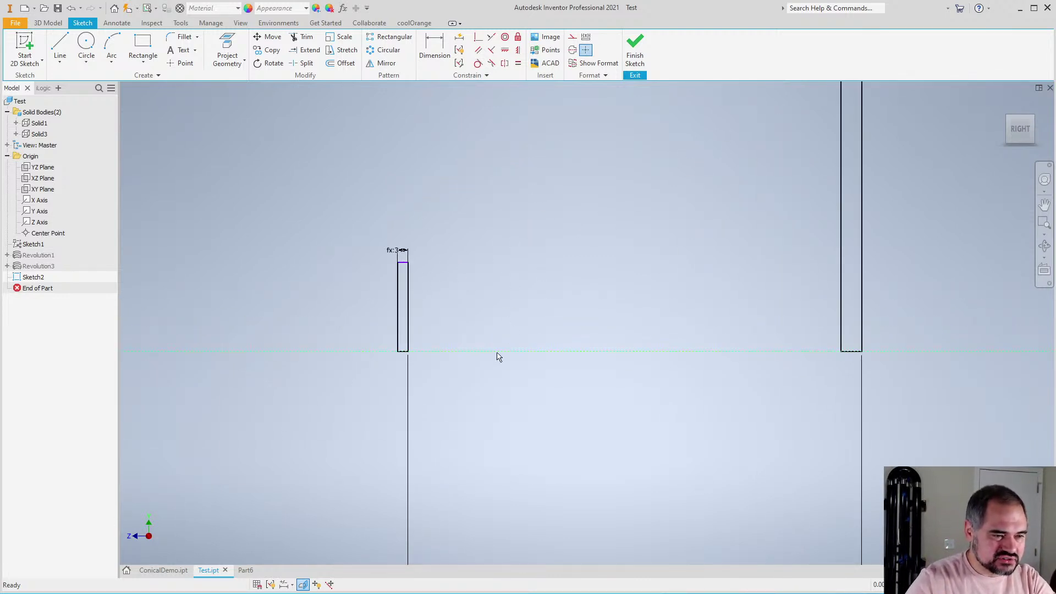
pyautogui.scroll(-3, 497, 356)
pyautogui.scroll(2, 493, 334)
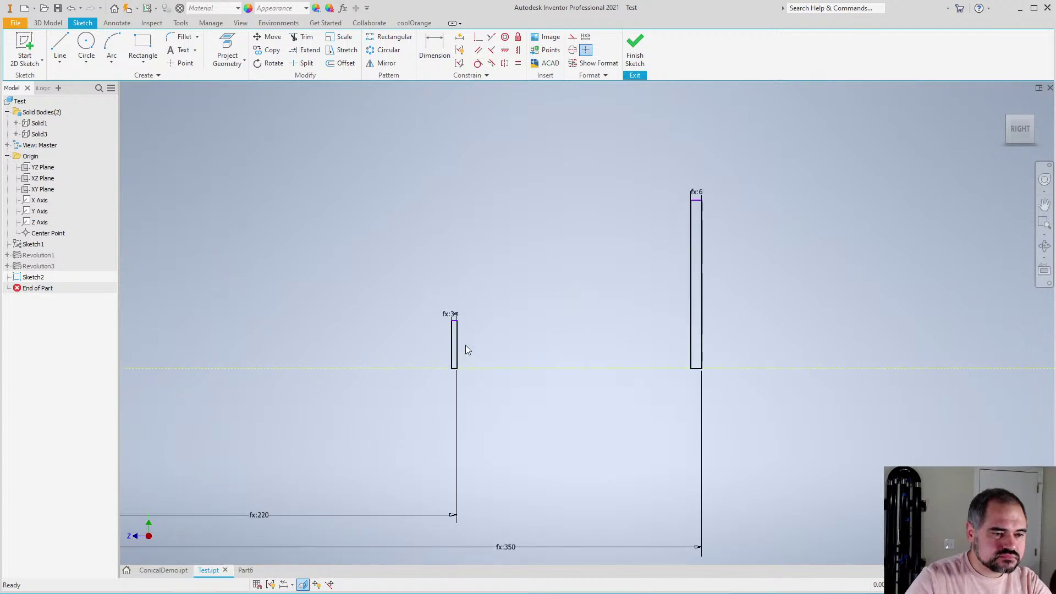
pyautogui.scroll(2, 462, 341)
pyautogui.scroll(-3, 460, 338)
pyautogui.scroll(2, 626, 316)
pyautogui.scroll(1, 560, 330)
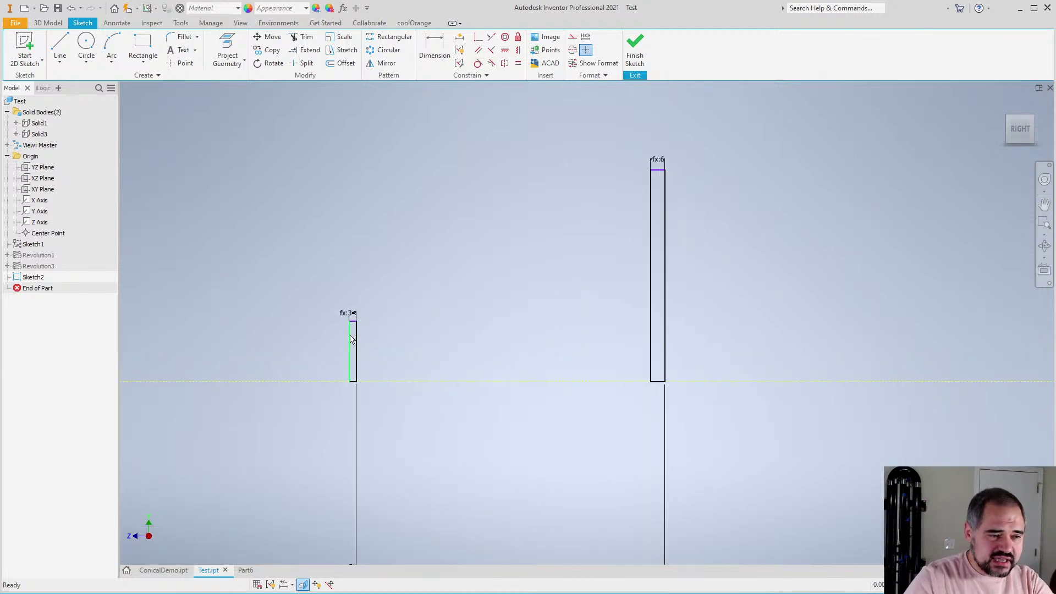
pyautogui.scroll(1, 352, 339)
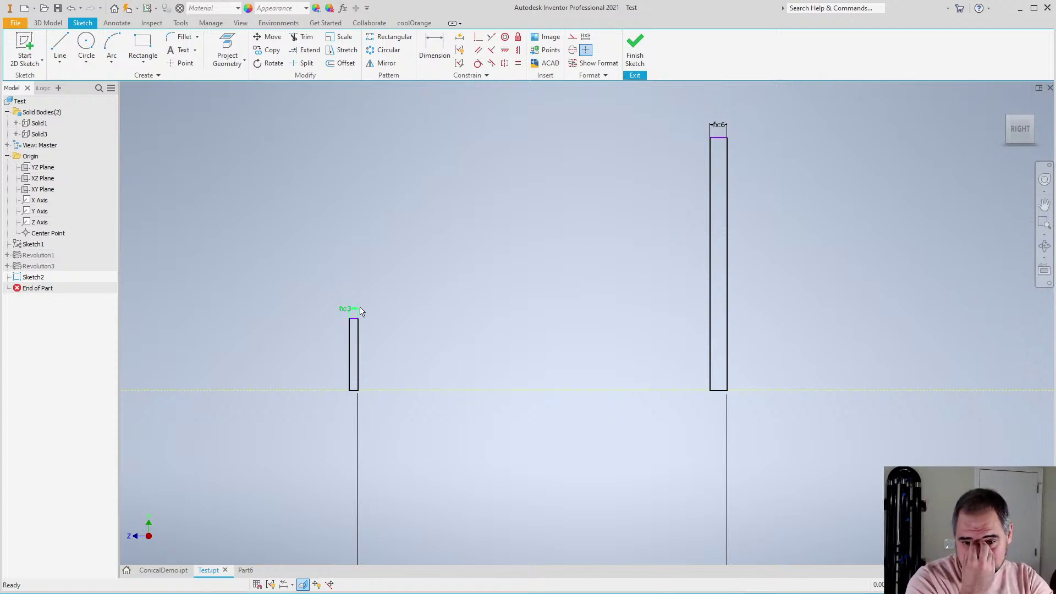
pyautogui.scroll(-2, 434, 368)
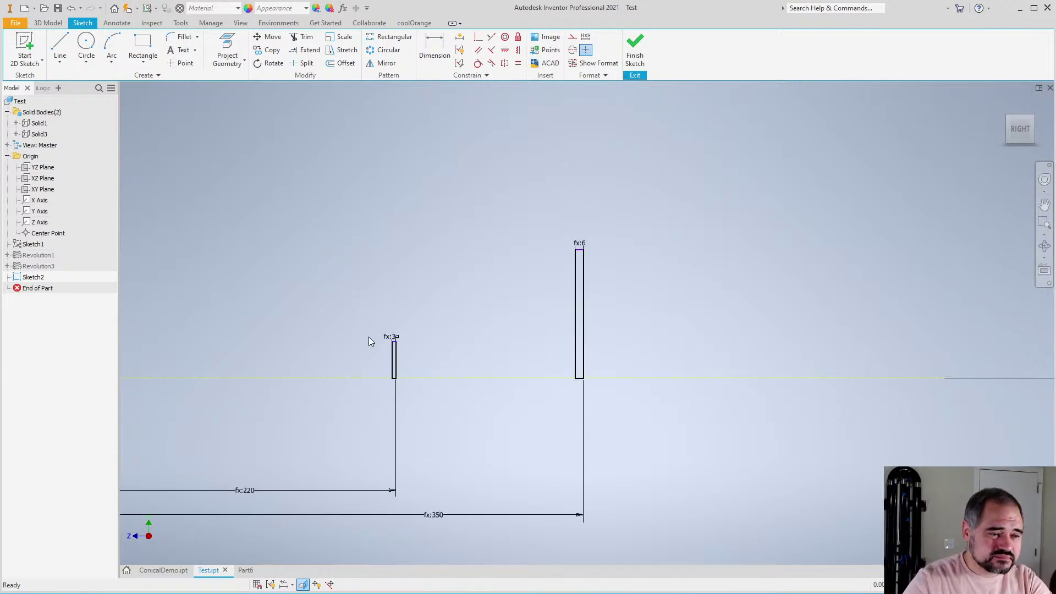
pyautogui.scroll(2, 395, 344)
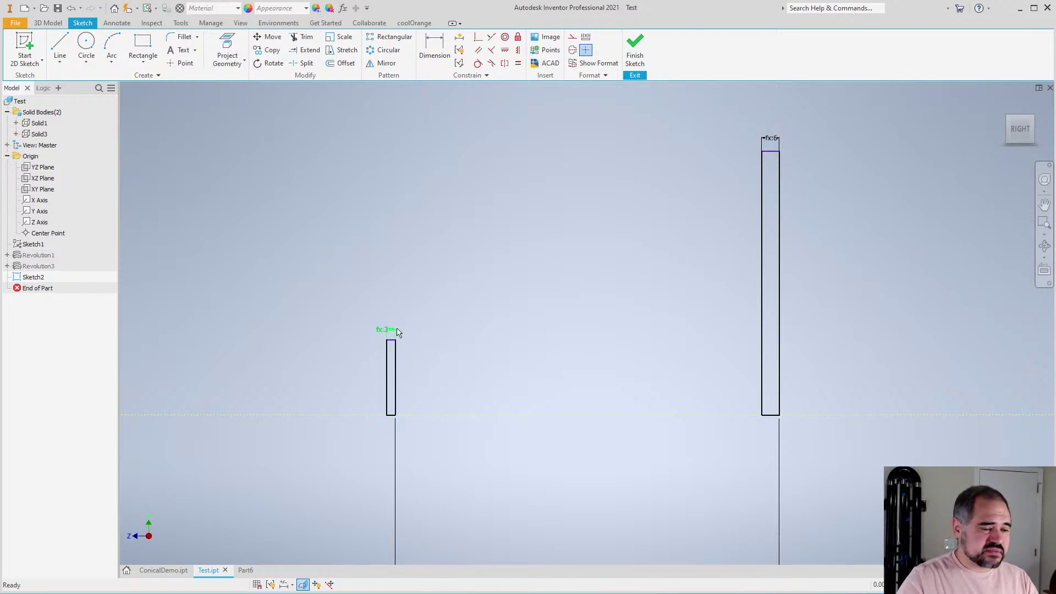
pyautogui.scroll(-3, 384, 262)
pyautogui.scroll(3, 388, 339)
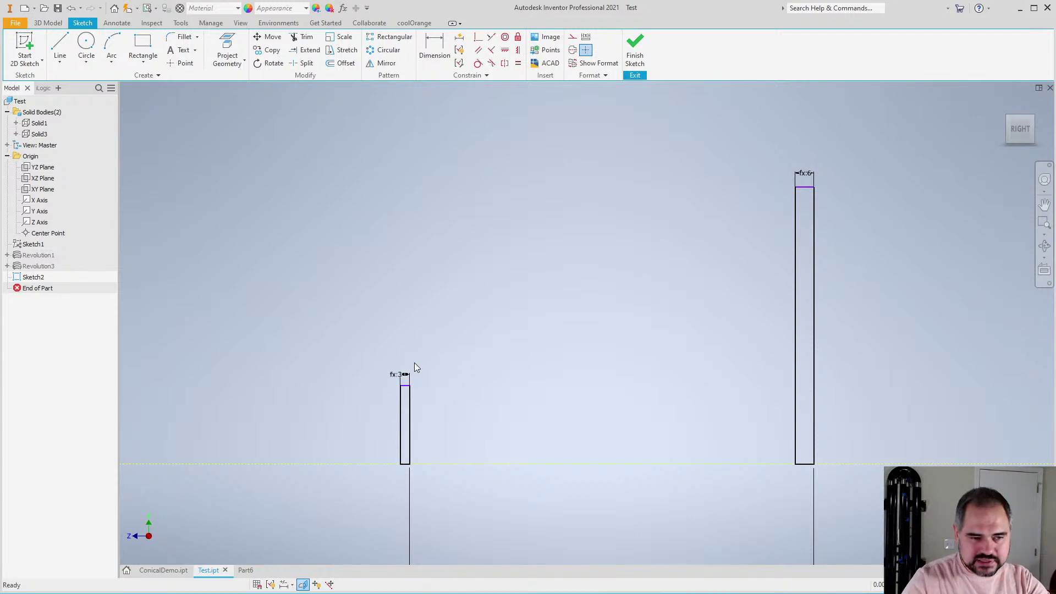
# Dimension the first rectangle's height from its long edge with the formula AcousticLength*Taper*2
pyautogui.press('d')
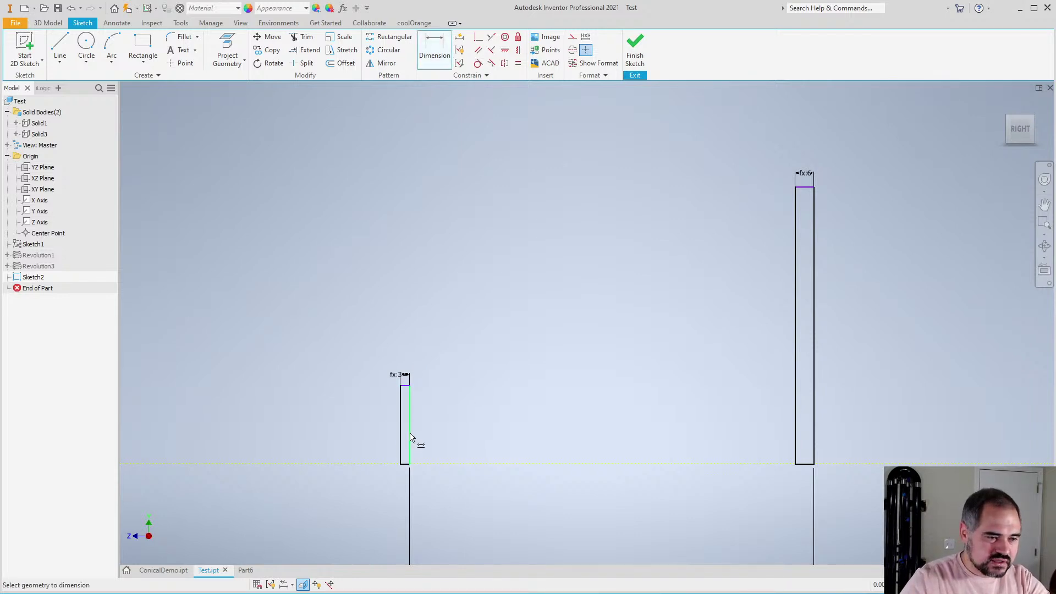
pyautogui.click(410, 437)
pyautogui.click(447, 424)
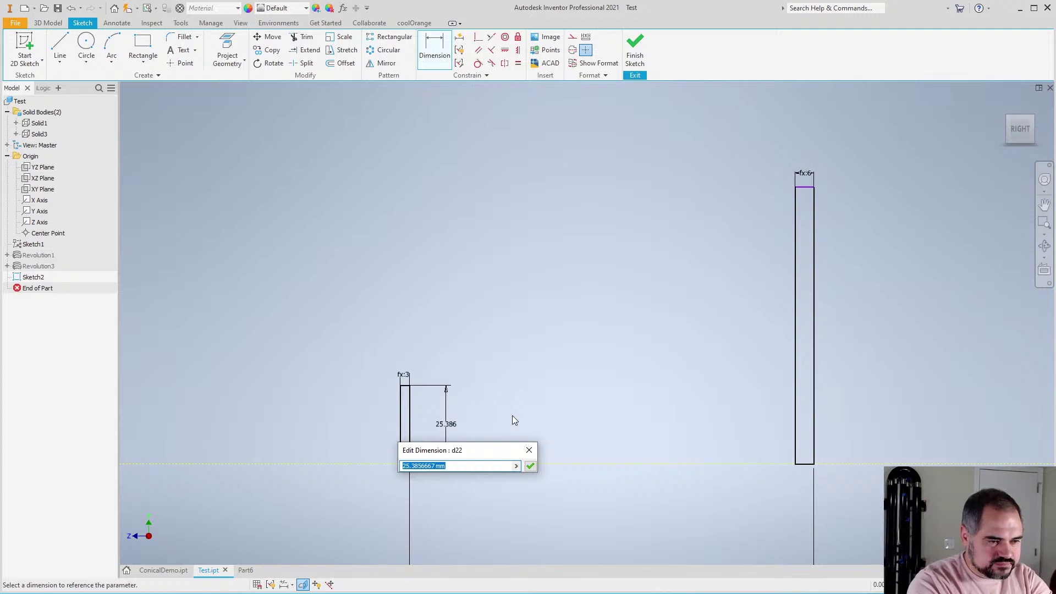
pyautogui.write('Tone')
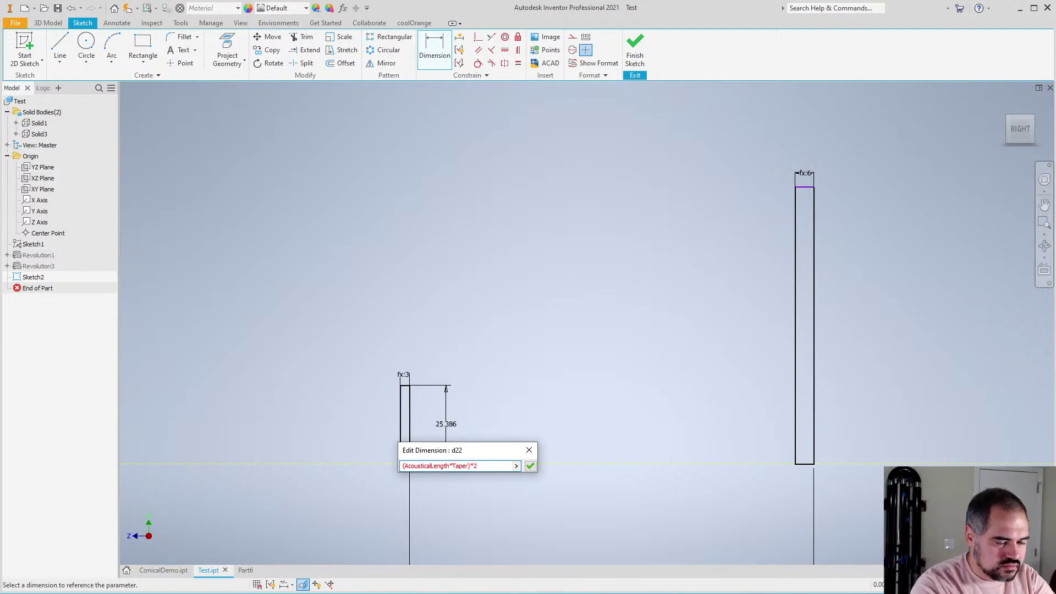
pyautogui.press('BackSpace')
pyautogui.press('BackSpace')
pyautogui.press('BackSpace')
pyautogui.press('BackSpace')
pyautogui.press('BackSpace')
pyautogui.press('BackSpace')
pyautogui.press('BackSpace')
pyautogui.press('BackSpace')
pyautogui.press('BackSpace')
pyautogui.press('BackSpace')
pyautogui.press('BackSpace')
pyautogui.press('BackSpace')
pyautogui.press('BackSpace')
pyautogui.press('BackSpace')
pyautogui.press('BackSpace')
pyautogui.press('BackSpace')
pyautogui.press('BackSpace')
pyautogui.press('BackSpace')
pyautogui.press('BackSpace')
pyautogui.press('BackSpace')
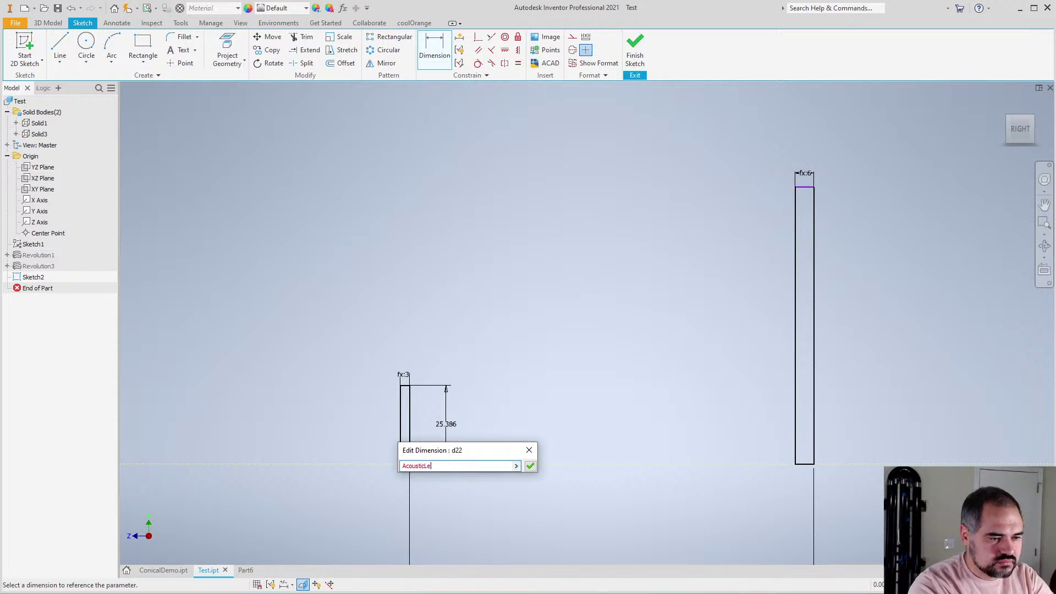
pyautogui.write('ngth*Taper*2')
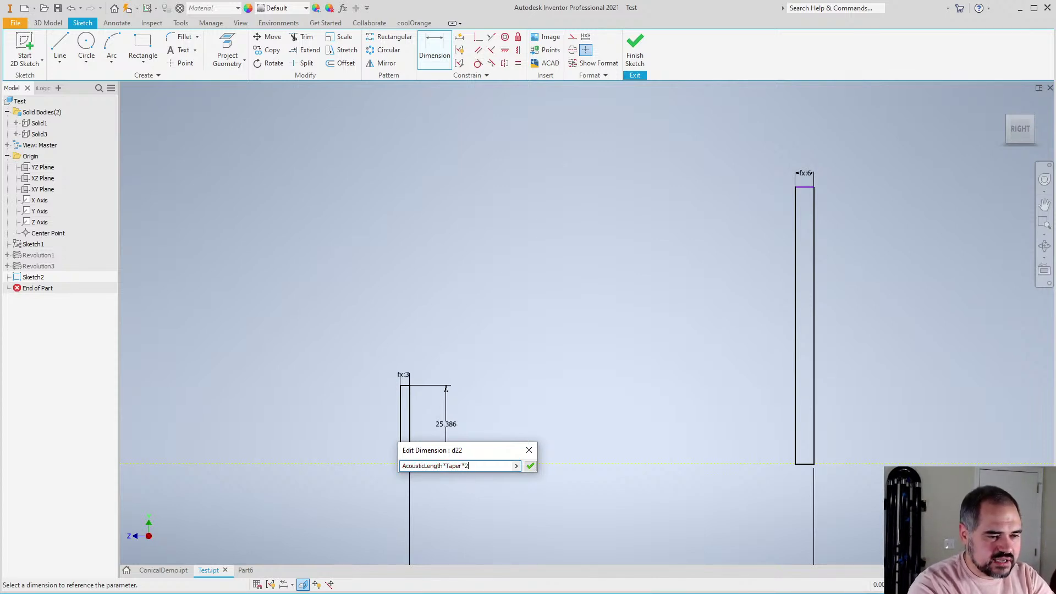
pyautogui.press('Return')
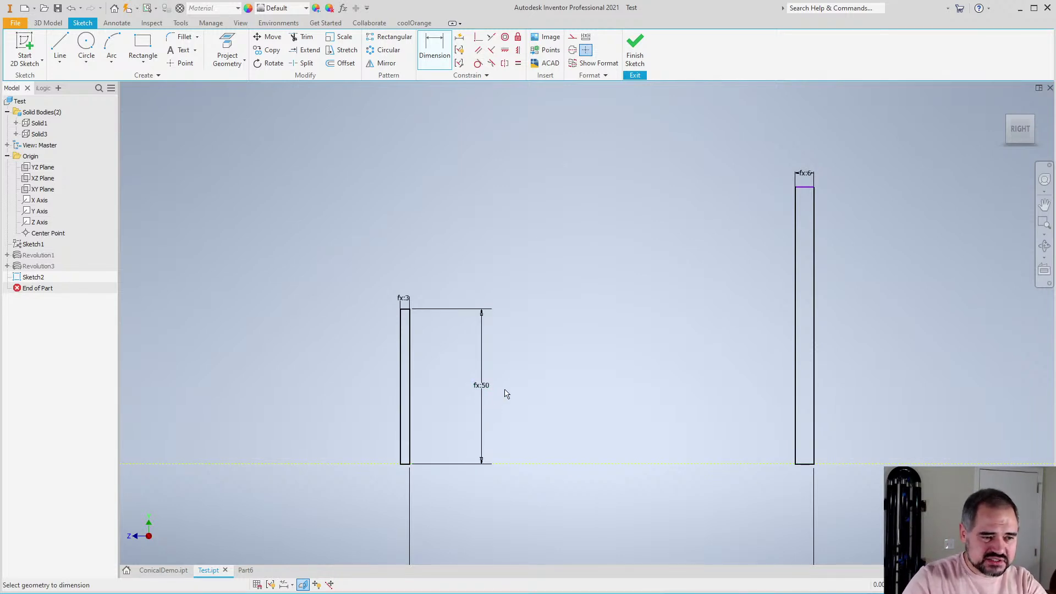
# Set the multiplier in the first rectangle's height formula to 3, giving AcousticLength * Taper * 3
pyautogui.scroll(-3, 504, 401)
pyautogui.scroll(3, 479, 407)
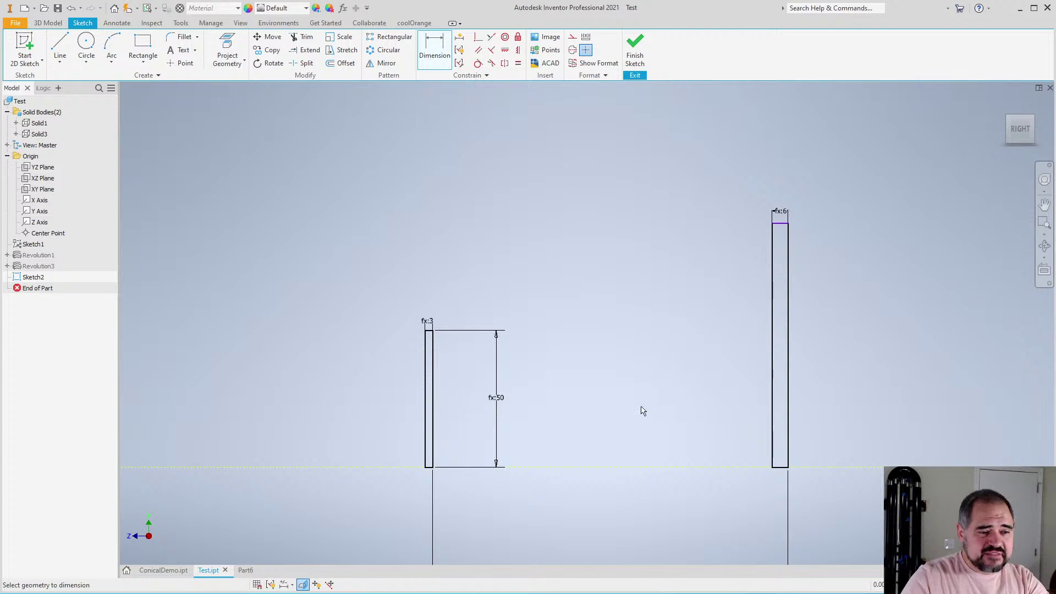
pyautogui.doubleClick(500, 407)
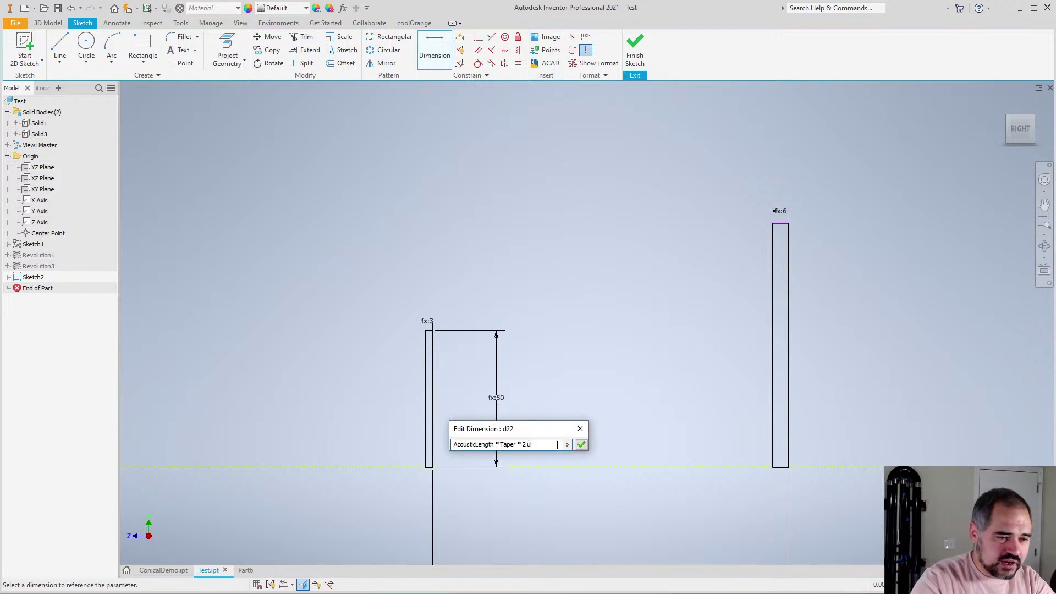
pyautogui.write('3')
pyautogui.press('Return')
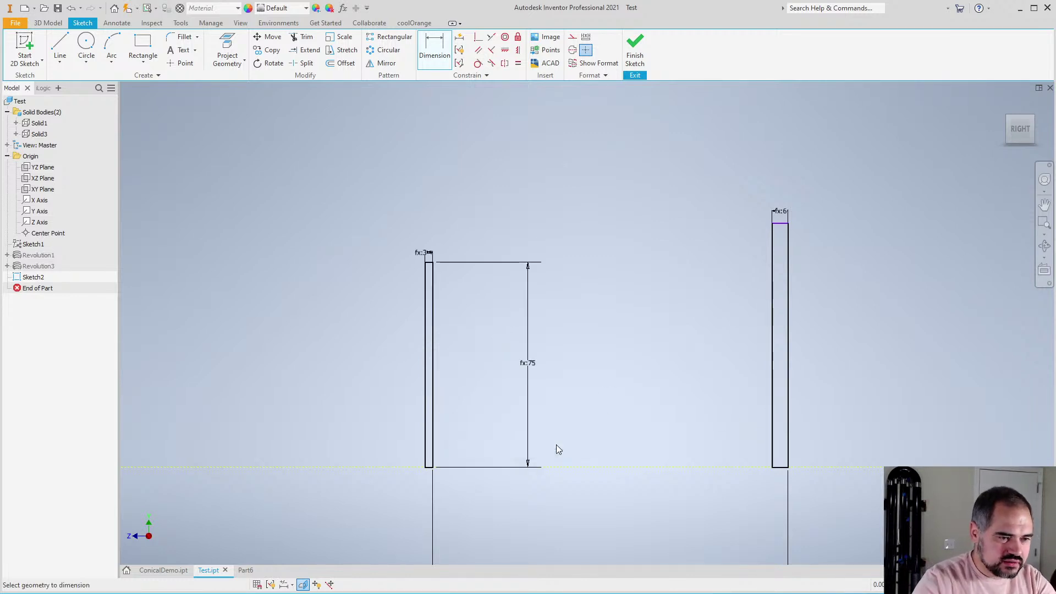
# Dimension the second rectangle's height and link it to the first rectangle's height dimension, d22
pyautogui.click(776, 407)
pyautogui.click(847, 385)
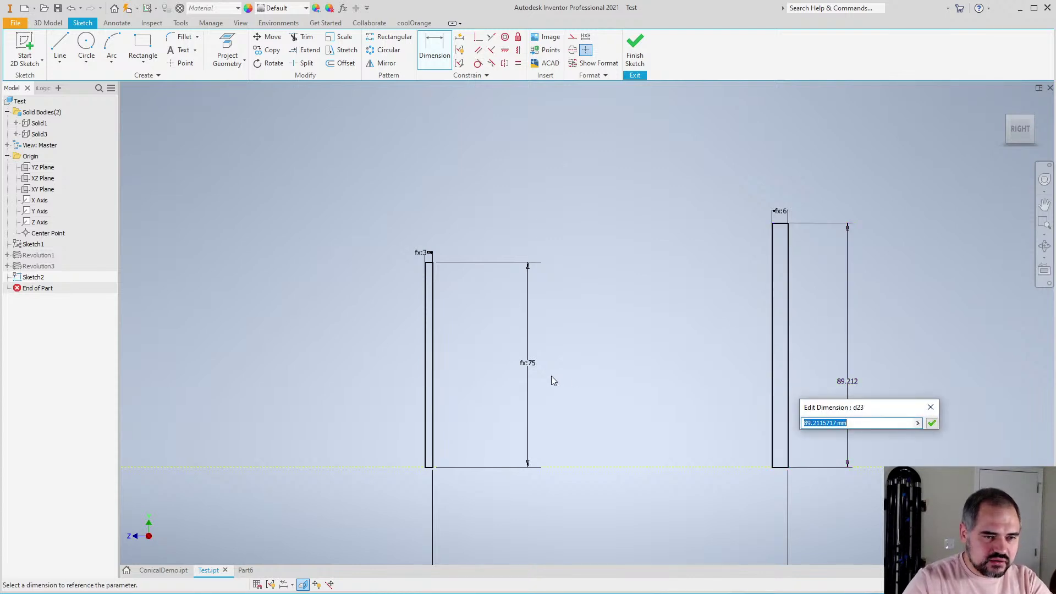
pyautogui.click(527, 365)
pyautogui.click(931, 422)
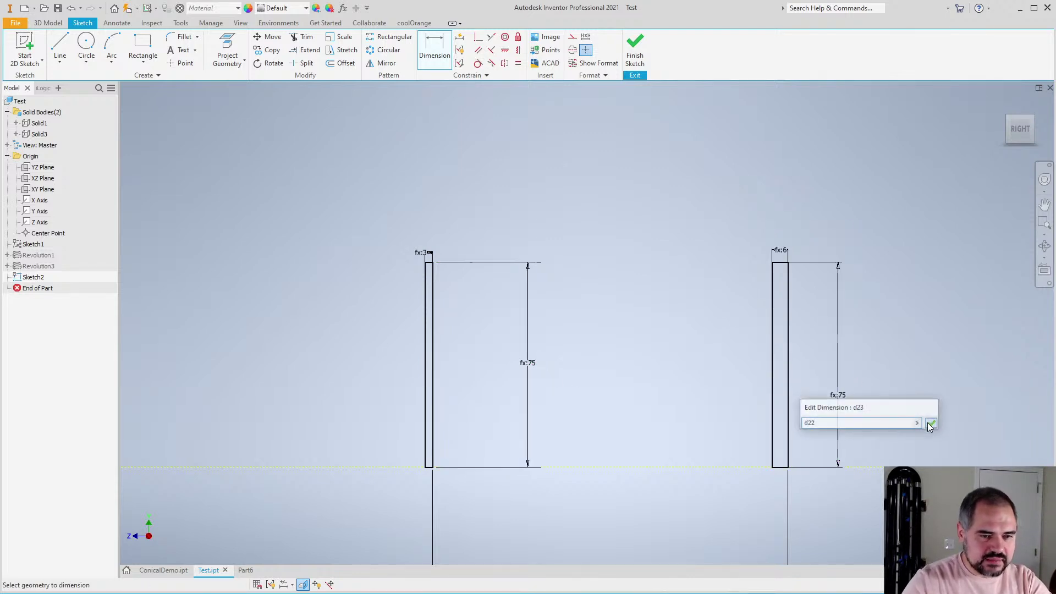
pyautogui.scroll(-3, 747, 405)
pyautogui.scroll(3, 747, 405)
pyautogui.press('Escape')
pyautogui.scroll(-3, 759, 266)
pyautogui.scroll(3, 792, 334)
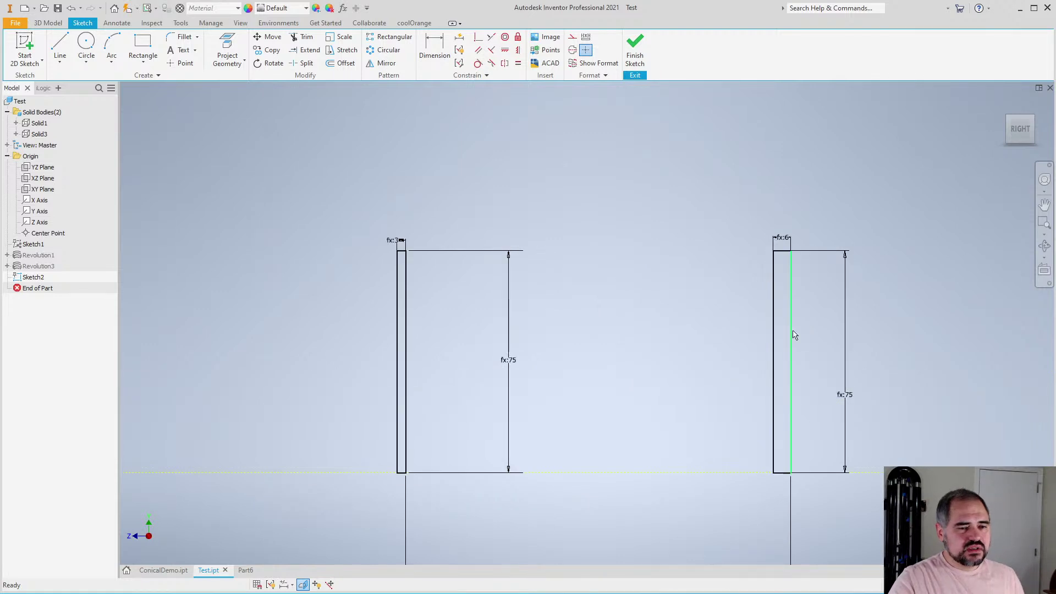
# Draw a short slanted line outward from the first rectangle's long edge, starting about 25 mm above the axis
pyautogui.scroll(3, 397, 511)
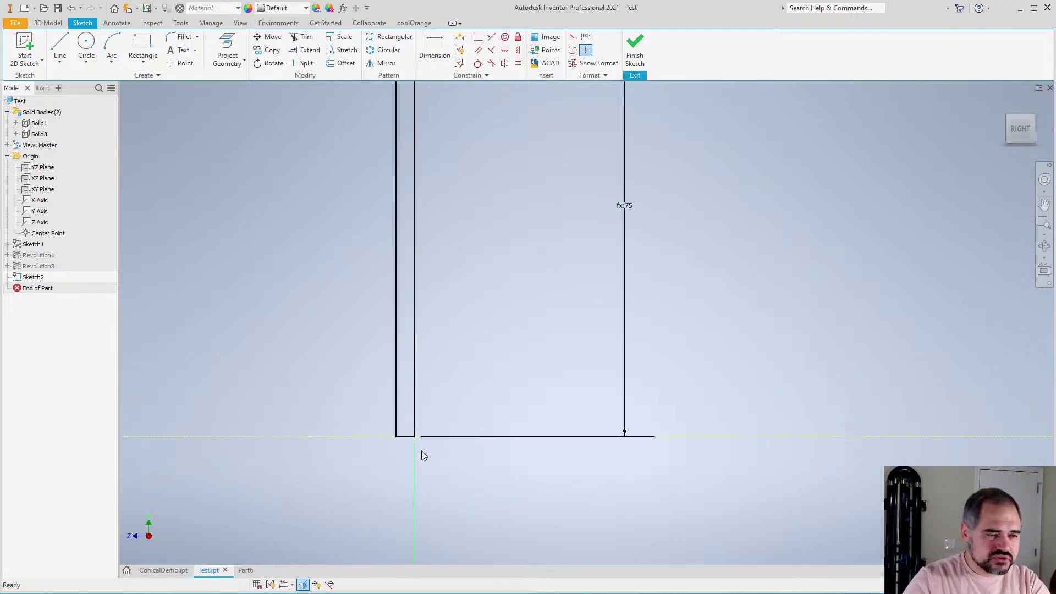
pyautogui.scroll(-3, 405, 430)
pyautogui.scroll(3, 415, 421)
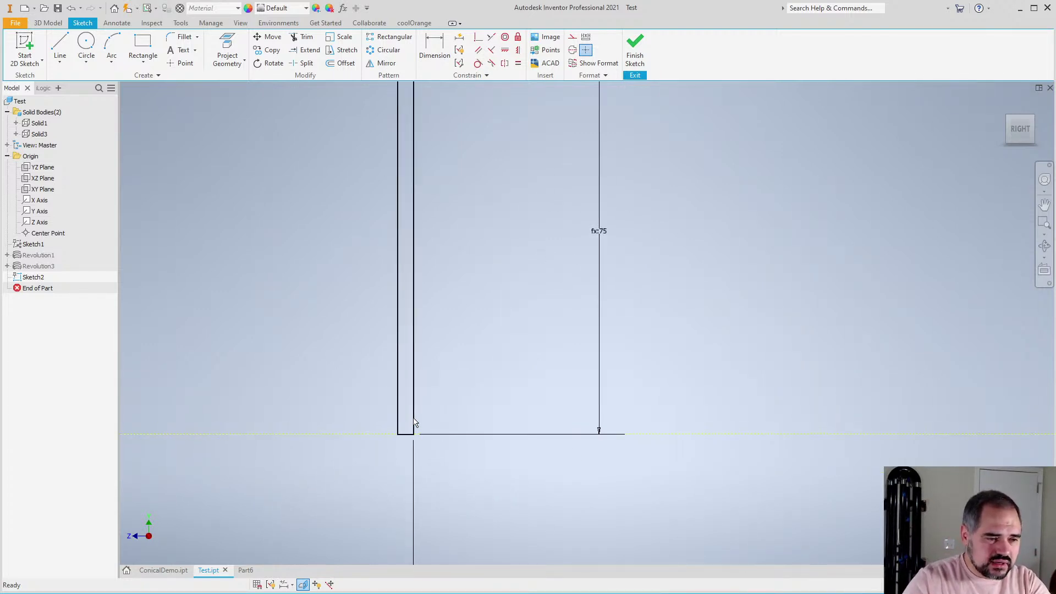
pyautogui.scroll(-3, 461, 430)
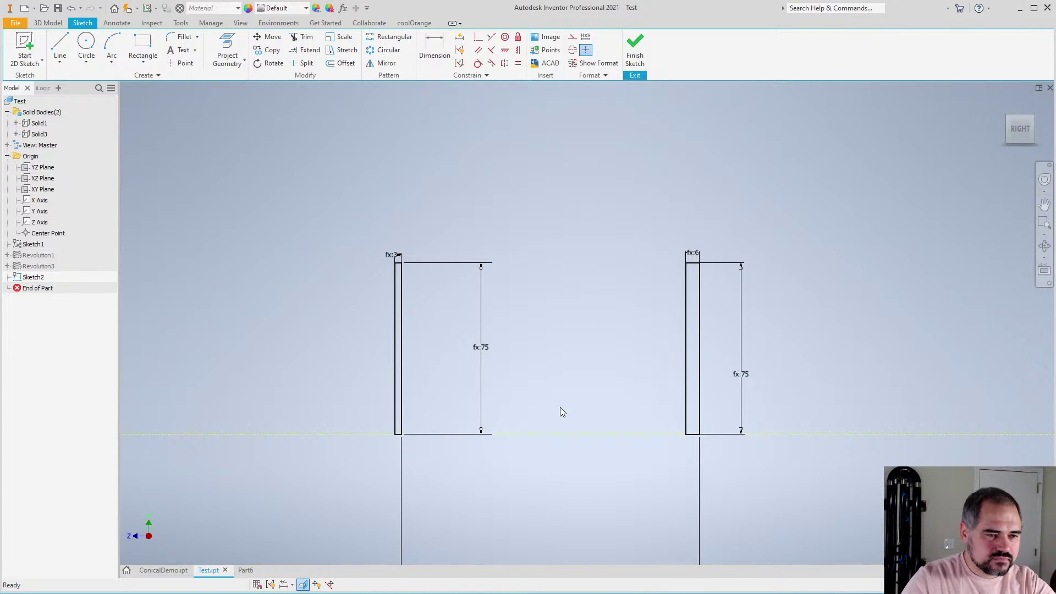
pyautogui.scroll(3, 411, 423)
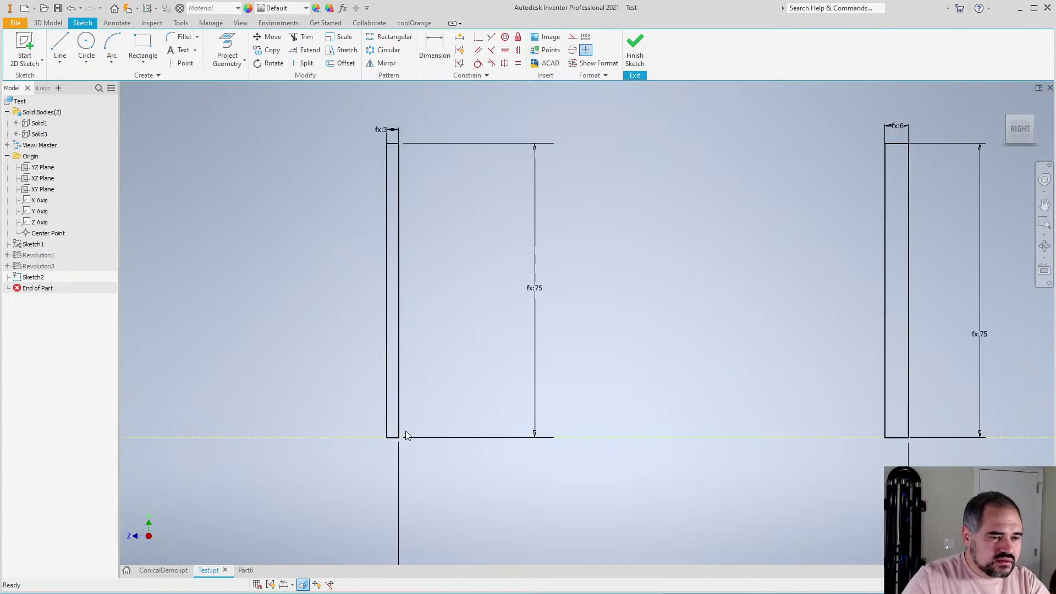
pyautogui.press('l')
pyautogui.scroll(2, 406, 344)
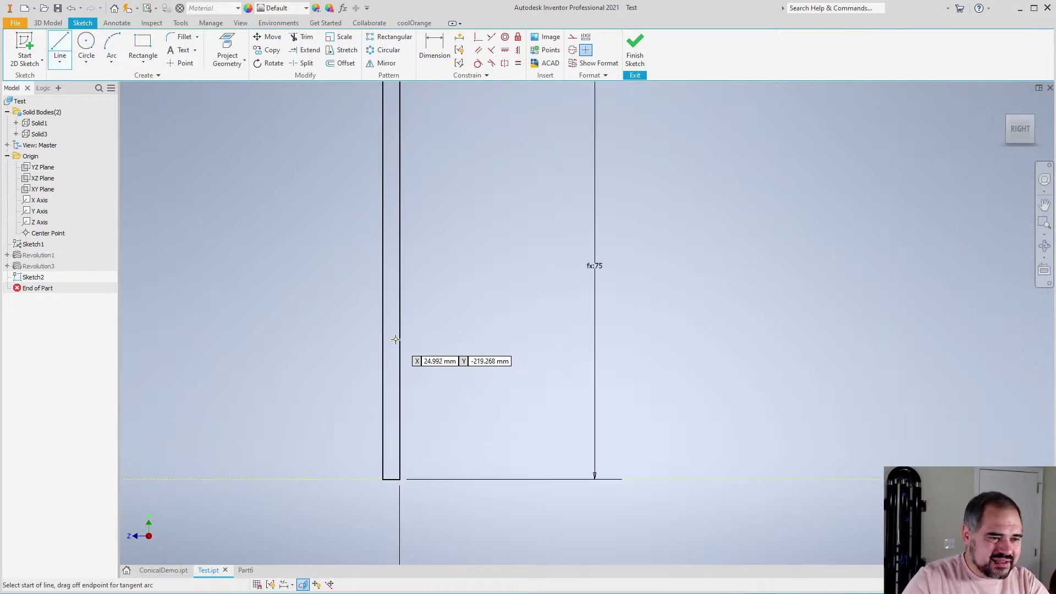
pyautogui.click(399, 341)
pyautogui.click(422, 302)
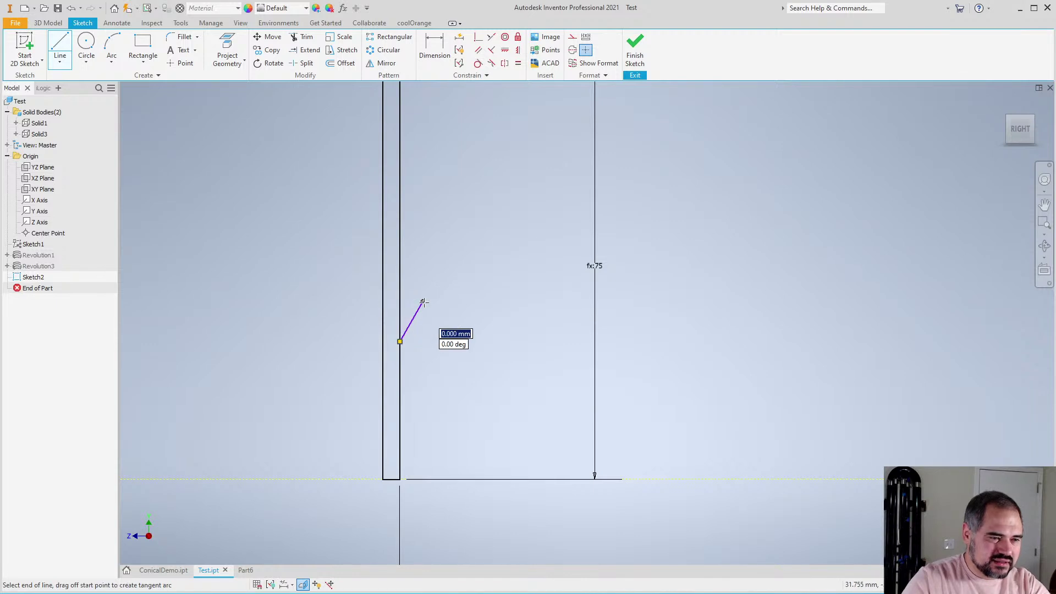
pyautogui.press('Escape')
# Draw a matching short slanted line outward from the second rectangle's long edge, starting a little over a third of the way up
pyautogui.scroll(-4, 460, 351)
pyautogui.press('l')
pyautogui.scroll(3, 644, 345)
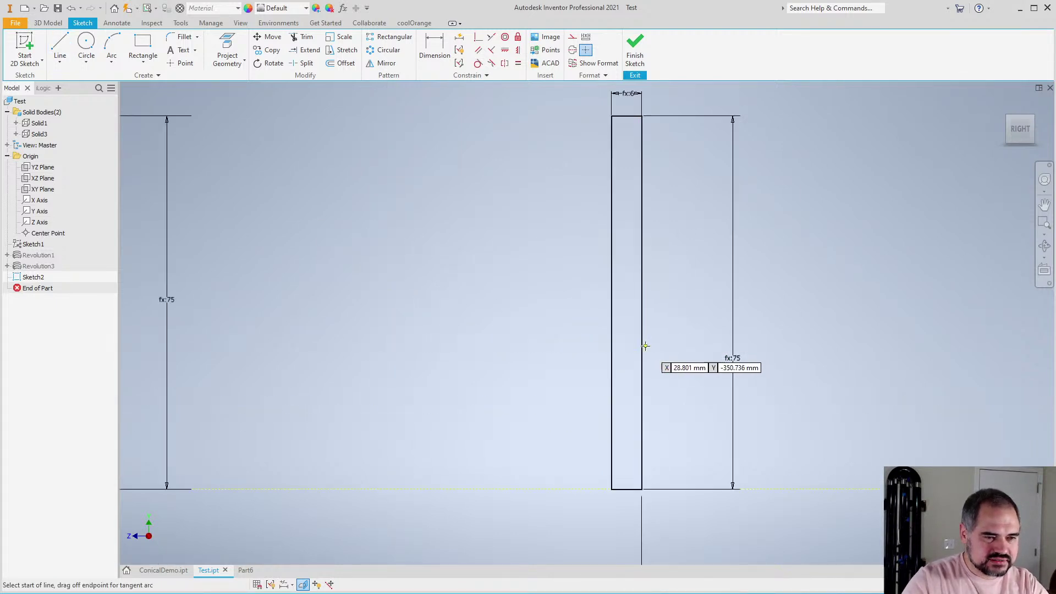
pyautogui.click(643, 348)
pyautogui.click(683, 304)
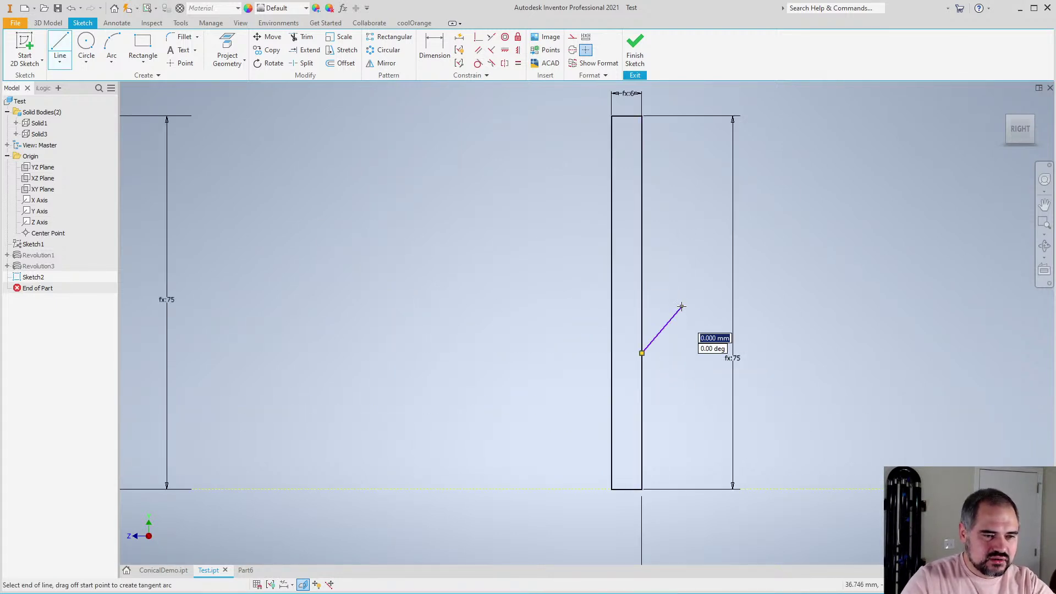
pyautogui.press('Escape')
# Convert the two short slanted lines beside the rectangles to construction lines
pyautogui.scroll(-3, 471, 330)
pyautogui.scroll(3, 229, 358)
pyautogui.click(185, 367)
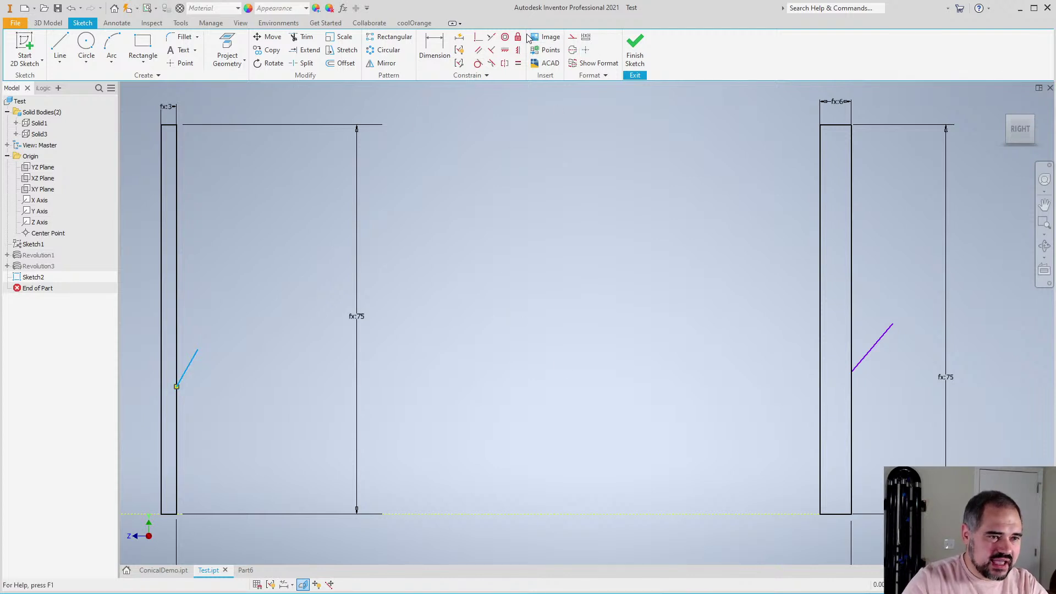
pyautogui.click(573, 36)
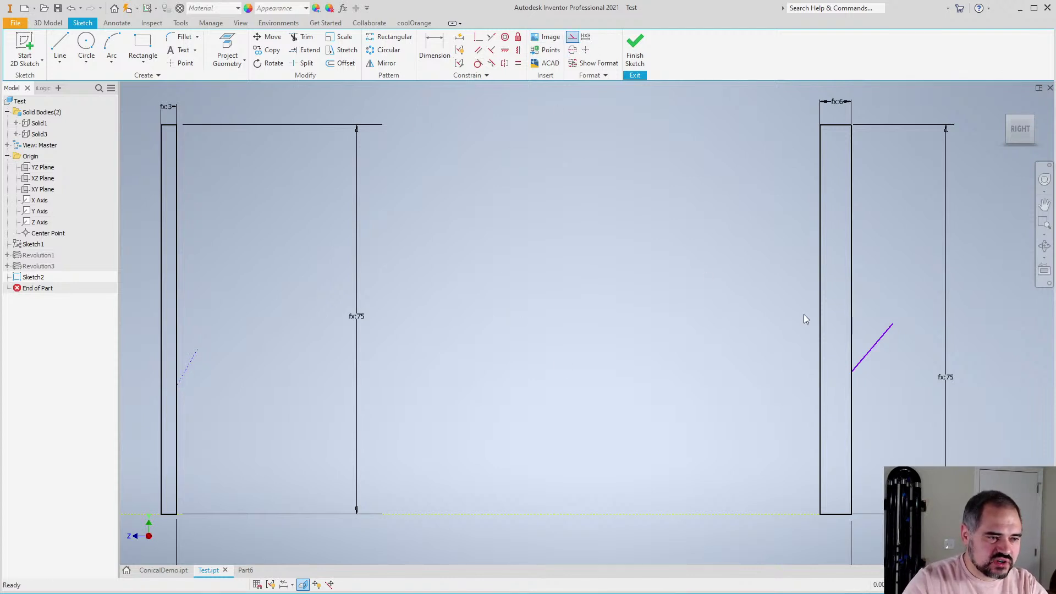
pyautogui.click(871, 349)
pyautogui.click(573, 36)
pyautogui.scroll(-3, 721, 325)
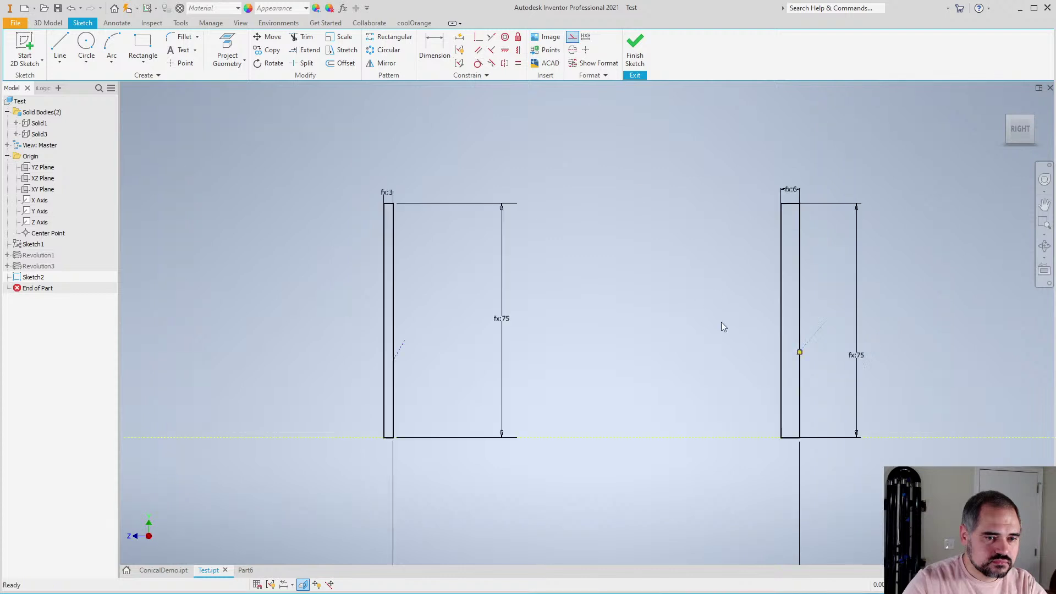
# Dimension the height of the first construction line's start point above the axis, keeping its drawn value
pyautogui.scroll(2, 468, 379)
pyautogui.scroll(2, 522, 400)
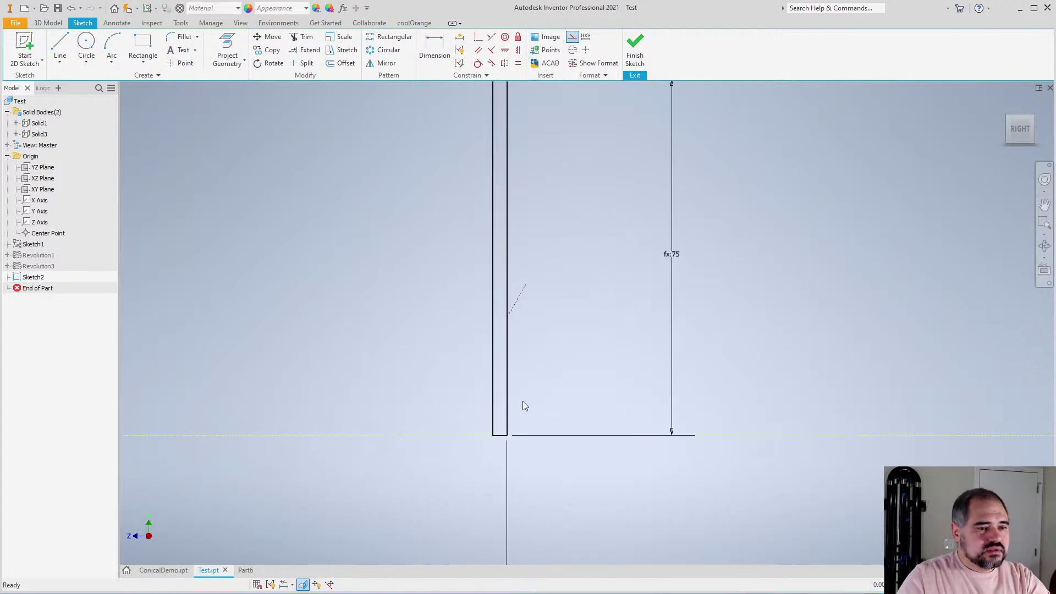
pyautogui.press('d')
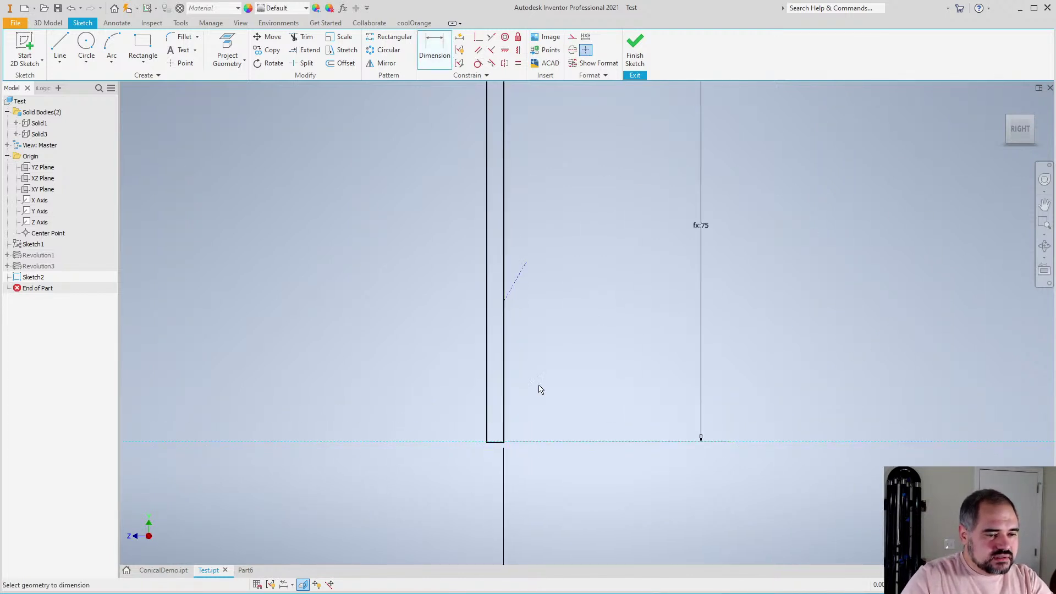
pyautogui.click(504, 303)
pyautogui.click(554, 442)
pyautogui.click(555, 335)
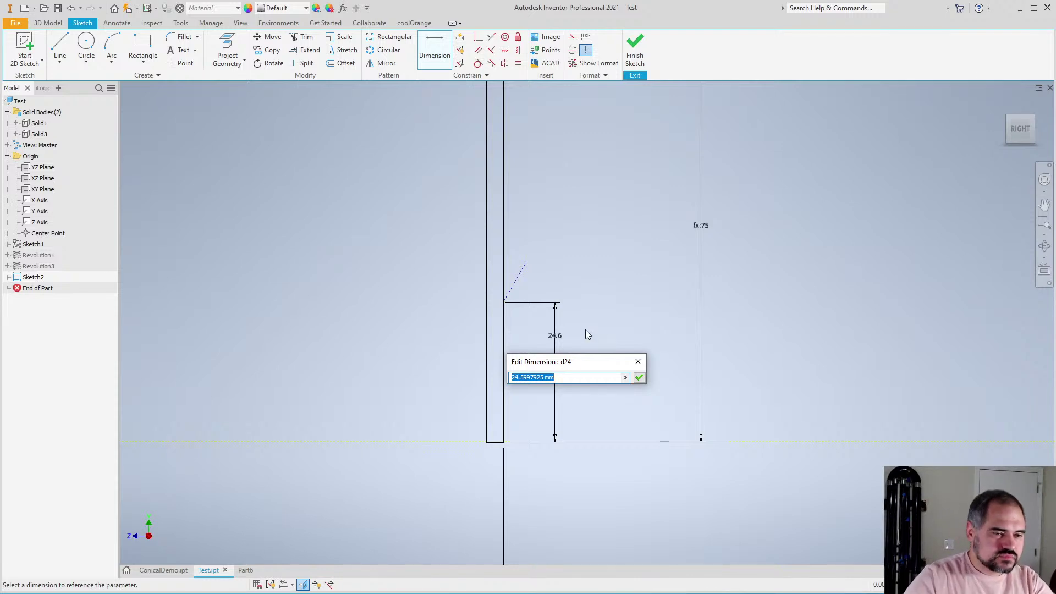
pyautogui.click(638, 361)
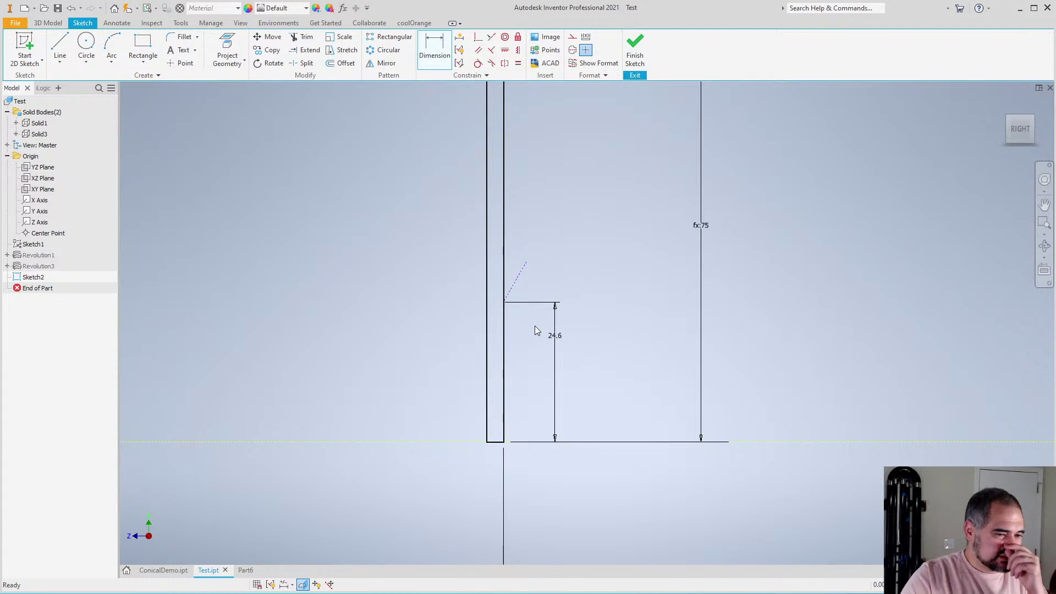
pyautogui.press('Escape')
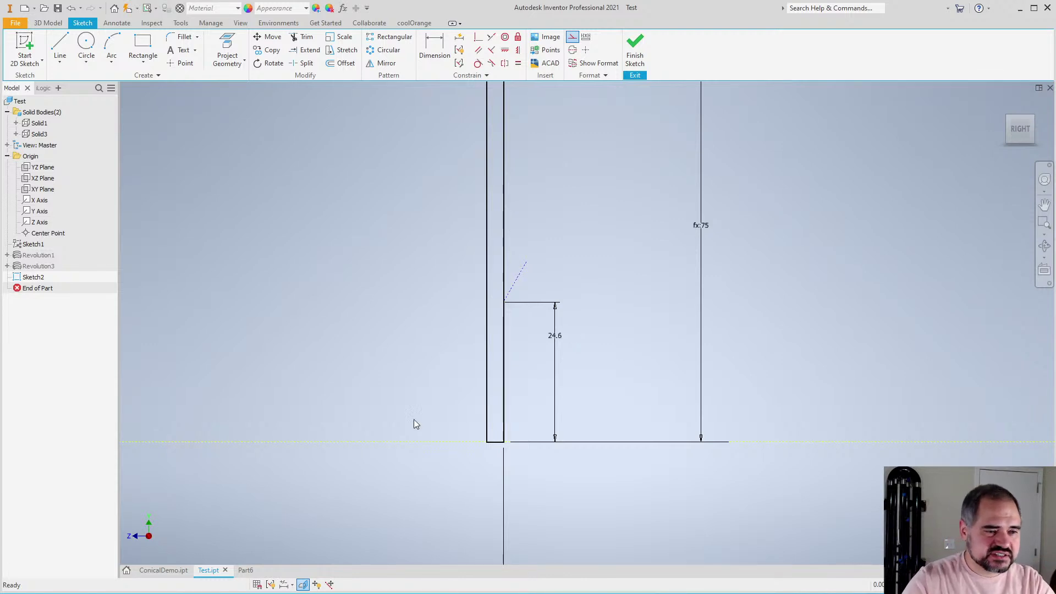
# Switch to ConicalDemo.ipt and view the conical body from the top
pyautogui.click(245, 570)
pyautogui.scroll(-2, 463, 377)
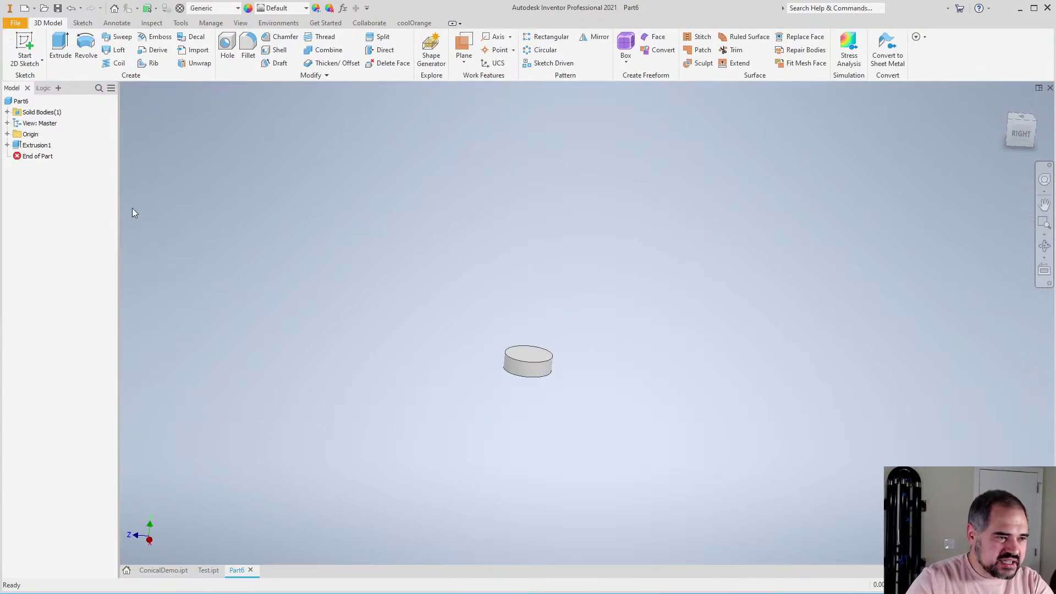
pyautogui.click(165, 572)
pyautogui.scroll(-2, 360, 349)
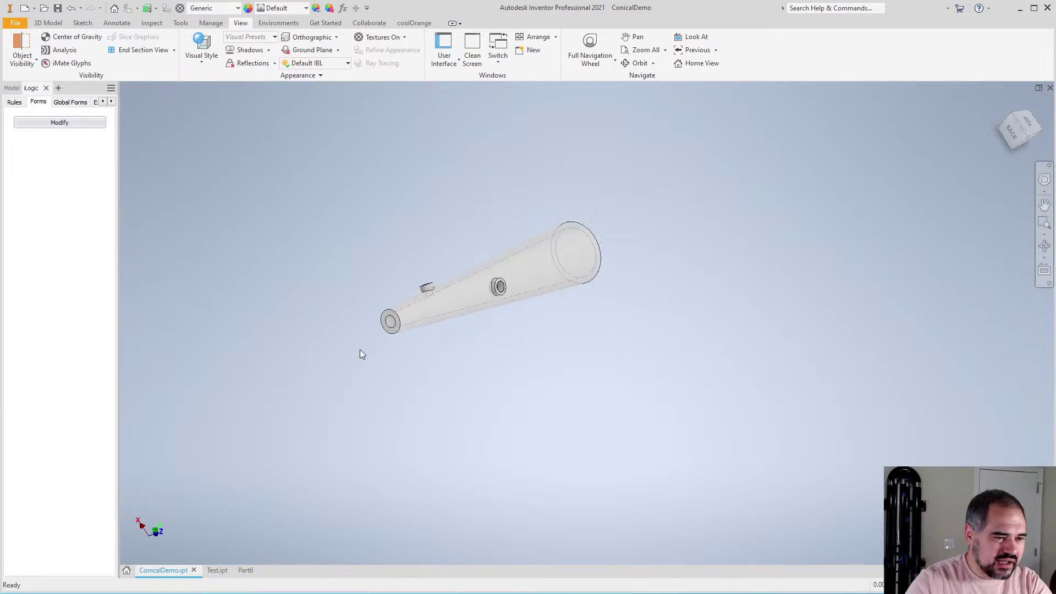
pyautogui.scroll(3, 359, 348)
pyautogui.click(1028, 120)
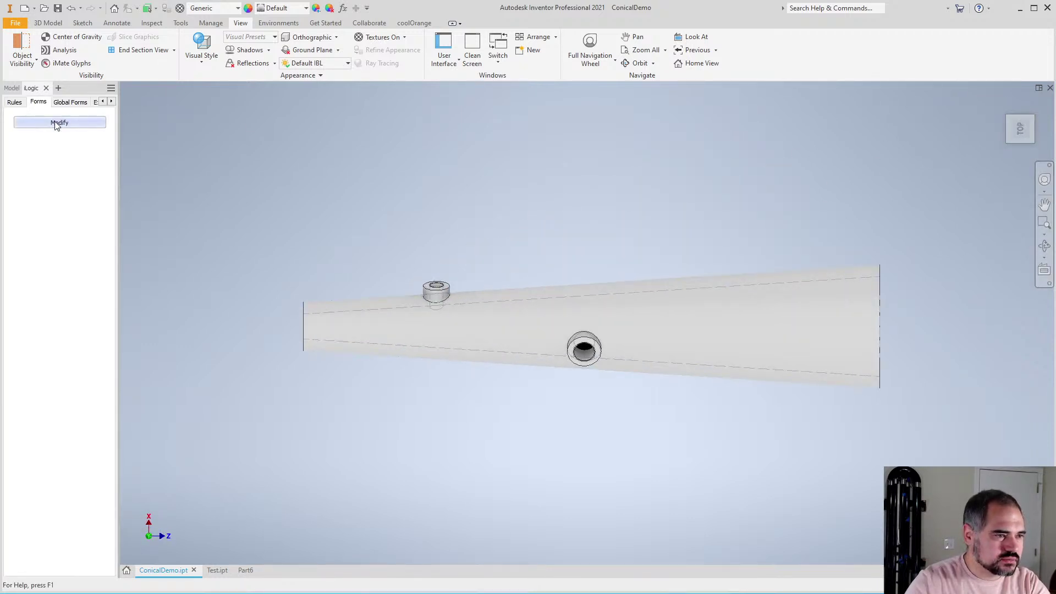
# Cut the ConicalDemo body with a half section view on the XZ Plane at 0 mm offset
pyautogui.click(171, 50)
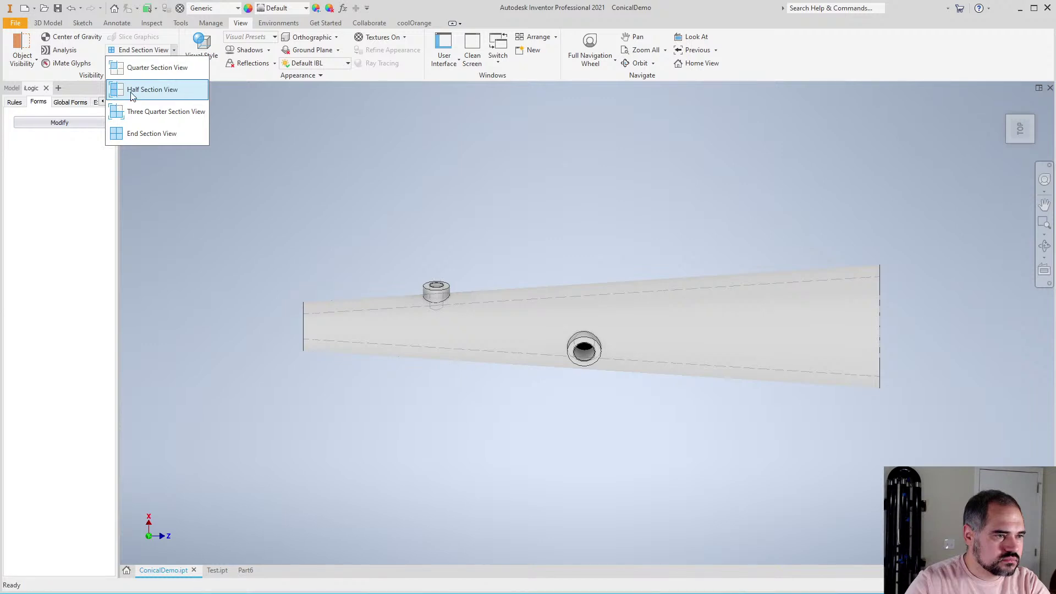
pyautogui.click(145, 88)
pyautogui.click(49, 23)
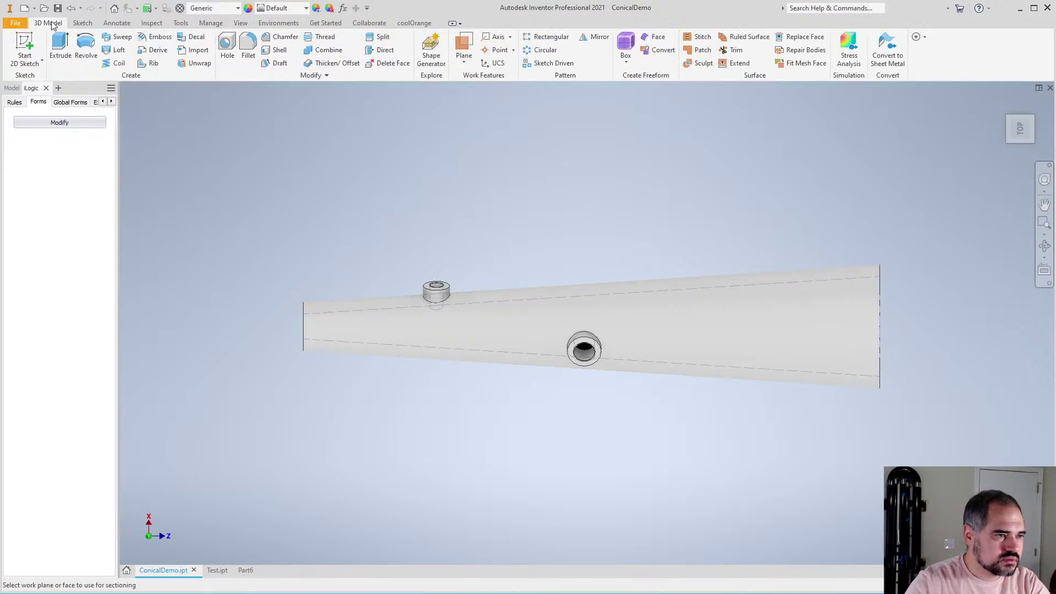
pyautogui.click(12, 88)
pyautogui.click(43, 168)
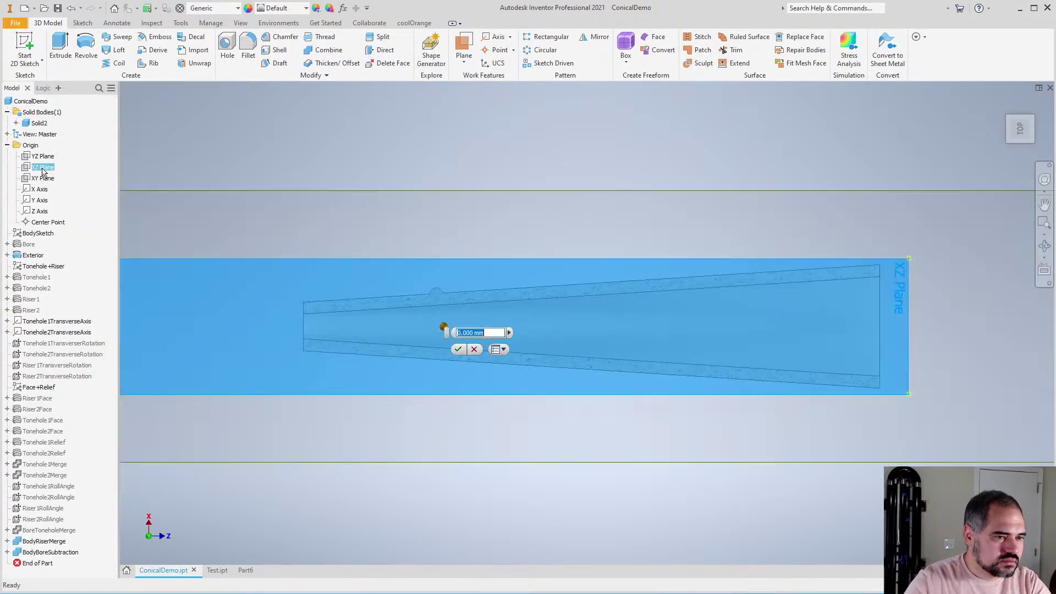
pyautogui.click(458, 349)
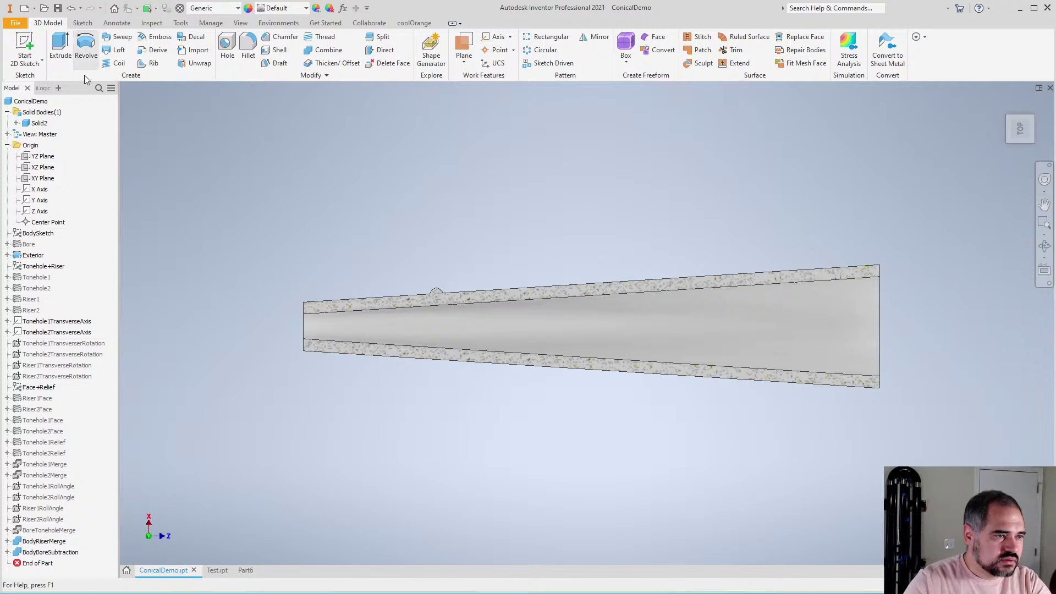
# Open the Modify form and set Tonehole 1's roll to 0 deg
pyautogui.click(45, 90)
pyautogui.click(55, 122)
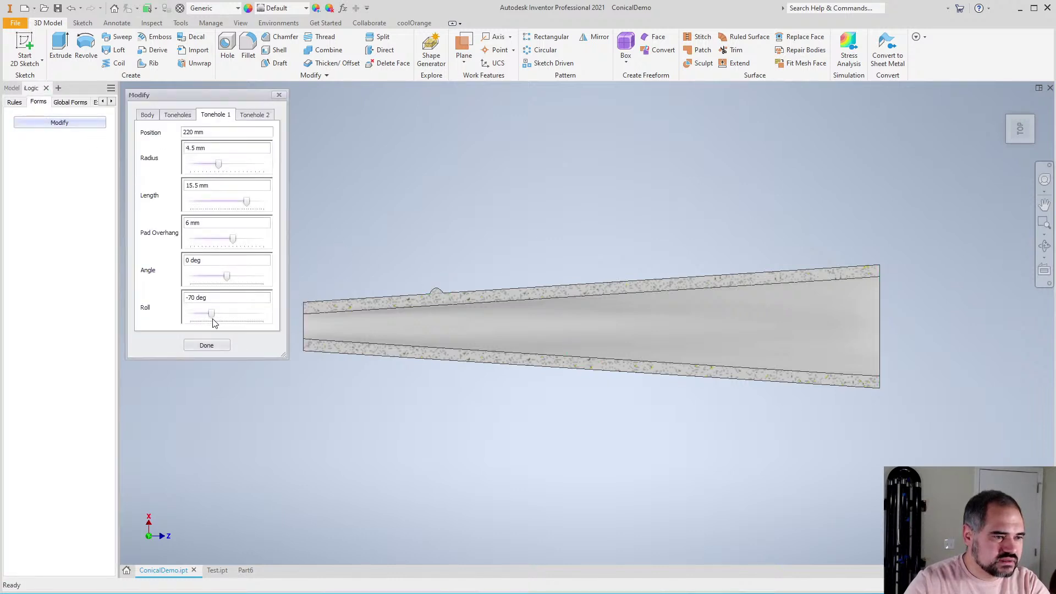
pyautogui.moveTo(211, 313); pyautogui.dragTo(213, 314)
pyautogui.write('0')
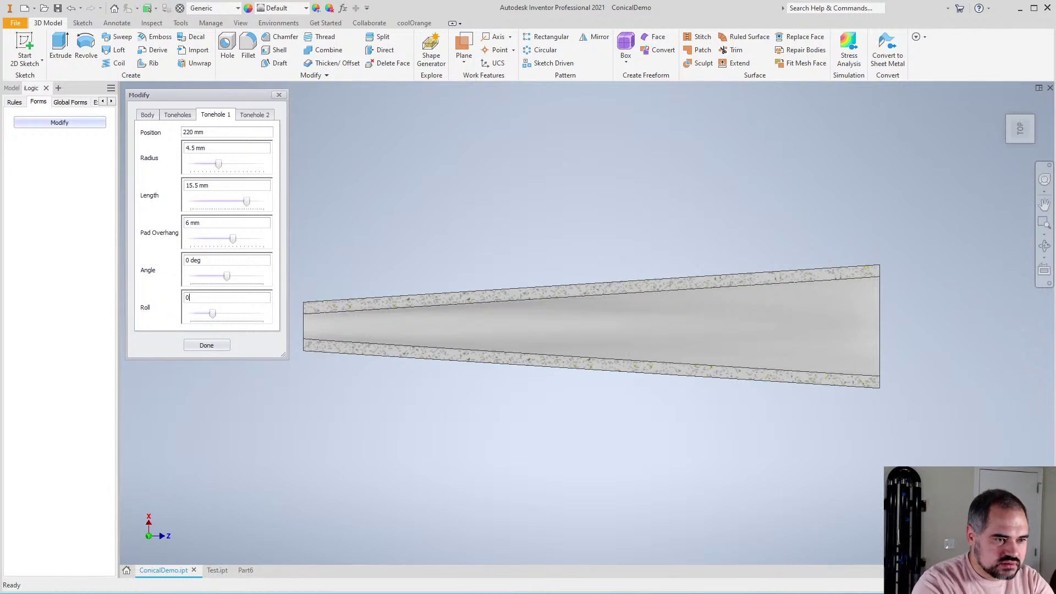
pyautogui.press('Return')
# Set Tonehole 1's roll to 90 deg and examine the sectioned hole
pyautogui.scroll(3, 457, 275)
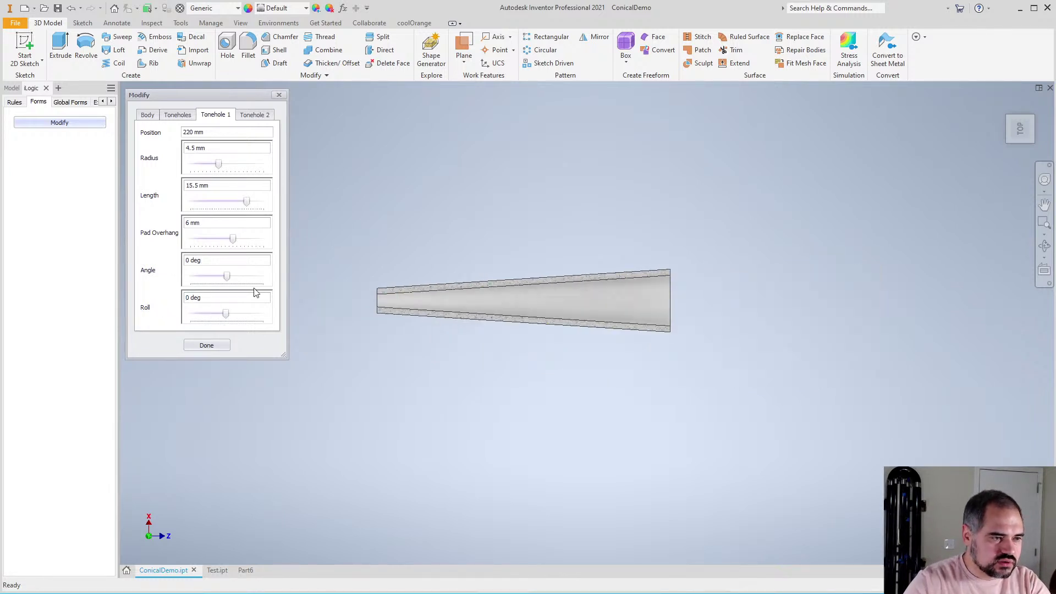
pyautogui.click(214, 296)
pyautogui.write('90')
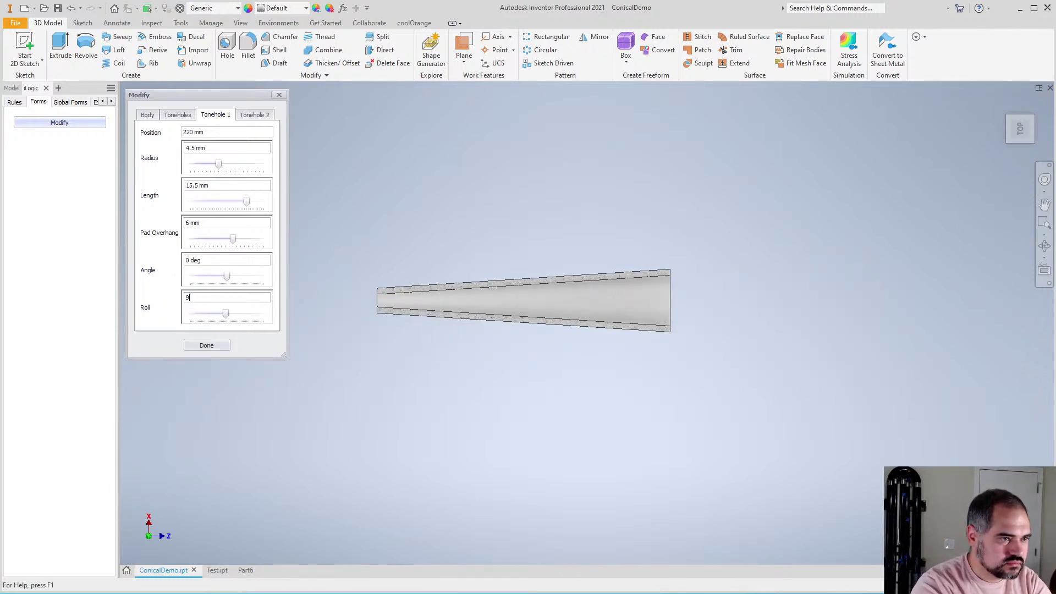
pyautogui.press('Return')
pyautogui.scroll(-3, 408, 344)
pyautogui.scroll(-2, 445, 323)
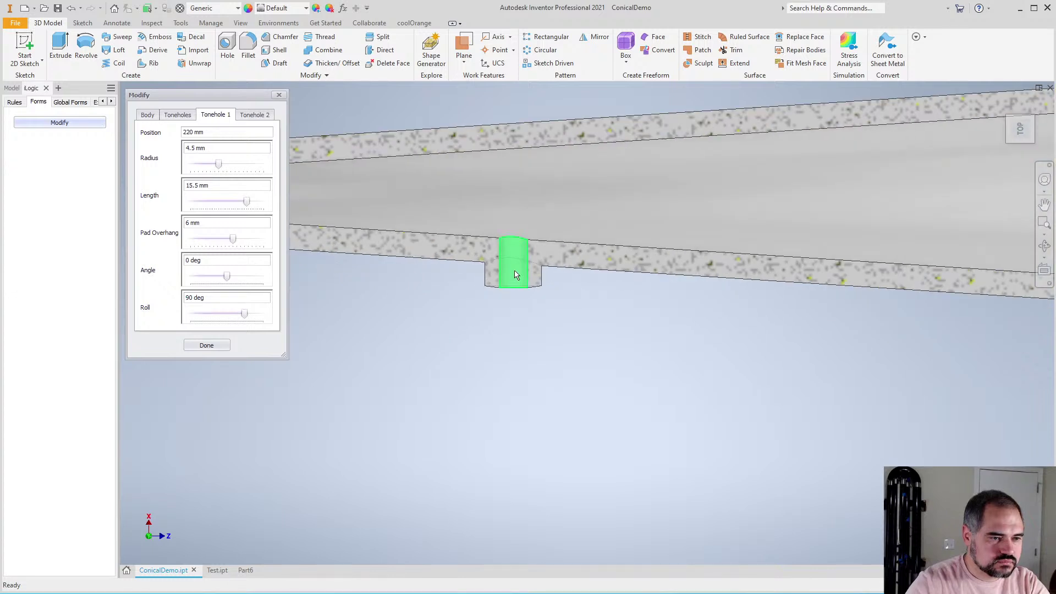
# Set Tonehole 1's roll to -90 deg and inspect its riser up close in the section
pyautogui.click(206, 299)
pyautogui.write('-90')
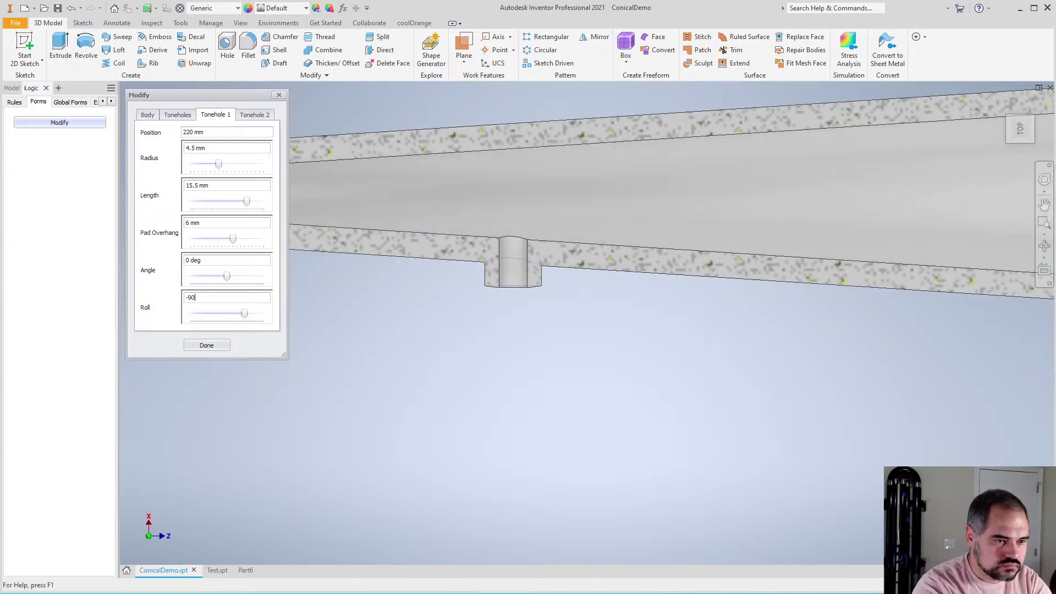
pyautogui.press('Return')
pyautogui.scroll(3, 553, 257)
pyautogui.scroll(-5, 554, 257)
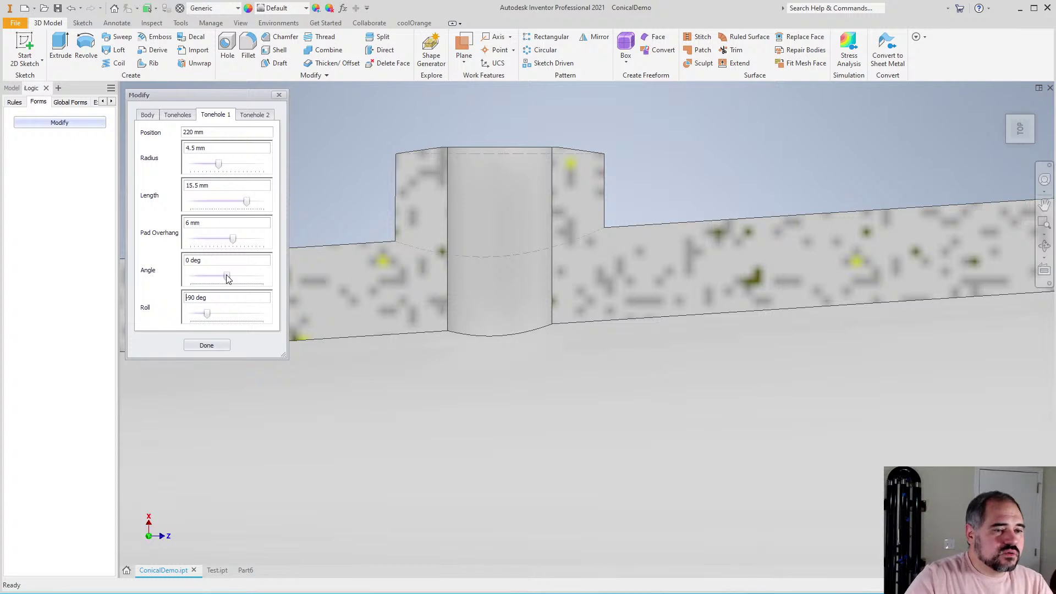
# Try Tonehole 1's angle at 17 deg, and set it to 45 deg to examine the tilted hole in section
pyautogui.moveTo(227, 278)
pyautogui.mouseDown()
pyautogui.moveTo(194, 274)
pyautogui.moveTo(263, 278)
pyautogui.moveTo(241, 269)
pyautogui.mouseUp()
pyautogui.scroll(-3, 642, 231)
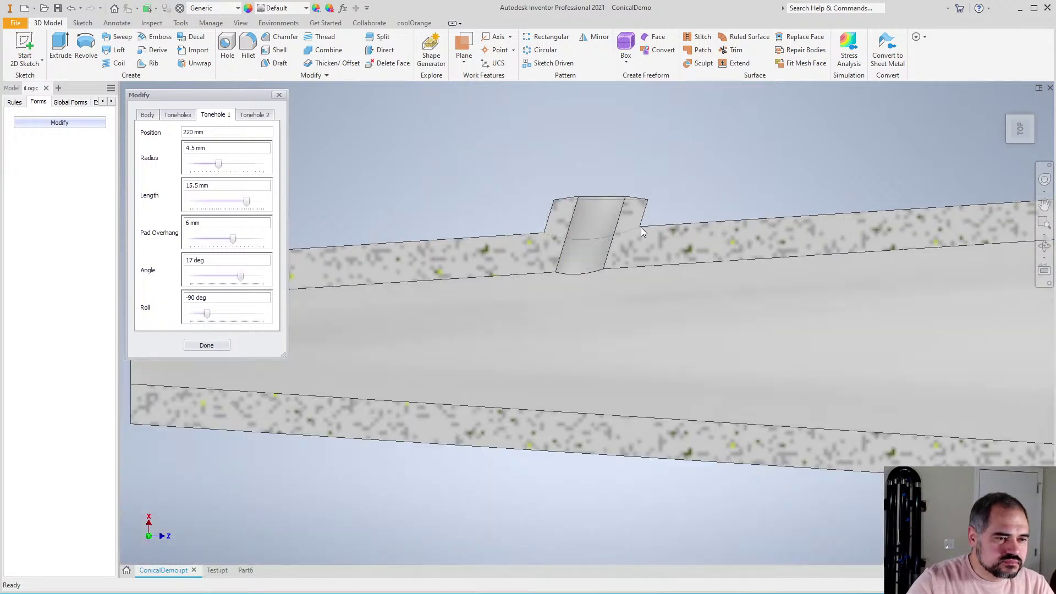
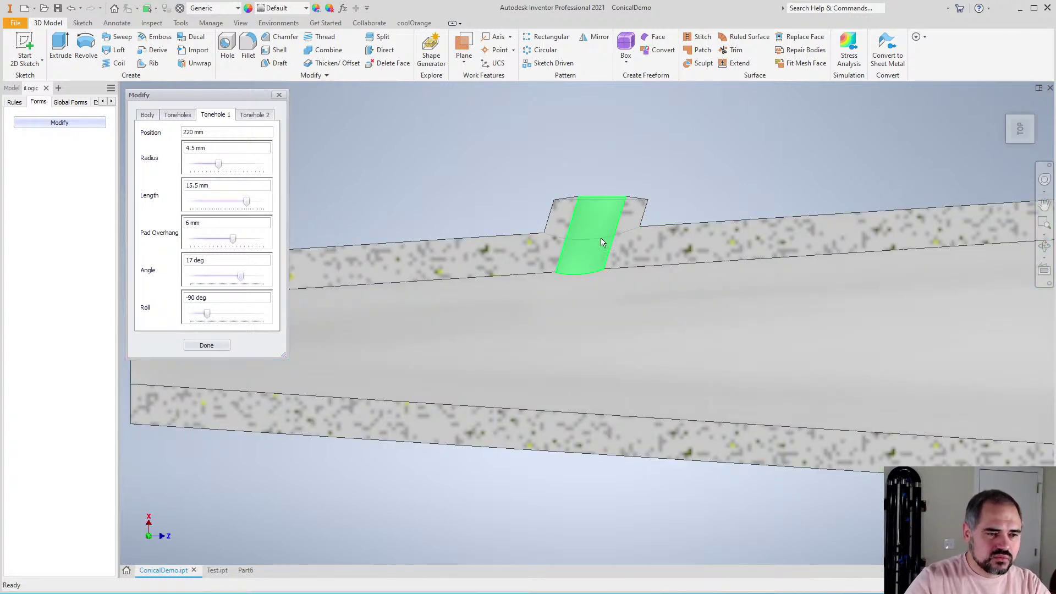
pyautogui.click(234, 259)
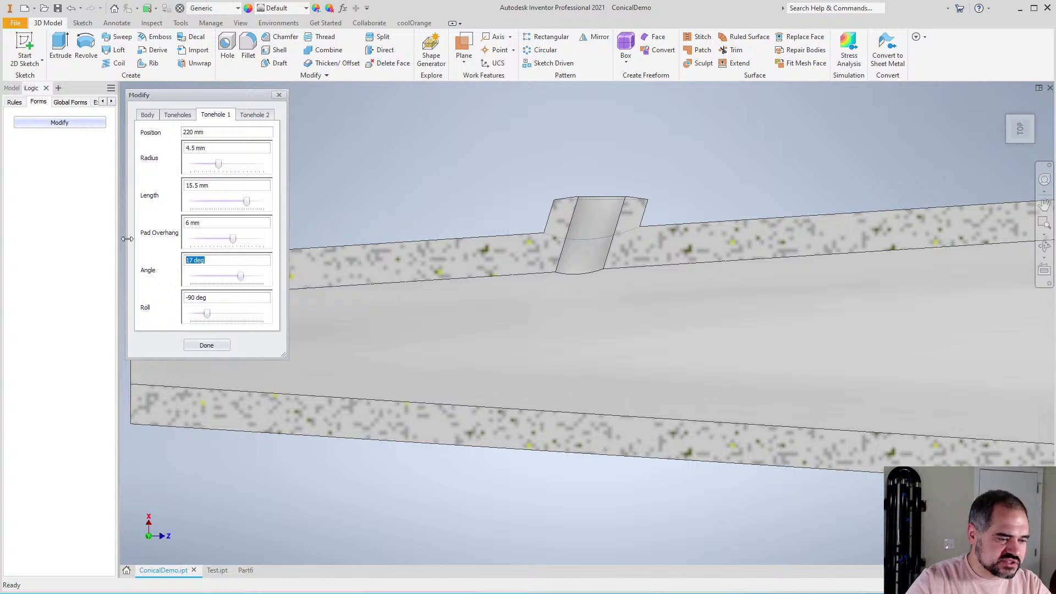
pyautogui.write('45')
pyautogui.press('Return')
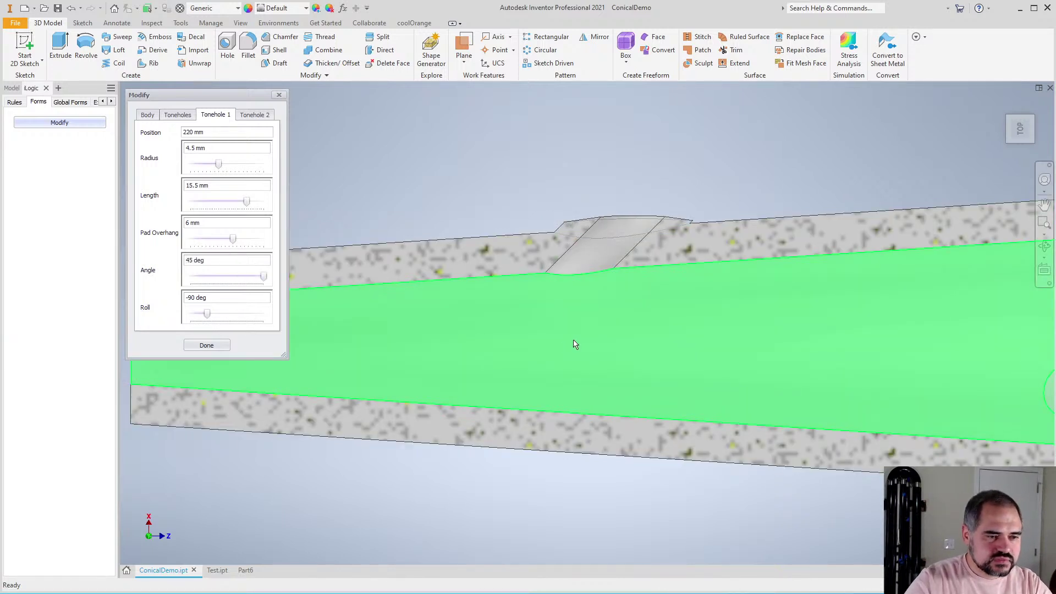
pyautogui.click(602, 144)
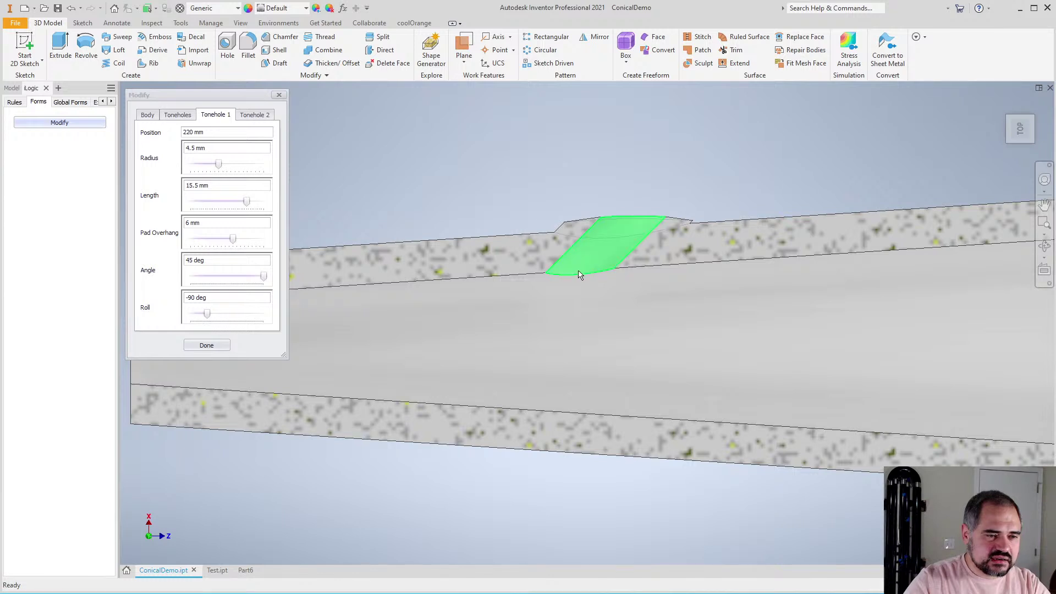
# Inspect the tilted hole's inner edge up close in the section and set Tonehole 1's angle to -6 deg
pyautogui.scroll(-3, 581, 275)
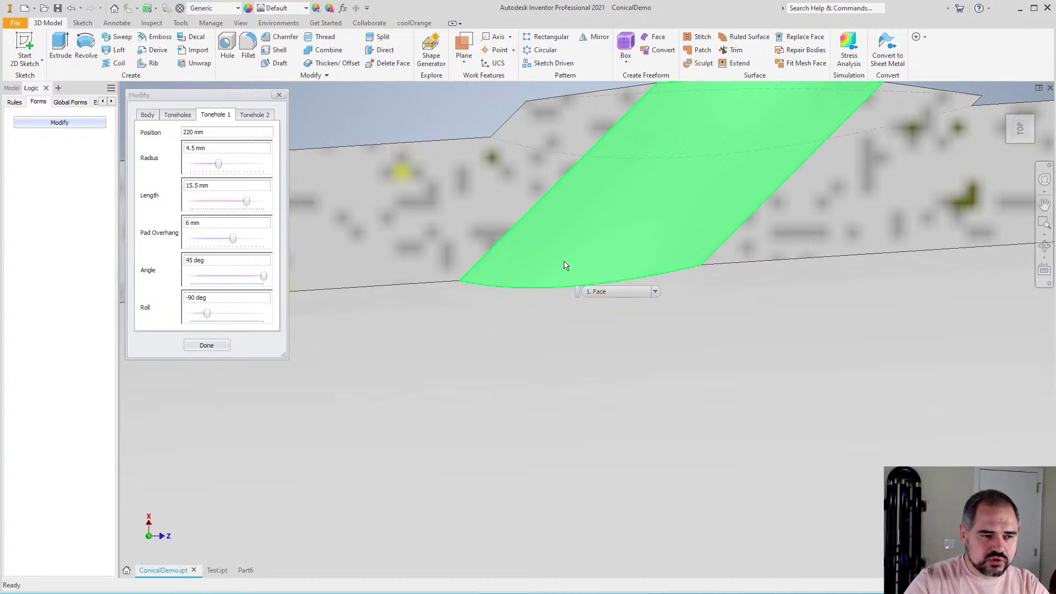
pyautogui.scroll(3, 570, 265)
pyautogui.scroll(-3, 570, 265)
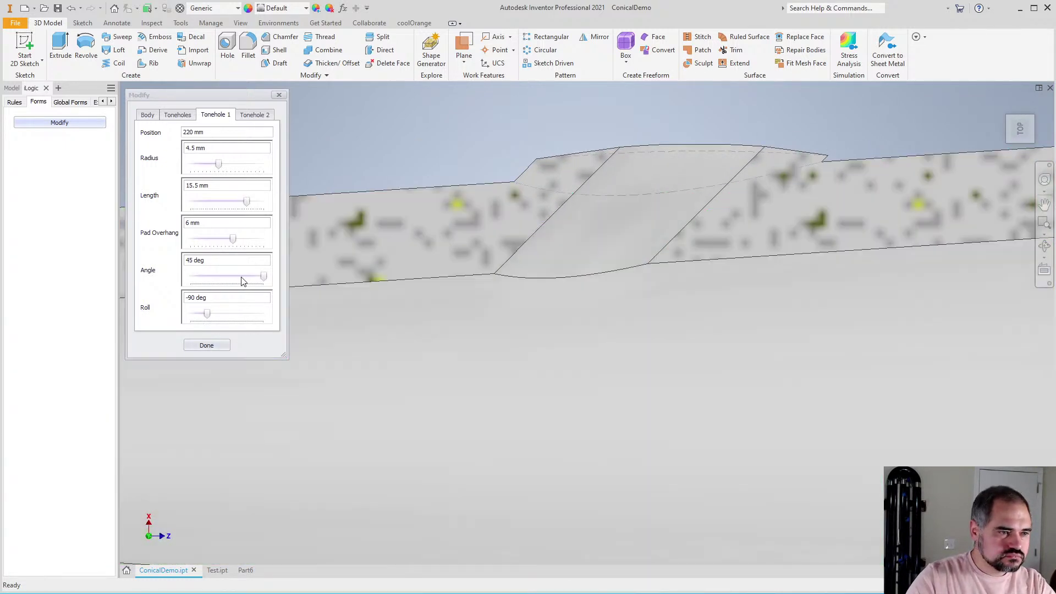
pyautogui.moveTo(261, 279); pyautogui.dragTo(222, 276)
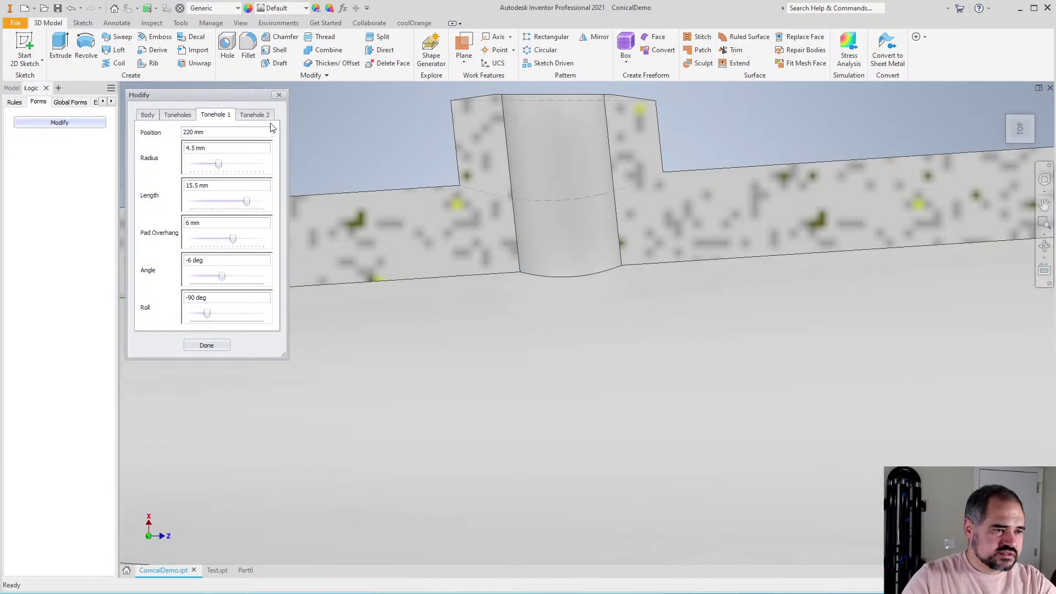
# Close the Modify form and return to the tonehole sketch in Test.ipt at the first hole's construction line
pyautogui.click(279, 95)
pyautogui.click(218, 570)
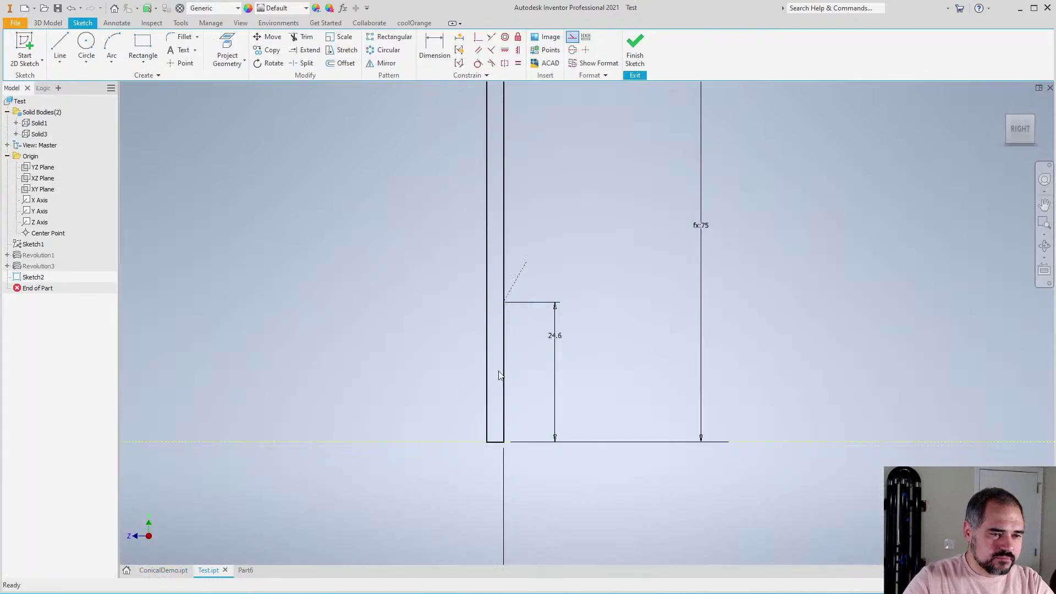
pyautogui.scroll(4, 510, 368)
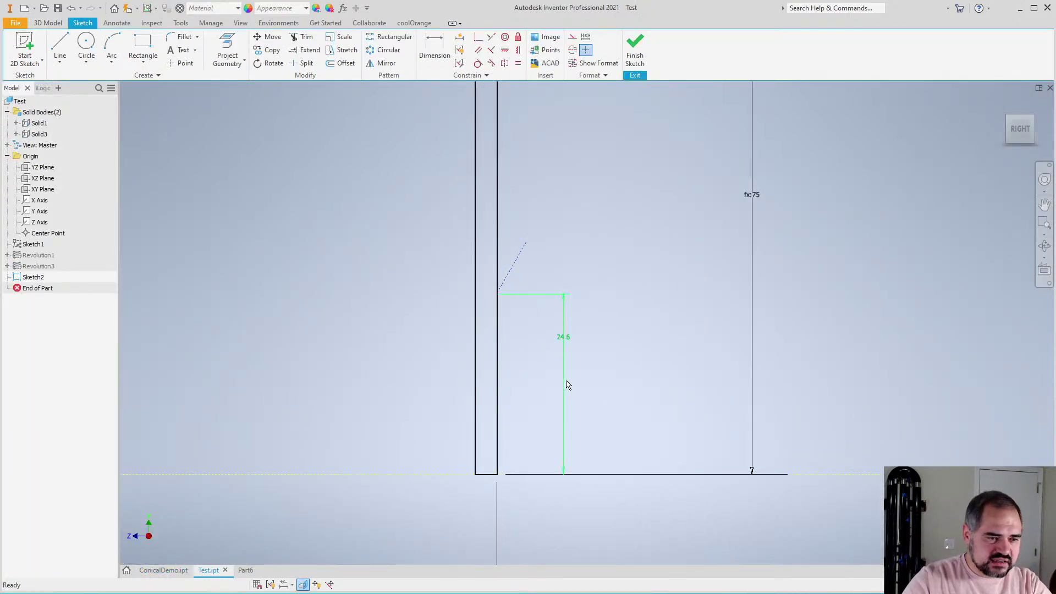
pyautogui.scroll(-3, 568, 361)
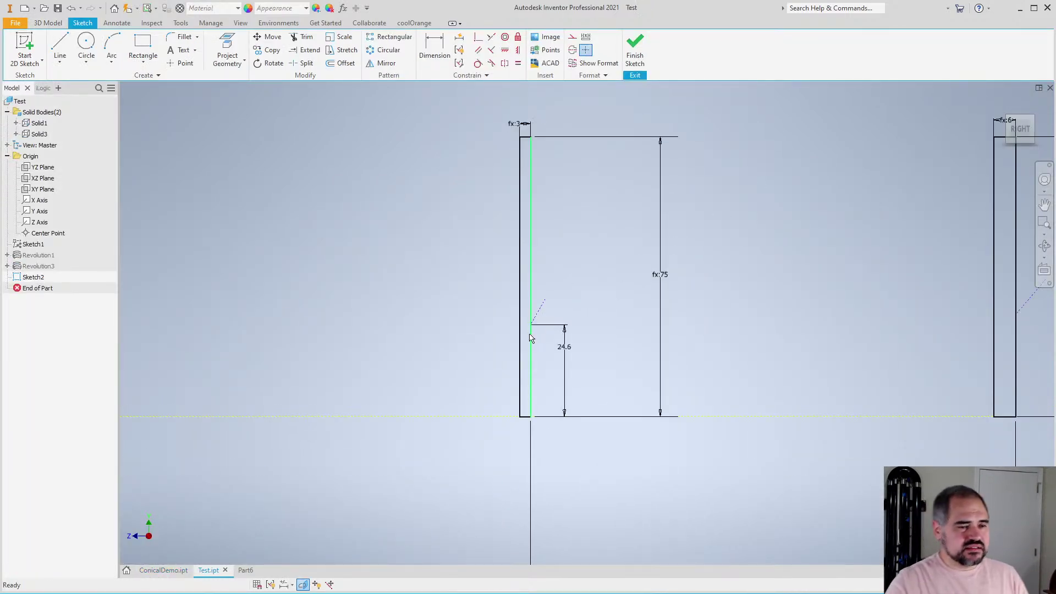
pyautogui.doubleClick(567, 361)
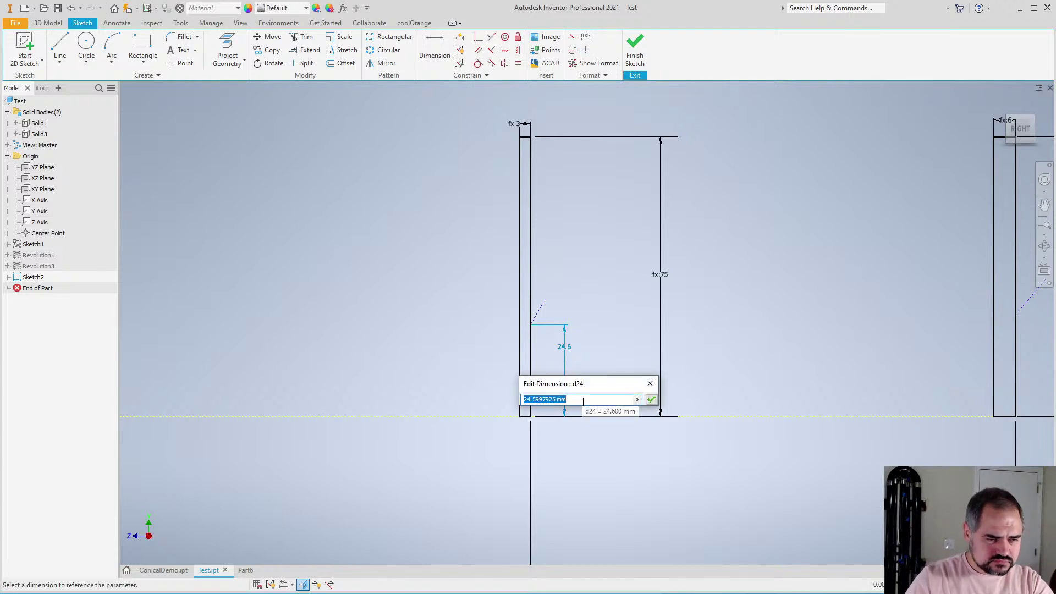
pyautogui.scroll(2, 536, 424)
pyautogui.scroll(1, 556, 321)
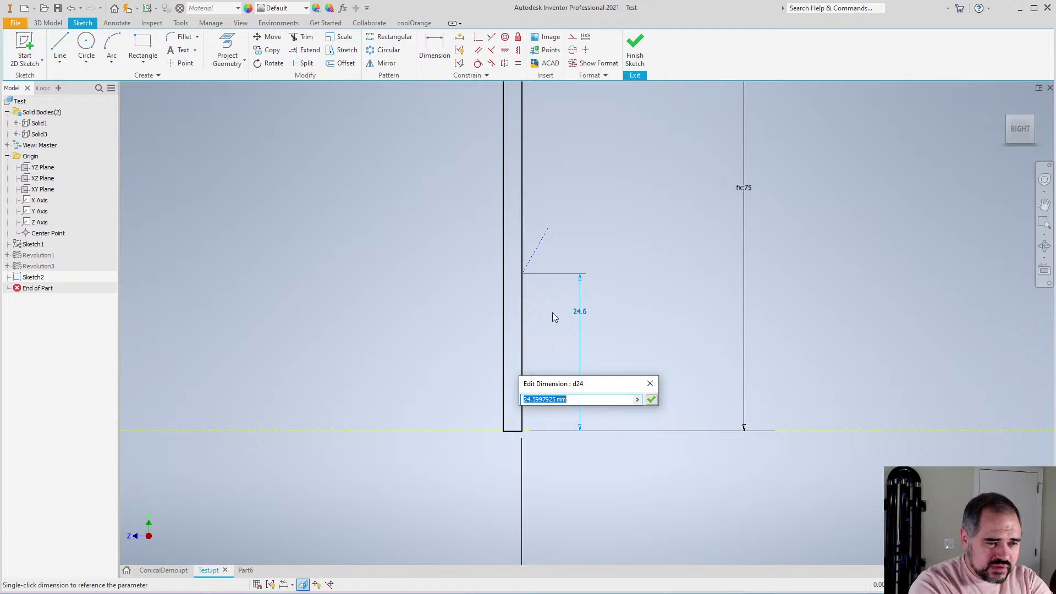
pyautogui.write('Ton')
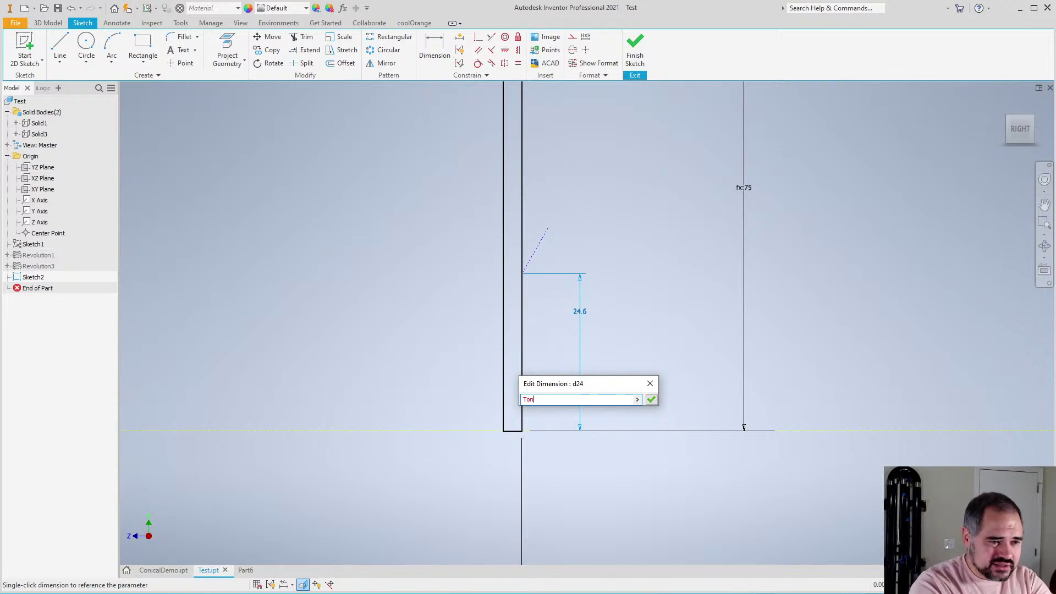
pyautogui.press('Escape')
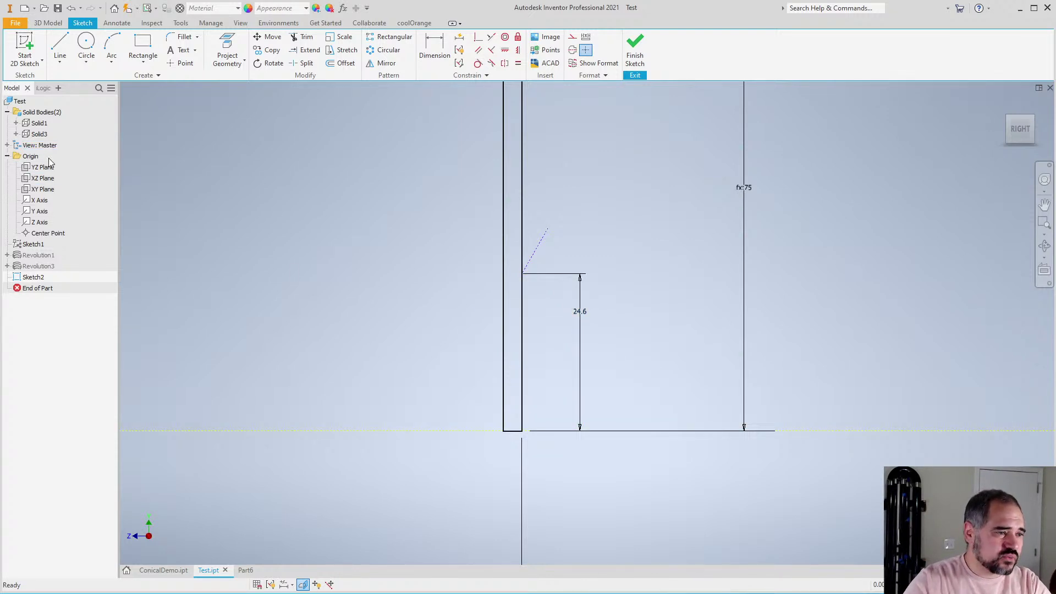
pyautogui.press('F5')
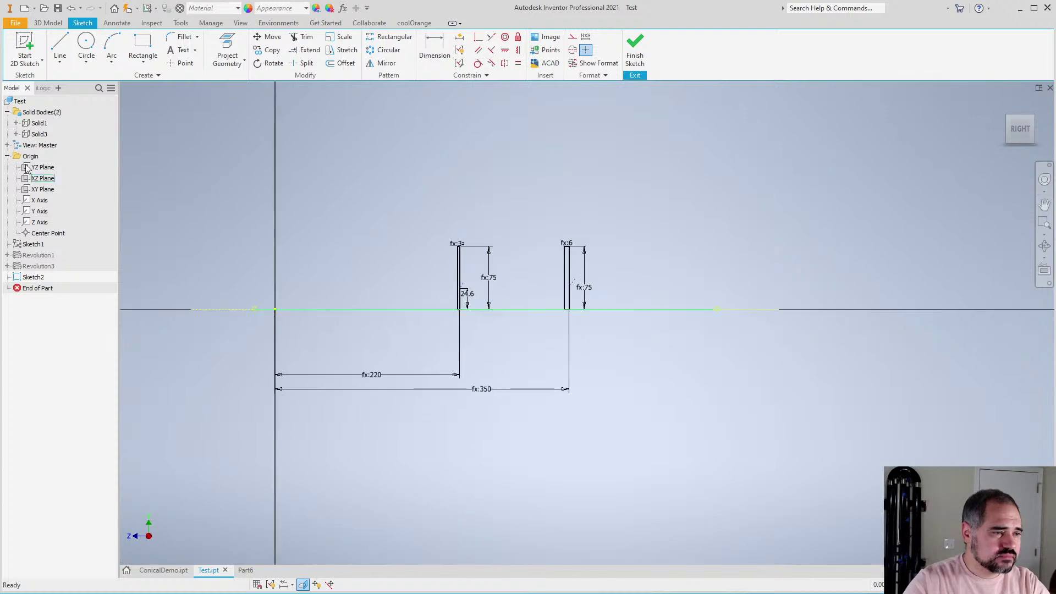
# Show the Solid1 cone body to compare it with the narrower tone hole profile, and hide it again
pyautogui.hotkey('alt', 'v')
pyautogui.scroll(6, 489, 315)
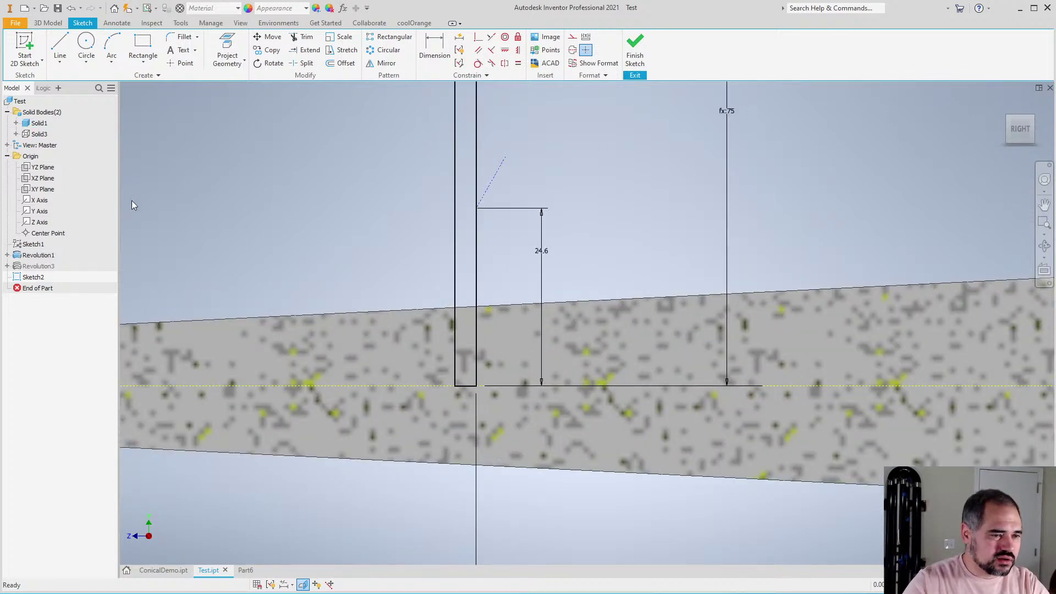
pyautogui.rightClick(33, 122)
pyautogui.click(61, 125)
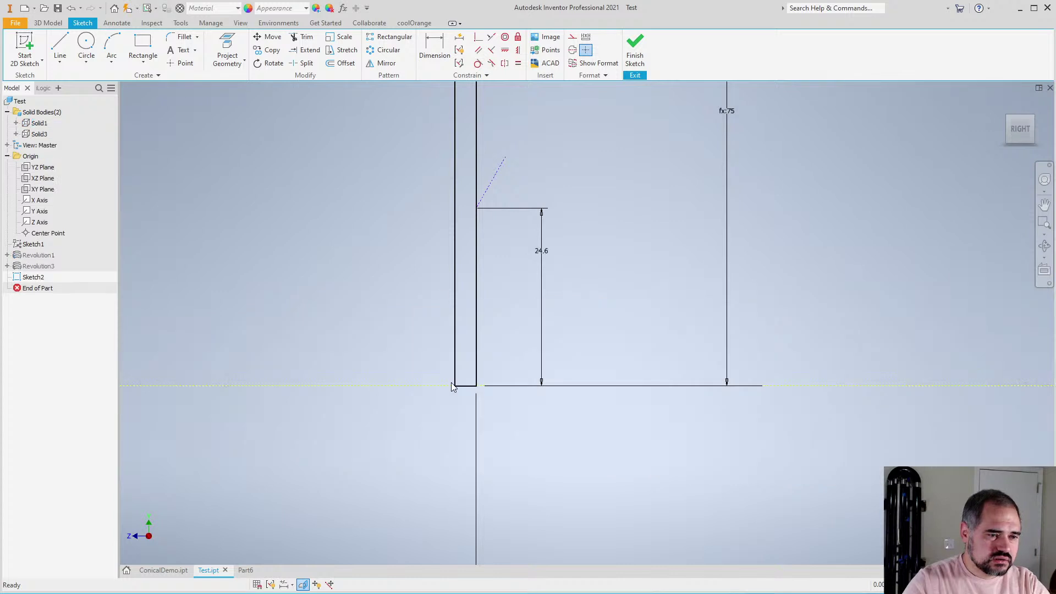
# Set the height dimension of the angled construction line's lower end on the narrower profile to Tonehole1Position*Taper
pyautogui.scroll(2, 494, 379)
pyautogui.doubleClick(562, 349)
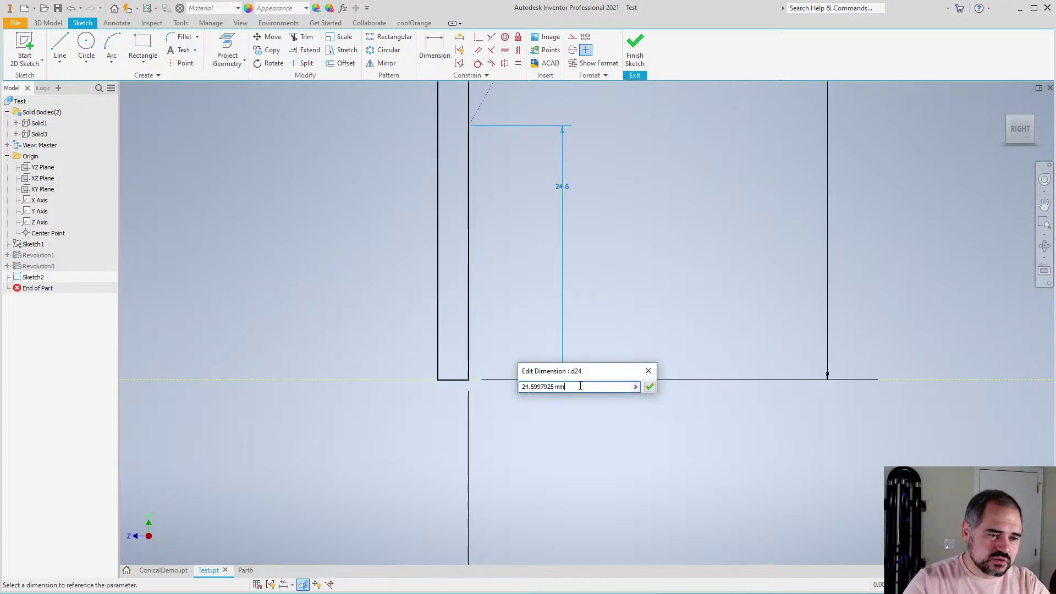
pyautogui.write('Tone')
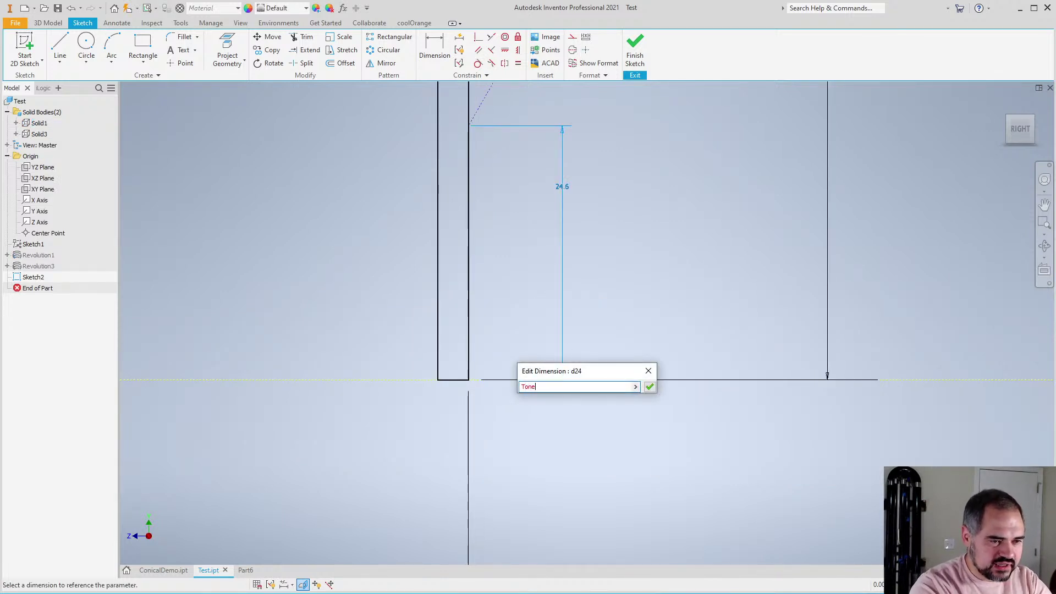
pyautogui.write('position')
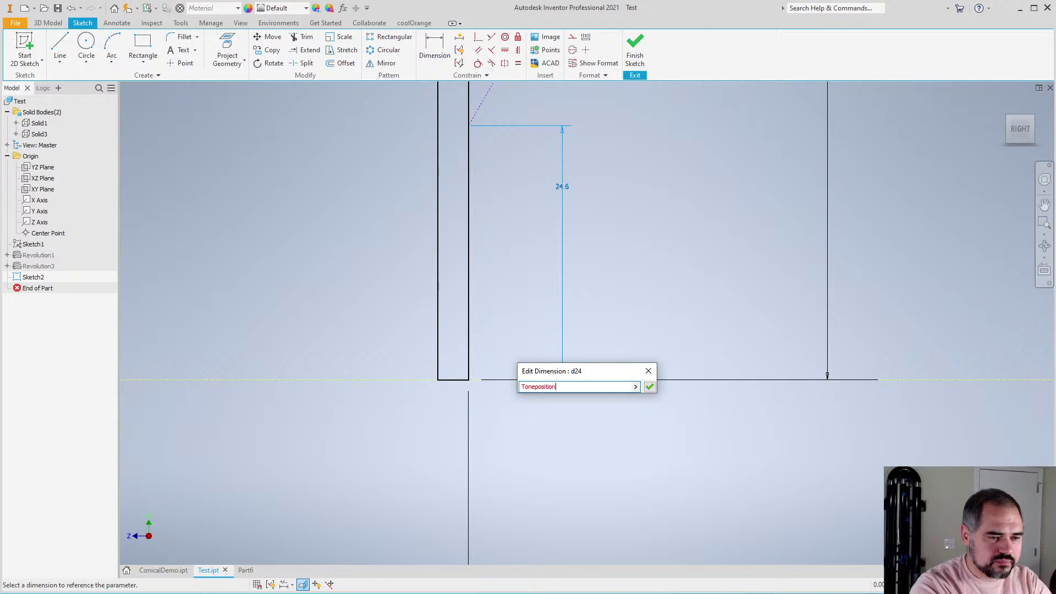
pyautogui.press('BackSpace')
pyautogui.press('BackSpace')
pyautogui.press('BackSpace')
pyautogui.press('BackSpace')
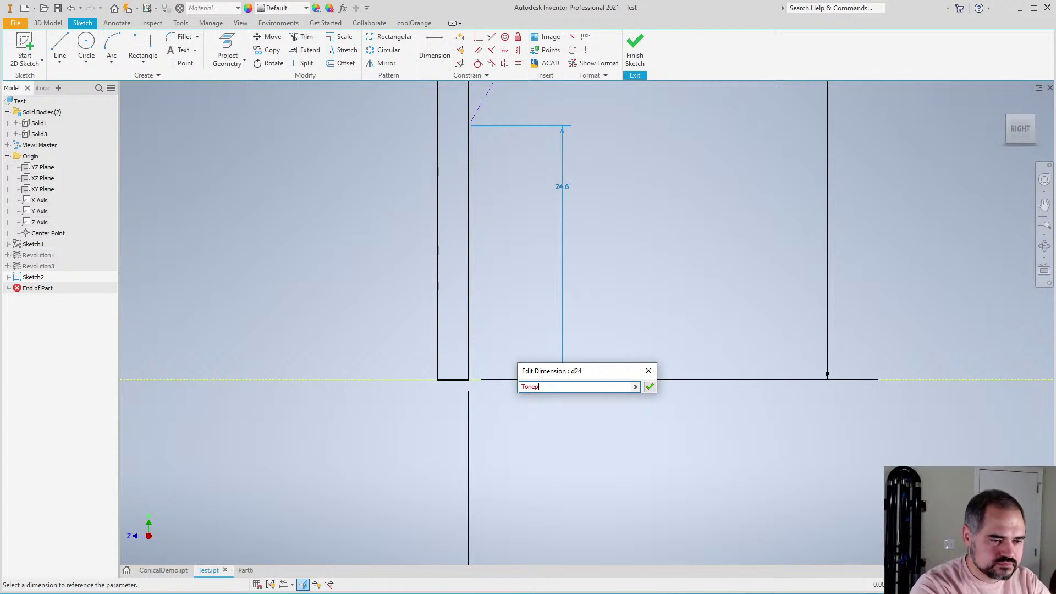
pyautogui.write('hole1POsit')
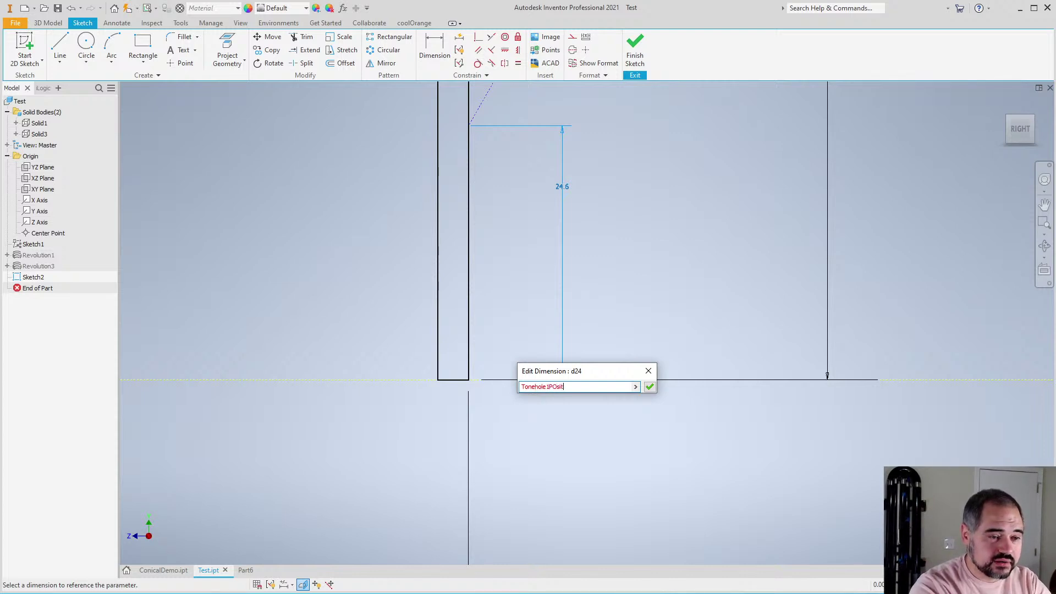
pyautogui.write('ion*Taper')
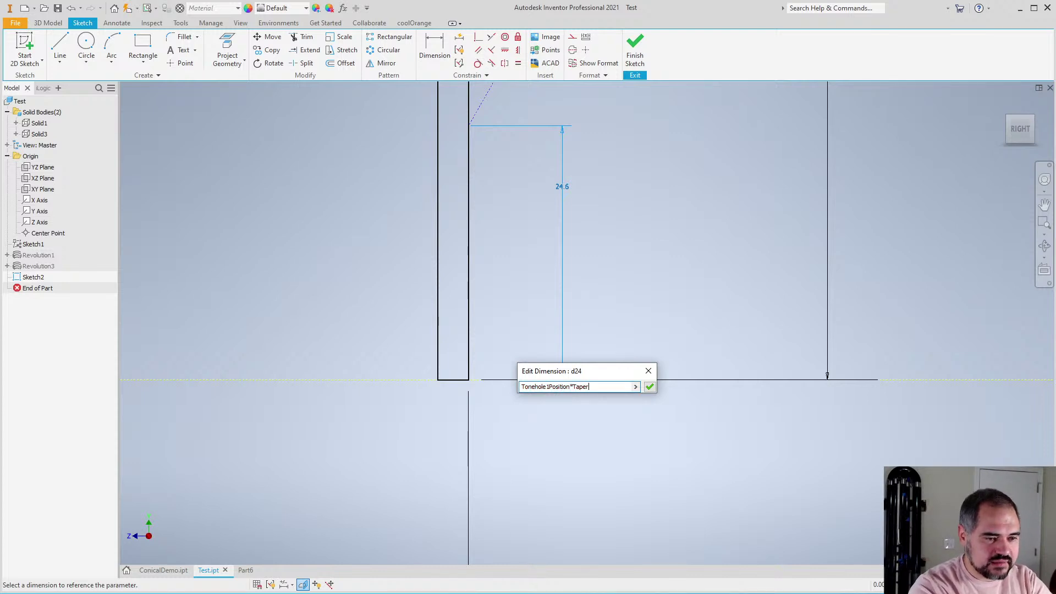
pyautogui.press('Return')
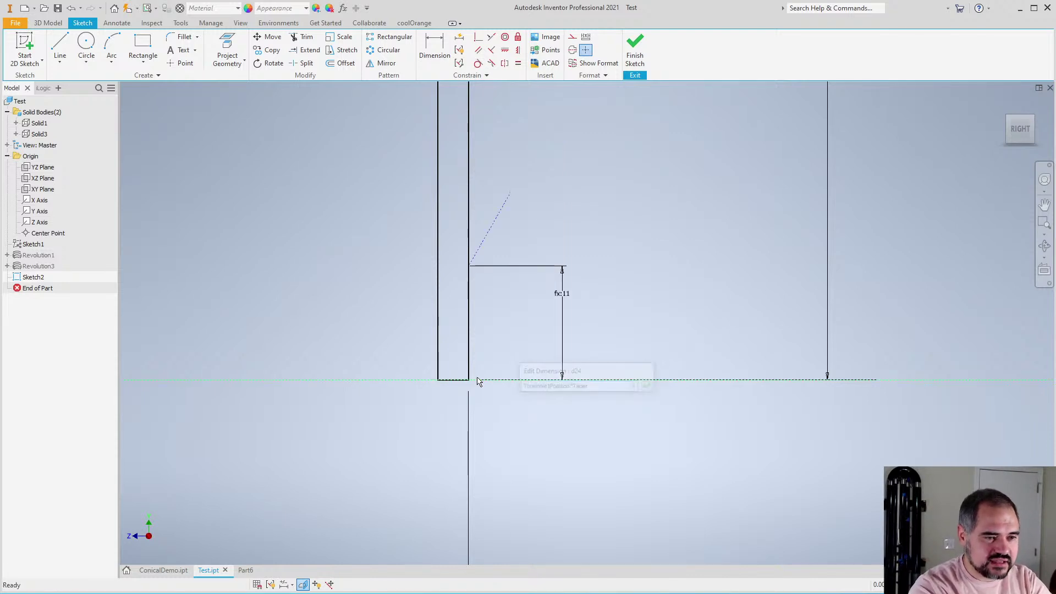
# Show Solid1, examine where the first tone hole's dimensioned point sits relative to the cone's surface, and hide the body
pyautogui.scroll(2, 559, 358)
pyautogui.scroll(-3, 553, 348)
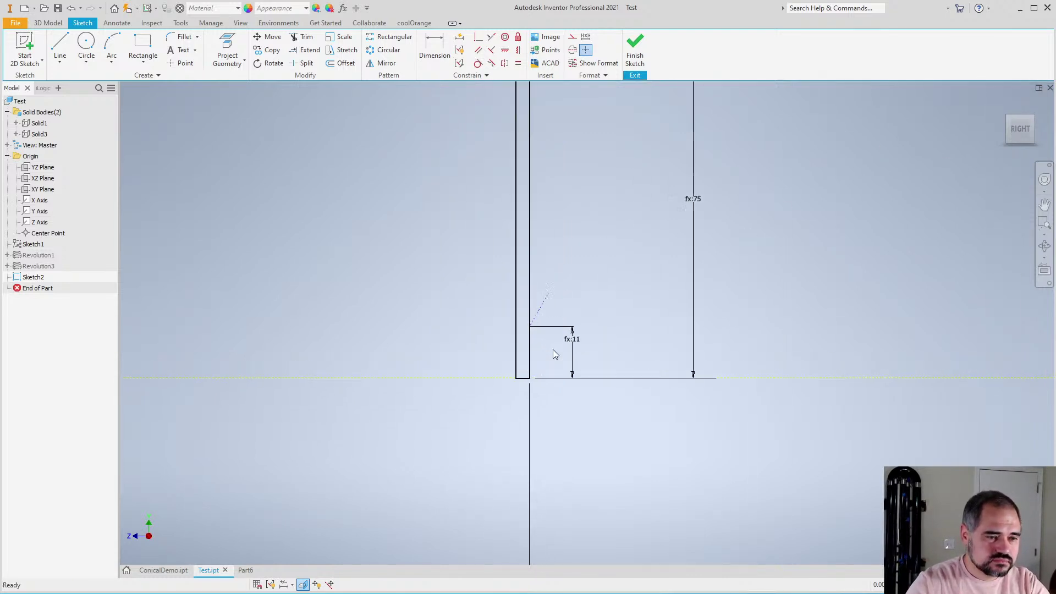
pyautogui.scroll(1, 532, 334)
pyautogui.scroll(-4, 532, 335)
pyautogui.scroll(6, 559, 330)
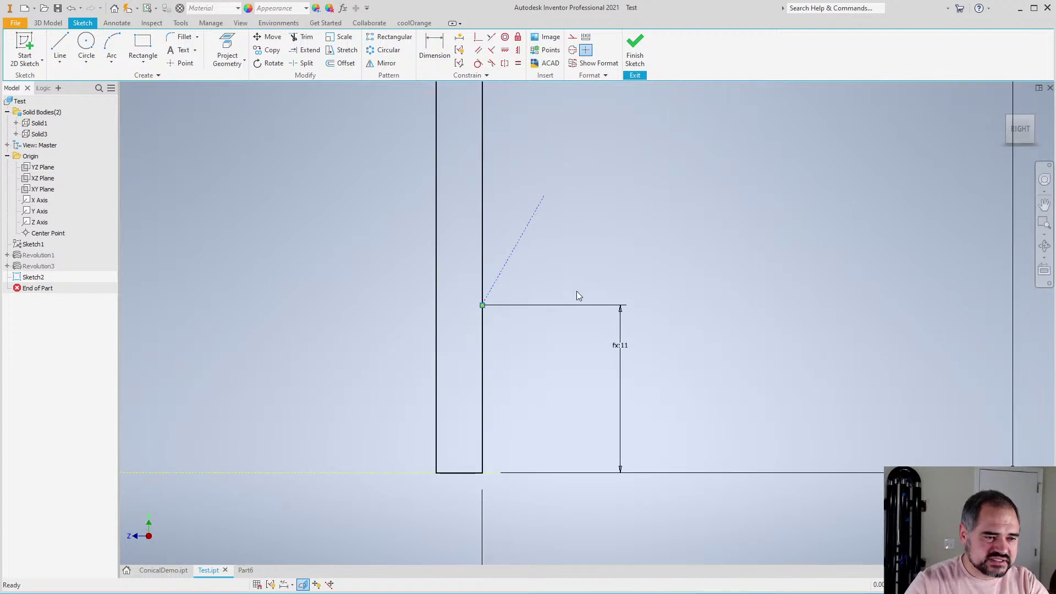
pyautogui.rightClick(40, 125)
pyautogui.press('v')
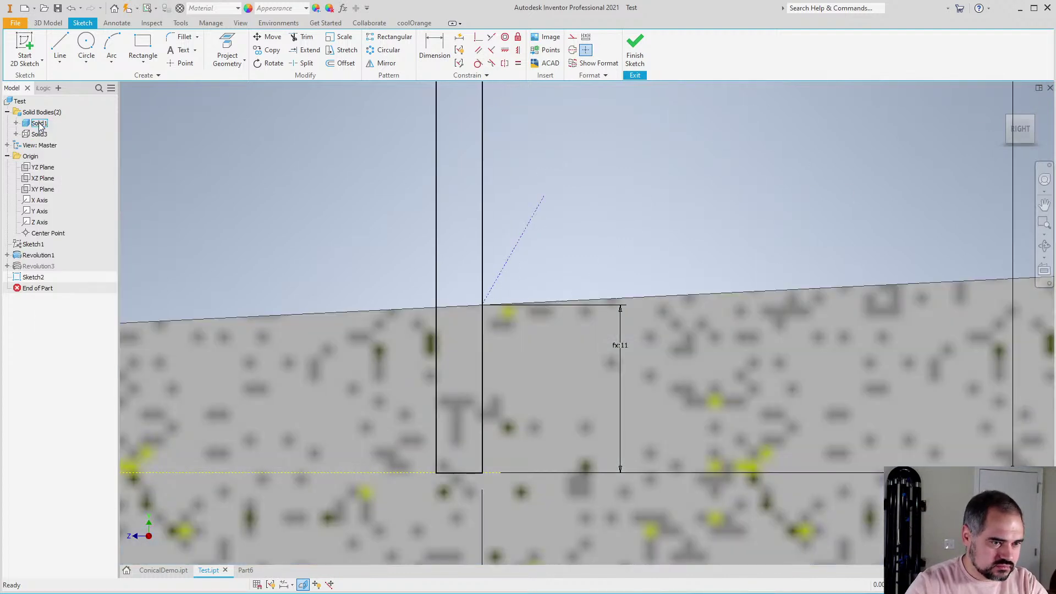
pyautogui.scroll(-3, 550, 275)
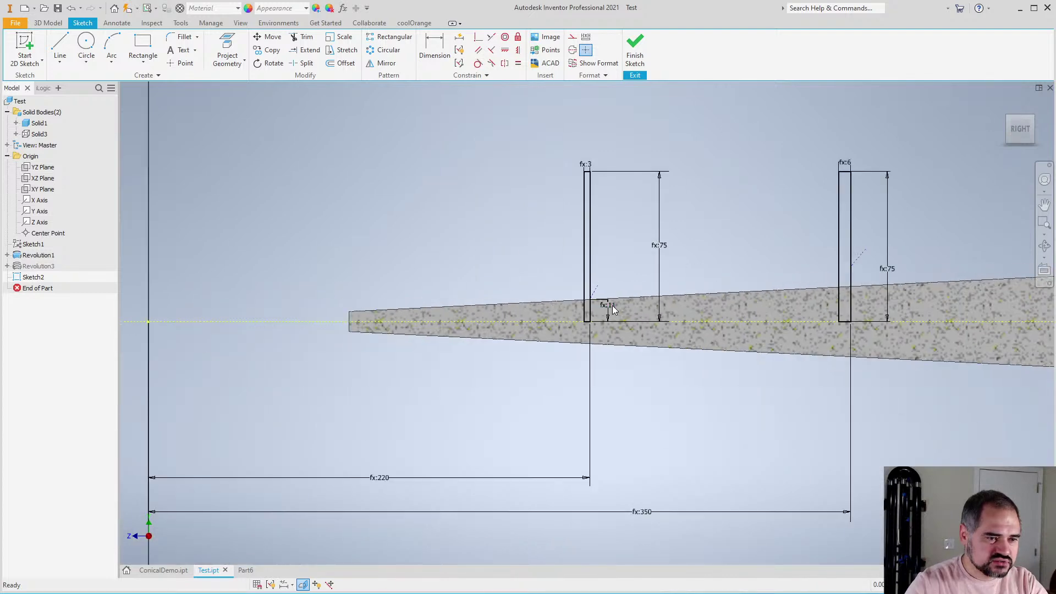
pyautogui.scroll(5, 565, 285)
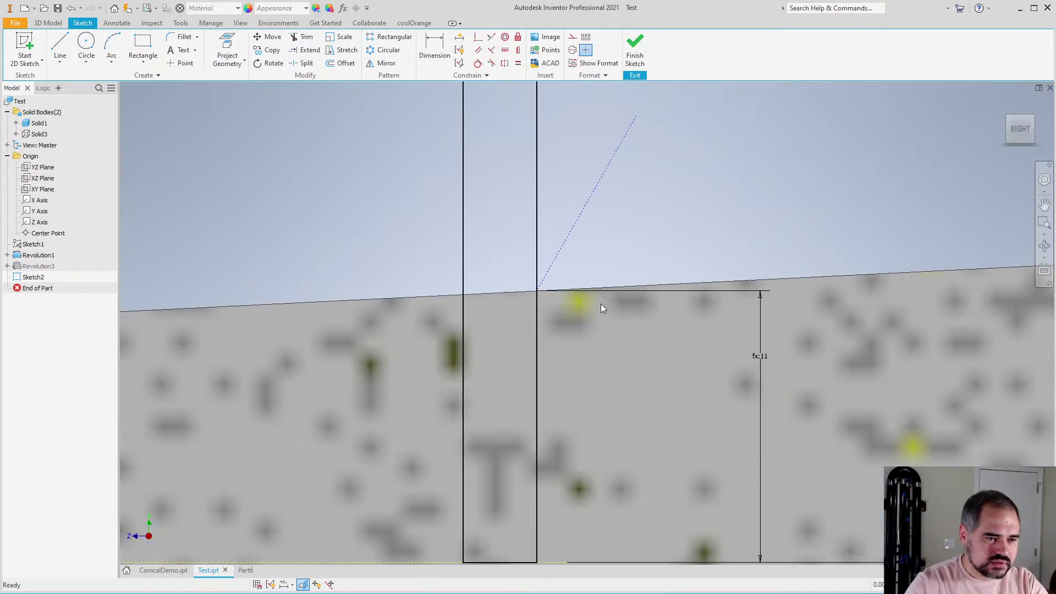
pyautogui.scroll(-3, 568, 296)
pyautogui.scroll(5, 569, 301)
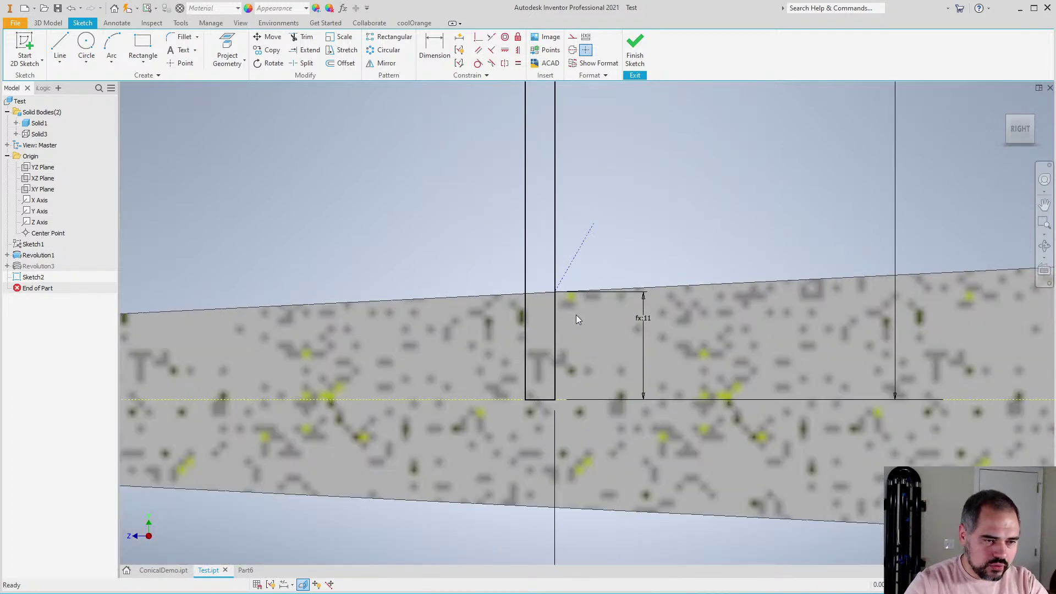
pyautogui.scroll(4, 520, 261)
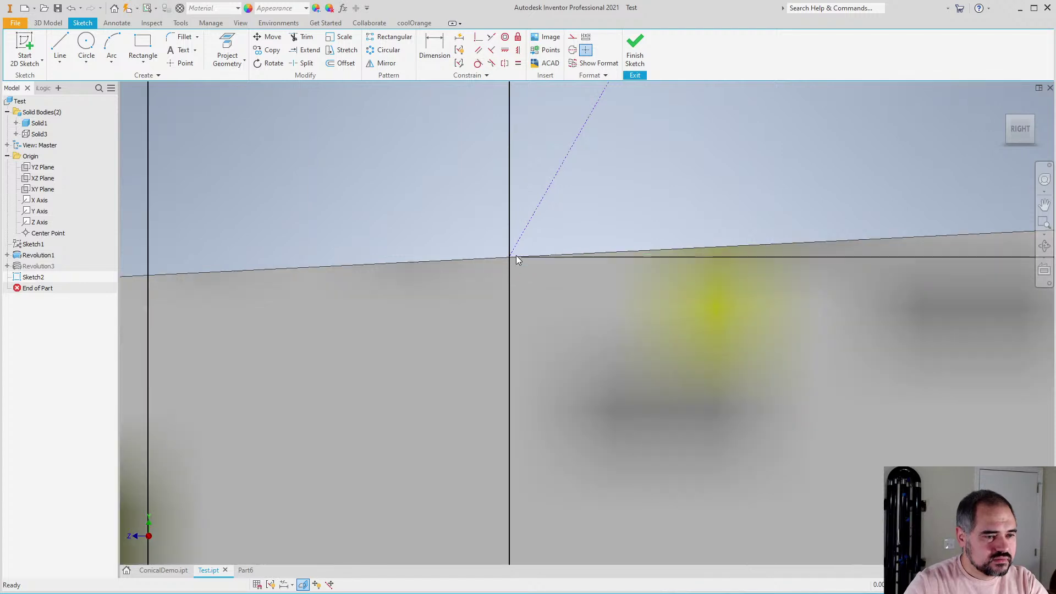
pyautogui.scroll(-5, 511, 267)
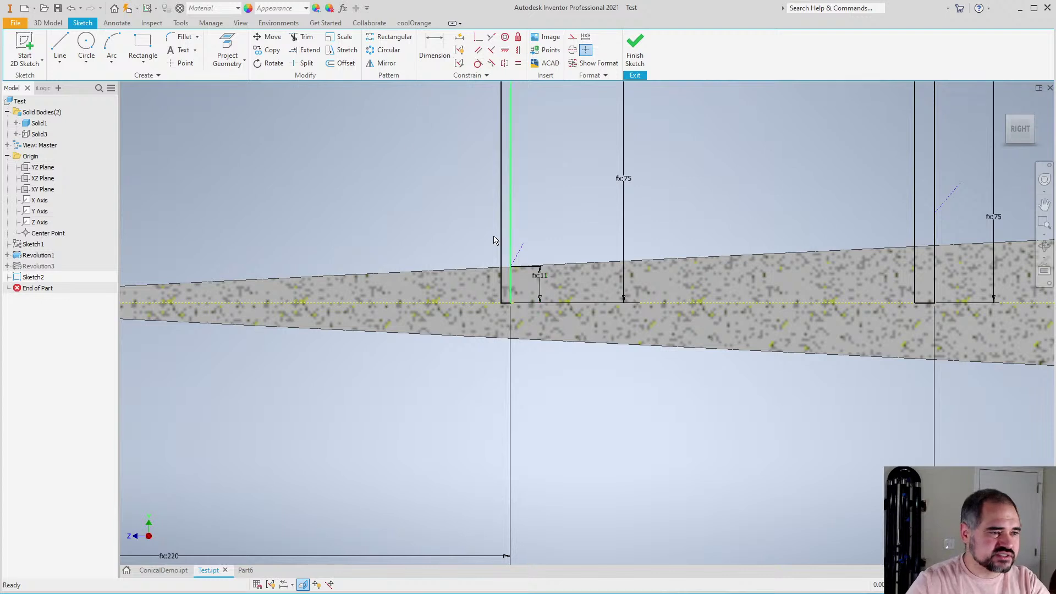
pyautogui.rightClick(39, 129)
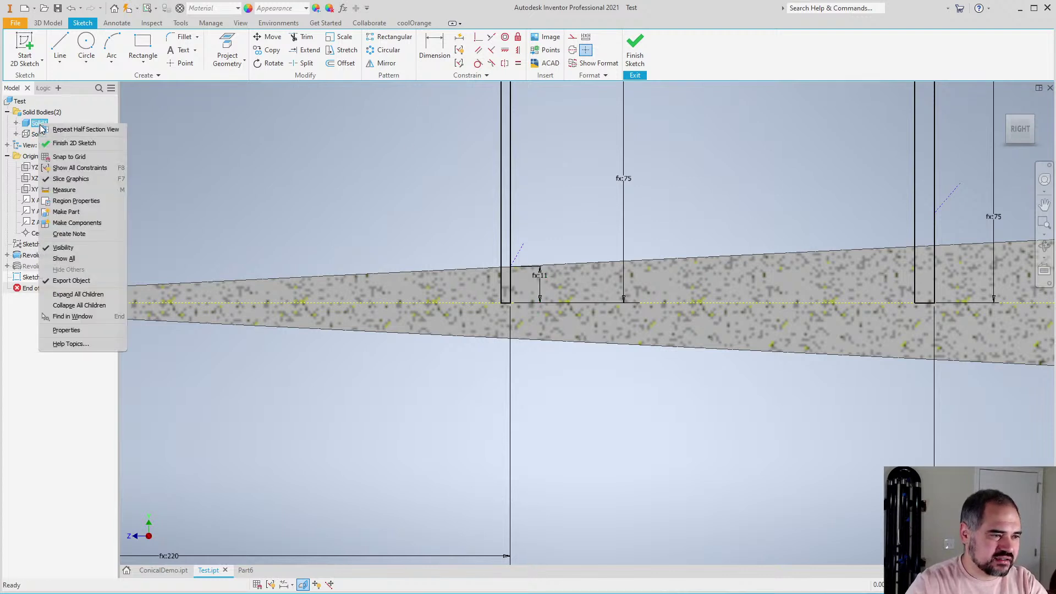
pyautogui.click(47, 133)
# Dimension the second profile's angled construction line endpoint from the profile's base edge and set it to Tonehole2Position*Taper
pyautogui.scroll(-2, 558, 351)
pyautogui.scroll(3, 683, 297)
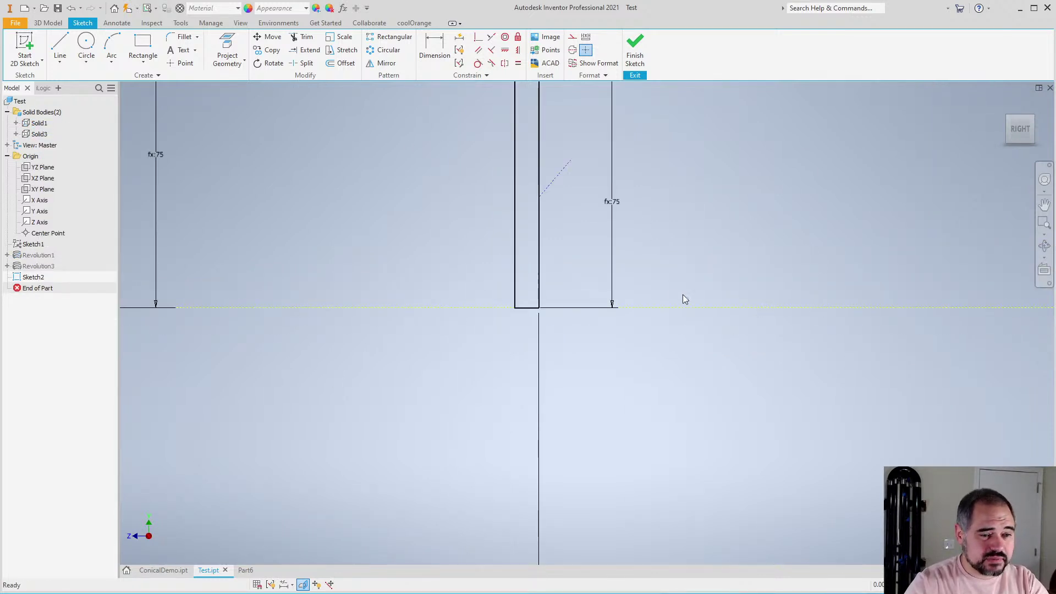
pyautogui.press('d')
pyautogui.click(528, 307)
pyautogui.click(539, 199)
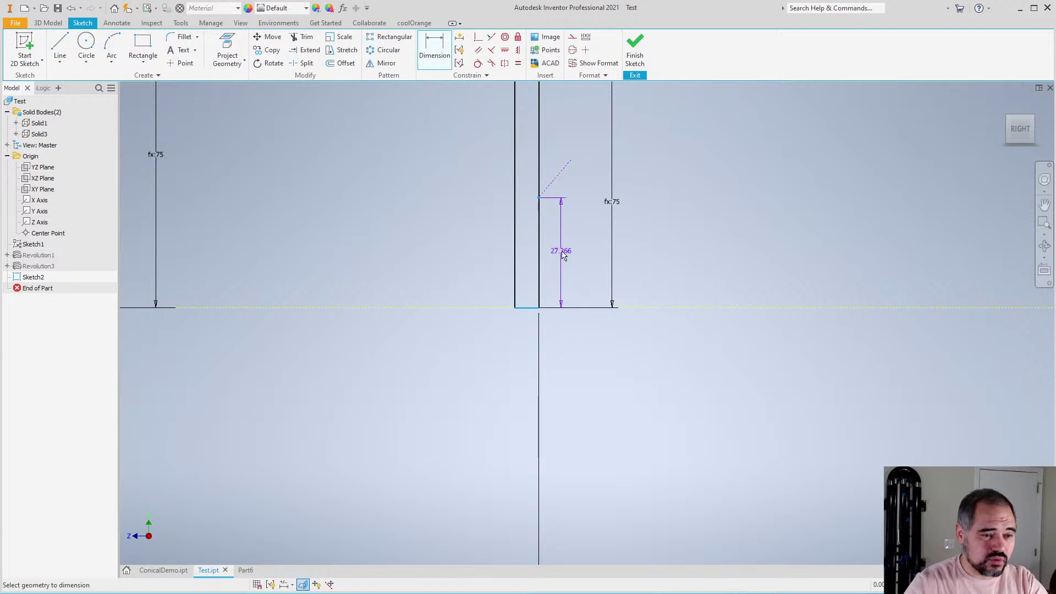
pyautogui.click(561, 252)
pyautogui.write('Tonehole2')
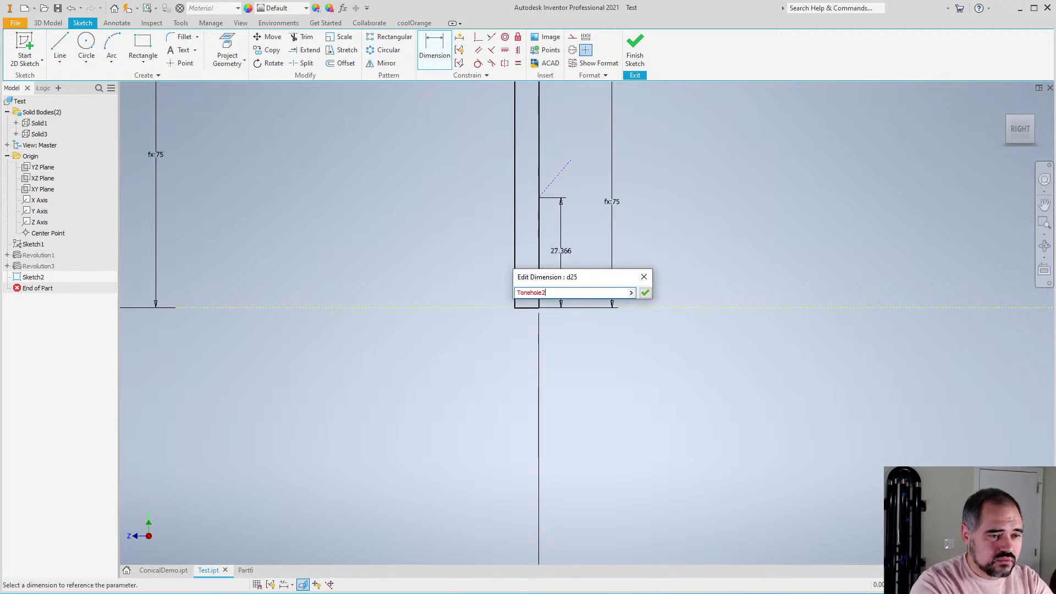
pyautogui.write('Position*Taper')
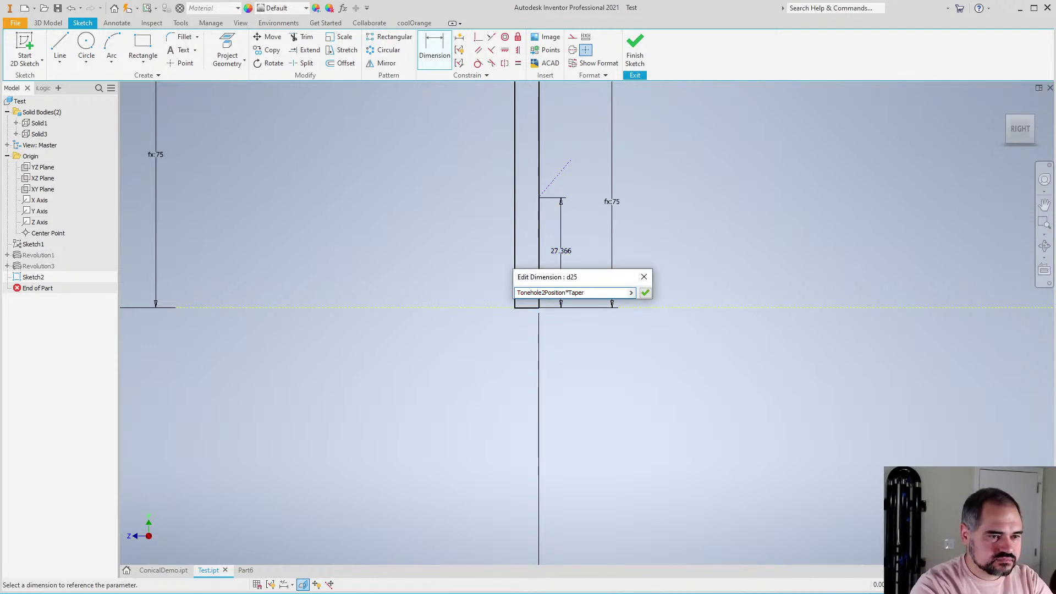
pyautogui.press('Return')
# Examine both tone hole profiles with their angled construction lines and the height dimensions driving them
pyautogui.scroll(-3, 606, 349)
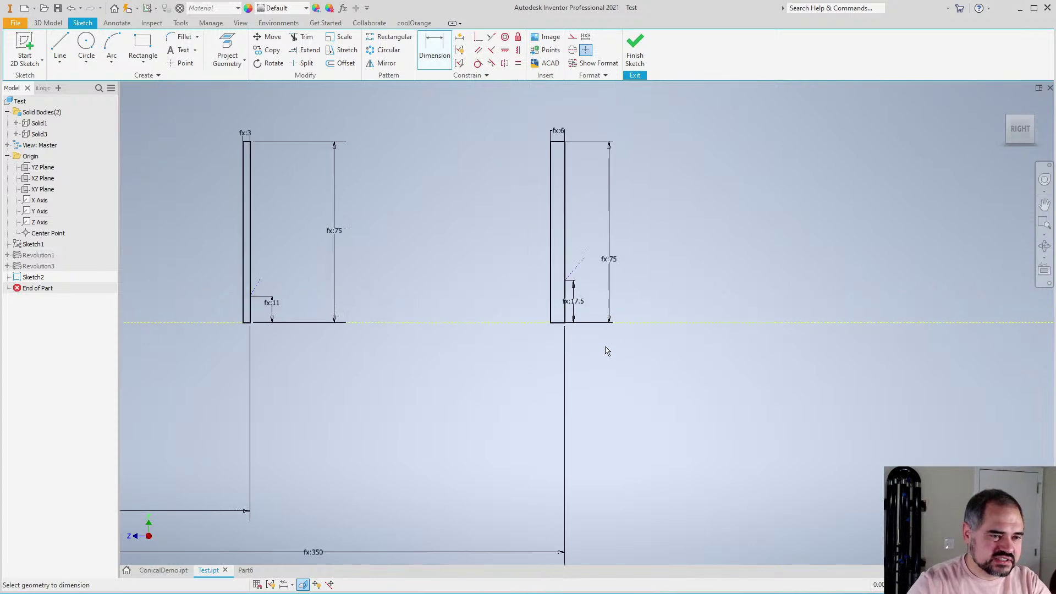
pyautogui.scroll(4, 592, 319)
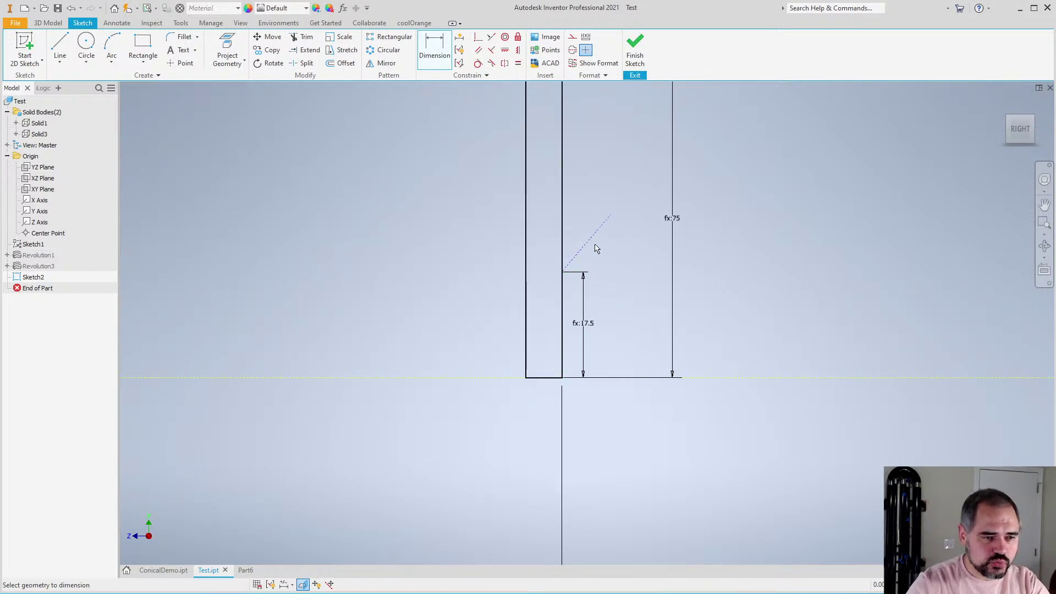
pyautogui.scroll(-2, 586, 325)
pyautogui.scroll(-3, 585, 325)
pyautogui.scroll(3, 586, 325)
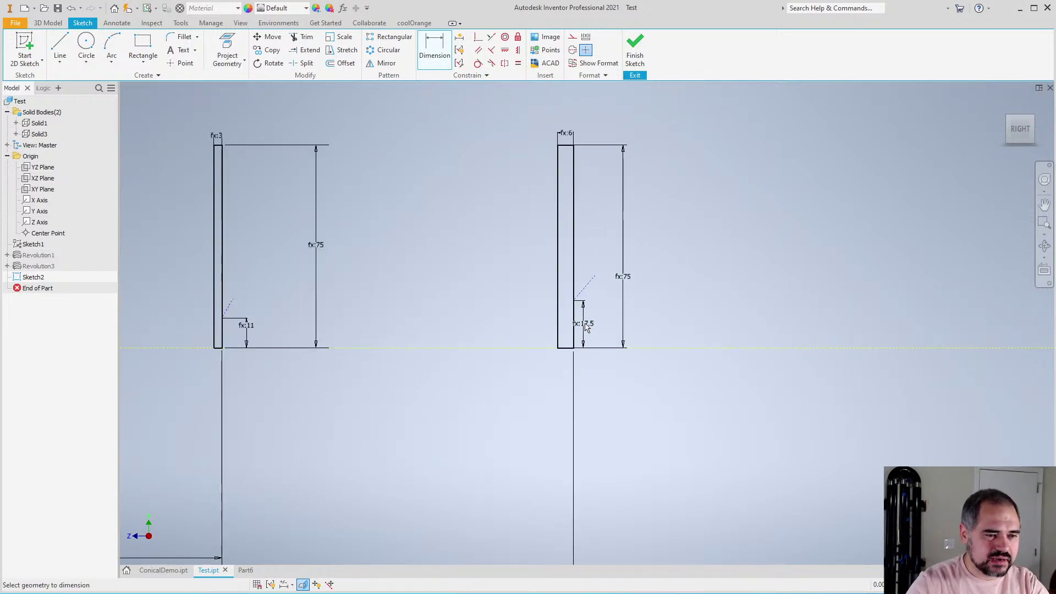
pyautogui.scroll(3, 632, 356)
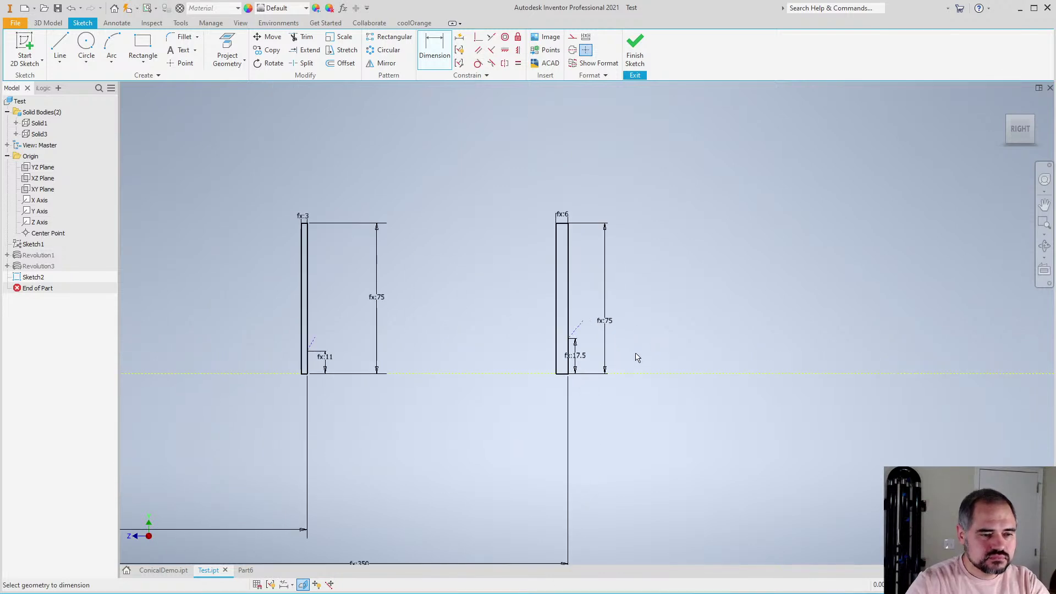
pyautogui.scroll(-3, 602, 349)
pyautogui.scroll(3, 407, 356)
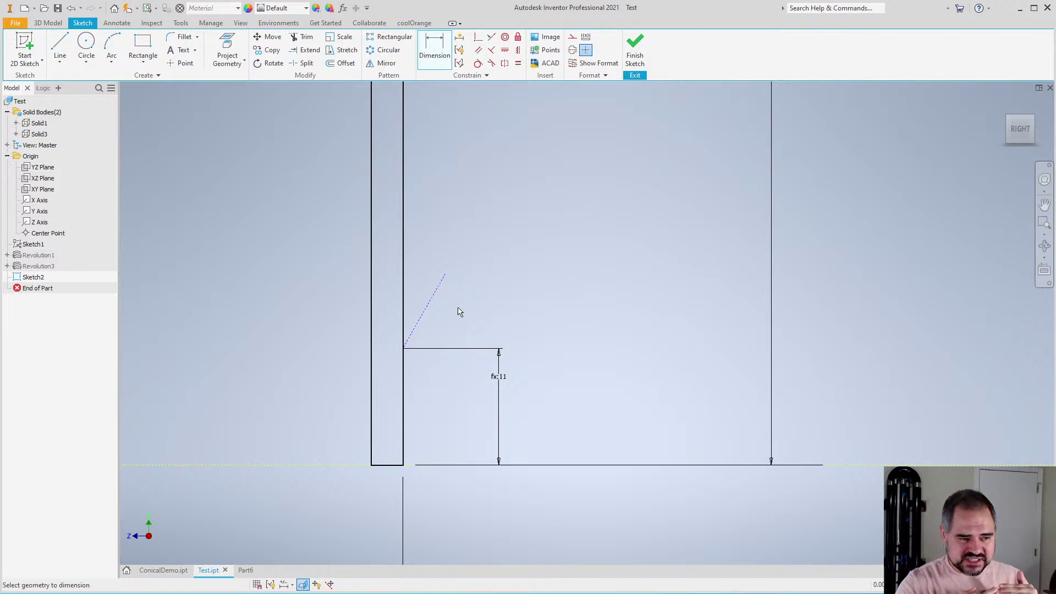
# Switch to ConicalDemo.ipt and set the Tonehole 1 angle to -35 deg in the Modify form
pyautogui.click(163, 569)
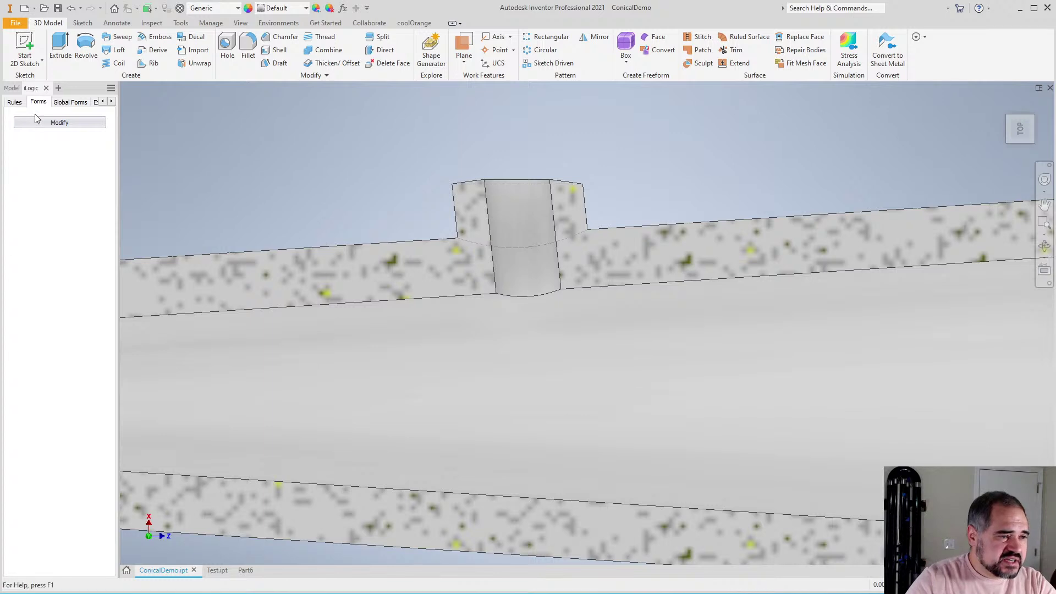
pyautogui.click(60, 122)
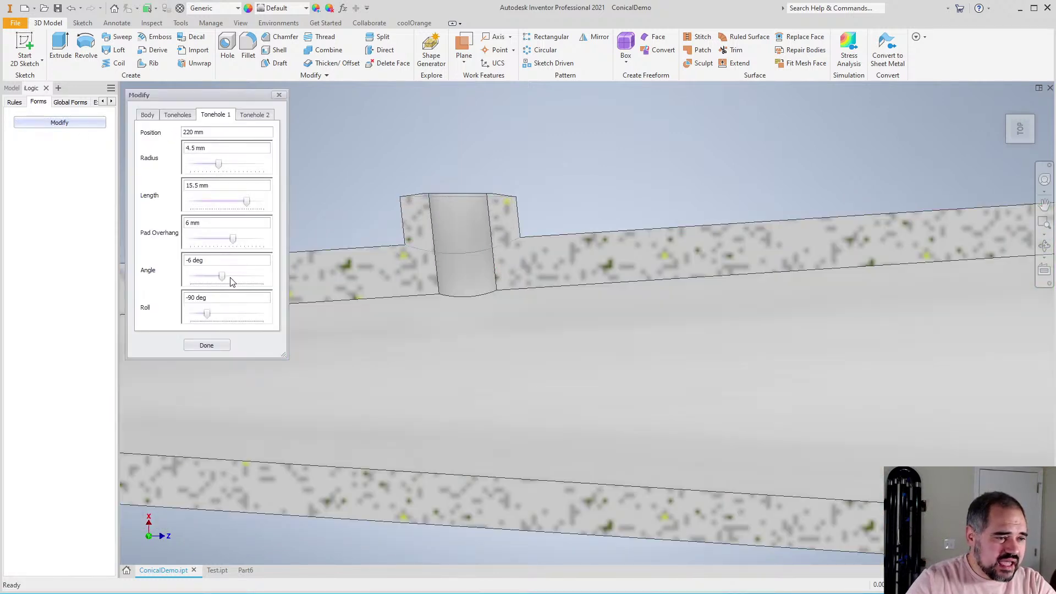
pyautogui.moveTo(223, 274); pyautogui.dragTo(198, 277)
# Examine the tilted Tonehole 1 chimney and bore in the section view, and close the Modify form
pyautogui.scroll(-4, 610, 257)
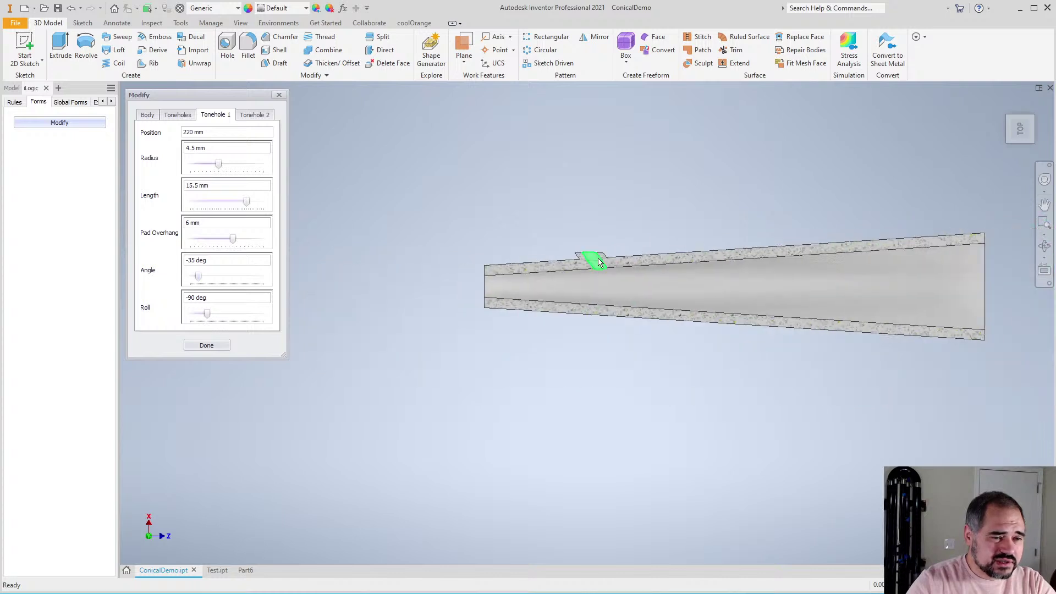
pyautogui.scroll(4, 608, 259)
pyautogui.scroll(2, 608, 258)
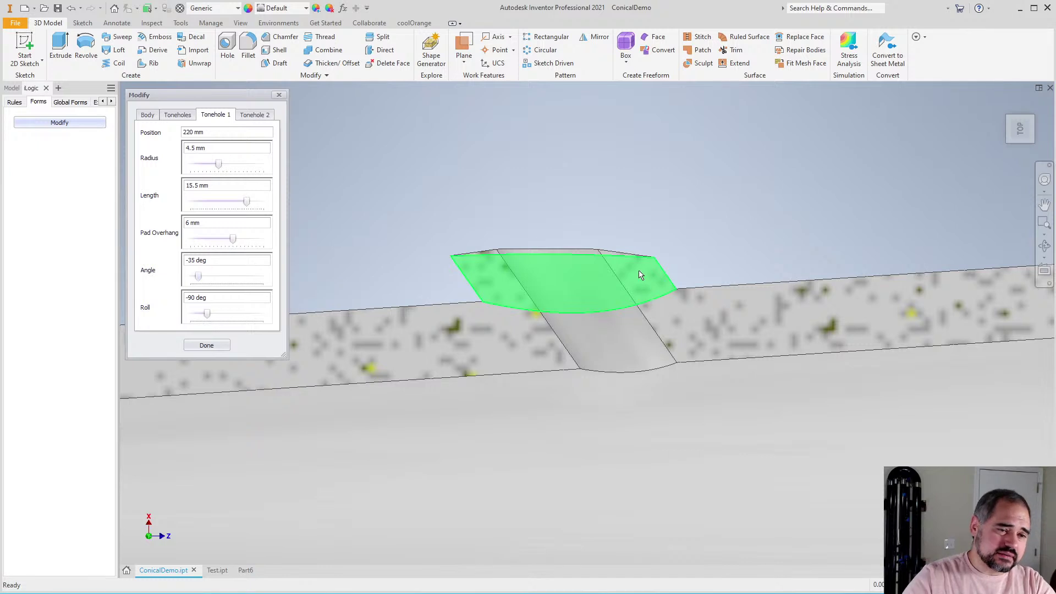
pyautogui.moveTo(657, 292)
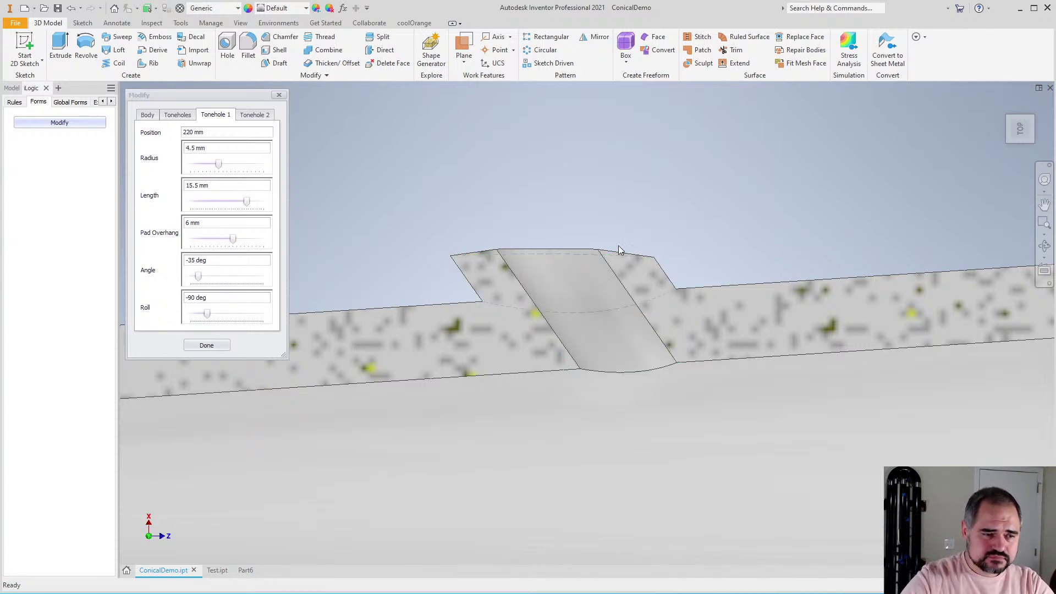
pyautogui.scroll(-3, 618, 246)
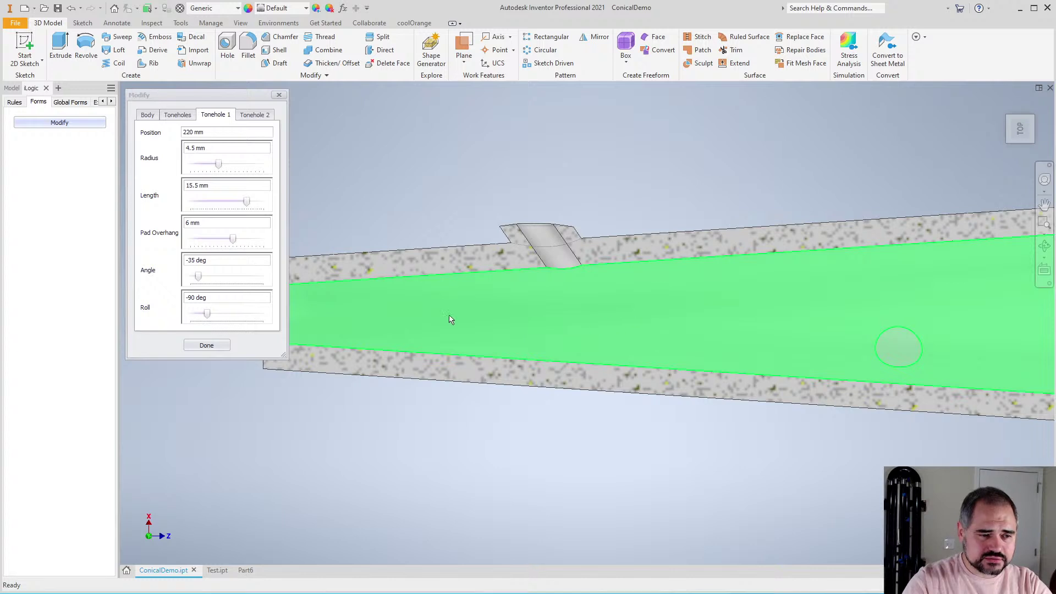
pyautogui.scroll(-3, 592, 328)
pyautogui.scroll(6, 580, 292)
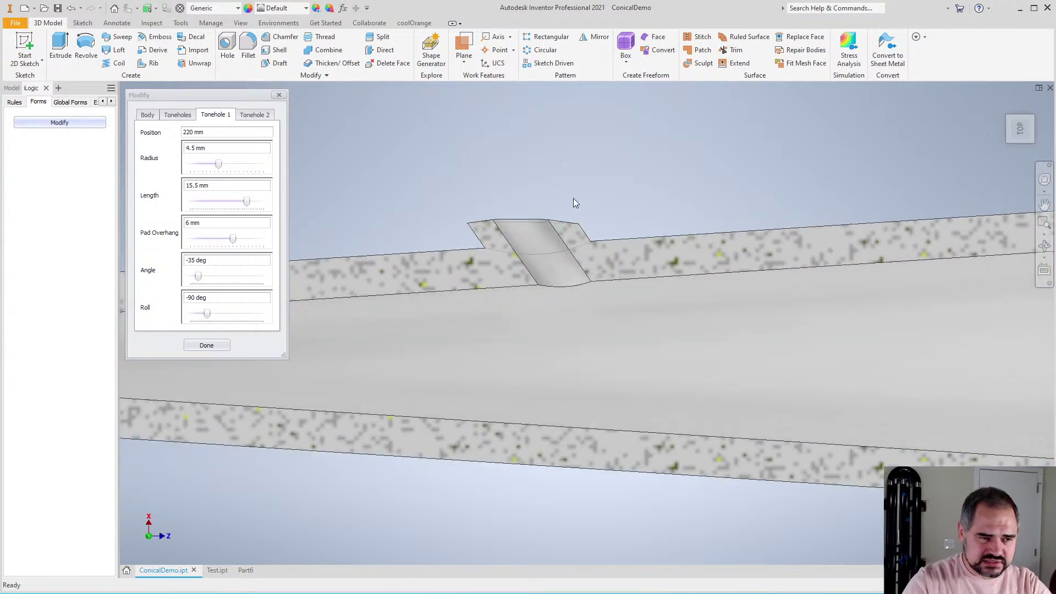
pyautogui.scroll(-3, 461, 207)
pyautogui.click(223, 345)
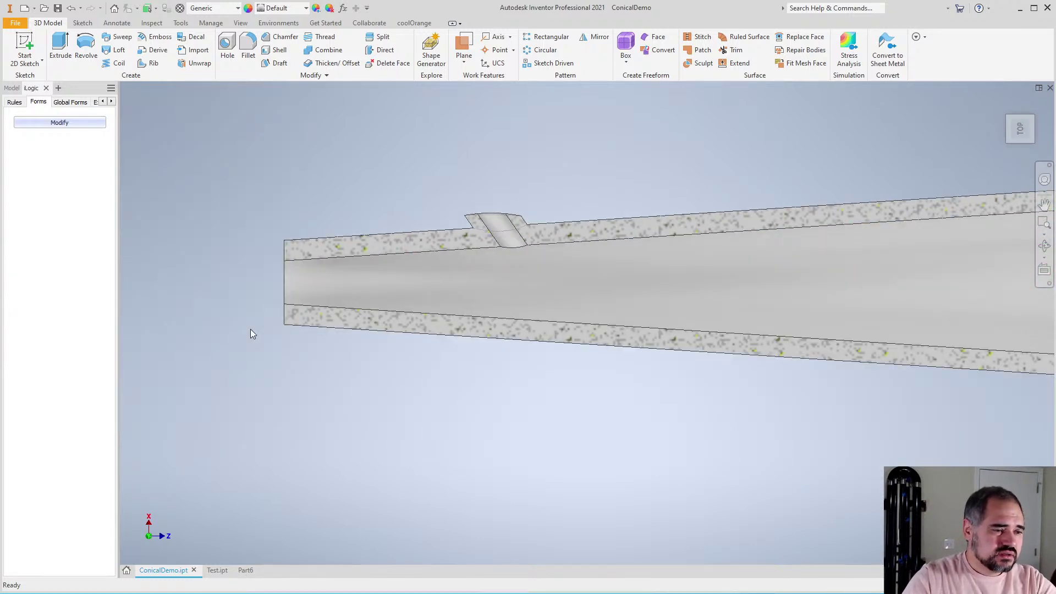
# Switch to Test.ipt, dimension the angle between the first profile's construction line and the horizontal axis, and set it to 90+Tonehole1Angle
pyautogui.click(218, 571)
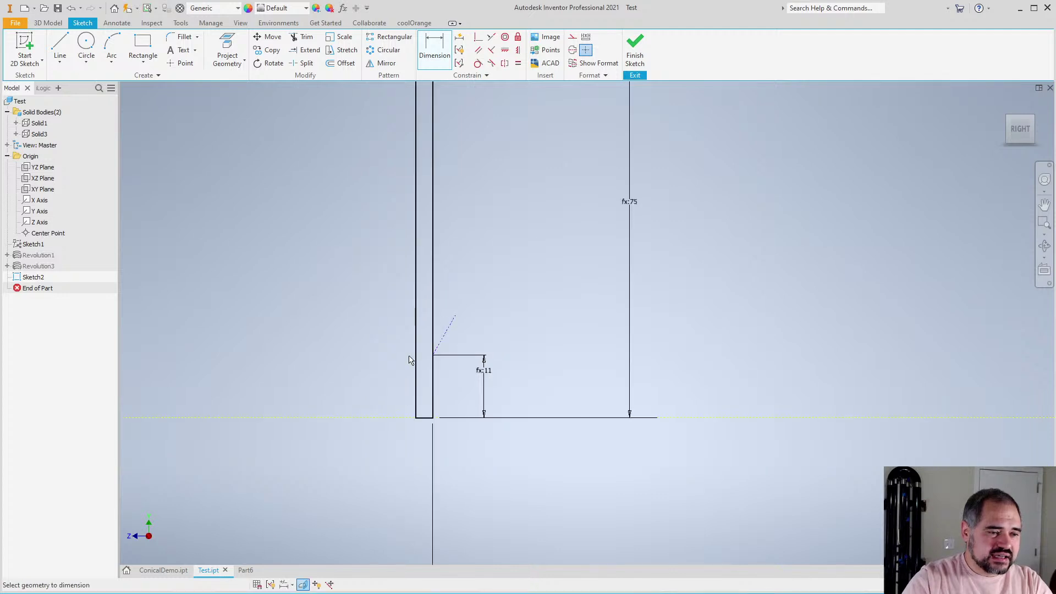
pyautogui.scroll(4, 408, 360)
pyautogui.scroll(-3, 502, 311)
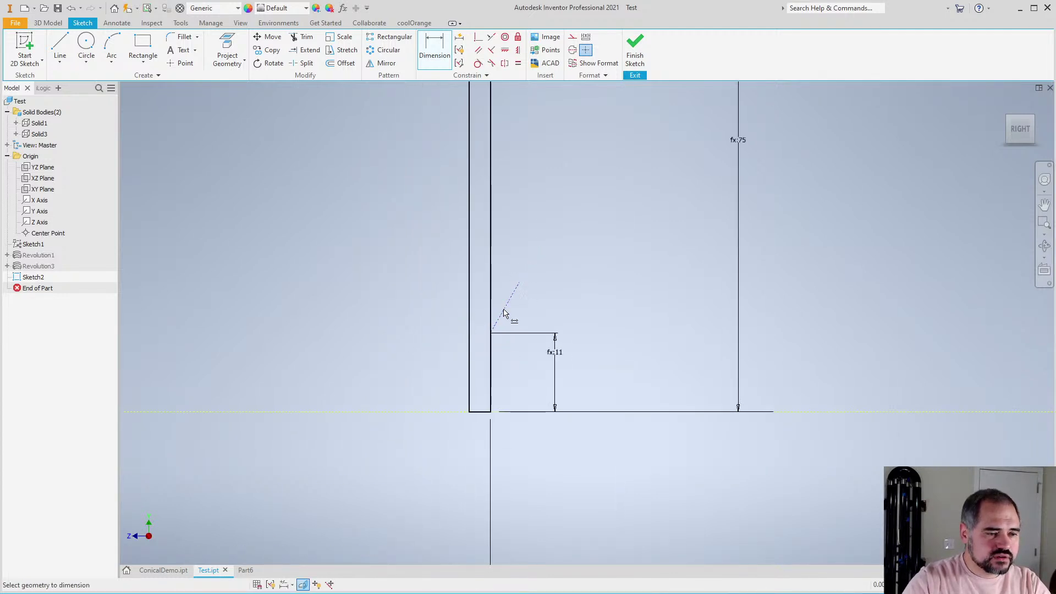
pyautogui.click(505, 306)
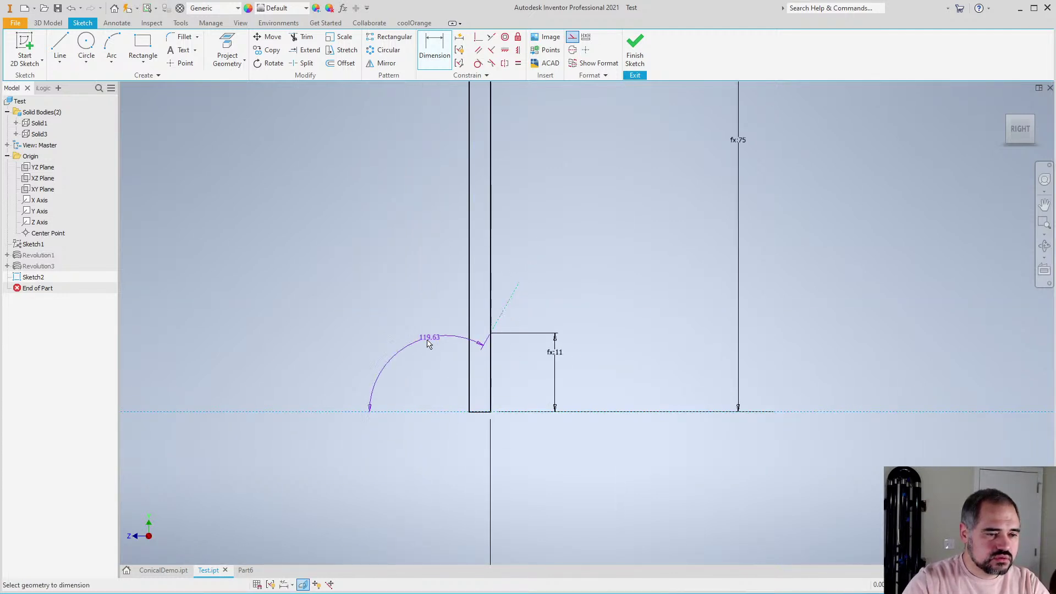
pyautogui.click(443, 311)
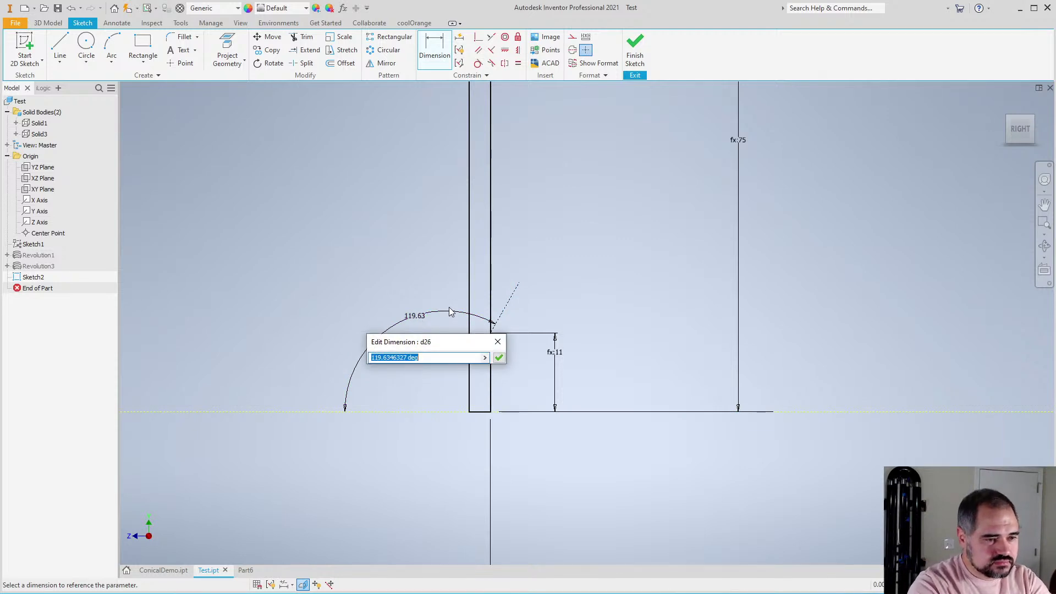
pyautogui.write('Toneh')
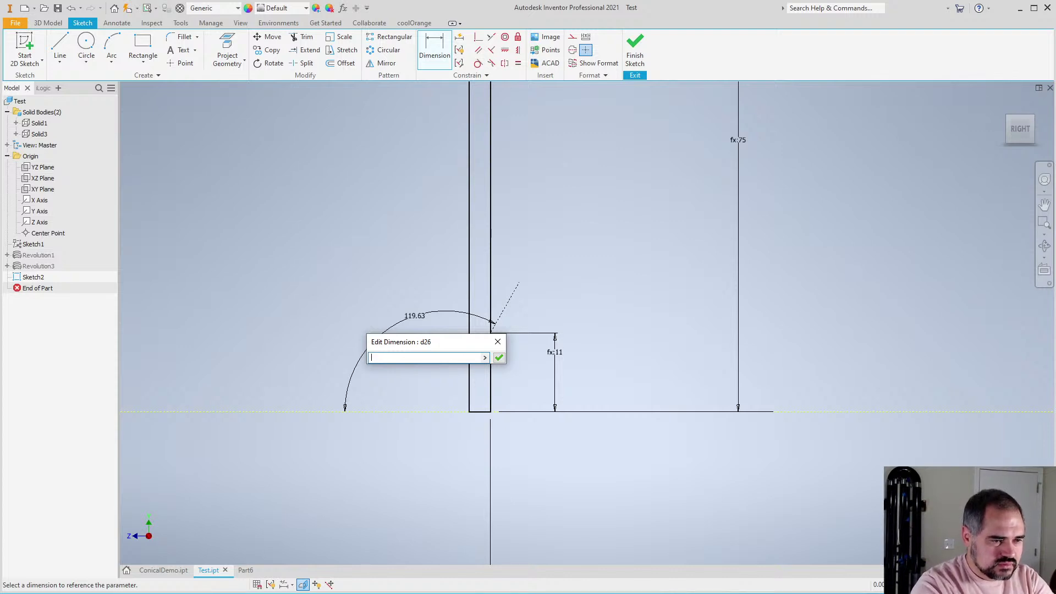
pyautogui.scroll(3, 694, 334)
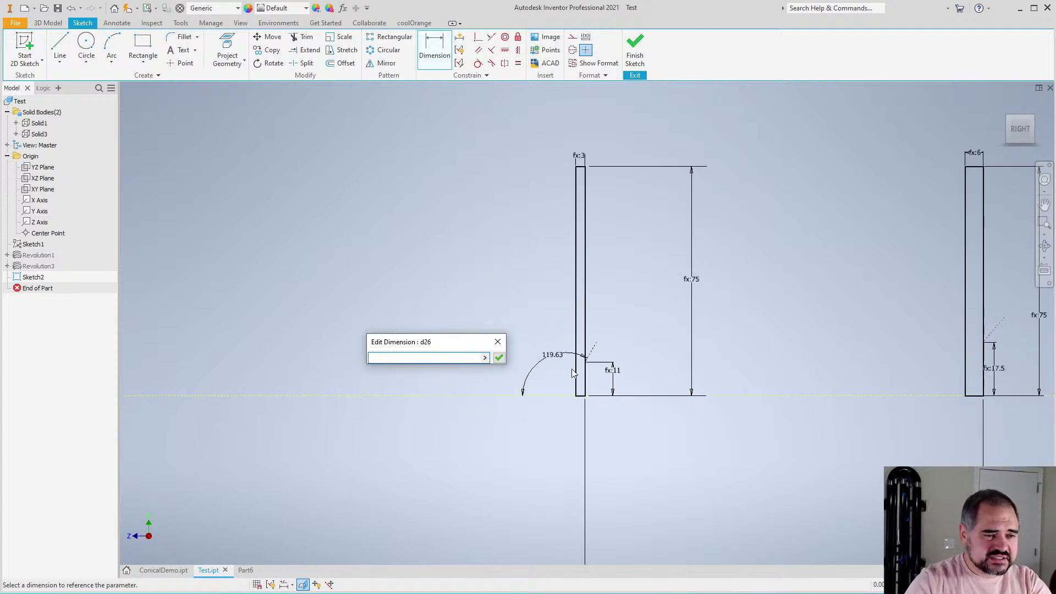
pyautogui.scroll(-2, 568, 351)
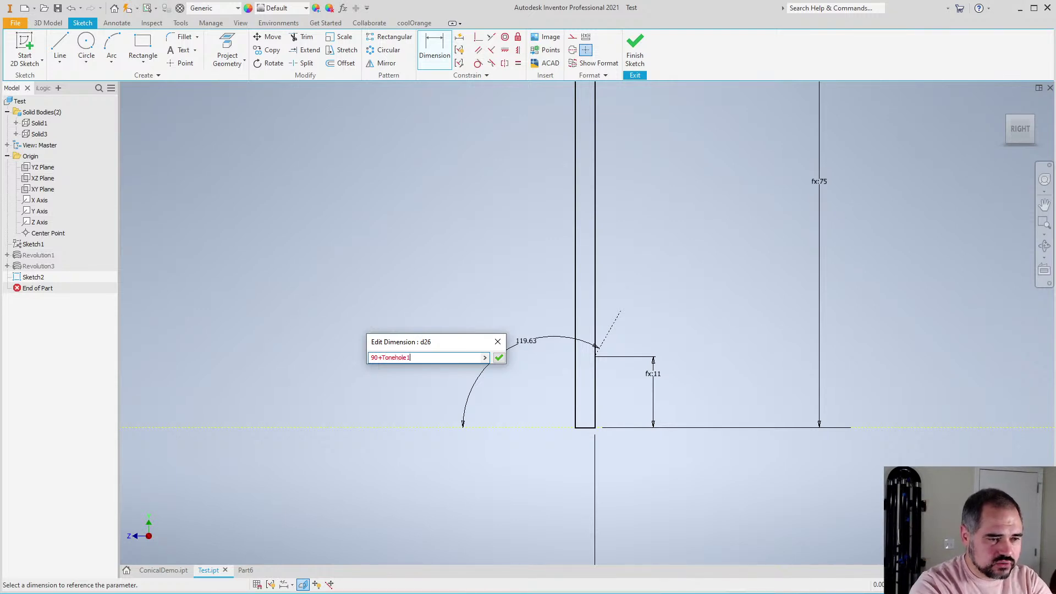
pyautogui.write('Angle')
pyautogui.press('Return')
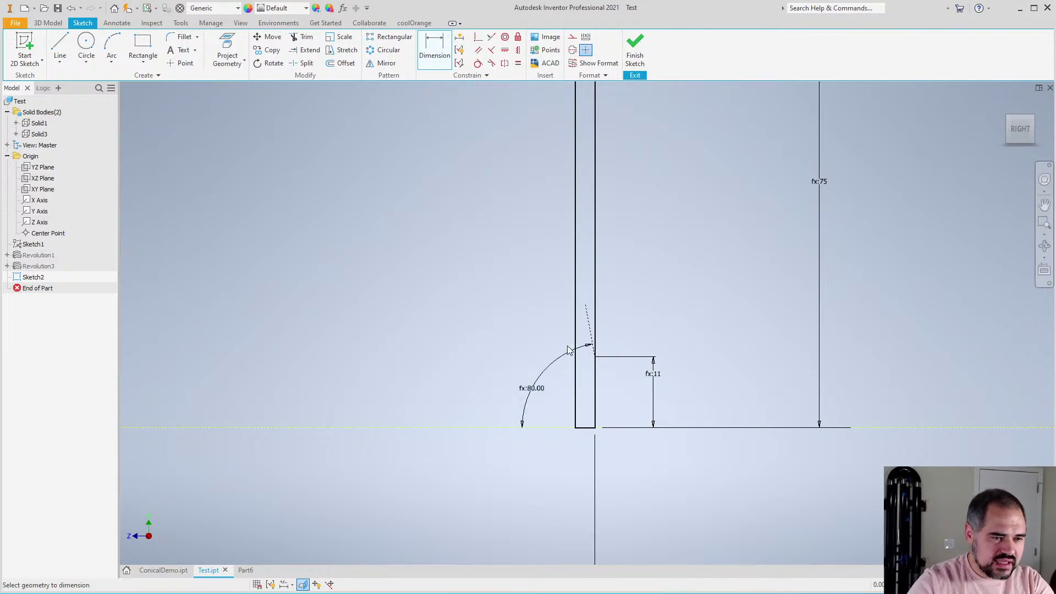
# Sketch a test line from the first profile's edge, above the construction line, tilted about 28 degrees away from the edge
pyautogui.scroll(2, 595, 388)
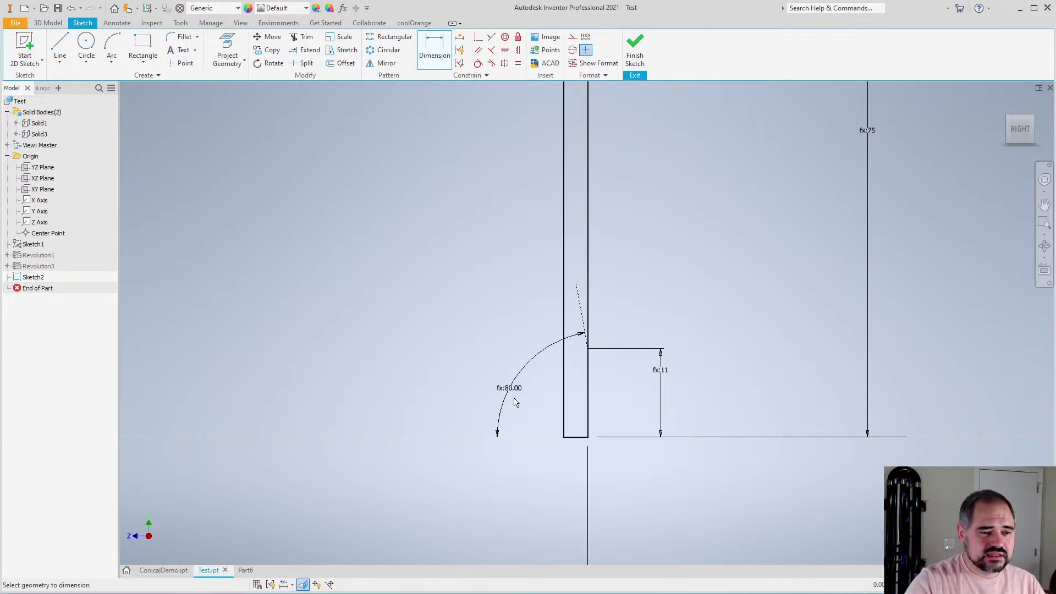
pyautogui.click(59, 44)
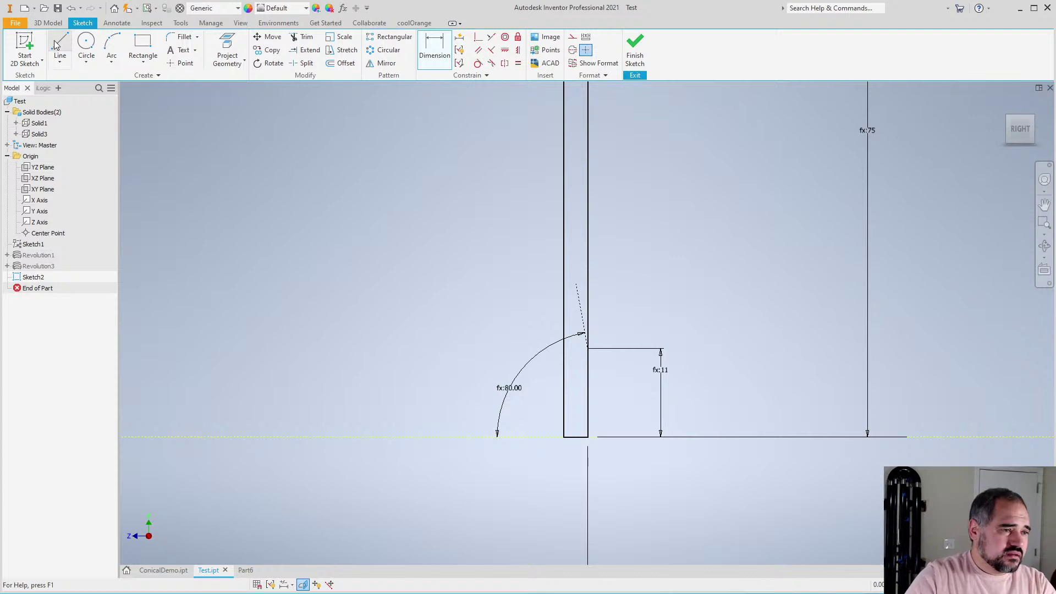
pyautogui.click(586, 263)
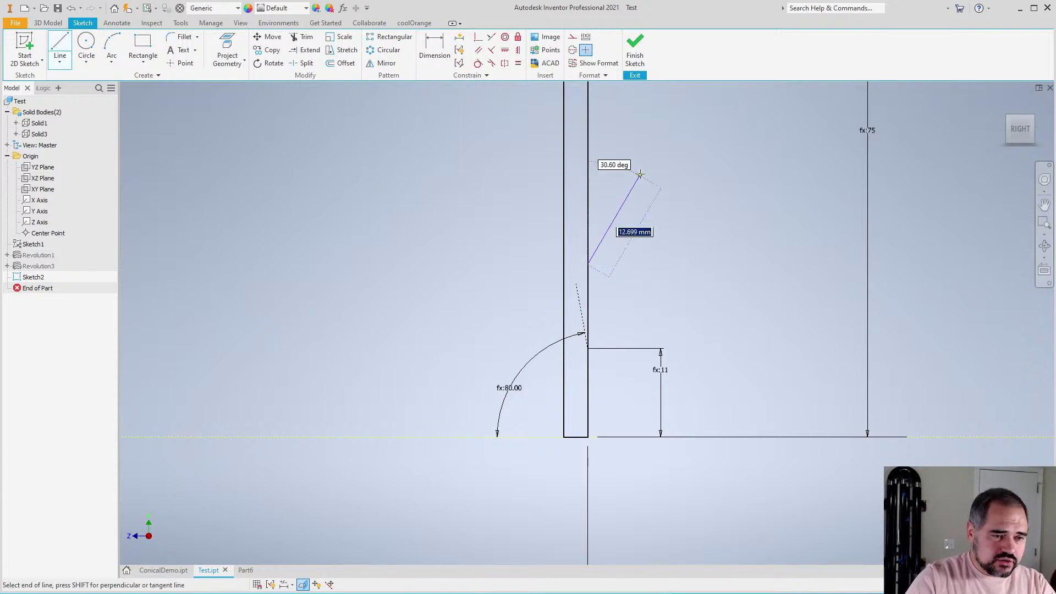
pyautogui.click(647, 149)
pyautogui.press('Escape')
pyautogui.scroll(-3, 601, 206)
pyautogui.scroll(3, 601, 206)
# Dimension the angle between the test line and the profile's edge, and try to set it to Tonehole1Angle
pyautogui.press('d')
pyautogui.click(614, 246)
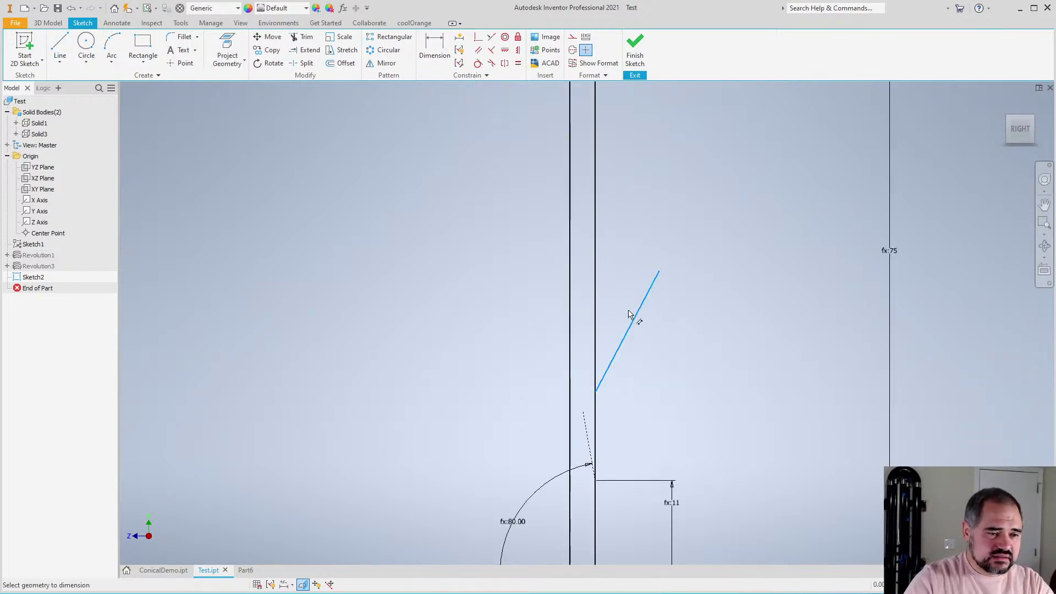
pyautogui.click(597, 244)
pyautogui.click(608, 239)
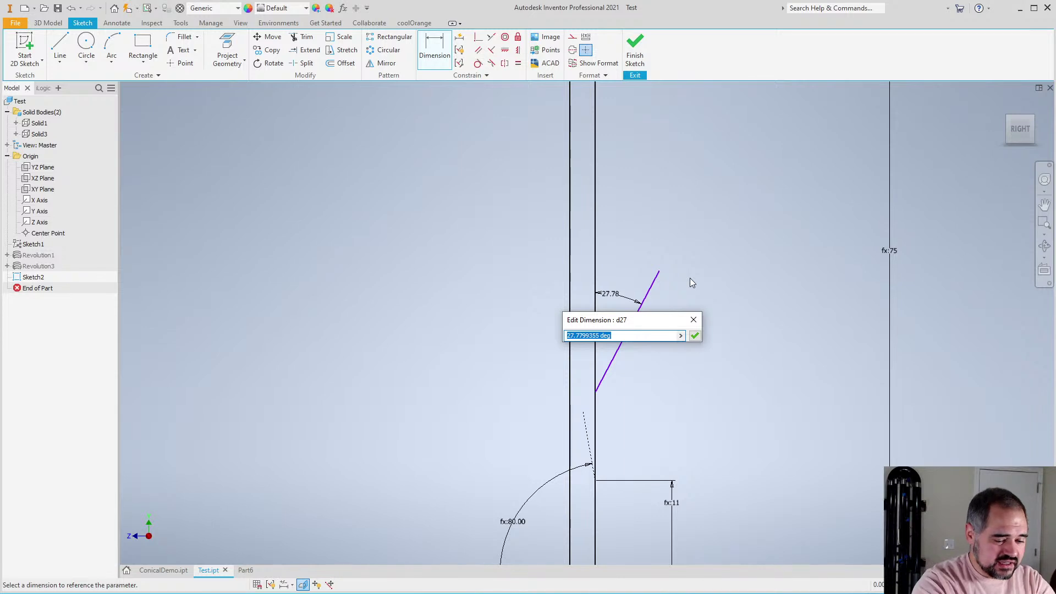
pyautogui.write('Tonehole1Angle')
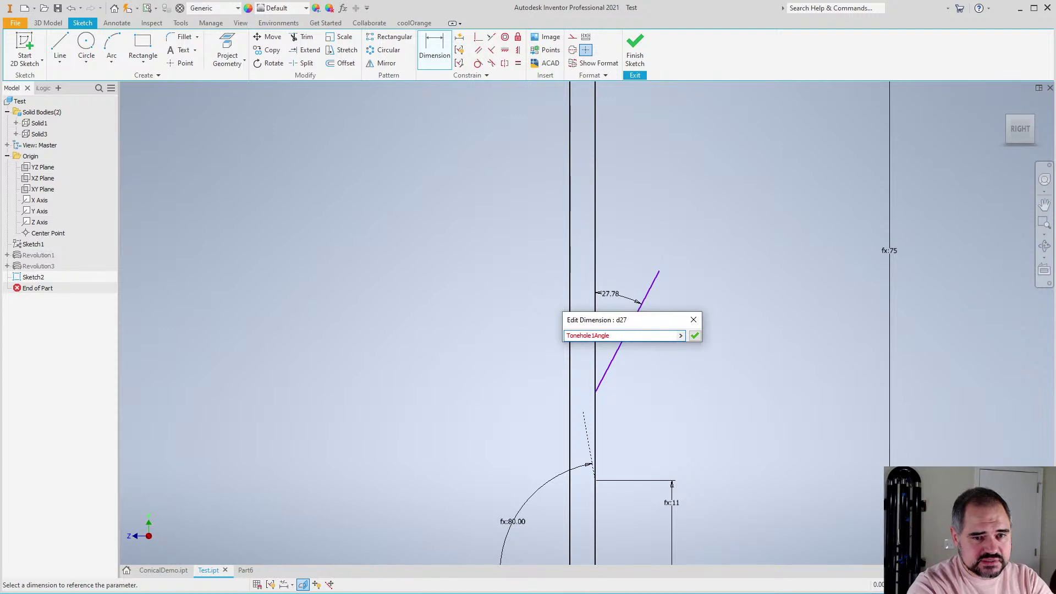
pyautogui.press('Return')
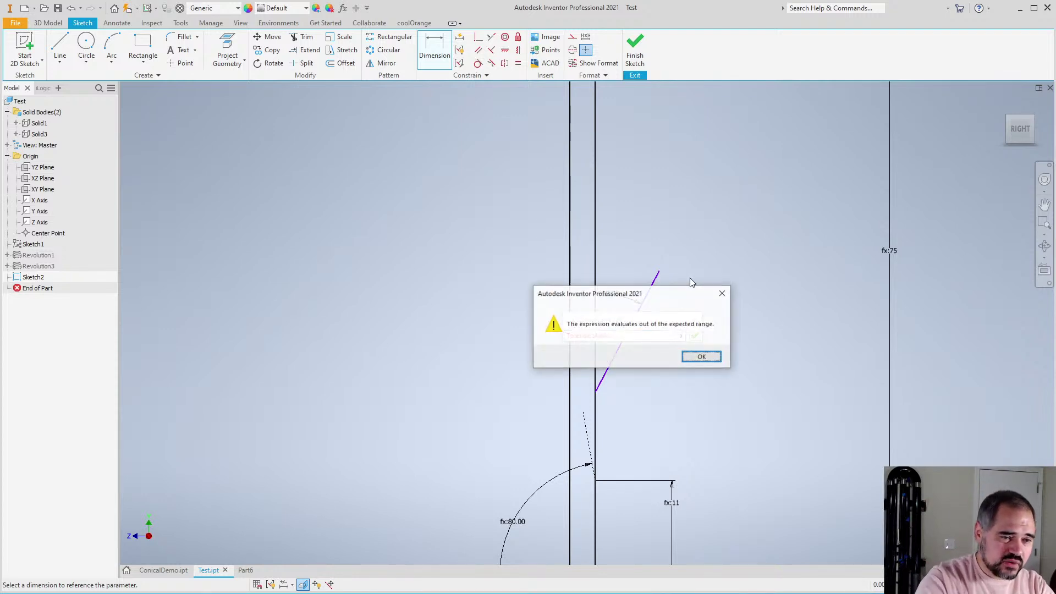
pyautogui.click(701, 357)
pyautogui.scroll(-4, 626, 374)
pyautogui.scroll(2, 638, 423)
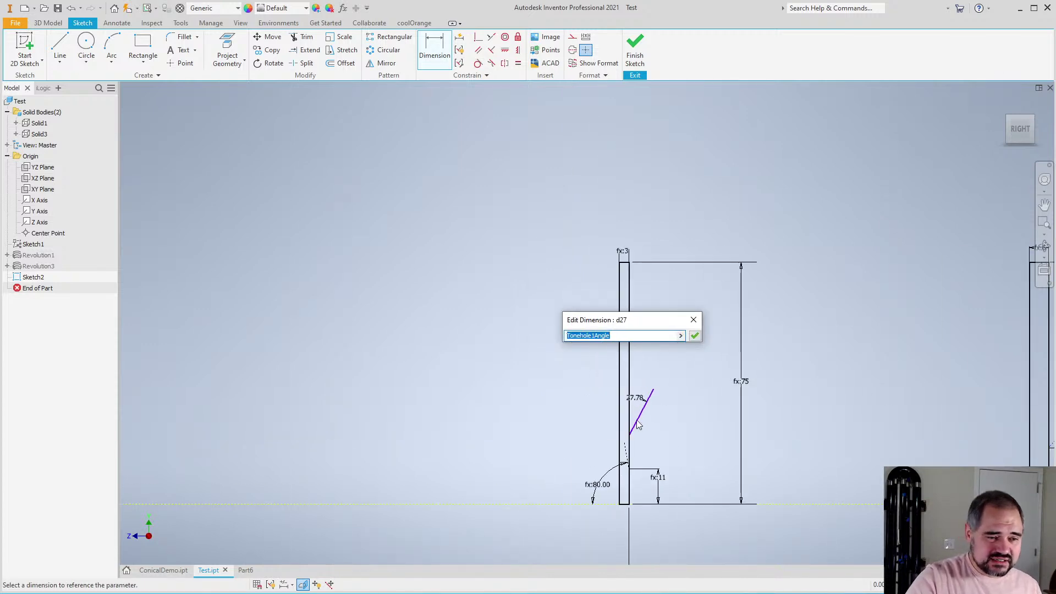
pyautogui.click(693, 319)
# Examine the value of the test line's angle dimension, leaving it as is
pyautogui.scroll(-2, 643, 391)
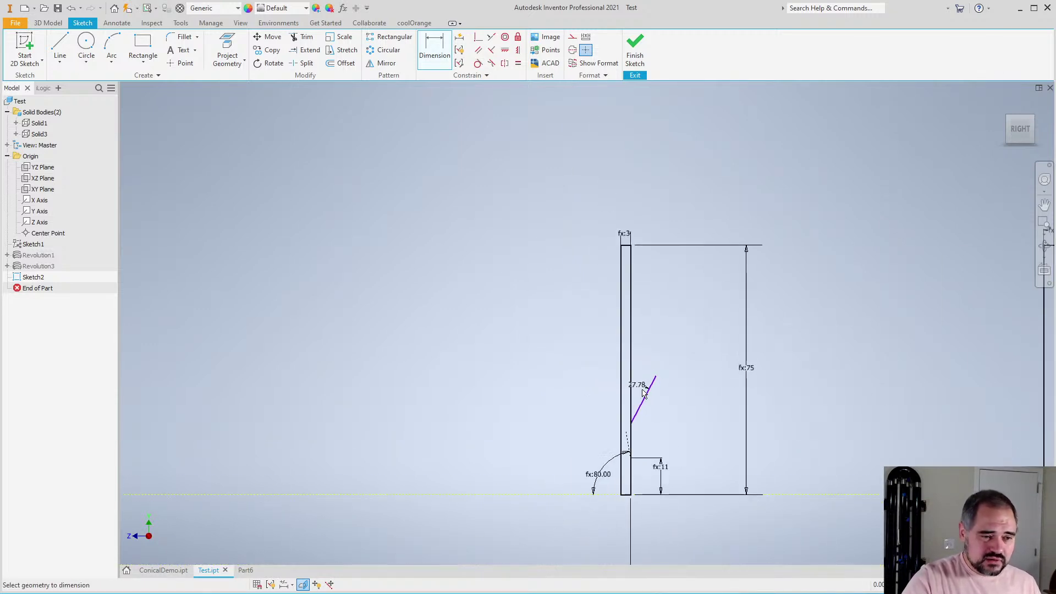
pyautogui.scroll(2, 643, 393)
pyautogui.click(643, 384)
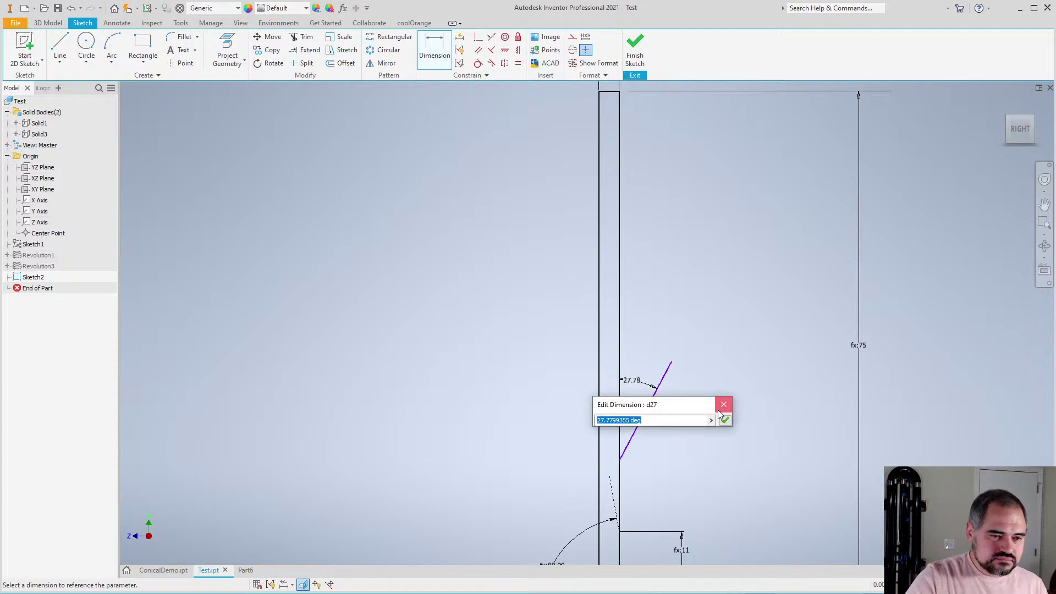
pyautogui.click(719, 408)
pyautogui.scroll(-2, 657, 354)
pyautogui.scroll(3, 657, 355)
pyautogui.click(660, 352)
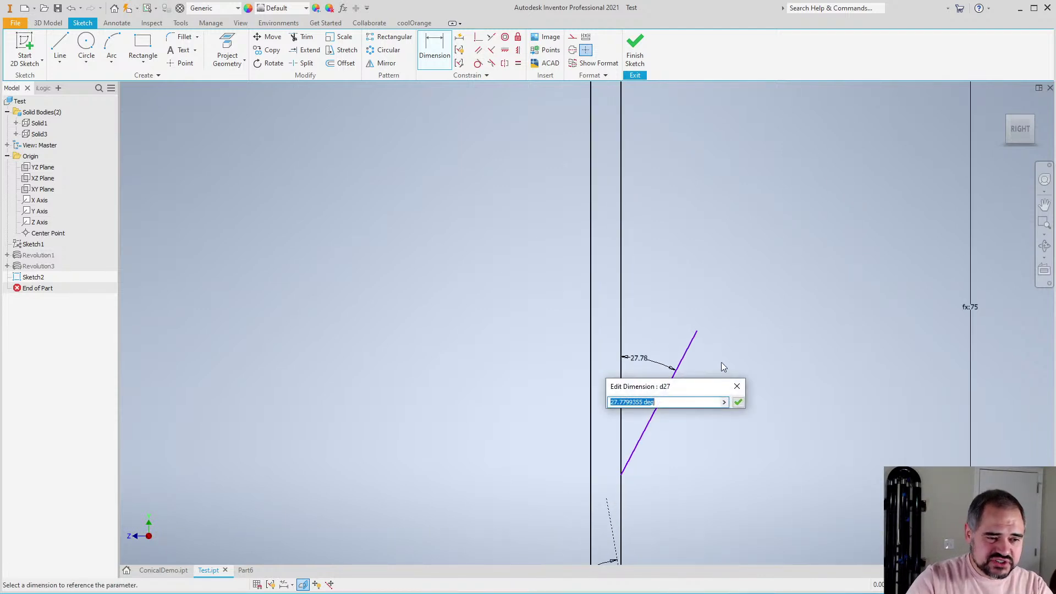
pyautogui.click(736, 388)
pyautogui.click(656, 364)
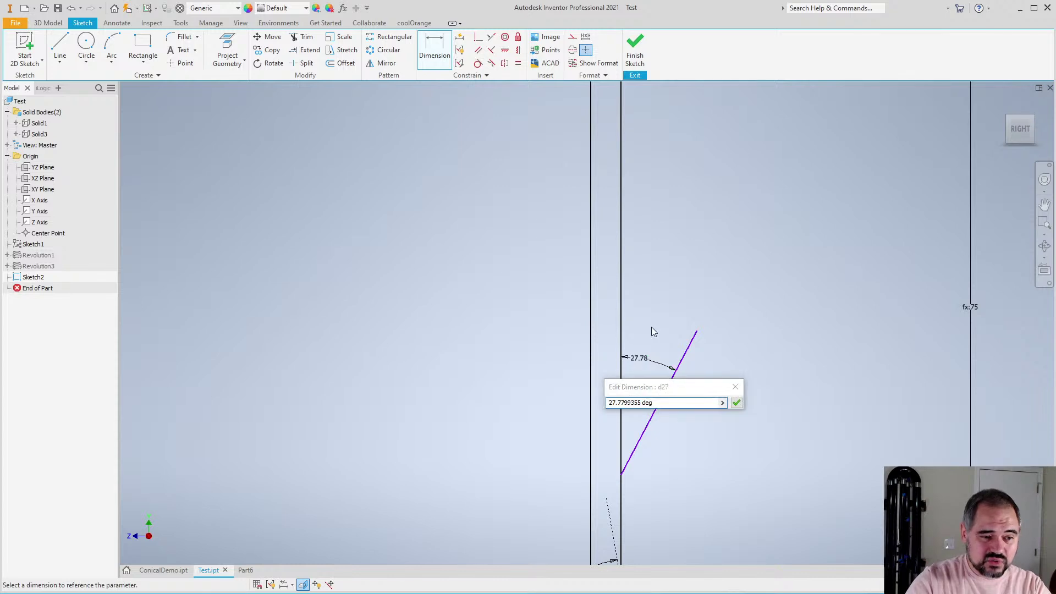
pyautogui.click(734, 387)
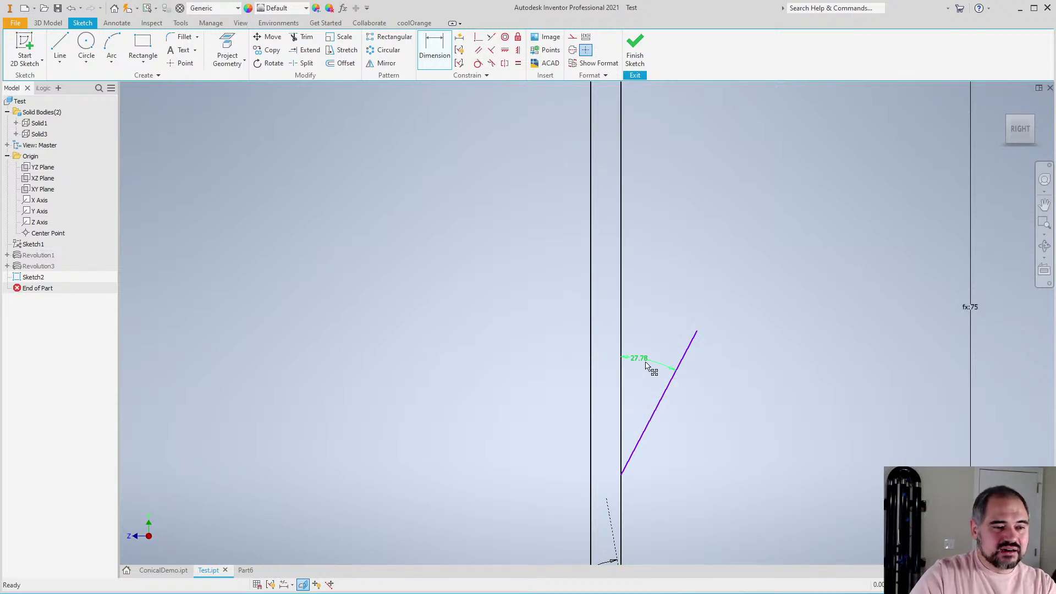
# Delete the test line together with its angle dimension
pyautogui.press('Escape')
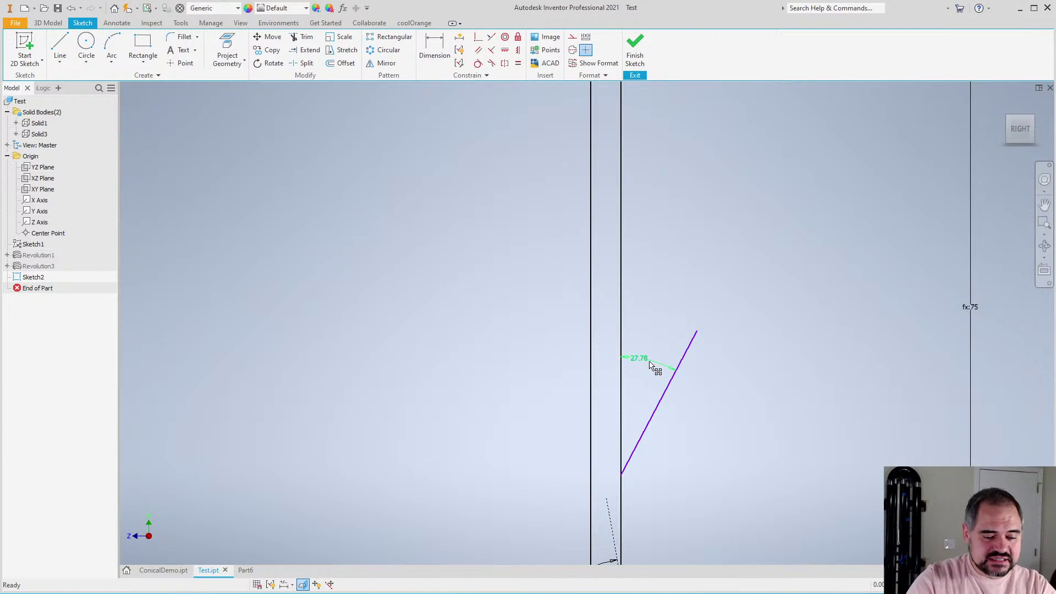
pyautogui.click(673, 369)
pyautogui.scroll(5, 655, 337)
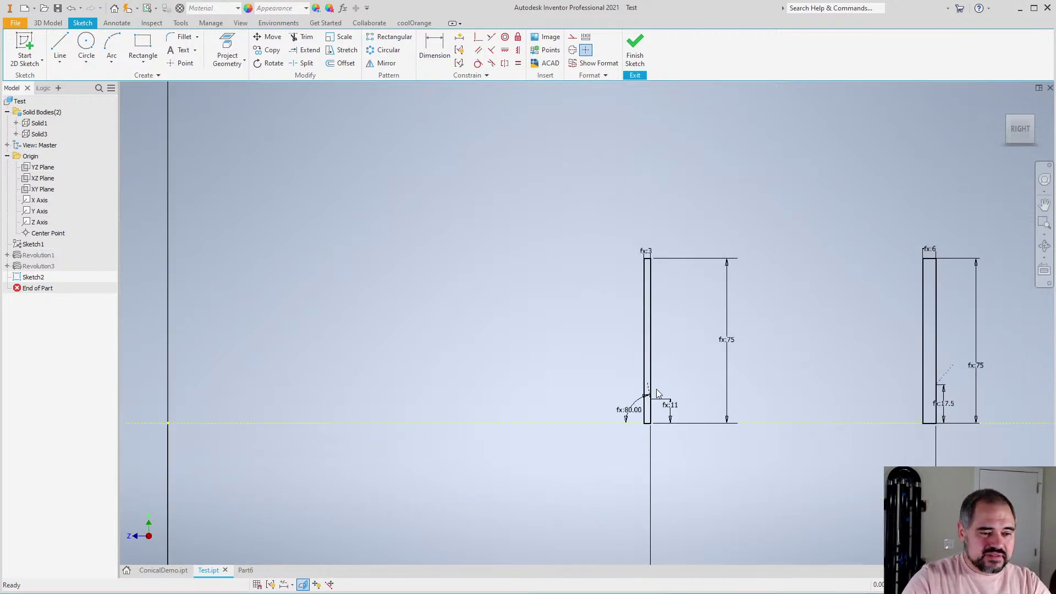
# Examine the expression driving the angle of the first profile's construction line against the horizontal axis
pyautogui.scroll(-3, 657, 394)
pyautogui.scroll(-4, 663, 448)
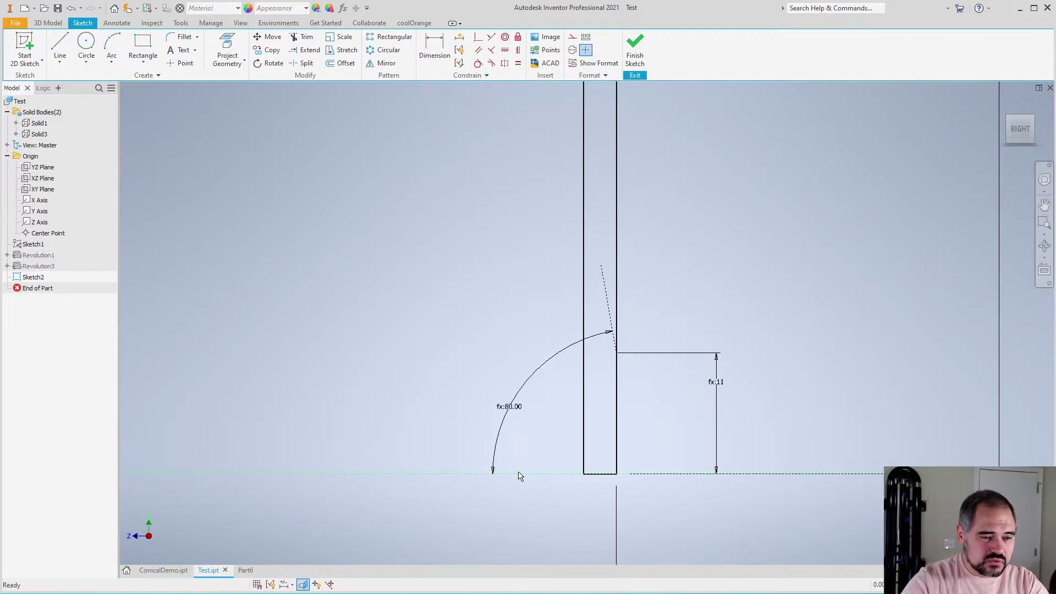
pyautogui.doubleClick(501, 424)
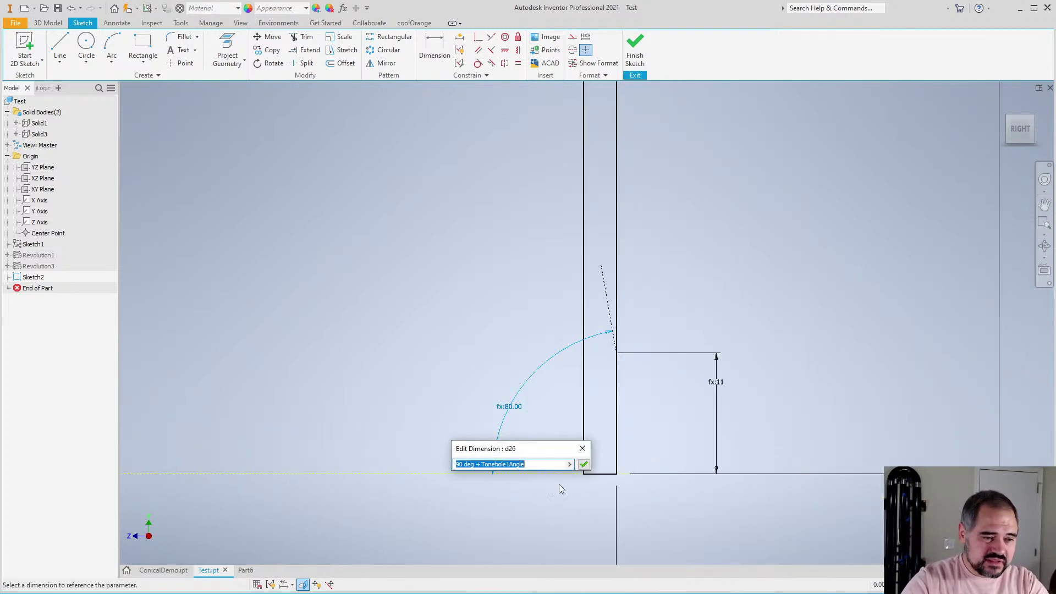
pyautogui.click(583, 449)
pyautogui.press('d')
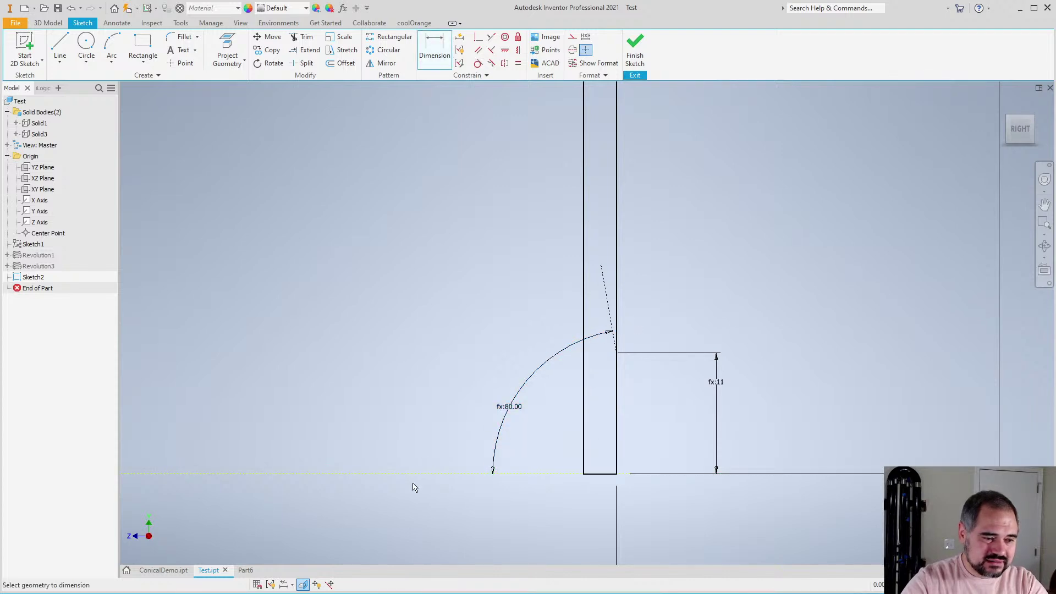
pyautogui.doubleClick(506, 423)
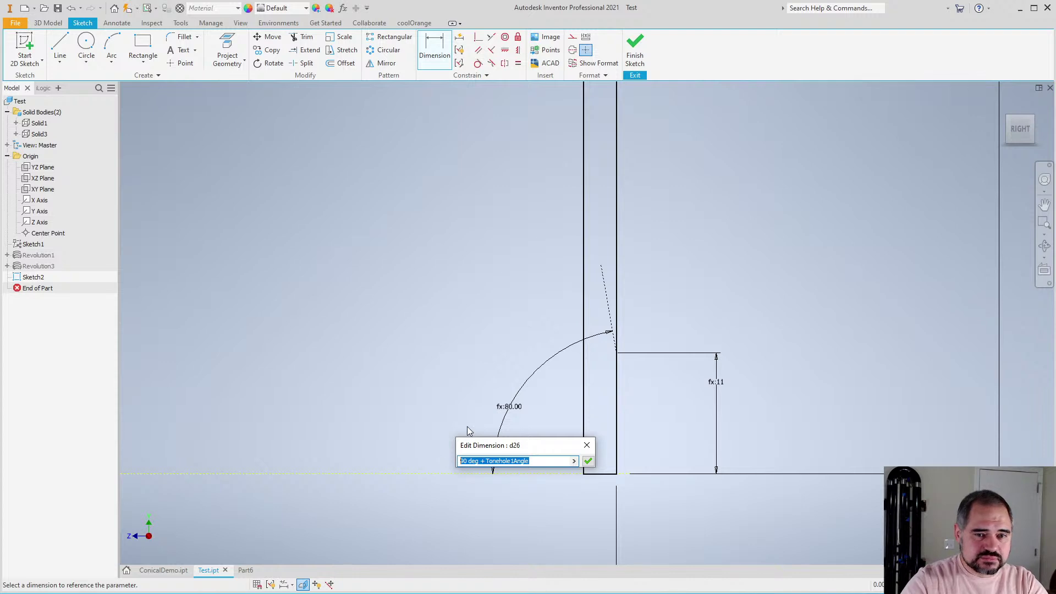
pyautogui.click(586, 446)
# Dimension the angle between the second profile's construction line and the horizontal axis, and set it to 90+Tonehole2Angle
pyautogui.press('Home')
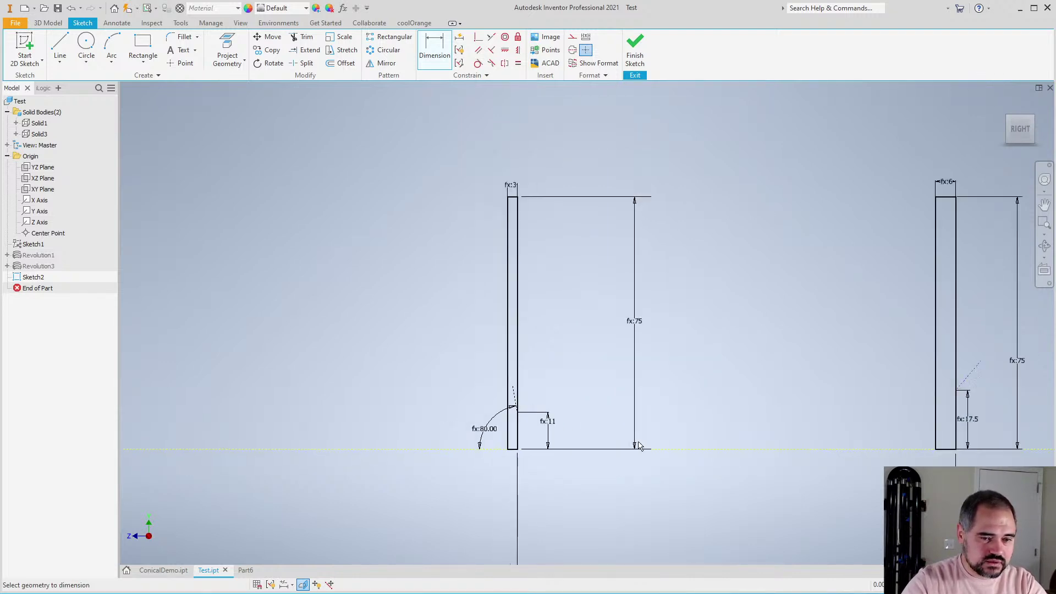
pyautogui.click(689, 440)
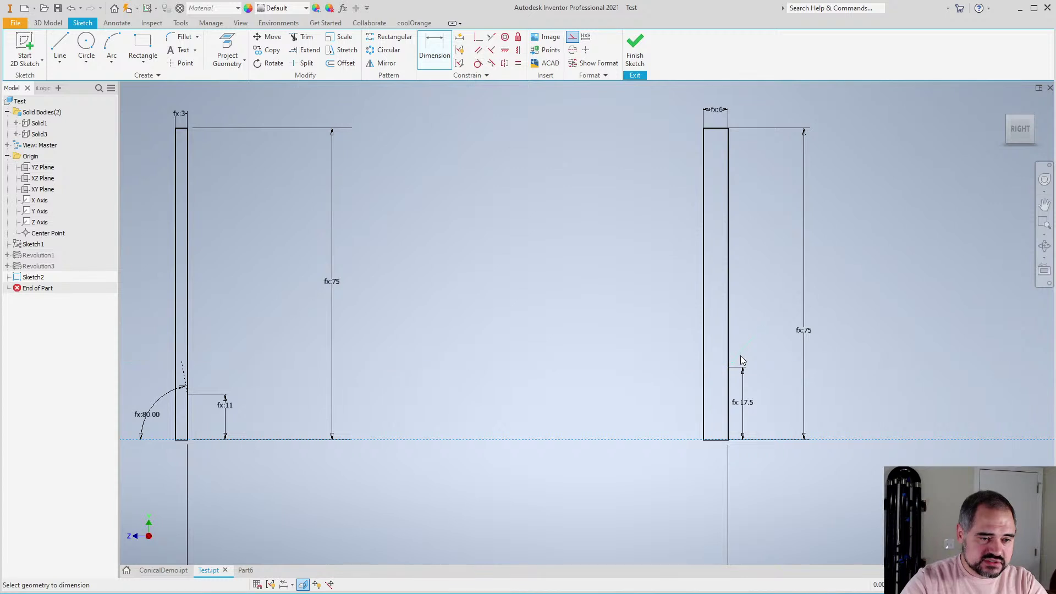
pyautogui.click(737, 357)
pyautogui.click(687, 404)
pyautogui.write('1')
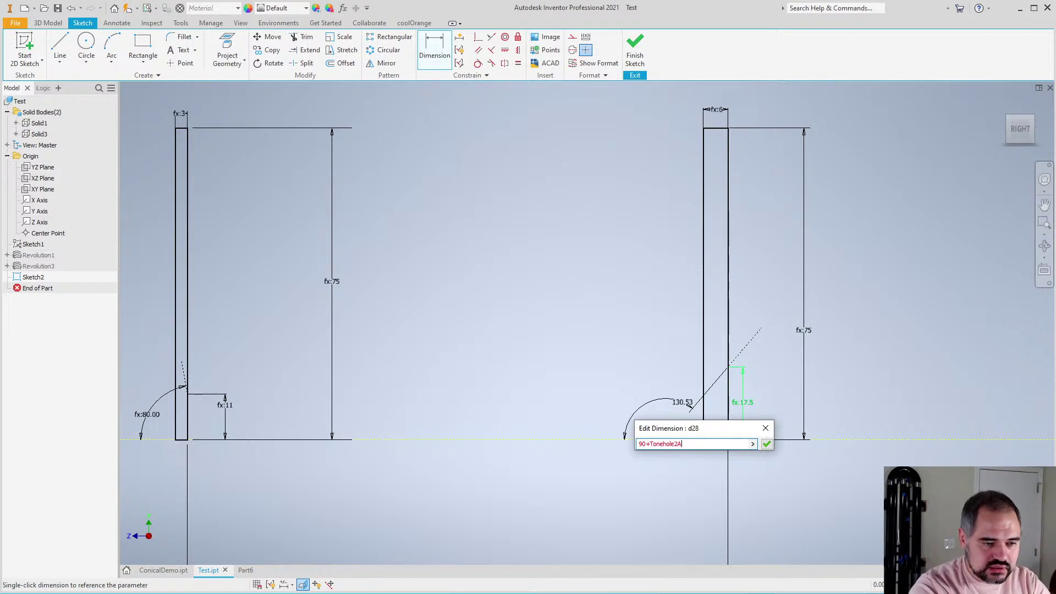
pyautogui.press('Return')
pyautogui.scroll(-3, 768, 459)
pyautogui.scroll(6, 731, 436)
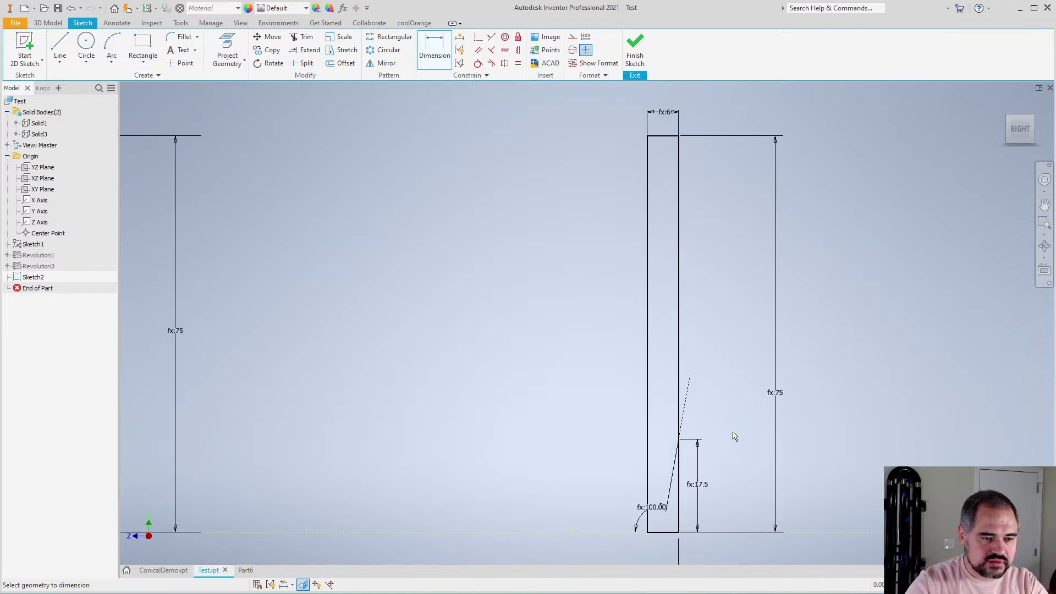
# Dimension the aligned length of the first profile's angled construction line and set it to Tonehole1Length
pyautogui.scroll(-4, 676, 391)
pyautogui.scroll(4, 328, 372)
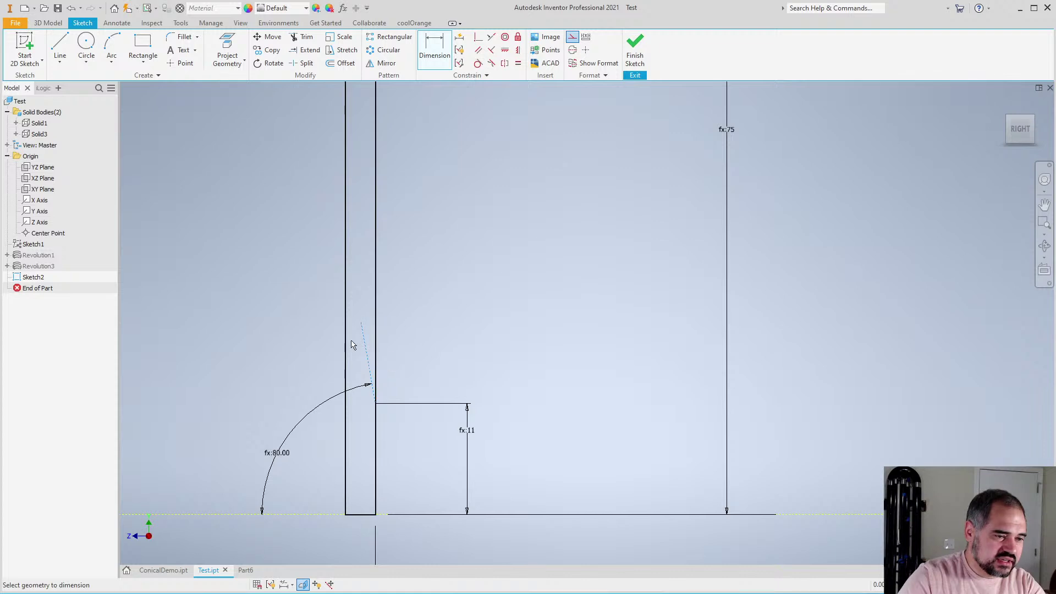
pyautogui.click(364, 344)
pyautogui.scroll(2, 358, 346)
pyautogui.scroll(3, 372, 370)
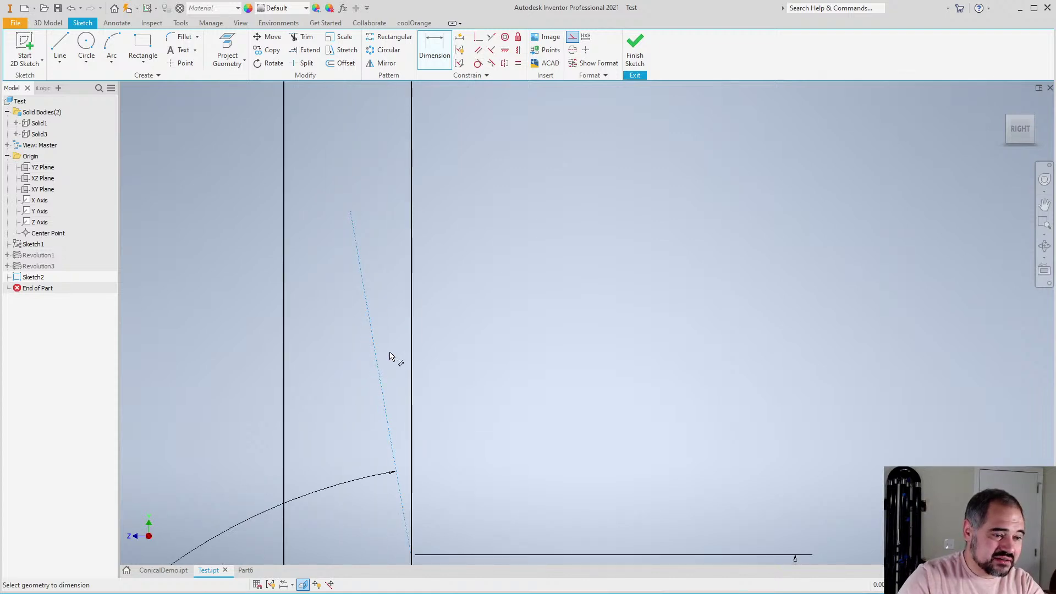
pyautogui.click(459, 341)
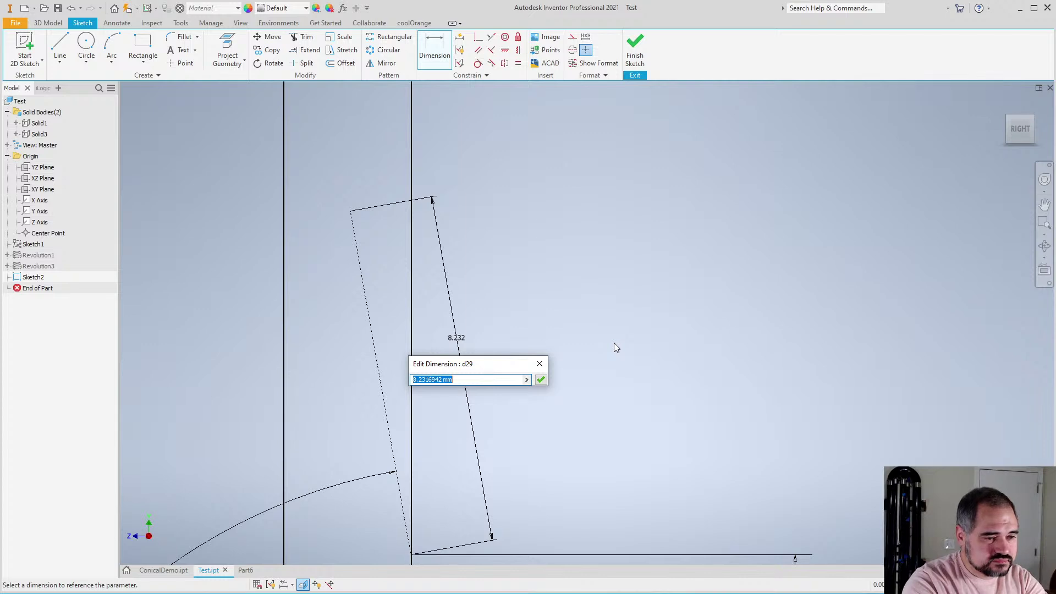
pyautogui.write('Tonehole1')
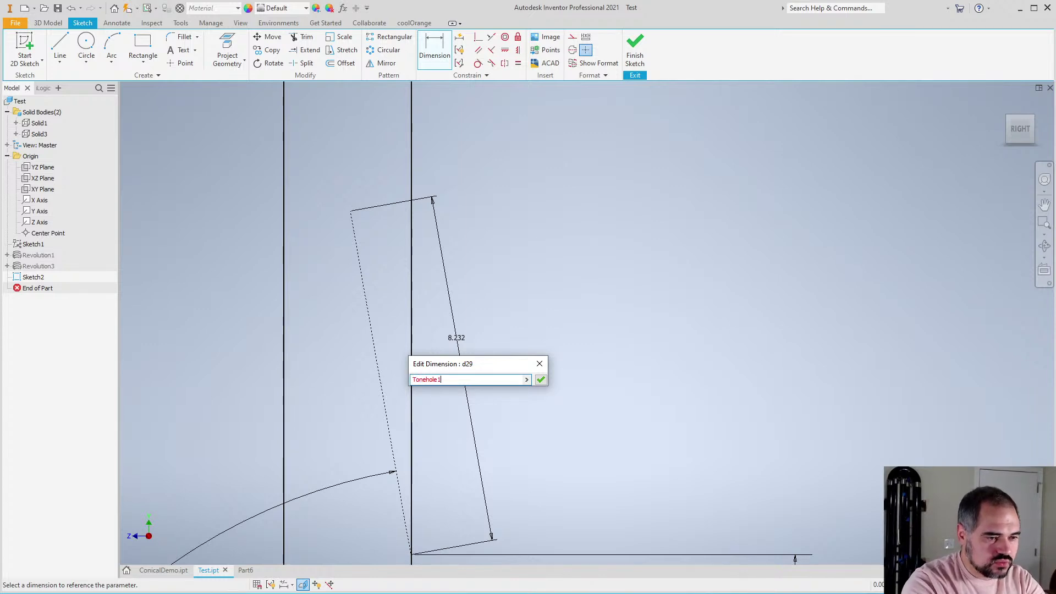
pyautogui.write('Length')
pyautogui.press('Return')
pyautogui.scroll(-4, 614, 342)
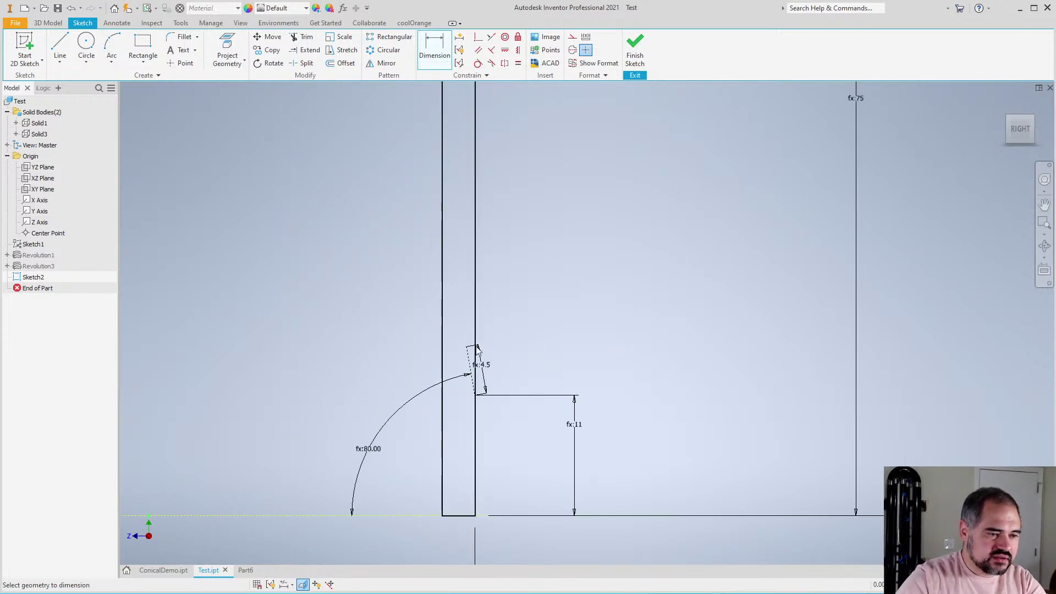
# Dimension the aligned length of the second profile's angled construction line and set it to Tonehole2Length
pyautogui.scroll(3, 911, 379)
pyautogui.scroll(2, 767, 305)
pyautogui.click(686, 279)
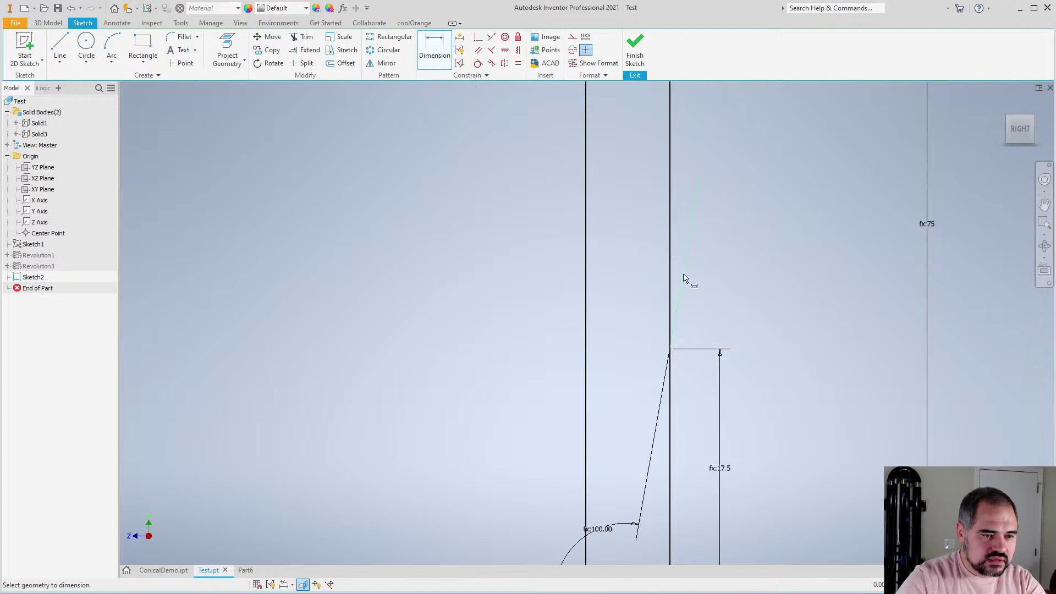
pyautogui.click(701, 278)
pyautogui.write('Toneho')
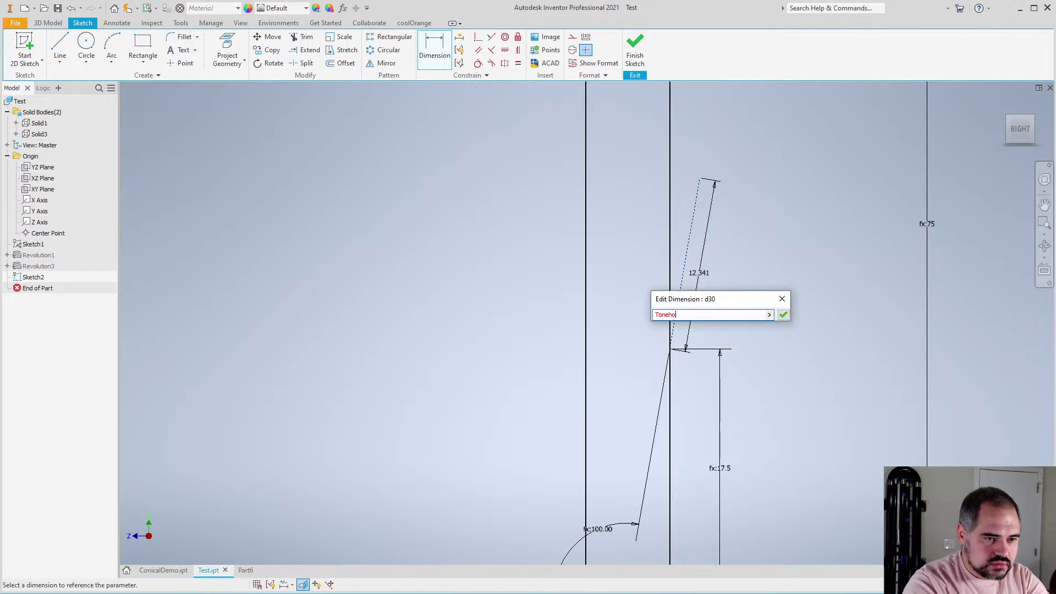
pyautogui.write('le2Length')
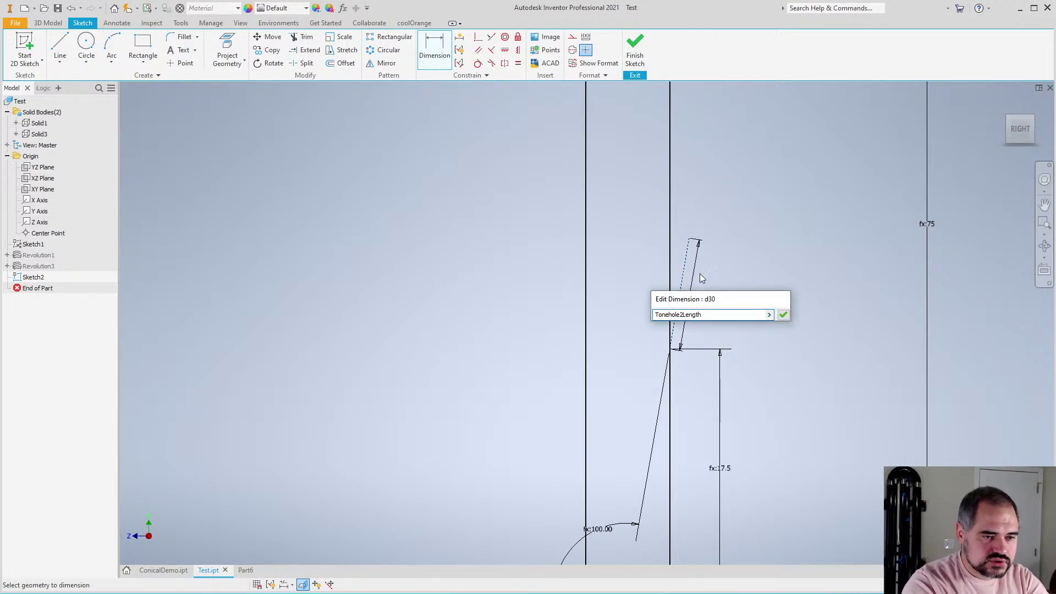
pyautogui.press('Return')
pyautogui.scroll(-3, 853, 344)
# Replace the aligned length dimension of the first profile's construction line with a vertical dimension of 4.5 mm
pyautogui.scroll(5, 494, 385)
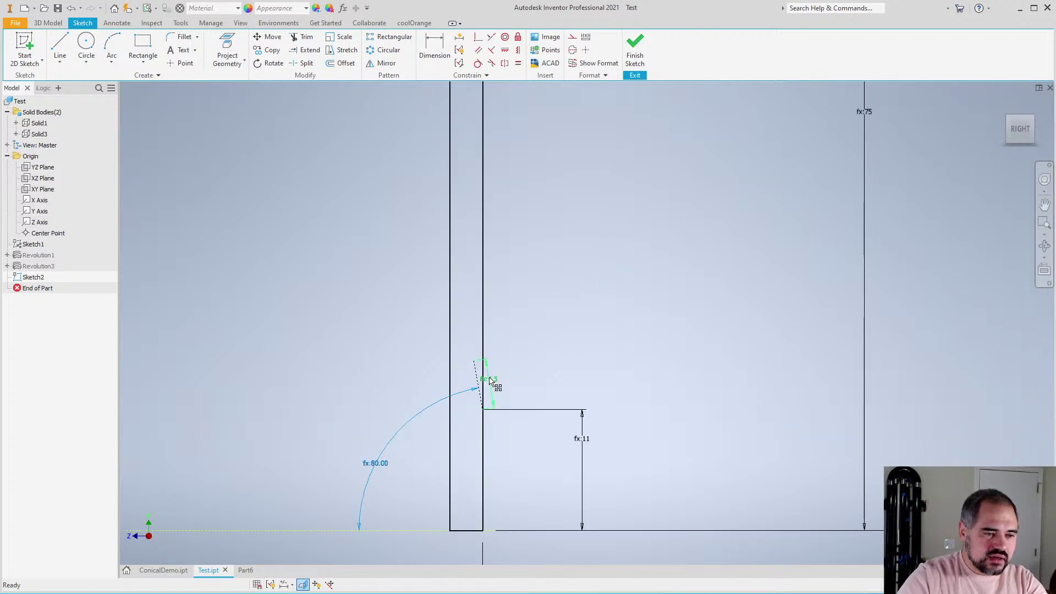
pyautogui.click(468, 397)
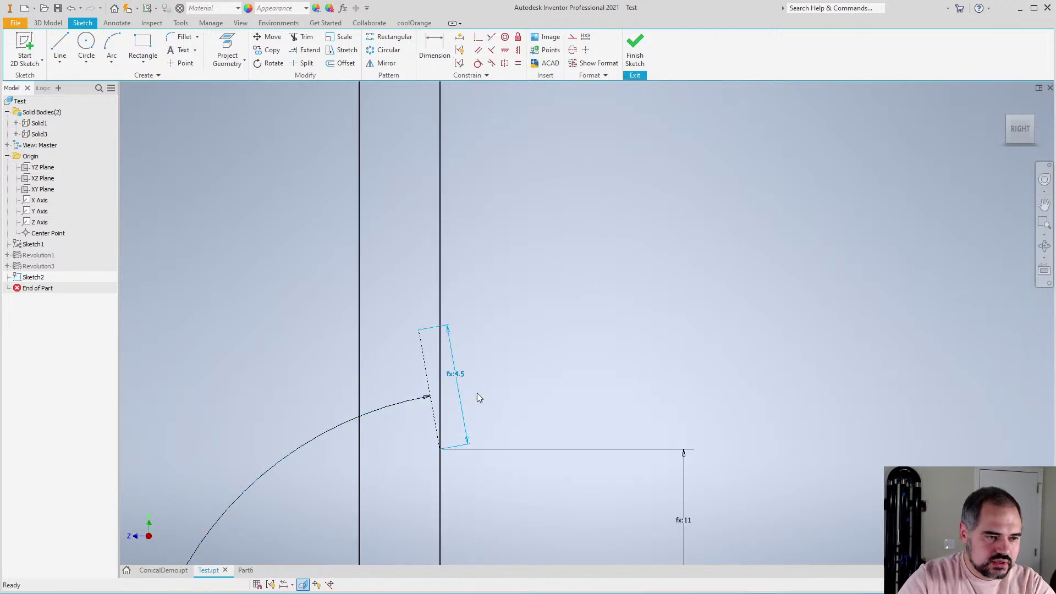
pyautogui.press('Delete')
pyautogui.scroll(2, 495, 388)
pyautogui.press('d')
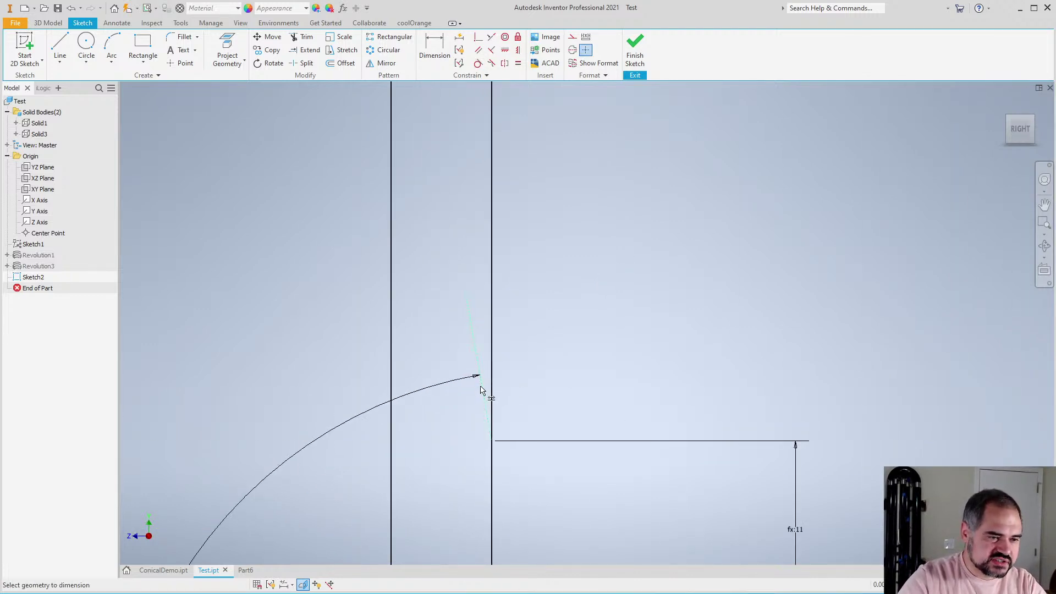
pyautogui.click(480, 390)
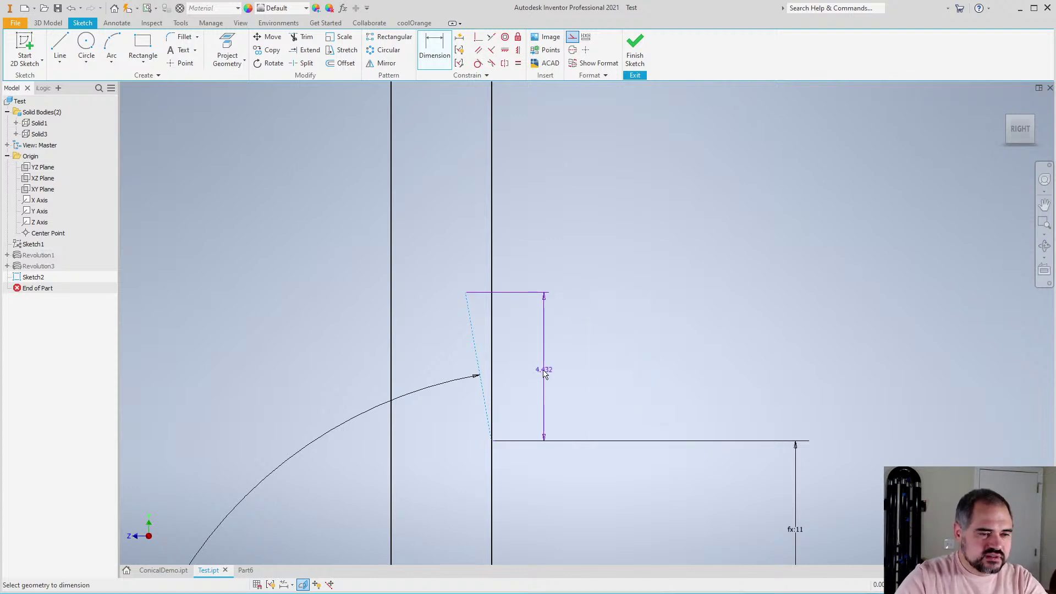
pyautogui.click(598, 374)
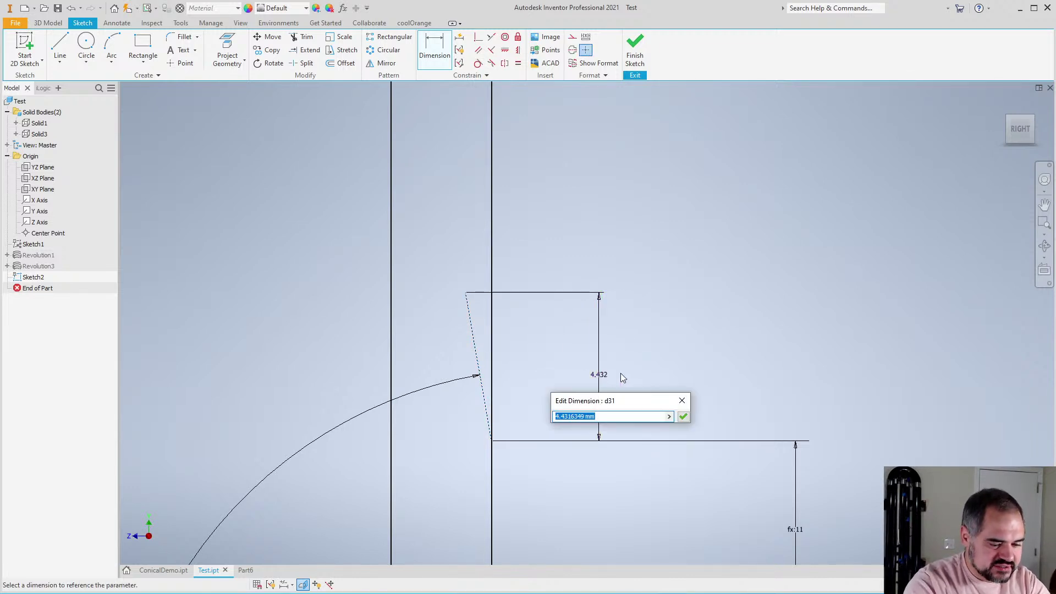
pyautogui.write('4.5')
pyautogui.press('Return')
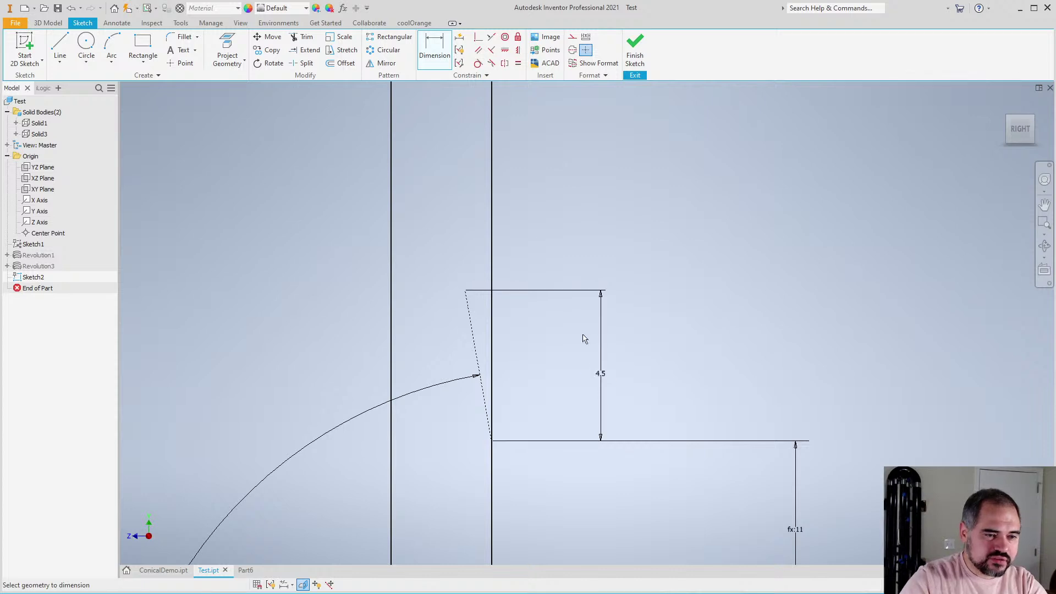
# Examine the value of the vertical dimension on the first profile's construction line, leaving it as is
pyautogui.scroll(-3, 628, 380)
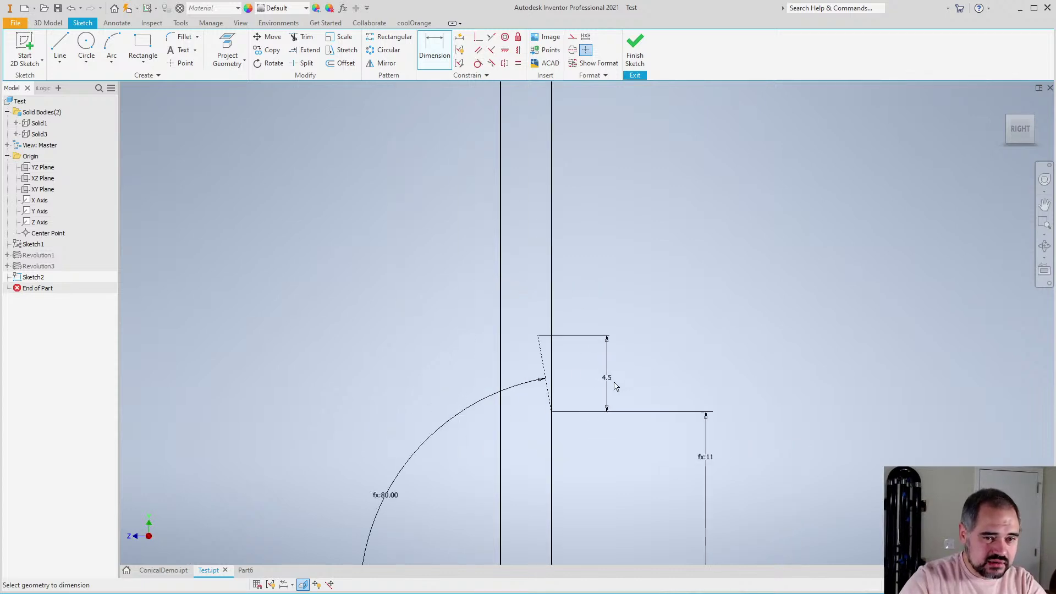
pyautogui.scroll(1, 617, 372)
pyautogui.doubleClick(617, 372)
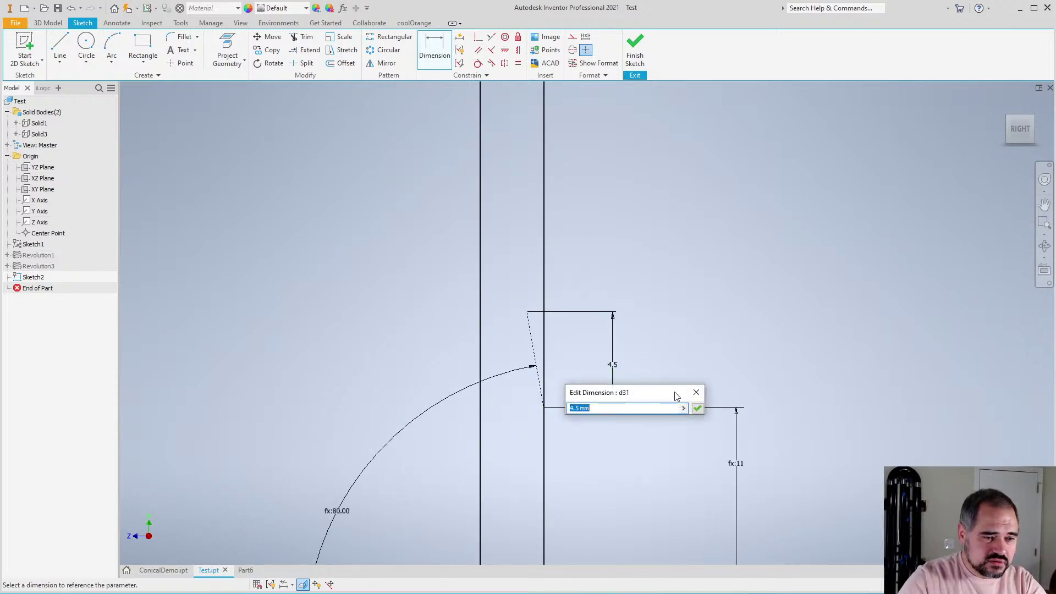
pyautogui.click(695, 391)
pyautogui.scroll(-4, 647, 383)
pyautogui.scroll(4, 647, 385)
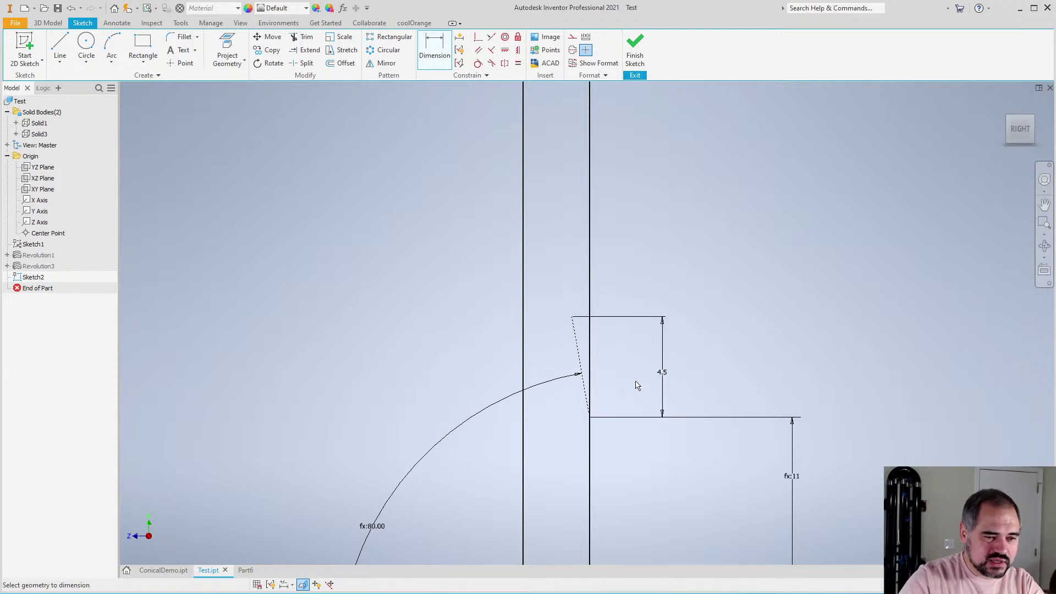
pyautogui.scroll(-4, 634, 384)
pyautogui.scroll(4, 620, 390)
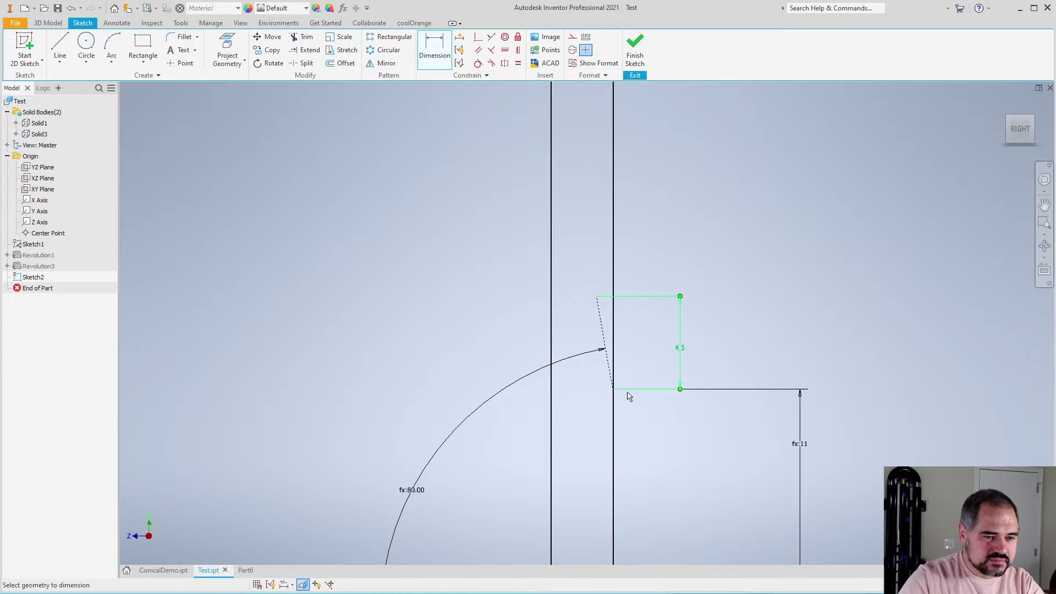
pyautogui.scroll(-4, 629, 392)
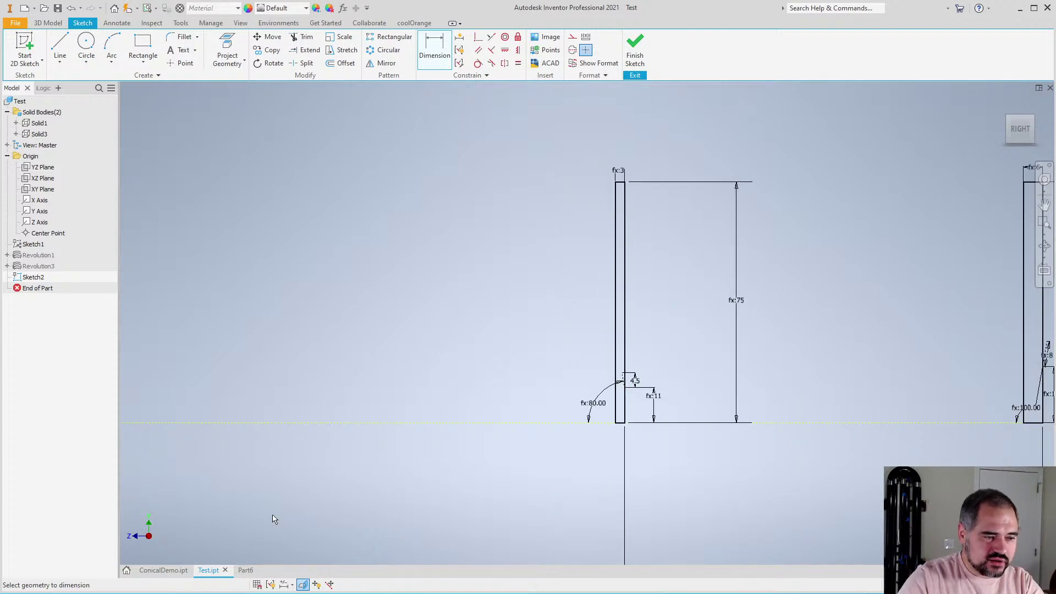
pyautogui.scroll(8, 633, 381)
pyautogui.doubleClick(635, 382)
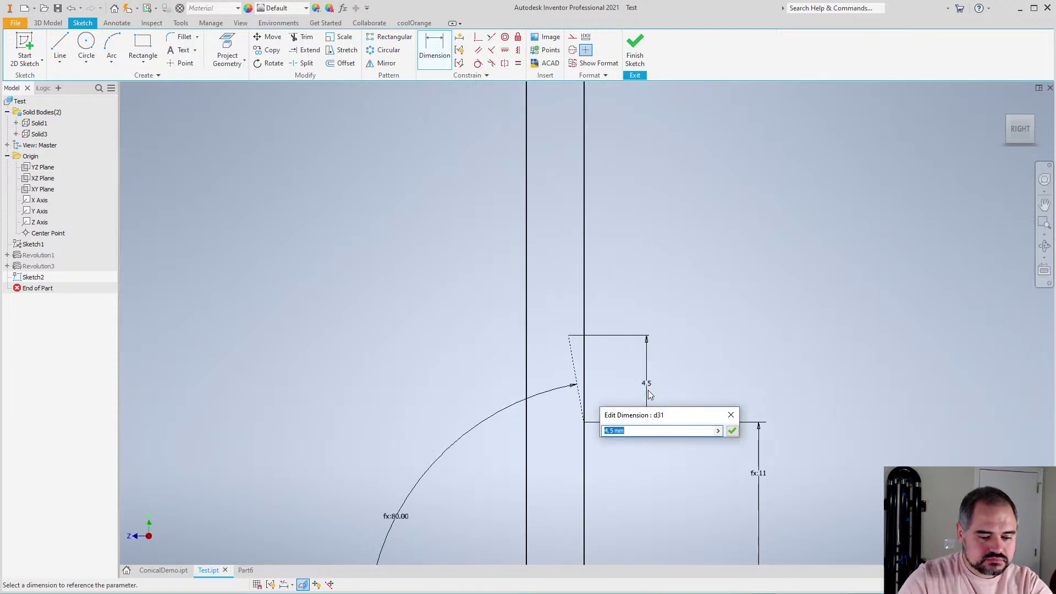
pyautogui.click(731, 415)
# Delete the vertical dimension from the first profile's construction line
pyautogui.press('Escape')
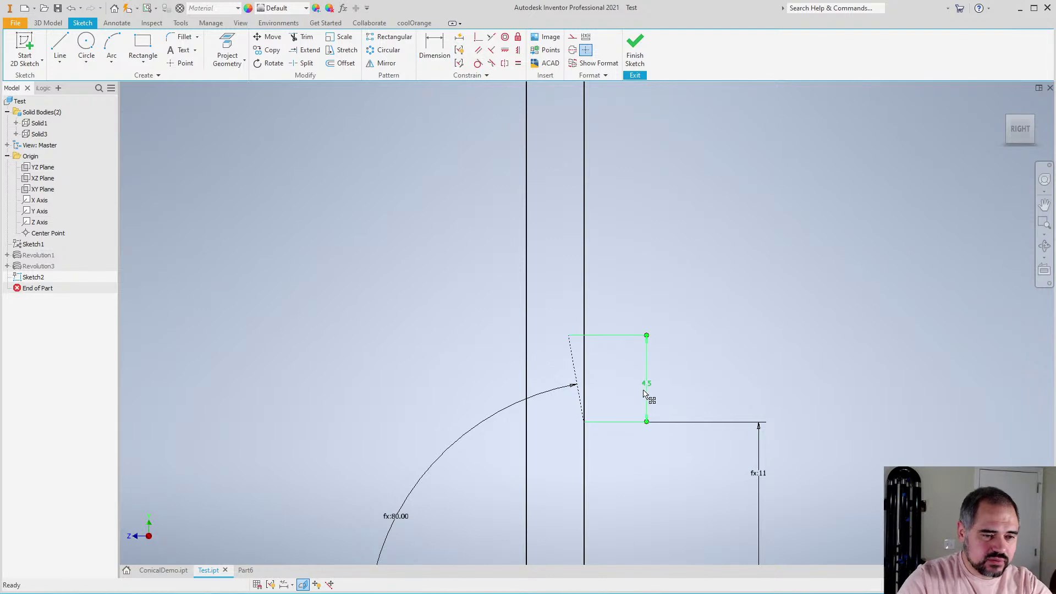
pyautogui.press('Delete')
pyautogui.scroll(2, 576, 378)
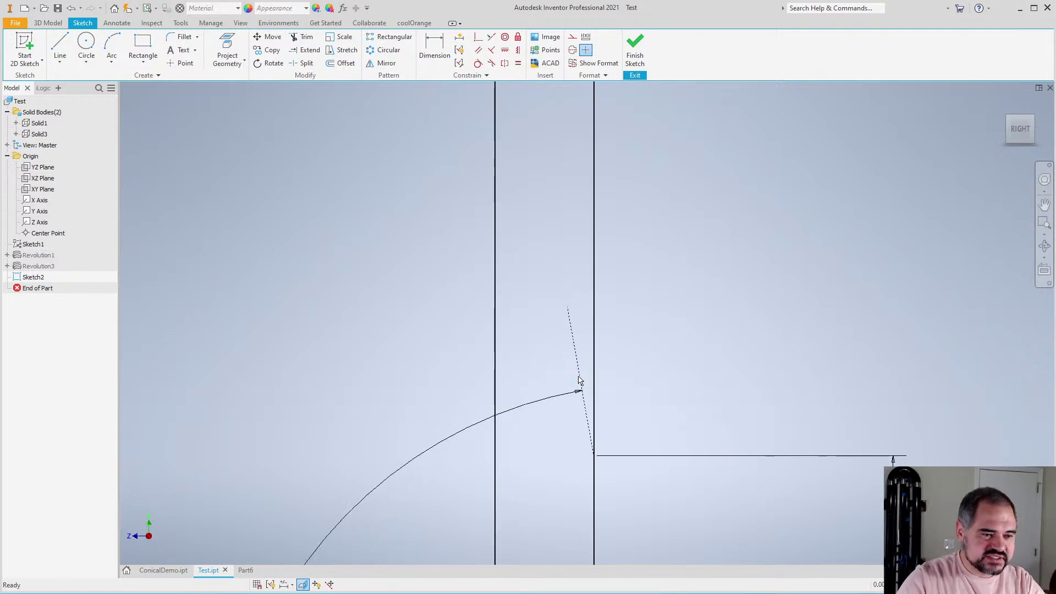
pyautogui.press('d')
pyautogui.click(581, 379)
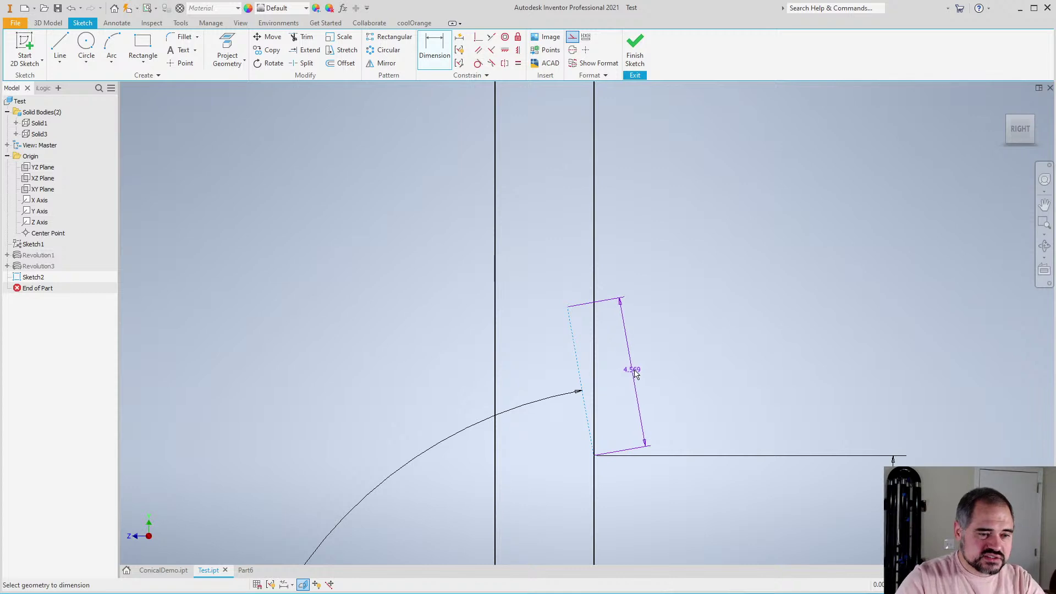
pyautogui.press('Escape')
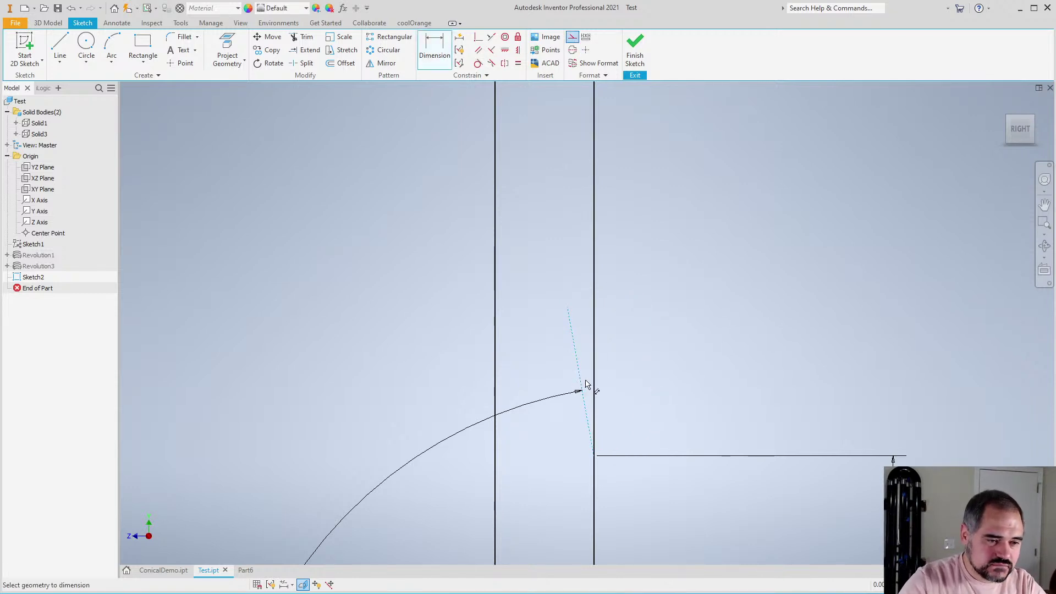
pyautogui.click(584, 383)
pyautogui.press('Escape')
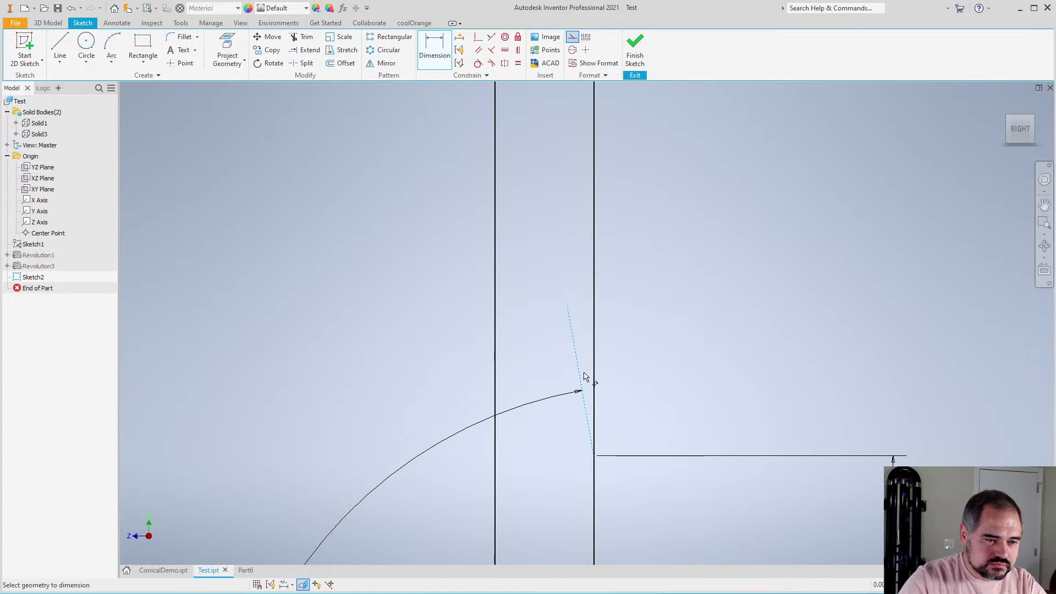
pyautogui.click(584, 377)
pyautogui.press('Escape')
pyautogui.press('Escape')
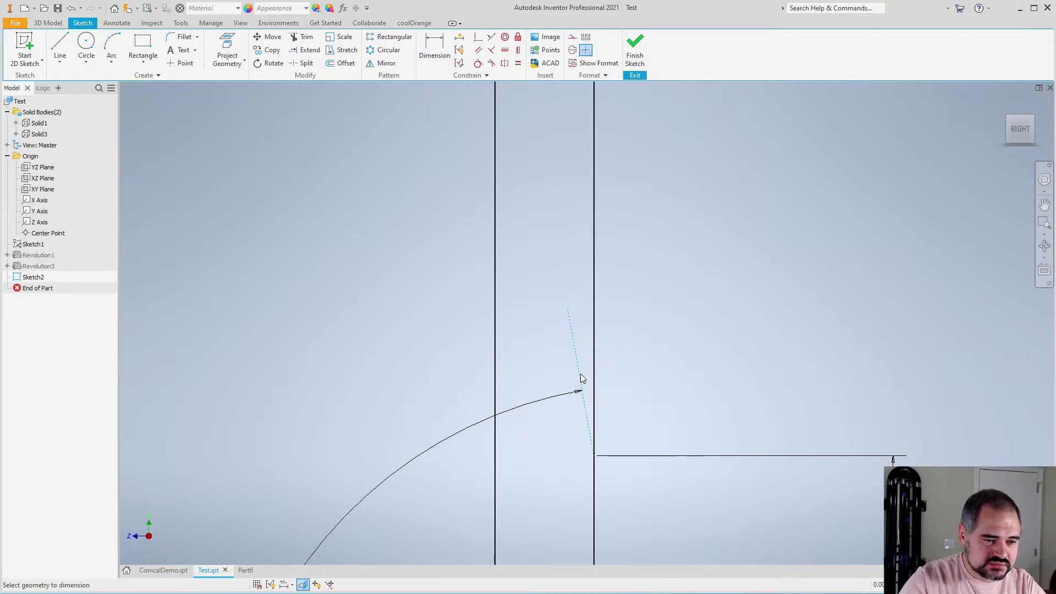
# Dimension the aligned length of the first profile's construction line and set it to 4.5 mm
pyautogui.press('d')
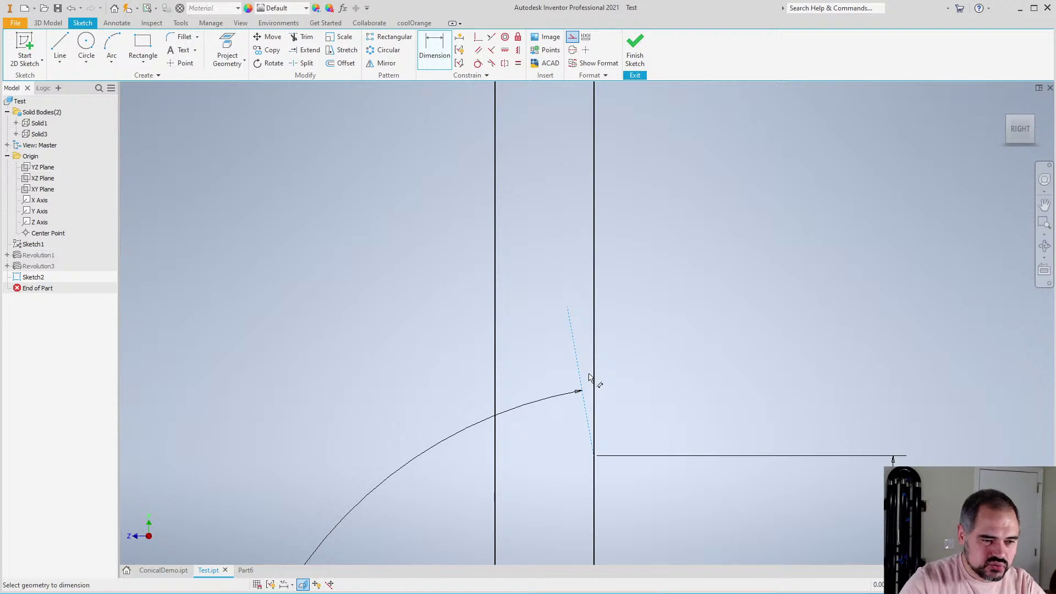
pyautogui.click(588, 378)
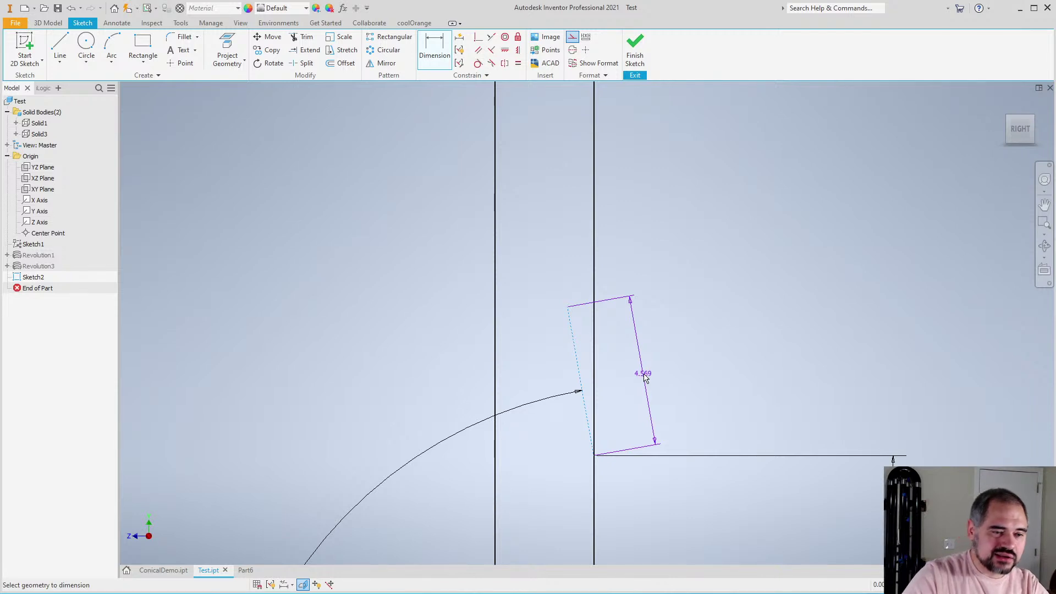
pyautogui.click(645, 377)
pyautogui.press('Return')
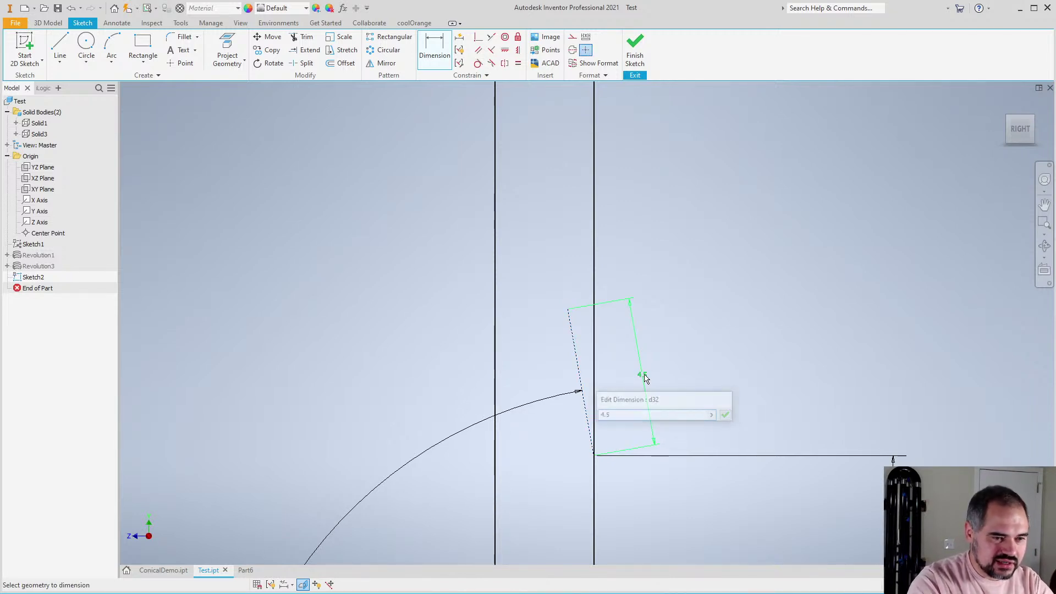
pyautogui.scroll(-8, 413, 402)
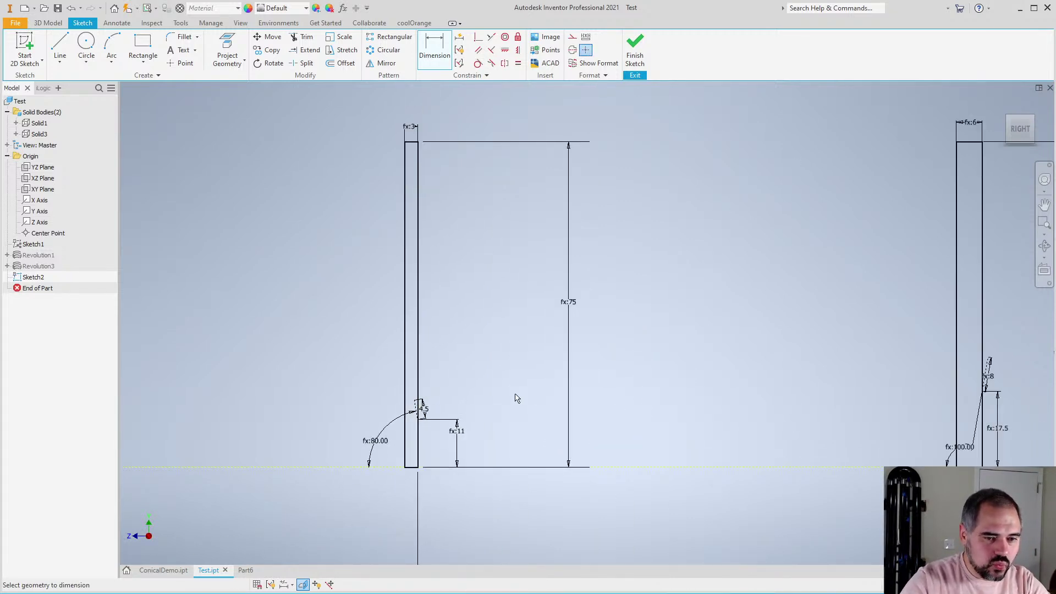
pyautogui.moveTo(1034, 402); pyautogui.dragTo(737, 401, button='middle')
pyautogui.scroll(2, 710, 379)
pyautogui.scroll(-2, 684, 352)
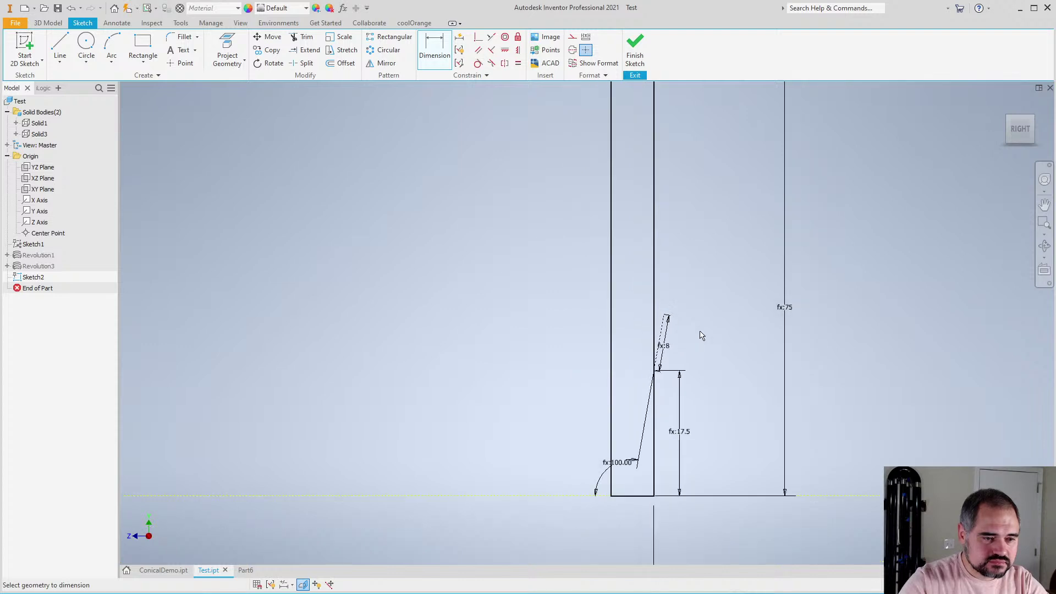
pyautogui.scroll(-4, 655, 344)
pyautogui.scroll(2, 450, 355)
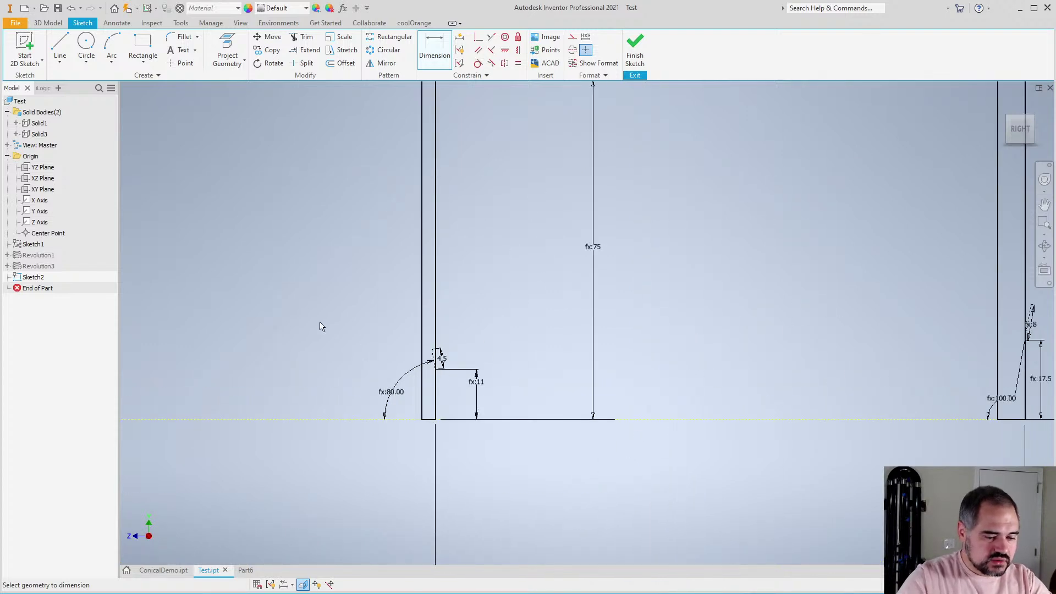
pyautogui.click(139, 49)
pyautogui.scroll(3, 394, 337)
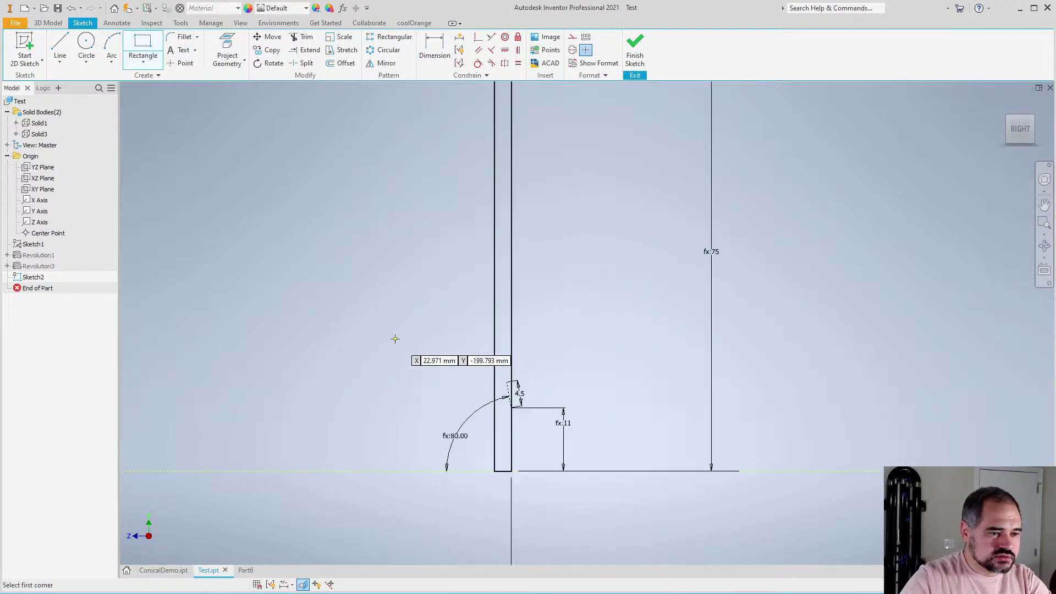
pyautogui.click(394, 271)
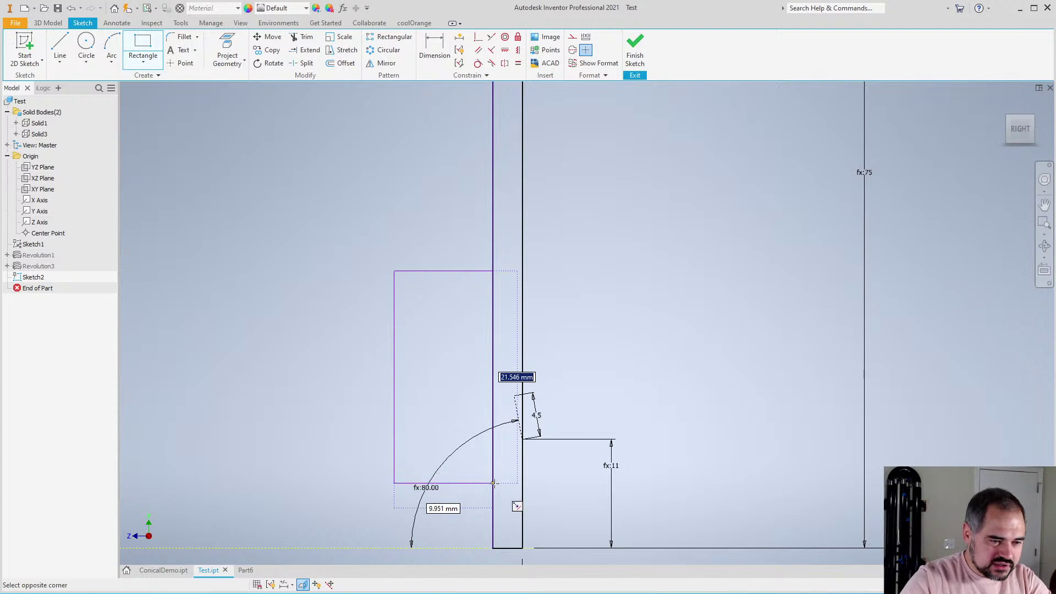
pyautogui.press('Escape')
pyautogui.scroll(-6, 443, 312)
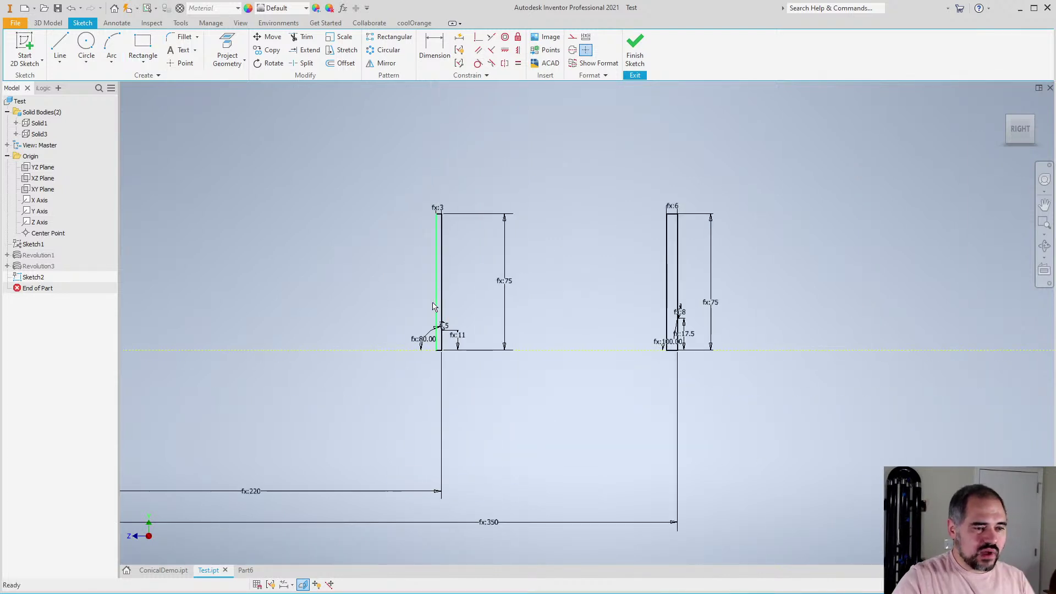
# Sketch a rectangle about 4.5 mm wide and 21 mm tall against the outer edge of the first profile's lower part
pyautogui.scroll(2, 418, 297)
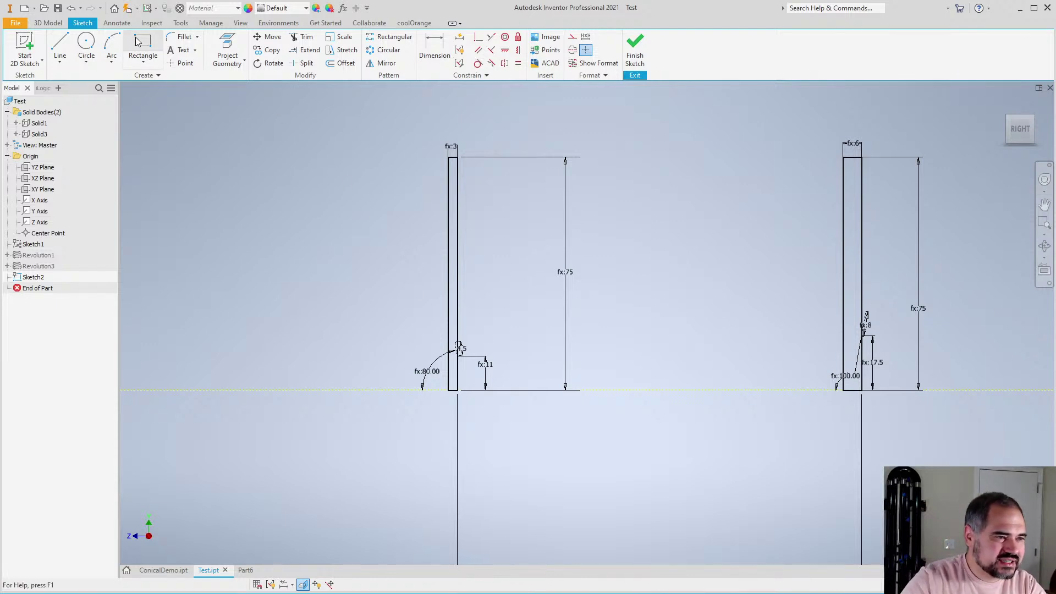
pyautogui.click(143, 46)
pyautogui.scroll(1, 448, 336)
pyautogui.scroll(2, 448, 336)
pyautogui.click(420, 271)
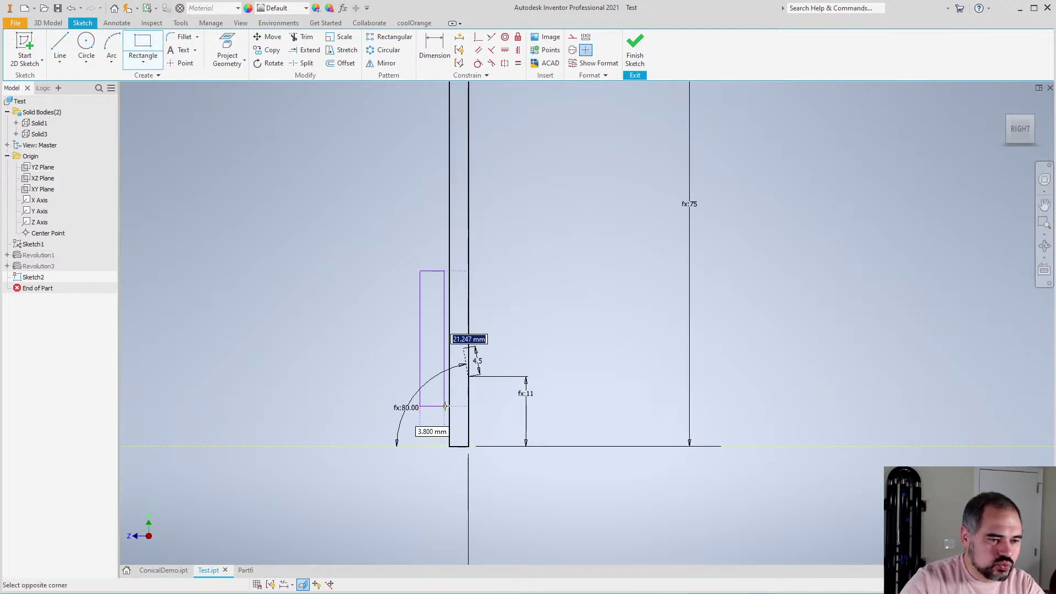
pyautogui.click(450, 404)
# Sketch a matching rectangle about 5.6 mm wide against the outer edge of the second profile's lower part
pyautogui.scroll(-4, 524, 360)
pyautogui.scroll(3, 667, 360)
pyautogui.click(654, 318)
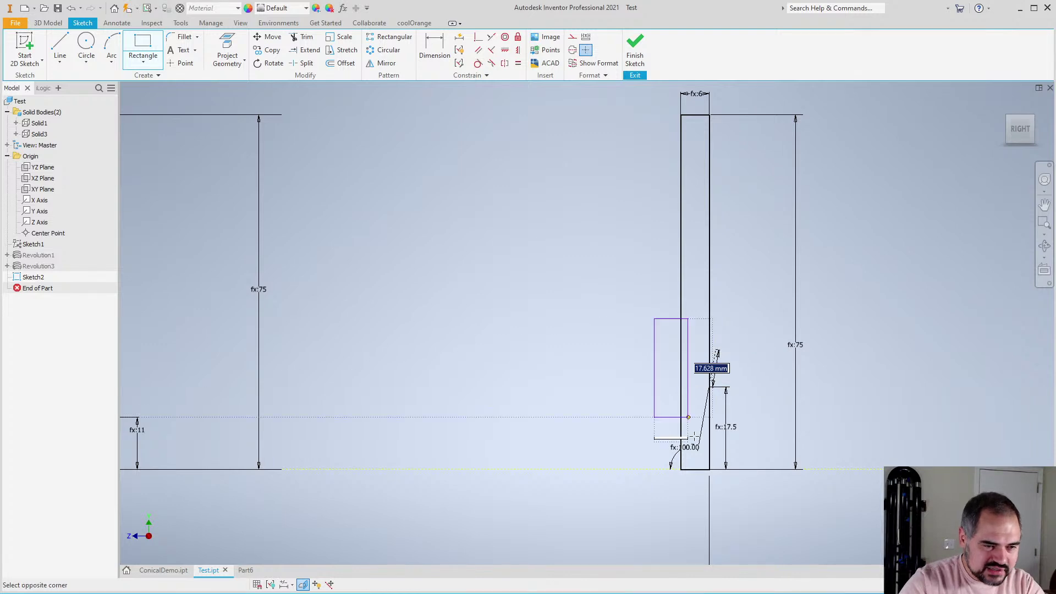
pyautogui.click(680, 433)
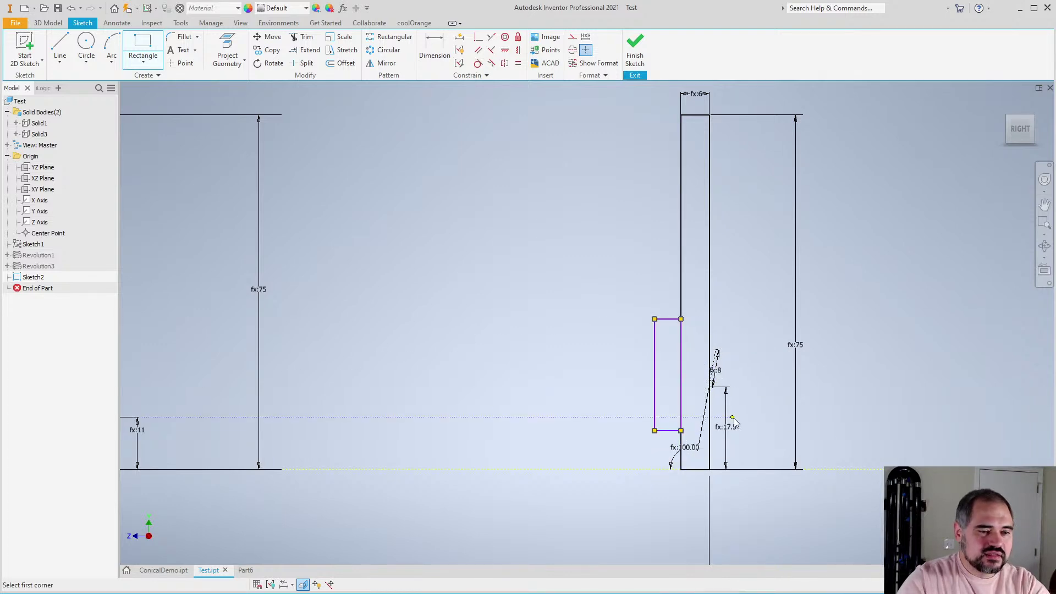
pyautogui.scroll(-3, 638, 429)
pyautogui.scroll(3, 443, 438)
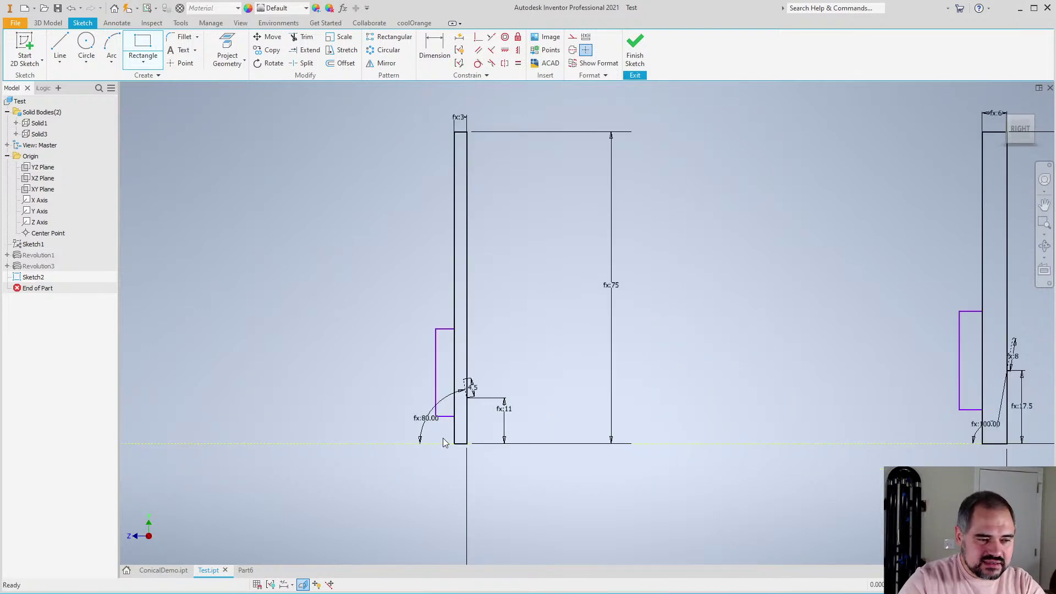
pyautogui.press('Escape')
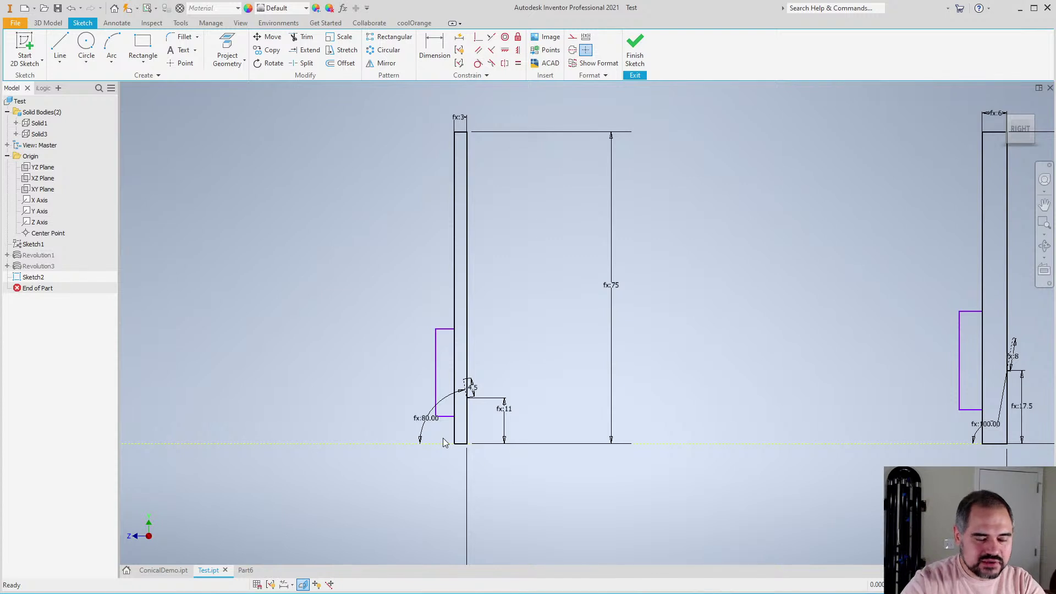
pyautogui.scroll(3, 450, 432)
pyautogui.scroll(3, 429, 425)
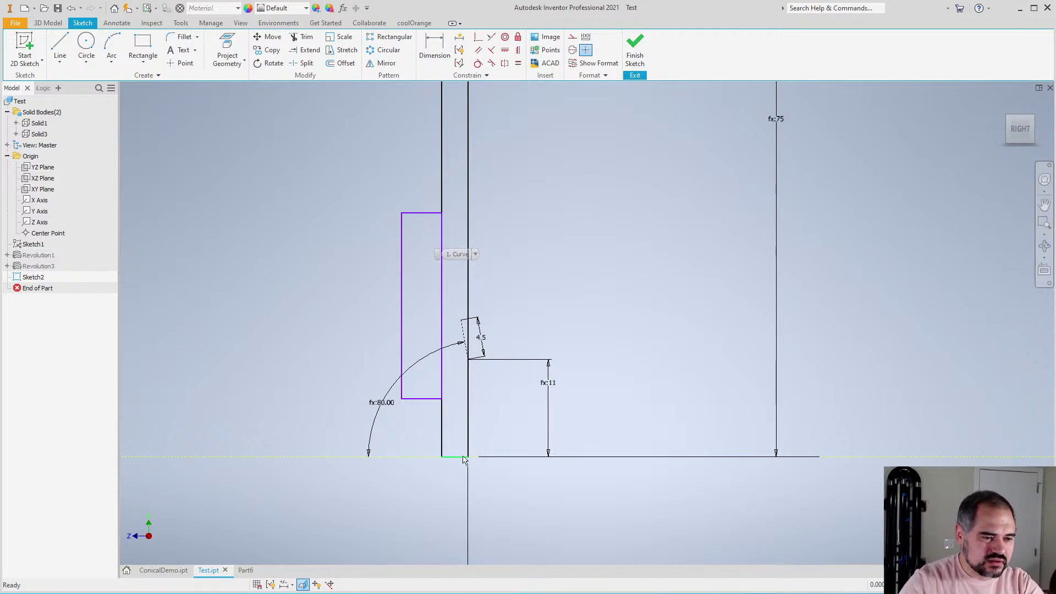
pyautogui.press('d')
pyautogui.scroll(3, 418, 444)
pyautogui.press('Escape')
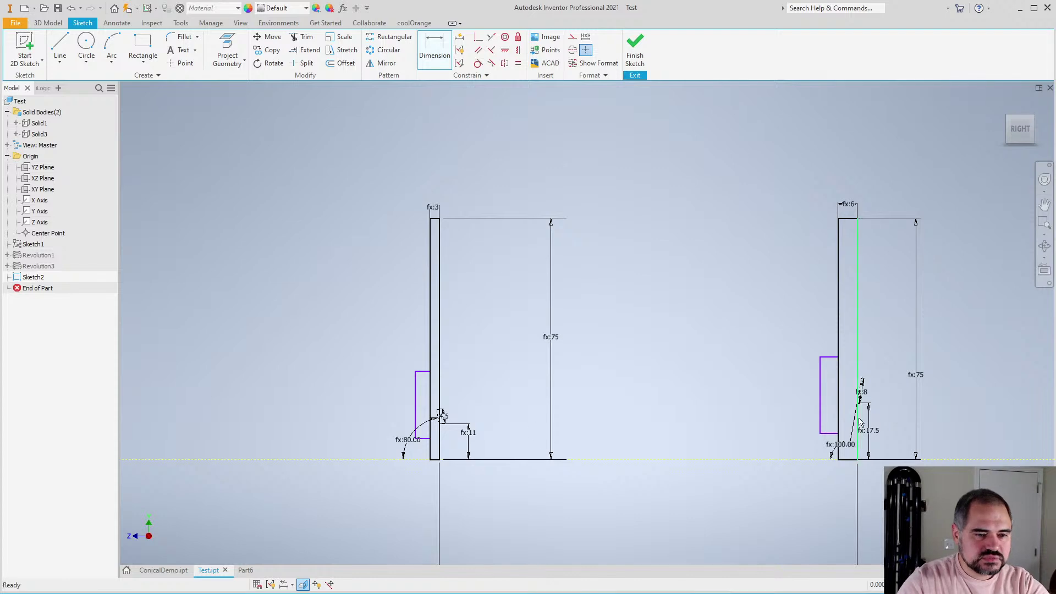
pyautogui.scroll(-2, 427, 421)
pyautogui.scroll(-2, 443, 462)
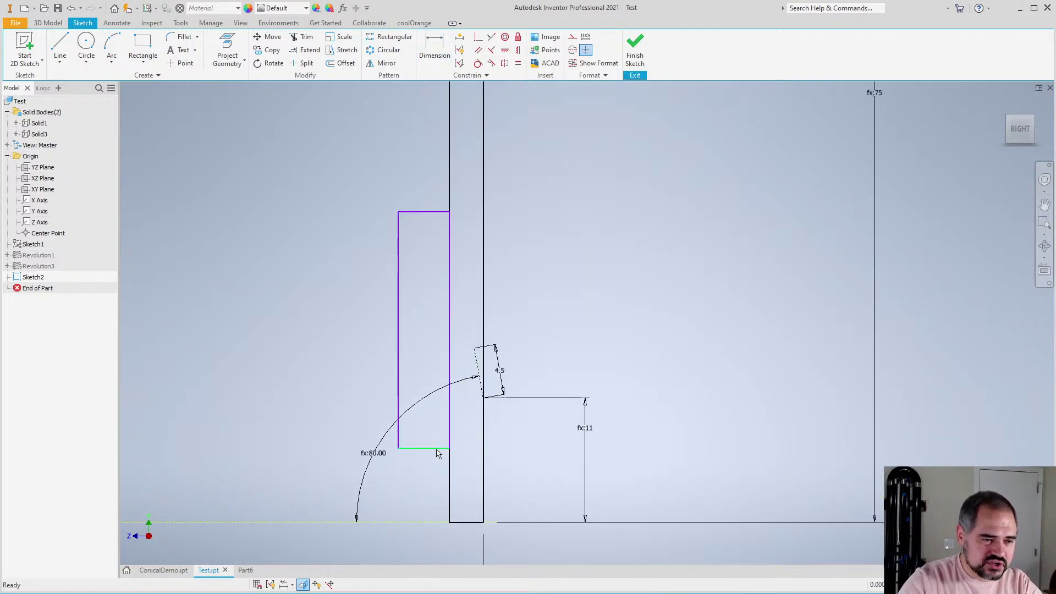
# Try to dimension the distance between the first small rectangle's lower edge and the horizontal axis
pyautogui.press('d')
pyautogui.click(436, 448)
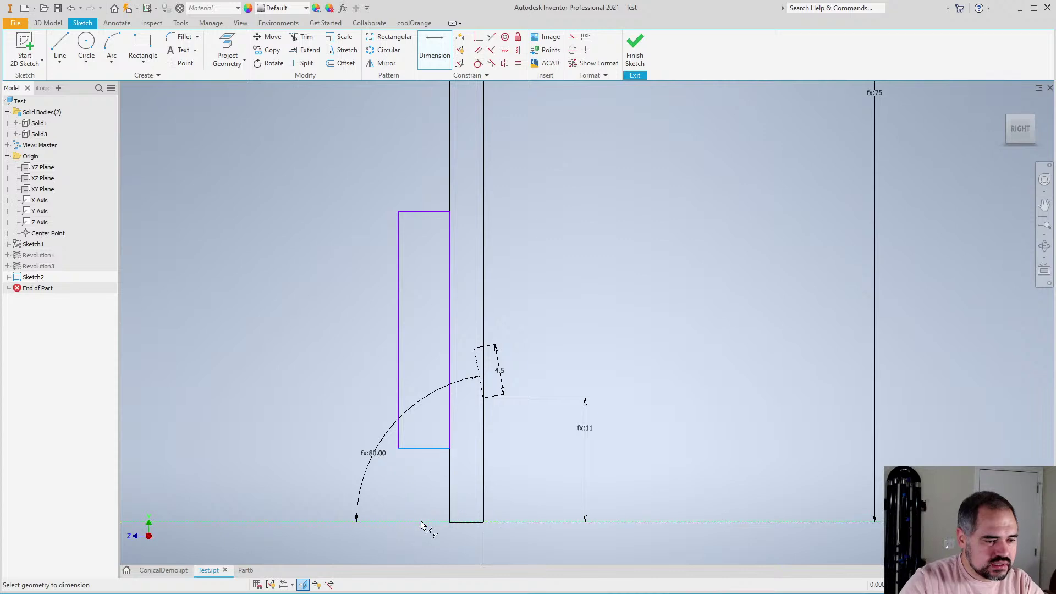
pyautogui.click(421, 522)
pyautogui.click(422, 497)
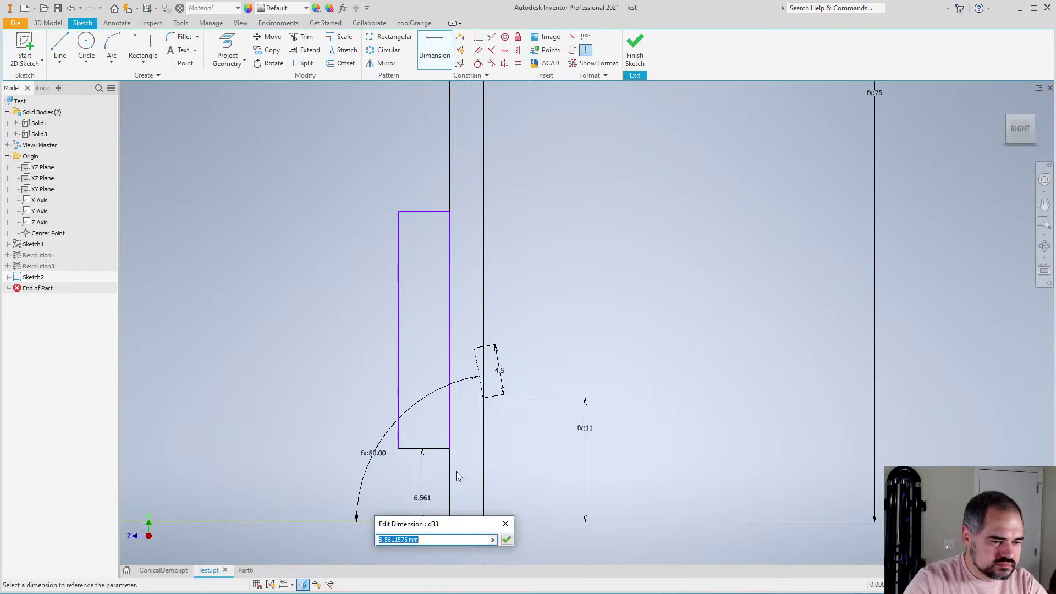
pyautogui.click(505, 523)
pyautogui.press('Escape')
pyautogui.press('Delete')
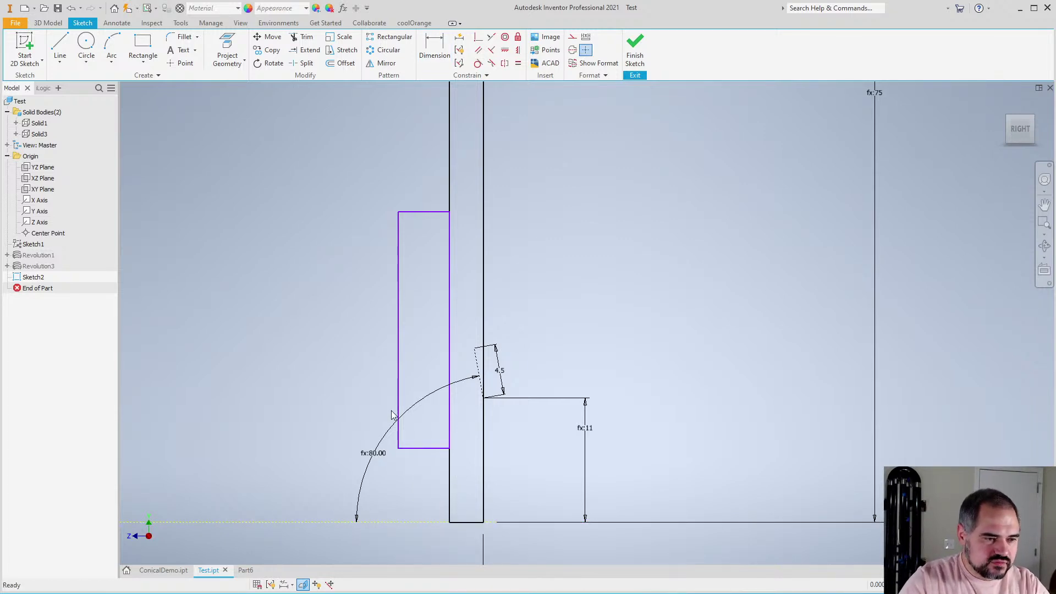
# Dimension the first small rectangle's lower edge and set its width to the parameter ToneholeRiserWallThickness
pyautogui.press('d')
pyautogui.click(424, 448)
pyautogui.click(509, 462)
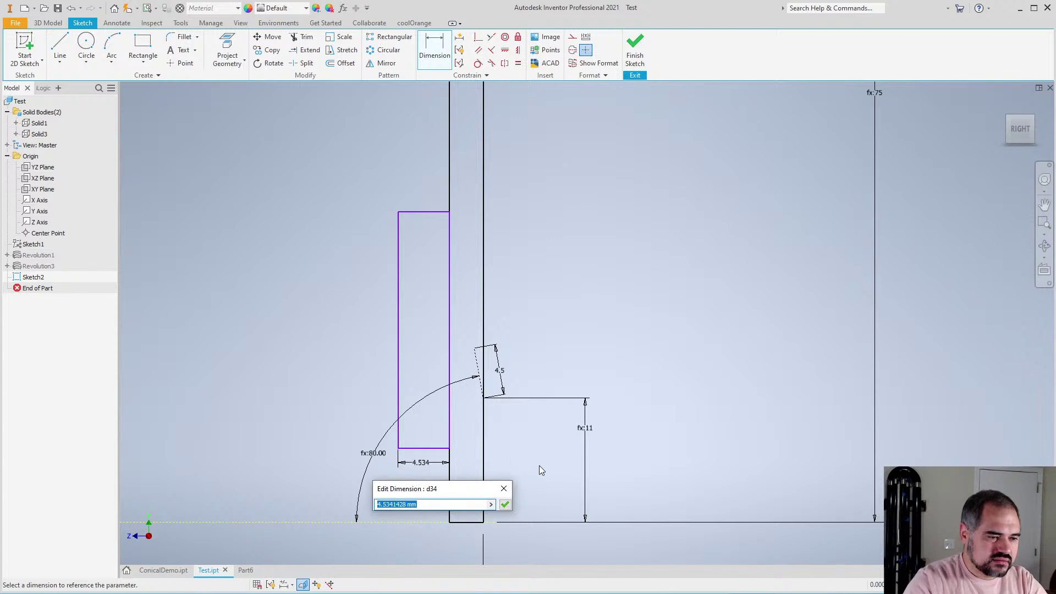
pyautogui.write('ToneholeRiserWall')
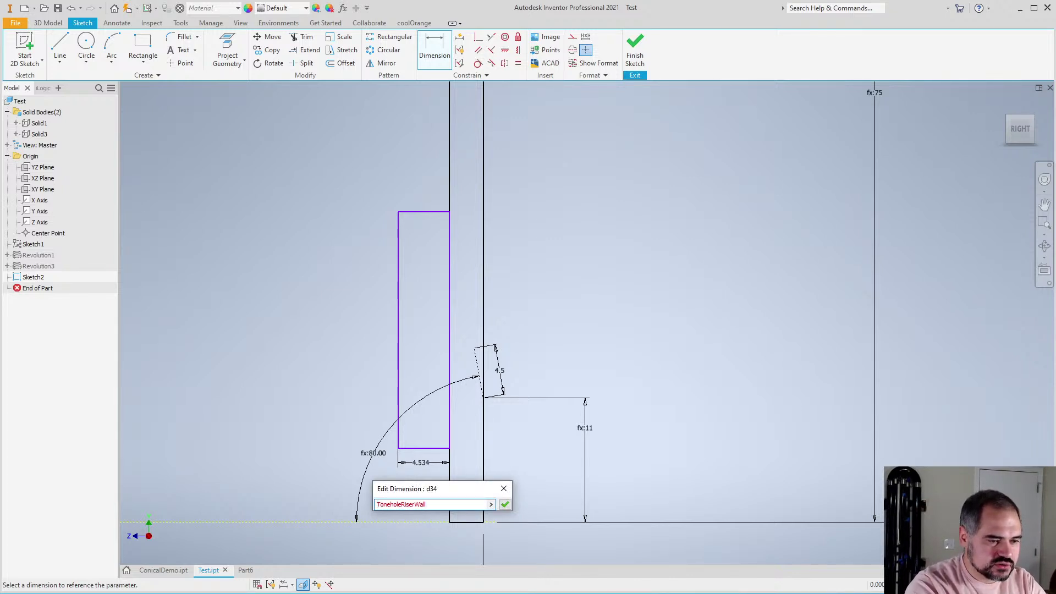
pyautogui.write('Thicknessa')
pyautogui.press('Return')
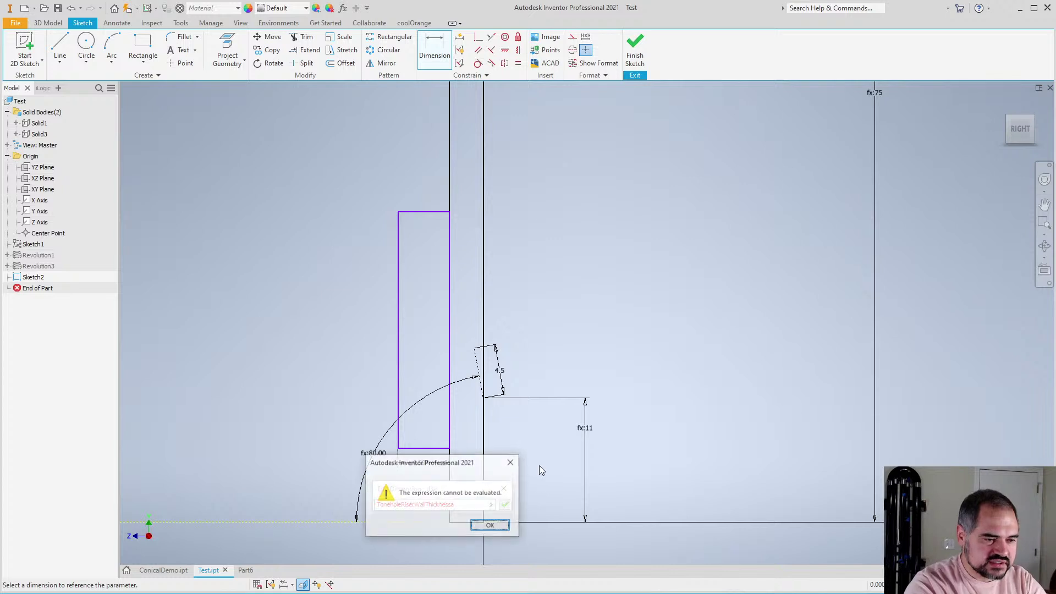
pyautogui.click(488, 524)
pyautogui.click(483, 503)
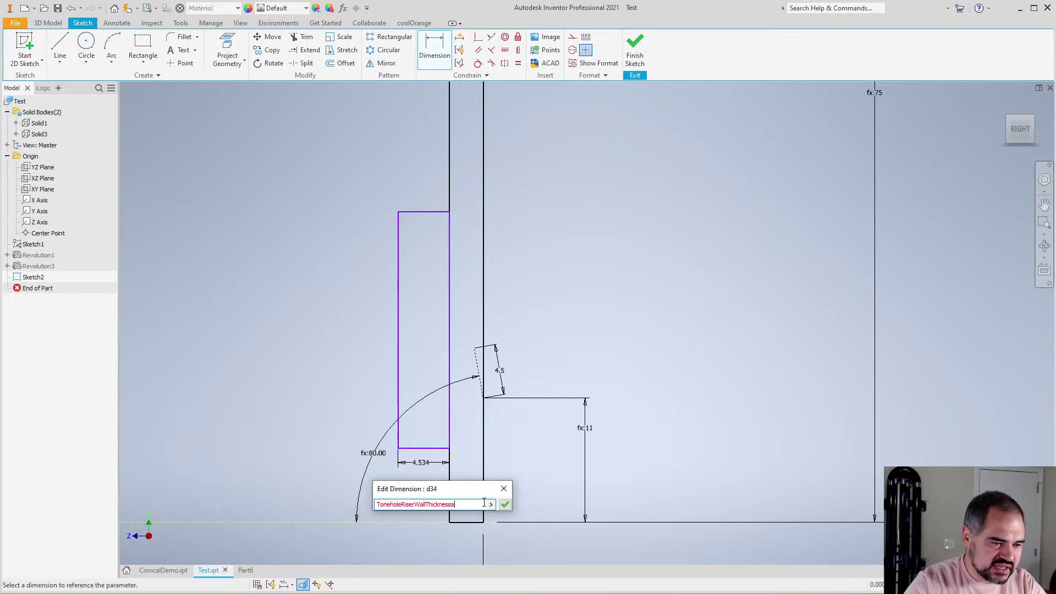
pyautogui.press('BackSpace')
pyautogui.press('Return')
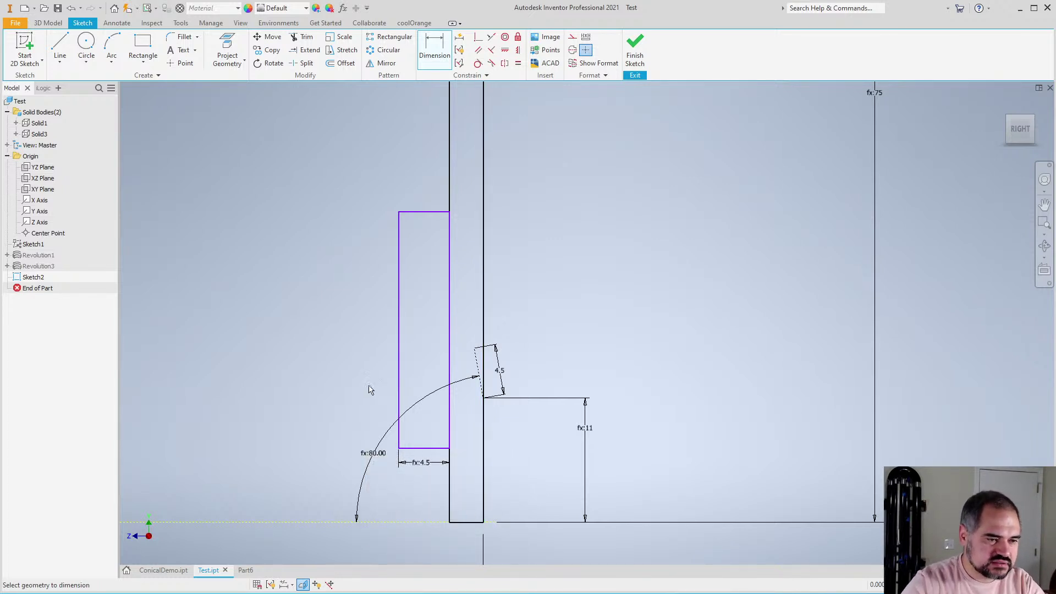
# Dimension the second small rectangle's lower edge and set its width to the parameter ToneholeRiserWallThickness
pyautogui.scroll(5, 370, 391)
pyautogui.scroll(-5, 914, 427)
pyautogui.click(668, 370)
pyautogui.click(676, 390)
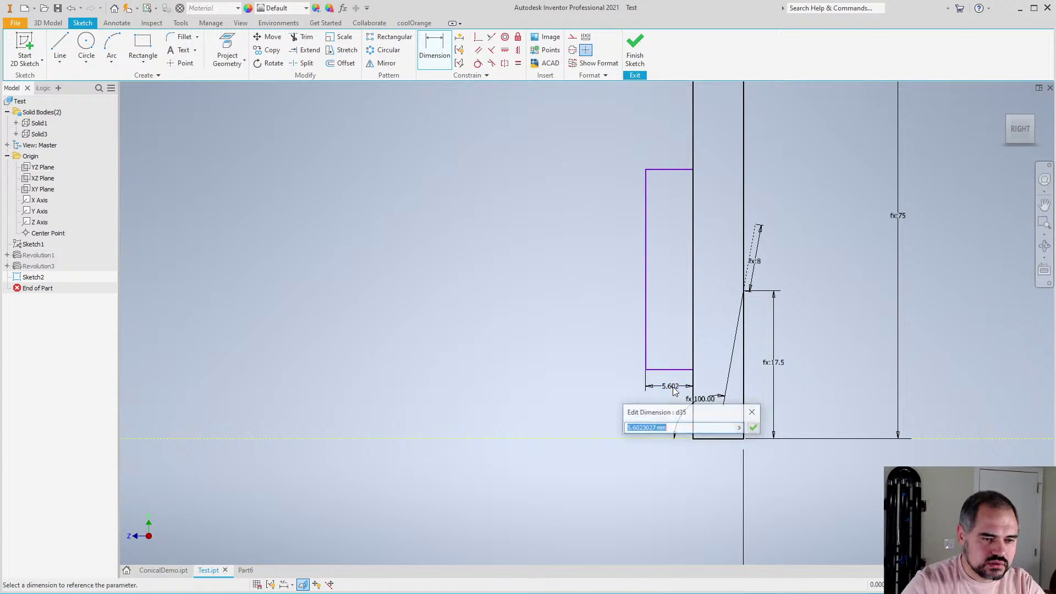
pyautogui.write('ToneholeRiserWallThick')
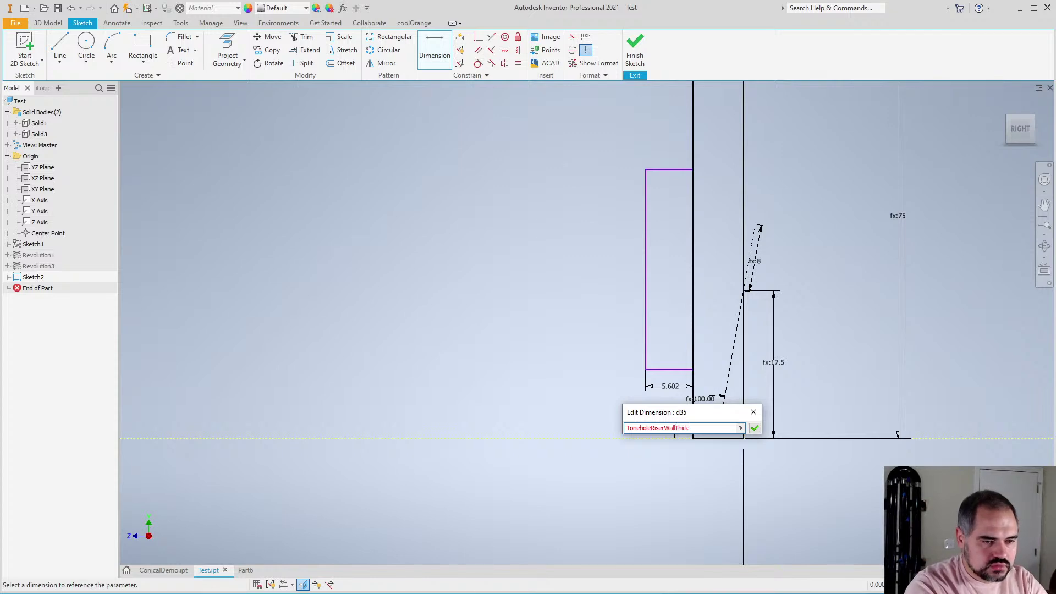
pyautogui.write('ness')
pyautogui.press('Return')
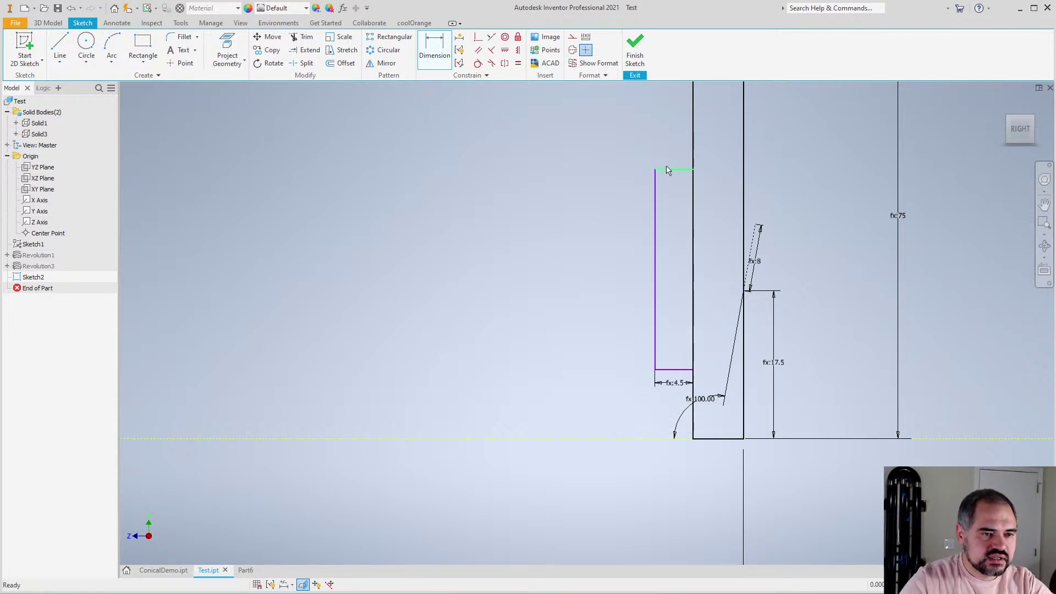
# Pull the second rectangle's upper outer corner away from the profile, and constrain its outer side perpendicular to its lower edge
pyautogui.press('Escape')
pyautogui.moveTo(656, 170); pyautogui.dragTo(608, 170)
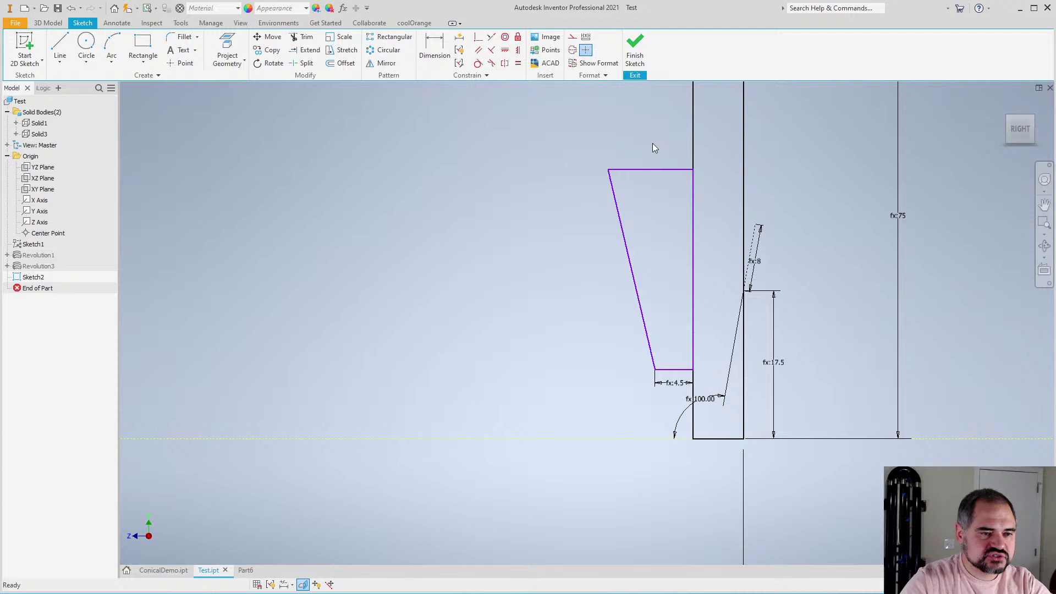
pyautogui.click(489, 51)
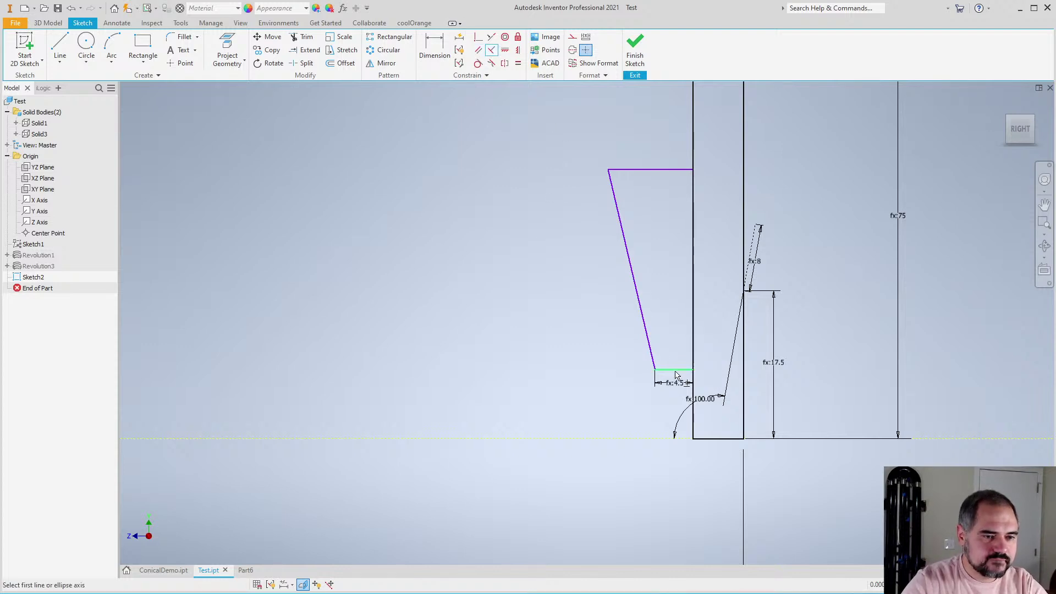
pyautogui.click(646, 337)
pyautogui.click(671, 369)
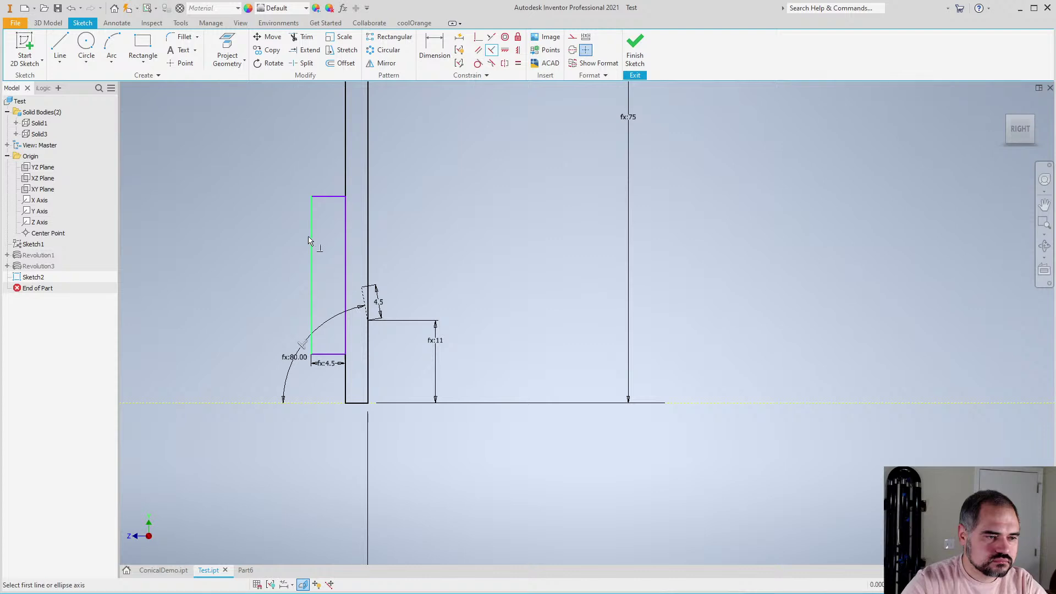
# Constrain the outer side and upper edge perpendicular to each other on both the first and second small rectangles
pyautogui.click(314, 230)
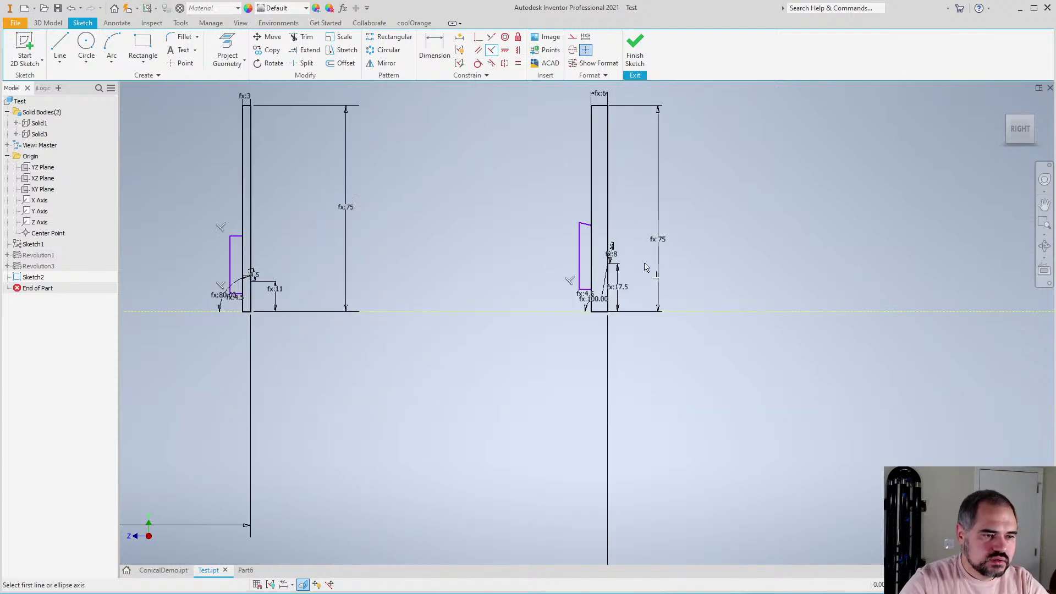
pyautogui.click(536, 226)
pyautogui.click(546, 198)
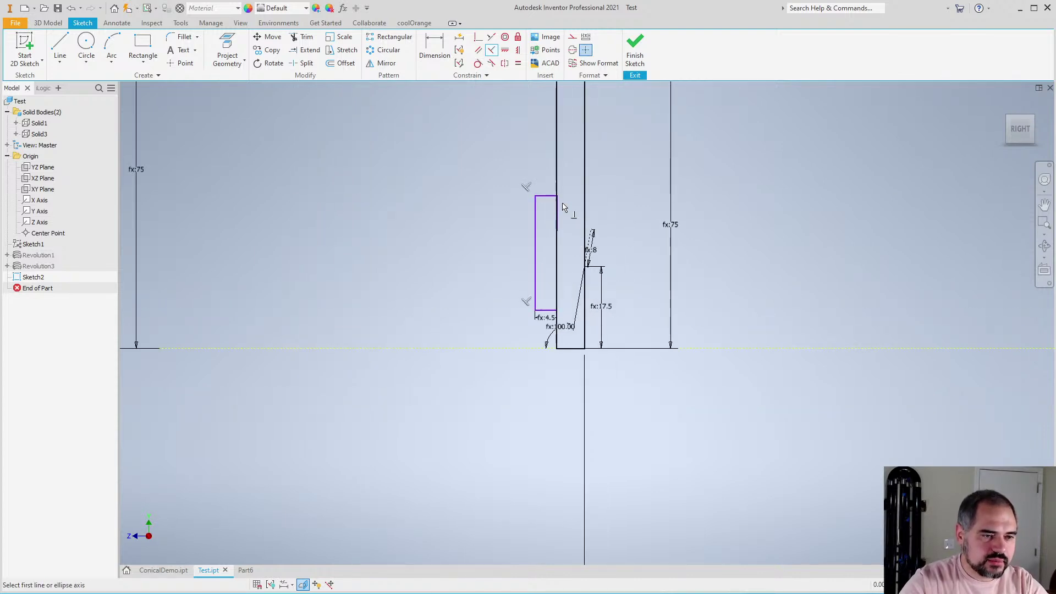
pyautogui.scroll(5, 555, 199)
pyautogui.press('Escape')
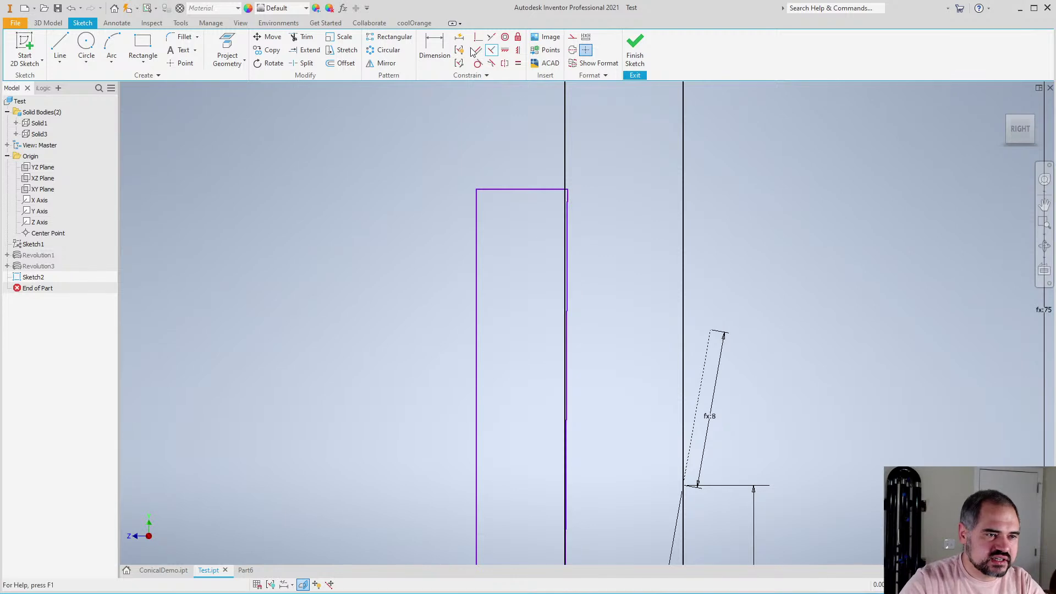
# Pull the second rectangle's upper inner corner outward, clear of the profile's edge
pyautogui.scroll(-3, 638, 336)
pyautogui.scroll(3, 625, 324)
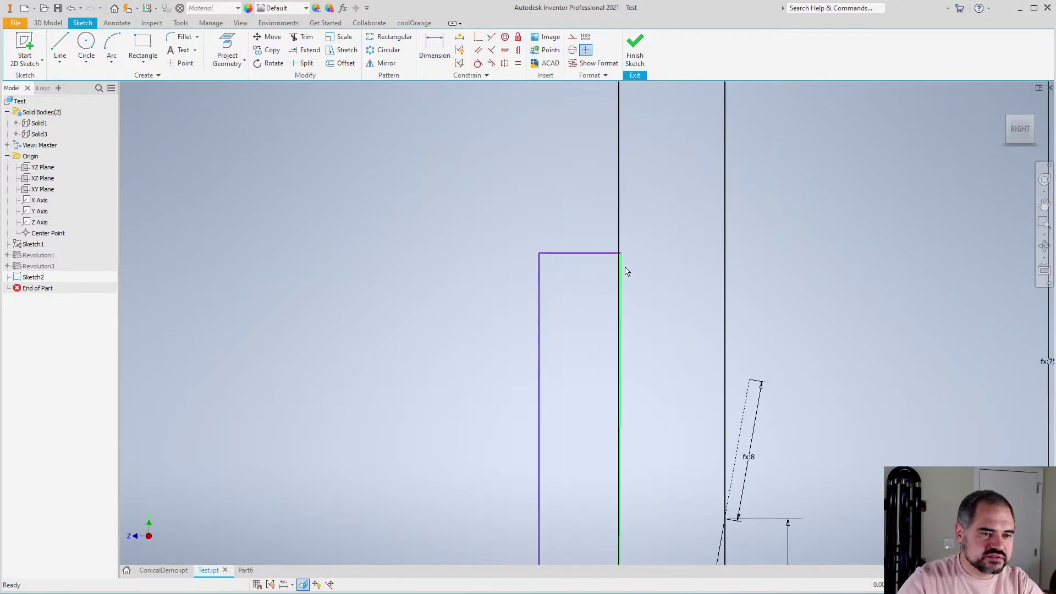
pyautogui.moveTo(623, 271); pyautogui.dragTo(607, 268)
pyautogui.scroll(-4, 634, 220)
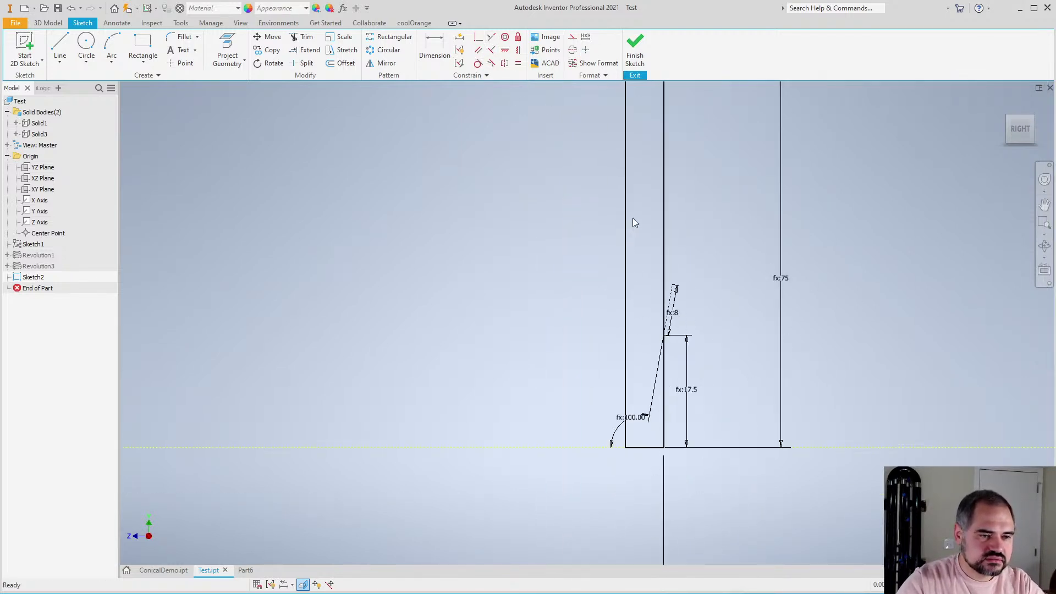
pyautogui.scroll(5, 636, 216)
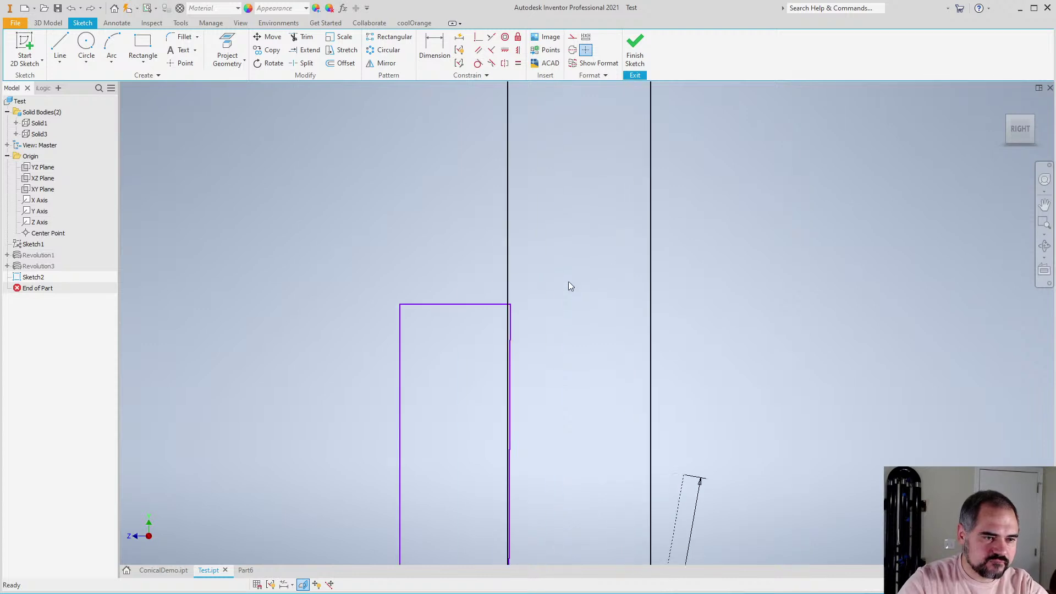
pyautogui.moveTo(511, 304); pyautogui.dragTo(453, 292)
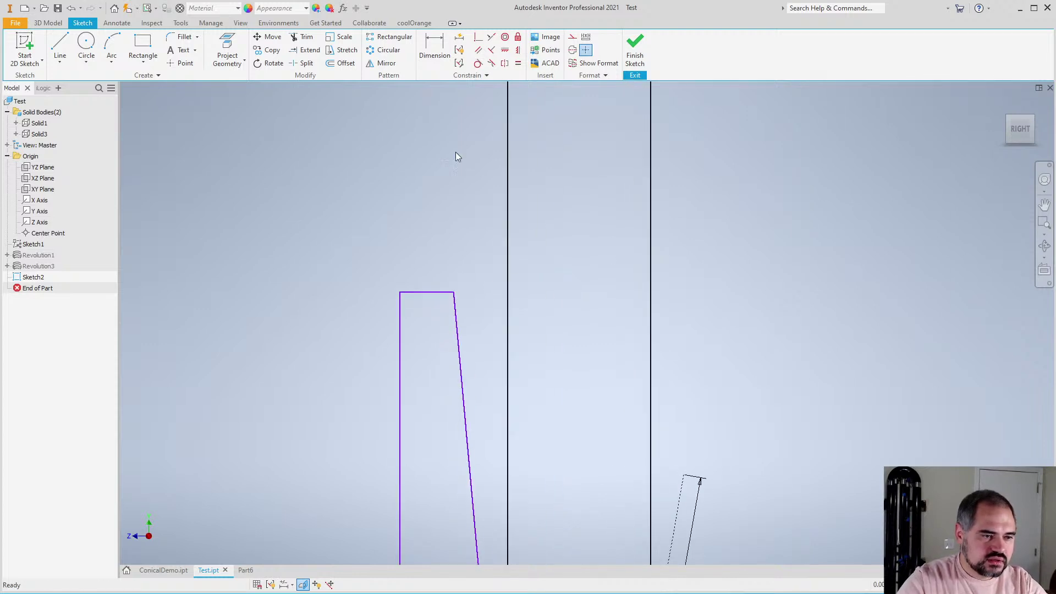
# Constrain the second rectangle's slanted inner side perpendicular to its upper edge
pyautogui.click(489, 38)
pyautogui.scroll(-5, 578, 252)
pyautogui.scroll(4, 544, 320)
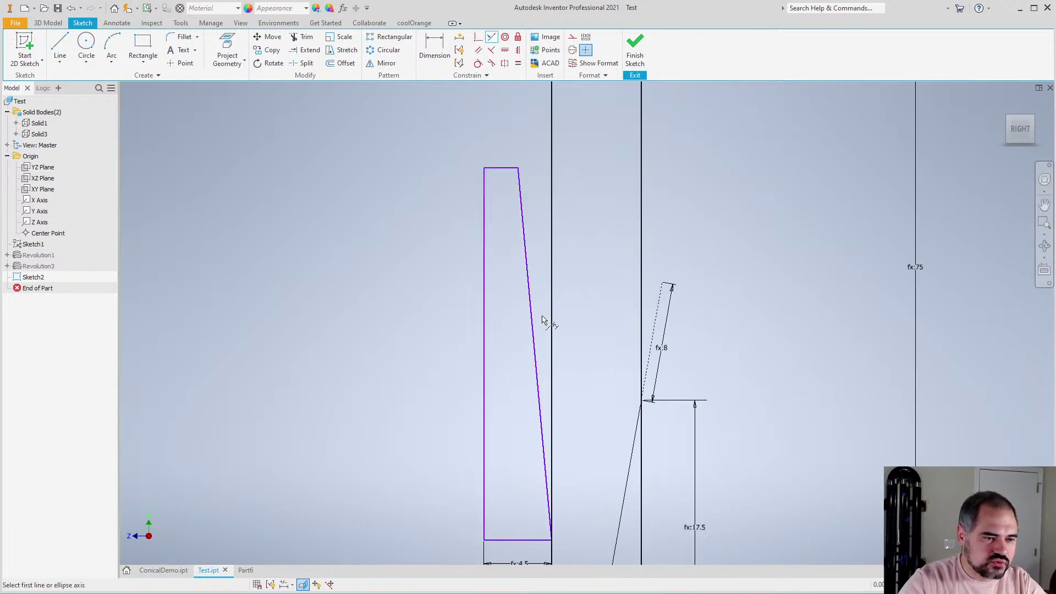
pyautogui.click(491, 50)
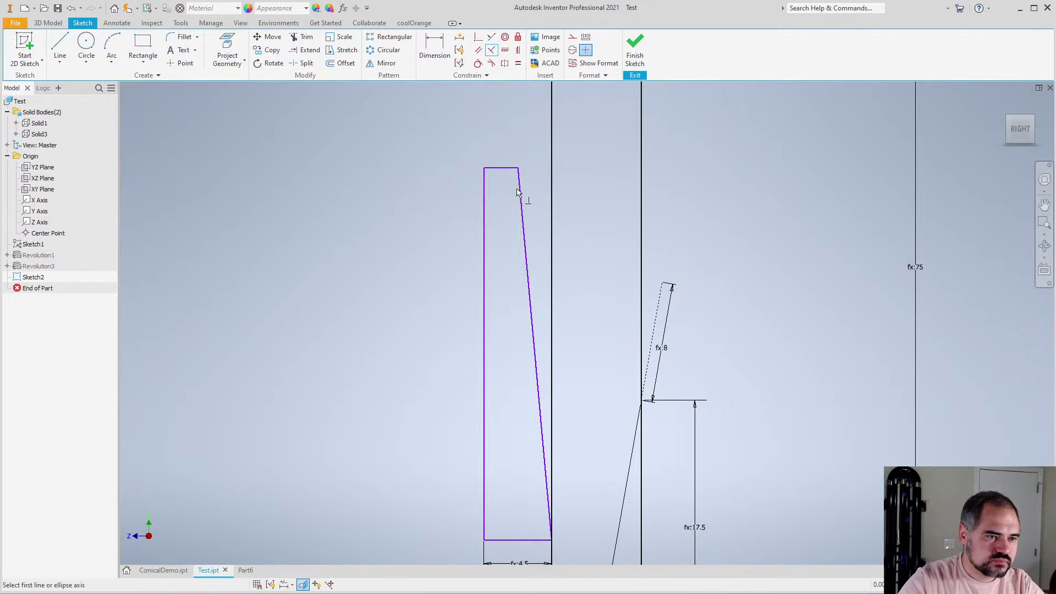
pyautogui.click(520, 193)
pyautogui.click(506, 169)
pyautogui.scroll(-4, 731, 302)
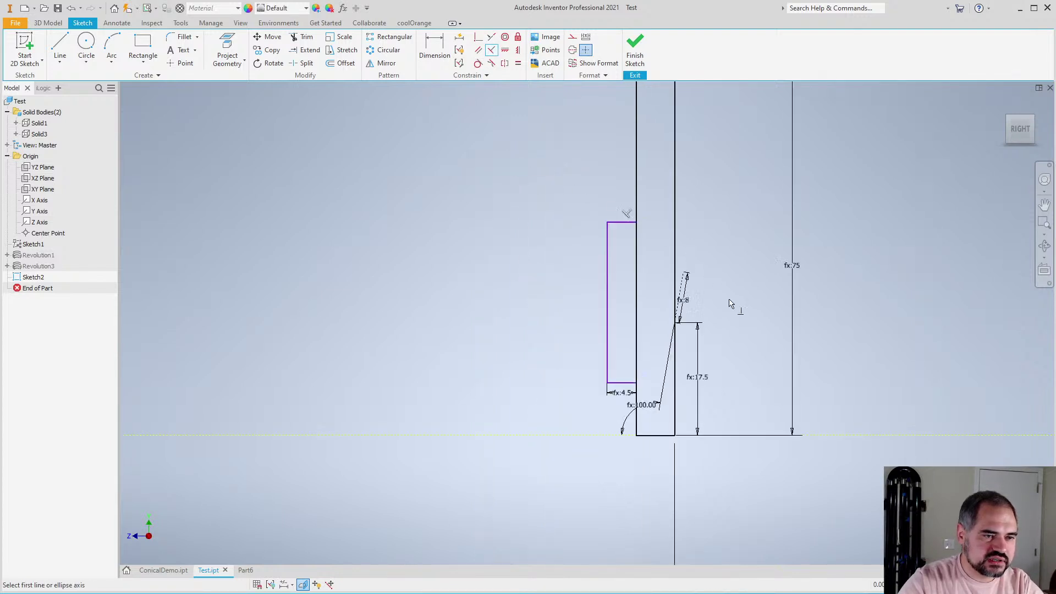
pyautogui.scroll(5, 493, 303)
pyautogui.press('Escape')
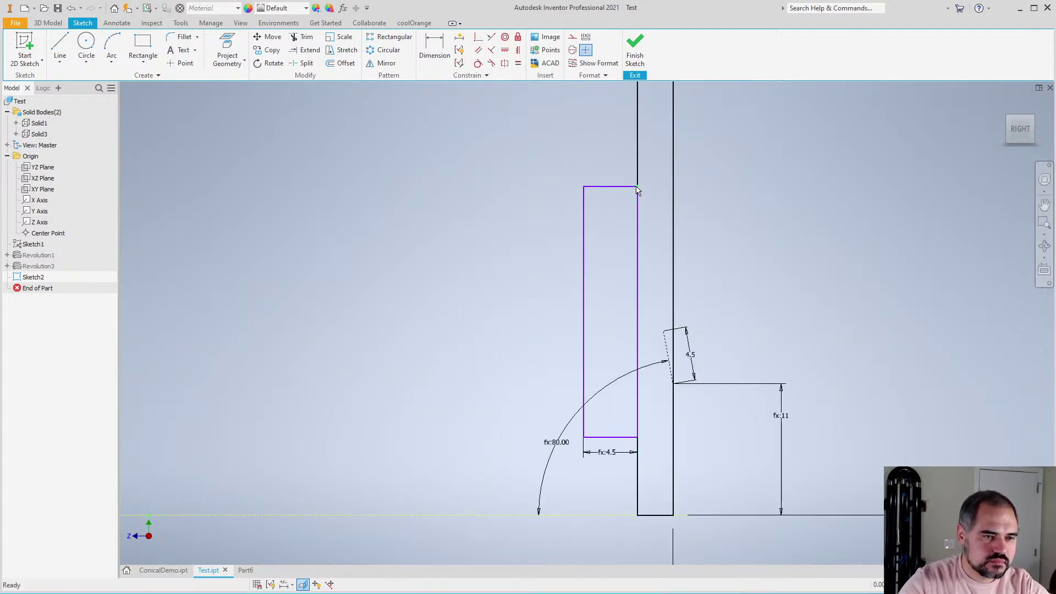
# Pull the first small rectangle's upper inner corner clear of the profile, and constrain its slanted inner side perpendicular to its upper edge
pyautogui.moveTo(637, 186); pyautogui.dragTo(610, 185)
pyautogui.click(491, 50)
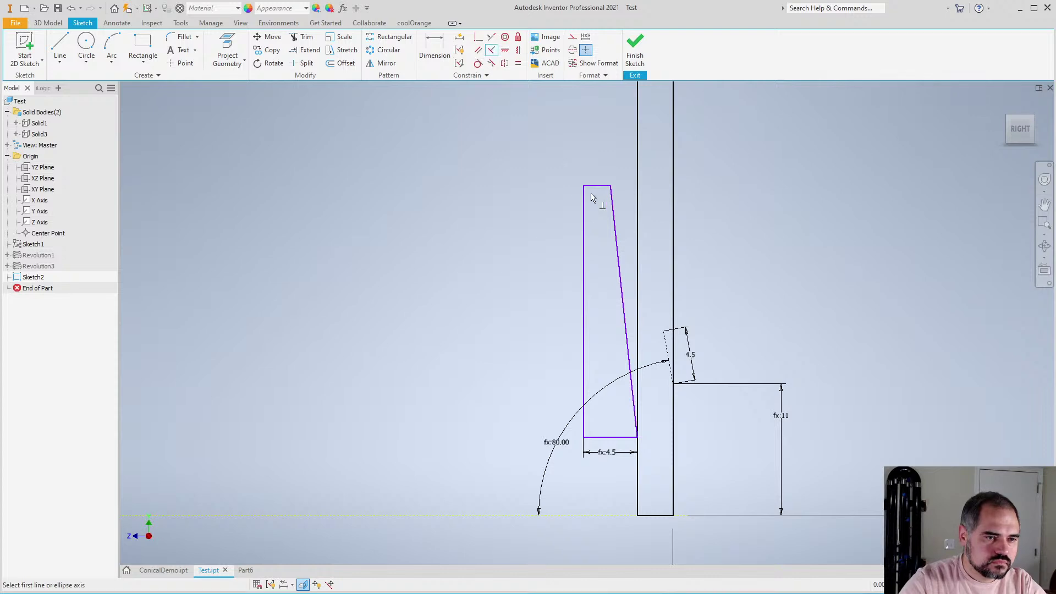
pyautogui.click(614, 203)
pyautogui.click(604, 186)
pyautogui.press('Escape')
pyautogui.scroll(-4, 545, 285)
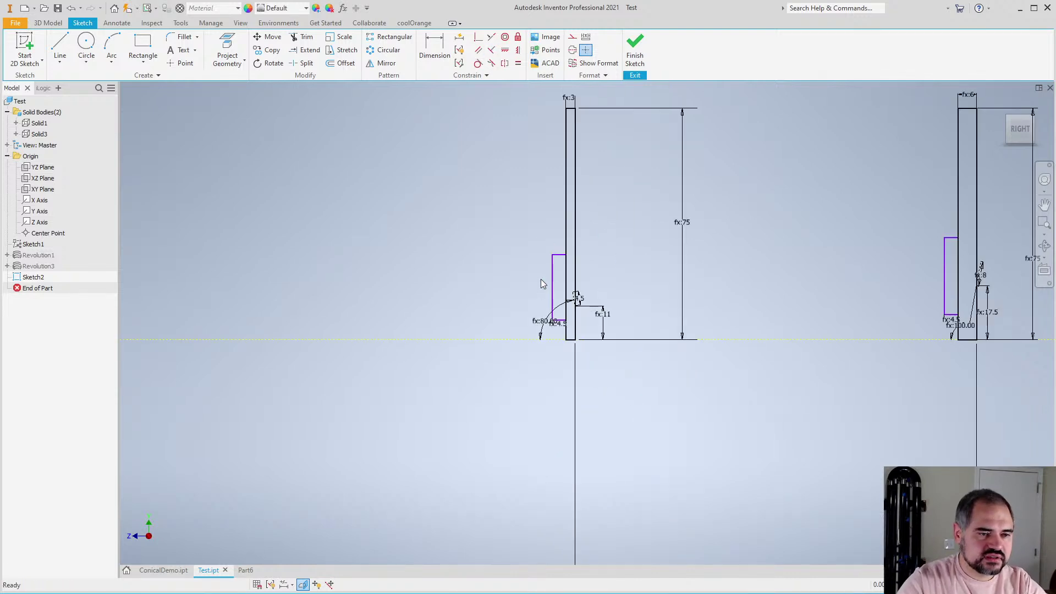
# Dimension the first small rectangle's lower edge from the horizontal axis and set the distance to 5 mm
pyautogui.scroll(3, 565, 293)
pyautogui.scroll(-3, 559, 311)
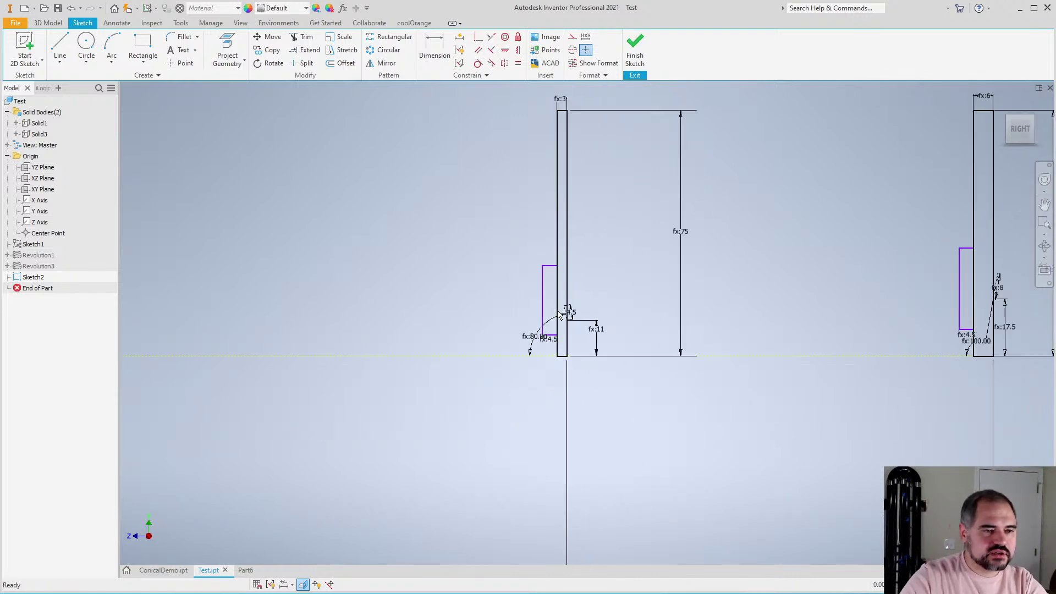
pyautogui.scroll(3, 534, 319)
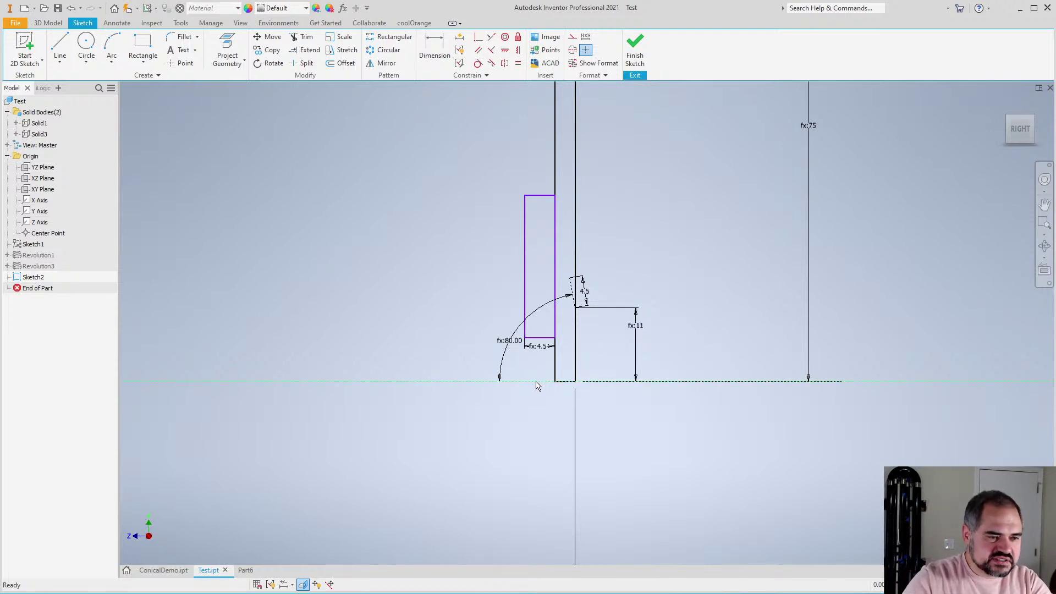
pyautogui.press('d')
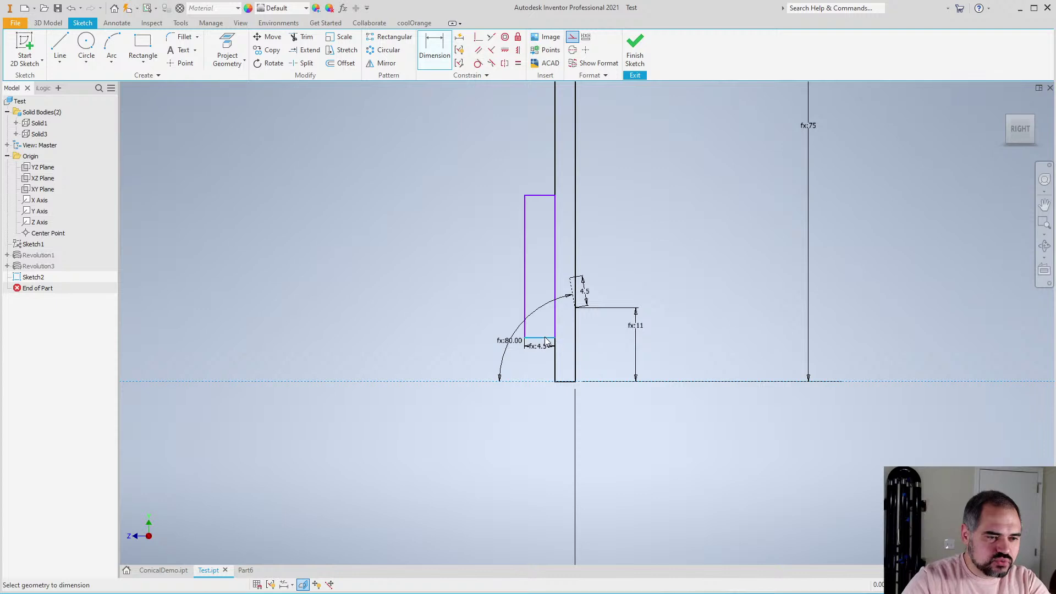
pyautogui.click(546, 339)
pyautogui.click(541, 381)
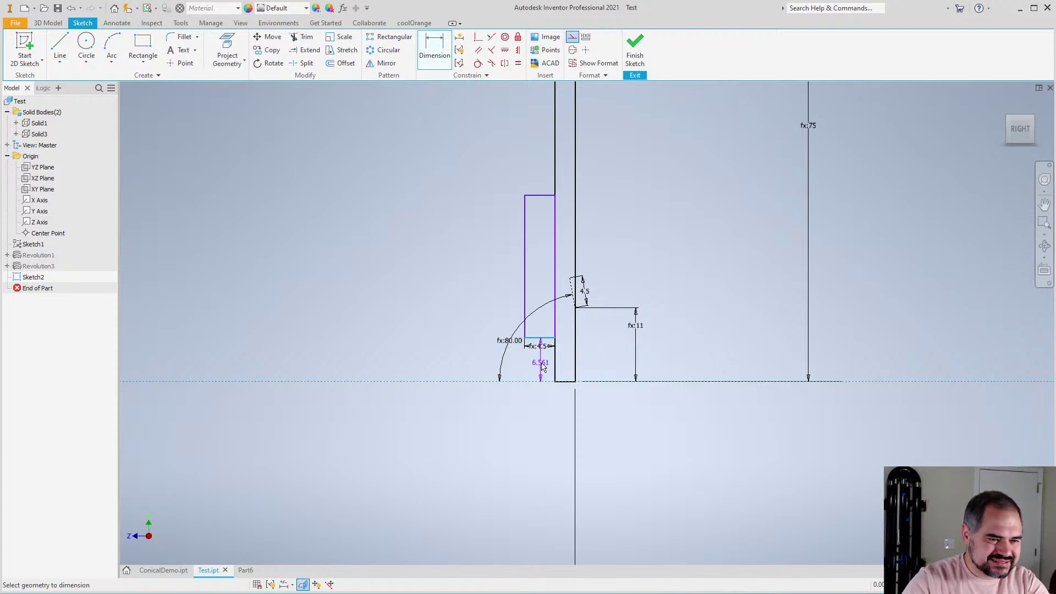
pyautogui.click(541, 367)
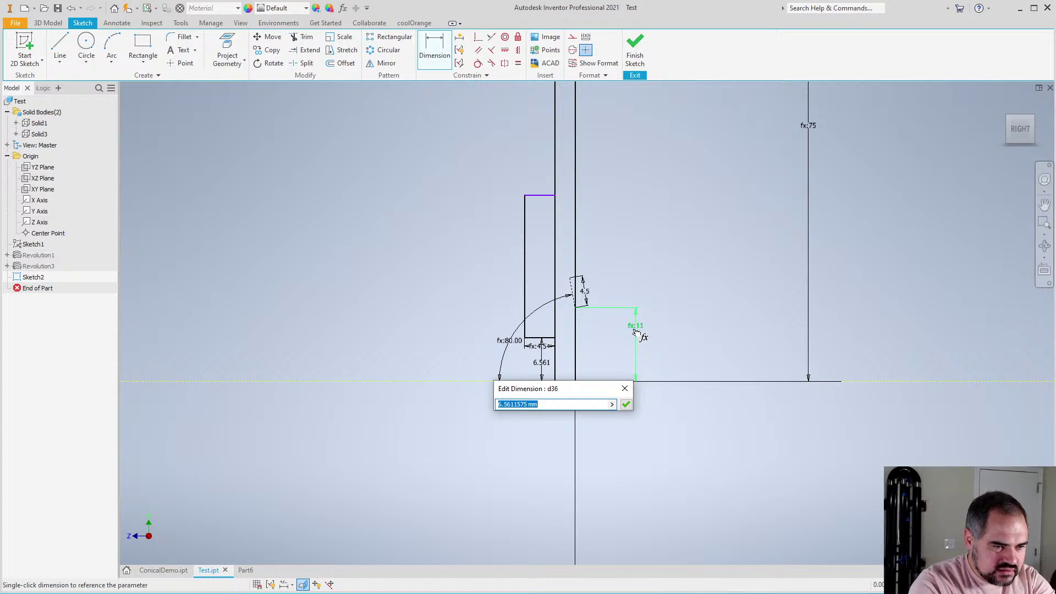
pyautogui.click(635, 330)
pyautogui.press('Return')
pyautogui.scroll(-5, 539, 383)
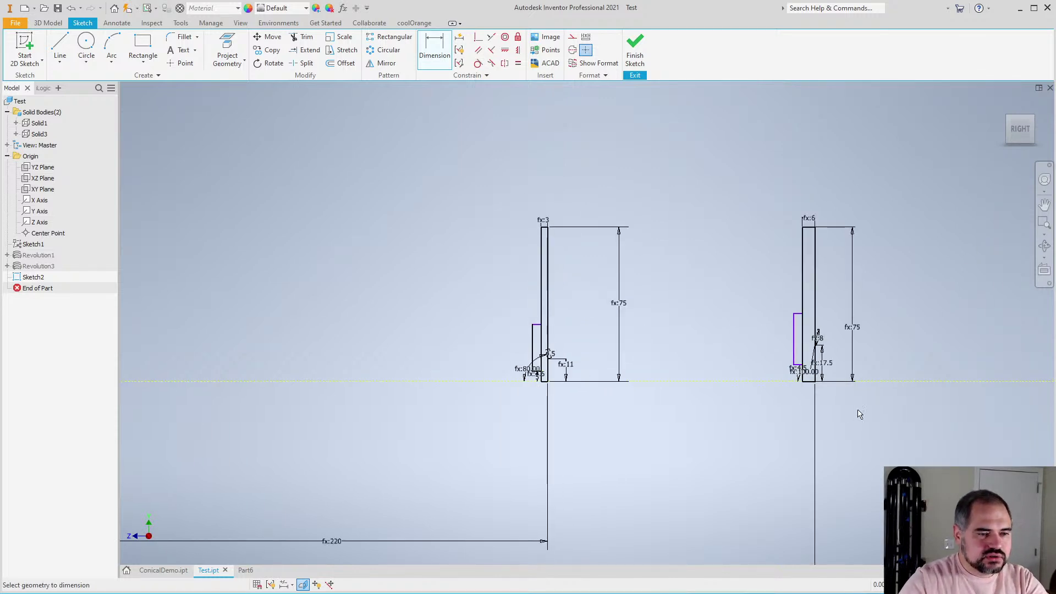
# Dimension the second small rectangle's lower edge from the horizontal axis, using the same 5 mm distance as the first
pyautogui.scroll(7, 837, 389)
pyautogui.click(652, 350)
pyautogui.click(644, 266)
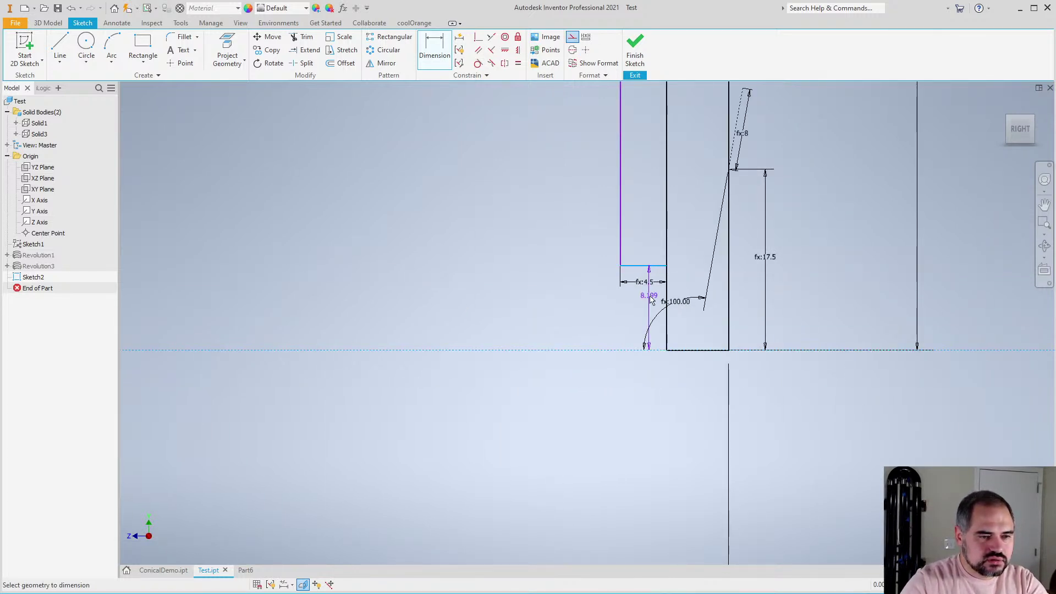
pyautogui.click(651, 299)
pyautogui.click(644, 281)
pyautogui.press('Return')
pyautogui.scroll(-5, 780, 463)
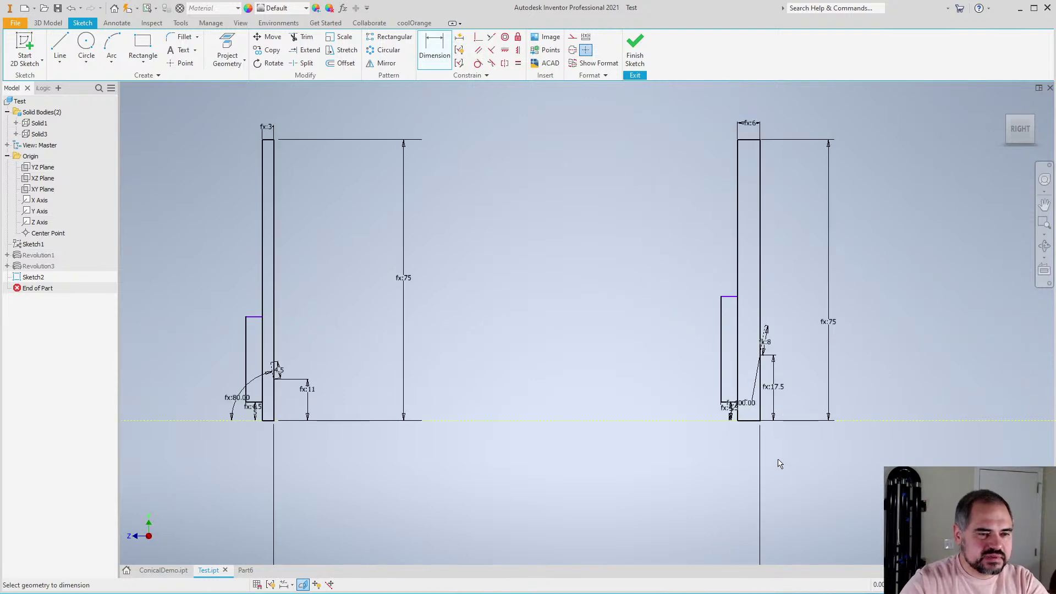
# Try to dimension the first small rectangle's upper edge from the upper end of the angled construction line
pyautogui.scroll(-2, 714, 440)
pyautogui.scroll(7, 517, 385)
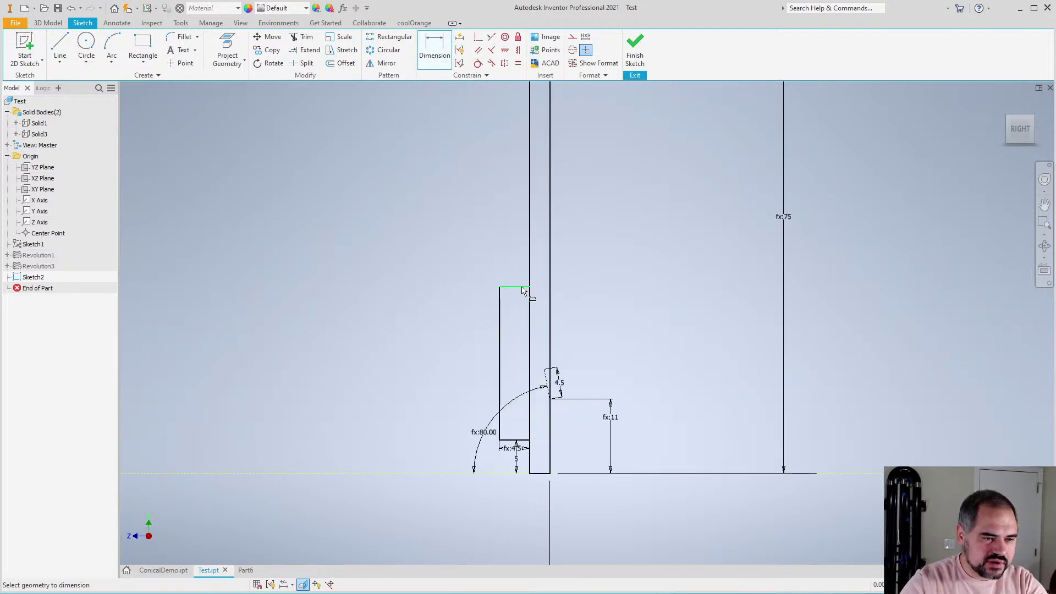
pyautogui.click(522, 287)
pyautogui.scroll(-5, 523, 291)
pyautogui.scroll(4, 529, 328)
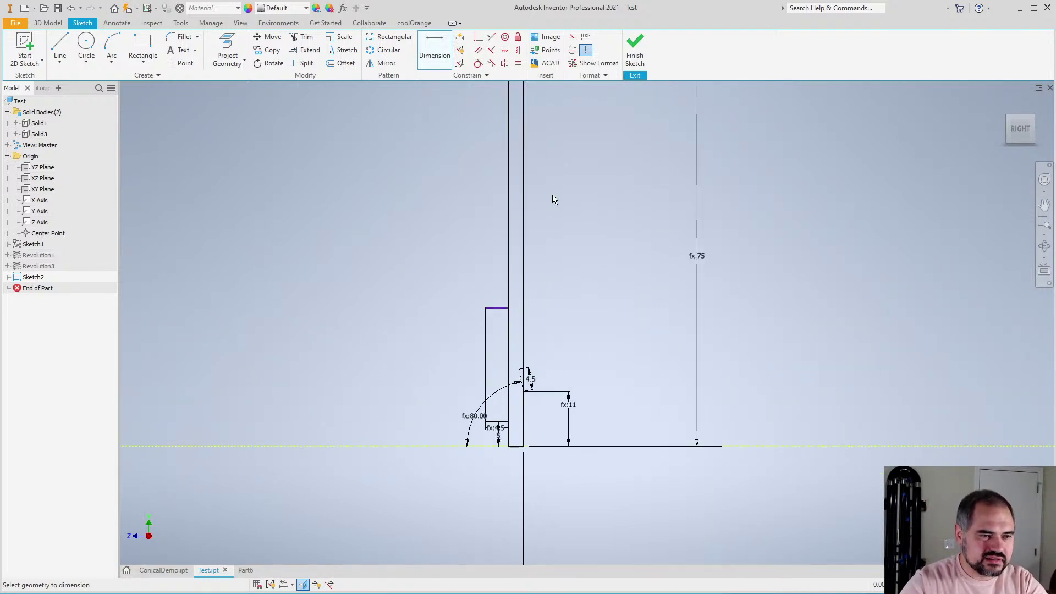
pyautogui.scroll(-4, 530, 179)
pyautogui.scroll(5, 521, 354)
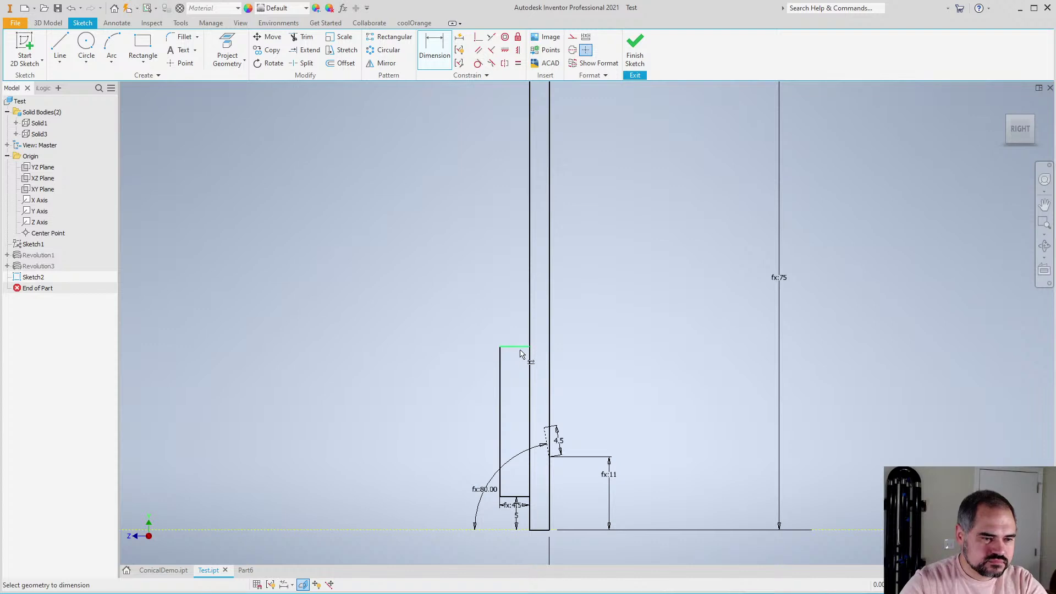
pyautogui.click(519, 348)
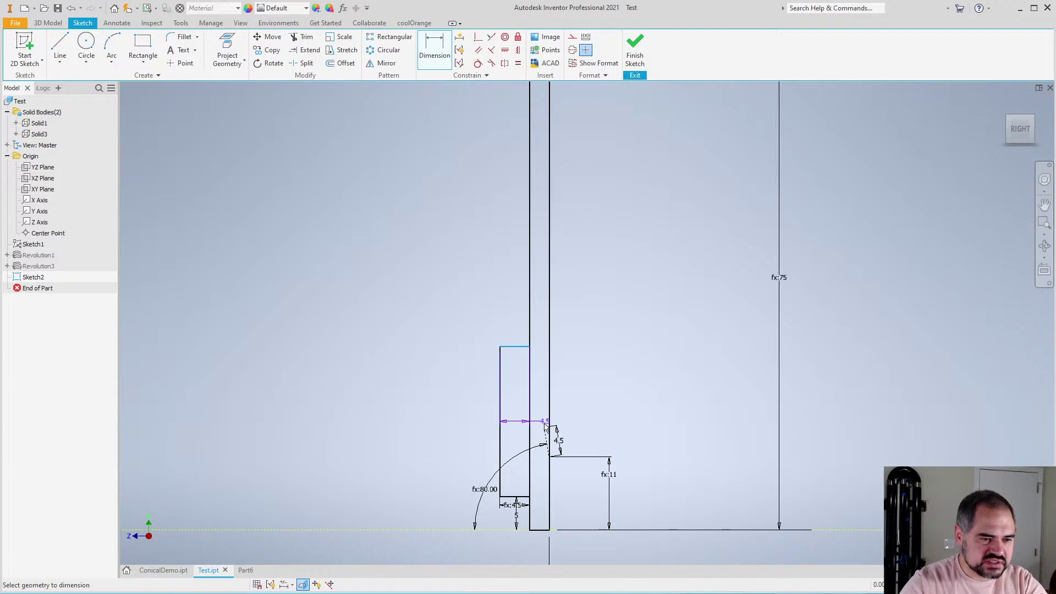
pyautogui.click(544, 426)
pyautogui.click(468, 385)
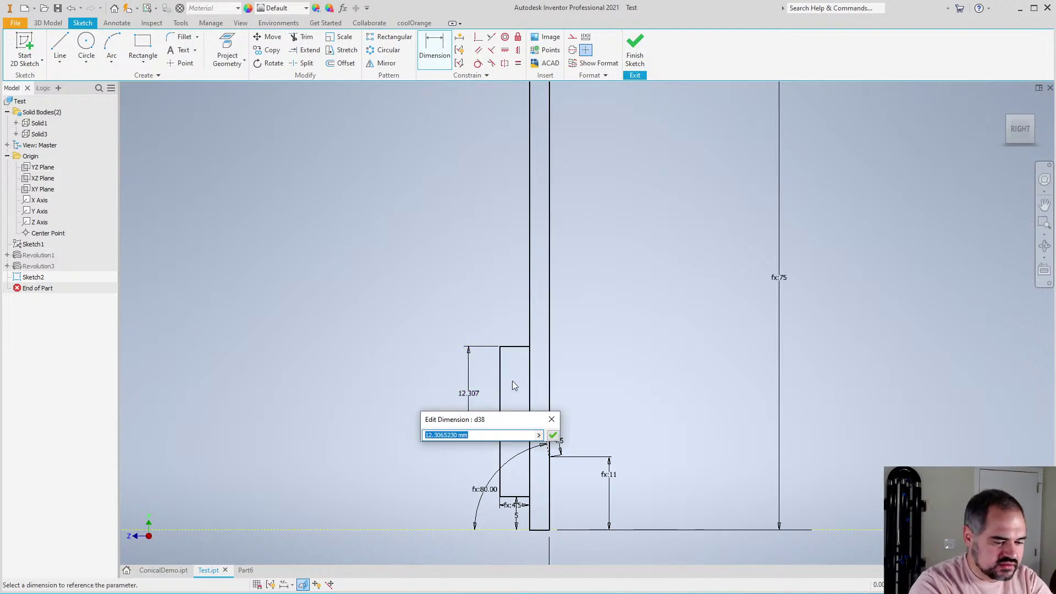
pyautogui.press('Escape')
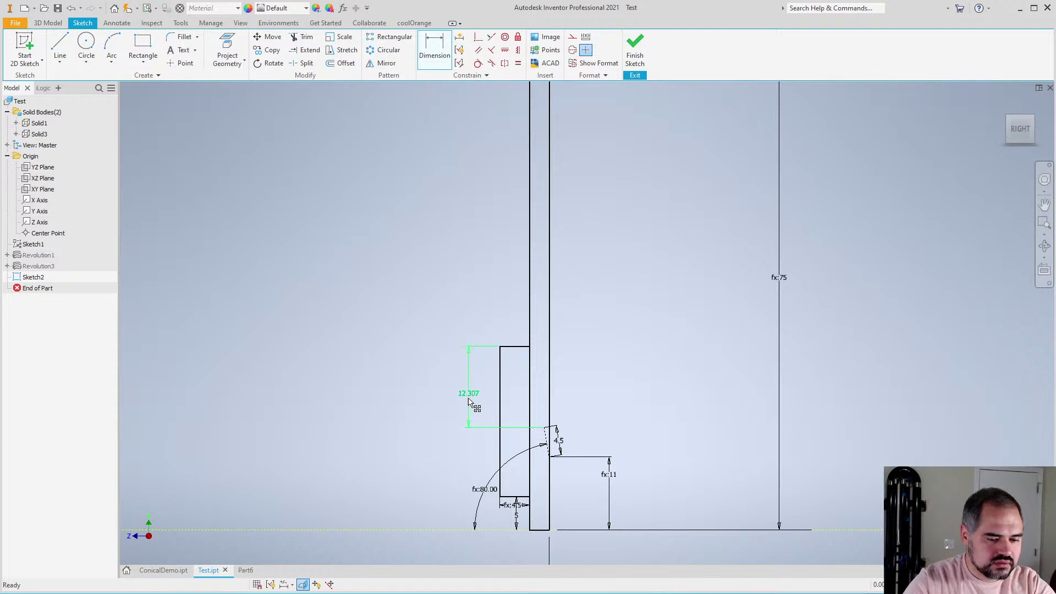
pyautogui.hotkey('ctrl', 'z')
# Dimension the outer side of the first small rectangle at 80 mm
pyautogui.press('d')
pyautogui.click(500, 429)
pyautogui.click(474, 432)
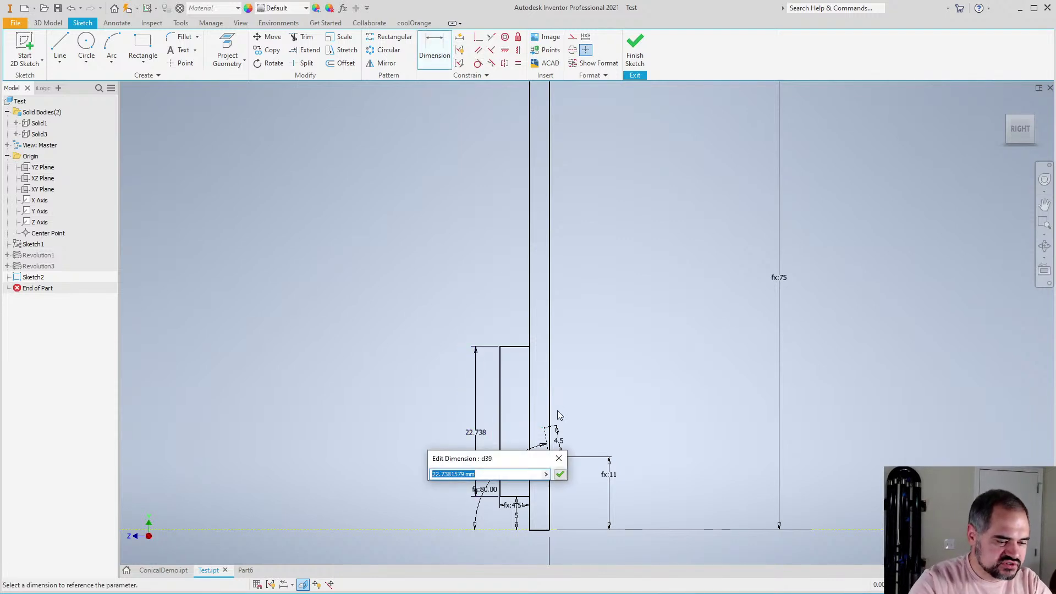
pyautogui.write('80')
pyautogui.press('Return')
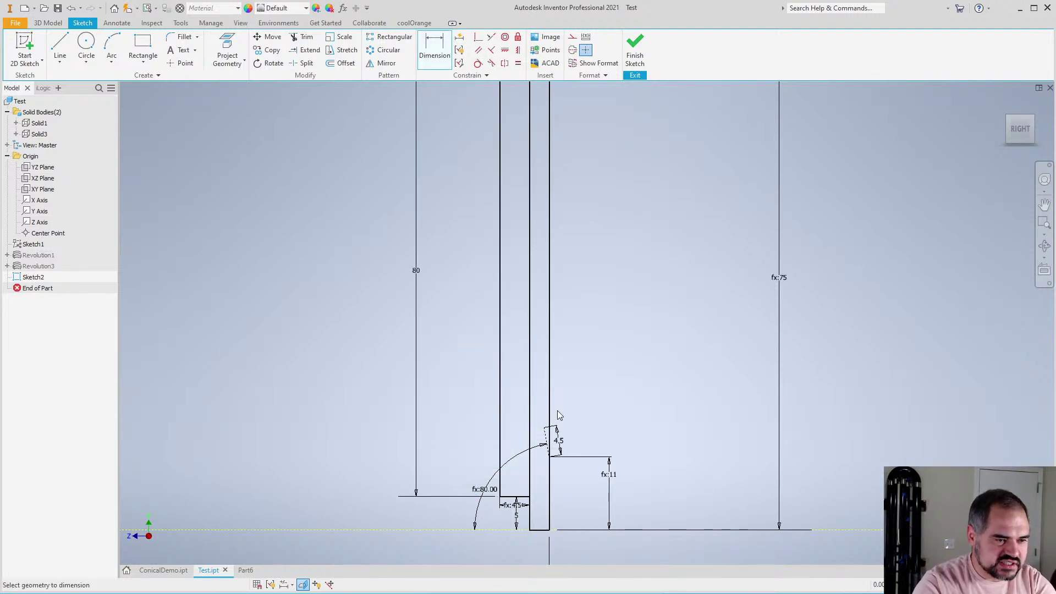
# Set the length of the first small rectangle's outer side to 40 mm
pyautogui.scroll(4, 557, 410)
pyautogui.click(520, 350)
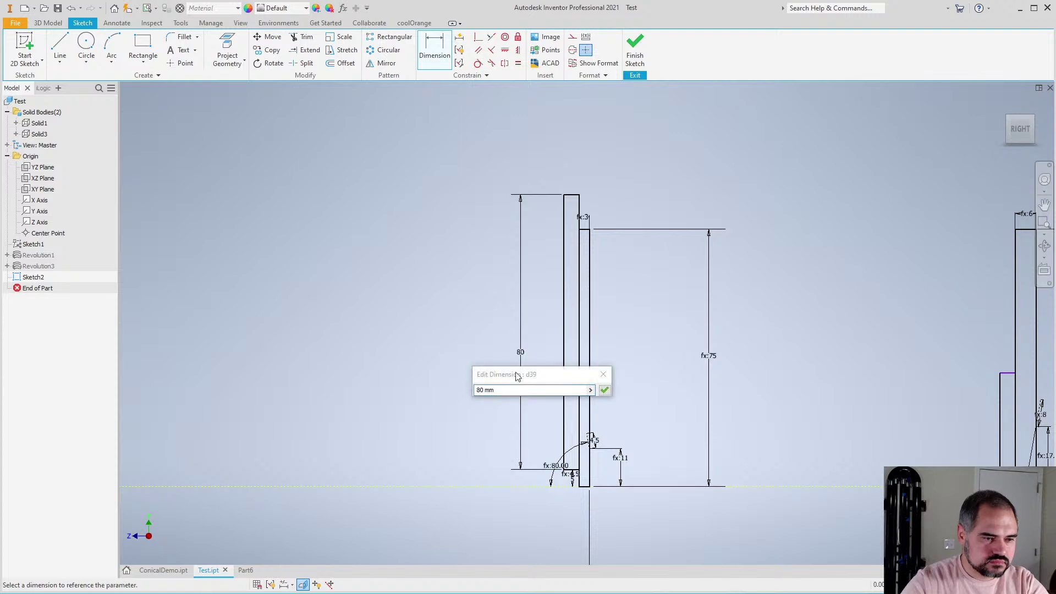
pyautogui.write('40')
pyautogui.press('Return')
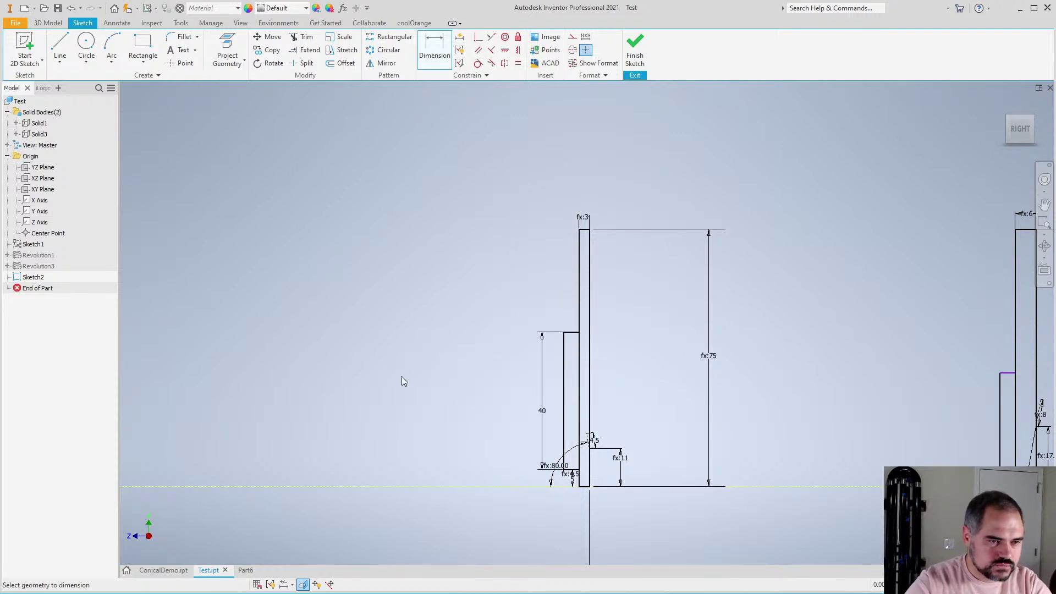
# Dimension the outer side of the second small rectangle at 40 mm and finish the sketch
pyautogui.scroll(3, 401, 376)
pyautogui.scroll(-4, 783, 452)
pyautogui.click(641, 352)
pyautogui.click(621, 352)
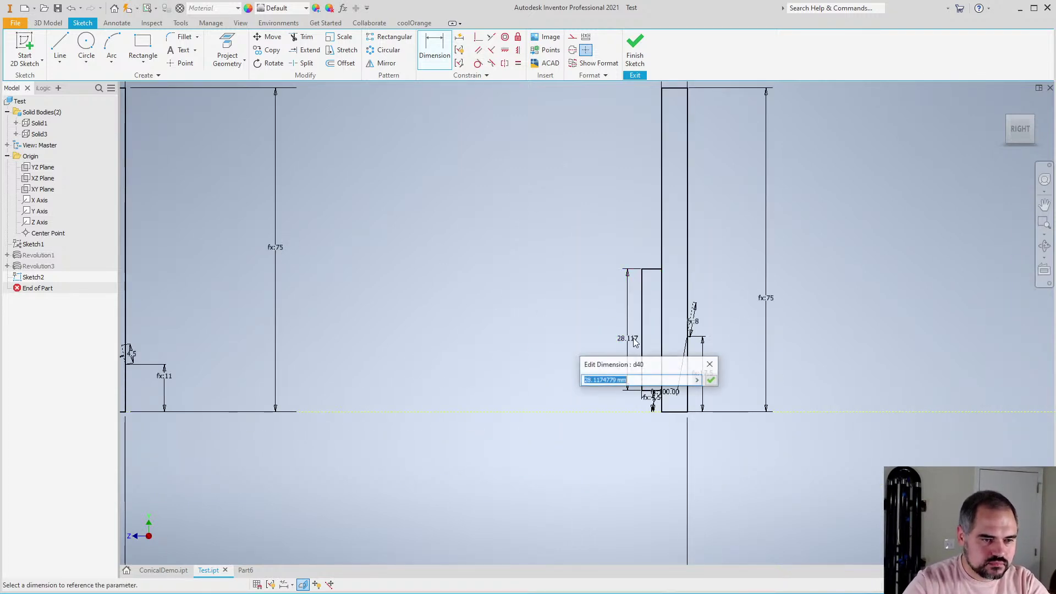
pyautogui.write('40')
pyautogui.press('Return')
pyautogui.press('Escape')
pyautogui.scroll(3, 632, 348)
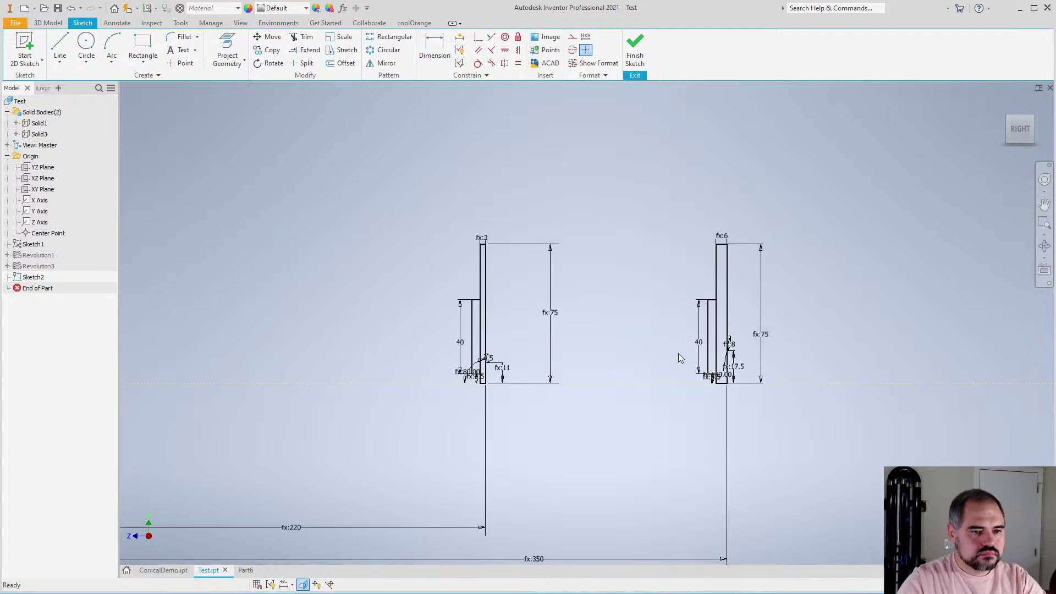
pyautogui.scroll(-2, 677, 353)
pyautogui.rightClick(567, 297)
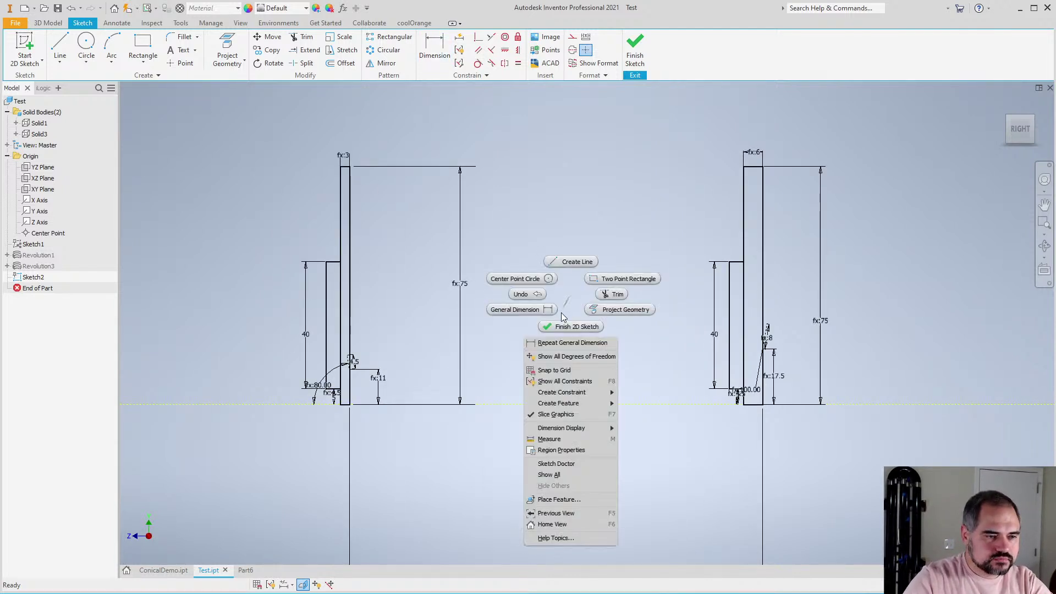
pyautogui.click(563, 326)
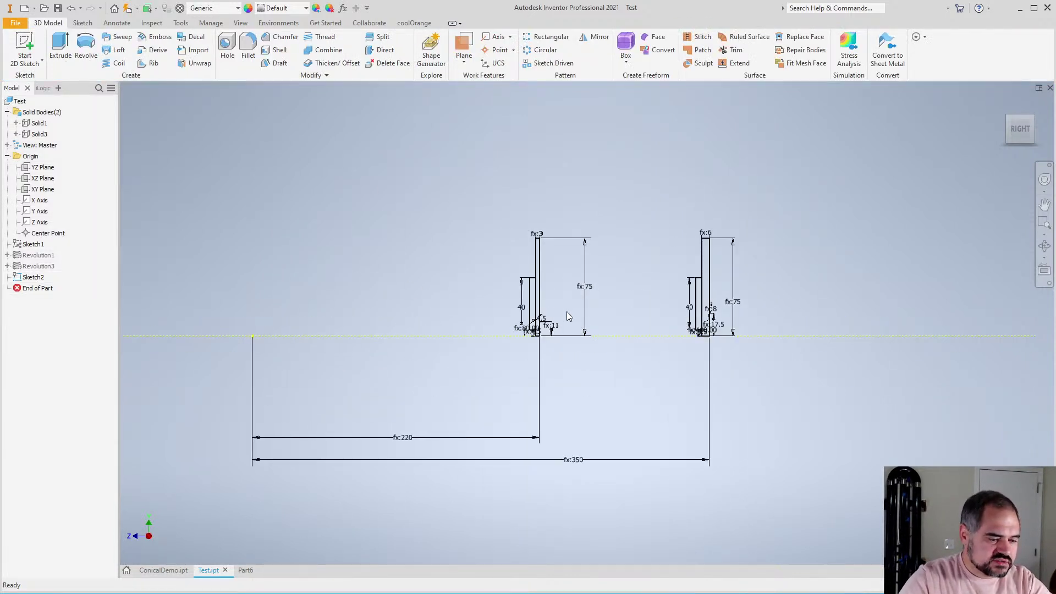
# Revolve the 3 mm wide tall rectangle a full 360° as a new solid about its long edge opposite the small rectangle
pyautogui.press('F4')
pyautogui.moveTo(629, 349)
pyautogui.mouseDown()
pyautogui.moveTo(671, 346)
pyautogui.moveTo(665, 389)
pyautogui.moveTo(640, 319)
pyautogui.mouseUp()
pyautogui.scroll(-2, 640, 318)
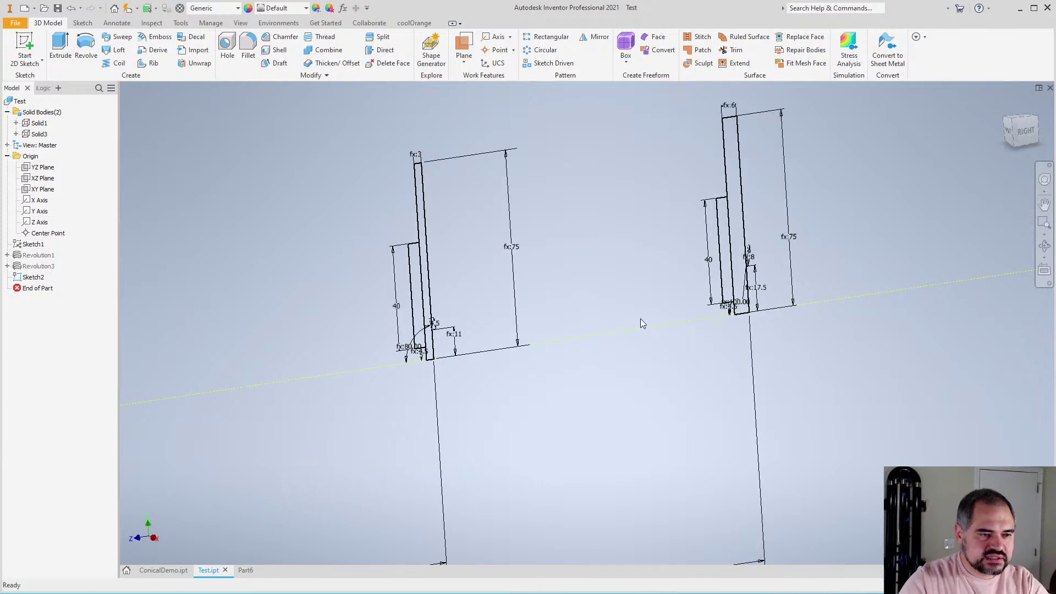
pyautogui.click(86, 46)
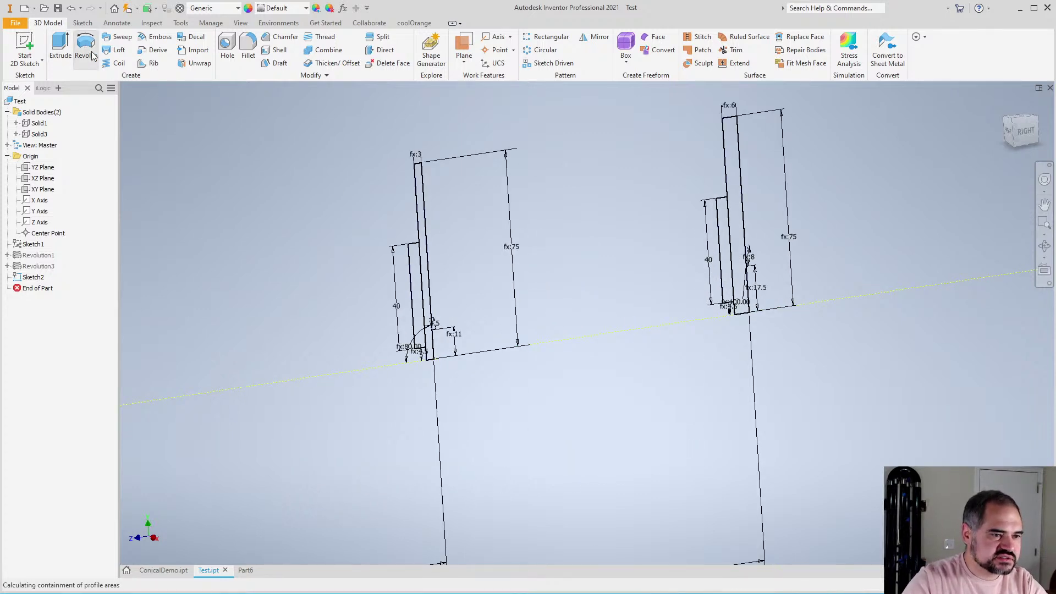
pyautogui.scroll(-4, 476, 286)
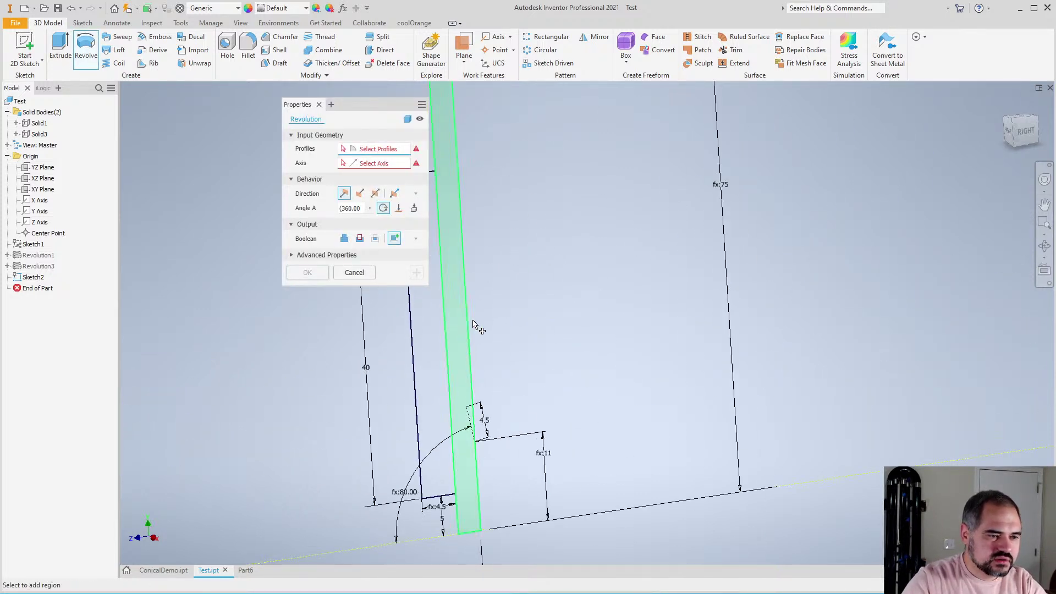
pyautogui.click(461, 325)
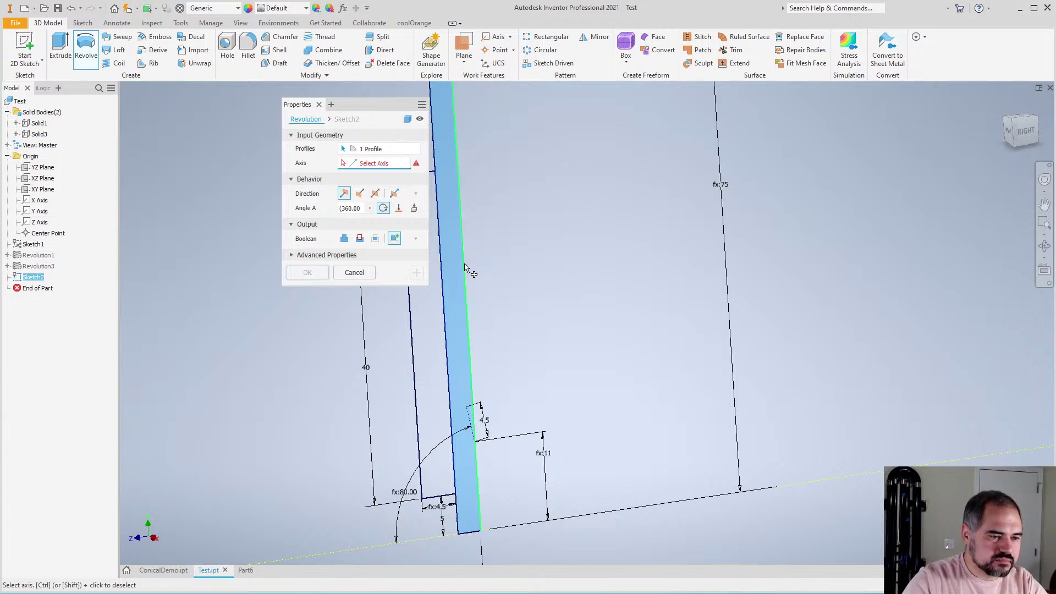
pyautogui.scroll(2, 549, 341)
pyautogui.scroll(-2, 555, 407)
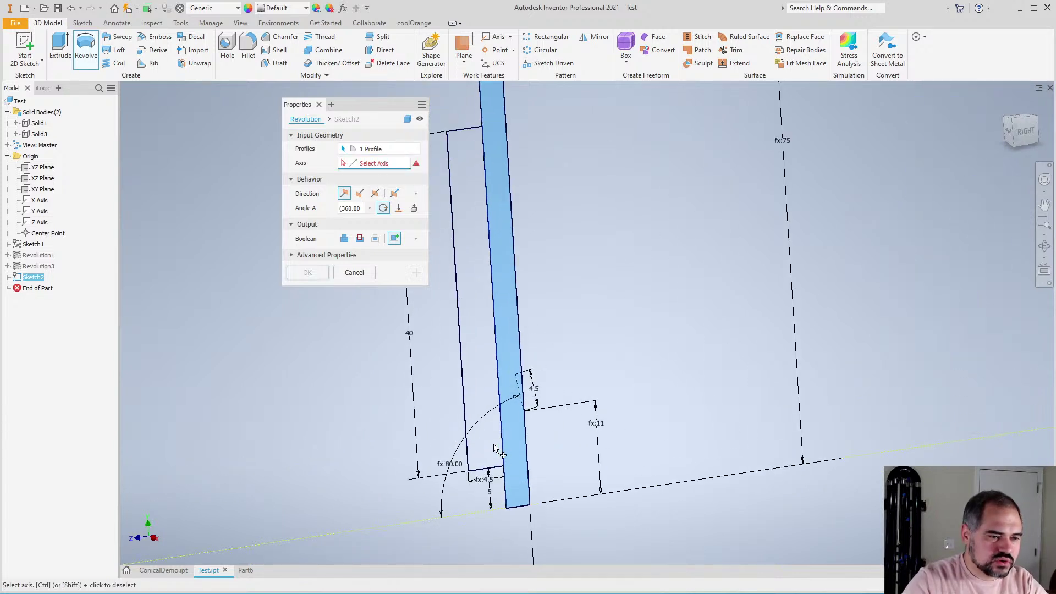
pyautogui.scroll(5, 556, 407)
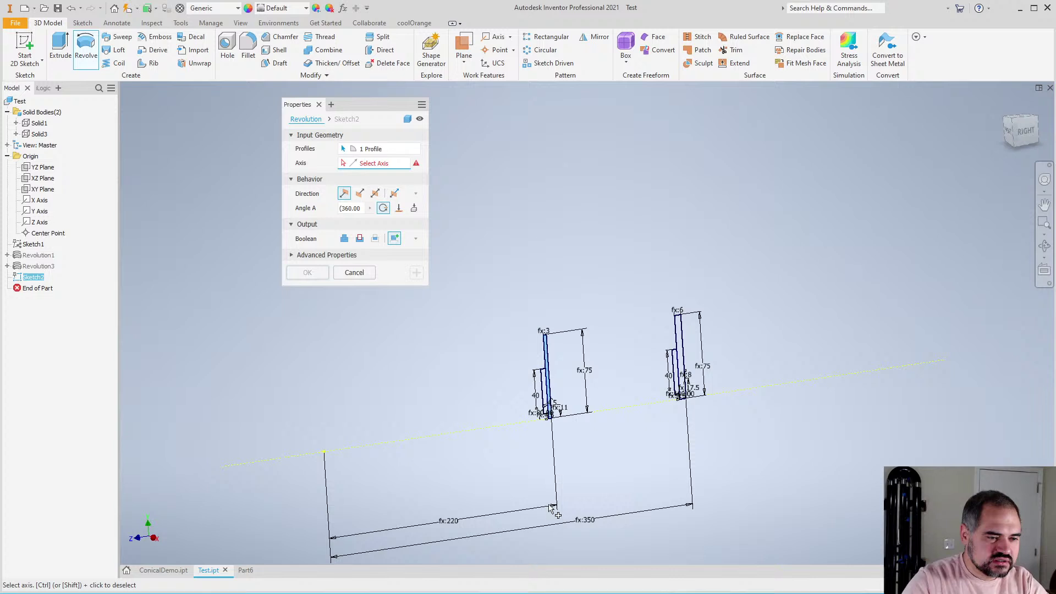
pyautogui.scroll(-4, 552, 508)
pyautogui.scroll(3, 547, 514)
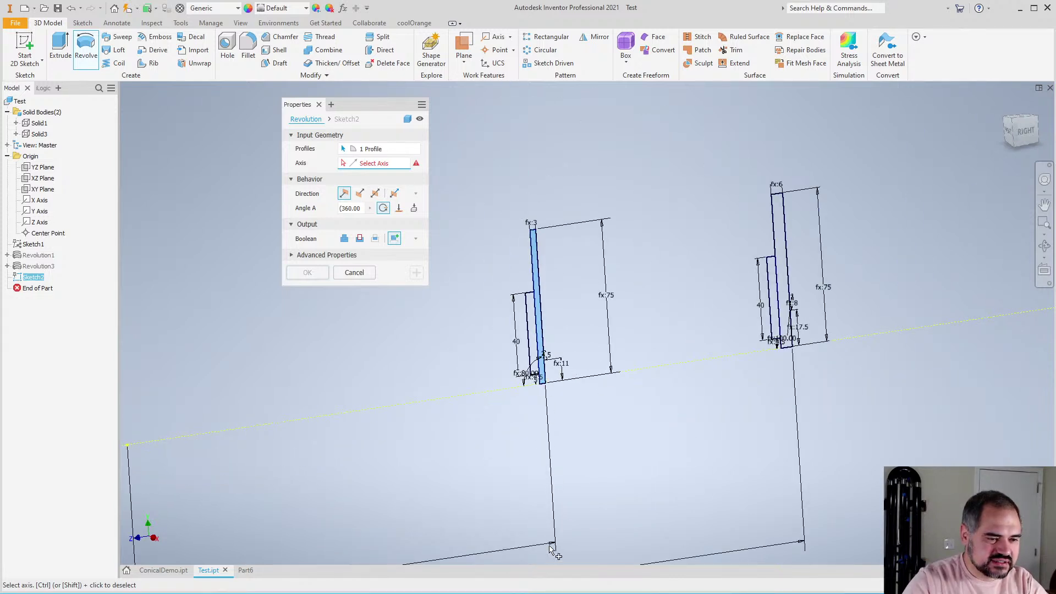
pyautogui.scroll(-3, 556, 395)
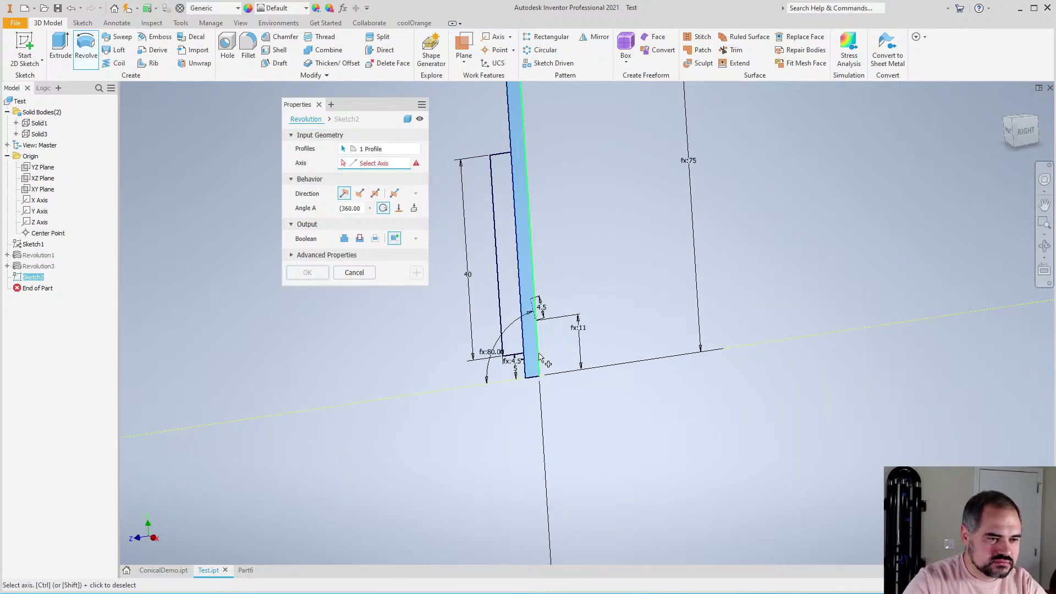
pyautogui.click(539, 357)
pyautogui.scroll(3, 539, 357)
pyautogui.scroll(-5, 553, 233)
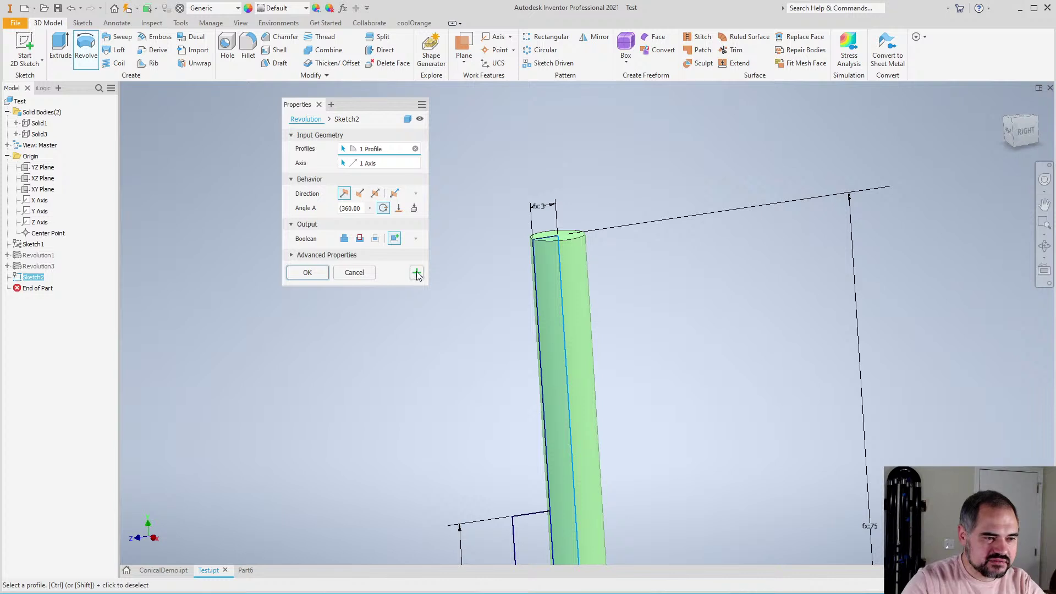
pyautogui.scroll(3, 541, 260)
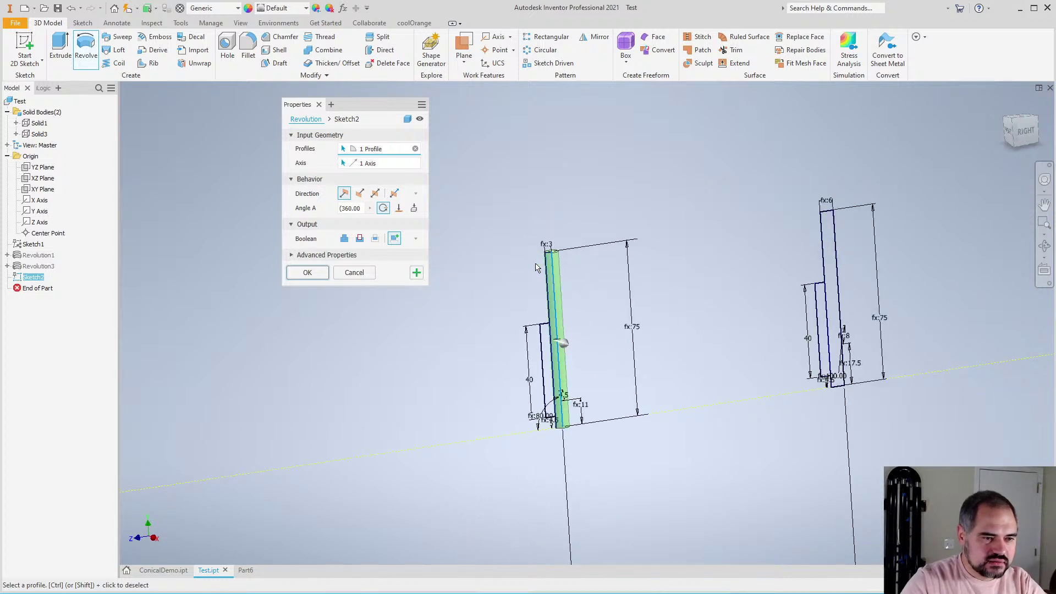
pyautogui.scroll(-3, 558, 275)
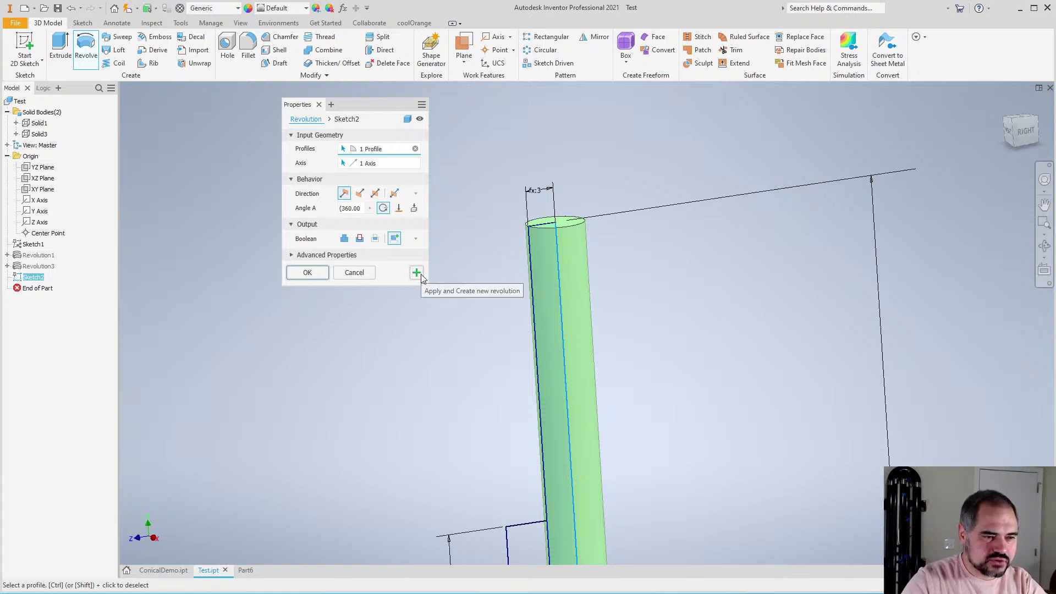
pyautogui.click(307, 273)
# Remove the revolution just made from the first tall rectangle
pyautogui.scroll(-5, 503, 232)
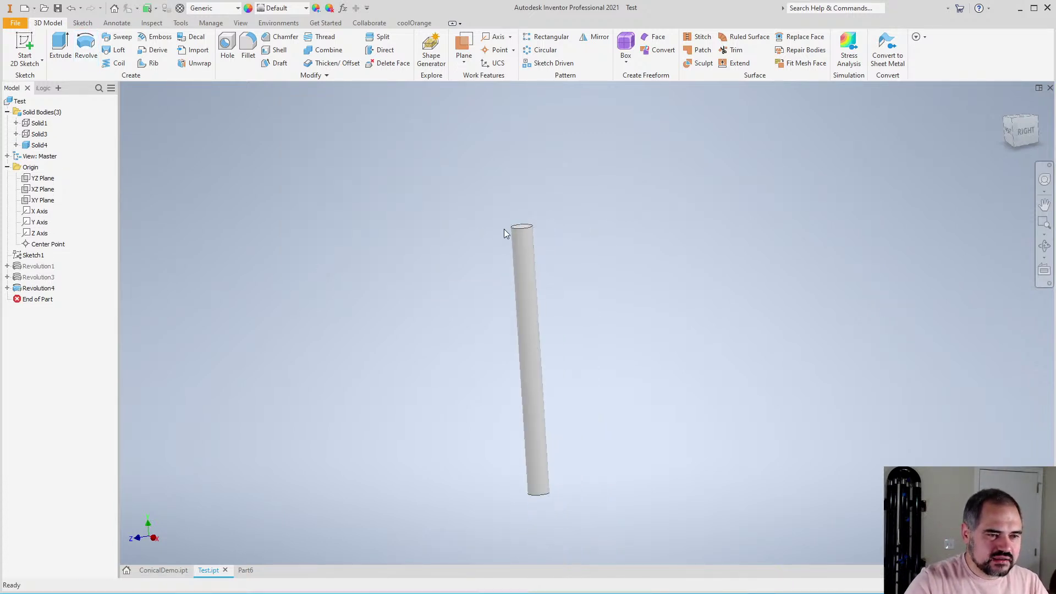
pyautogui.scroll(1, 440, 246)
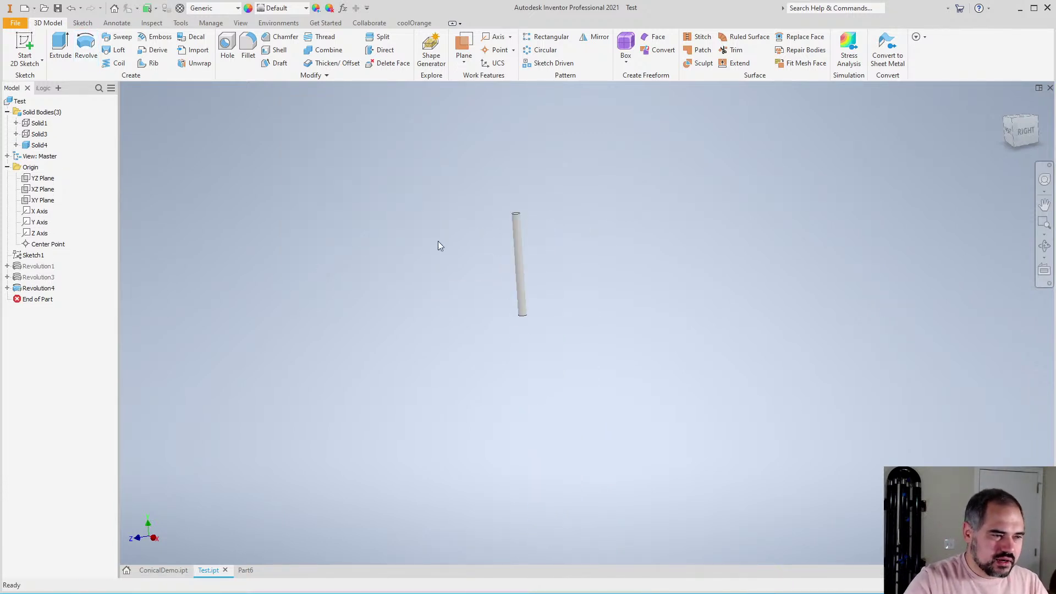
pyautogui.rightClick(43, 290)
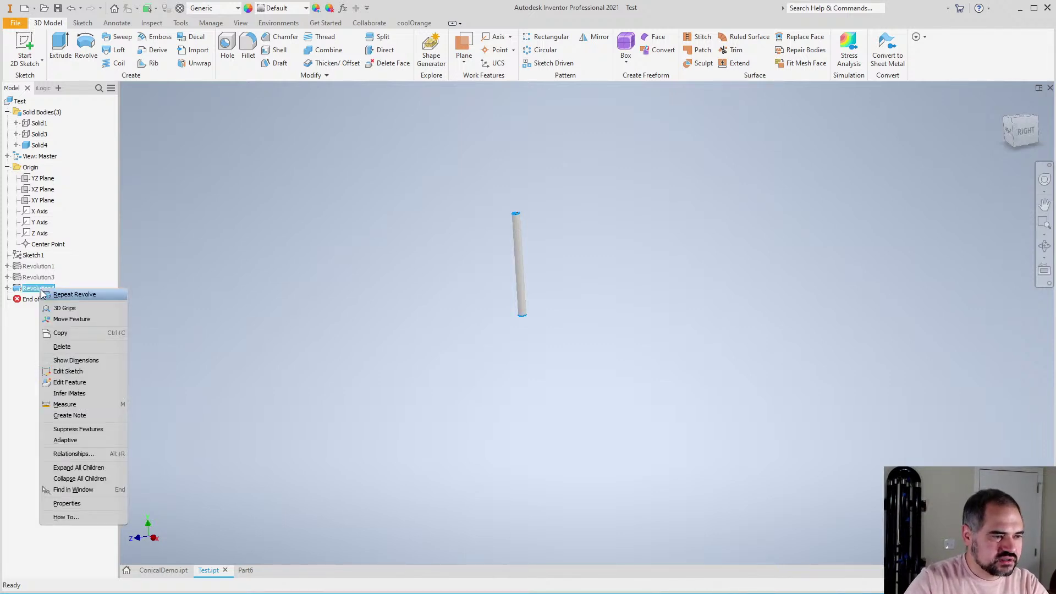
pyautogui.press('Delete')
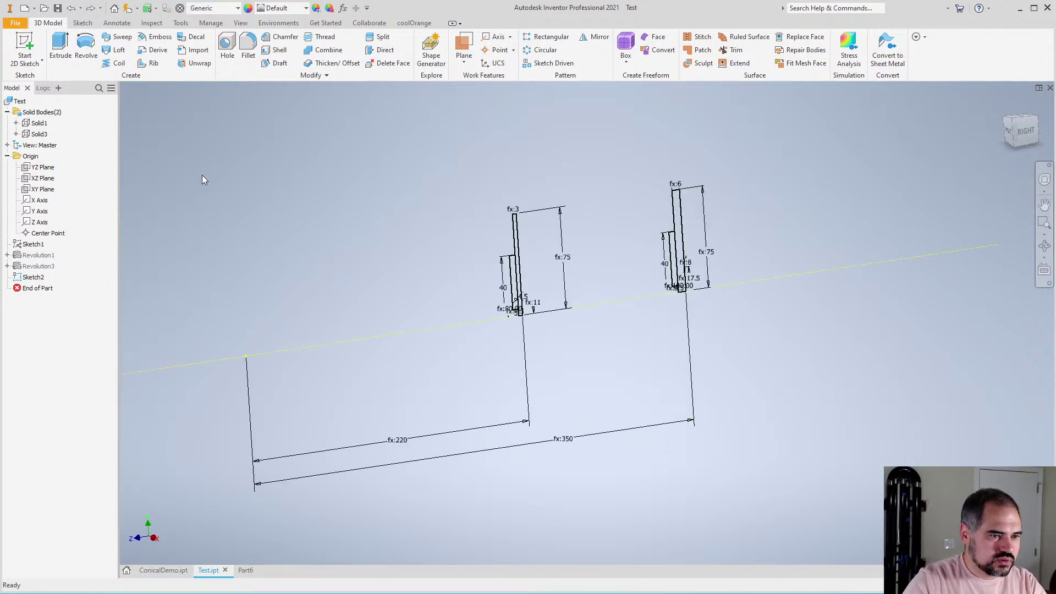
# Revolve the first tall rectangle 360° into a new solid about its long edge farther from the small rectangle, keeping Revolve active
pyautogui.click(86, 48)
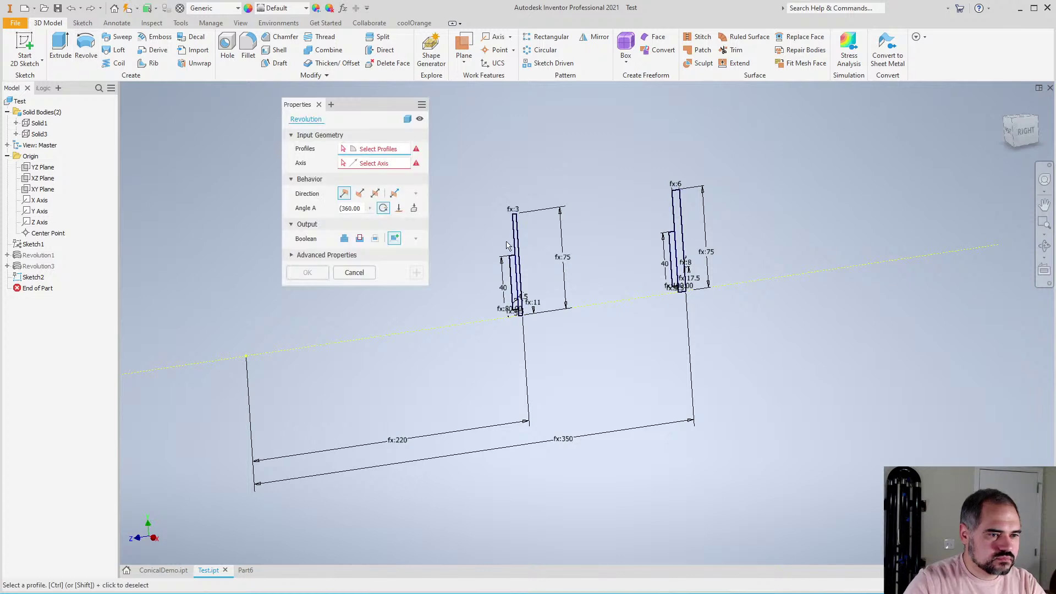
pyautogui.scroll(-5, 480, 294)
pyautogui.click(498, 297)
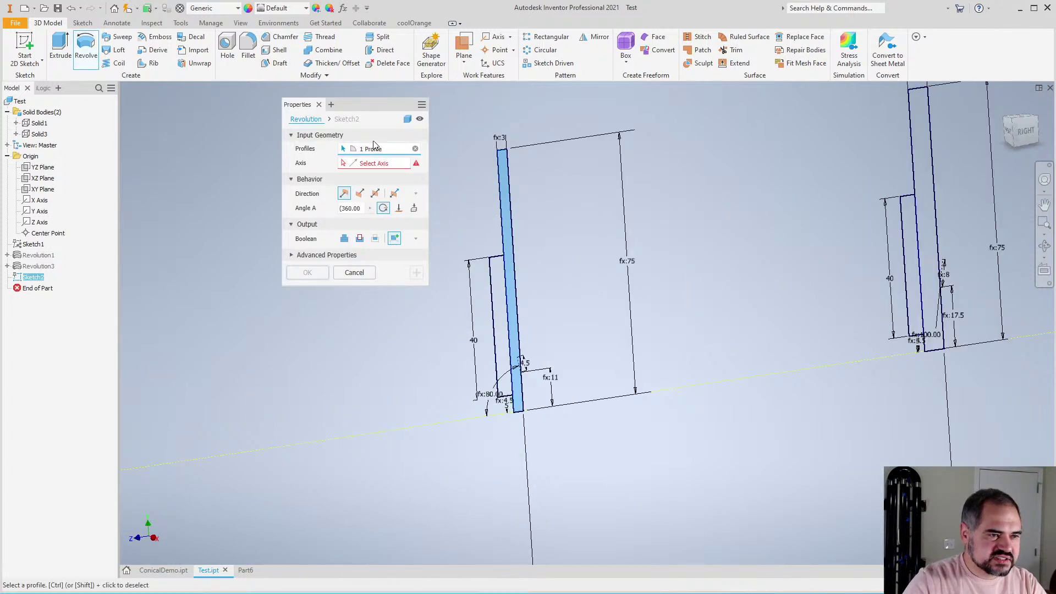
pyautogui.click(519, 280)
pyautogui.scroll(-2, 520, 280)
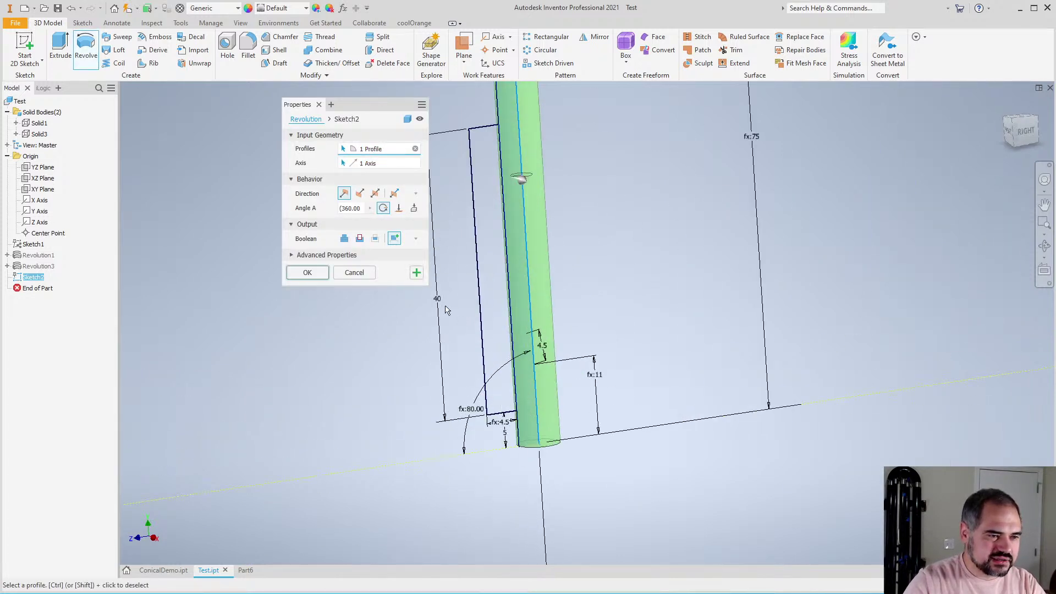
pyautogui.click(417, 273)
# Revolve the 6 mm wide tall rectangle 360° into a separate solid about its long edge farther from its small rectangle, keeping Revolve active
pyautogui.scroll(3, 519, 259)
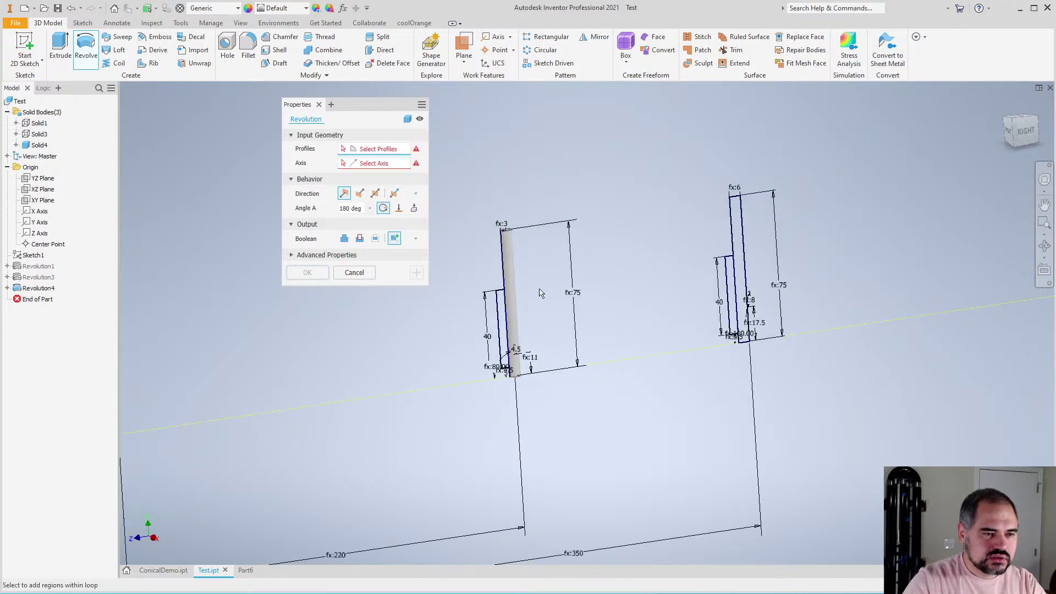
pyautogui.scroll(-2, 517, 254)
pyautogui.scroll(4, 459, 358)
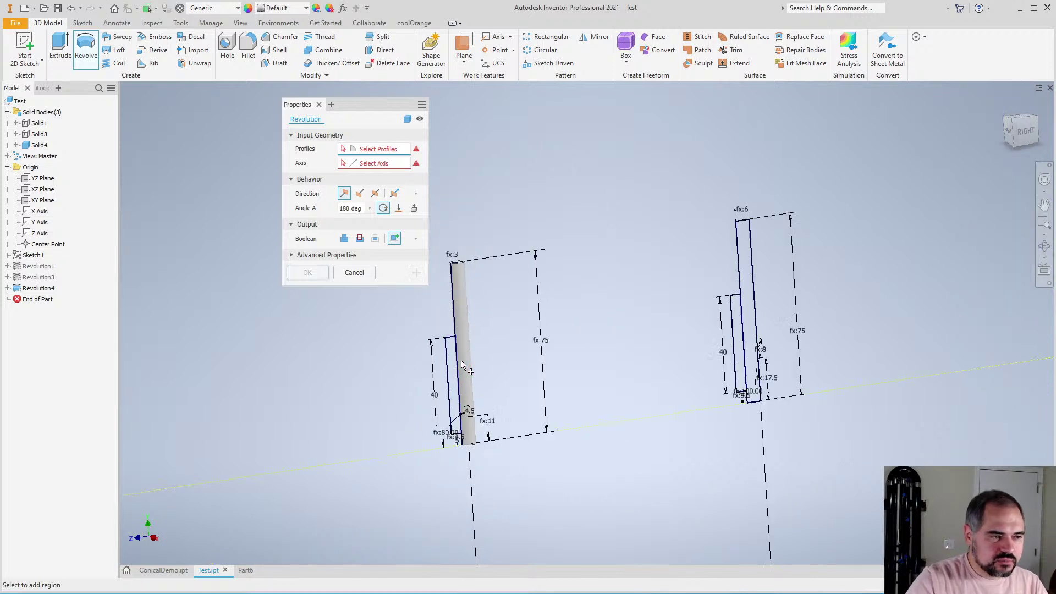
pyautogui.scroll(-3, 460, 359)
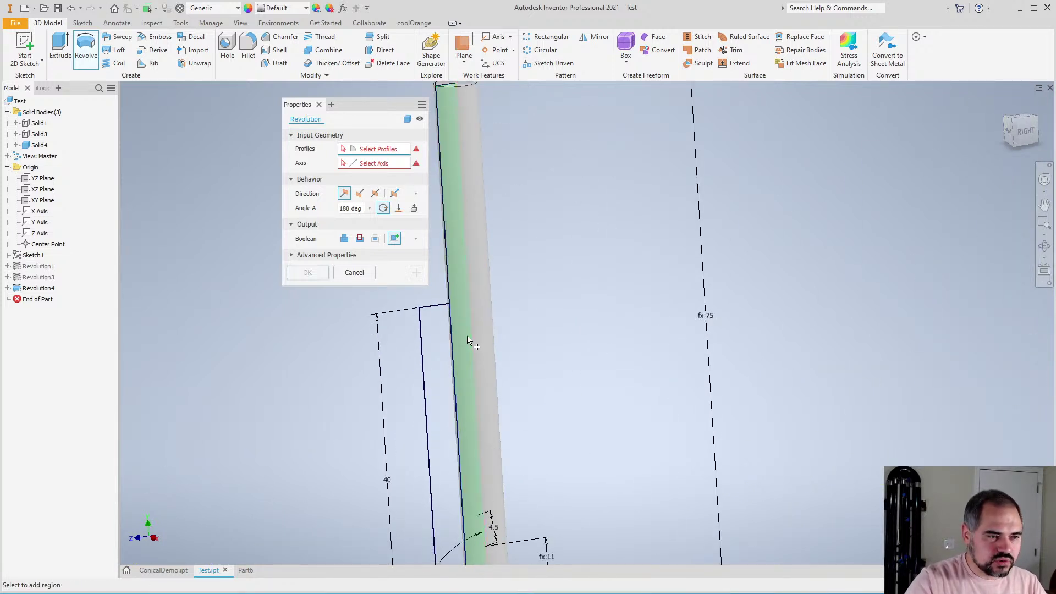
pyautogui.scroll(3, 467, 339)
pyautogui.scroll(-3, 467, 333)
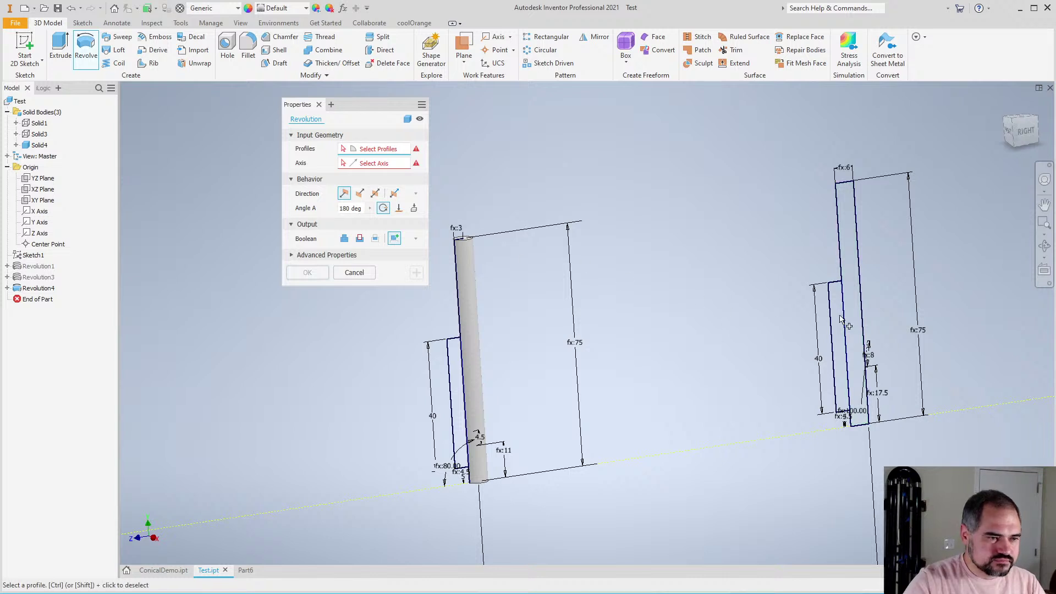
pyautogui.scroll(-3, 855, 340)
pyautogui.click(840, 347)
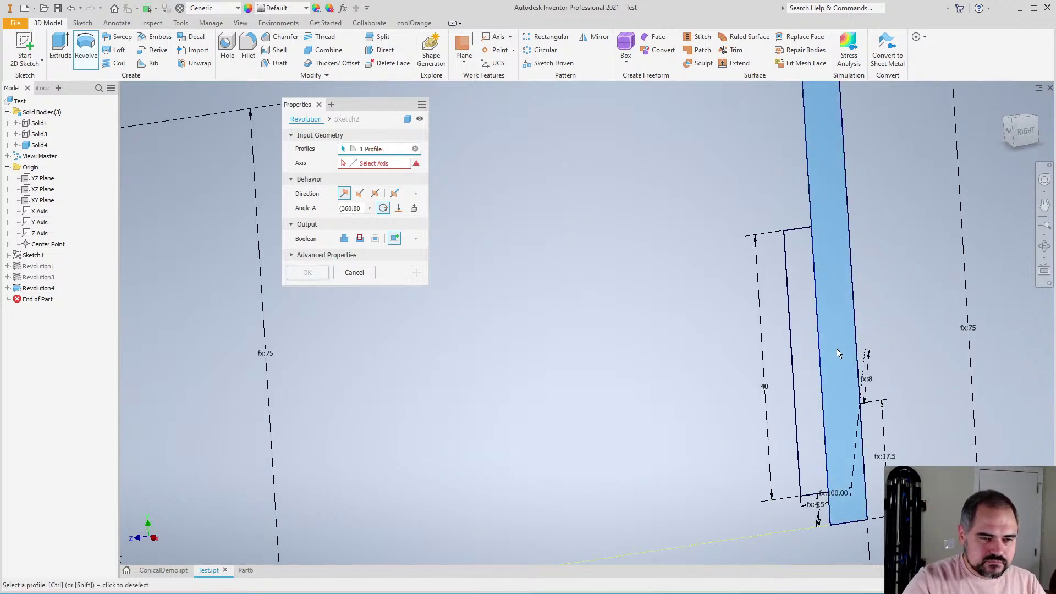
pyautogui.scroll(3, 836, 351)
pyautogui.scroll(-2, 797, 303)
pyautogui.click(377, 163)
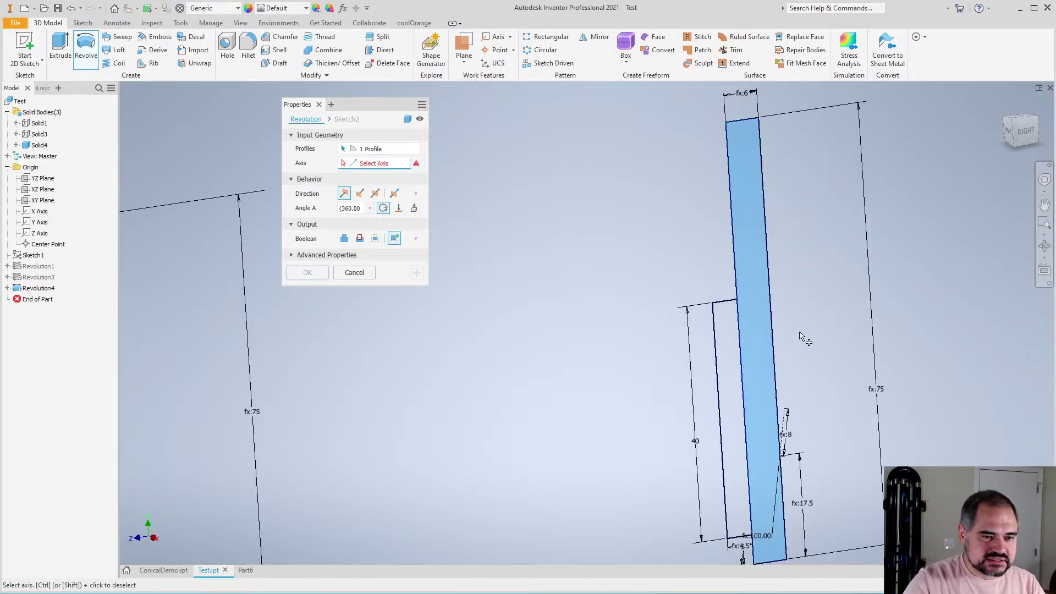
pyautogui.click(778, 348)
pyautogui.scroll(3, 613, 299)
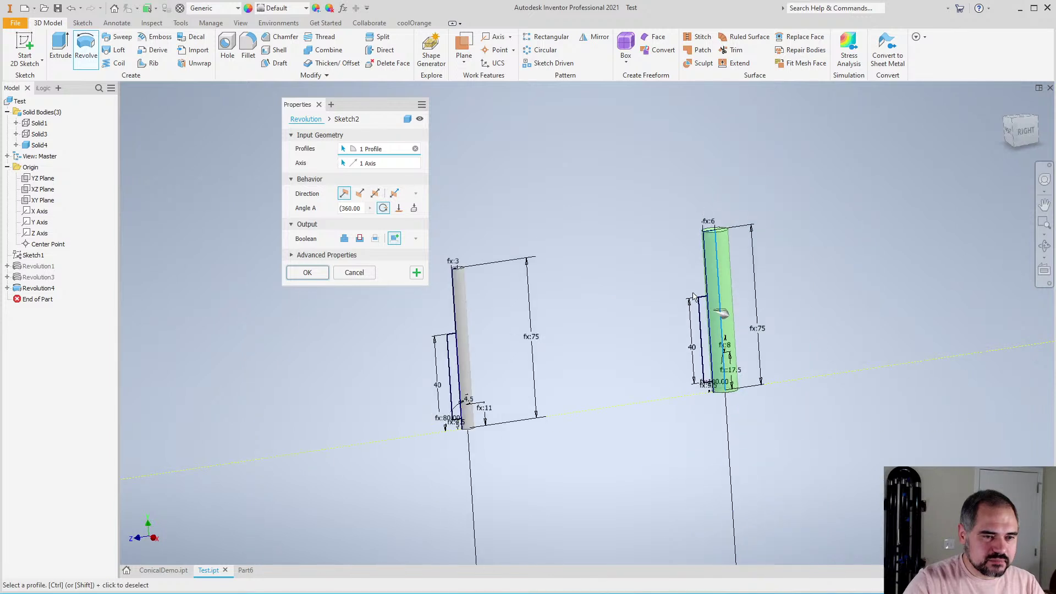
pyautogui.click(416, 272)
# Revolve the first small rectangle 360° into a new solid about the neighbouring tone hole's centre line, keeping Revolve active
pyautogui.scroll(3, 636, 315)
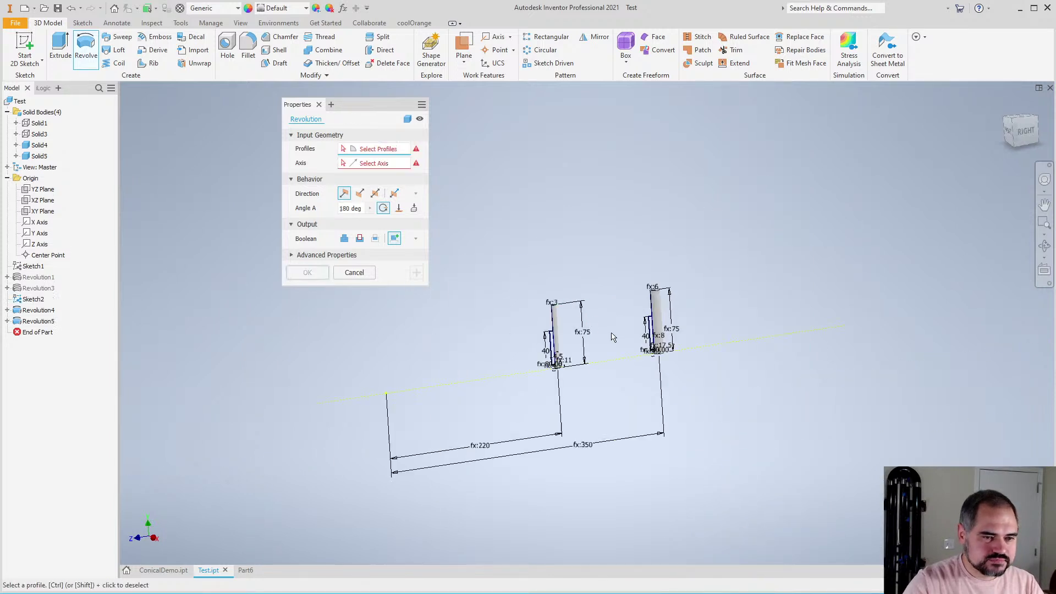
pyautogui.scroll(-5, 556, 360)
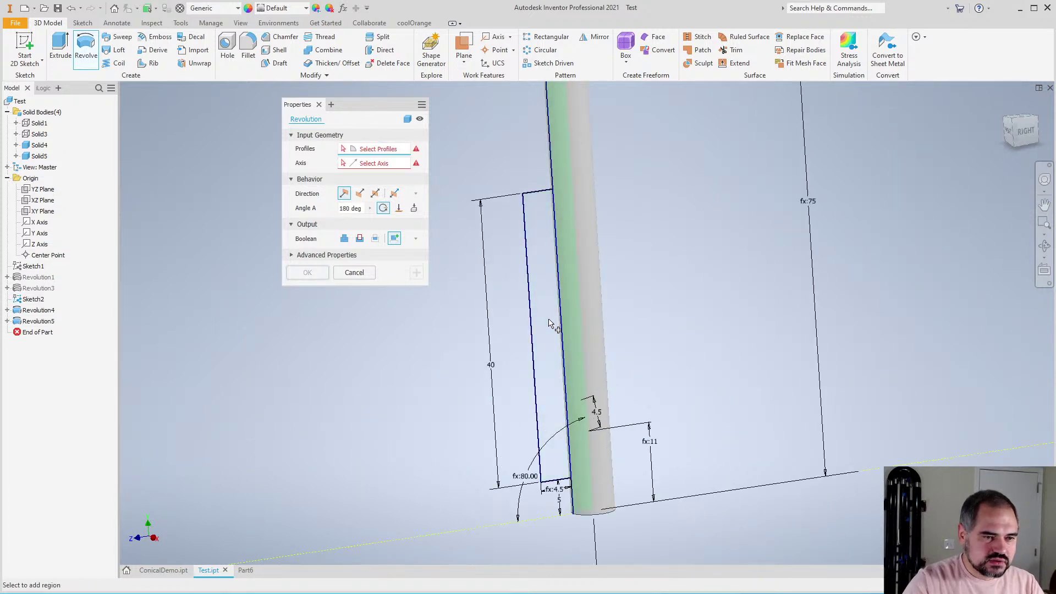
pyautogui.scroll(2, 746, 294)
pyautogui.scroll(-2, 804, 206)
pyautogui.scroll(3, 803, 209)
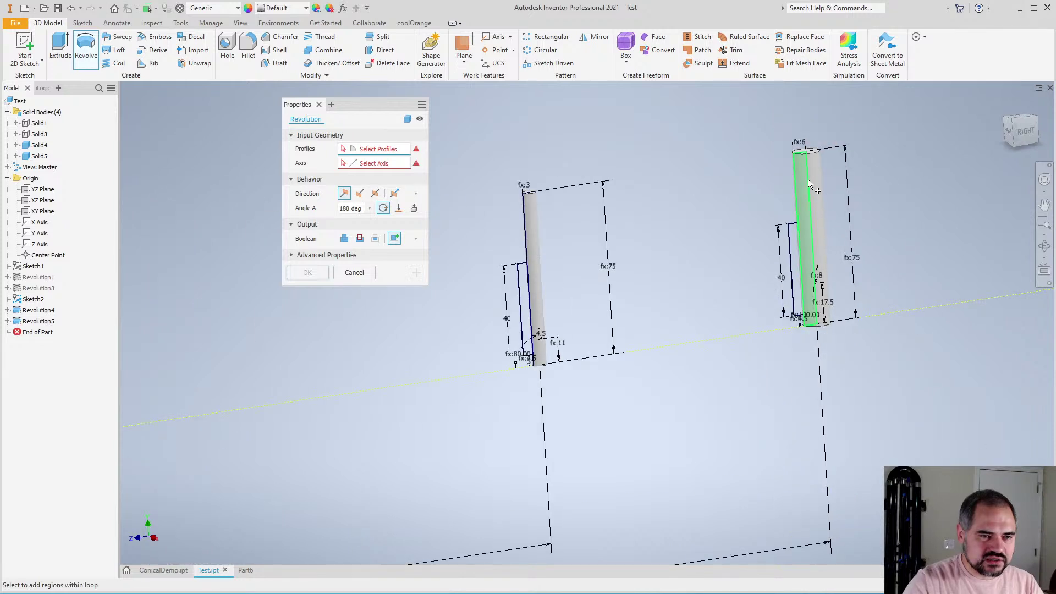
pyautogui.scroll(-2, 699, 220)
pyautogui.scroll(-2, 566, 284)
pyautogui.scroll(-1, 566, 283)
pyautogui.click(535, 277)
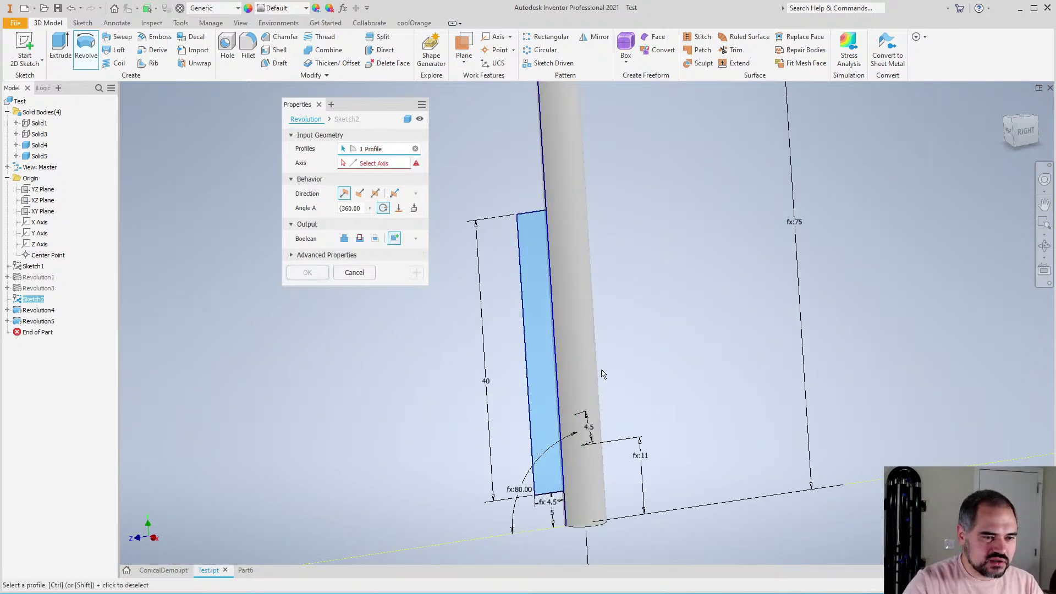
pyautogui.click(373, 163)
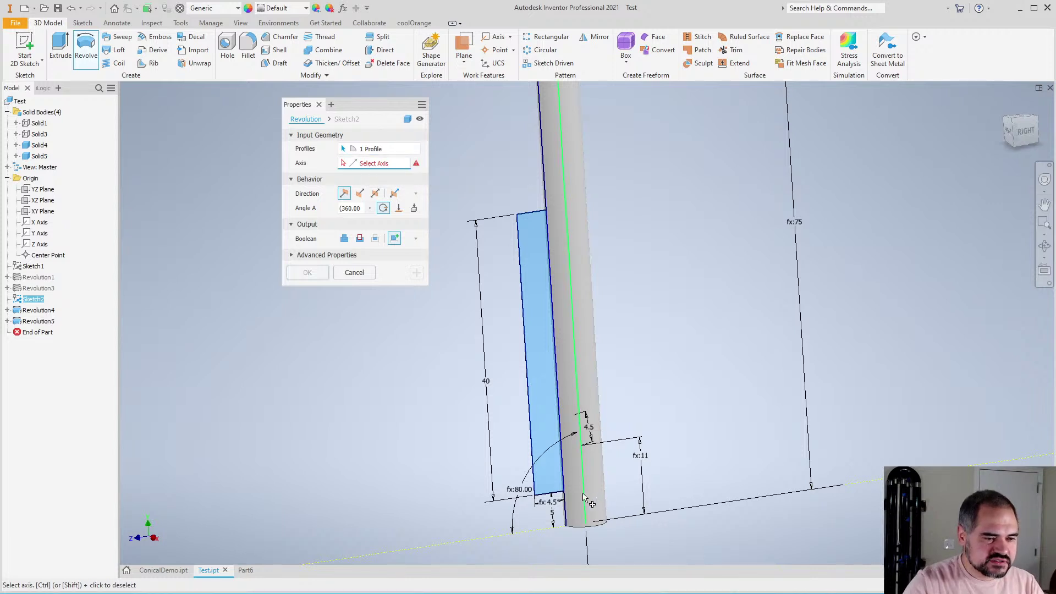
pyautogui.scroll(-3, 586, 498)
pyautogui.scroll(3, 586, 389)
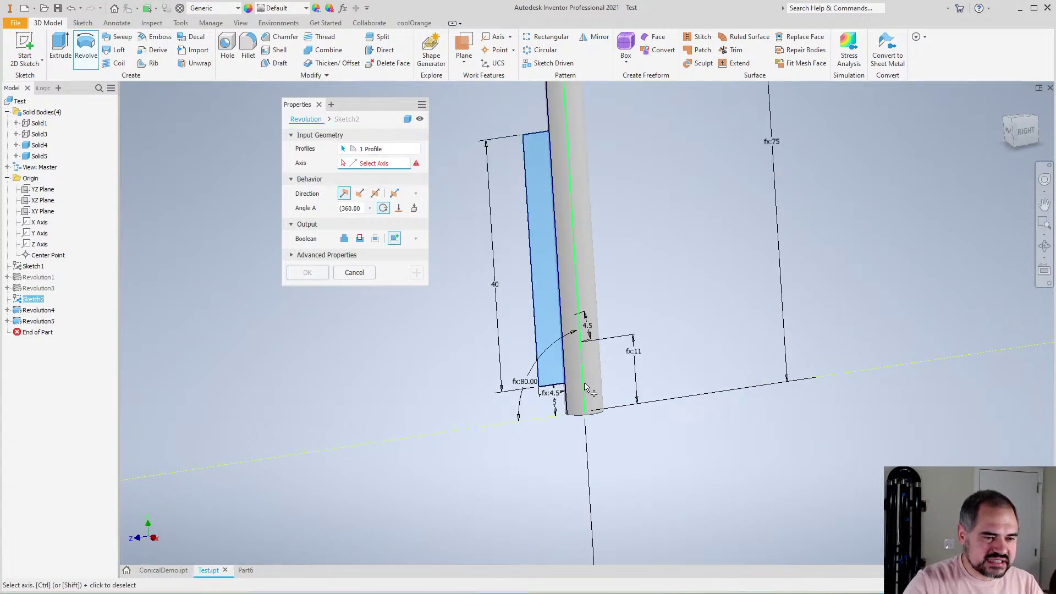
pyautogui.click(584, 385)
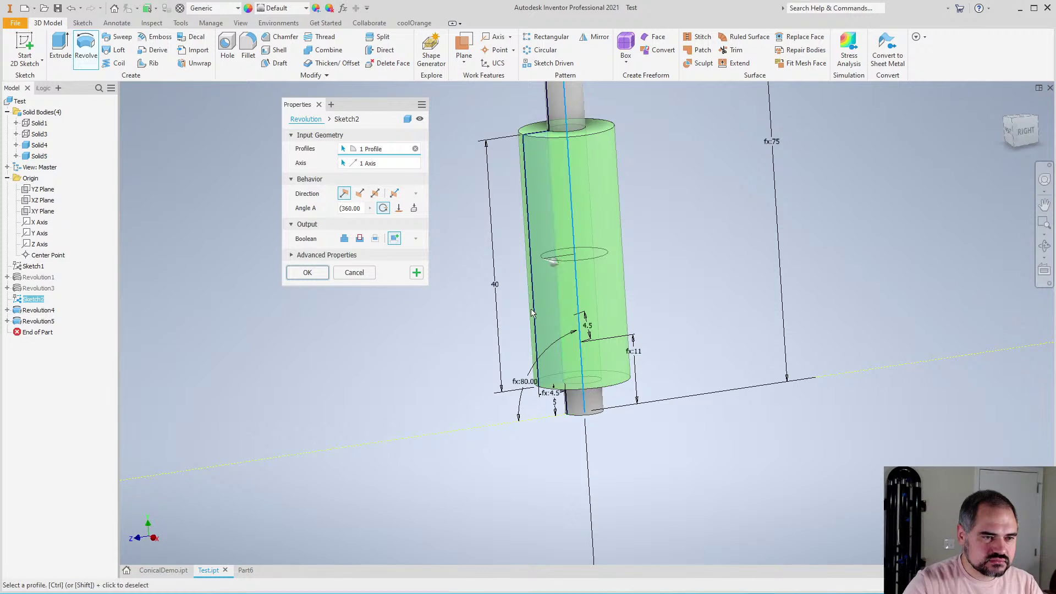
pyautogui.scroll(-3, 585, 385)
pyautogui.scroll(3, 414, 271)
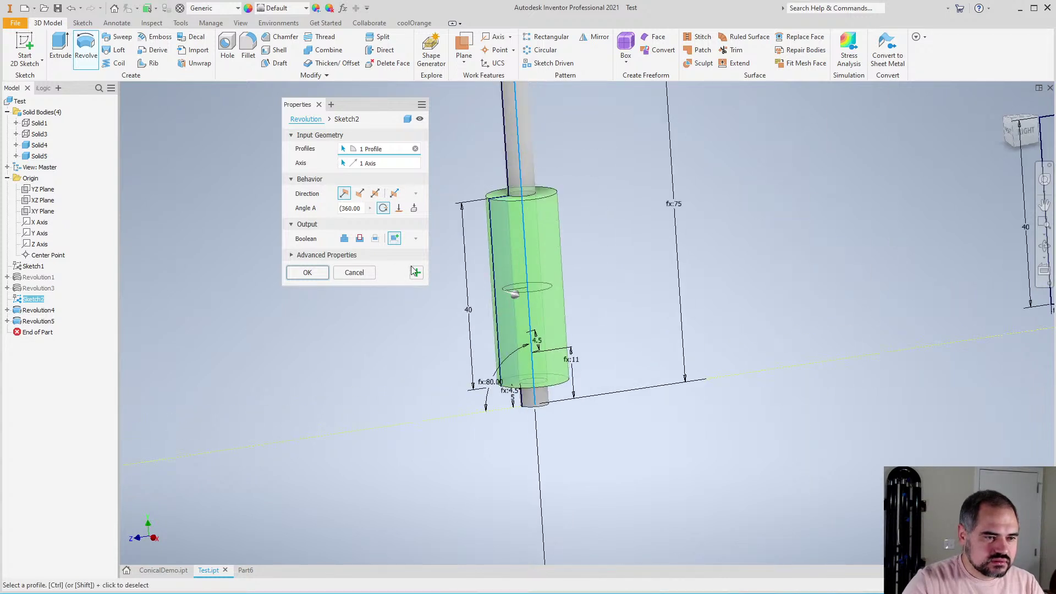
pyautogui.click(417, 272)
# Revolve the second small rectangle 360° into a new solid about the neighbouring 6 mm tone hole's centre line, finishing the Revolve command
pyautogui.scroll(-3, 671, 275)
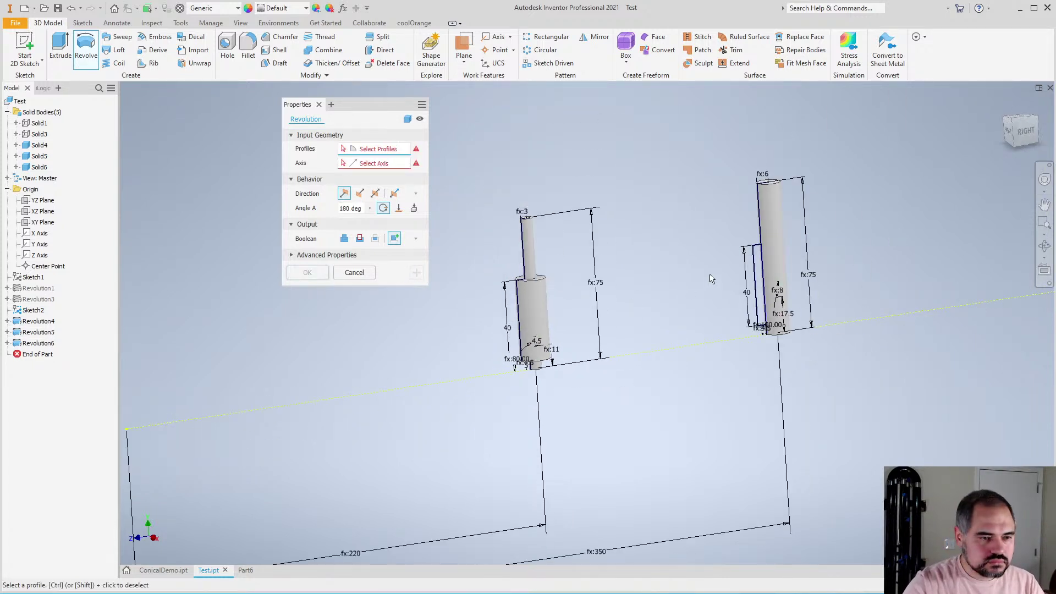
pyautogui.scroll(3, 670, 275)
pyautogui.scroll(1, 853, 286)
pyautogui.click(770, 321)
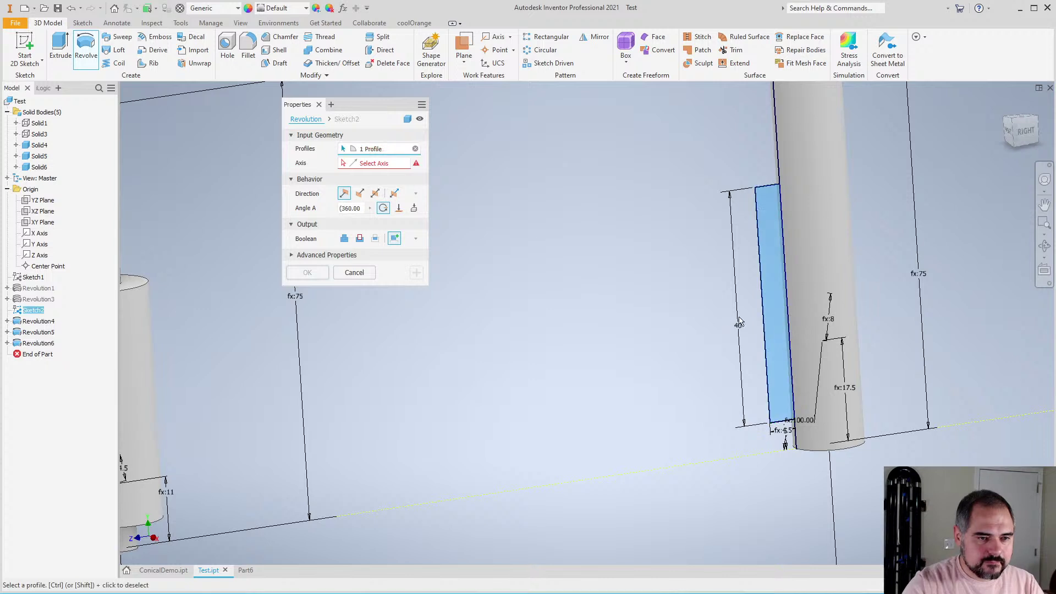
pyautogui.click(821, 372)
pyautogui.scroll(-3, 681, 339)
pyautogui.click(306, 272)
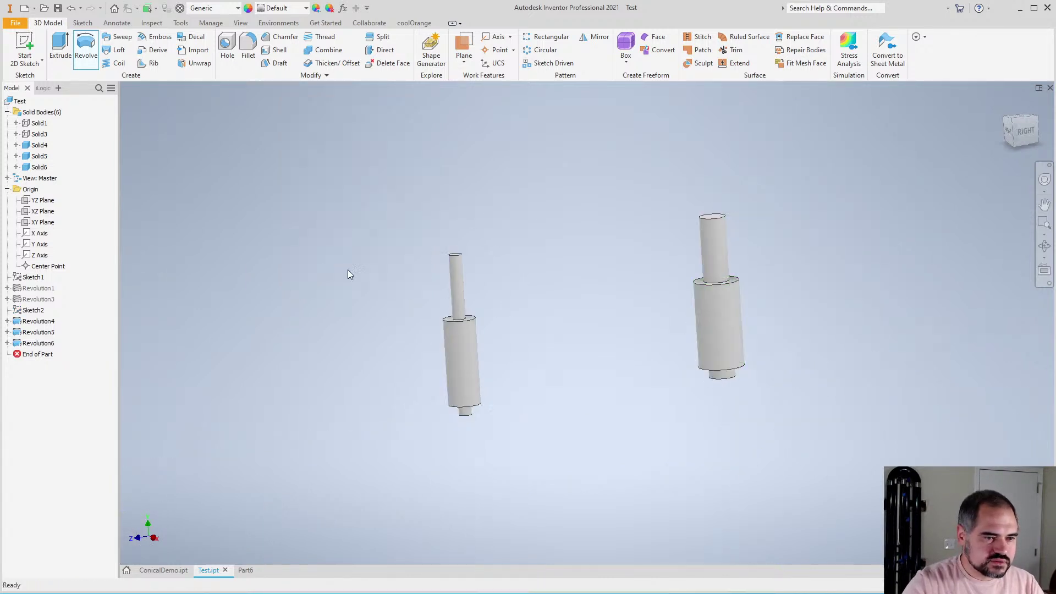
# Make the hidden bodies Solid3 and Solid1 visible again
pyautogui.scroll(-3, 560, 324)
pyautogui.scroll(3, 560, 324)
pyautogui.rightClick(35, 136)
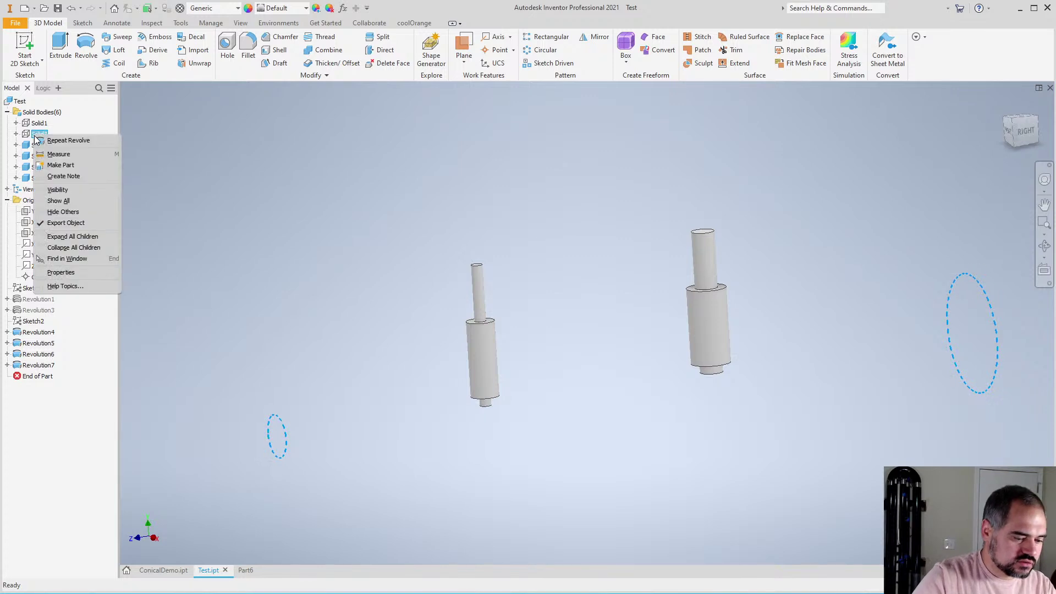
pyautogui.click(61, 182)
pyautogui.rightClick(39, 124)
pyautogui.click(60, 170)
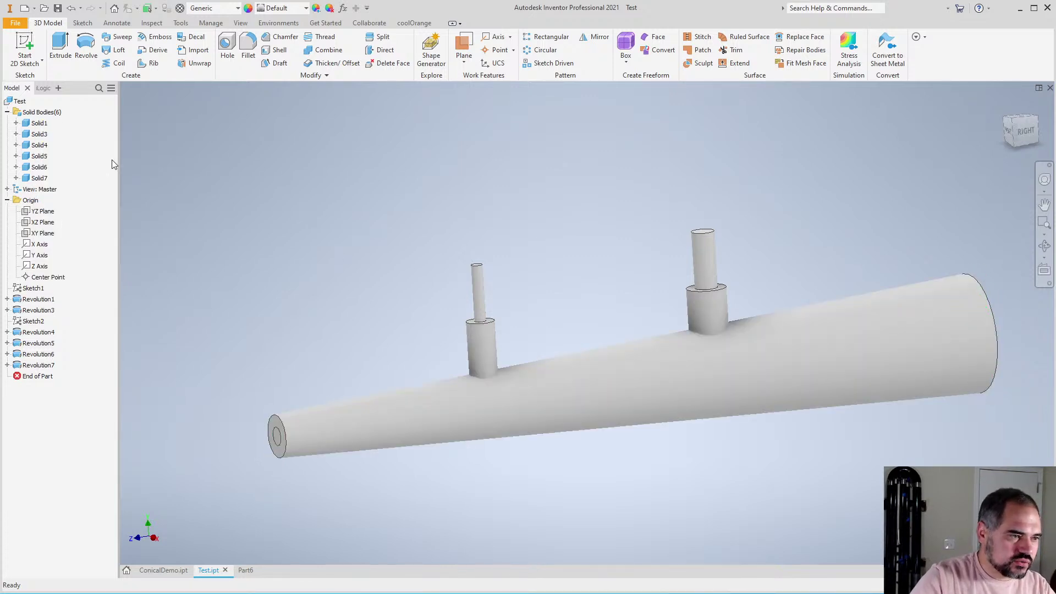
# Rename the inner cone Solid1 as Bore and the outer cone Solid3 as Body
pyautogui.click(40, 123)
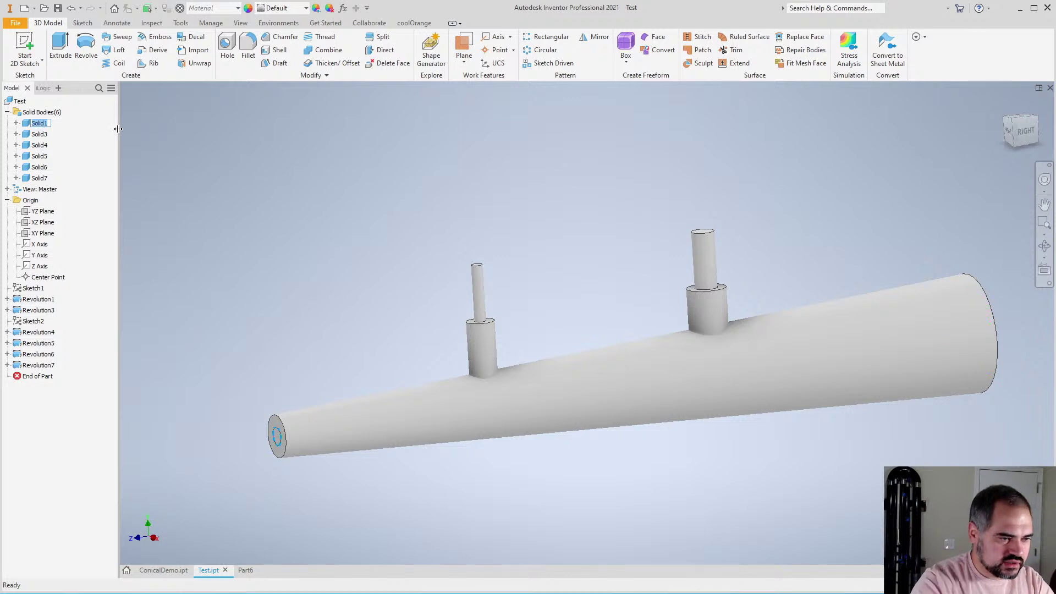
pyautogui.click(40, 135)
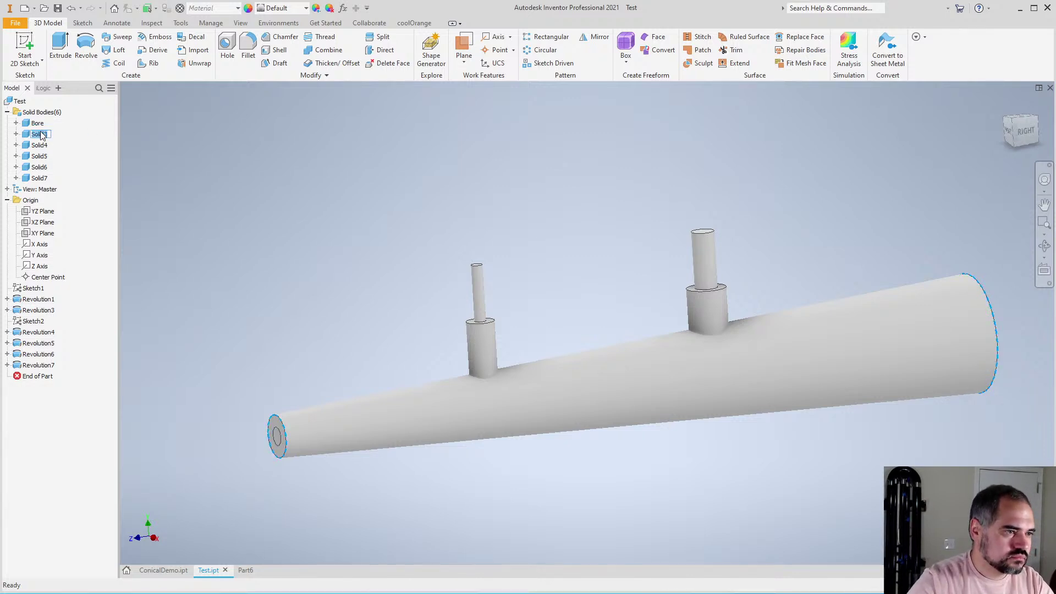
pyautogui.write('Boss')
pyautogui.press('Return')
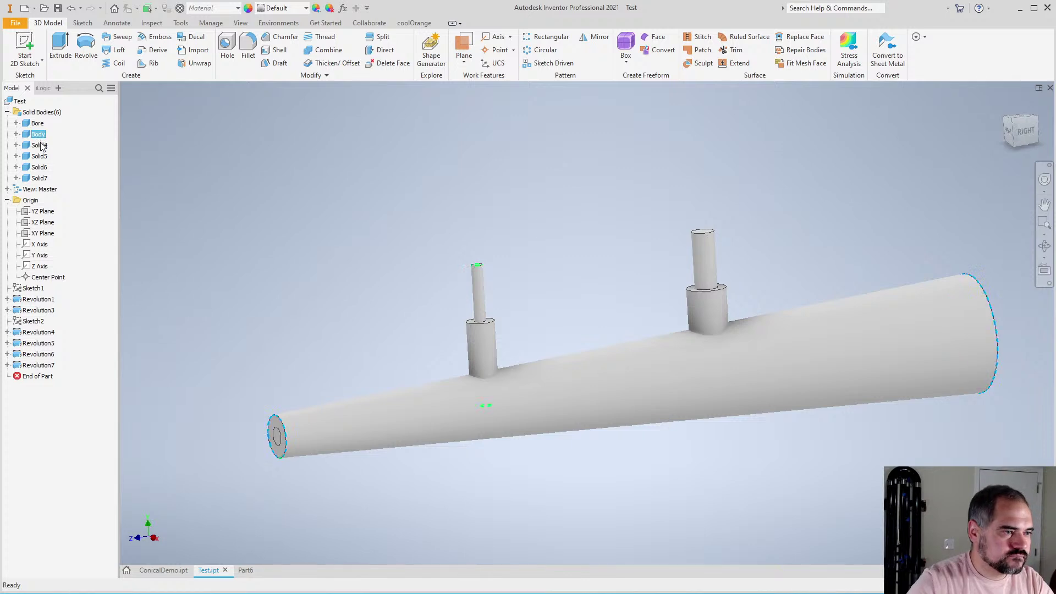
# Rename the two tone hole cylinders Solid4 and Solid5 as Tonehole1 and Tonehole2
pyautogui.click(39, 146)
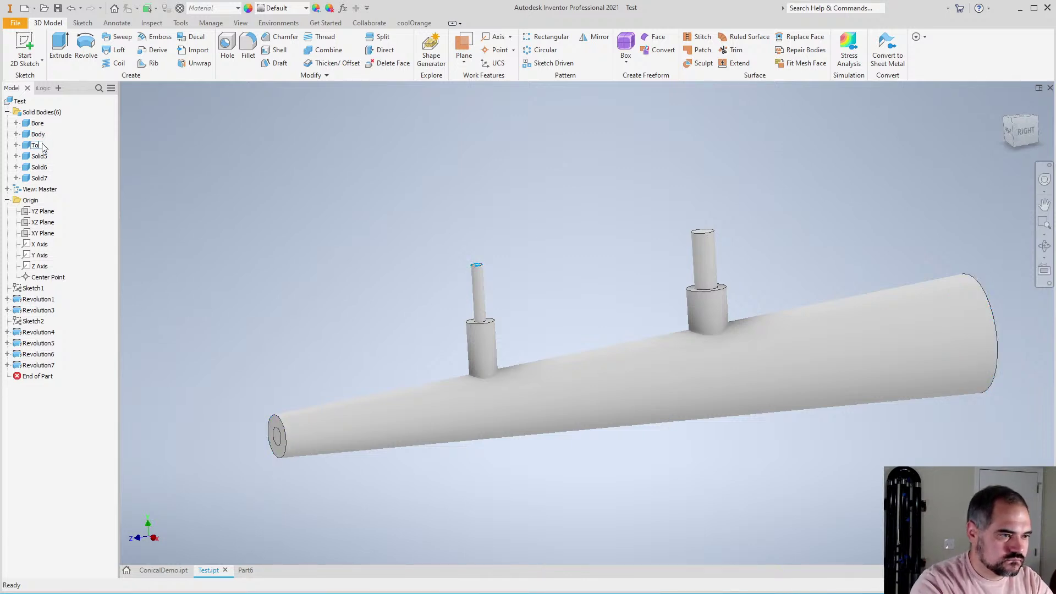
pyautogui.write('Tonehole1')
pyautogui.press('Return')
pyautogui.click(40, 156)
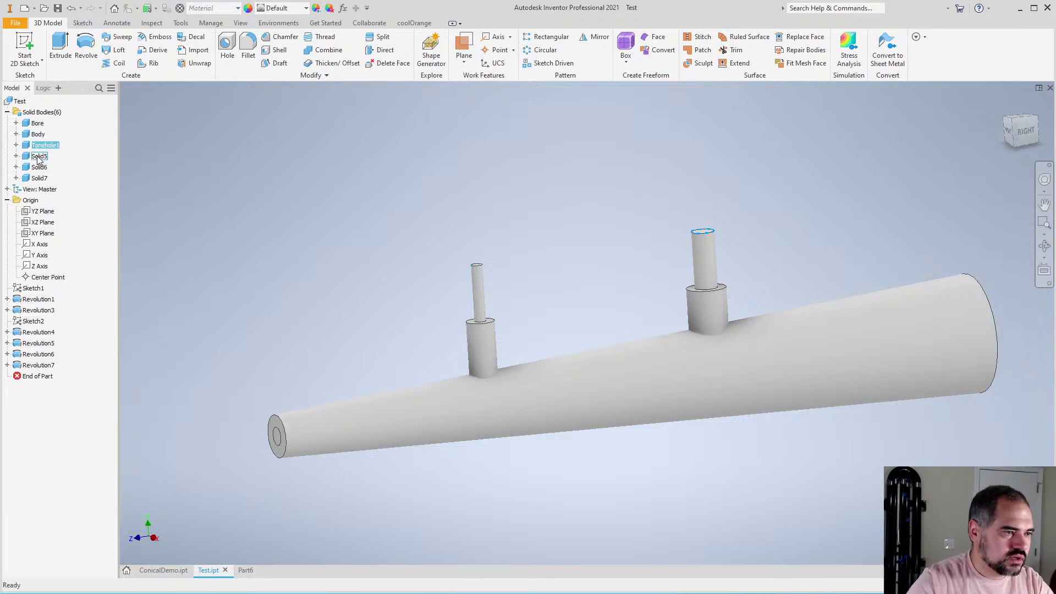
pyautogui.write('Tonehole')
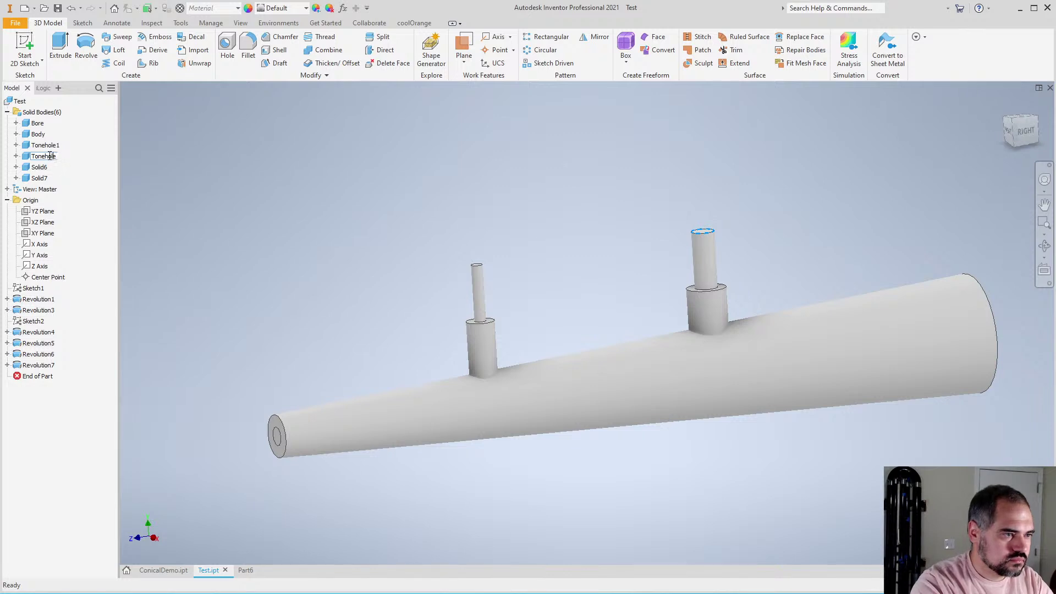
pyautogui.write('2')
pyautogui.press('Return')
# Rename the two wider riser cylinders Solid6 and Solid7 as Riser1 and Riser2
pyautogui.click(46, 168)
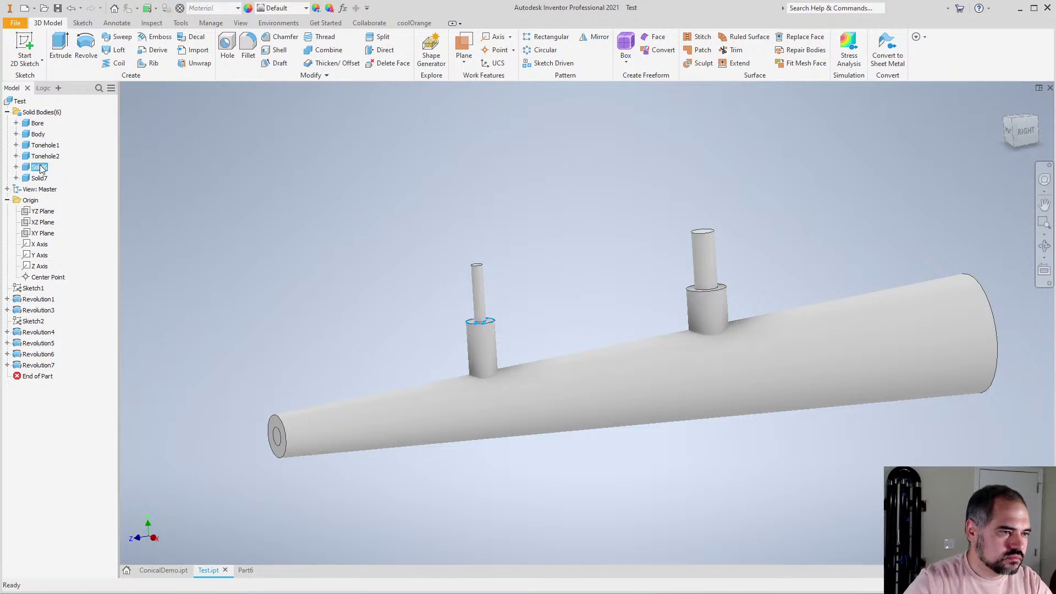
pyautogui.click(39, 167)
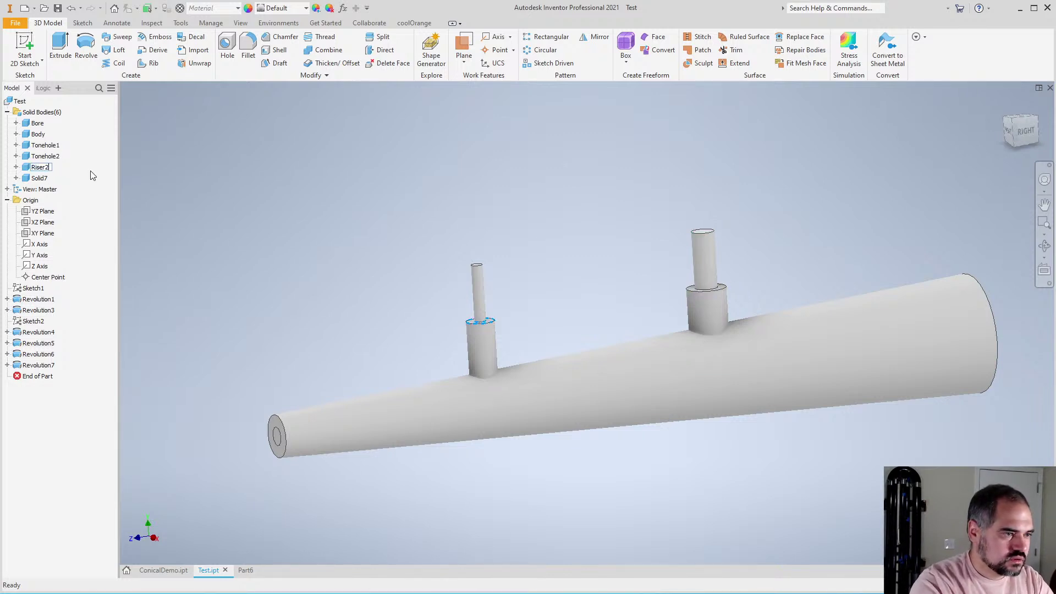
pyautogui.click(47, 180)
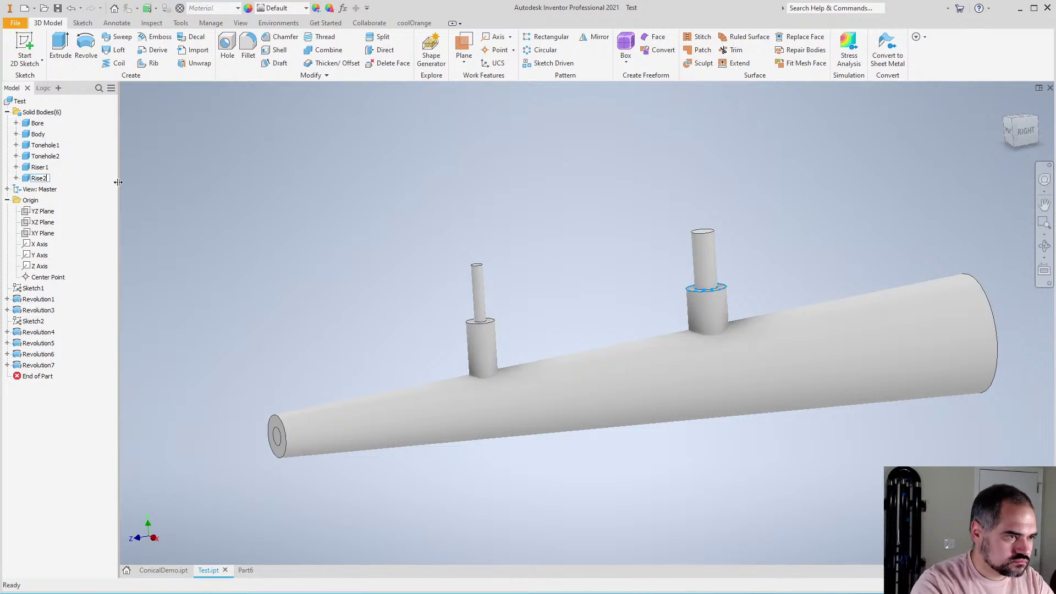
pyautogui.click(44, 178)
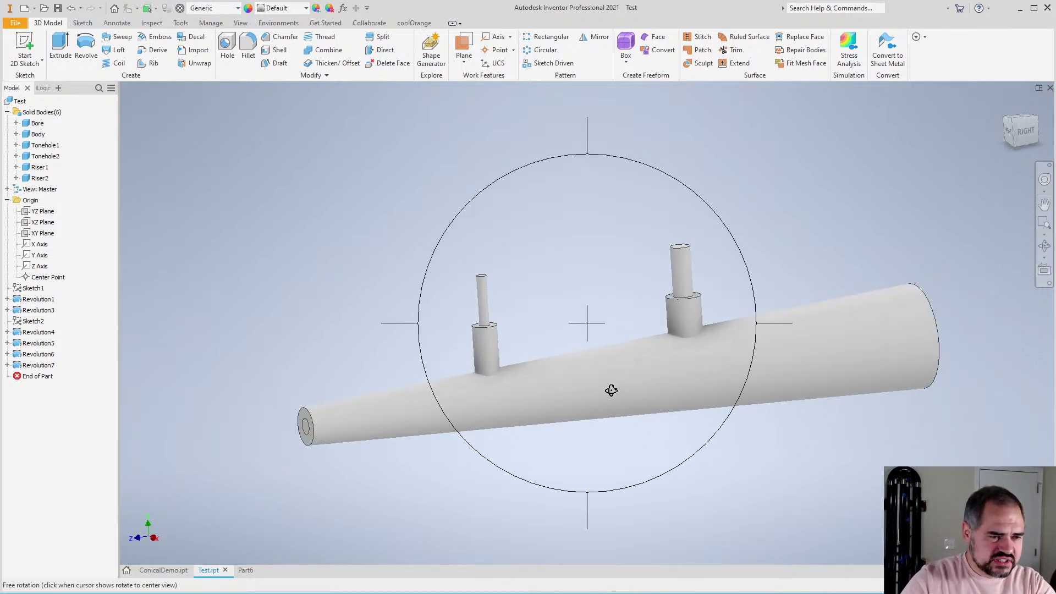
# Inspect the conical body with its tone holes and risers from several angles, ending in the Right view
pyautogui.keyDown('shift'); pyautogui.moveTo(611, 389); pyautogui.dragTo(552, 424, button='middle'); pyautogui.keyUp('shift')
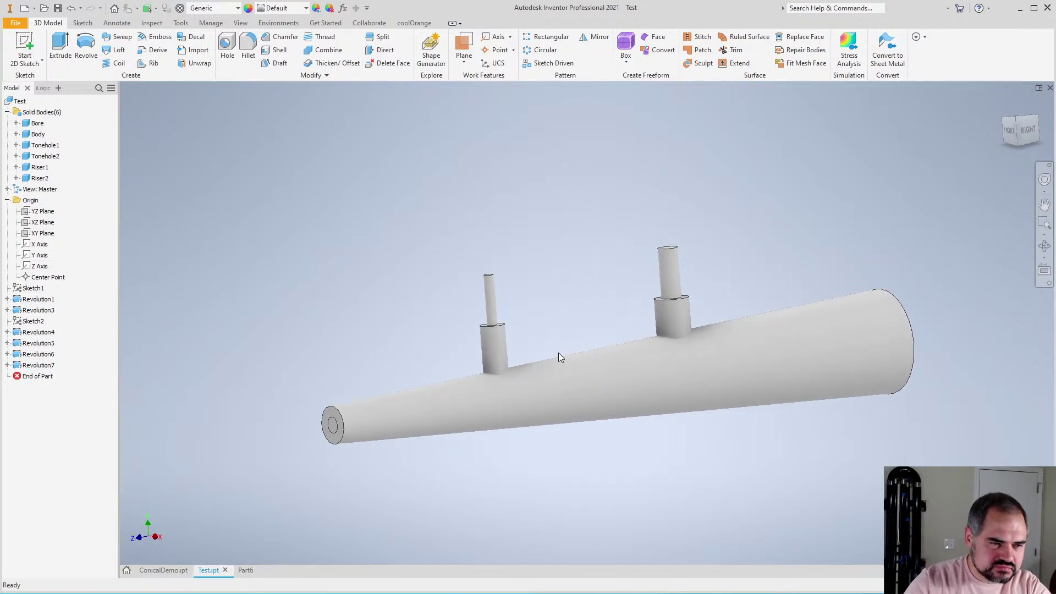
pyautogui.keyDown('shift'); pyautogui.moveTo(560, 343); pyautogui.dragTo(584, 363, button='middle'); pyautogui.keyUp('shift')
pyautogui.scroll(2, 586, 362)
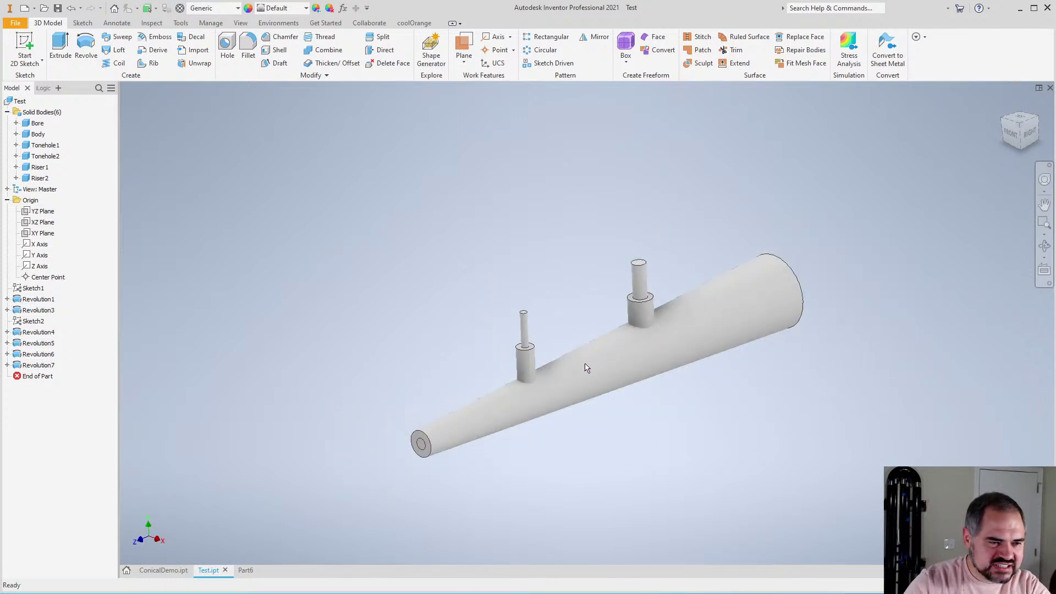
pyautogui.scroll(-2, 577, 373)
pyautogui.scroll(3, 572, 353)
pyautogui.keyDown('shift'); pyautogui.moveTo(572, 353); pyautogui.dragTo(552, 358, button='middle'); pyautogui.keyUp('shift')
pyautogui.scroll(3, 562, 343)
pyautogui.scroll(-3, 562, 343)
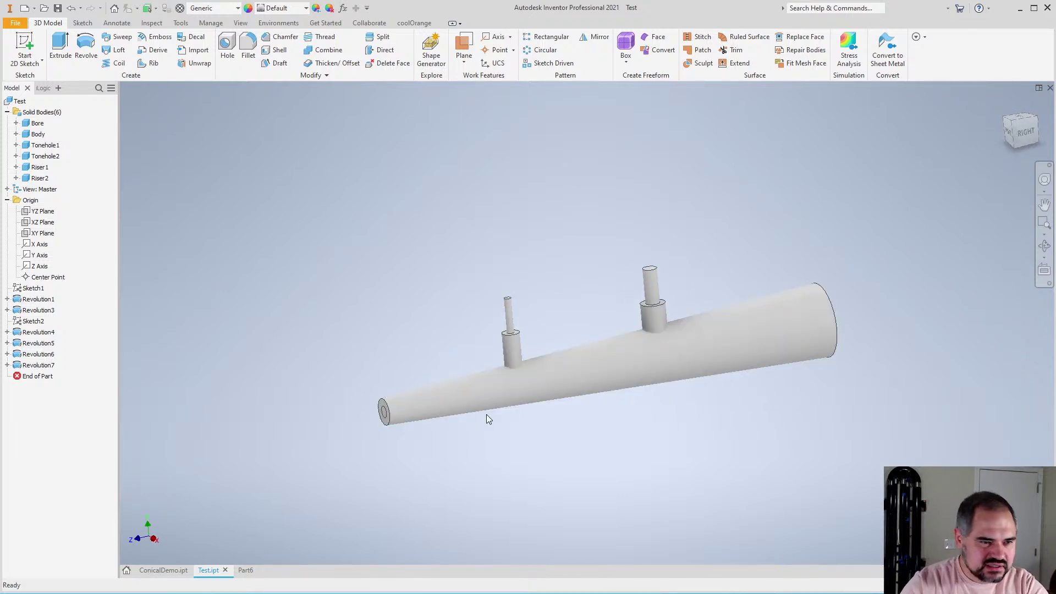
pyautogui.scroll(-3, 561, 350)
pyautogui.scroll(4, 399, 331)
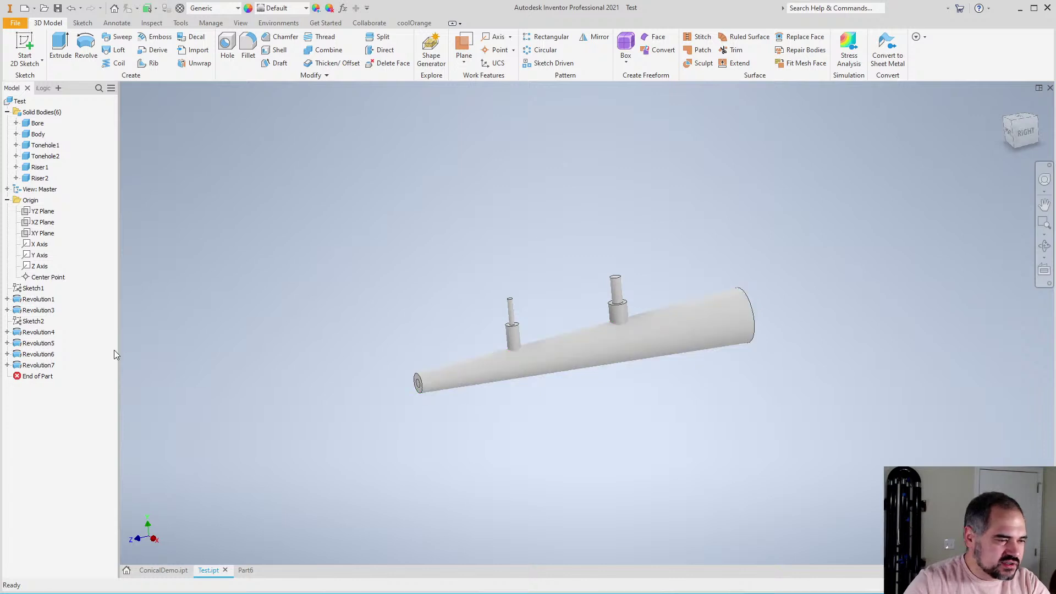
pyautogui.scroll(2, 546, 375)
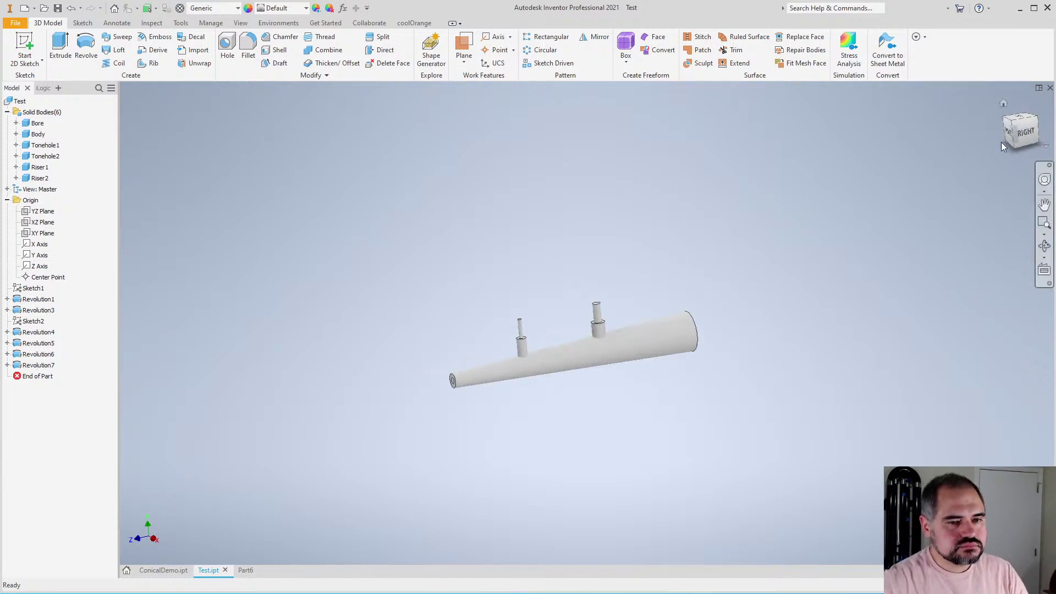
pyautogui.click(1026, 133)
pyautogui.scroll(-4, 509, 243)
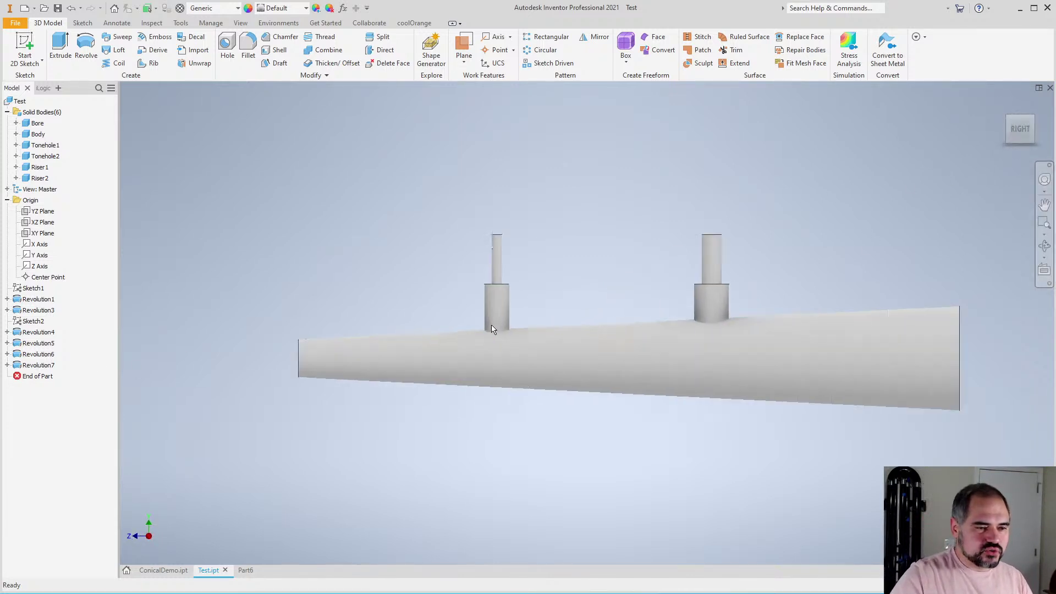
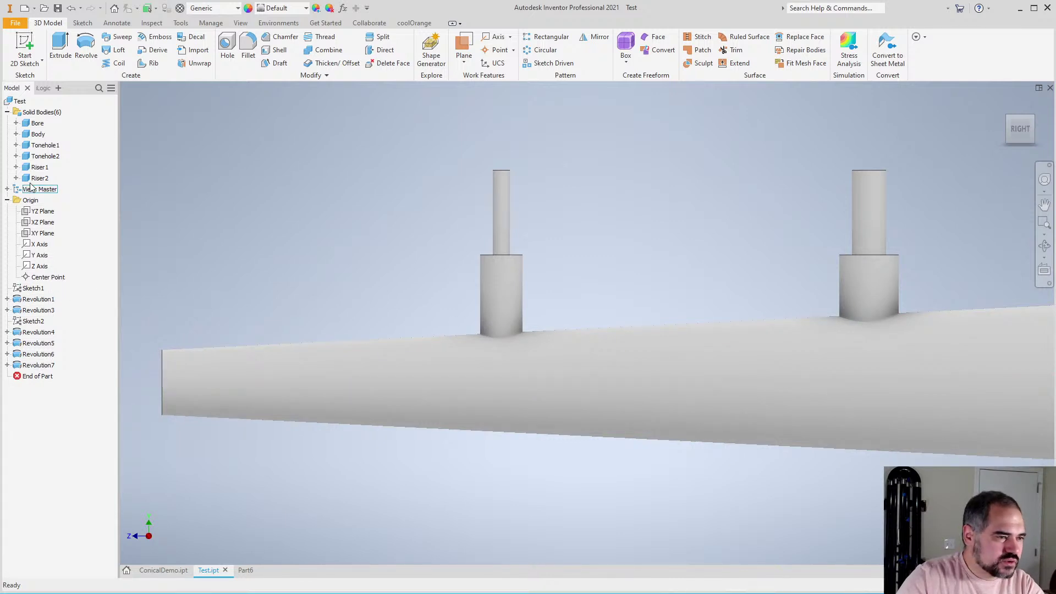
# Hide all solid bodies and show Sketch2 with the tone hole and riser profiles
pyautogui.rightClick(40, 117)
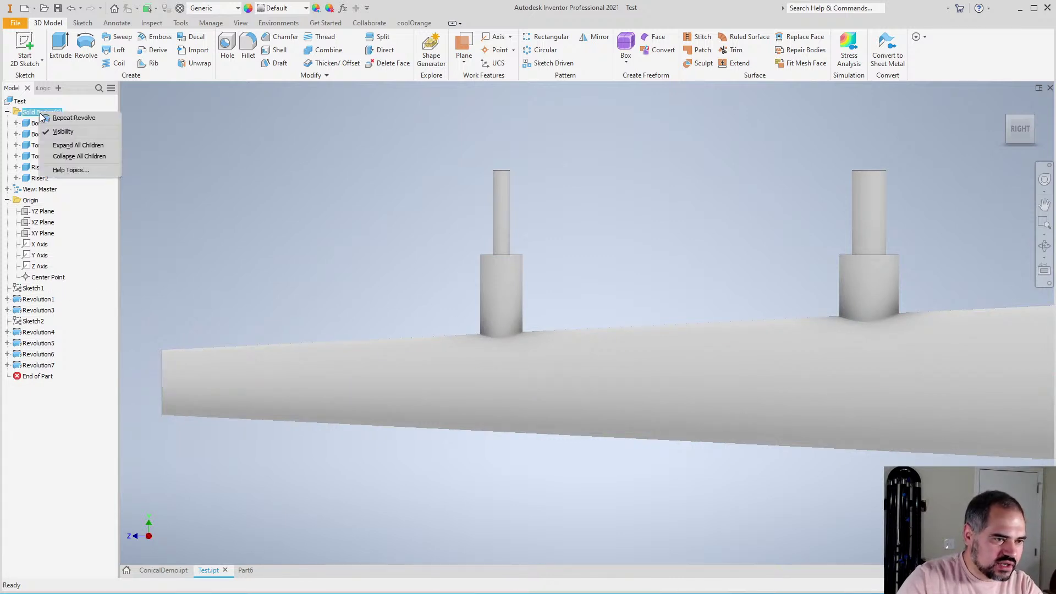
pyautogui.click(61, 122)
pyautogui.rightClick(42, 323)
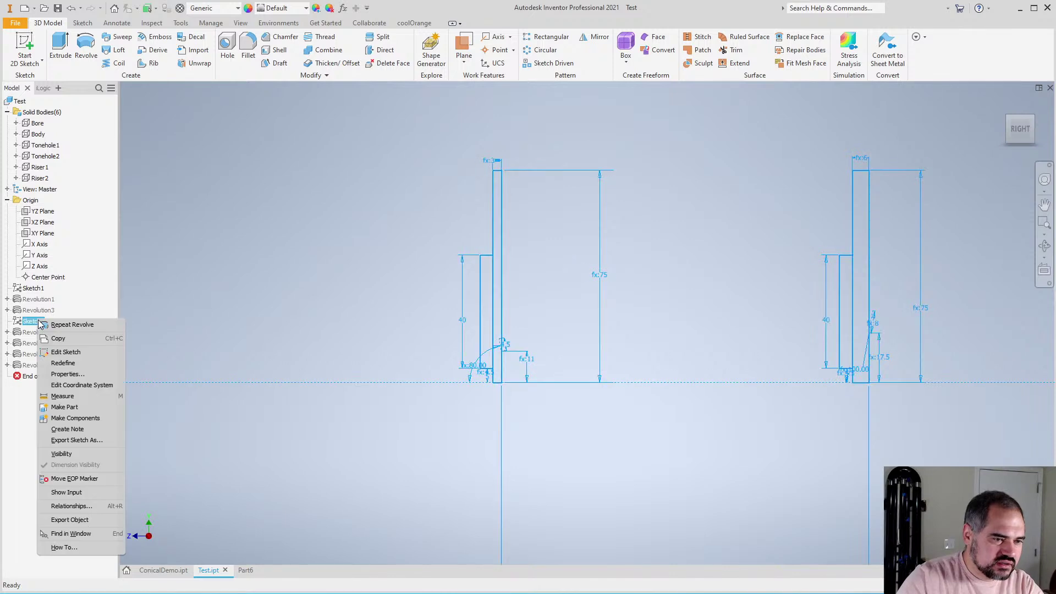
pyautogui.click(90, 456)
# Examine the dashed angled construction line and its lower endpoint on the first tone hole's centre line in Sketch2
pyautogui.scroll(-5, 395, 431)
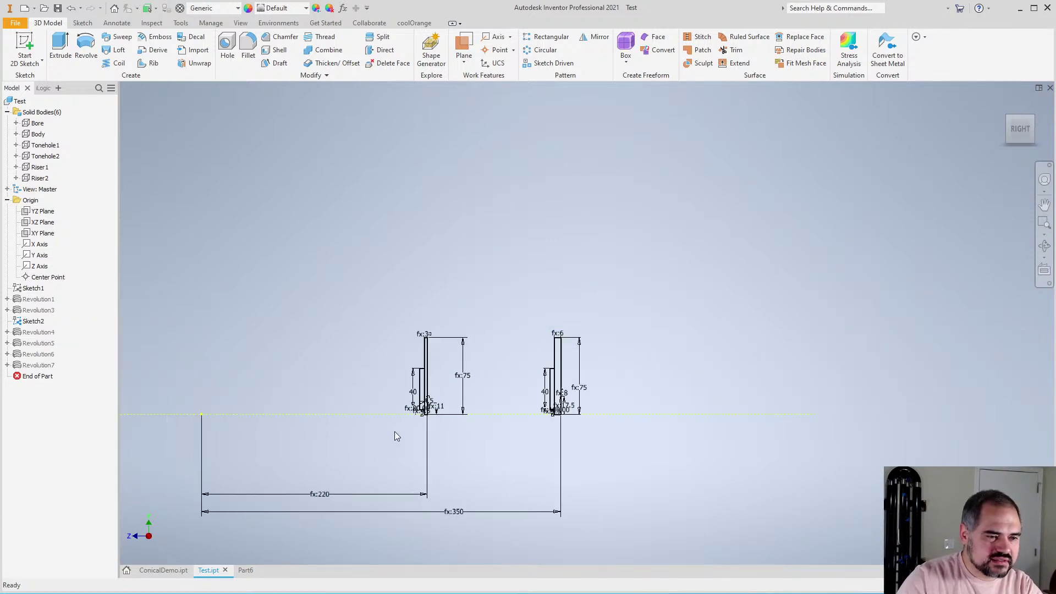
pyautogui.scroll(3, 433, 415)
pyautogui.scroll(5, 432, 415)
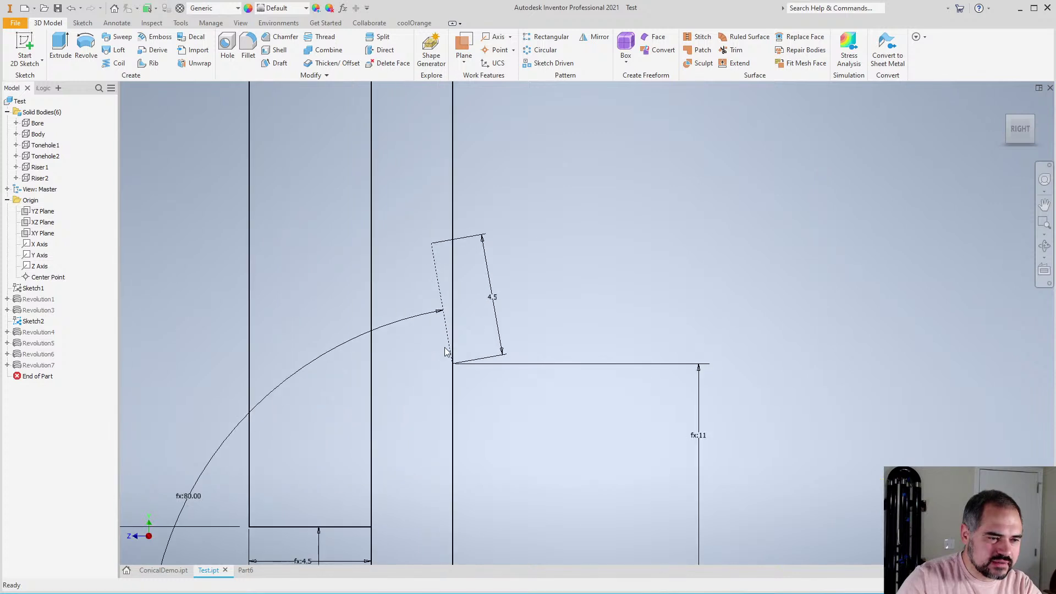
pyautogui.scroll(-3, 480, 345)
pyautogui.scroll(6, 480, 345)
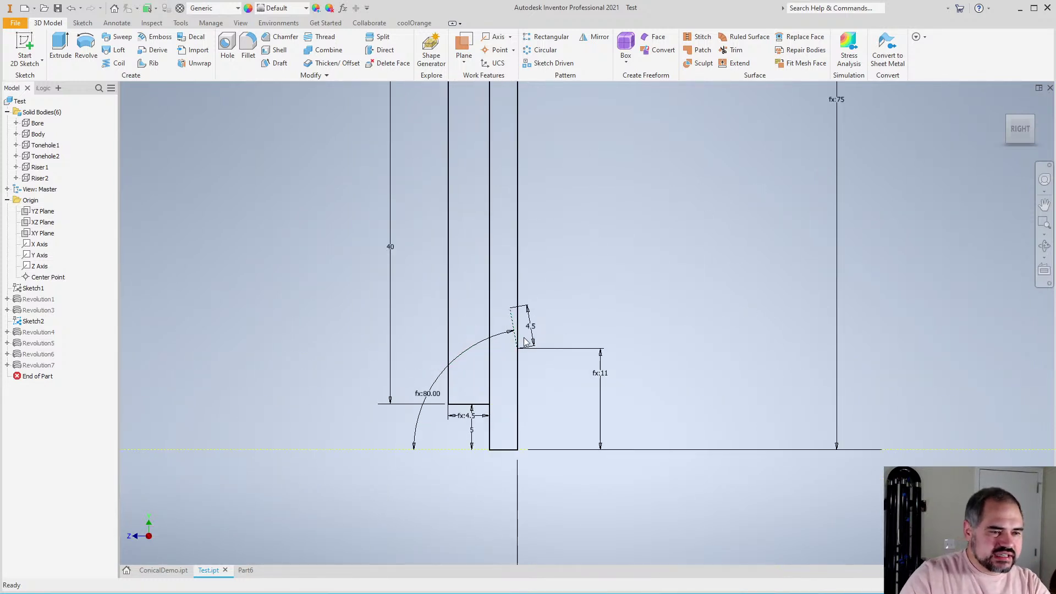
pyautogui.click(482, 399)
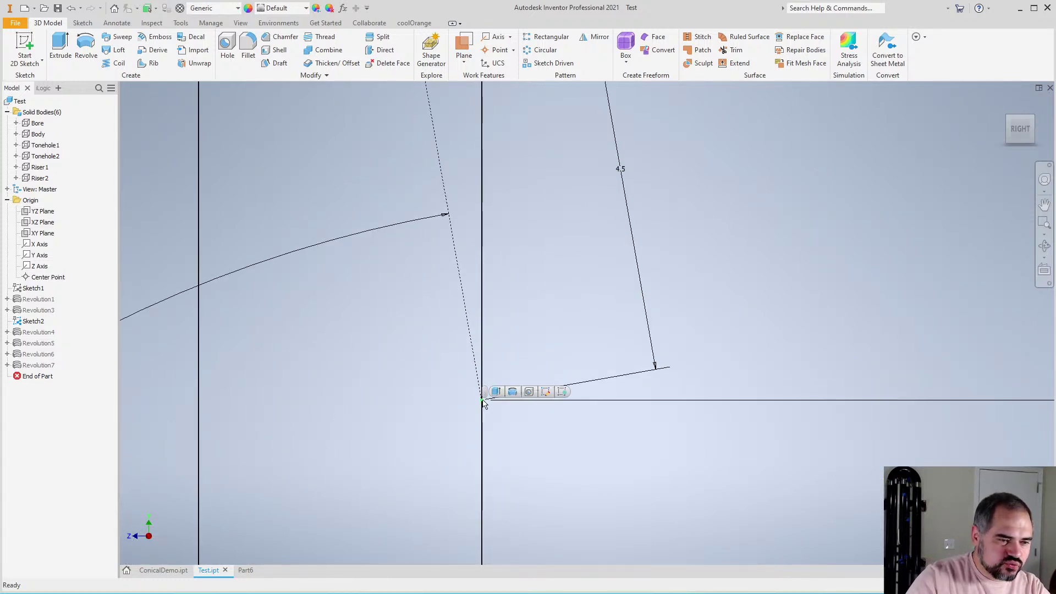
pyautogui.scroll(-6, 742, 302)
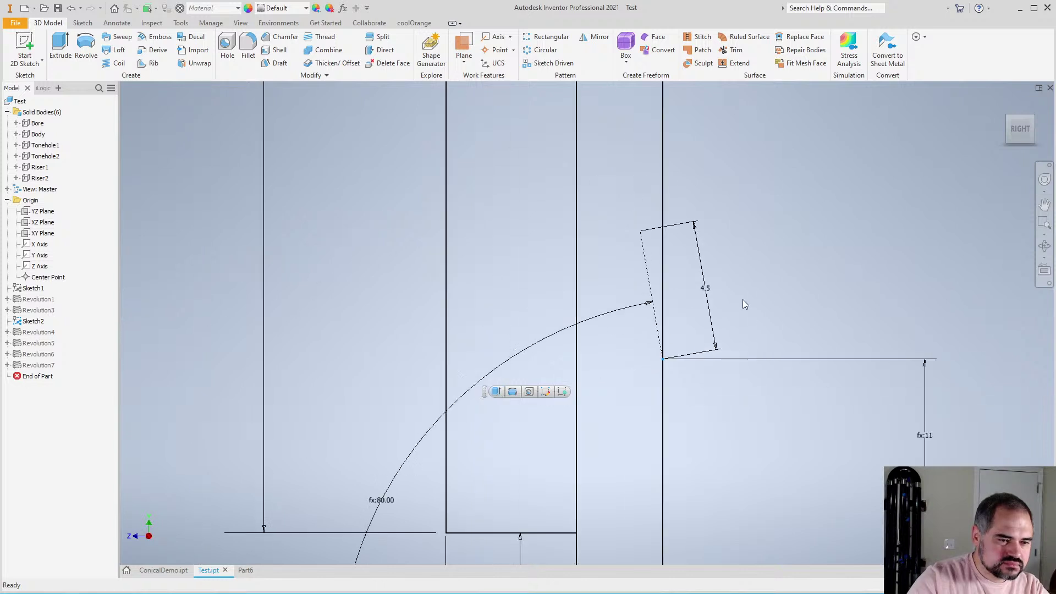
pyautogui.scroll(-3, 779, 285)
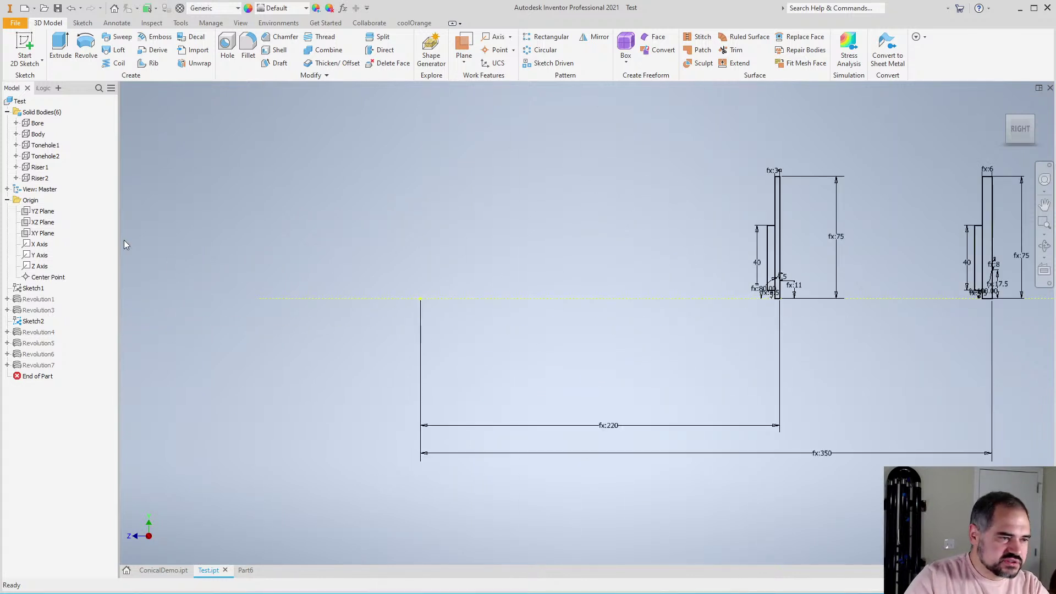
# Make the origin's YZ Plane visible
pyautogui.rightClick(45, 216)
pyautogui.click(183, 172)
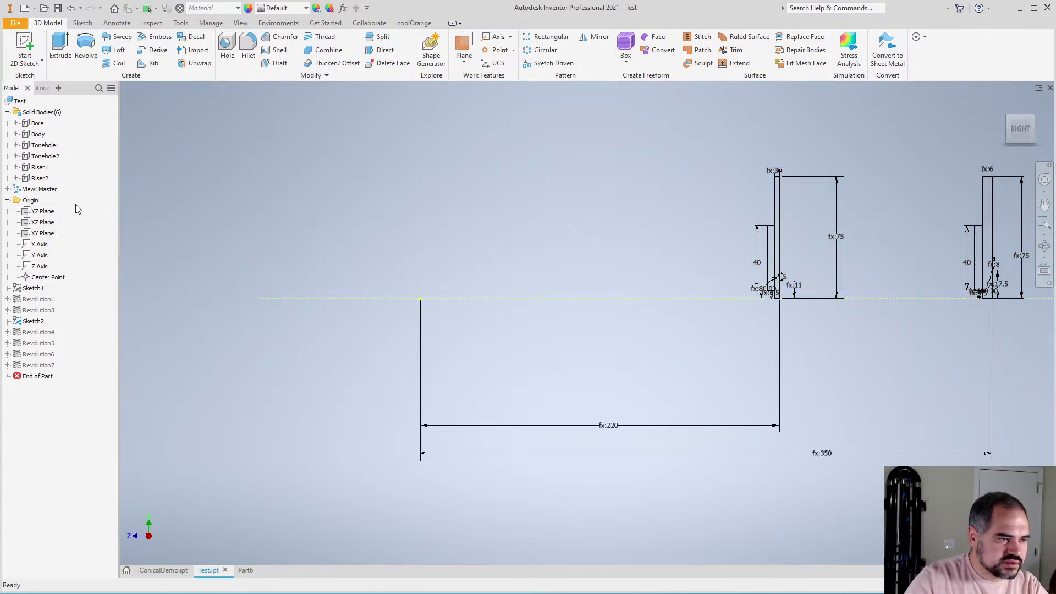
pyautogui.rightClick(45, 215)
pyautogui.click(72, 254)
# Create a work axis normal to the YZ Plane through the lower endpoint of the first tone hole's dashed angled line
pyautogui.scroll(-3, 576, 342)
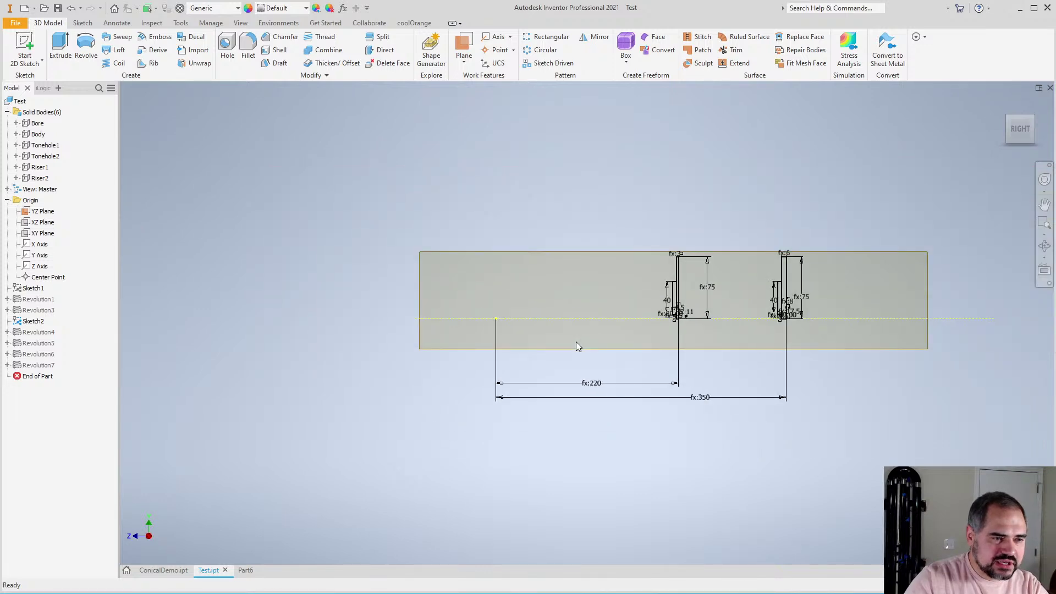
pyautogui.scroll(3, 557, 321)
pyautogui.moveTo(601, 405)
pyautogui.keyDown('shift'); pyautogui.mouseDown(button='middle')
pyautogui.moveTo(655, 389)
pyautogui.moveTo(646, 441)
pyautogui.moveTo(637, 360)
pyautogui.mouseUp(button='middle'); pyautogui.keyUp('shift')
pyautogui.scroll(5, 635, 359)
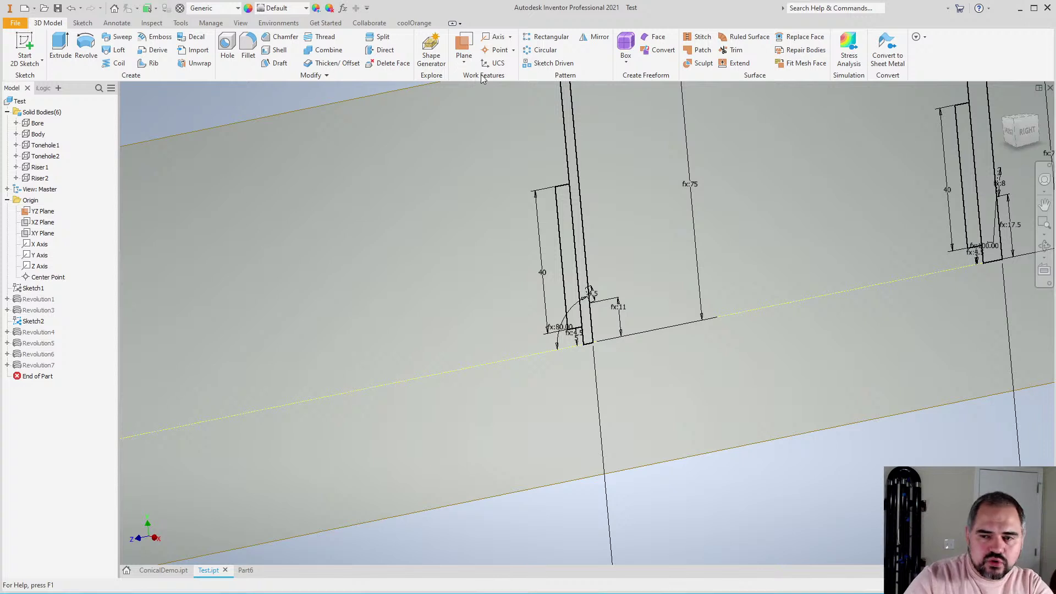
pyautogui.click(511, 38)
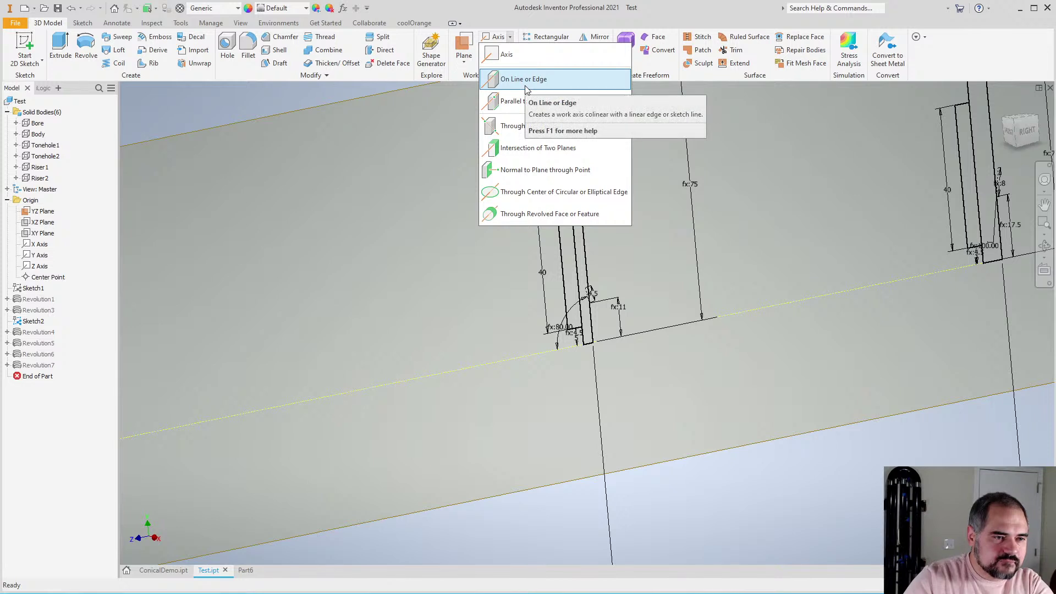
pyautogui.click(506, 172)
pyautogui.scroll(-5, 605, 338)
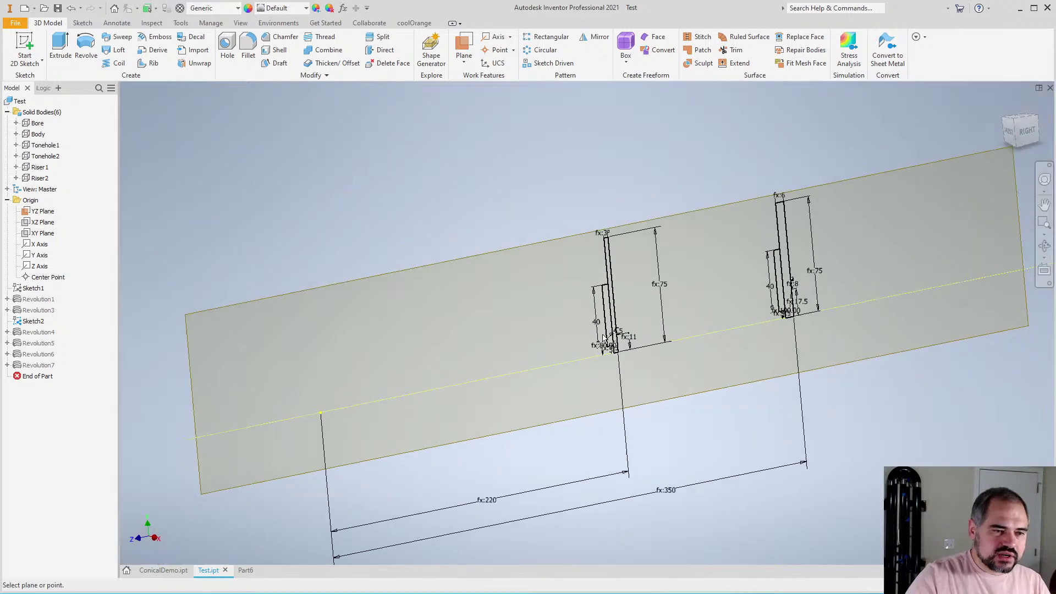
pyautogui.scroll(5, 568, 253)
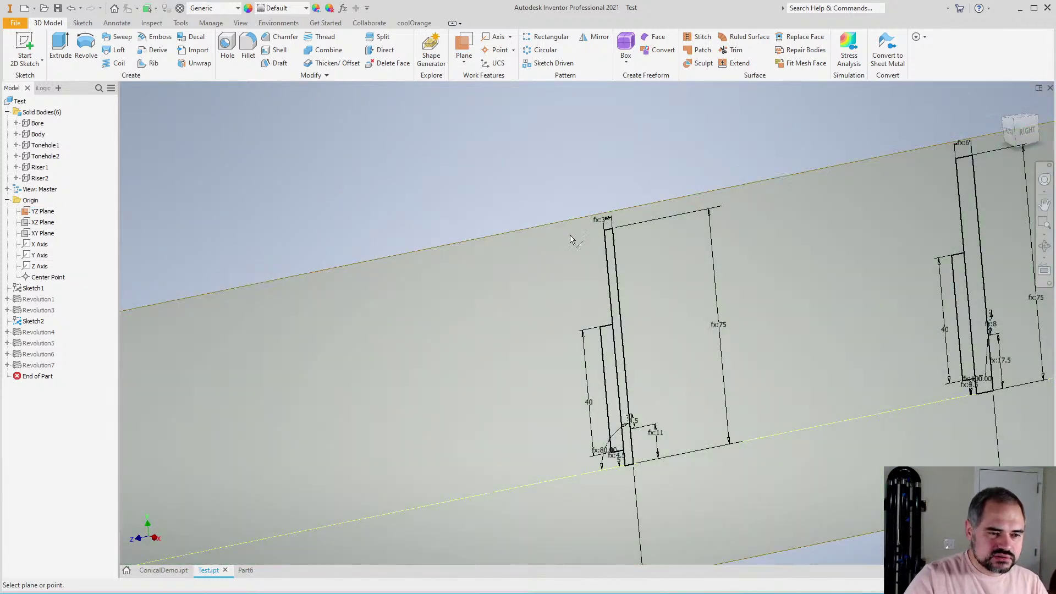
pyautogui.scroll(10, 628, 426)
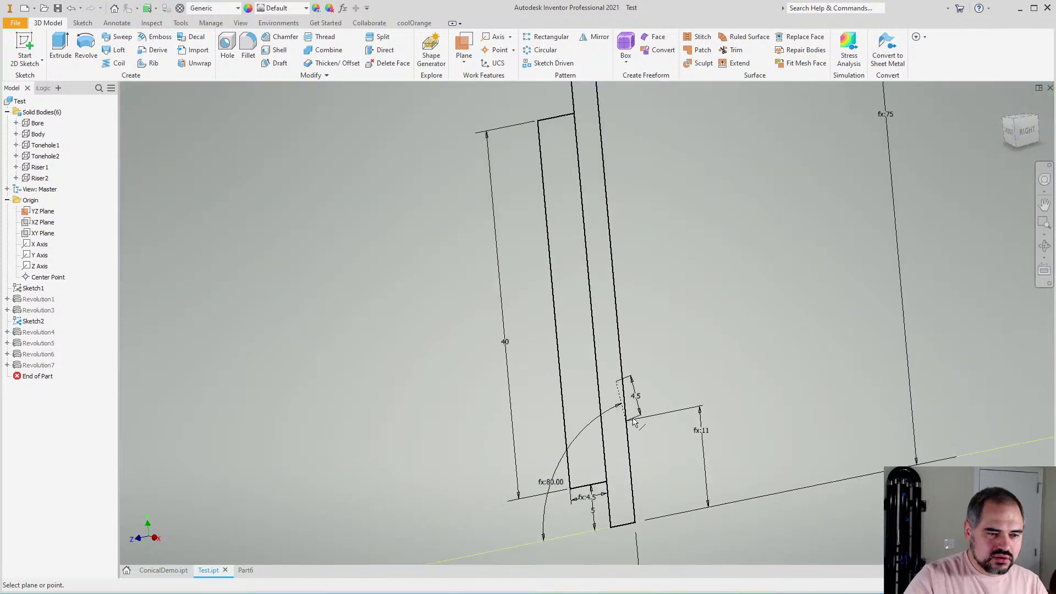
pyautogui.scroll(2, 629, 426)
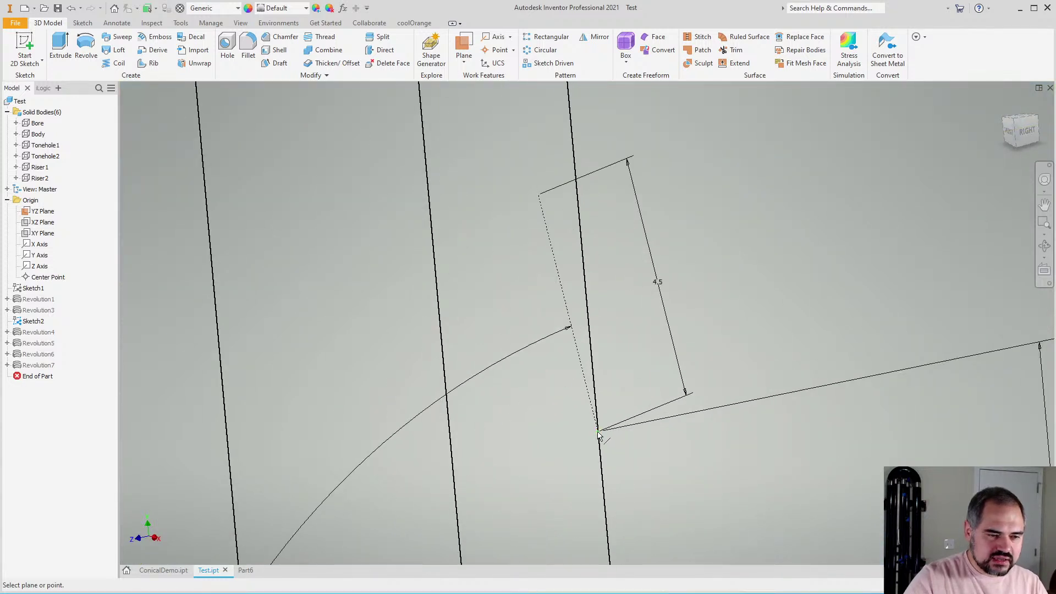
pyautogui.scroll(-10, 599, 436)
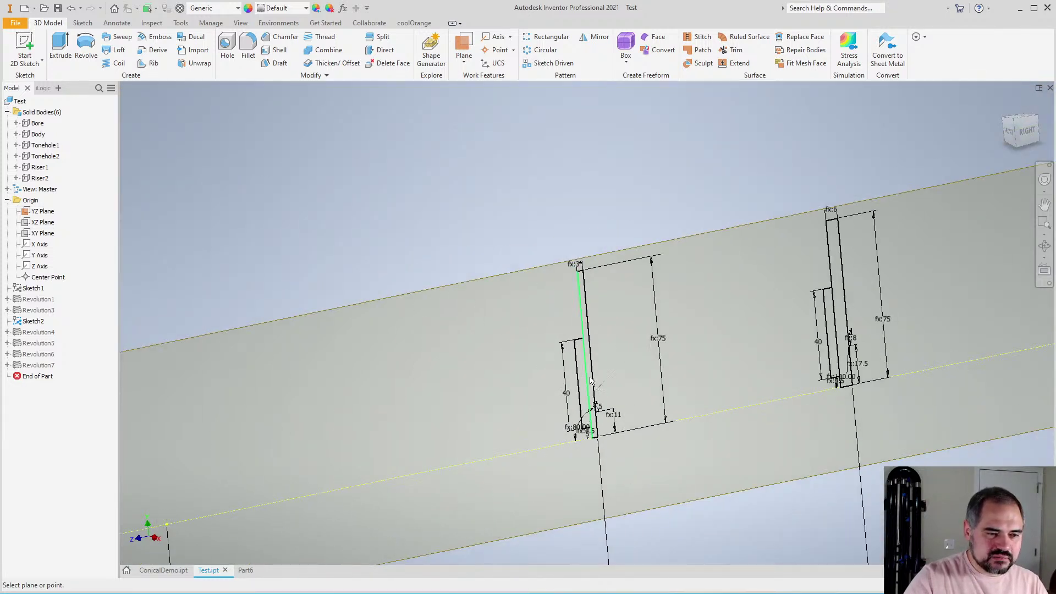
pyautogui.scroll(3, 552, 389)
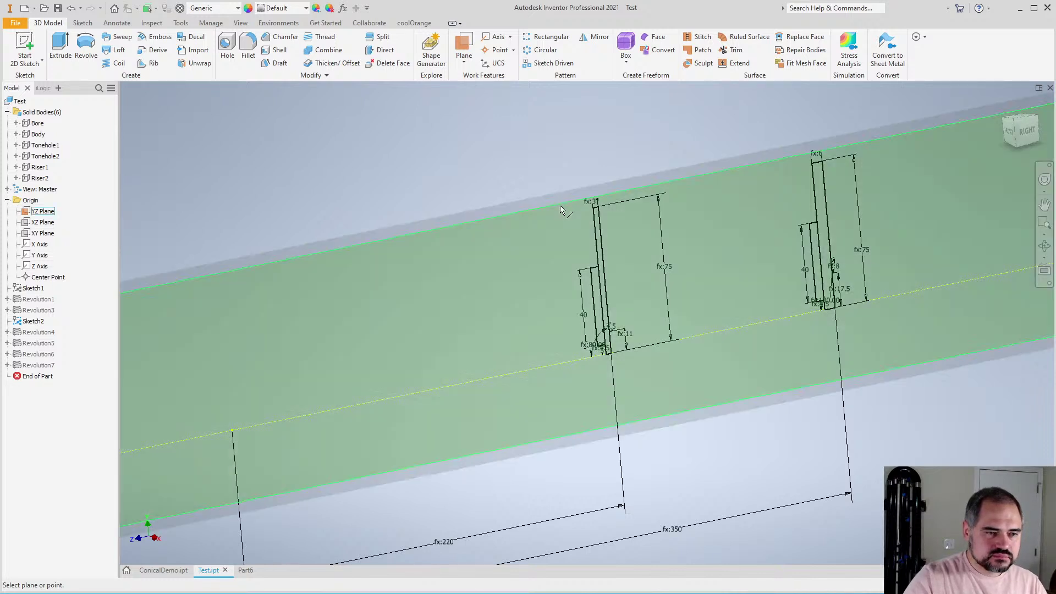
pyautogui.click(560, 210)
pyautogui.scroll(6, 610, 338)
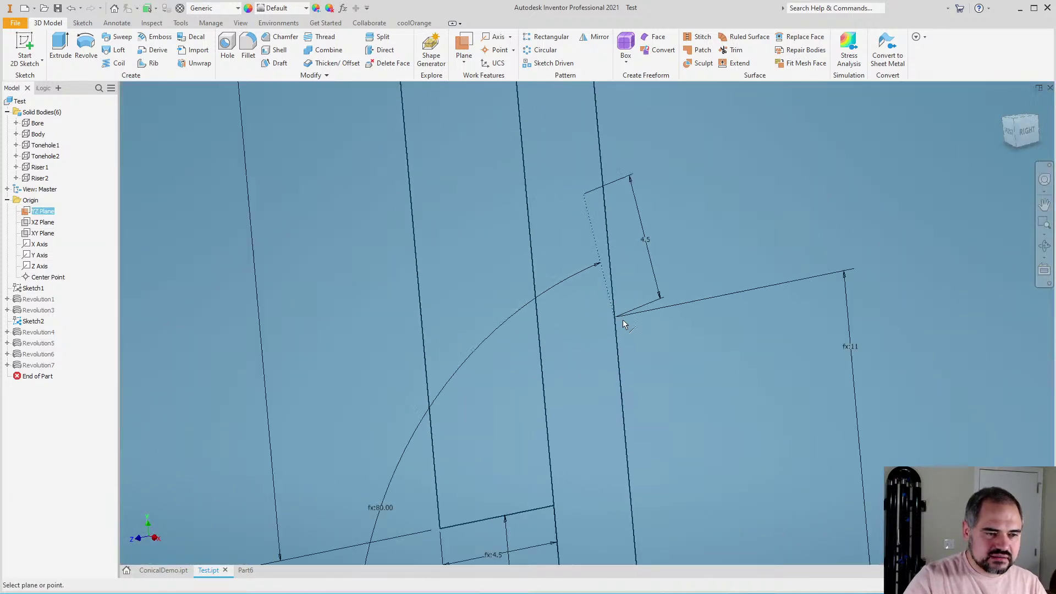
pyautogui.click(615, 316)
pyautogui.scroll(-5, 615, 315)
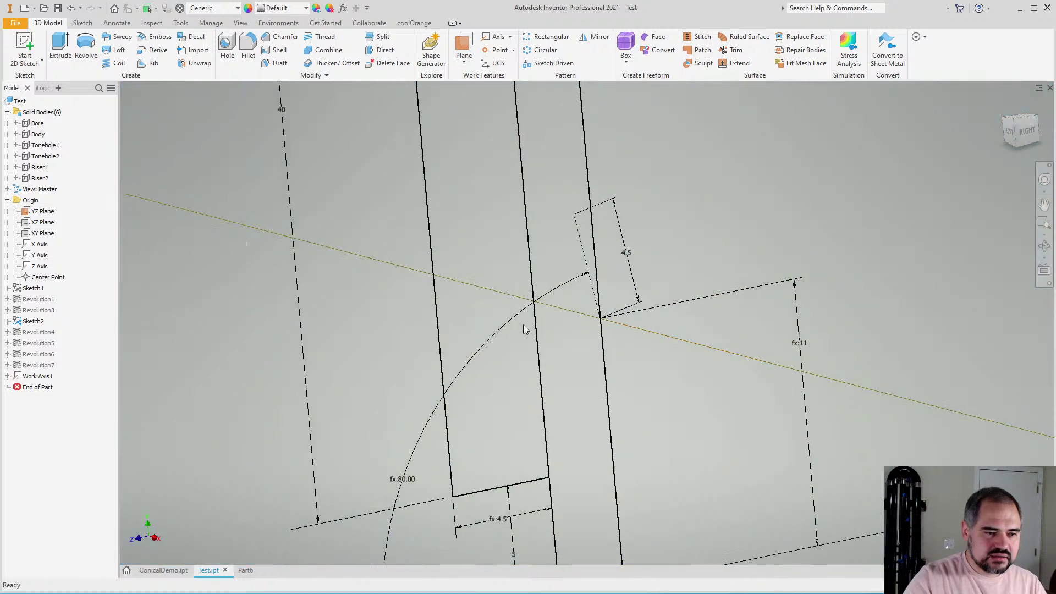
# Create a second work axis normal to the YZ Plane through the lower endpoint of the second tone hole's dashed angled line
pyautogui.moveTo(616, 316)
pyautogui.keyDown('shift'); pyautogui.mouseDown(button='middle')
pyautogui.moveTo(603, 306)
pyautogui.moveTo(718, 403)
pyautogui.moveTo(662, 358)
pyautogui.moveTo(658, 388)
pyautogui.moveTo(700, 431)
pyautogui.moveTo(768, 431)
pyautogui.moveTo(632, 419)
pyautogui.moveTo(573, 427)
pyautogui.moveTo(728, 443)
pyautogui.moveTo(629, 436)
pyautogui.moveTo(417, 378)
pyautogui.moveTo(627, 378)
pyautogui.mouseUp(button='middle'); pyautogui.keyUp('shift')
pyautogui.scroll(3, 627, 377)
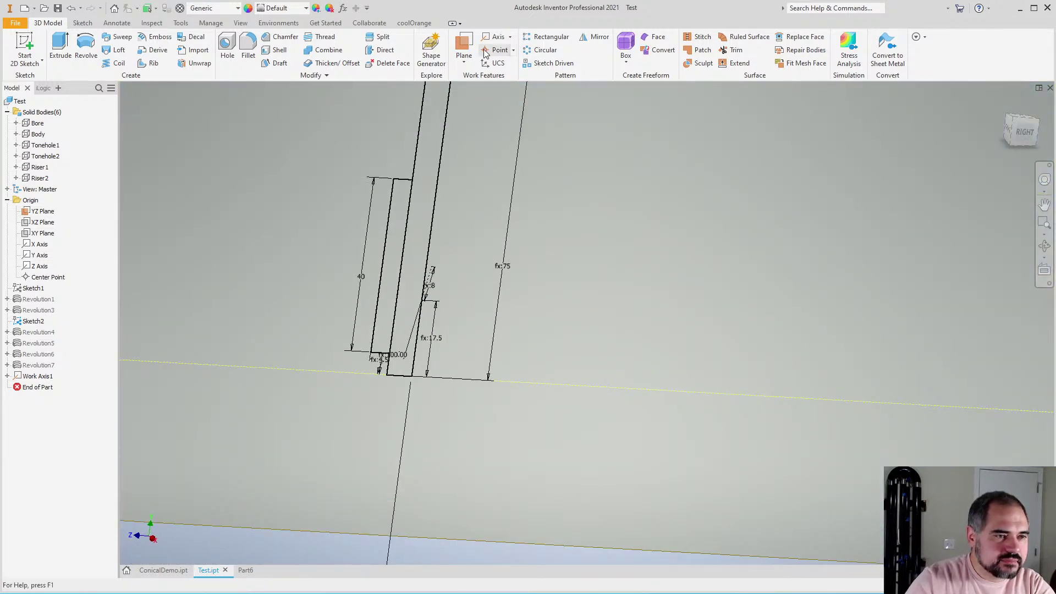
pyautogui.click(496, 36)
pyautogui.scroll(-3, 503, 346)
pyautogui.scroll(3, 503, 346)
pyautogui.scroll(4, 503, 346)
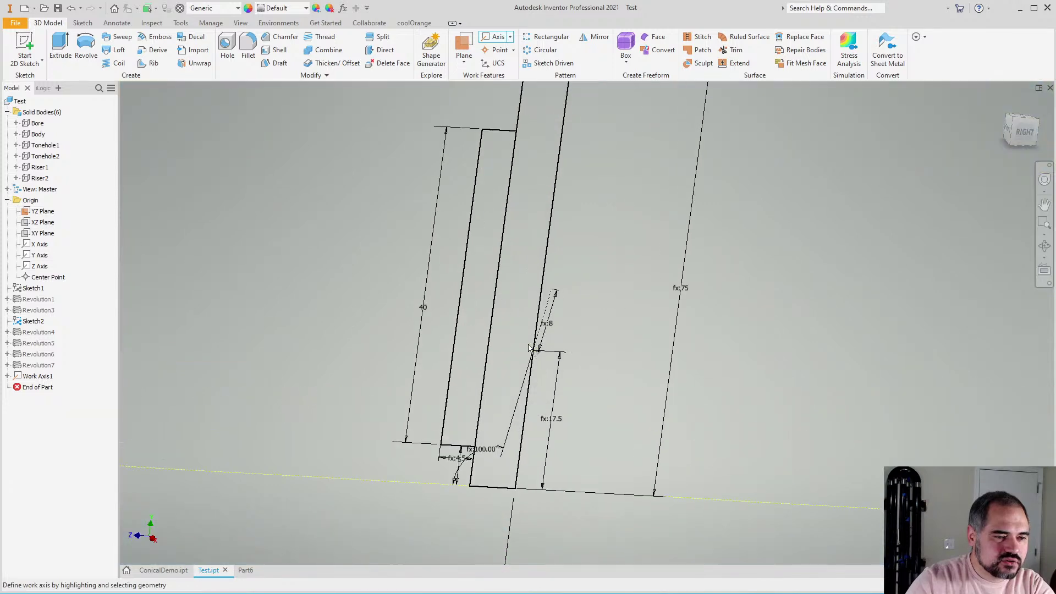
pyautogui.scroll(-4, 536, 353)
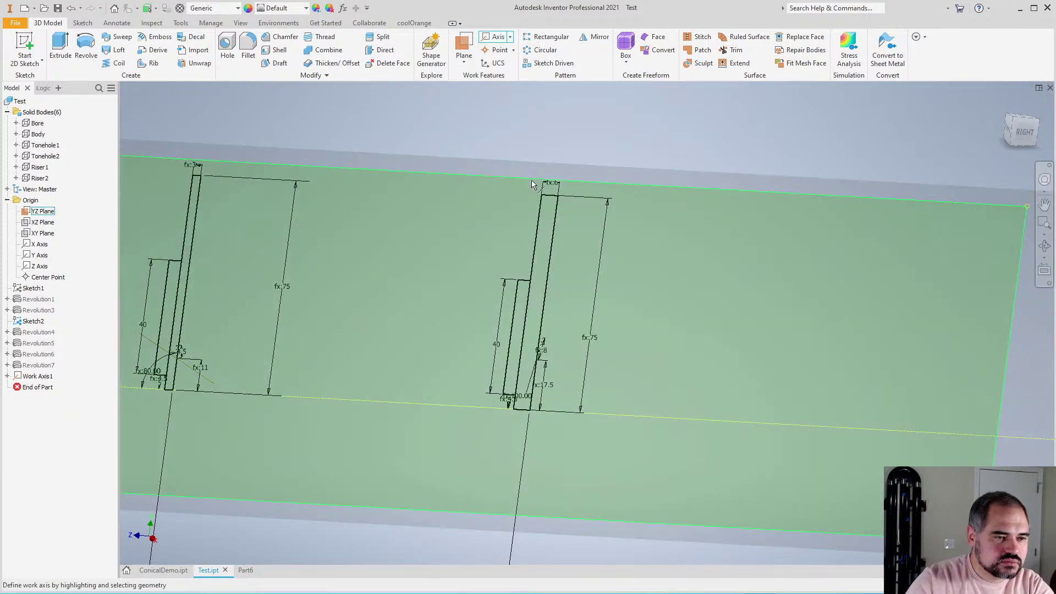
pyautogui.click(537, 229)
pyautogui.scroll(5, 539, 363)
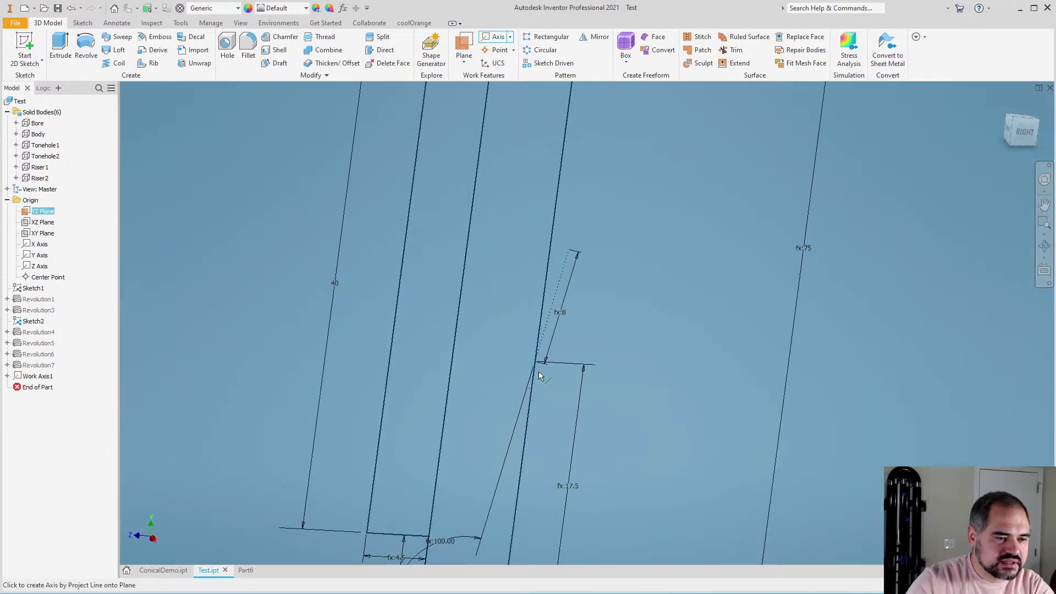
pyautogui.click(536, 363)
pyautogui.scroll(-5, 550, 358)
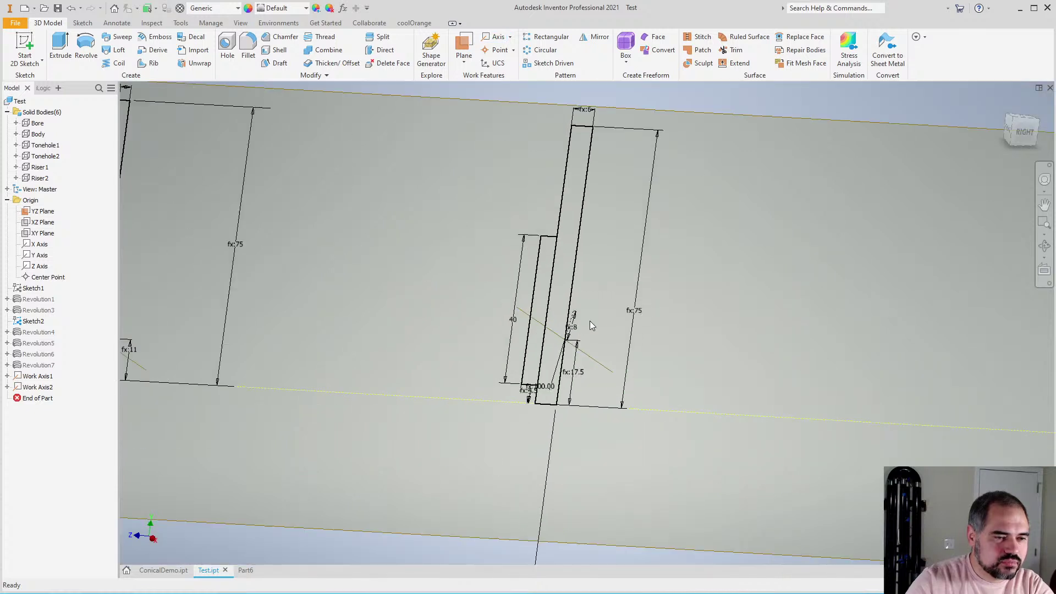
# Hide Sketch2 and make all solid bodies visible again
pyautogui.moveTo(550, 357)
pyautogui.keyDown('shift'); pyautogui.mouseDown(button='middle')
pyautogui.moveTo(575, 394)
pyautogui.moveTo(612, 392)
pyautogui.moveTo(584, 431)
pyautogui.mouseUp(button='middle'); pyautogui.keyUp('shift')
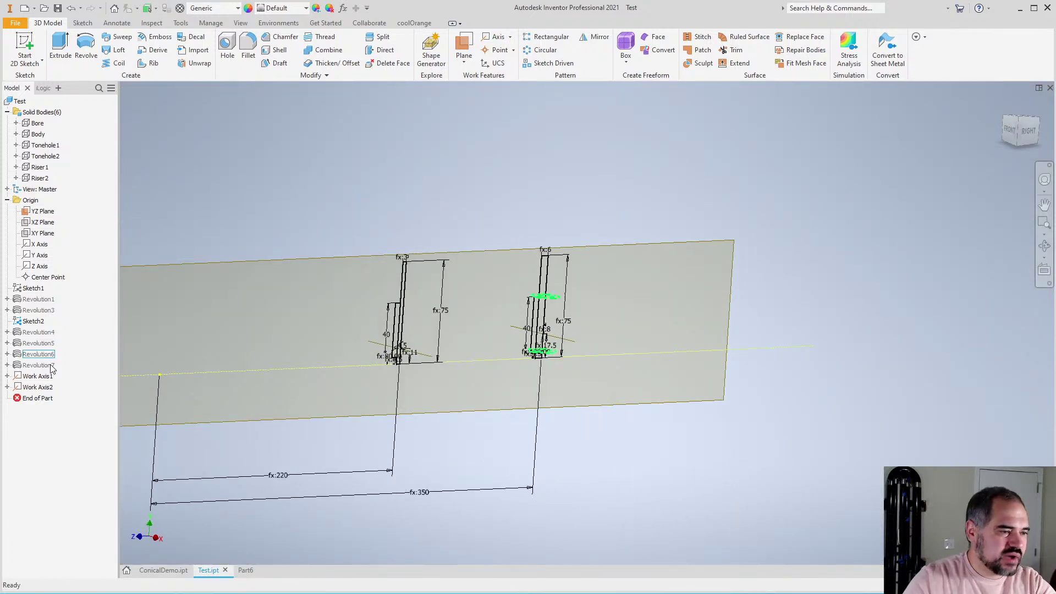
pyautogui.rightClick(42, 323)
pyautogui.click(43, 325)
pyautogui.click(44, 112)
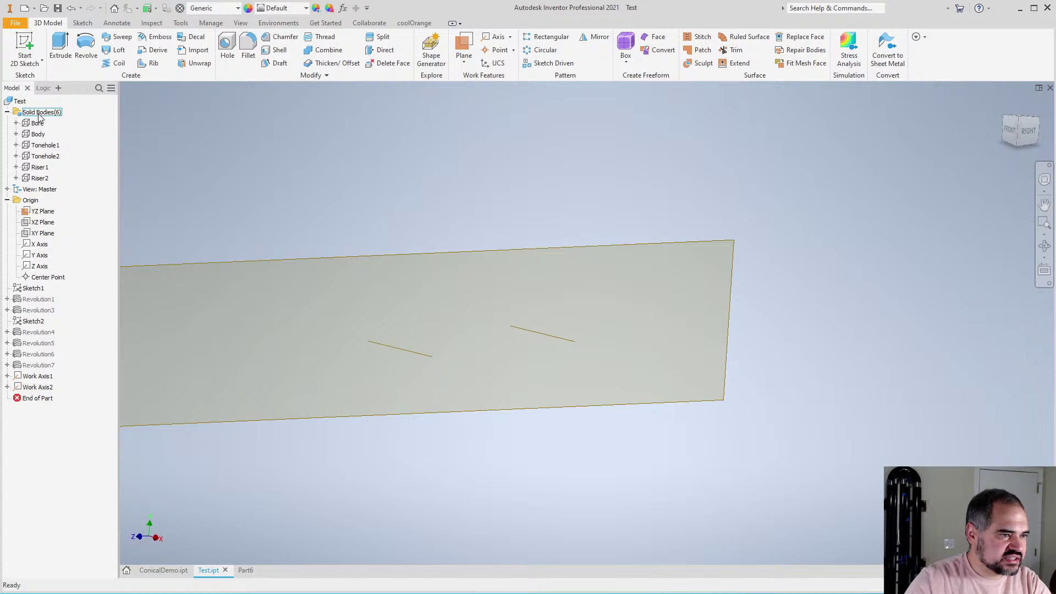
pyautogui.hotkey('alt', 'v')
pyautogui.scroll(-5, 585, 344)
pyautogui.scroll(5, 585, 344)
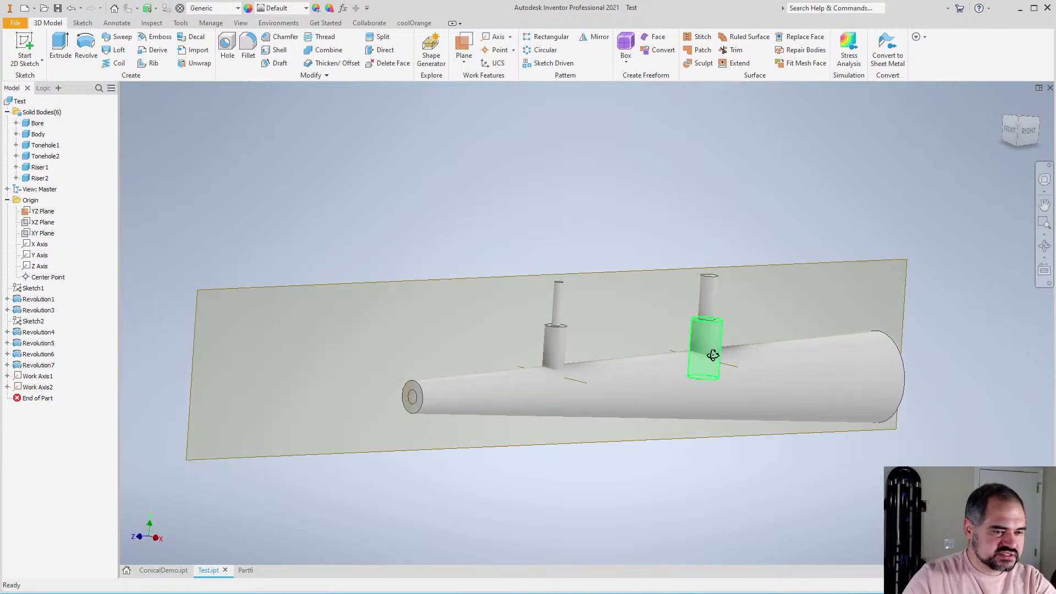
pyautogui.keyDown('shift'); pyautogui.moveTo(707, 354); pyautogui.dragTo(641, 467, button='middle'); pyautogui.keyUp('shift')
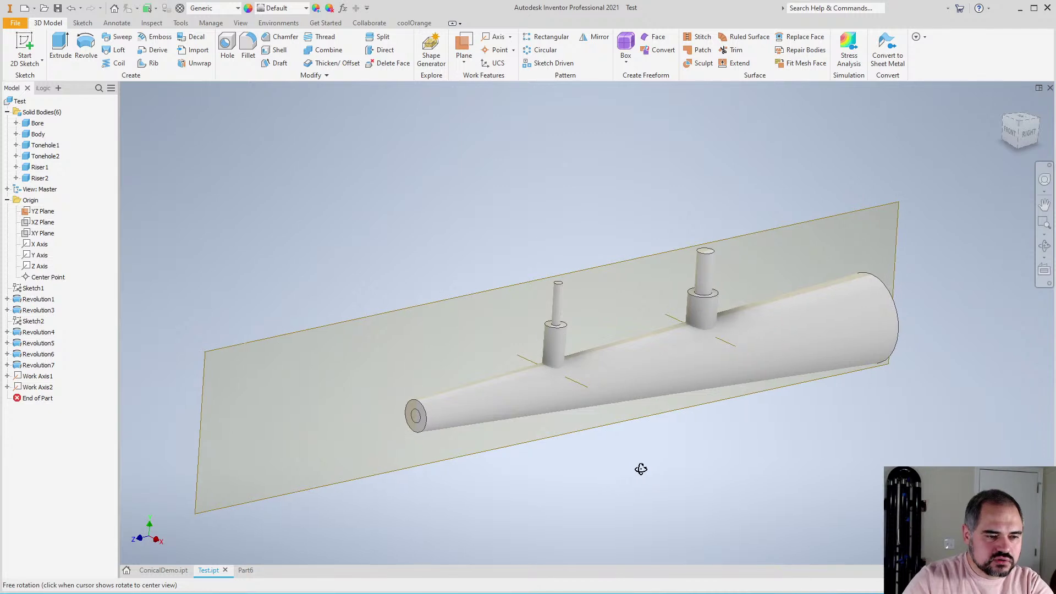
pyautogui.scroll(-5, 594, 445)
pyautogui.scroll(10, 502, 382)
pyautogui.scroll(-4, 481, 262)
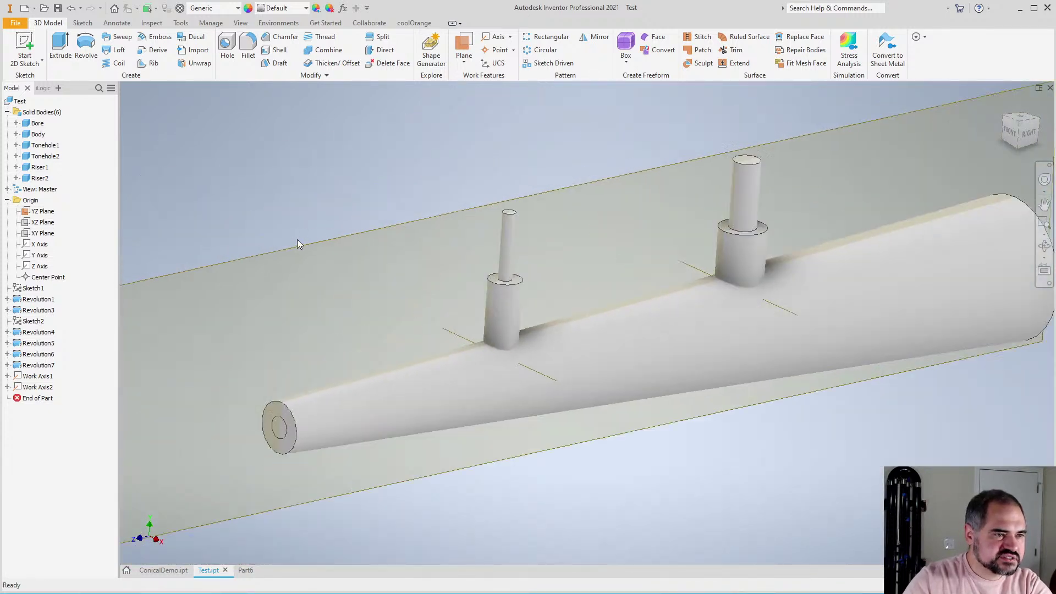
pyautogui.scroll(2, 297, 239)
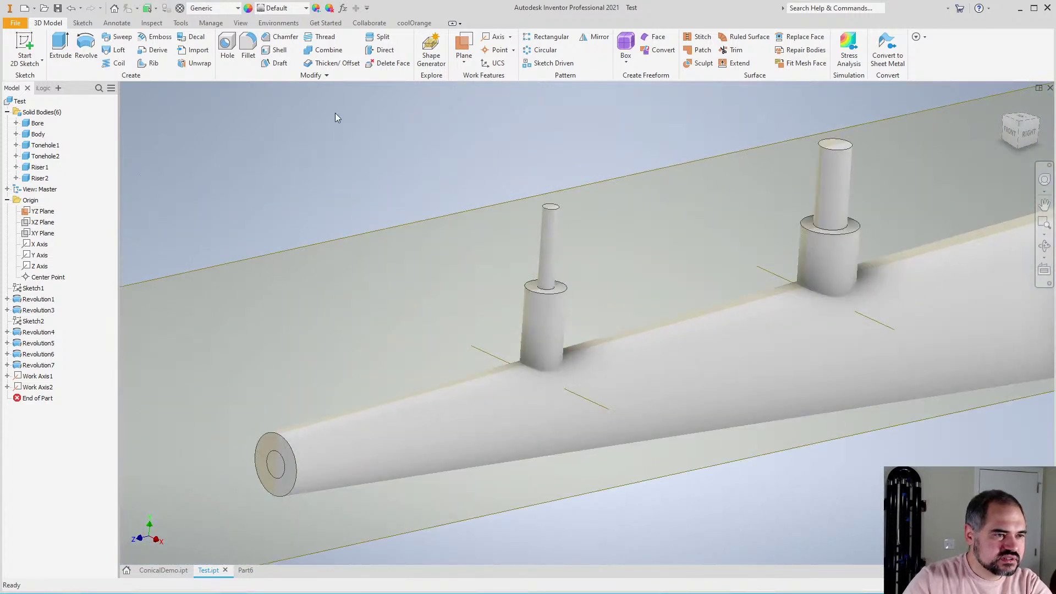
# Hide the origin's YZ Plane so only the bodies and the two work axes are shown
pyautogui.click(321, 76)
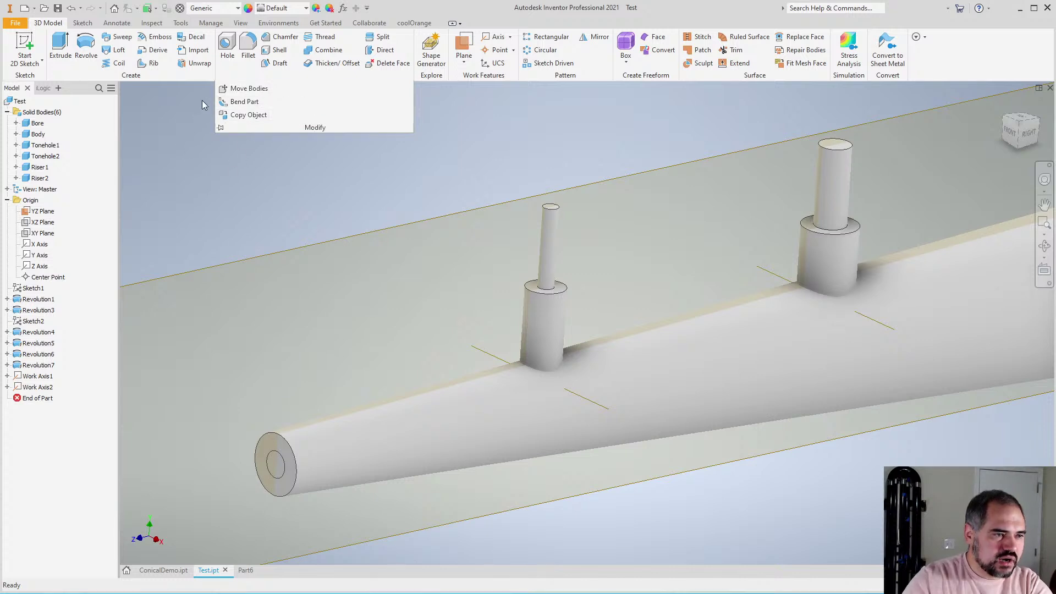
pyautogui.click(341, 77)
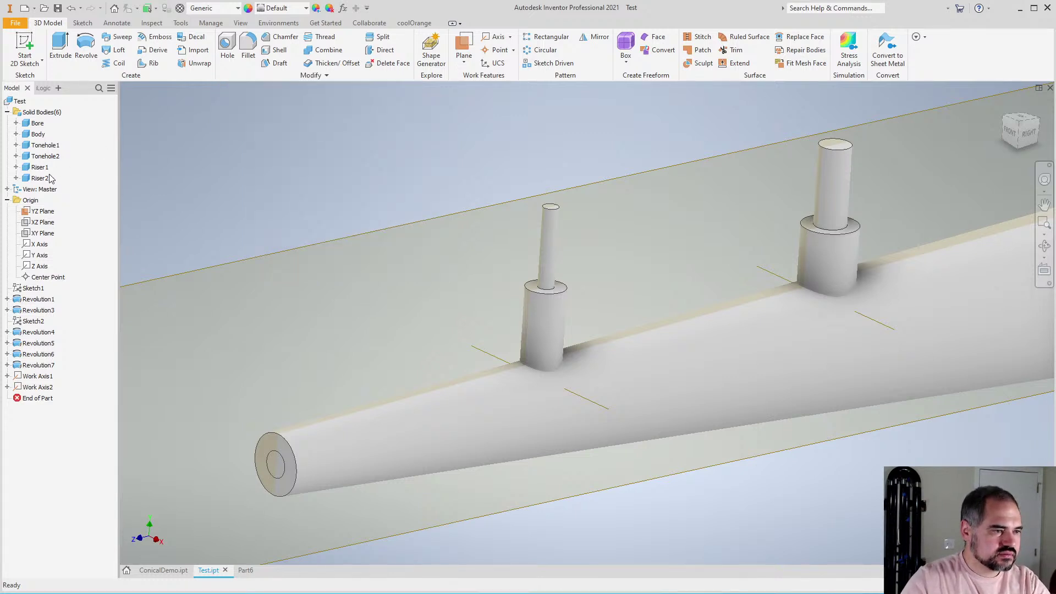
pyautogui.rightClick(43, 211)
pyautogui.click(71, 272)
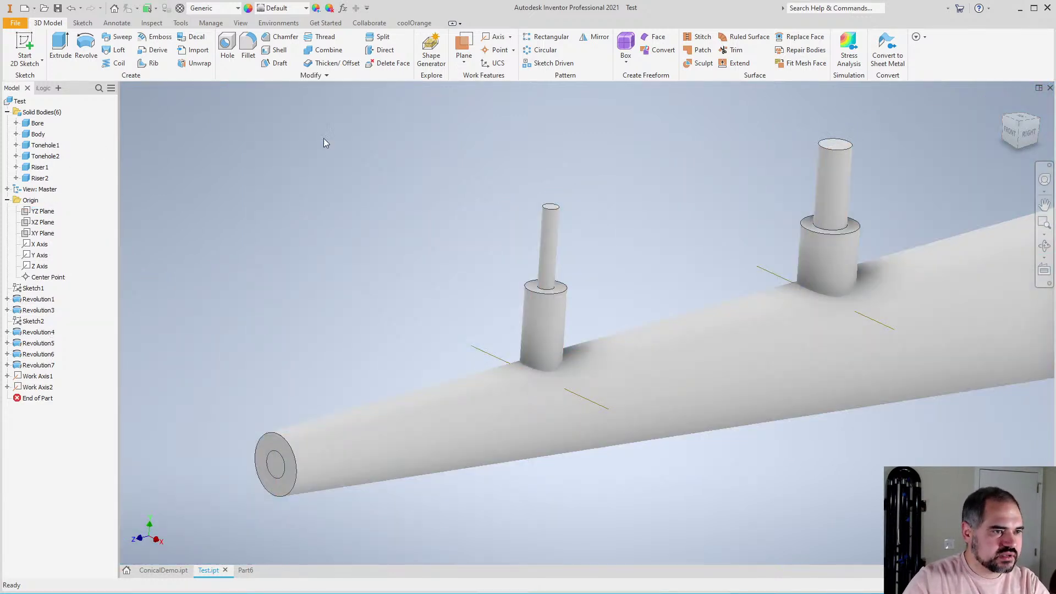
# Start Move Bodies and select the first tone hole's riser, Riser1, as a body to move
pyautogui.click(320, 76)
pyautogui.click(242, 88)
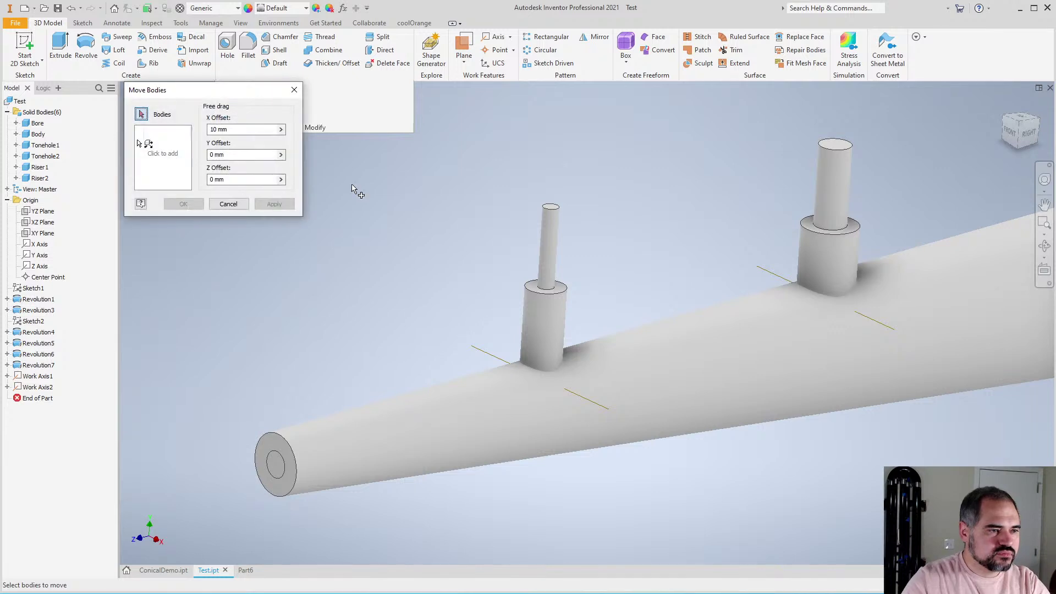
pyautogui.click(160, 146)
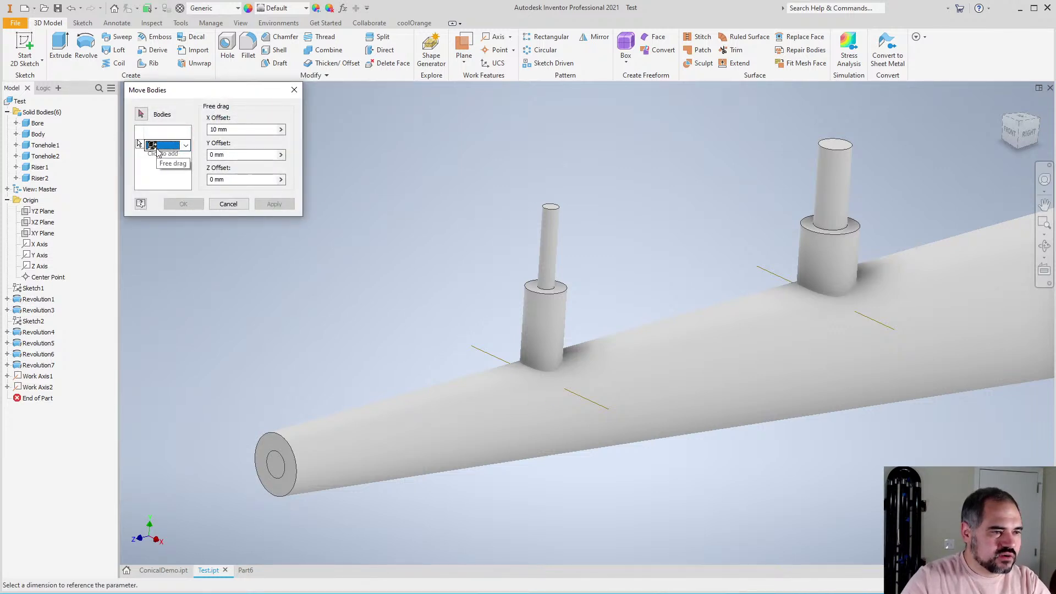
pyautogui.click(141, 114)
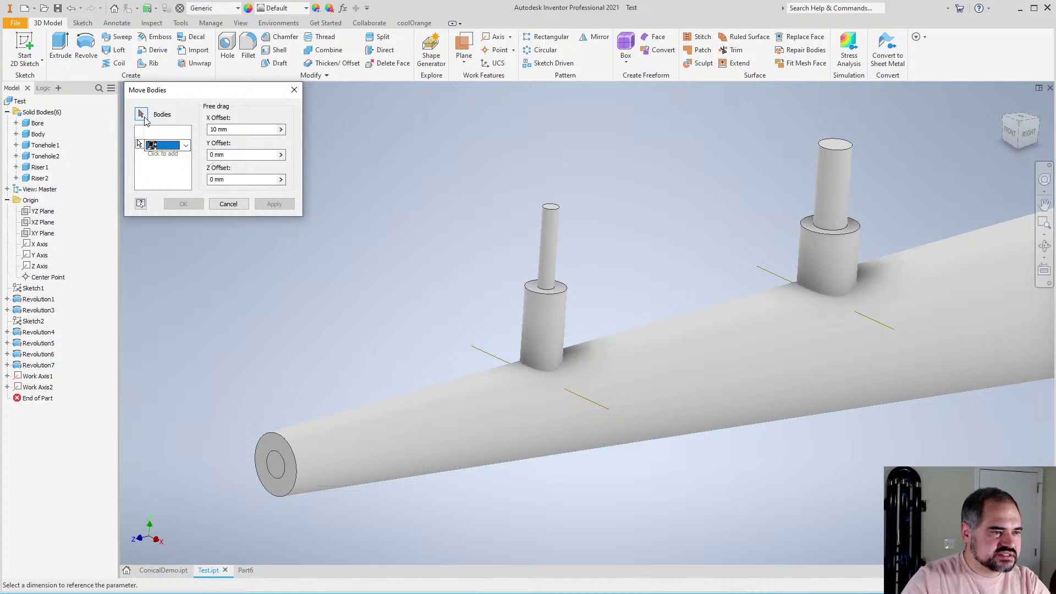
pyautogui.click(537, 319)
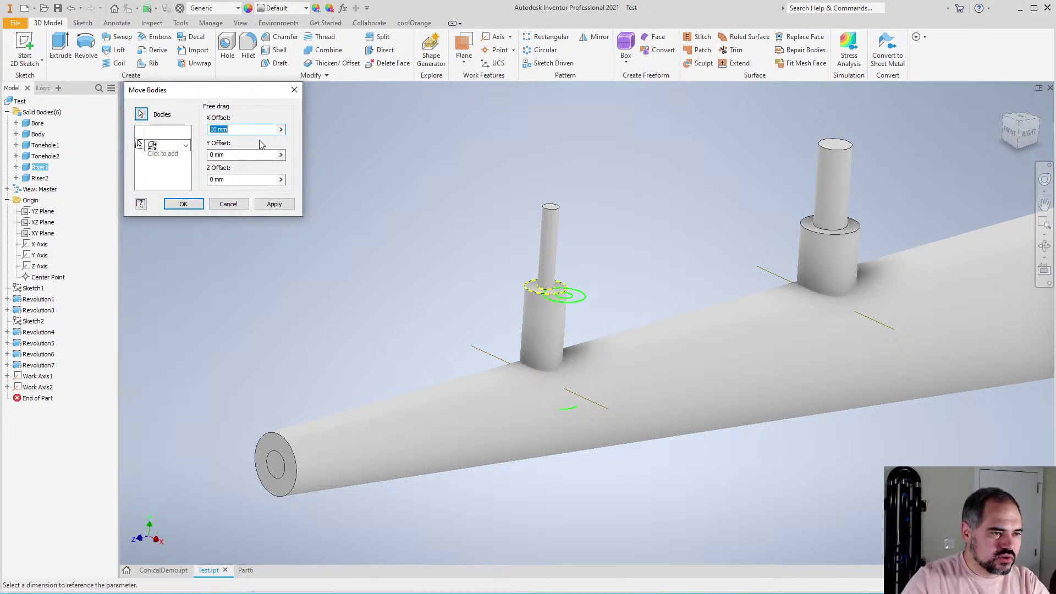
# Try X offsets of 500 and 20 for the free-drag move of Riser1 and reset the offset to 0
pyautogui.write('5')
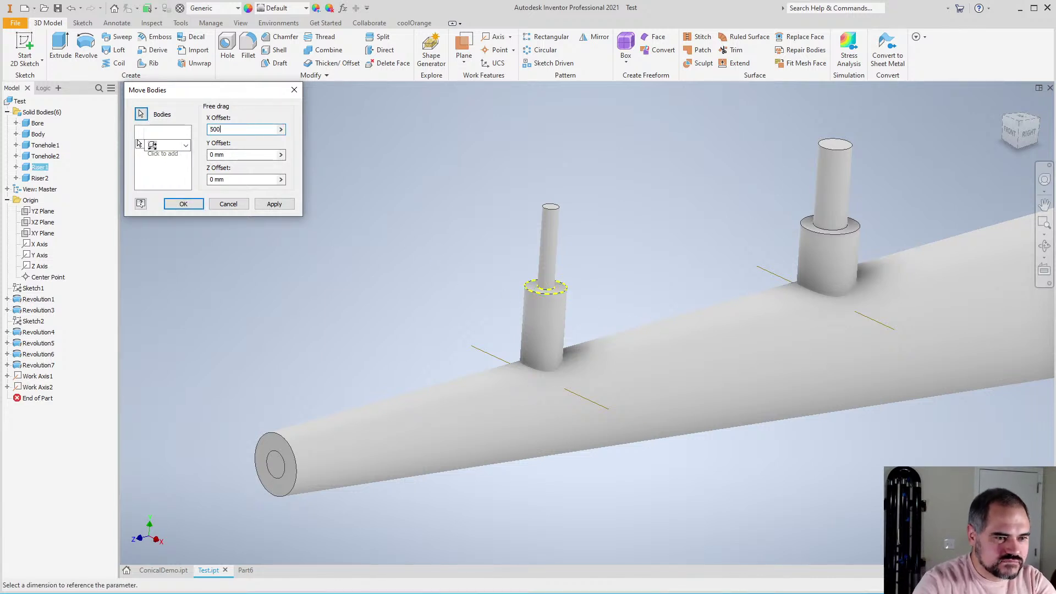
pyautogui.press('BackSpace')
pyautogui.write('20')
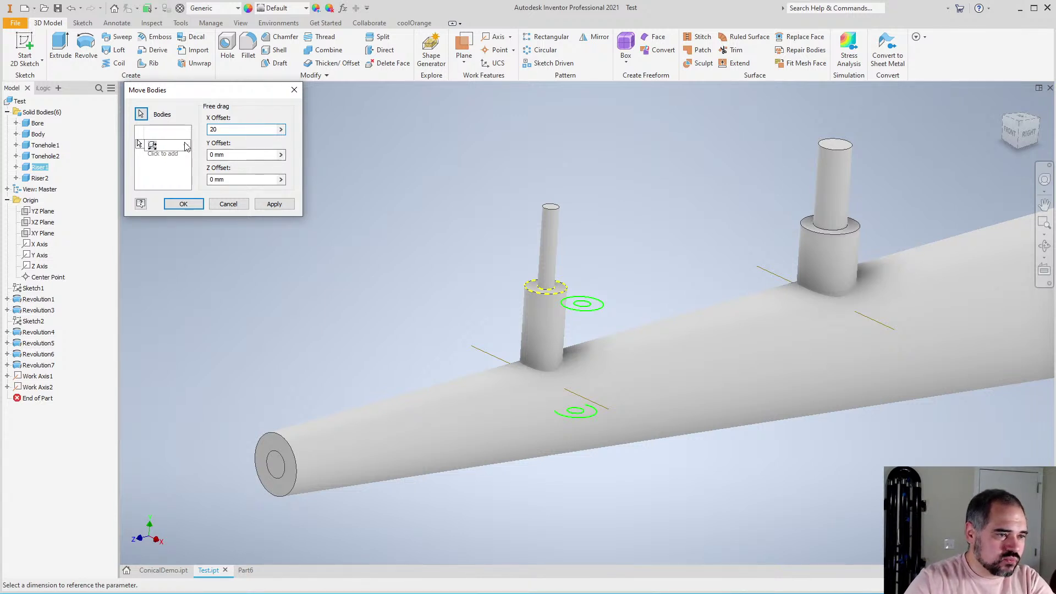
pyautogui.press('Tab')
pyautogui.write('0')
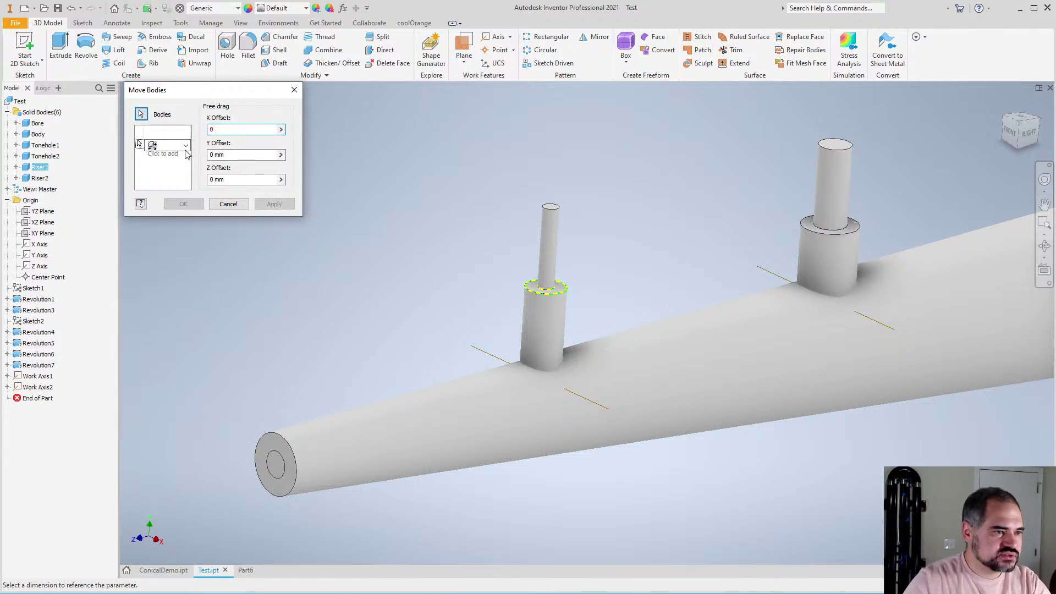
# Switch the body move to rotation about a line and select the first tone hole, Tonehole1, as the body
pyautogui.click(185, 144)
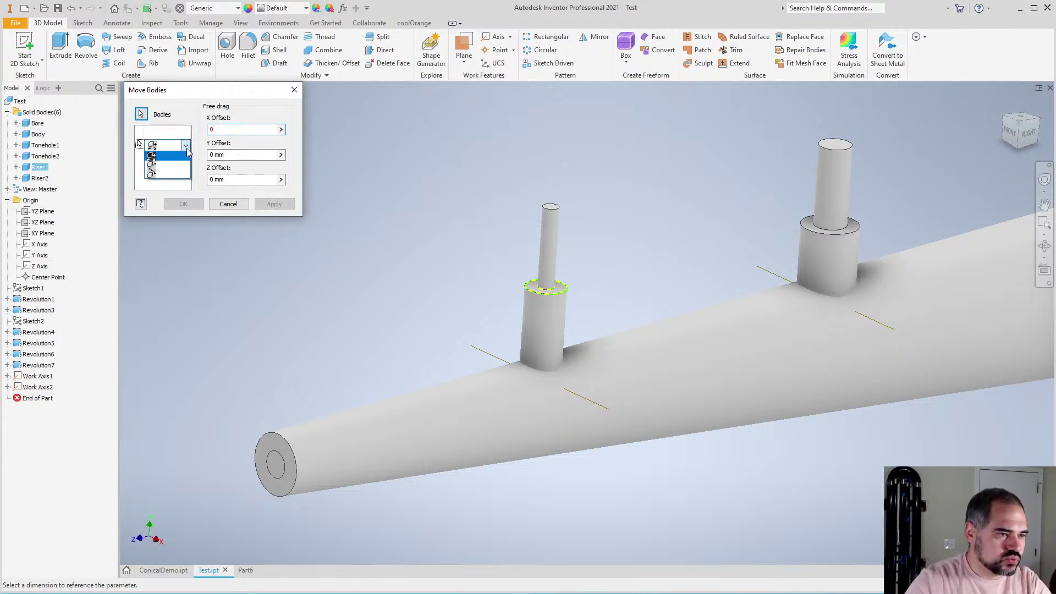
pyautogui.click(159, 174)
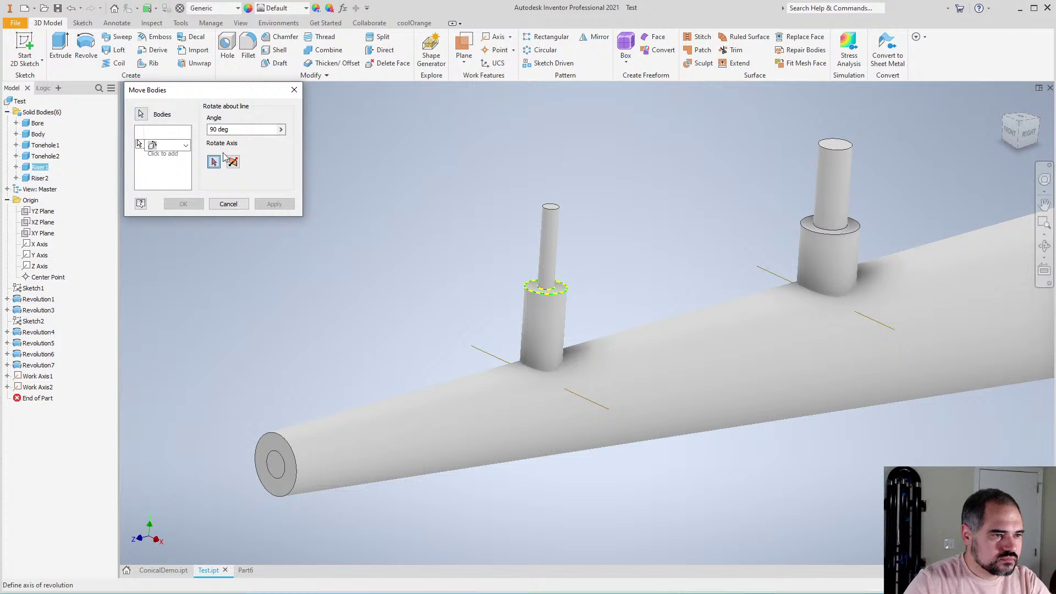
pyautogui.click(142, 114)
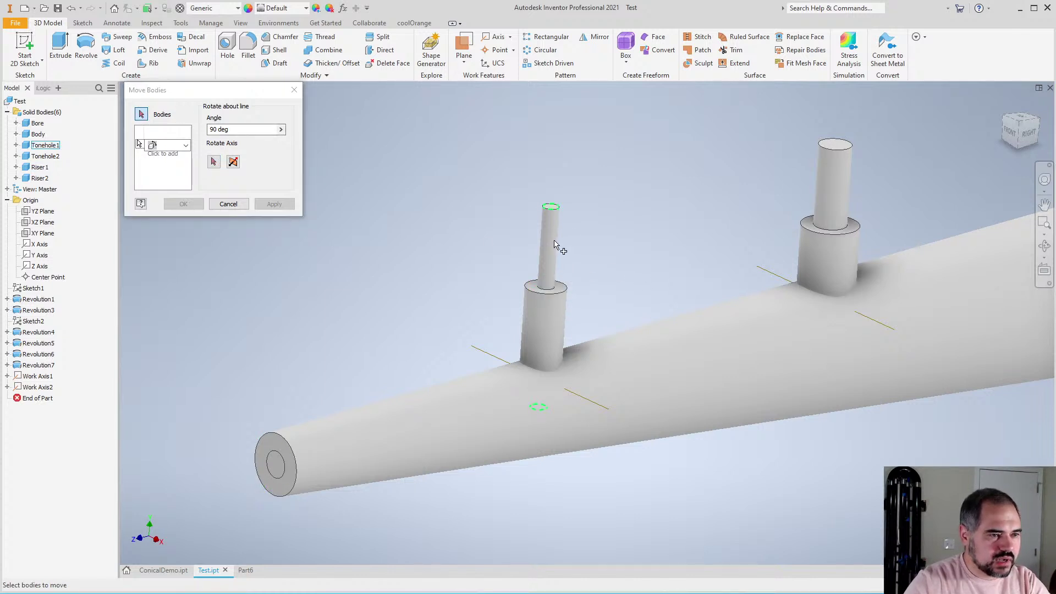
pyautogui.scroll(3, 585, 245)
pyautogui.scroll(-8, 499, 275)
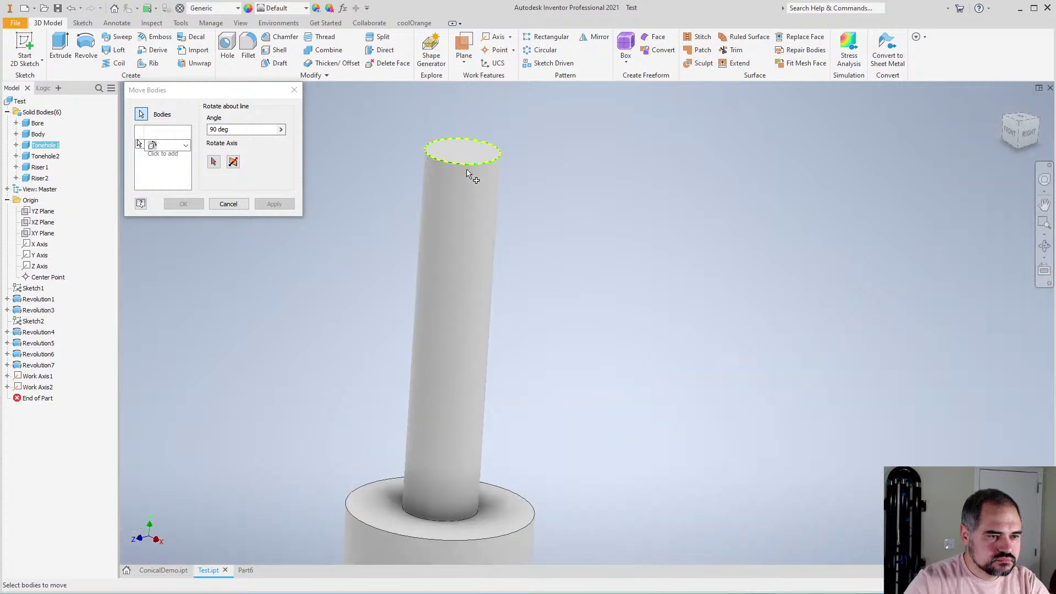
pyautogui.scroll(7, 462, 170)
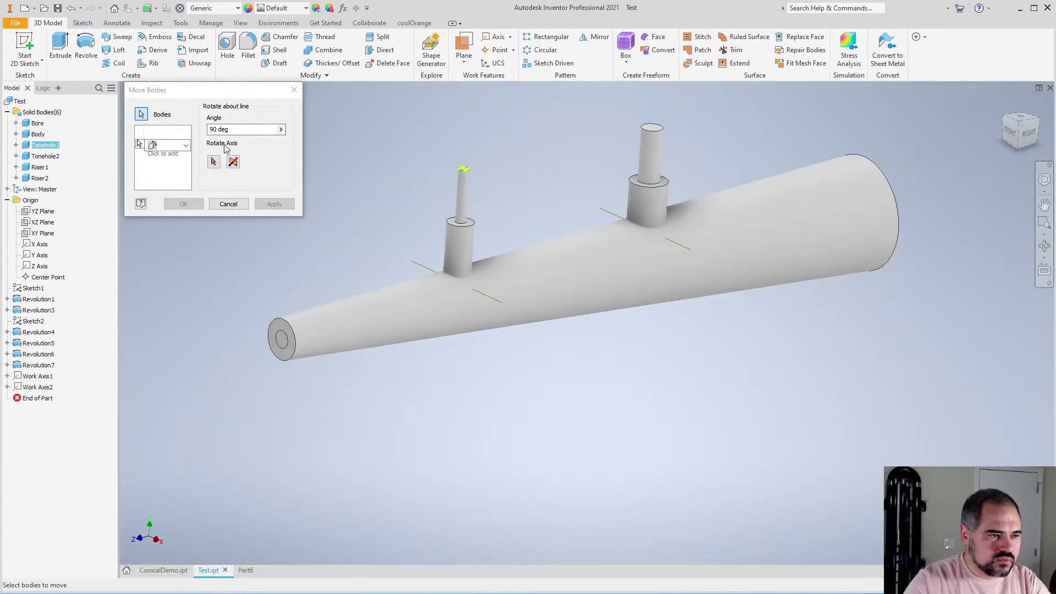
# Rotate Tonehole1 about Work Axis1 by the Tonehole1Angle parameter and apply the move
pyautogui.click(261, 133)
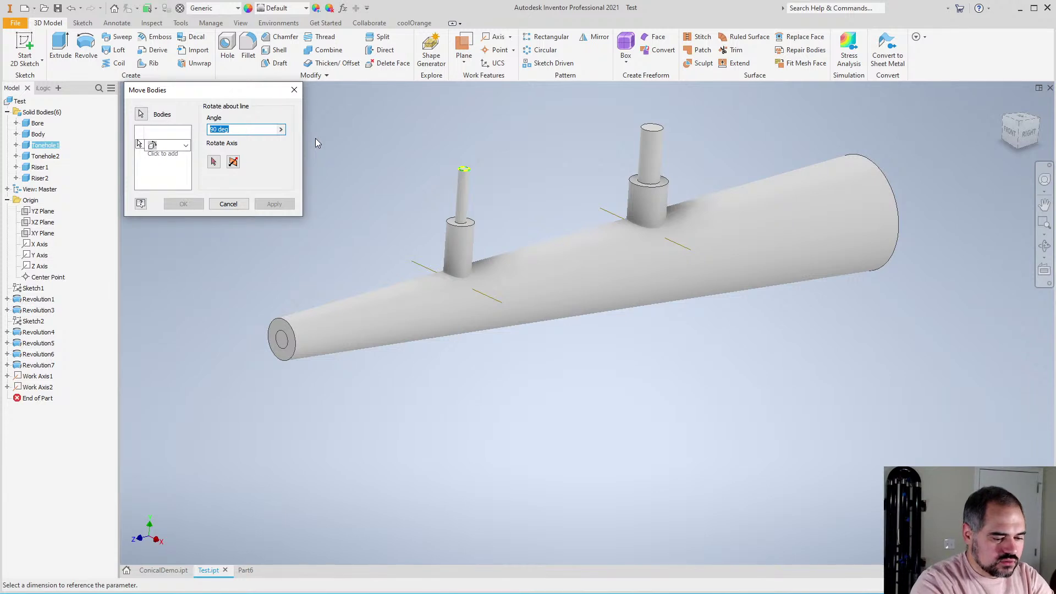
pyautogui.write('Tonehole1Angle')
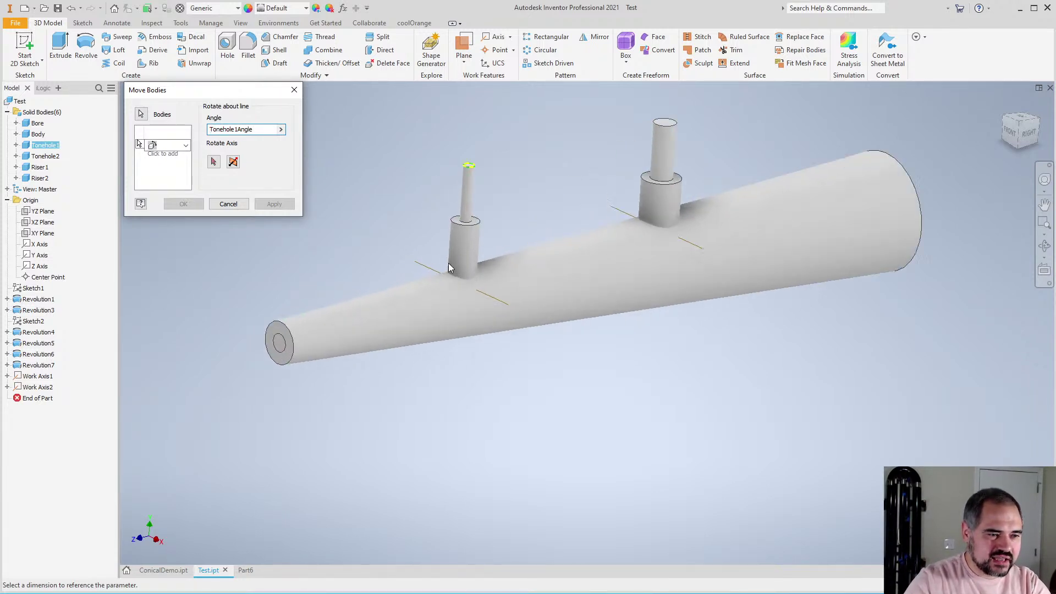
pyautogui.scroll(3, 442, 231)
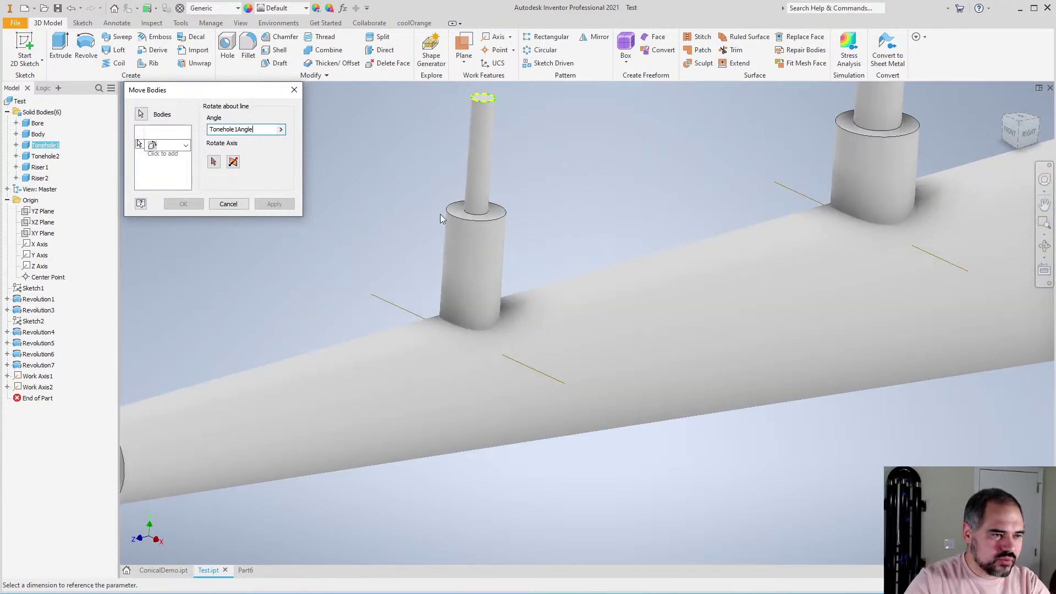
pyautogui.click(217, 162)
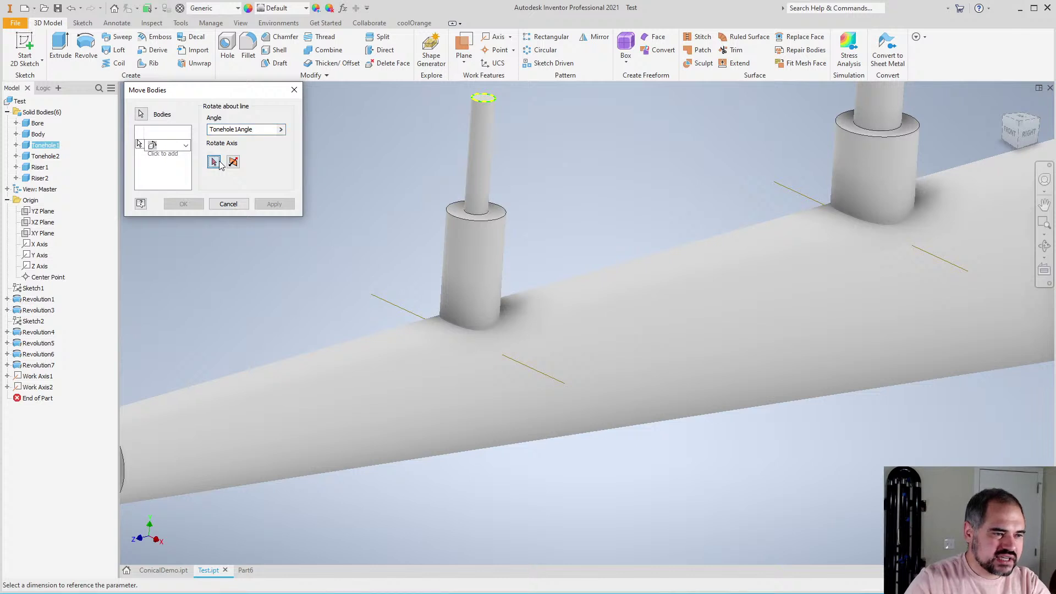
pyautogui.click(541, 376)
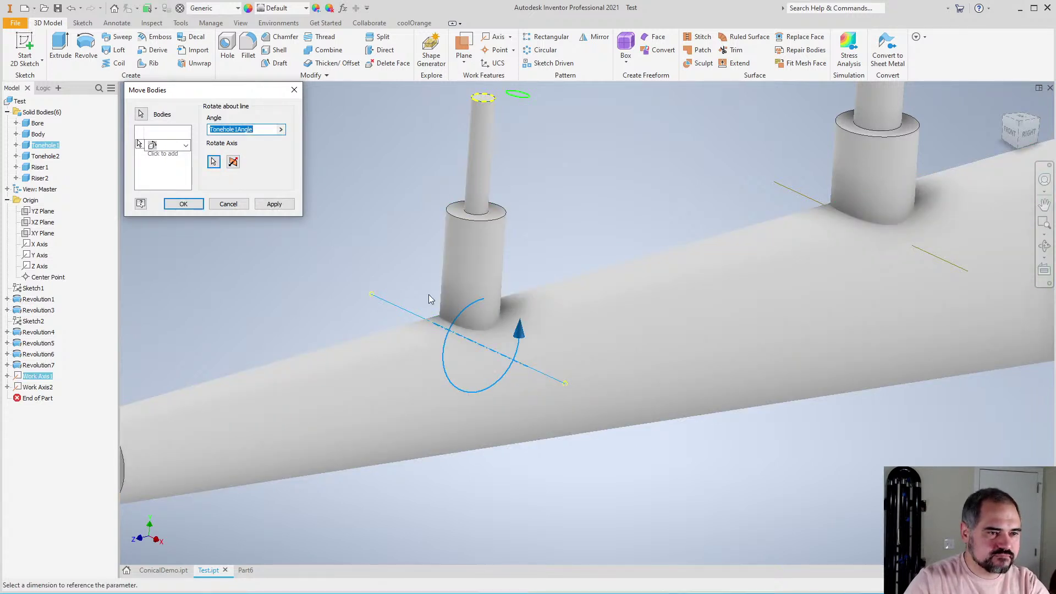
pyautogui.scroll(-4, 460, 281)
pyautogui.scroll(2, 381, 245)
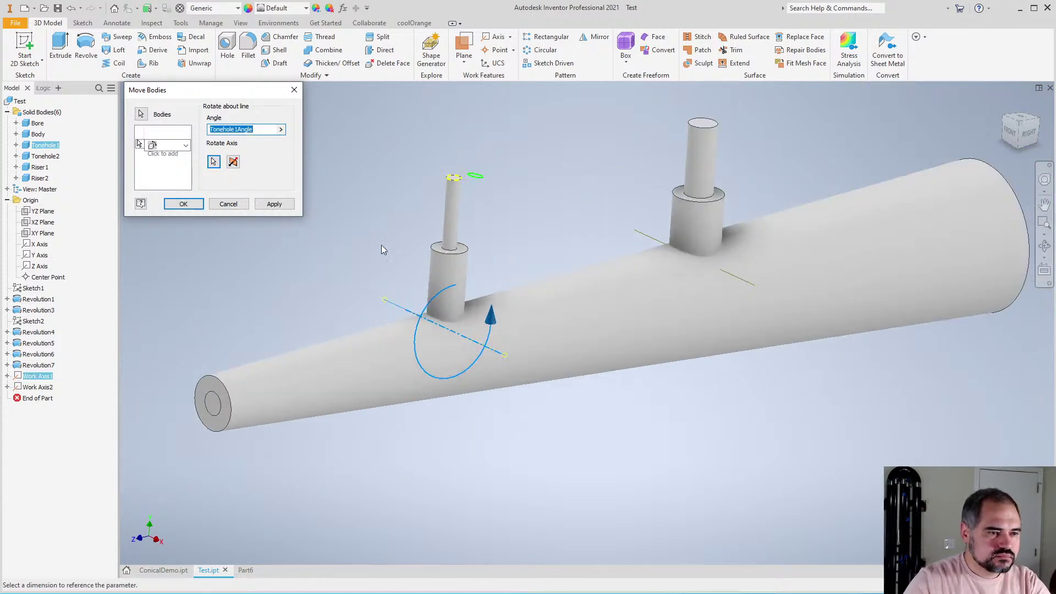
pyautogui.click(274, 204)
# Examine the rotated first tone hole against its riser and the work axis through the body
pyautogui.scroll(6, 455, 238)
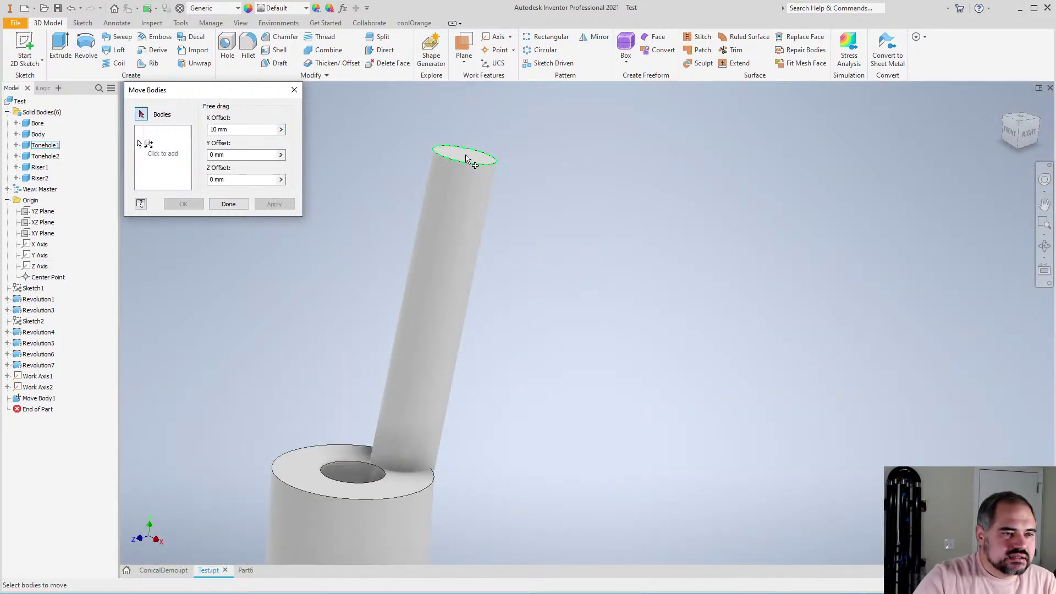
pyautogui.scroll(-3, 495, 246)
pyautogui.scroll(-3, 494, 245)
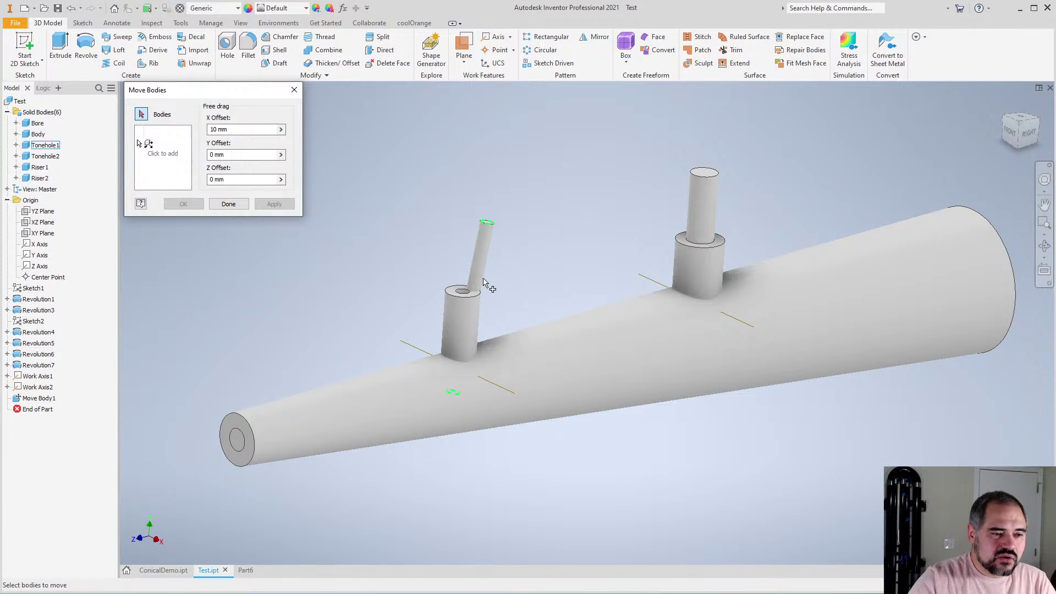
pyautogui.scroll(2, 481, 292)
pyautogui.scroll(-5, 473, 297)
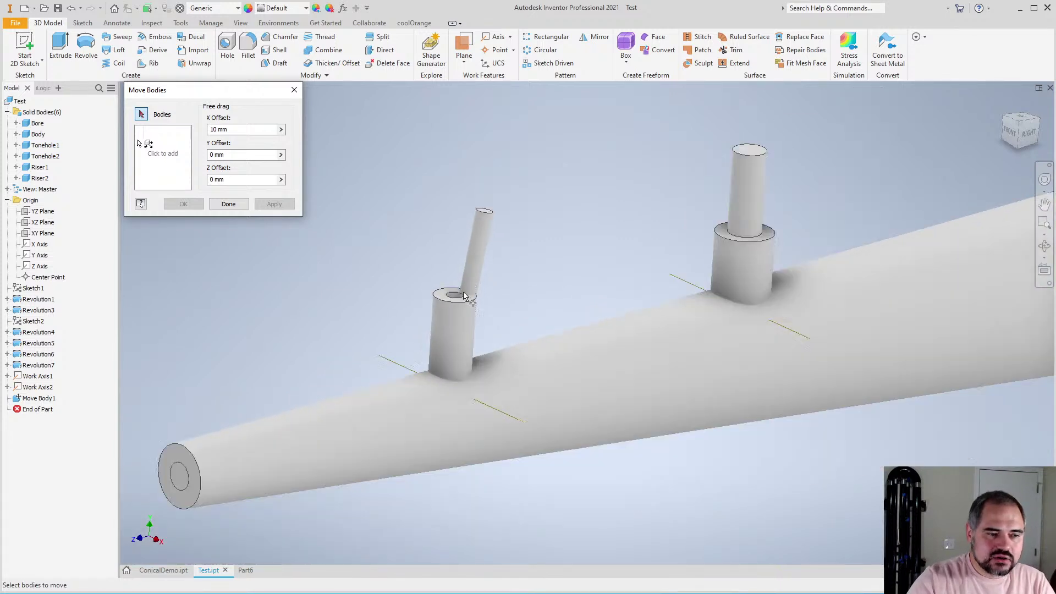
pyautogui.scroll(2, 465, 330)
pyautogui.scroll(3, 461, 359)
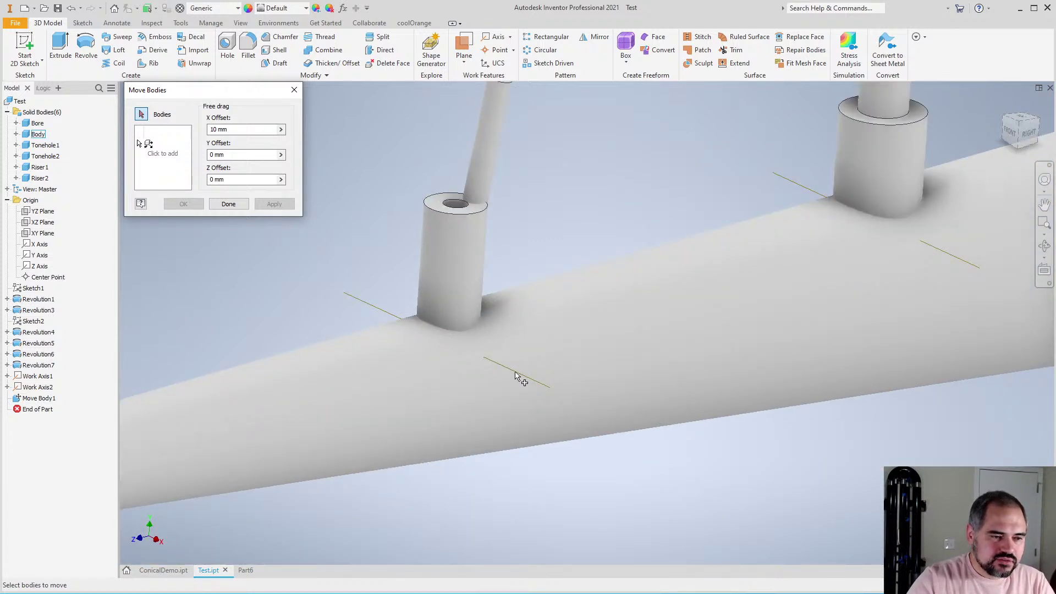
pyautogui.scroll(-4, 372, 349)
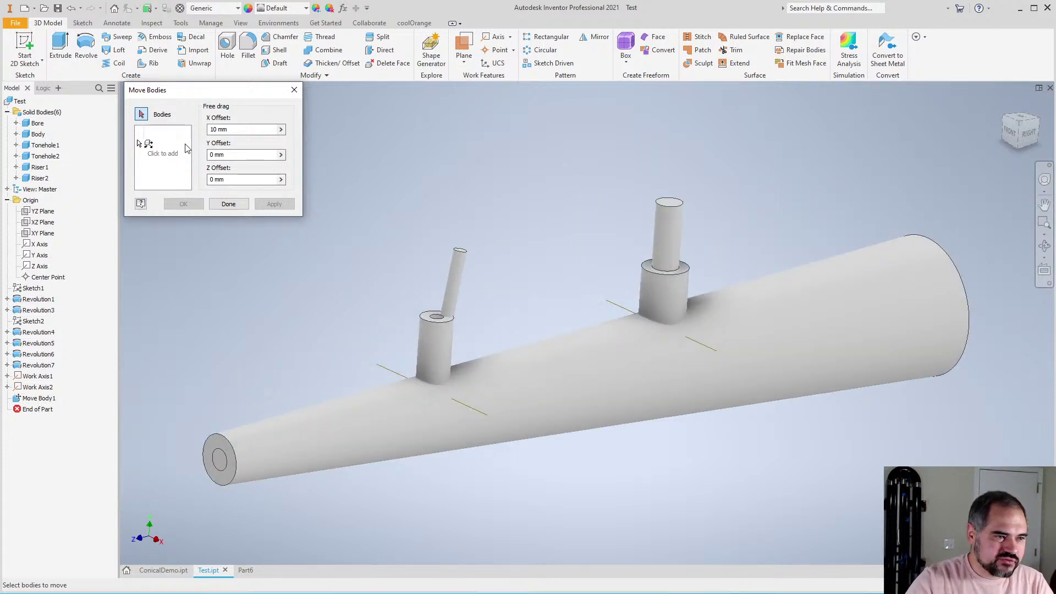
# Set up another rotation about a line with the second tone hole, Tonehole2, as the body
pyautogui.click(165, 145)
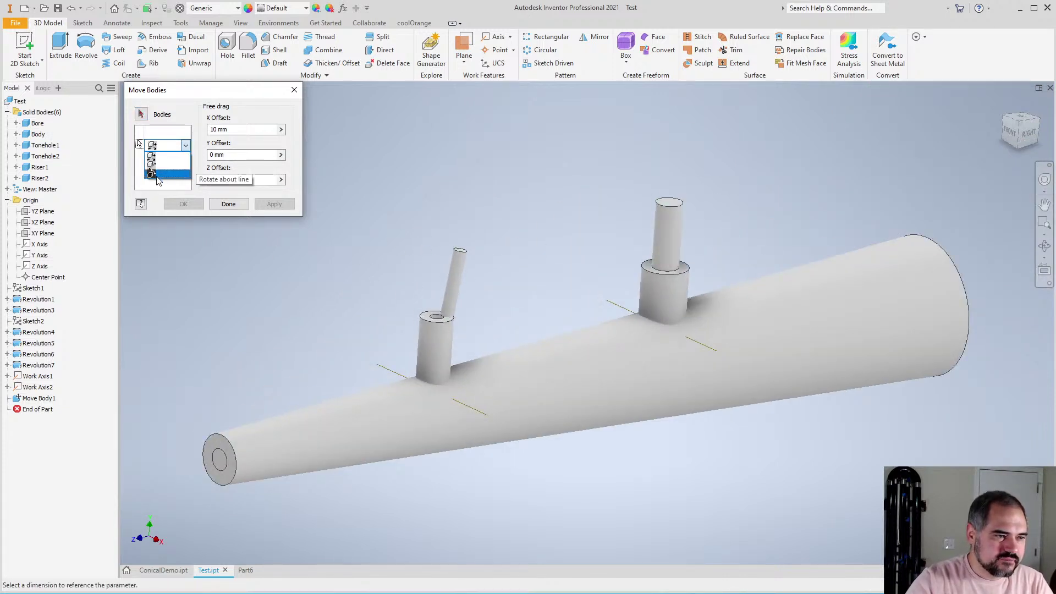
pyautogui.click(158, 175)
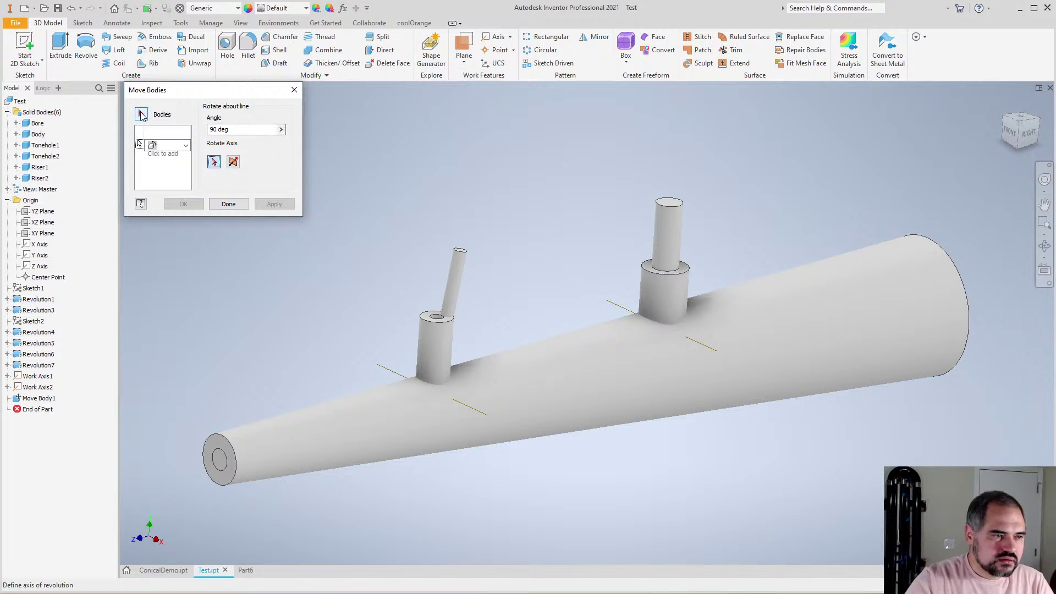
pyautogui.scroll(4, 631, 213)
pyautogui.click(713, 242)
pyautogui.scroll(-4, 619, 241)
pyautogui.scroll(4, 635, 250)
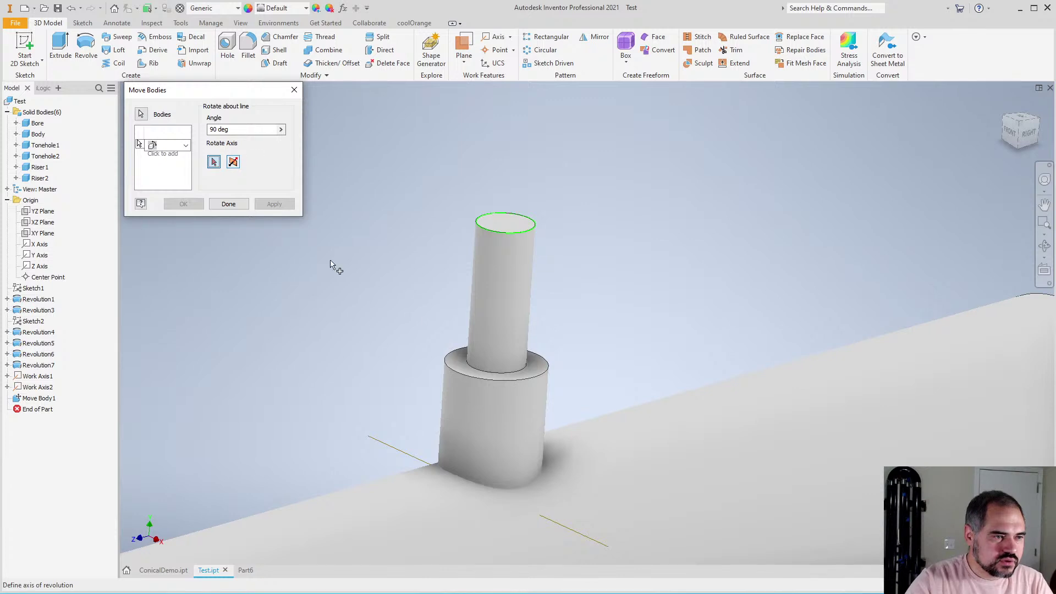
# Rotate Tonehole2 about Work Axis2 by the Tonehole2Angle parameter and apply the move
pyautogui.click(243, 128)
pyautogui.write('1')
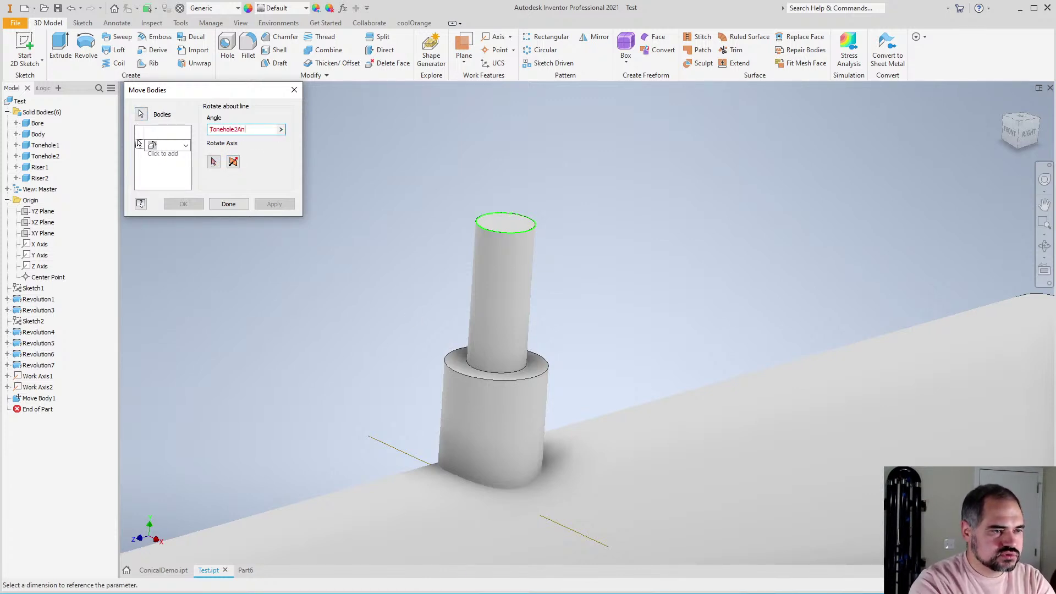
pyautogui.click(214, 161)
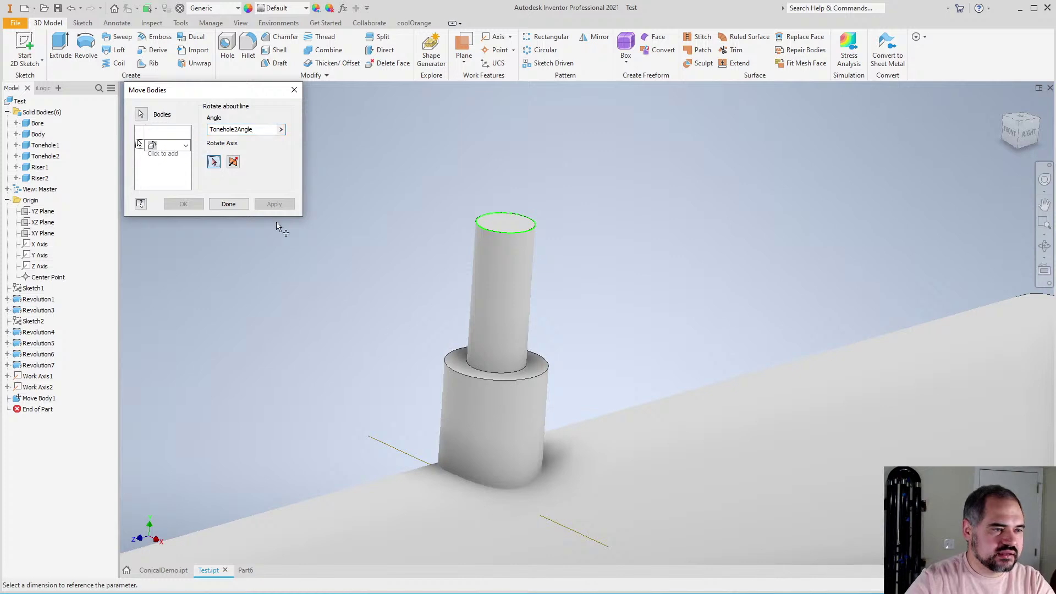
pyautogui.click(570, 529)
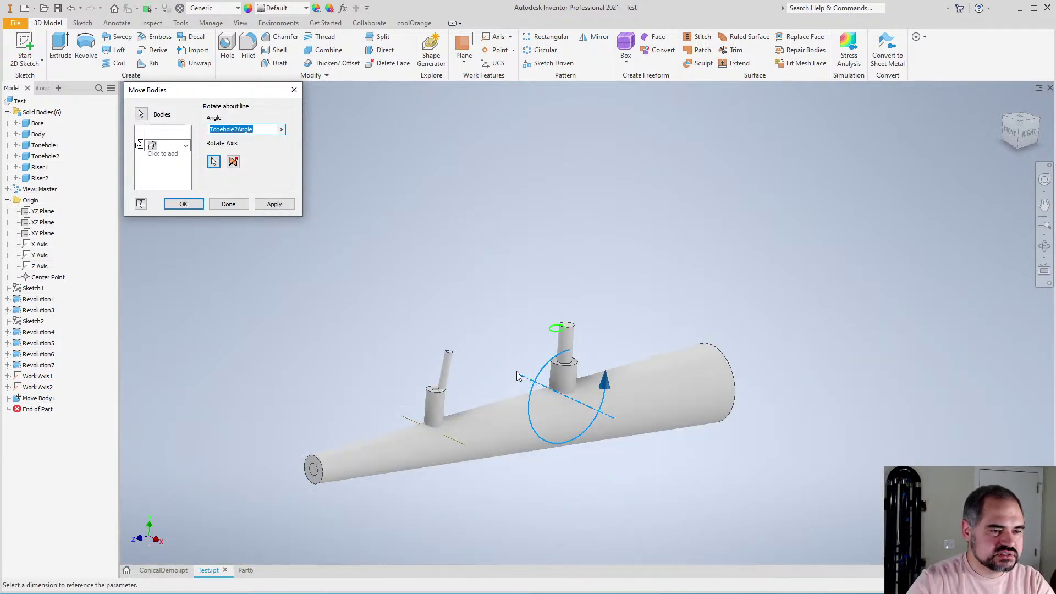
pyautogui.scroll(4, 502, 327)
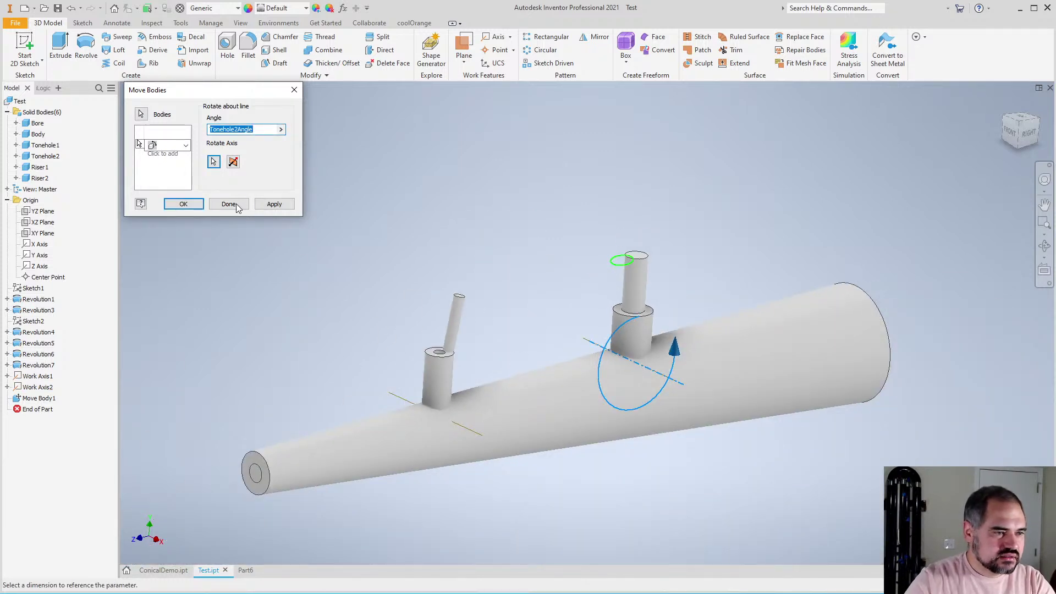
pyautogui.click(274, 204)
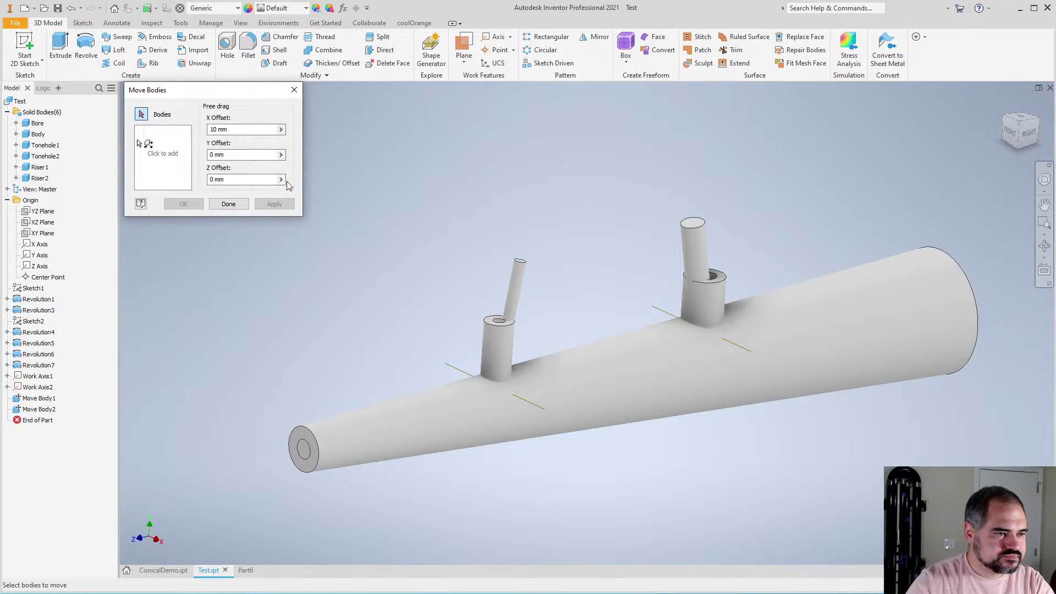
# Rotate the first riser, Riser1, about Work Axis1 by the Tonehole1Angle parameter and apply the move
pyautogui.click(156, 145)
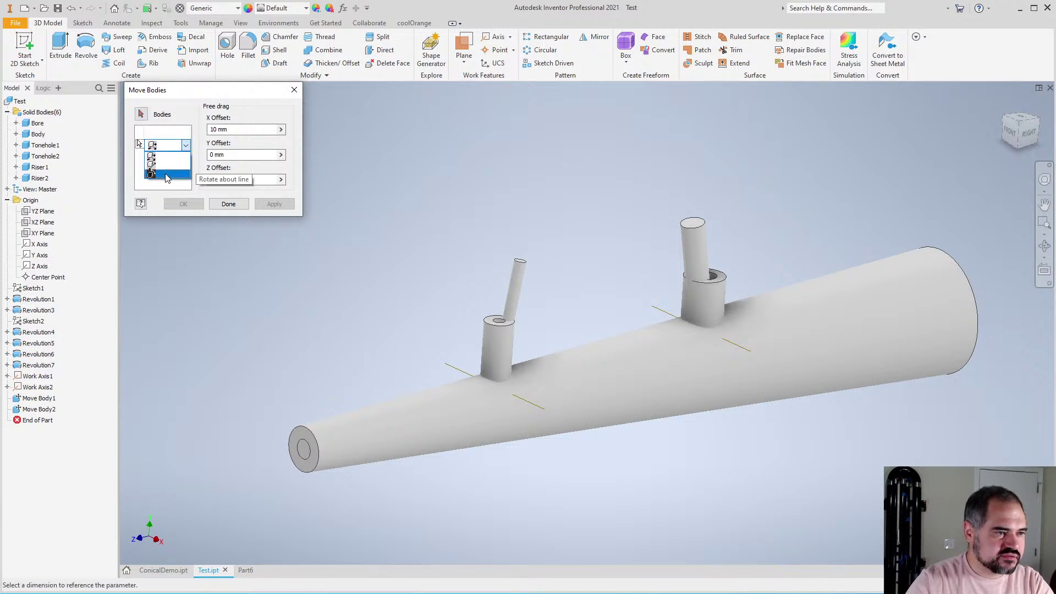
pyautogui.click(166, 175)
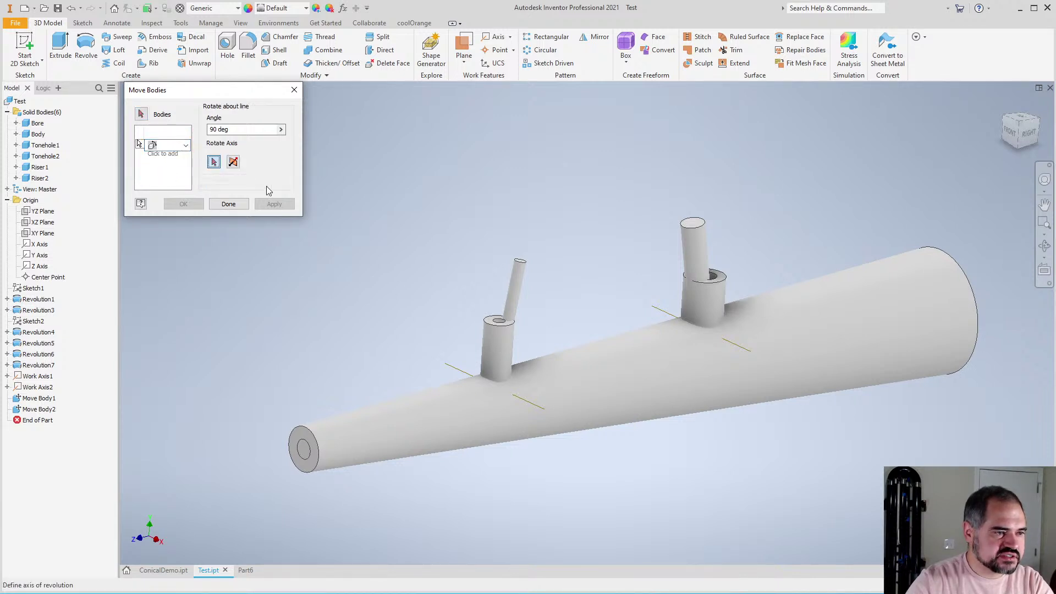
pyautogui.click(503, 364)
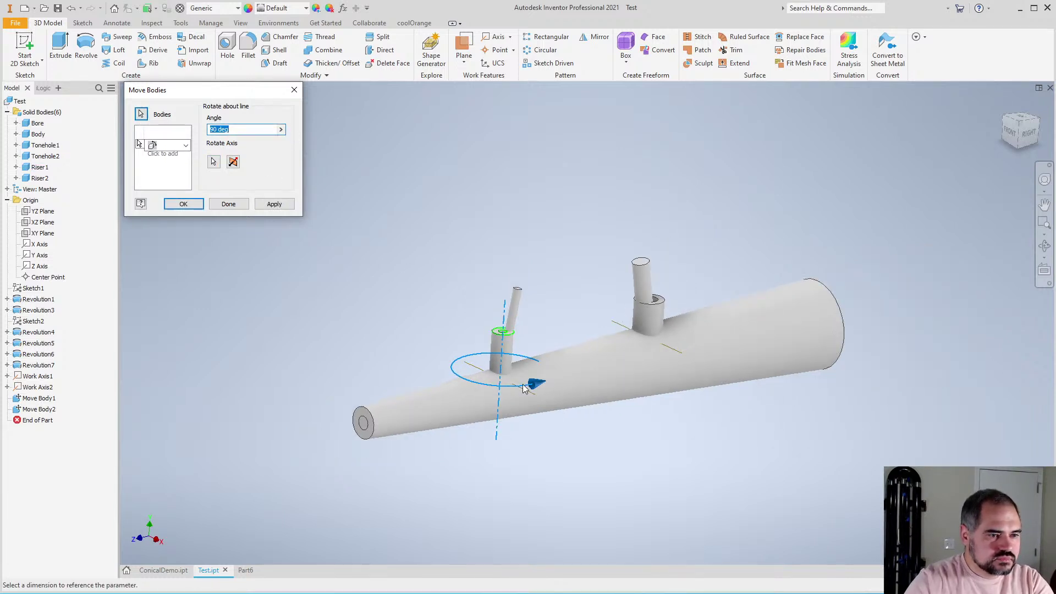
pyautogui.scroll(4, 517, 347)
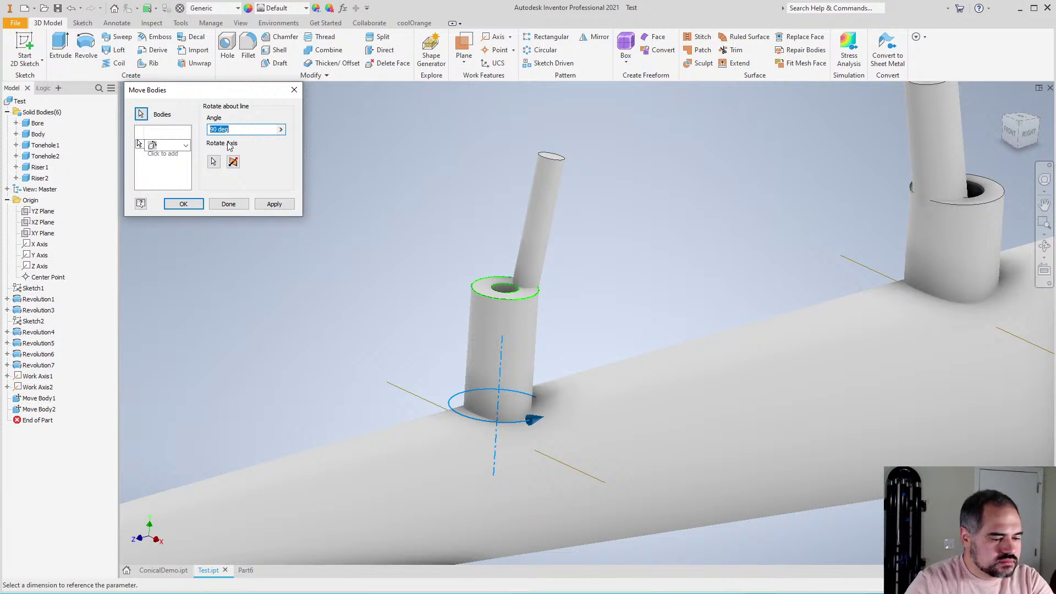
pyautogui.write('Tonehole1Angle')
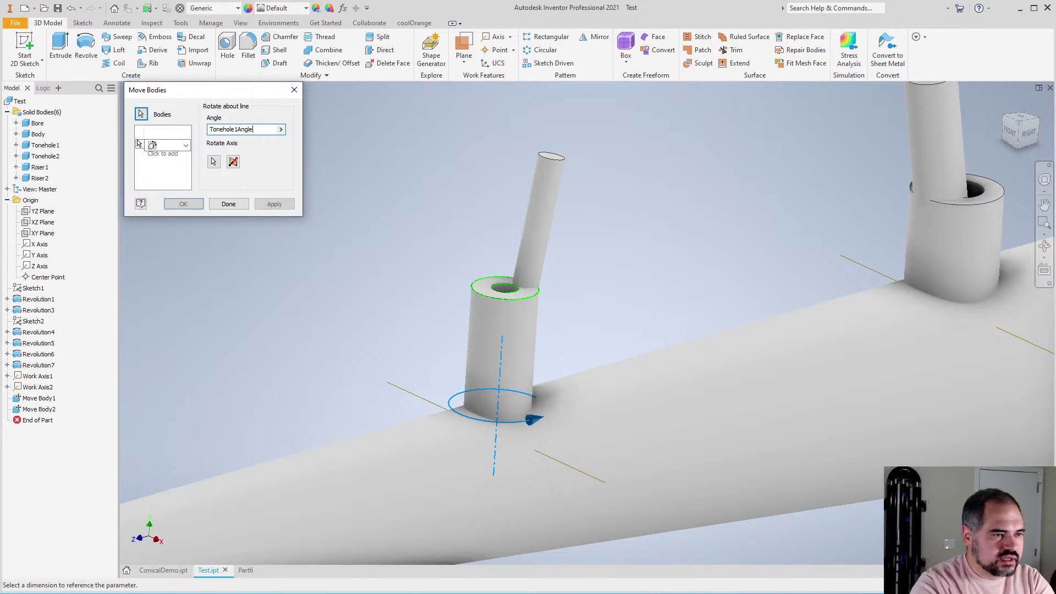
pyautogui.click(214, 162)
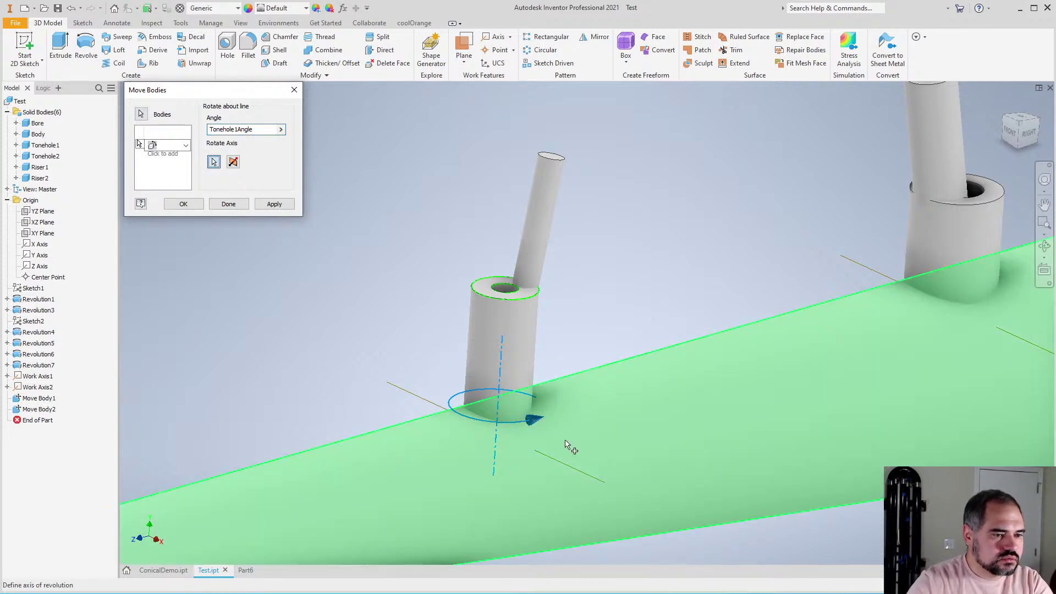
pyautogui.click(352, 456)
pyautogui.click(274, 204)
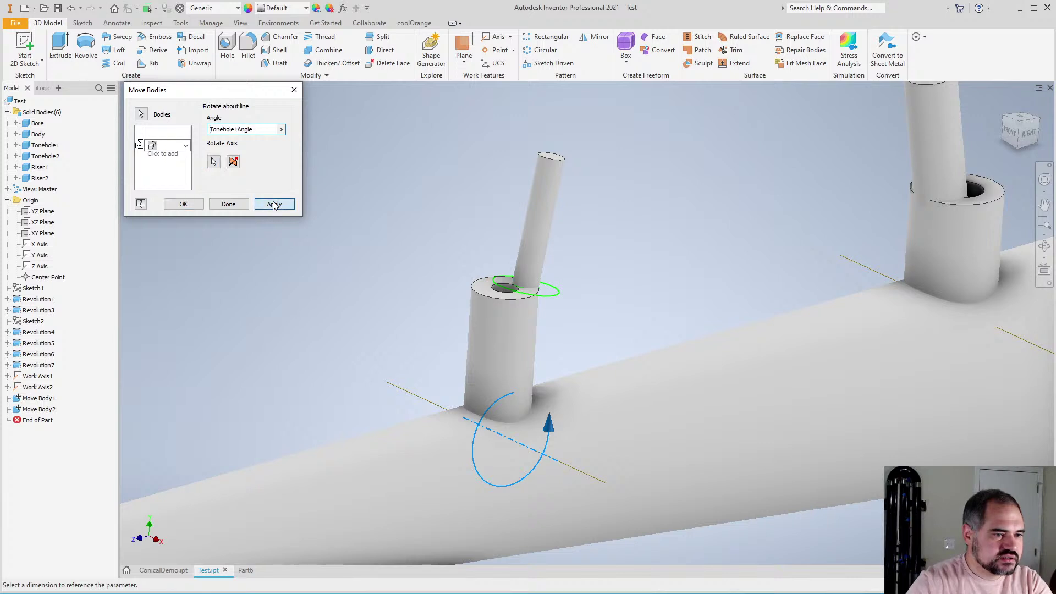
# Rotate the second riser, Riser2, about Work Axis2 by the Tonehole2Angle parameter and finish moving bodies
pyautogui.scroll(-5, 463, 267)
pyautogui.scroll(8, 463, 267)
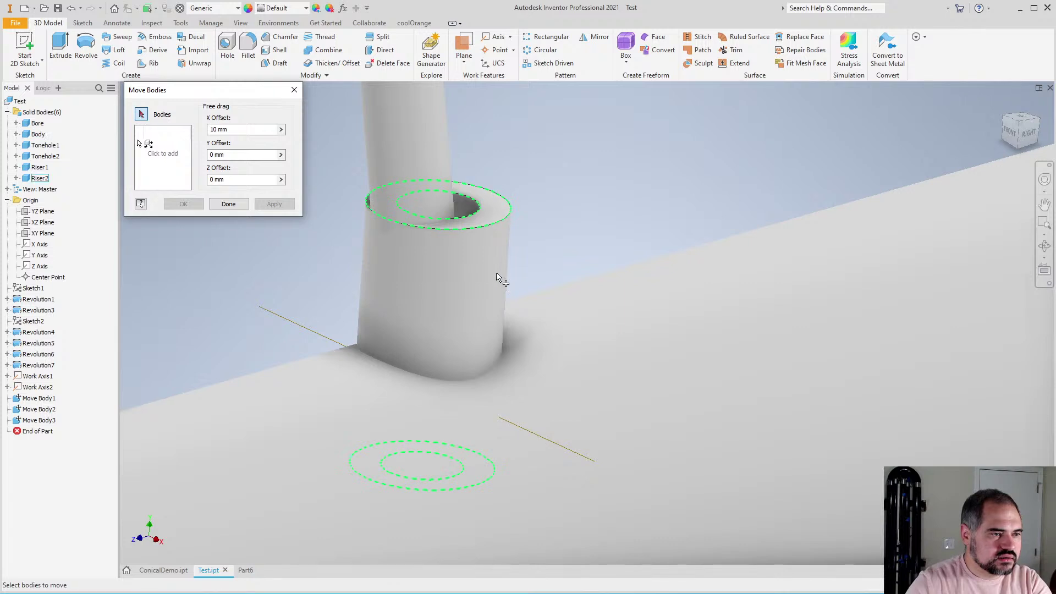
pyautogui.press('Tab')
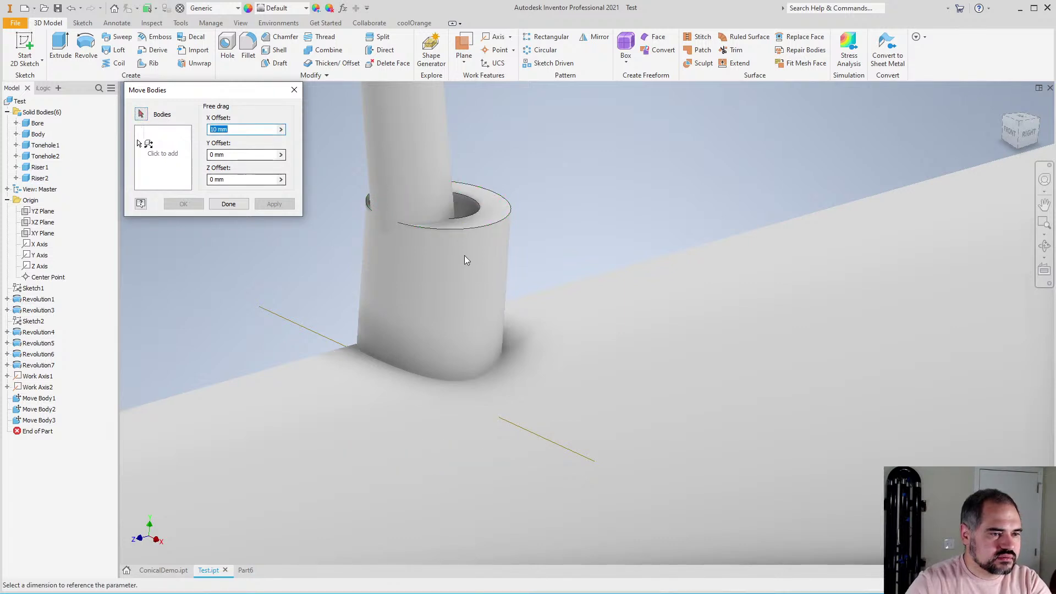
pyautogui.click(478, 266)
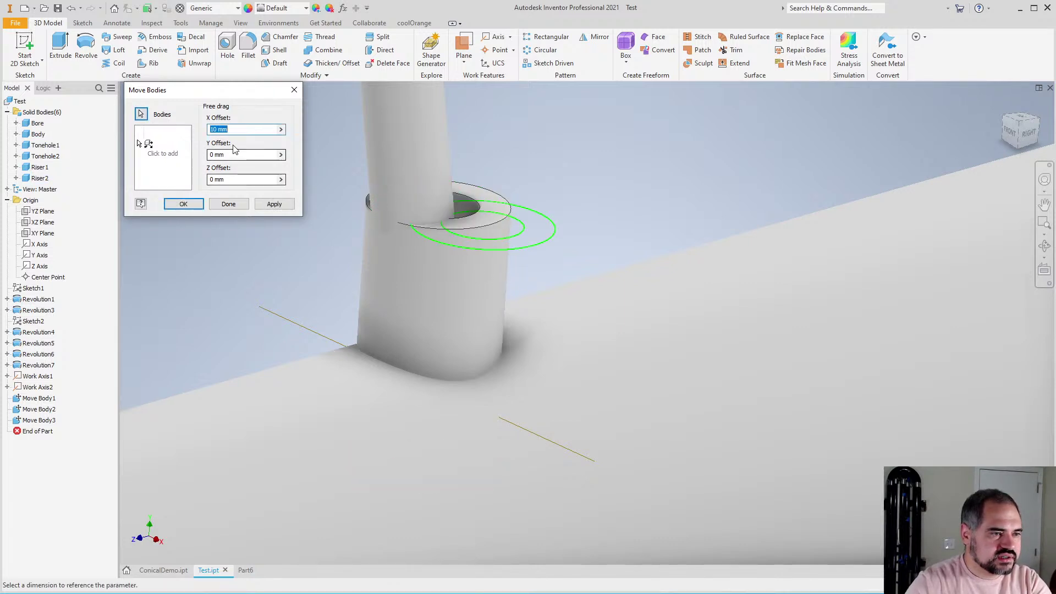
pyautogui.click(168, 146)
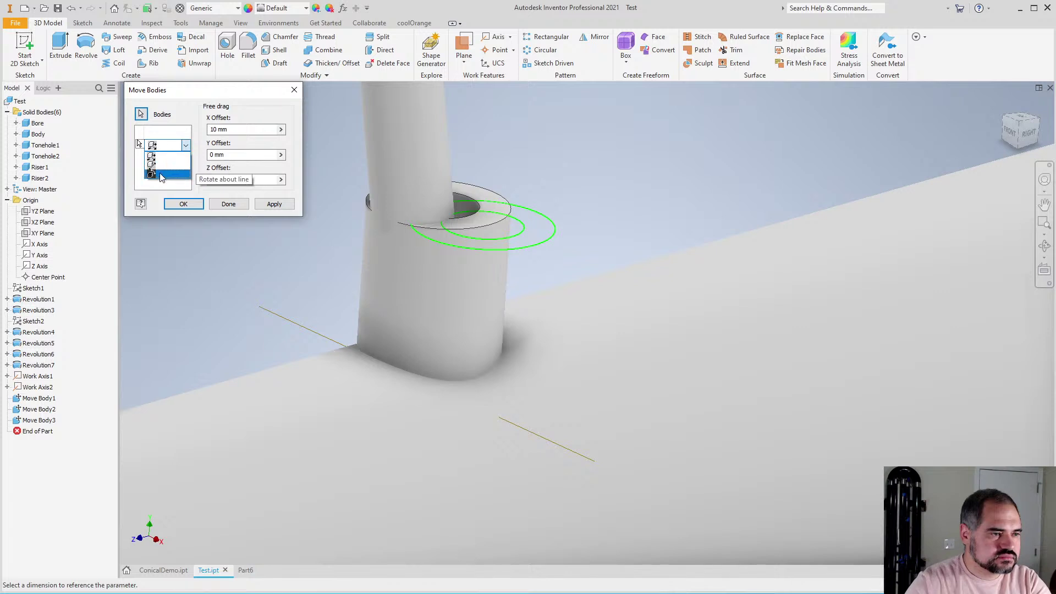
pyautogui.click(165, 177)
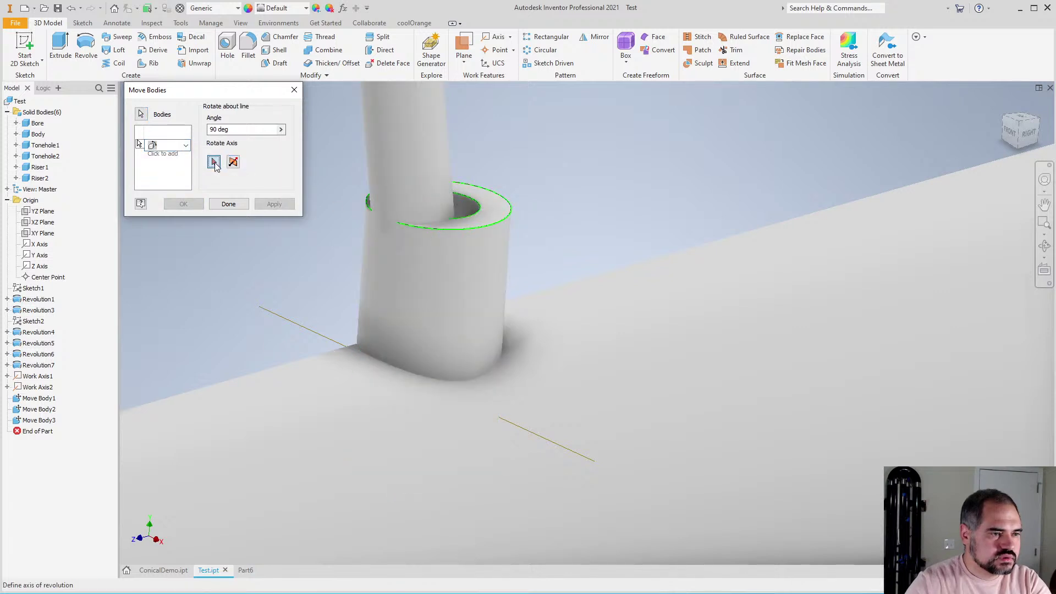
pyautogui.click(321, 335)
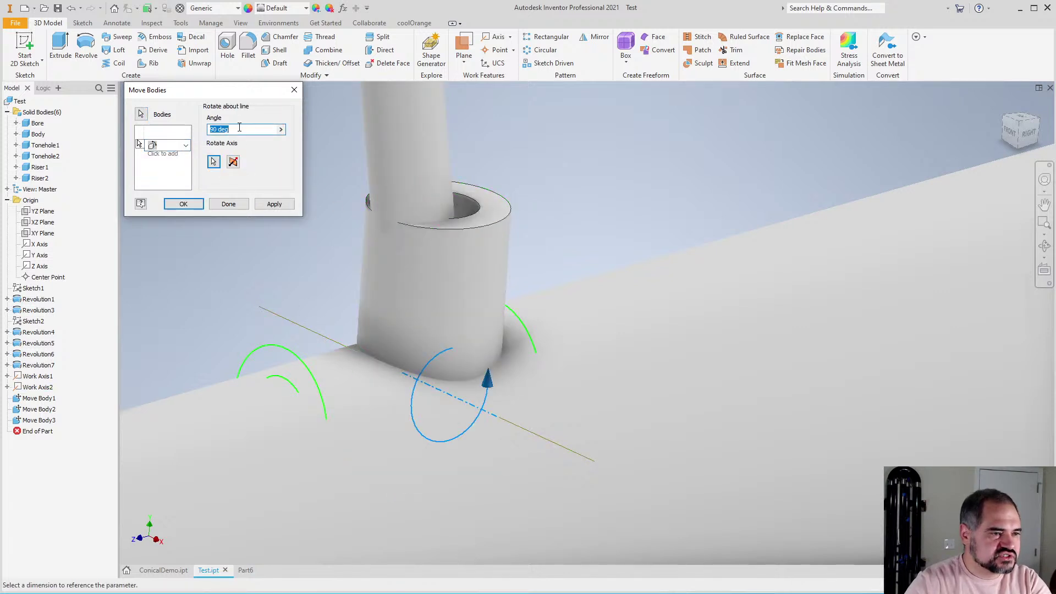
pyautogui.write('Tonehole2')
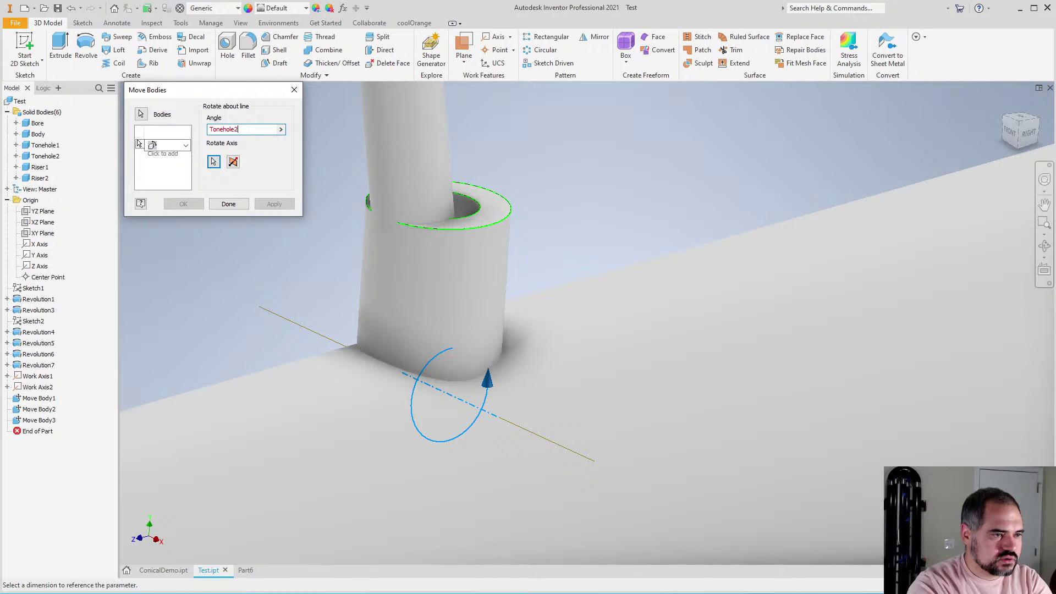
pyautogui.write('Angle')
pyautogui.press('Return')
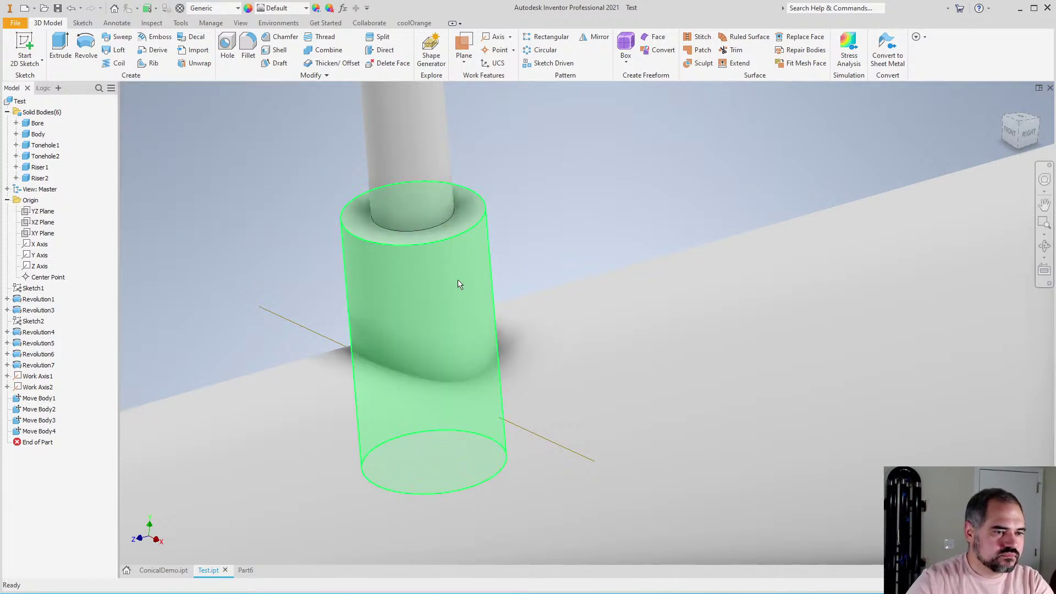
# Hide the Tonehole2 and Tonehole1 solid bodies so only the risers stand on the conical body
pyautogui.scroll(-5, 414, 303)
pyautogui.scroll(3, 351, 321)
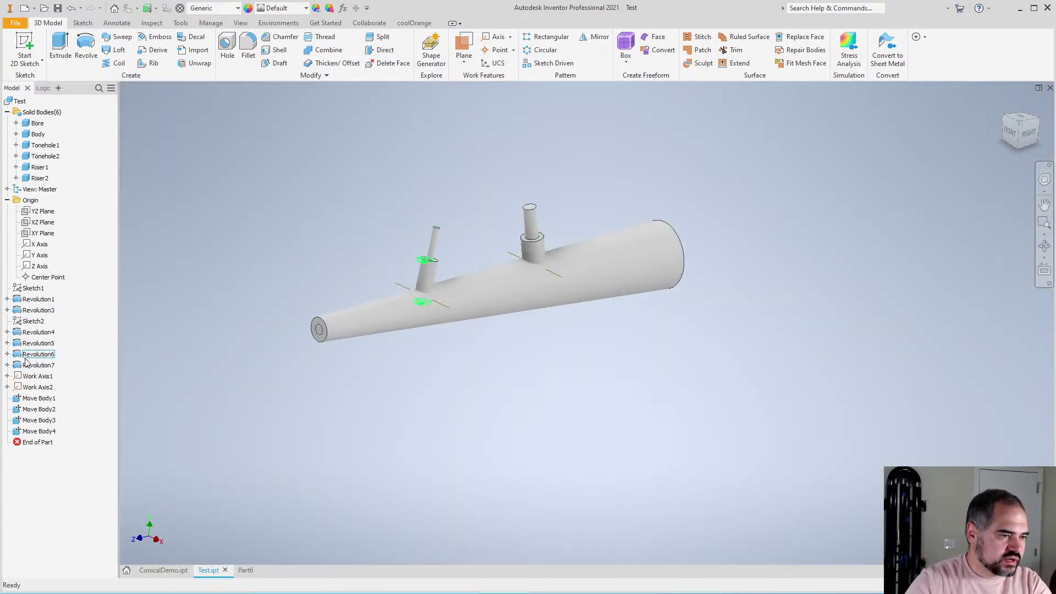
pyautogui.scroll(-3, 537, 329)
pyautogui.scroll(3, 484, 269)
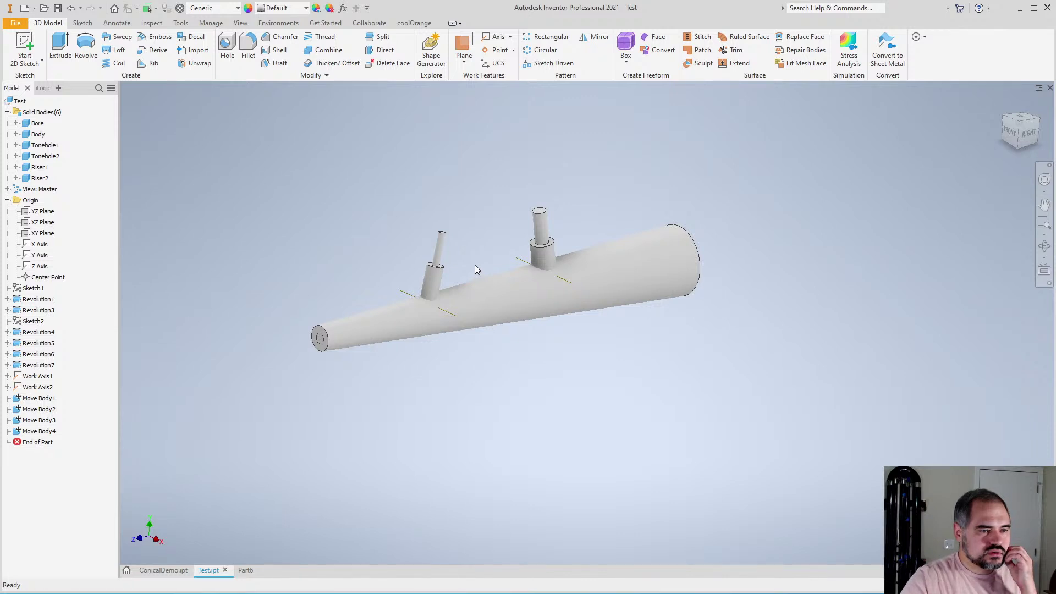
pyautogui.scroll(3, 474, 265)
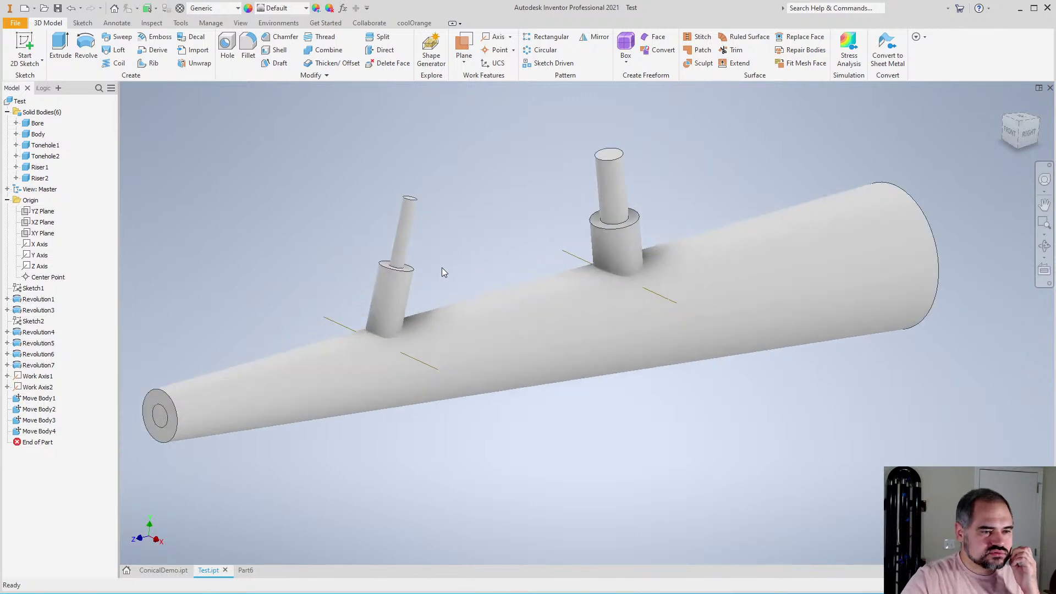
pyautogui.rightClick(42, 158)
pyautogui.click(69, 223)
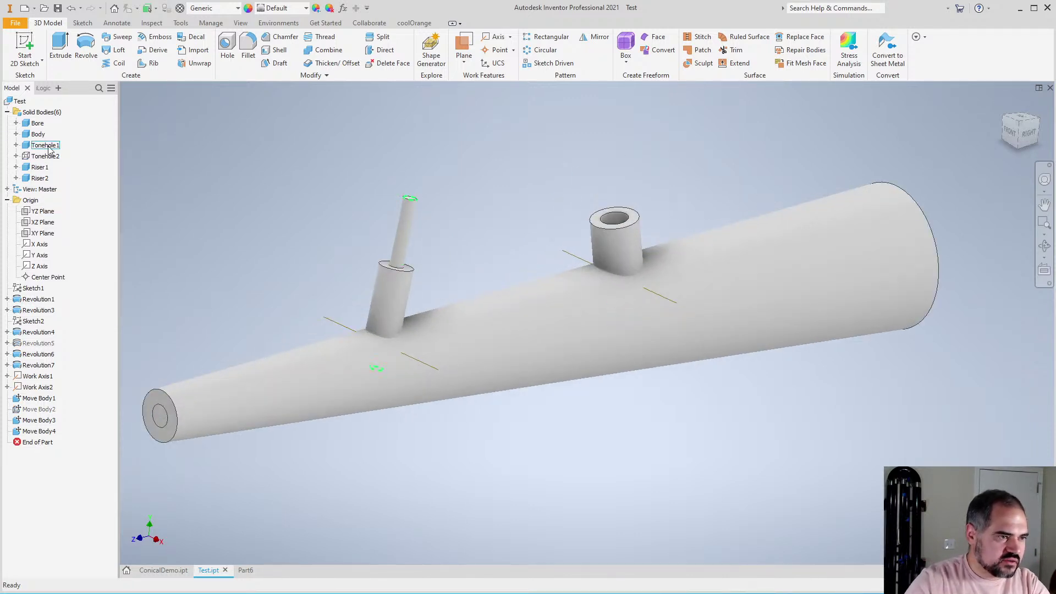
pyautogui.rightClick(50, 146)
pyautogui.click(71, 211)
pyautogui.scroll(5, 385, 330)
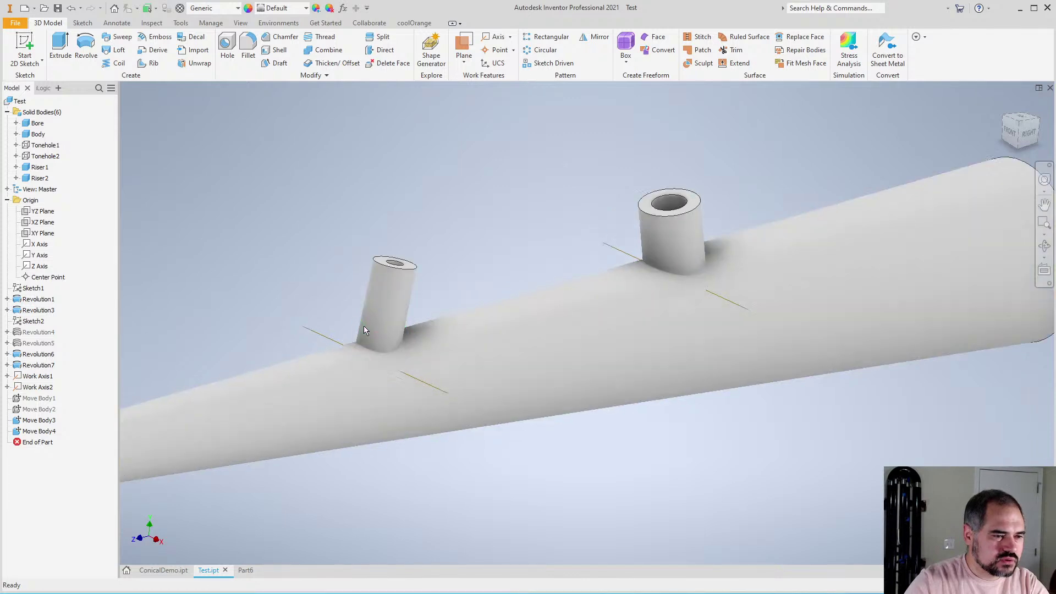
pyautogui.scroll(-5, 374, 280)
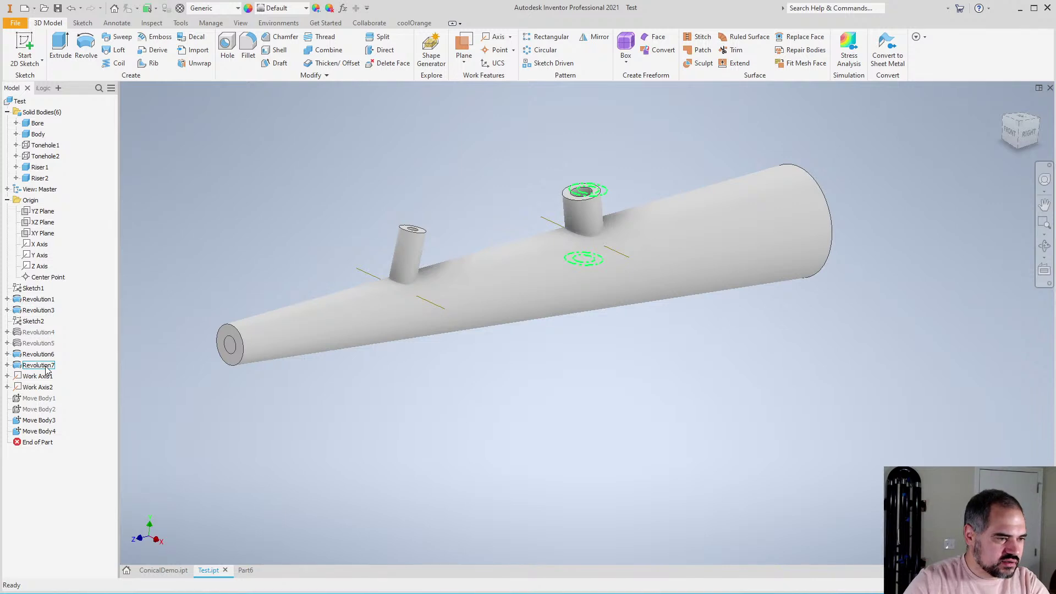
pyautogui.scroll(-3, 384, 281)
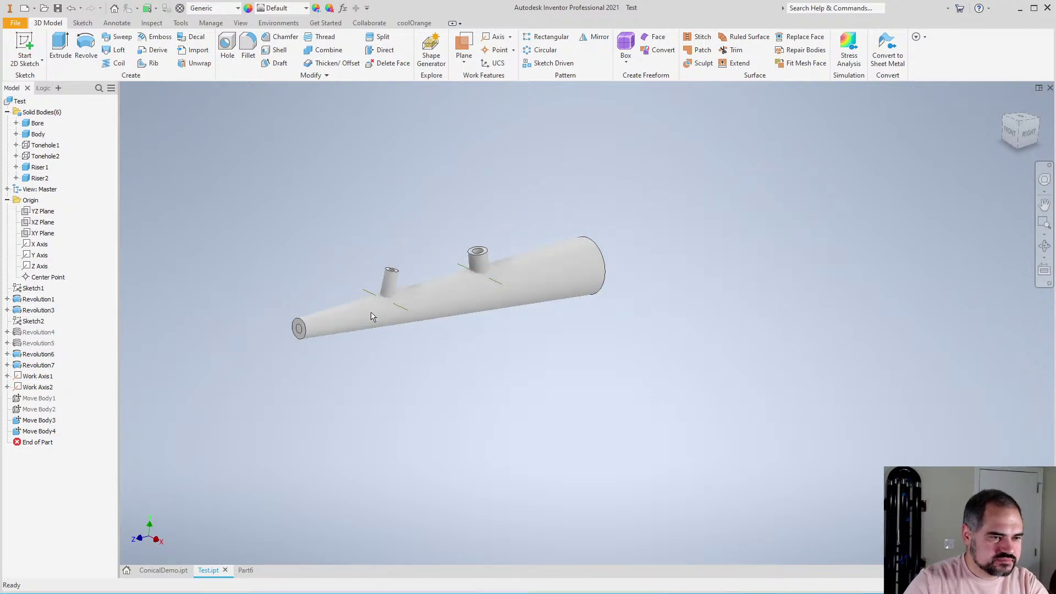
pyautogui.scroll(6, 390, 282)
pyautogui.scroll(-5, 438, 276)
pyautogui.scroll(4, 438, 276)
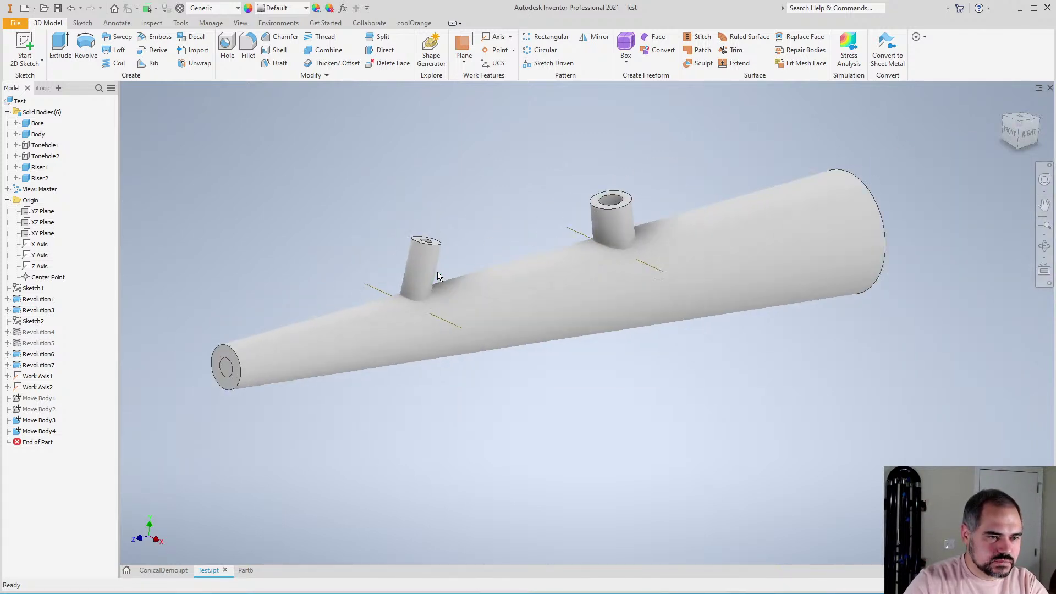
pyautogui.rightClick(45, 354)
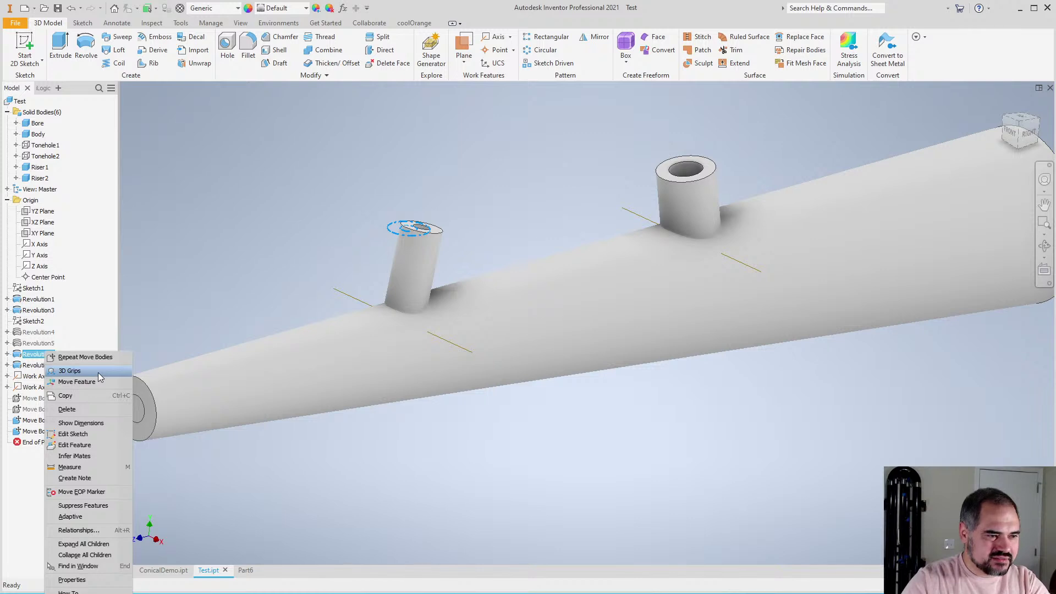
pyautogui.press('Escape')
pyautogui.press('Escape')
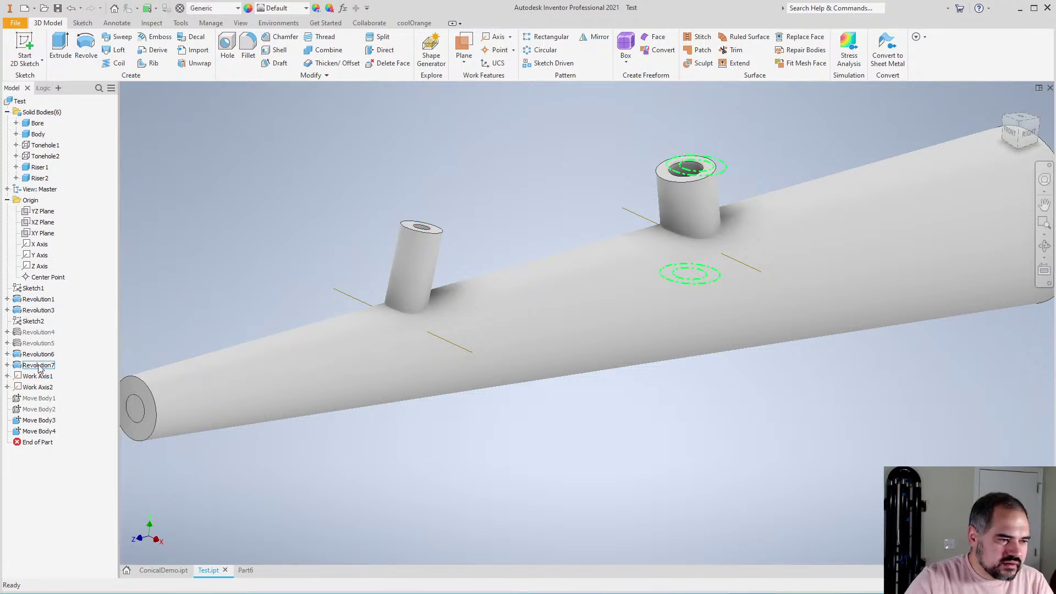
pyautogui.rightClick(40, 367)
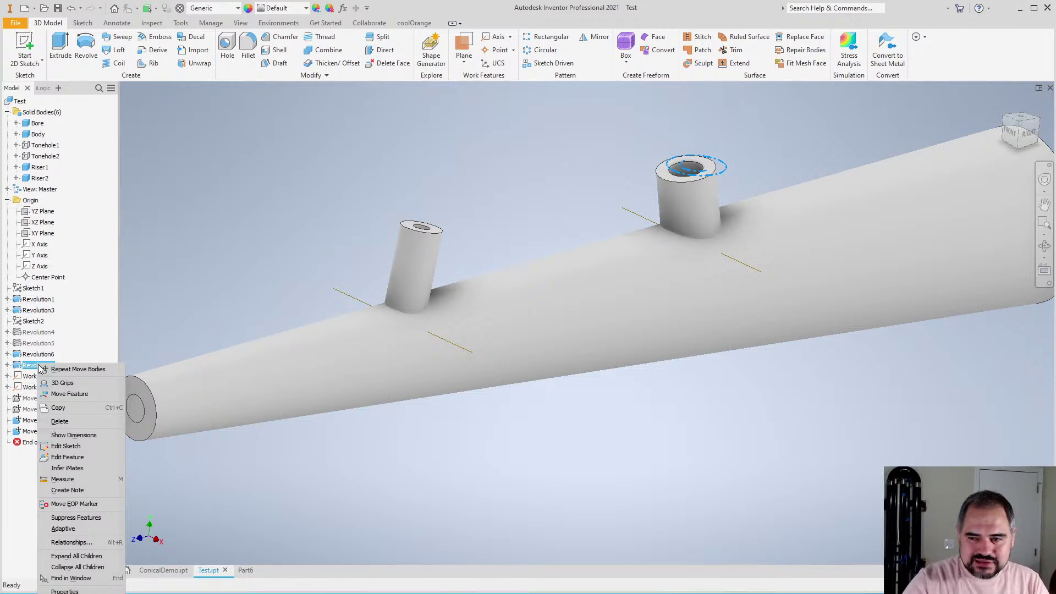
pyautogui.click(209, 288)
pyautogui.click(210, 288)
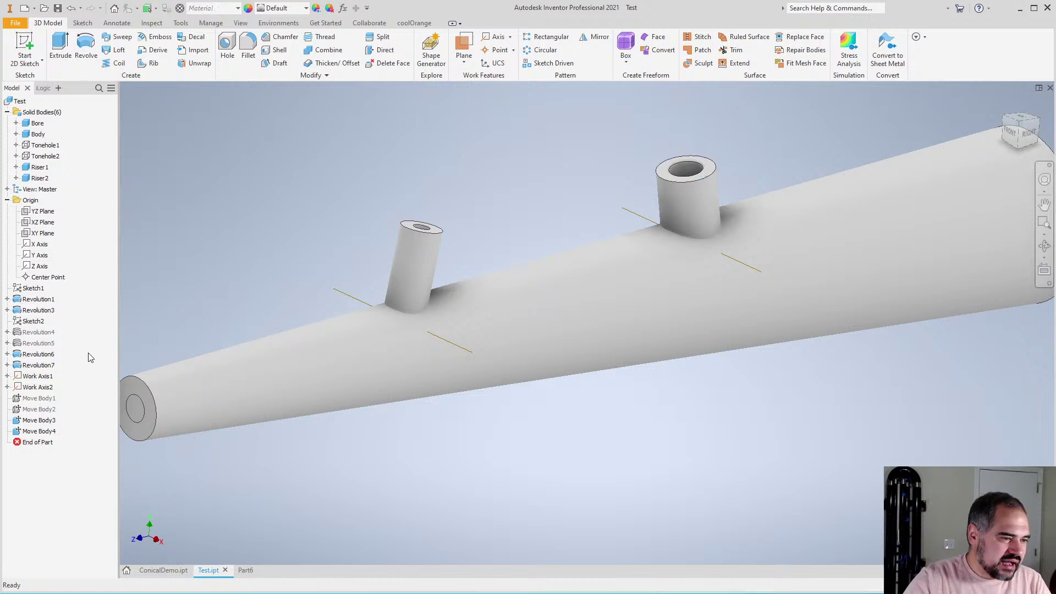
# Roll the part history back to just after Revolution7 and inspect both risers without their body rotations
pyautogui.click(35, 366)
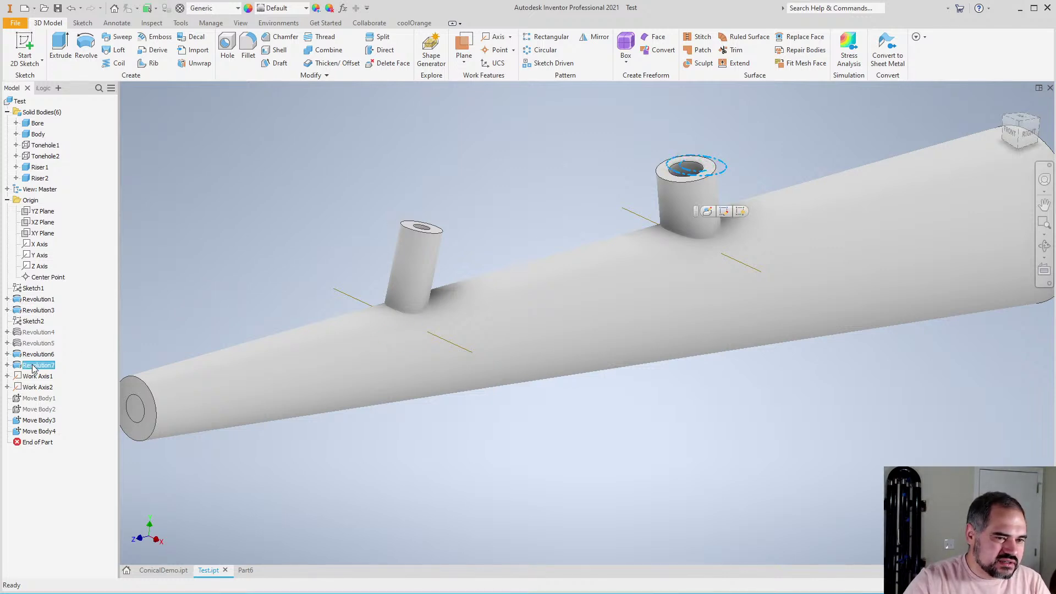
pyautogui.rightClick(34, 368)
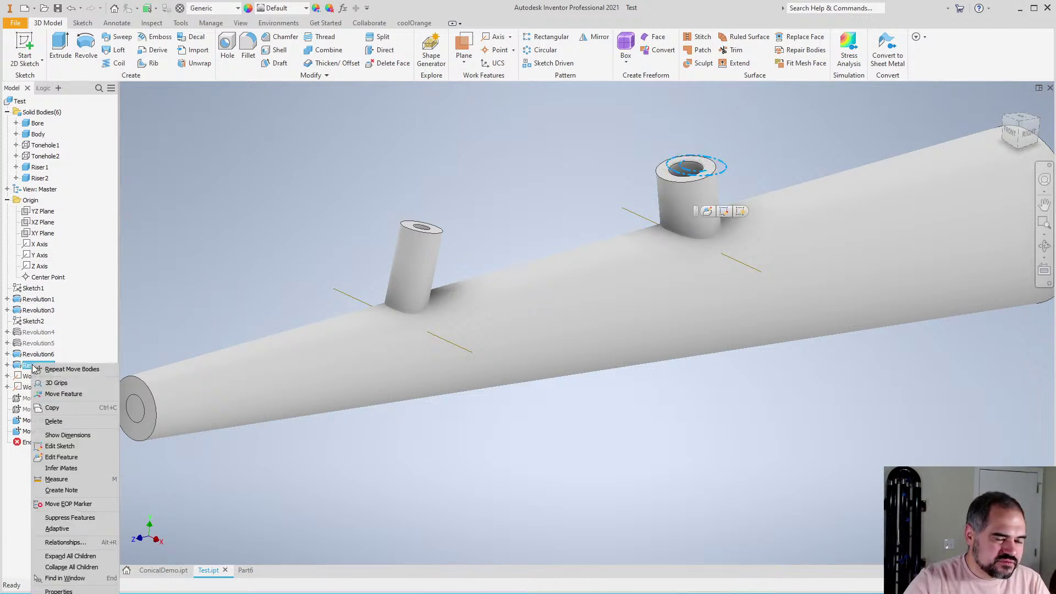
pyautogui.click(79, 505)
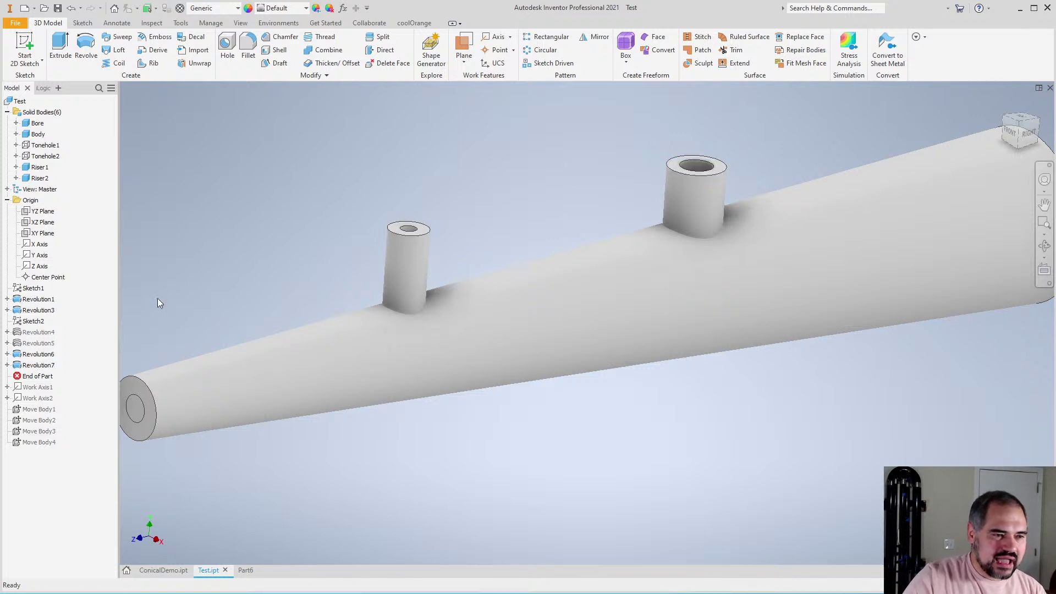
pyautogui.scroll(5, 321, 355)
pyautogui.scroll(-5, 330, 305)
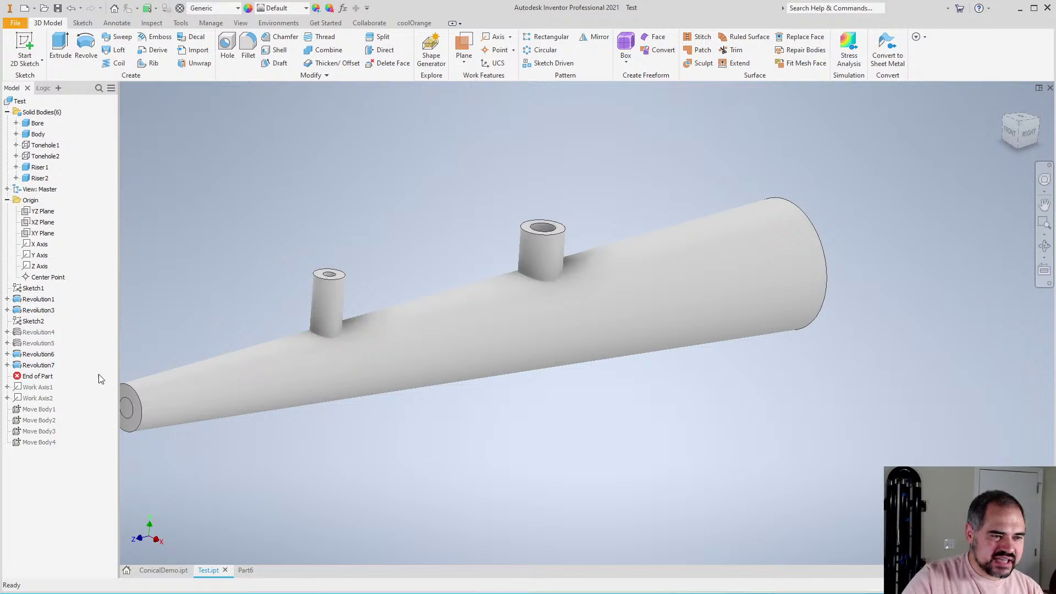
pyautogui.scroll(3, 398, 410)
pyautogui.scroll(-5, 379, 336)
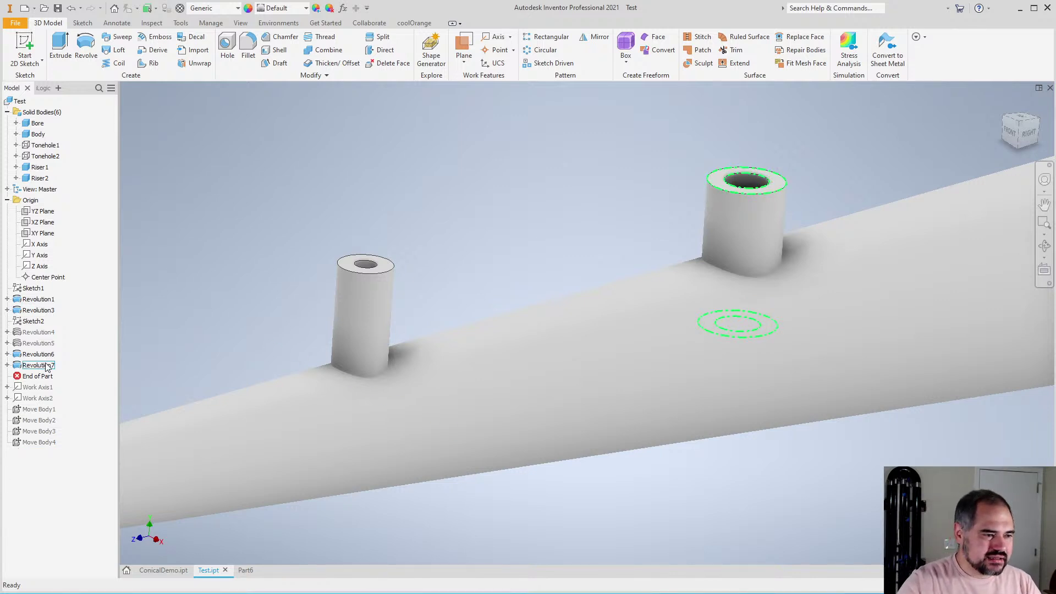
pyautogui.scroll(3, 369, 297)
pyautogui.scroll(-3, 370, 297)
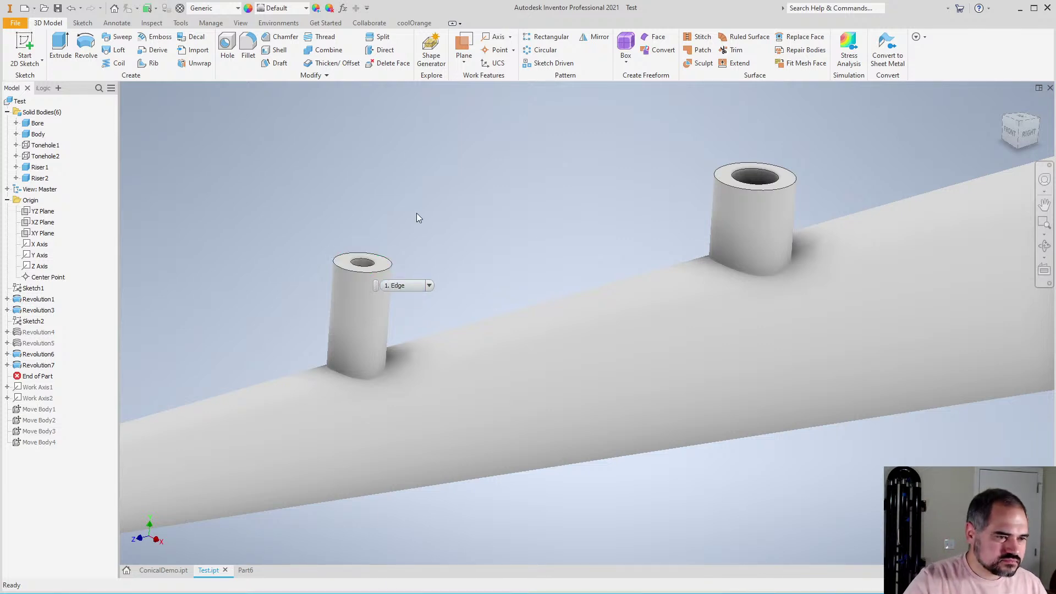
# Open the first riser's revolve feature, Revolution6, to review its profile and axis, and cancel the edit
pyautogui.rightClick(40, 357)
pyautogui.click(63, 437)
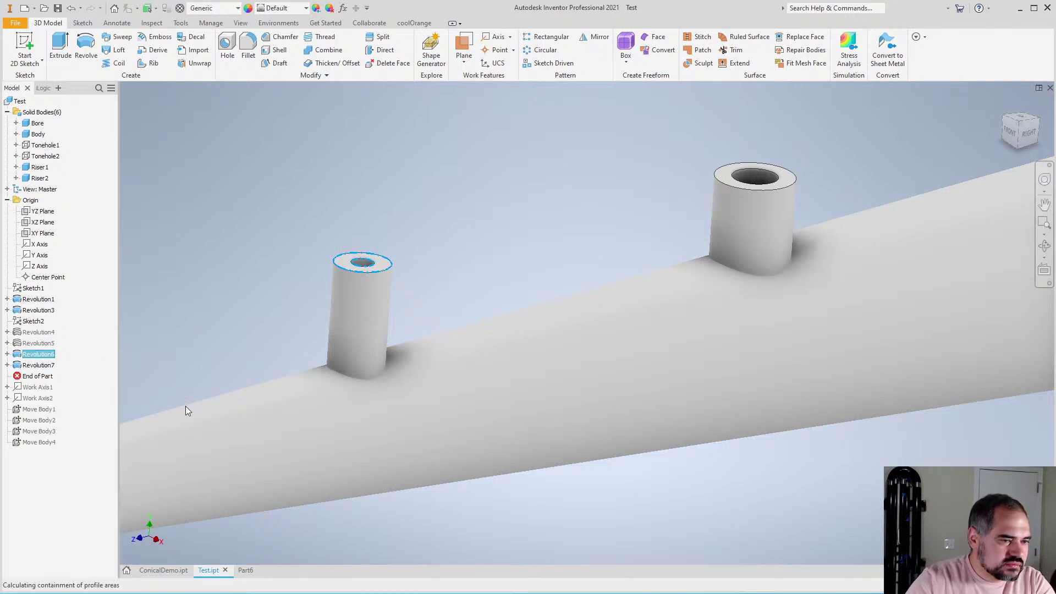
pyautogui.scroll(4, 470, 341)
pyautogui.scroll(-6, 432, 335)
pyautogui.scroll(4, 480, 361)
pyautogui.scroll(-5, 429, 354)
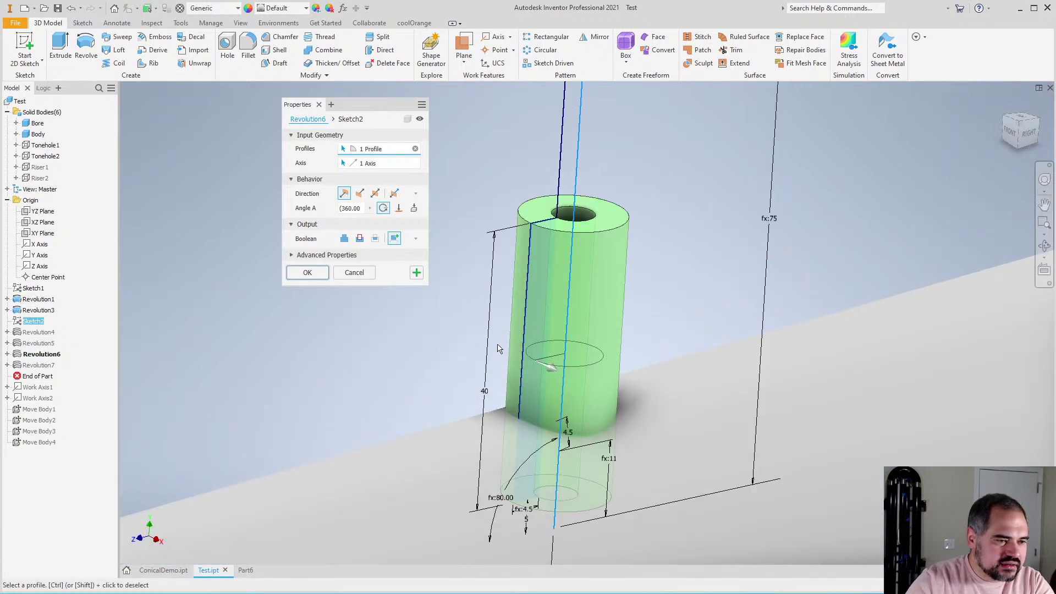
pyautogui.click(357, 274)
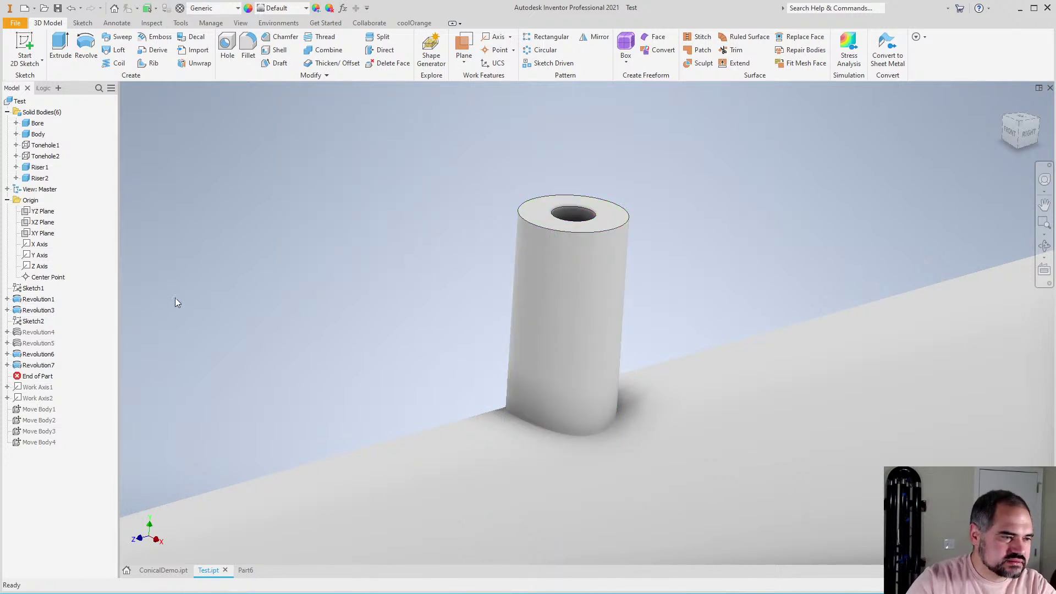
pyautogui.rightClick(34, 322)
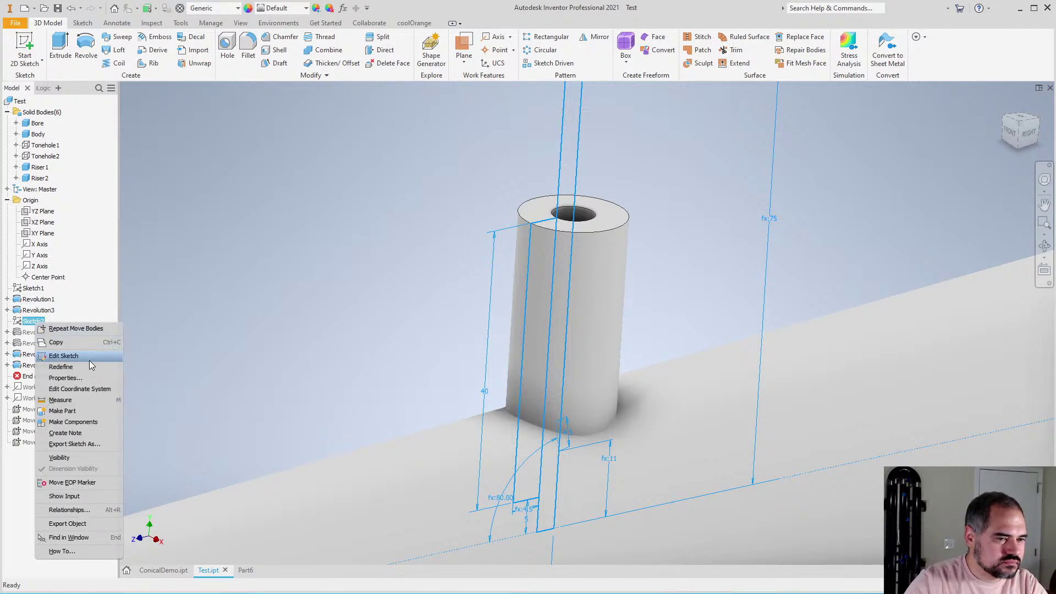
pyautogui.press('Escape')
pyautogui.click(122, 345)
pyautogui.rightClick(199, 359)
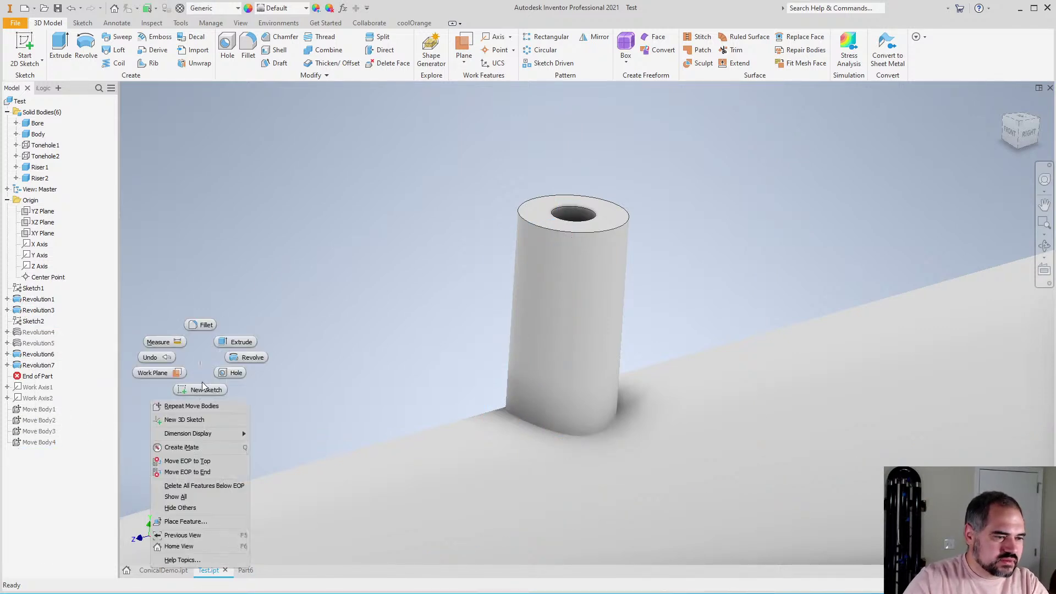
pyautogui.press('Escape')
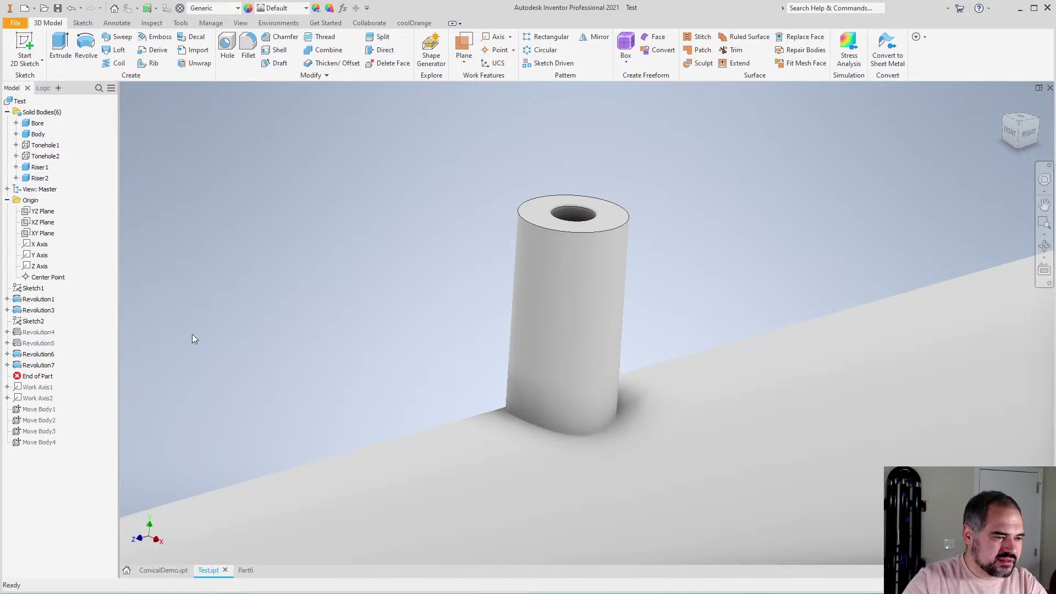
# Restore the end-of-part marker to just after Move Body4 and view the rotated risers from the side
pyautogui.rightClick(40, 442)
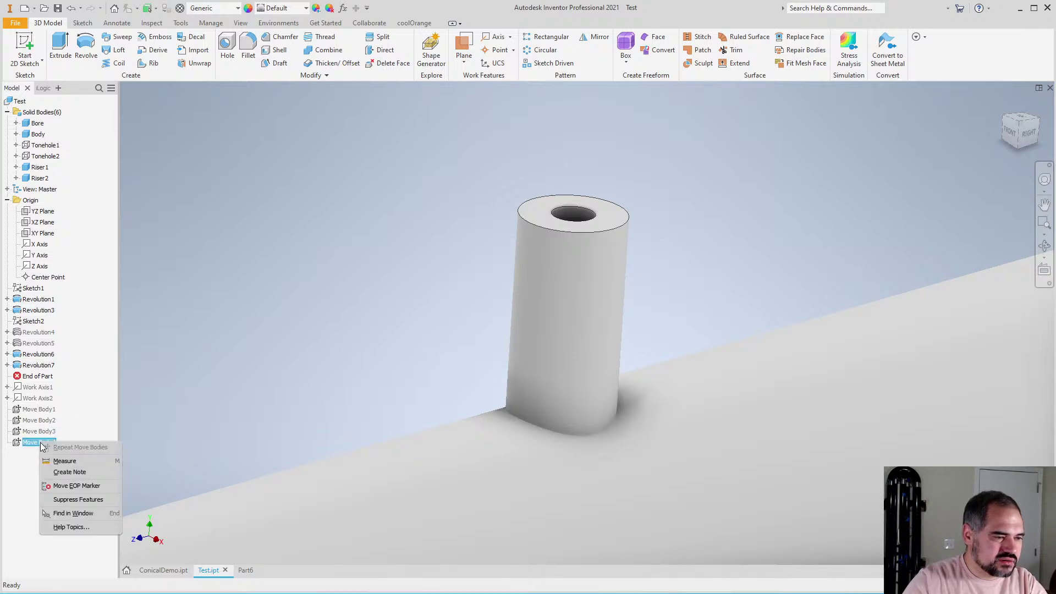
pyautogui.click(77, 492)
pyautogui.scroll(-5, 370, 317)
pyautogui.scroll(3, 369, 317)
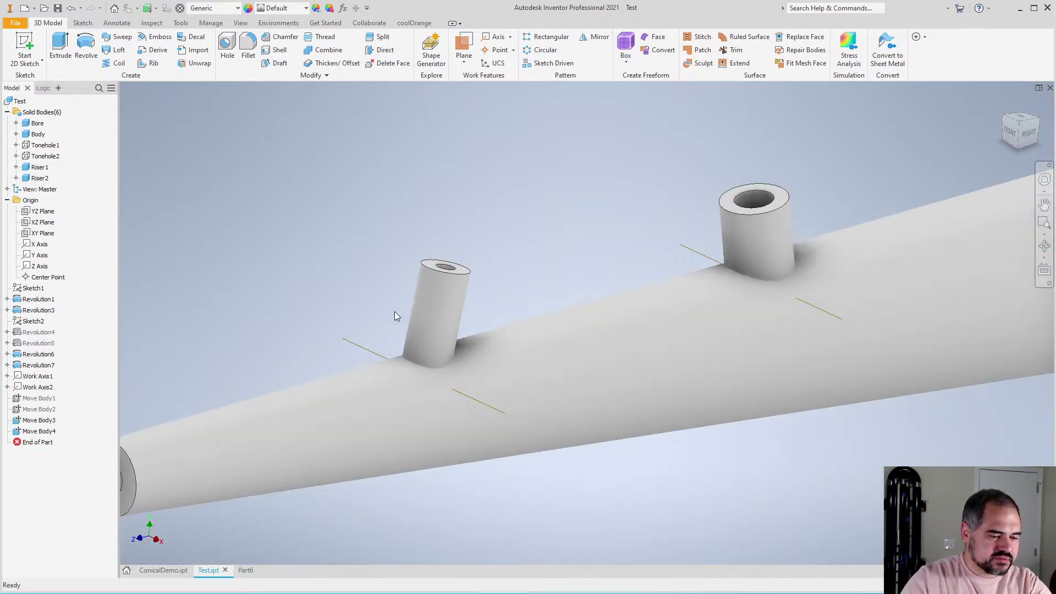
pyautogui.press('F4')
pyautogui.moveTo(562, 314); pyautogui.dragTo(535, 304)
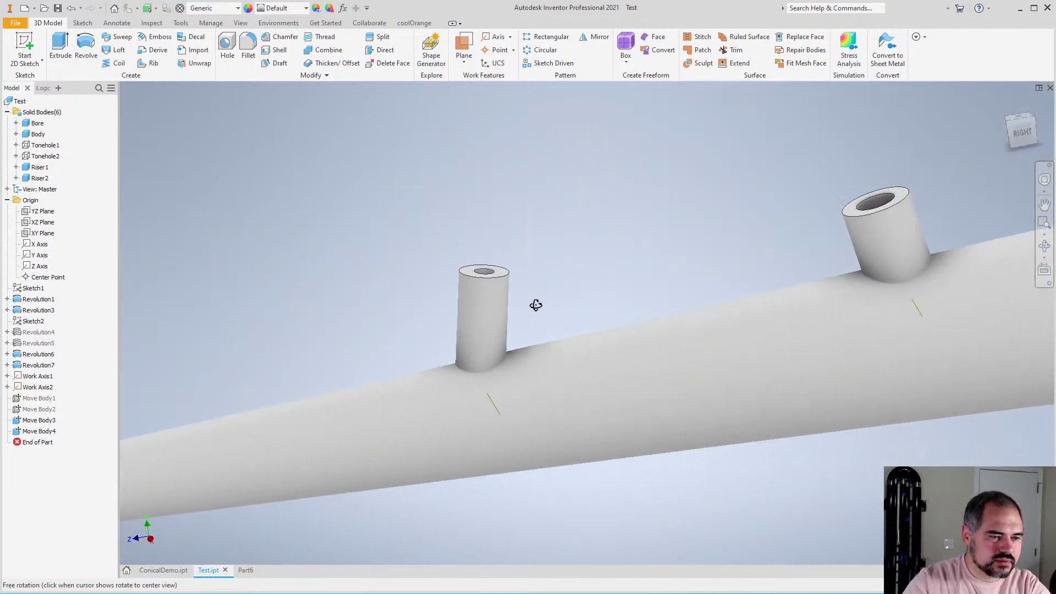
# Examine both rotated risers on the conical body from several angles, finishing in the straight-on right view
pyautogui.scroll(-5, 550, 337)
pyautogui.press('Escape')
pyautogui.scroll(-1, 536, 337)
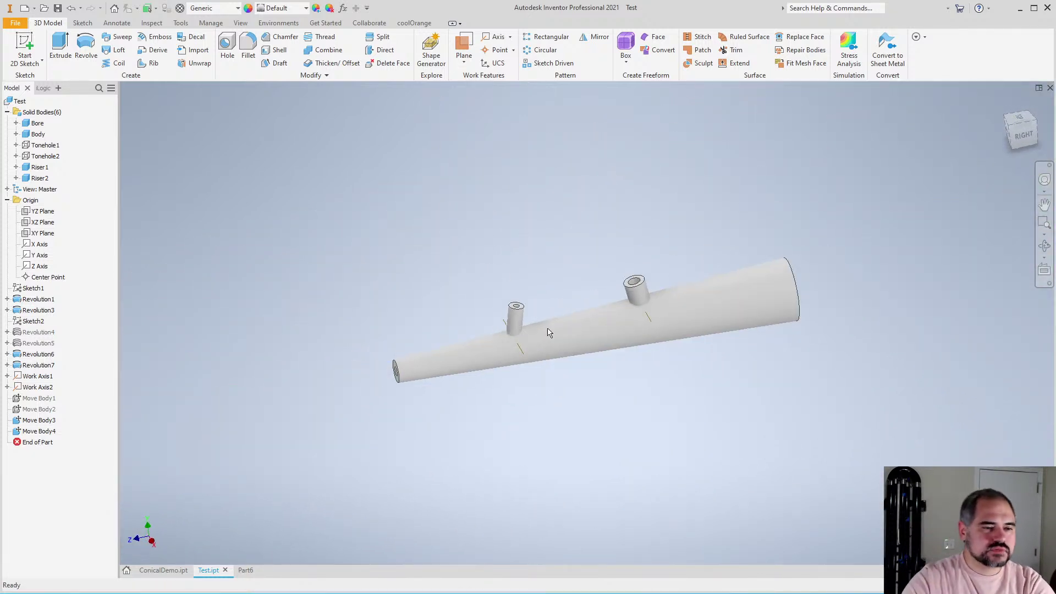
pyautogui.scroll(4, 549, 309)
pyautogui.press('F4')
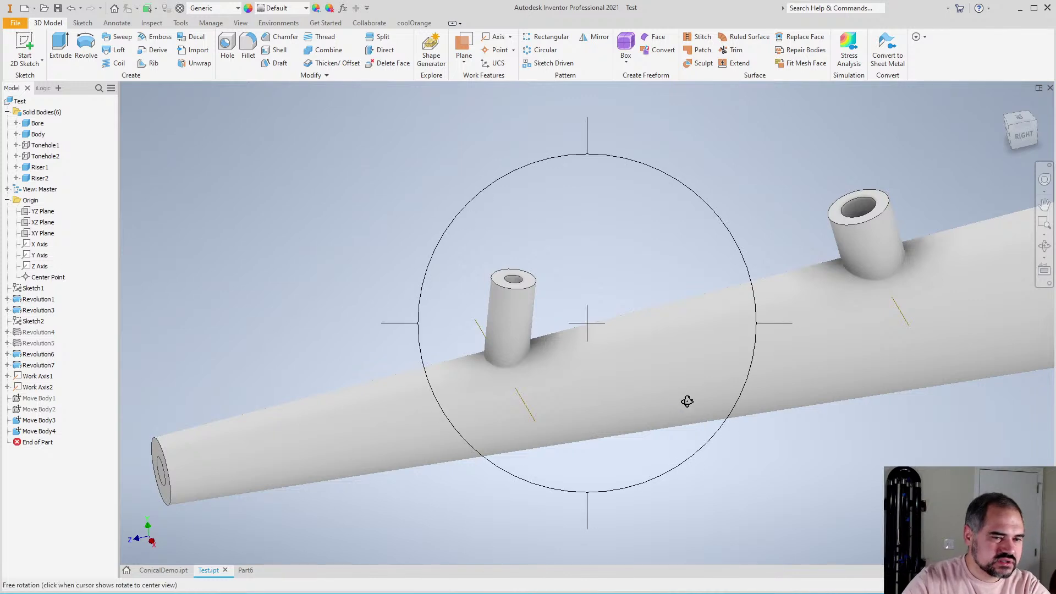
pyautogui.moveTo(687, 401); pyautogui.dragTo(628, 387)
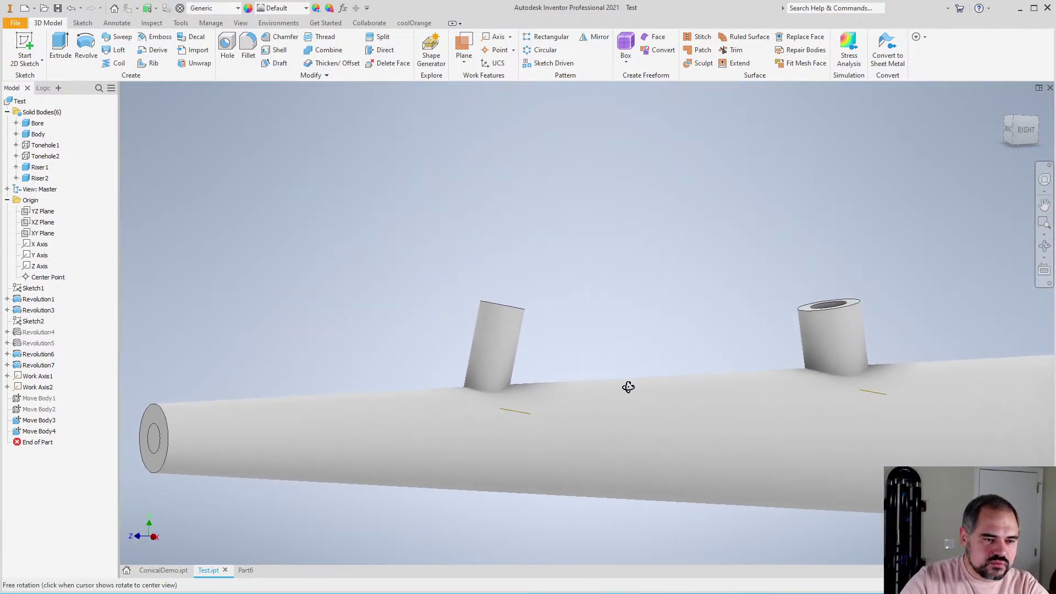
pyautogui.scroll(-5, 628, 387)
pyautogui.click(1020, 129)
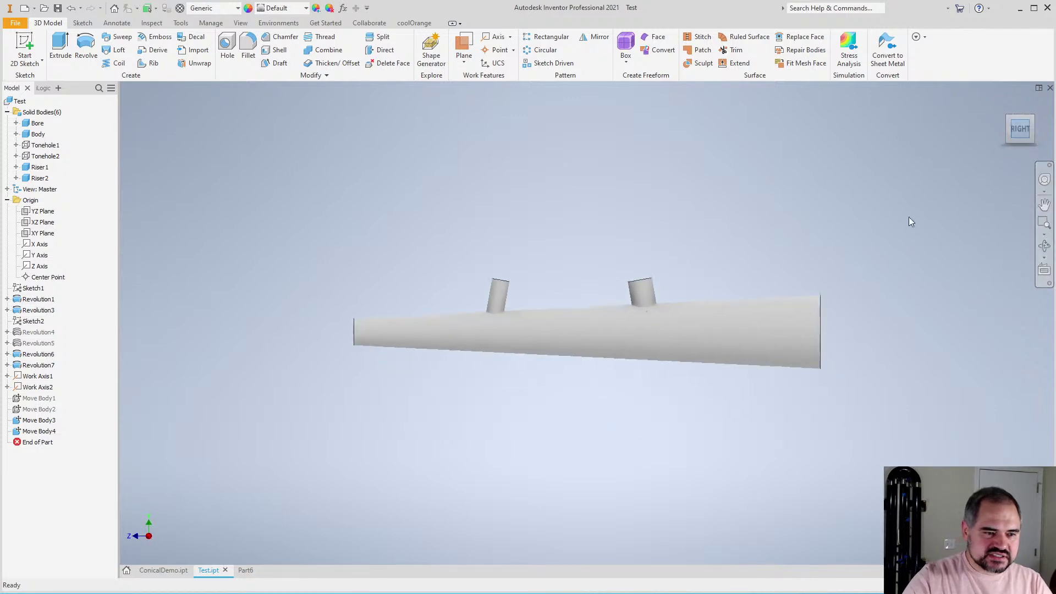
pyautogui.click(43, 213)
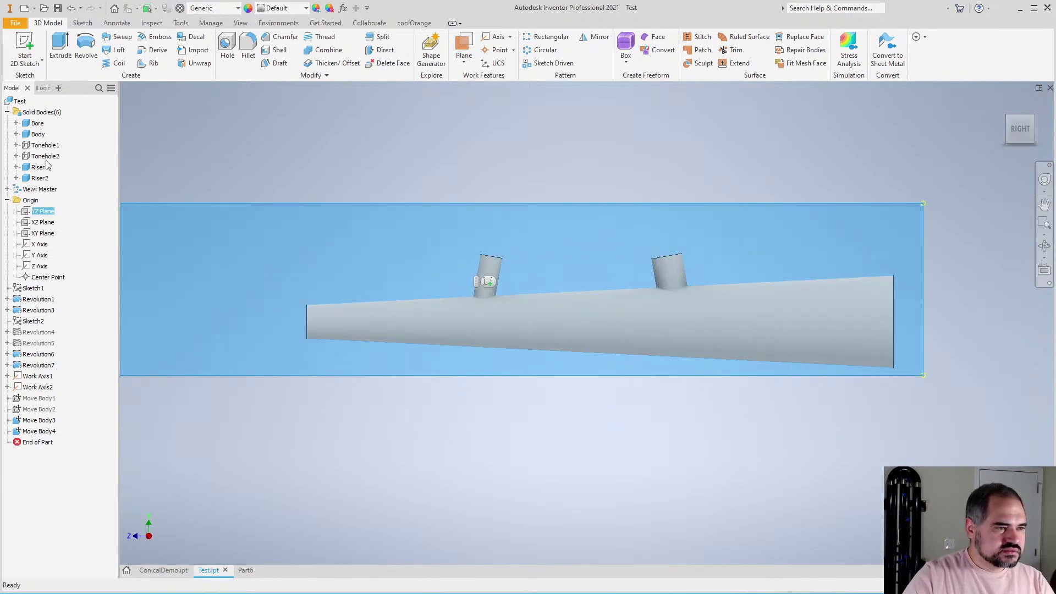
pyautogui.click(24, 46)
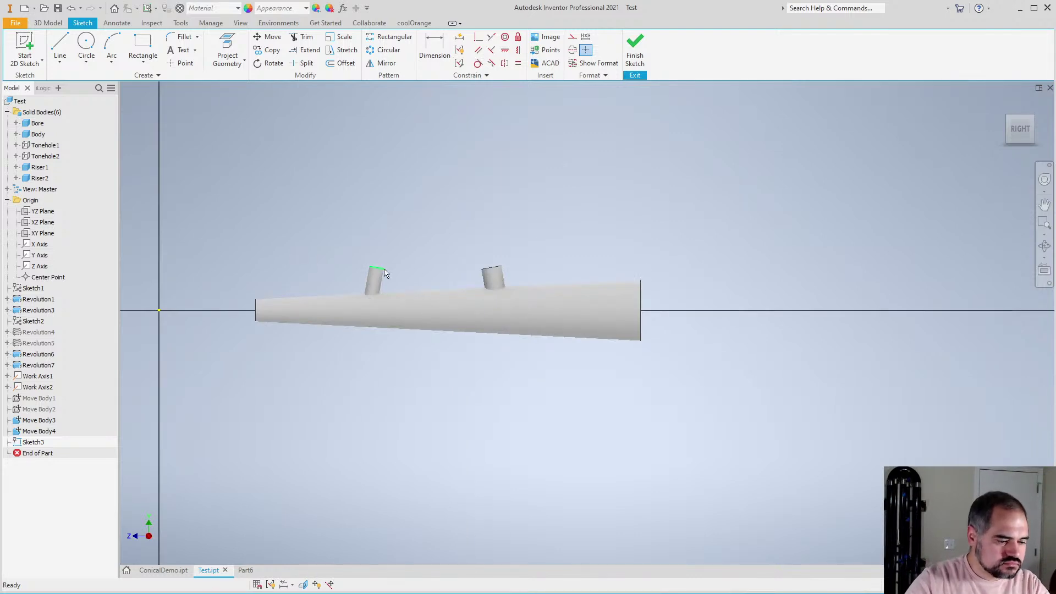
pyautogui.hotkey('ctrl', 'z')
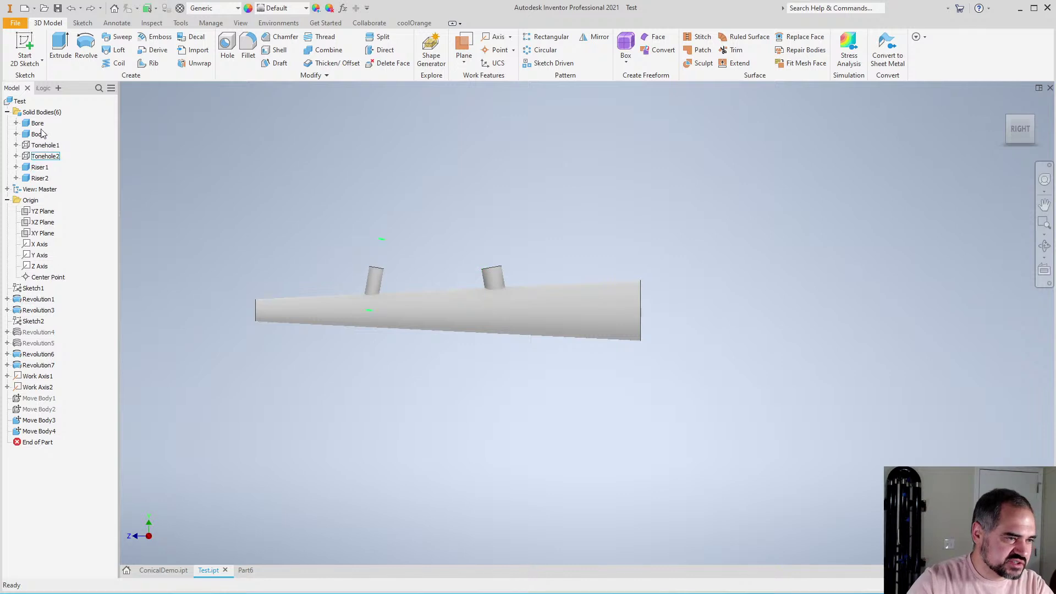
# Start a new 2D sketch on the YZ plane of the Test part, with both risers in view
pyautogui.click(34, 51)
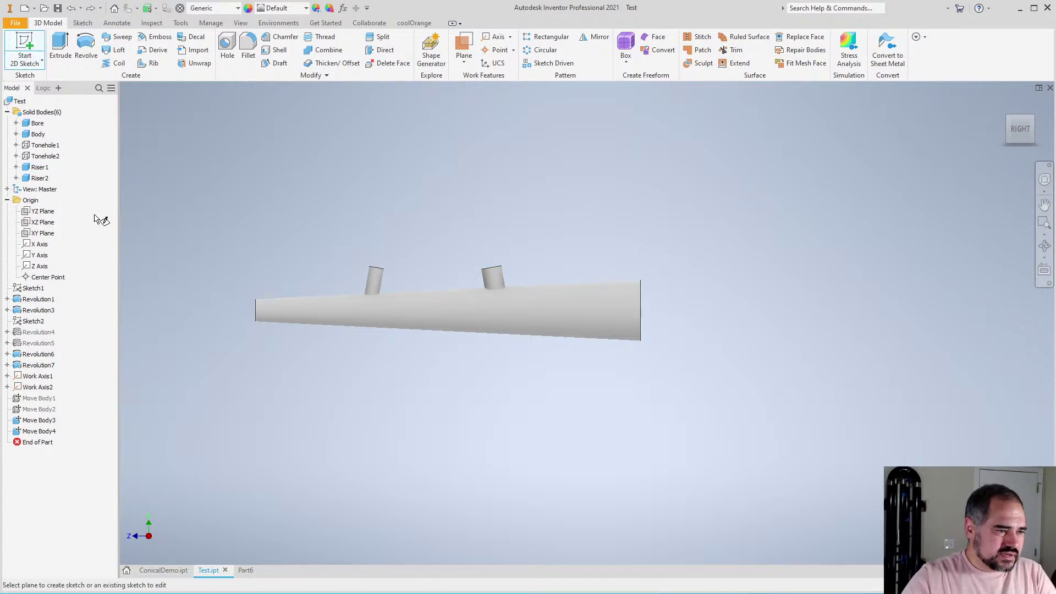
pyautogui.click(48, 212)
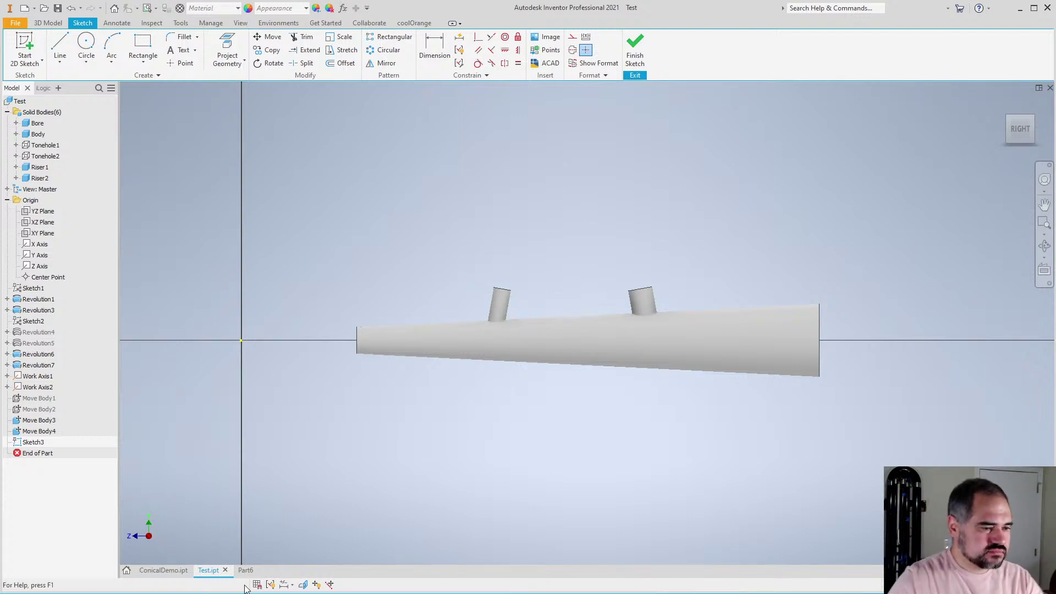
pyautogui.scroll(2, 511, 323)
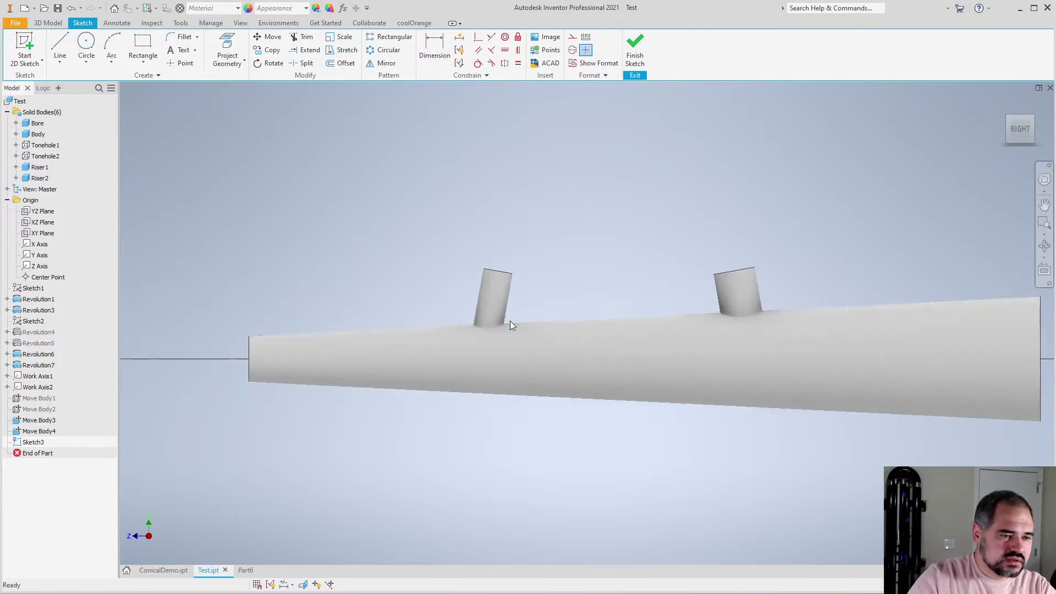
# Switch to ConicalDemo.ipt, shorten Tonehole 1's length through the Modify form until its pad cuts into the body, and inspect the cut
pyautogui.click(163, 570)
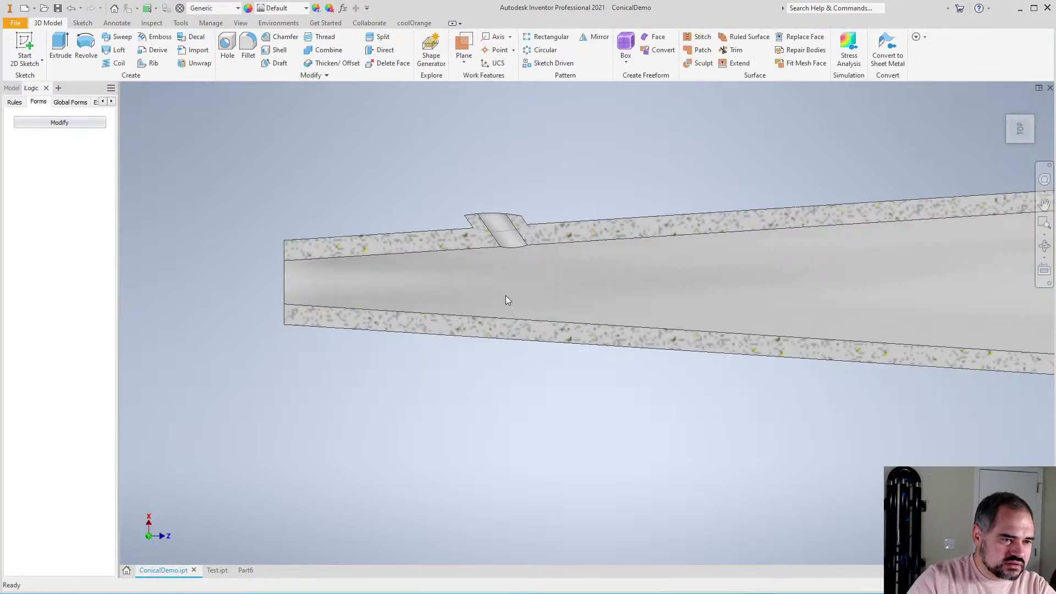
pyautogui.click(46, 124)
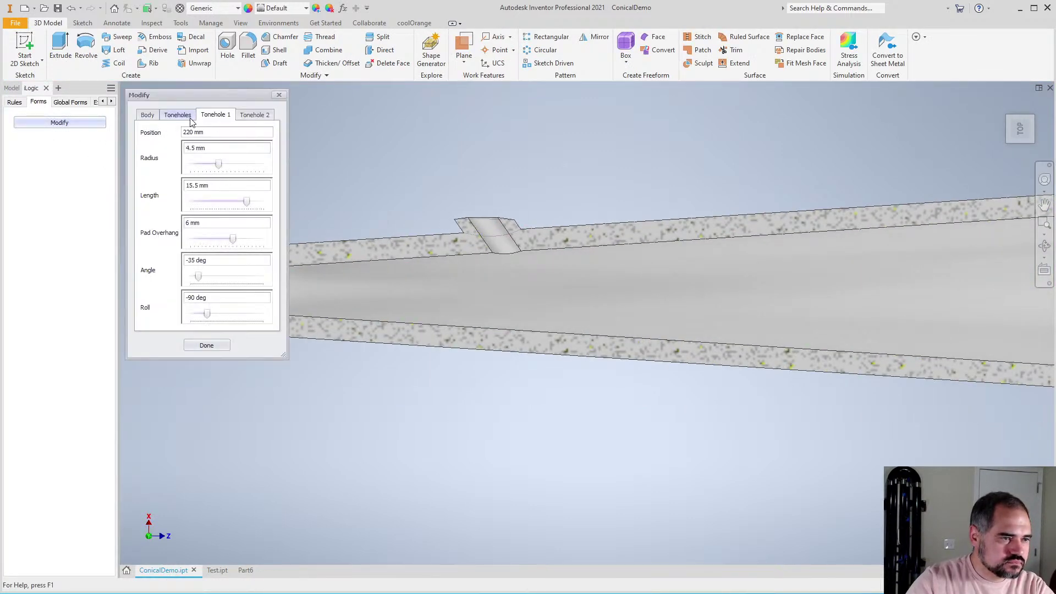
pyautogui.click(220, 201)
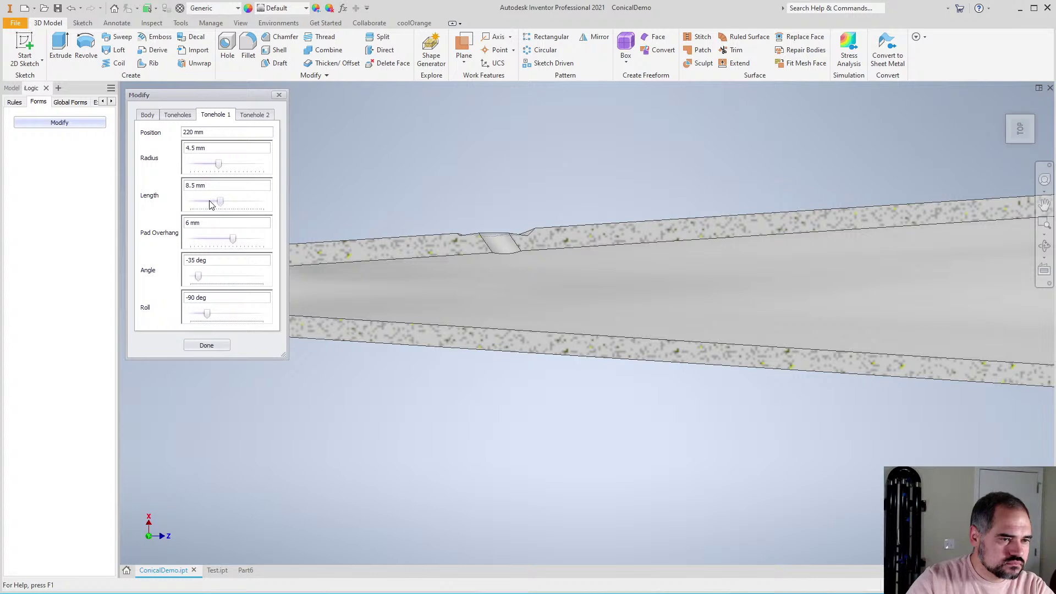
pyautogui.click(206, 346)
pyautogui.press('F4')
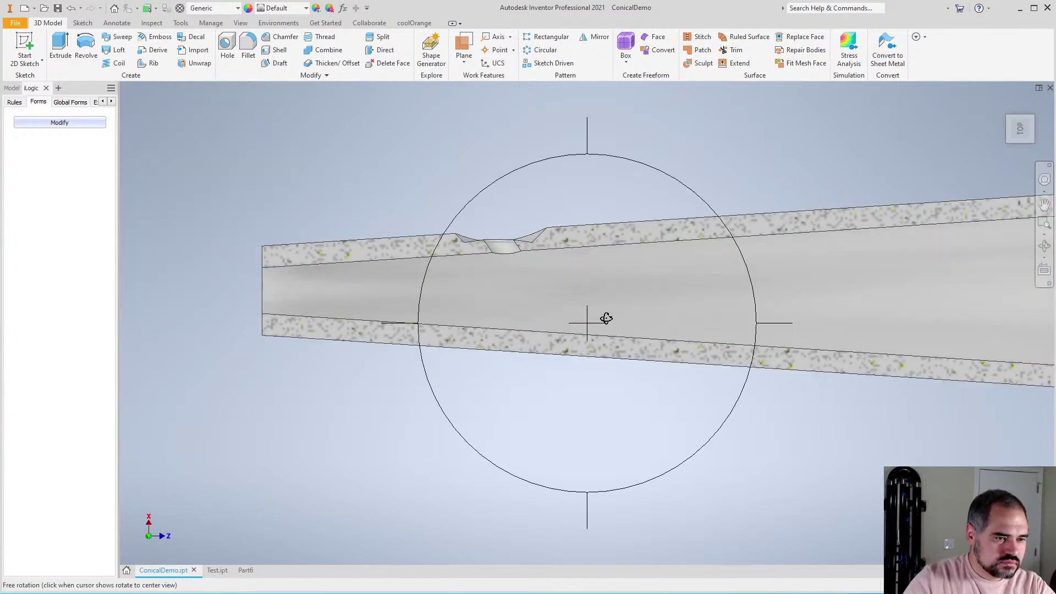
pyautogui.moveTo(606, 318); pyautogui.dragTo(600, 361)
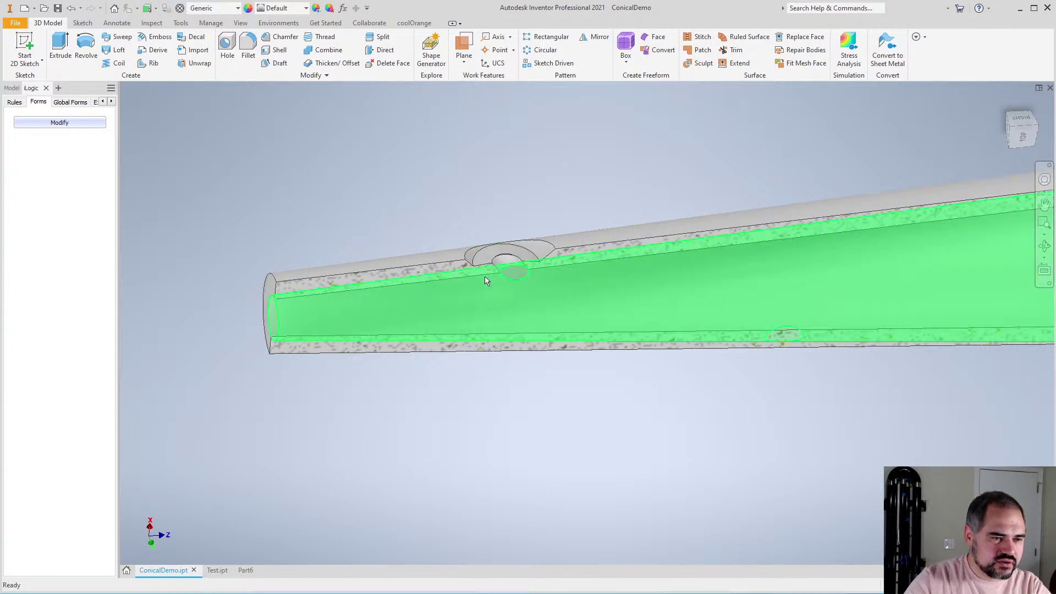
# Return to Test.ipt and hide all solid bodies to clear the view of the open sketch
pyautogui.click(217, 570)
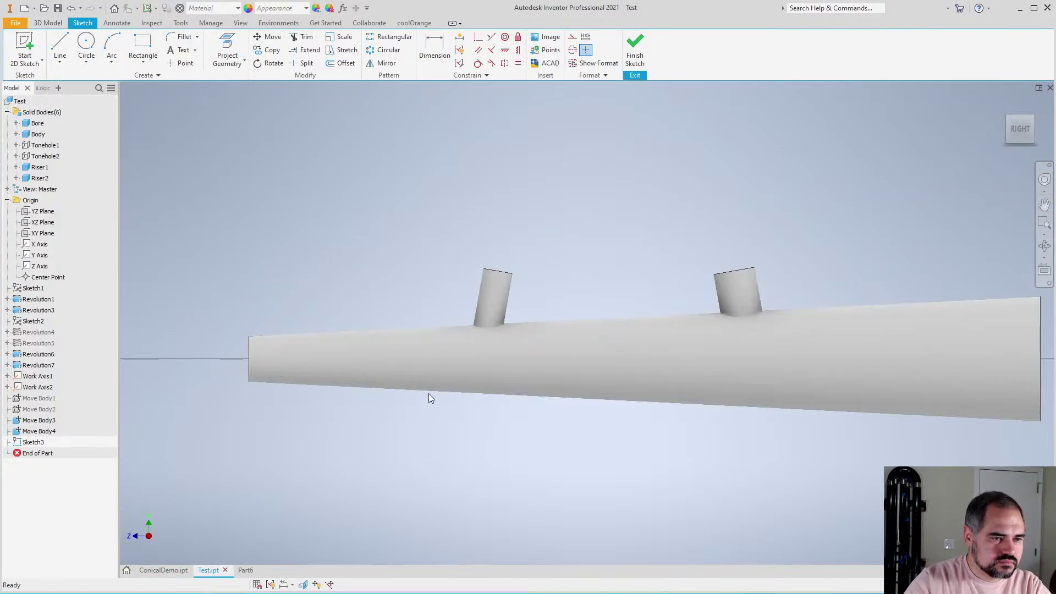
pyautogui.click(43, 113)
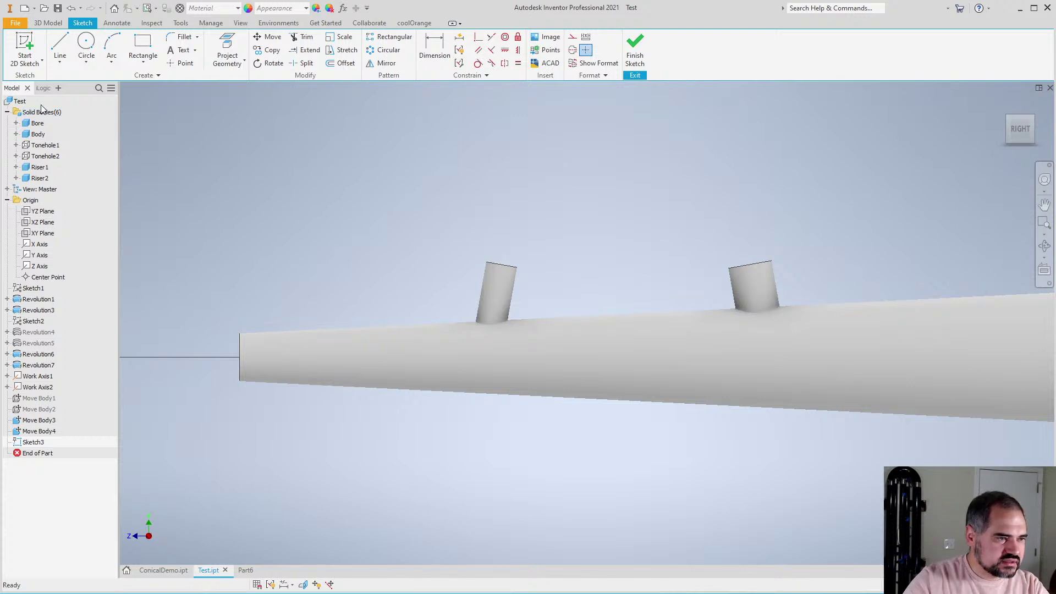
pyautogui.rightClick(46, 112)
pyautogui.click(47, 117)
pyautogui.scroll(3, 360, 318)
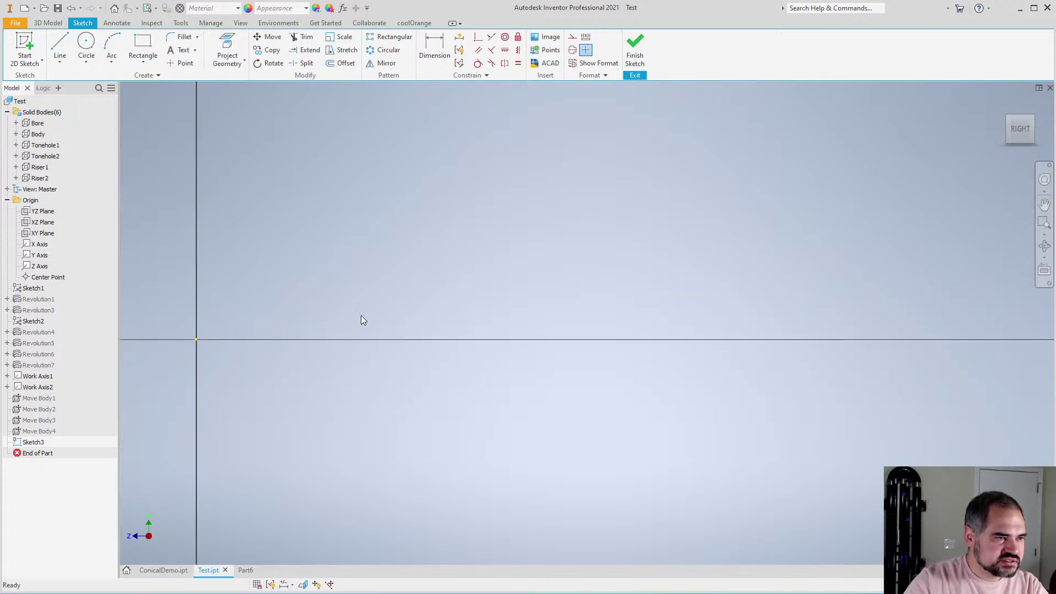
# Project the origin's Z Axis into the sketch and convert the projected line to construction geometry
pyautogui.click(225, 50)
pyautogui.click(40, 266)
pyautogui.press('Escape')
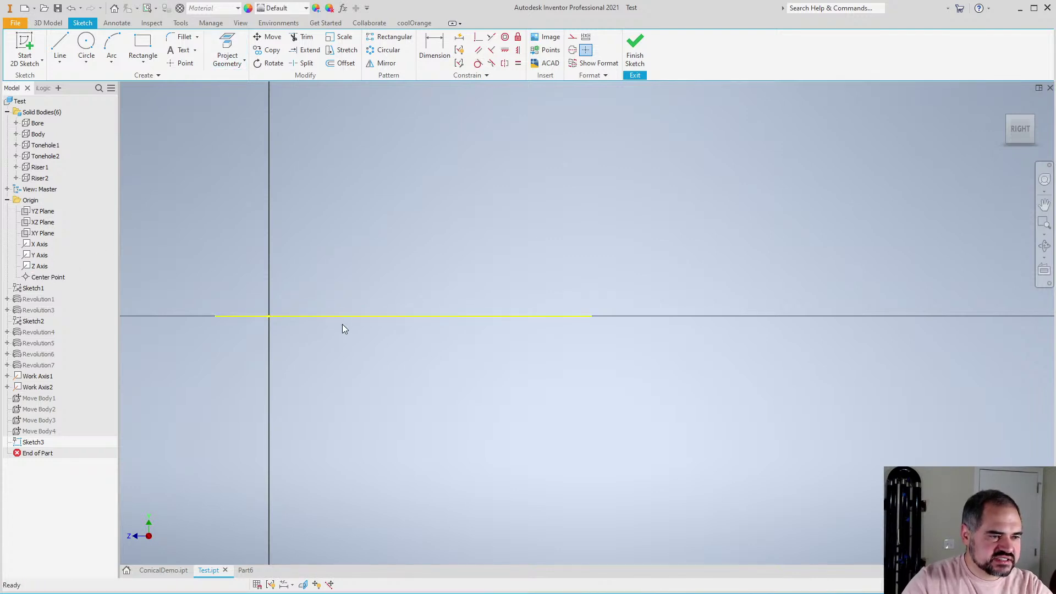
pyautogui.click(350, 316)
pyautogui.click(572, 37)
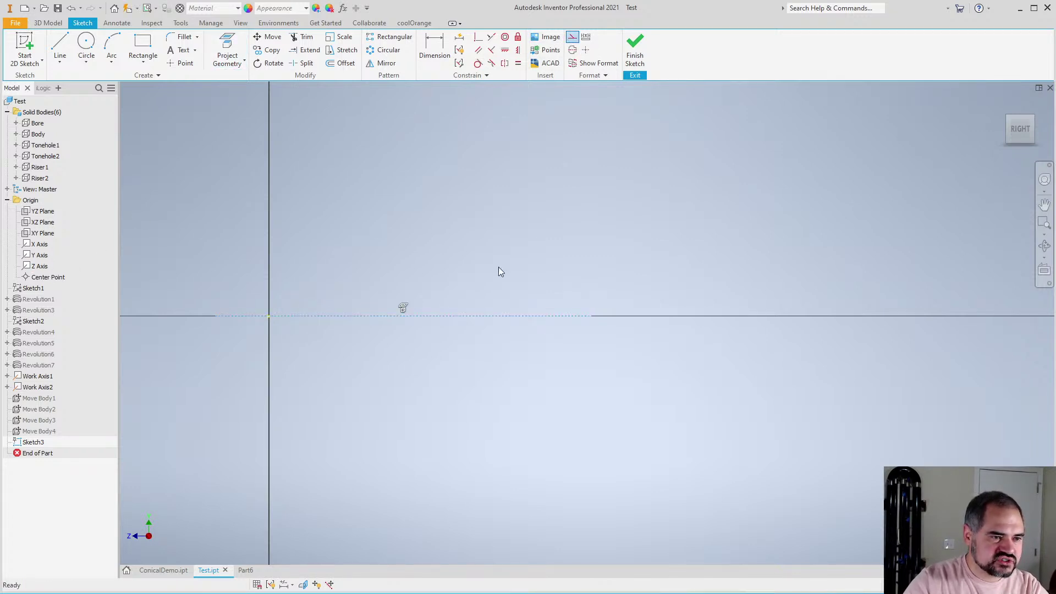
pyautogui.scroll(3, 405, 295)
pyautogui.scroll(-3, 402, 295)
pyautogui.click(402, 295)
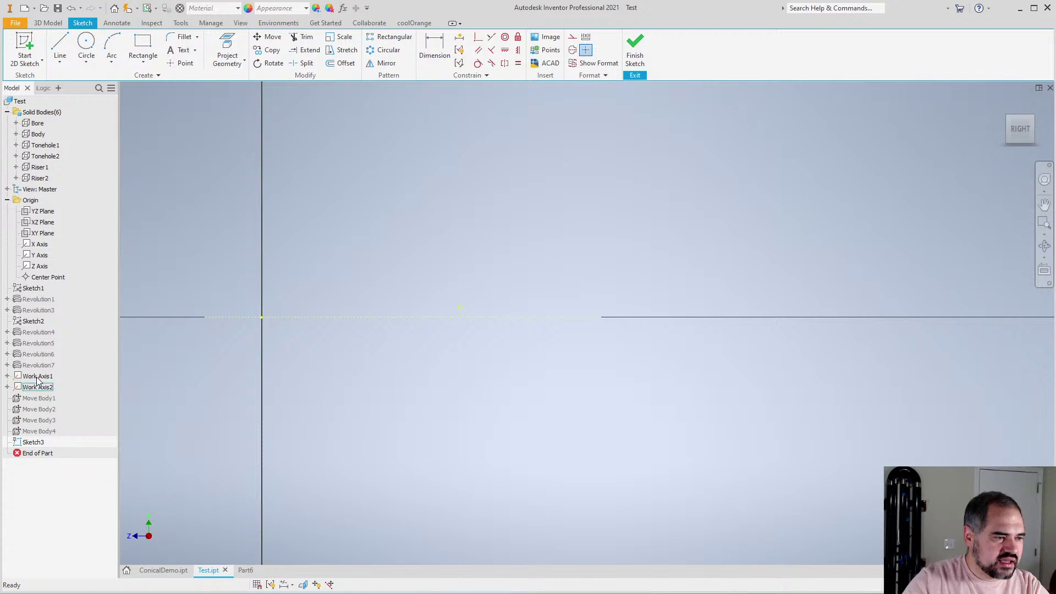
pyautogui.rightClick(32, 325)
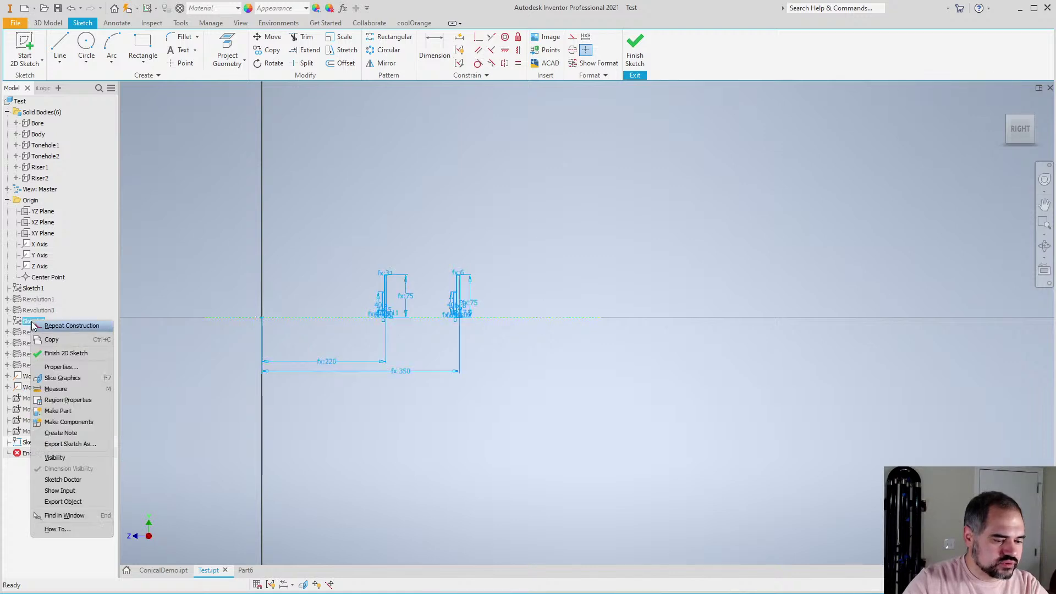
pyautogui.click(55, 332)
pyautogui.scroll(-4, 376, 281)
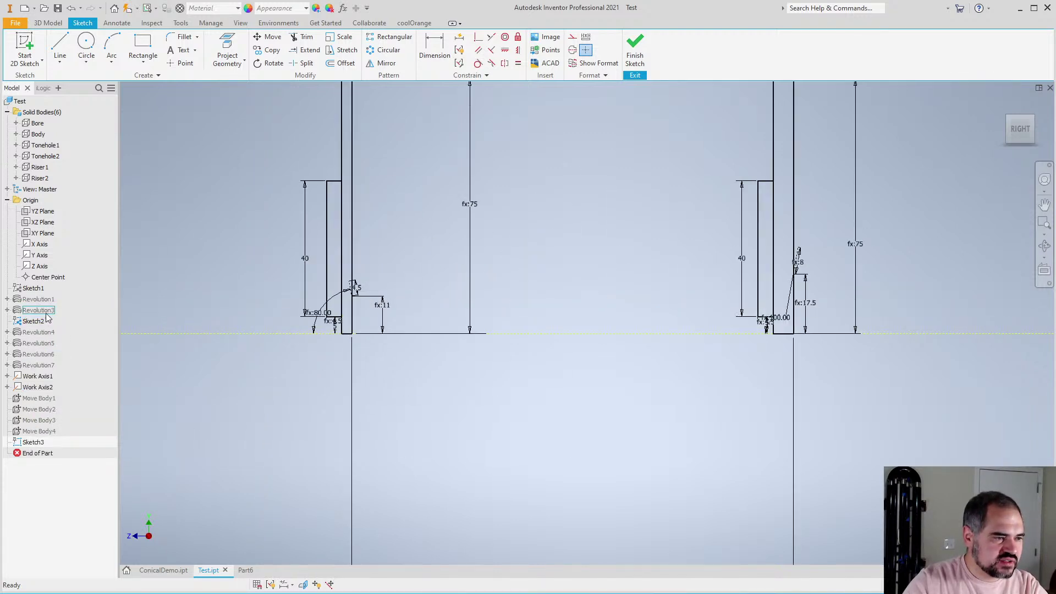
pyautogui.rightClick(31, 323)
pyautogui.press('v')
pyautogui.scroll(2, 425, 394)
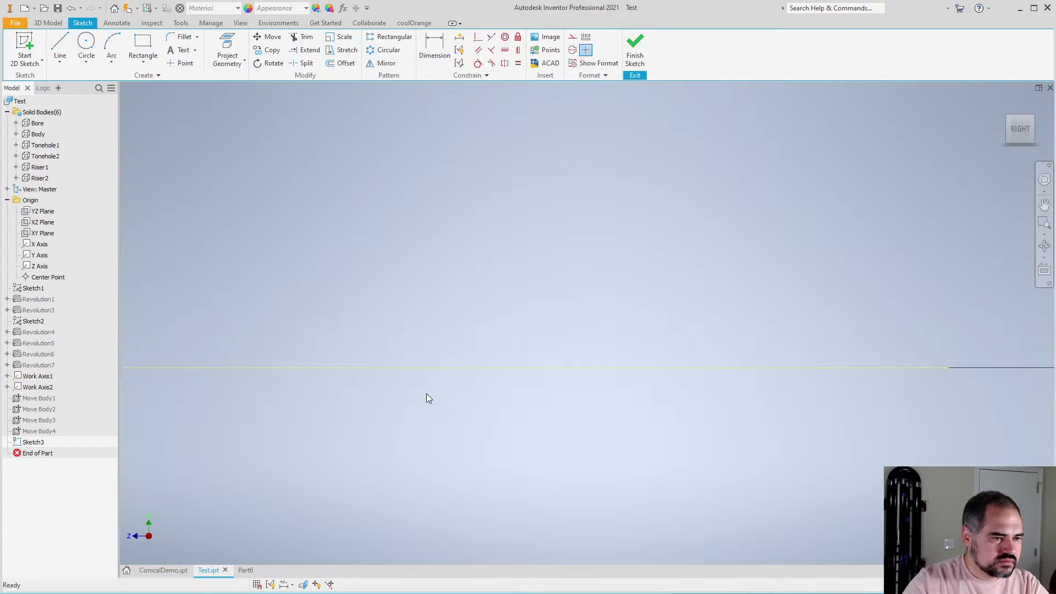
# Make Sketch2 visible for reference, focusing on the first tone hole's profile and its short angled line
pyautogui.rightClick(29, 324)
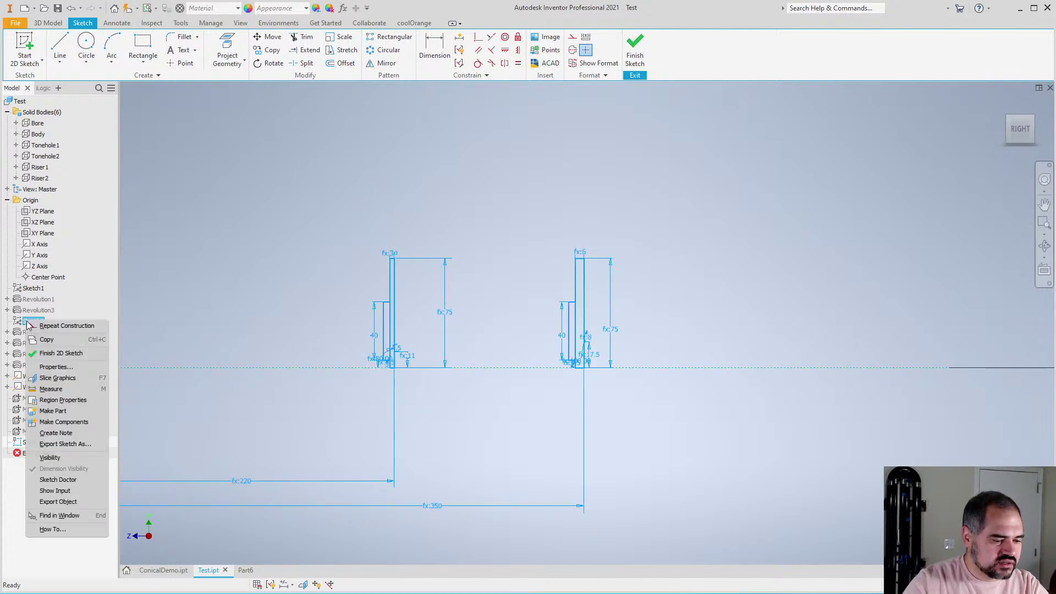
pyautogui.click(50, 457)
pyautogui.scroll(10, 392, 348)
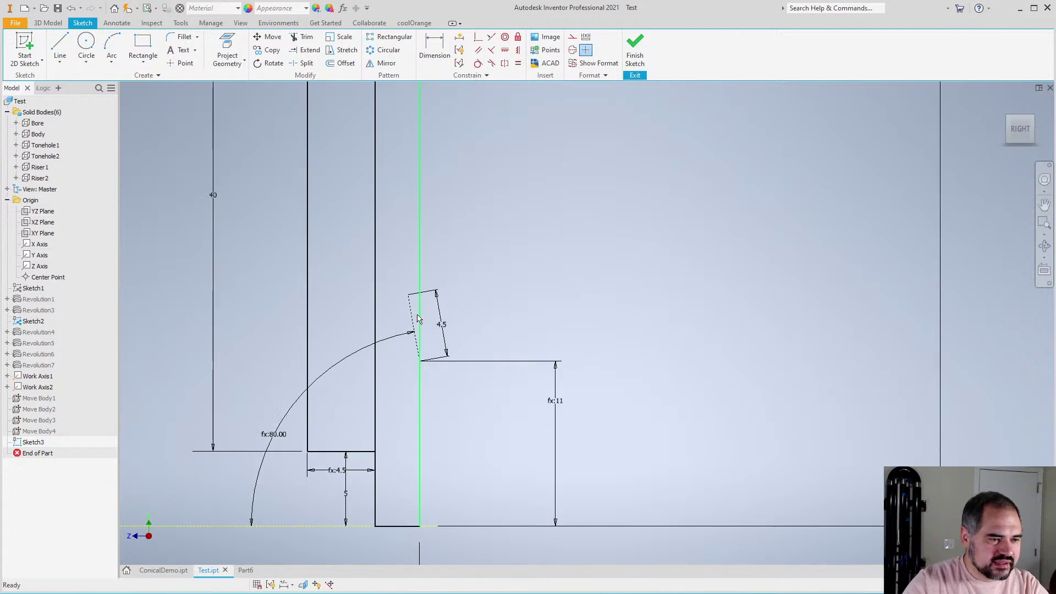
# Examine the dimensioned tonehole profiles and their angled construction lines in the sketch geometry
pyautogui.scroll(-8, 381, 328)
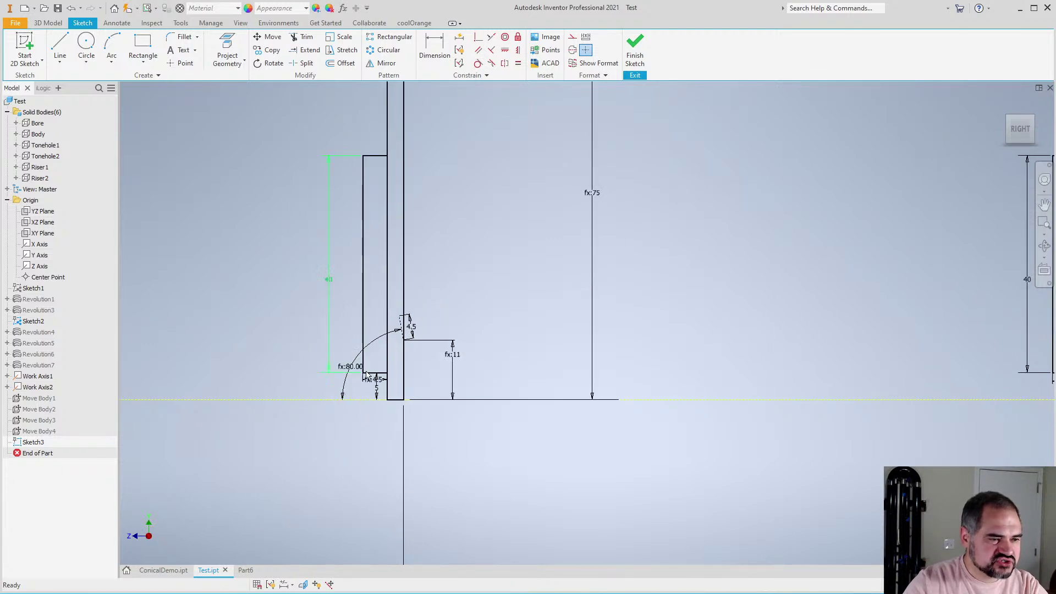
pyautogui.scroll(6, 409, 338)
pyautogui.scroll(-8, 318, 328)
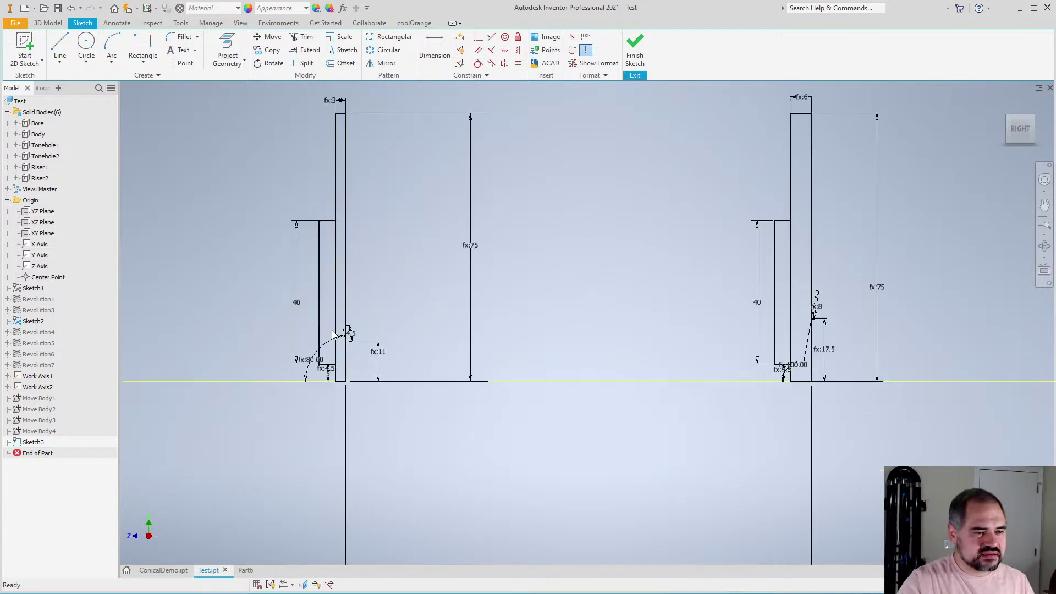
pyautogui.scroll(3, 559, 328)
pyautogui.scroll(2, 559, 328)
pyautogui.scroll(-4, 528, 323)
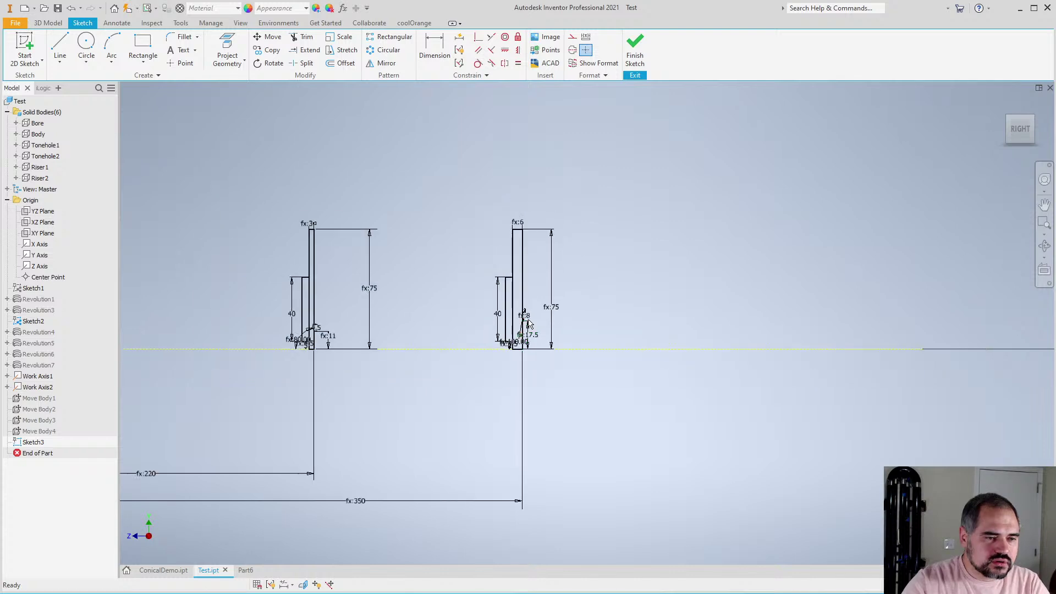
pyautogui.scroll(5, 325, 324)
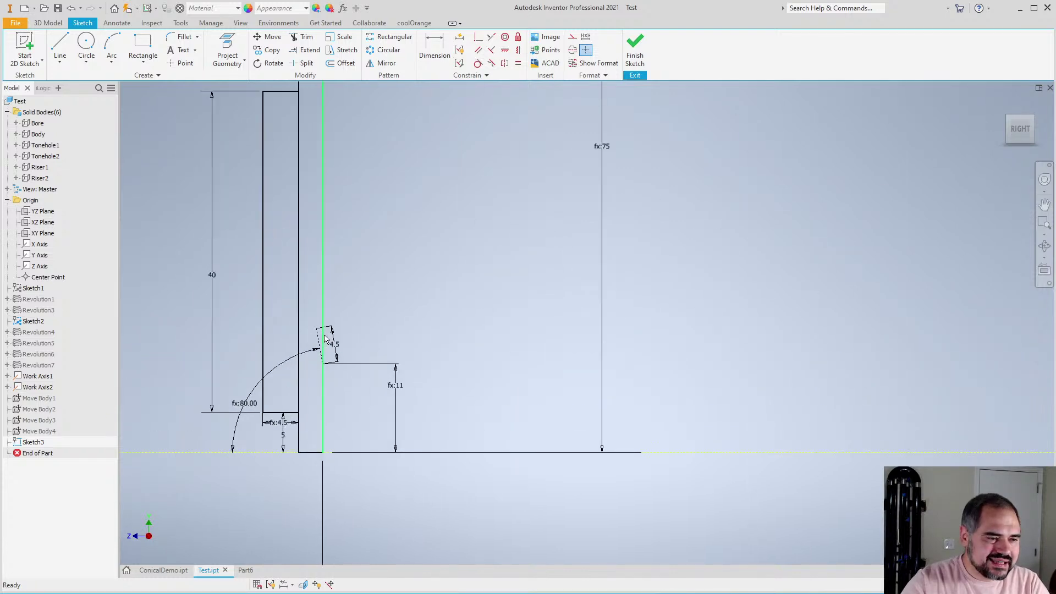
pyautogui.scroll(-4, 320, 342)
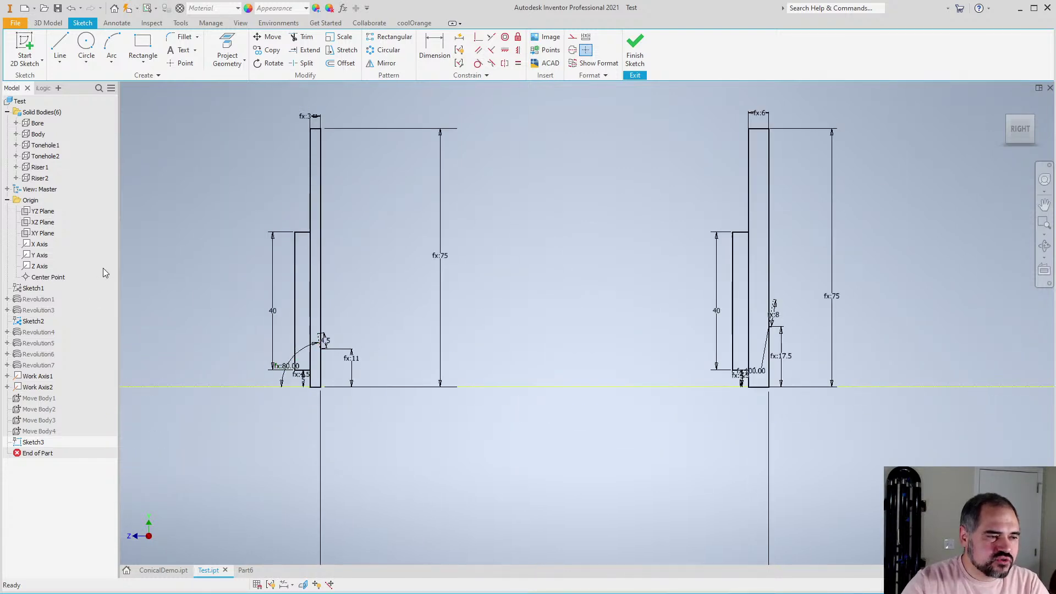
# Project the upper endpoint of the 4.5 mm angled construction line on the first tonehole profile into the sketch
pyautogui.click(223, 49)
pyautogui.scroll(5, 327, 336)
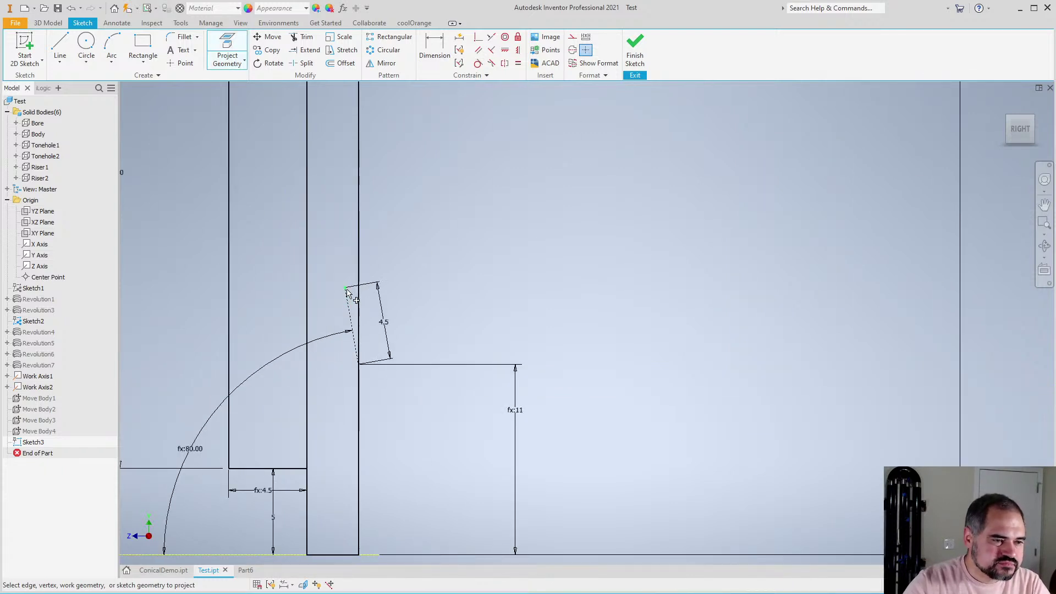
pyautogui.scroll(2, 346, 293)
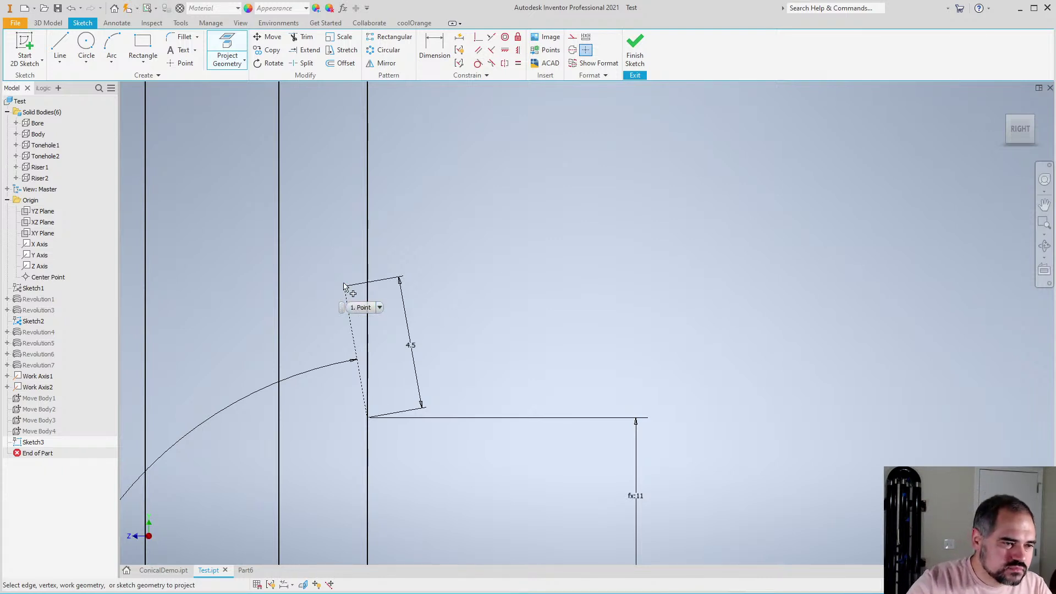
pyautogui.scroll(-3, 330, 303)
pyautogui.scroll(8, 289, 311)
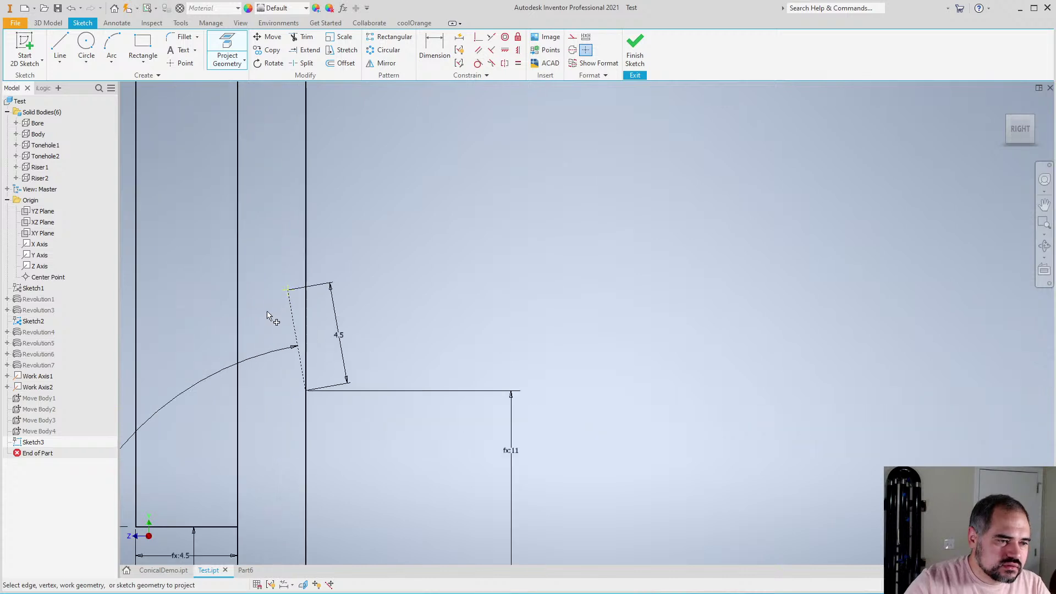
pyautogui.scroll(-5, 294, 330)
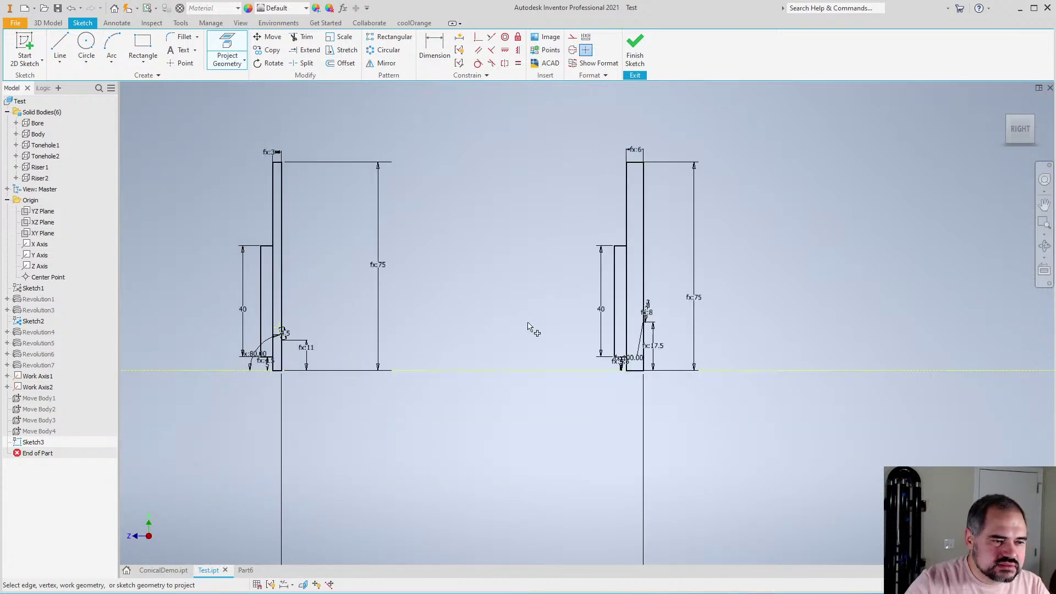
# Project the upper endpoint of the 8 mm angled construction line on the second tonehole profile into the sketch
pyautogui.scroll(6, 550, 308)
pyautogui.scroll(2, 512, 227)
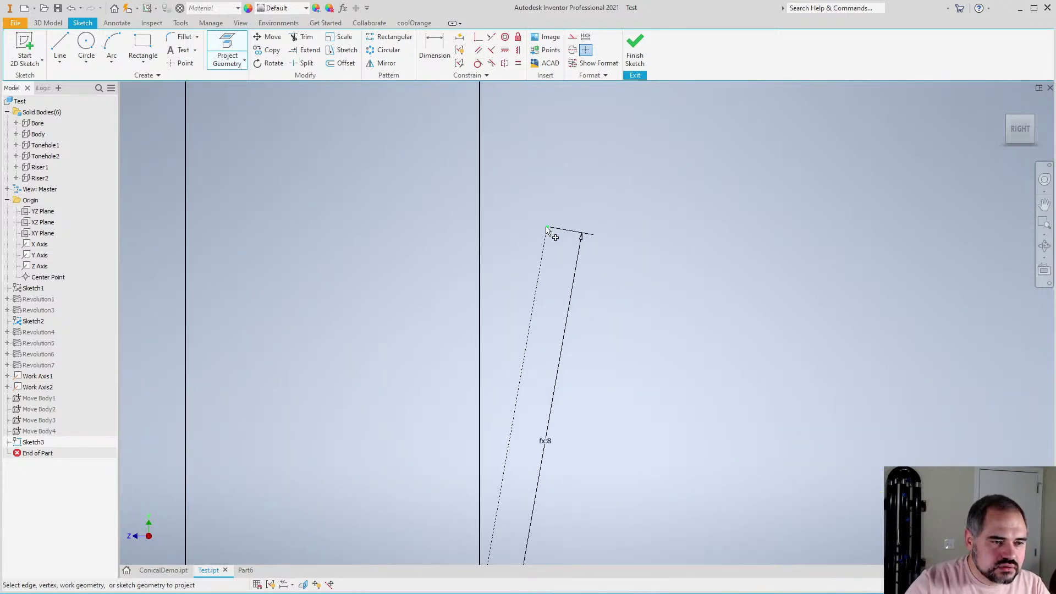
pyautogui.scroll(-5, 550, 231)
pyautogui.scroll(4, 537, 337)
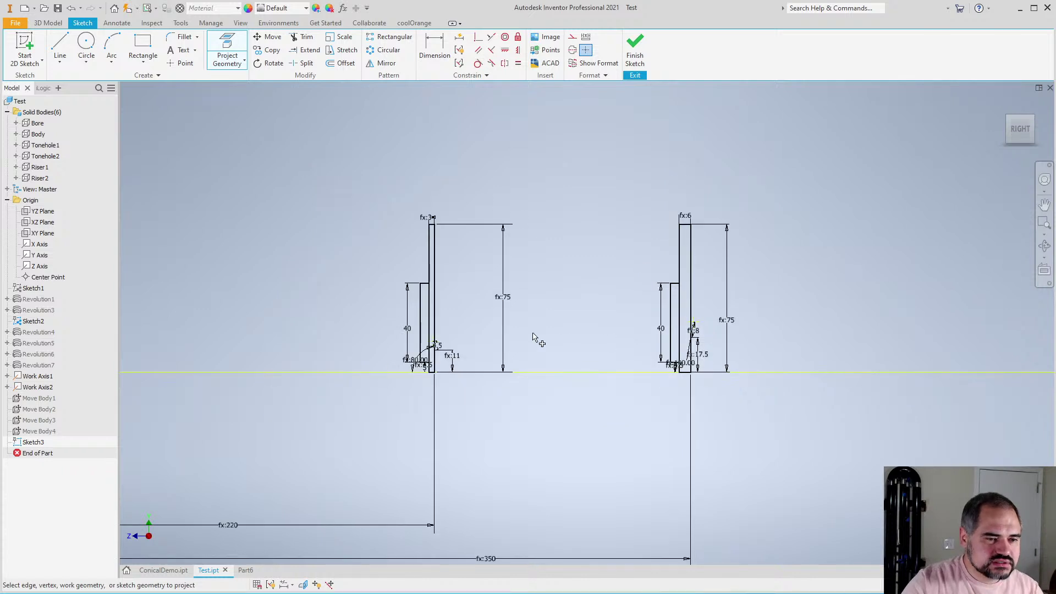
# Hide Sketch2 so that only the current sketch's projected geometry is displayed
pyautogui.rightClick(31, 326)
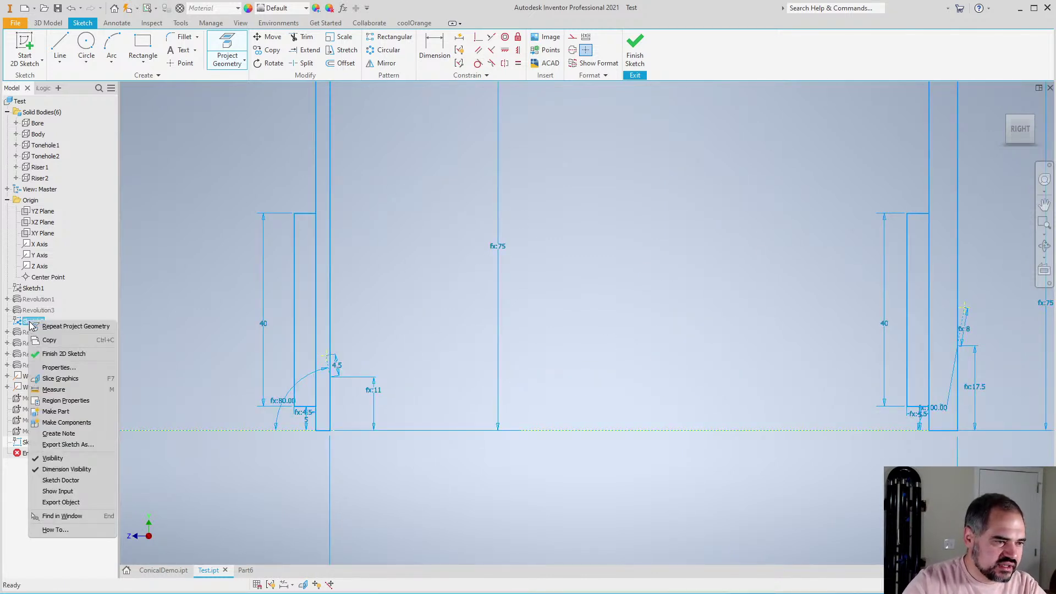
pyautogui.click(52, 458)
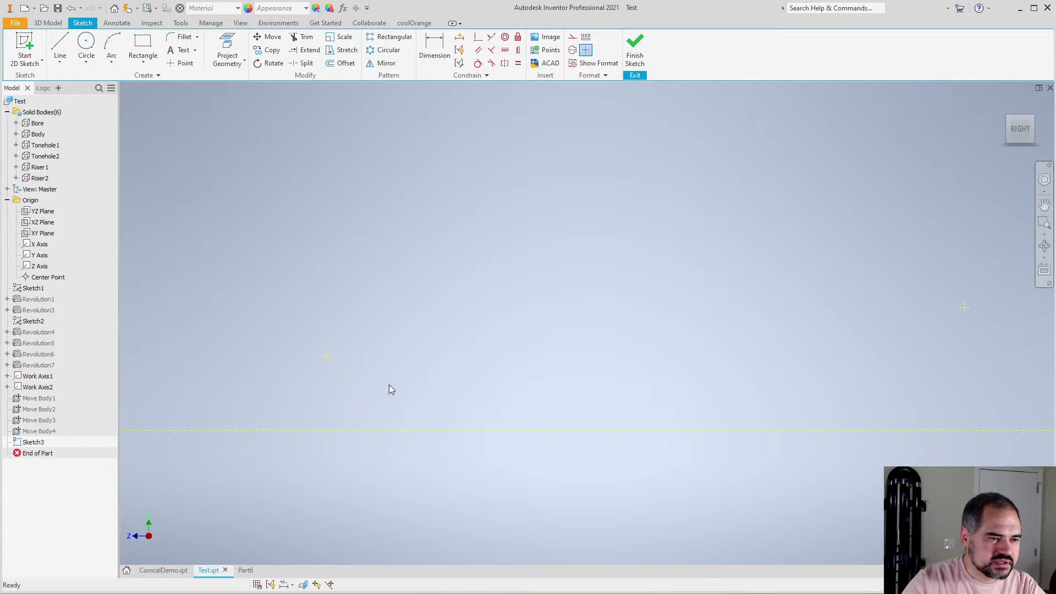
pyautogui.scroll(1, 386, 388)
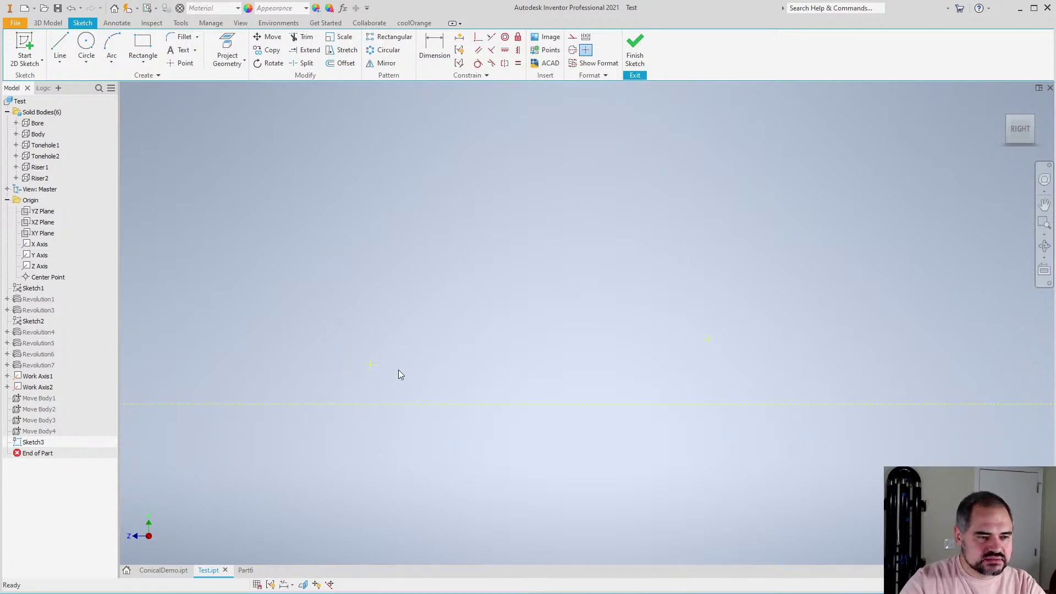
# Draw a closed six-line profile from the first projected point, with a short stepped V-shaped lower end and long sides
pyautogui.click(58, 43)
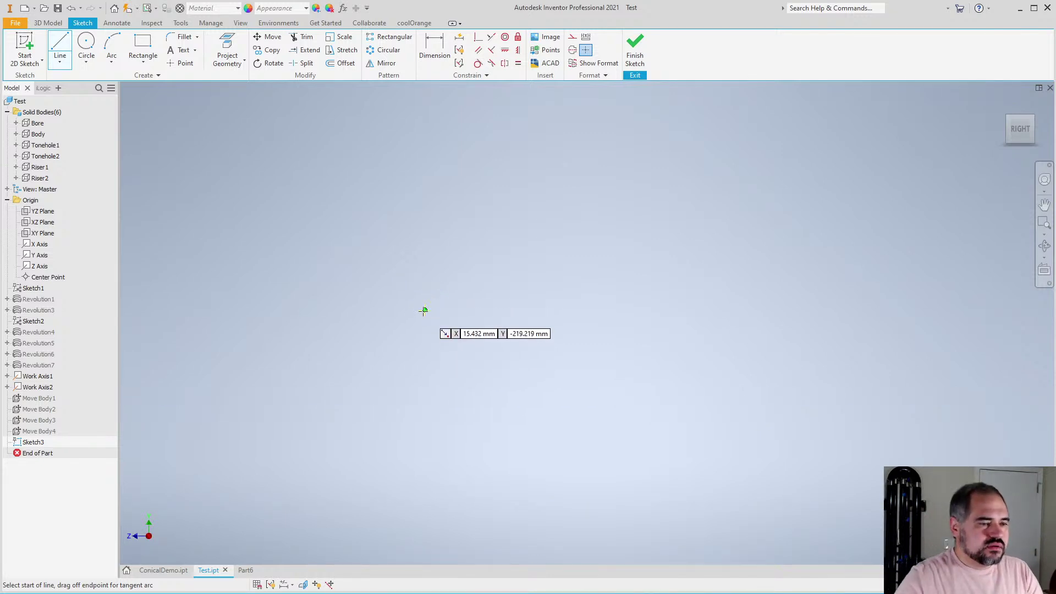
pyautogui.click(424, 310)
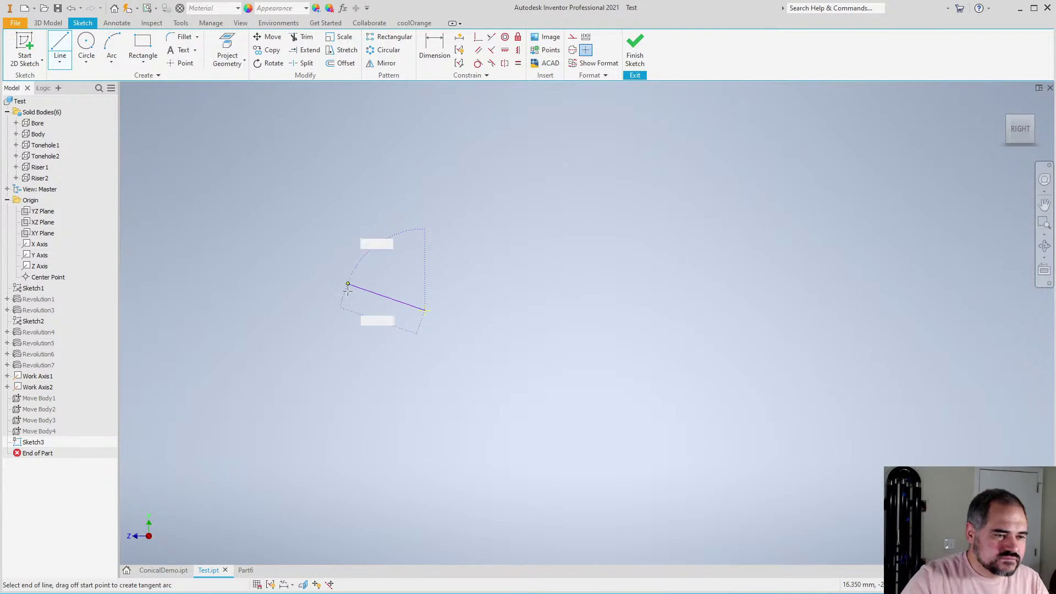
pyautogui.click(373, 306)
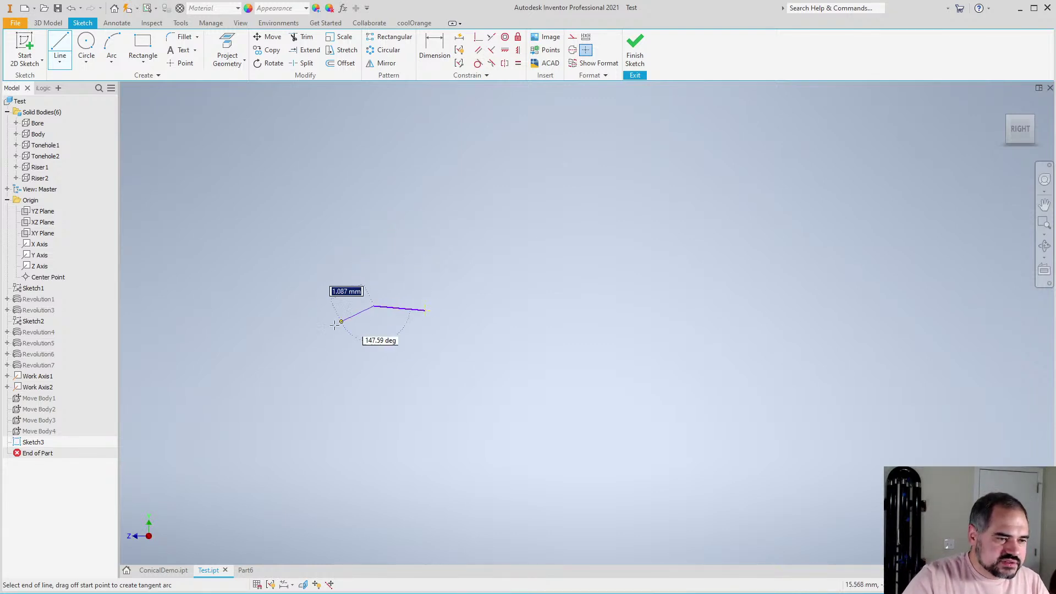
pyautogui.click(314, 351)
pyautogui.scroll(3, 314, 352)
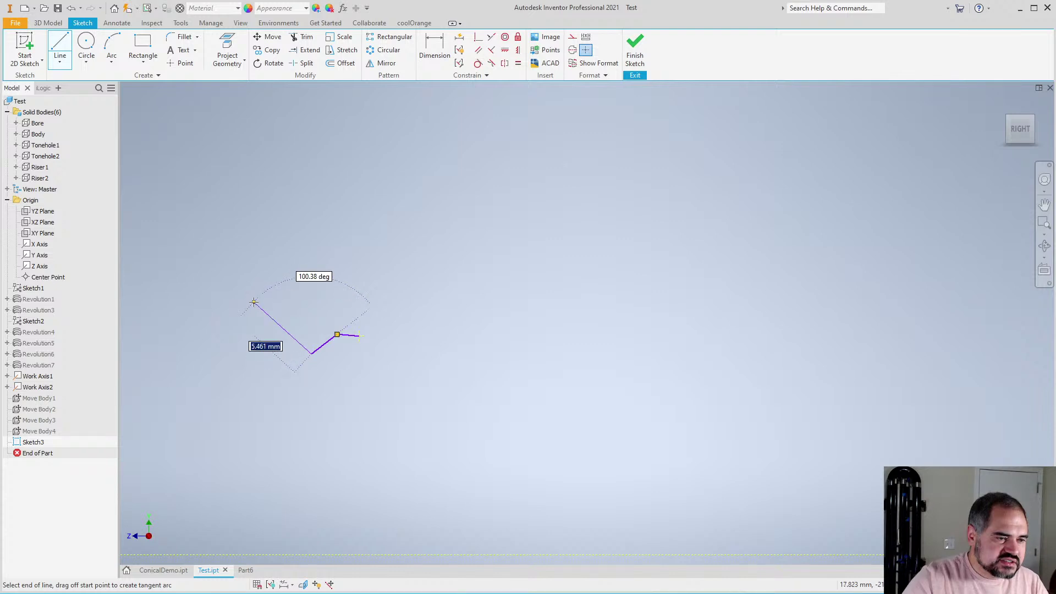
pyautogui.click(258, 300)
pyautogui.click(238, 130)
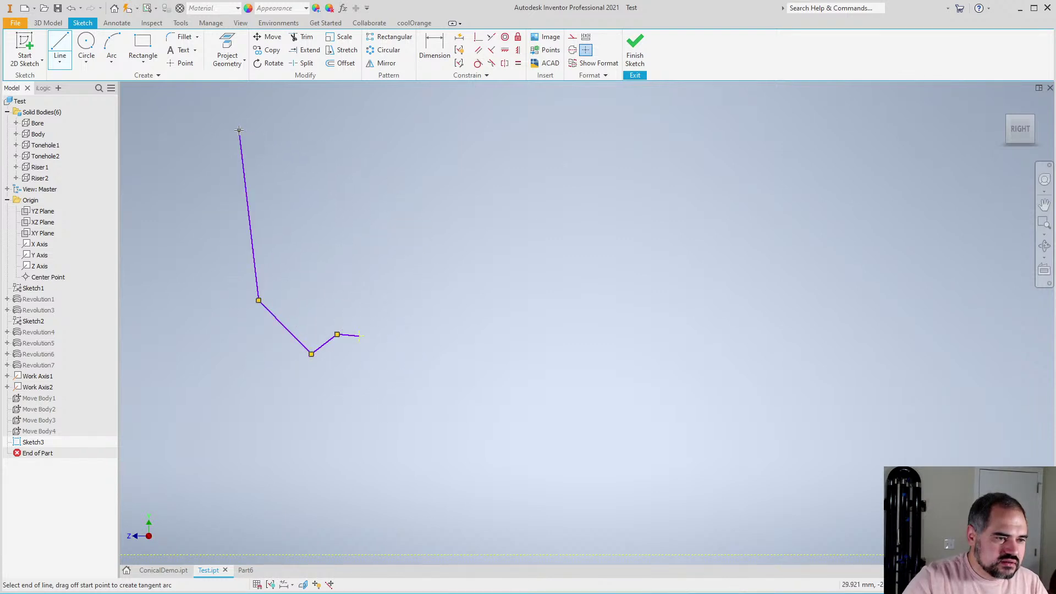
pyautogui.click(375, 114)
pyautogui.scroll(-3, 360, 335)
pyautogui.click(359, 336)
pyautogui.scroll(3, 363, 340)
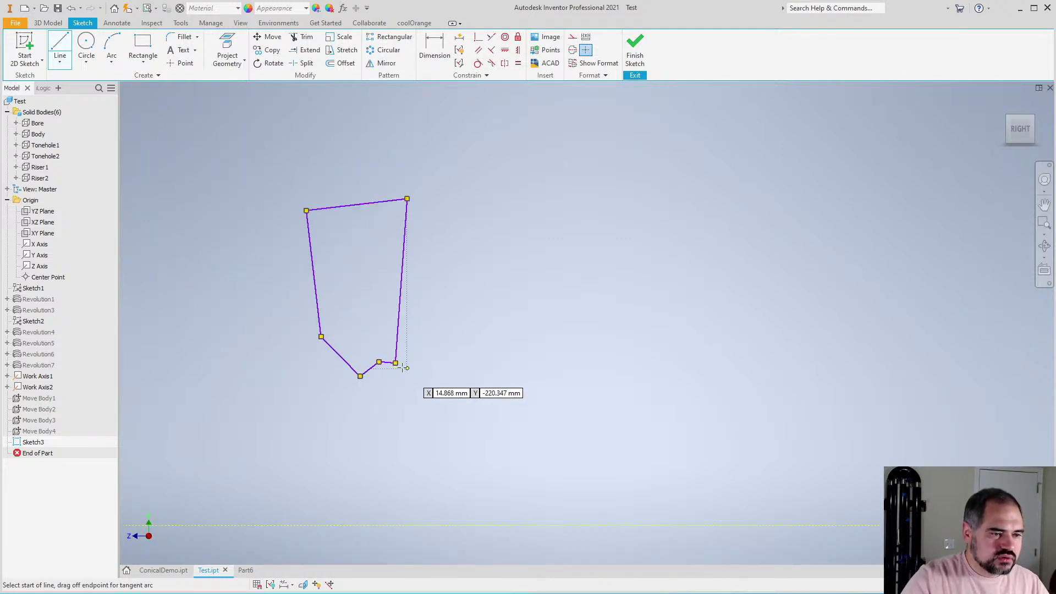
pyautogui.scroll(-3, 400, 366)
pyautogui.press('Escape')
pyautogui.scroll(3, 399, 358)
pyautogui.scroll(-4, 384, 338)
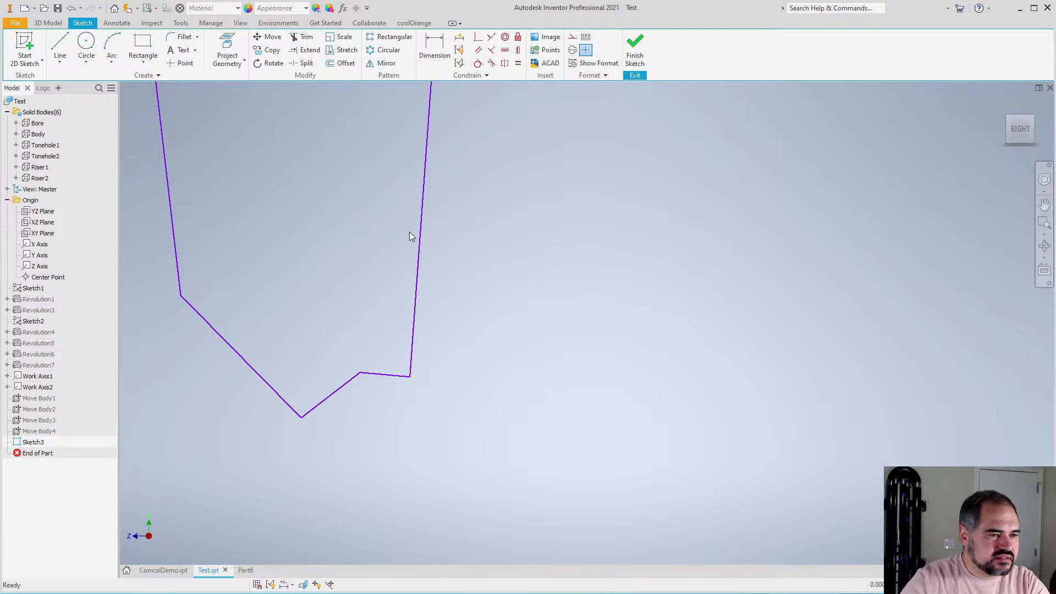
pyautogui.scroll(2, 417, 237)
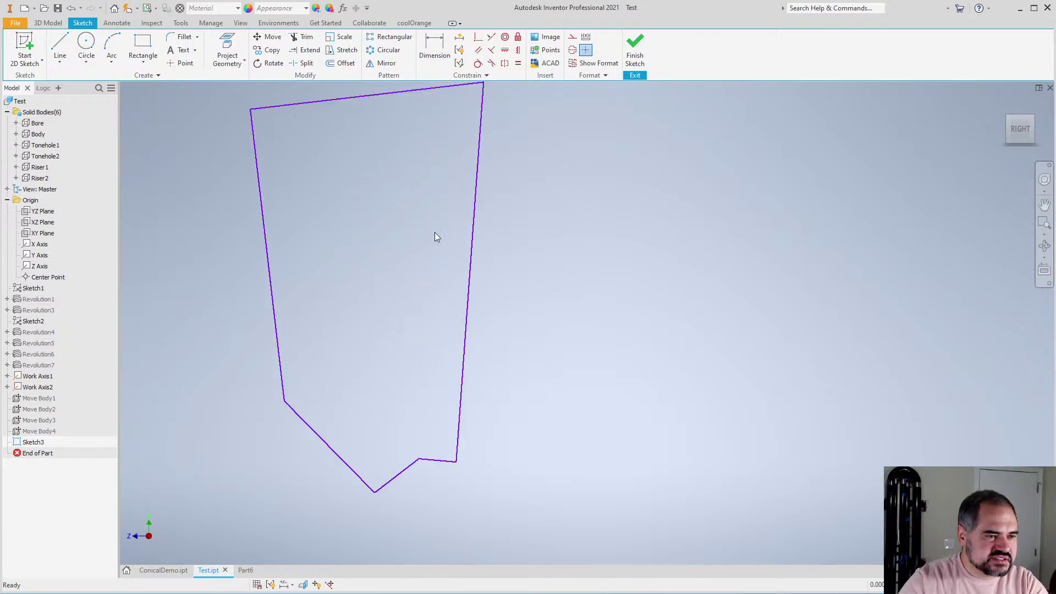
# Add two lines from the profile's lower-left corner, straight down and back to the lowest vertex, forming a triangle
pyautogui.click(505, 52)
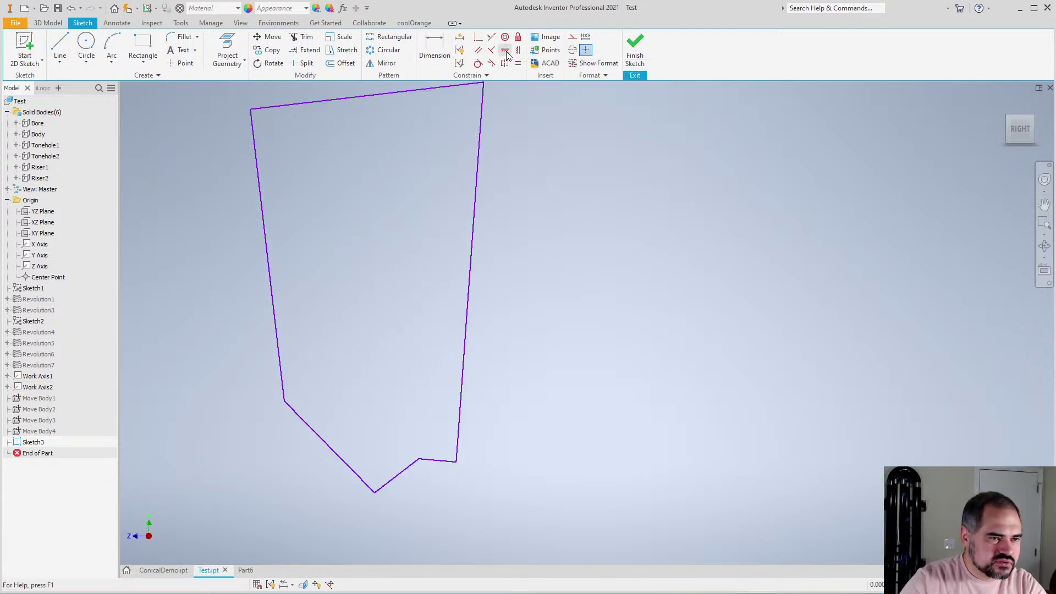
pyautogui.press('l')
pyautogui.scroll(2, 306, 212)
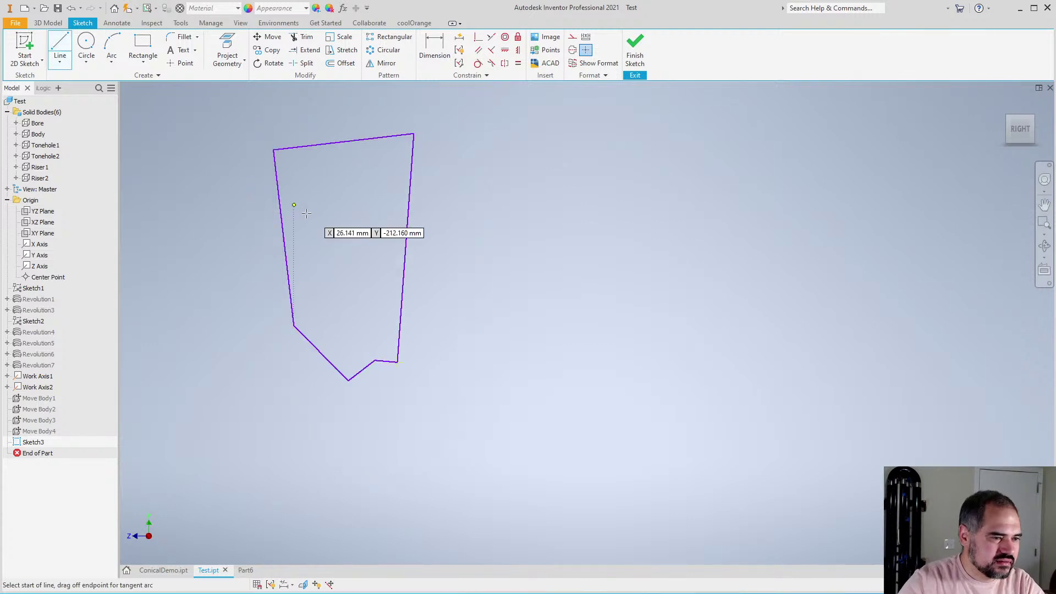
pyautogui.scroll(-3, 299, 304)
pyautogui.click(282, 238)
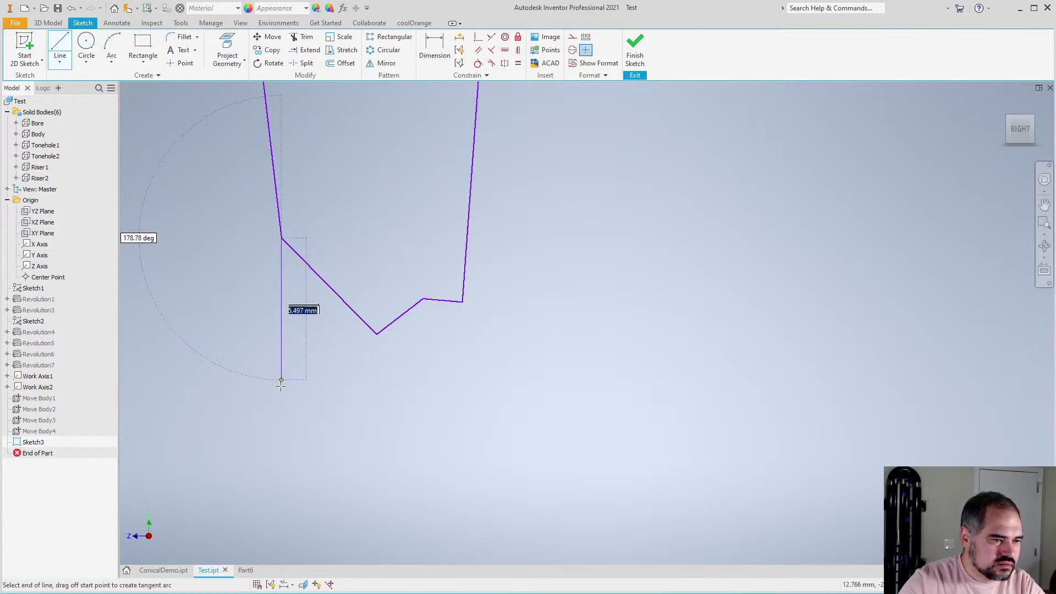
pyautogui.click(282, 407)
pyautogui.click(376, 333)
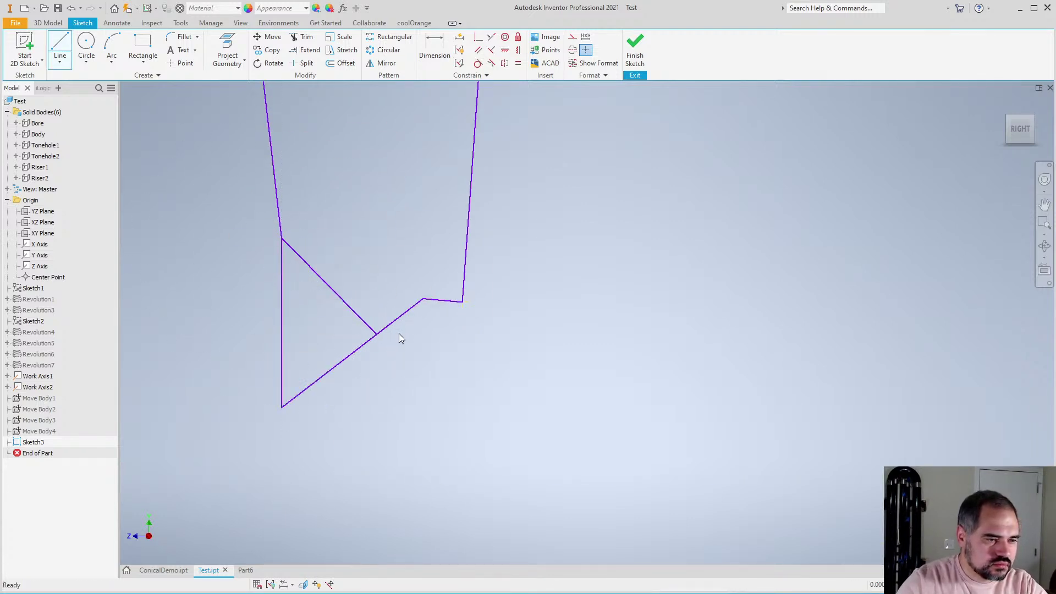
pyautogui.press('Escape')
# Draw a line from the V-shaped vertex up to the profile's top edge, dividing the profile lengthwise
pyautogui.press('l')
pyautogui.click(376, 334)
pyautogui.scroll(2, 378, 308)
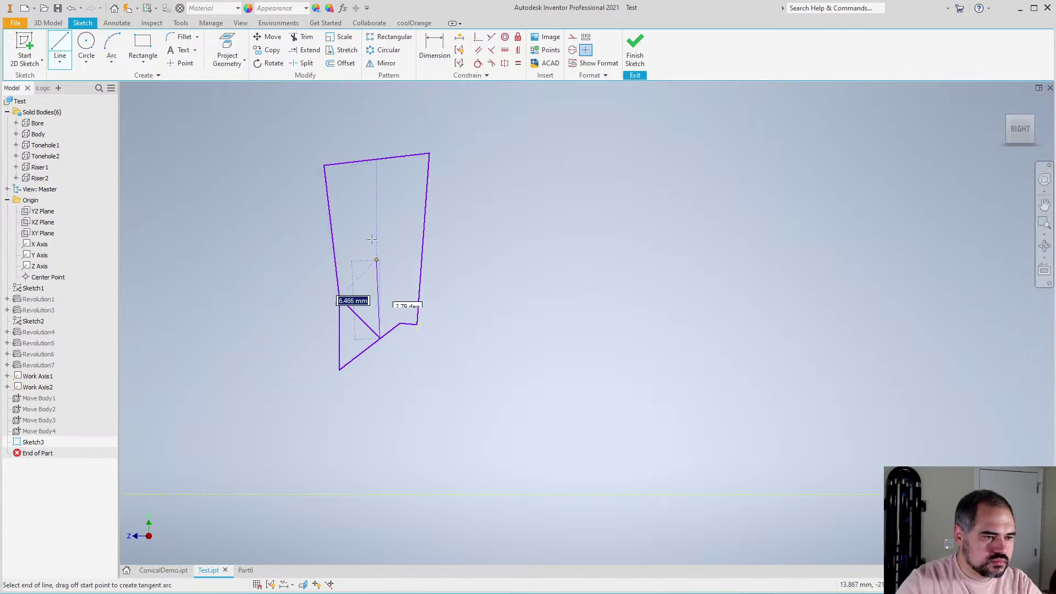
pyautogui.scroll(-2, 359, 131)
pyautogui.click(359, 131)
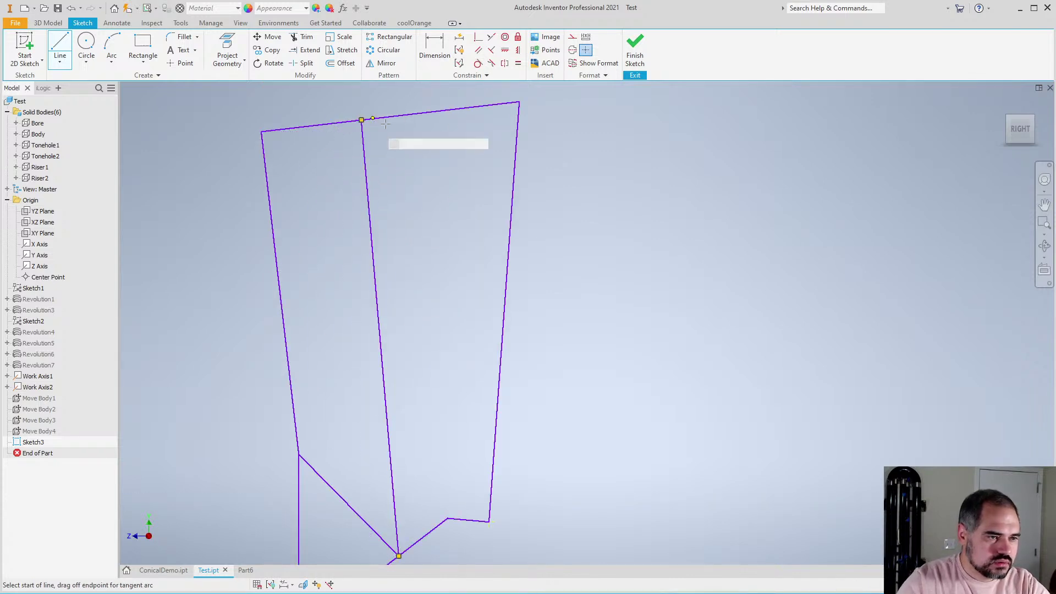
pyautogui.press('Escape')
pyautogui.scroll(2, 471, 226)
pyautogui.scroll(-2, 471, 226)
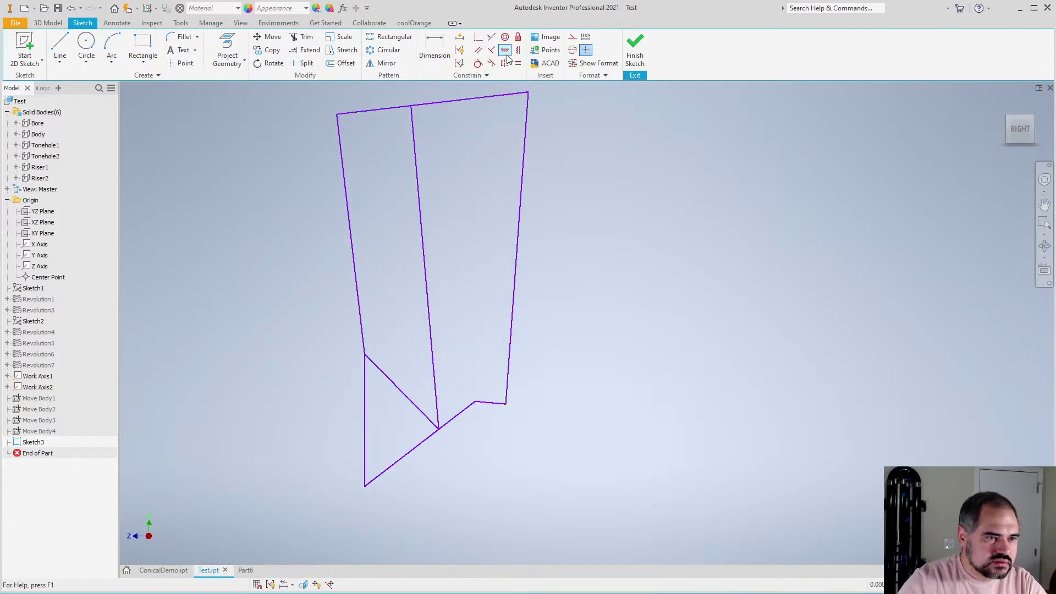
# Apply Horizontal constraints to the profile's three long lines and make the top edge perpendicular to the right edge
pyautogui.click(505, 50)
pyautogui.click(522, 188)
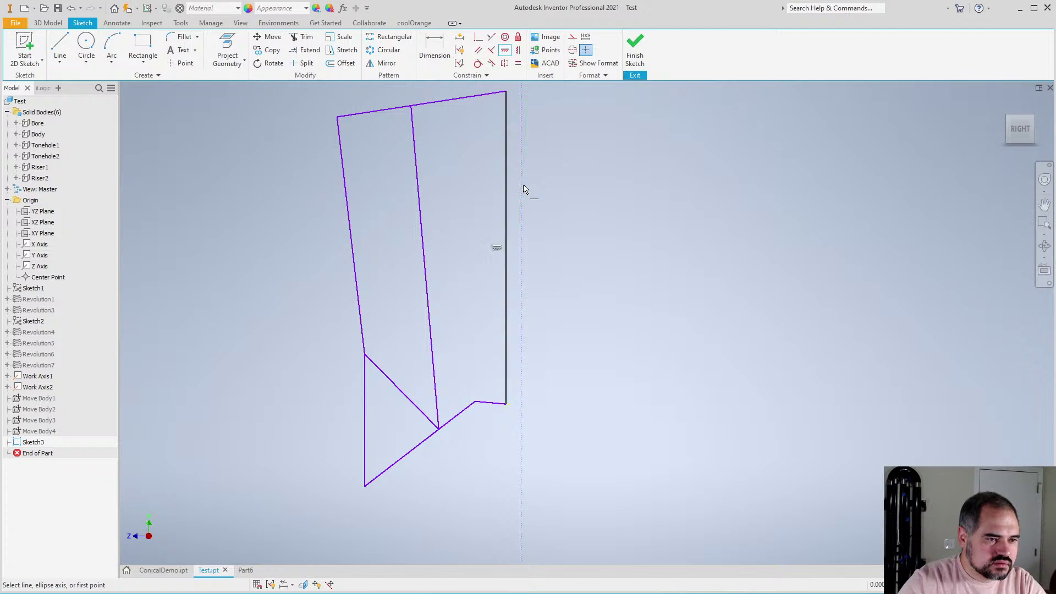
pyautogui.click(425, 221)
pyautogui.click(364, 192)
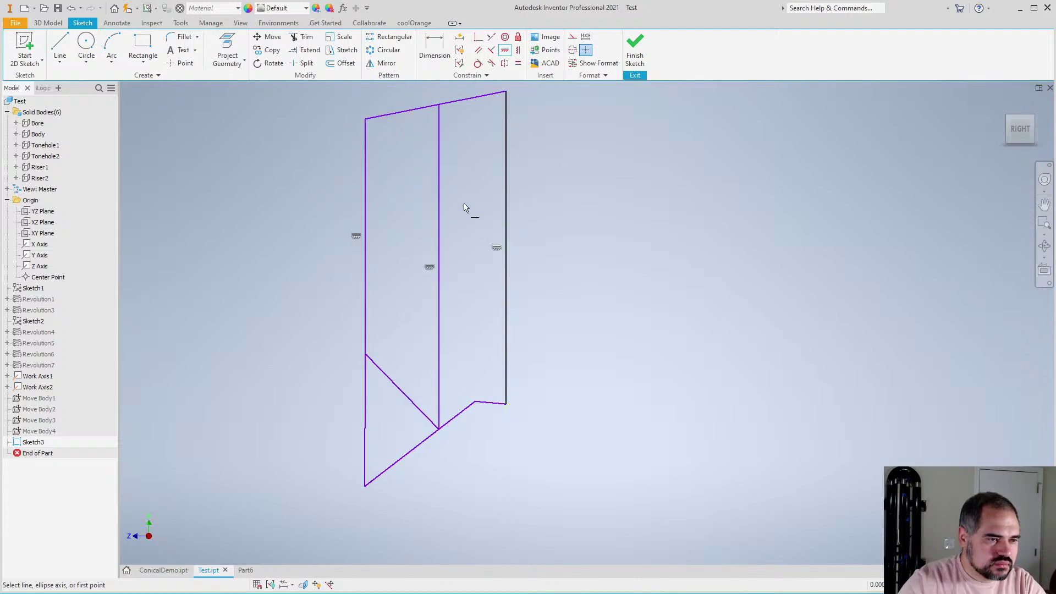
pyautogui.click(506, 134)
pyautogui.click(483, 96)
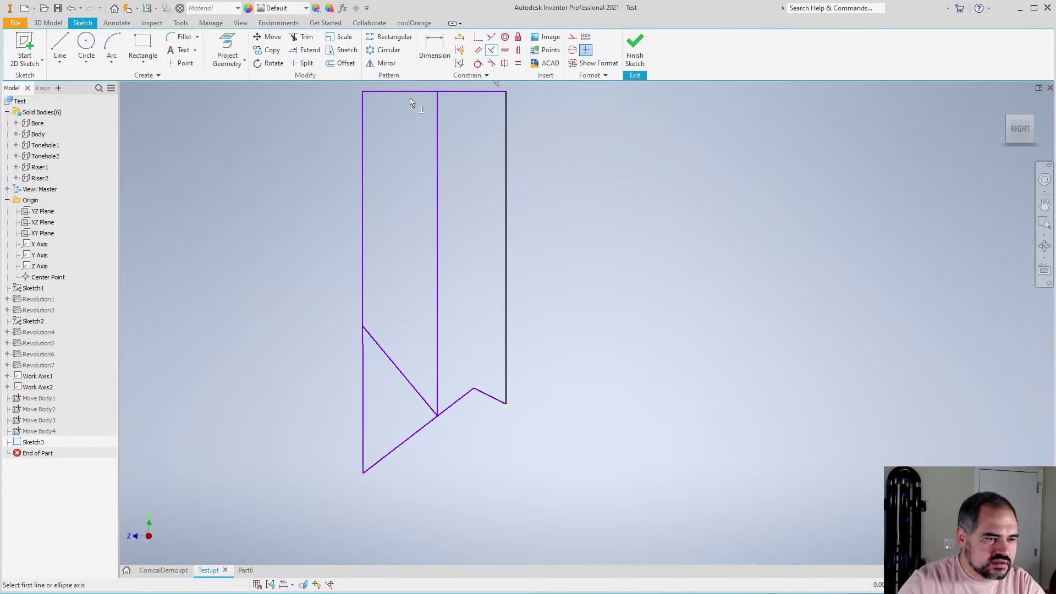
# Make the two left edge segments collinear and the two slanted lower lines collinear, and shift the lowest corner slightly inward
pyautogui.click(492, 38)
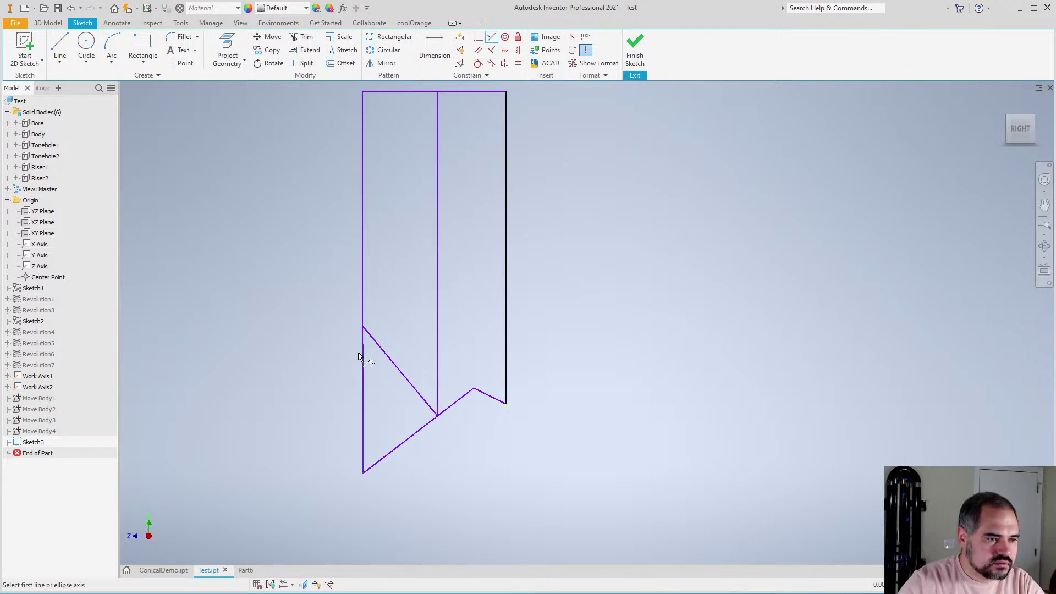
pyautogui.click(363, 314)
pyautogui.scroll(3, 389, 395)
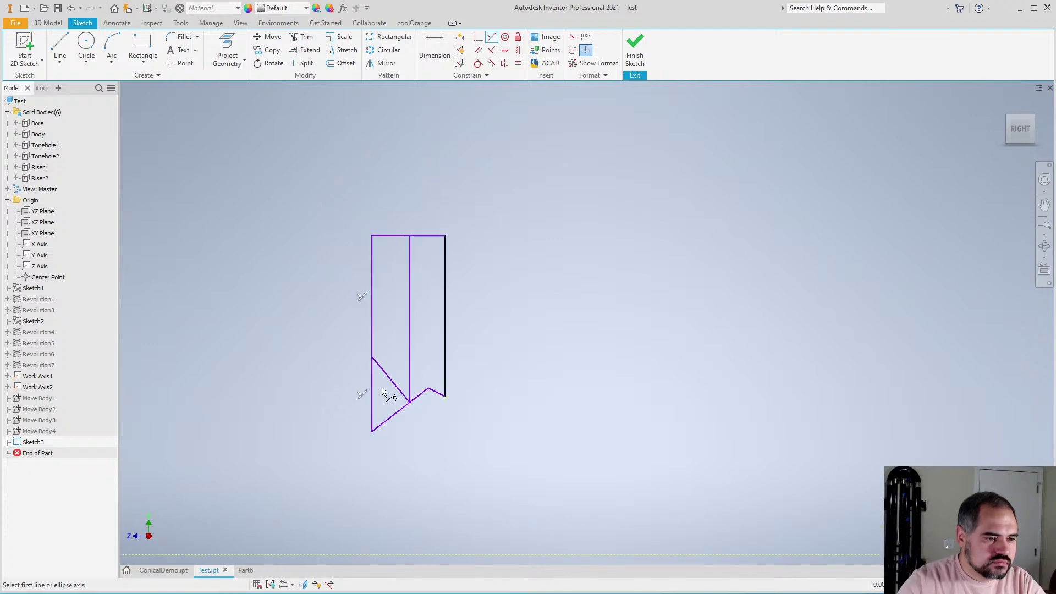
pyautogui.scroll(-2, 440, 432)
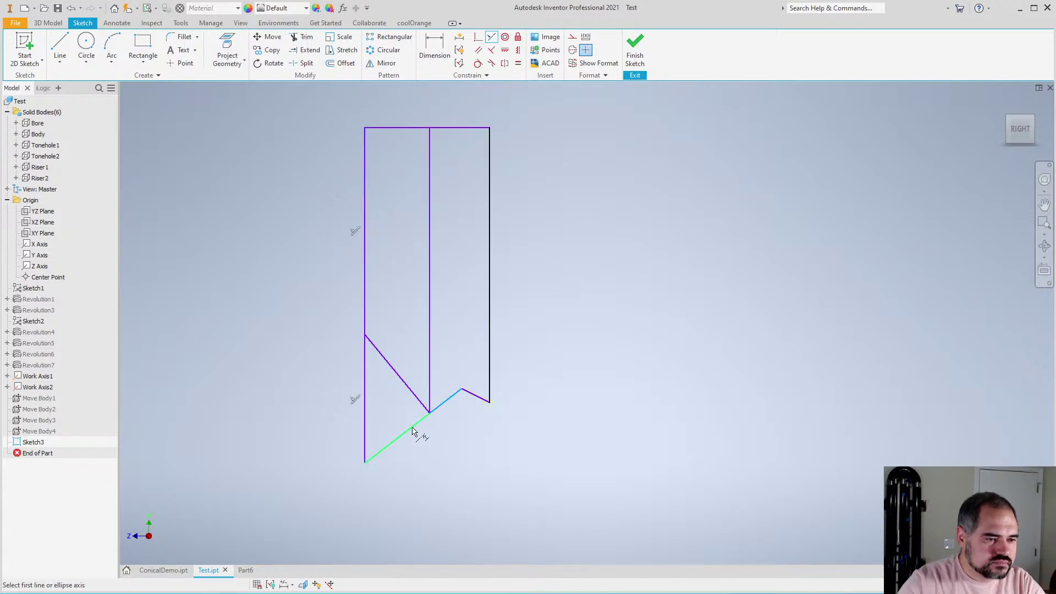
pyautogui.click(414, 425)
pyautogui.press('Escape')
pyautogui.moveTo(365, 462)
pyautogui.mouseDown()
pyautogui.moveTo(364, 432)
pyautogui.moveTo(371, 459)
pyautogui.mouseUp()
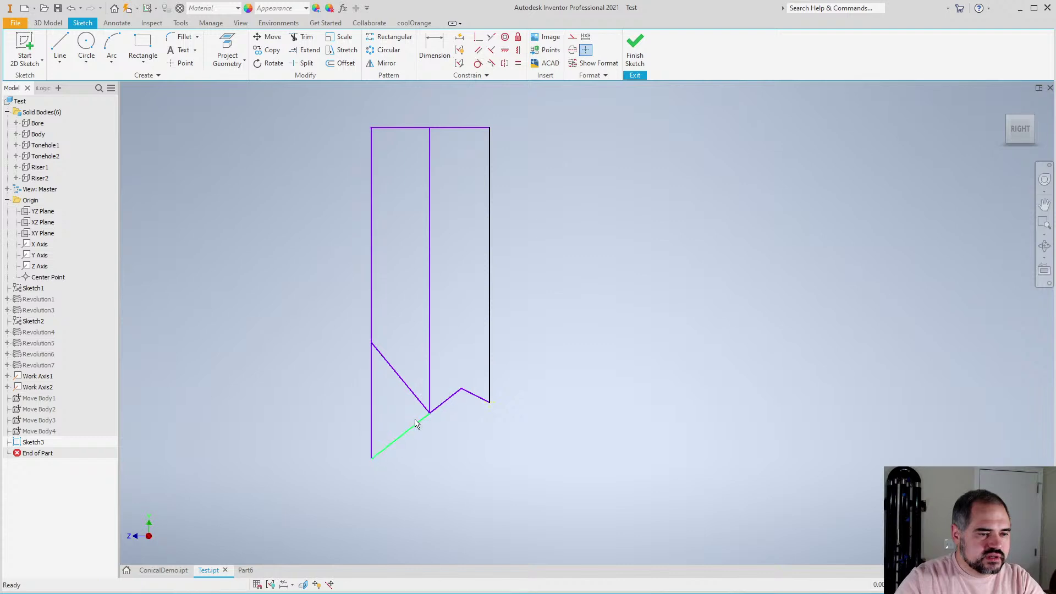
# Make the short line at the profile's lower end perpendicular to the long right edge
pyautogui.click(491, 50)
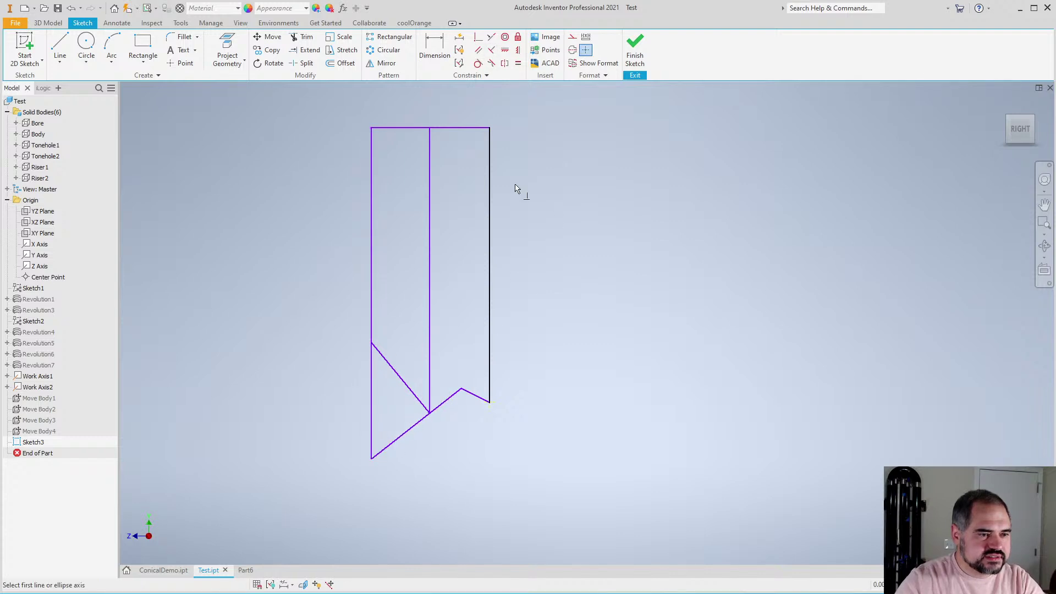
pyautogui.click(468, 395)
pyautogui.click(489, 394)
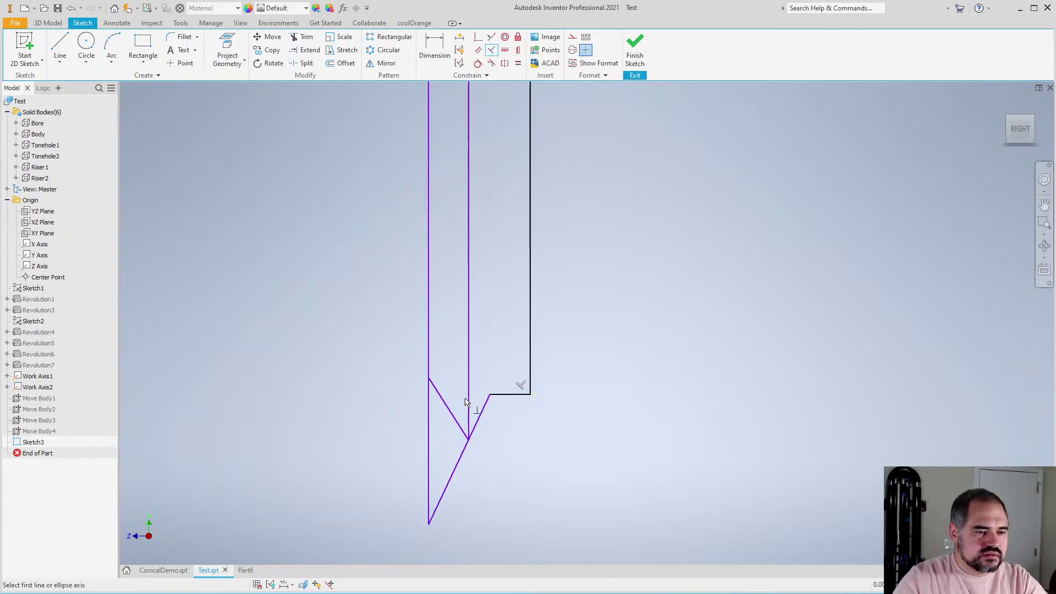
pyautogui.press('Escape')
# Move the vertex joining the dividing line and slanted lines upward, making the slanted lower edge less steep
pyautogui.scroll(-2, 520, 385)
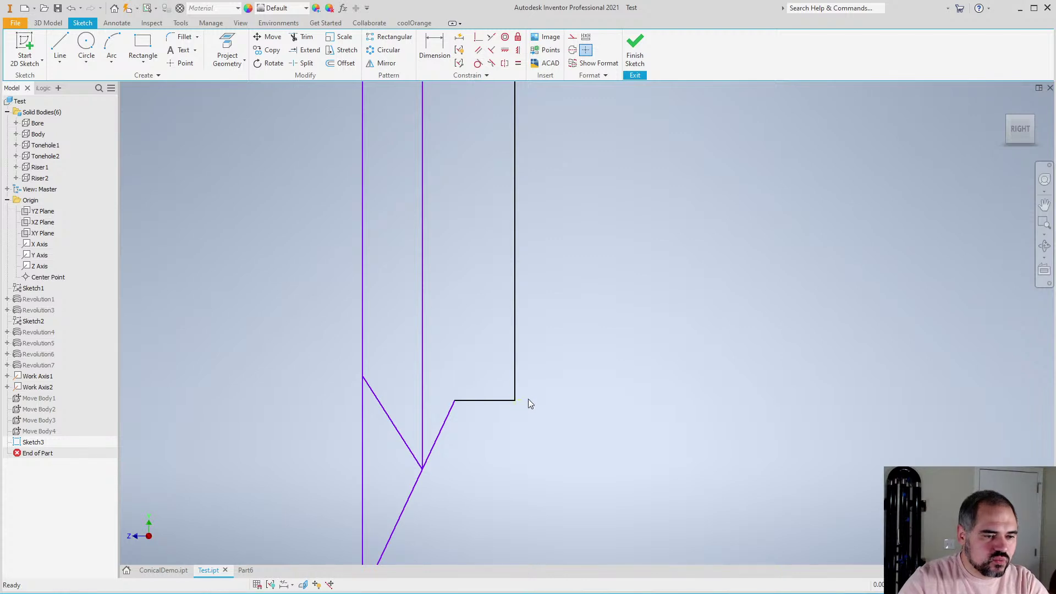
pyautogui.scroll(3, 483, 403)
pyautogui.scroll(-4, 459, 415)
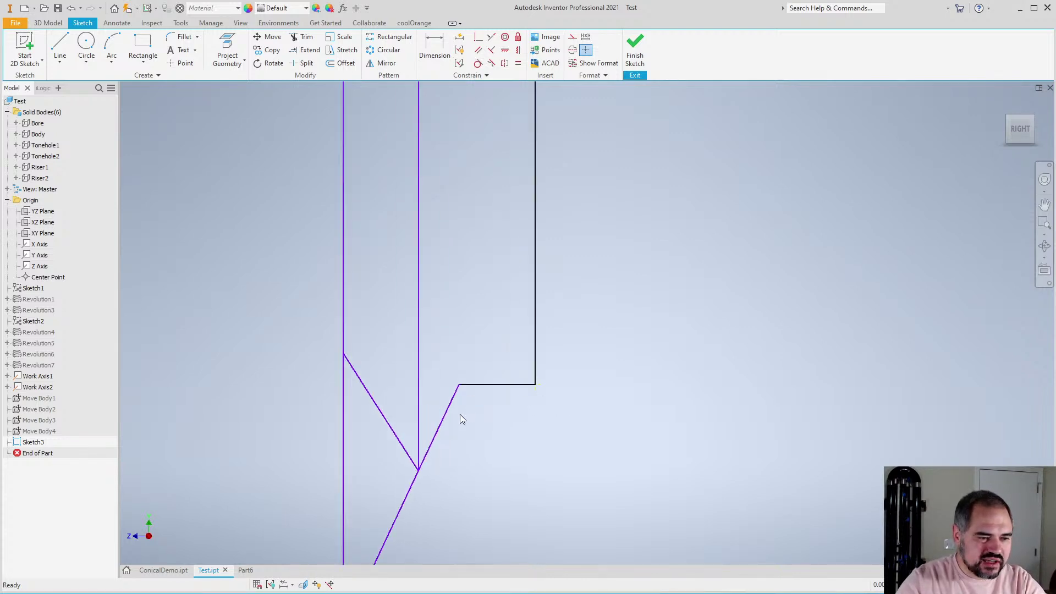
pyautogui.scroll(3, 461, 338)
pyautogui.scroll(-3, 410, 438)
pyautogui.moveTo(428, 461)
pyautogui.mouseDown()
pyautogui.moveTo(415, 372)
pyautogui.moveTo(448, 393)
pyautogui.moveTo(450, 373)
pyautogui.mouseUp()
pyautogui.scroll(3, 525, 388)
pyautogui.scroll(-1, 524, 378)
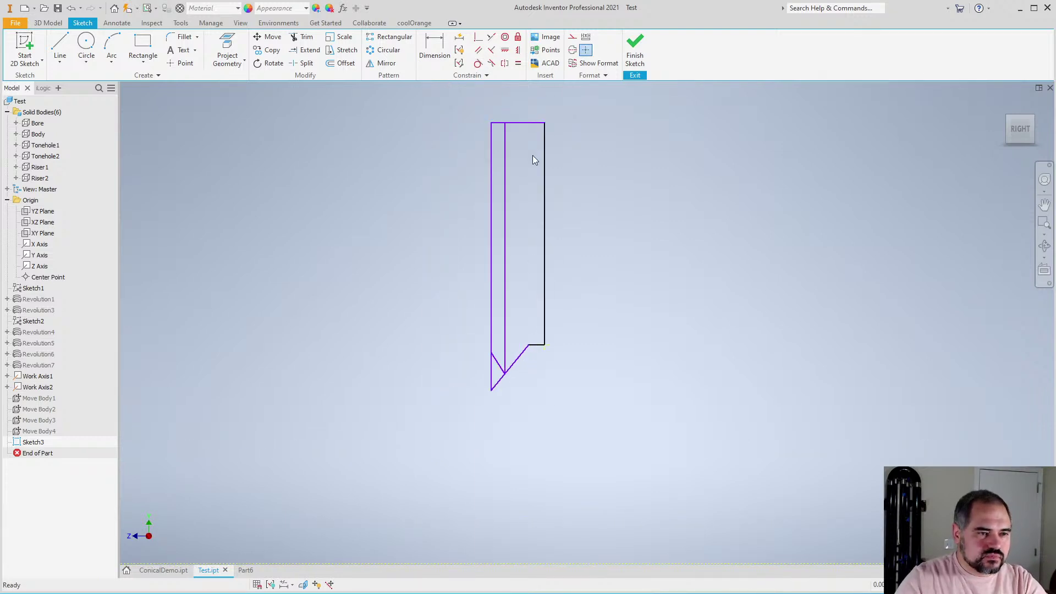
# Examine the overall profile and the constraints applied to its long right edge
pyautogui.scroll(-2, 519, 330)
pyautogui.scroll(2, 512, 395)
pyautogui.scroll(2, 512, 395)
pyautogui.scroll(-4, 520, 324)
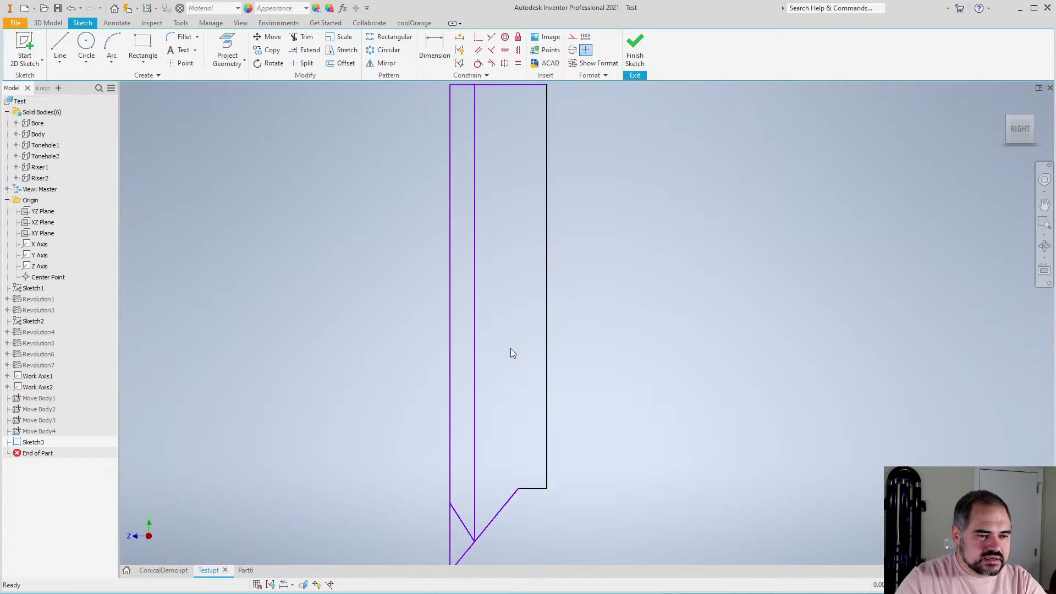
pyautogui.scroll(3, 510, 350)
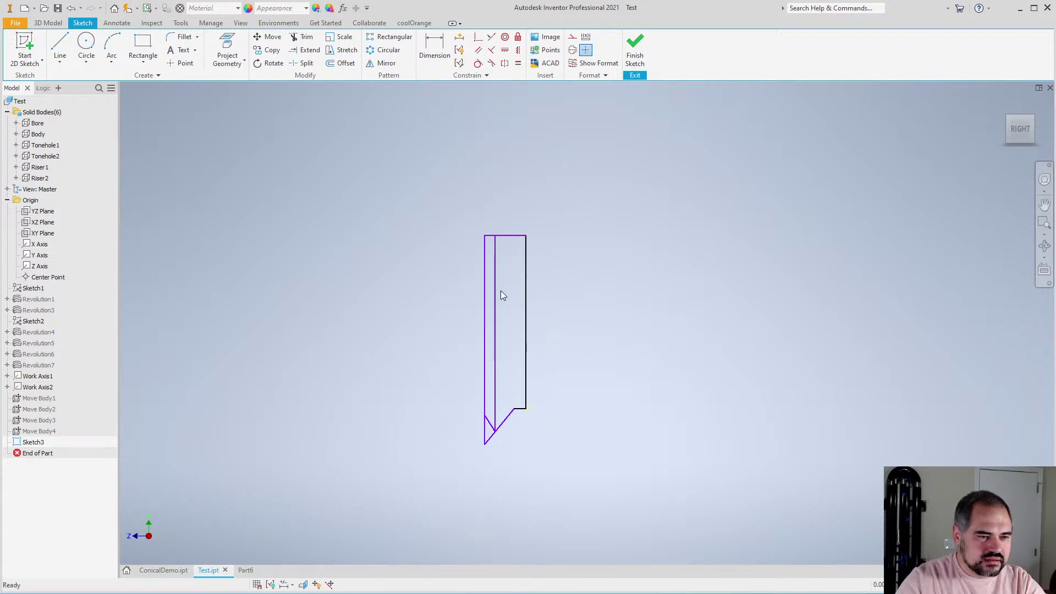
pyautogui.scroll(-4, 529, 405)
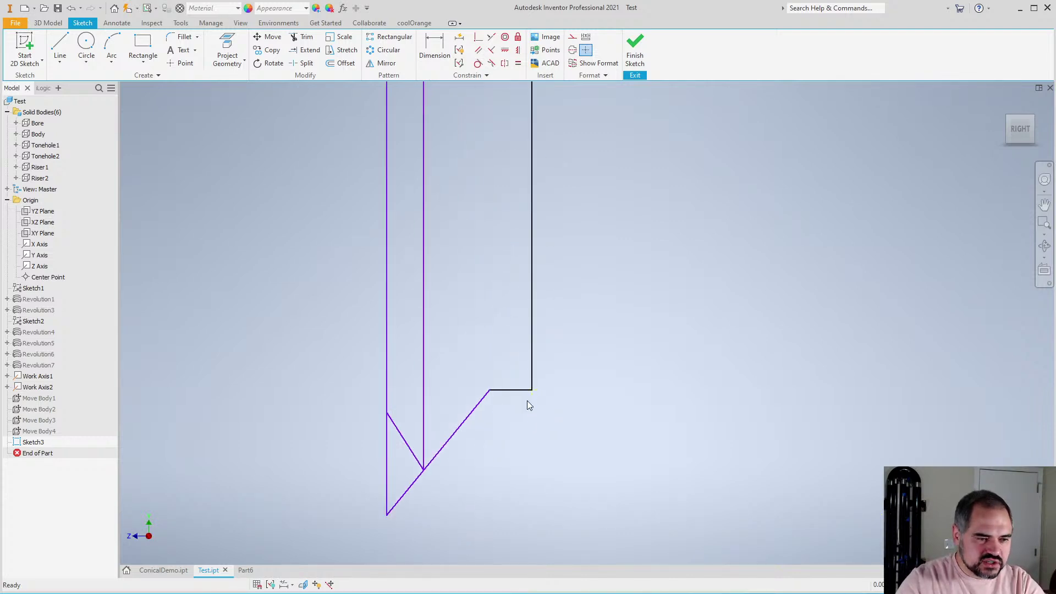
pyautogui.click(534, 318)
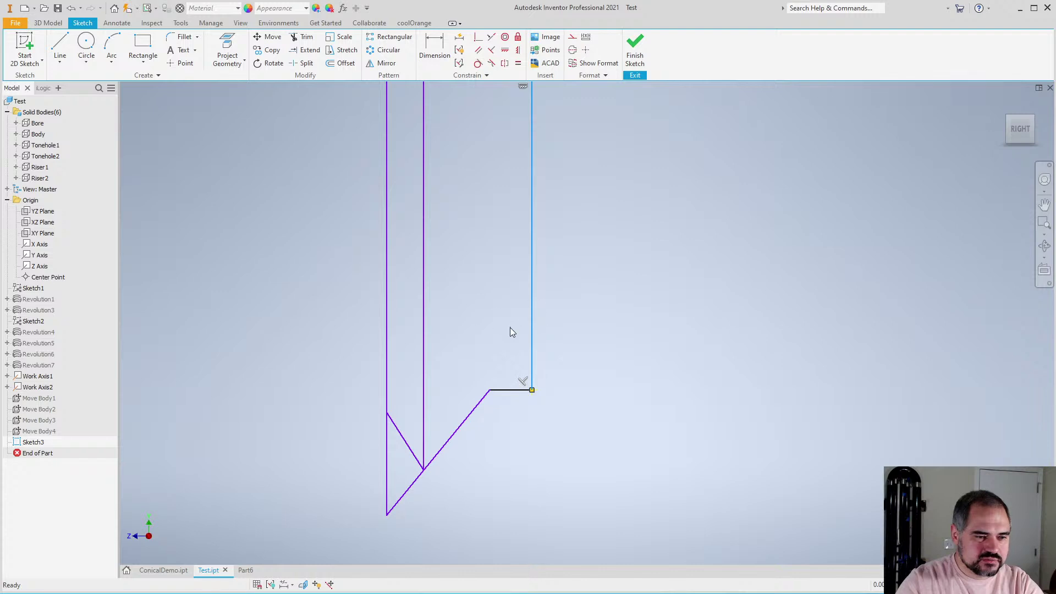
pyautogui.scroll(3, 548, 355)
pyautogui.scroll(3, 507, 370)
pyautogui.click(611, 391)
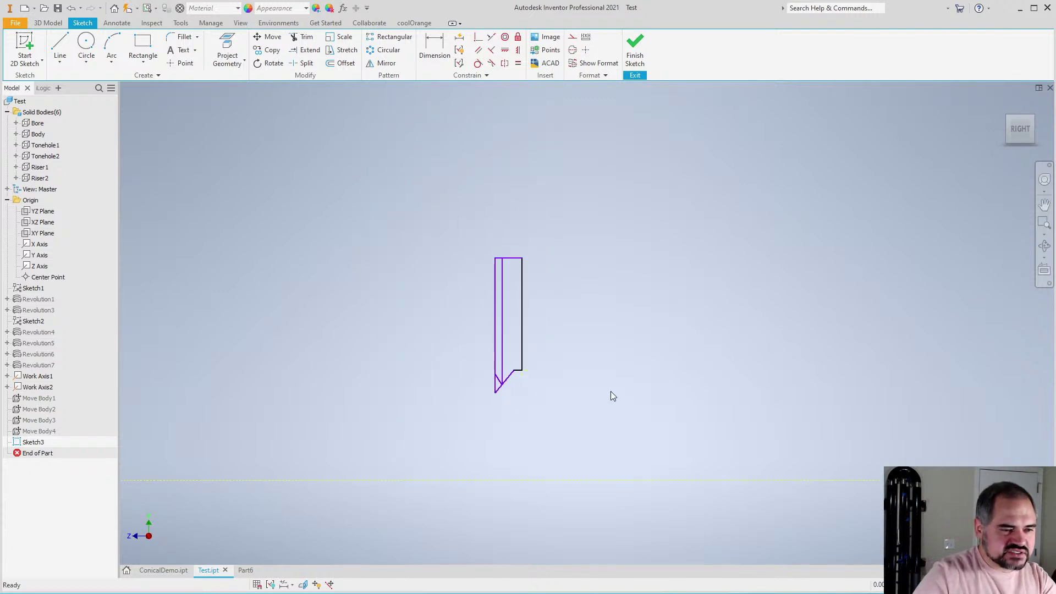
pyautogui.scroll(-5, 519, 380)
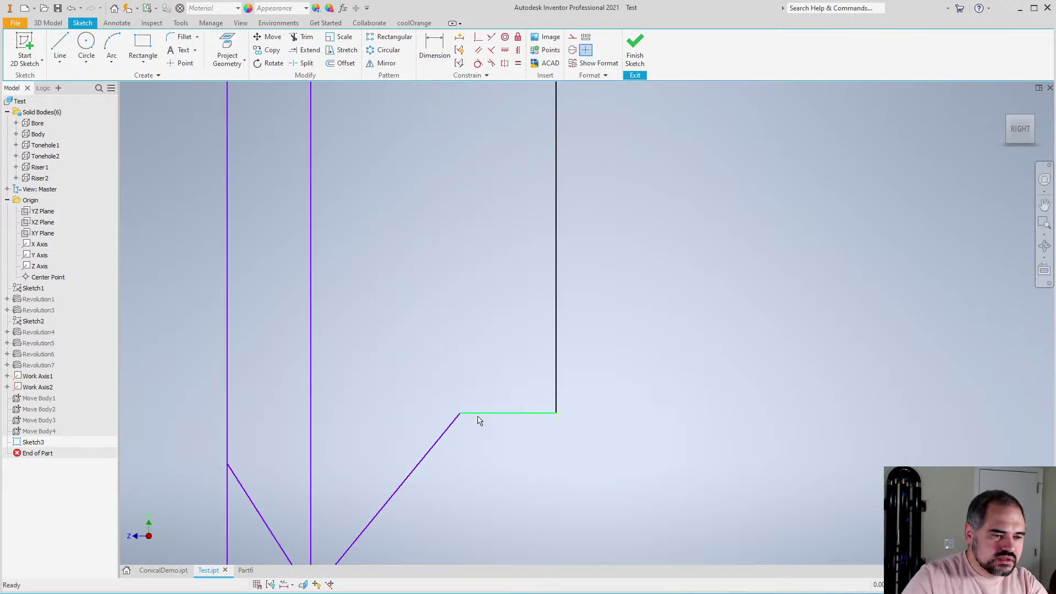
pyautogui.press('d')
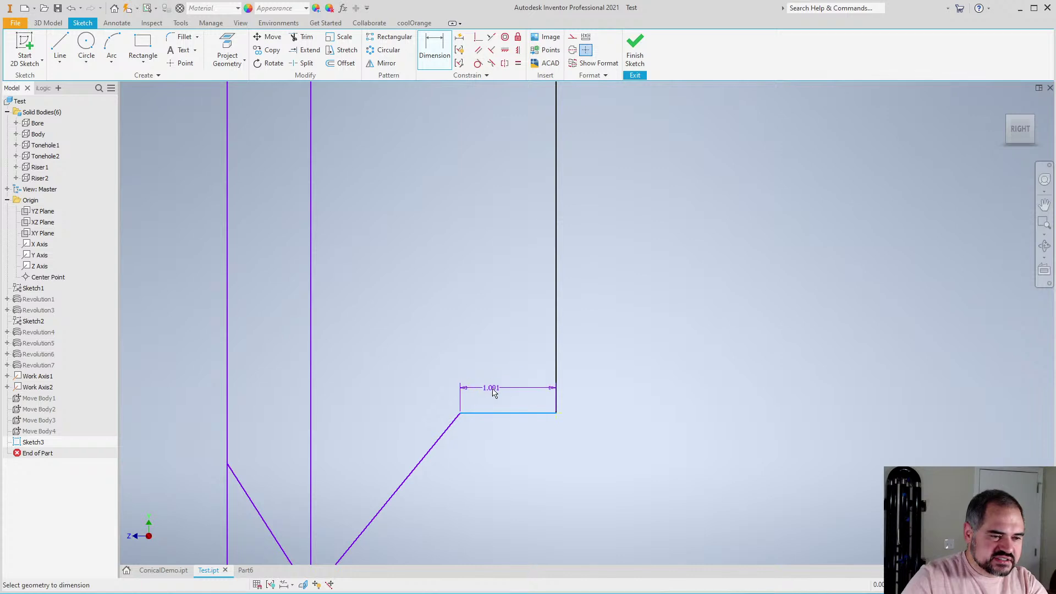
pyautogui.press('Escape')
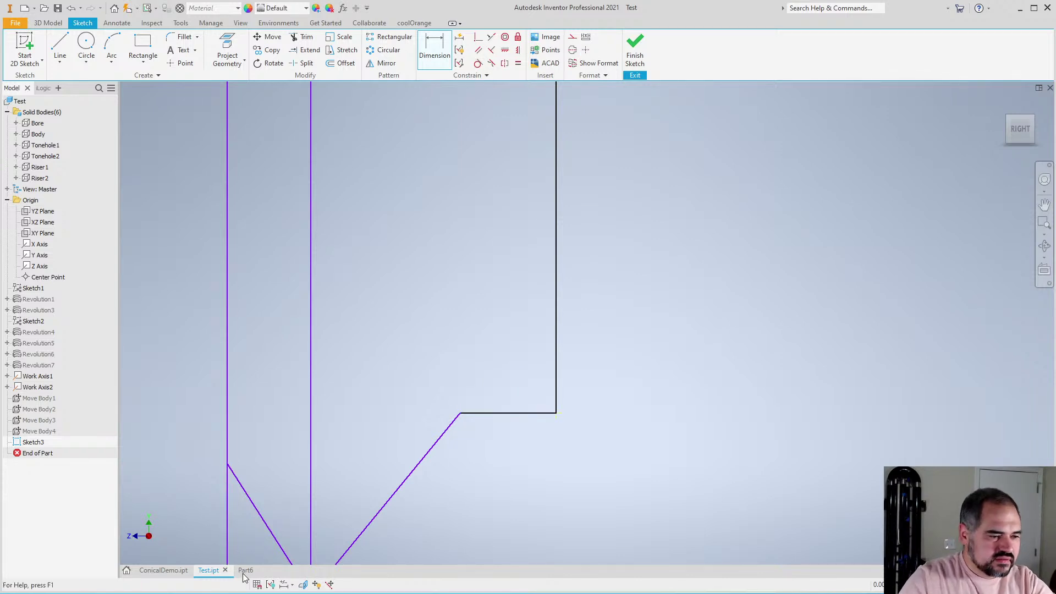
pyautogui.click(163, 572)
pyautogui.scroll(6, 440, 350)
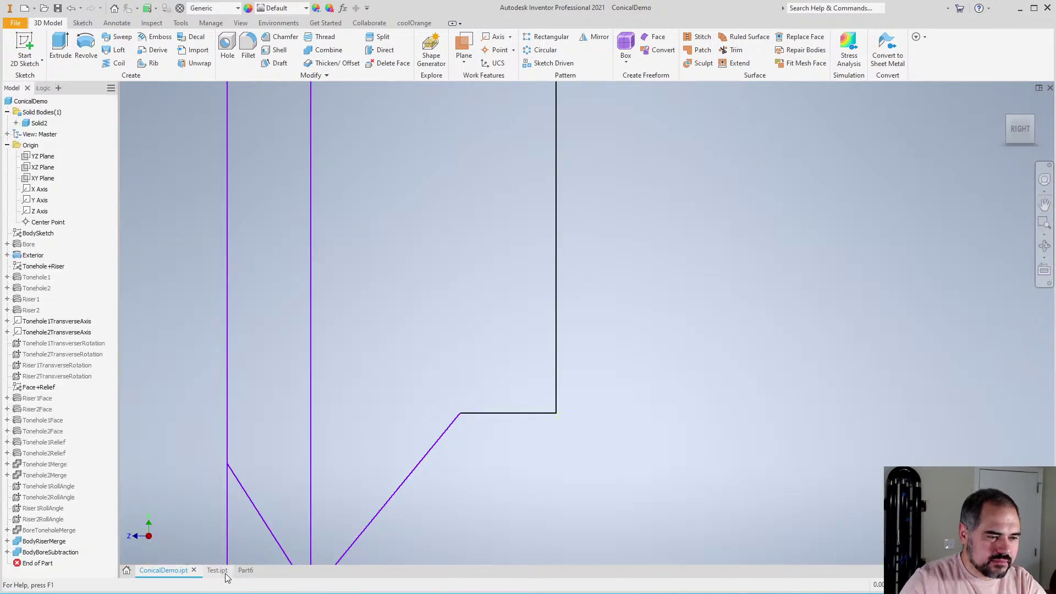
pyautogui.click(225, 574)
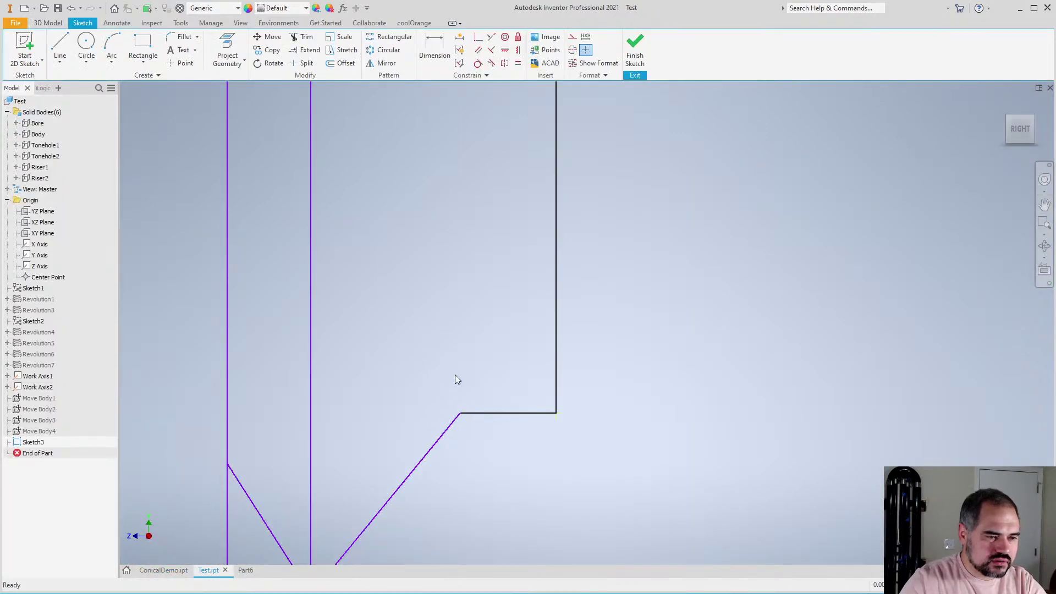
# Dimension the short horizontal line at the profile's lower end to 3.5 with a formula that adds to Tonehole1Radius
pyautogui.click(494, 411)
pyautogui.click(501, 380)
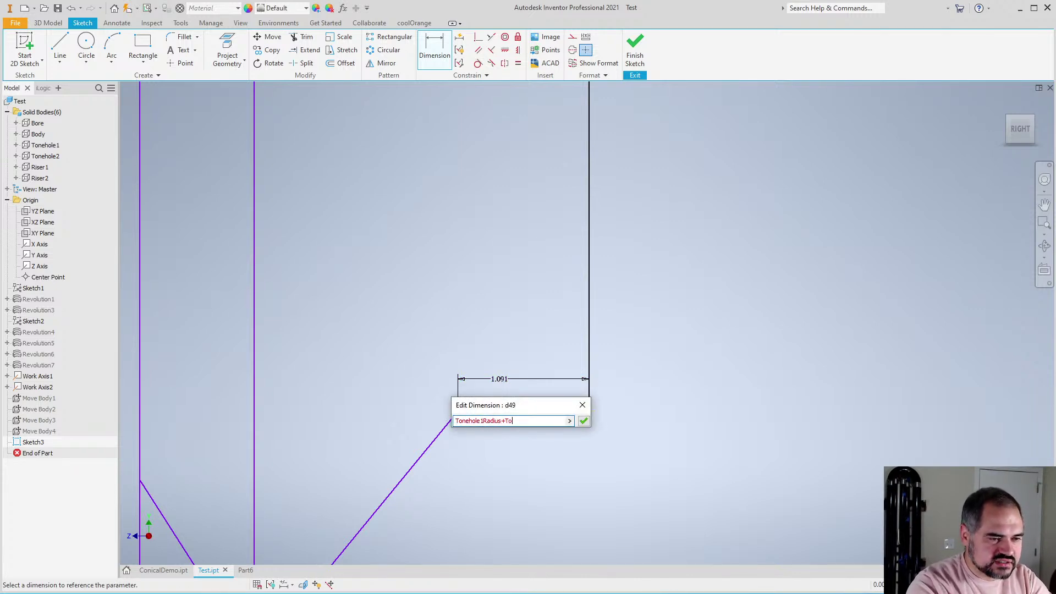
pyautogui.press('Return')
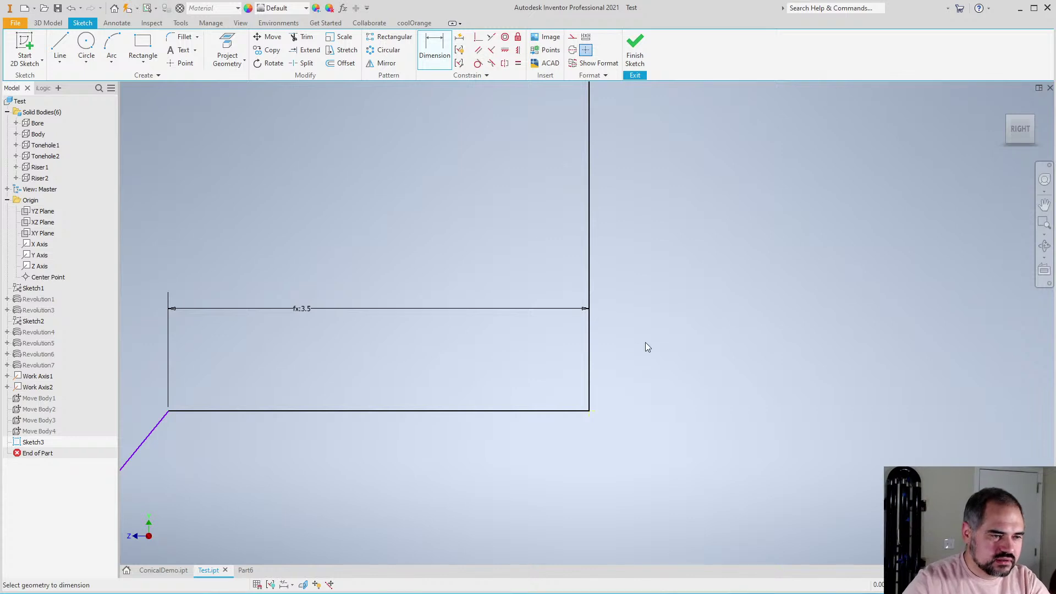
pyautogui.scroll(-8, 645, 343)
pyautogui.scroll(5, 610, 339)
pyautogui.scroll(2, 583, 330)
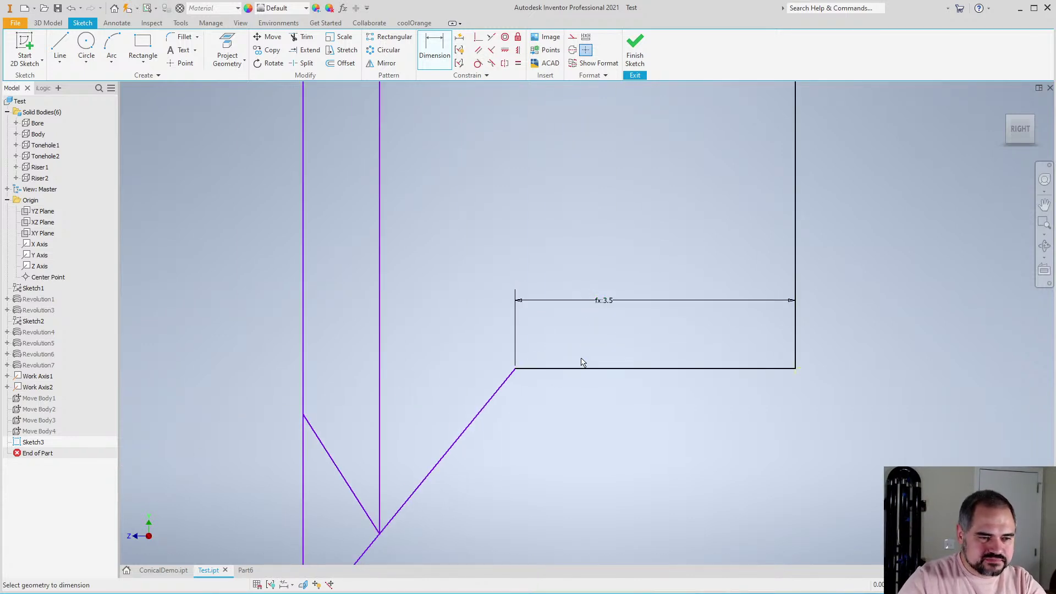
pyautogui.scroll(-6, 547, 377)
pyautogui.scroll(4, 550, 374)
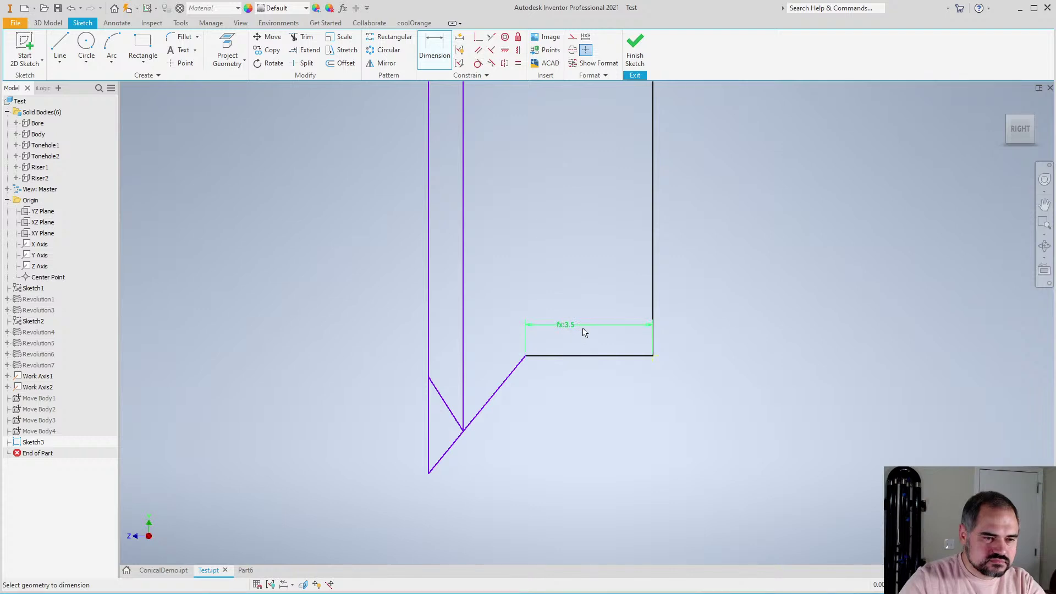
pyautogui.doubleClick(584, 329)
pyautogui.click(665, 355)
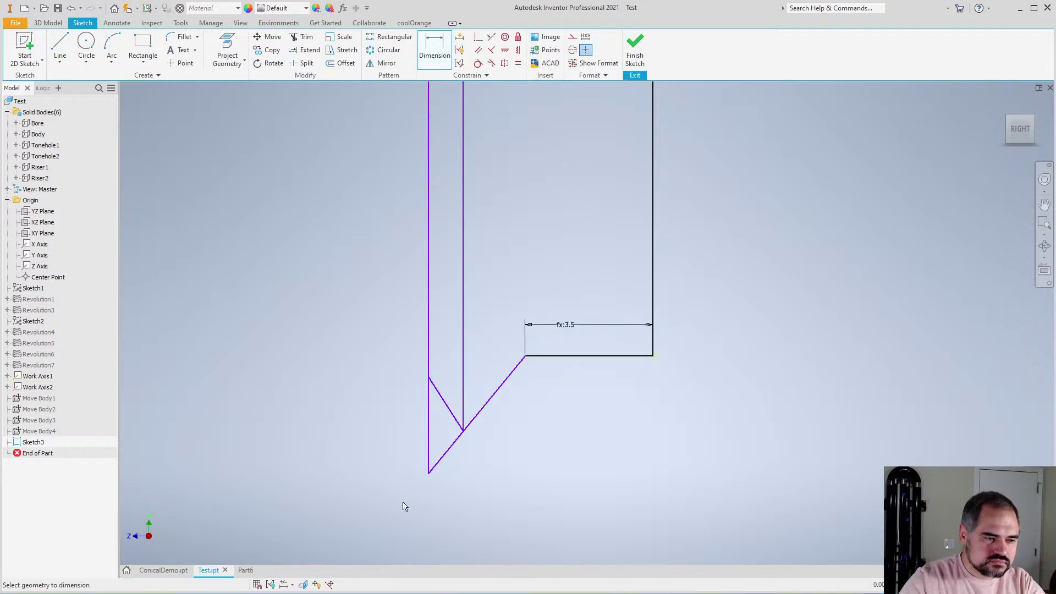
# Switch to the ConicalDemo part, return to its home view and end the half section view
pyautogui.click(246, 571)
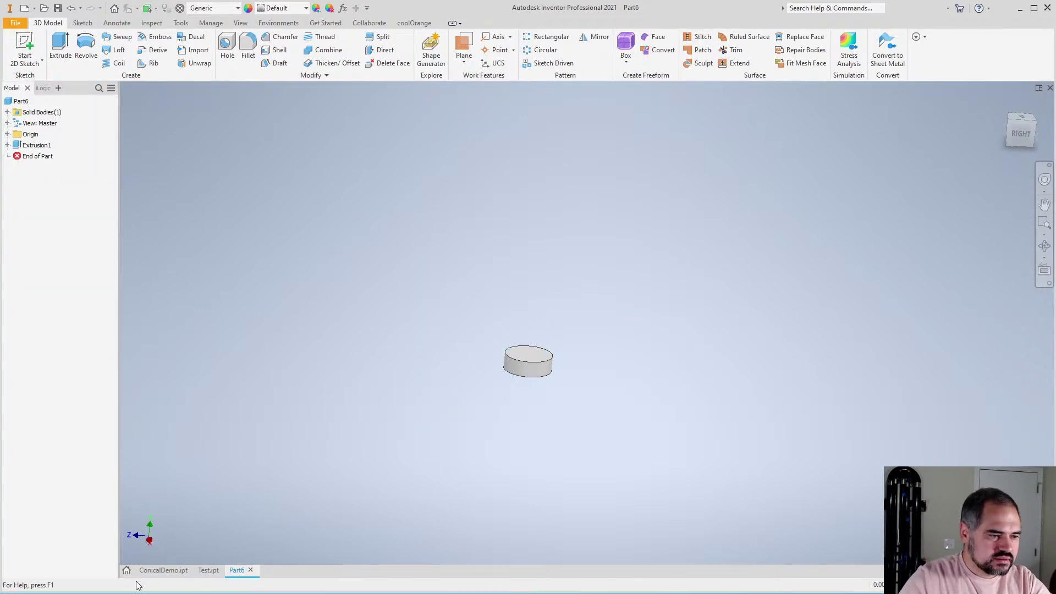
pyautogui.click(162, 570)
pyautogui.press('F6')
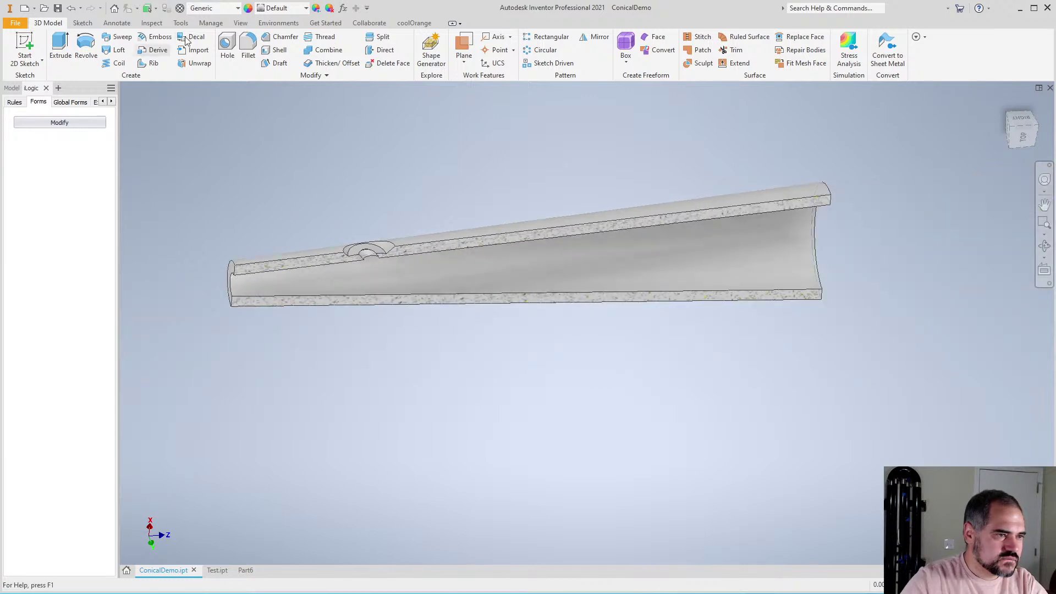
pyautogui.click(239, 23)
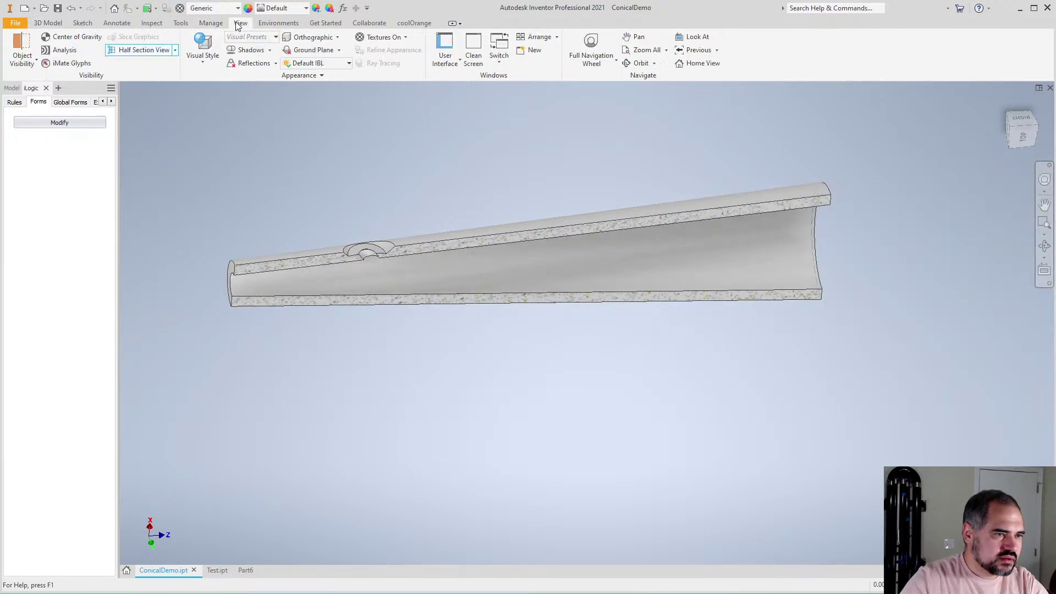
pyautogui.click(175, 51)
pyautogui.click(131, 132)
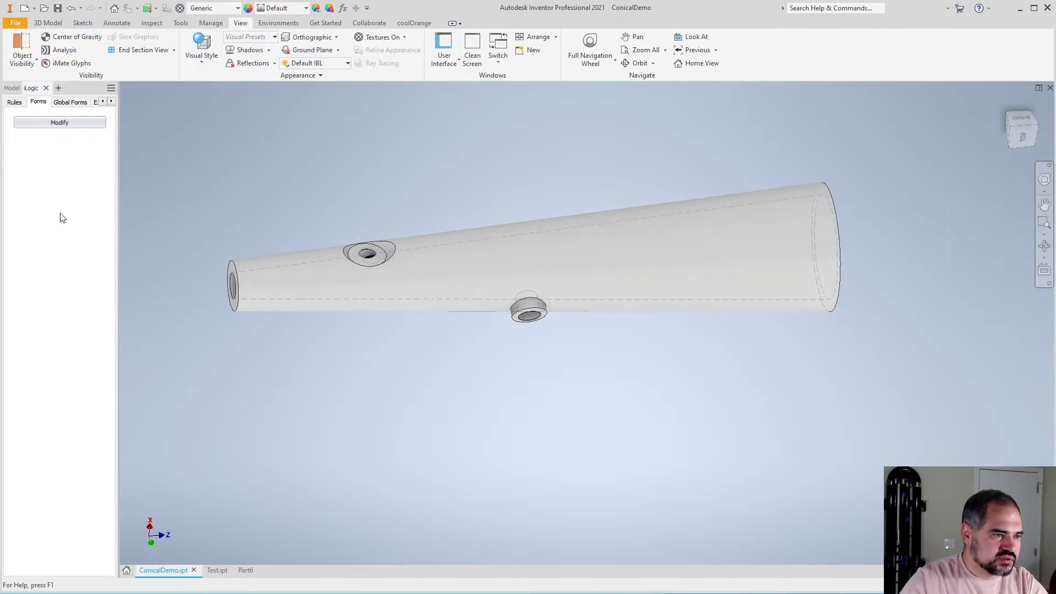
# Move the End of Part marker in ConicalDemo to directly below the Tonehole2Face feature
pyautogui.click(12, 88)
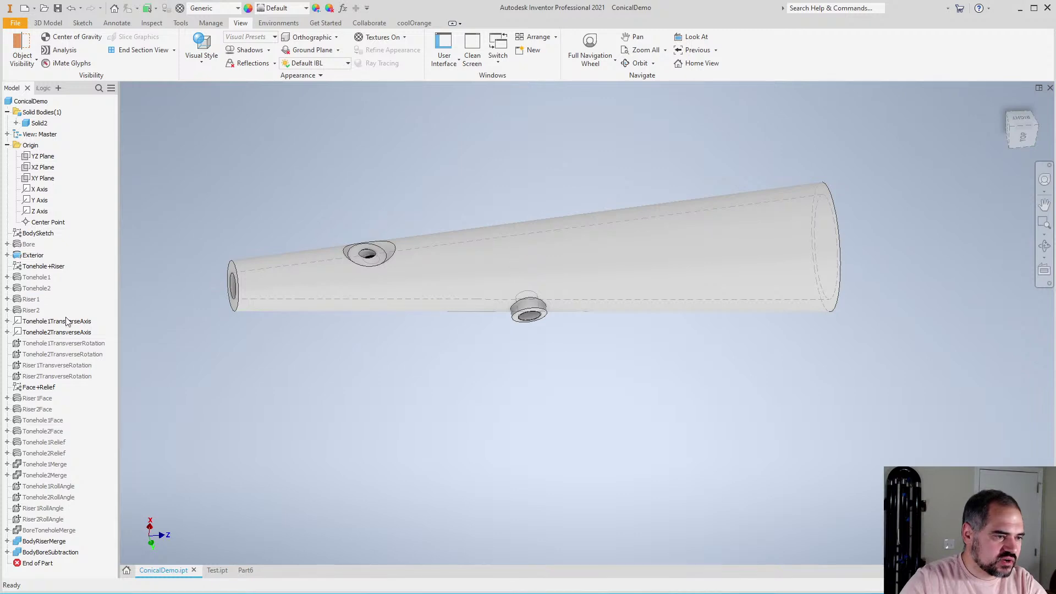
pyautogui.rightClick(44, 434)
pyautogui.click(112, 576)
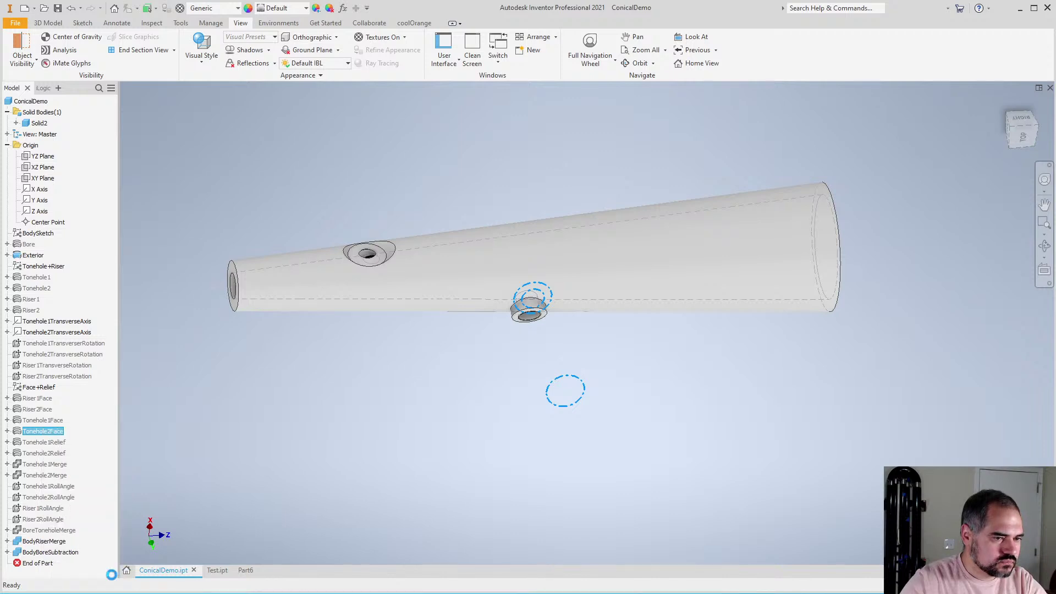
pyautogui.keyDown('shift'); pyautogui.moveTo(418, 401); pyautogui.dragTo(165, 401, button='middle'); pyautogui.keyUp('shift')
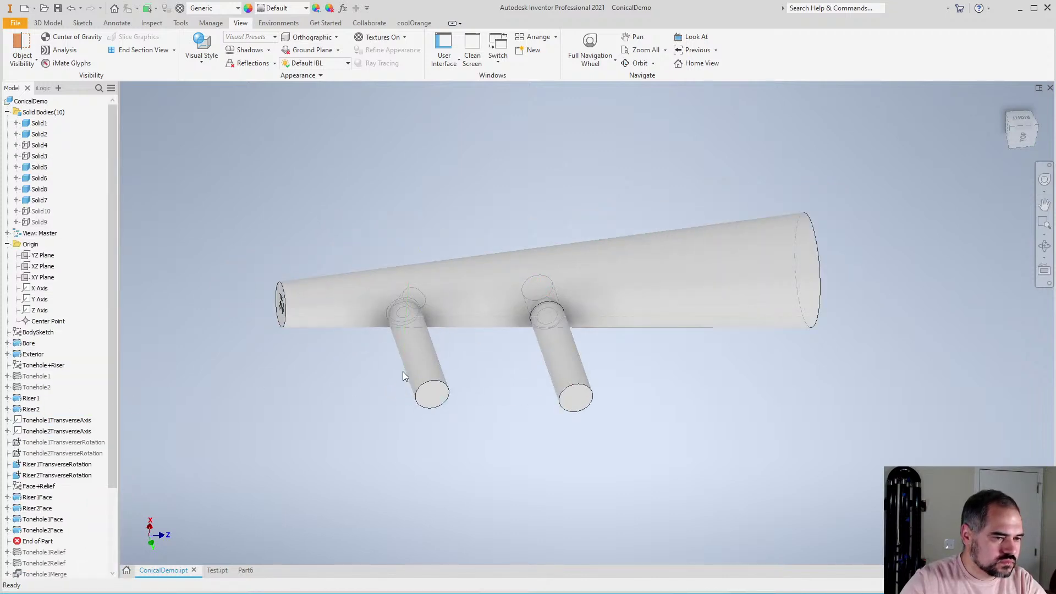
# Hide the bodies Solid1, Solid2, Solid5 and Solid6 in ConicalDemo
pyautogui.rightClick(40, 127)
pyautogui.press('Escape')
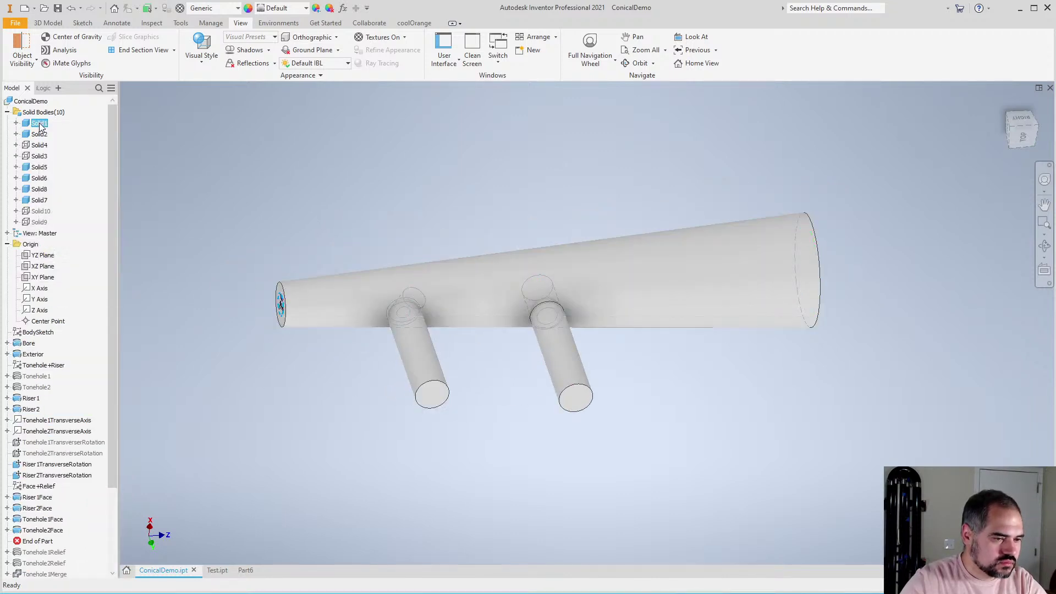
pyautogui.click(42, 137)
pyautogui.hotkey('alt', 'v')
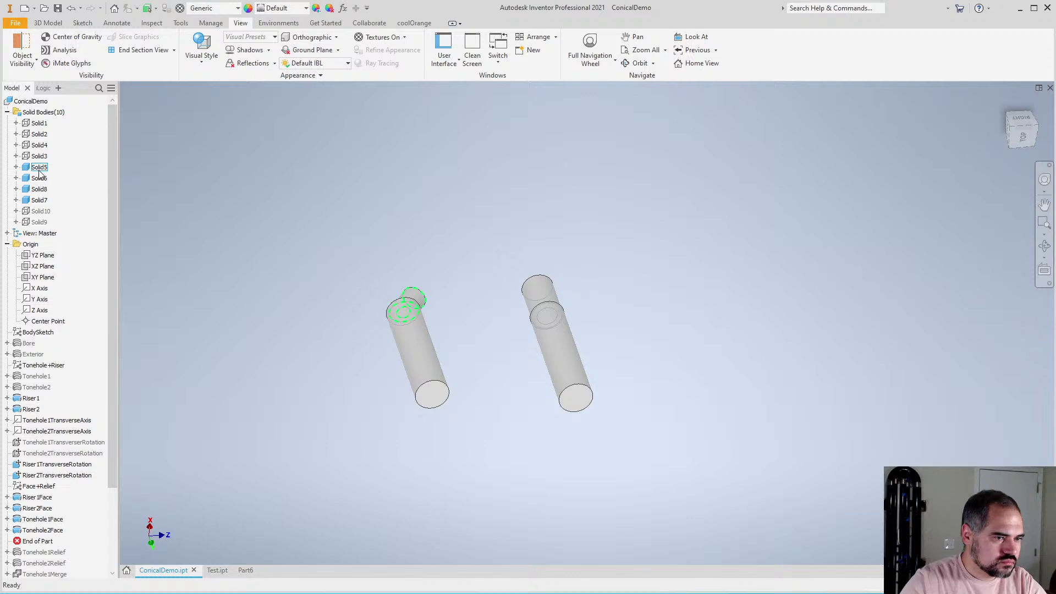
pyautogui.rightClick(39, 173)
pyautogui.click(39, 181)
pyautogui.hotkey('alt', 'v')
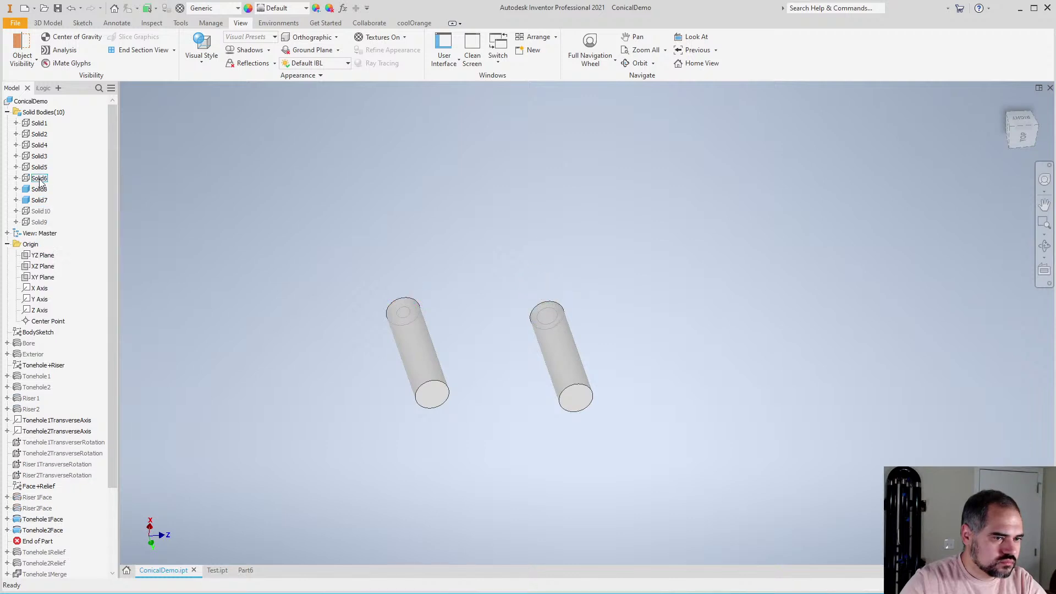
# Examine the end faces of the two remaining tonehole face bodies in ConicalDemo from below
pyautogui.keyDown('shift'); pyautogui.moveTo(698, 216); pyautogui.dragTo(544, 247, button='middle'); pyautogui.keyUp('shift')
pyautogui.scroll(-5, 395, 392)
pyautogui.scroll(-2, 417, 379)
pyautogui.scroll(6, 456, 365)
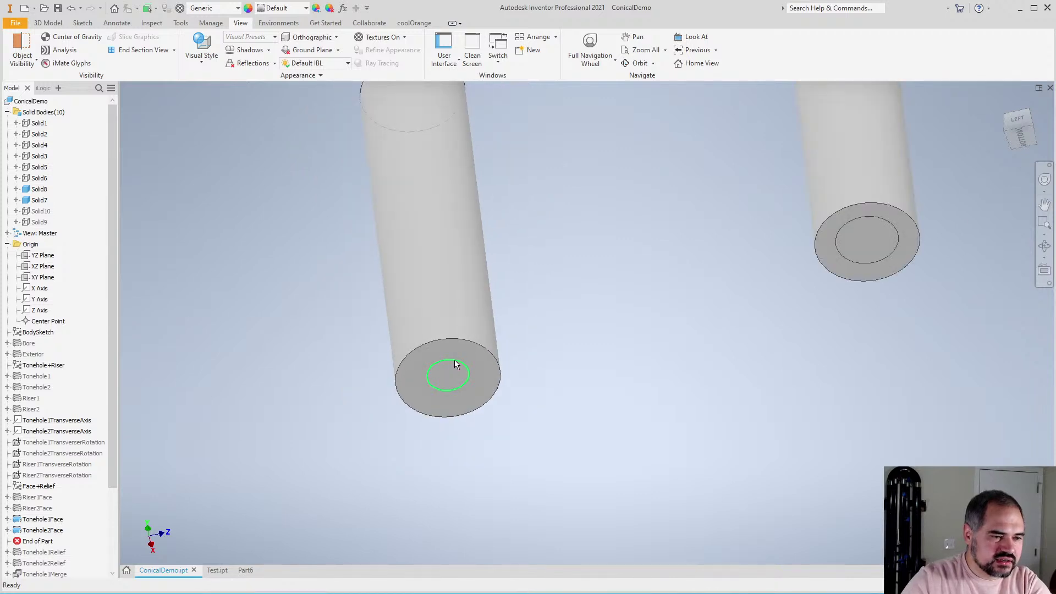
pyautogui.keyDown('shift'); pyautogui.moveTo(483, 377); pyautogui.dragTo(517, 473, button='middle'); pyautogui.keyUp('shift')
pyautogui.moveTo(537, 315)
pyautogui.keyDown('shift'); pyautogui.mouseDown(button='middle')
pyautogui.moveTo(537, 363)
pyautogui.moveTo(537, 312)
pyautogui.mouseUp(button='middle'); pyautogui.keyUp('shift')
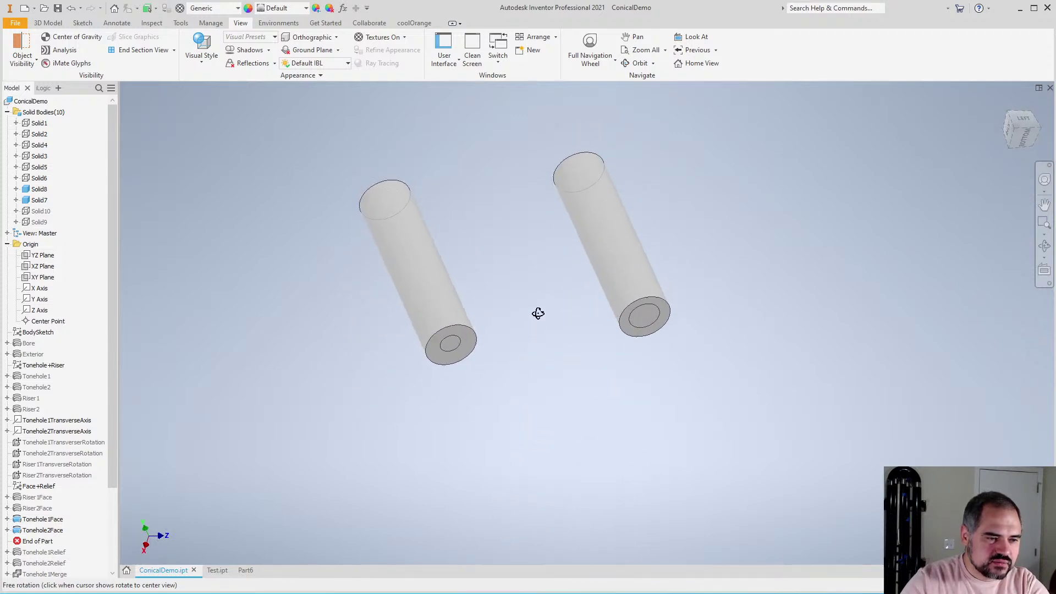
pyautogui.scroll(-2, 479, 250)
pyautogui.scroll(-1, 479, 250)
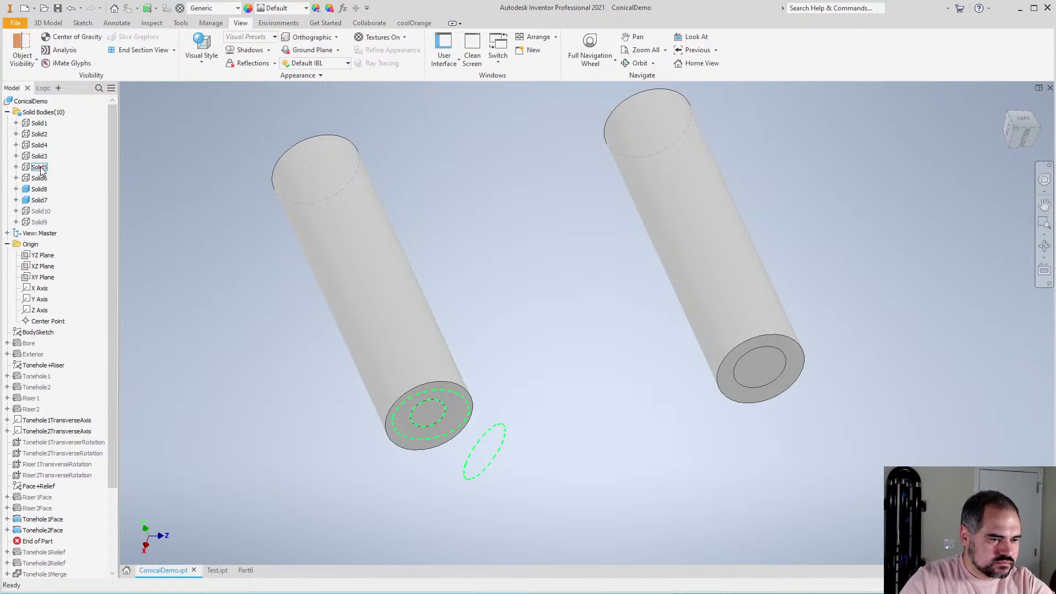
# Switch to the Test part and check the formula behind the short horizontal line's 3.5 dimension
pyautogui.click(217, 570)
pyautogui.click(245, 570)
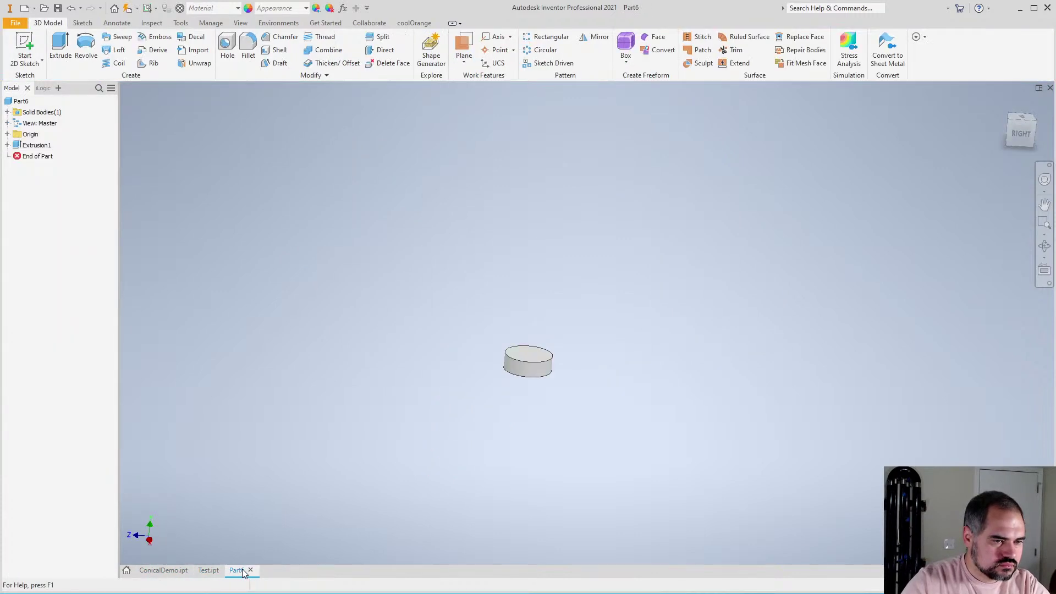
pyautogui.click(215, 572)
pyautogui.scroll(3, 485, 365)
pyautogui.scroll(-4, 448, 365)
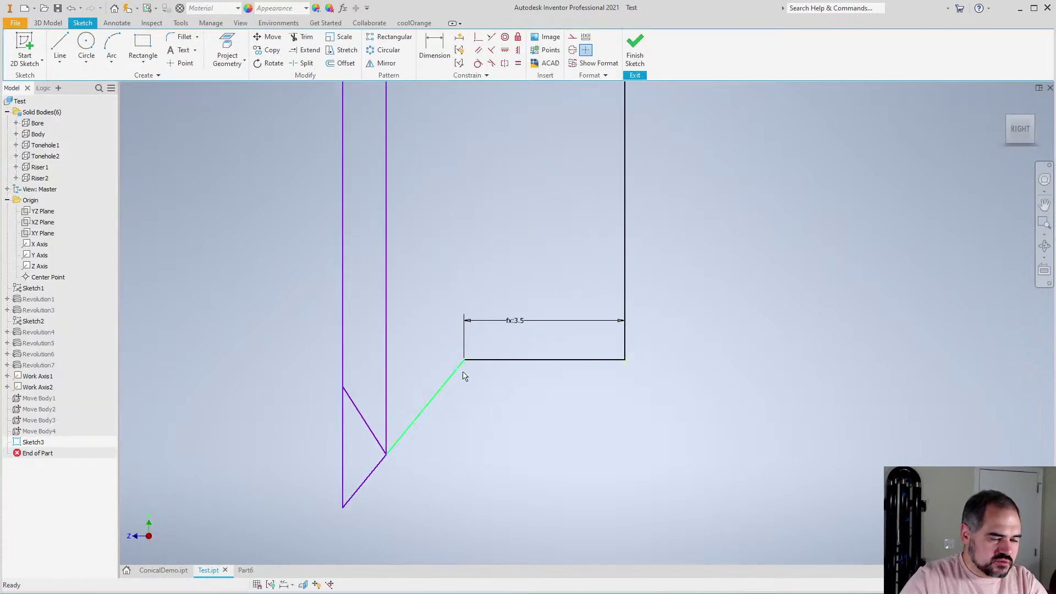
pyautogui.scroll(-2, 464, 384)
pyautogui.click(570, 264)
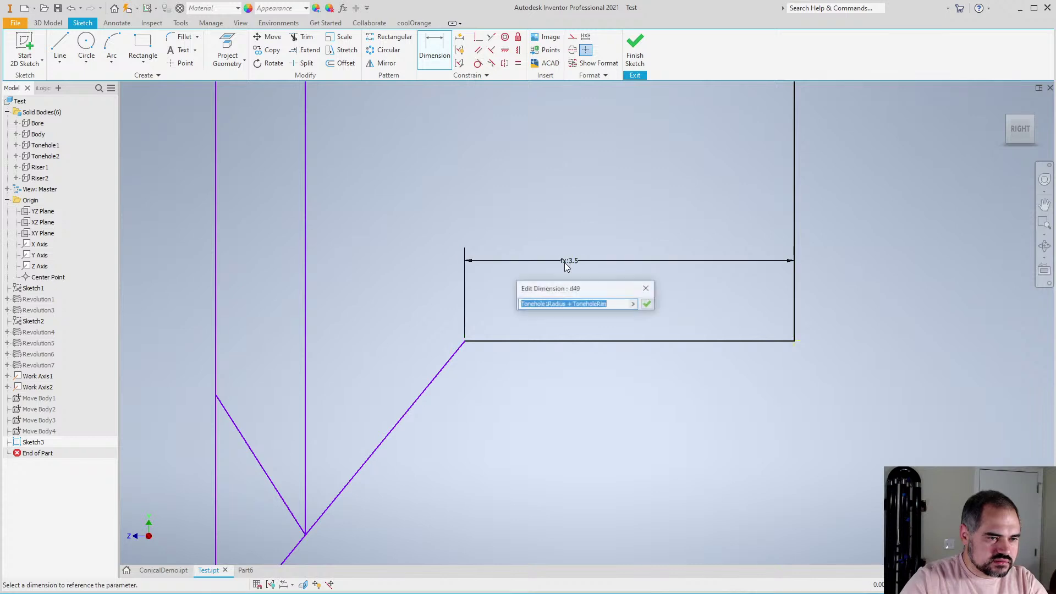
pyautogui.click(650, 290)
pyautogui.click(574, 263)
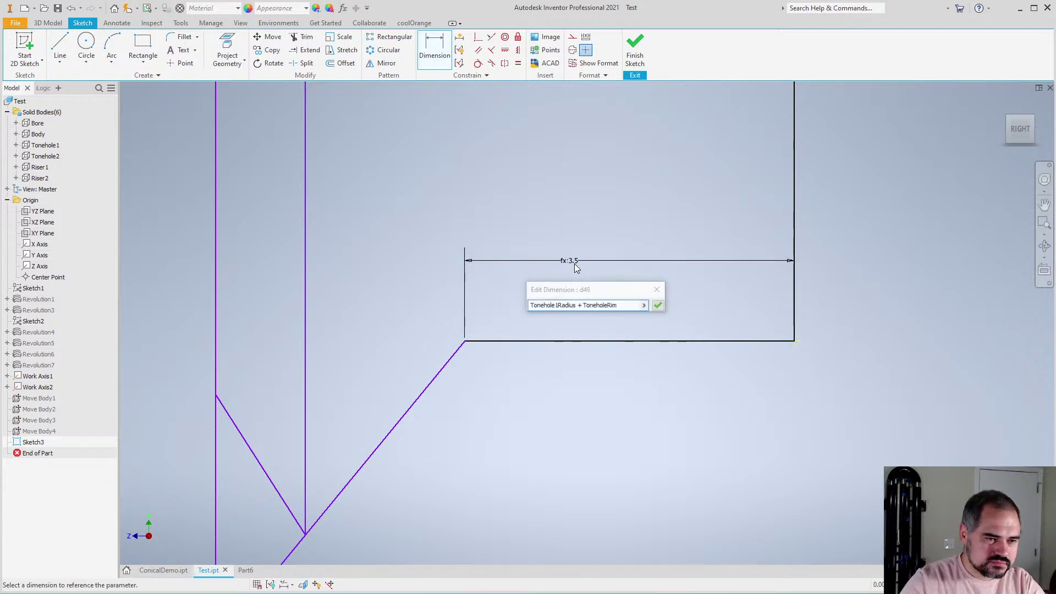
pyautogui.click(656, 290)
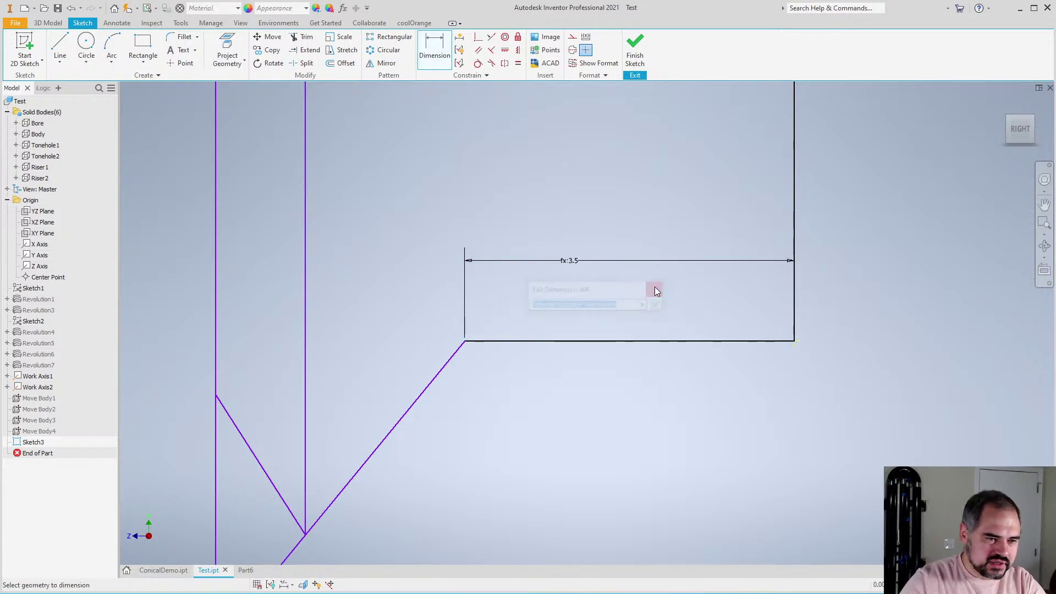
# Dimension the angle between the sloped face line and the short horizontal line as ToneholeFaceAngle
pyautogui.click(434, 383)
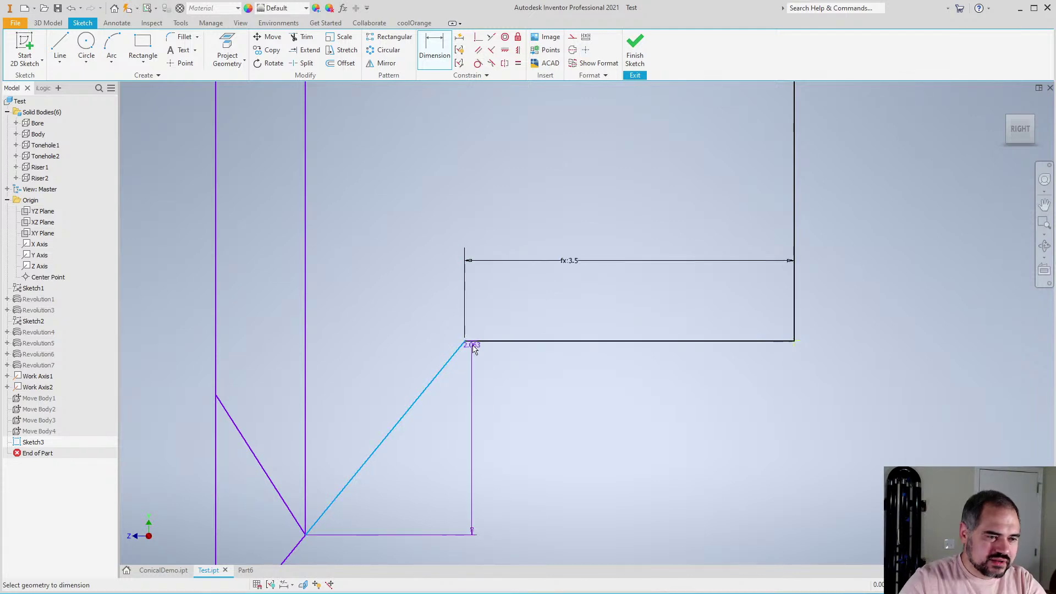
pyautogui.click(472, 342)
pyautogui.click(406, 354)
pyautogui.write('FaceAngle')
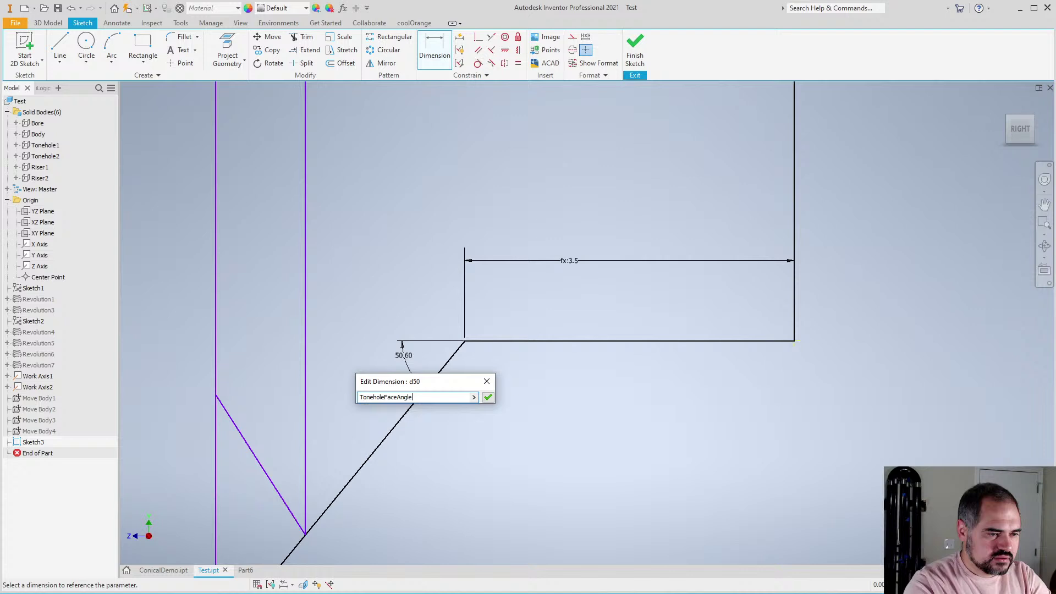
pyautogui.press('Return')
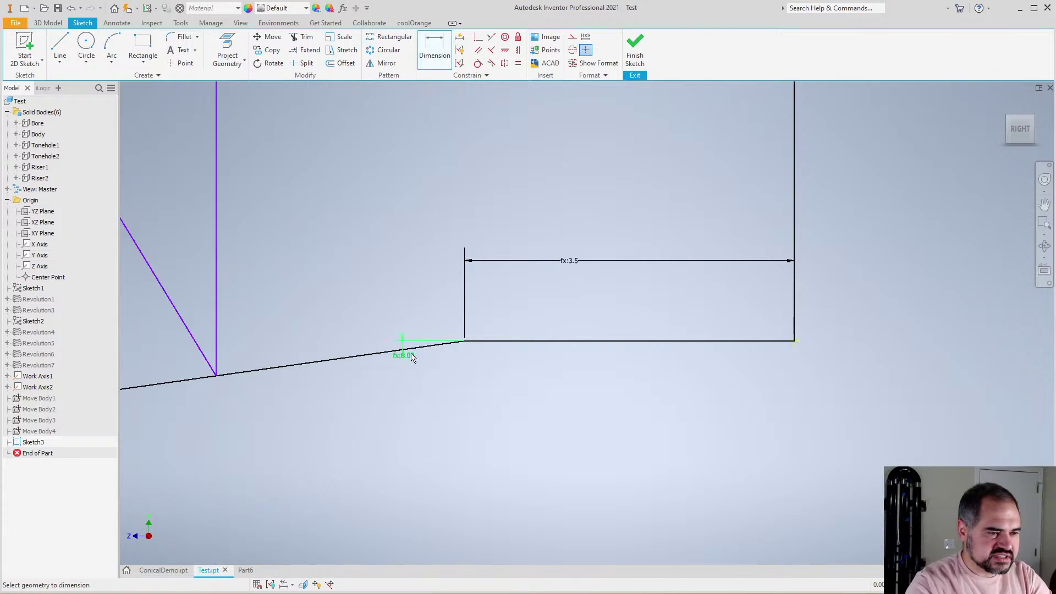
pyautogui.scroll(-5, 500, 353)
pyautogui.scroll(6, 533, 383)
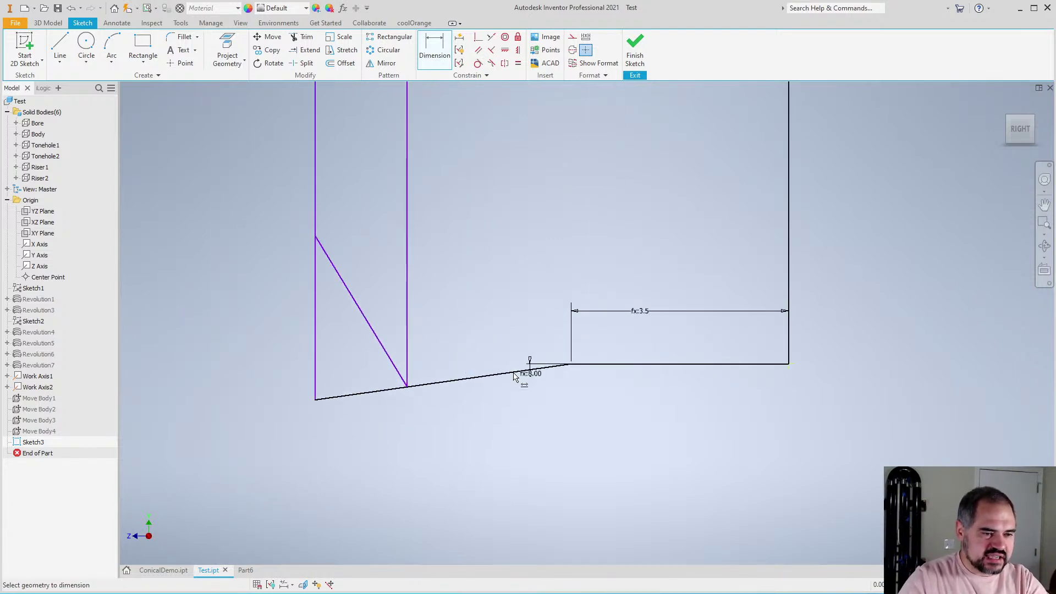
pyautogui.scroll(-8, 536, 374)
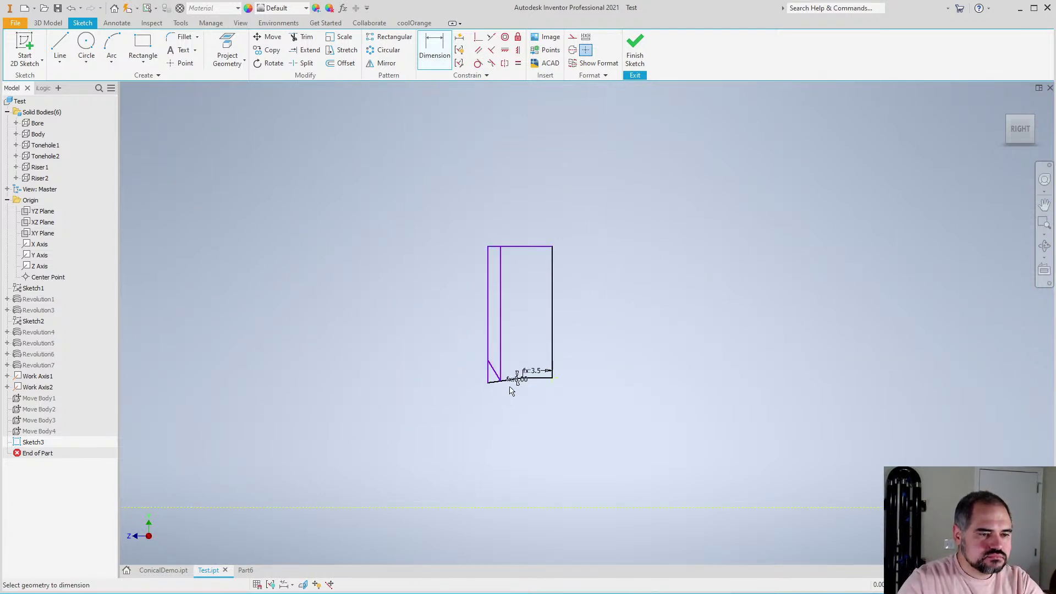
pyautogui.scroll(3, 515, 378)
pyautogui.scroll(-3, 504, 377)
pyautogui.scroll(2, 509, 405)
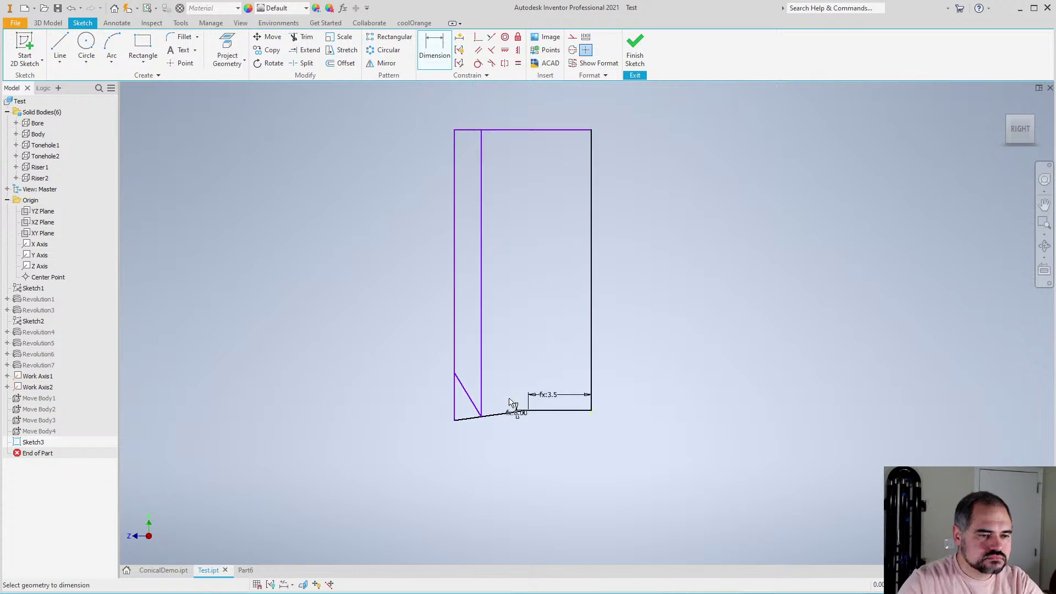
pyautogui.scroll(2, 519, 378)
pyautogui.scroll(2, 516, 426)
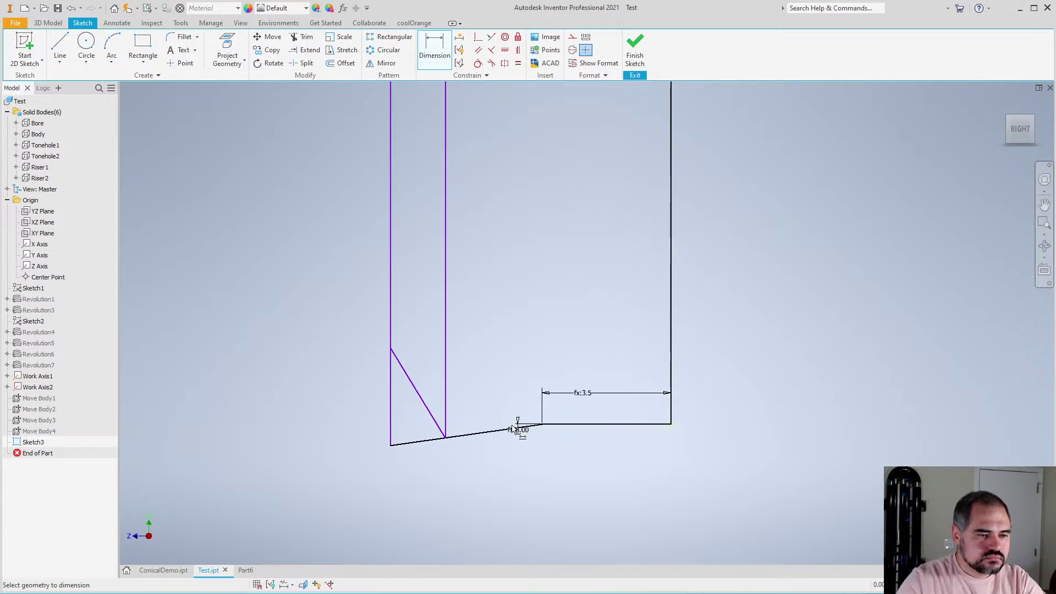
pyautogui.click(671, 413)
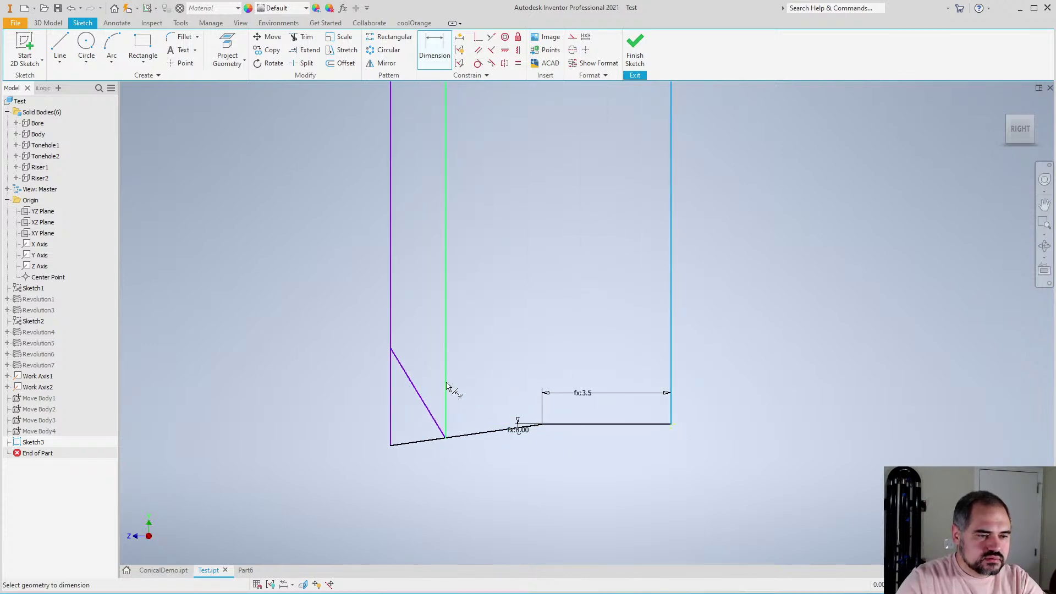
pyautogui.click(446, 394)
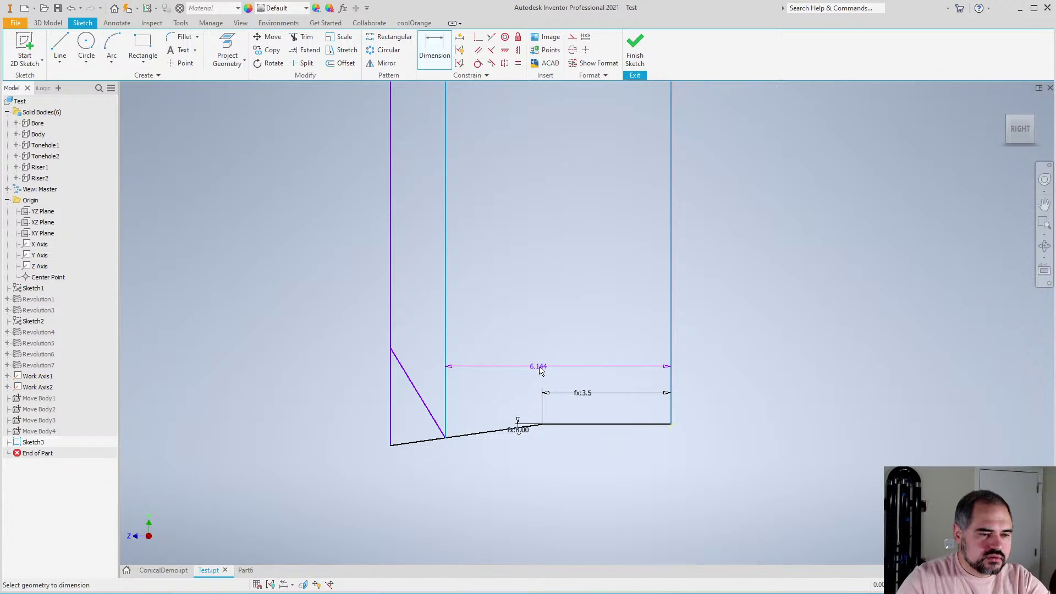
pyautogui.press('Escape')
# Dimension the distance between the profile's right vertical line and the inner vertical line as Tonehole1Radius+Tonehole1PadOverhang
pyautogui.scroll(-3, 504, 405)
pyautogui.scroll(2, 500, 410)
pyautogui.press('d')
pyautogui.click(651, 369)
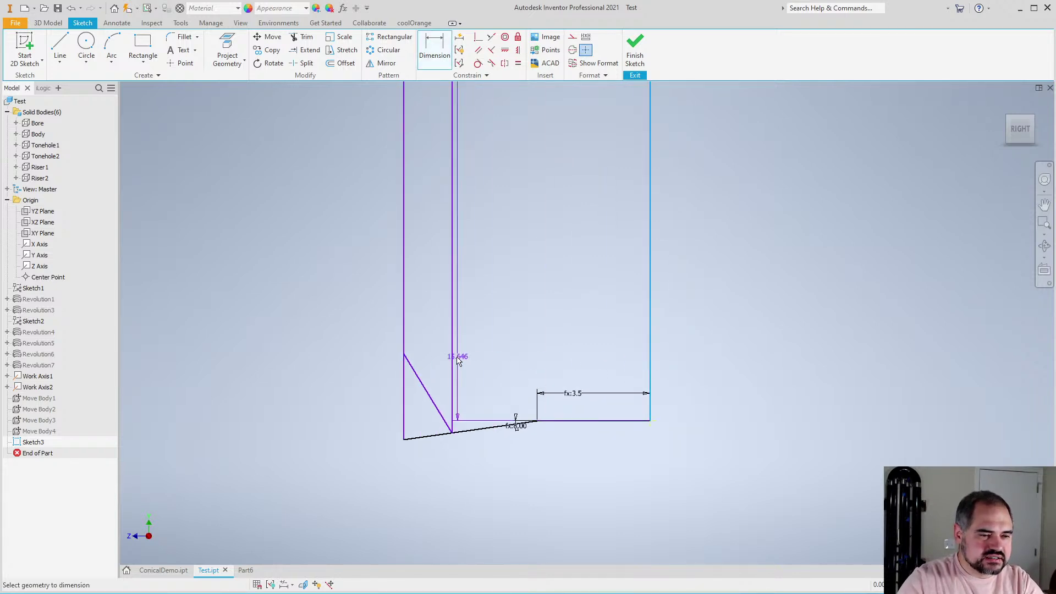
pyautogui.click(455, 357)
pyautogui.click(544, 367)
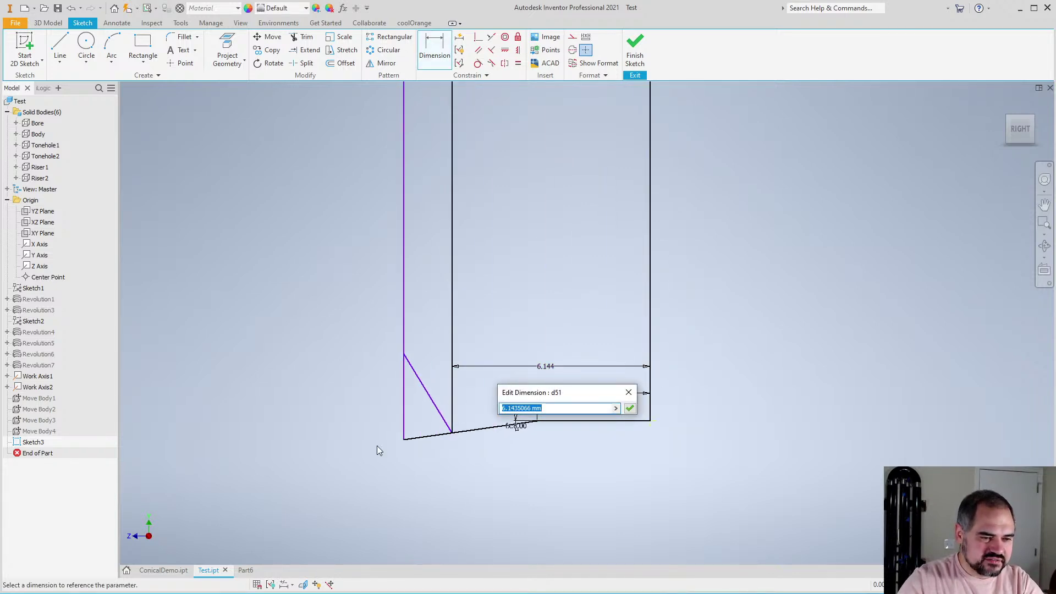
pyautogui.scroll(-3, 378, 450)
pyautogui.scroll(4, 398, 470)
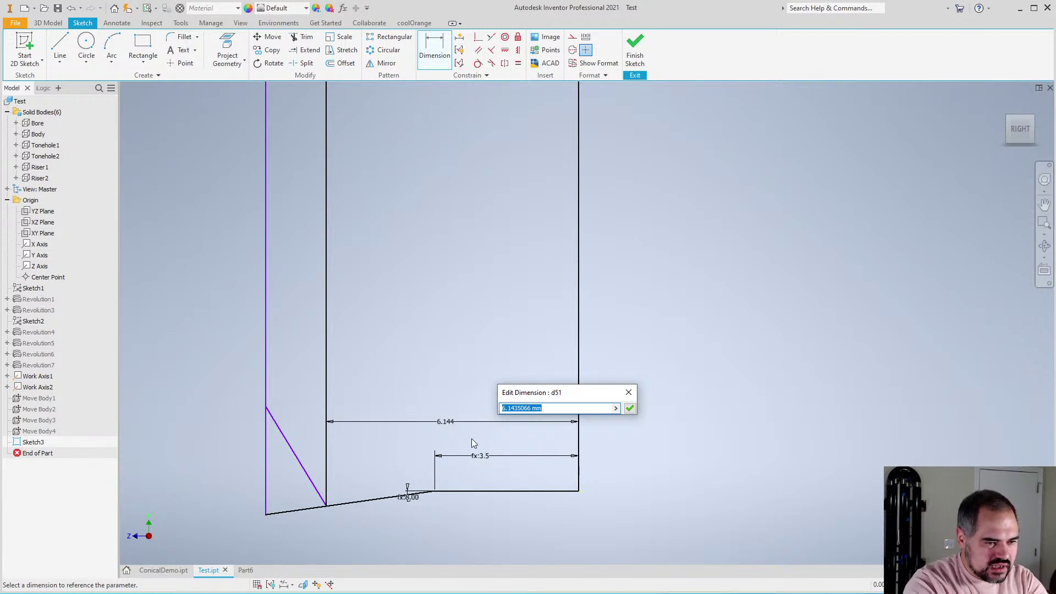
pyautogui.write('Tonehole1')
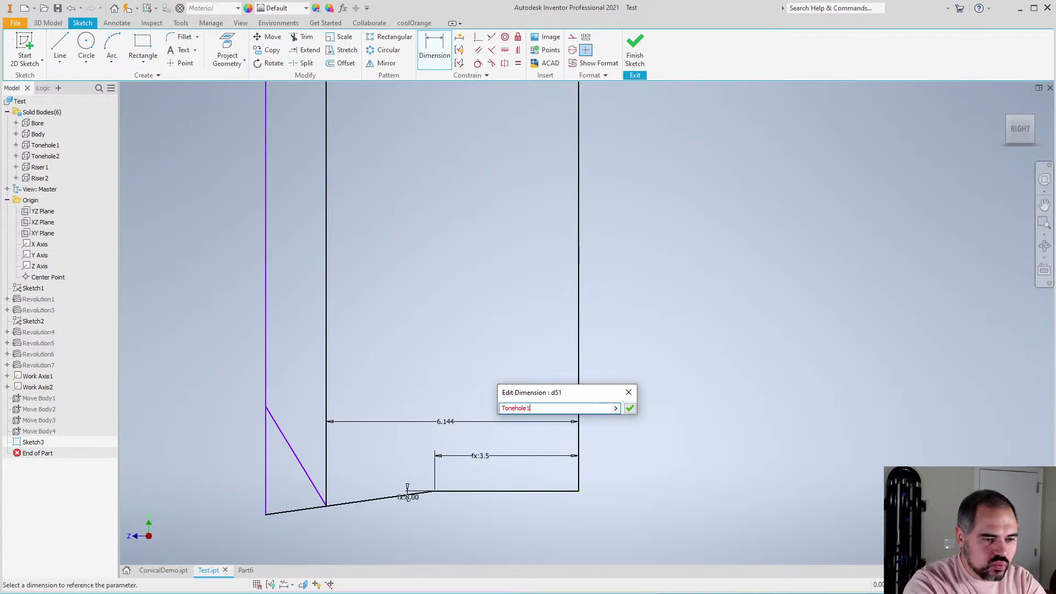
pyautogui.write('Radius+Tonehole1P')
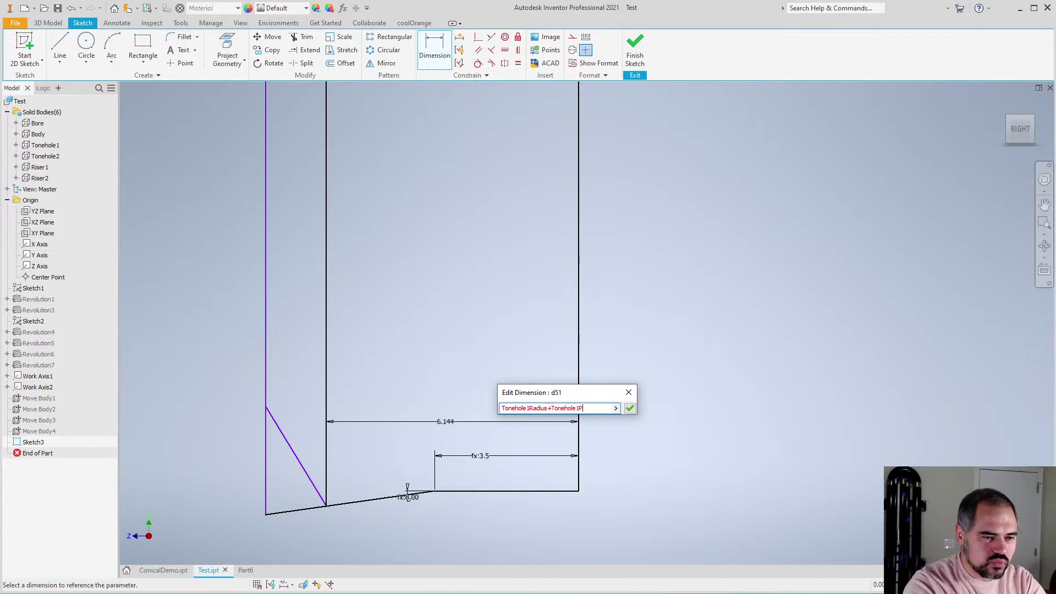
pyautogui.write('adOverhang')
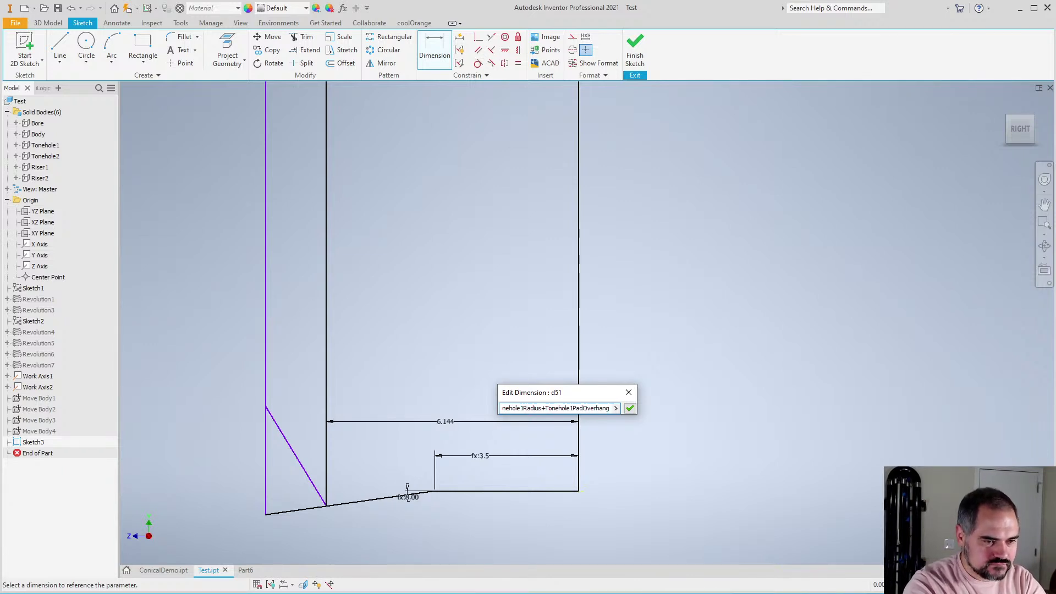
pyautogui.press('Return')
# Check the formula of the pad overhang dimension and review the part's user parameters
pyautogui.scroll(5, 471, 438)
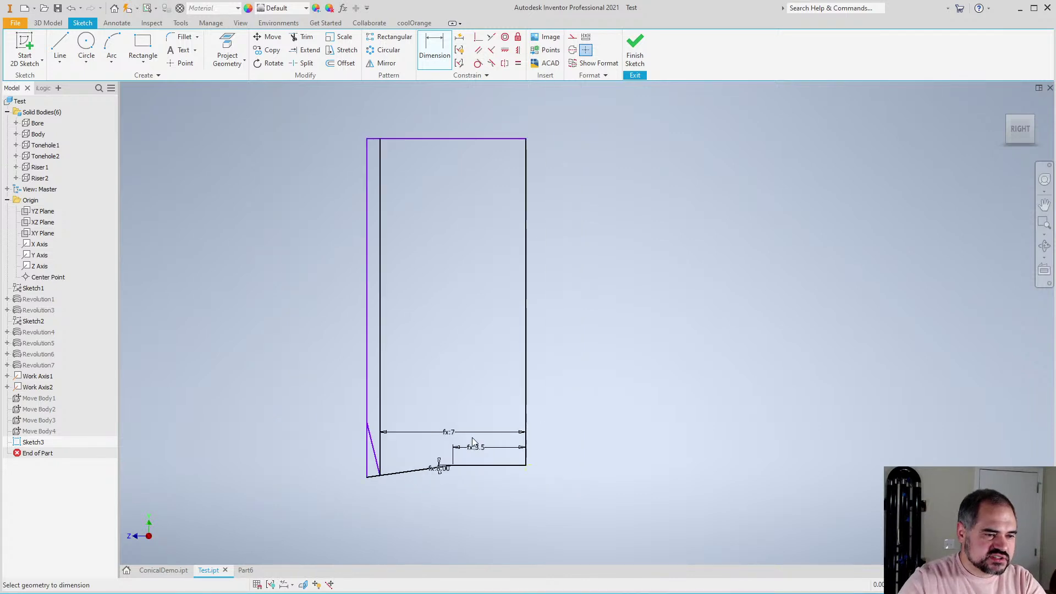
pyautogui.scroll(-6, 454, 432)
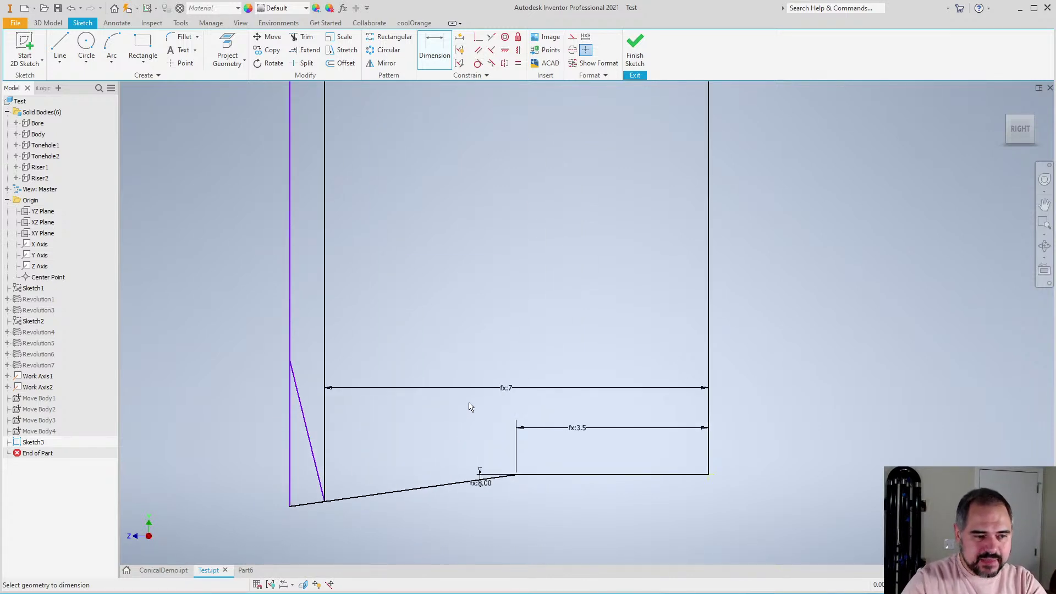
pyautogui.click(448, 387)
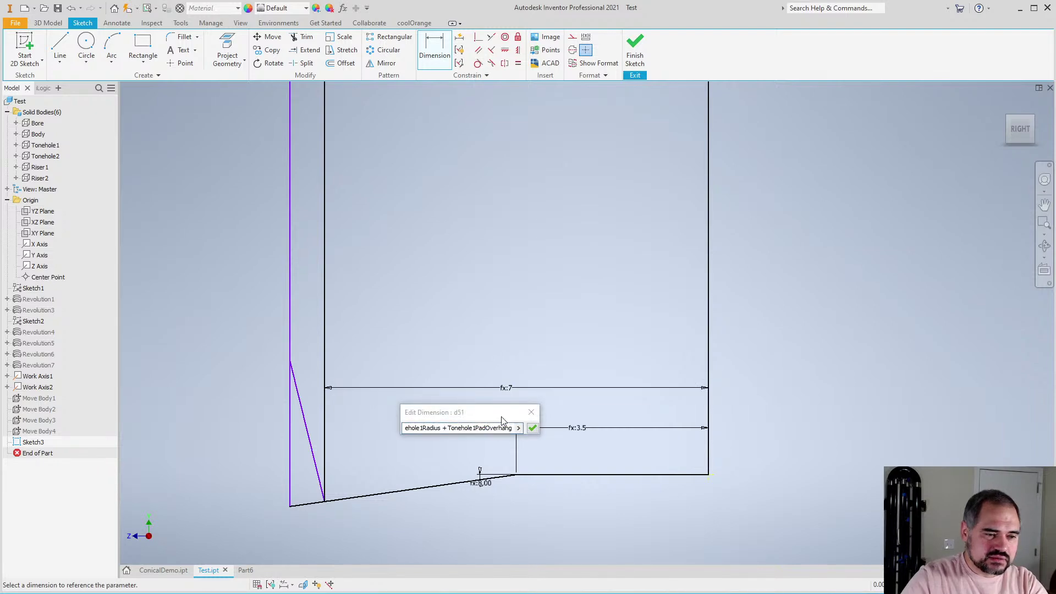
pyautogui.press('Escape')
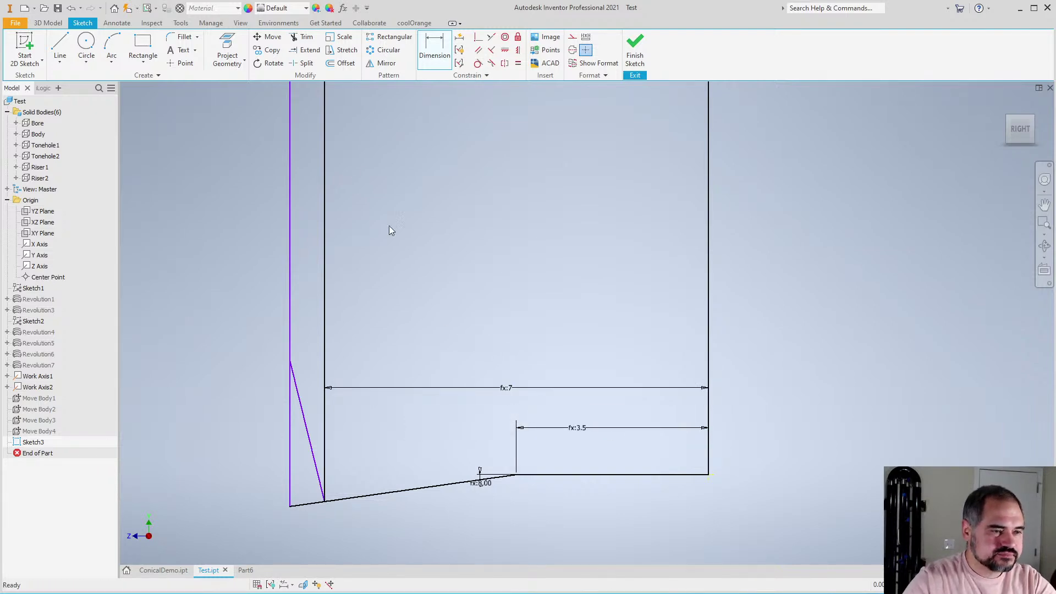
pyautogui.click(211, 22)
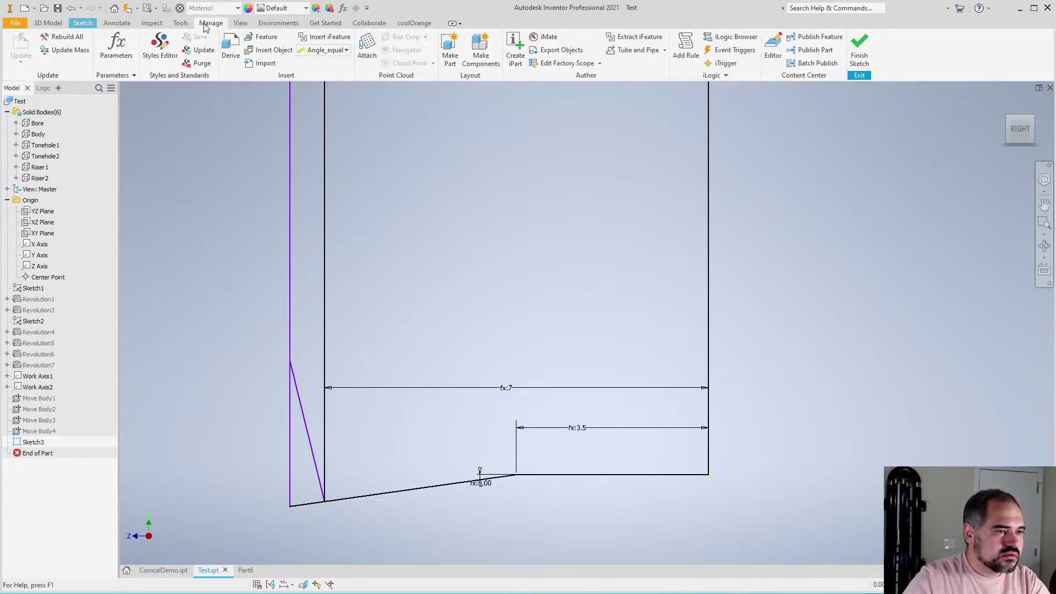
pyautogui.click(118, 57)
pyautogui.scroll(-10, 507, 412)
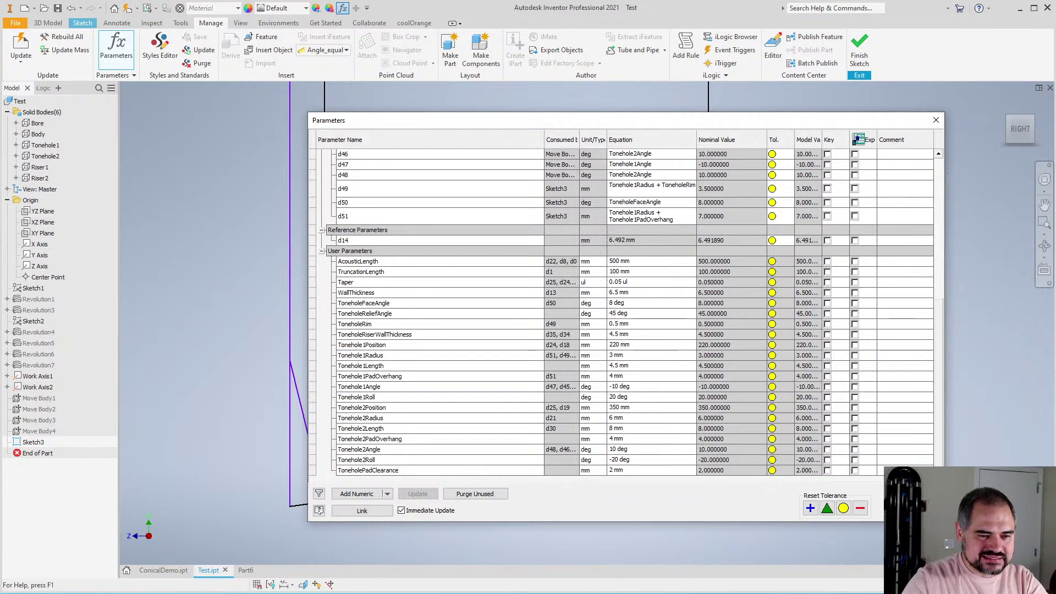
pyautogui.press('Escape')
# Extend the pad overhang dimension's formula to Tonehole1Radius + Tonehole1PadOverhang + ToneholePadClearance
pyautogui.doubleClick(506, 388)
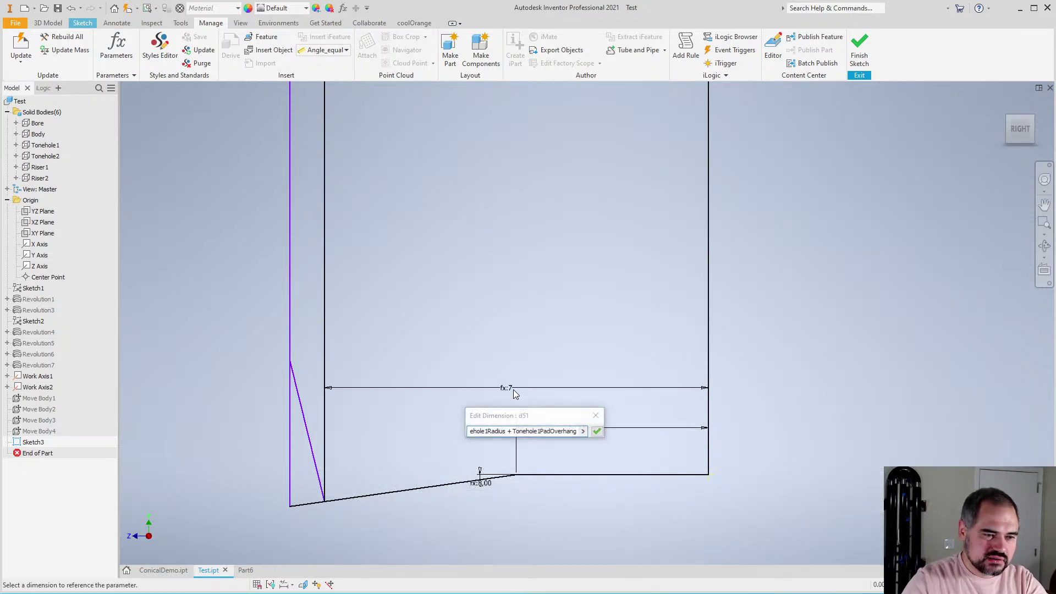
pyautogui.moveTo(561, 431); pyautogui.dragTo(584, 432)
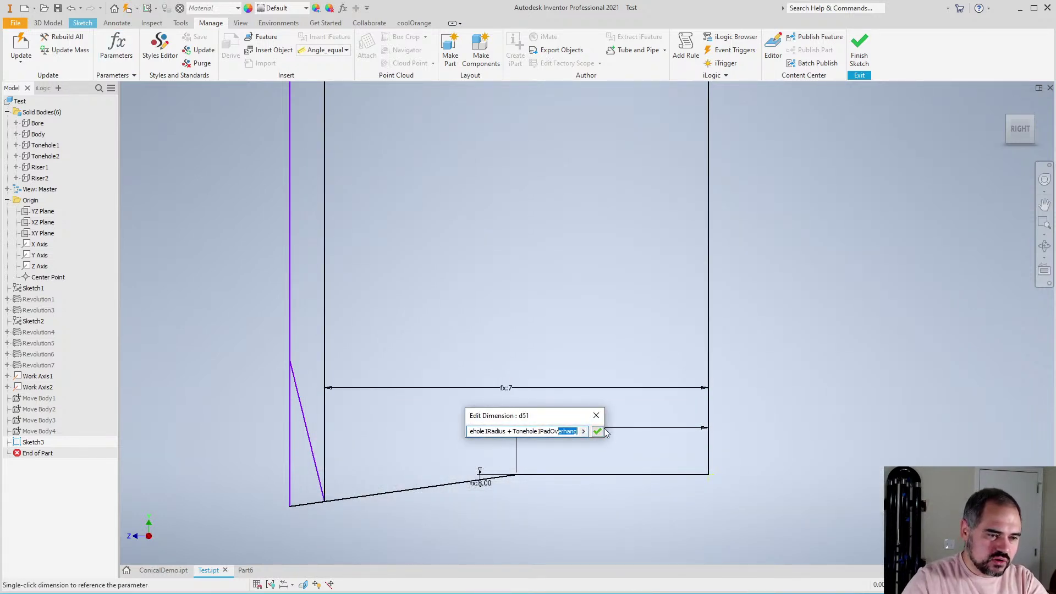
pyautogui.press('End')
pyautogui.write('+')
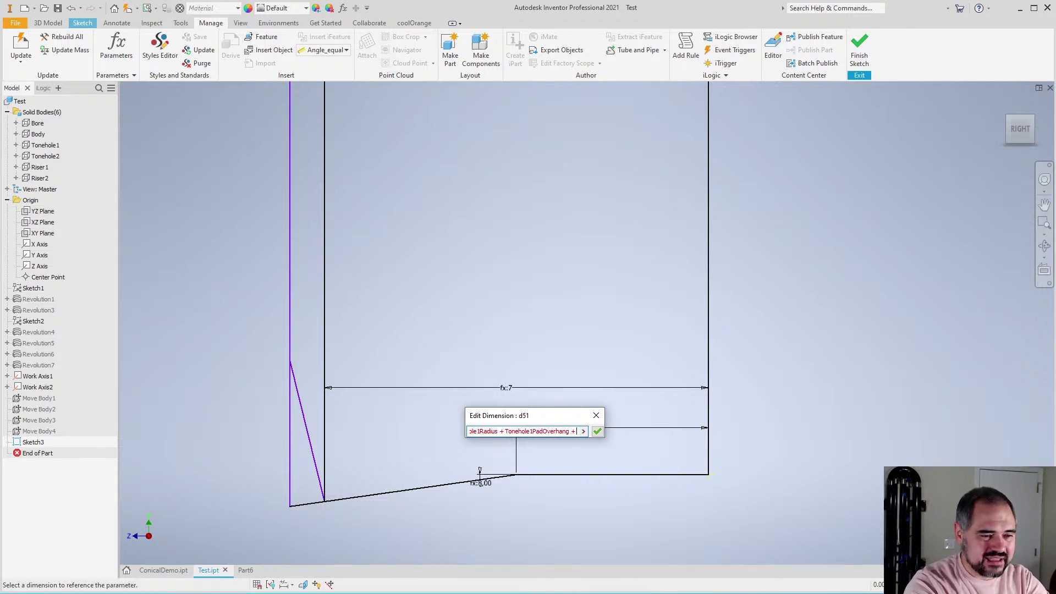
pyautogui.write(' Tonehole')
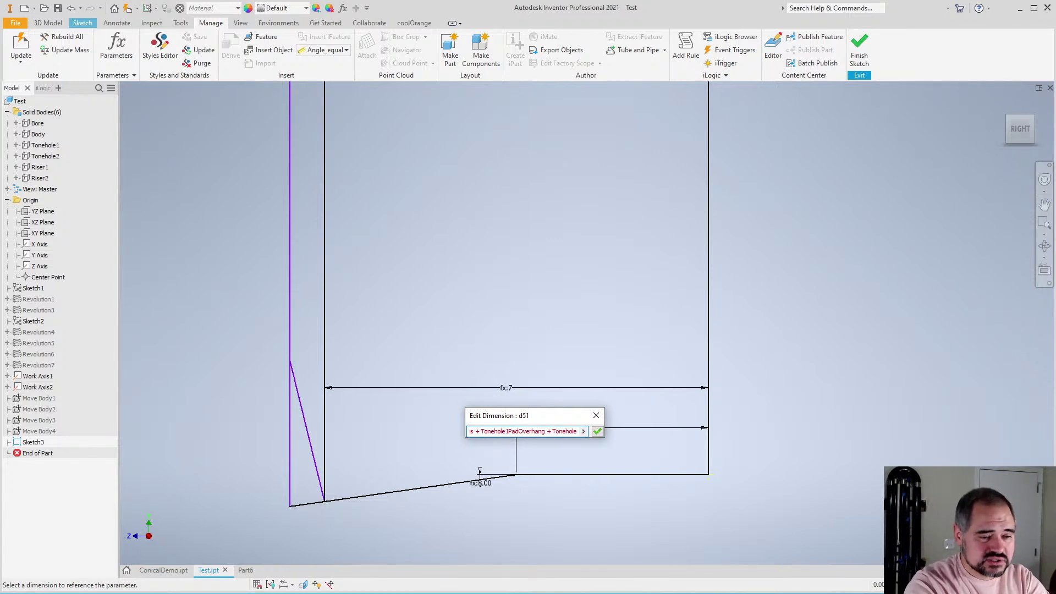
pyautogui.write('Pad')
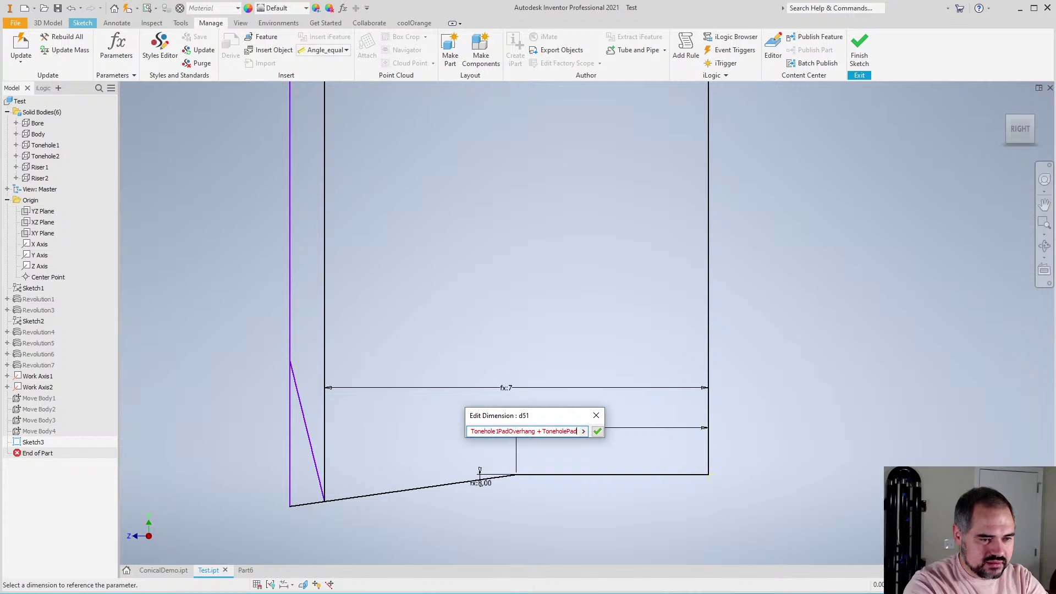
pyautogui.write('Clearance')
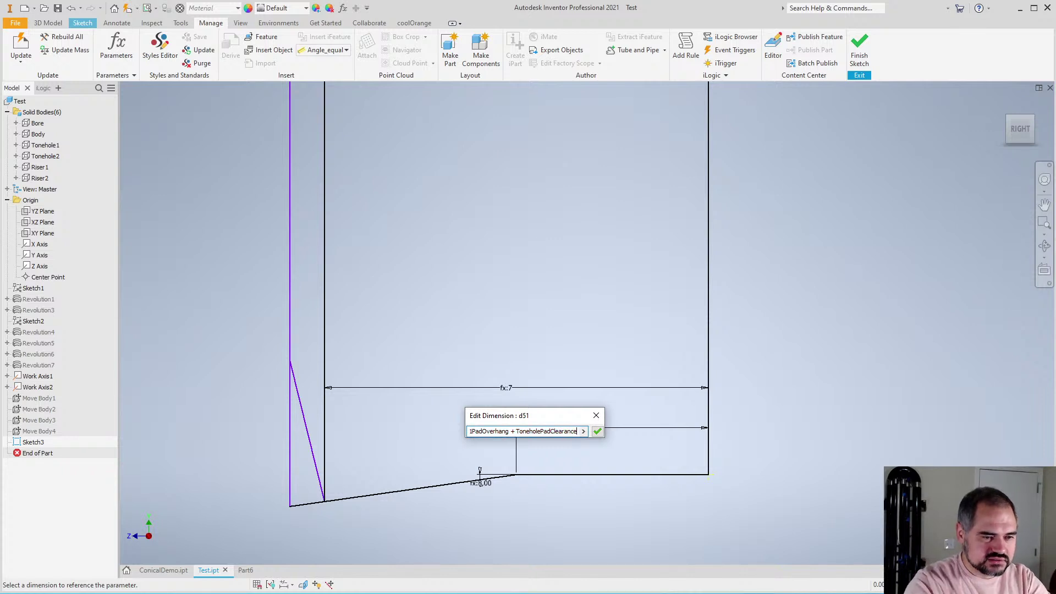
pyautogui.press('Return')
pyautogui.scroll(4, 651, 444)
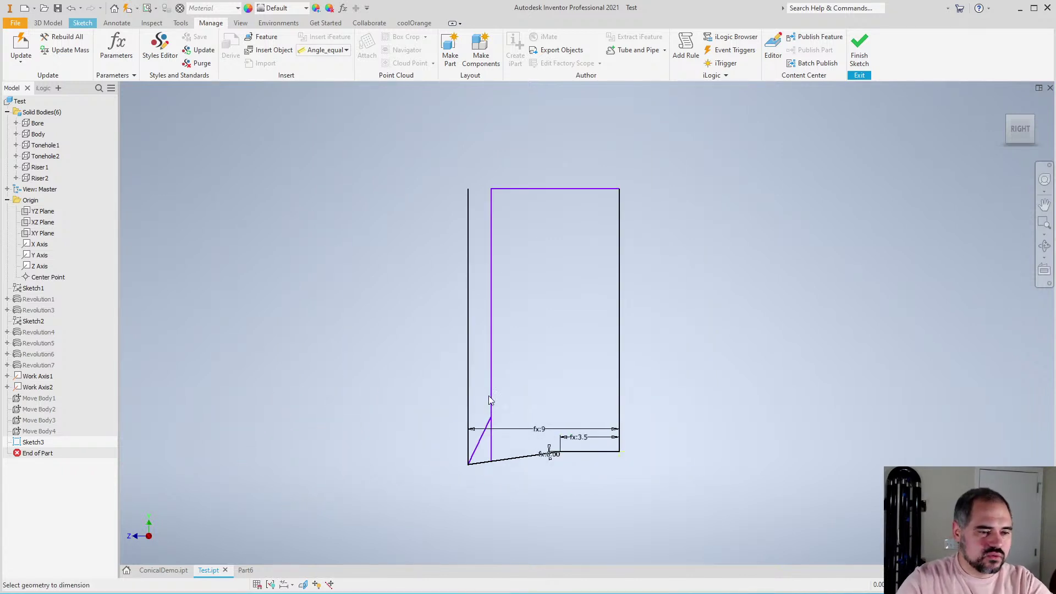
pyautogui.press('Escape')
# Move the outer vertical line outward past the inner vertical line and raise its lower endpoint so the relief line slopes upward
pyautogui.moveTo(495, 373)
pyautogui.mouseDown()
pyautogui.moveTo(403, 377)
pyautogui.moveTo(435, 368)
pyautogui.mouseUp()
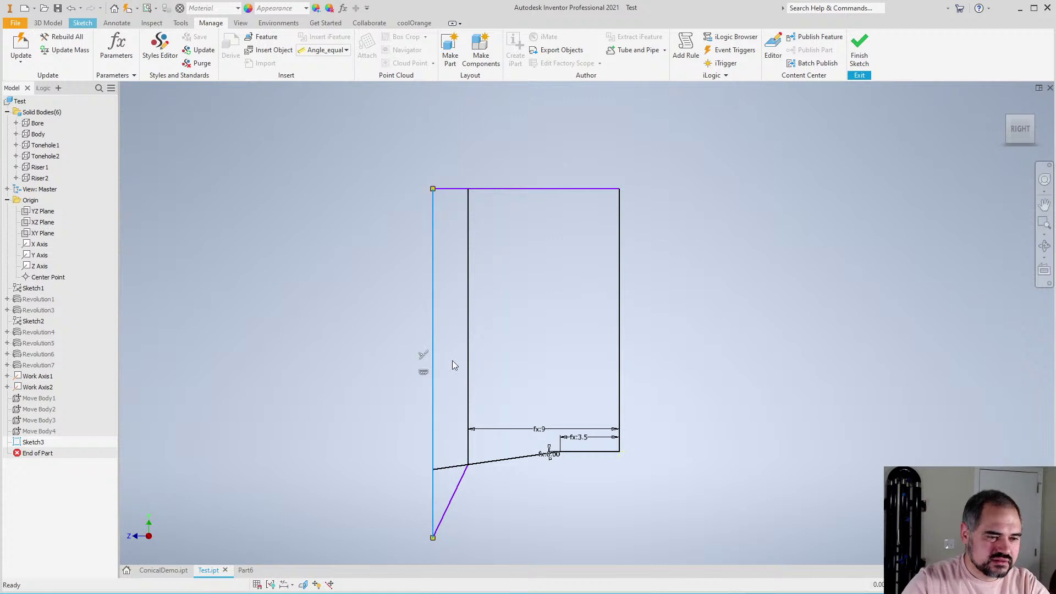
pyautogui.scroll(1, 555, 396)
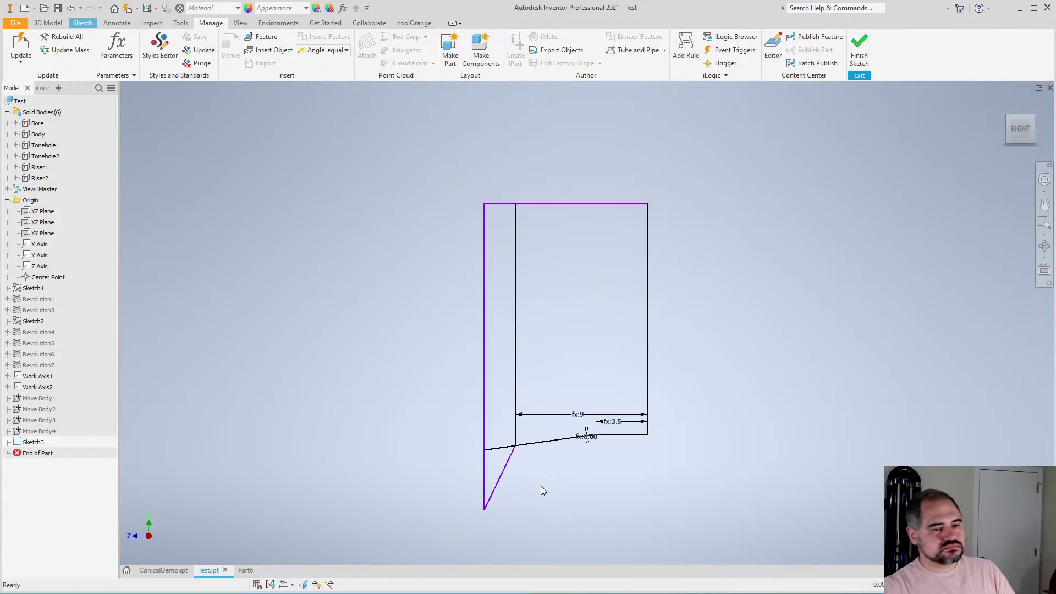
pyautogui.moveTo(485, 511); pyautogui.dragTo(470, 376)
pyautogui.scroll(3, 677, 420)
pyautogui.scroll(-5, 655, 420)
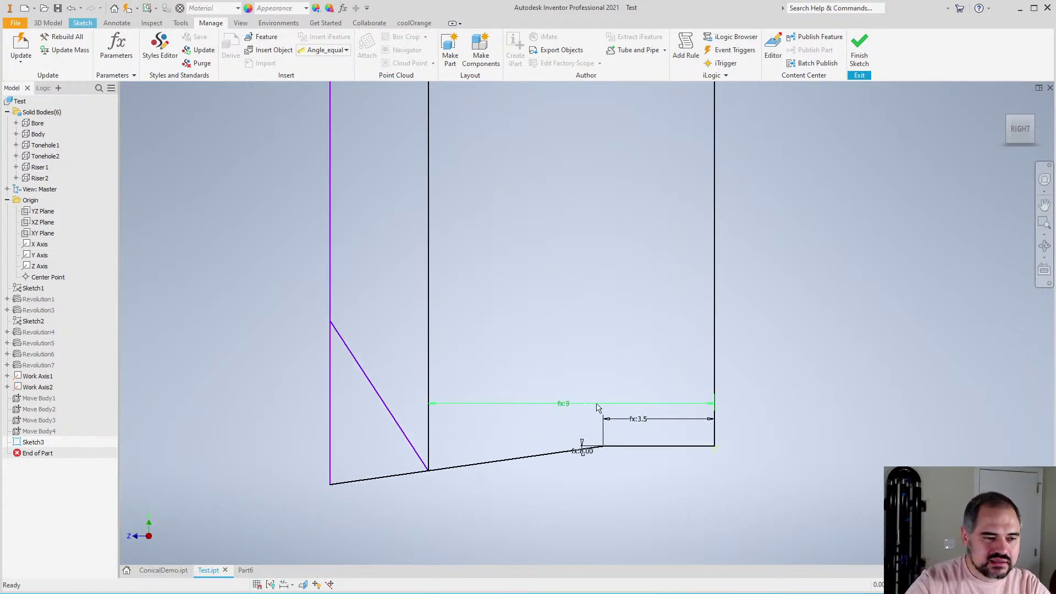
pyautogui.scroll(5, 612, 396)
pyautogui.scroll(-3, 612, 396)
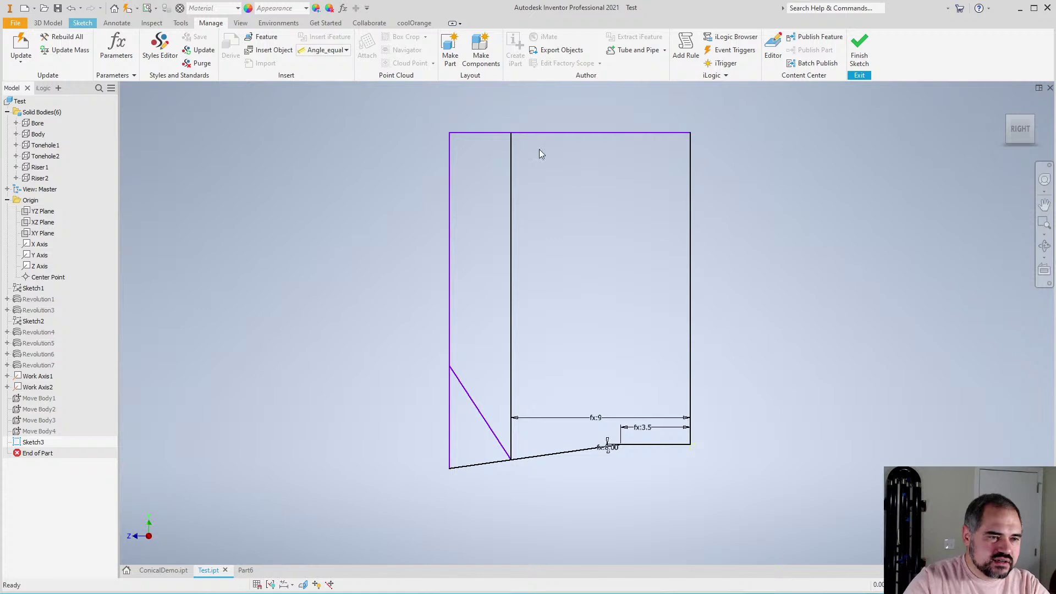
pyautogui.scroll(-4, 521, 455)
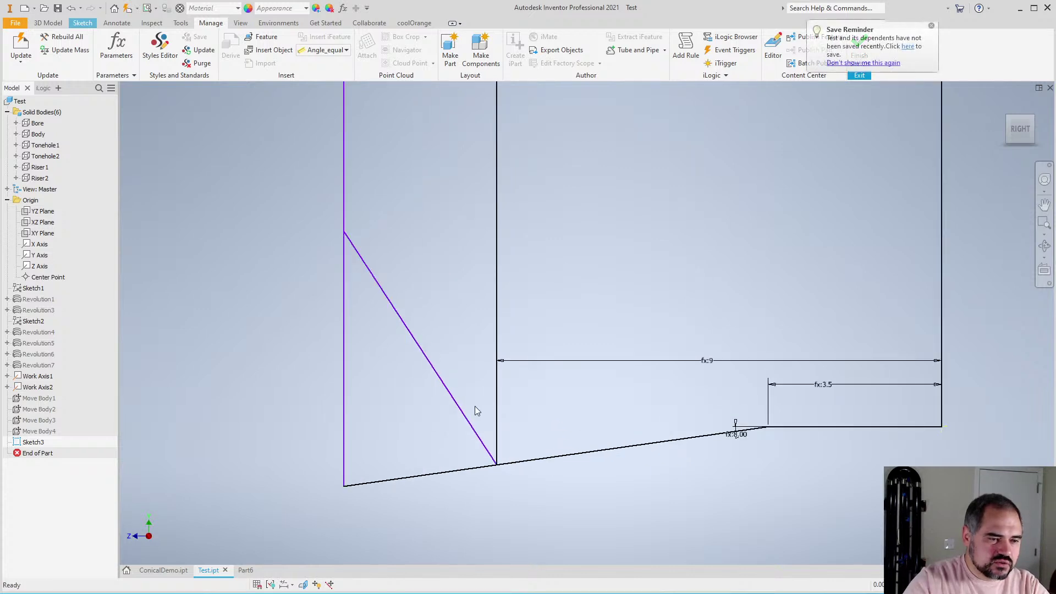
# Dimension the angle between the sloped relief line and the inner vertical line as ToneholeReliefAngle
pyautogui.click(438, 374)
pyautogui.press('d')
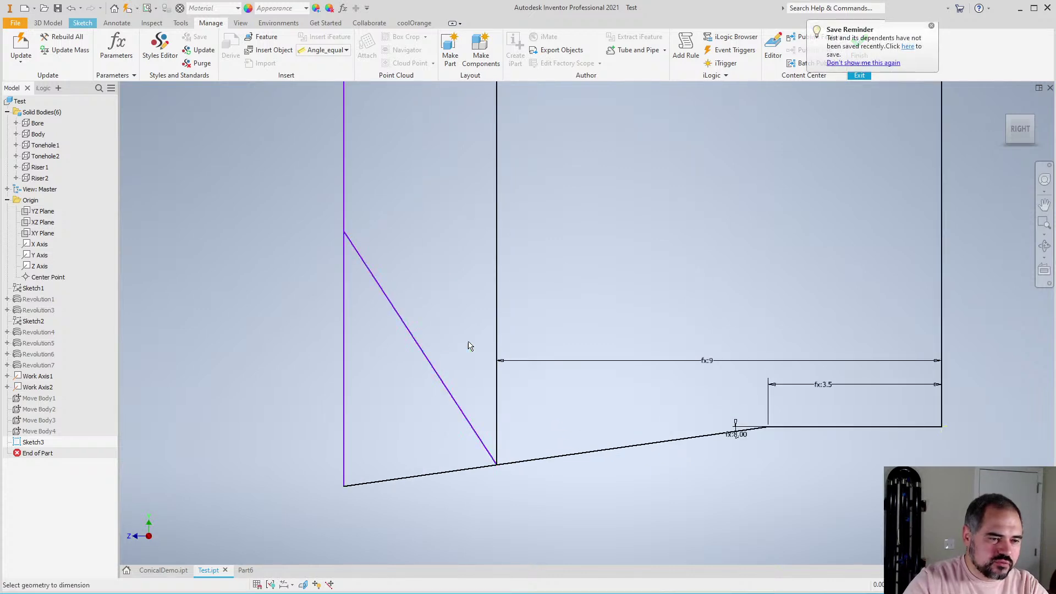
pyautogui.click(443, 381)
pyautogui.click(498, 352)
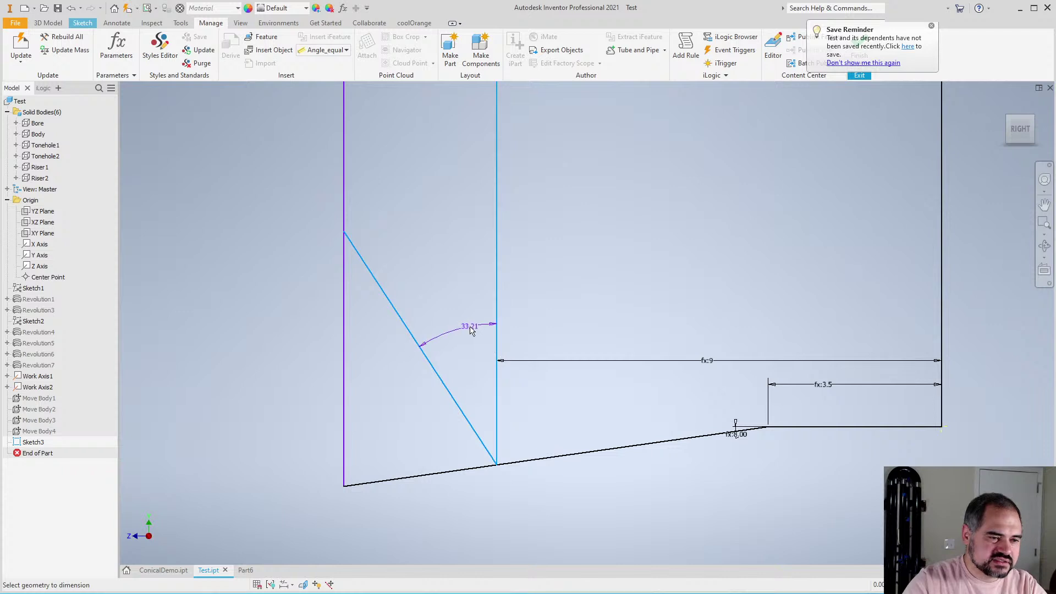
pyautogui.click(486, 328)
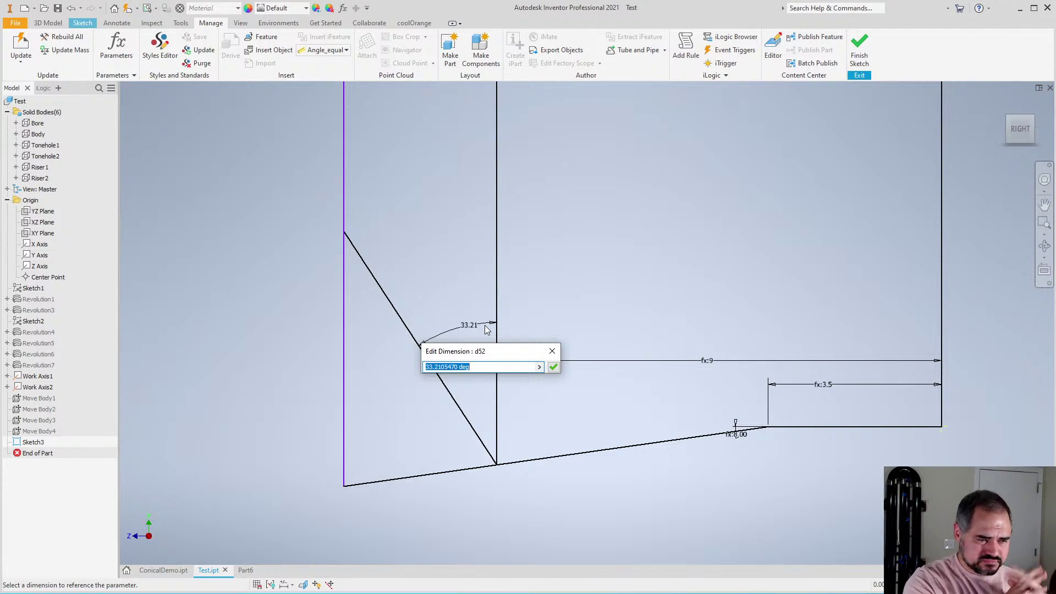
pyautogui.write('ToneholeReliefAngle')
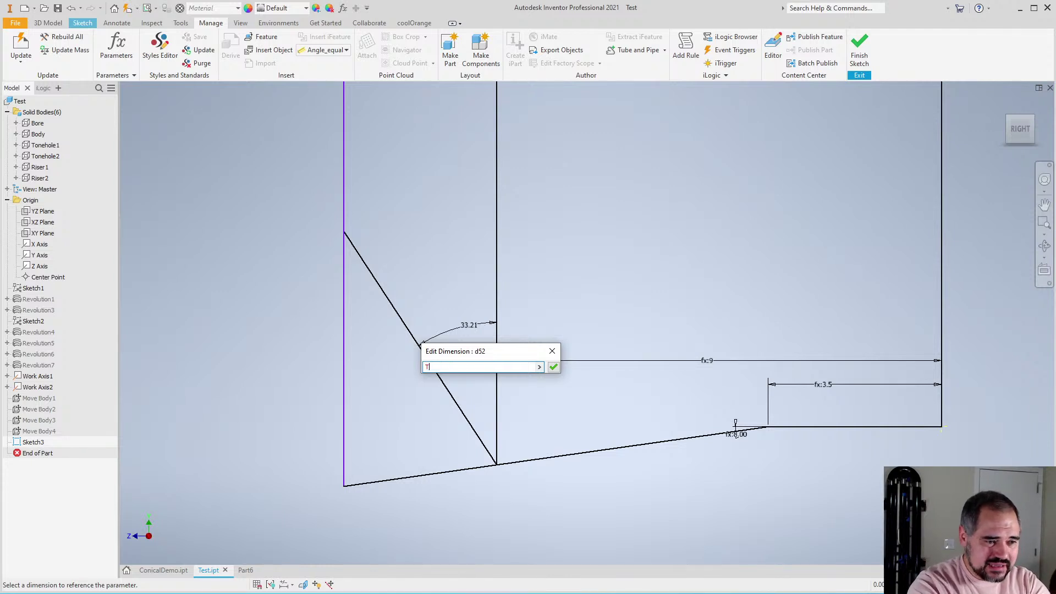
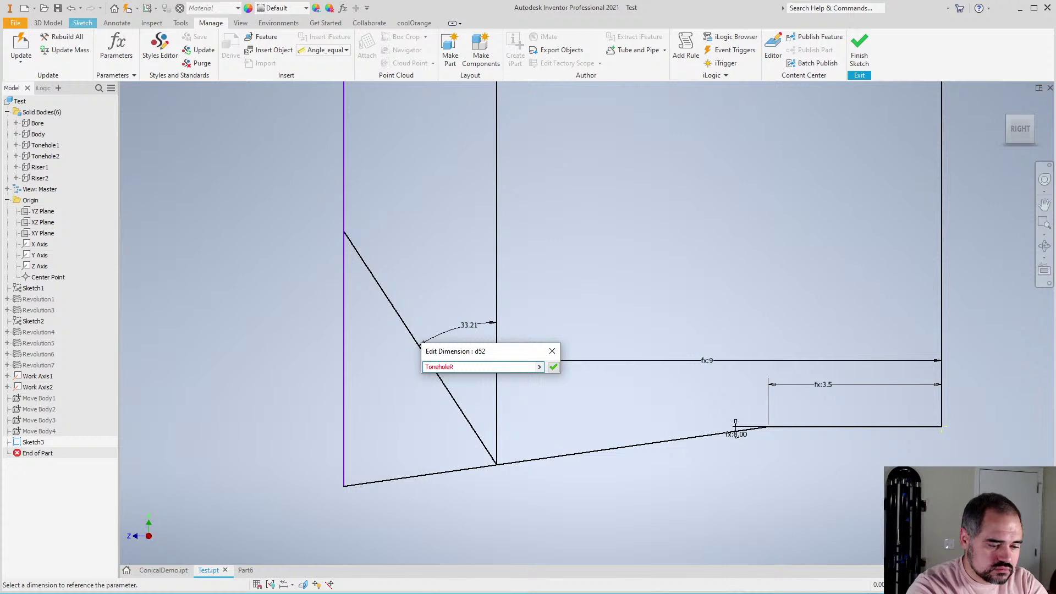
pyautogui.write('le')
pyautogui.press('Return')
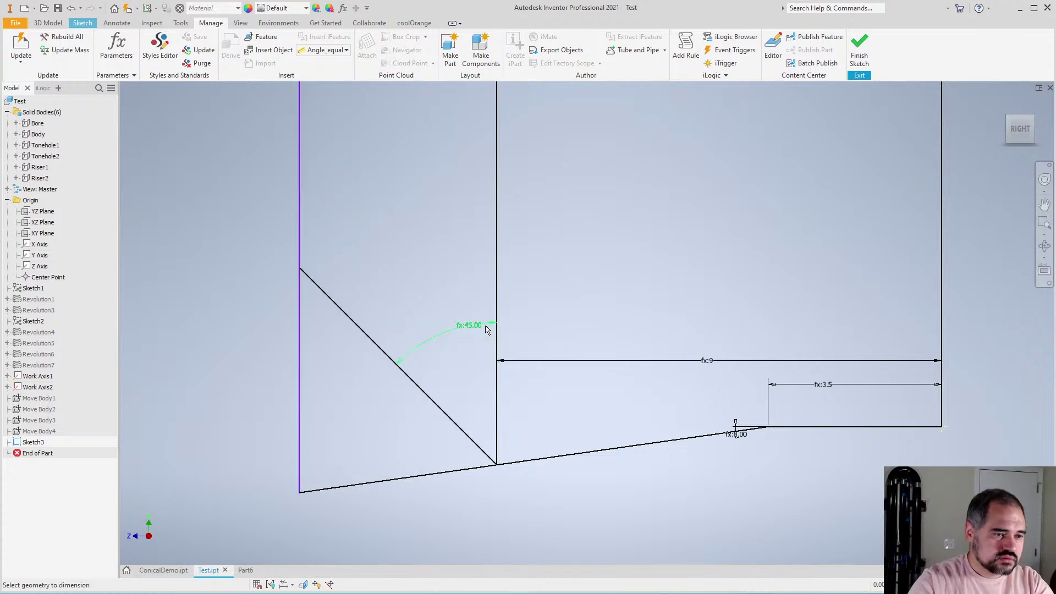
pyautogui.scroll(-5, 512, 427)
pyautogui.scroll(2, 522, 426)
pyautogui.press('Escape')
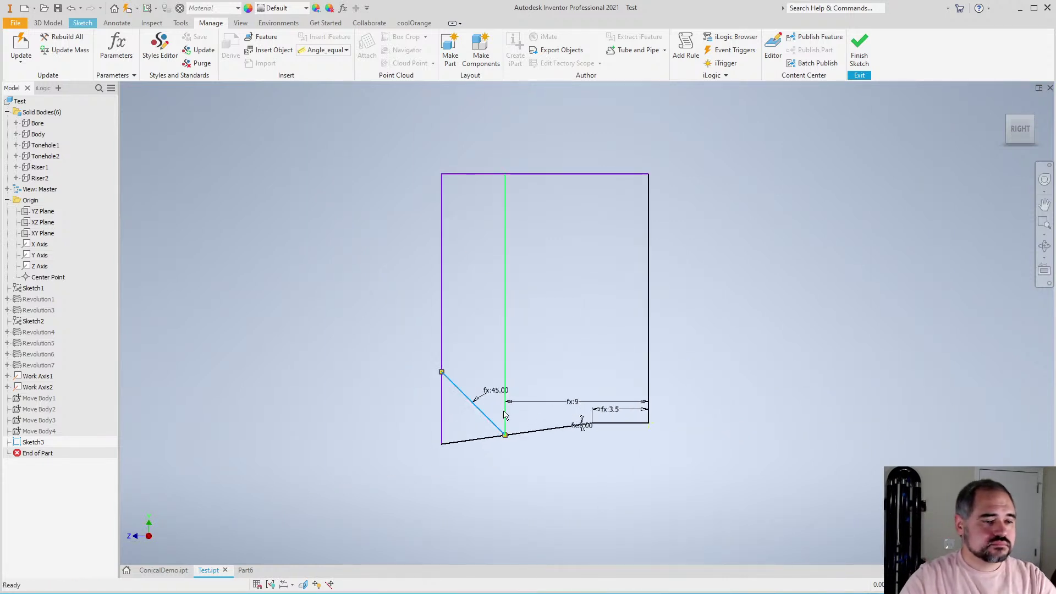
# Apply a collinear constraint between the two sloped bottom line segments on either side of the inner vertical line
pyautogui.scroll(-3, 664, 392)
pyautogui.scroll(5, 639, 404)
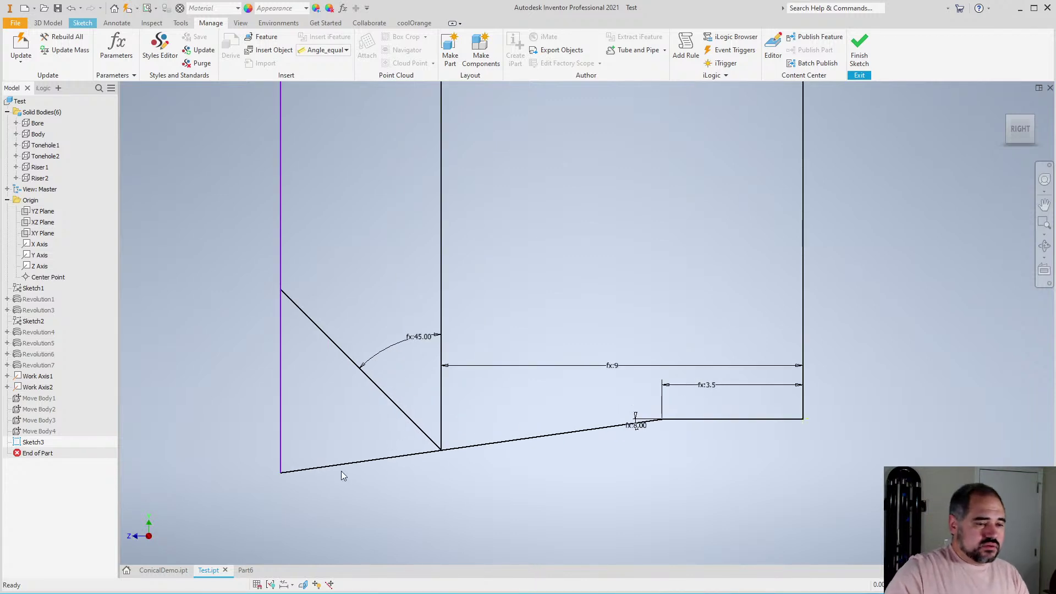
pyautogui.click(361, 461)
pyautogui.click(516, 413)
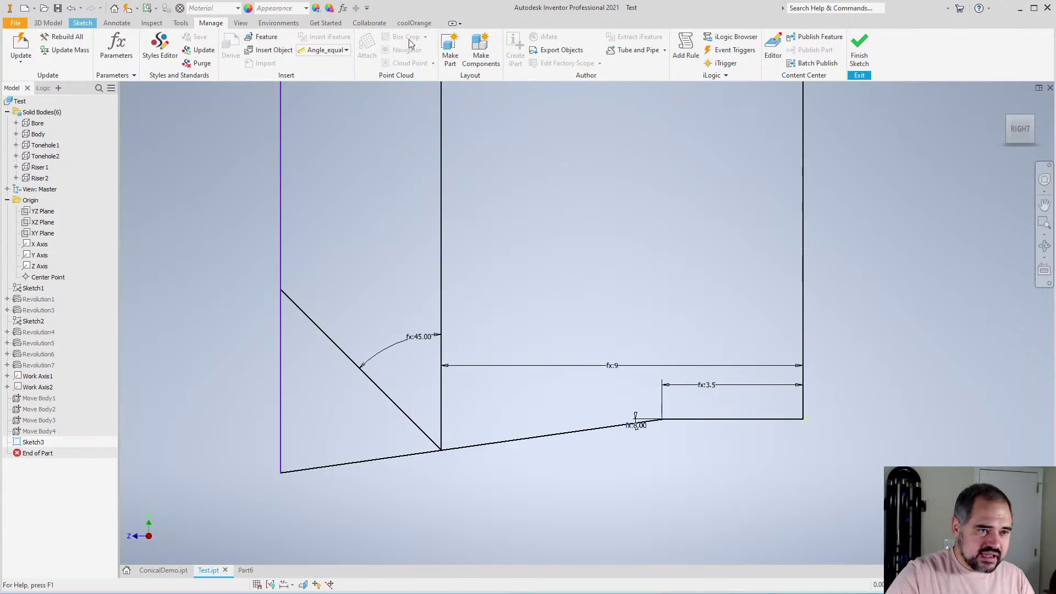
pyautogui.click(83, 24)
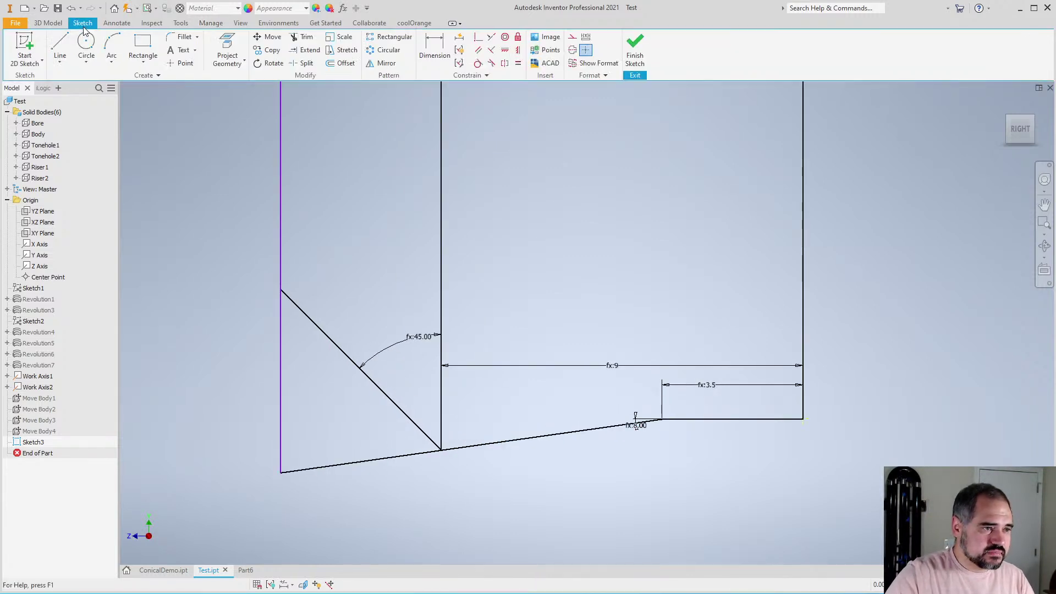
pyautogui.click(491, 37)
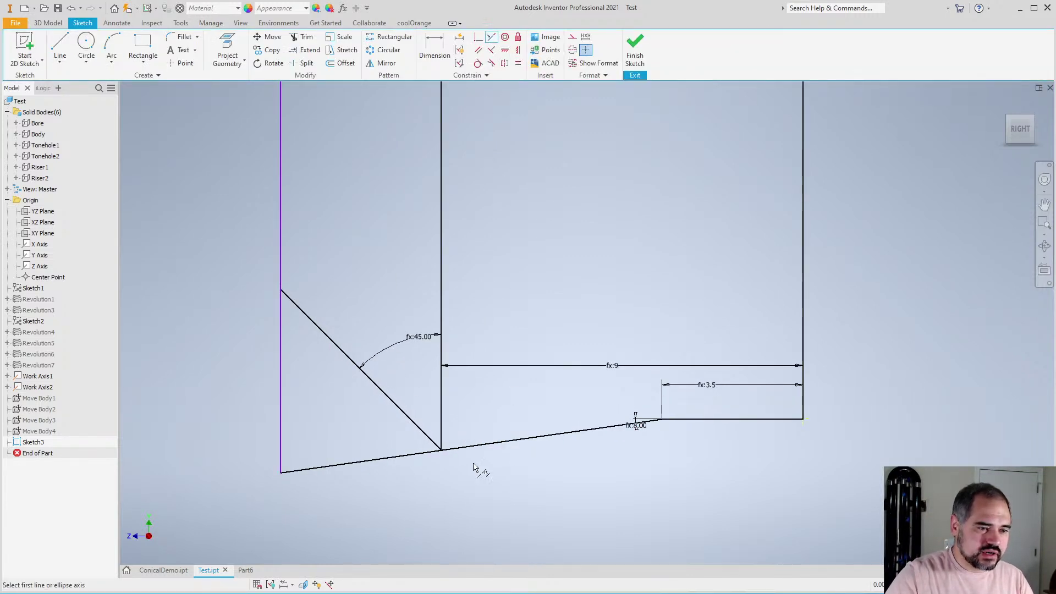
pyautogui.click(413, 456)
pyautogui.click(452, 450)
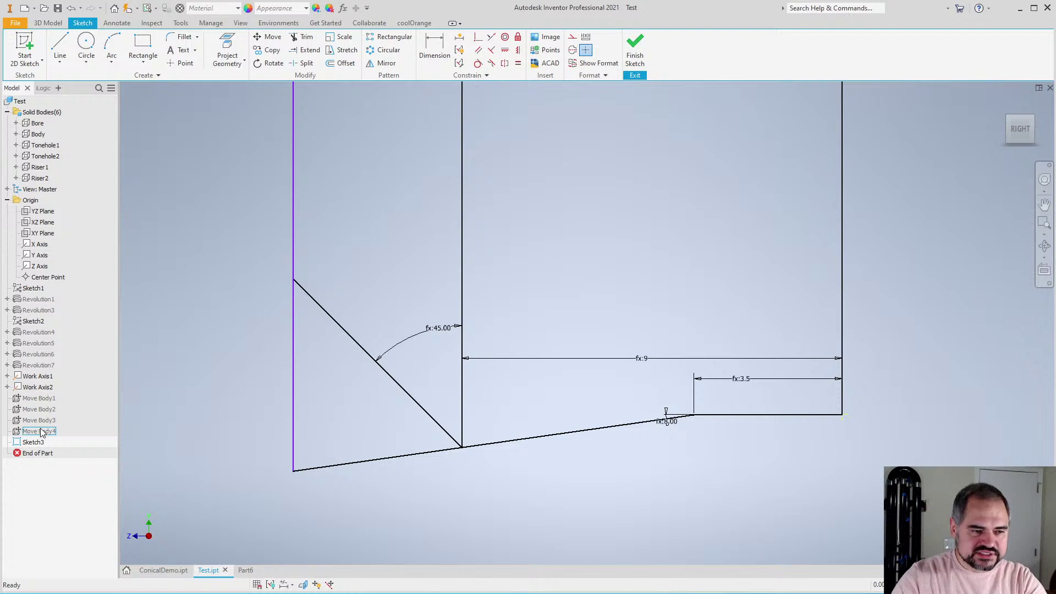
pyautogui.scroll(3, 430, 502)
pyautogui.scroll(3, 434, 501)
pyautogui.scroll(-3, 449, 484)
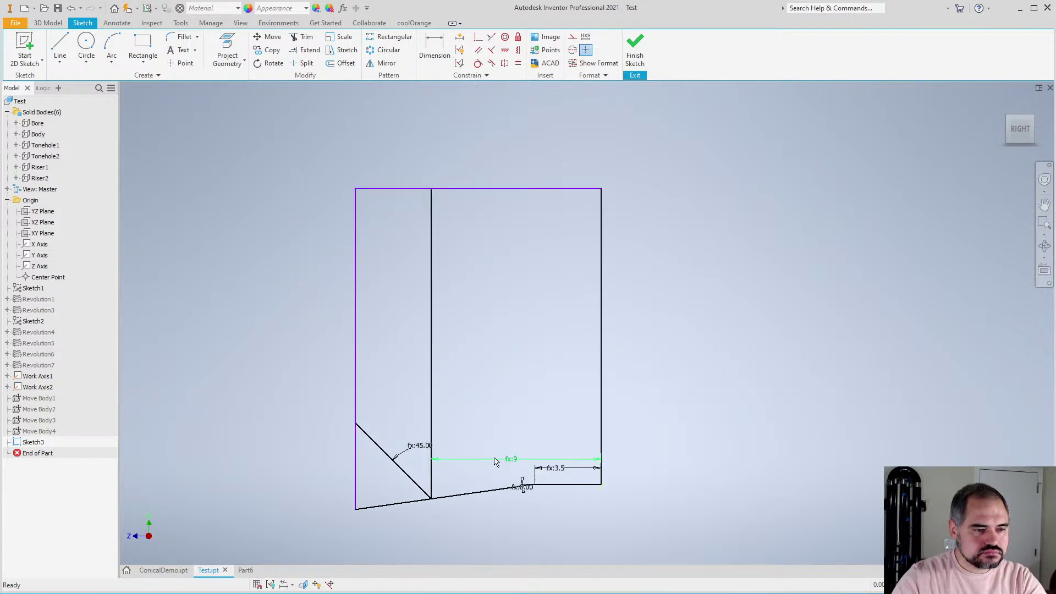
pyautogui.scroll(1, 526, 448)
pyautogui.press('d')
pyautogui.click(563, 431)
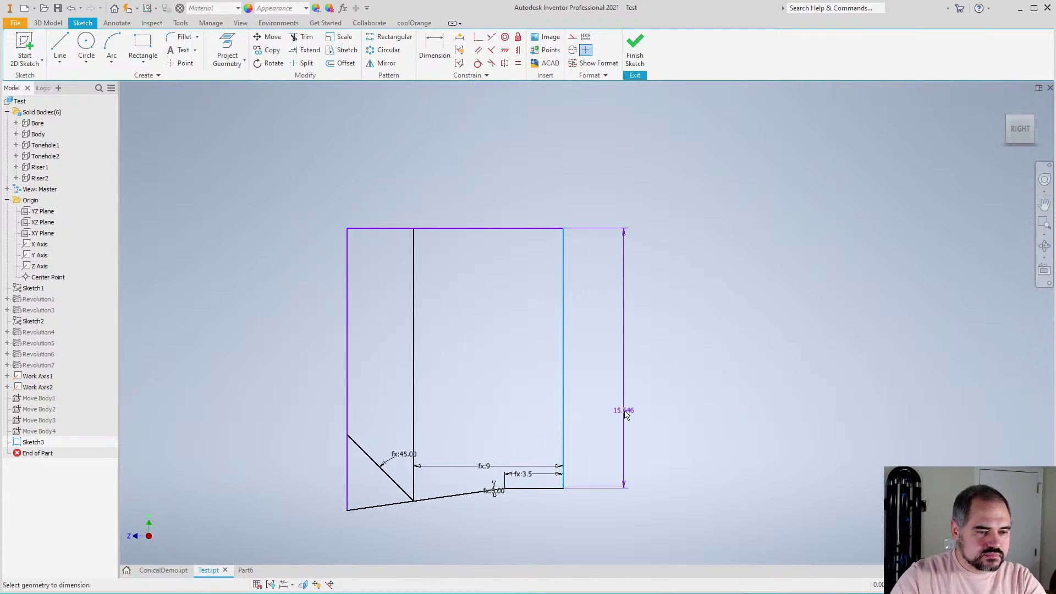
pyautogui.scroll(6, 588, 374)
pyautogui.scroll(-3, 589, 378)
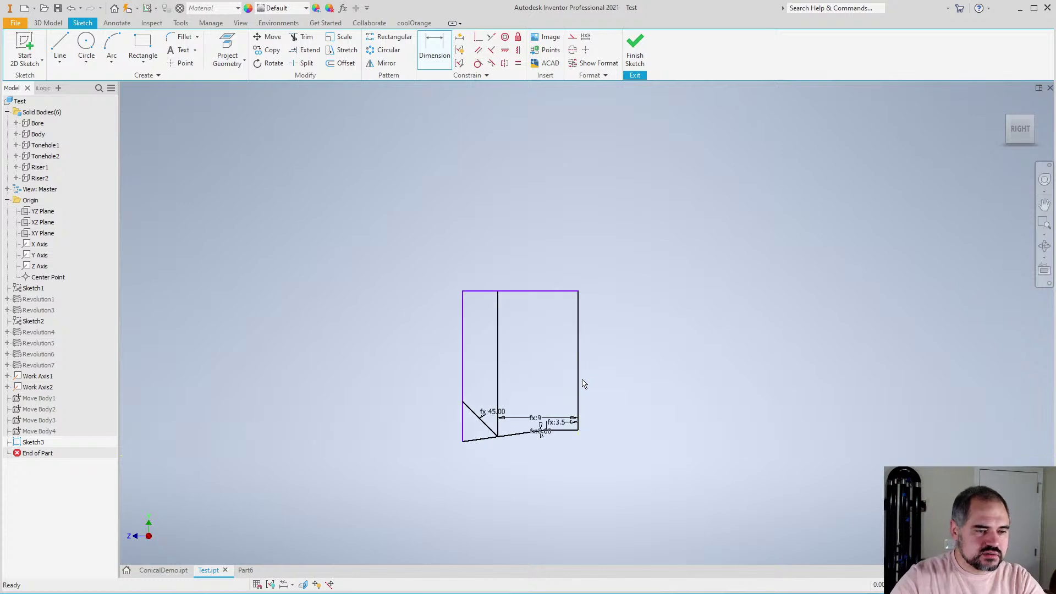
pyautogui.press('Escape')
# Move the profile's top line higher and its outer vertical line farther outward
pyautogui.moveTo(531, 288)
pyautogui.mouseDown()
pyautogui.moveTo(516, 269)
pyautogui.moveTo(538, 134)
pyautogui.moveTo(521, 238)
pyautogui.mouseUp()
pyautogui.moveTo(465, 323)
pyautogui.mouseDown()
pyautogui.moveTo(404, 325)
pyautogui.moveTo(434, 329)
pyautogui.mouseUp()
pyautogui.scroll(3, 532, 346)
# Dimension the vertical distance between the profile's top line and the horizontal axis as 120 mm
pyautogui.press('d')
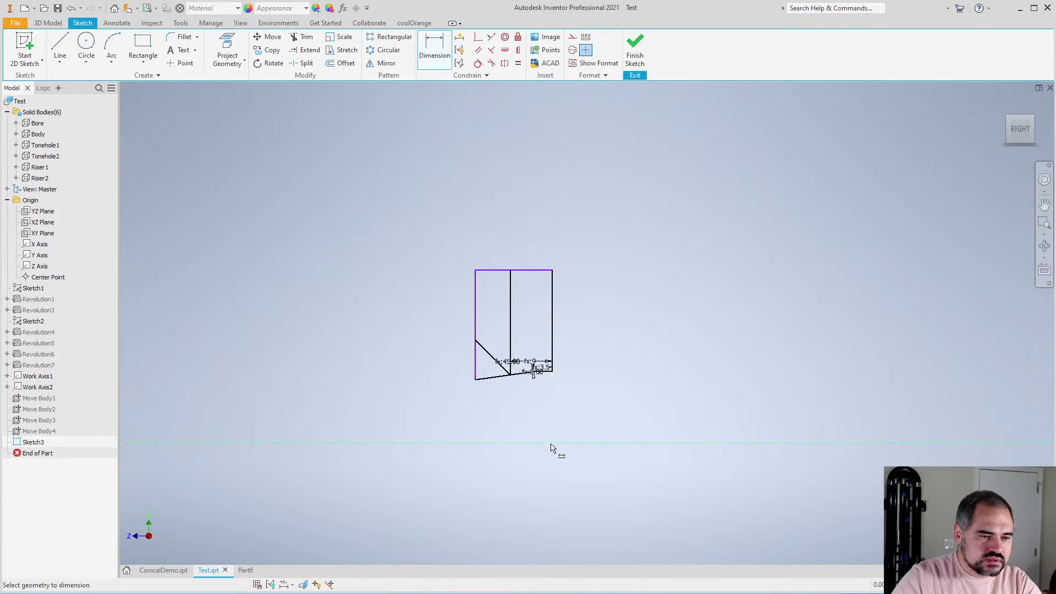
pyautogui.click(530, 270)
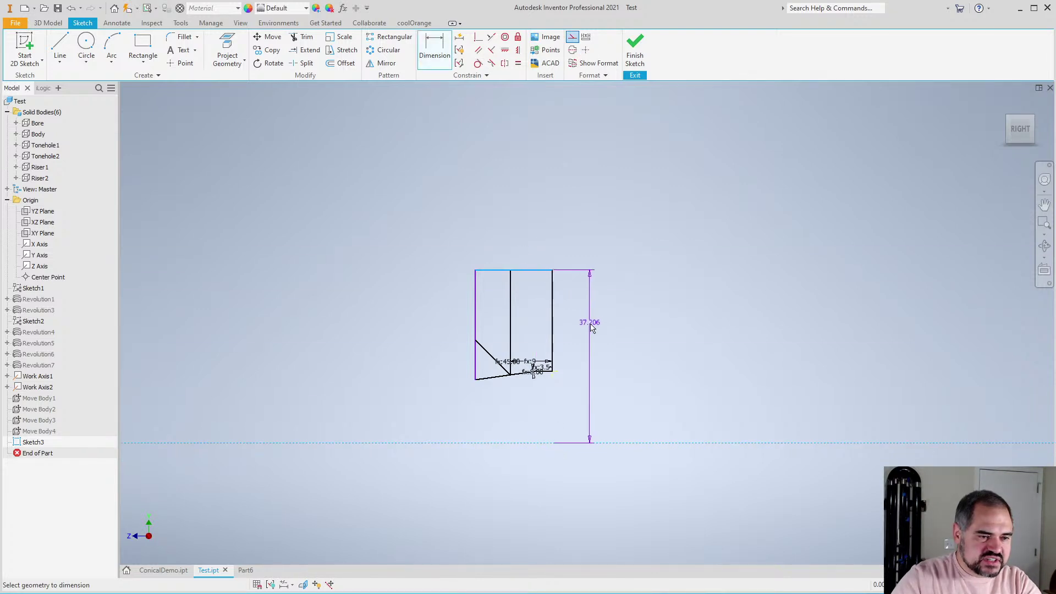
pyautogui.click(581, 338)
pyautogui.scroll(3, 639, 278)
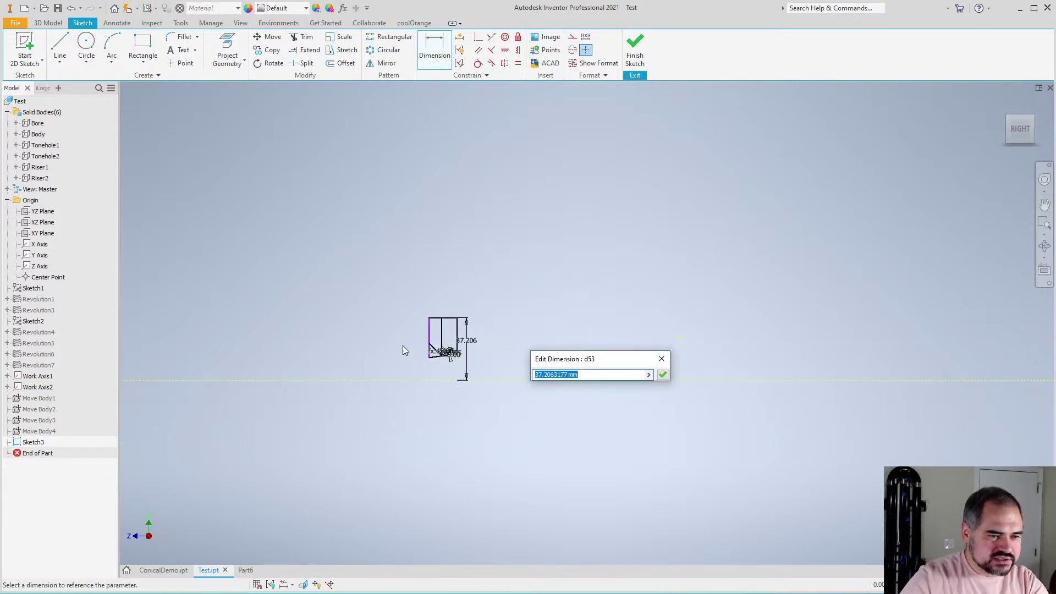
pyautogui.scroll(-3, 352, 346)
pyautogui.scroll(-3, 308, 358)
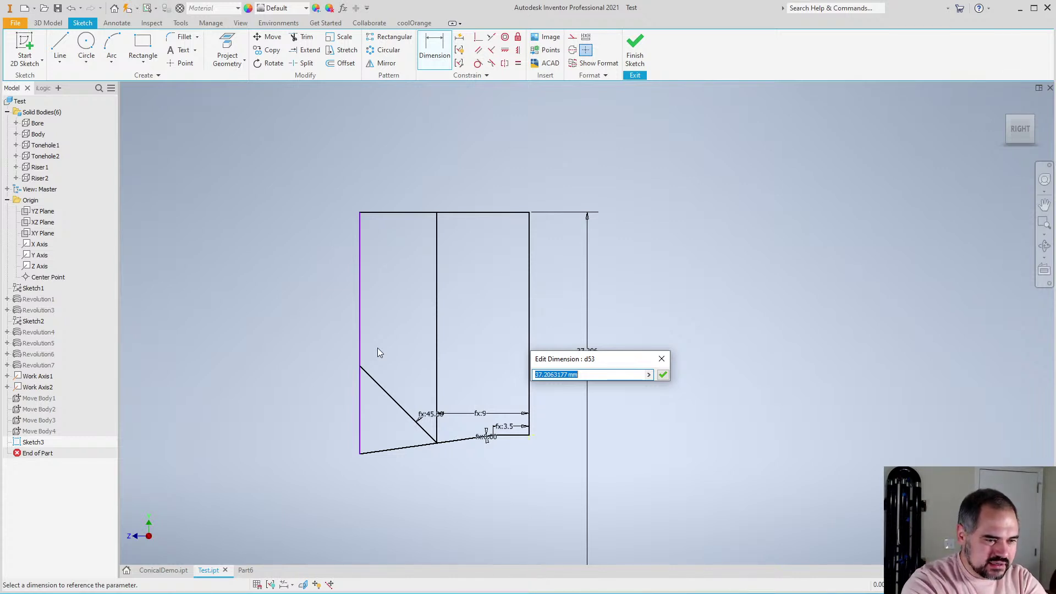
pyautogui.write('Ton')
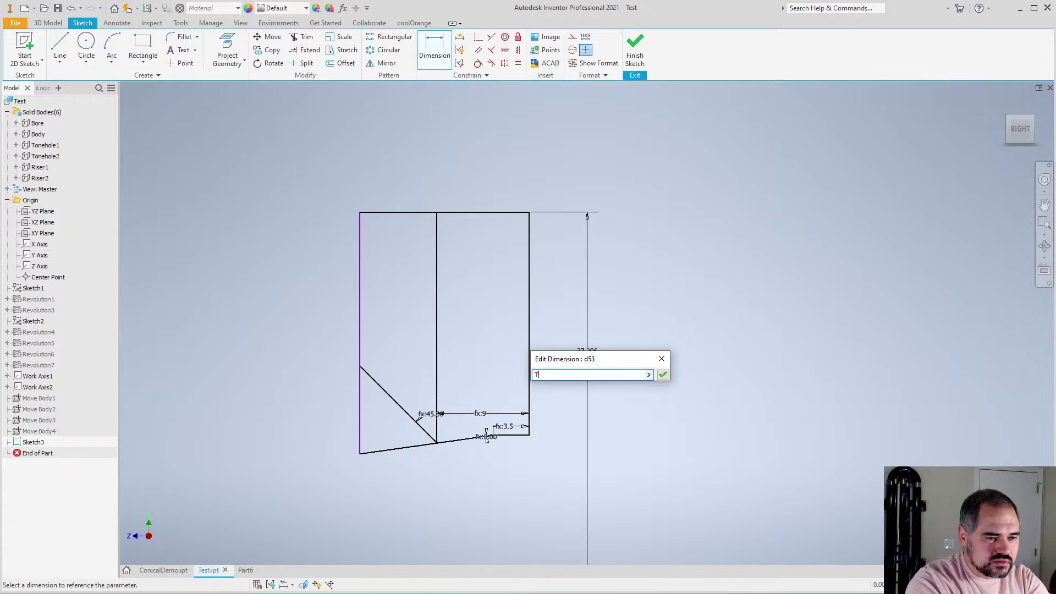
pyautogui.press('BackSpace')
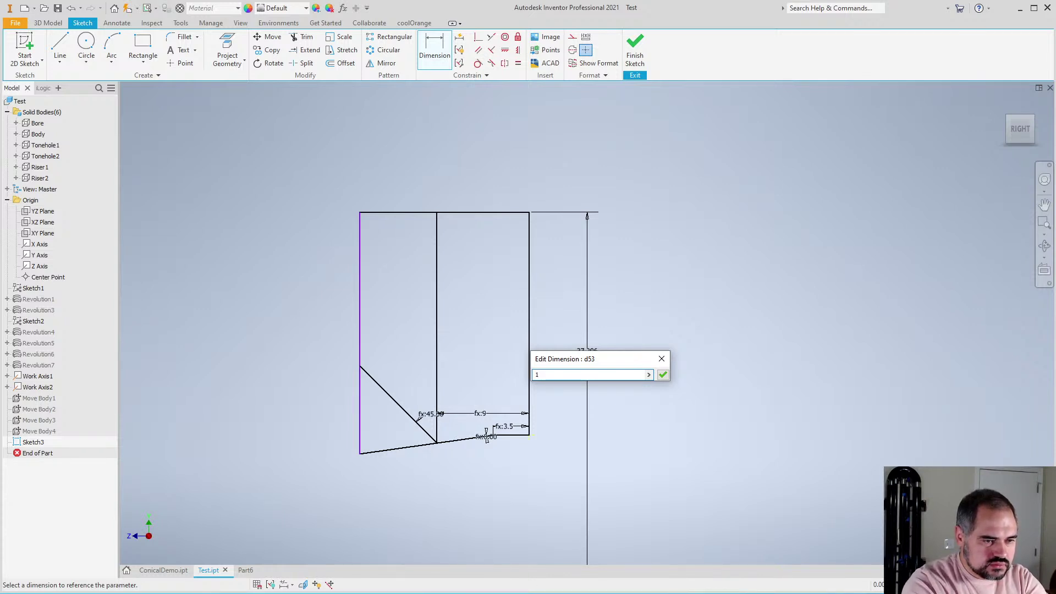
pyautogui.write('11')
pyautogui.press('BackSpace')
pyautogui.write('20')
pyautogui.press('Return')
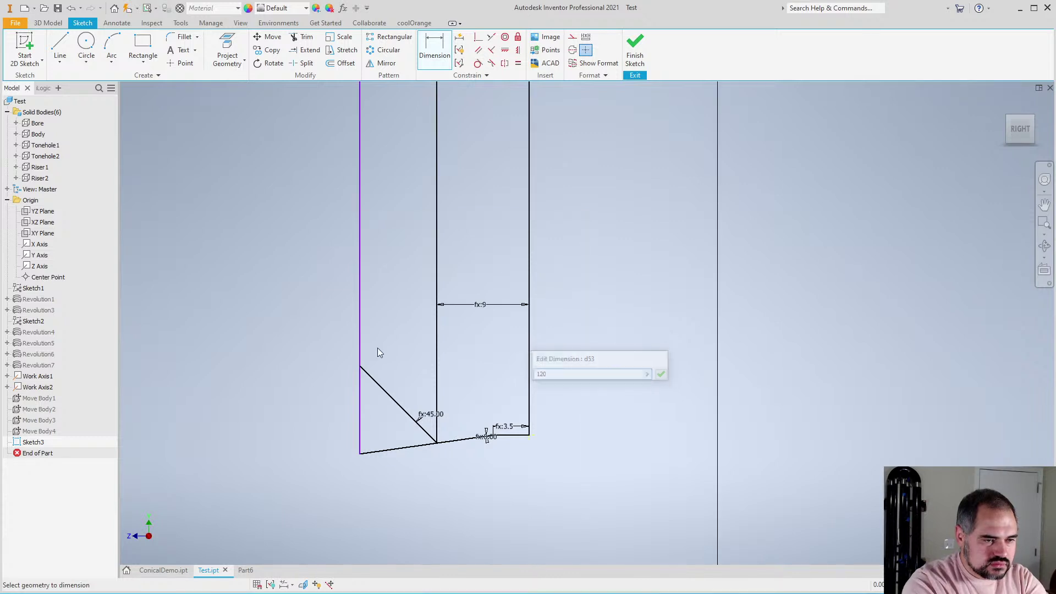
pyautogui.scroll(-3, 457, 362)
pyautogui.scroll(5, 483, 321)
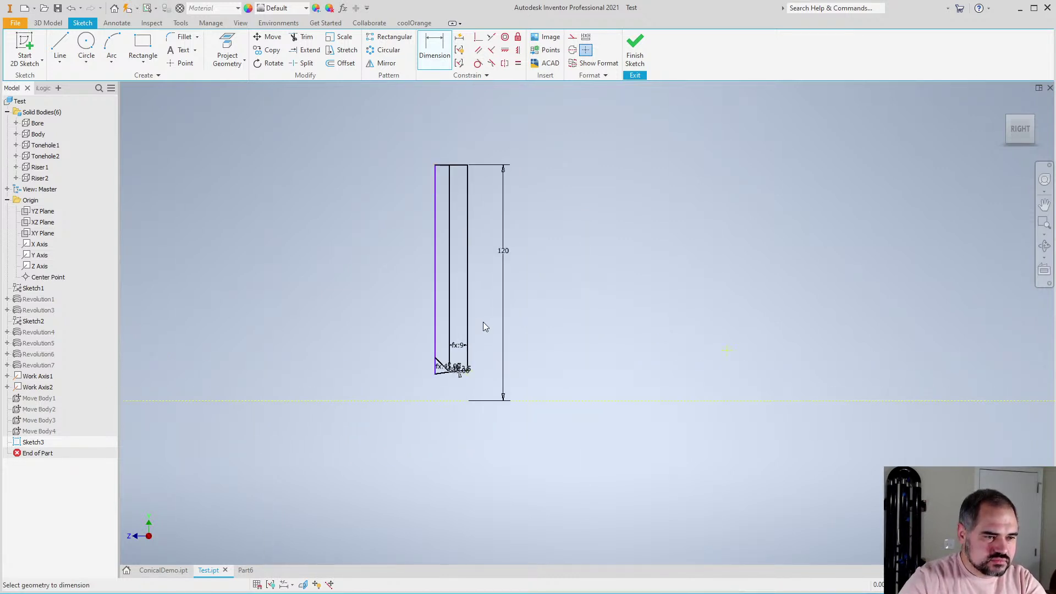
# Dimension the horizontal distance between the profile's outer vertical line and inner vertical line as 20 mm
pyautogui.scroll(3, 440, 407)
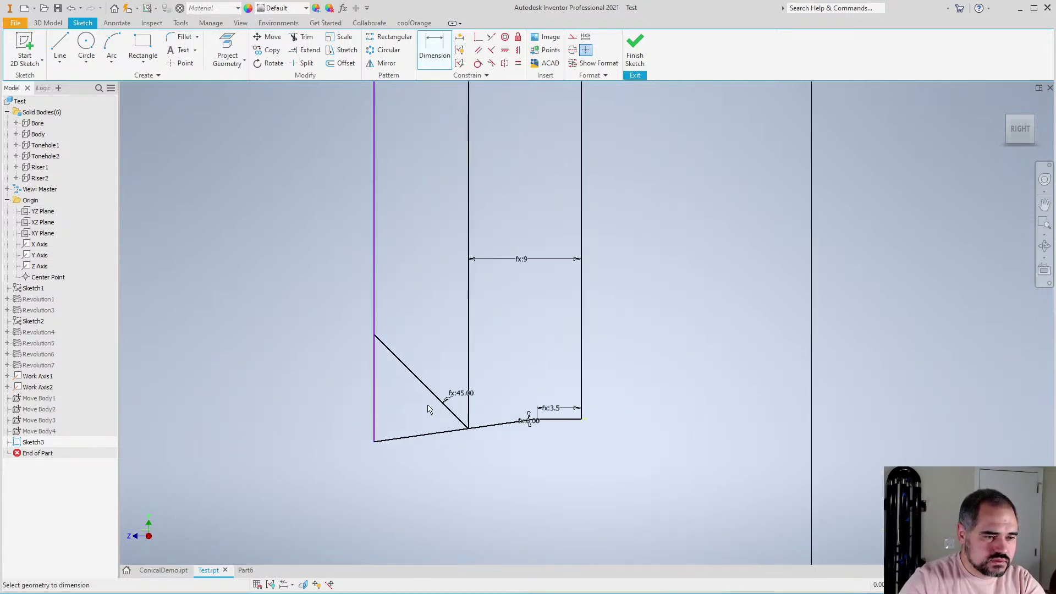
pyautogui.scroll(-2, 385, 409)
pyautogui.scroll(-4, 388, 410)
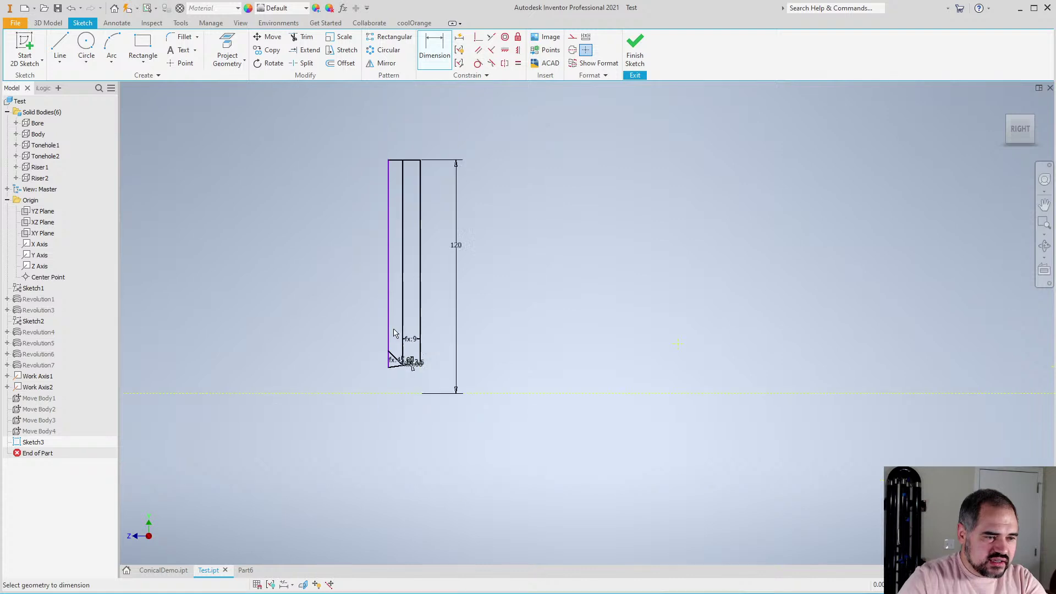
pyautogui.scroll(3, 405, 182)
pyautogui.click(417, 187)
pyautogui.click(386, 179)
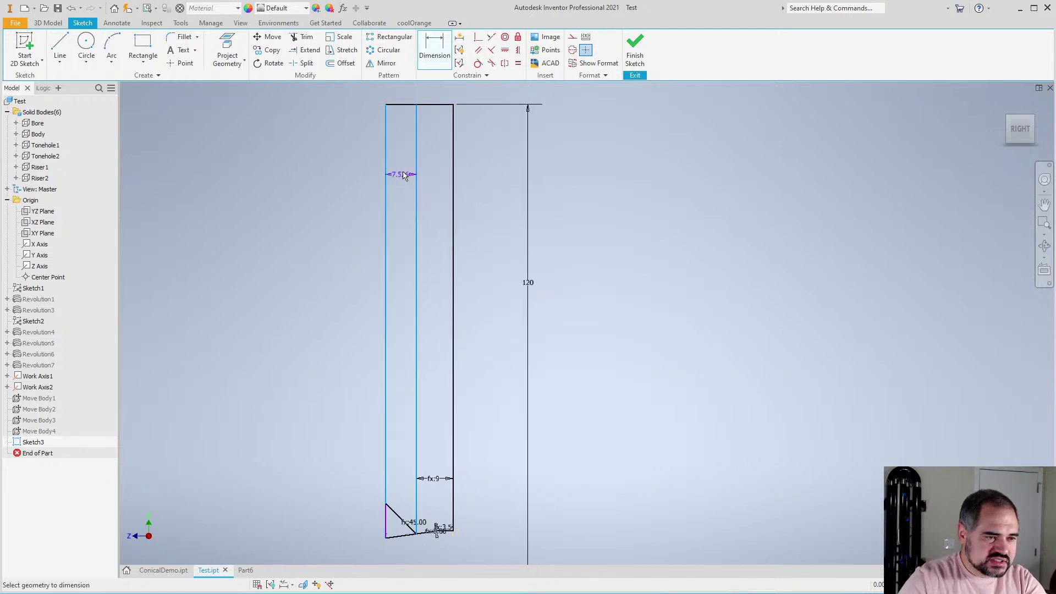
pyautogui.click(425, 165)
pyautogui.write('20')
pyautogui.press('Return')
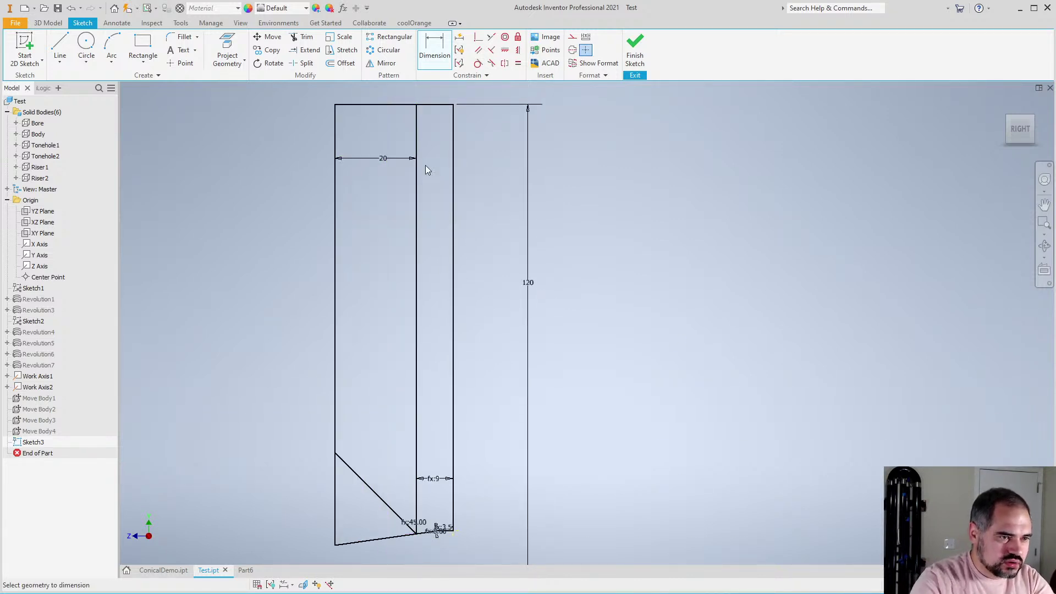
# Inspect the dimensioned tonehole profile as a whole and close up at its short bottom edge
pyautogui.scroll(-3, 409, 286)
pyautogui.scroll(3, 391, 326)
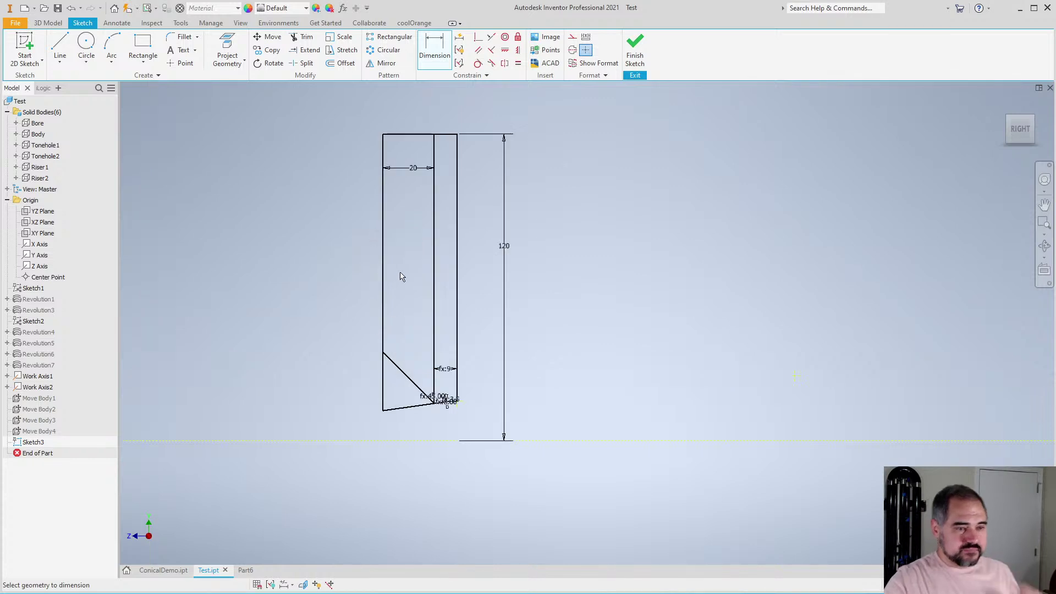
pyautogui.scroll(3, 440, 395)
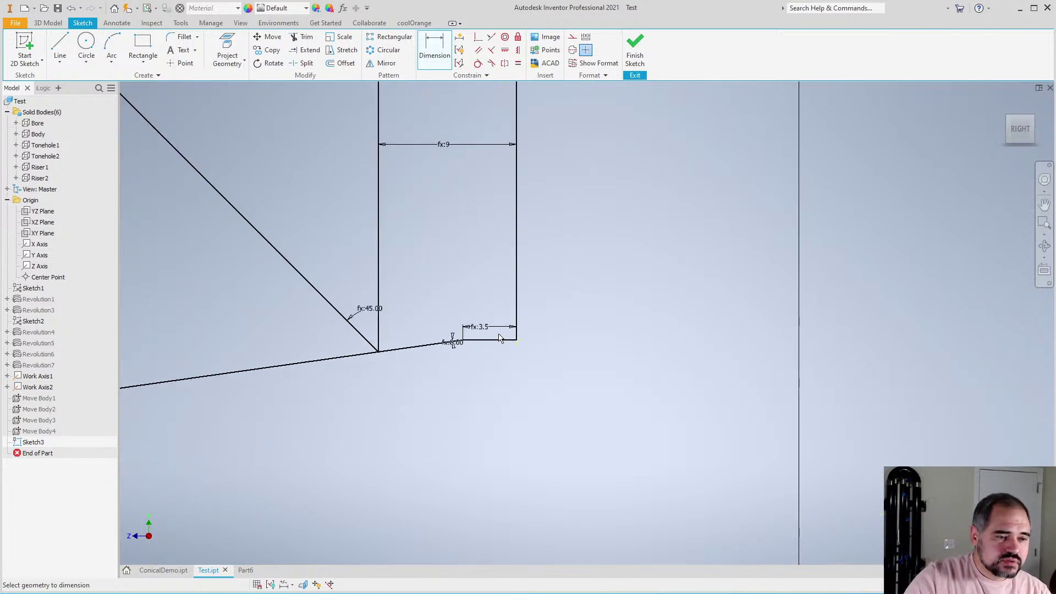
pyautogui.scroll(-4, 472, 346)
pyautogui.scroll(3, 483, 354)
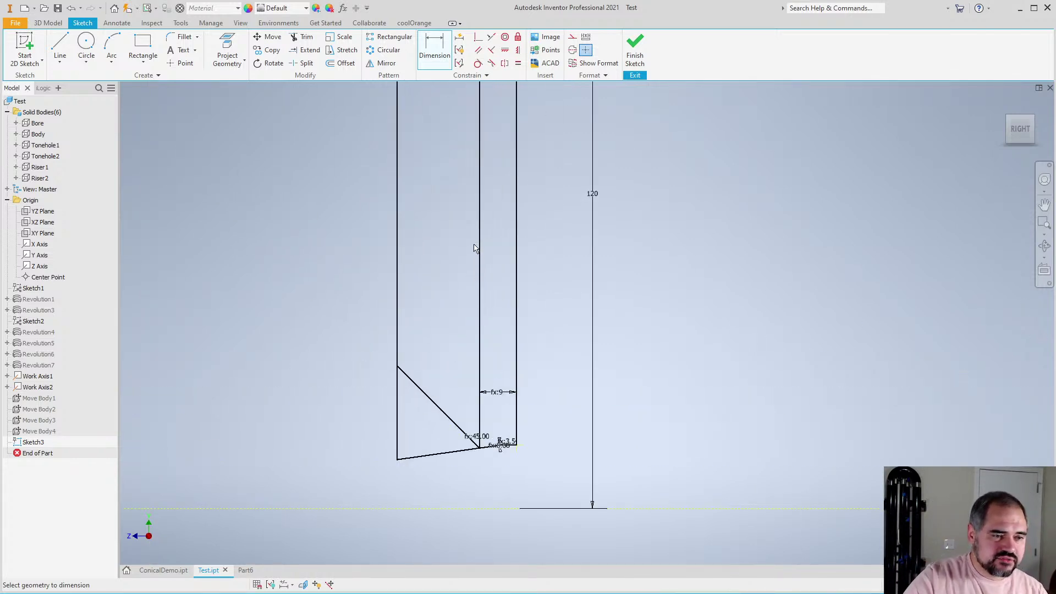
pyautogui.scroll(-4, 476, 248)
pyautogui.scroll(2, 466, 440)
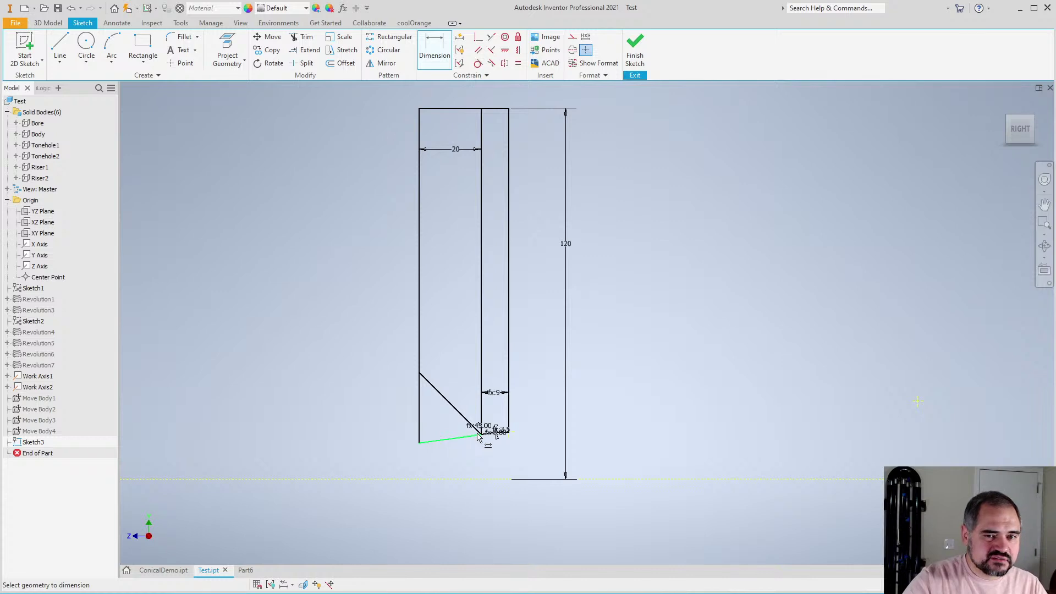
pyautogui.scroll(-3, 384, 448)
pyautogui.scroll(2, 407, 447)
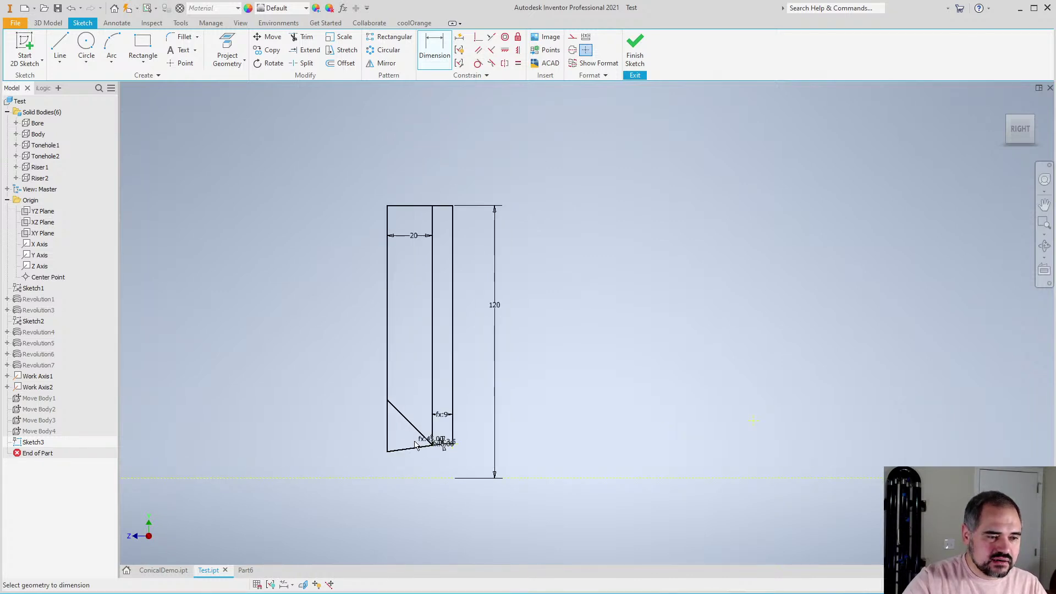
pyautogui.press('Escape')
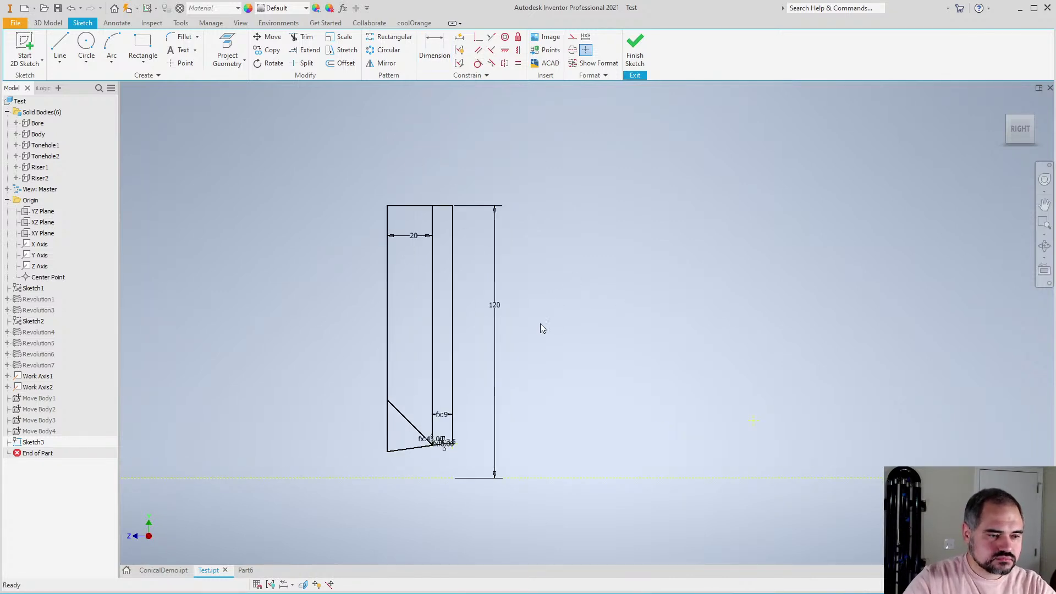
# Copy the whole tonehole profile without the 120 mm height dimension and paste the copy to the right of the original
pyautogui.moveTo(352, 162); pyautogui.dragTo(470, 462)
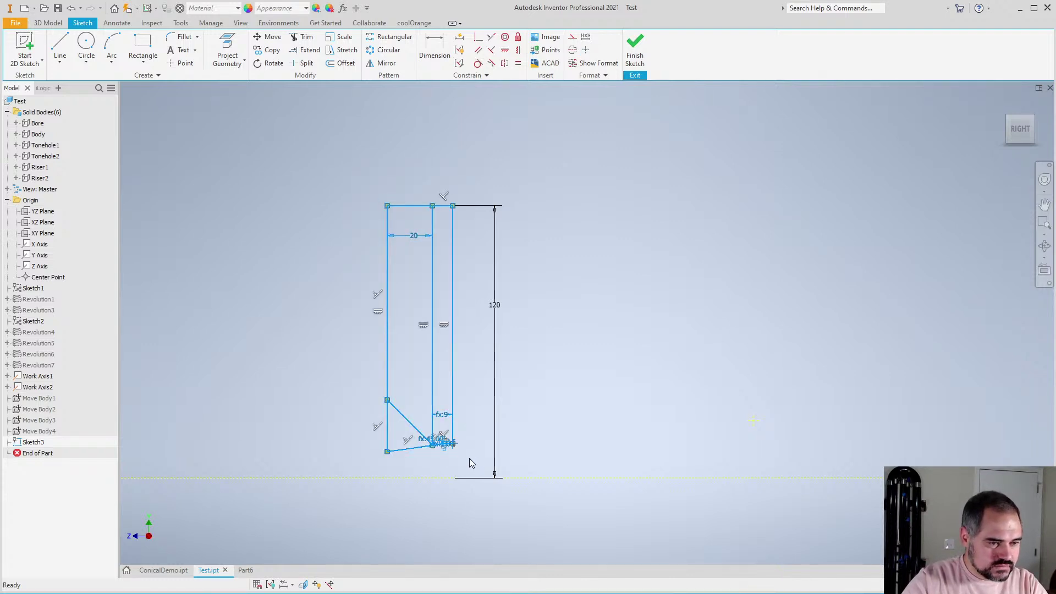
pyautogui.press('Escape')
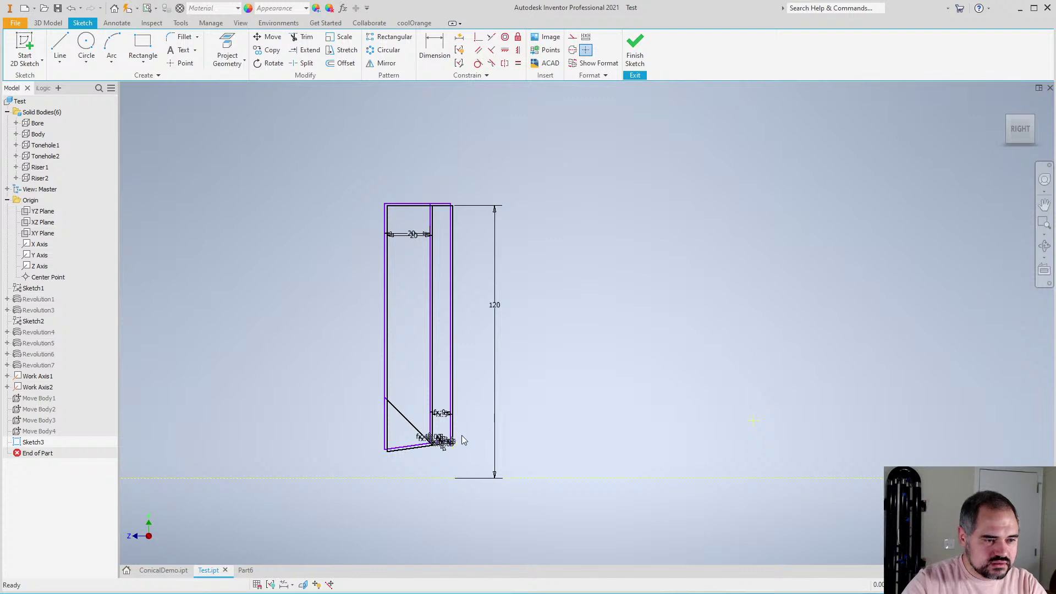
pyautogui.moveTo(417, 339)
pyautogui.mouseDown()
pyautogui.moveTo(577, 335)
pyautogui.moveTo(738, 311)
pyautogui.mouseUp()
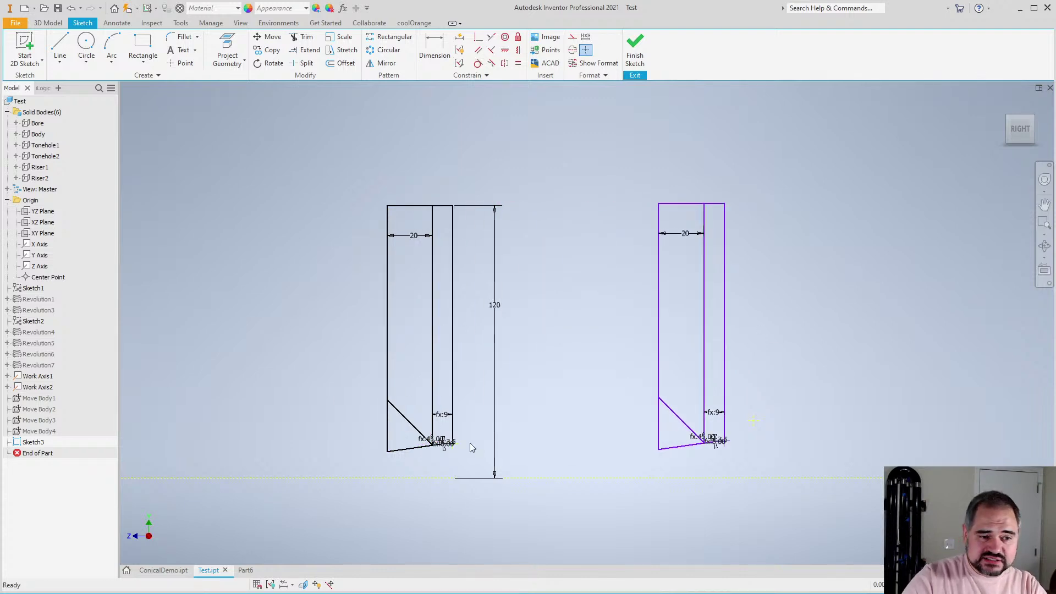
# Apply a coincident constraint between the copied profile's lower-right corner and the projected centre point of the second tonehole
pyautogui.scroll(3, 455, 452)
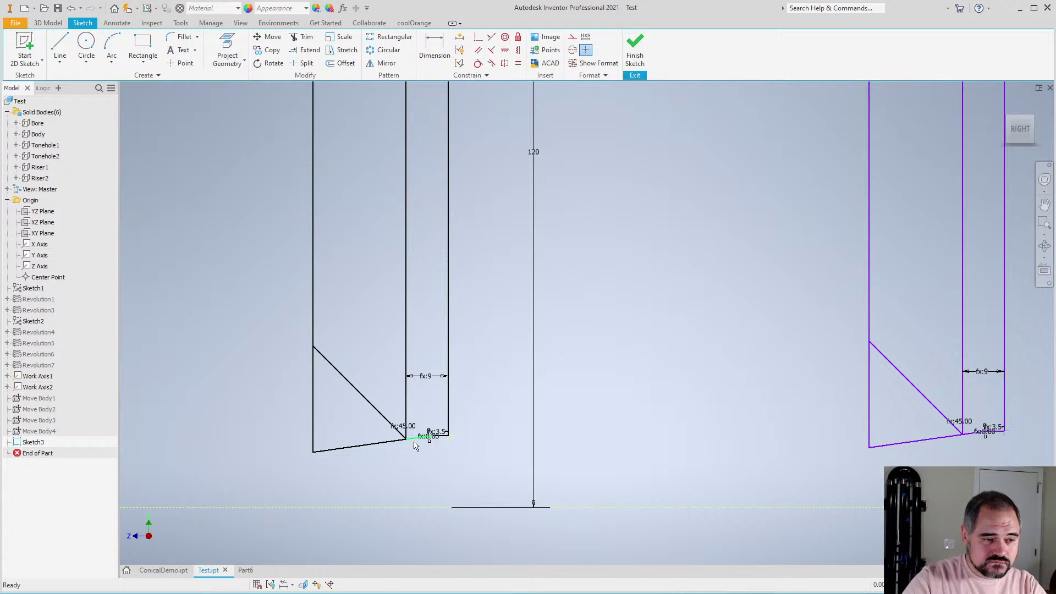
pyautogui.scroll(-4, 415, 445)
pyautogui.scroll(2, 636, 431)
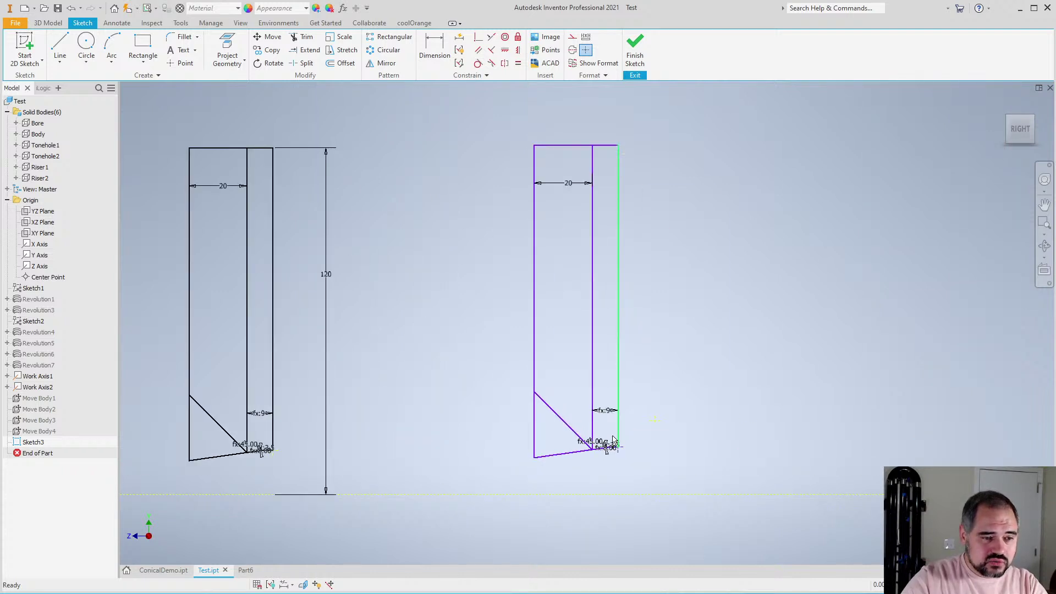
pyautogui.scroll(-3, 614, 440)
pyautogui.scroll(2, 635, 448)
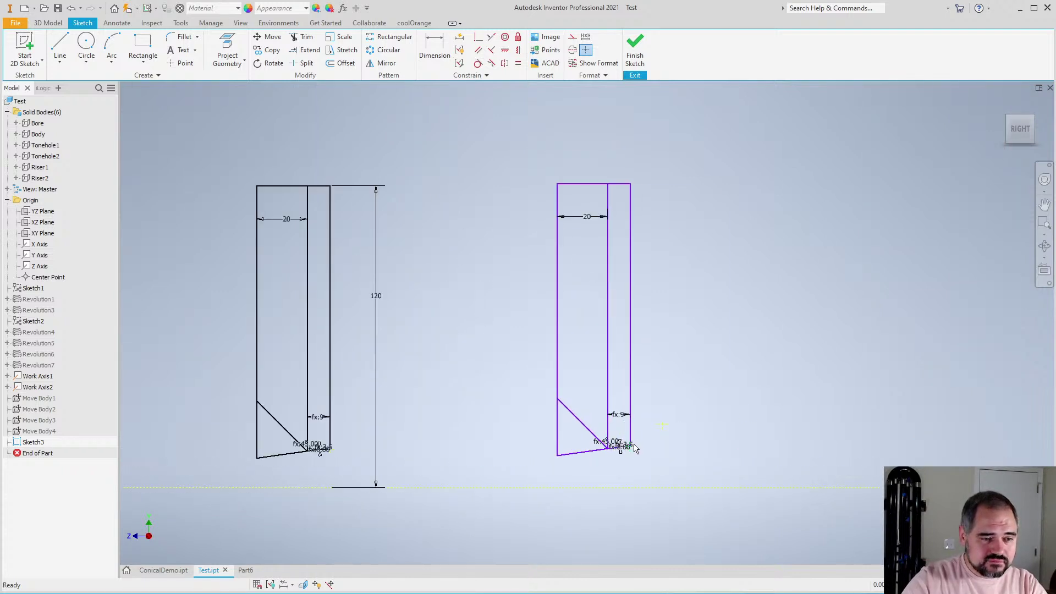
pyautogui.scroll(2, 635, 448)
pyautogui.press('p')
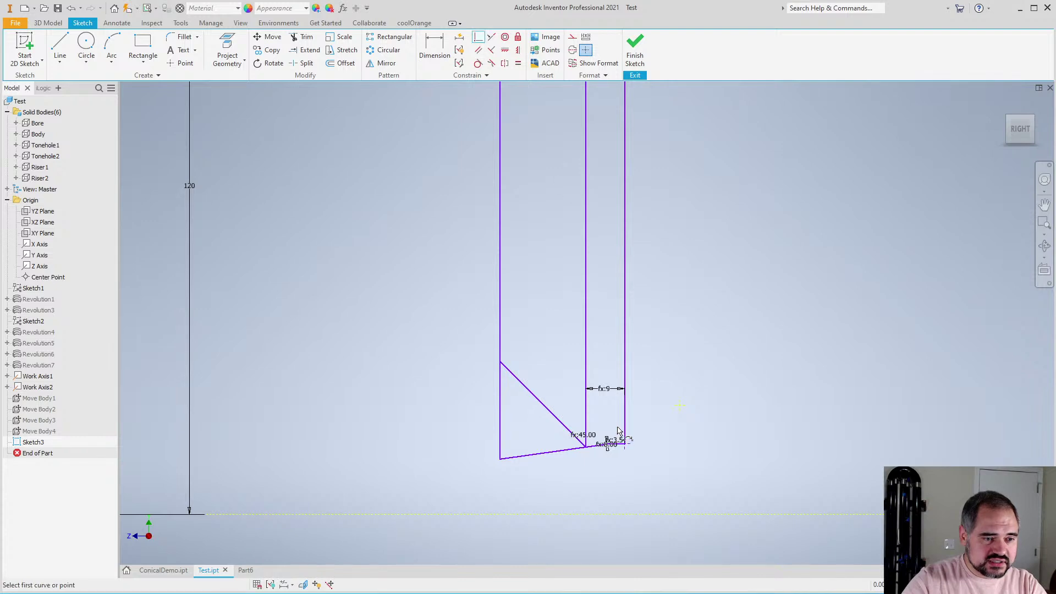
pyautogui.scroll(4, 621, 443)
pyautogui.press('Escape')
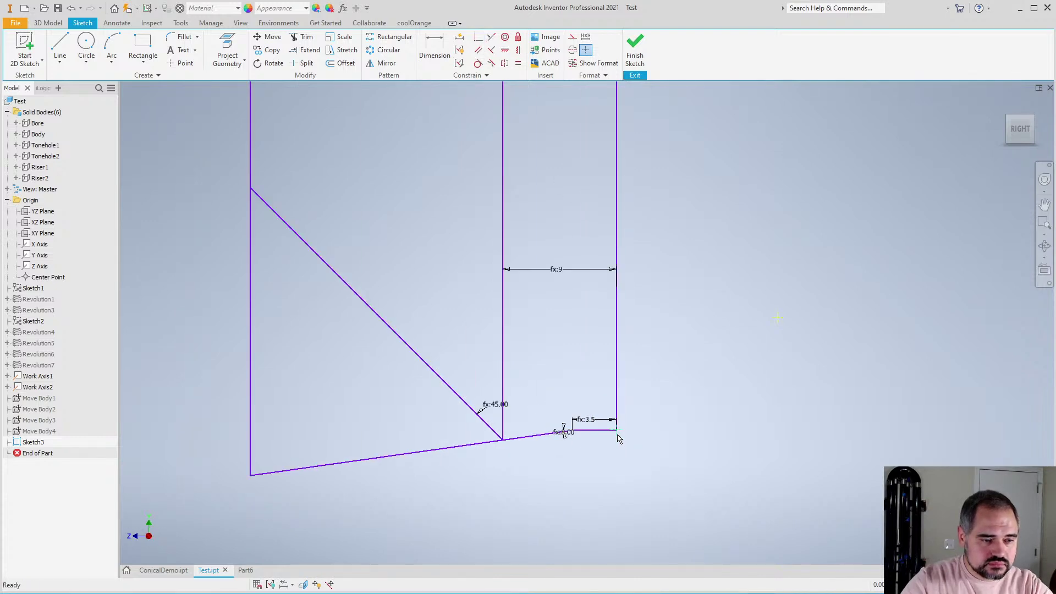
pyautogui.click(617, 432)
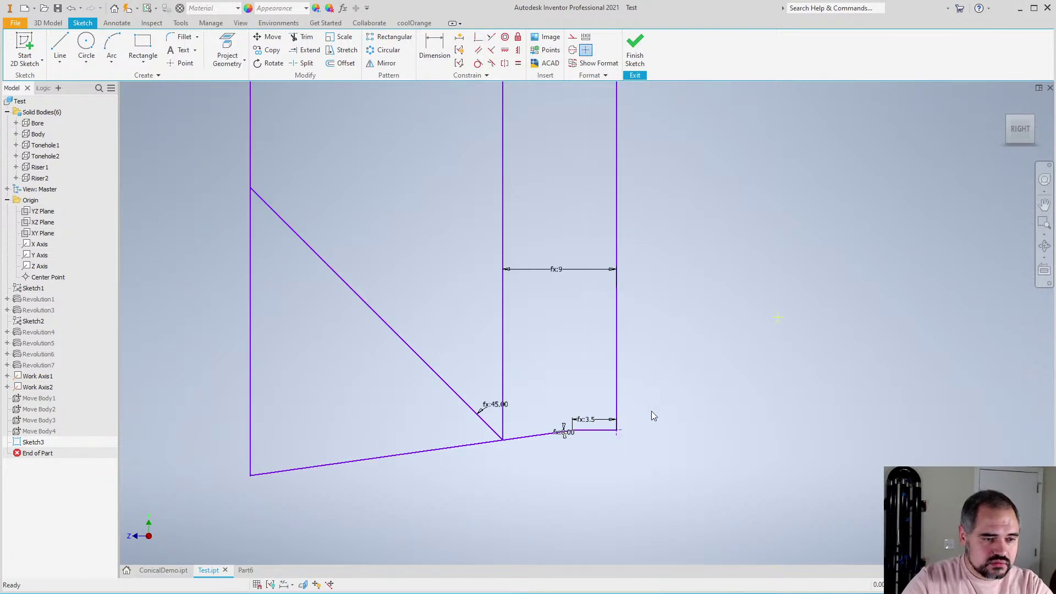
pyautogui.click(478, 37)
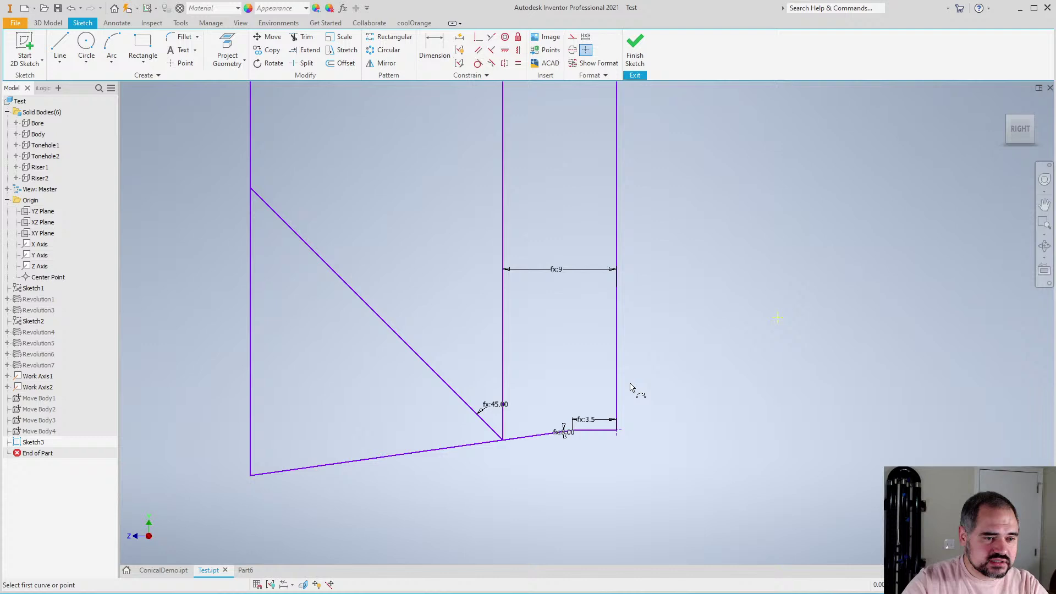
pyautogui.click(617, 431)
pyautogui.scroll(-5, 781, 321)
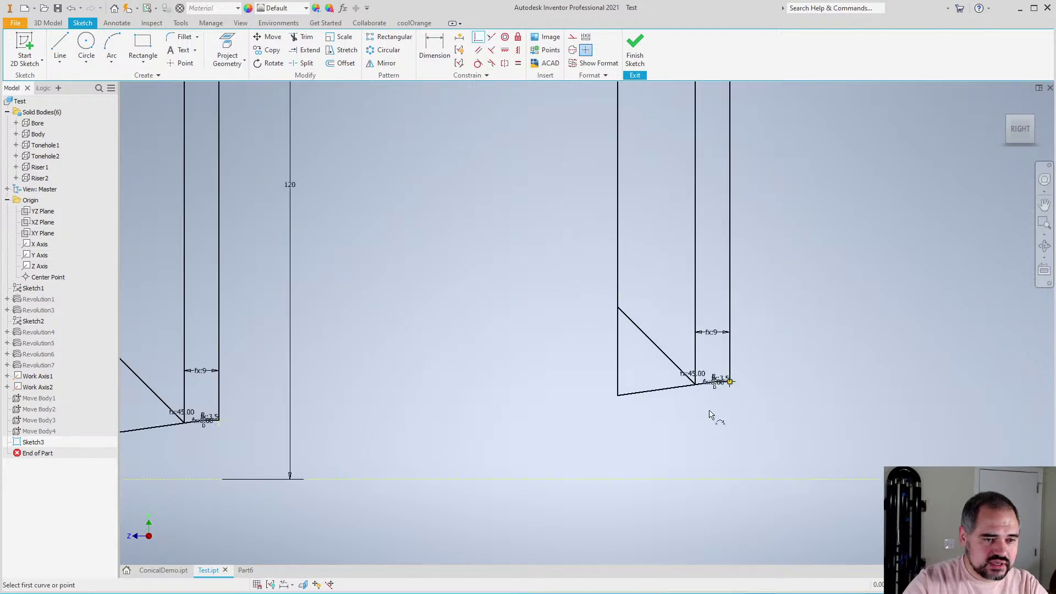
pyautogui.scroll(1, 713, 396)
# Dimension the copy's top line from the horizontal axis, linking the value to the original profile's 120 mm height dimension
pyautogui.press('d')
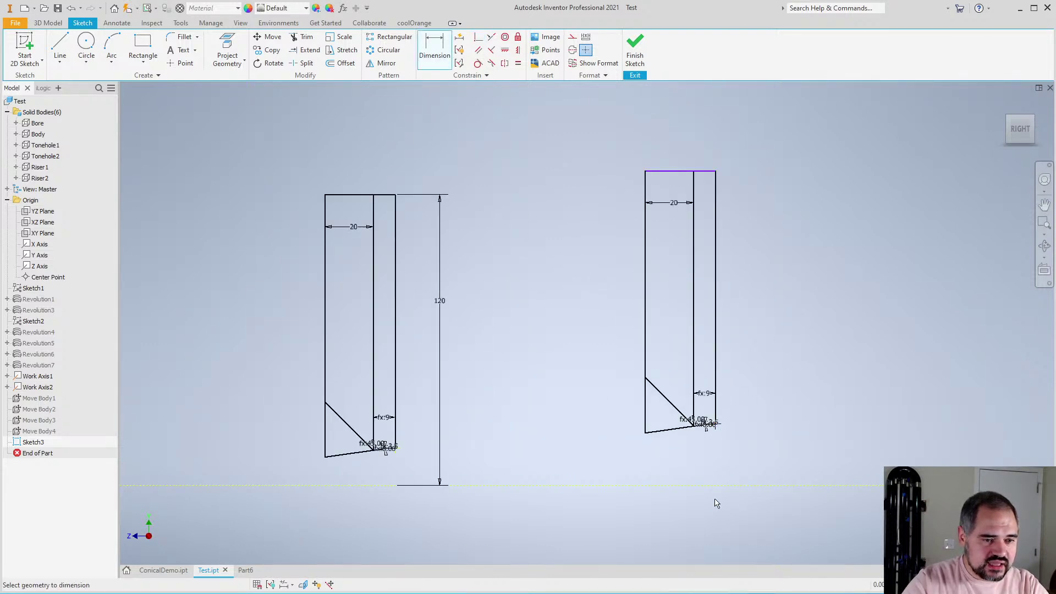
pyautogui.click(728, 486)
pyautogui.click(677, 172)
pyautogui.click(783, 292)
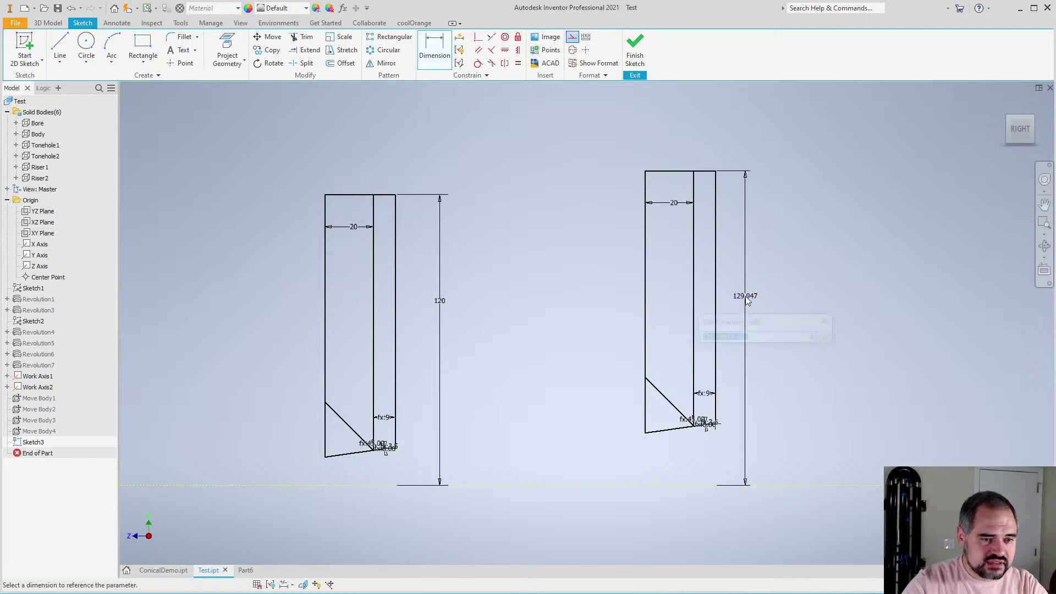
pyautogui.click(440, 300)
pyautogui.click(829, 337)
pyautogui.press('Escape')
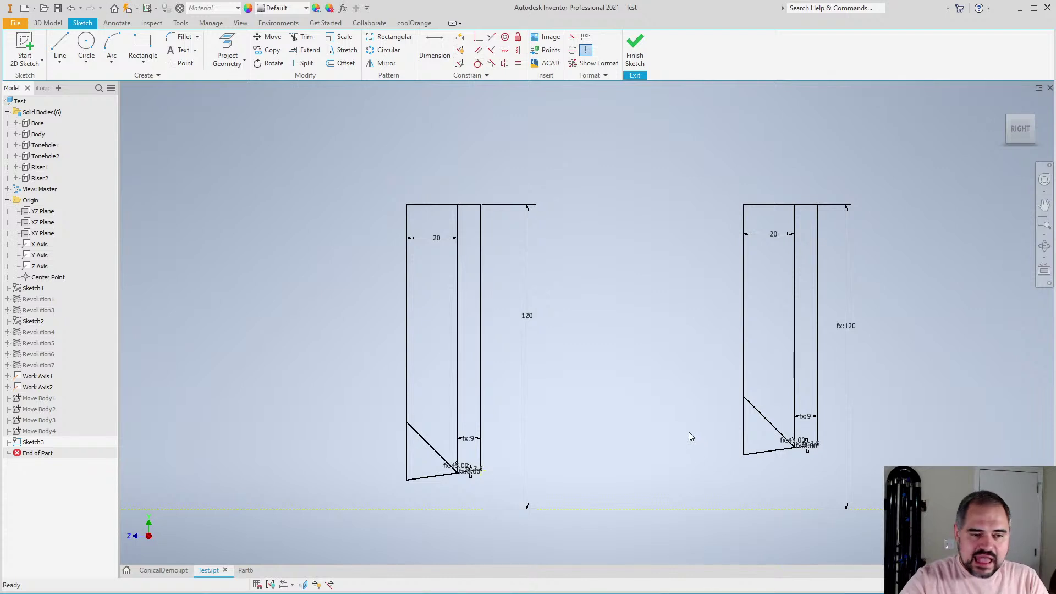
# Copy the original profile again without its height dimension and paste it to the right of the second profile
pyautogui.scroll(-3, 559, 429)
pyautogui.scroll(2, 544, 431)
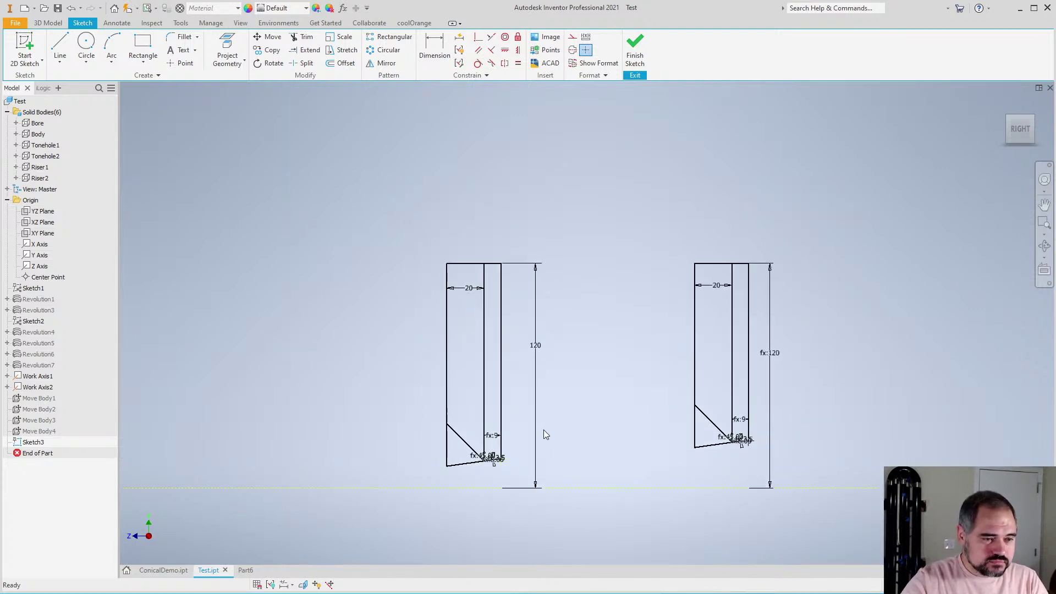
pyautogui.scroll(-1, 542, 428)
pyautogui.moveTo(445, 267); pyautogui.dragTo(533, 471)
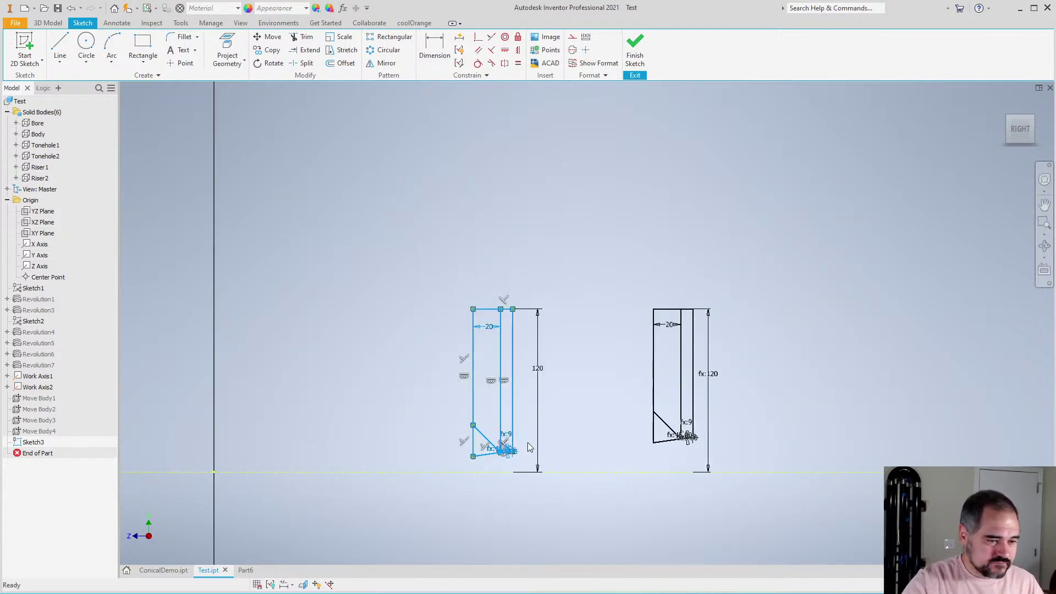
pyautogui.click(596, 250)
pyautogui.scroll(-3, 669, 410)
pyautogui.scroll(3, 749, 460)
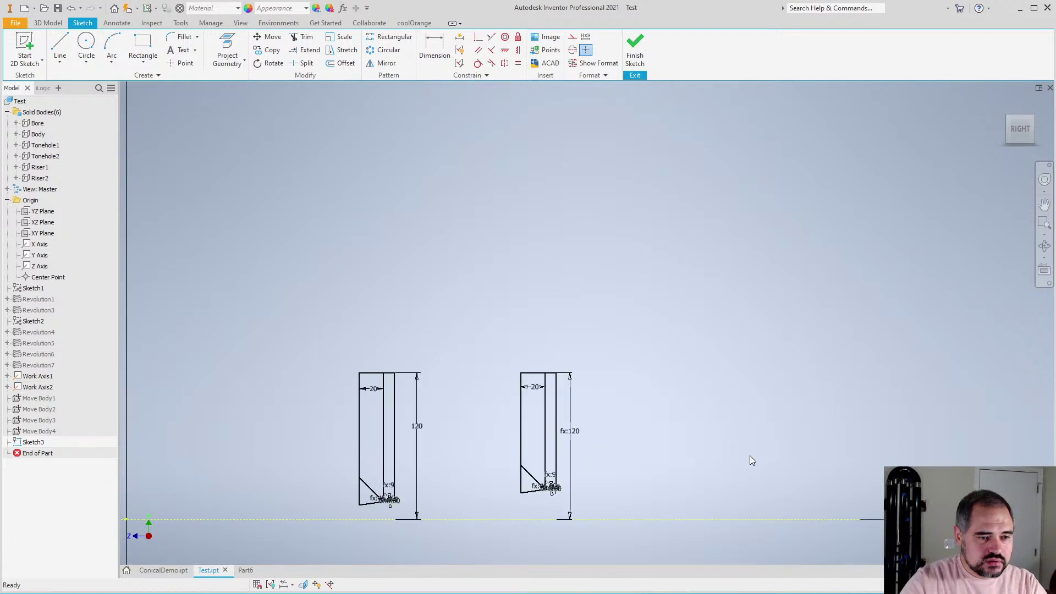
pyautogui.hotkey('ctrl', 'c')
pyautogui.hotkey('ctrl', 'v')
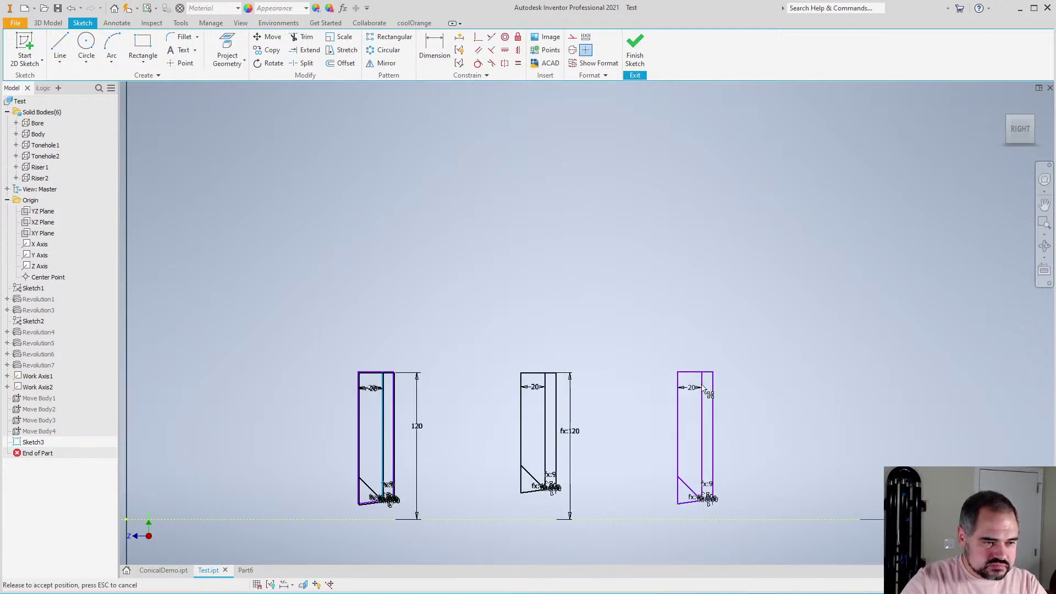
pyautogui.click(717, 437)
# Delete the width, bottom edge and angle dimensions from the third profile
pyautogui.scroll(4, 686, 440)
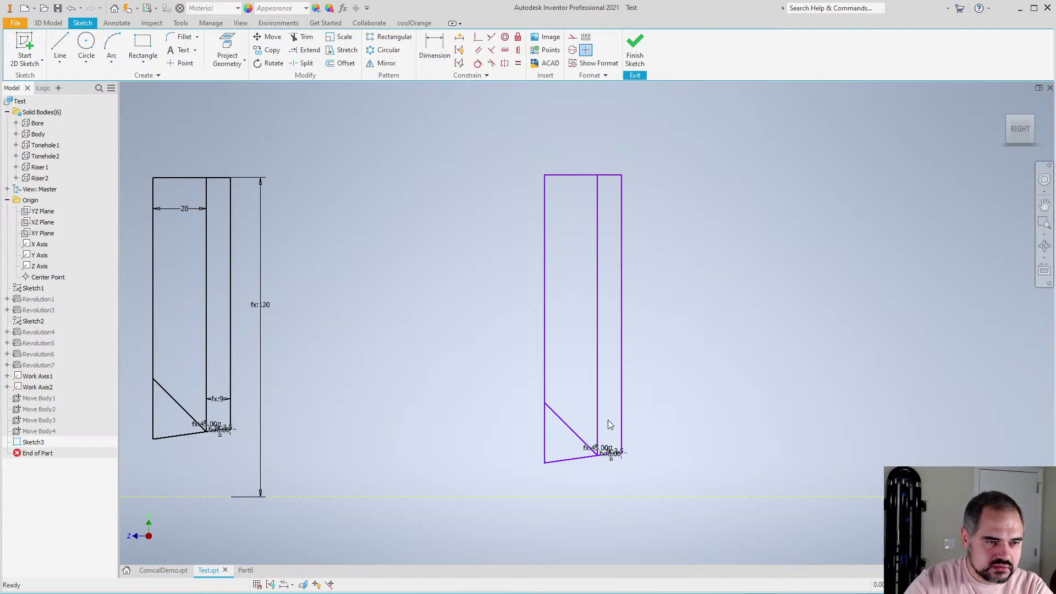
pyautogui.scroll(5, 609, 424)
pyautogui.scroll(-3, 589, 495)
pyautogui.scroll(3, 535, 454)
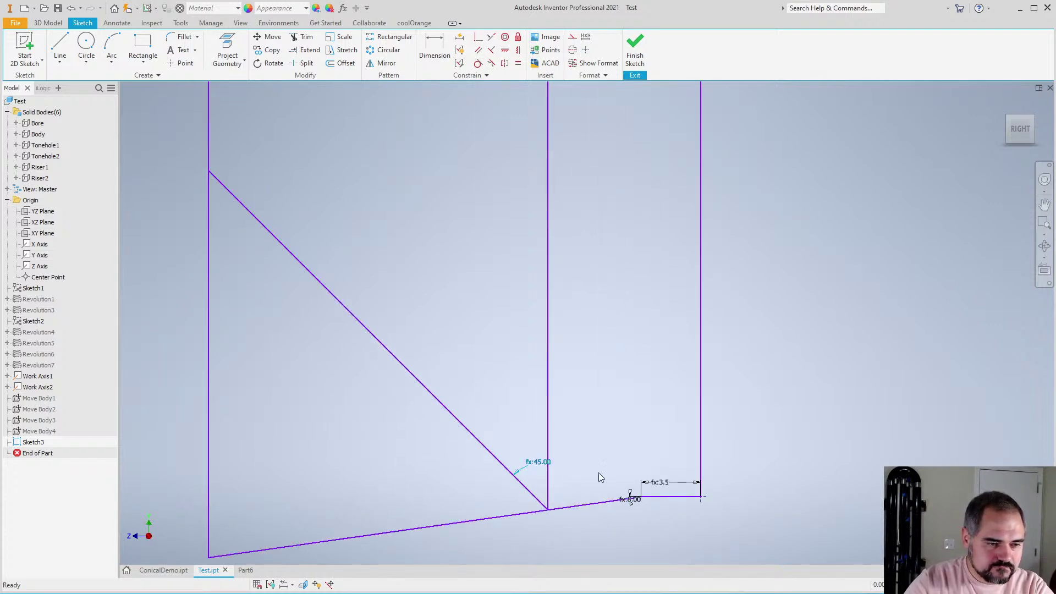
pyautogui.scroll(4, 629, 495)
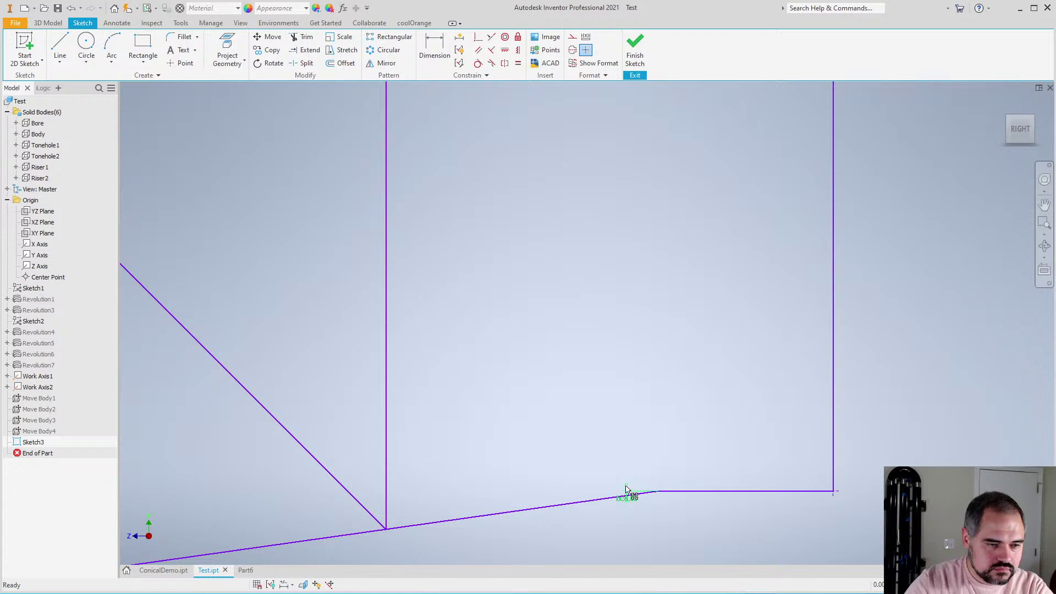
pyautogui.scroll(-6, 646, 525)
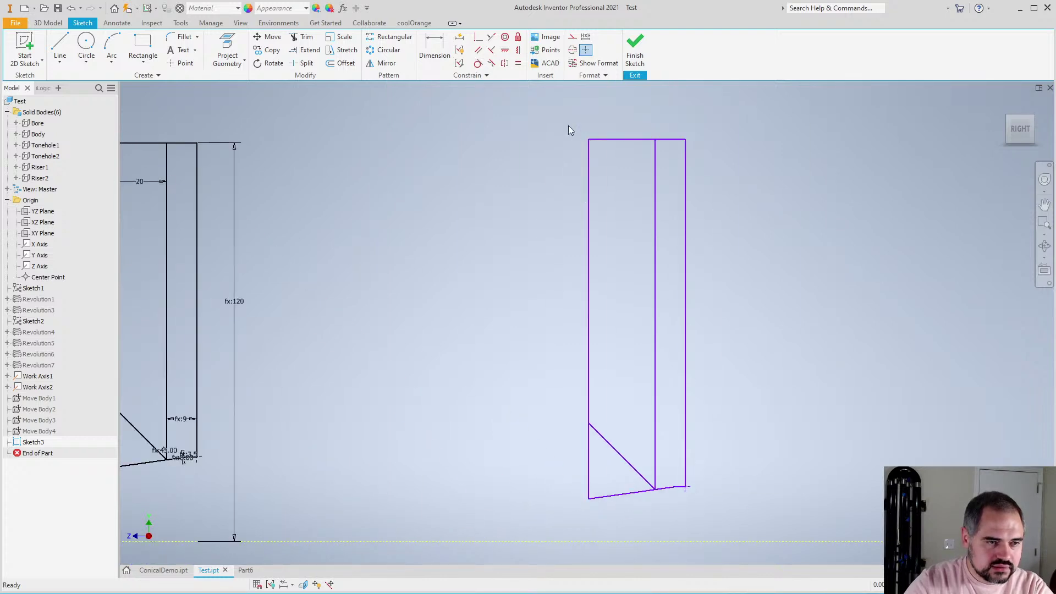
# Show all geometric constraints in the sketch
pyautogui.moveTo(561, 117)
pyautogui.mouseDown()
pyautogui.moveTo(720, 465)
pyautogui.moveTo(740, 338)
pyautogui.moveTo(572, 118)
pyautogui.mouseUp()
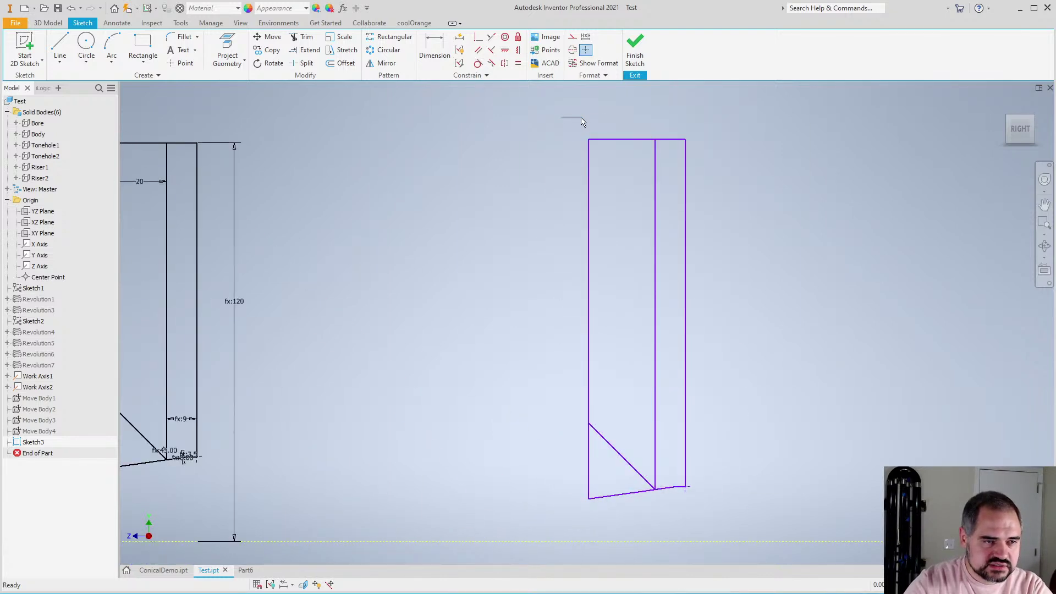
pyautogui.rightClick(588, 190)
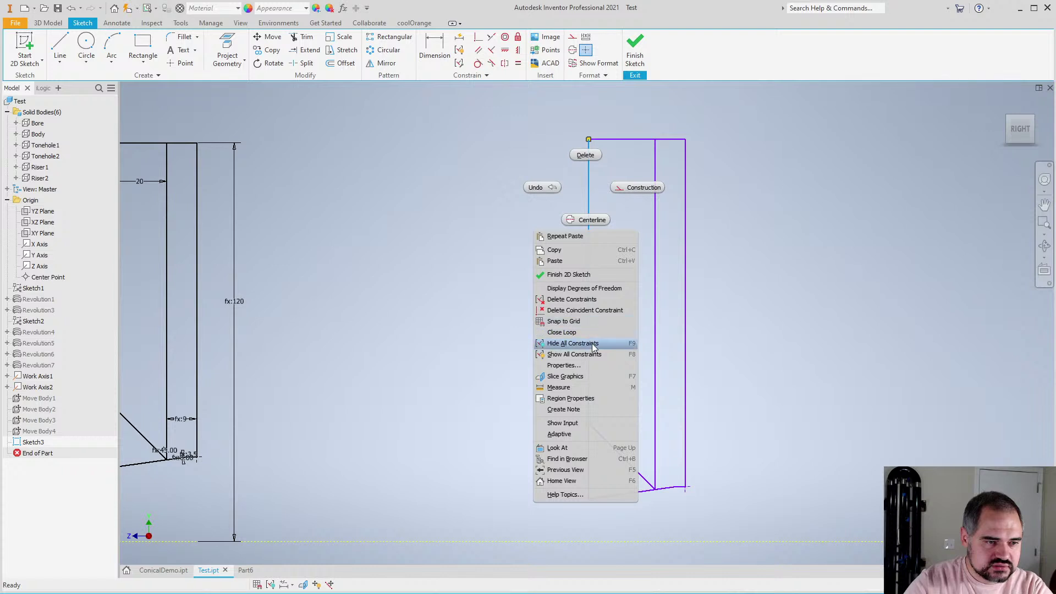
pyautogui.click(583, 355)
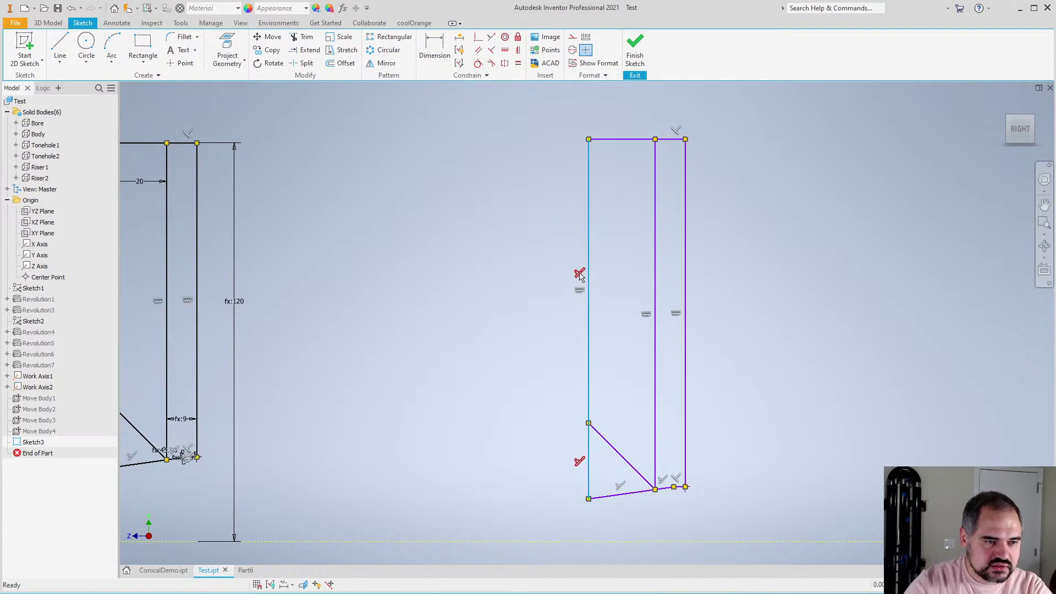
# Remove the third profile's remaining geometric constraints and pull its lines and points out of place to test how they move
pyautogui.click(645, 313)
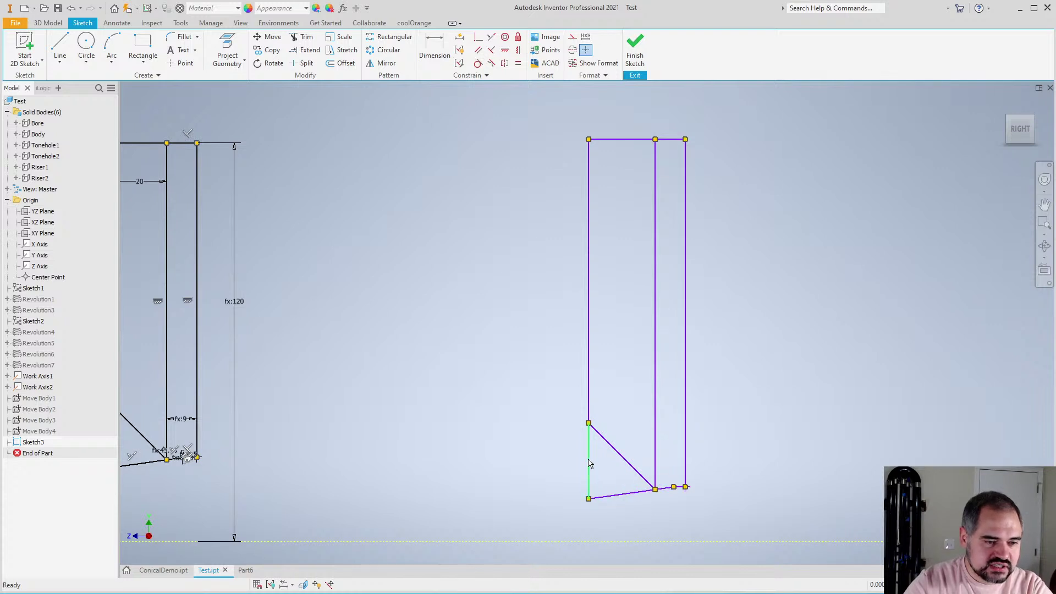
pyautogui.scroll(-3, 517, 191)
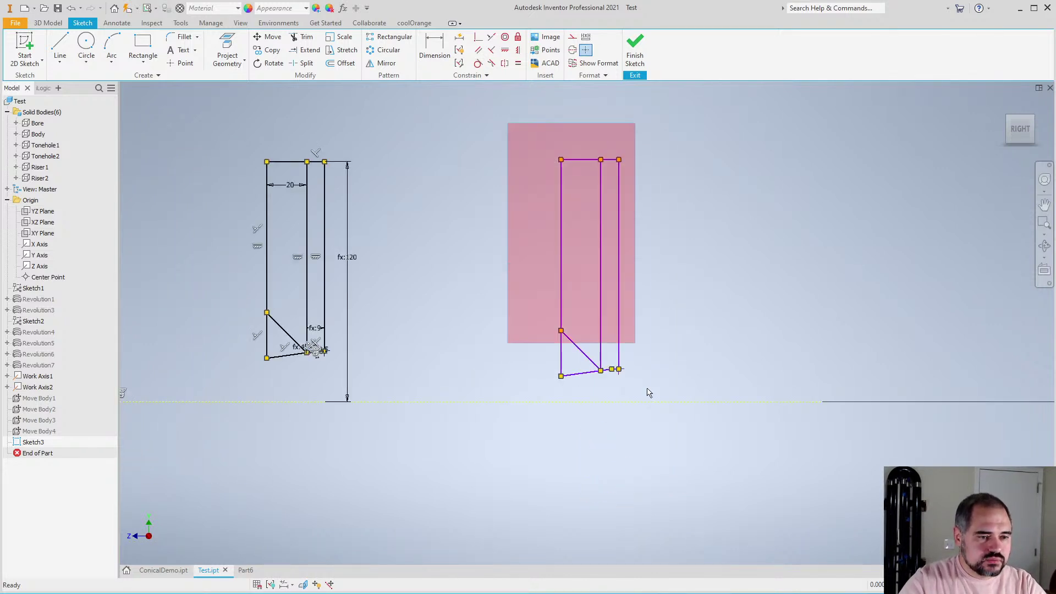
pyautogui.moveTo(648, 392); pyautogui.dragTo(654, 372)
pyautogui.moveTo(619, 342)
pyautogui.mouseDown()
pyautogui.moveTo(628, 360)
pyautogui.moveTo(674, 353)
pyautogui.mouseUp()
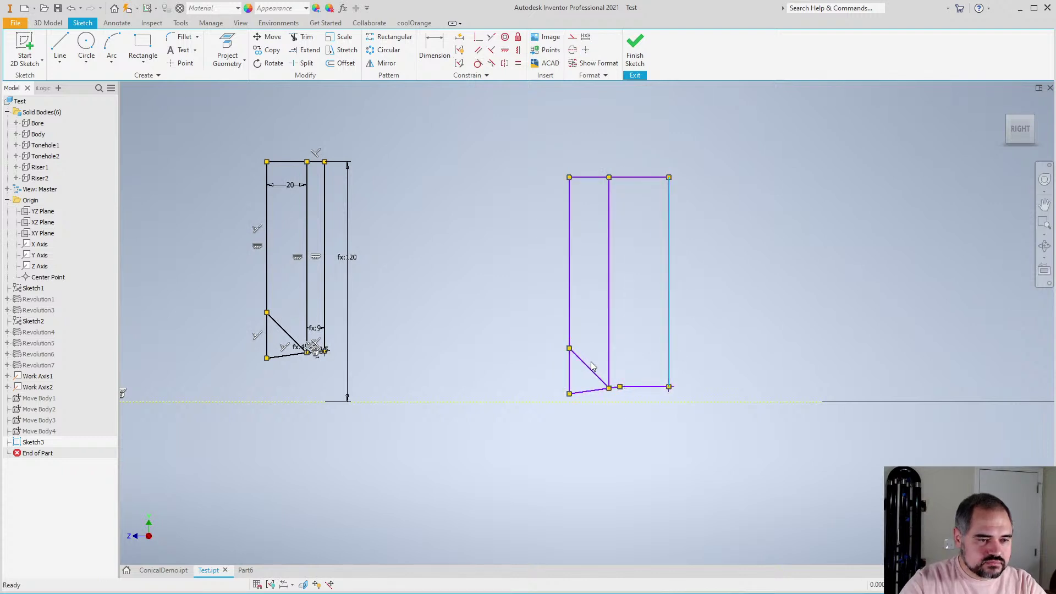
pyautogui.moveTo(591, 367)
pyautogui.mouseDown()
pyautogui.moveTo(673, 375)
pyautogui.moveTo(766, 349)
pyautogui.mouseUp()
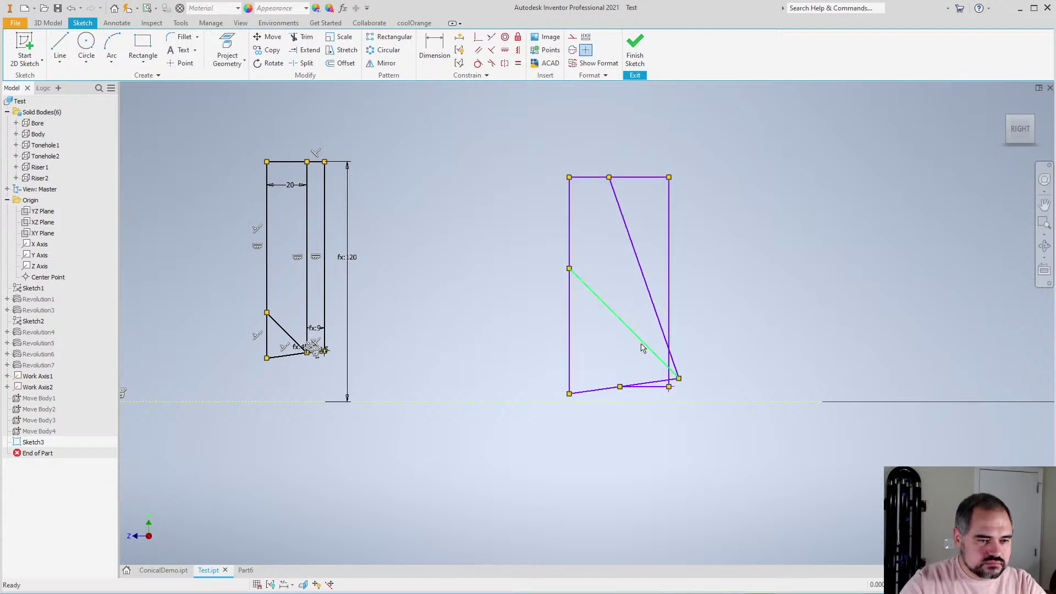
pyautogui.moveTo(642, 348)
pyautogui.mouseDown()
pyautogui.moveTo(582, 338)
pyautogui.moveTo(547, 346)
pyautogui.moveTo(589, 322)
pyautogui.moveTo(558, 337)
pyautogui.moveTo(561, 353)
pyautogui.mouseUp()
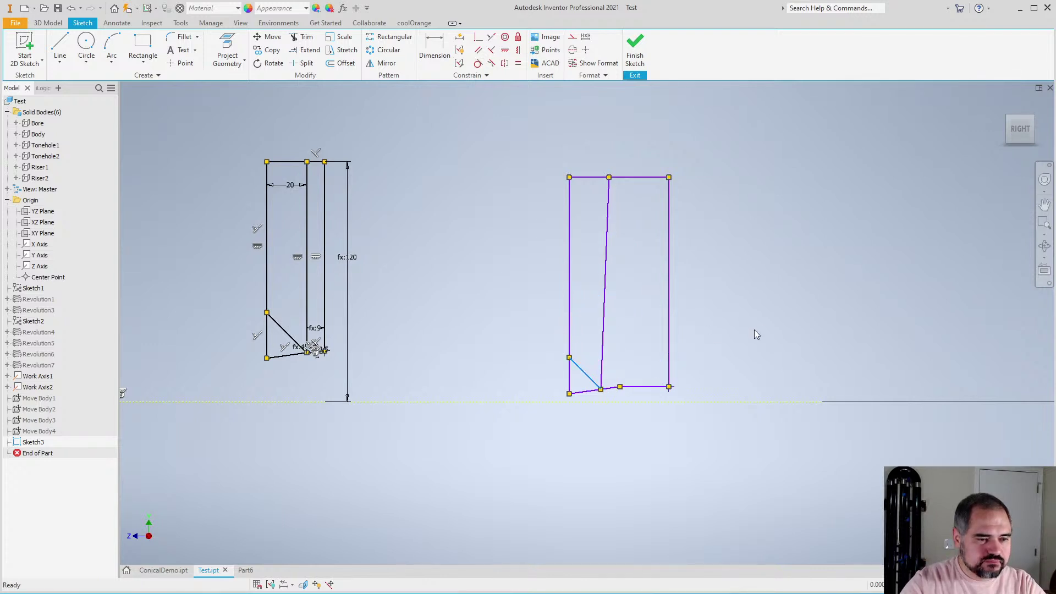
pyautogui.click(756, 334)
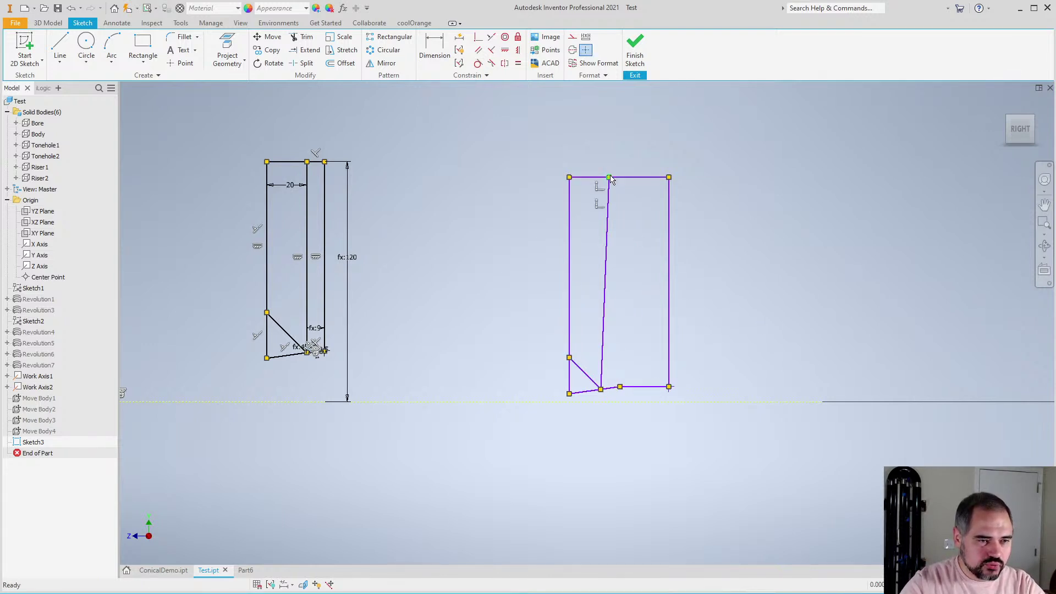
pyautogui.moveTo(611, 180); pyautogui.dragTo(613, 145)
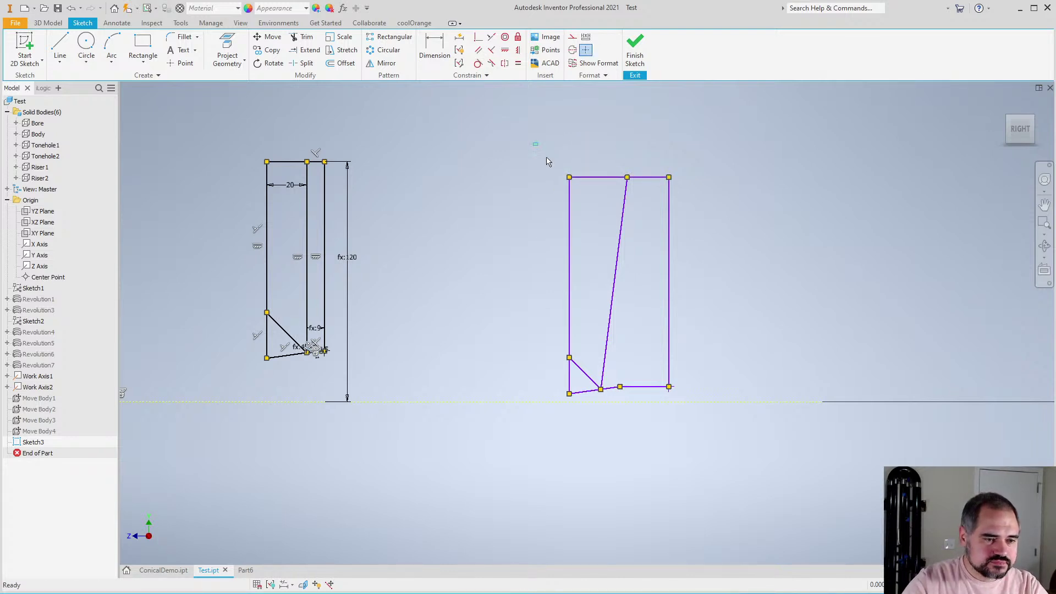
# Delete the whole third profile from the sketch, including its leftover point
pyautogui.moveTo(536, 145); pyautogui.dragTo(706, 430)
pyautogui.press('Delete')
pyautogui.scroll(-3, 714, 402)
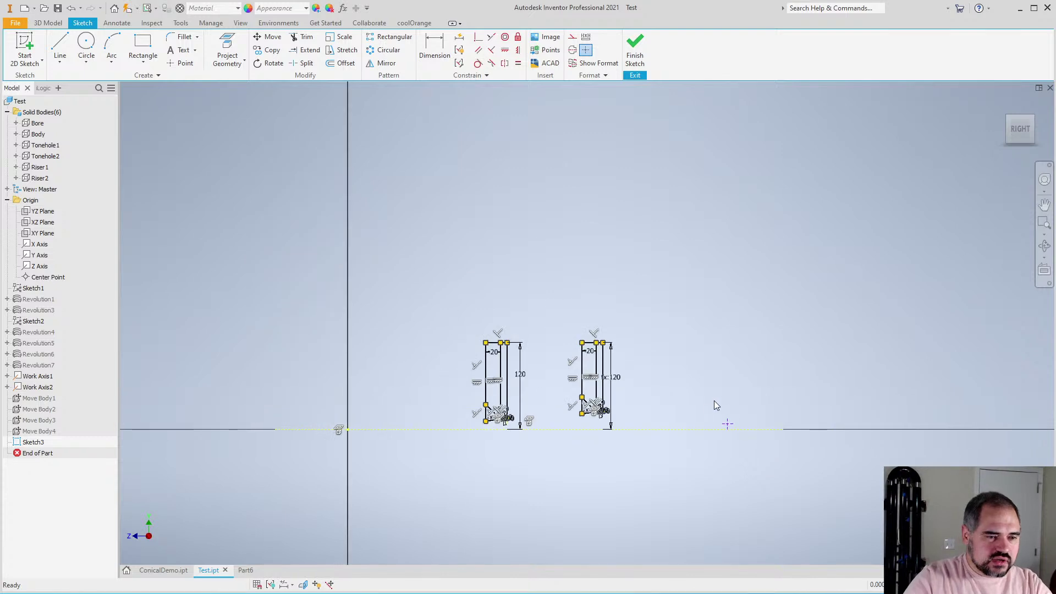
pyautogui.scroll(4, 717, 405)
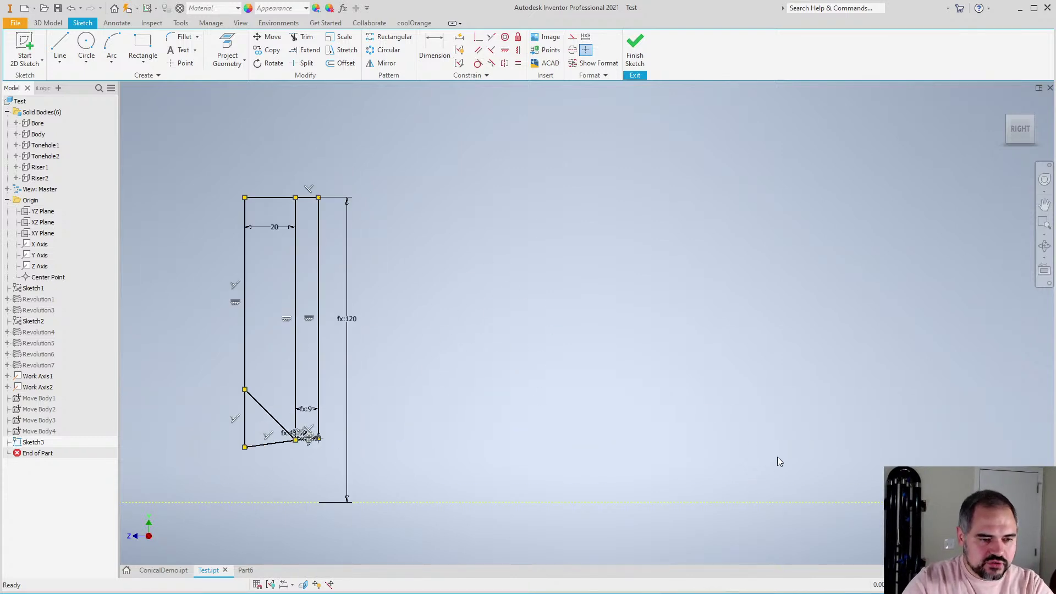
# Check the two remaining profiles and finish the sketch
pyautogui.hotkey('ctrl', 'z')
pyautogui.scroll(-3, 778, 440)
pyautogui.scroll(6, 511, 443)
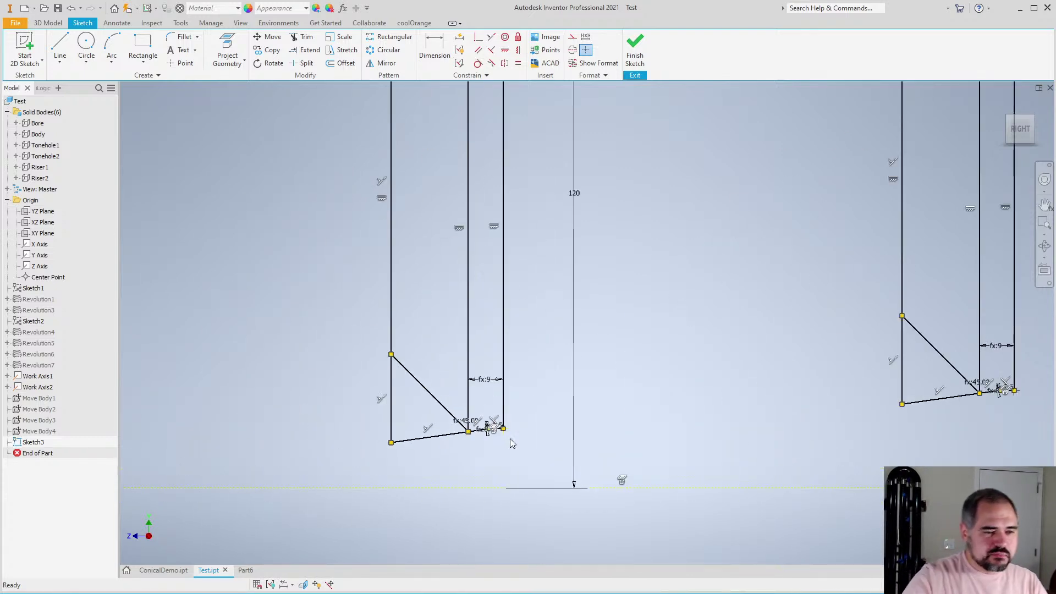
pyautogui.scroll(-3, 537, 437)
pyautogui.scroll(2, 572, 417)
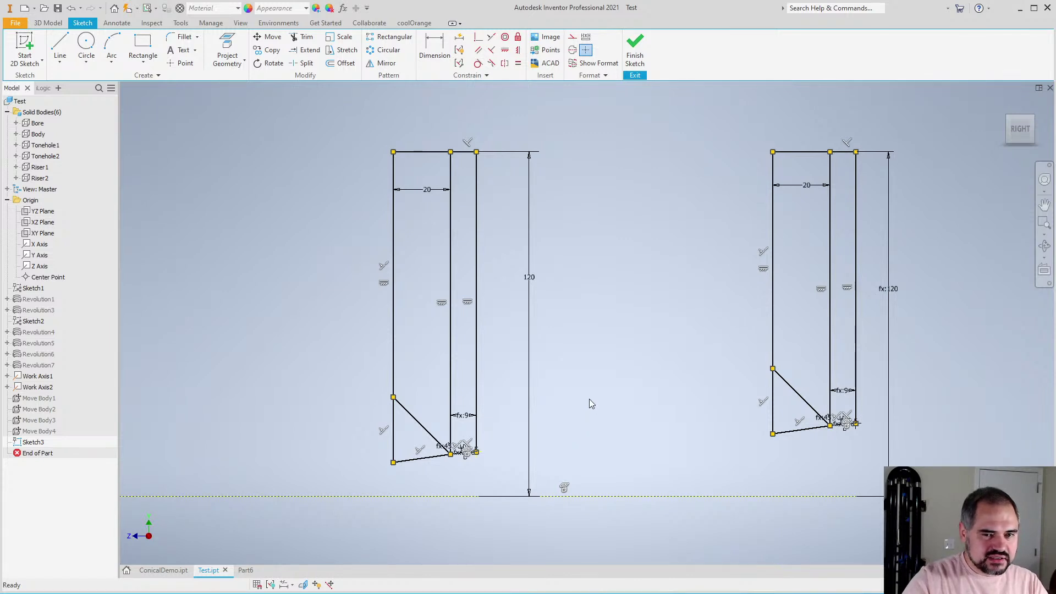
pyautogui.rightClick(590, 398)
pyautogui.press('Escape')
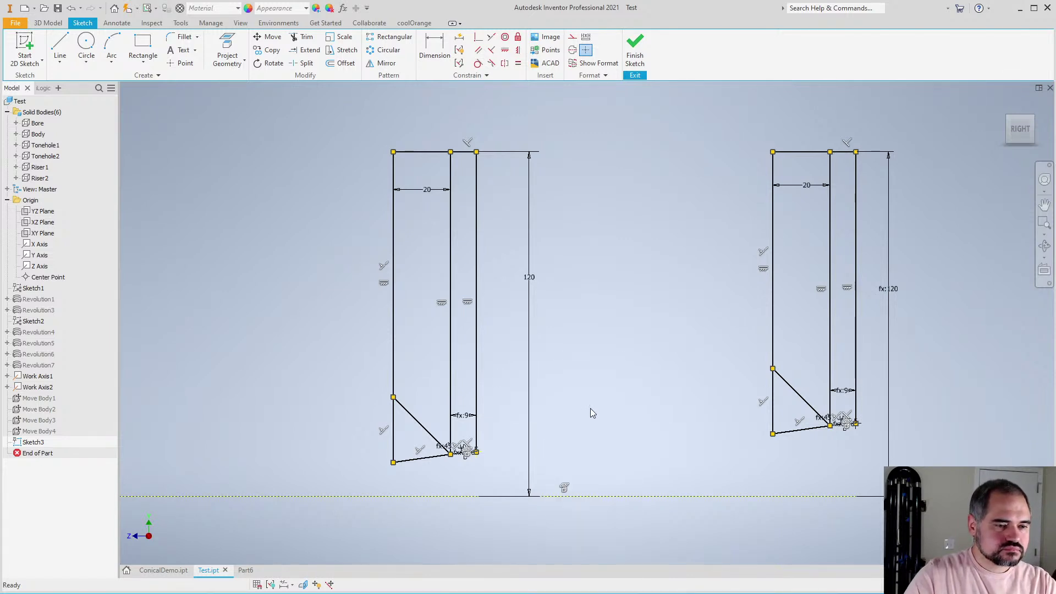
pyautogui.rightClick(616, 399)
pyautogui.click(611, 427)
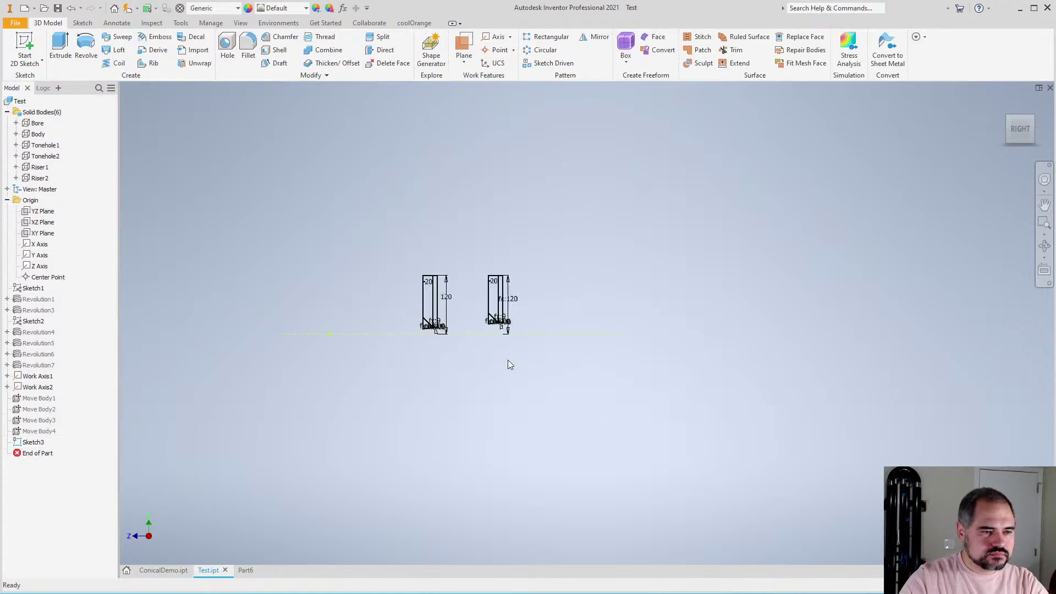
pyautogui.scroll(2, 453, 306)
pyautogui.moveTo(494, 350)
pyautogui.keyDown('shift'); pyautogui.mouseDown(button='middle')
pyautogui.moveTo(526, 323)
pyautogui.moveTo(531, 379)
pyautogui.moveTo(497, 384)
pyautogui.mouseUp(button='middle'); pyautogui.keyUp('shift')
pyautogui.scroll(4, 389, 370)
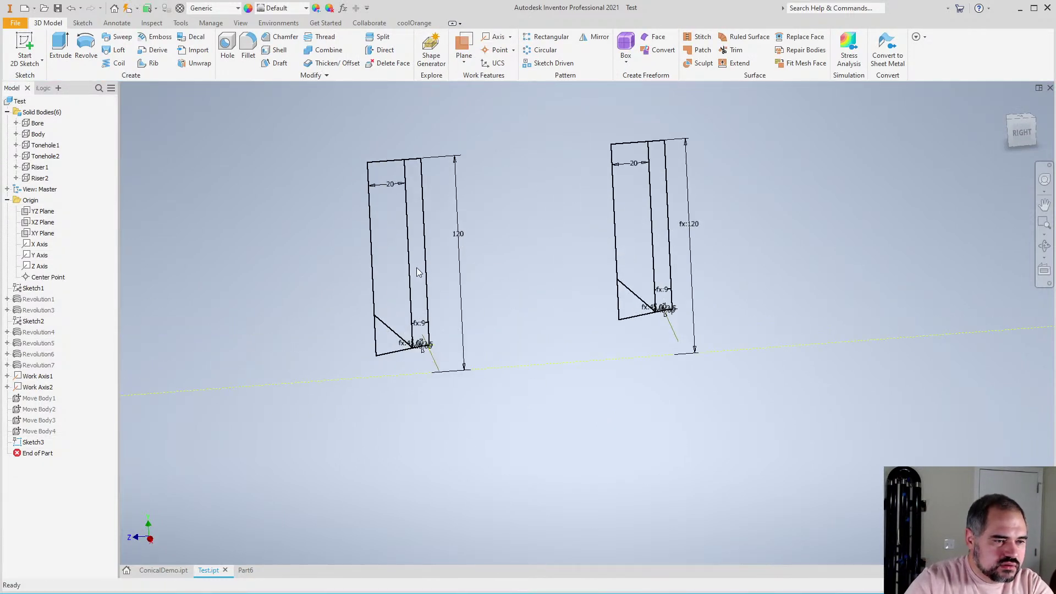
pyautogui.scroll(-2, 440, 351)
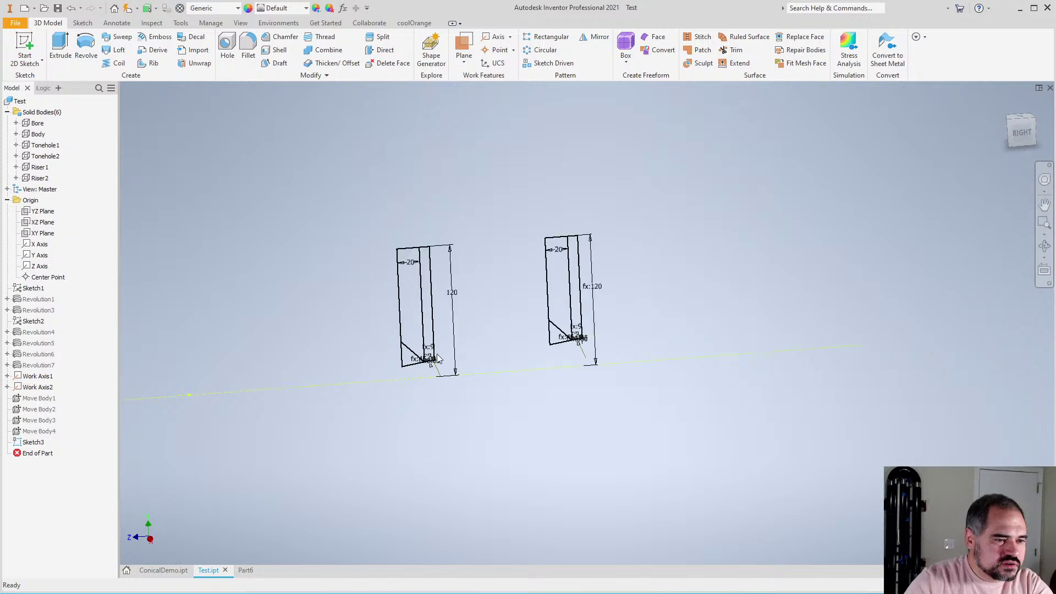
pyautogui.scroll(4, 408, 333)
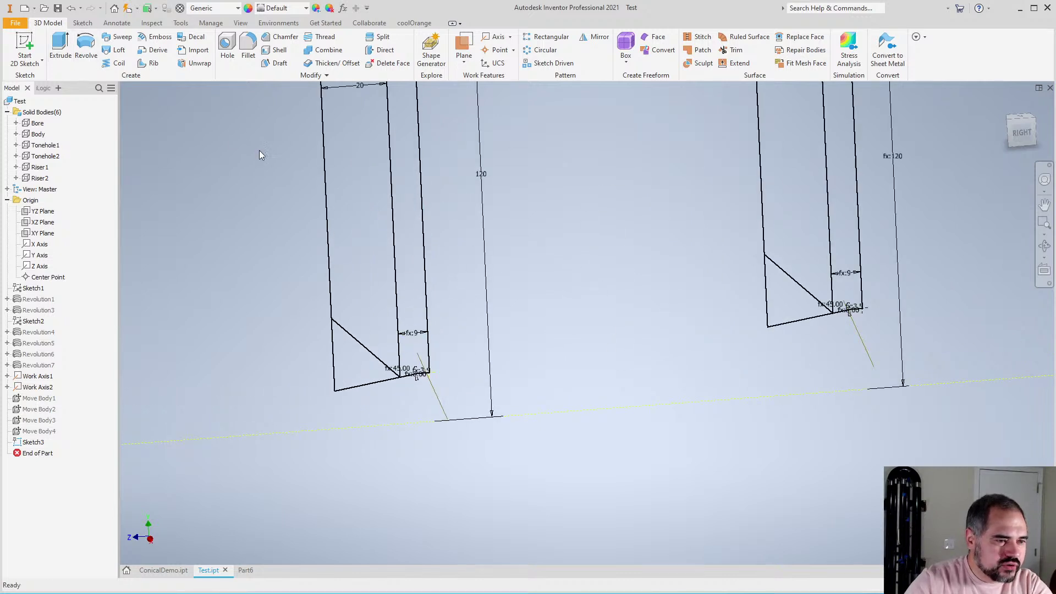
pyautogui.scroll(-3, 431, 338)
pyautogui.click(86, 44)
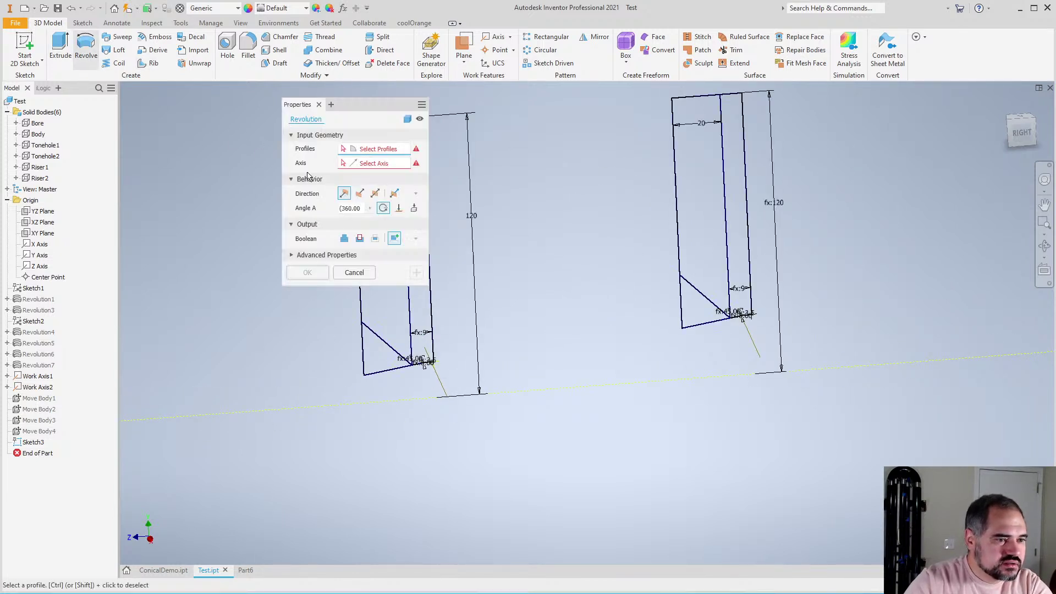
pyautogui.scroll(-2, 481, 337)
pyautogui.scroll(3, 482, 337)
pyautogui.scroll(-3, 478, 336)
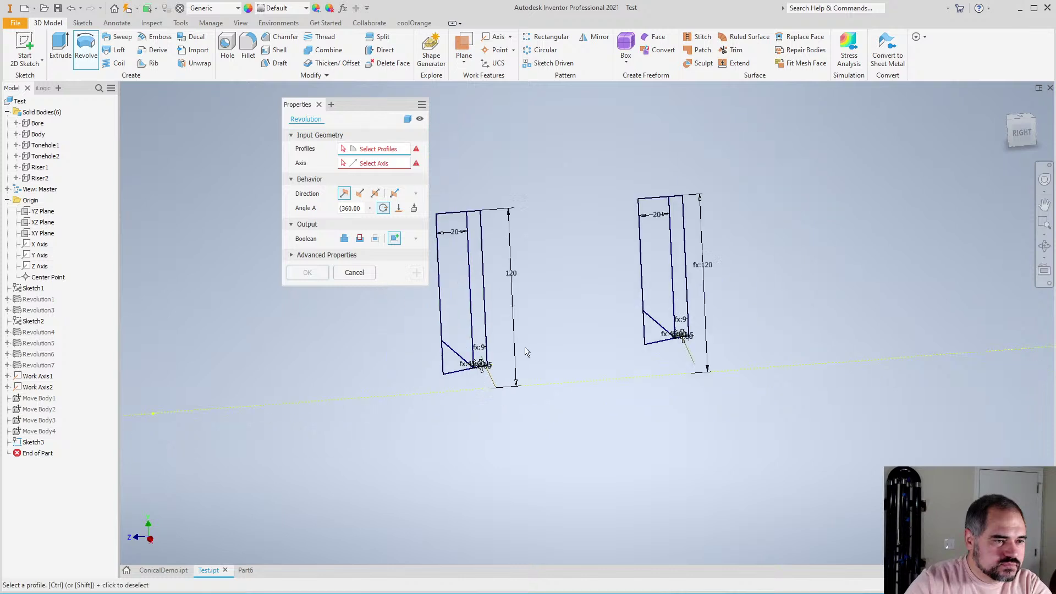
pyautogui.scroll(3, 477, 336)
pyautogui.click(480, 343)
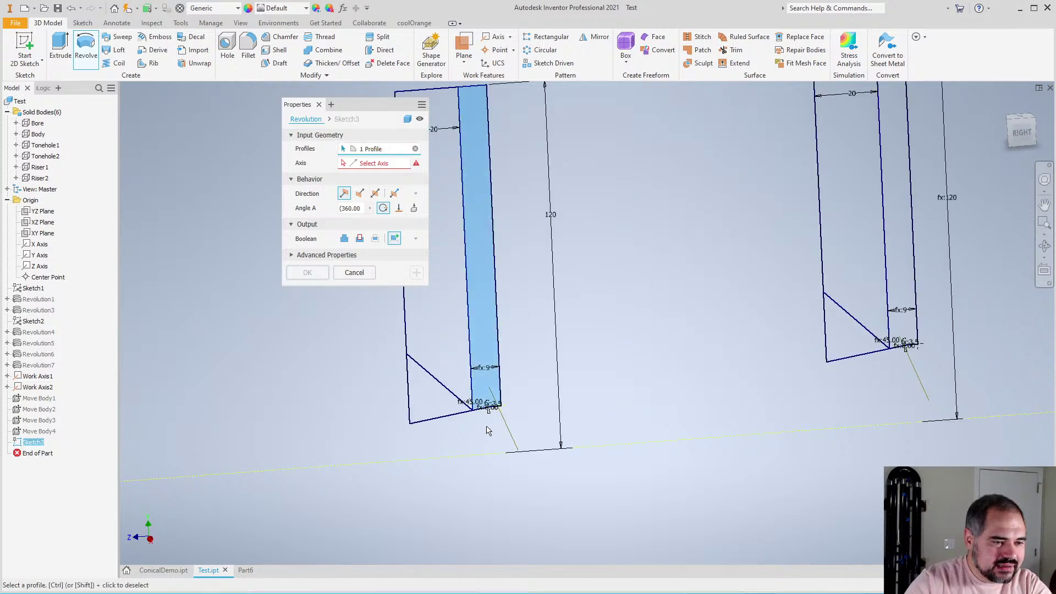
pyautogui.scroll(3, 484, 427)
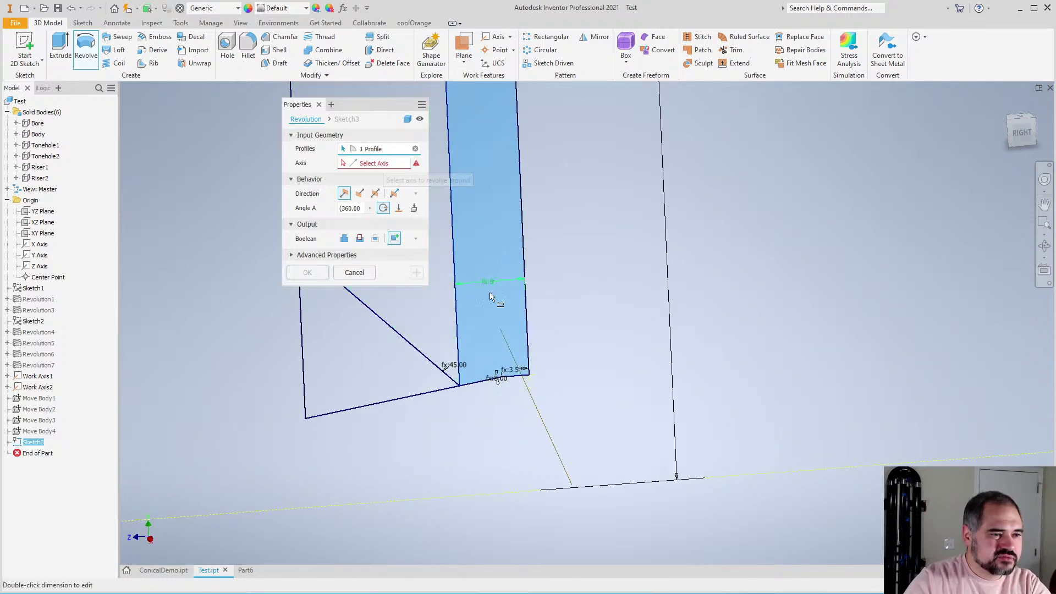
pyautogui.click(378, 164)
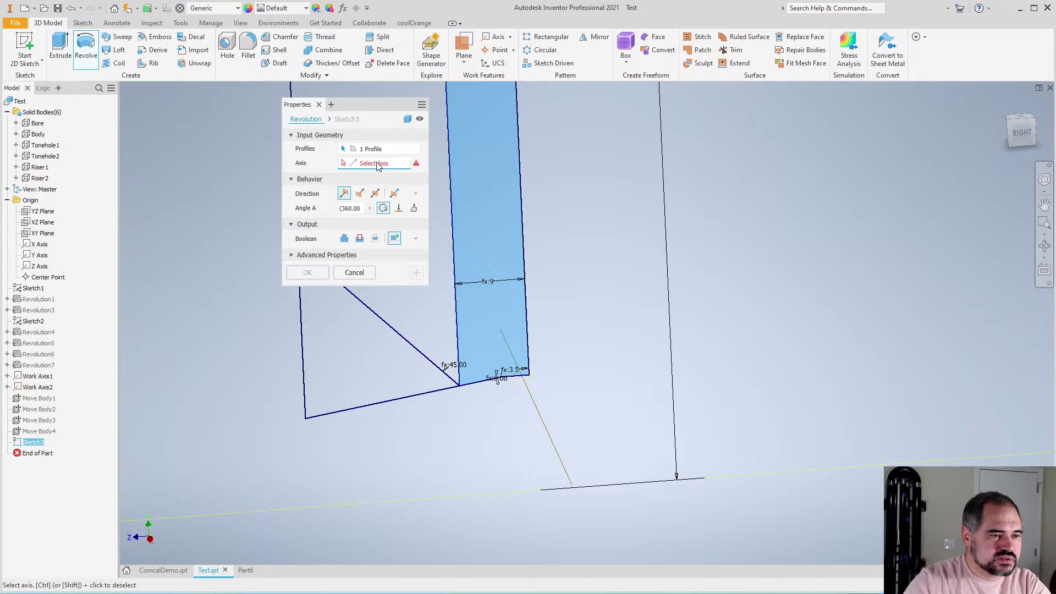
pyautogui.click(525, 248)
pyautogui.scroll(-5, 582, 380)
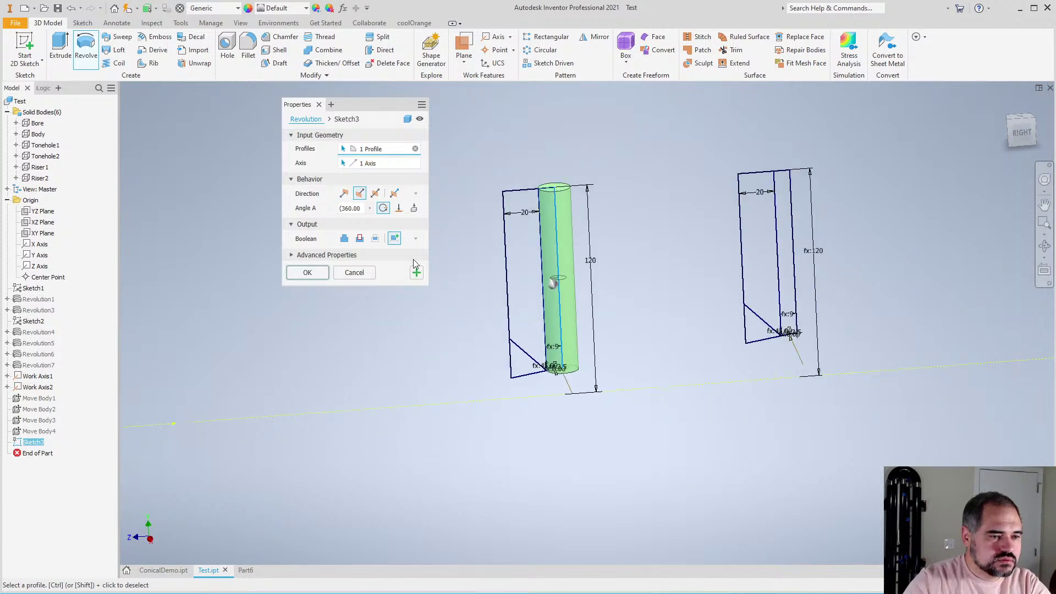
pyautogui.click(354, 272)
# Revolve the first profile's 9 mm wide region 360° about its outer vertical line as a new solid, keeping Revolve open
pyautogui.press('r')
pyautogui.scroll(5, 499, 312)
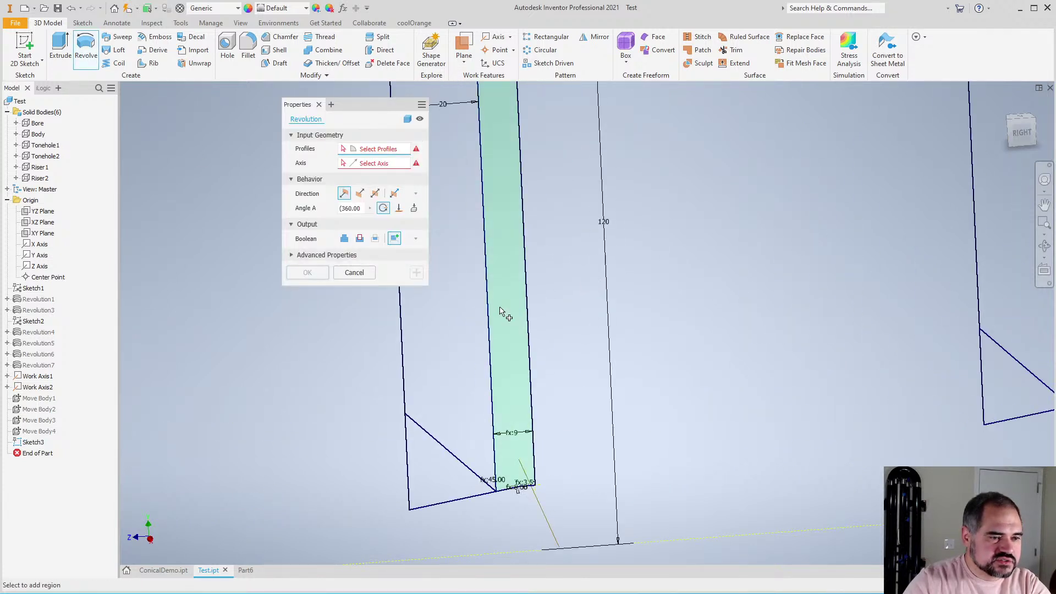
pyautogui.click(507, 252)
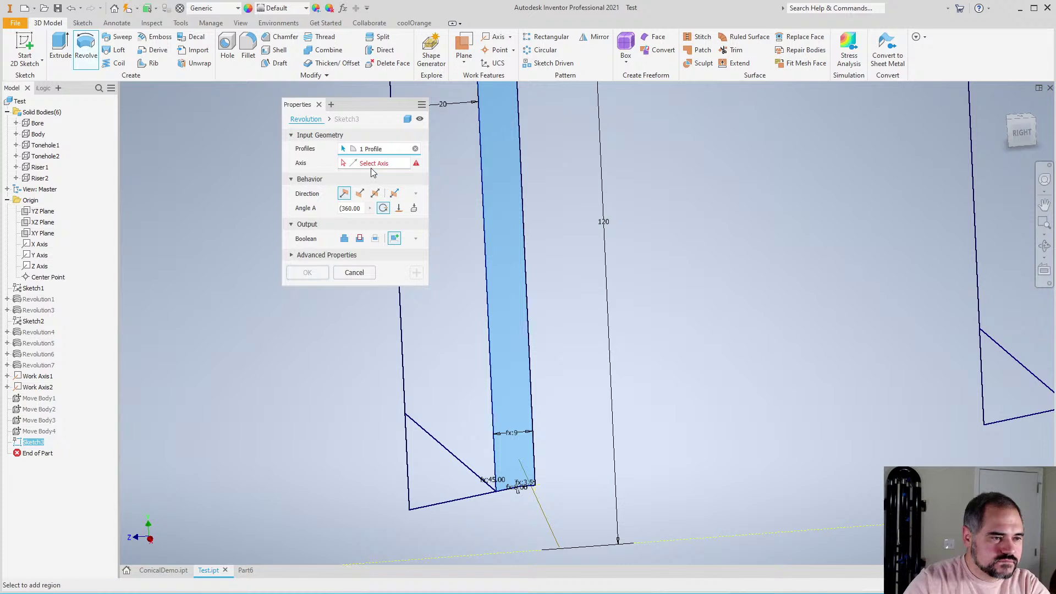
pyautogui.click(529, 349)
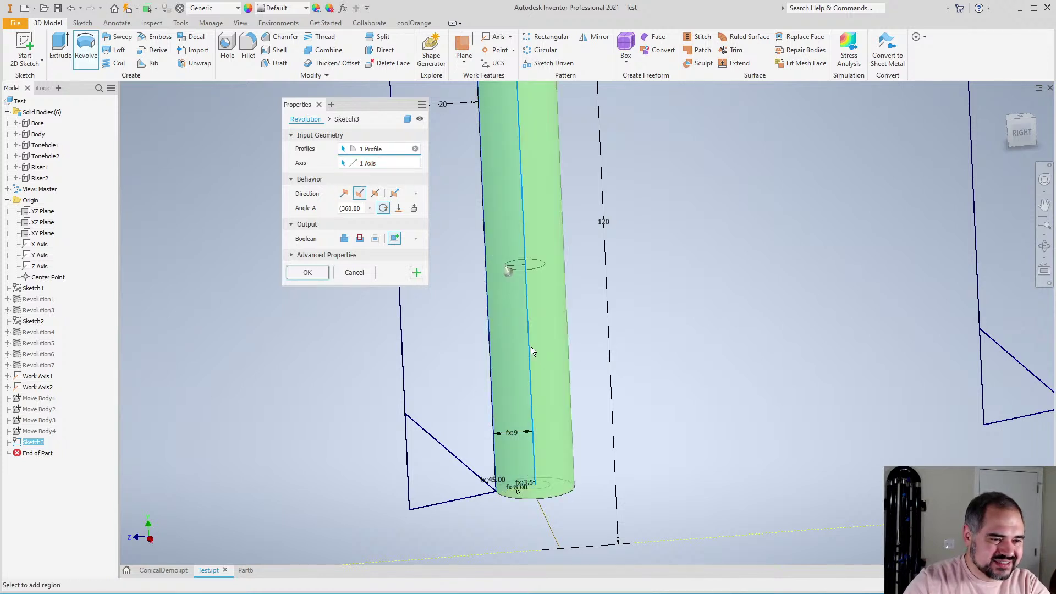
pyautogui.scroll(-2, 531, 344)
pyautogui.keyDown('shift'); pyautogui.moveTo(632, 391); pyautogui.dragTo(443, 282, button='middle'); pyautogui.keyUp('shift')
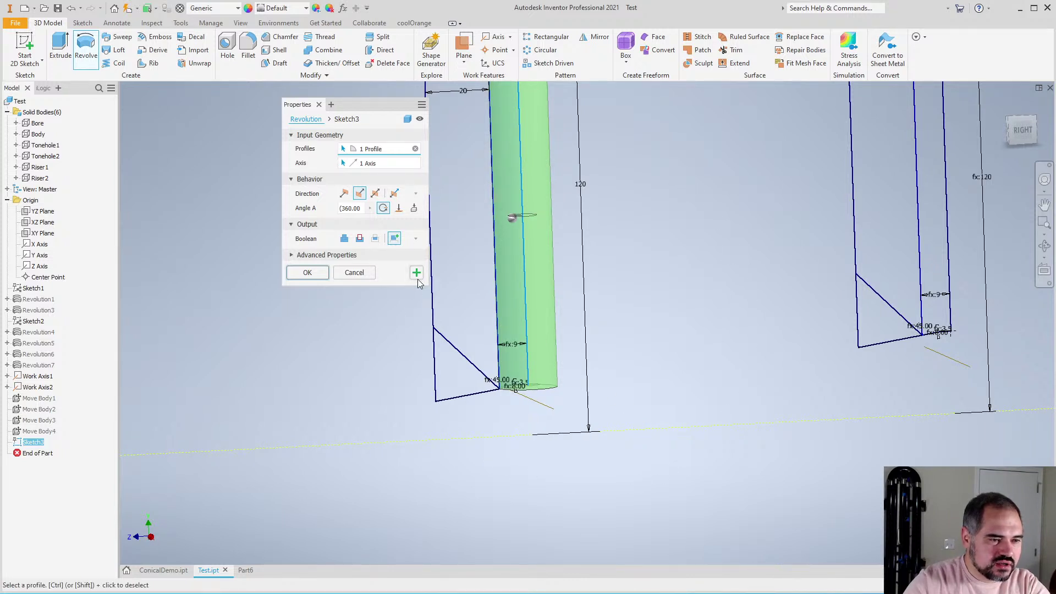
pyautogui.keyDown('shift'); pyautogui.moveTo(658, 393); pyautogui.dragTo(658, 349, button='middle'); pyautogui.keyUp('shift')
pyautogui.scroll(-3, 531, 356)
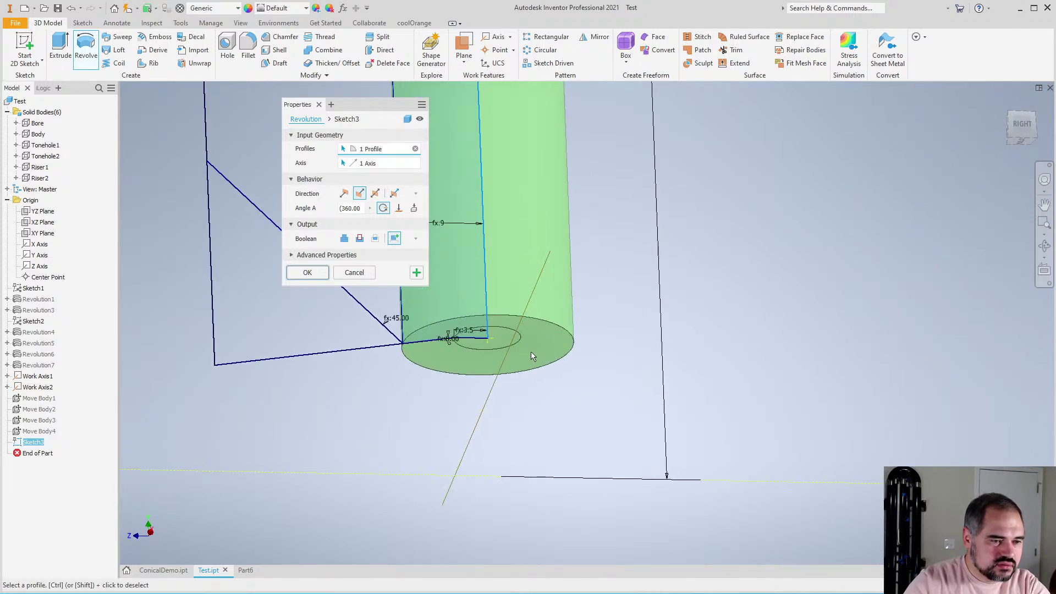
pyautogui.click(416, 273)
# Revolve the second profile's 9 mm wide region 360° about its outer vertical line as another new solid
pyautogui.scroll(3, 495, 330)
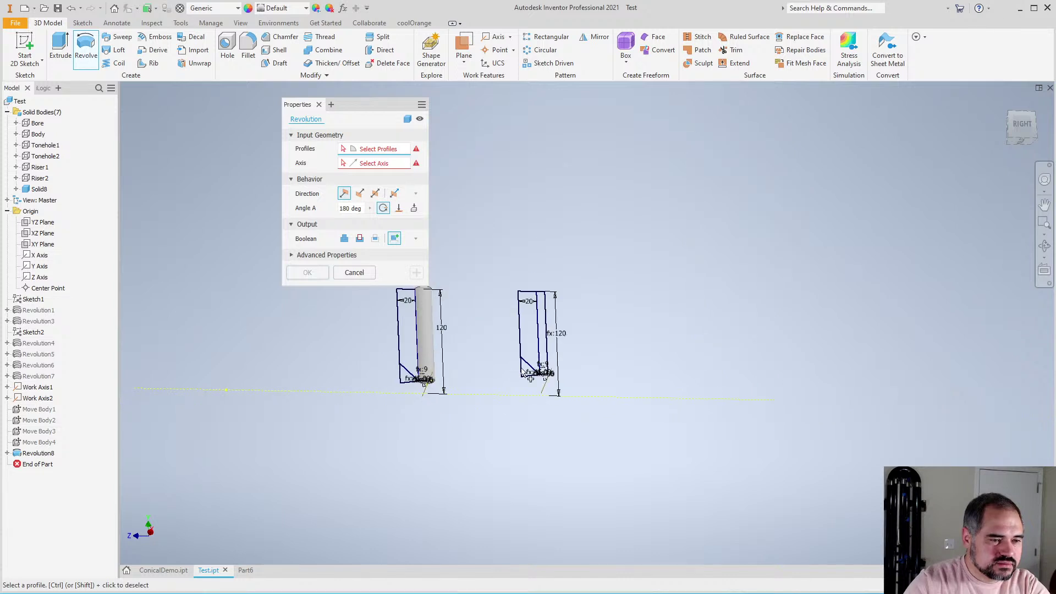
pyautogui.scroll(-4, 546, 366)
pyautogui.scroll(-2, 547, 367)
pyautogui.click(558, 399)
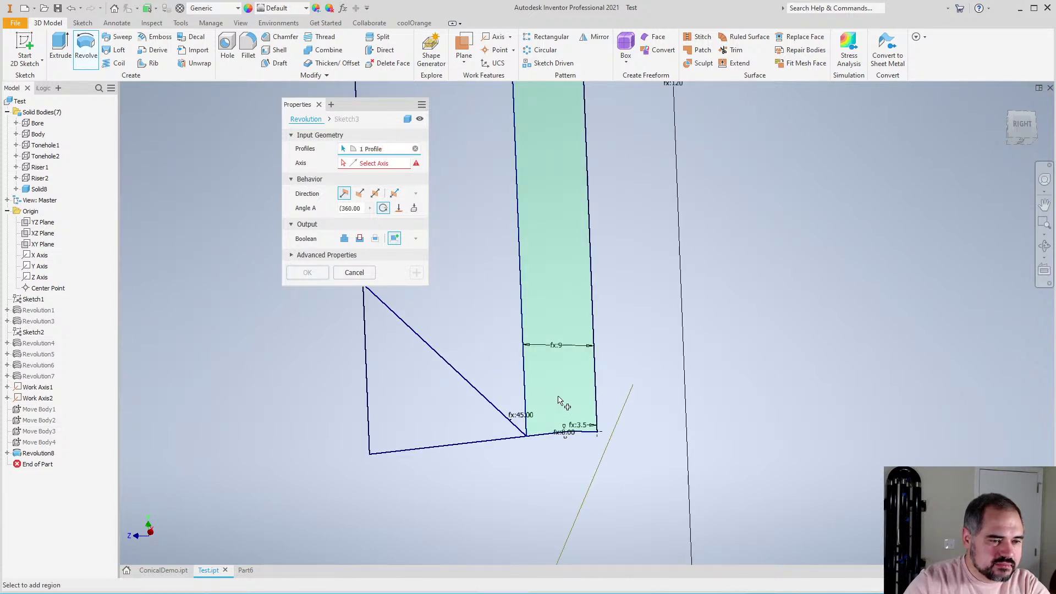
pyautogui.click(587, 274)
pyautogui.scroll(3, 511, 327)
pyautogui.click(416, 273)
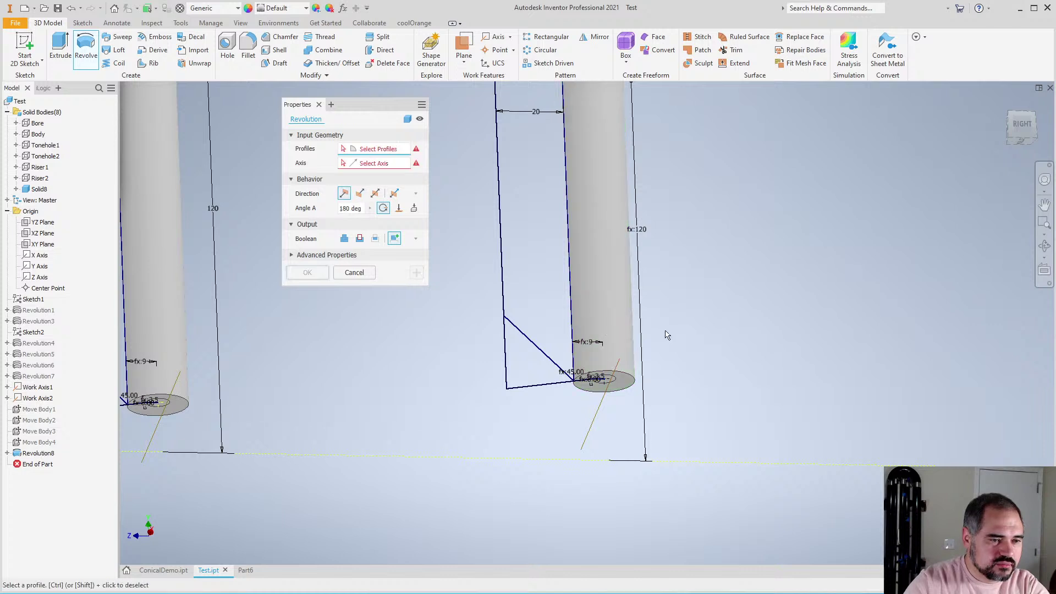
pyautogui.scroll(4, 671, 335)
pyautogui.scroll(-4, 676, 338)
pyautogui.scroll(-2, 648, 364)
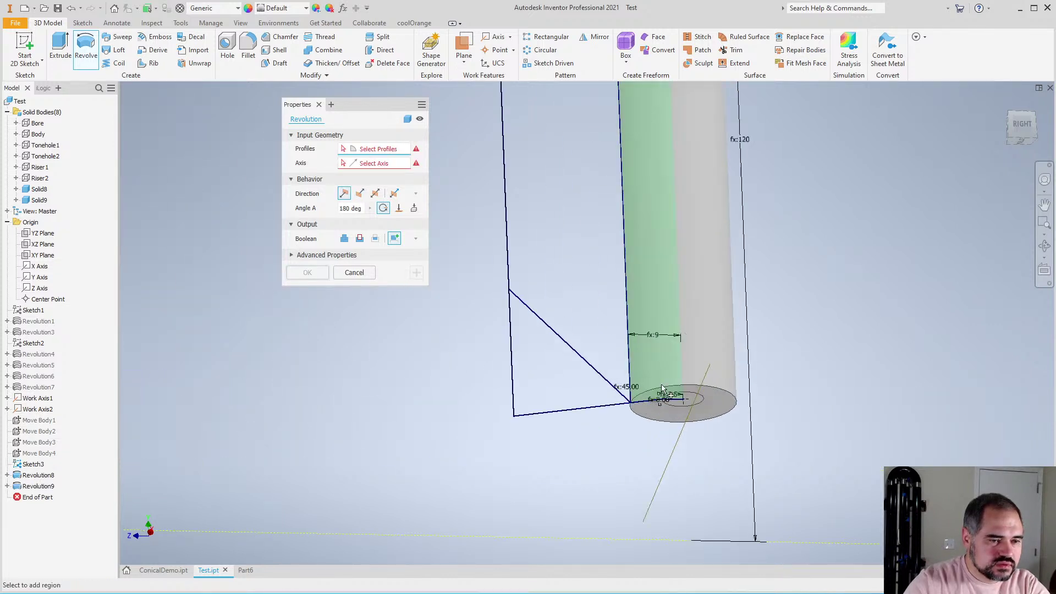
pyautogui.scroll(5, 555, 390)
pyautogui.scroll(-2, 555, 389)
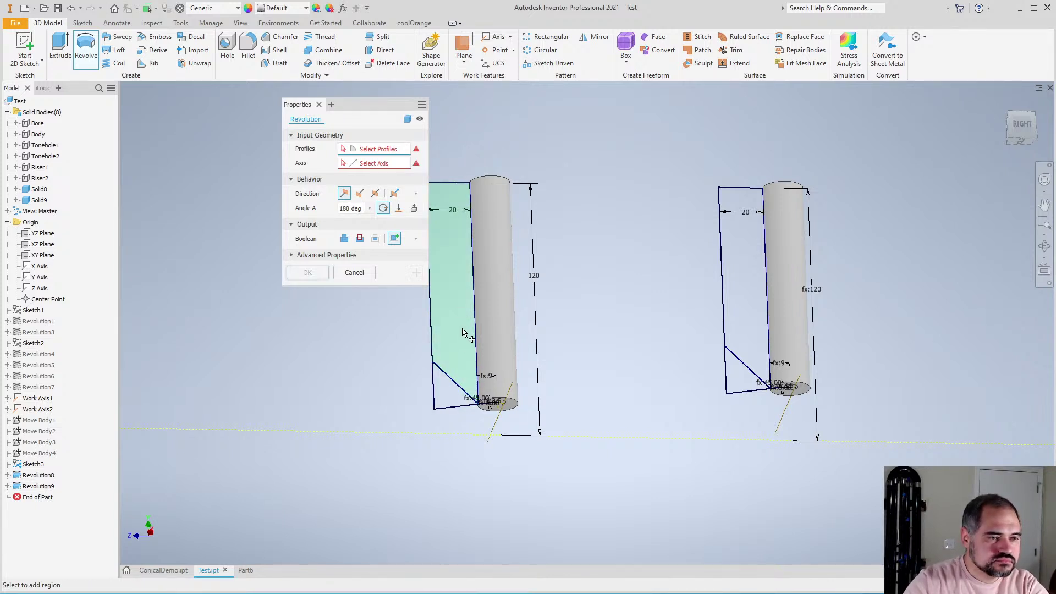
pyautogui.click(459, 356)
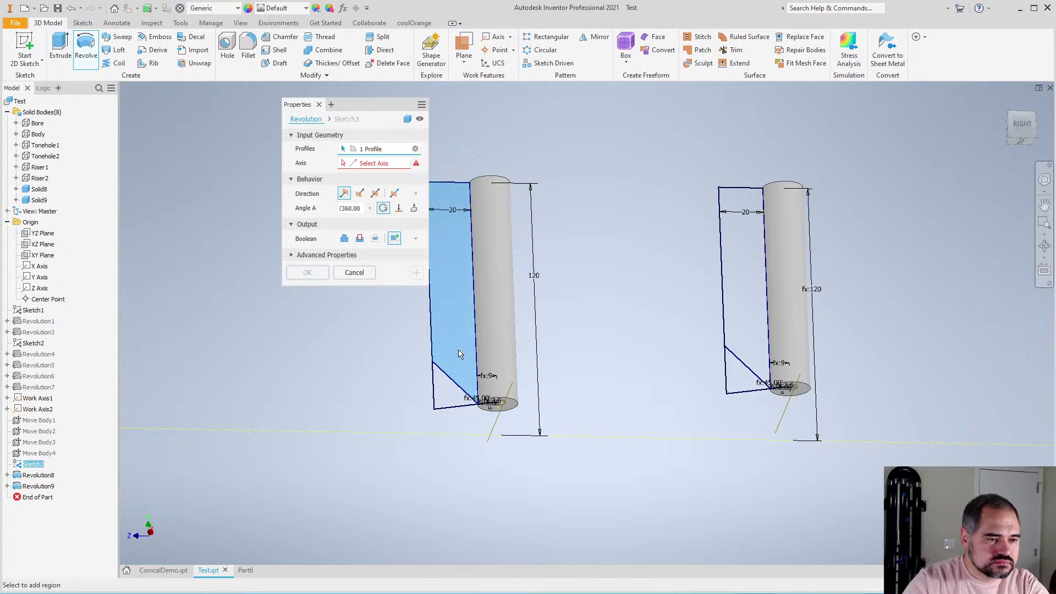
pyautogui.click(352, 272)
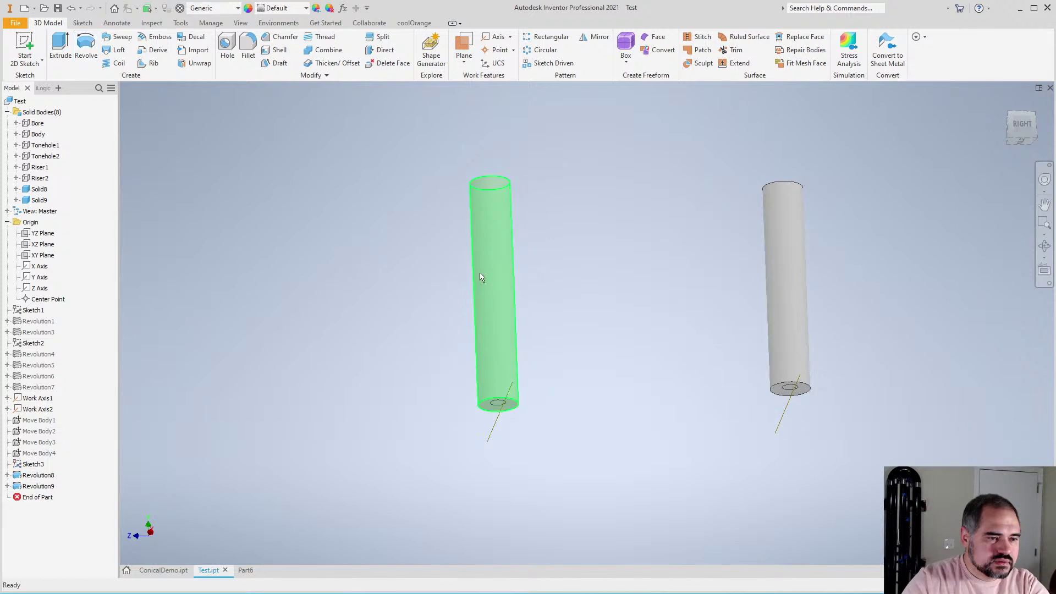
# Rename the two newly revolved solid bodies as Facing1 and Facing2
pyautogui.click(44, 190)
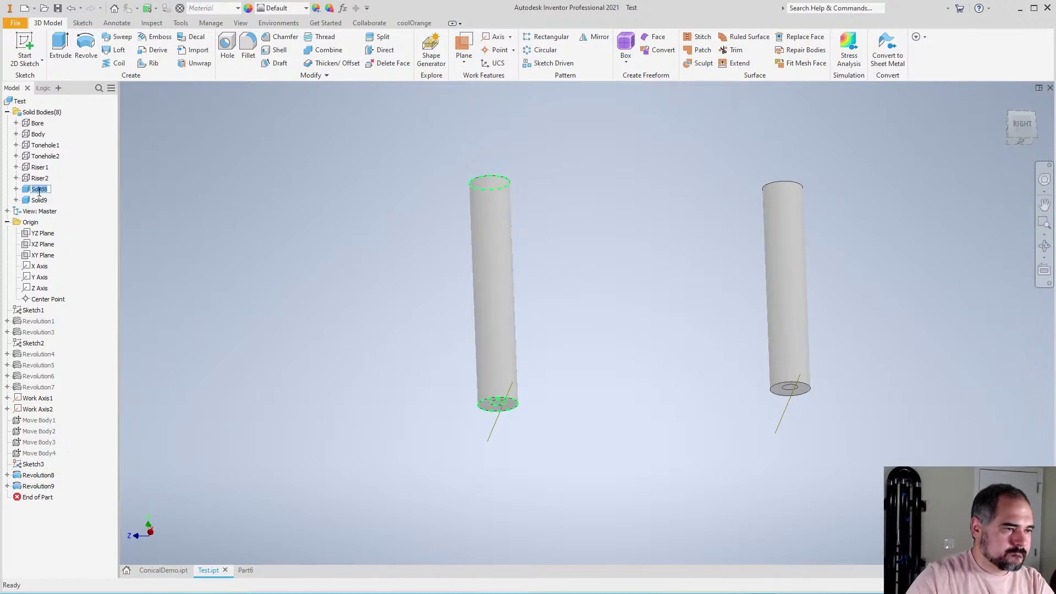
pyautogui.write('Facing1')
pyautogui.press('Return')
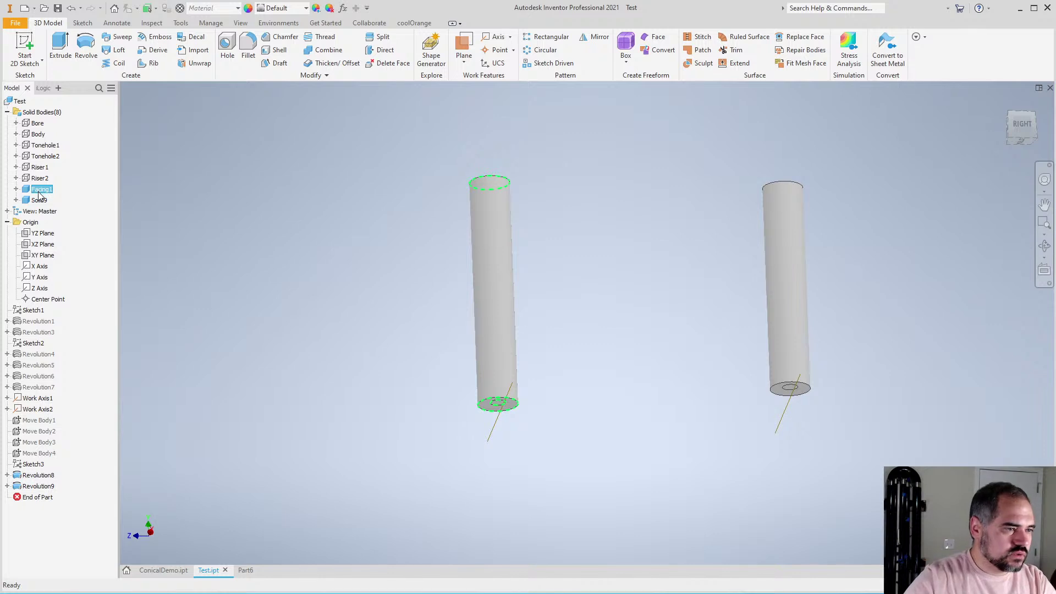
pyautogui.click(40, 201)
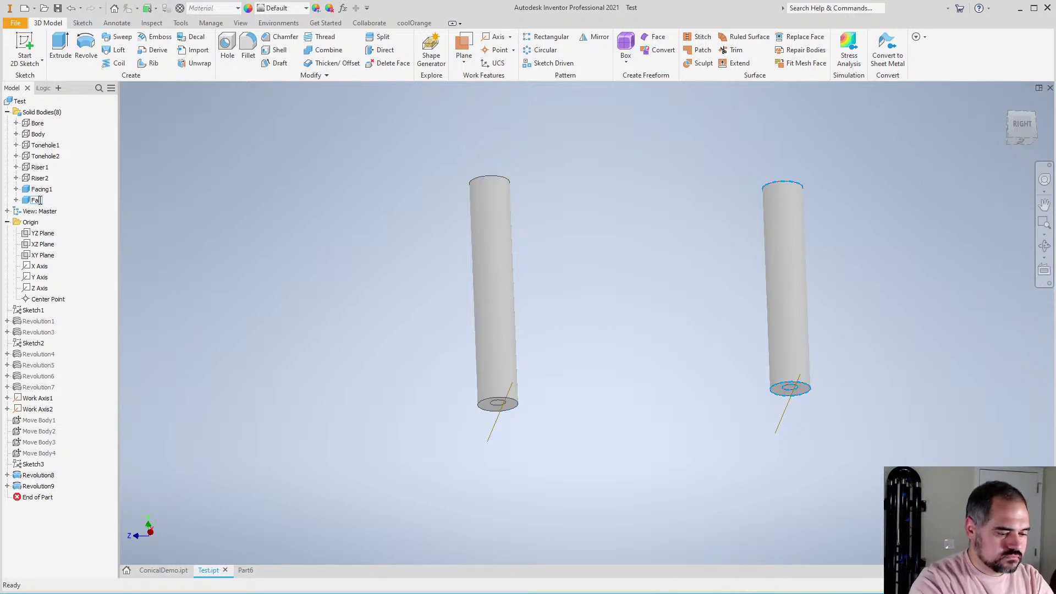
pyautogui.write('Facing2')
pyautogui.press('Return')
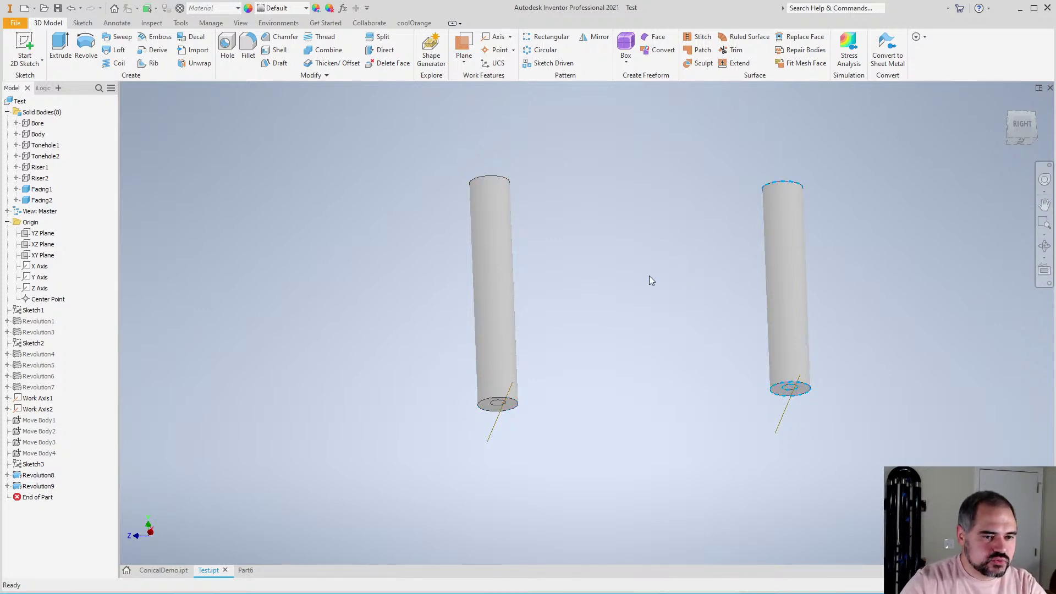
pyautogui.scroll(-2, 633, 286)
pyautogui.press('Escape')
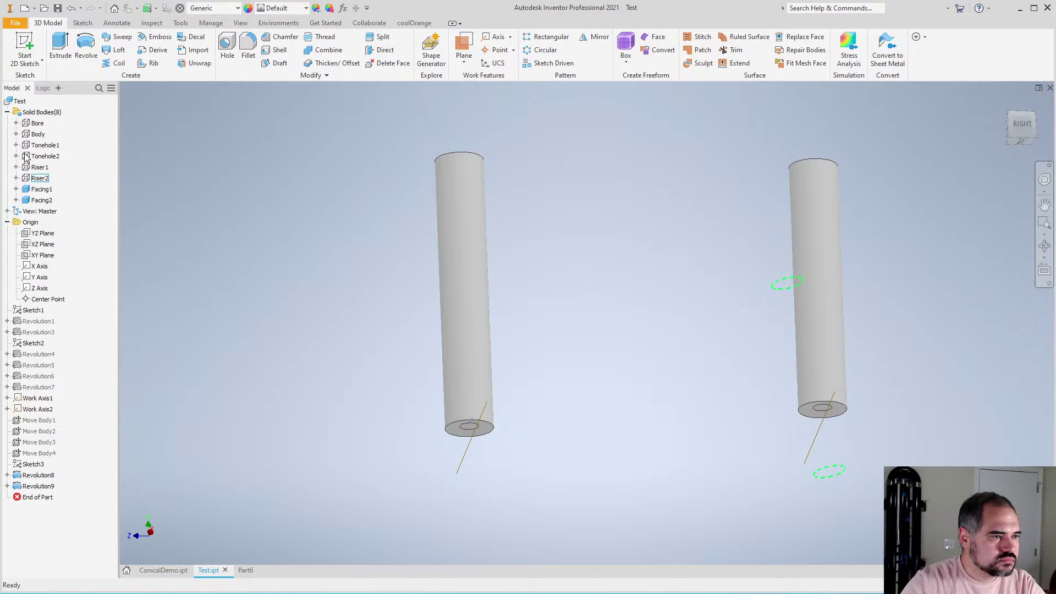
# Show all solid bodies of the part for a check and hide every one of them again
pyautogui.rightClick(39, 113)
pyautogui.click(40, 117)
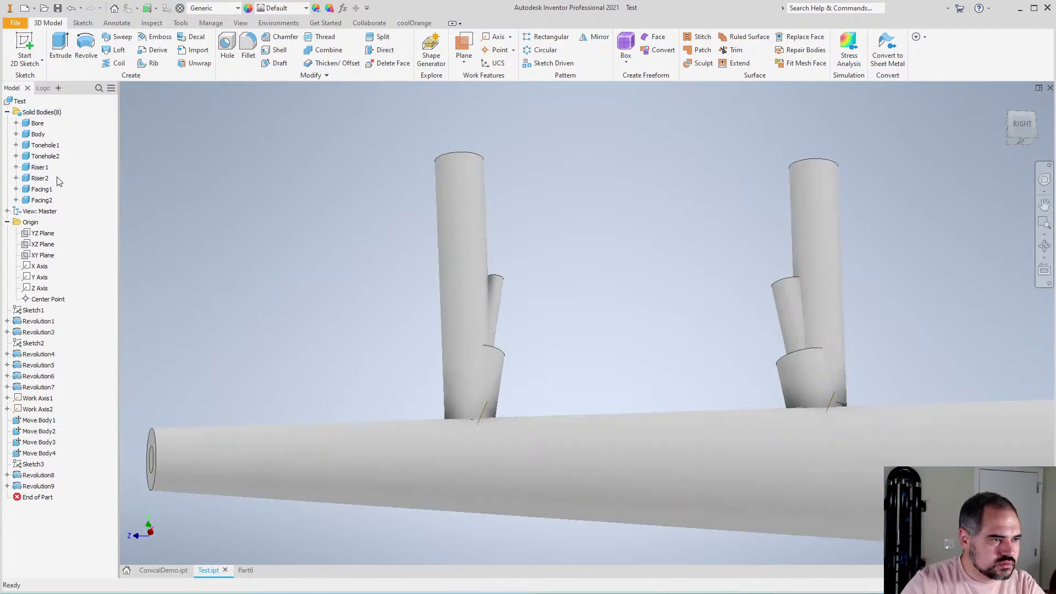
pyautogui.rightClick(43, 115)
pyautogui.click(66, 134)
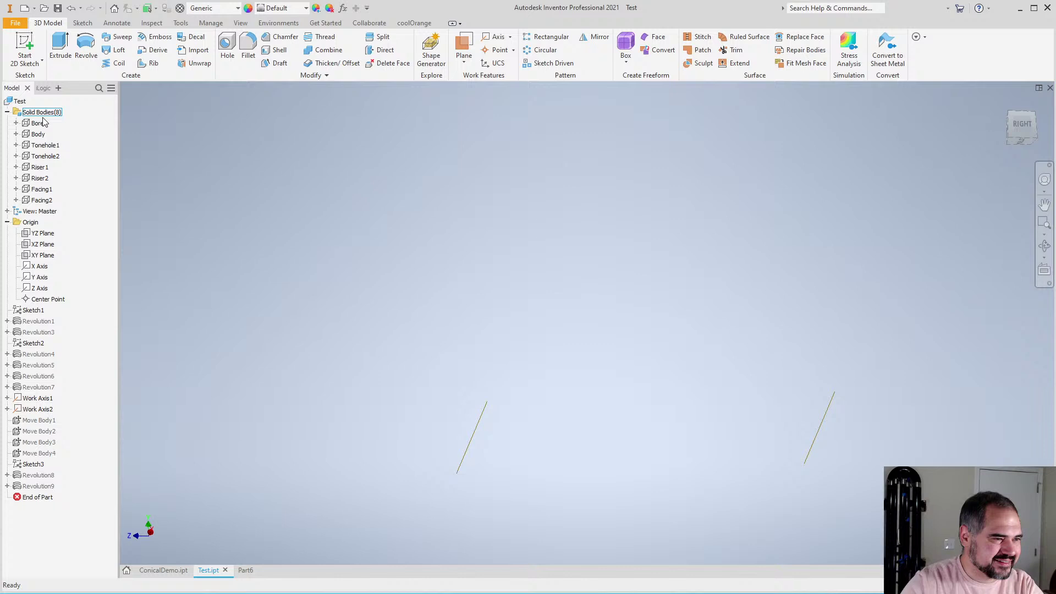
# Show only the Facing1 and Facing2 bodies and hide both again
pyautogui.click(41, 189)
pyautogui.hotkey('alt', 'v')
pyautogui.hotkey('alt', 'v')
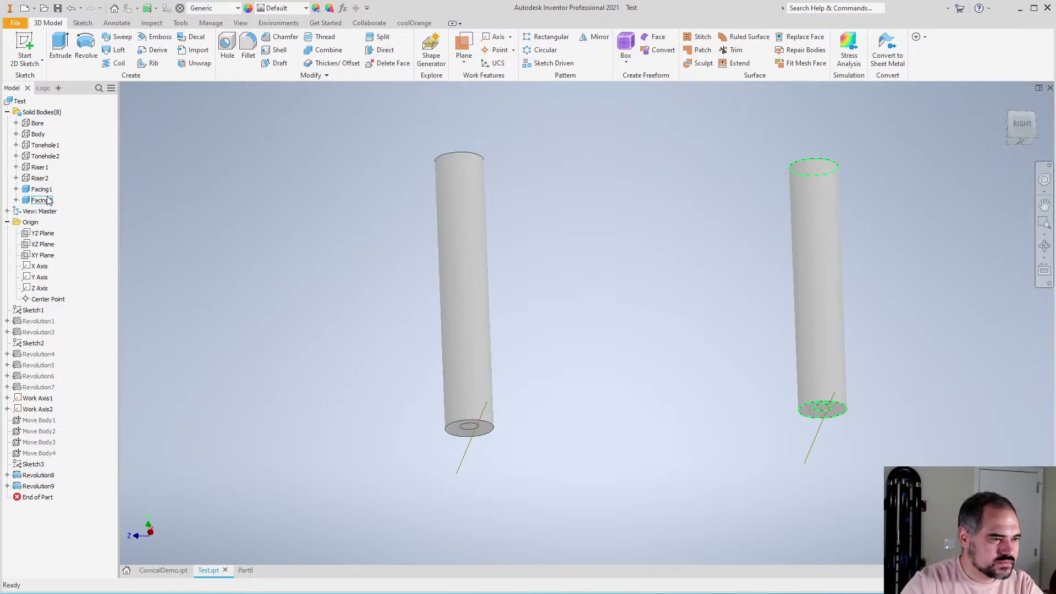
pyautogui.rightClick(34, 199)
pyautogui.click(55, 216)
pyautogui.rightClick(46, 190)
pyautogui.click(61, 207)
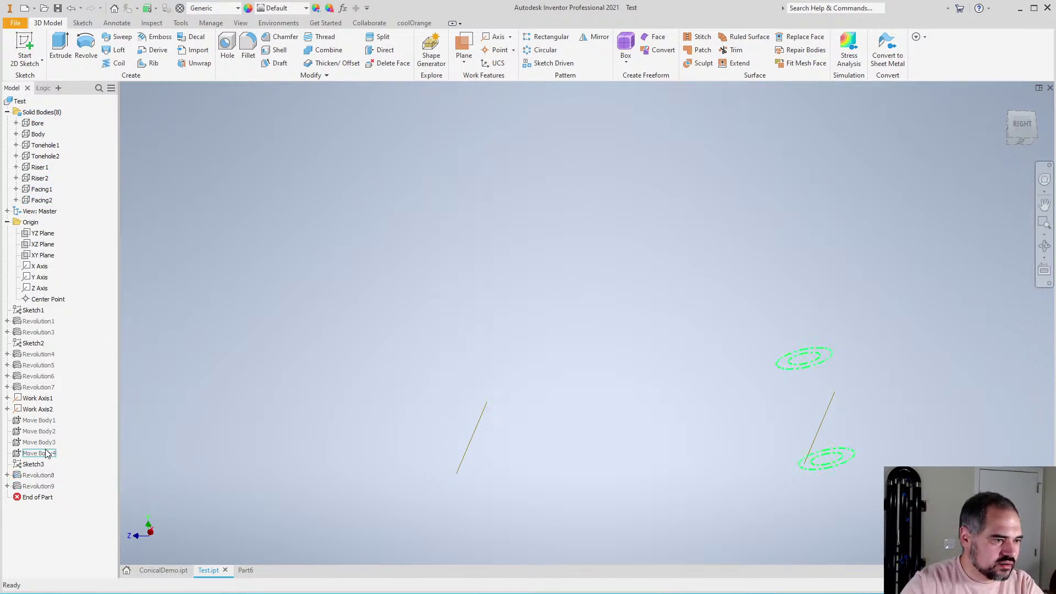
# Make Sketch3 visible and examine the angled relief regions of its two profiles
pyautogui.click(32, 466)
pyautogui.hotkey('alt', 'v')
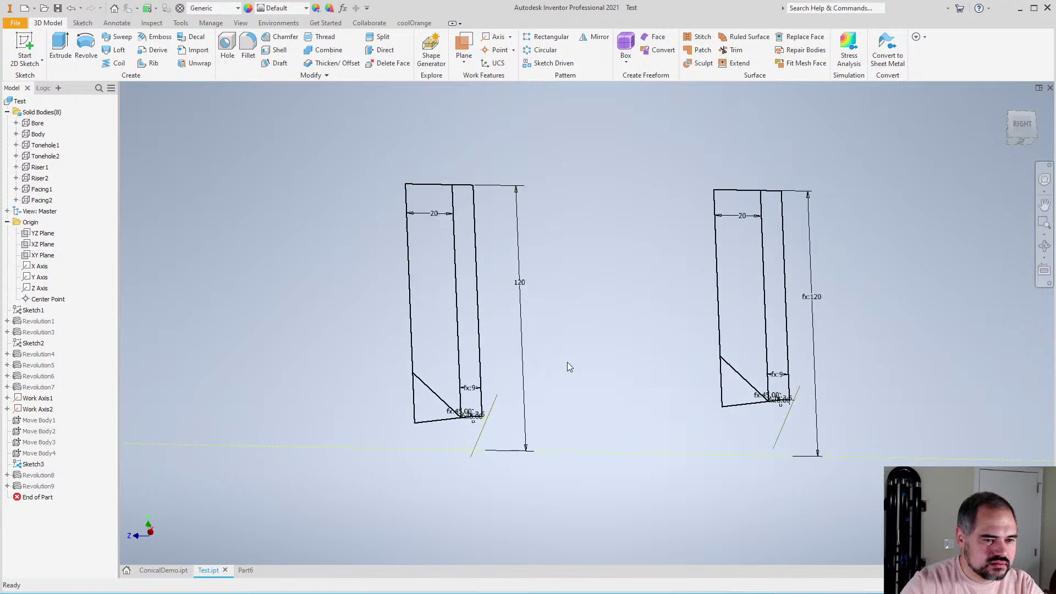
pyautogui.click(86, 49)
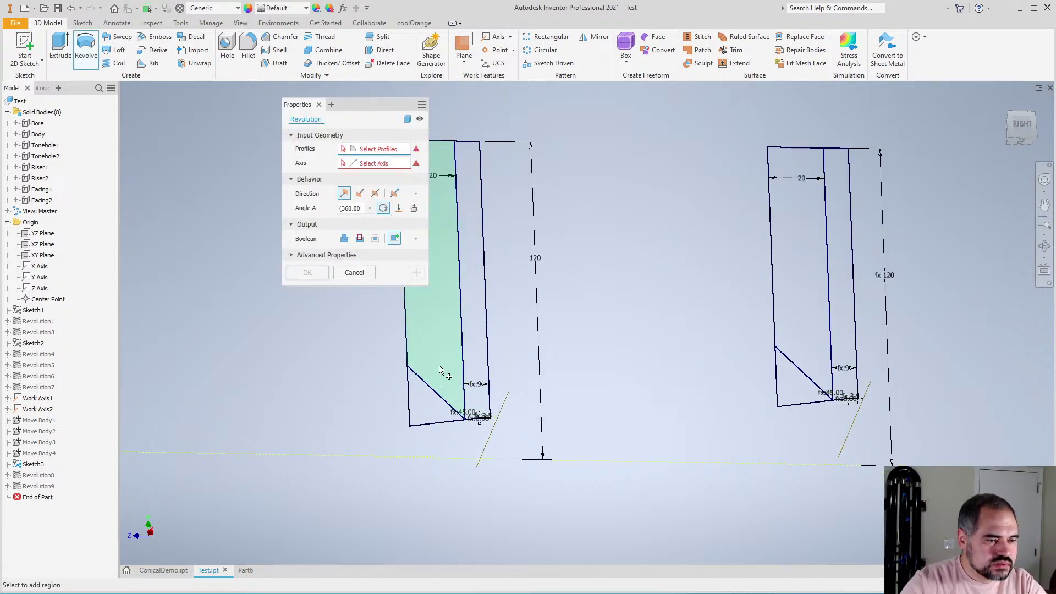
pyautogui.click(354, 272)
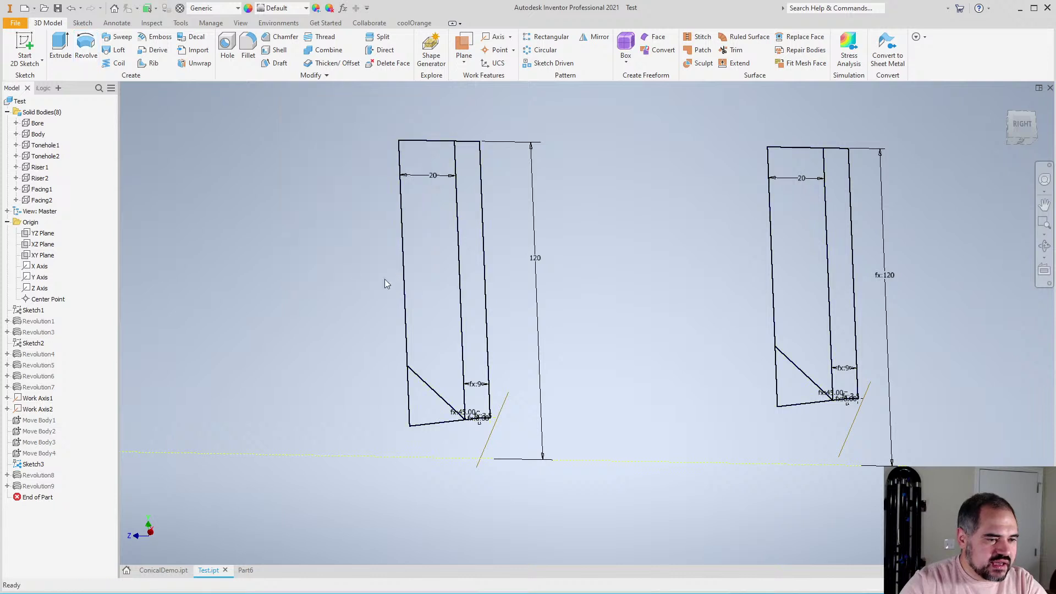
pyautogui.scroll(3, 444, 385)
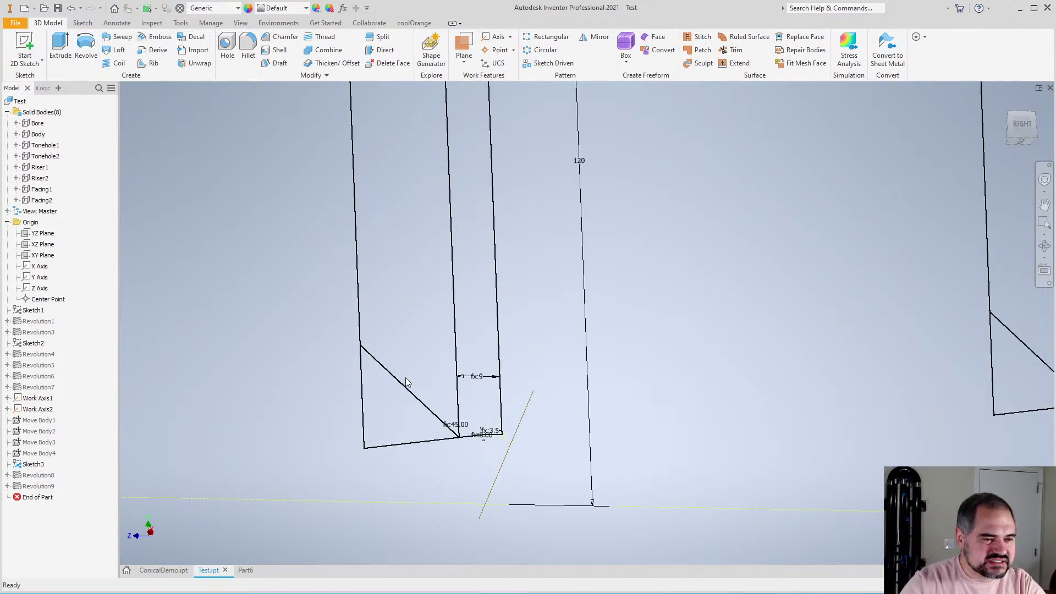
pyautogui.scroll(-3, 491, 410)
pyautogui.scroll(2, 472, 399)
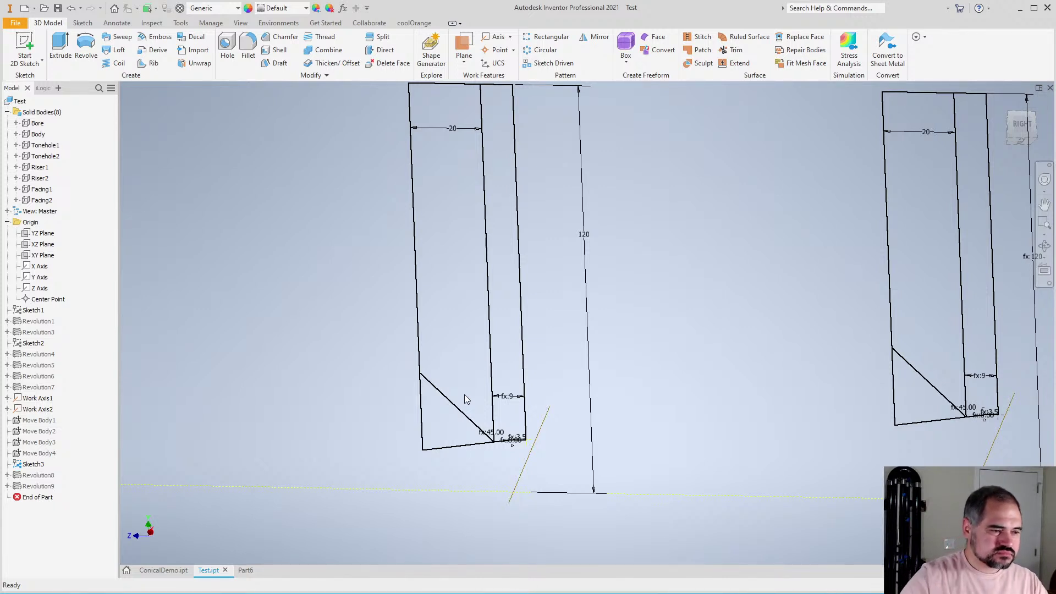
pyautogui.scroll(3, 507, 381)
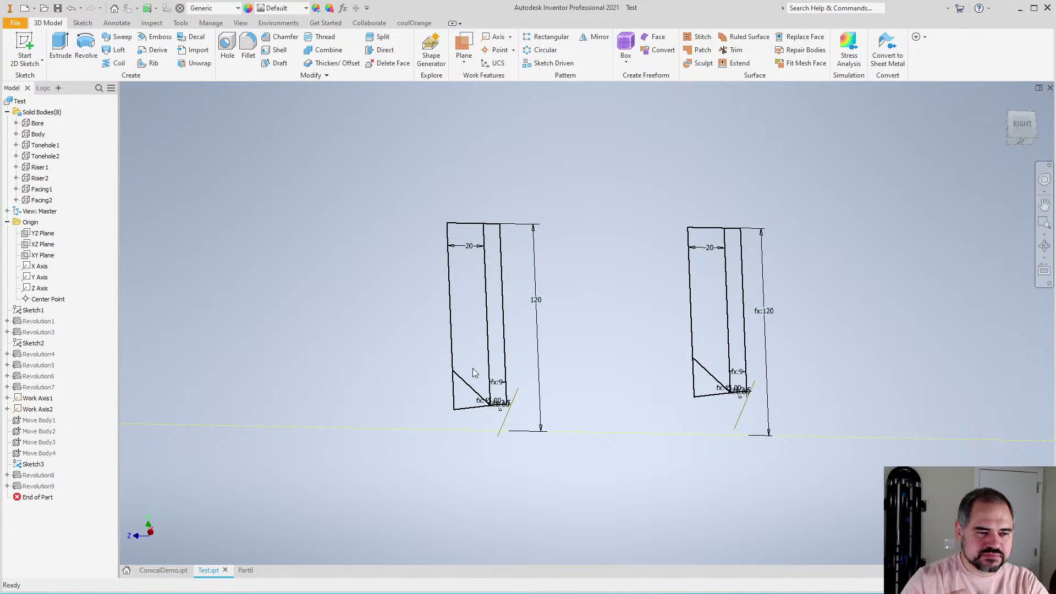
pyautogui.scroll(2, 473, 373)
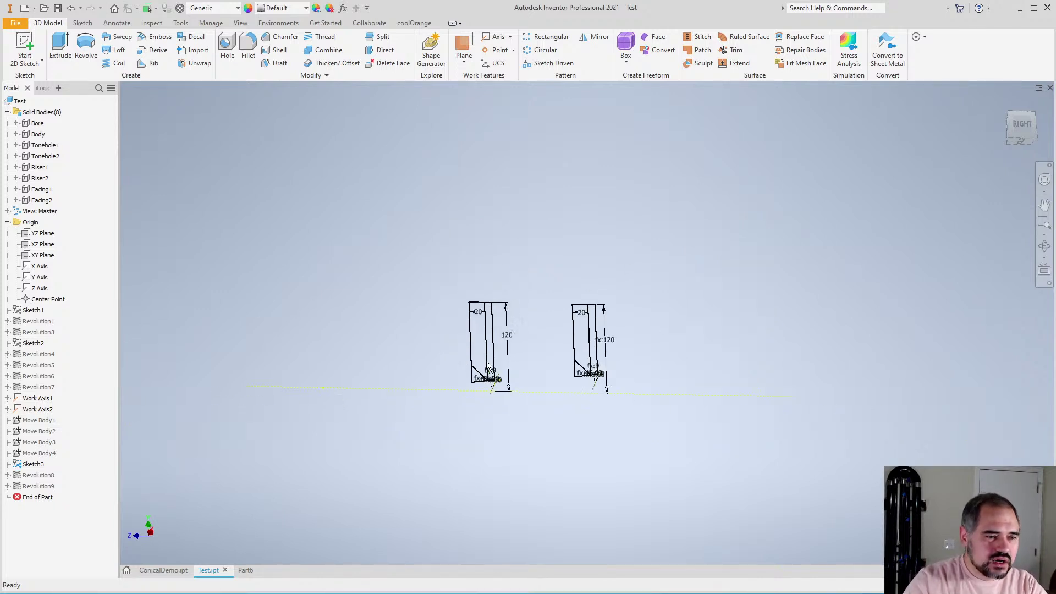
pyautogui.scroll(-5, 484, 360)
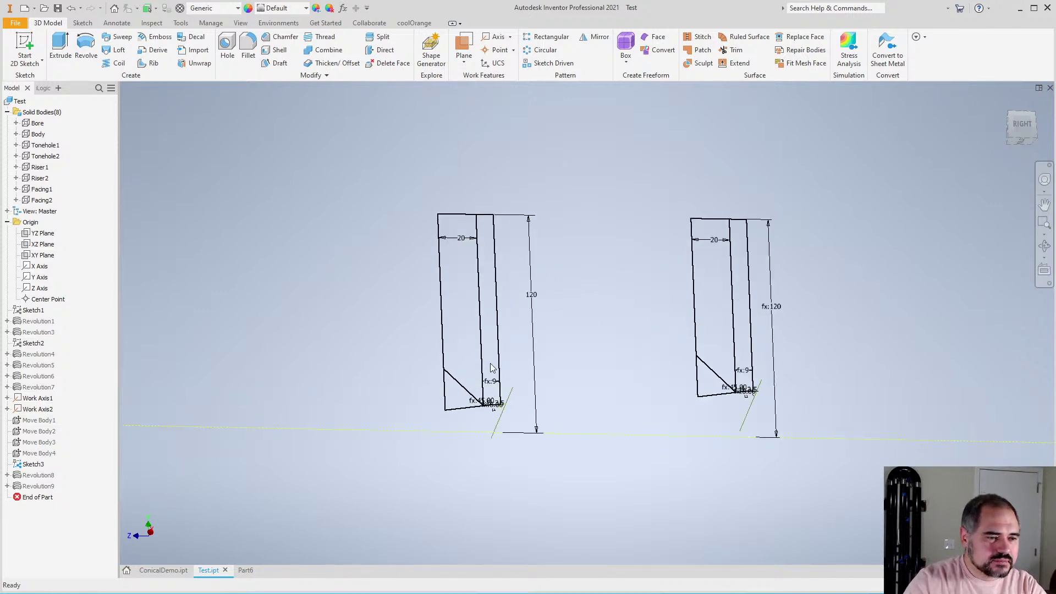
# Revolve the first profile's 20 mm wide region above the slanted line 360° about the 9 mm region's outer vertical line as a new solid, keeping Revolve open
pyautogui.click(85, 47)
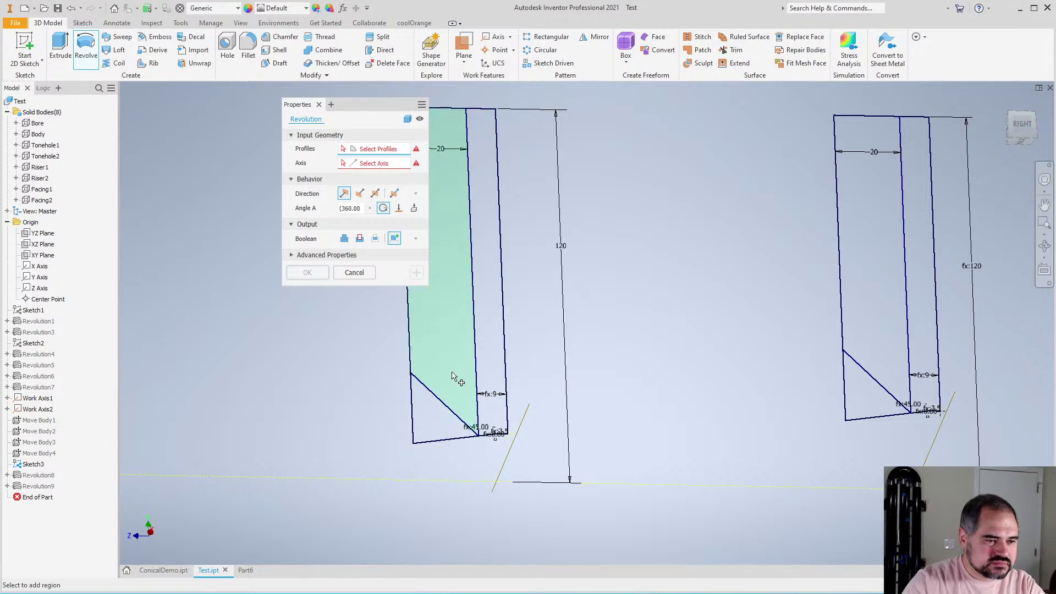
pyautogui.scroll(3, 494, 374)
pyautogui.scroll(-4, 462, 380)
pyautogui.click(467, 371)
pyautogui.click(503, 354)
pyautogui.scroll(3, 512, 373)
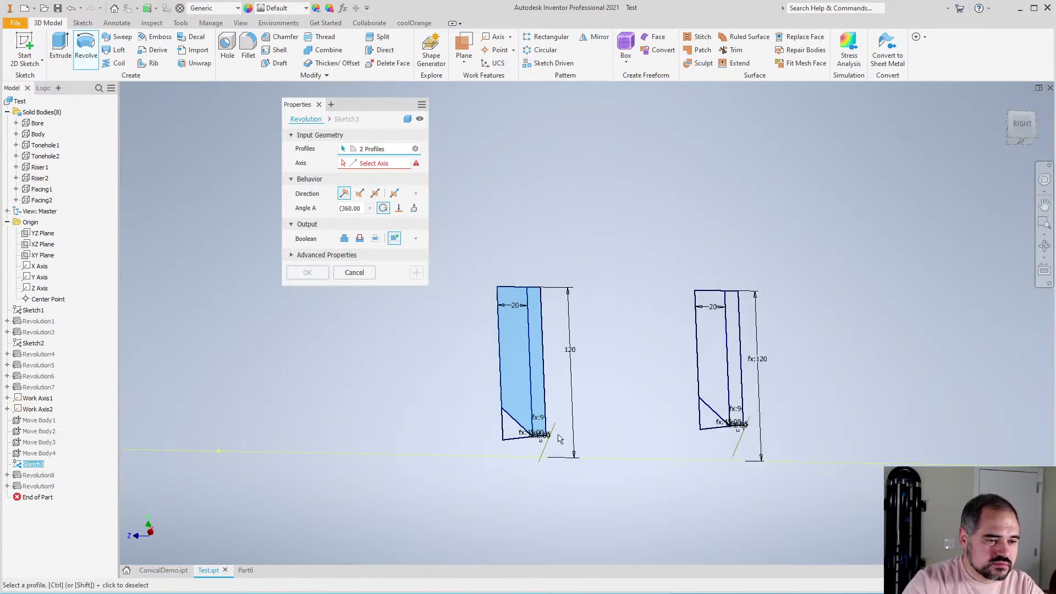
pyautogui.scroll(-2, 528, 393)
pyautogui.keyDown('ctrl'); pyautogui.click(543, 389); pyautogui.keyUp('ctrl')
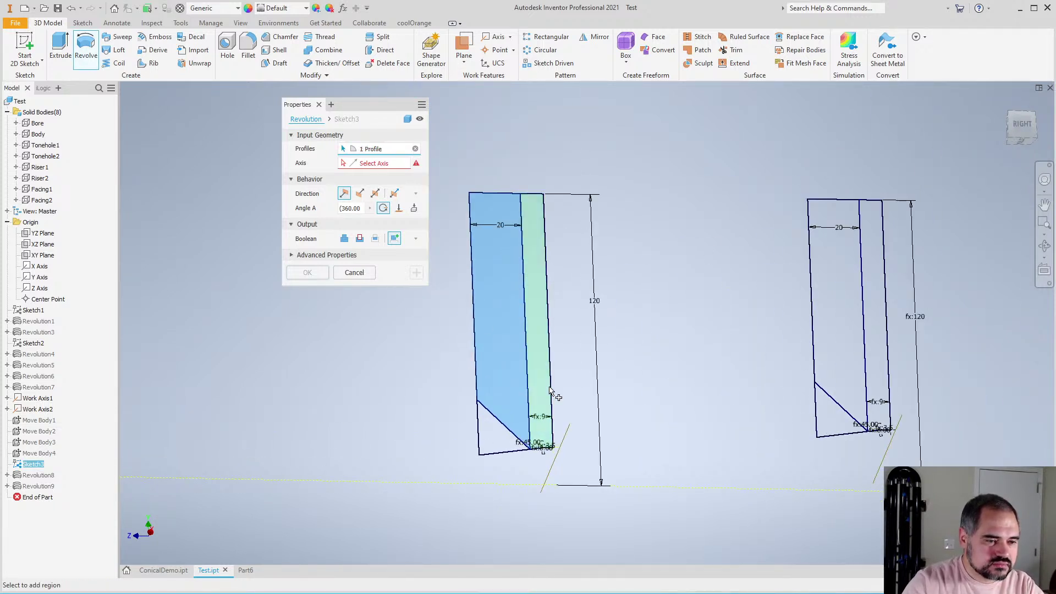
pyautogui.scroll(3, 539, 384)
pyautogui.scroll(-4, 528, 368)
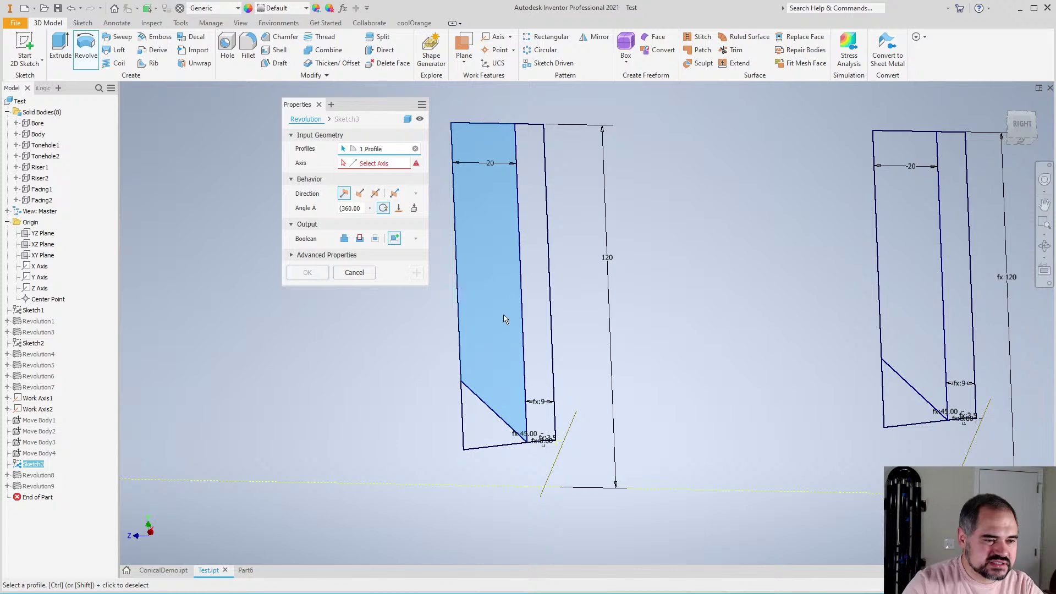
pyautogui.click(384, 165)
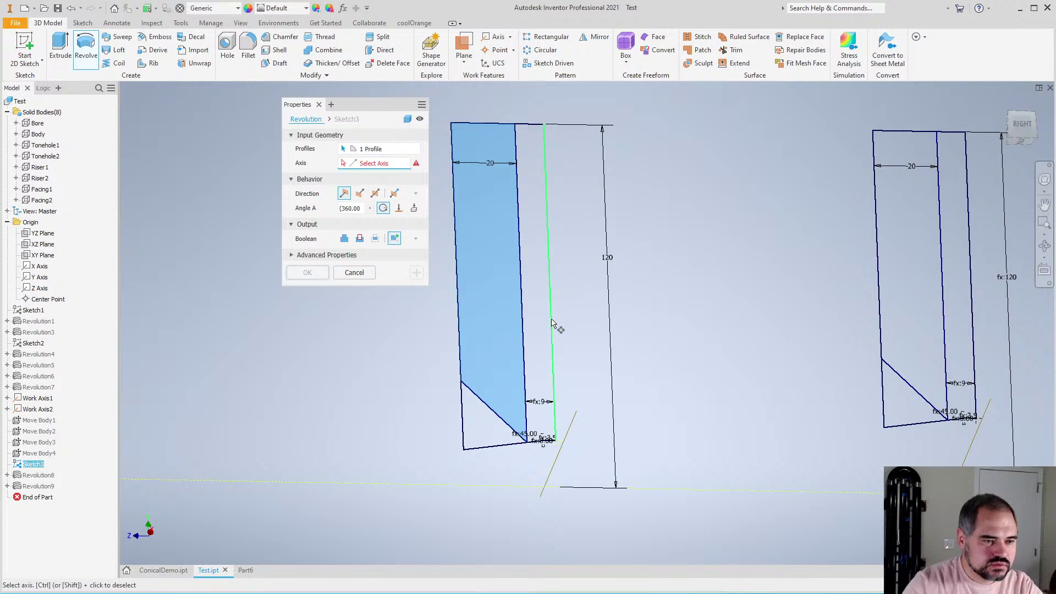
pyautogui.click(553, 323)
pyautogui.scroll(3, 584, 450)
pyautogui.scroll(-3, 594, 456)
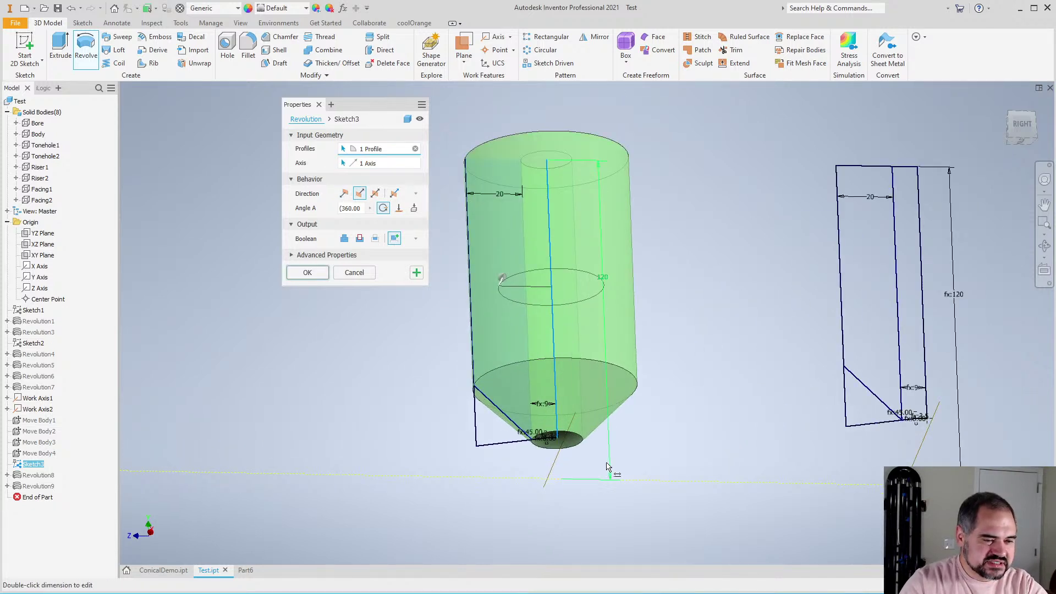
pyautogui.moveTo(607, 466)
pyautogui.keyDown('shift'); pyautogui.mouseDown(button='middle')
pyautogui.moveTo(612, 533)
pyautogui.moveTo(611, 426)
pyautogui.moveTo(608, 474)
pyautogui.moveTo(625, 407)
pyautogui.moveTo(633, 433)
pyautogui.mouseUp(button='middle'); pyautogui.keyUp('shift')
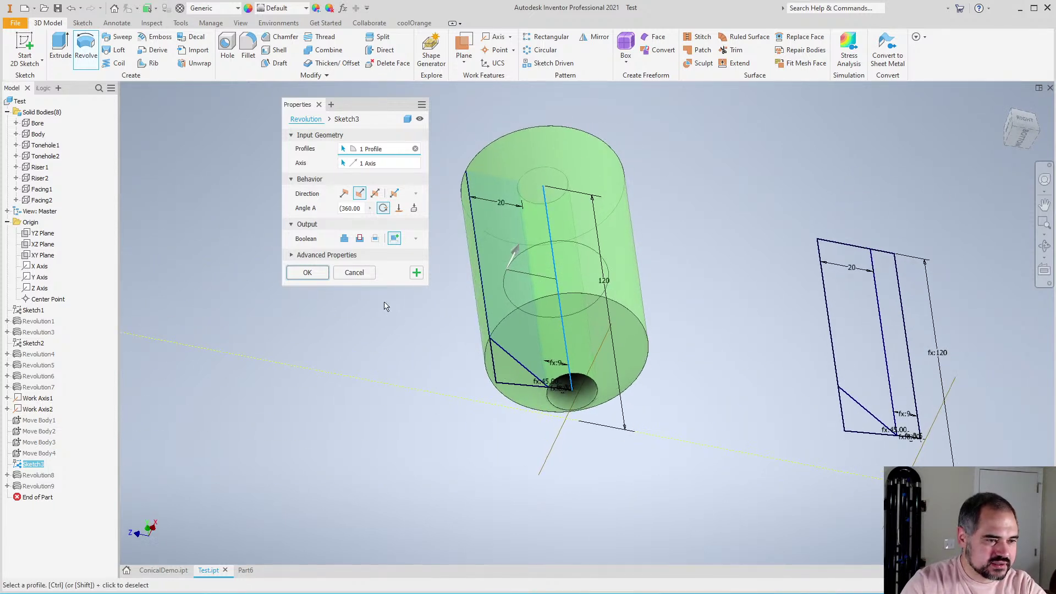
pyautogui.click(416, 272)
# Revolve the second profile's 20 mm wide region above the slanted line 360° about its 9 mm region's outer vertical line as another new solid
pyautogui.scroll(3, 578, 341)
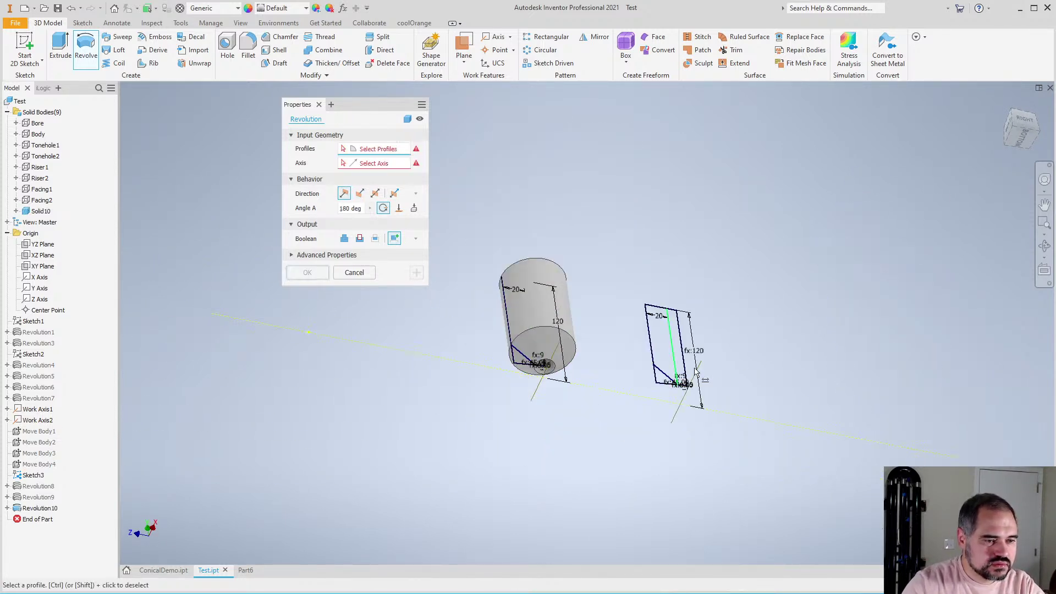
pyautogui.scroll(-3, 584, 346)
pyautogui.click(584, 348)
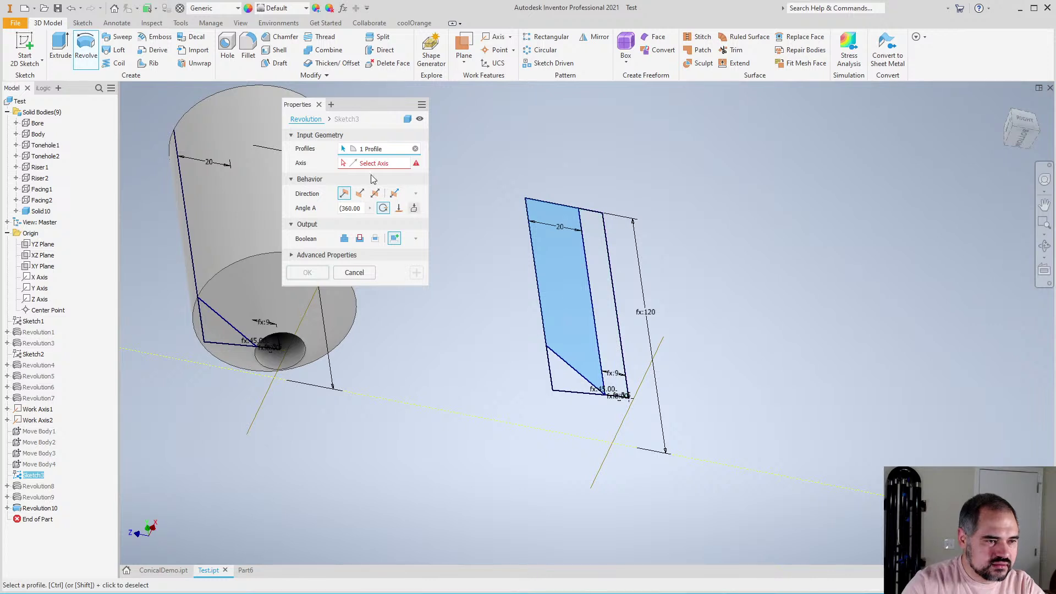
pyautogui.click(621, 338)
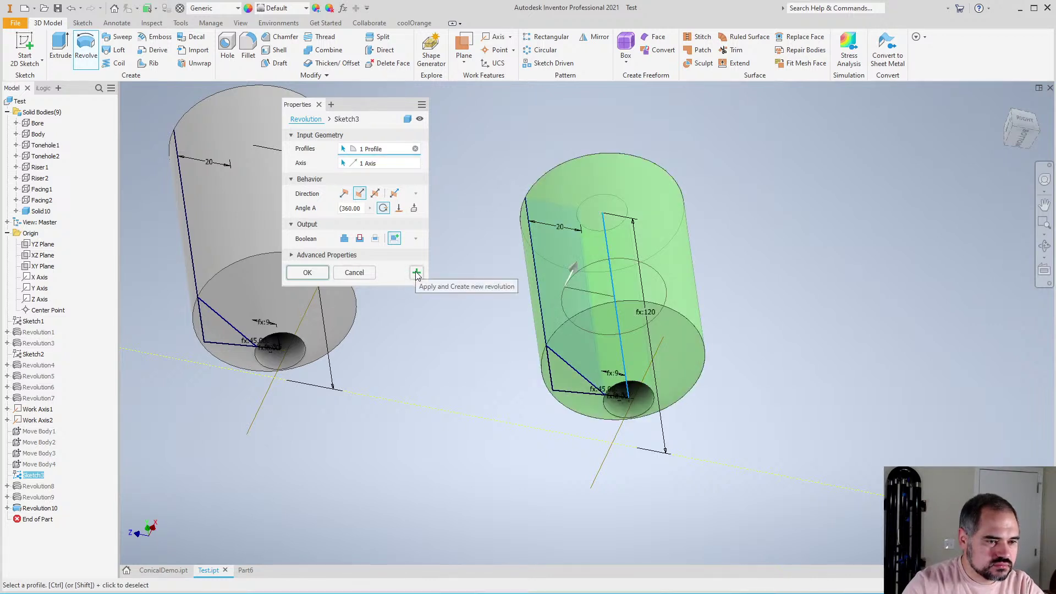
pyautogui.click(307, 272)
pyautogui.press('Home')
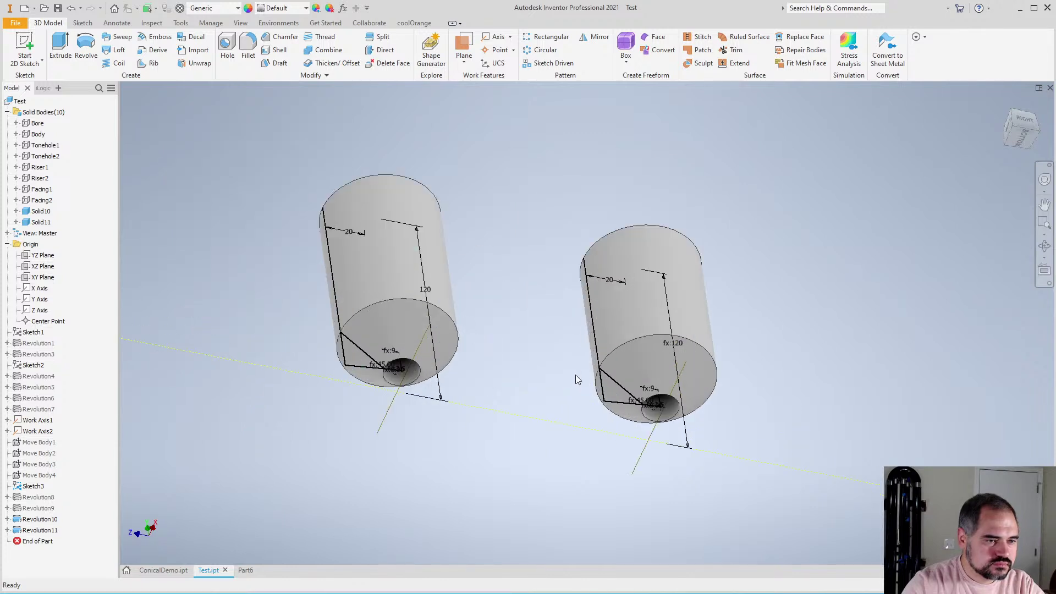
# Rename the two new relief solid bodies as Relief1 and Relief2
pyautogui.click(46, 212)
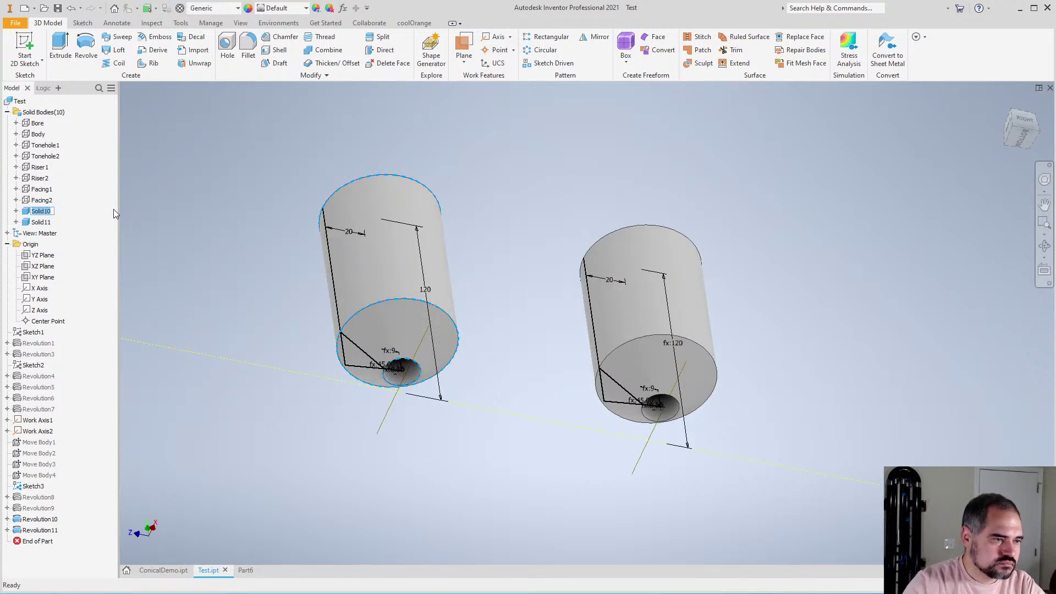
pyautogui.write('Relief1')
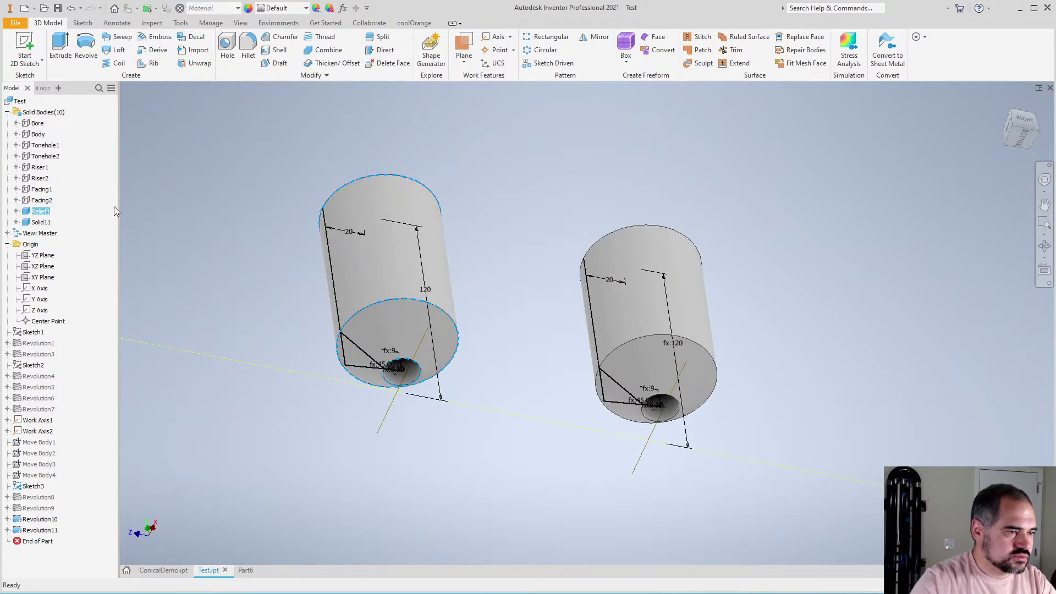
pyautogui.click(44, 223)
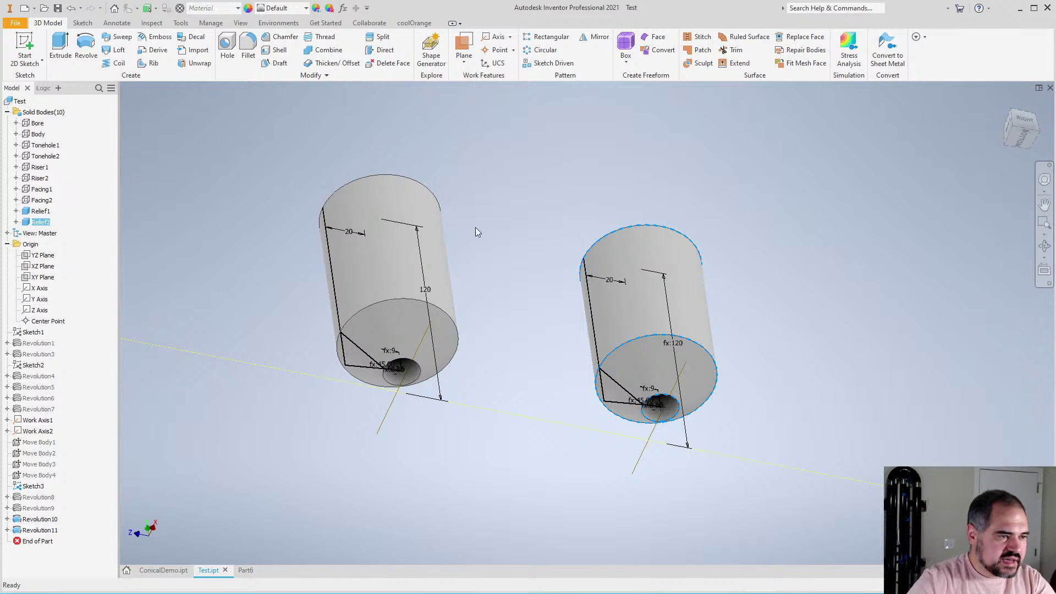
# Switch to the ConicalDemo part and move its End of Part marker below BodyBoreSubtraction
pyautogui.click(163, 570)
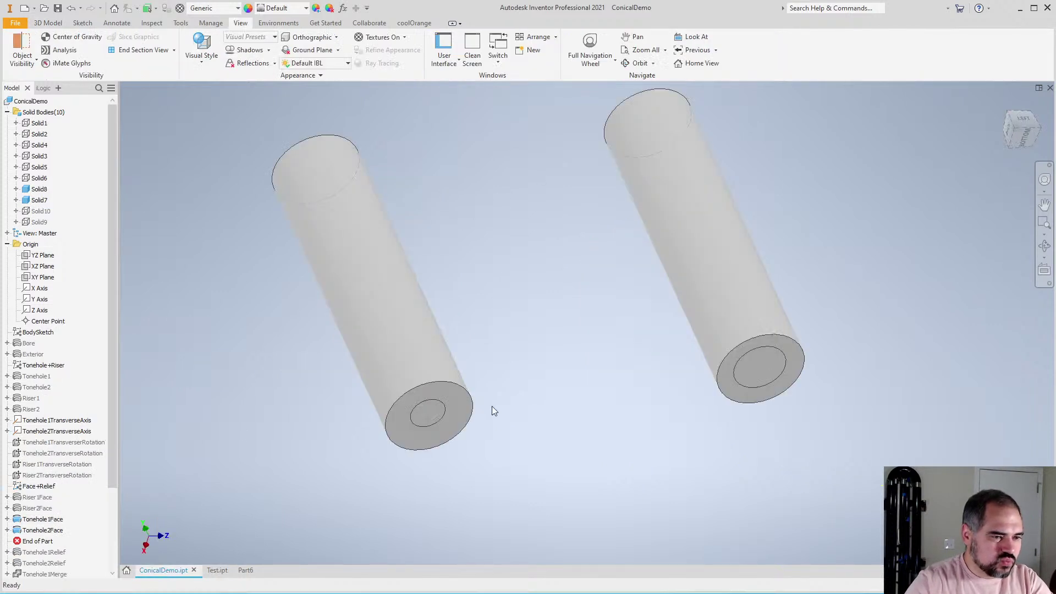
pyautogui.click(245, 570)
pyautogui.click(163, 570)
pyautogui.scroll(-3, 66, 556)
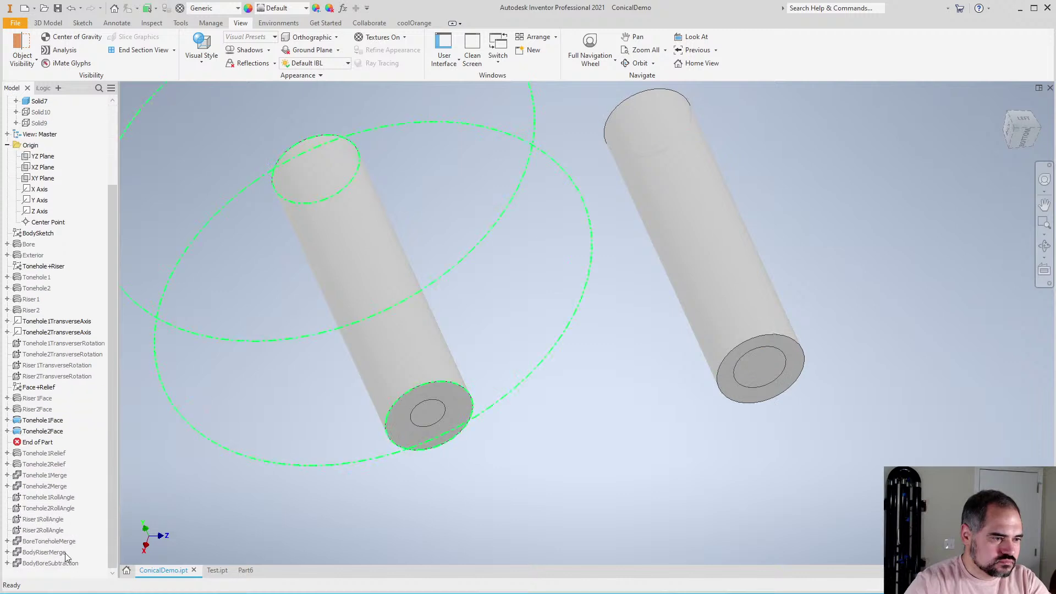
pyautogui.rightClick(58, 563)
pyautogui.click(87, 593)
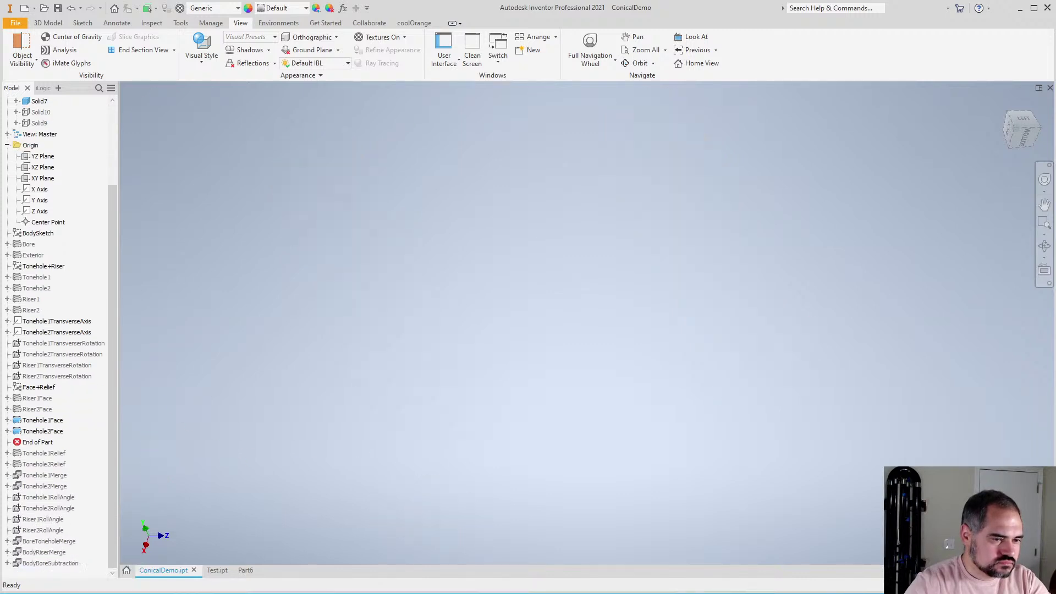
# Show the finished solid body in ConicalDemo and examine the relief cuts and risers around both toneholes from several angles
pyautogui.rightClick(39, 123)
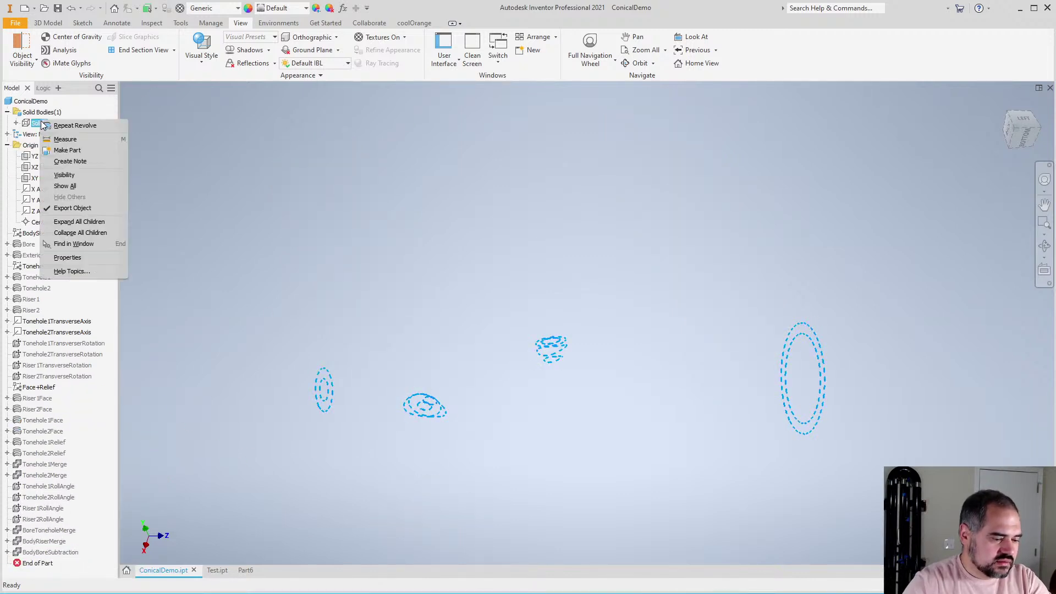
pyautogui.click(58, 166)
pyautogui.scroll(3, 591, 339)
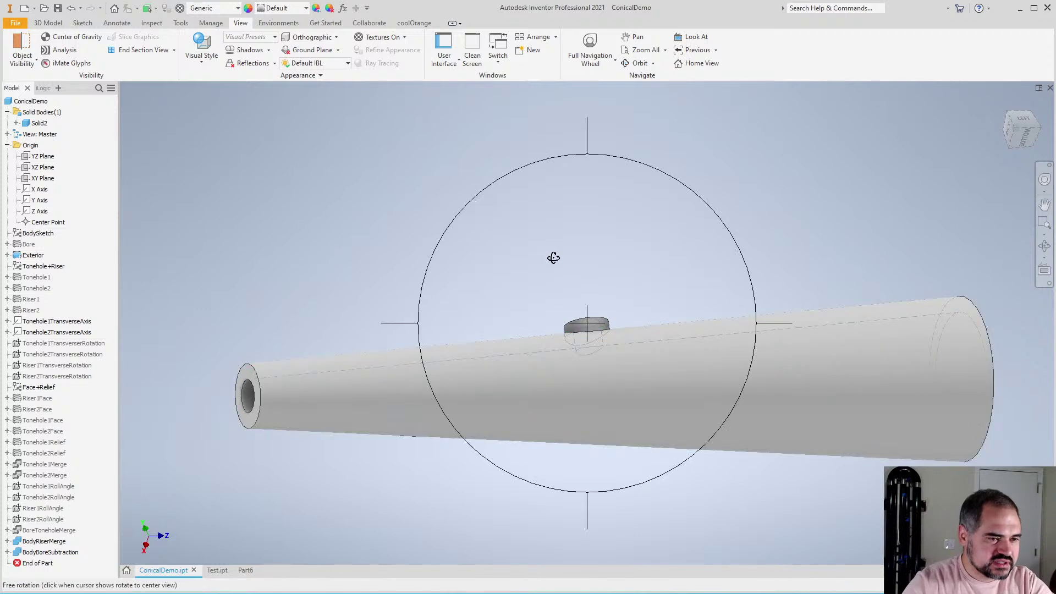
pyautogui.keyDown('shift'); pyautogui.moveTo(551, 254); pyautogui.dragTo(662, 483, button='middle'); pyautogui.keyUp('shift')
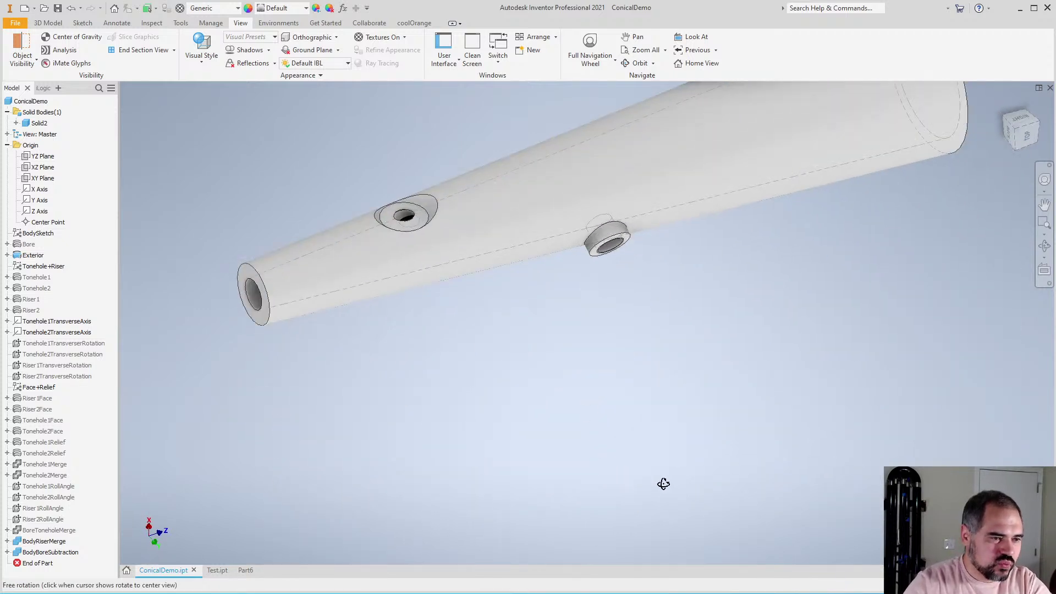
pyautogui.scroll(2, 436, 335)
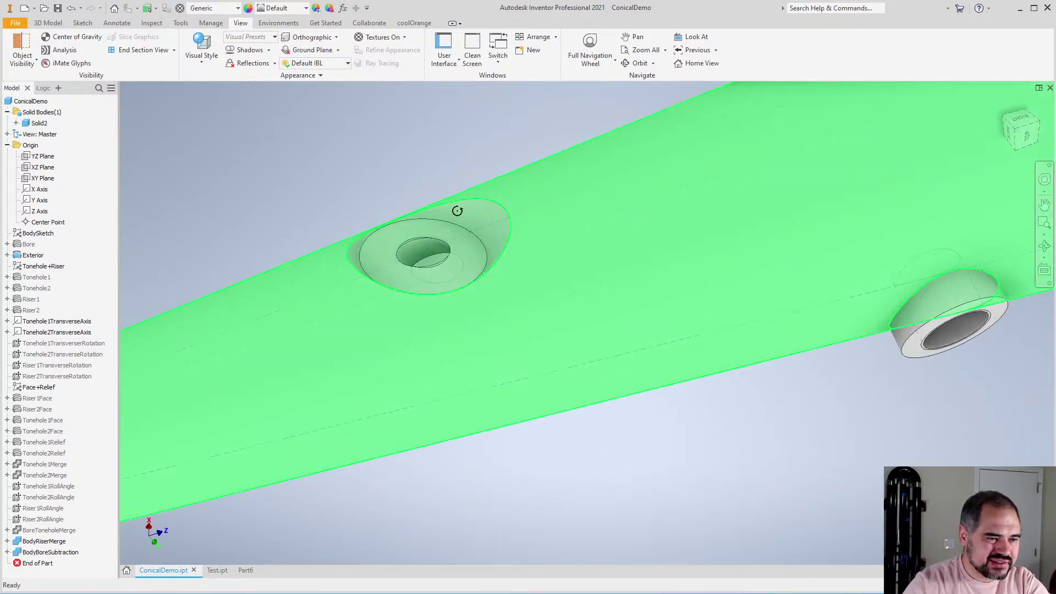
pyautogui.keyDown('shift'); pyautogui.moveTo(457, 209); pyautogui.dragTo(542, 396, button='middle'); pyautogui.keyUp('shift')
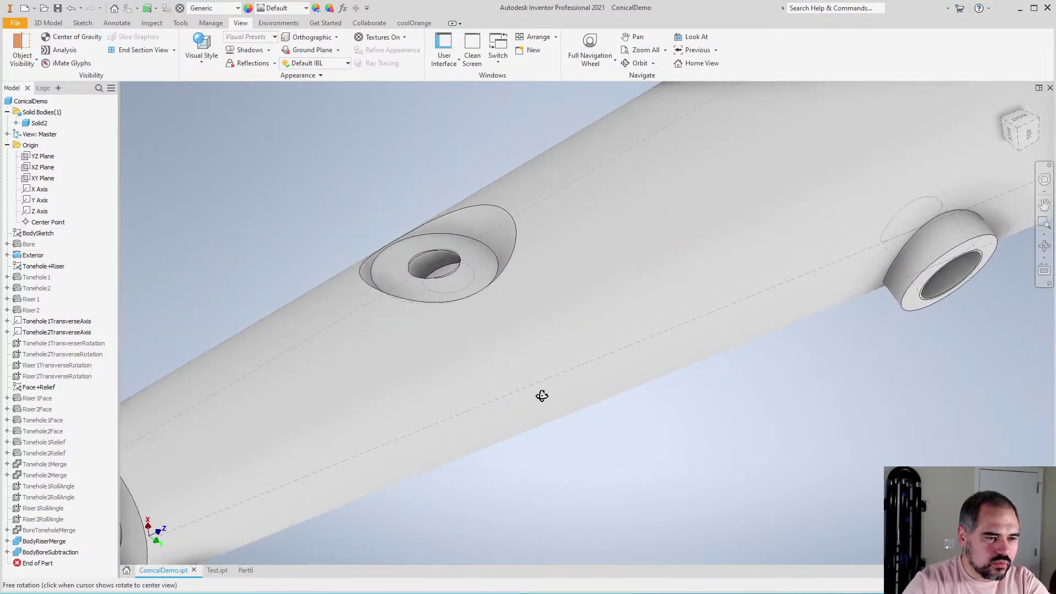
pyautogui.scroll(-3, 474, 320)
pyautogui.scroll(3, 461, 305)
pyautogui.scroll(-3, 419, 228)
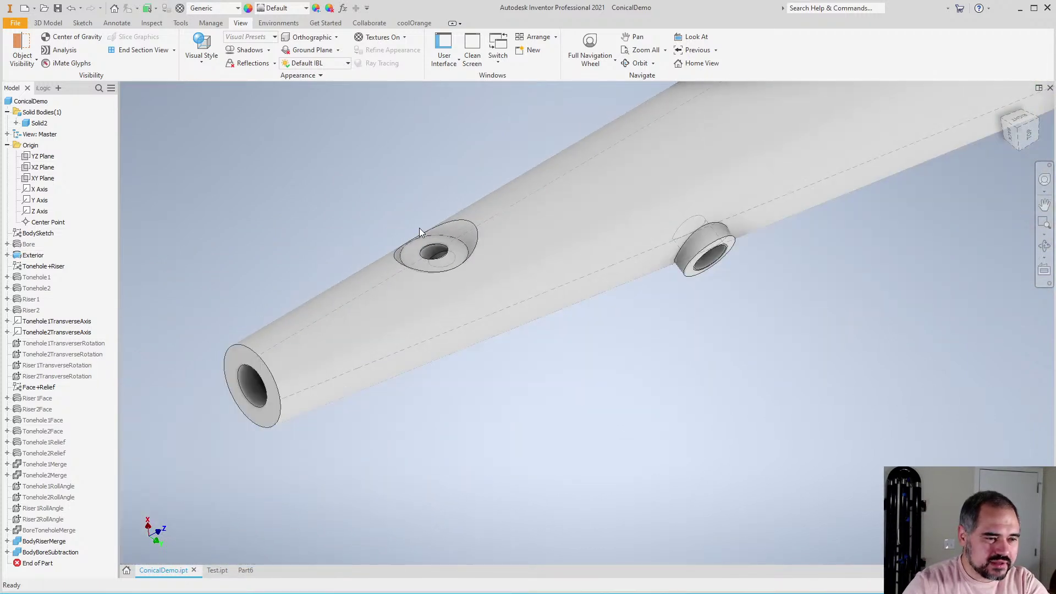
pyautogui.keyDown('shift'); pyautogui.moveTo(419, 228); pyautogui.dragTo(521, 303, button='middle'); pyautogui.keyUp('shift')
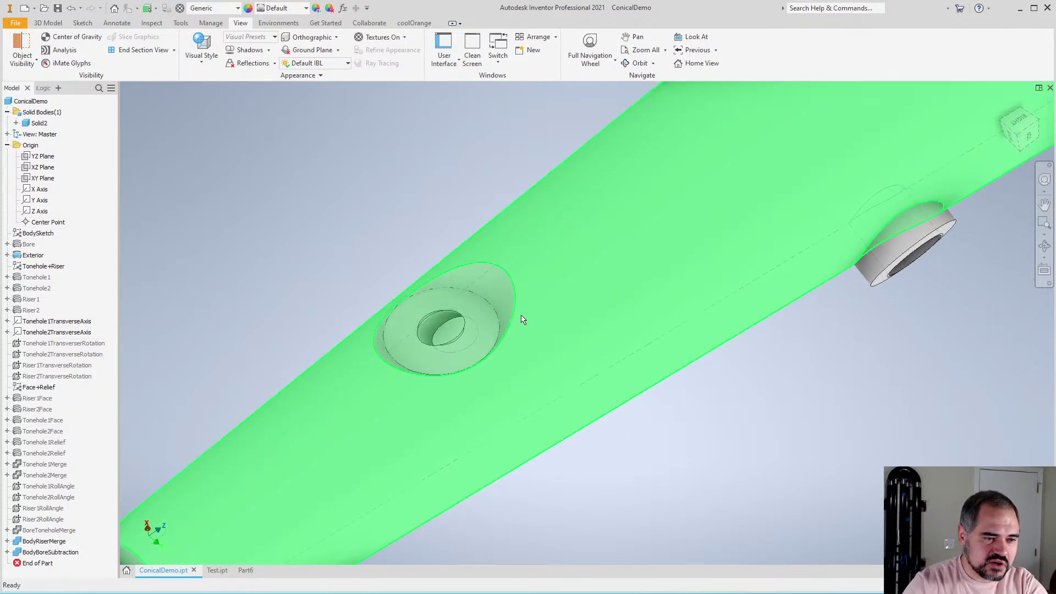
pyautogui.keyDown('shift'); pyautogui.moveTo(536, 309); pyautogui.dragTo(489, 295, button='middle'); pyautogui.keyUp('shift')
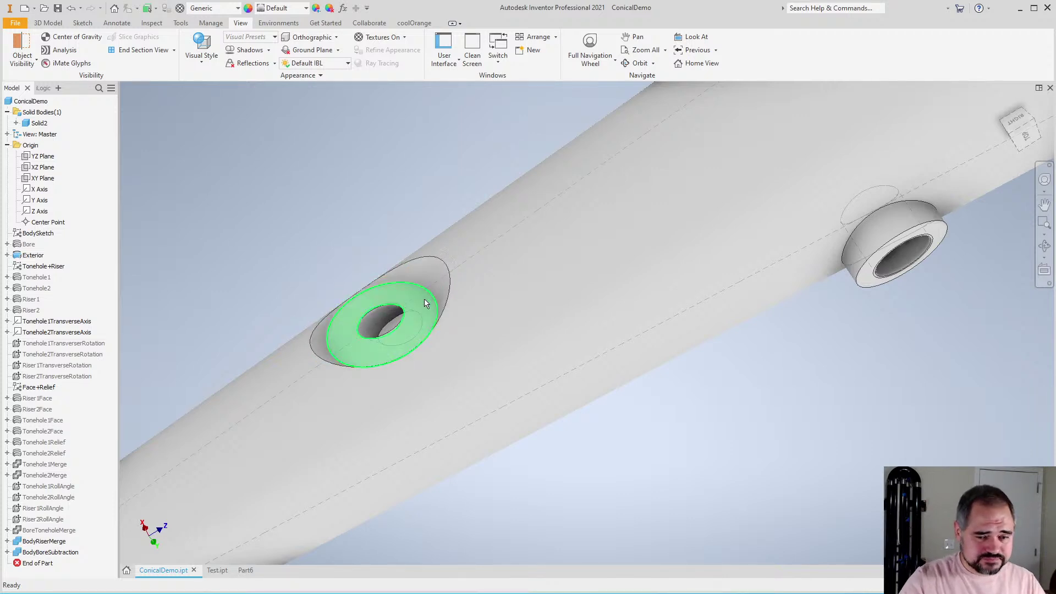
# Switch to the Test part and hide the Relief1 and Relief2 solid bodies
pyautogui.click(216, 570)
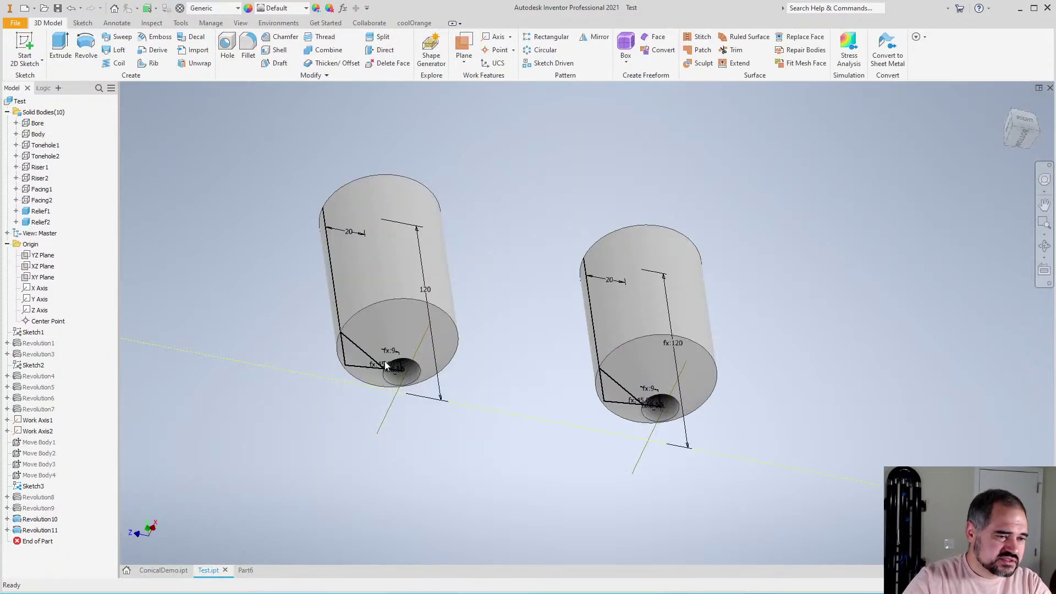
pyautogui.rightClick(34, 210)
pyautogui.click(46, 224)
pyautogui.rightClick(47, 223)
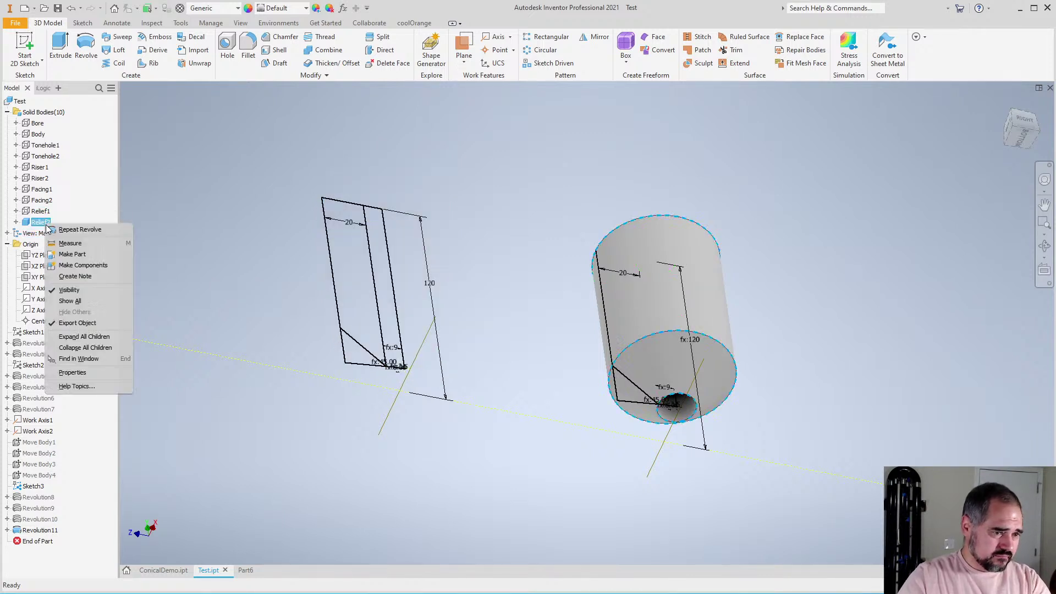
pyautogui.click(59, 238)
pyautogui.scroll(5, 384, 397)
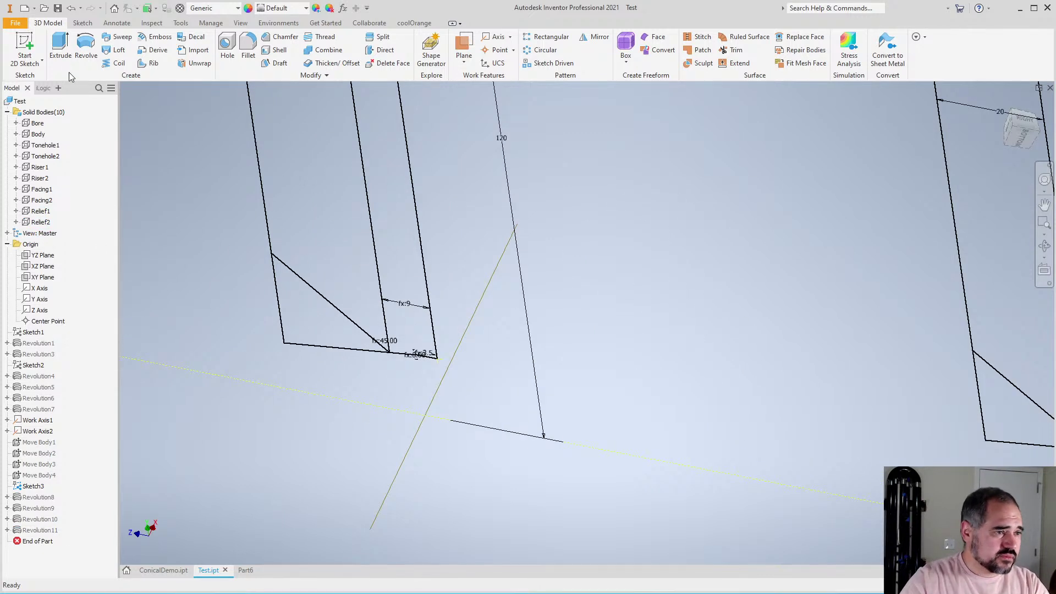
# Revolve all three regions of the first profile 360° about the 9 mm region's outer vertical line as a new solid, keeping Revolve open
pyautogui.click(85, 48)
pyautogui.scroll(-5, 677, 426)
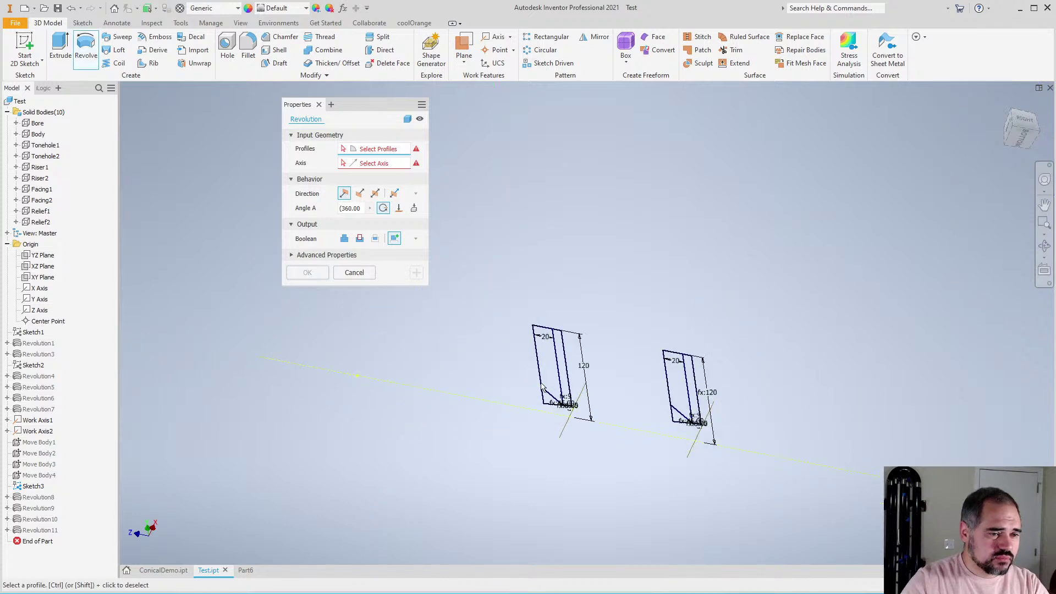
pyautogui.scroll(5, 677, 427)
pyautogui.click(586, 385)
pyautogui.click(635, 397)
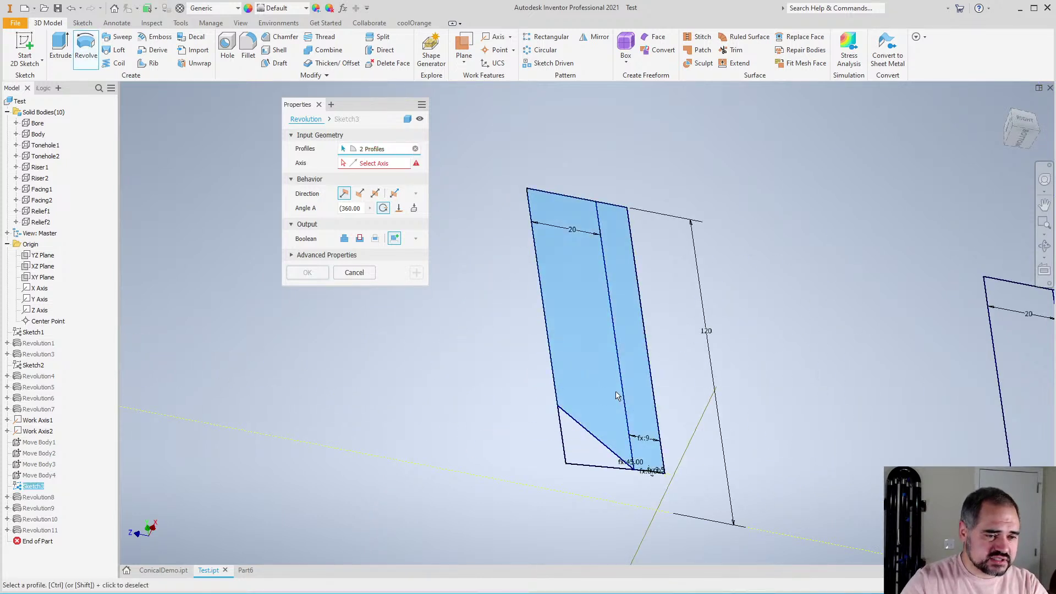
pyautogui.click(578, 441)
pyautogui.click(363, 165)
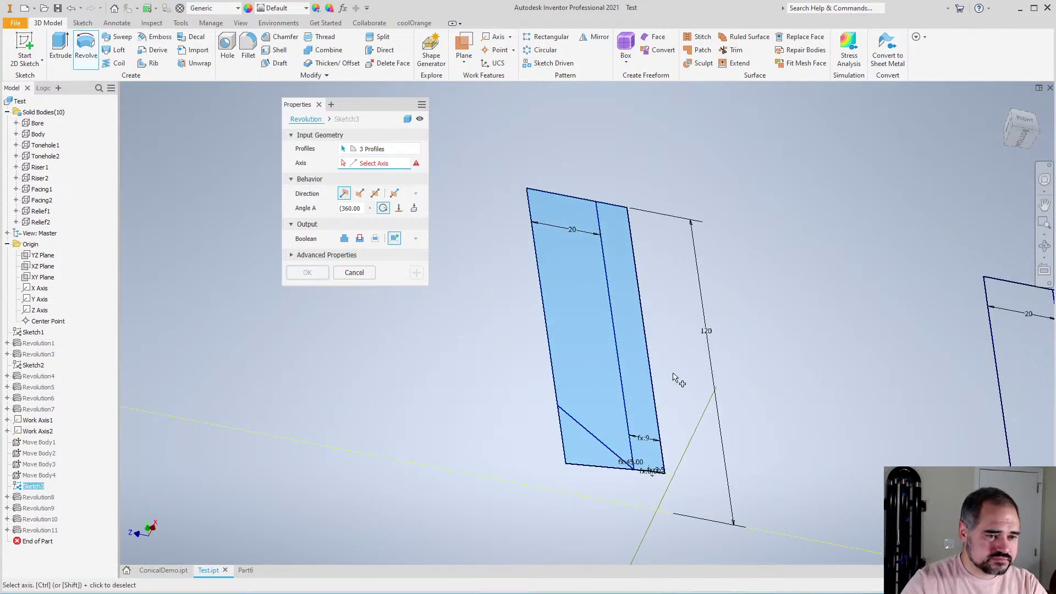
pyautogui.click(658, 382)
pyautogui.scroll(-5, 555, 360)
pyautogui.scroll(4, 585, 388)
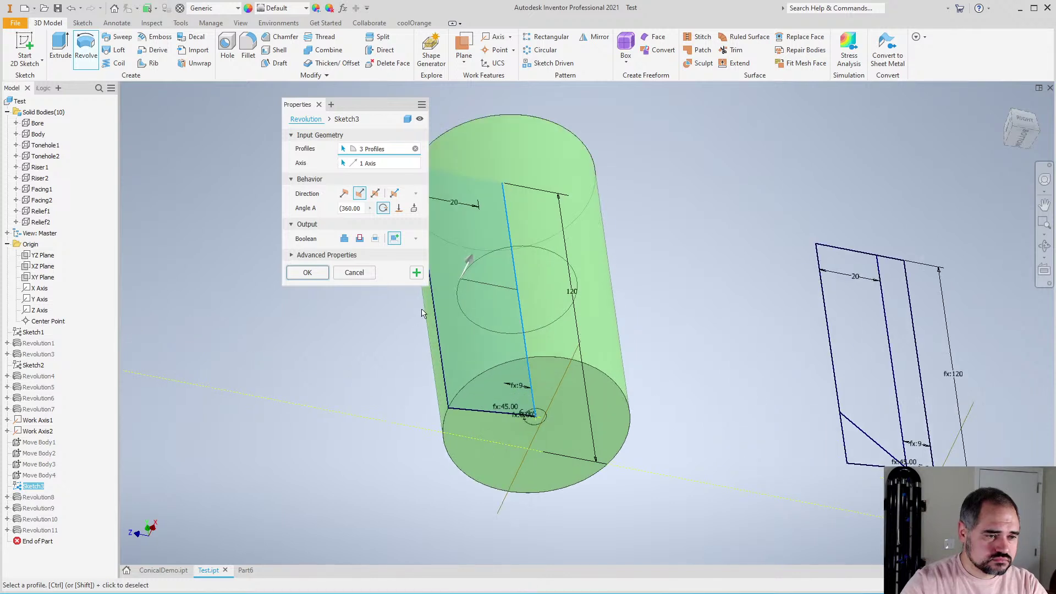
pyautogui.click(420, 277)
# Revolve all three regions of the second profile 360° about its 9 mm region's outer vertical line as another new solid
pyautogui.moveTo(989, 473); pyautogui.dragTo(632, 365, button='middle')
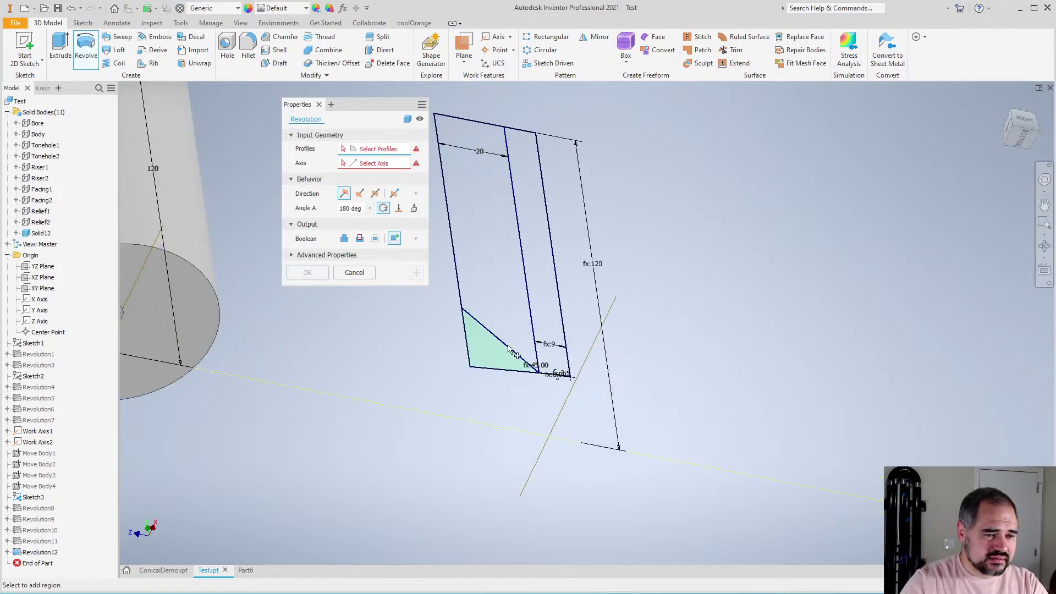
pyautogui.click(540, 324)
pyautogui.click(510, 325)
pyautogui.click(491, 355)
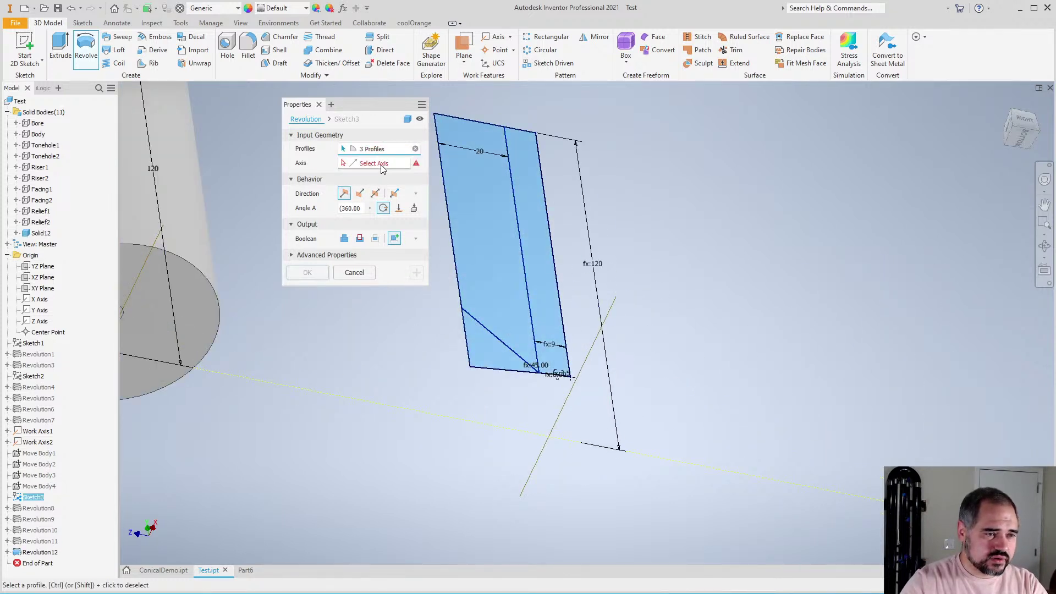
pyautogui.click(382, 163)
pyautogui.click(565, 337)
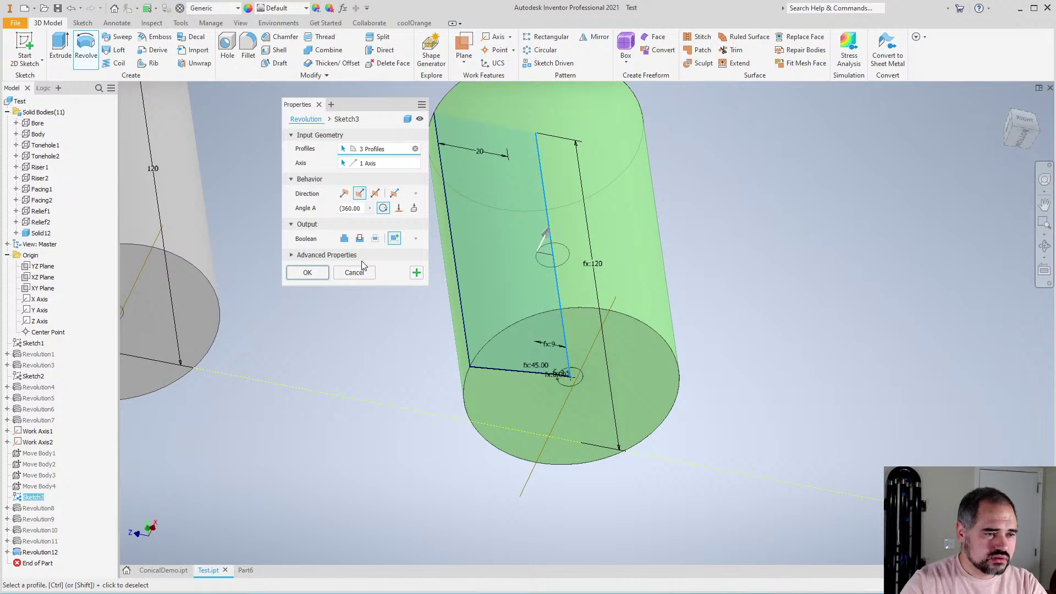
pyautogui.click(307, 272)
# Rename the two new full-profile solid bodies as RiserRelief1 and RiserRelief2
pyautogui.press('F6')
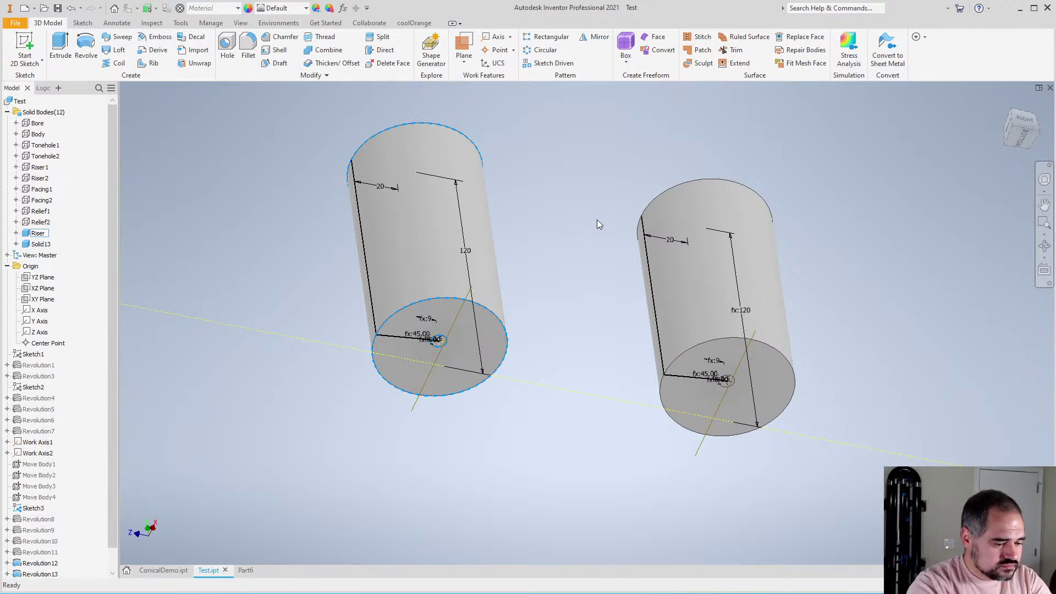
pyautogui.press('Return')
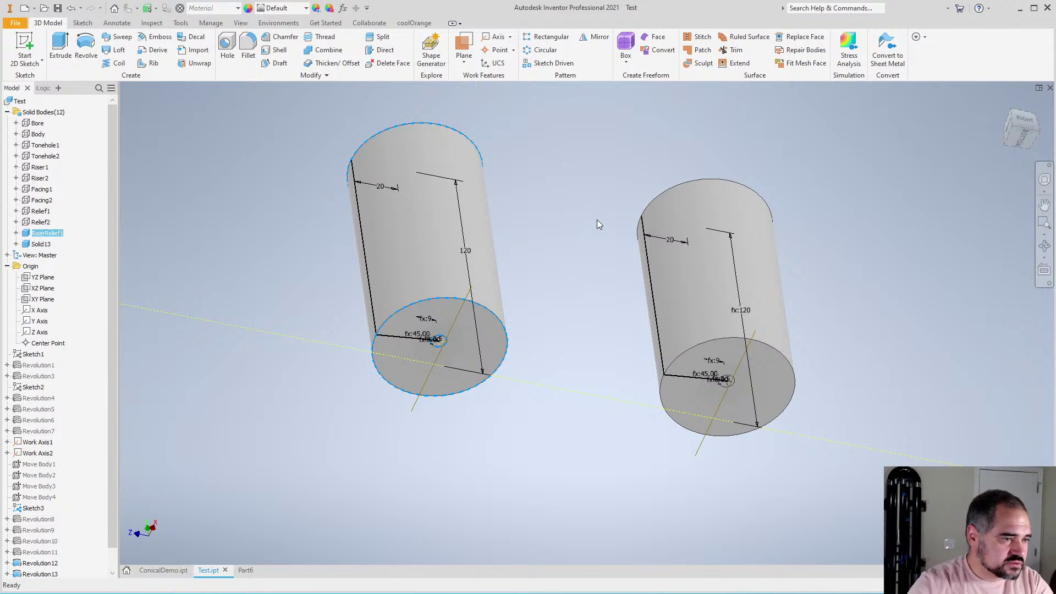
pyautogui.click(41, 245)
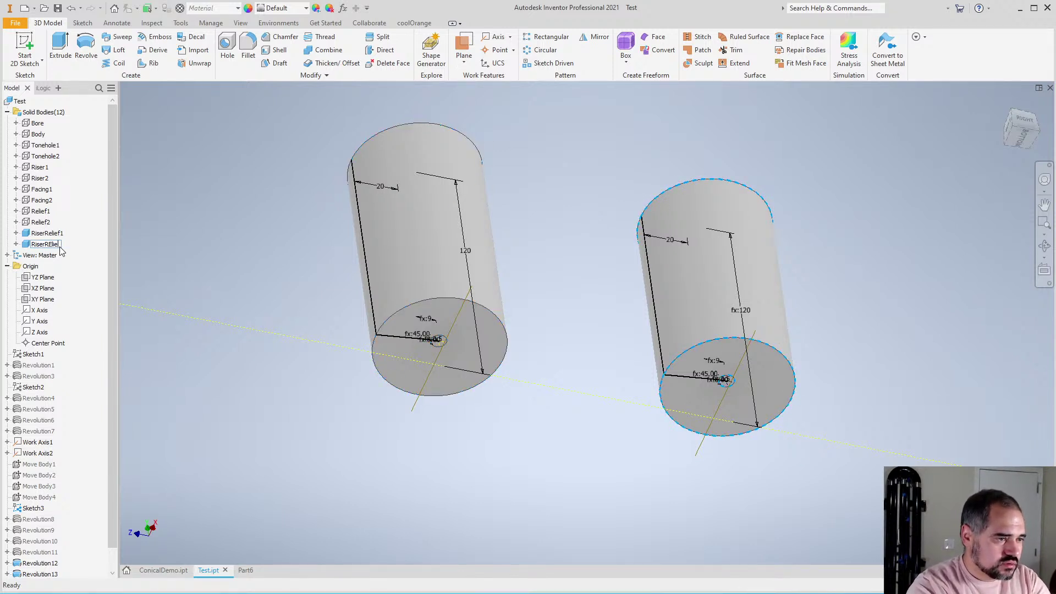
pyautogui.write('RiserRelief2')
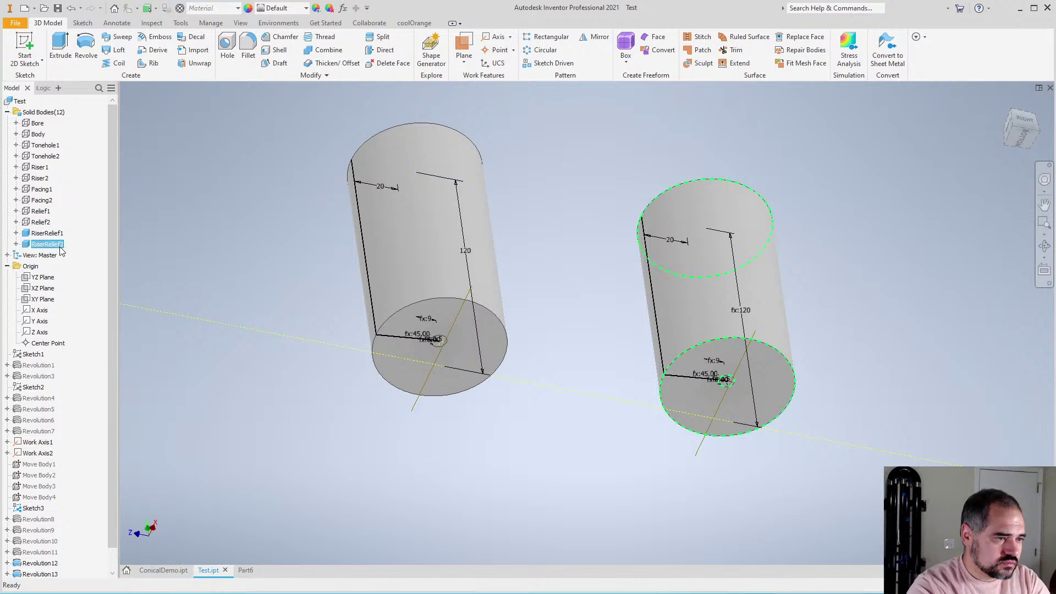
pyautogui.press('Return')
# Hide Sketch3, which holds the facing and relief profiles
pyautogui.scroll(-3, 814, 318)
pyautogui.scroll(3, 814, 317)
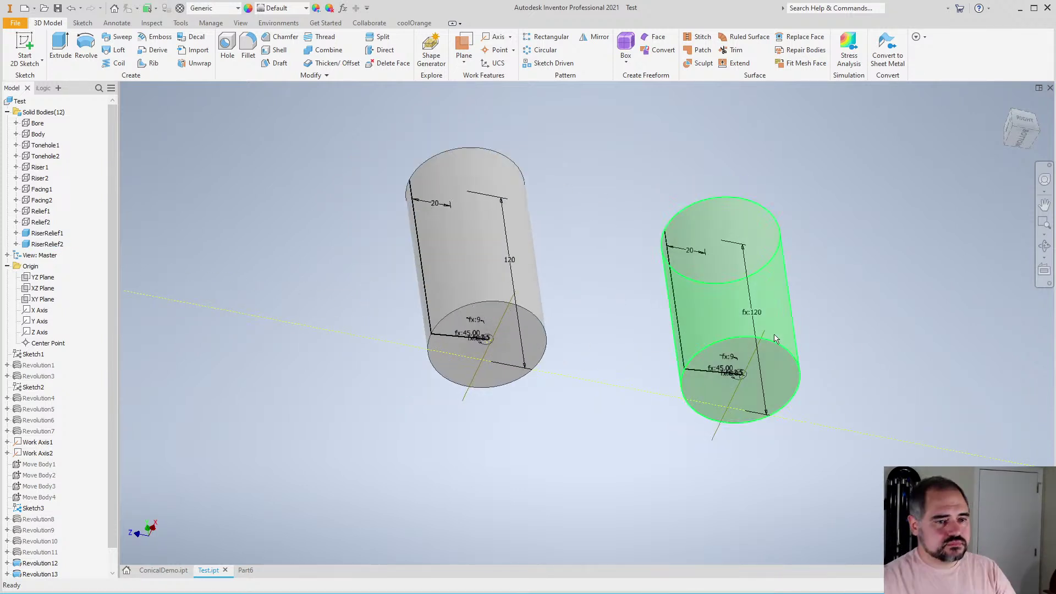
pyautogui.scroll(-1, 64, 374)
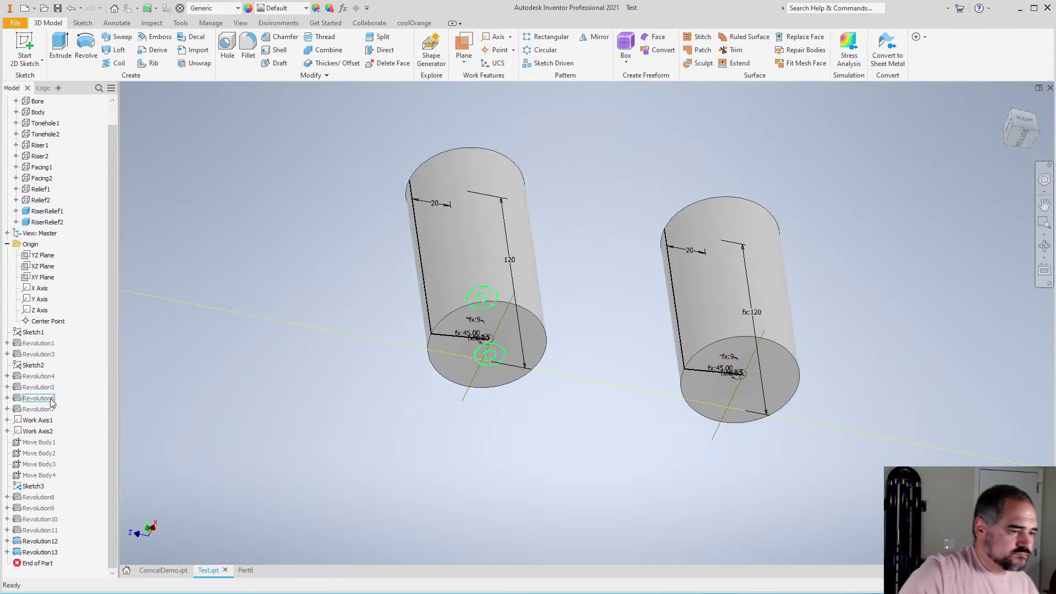
pyautogui.click(38, 486)
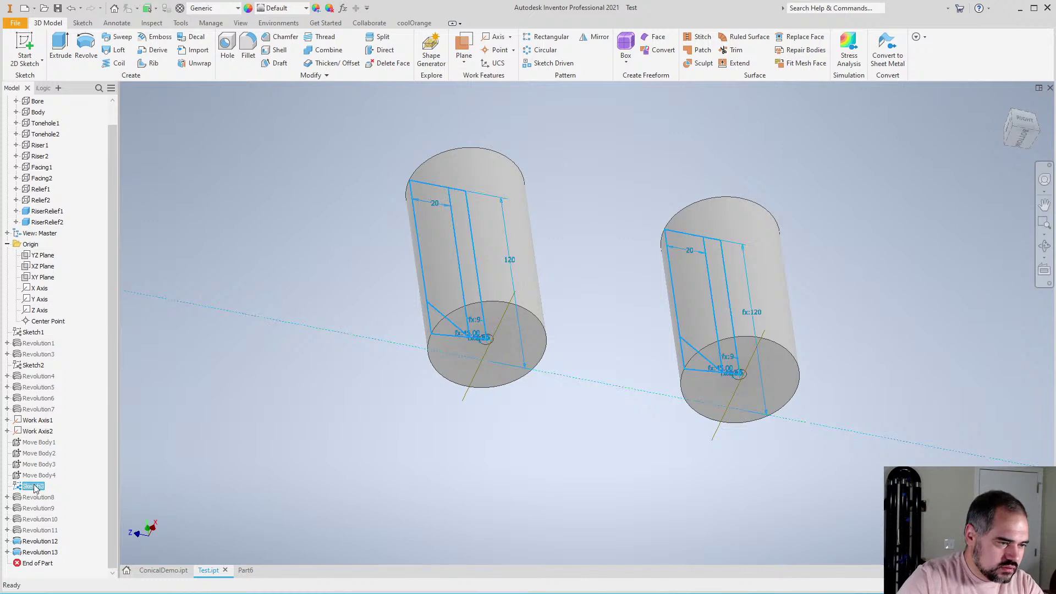
pyautogui.scroll(1, 37, 134)
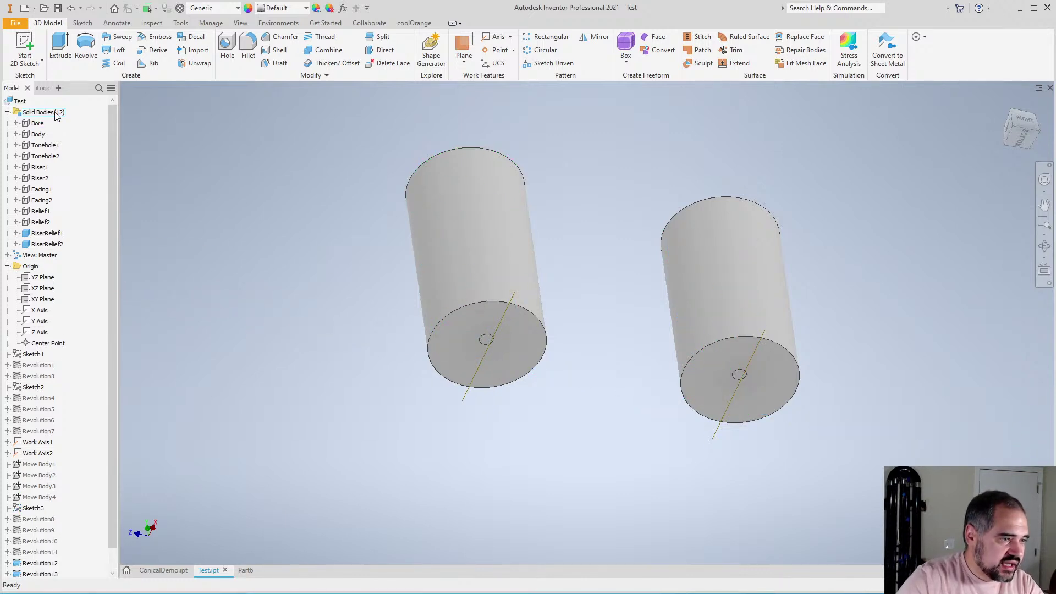
# Show all the solid bodies together and inspect how the relief cylinders sit on the conical body
pyautogui.click(55, 112)
pyautogui.hotkey('alt', 'v')
pyautogui.click(55, 112)
pyautogui.hotkey('alt', 'v')
pyautogui.keyDown('shift'); pyautogui.moveTo(180, 163); pyautogui.dragTo(461, 282, button='middle'); pyautogui.keyUp('shift')
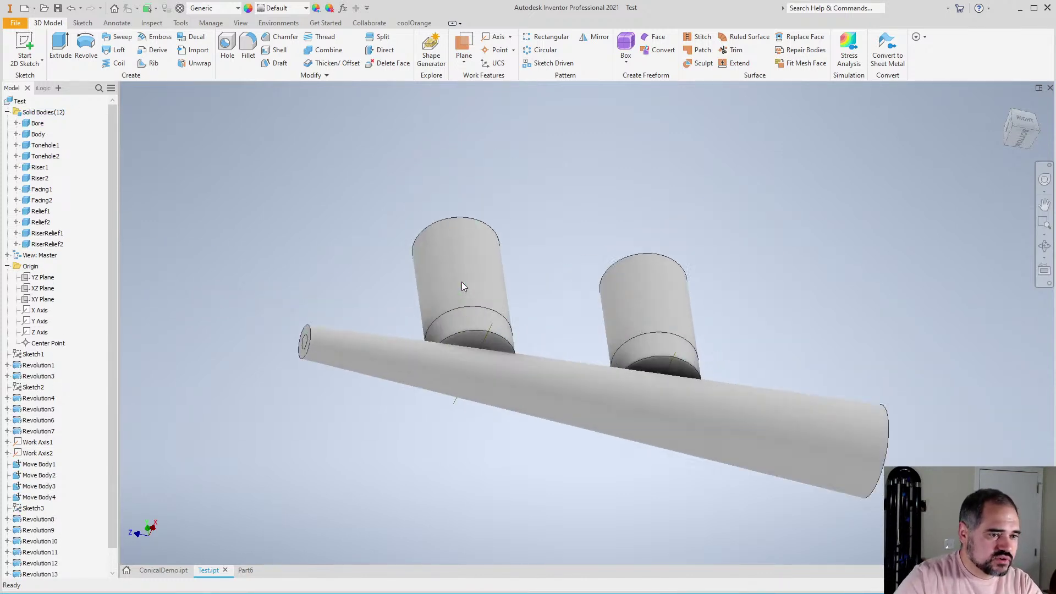
pyautogui.press('F4')
pyautogui.moveTo(577, 322); pyautogui.dragTo(598, 431)
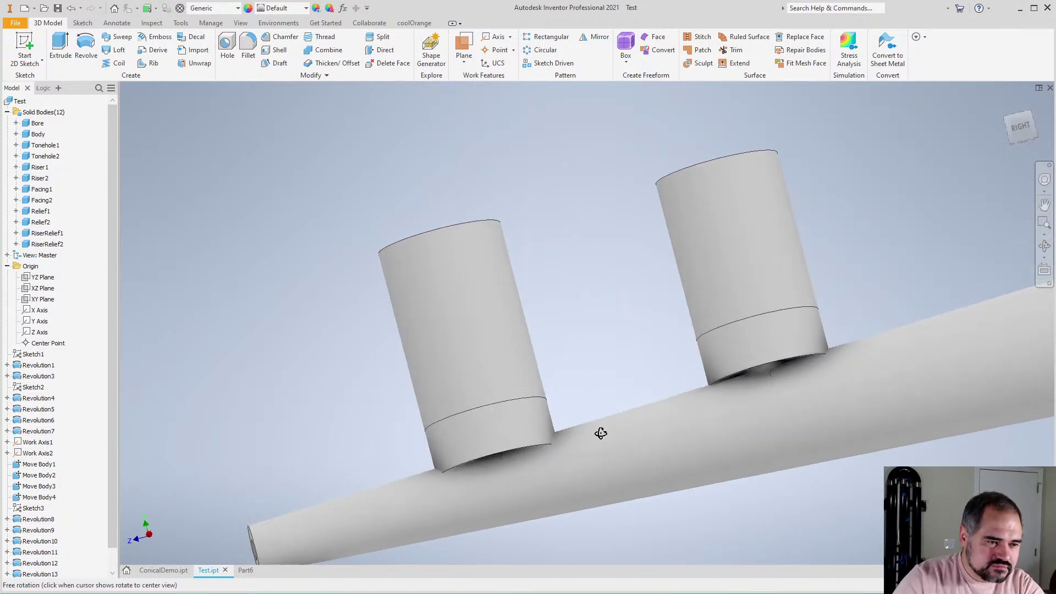
# Hide Work Axis1 and Work Axis2
pyautogui.scroll(-1, 39, 450)
pyautogui.click(38, 431)
pyautogui.rightClick(38, 431)
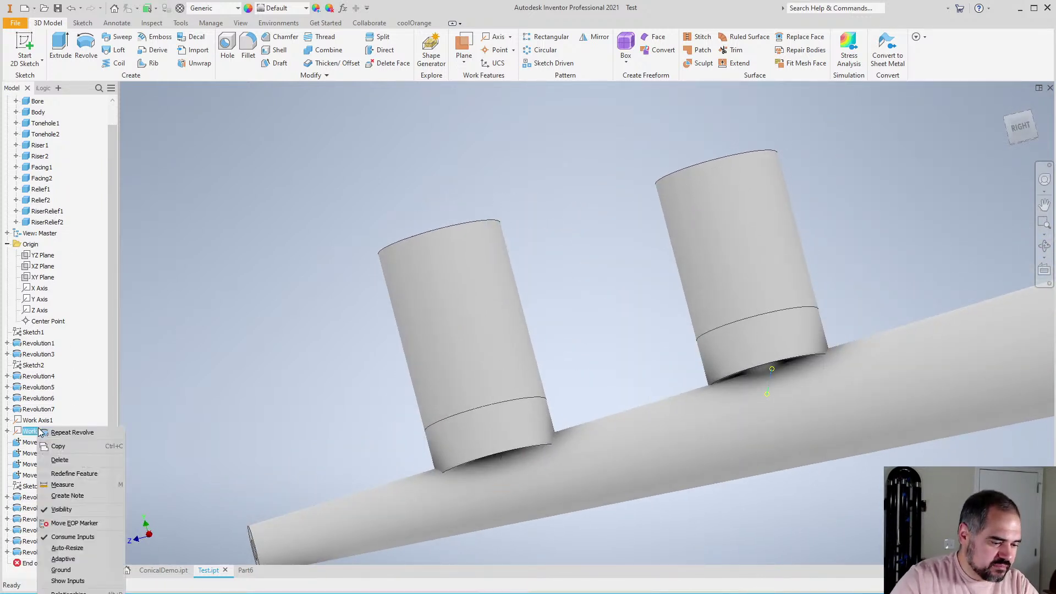
pyautogui.press('Escape')
pyautogui.rightClick(38, 431)
pyautogui.press('Escape')
# Hide the Bore body and all the other solid bodies
pyautogui.scroll(4, 579, 441)
pyautogui.scroll(-6, 579, 441)
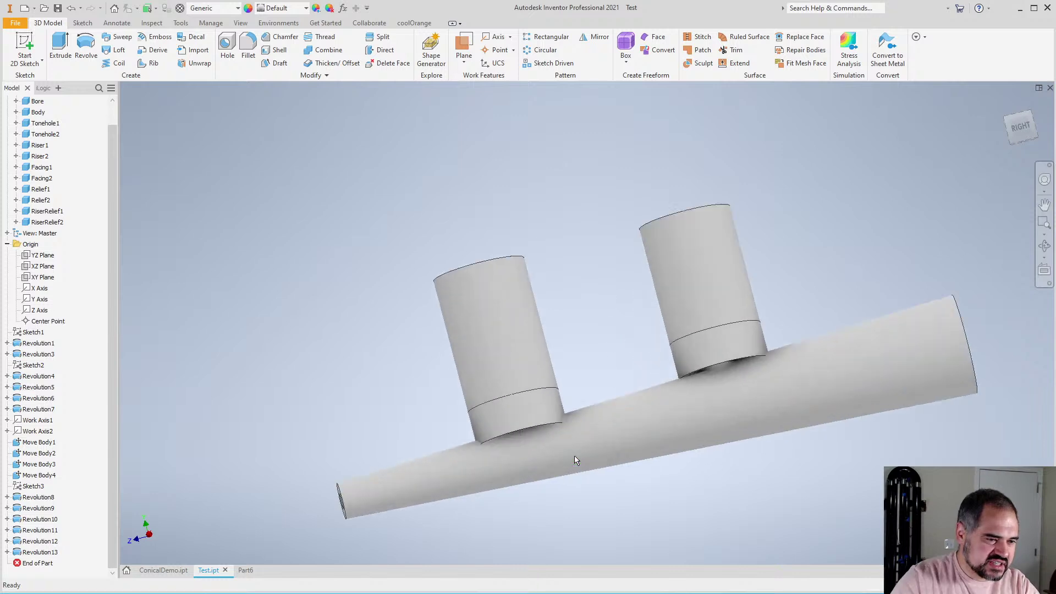
pyautogui.press('F4')
pyautogui.moveTo(613, 441)
pyautogui.mouseDown()
pyautogui.moveTo(653, 388)
pyautogui.moveTo(610, 370)
pyautogui.moveTo(596, 466)
pyautogui.moveTo(615, 356)
pyautogui.moveTo(610, 440)
pyautogui.moveTo(605, 431)
pyautogui.mouseUp()
pyautogui.press('Escape')
pyautogui.scroll(1, 66, 168)
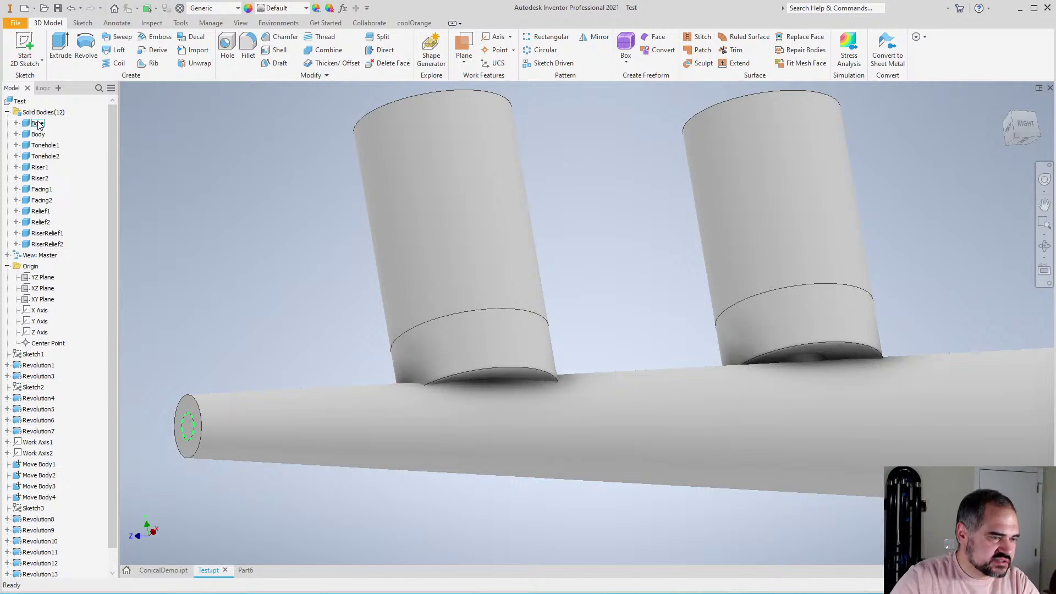
pyautogui.rightClick(38, 124)
pyautogui.click(62, 157)
pyautogui.click(38, 113)
pyautogui.rightClick(40, 113)
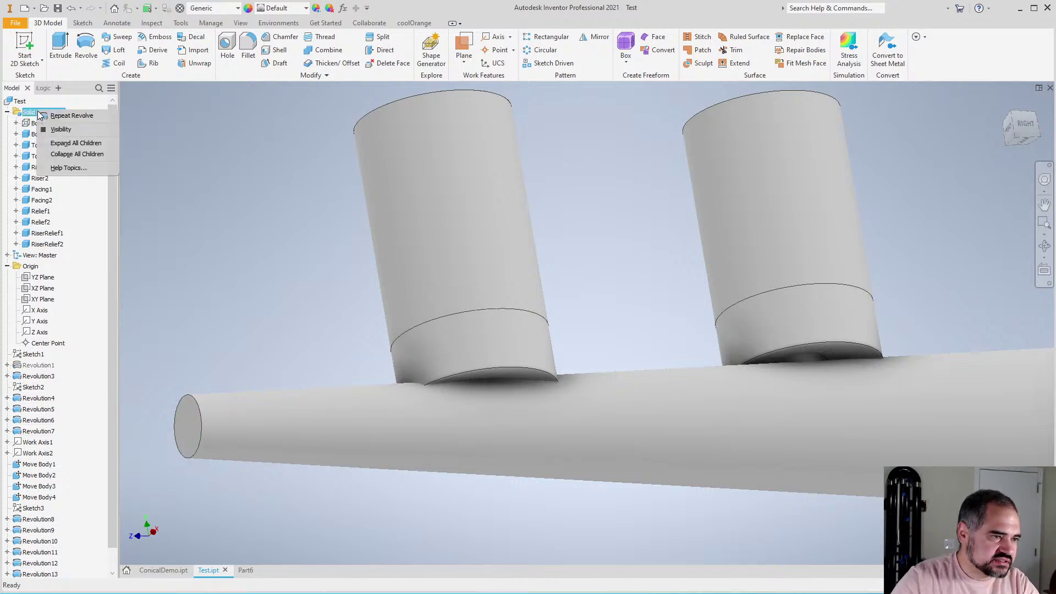
pyautogui.click(61, 130)
pyautogui.rightClick(43, 113)
pyautogui.click(77, 259)
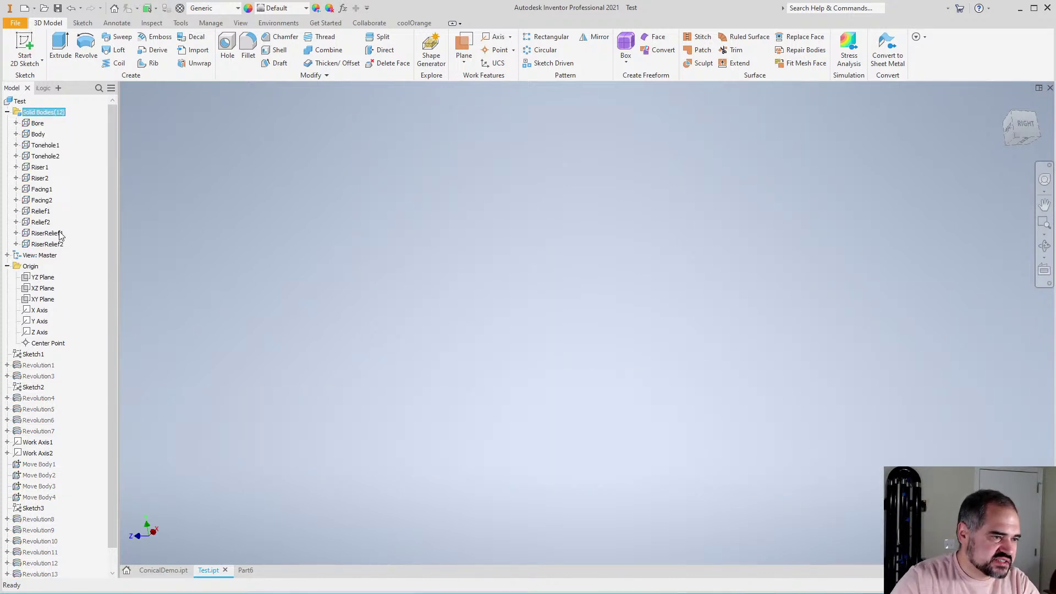
# Show only the Riser1 and Relief1 solid bodies
pyautogui.rightClick(39, 170)
pyautogui.click(63, 202)
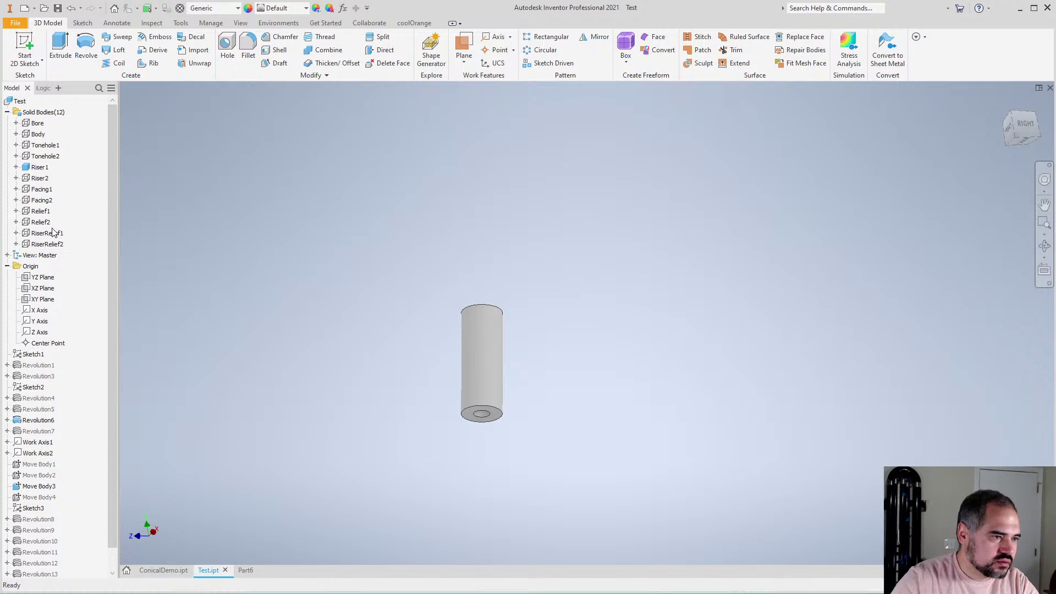
pyautogui.rightClick(44, 213)
pyautogui.click(67, 246)
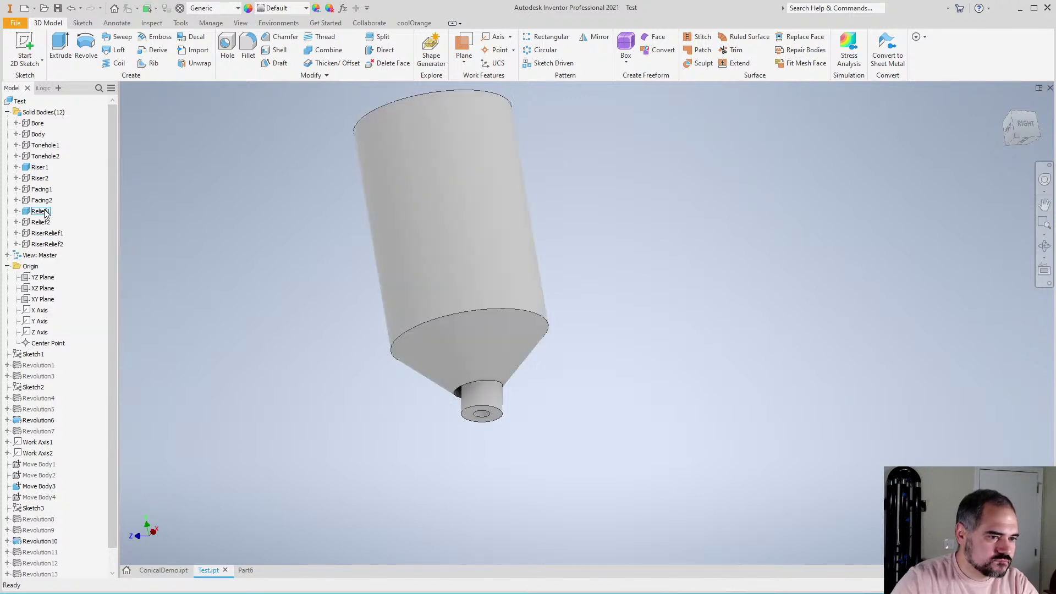
# Hide the Relief1 body and show the RiserRelief1 body together with Riser1
pyautogui.rightClick(41, 212)
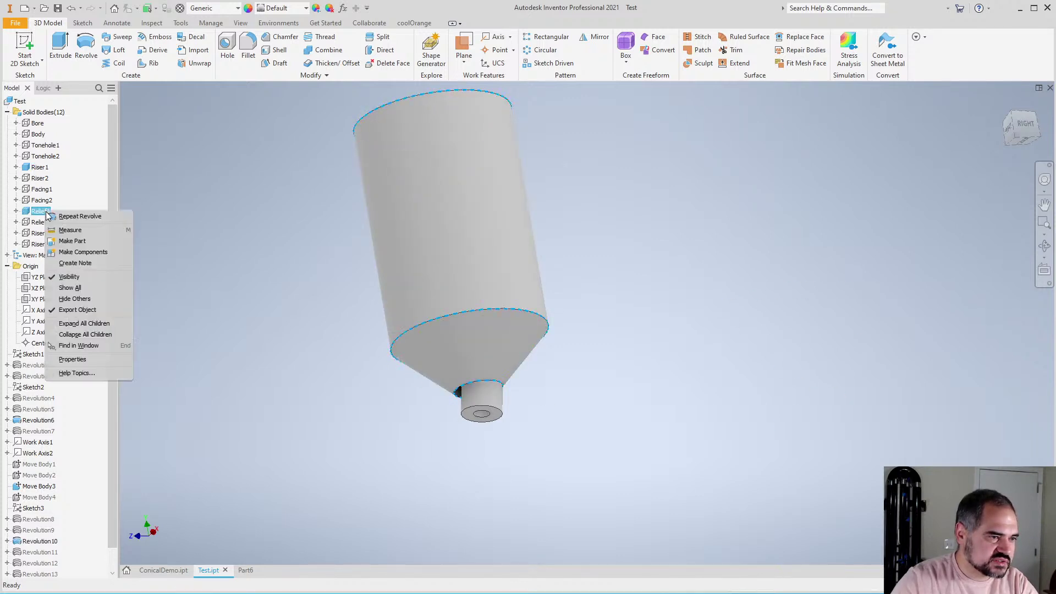
pyautogui.click(65, 244)
pyautogui.rightClick(53, 233)
pyautogui.click(59, 240)
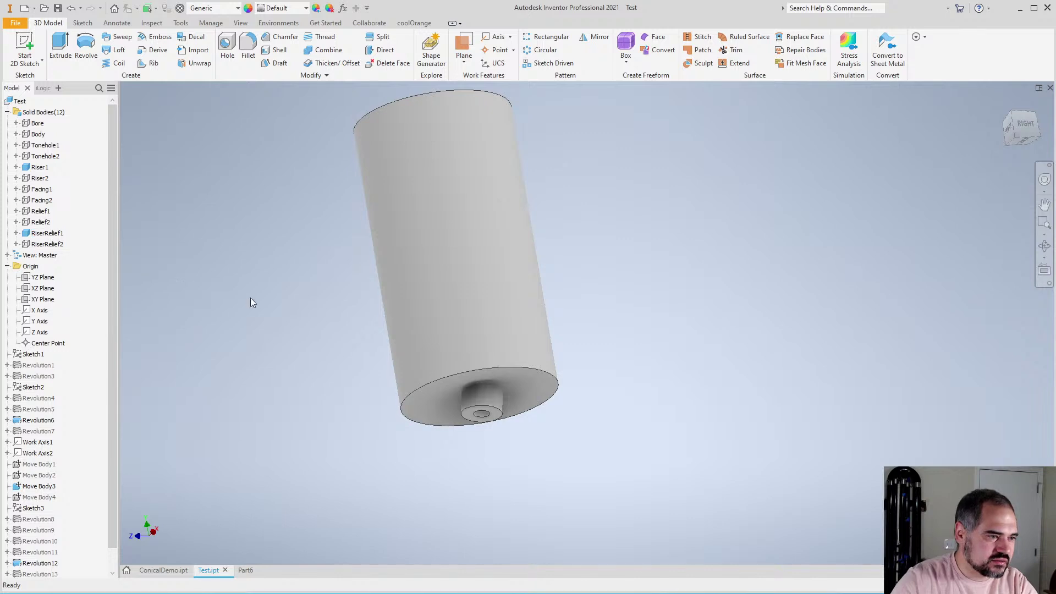
pyautogui.scroll(3, 498, 405)
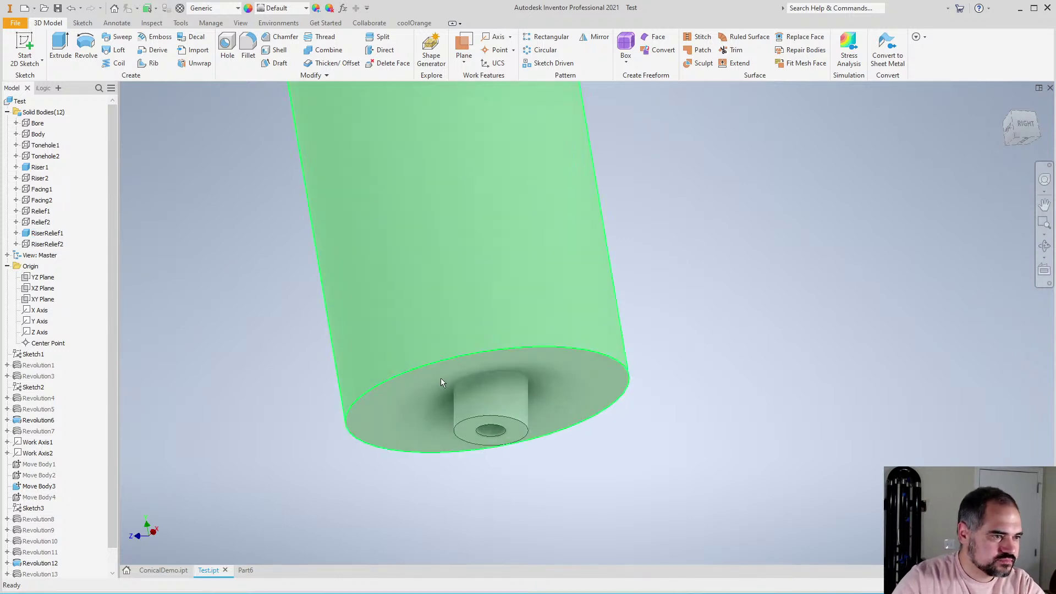
# Show the Body temporarily to check how RiserRelief1 meets it, and inspect the underside of the riser and its relief cylinder
pyautogui.rightClick(40, 136)
pyautogui.click(48, 143)
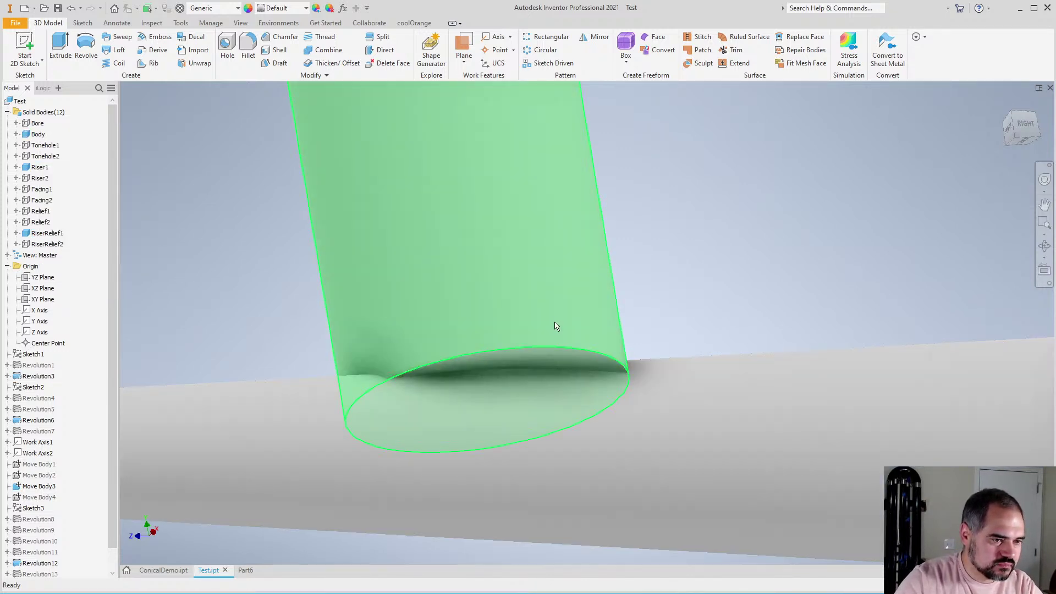
pyautogui.scroll(-3, 552, 371)
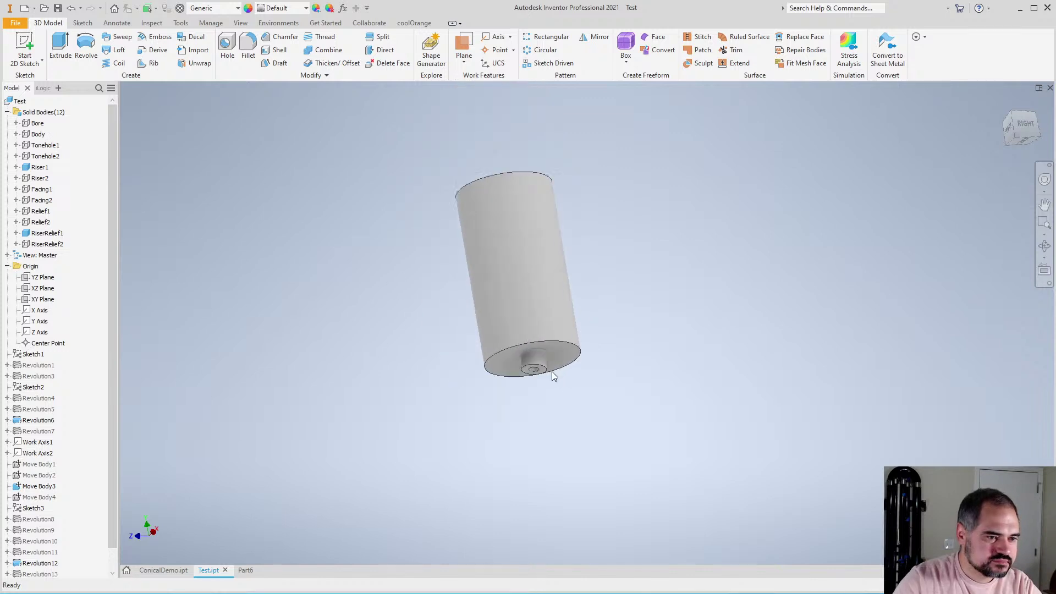
pyautogui.scroll(4, 529, 348)
pyautogui.press('F4')
pyautogui.moveTo(592, 395); pyautogui.dragTo(629, 440)
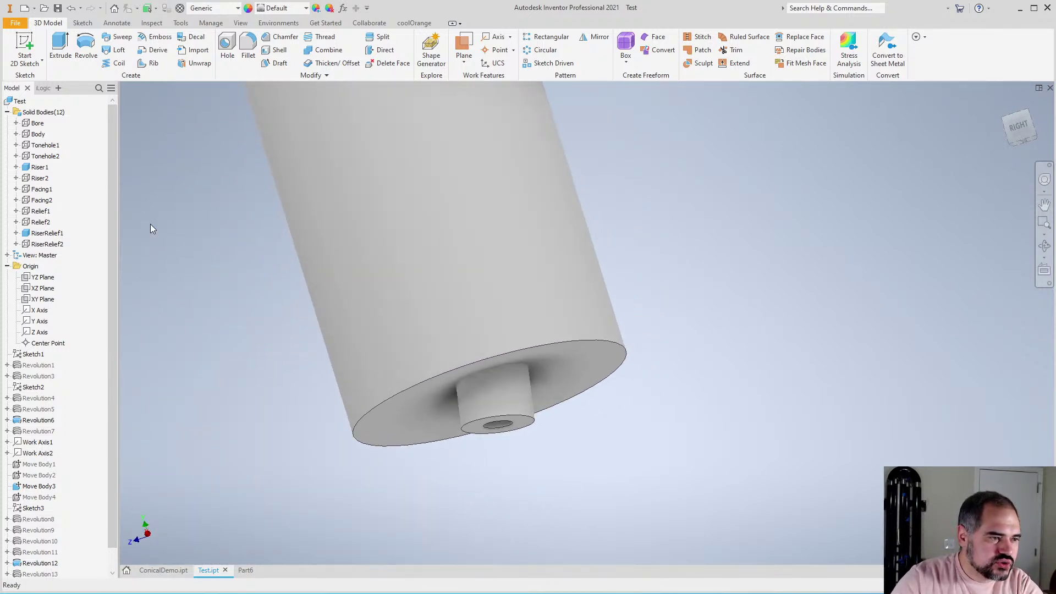
# Combine Riser1 as the base body with RiserRelief1 as the tool body, using the Cut operation without keeping the tool body
pyautogui.click(44, 234)
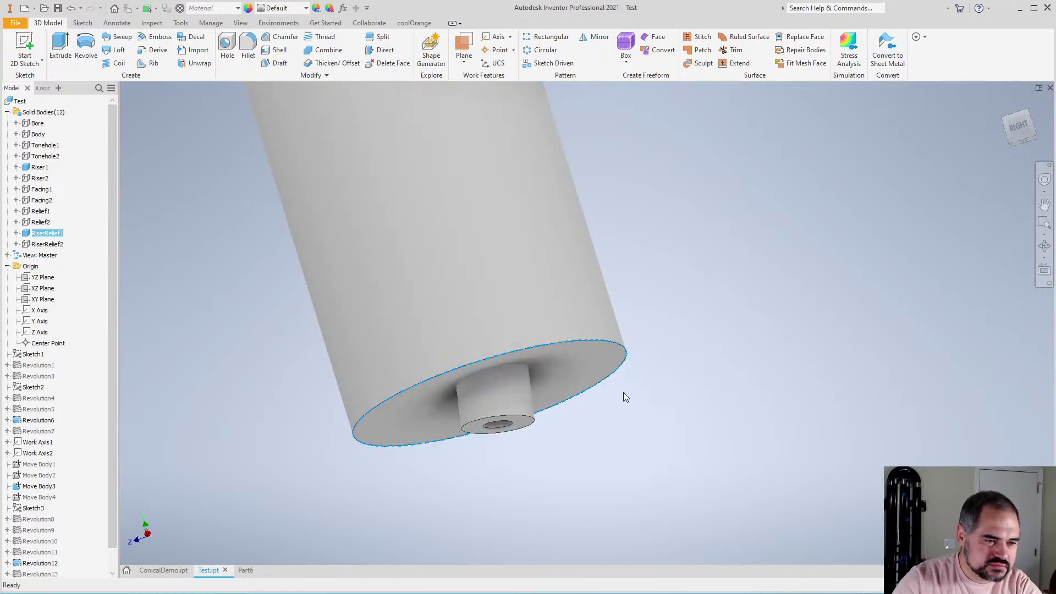
pyautogui.click(329, 50)
pyautogui.scroll(-2, 615, 314)
pyautogui.scroll(3, 616, 313)
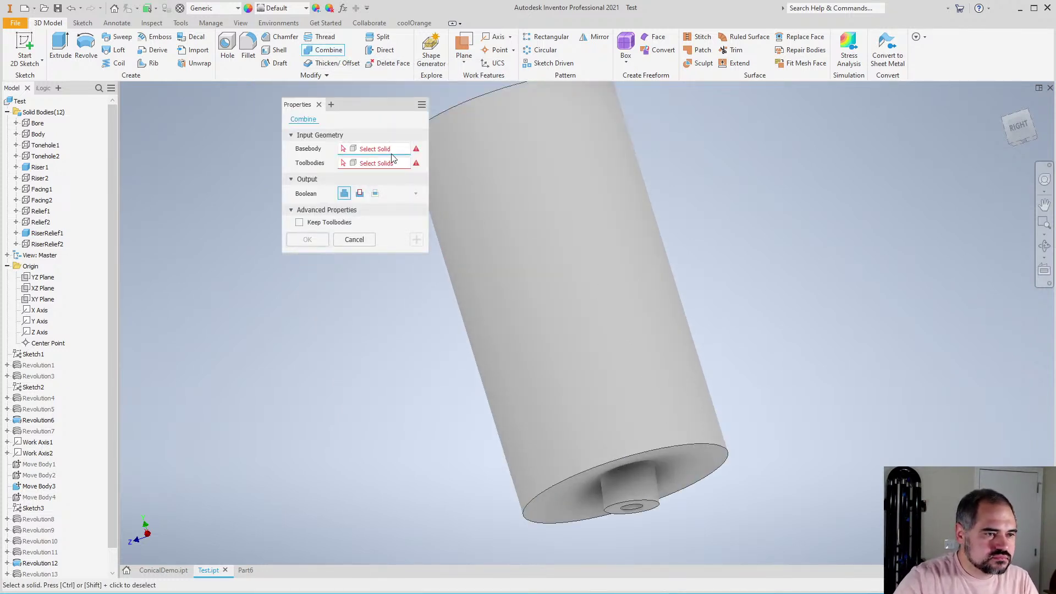
pyautogui.scroll(-2, 667, 522)
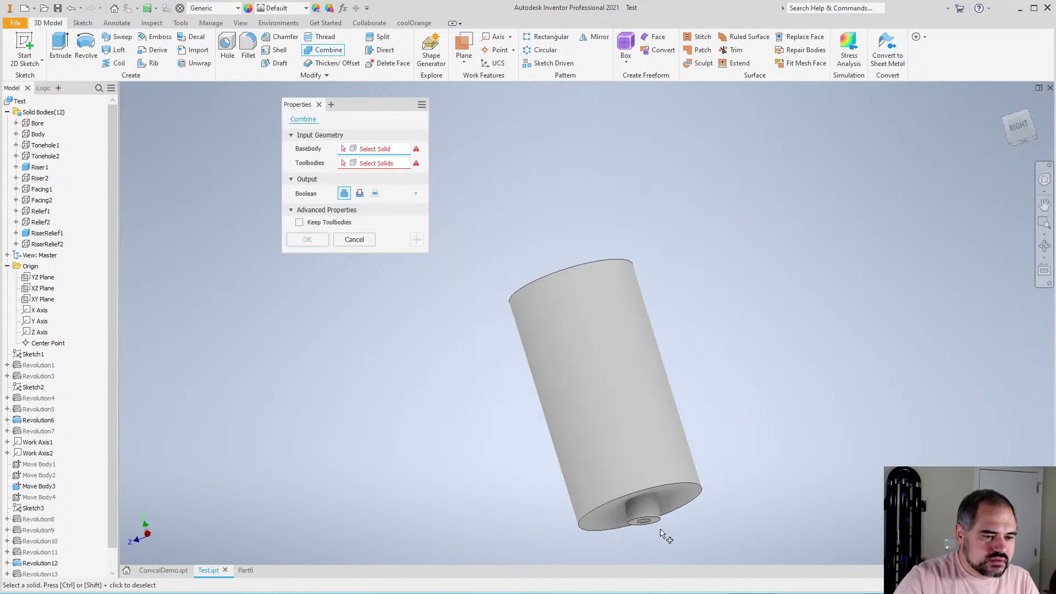
pyautogui.scroll(4, 662, 539)
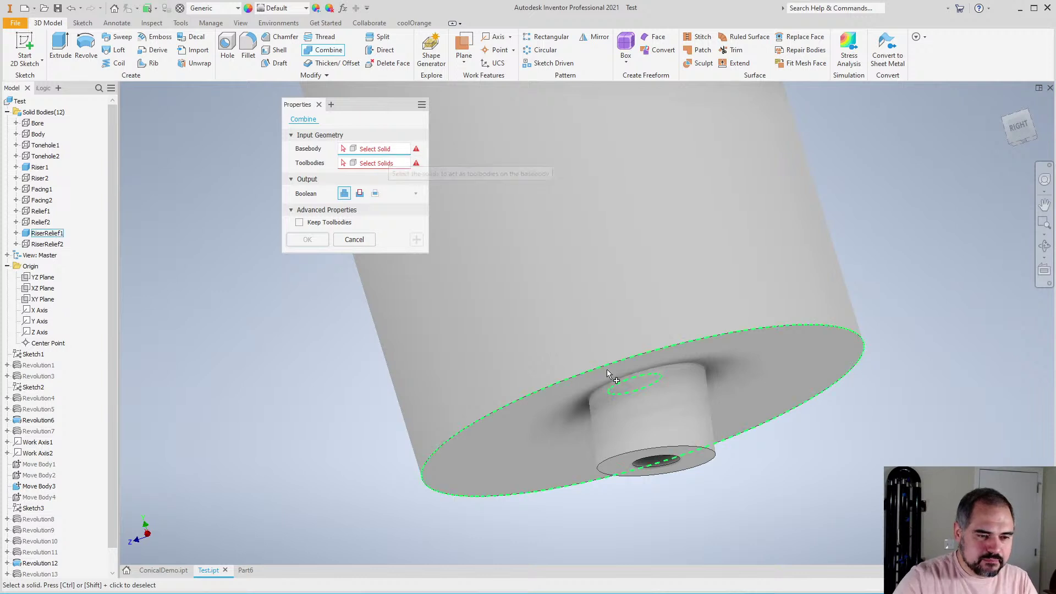
pyautogui.click(687, 437)
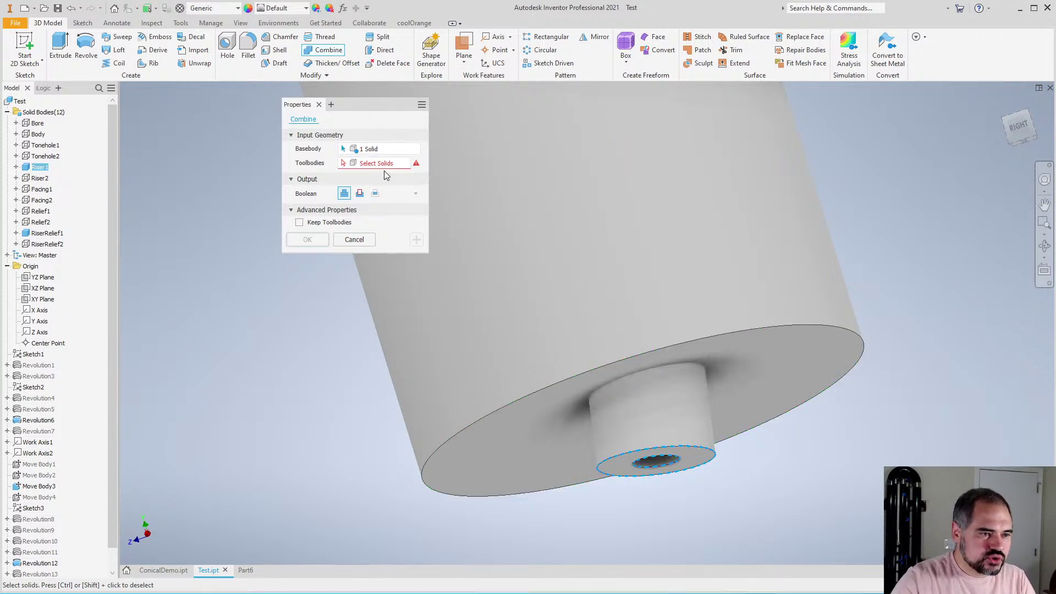
pyautogui.click(719, 310)
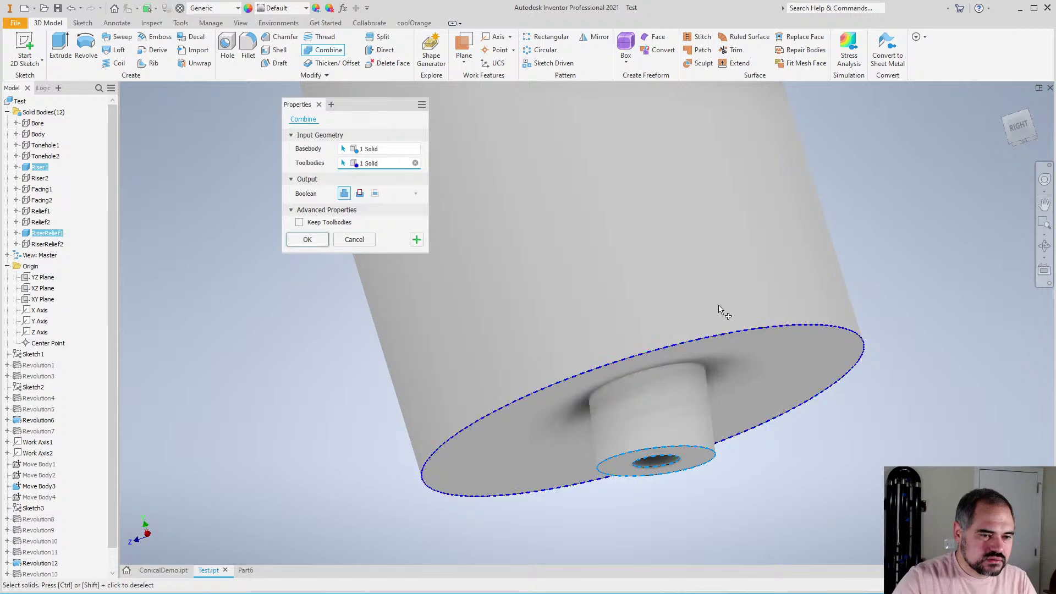
pyautogui.click(360, 194)
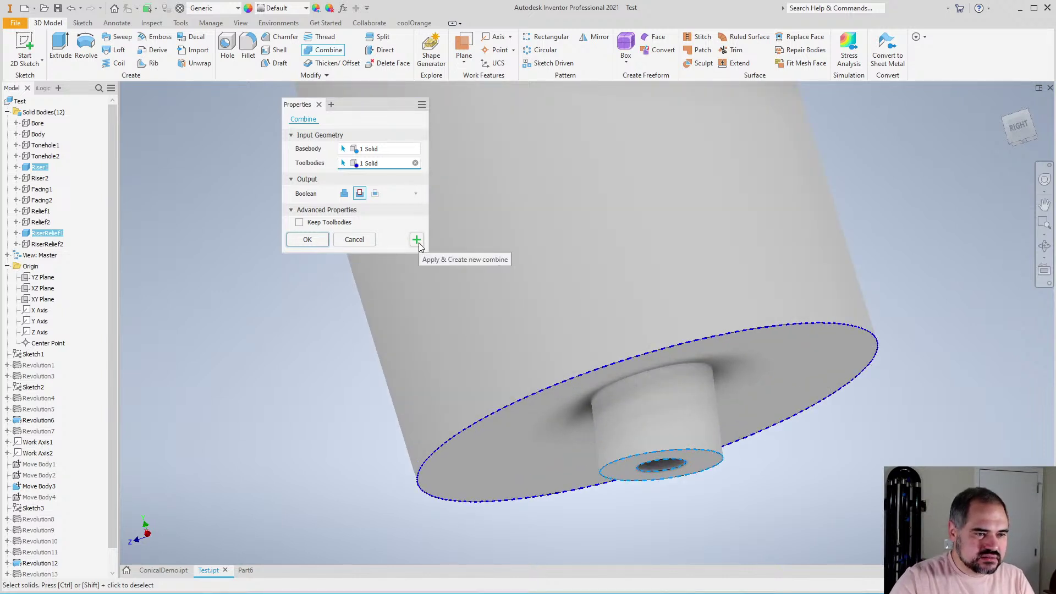
pyautogui.click(307, 240)
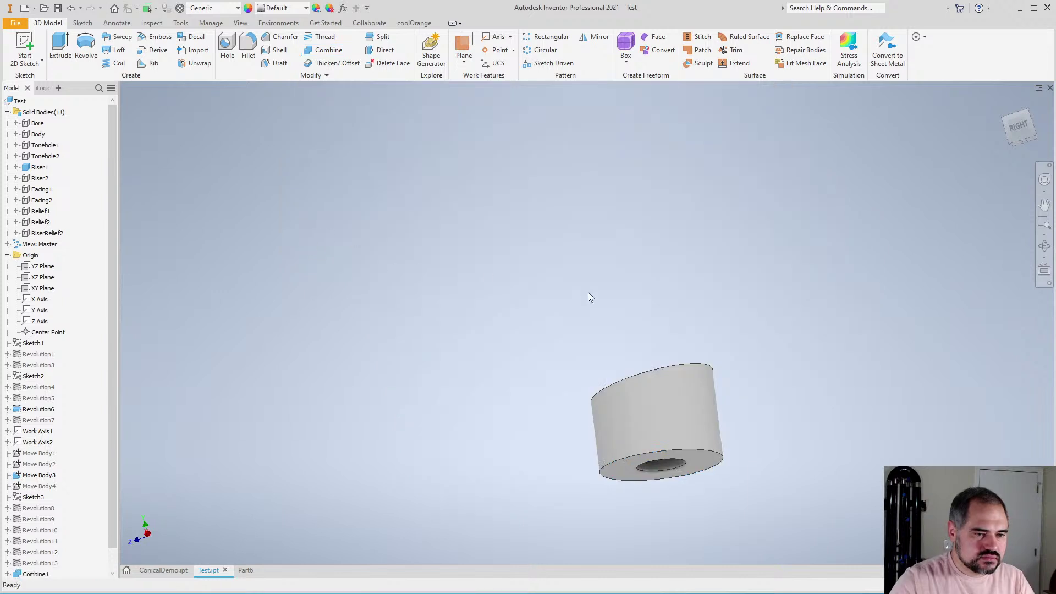
# Inspect the upper end of Riser1 where the relief was cut away
pyautogui.press('F4')
pyautogui.moveTo(603, 370); pyautogui.dragTo(621, 418)
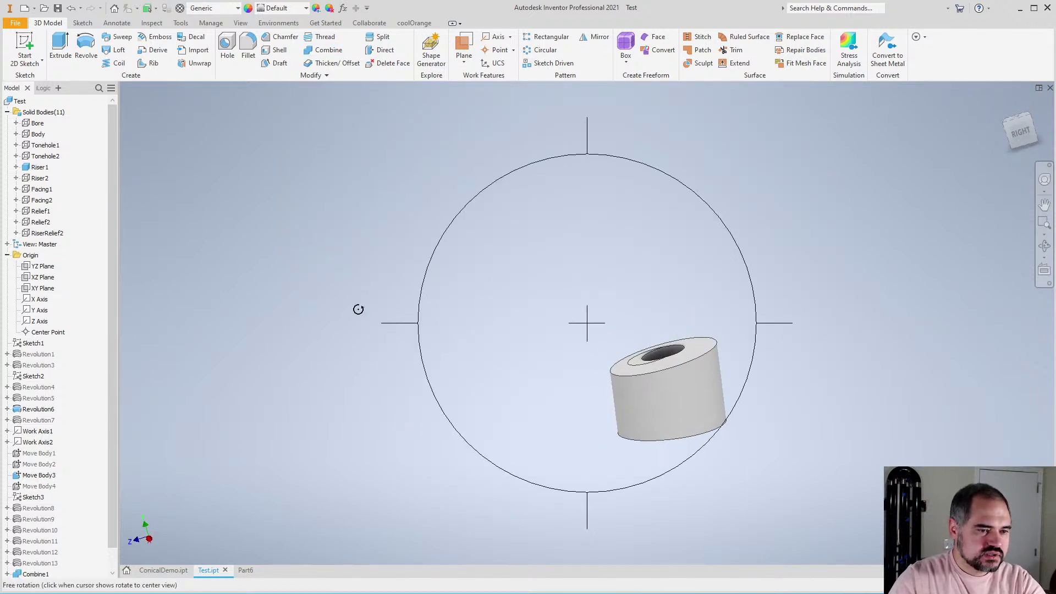
pyautogui.moveTo(593, 367); pyautogui.dragTo(641, 425)
pyautogui.press('Escape')
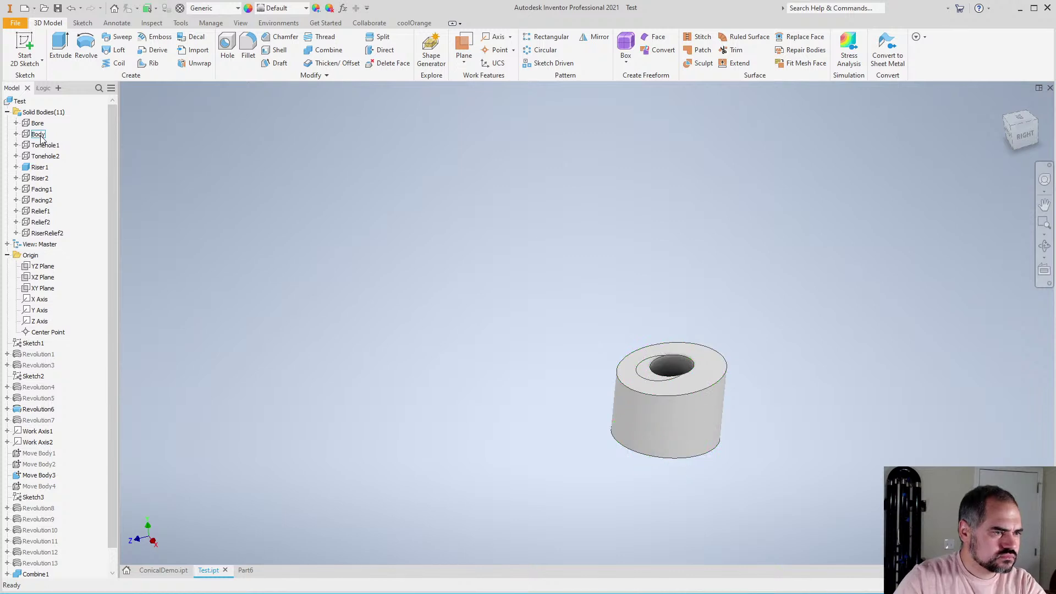
# Show the Body with Riser1 to check how they fit, and leave only Riser1 visible
pyautogui.hotkey('alt', 'v')
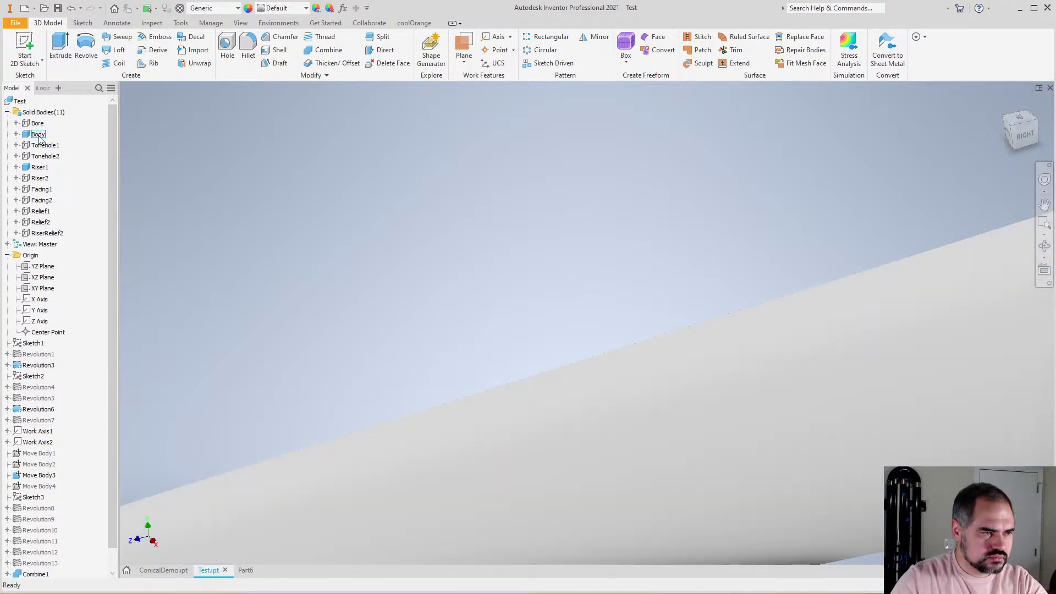
pyautogui.scroll(-5, 563, 231)
pyautogui.press('F4')
pyautogui.moveTo(563, 231); pyautogui.dragTo(623, 207)
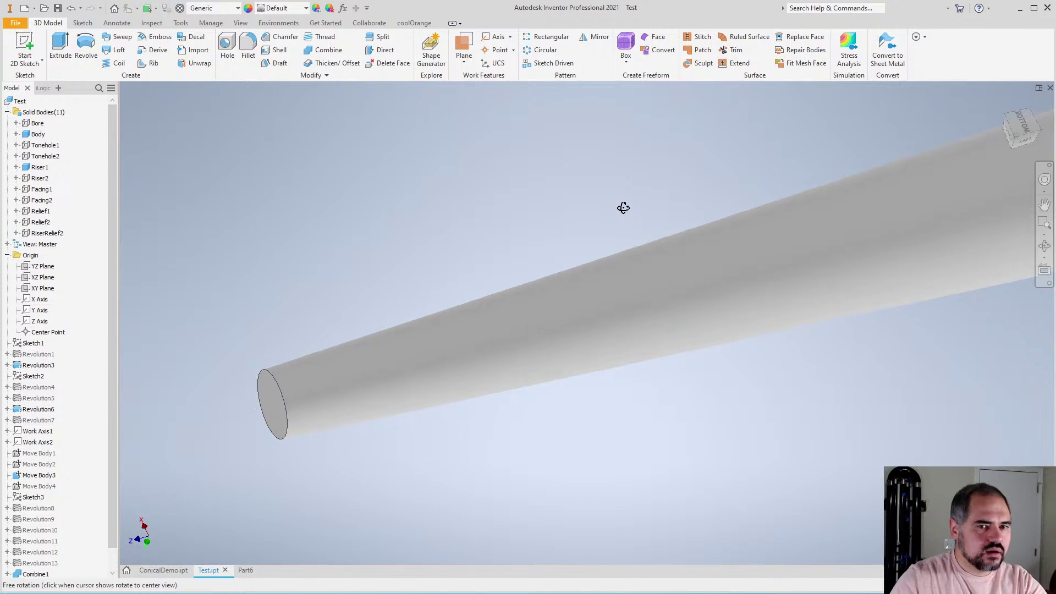
pyautogui.press('Escape')
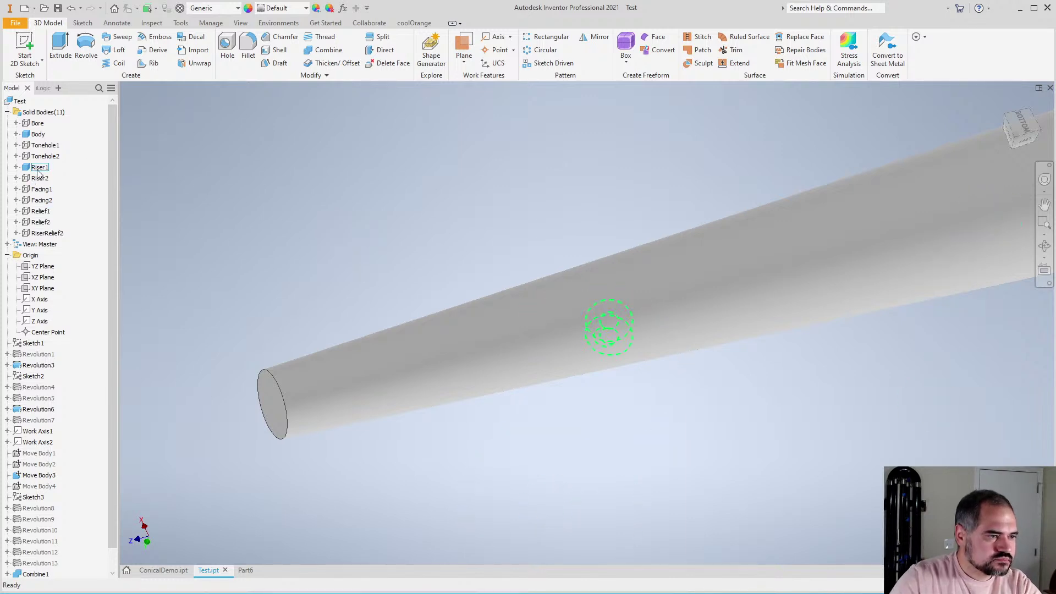
pyautogui.rightClick(38, 134)
pyautogui.click(40, 135)
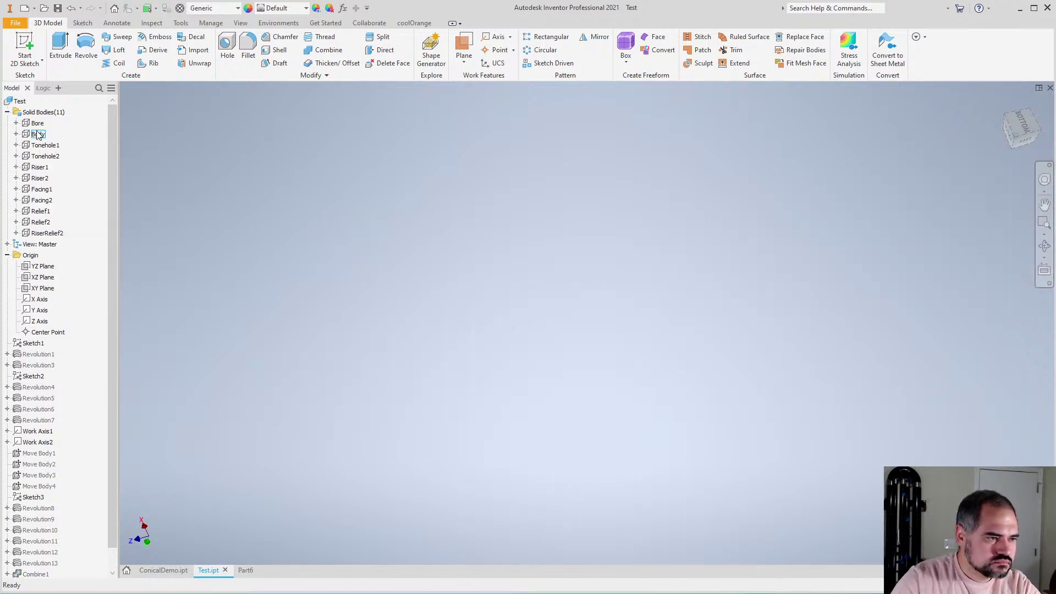
pyautogui.rightClick(40, 168)
pyautogui.click(45, 173)
# Examine the upper face of Riser1 around the through-hole and the offset circular outline
pyautogui.scroll(3, 622, 338)
pyautogui.press('F4')
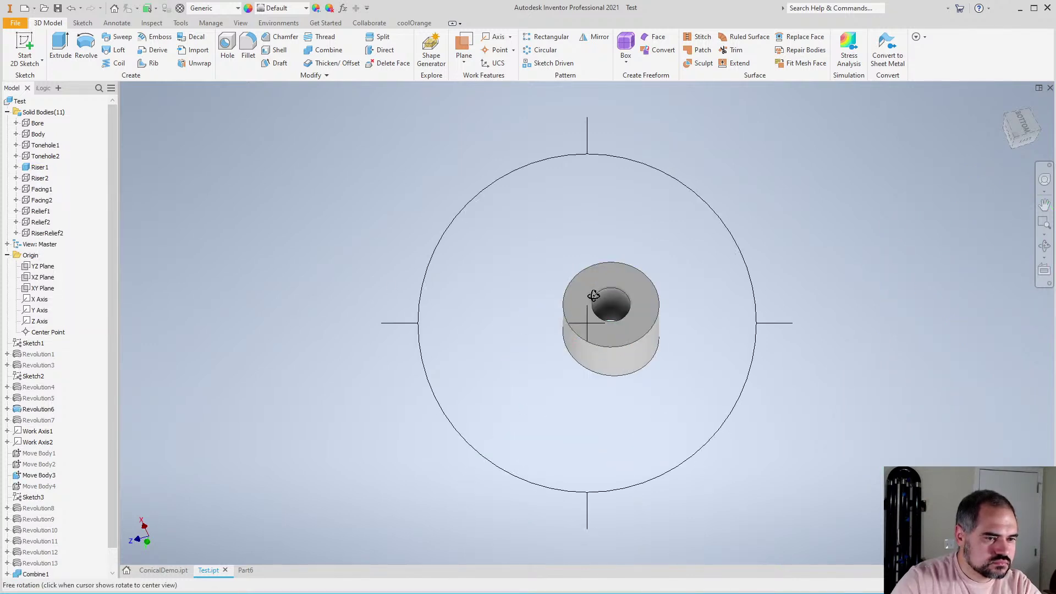
pyautogui.moveTo(593, 296); pyautogui.dragTo(584, 321)
pyautogui.press('Escape')
pyautogui.scroll(-2, 584, 321)
pyautogui.moveTo(575, 231); pyautogui.dragTo(546, 255, button='middle')
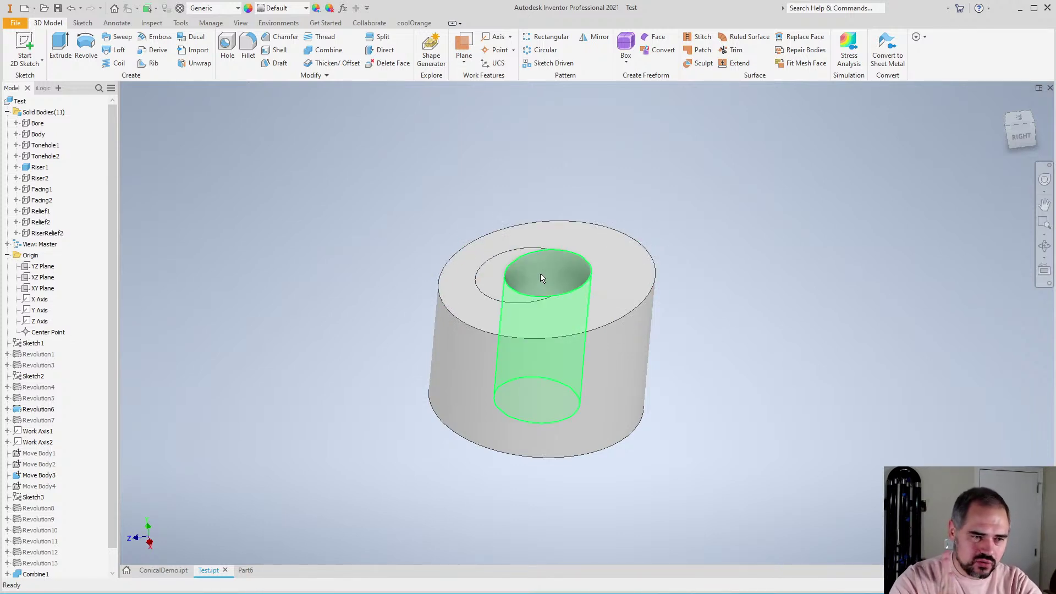
pyautogui.moveTo(540, 273)
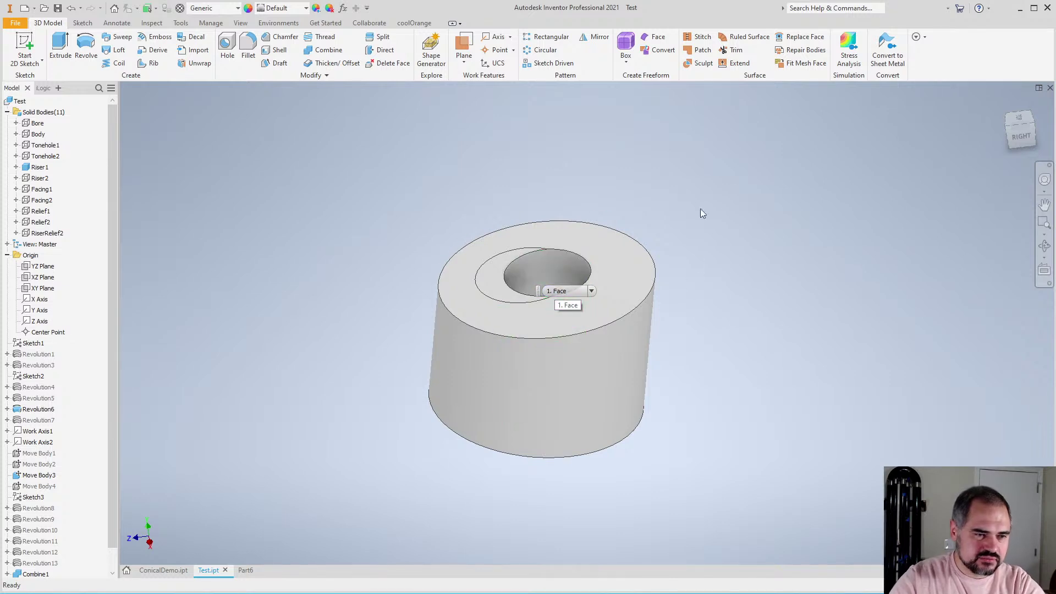
pyautogui.scroll(-3, 665, 222)
pyautogui.scroll(3, 664, 223)
pyautogui.scroll(-2, 632, 229)
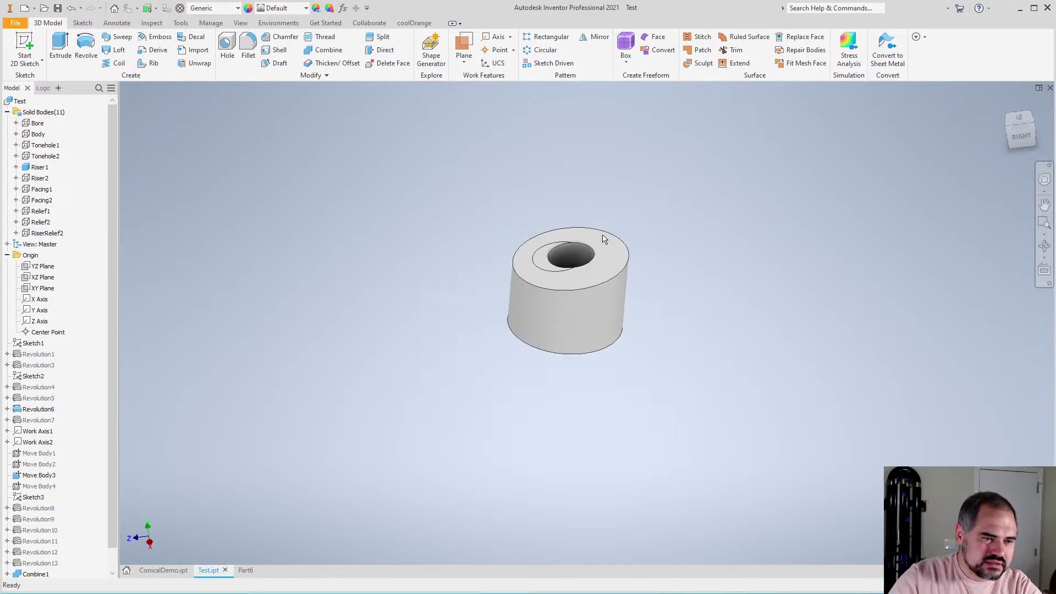
pyautogui.scroll(-2, 603, 238)
pyautogui.scroll(3, 594, 245)
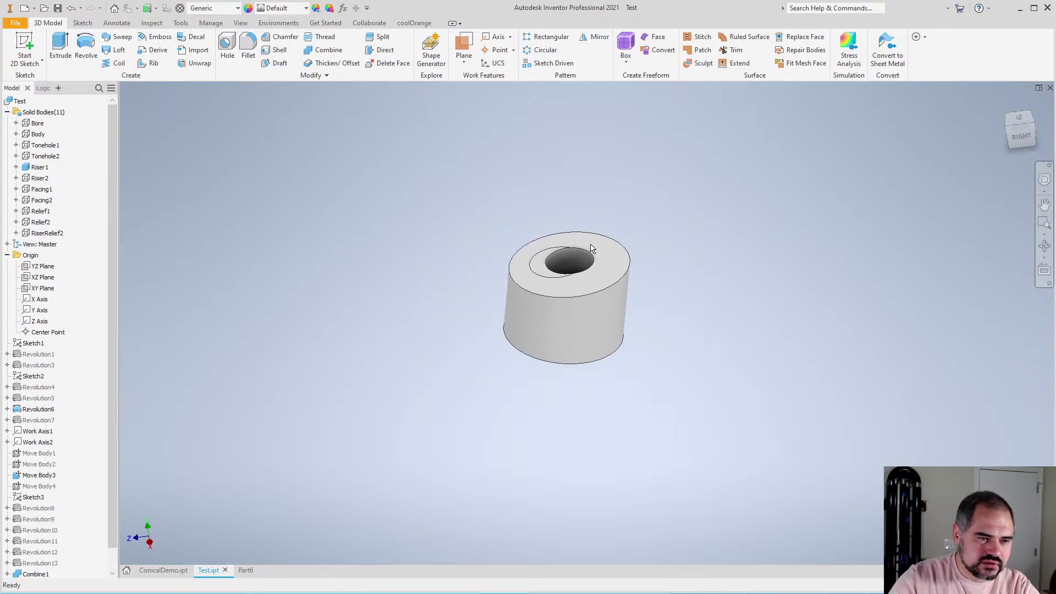
pyautogui.scroll(-3, 626, 224)
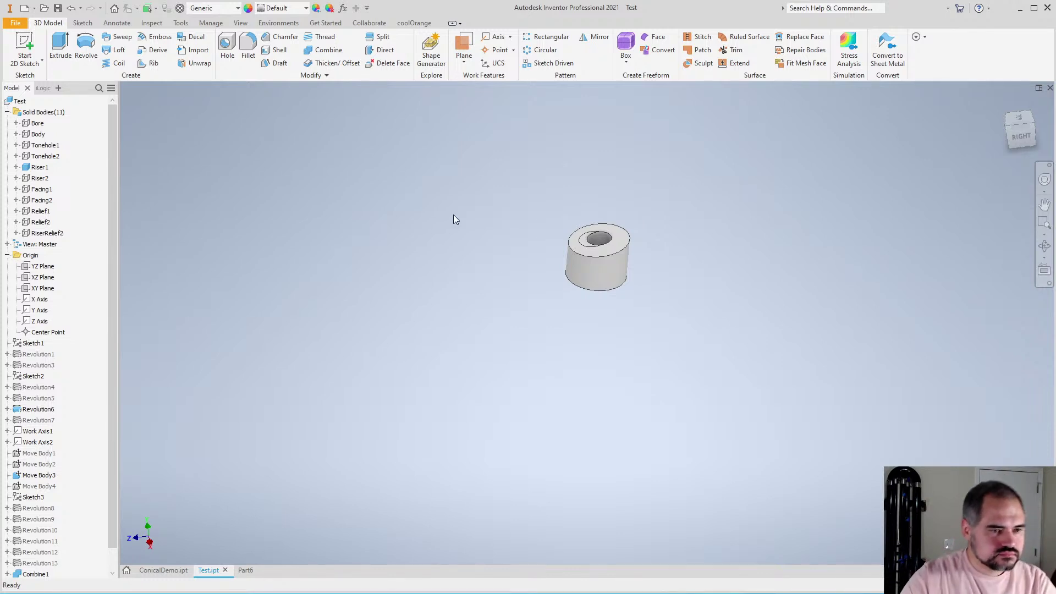
pyautogui.scroll(-1, 528, 221)
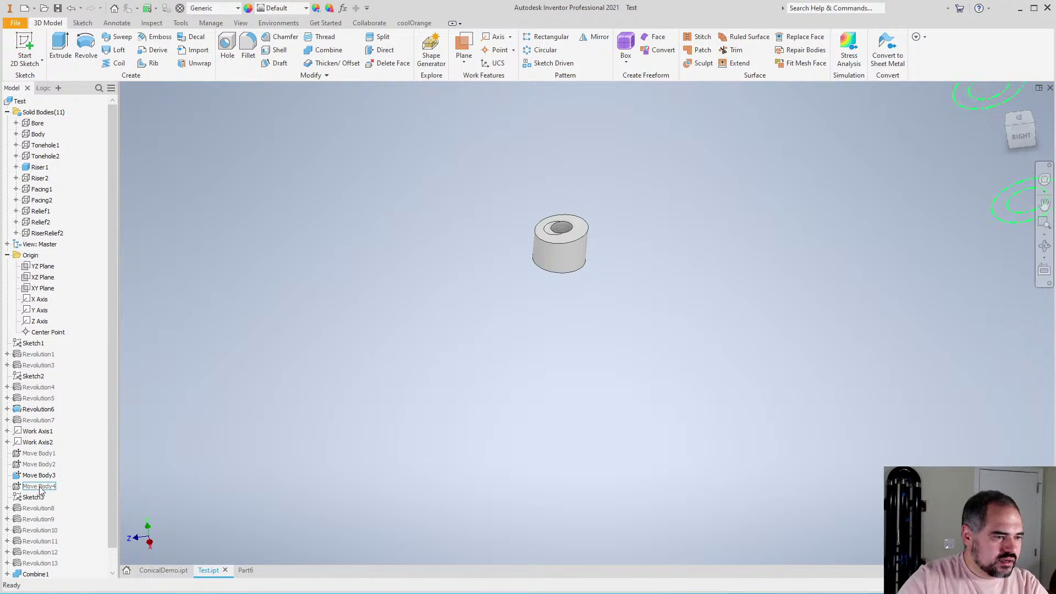
# Reopen the riser's combine feature and review its base body, tool body and Keep Toolbodies option, leaving that option off
pyautogui.scroll(-1, 38, 488)
pyautogui.rightClick(41, 553)
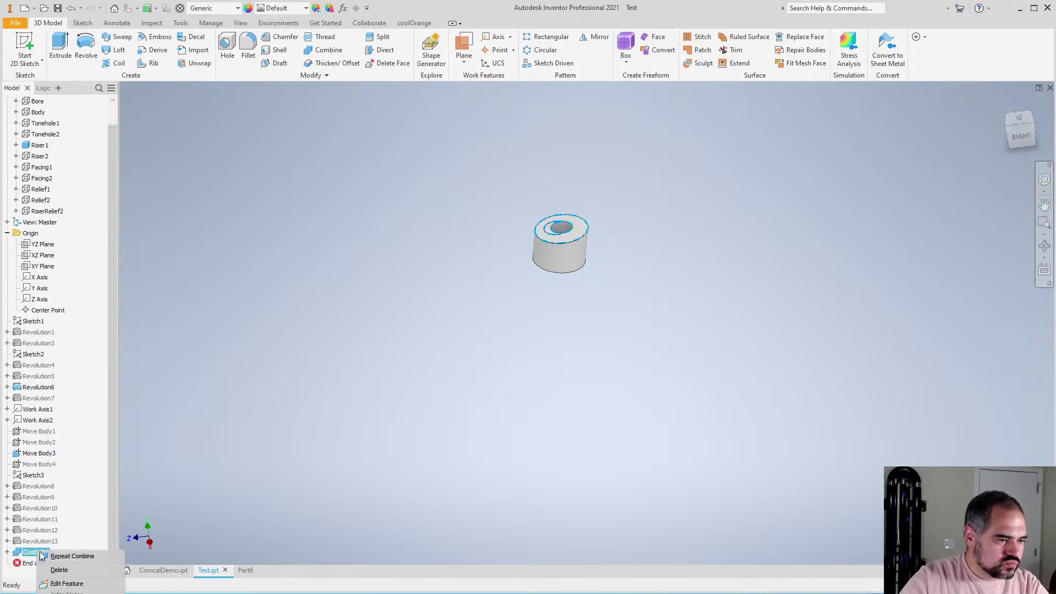
pyautogui.click(77, 586)
pyautogui.scroll(-6, 542, 391)
pyautogui.scroll(5, 508, 335)
pyautogui.press('F4')
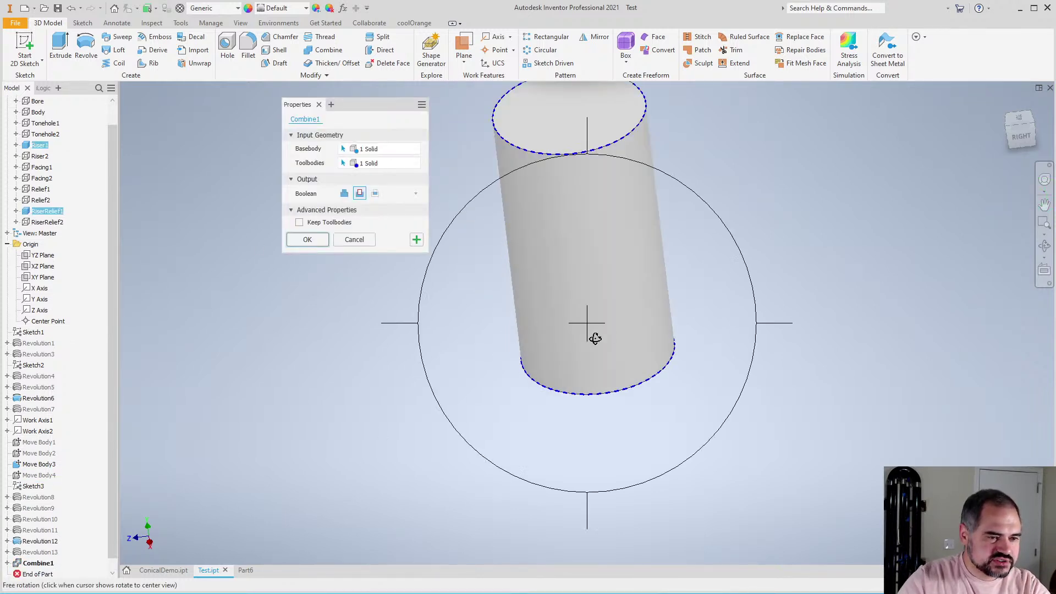
pyautogui.moveTo(595, 338); pyautogui.dragTo(530, 286)
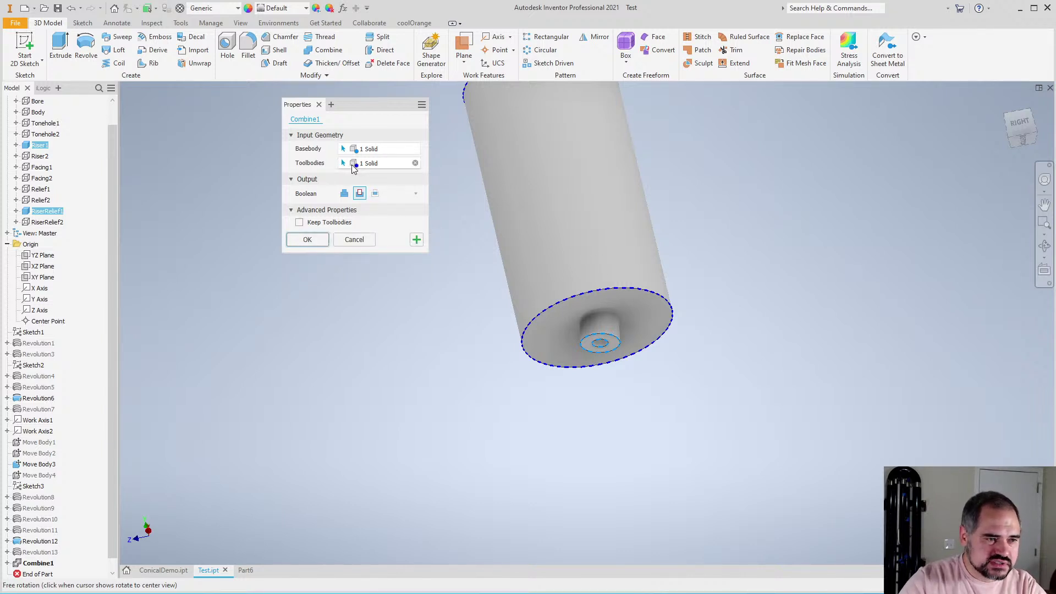
pyautogui.scroll(4, 586, 242)
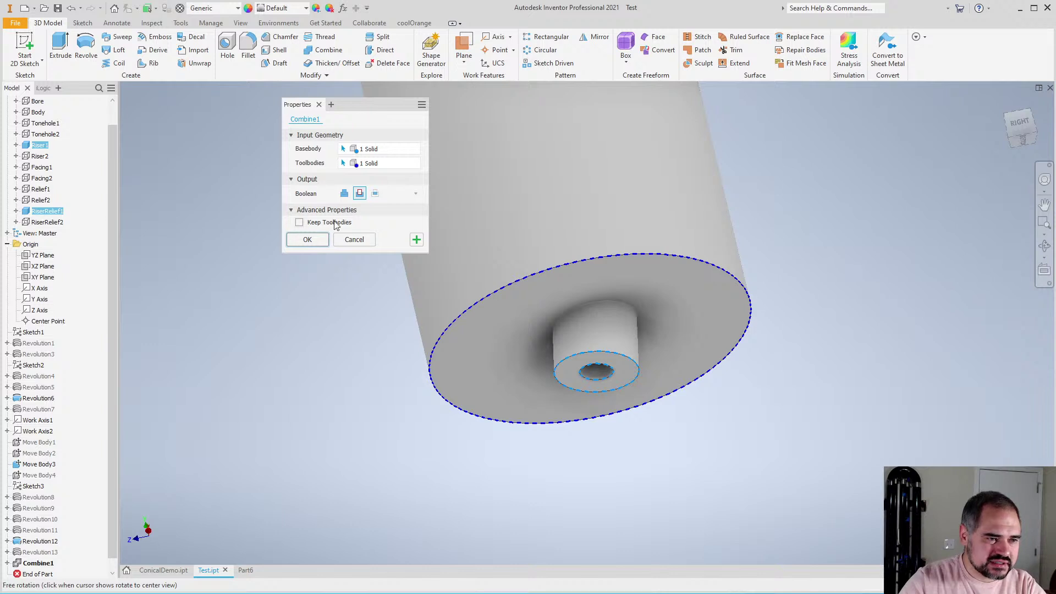
pyautogui.click(298, 222)
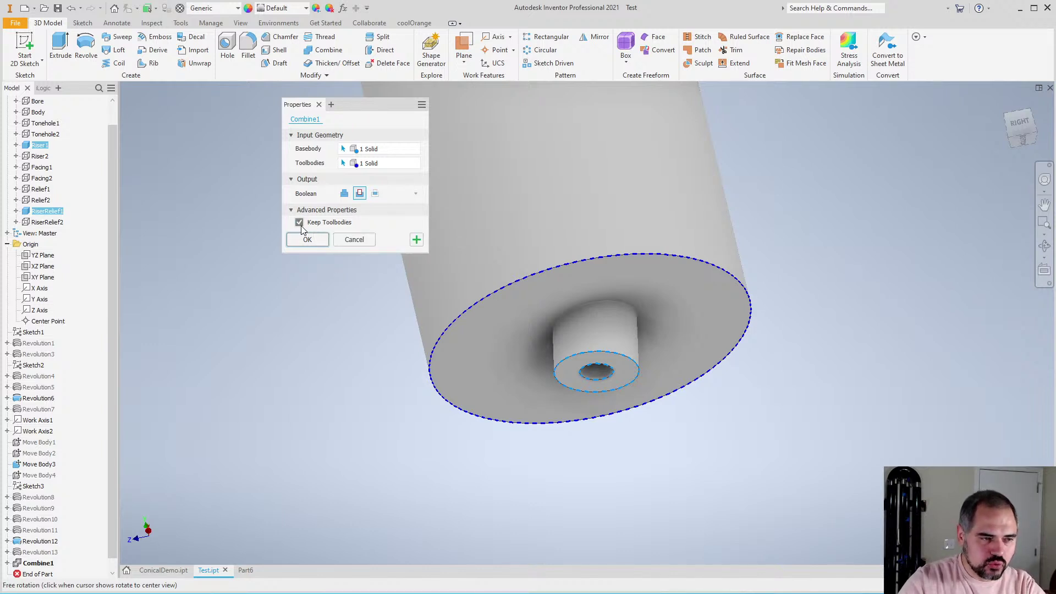
pyautogui.click(298, 222)
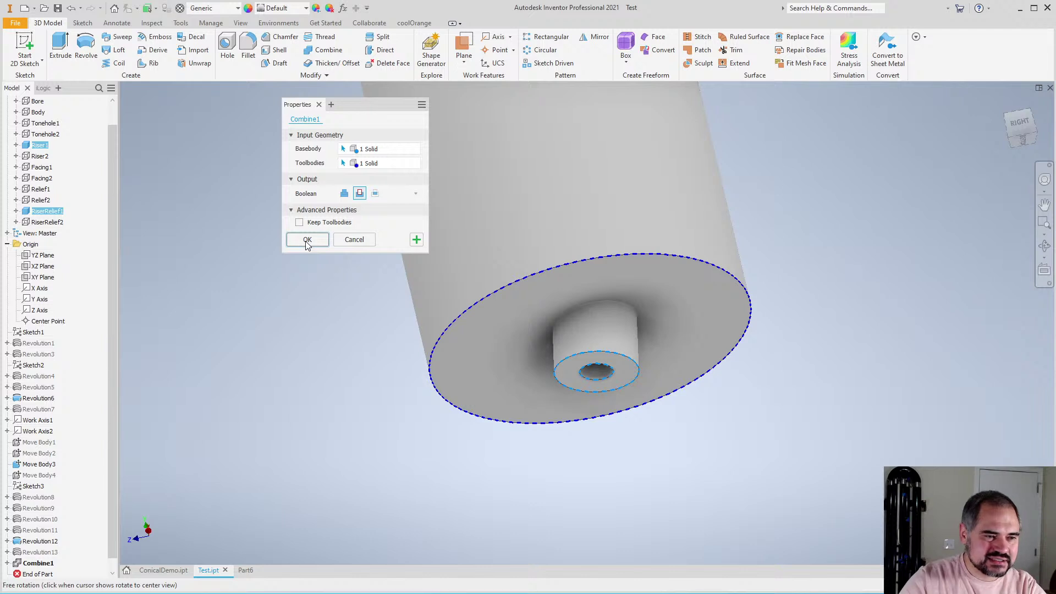
pyautogui.click(306, 240)
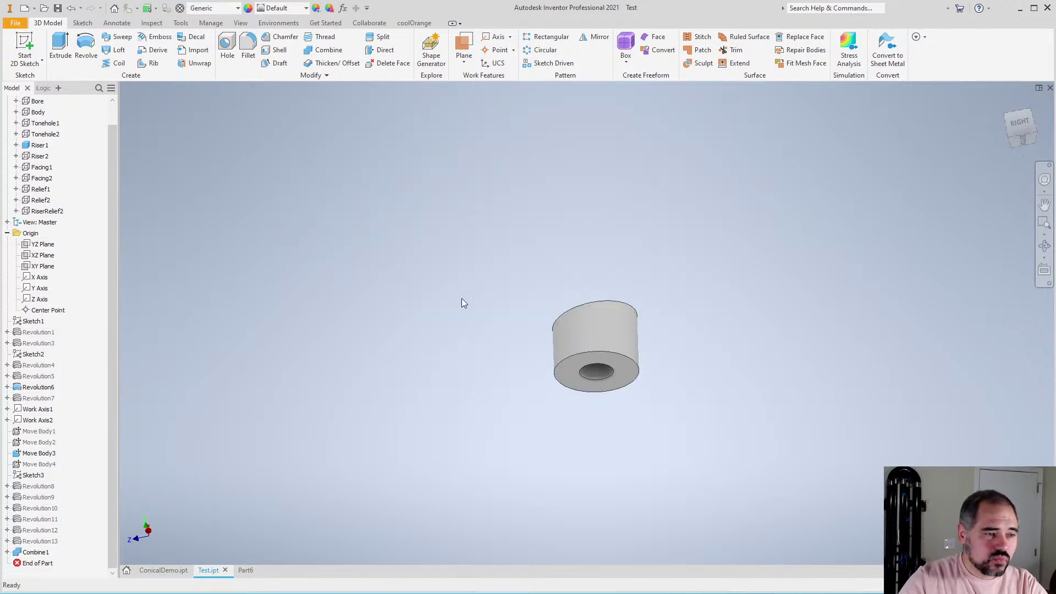
pyautogui.scroll(1, 77, 207)
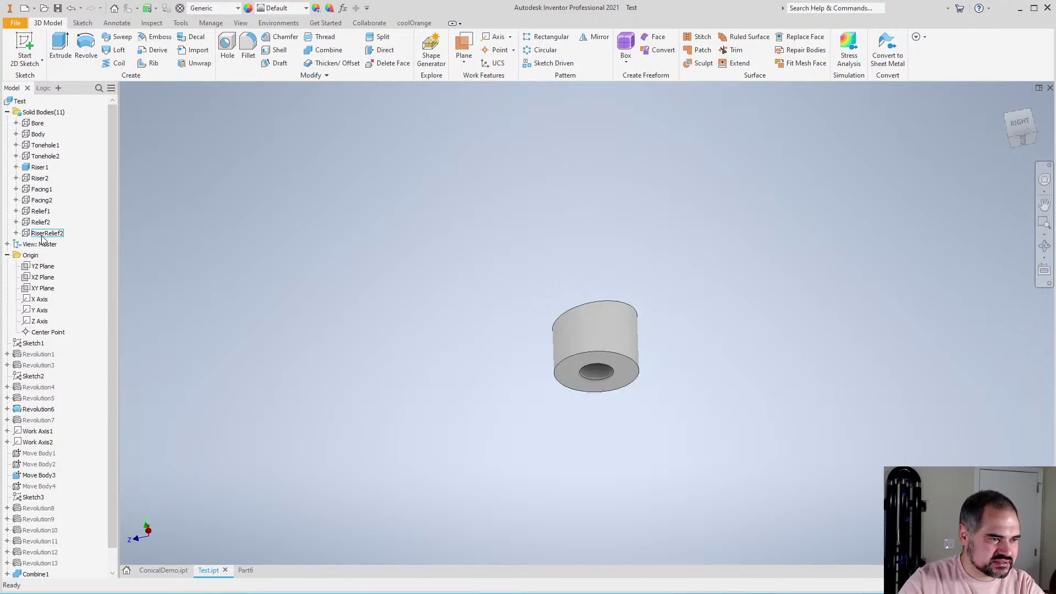
# Make the Riser2 and RiserRelief2 bodies visible alongside Riser1
pyautogui.rightClick(40, 178)
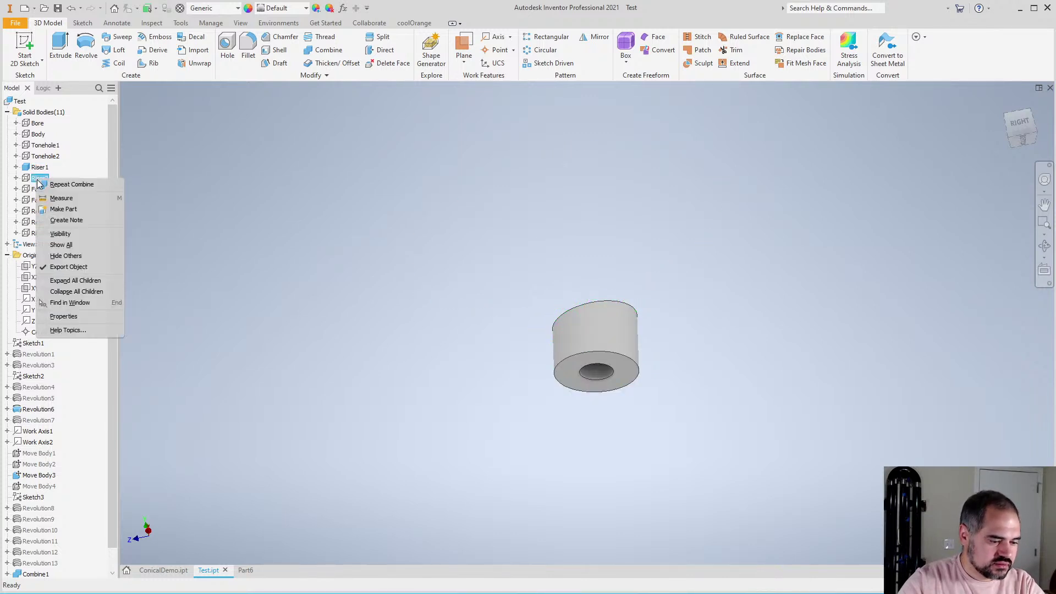
pyautogui.click(55, 206)
pyautogui.rightClick(50, 234)
pyautogui.click(67, 263)
# Cut RiserRelief2 from Riser2 with the Combine tool, leaving Keep Toolbodies off
pyautogui.scroll(-5, 447, 331)
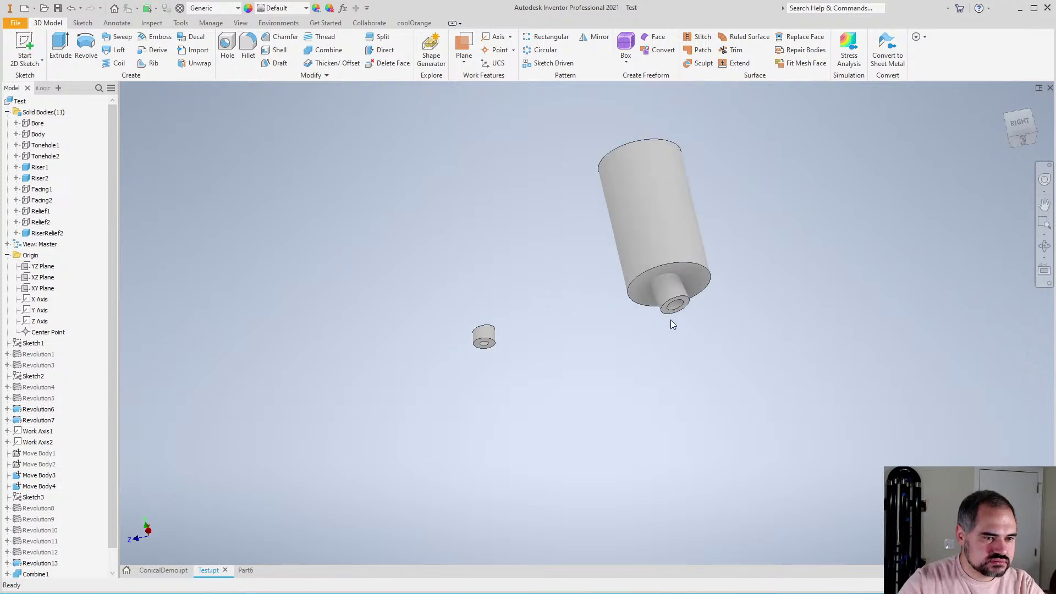
pyautogui.scroll(4, 671, 319)
pyautogui.press('F4')
pyautogui.moveTo(680, 342); pyautogui.dragTo(671, 462)
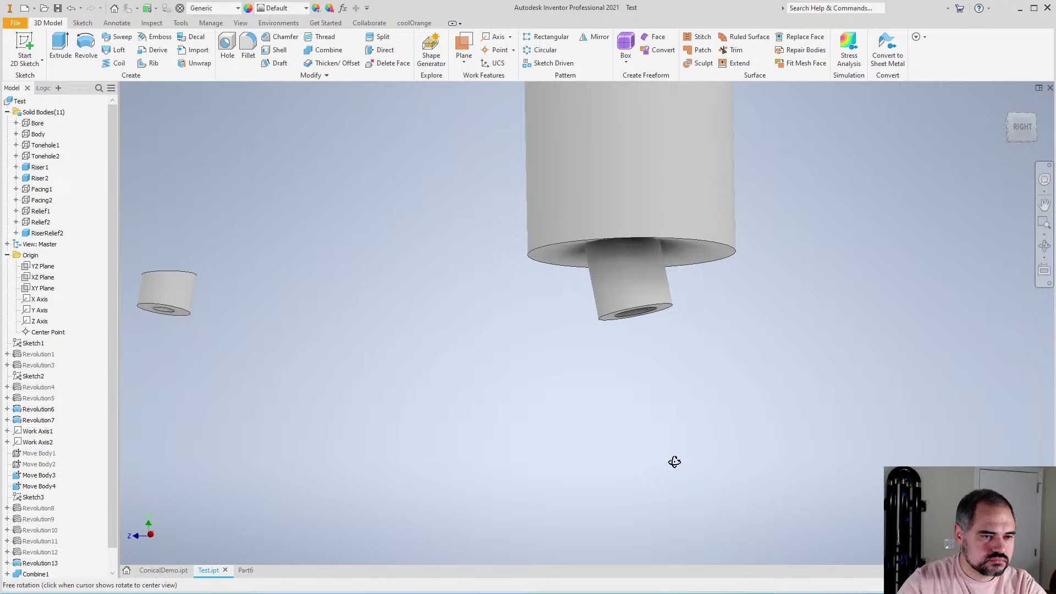
pyautogui.scroll(-4, 577, 352)
pyautogui.scroll(4, 577, 352)
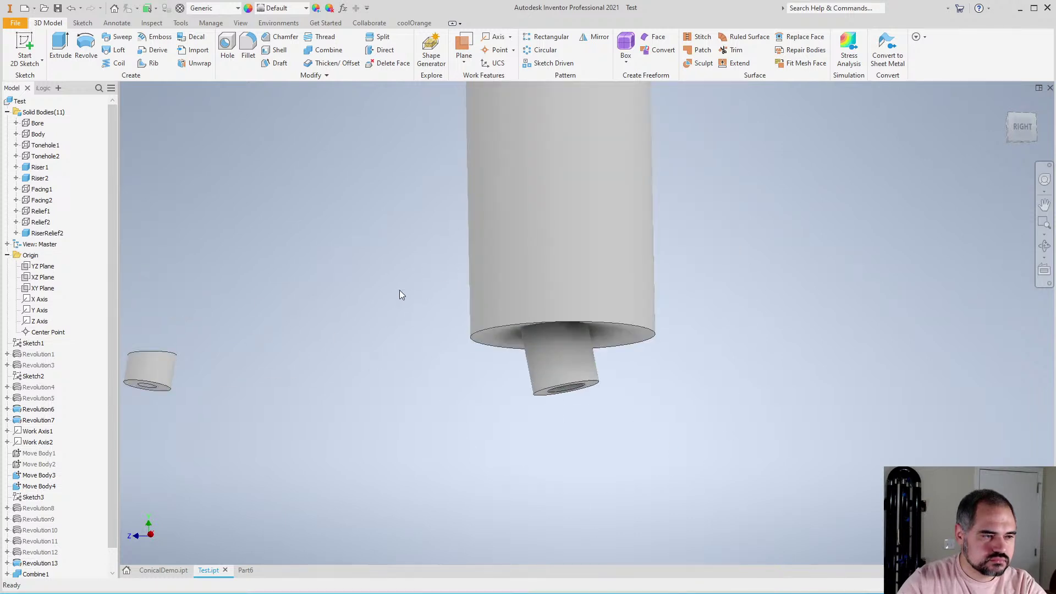
pyautogui.click(330, 50)
pyautogui.scroll(-3, 477, 243)
pyautogui.scroll(3, 482, 255)
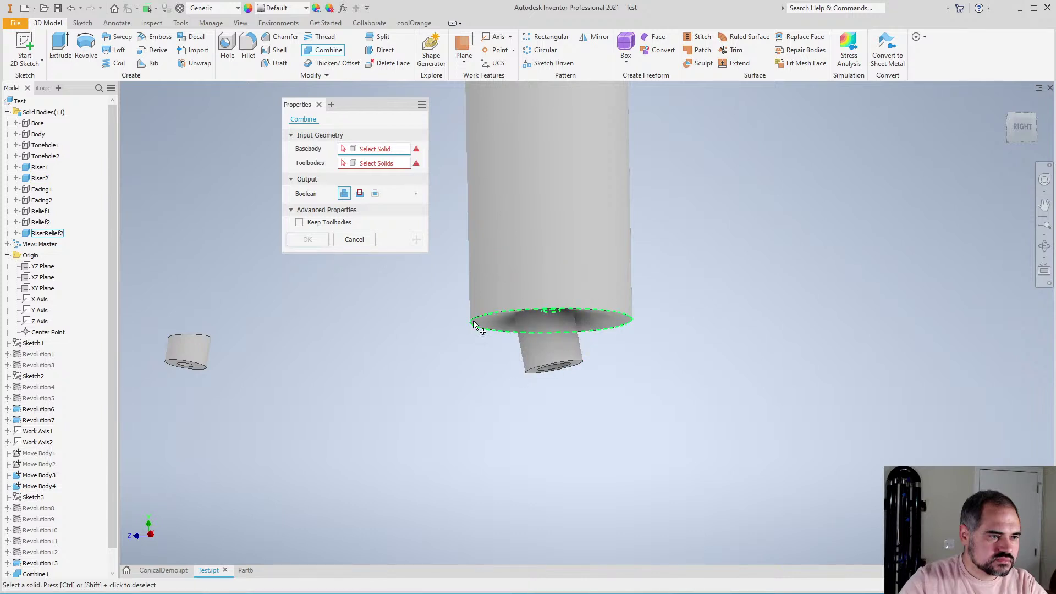
pyautogui.click(554, 345)
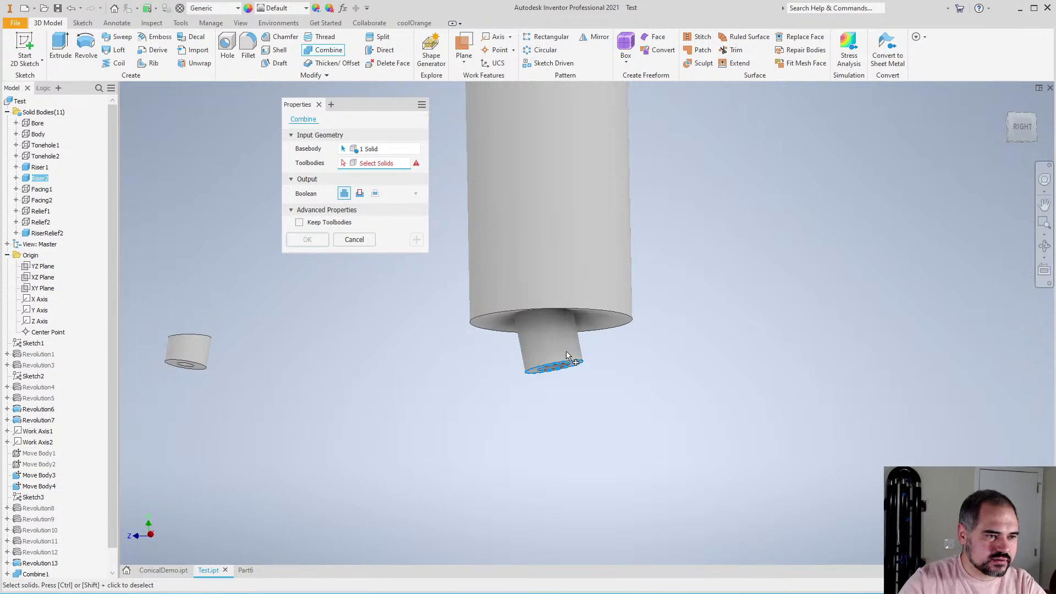
pyautogui.click(604, 272)
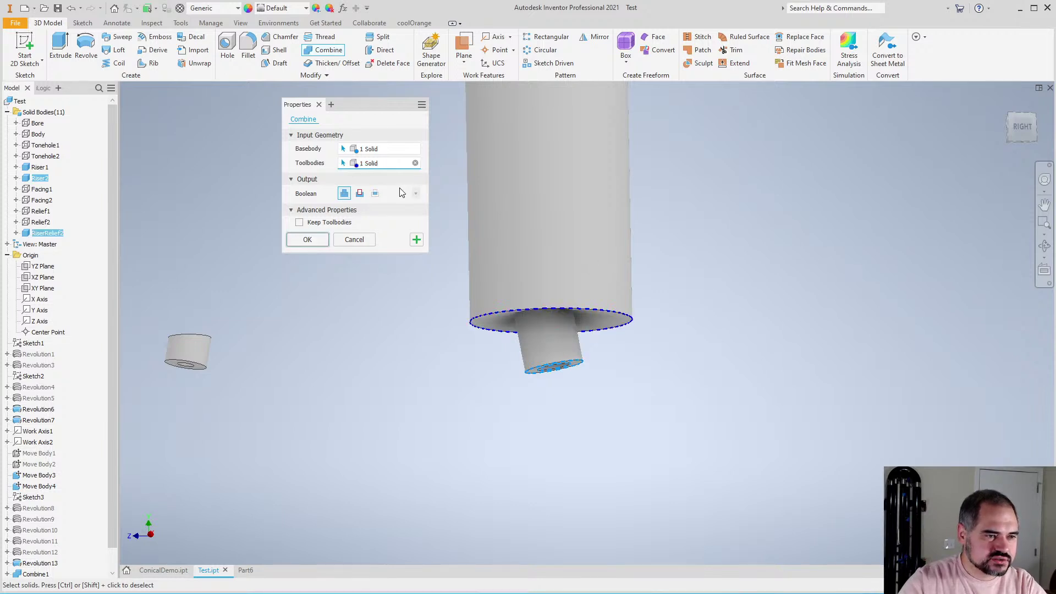
pyautogui.click(359, 194)
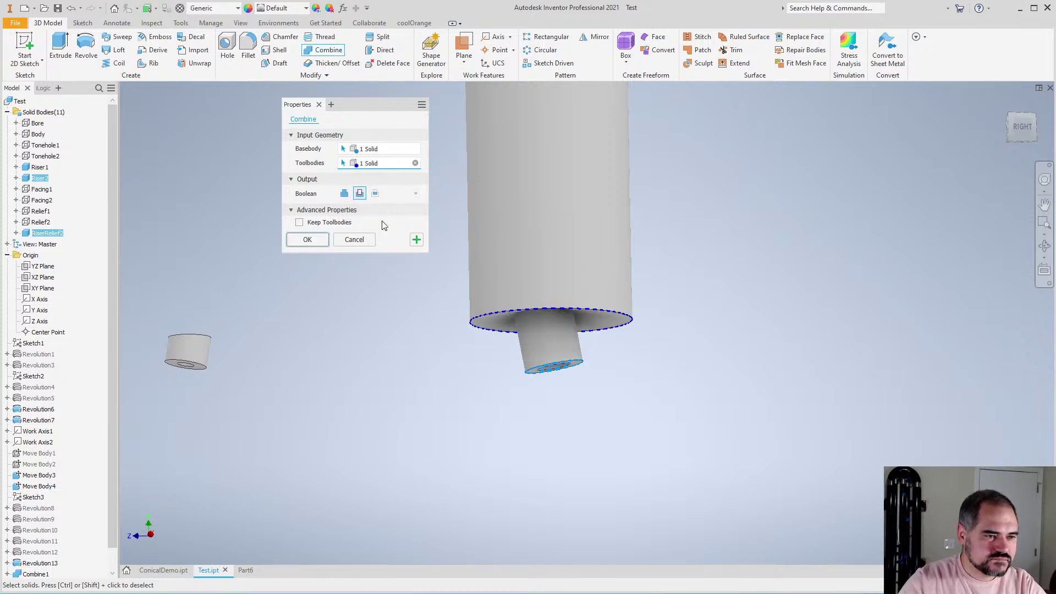
pyautogui.click(321, 245)
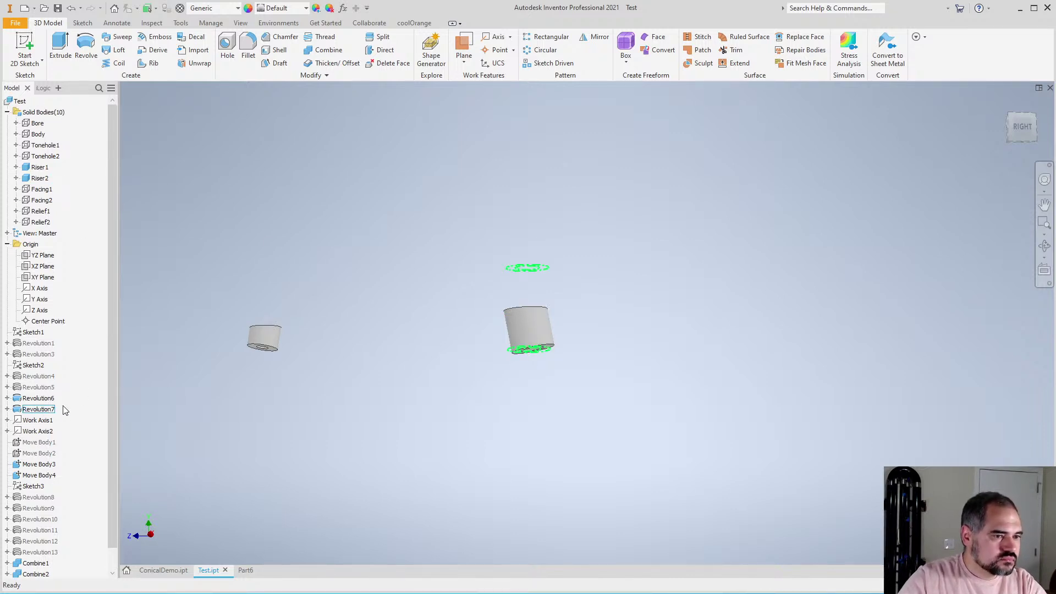
# Show the Body with both risers and inspect how the larger riser fits against its surface
pyautogui.rightClick(36, 133)
pyautogui.click(60, 141)
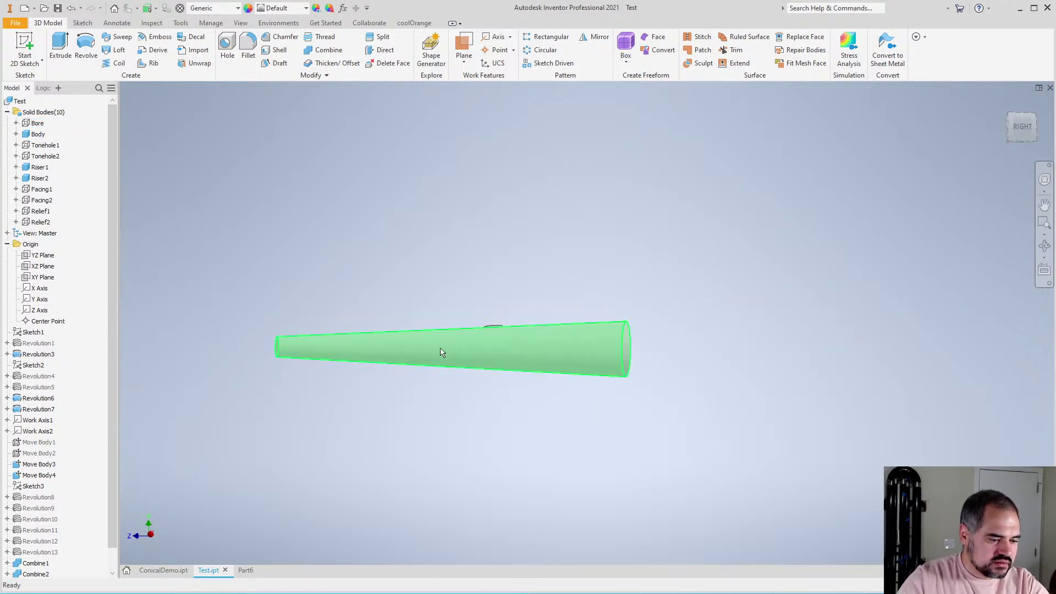
pyautogui.keyDown('shift'); pyautogui.moveTo(566, 390); pyautogui.dragTo(587, 423, button='middle'); pyautogui.keyUp('shift')
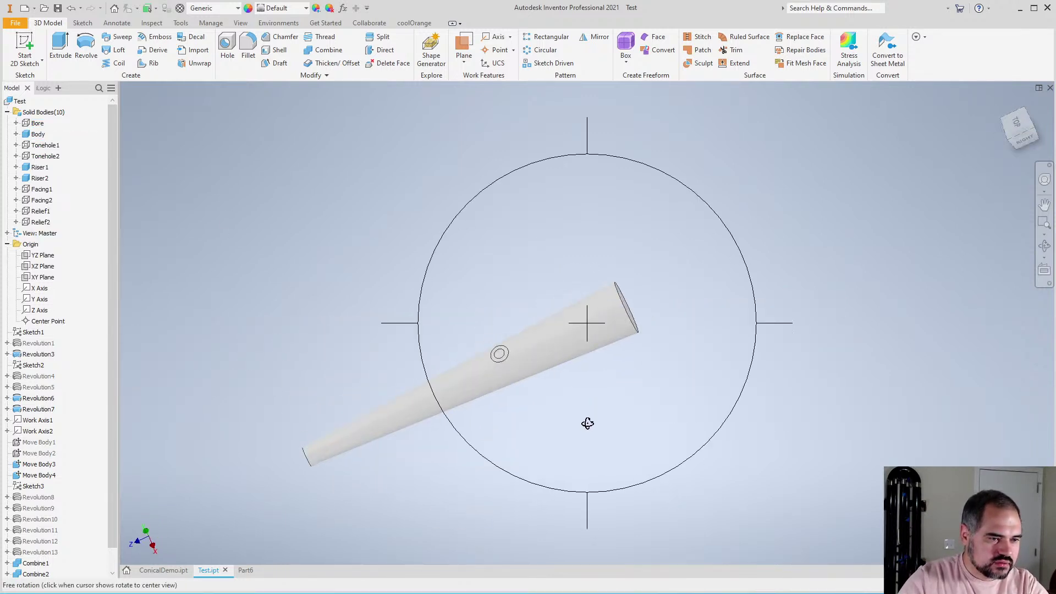
pyautogui.scroll(6, 587, 423)
pyautogui.scroll(-6, 554, 369)
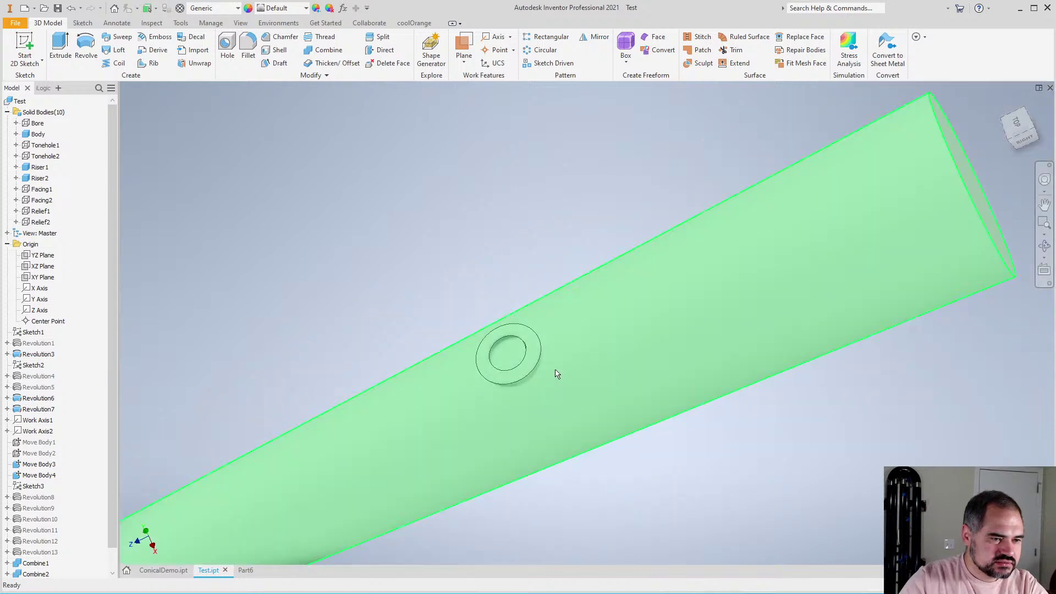
pyautogui.keyDown('shift'); pyautogui.moveTo(555, 369); pyautogui.dragTo(566, 389, button='middle'); pyautogui.keyUp('shift')
pyautogui.scroll(-1, 67, 197)
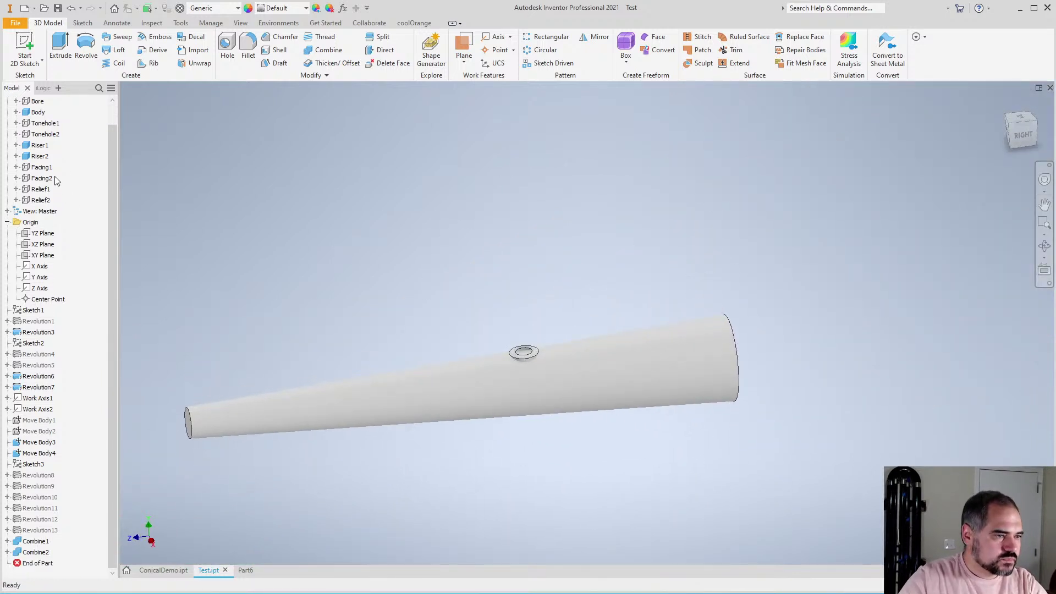
pyautogui.scroll(1, 56, 181)
# Hide the Body, Riser1 and Riser2
pyautogui.rightClick(38, 134)
pyautogui.click(61, 194)
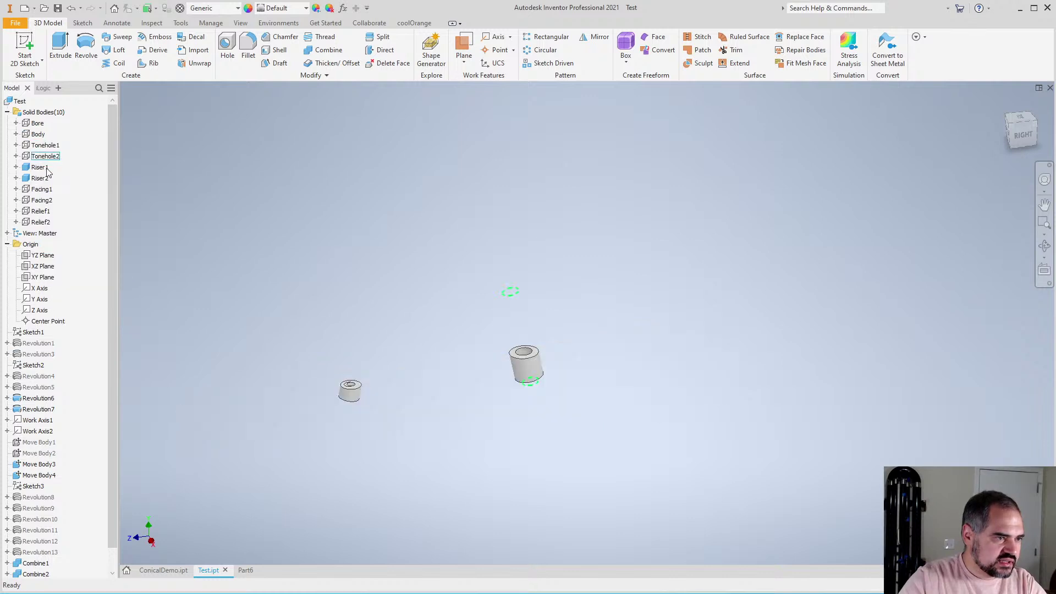
pyautogui.rightClick(35, 166)
pyautogui.click(61, 231)
pyautogui.rightClick(38, 177)
pyautogui.click(60, 240)
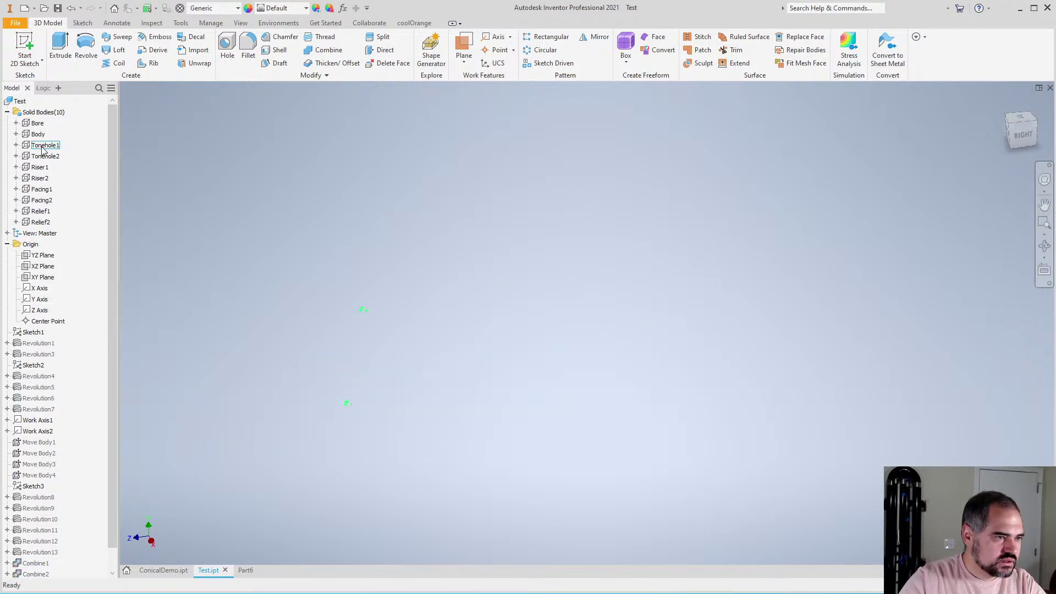
# Make the Tonehole1 and Tonehole2 bodies visible
pyautogui.rightClick(39, 145)
pyautogui.click(61, 206)
pyautogui.rightClick(43, 156)
pyautogui.click(60, 218)
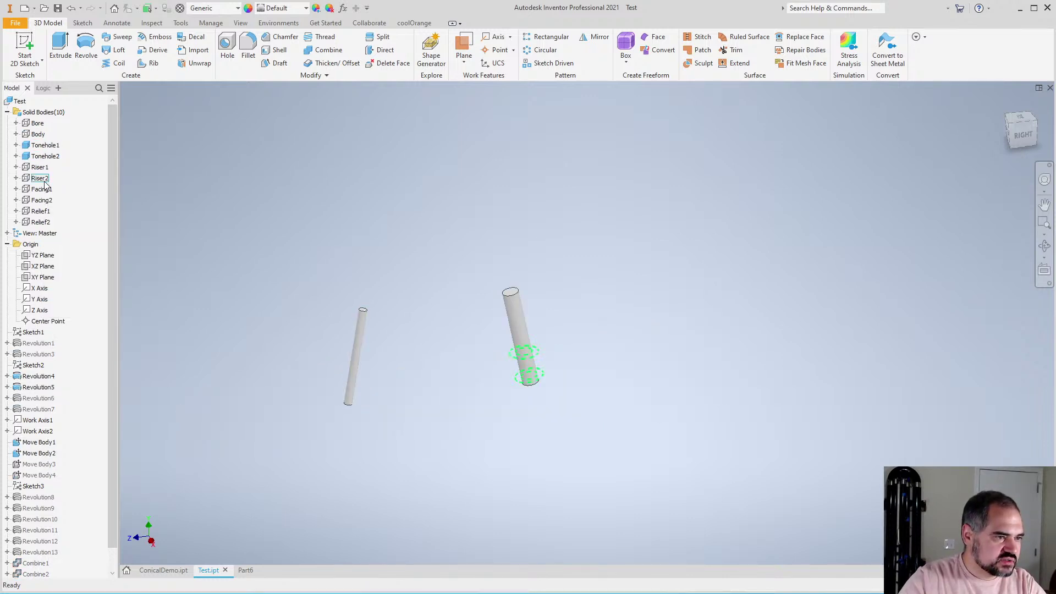
# Make the Facing1, Facing2, Relief1 and Relief2 bodies visible together with the toneholes
pyautogui.rightClick(42, 189)
pyautogui.click(61, 251)
pyautogui.rightClick(42, 200)
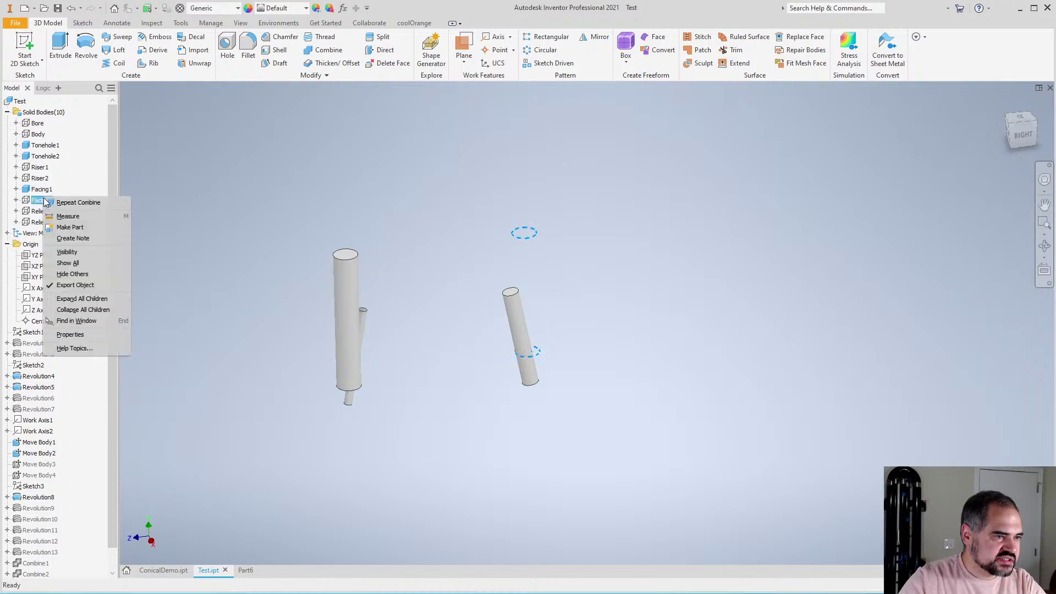
pyautogui.click(60, 262)
pyautogui.rightClick(40, 211)
pyautogui.click(61, 272)
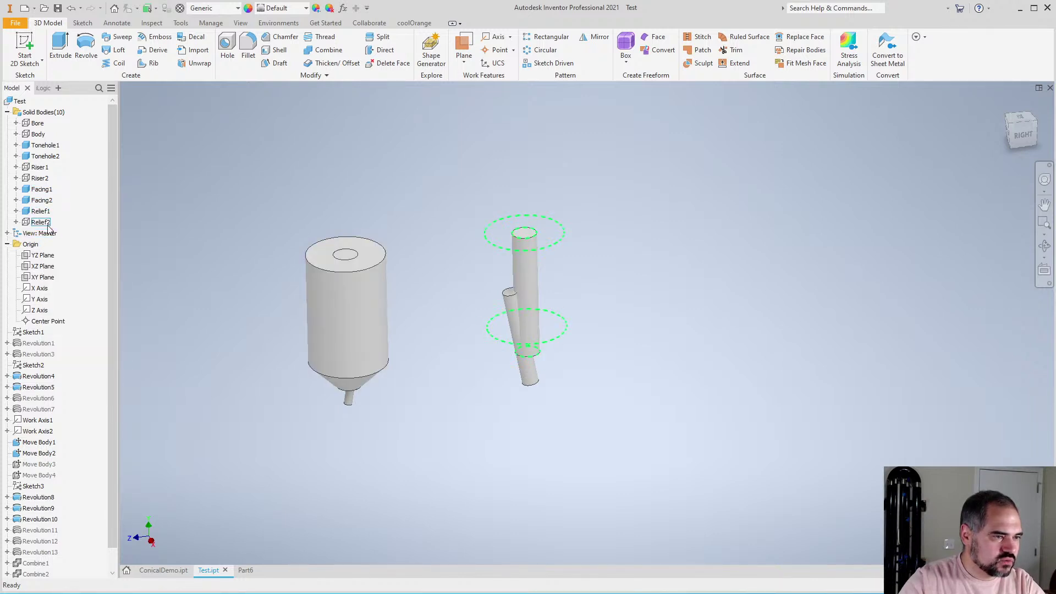
pyautogui.rightClick(41, 222)
pyautogui.click(60, 284)
# Examine the undersides of the facing and relief bodies where the angled toneholes pass through them
pyautogui.scroll(-1, 385, 352)
pyautogui.scroll(3, 390, 359)
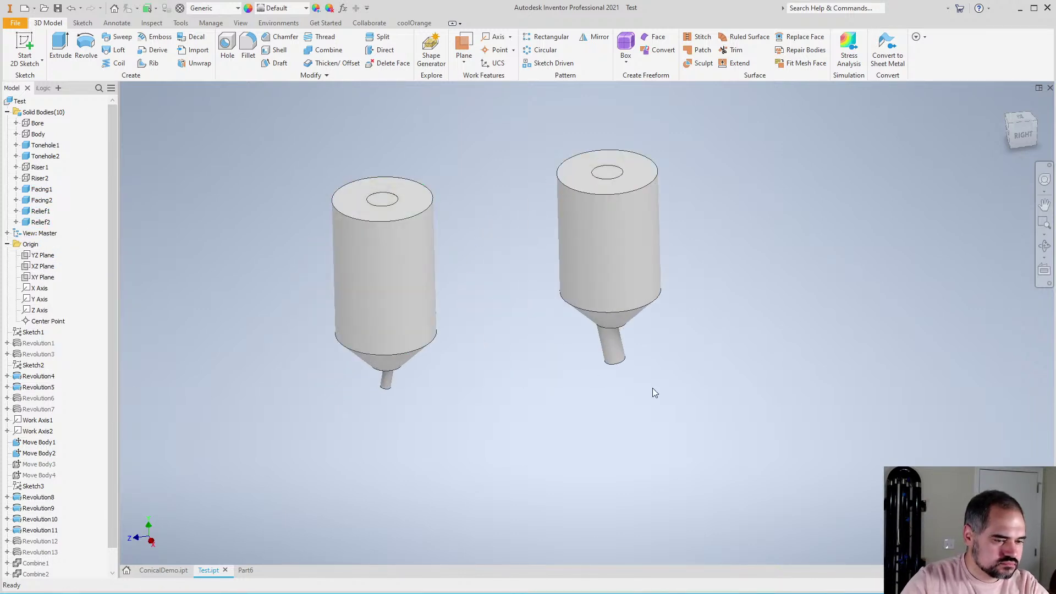
pyautogui.keyDown('shift'); pyautogui.moveTo(653, 388); pyautogui.dragTo(614, 230, button='middle'); pyautogui.keyUp('shift')
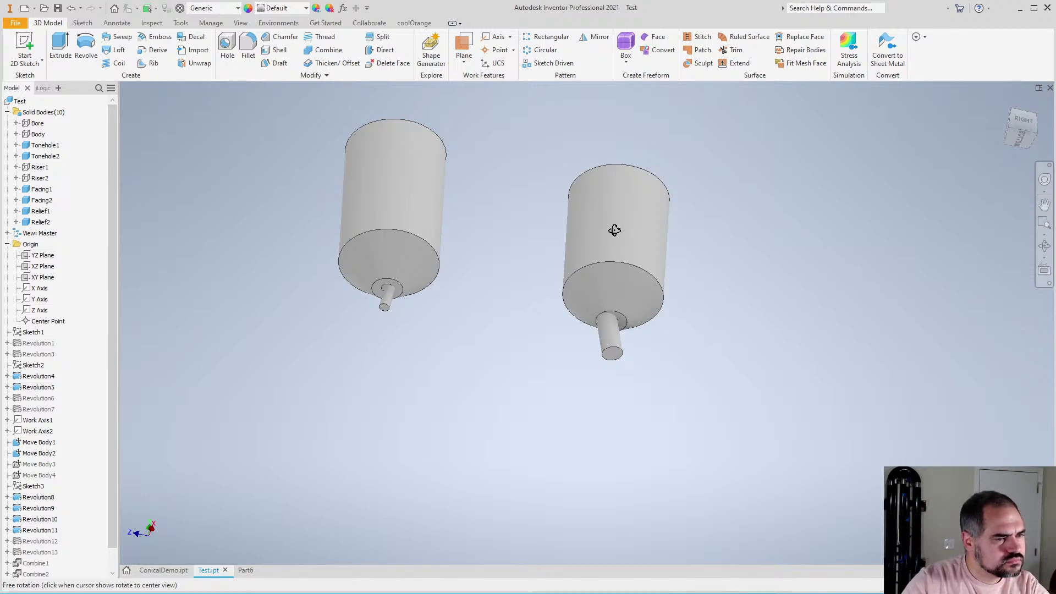
pyautogui.scroll(3, 414, 291)
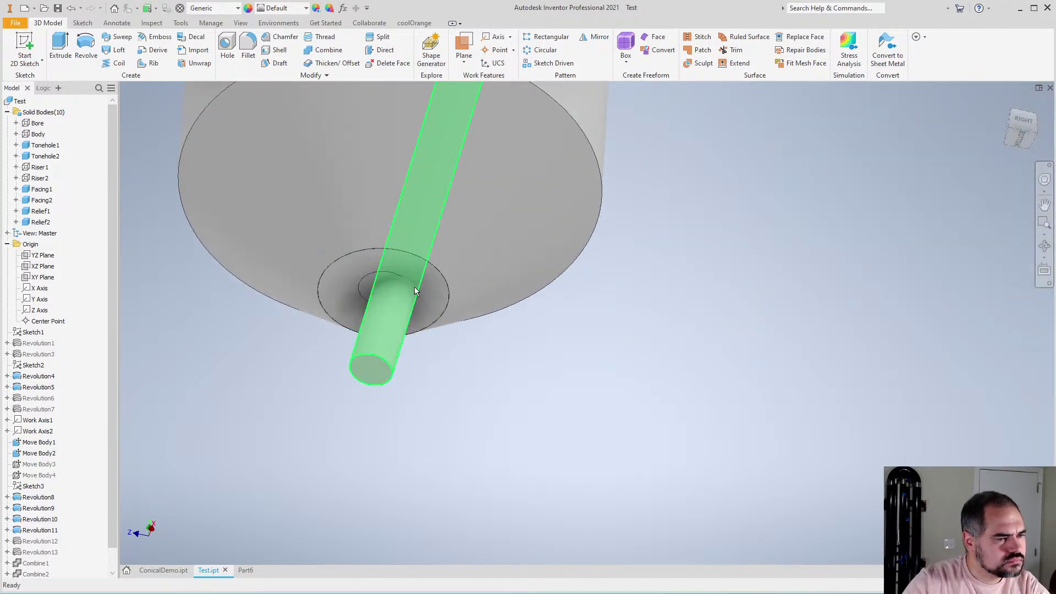
pyautogui.scroll(-3, 448, 332)
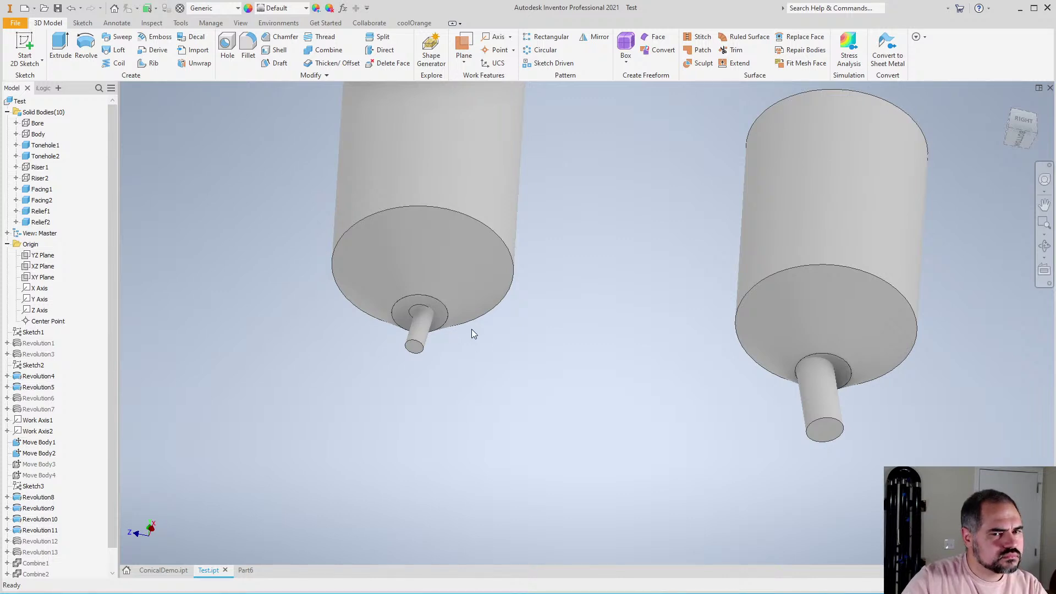
pyautogui.scroll(-1, 55, 374)
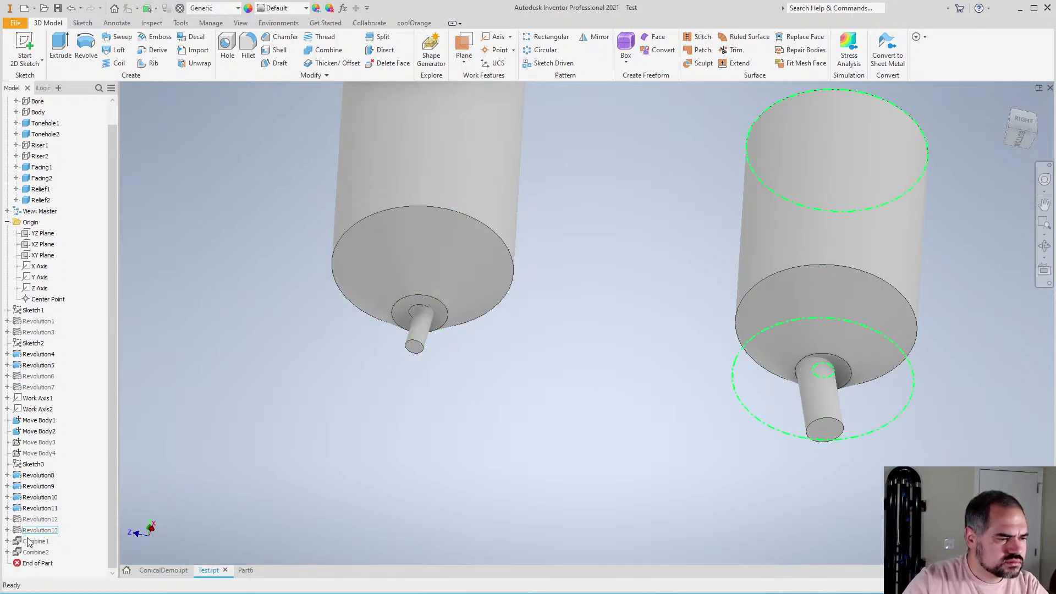
pyautogui.scroll(3, 438, 346)
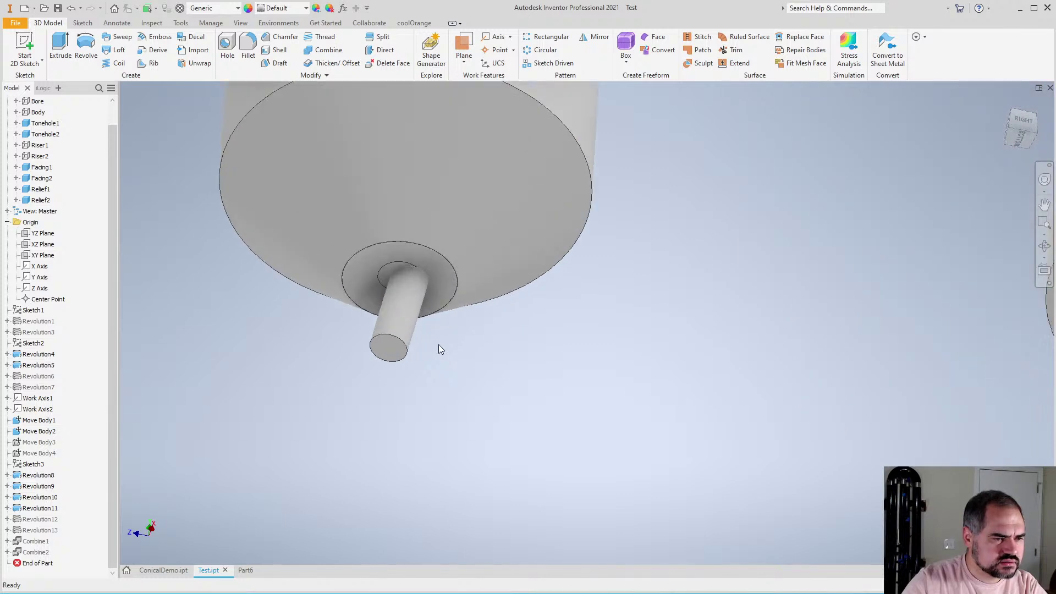
pyautogui.scroll(-3, 438, 346)
# Highlight Sketch3 and compare its facing and relief profiles with the tonehole positions in the Right view
pyautogui.click(33, 465)
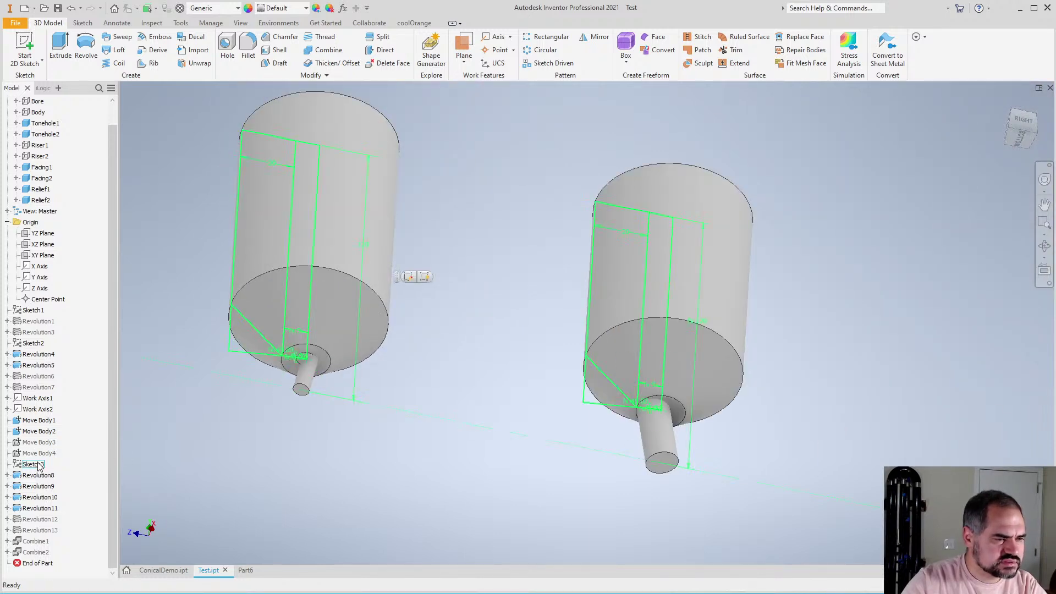
pyautogui.click(1021, 122)
pyautogui.scroll(4, 423, 428)
pyautogui.scroll(3, 451, 431)
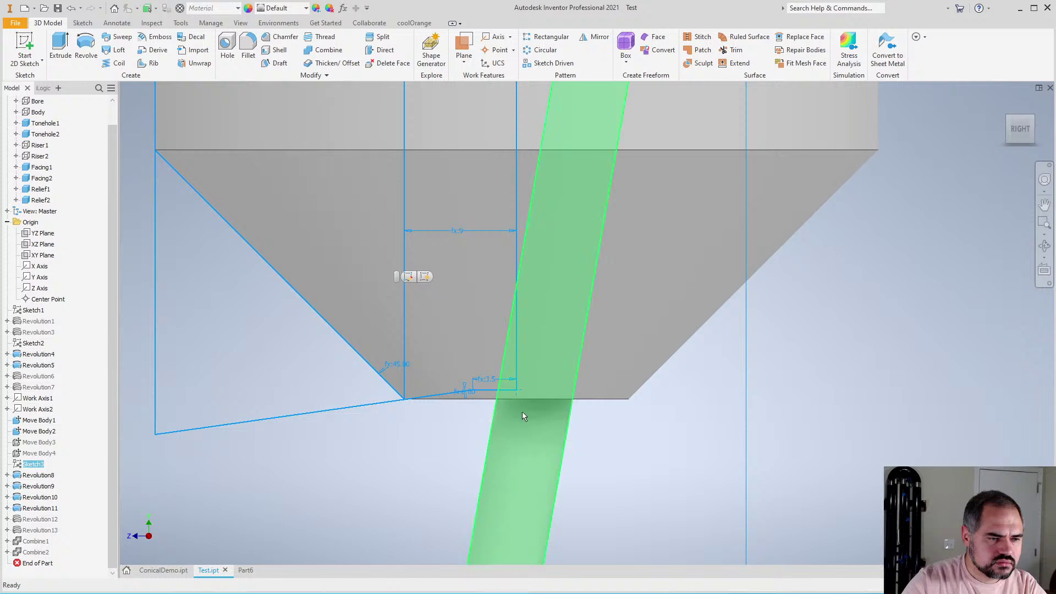
pyautogui.scroll(2, 522, 411)
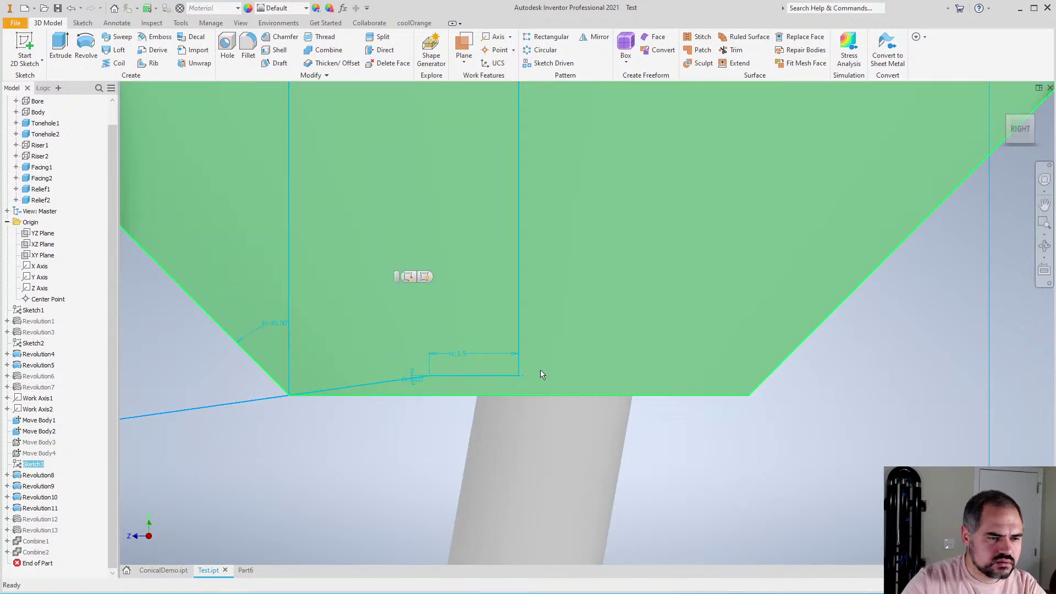
pyautogui.scroll(-5, 542, 375)
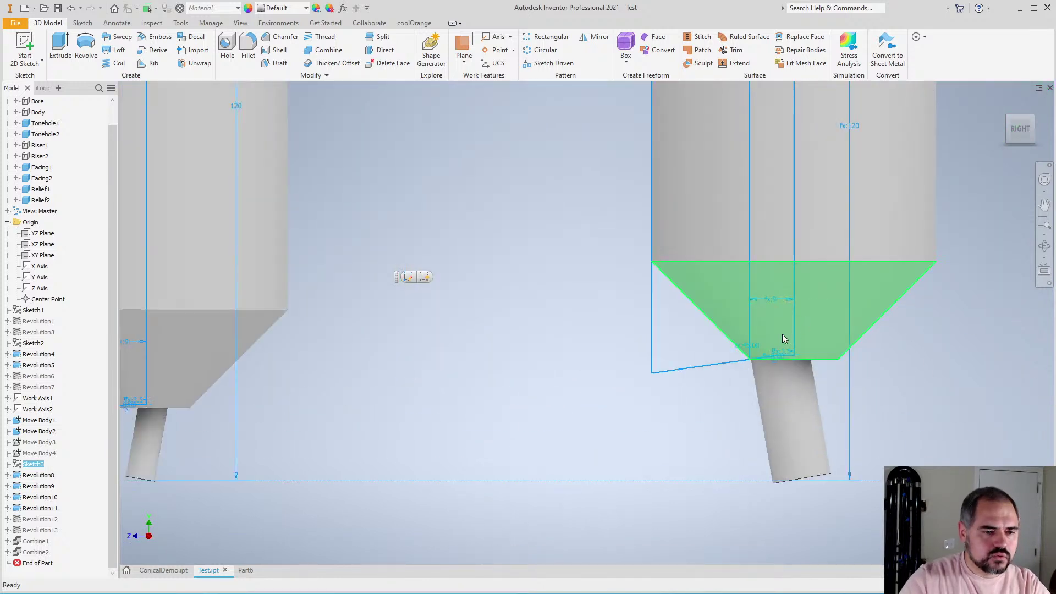
pyautogui.scroll(-5, 783, 338)
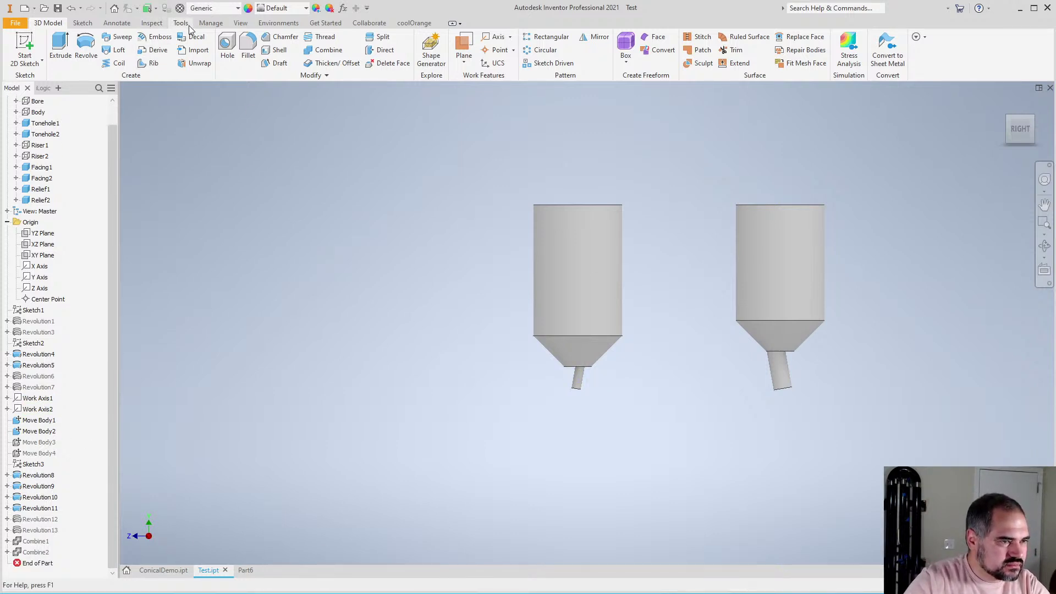
# Review the tonehole user parameters in the Parameters table and close it without changes
pyautogui.click(211, 23)
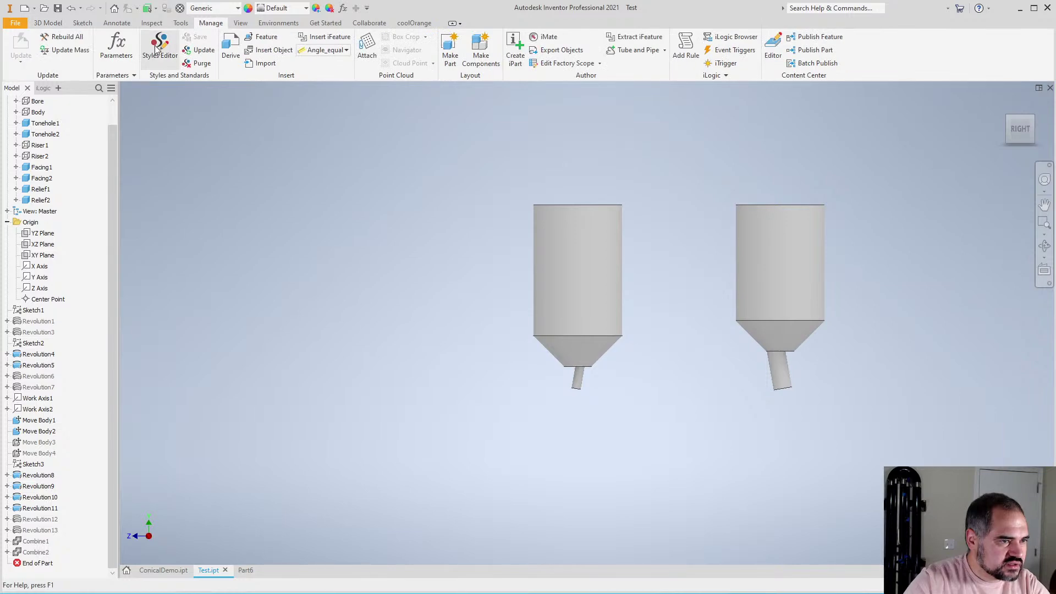
pyautogui.click(116, 47)
pyautogui.scroll(-10, 680, 401)
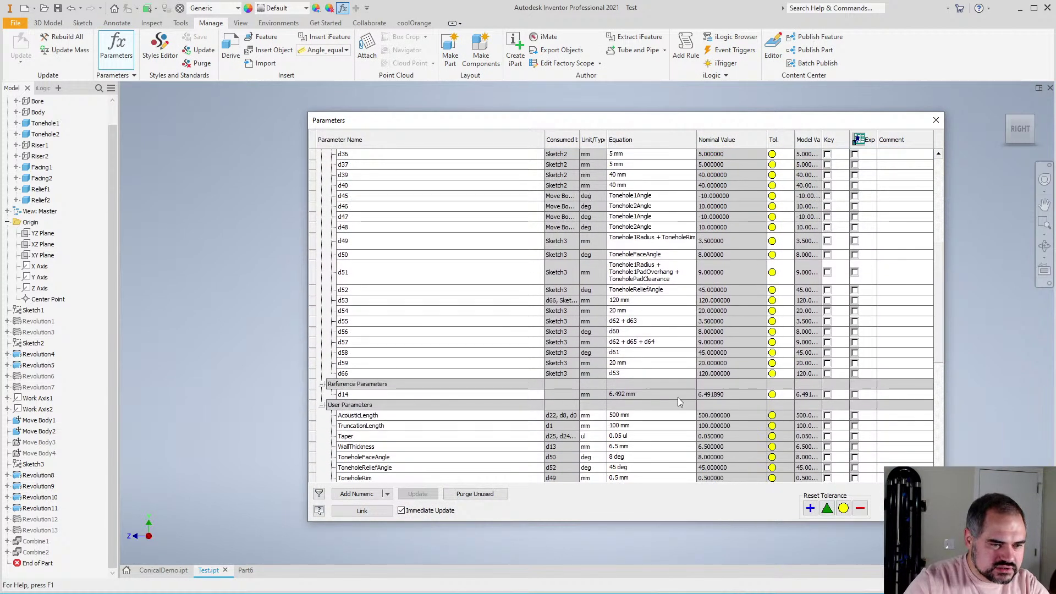
pyautogui.scroll(-8, 680, 401)
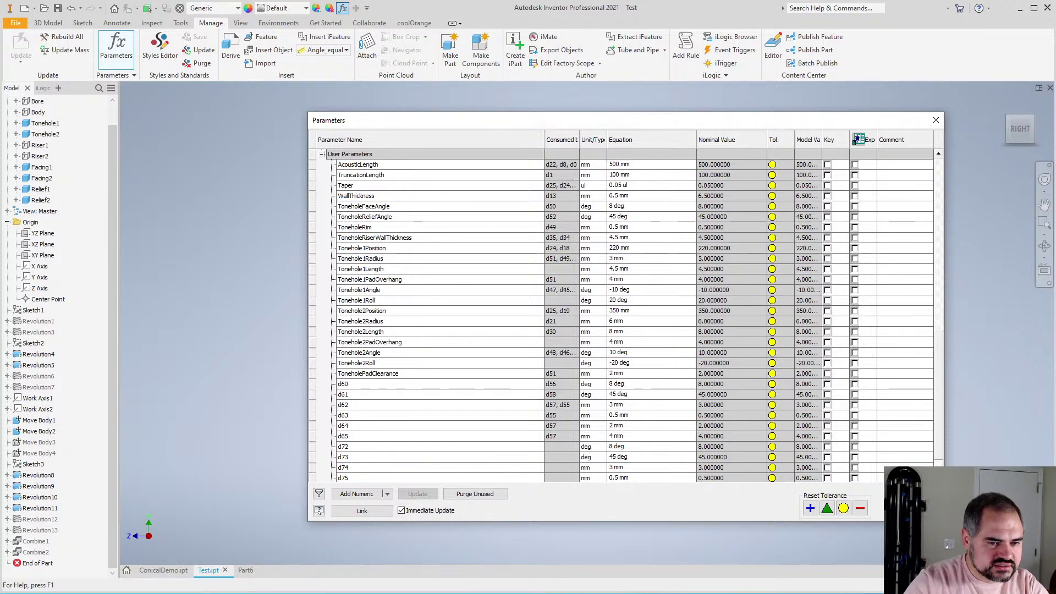
pyautogui.click(918, 510)
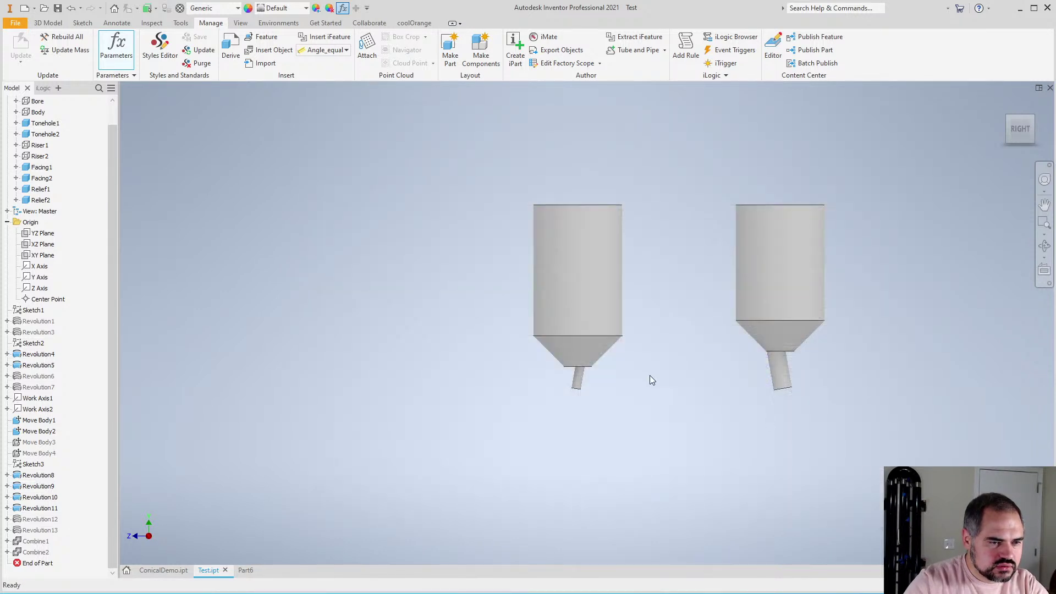
pyautogui.scroll(2, 586, 388)
pyautogui.scroll(-2, 572, 390)
pyautogui.scroll(-2, 572, 390)
pyautogui.scroll(2, 572, 388)
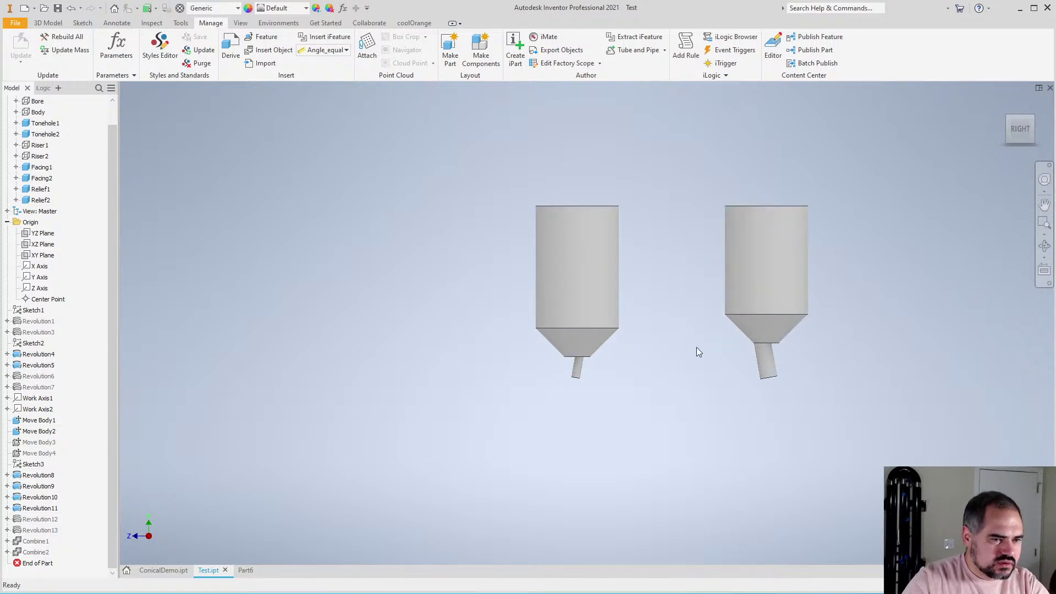
pyautogui.scroll(-3, 605, 368)
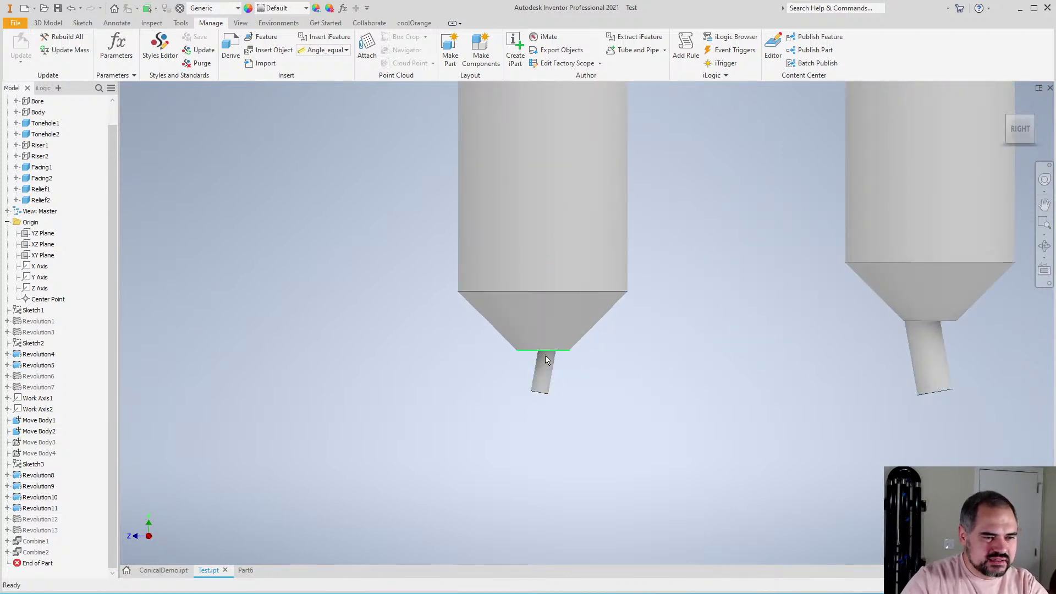
# Edit the Move Body1 feature to flip the rotation direction of Tonehole1 about its axis, keeping the Tonehole1Angle parameter
pyautogui.moveTo(592, 350)
pyautogui.keyDown('shift'); pyautogui.mouseDown(button='middle')
pyautogui.moveTo(594, 271)
pyautogui.moveTo(599, 314)
pyautogui.moveTo(583, 355)
pyautogui.mouseUp(button='middle'); pyautogui.keyUp('shift')
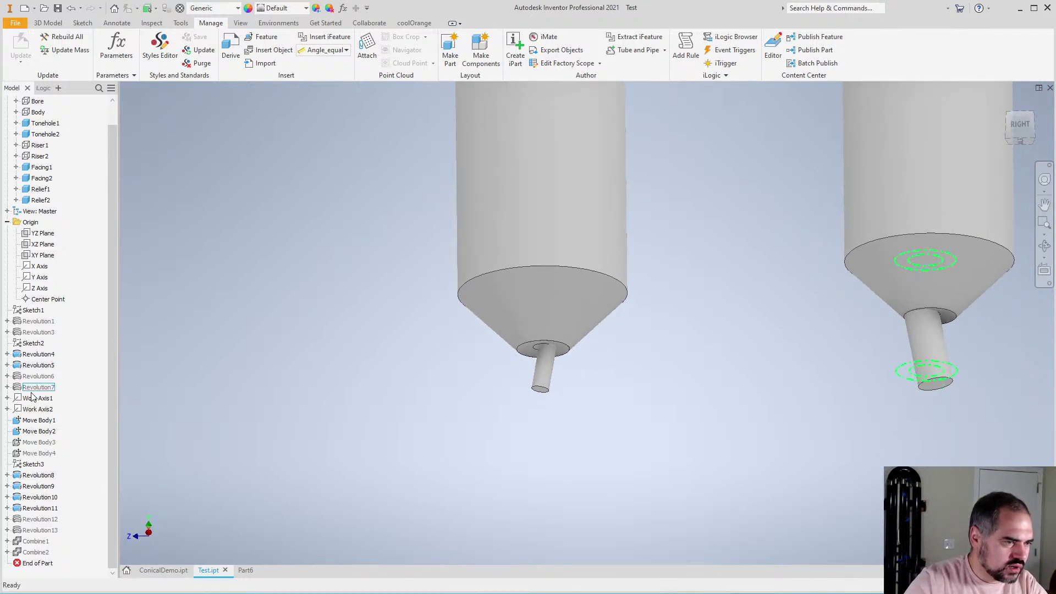
pyautogui.rightClick(35, 421)
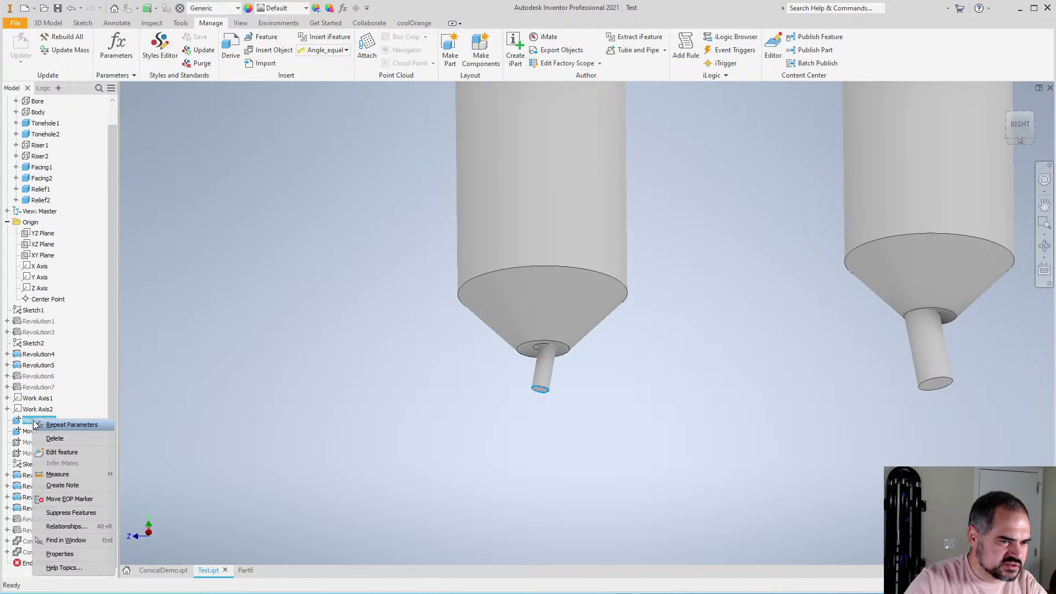
pyautogui.click(54, 452)
pyautogui.click(232, 129)
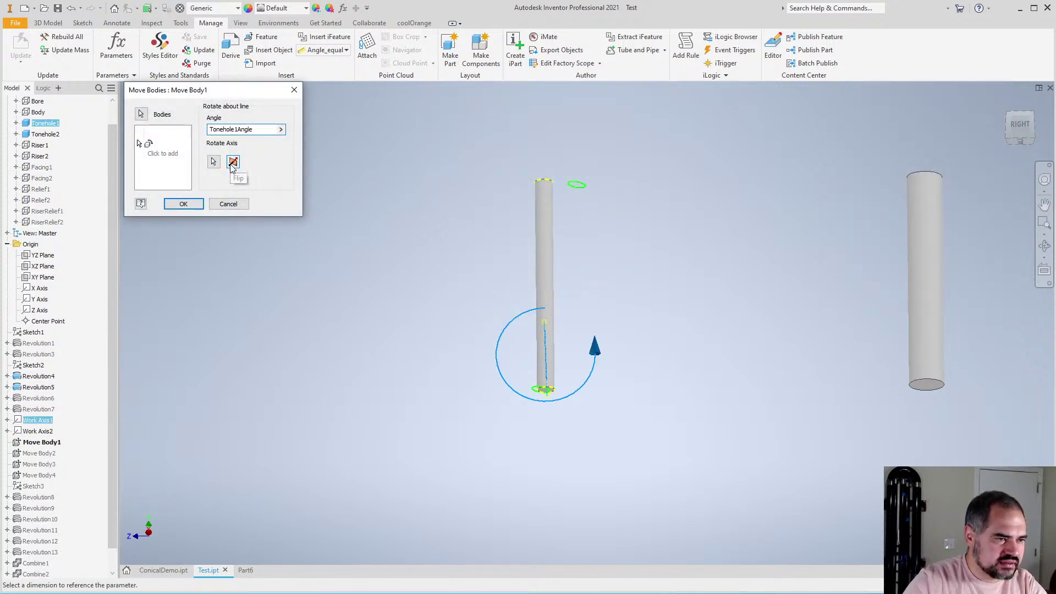
pyautogui.click(233, 162)
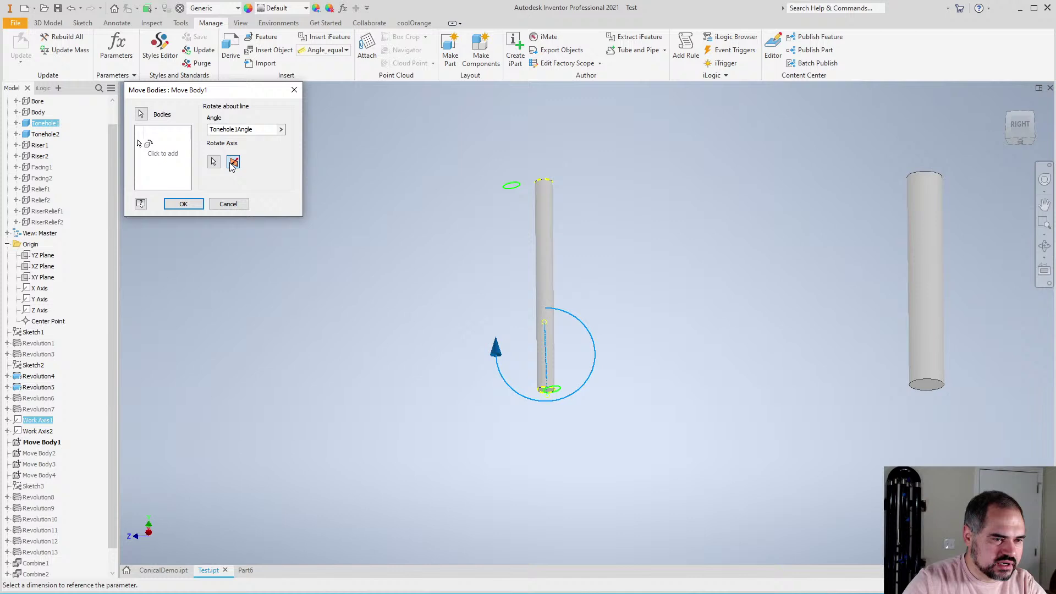
pyautogui.click(185, 206)
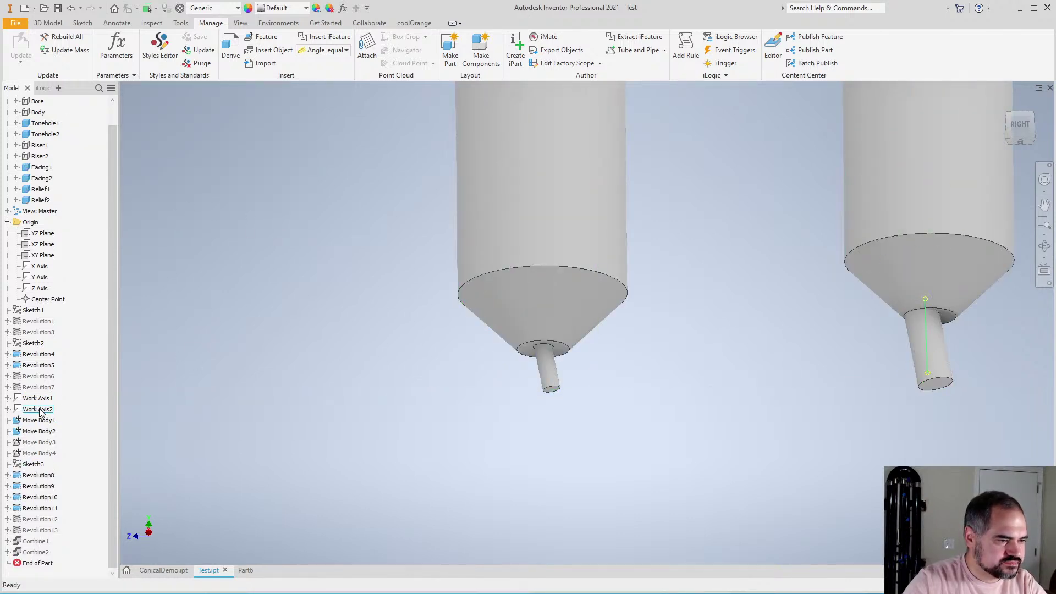
# Flip the rotation direction of Tonehole2 about its axis in the Move Body2 feature, keeping the Tonehole2Angle parameter
pyautogui.rightClick(36, 431)
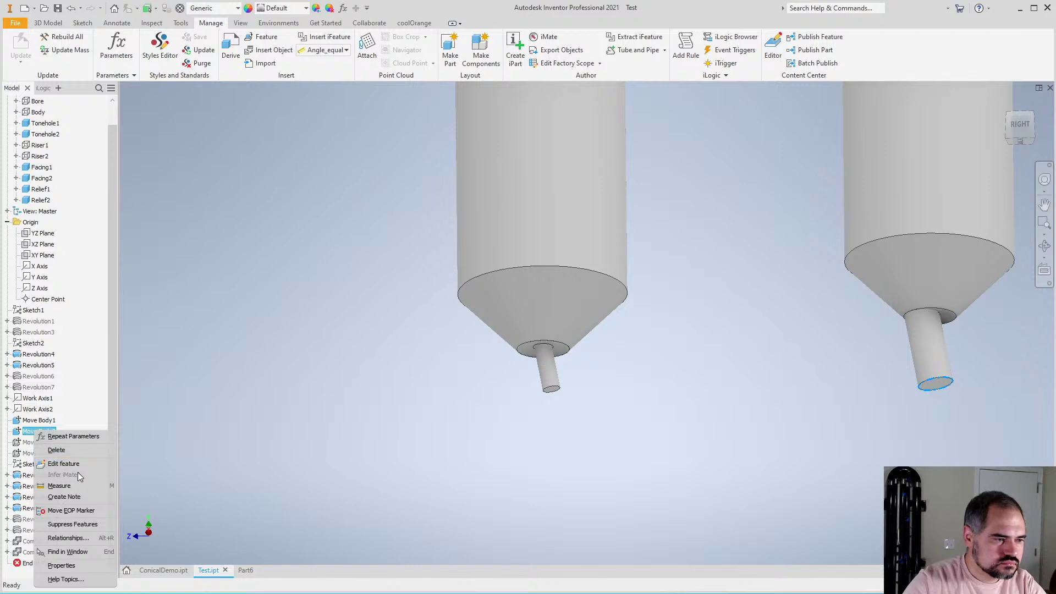
pyautogui.click(65, 464)
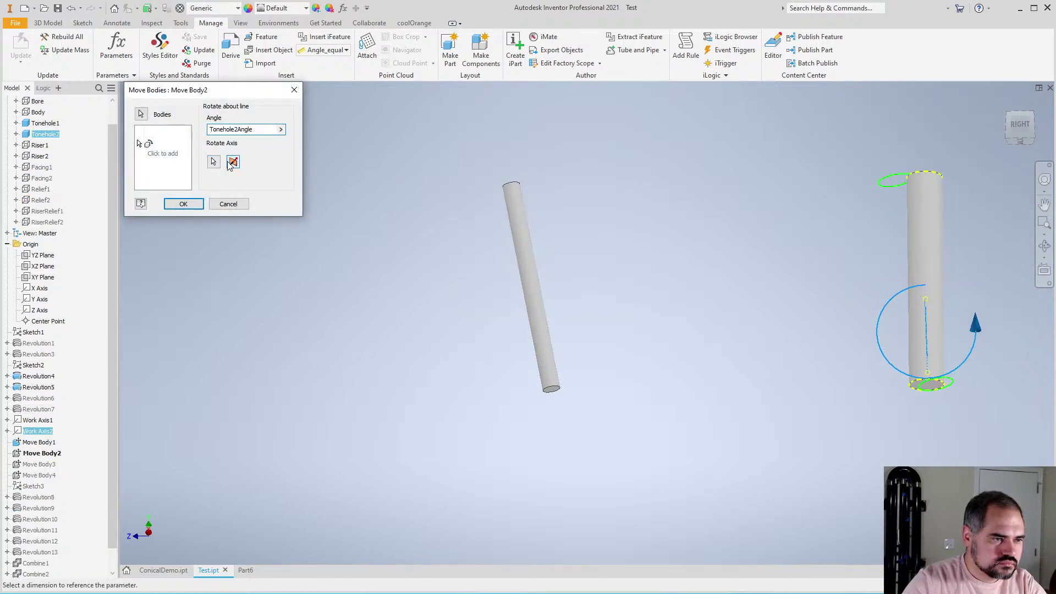
pyautogui.click(183, 203)
# Examine from below where the re-angled tonehole passes through the relief body's end face
pyautogui.scroll(5, 363, 322)
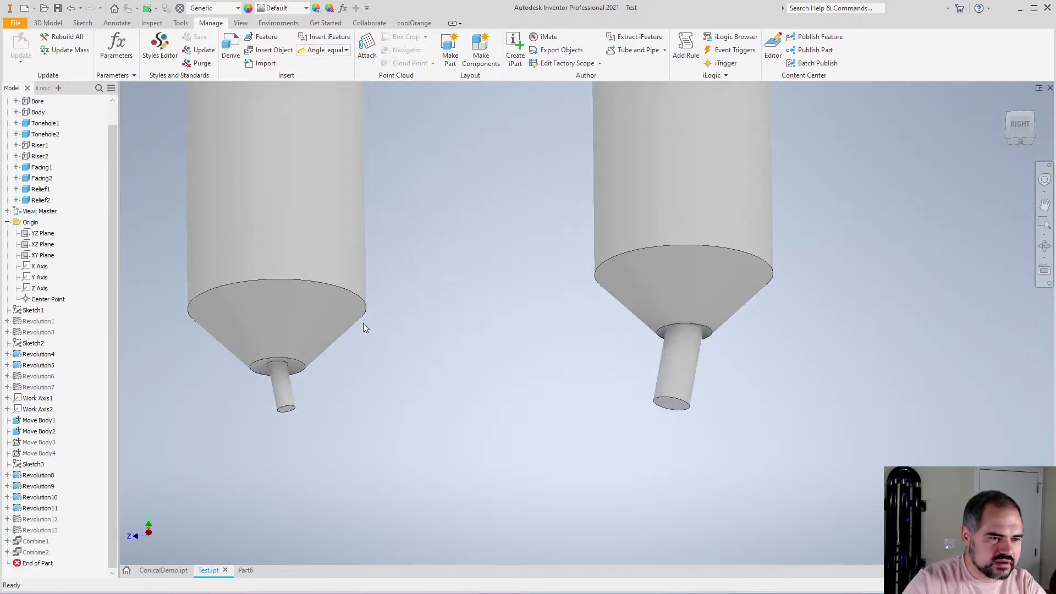
pyautogui.scroll(3, 210, 384)
pyautogui.press('F4')
pyautogui.moveTo(561, 321); pyautogui.dragTo(594, 229)
pyautogui.scroll(6, 319, 355)
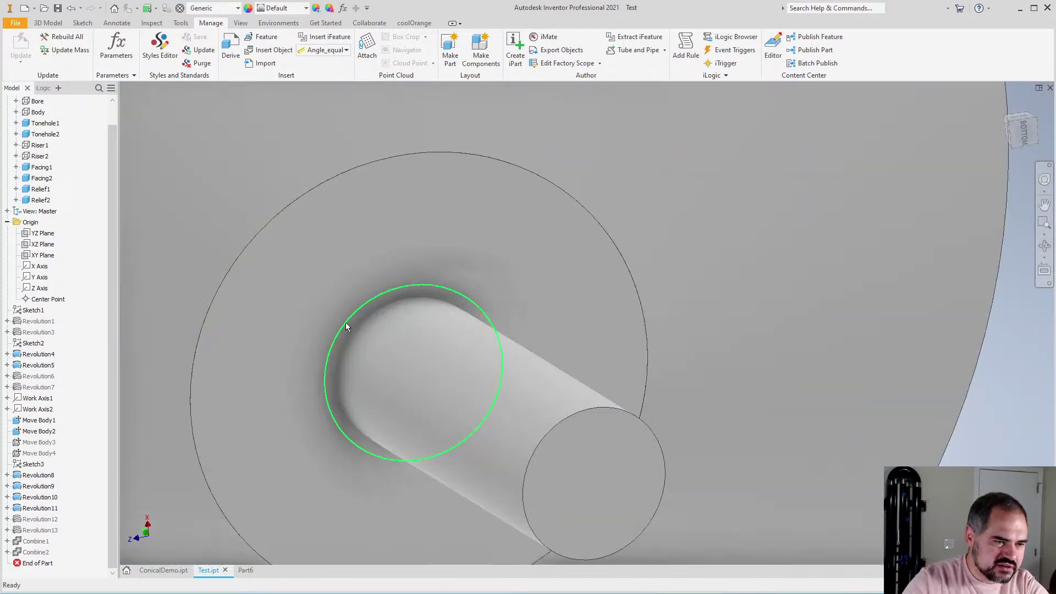
# Examine the lower ends of both tonehole cutter assemblies, where the narrow cylinders meet the facing and relief bodies
pyautogui.scroll(-8, 345, 326)
pyautogui.scroll(6, 797, 231)
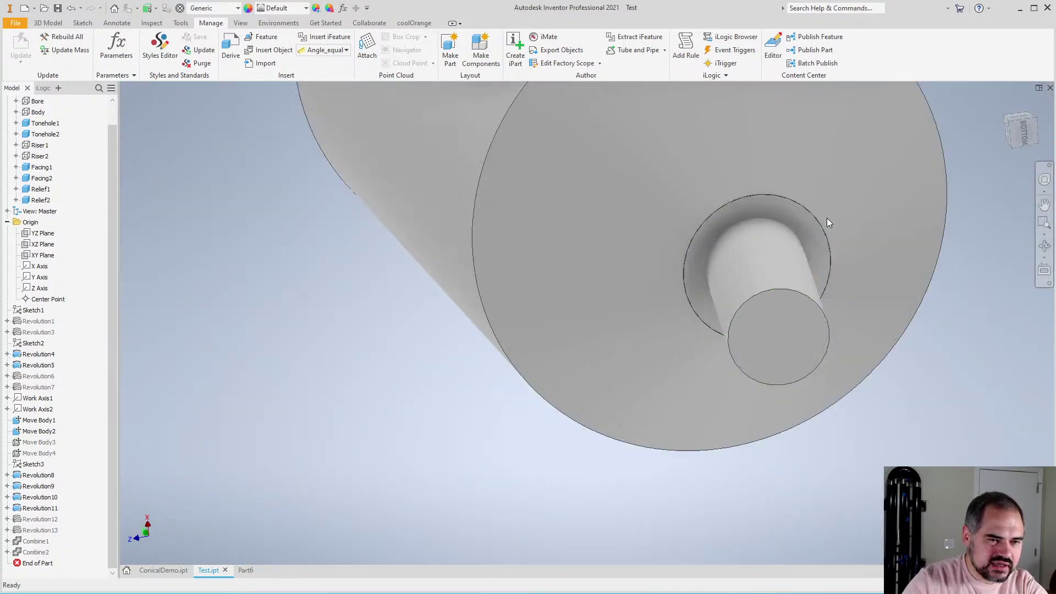
pyautogui.scroll(-8, 720, 253)
pyautogui.press('F4')
pyautogui.moveTo(651, 348); pyautogui.dragTo(525, 532)
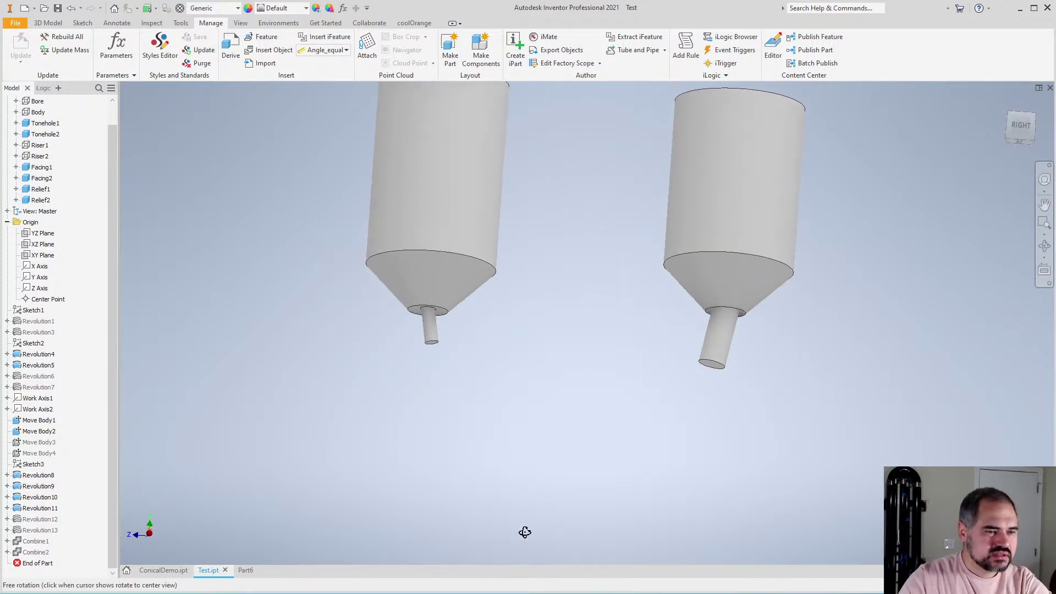
pyautogui.press('Escape')
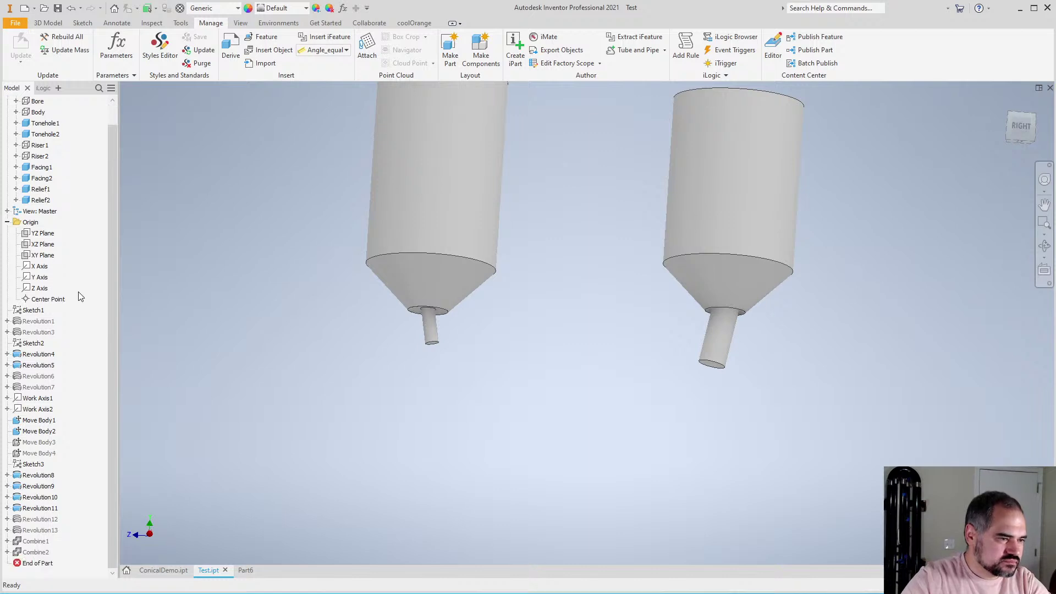
pyautogui.scroll(-3, 357, 314)
pyautogui.scroll(4, 357, 314)
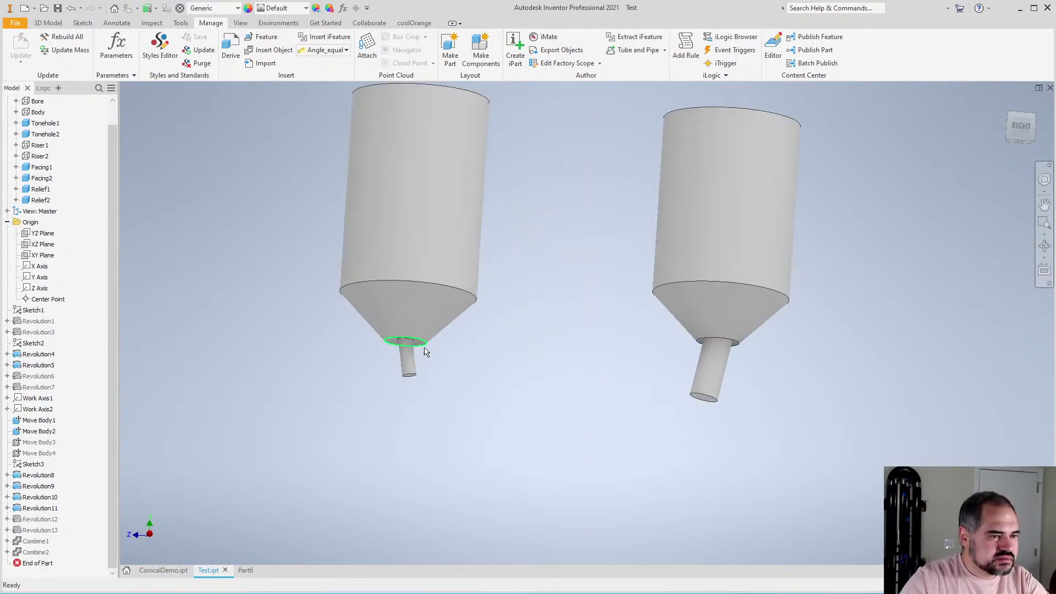
pyautogui.scroll(4, 407, 348)
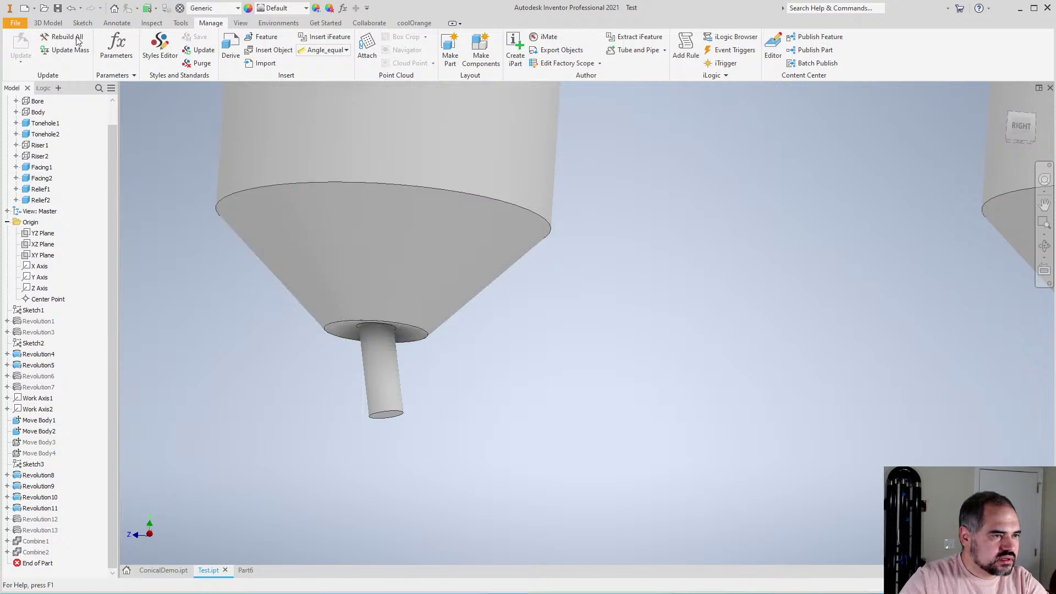
# Combine Tonehole1 as the base body with Facing1 and Relief1 as tool bodies, using Join without keeping the tool bodies
pyautogui.click(47, 23)
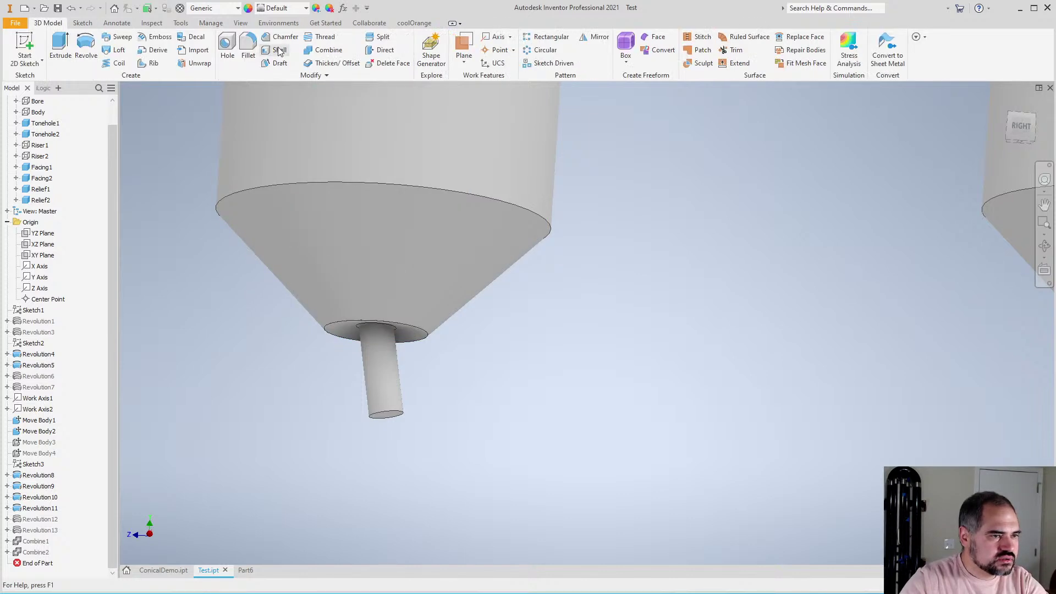
pyautogui.click(325, 50)
pyautogui.scroll(-5, 666, 398)
pyautogui.scroll(4, 607, 389)
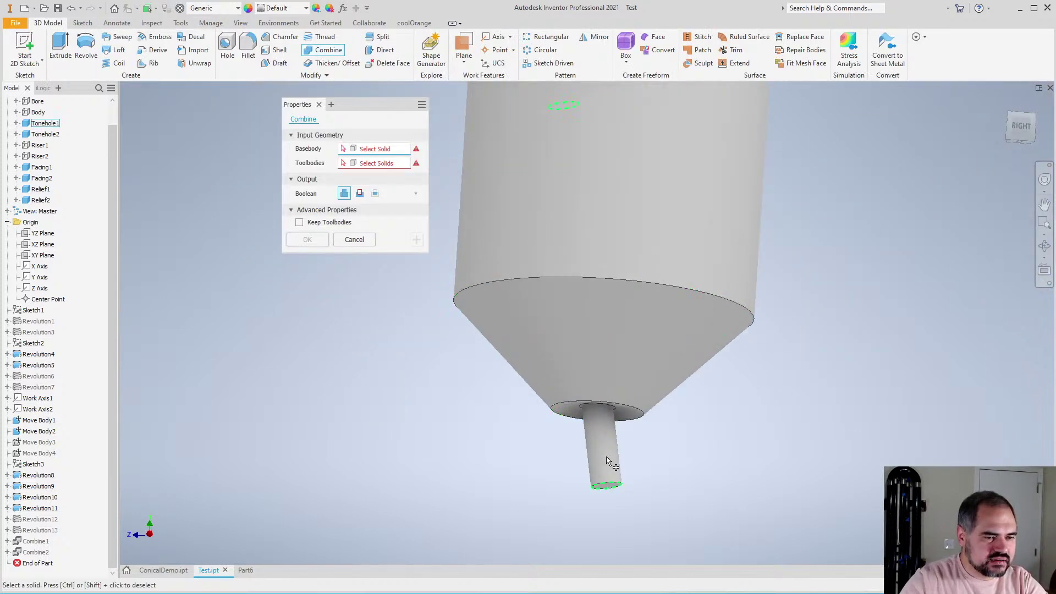
pyautogui.click(599, 441)
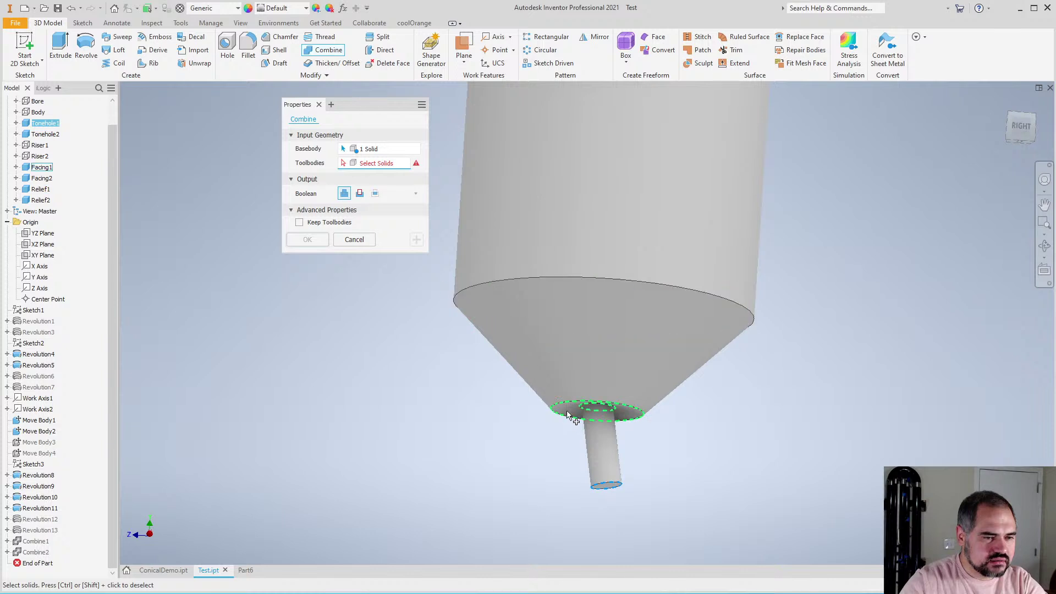
pyautogui.click(570, 407)
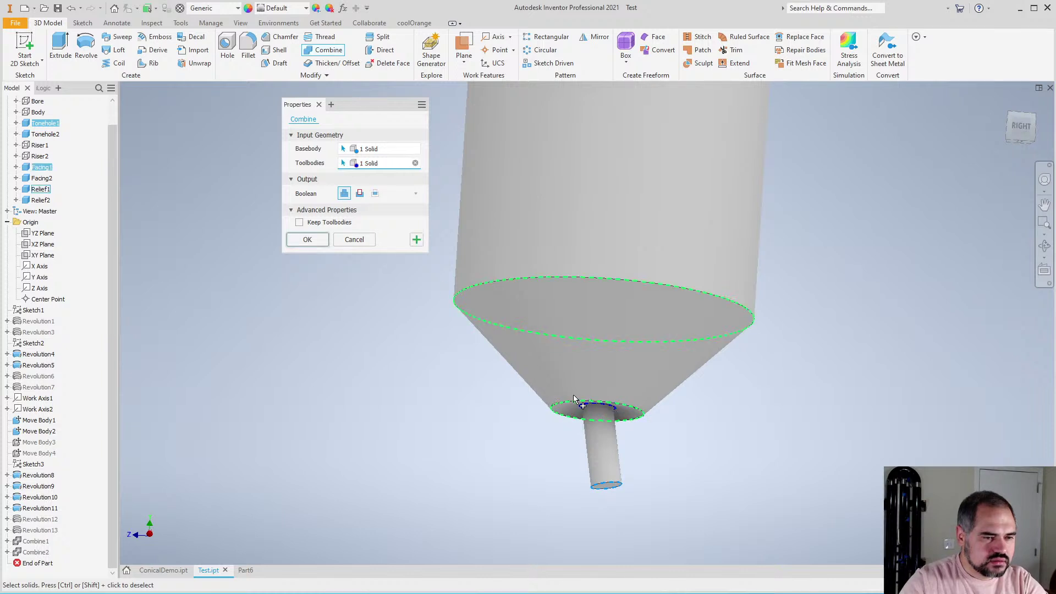
pyautogui.click(542, 352)
pyautogui.scroll(-2, 528, 362)
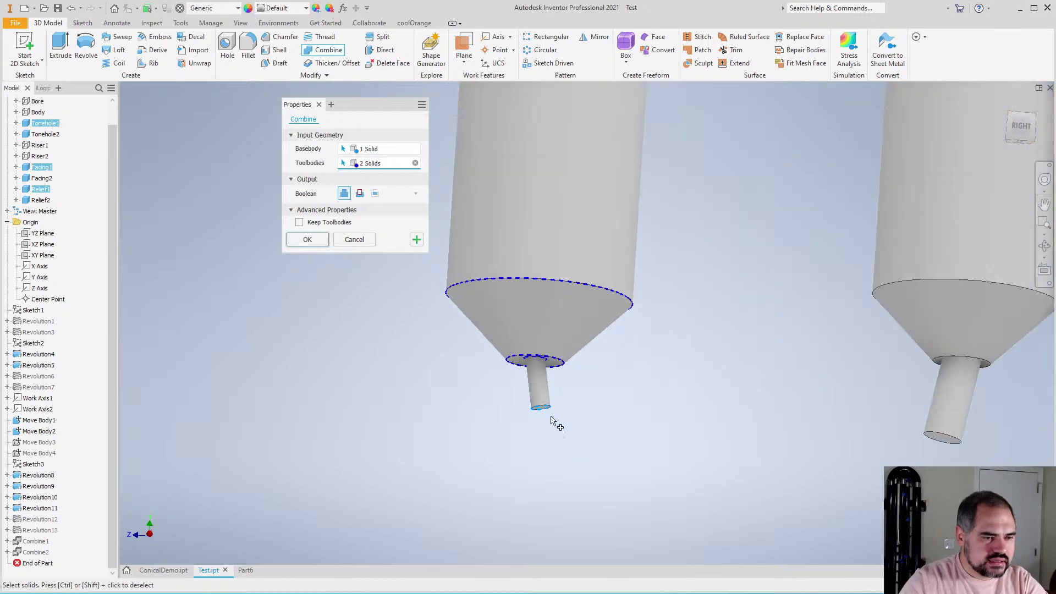
pyautogui.scroll(4, 549, 412)
pyautogui.scroll(-3, 565, 400)
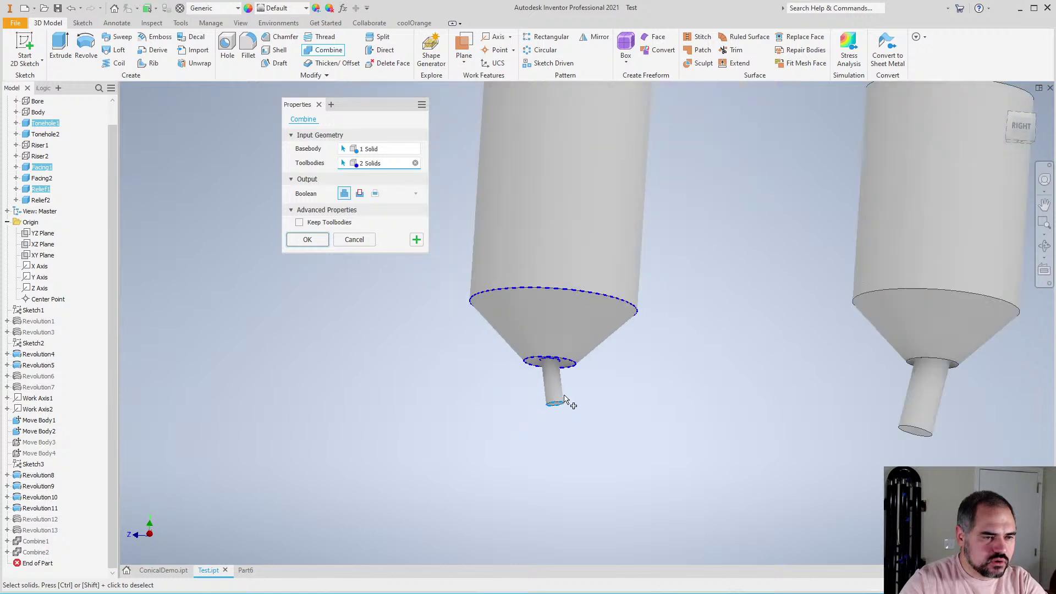
pyautogui.scroll(4, 546, 385)
pyautogui.scroll(-3, 528, 354)
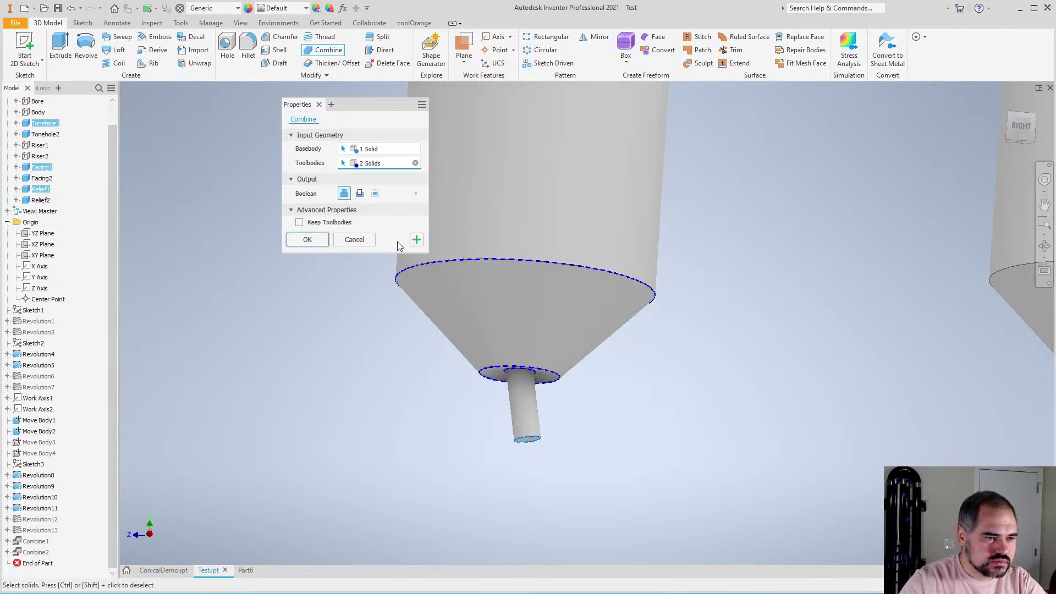
pyautogui.click(311, 240)
# Select the merged Tonehole1 body and inspect its full extent from below
pyautogui.scroll(3, 507, 350)
pyautogui.scroll(-3, 507, 375)
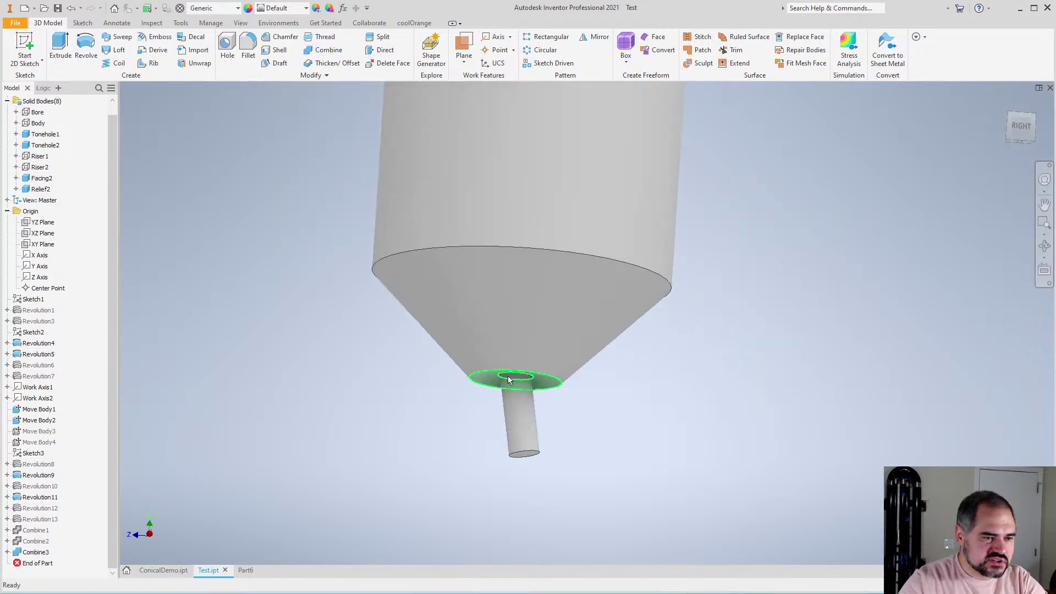
pyautogui.click(44, 134)
pyautogui.scroll(3, 616, 385)
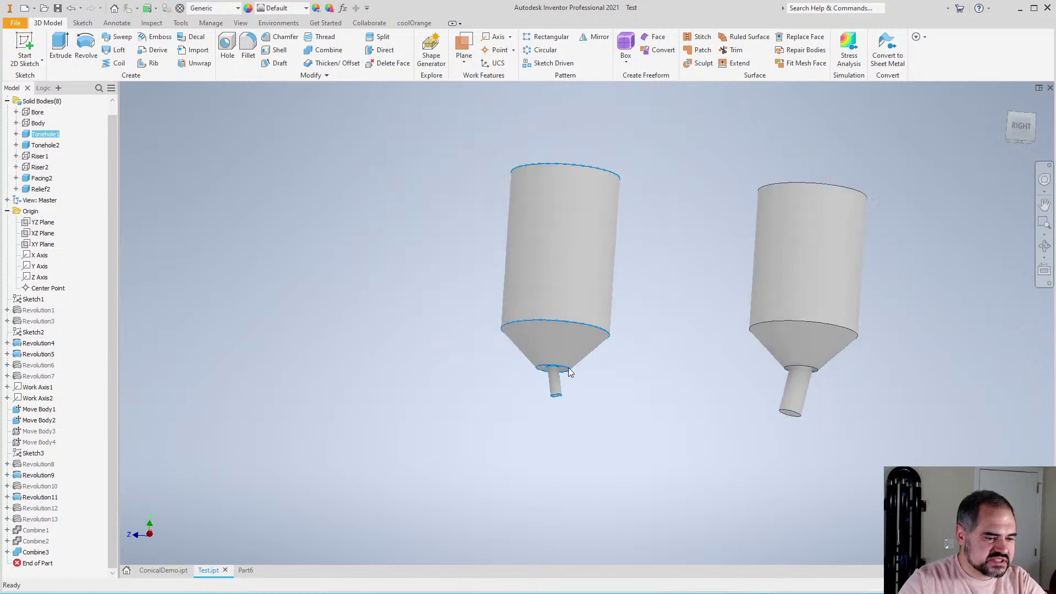
pyautogui.scroll(-3, 616, 385)
pyautogui.press('F4')
pyautogui.moveTo(617, 398); pyautogui.dragTo(651, 397)
pyautogui.press('F5')
pyautogui.press('Escape')
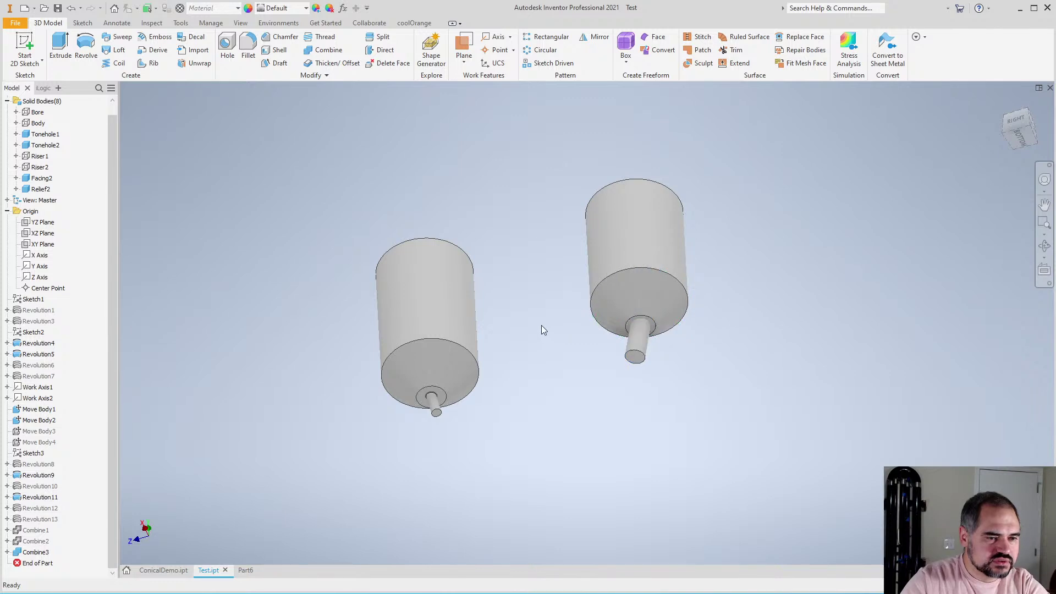
# Combine Tonehole2 as the base body with Facing2 and Relief2 as tool bodies, using Join without keeping the tool bodies
pyautogui.click(328, 50)
pyautogui.scroll(3, 550, 297)
pyautogui.click(726, 352)
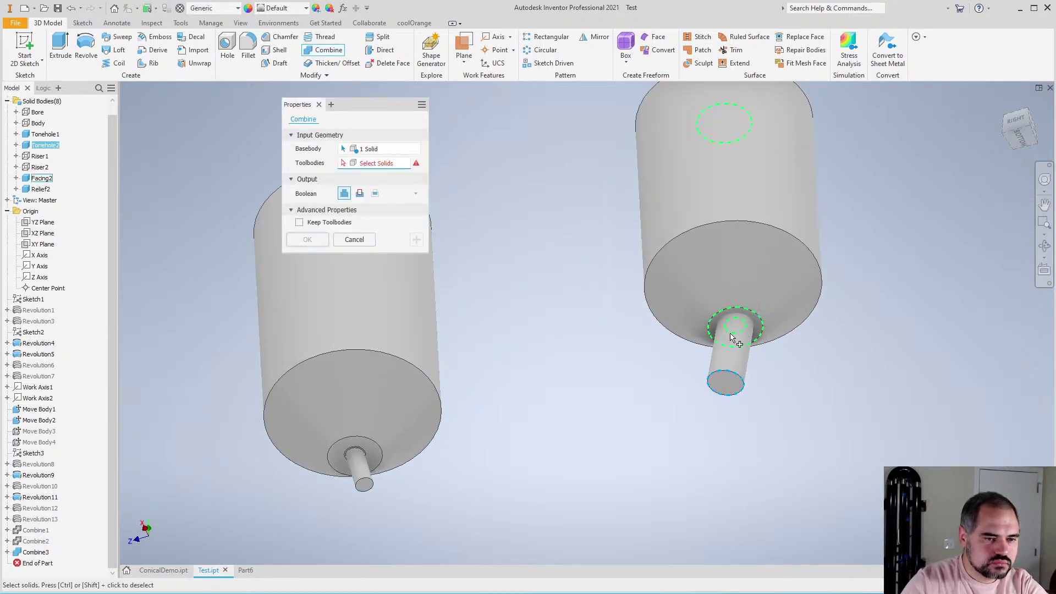
pyautogui.scroll(3, 759, 331)
pyautogui.click(759, 331)
pyautogui.click(714, 351)
pyautogui.scroll(-3, 688, 319)
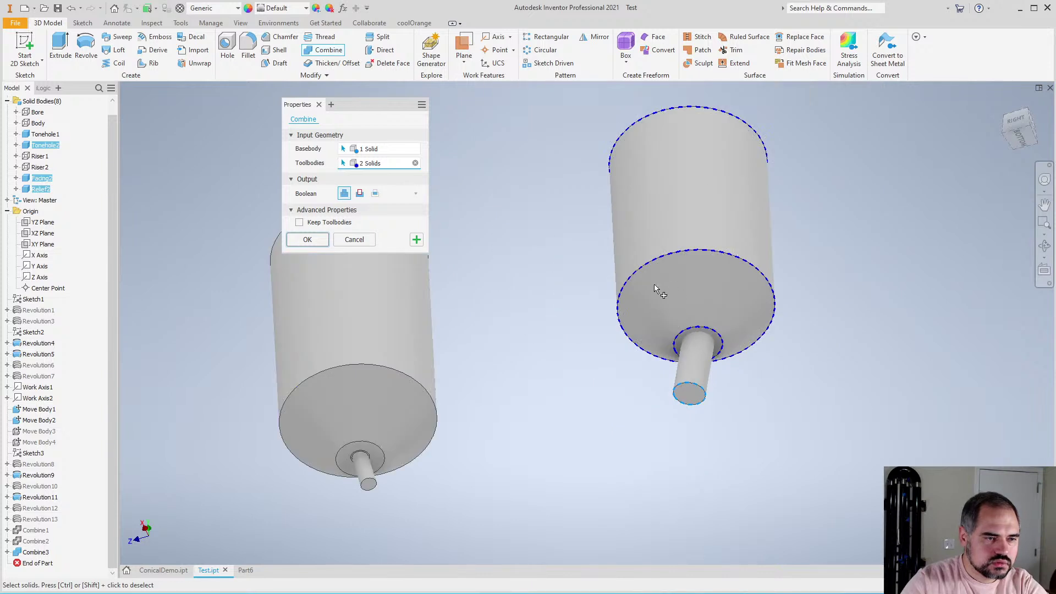
pyautogui.click(307, 239)
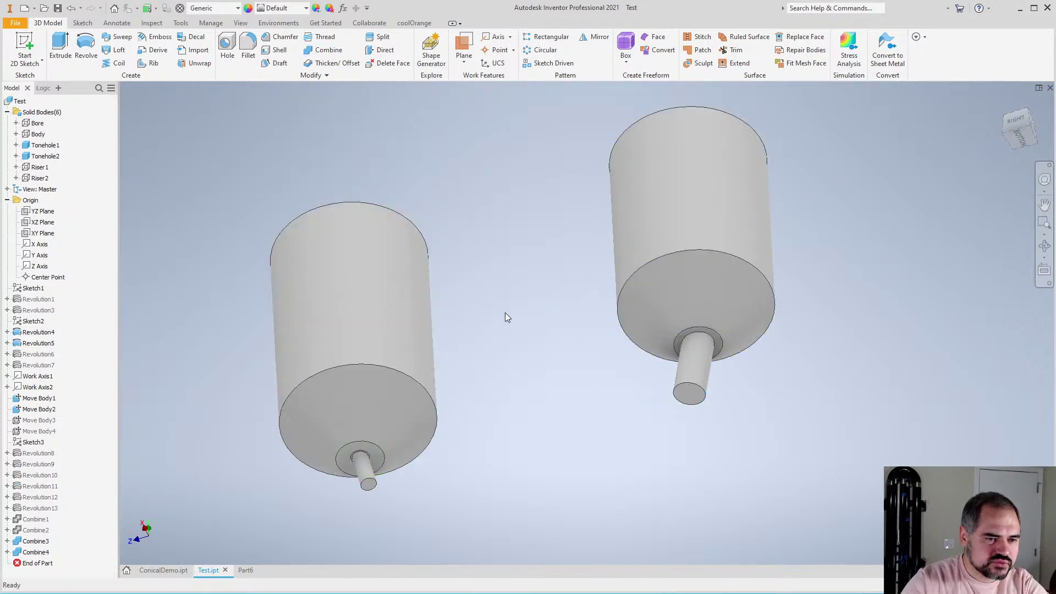
# Make the hidden solid bodies Riser1 and Riser2 visible
pyautogui.scroll(-1, 505, 312)
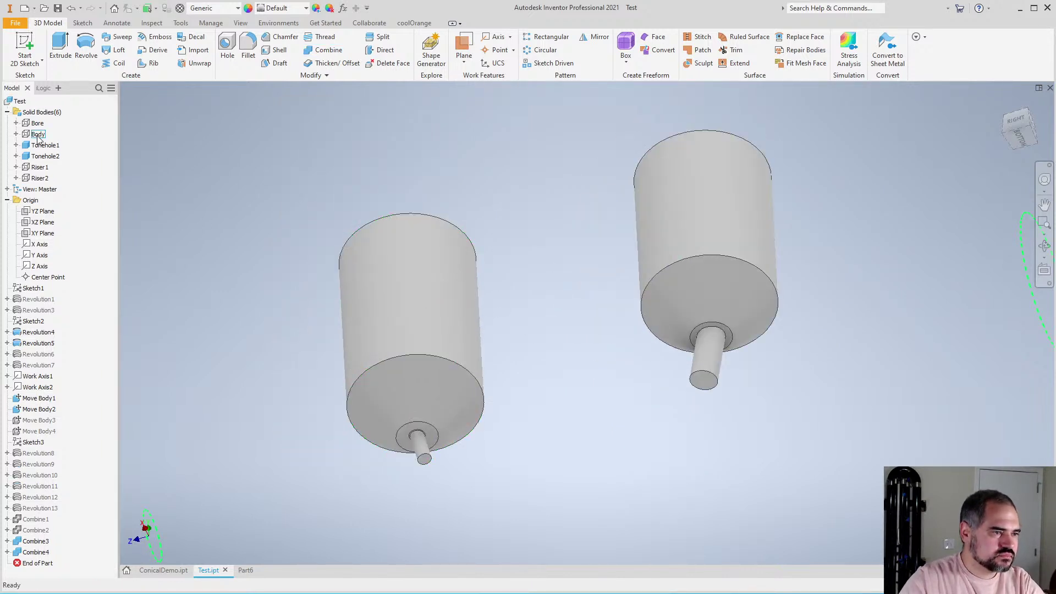
pyautogui.rightClick(41, 168)
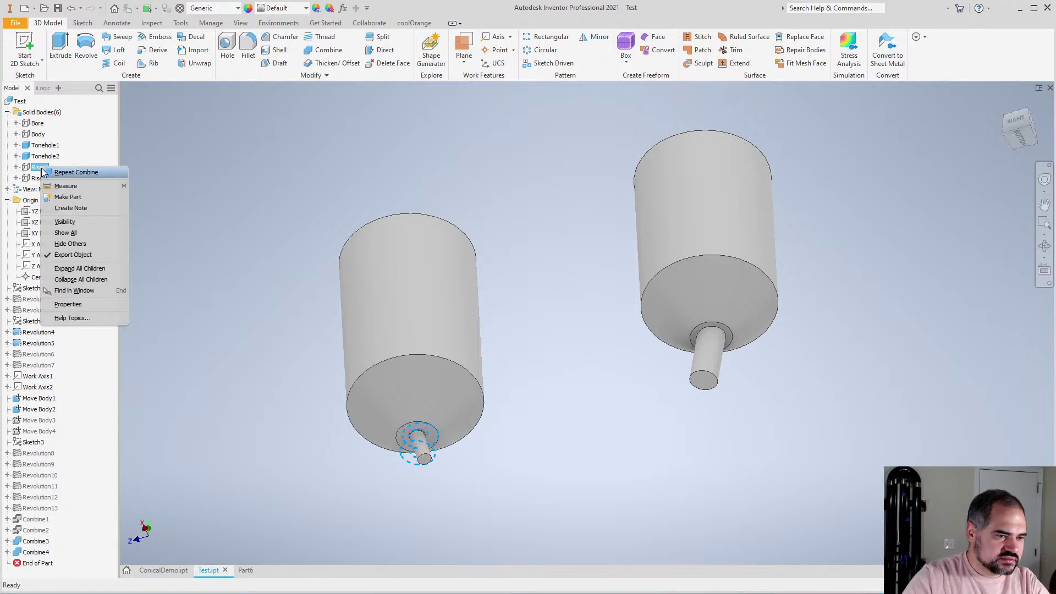
pyautogui.press('Escape')
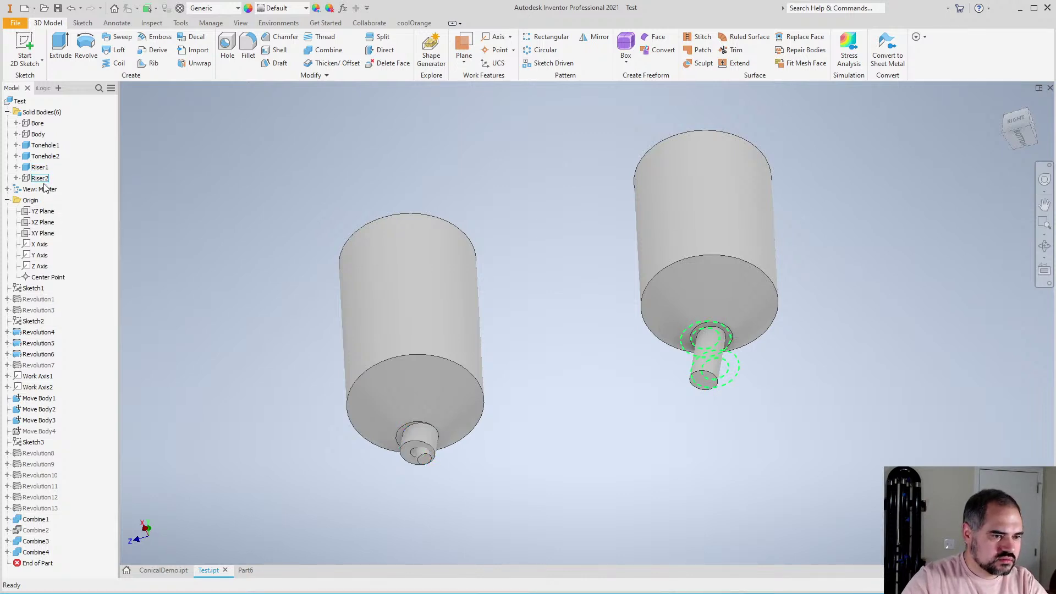
pyautogui.hotkey('alt', 'v')
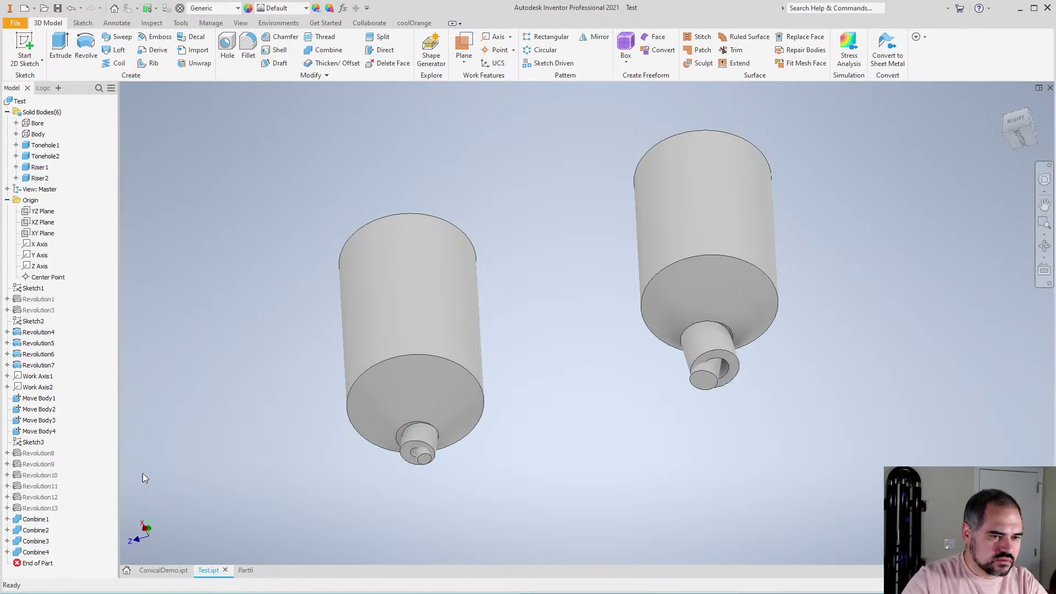
# Edit Move Body3 and Move Body4 to flip the rotation direction of Riser1 and Riser2 about their work axes
pyautogui.rightClick(40, 421)
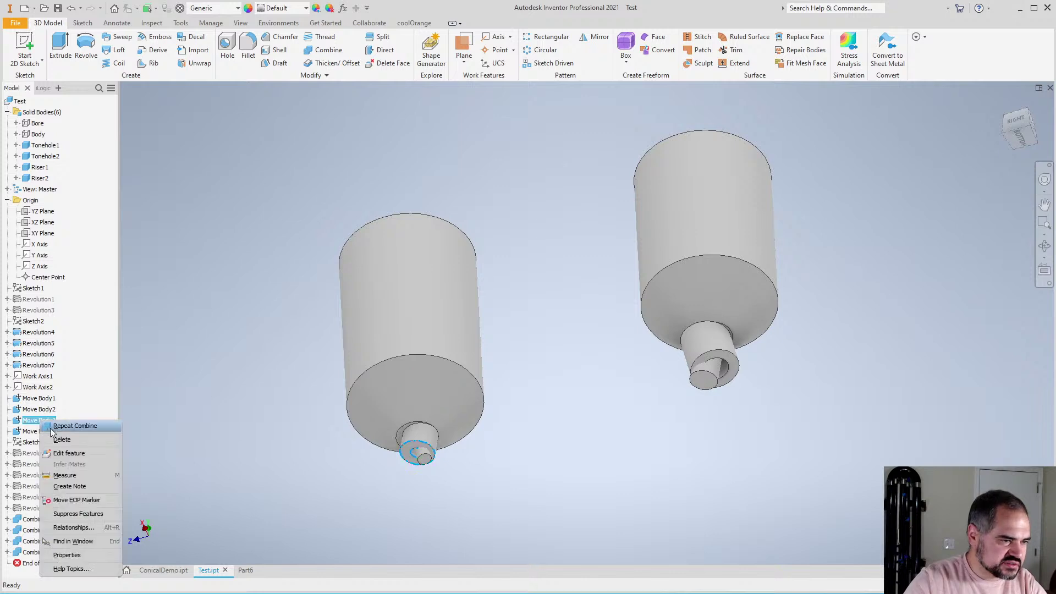
pyautogui.click(66, 454)
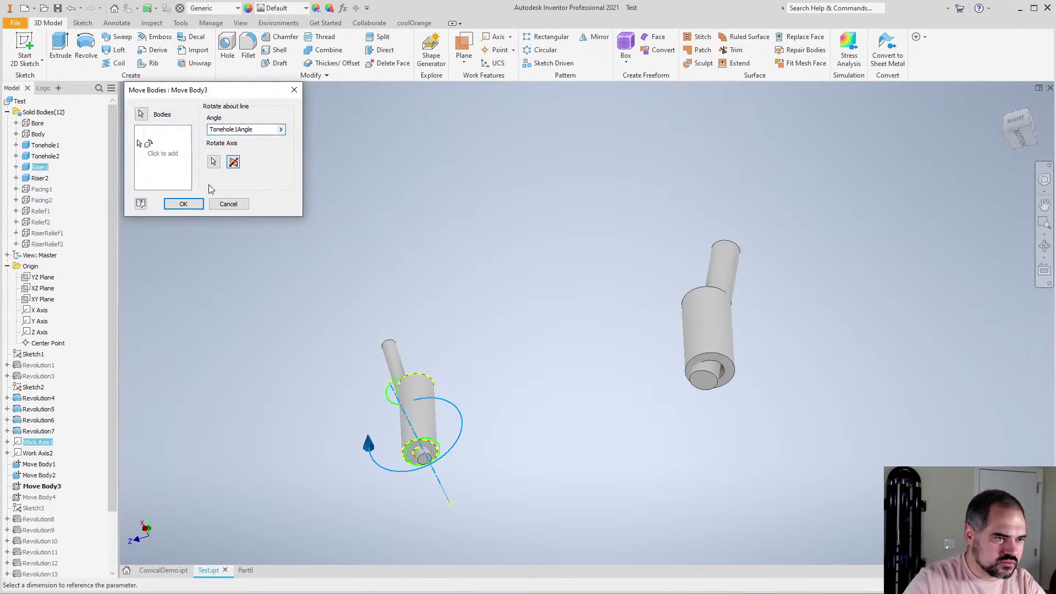
pyautogui.click(183, 204)
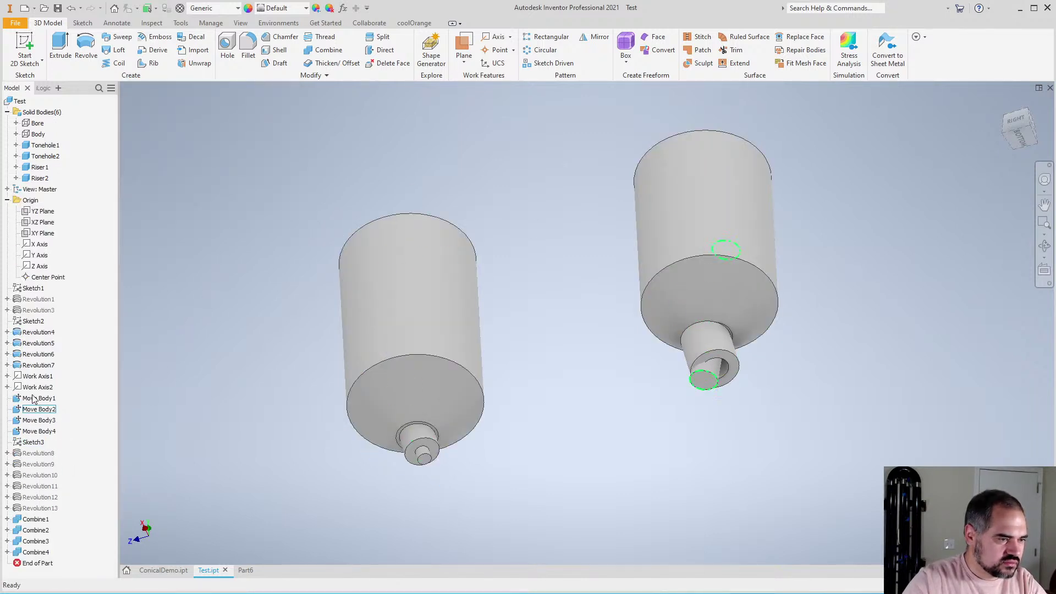
pyautogui.rightClick(36, 431)
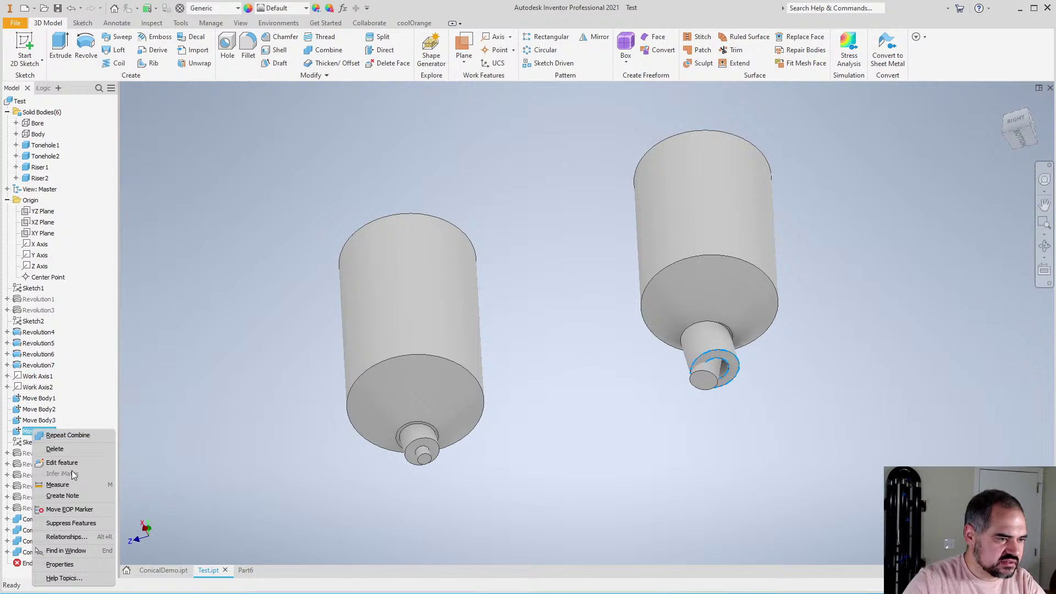
pyautogui.click(72, 464)
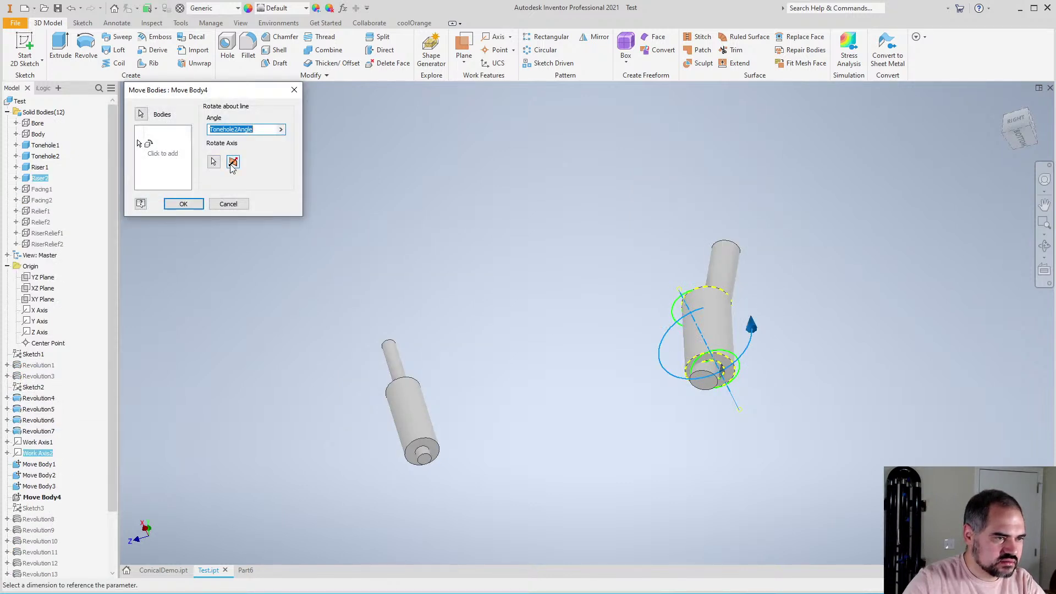
pyautogui.click(184, 204)
# Make the hidden solid bodies Bore and Body visible
pyautogui.scroll(-3, 477, 390)
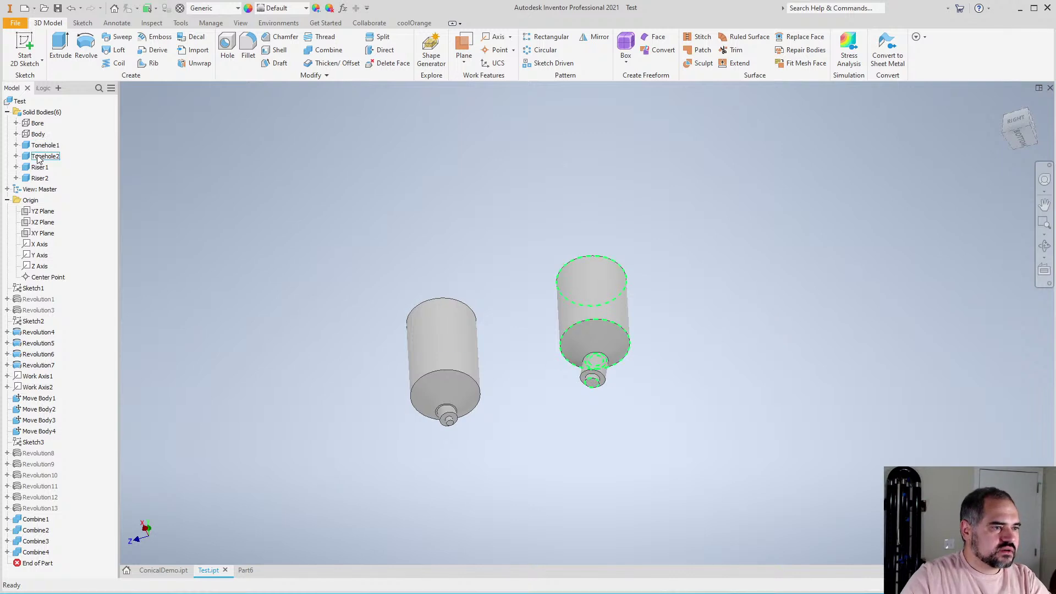
pyautogui.scroll(4, 371, 466)
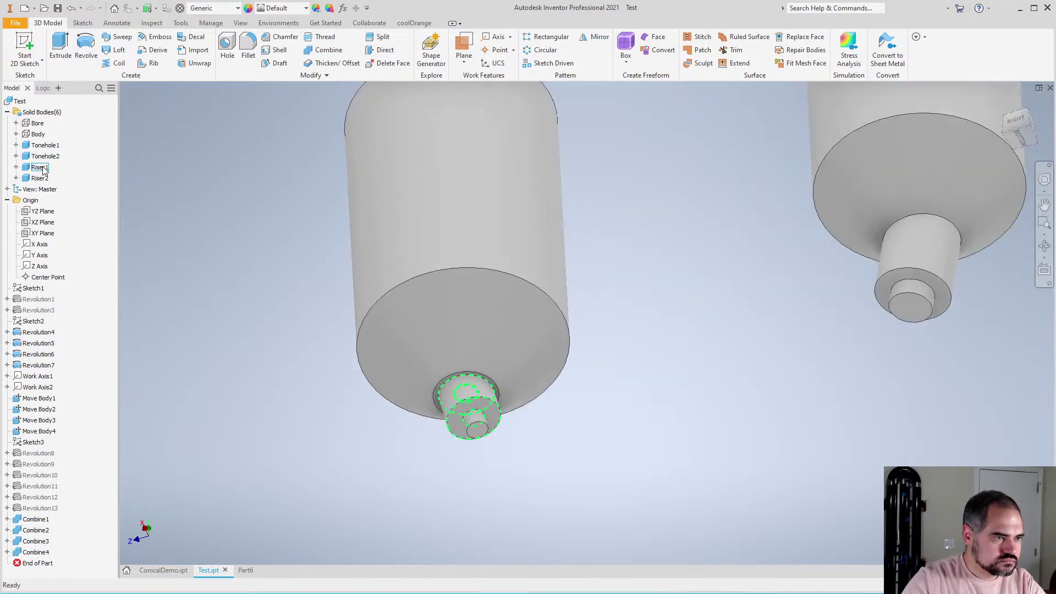
pyautogui.press('Home')
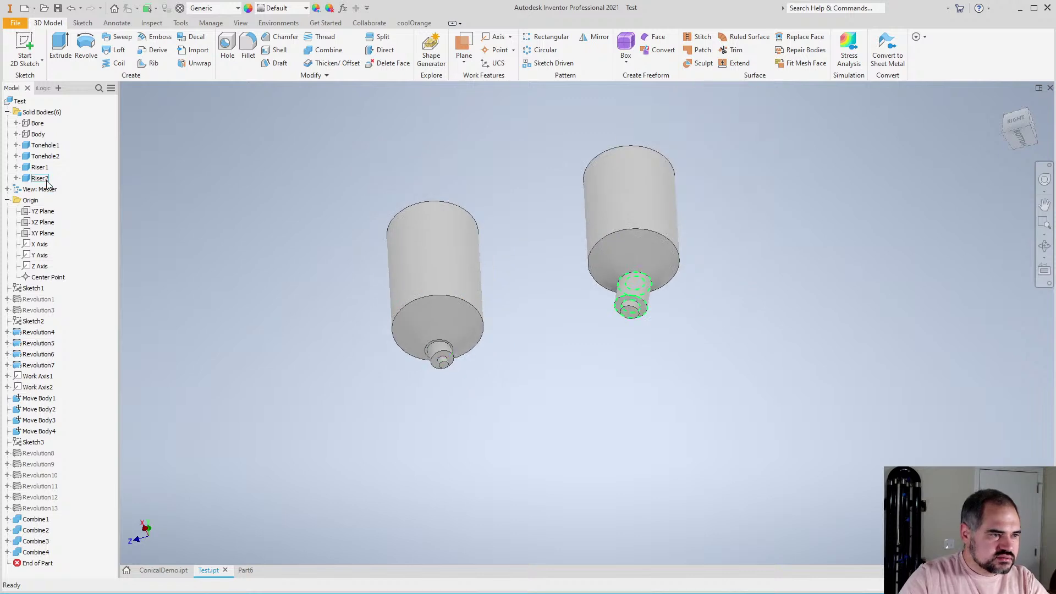
pyautogui.rightClick(40, 135)
pyautogui.press('v')
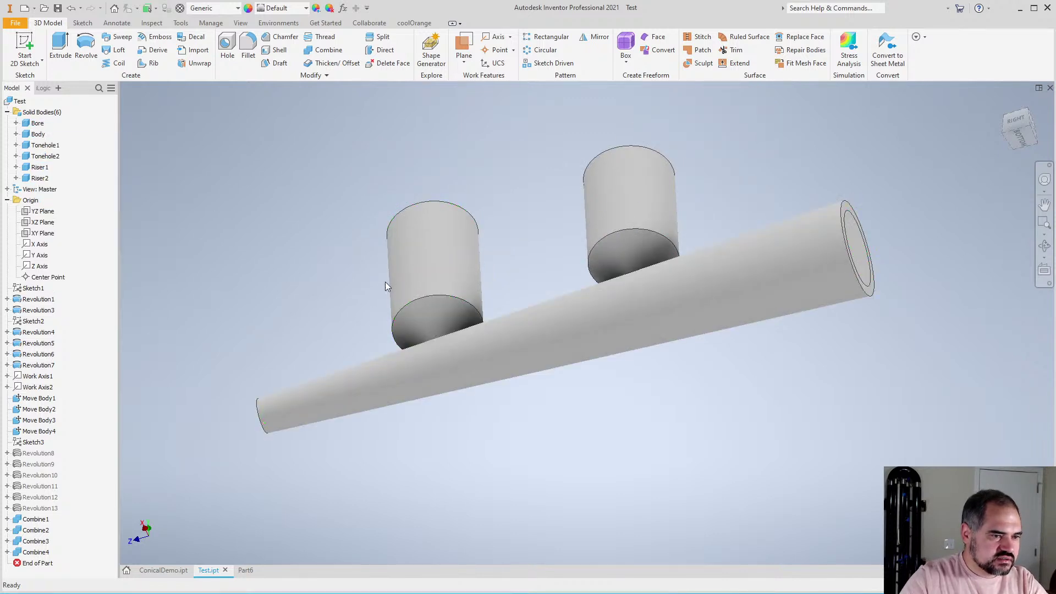
# Show the origin Z axis through the conical body and switch to the ConicalDemo.ipt document
pyautogui.scroll(3, 365, 329)
pyautogui.scroll(-5, 391, 354)
pyautogui.keyDown('shift'); pyautogui.moveTo(585, 424); pyautogui.dragTo(528, 416, button='middle'); pyautogui.keyUp('shift')
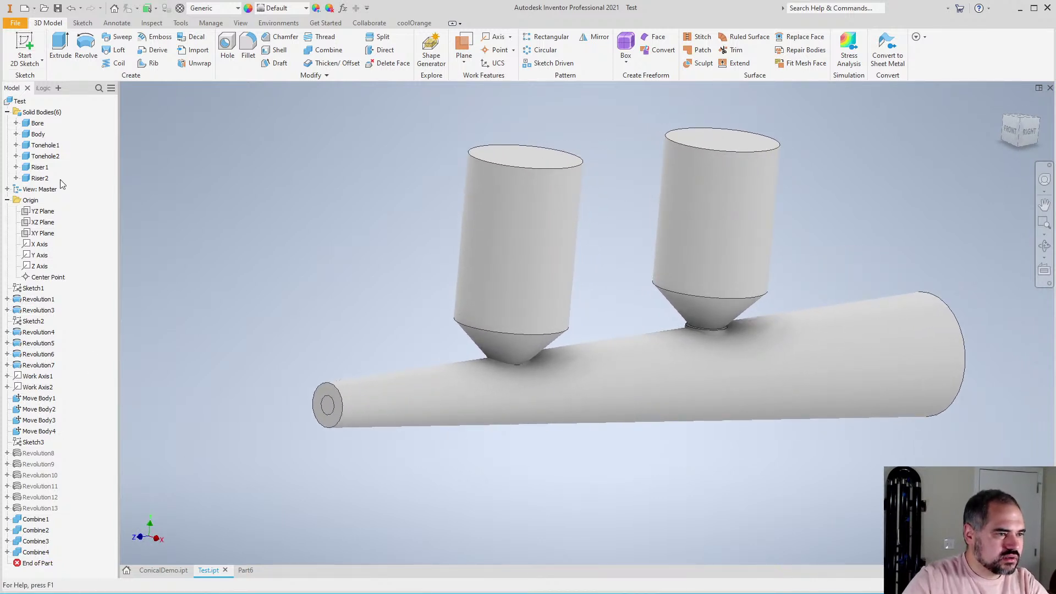
pyautogui.rightClick(37, 268)
pyautogui.click(52, 275)
pyautogui.scroll(3, 372, 441)
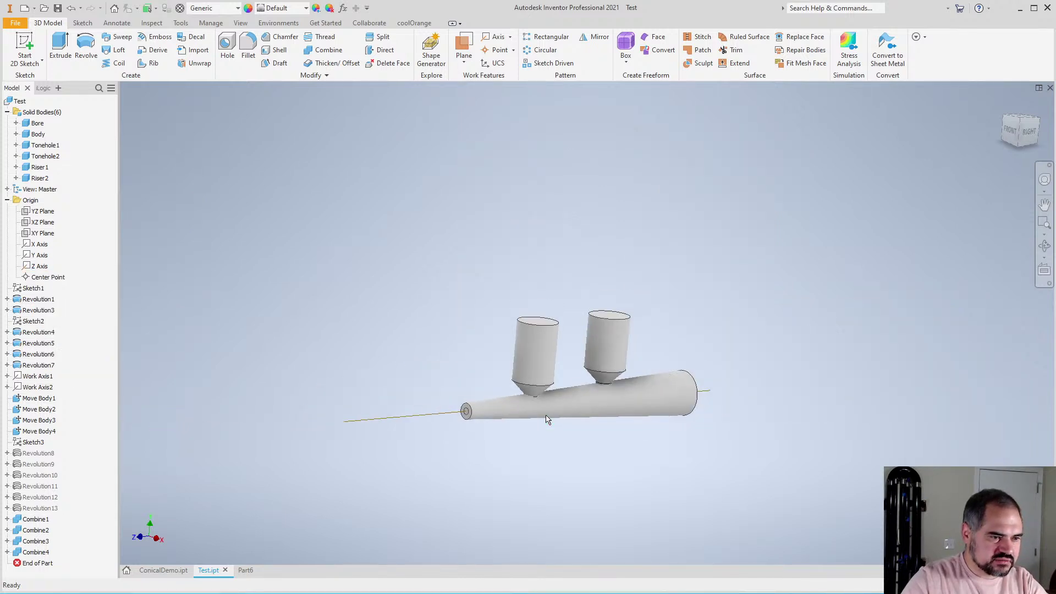
pyautogui.scroll(-3, 477, 431)
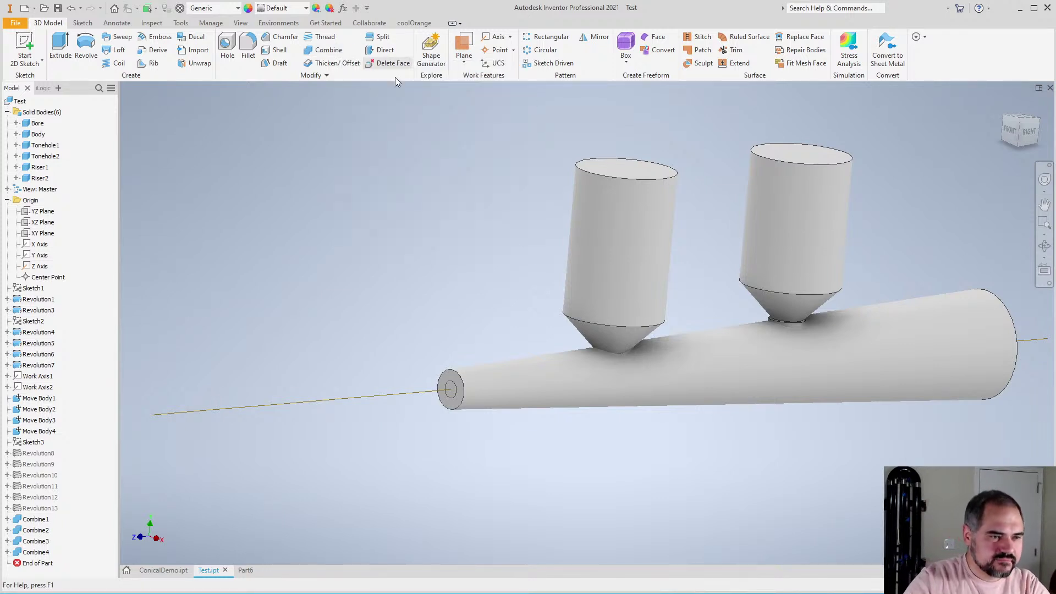
pyautogui.click(164, 570)
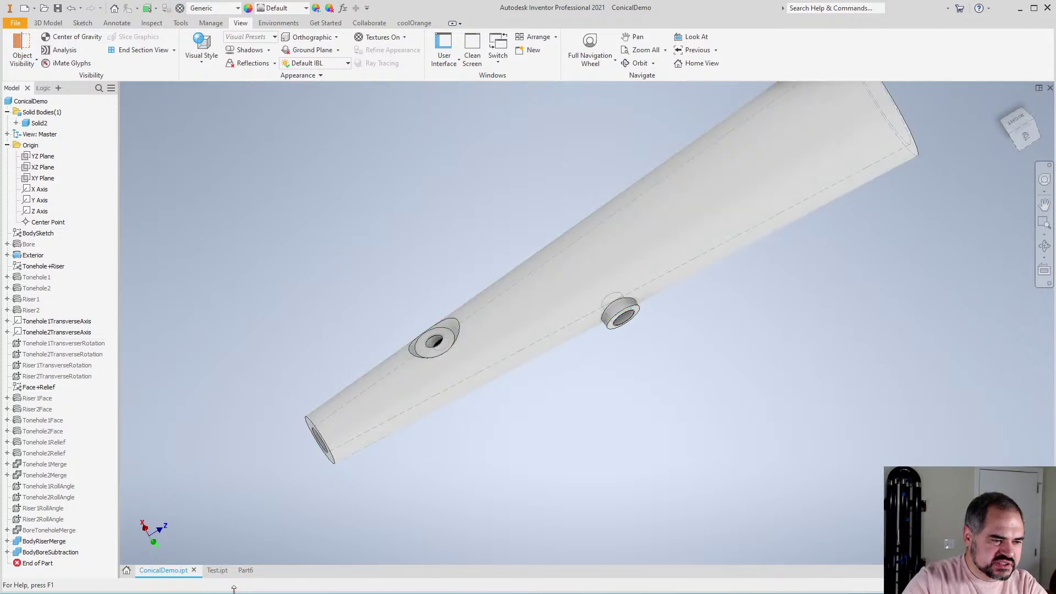
# Switch to Test.ipt and rotate the Tonehole1 body about the Z axis with Move Bodies, using the angle Tonehole1Roll
pyautogui.click(218, 570)
pyautogui.scroll(-2, 384, 375)
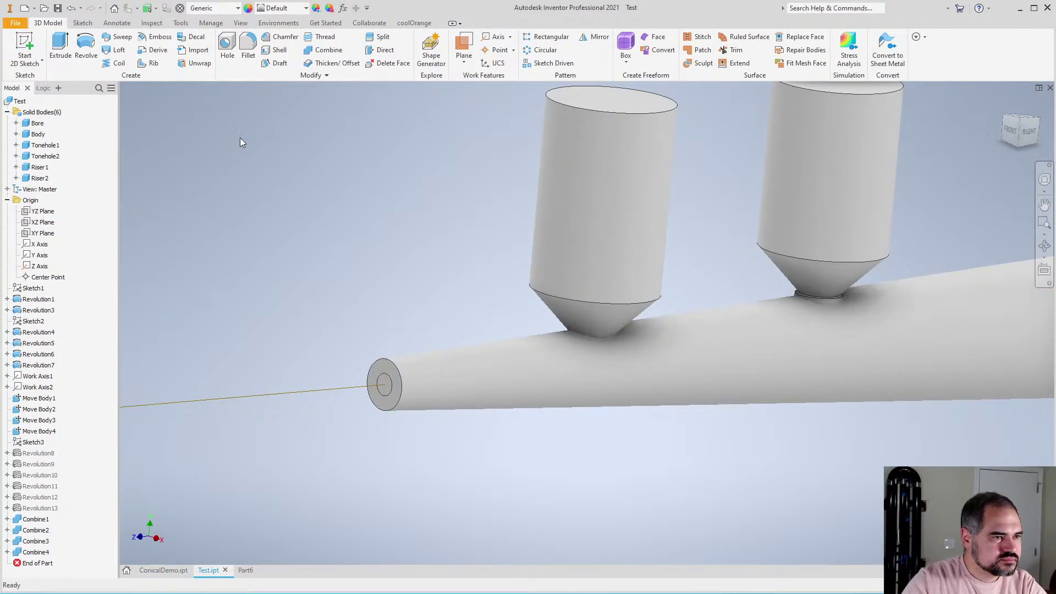
pyautogui.click(253, 75)
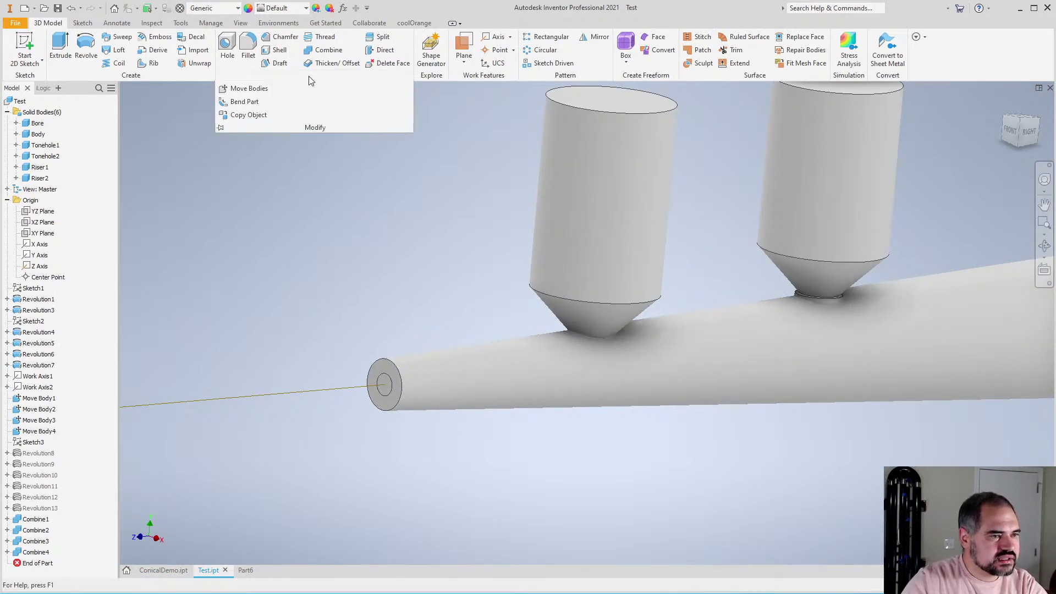
pyautogui.click(249, 88)
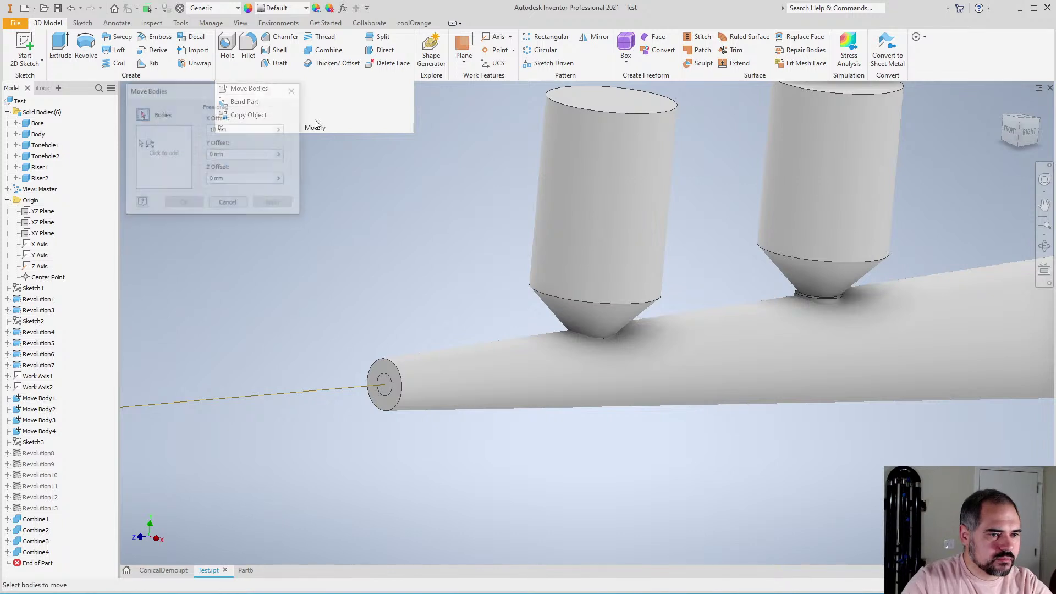
pyautogui.press('F6')
pyautogui.click(167, 146)
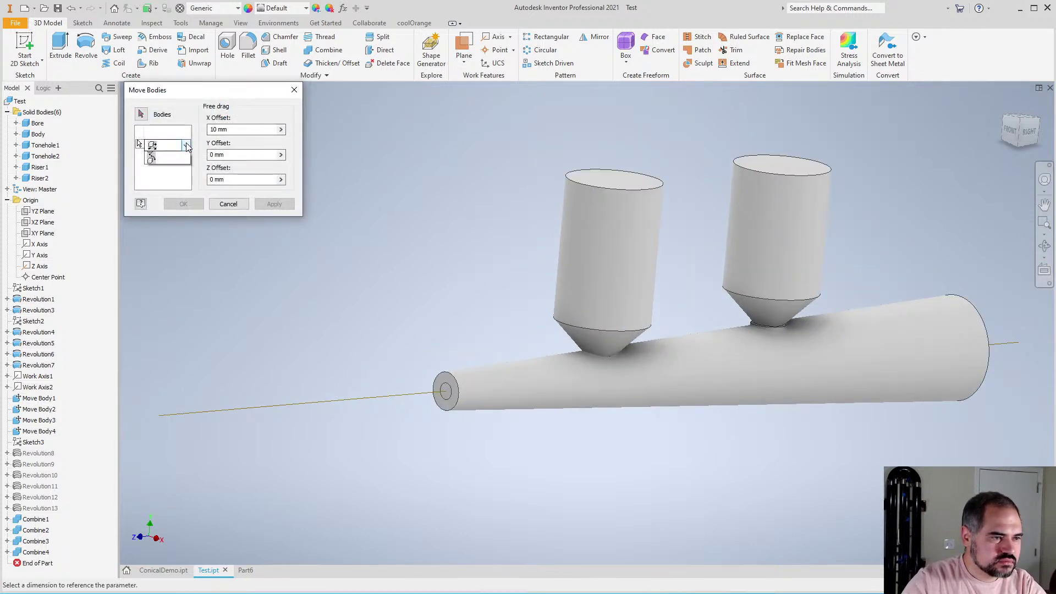
pyautogui.click(231, 173)
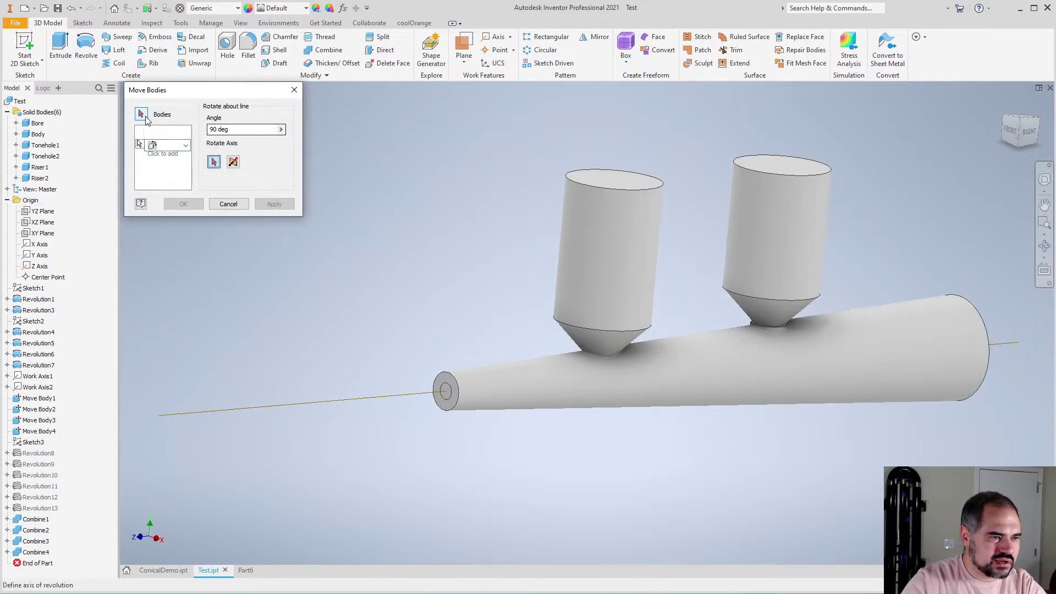
pyautogui.click(580, 298)
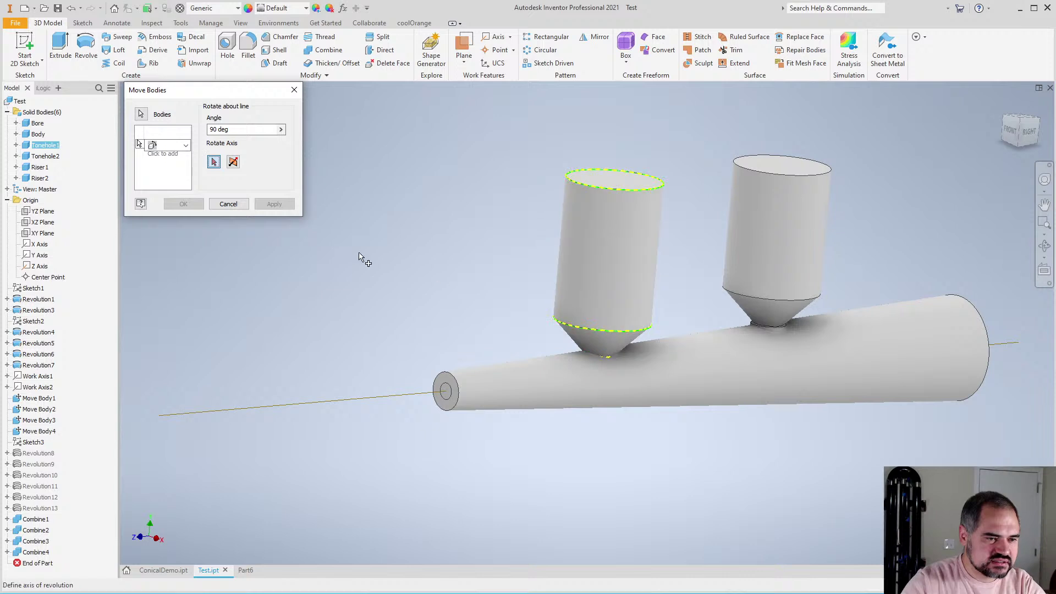
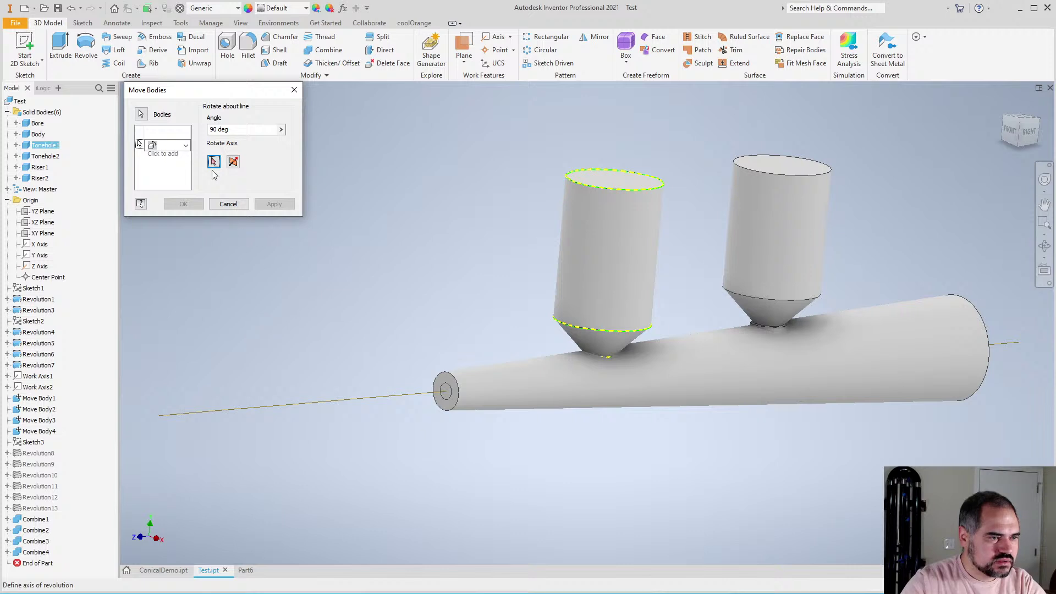
pyautogui.click(340, 404)
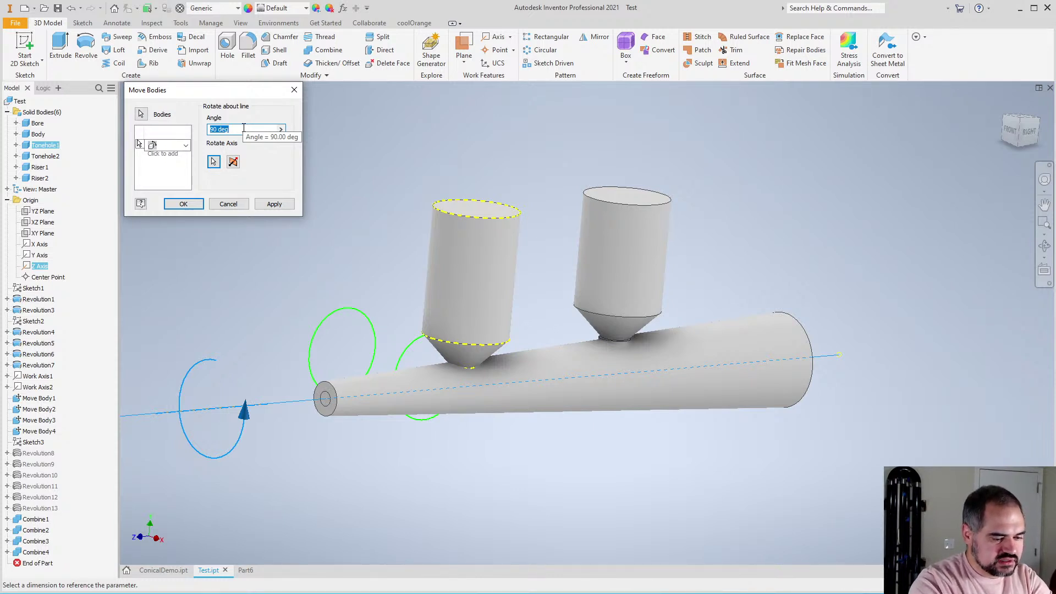
pyautogui.write('T')
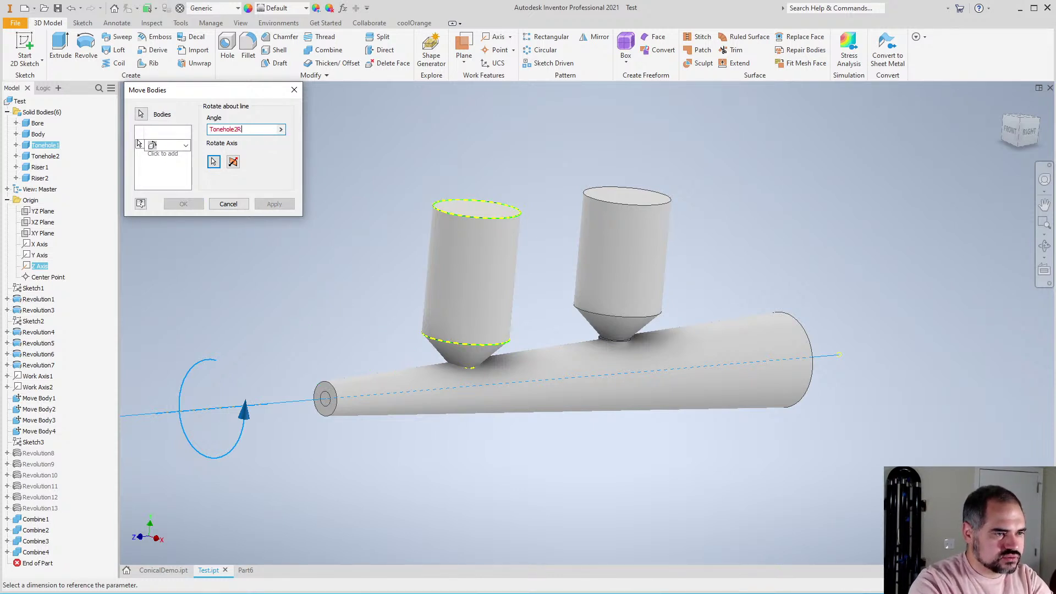
pyautogui.write('onehole1Roll')
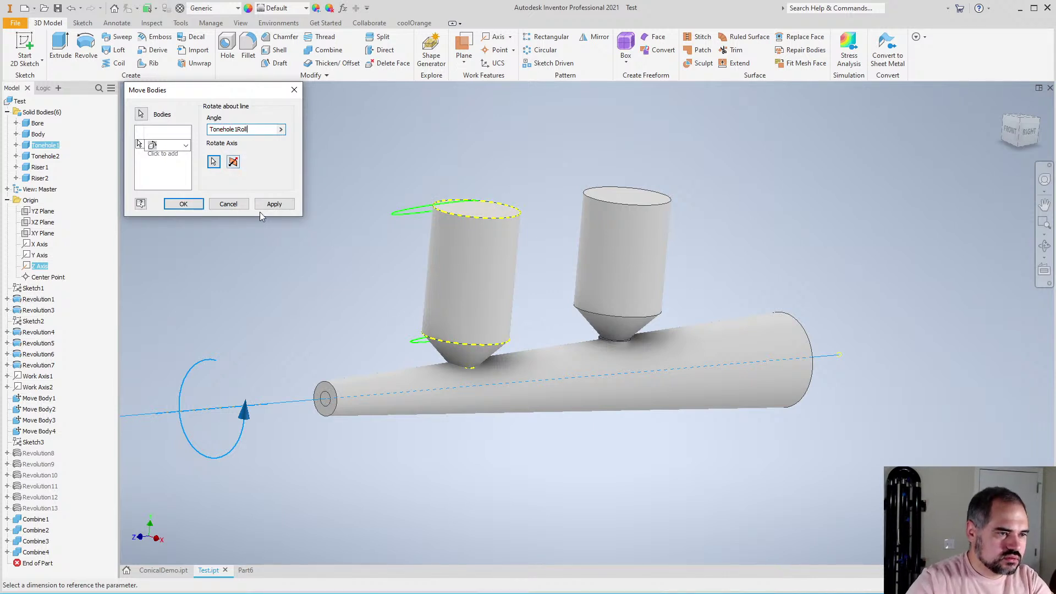
pyautogui.click(274, 204)
# Rotate the Tonehole2 body about the Z axis with Move Bodies, using the angle Tonehole2Roll
pyautogui.scroll(3, 375, 439)
pyautogui.scroll(-8, 375, 440)
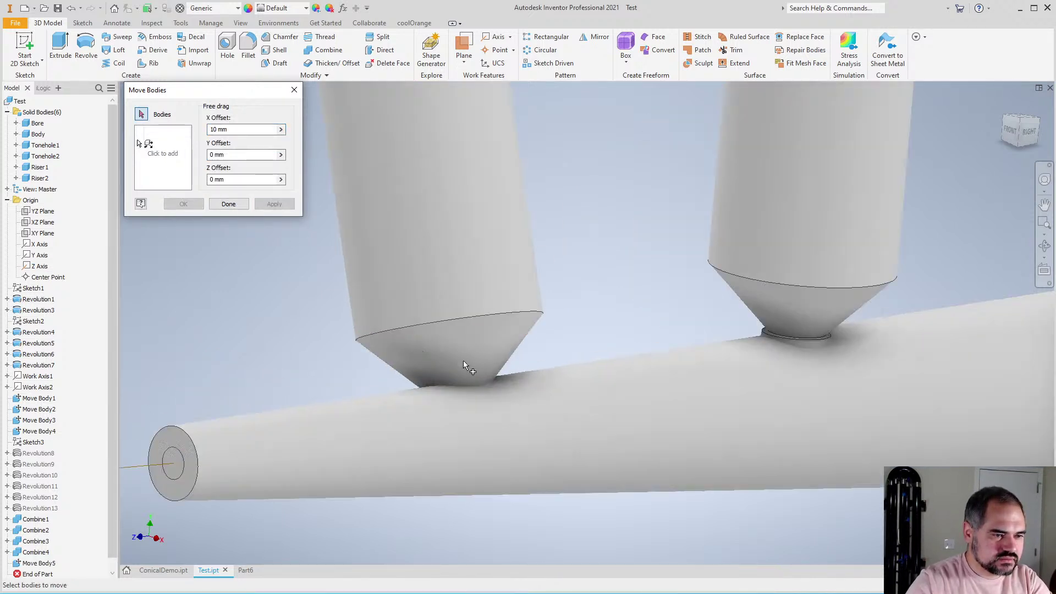
pyautogui.scroll(5, 378, 440)
pyautogui.click(624, 397)
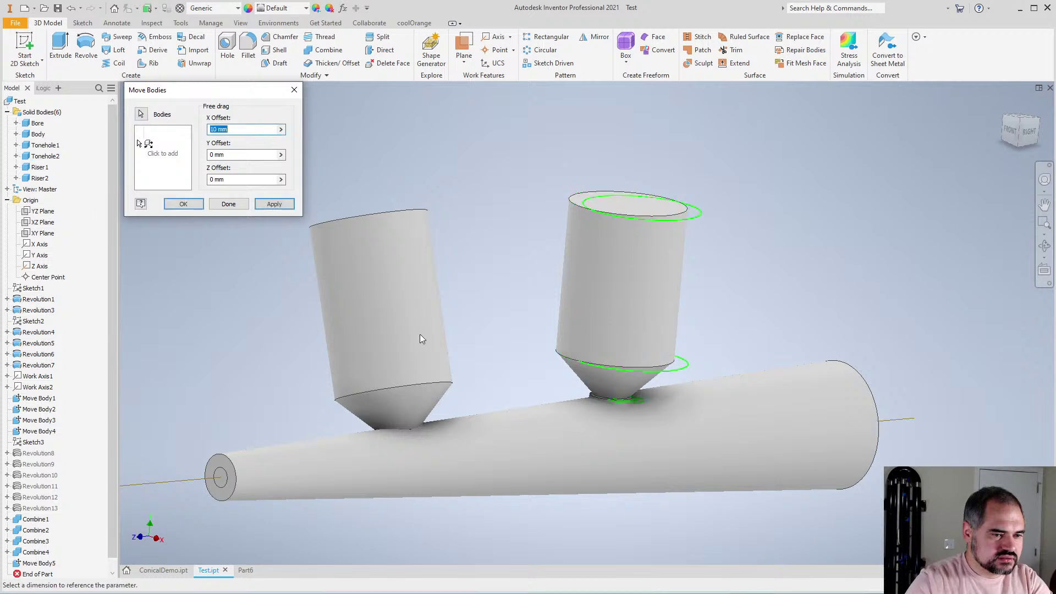
pyautogui.click(148, 144)
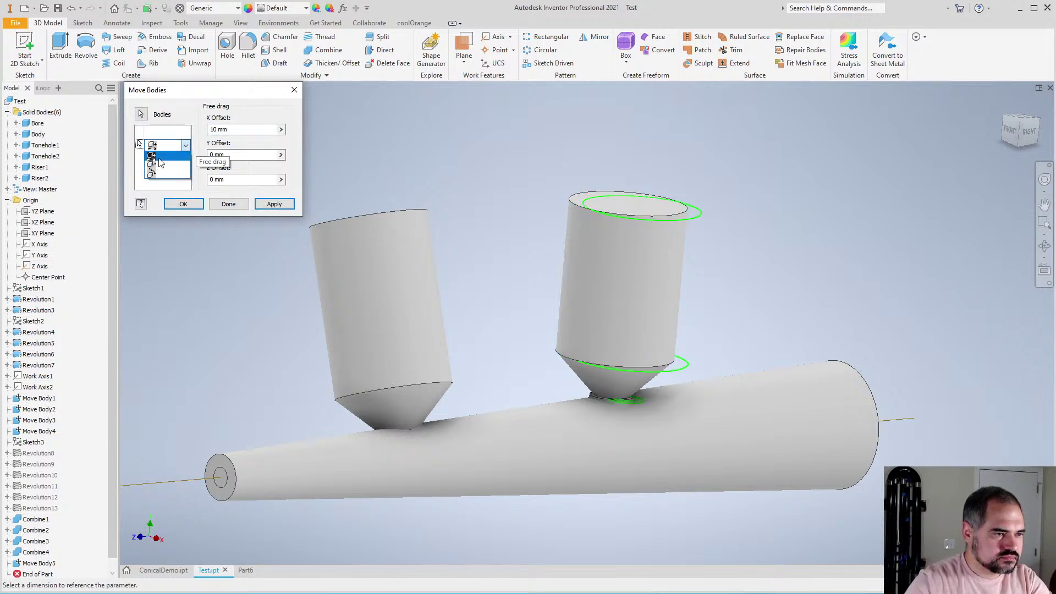
pyautogui.click(213, 161)
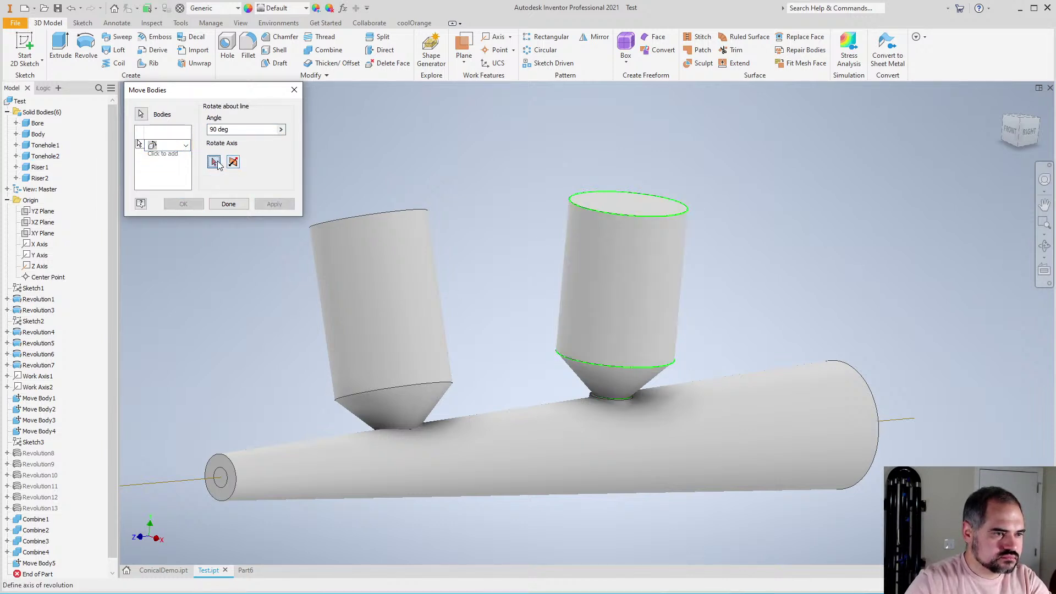
pyautogui.click(180, 480)
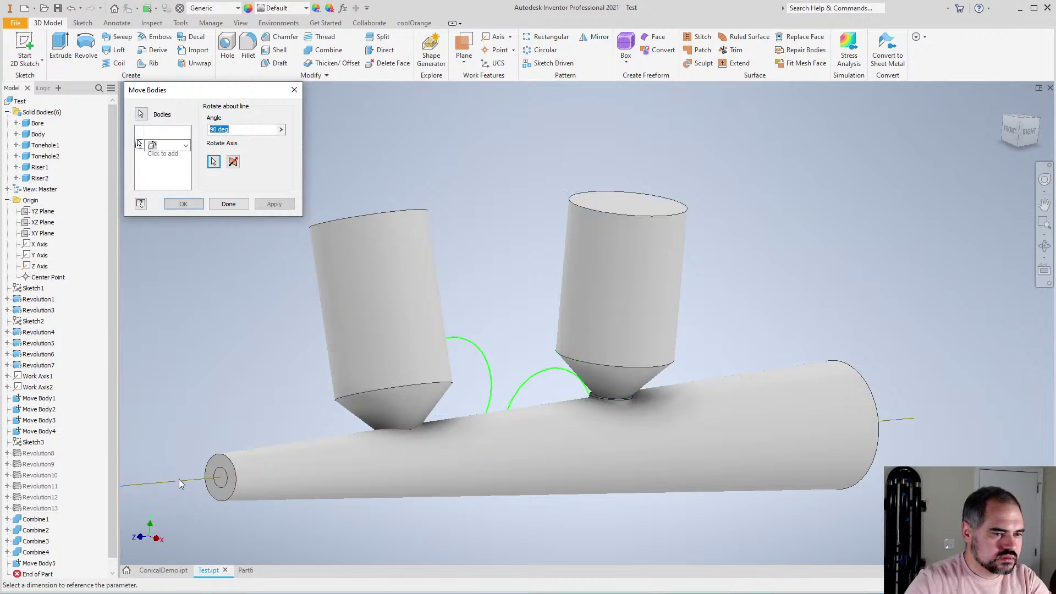
pyautogui.write('Toneho')
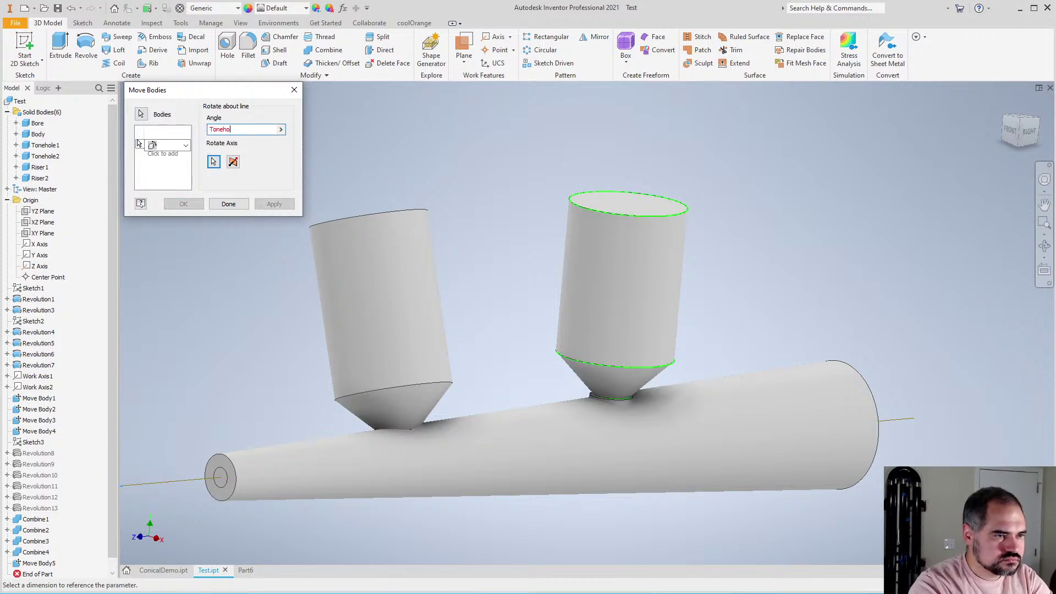
pyautogui.write('le2Rot')
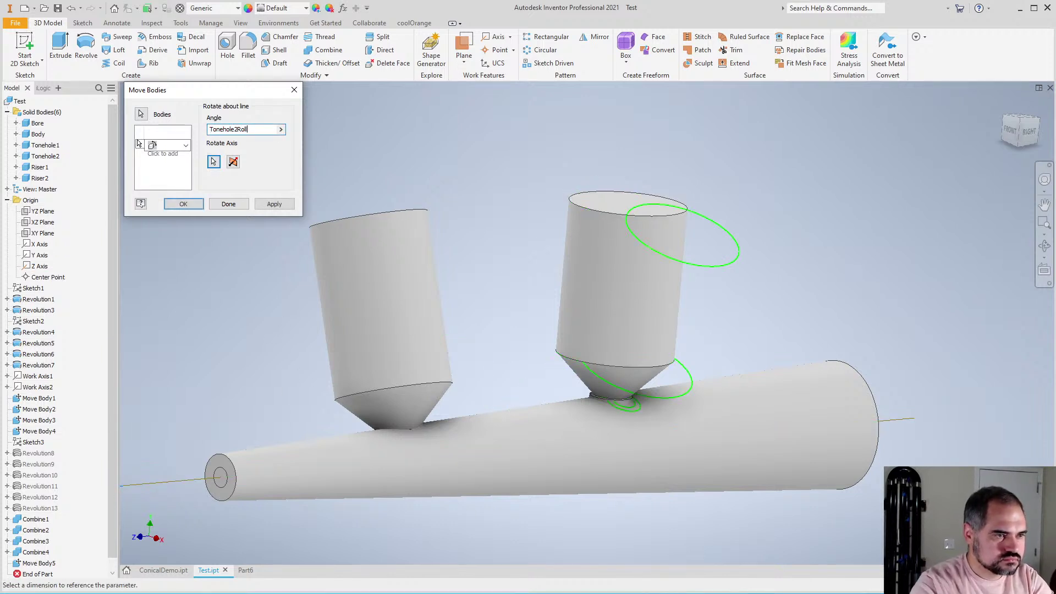
pyautogui.click(163, 153)
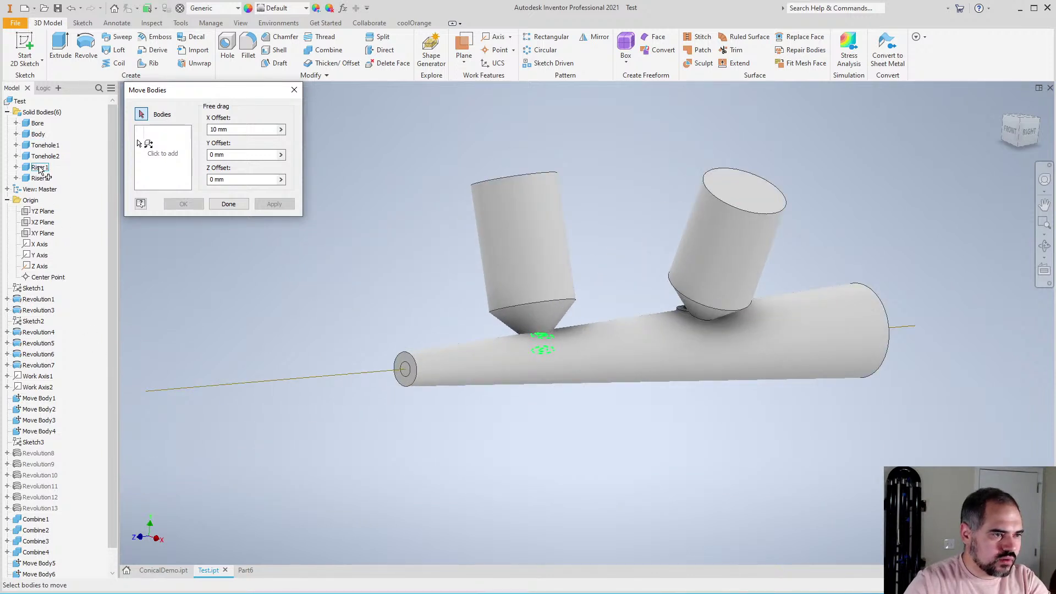
# Rotate the Riser1 body about the Z axis with Move Bodies, using the angle Tonehole1Roll
pyautogui.click(163, 149)
pyautogui.click(165, 145)
pyautogui.click(157, 174)
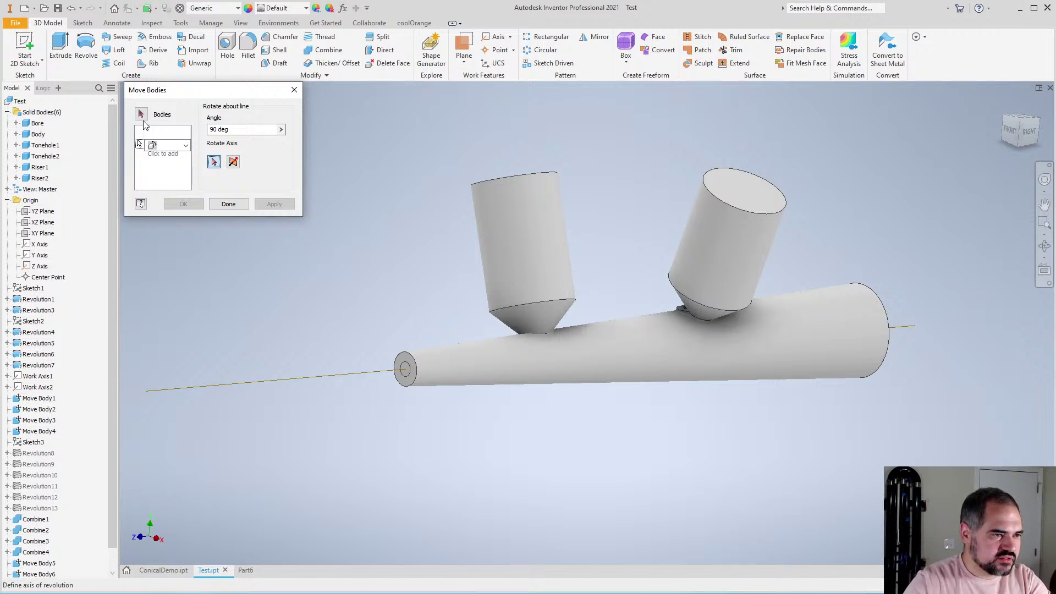
pyautogui.scroll(2, 486, 301)
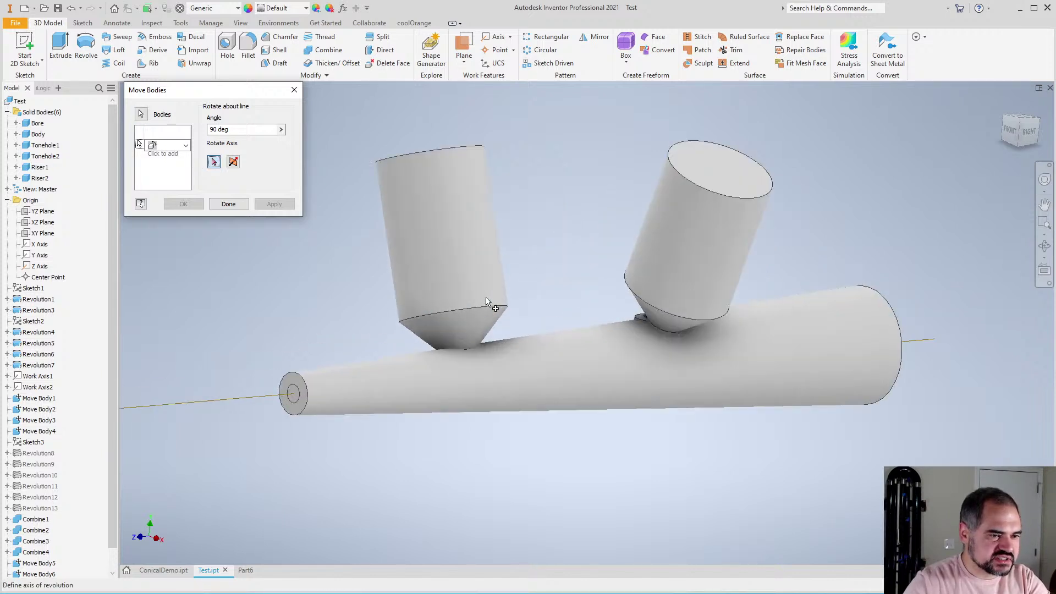
pyautogui.scroll(2, 486, 302)
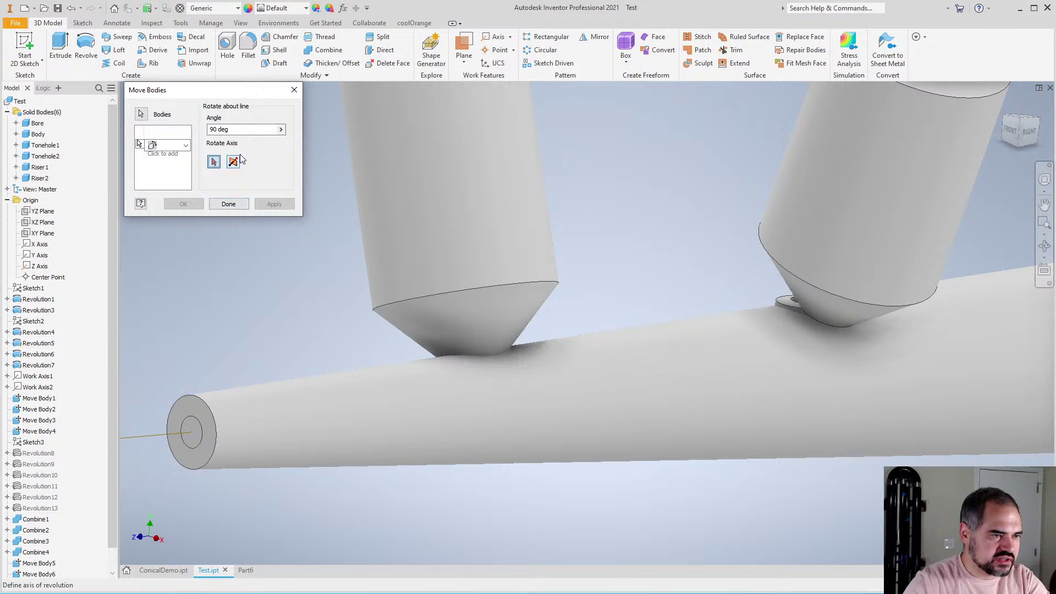
pyautogui.scroll(-3, 472, 310)
pyautogui.scroll(3, 498, 332)
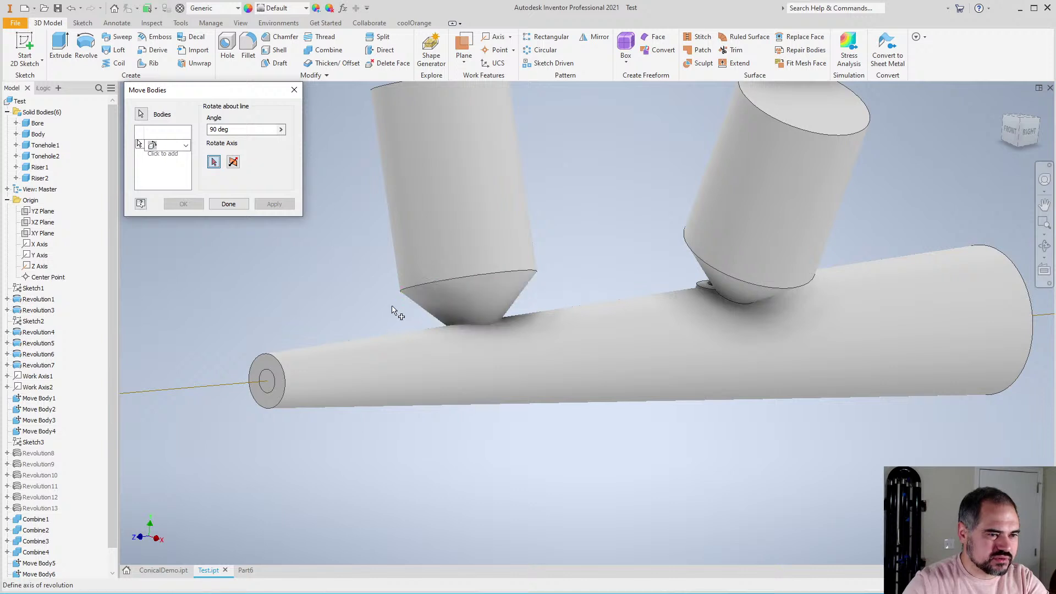
pyautogui.keyDown('shift'); pyautogui.moveTo(391, 306); pyautogui.dragTo(434, 305, button='middle'); pyautogui.keyUp('shift')
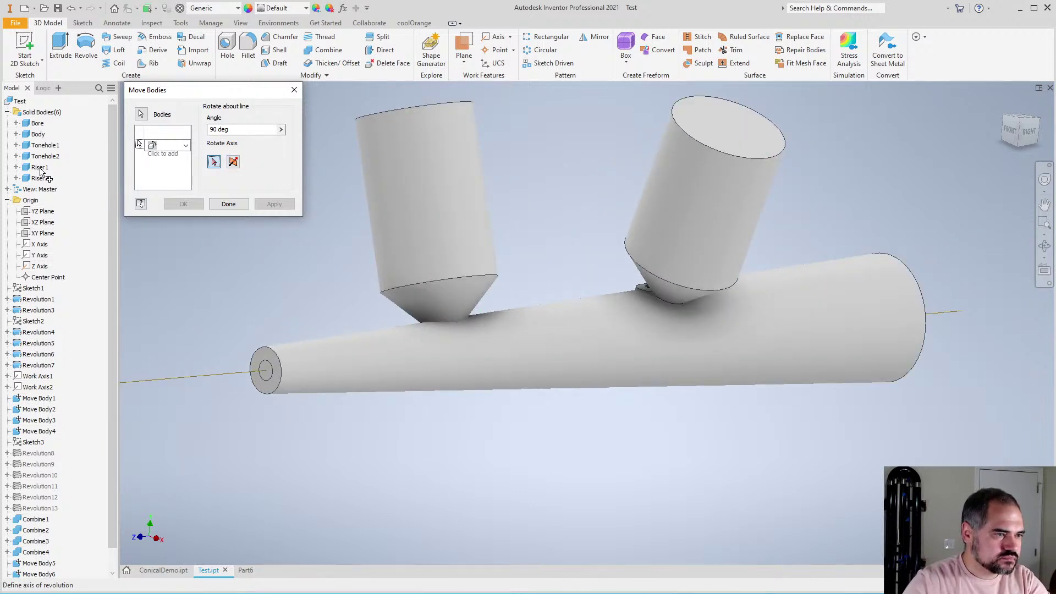
pyautogui.click(237, 128)
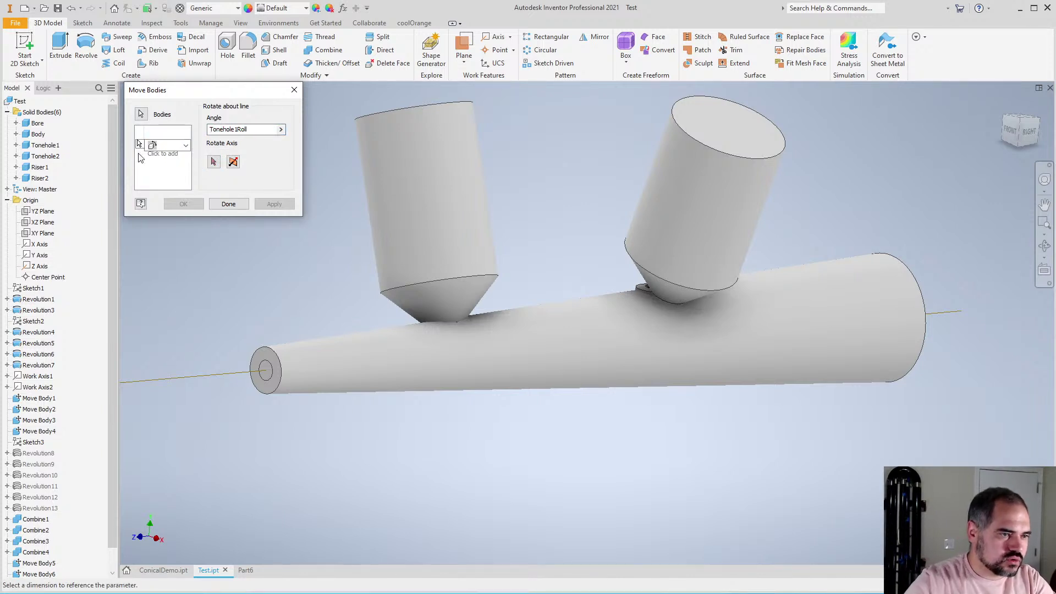
pyautogui.click(216, 376)
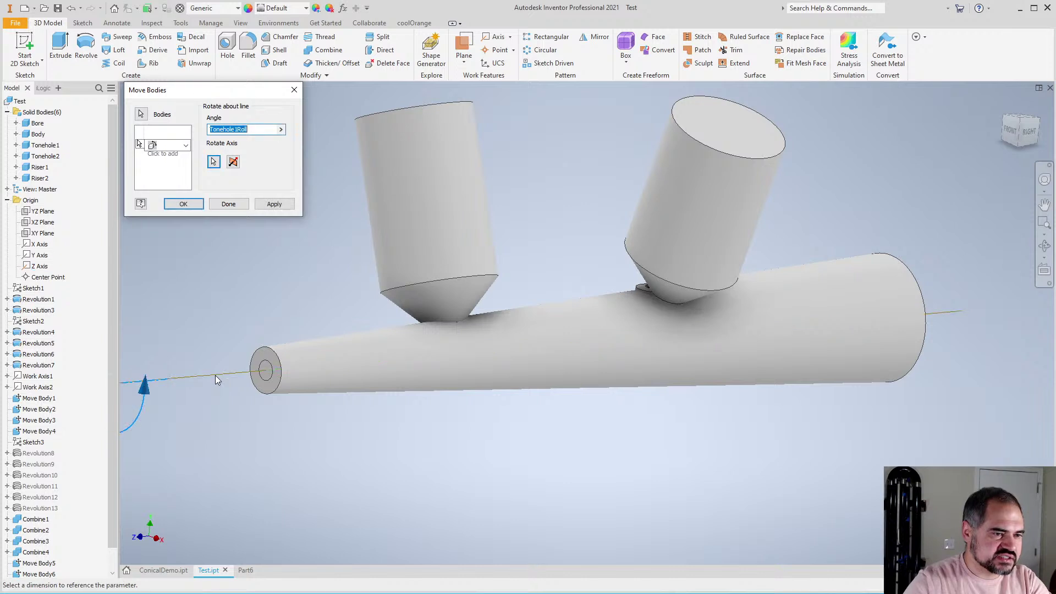
pyautogui.scroll(-5, 565, 374)
pyautogui.scroll(3, 358, 330)
pyautogui.click(275, 204)
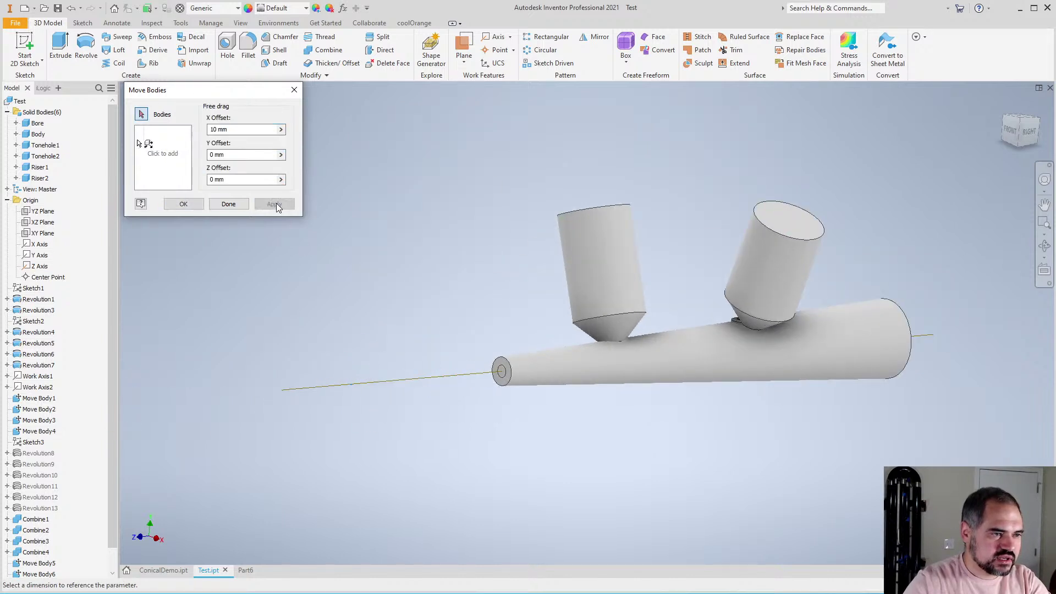
# Rotate the Riser2 body about the Z axis by Tonehole2Roll and finish moving bodies
pyautogui.click(184, 146)
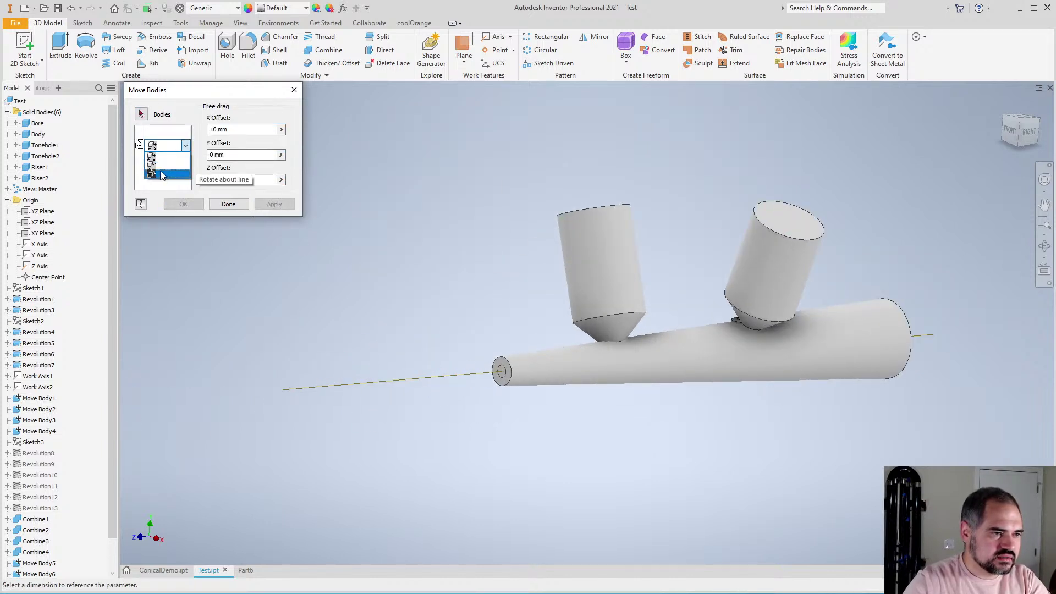
pyautogui.click(160, 171)
pyautogui.scroll(5, 744, 328)
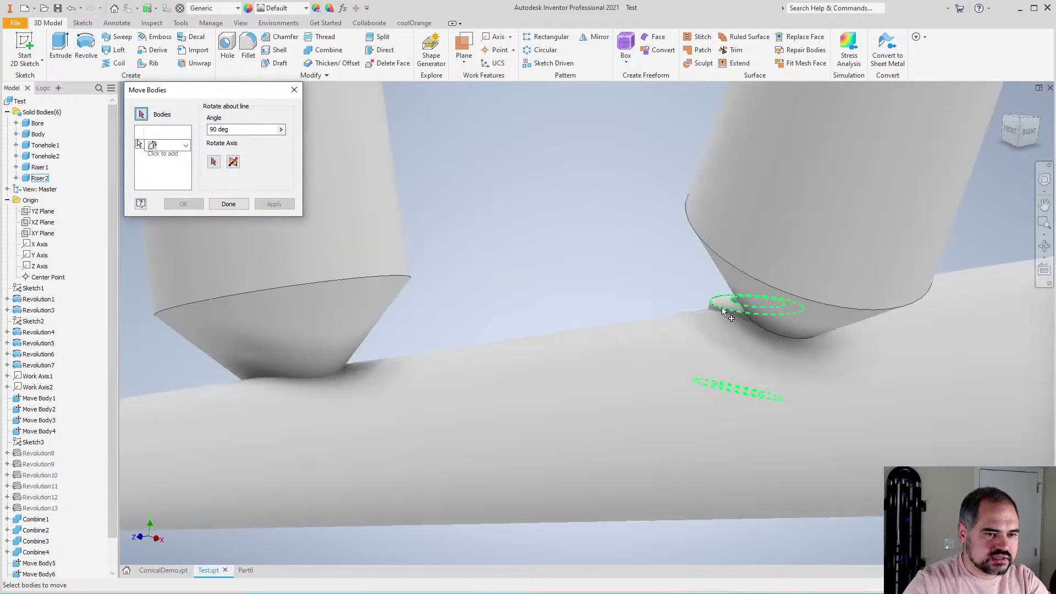
pyautogui.click(722, 306)
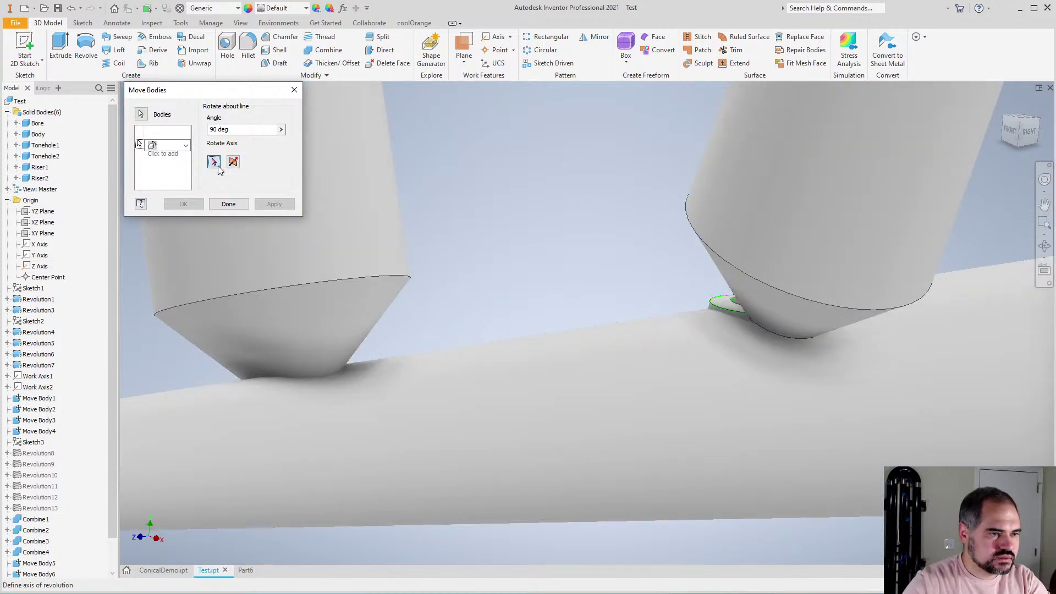
pyautogui.scroll(-5, 584, 296)
pyautogui.click(295, 369)
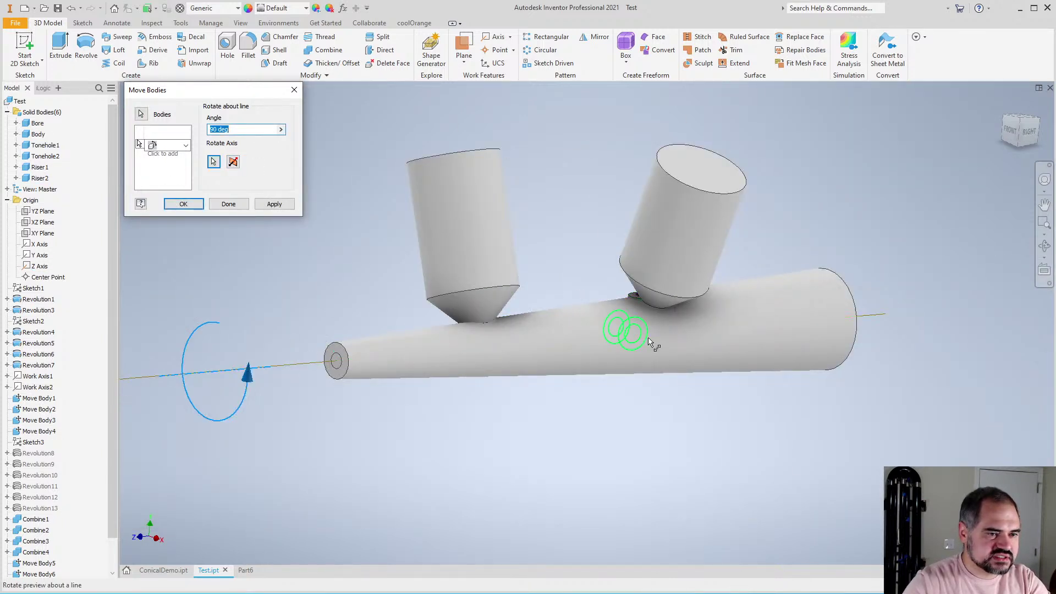
pyautogui.scroll(3, 646, 341)
pyautogui.write('Tone')
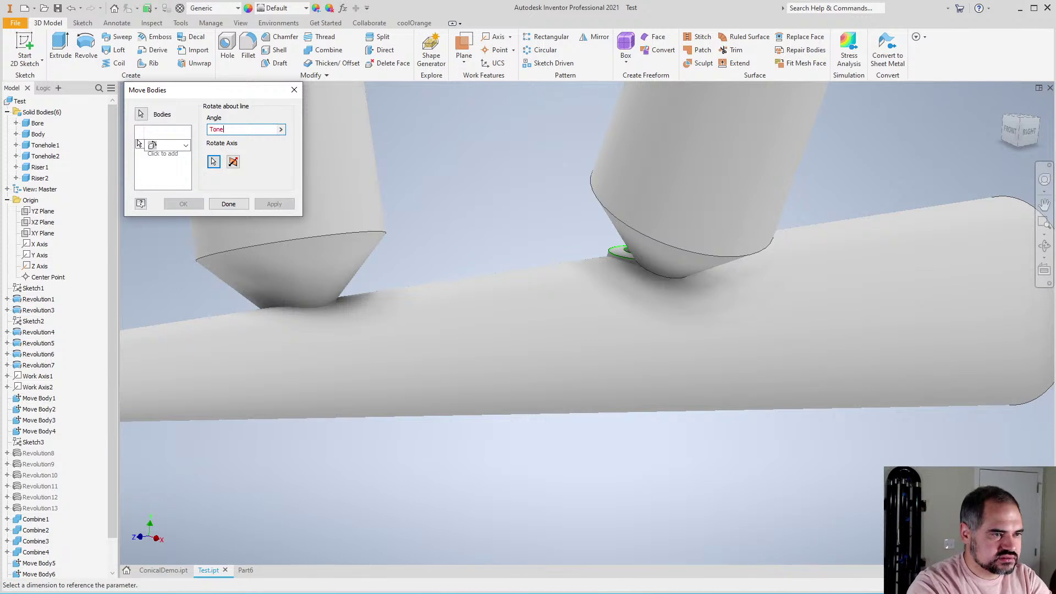
pyautogui.write('hole2Ro')
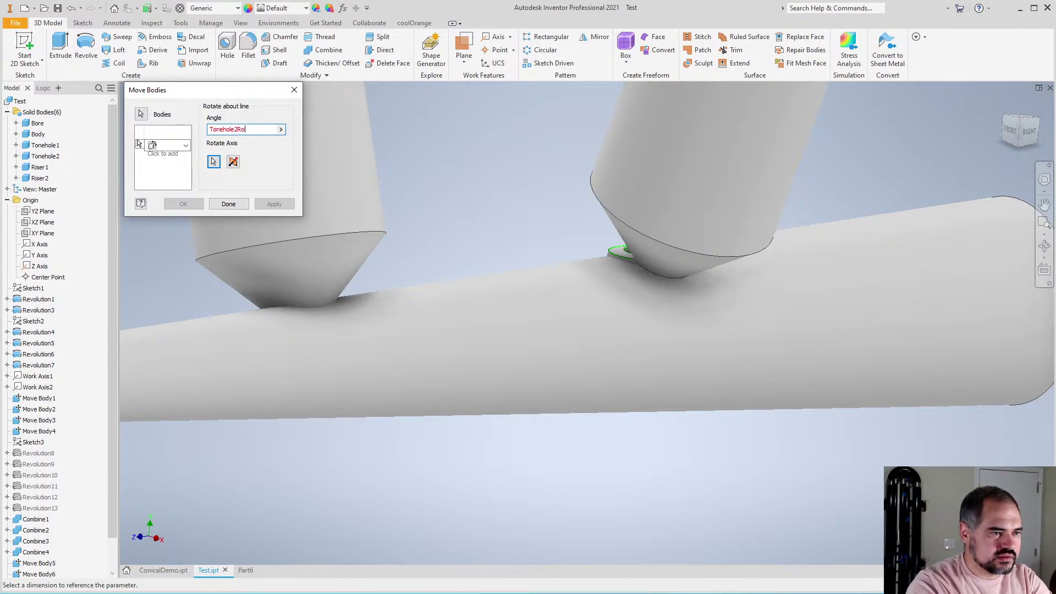
pyautogui.write('ll')
pyautogui.click(186, 206)
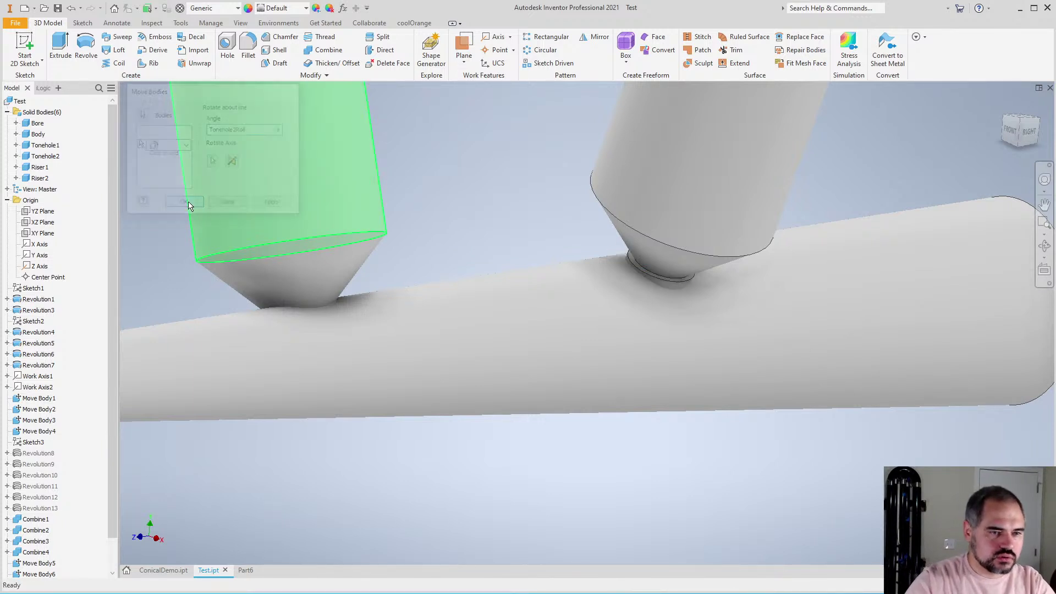
# Hide the origin Z axis running through the conical body
pyautogui.scroll(-4, 686, 226)
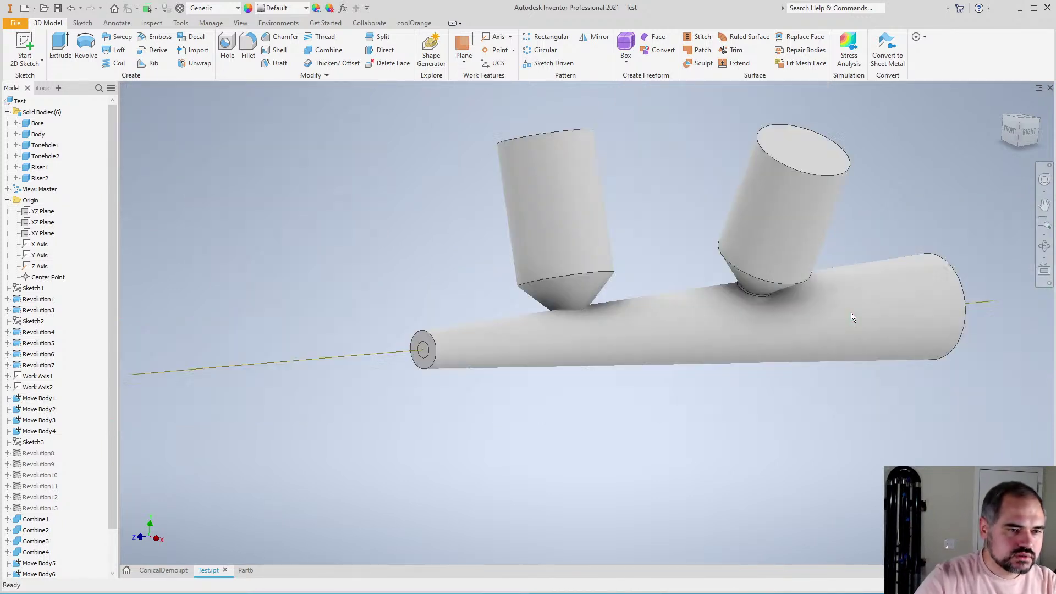
pyautogui.rightClick(40, 266)
pyautogui.click(69, 275)
pyautogui.scroll(1, 616, 333)
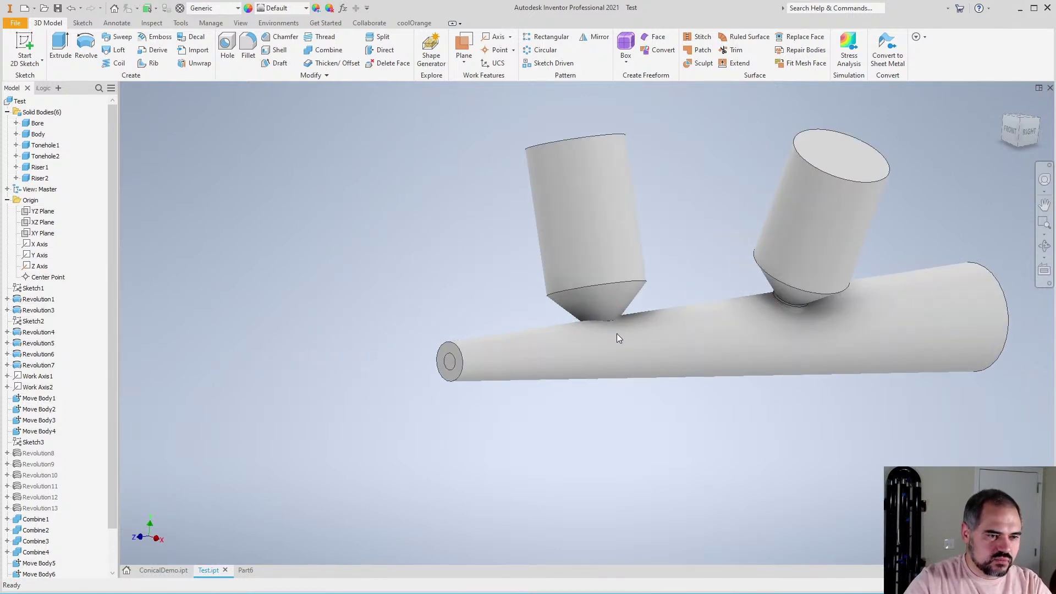
# Examine how the rolled toneholes and risers meet the conical body
pyautogui.scroll(2, 699, 320)
pyautogui.scroll(-3, 659, 333)
pyautogui.press('F4')
pyautogui.moveTo(660, 333); pyautogui.dragTo(631, 353)
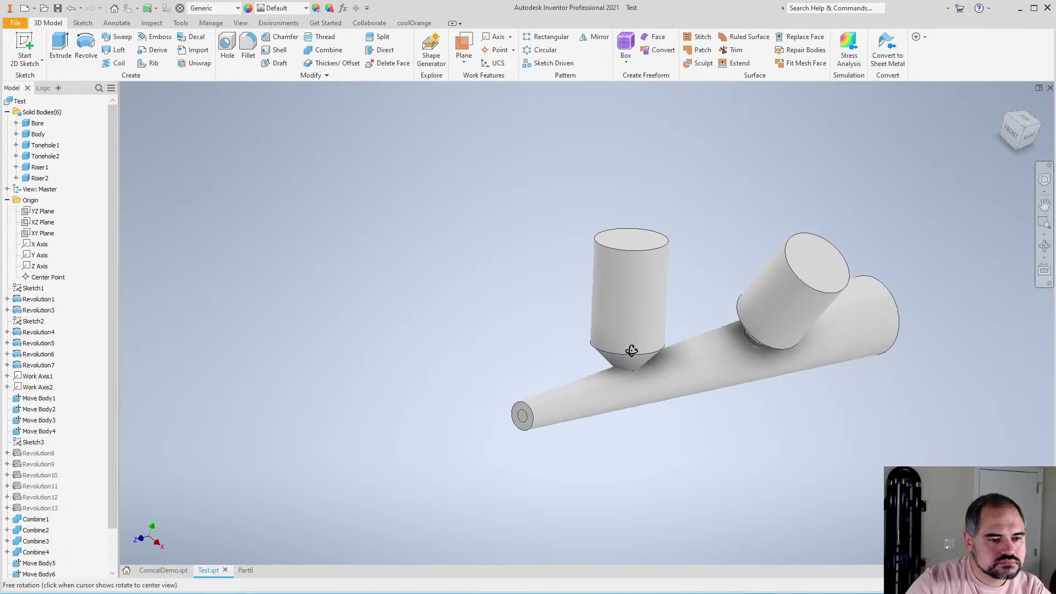
pyautogui.scroll(-2, 559, 398)
pyautogui.scroll(5, 603, 359)
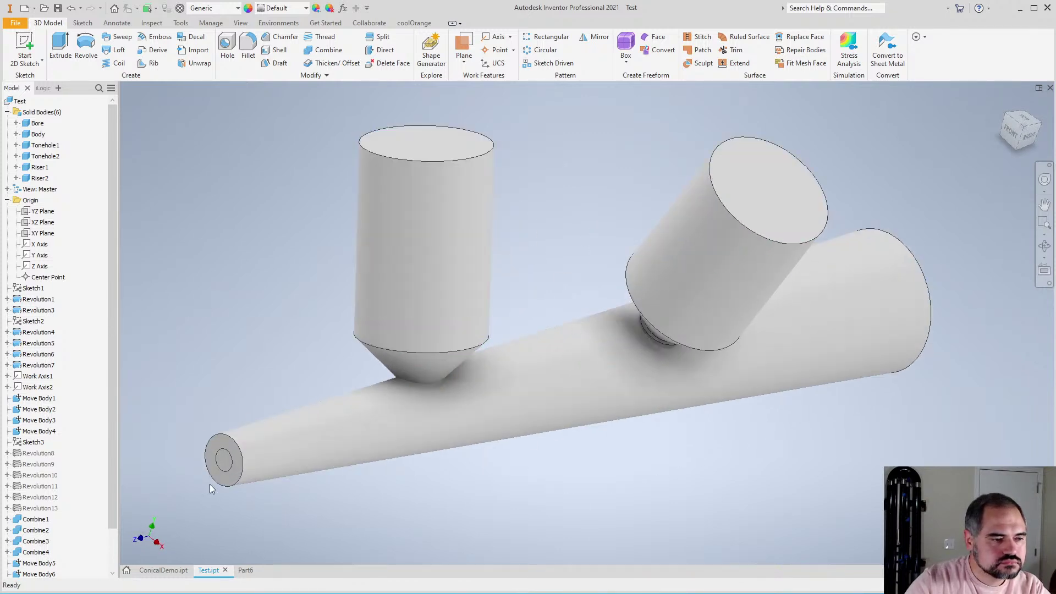
pyautogui.click(325, 50)
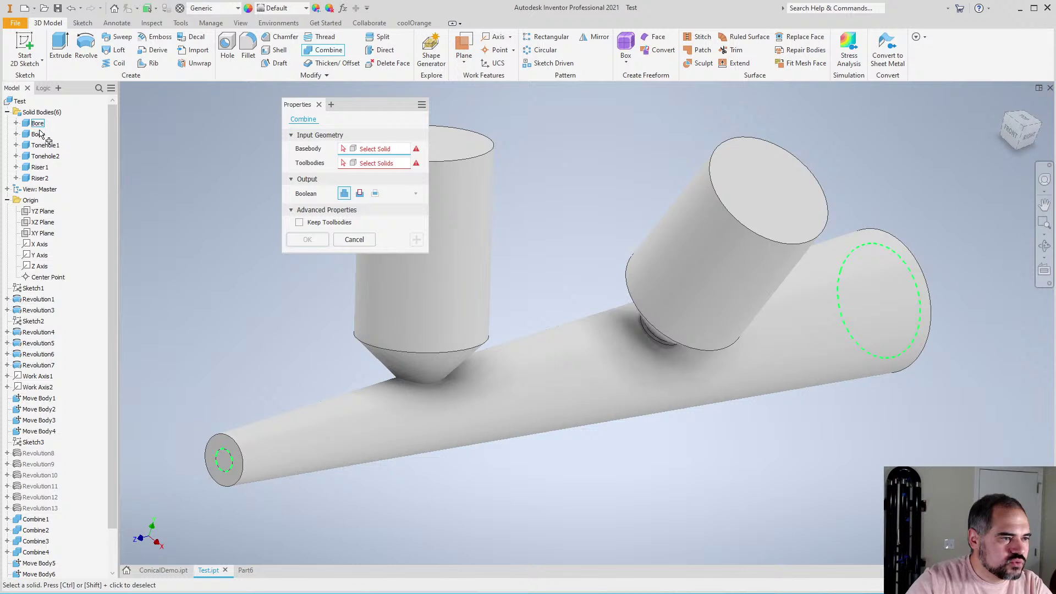
pyautogui.click(352, 239)
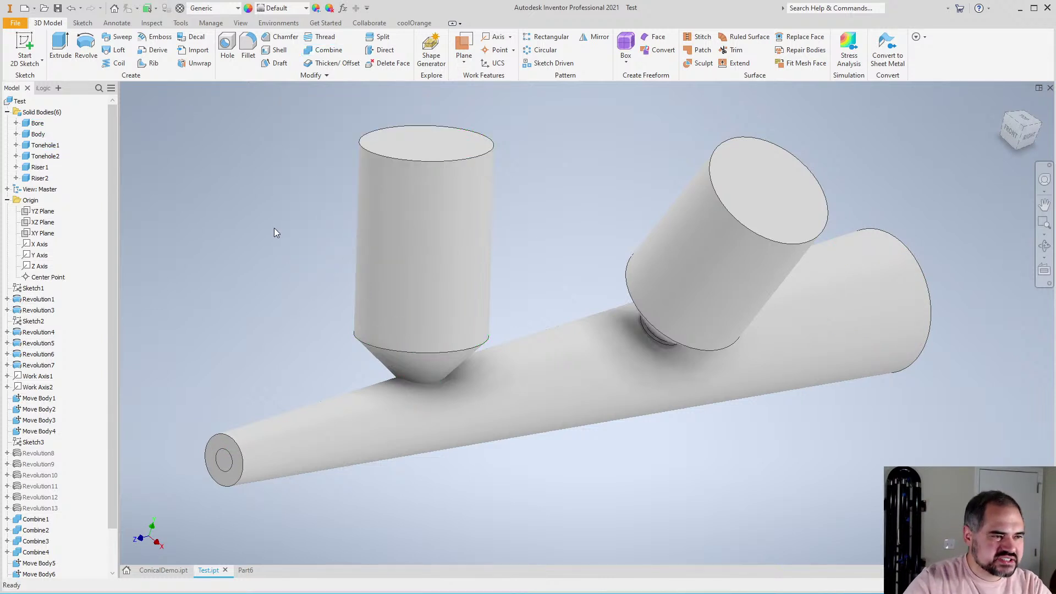
pyautogui.scroll(3, 330, 286)
pyautogui.scroll(-5, 347, 308)
pyautogui.scroll(5, 332, 250)
pyautogui.scroll(-2, 333, 220)
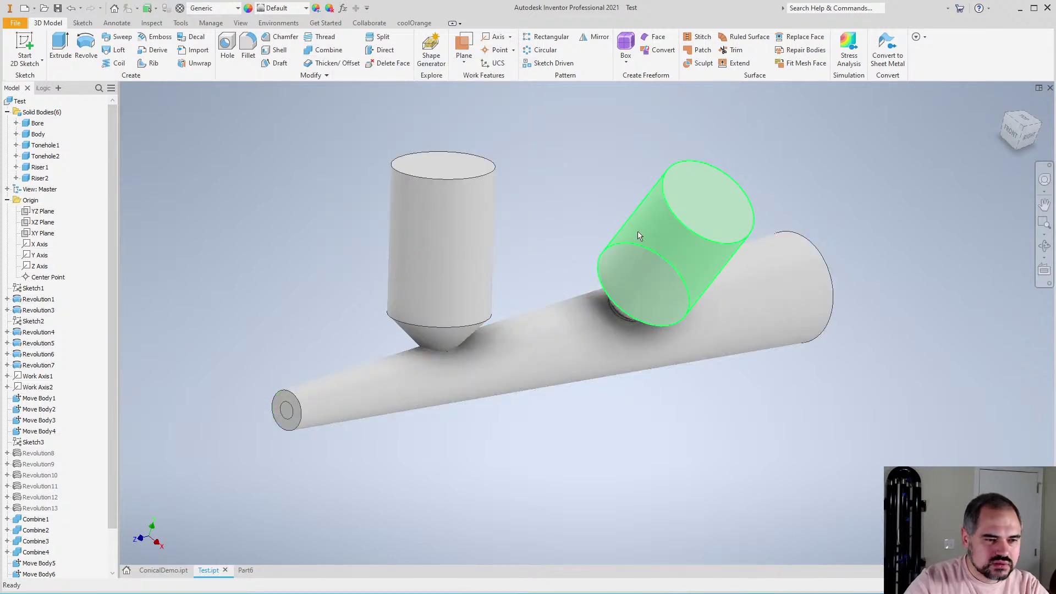
# Join the Riser1 and Riser2 bodies to the Body solid with Combine
pyautogui.click(328, 55)
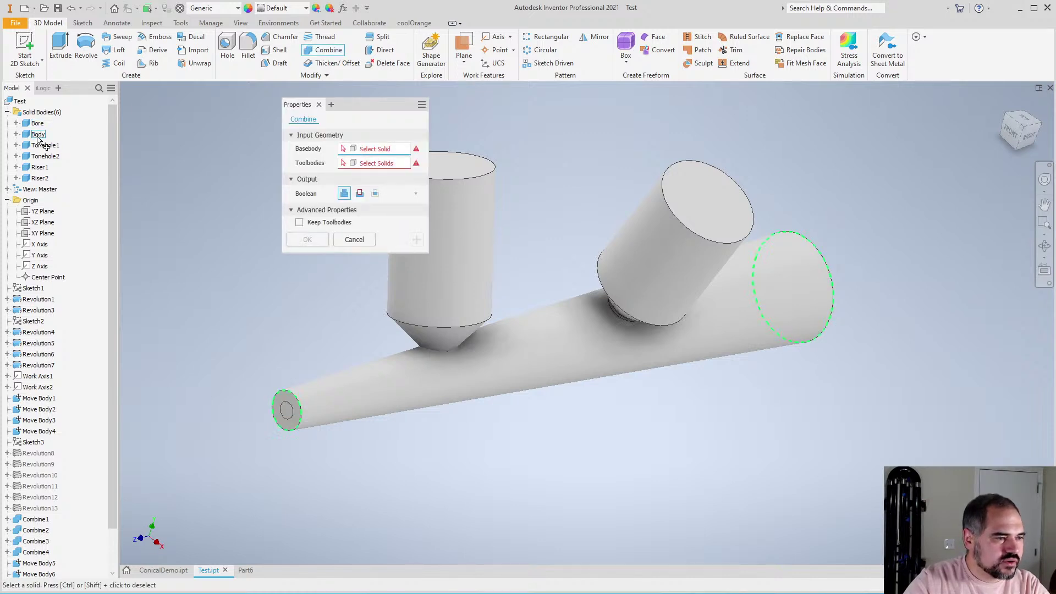
pyautogui.click(37, 136)
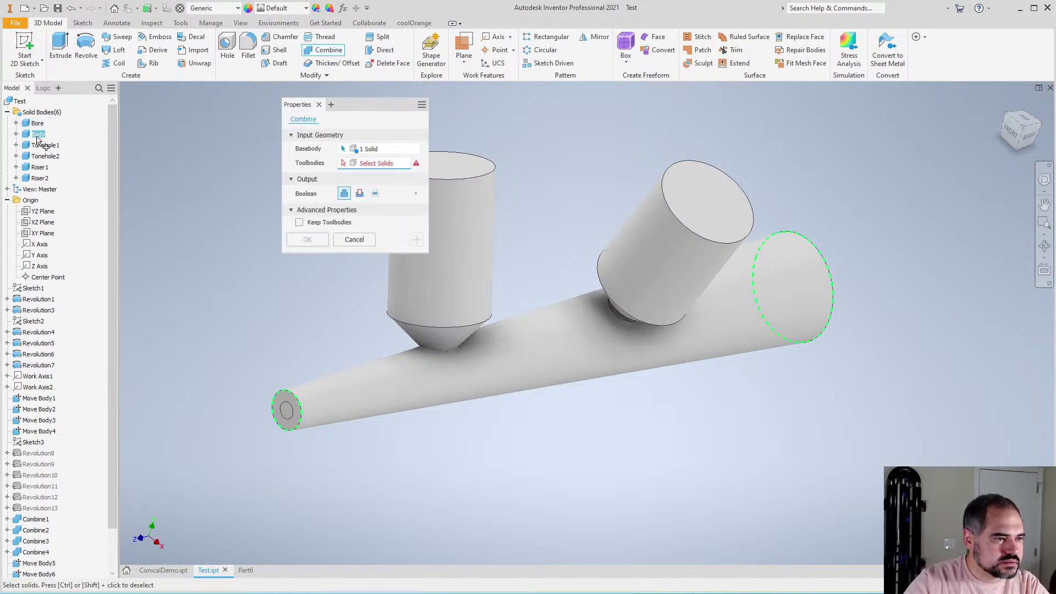
pyautogui.click(39, 167)
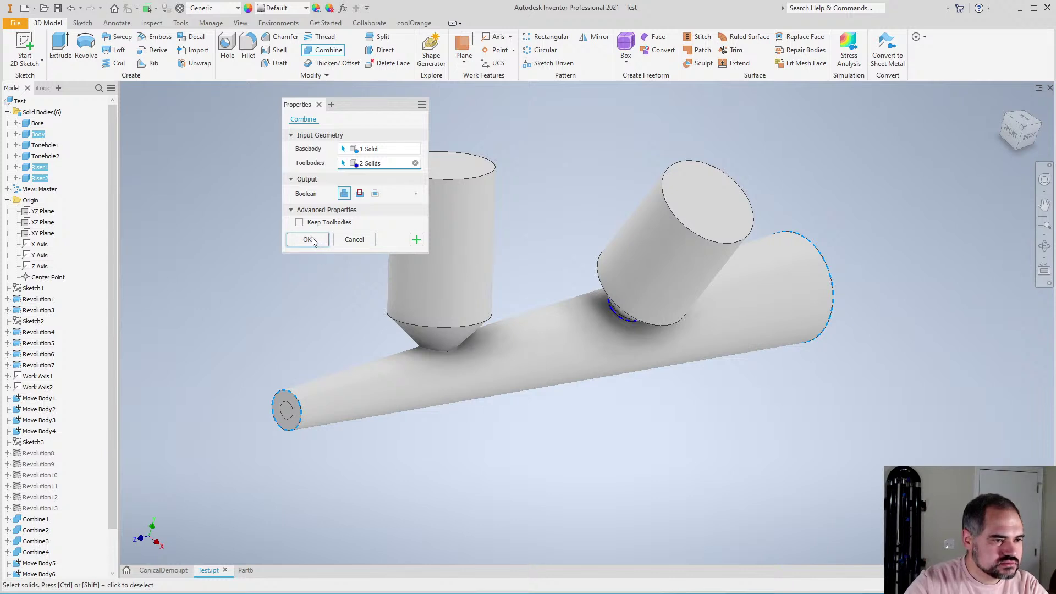
pyautogui.click(416, 240)
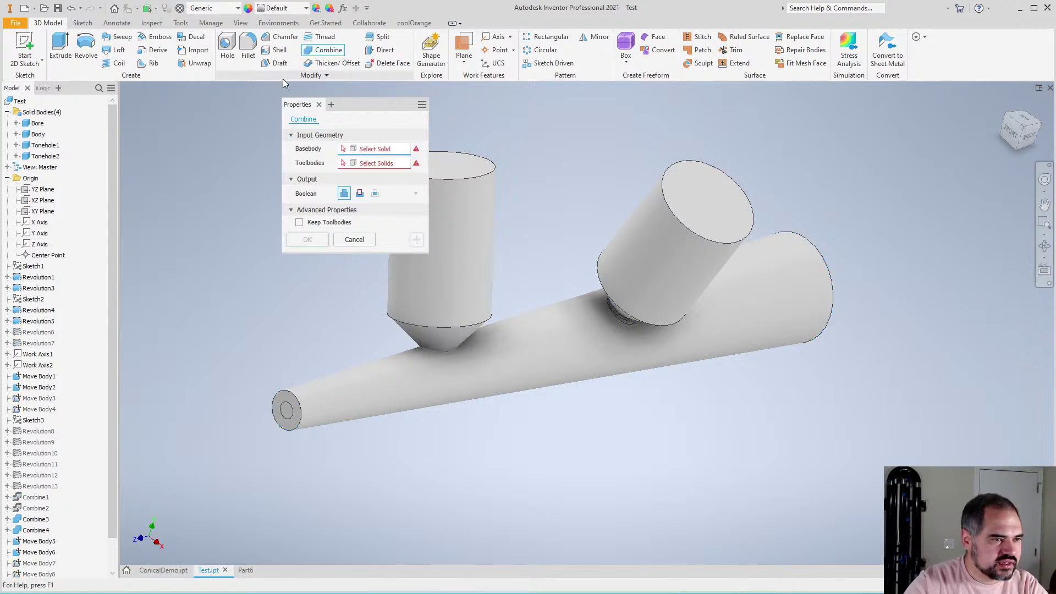
# Join the Tonehole1 and Tonehole2 bodies to the Bore solid with Combine
pyautogui.click(37, 123)
pyautogui.click(48, 156)
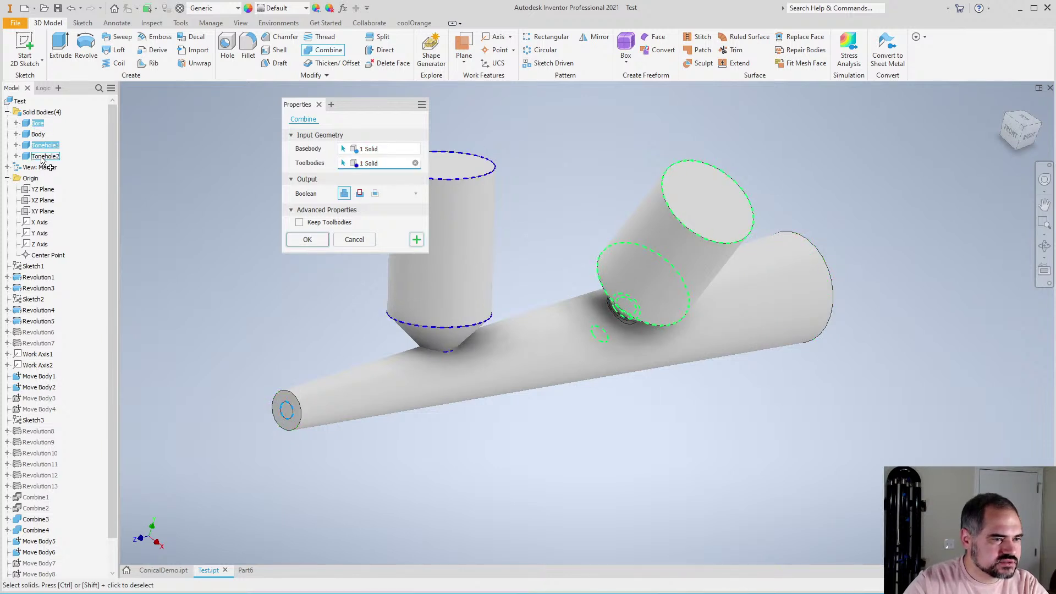
pyautogui.click(44, 145)
pyautogui.click(307, 240)
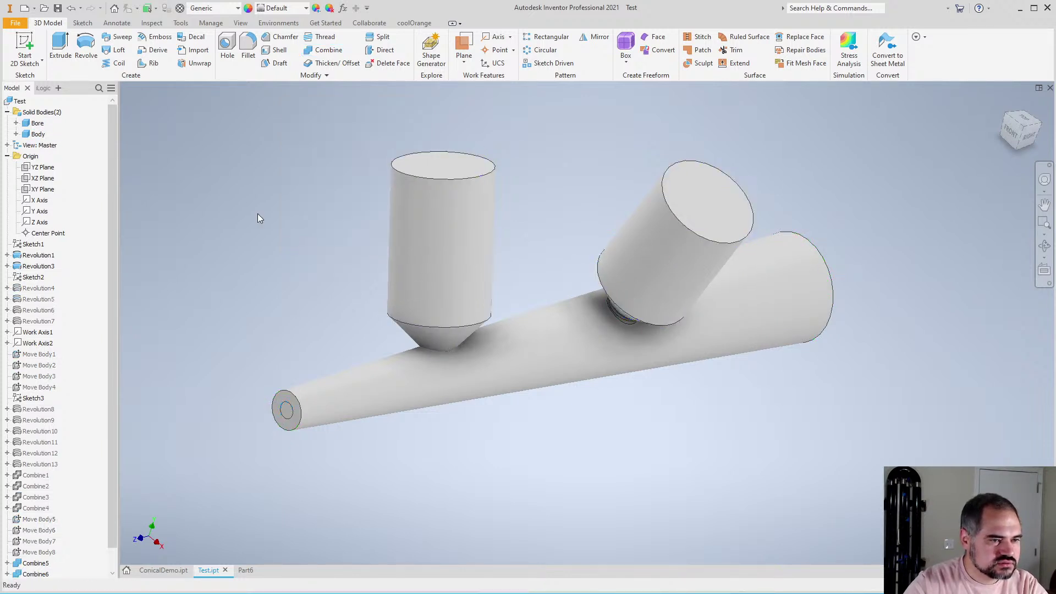
# View the Bore with the Body hidden, and examine the Body and its risers with the Bore hidden
pyautogui.rightClick(36, 138)
pyautogui.click(52, 153)
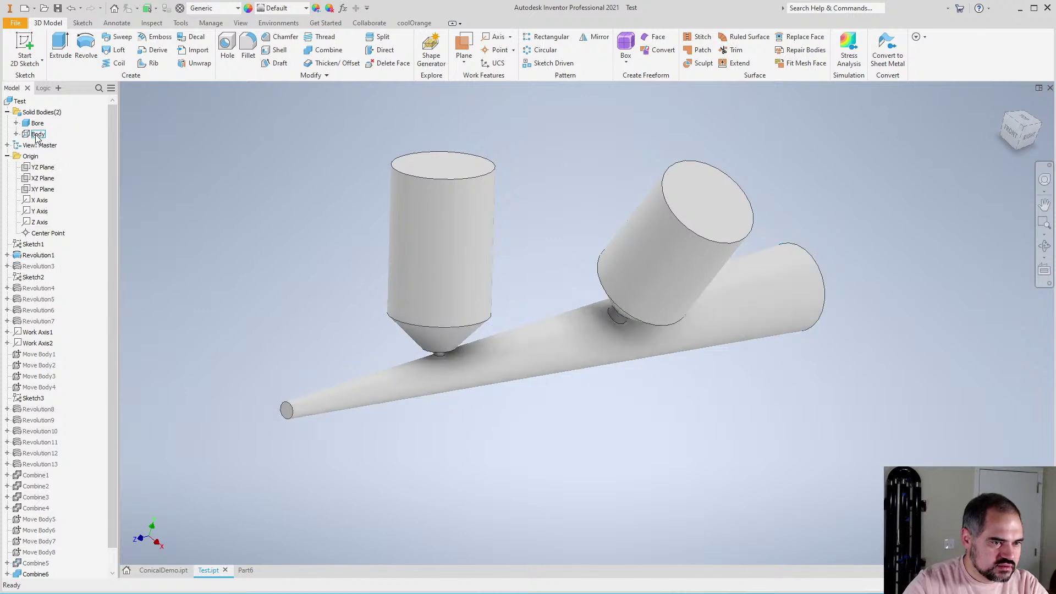
pyautogui.rightClick(37, 123)
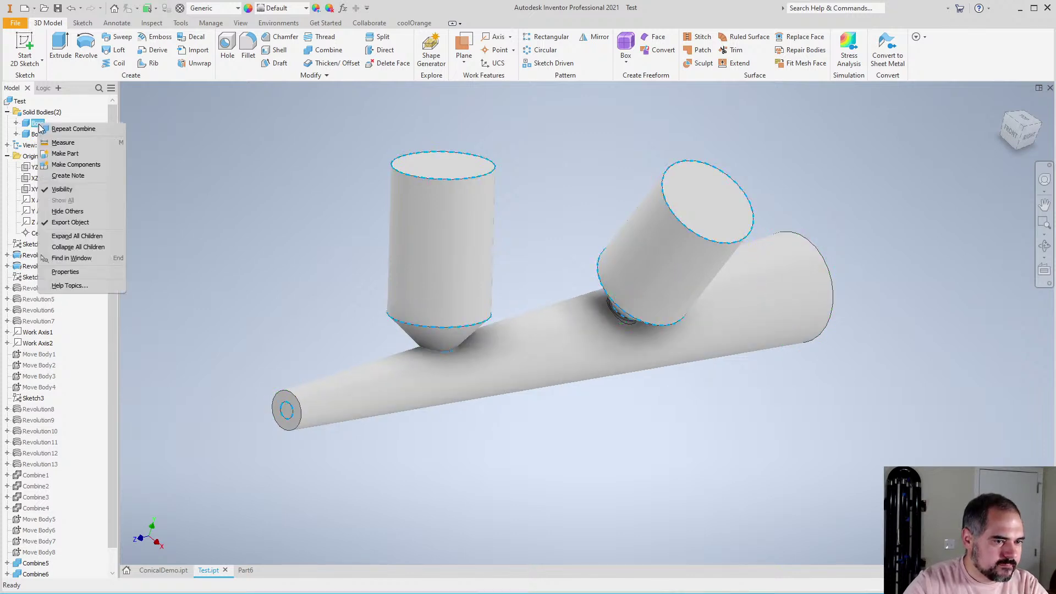
pyautogui.click(53, 138)
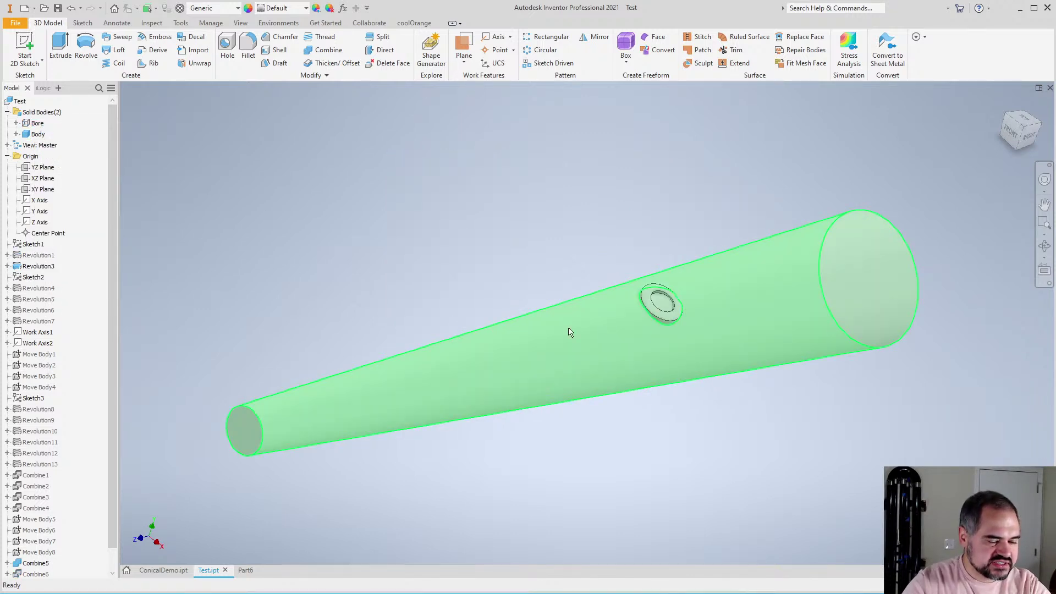
pyautogui.press('F4')
pyautogui.moveTo(632, 393); pyautogui.dragTo(566, 372)
pyautogui.scroll(5, 737, 330)
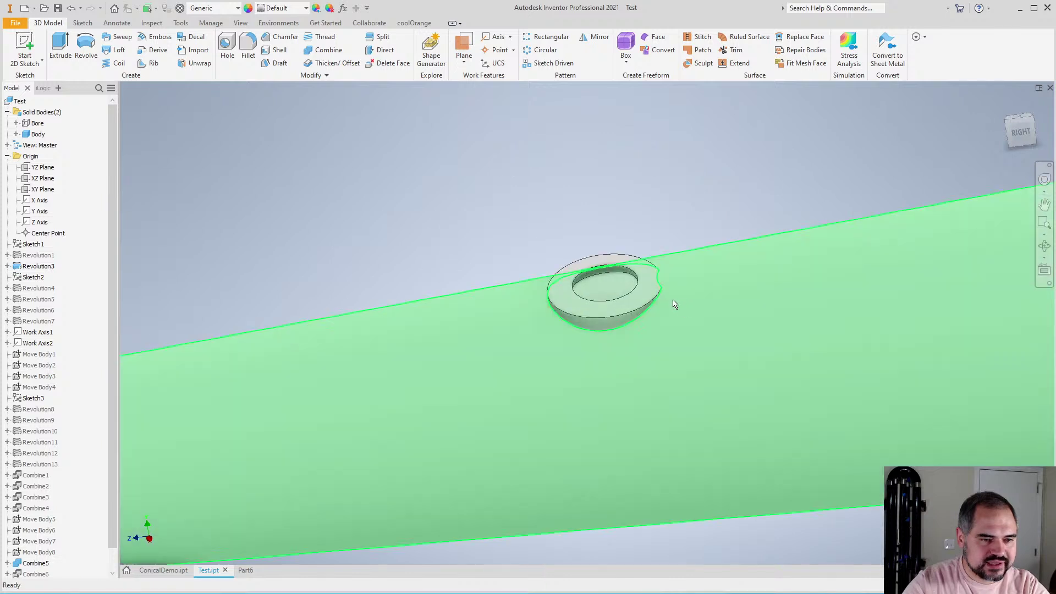
pyautogui.scroll(-6, 697, 263)
pyautogui.scroll(3, 481, 309)
pyautogui.scroll(-4, 487, 319)
pyautogui.press('F4')
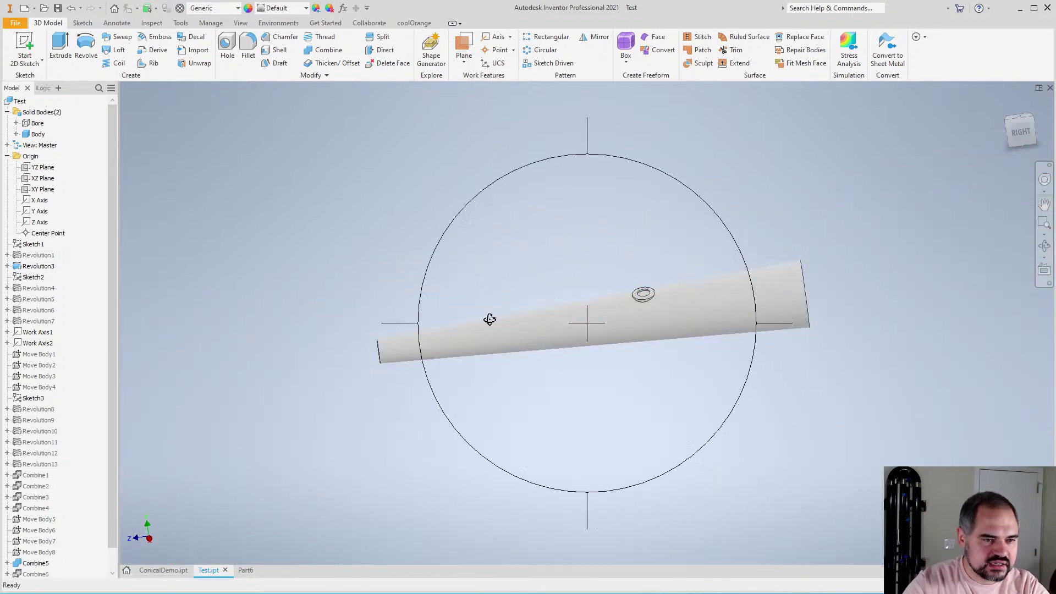
pyautogui.moveTo(488, 318); pyautogui.dragTo(512, 336)
pyautogui.scroll(3, 513, 336)
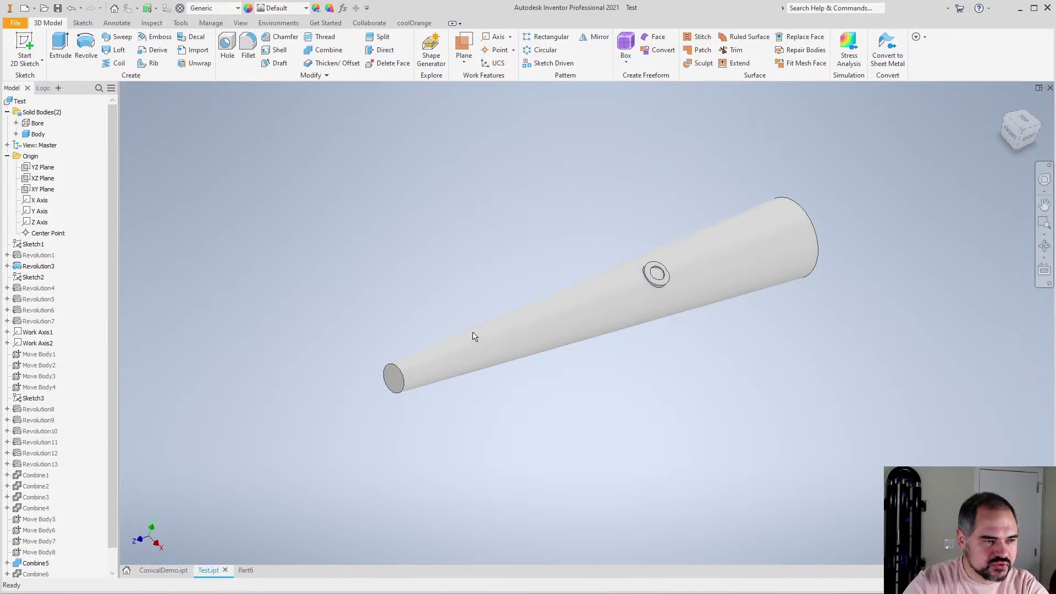
# Isolate the Bore solid and examine where the tonehole shapes meet the cone
pyautogui.rightClick(38, 125)
pyautogui.click(60, 215)
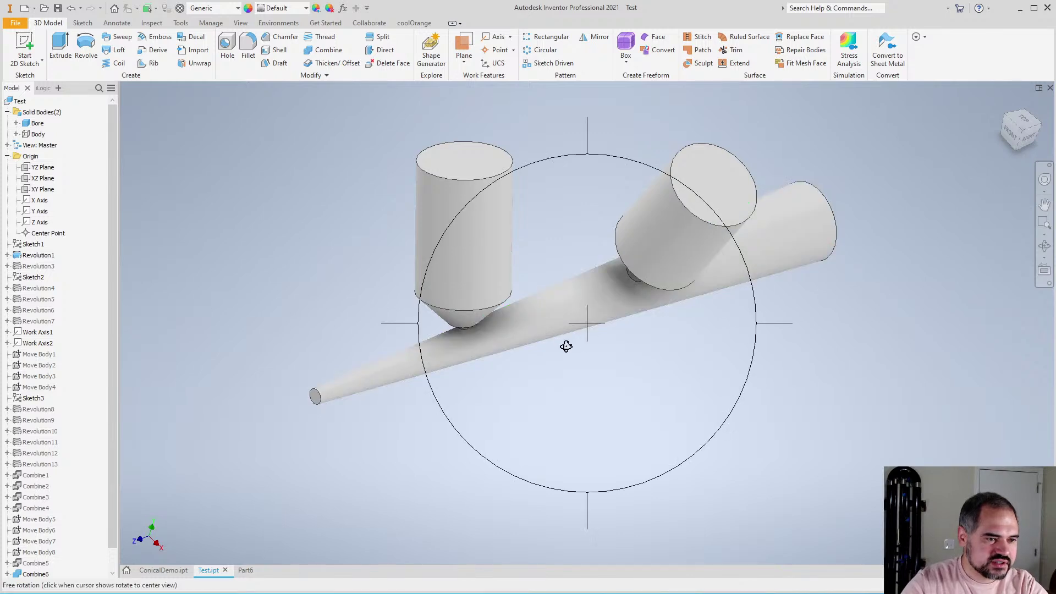
pyautogui.keyDown('shift'); pyautogui.moveTo(566, 346); pyautogui.dragTo(545, 269, button='middle'); pyautogui.keyUp('shift')
pyautogui.scroll(5, 443, 293)
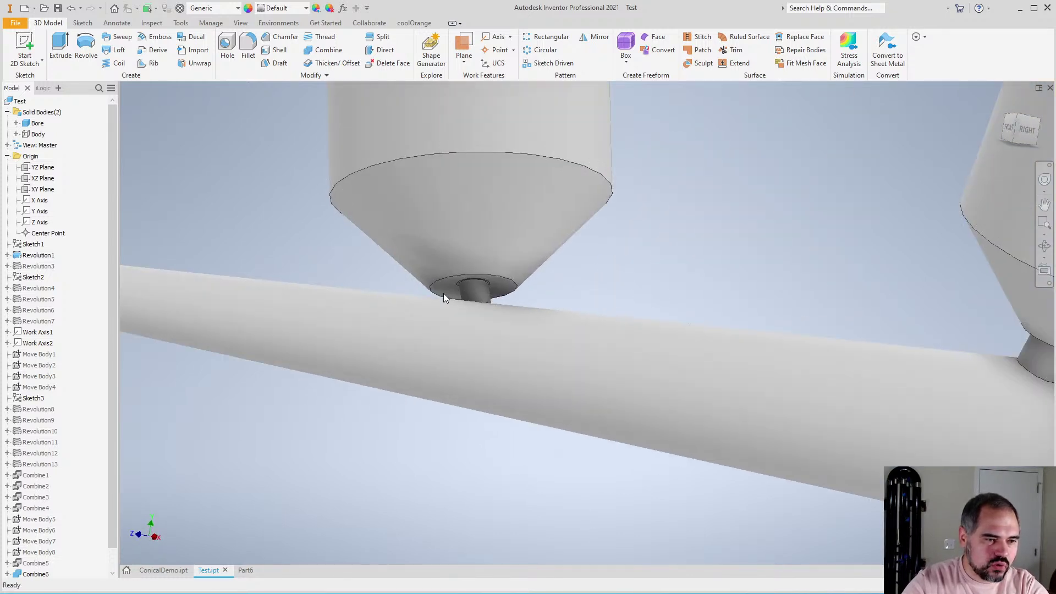
pyautogui.scroll(-8, 474, 300)
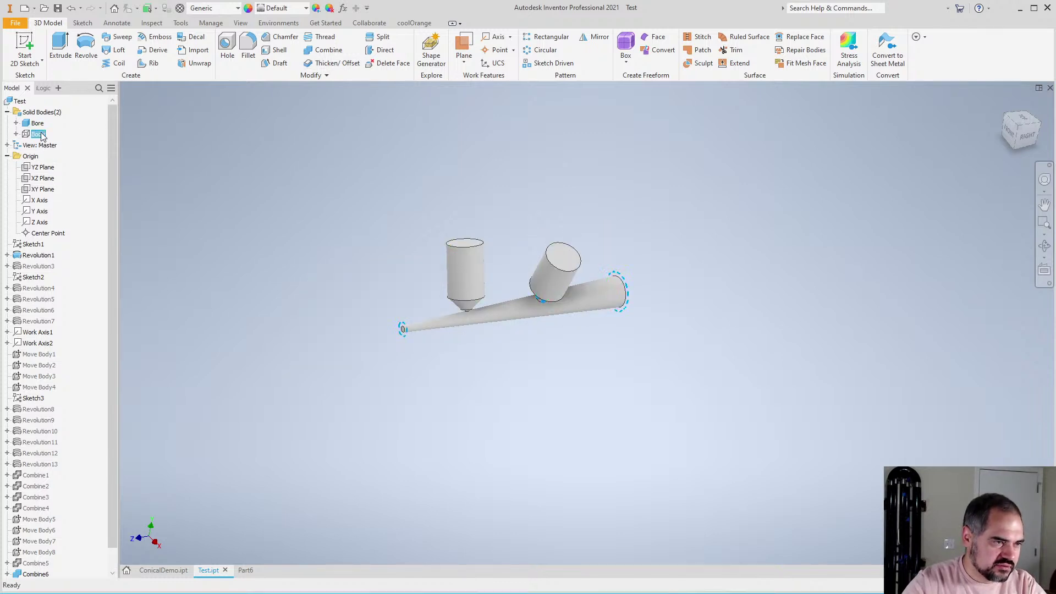
# Cut the Bore solid out of the Body solid with Combine, without keeping the tool body
pyautogui.click(324, 50)
pyautogui.scroll(-3, 421, 337)
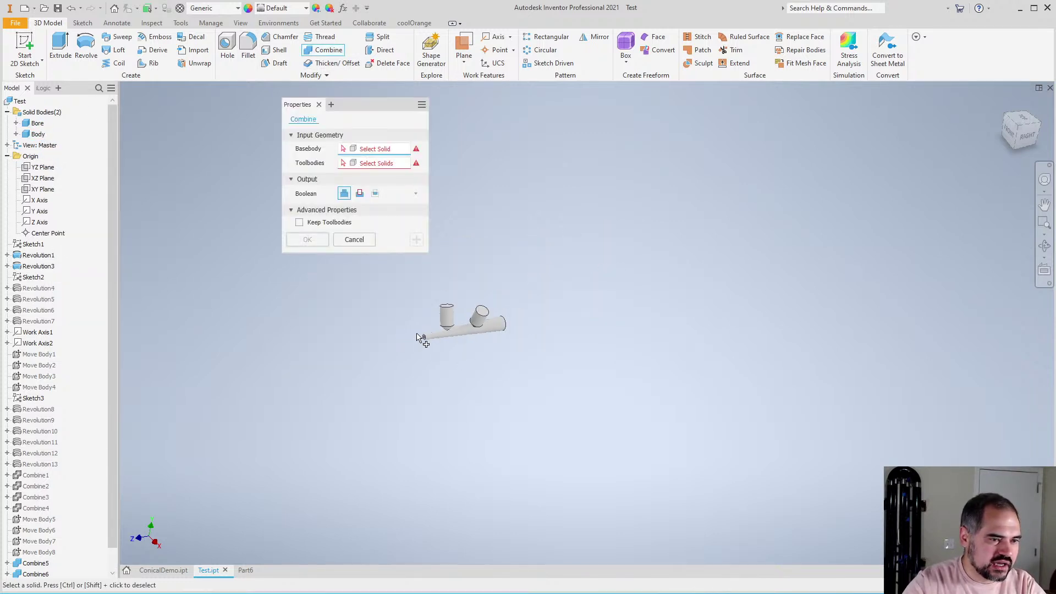
pyautogui.scroll(6, 421, 338)
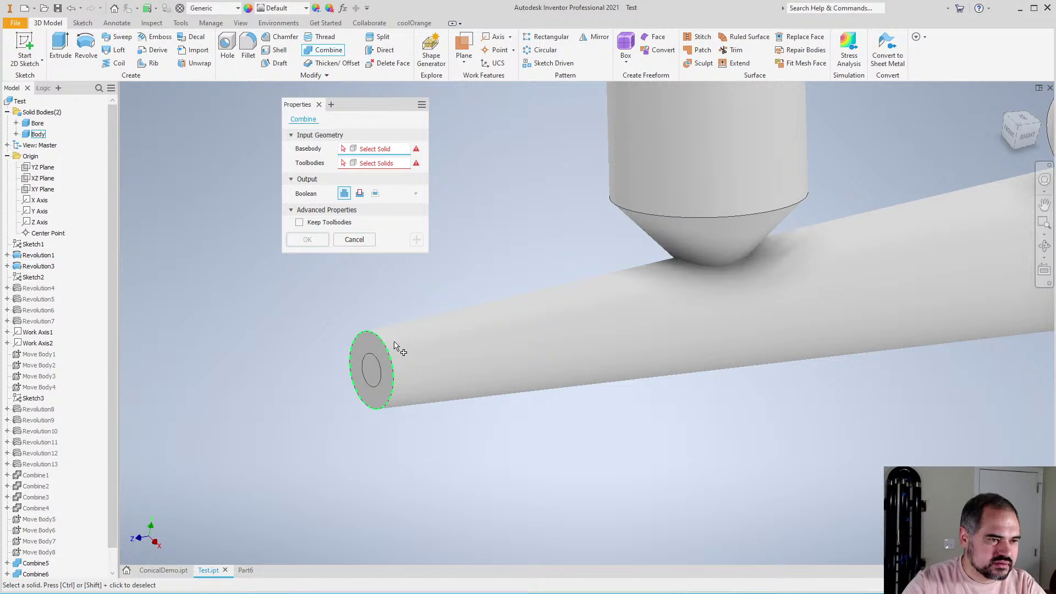
pyautogui.click(394, 346)
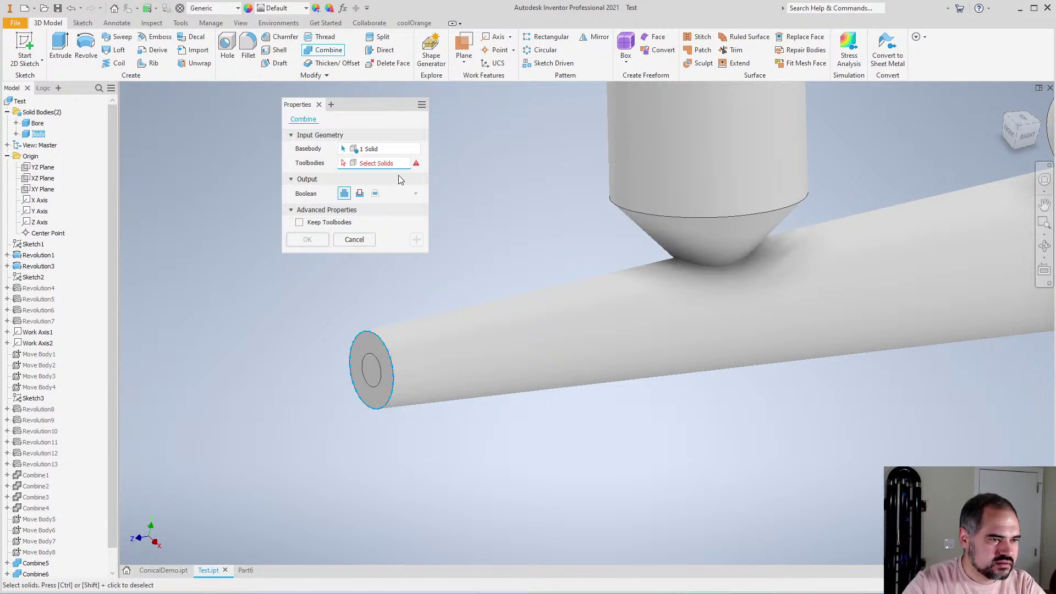
pyautogui.click(372, 380)
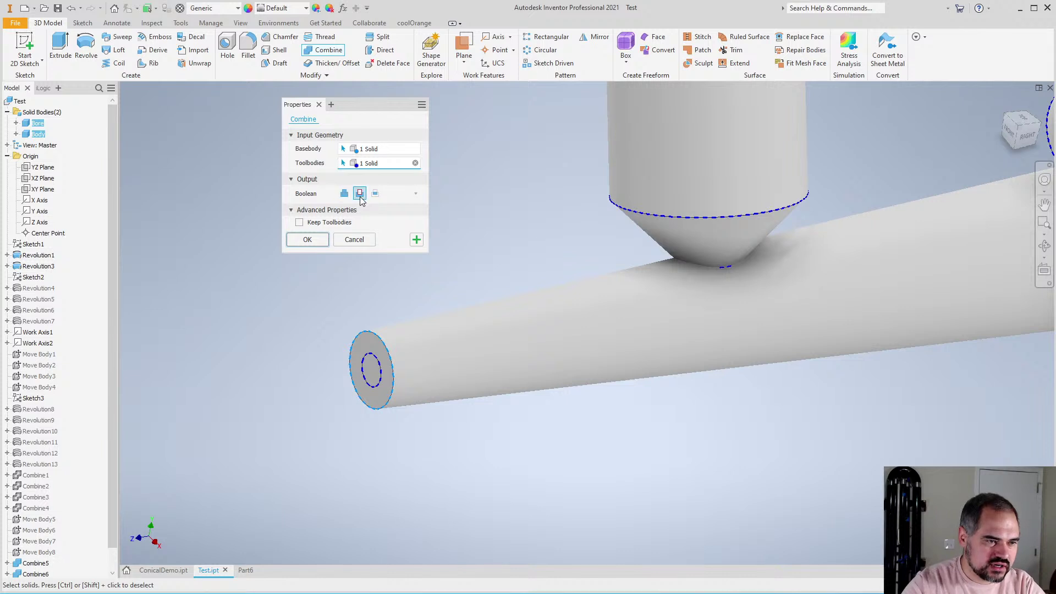
pyautogui.click(318, 243)
pyautogui.scroll(-3, 334, 376)
pyautogui.scroll(1, 431, 348)
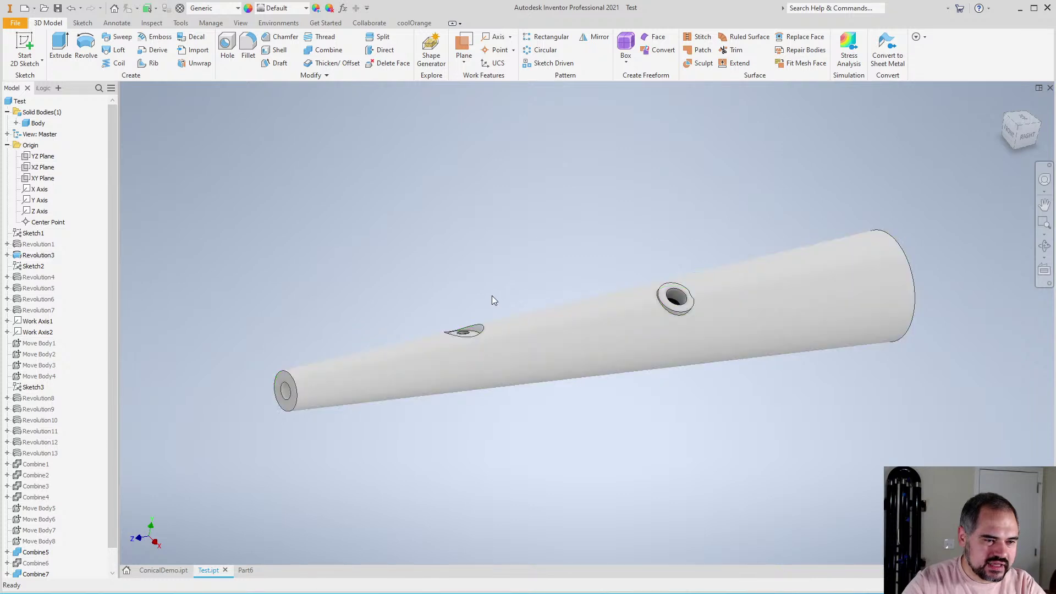
# Examine both cut toneholes along the conical body, including the raised riser rim nearer the wide end
pyautogui.scroll(2, 472, 324)
pyautogui.keyDown('shift'); pyautogui.moveTo(464, 337); pyautogui.dragTo(533, 473, button='middle'); pyautogui.keyUp('shift')
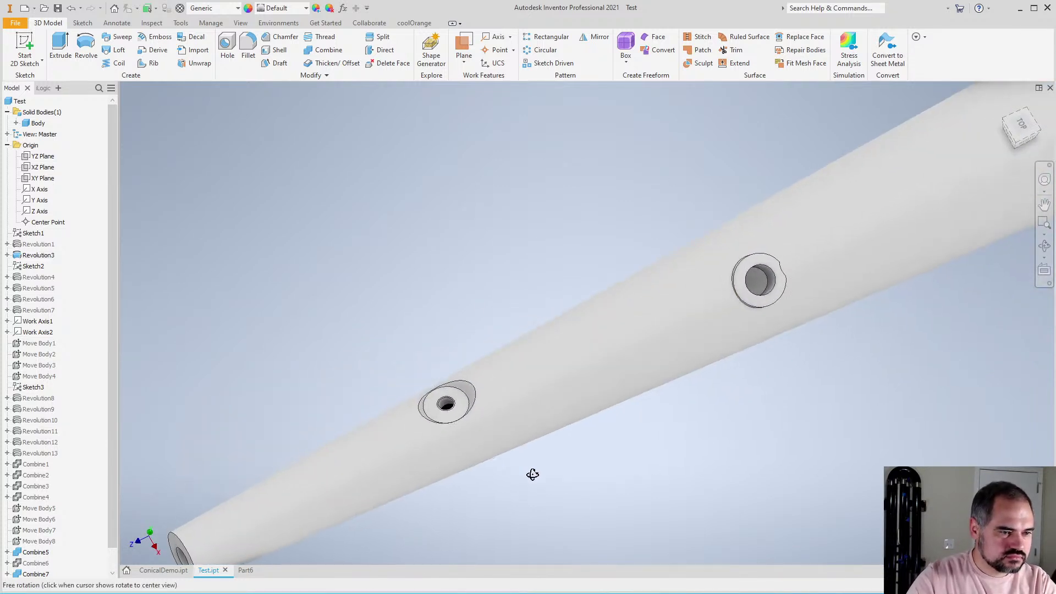
pyautogui.scroll(3, 476, 414)
pyautogui.scroll(-5, 476, 414)
pyautogui.keyDown('shift'); pyautogui.moveTo(476, 414); pyautogui.dragTo(512, 424, button='middle'); pyautogui.keyUp('shift')
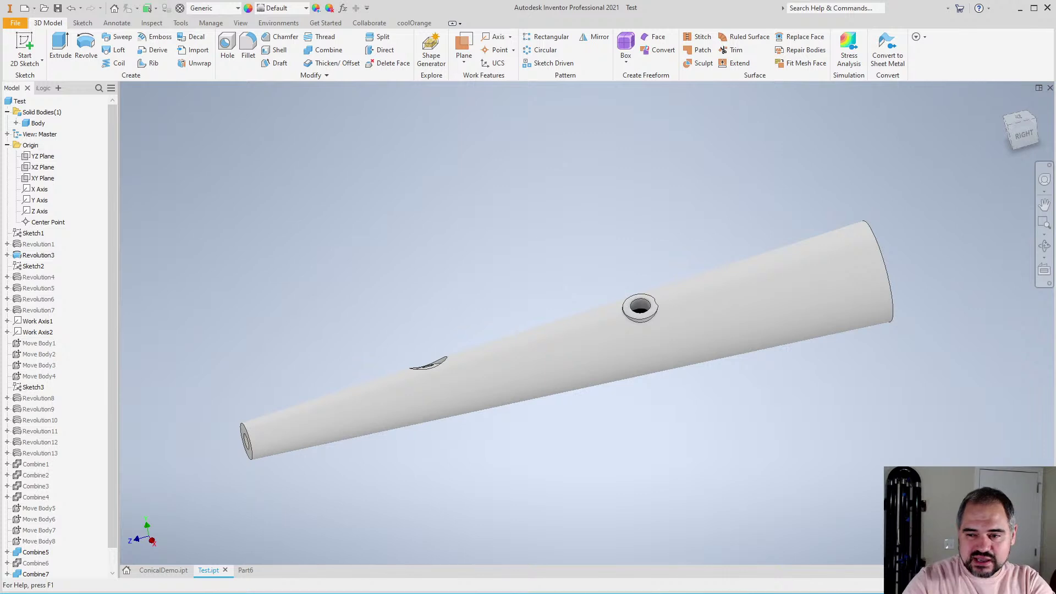
pyautogui.scroll(-3, 927, 308)
pyautogui.scroll(4, 756, 330)
pyautogui.keyDown('shift'); pyautogui.moveTo(756, 330); pyautogui.dragTo(601, 376, button='middle'); pyautogui.keyUp('shift')
pyautogui.scroll(-1, 742, 356)
pyautogui.scroll(3, 601, 376)
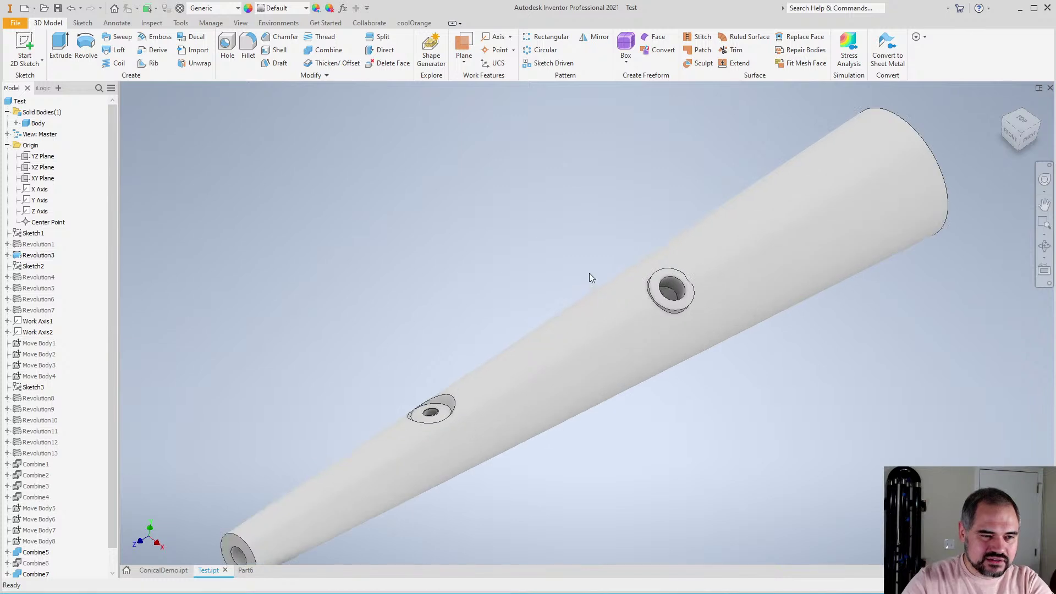
pyautogui.scroll(-3, 531, 317)
pyautogui.scroll(3, 539, 352)
pyautogui.keyDown('shift'); pyautogui.moveTo(549, 384); pyautogui.dragTo(559, 422, button='middle'); pyautogui.keyUp('shift')
pyautogui.scroll(3, 471, 388)
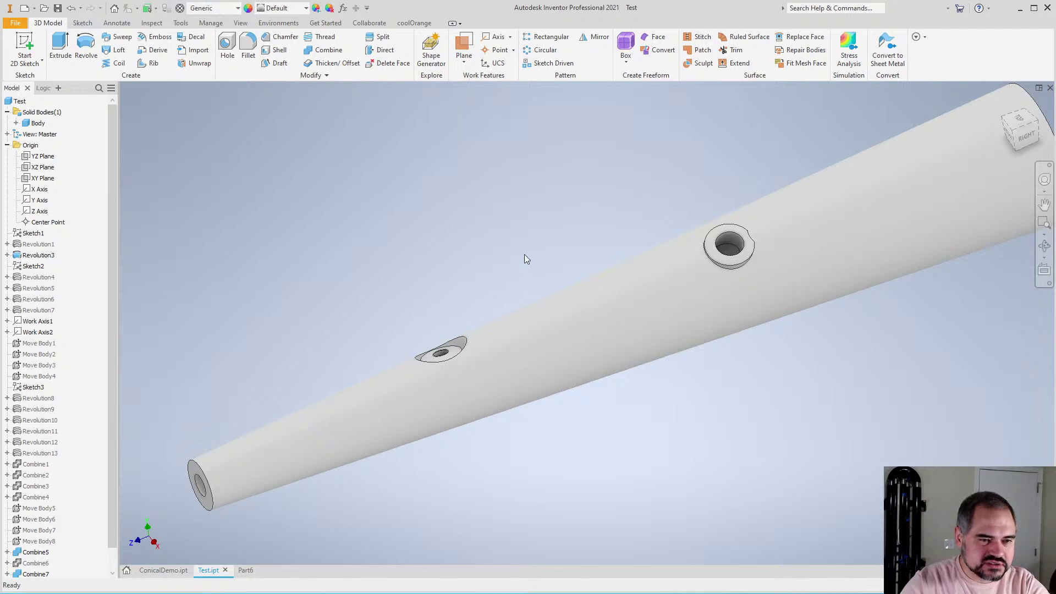
pyautogui.scroll(-4, 520, 282)
pyautogui.scroll(3, 520, 308)
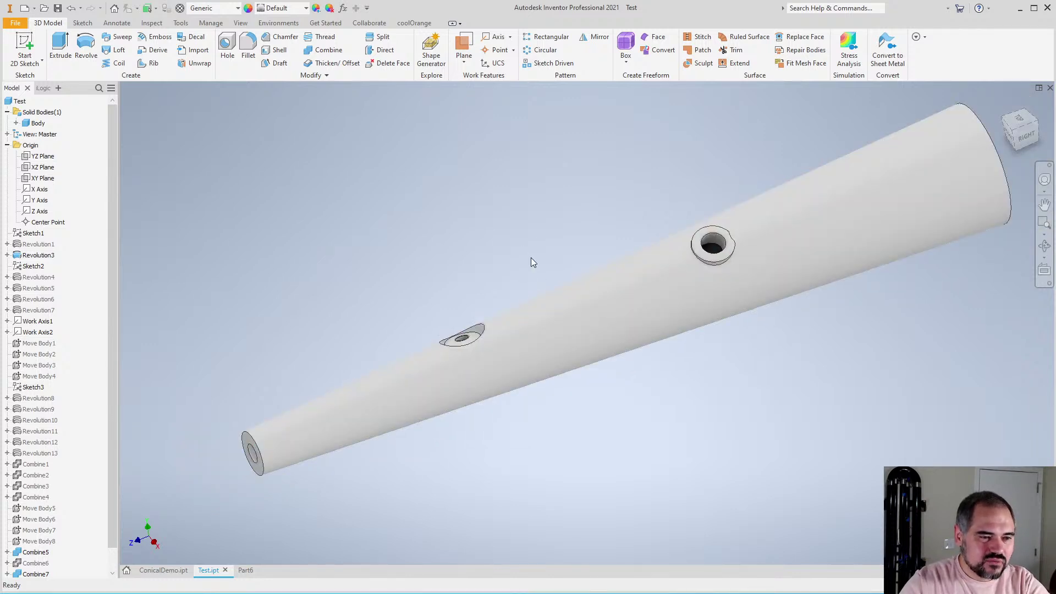
pyautogui.scroll(-4, 531, 258)
pyautogui.scroll(5, 560, 327)
pyautogui.scroll(-1, 585, 327)
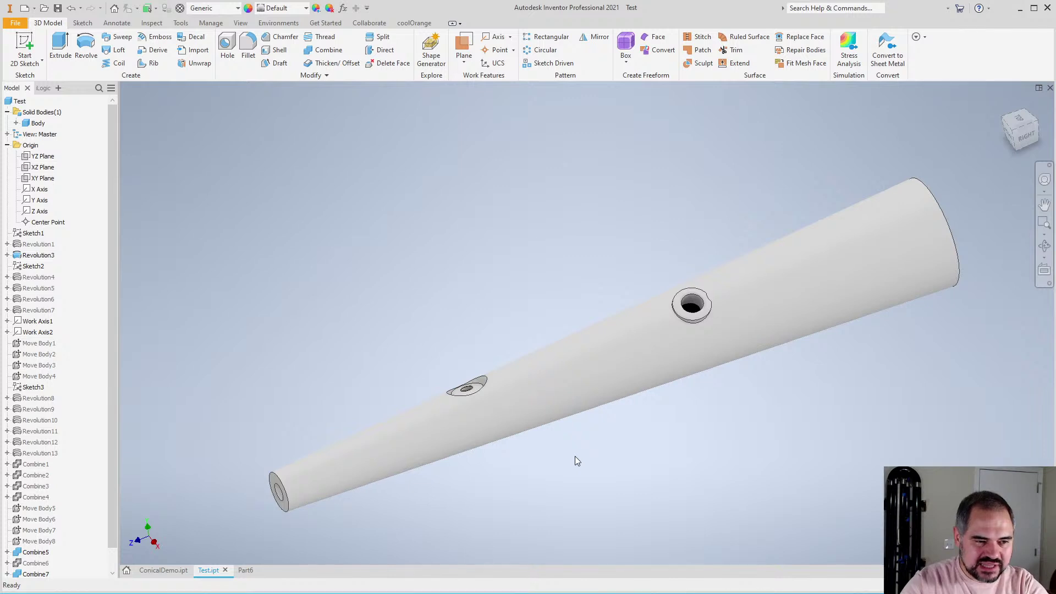
pyautogui.keyDown('shift'); pyautogui.moveTo(594, 440); pyautogui.dragTo(521, 348, button='middle'); pyautogui.keyUp('shift')
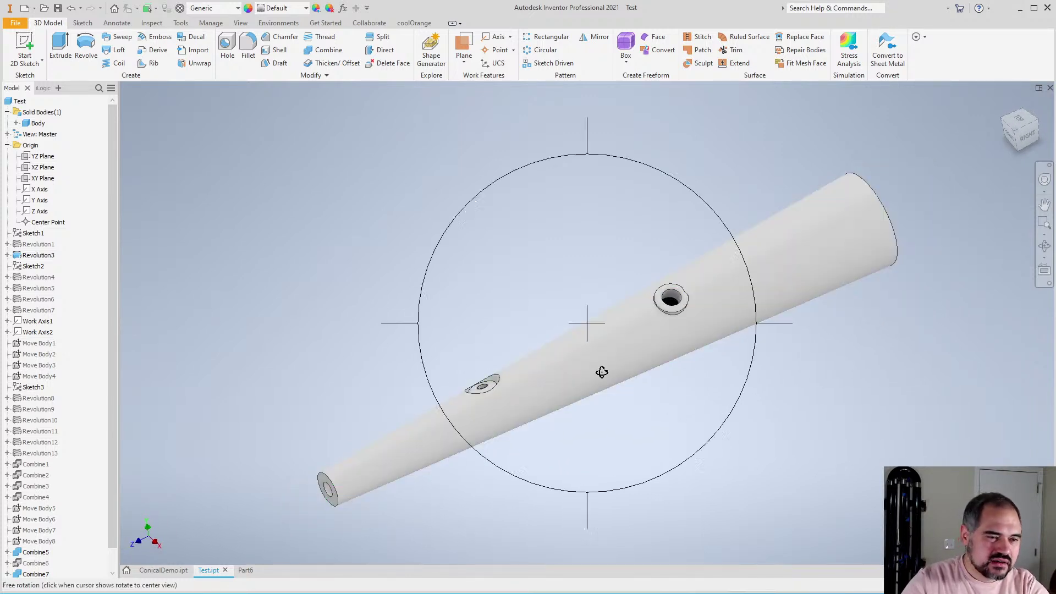
pyautogui.keyDown('shift'); pyautogui.moveTo(601, 372); pyautogui.dragTo(552, 452, button='middle'); pyautogui.keyUp('shift')
pyautogui.scroll(-3, 488, 448)
pyautogui.scroll(3, 488, 448)
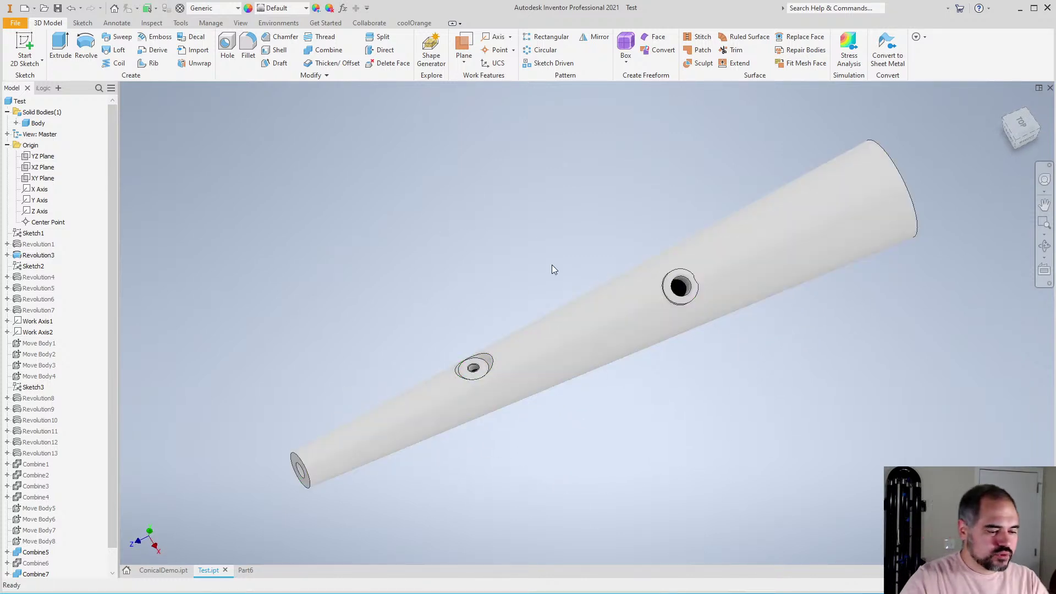
pyautogui.scroll(-3, 589, 302)
pyautogui.scroll(3, 548, 326)
pyautogui.keyDown('shift'); pyautogui.moveTo(548, 325); pyautogui.dragTo(619, 312, button='middle'); pyautogui.keyUp('shift')
pyautogui.scroll(6, 708, 321)
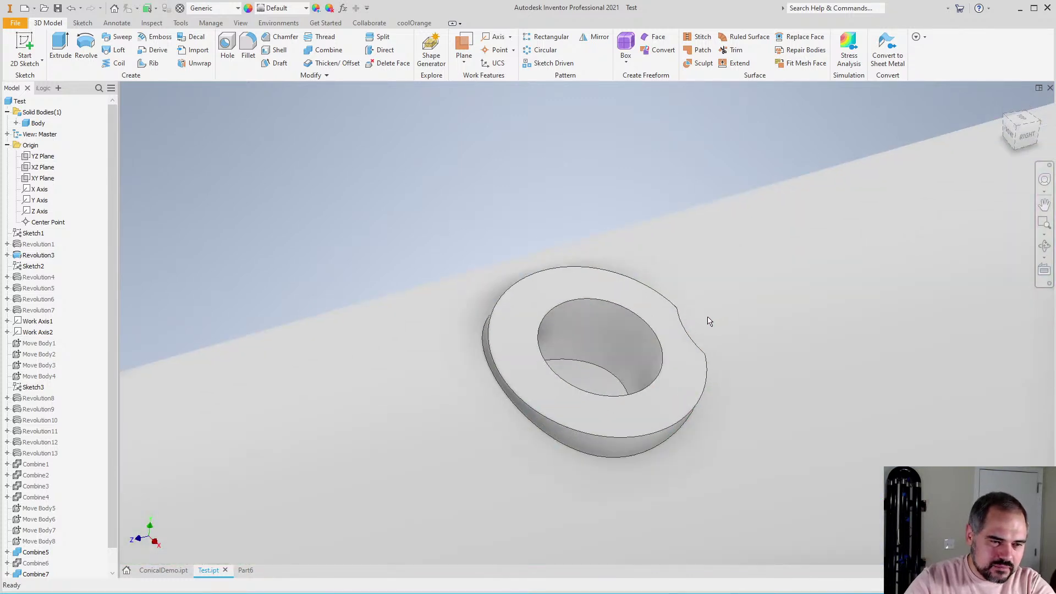
pyautogui.scroll(-4, 709, 320)
pyautogui.keyDown('shift'); pyautogui.moveTo(686, 330); pyautogui.dragTo(714, 421, button='middle'); pyautogui.keyUp('shift')
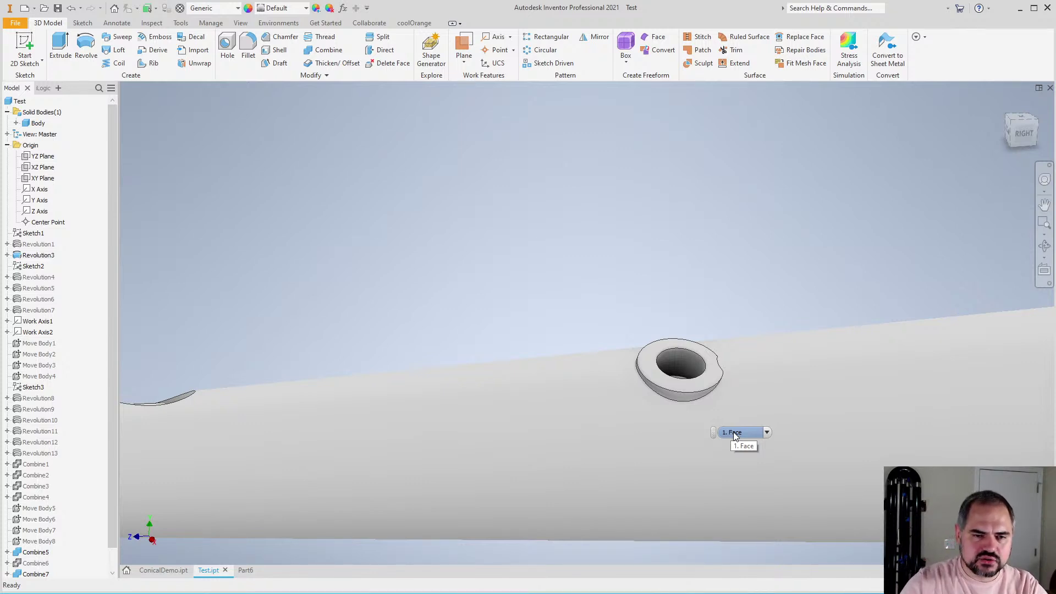
# Open Sketch3, which holds the two 120 mm tall profiles above the toneholes, for editing
pyautogui.scroll(-3, 708, 304)
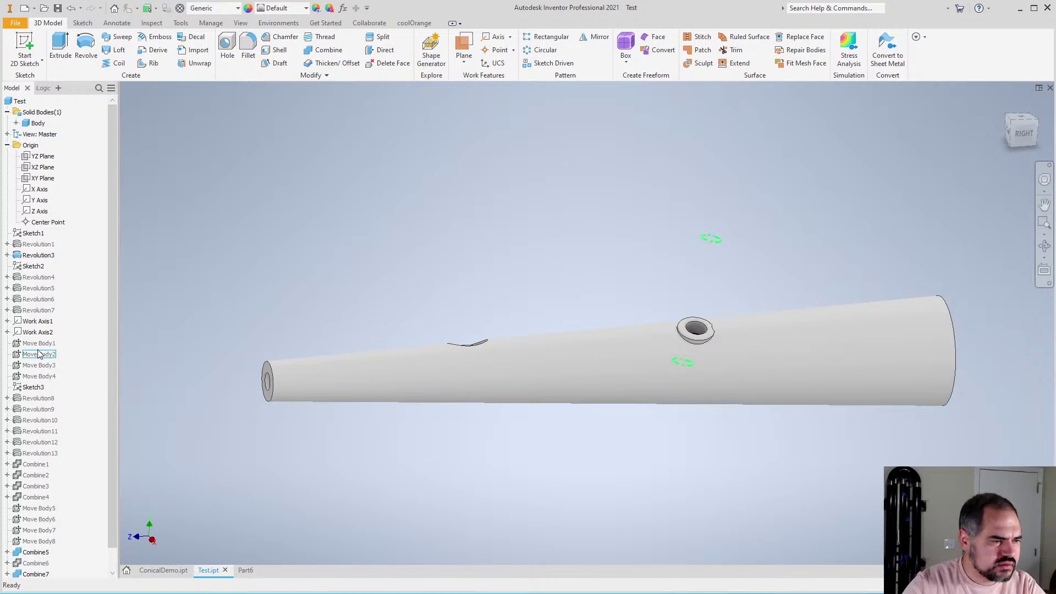
pyautogui.rightClick(35, 269)
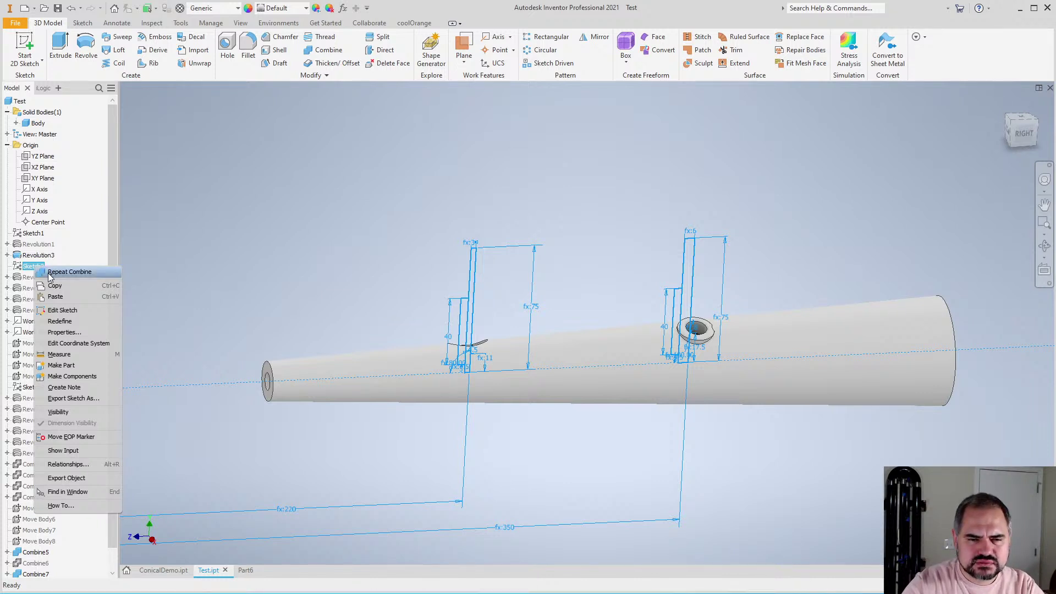
pyautogui.click(49, 274)
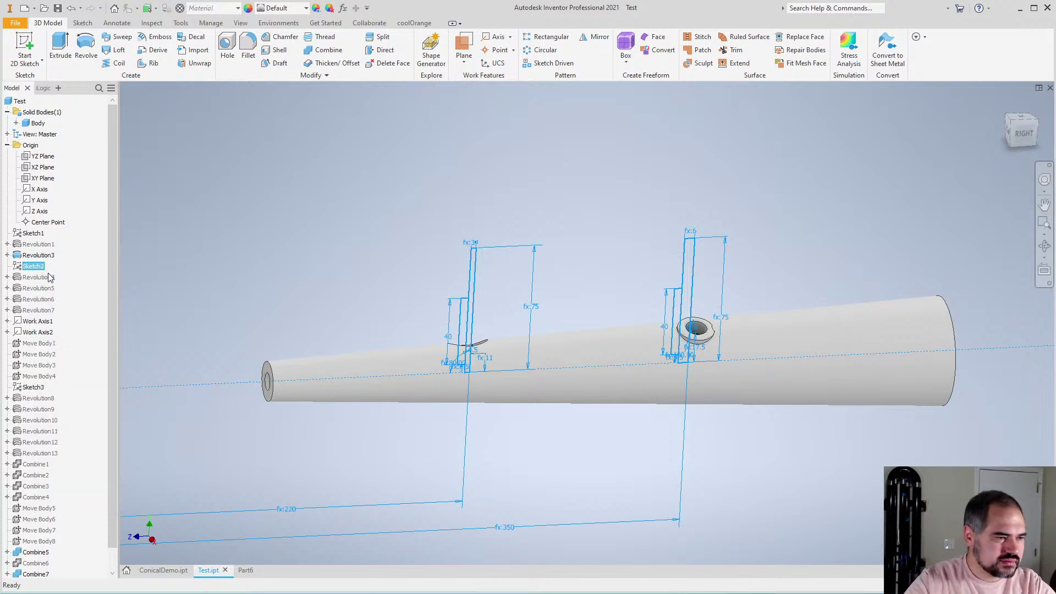
pyautogui.rightClick(40, 389)
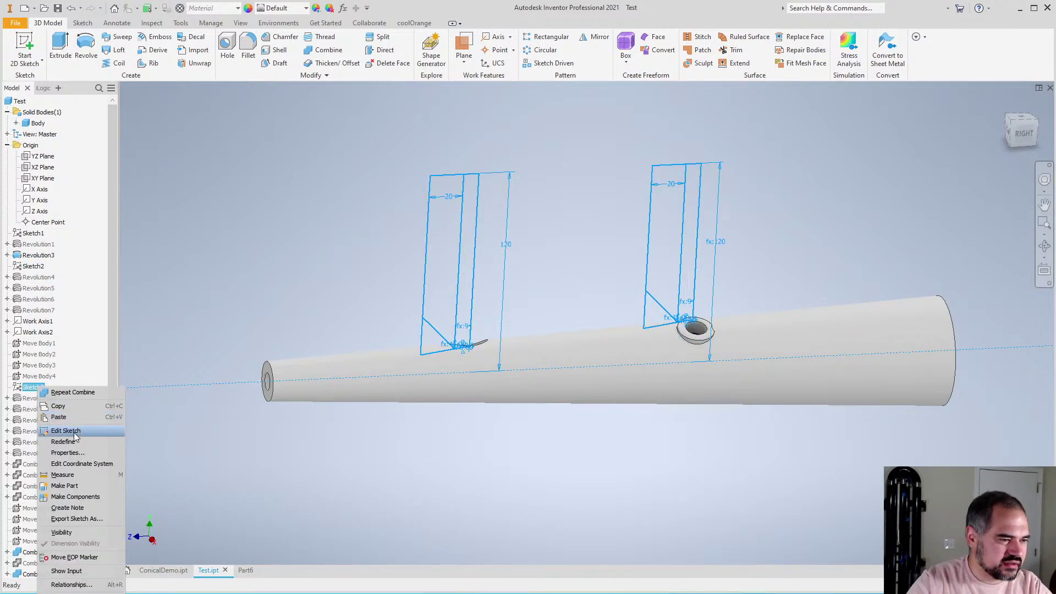
pyautogui.rightClick(37, 386)
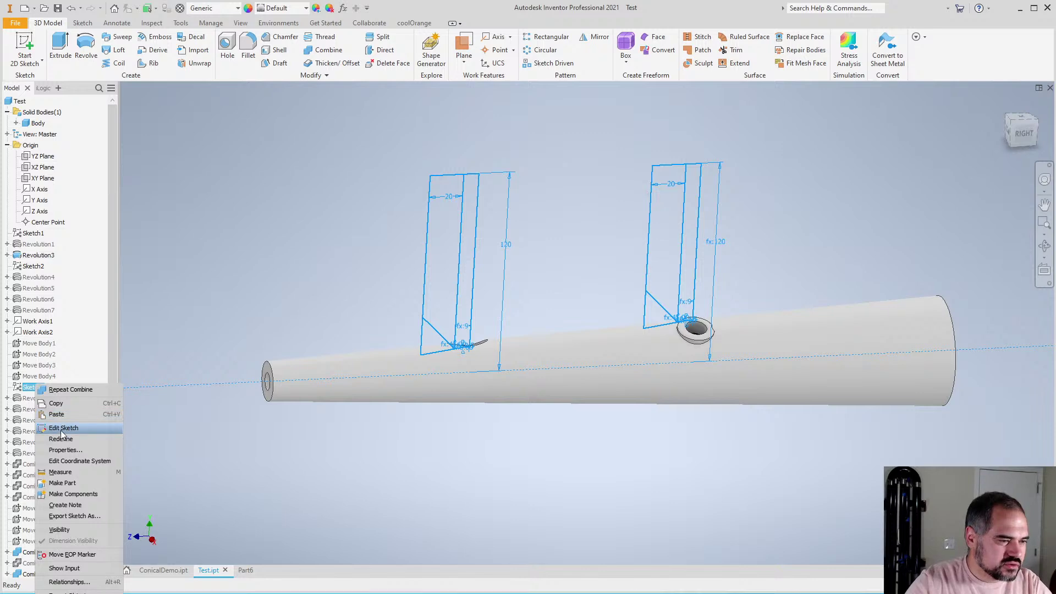
pyautogui.click(61, 428)
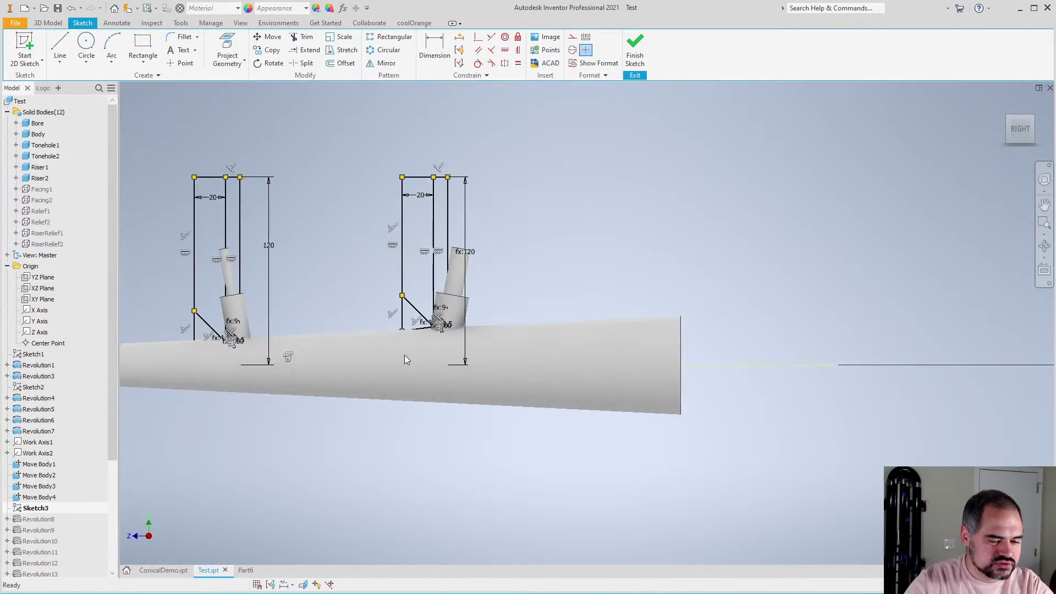
# Compare the two facing and relief profiles in the sketch with the sectioned toneholes and risers, focusing on their width dimensions
pyautogui.scroll(5, 434, 319)
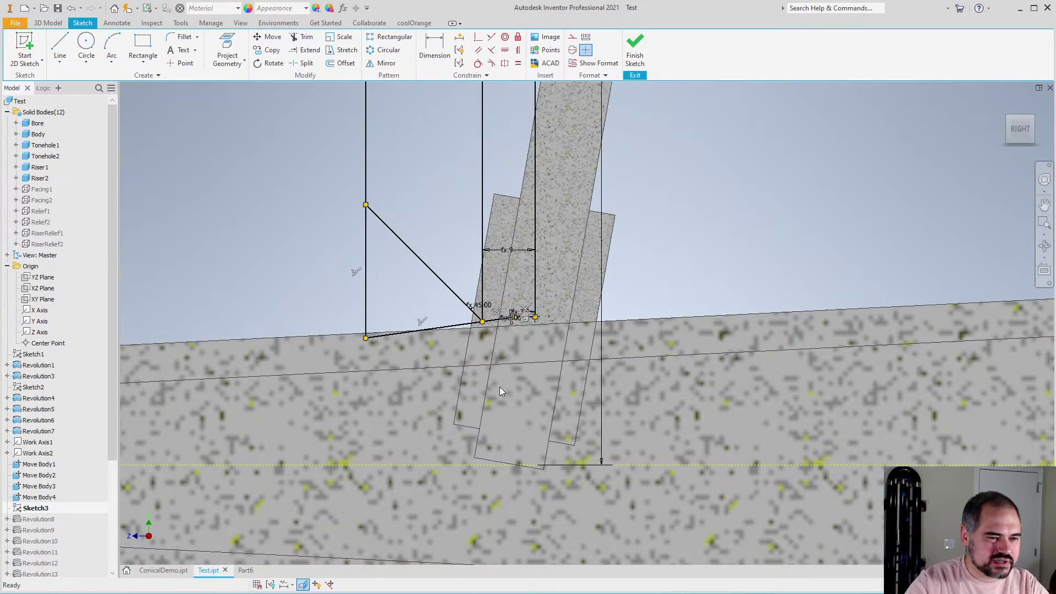
pyautogui.scroll(-5, 499, 387)
pyautogui.scroll(6, 756, 341)
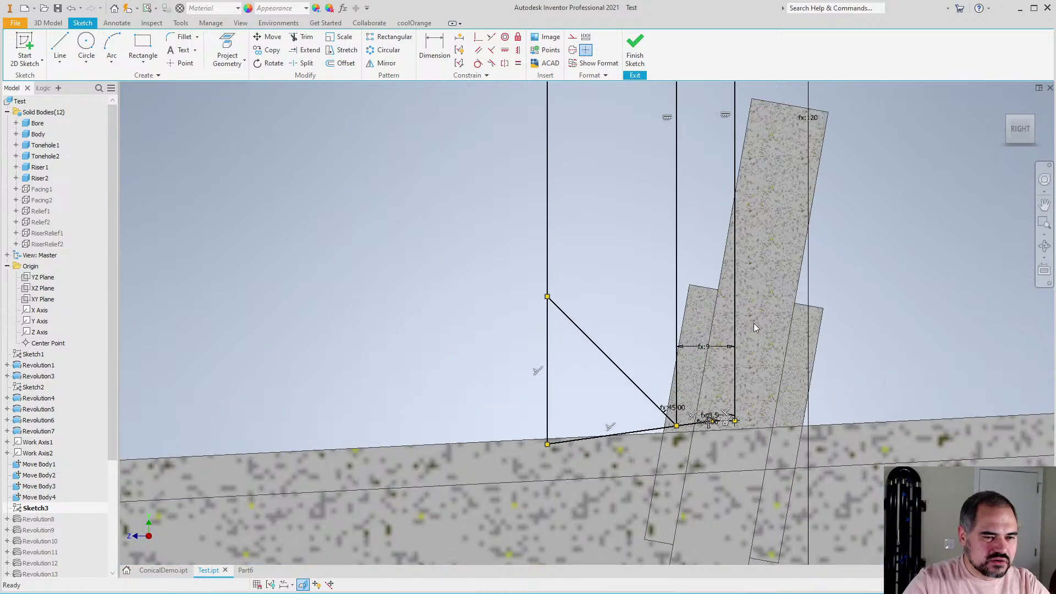
pyautogui.scroll(-5, 714, 356)
pyautogui.scroll(5, 643, 357)
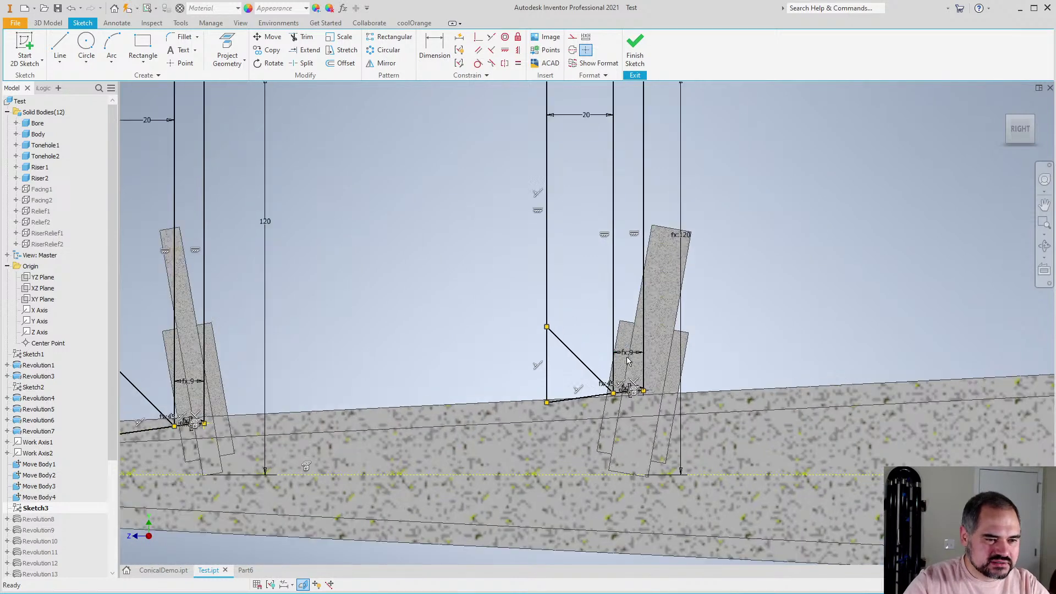
pyautogui.scroll(-2, 643, 356)
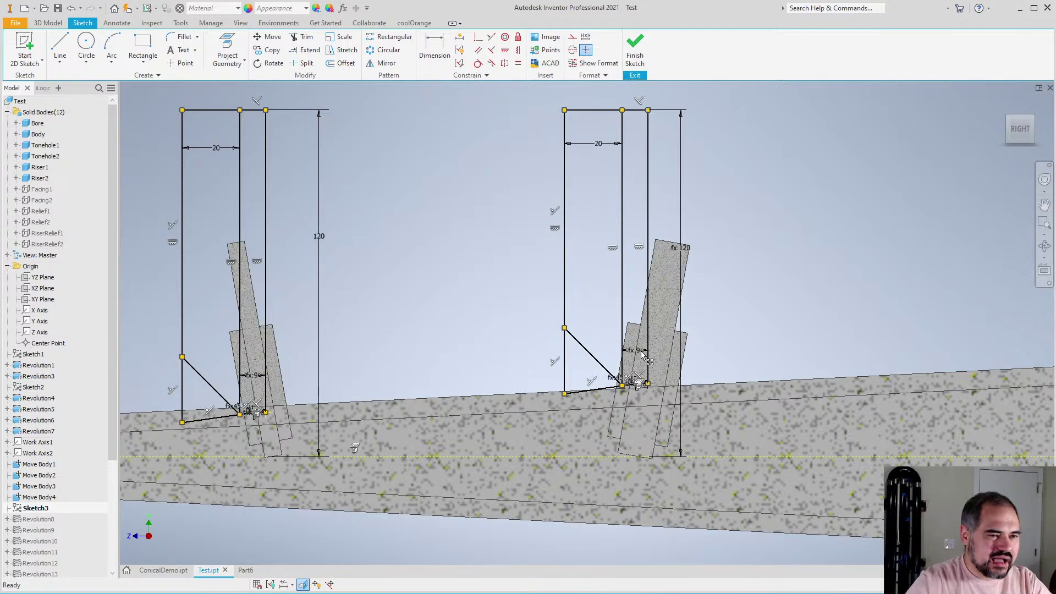
pyautogui.scroll(-3, 624, 351)
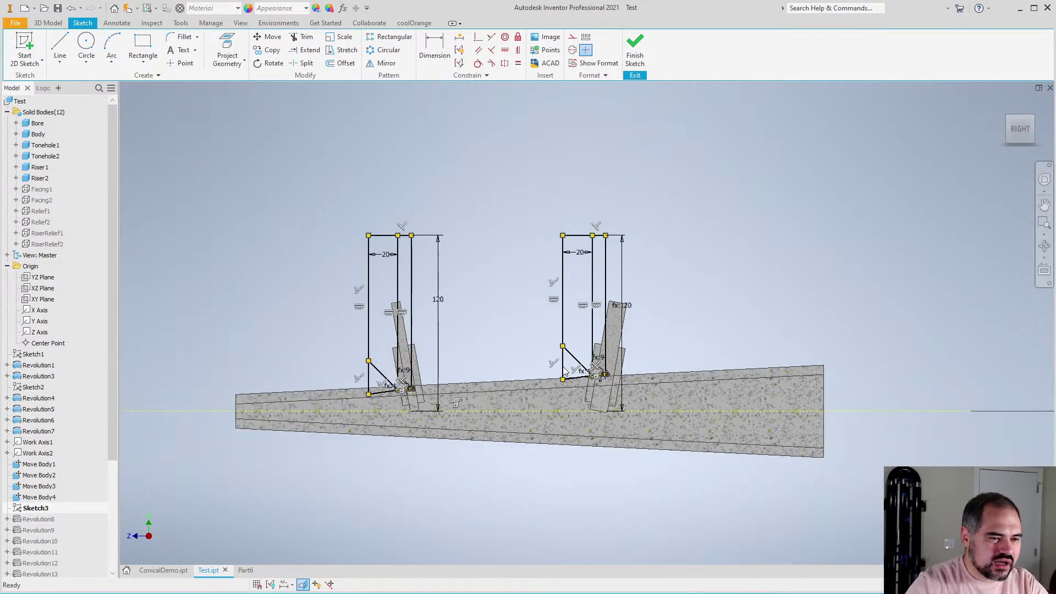
pyautogui.scroll(5, 605, 352)
pyautogui.scroll(-5, 590, 346)
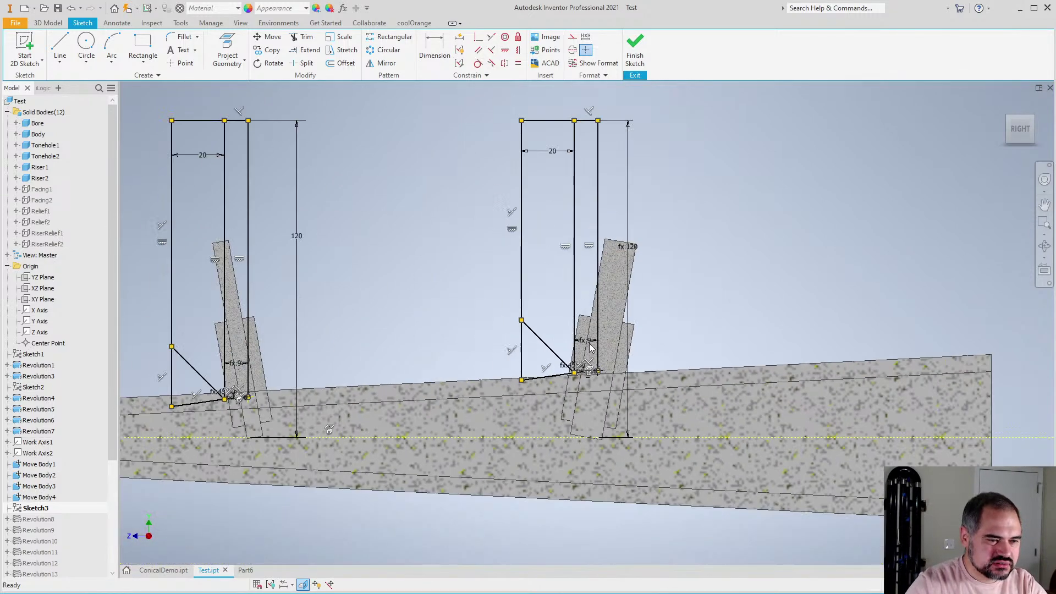
pyautogui.scroll(3, 460, 323)
pyautogui.scroll(5, 677, 361)
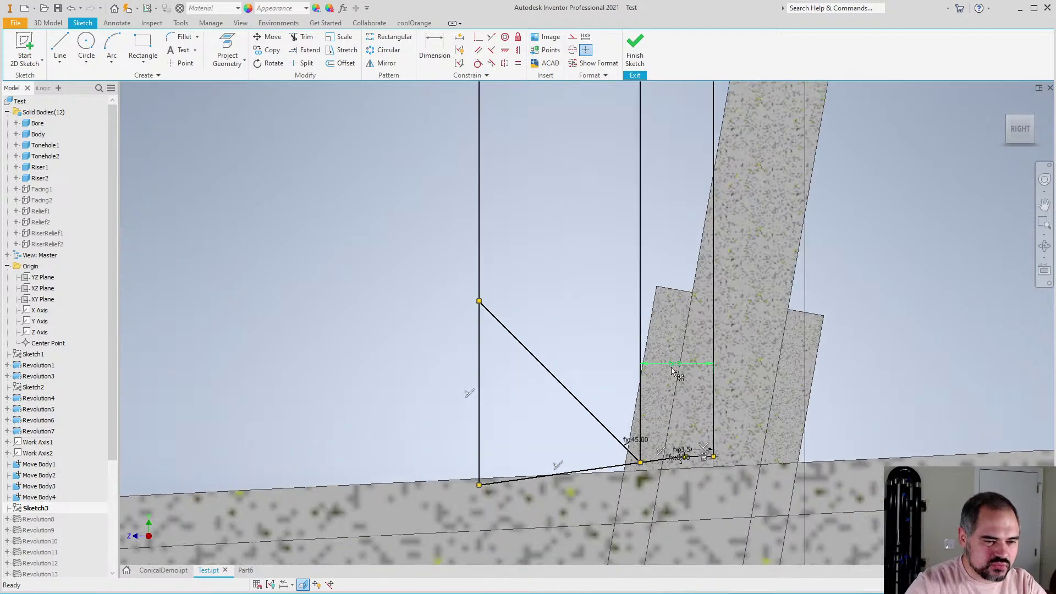
pyautogui.scroll(-4, 665, 349)
pyautogui.scroll(4, 637, 397)
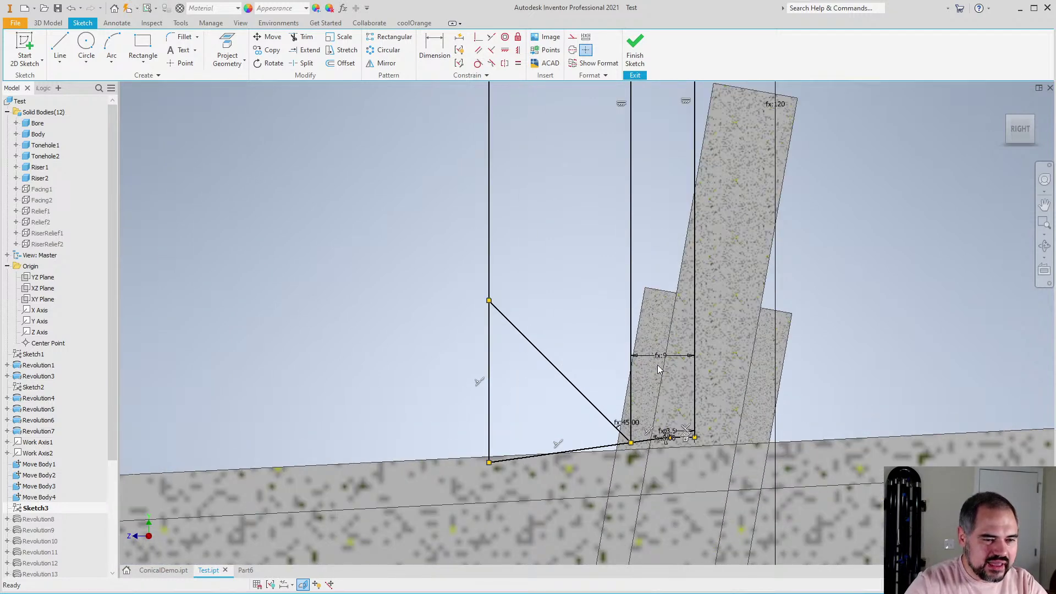
pyautogui.scroll(-5, 661, 367)
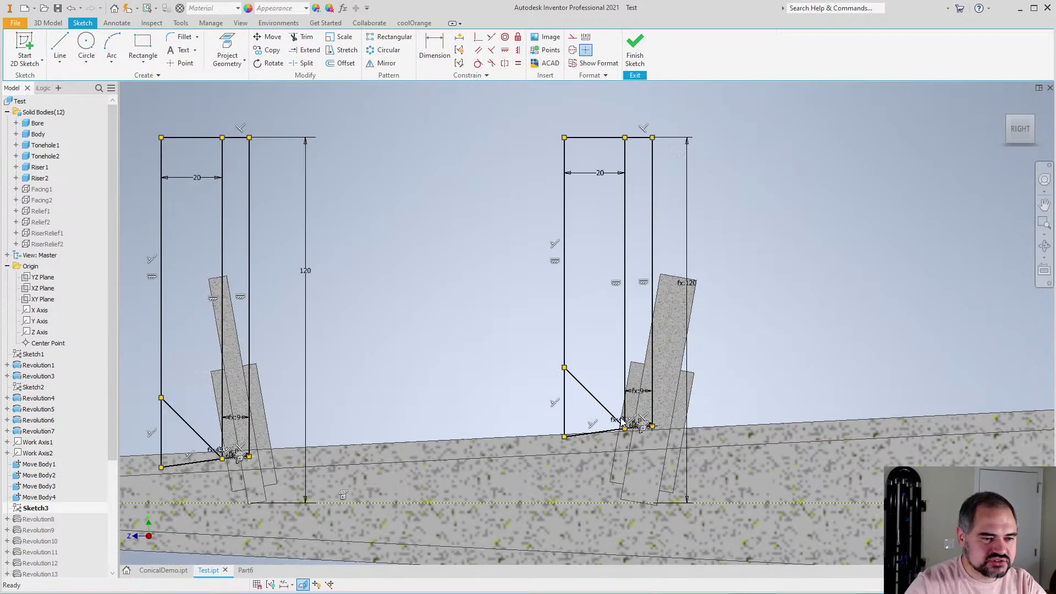
pyautogui.scroll(2, 638, 400)
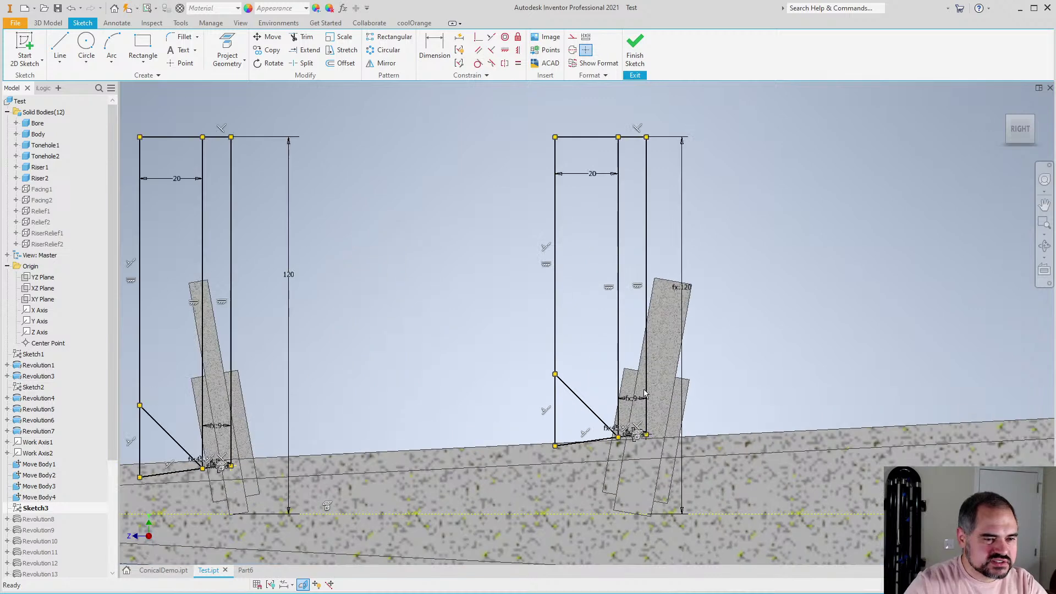
pyautogui.scroll(2, 635, 412)
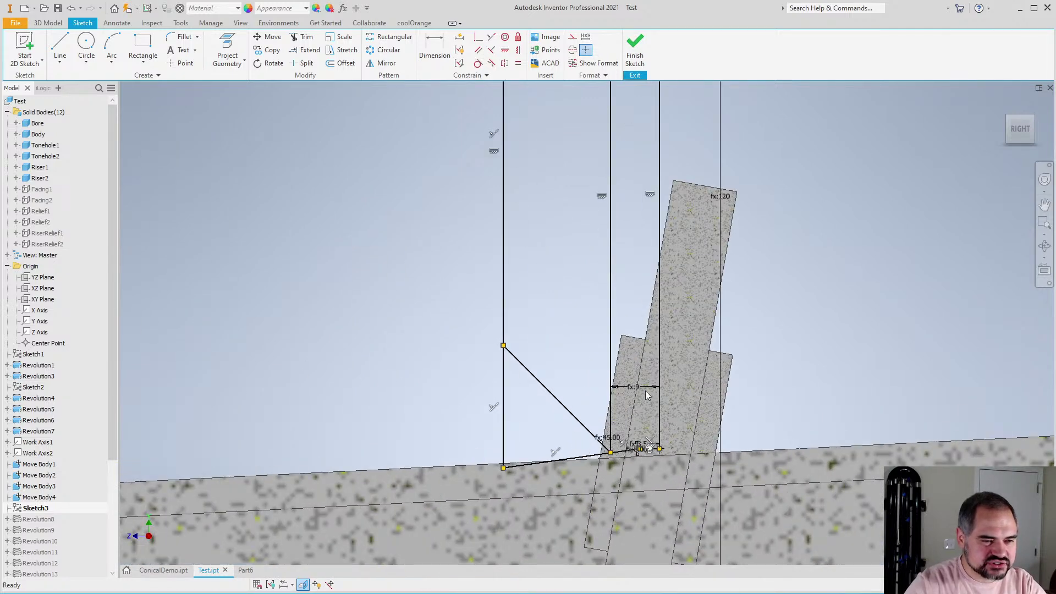
# Check the expression behind the 9 mm width dimension of the second tonehole's profile, and compare that profile with the first tonehole's
pyautogui.doubleClick(646, 389)
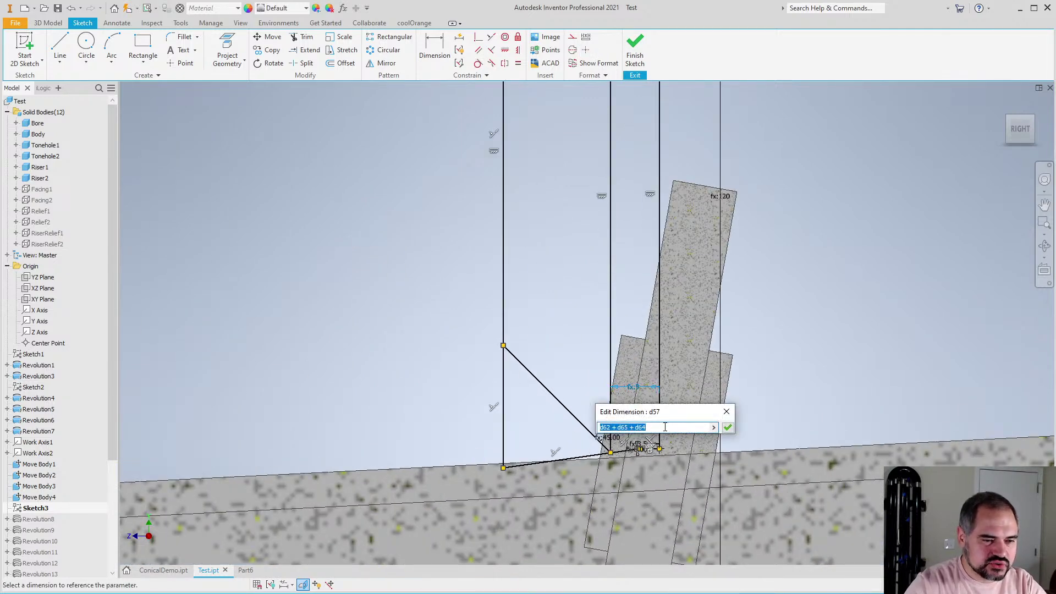
pyautogui.click(724, 414)
pyautogui.scroll(-3, 741, 420)
pyautogui.scroll(4, 372, 427)
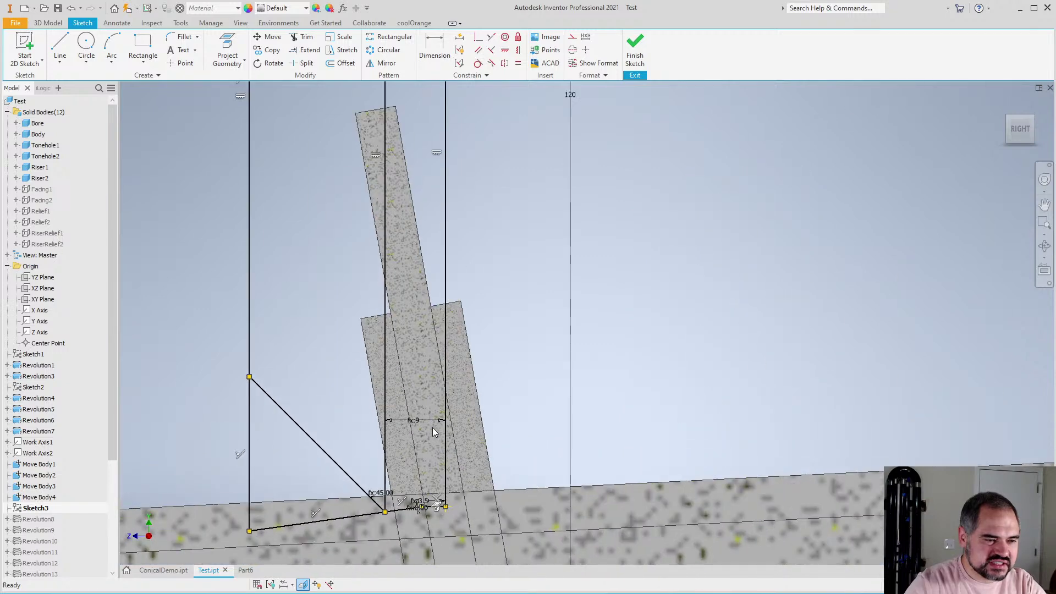
pyautogui.scroll(-3, 420, 423)
pyautogui.scroll(5, 569, 344)
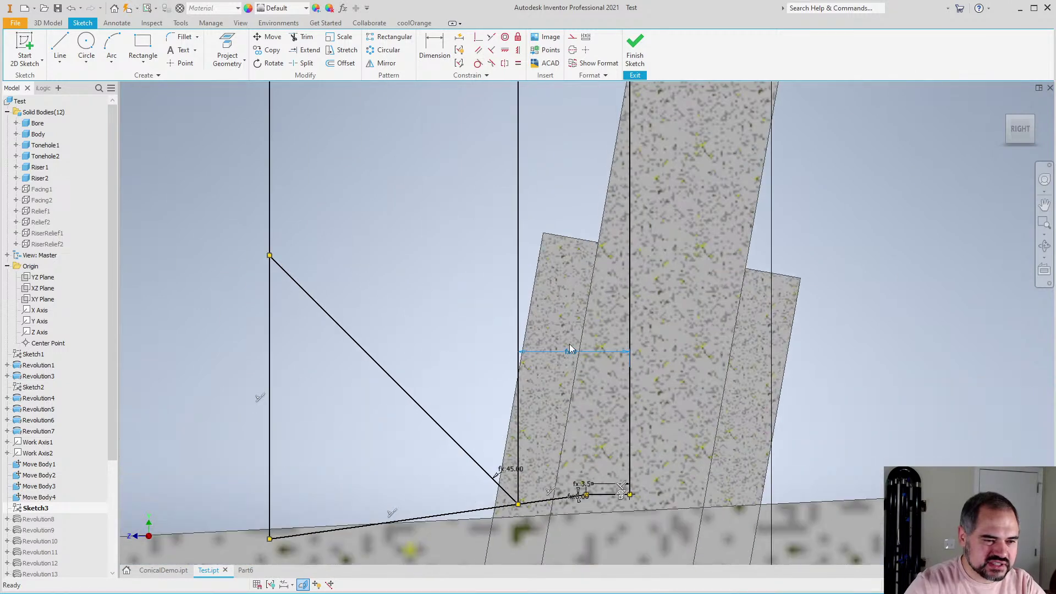
pyautogui.doubleClick(568, 354)
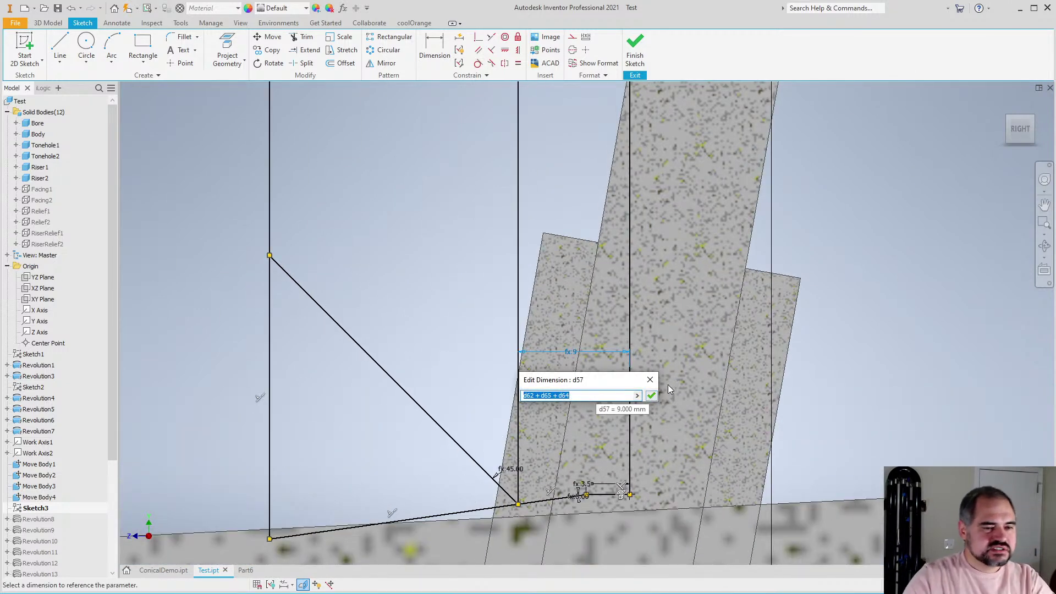
pyautogui.click(650, 380)
# Read the full expression behind the matching width dimension on the first tonehole's profile without changing it
pyautogui.scroll(-4, 542, 380)
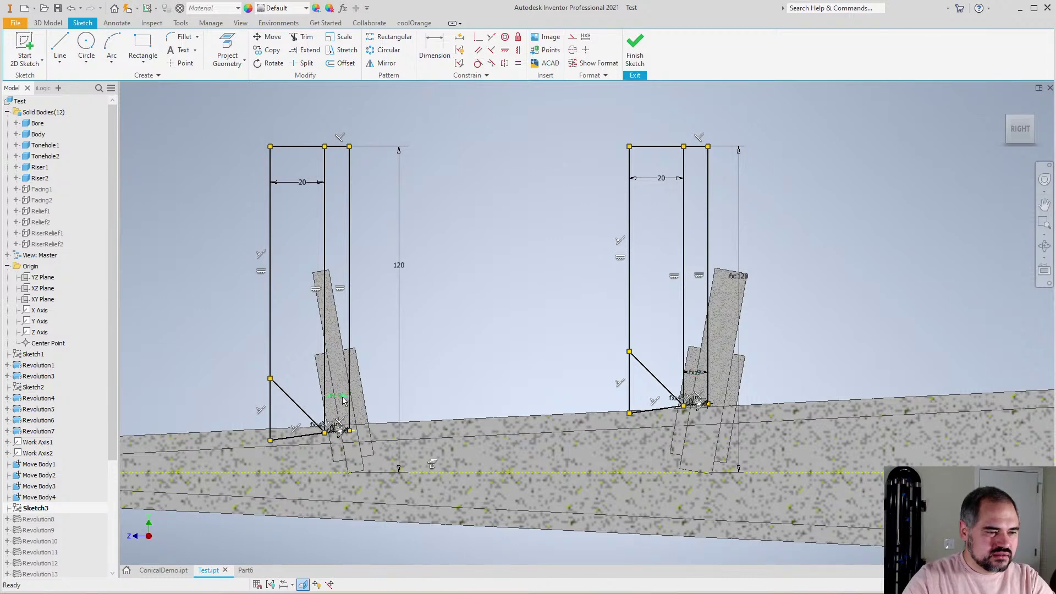
pyautogui.scroll(4, 342, 400)
pyautogui.doubleClick(338, 394)
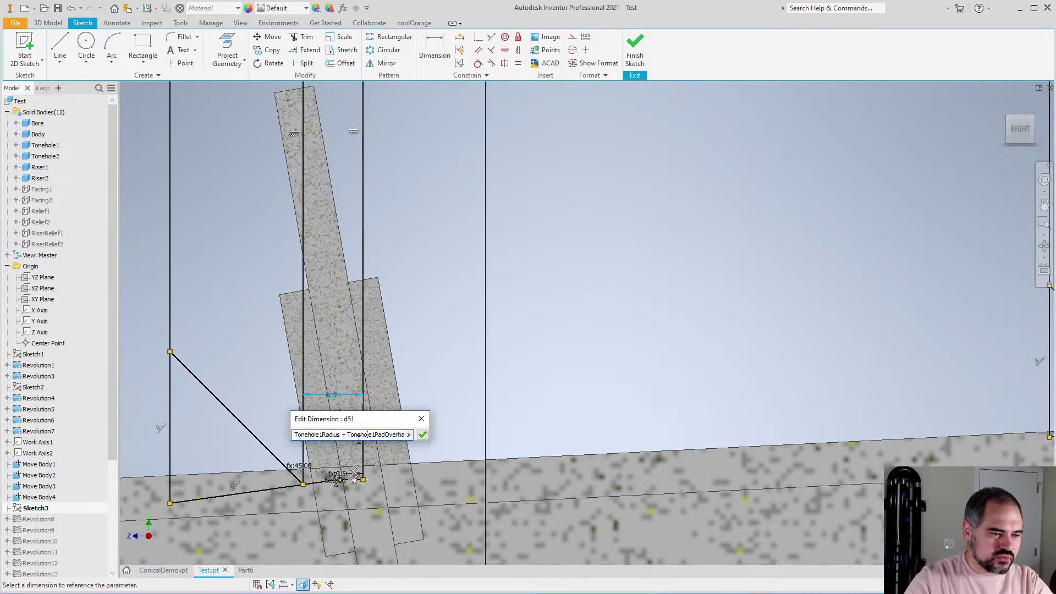
pyautogui.moveTo(358, 437); pyautogui.dragTo(427, 435)
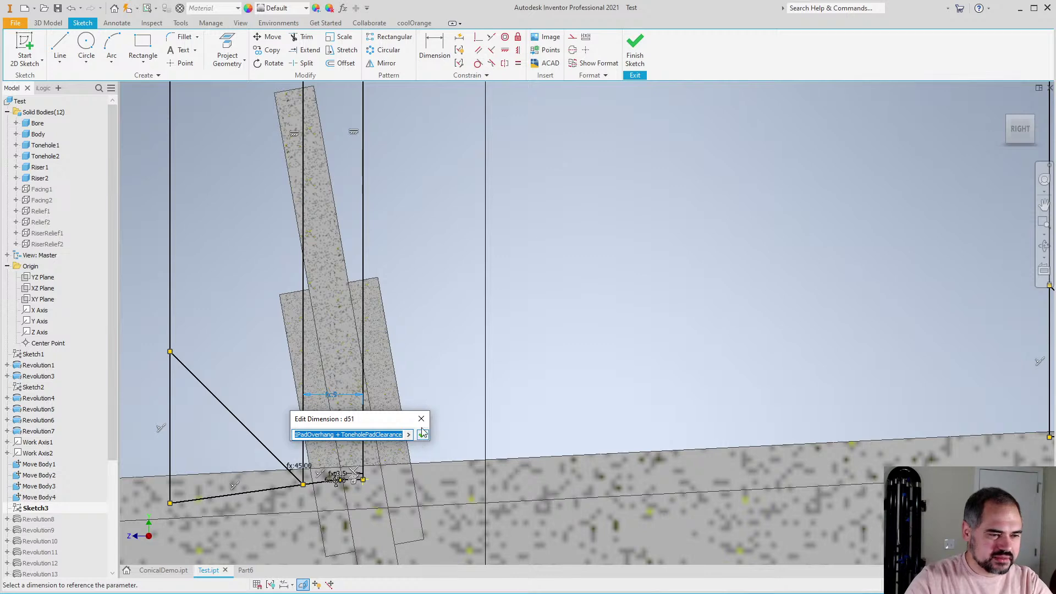
pyautogui.click(421, 419)
# Set the 9 mm width dimension of the second tonehole's profile to Tonehole2Radius+Tonehole2PadOverhang+ToneholePadClearance
pyautogui.scroll(-5, 471, 388)
pyautogui.scroll(3, 775, 371)
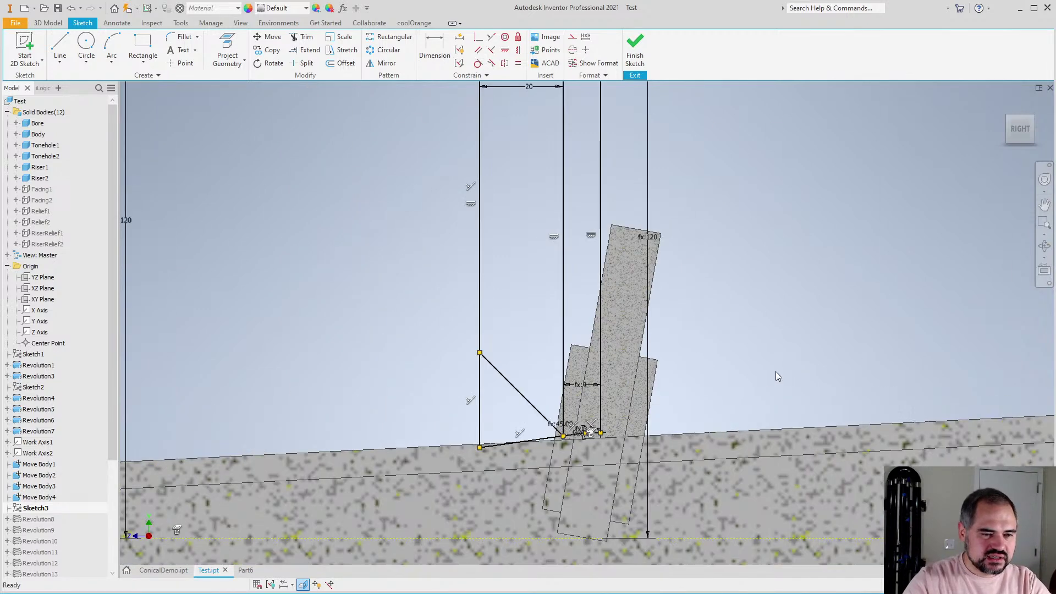
pyautogui.scroll(4, 589, 405)
pyautogui.doubleClick(554, 364)
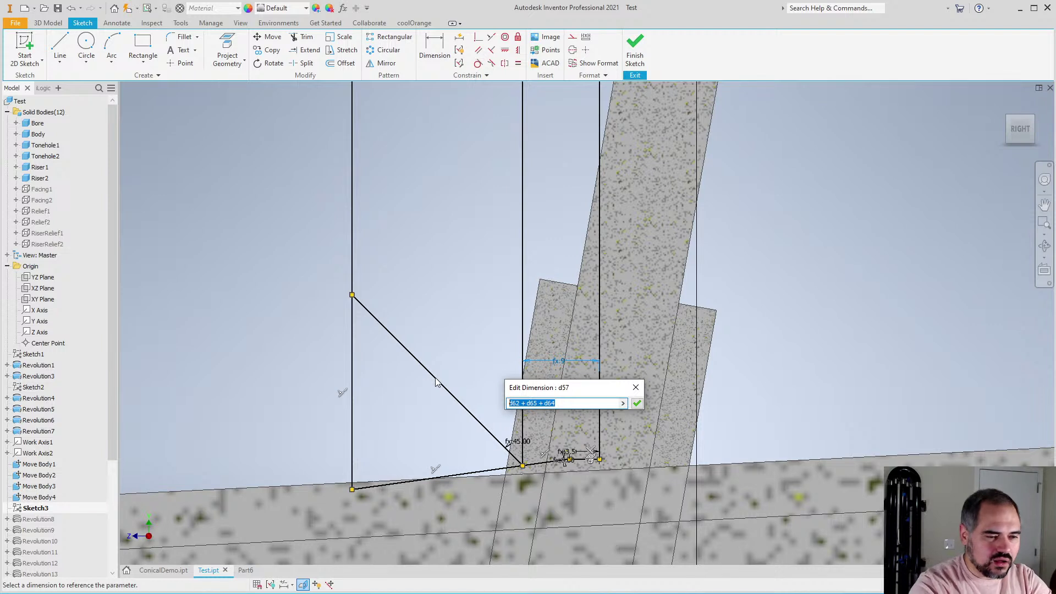
pyautogui.write('Tonehole2Radius+Tonehole2')
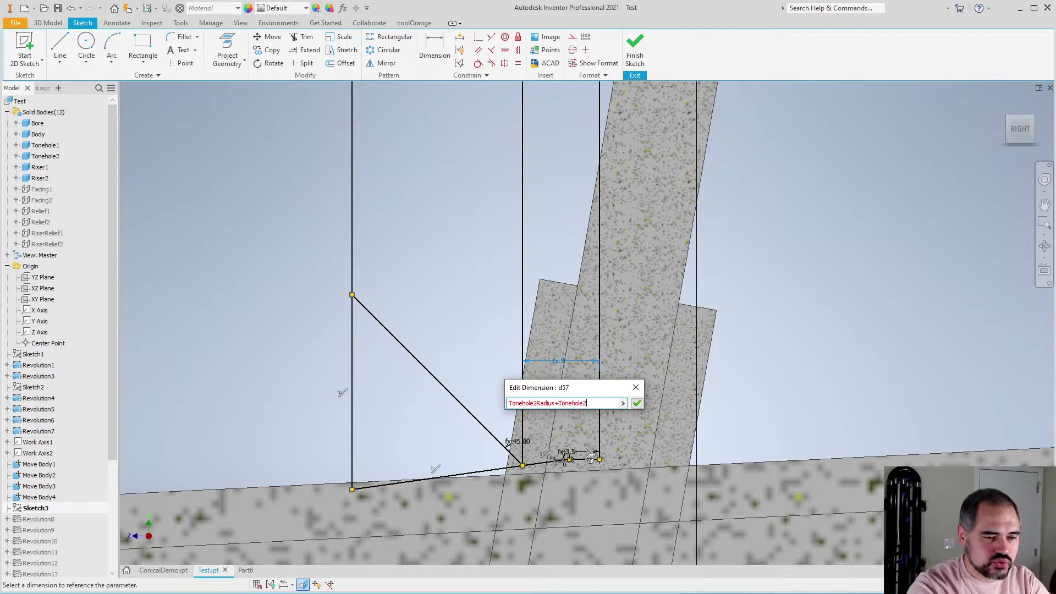
pyautogui.write('rh')
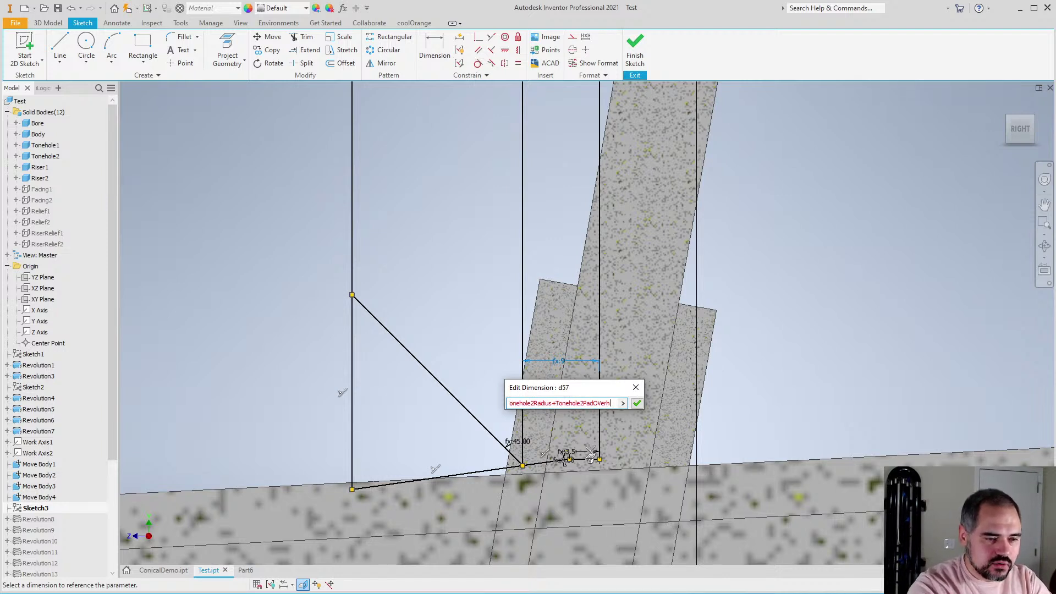
pyautogui.write('ang')
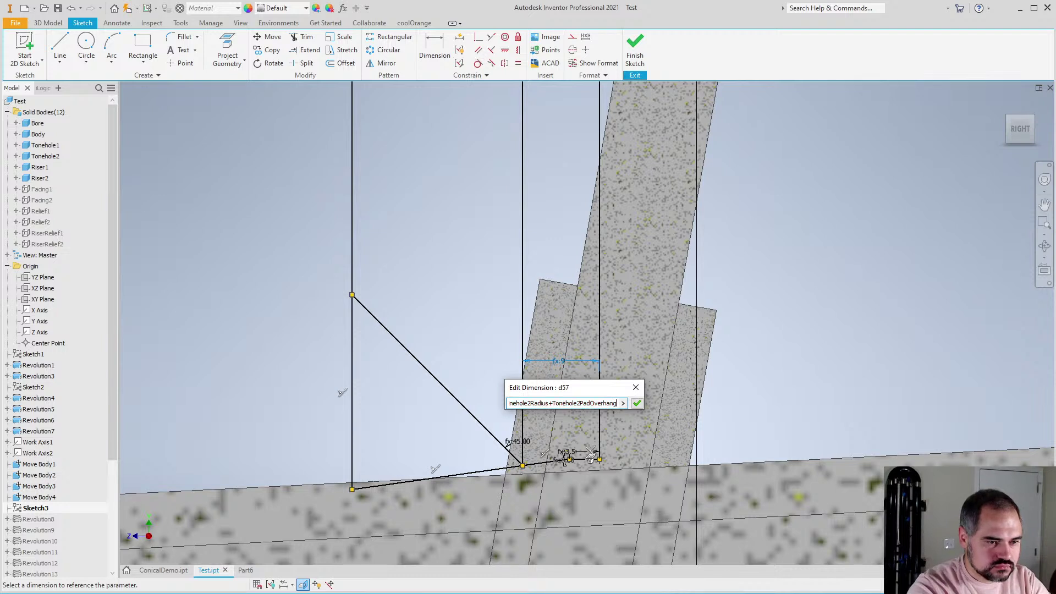
pyautogui.write('rhang+Tonehole')
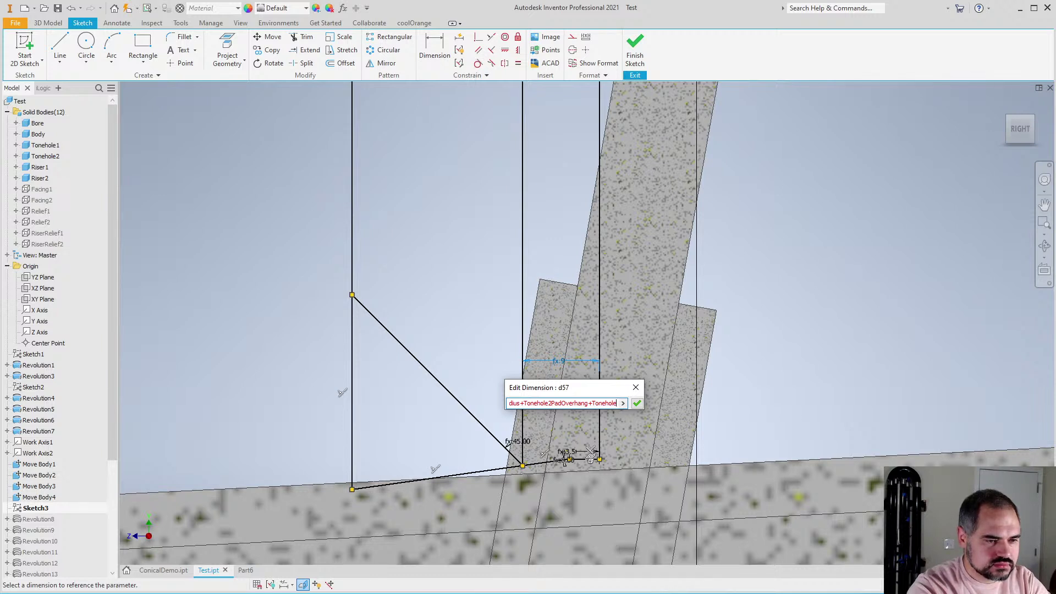
pyautogui.press('BackSpace')
pyautogui.press('BackSpace')
pyautogui.press('BackSpace')
pyautogui.press('BackSpace')
pyautogui.press('BackSpace')
pyautogui.press('BackSpace')
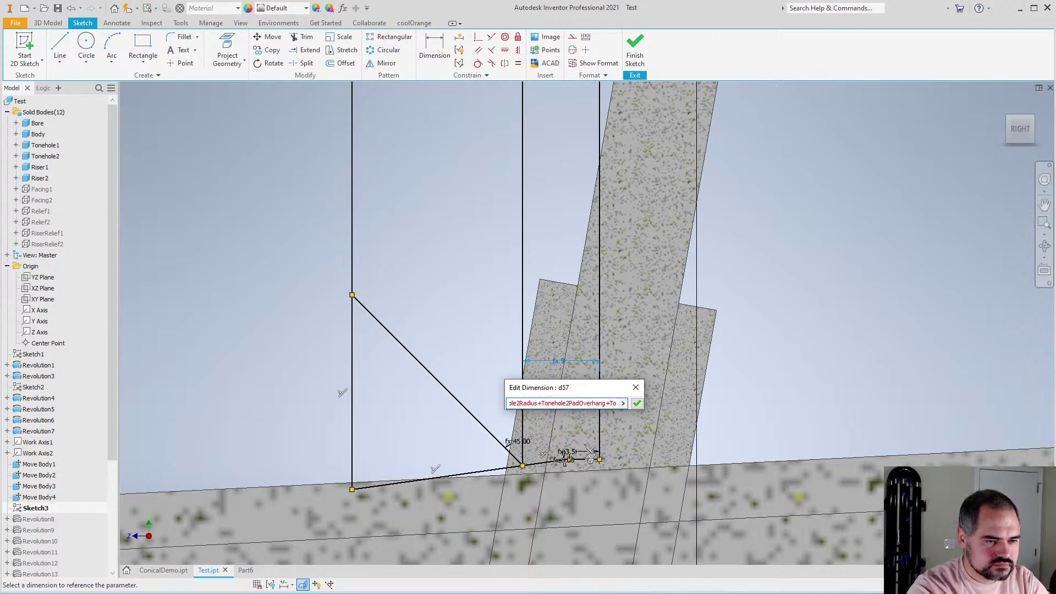
pyautogui.write('neholeP')
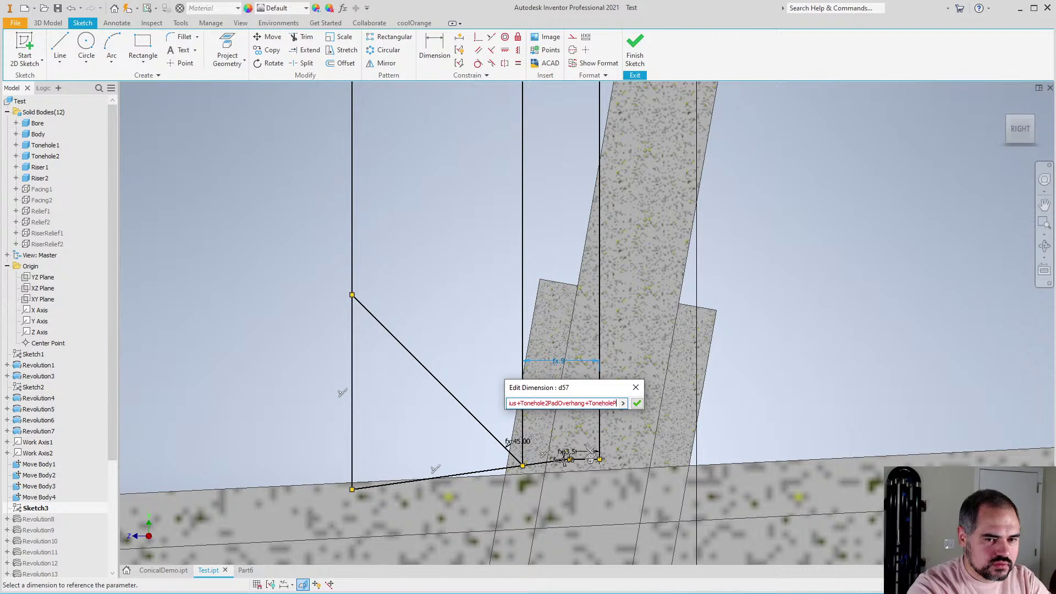
pyautogui.write('adClearance')
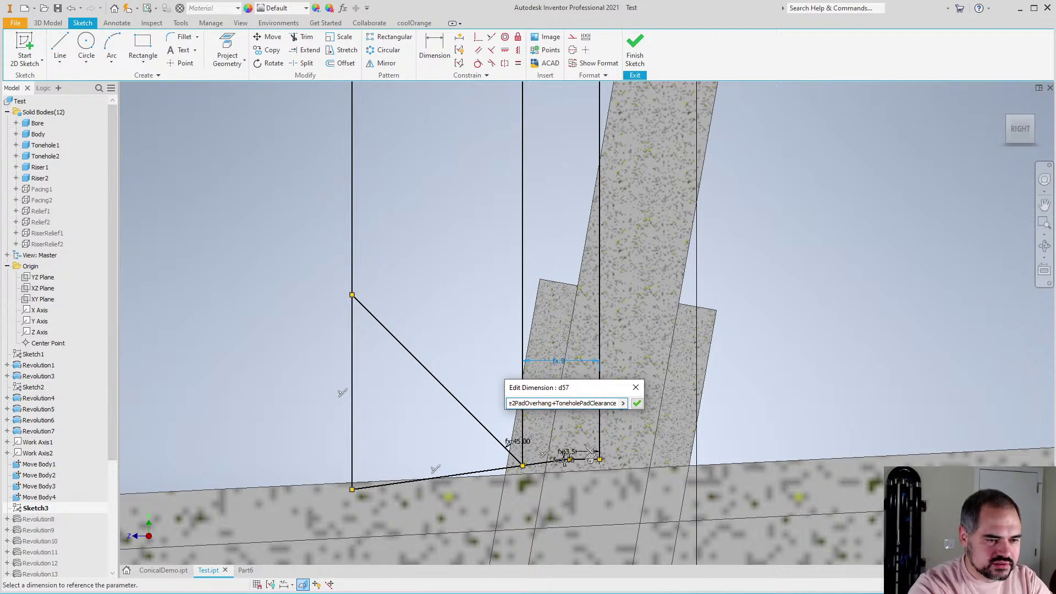
pyautogui.press('Return')
# Set the 3.5 mm dimension at the base of the second tonehole's profile to Tonehole2Radius+ToneholeRim
pyautogui.scroll(5, 575, 477)
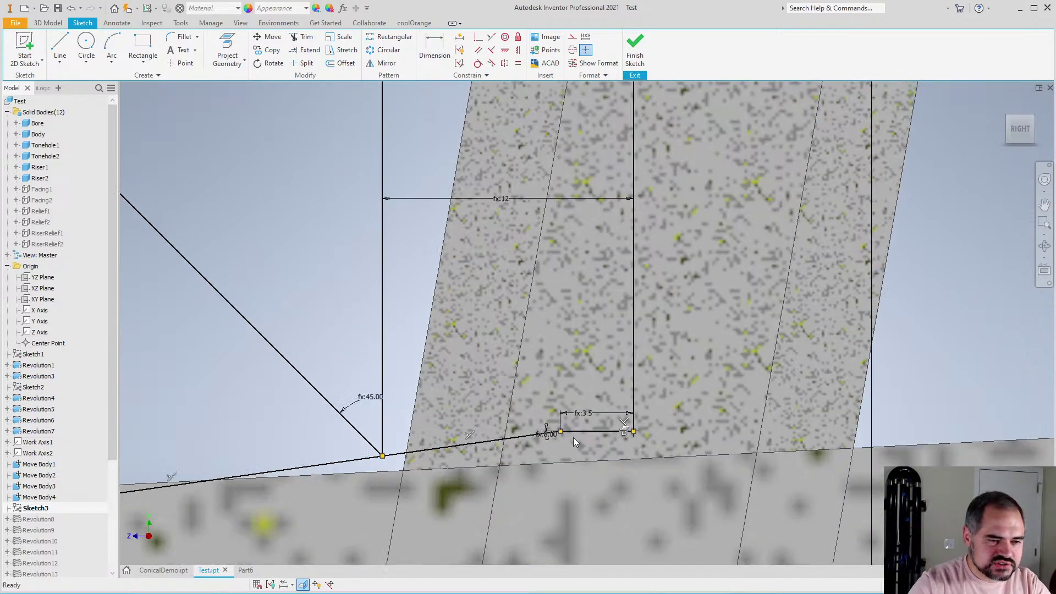
pyautogui.scroll(5, 586, 418)
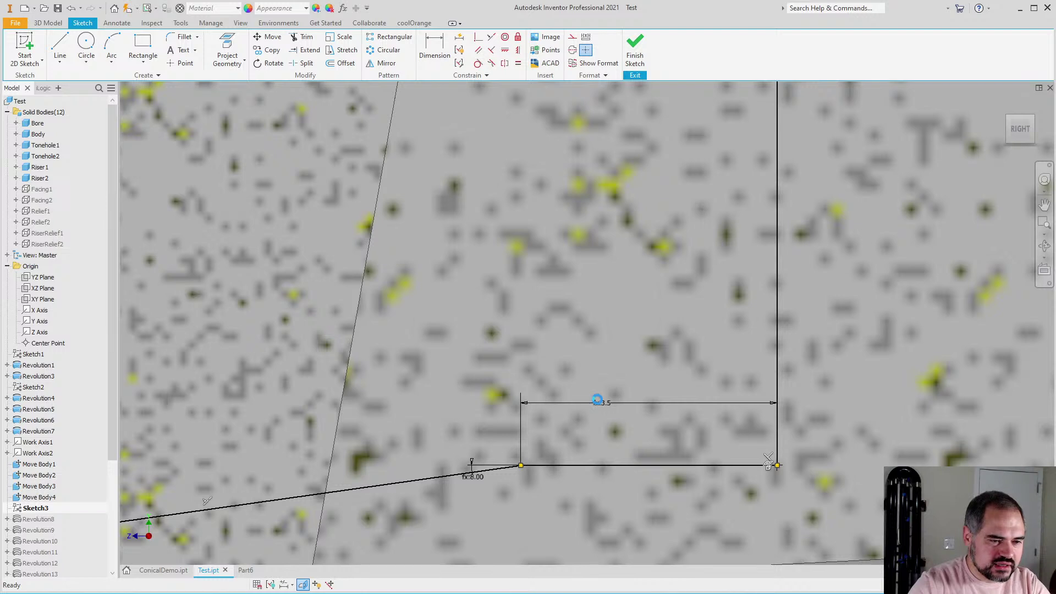
pyautogui.doubleClick(601, 406)
pyautogui.click(605, 439)
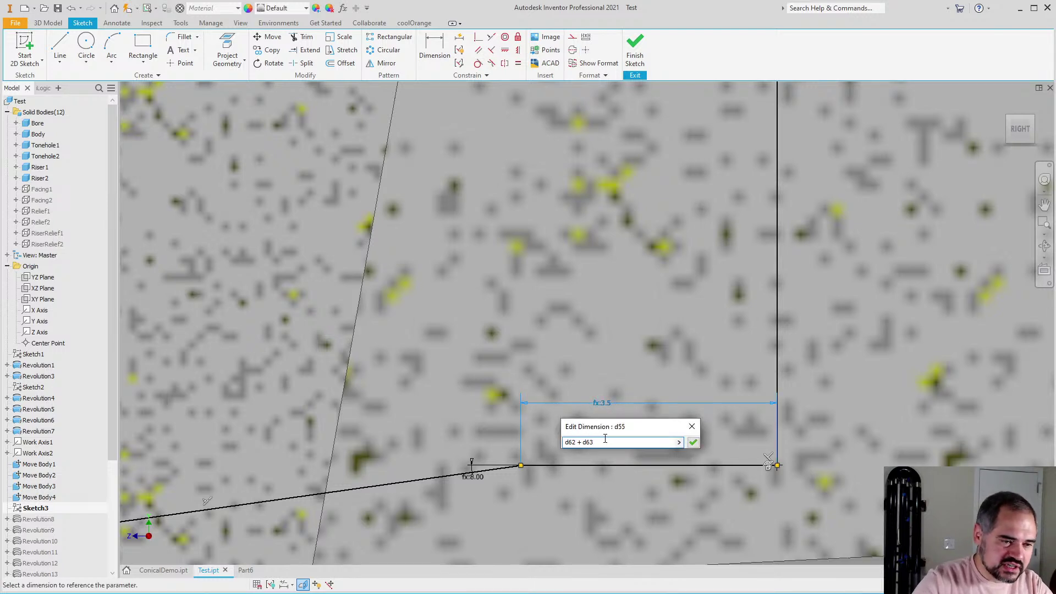
pyautogui.write('Tonehole')
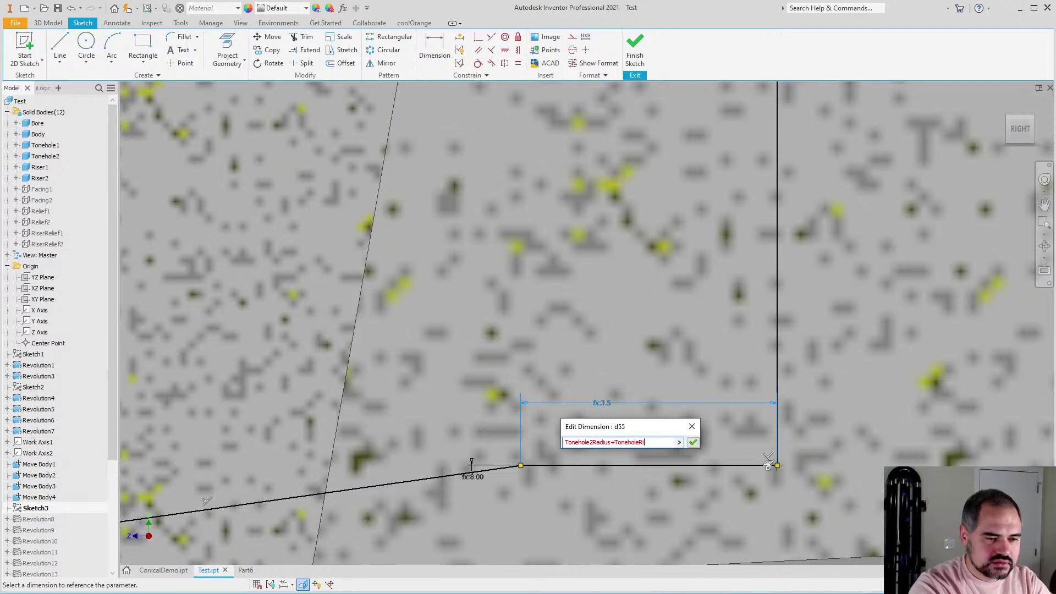
pyautogui.write('2Radius+ToneholeRi')
pyautogui.press('Return')
pyautogui.scroll(-5, 343, 377)
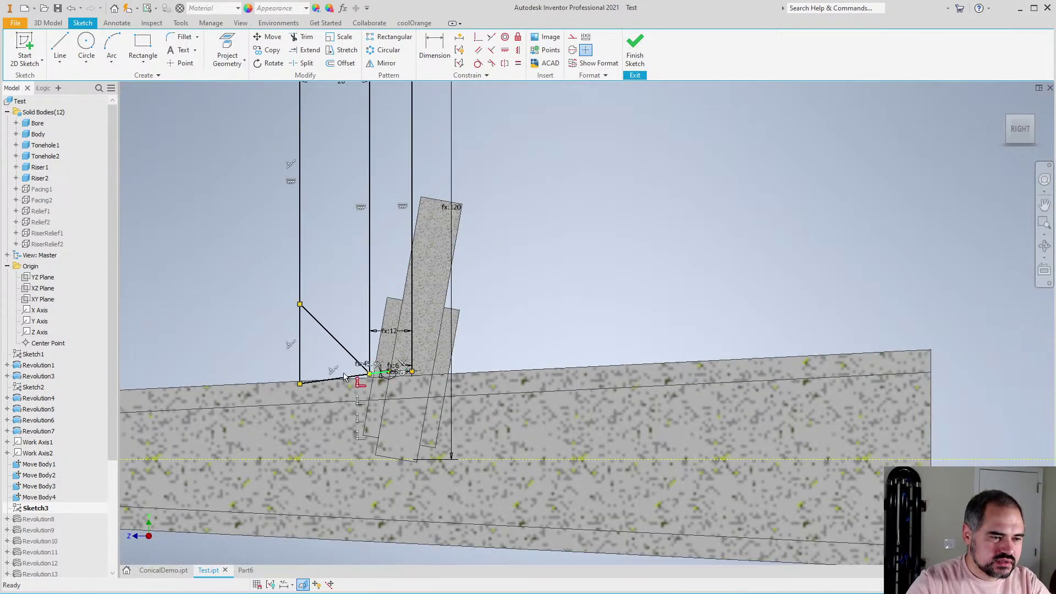
# Check the second tonehole's facing and relief profile against the sectioned riser, and finish the sketch
pyautogui.scroll(2, 343, 376)
pyautogui.scroll(2, 385, 379)
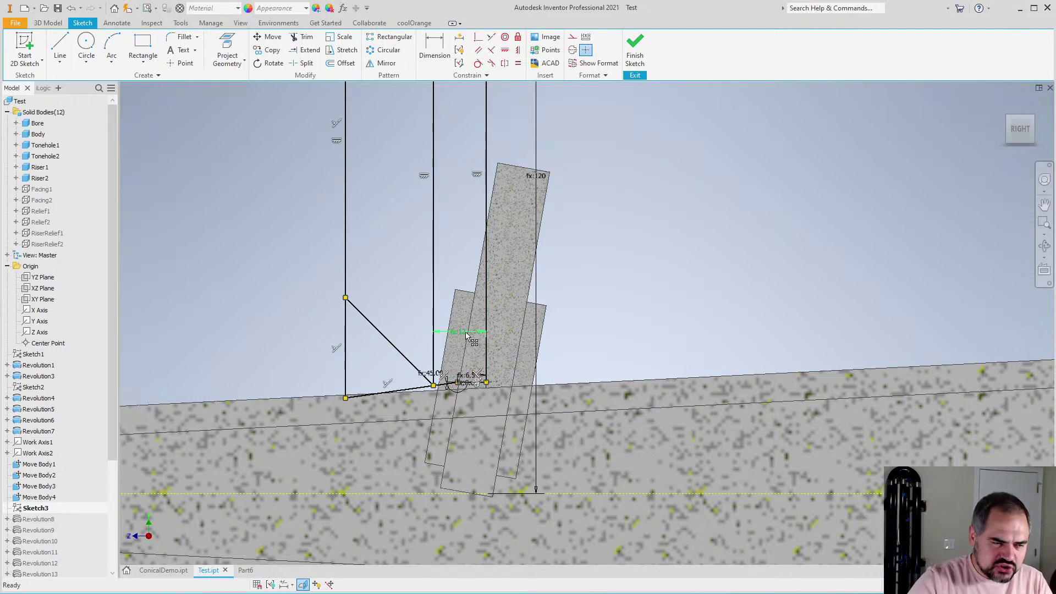
pyautogui.scroll(-2, 473, 374)
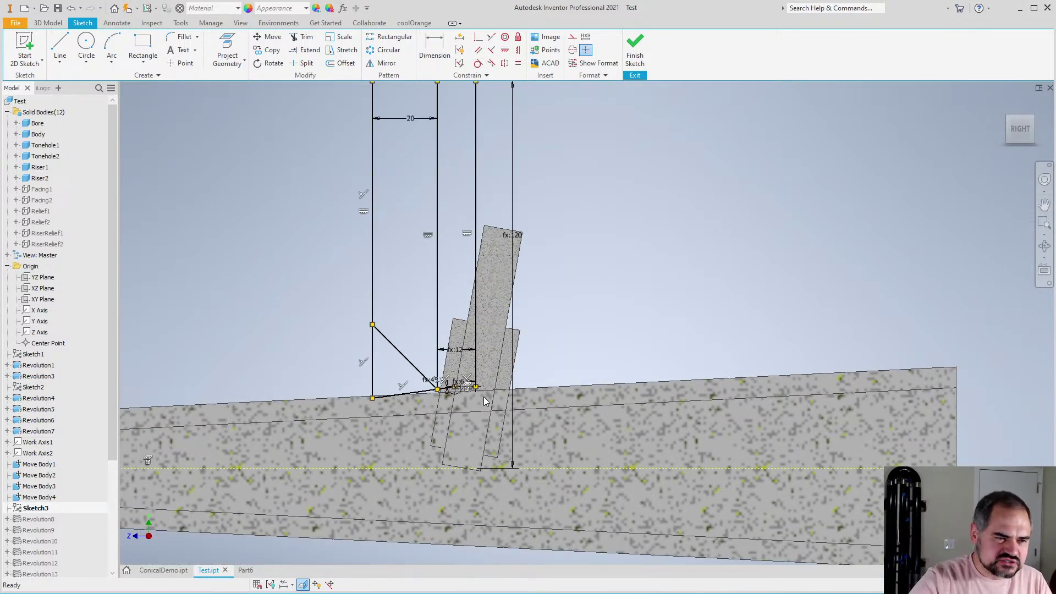
pyautogui.scroll(-4, 484, 402)
pyautogui.scroll(4, 483, 385)
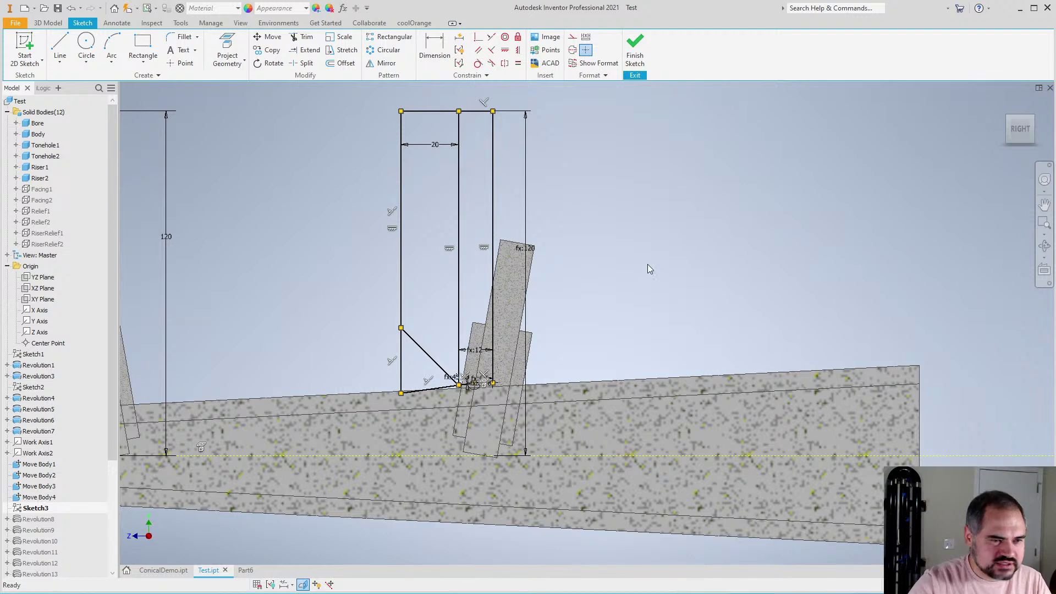
pyautogui.rightClick(587, 320)
pyautogui.click(600, 354)
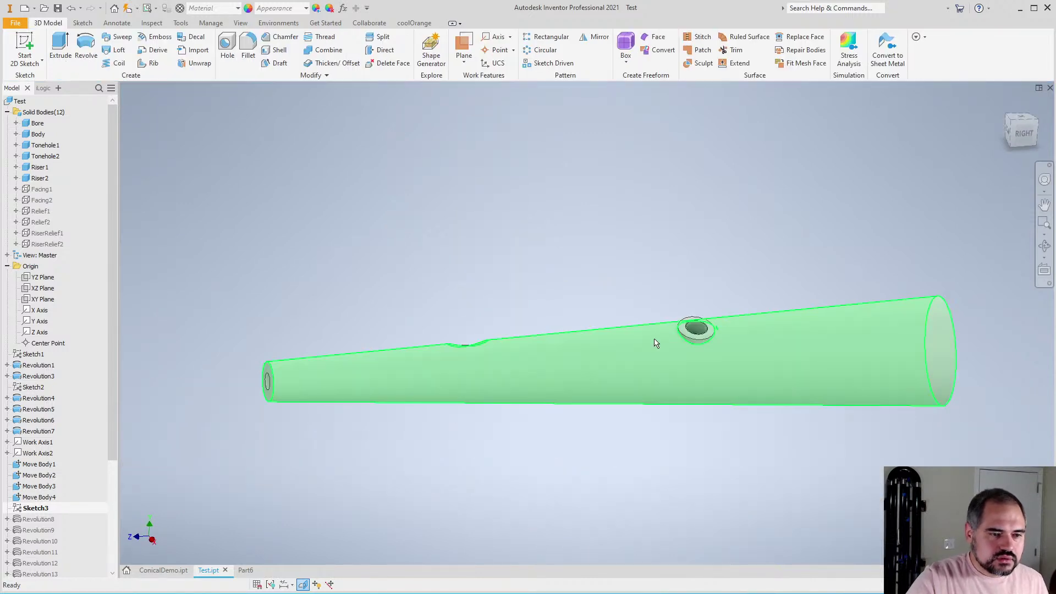
# Examine the rebuilt conical body around both toneholes, focusing on the facing and relief cuts
pyautogui.scroll(5, 671, 335)
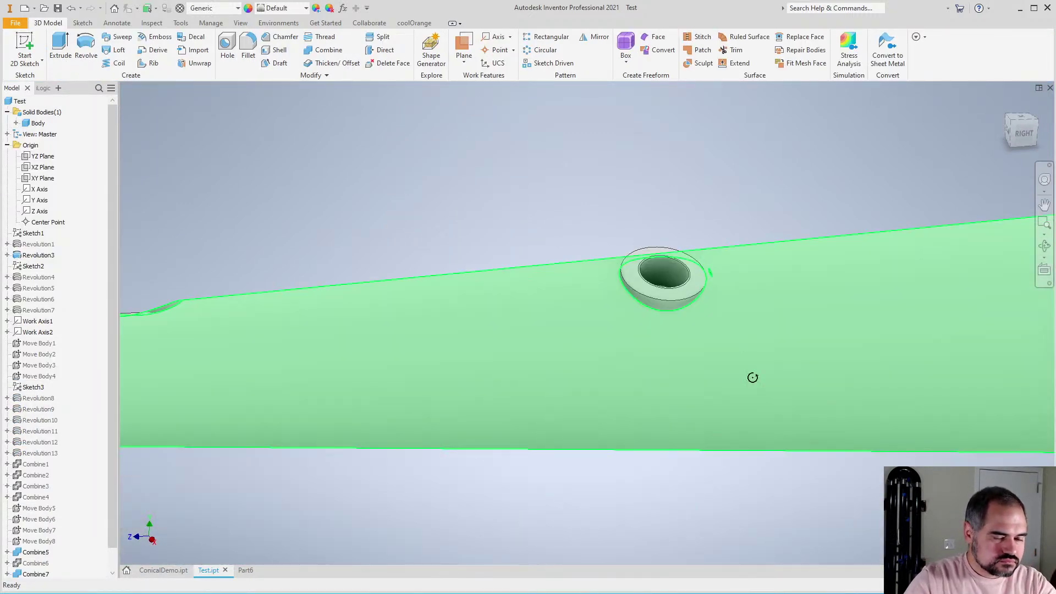
pyautogui.scroll(-5, 752, 377)
pyautogui.keyDown('shift'); pyautogui.moveTo(631, 374); pyautogui.dragTo(520, 447, button='middle'); pyautogui.keyUp('shift')
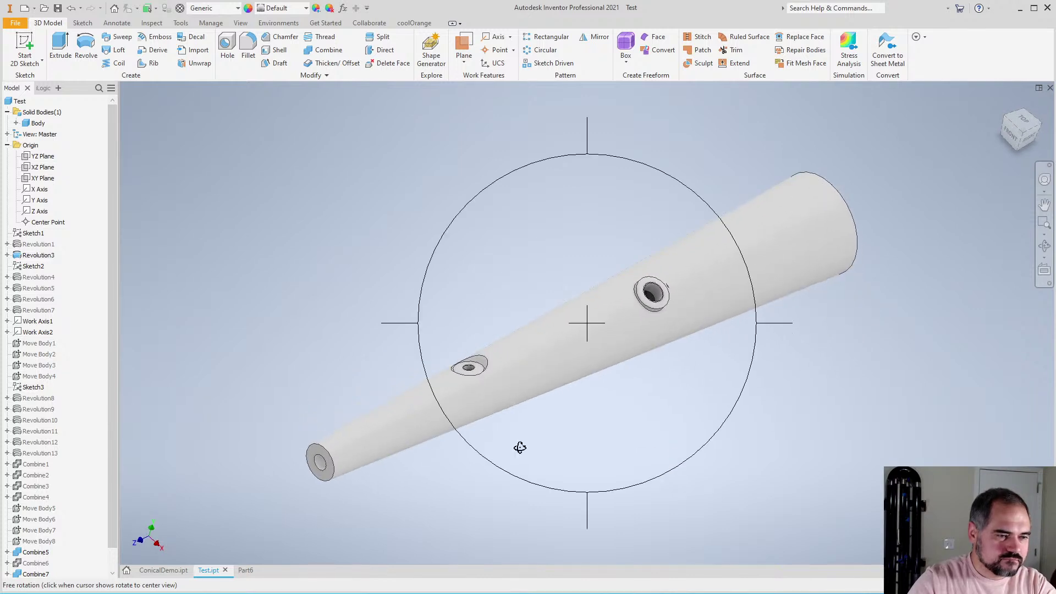
pyautogui.scroll(-1, 66, 474)
pyautogui.scroll(-3, 540, 285)
pyautogui.scroll(3, 537, 289)
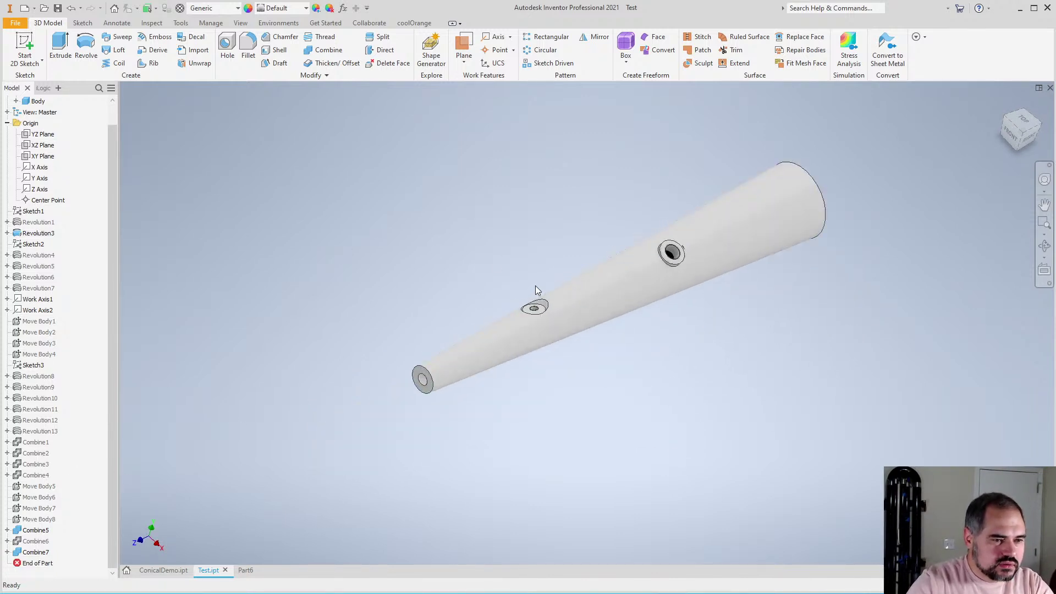
pyautogui.scroll(-1, 561, 287)
pyautogui.scroll(3, 606, 258)
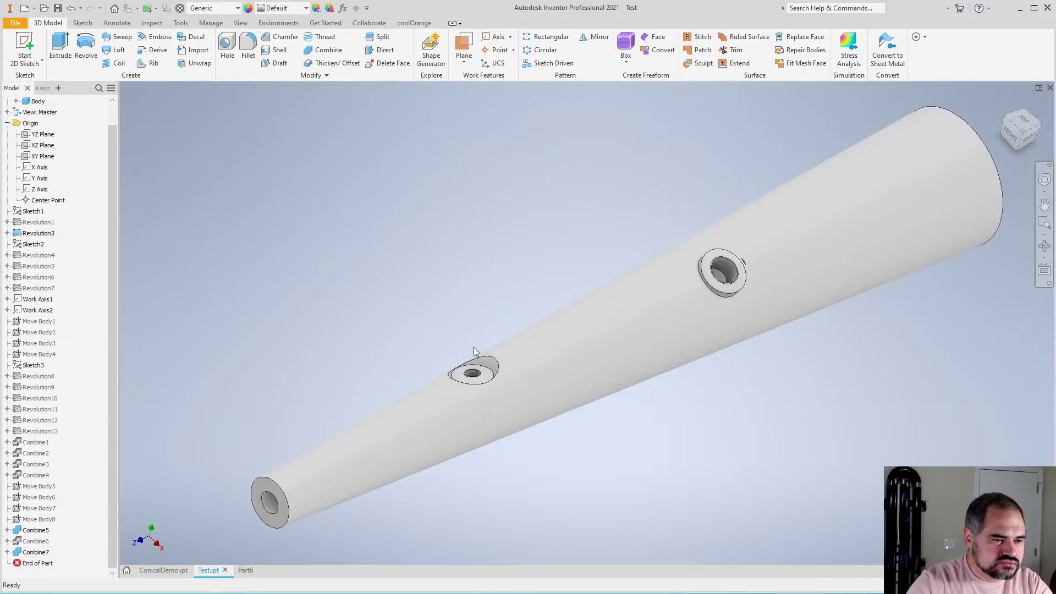
# Set the Taper user parameter to 0.1 to test how the body responds
pyautogui.click(219, 24)
pyautogui.click(116, 47)
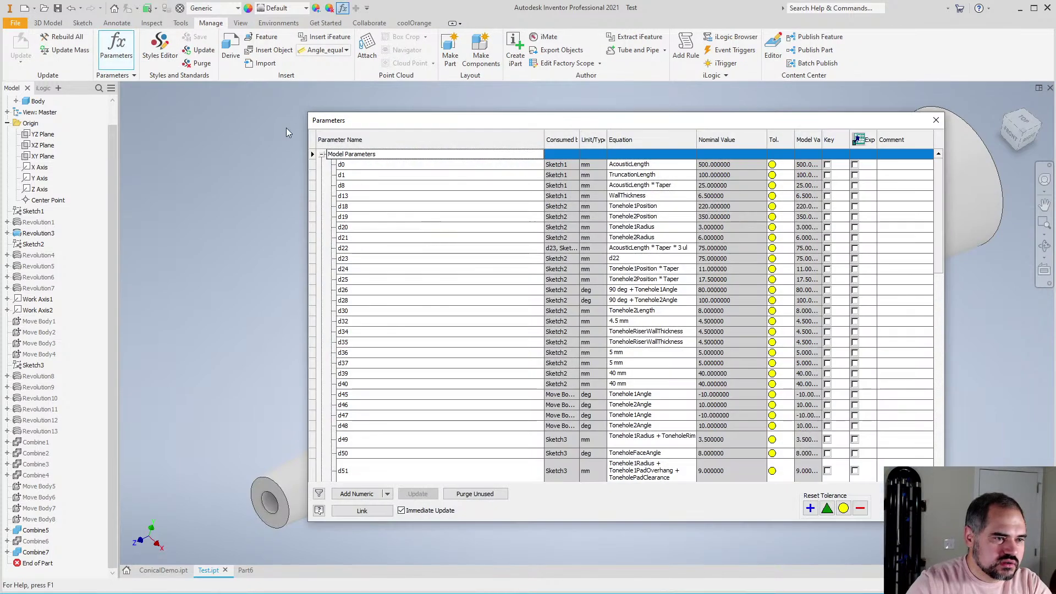
pyautogui.scroll(-15, 532, 384)
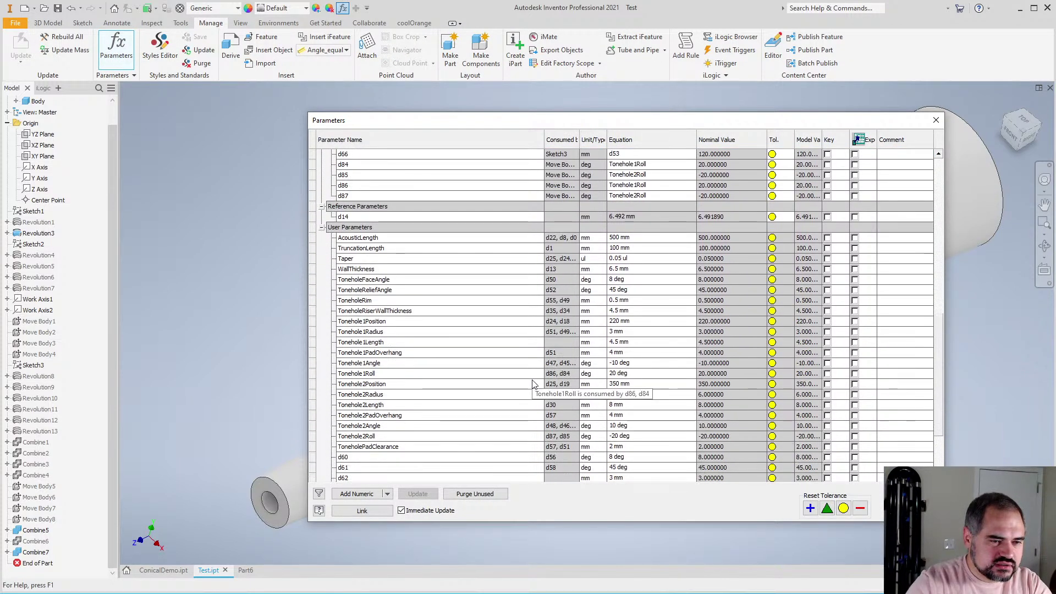
pyautogui.scroll(-4, 533, 383)
pyautogui.scroll(2, 570, 383)
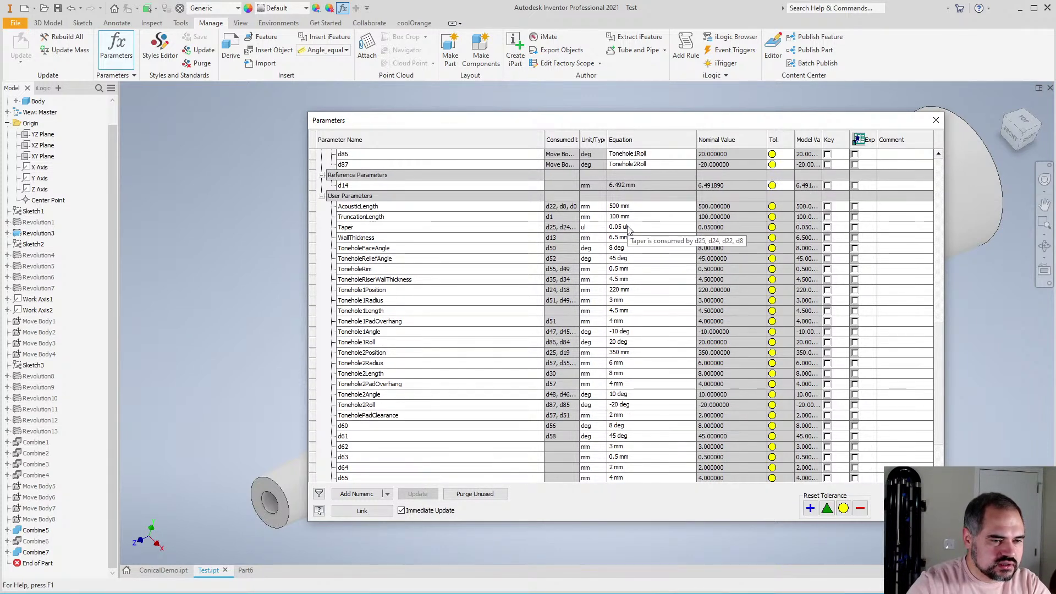
pyautogui.click(625, 228)
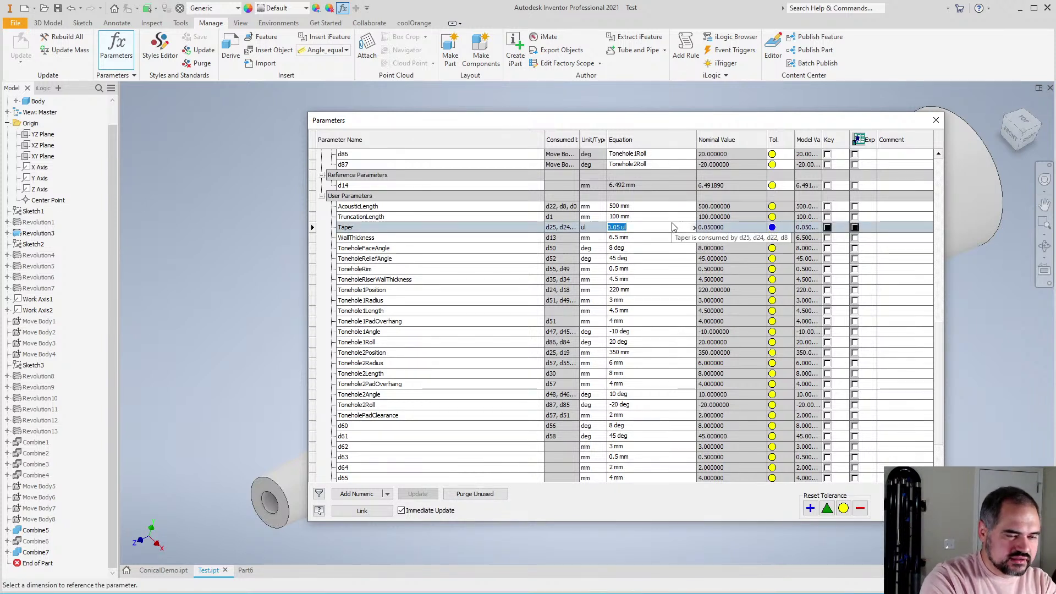
pyautogui.write('.1')
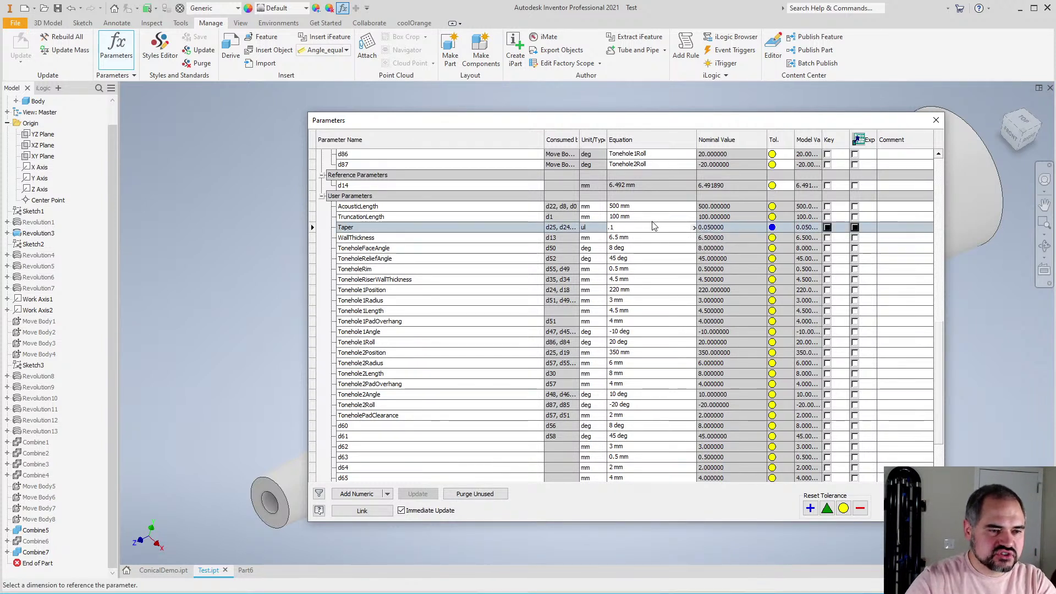
pyautogui.click(649, 217)
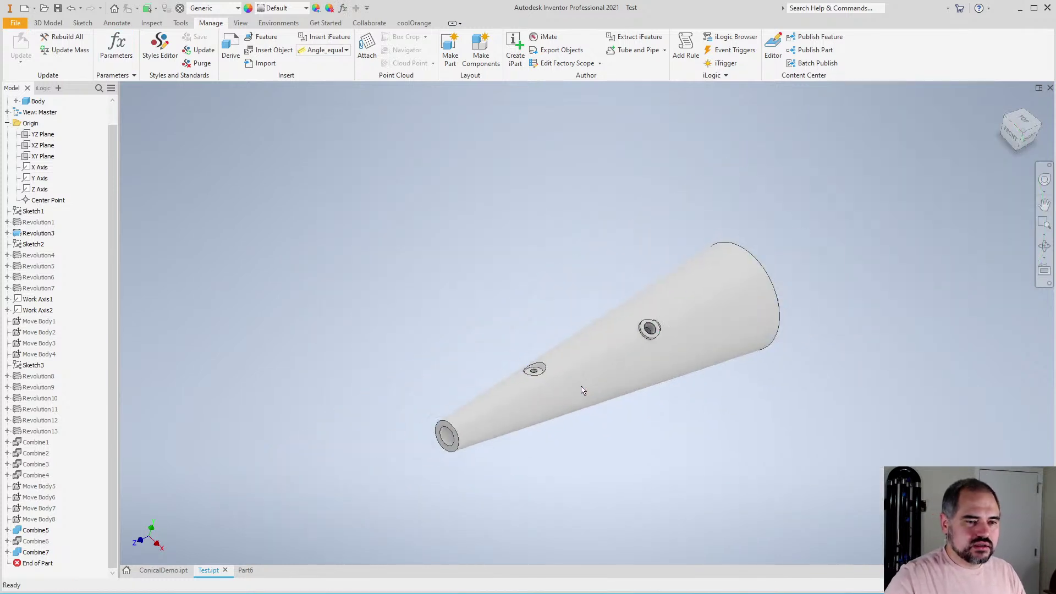
# Examine the more steeply tapered body from several angles, comparing the facing and relief around both toneholes
pyautogui.press('Home')
pyautogui.keyDown('shift'); pyautogui.moveTo(740, 377); pyautogui.dragTo(542, 444, button='middle'); pyautogui.keyUp('shift')
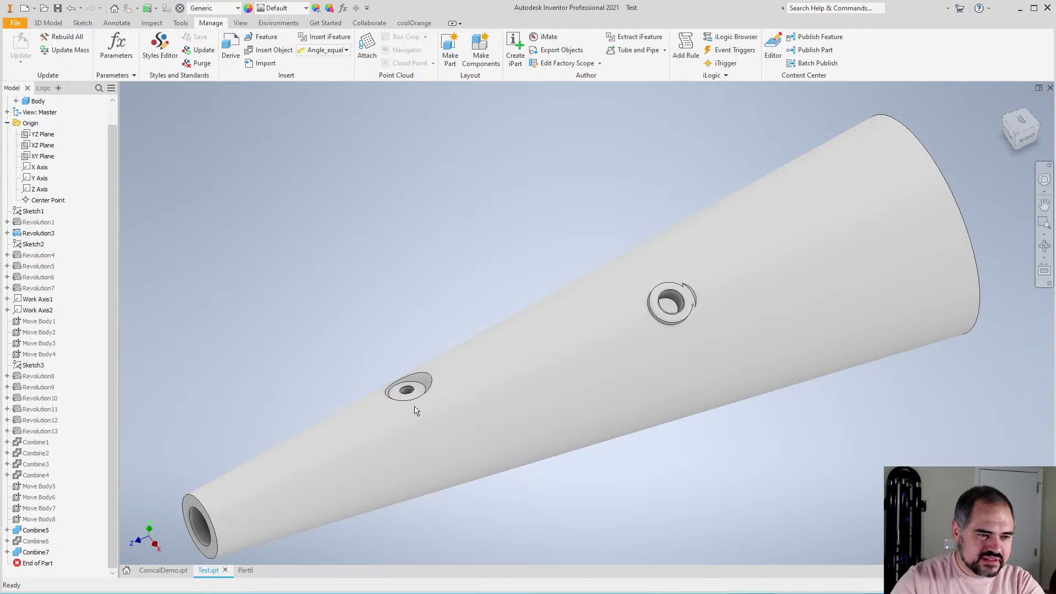
pyautogui.scroll(-5, 388, 357)
pyautogui.click(389, 357)
pyautogui.scroll(3, 584, 338)
pyautogui.keyDown('shift'); pyautogui.moveTo(584, 338); pyautogui.dragTo(534, 365, button='middle'); pyautogui.keyUp('shift')
pyautogui.keyDown('shift'); pyautogui.moveTo(569, 328); pyautogui.dragTo(545, 348, button='middle'); pyautogui.keyUp('shift')
pyautogui.scroll(-3, 545, 348)
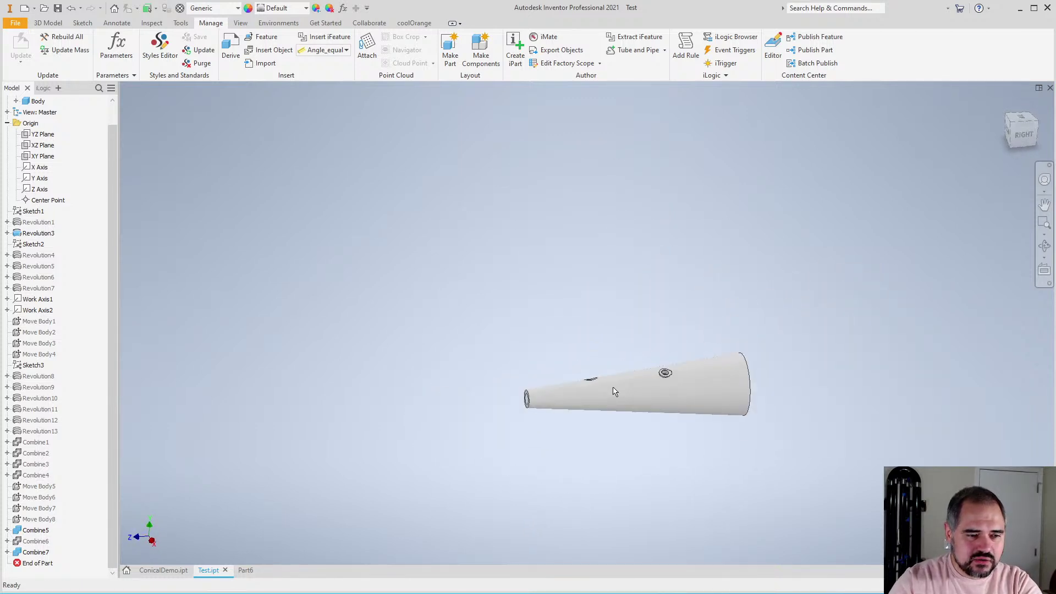
pyautogui.scroll(4, 606, 313)
pyautogui.keyDown('shift'); pyautogui.moveTo(605, 314); pyautogui.dragTo(612, 377, button='middle'); pyautogui.keyUp('shift')
pyautogui.scroll(2, 624, 371)
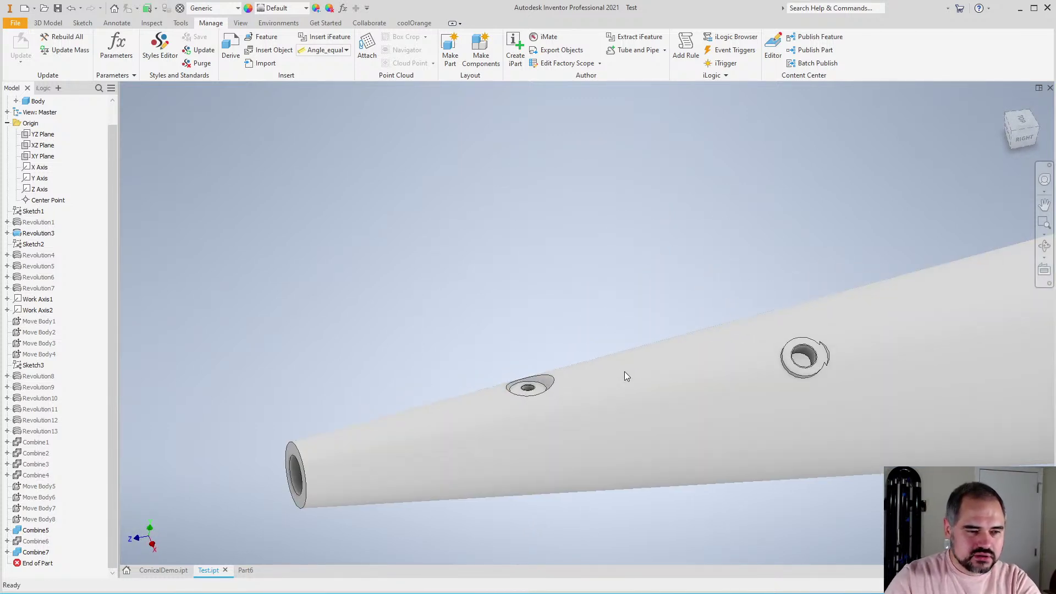
pyautogui.scroll(-3, 552, 349)
pyautogui.scroll(4, 552, 349)
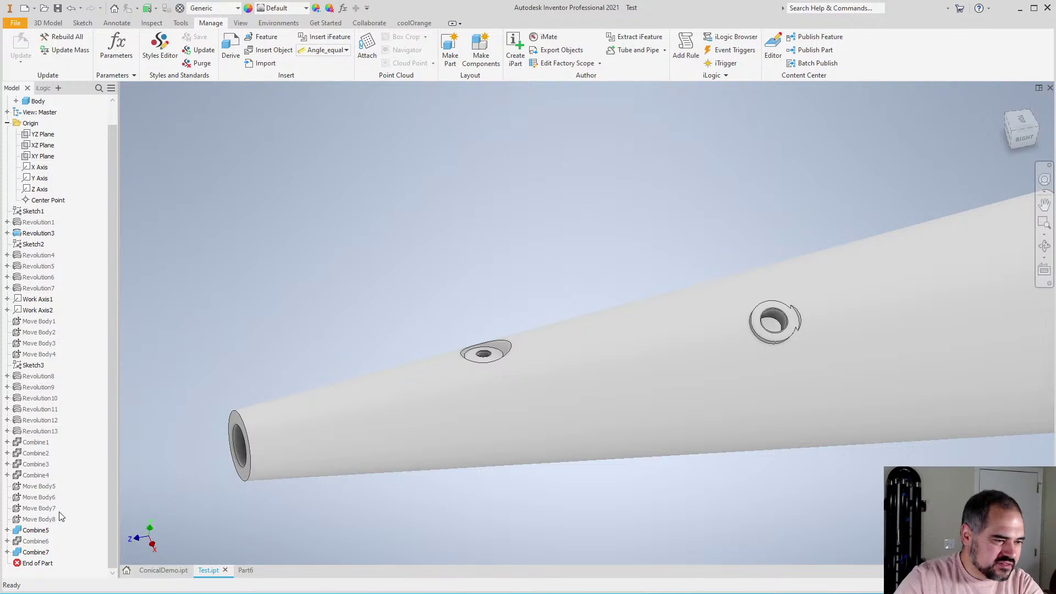
# Set the Taper user parameter back to 0.05 and close the parameters
pyautogui.click(117, 47)
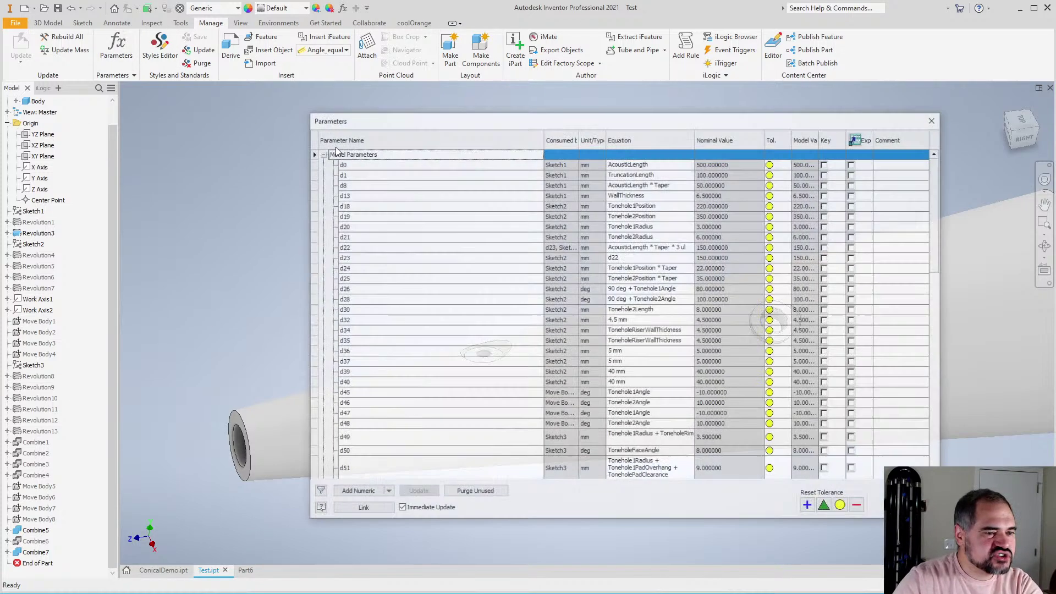
pyautogui.scroll(15, 935, 330)
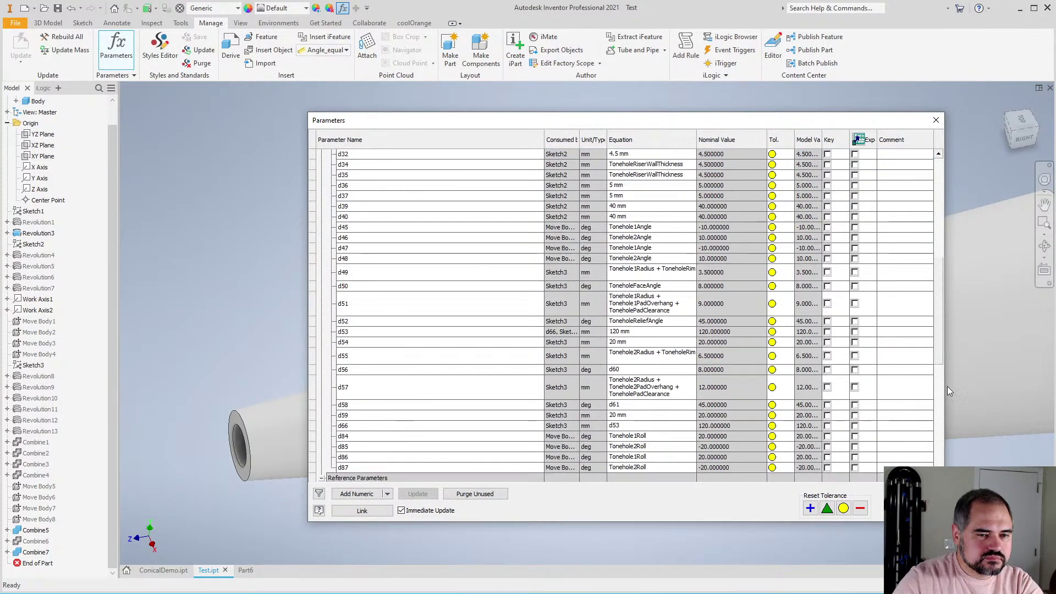
pyautogui.scroll(1, 587, 377)
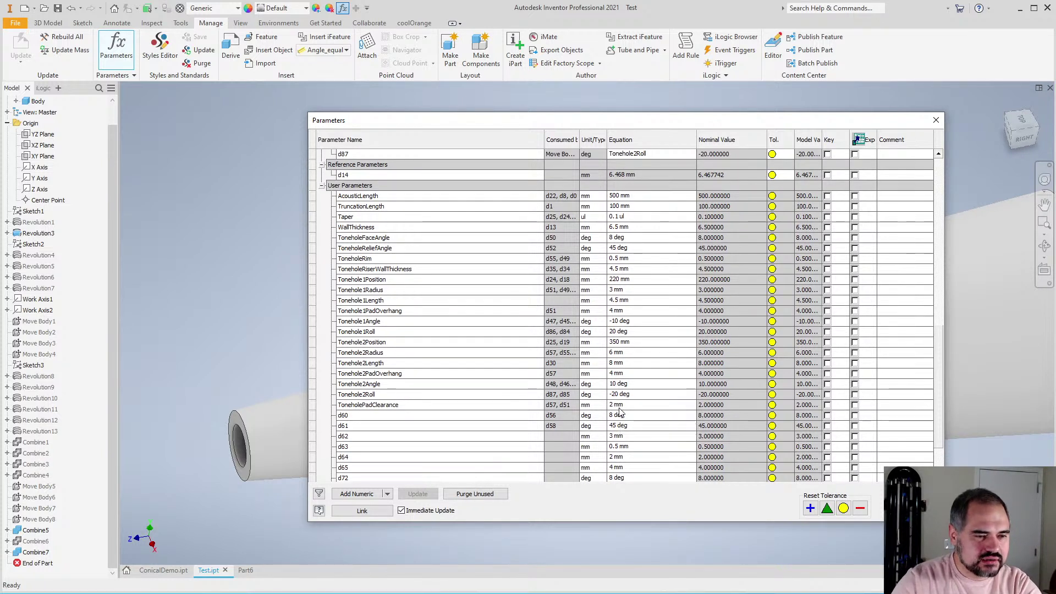
pyautogui.doubleClick(617, 217)
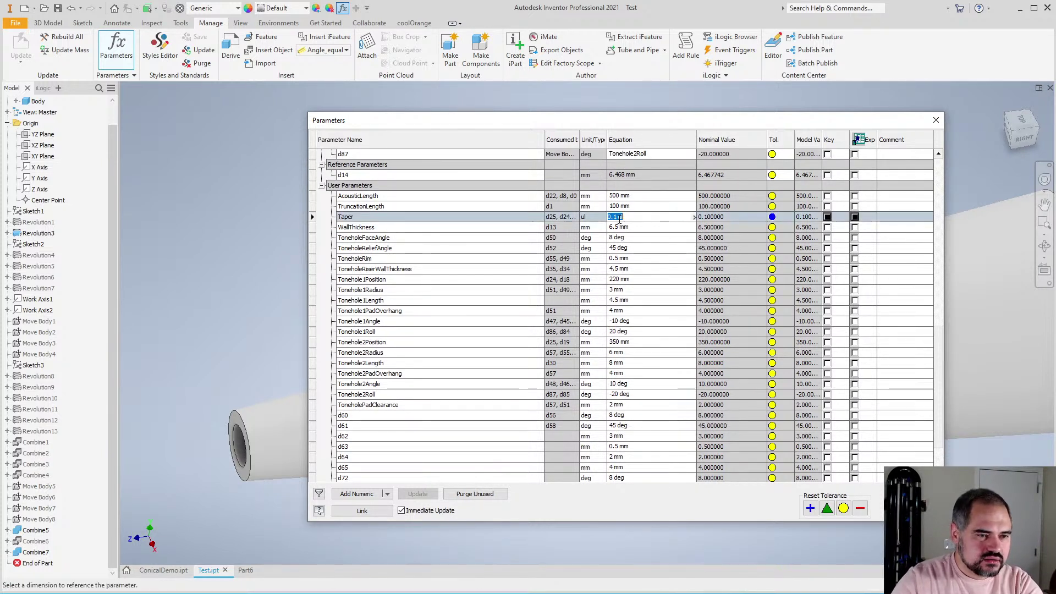
pyautogui.write('0.05')
pyautogui.press('Return')
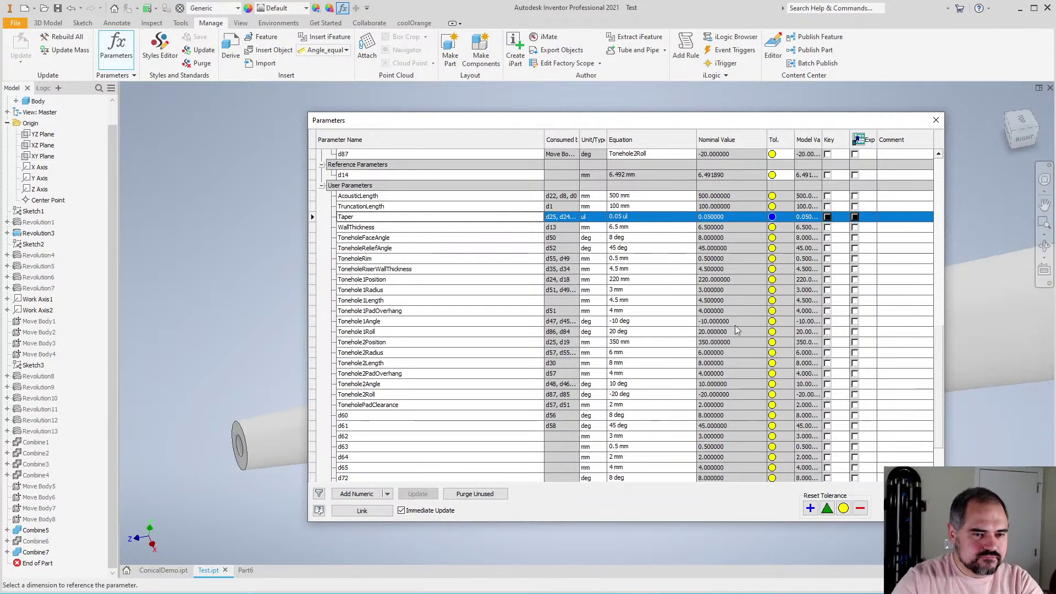
pyautogui.scroll(5, 1012, 441)
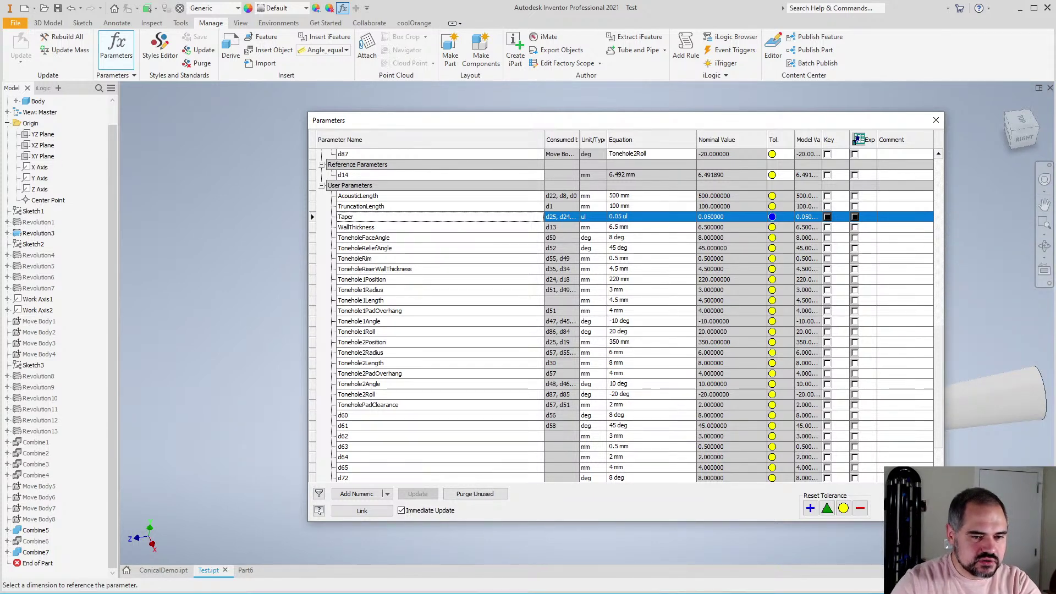
pyautogui.press('Escape')
# Set the Tonehole1Length user parameter to 300 mm to test how the first tonehole responds
pyautogui.scroll(-3, 794, 410)
pyautogui.scroll(3, 820, 411)
pyautogui.press('F4')
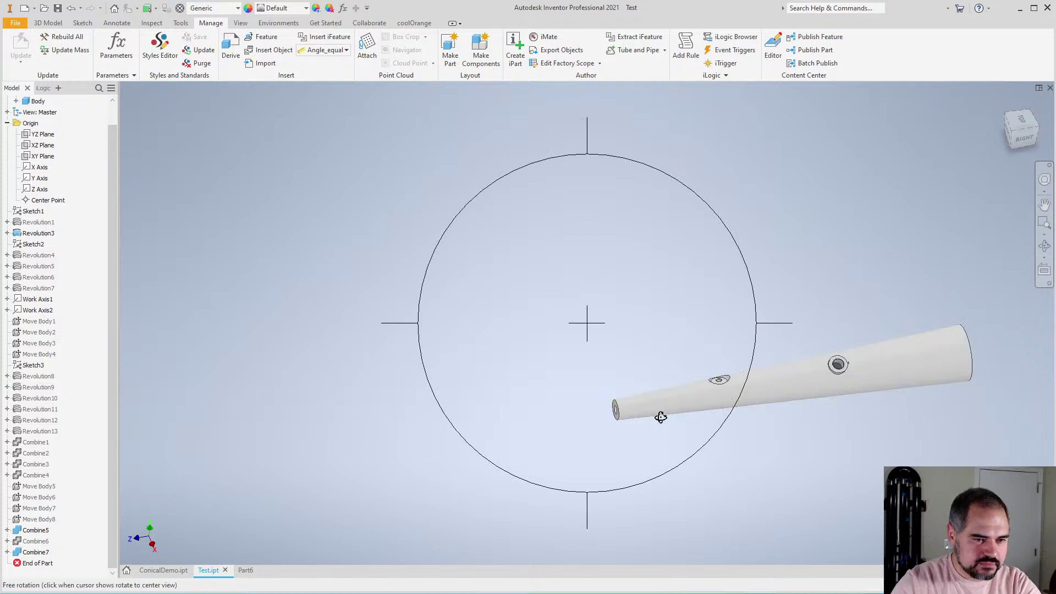
pyautogui.moveTo(660, 416); pyautogui.dragTo(718, 403)
pyautogui.scroll(3, 719, 403)
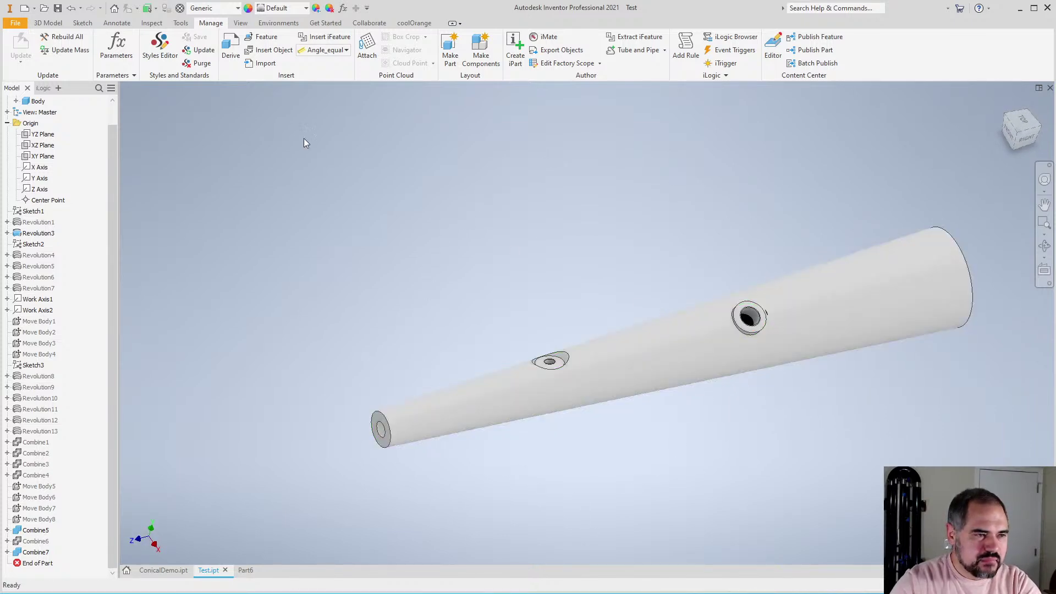
pyautogui.click(116, 52)
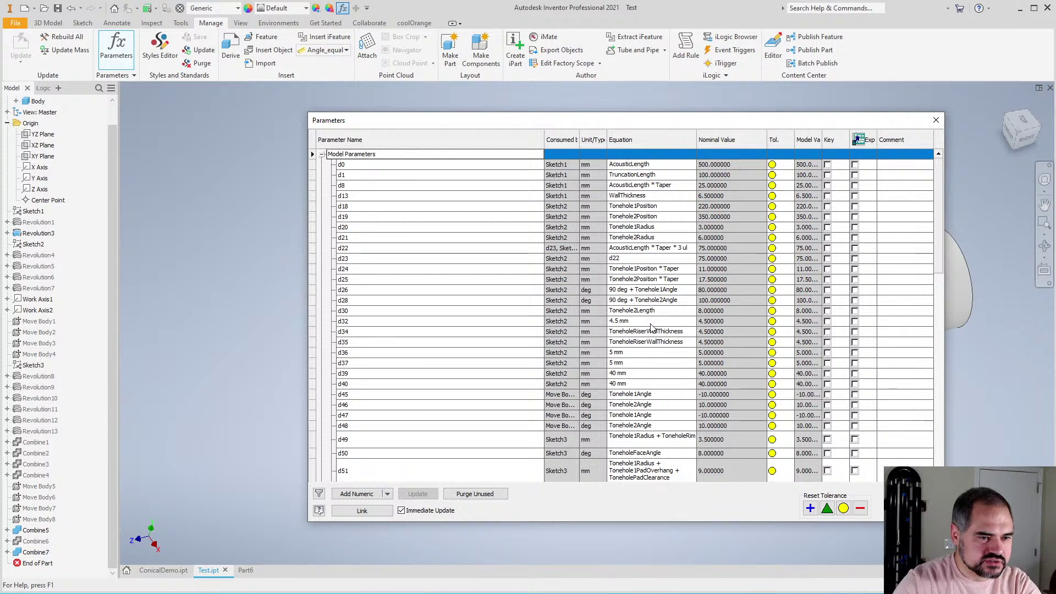
pyautogui.scroll(-10, 660, 357)
pyautogui.scroll(-2, 636, 338)
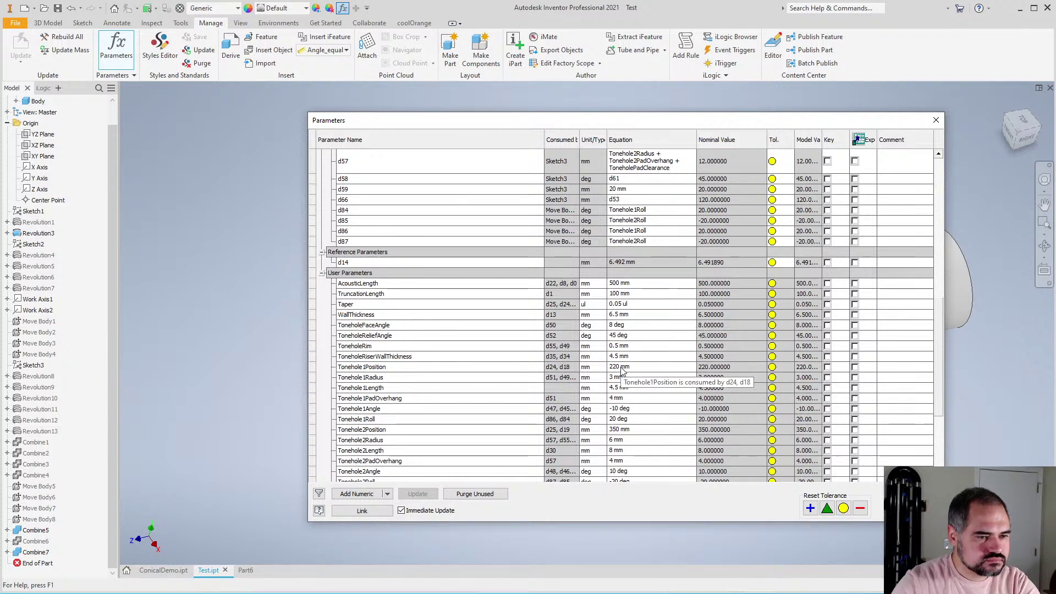
pyautogui.click(618, 387)
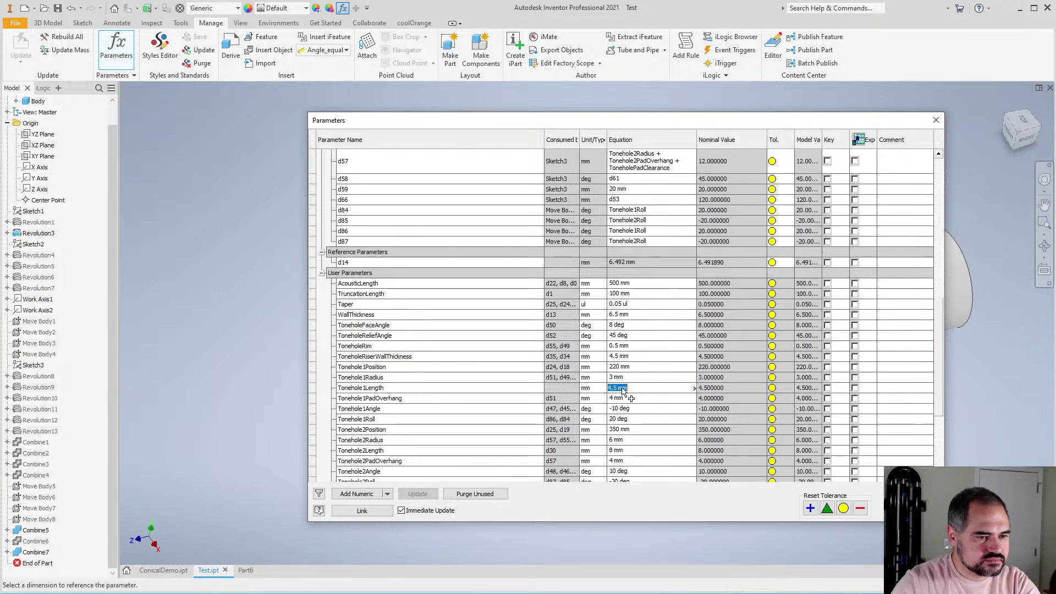
pyautogui.write('300')
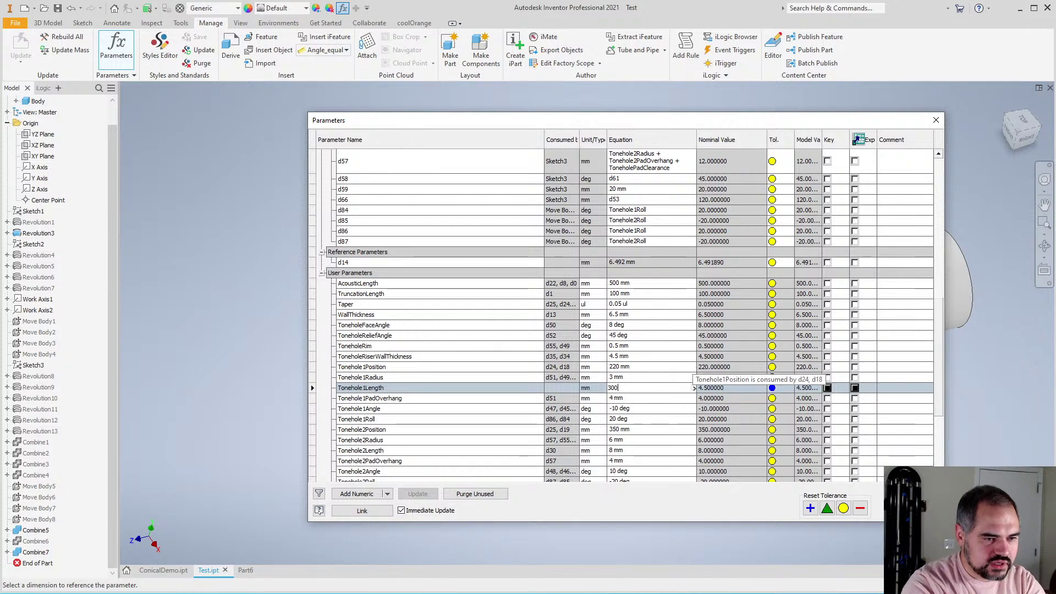
pyautogui.press('Return')
pyautogui.scroll(-5, 726, 443)
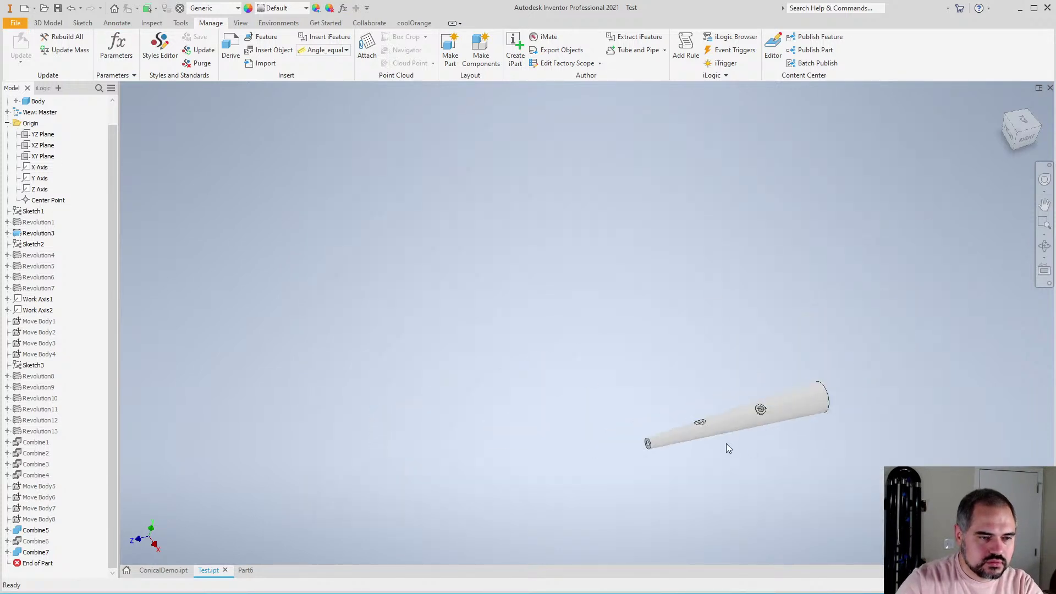
# Inspect the first tonehole on the rebuilt body and recheck the Tonehole1Length entry among the user parameters
pyautogui.scroll(5, 706, 444)
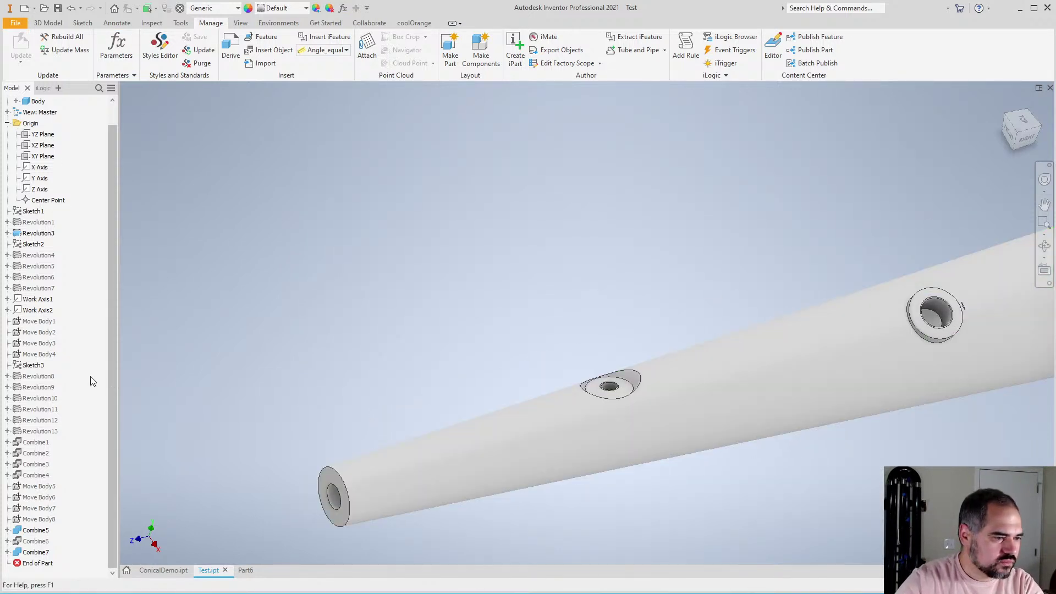
pyautogui.scroll(-4, 417, 421)
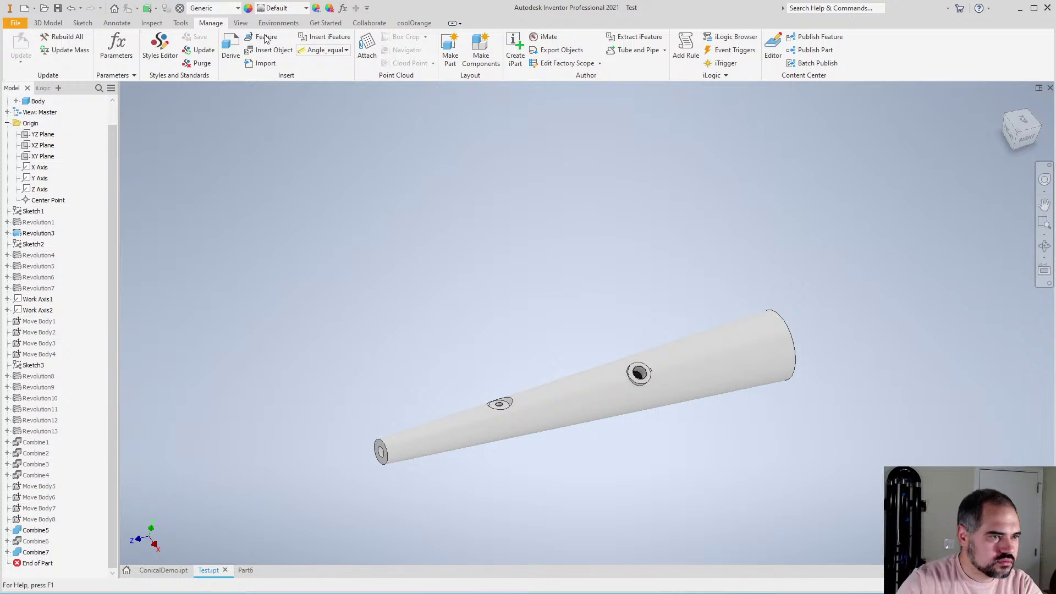
pyautogui.click(116, 47)
pyautogui.scroll(-5, 939, 286)
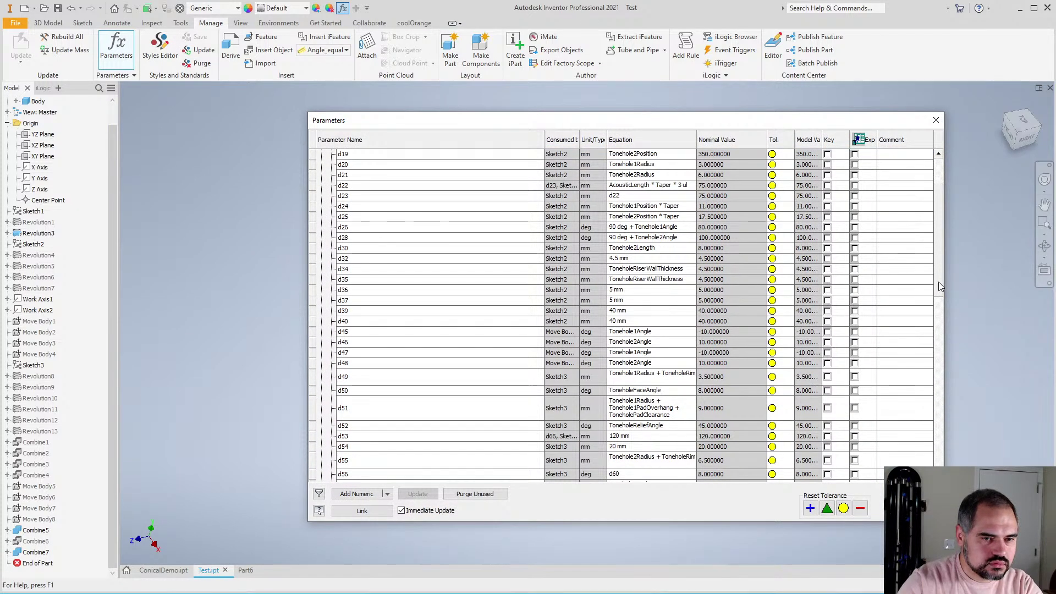
pyautogui.moveTo(940, 285); pyautogui.dragTo(928, 443)
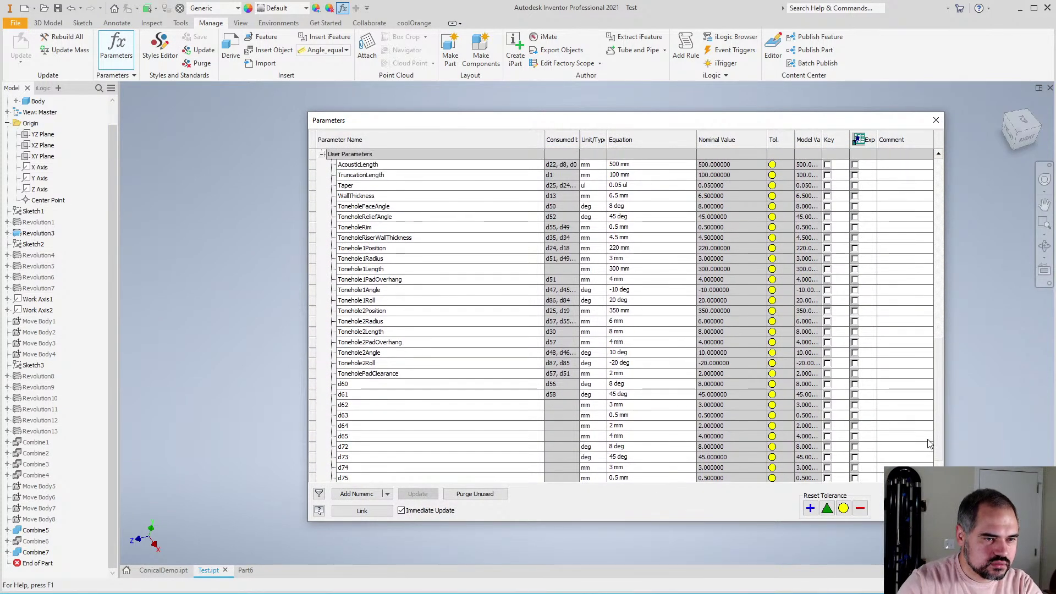
pyautogui.click(627, 270)
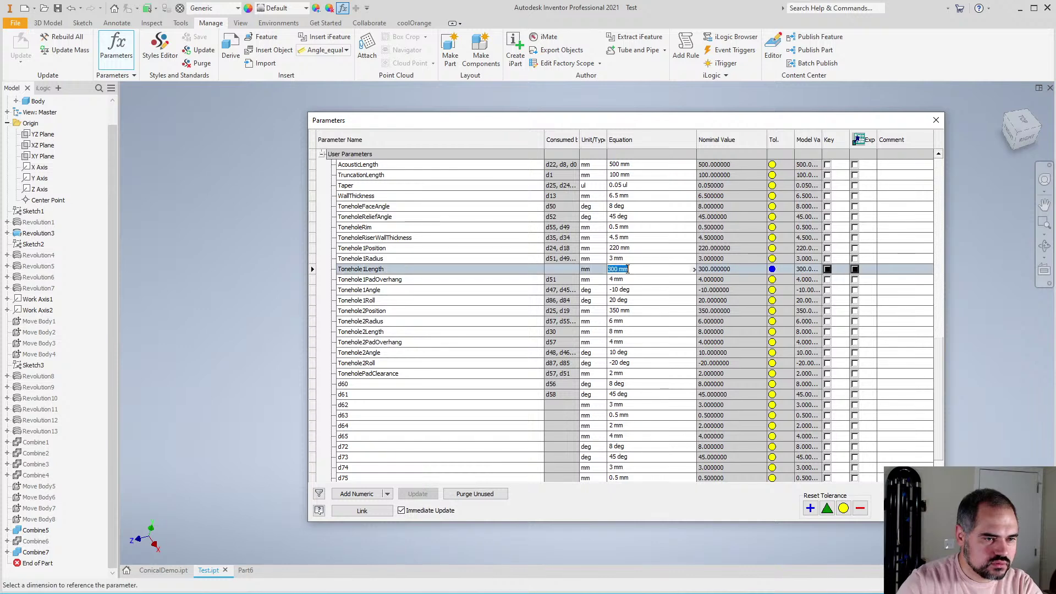
pyautogui.click(910, 510)
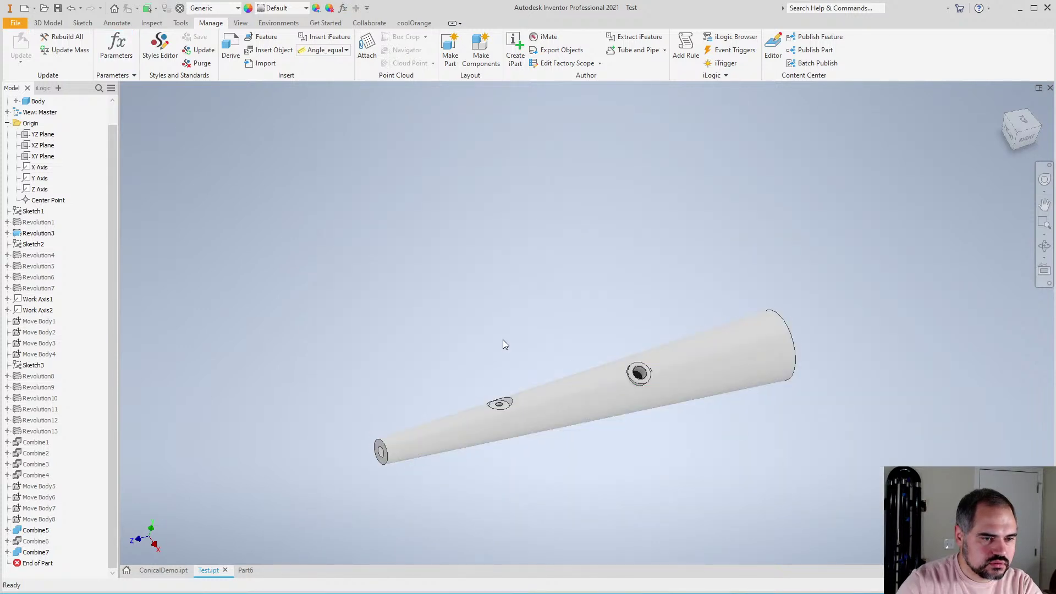
# Edit Sketch2 and link the first tonehole's 4.5 mm length dimension to the Tonehole1Length parameter
pyautogui.rightClick(34, 249)
pyautogui.click(60, 286)
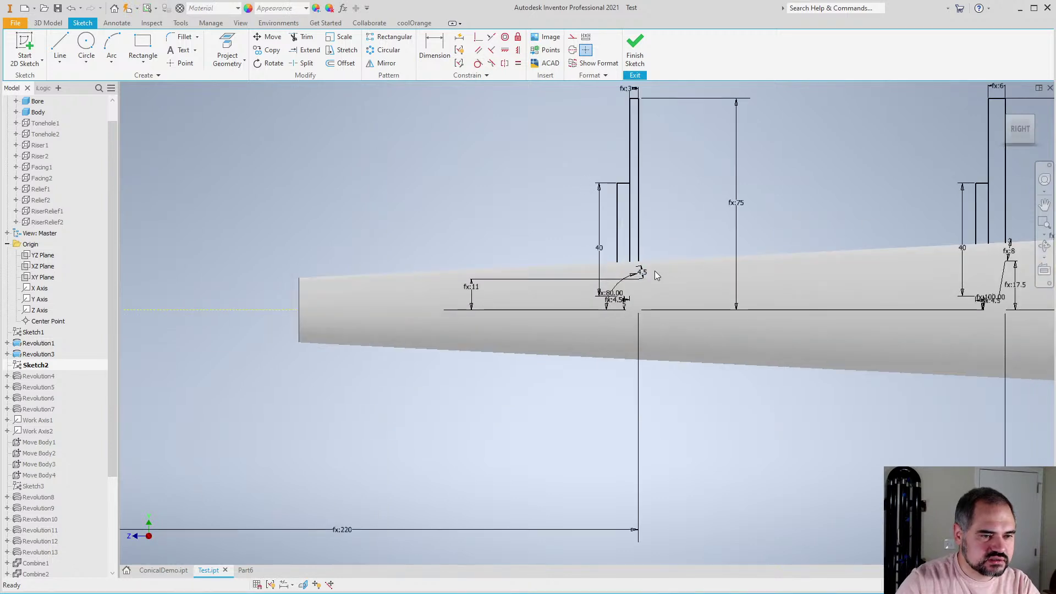
pyautogui.scroll(3, 655, 270)
pyautogui.doubleClick(627, 281)
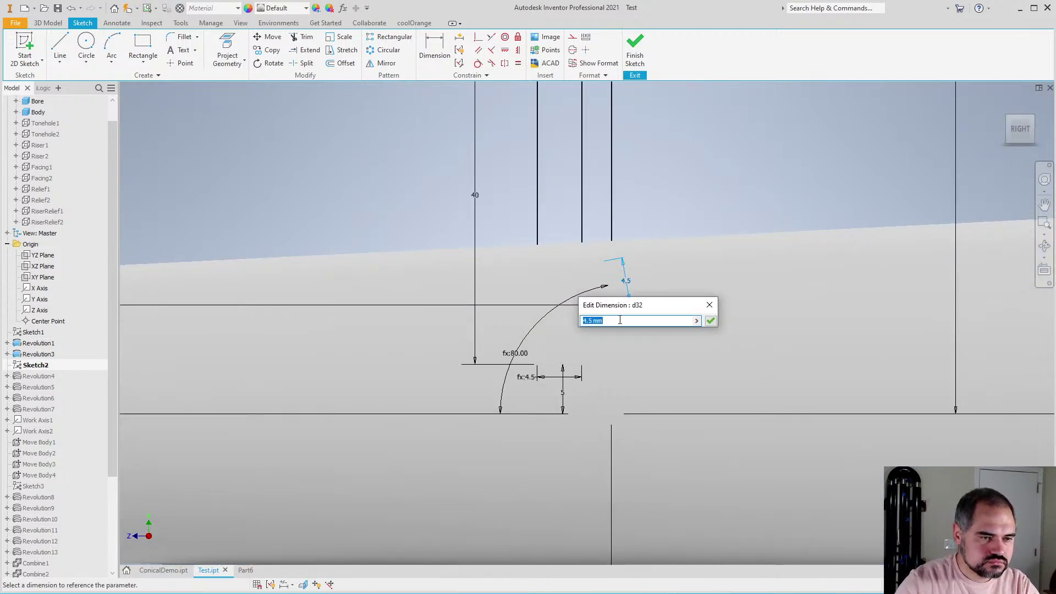
pyautogui.write('Tonehole')
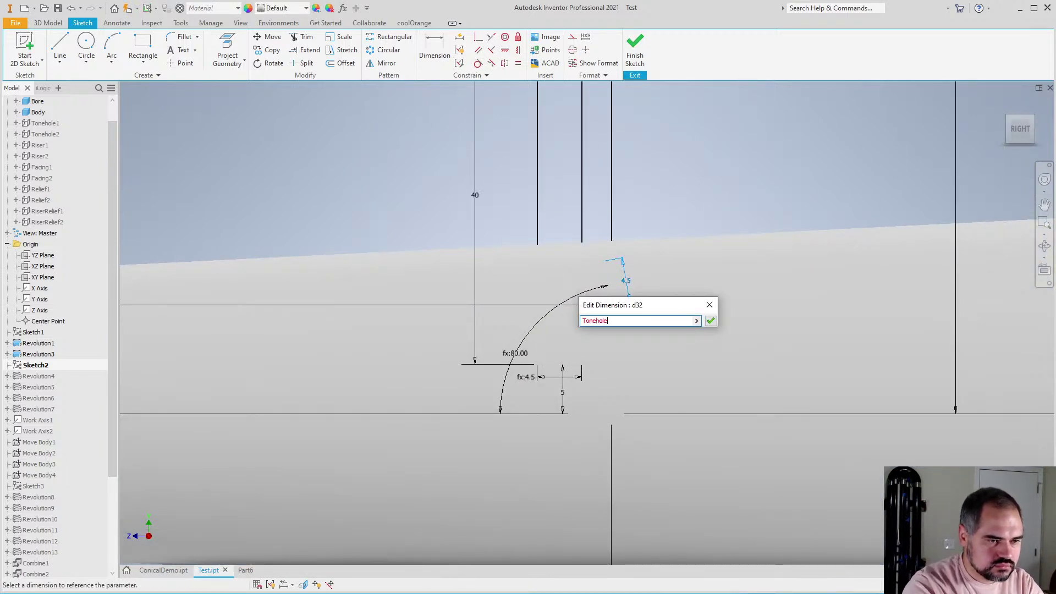
pyautogui.write('1Length')
pyautogui.press('Return')
# Check the equation behind the second tonehole's length dimension without changing it, and finish Sketch2
pyautogui.scroll(-8, 549, 351)
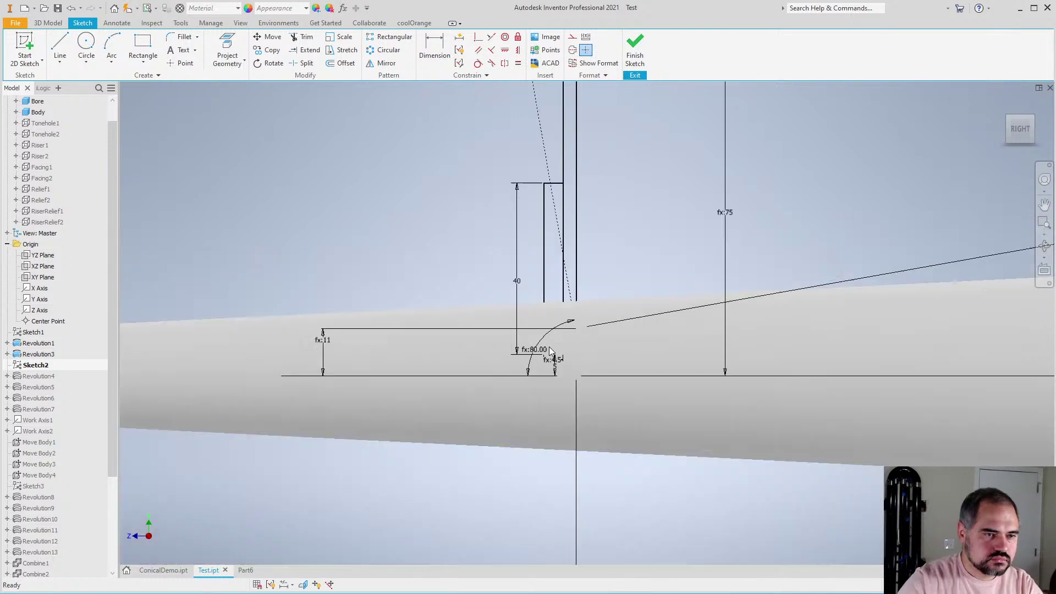
pyautogui.scroll(10, 551, 351)
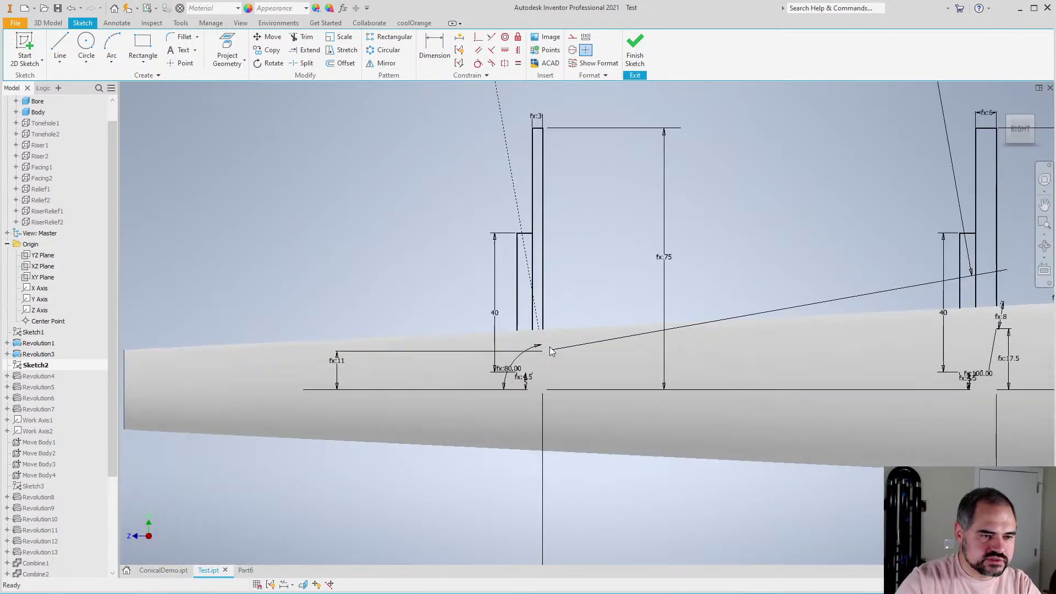
pyautogui.scroll(-4, 720, 333)
pyautogui.scroll(8, 686, 302)
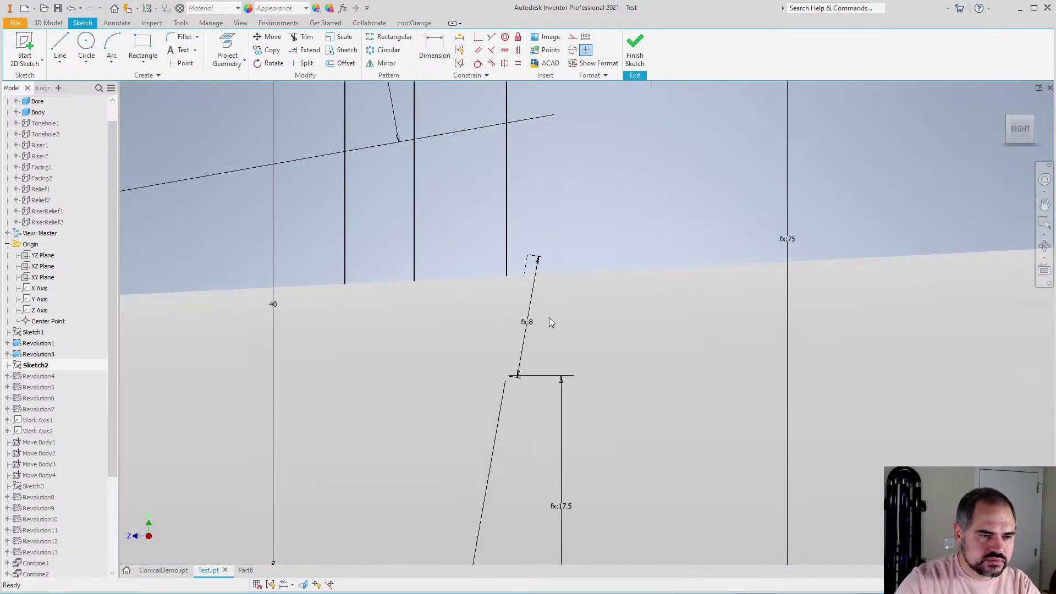
pyautogui.doubleClick(534, 314)
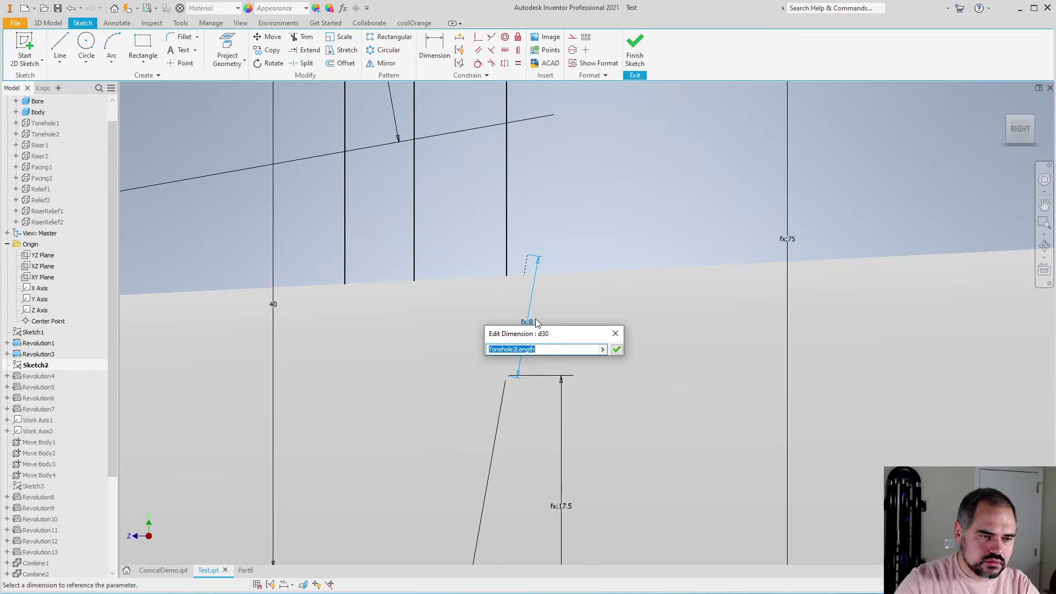
pyautogui.click(613, 334)
pyautogui.click(629, 246)
pyautogui.scroll(-7, 630, 247)
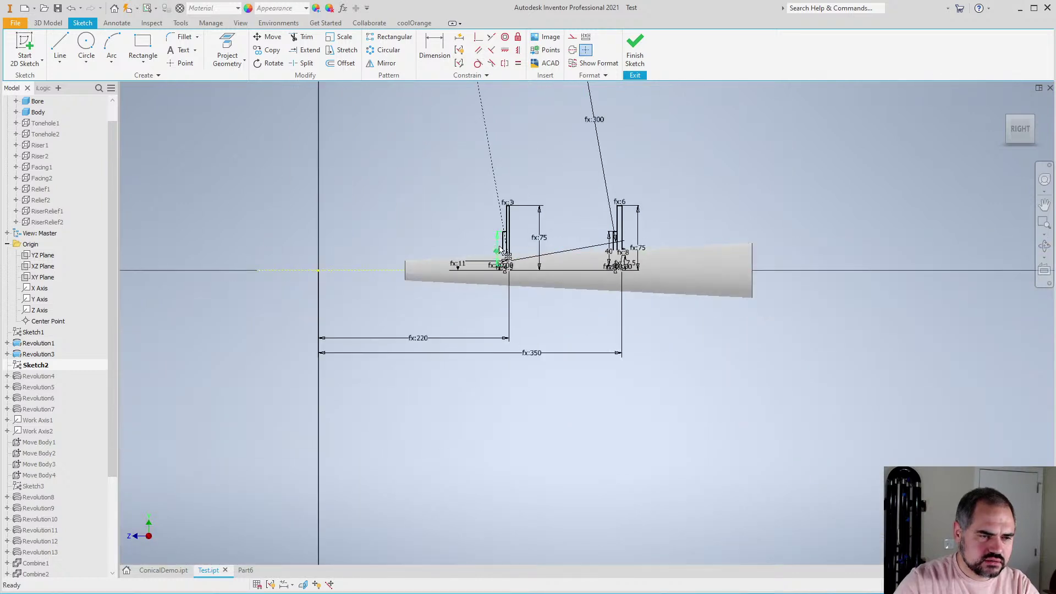
pyautogui.scroll(3, 605, 245)
pyautogui.rightClick(653, 228)
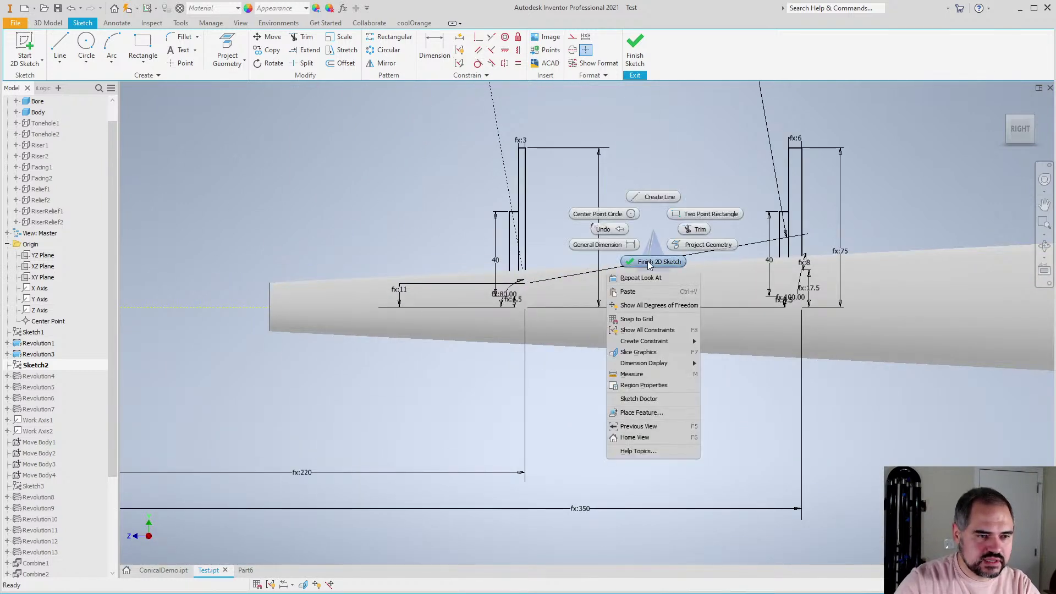
pyautogui.click(646, 263)
pyautogui.click(258, 106)
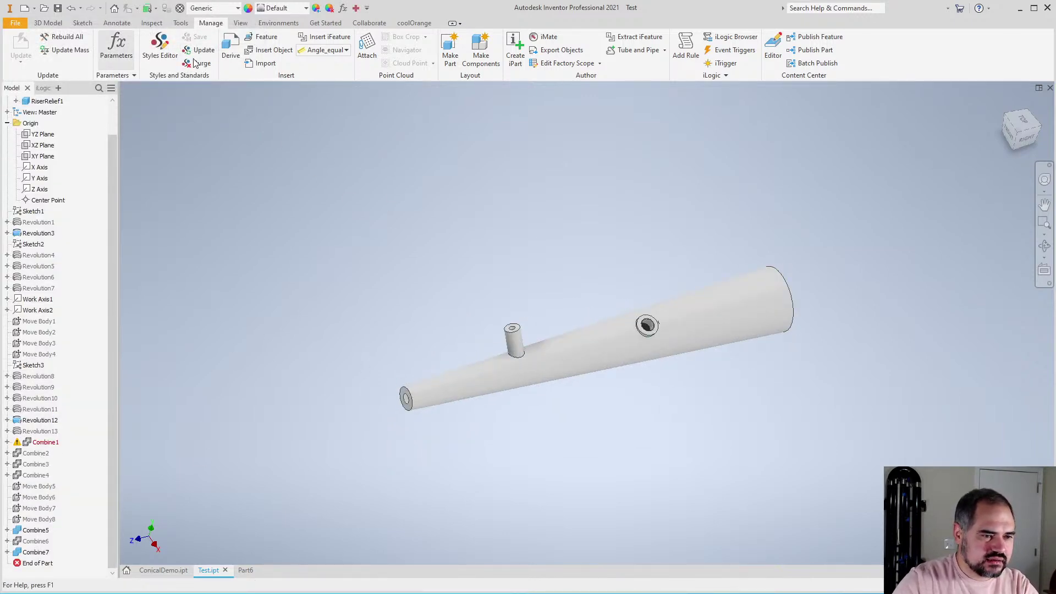
# Set the Tonehole1Length user parameter to 5 mm
pyautogui.click(116, 47)
pyautogui.scroll(-5, 893, 252)
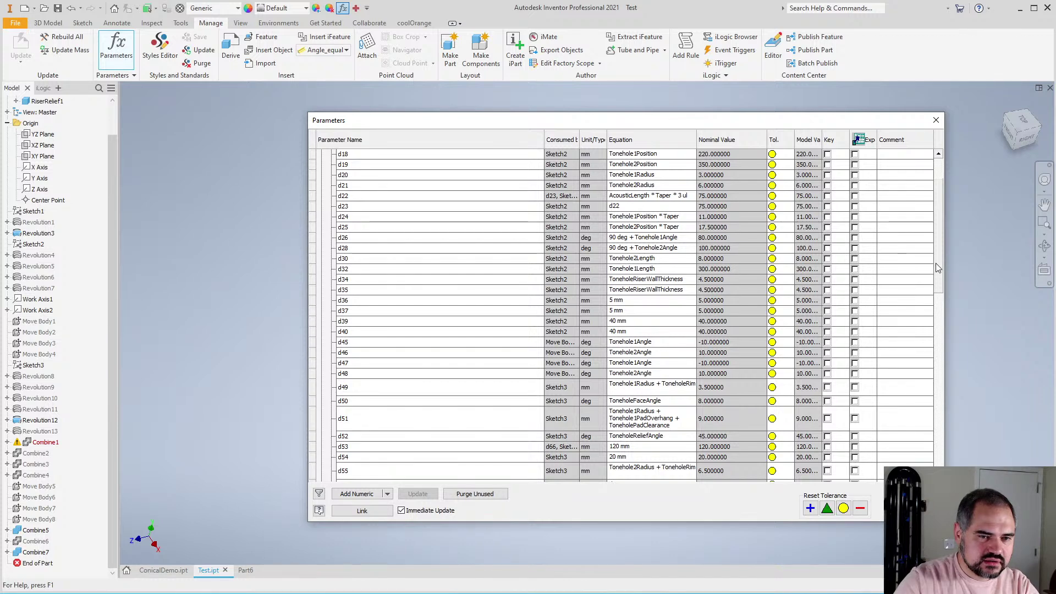
pyautogui.moveTo(938, 267); pyautogui.dragTo(939, 425)
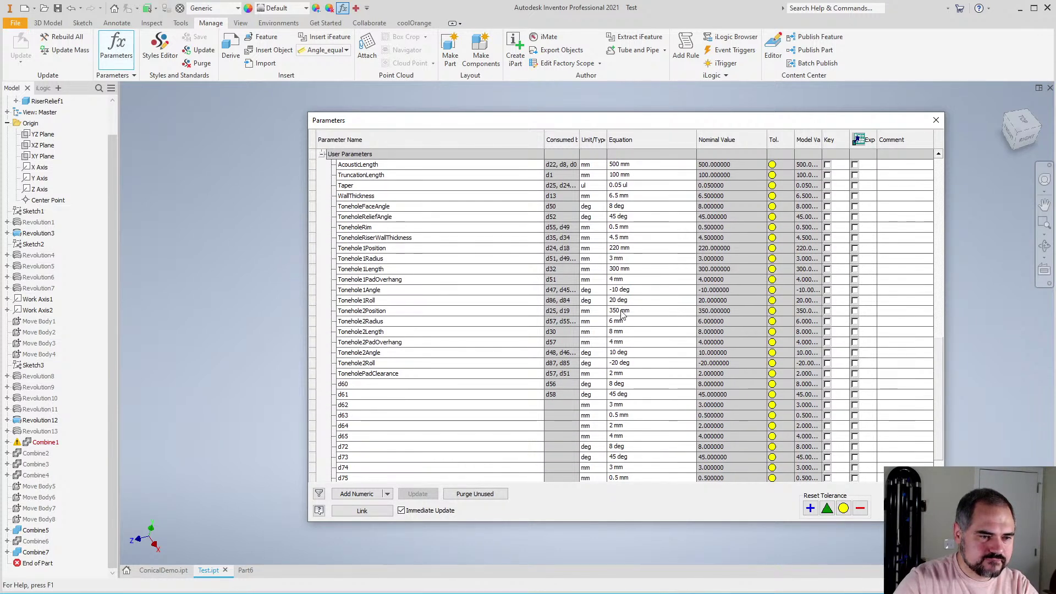
pyautogui.click(654, 269)
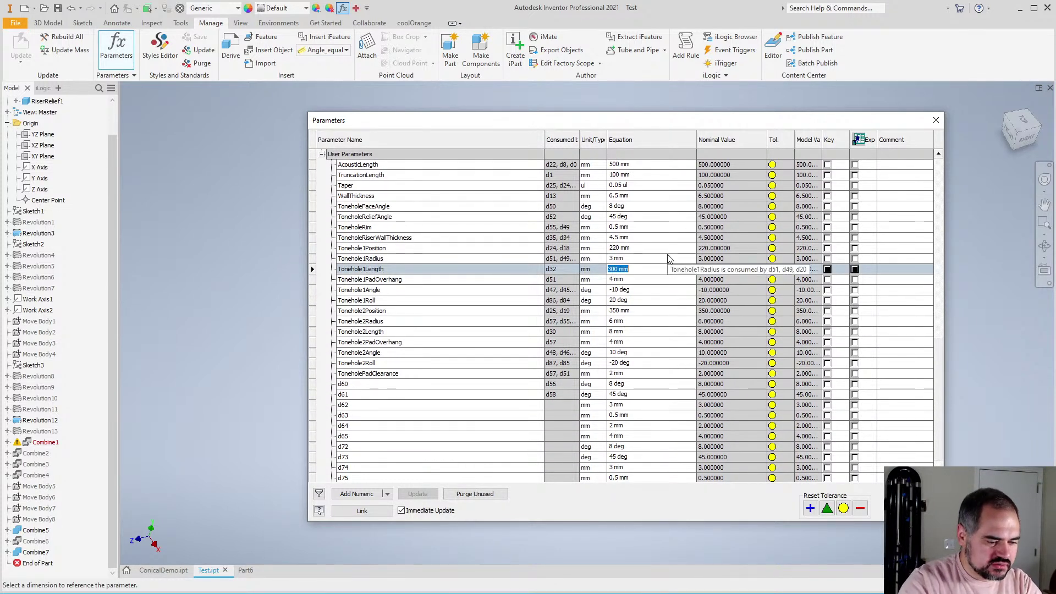
pyautogui.write('5')
pyautogui.press('Return')
pyautogui.press('Return')
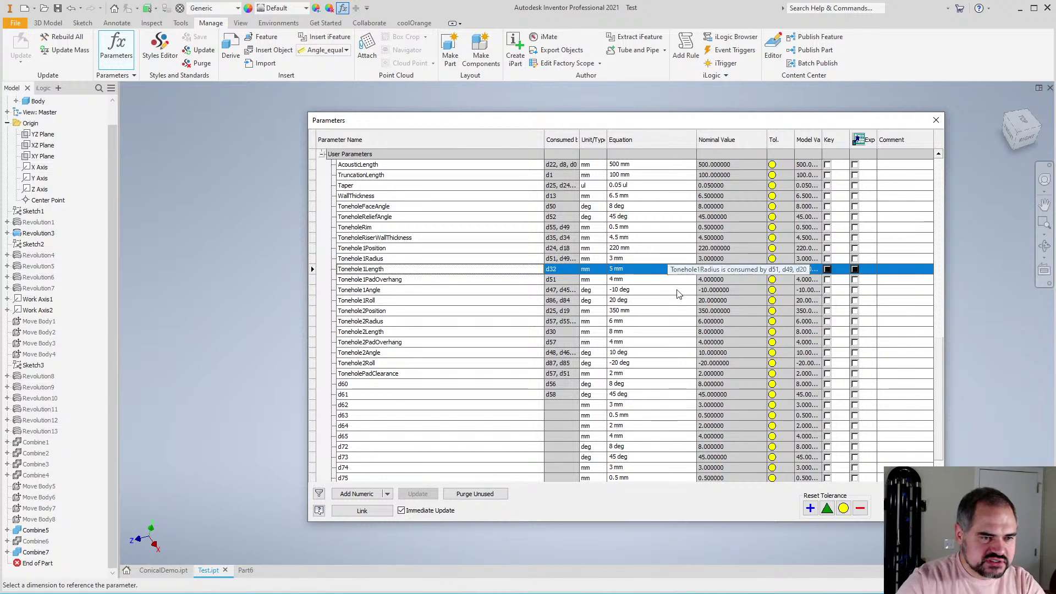
# Examine the rebuilt conical body from several angles, focusing on both toneholes and the first tonehole's bore and relief
pyautogui.scroll(-3, 568, 365)
pyautogui.scroll(5, 591, 348)
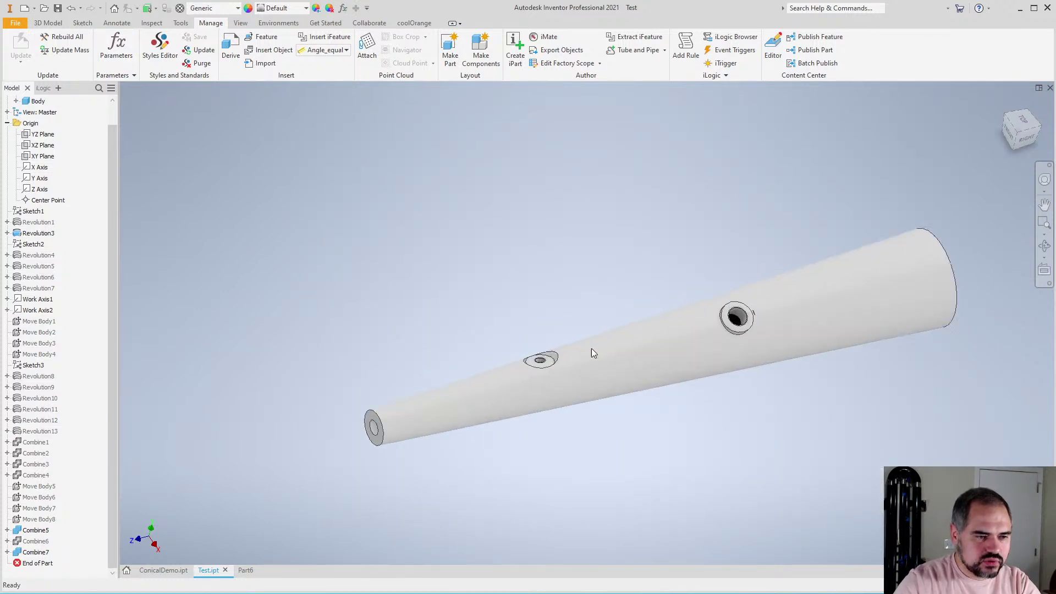
pyautogui.keyDown('shift'); pyautogui.moveTo(532, 340); pyautogui.dragTo(632, 395, button='middle'); pyautogui.keyUp('shift')
pyautogui.scroll(-4, 626, 431)
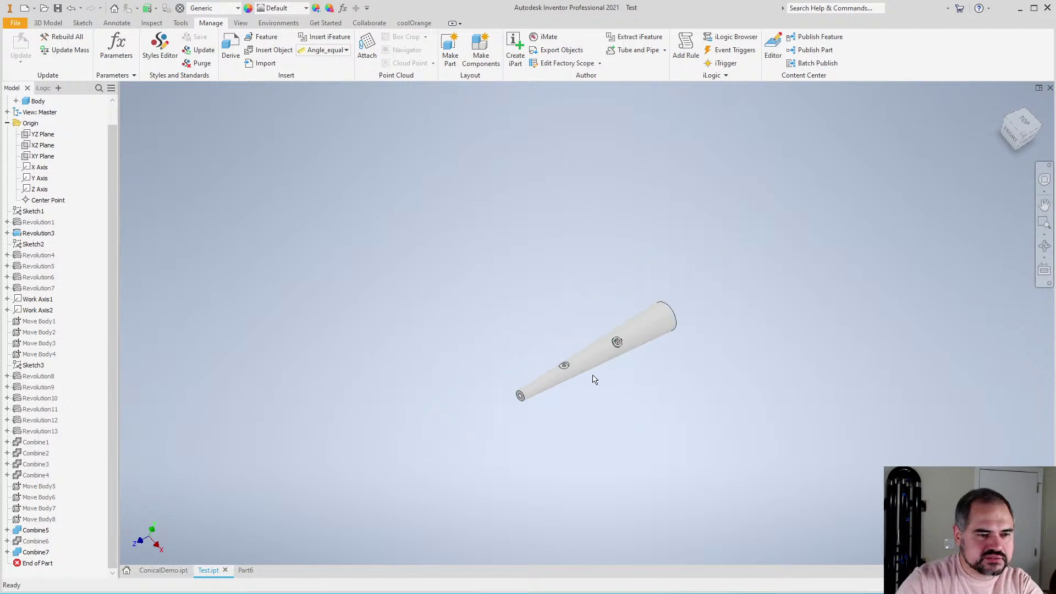
pyautogui.scroll(6, 608, 323)
pyautogui.scroll(-4, 630, 297)
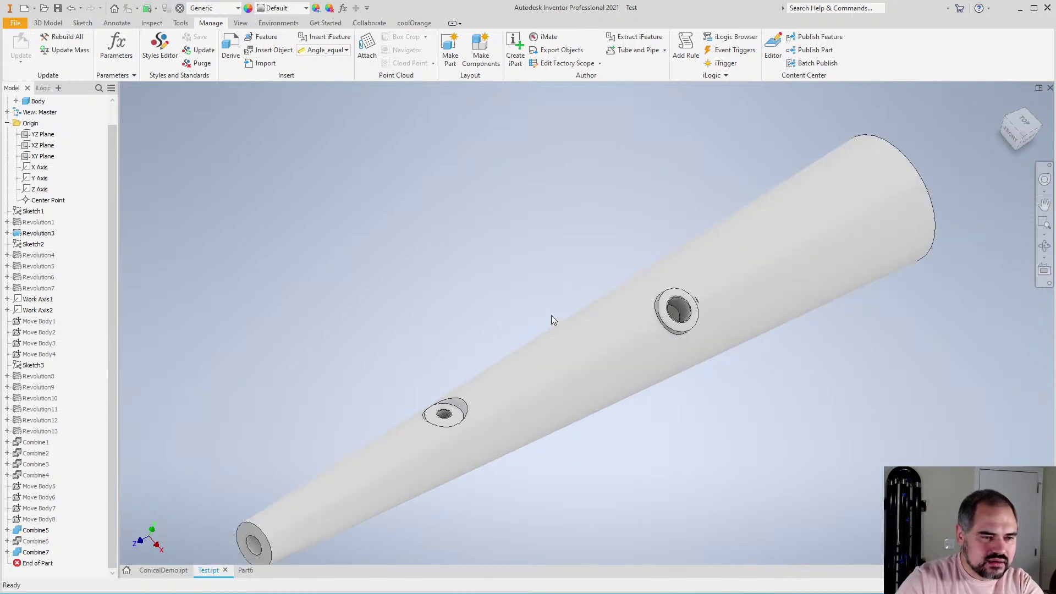
pyautogui.keyDown('shift'); pyautogui.moveTo(581, 427); pyautogui.dragTo(548, 389, button='middle'); pyautogui.keyUp('shift')
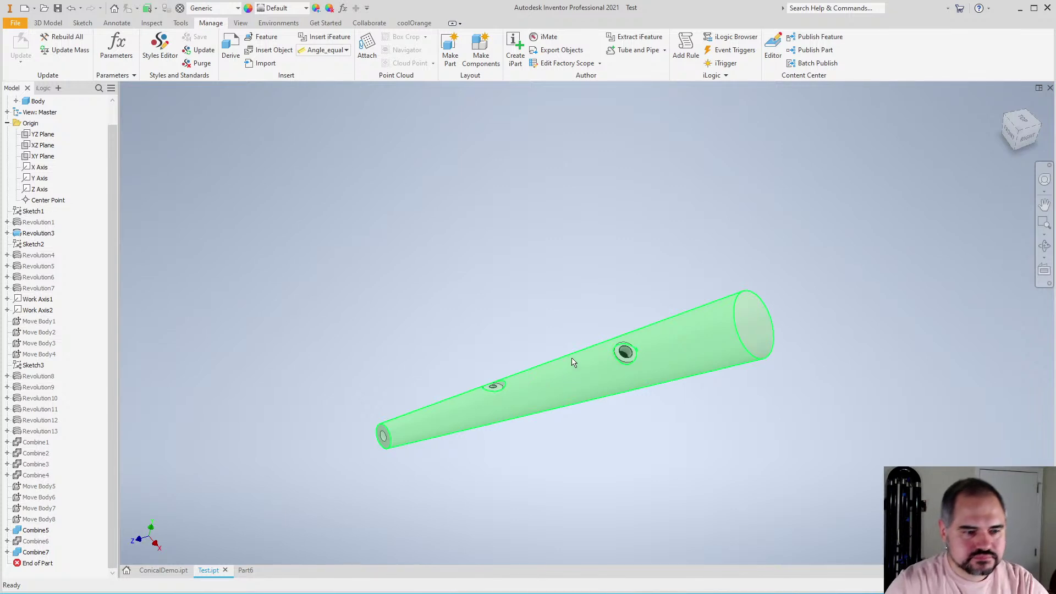
pyautogui.scroll(-3, 573, 365)
pyautogui.scroll(3, 494, 441)
pyautogui.scroll(1, 519, 445)
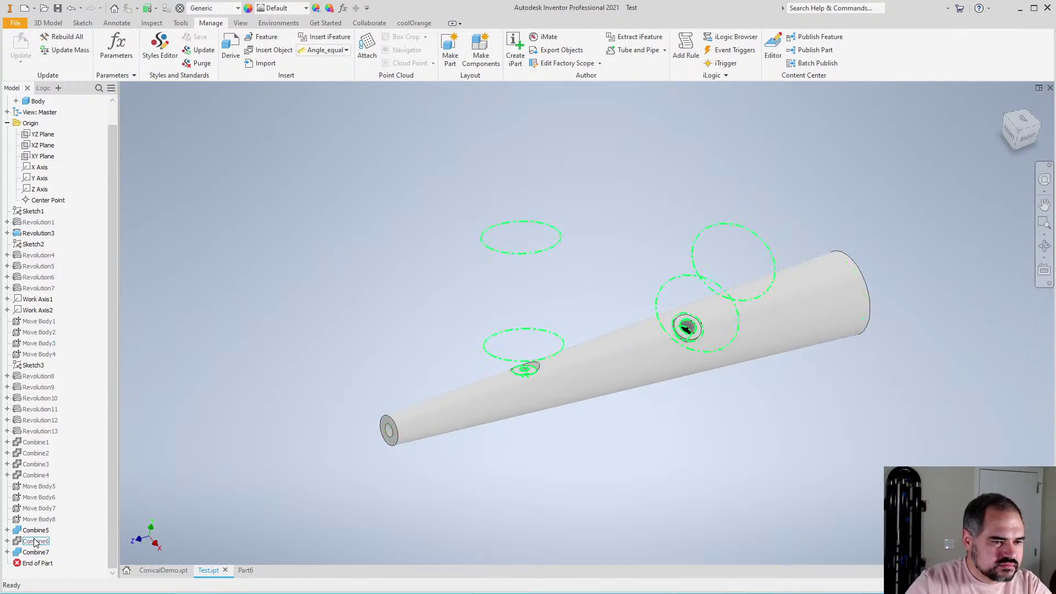
pyautogui.scroll(-4, 505, 444)
pyautogui.scroll(5, 505, 443)
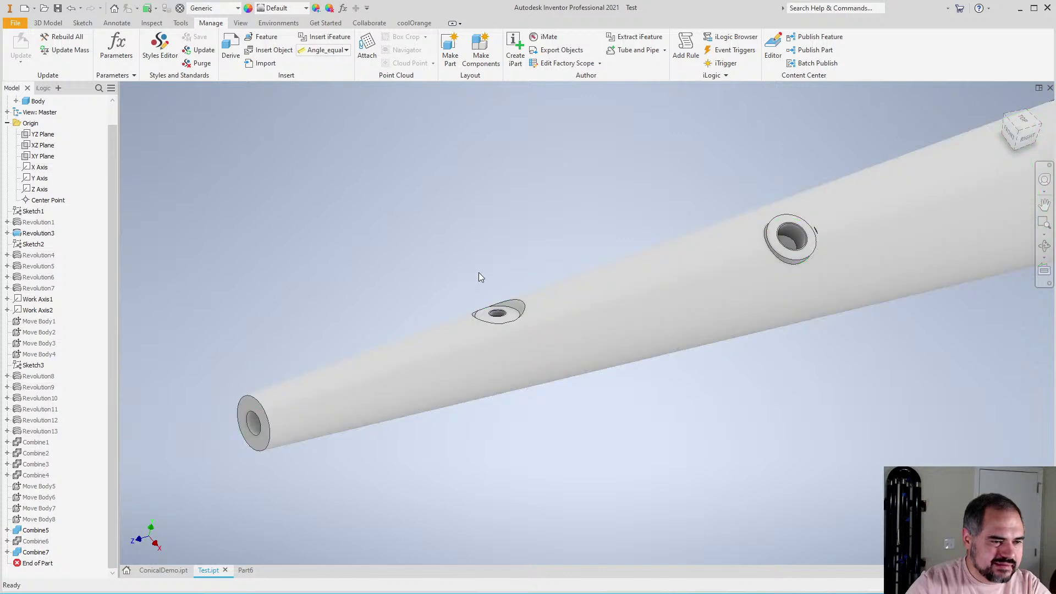
pyautogui.scroll(-3, 431, 451)
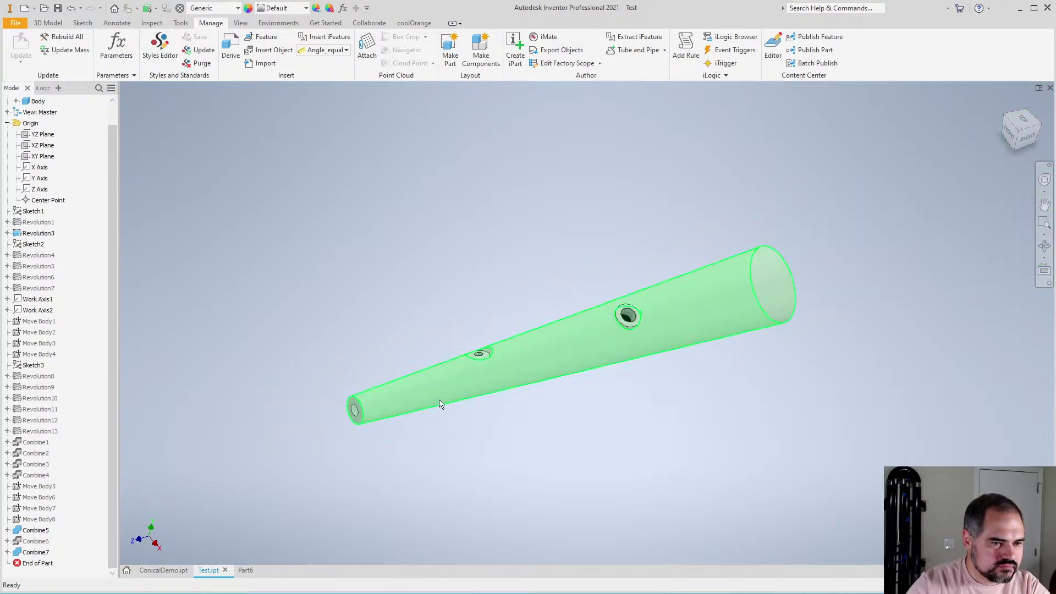
pyautogui.scroll(4, 469, 376)
pyautogui.scroll(2, 469, 375)
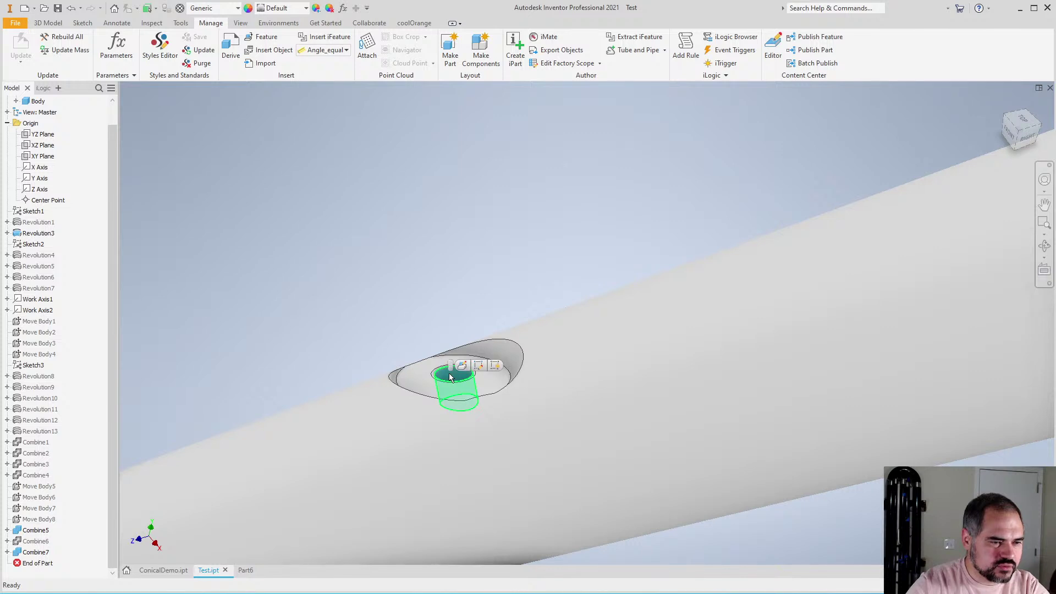
# Inspect the first tonehole's bore, and check the base body and tool bodies of Combine3 without changing the feature
pyautogui.click(454, 387)
pyautogui.scroll(-5, 427, 285)
pyautogui.scroll(6, 431, 313)
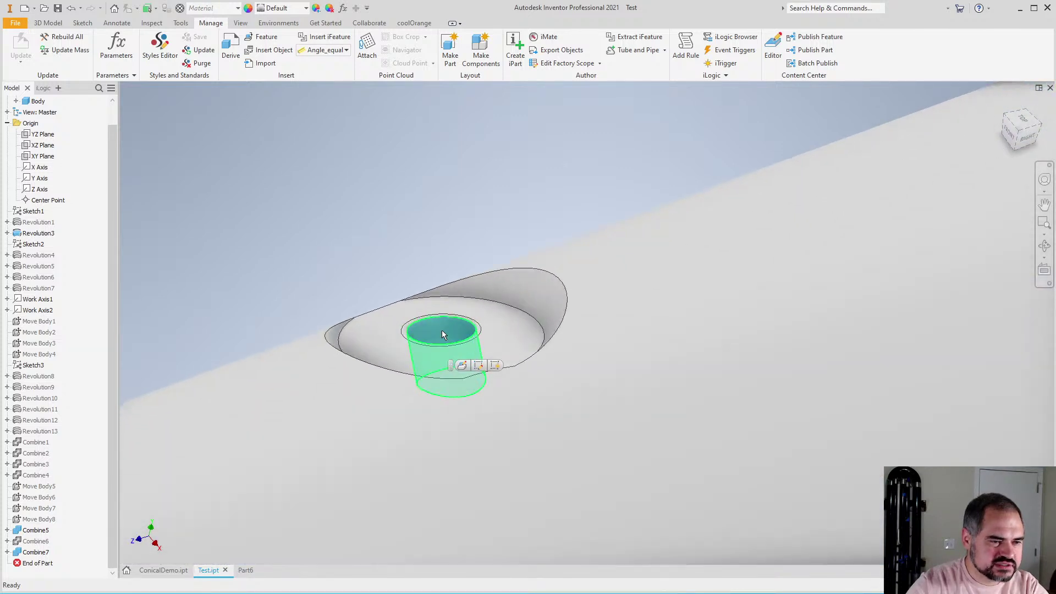
pyautogui.click(399, 229)
pyautogui.scroll(-4, 398, 229)
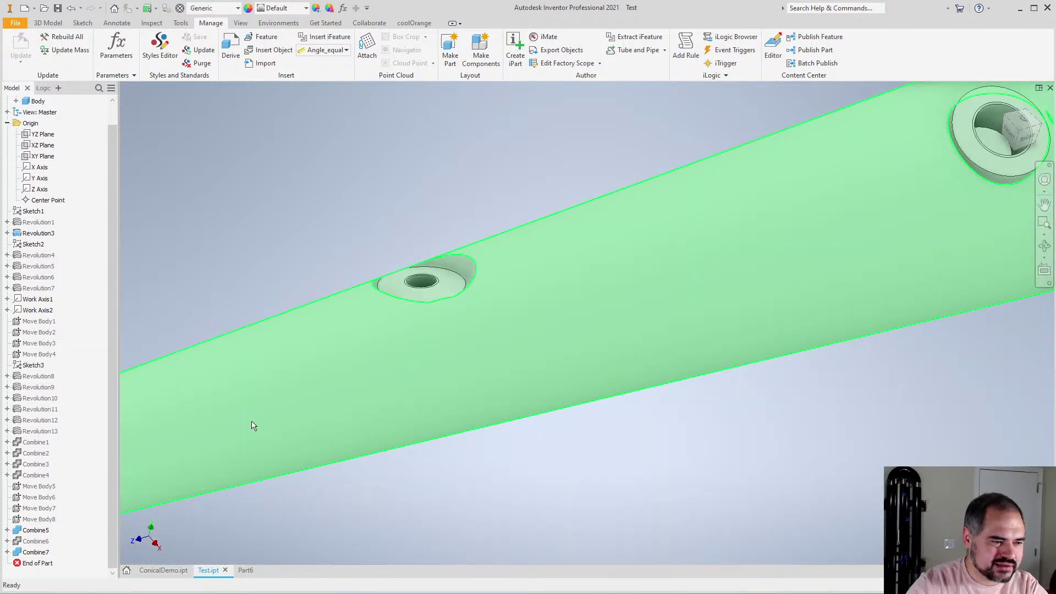
pyautogui.rightClick(35, 543)
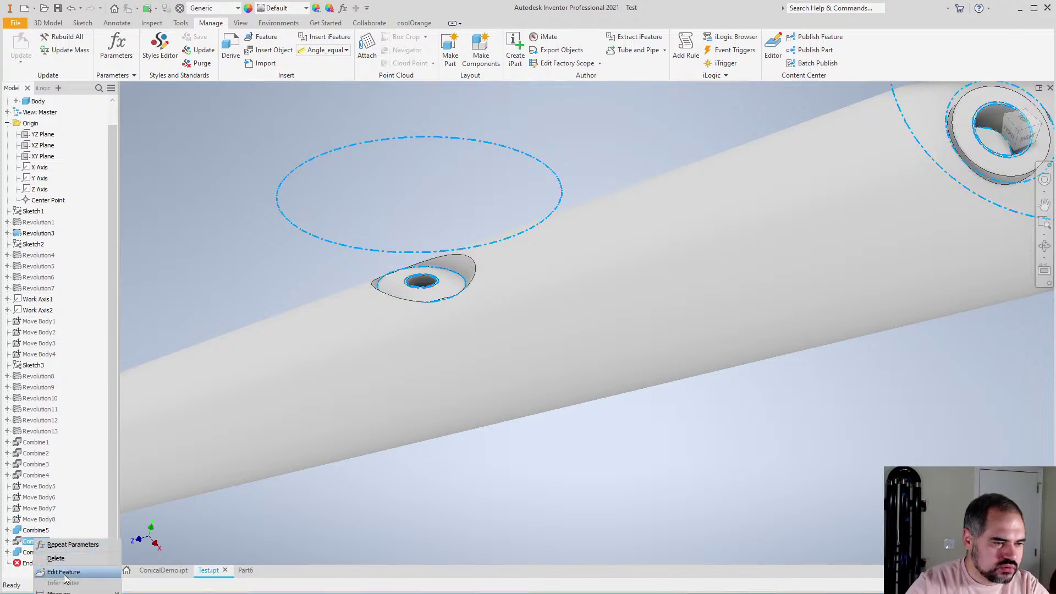
pyautogui.press('Escape')
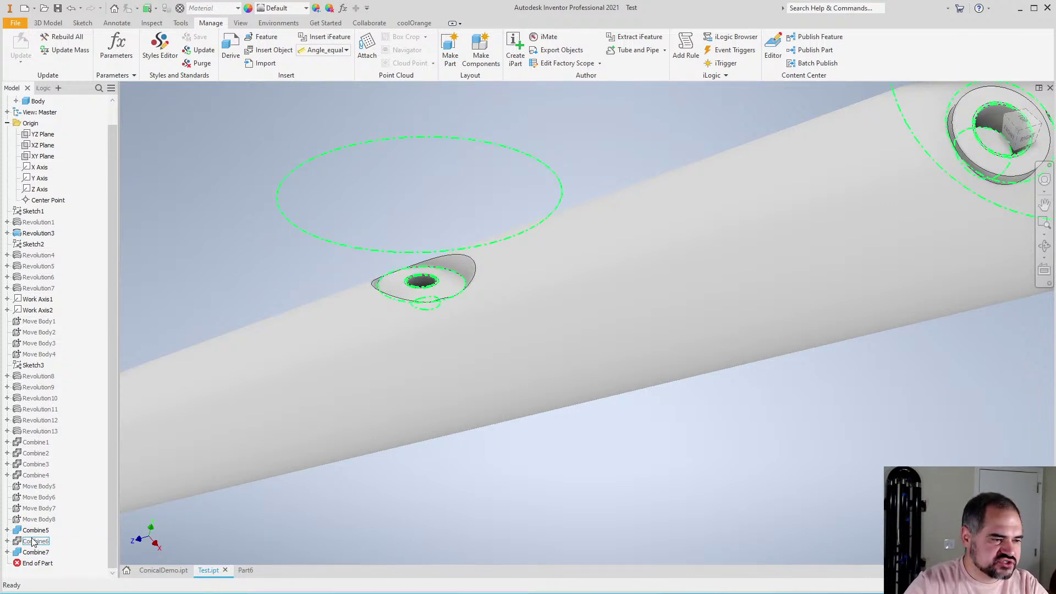
pyautogui.rightClick(34, 466)
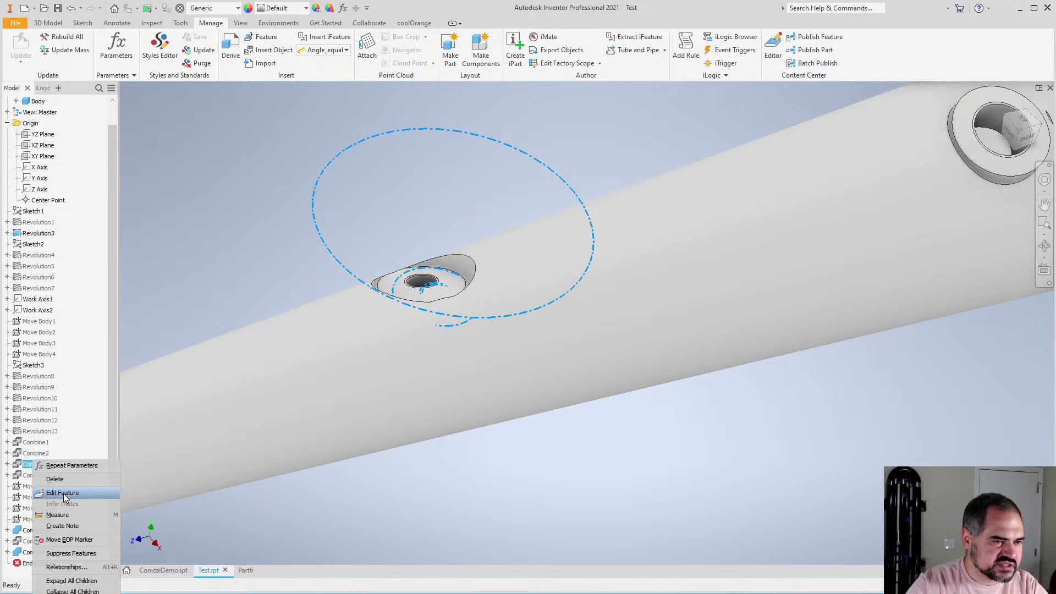
pyautogui.click(64, 494)
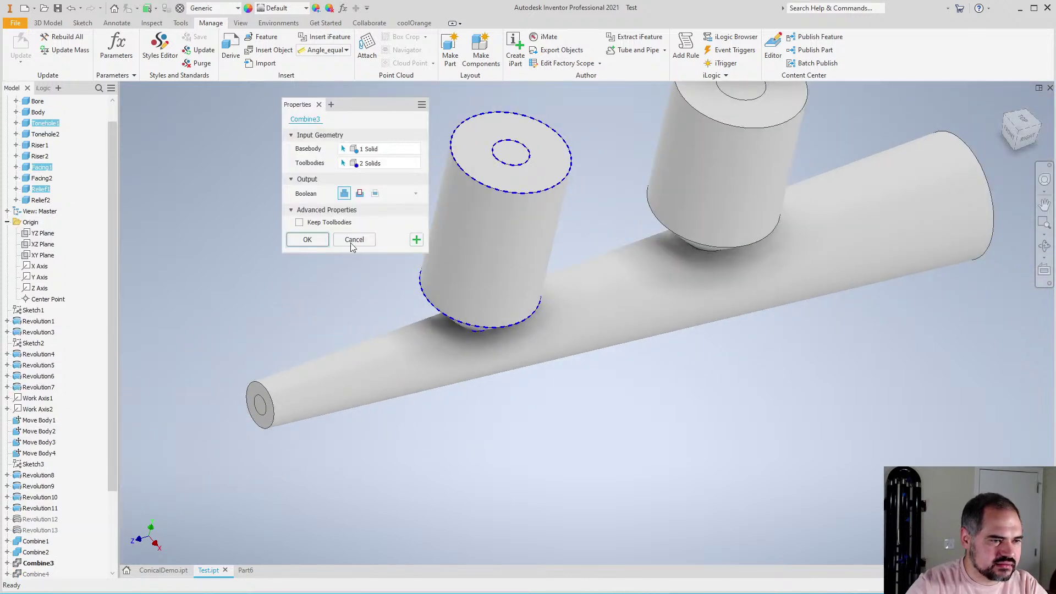
pyautogui.click(348, 240)
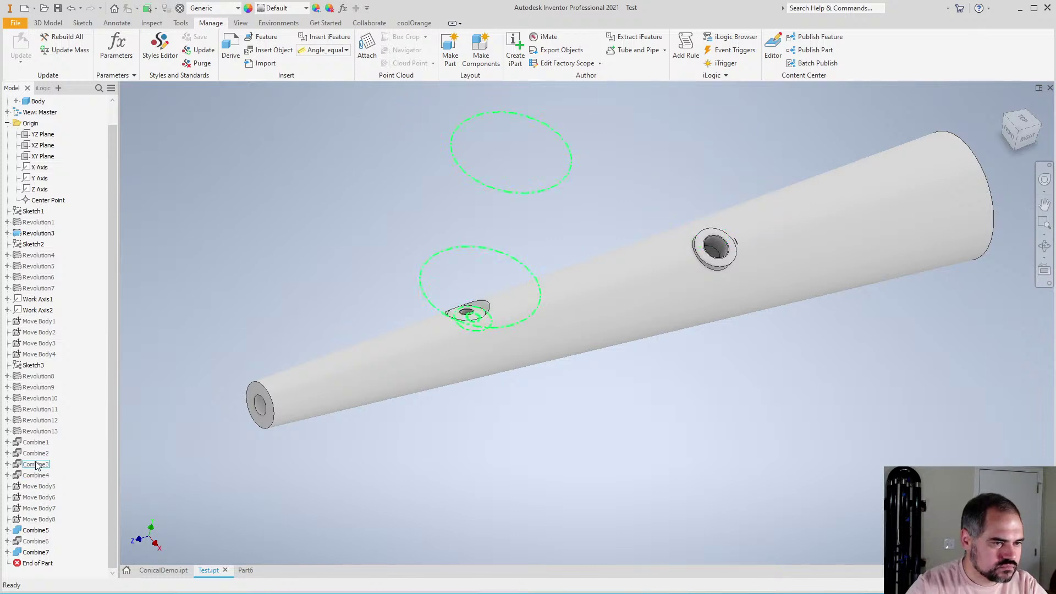
# Suppress Combine3 and hide the Relief1 and Facing1 bodies to inspect the first tonehole without its facing and relief cuts
pyautogui.click(36, 466)
pyautogui.rightClick(35, 466)
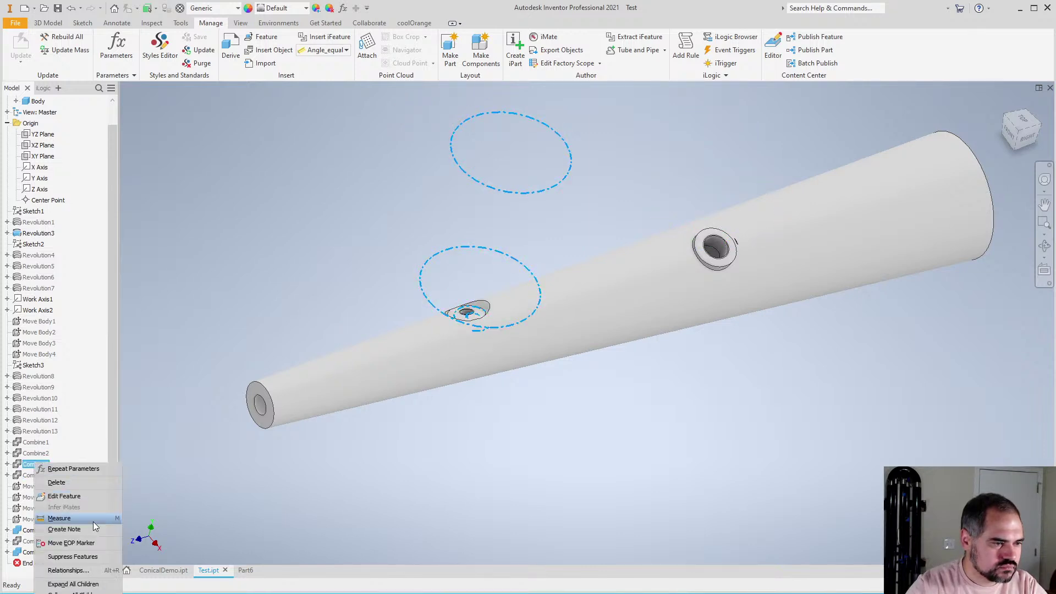
pyautogui.click(83, 555)
pyautogui.scroll(1, 83, 178)
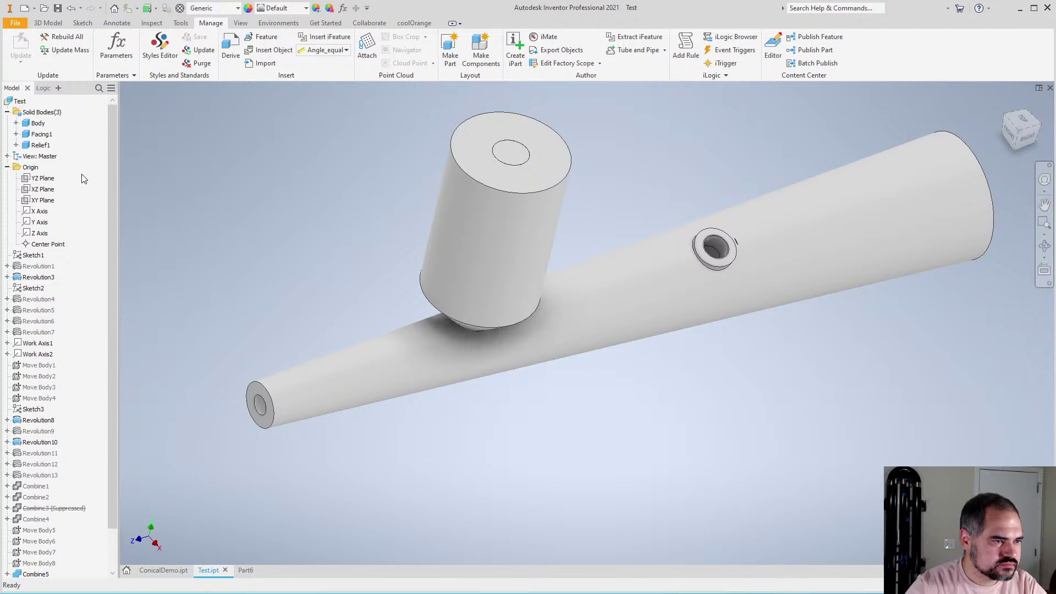
pyautogui.click(45, 145)
pyautogui.hotkey('alt', 'v')
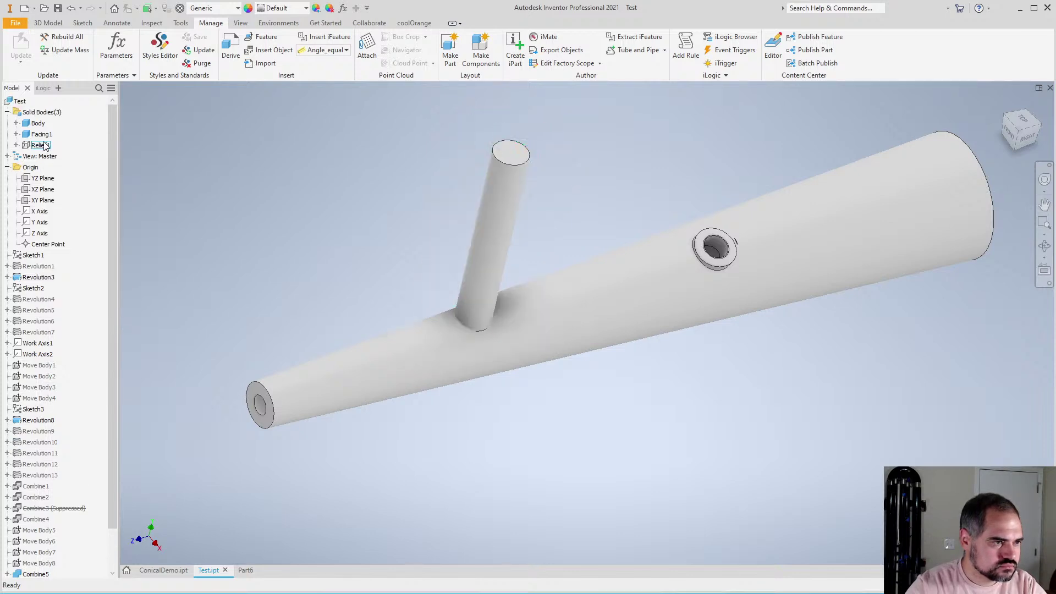
pyautogui.rightClick(42, 134)
pyautogui.click(66, 142)
pyautogui.scroll(3, 471, 306)
pyautogui.press('F4')
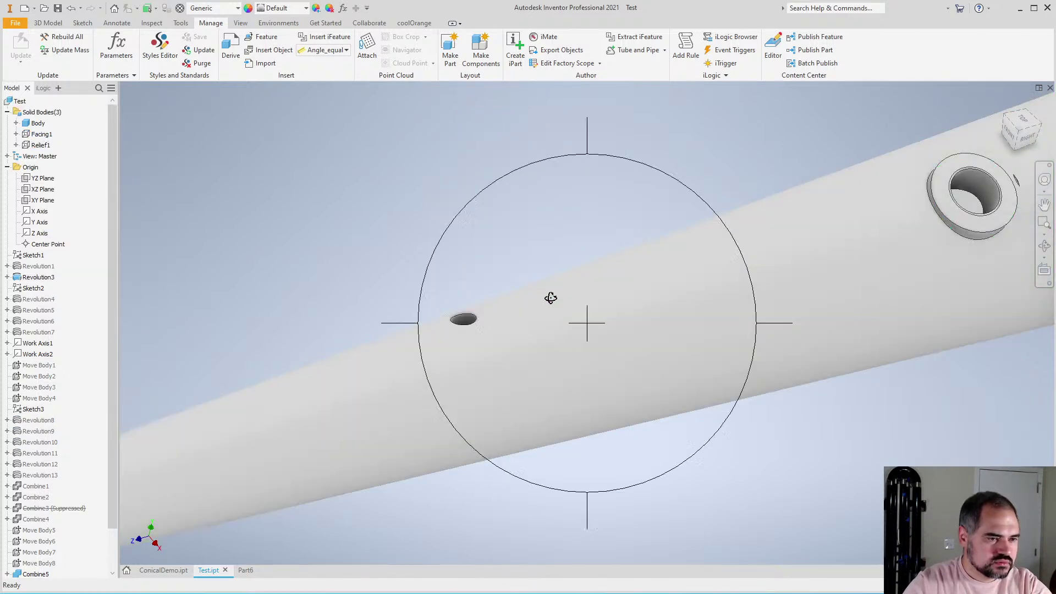
pyautogui.moveTo(556, 328); pyautogui.dragTo(421, 396)
pyautogui.press('Escape')
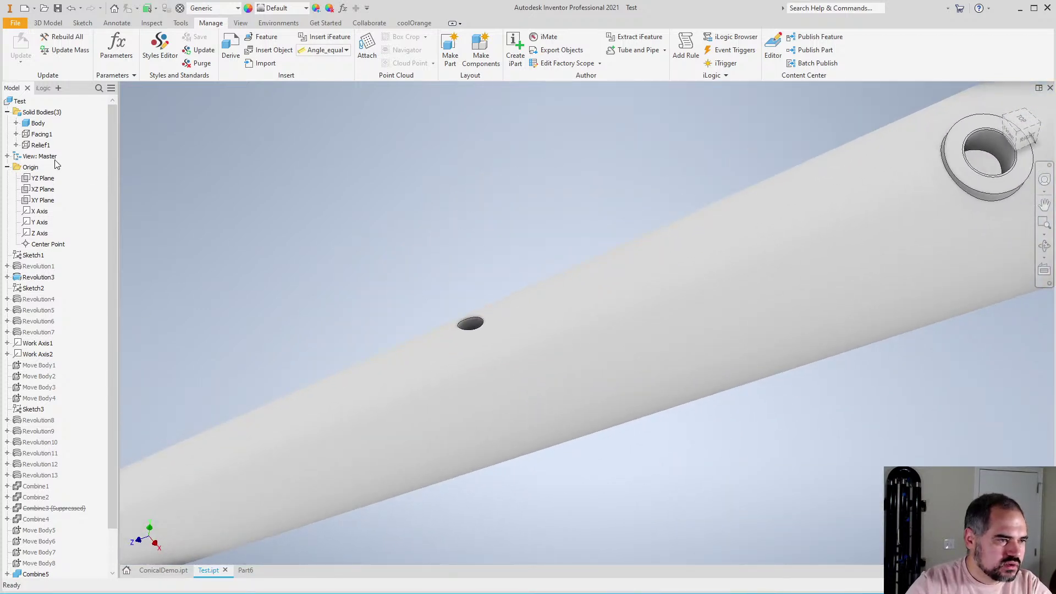
# Show Facing1 and Relief1 to compare them with the body, hide both again, and unsuppress Combine3
pyautogui.hotkey('alt', 'v')
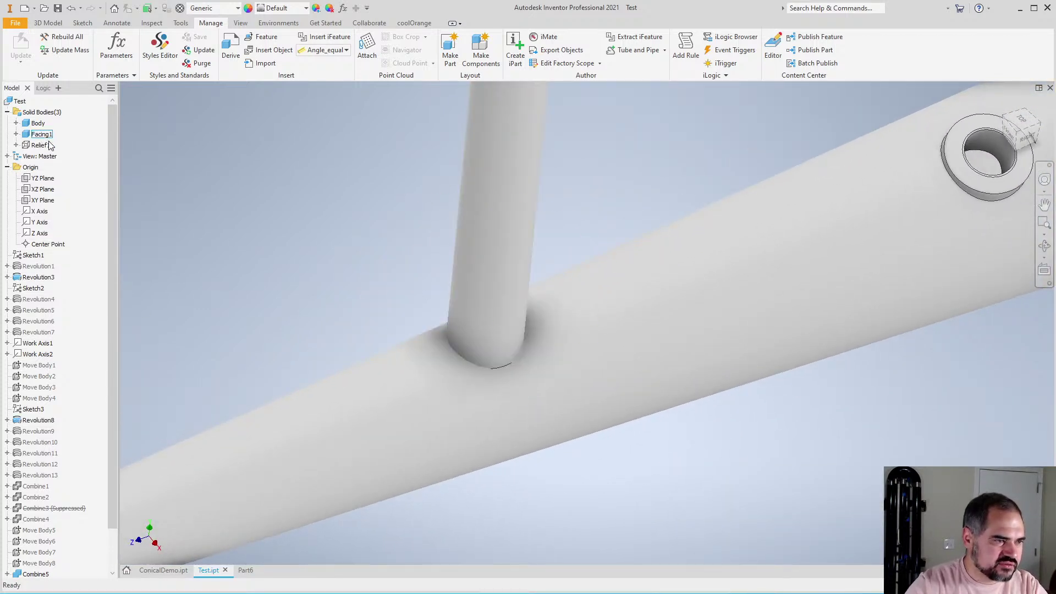
pyautogui.rightClick(51, 145)
pyautogui.hotkey('alt', 'v')
pyautogui.rightClick(45, 145)
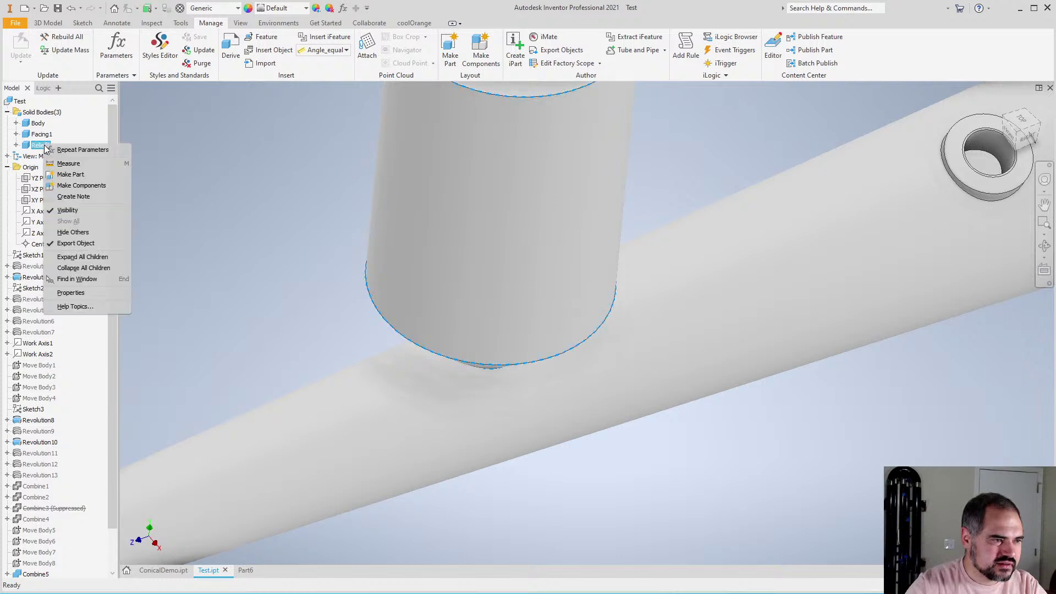
pyautogui.hotkey('alt', 'v')
pyautogui.rightClick(47, 134)
pyautogui.hotkey('alt', 'v')
pyautogui.scroll(-2, 55, 330)
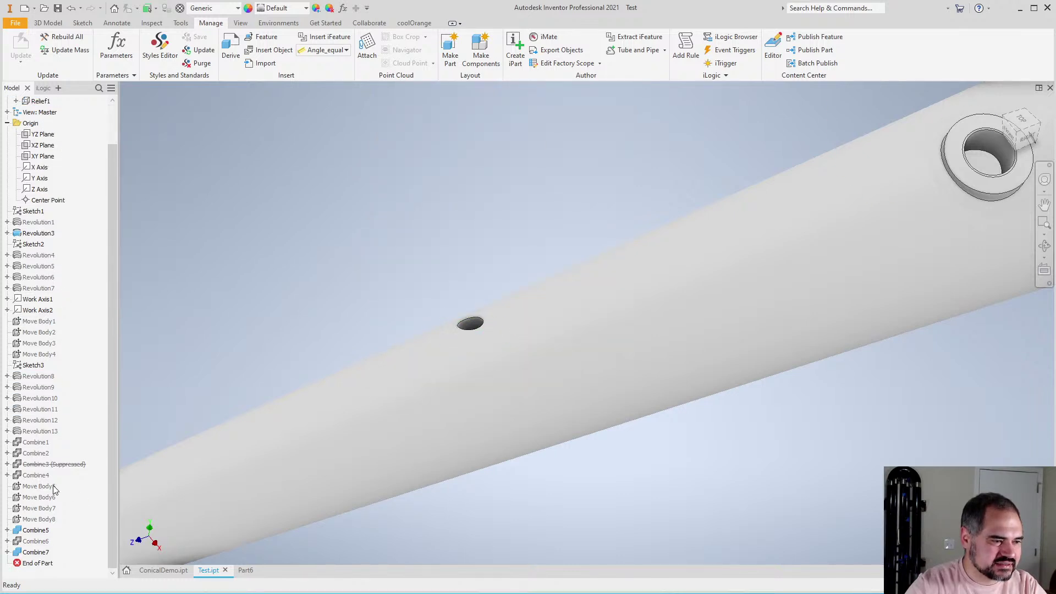
pyautogui.rightClick(51, 465)
pyautogui.click(92, 548)
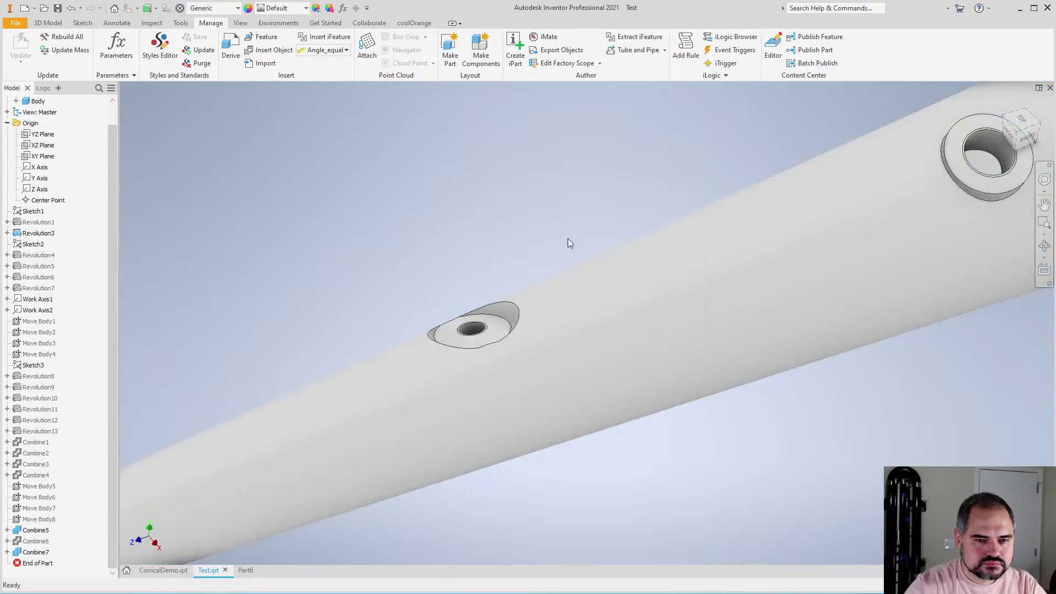
# Examine the complete conical body and both toneholes from several angles and distances
pyautogui.scroll(-5, 496, 212)
pyautogui.keyDown('shift'); pyautogui.moveTo(609, 431); pyautogui.dragTo(526, 270, button='middle'); pyautogui.keyUp('shift')
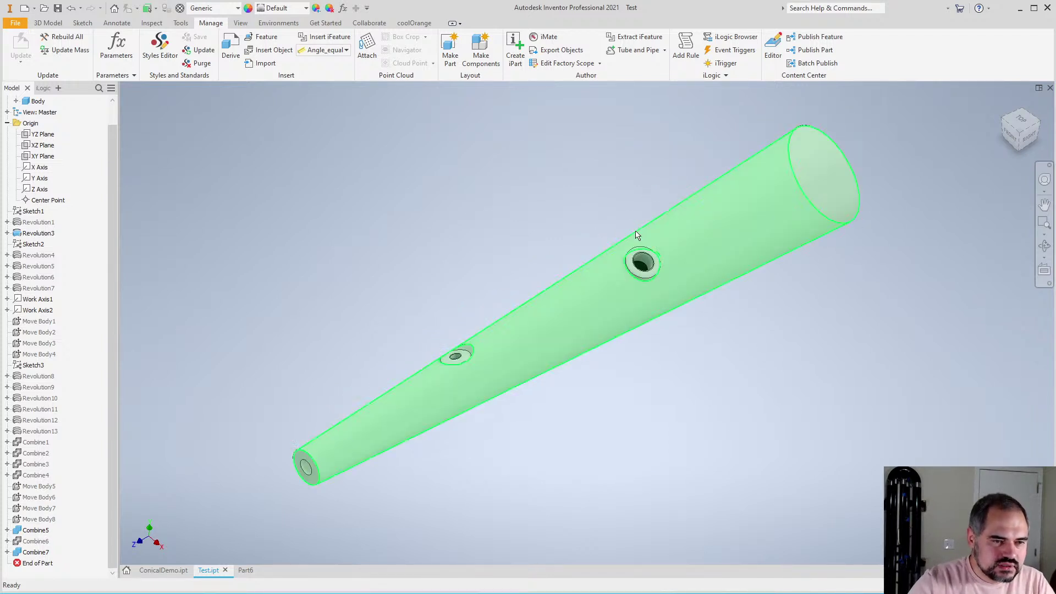
pyautogui.scroll(-3, 631, 242)
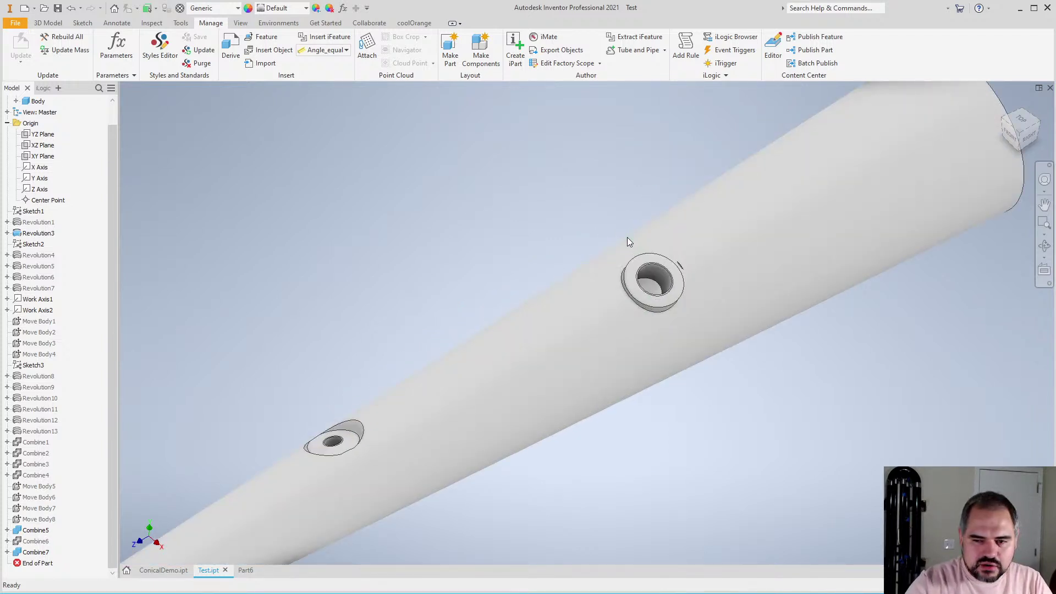
pyautogui.scroll(5, 629, 242)
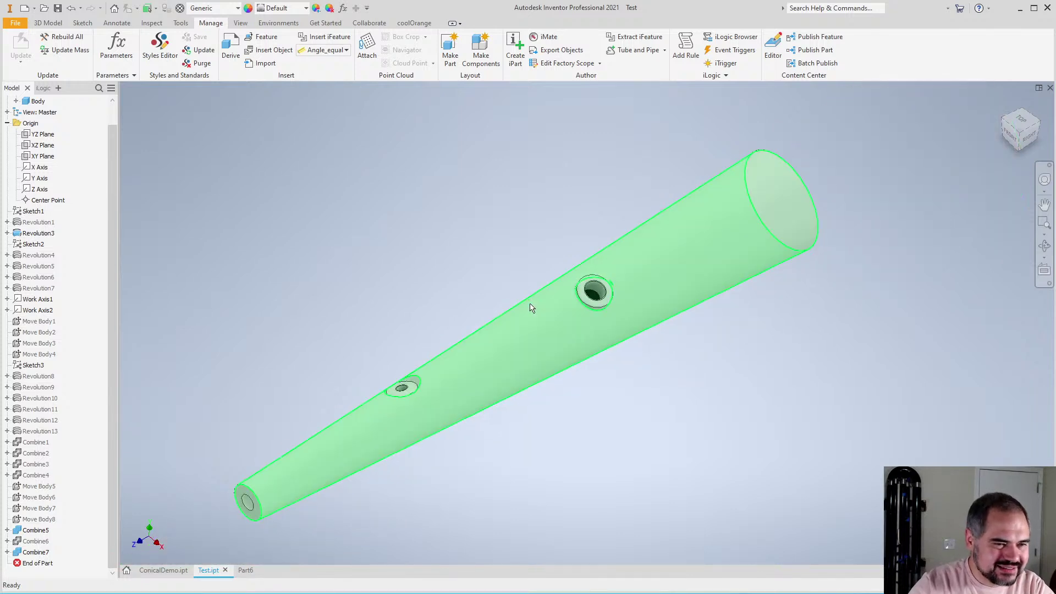
pyautogui.keyDown('shift'); pyautogui.moveTo(531, 306); pyautogui.dragTo(546, 405, button='middle'); pyautogui.keyUp('shift')
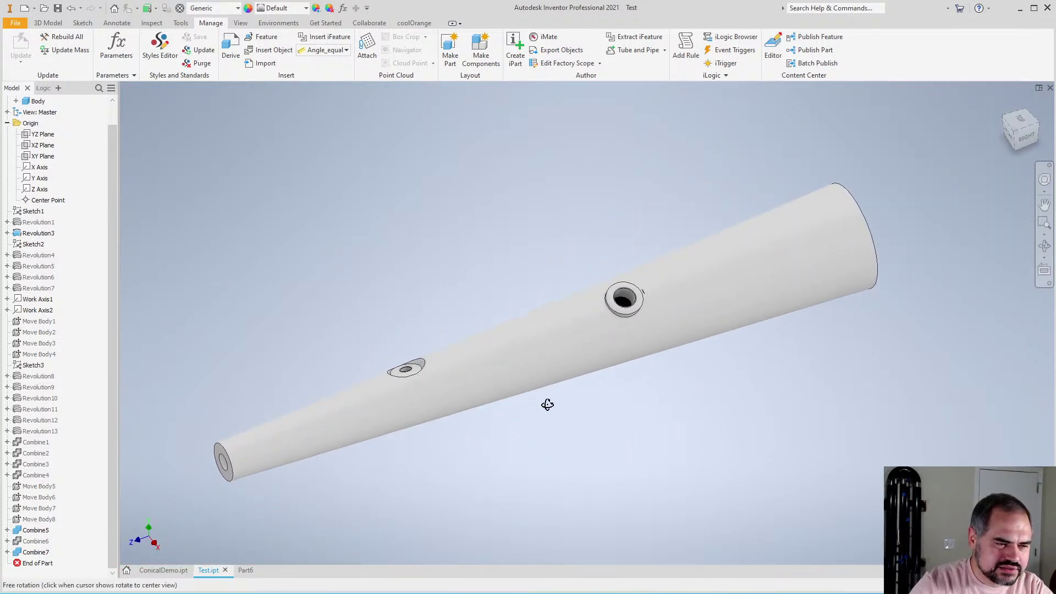
pyautogui.scroll(3, 464, 403)
pyautogui.scroll(-3, 411, 422)
pyautogui.keyDown('shift'); pyautogui.moveTo(604, 308); pyautogui.dragTo(594, 377, button='middle'); pyautogui.keyUp('shift')
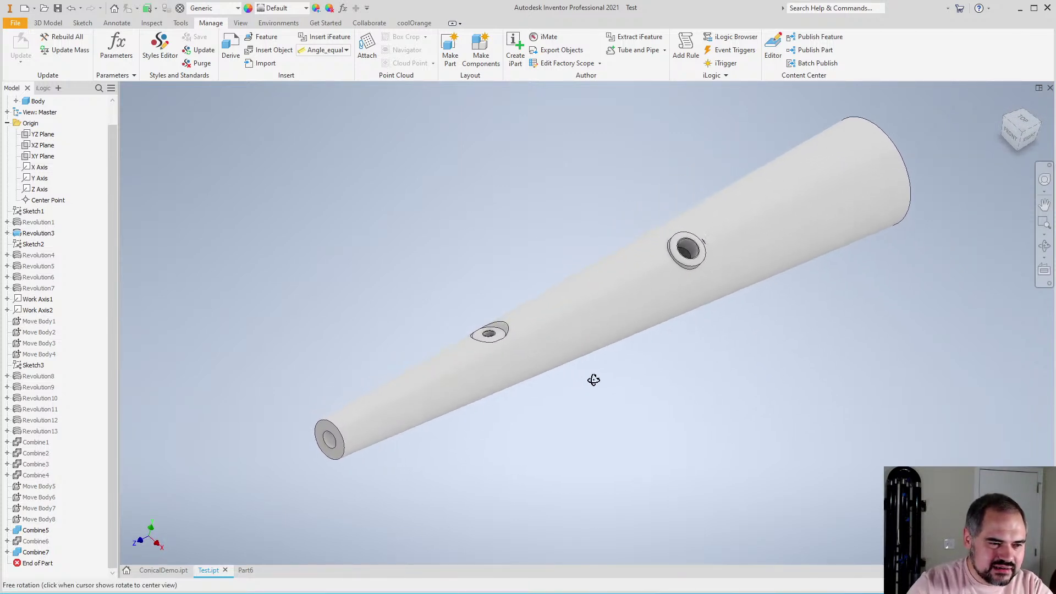
pyautogui.scroll(3, 529, 352)
pyautogui.scroll(-3, 525, 332)
pyautogui.moveTo(525, 332); pyautogui.dragTo(523, 266, button='middle')
pyautogui.scroll(2, 522, 268)
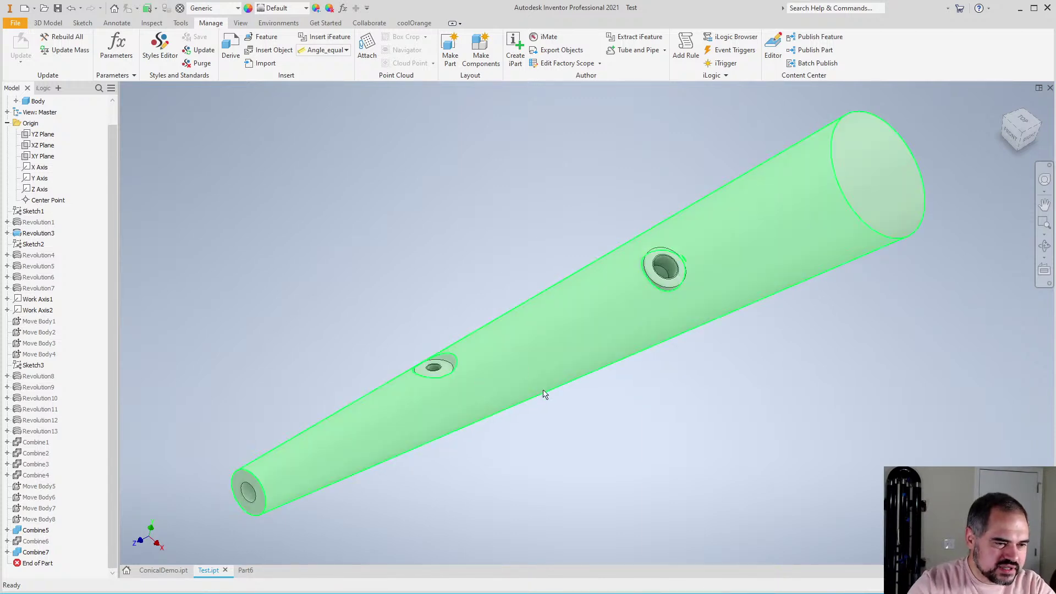
pyautogui.keyDown('shift'); pyautogui.moveTo(543, 393); pyautogui.dragTo(569, 435, button='middle'); pyautogui.keyUp('shift')
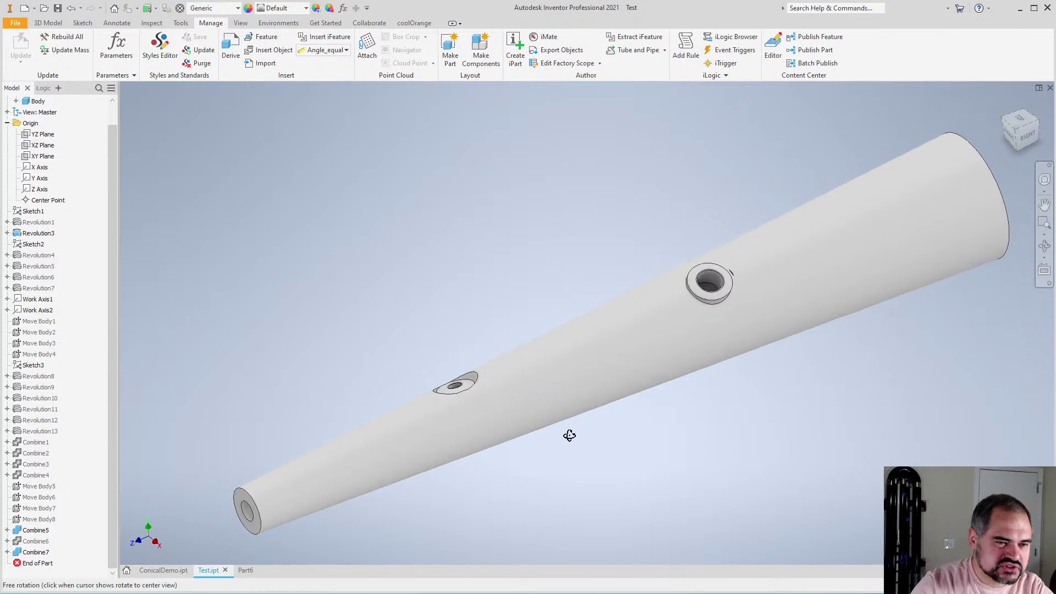
# Collapse the Origin folder and highlight Sketch1 to review the driving profile and its dimensions over the body
pyautogui.scroll(2, 75, 432)
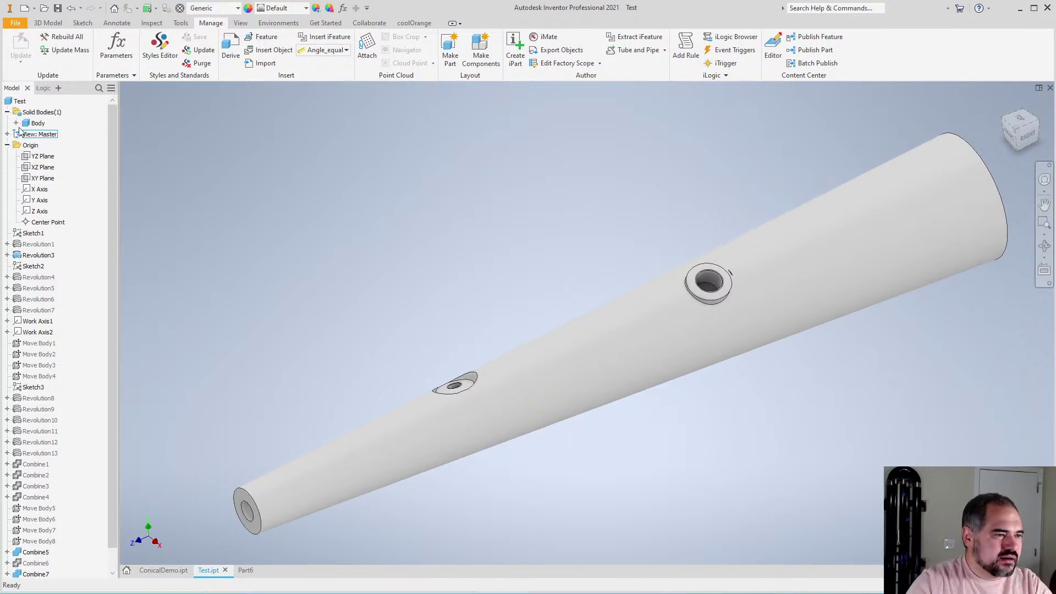
pyautogui.click(7, 145)
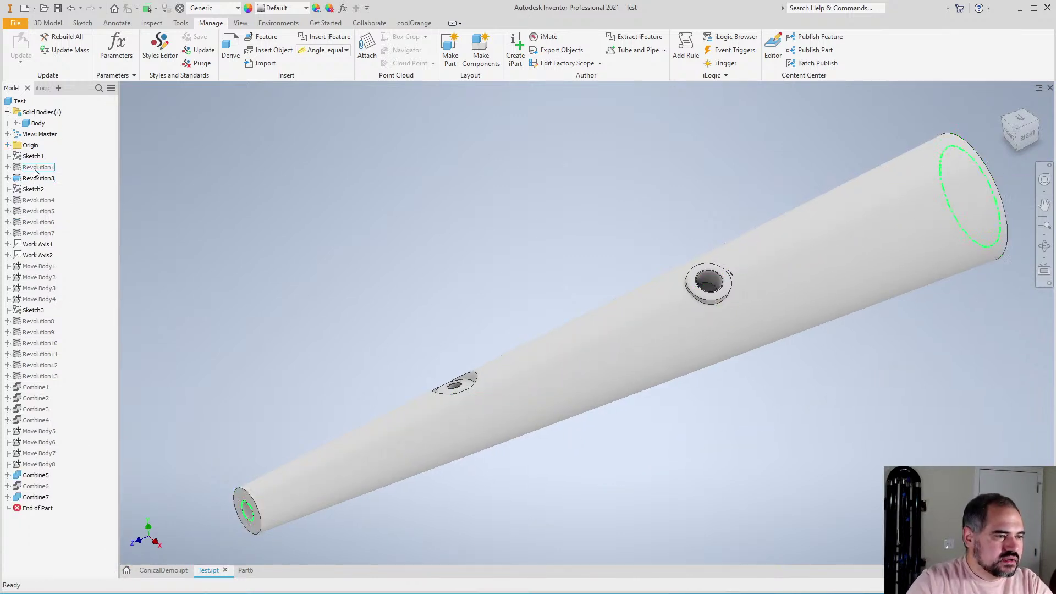
pyautogui.rightClick(34, 157)
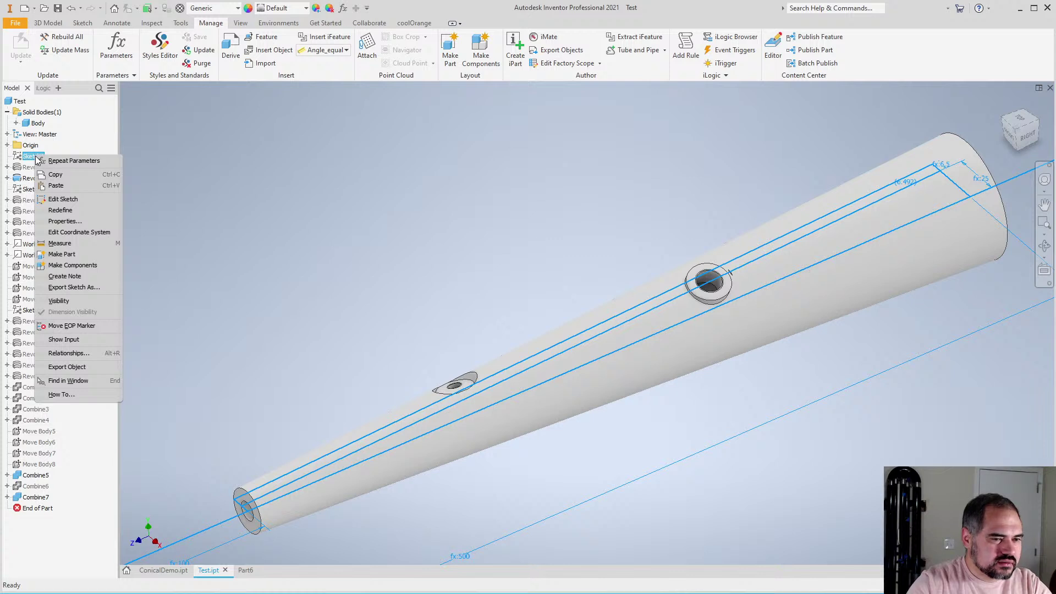
pyautogui.click(387, 207)
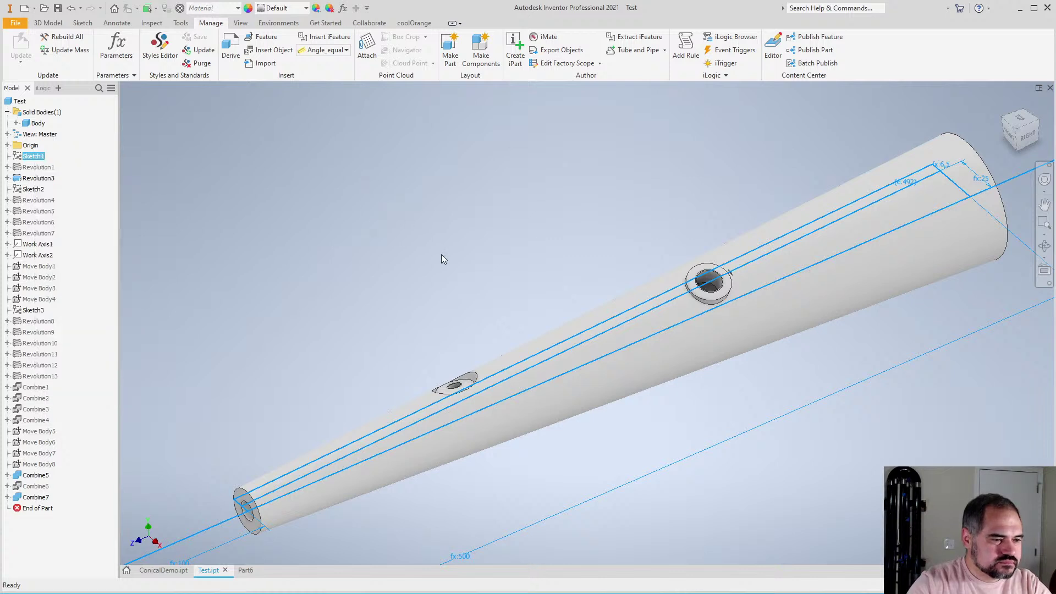
pyautogui.click(29, 157)
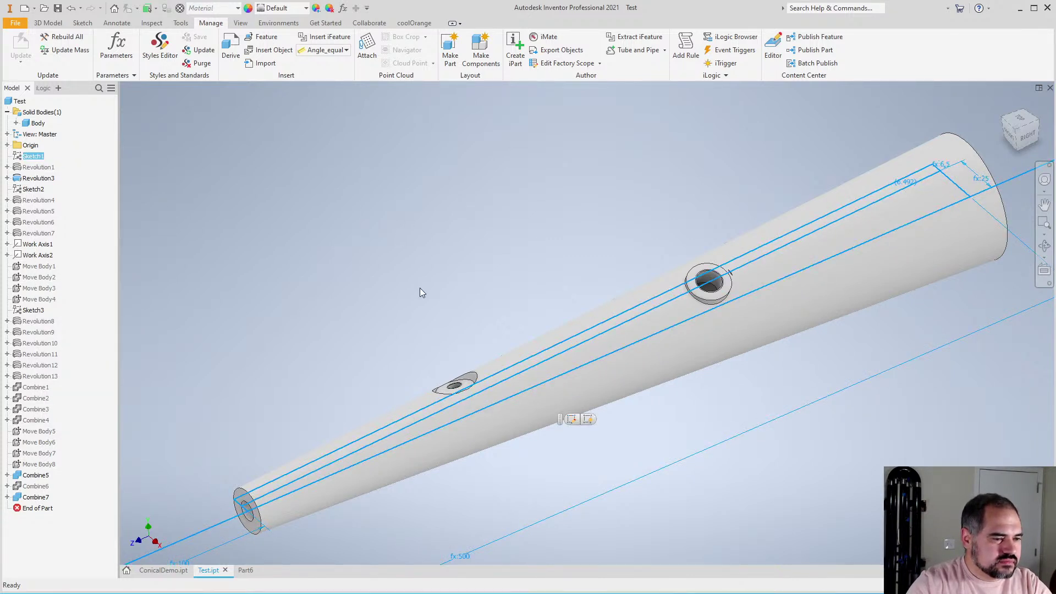
pyautogui.click(435, 285)
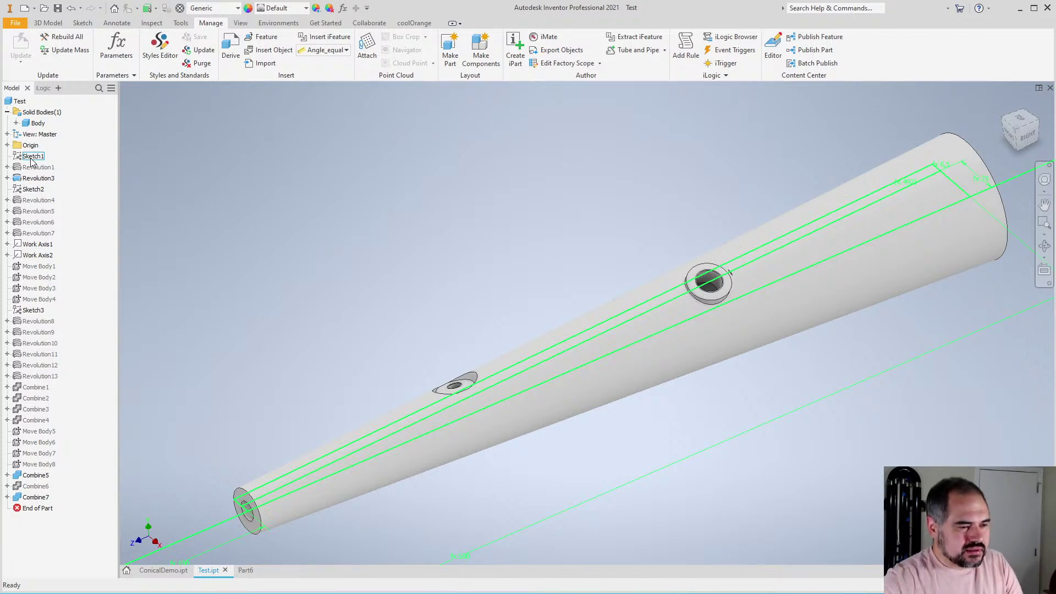
# Examine the finished body's taper and both toneholes from the right side and at an angle
pyautogui.scroll(-1, 446, 311)
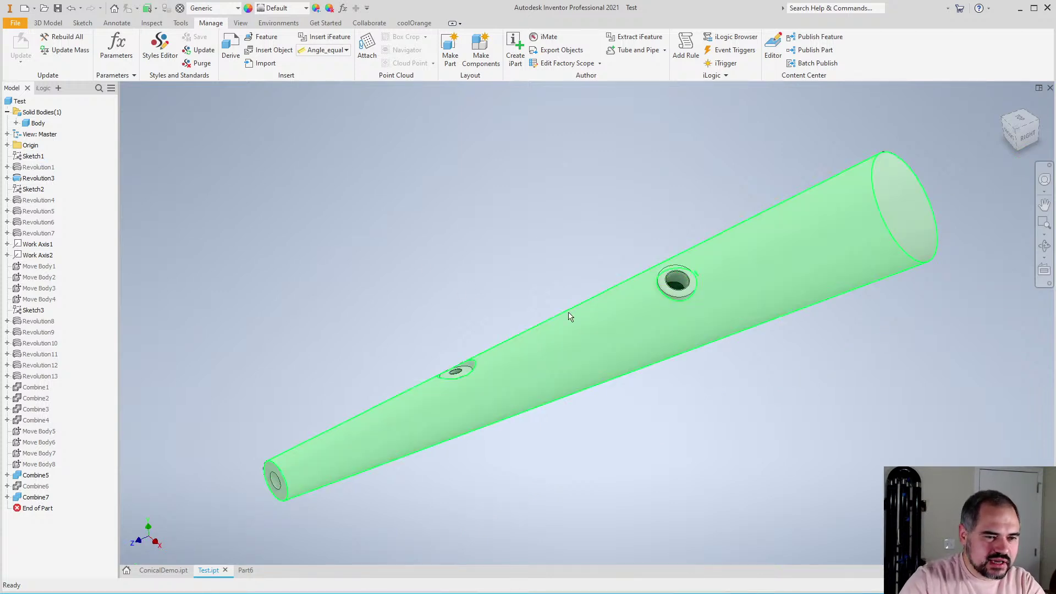
pyautogui.scroll(1, 565, 305)
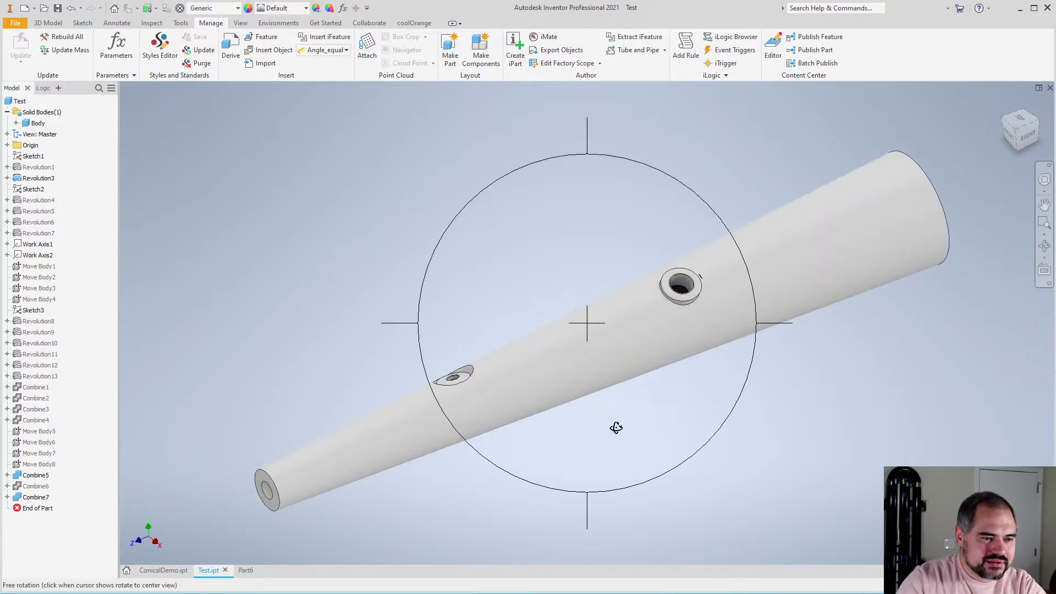
pyautogui.keyDown('shift'); pyautogui.moveTo(615, 426); pyautogui.dragTo(556, 415, button='middle'); pyautogui.keyUp('shift')
pyautogui.scroll(-5, 458, 405)
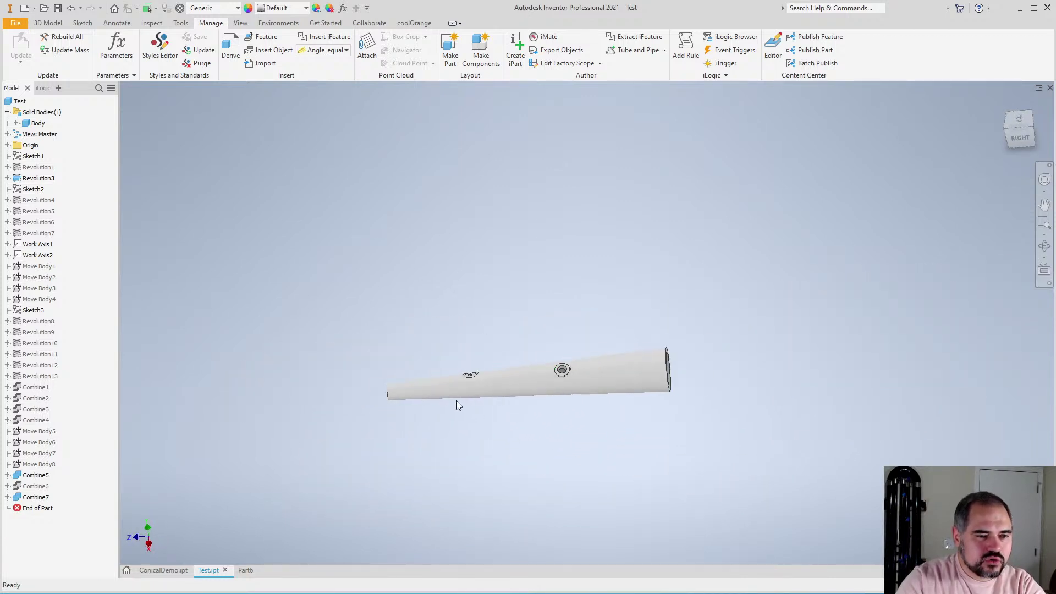
pyautogui.scroll(6, 613, 314)
pyautogui.scroll(-2, 539, 346)
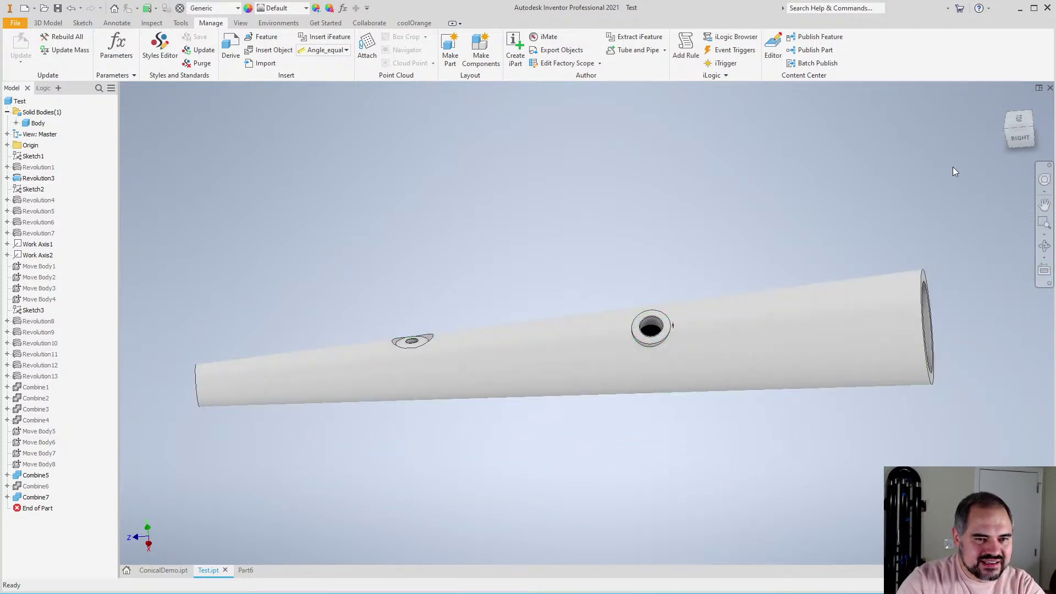
pyautogui.click(1020, 134)
pyautogui.moveTo(592, 316)
pyautogui.keyDown('shift'); pyautogui.mouseDown(button='middle')
pyautogui.moveTo(513, 311)
pyautogui.moveTo(523, 401)
pyautogui.moveTo(537, 417)
pyautogui.moveTo(492, 345)
pyautogui.moveTo(521, 346)
pyautogui.moveTo(530, 365)
pyautogui.moveTo(594, 398)
pyautogui.moveTo(522, 442)
pyautogui.moveTo(622, 403)
pyautogui.moveTo(575, 389)
pyautogui.moveTo(648, 377)
pyautogui.moveTo(605, 412)
pyautogui.moveTo(603, 325)
pyautogui.moveTo(629, 315)
pyautogui.moveTo(586, 309)
pyautogui.mouseUp(button='middle'); pyautogui.keyUp('shift')
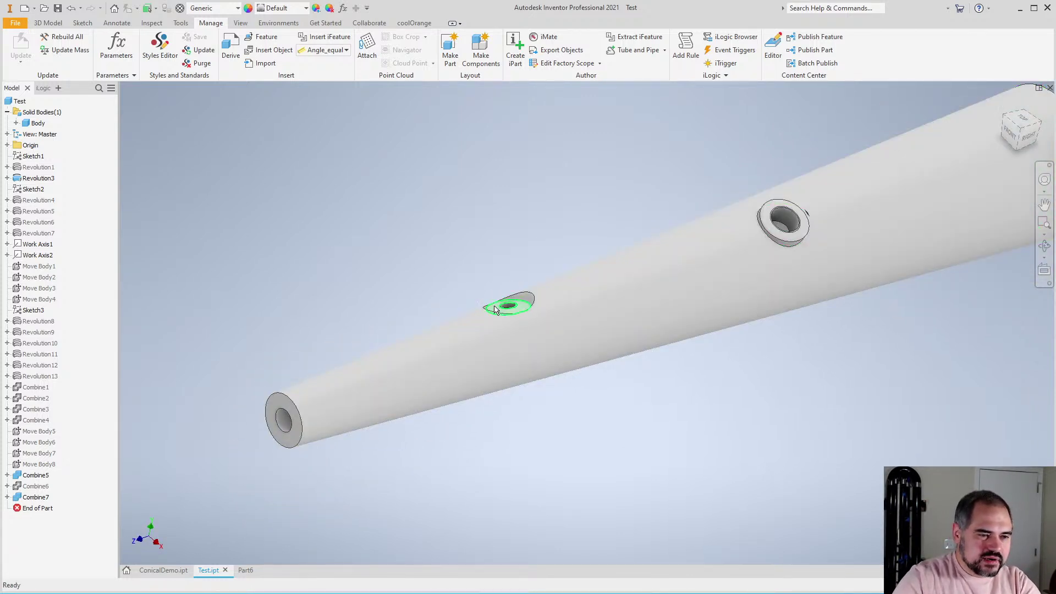
pyautogui.scroll(-4, 355, 350)
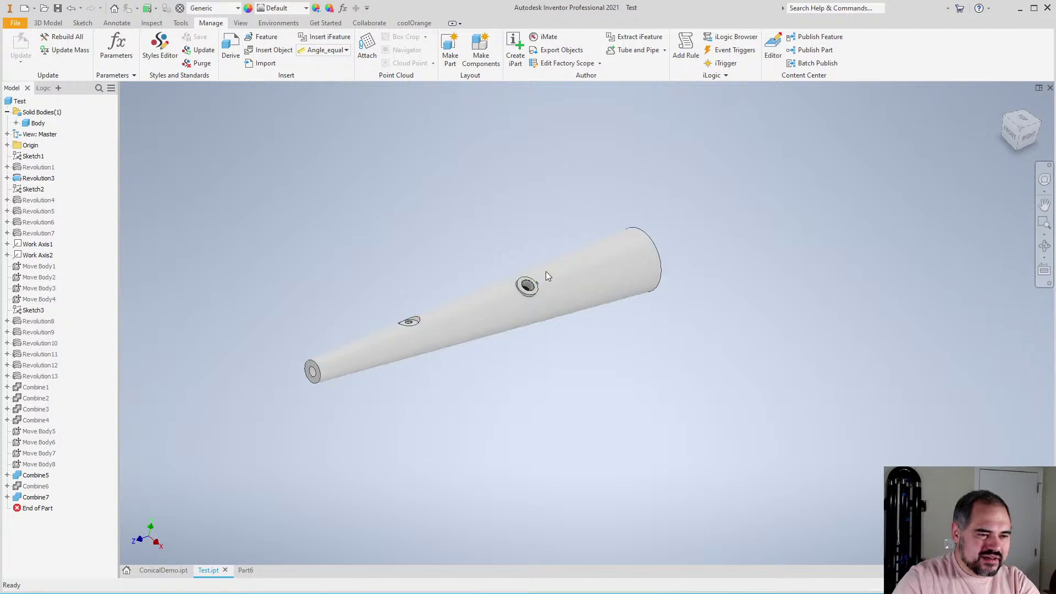
# Examine both toneholes and the body's narrow end up close, from the right side and at an angle
pyautogui.scroll(4, 392, 308)
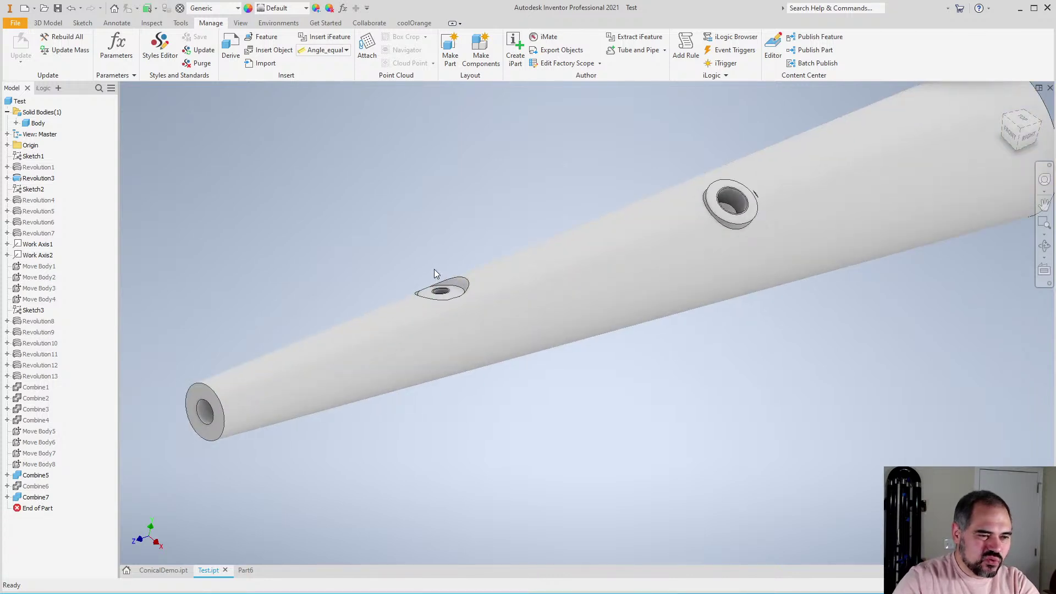
pyautogui.scroll(3, 423, 270)
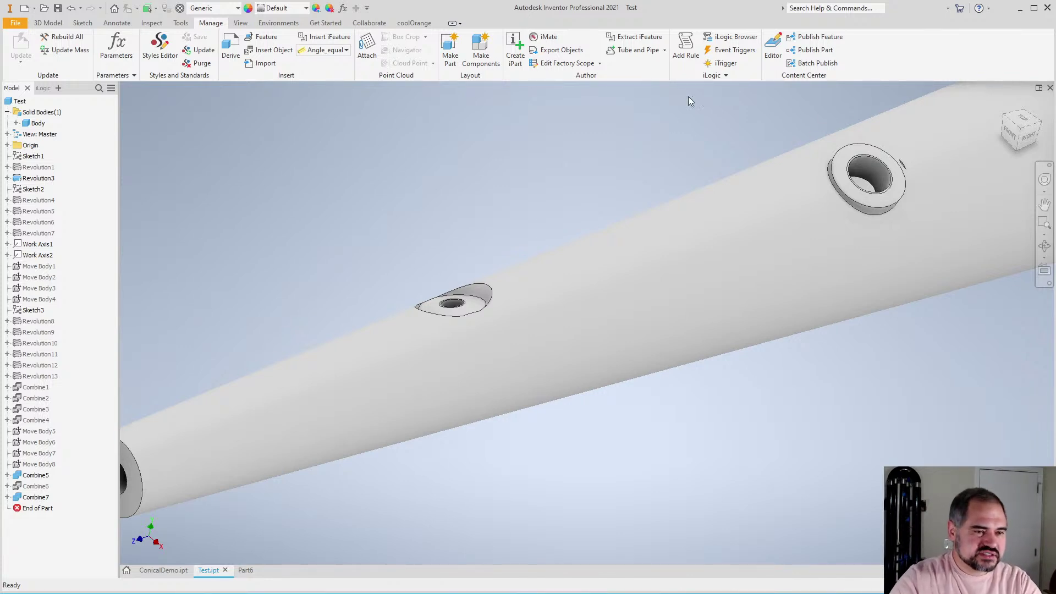
pyautogui.scroll(-5, 546, 227)
pyautogui.scroll(1, 546, 227)
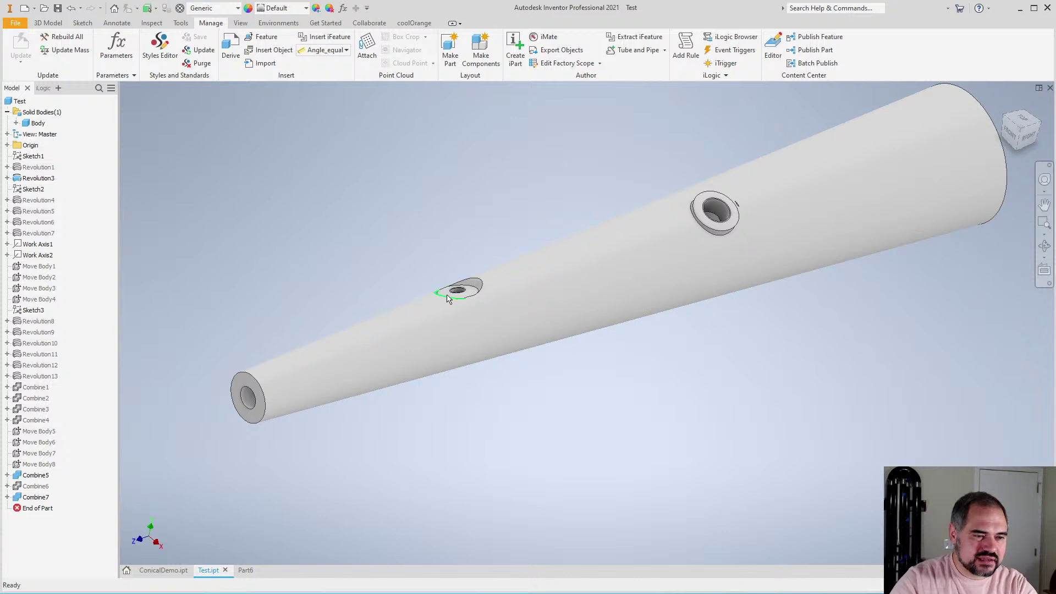
pyautogui.scroll(2, 453, 285)
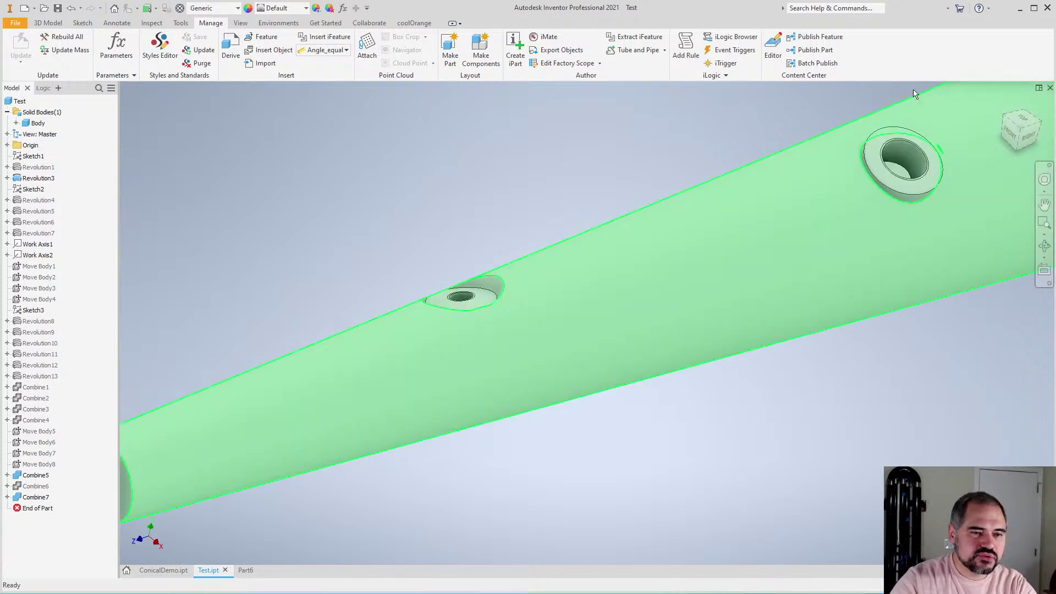
pyautogui.click(1025, 140)
pyautogui.scroll(3, 481, 309)
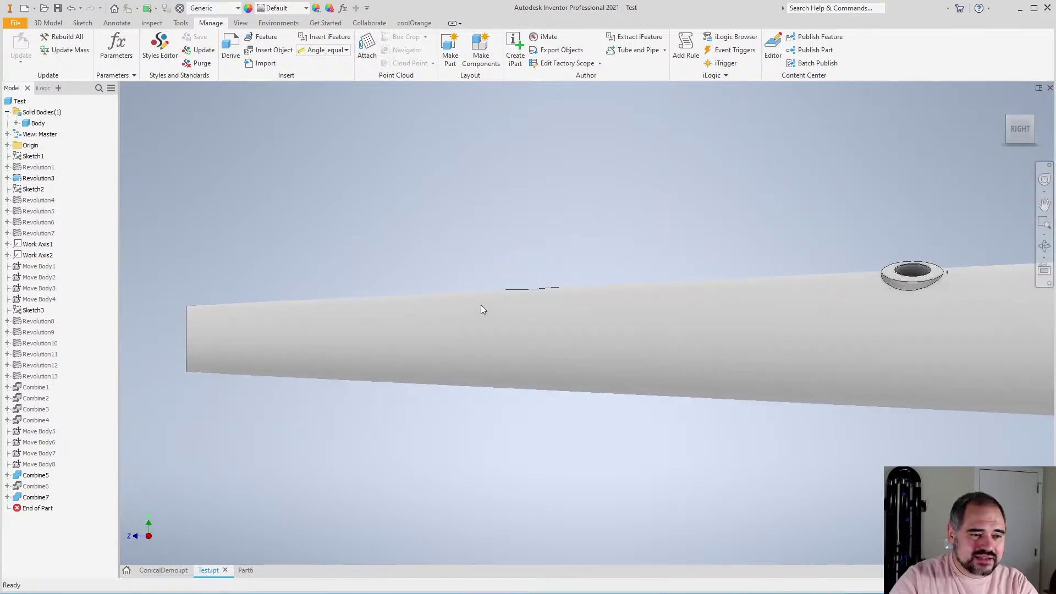
pyautogui.press('F4')
pyautogui.moveTo(603, 285); pyautogui.dragTo(617, 347)
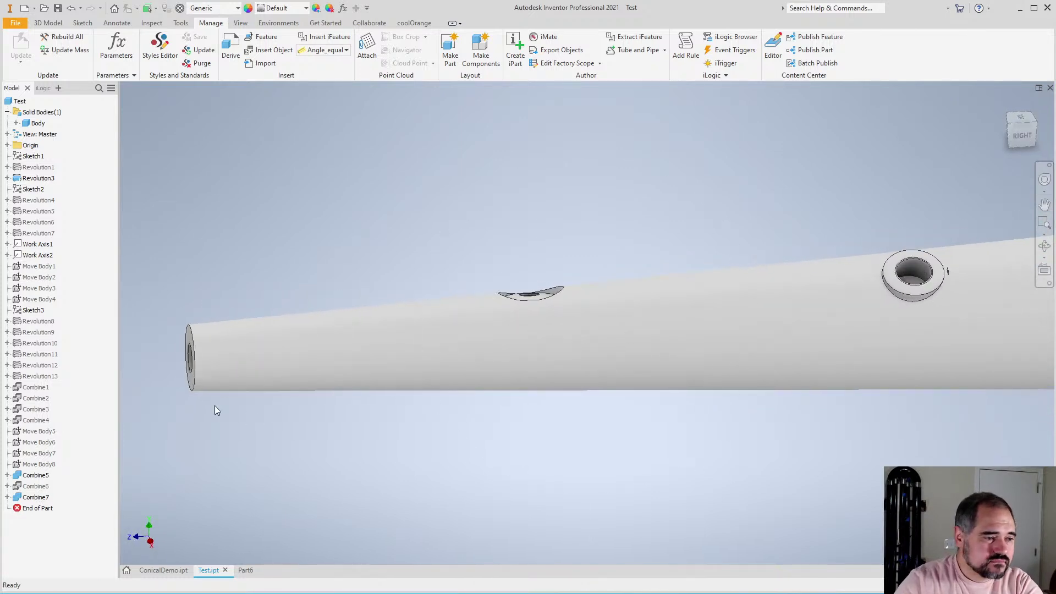
pyautogui.moveTo(495, 280); pyautogui.dragTo(516, 321)
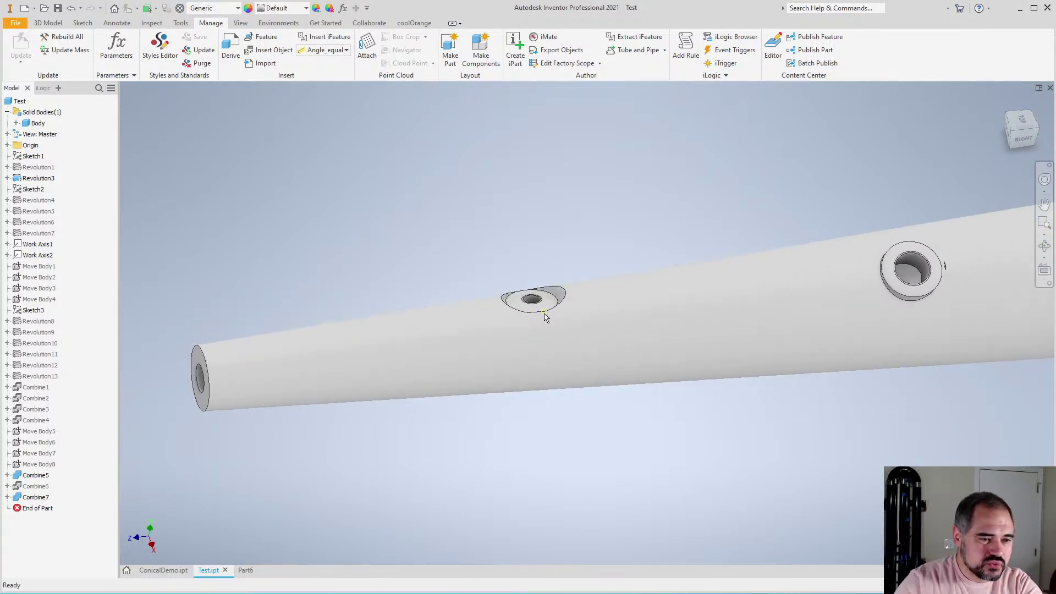
# Inspect the recessed facing and bore of the tonehole nearest the narrow end, compared with the surrounding cone
pyautogui.scroll(2, 544, 321)
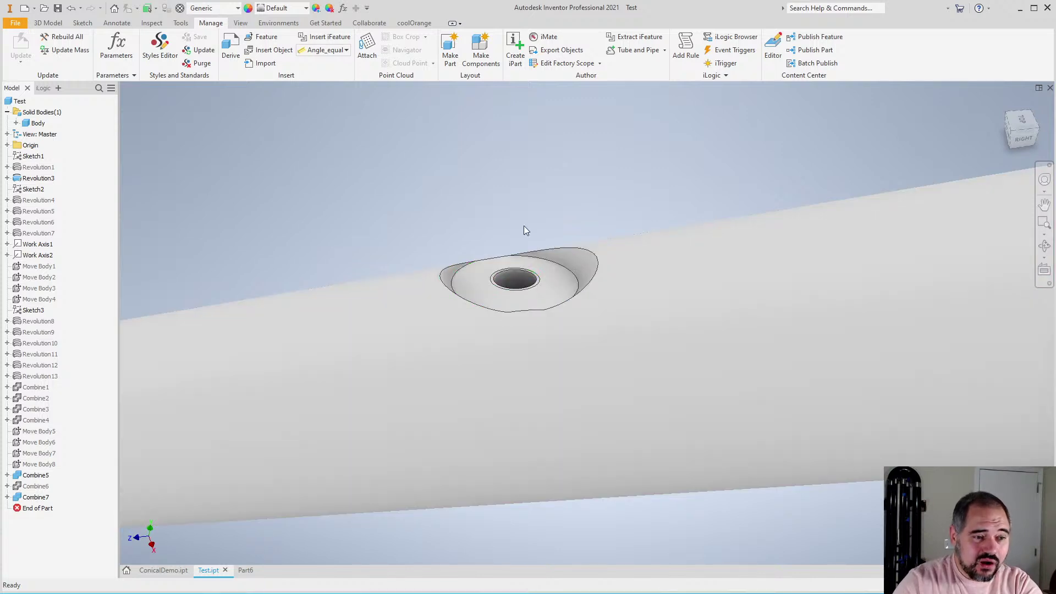
pyautogui.scroll(-2, 495, 244)
pyautogui.scroll(-1, 494, 244)
pyautogui.scroll(2, 494, 266)
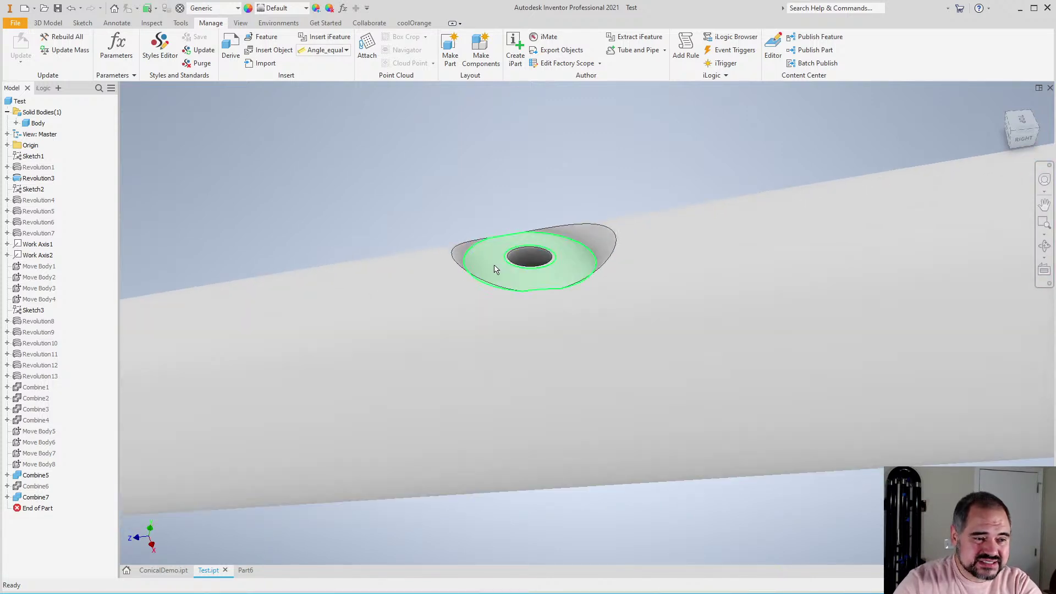
pyautogui.scroll(-2, 519, 199)
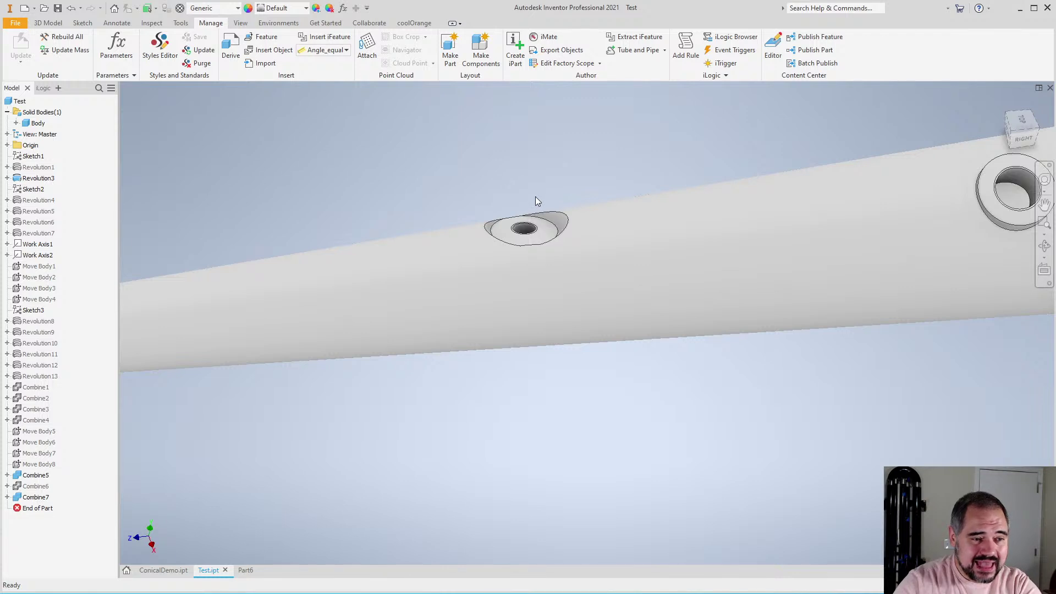
pyautogui.keyDown('shift'); pyautogui.moveTo(537, 202); pyautogui.dragTo(569, 214, button='middle'); pyautogui.keyUp('shift')
pyautogui.scroll(2, 525, 215)
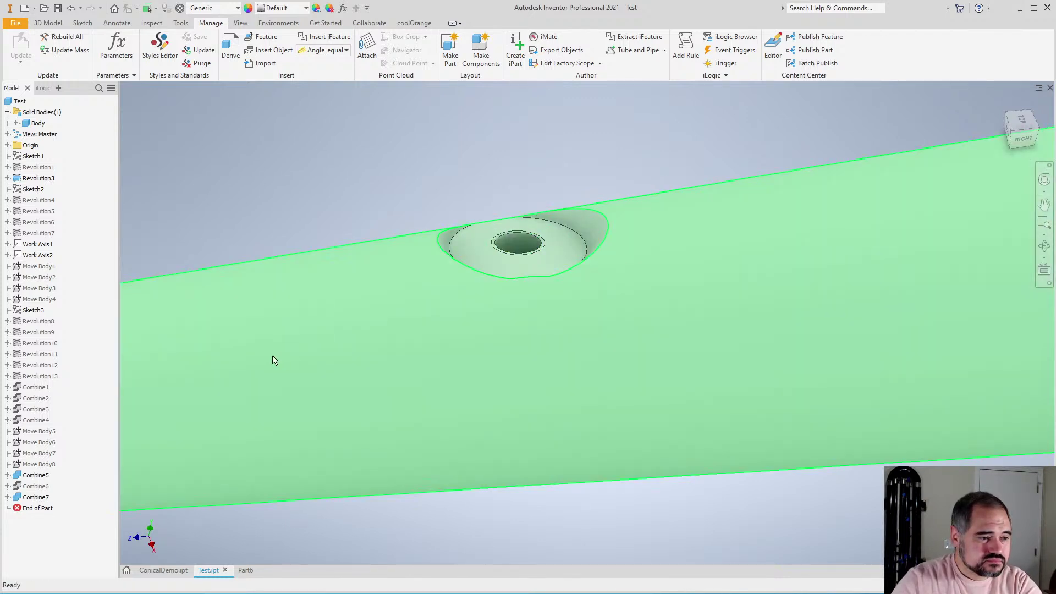
pyautogui.scroll(-3, 484, 254)
pyautogui.scroll(1, 484, 257)
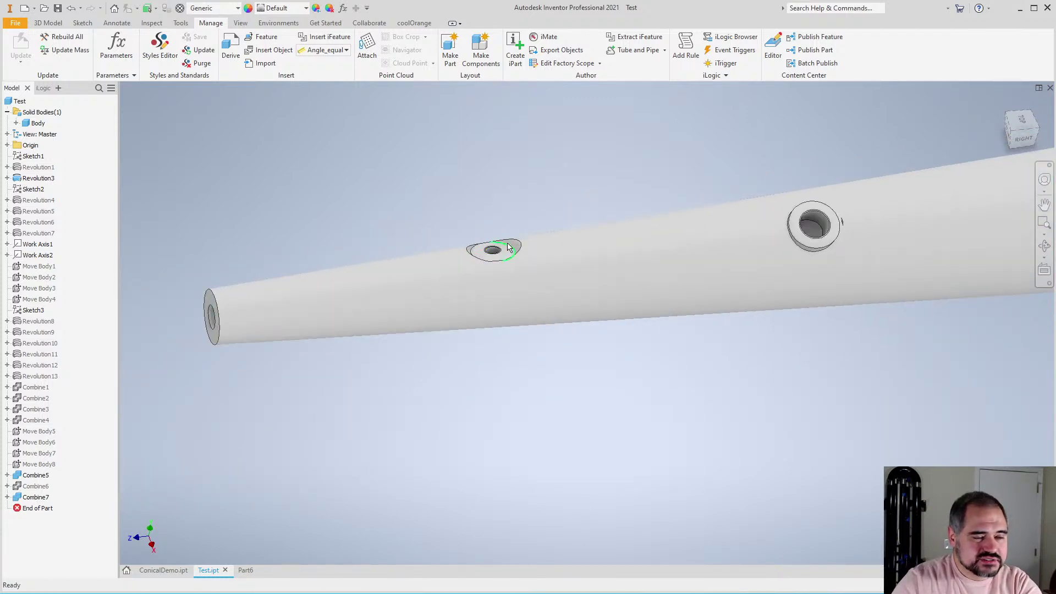
pyautogui.scroll(2, 492, 257)
pyautogui.scroll(1, 493, 257)
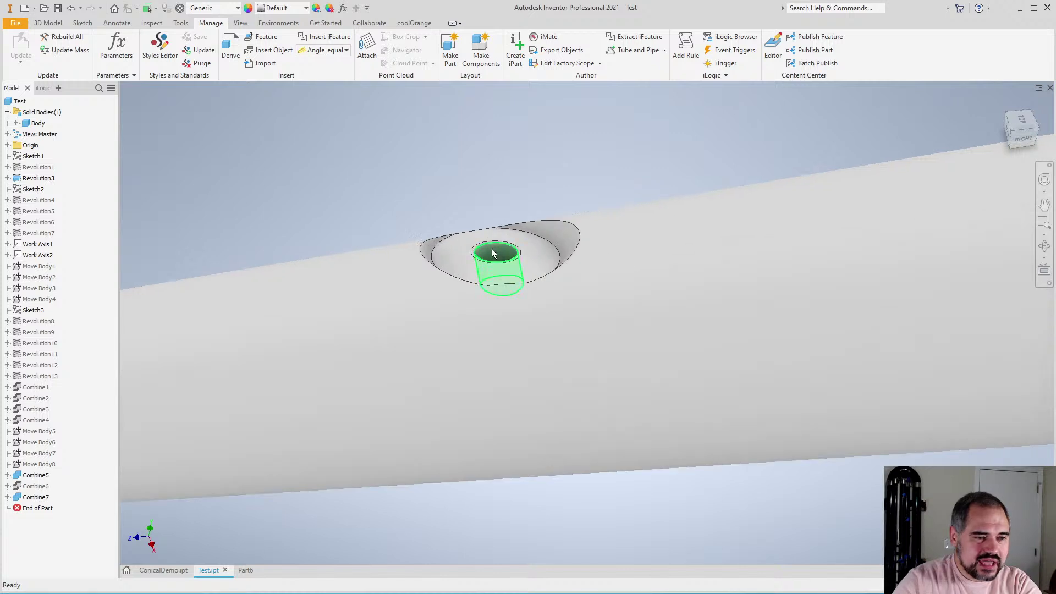
# Review the whole conical body with both toneholes at several distances and orientations
pyautogui.scroll(-3, 494, 259)
pyautogui.scroll(-3, 494, 257)
pyautogui.press('F4')
pyautogui.moveTo(630, 343); pyautogui.dragTo(657, 335)
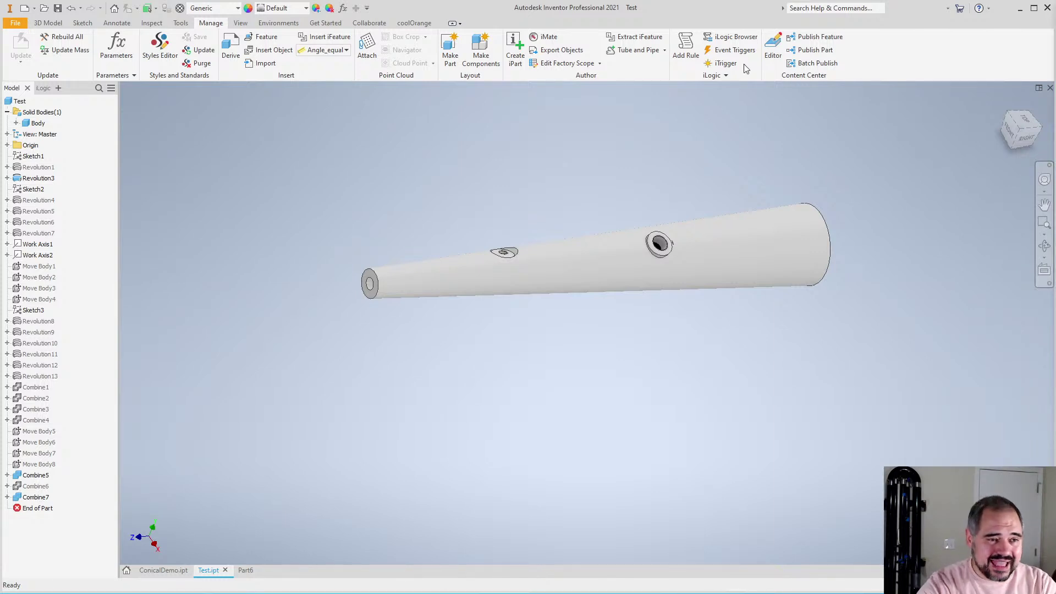
pyautogui.keyDown('shift'); pyautogui.moveTo(438, 339); pyautogui.dragTo(462, 323, button='middle'); pyautogui.keyUp('shift')
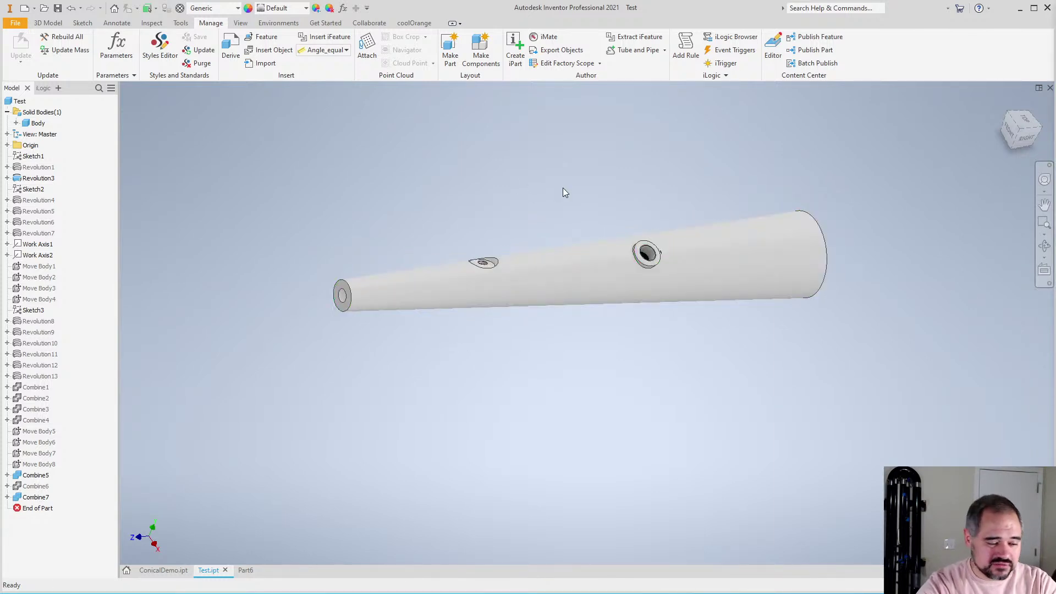
pyautogui.press('F4')
pyautogui.moveTo(594, 339); pyautogui.dragTo(544, 363)
pyautogui.moveTo(544, 363)
pyautogui.keyDown('shift'); pyautogui.mouseDown(button='middle')
pyautogui.moveTo(484, 361)
pyautogui.moveTo(573, 362)
pyautogui.moveTo(546, 367)
pyautogui.mouseUp(button='middle'); pyautogui.keyUp('shift')
pyautogui.scroll(-2, 480, 397)
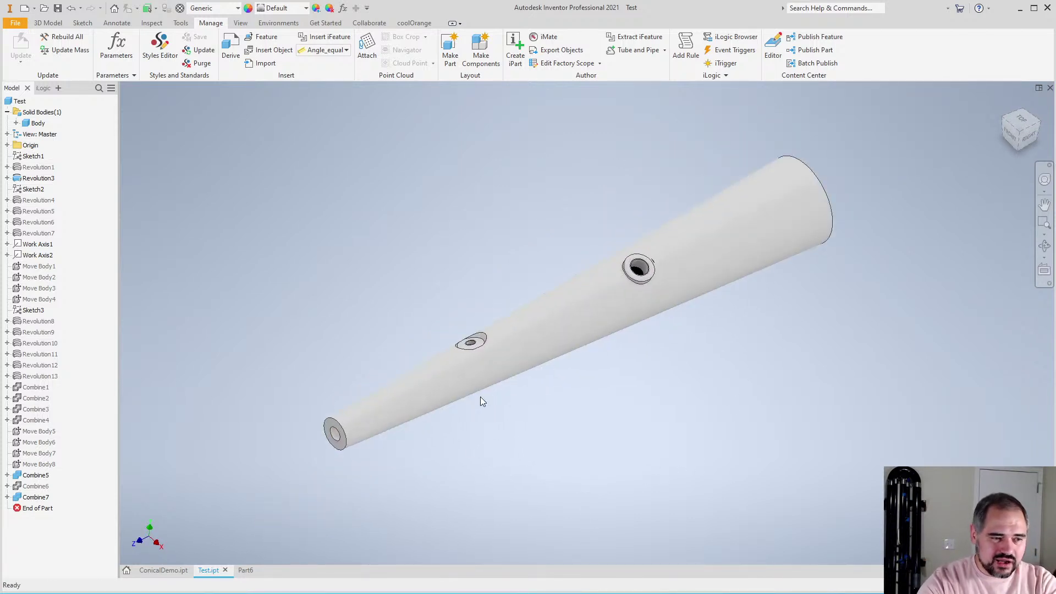
pyautogui.scroll(-2, 490, 266)
pyautogui.scroll(2, 497, 273)
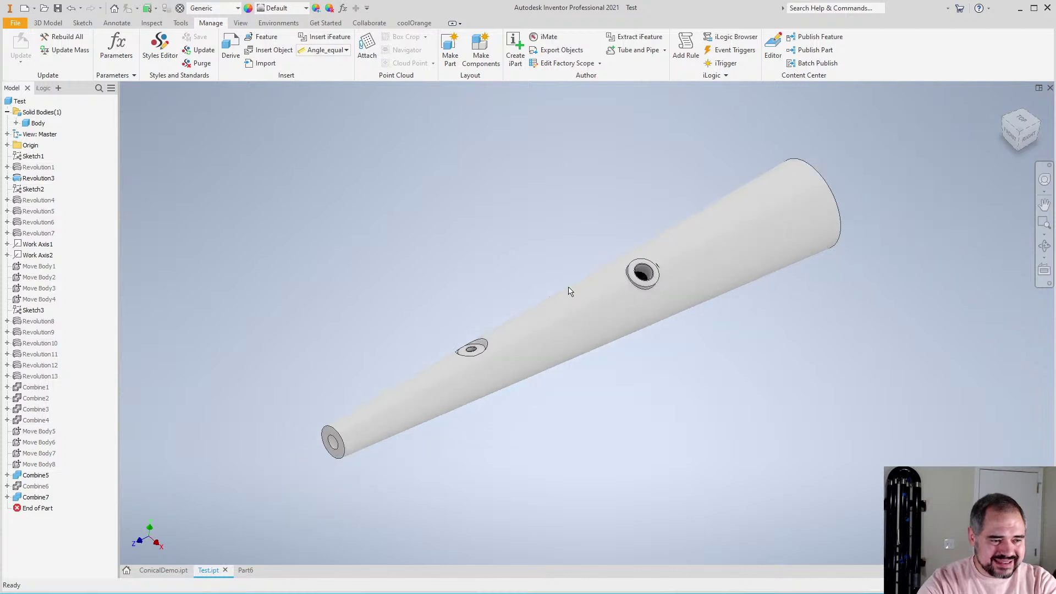
pyautogui.scroll(-2, 581, 272)
pyautogui.keyDown('shift'); pyautogui.moveTo(545, 277); pyautogui.dragTo(564, 279, button='middle'); pyautogui.keyUp('shift')
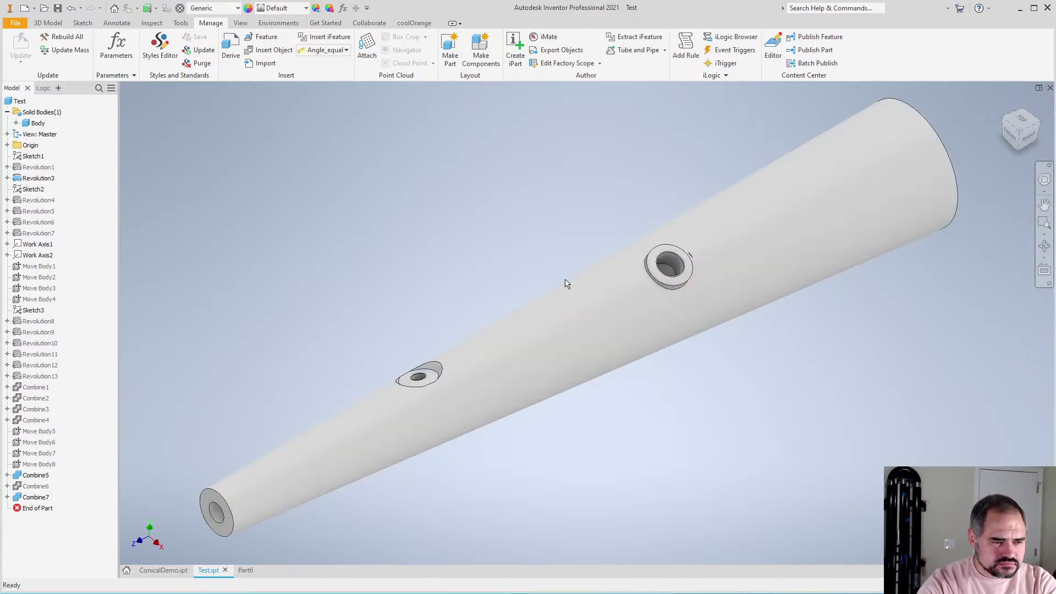
pyautogui.keyDown('shift'); pyautogui.moveTo(473, 281); pyautogui.dragTo(542, 395, button='middle'); pyautogui.keyUp('shift')
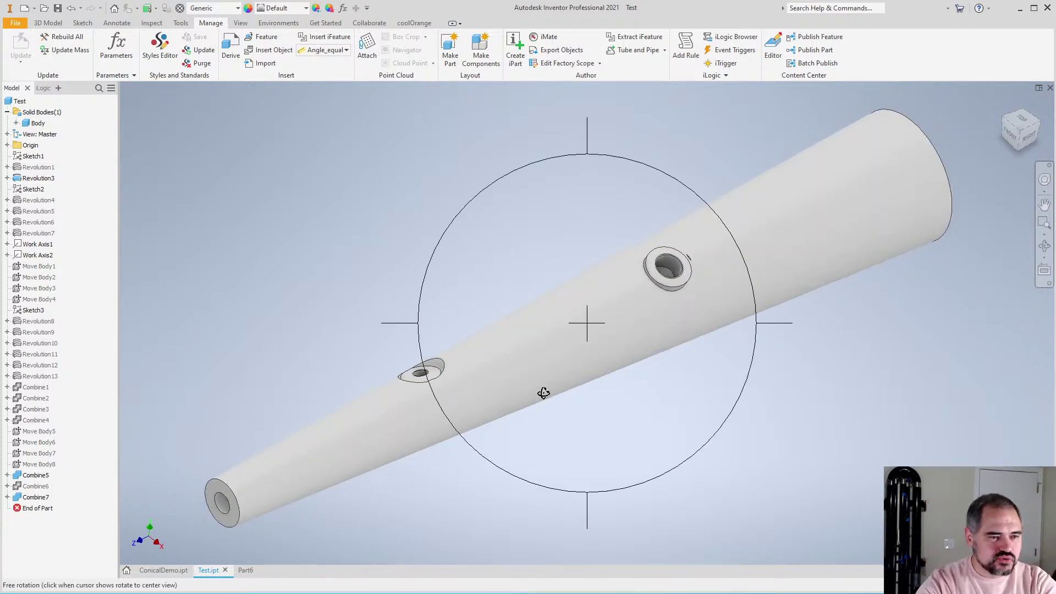
pyautogui.scroll(2, 477, 423)
pyautogui.scroll(-2, 478, 423)
# Browse the Subcontrabassoon folder for the BodyJoint files to open an existing instrument part
pyautogui.hotkey('ctrl', 'o')
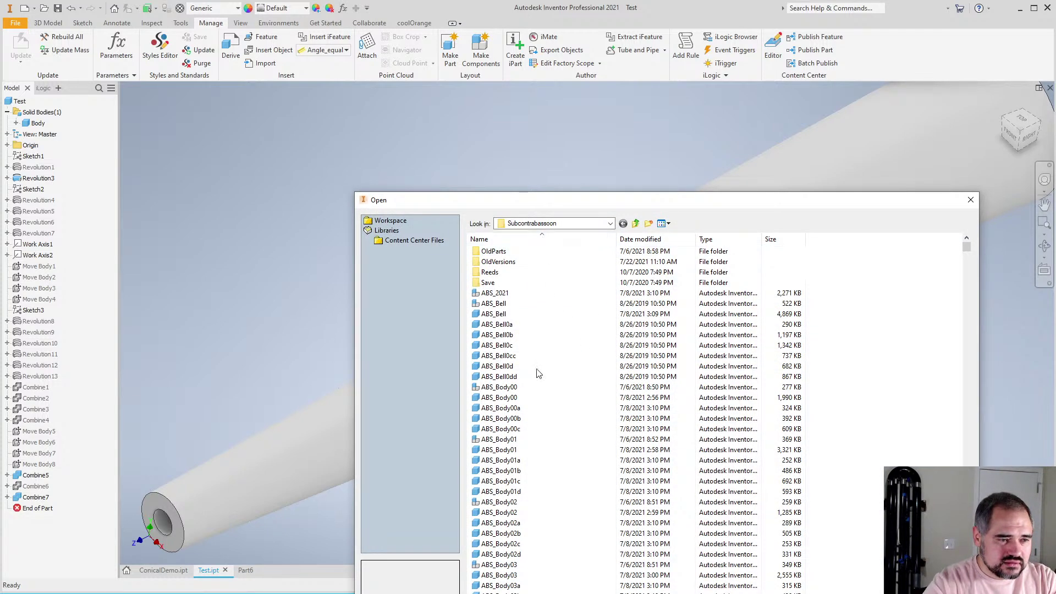
pyautogui.scroll(-5, 537, 370)
pyautogui.moveTo(968, 251); pyautogui.dragTo(966, 545)
pyautogui.scroll(12, 495, 450)
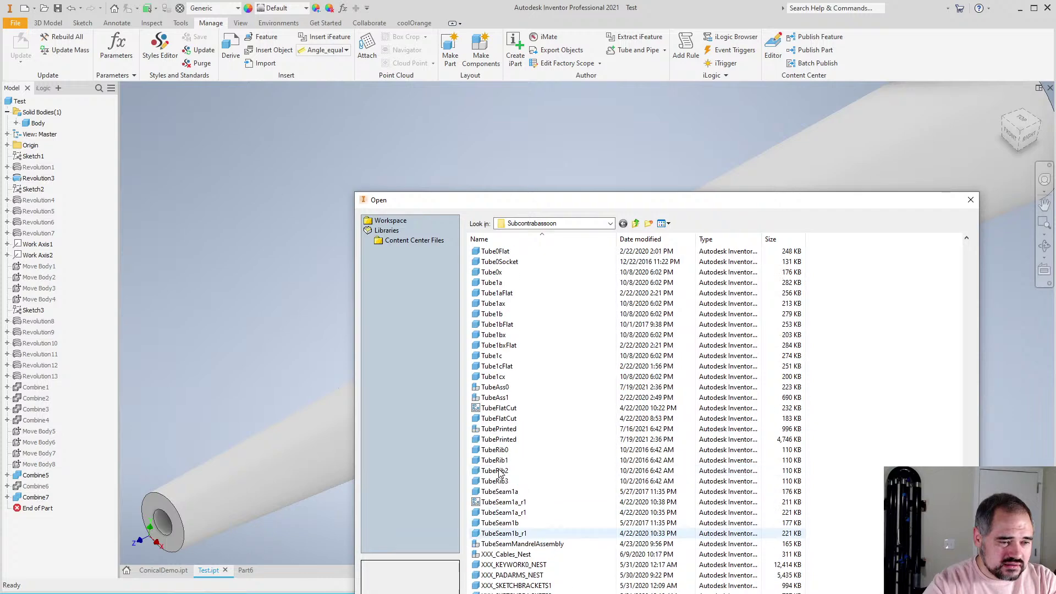
pyautogui.scroll(8, 494, 450)
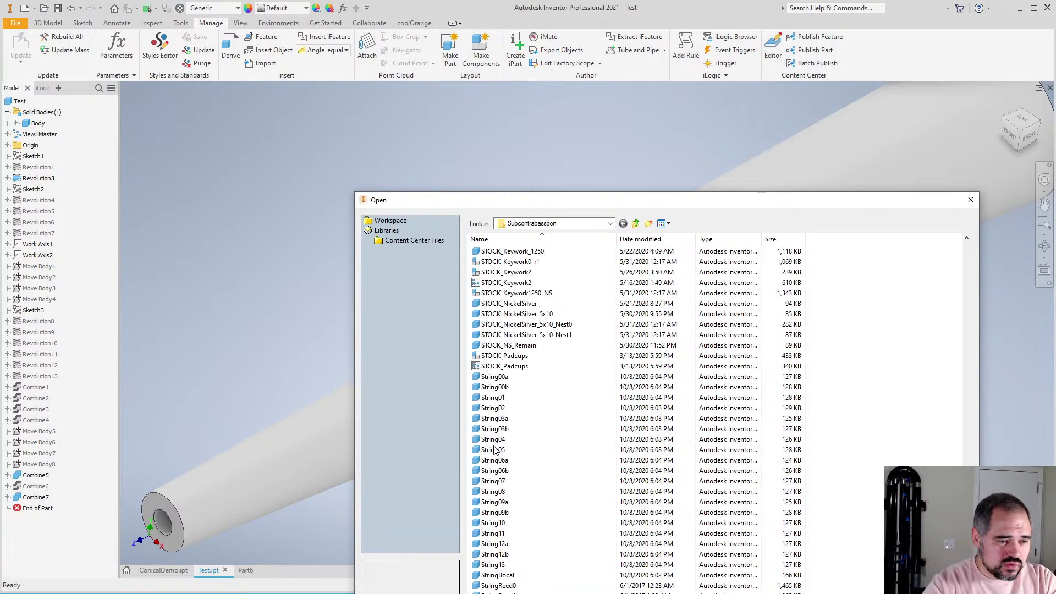
pyautogui.moveTo(968, 494); pyautogui.dragTo(955, 311)
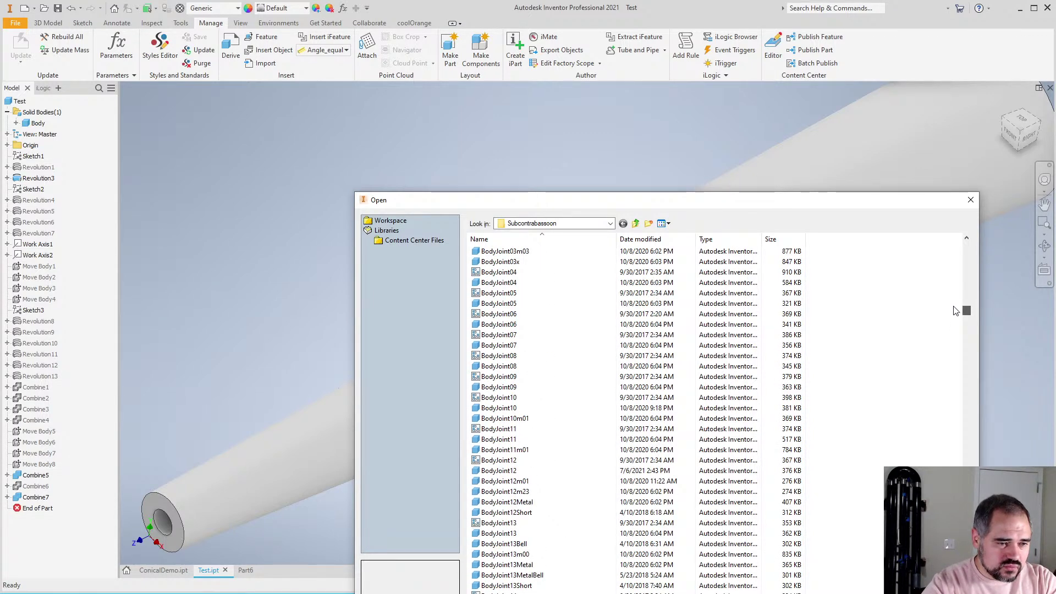
pyautogui.scroll(2, 544, 341)
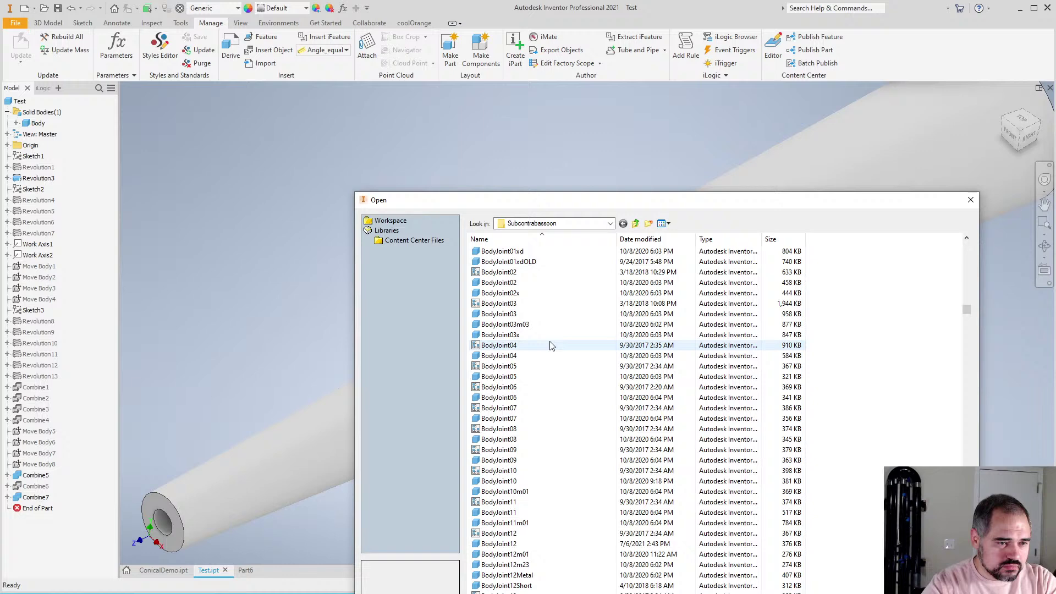
# Preview BodyJoint03 and BodyJoint02, and open the BodyJoint01 part from its location outside the active project
pyautogui.click(512, 315)
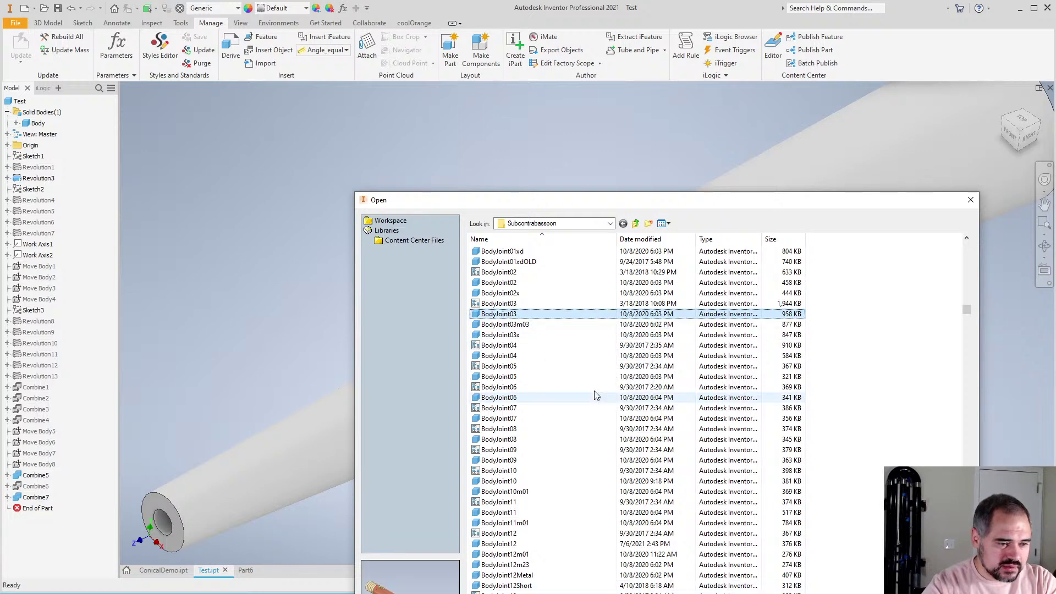
pyautogui.scroll(1, 533, 360)
pyautogui.scroll(1, 532, 360)
pyautogui.click(529, 366)
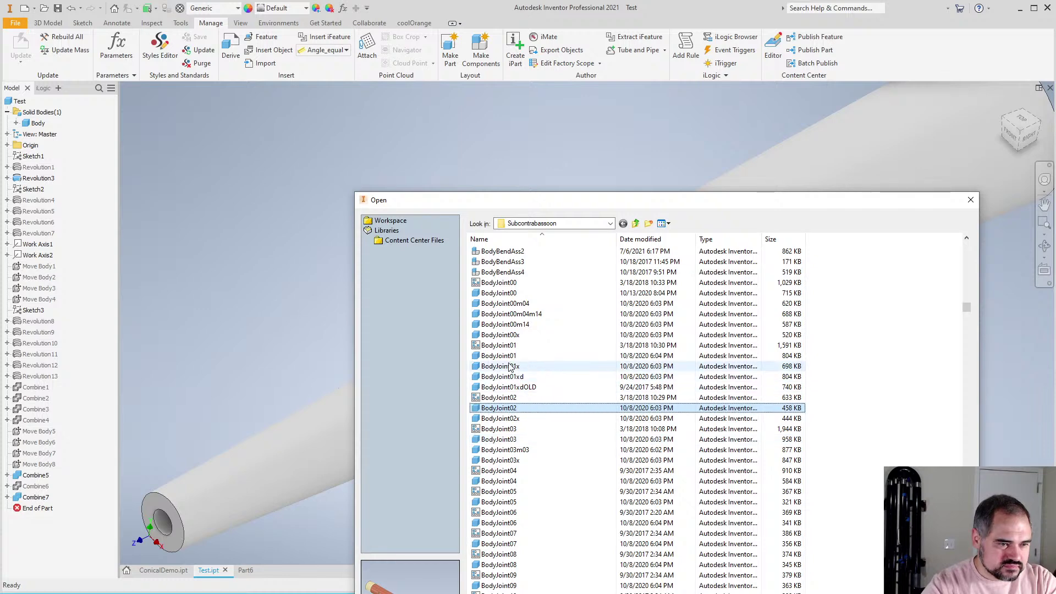
pyautogui.scroll(1, 587, 408)
pyautogui.click(550, 355)
pyautogui.doubleClick(550, 356)
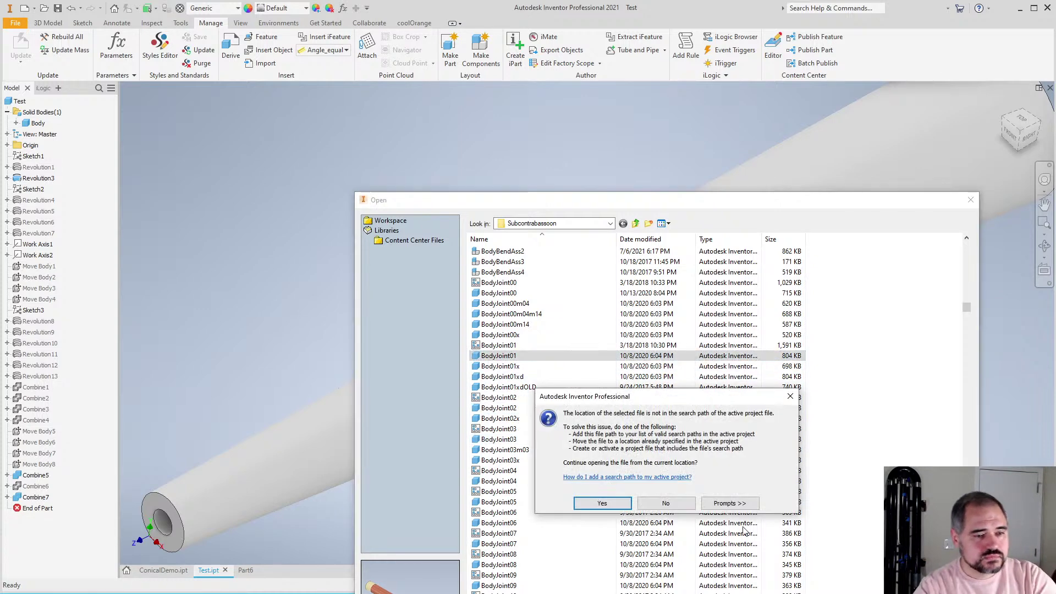
pyautogui.click(589, 496)
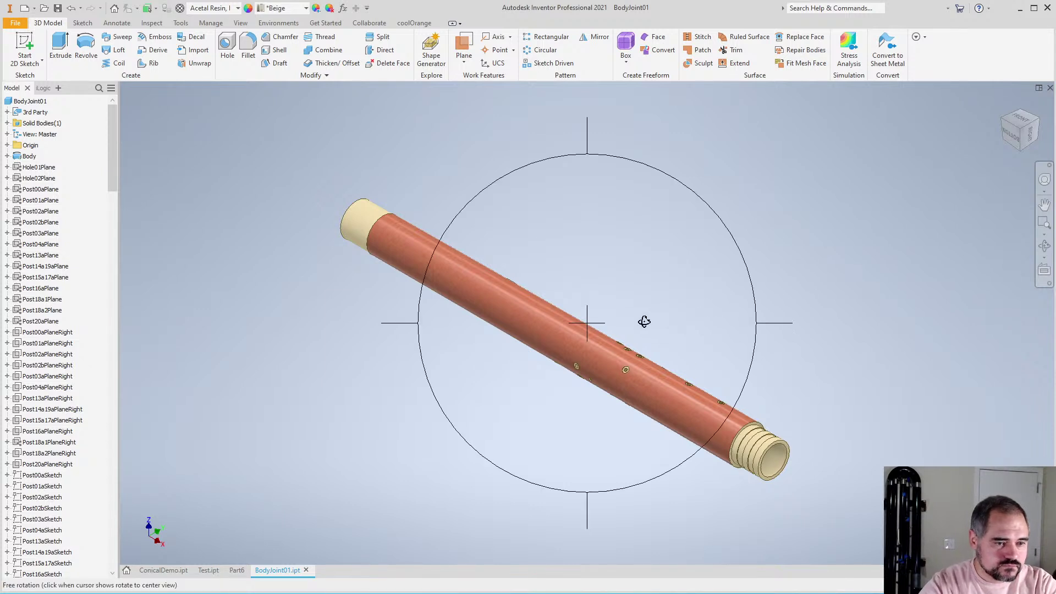
# View the joint from its socket end, and open the Body feature's sketch to review its profile and dimensions before closing it
pyautogui.keyDown('shift'); pyautogui.moveTo(641, 321); pyautogui.dragTo(420, 327, button='middle'); pyautogui.keyUp('shift')
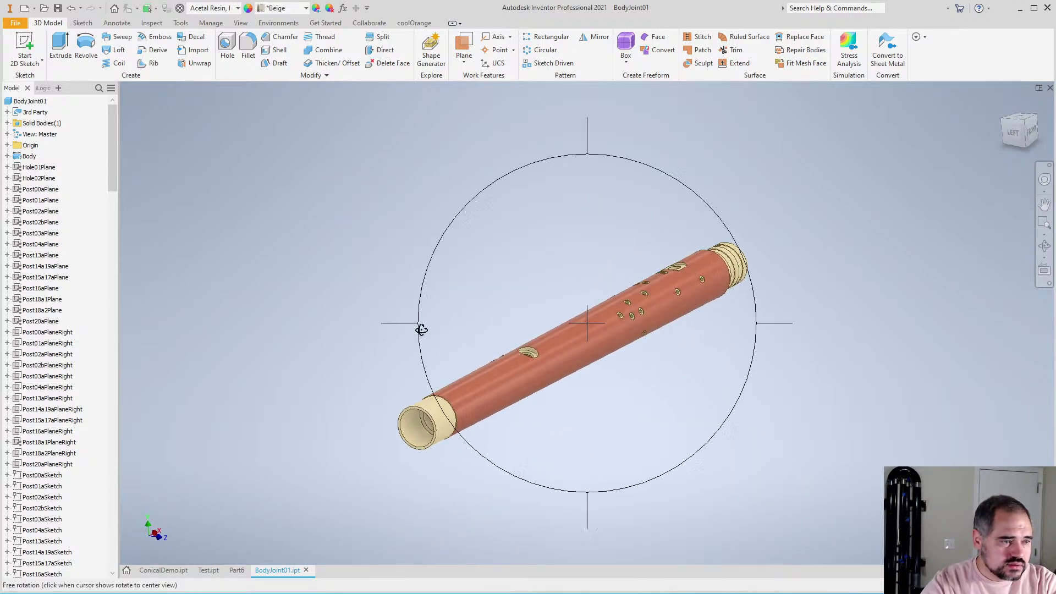
pyautogui.click(29, 156)
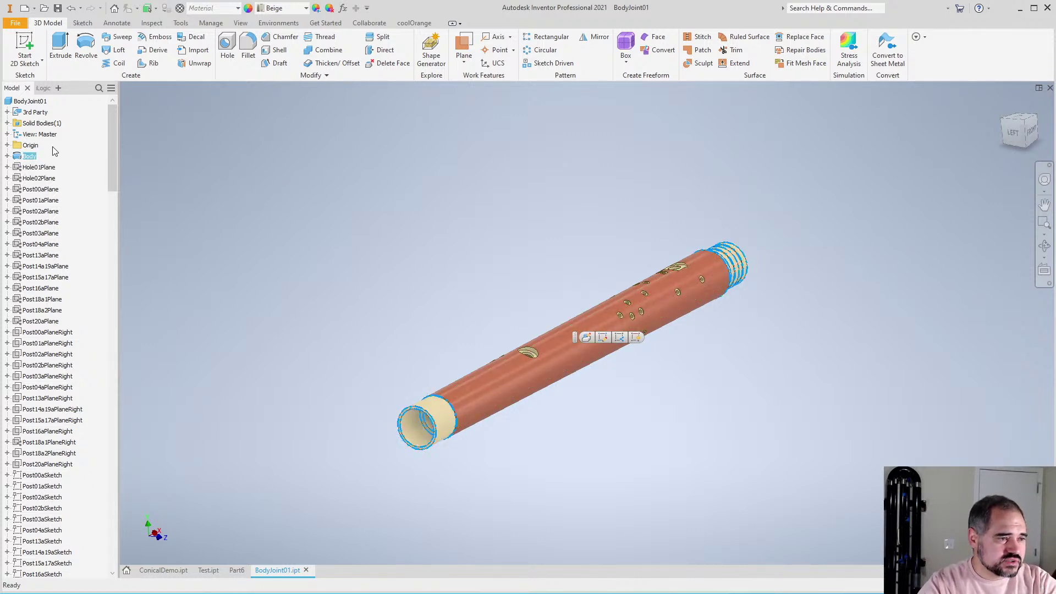
pyautogui.click(29, 157)
pyautogui.rightClick(30, 159)
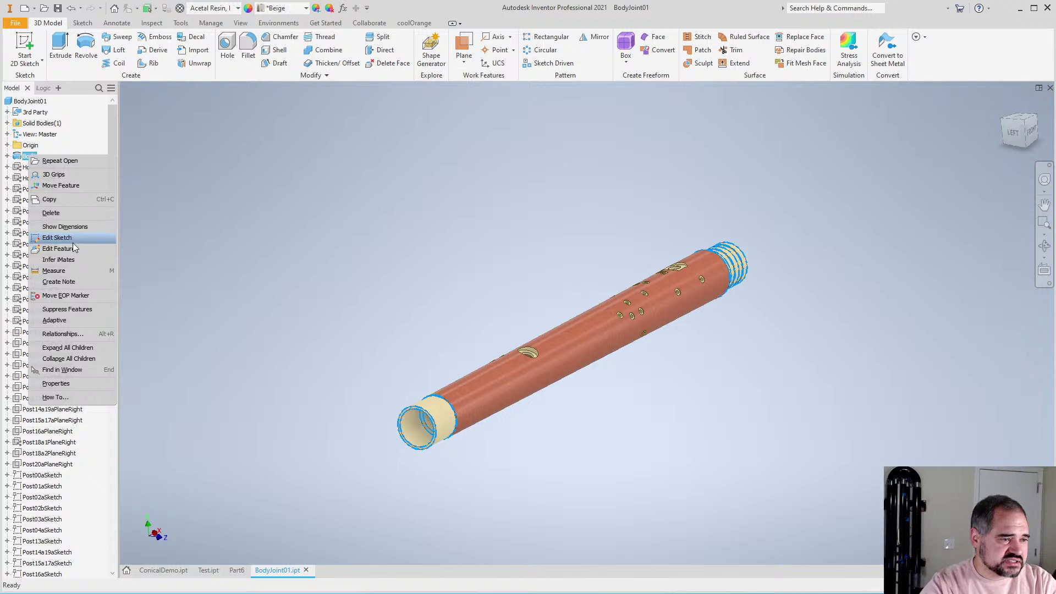
pyautogui.click(56, 238)
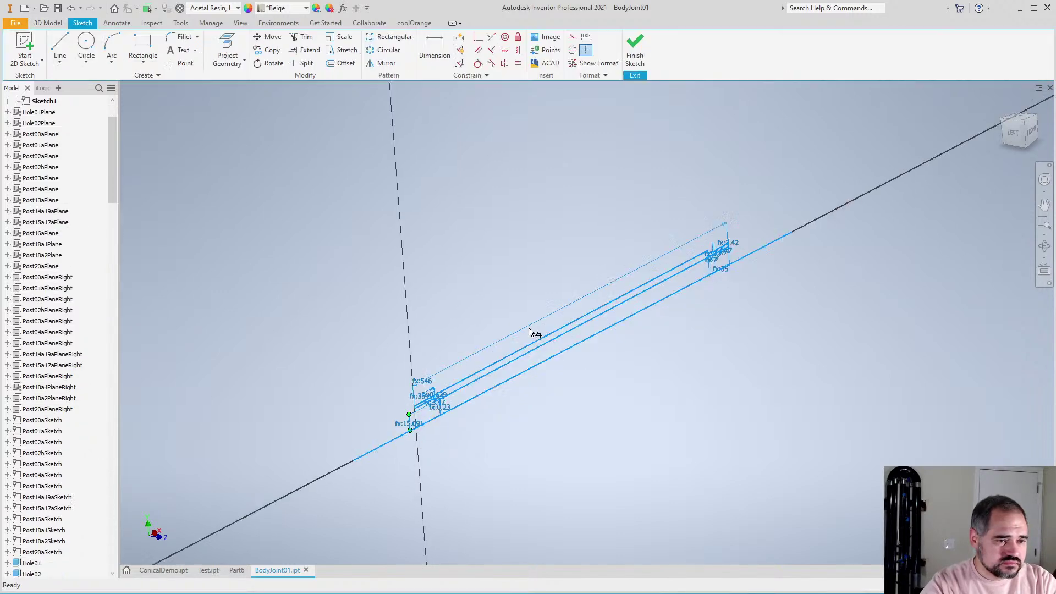
pyautogui.rightClick(384, 217)
pyautogui.click(384, 181)
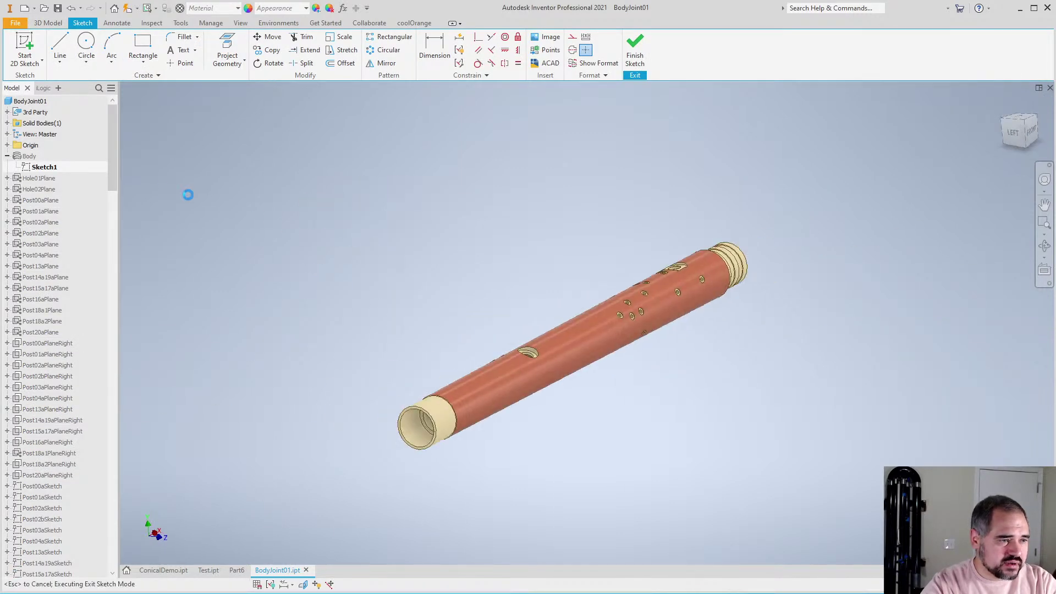
# Preview the hole and post planes, and inspect the sliced joint through a new sketch on Post00aPlaneRight before closing that sketch
pyautogui.click(44, 192)
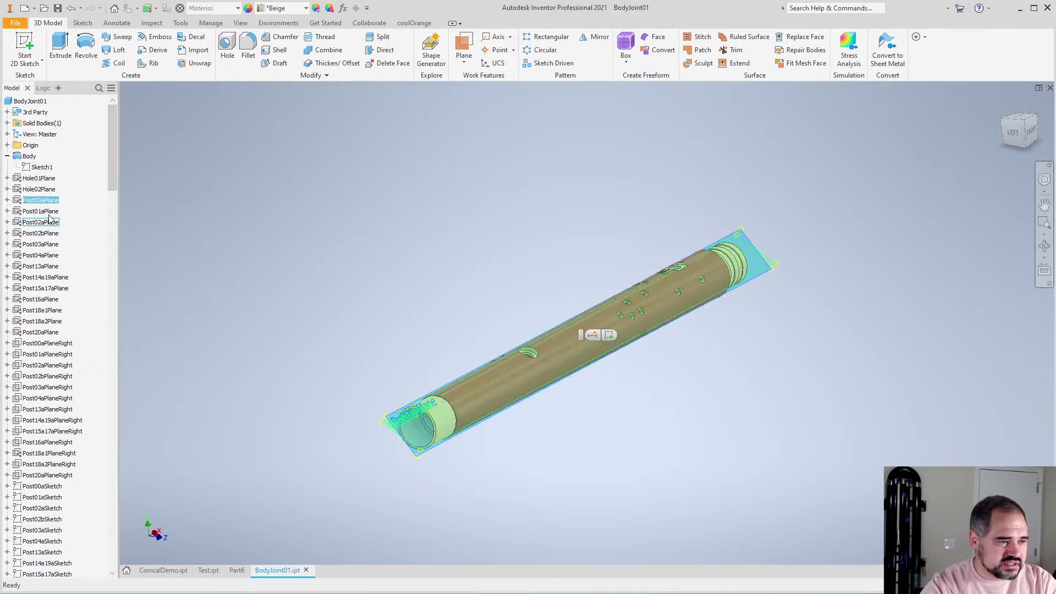
pyautogui.click(42, 222)
pyautogui.click(48, 343)
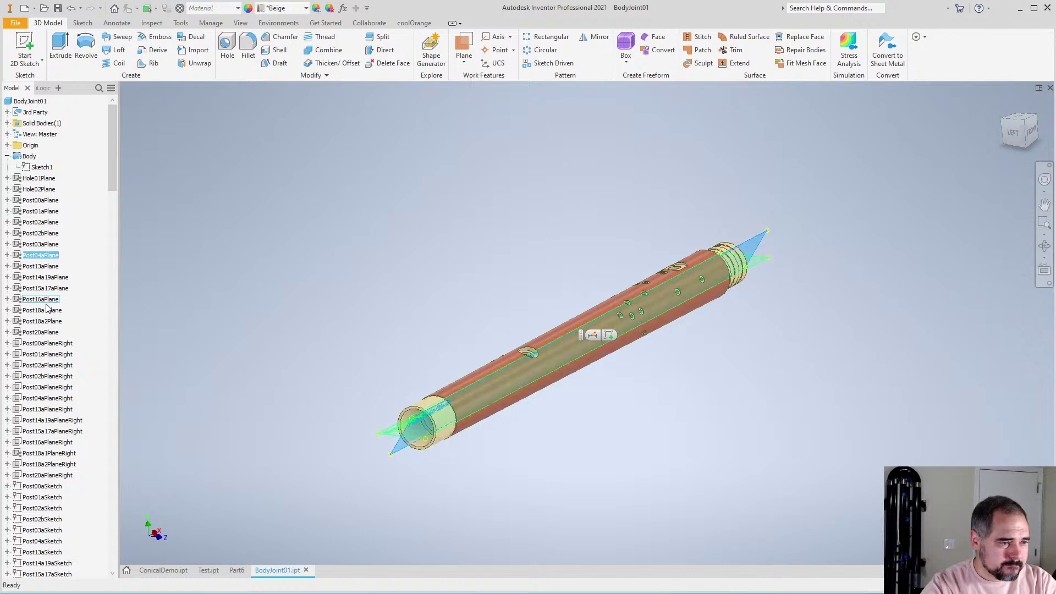
pyautogui.rightClick(48, 347)
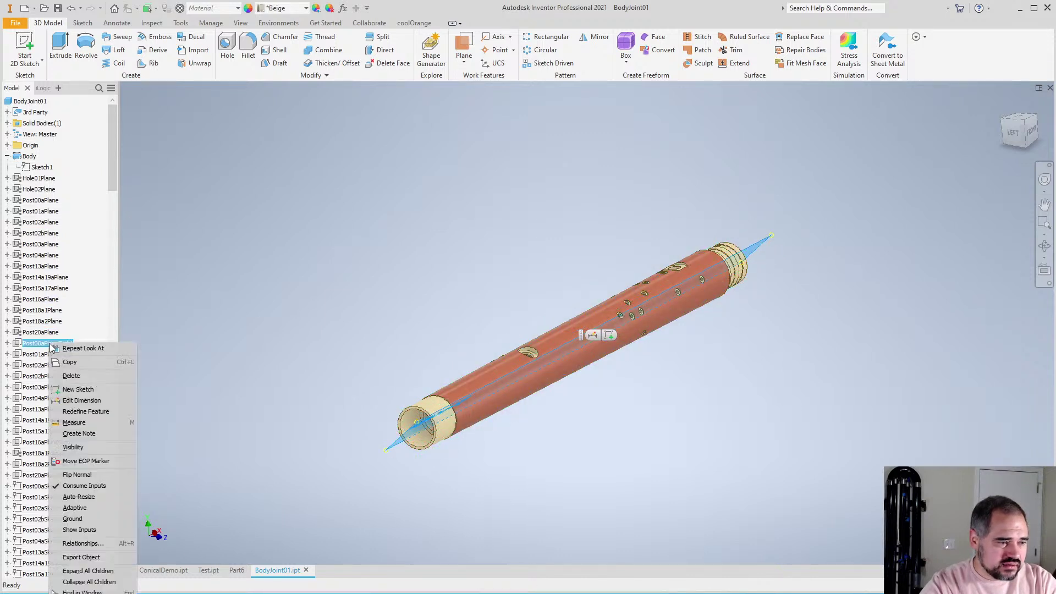
pyautogui.click(105, 389)
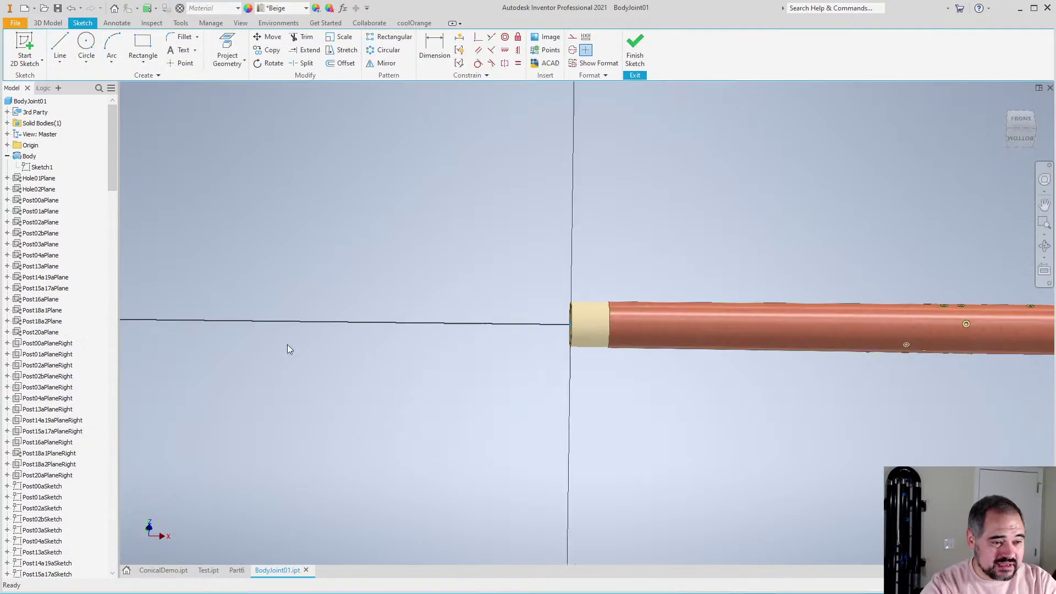
pyautogui.scroll(3, 629, 380)
pyautogui.press('F7')
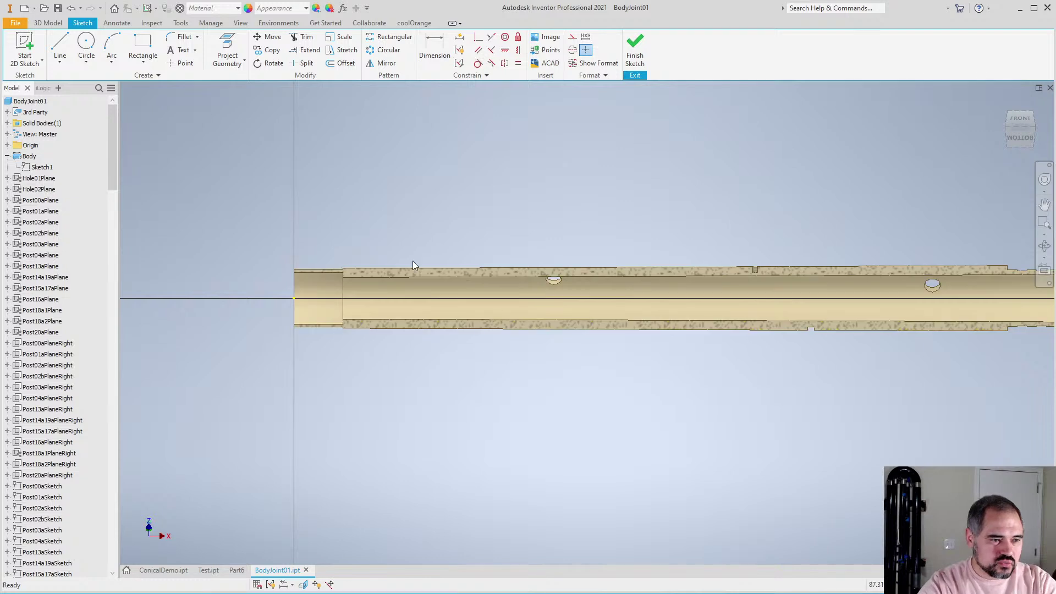
pyautogui.rightClick(511, 247)
pyautogui.click(507, 276)
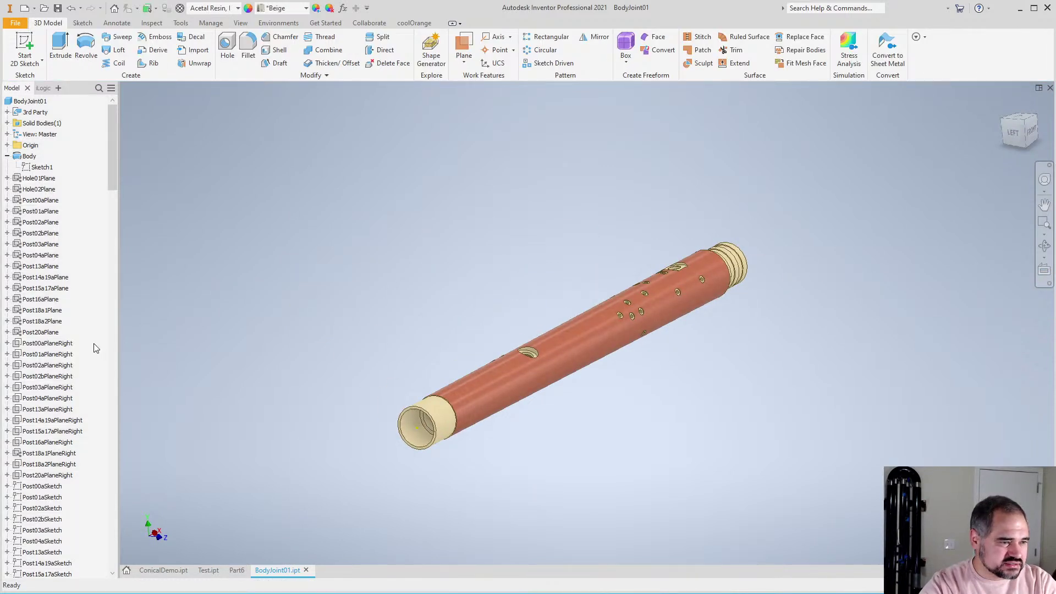
# Preview the right-side post planes and open Post00aSketch to examine its projected profile on the sliced joint before closing it
pyautogui.scroll(-3, 94, 348)
pyautogui.click(51, 344)
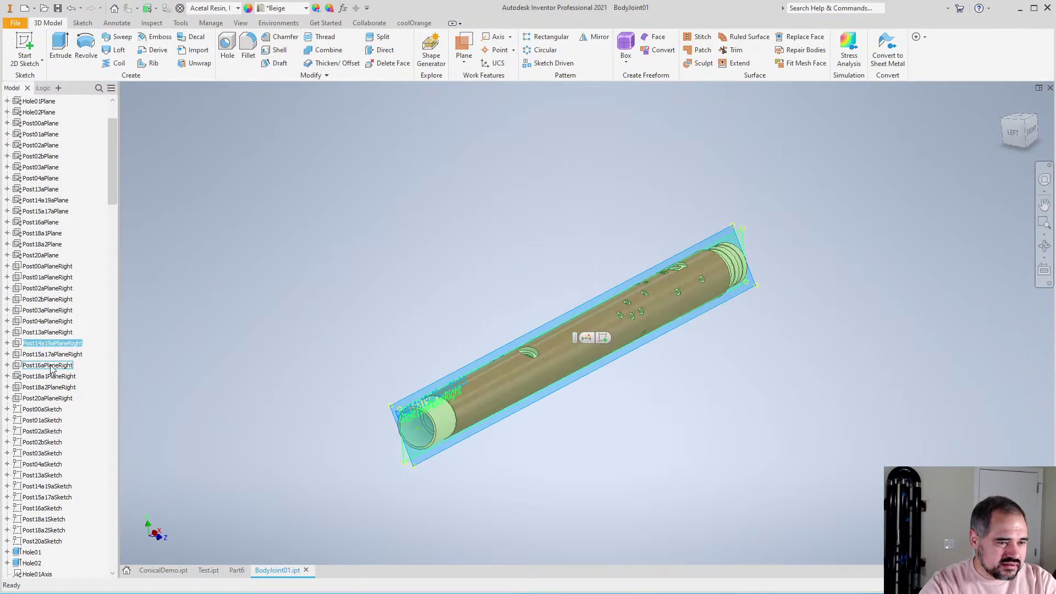
pyautogui.rightClick(48, 409)
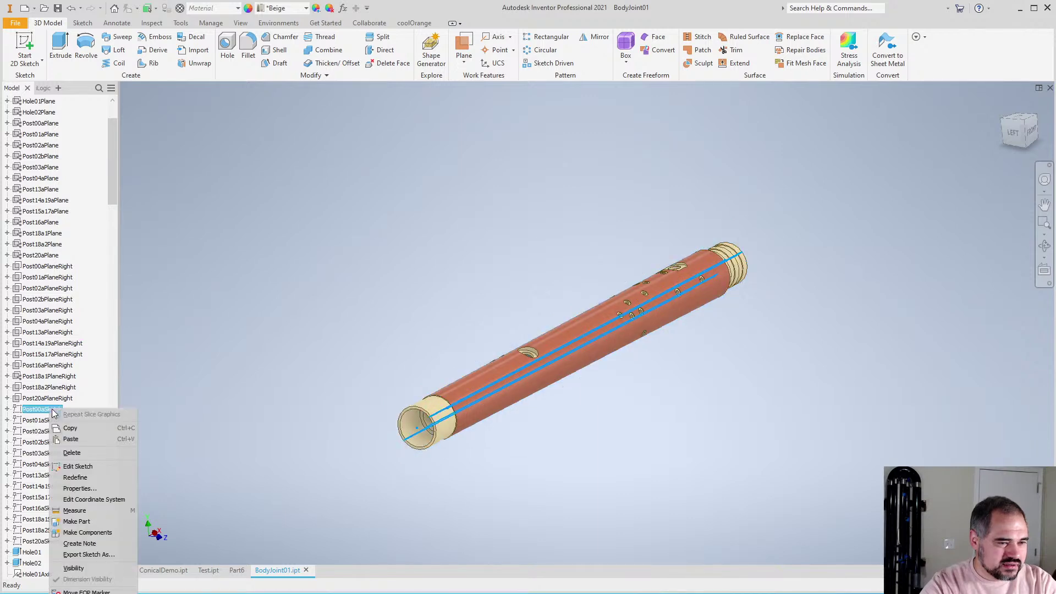
pyautogui.click(77, 467)
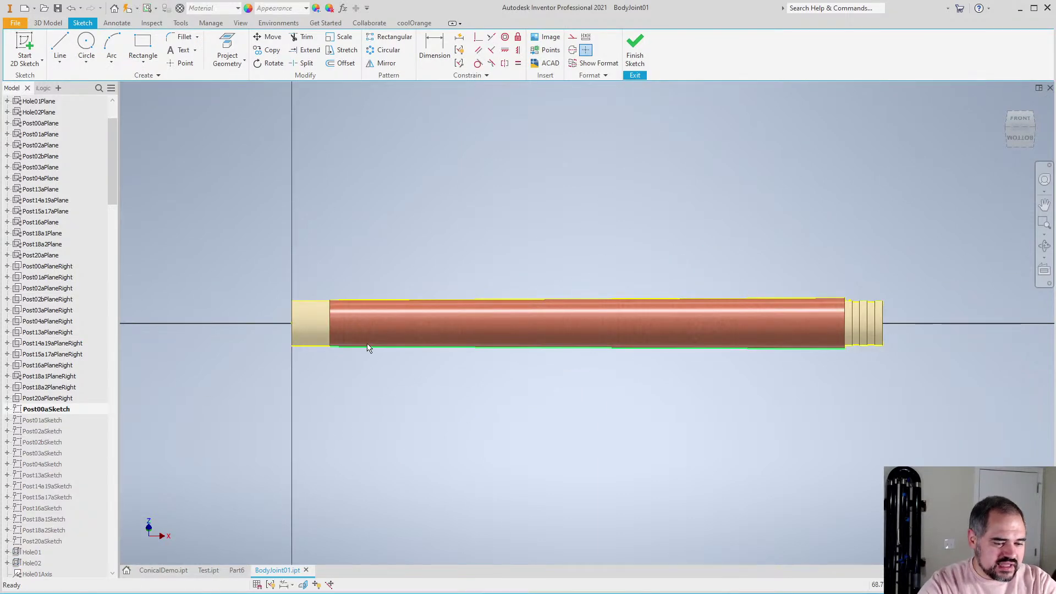
pyautogui.scroll(3, 346, 308)
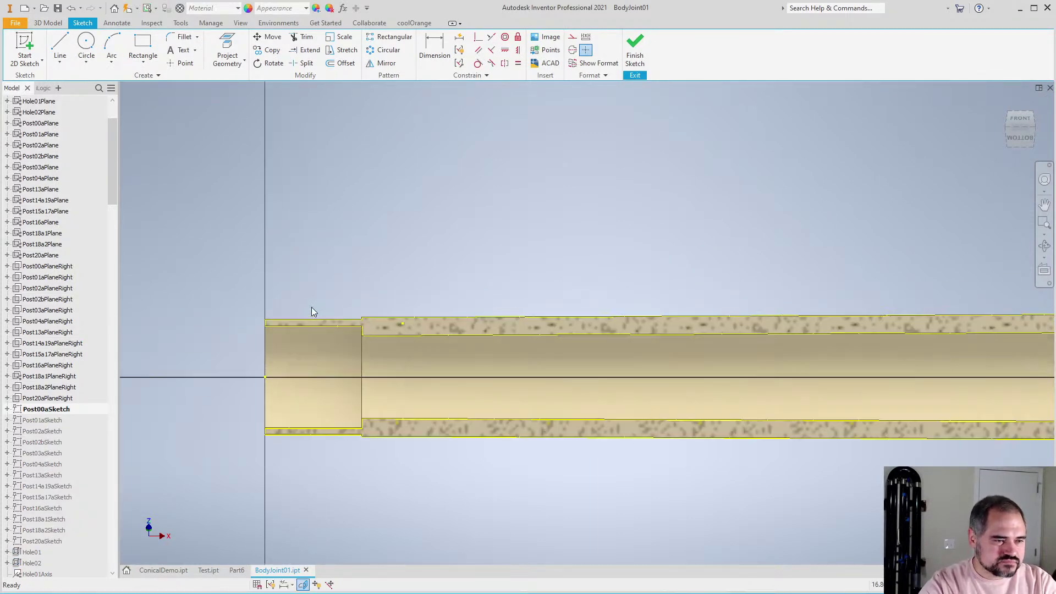
pyautogui.scroll(-4, 297, 319)
pyautogui.scroll(3, 330, 324)
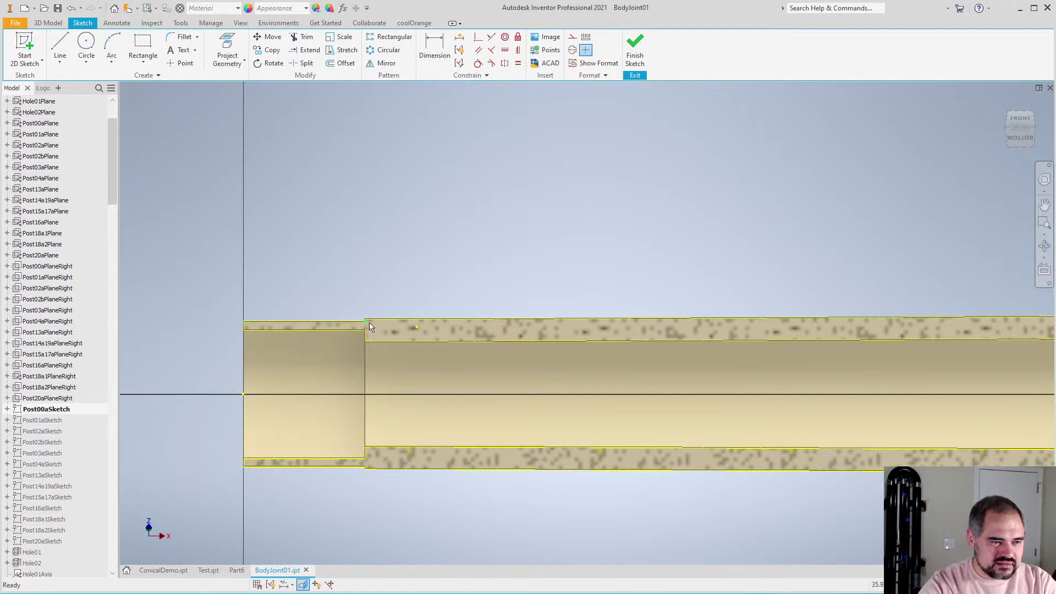
pyautogui.scroll(3, 365, 323)
pyautogui.scroll(-3, 352, 324)
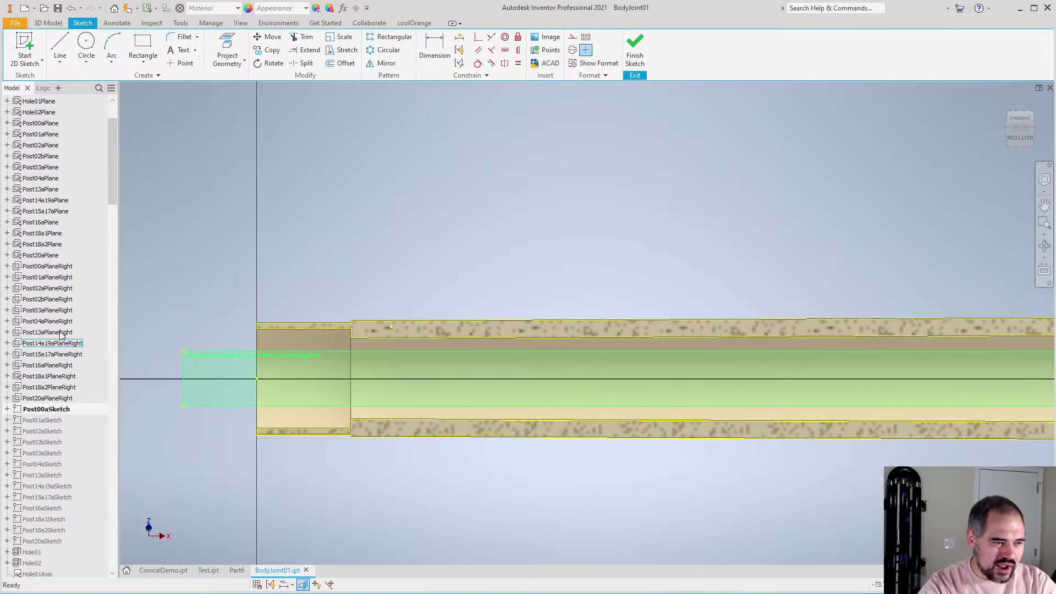
pyautogui.scroll(-3, 75, 412)
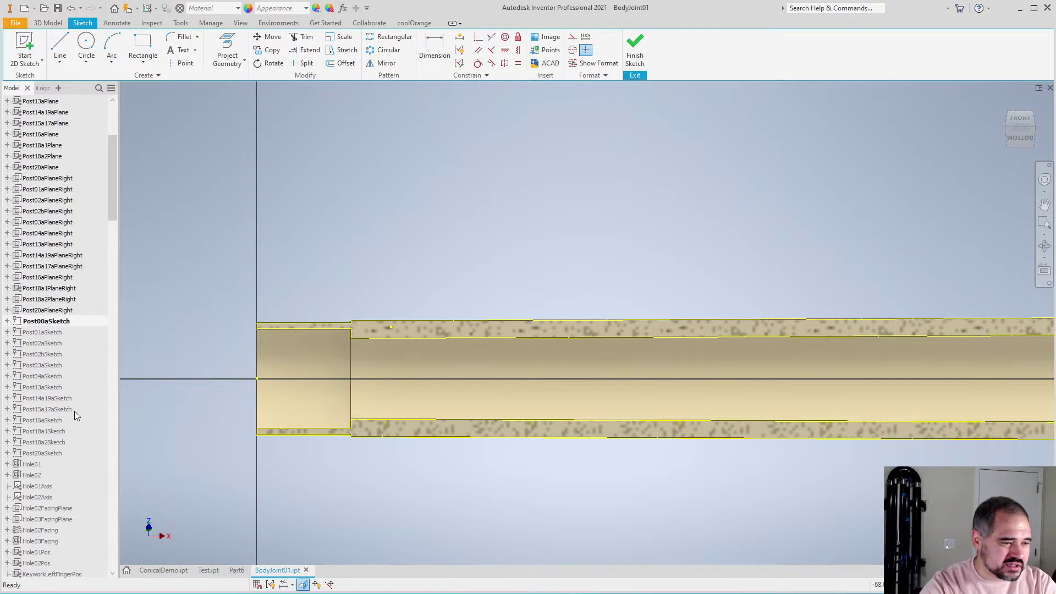
pyautogui.rightClick(421, 260)
pyautogui.click(419, 289)
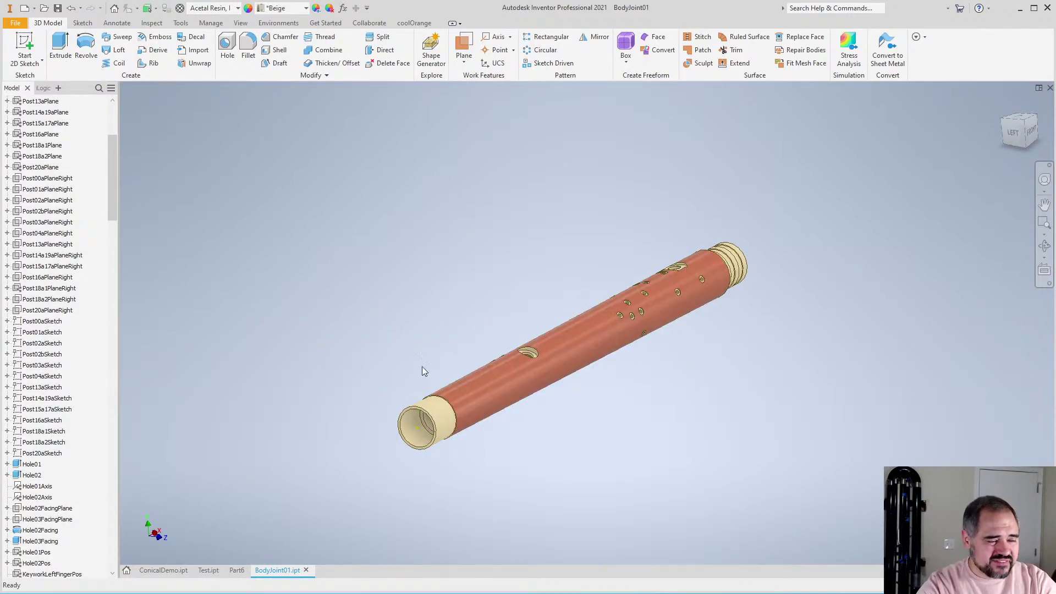
# Look through the joint's complete feature list, and roll the part back to directly after the Body feature
pyautogui.scroll(-3, 52, 418)
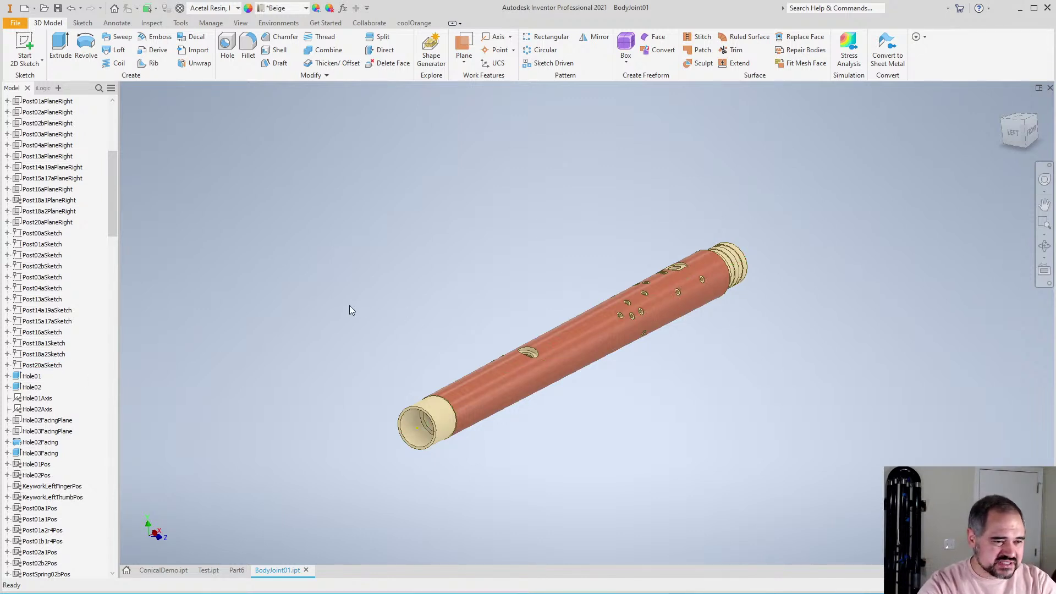
pyautogui.scroll(-20, 55, 374)
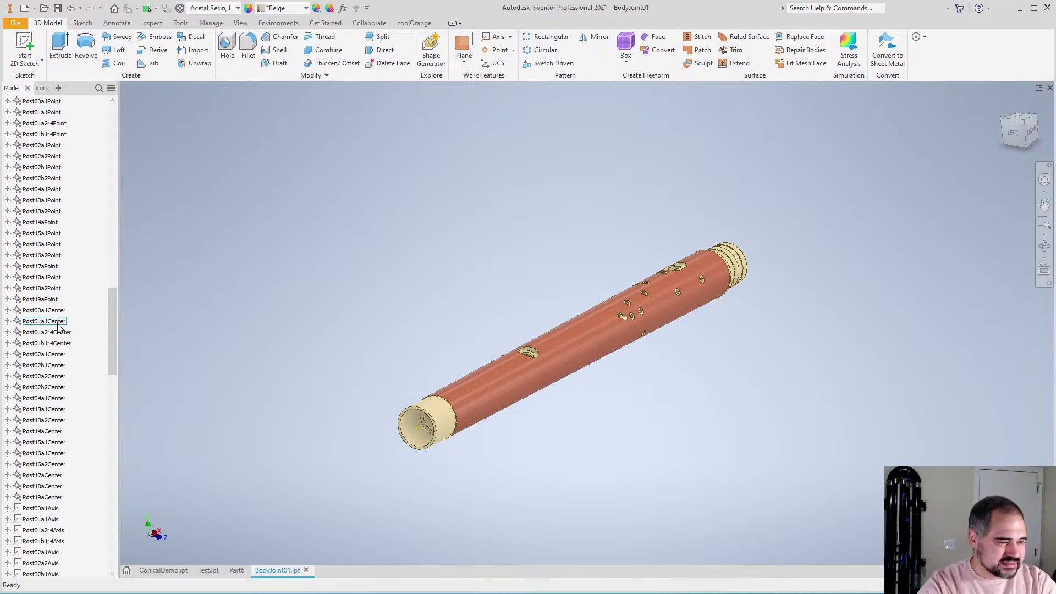
pyautogui.scroll(-16, 65, 337)
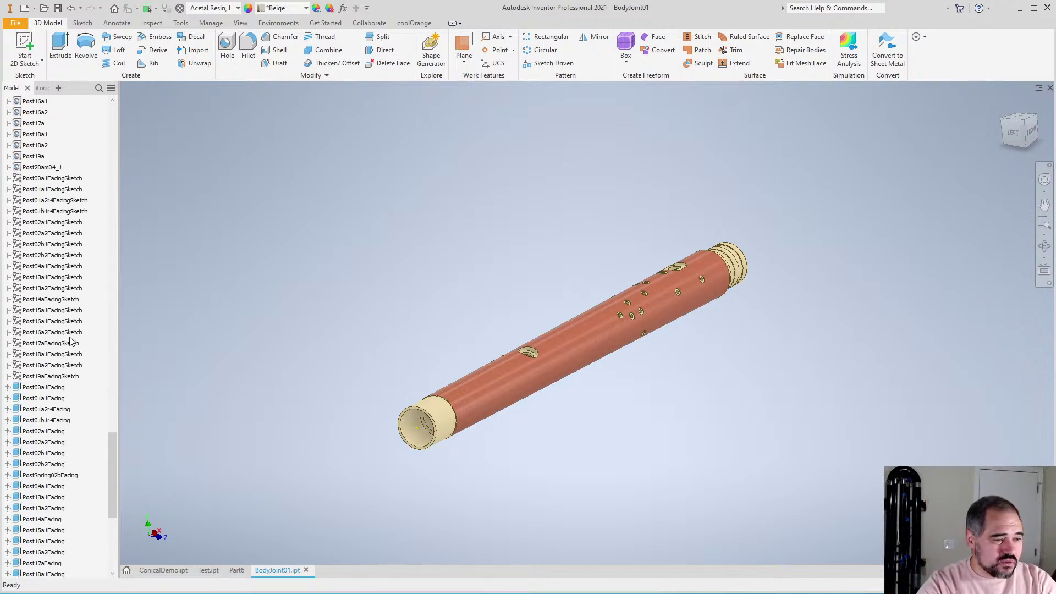
pyautogui.scroll(-6, 69, 342)
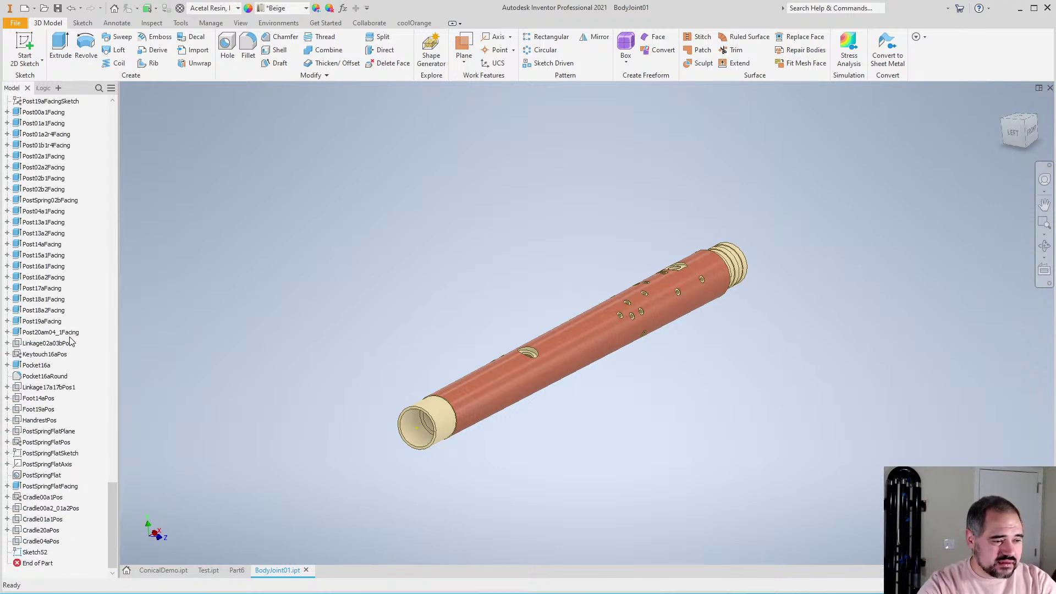
pyautogui.moveTo(112, 526); pyautogui.dragTo(117, 99)
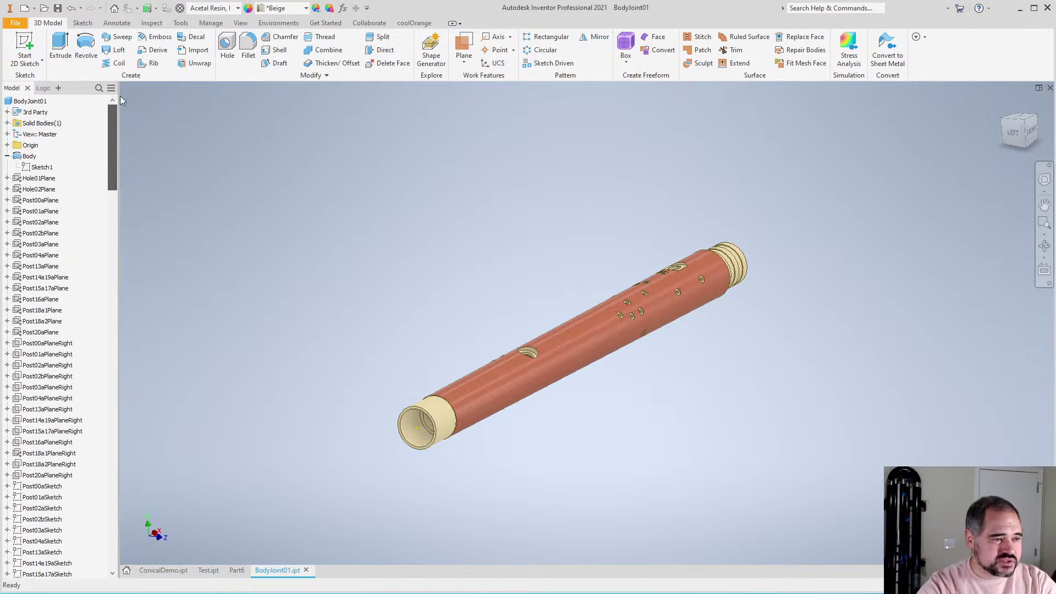
pyautogui.rightClick(36, 161)
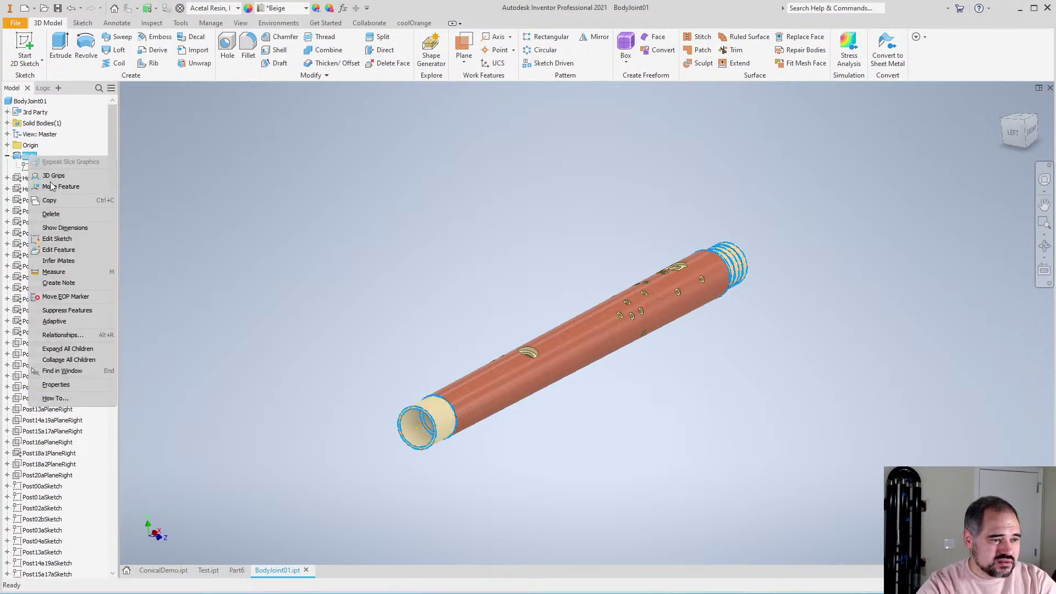
pyautogui.click(81, 297)
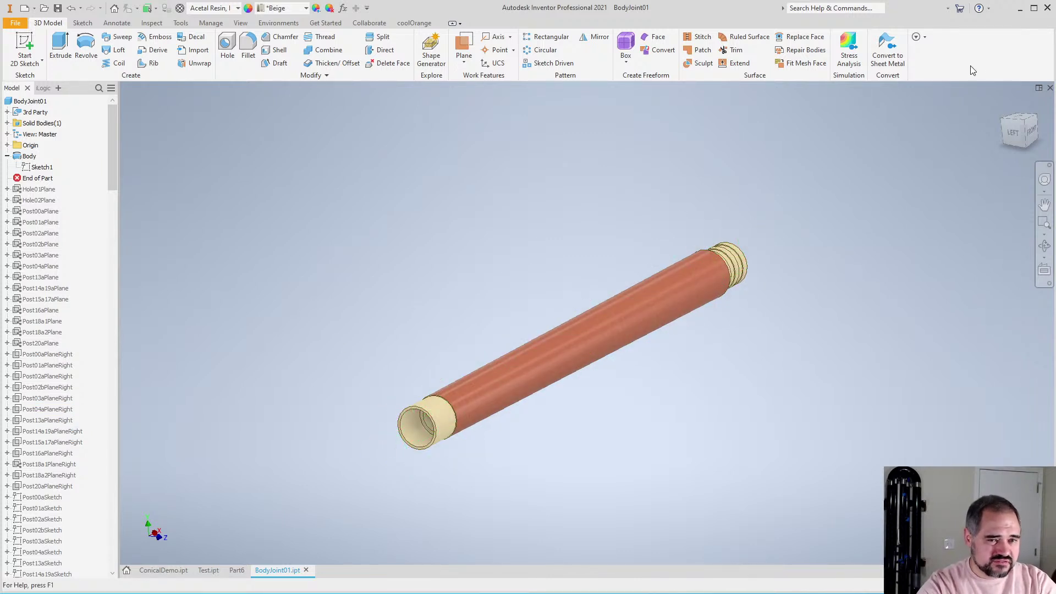
# Close the BodyJoint01 part and return to the Test part with its whole conical body in view
pyautogui.click(1049, 88)
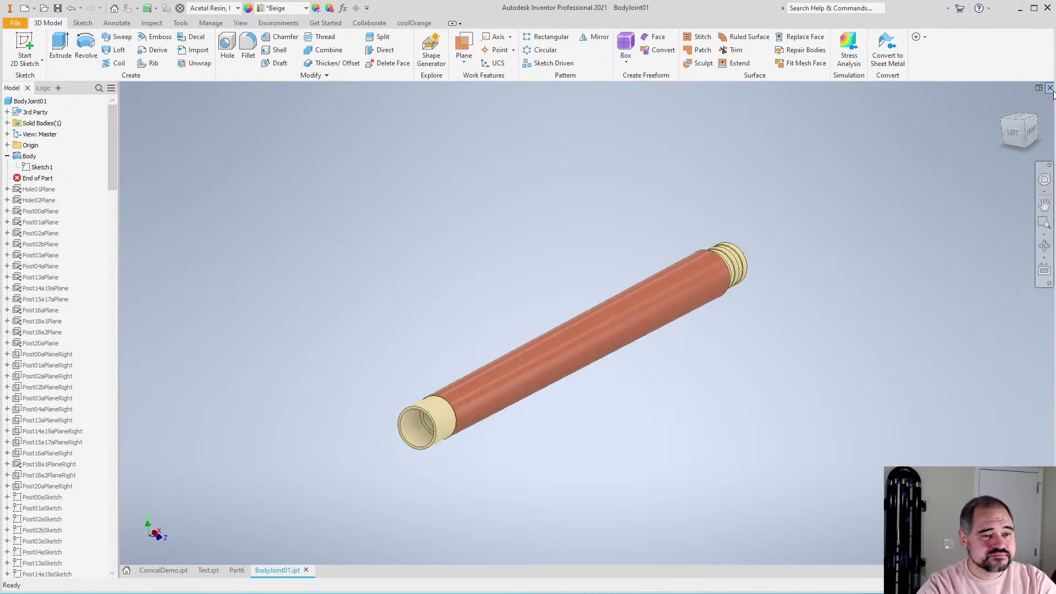
pyautogui.click(494, 324)
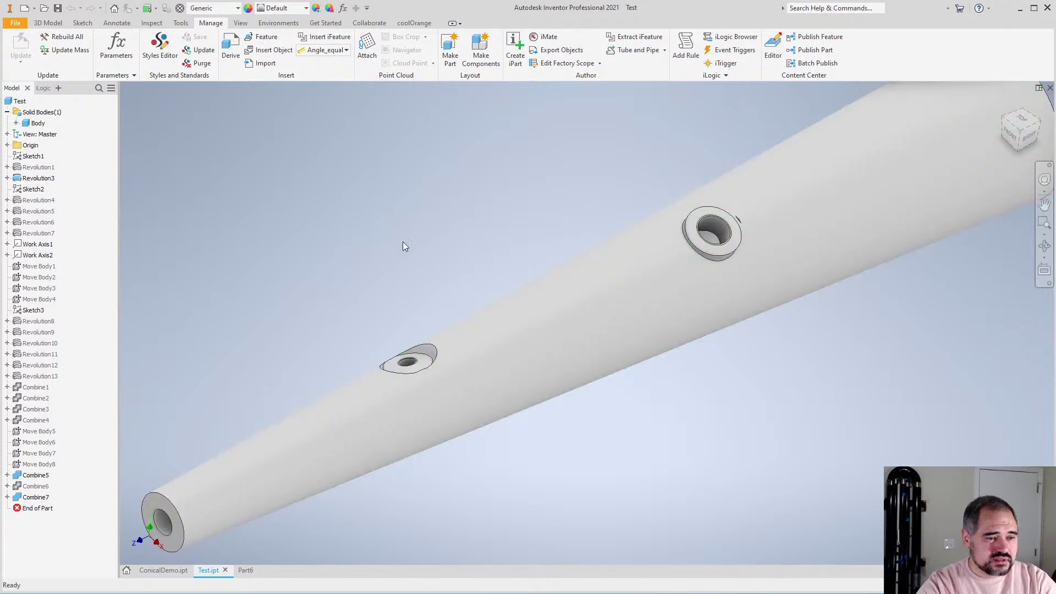
pyautogui.scroll(-4, 434, 241)
pyautogui.scroll(2, 448, 236)
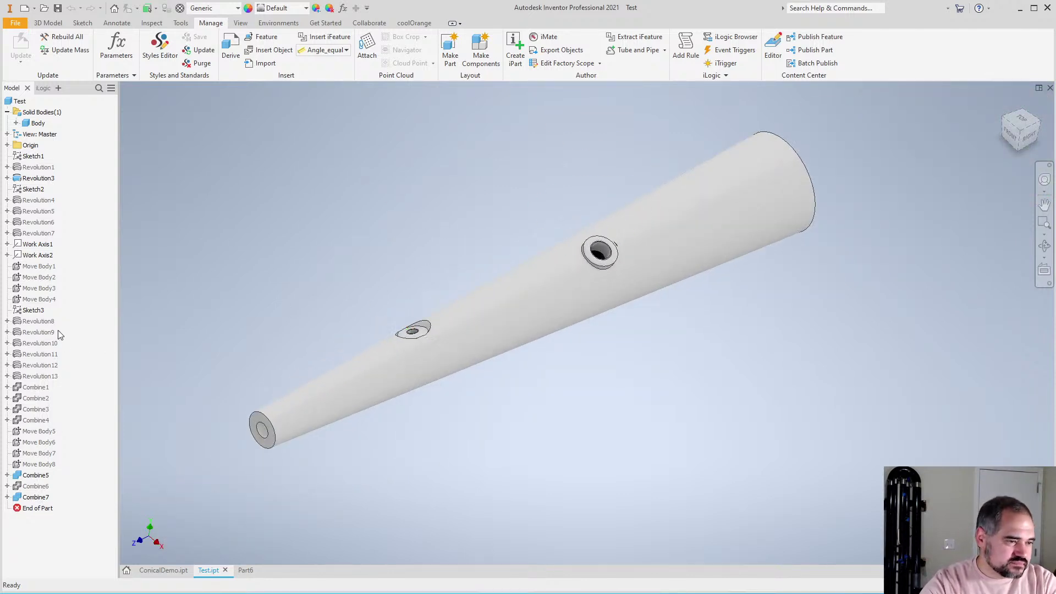
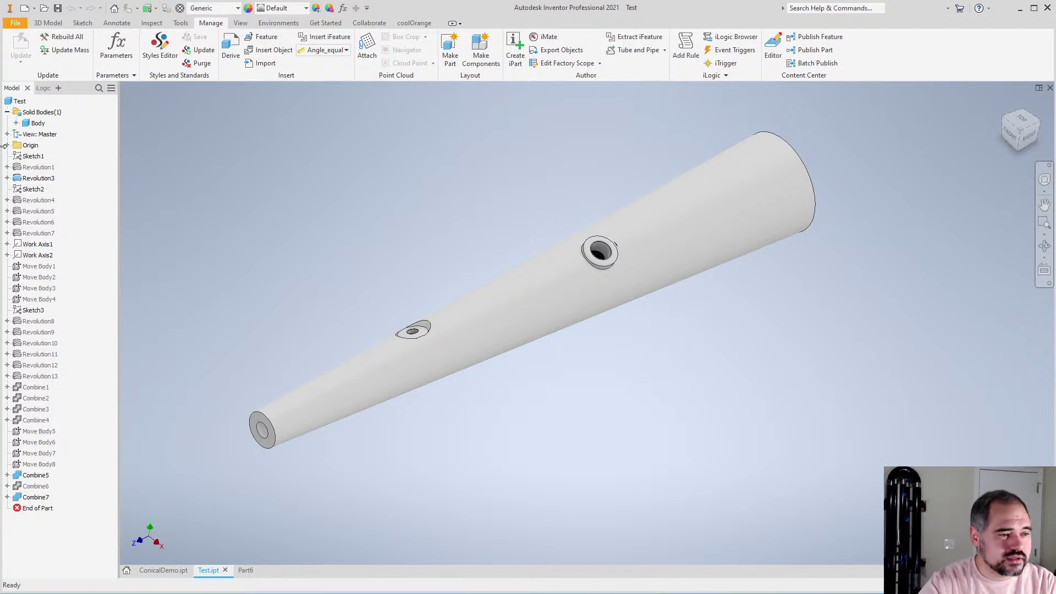
# Highlight Work Axis1 and Revolution3, and examine the conical body with its two toneholes from several distances
pyautogui.click(48, 245)
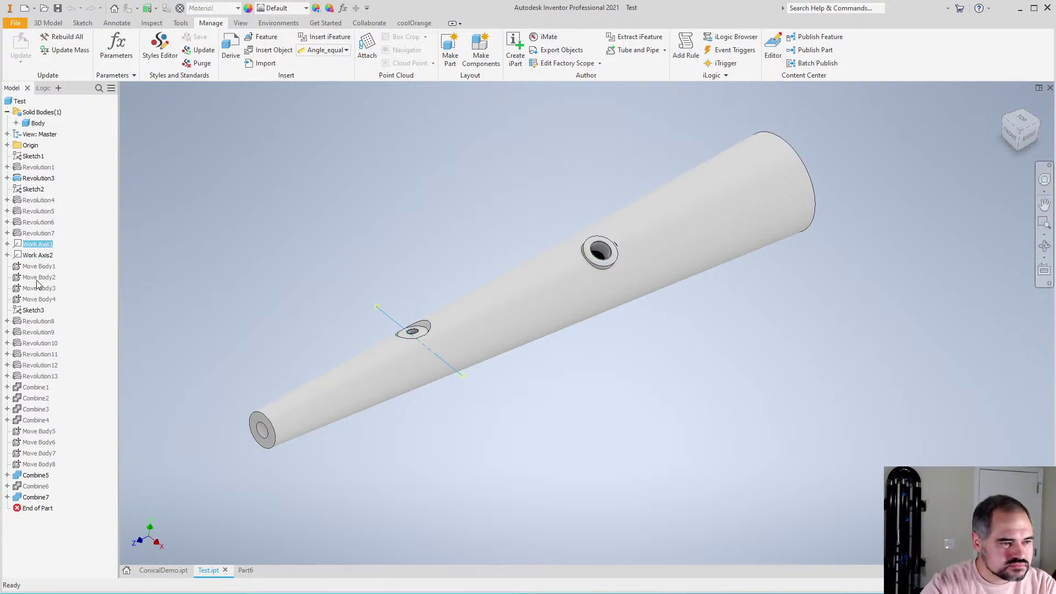
pyautogui.click(41, 180)
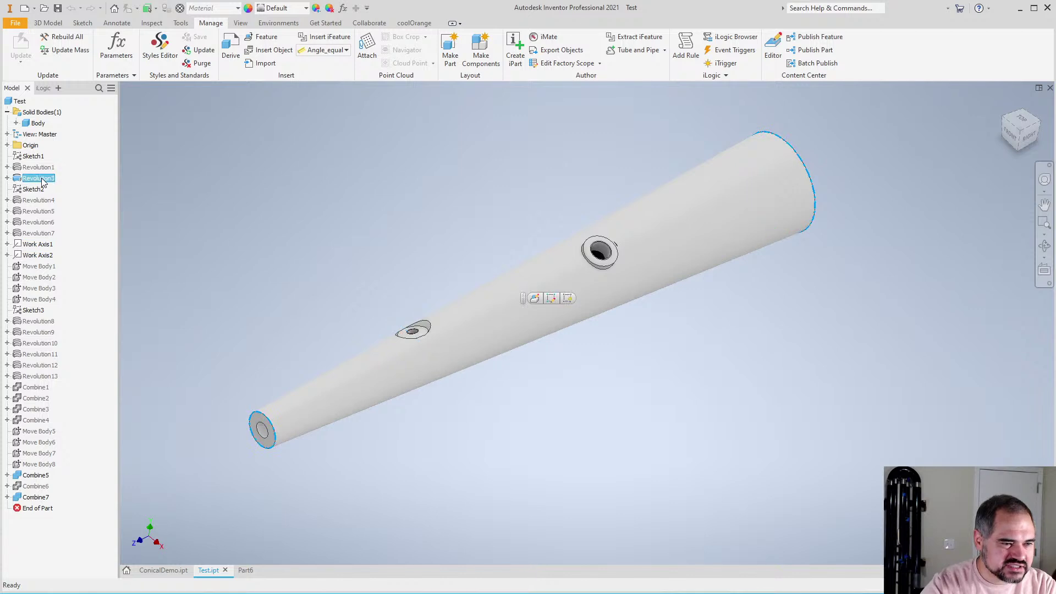
pyautogui.click(341, 310)
pyautogui.scroll(-3, 342, 308)
pyautogui.scroll(4, 342, 308)
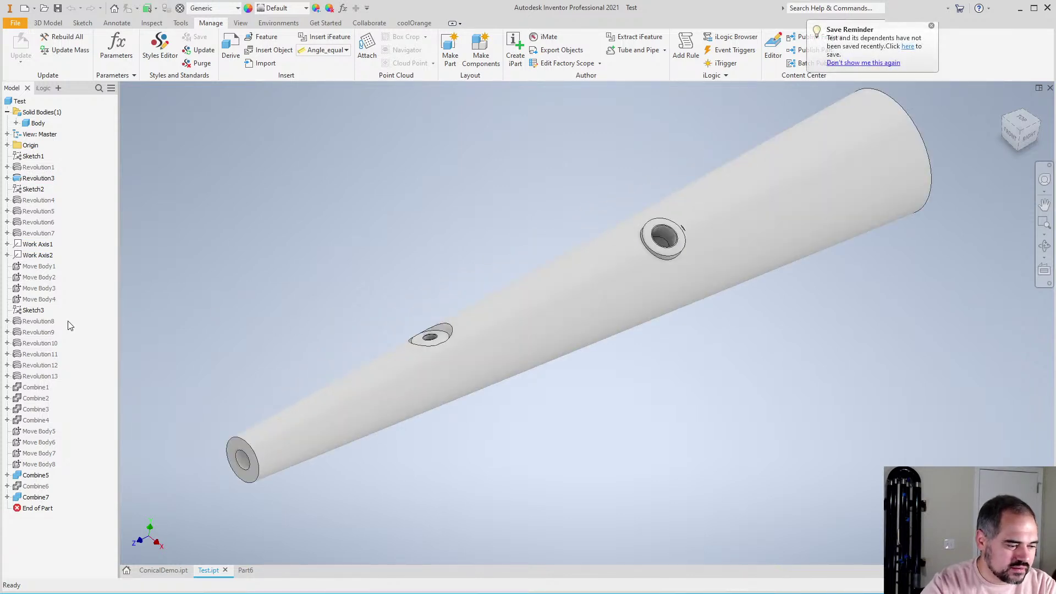
pyautogui.scroll(-3, 326, 328)
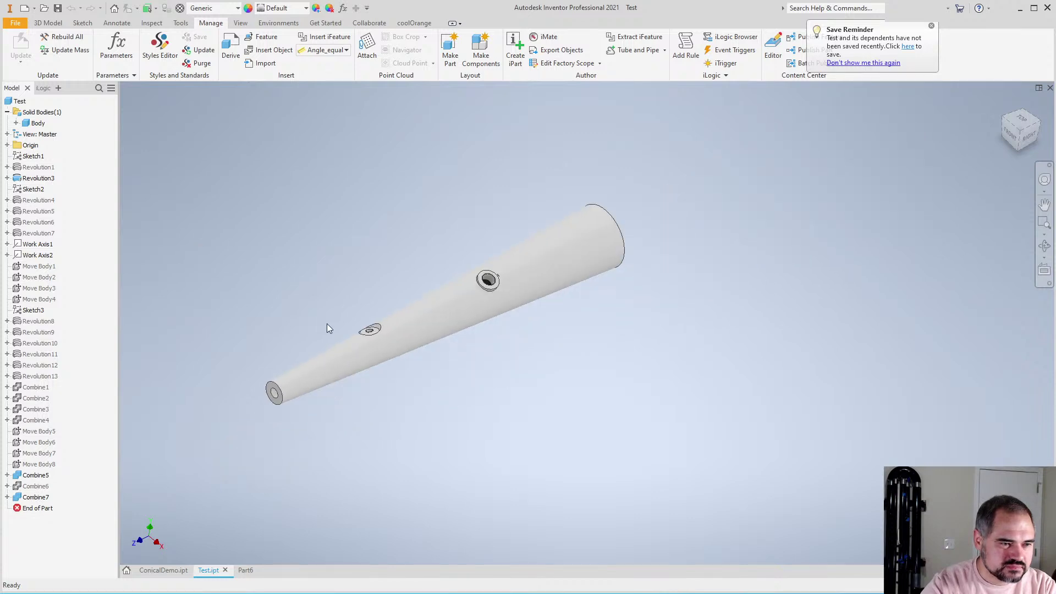
pyautogui.scroll(3, 329, 328)
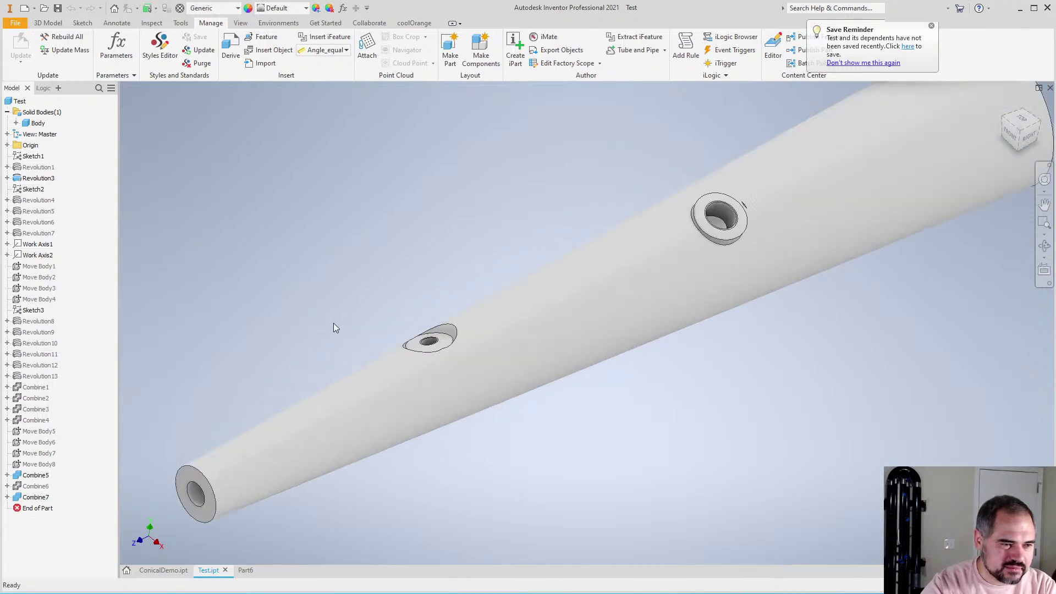
# Roll the Test part back to directly after Sketch3, before the facing and relief revolutions
pyautogui.rightClick(33, 312)
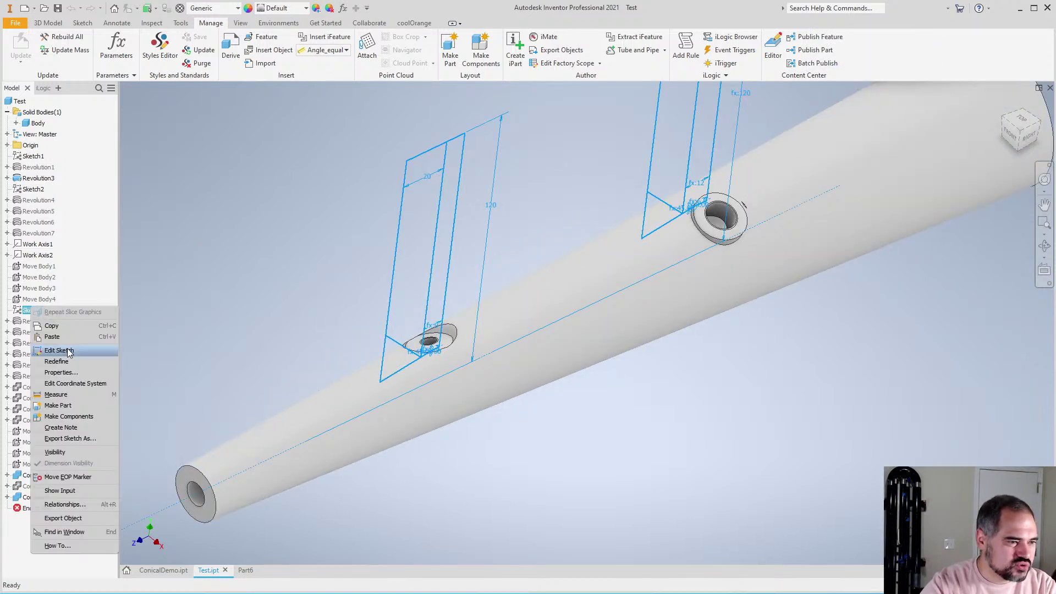
pyautogui.press('Escape')
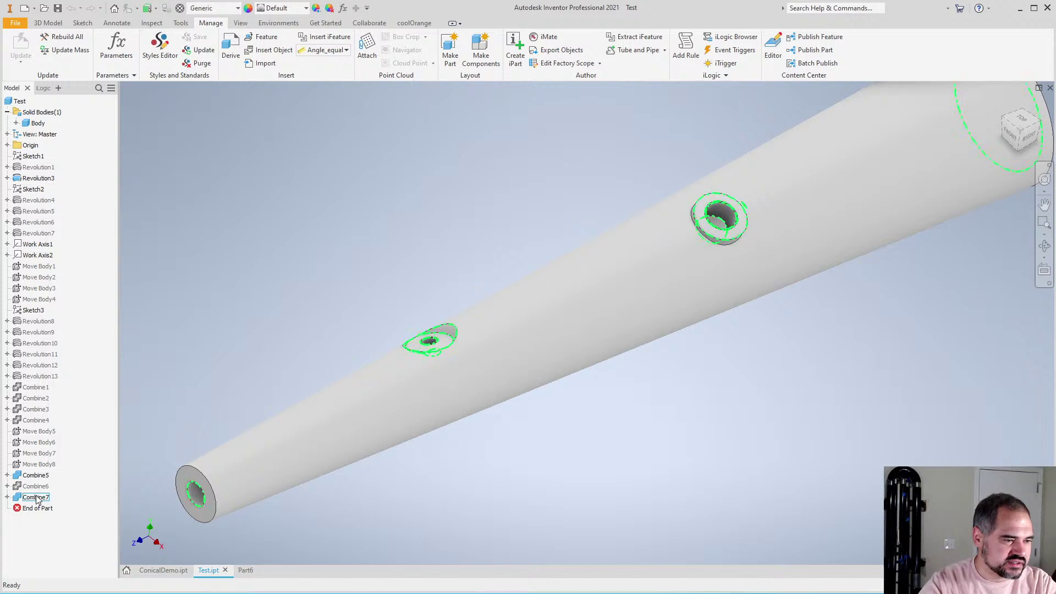
pyautogui.rightClick(36, 313)
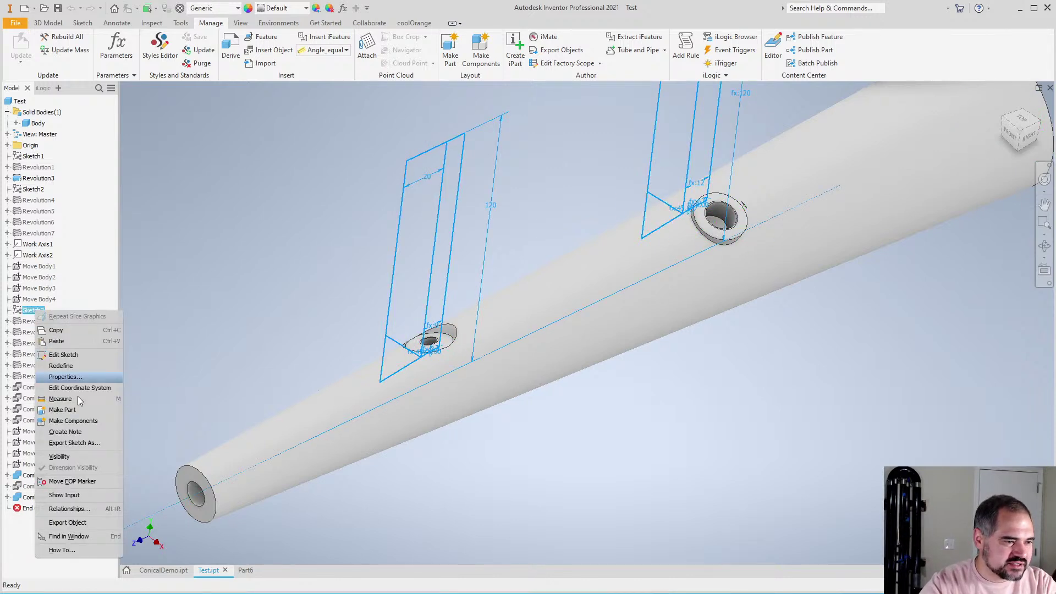
pyautogui.click(77, 482)
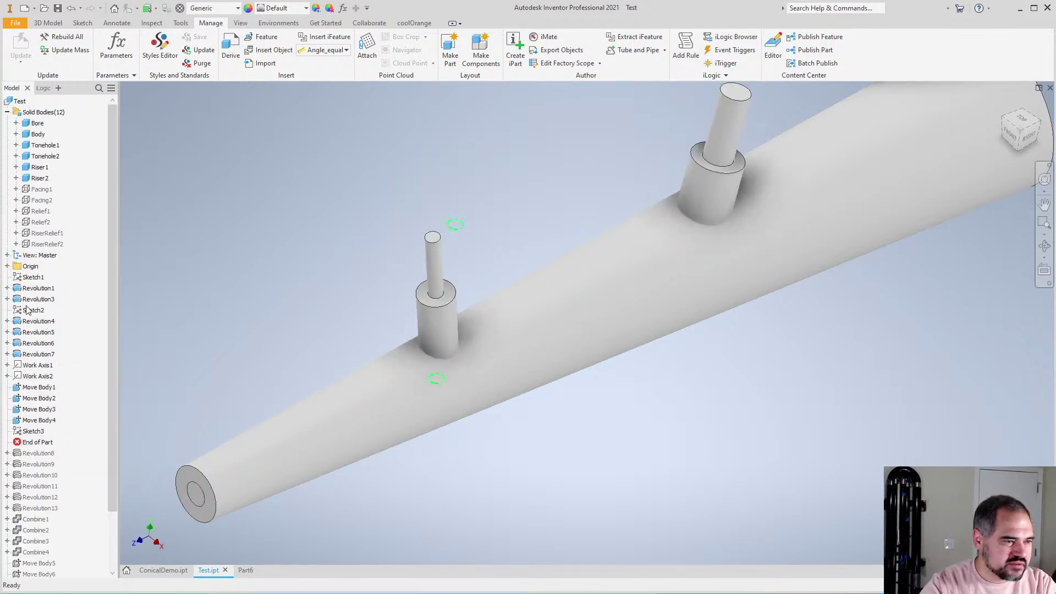
# Hide the six solid bodies from Bore through Riser2
pyautogui.click(38, 178)
pyautogui.keyDown('shift'); pyautogui.click(37, 123); pyautogui.keyUp('shift')
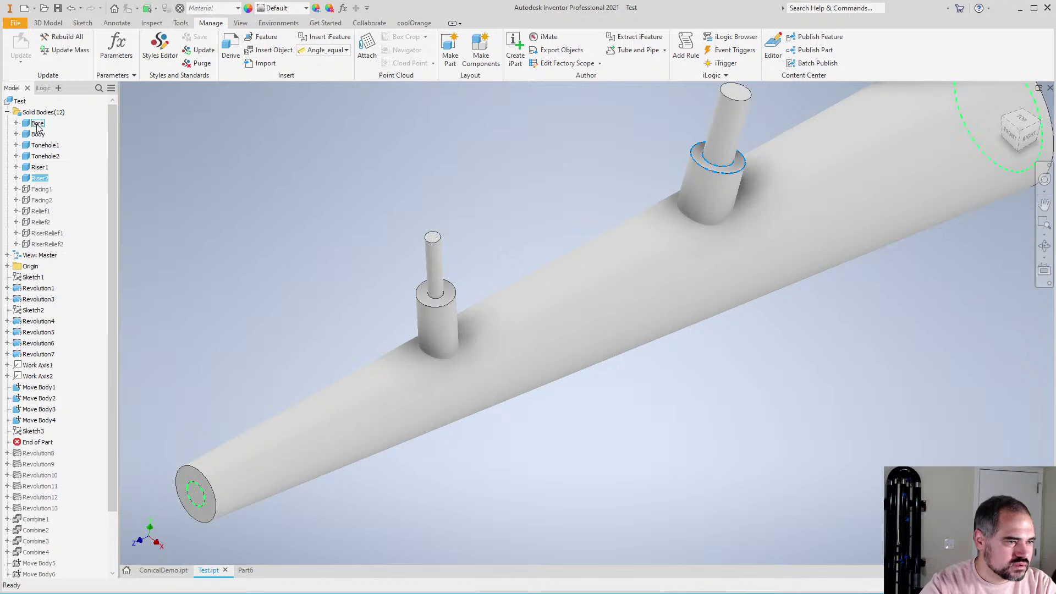
pyautogui.hotkey('alt', 'v')
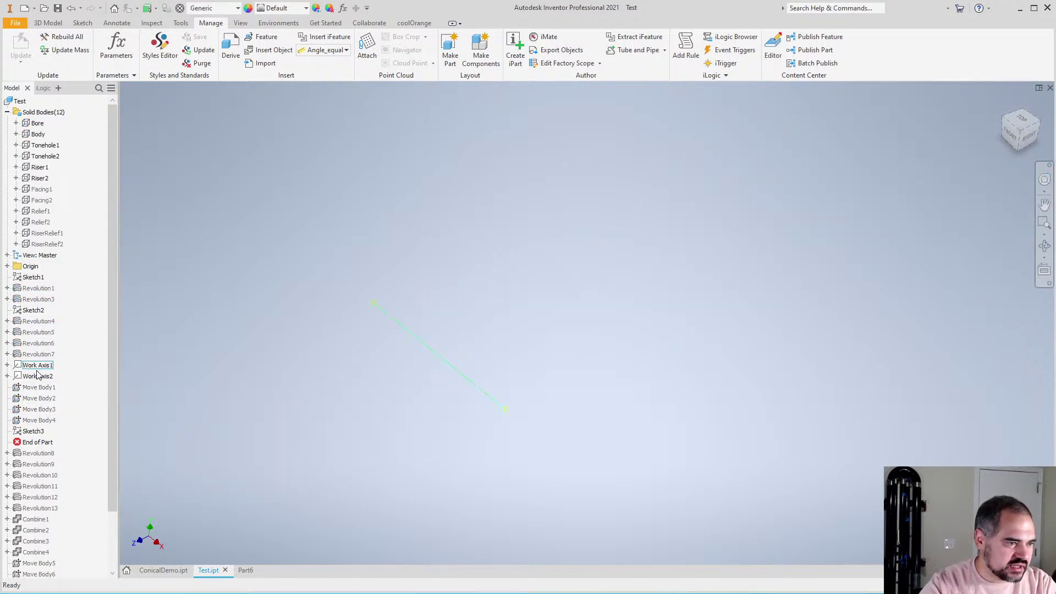
# Make Sketch3 visible with its dimensions and face the facing and relief profiles from the side
pyautogui.rightClick(34, 433)
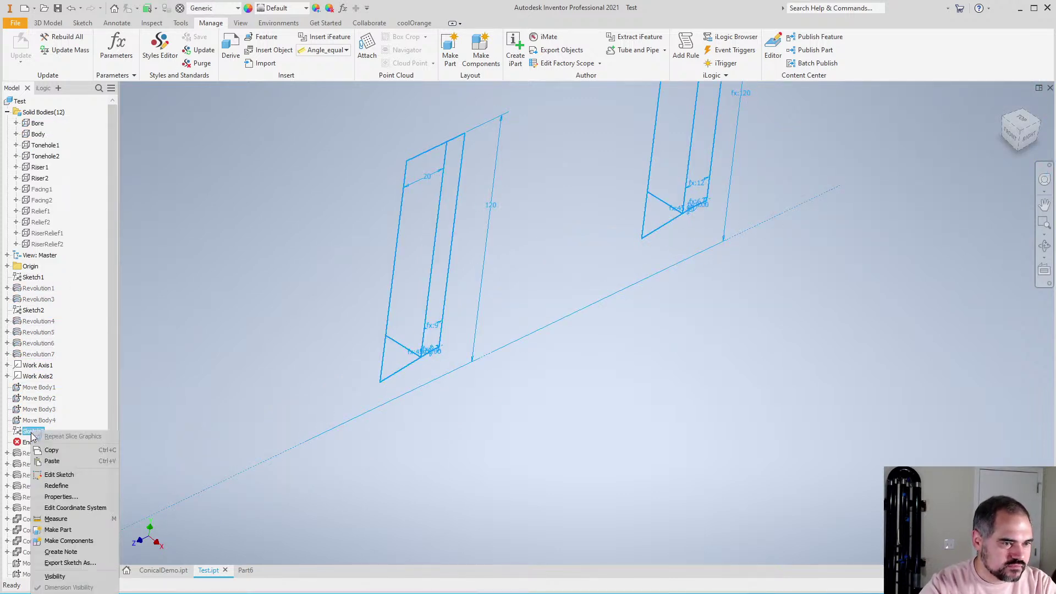
pyautogui.press('Escape')
pyautogui.keyDown('shift'); pyautogui.moveTo(477, 372); pyautogui.dragTo(405, 339, button='middle'); pyautogui.keyUp('shift')
pyautogui.press('F4')
pyautogui.moveTo(601, 384)
pyautogui.mouseDown()
pyautogui.moveTo(653, 345)
pyautogui.moveTo(601, 288)
pyautogui.moveTo(632, 358)
pyautogui.moveTo(634, 396)
pyautogui.moveTo(461, 338)
pyautogui.mouseUp()
pyautogui.scroll(-5, 385, 269)
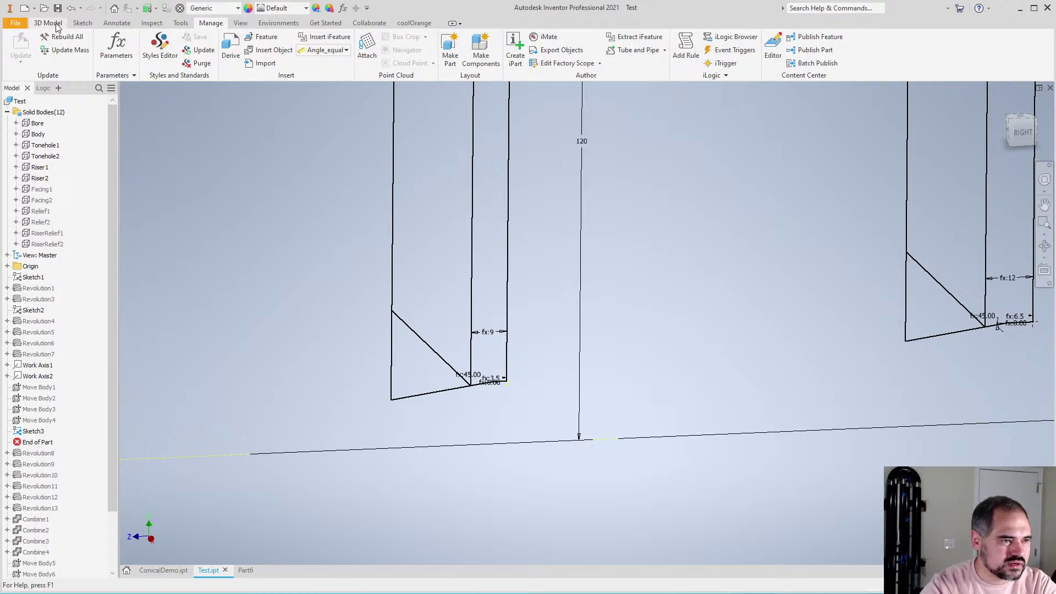
# Try a 360° solid revolve of the 9 mm tonehole's two upper Sketch3 profiles about their centreline, and clear the profile and axis selections
pyautogui.click(83, 23)
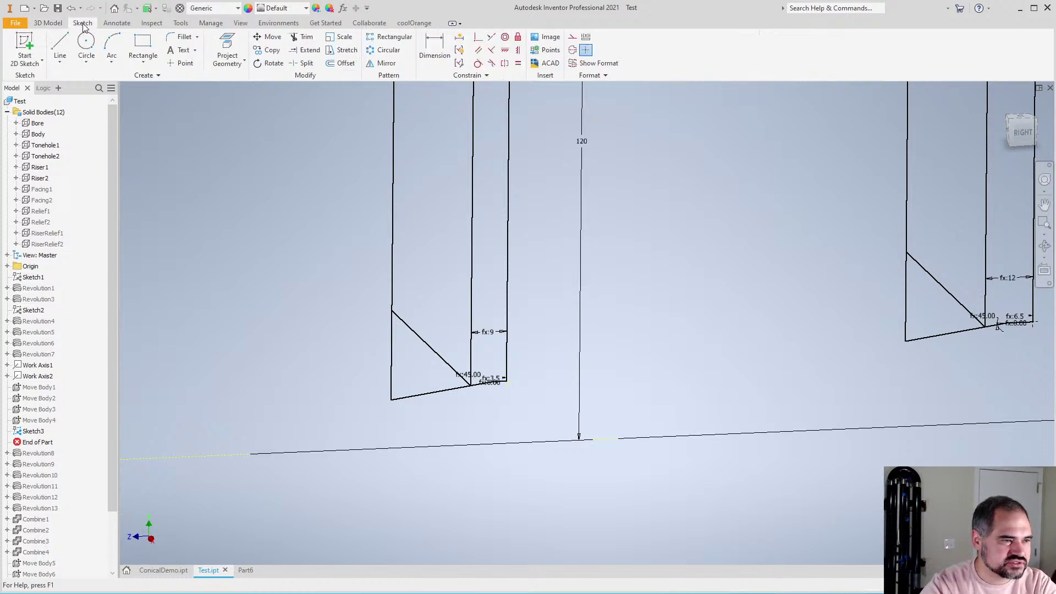
pyautogui.click(47, 22)
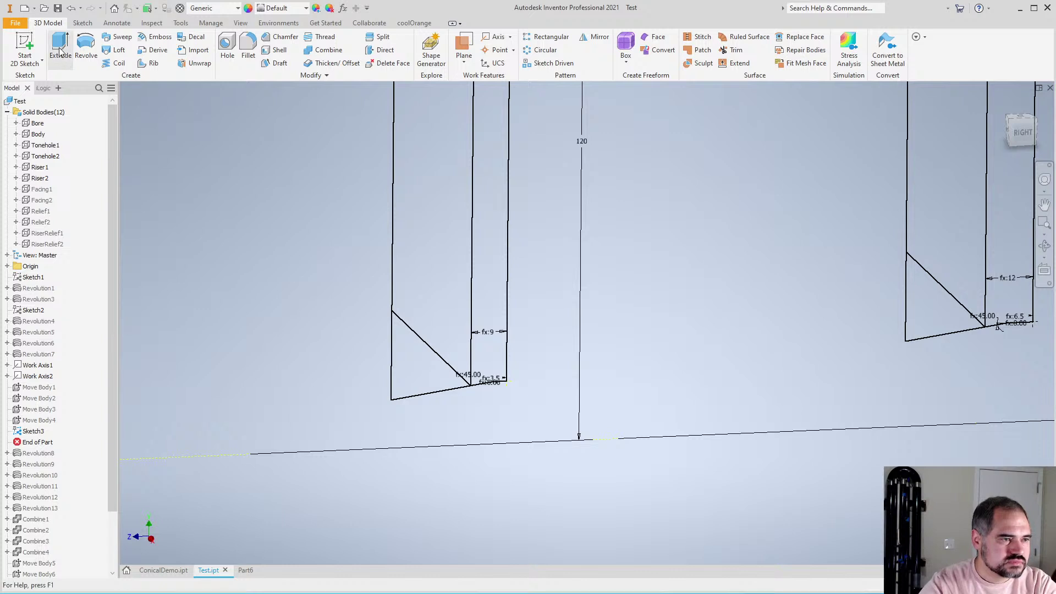
pyautogui.click(86, 46)
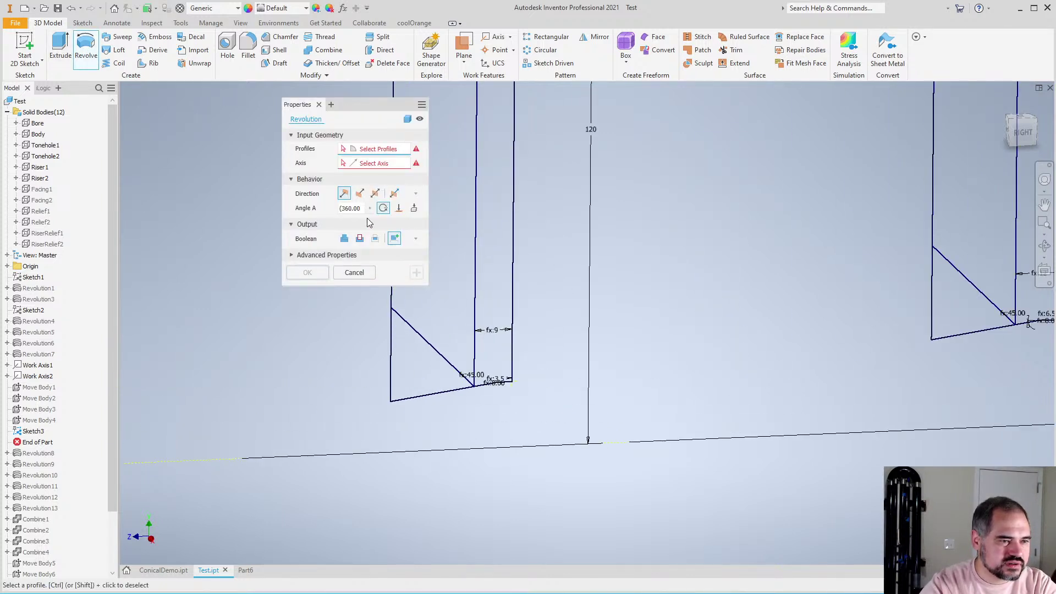
pyautogui.moveTo(367, 104); pyautogui.dragTo(275, 123)
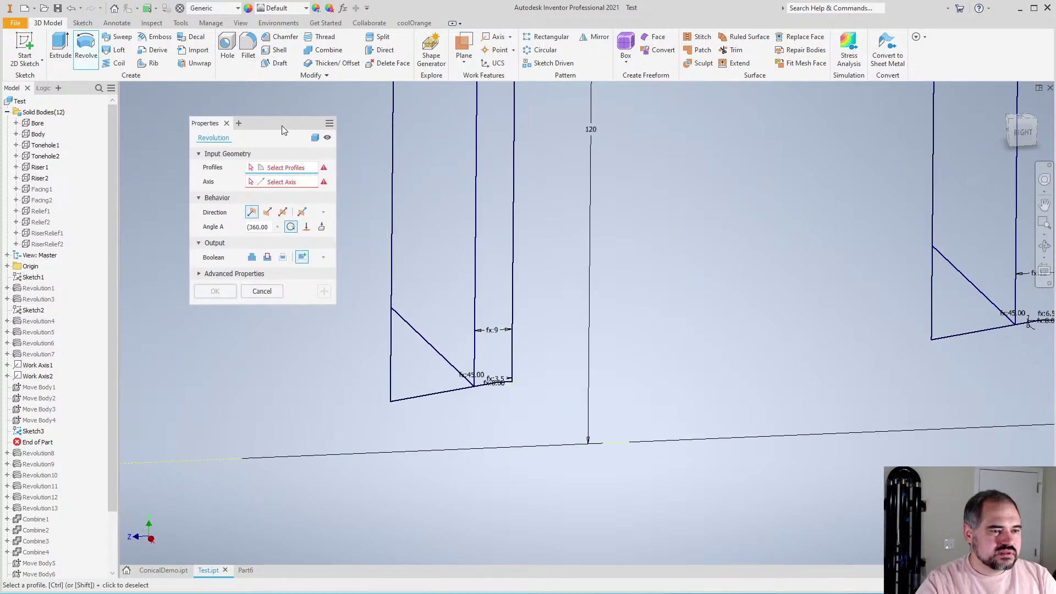
pyautogui.click(429, 288)
pyautogui.click(493, 294)
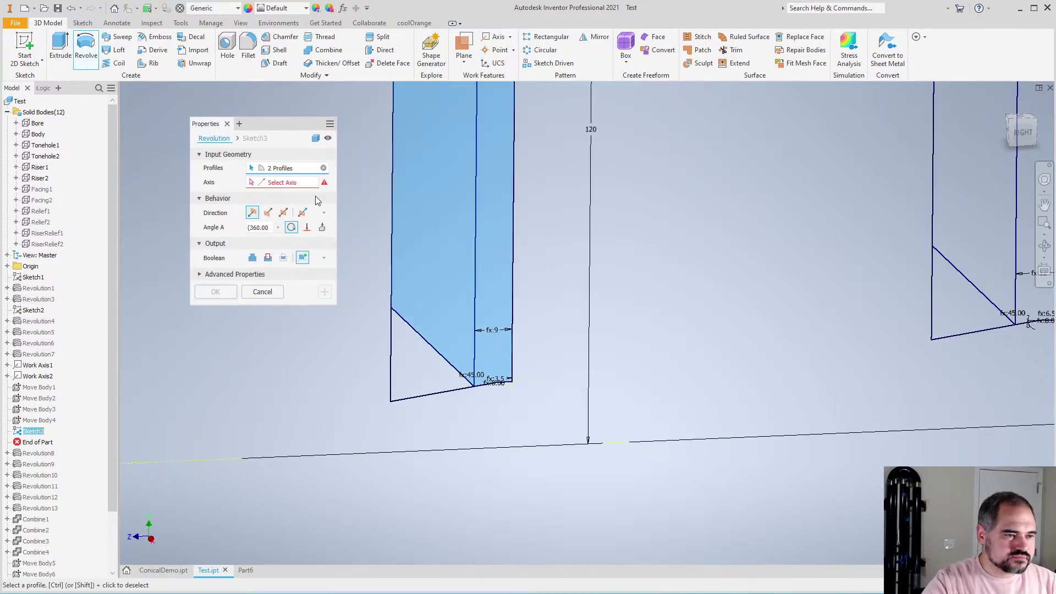
pyautogui.click(512, 315)
pyautogui.scroll(3, 495, 275)
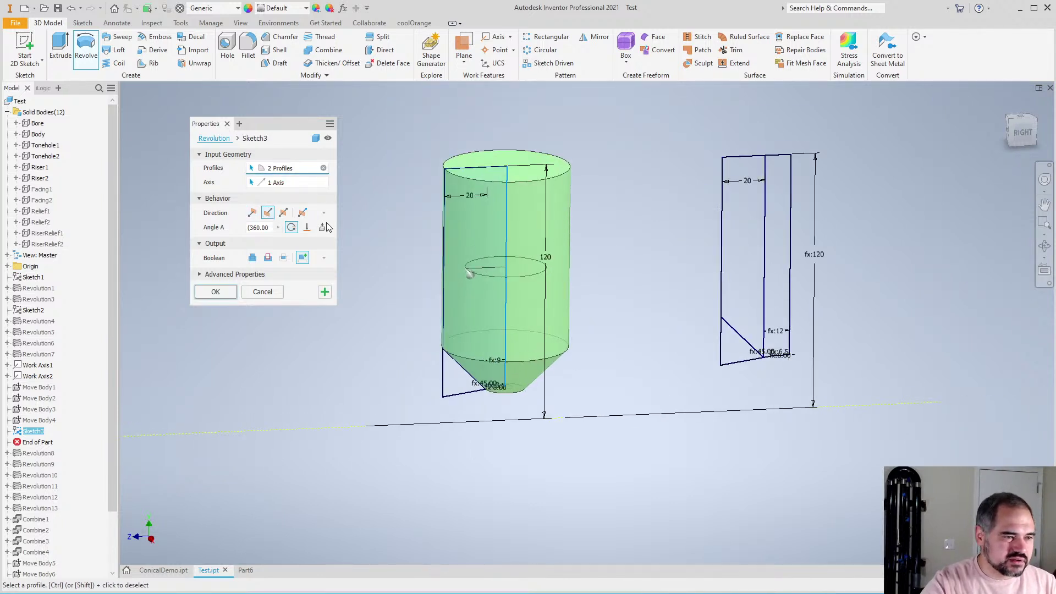
pyautogui.click(323, 168)
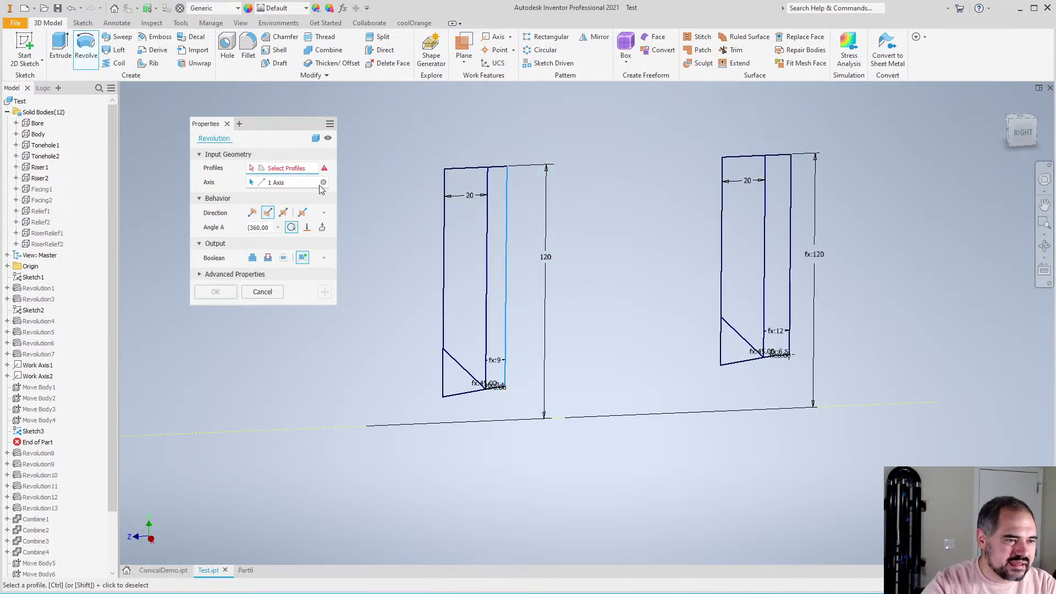
pyautogui.click(323, 182)
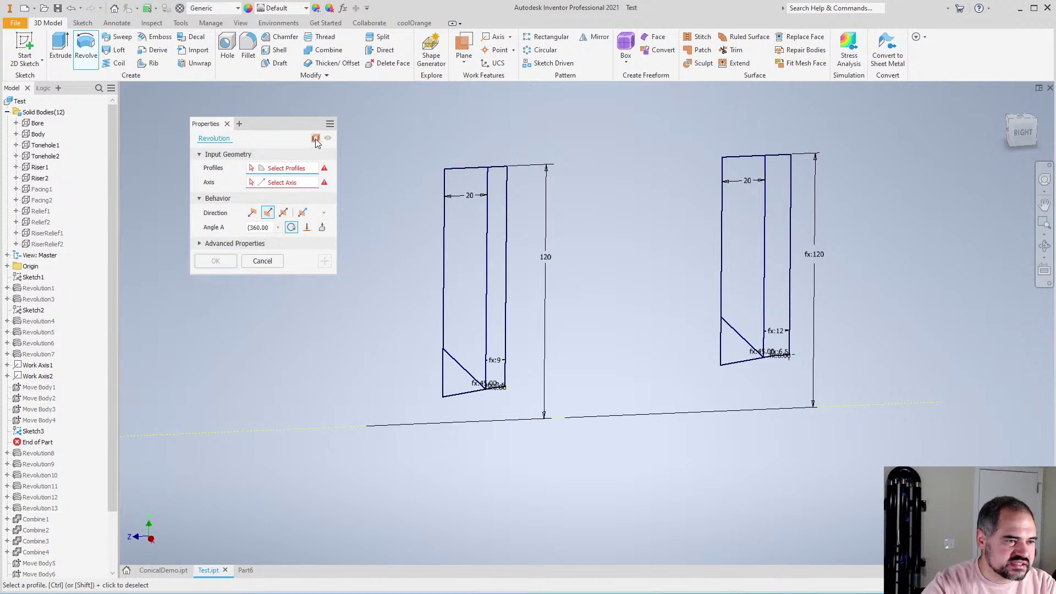
# Switch the revolve to surface output and preview the 45° relief line revolved 360° about the 9 mm tonehole's centreline
pyautogui.click(317, 142)
pyautogui.scroll(2, 448, 269)
pyautogui.scroll(-2, 448, 269)
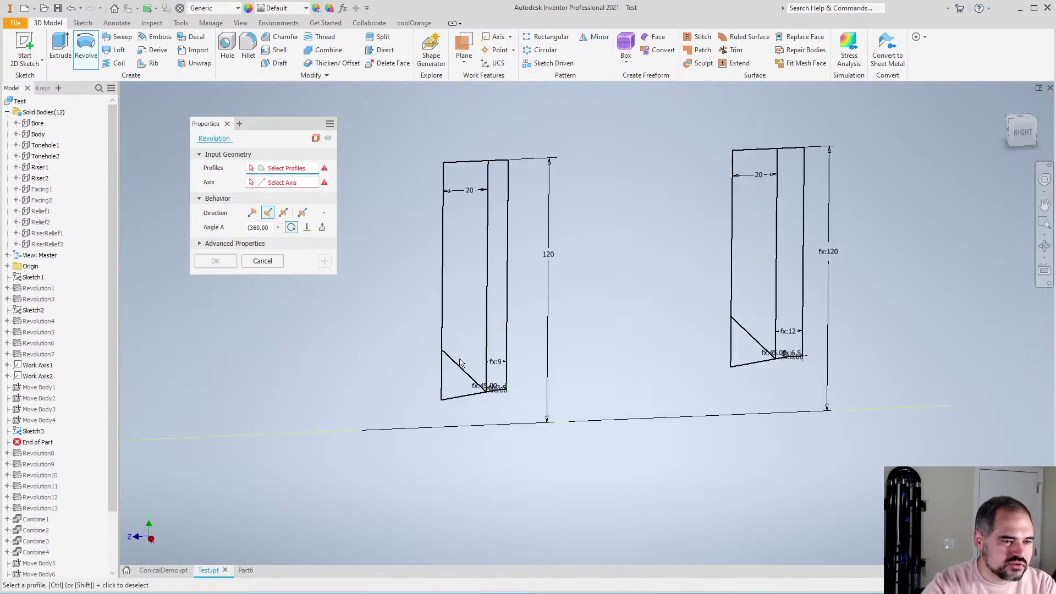
pyautogui.scroll(-6, 475, 378)
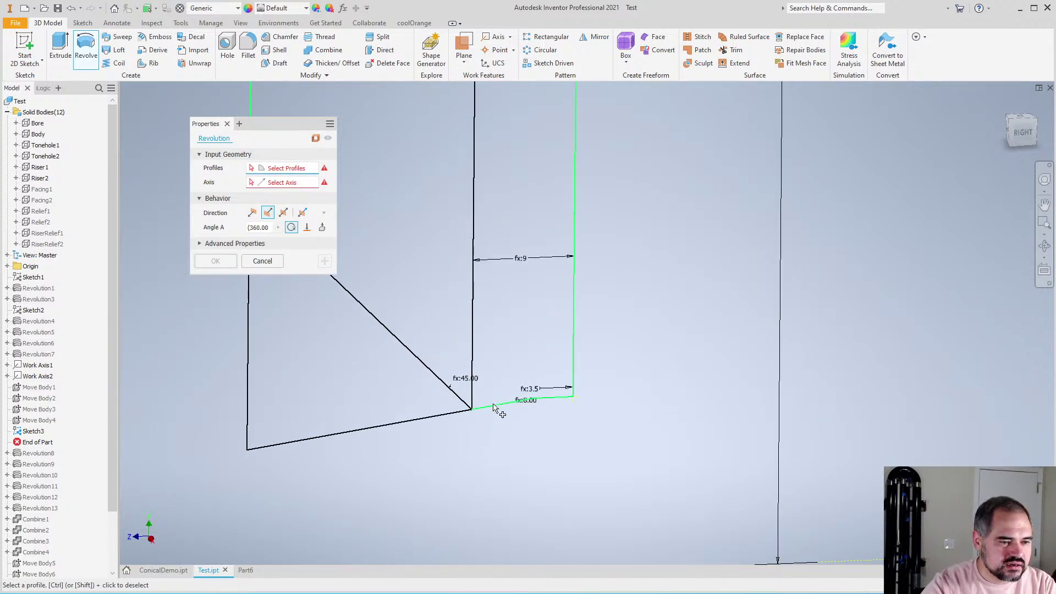
pyautogui.click(200, 245)
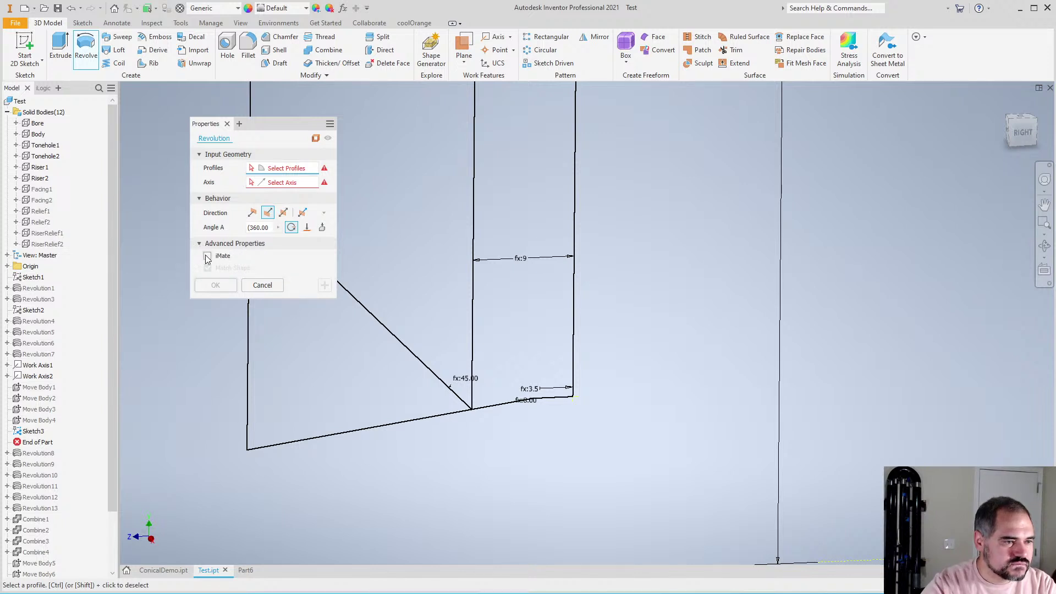
pyautogui.click(201, 246)
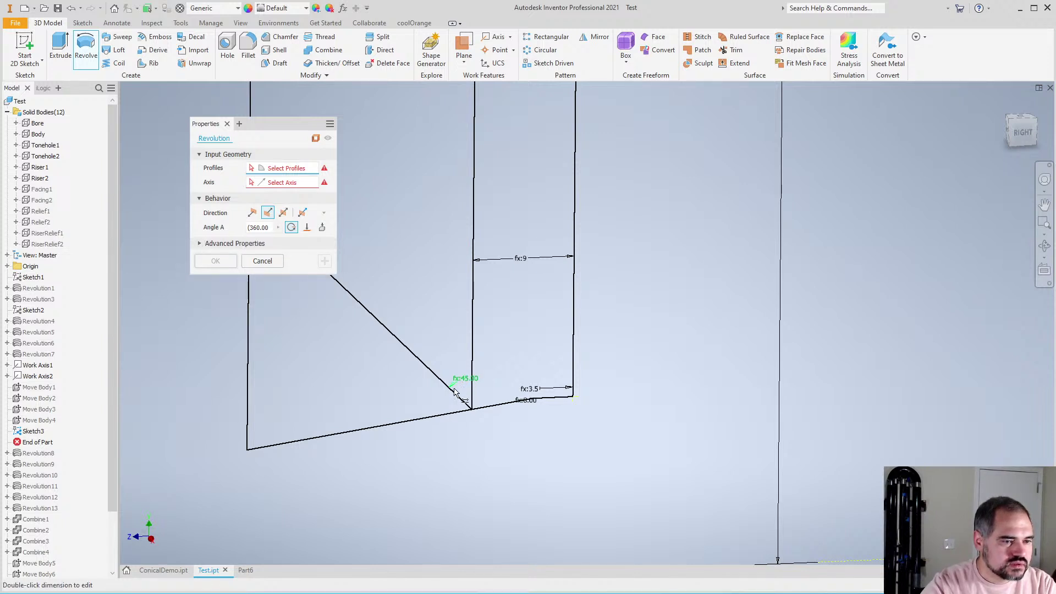
pyautogui.click(454, 392)
pyautogui.scroll(-4, 518, 381)
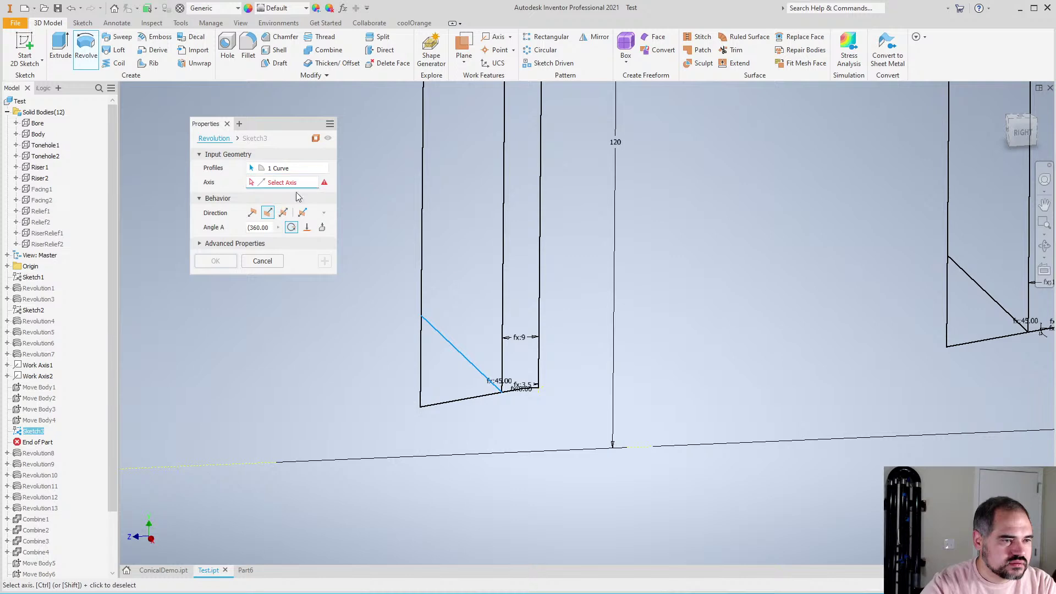
pyautogui.click(539, 333)
pyautogui.moveTo(553, 336)
pyautogui.keyDown('shift'); pyautogui.mouseDown(button='middle')
pyautogui.moveTo(557, 398)
pyautogui.moveTo(592, 388)
pyautogui.moveTo(618, 290)
pyautogui.moveTo(608, 395)
pyautogui.moveTo(561, 561)
pyautogui.moveTo(546, 500)
pyautogui.mouseUp(button='middle'); pyautogui.keyUp('shift')
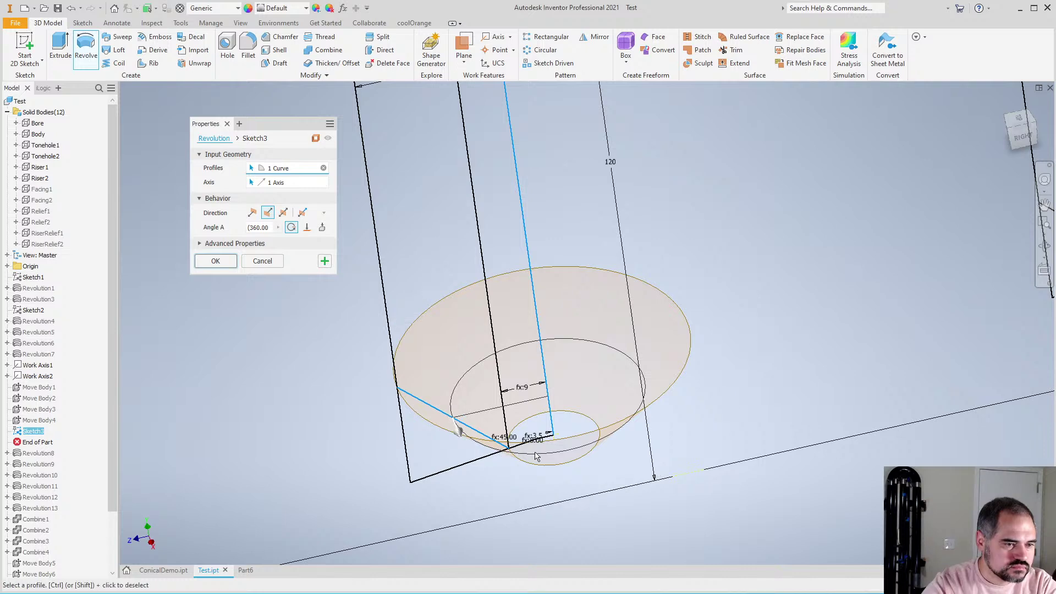
pyautogui.keyDown('shift'); pyautogui.moveTo(537, 456); pyautogui.dragTo(610, 490, button='middle'); pyautogui.keyUp('shift')
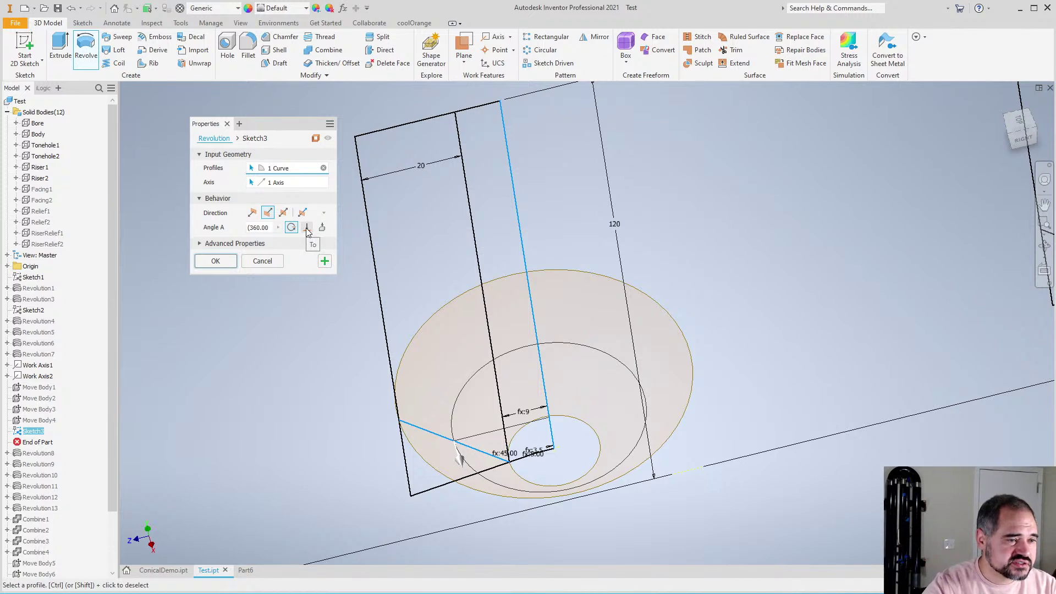
# Revolve the closed outline above the 45° relief line 360° about the tonehole centreline as a surface
pyautogui.click(289, 172)
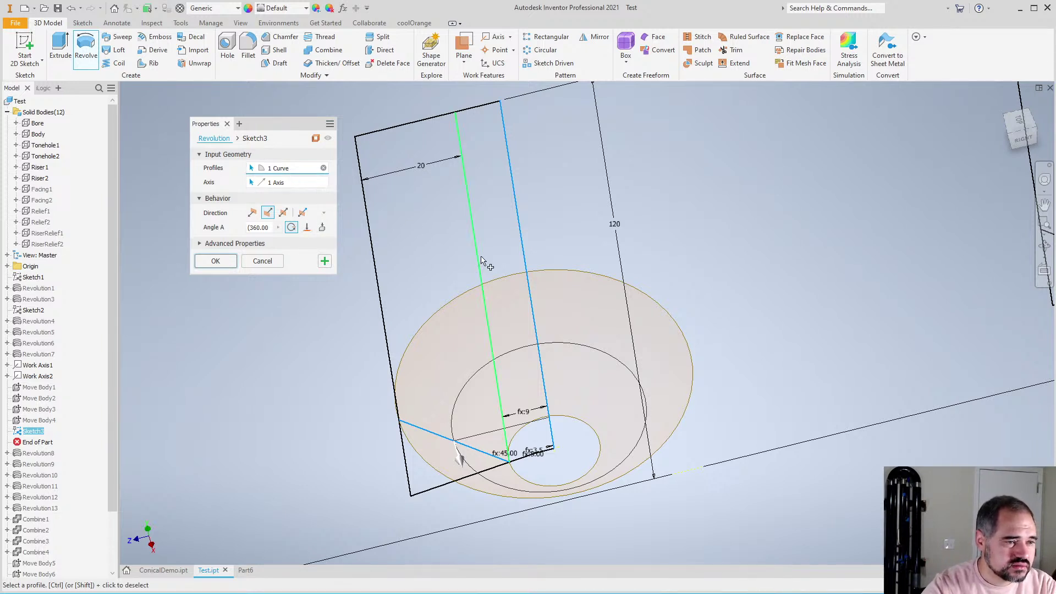
pyautogui.click(526, 267)
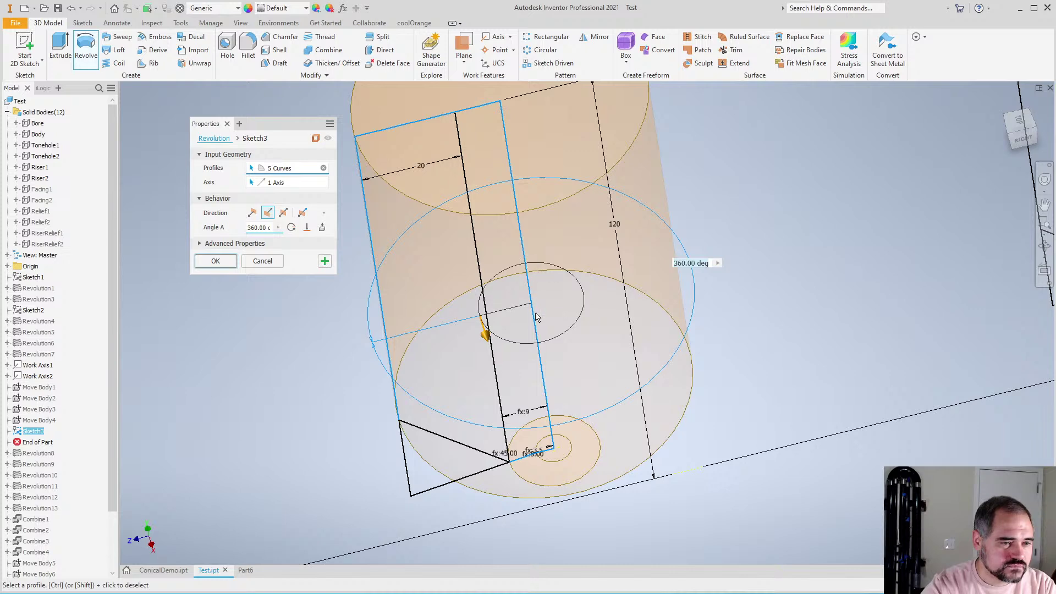
pyautogui.scroll(-3, 495, 318)
pyautogui.scroll(2, 452, 318)
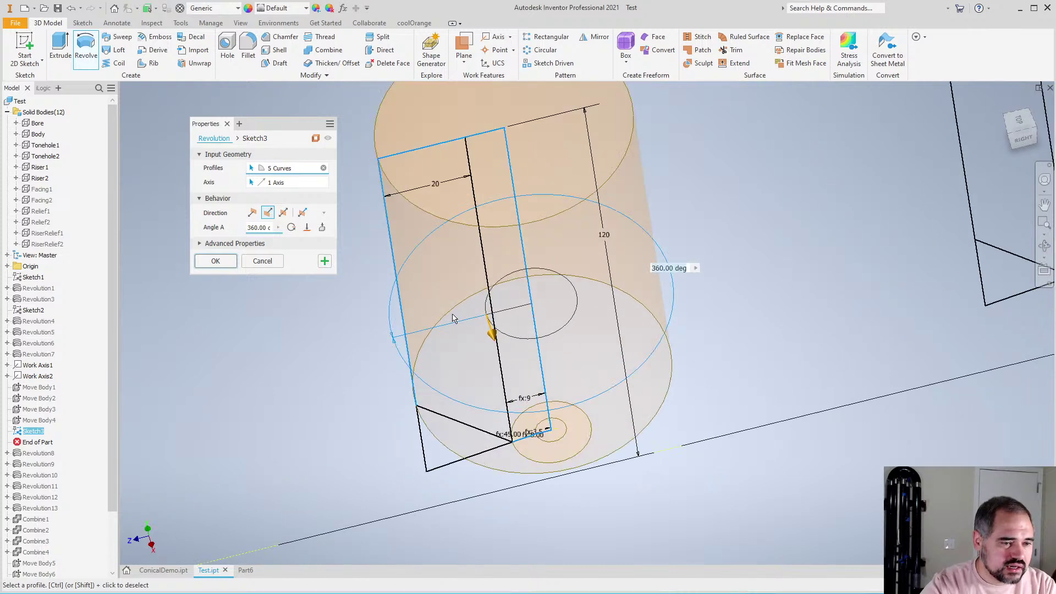
pyautogui.click(215, 261)
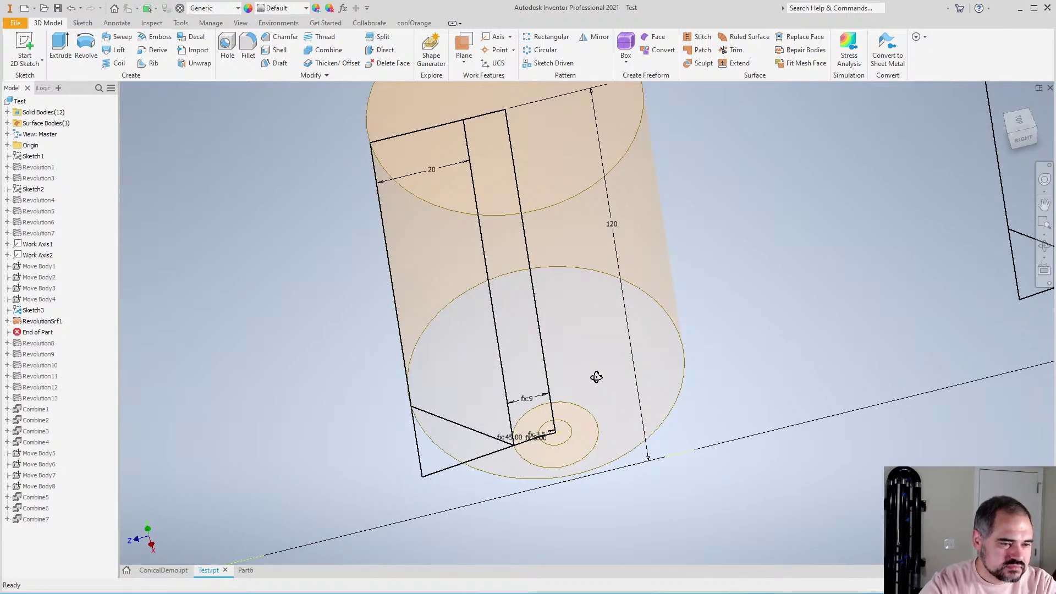
# Examine the revolved surface around the tonehole profile from below and at several distances, highlighting RevolutionSrf1
pyautogui.moveTo(596, 377)
pyautogui.keyDown('shift'); pyautogui.mouseDown(button='middle')
pyautogui.moveTo(617, 254)
pyautogui.moveTo(624, 266)
pyautogui.moveTo(623, 303)
pyautogui.moveTo(578, 314)
pyautogui.moveTo(550, 292)
pyautogui.moveTo(559, 247)
pyautogui.moveTo(598, 266)
pyautogui.moveTo(610, 292)
pyautogui.moveTo(597, 243)
pyautogui.mouseUp(button='middle'); pyautogui.keyUp('shift')
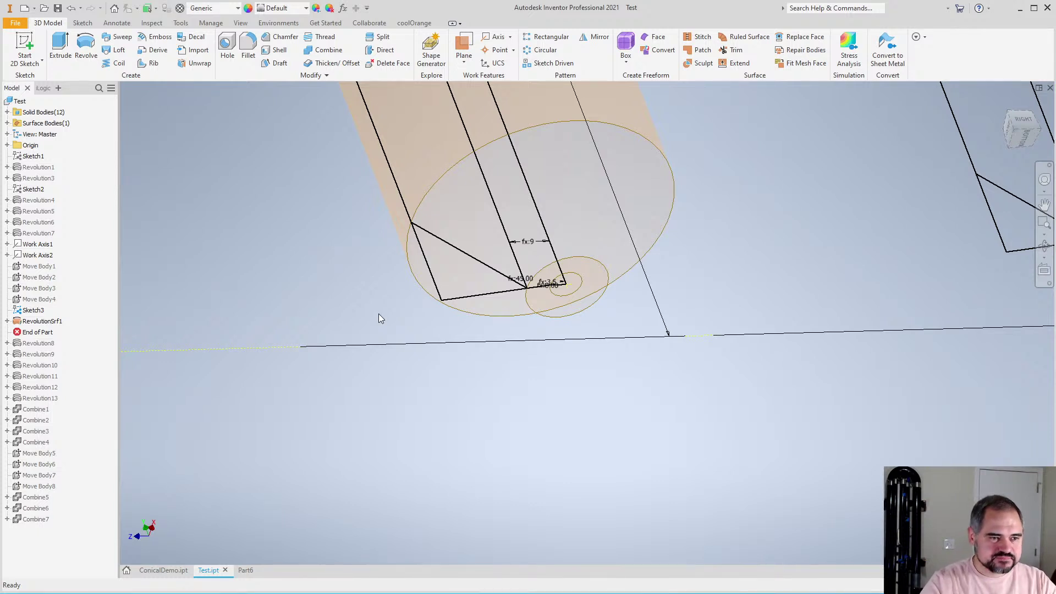
pyautogui.scroll(-3, 459, 394)
pyautogui.scroll(3, 384, 305)
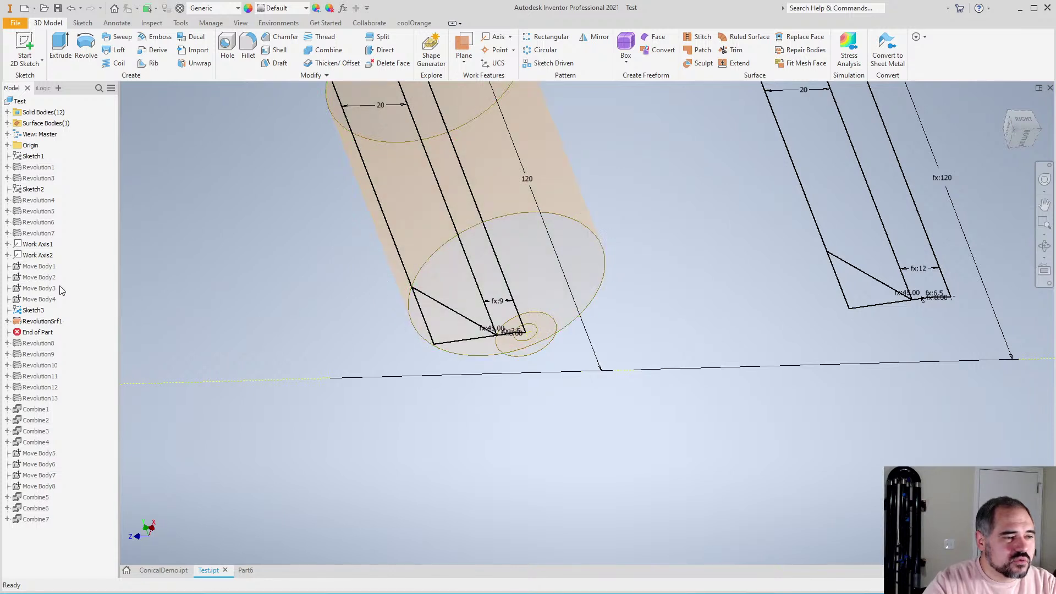
pyautogui.click(36, 325)
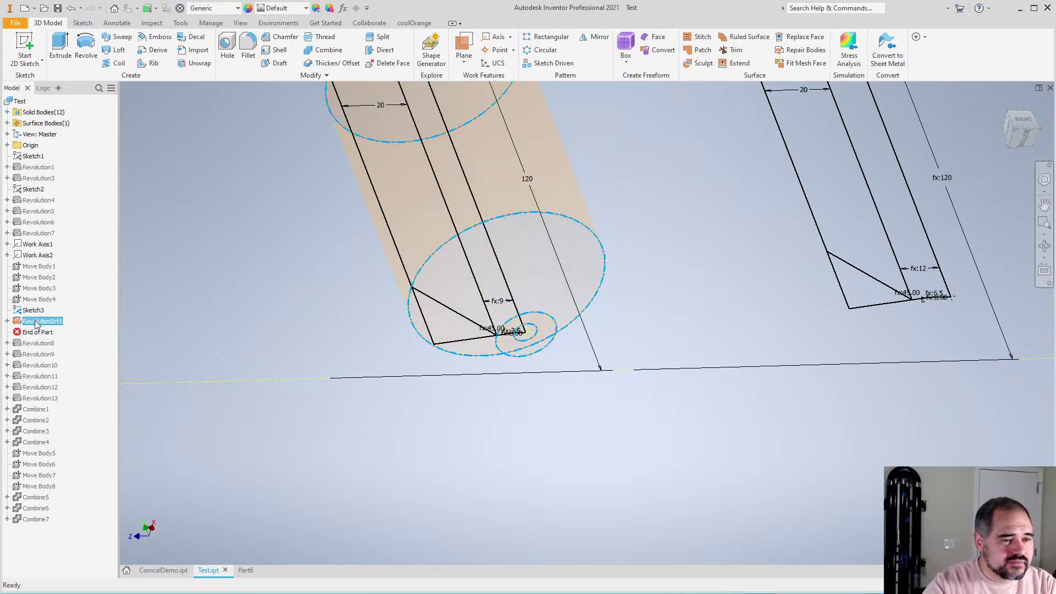
pyautogui.rightClick(36, 325)
pyautogui.press('Escape')
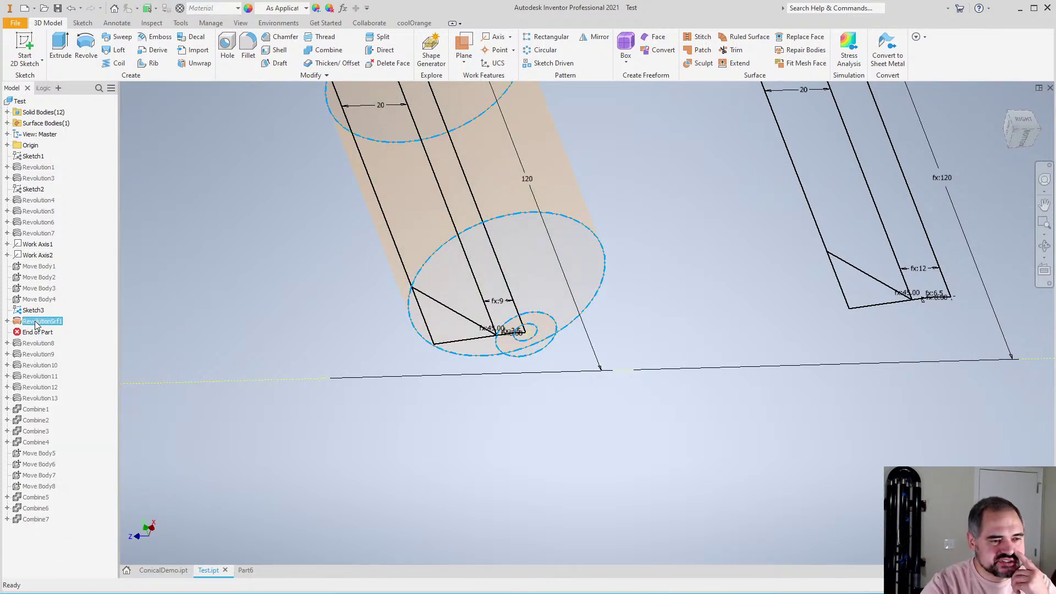
pyautogui.click(224, 302)
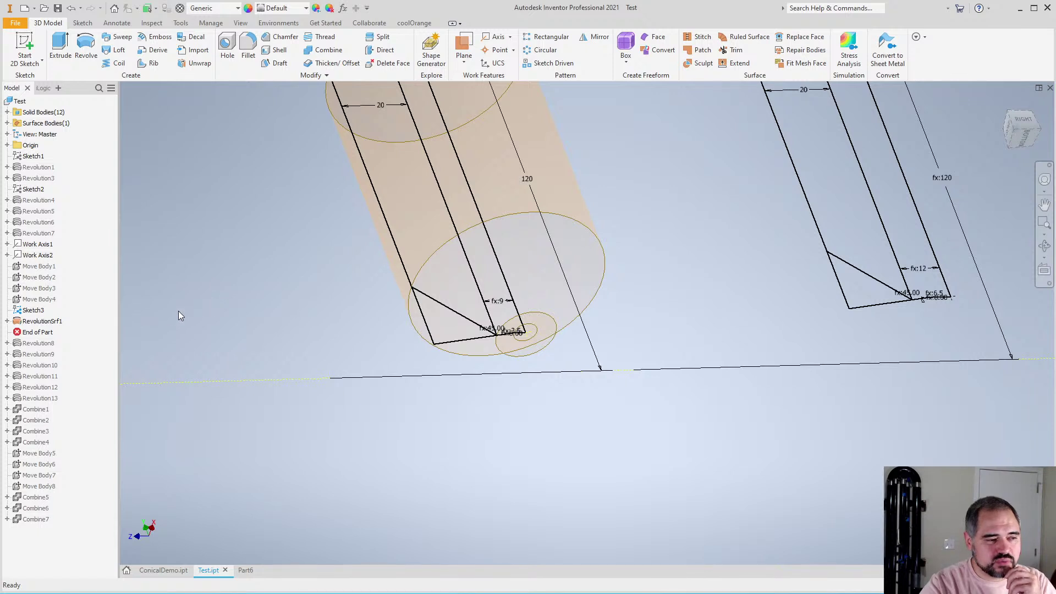
pyautogui.click(50, 322)
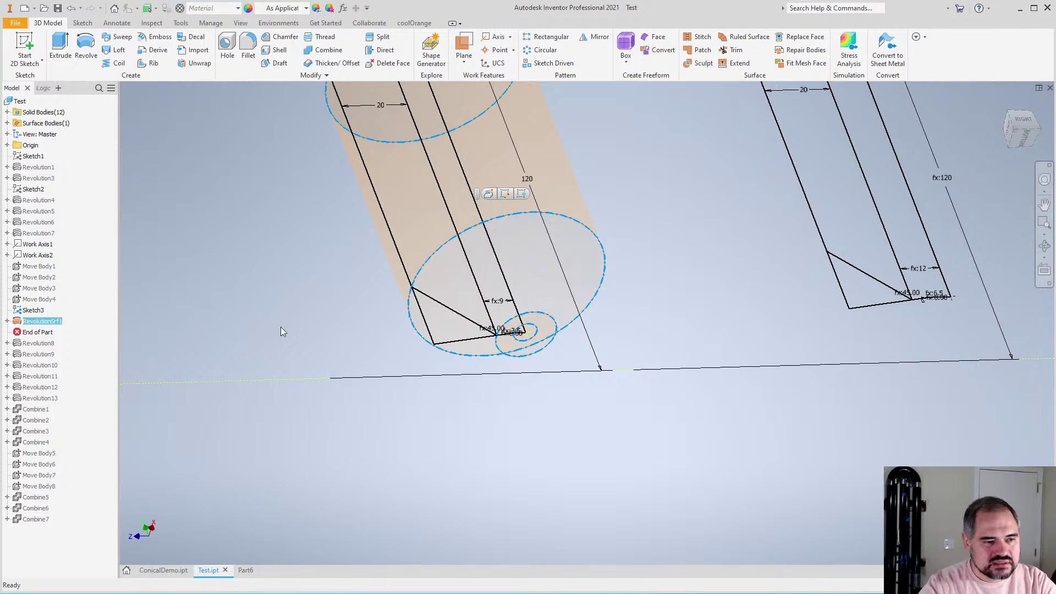
pyautogui.click(318, 318)
pyautogui.scroll(3, 318, 318)
pyautogui.scroll(-5, 318, 318)
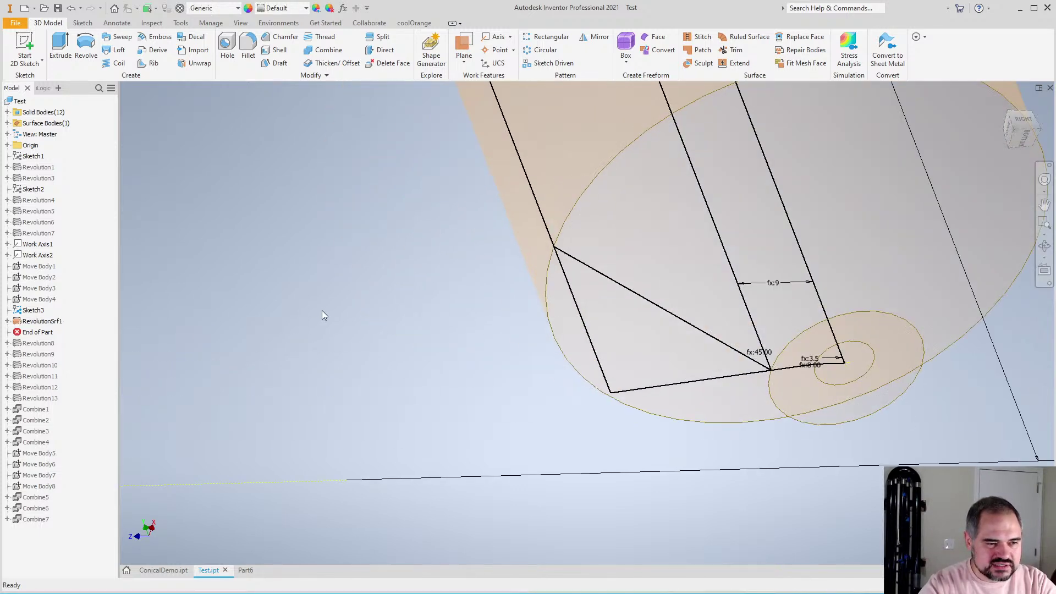
pyautogui.scroll(3, 322, 310)
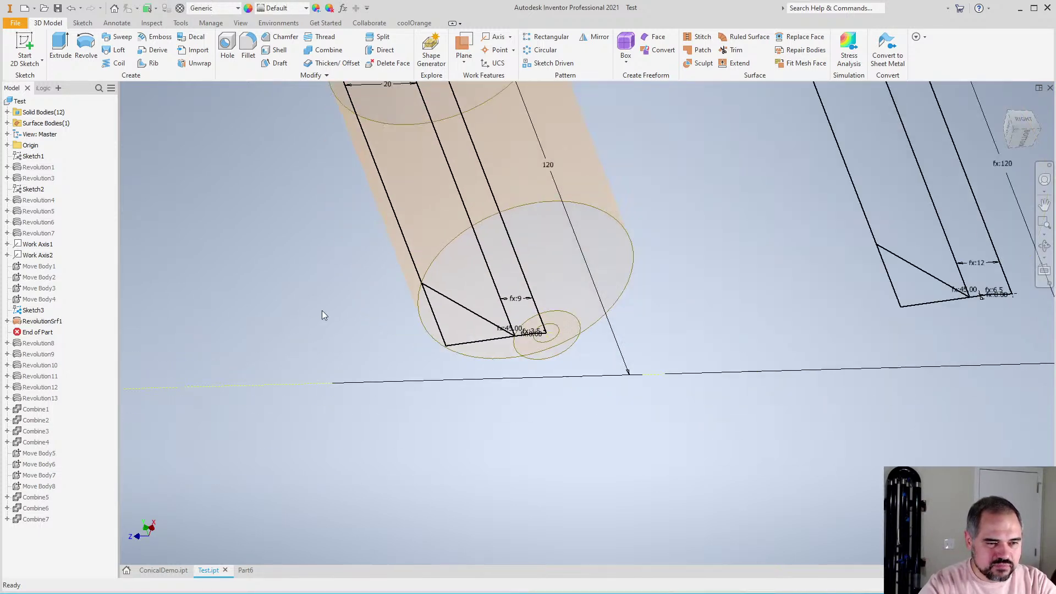
# Delete the RevolutionSrf1 surface revolution, leaving both Sketch3 profiles in view
pyautogui.rightClick(50, 322)
pyautogui.click(78, 366)
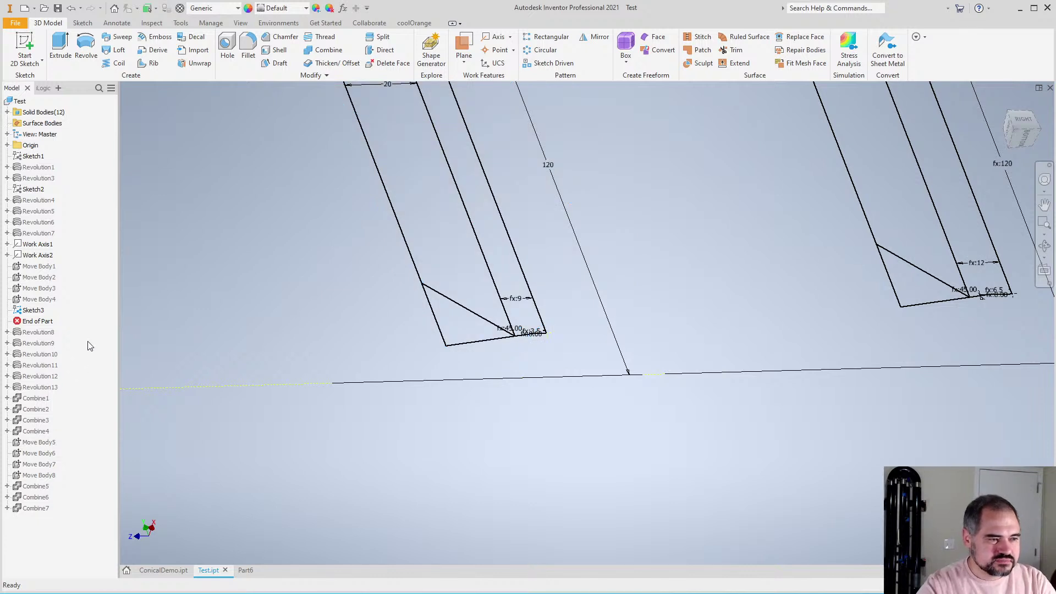
pyautogui.scroll(3, 418, 319)
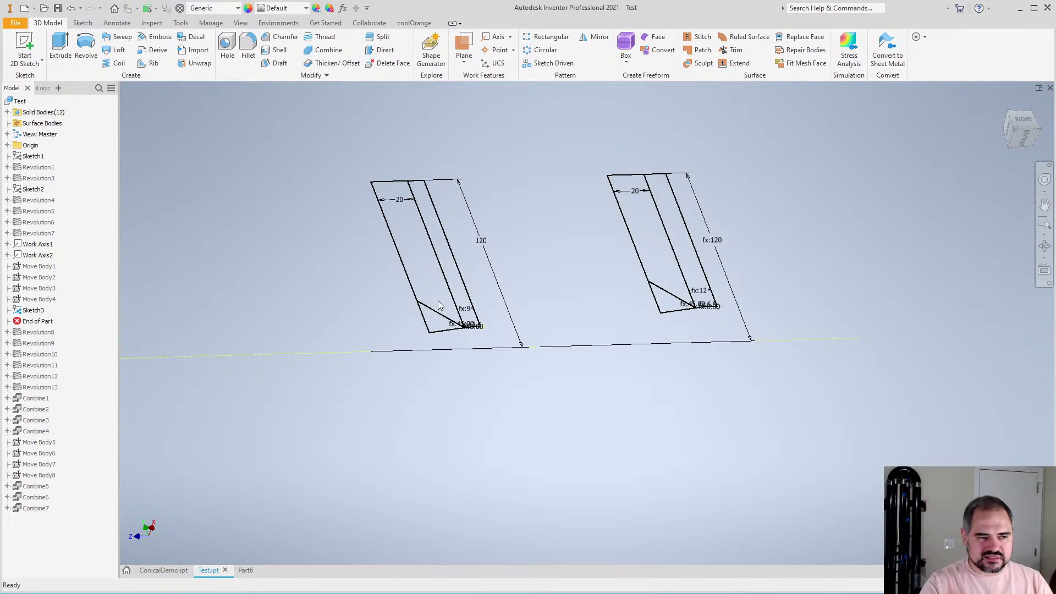
# Move the End of Part marker below Combine7 so the Test part's full feature history is active again
pyautogui.rightClick(259, 284)
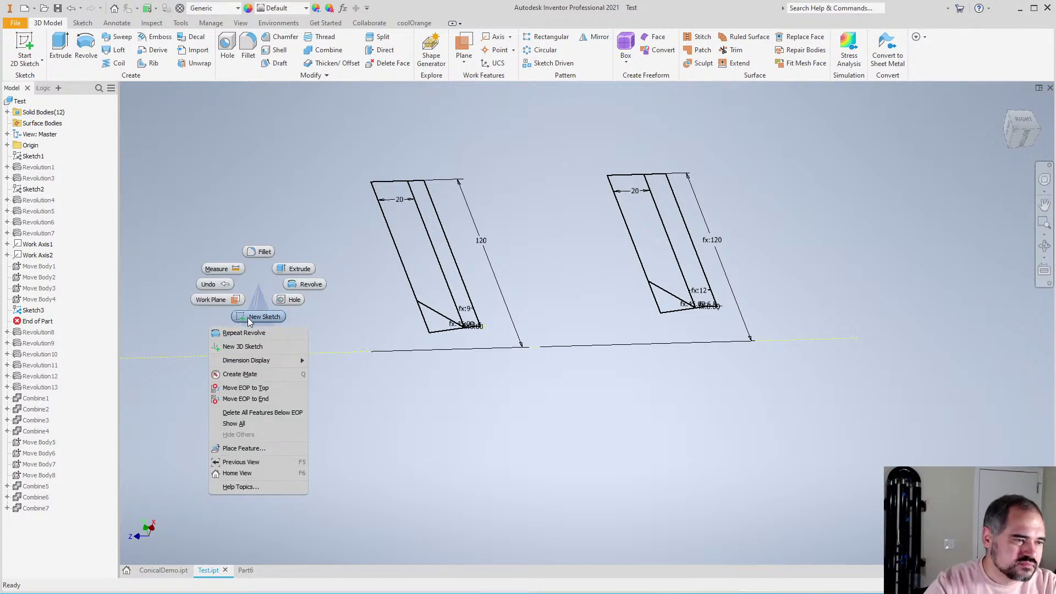
pyautogui.press('Escape')
pyautogui.rightClick(46, 508)
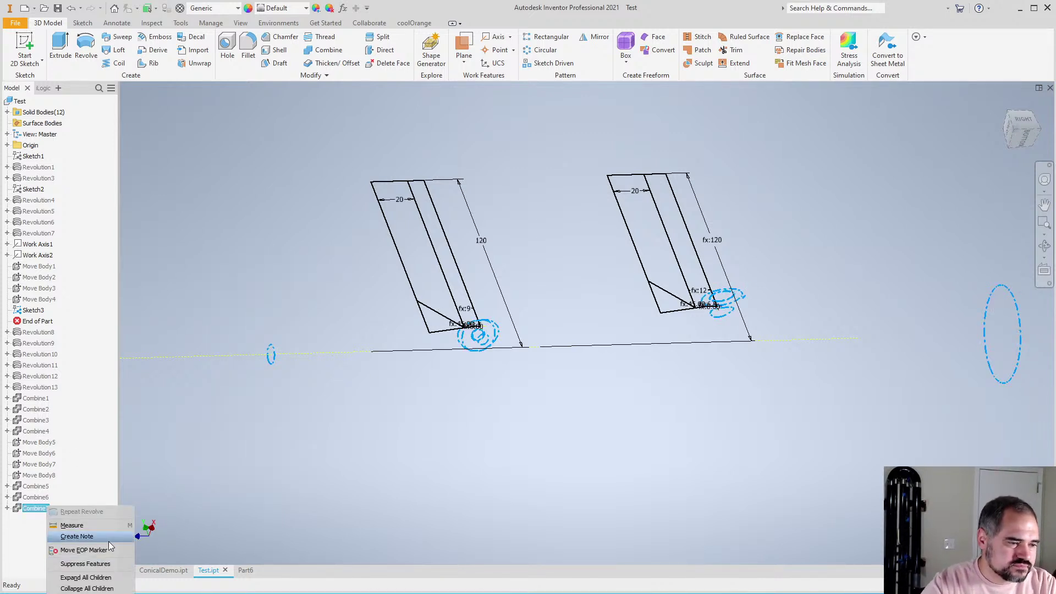
pyautogui.press('Escape')
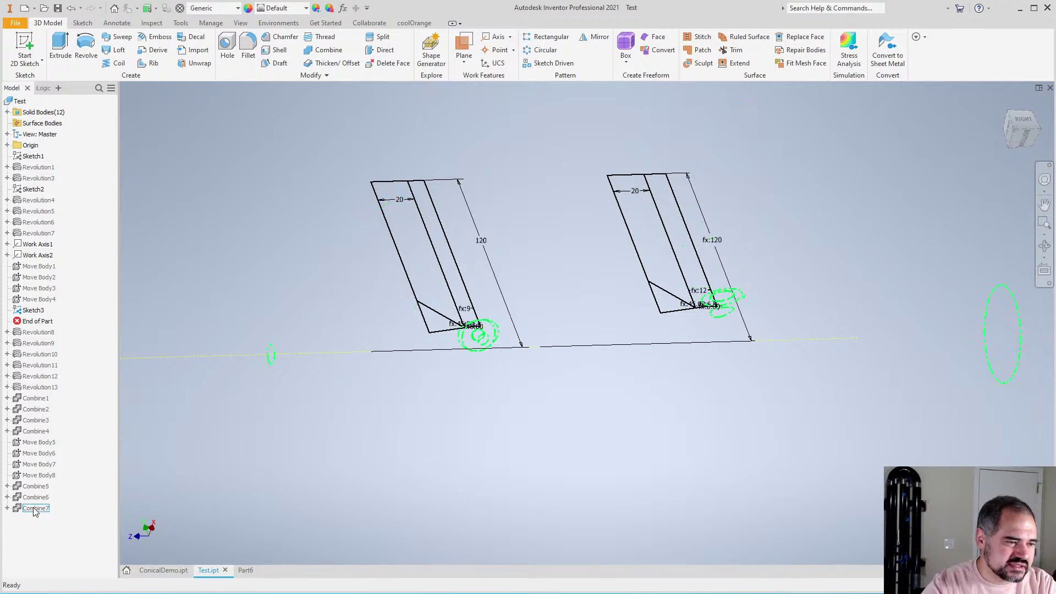
pyautogui.rightClick(33, 498)
pyautogui.click(82, 553)
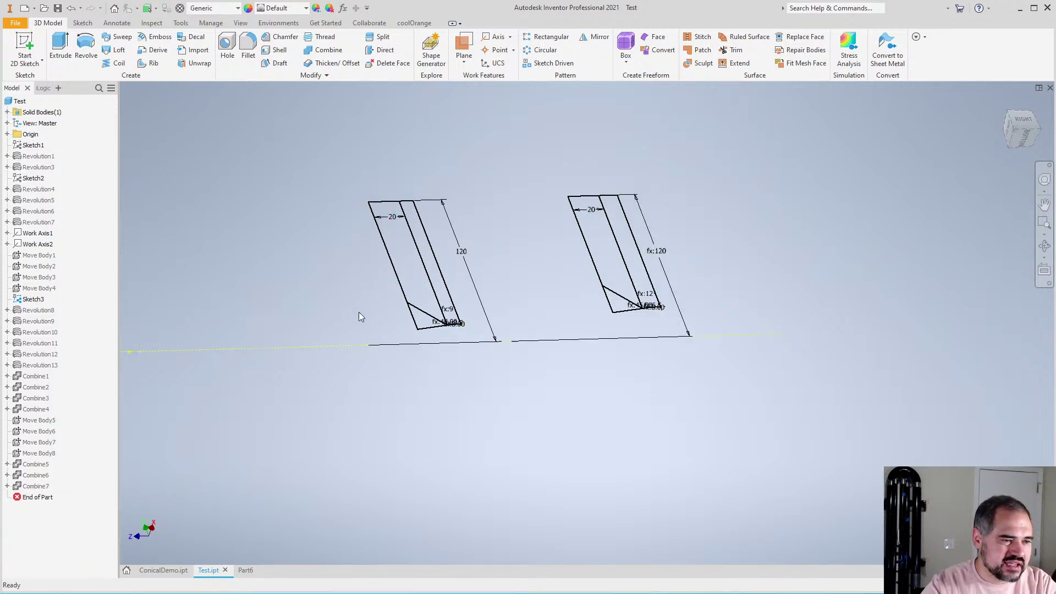
# Hide Sketch3 and make the finished conical solid body visible, showing both toneholes from above
pyautogui.scroll(-2, 358, 311)
pyautogui.rightClick(30, 299)
pyautogui.press('Escape')
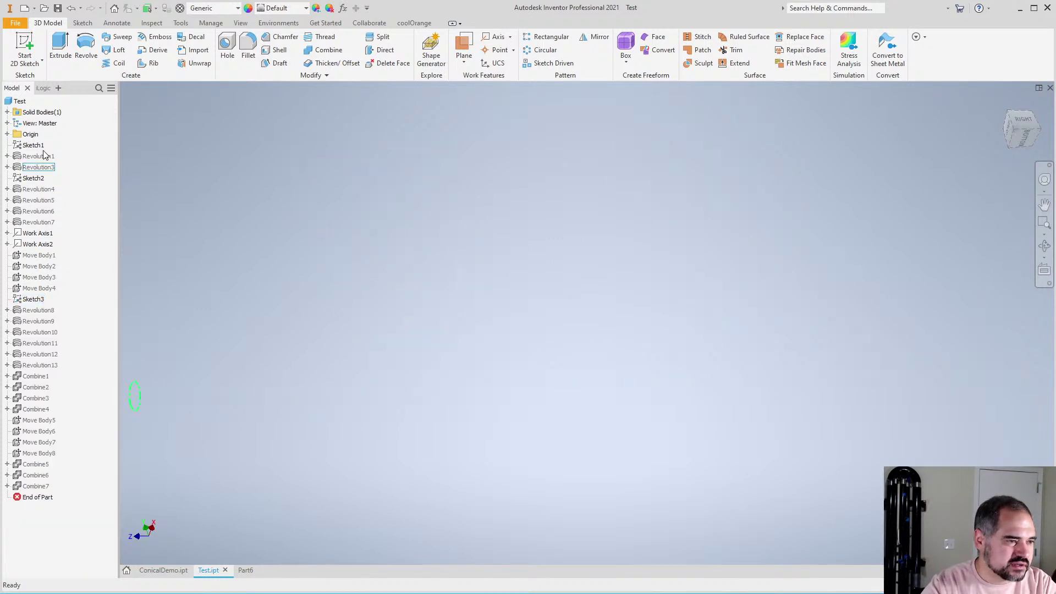
pyautogui.click(7, 134)
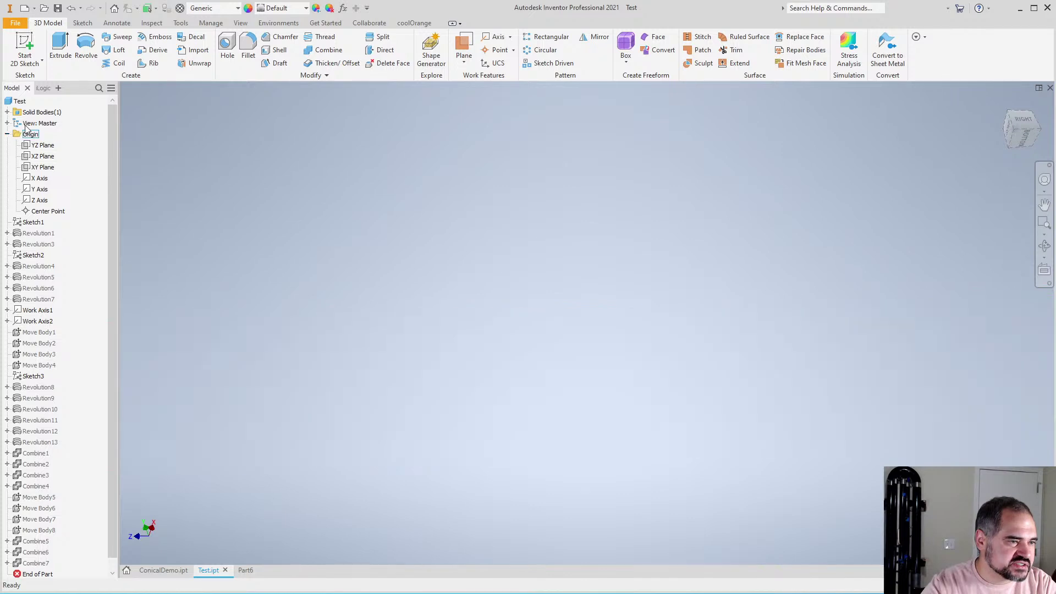
pyautogui.scroll(-5, 576, 231)
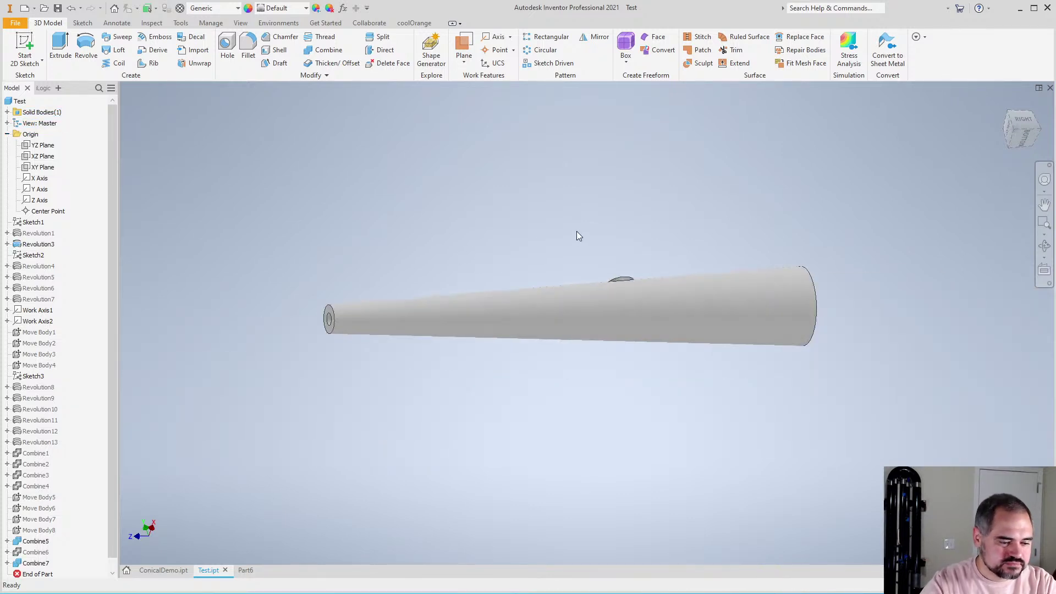
pyautogui.keyDown('shift'); pyautogui.moveTo(596, 290); pyautogui.dragTo(813, 371, button='middle'); pyautogui.keyUp('shift')
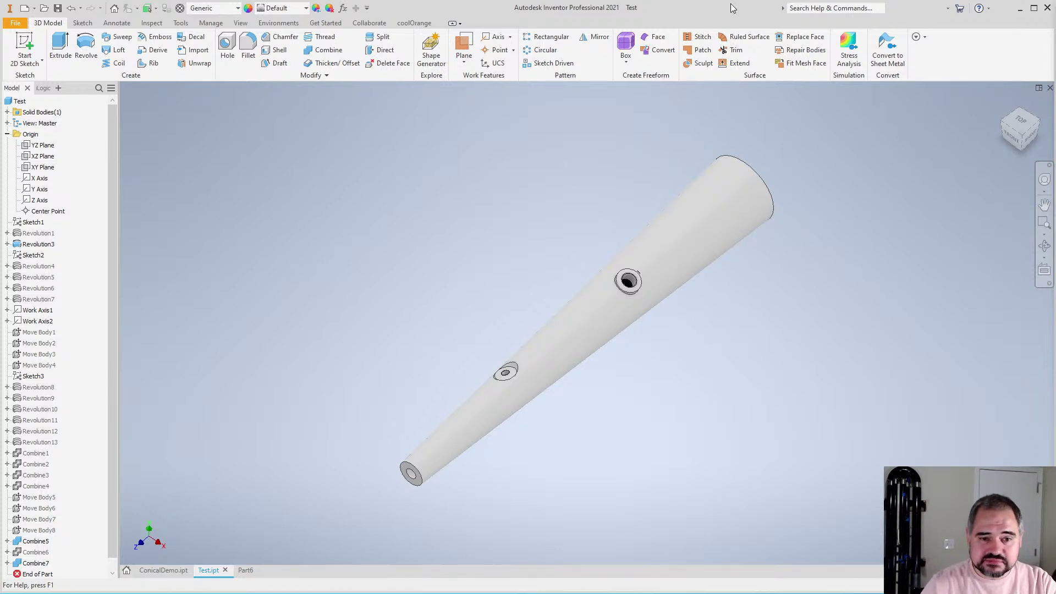
pyautogui.scroll(3, 558, 269)
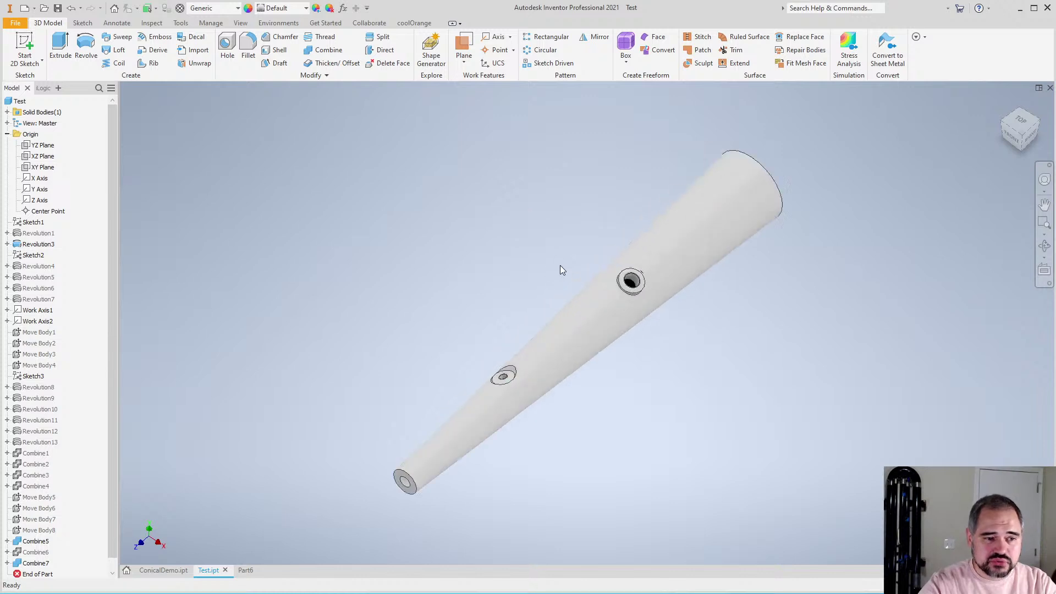
pyautogui.scroll(-4, 554, 270)
pyautogui.scroll(3, 554, 270)
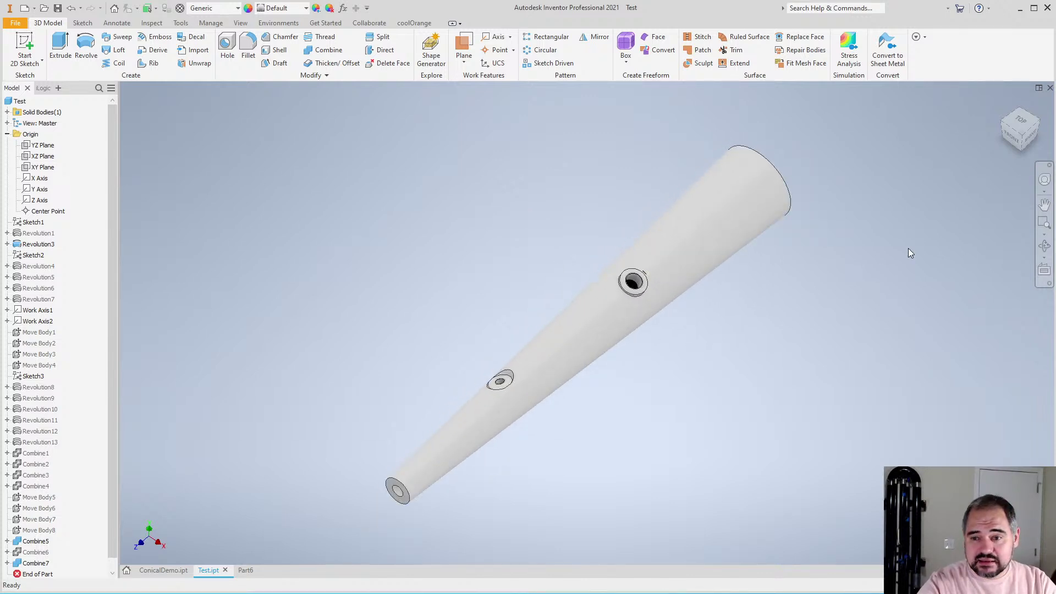